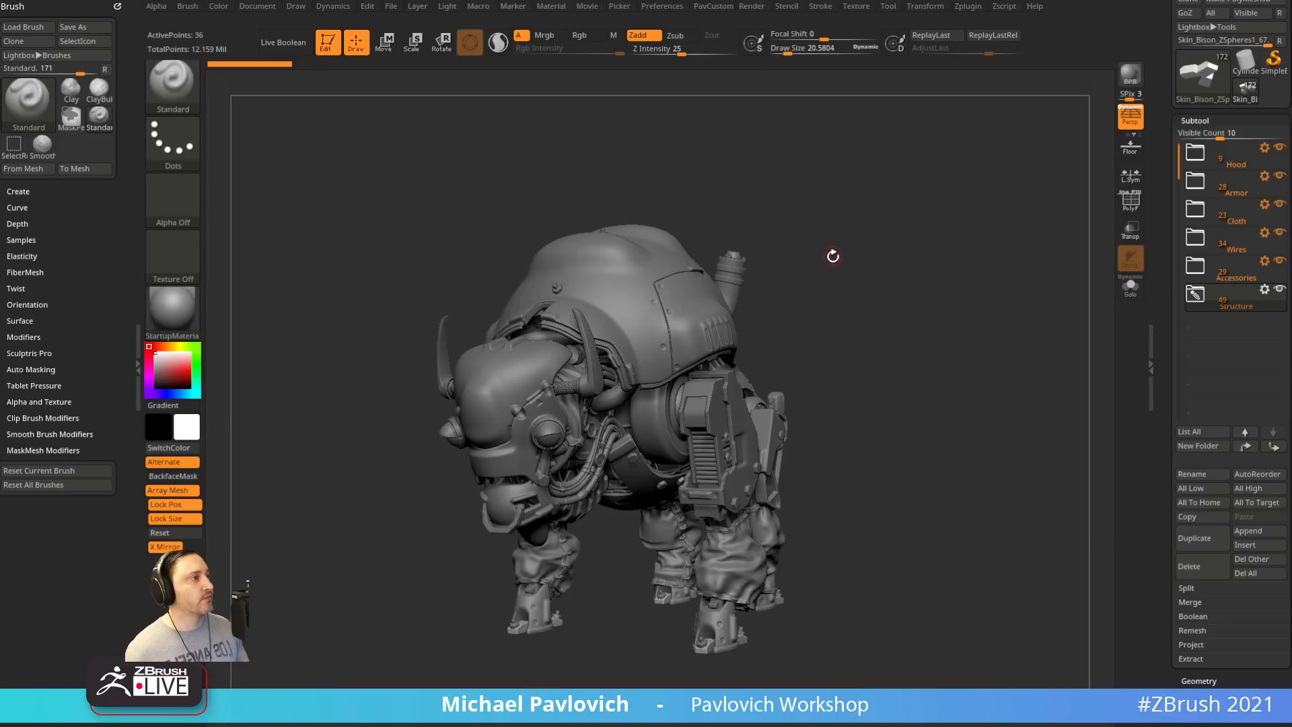
Set the brush draw size to about 38
key(s)
drag(841, 255, 821, 255)
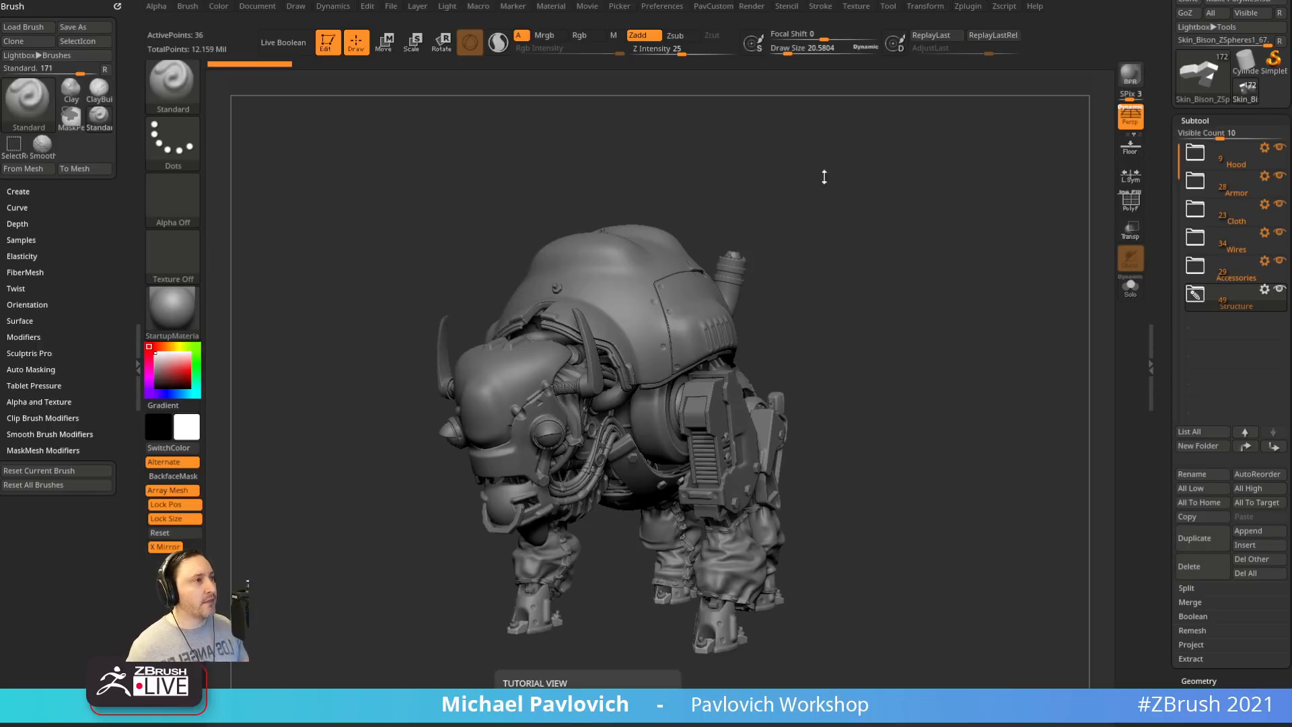
key(s)
drag(856, 337, 850, 334)
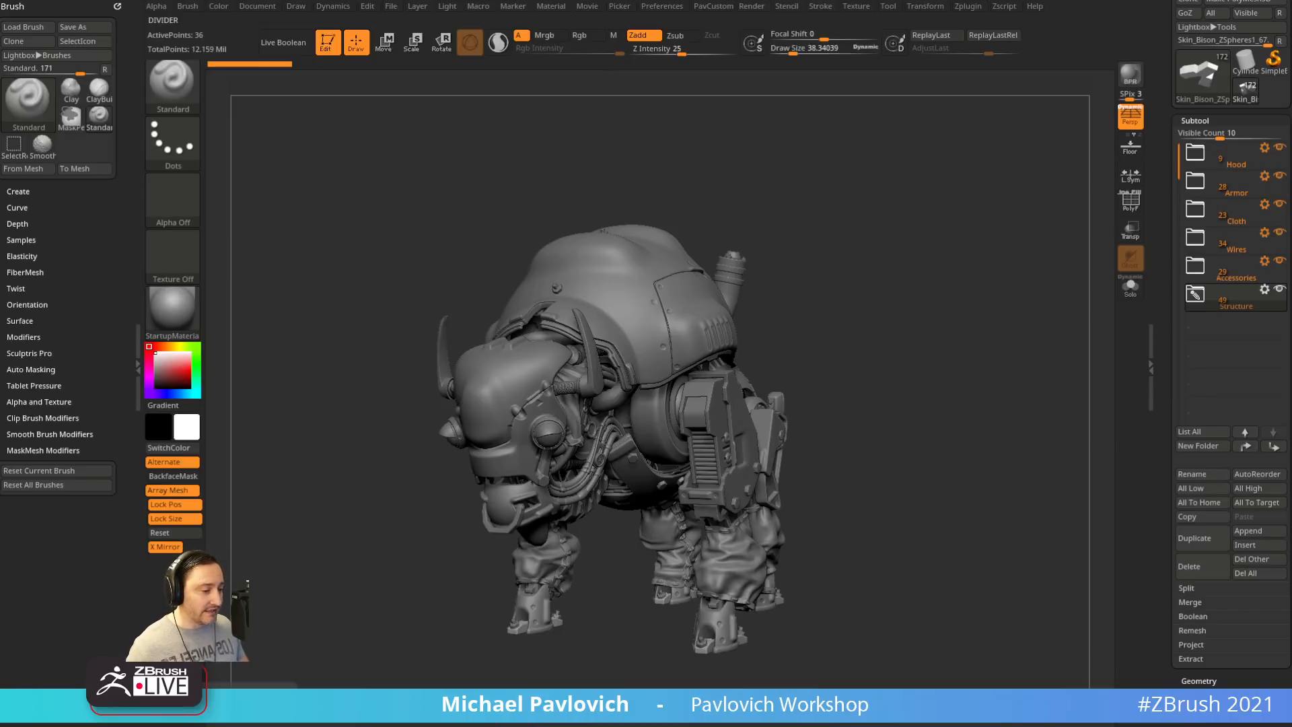
Check the streaming and recording status in OBS, and return to the bison model in ZBrush
drag(603, 726, 602, 46)
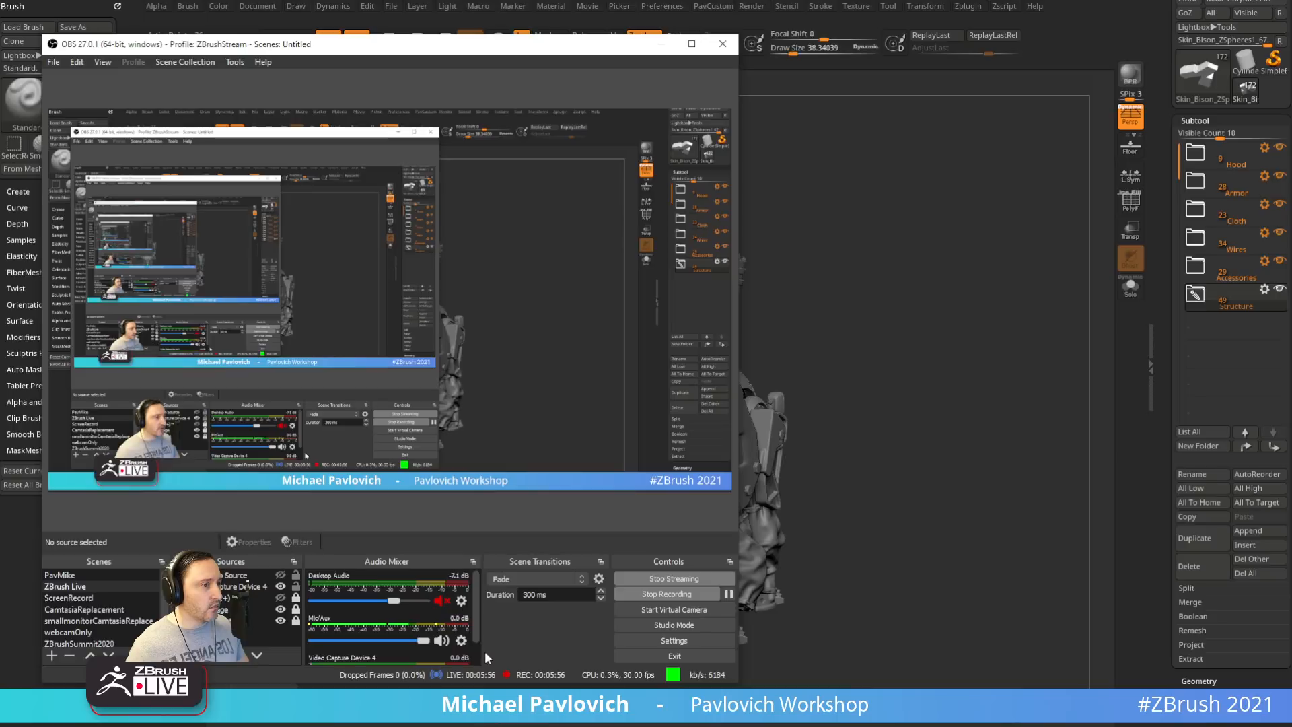
drag(392, 46, 391, 726)
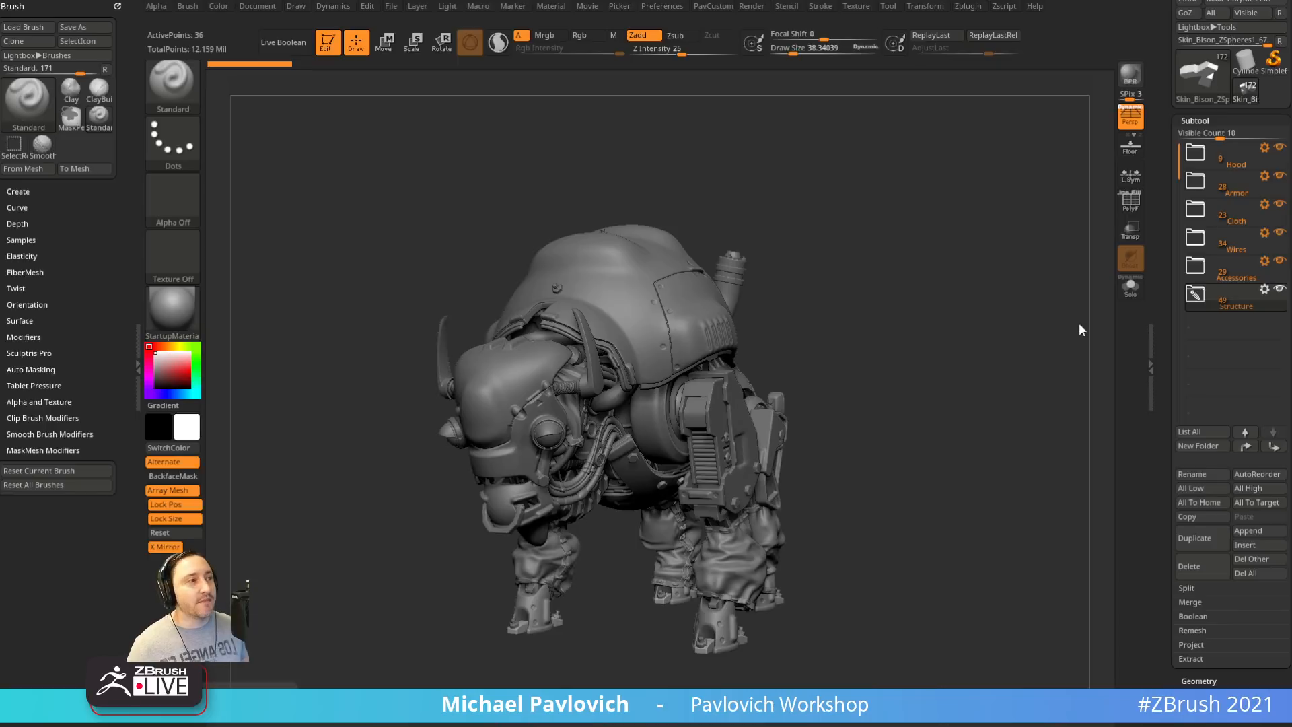
drag(1021, 244, 876, 299)
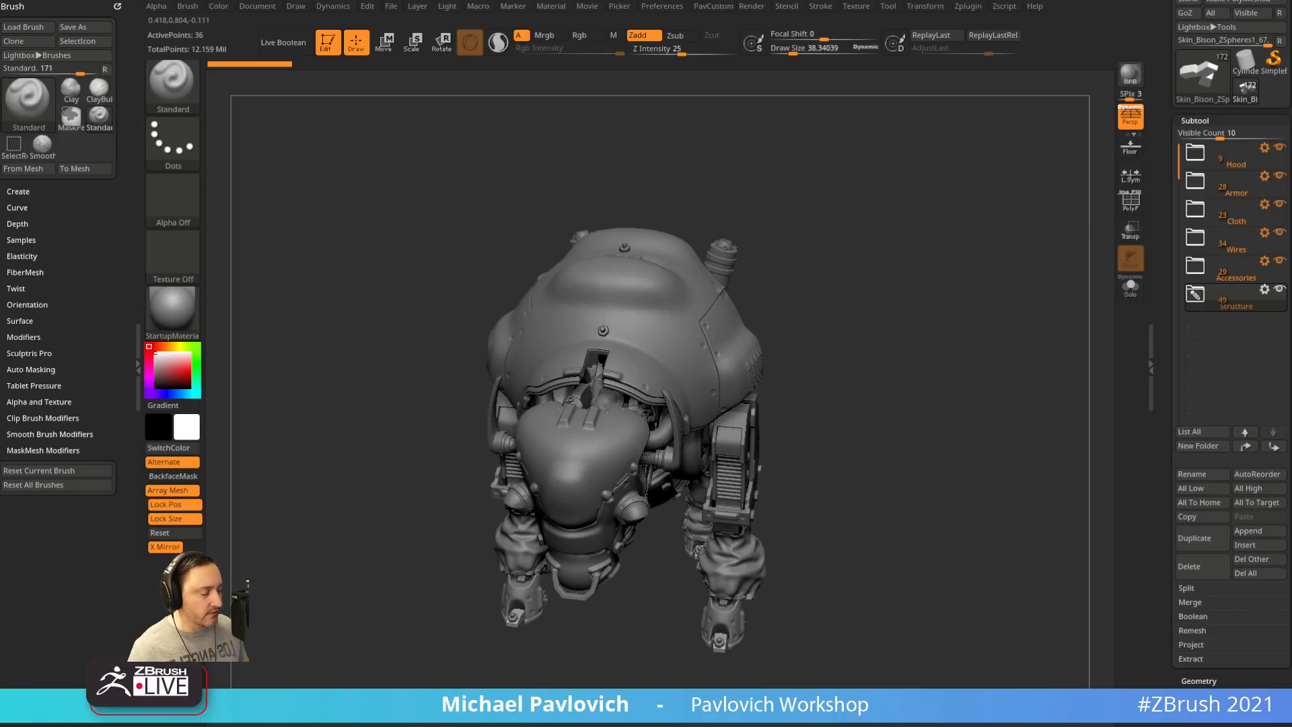
Switch to the browser and look through the Pavlovich Workshop playlist on YouTube, selecting its web address
drag(704, 175, 849, 82)
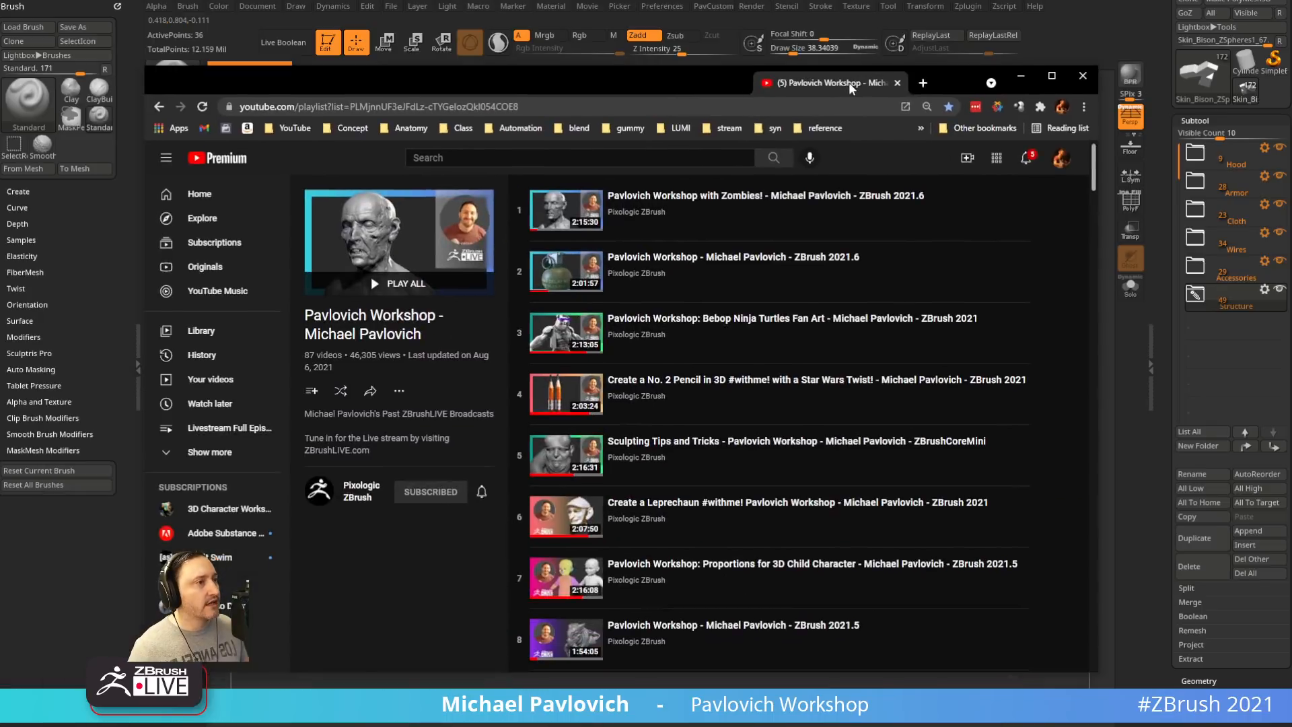
click(548, 105)
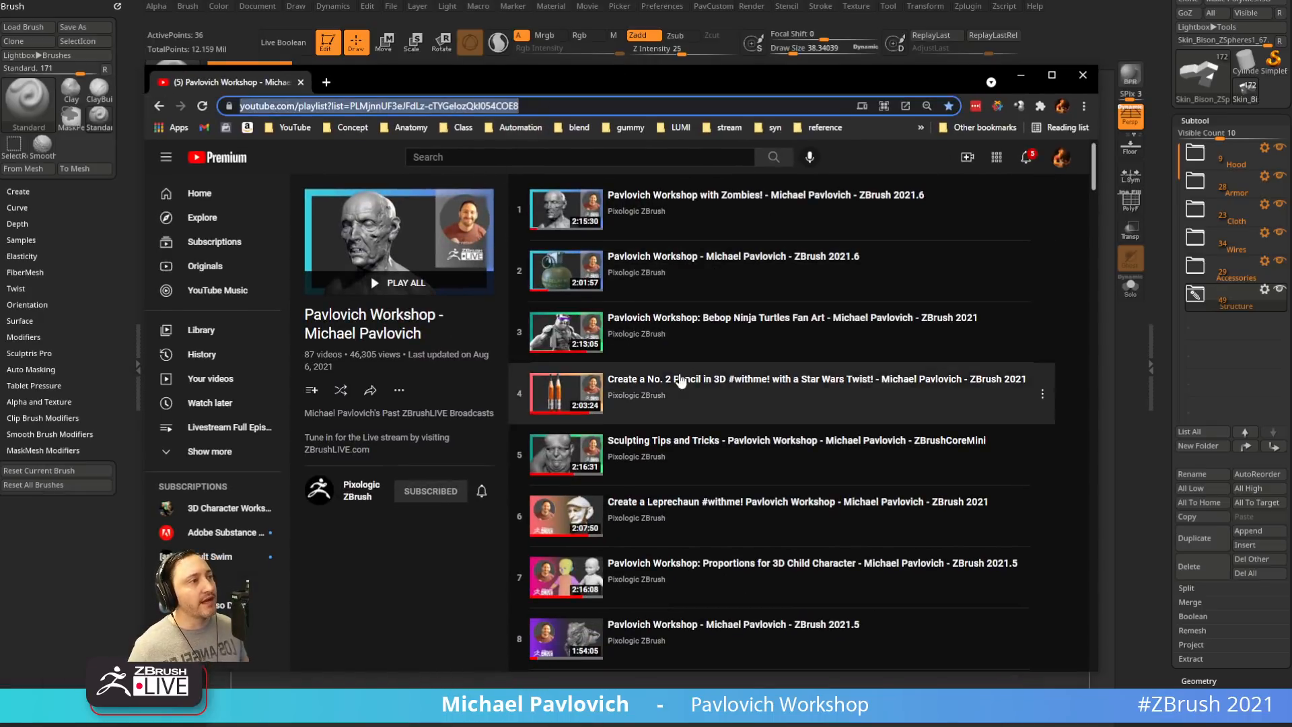
scroll(605, 390, down, 20)
drag(1095, 378, 1075, 170)
click(622, 105)
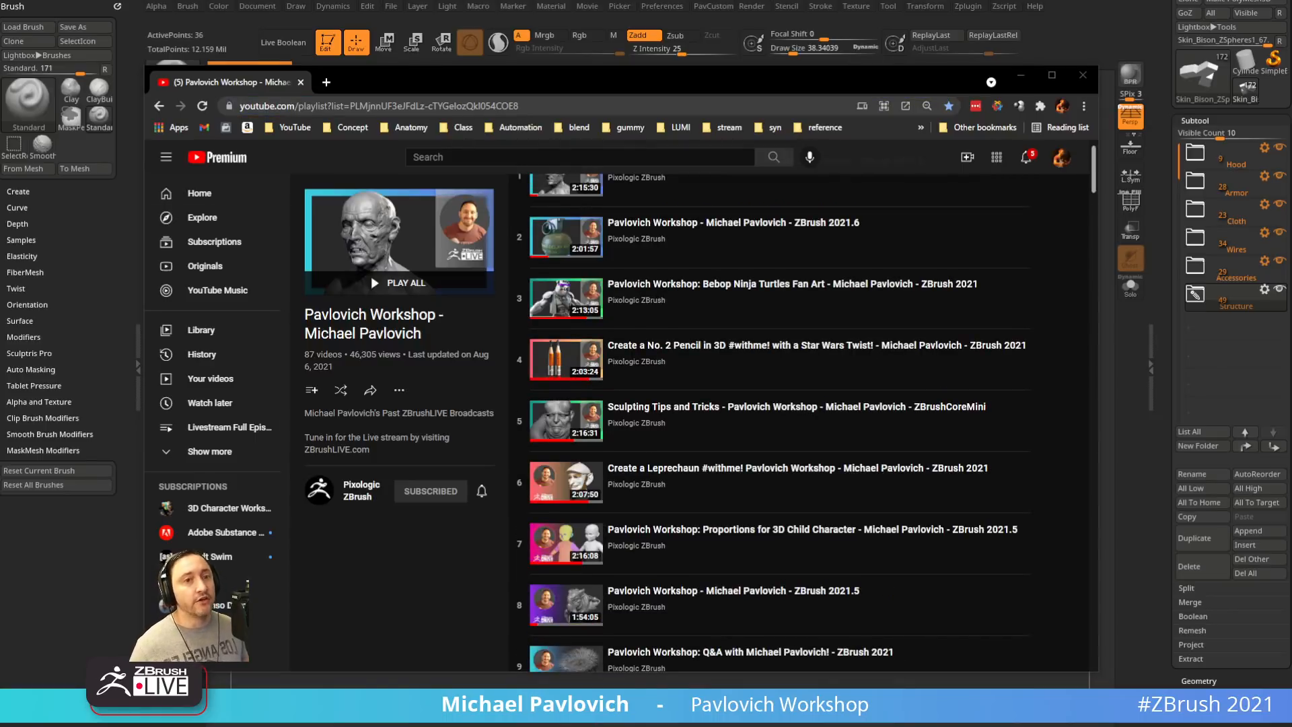
Open the ZBrush 2021.7 Special Event Stream video from the featured videos of the Pixologic ZBrush channel
click(365, 489)
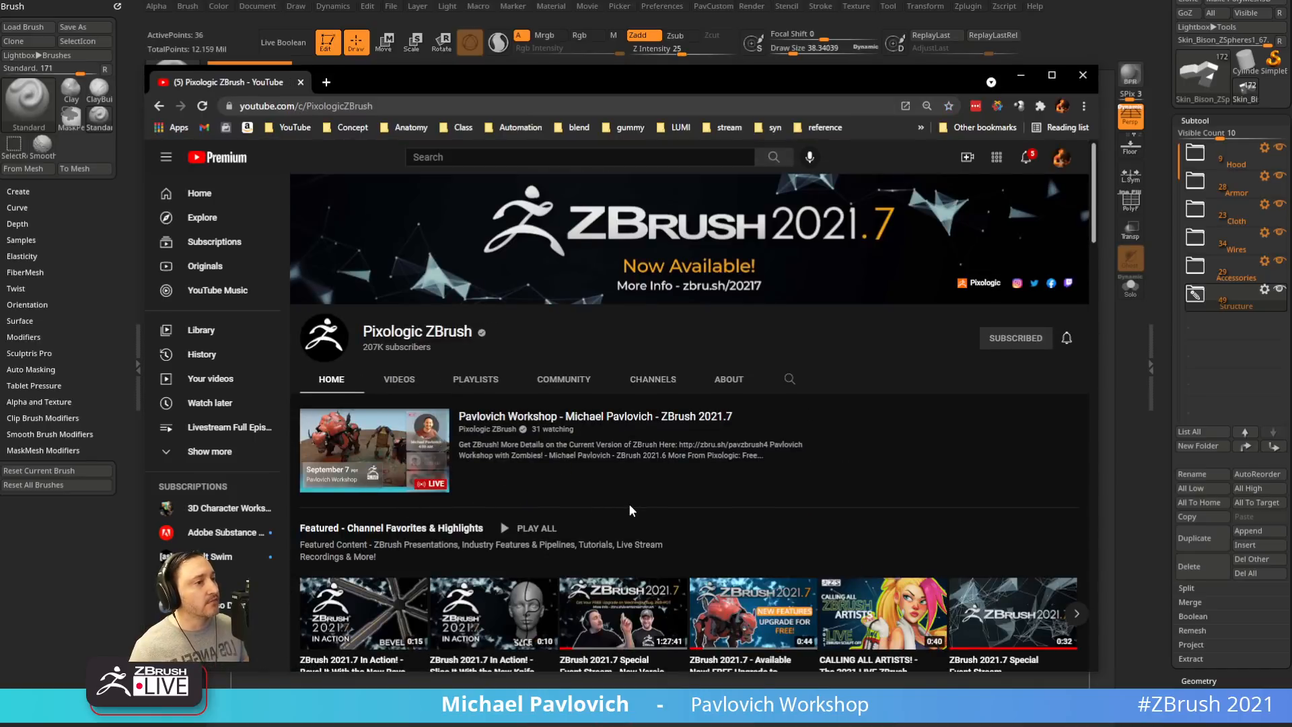
scroll(630, 510, down, 5)
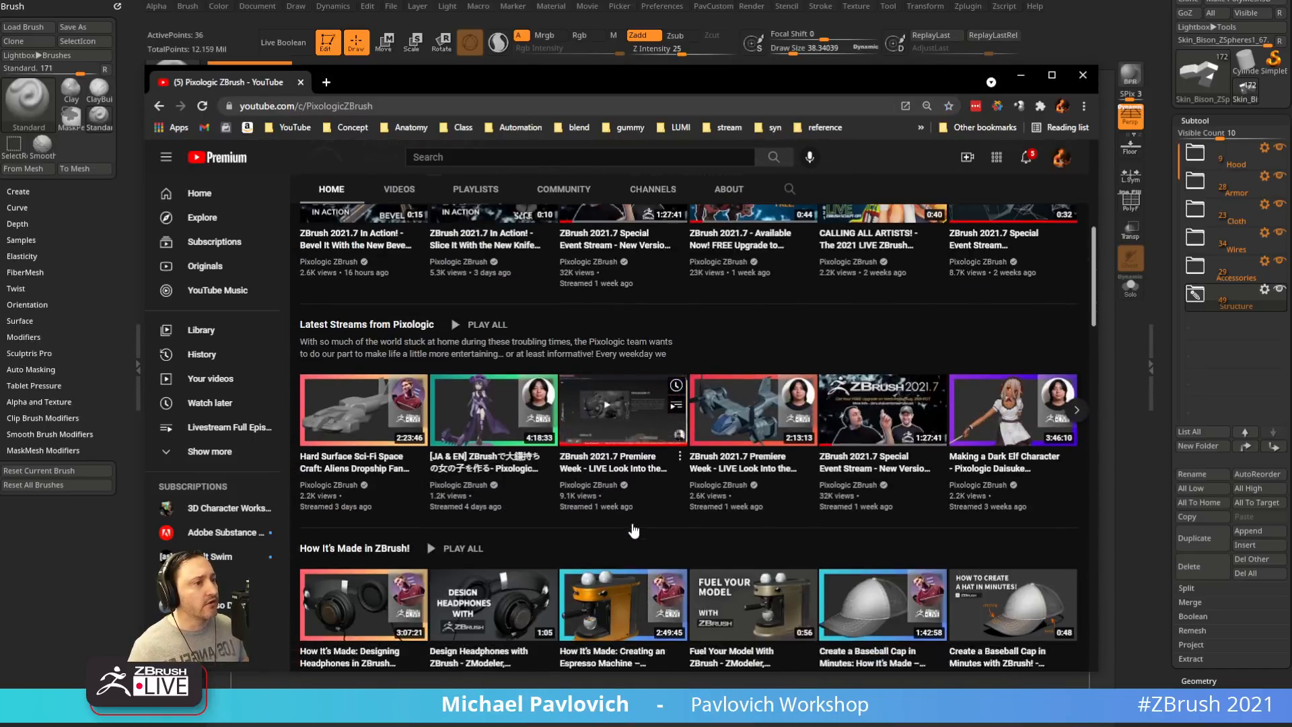
scroll(632, 530, up, 3)
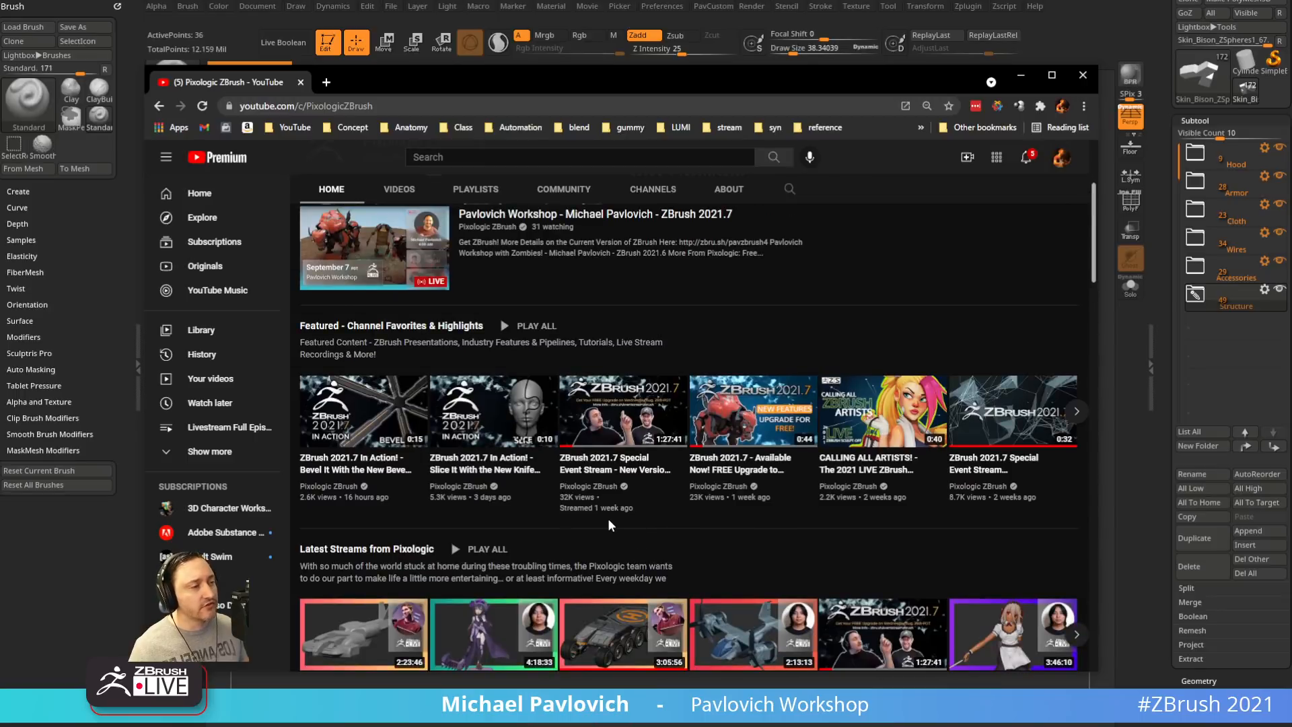
click(614, 471)
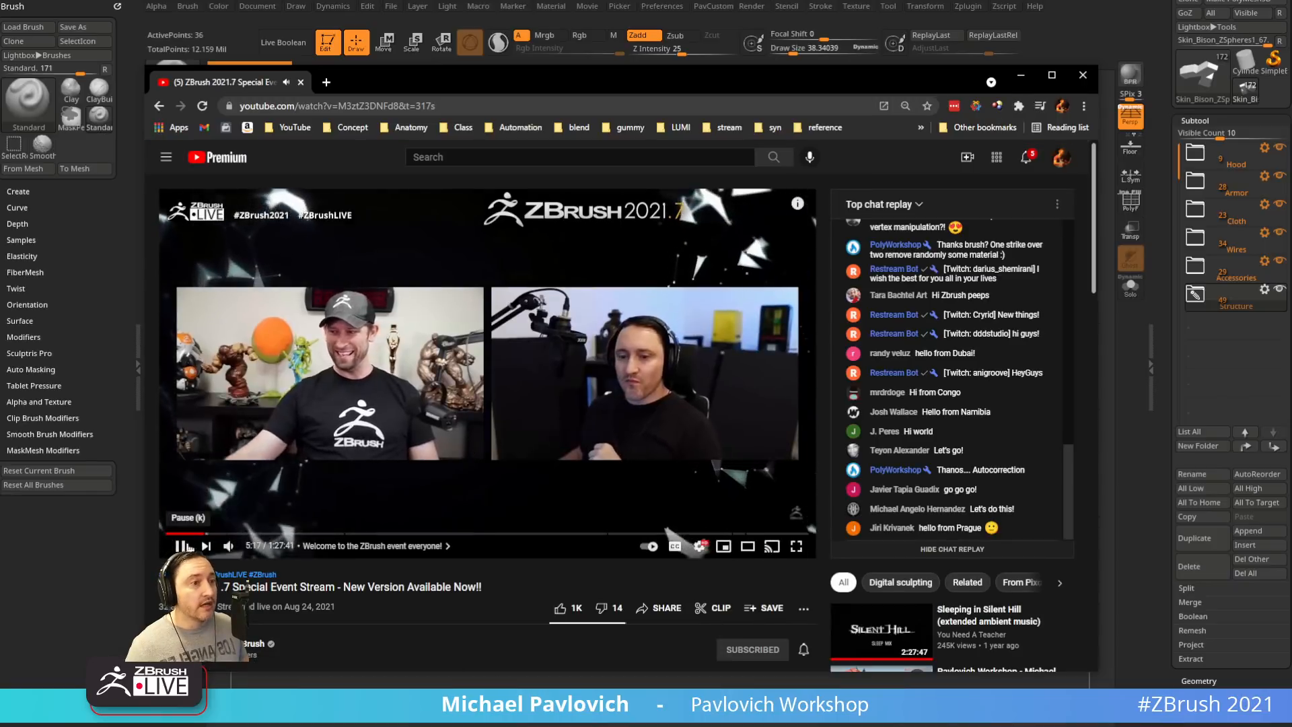
Pause the event stream, select its web address and skip ahead to the mech bison demonstration around 22:26
click(180, 546)
click(454, 105)
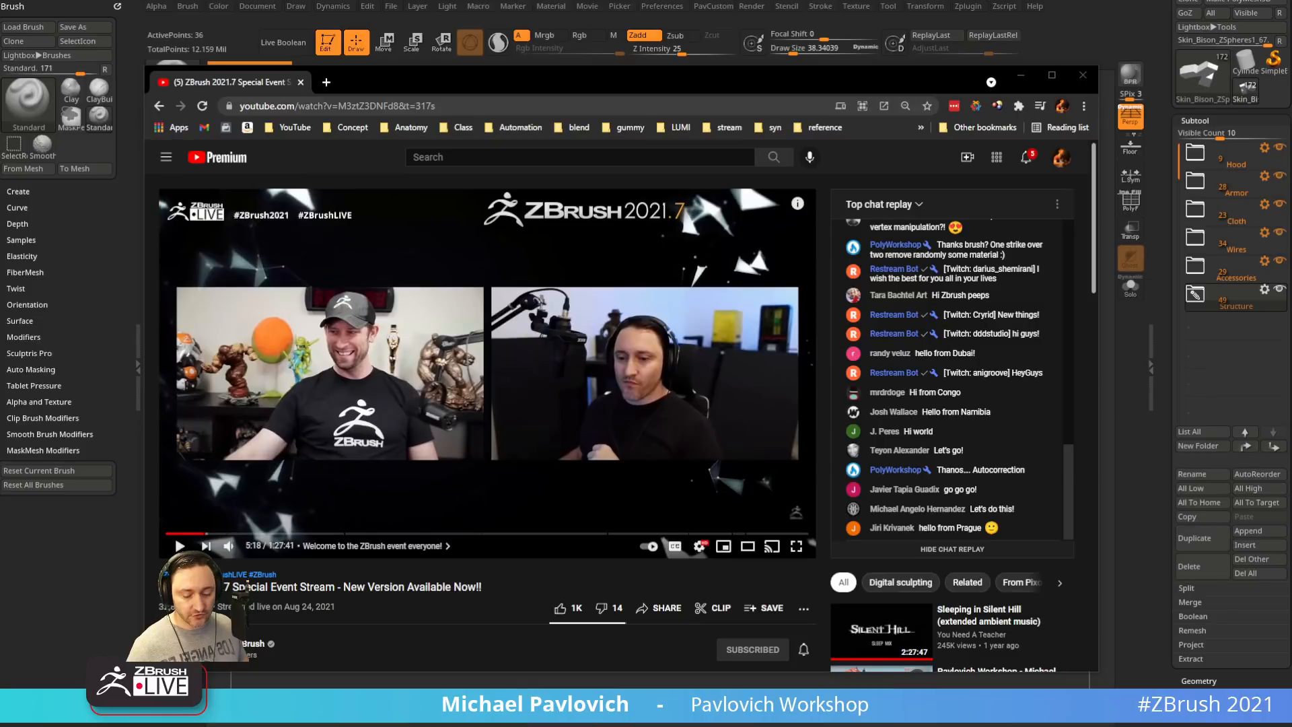
click(263, 534)
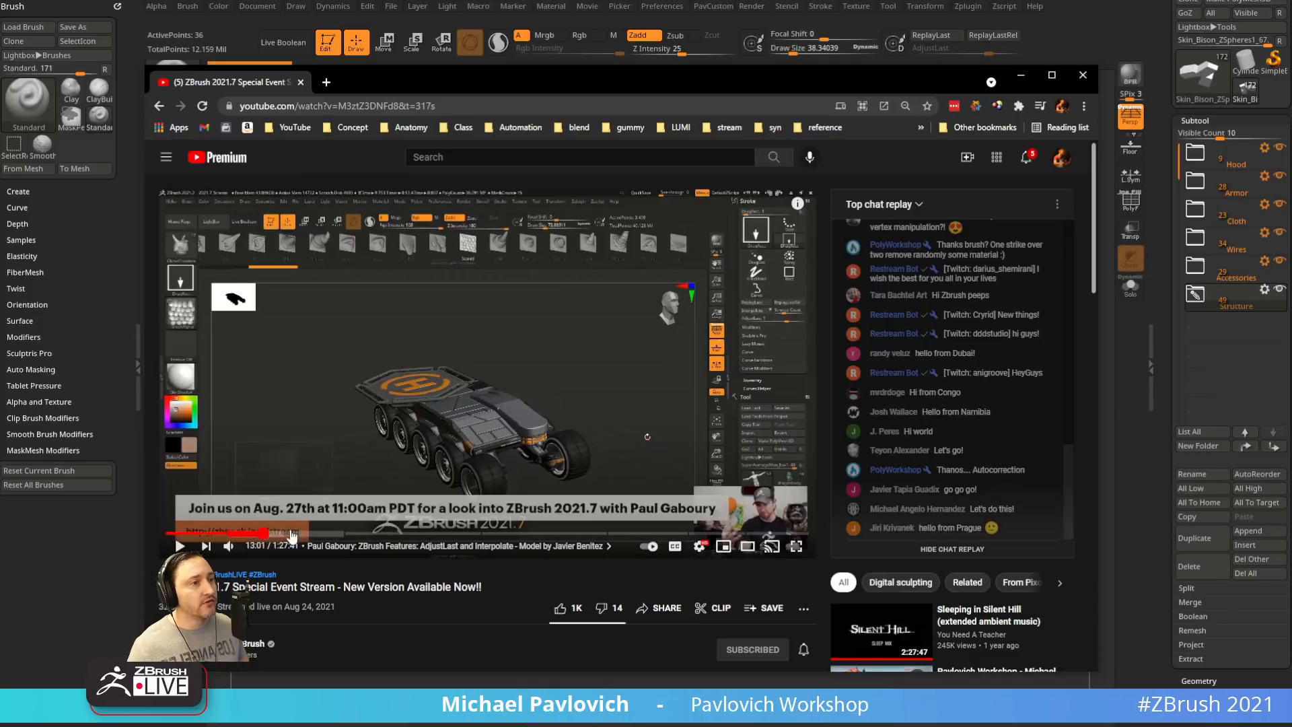
click(331, 533)
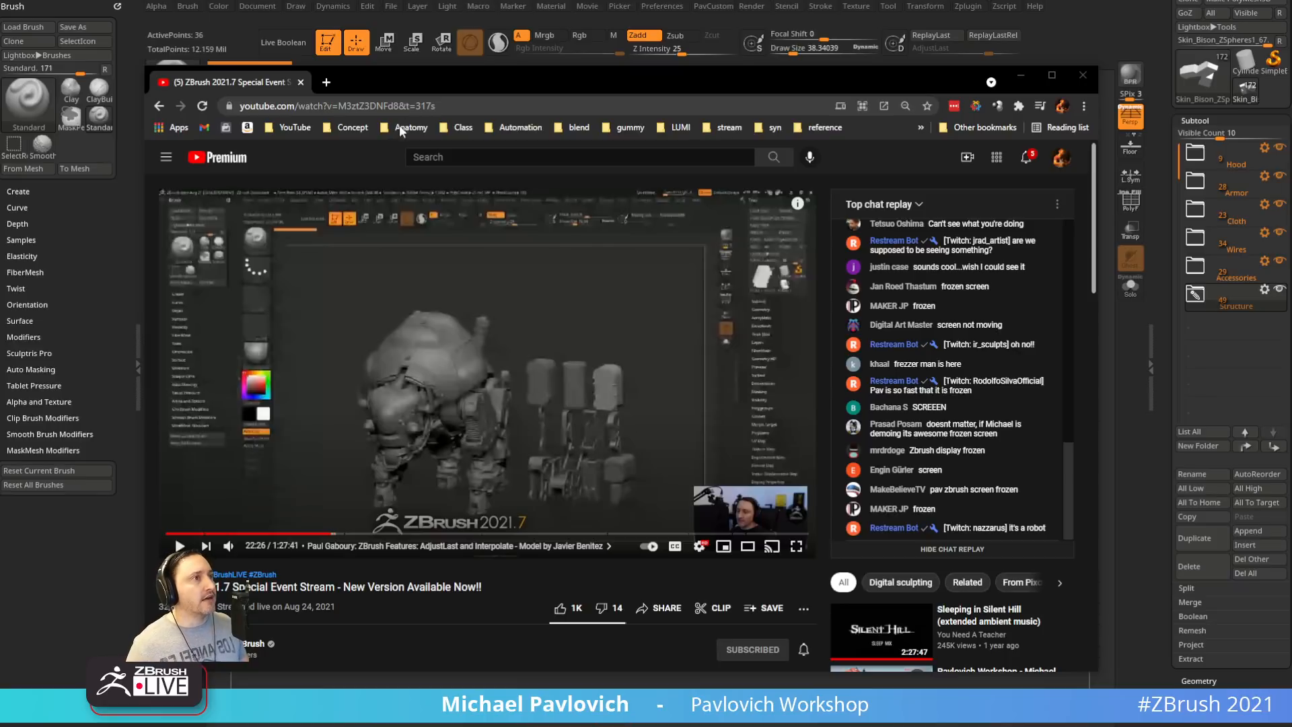
Move the browser away and examine the mech bison in ZBrush from the side and from above
drag(514, 83, 0, 82)
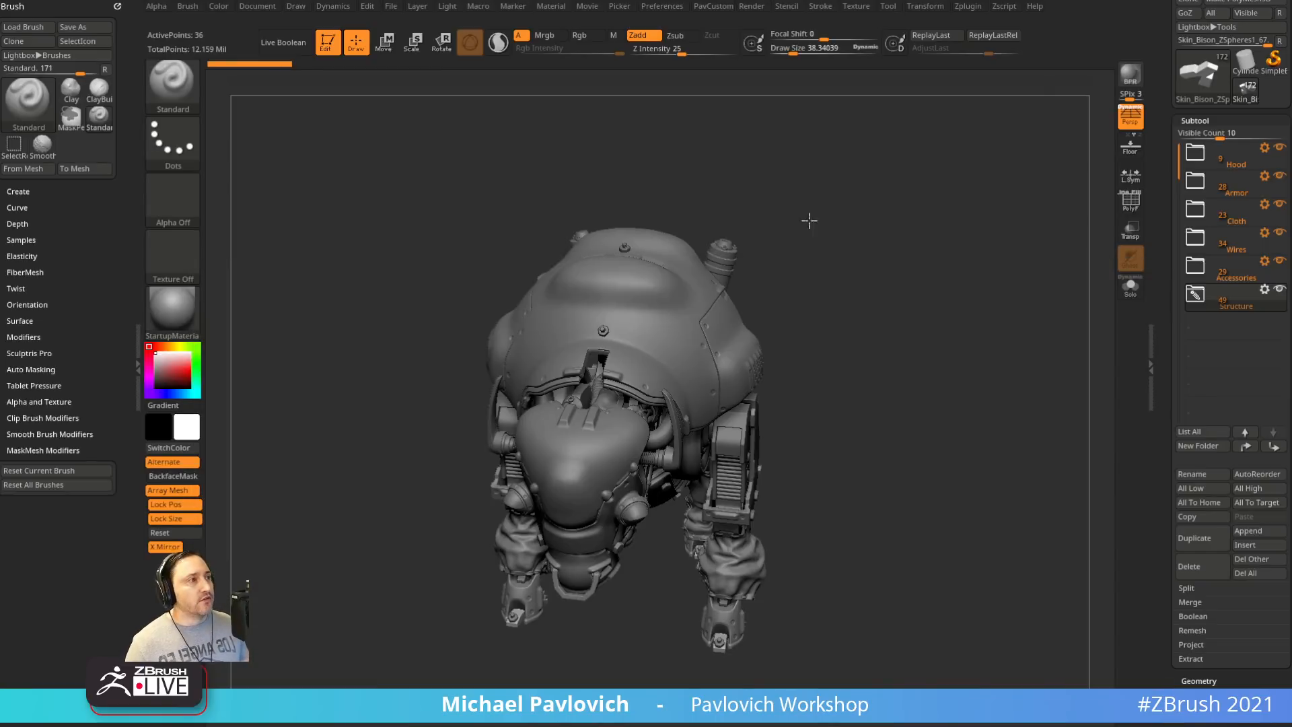
drag(807, 219, 911, 276)
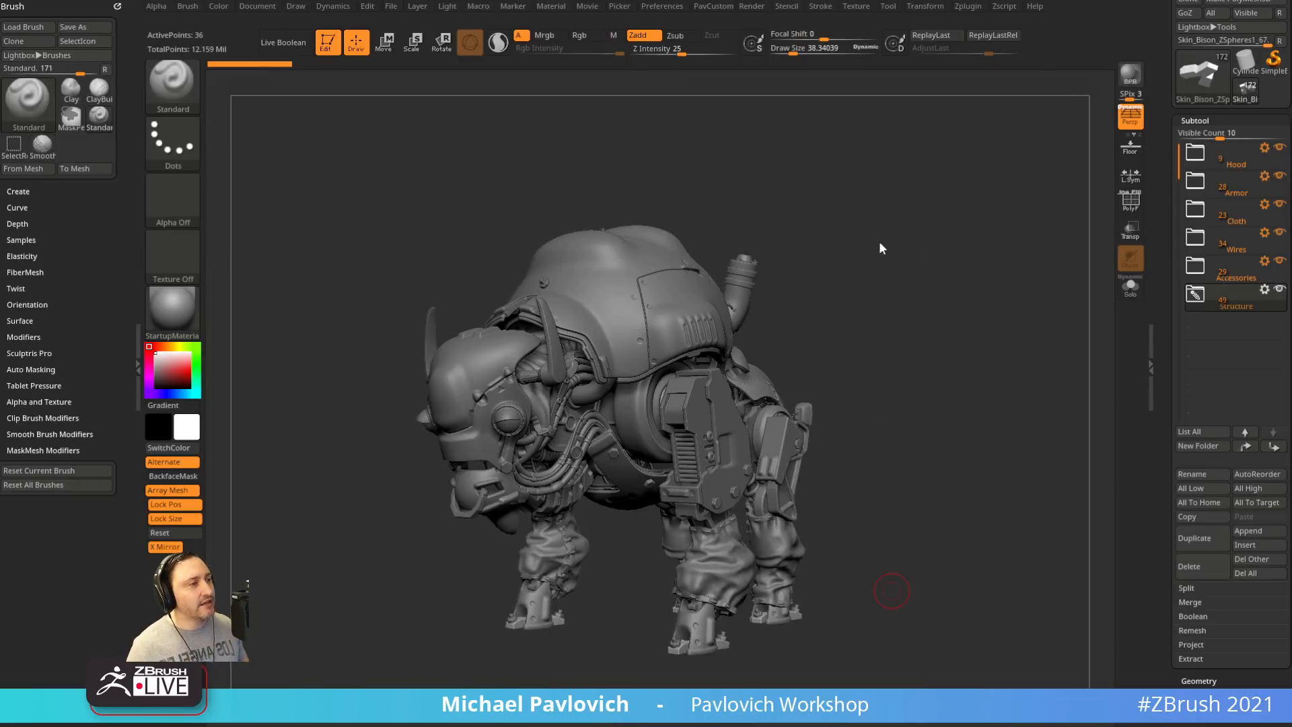
drag(880, 249, 807, 316)
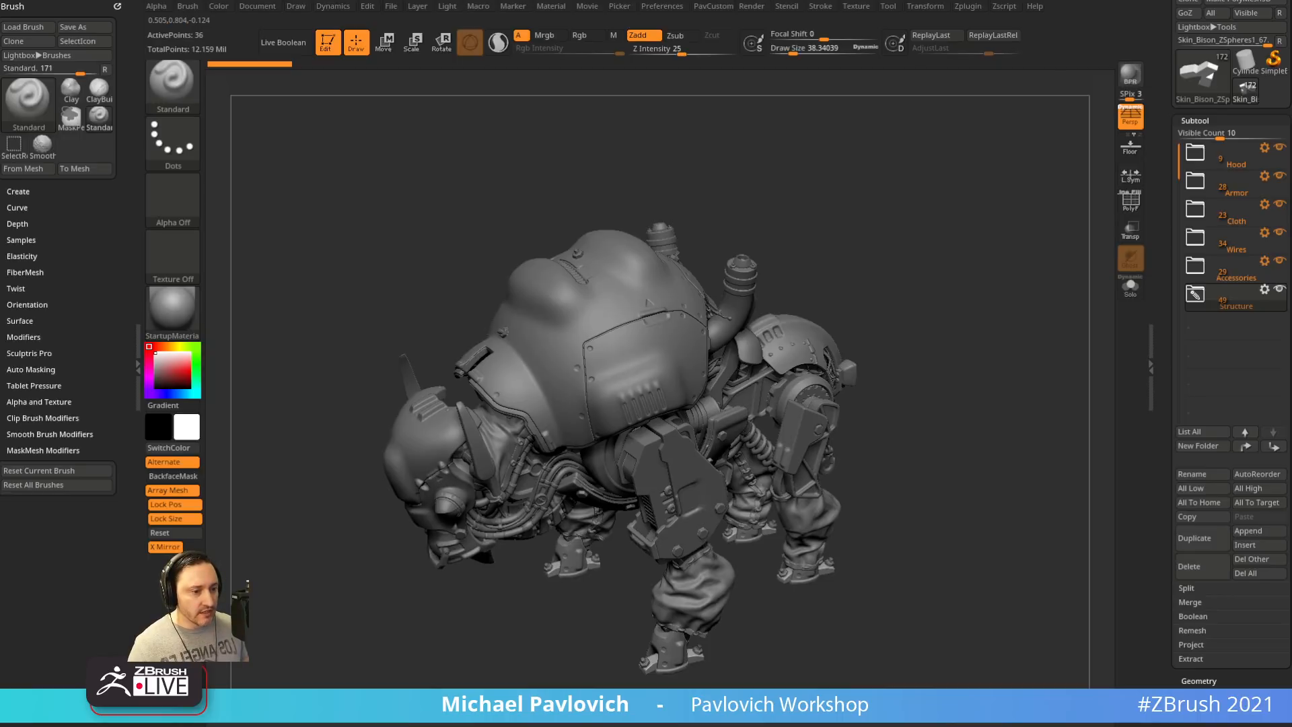
Open the Making of the Mech Bison video from the artist's YouTube uploads, mute it and go to 4:41
drag(566, 726, 766, 65)
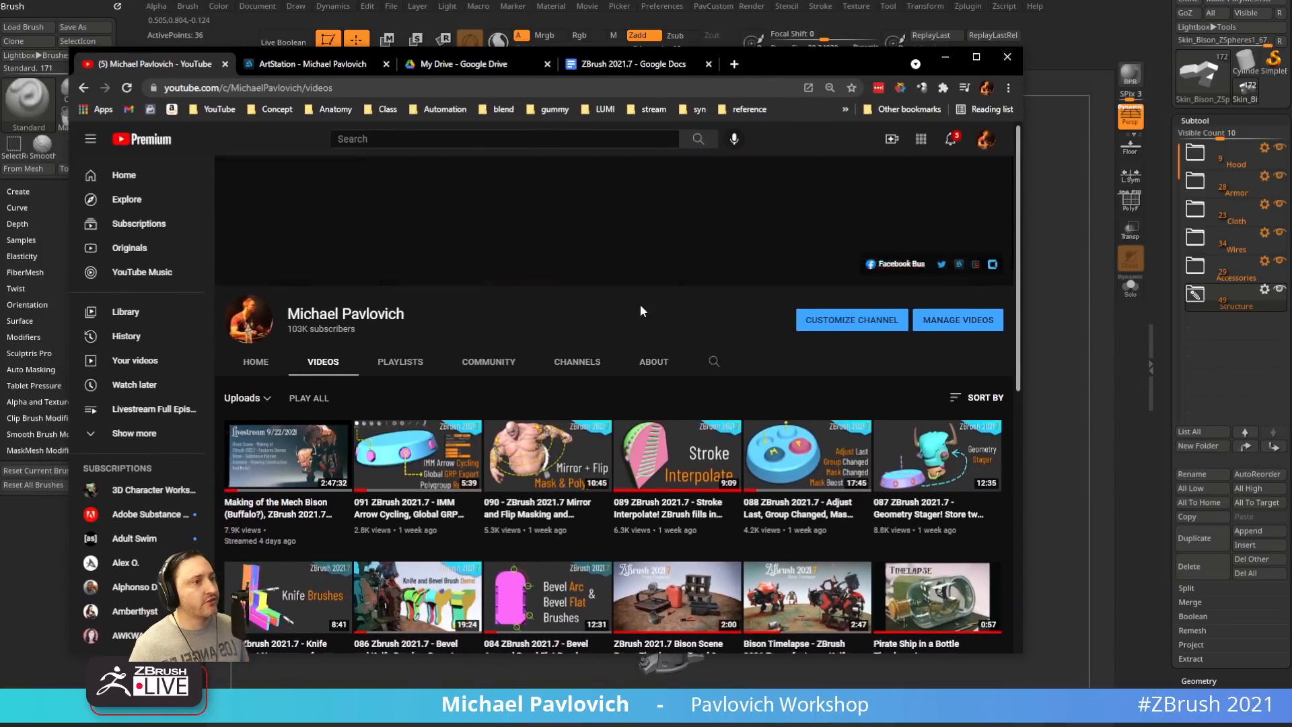
scroll(641, 310, down, 4)
click(300, 250)
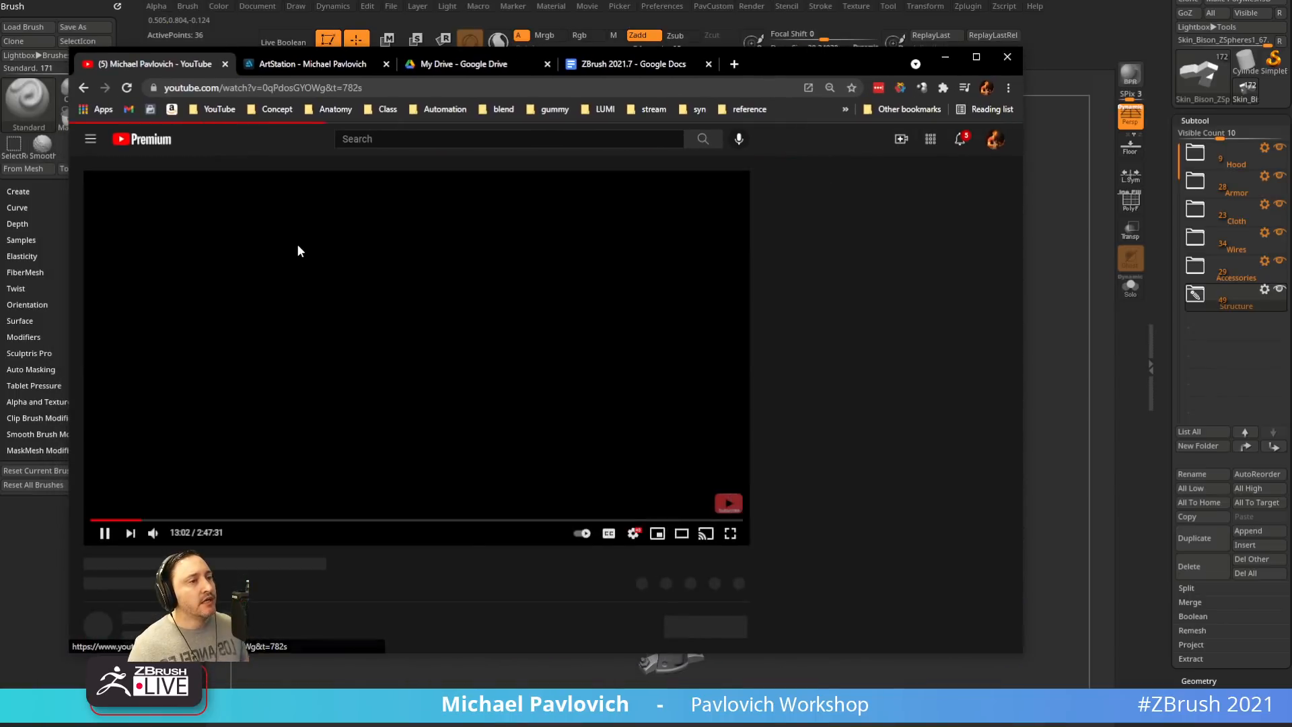
click(154, 528)
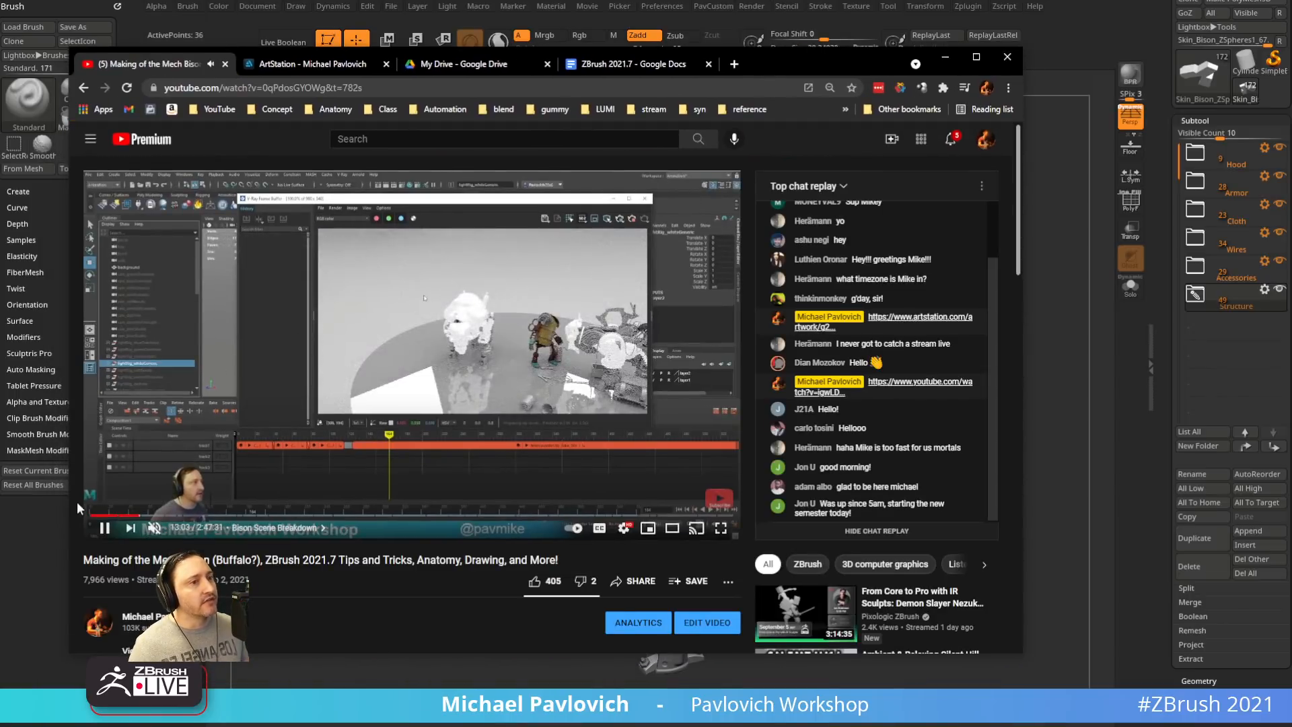
click(108, 515)
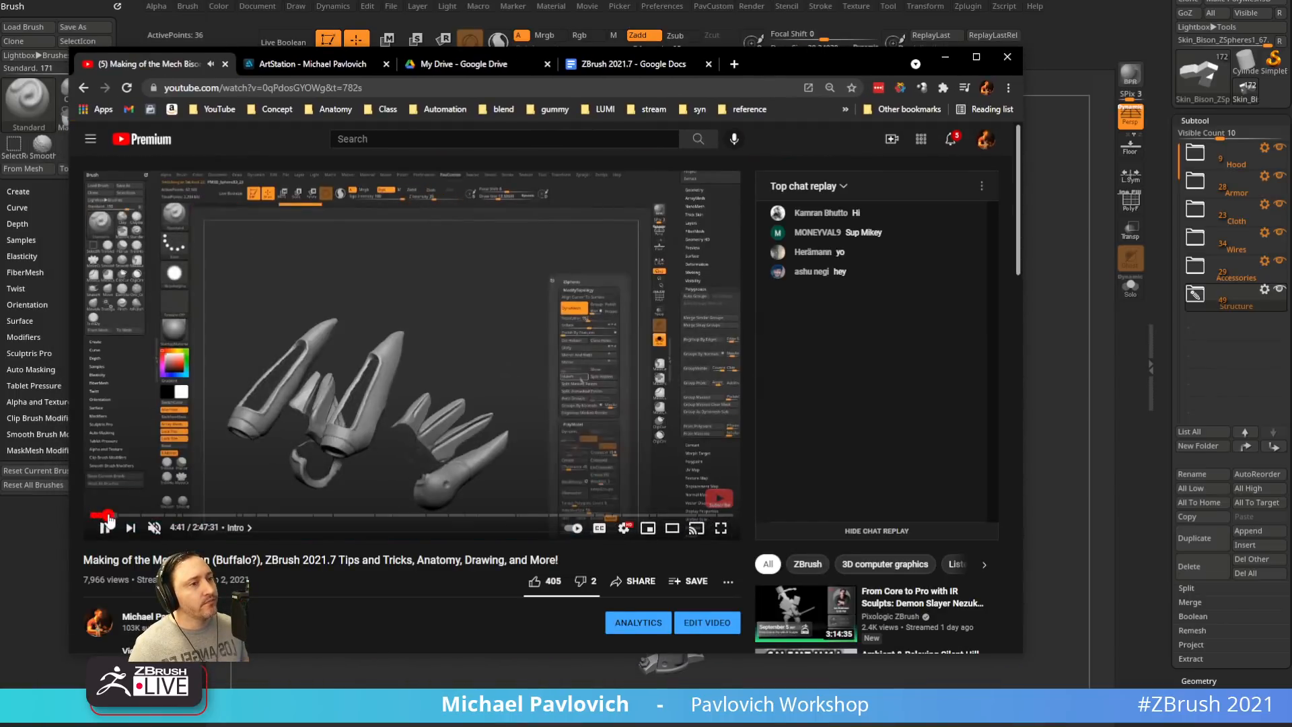
click(131, 528)
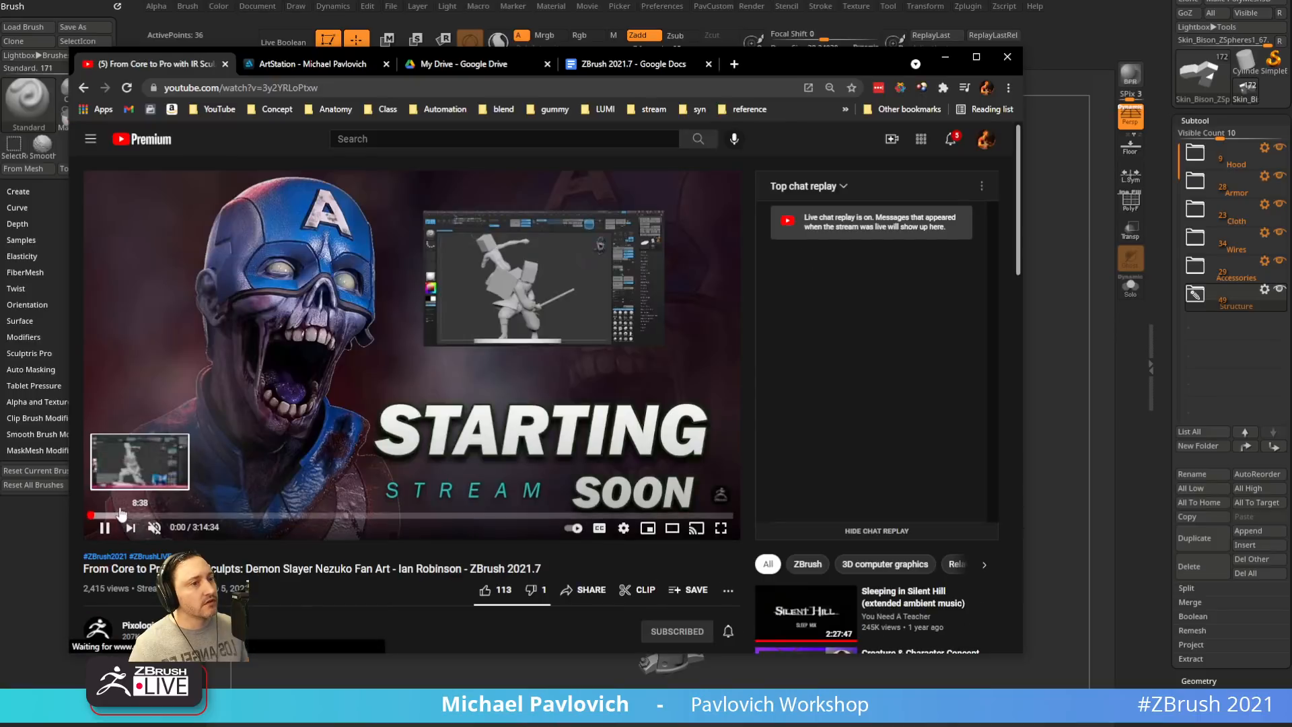
click(126, 515)
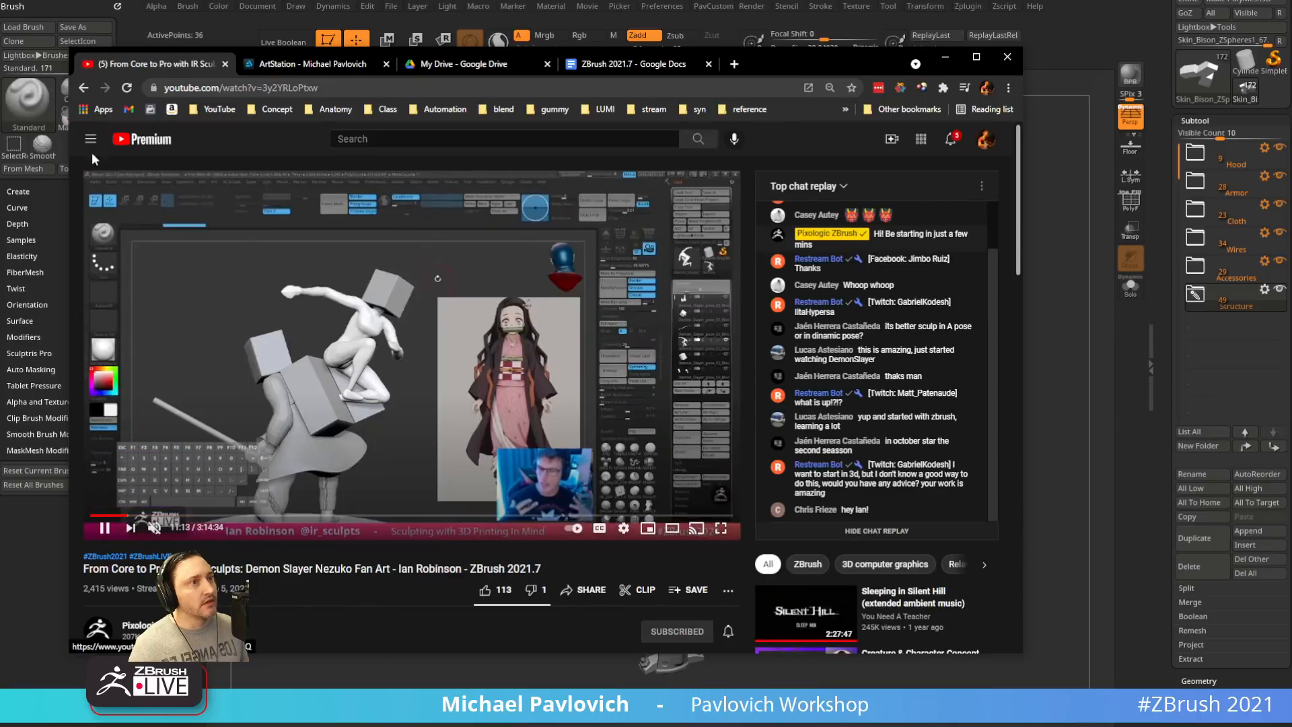
click(84, 88)
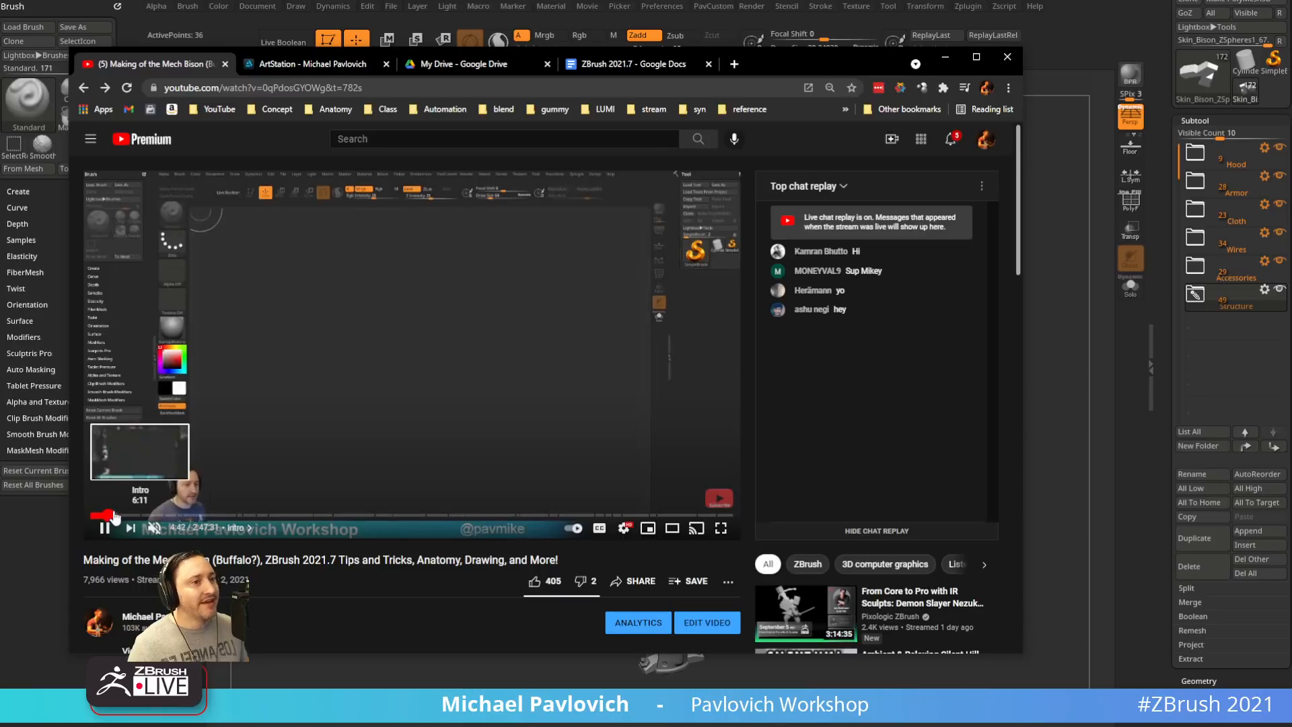
Skim the mech bison video through the Bison Scene Breakdown and Bison Teaser Hierarchy Parent Animation chapters, up to about 16:04
click(114, 515)
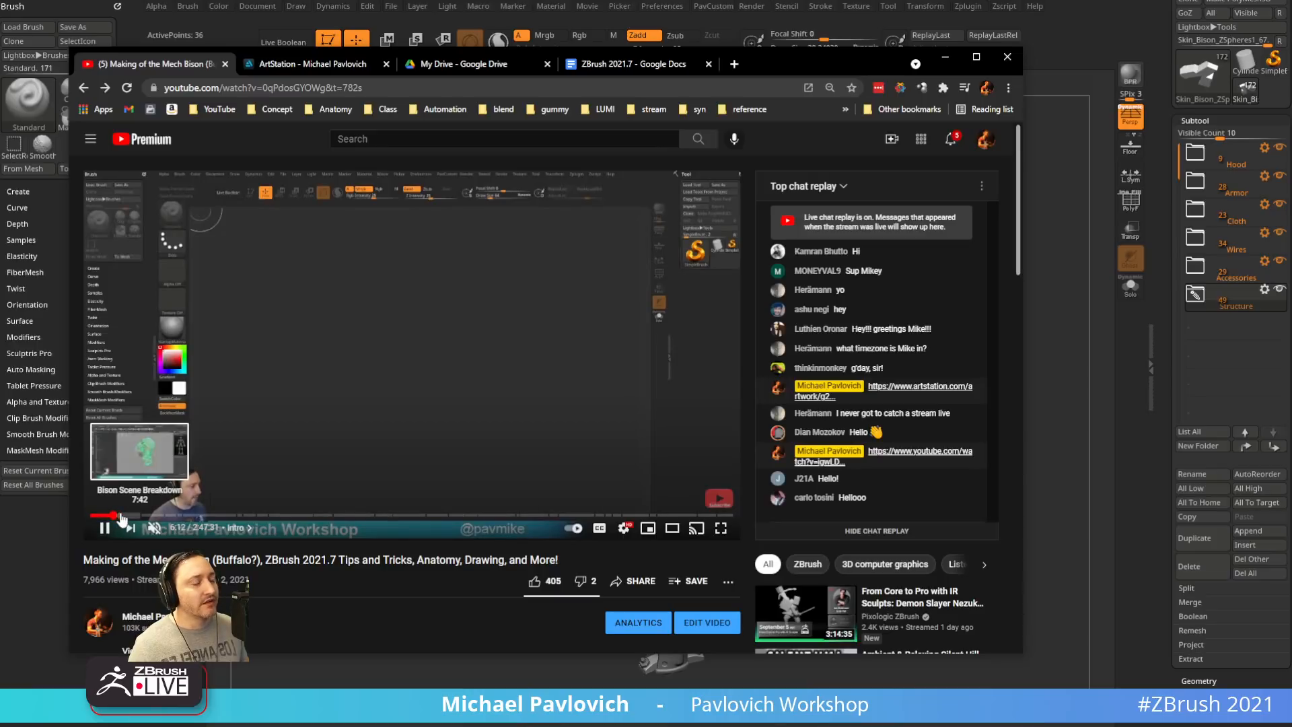
click(124, 516)
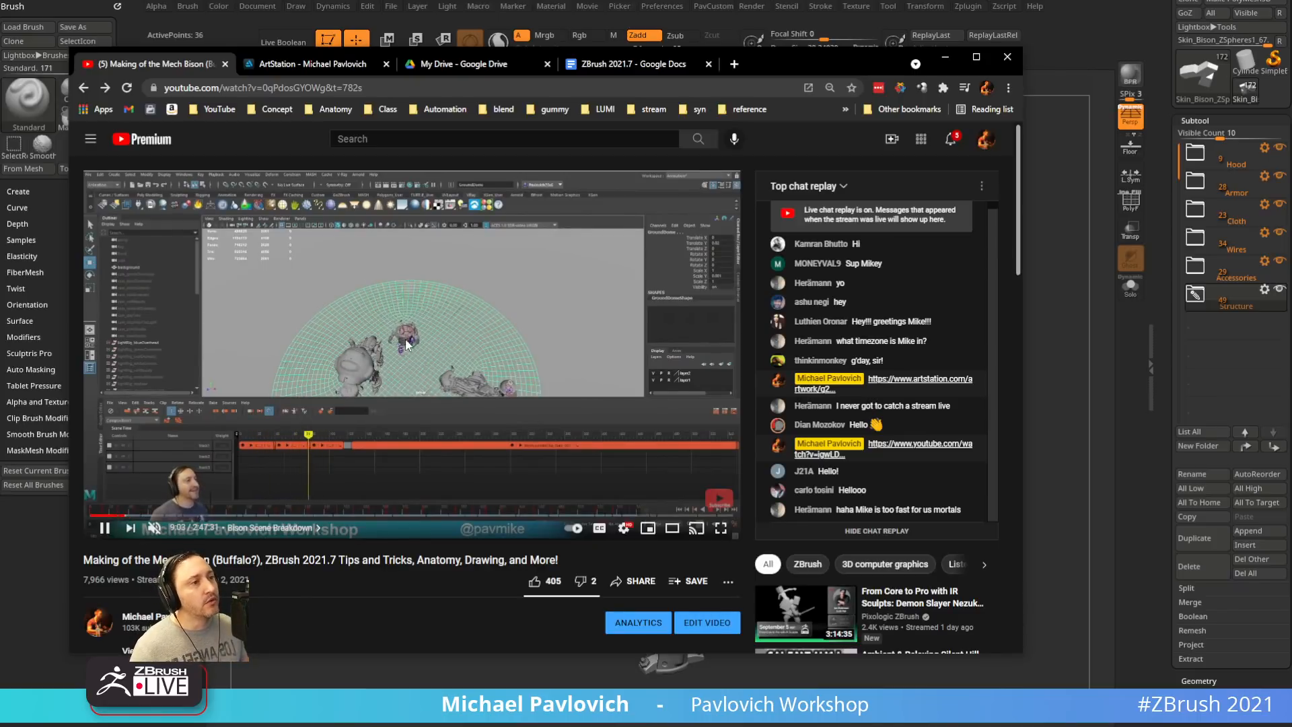
click(133, 516)
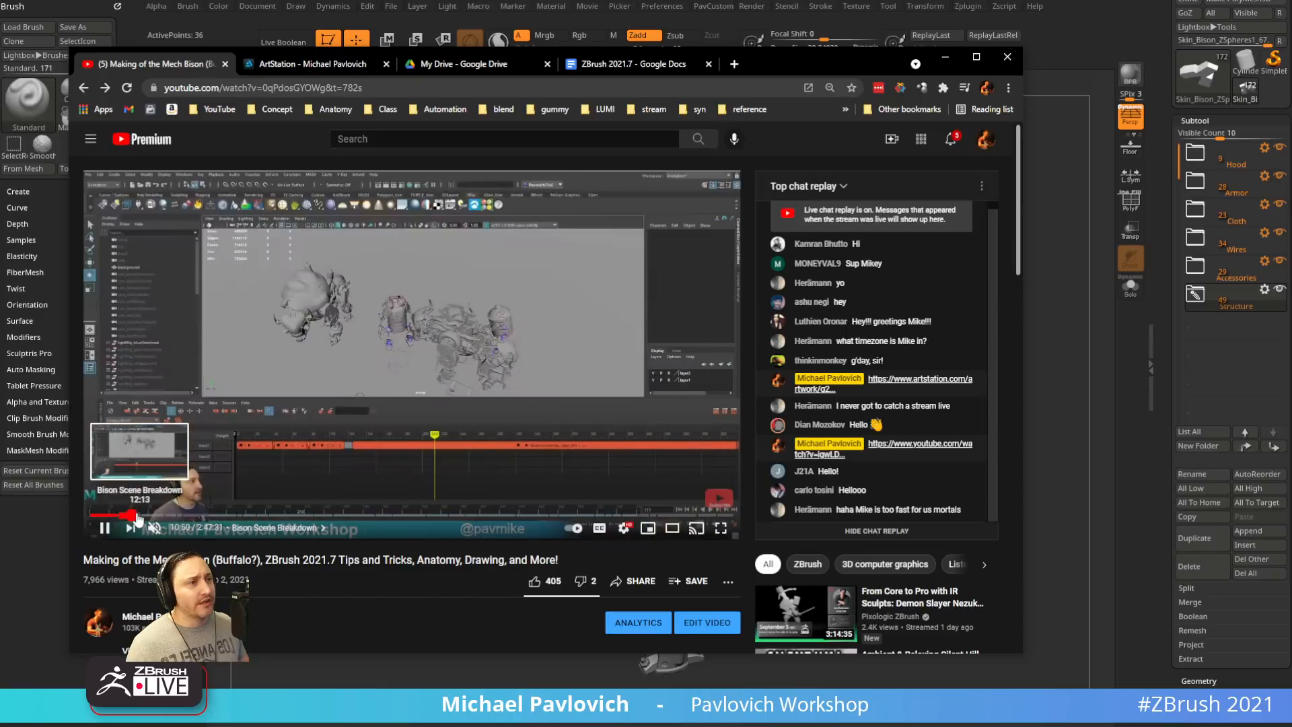
click(138, 516)
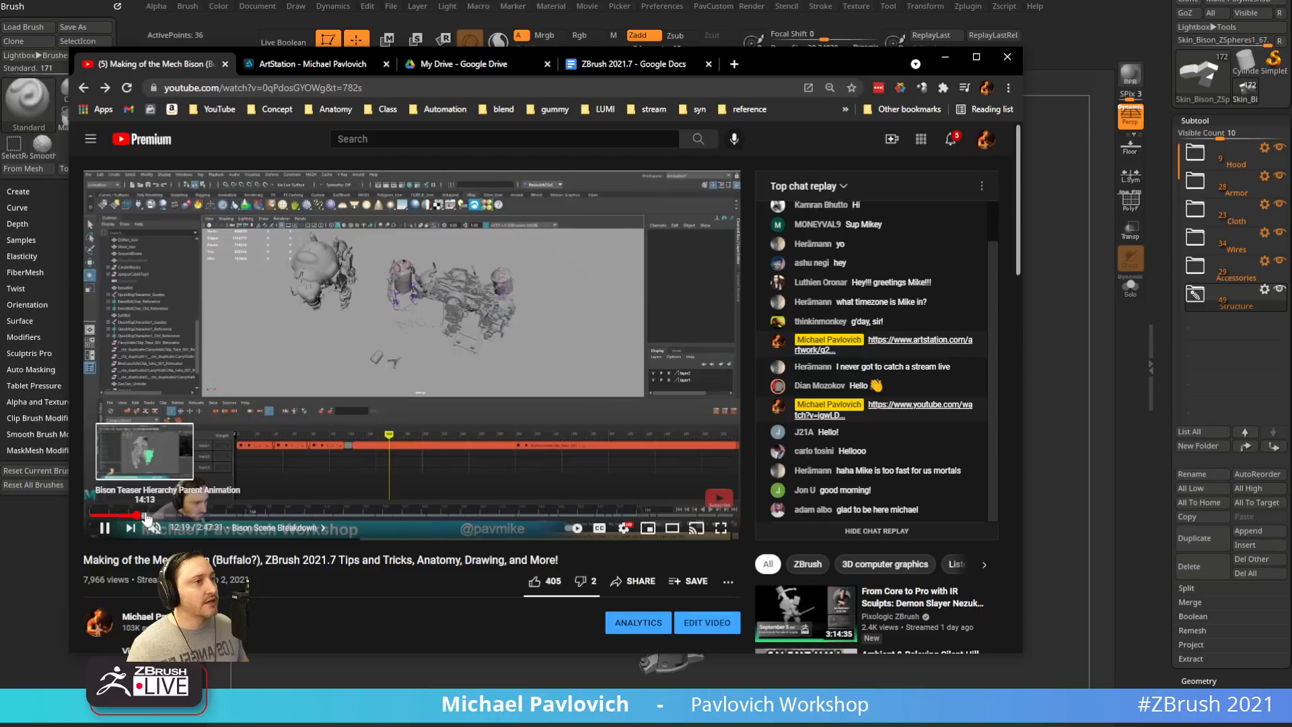
click(146, 517)
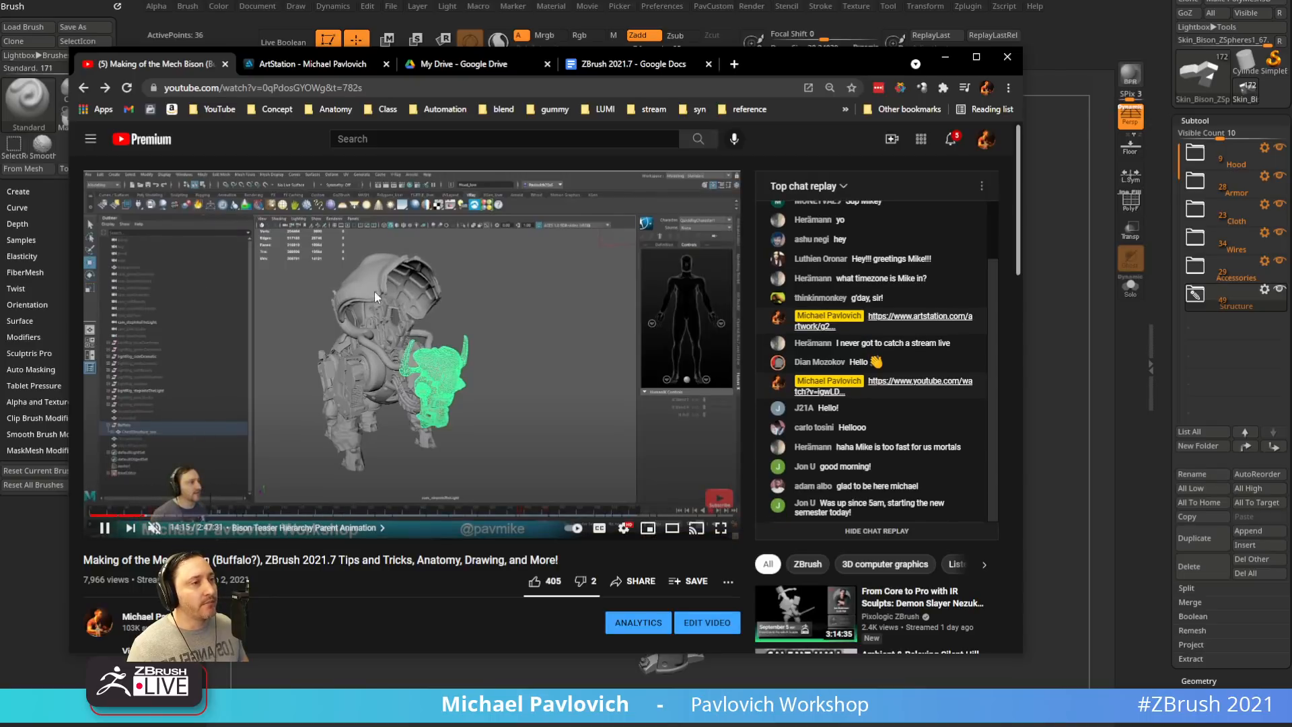
click(152, 517)
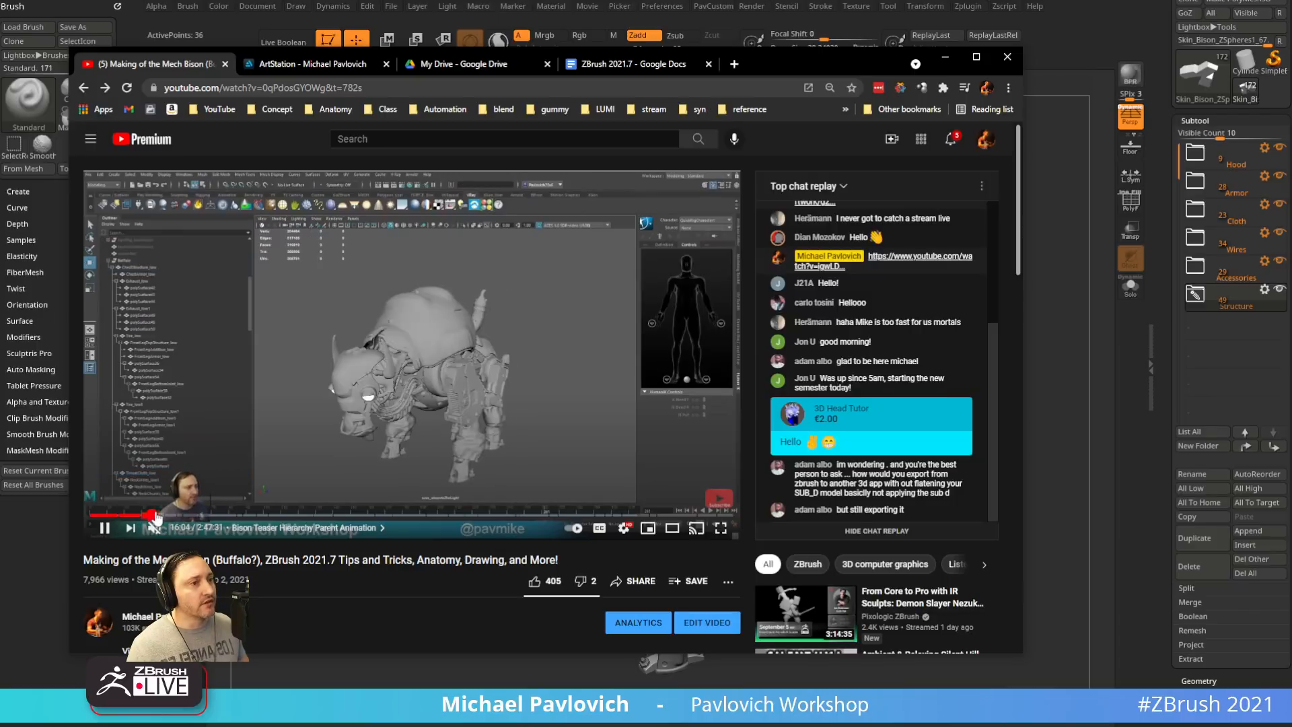
Skim the mech bison video through the Vegas Pro Bison Scene Setup, Film Deterioration and Adding Seam Ridges to Shirt chapters, then go back to about 29:09
click(166, 516)
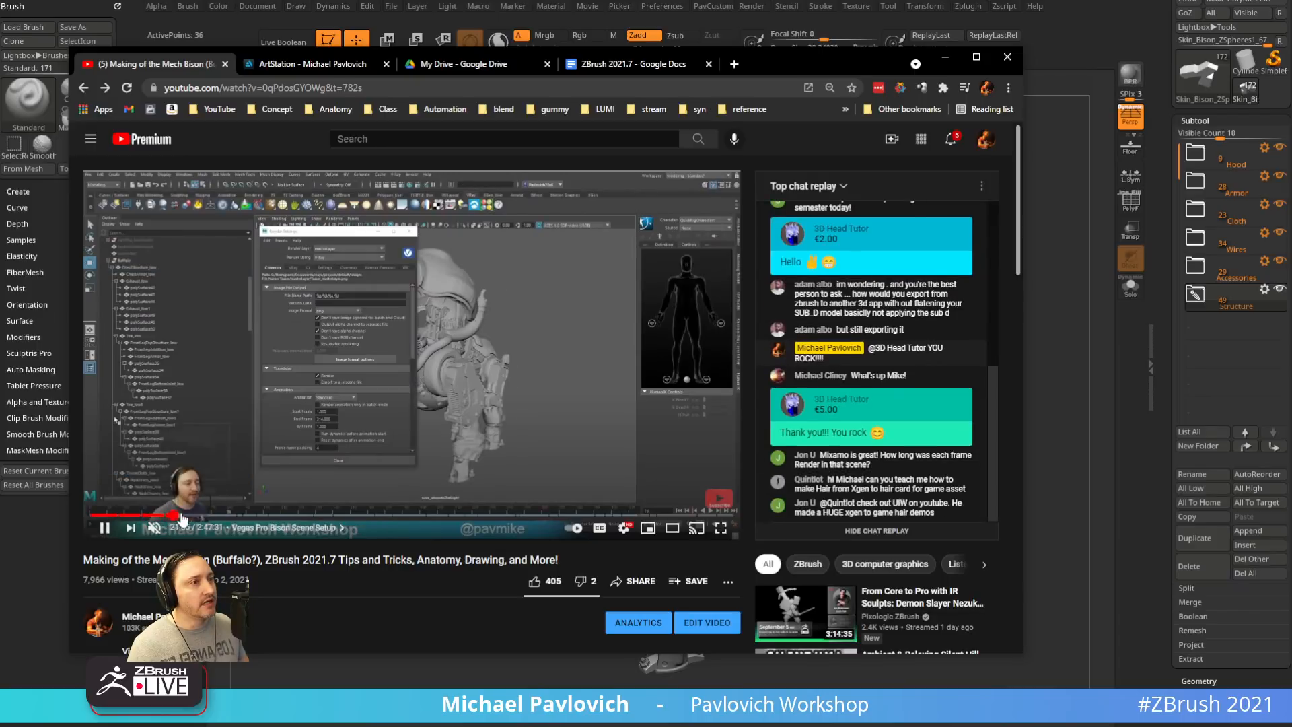
click(188, 517)
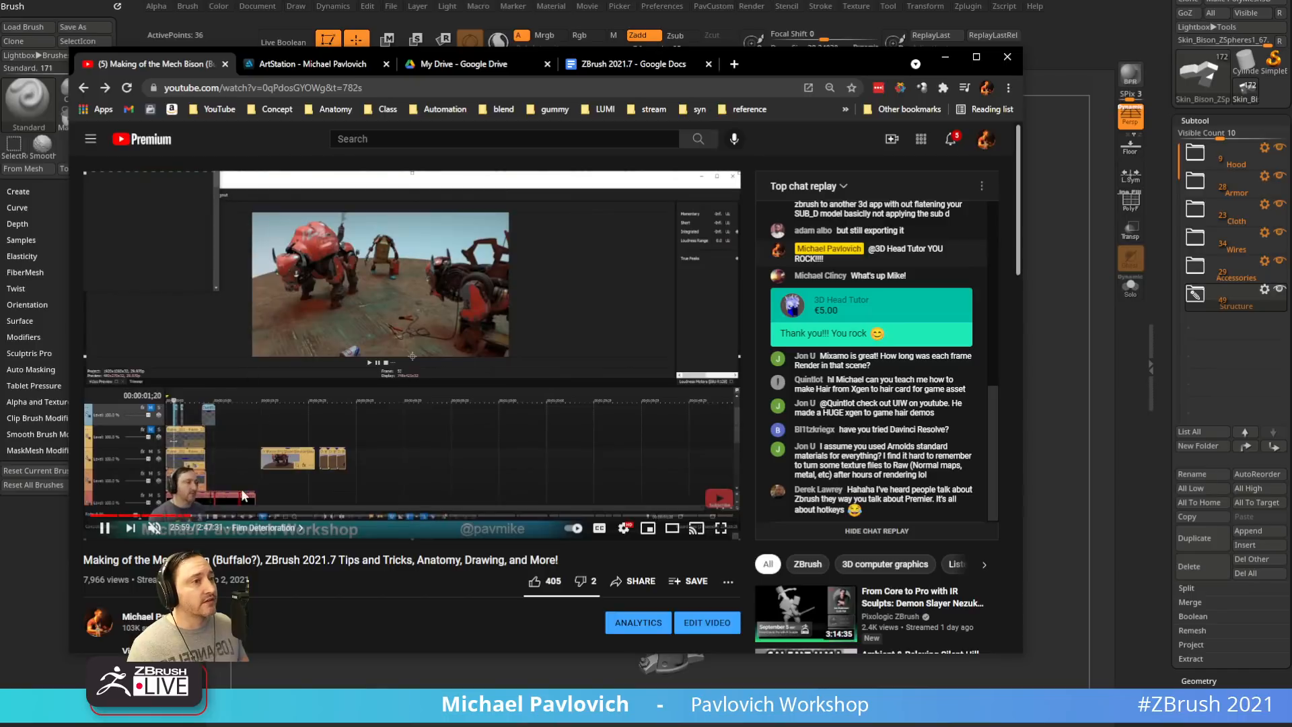
click(194, 516)
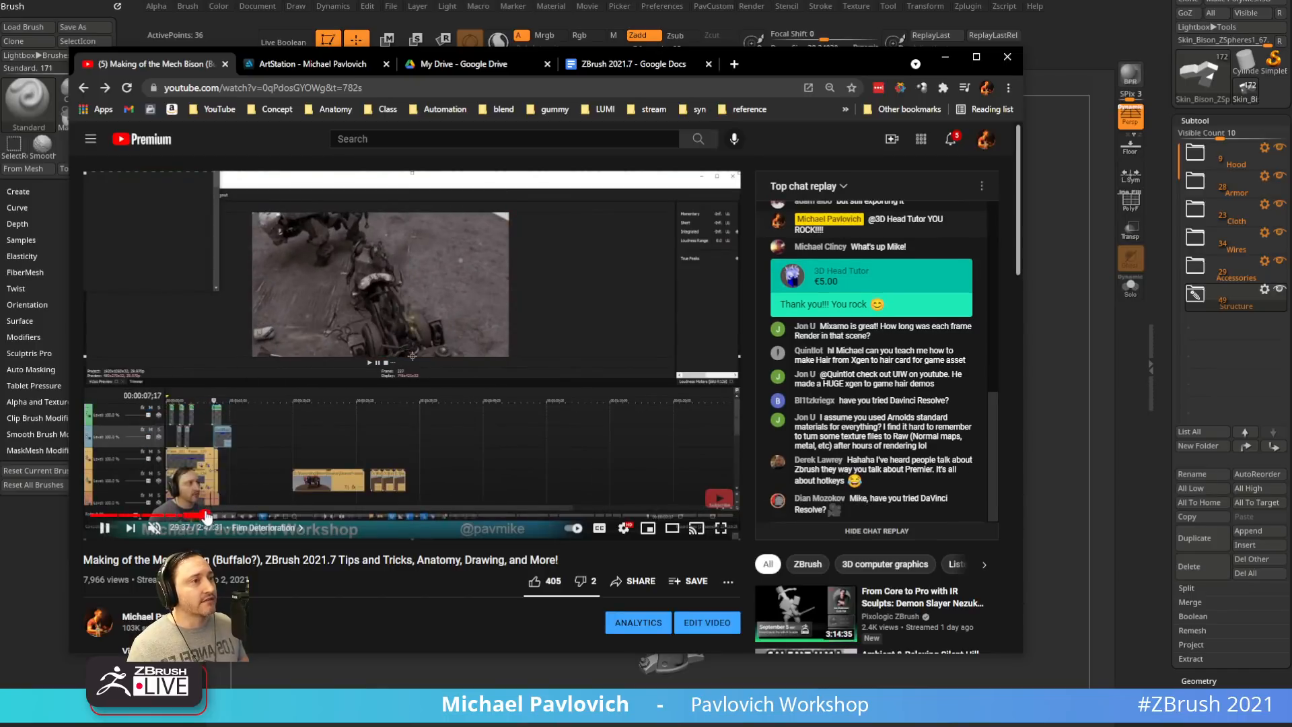
click(218, 516)
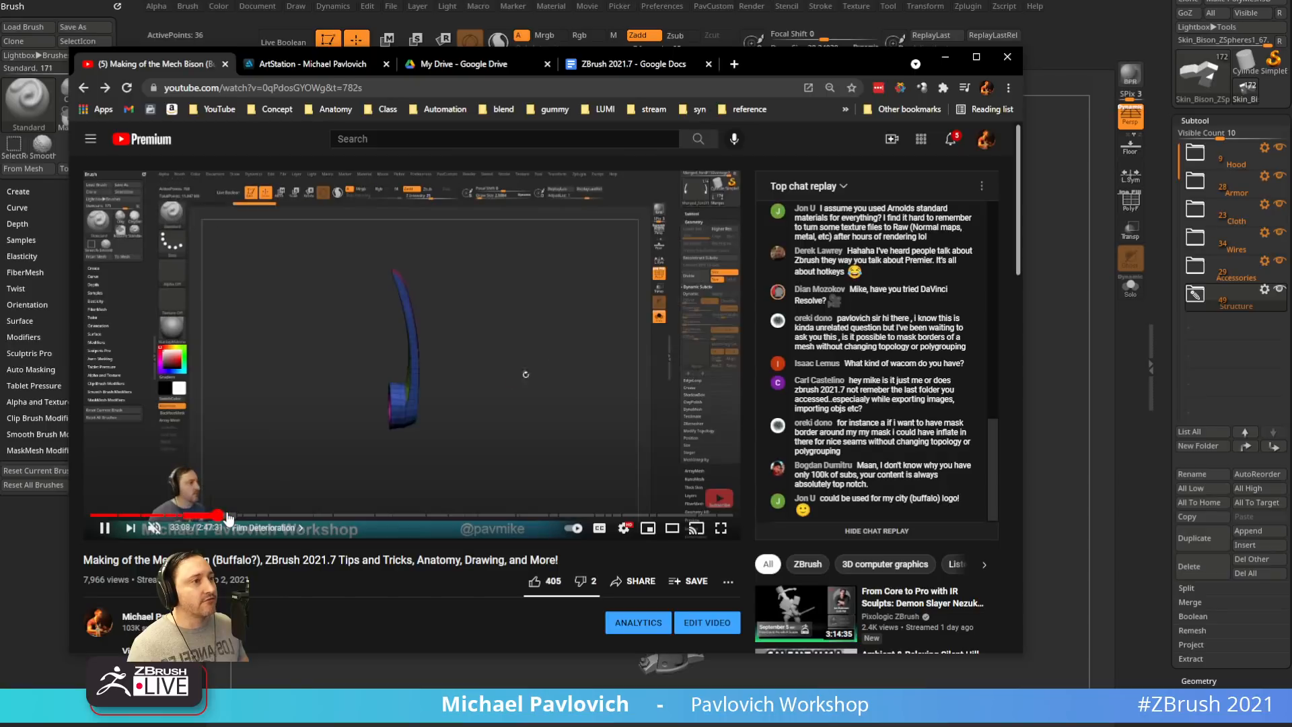
click(228, 516)
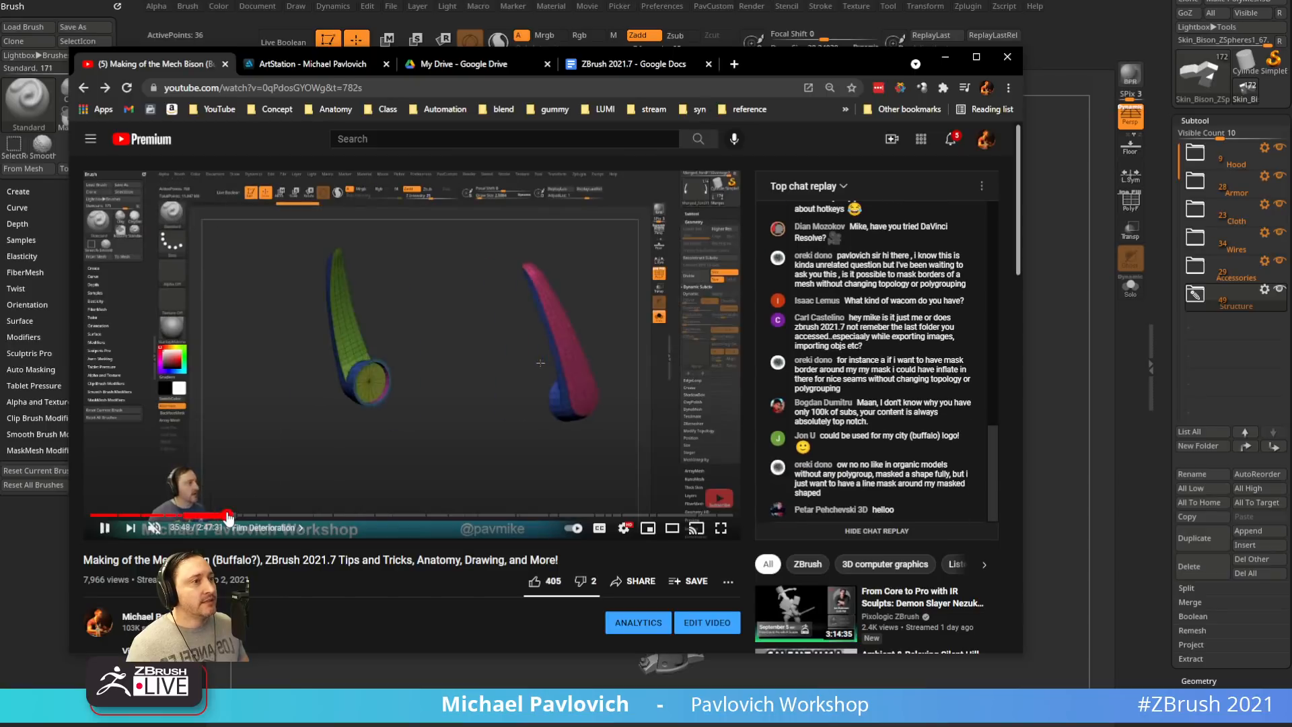
click(239, 516)
click(255, 516)
click(268, 516)
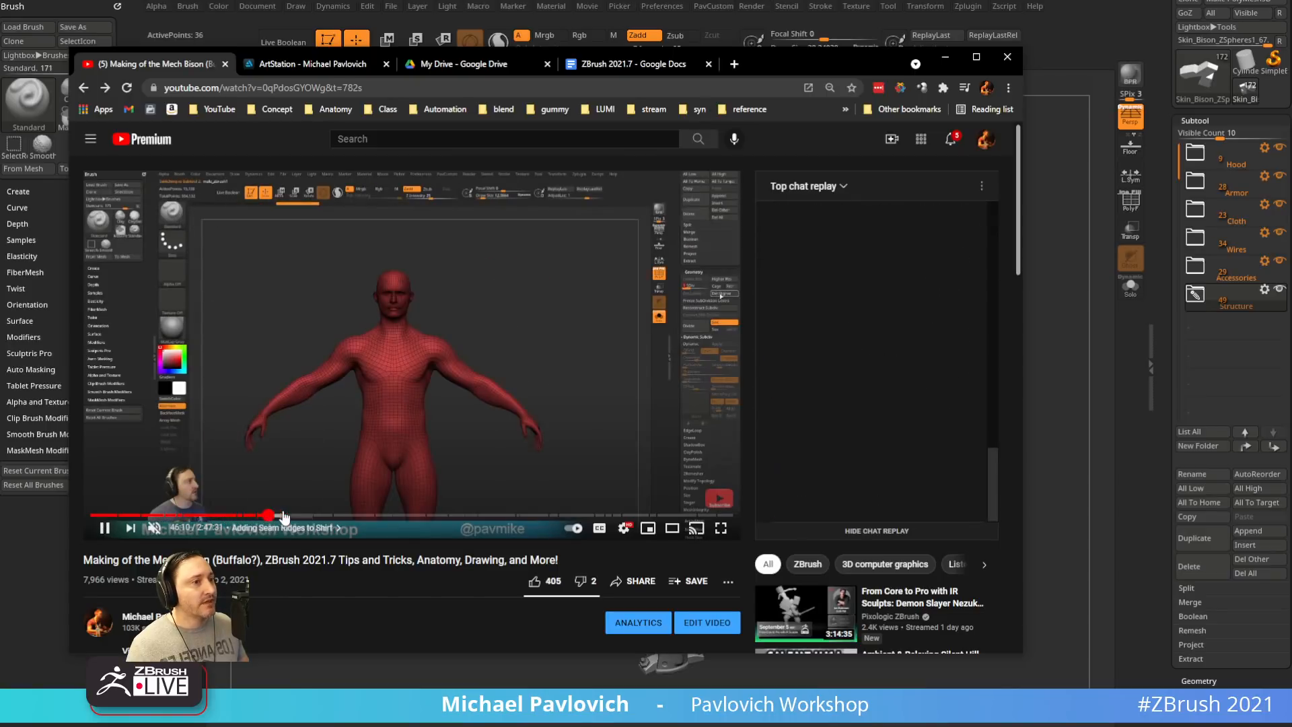
click(202, 516)
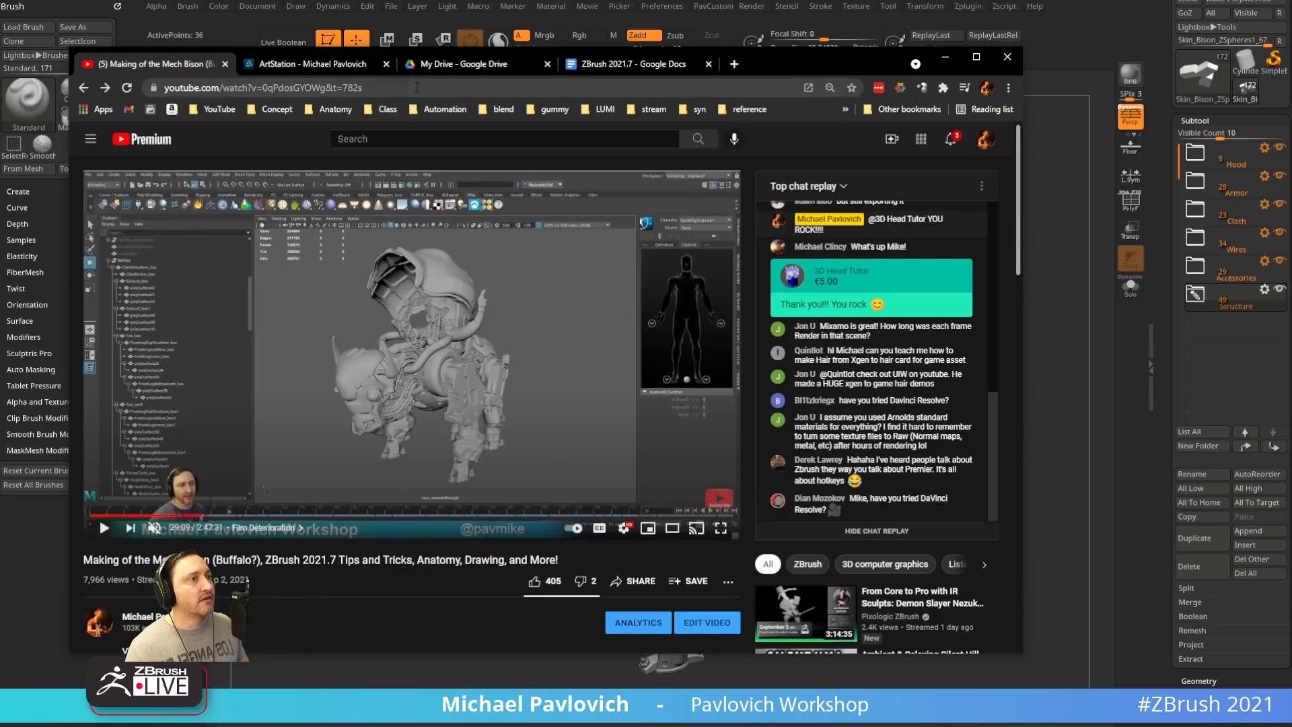
Copy the mech bison video's share link and move the browser away from ZBrush
click(641, 581)
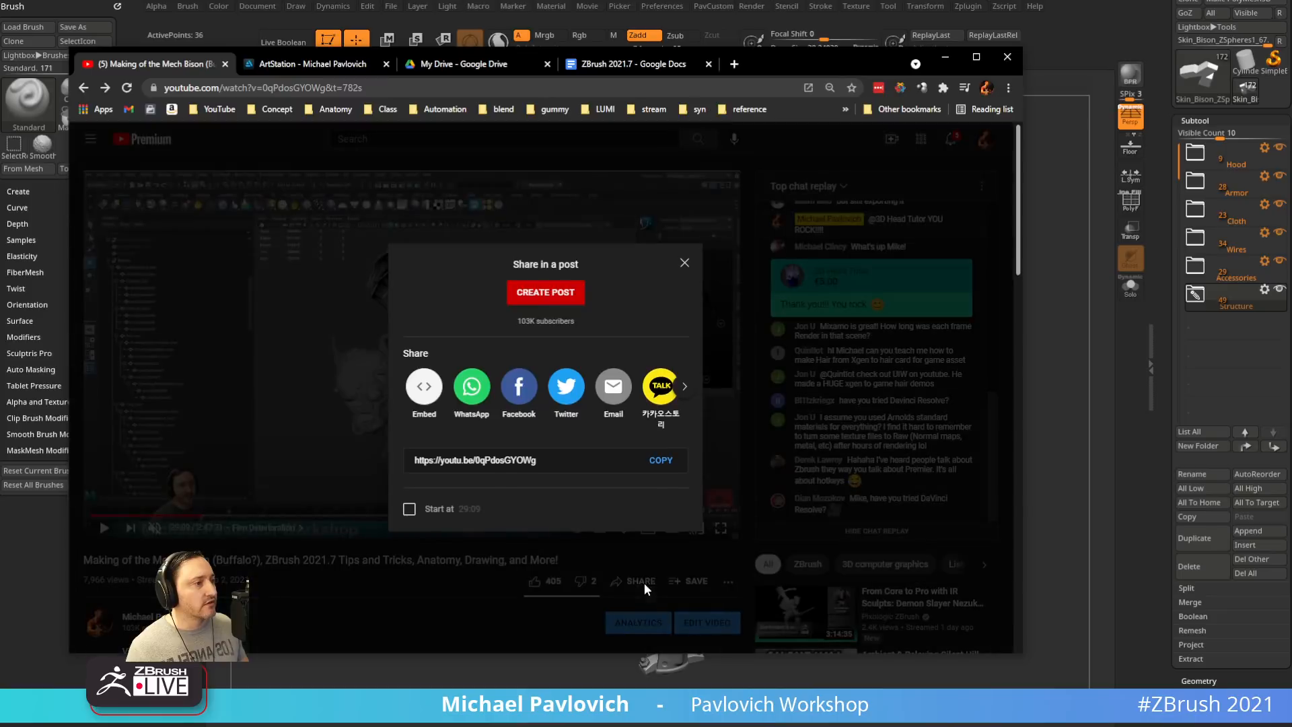
click(662, 457)
drag(792, 64, 683, 726)
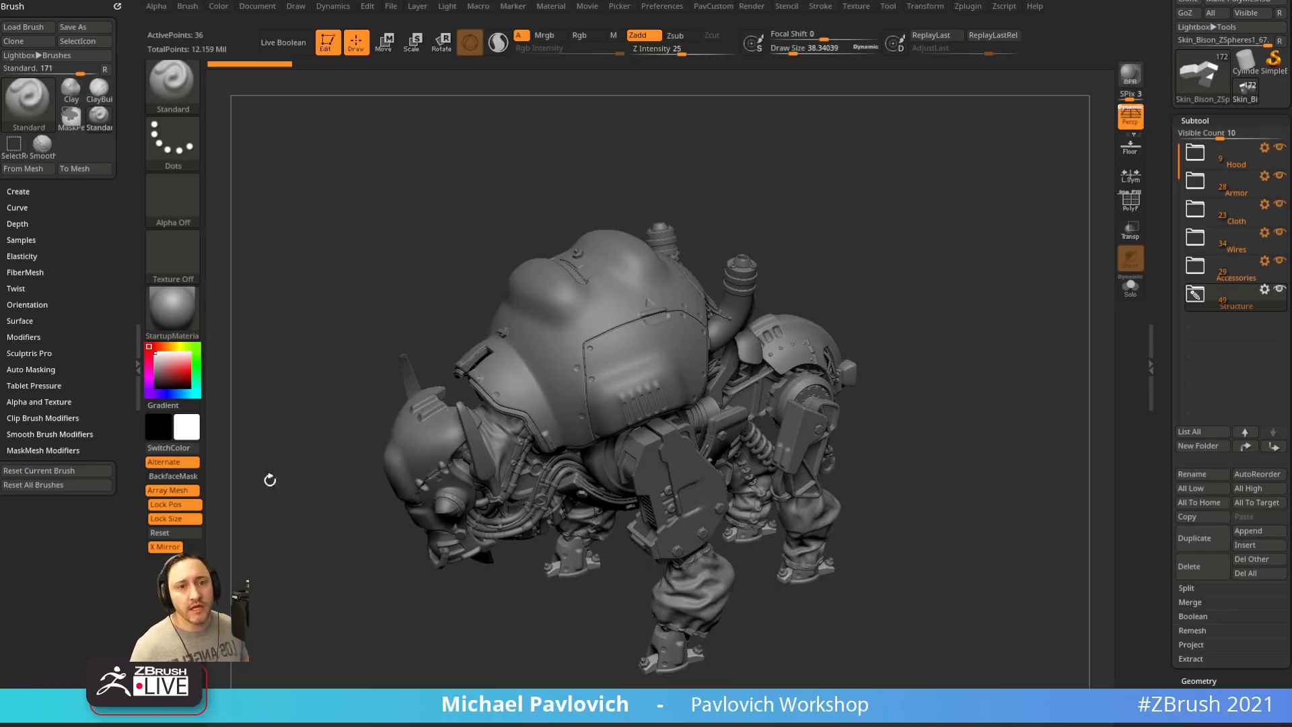
Examine the mech bison's hood, legs and exhaust pipes from the front and the rear side
drag(946, 279, 954, 243)
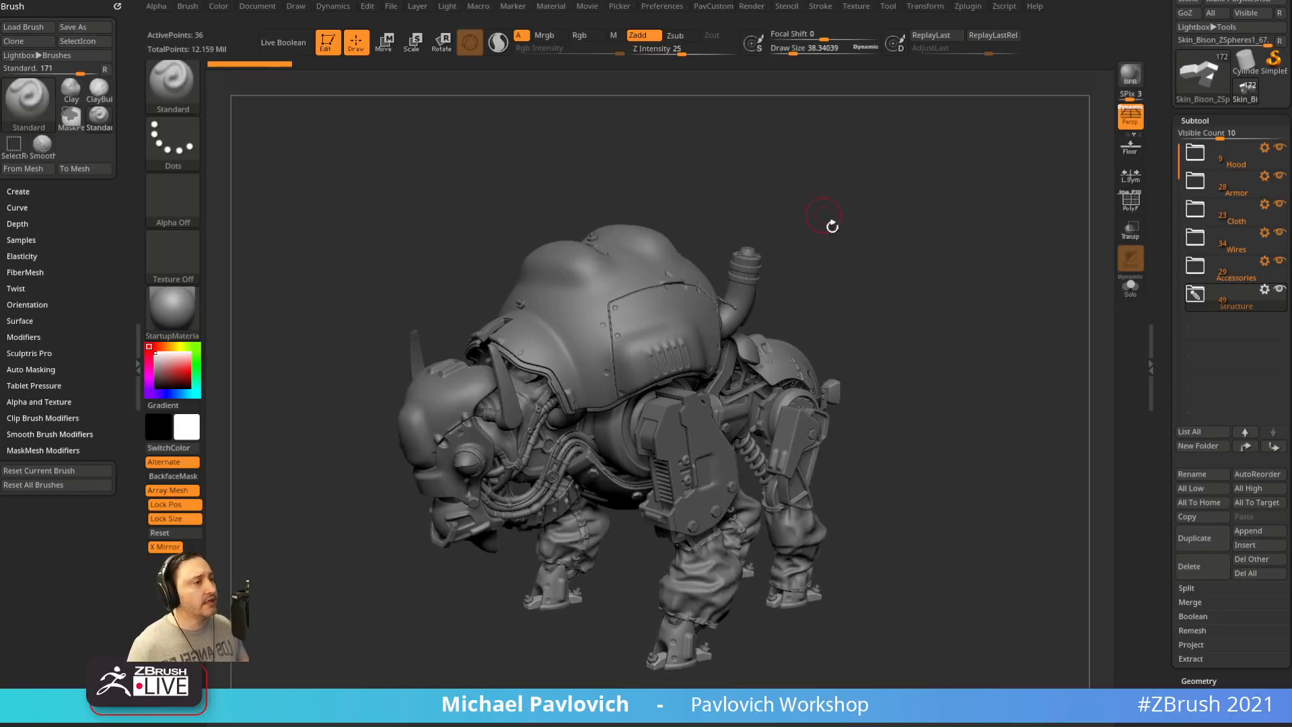
drag(833, 226, 743, 286)
alt+click(744, 286)
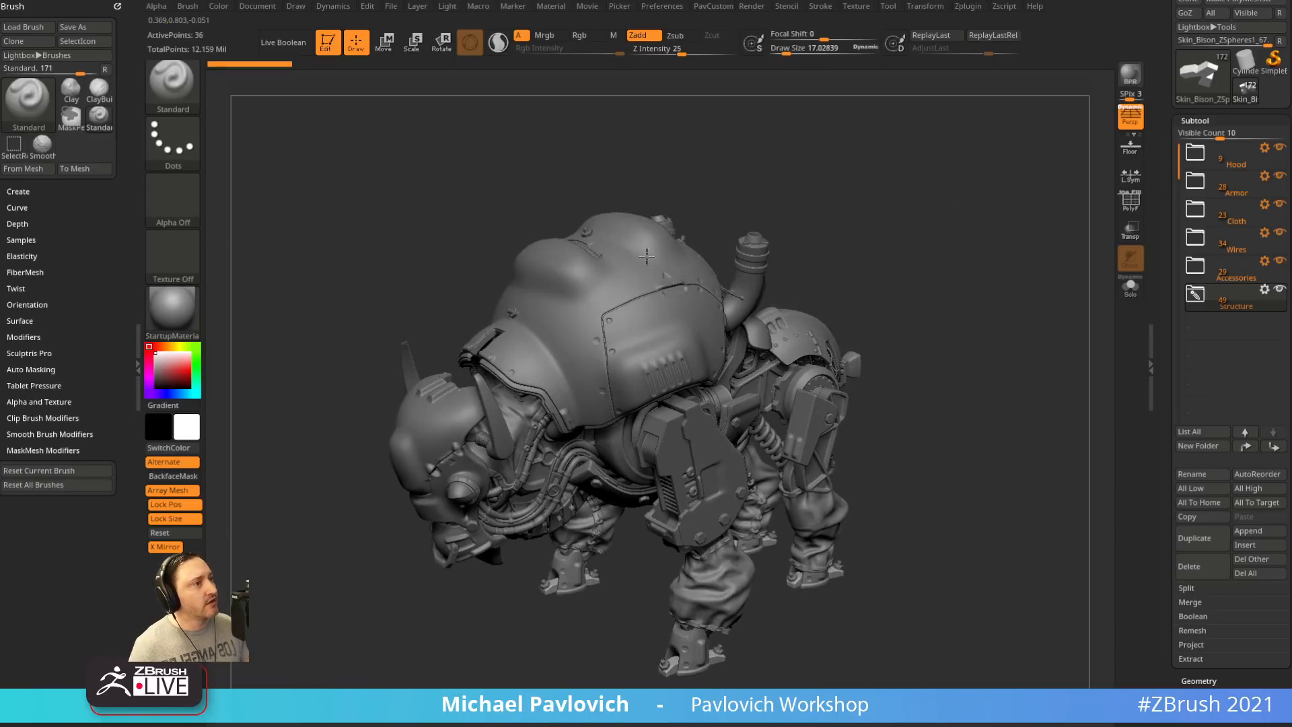
drag(920, 225, 1051, 229)
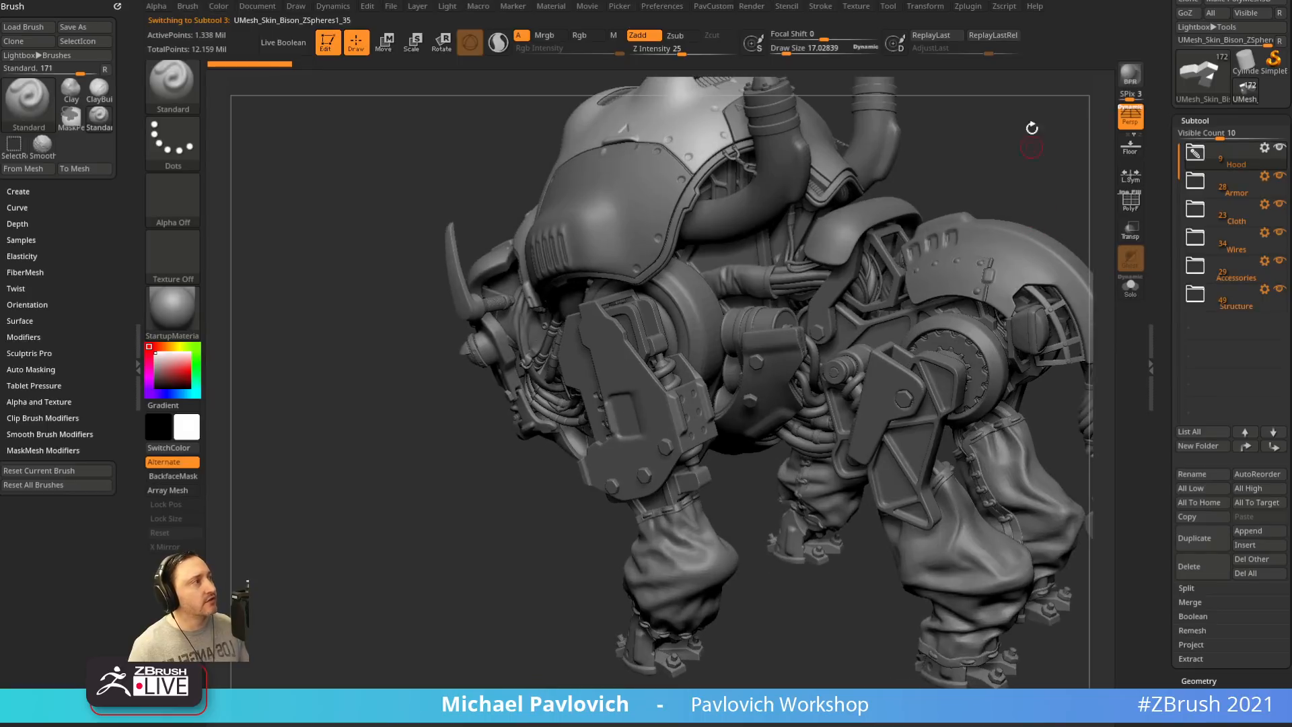
Turn off the perspective view and make the large hood shell over the bison's back the active subtool
drag(1029, 127, 812, 365)
key(p)
alt+click(842, 297)
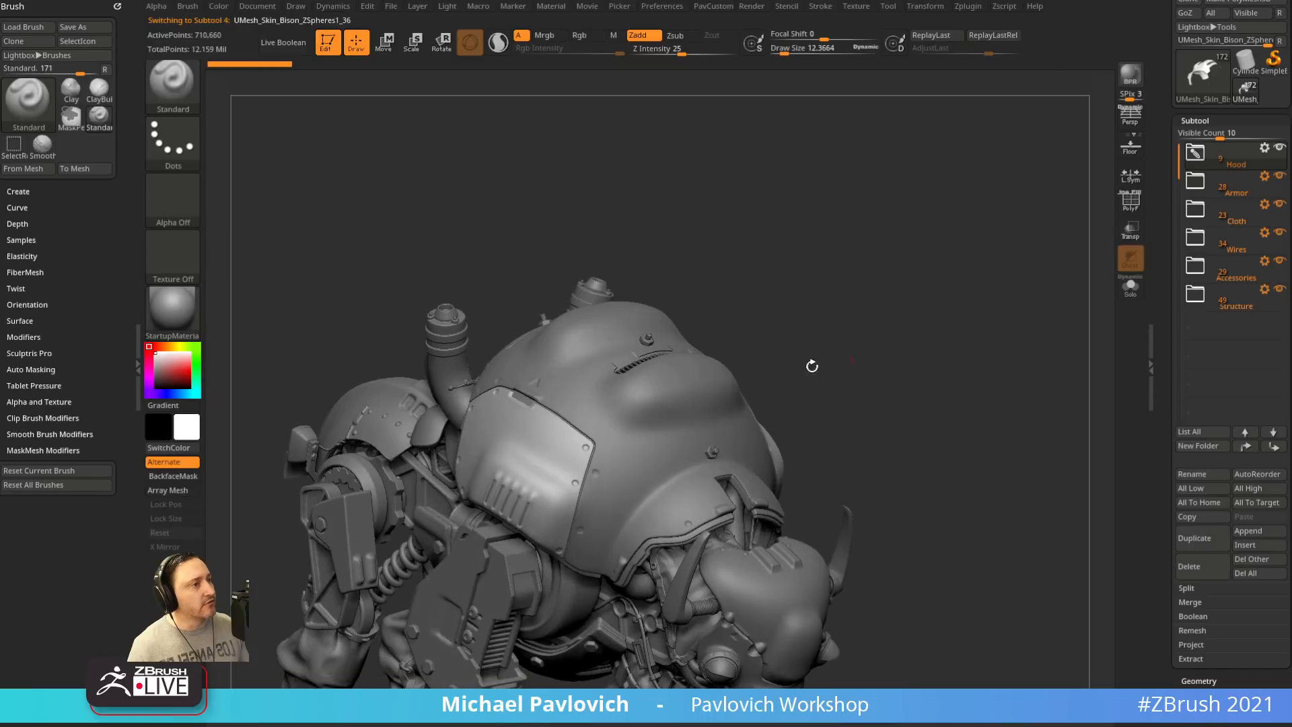
alt+click(756, 372)
drag(880, 321, 921, 272)
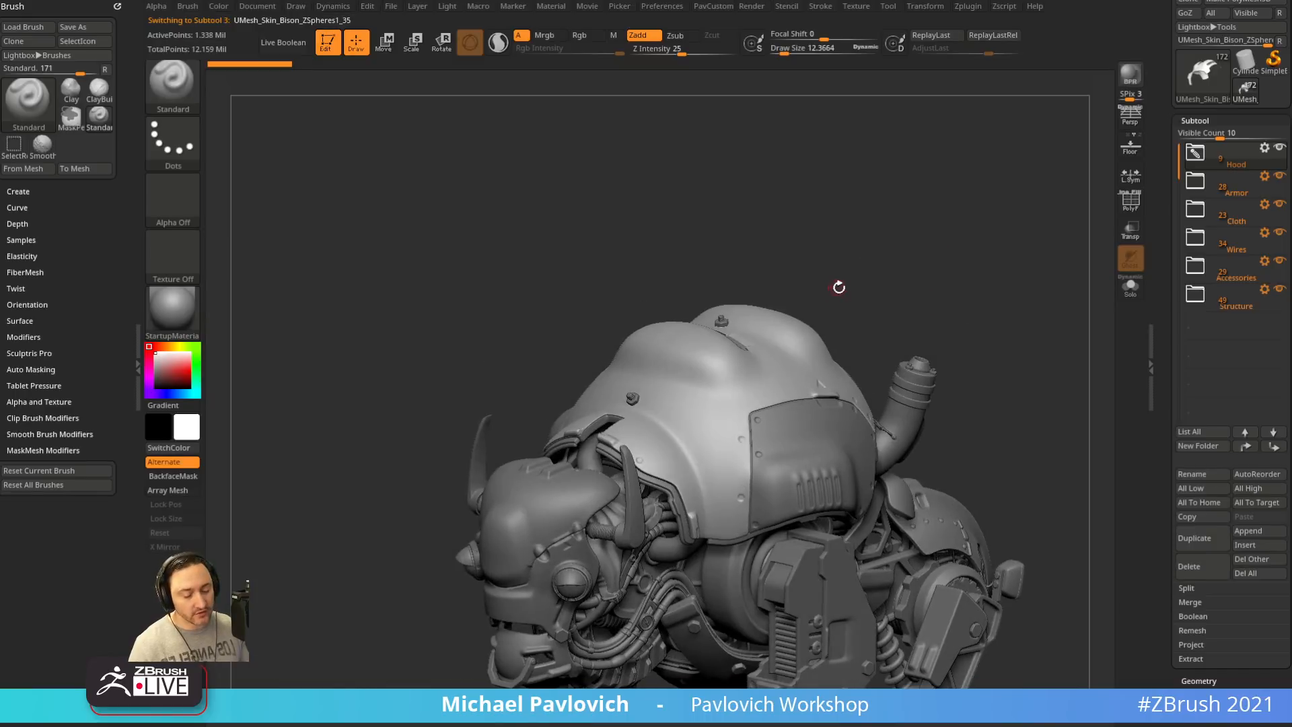
Open the ZeeZoo folder of ZSphere animal projects in LightBox
key(comma)
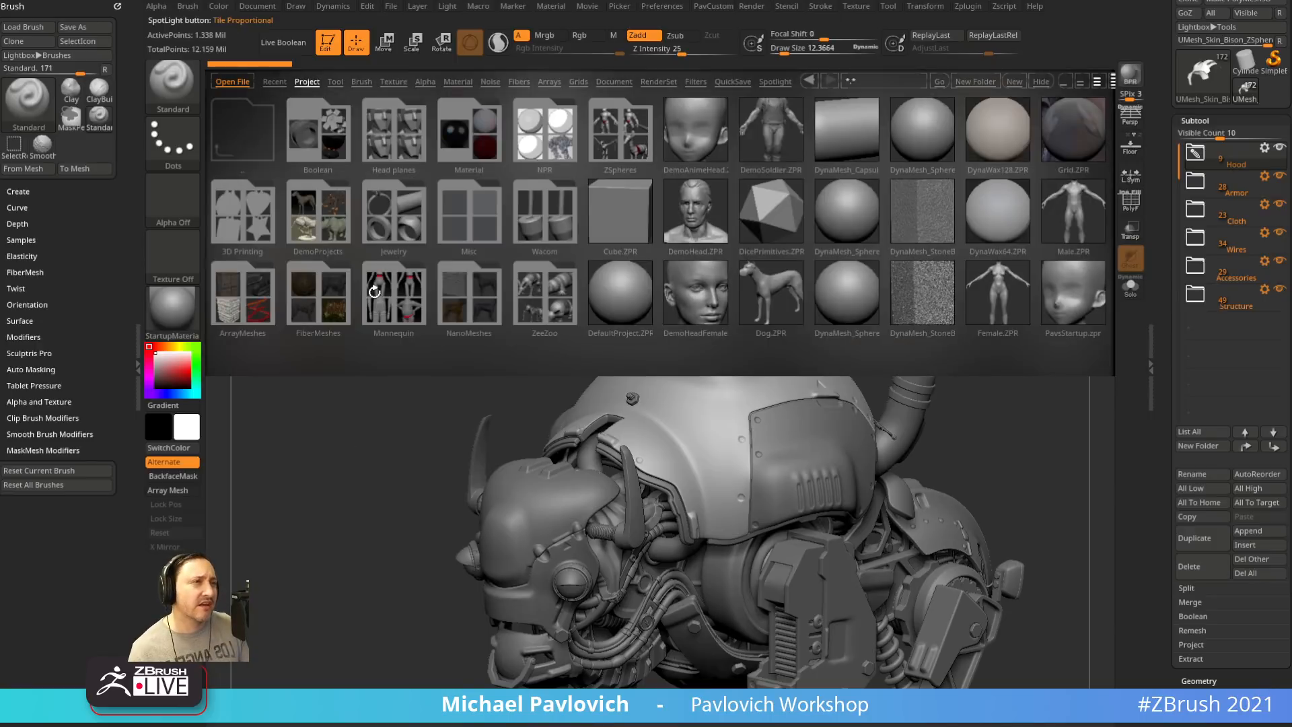
click(549, 297)
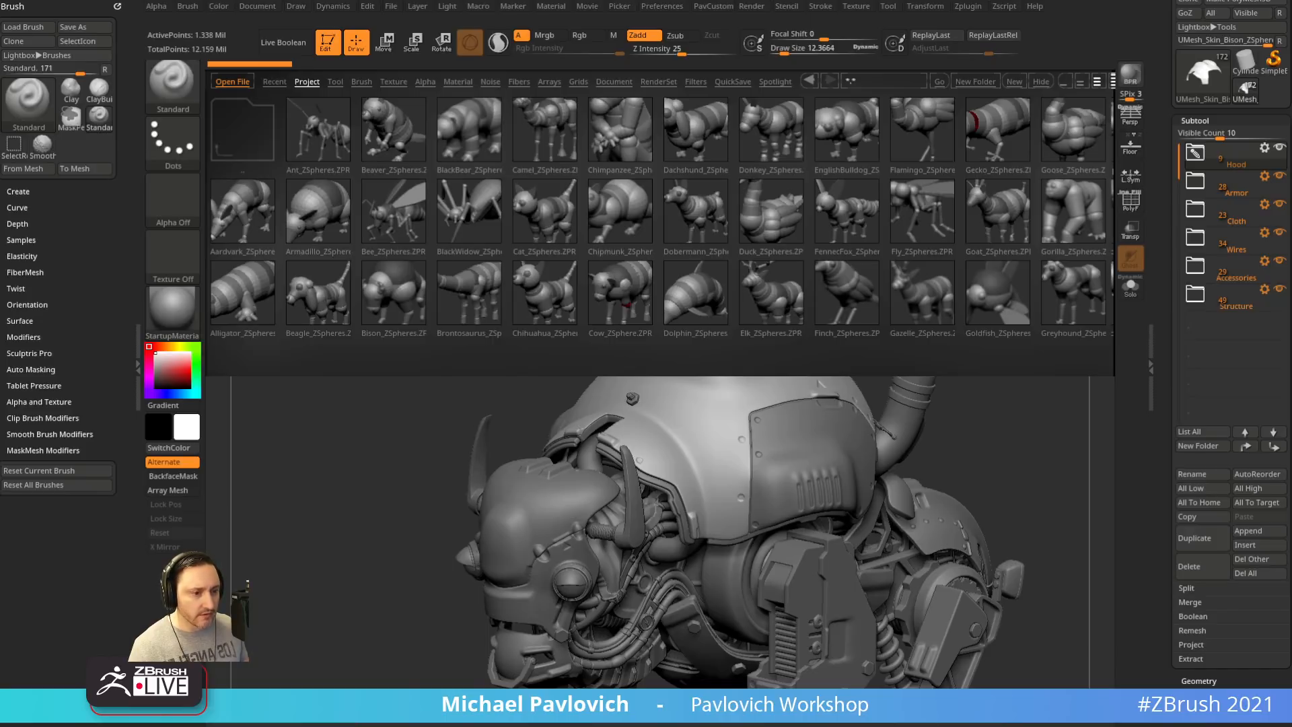
Switch to the browser, view the concept artist's ArtStation portfolio, look at Creatures pack 4 and return to the portfolio
key(alt+Tab)
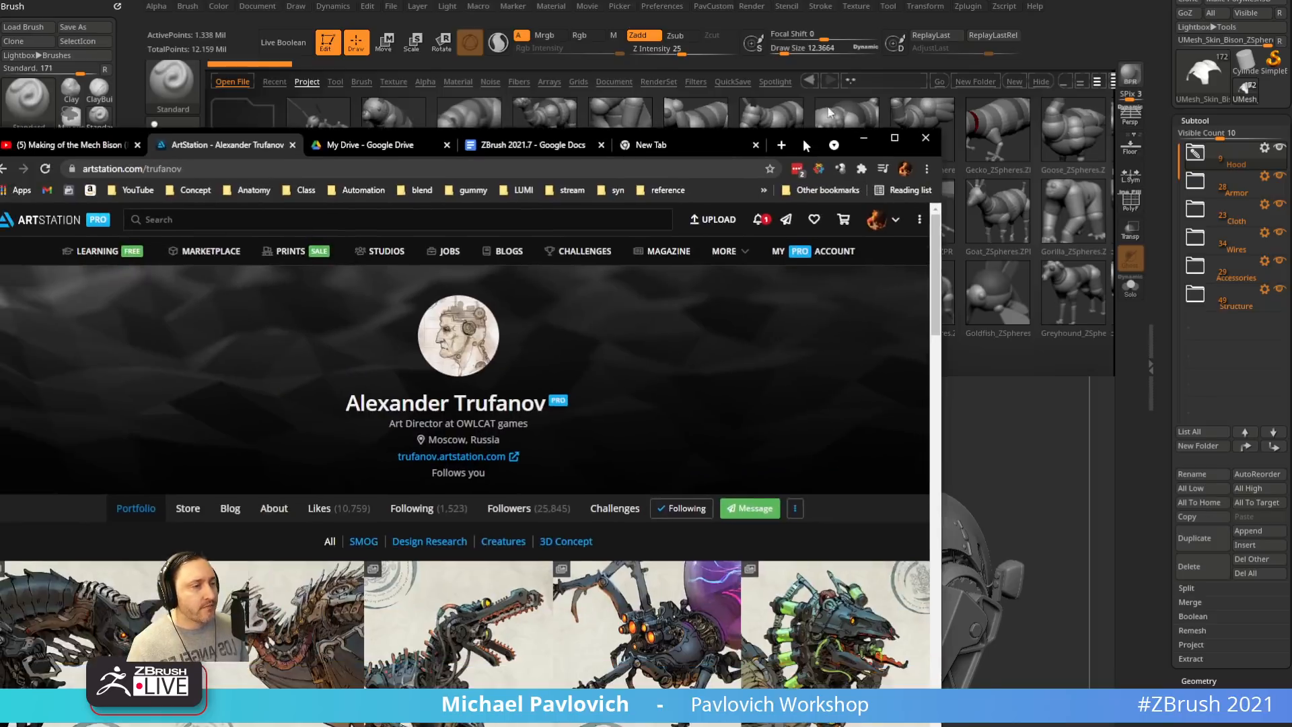
scroll(167, 241, down, 1)
scroll(169, 249, down, 2)
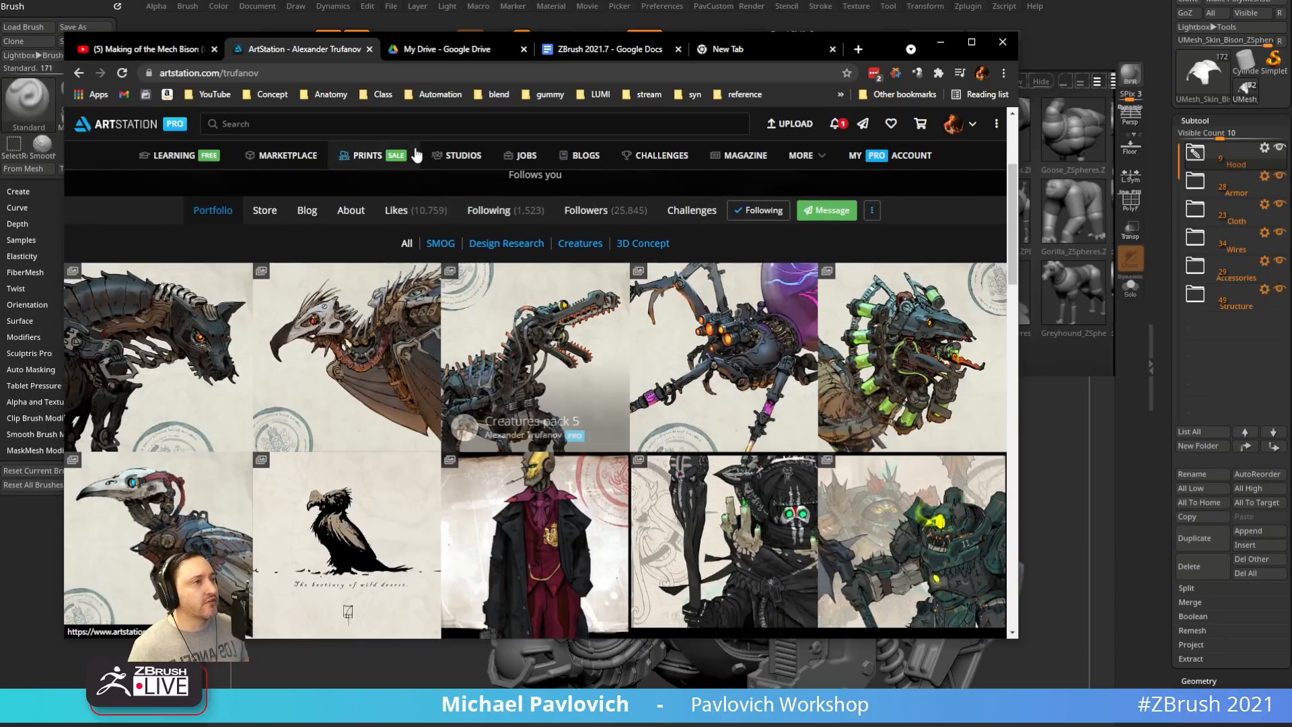
click(208, 73)
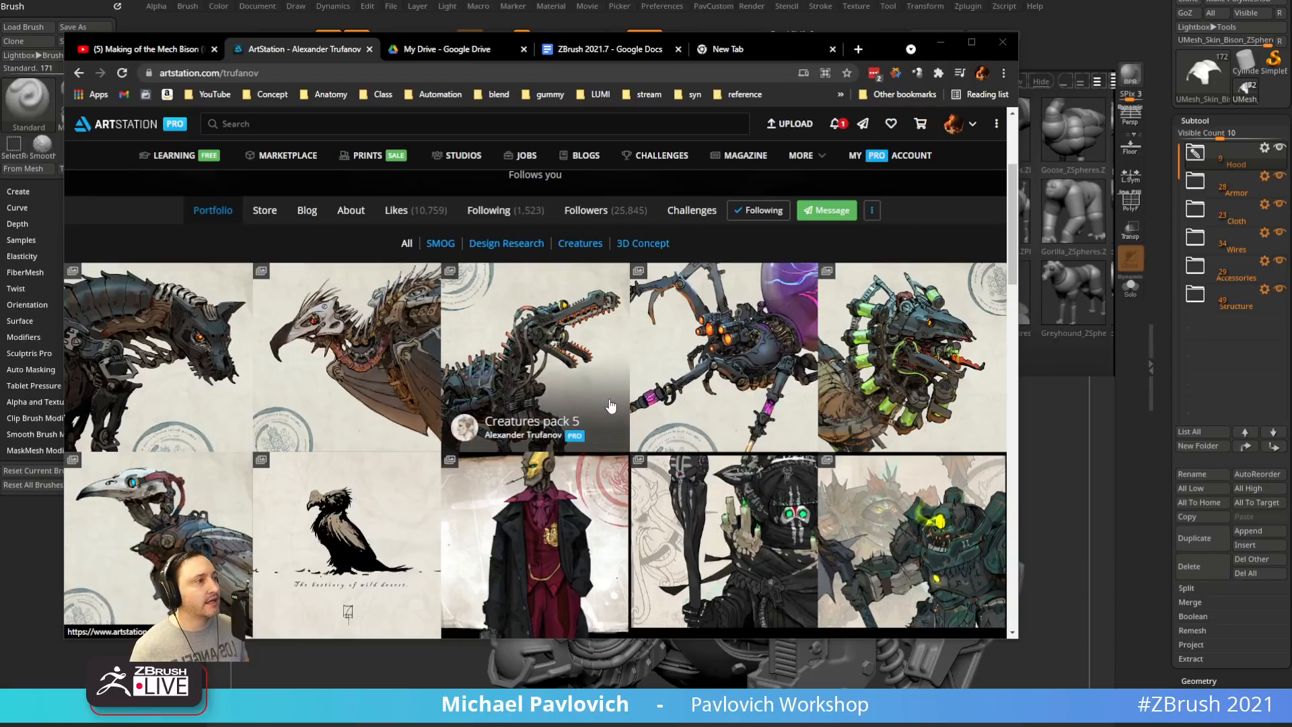
click(747, 385)
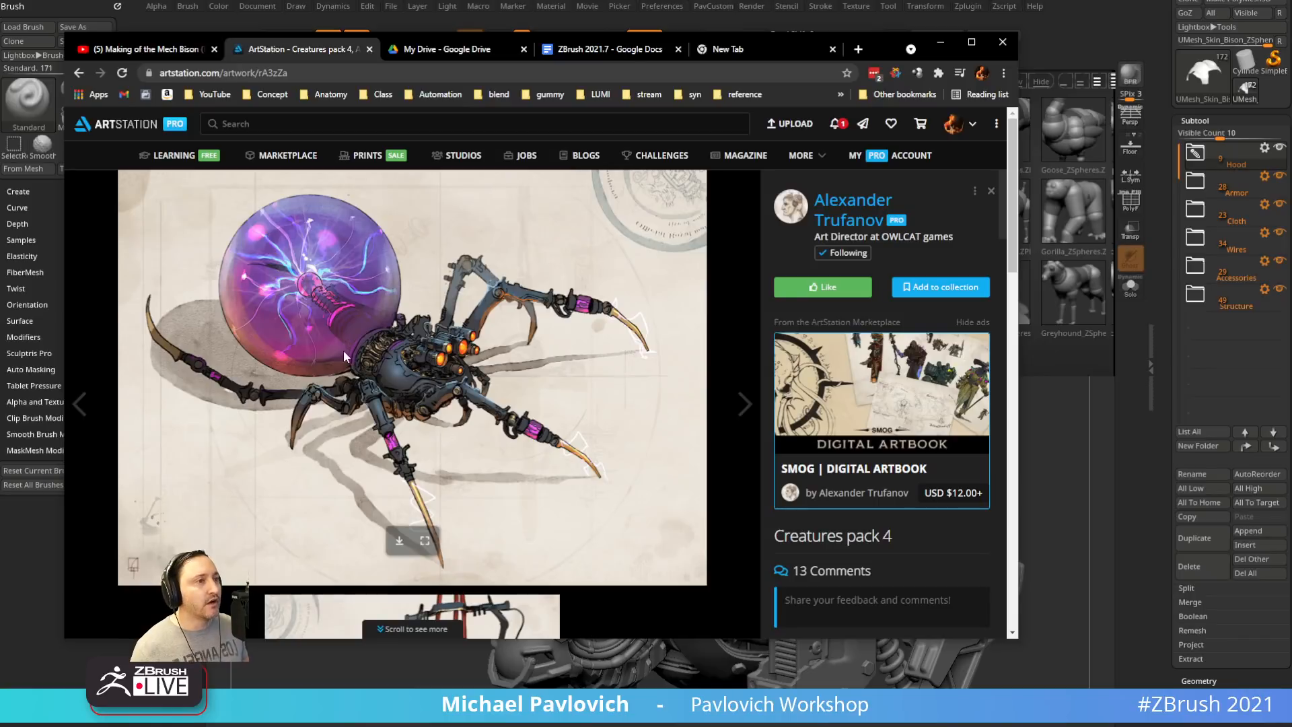
click(79, 73)
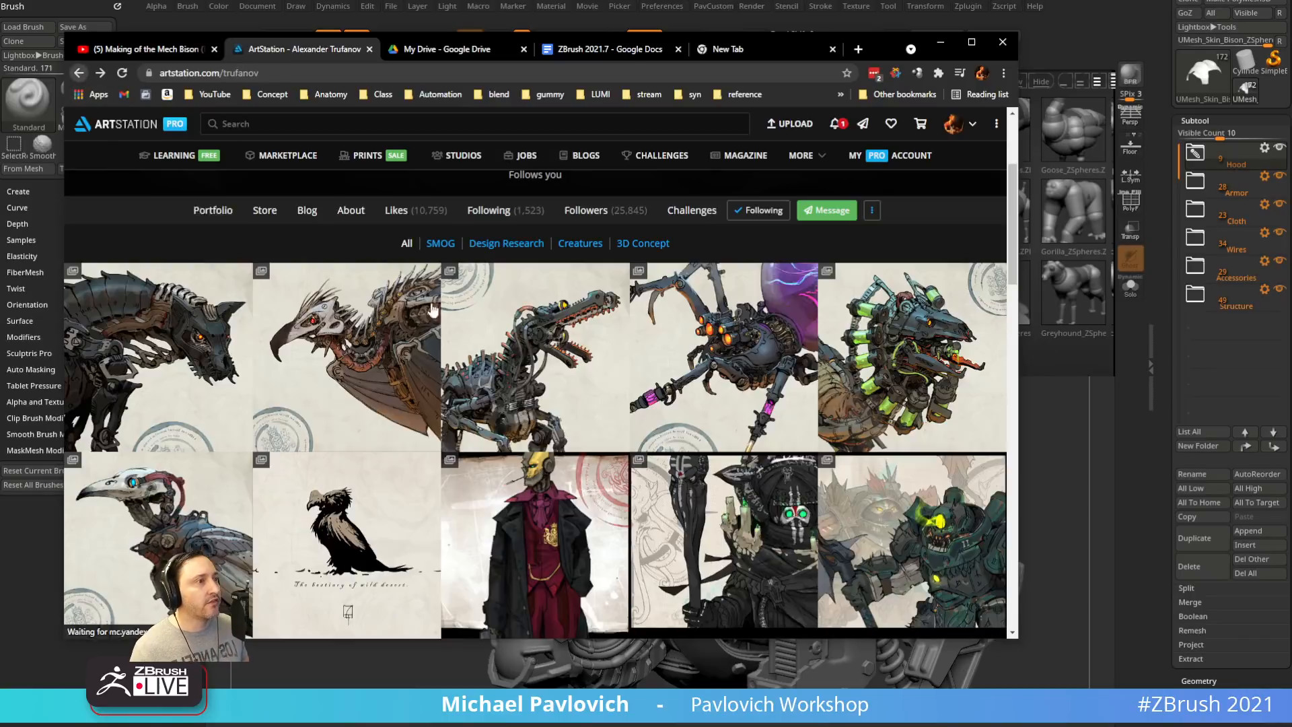
Look through the mechanical dinosaurs in Creatures pack 3, return to the portfolio and move the browser away
scroll(406, 328, down, 2)
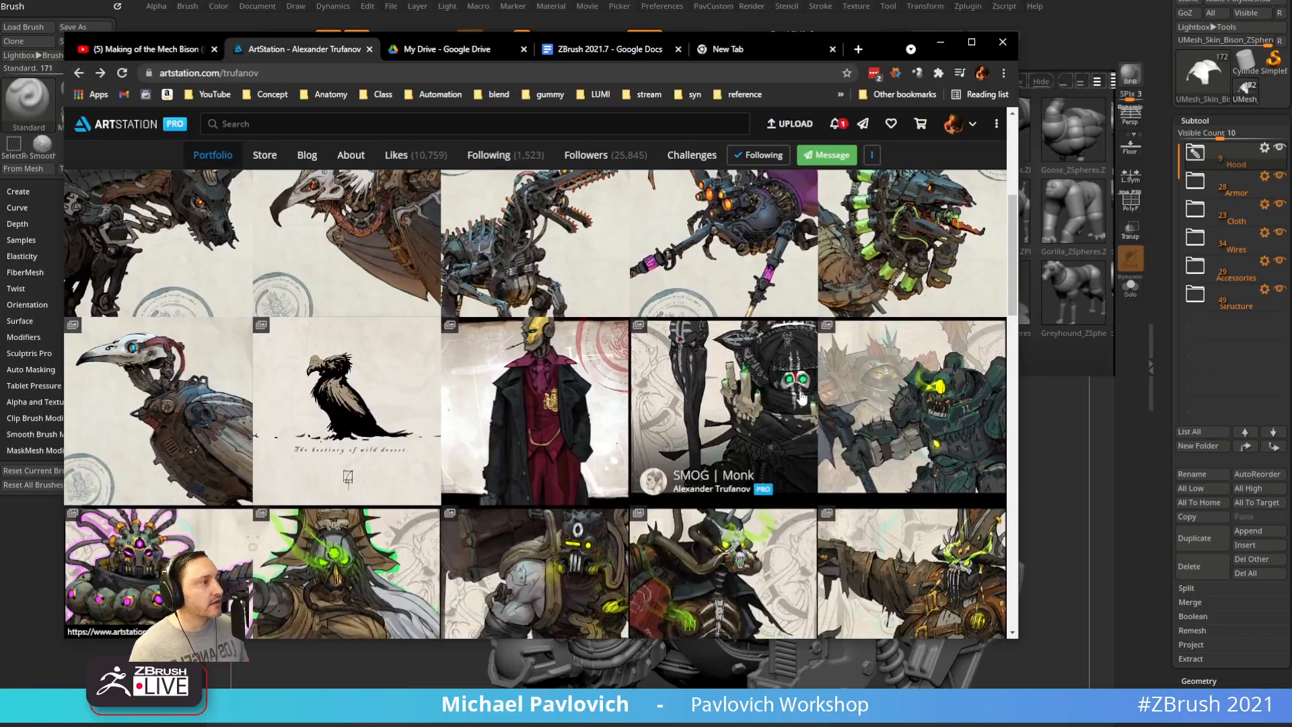
click(875, 256)
scroll(373, 329, down, 5)
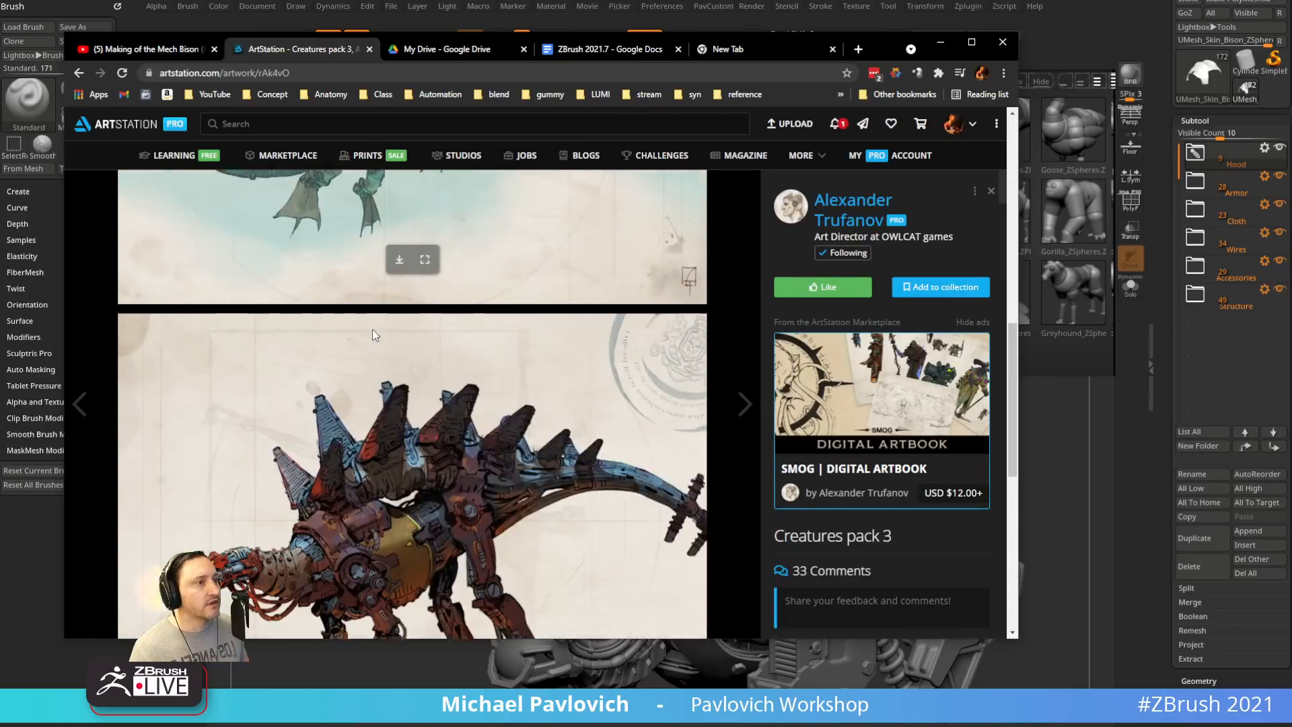
scroll(373, 330, down, 1)
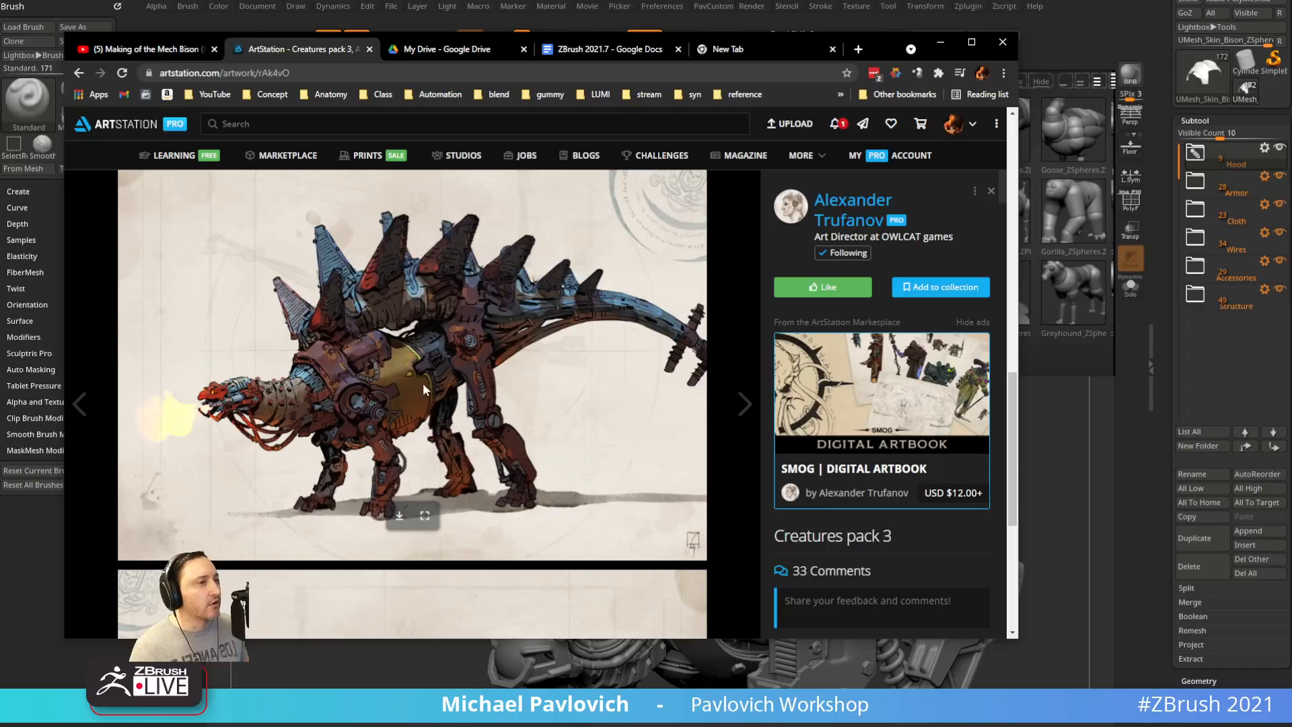
scroll(409, 366, down, 12)
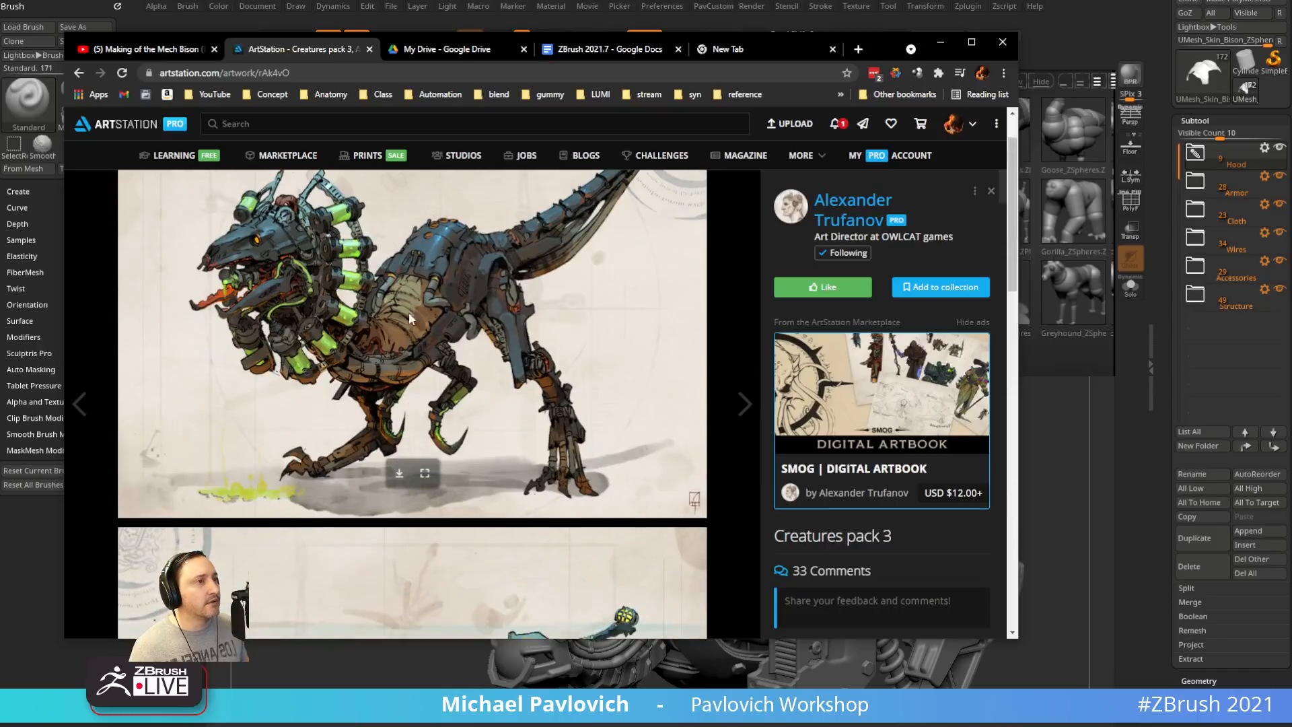
click(79, 72)
drag(885, 50, 807, 726)
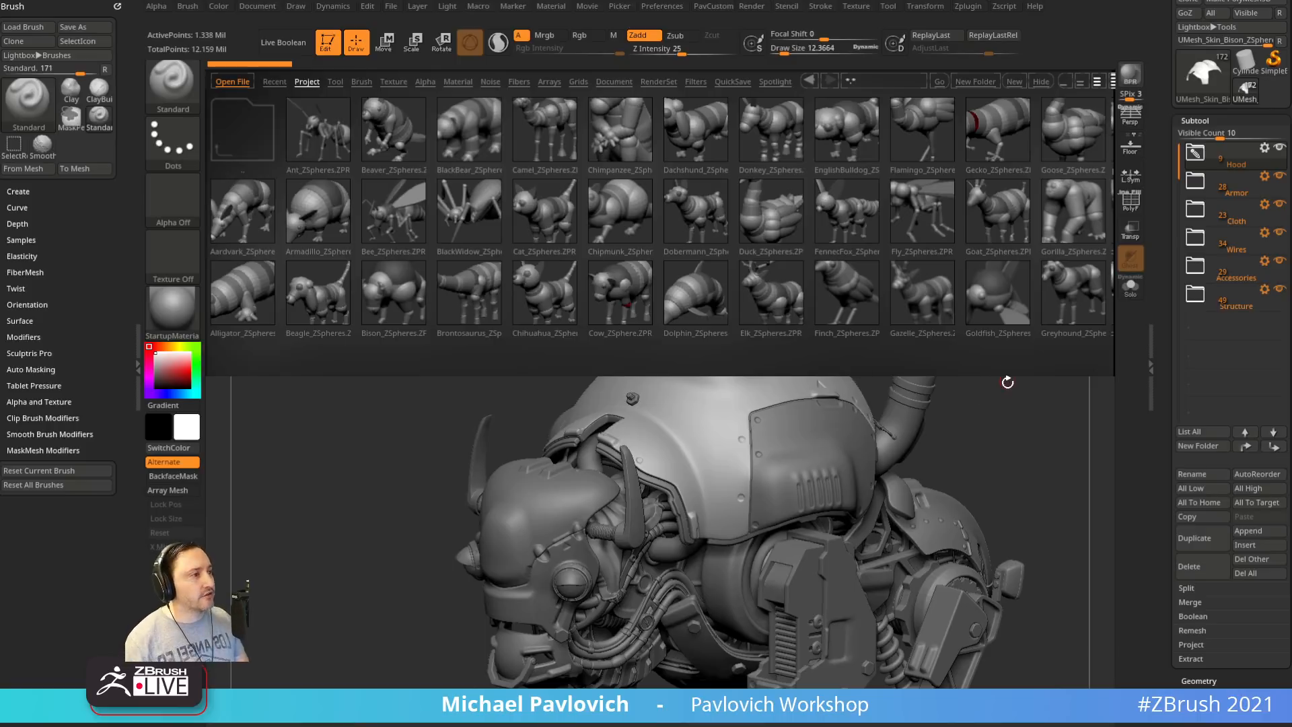
Close LightBox, view the bison from the side and make the hood's vented side panel the active subtool
mouse_move(994, 367)
mouse_down()
mouse_move(961, 289)
mouse_move(989, 228)
mouse_move(1004, 265)
mouse_move(913, 214)
mouse_move(961, 269)
mouse_move(923, 309)
mouse_move(969, 280)
mouse_move(985, 324)
mouse_move(685, 480)
mouse_move(960, 361)
mouse_move(761, 397)
mouse_up()
key(s)
alt+click(684, 457)
alt+click(736, 401)
alt+click(728, 327)
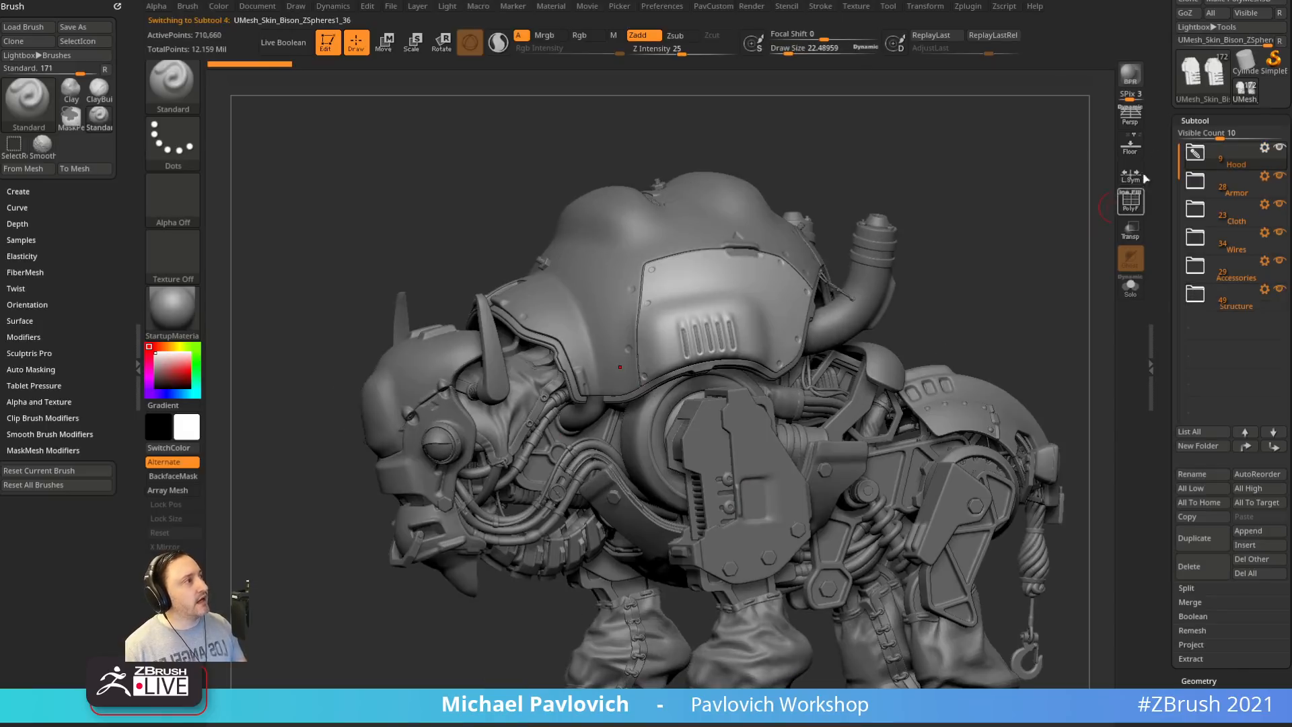
Activate the cloth behind the horn, the rear armor plate and the bracket behind the front leg in turn
alt+click(481, 412)
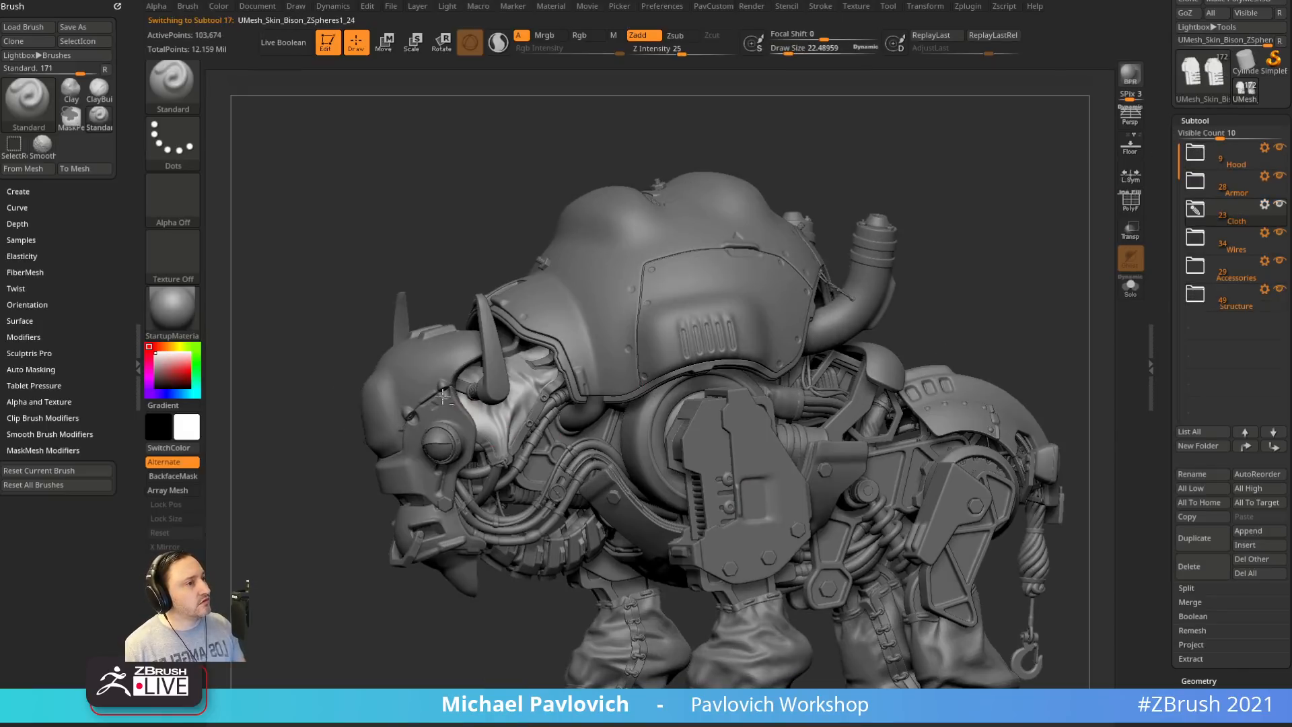
alt+click(911, 417)
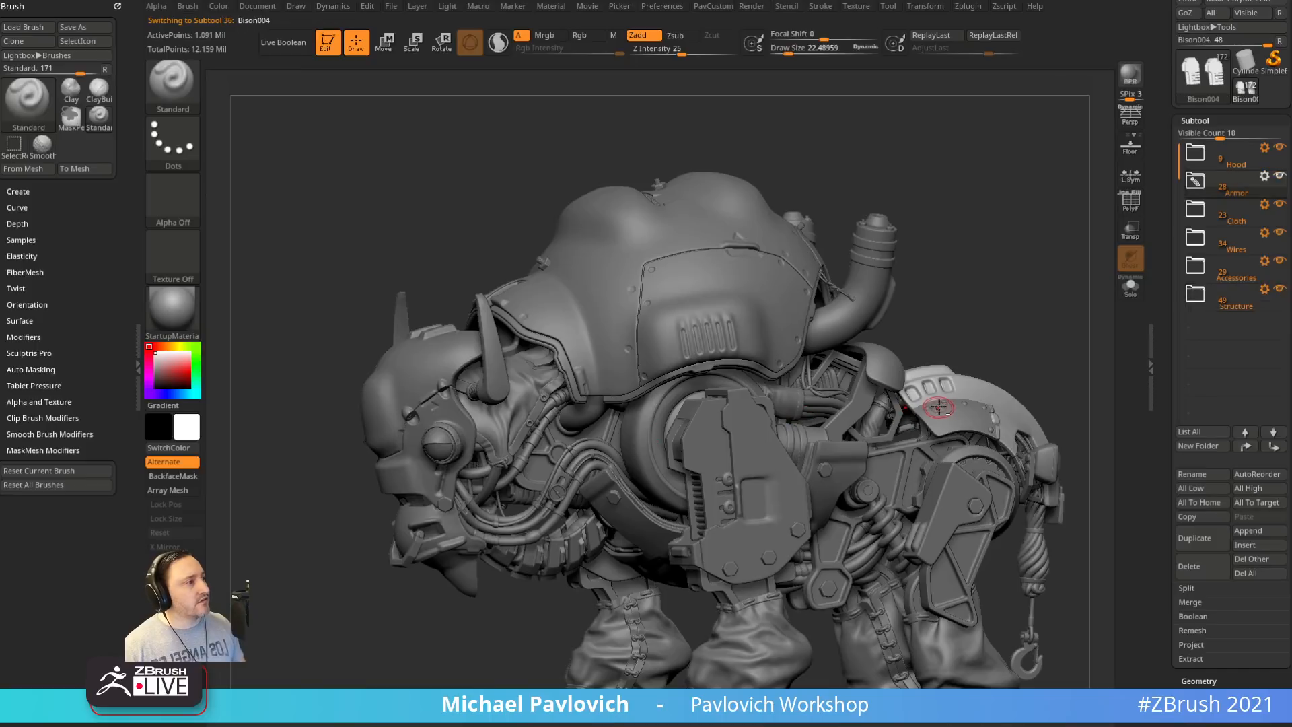
alt+click(841, 463)
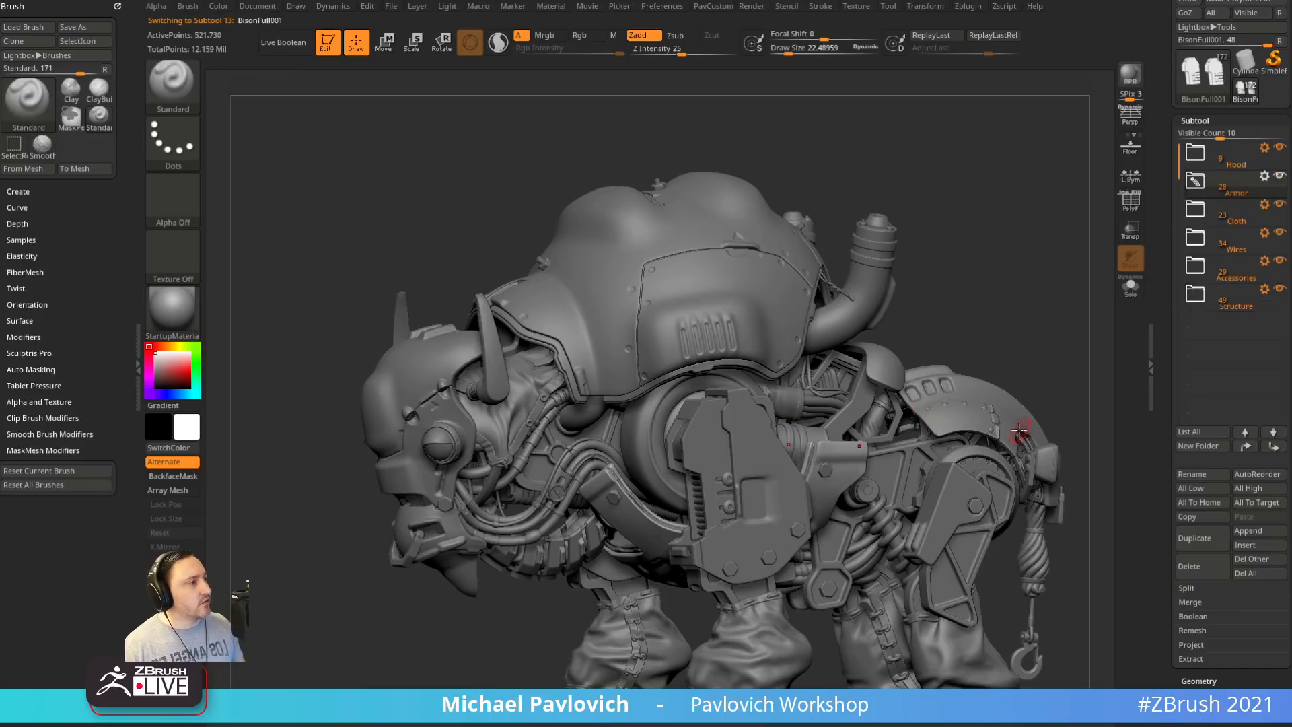
Make the rivets on the rear armor plate the active subtool, isolate them with Solo and frame them
alt+click(946, 402)
click(1130, 293)
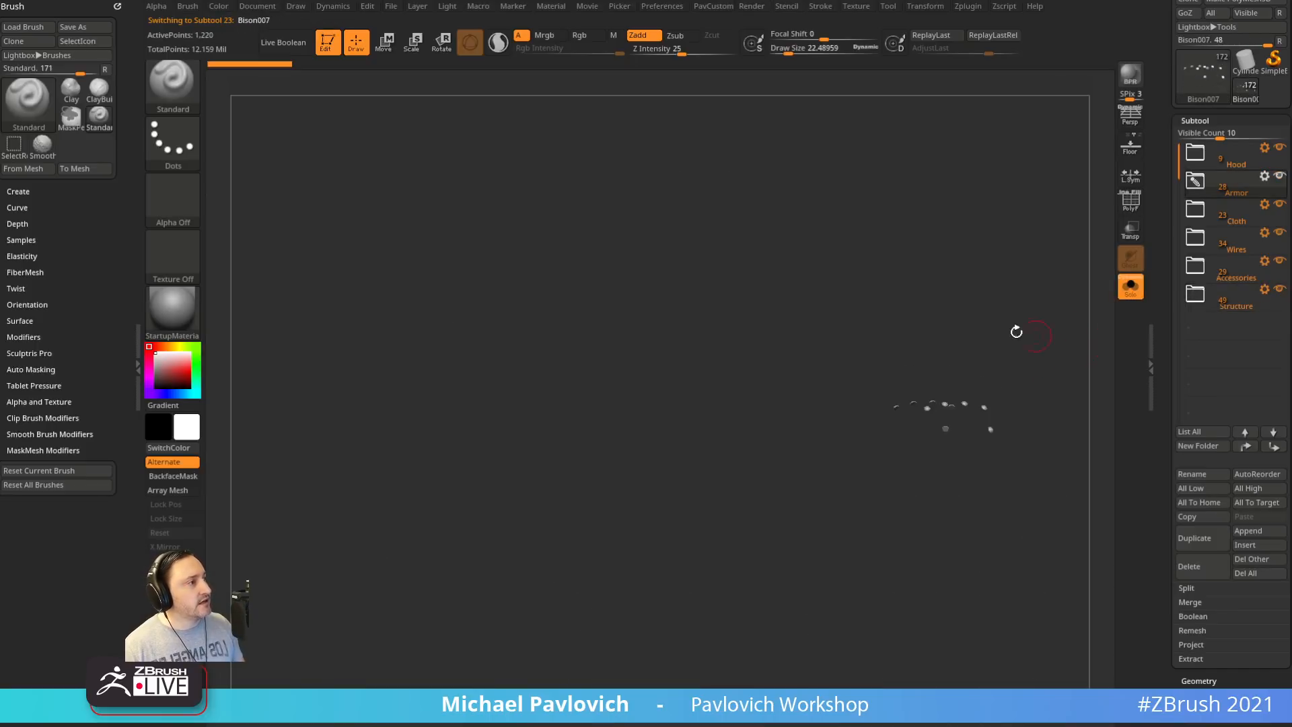
key(f)
drag(914, 326, 989, 314)
Choose the SelectLasso brush and hide part of the rivets, leaving two whole rivets and a sliver of a third visible
key(ctrl+shift)
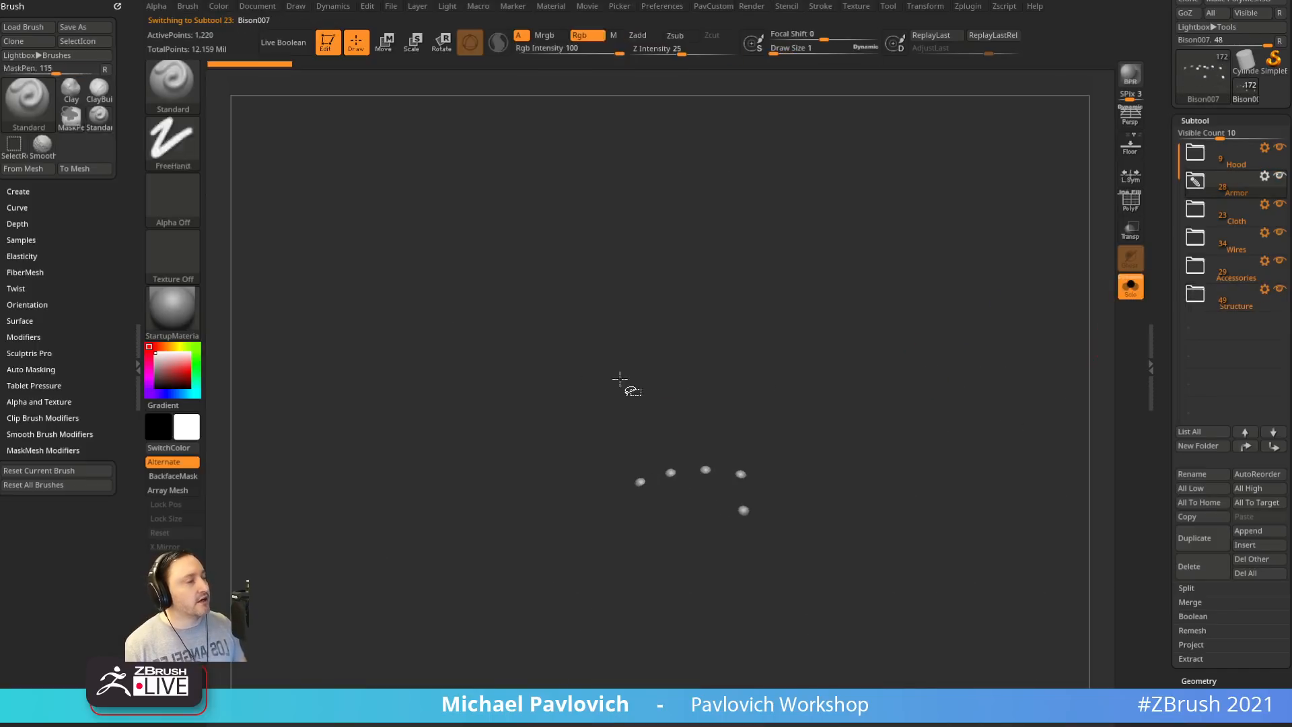
click(179, 97)
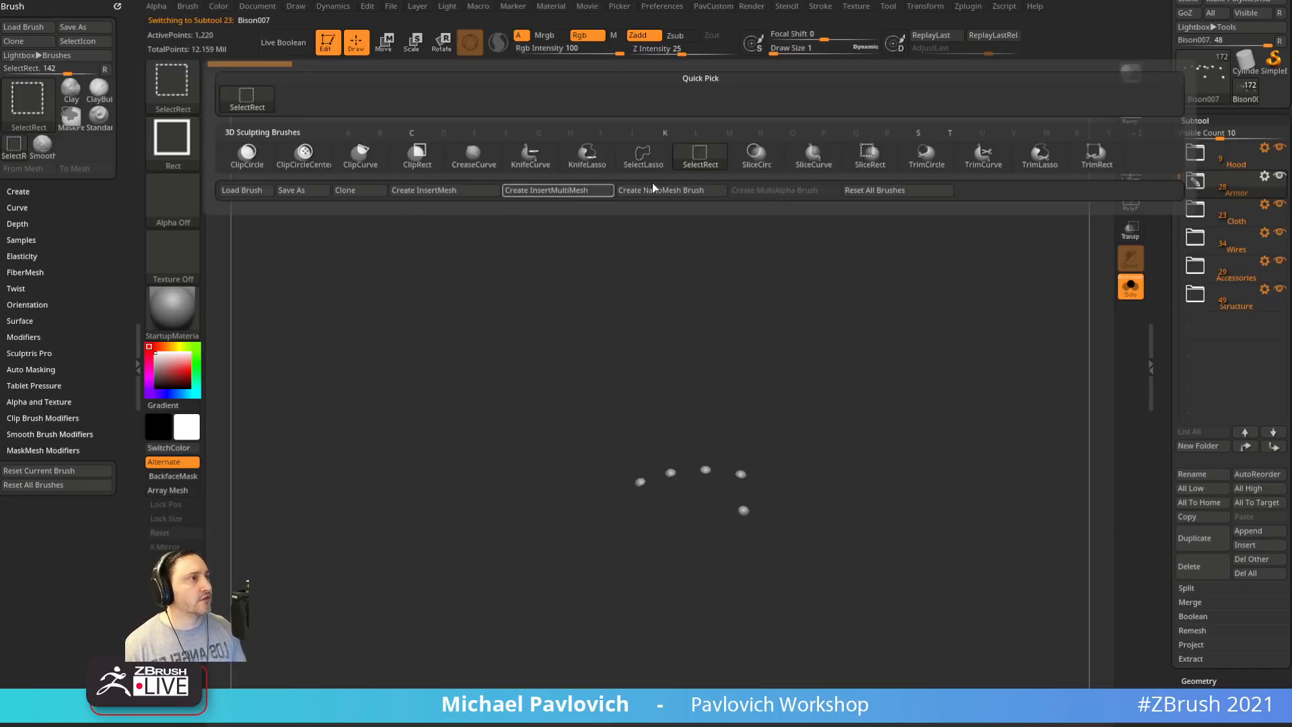
click(643, 153)
mouse_move(748, 447)
mouse_down()
mouse_move(606, 602)
mouse_move(679, 360)
mouse_move(830, 406)
mouse_up()
mouse_move(712, 381)
mouse_down()
mouse_move(555, 522)
mouse_move(700, 482)
mouse_move(708, 437)
mouse_up()
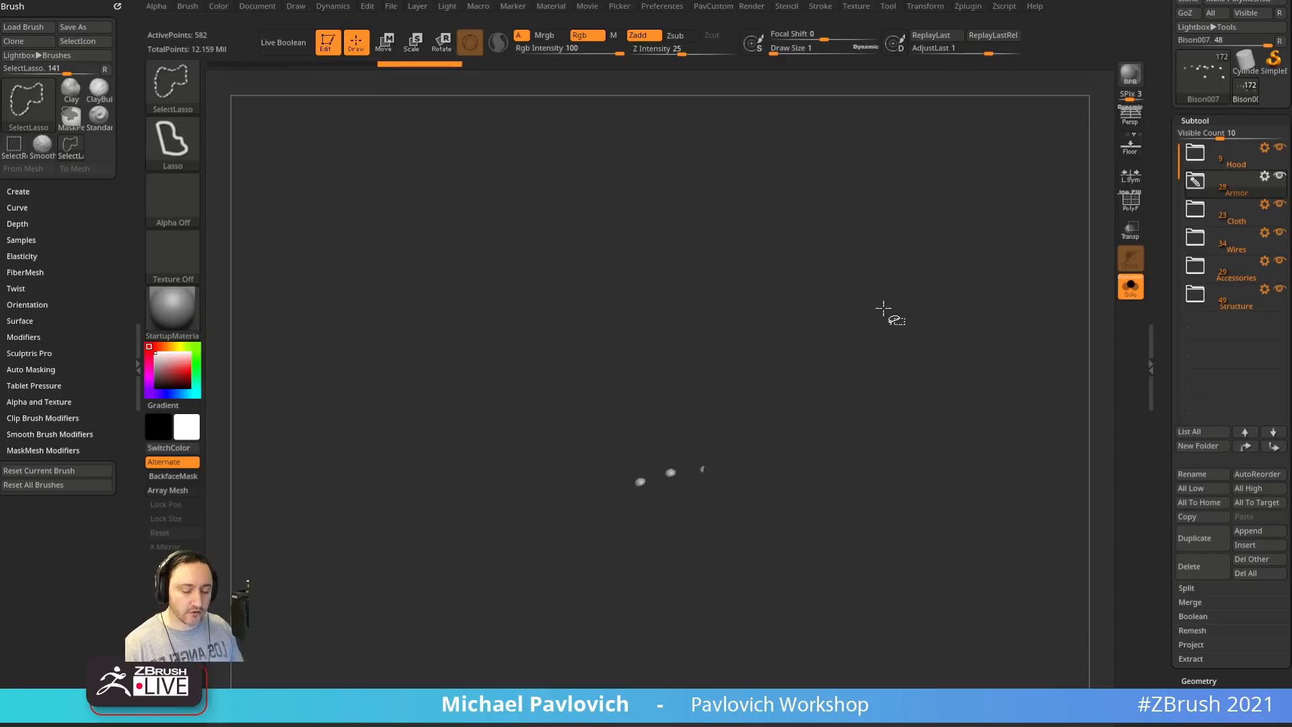
Grow visibility to all parts of the partly shown rivets with Grow All and expand the Visibility settings
key(ctrl+shift+a)
mouse_move(1165, 433)
mouse_down()
mouse_move(1182, 242)
mouse_move(1209, 139)
mouse_up()
key(shift)
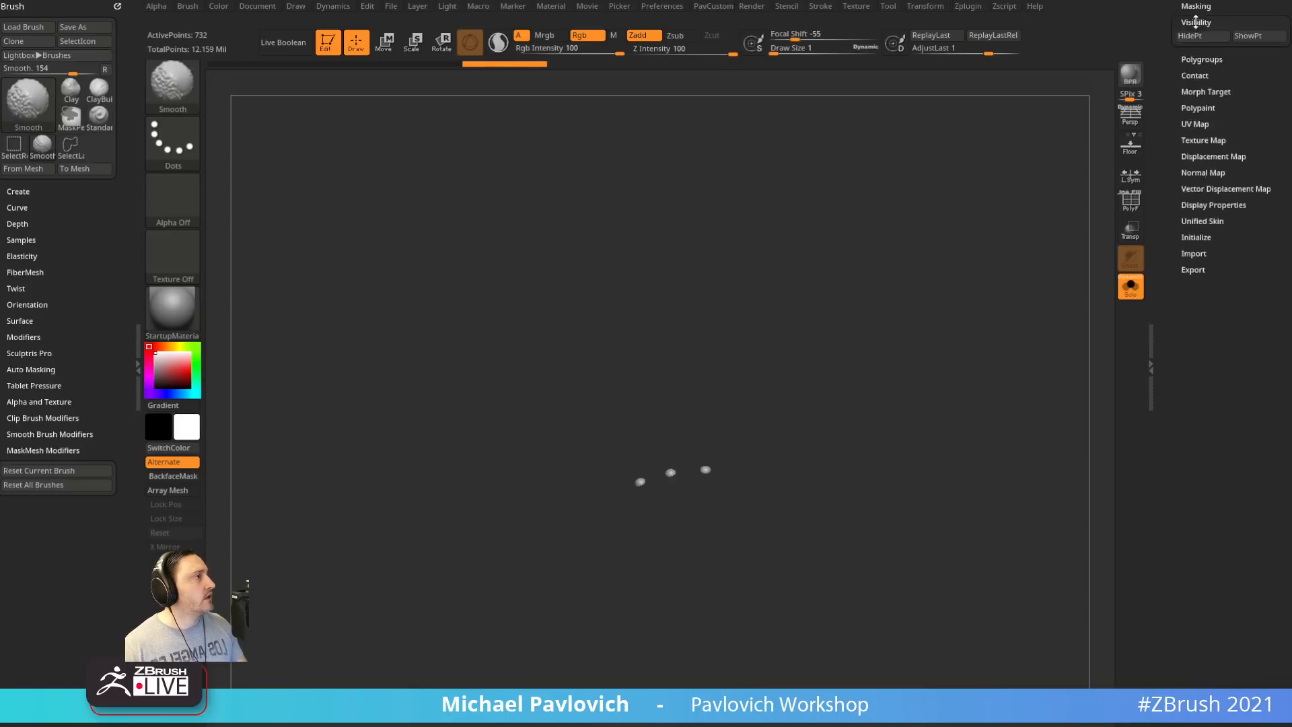
click(1196, 22)
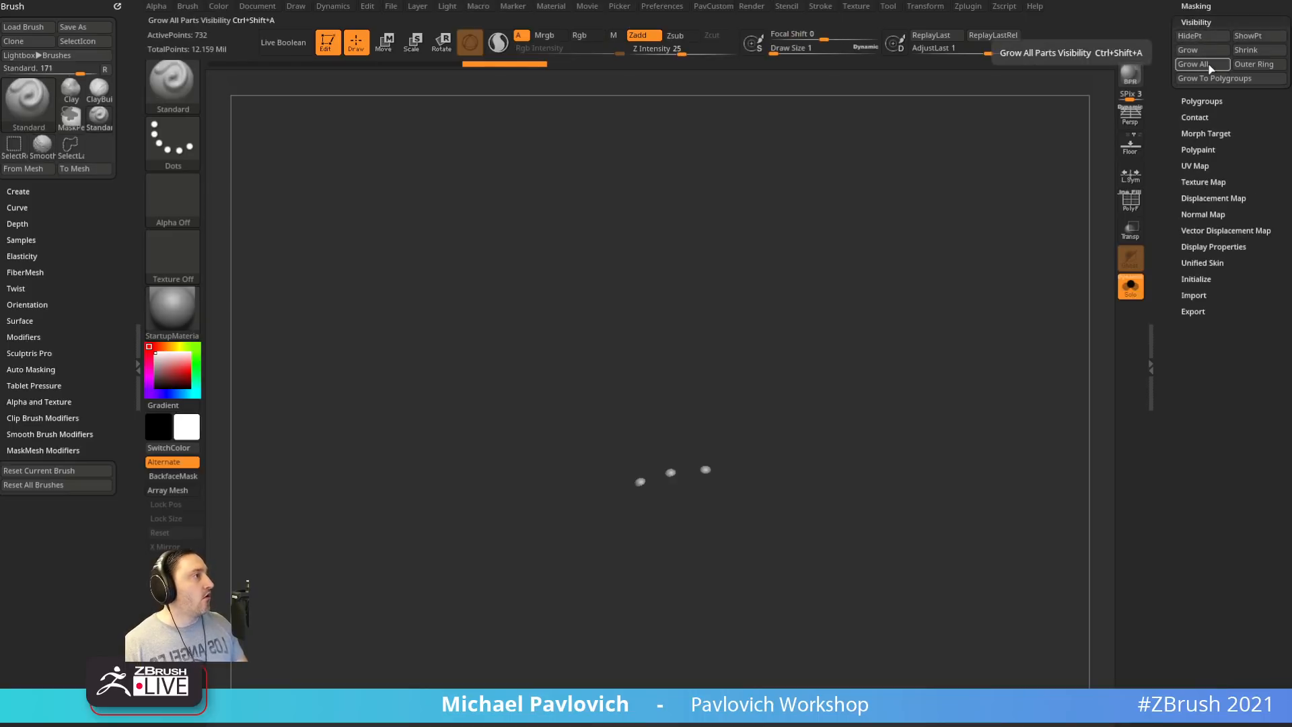
Turn off Solo to show the whole bison and make the rounded plate below the exhaust pipe the active subtool
ctrl+shift+click(959, 313)
drag(959, 313, 693, 424)
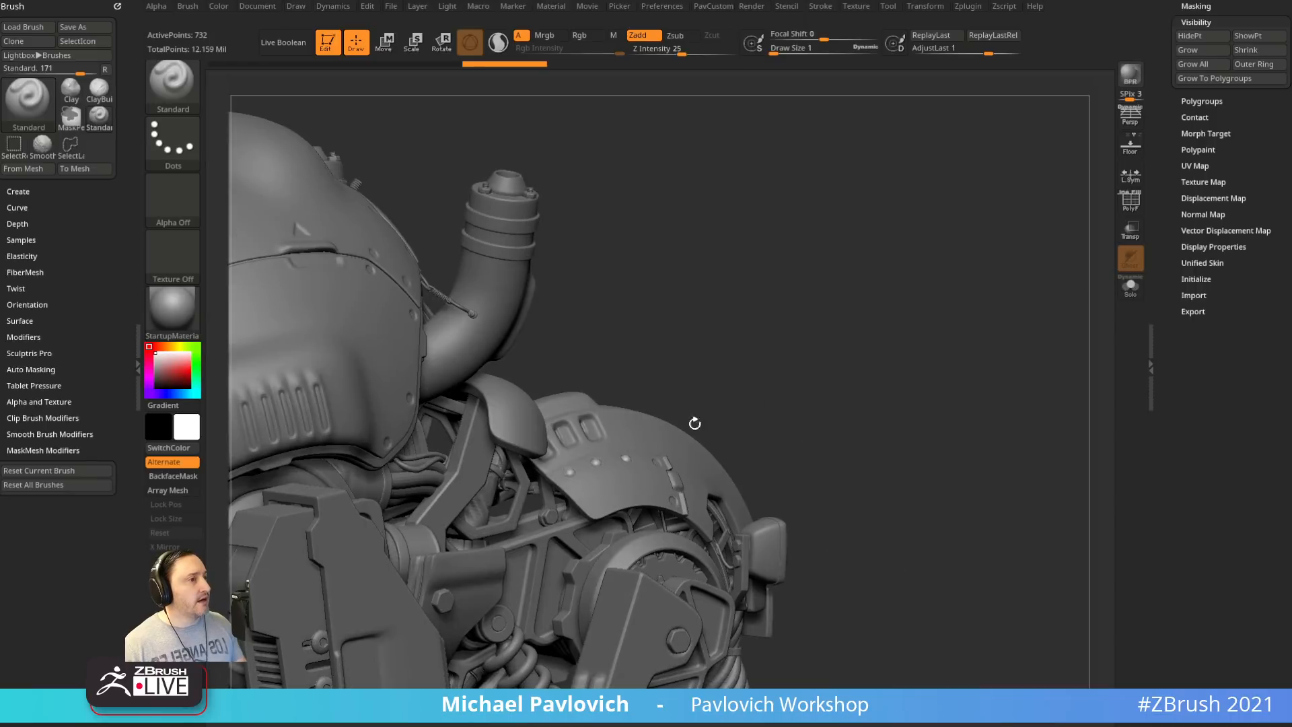
alt+click(501, 414)
mouse_move(709, 320)
alt+mouse_down()
mouse_move(888, 251)
mouse_move(728, 491)
alt+mouse_up()
key(s)
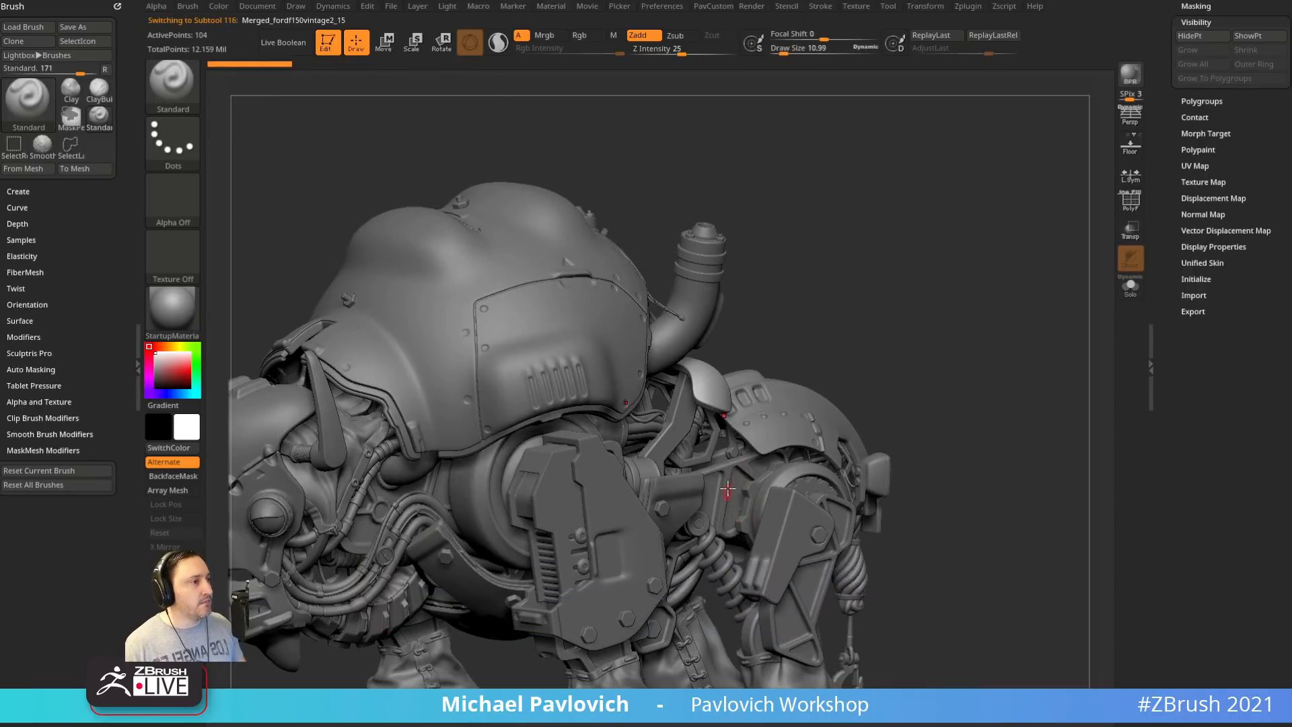
Activate the hip frame above the hind leg and the armor plate on the hind leg in turn
alt+click(728, 489)
mouse_move(943, 266)
mouse_down()
mouse_move(963, 251)
mouse_move(844, 254)
mouse_up()
ctrl+shift+click(666, 508)
ctrl+shift+click(1034, 364)
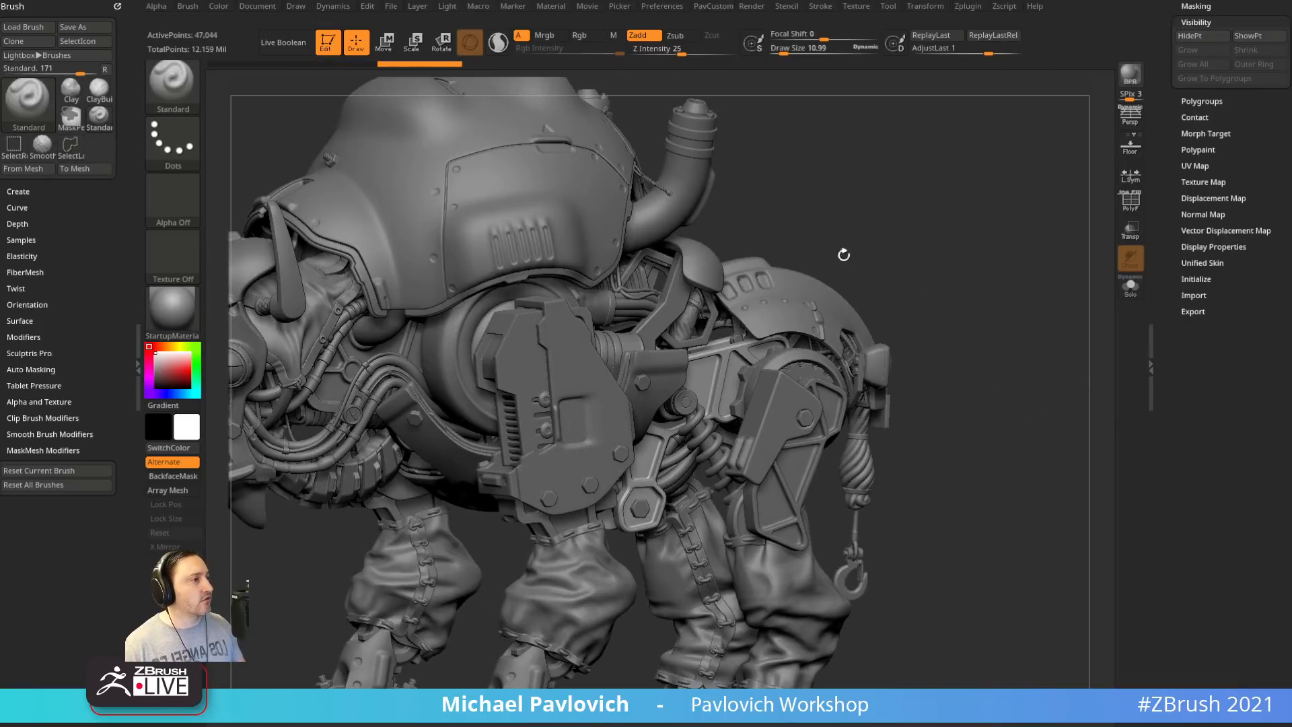
alt+click(800, 401)
drag(913, 204, 953, 301)
Merge the Structure folder into a single mesh and make the merged subtool active
drag(1165, 198, 1150, 440)
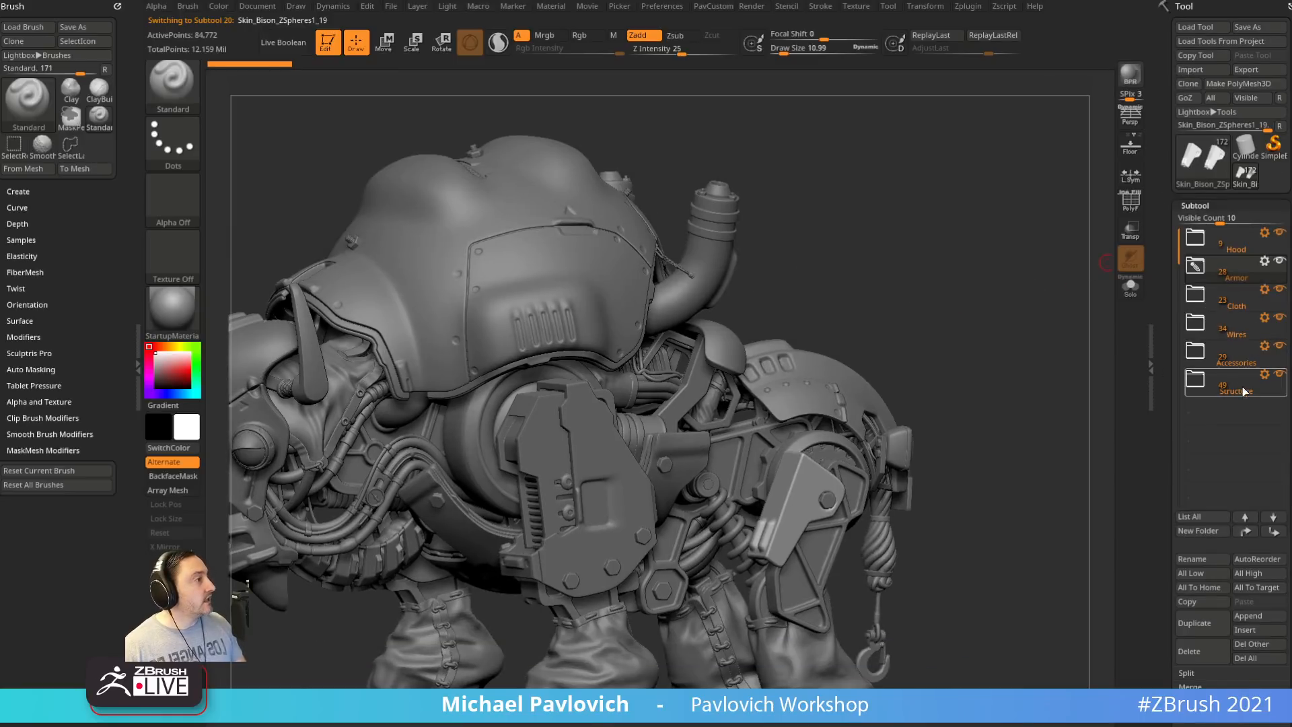
click(1264, 375)
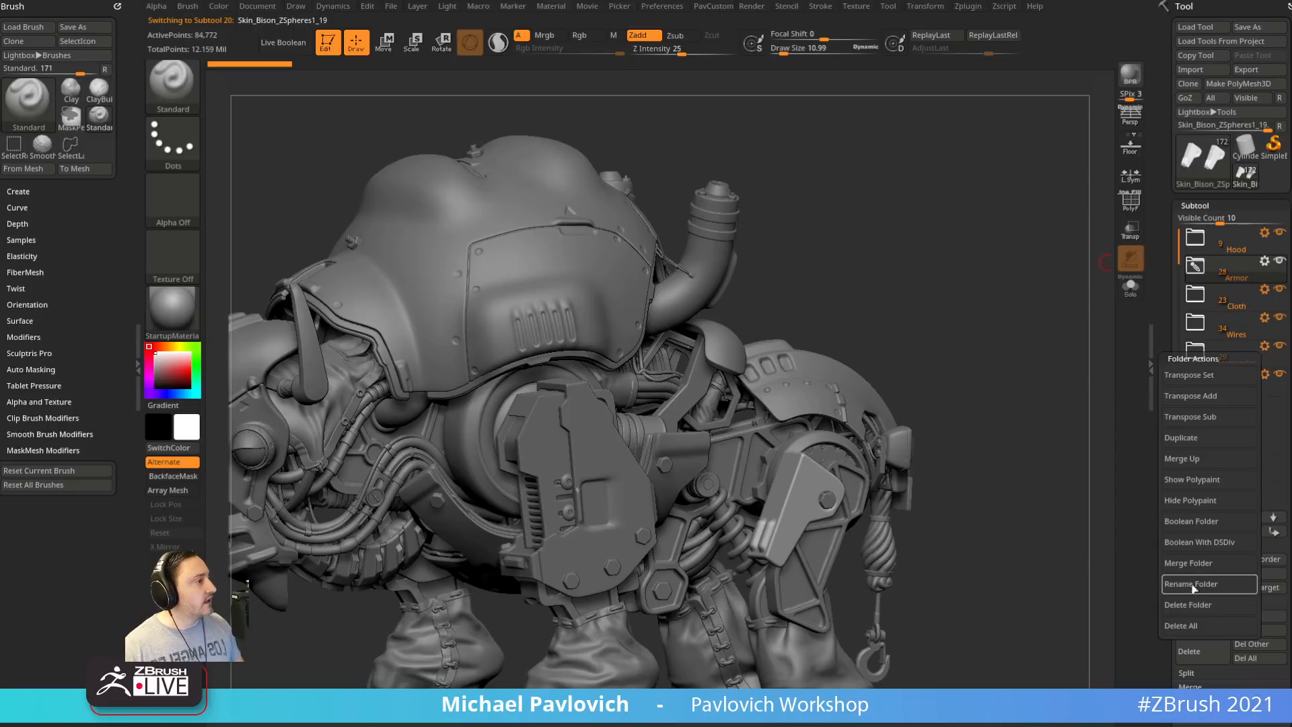
click(1265, 375)
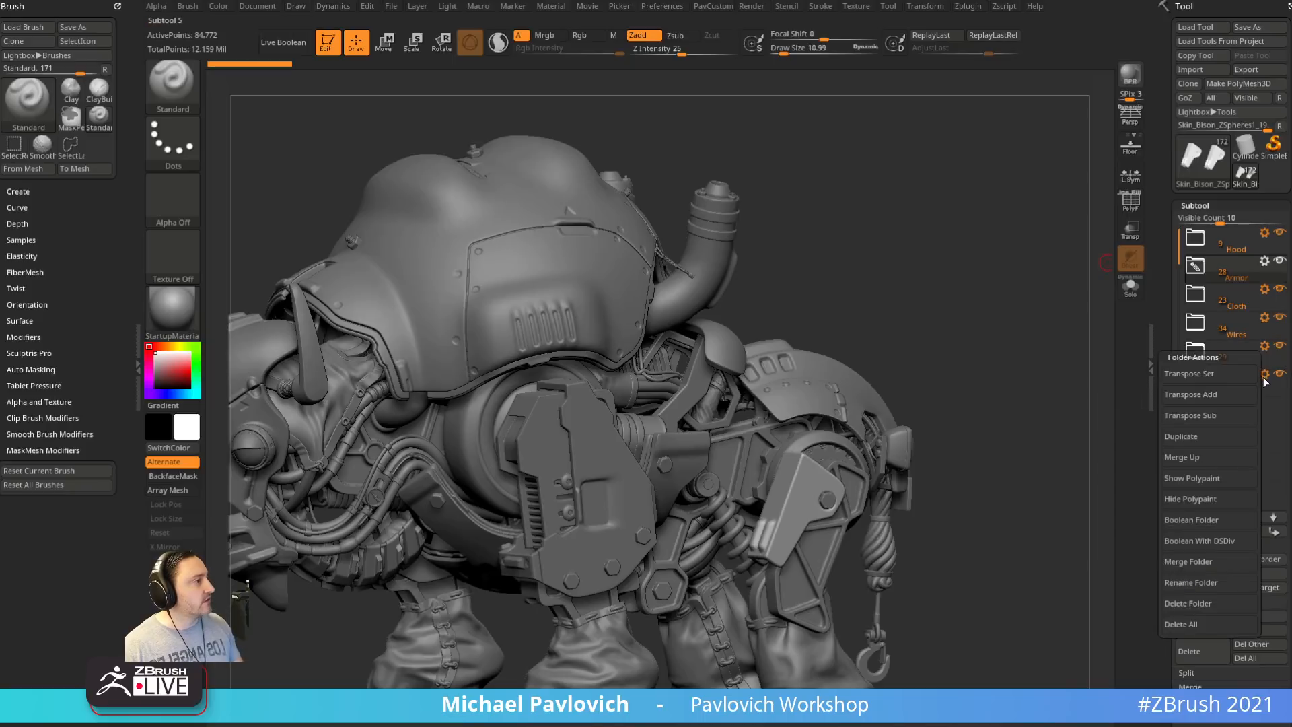
click(1196, 561)
click(1207, 423)
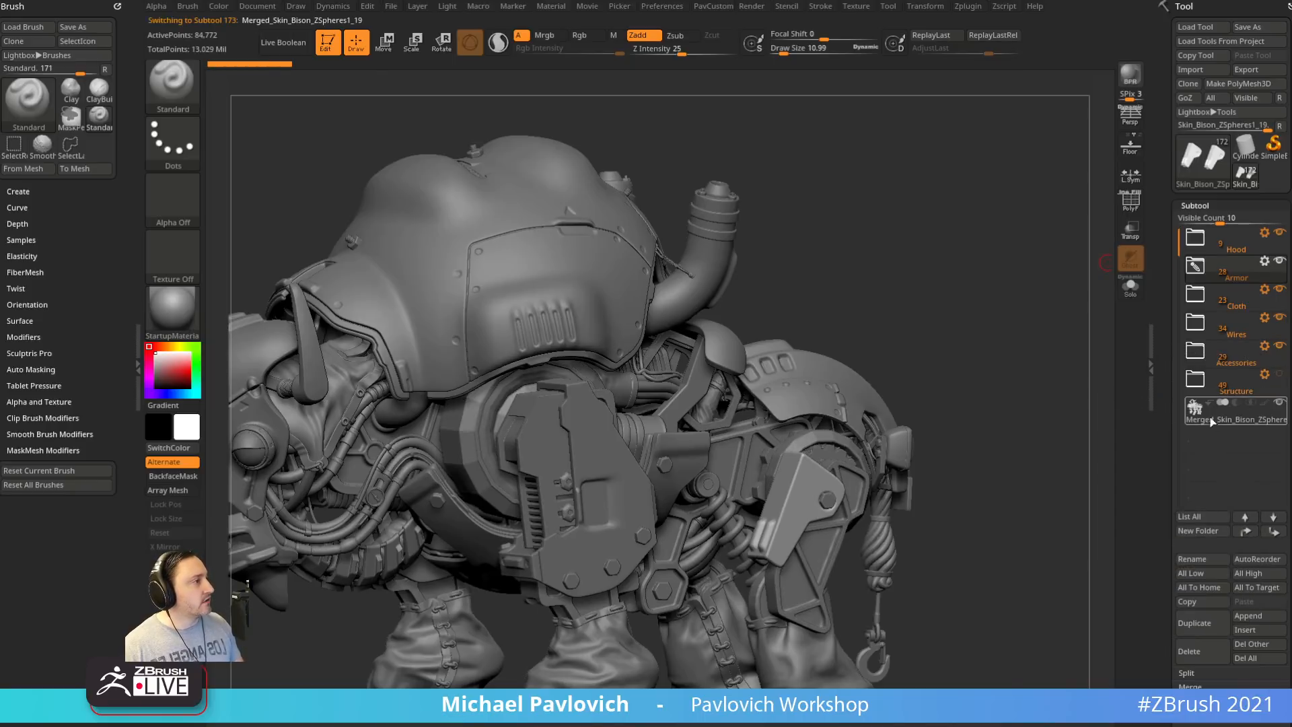
Isolate the merged structure with Solo and turn on PolyFrame to display its polygroups
click(1130, 288)
mouse_move(965, 312)
mouse_down()
mouse_move(1032, 384)
mouse_move(955, 355)
mouse_move(974, 304)
mouse_move(991, 317)
mouse_move(986, 347)
mouse_up()
key(s)
drag(985, 347, 1007, 349)
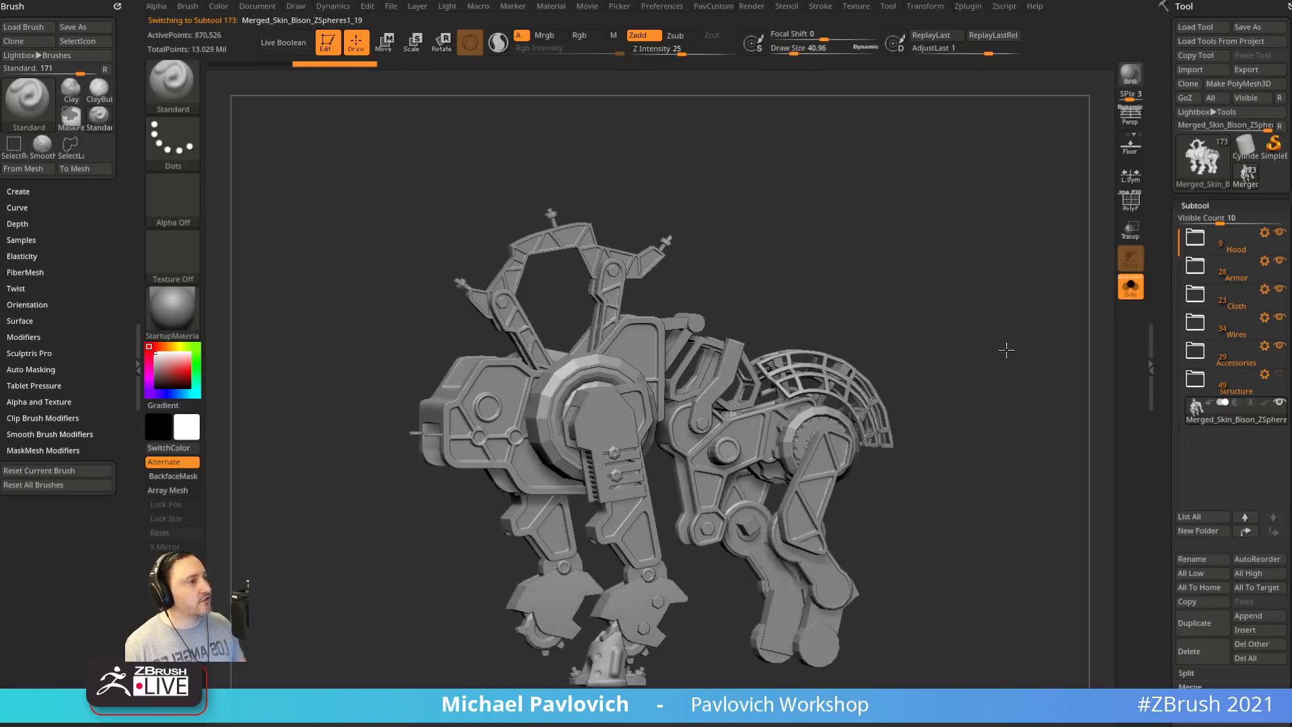
click(1131, 205)
mouse_move(1036, 256)
alt+mouse_down()
mouse_move(995, 276)
mouse_move(946, 337)
mouse_move(969, 336)
alt+mouse_up()
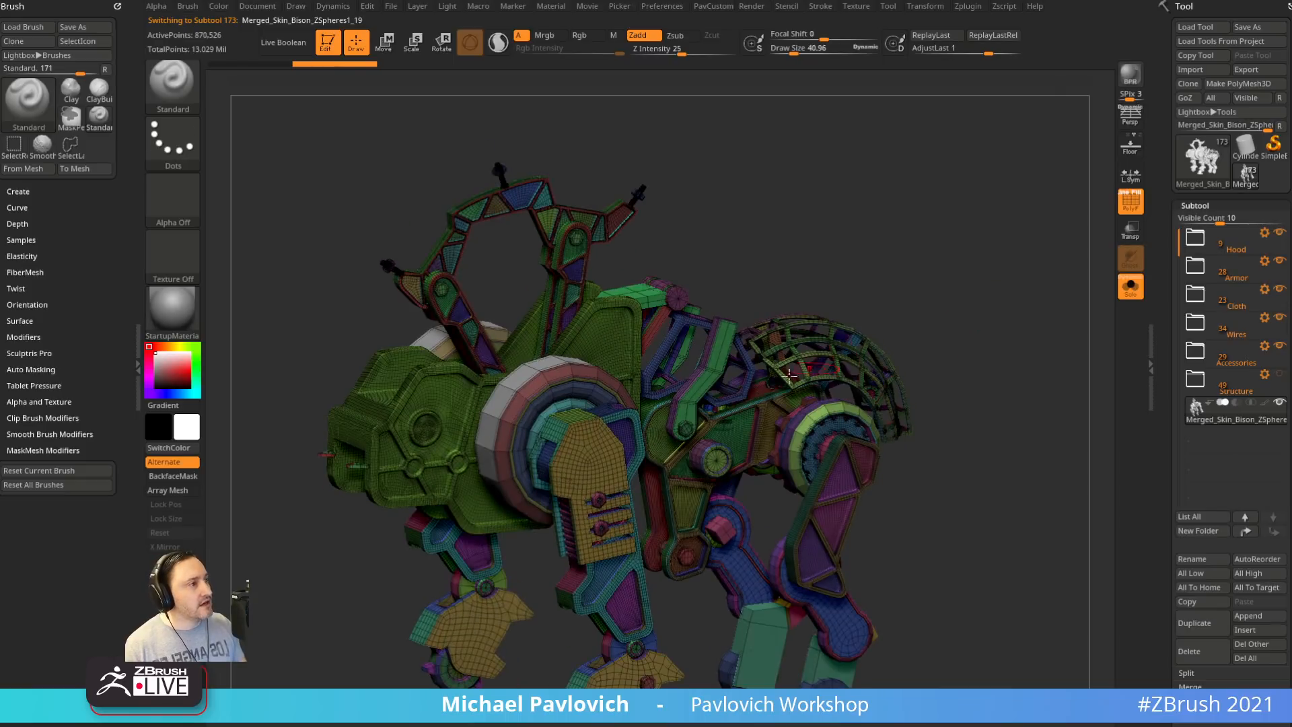
Isolate the dark green polygroup of the hip's side panel, restoring the full mesh once before isolating it again
ctrl+shift+click(749, 438)
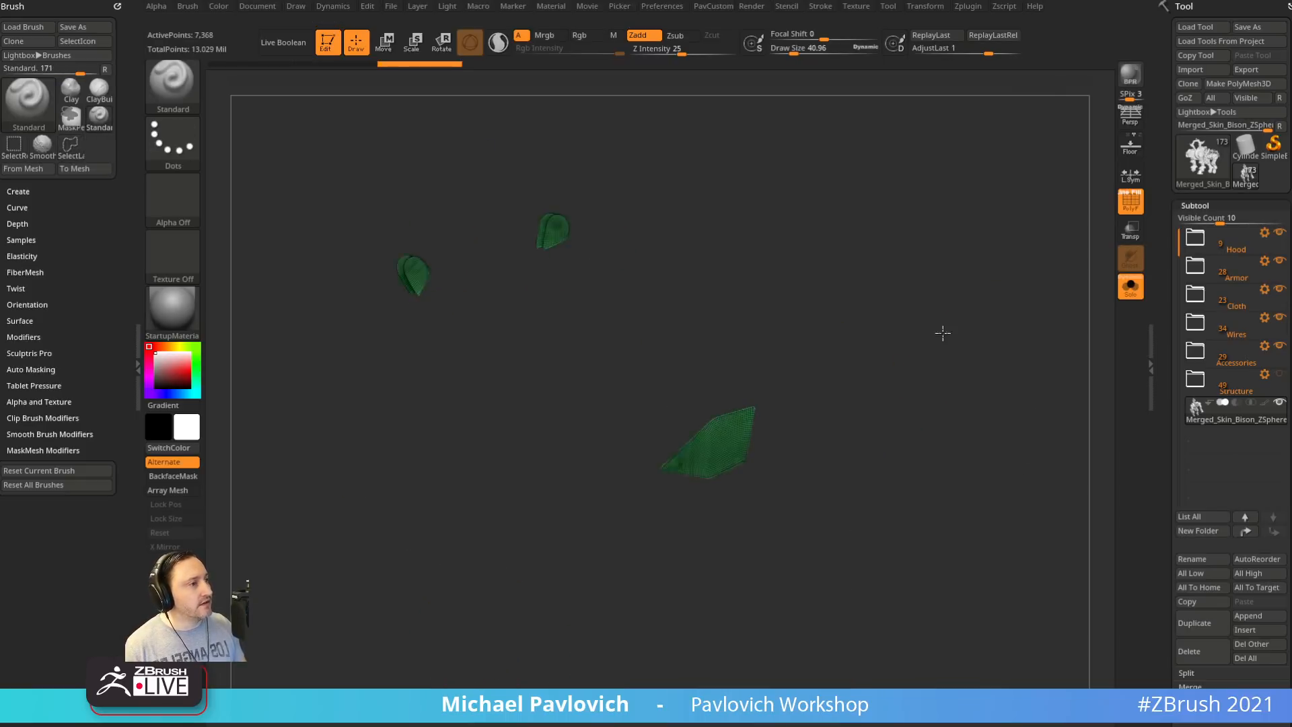
drag(613, 339, 595, 338)
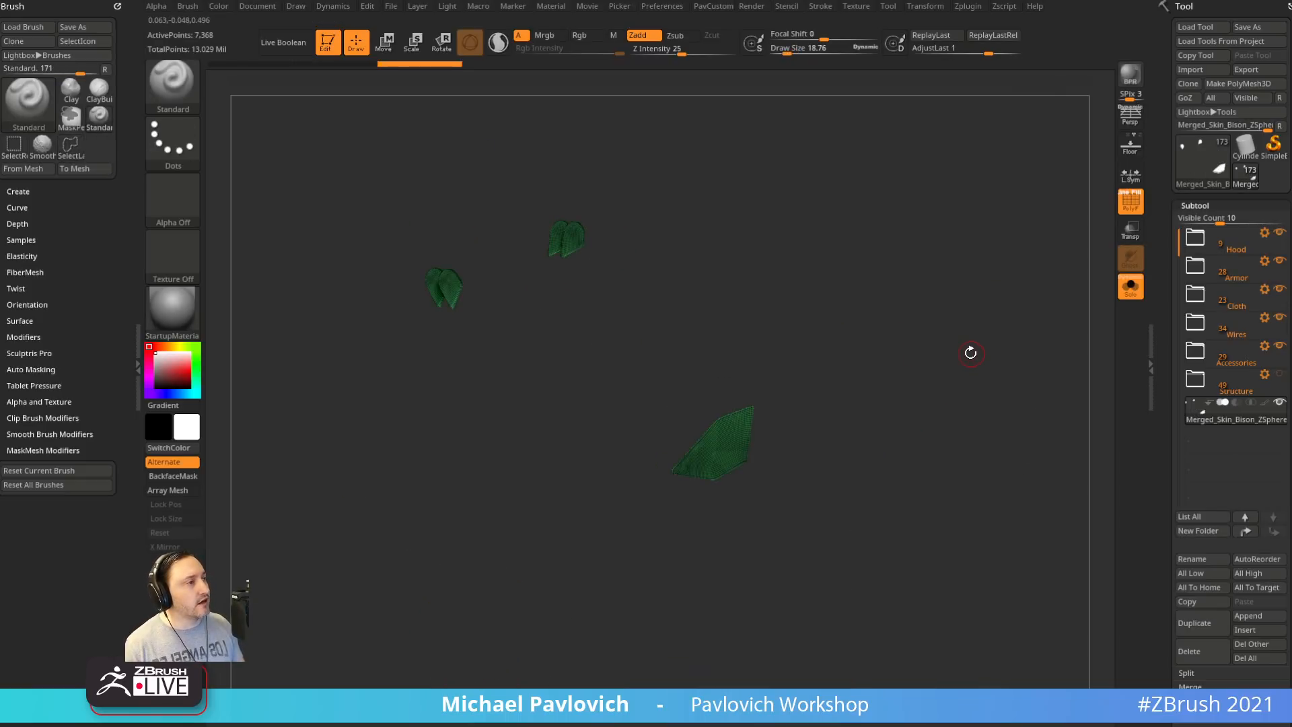
ctrl+shift+click(895, 360)
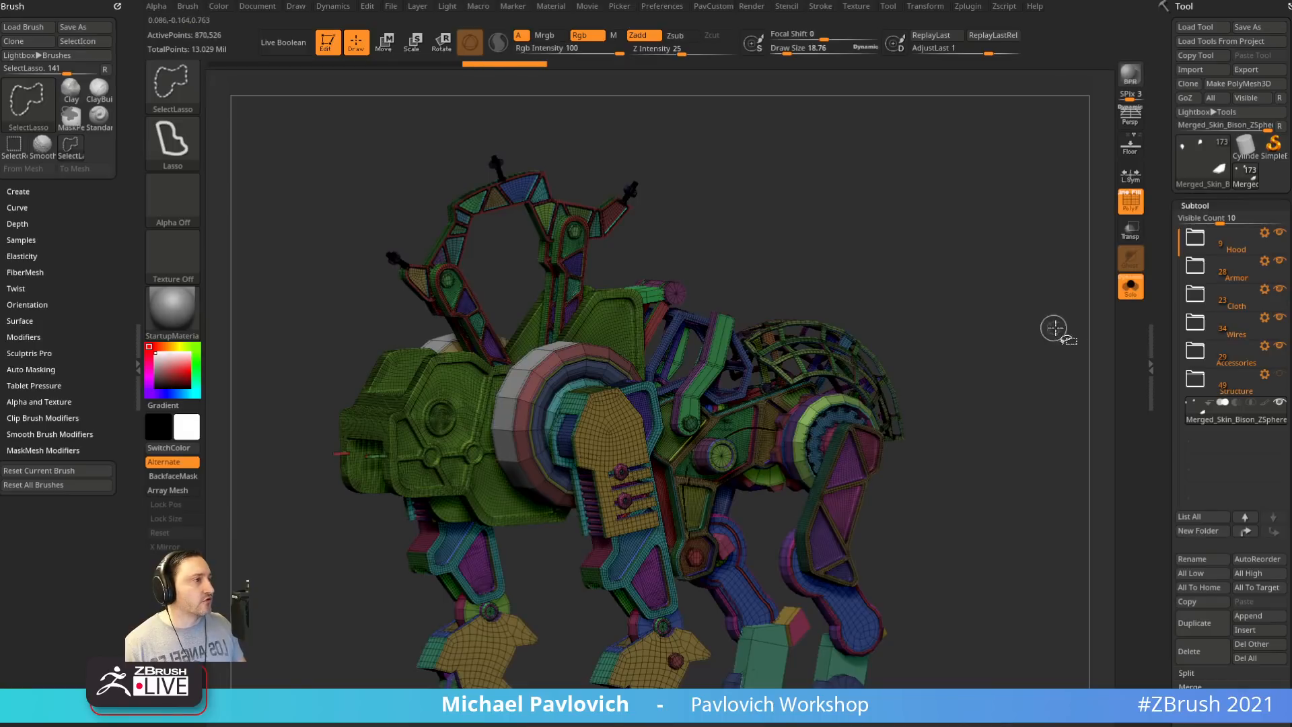
ctrl+shift+drag(919, 333, 969, 334)
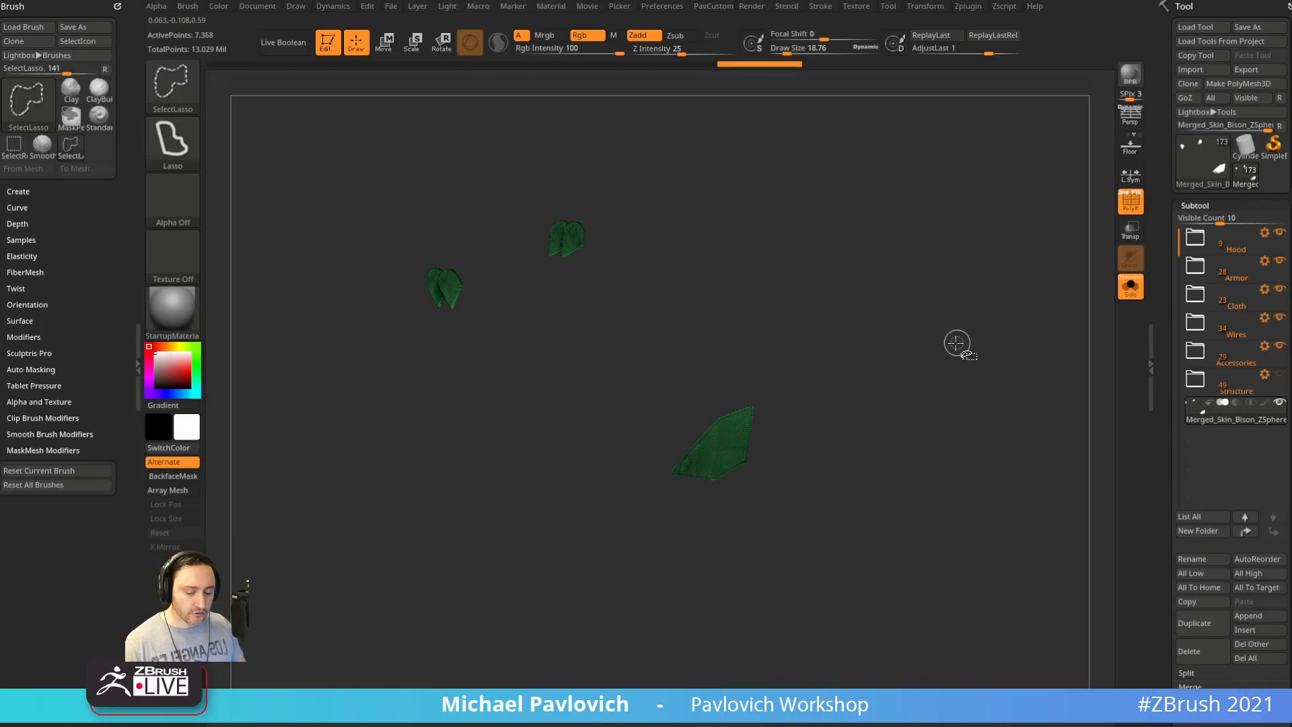
Grow the visible area around the isolated green panels in six increments
key(ctrl+shift+x)
key(ctrl+shift+x)
key(ctrl+shift+x)
key(ctrl+shift+x)
key(ctrl+shift+x)
key(ctrl+shift+x)
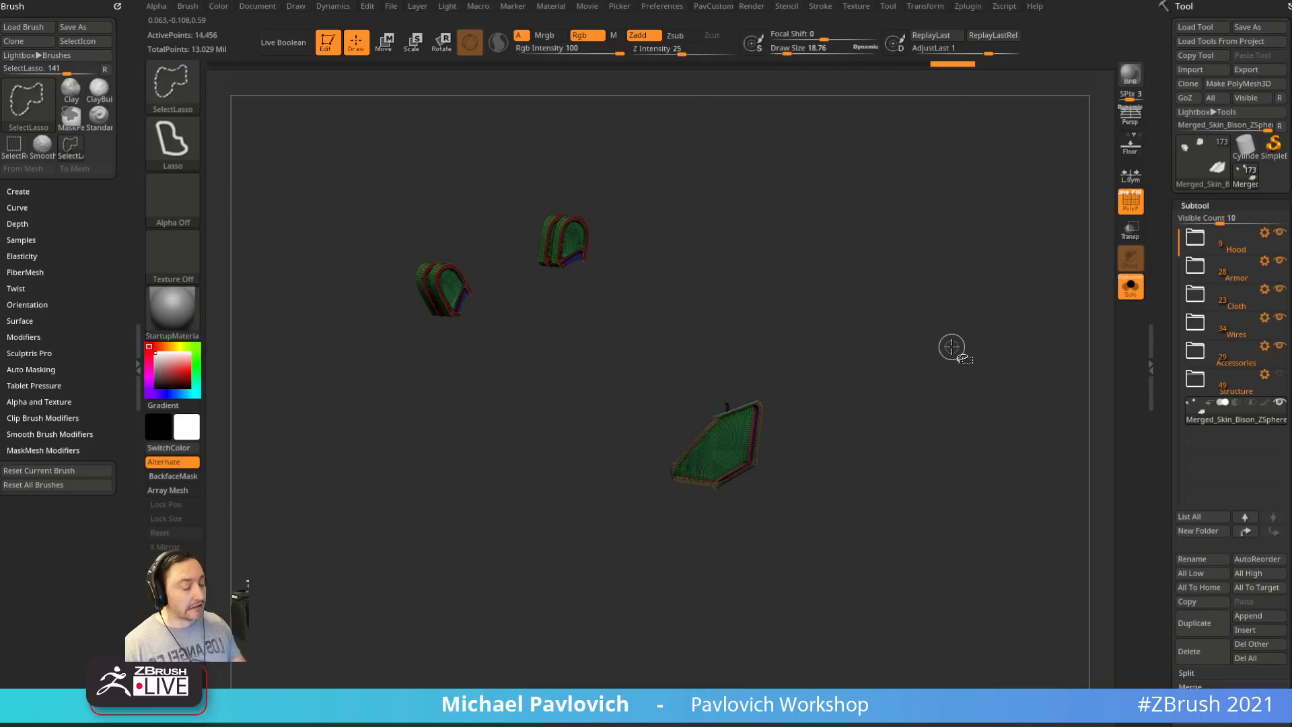
Shrink the visible area back toward the green panels in five increments
key(ctrl+shift+s)
key(ctrl+shift+s)
key(ctrl+shift+s)
key(ctrl+shift+s)
key(ctrl+shift+s)
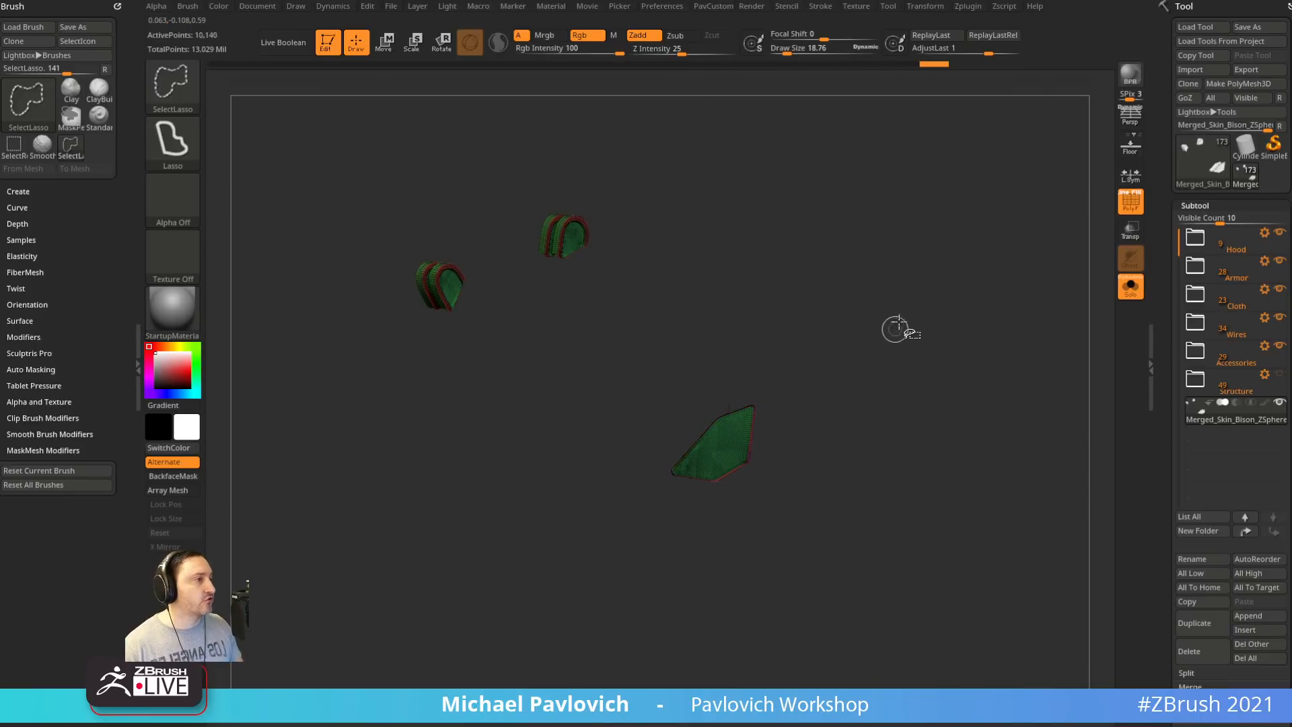
Frame the hip's side panel up close and isolate its green polygroup without the red border
mouse_move(975, 320)
alt+mouse_down()
mouse_move(961, 437)
mouse_move(948, 437)
alt+mouse_up()
key(s)
mouse_move(956, 445)
mouse_down()
mouse_move(966, 459)
mouse_move(895, 471)
mouse_up()
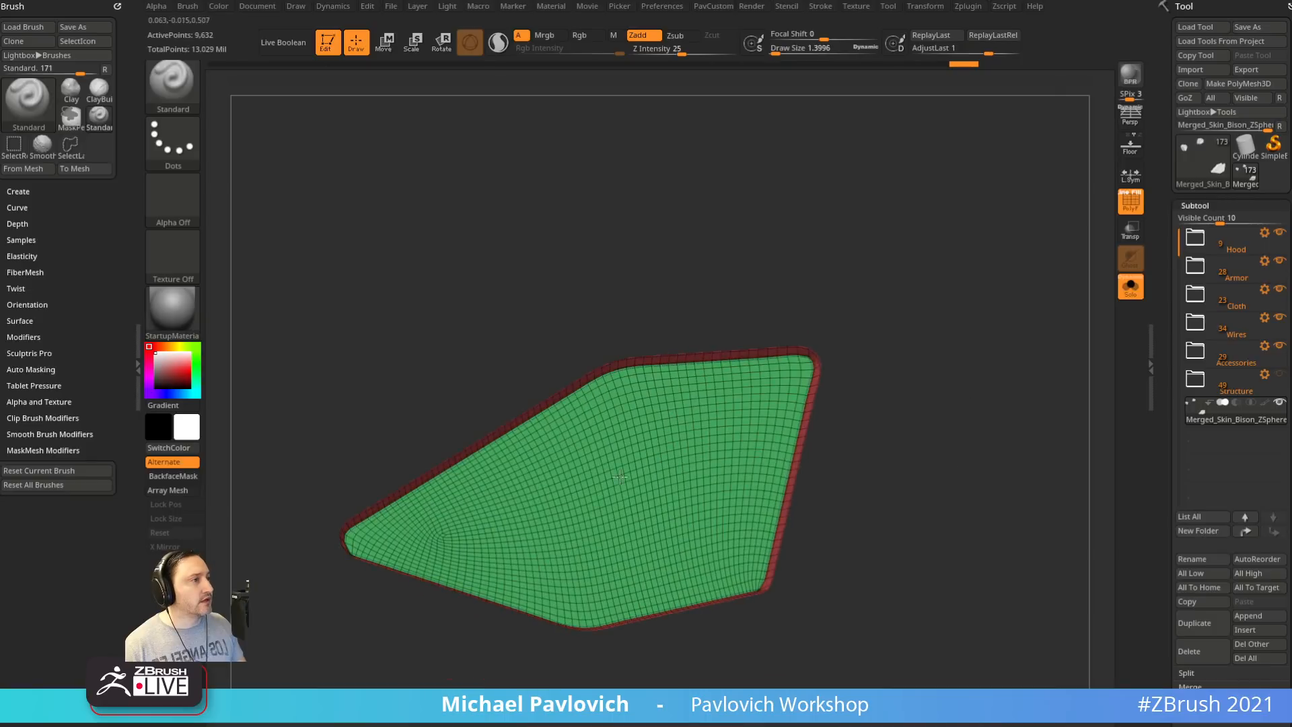
drag(957, 370, 996, 394)
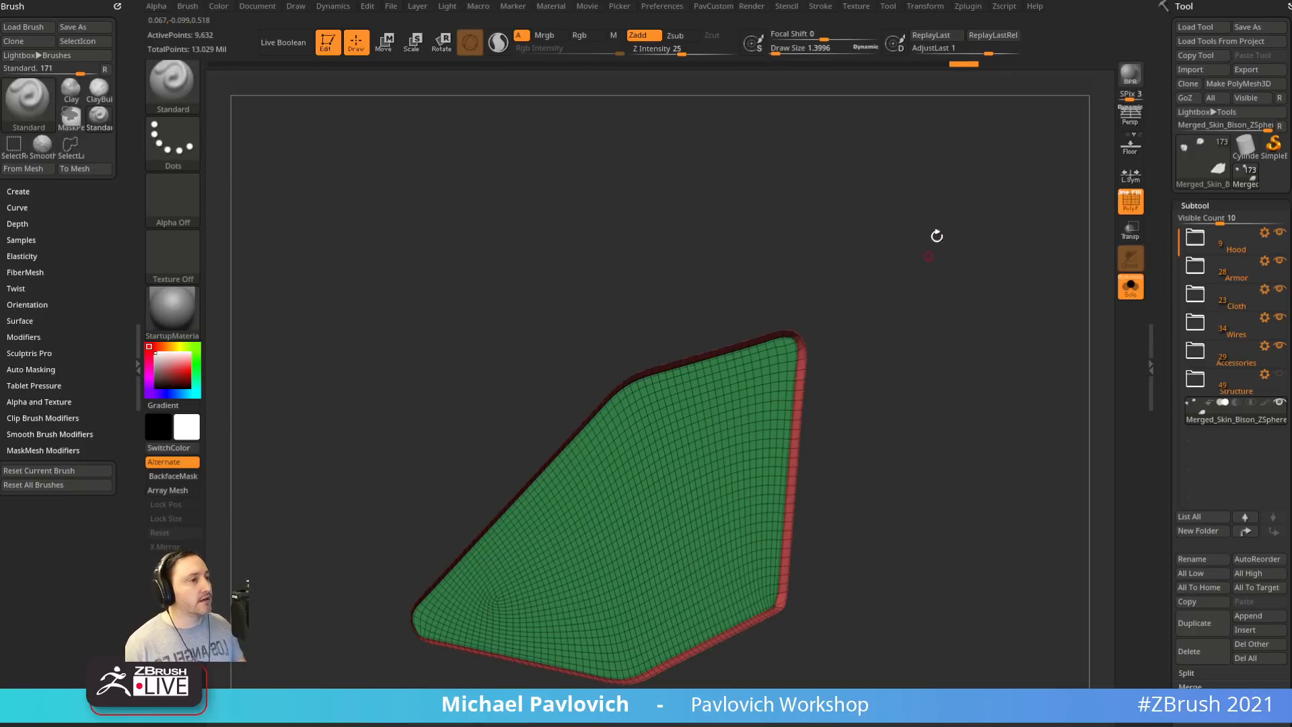
mouse_move(965, 354)
mouse_down()
mouse_move(1003, 282)
mouse_move(979, 303)
mouse_up()
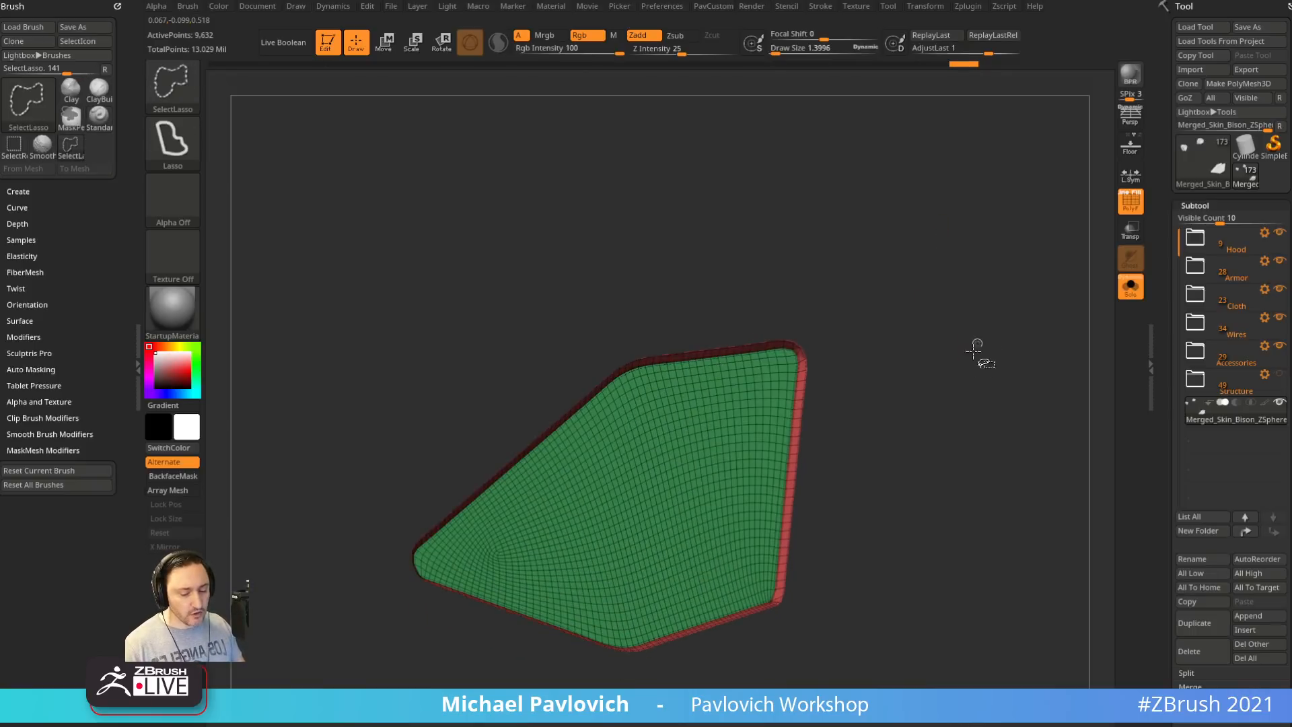
ctrl+shift+click(757, 434)
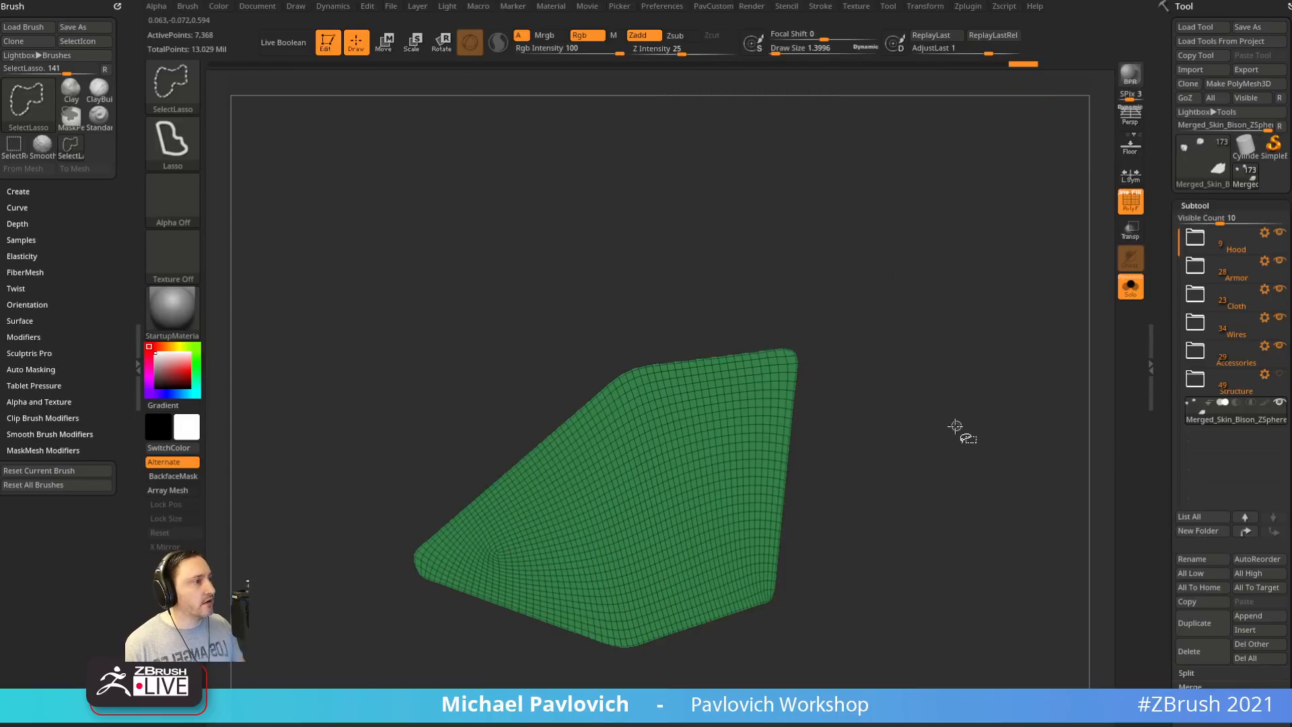
Show the full mesh, isolate the round cap over the hip panel and grow its visibility four times
ctrl+shift+click(913, 424)
ctrl+shift+click(656, 471)
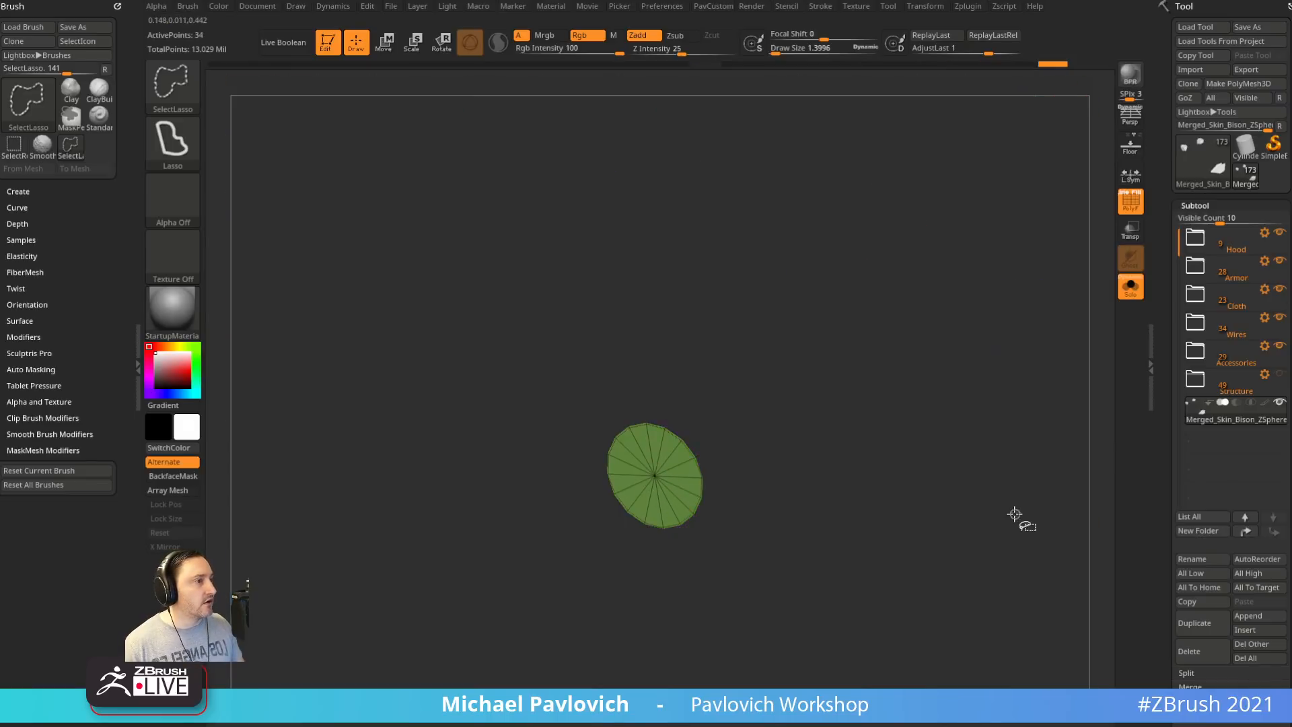
key(ctrl+shift)
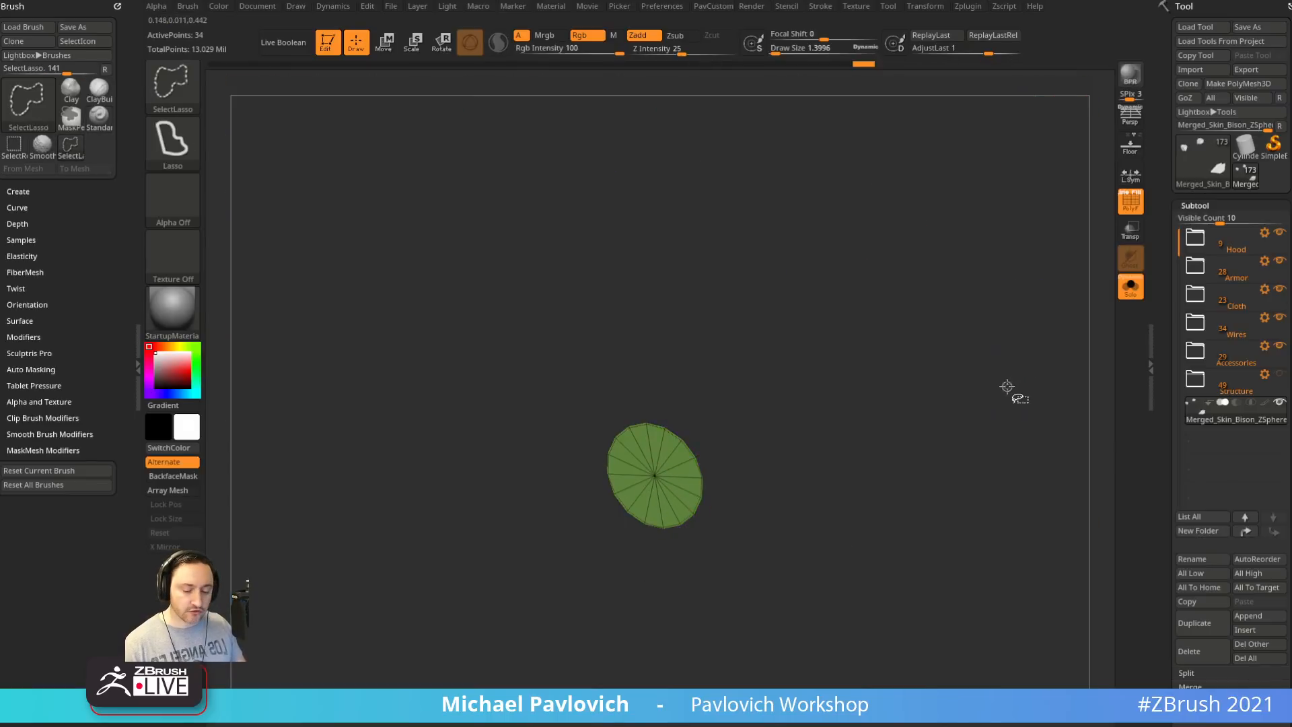
key(ctrl+shift+x)
key(ctrl+shift+x)
key(ctrl+shift+x)
key(ctrl+shift+x)
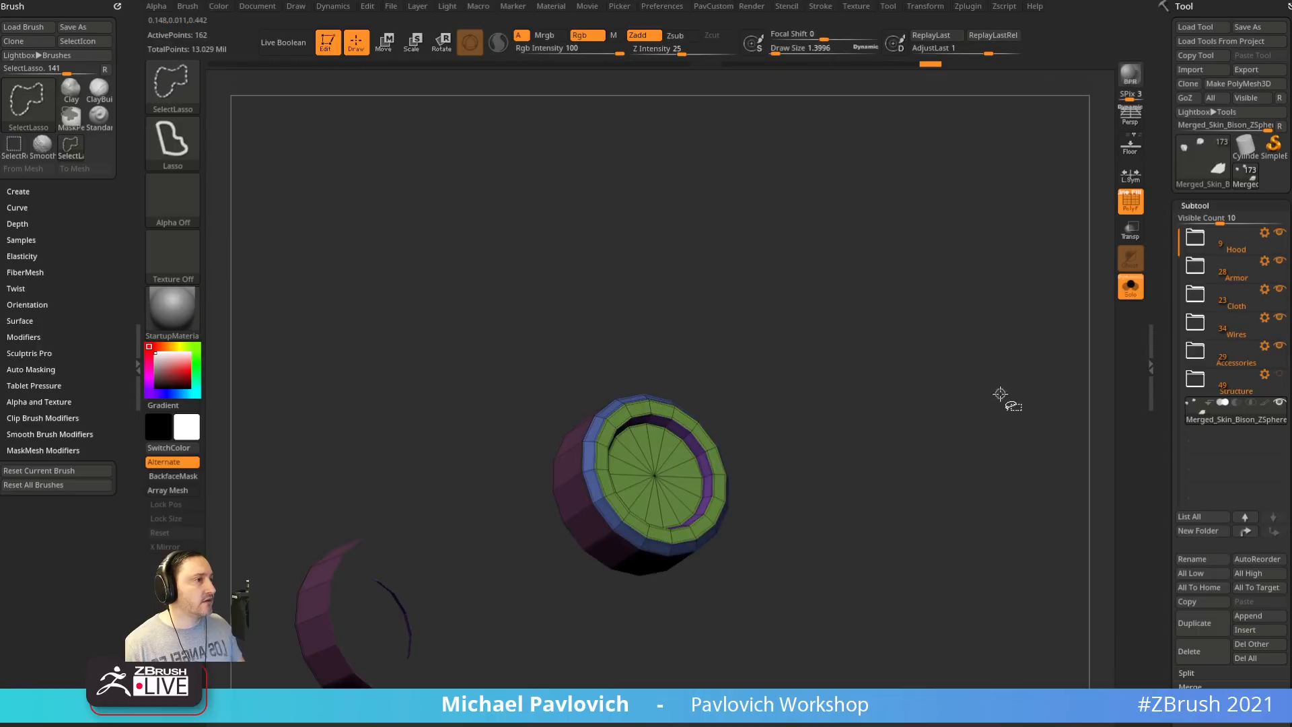
Shrink the round cap's visibility twice, then expand it to the complete pair of cylinders
mouse_move(997, 397)
mouse_down()
mouse_move(954, 413)
mouse_move(1038, 432)
mouse_move(934, 395)
mouse_move(978, 397)
mouse_up()
key(ctrl+shift+s)
key(ctrl+shift+s)
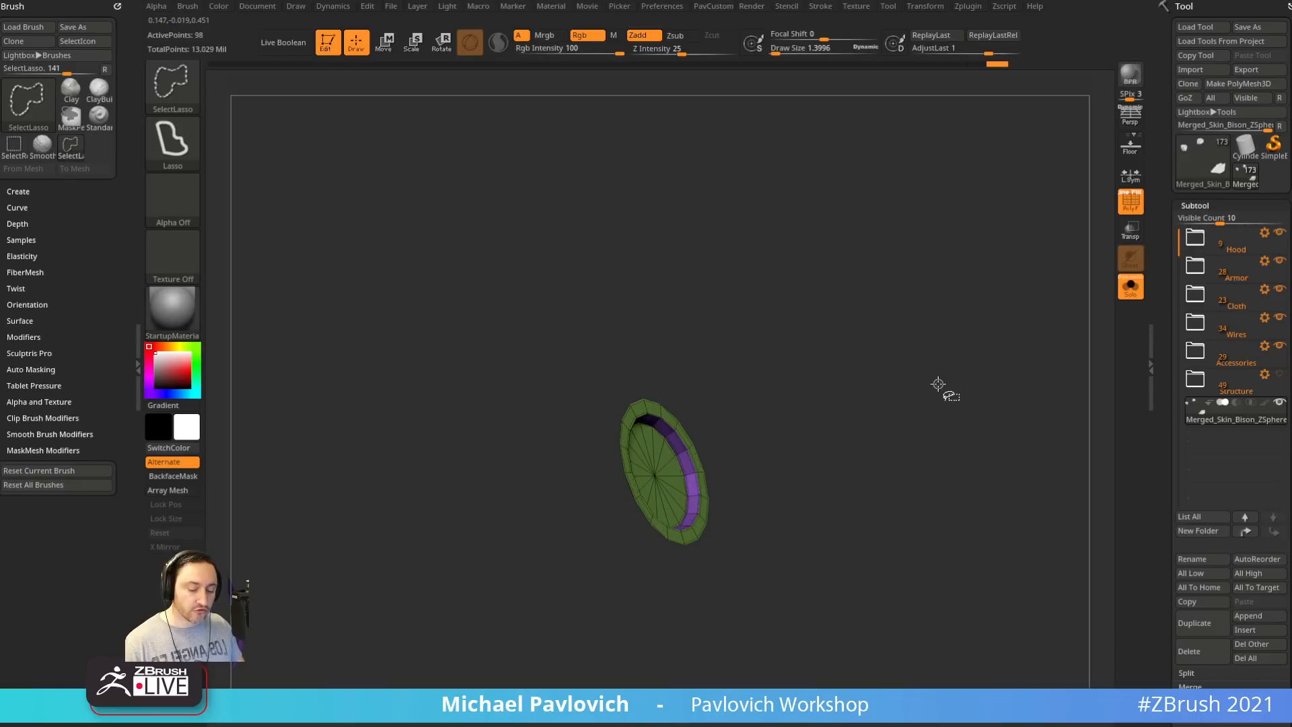
ctrl+shift+click(940, 384)
Switch the material to SkinShade4 and inspect the two cylinders from another angle
drag(611, 305, 763, 380)
click(172, 309)
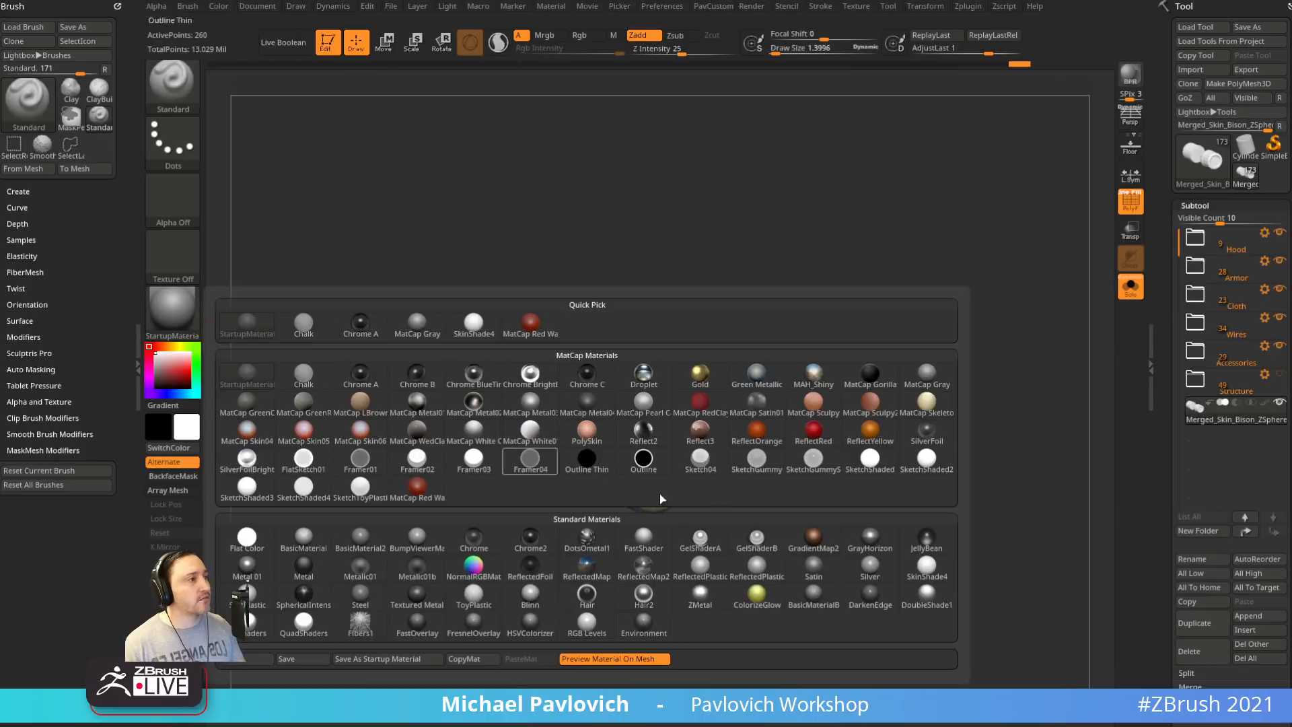
click(926, 568)
drag(972, 373, 542, 377)
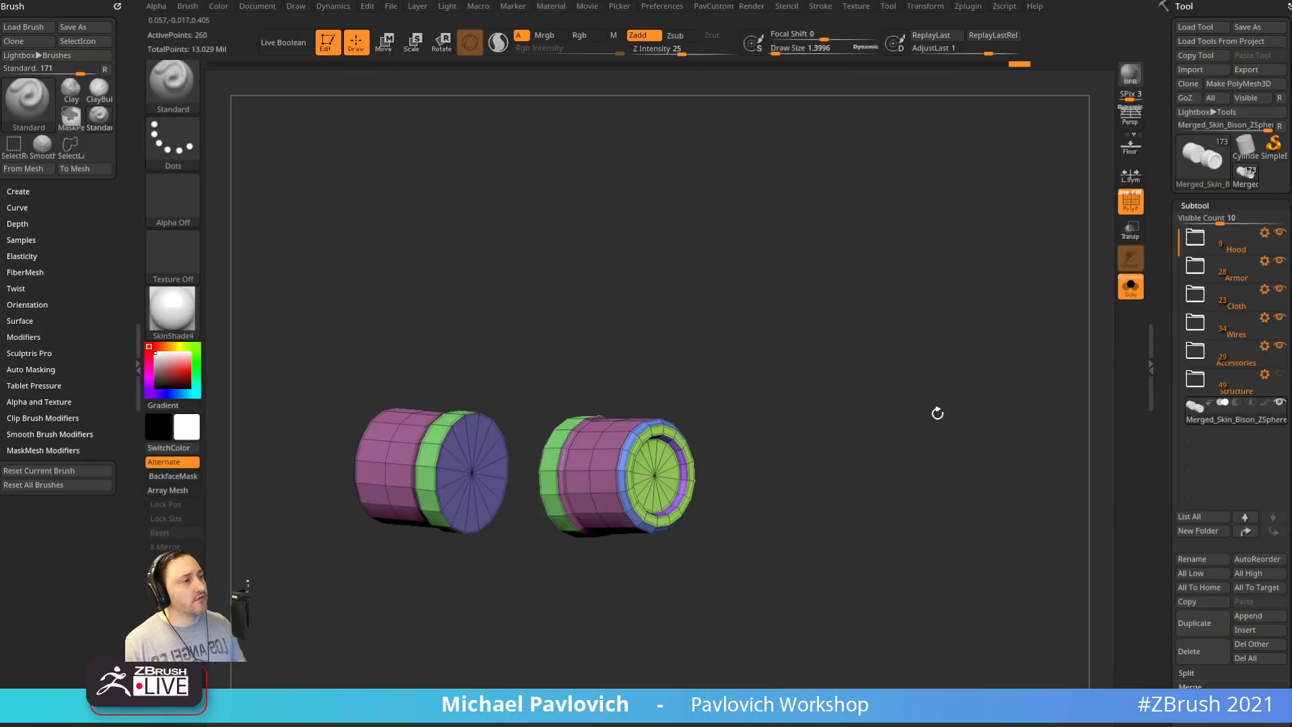
Show the whole merged structure again and view its rear cage from the side
ctrl+shift+click(945, 395)
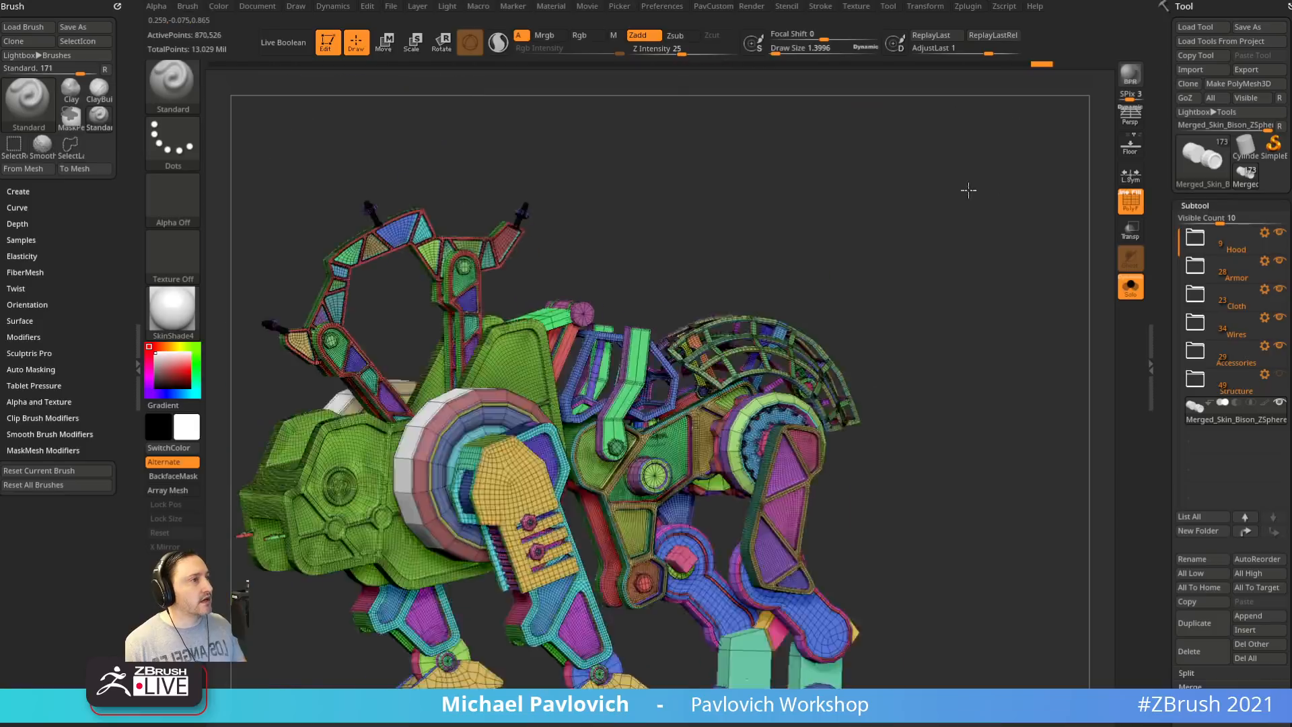
mouse_move(968, 190)
mouse_down()
mouse_move(989, 231)
mouse_move(1052, 242)
mouse_move(902, 254)
mouse_move(867, 301)
mouse_move(1039, 288)
mouse_move(998, 329)
mouse_up()
mouse_move(1069, 249)
alt+mouse_down()
mouse_move(881, 299)
mouse_move(865, 360)
mouse_move(991, 309)
alt+mouse_up()
Try to isolate the blue strut under the rear cage by its polygroups
ctrl+shift+click(790, 382)
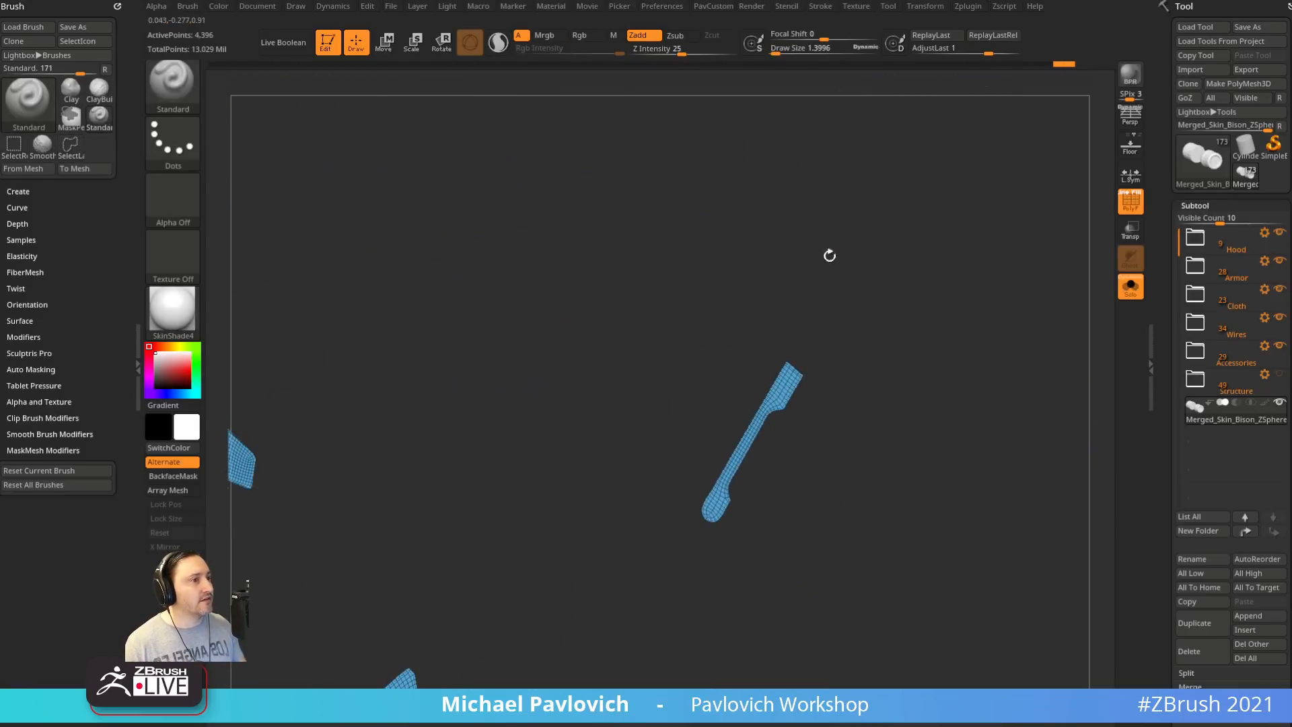
ctrl+shift+click(357, 148)
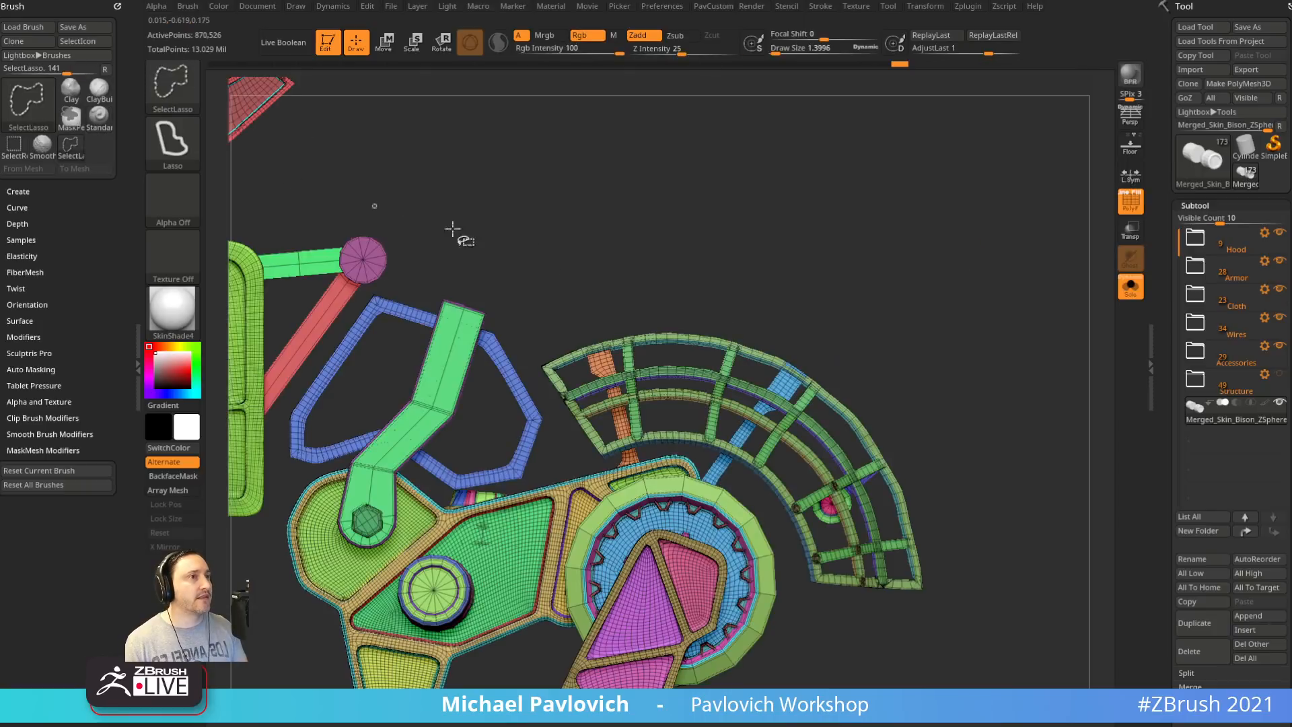
alt+drag(898, 256, 875, 316)
ctrl+shift+click(693, 496)
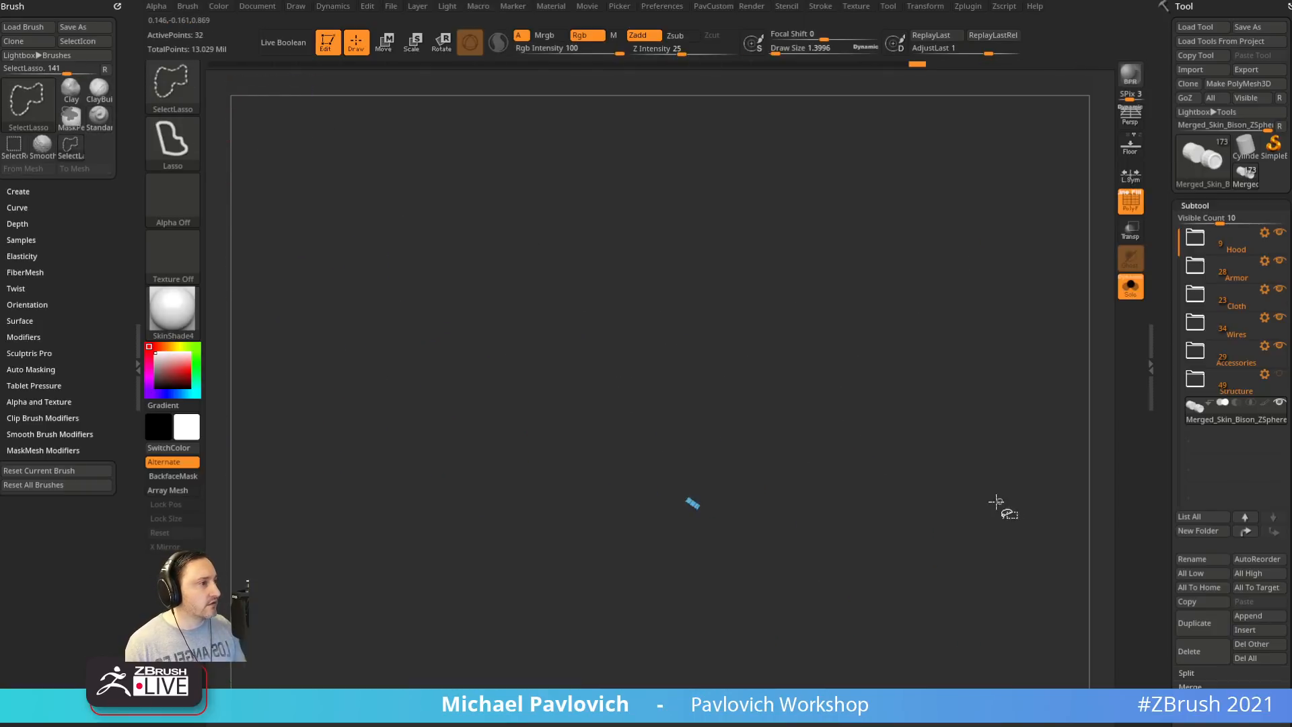
click(172, 84)
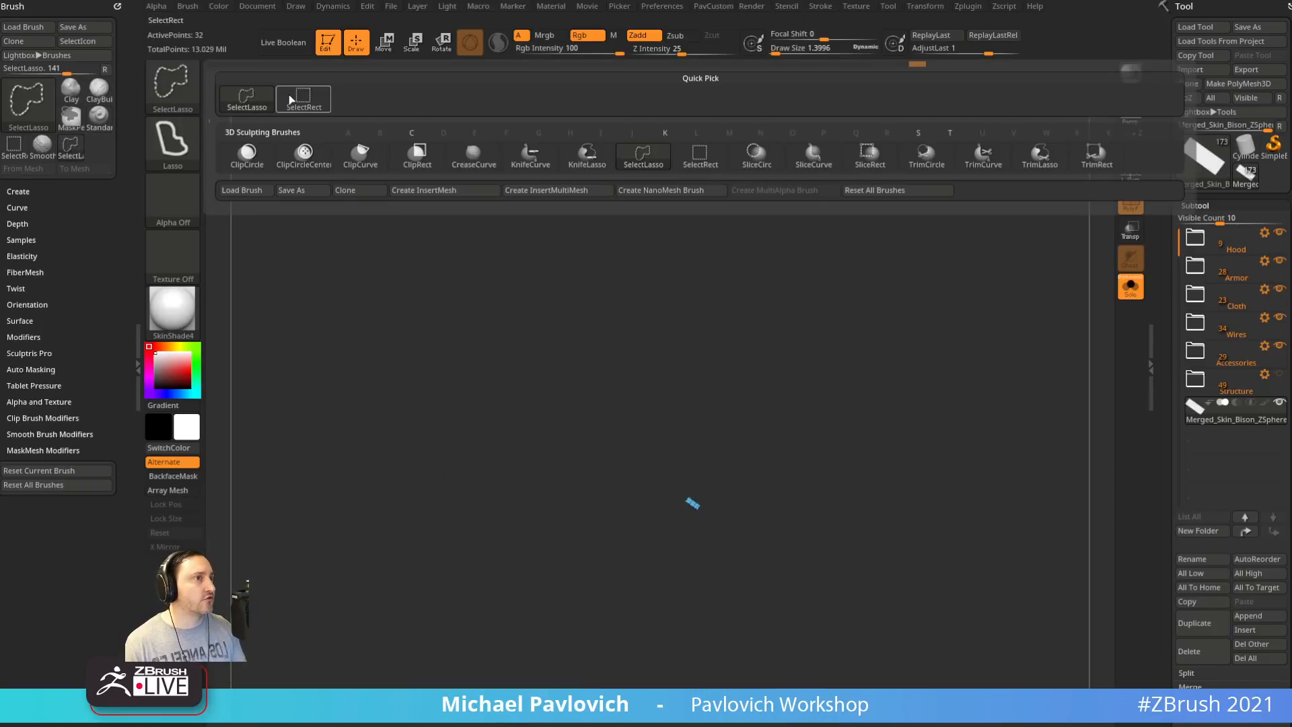
ctrl+shift+click(906, 412)
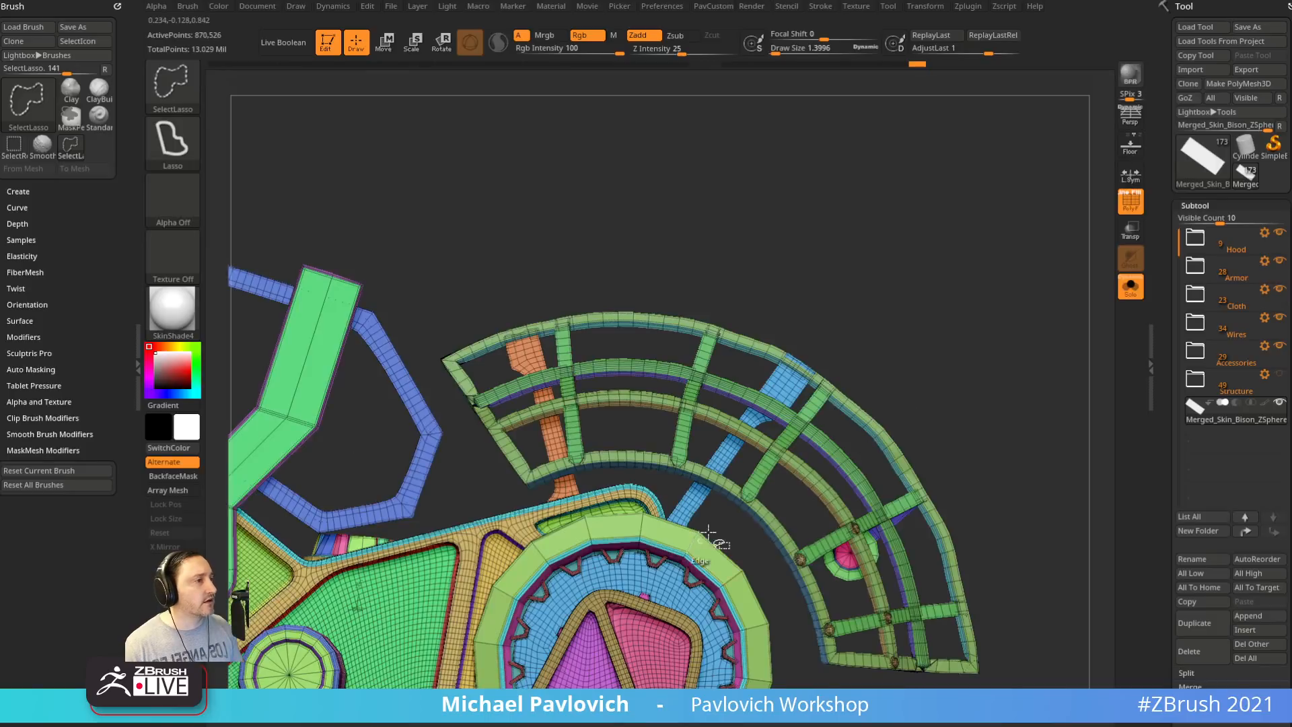
Lasso a piece of the blue strut, grow it to its full parts and split the hidden geometry into its own subtool
ctrl+shift+drag(704, 513, 691, 505)
key(ctrl+shift+a)
key(2)
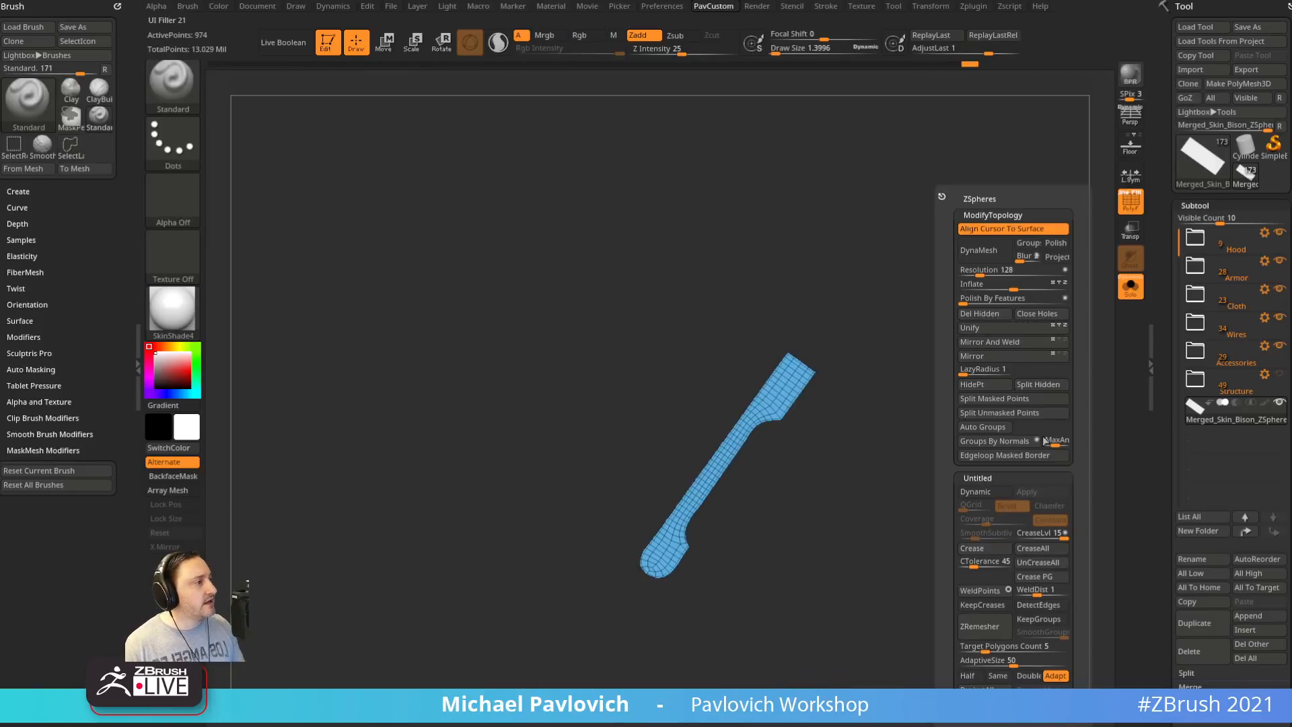
click(1033, 398)
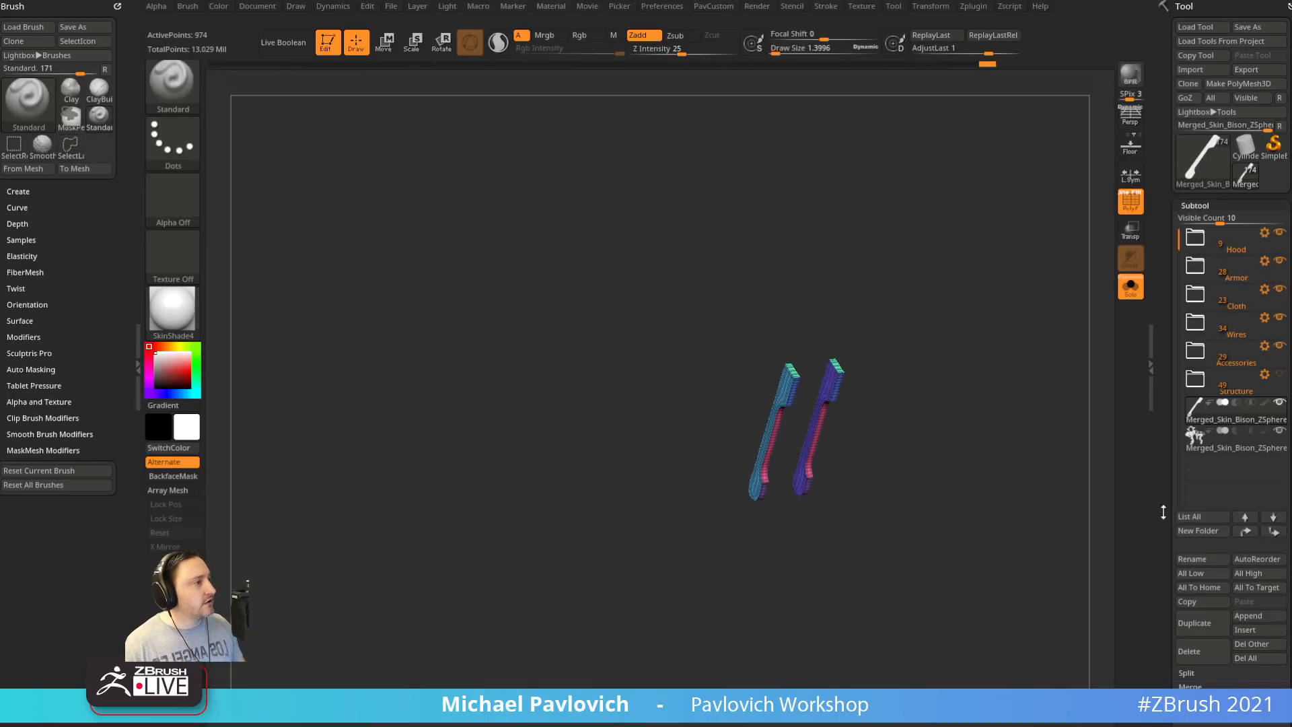
Examine the Split options and view the two separated struts up close from several angles
drag(1162, 514, 1155, 418)
click(1187, 393)
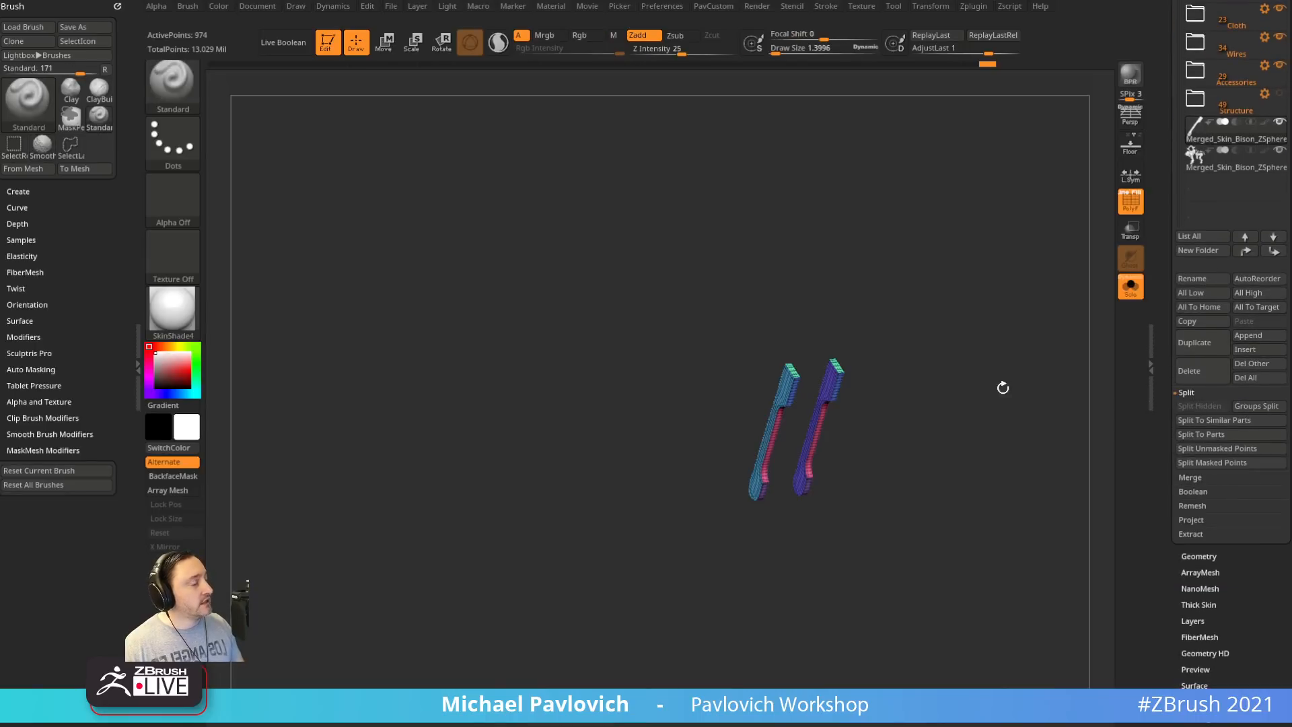
drag(986, 446, 1155, 302)
click(1131, 288)
drag(990, 329, 1016, 397)
click(1125, 293)
scroll(1159, 490, down, 5)
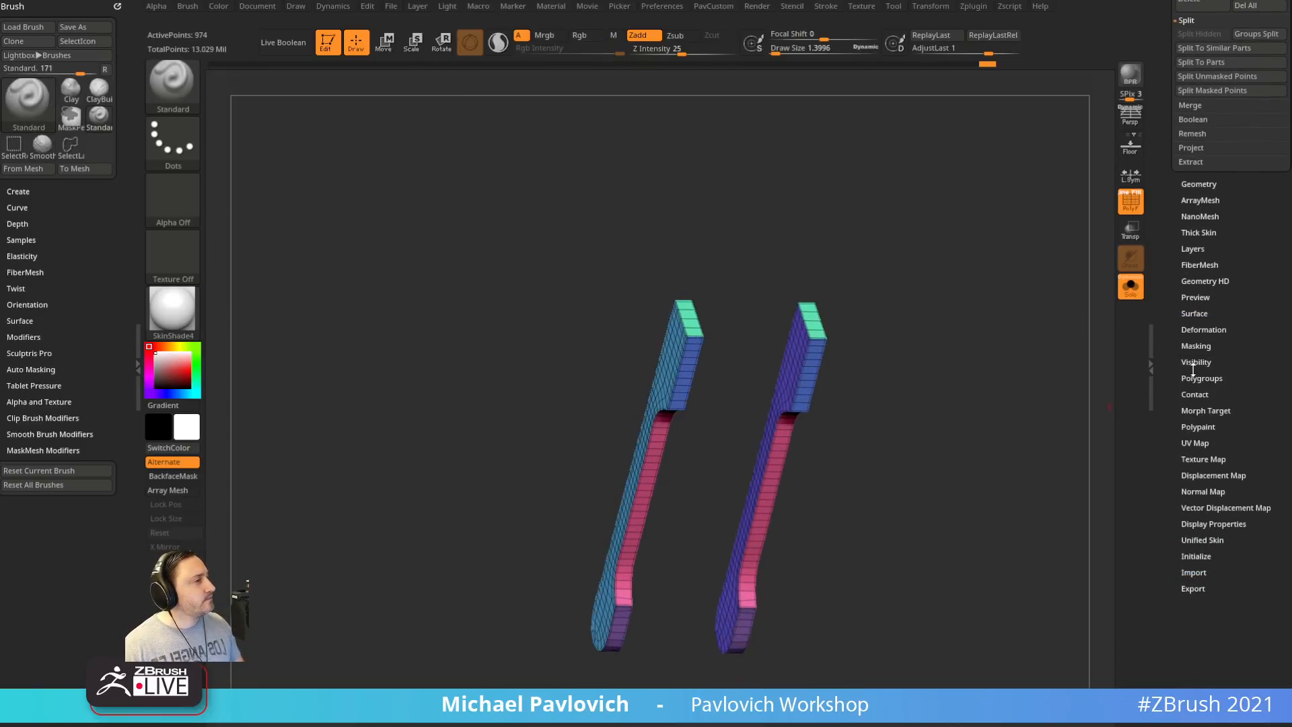
key(shift)
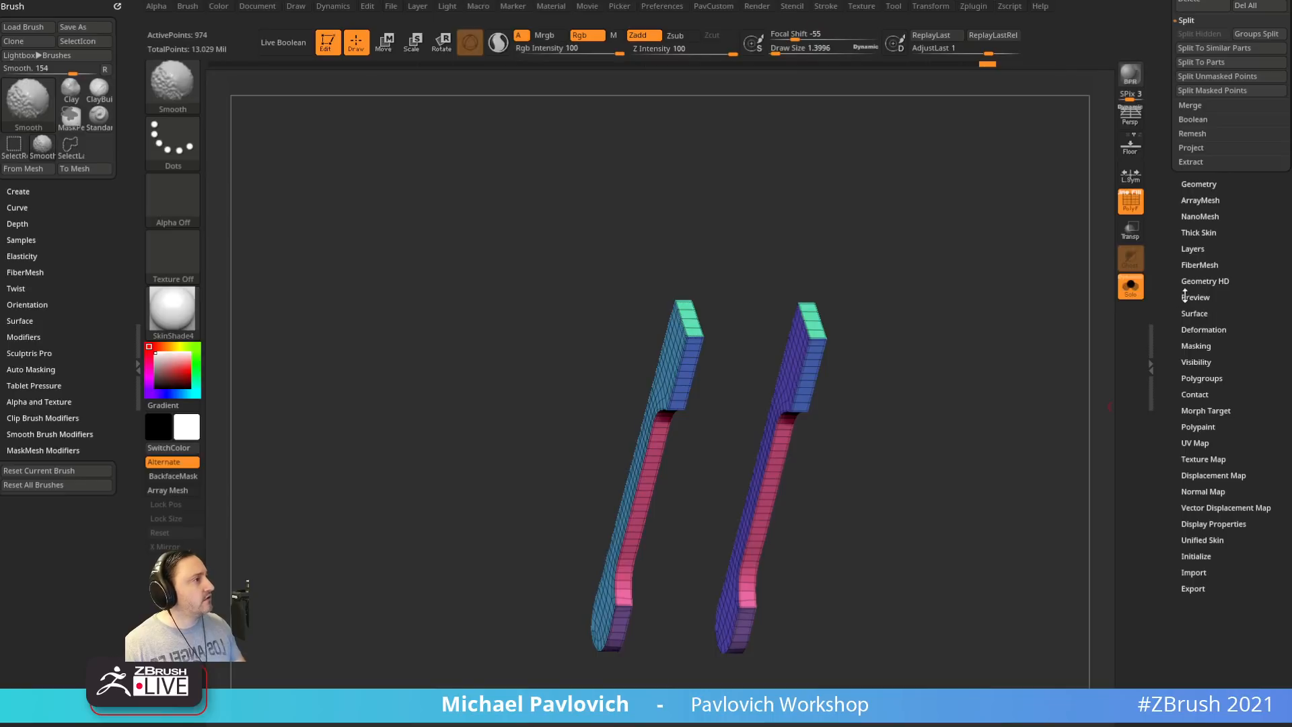
drag(1015, 335, 1007, 304)
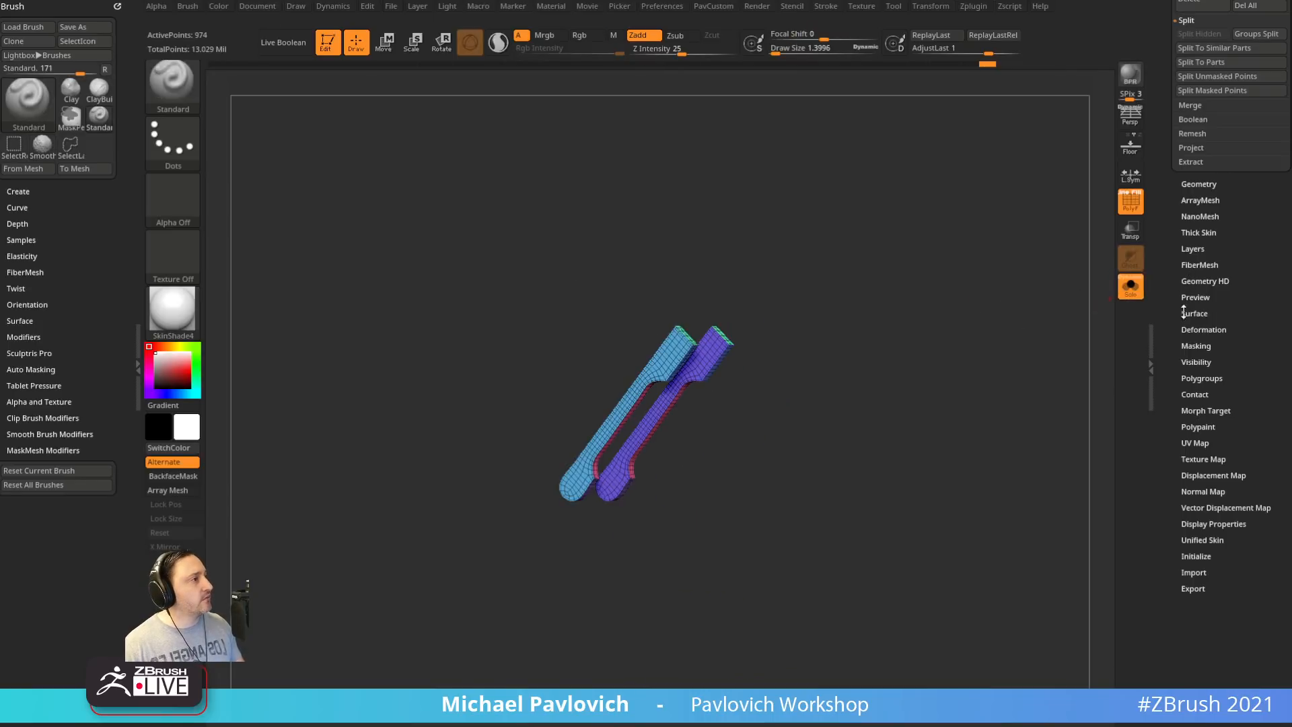
scroll(1175, 476, up, 5)
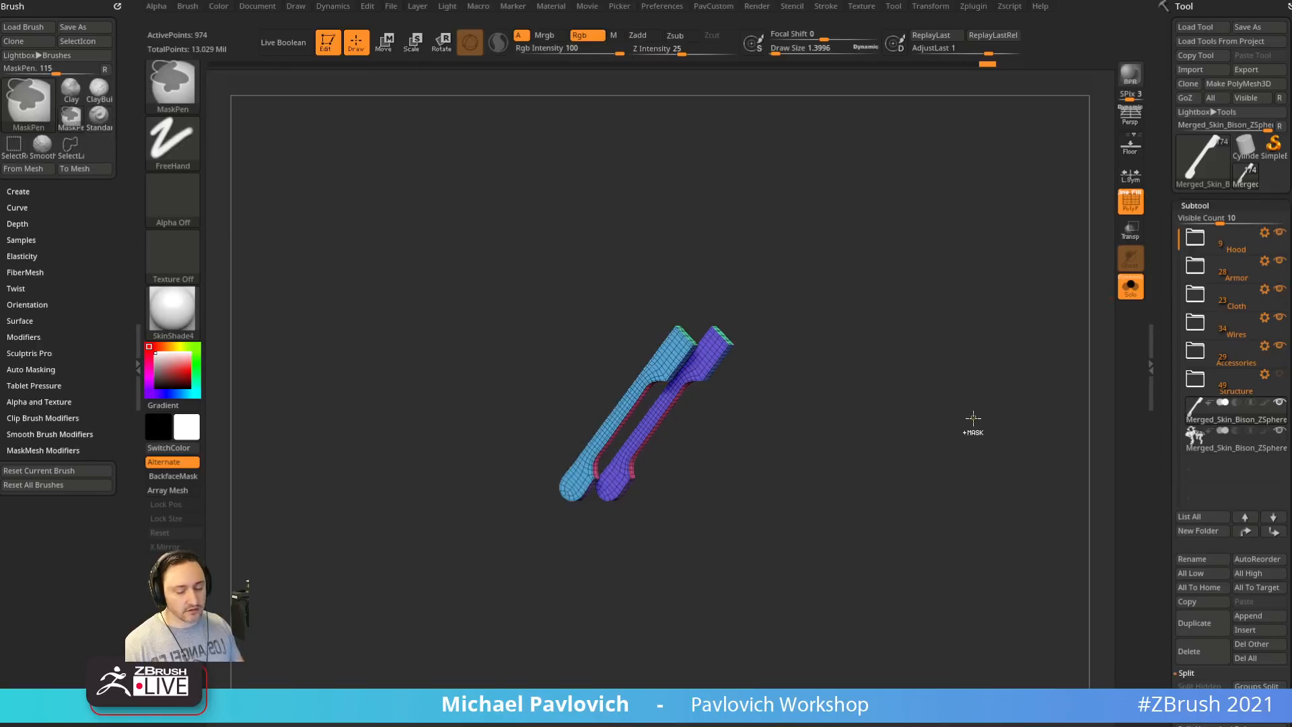
Merge the separated strut subtool down into the rest of the structure and view it from the side
key(shift+m)
click(990, 454)
shift+drag(940, 378, 947, 352)
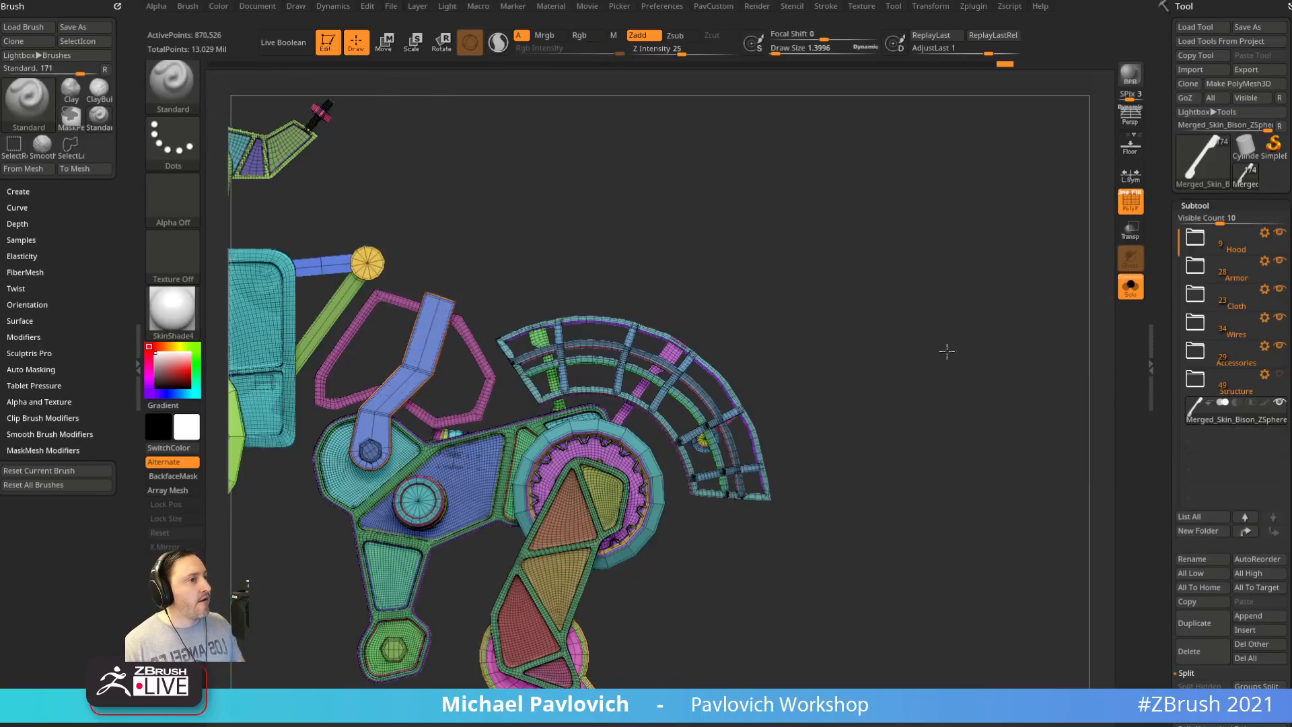
Isolate the blue panel's polygroup on the rear hip frame and grow visibility to its full connected parts
mouse_move(817, 345)
alt+mouse_down()
mouse_move(982, 342)
mouse_move(967, 345)
alt+mouse_up()
key(s)
mouse_move(946, 298)
alt+mouse_down()
mouse_move(993, 262)
mouse_move(969, 269)
alt+mouse_up()
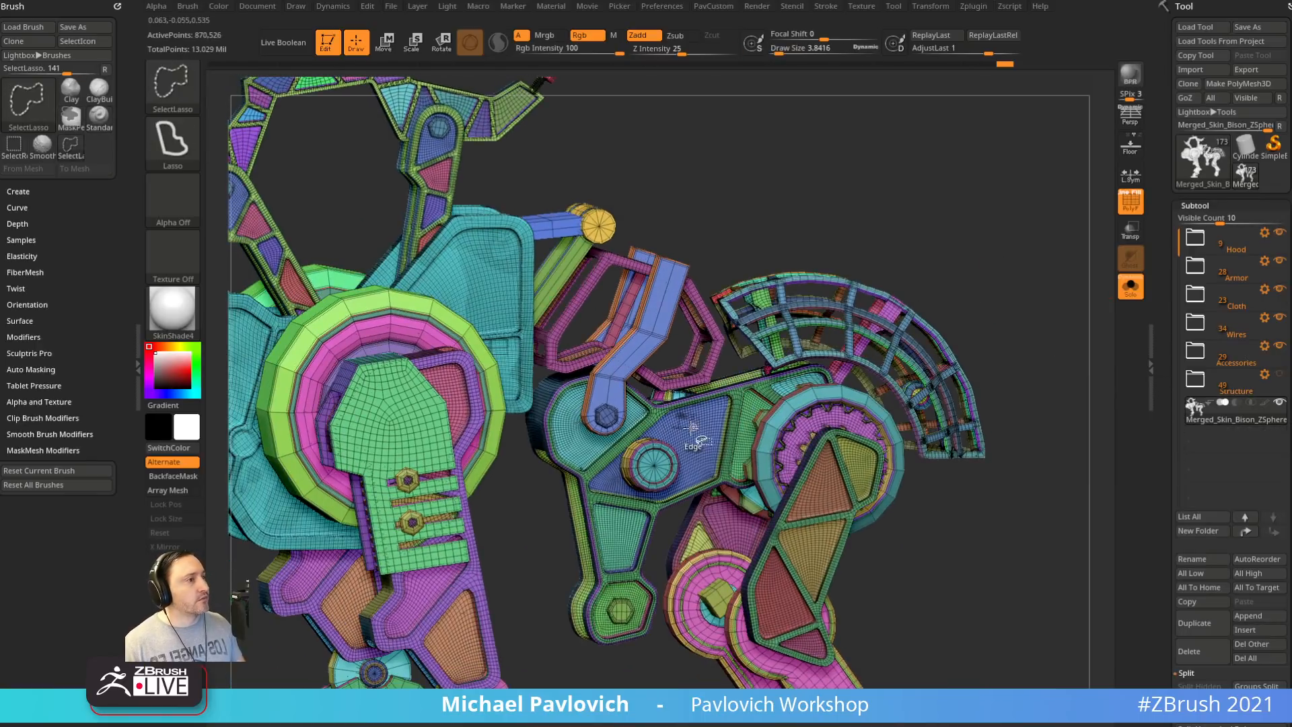
ctrl+shift+click(698, 445)
alt+drag(851, 253, 771, 455)
ctrl+shift+click(928, 289)
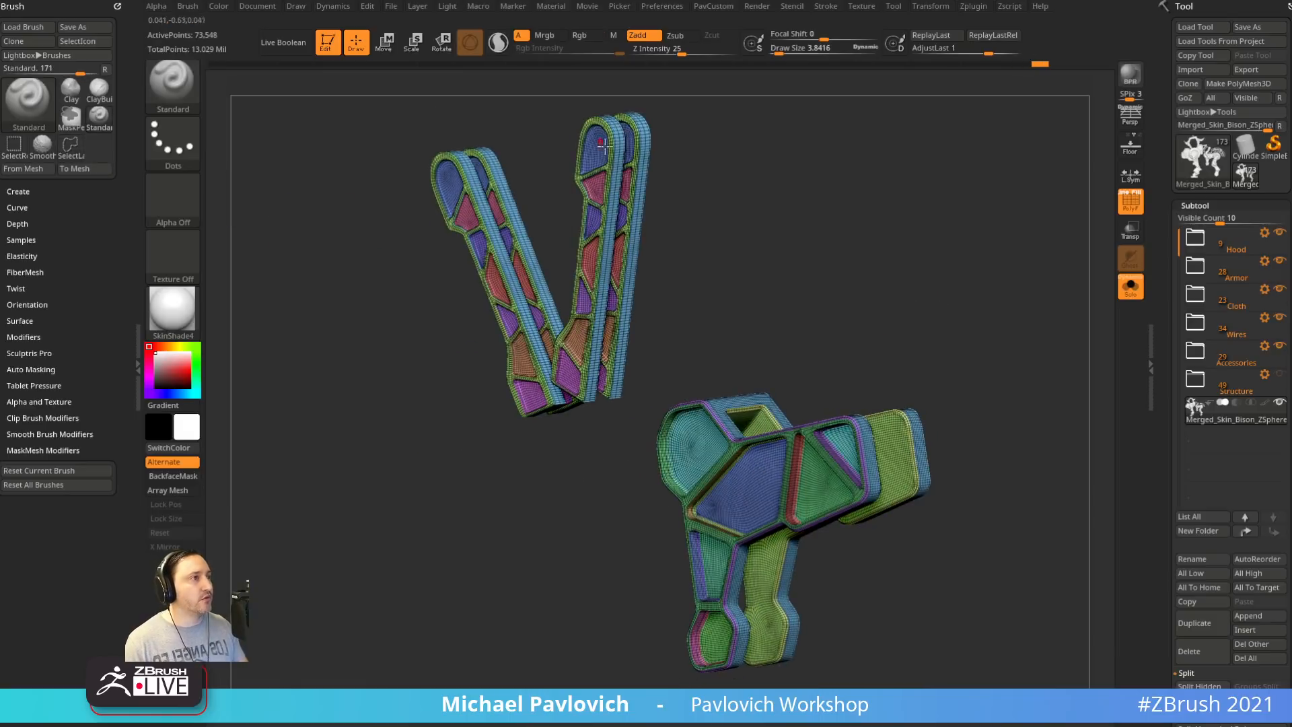
mouse_move(989, 337)
mouse_down()
mouse_move(998, 303)
mouse_move(961, 300)
mouse_move(1032, 300)
mouse_move(958, 283)
mouse_move(660, 278)
mouse_up()
Show the whole structure, isolate the pink panel's polygroup on the upper arm and restore full visibility
ctrl+shift+click(512, 209)
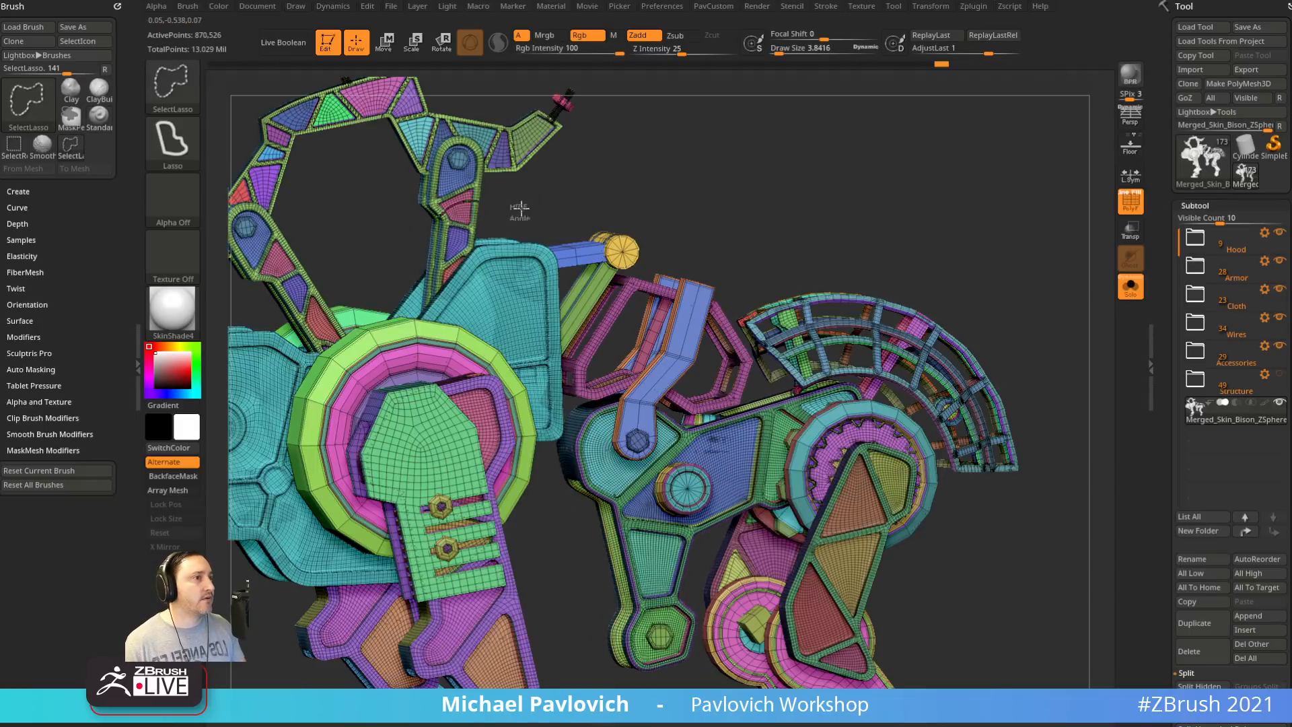
ctrl+shift+click(450, 208)
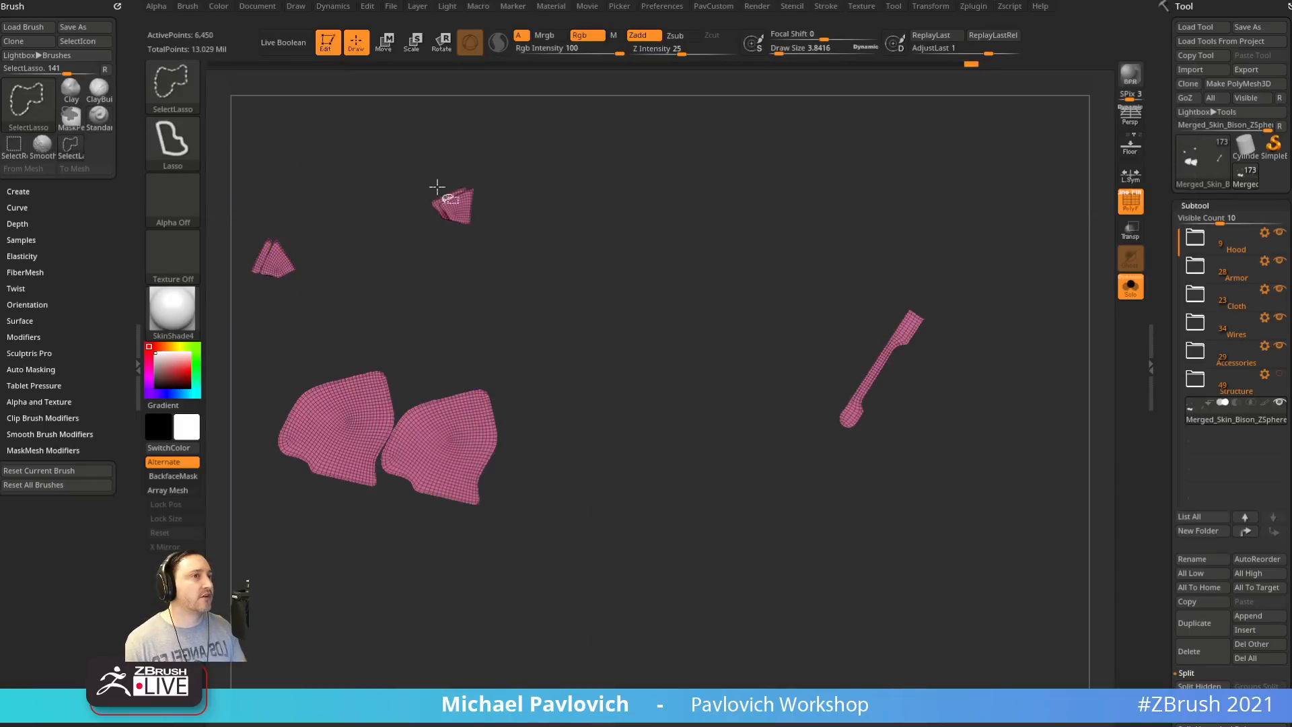
ctrl+shift+click(620, 196)
Try to isolate geometry around the blue strut beside the cyan body panel, restoring the whole structure after each attempt
mouse_move(619, 196)
alt+mouse_down()
mouse_move(618, 206)
mouse_move(637, 196)
mouse_move(917, 281)
mouse_move(805, 225)
mouse_move(764, 291)
mouse_move(761, 582)
mouse_move(791, 398)
mouse_move(833, 291)
mouse_move(819, 294)
mouse_move(865, 276)
mouse_move(849, 269)
alt+mouse_up()
key(ctrl+shift)
ctrl+shift+click(687, 425)
ctrl+shift+click(834, 291)
key(ctrl+shift)
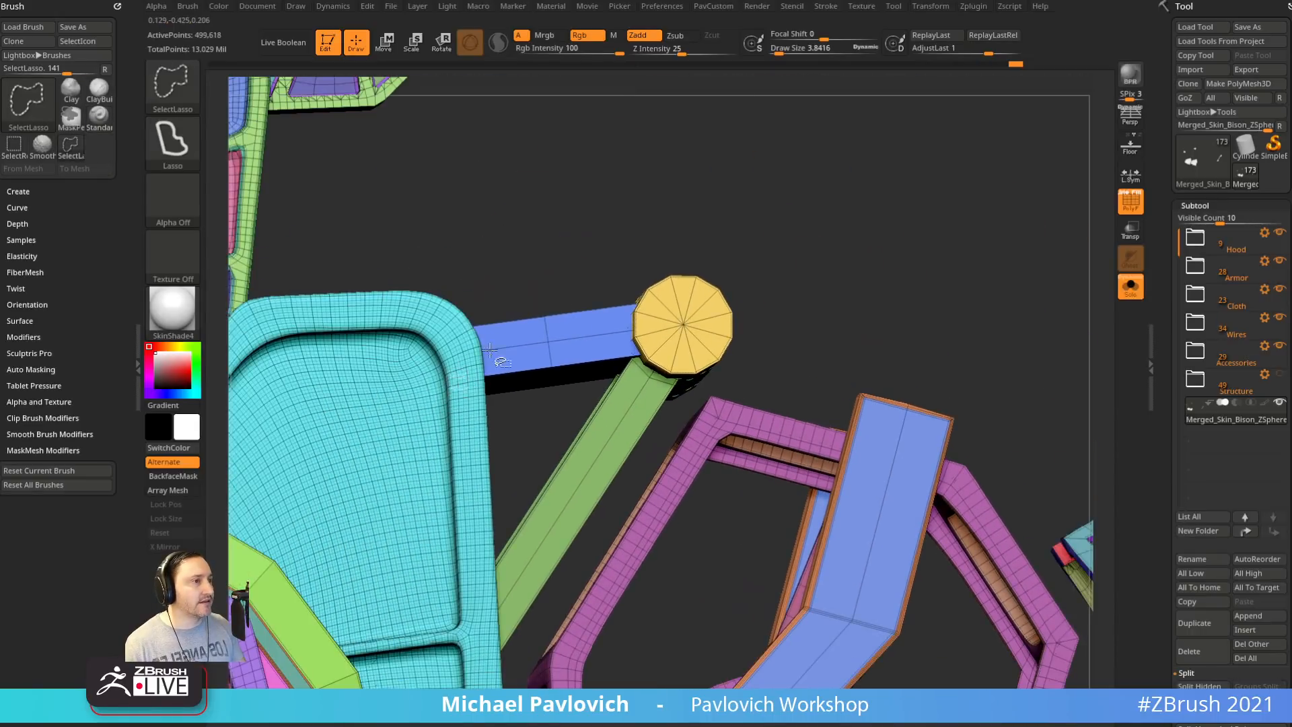
ctrl+shift+click(458, 378)
ctrl+shift+drag(502, 355, 505, 350)
ctrl+shift+click(523, 291)
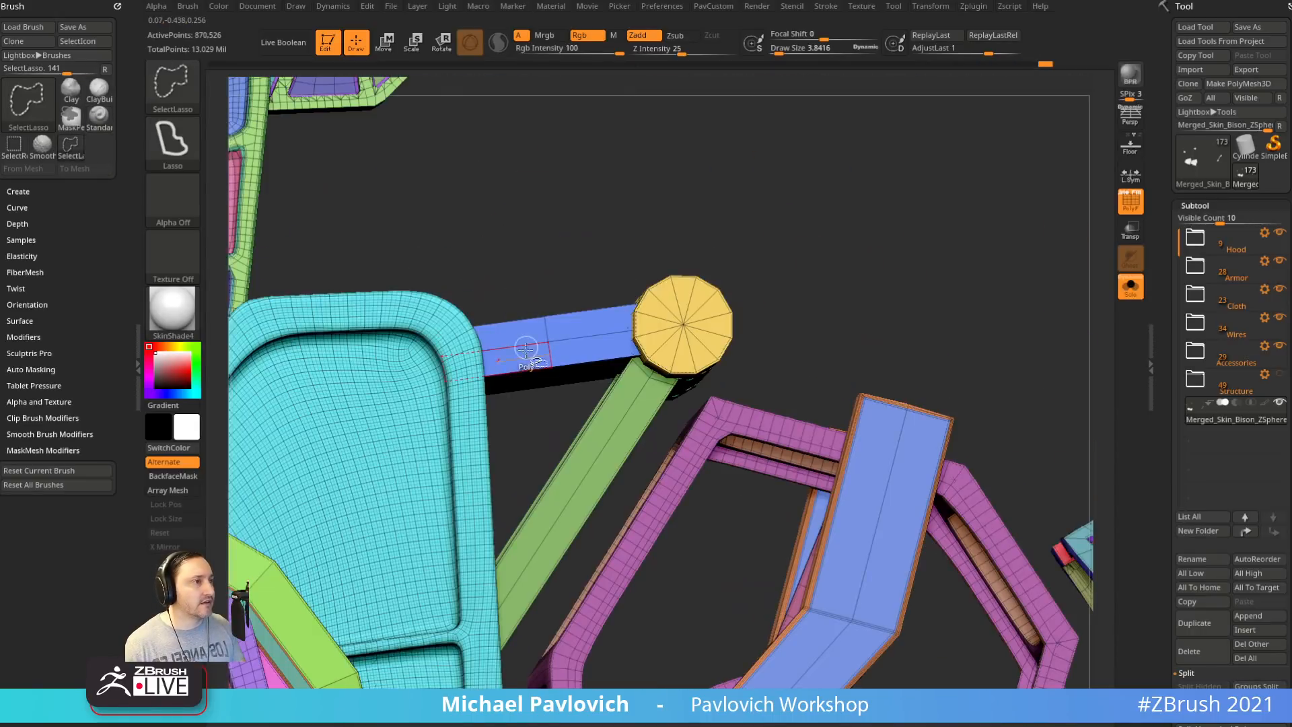
ctrl+shift+click(471, 370)
ctrl+shift+click(600, 263)
Switch the selection brush to SelectRect and briefly isolate the rear gear's polygroup
alt+drag(600, 262, 738, 213)
key(ctrl+shift)
ctrl+shift+click(190, 108)
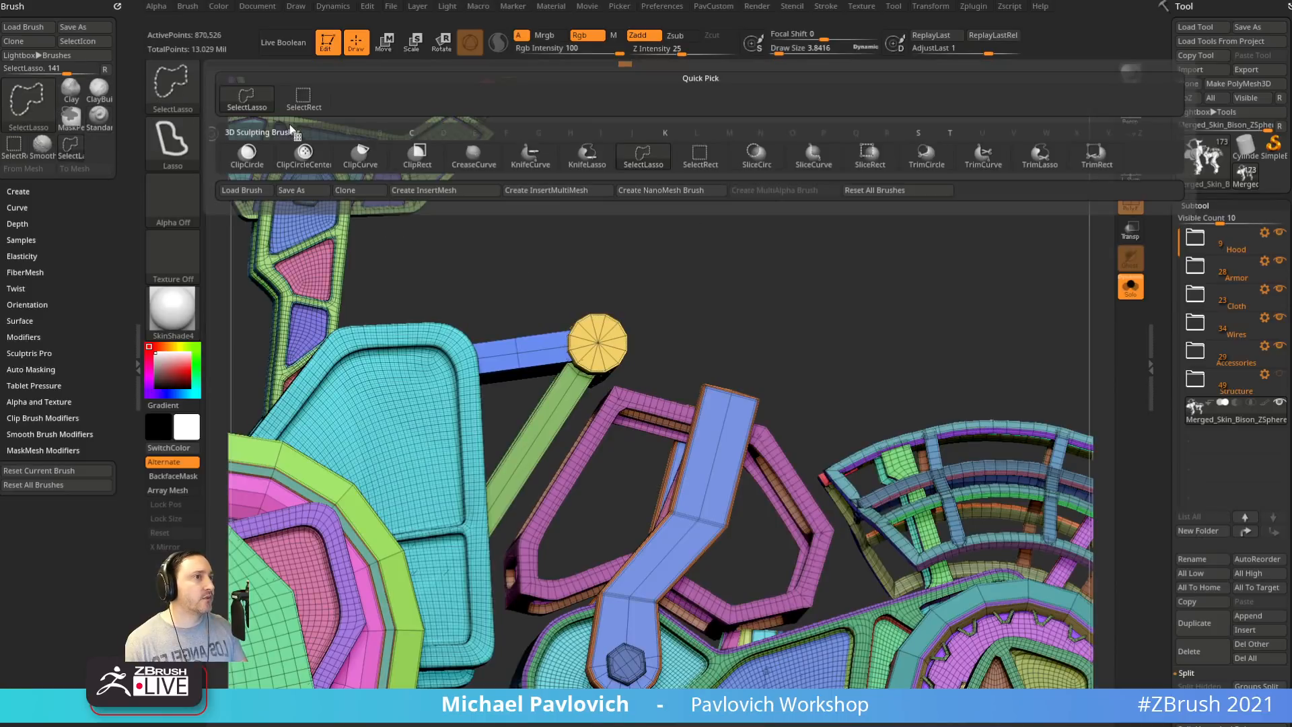
ctrl+shift+click(303, 98)
mouse_move(654, 268)
alt+mouse_down()
mouse_move(917, 294)
mouse_move(849, 210)
alt+mouse_up()
key(ctrl+shift)
ctrl+shift+click(746, 510)
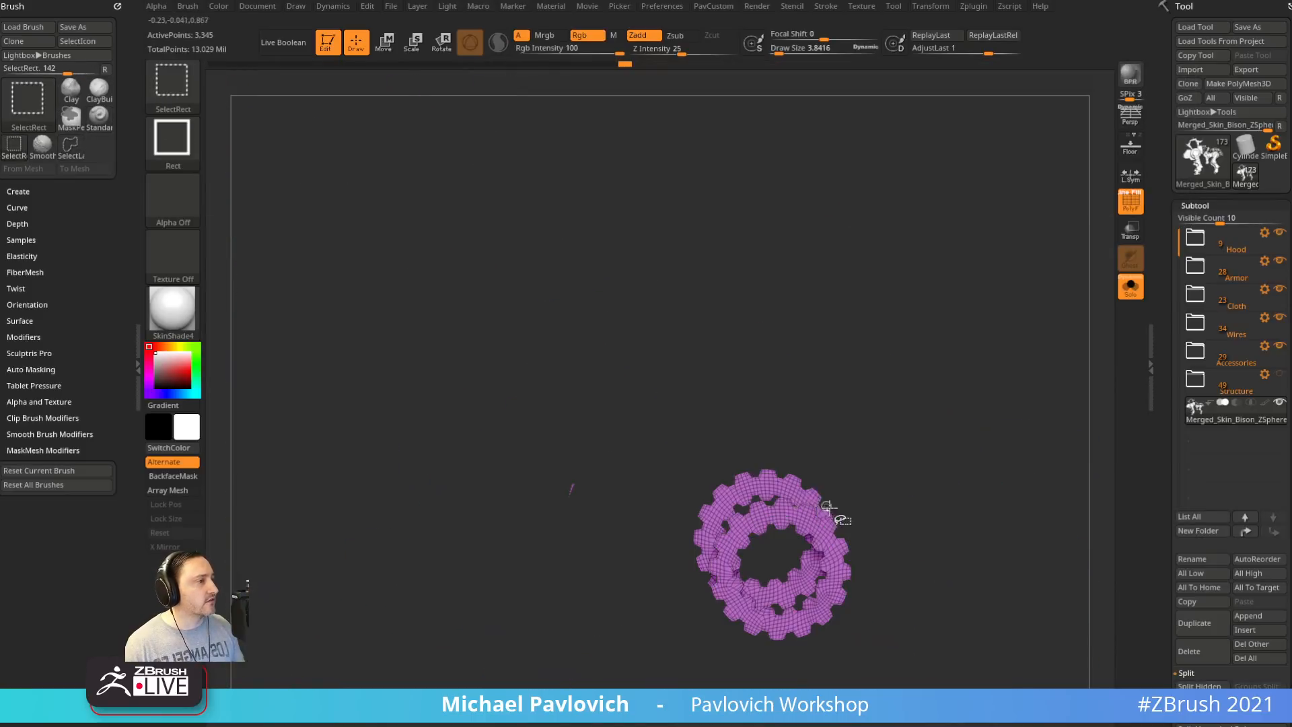
ctrl+shift+click(815, 342)
Isolate the rear hip frame's blue polygroup, grow it to its full parts and split off the hidden geometry
ctrl+shift+click(628, 523)
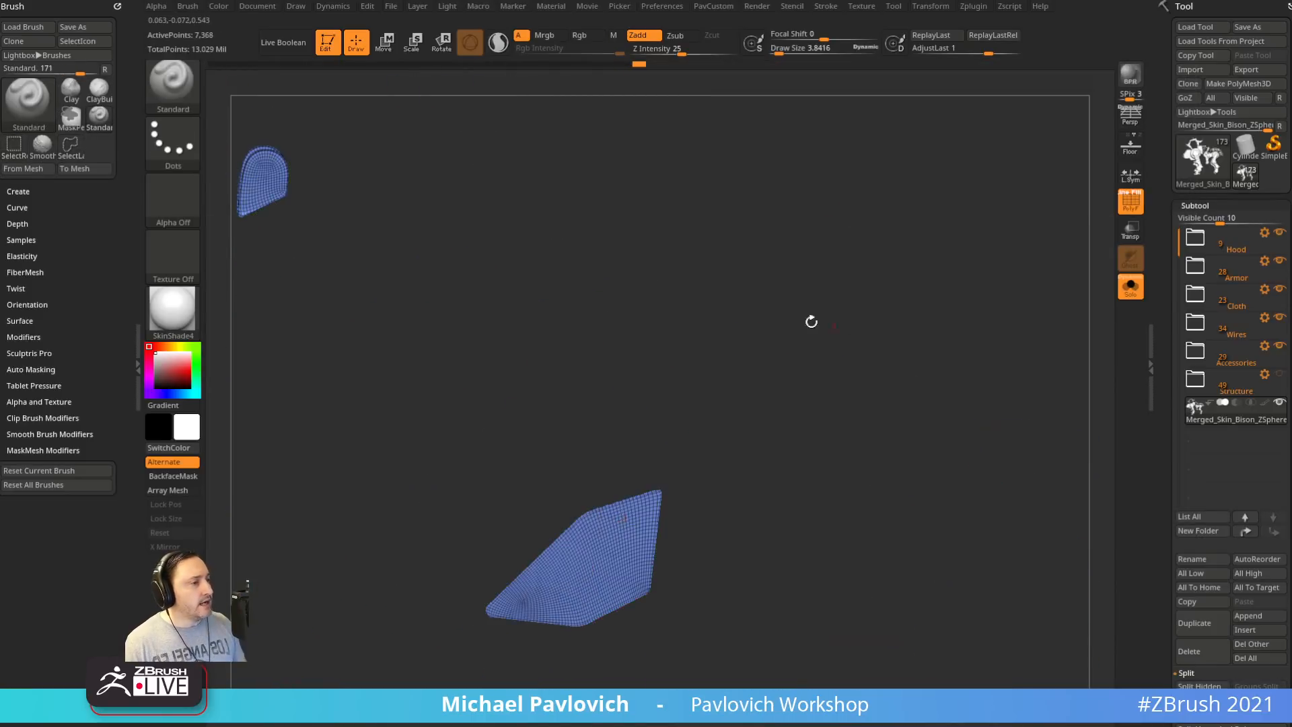
drag(810, 323, 883, 236)
key(ctrl+shift+a)
key(2)
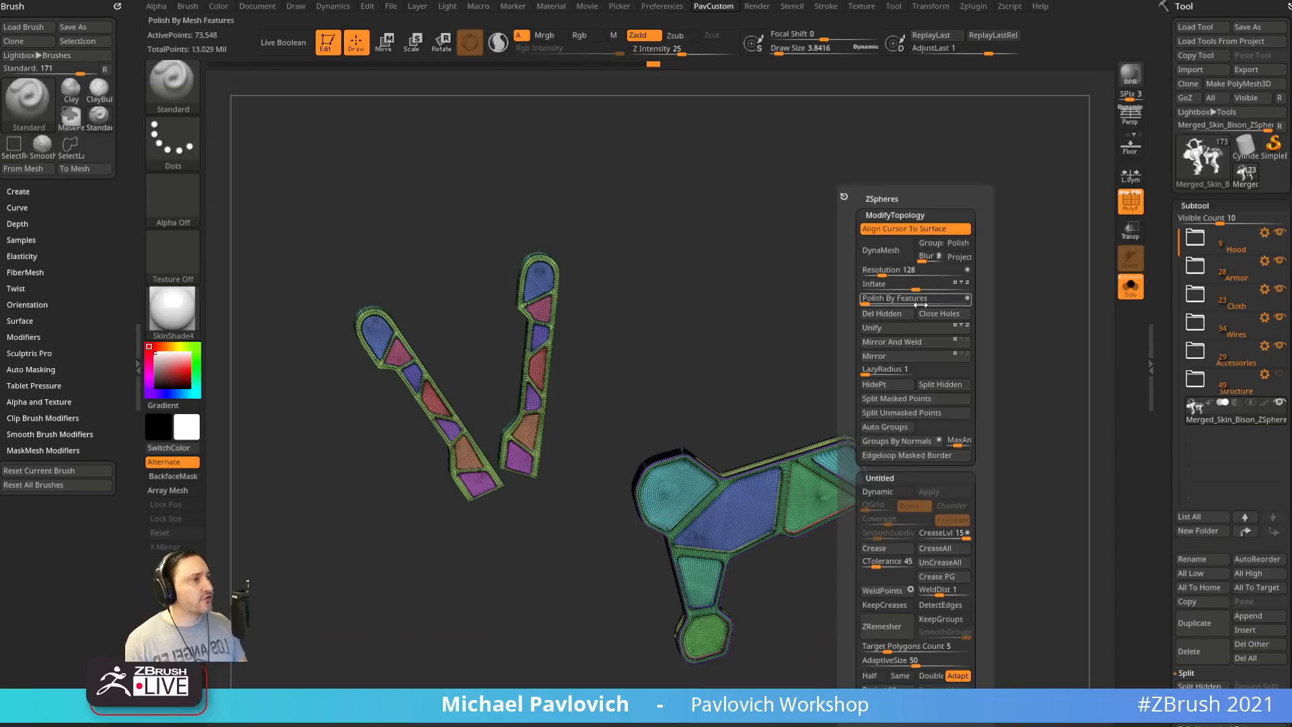
click(940, 385)
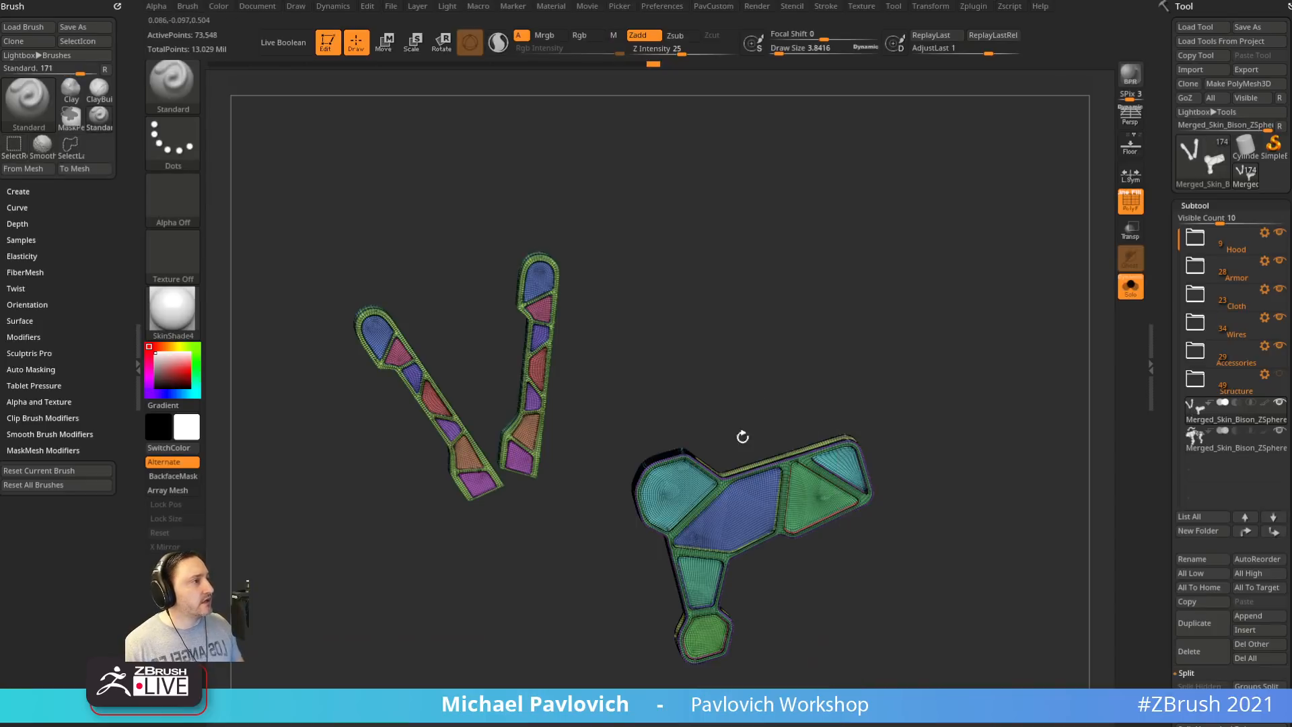
Open the Polygroups options and inspect the separated parts, briefly isolating the blue polygroup shared by the arms and hip frame
drag(744, 438, 847, 299)
mouse_move(1164, 510)
mouse_down()
mouse_move(1153, 283)
mouse_move(1168, 308)
mouse_up()
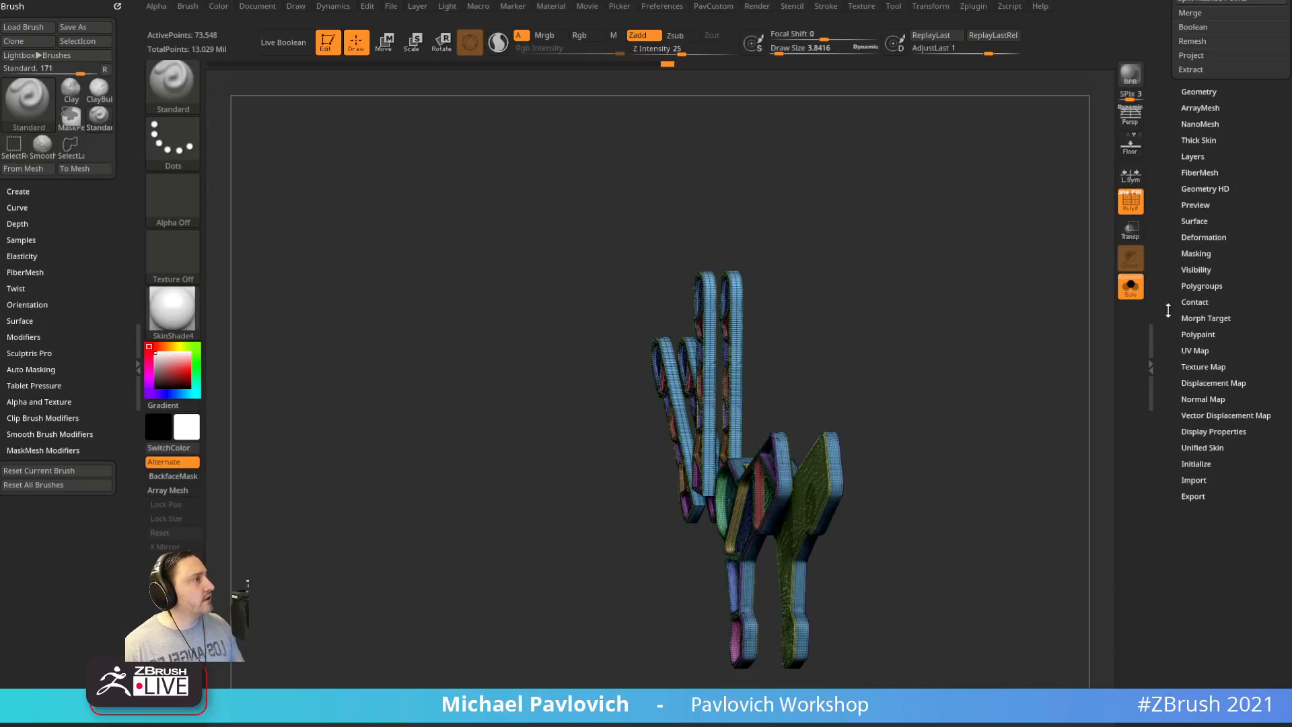
shift+click(1203, 286)
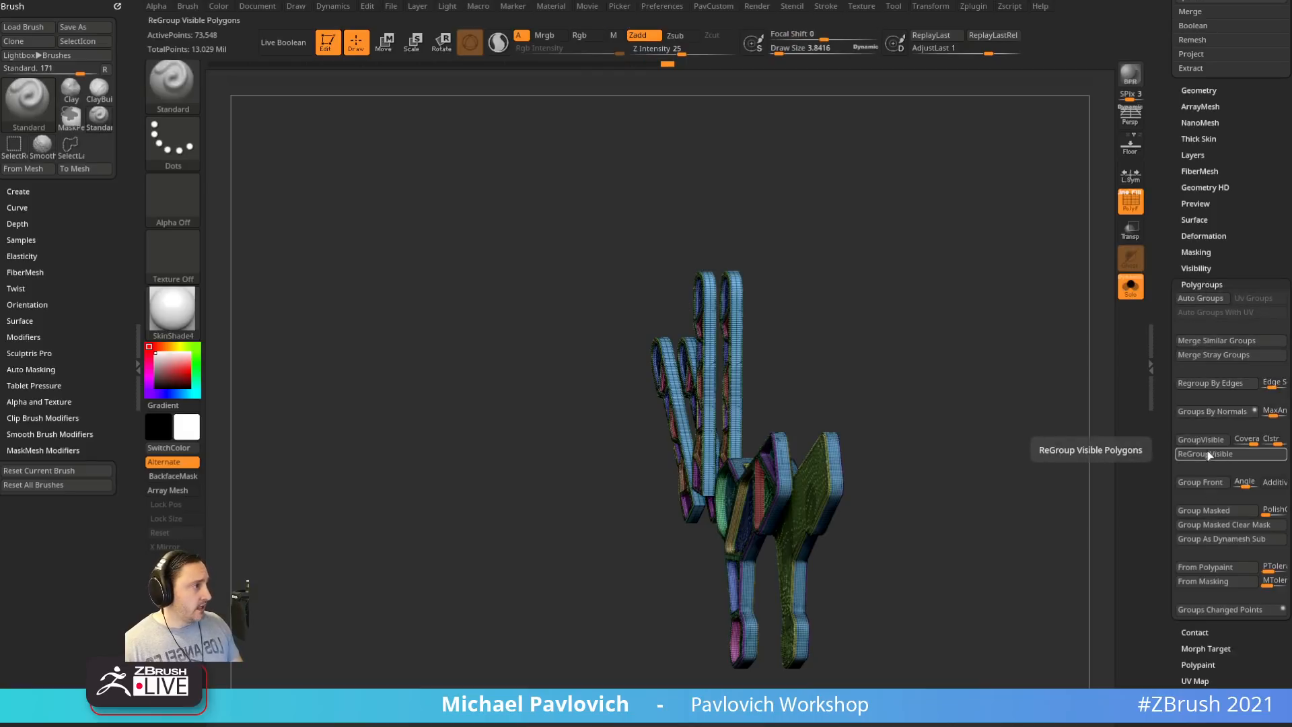
drag(1047, 433, 800, 280)
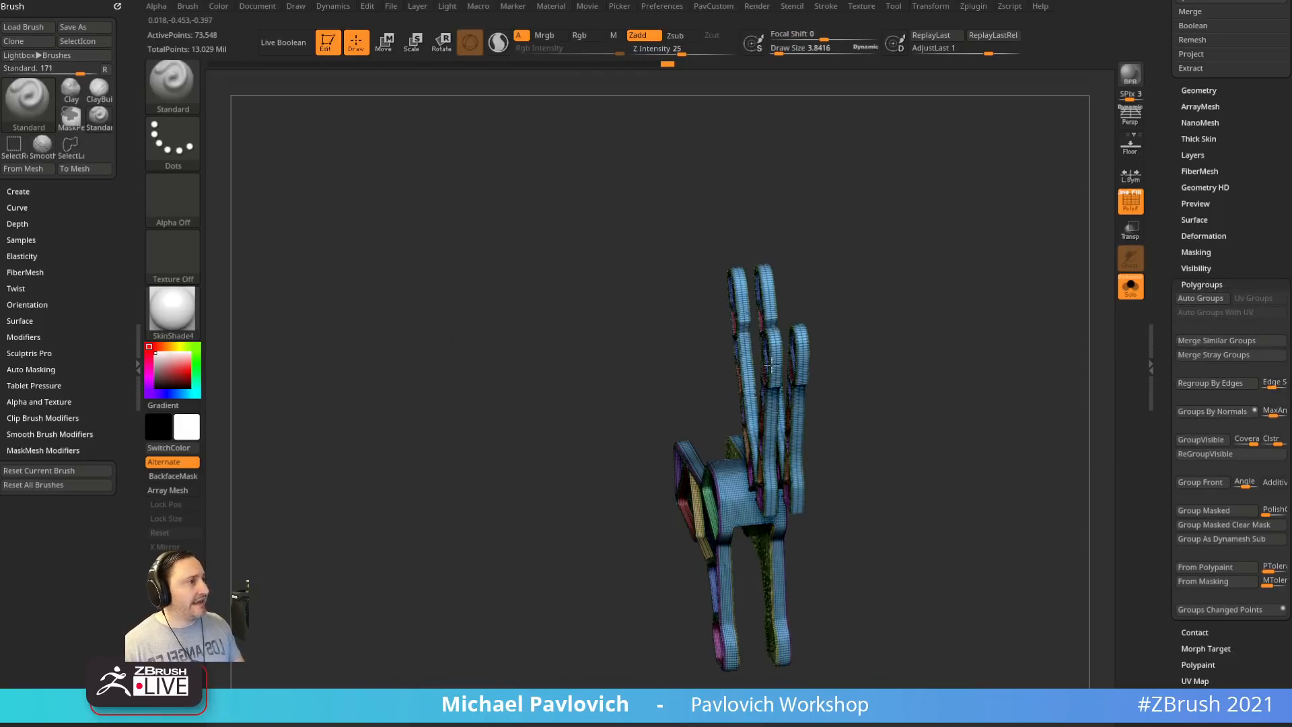
drag(769, 364, 654, 305)
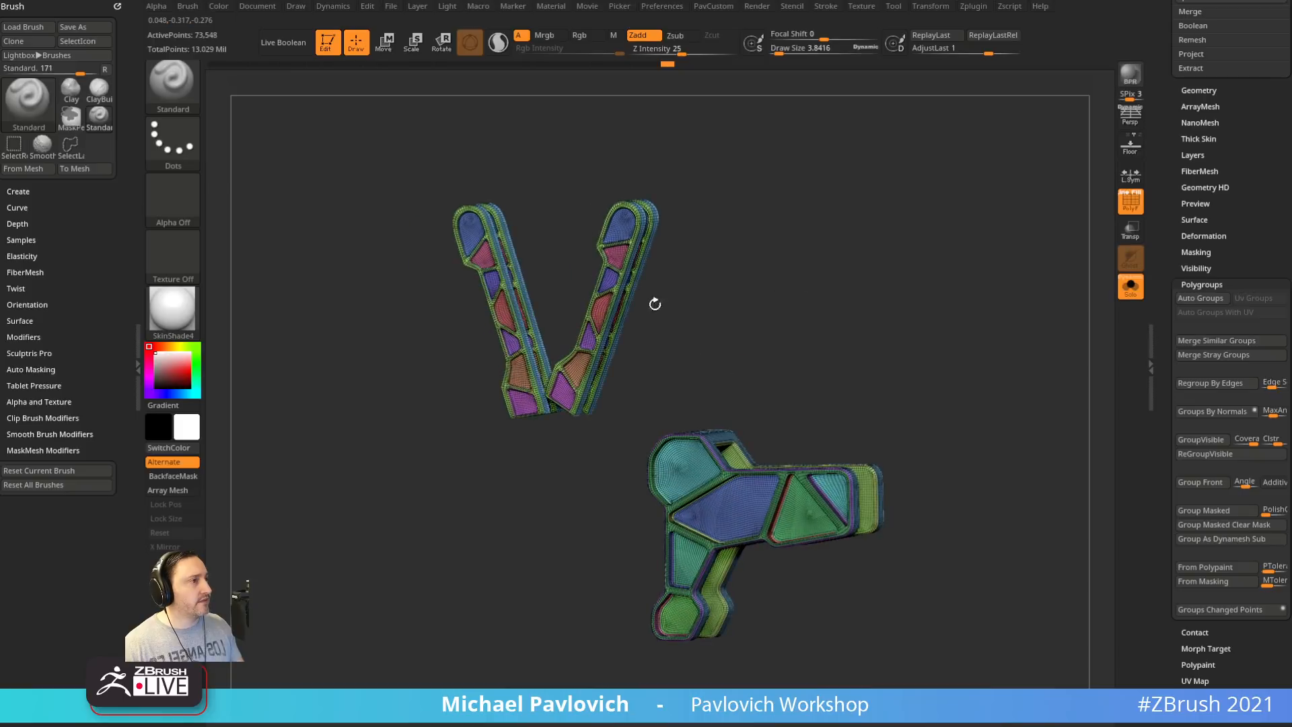
ctrl+shift+click(747, 515)
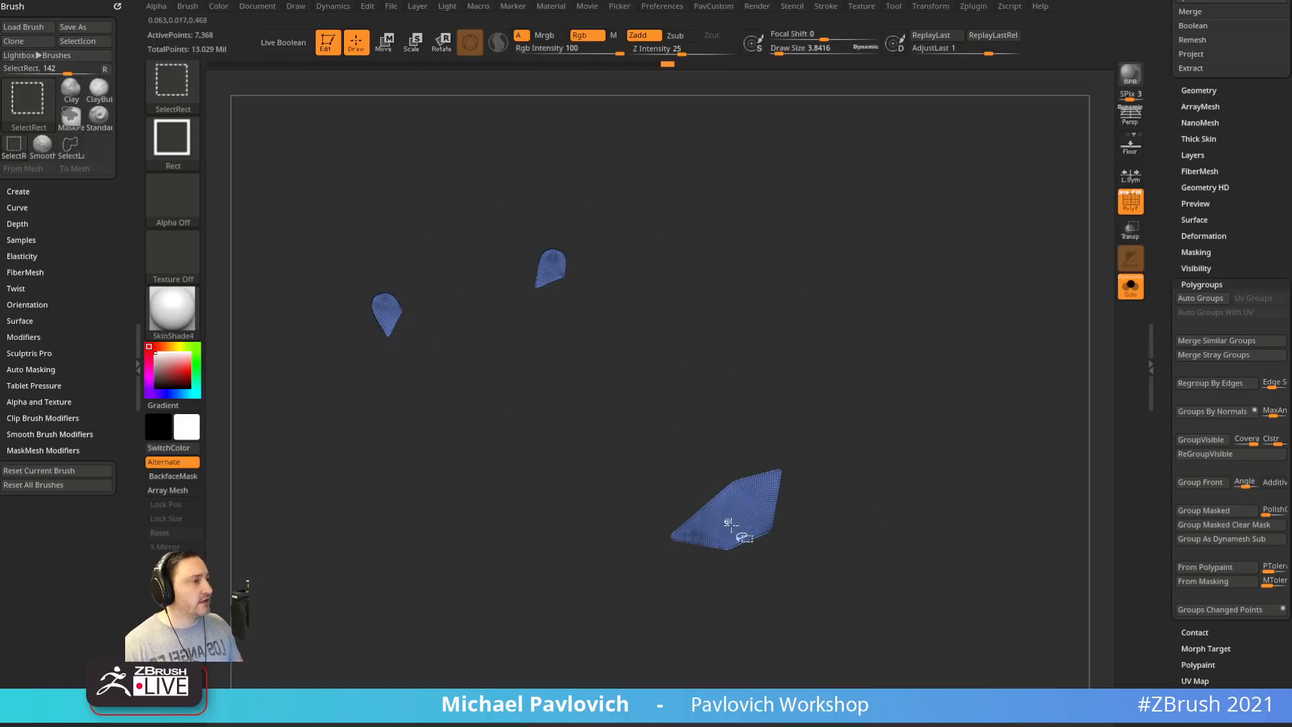
ctrl+shift+click(823, 424)
Show only one side of the upper arms with a rectangular selection and regroup the visible polygons
drag(905, 364, 862, 366)
drag(863, 344, 877, 364)
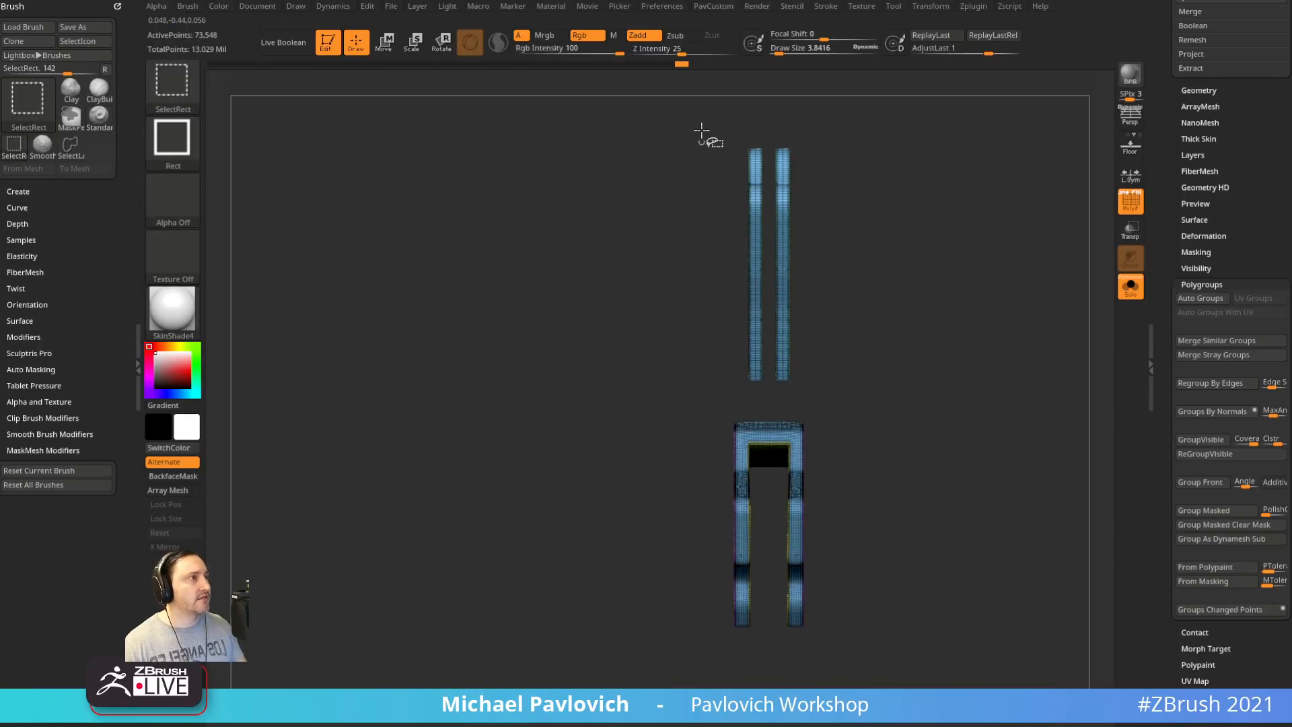
ctrl+shift+drag(704, 117, 775, 403)
drag(961, 348, 993, 372)
click(1204, 454)
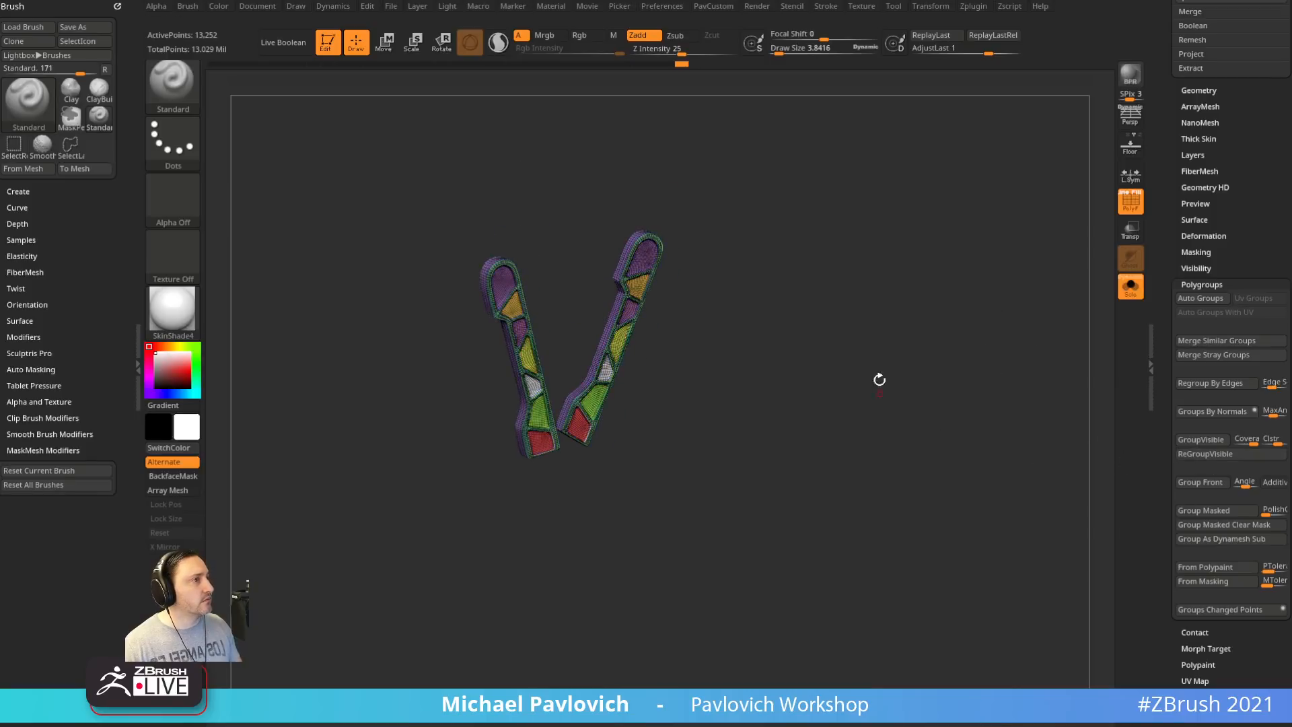
Check the regrouped arms by isolating their purple tip panels and show all the parts again
mouse_move(879, 379)
alt+mouse_down()
mouse_move(969, 442)
mouse_move(746, 325)
alt+mouse_up()
ctrl+shift+click(721, 156)
ctrl+shift+click(621, 143)
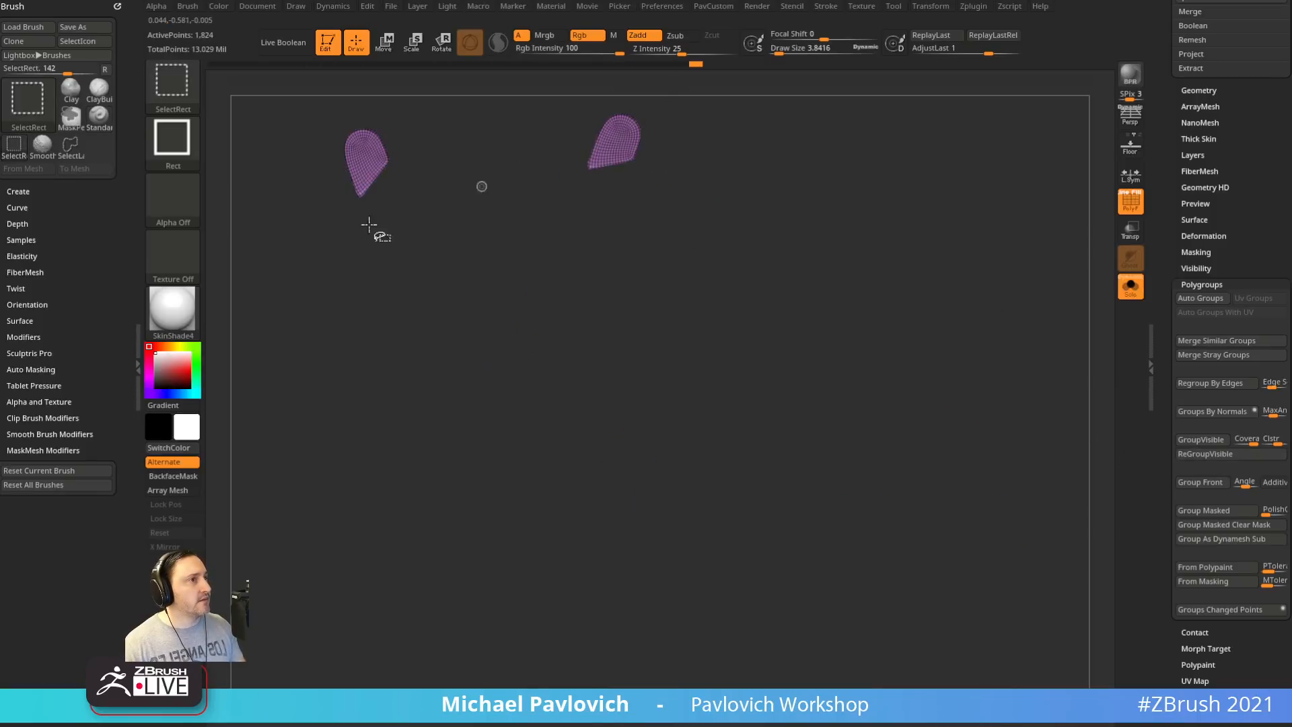
key(ctrl+w)
ctrl+shift+click(744, 232)
ctrl+shift+click(910, 322)
alt+drag(910, 322, 853, 346)
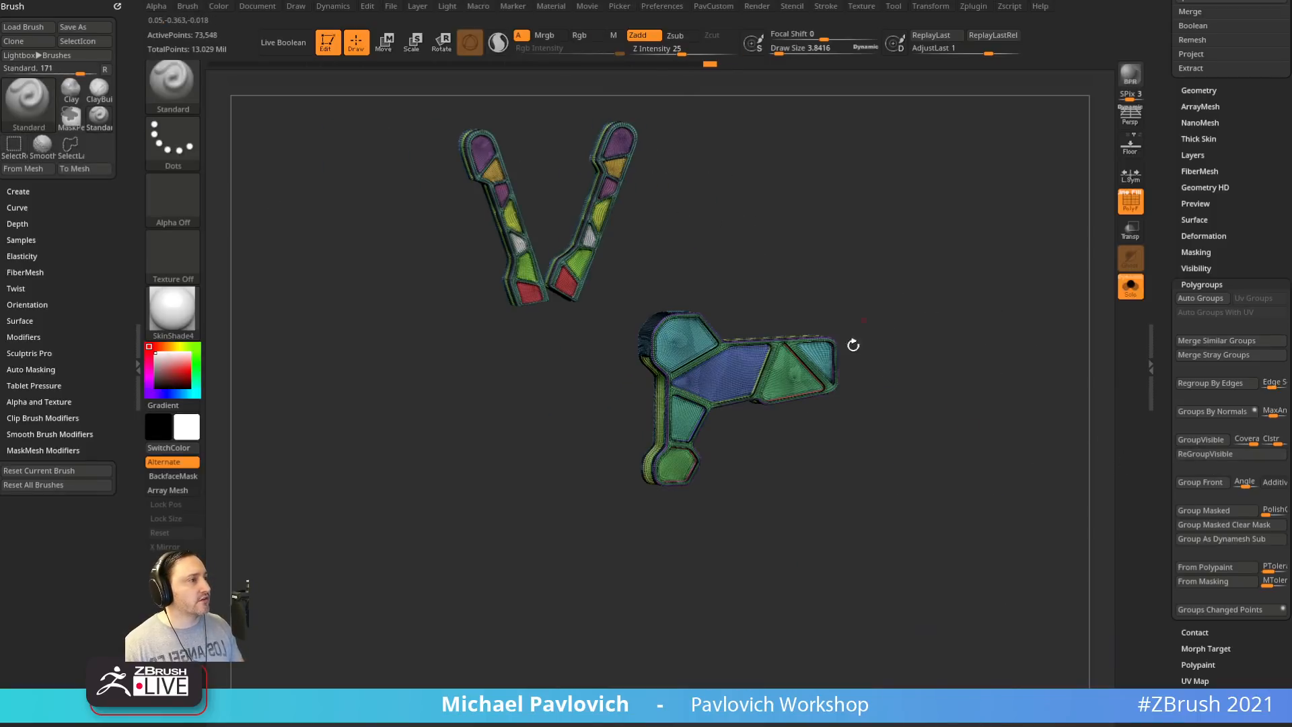
Check the hip frame's polygroups by isolating its blue panel, restore all the parts and view them from other angles
ctrl+shift+click(669, 331)
ctrl+shift+click(756, 323)
ctrl+shift+click(701, 376)
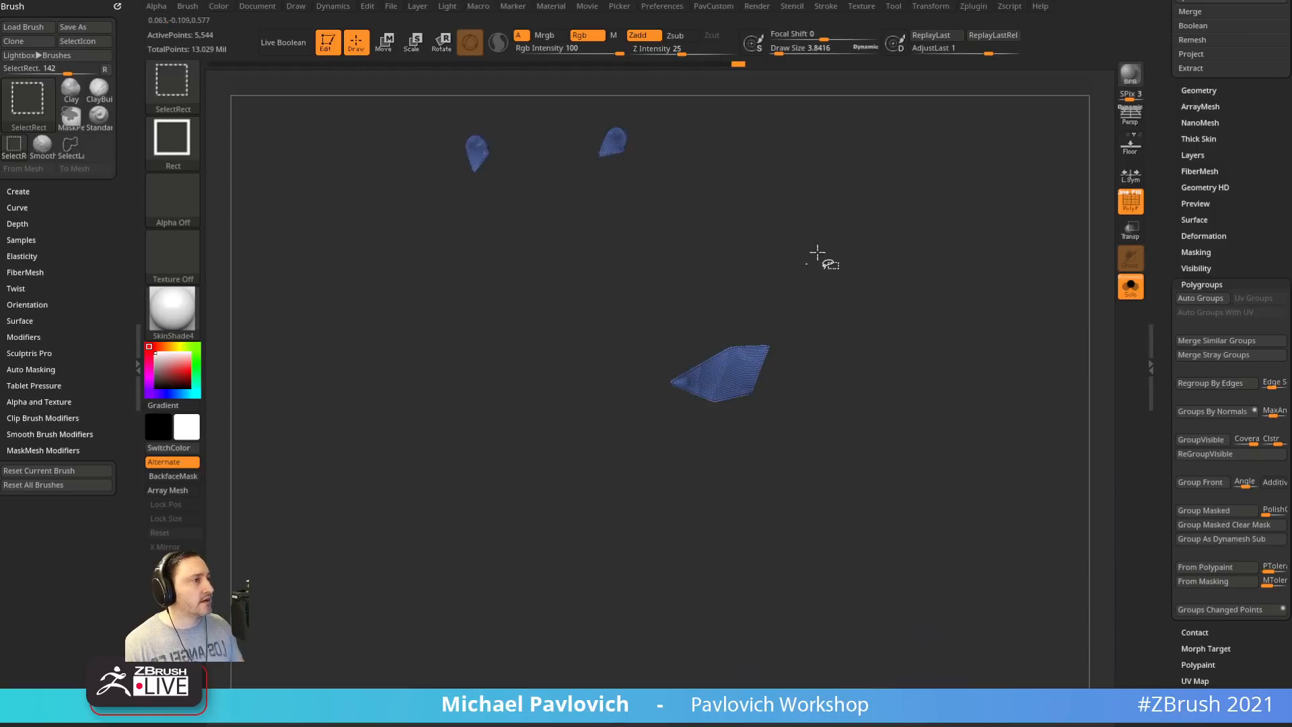
ctrl+shift+click(796, 200)
drag(796, 199, 812, 286)
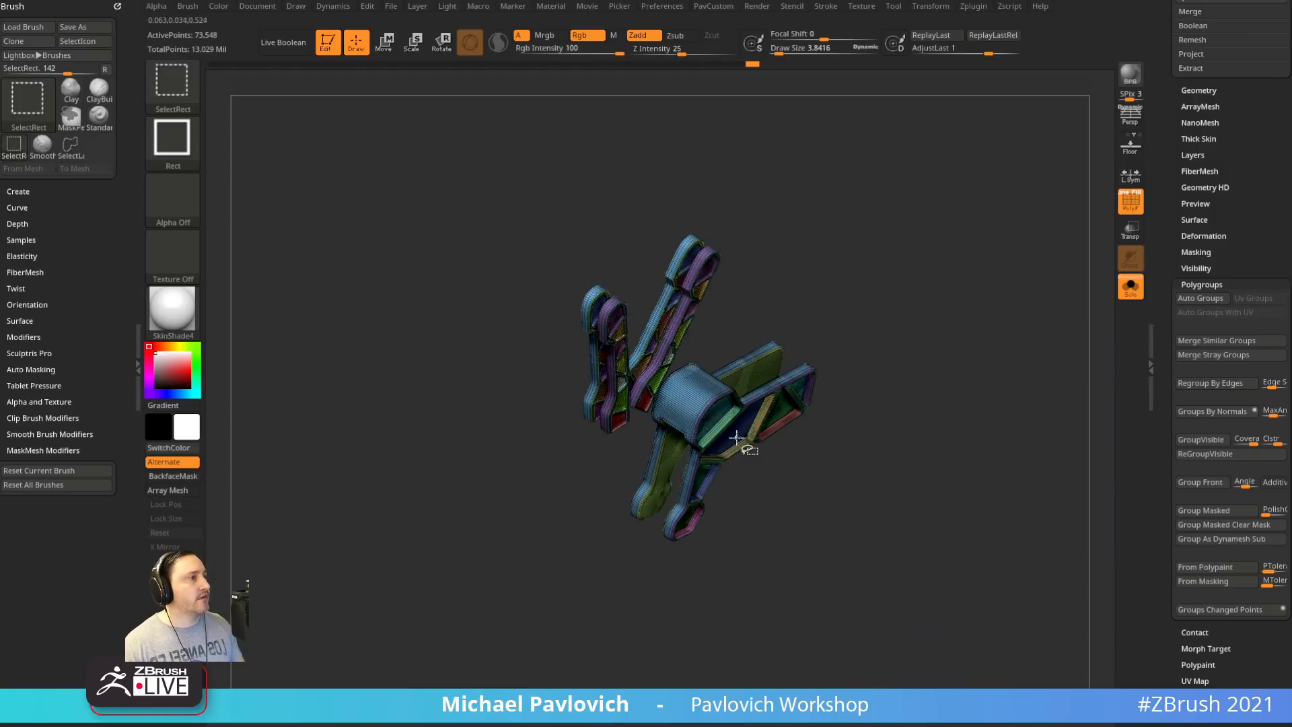
ctrl+shift+click(673, 286)
ctrl+shift+click(790, 275)
drag(749, 323, 780, 282)
Close the Polygroups options and open the Deformation settings for the separated parts
key(2)
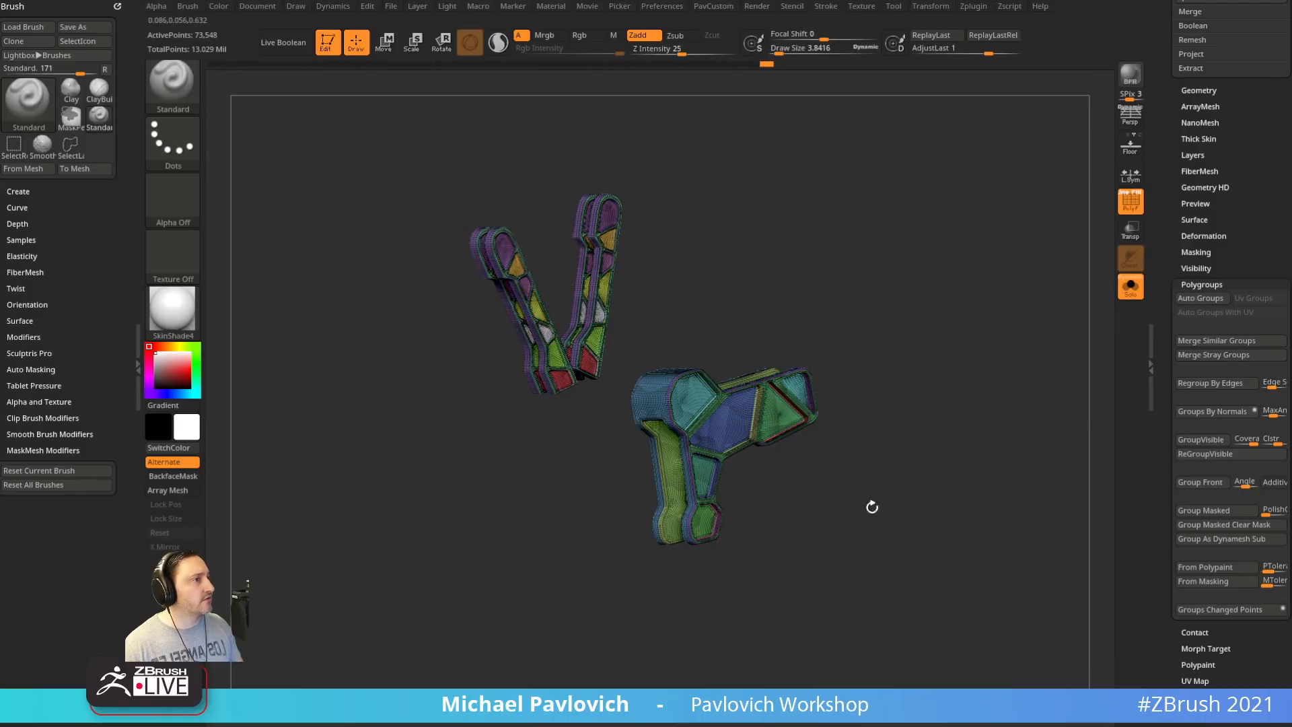
mouse_move(1160, 450)
mouse_down()
mouse_move(1156, 321)
mouse_move(1186, 257)
mouse_move(1174, 376)
mouse_up()
click(1202, 122)
drag(1204, 73, 1208, 219)
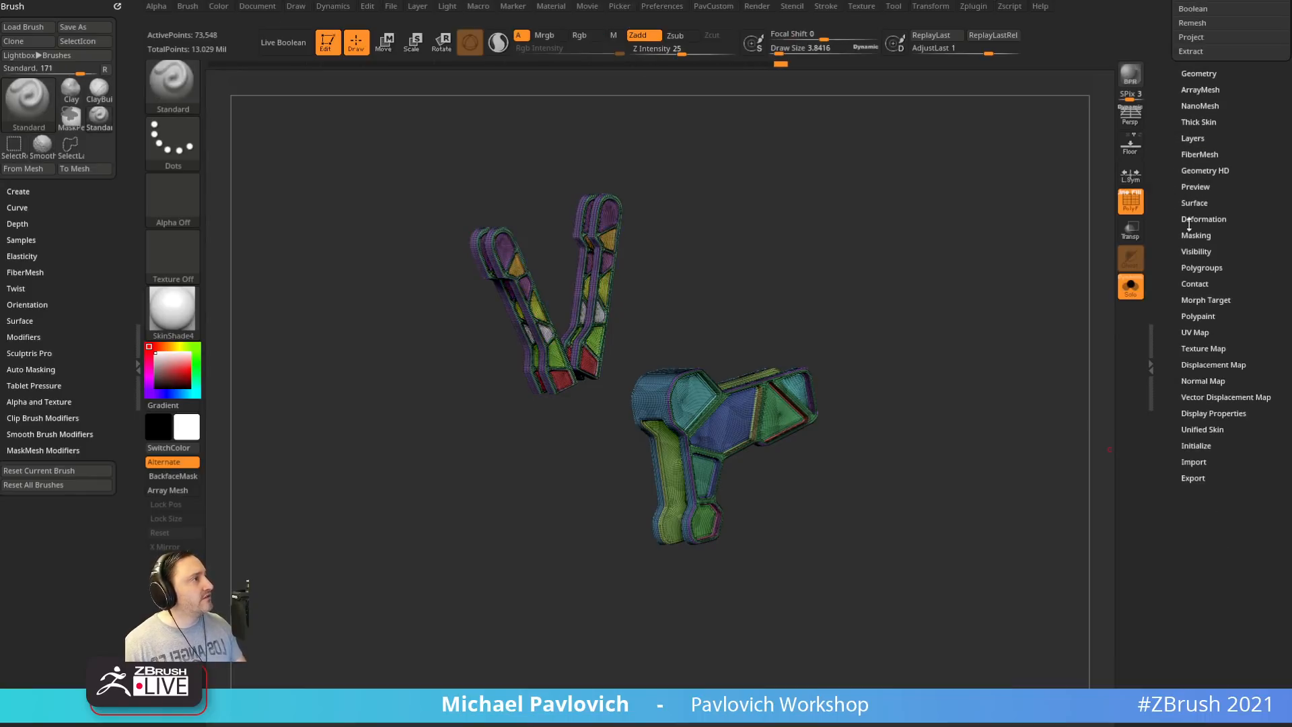
click(1204, 218)
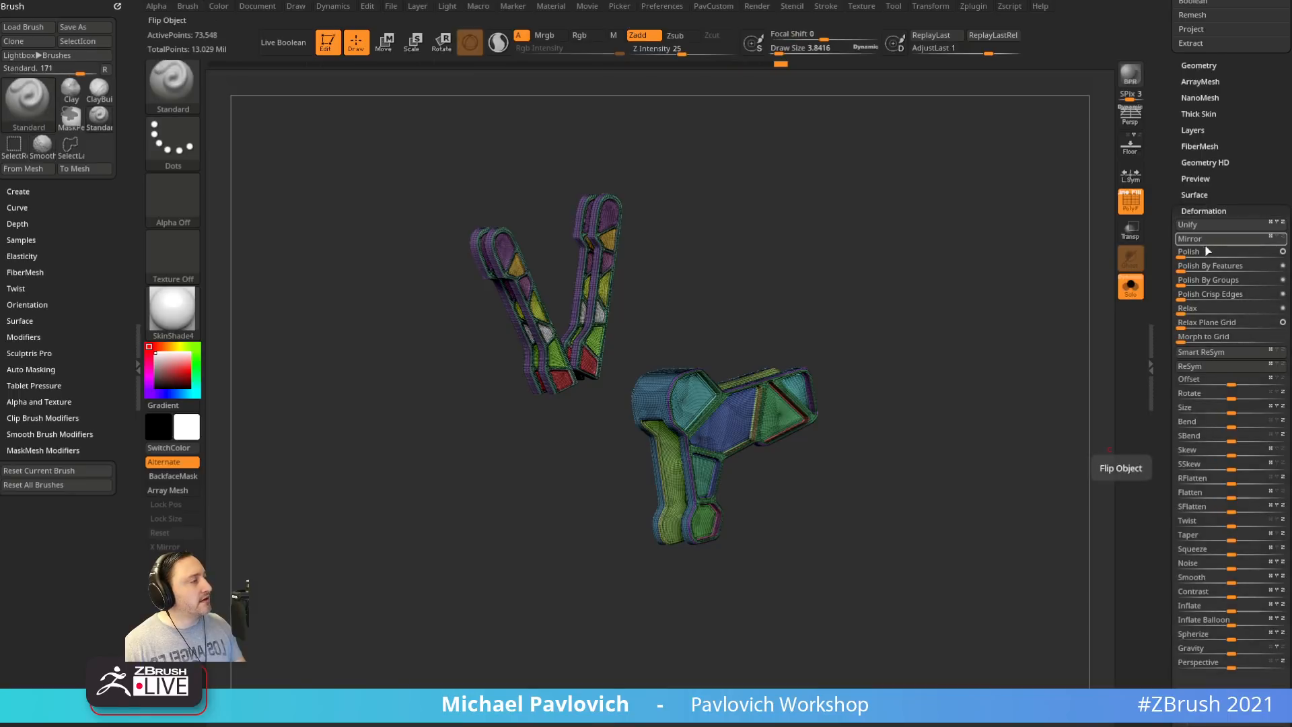
View the separated parts straight on and turn on the floor grid to check their position against the centre axis
shift+drag(720, 230, 946, 262)
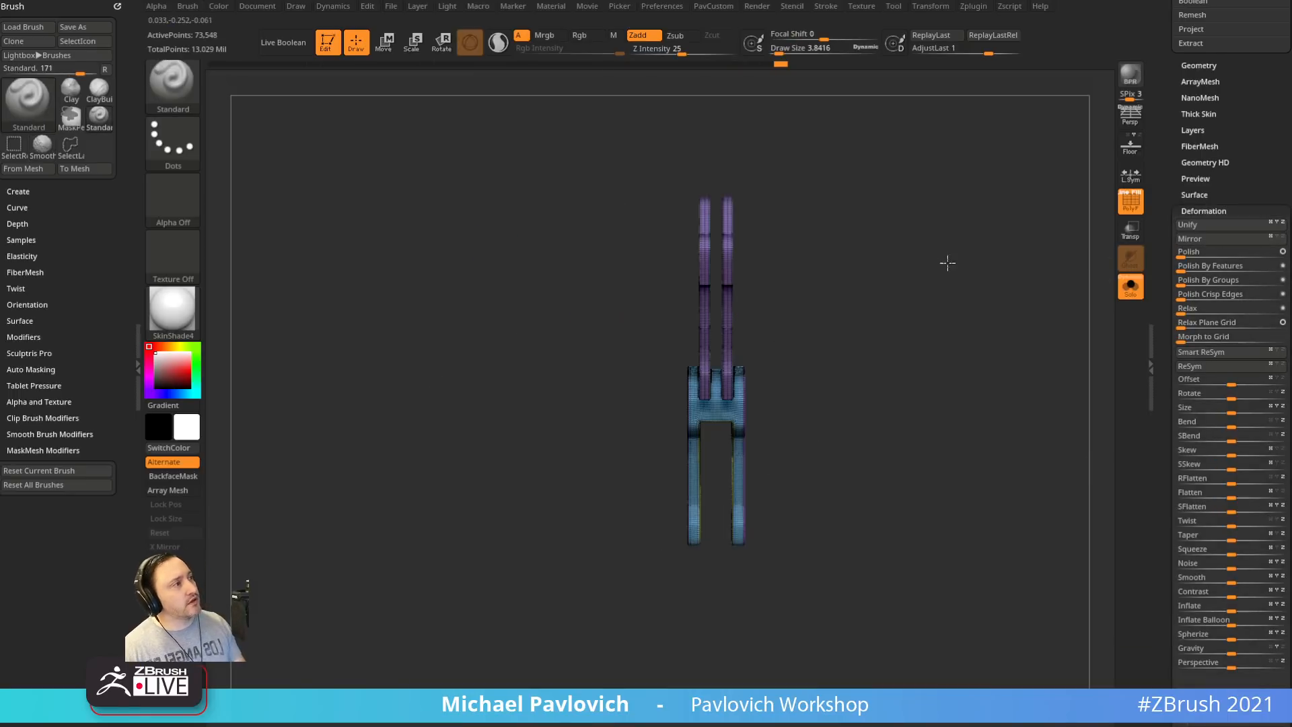
click(1131, 146)
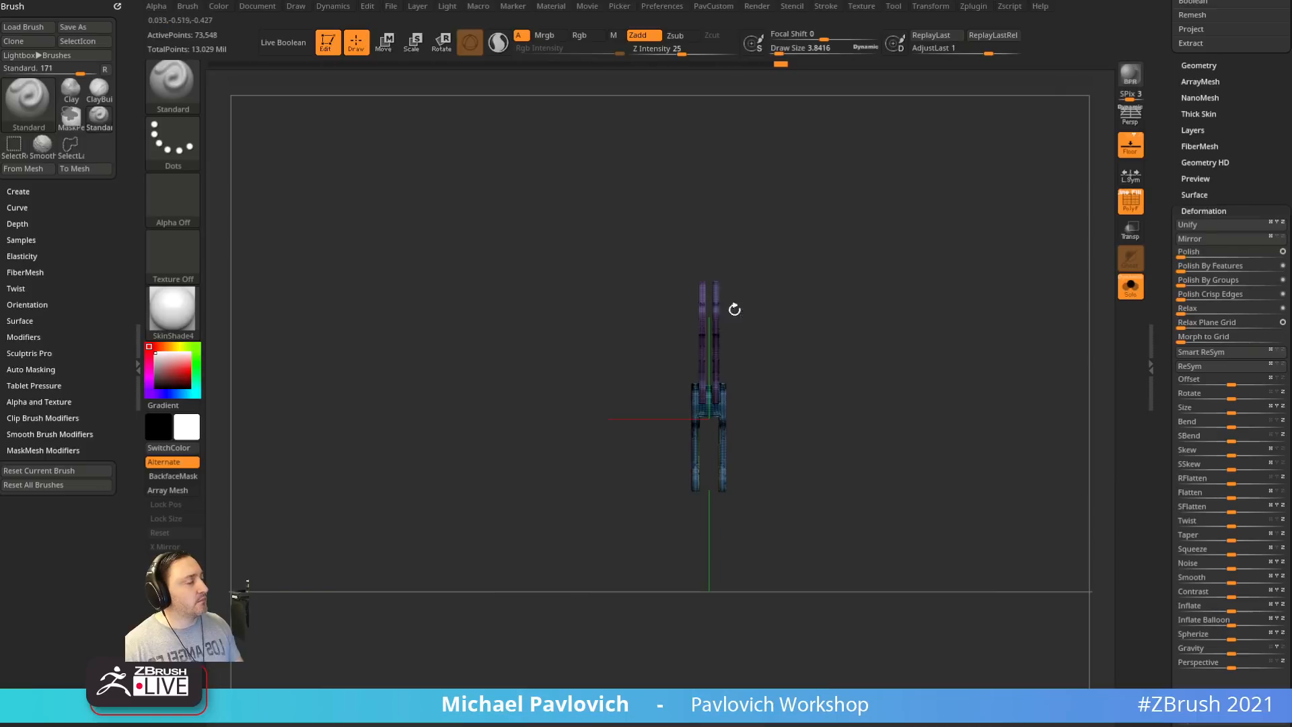
drag(796, 306, 883, 316)
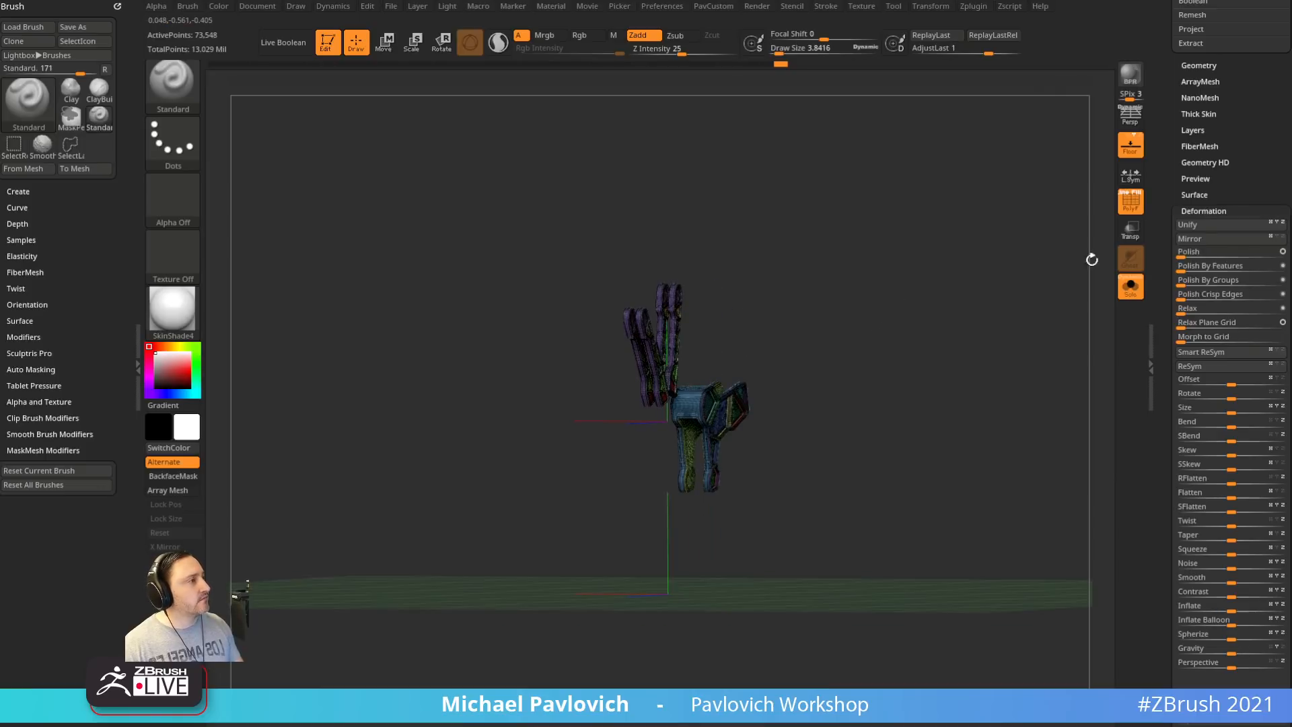
Open the Modify Topology options of the Geometry settings to review Mirror And Weld and Delete By Symmetry
drag(1168, 204, 1168, 399)
shift+click(1193, 262)
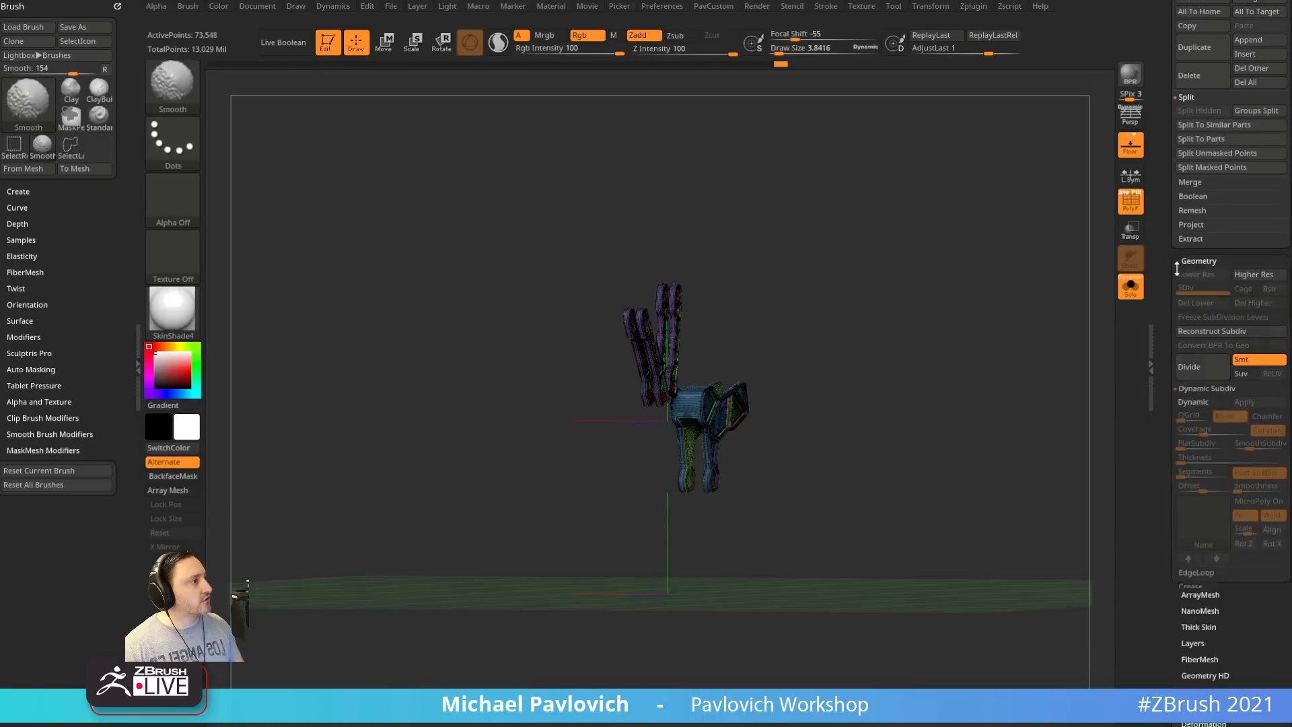
drag(1177, 267, 1172, 222)
click(1197, 198)
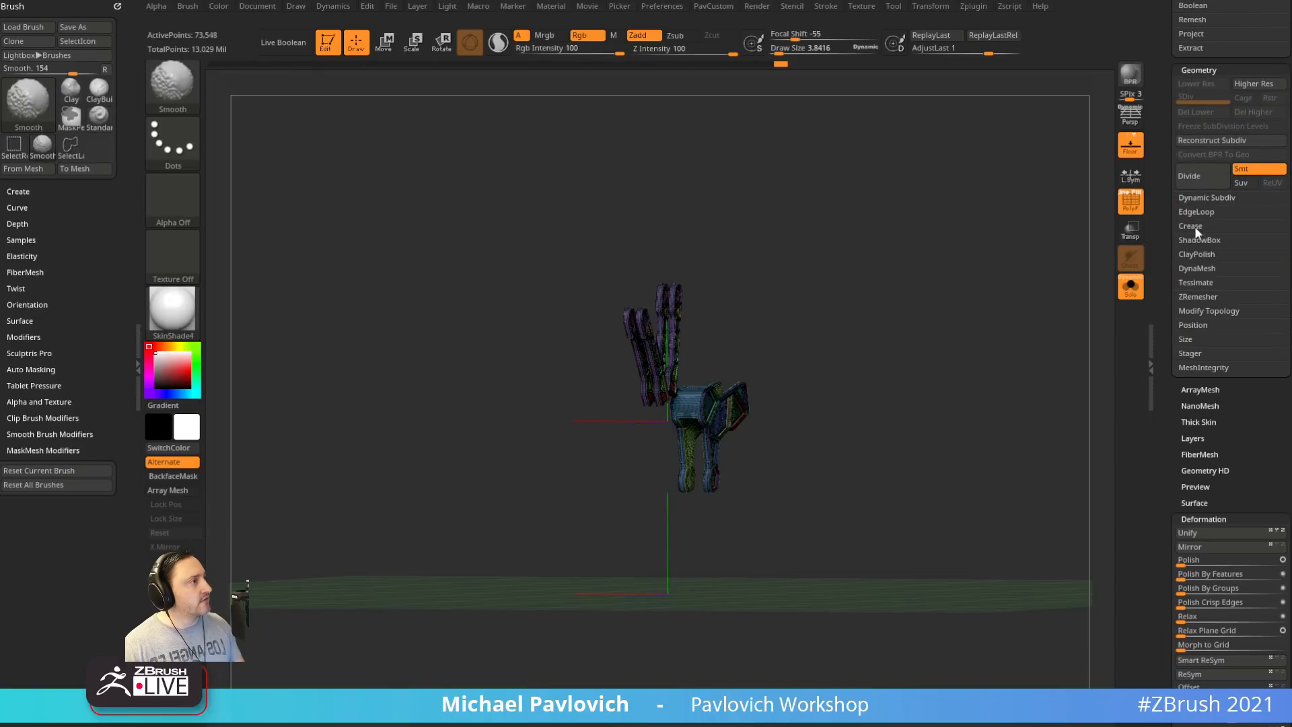
shift+click(1201, 310)
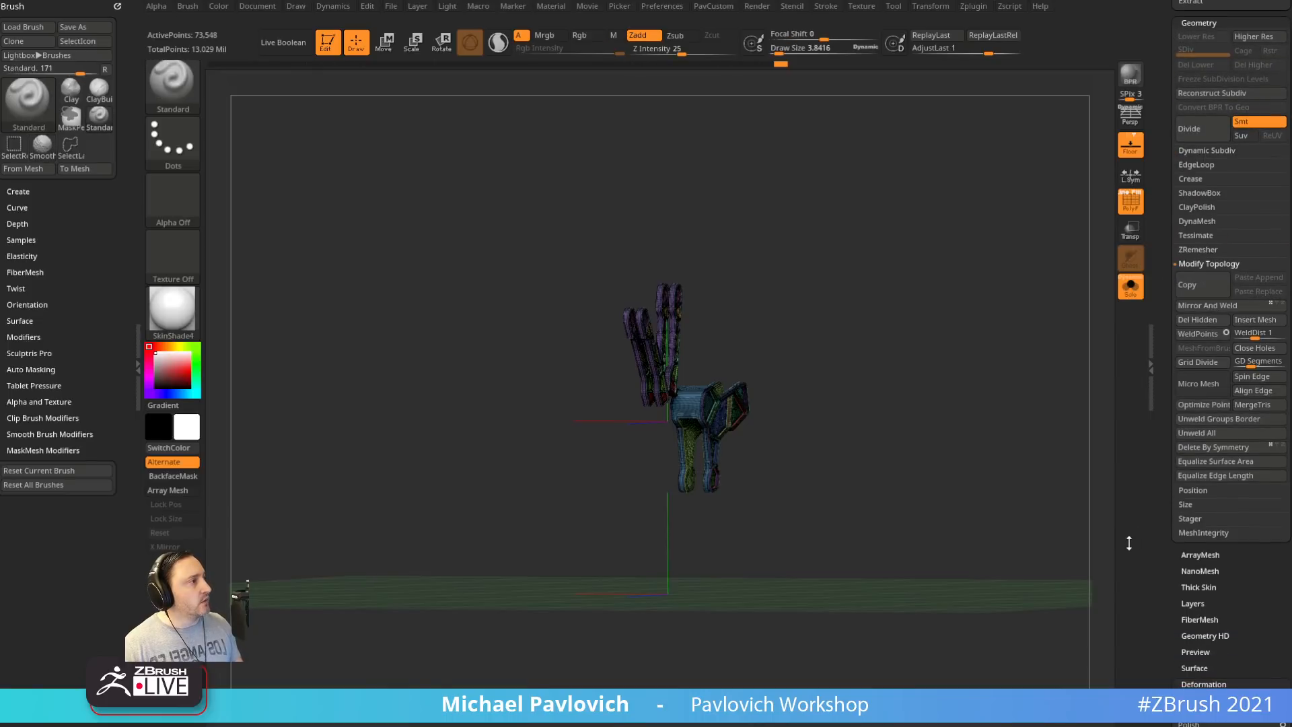
mouse_move(1159, 521)
mouse_down()
mouse_move(1162, 482)
mouse_move(1162, 497)
mouse_up()
key(2)
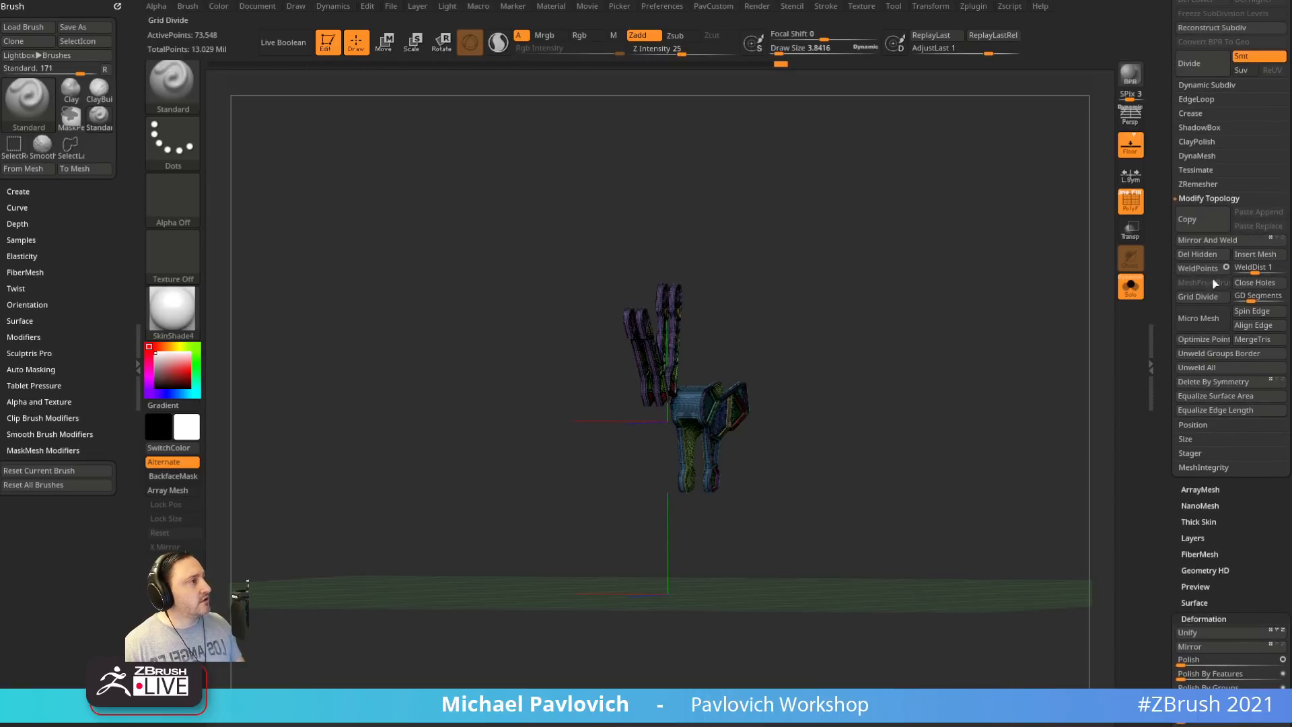
drag(1166, 296, 1163, 208)
Leave Solo mode and turn off the polyframe to show the whole bison
drag(969, 296, 941, 314)
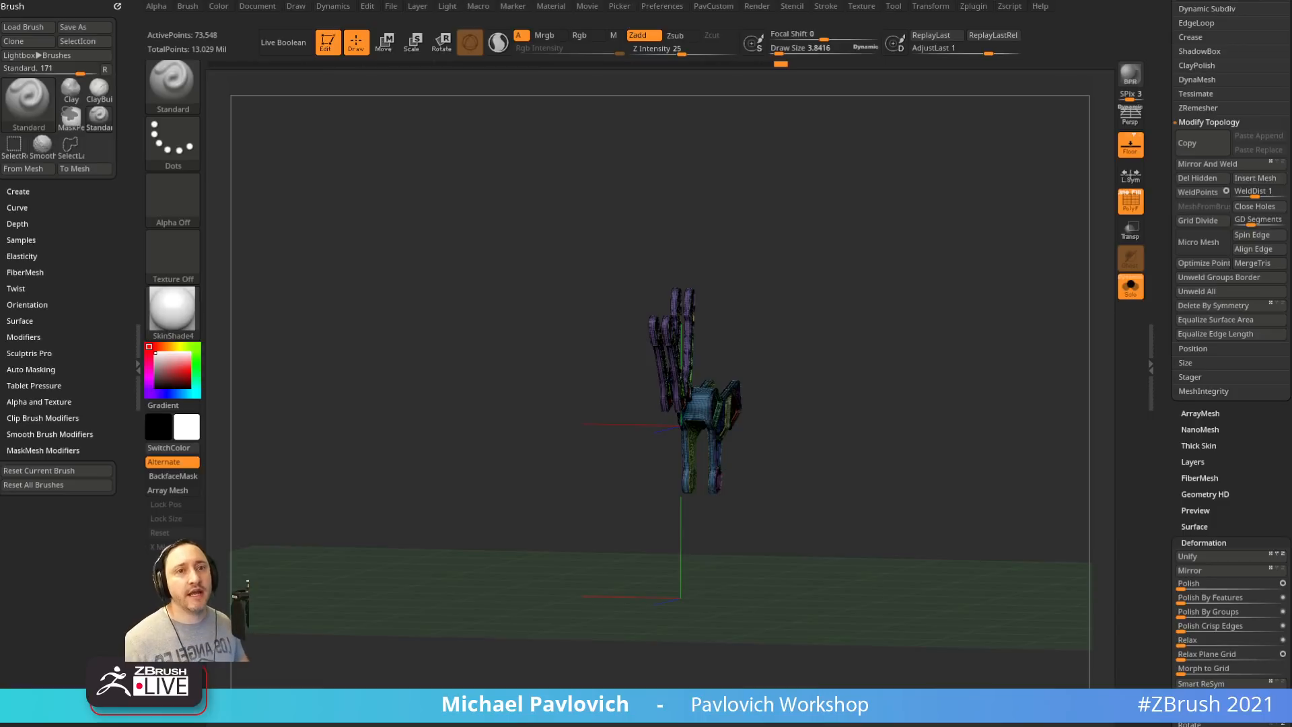
click(1130, 286)
click(1129, 202)
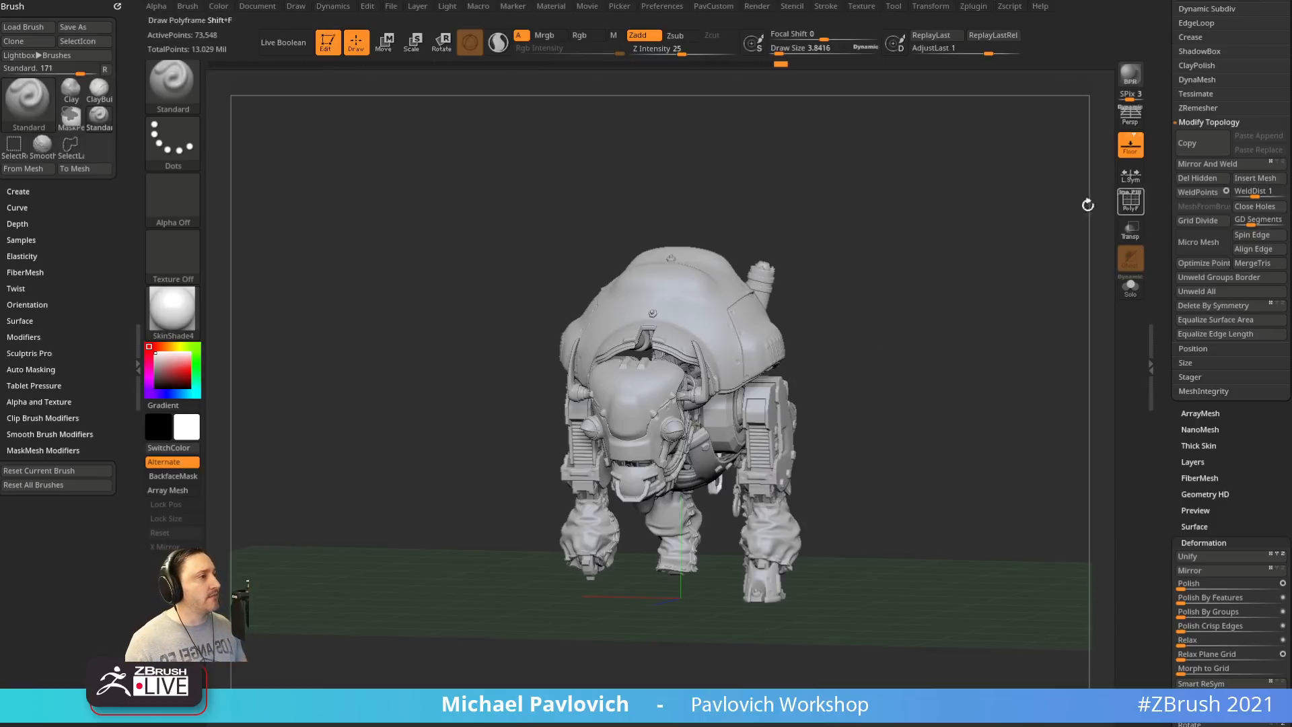
mouse_move(1049, 229)
mouse_down()
mouse_move(966, 278)
mouse_move(909, 292)
mouse_up()
Select the rear armour shell over the bison's hip and view the model from its side
key(s)
mouse_move(907, 292)
mouse_down()
mouse_move(937, 265)
mouse_move(948, 285)
mouse_move(935, 297)
mouse_up()
alt+click(829, 328)
key(s)
click(933, 297)
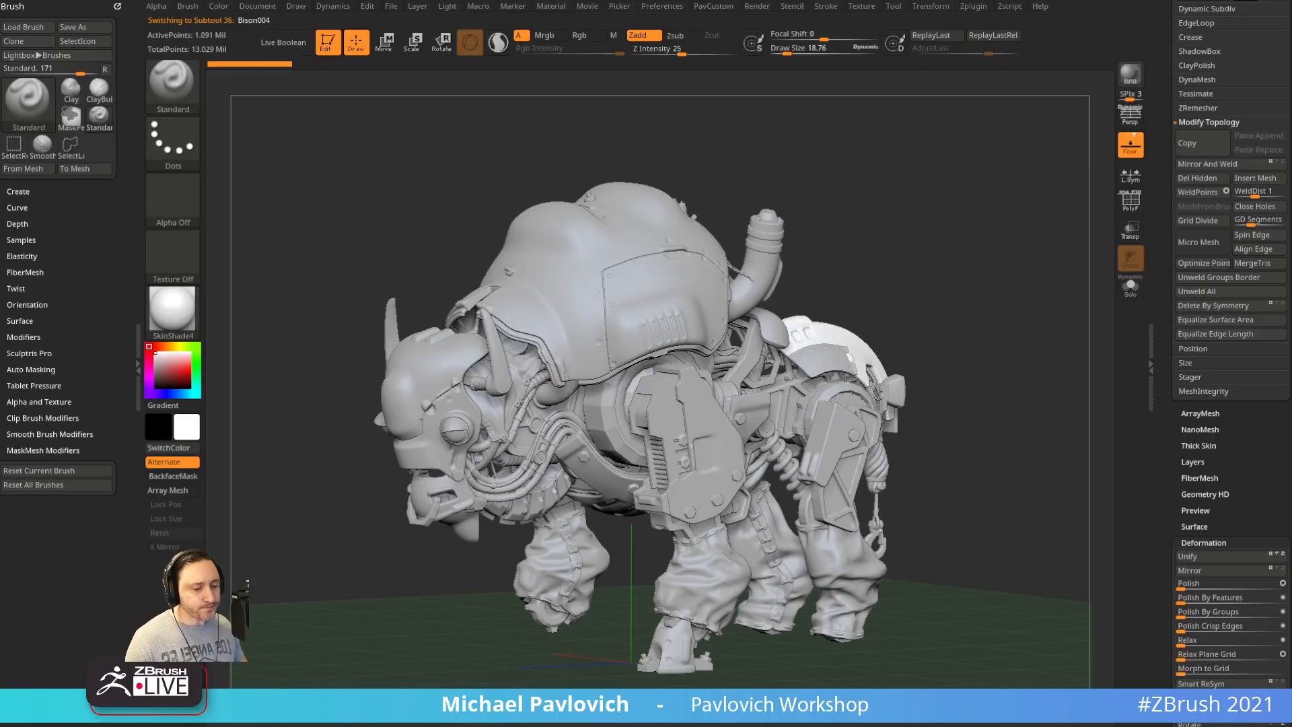
drag(868, 276, 952, 220)
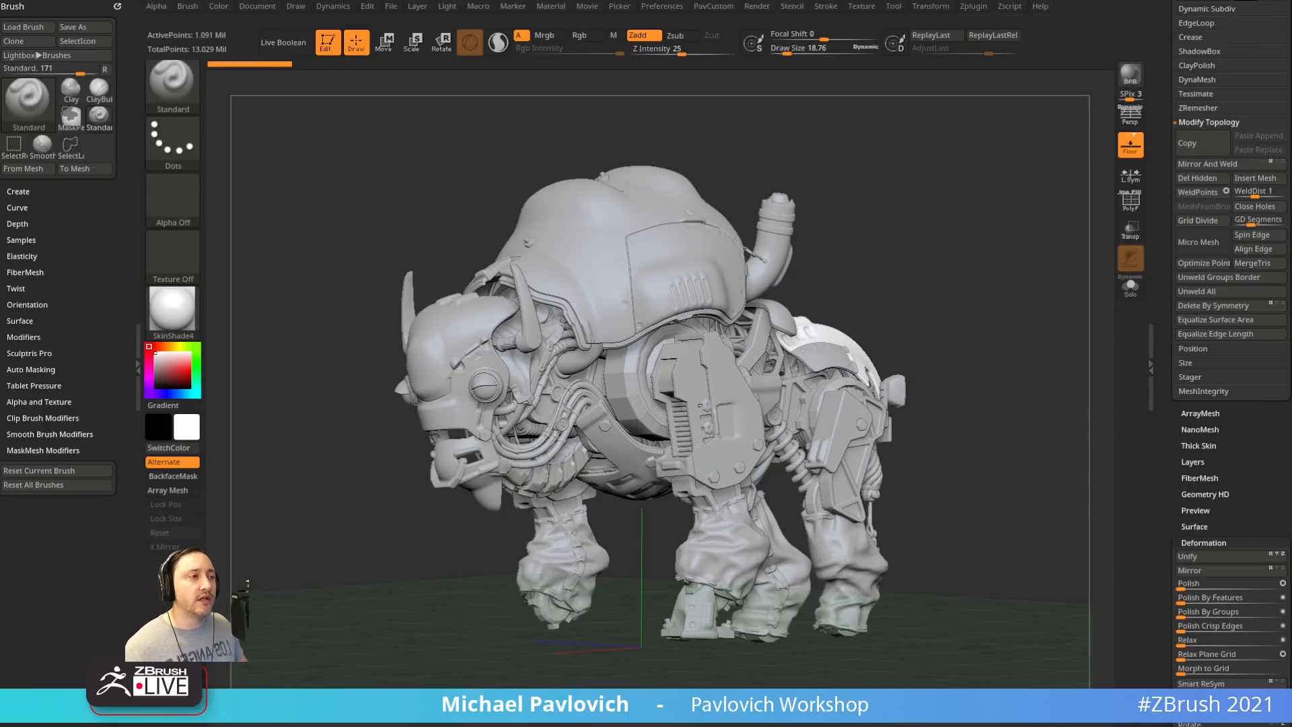
Load the simplified skull tool and open the Render Properties to check the Transparent option
drag(1177, 183, 1173, 412)
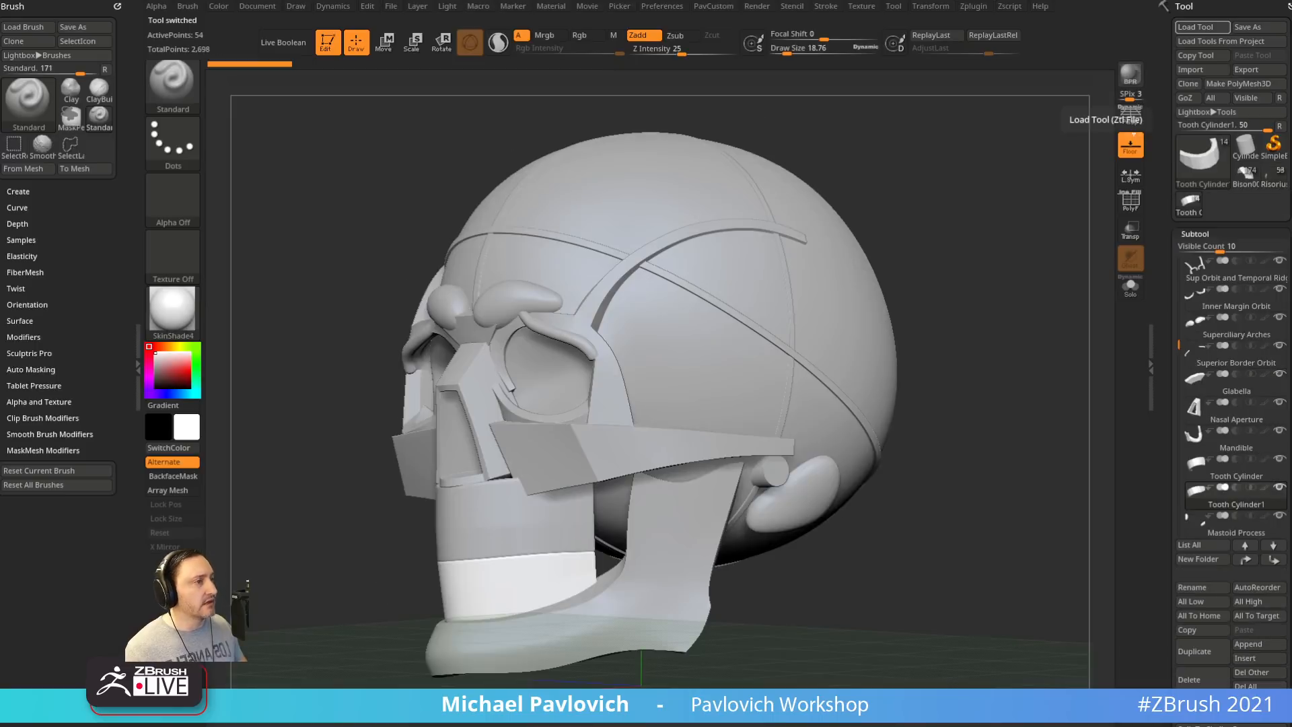
mouse_move(959, 235)
mouse_down()
mouse_move(981, 274)
mouse_move(961, 218)
mouse_up()
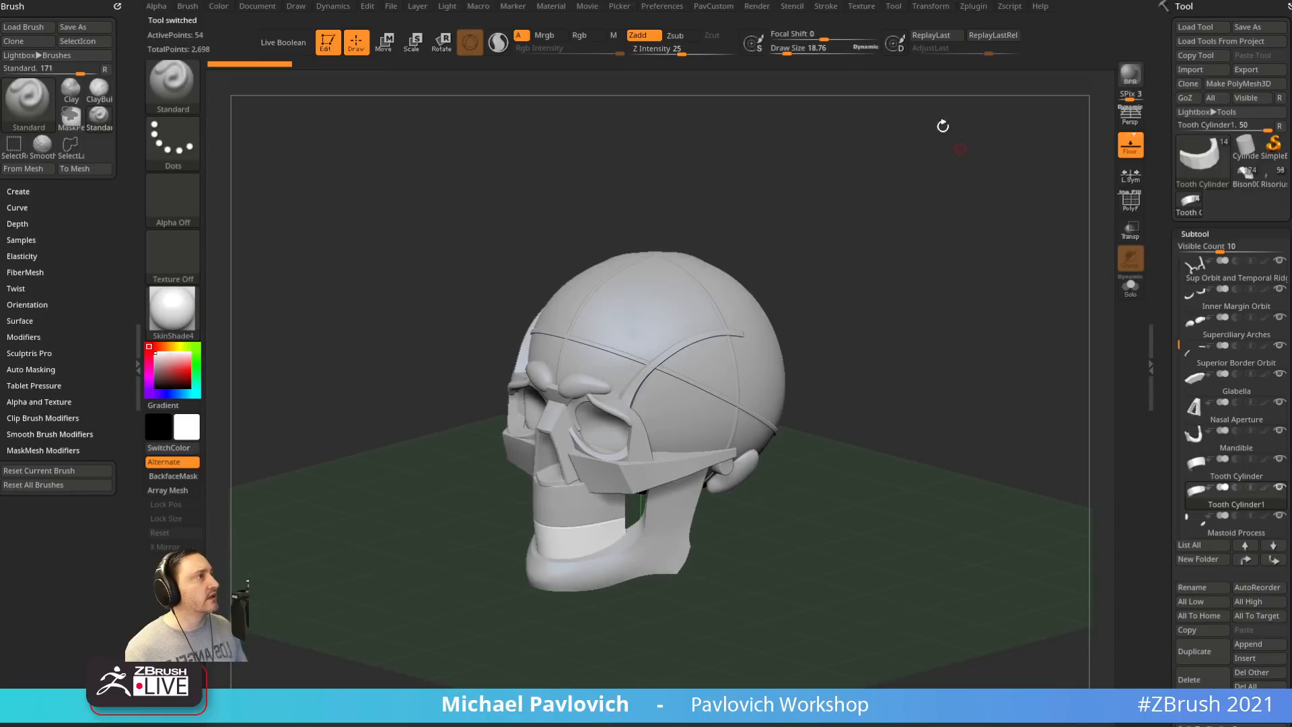
click(757, 7)
key(shift)
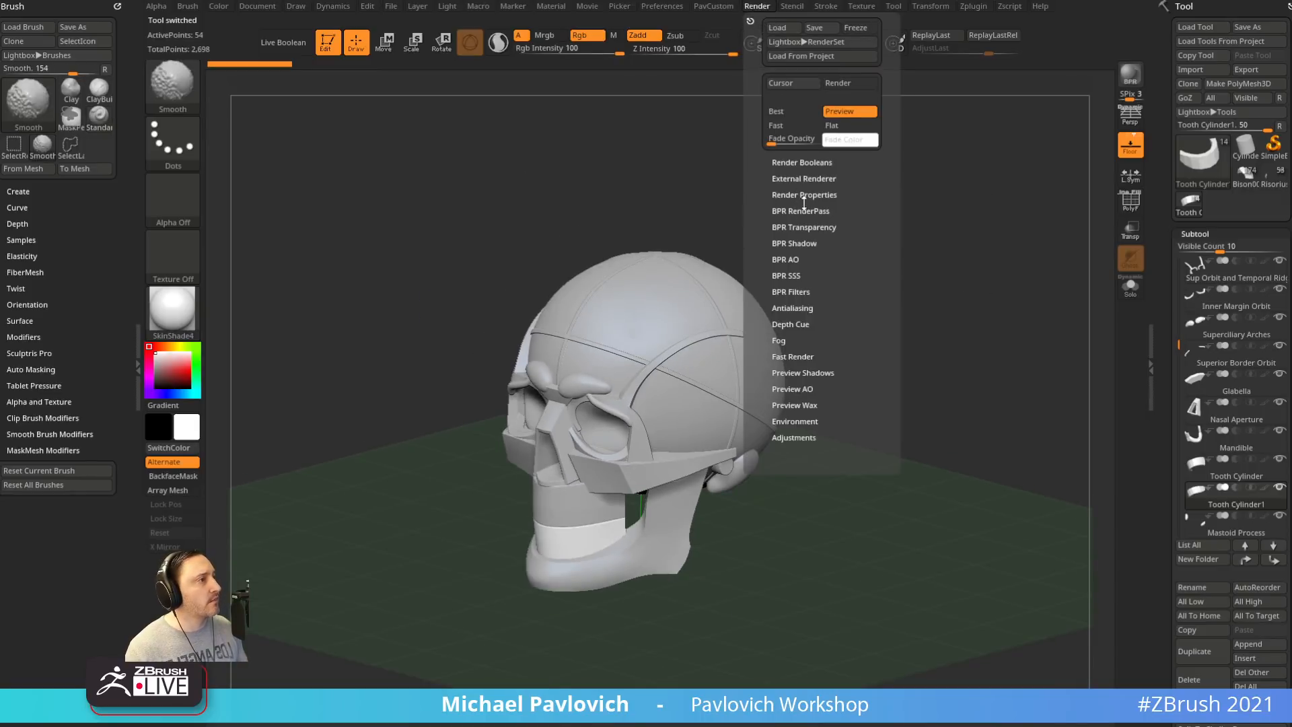
click(811, 195)
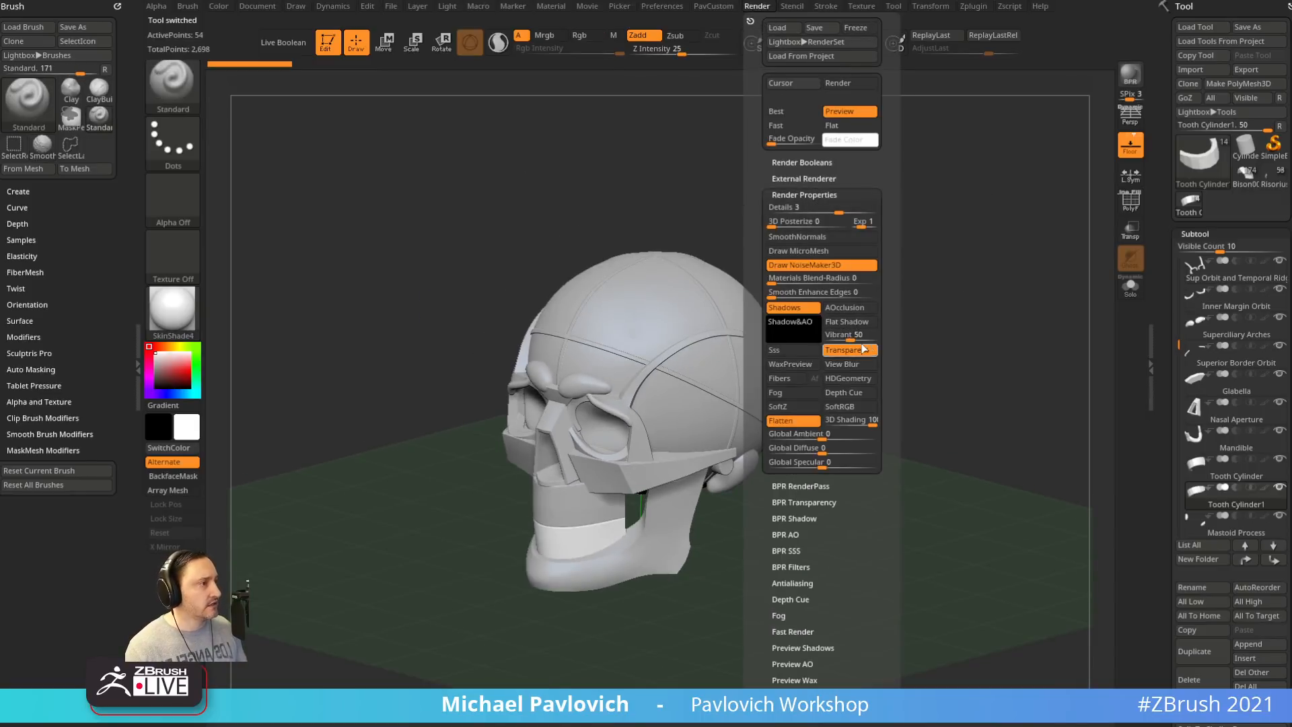
Turn on the polyframe and run a BPR render of the skull with the floor grid shown
click(1131, 201)
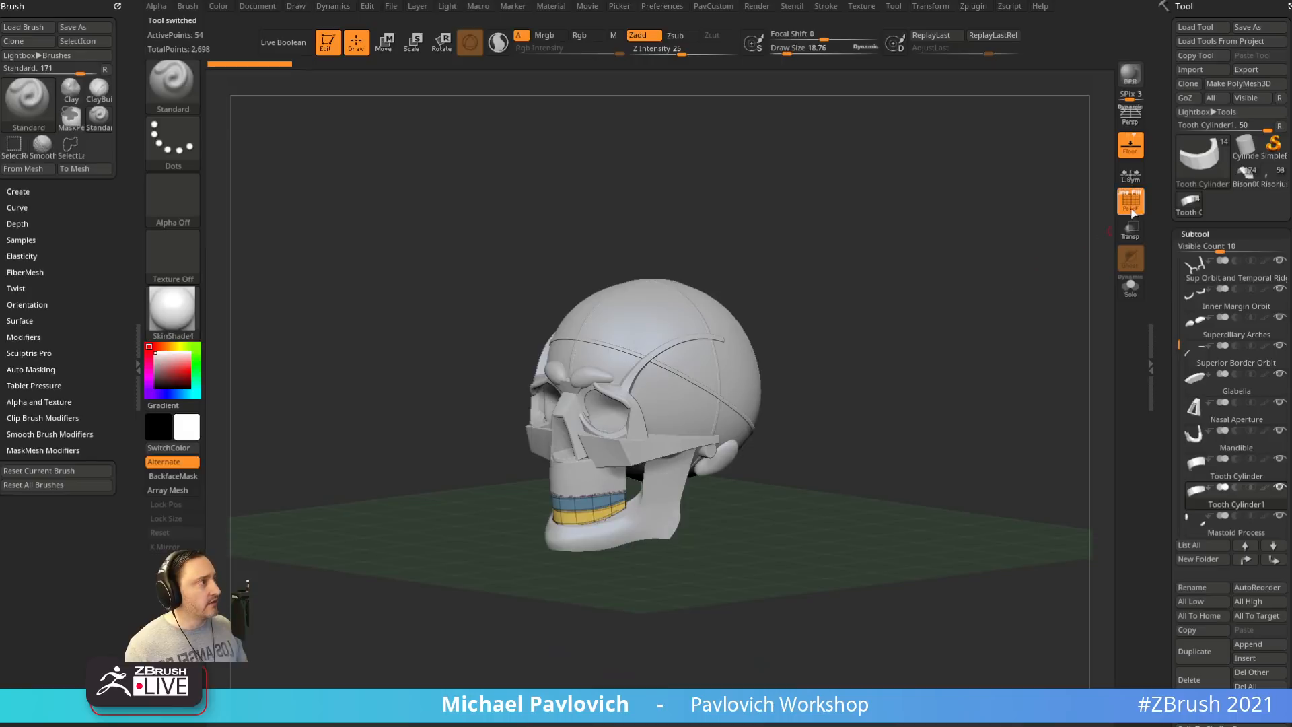
drag(1033, 248, 1102, 210)
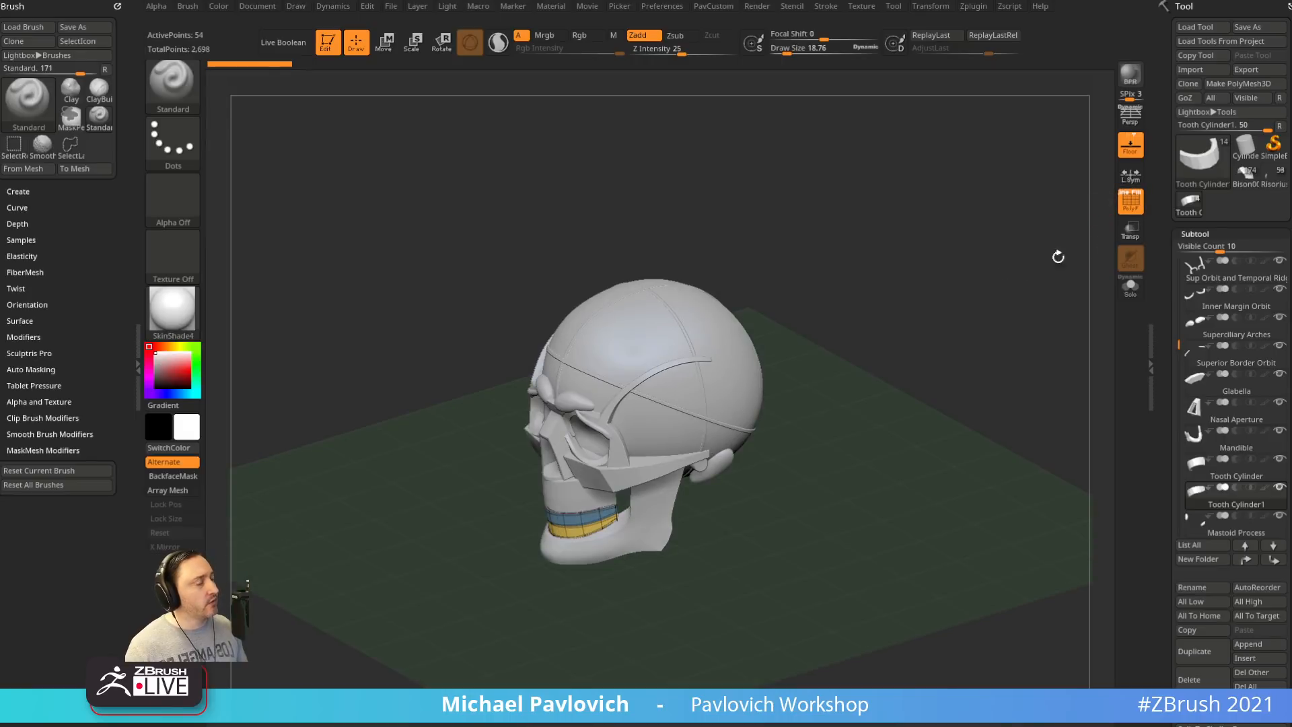
click(1131, 156)
mouse_move(961, 278)
alt+mouse_down()
mouse_move(975, 253)
mouse_move(977, 276)
alt+mouse_up()
click(1130, 149)
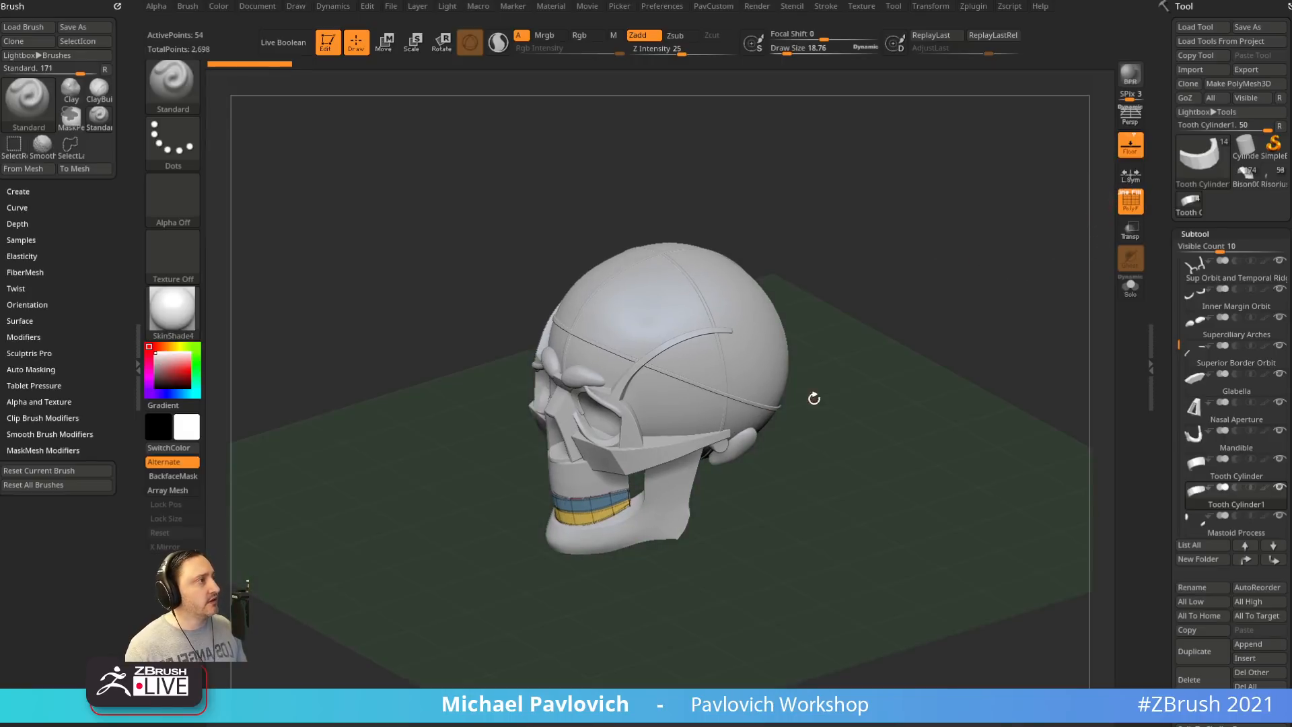
click(1130, 84)
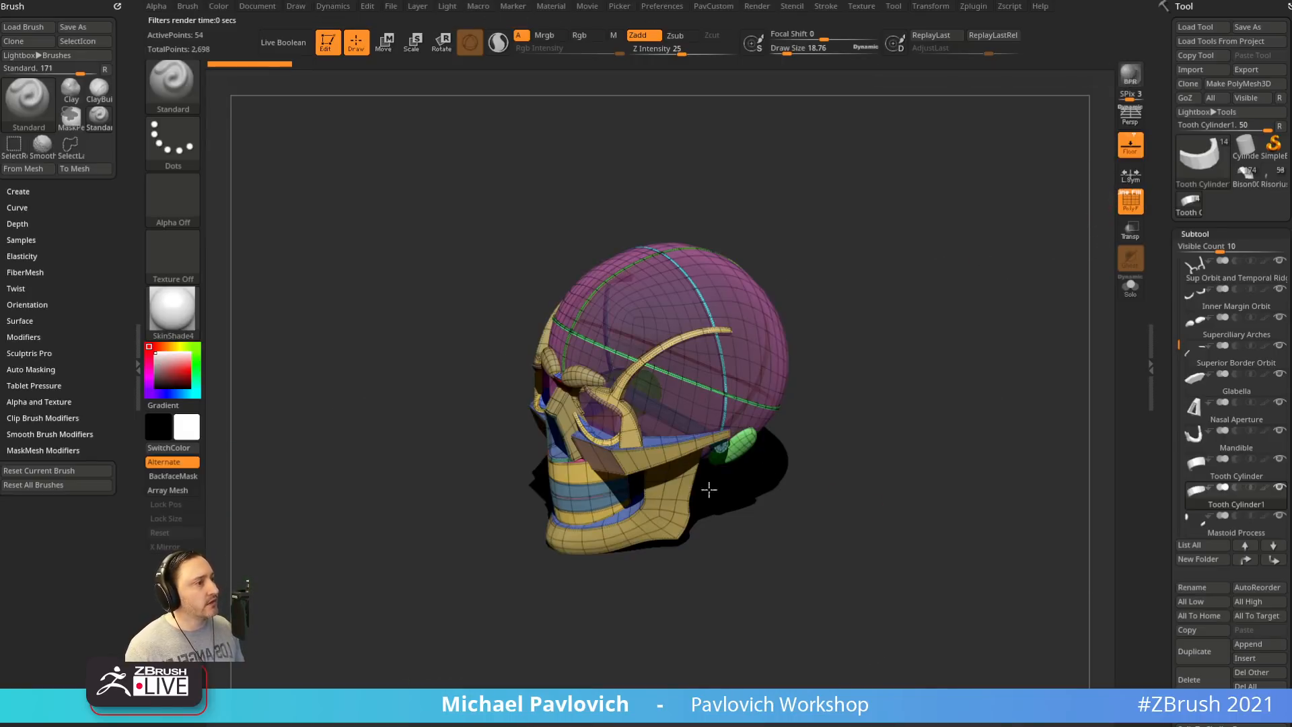
Turn off the floor grid and view the skull from several front and side angles
click(1125, 155)
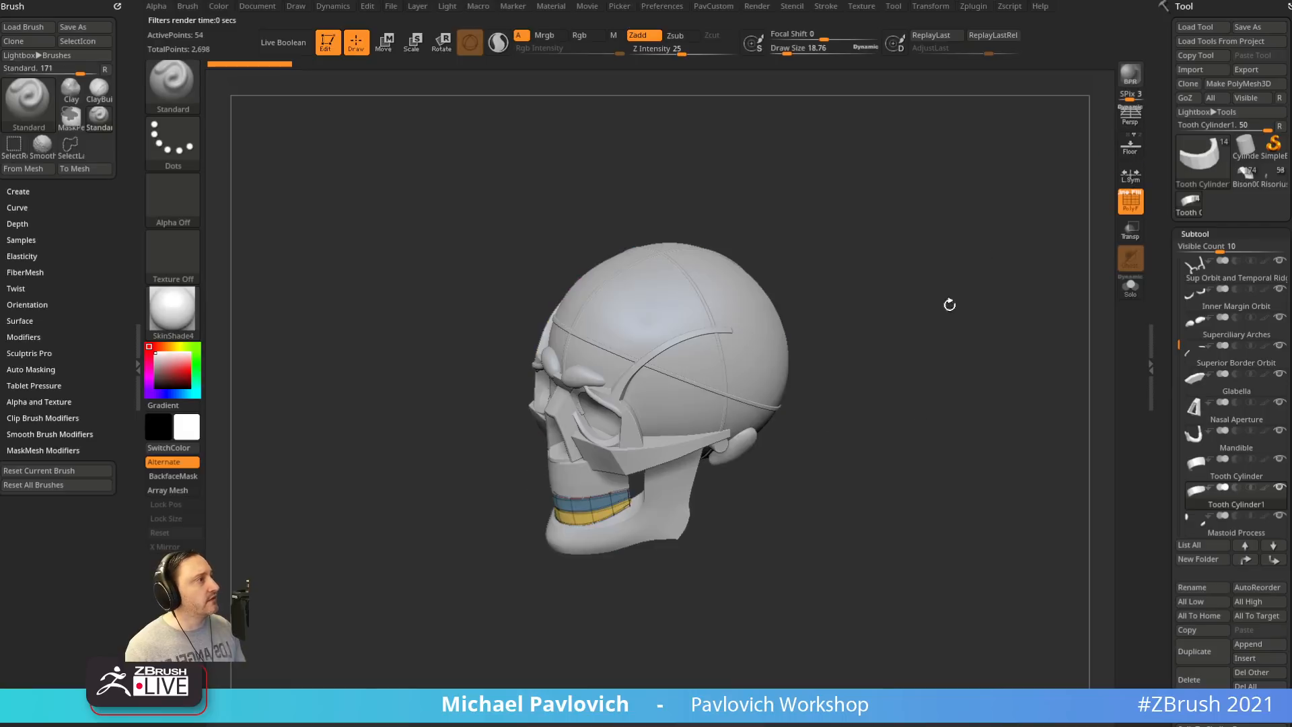
key(s)
mouse_move(913, 411)
mouse_down()
mouse_move(899, 388)
mouse_move(945, 403)
mouse_move(866, 442)
mouse_up()
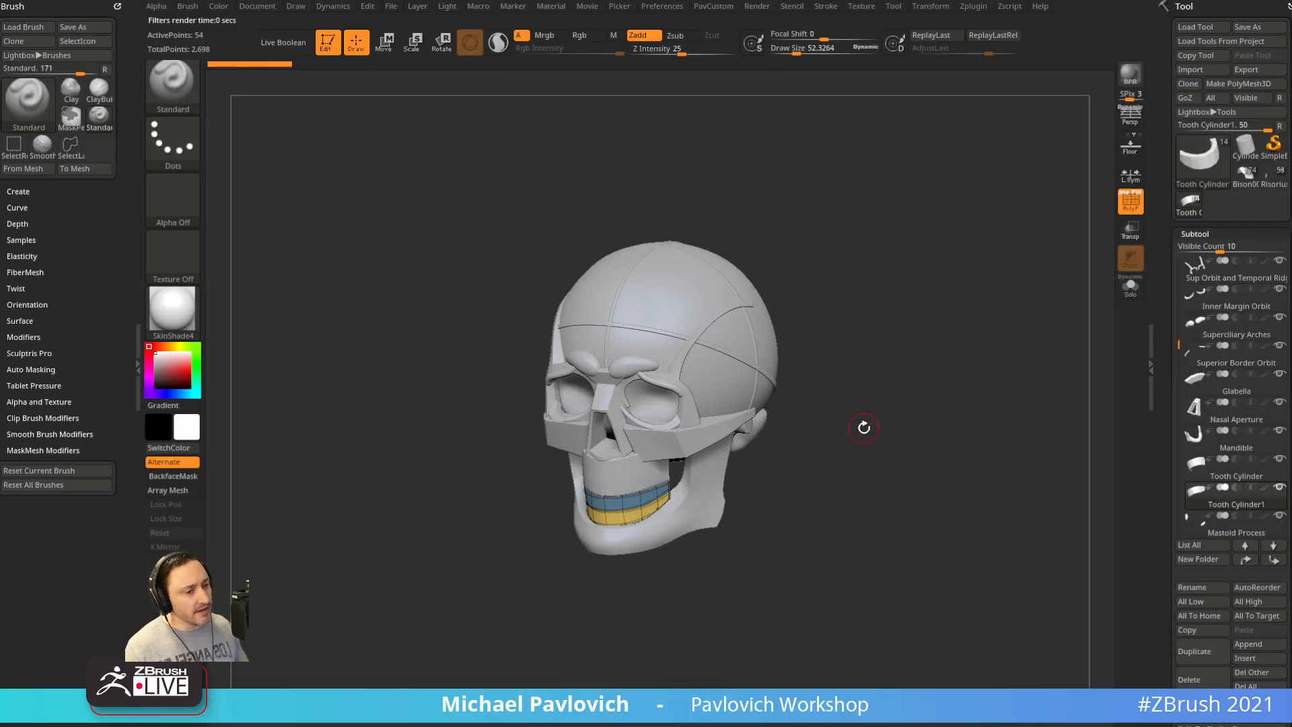
mouse_move(901, 343)
mouse_down()
mouse_move(865, 301)
mouse_move(854, 326)
mouse_move(825, 319)
mouse_move(855, 327)
mouse_move(845, 312)
mouse_up()
key(s)
key(s)
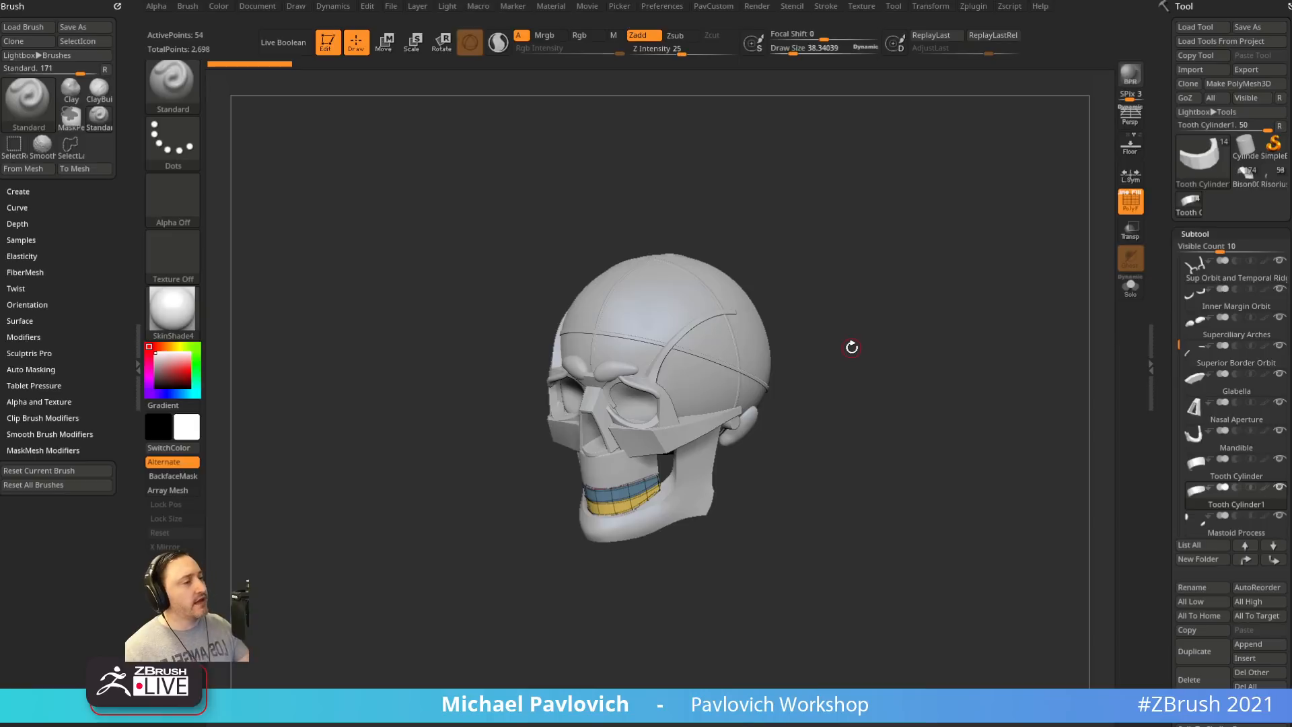
drag(921, 333, 847, 335)
Select the upper Tooth Cylinder, switch to the SkullSimplified cranium and view it from the opposite side
alt+click(615, 460)
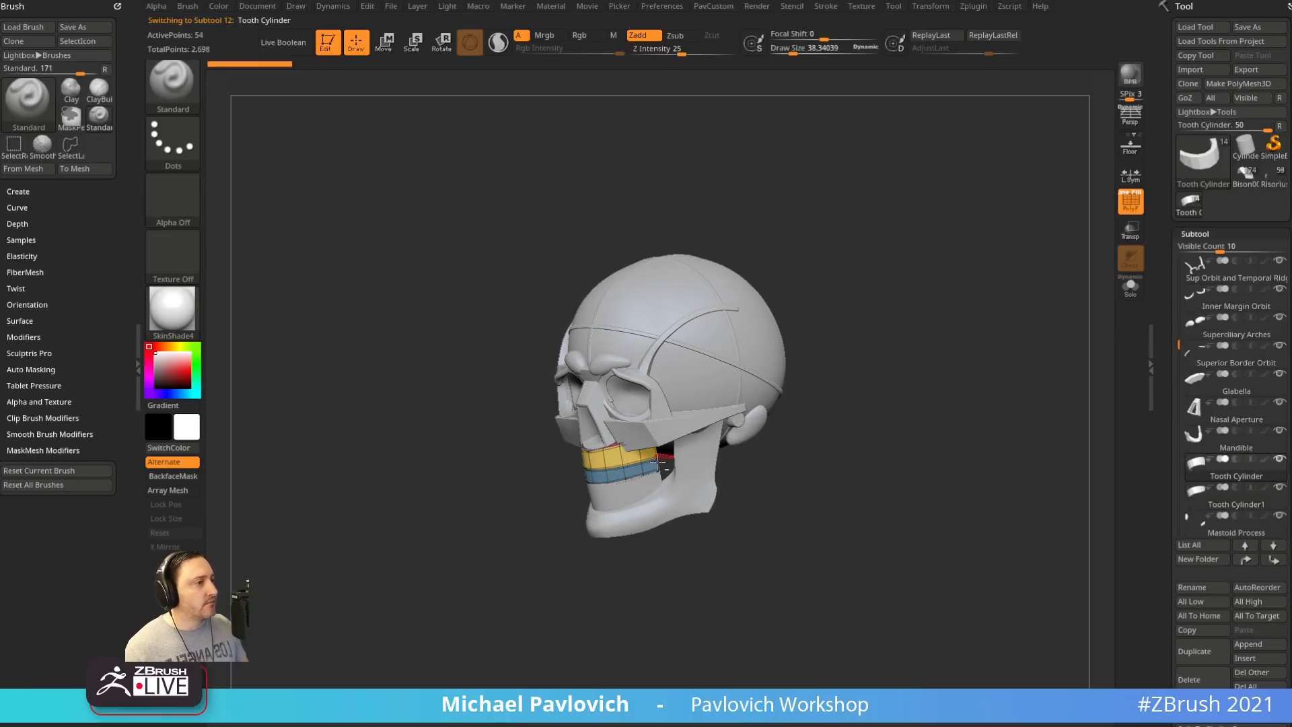
alt+click(710, 374)
key(2)
click(854, 232)
key(s)
alt+drag(870, 341, 916, 329)
alt+drag(923, 373, 887, 300)
mouse_move(887, 301)
mouse_down()
mouse_move(942, 336)
mouse_move(906, 331)
mouse_move(1030, 297)
mouse_move(1003, 265)
mouse_move(1012, 277)
mouse_move(1076, 271)
mouse_move(1103, 256)
mouse_up()
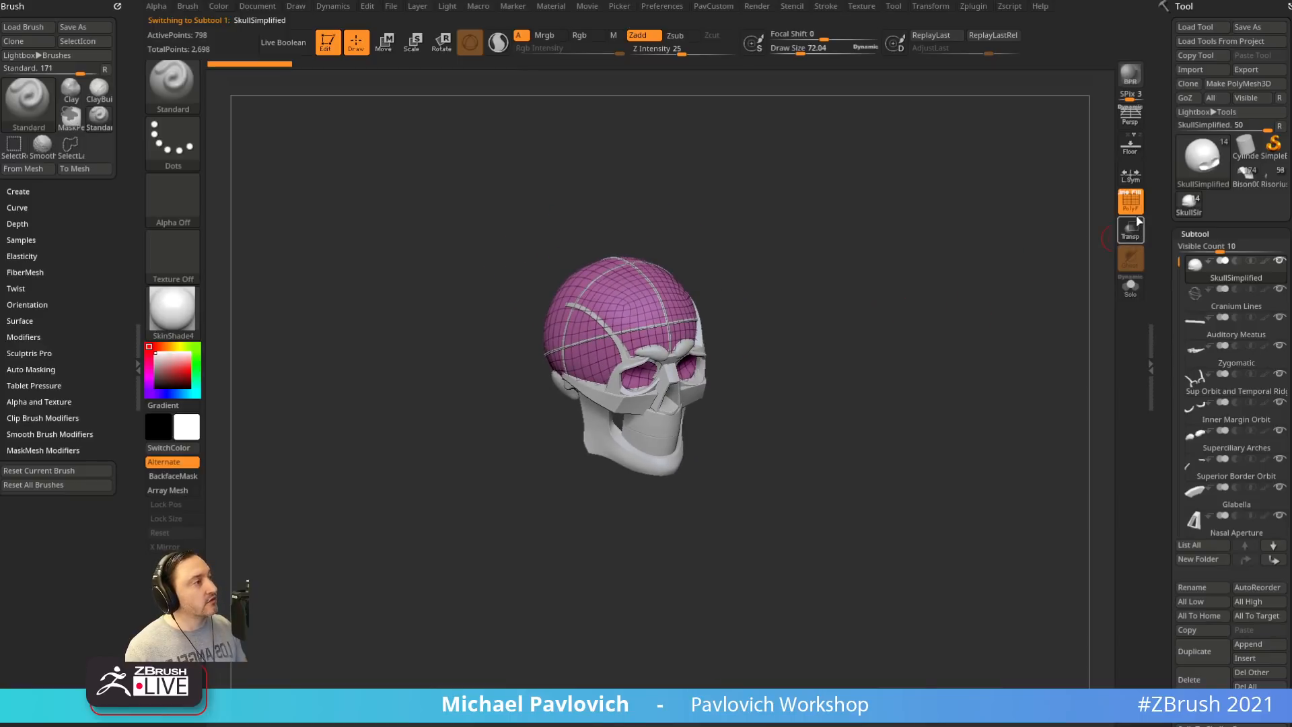
Hide the polyframe's wireframe lines on the cranium while keeping its polygroup fill colour
click(1130, 200)
mouse_move(921, 375)
mouse_down()
mouse_move(940, 350)
mouse_move(909, 352)
mouse_up()
key(s)
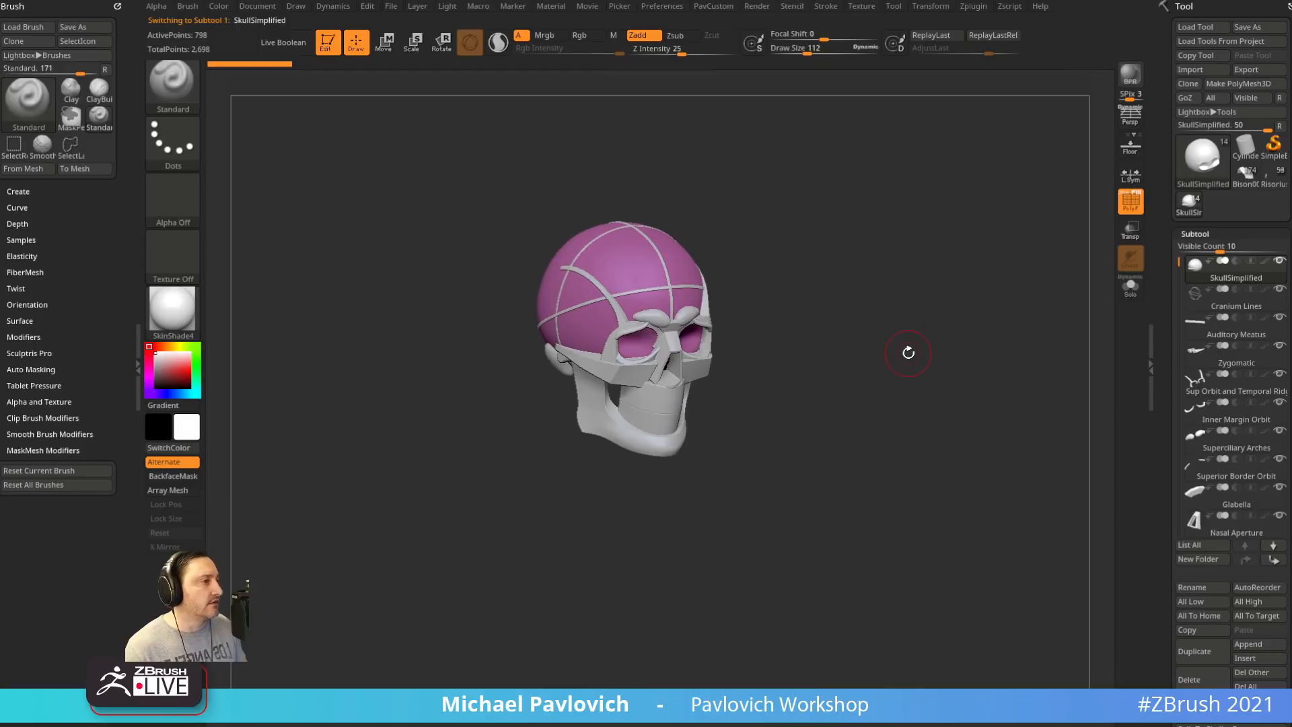
Turn on perspective and run another BPR render of the skull
click(1131, 118)
mouse_move(969, 279)
mouse_down()
mouse_move(923, 291)
mouse_move(980, 280)
mouse_up()
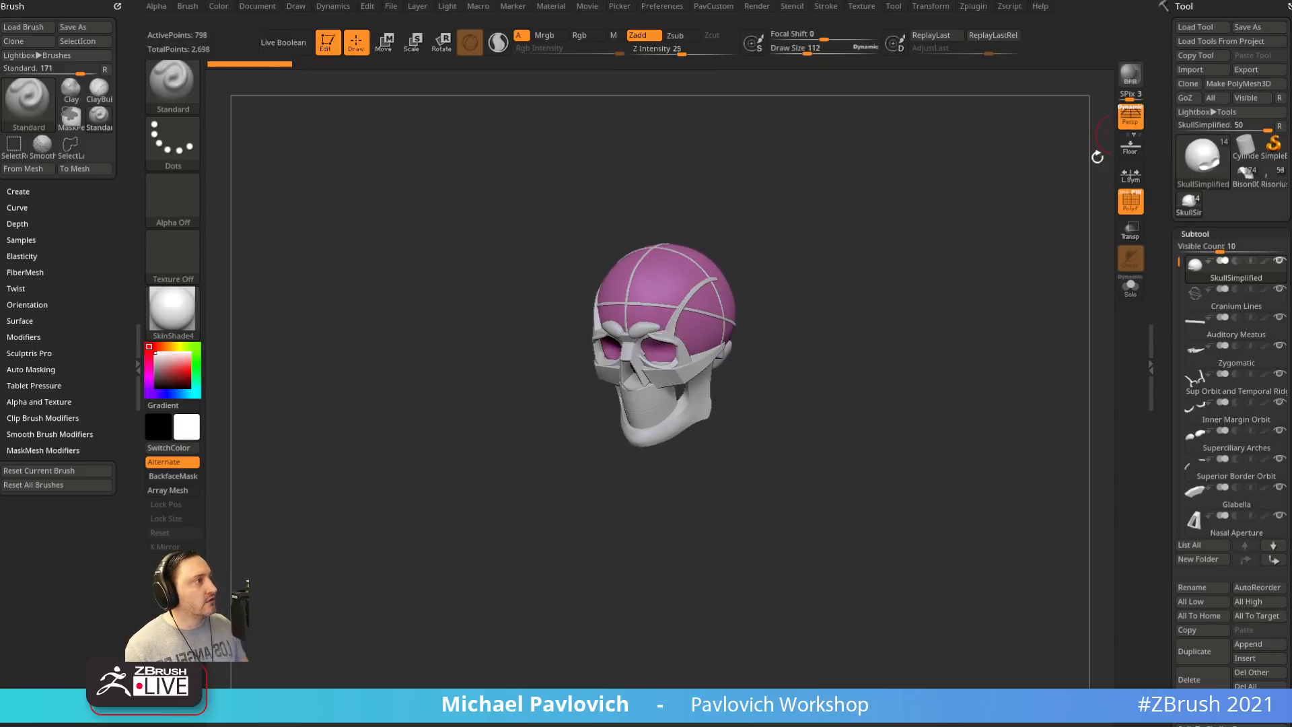
key(shift+r)
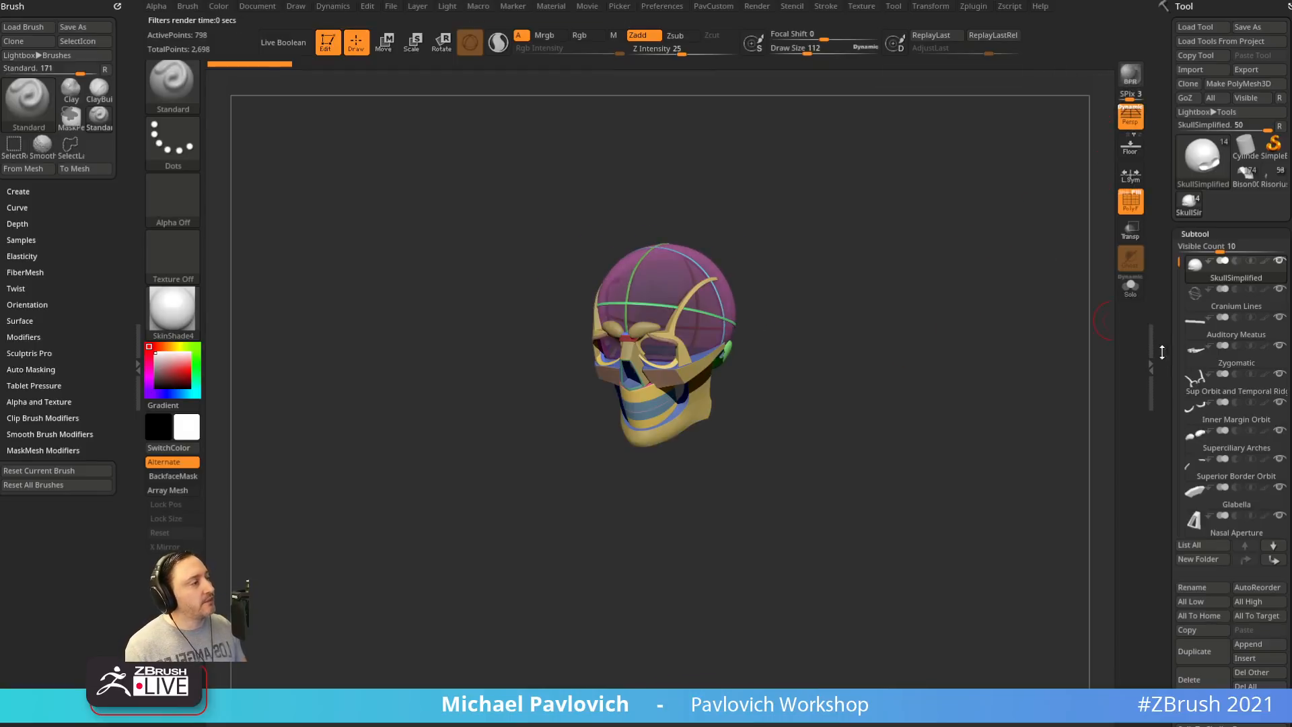
Close the Deformation settings and make the Mandible the active subtool
mouse_move(1160, 391)
mouse_down()
mouse_move(1151, 170)
mouse_move(1196, 196)
mouse_up()
click(1196, 199)
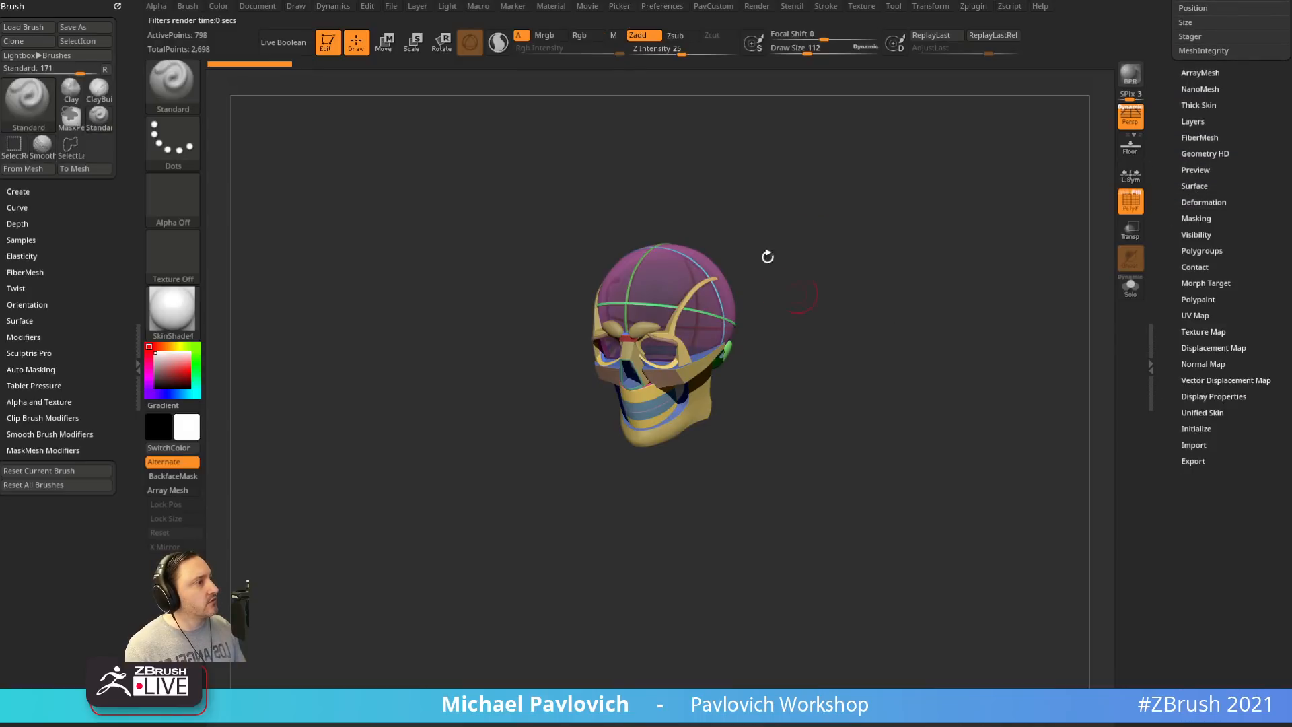
drag(746, 298, 823, 279)
alt+click(702, 392)
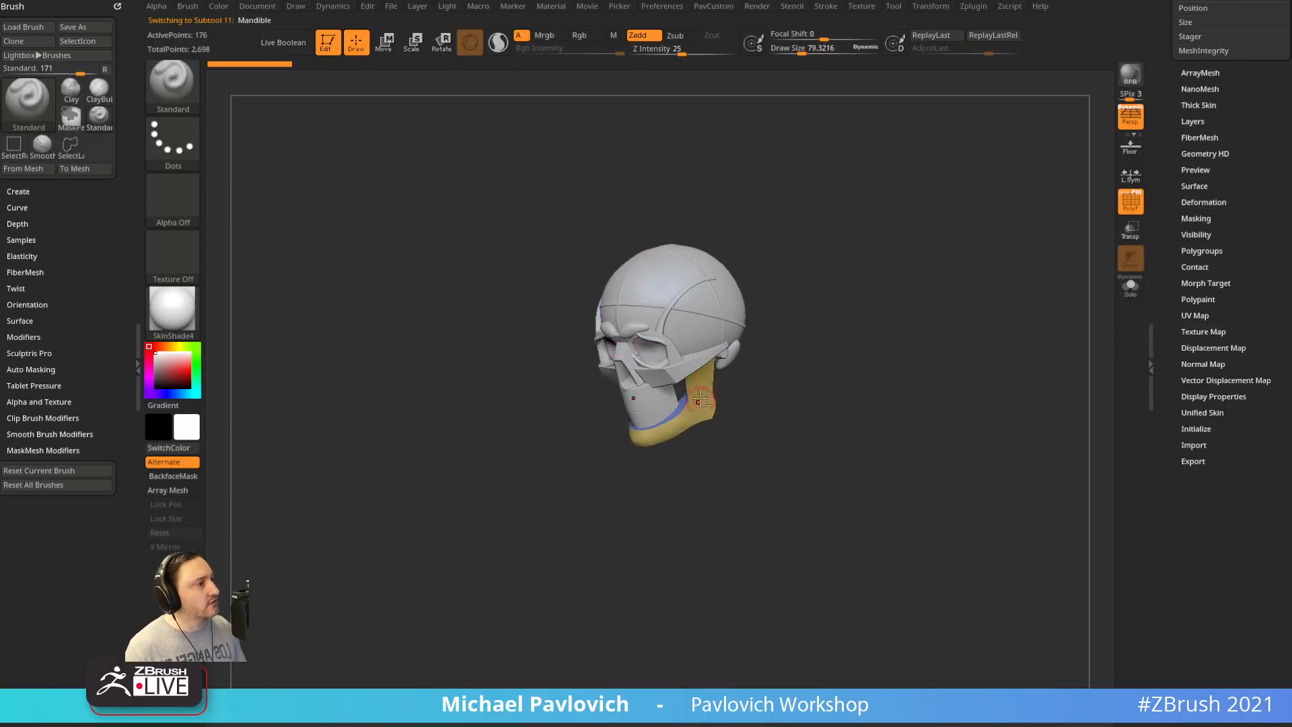
Check BPR Transparent Shading in the mandible's display properties and reopen the Render Properties to check the Transparent option
scroll(1161, 384, down, 2)
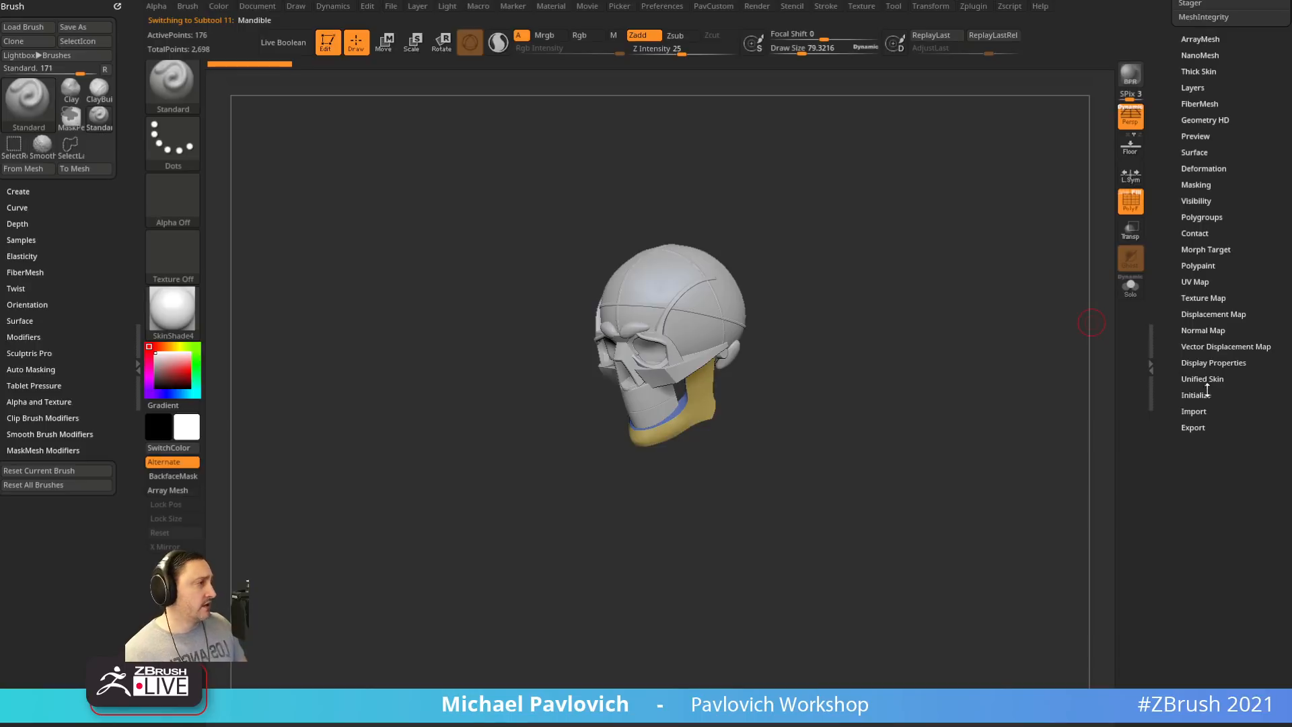
key(shift)
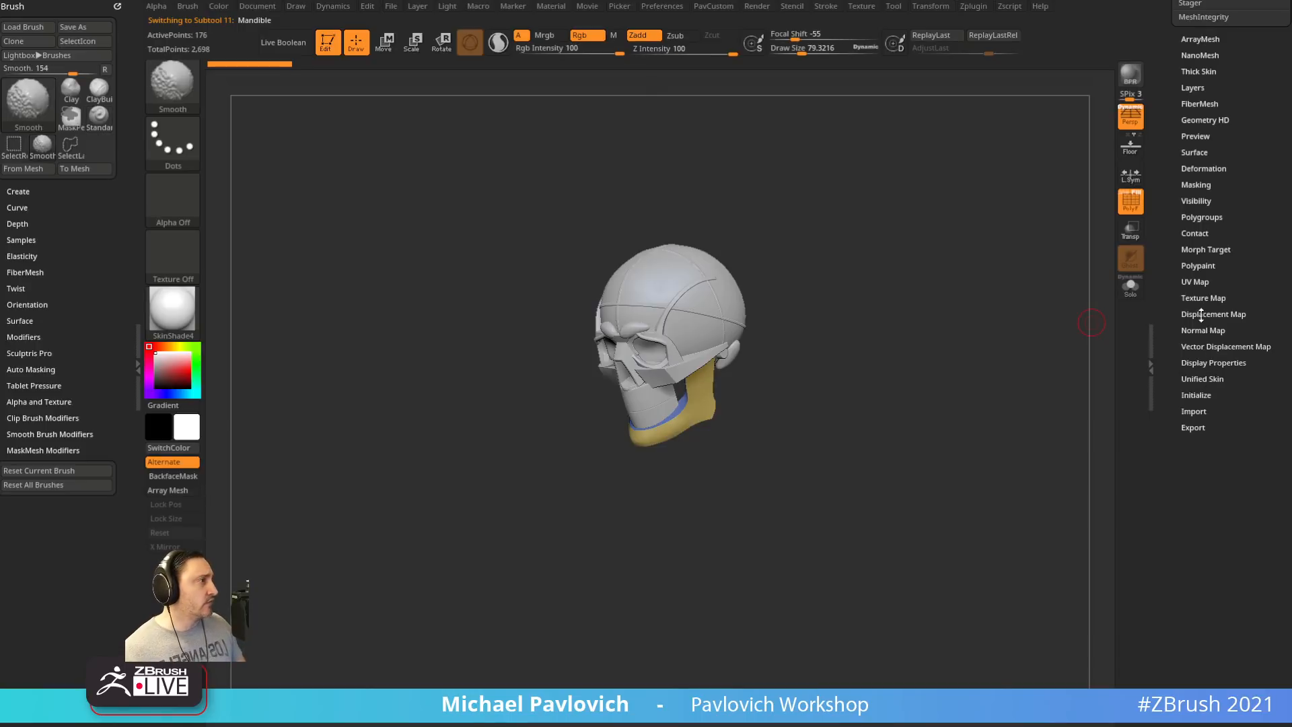
click(1204, 362)
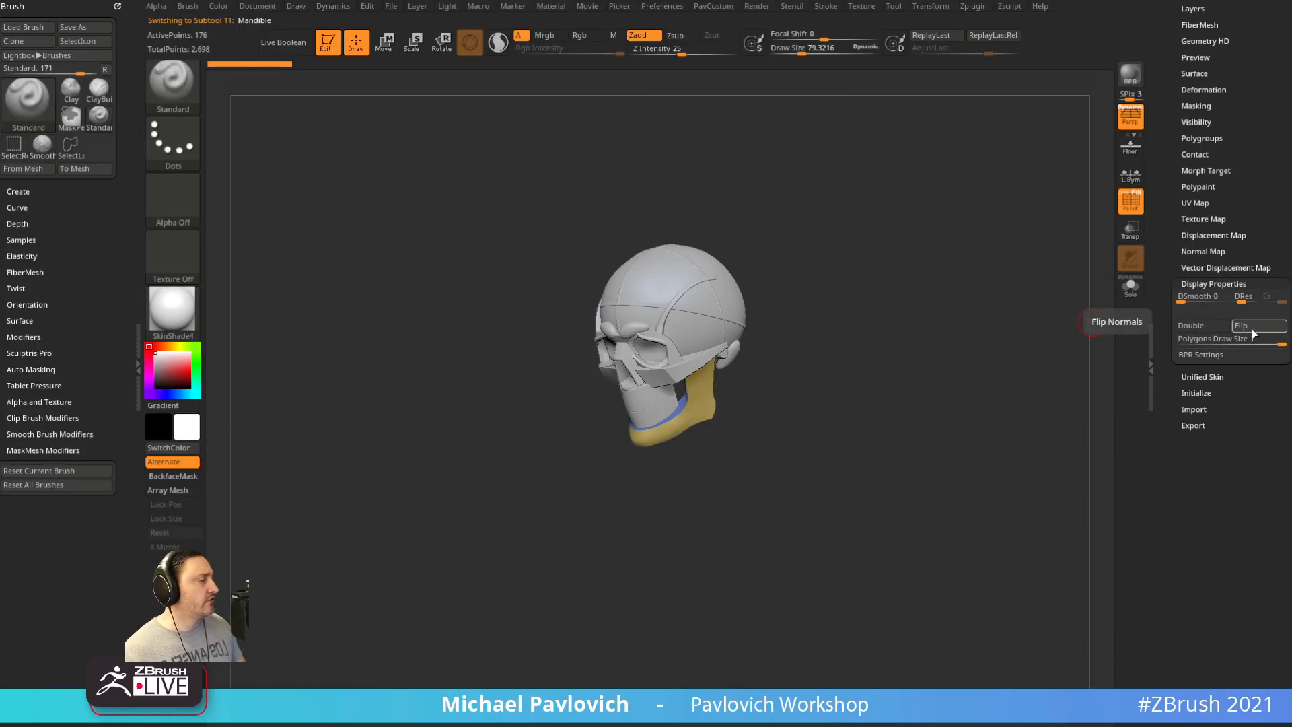
click(1203, 354)
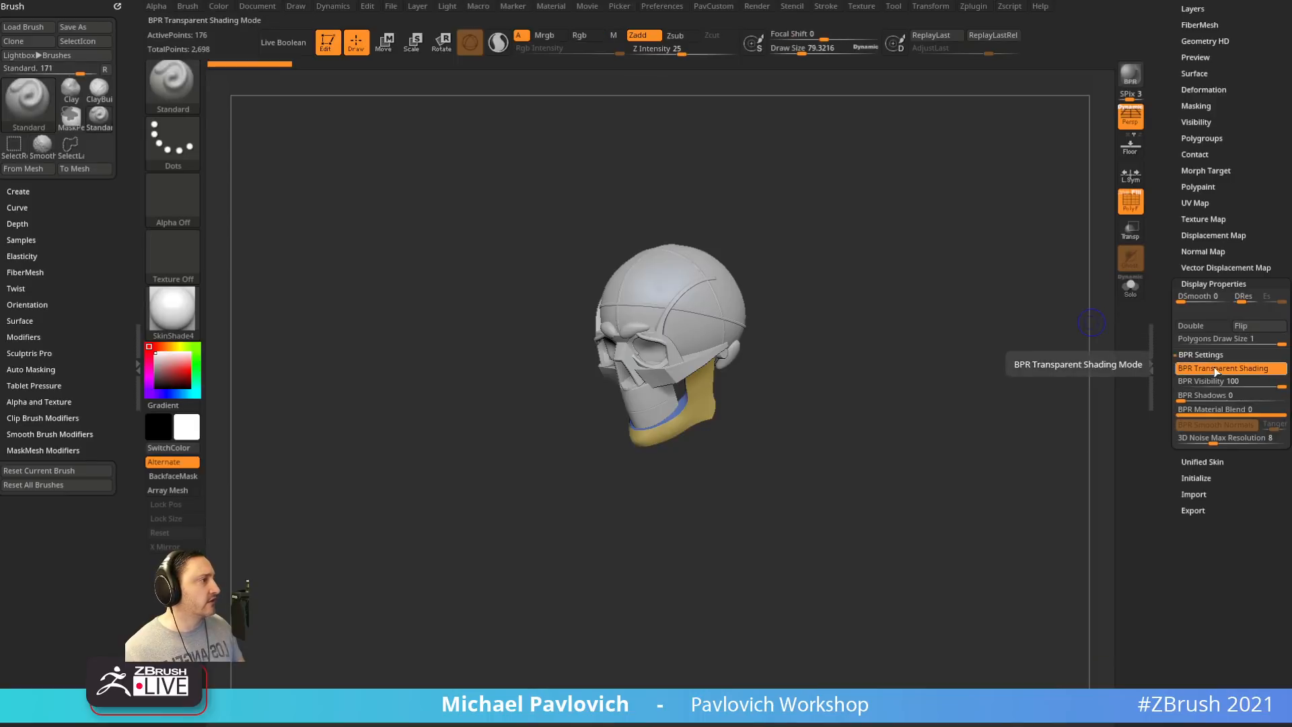
click(1221, 368)
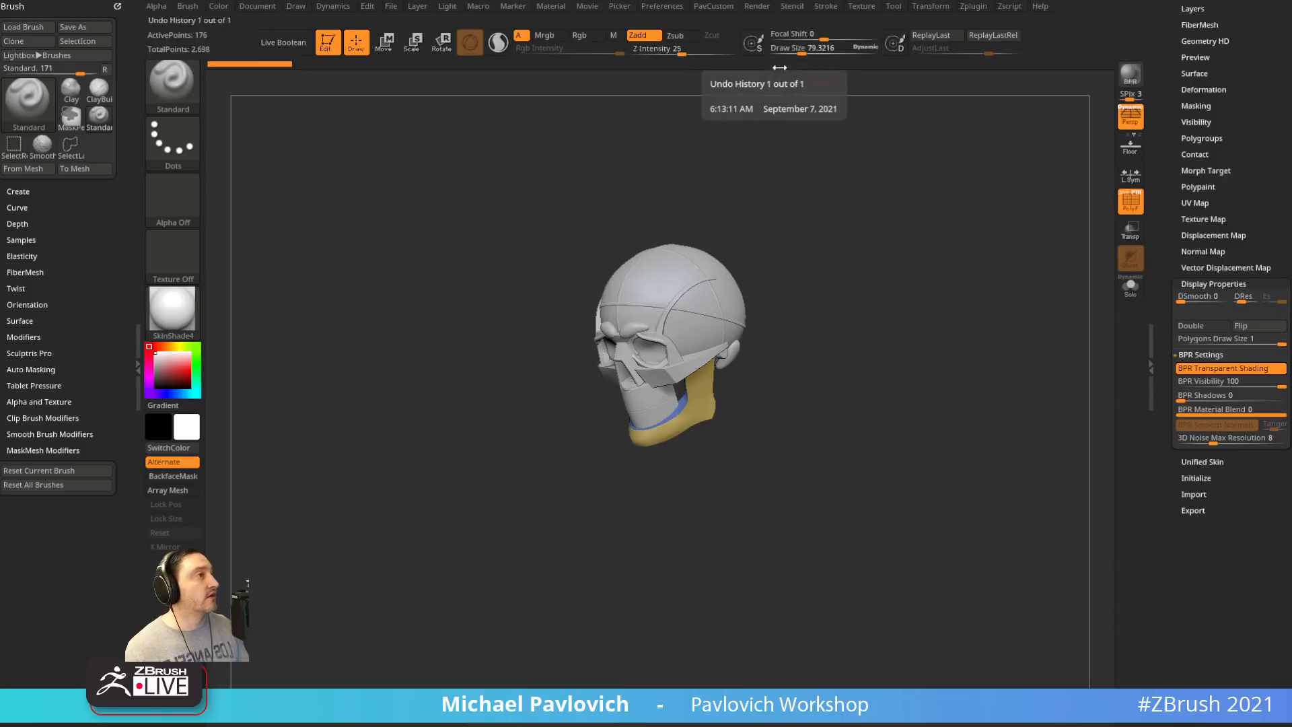
click(757, 7)
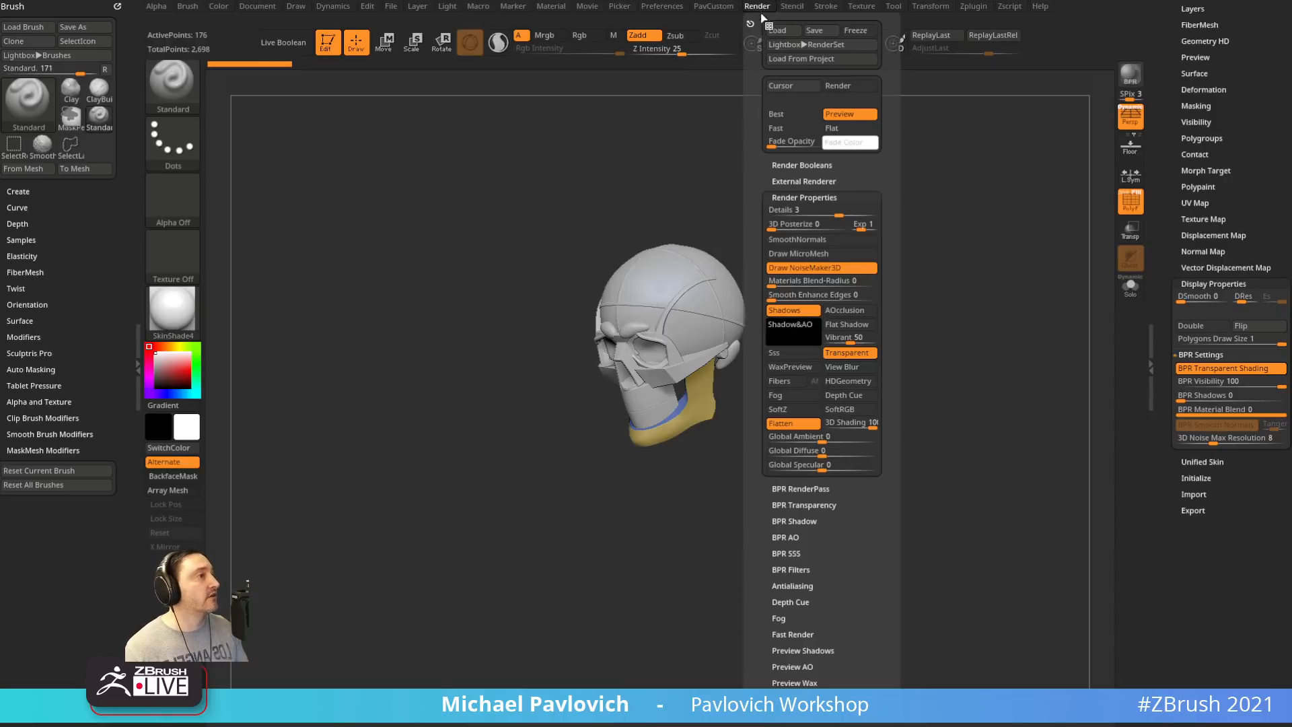
BPR render the skull with the Transparent render option on, turn off BPR Transparent Shading for the mandible and render again
click(851, 353)
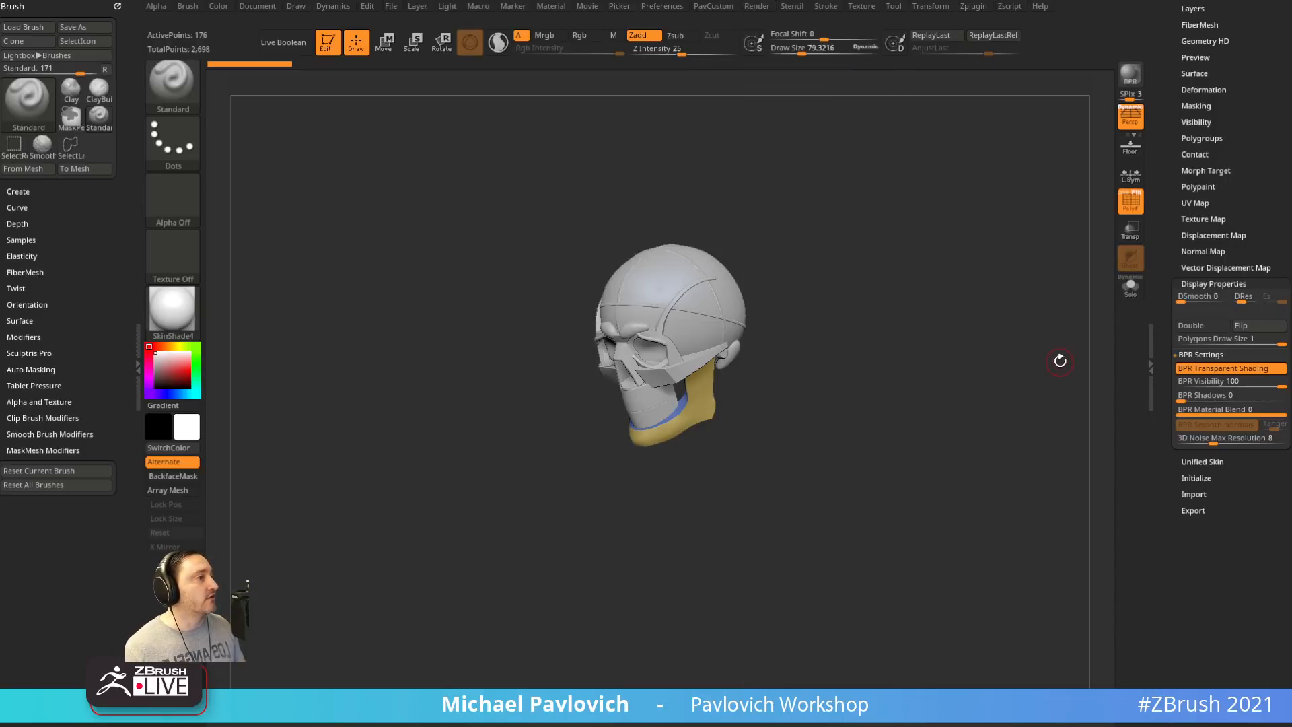
key(shift+r)
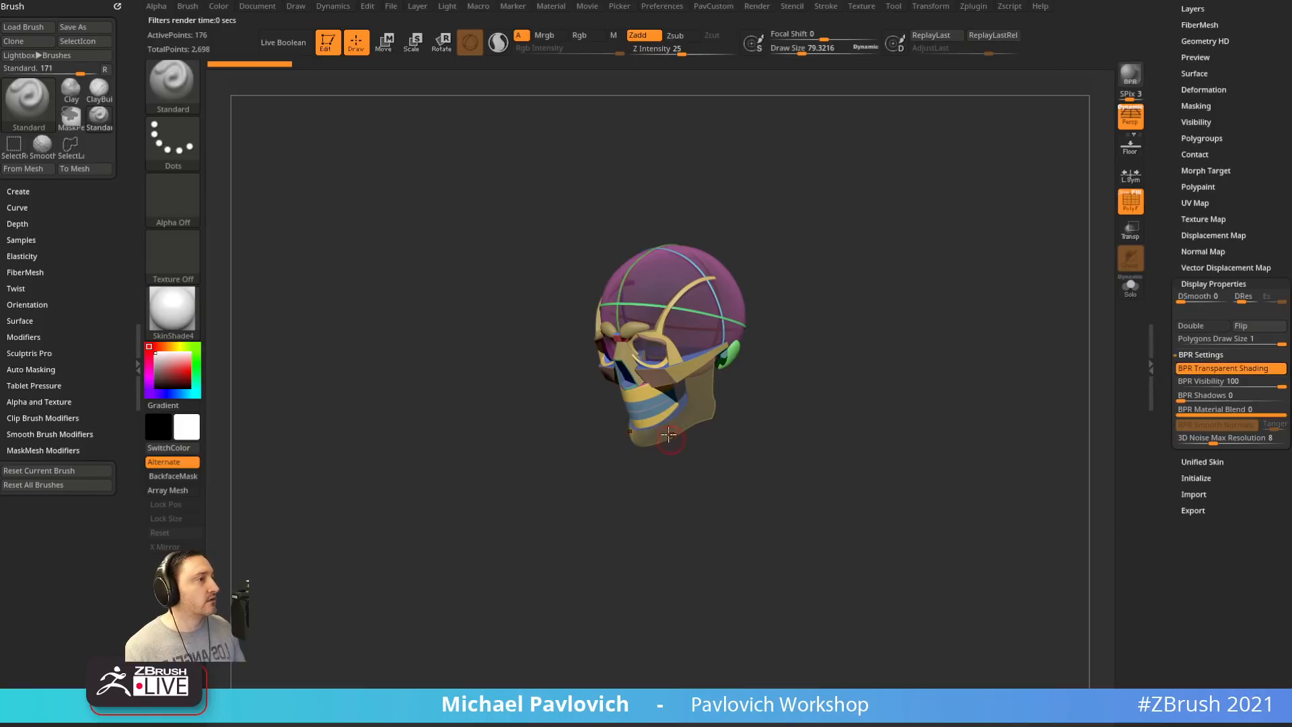
click(1211, 371)
click(1127, 76)
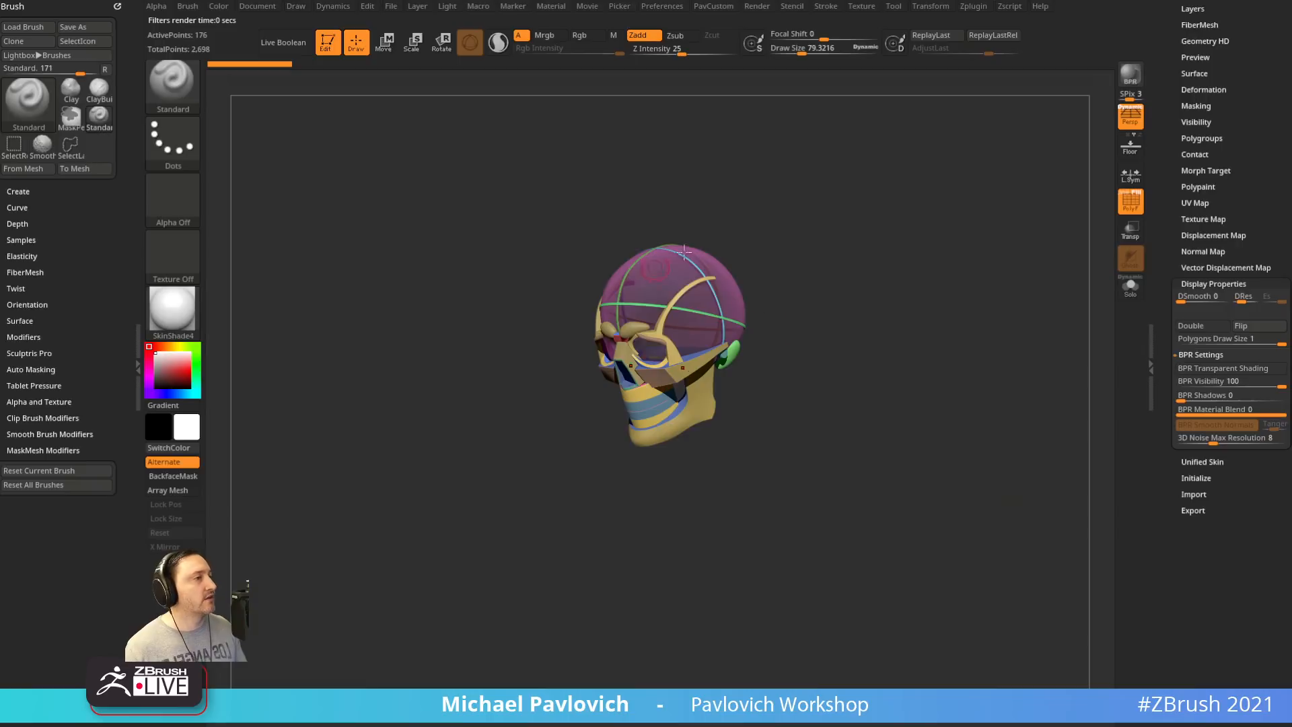
Run a BPR render of the skull from a closer, more side-on view to examine the transparent cranium against the opaque mandible
drag(794, 248, 866, 297)
click(1130, 76)
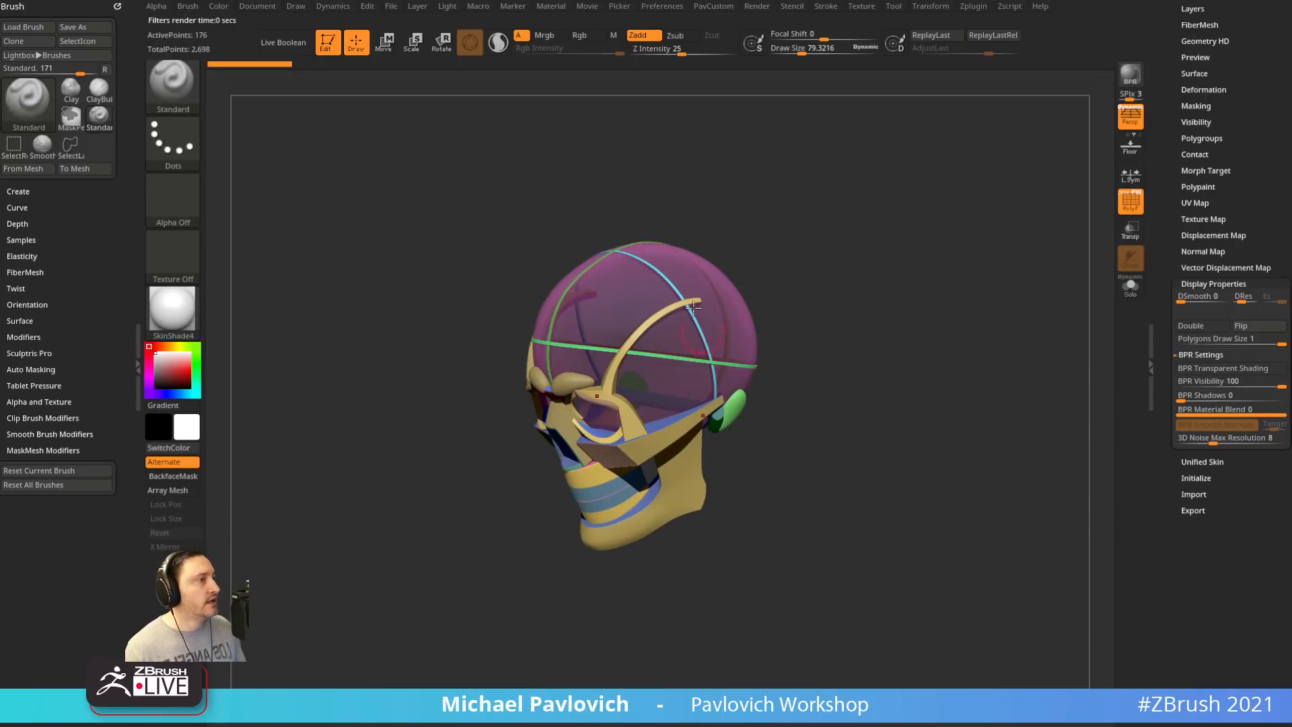
mouse_move(938, 296)
mouse_down()
mouse_move(917, 291)
mouse_move(932, 303)
mouse_up()
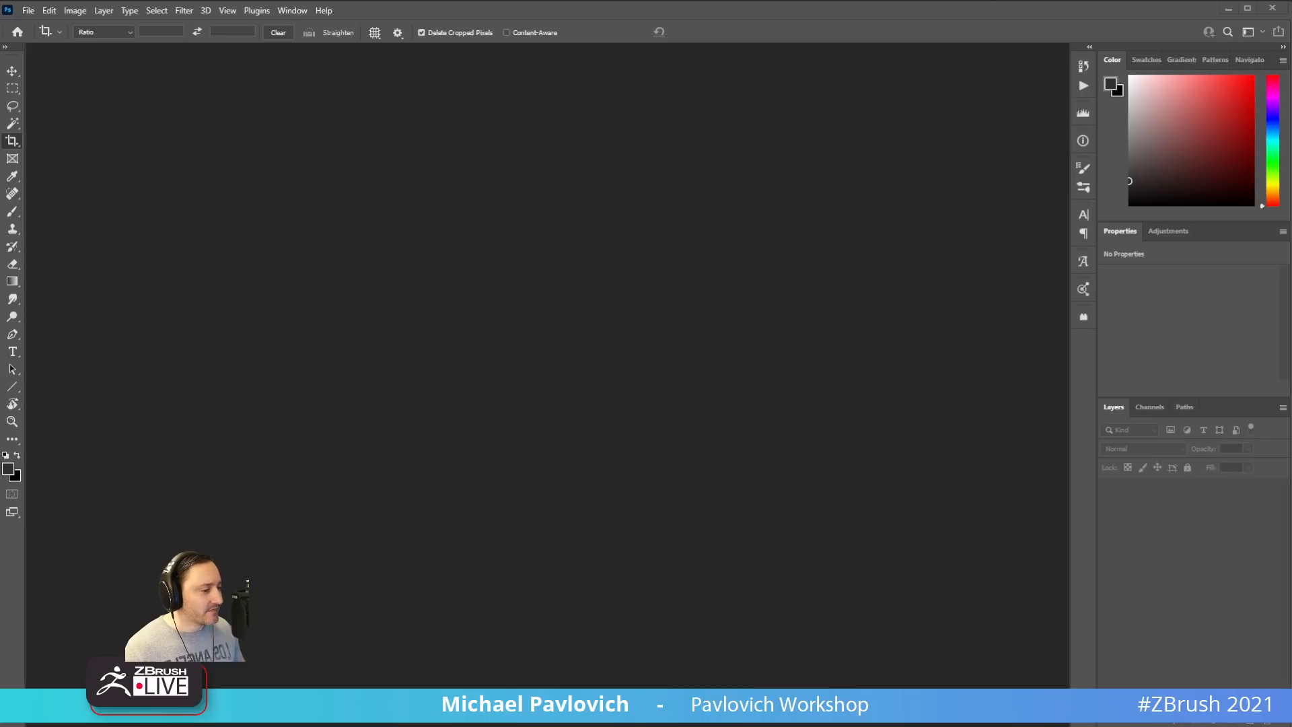
Switch to Photoshop, create a new clipboard-sized document and paste the copied portrait photo into it
mouse_move(640, 726)
mouse_down()
mouse_move(639, 45)
mouse_move(646, 726)
mouse_up()
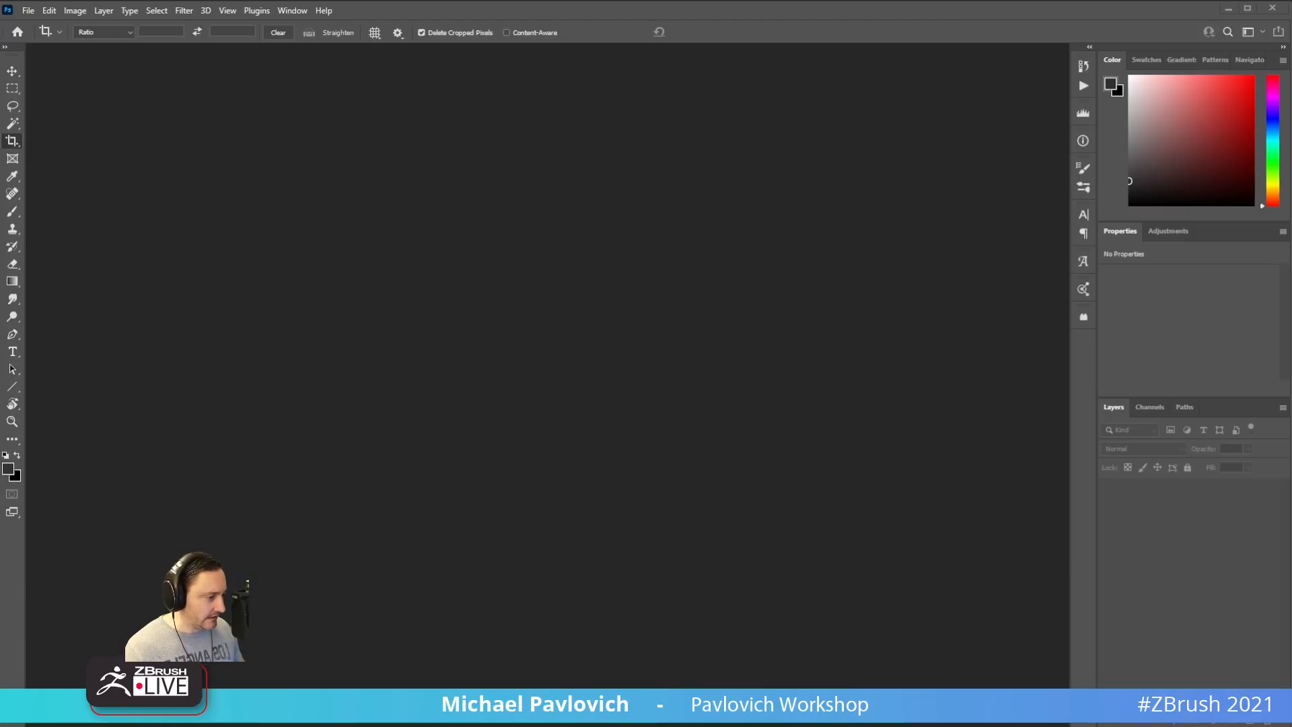
key(ctrl+n)
key(Return)
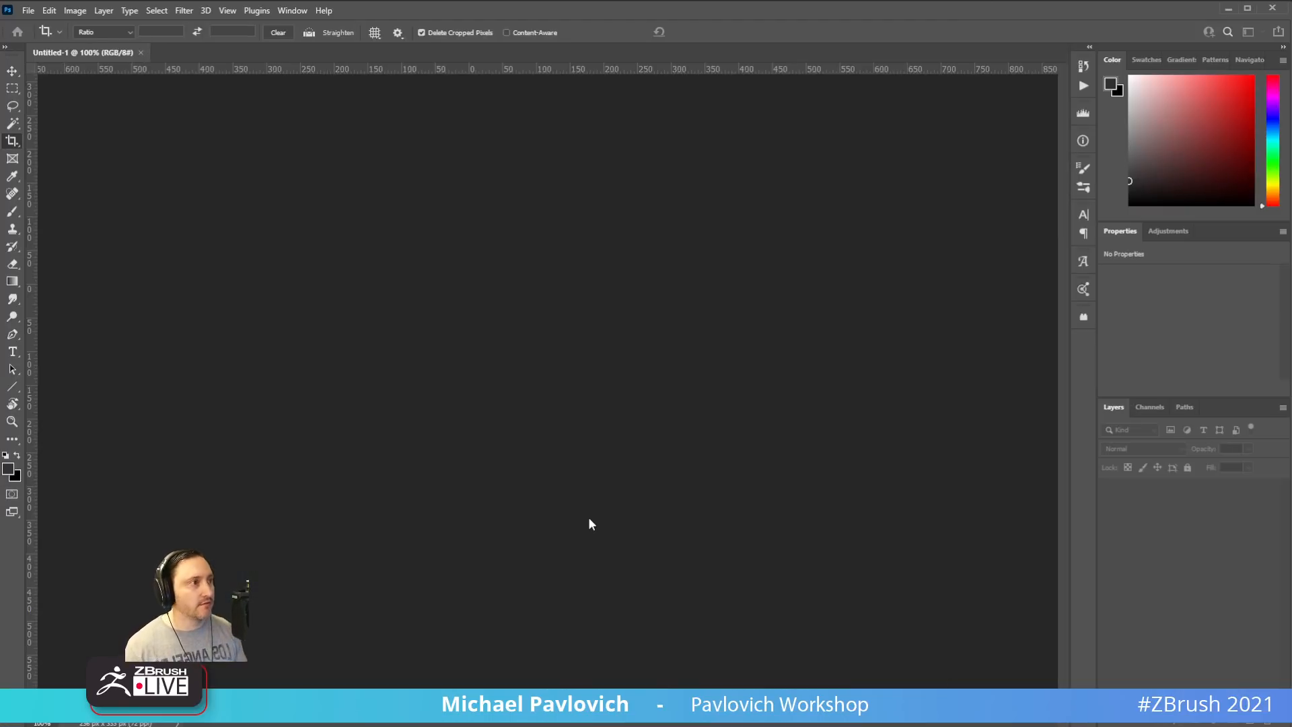
key(ctrl+v)
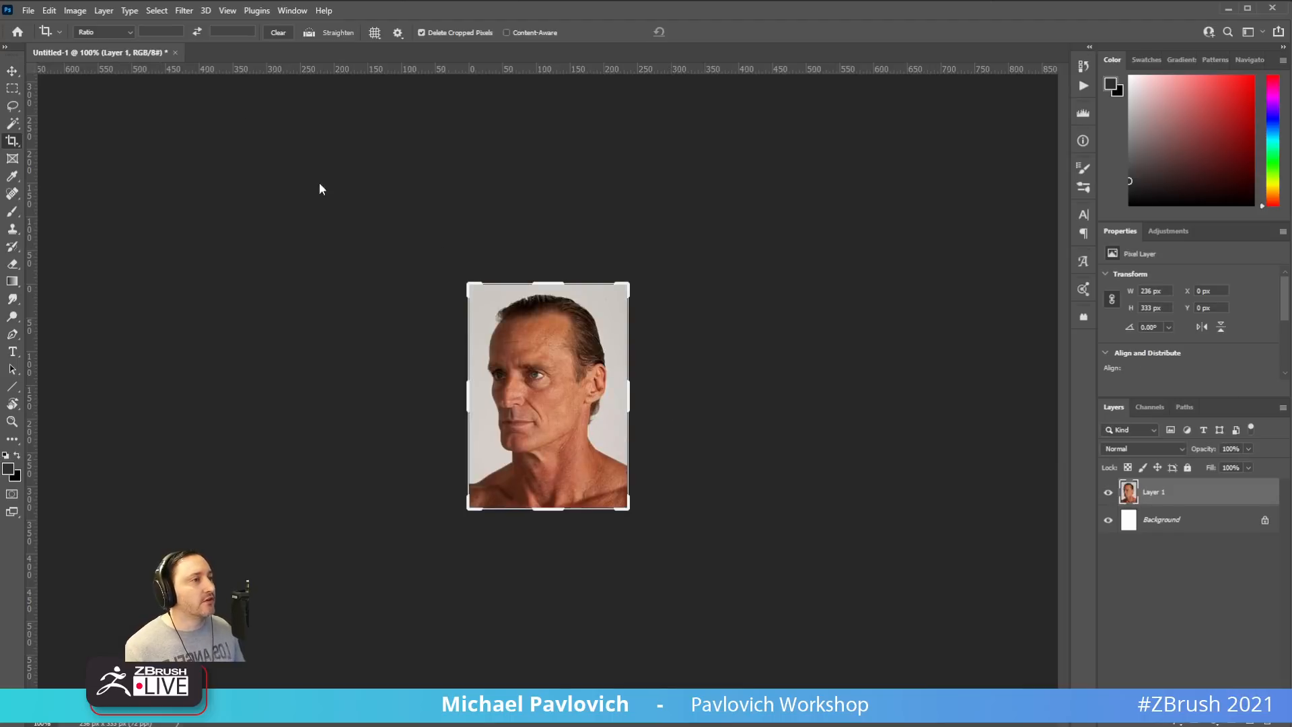
Enlarge the canvas to 800 by 800 pixels around the centred portrait
click(76, 11)
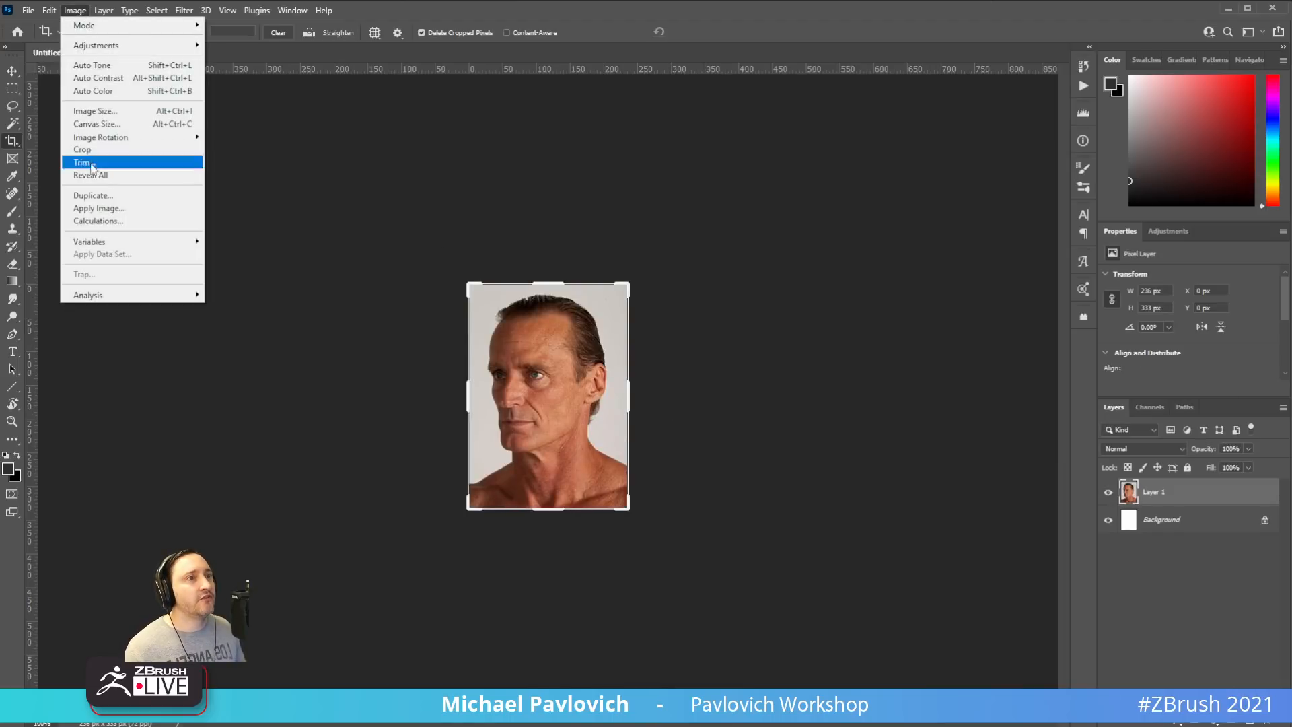
click(97, 124)
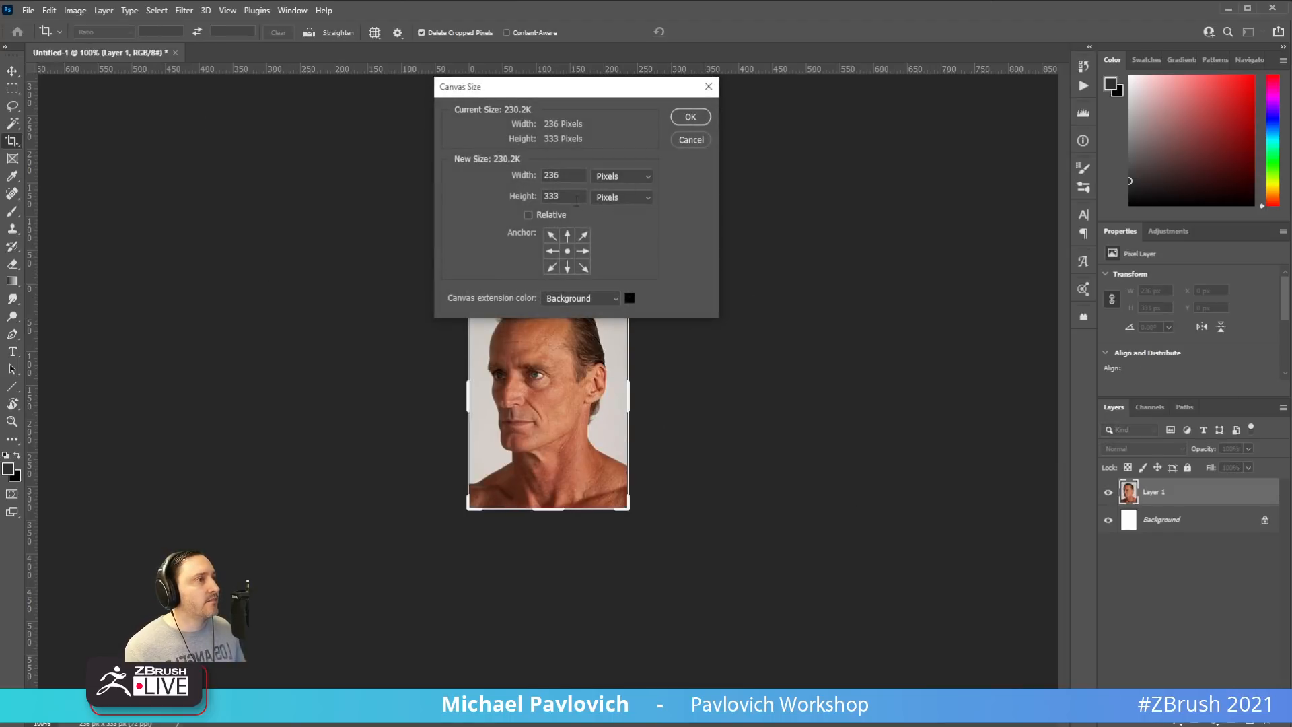
text(800)
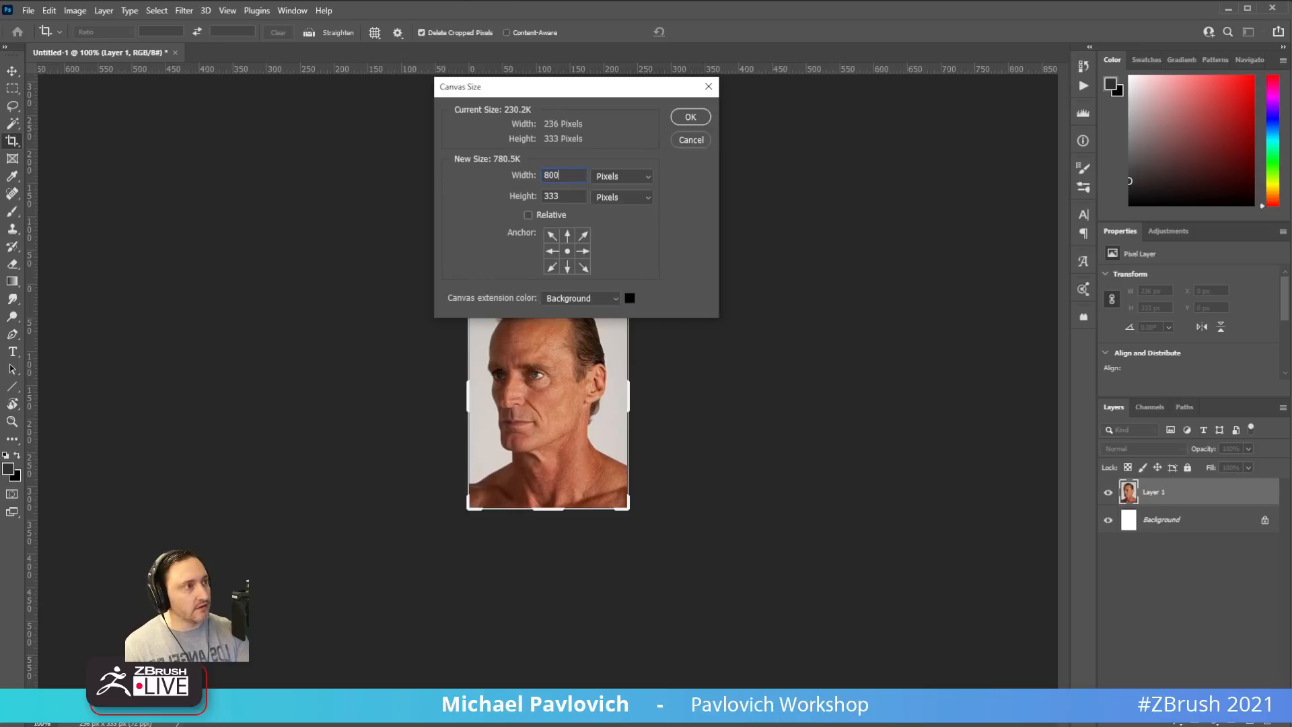
key(Tab)
text(800)
key(Return)
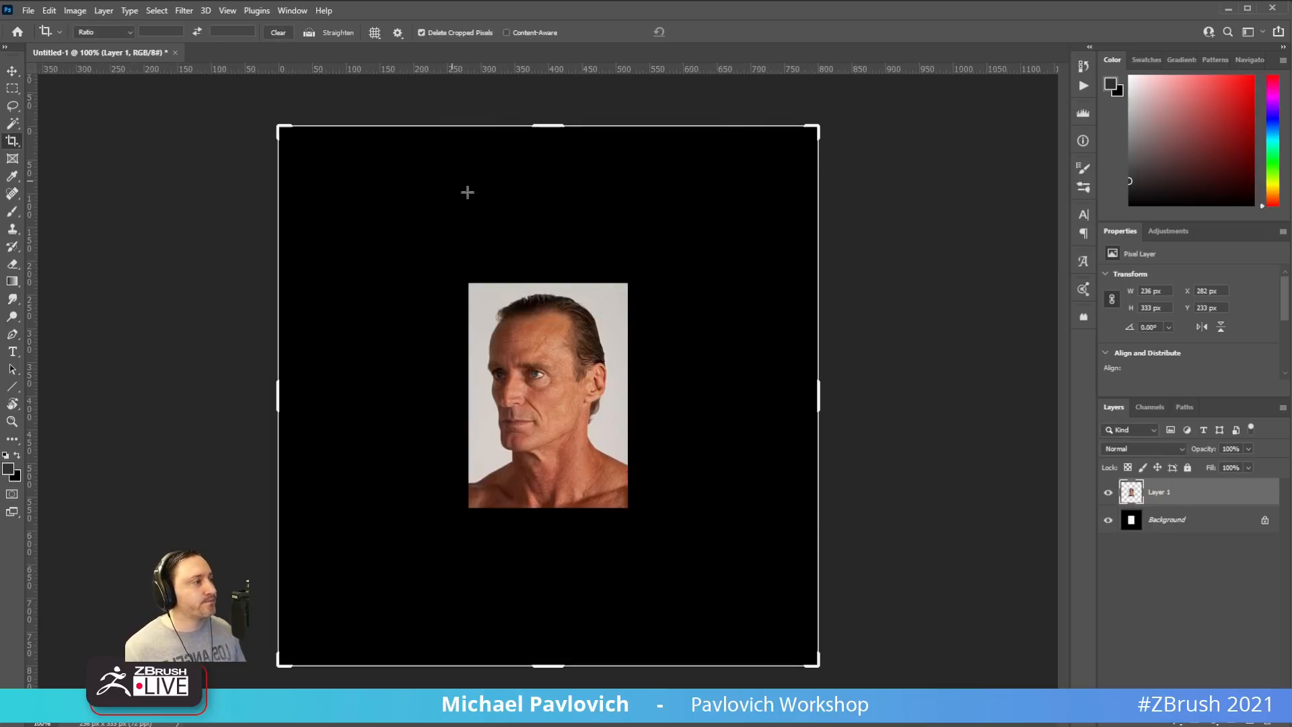
Fill the Background layer with white, using the default colours swapped so white is the foreground
click(1164, 520)
key(d)
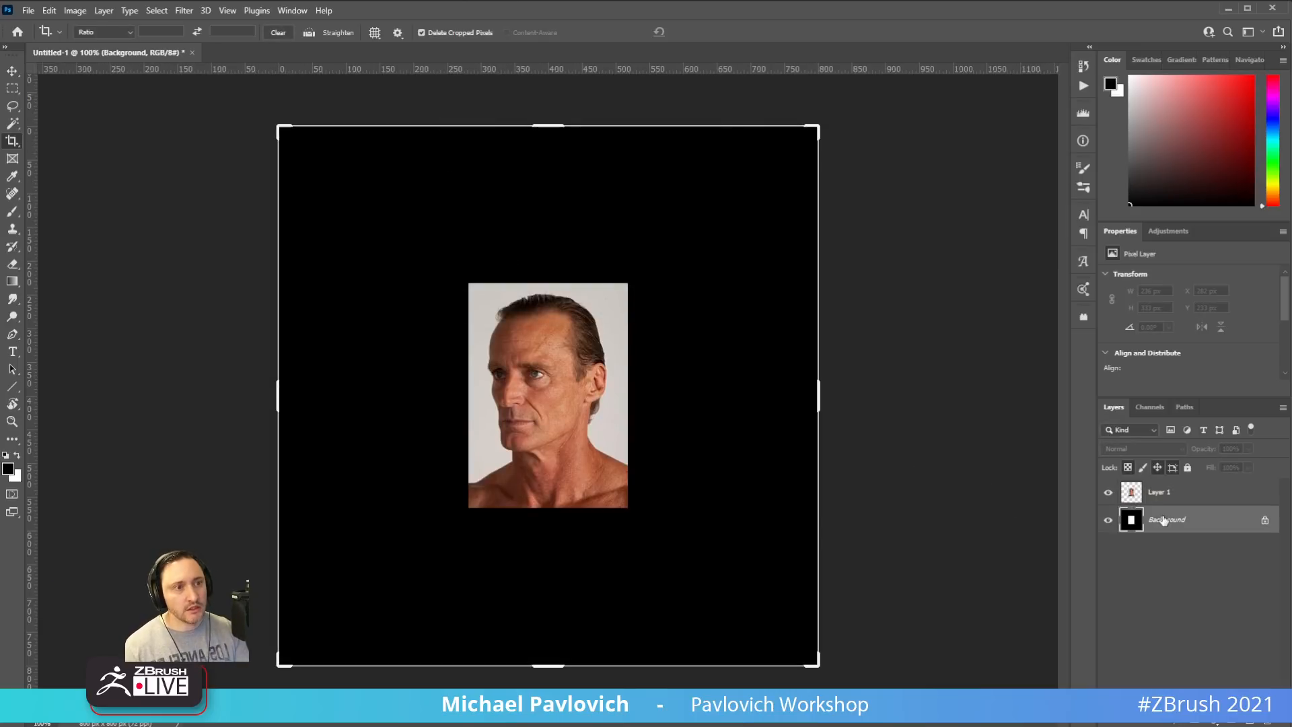
key(x)
key(alt+e)
key(l)
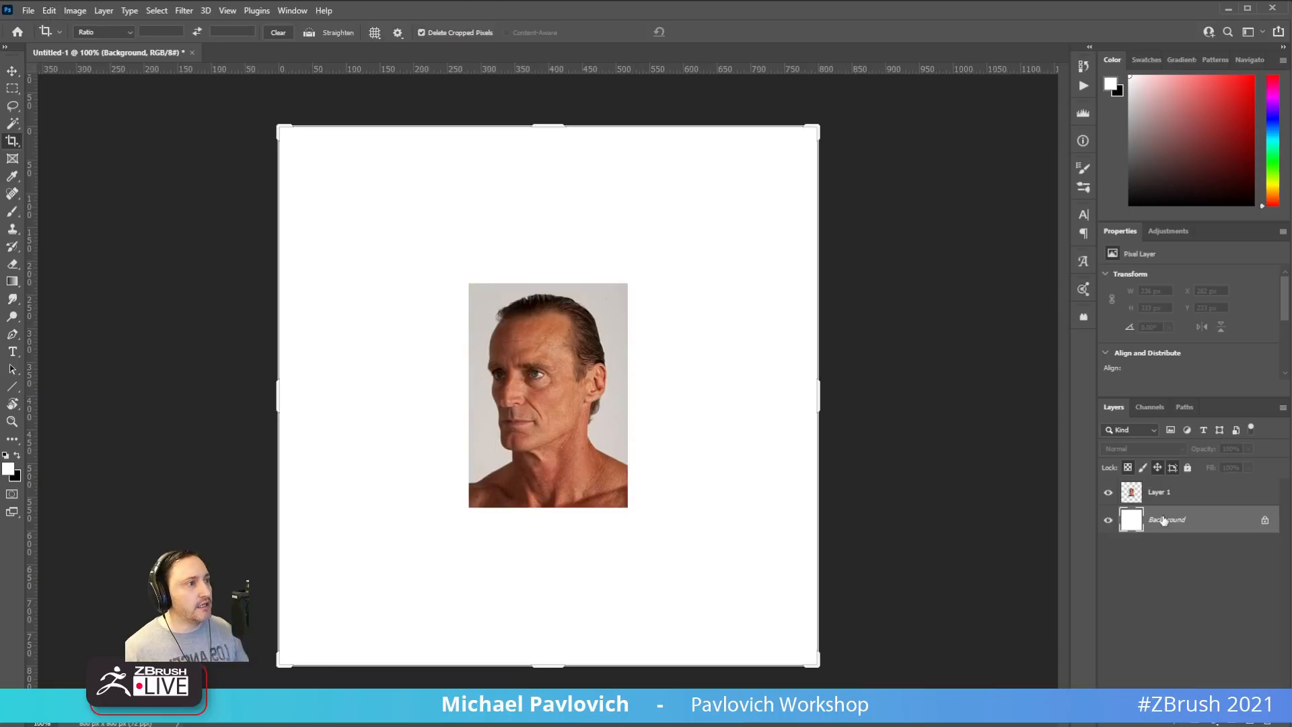
Scale the portrait on Layer 1 up proportionally about its centre to about 179% and apply the transform
click(1197, 494)
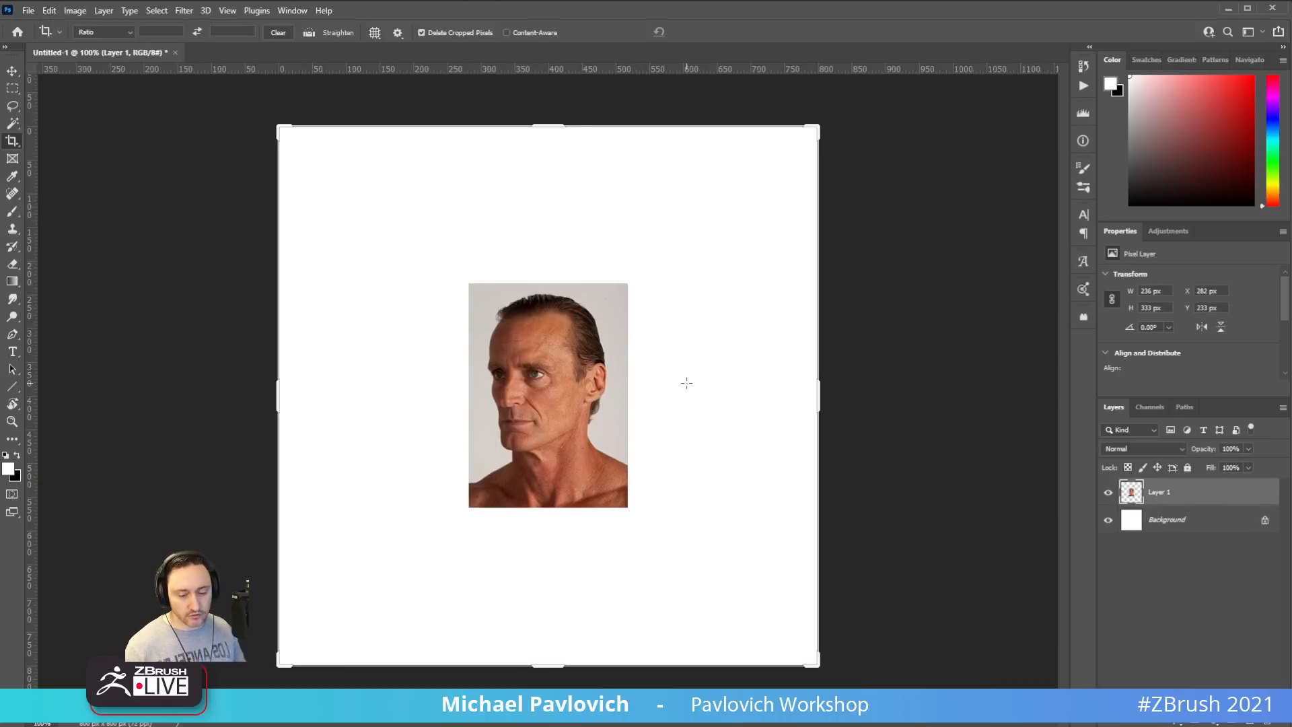
key(ctrl)
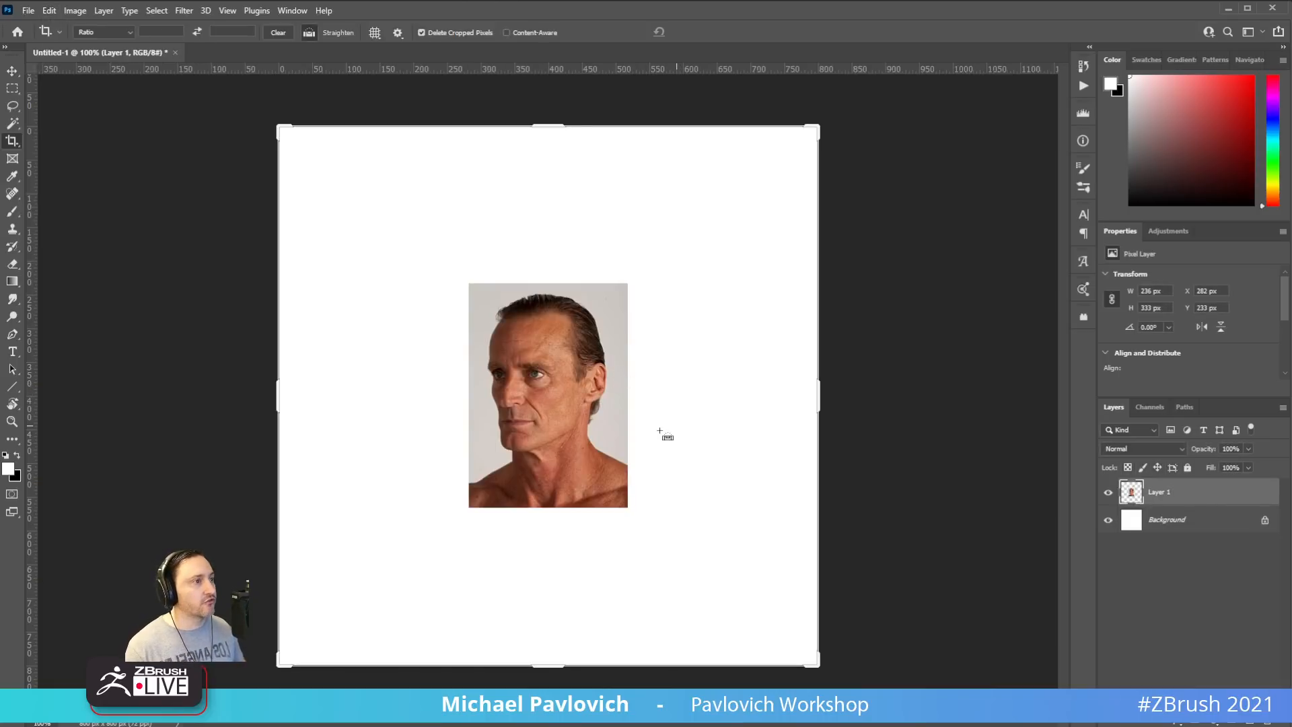
click(1153, 520)
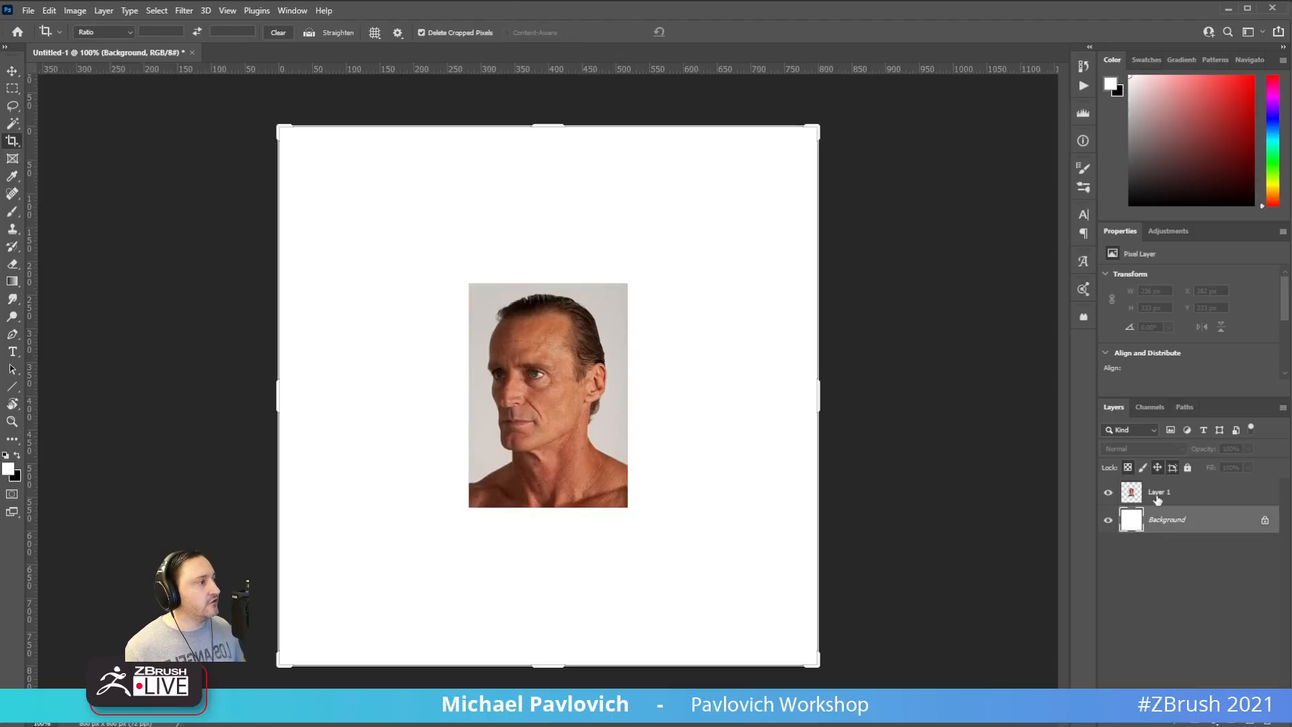
click(1155, 498)
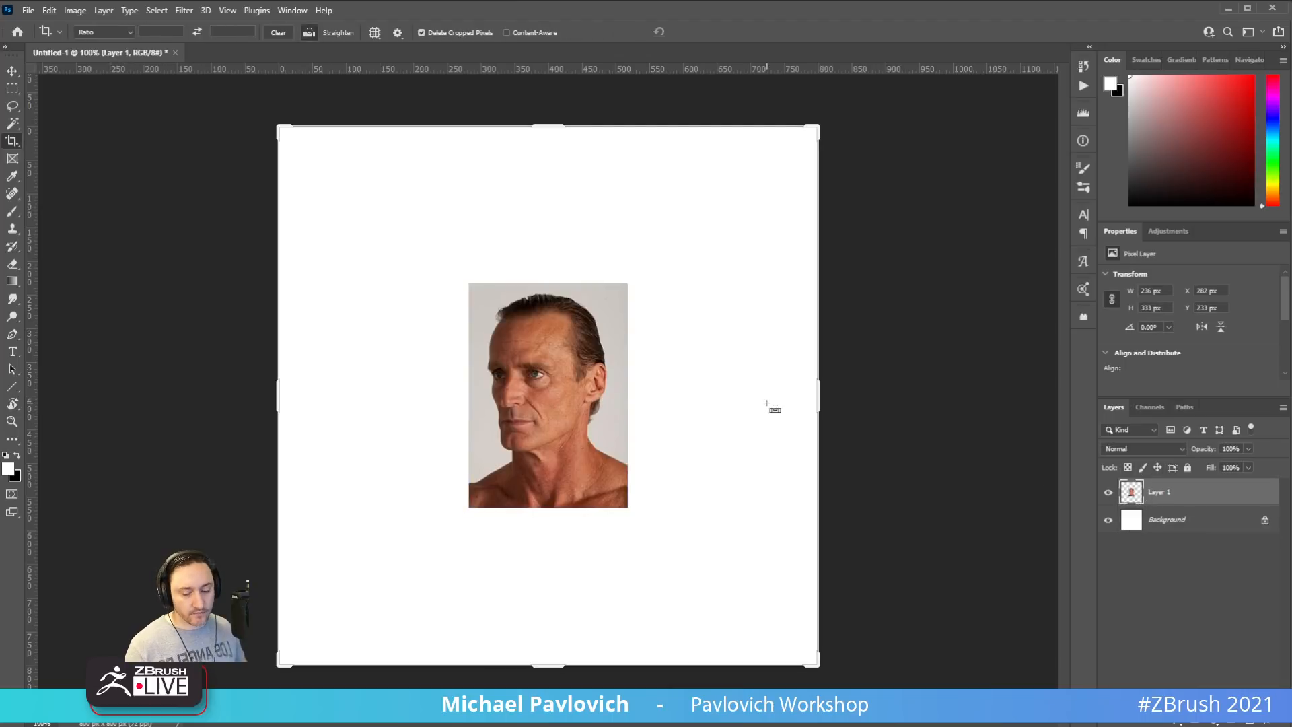
key(ctrl+t)
alt+drag(628, 507, 720, 571)
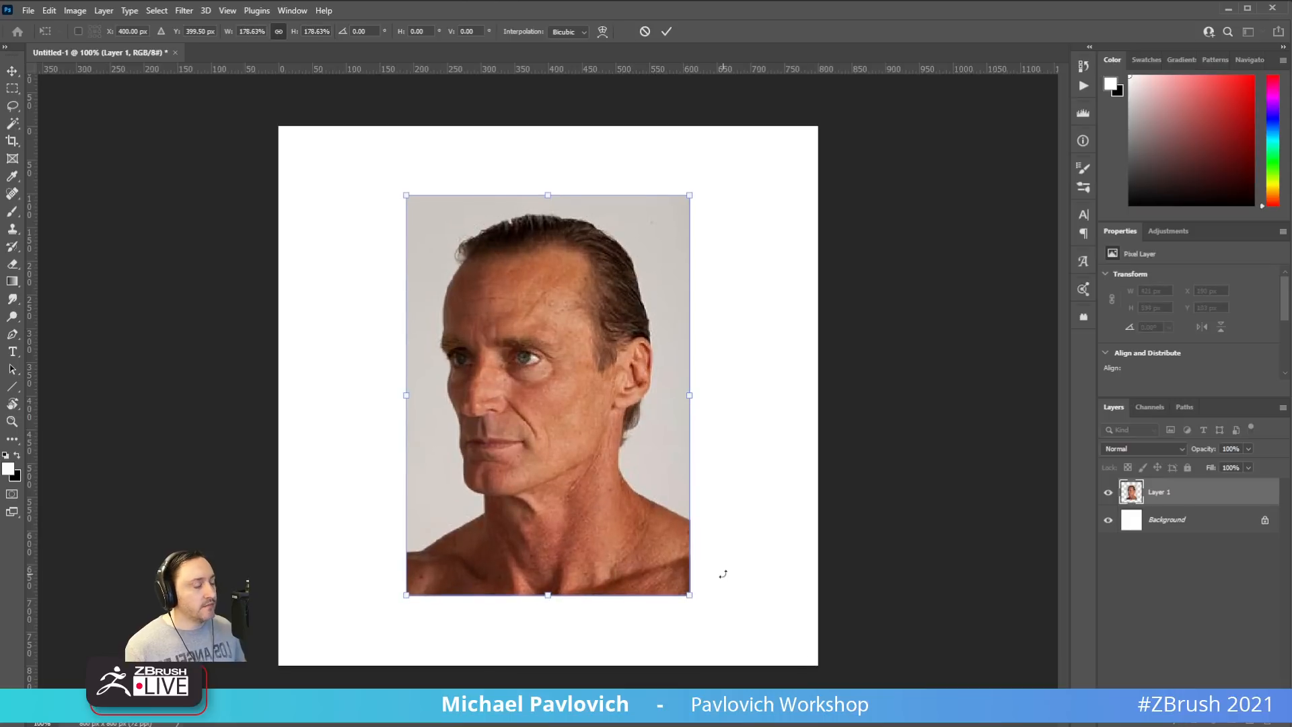
key(Return)
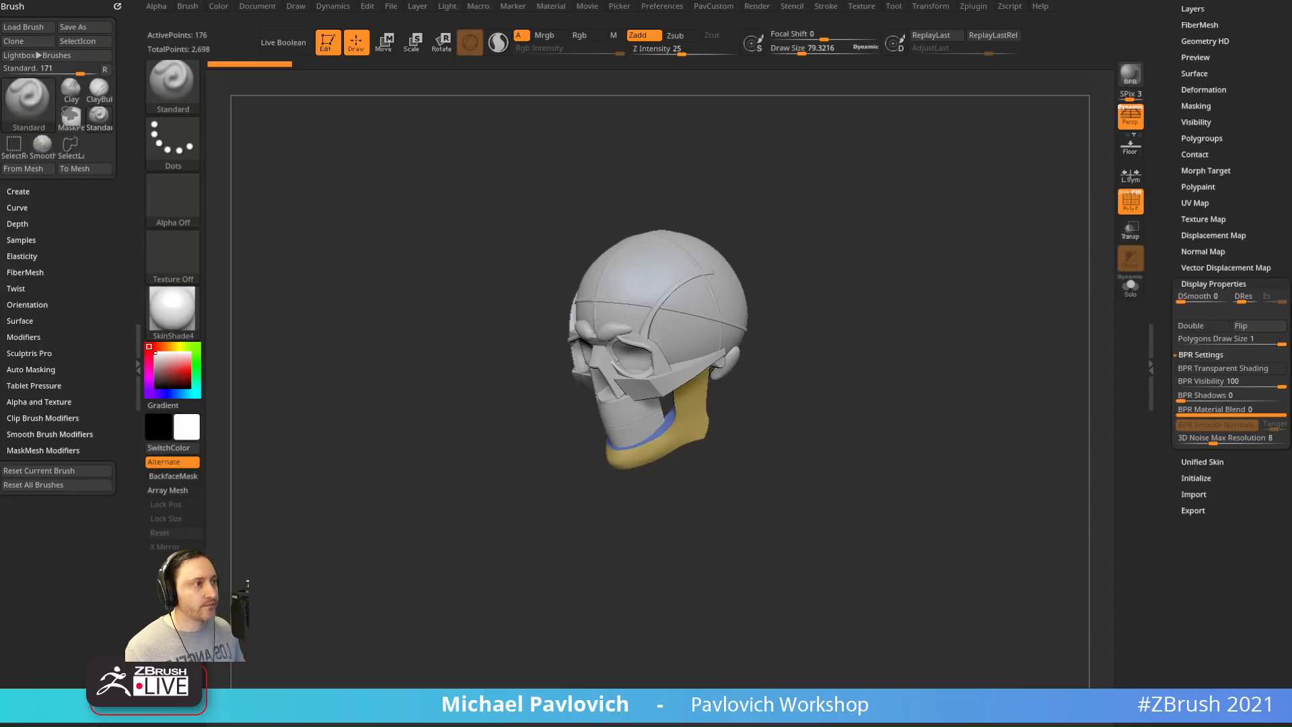
In ZBrush, use window See-through to align the skull with the man's head in the portrait, and make the window opaque again
drag(830, 620, 850, 539)
mouse_move(894, 384)
mouse_down()
mouse_move(955, 360)
mouse_move(504, 323)
mouse_up()
click(299, 10)
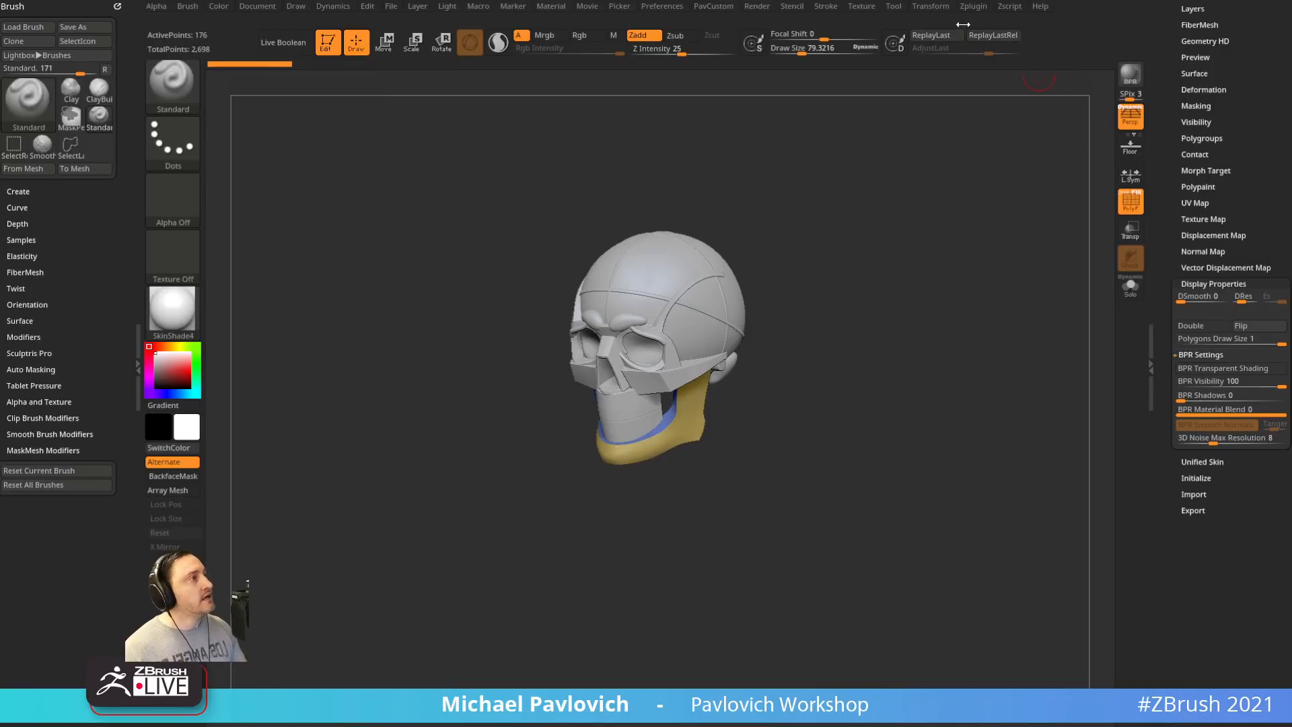
mouse_move(999, 2)
mouse_down()
mouse_move(1030, 1)
mouse_move(999, 1)
mouse_up()
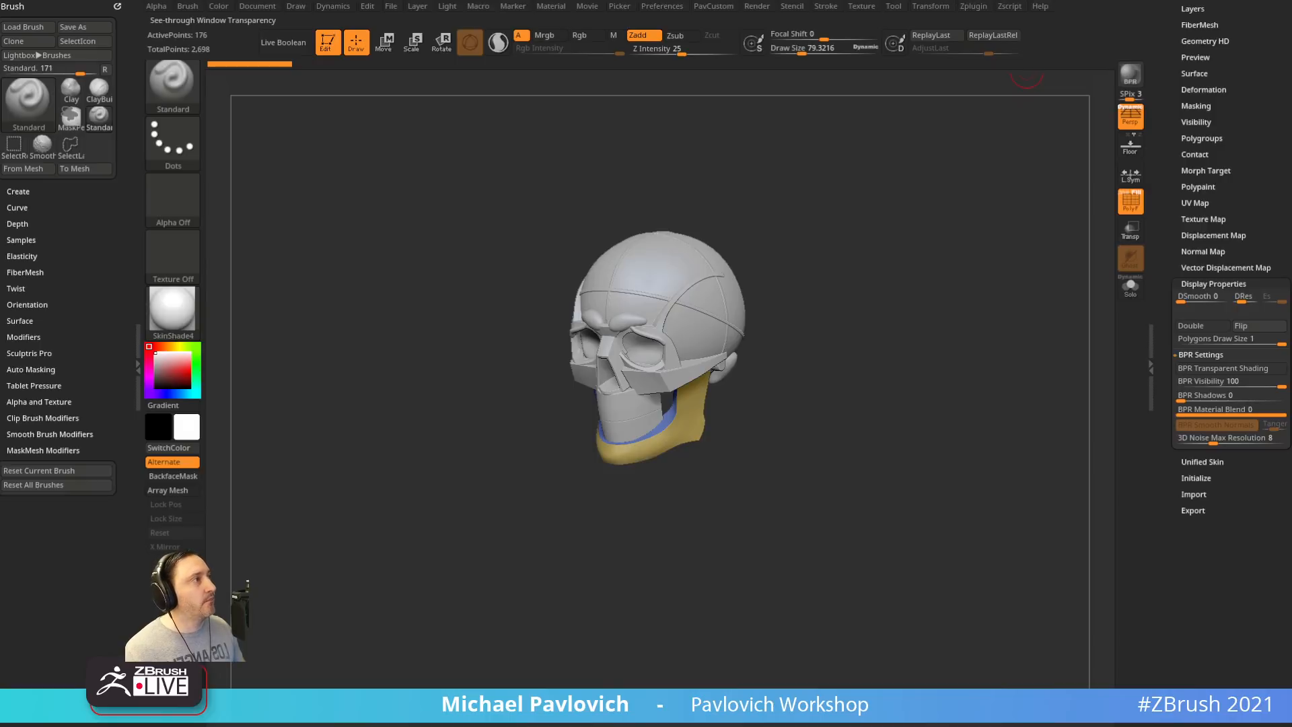
drag(1054, 2, 1094, 3)
drag(926, 363, 874, 350)
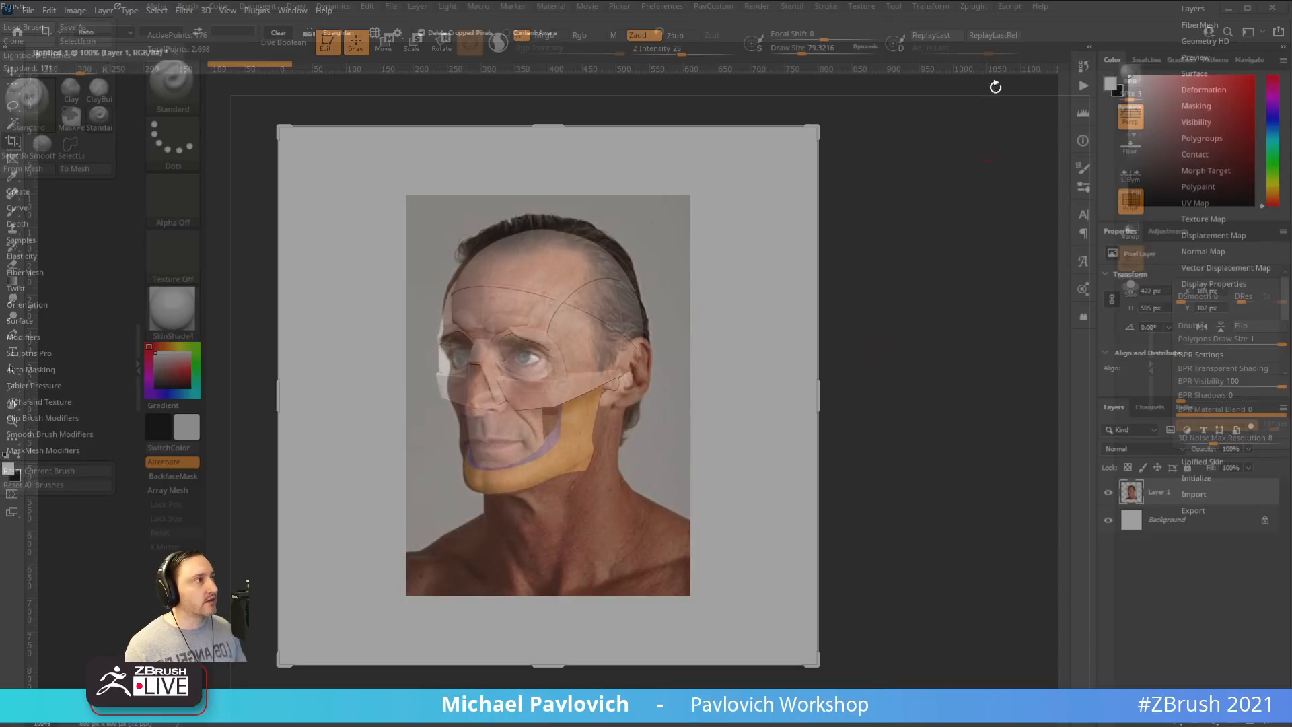
drag(1003, 2, 962, 2)
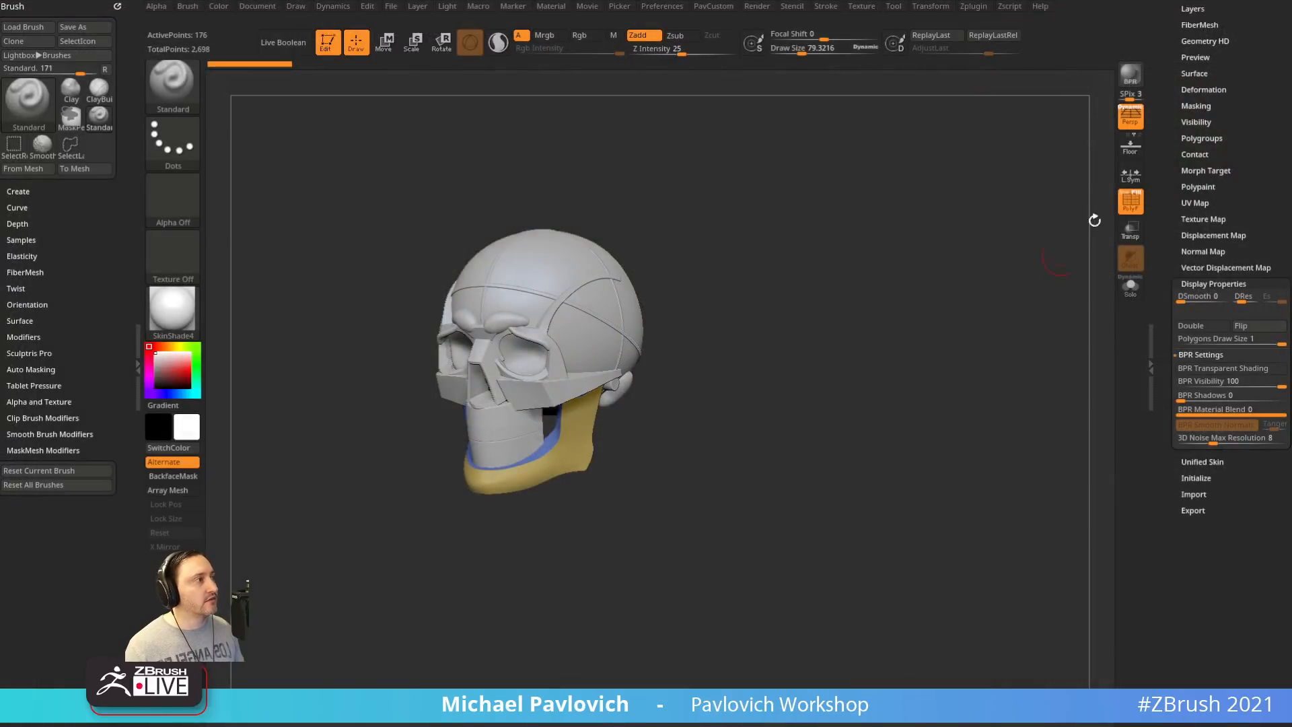
BPR render the aligned skull, set the SkinShade4 material's Diffuse to 1 and render again
click(1130, 73)
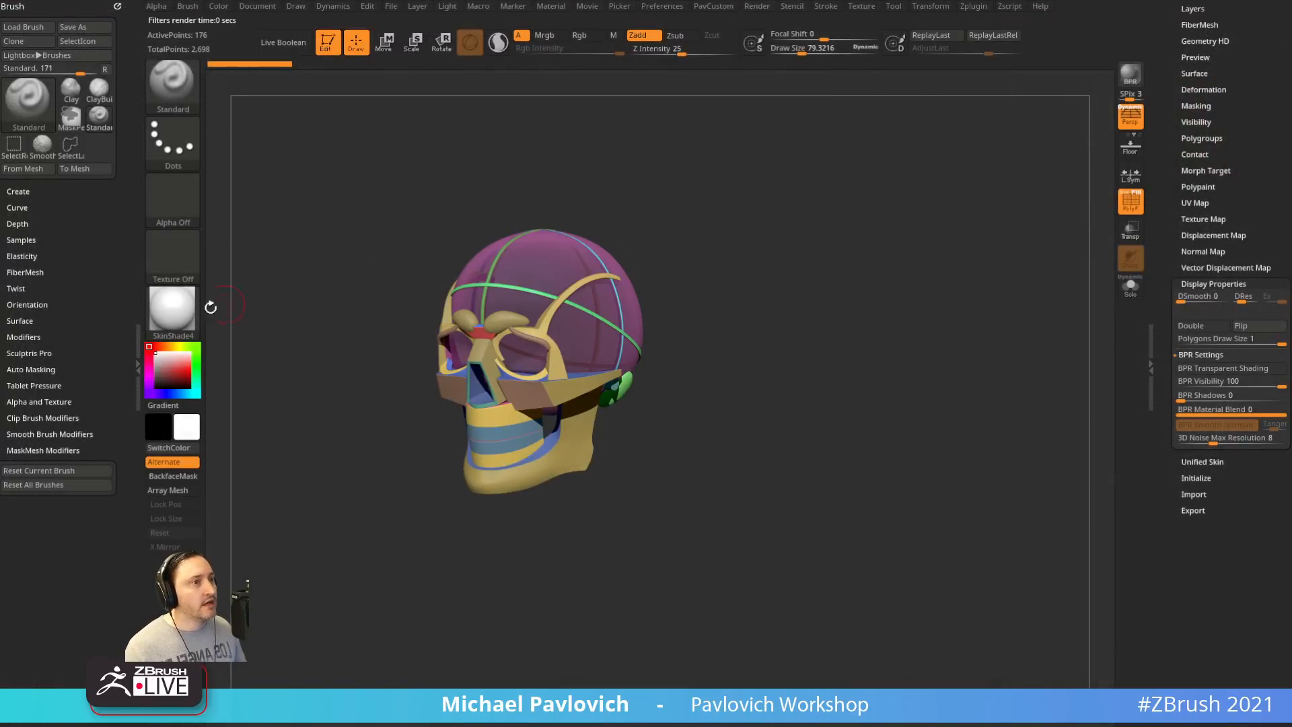
click(556, 7)
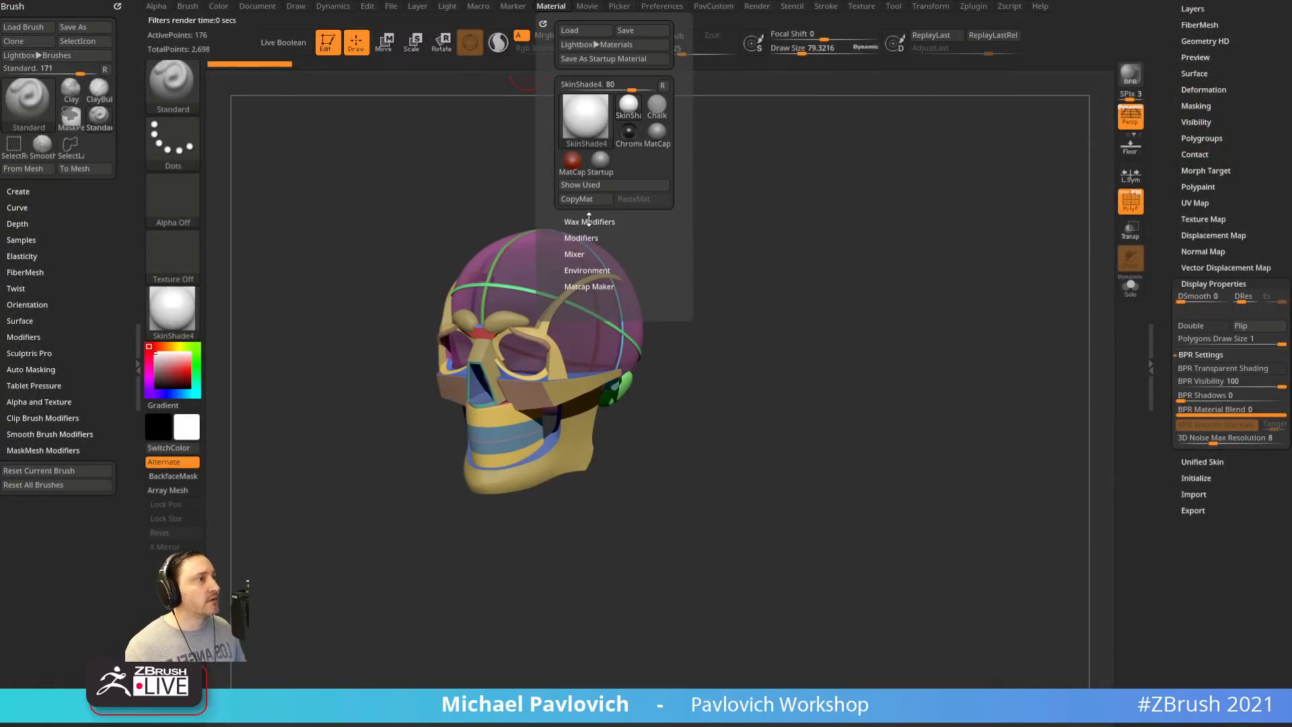
key(shift)
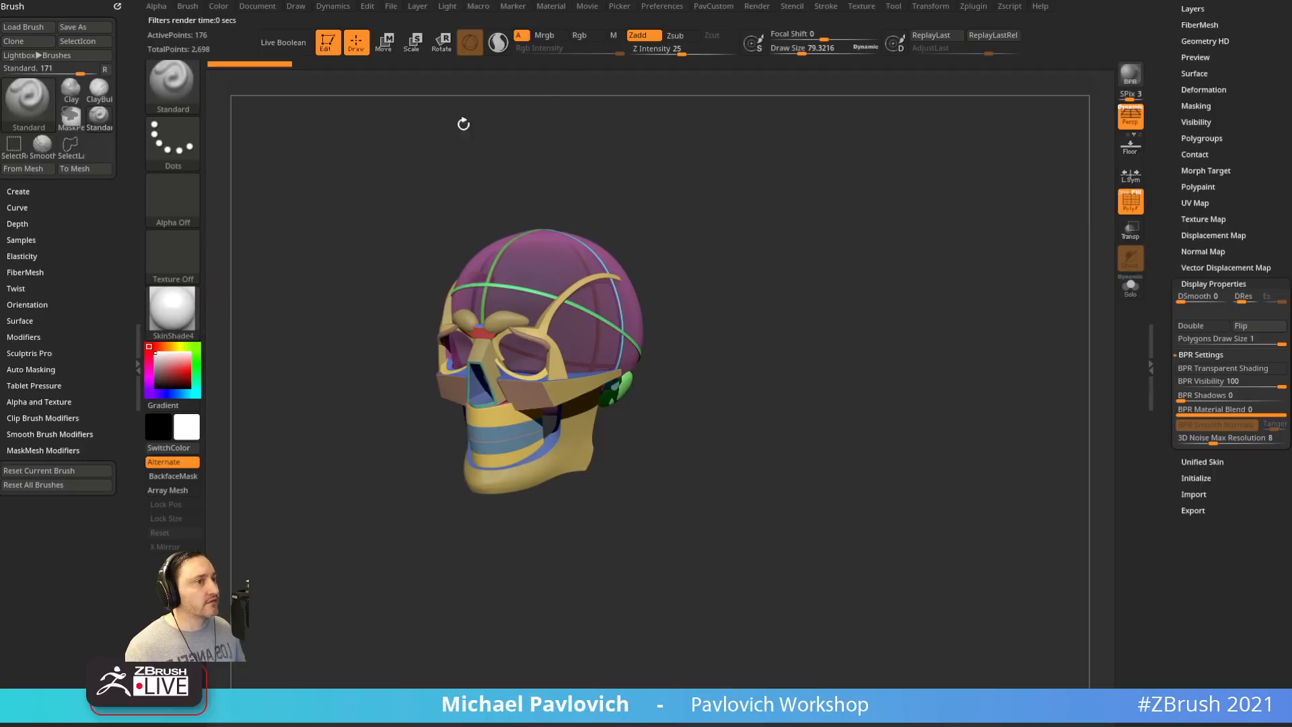
click(560, 8)
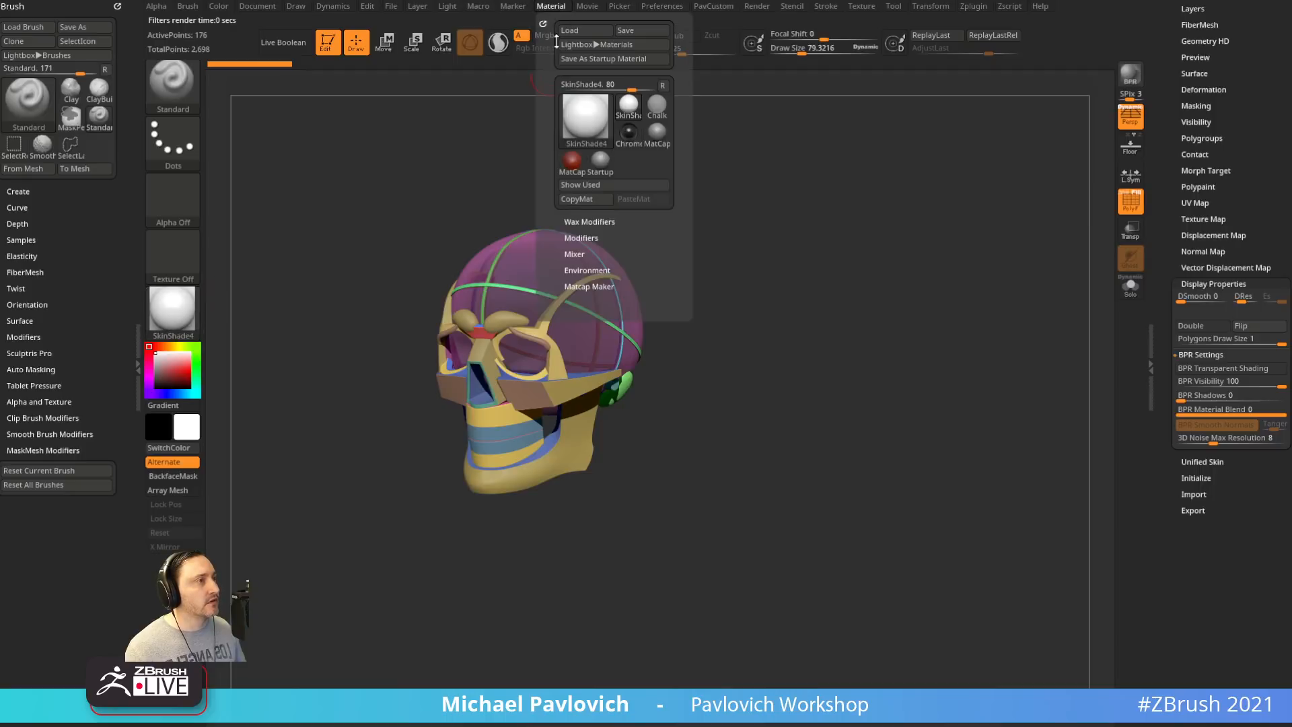
click(580, 238)
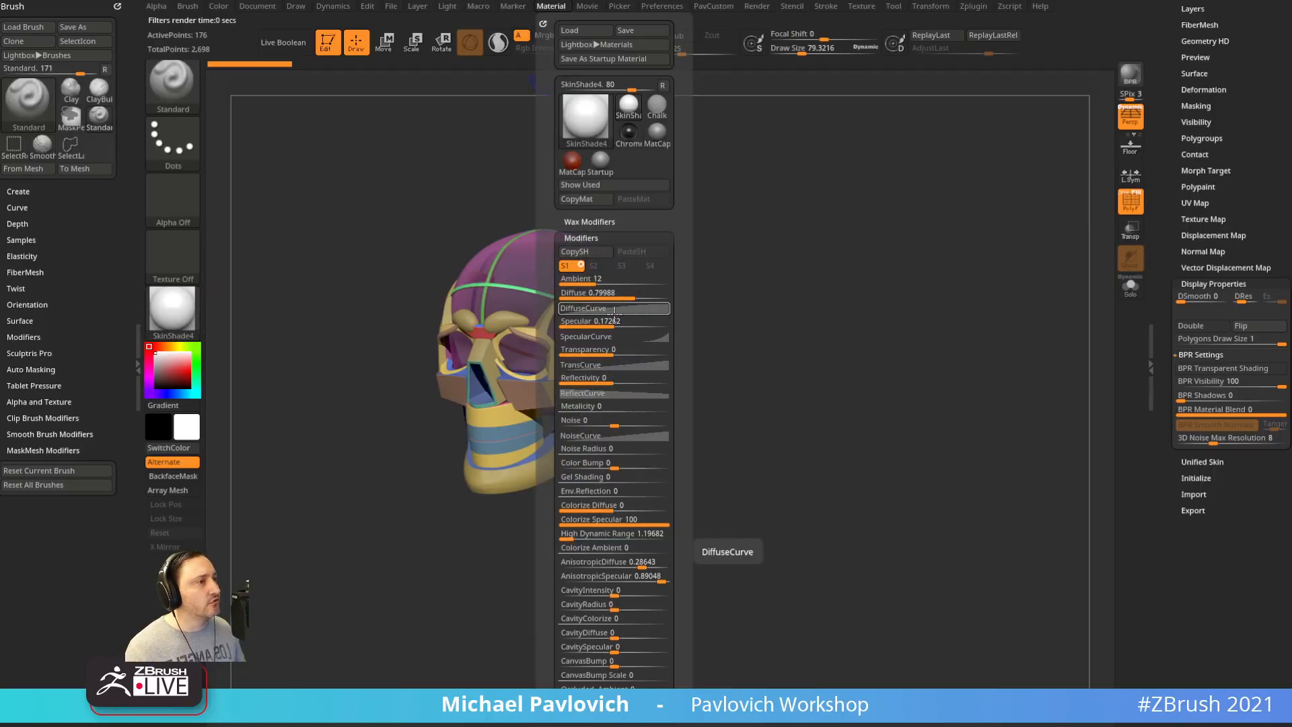
click(615, 293)
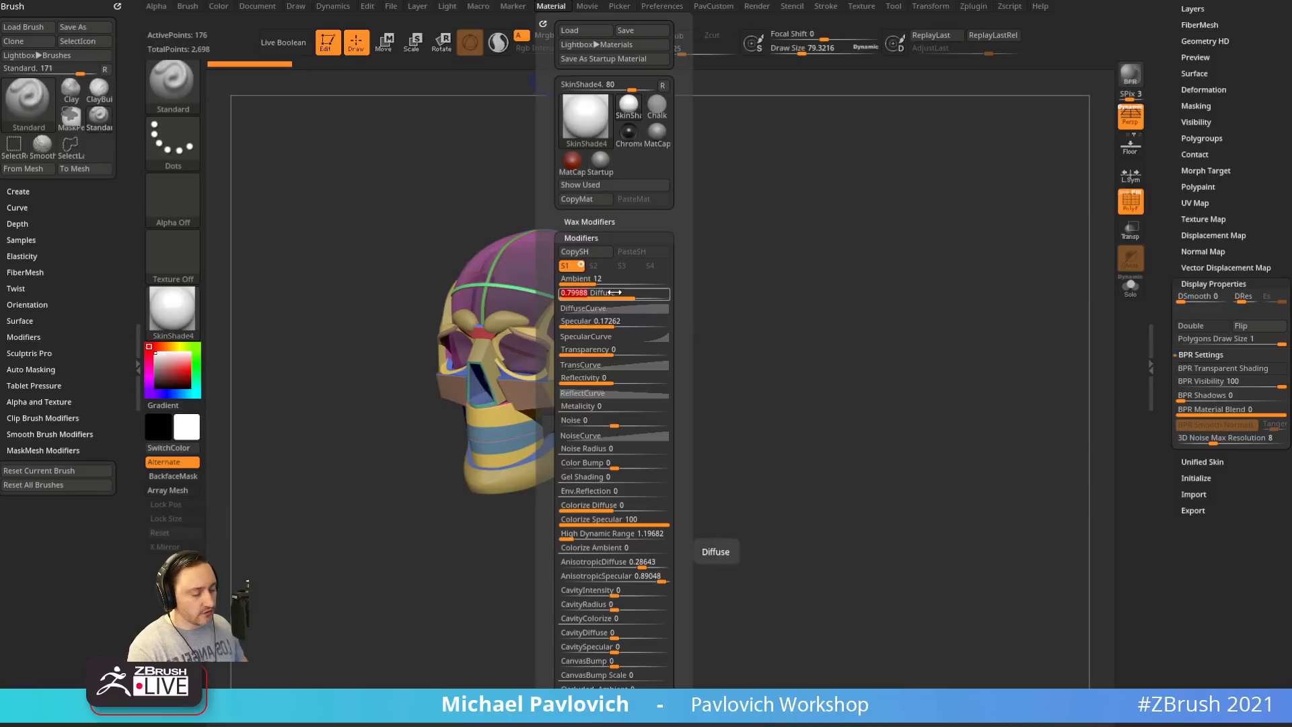
text(1)
key(Return)
click(1131, 74)
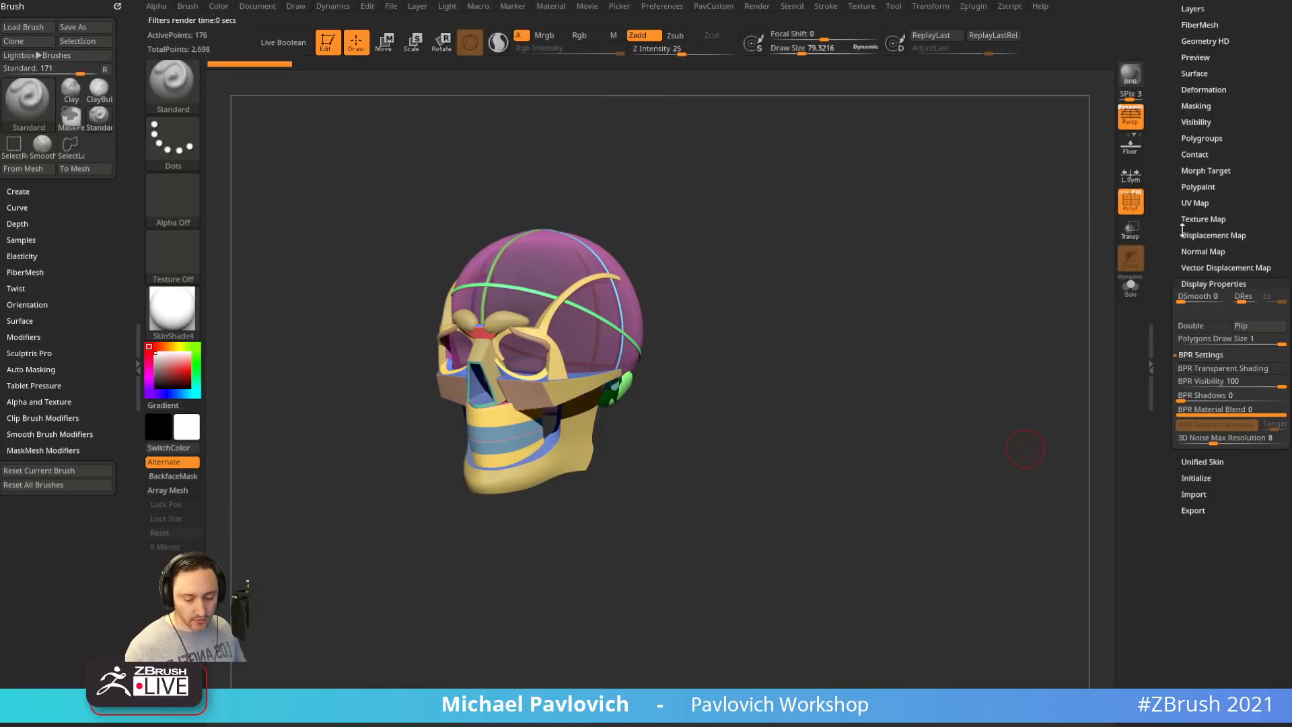
Snip the rendered skull from the screen, switch to Photoshop and paste it as a new layer over the portrait
key(super+shift+s)
drag(399, 189, 609, 520)
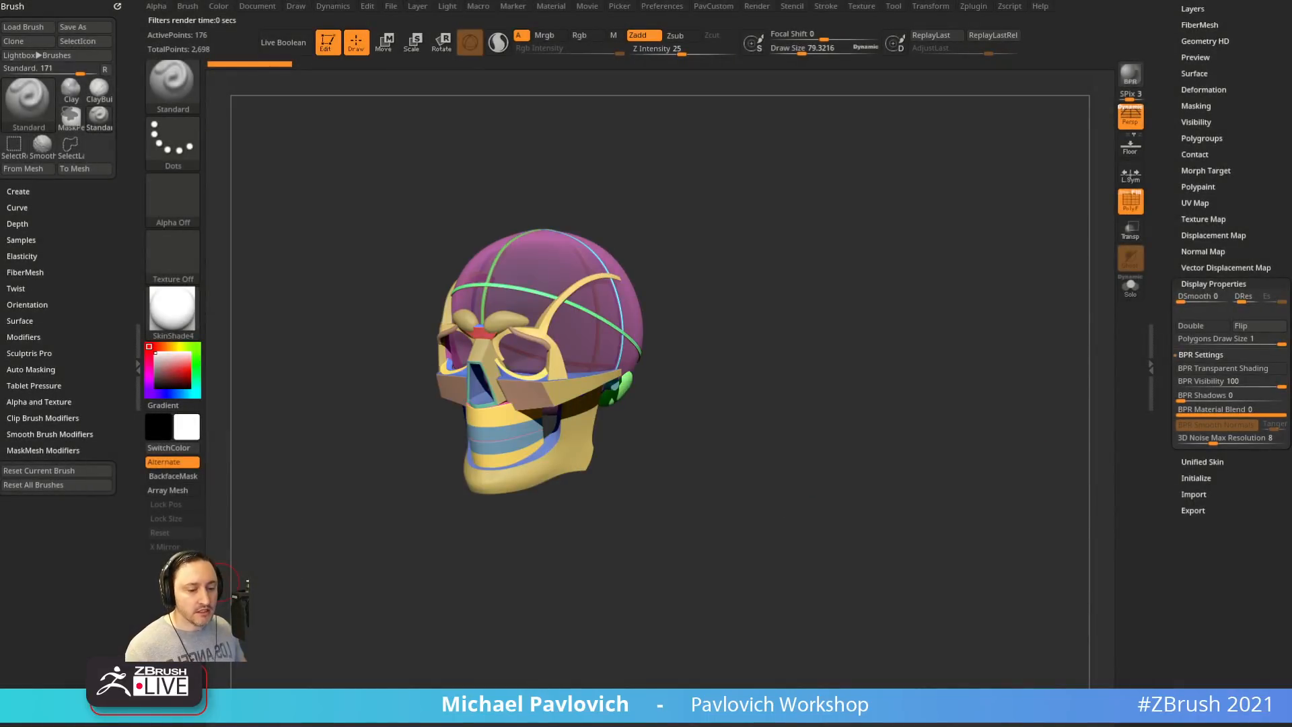
key(alt+Tab)
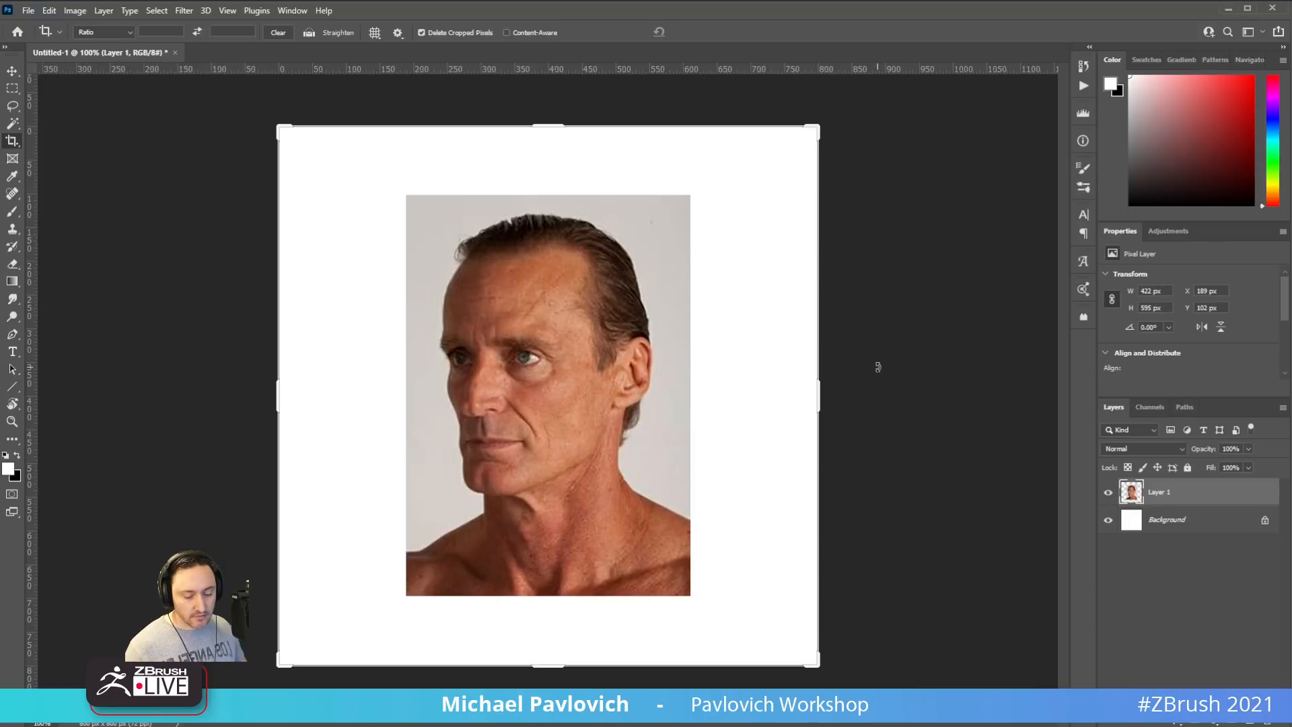
key(ctrl+v)
ctrl+drag(526, 362, 635, 361)
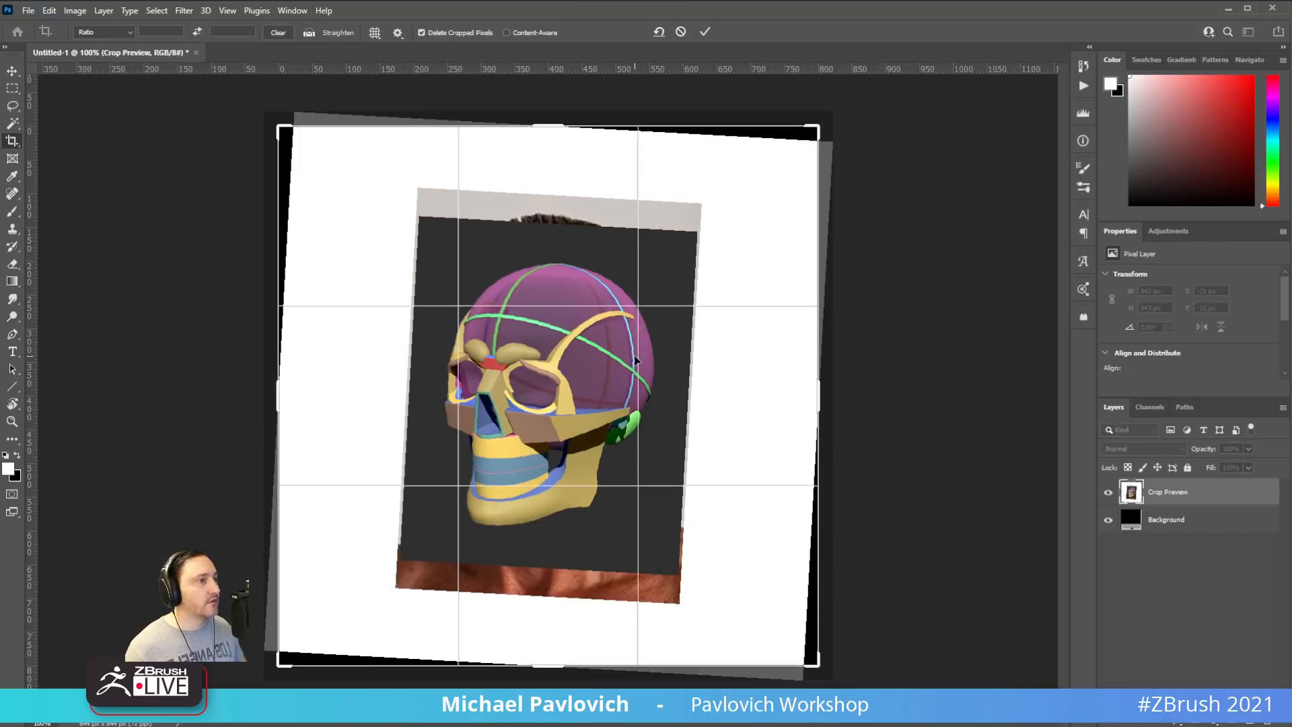
key(ctrl+z)
key(ctrl+c)
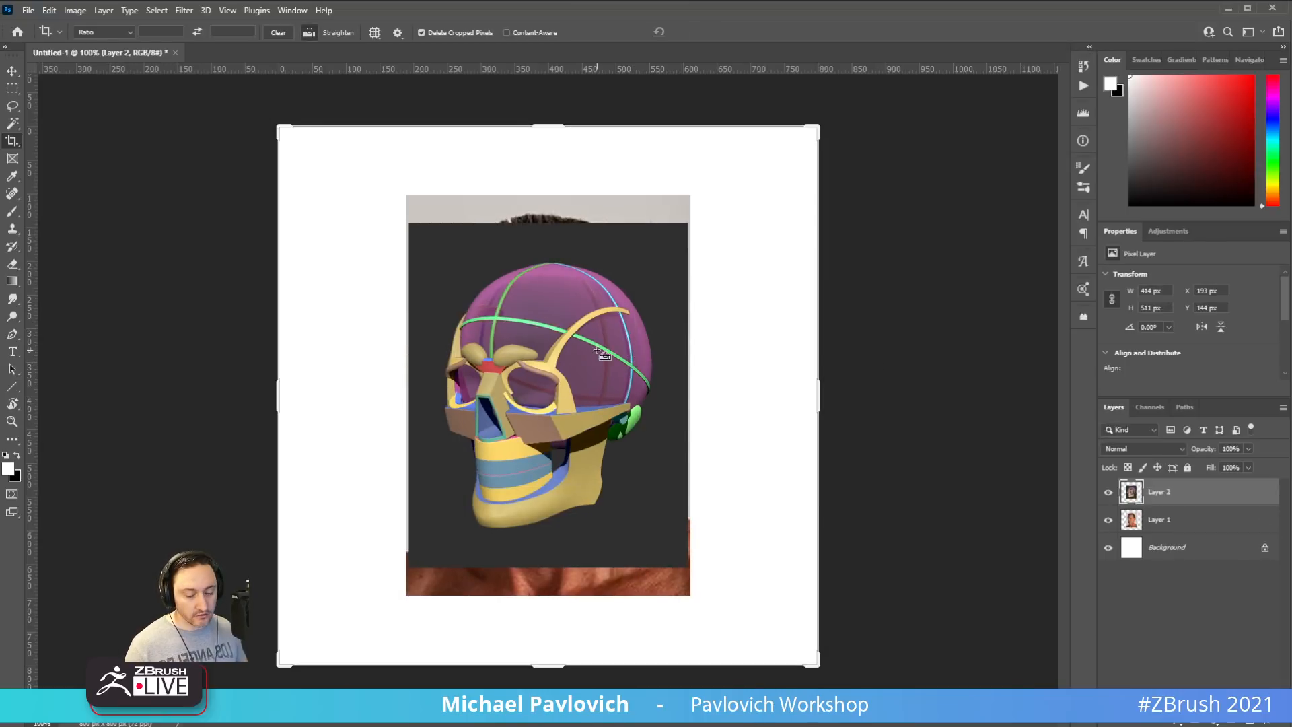
Paste the rendered skull into a new document at the clipboard's size and float its window beside the portrait document
key(ctrl+n)
key(Return)
key(ctrl+v)
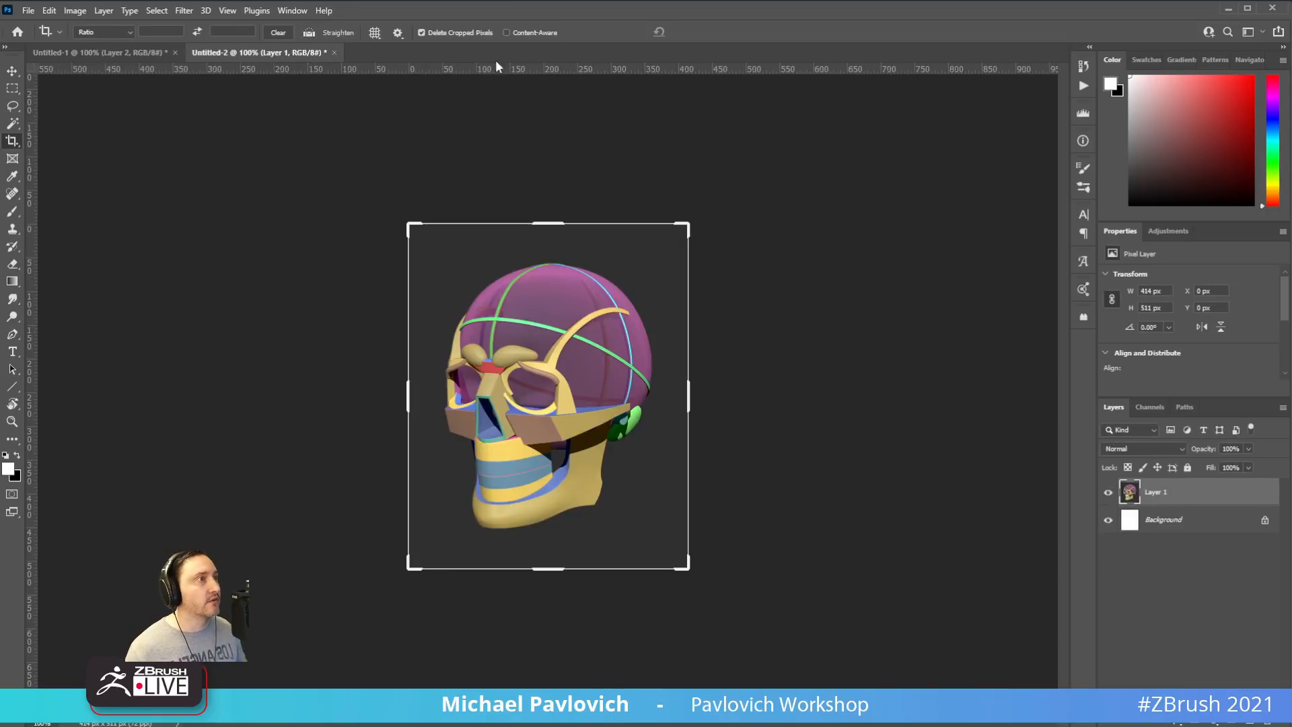
drag(280, 58, 186, 118)
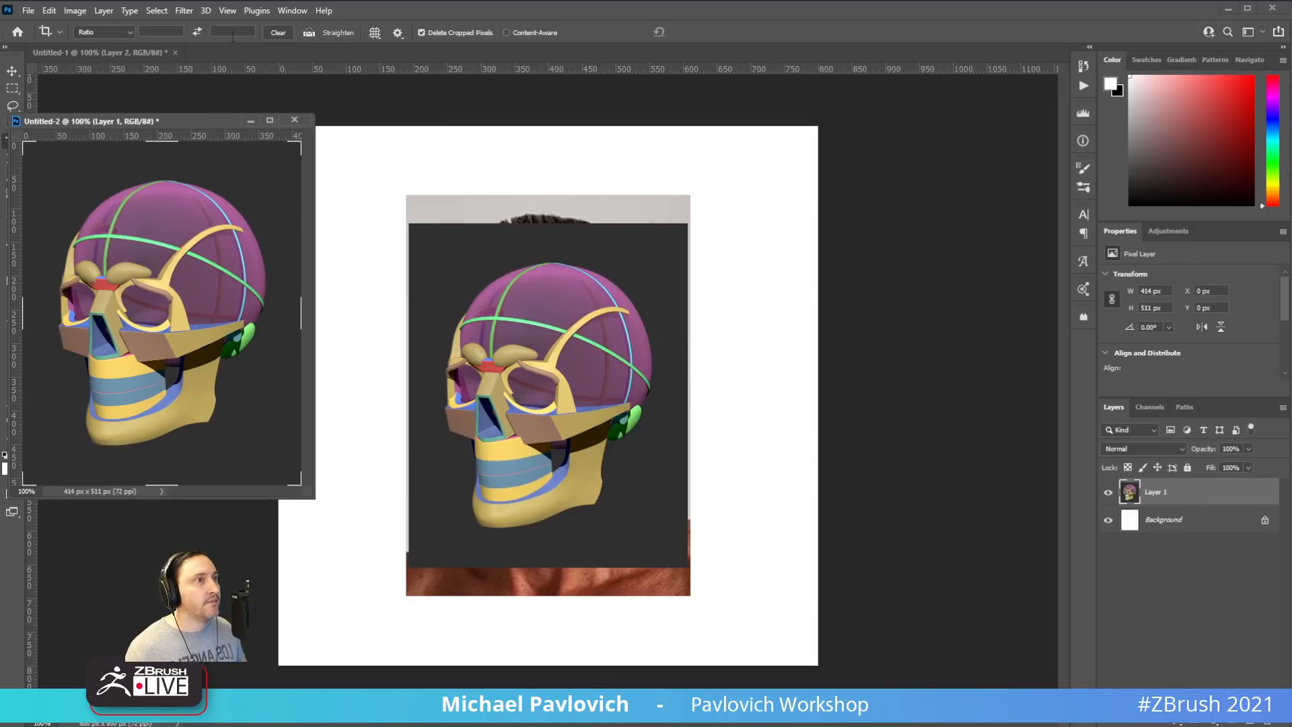
Delete the skull layer from the portrait document and lower the portrait layer's opacity to about 29%
click(142, 55)
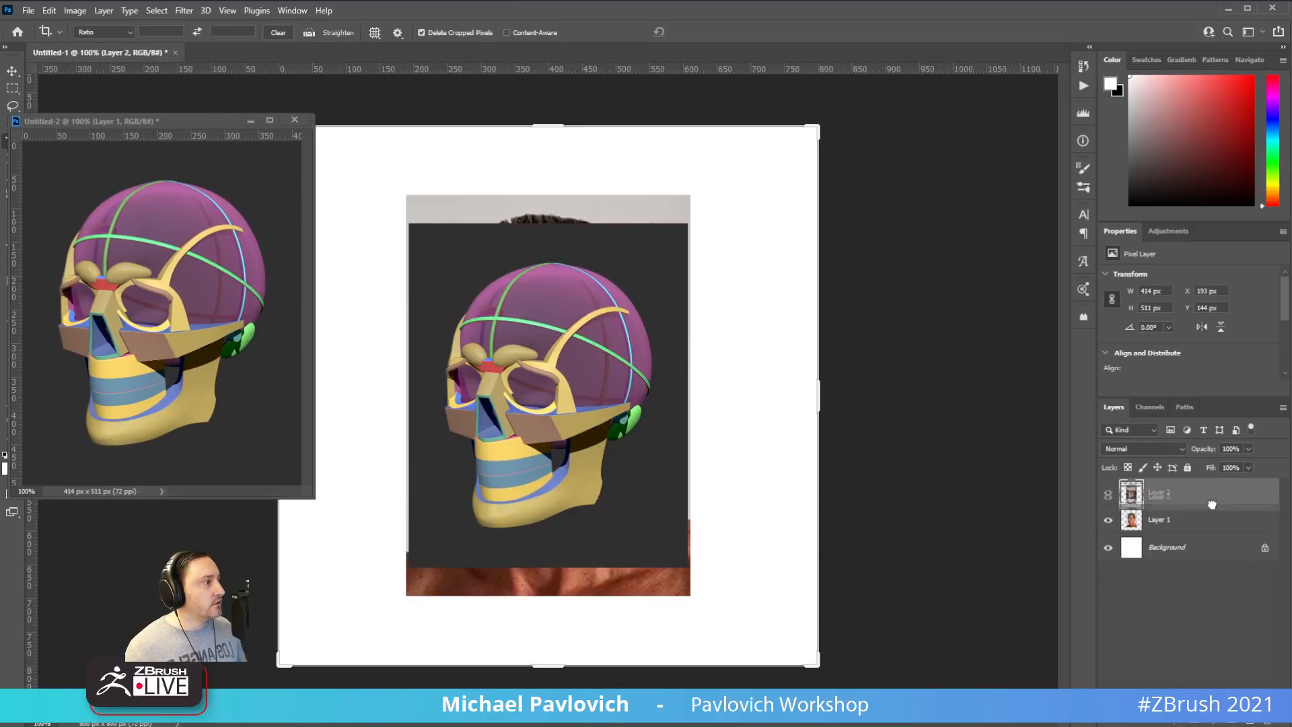
drag(1192, 492, 1267, 720)
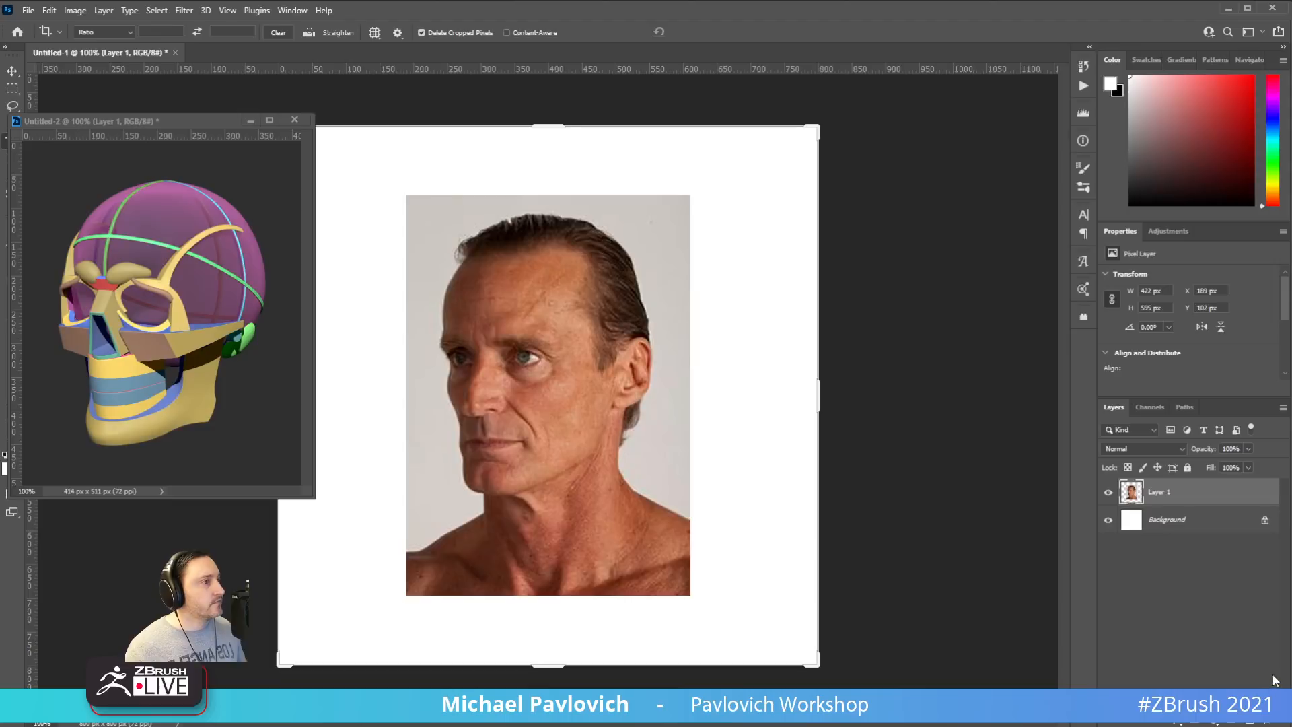
click(1248, 448)
drag(1248, 467, 1209, 467)
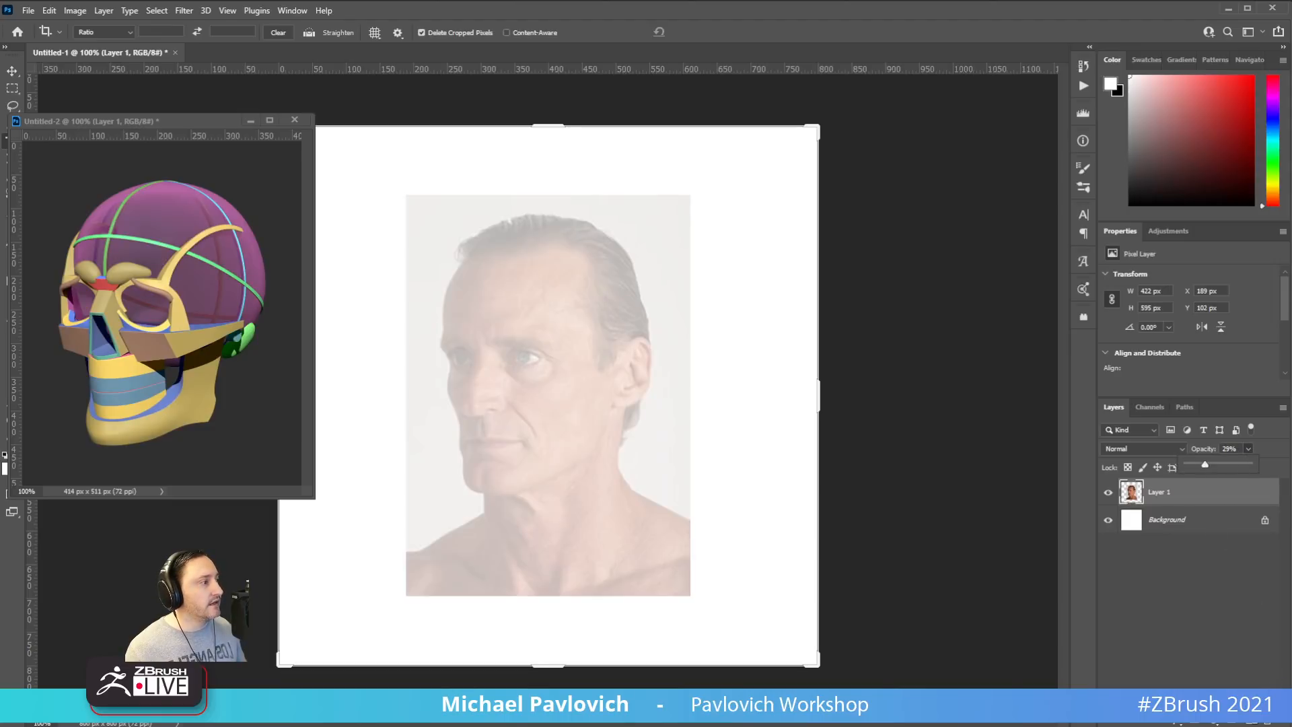
Add an empty layer above the portrait and set the Brush to a muted red colour
click(1250, 722)
key(b)
mouse_move(580, 311)
mouse_down()
mouse_move(636, 271)
mouse_move(690, 322)
mouse_up()
key(ctrl+z)
drag(1143, 177, 1188, 111)
mouse_move(582, 304)
mouse_down()
mouse_move(542, 394)
mouse_move(565, 290)
mouse_up()
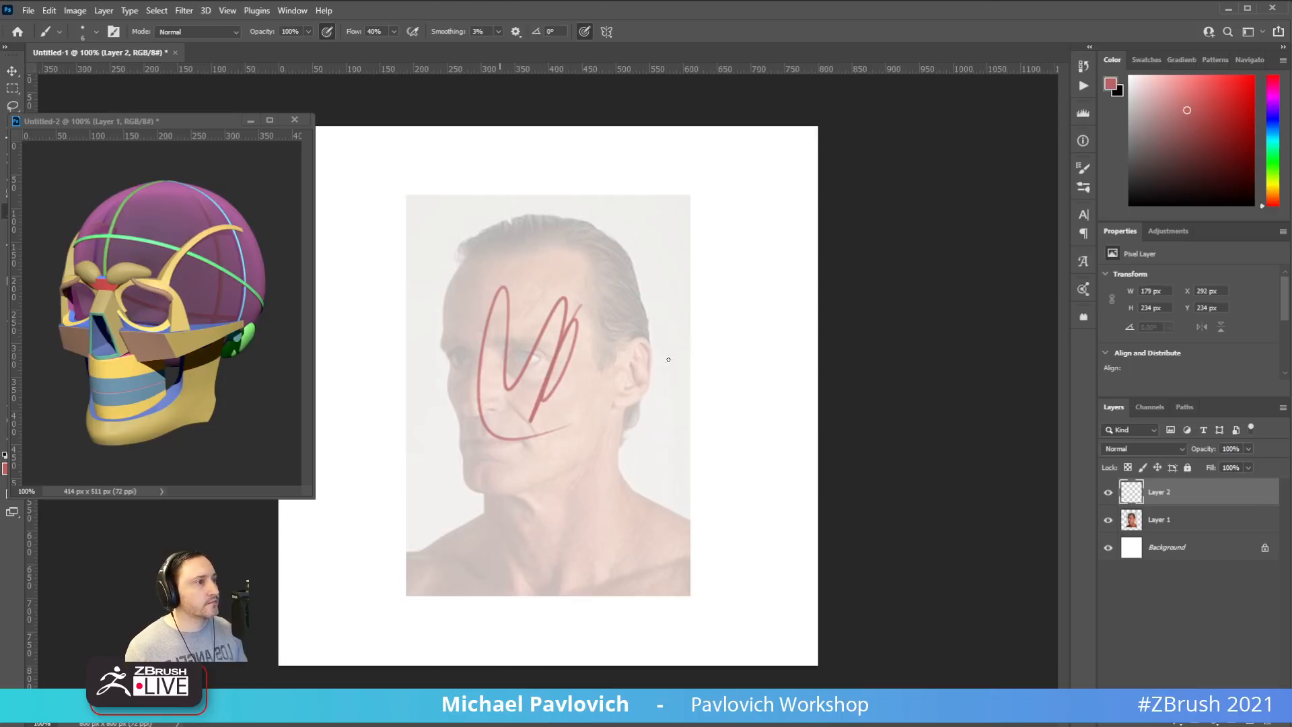
key(ctrl+z)
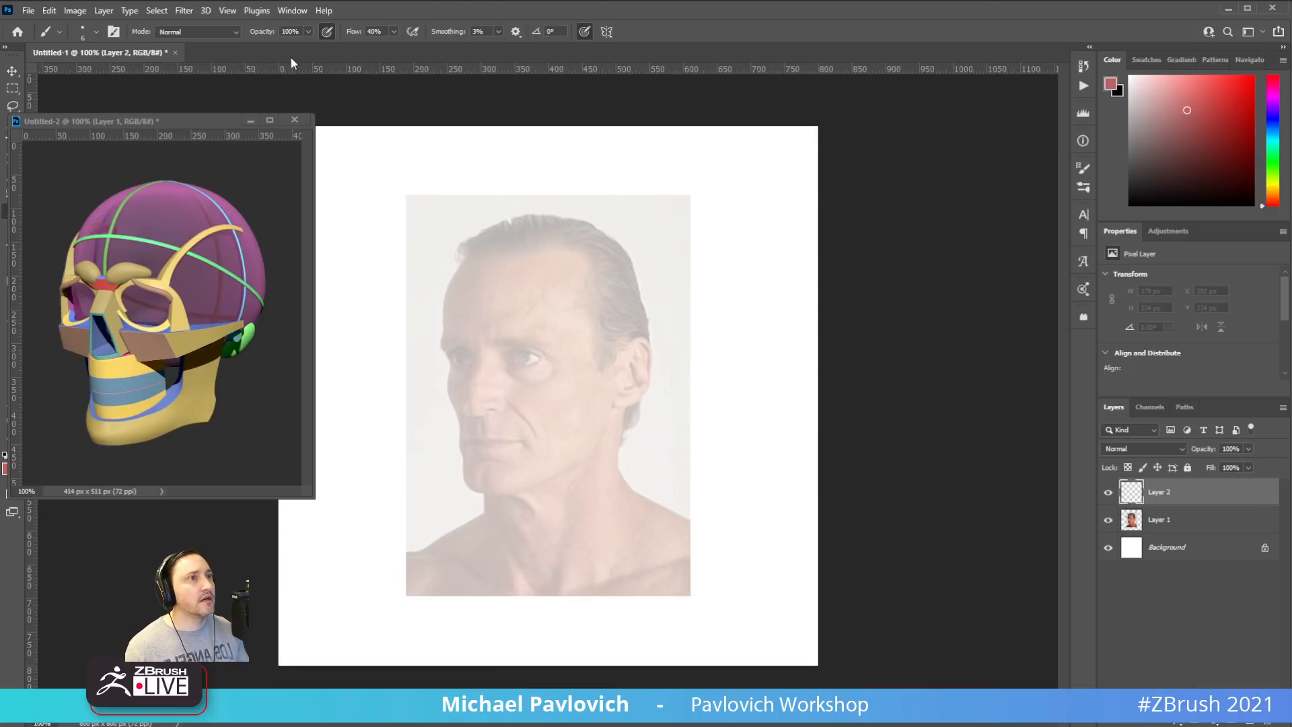
drag(566, 319, 488, 363)
key(ctrl+z)
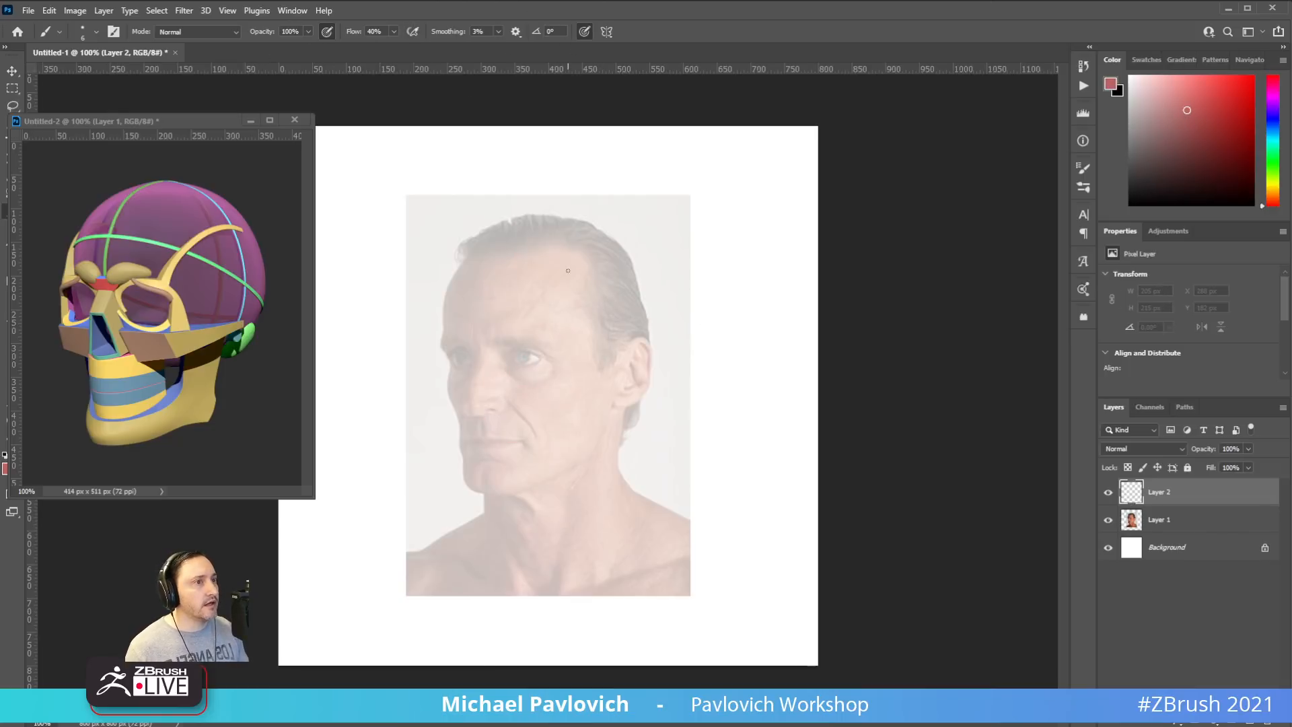
Sketch the cranium's rounded outline around the man's head, closing it below the cheek and behind the ear
drag(485, 255, 474, 374)
mouse_move(586, 262)
mouse_down()
mouse_move(479, 380)
mouse_move(492, 387)
mouse_up()
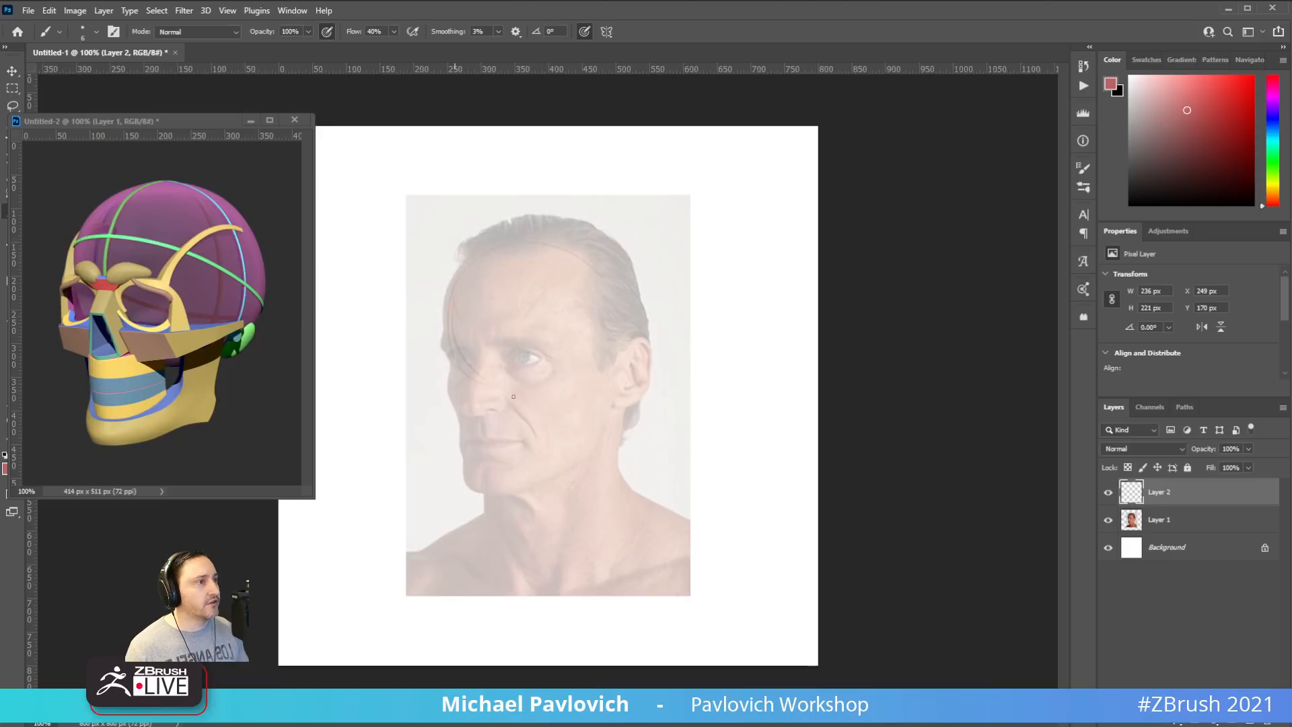
drag(600, 263, 647, 355)
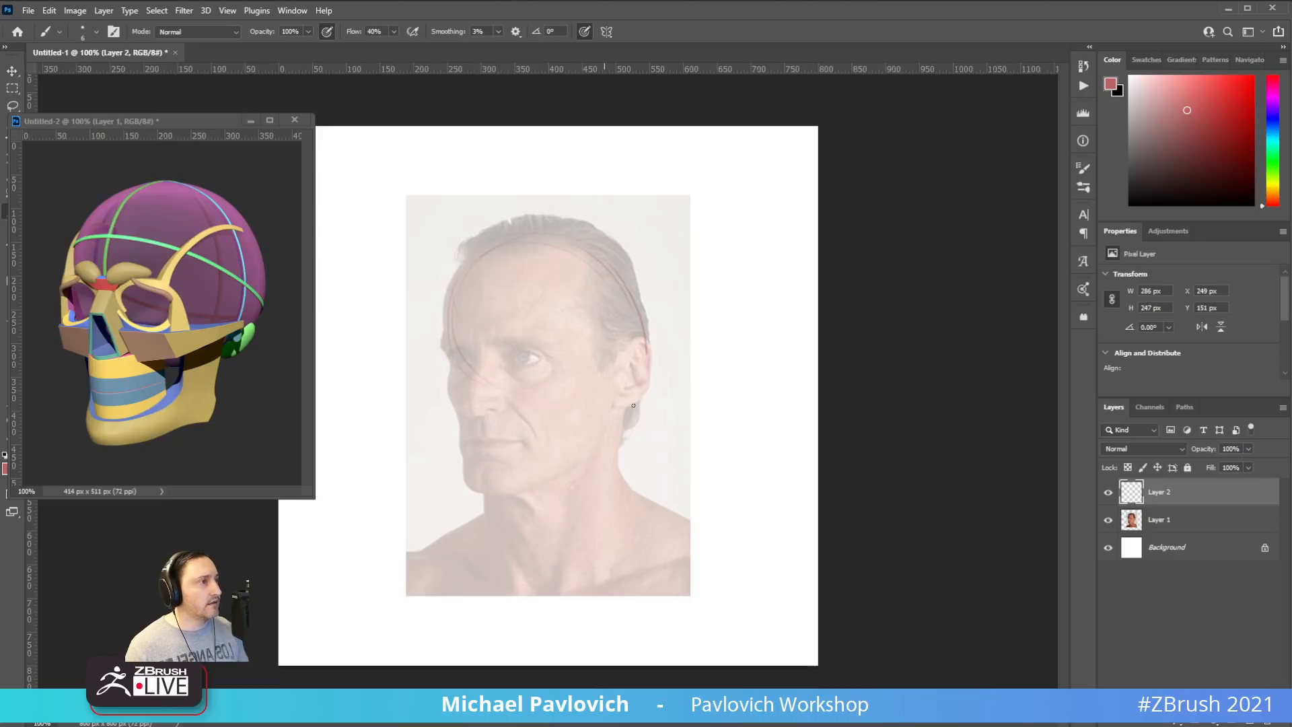
mouse_move(452, 284)
mouse_down()
mouse_move(465, 377)
mouse_move(535, 412)
mouse_move(582, 414)
mouse_up()
drag(648, 343, 596, 429)
mouse_move(491, 401)
mouse_down()
mouse_move(570, 431)
mouse_move(543, 428)
mouse_move(643, 394)
mouse_up()
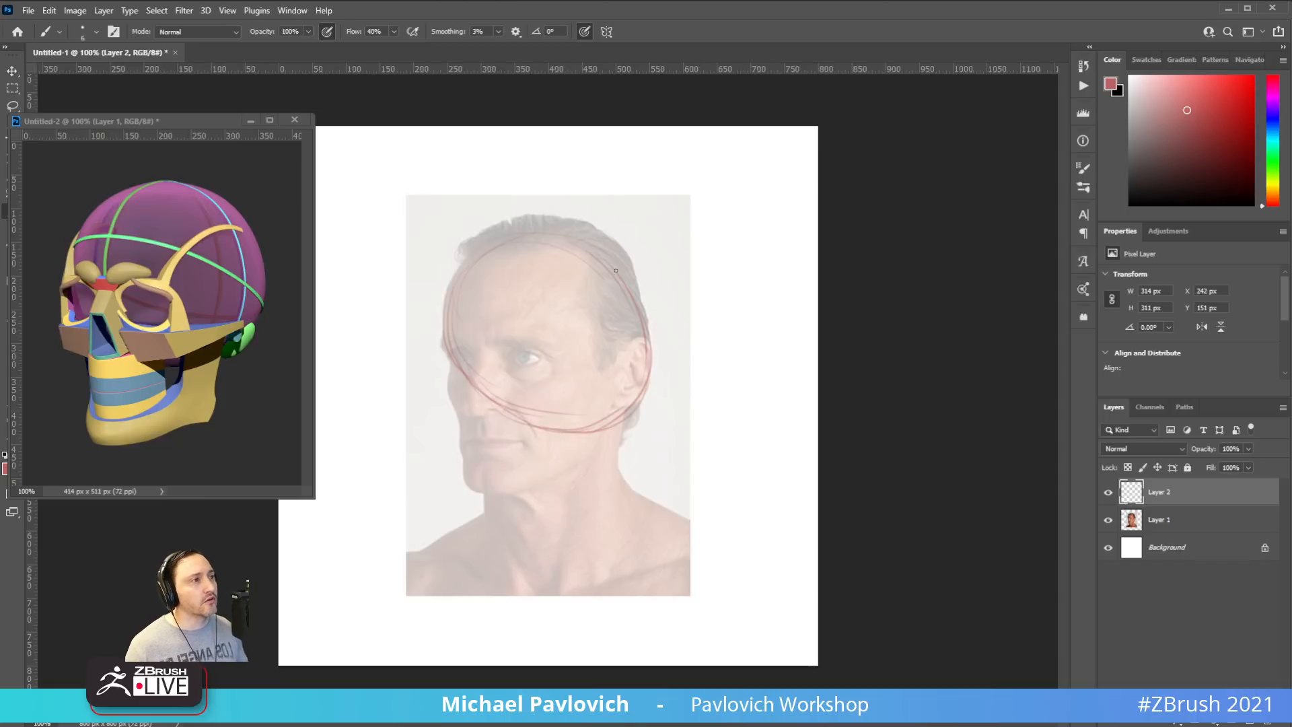
Sketch the centre line down the face plus the brow and cheekbone guides, and minimise the skull reference document
drag(522, 232, 471, 325)
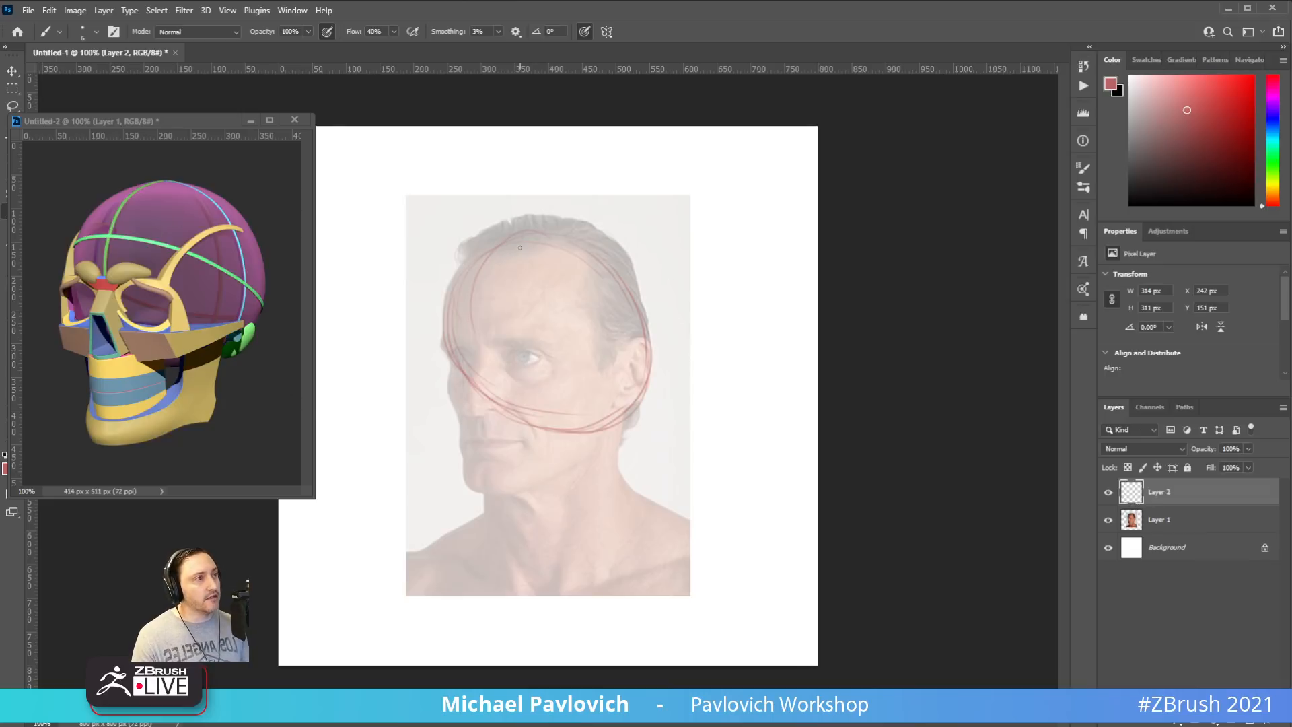
drag(508, 247, 477, 396)
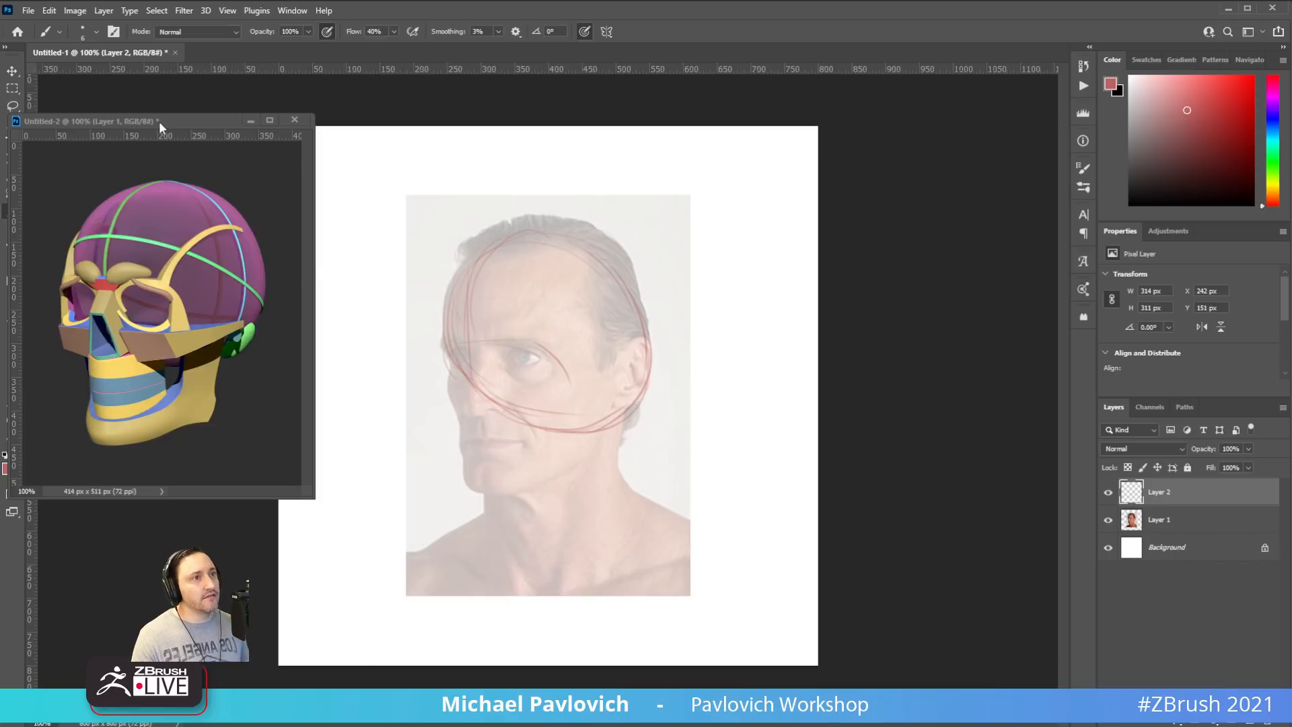
click(251, 120)
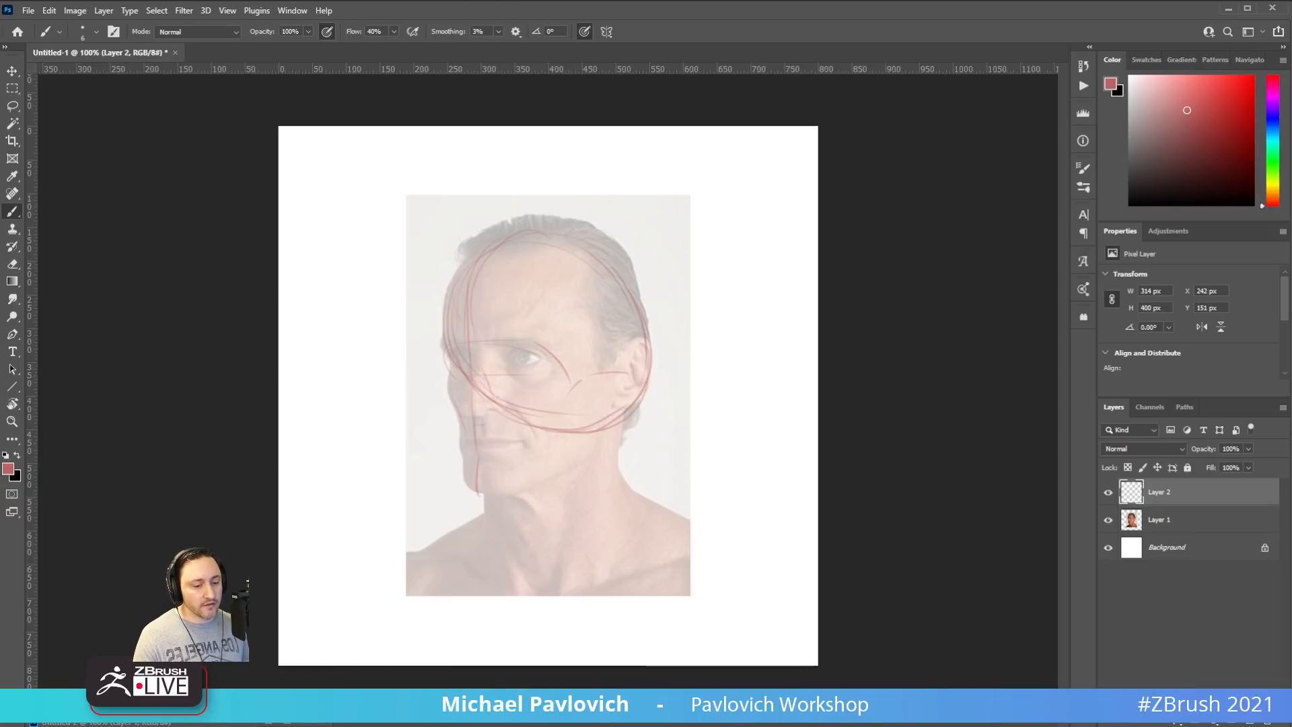
Switch to ZBrush and make the Risorius anatomy head the active tool
key(alt+Tab)
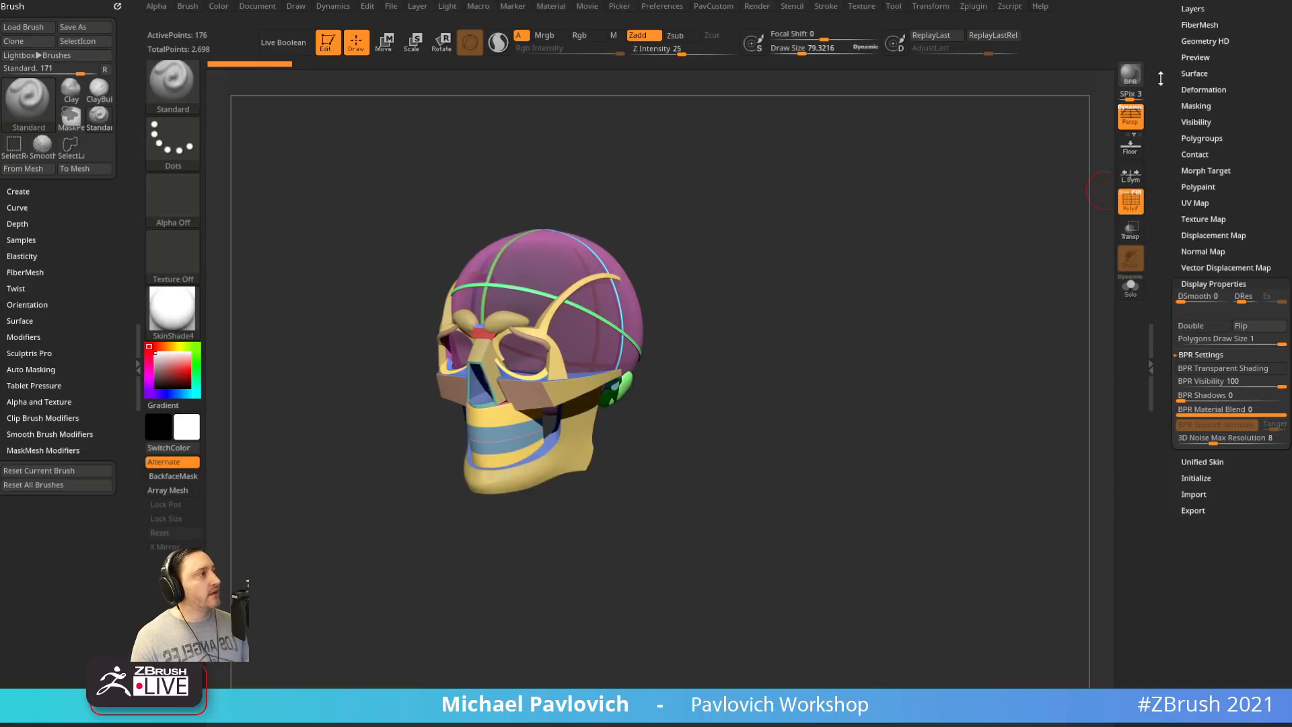
drag(1161, 78, 1171, 201)
drag(1163, 150, 1191, 269)
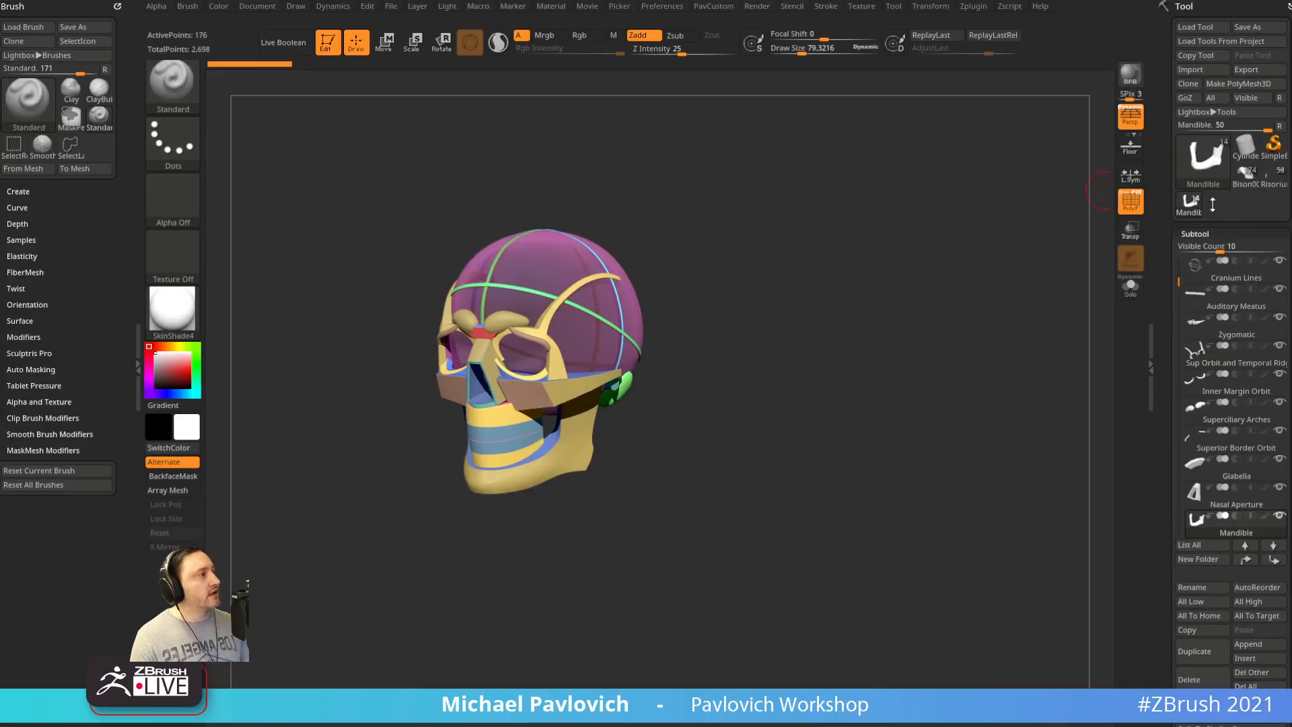
click(1248, 180)
click(1272, 181)
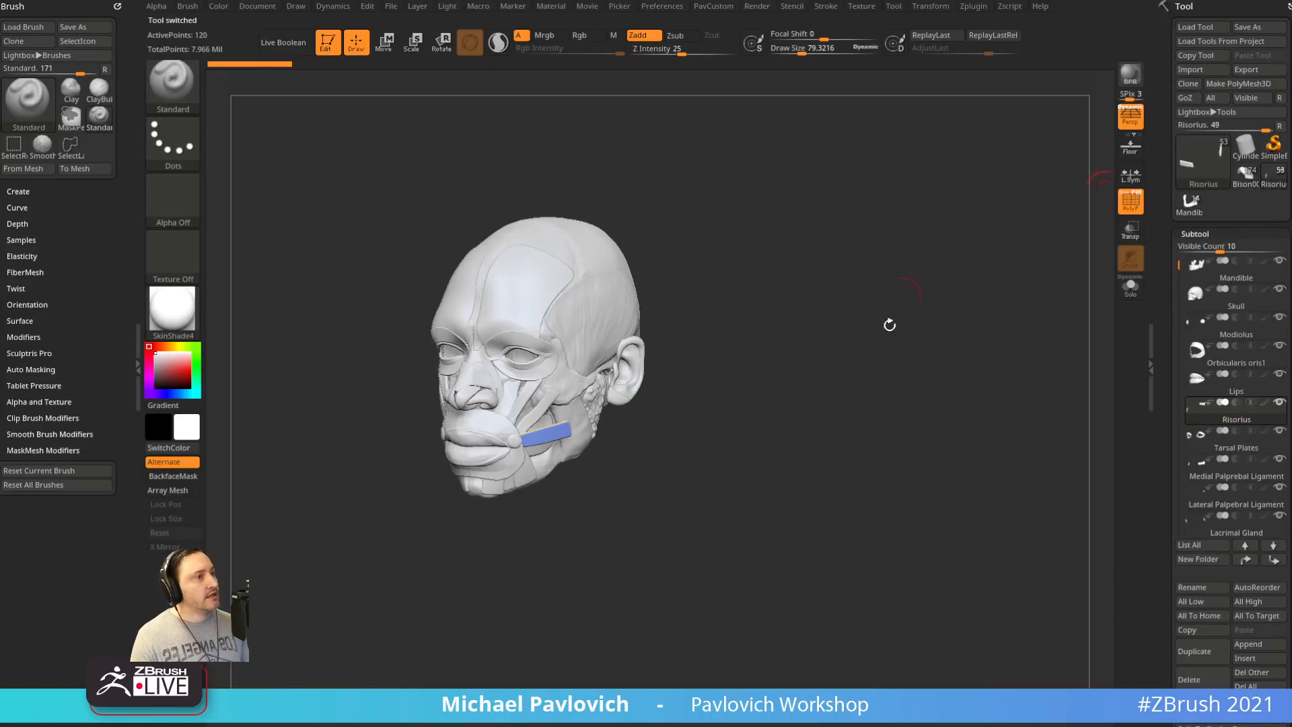
mouse_move(890, 325)
mouse_down()
mouse_move(923, 291)
mouse_move(975, 335)
mouse_move(1011, 332)
mouse_move(969, 317)
mouse_move(1056, 323)
mouse_move(975, 334)
mouse_move(989, 340)
mouse_up()
Show the Fat and Head subtool folders and expand the Head folder
drag(1175, 269, 1196, 480)
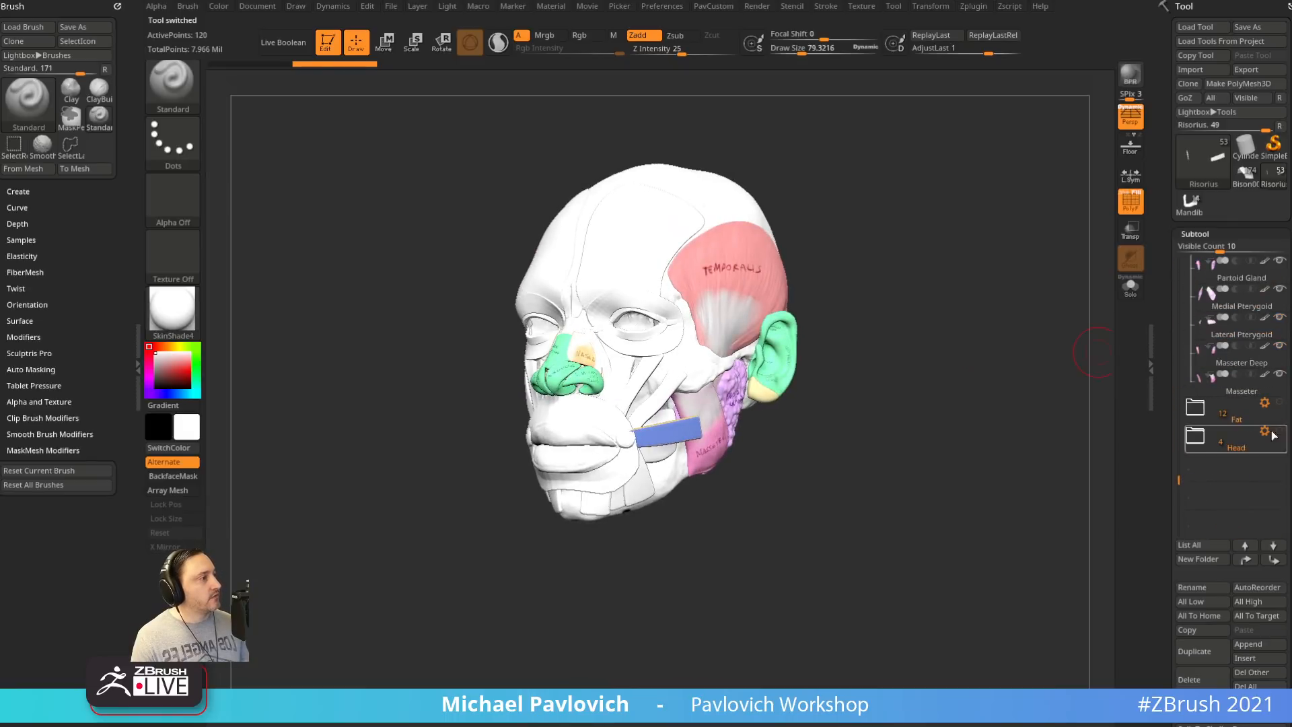
click(1279, 403)
drag(925, 349, 1038, 309)
click(1278, 432)
click(1202, 441)
click(1279, 487)
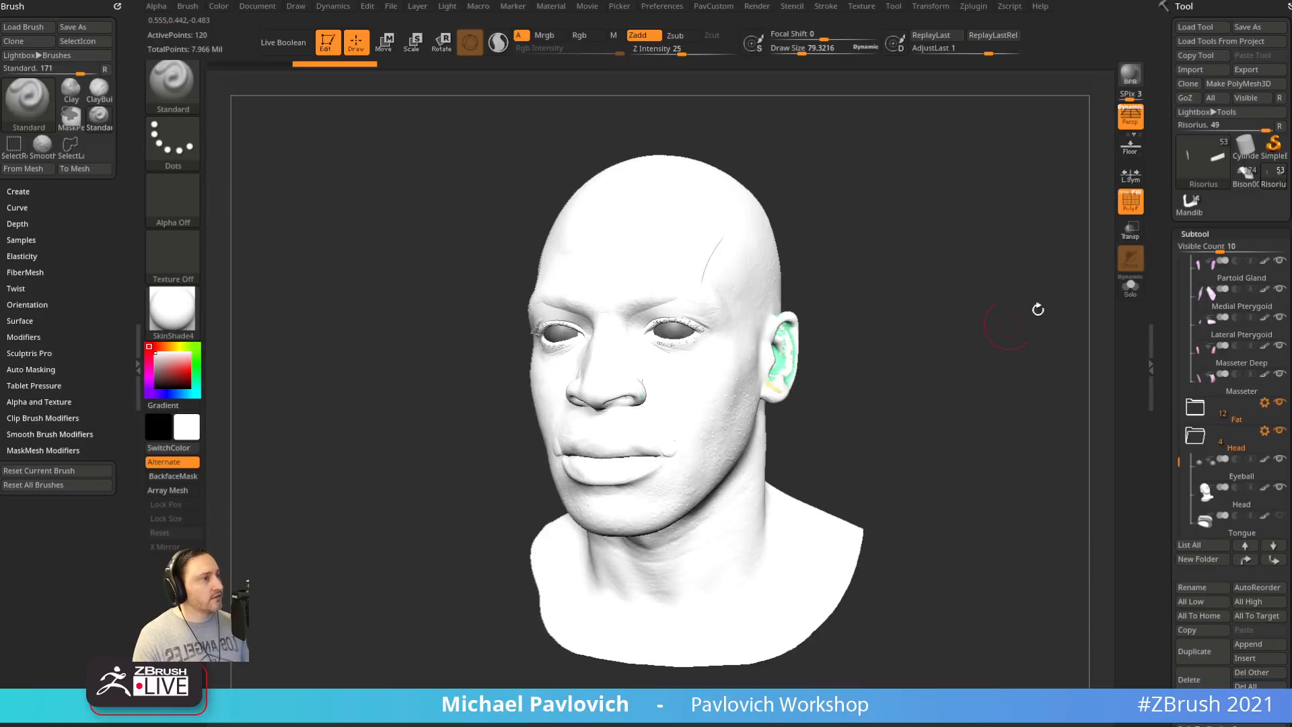
Change the material to StartupMaterial and hide the Head subtool to expose the fat and muscles
click(179, 309)
click(244, 329)
drag(958, 401, 960, 407)
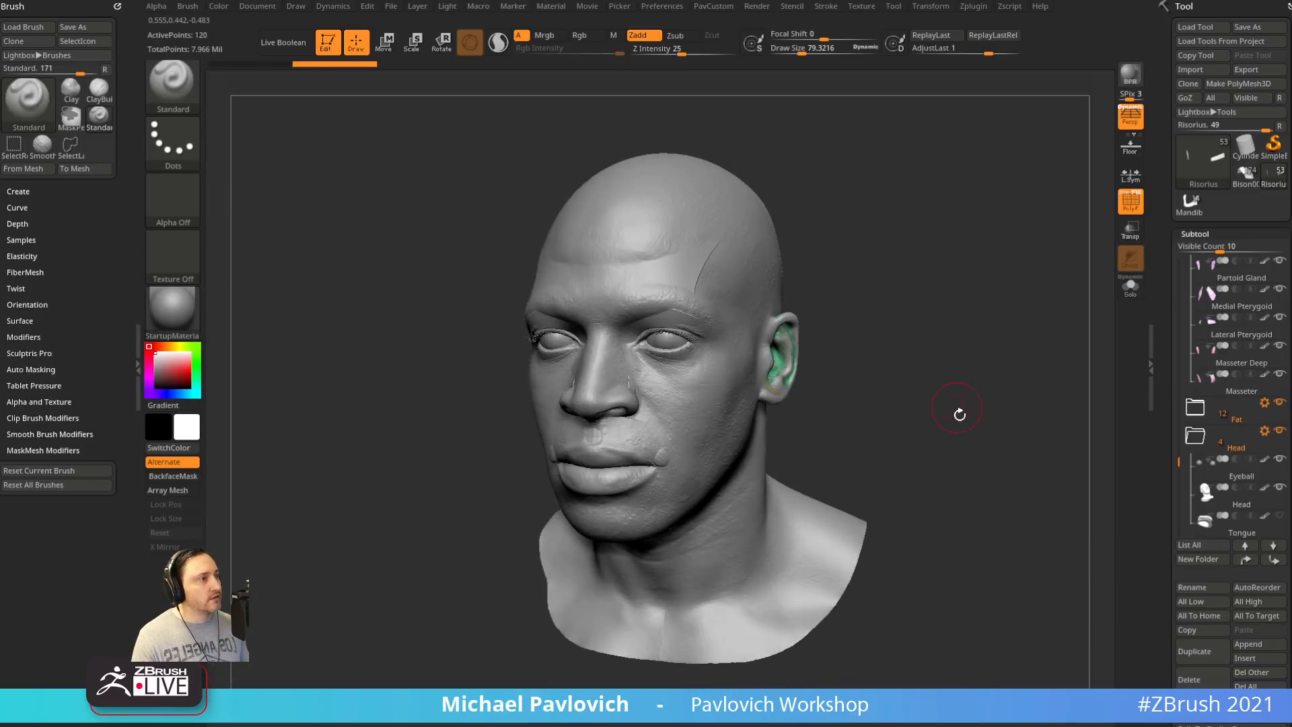
click(1279, 486)
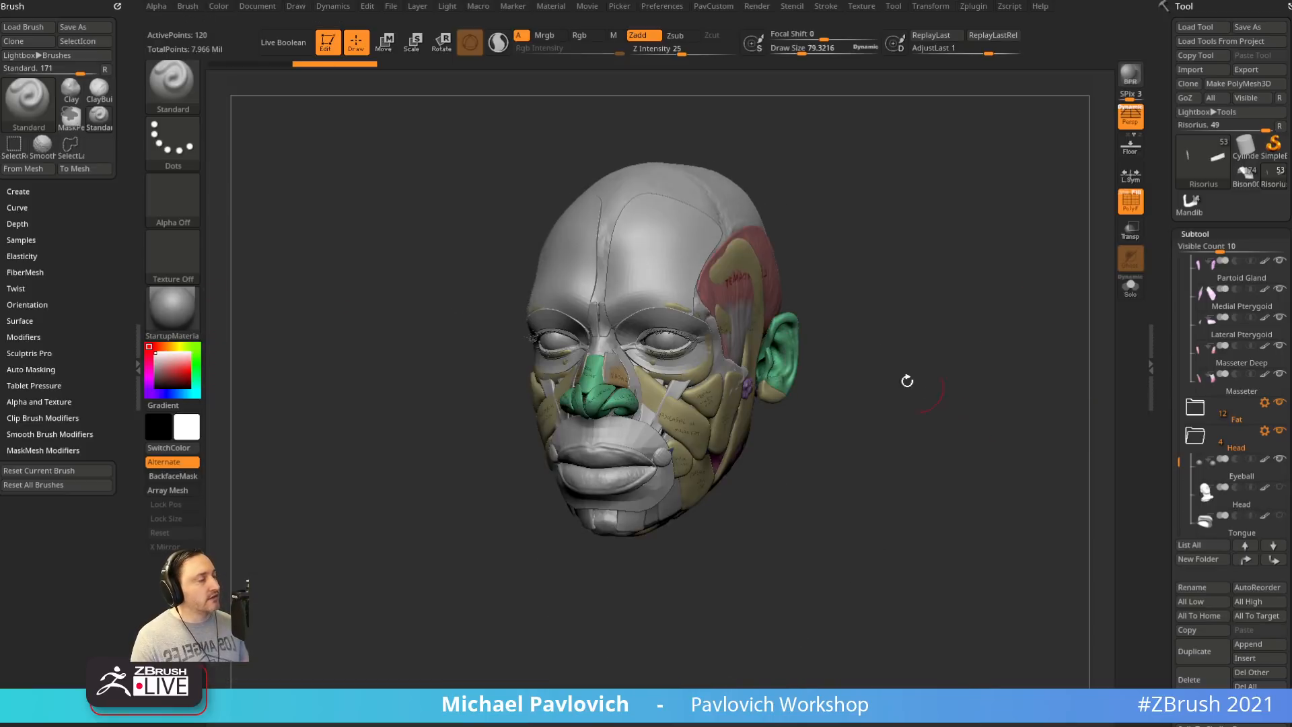
Examine the anatomy head's muscles, fat pads and cartilage from the side, front and three-quarter views
mouse_move(910, 340)
mouse_down()
mouse_move(842, 332)
mouse_move(811, 358)
mouse_move(980, 354)
mouse_move(882, 361)
mouse_up()
key(s)
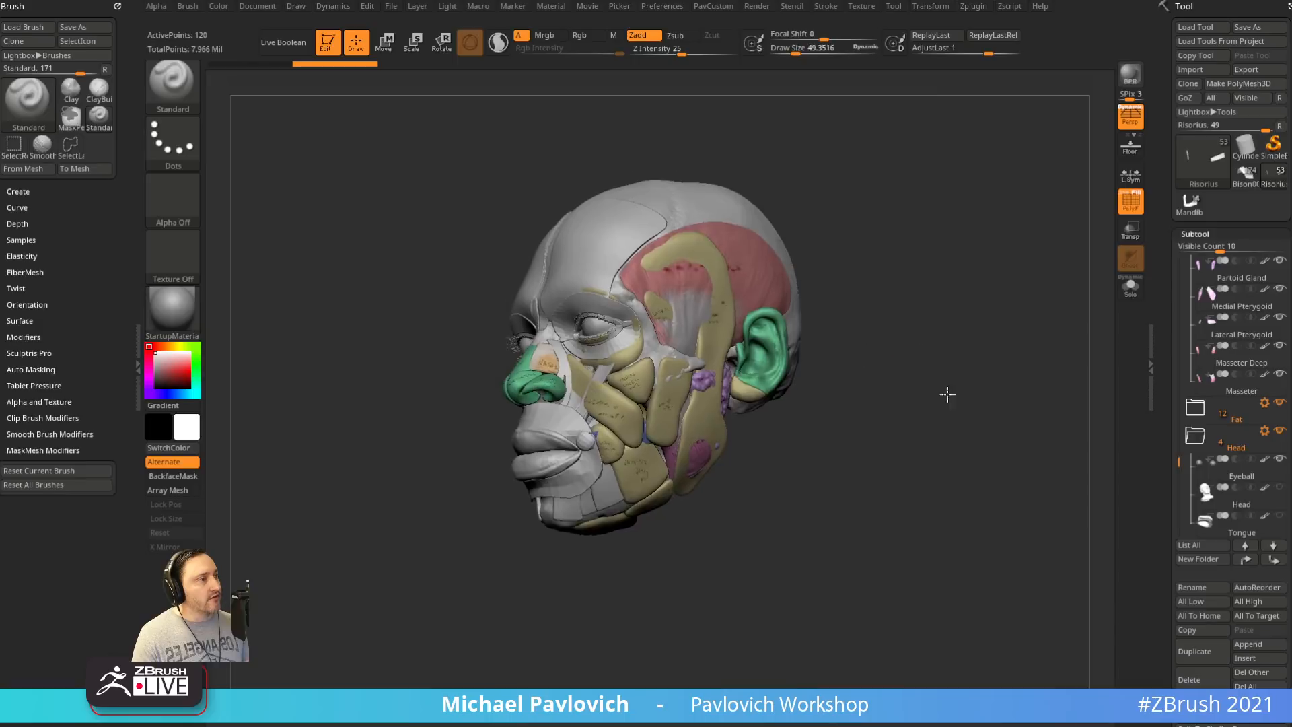
key(f)
key(f)
key(s)
mouse_move(913, 421)
mouse_down()
mouse_move(947, 430)
mouse_move(784, 358)
mouse_up()
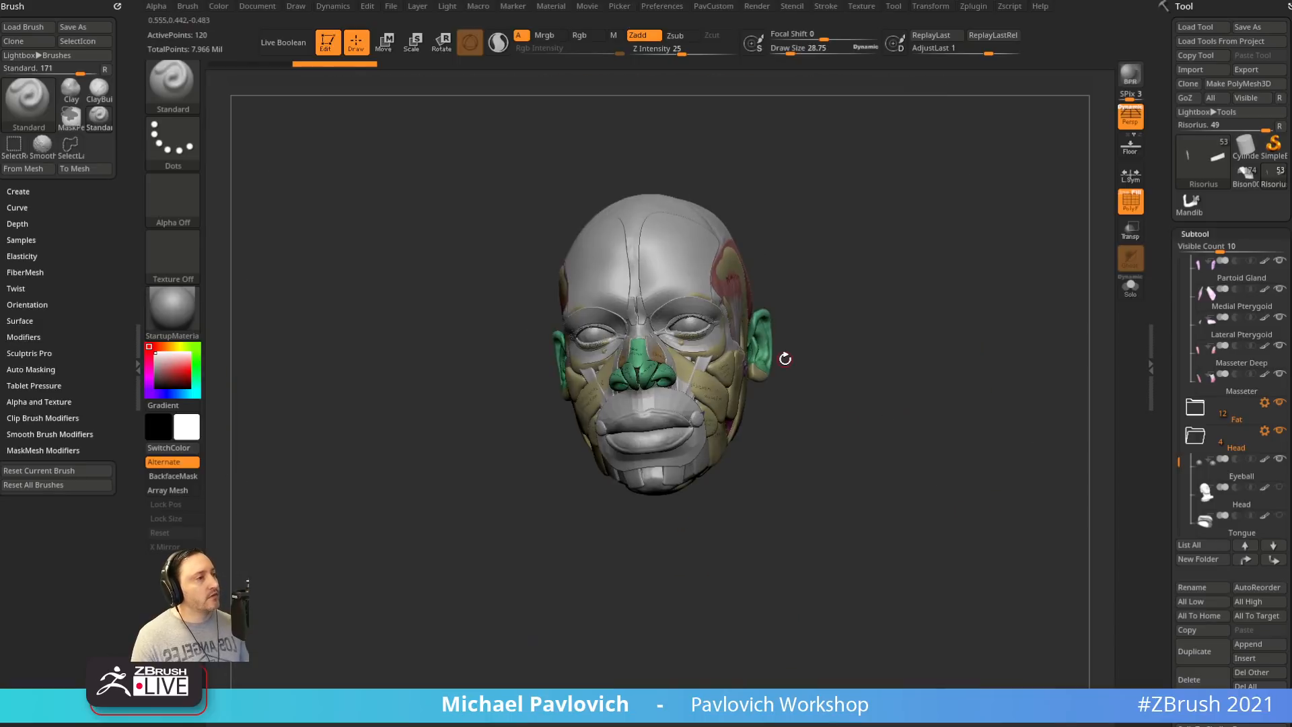
shift+drag(876, 434, 973, 370)
drag(996, 1, 1024, 2)
alt+drag(986, 303, 1067, 344)
drag(1024, 2, 976, 3)
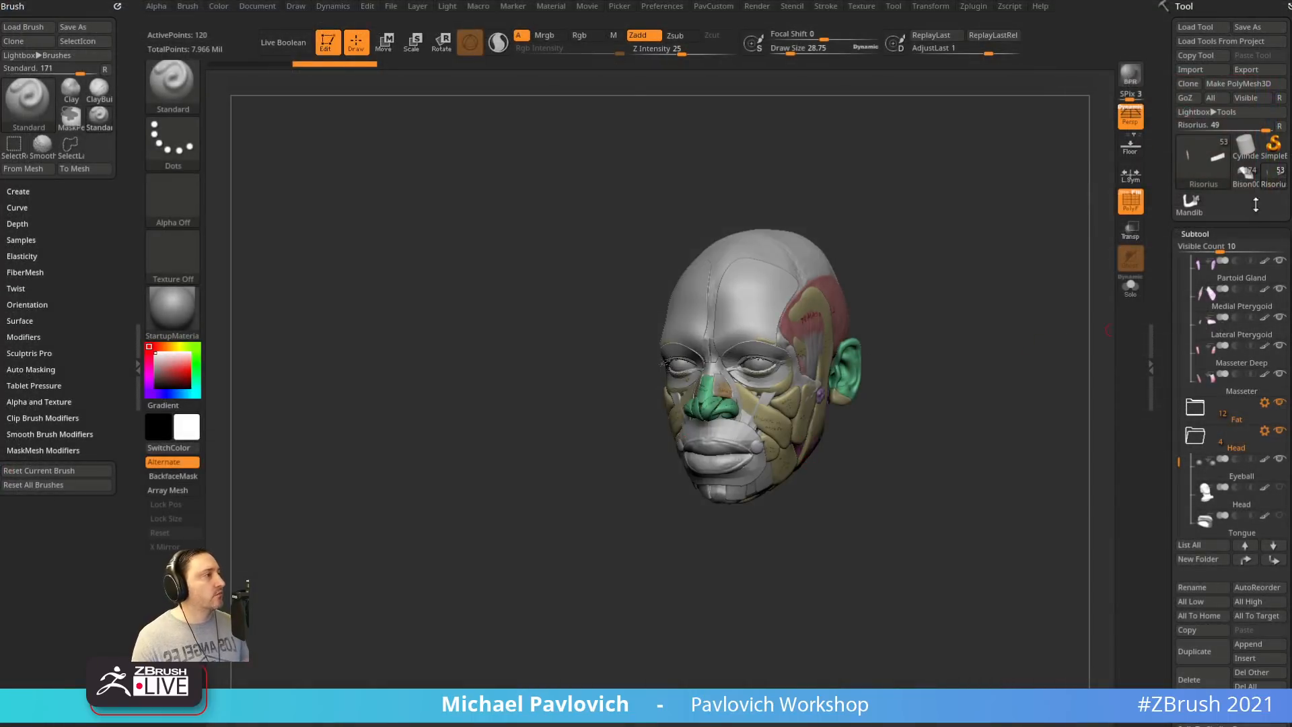
Make the Mandible skull the active tool again and return to the portrait sketch in Photoshop
click(1190, 201)
click(1253, 0)
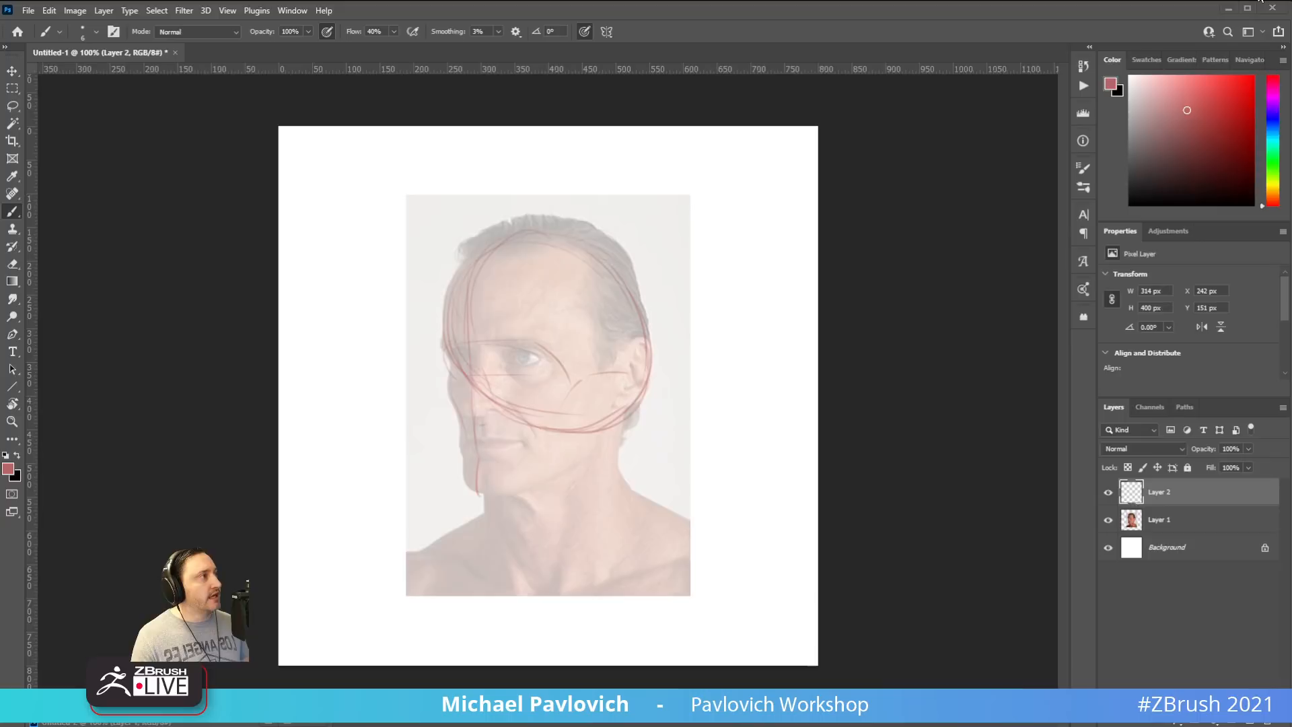
click(678, 306)
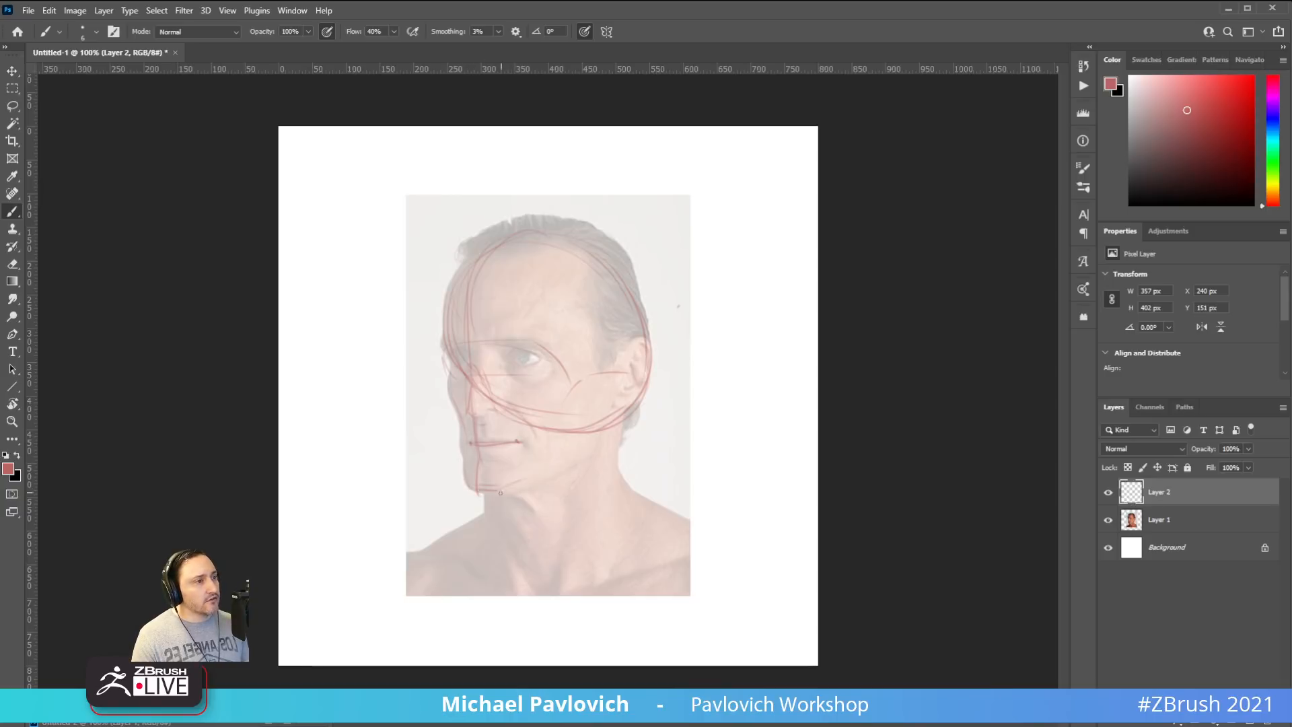
Sketch the jawline, the back of the mandible, the temporal line, the eye sockets and the nose over the portrait
drag(505, 492, 588, 450)
drag(602, 373, 591, 454)
drag(603, 372, 597, 447)
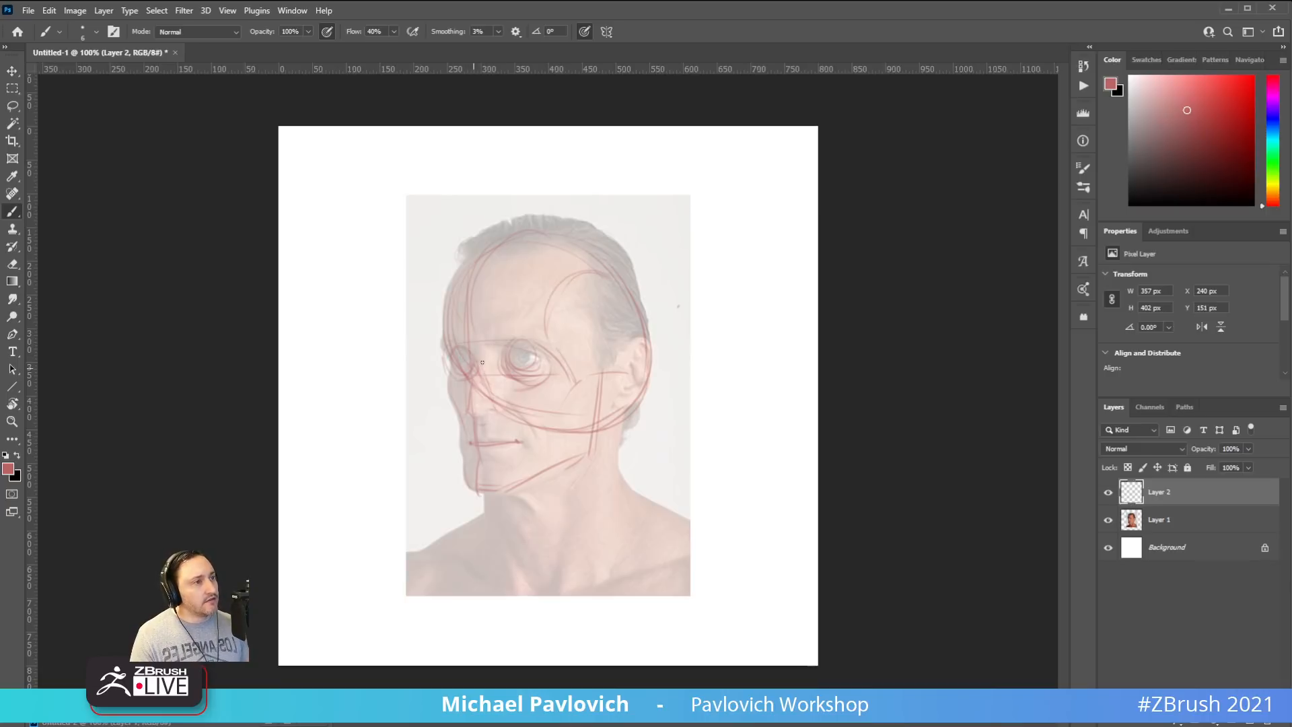
drag(489, 377, 502, 409)
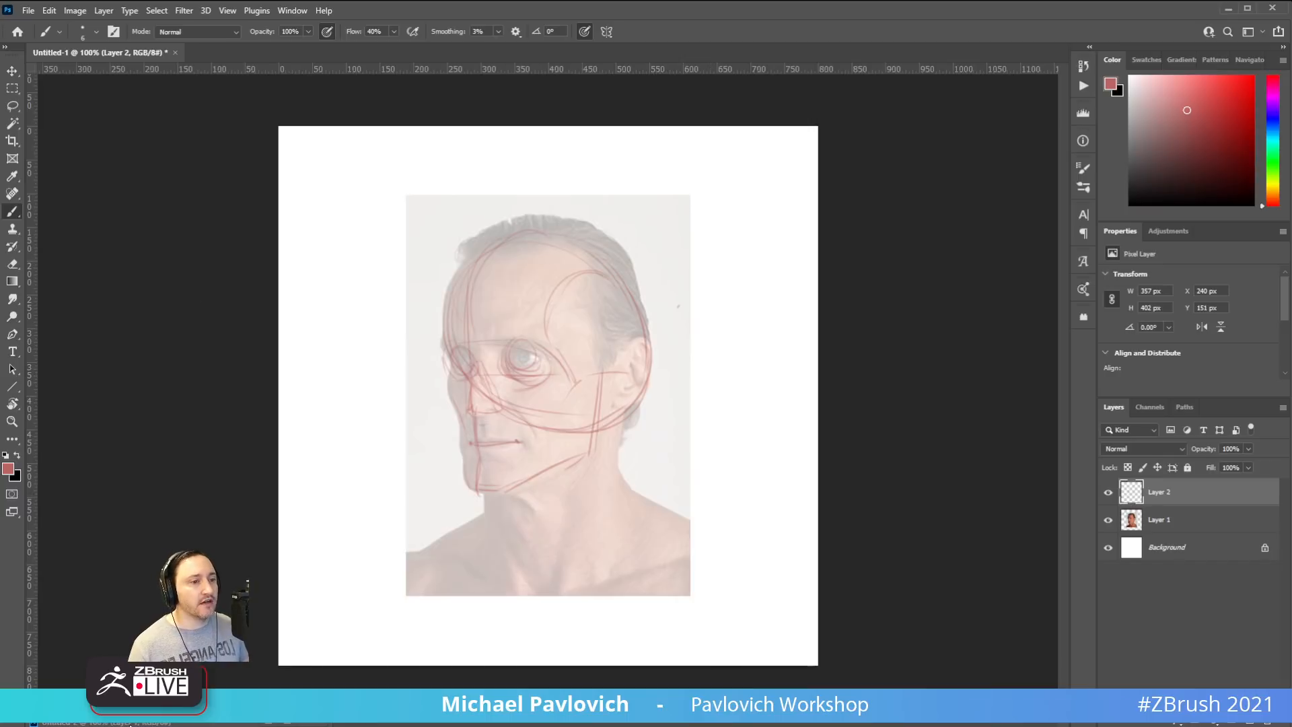
Switch back to ZBrush and examine the simplified skull in a three-quarter view
key(ctrl+e)
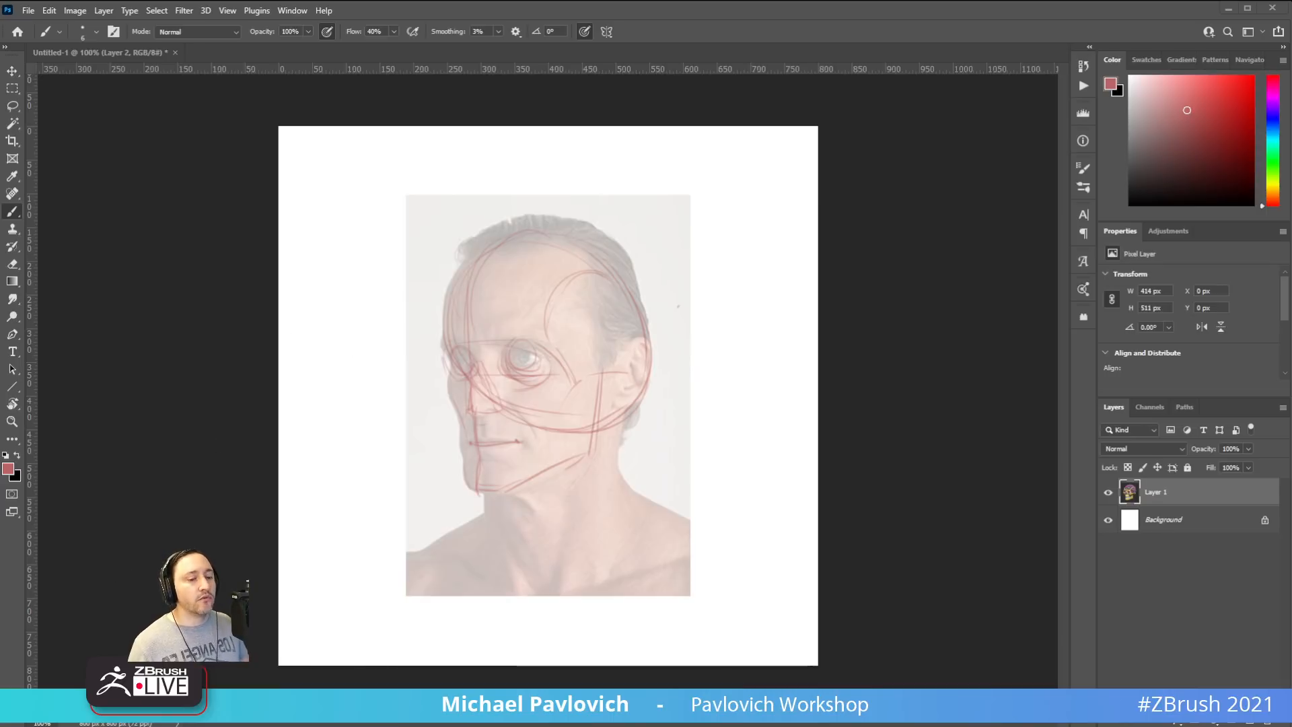
key(alt+Tab)
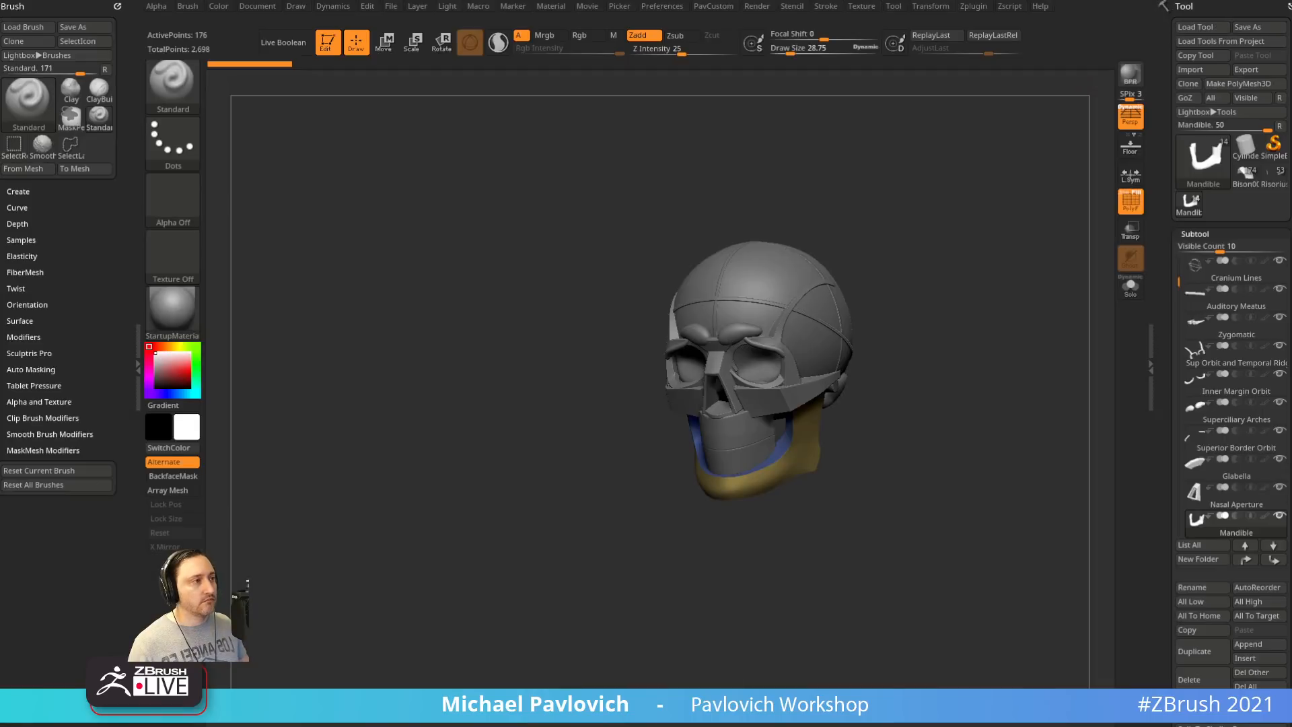
mouse_move(925, 374)
mouse_down()
mouse_move(975, 274)
mouse_move(879, 325)
mouse_move(891, 321)
mouse_move(906, 343)
mouse_up()
key(s)
drag(849, 303, 886, 296)
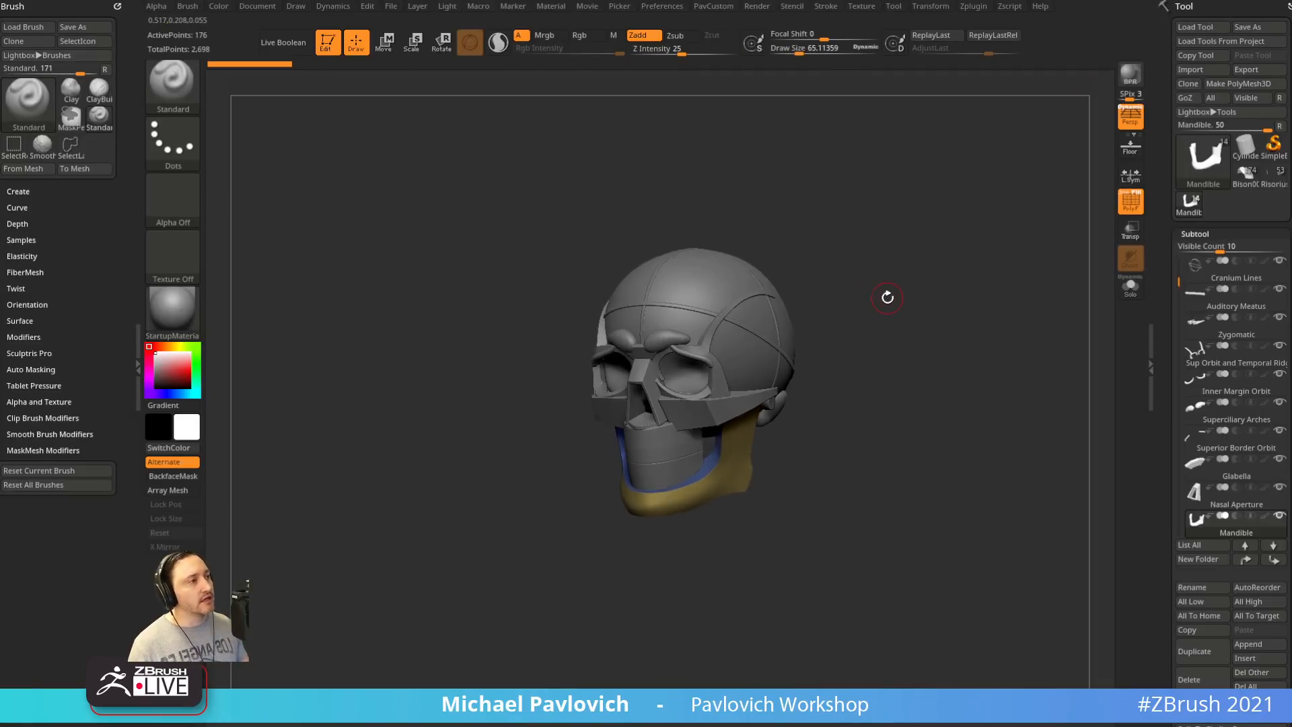
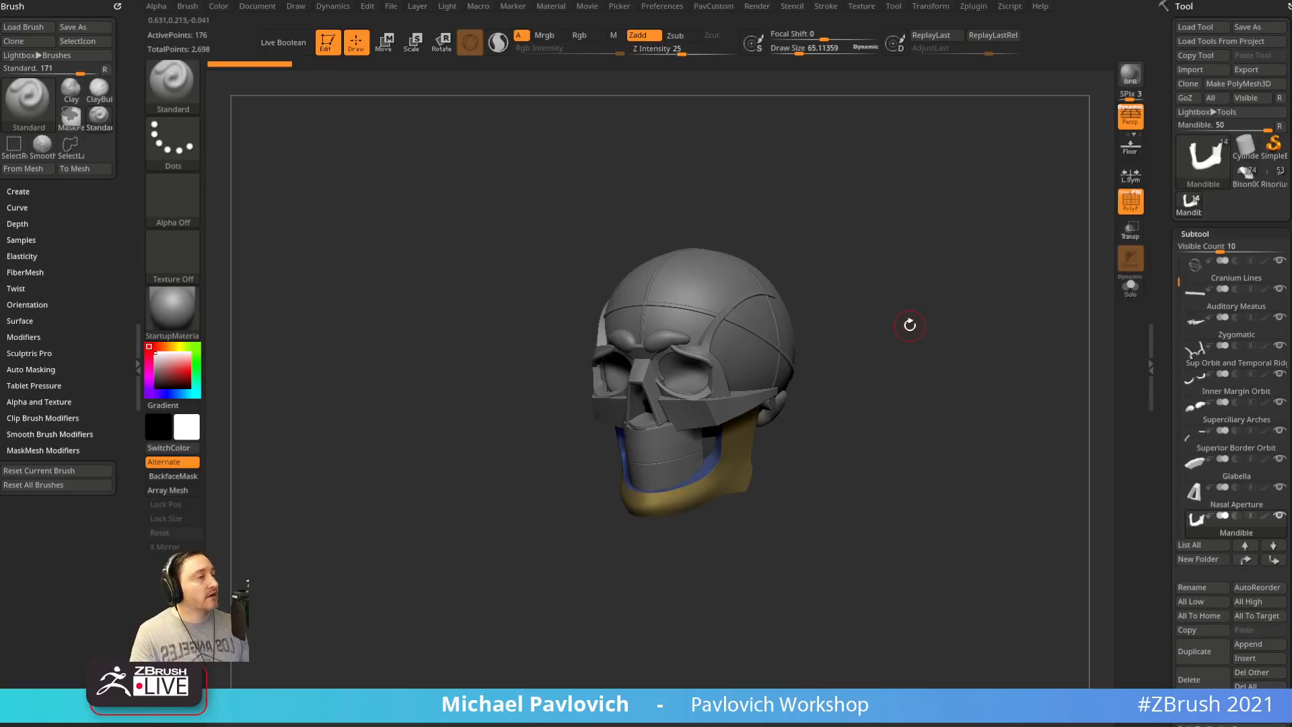
Make the Bison004 model the active tool and inspect its head, cables and armour up close
click(1246, 173)
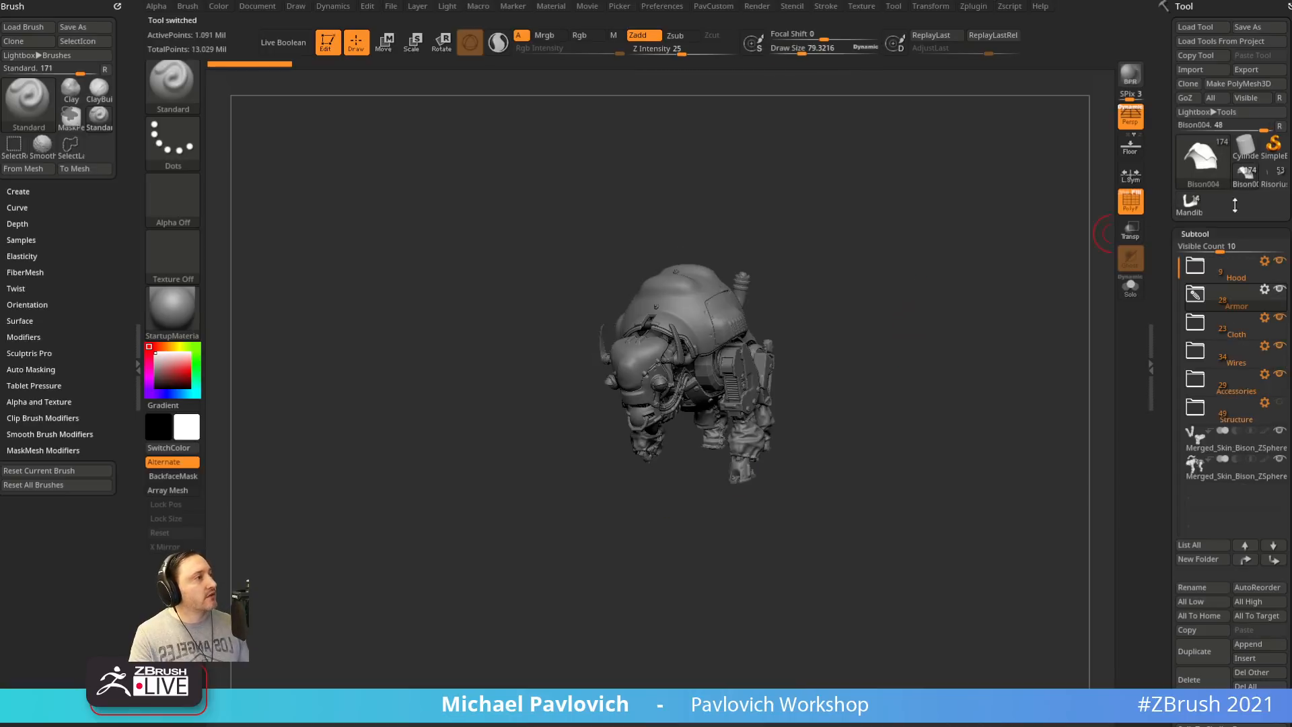
mouse_move(969, 318)
mouse_down()
mouse_move(940, 343)
mouse_move(1008, 498)
mouse_up()
key(s)
mouse_move(973, 409)
mouse_down()
mouse_move(958, 409)
mouse_move(1045, 304)
mouse_move(919, 318)
mouse_move(917, 339)
mouse_up()
key(s)
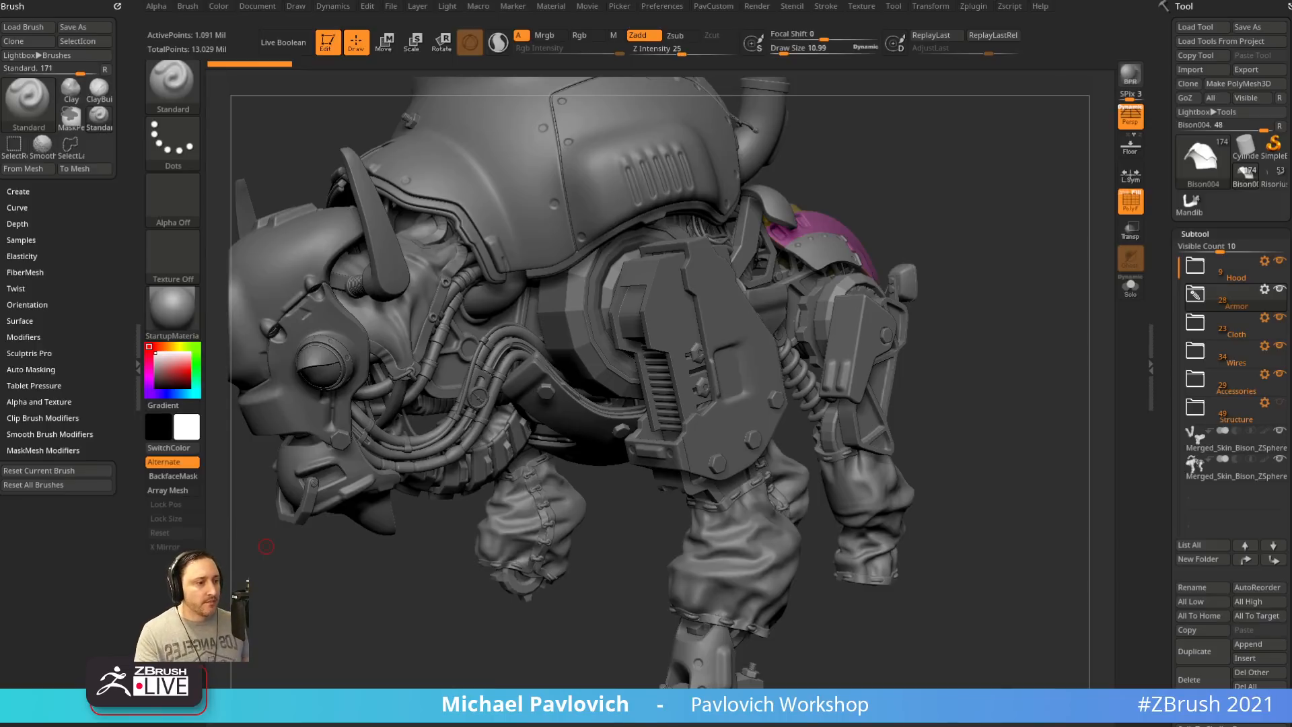
Switch to the ArtStation portfolio in the browser and open the bison scene props artwork
drag(267, 546, 877, 47)
scroll(485, 327, down, 2)
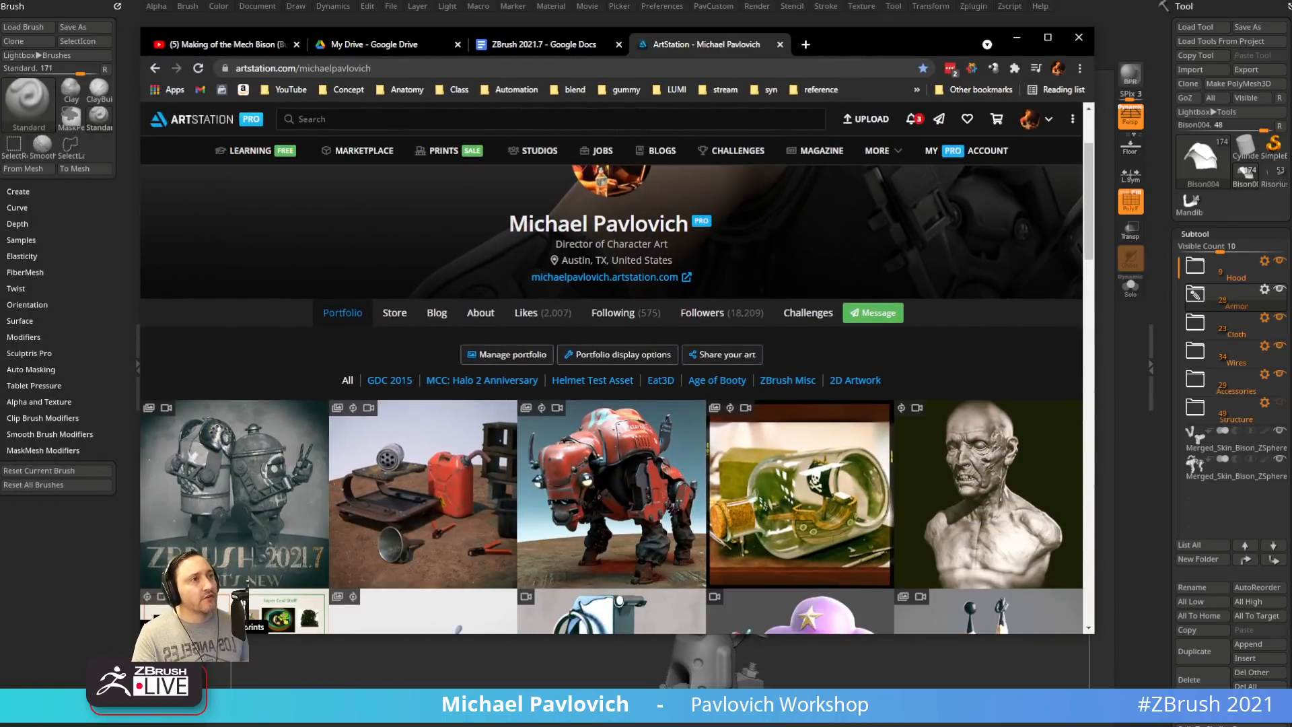
click(409, 68)
scroll(631, 407, down, 3)
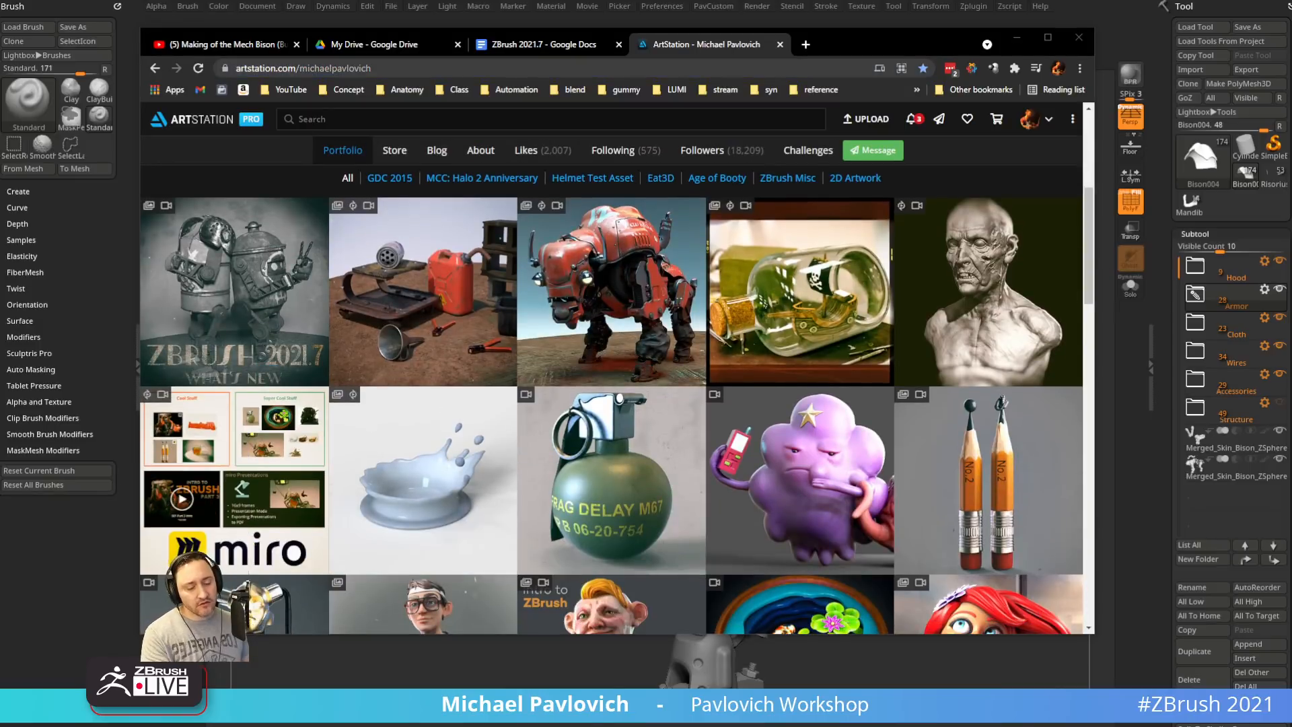
click(407, 263)
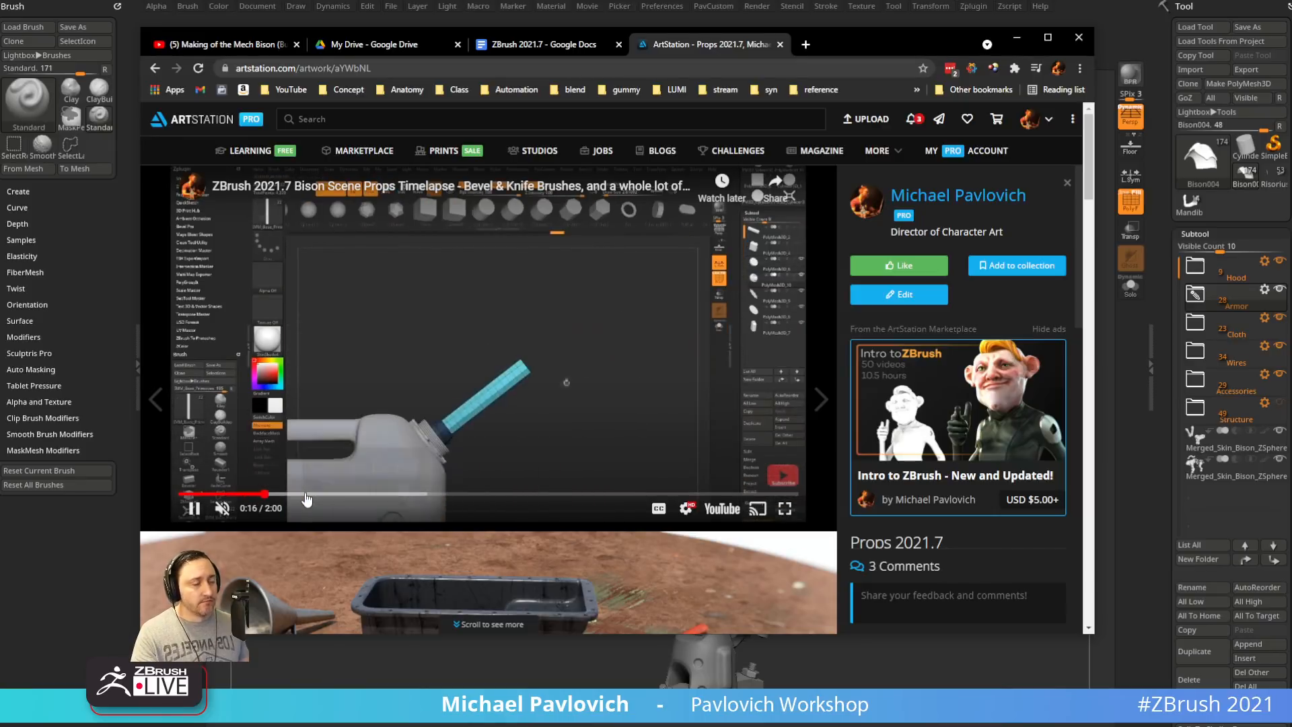
Skim the Bison Scene Props timelapse up to 1:39, pause it and clear the browser away from ZBrush
click(307, 495)
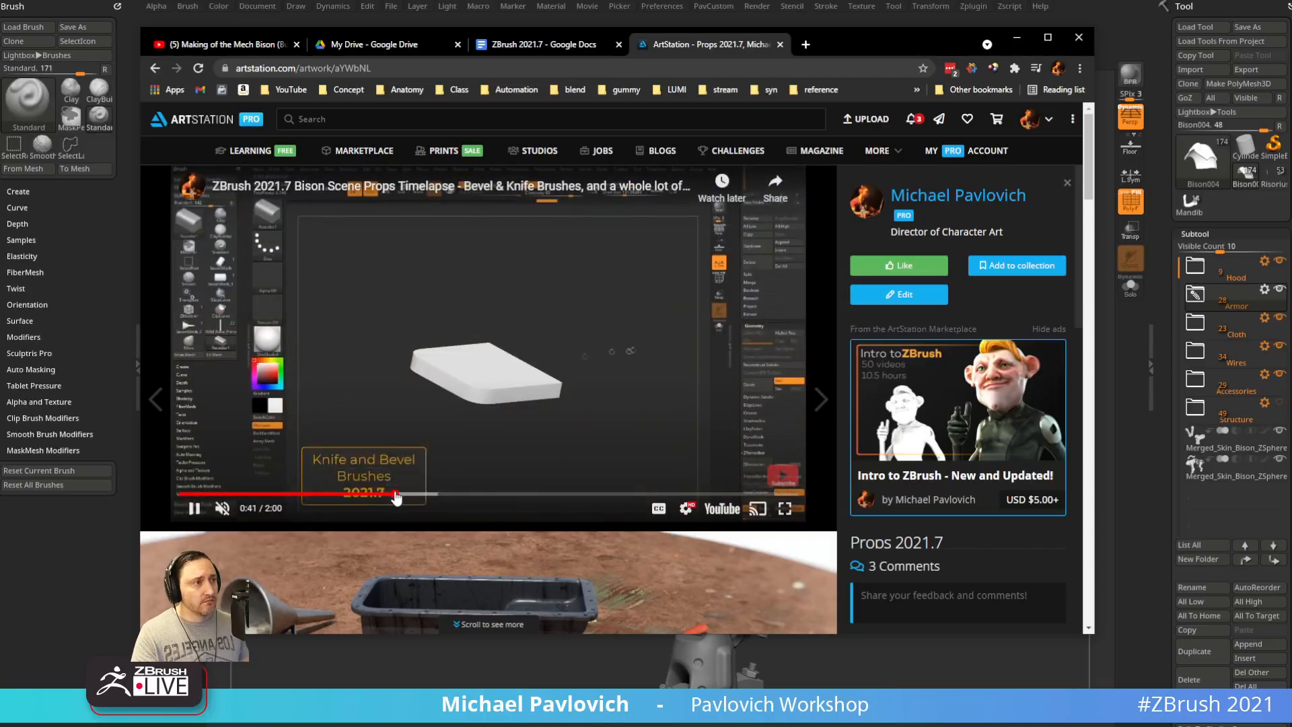
drag(396, 496, 646, 493)
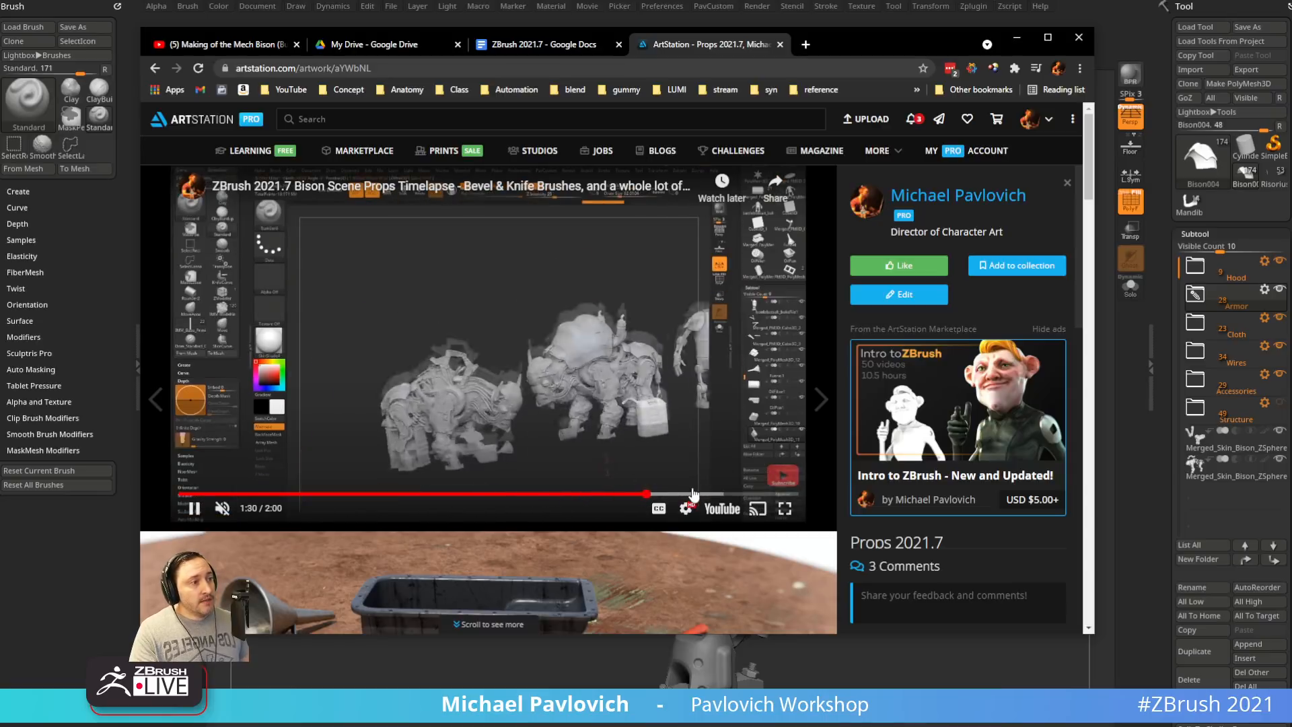
click(691, 493)
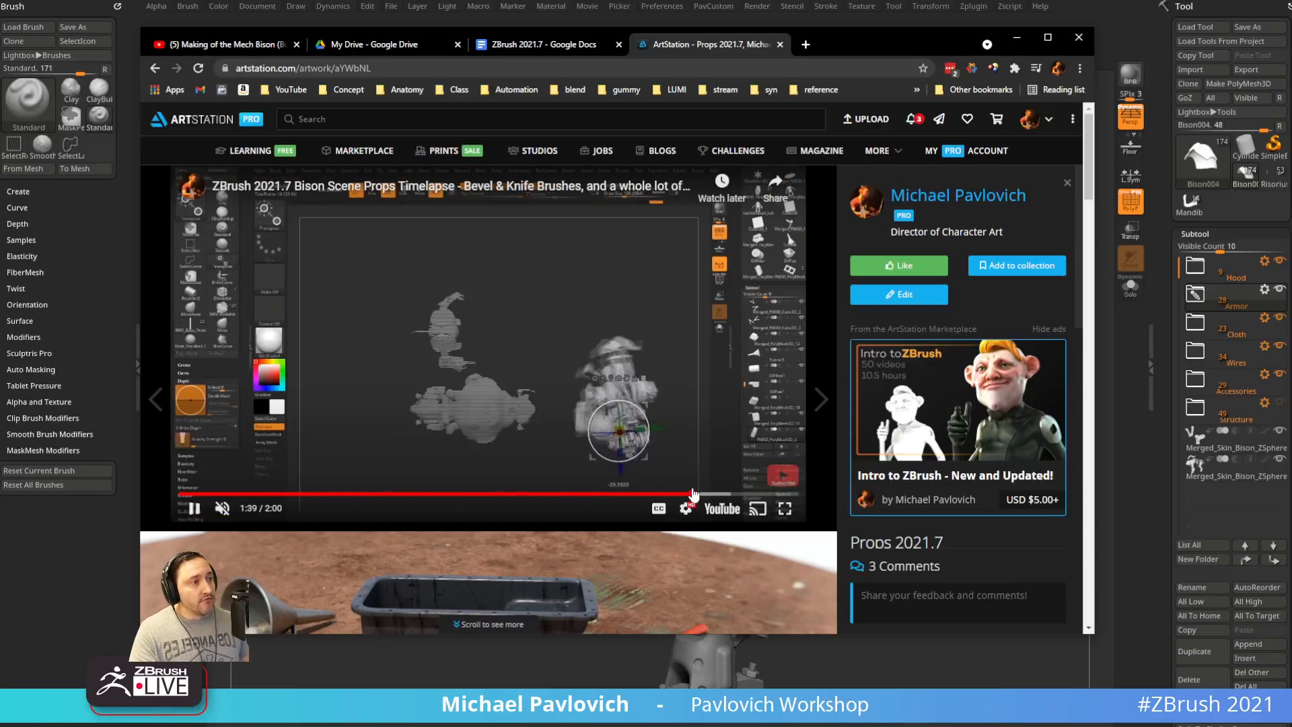
click(193, 509)
drag(832, 42, 1291, 48)
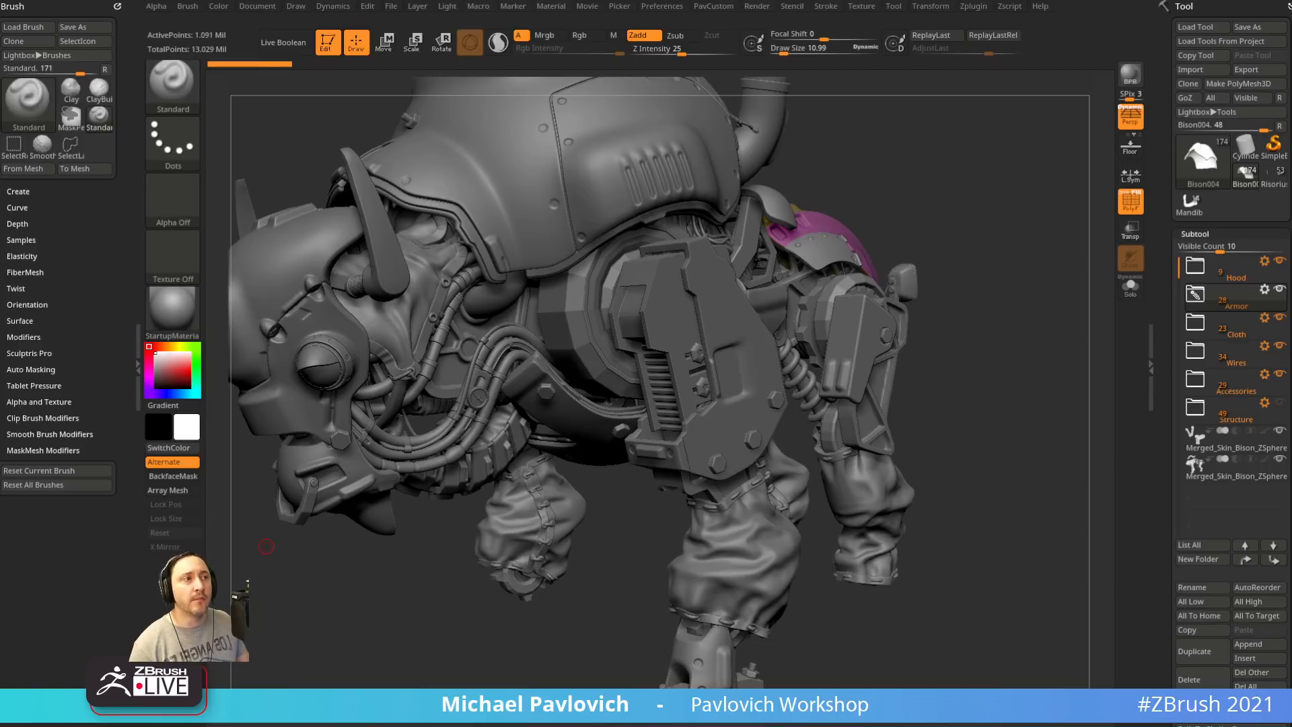
Load the Chihuahua_ZSpheres project from the LightBox project library
drag(886, 123, 934, 208)
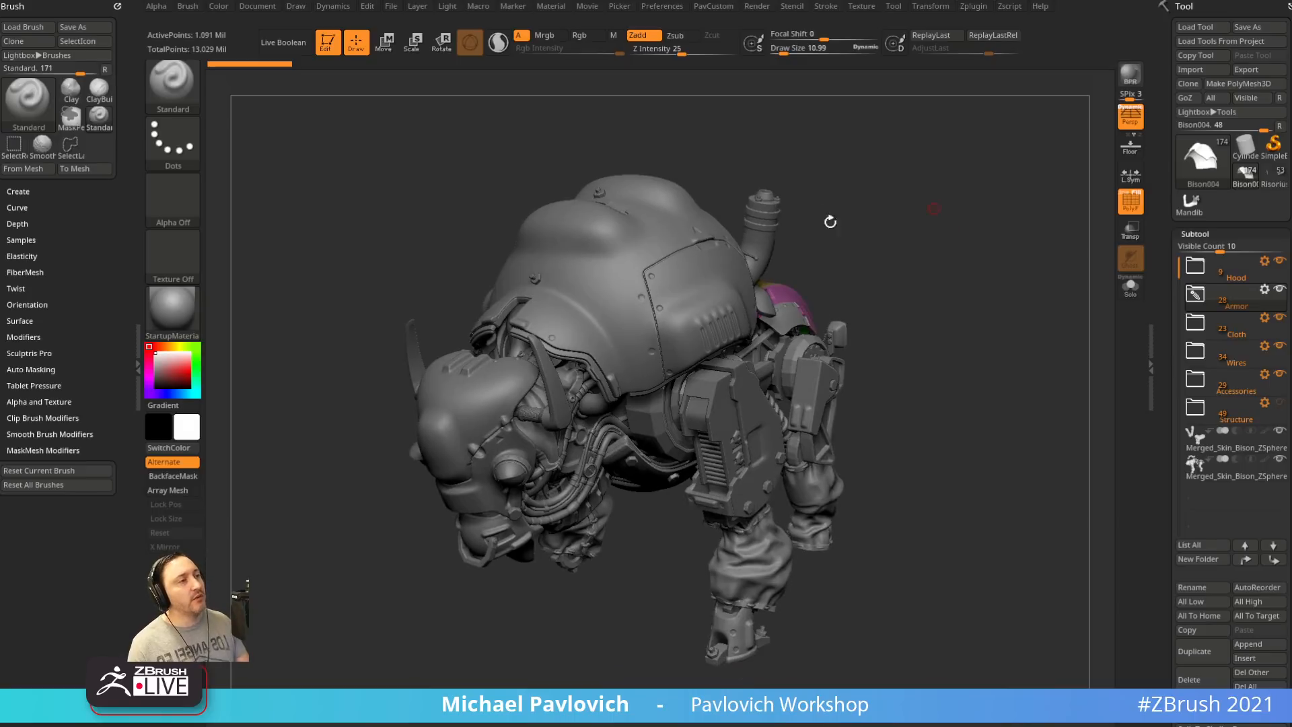
mouse_move(849, 269)
mouse_down()
mouse_move(866, 274)
mouse_move(883, 253)
mouse_move(866, 261)
mouse_up()
key(s)
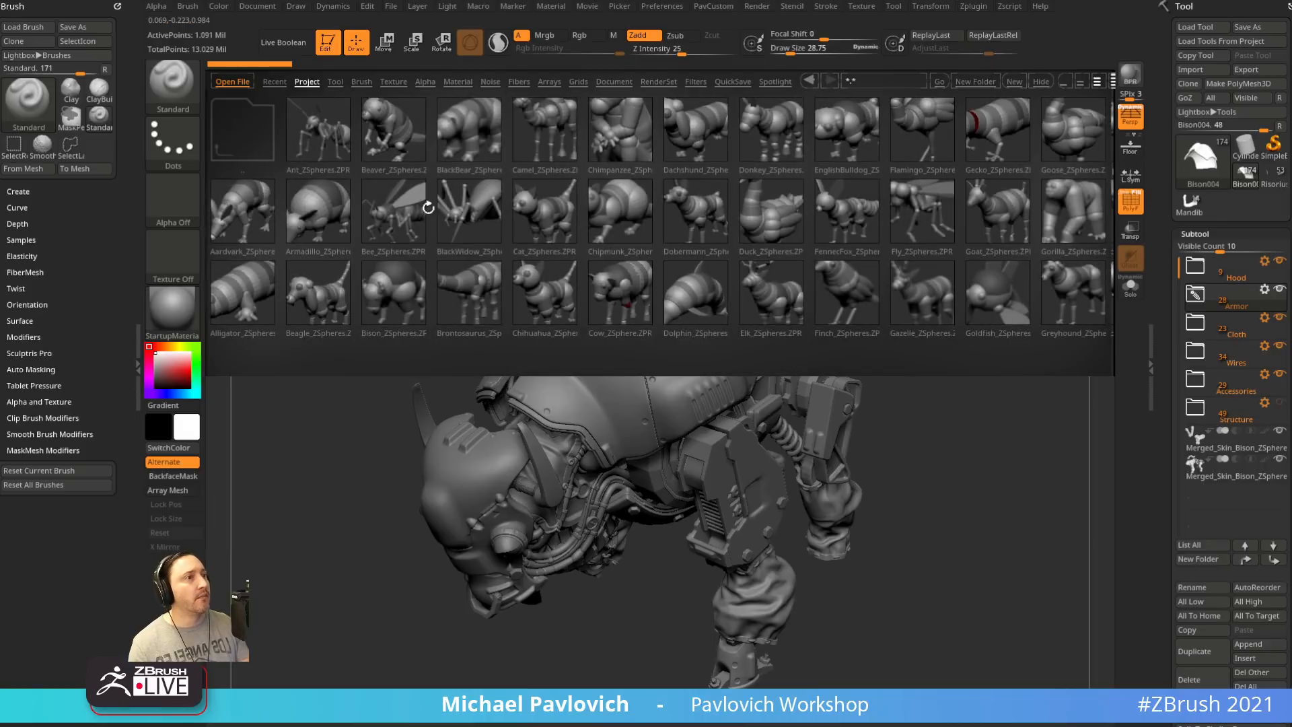
double_click(562, 294)
click(639, 342)
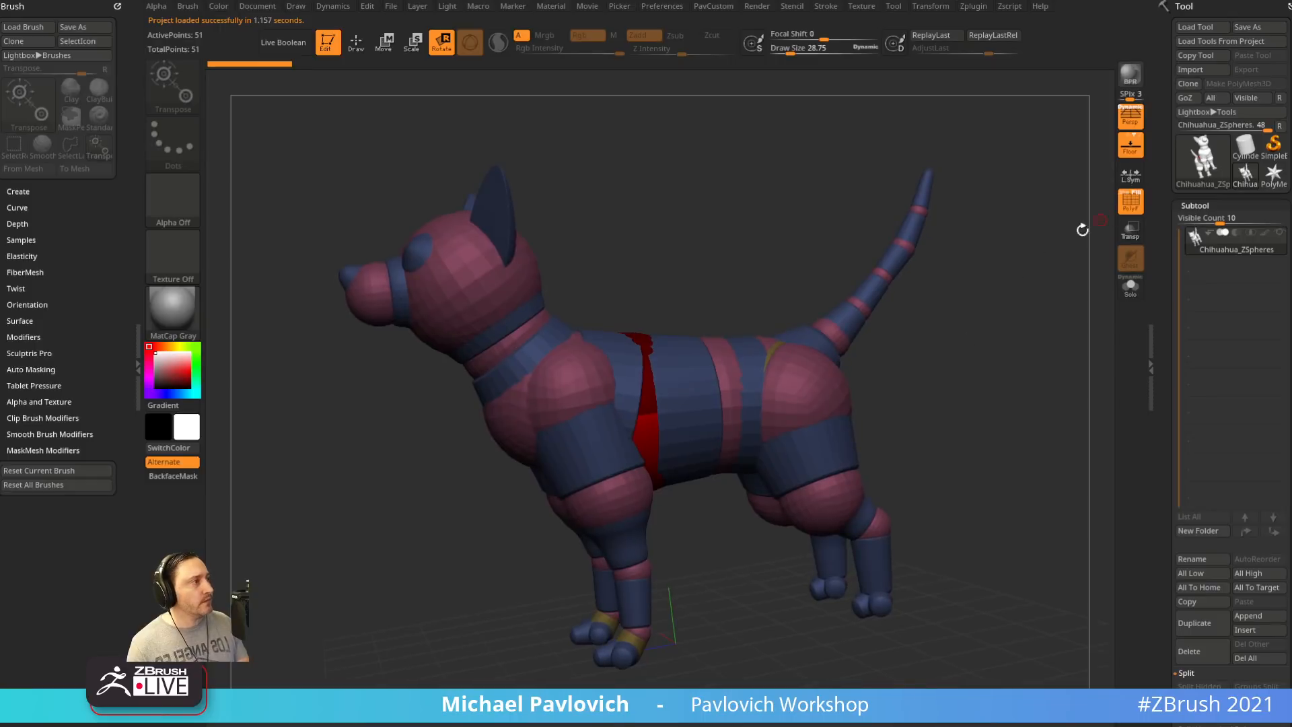
Assign the SkinShade4 material to the Chihuahua, check its adaptive skin preview and return to the ZSphere display
drag(1082, 229, 943, 346)
key(a)
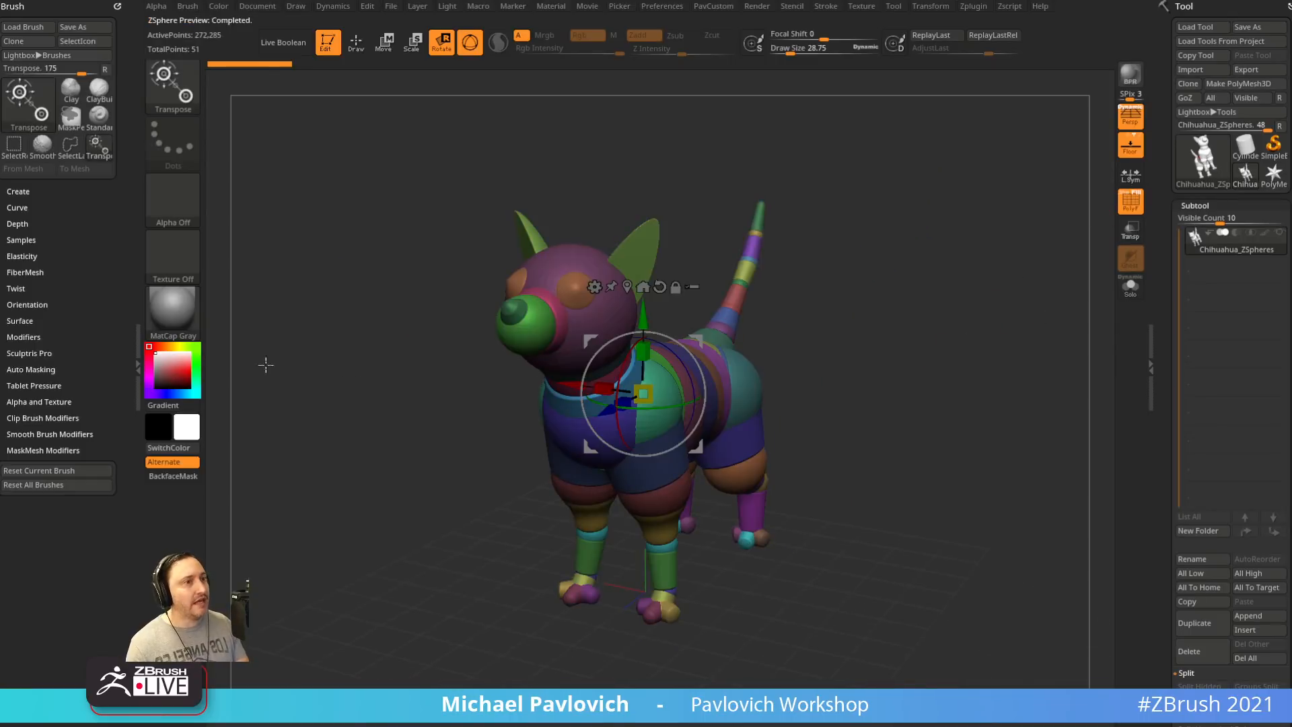
click(173, 310)
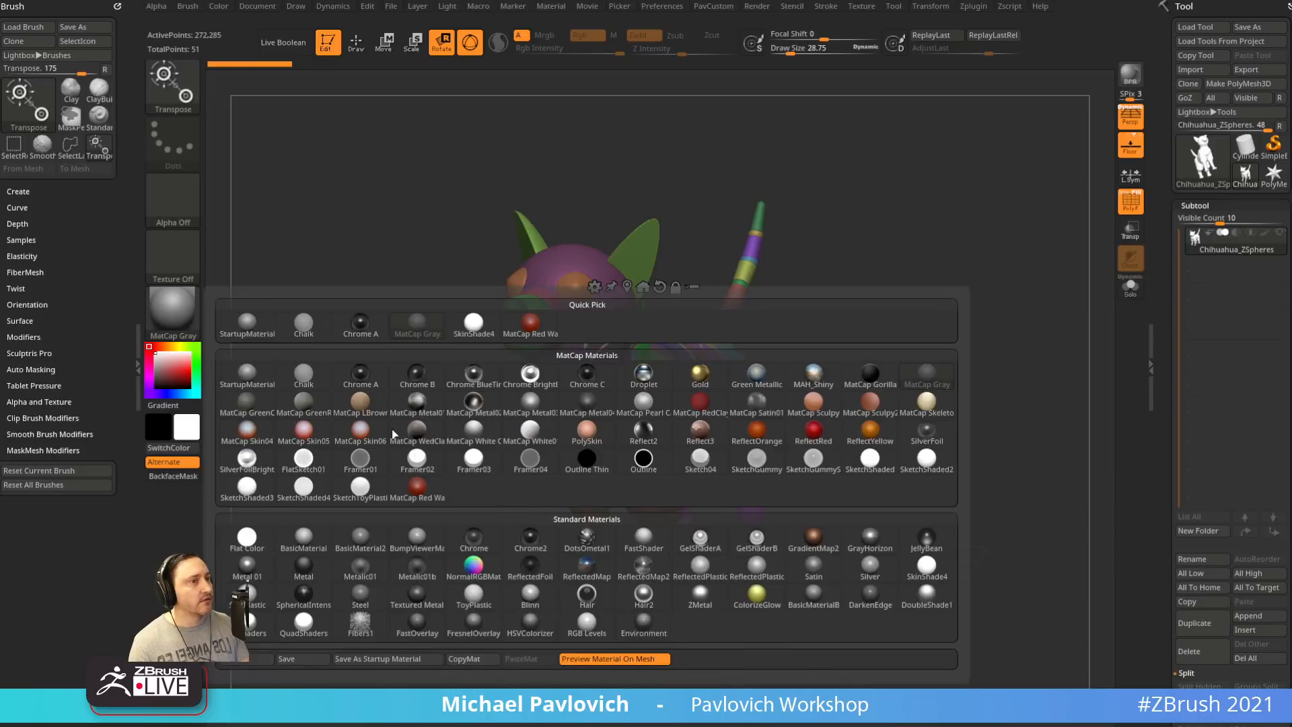
click(919, 574)
drag(976, 393, 1013, 370)
key(a)
key(a)
key(a)
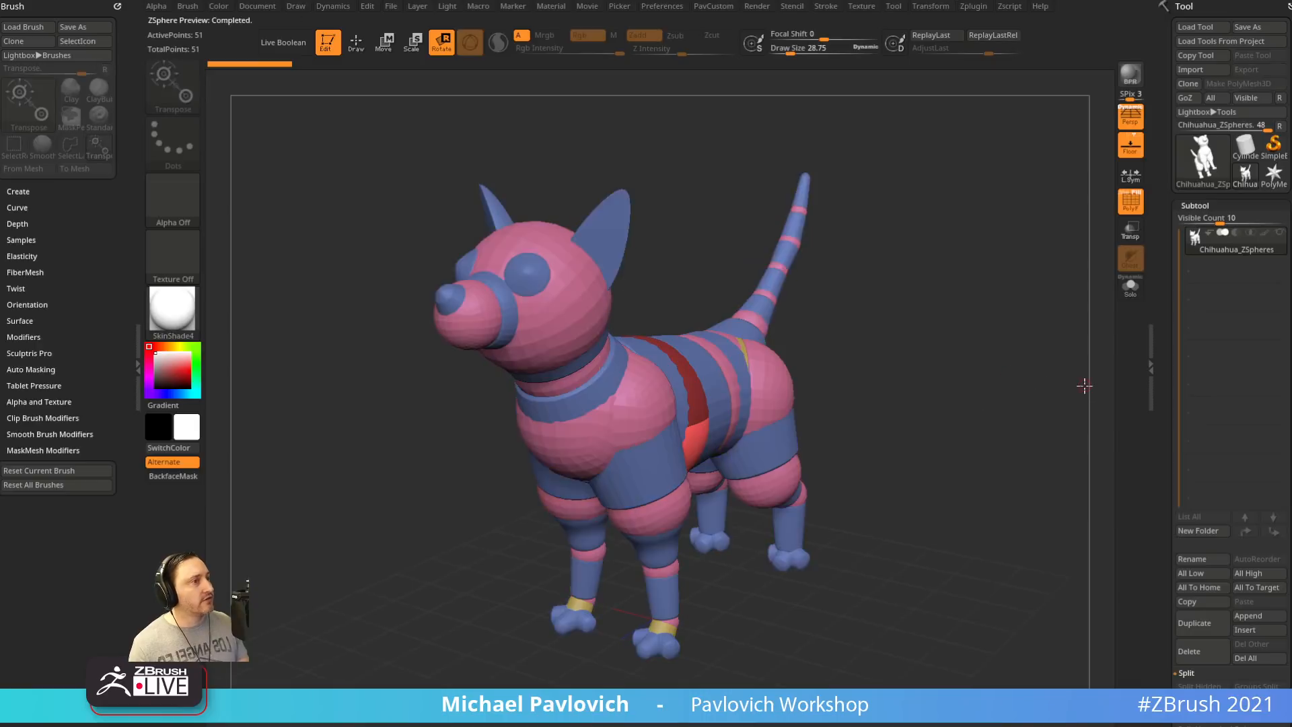
Set the draw size to about 72 and expand the Topology and Adaptive Skin settings of the Chihuahua ZSpheres
drag(1162, 412, 1174, 181)
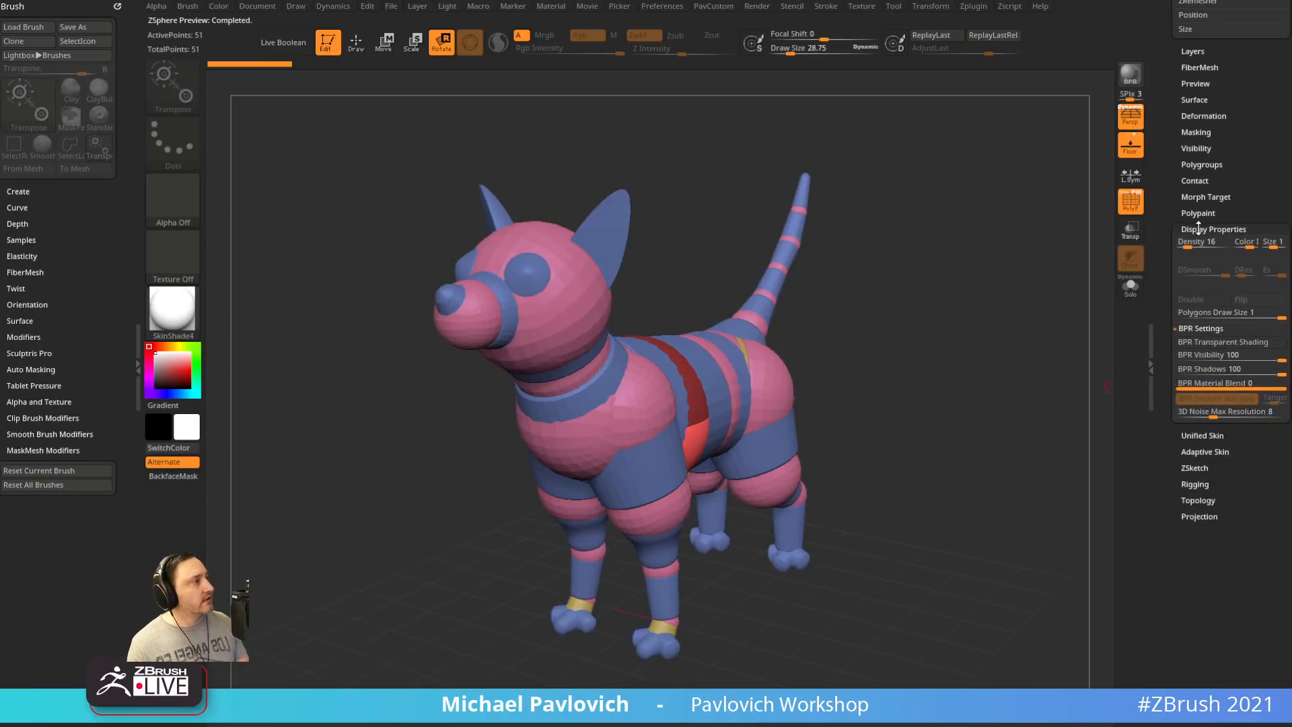
click(1198, 229)
key(s)
drag(837, 355, 844, 353)
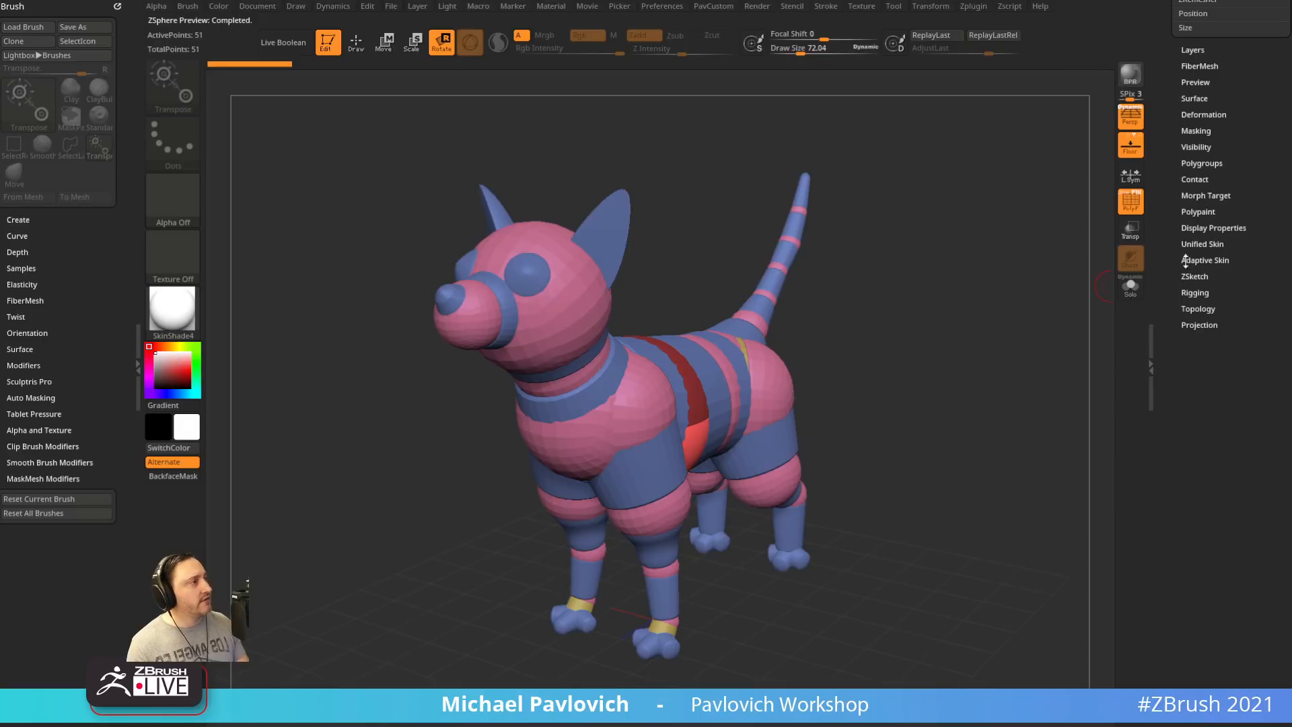
drag(1163, 253, 1183, 307)
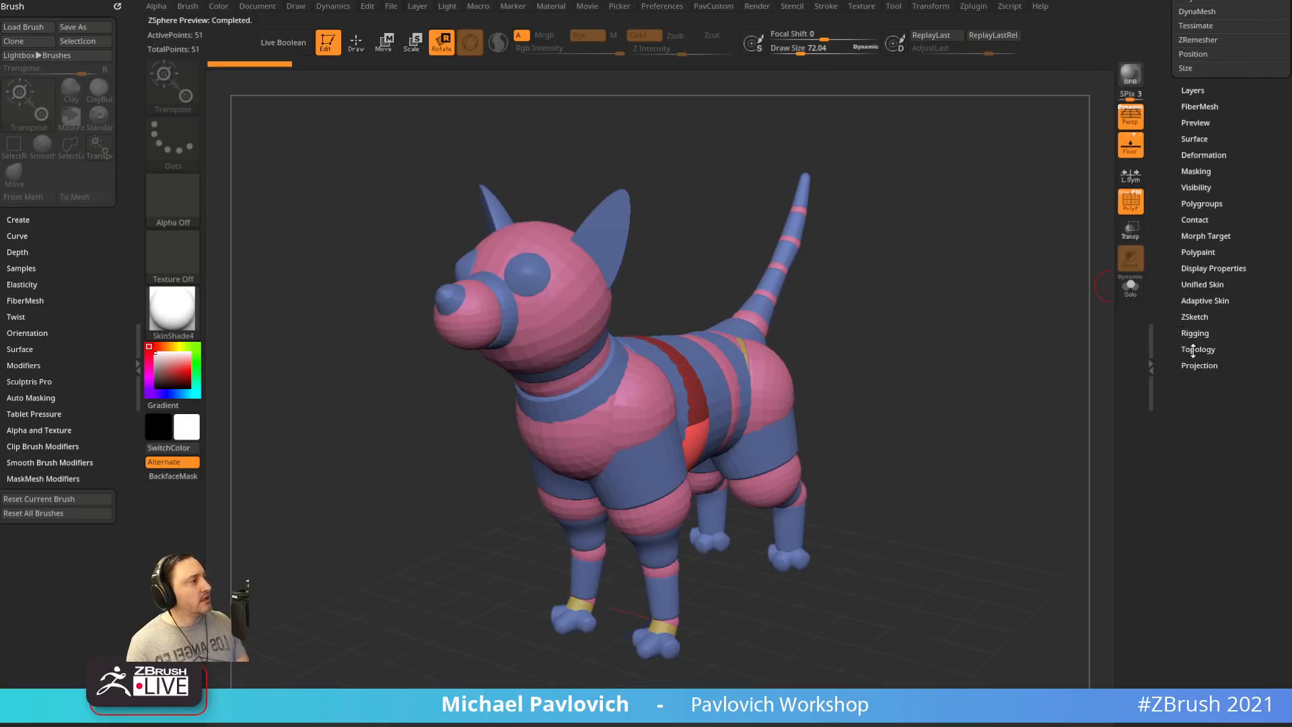
click(1191, 350)
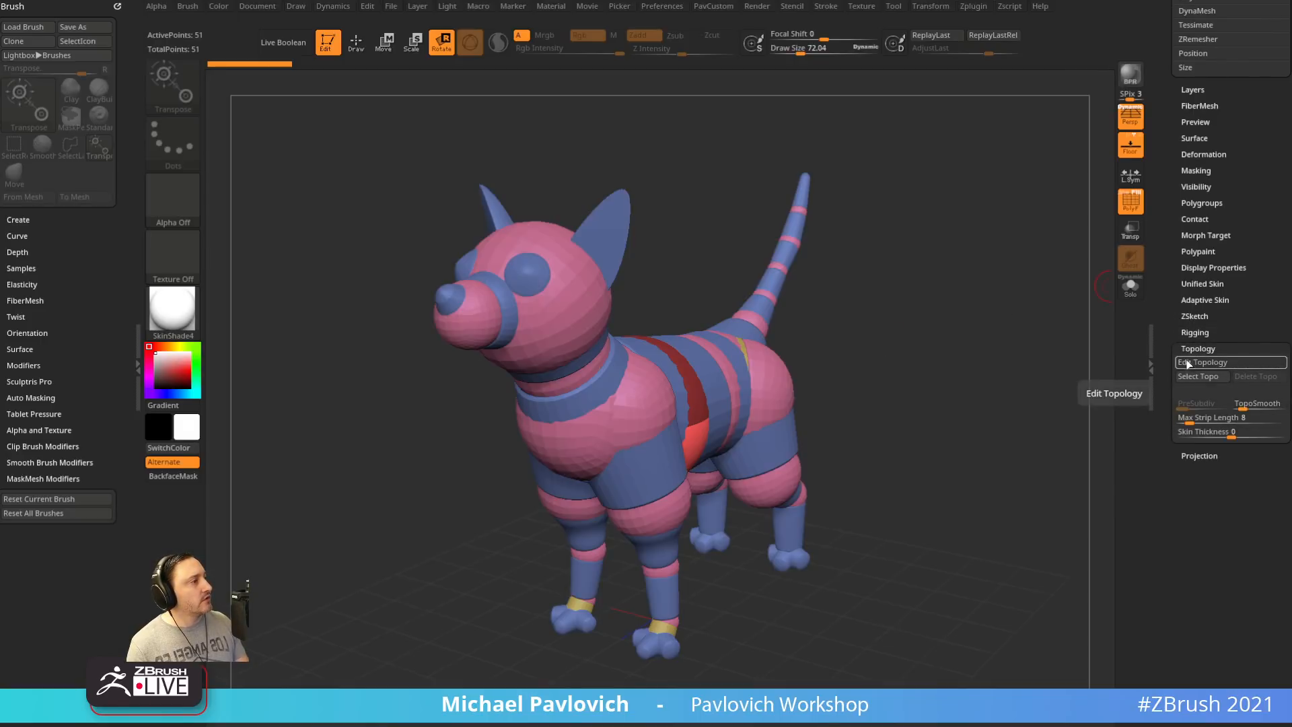
click(1197, 298)
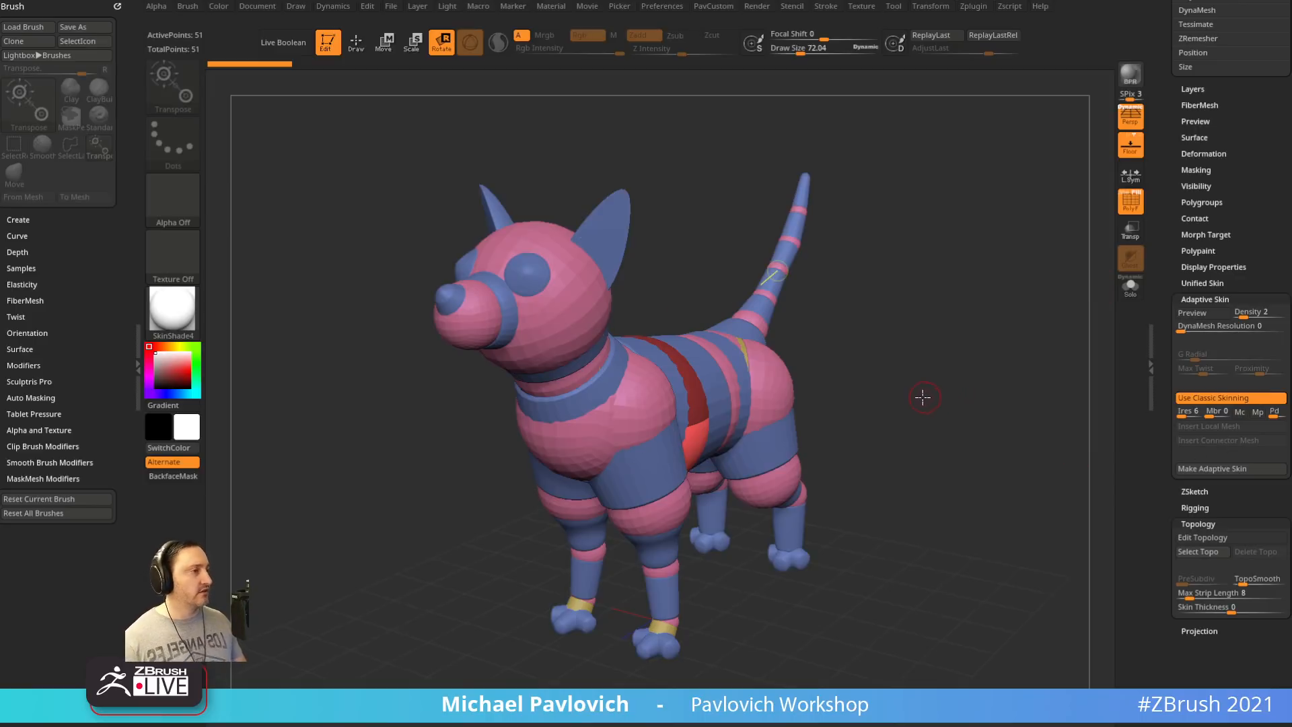
Examine the Chihuahua ZSphere figure from several angles
drag(946, 366, 854, 377)
drag(908, 381, 962, 387)
drag(857, 431, 875, 408)
drag(841, 495, 922, 486)
mouse_move(880, 537)
mouse_down()
mouse_move(838, 553)
mouse_move(922, 474)
mouse_move(858, 542)
mouse_up()
drag(846, 498, 895, 479)
mouse_move(879, 536)
mouse_down()
mouse_move(833, 551)
mouse_move(959, 461)
mouse_move(918, 486)
mouse_move(1036, 451)
mouse_move(975, 309)
mouse_move(940, 283)
mouse_move(745, 282)
mouse_up()
Try adding a ZSphere at the Chihuahua's neck and moving parts of the chain, and undo the edits
key(q)
click(628, 350)
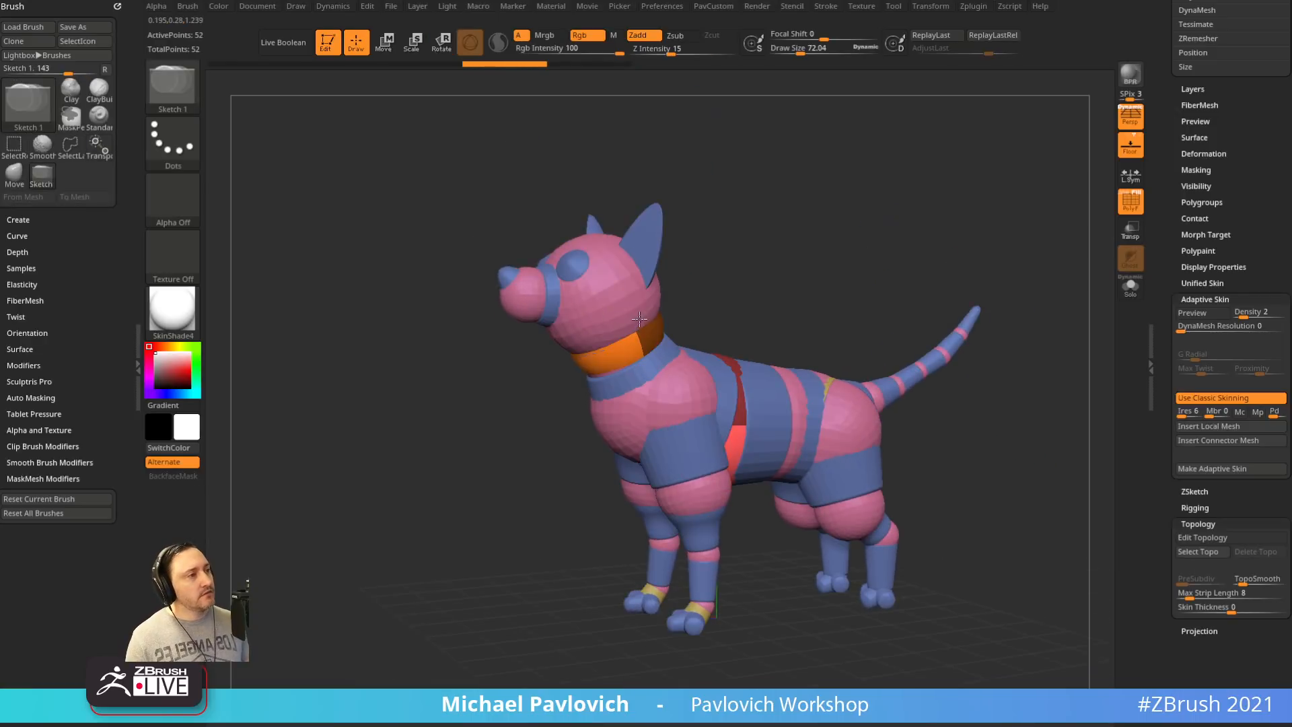
mouse_move(656, 276)
mouse_down()
mouse_move(686, 288)
mouse_move(623, 290)
mouse_move(673, 274)
mouse_move(681, 286)
mouse_up()
key(ctrl+z)
key(w)
key(ctrl+z)
mouse_move(631, 331)
mouse_down()
mouse_move(593, 377)
mouse_move(616, 296)
mouse_move(612, 333)
mouse_up()
mouse_move(797, 276)
mouse_down()
mouse_move(834, 283)
mouse_move(937, 349)
mouse_move(922, 349)
mouse_up()
key(ctrl+z)
key(q)
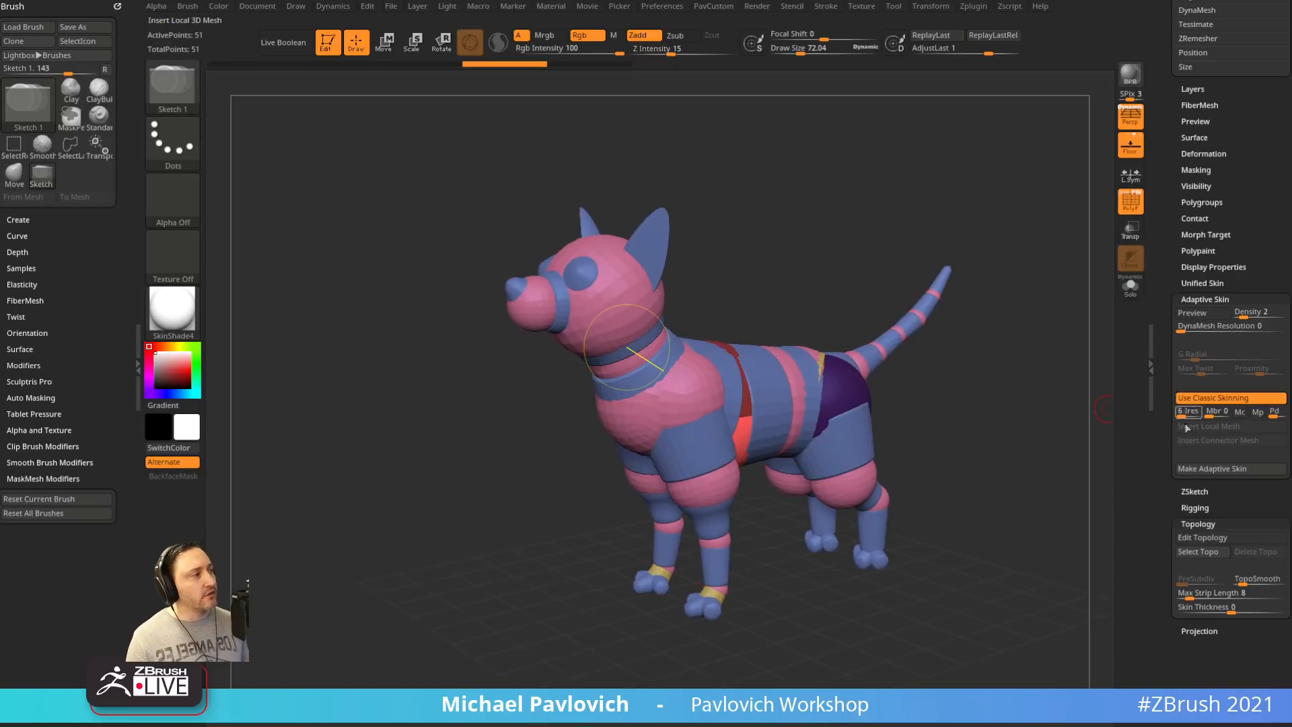
Make an adaptive skin from the Chihuahua ZSpheres and switch to the resulting skin mesh tool
click(1209, 471)
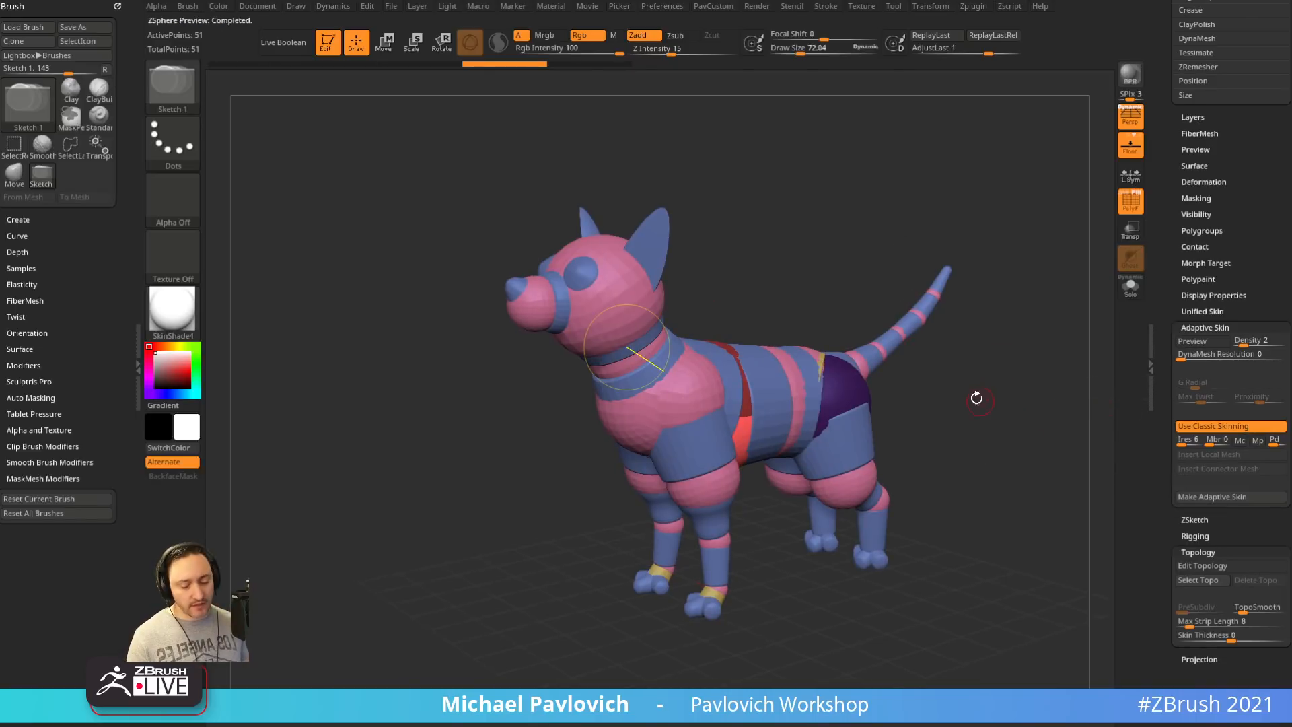
key(a)
key(a)
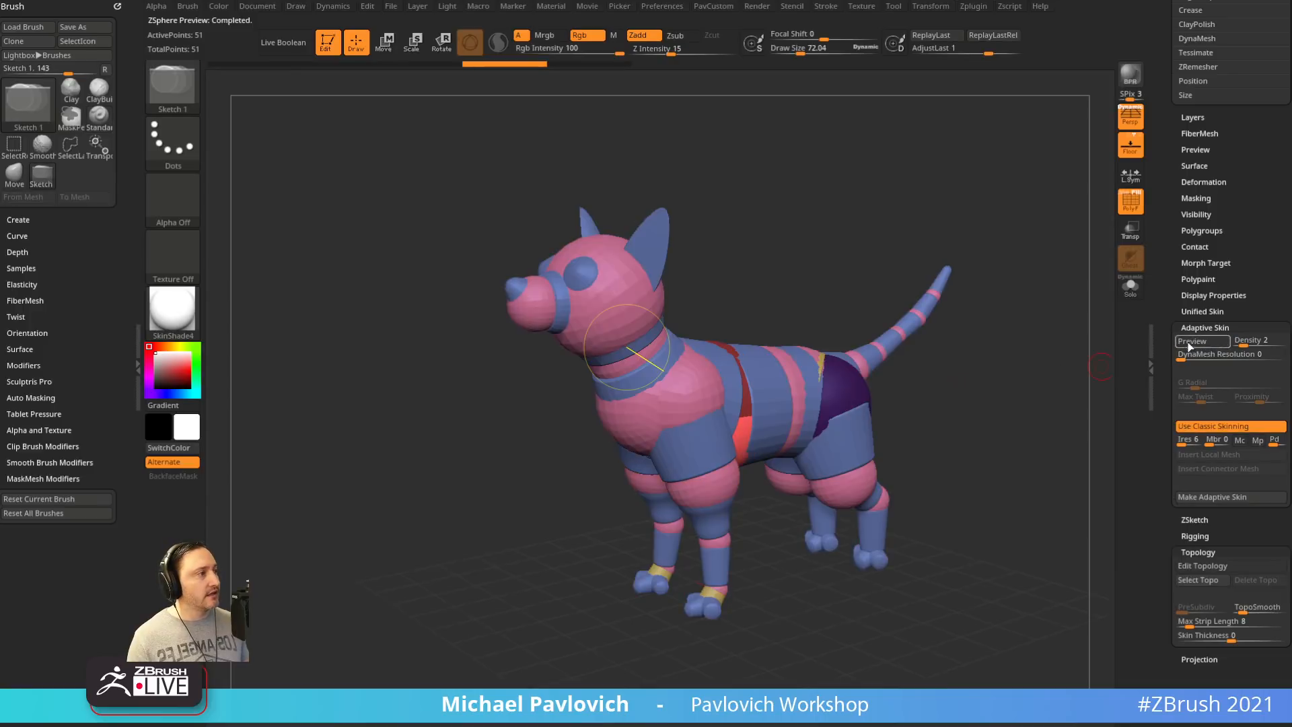
scroll(1195, 437, up, 10)
click(1245, 175)
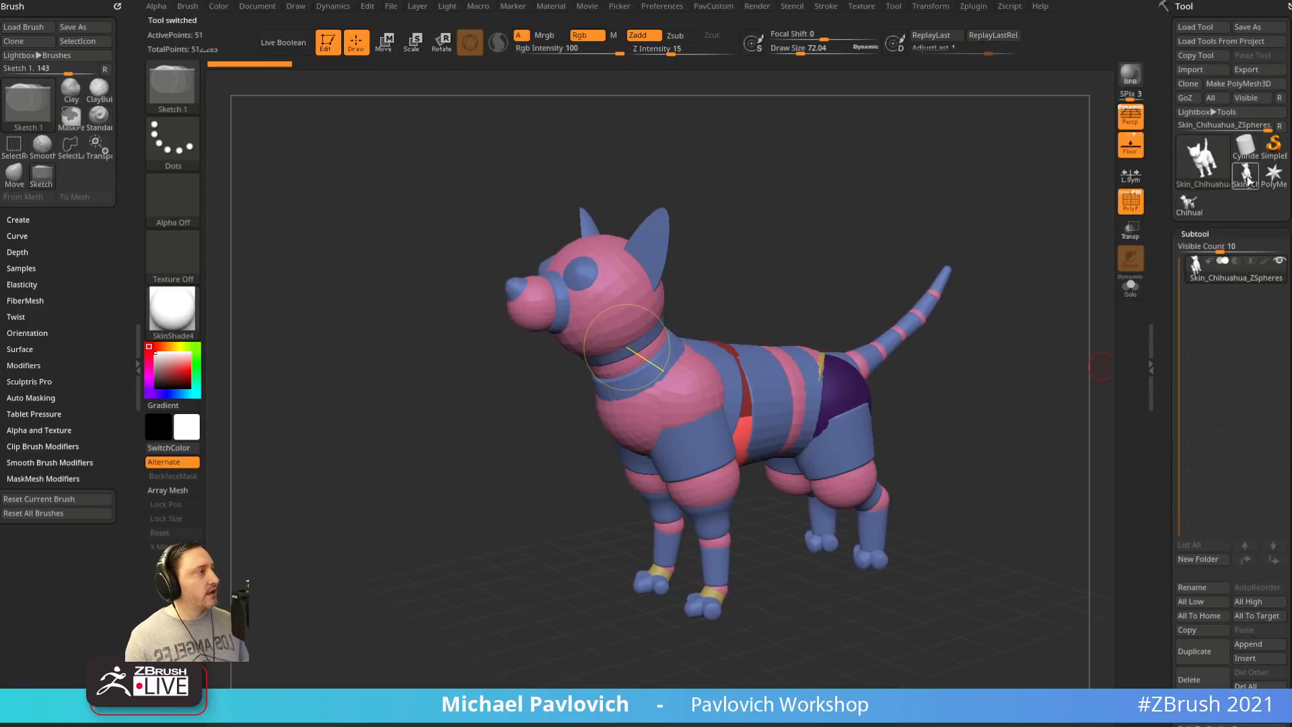
Display the polyframe on the Chihuahua skin mesh and frame it in a side view
drag(1023, 381, 1107, 262)
click(1128, 194)
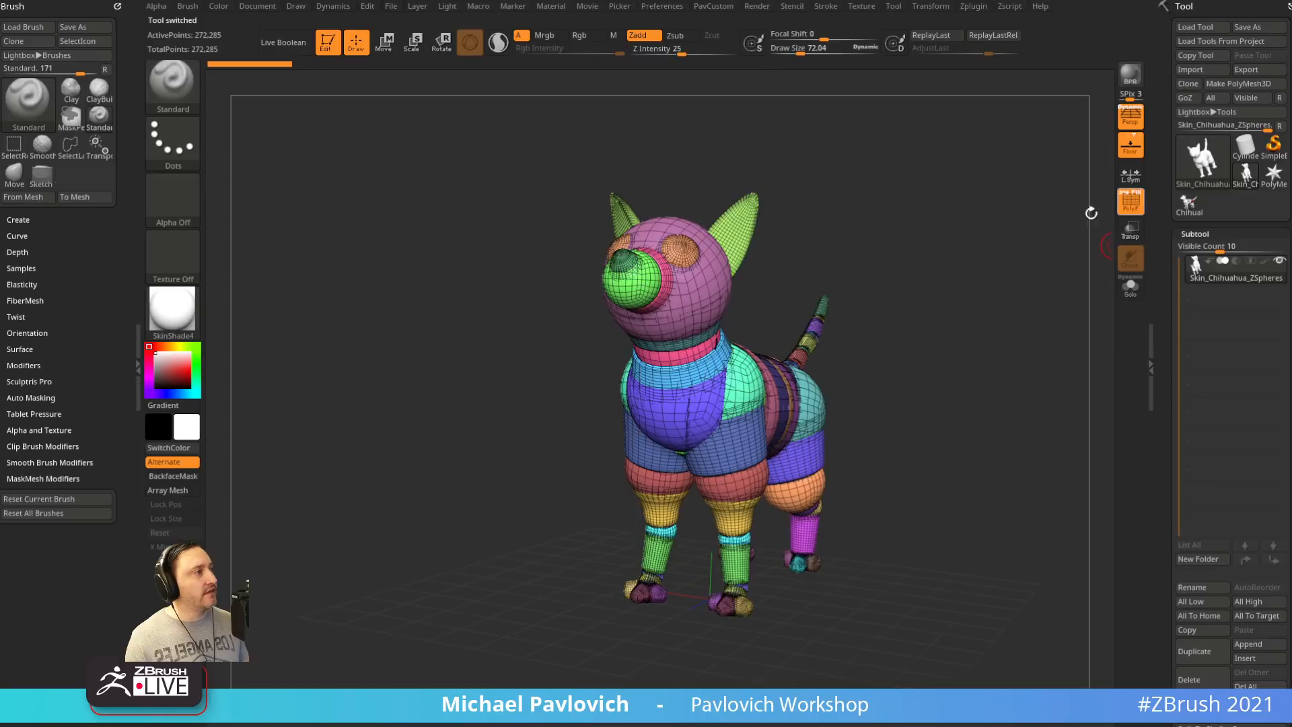
mouse_move(1091, 212)
mouse_down()
mouse_move(955, 317)
mouse_move(994, 333)
mouse_move(1064, 282)
mouse_move(1023, 323)
mouse_move(1061, 352)
mouse_move(1033, 375)
mouse_up()
key(f)
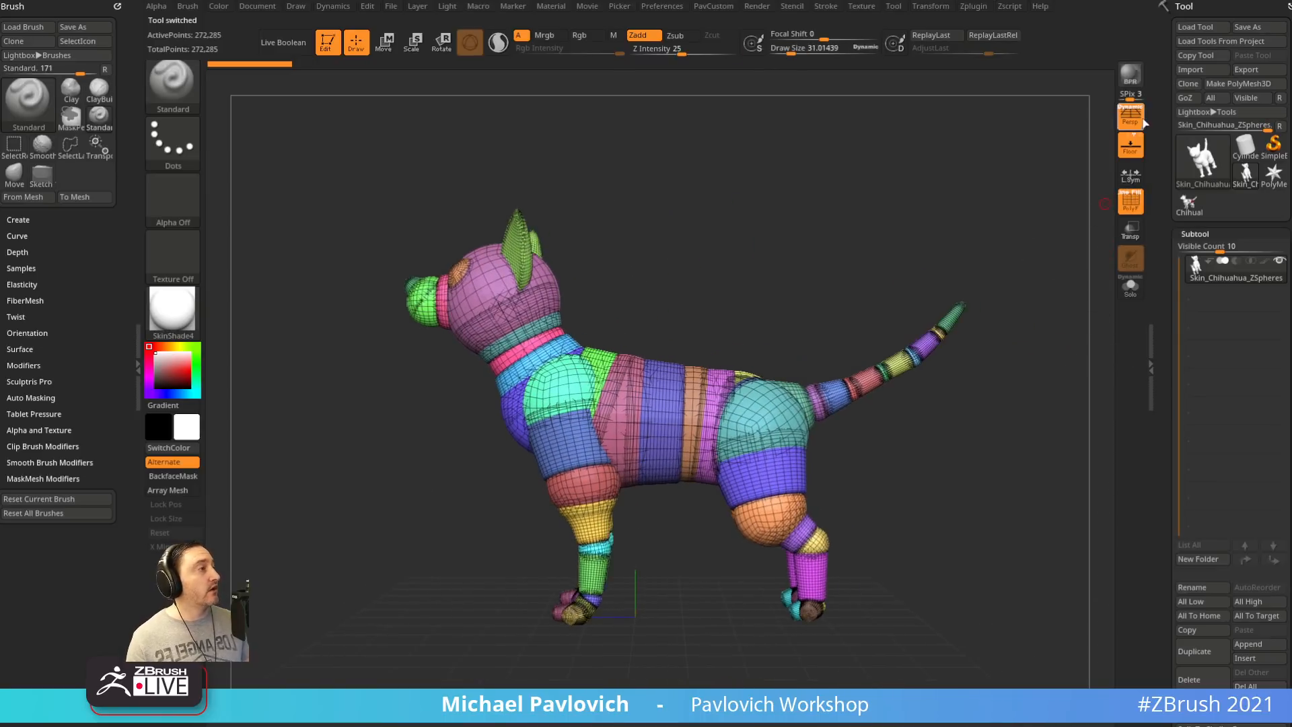
Turn off perspective and choose the SelectLasso brush for selections
click(1130, 116)
key(ctrl+shift)
key(b)
key(s)
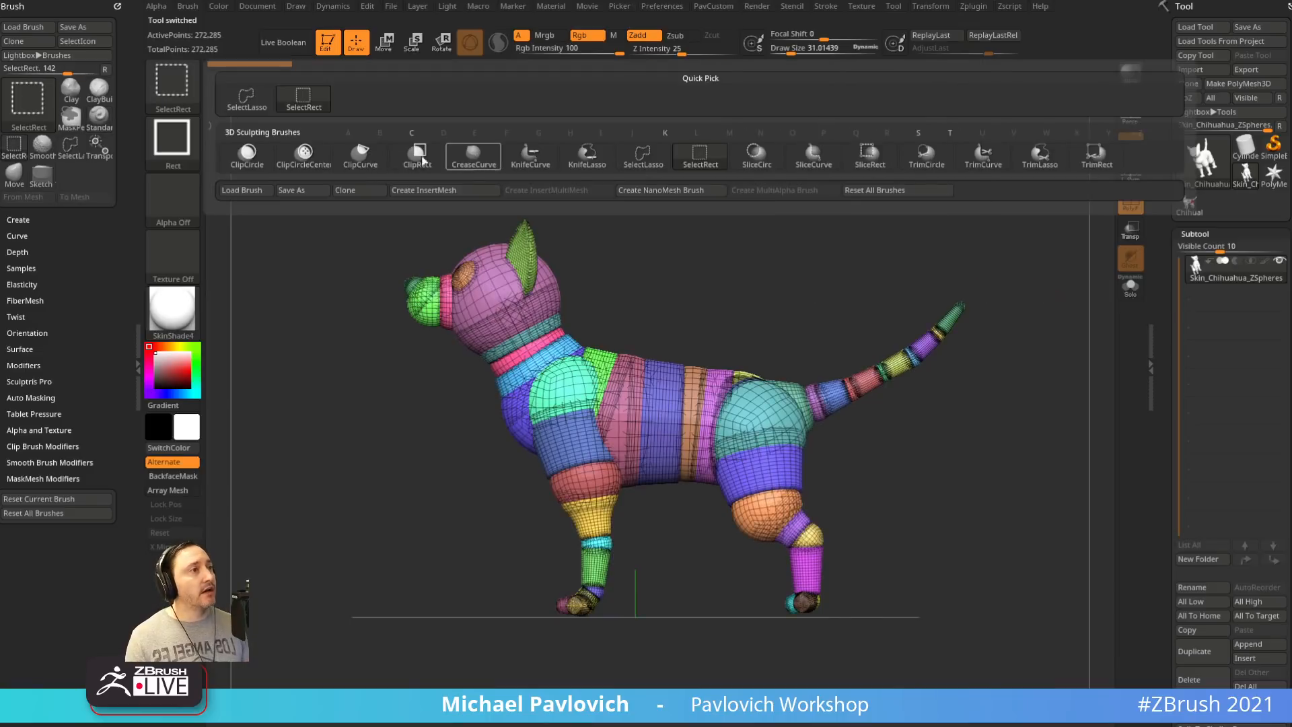
key(l)
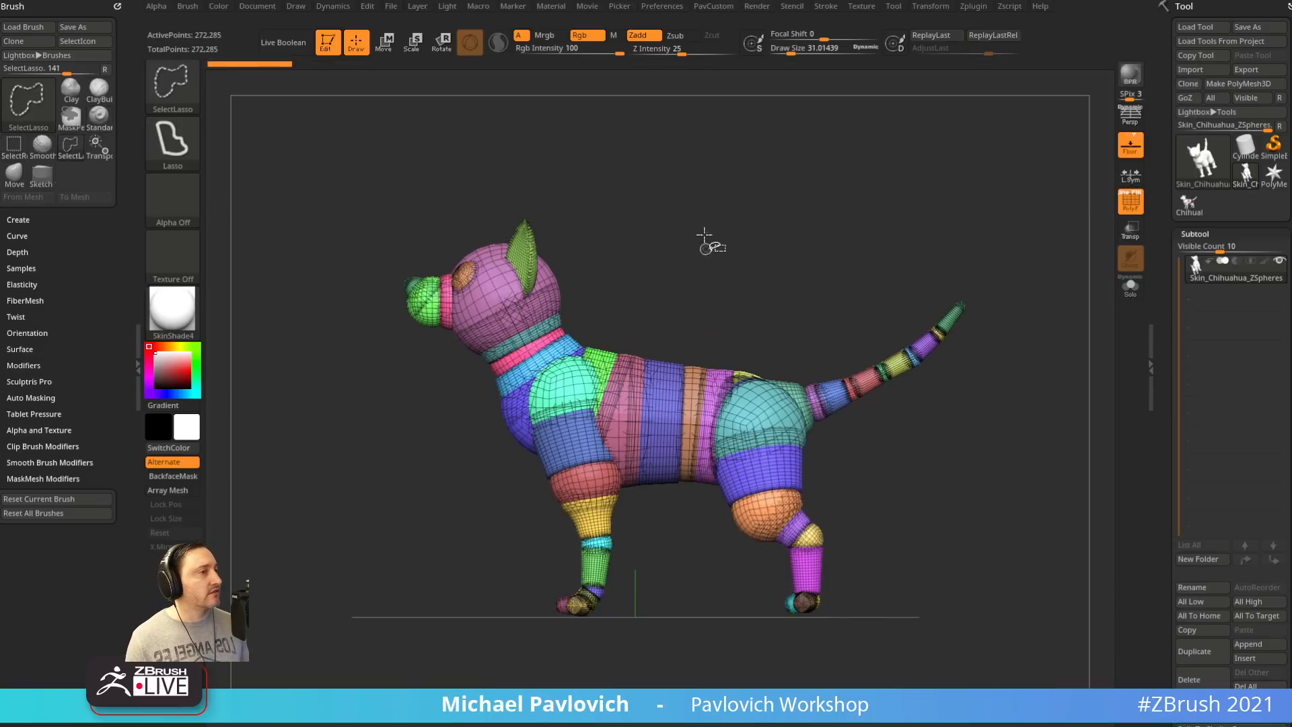
Isolate the Chihuahua's head with a lasso, try Grow All with inverted visibility, and show the whole mesh again
mouse_move(643, 252)
ctrl+shift+mouse_down()
mouse_move(667, 168)
mouse_move(772, 190)
mouse_move(841, 235)
ctrl+shift+mouse_up()
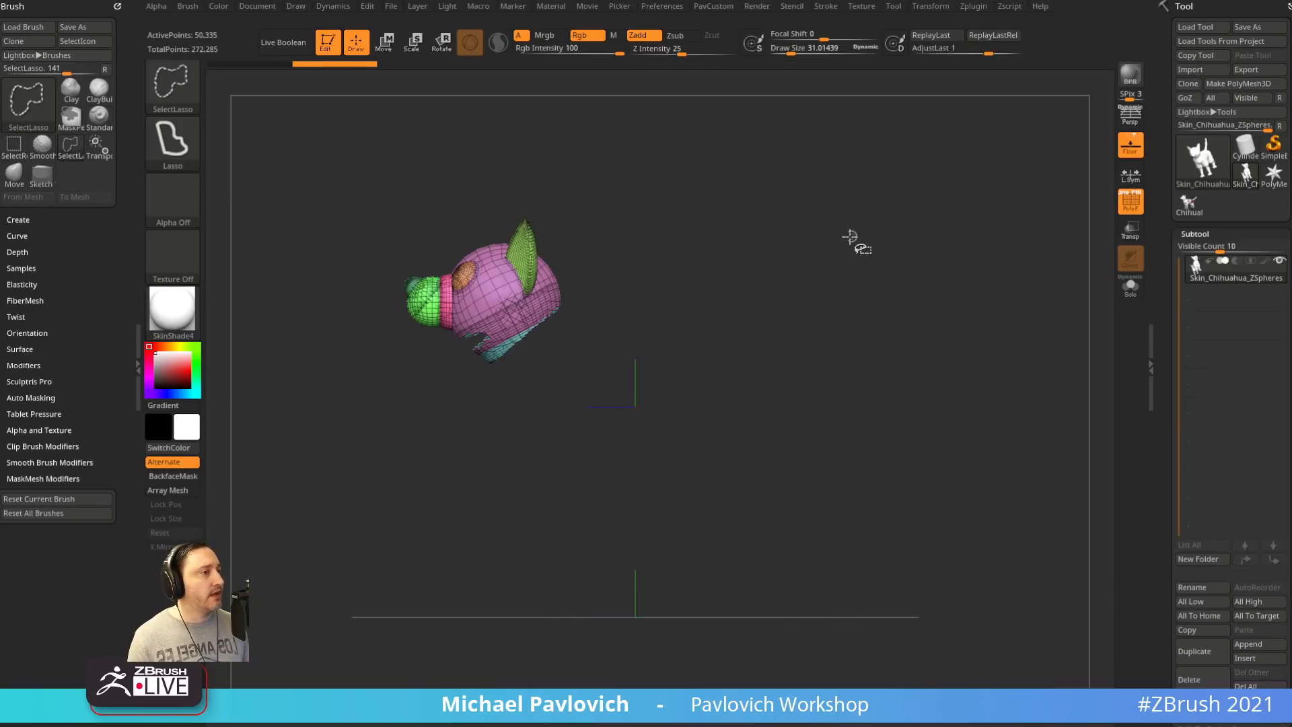
mouse_move(529, 408)
ctrl+alt+shift+mouse_down()
mouse_move(557, 456)
mouse_move(484, 412)
mouse_move(498, 383)
ctrl+alt+shift+mouse_up()
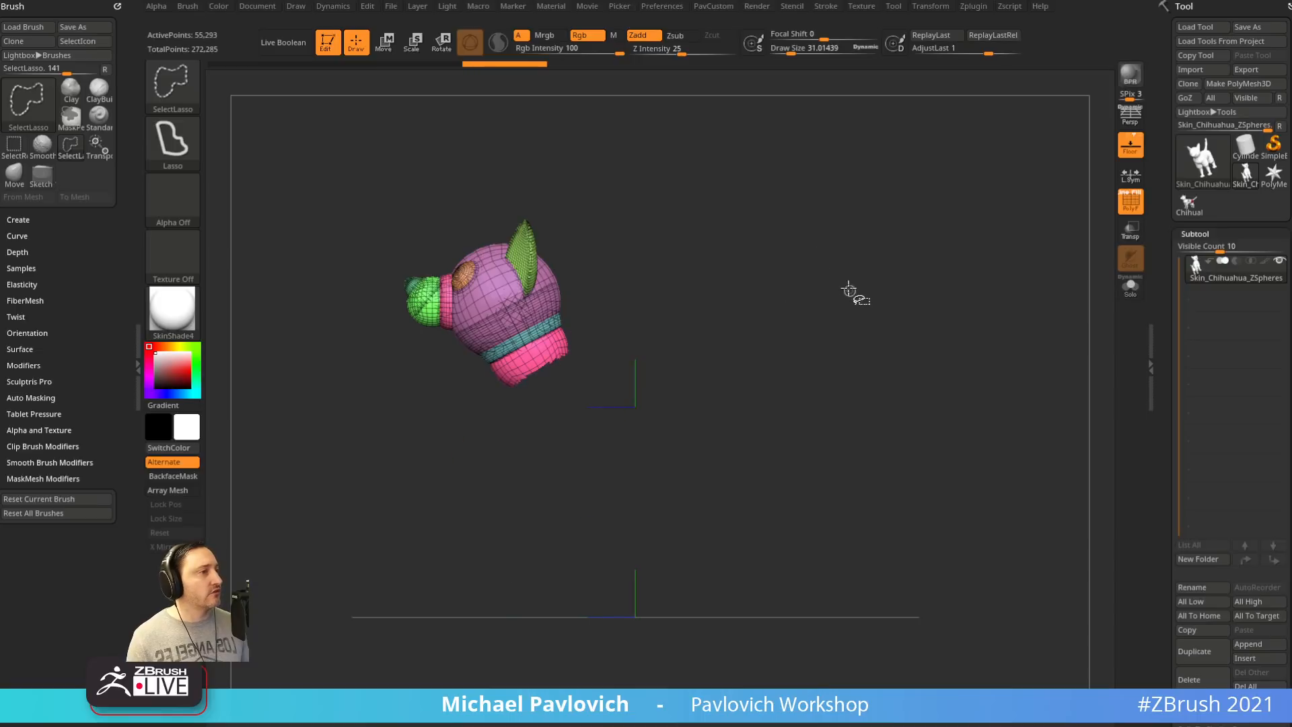
ctrl+shift+click(945, 316)
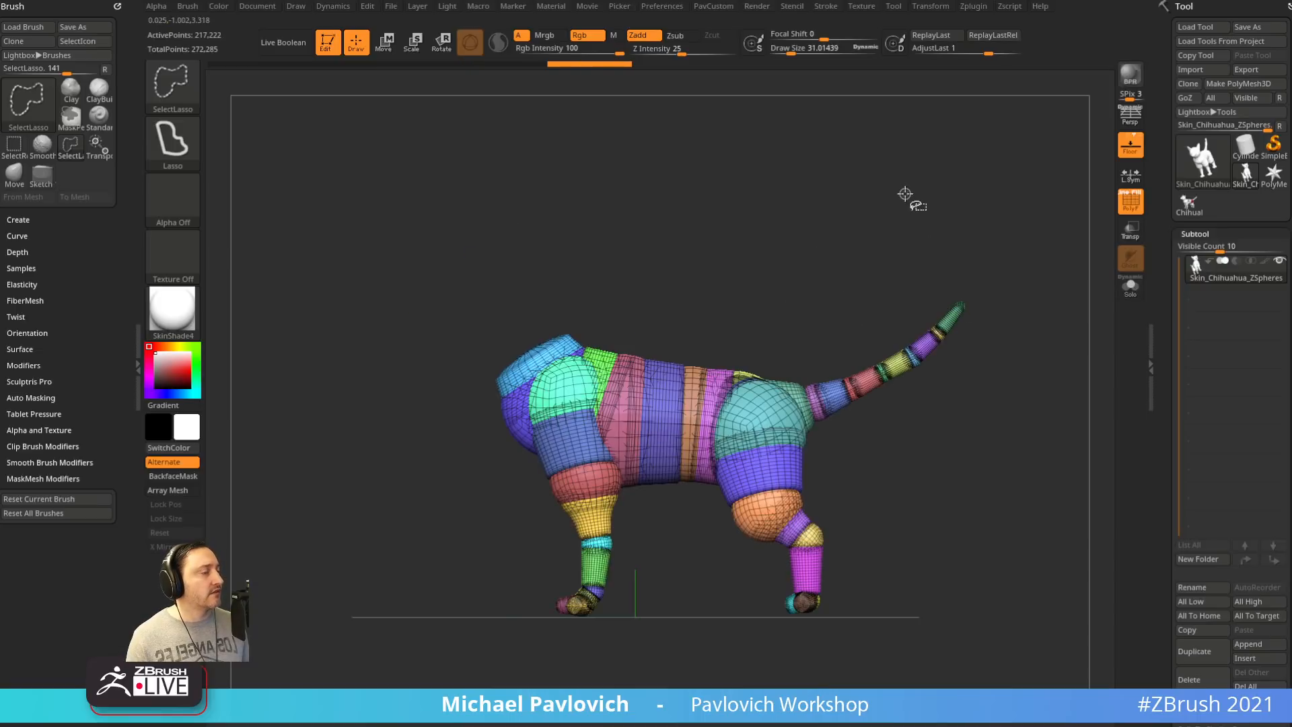
key(ctrl+shift+a)
ctrl+shift+drag(900, 185, 941, 221)
key(2)
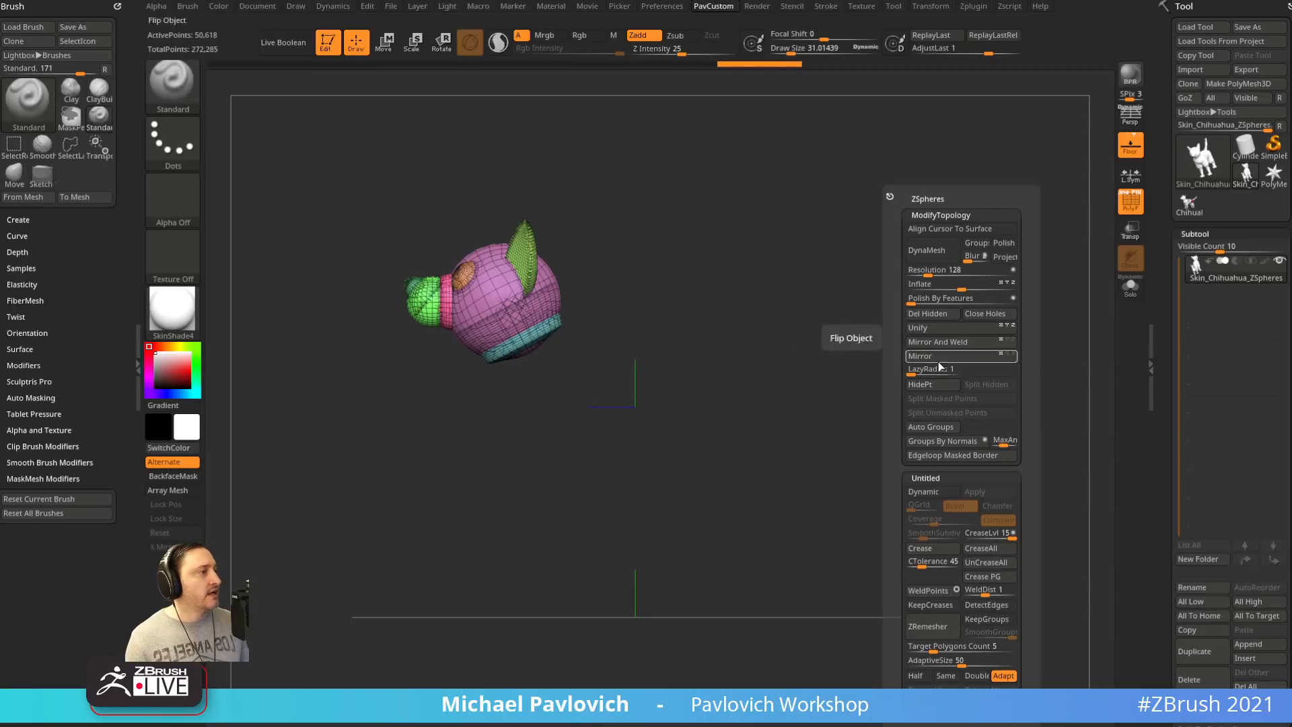
ctrl+shift+click(912, 418)
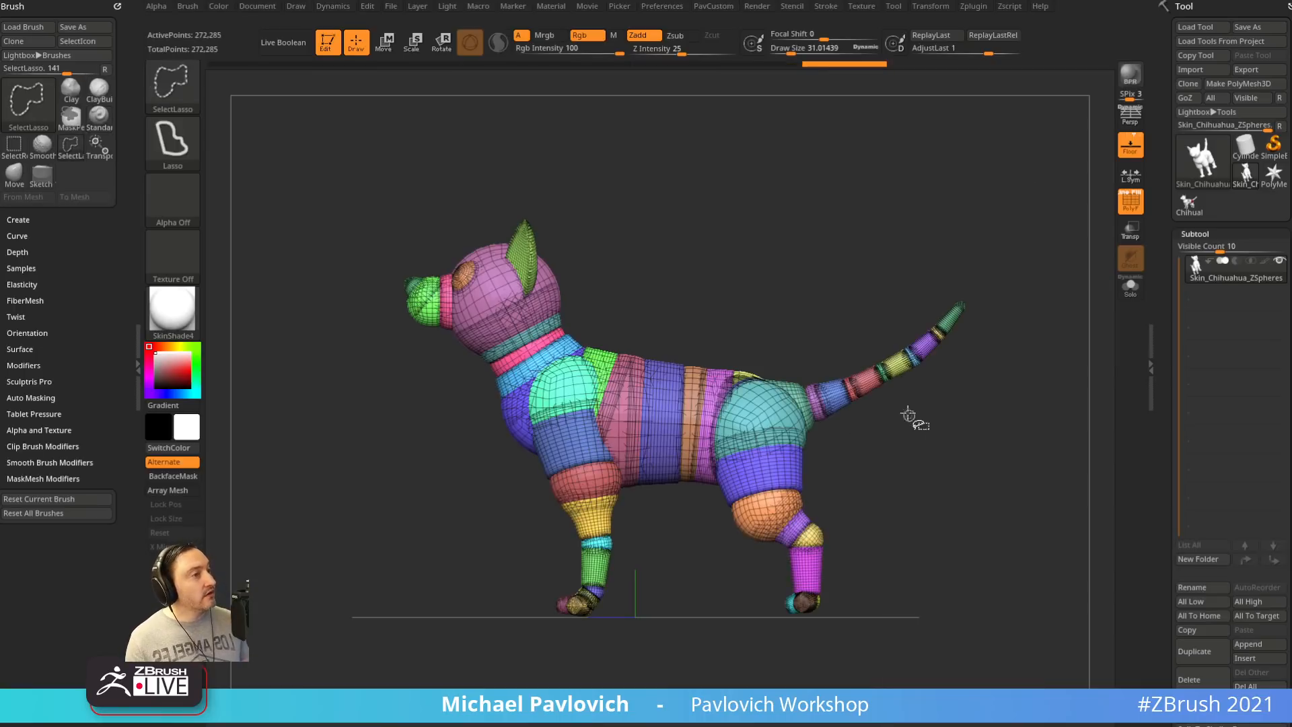
Isolate the Chihuahua's head with a lasso and Grow All, trim the neck sphere from view, and display the custom topology menu
ctrl+shift+drag(608, 229, 383, 385)
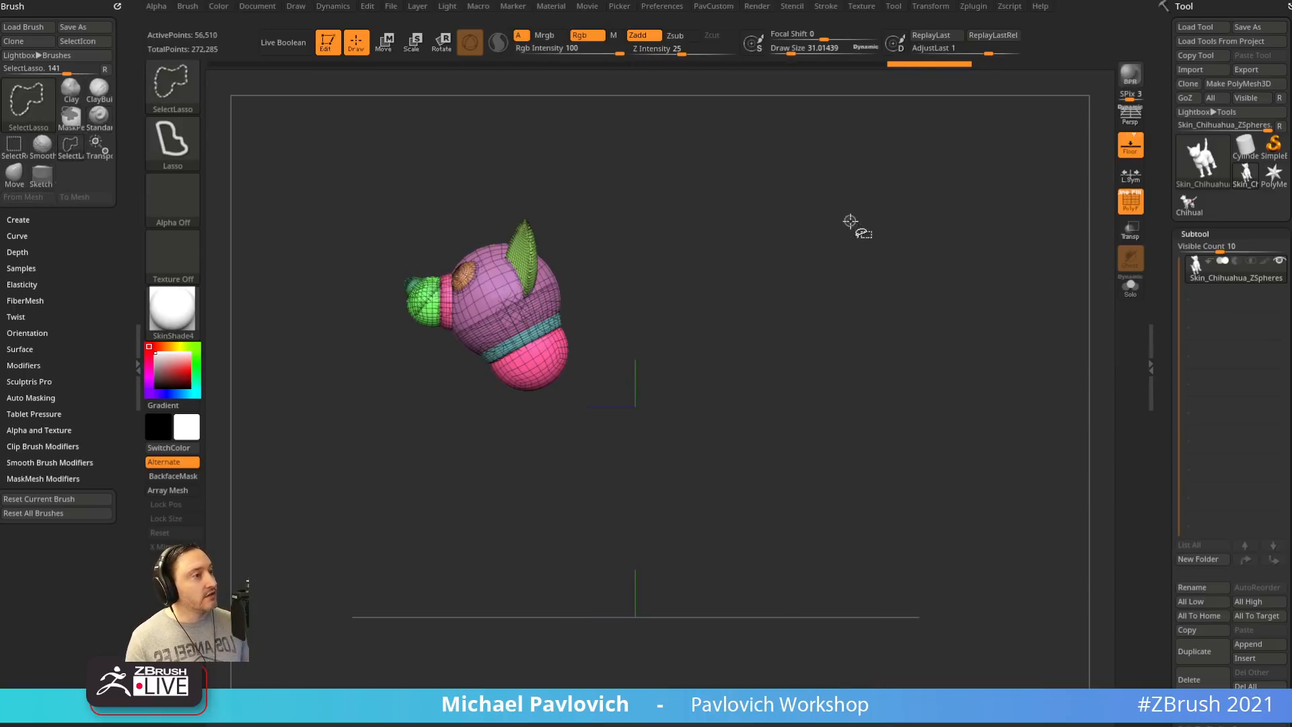
key(ctrl+shift+a)
mouse_move(867, 187)
ctrl+shift+mouse_down()
mouse_move(910, 176)
mouse_move(942, 202)
ctrl+shift+mouse_up()
key(2)
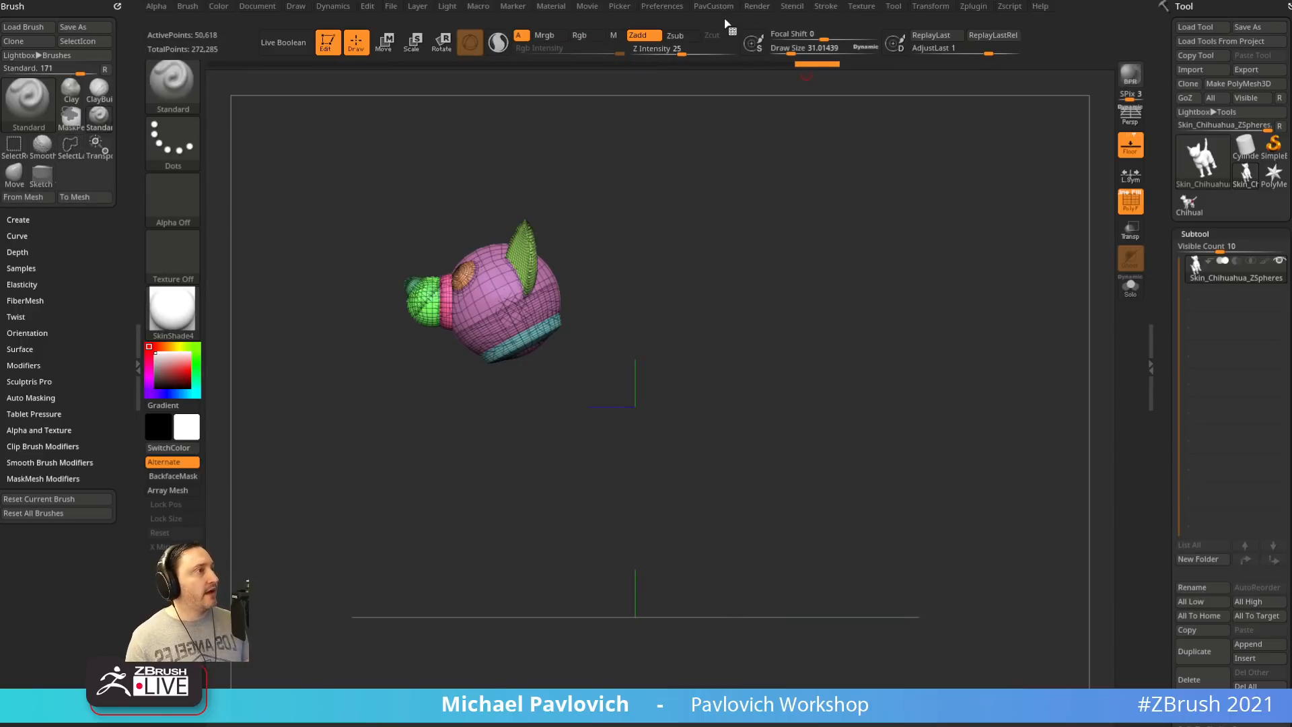
key(2)
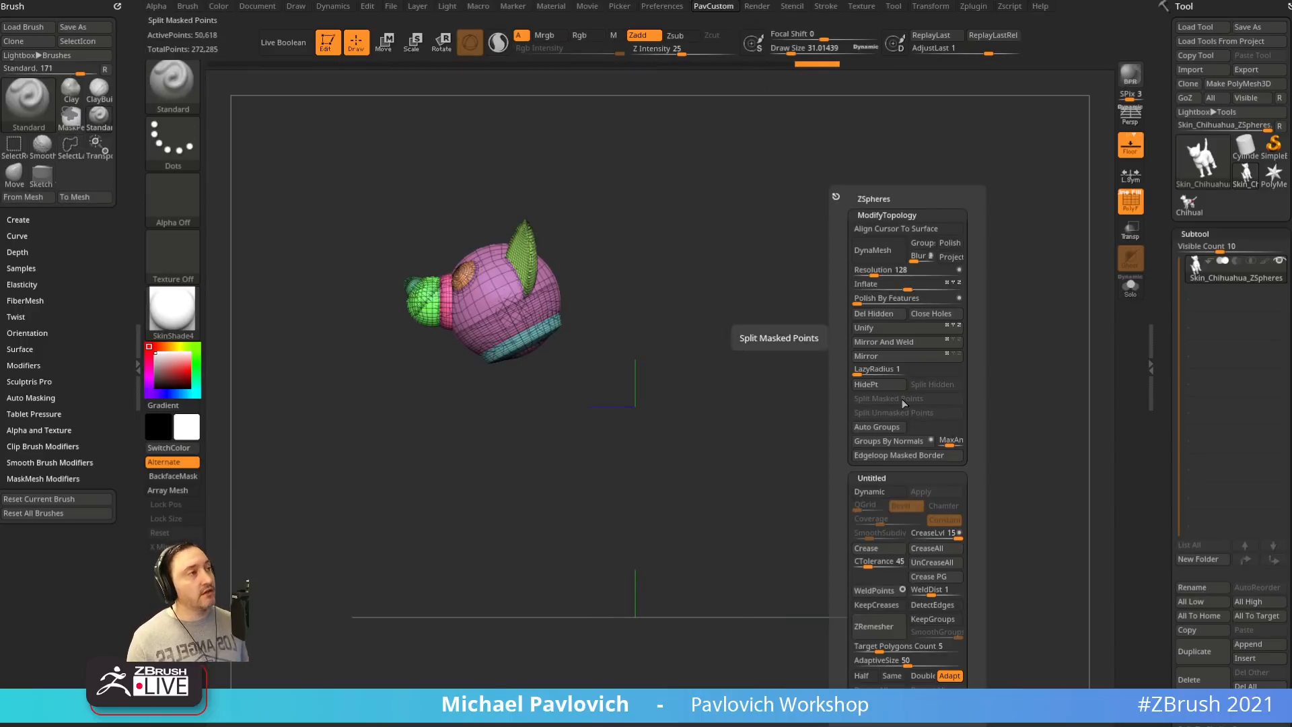
Assign M as the custom hotkey for the Macro menu and test it
ctrl+alt+click(477, 8)
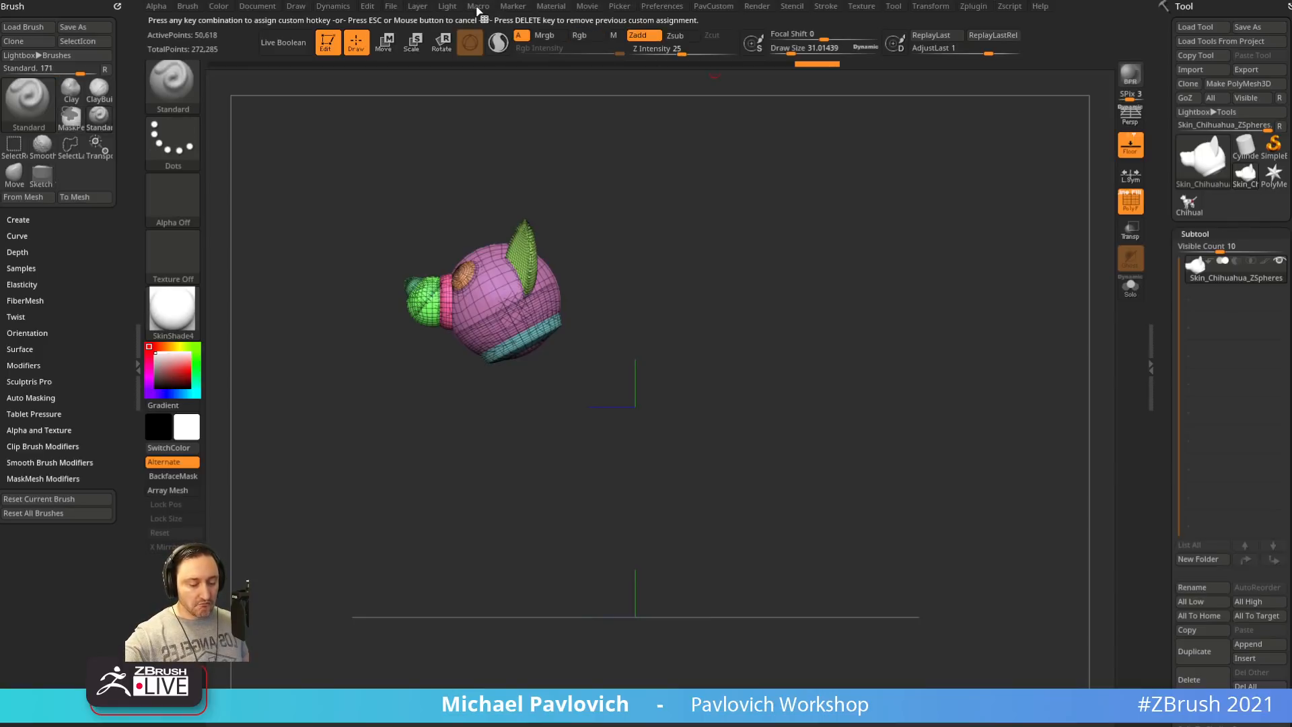
key(m)
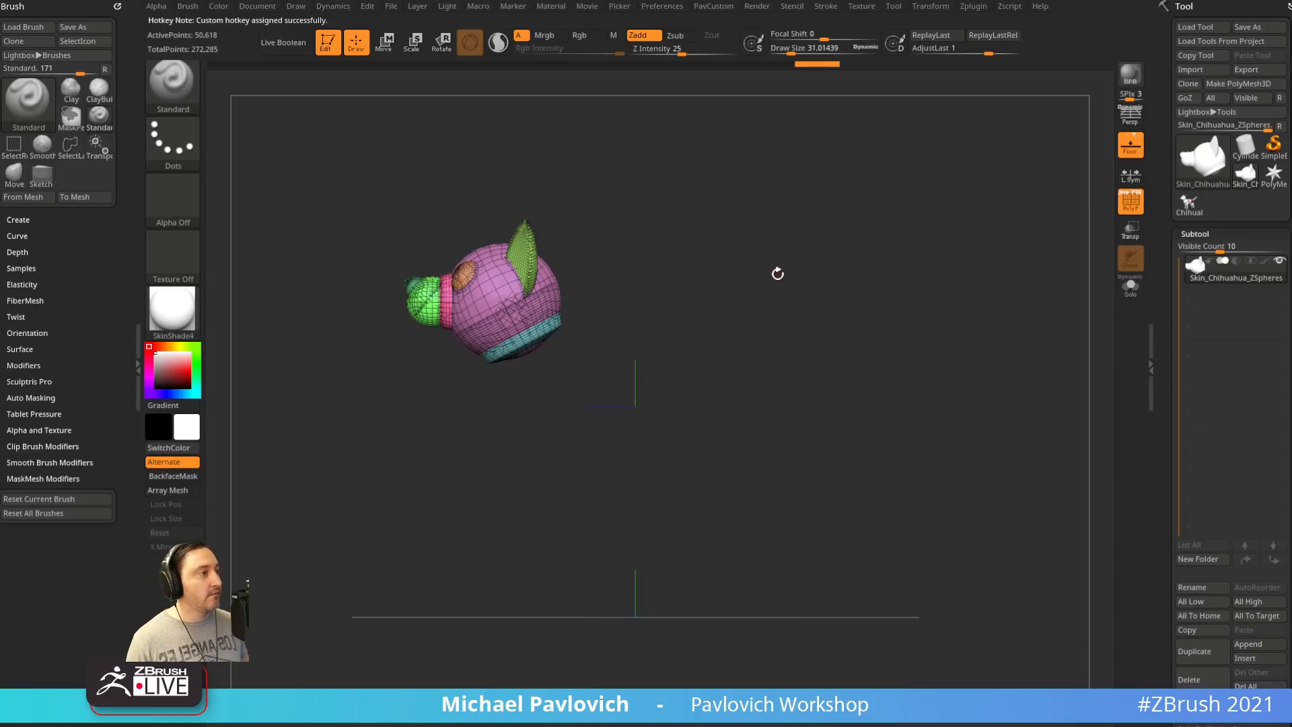
key(m)
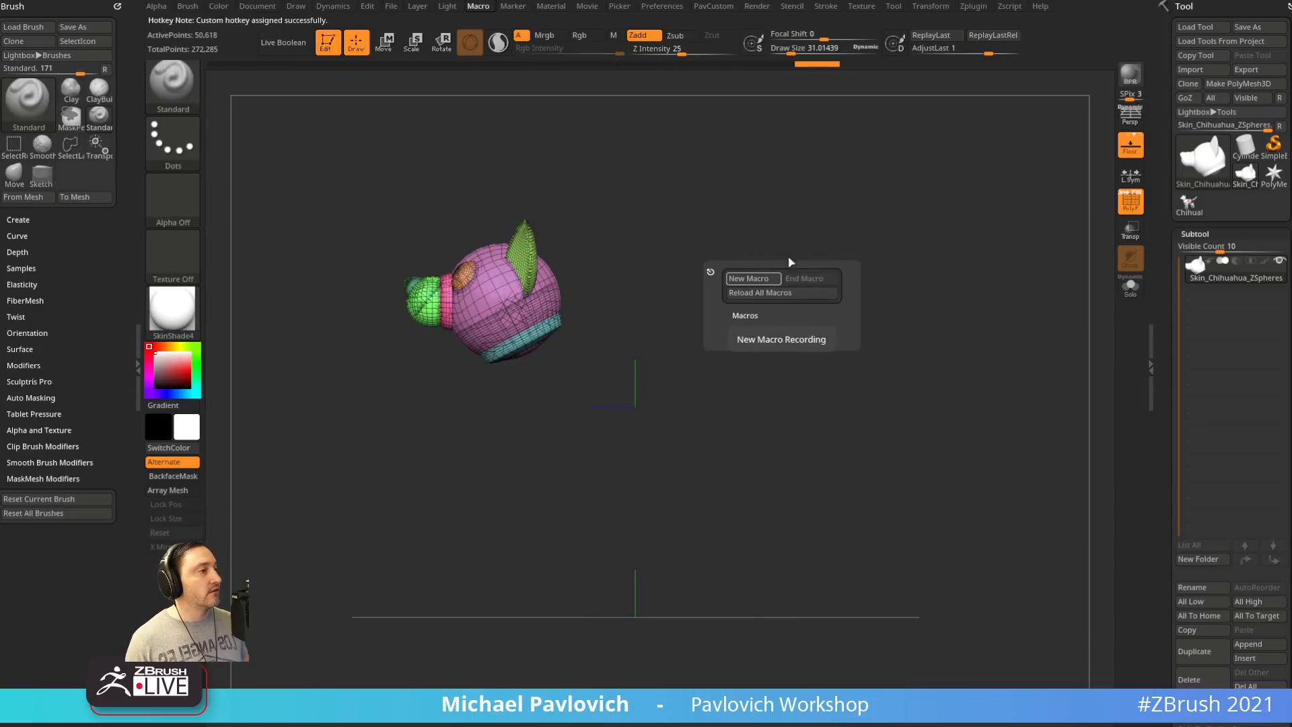
Choose the ZModeler brush and bring up the custom topology menu with its hotkey
key(b)
key(z)
key(m)
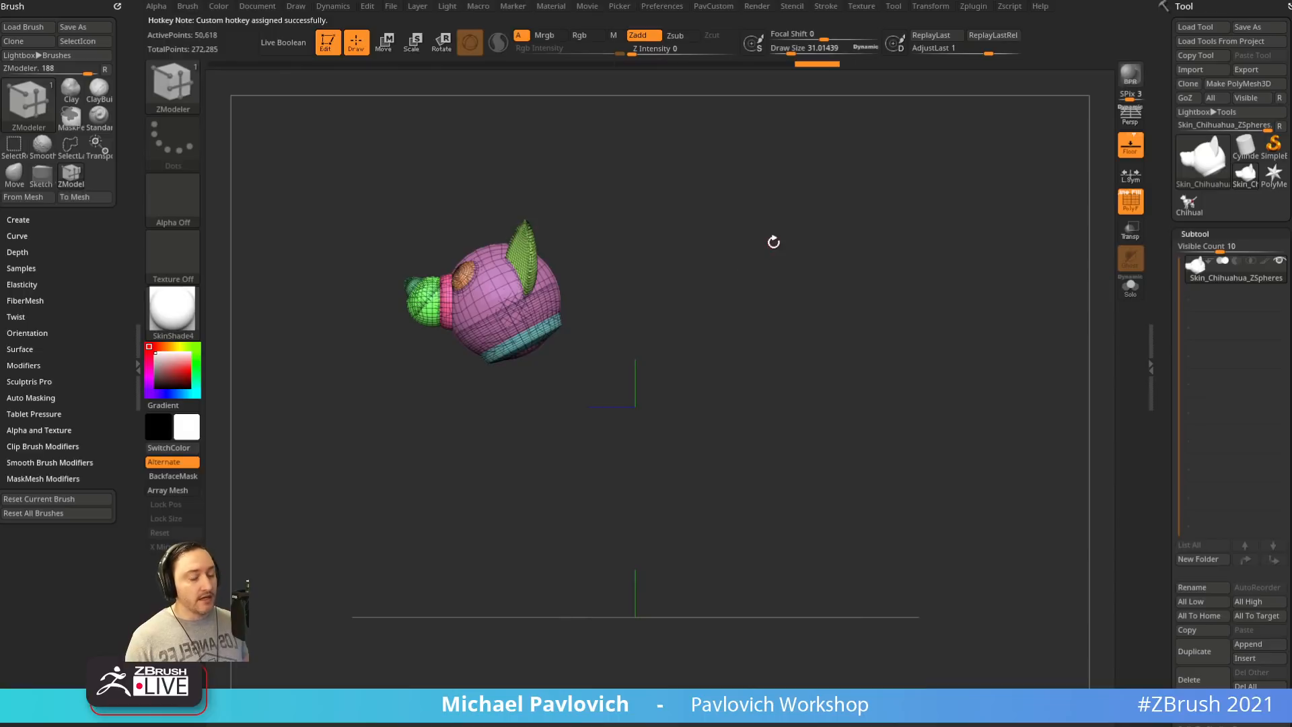
key(2)
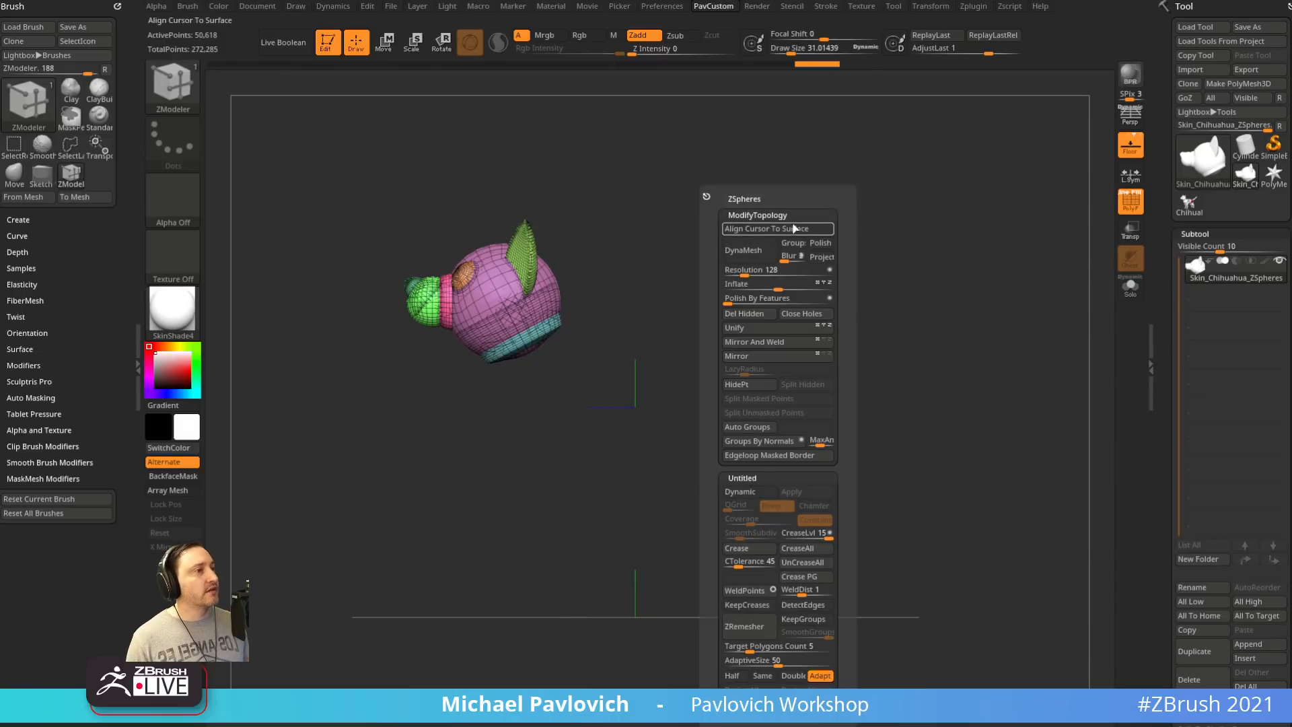
key(2)
key(2)
key(2)
key(2)
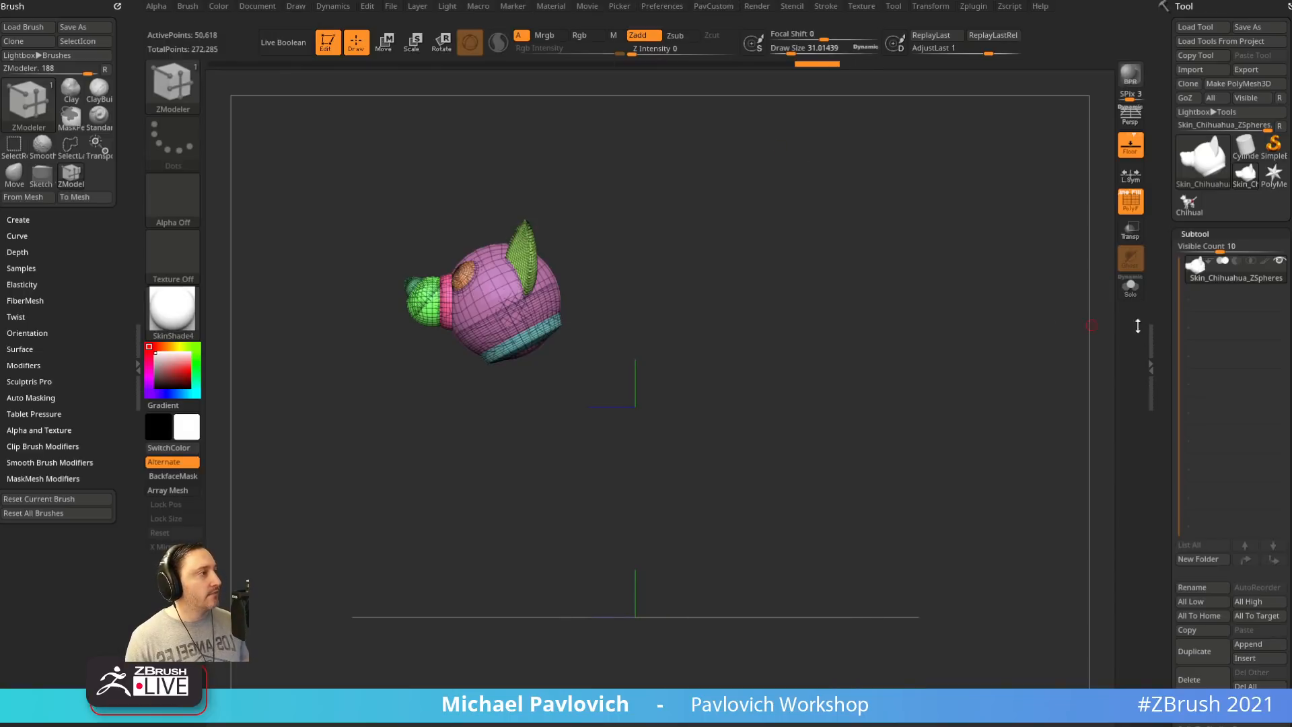
Show the whole Chihuahua mesh and isolate its head again with a lasso and Grow All
scroll(1164, 362, down, 1)
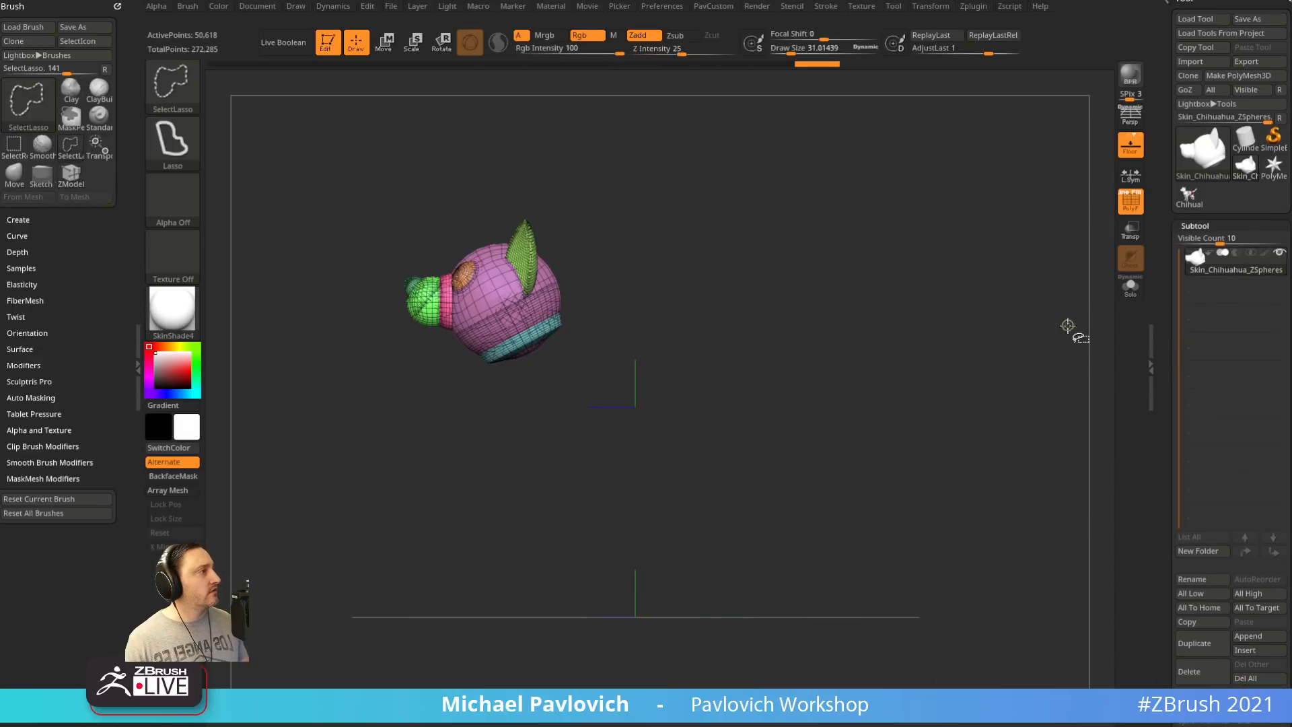
ctrl+shift+click(1087, 326)
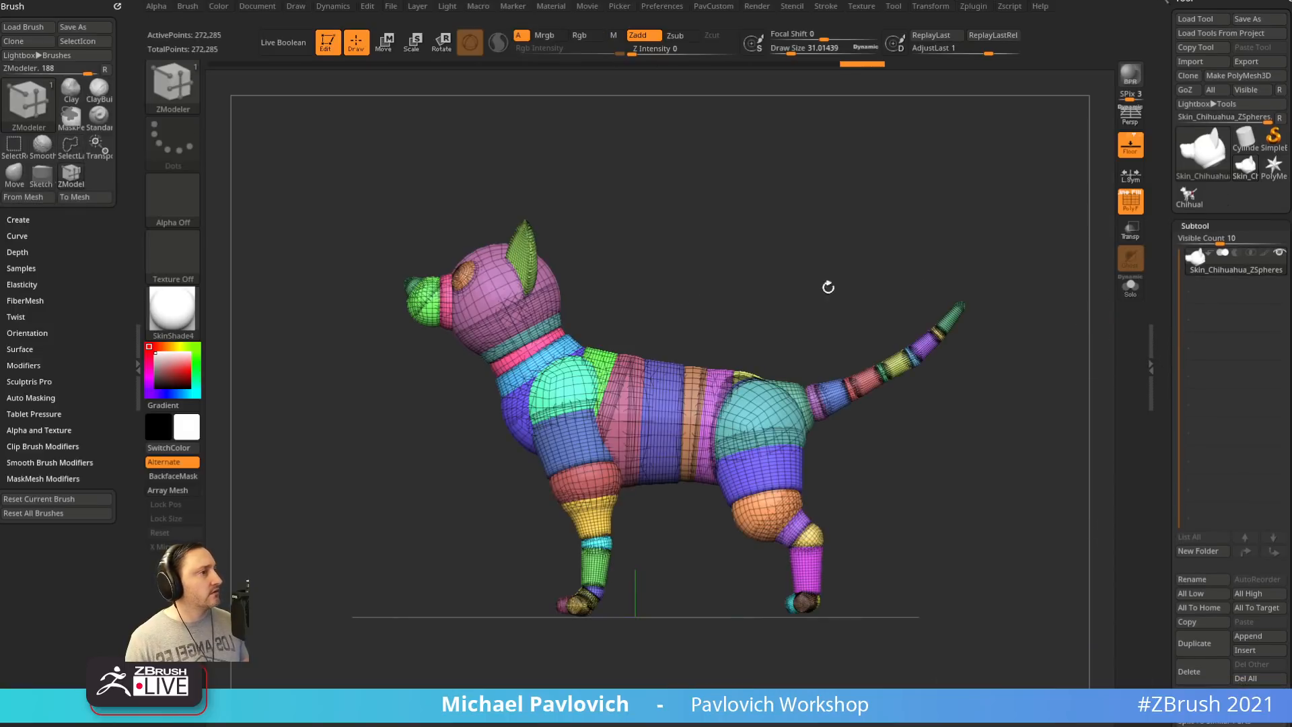
mouse_move(616, 224)
ctrl+shift+mouse_down()
mouse_move(386, 284)
mouse_move(393, 397)
ctrl+shift+mouse_up()
key(ctrl+shift+a)
key(2)
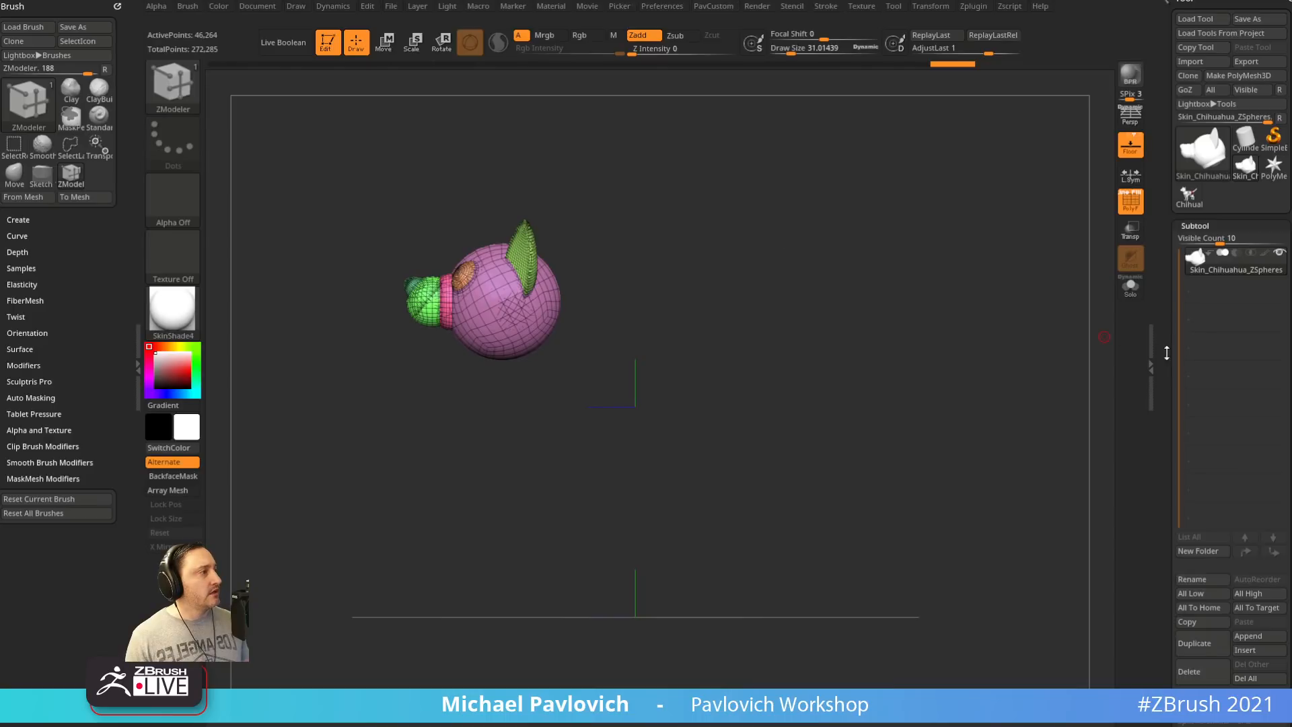
Check the skin mesh's subdivision levels and the Adaptive Skin density settings of the source ZSpheres tool
scroll(1166, 352, down, 5)
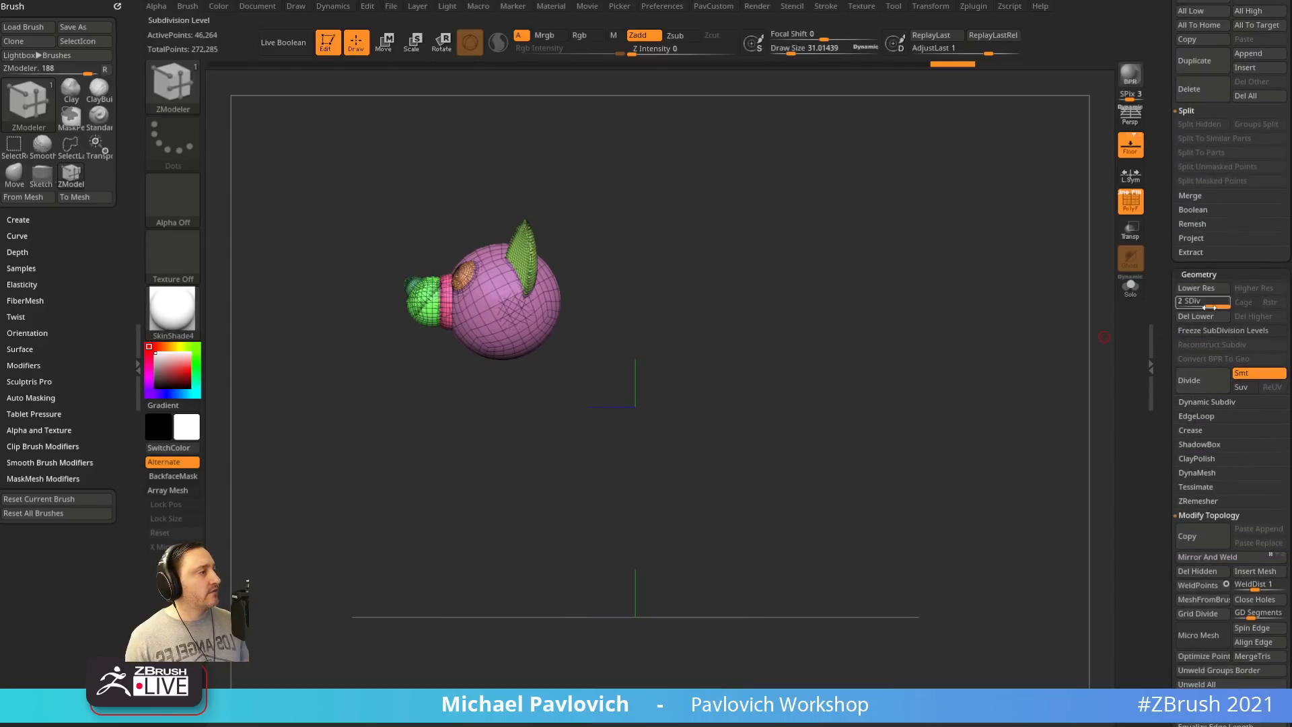
scroll(1201, 333, up, 6)
click(1205, 81)
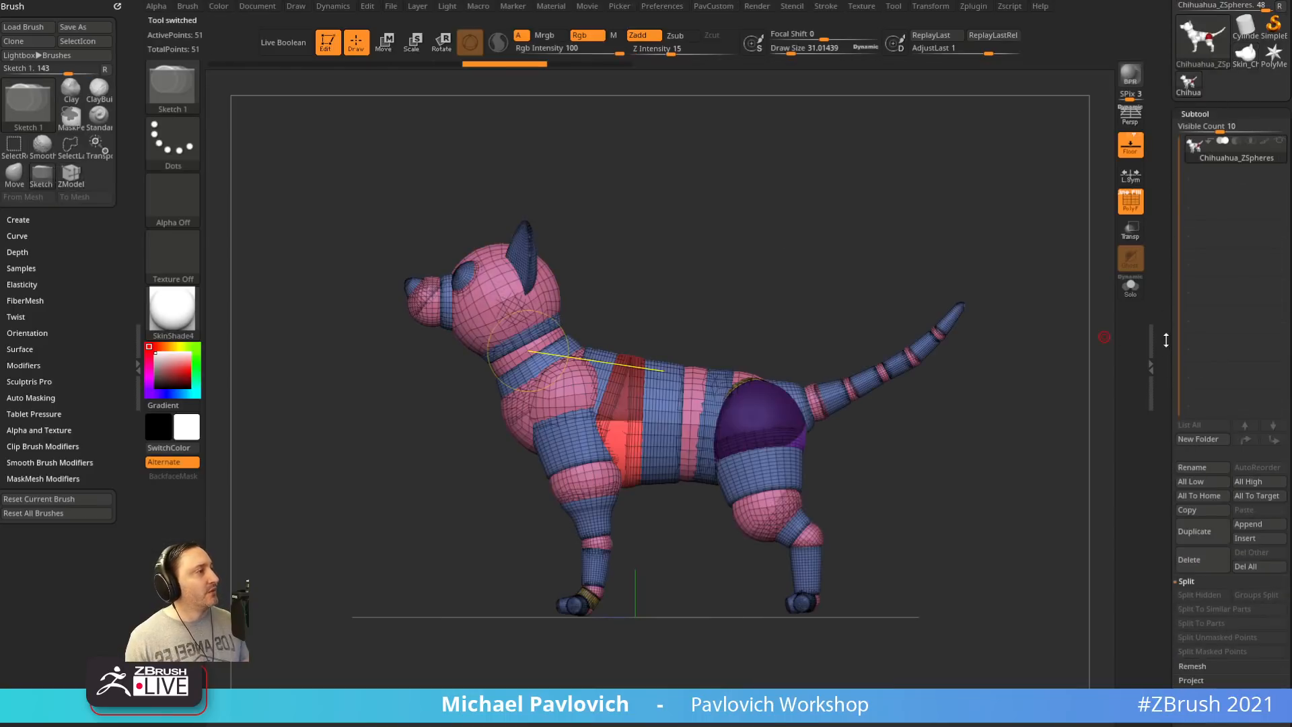
scroll(1202, 202, down, 5)
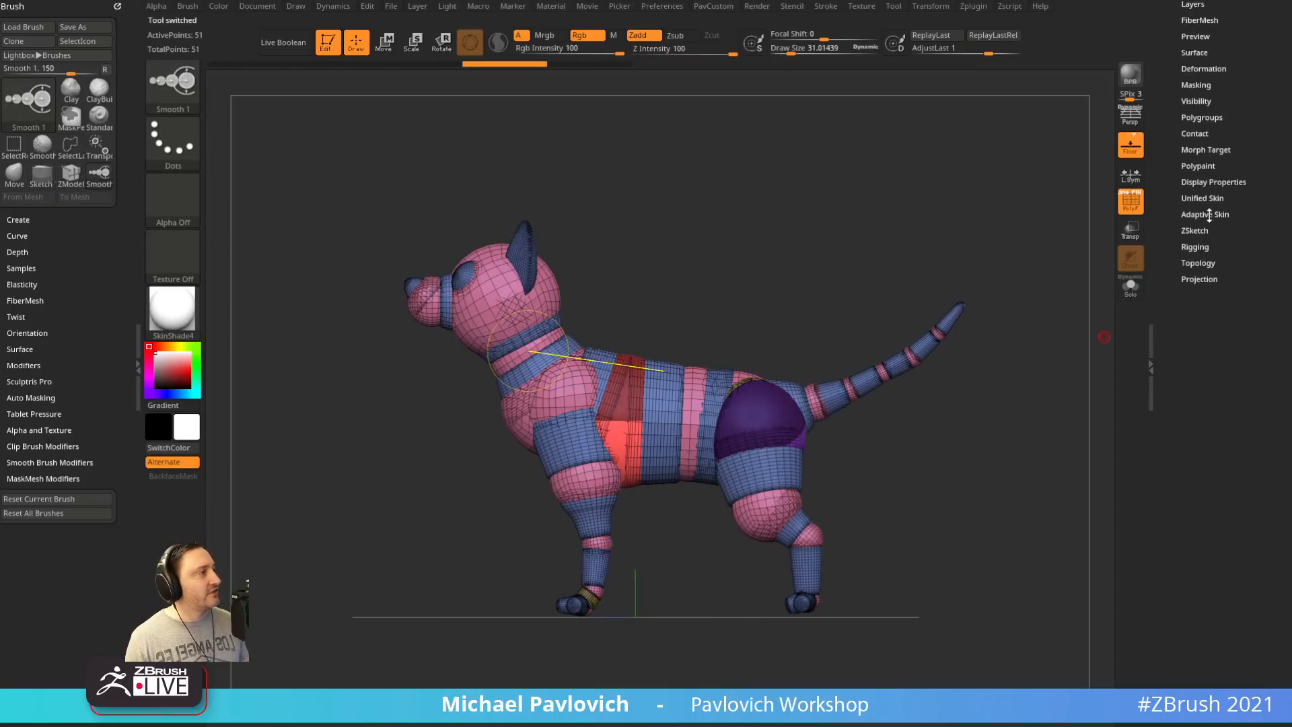
click(1205, 217)
drag(1244, 232, 1215, 249)
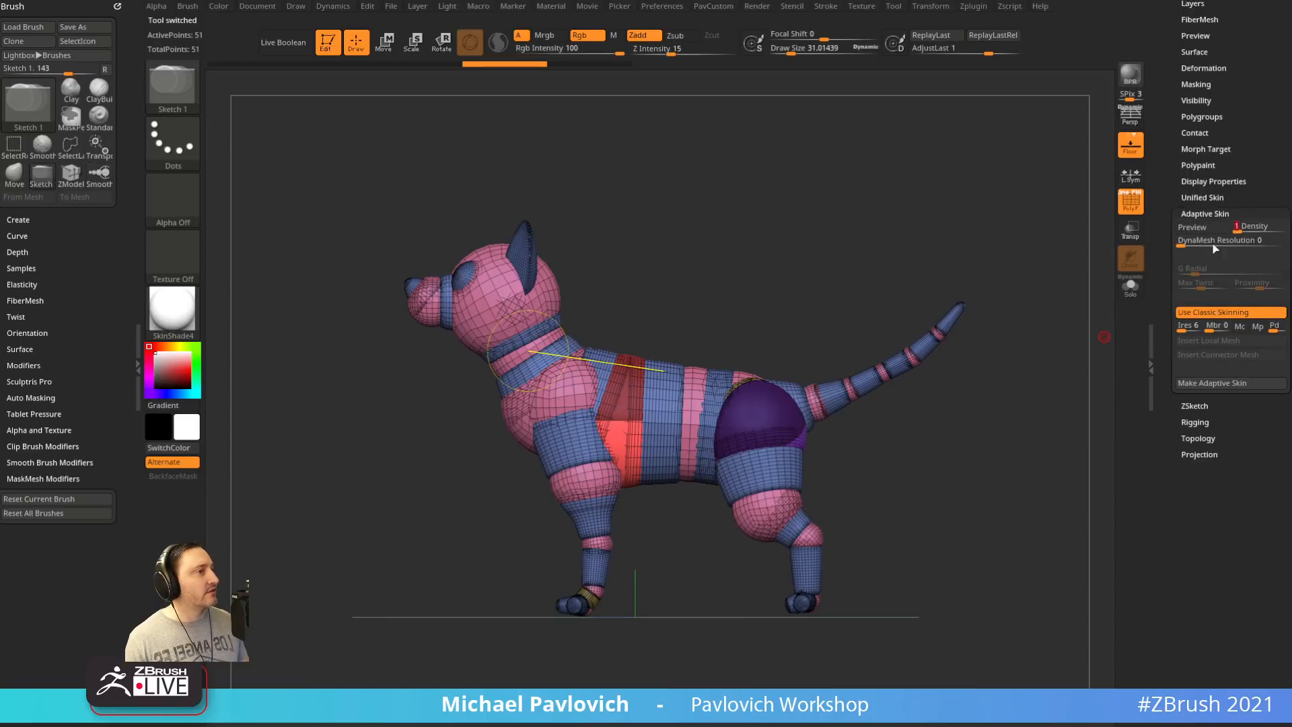
Return to the Chihuahua skin mesh and delete its lower subdivision levels
mouse_move(1171, 169)
mouse_down()
mouse_move(1175, 337)
mouse_move(1174, 182)
mouse_move(1174, 192)
mouse_up()
click(1245, 173)
click(1193, 323)
Split the hidden body from the head into its own subtool, and show the body alone with Solo
key(2)
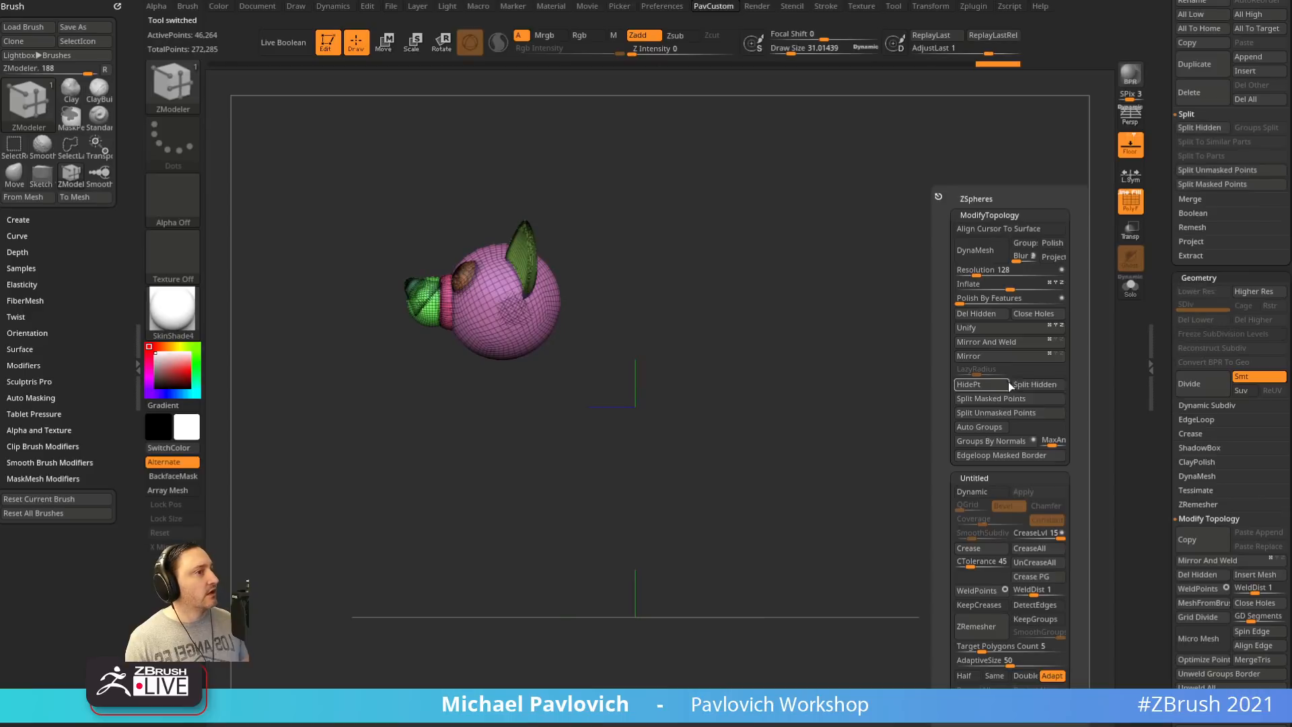
click(1041, 397)
alt+click(752, 375)
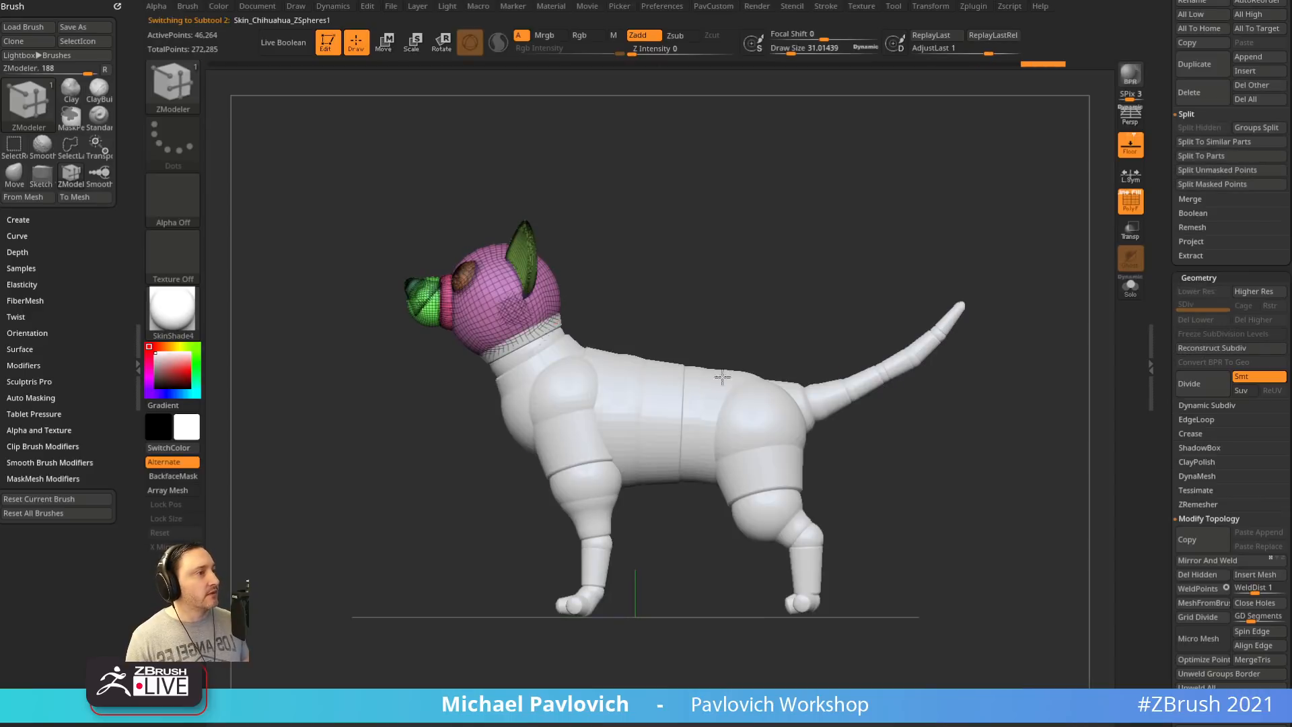
click(1131, 286)
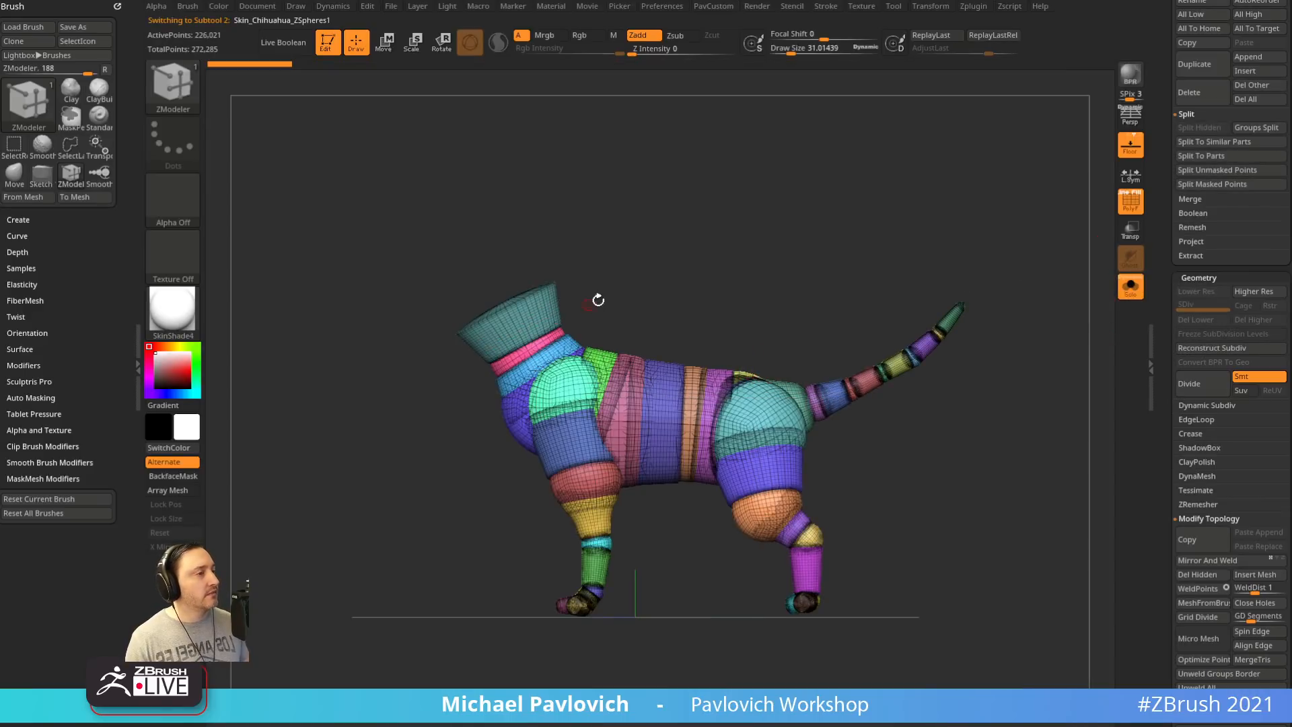
Try hiding the open neck band of the body with lasso selections, and show the whole body again
ctrl+shift+drag(620, 264, 784, 165)
ctrl+shift+drag(949, 207, 1018, 337)
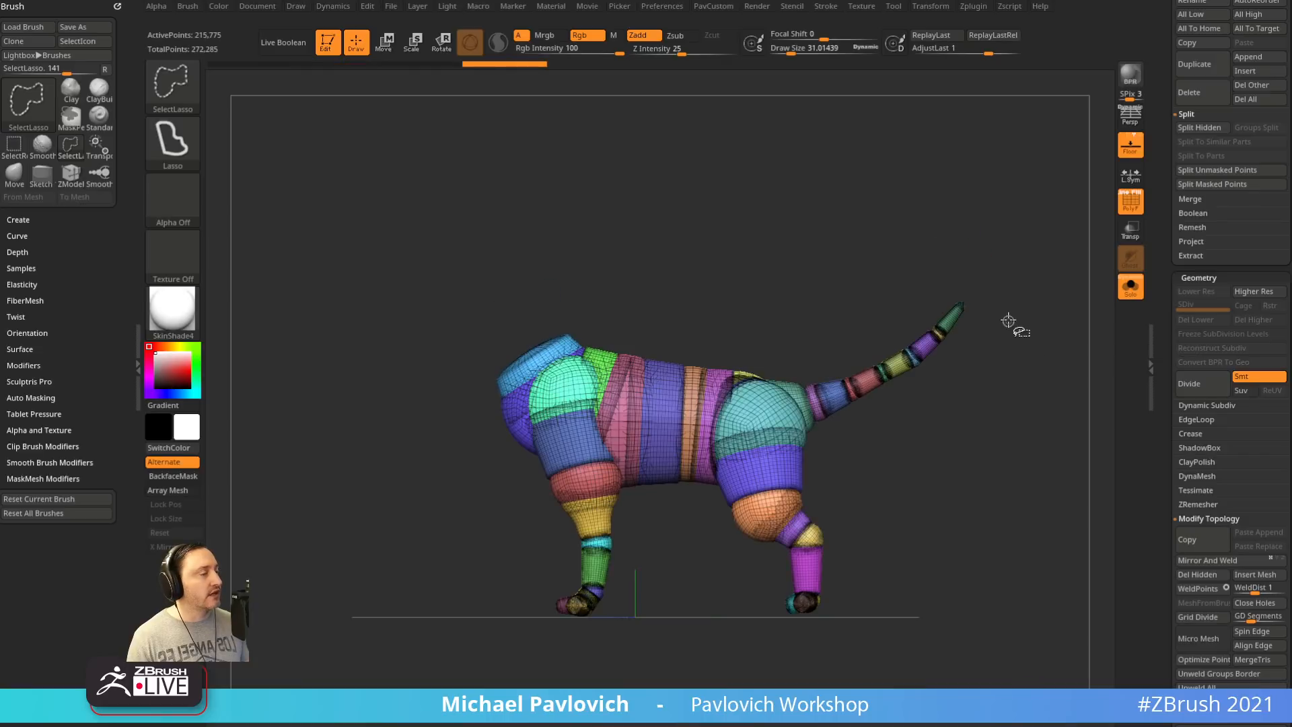
ctrl+shift+click(1065, 354)
ctrl+alt+shift+drag(614, 225, 676, 231)
ctrl+shift+click(1079, 339)
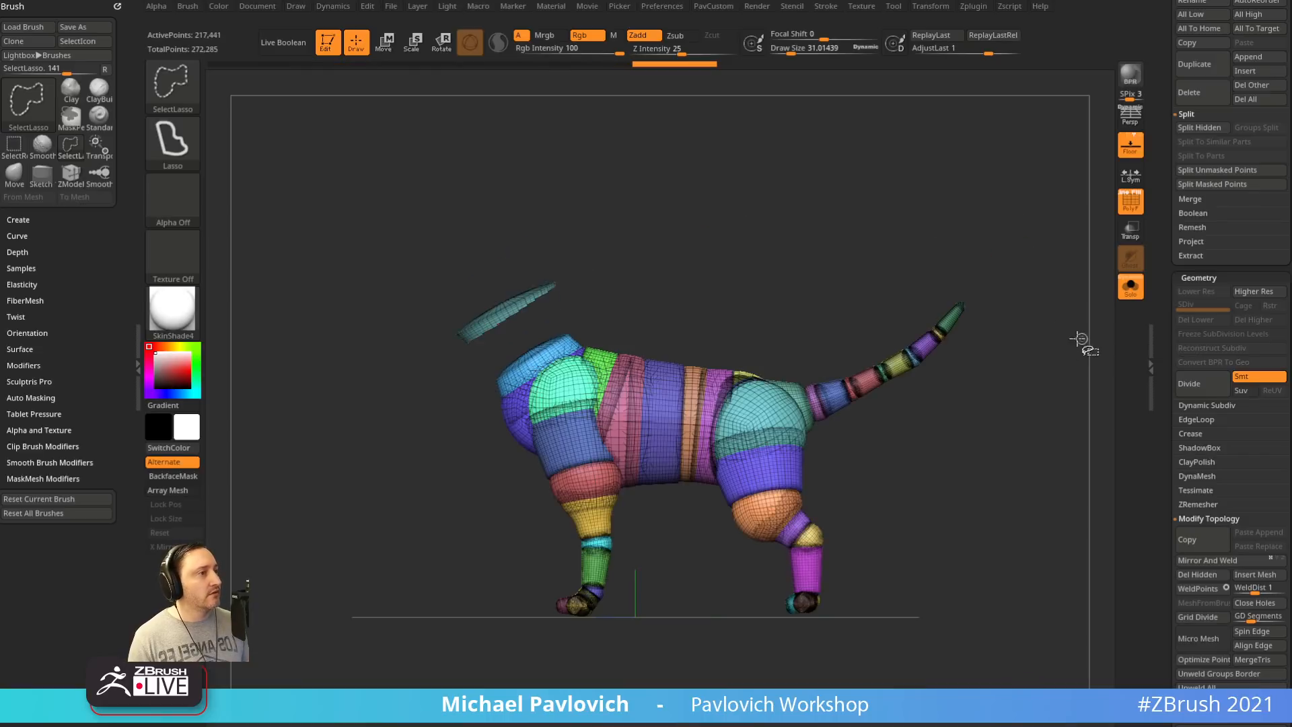
ctrl+shift+click(1067, 329)
ctrl+shift+click(546, 294)
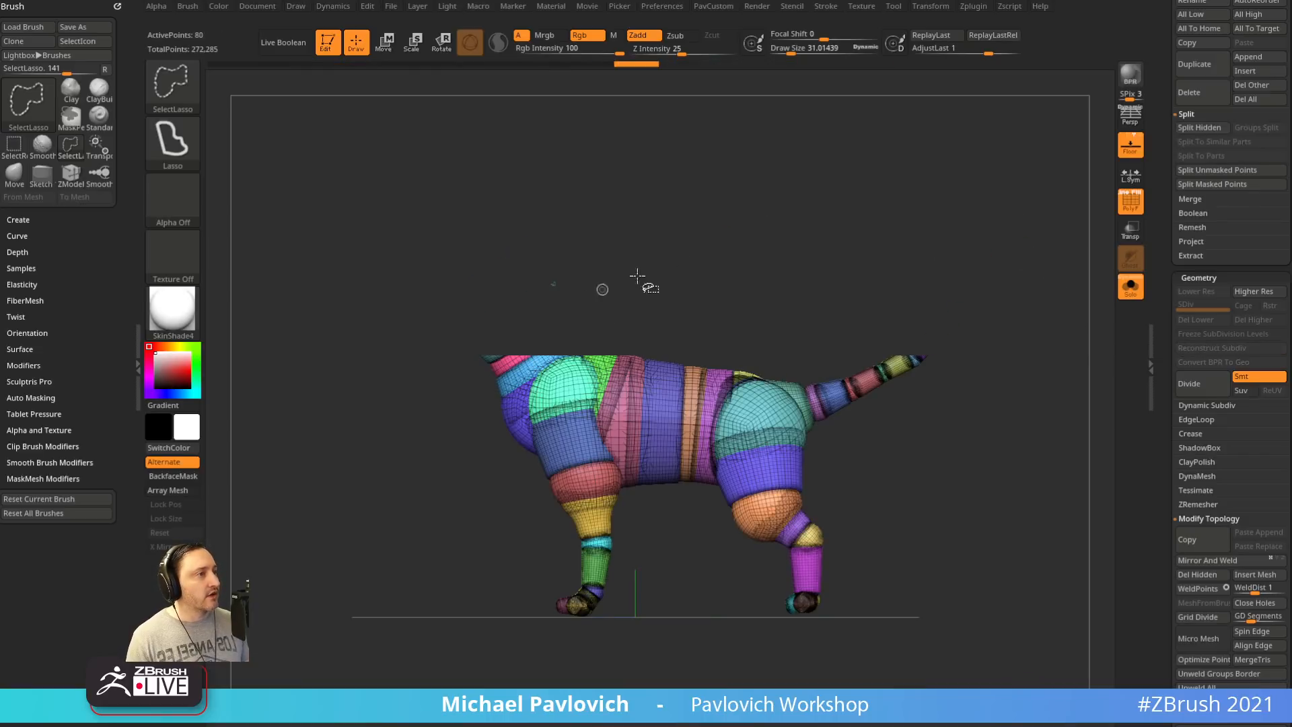
ctrl+shift+click(1030, 228)
Hide the body's open neck band with the SelectRect brush and delete the hidden geometry
mouse_move(565, 278)
mouse_down()
mouse_move(685, 256)
mouse_move(629, 260)
mouse_up()
key(b)
key(s)
key(r)
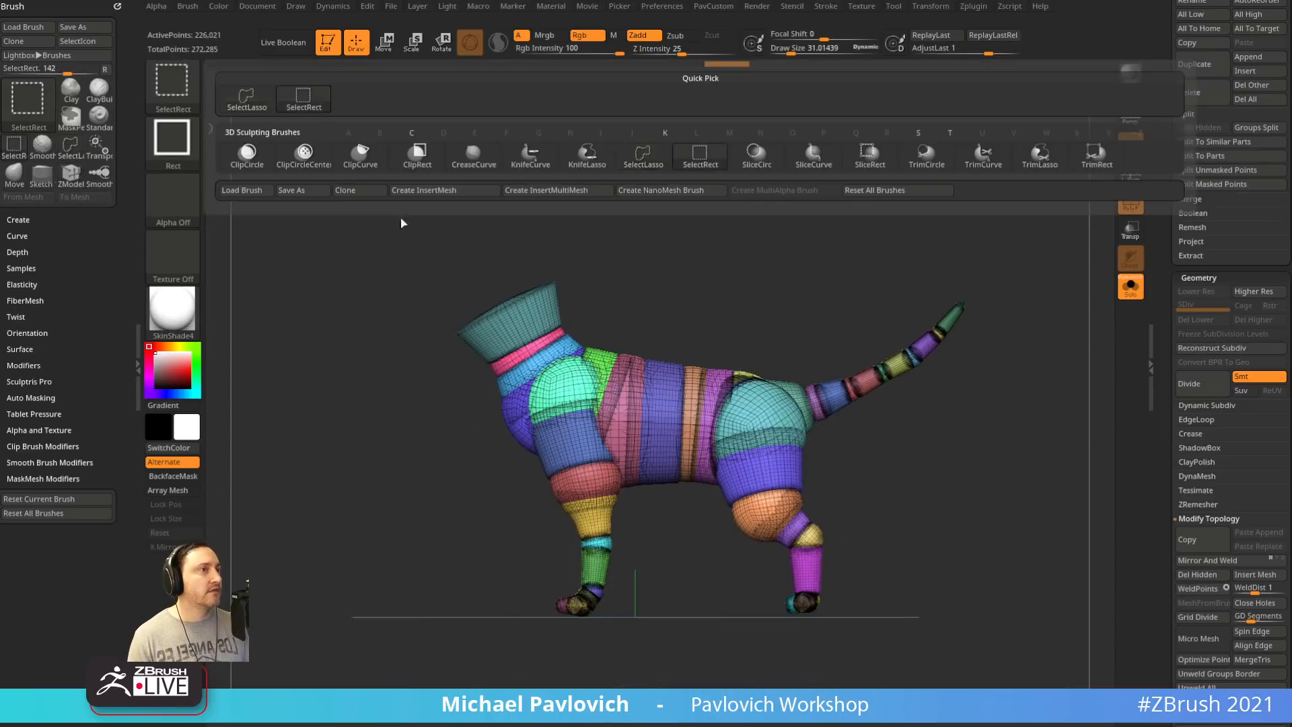
ctrl+alt+shift+click(552, 286)
key(2)
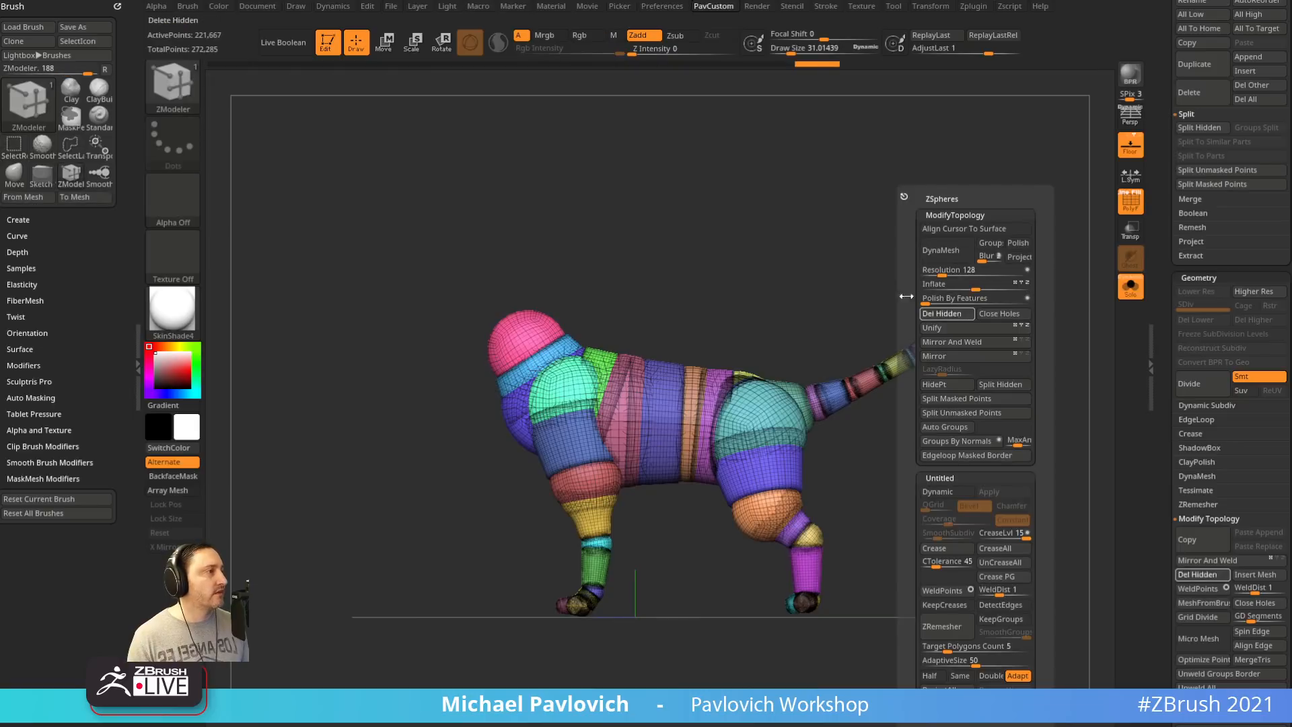
click(944, 314)
Switch back to the SelectLasso brush and isolate the connected torso parts with a lasso and Grow All
drag(830, 200, 845, 189)
ctrl+shift+drag(971, 241, 774, 198)
ctrl+shift+click(196, 95)
ctrl+shift+click(247, 97)
ctrl+shift+click(527, 243)
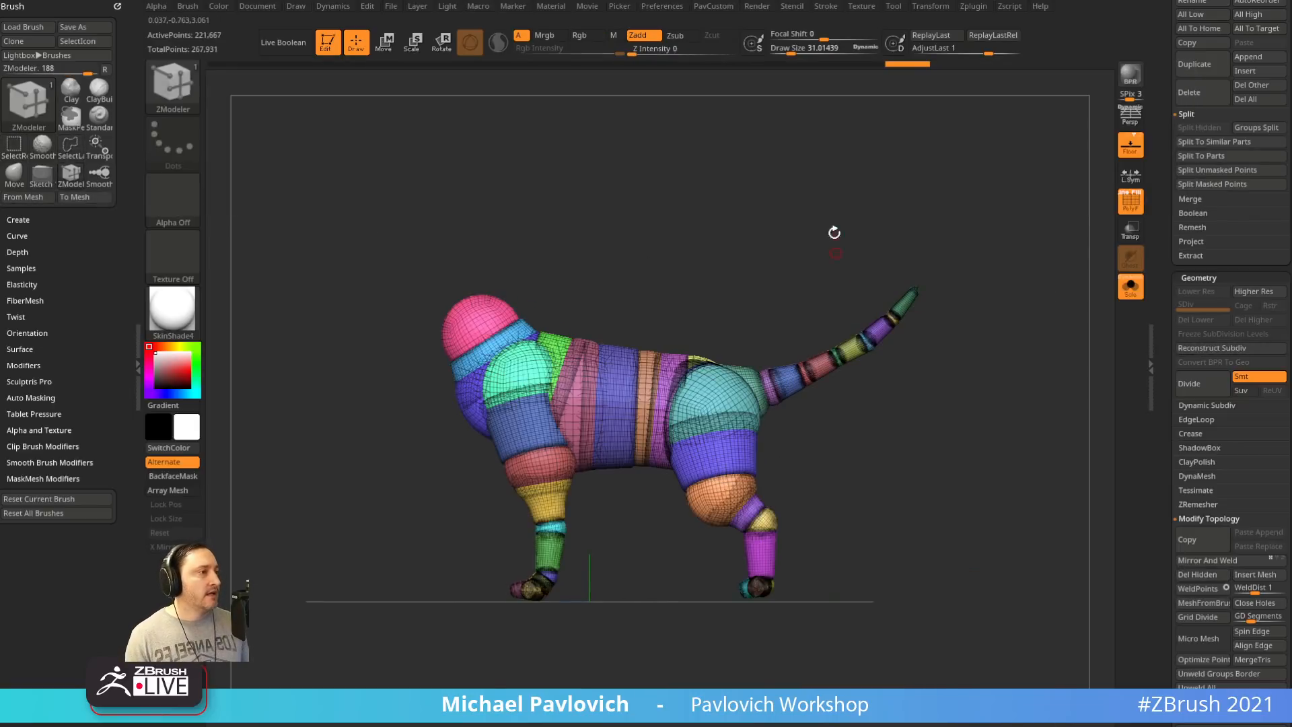
mouse_move(710, 332)
ctrl+shift+mouse_down()
mouse_move(580, 282)
mouse_move(616, 392)
ctrl+shift+mouse_up()
key(ctrl+shift+a)
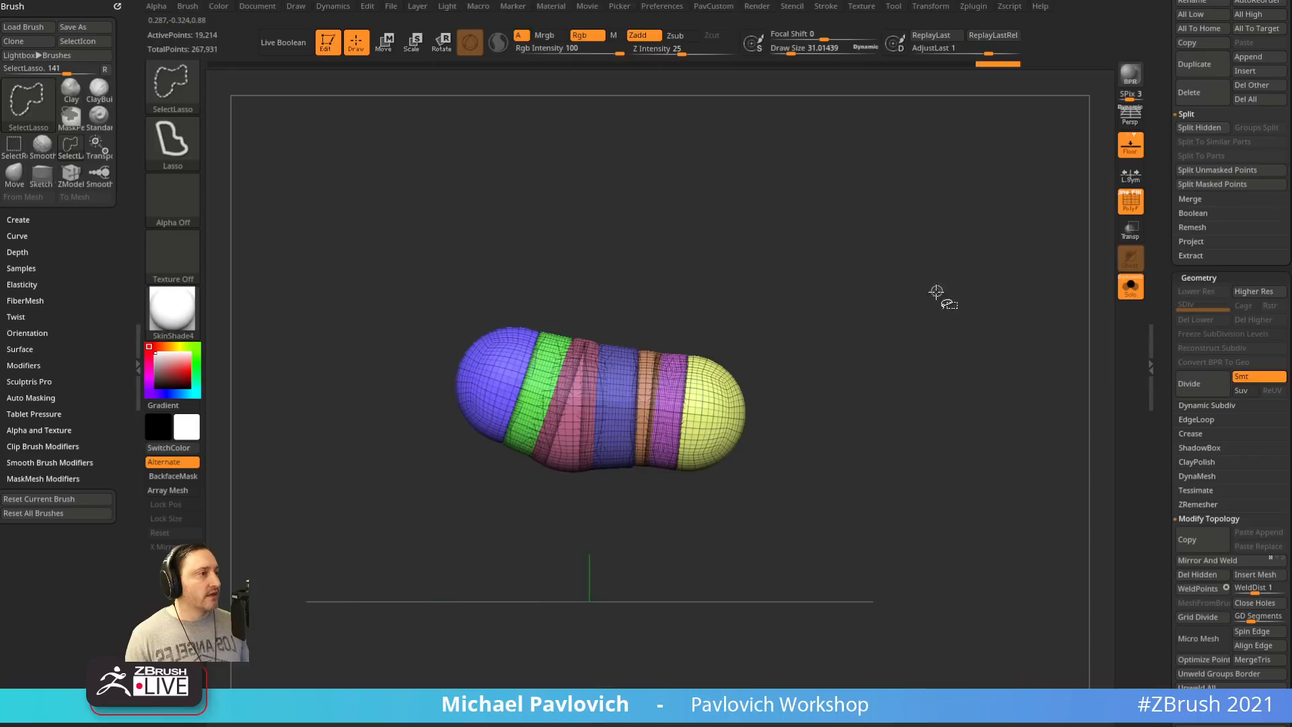
Hide the torso's rounded front and rear ends and split the visible torso section from the hidden geometry
mouse_move(983, 286)
mouse_down()
mouse_move(969, 283)
mouse_move(1022, 322)
mouse_move(984, 263)
mouse_move(1055, 348)
mouse_up()
ctrl+alt+shift+drag(474, 301, 539, 258)
mouse_move(798, 368)
ctrl+alt+shift+mouse_down()
mouse_move(781, 341)
mouse_move(735, 455)
ctrl+alt+shift+mouse_up()
ctrl+shift+drag(987, 226, 1025, 285)
ctrl+shift+drag(1007, 177, 1055, 323)
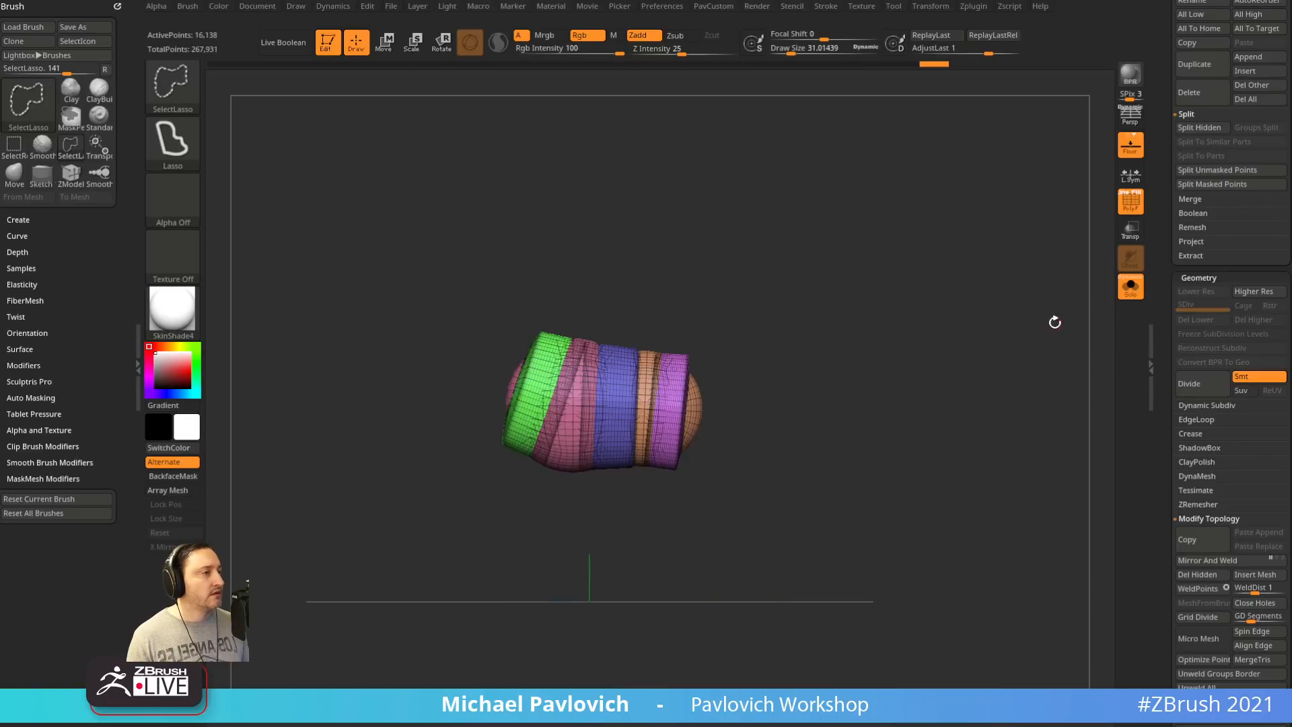
key(2)
click(1071, 383)
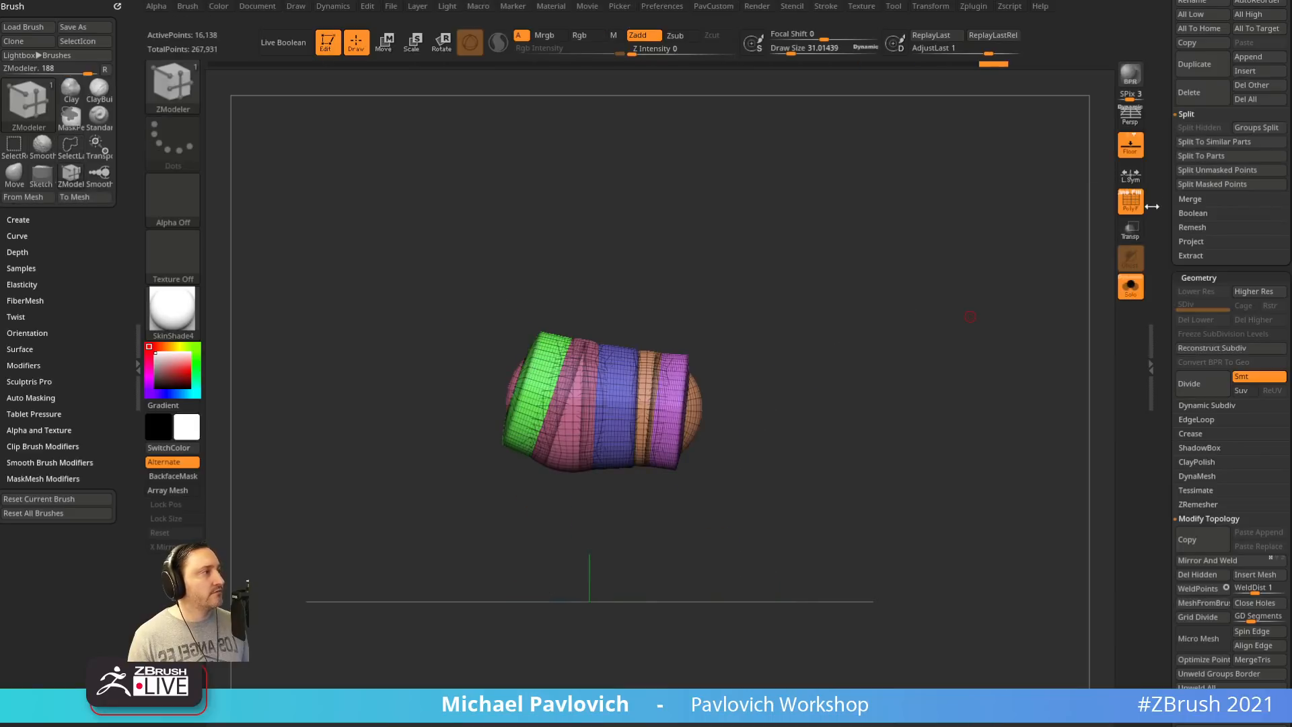
Compare the split torso section with the polyframe off and on
click(1131, 200)
mouse_move(923, 231)
mouse_down()
mouse_move(1003, 282)
mouse_move(946, 296)
mouse_move(1093, 239)
mouse_up()
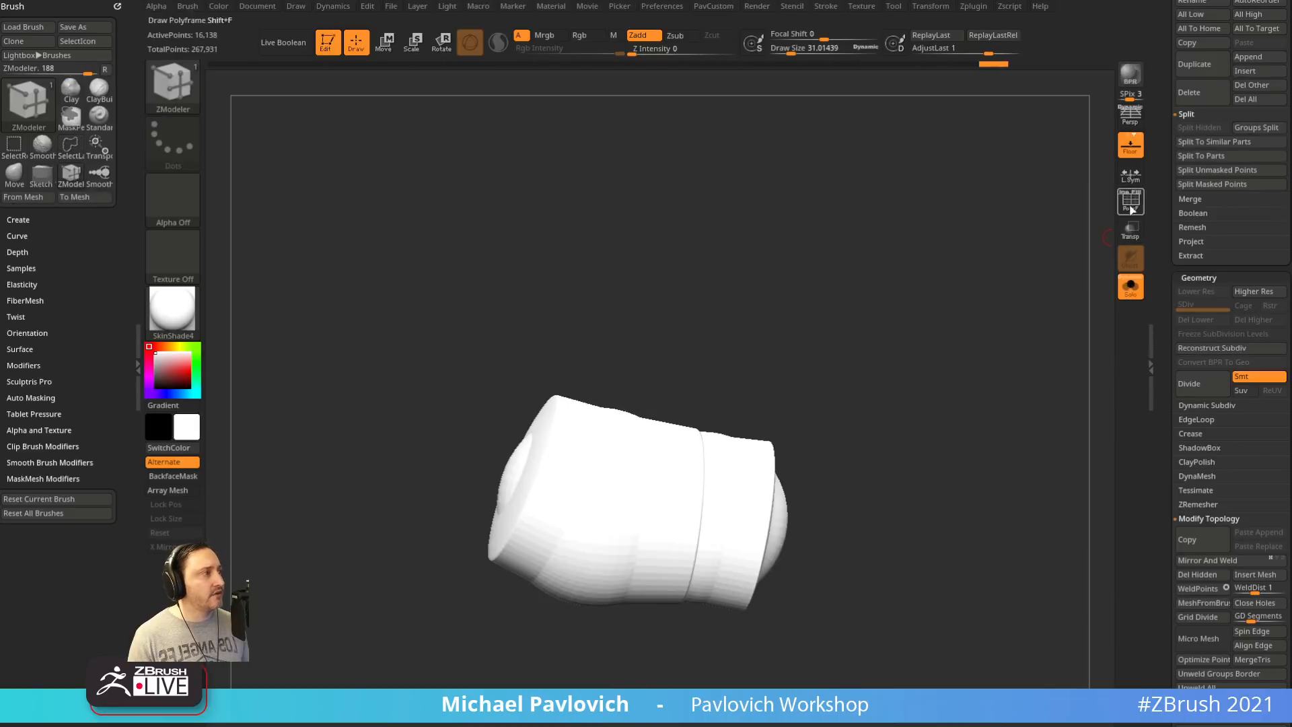
click(1131, 206)
shift+drag(1010, 296, 969, 337)
Choose the Standard brush and set the draw size to about 79
key(b)
key(s)
key(t)
key(s)
drag(953, 388, 940, 388)
Examine the torso section's overlapping bands and its inner spheres from several angles
alt+drag(940, 389, 942, 278)
drag(896, 359, 591, 440)
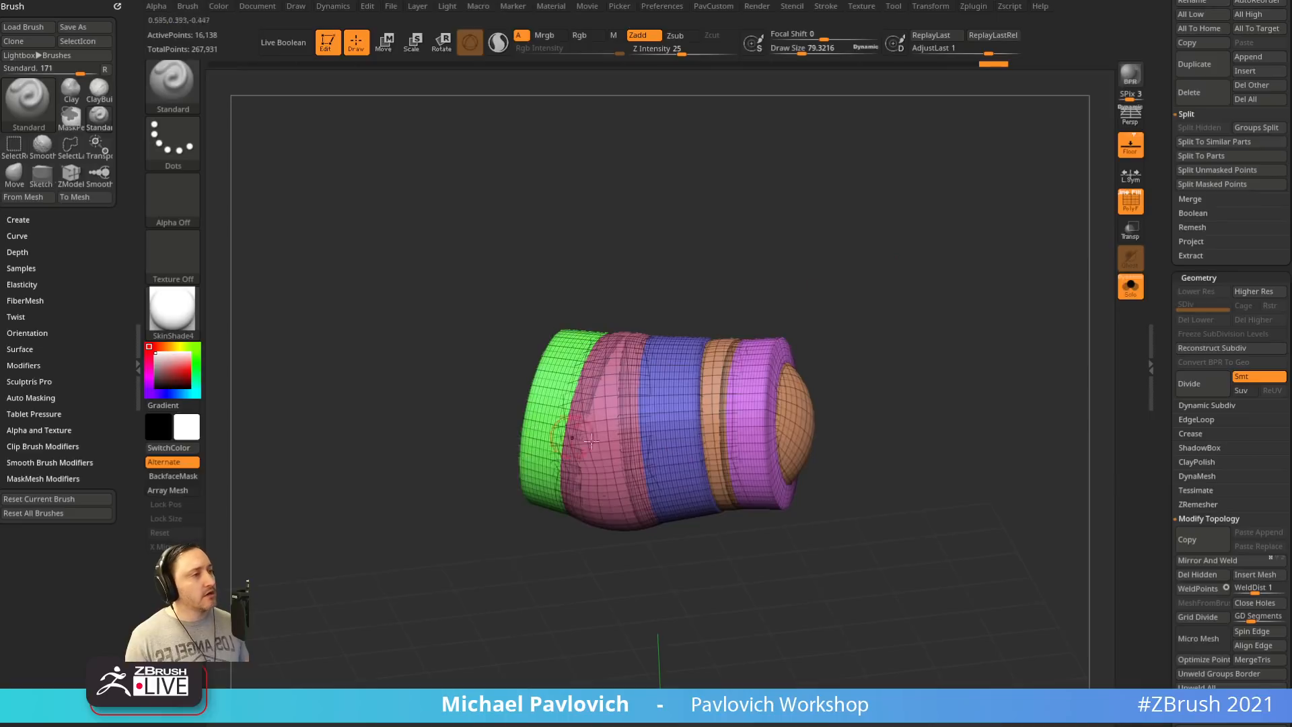
drag(886, 361, 822, 426)
drag(656, 290, 787, 292)
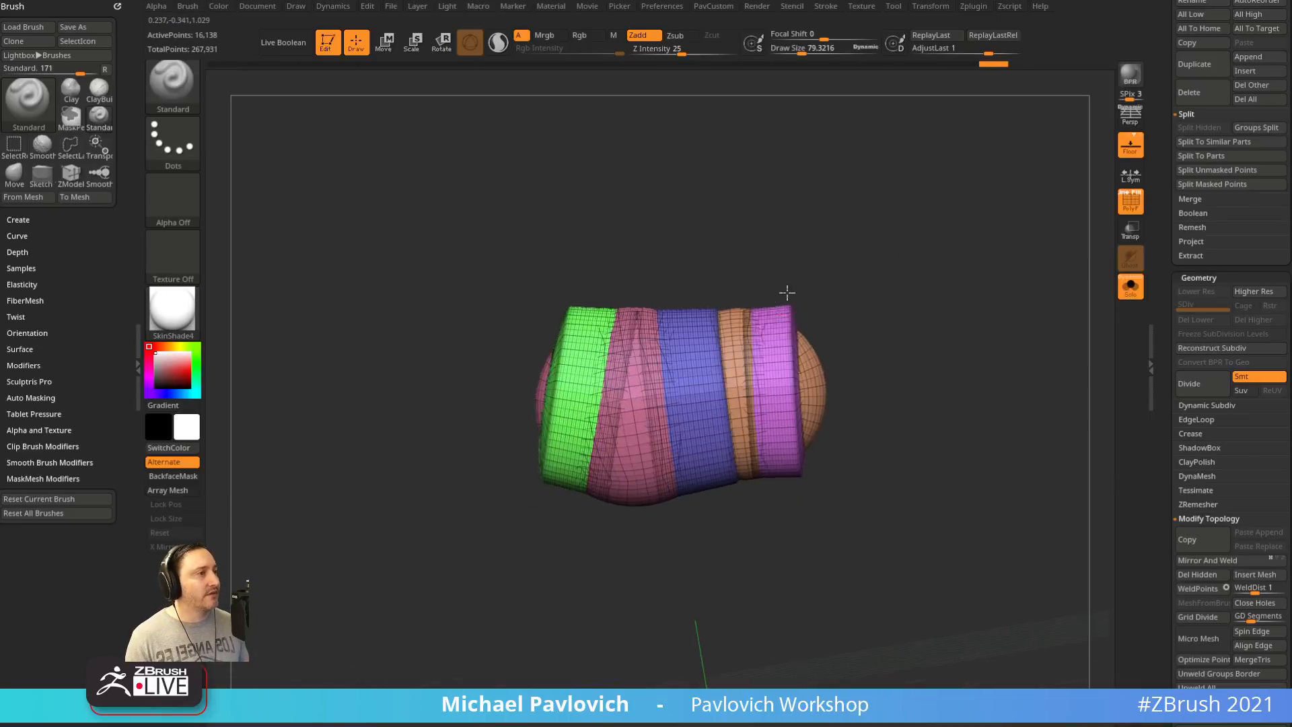
ctrl+shift+click(798, 345)
ctrl+shift+click(966, 274)
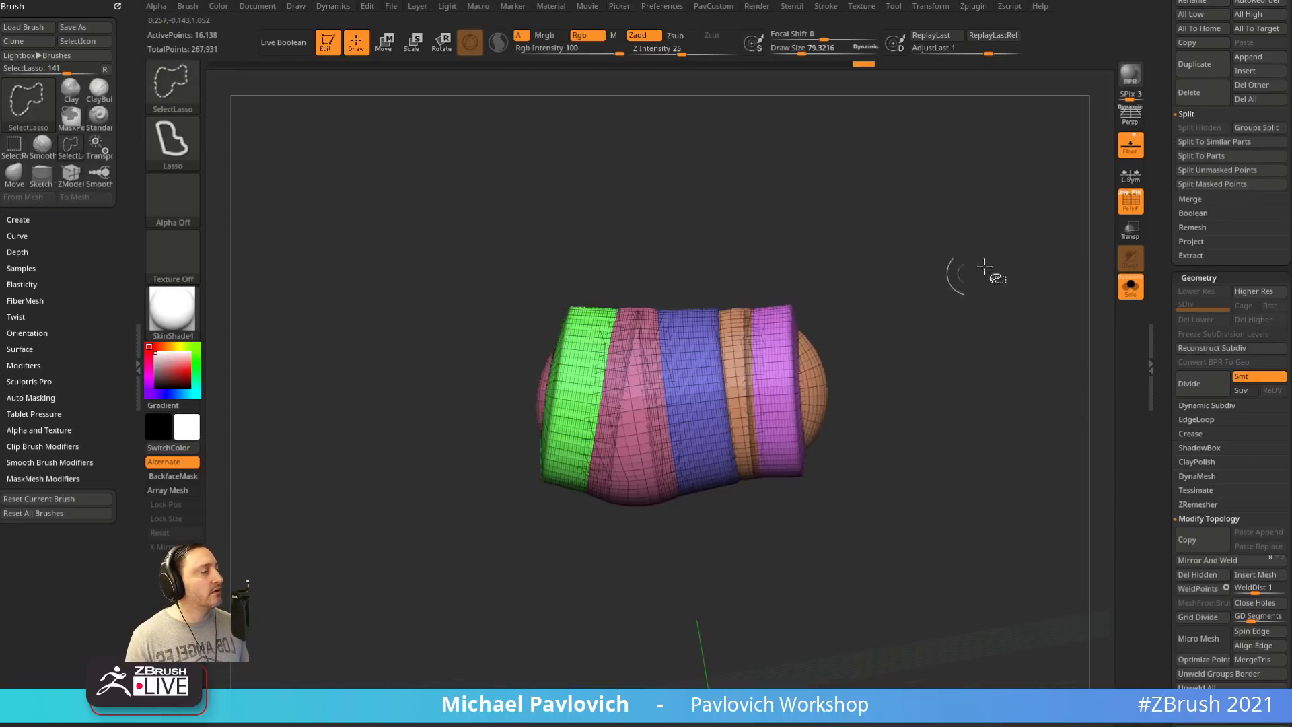
mouse_move(995, 283)
mouse_down()
mouse_move(955, 271)
mouse_move(1022, 240)
mouse_move(961, 313)
mouse_up()
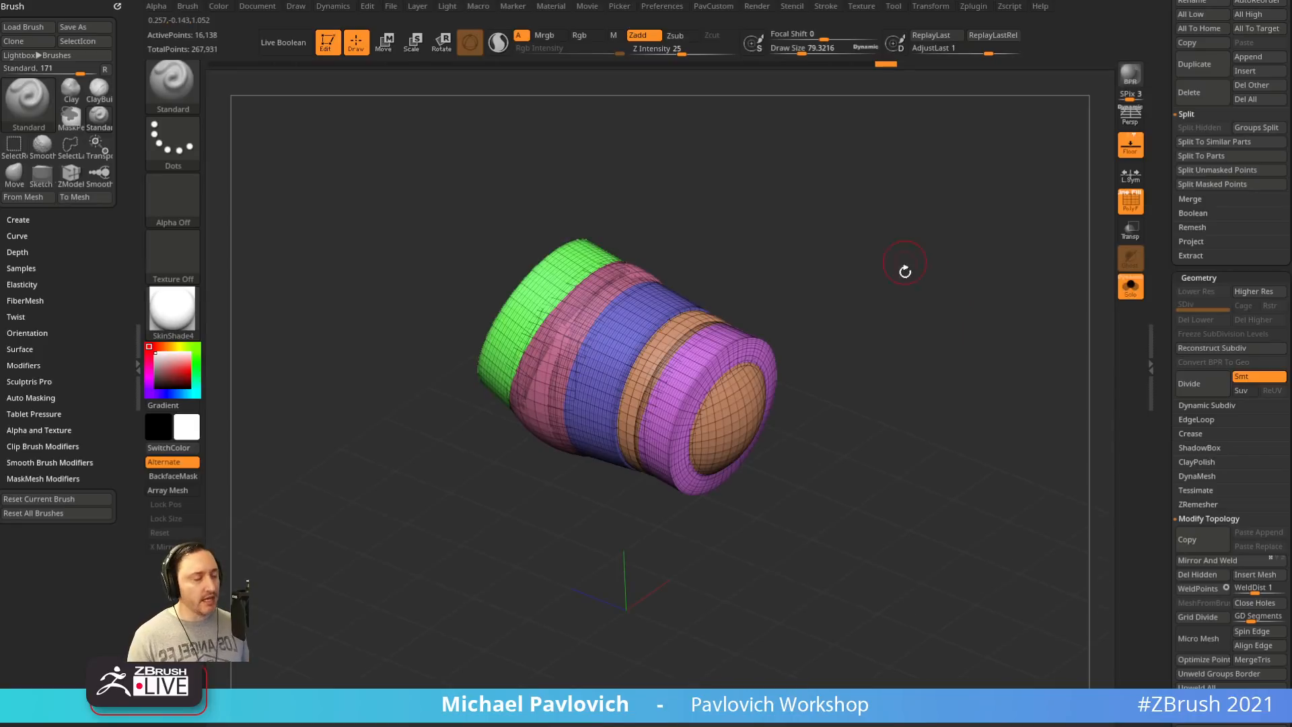
Remesh the torso section's overlapping bands into one united mesh using the transform gizmo's options
key(w)
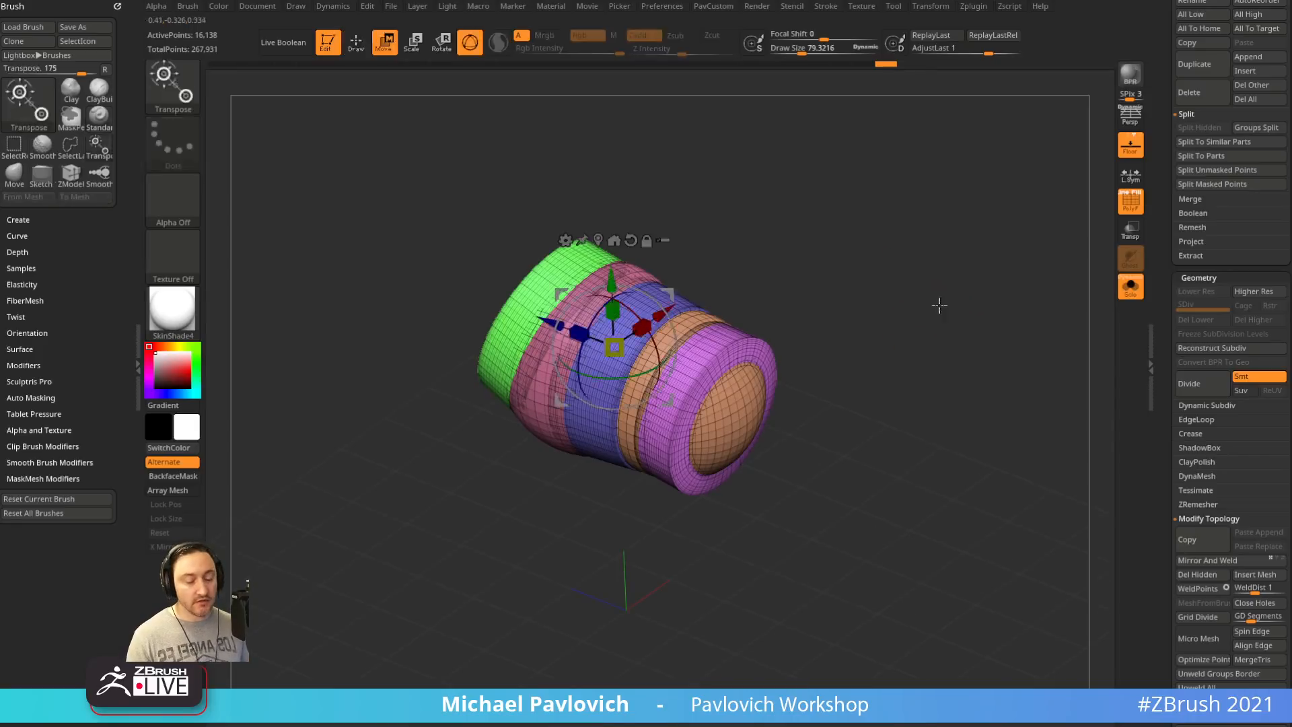
click(566, 240)
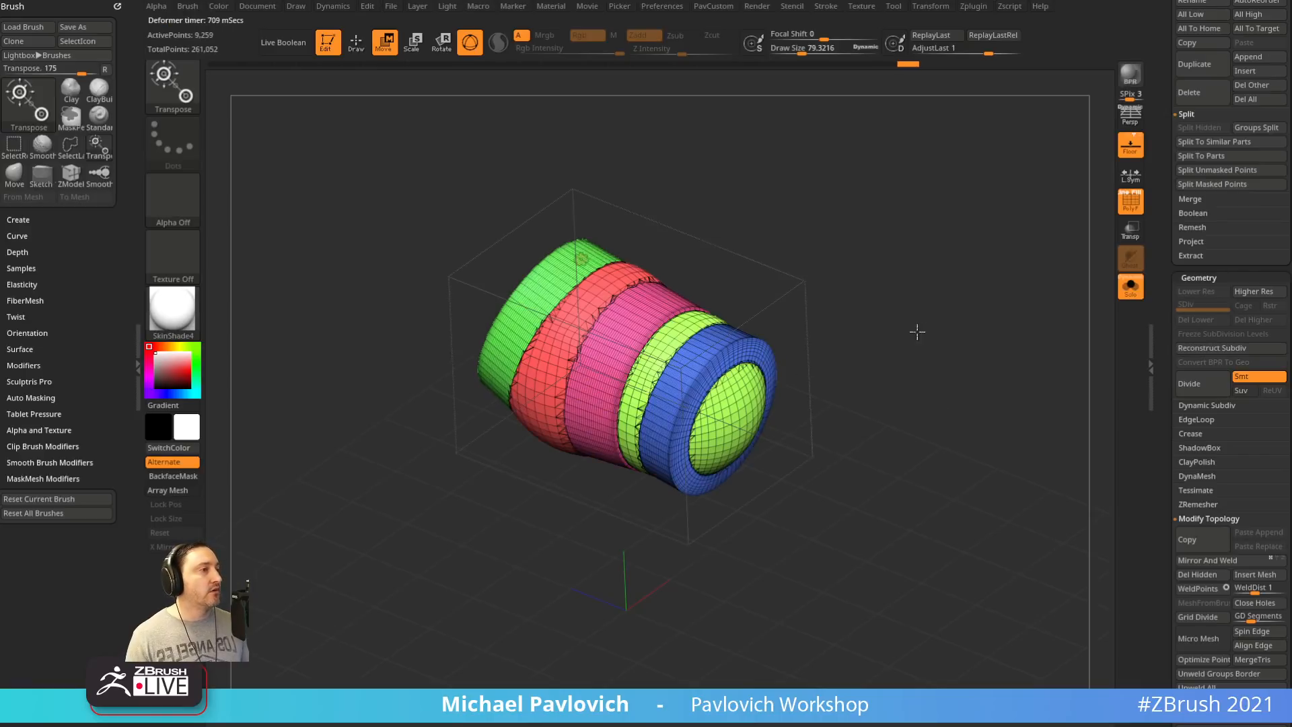
Try smoothing the surface of the united torso bands with the Smooth brush, and undo it
key(q)
mouse_move(917, 331)
mouse_down()
mouse_move(902, 262)
mouse_move(853, 329)
mouse_move(903, 300)
mouse_move(801, 344)
mouse_move(780, 417)
mouse_up()
key(shift)
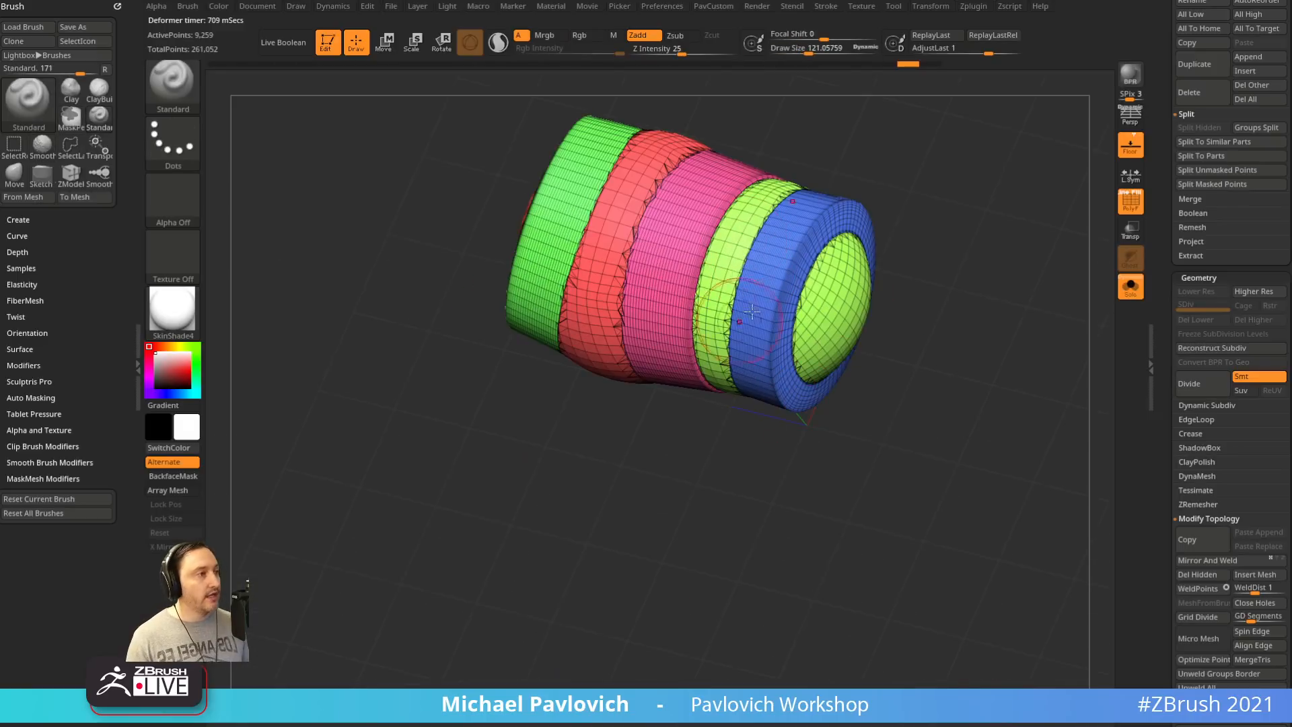
right_drag(752, 311, 780, 283)
mouse_move(743, 249)
shift+mouse_down()
mouse_move(754, 337)
mouse_move(699, 262)
mouse_move(703, 364)
shift+mouse_up()
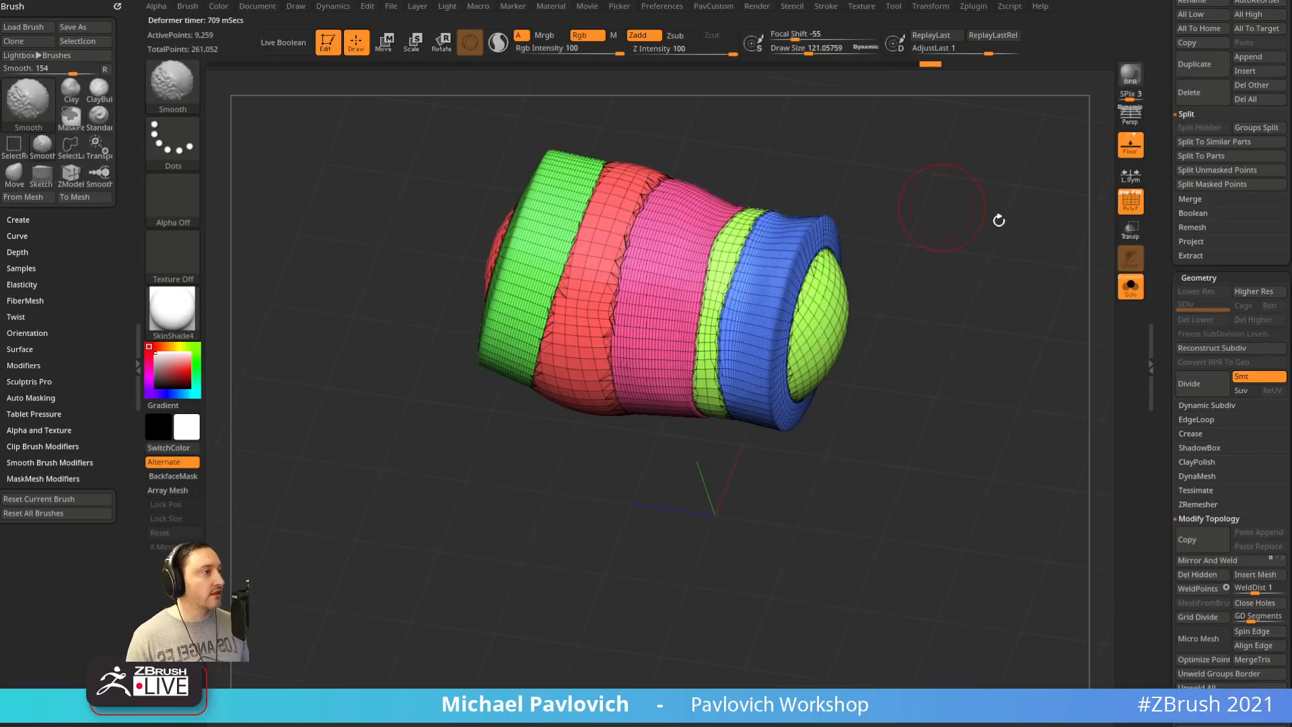
mouse_move(951, 251)
mouse_down()
mouse_move(972, 190)
mouse_move(943, 274)
mouse_move(877, 251)
mouse_move(971, 288)
mouse_move(956, 381)
mouse_up()
key(f)
drag(1005, 318, 966, 249)
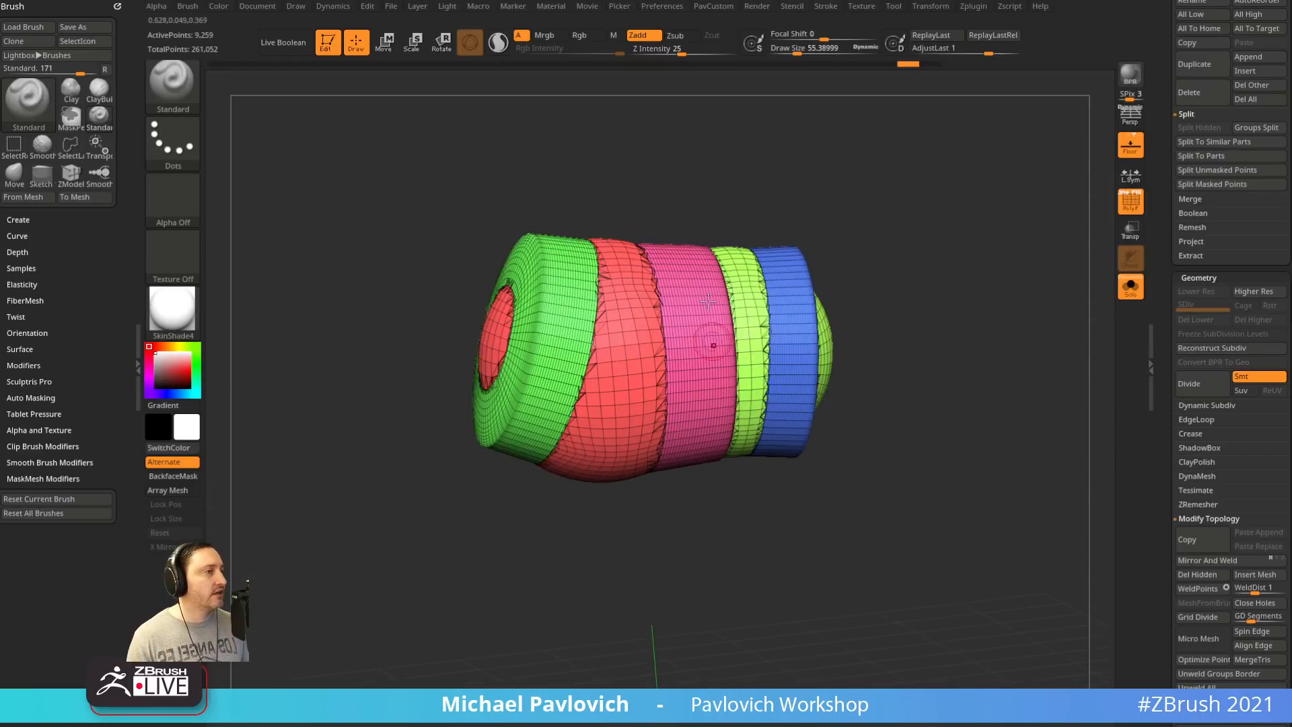
Set the ZRemesher AdaptiveSize to 0 and enable KeepGroups for the torso mesh
drag(1177, 382, 1171, 286)
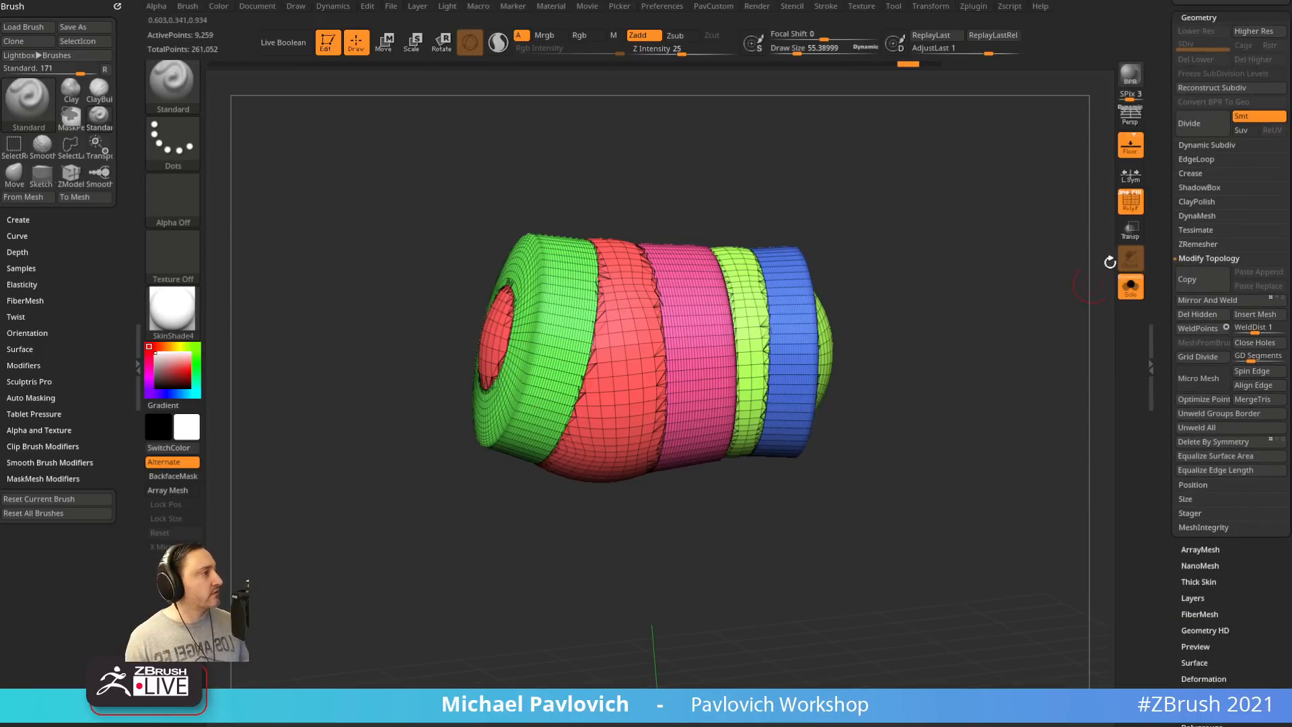
click(1198, 243)
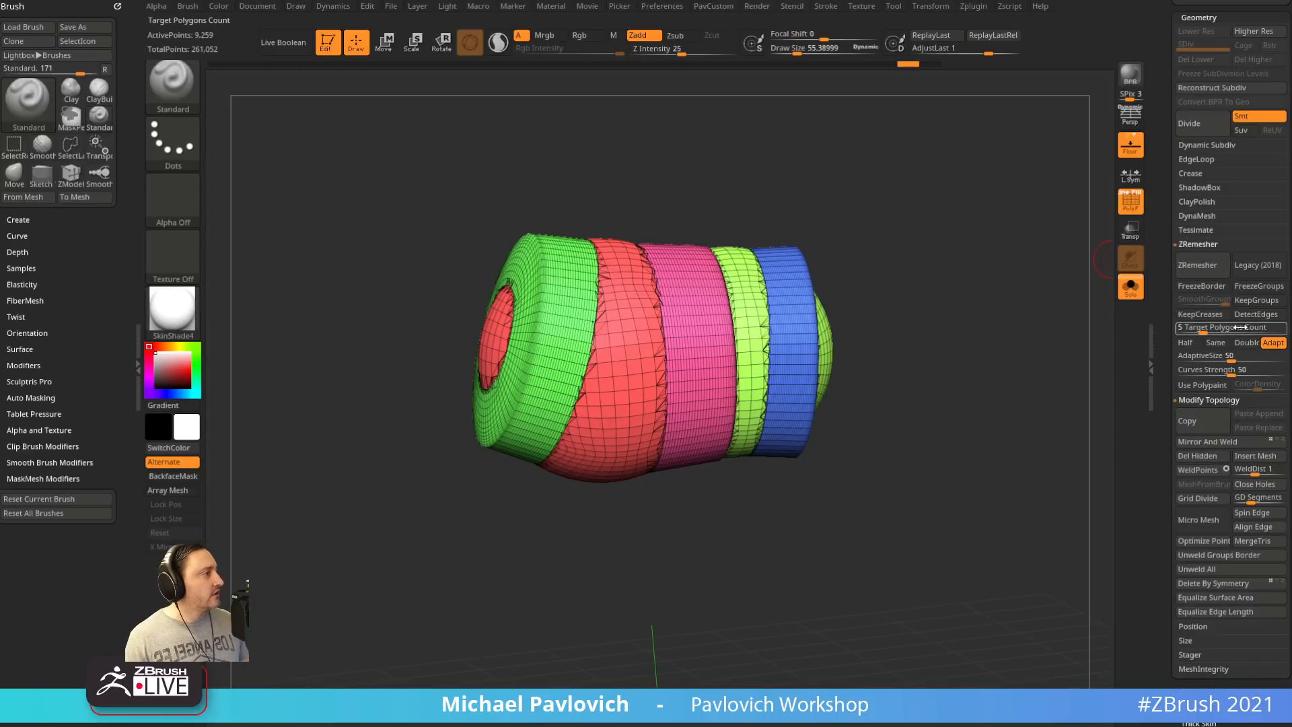
mouse_move(1213, 356)
mouse_down()
mouse_move(1178, 374)
mouse_move(1233, 359)
mouse_up()
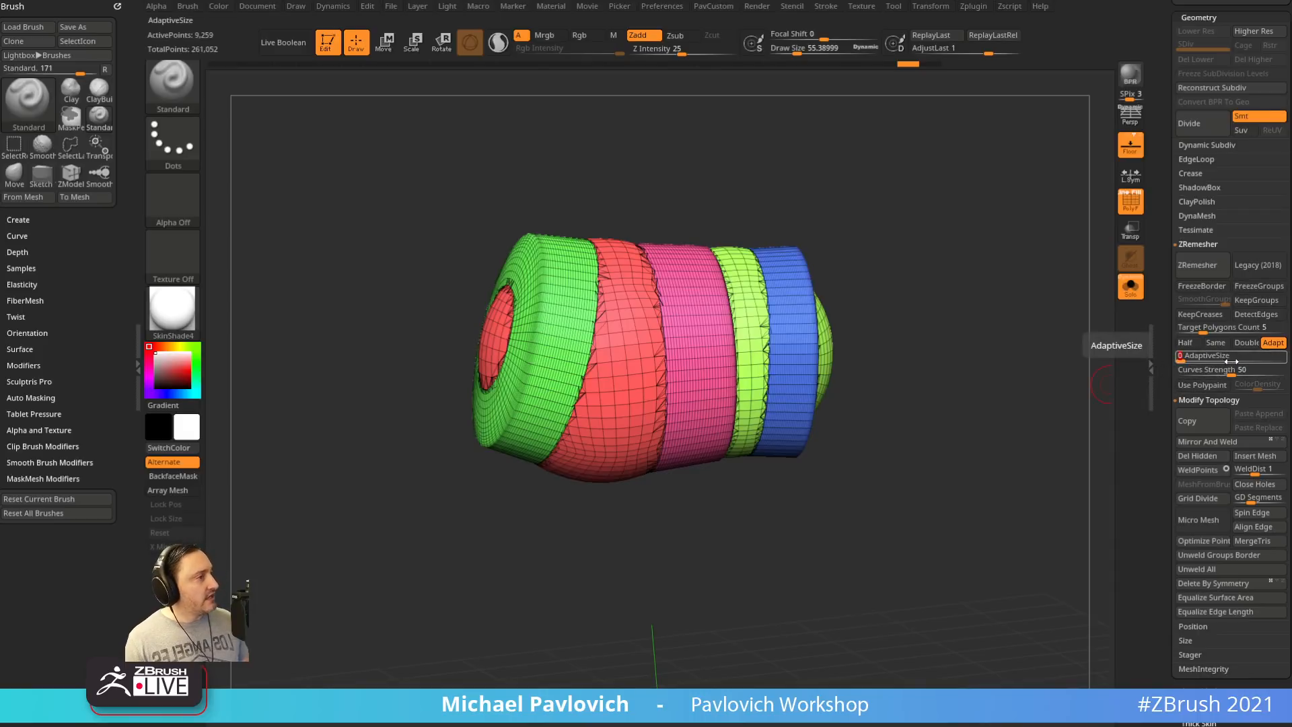
click(1257, 301)
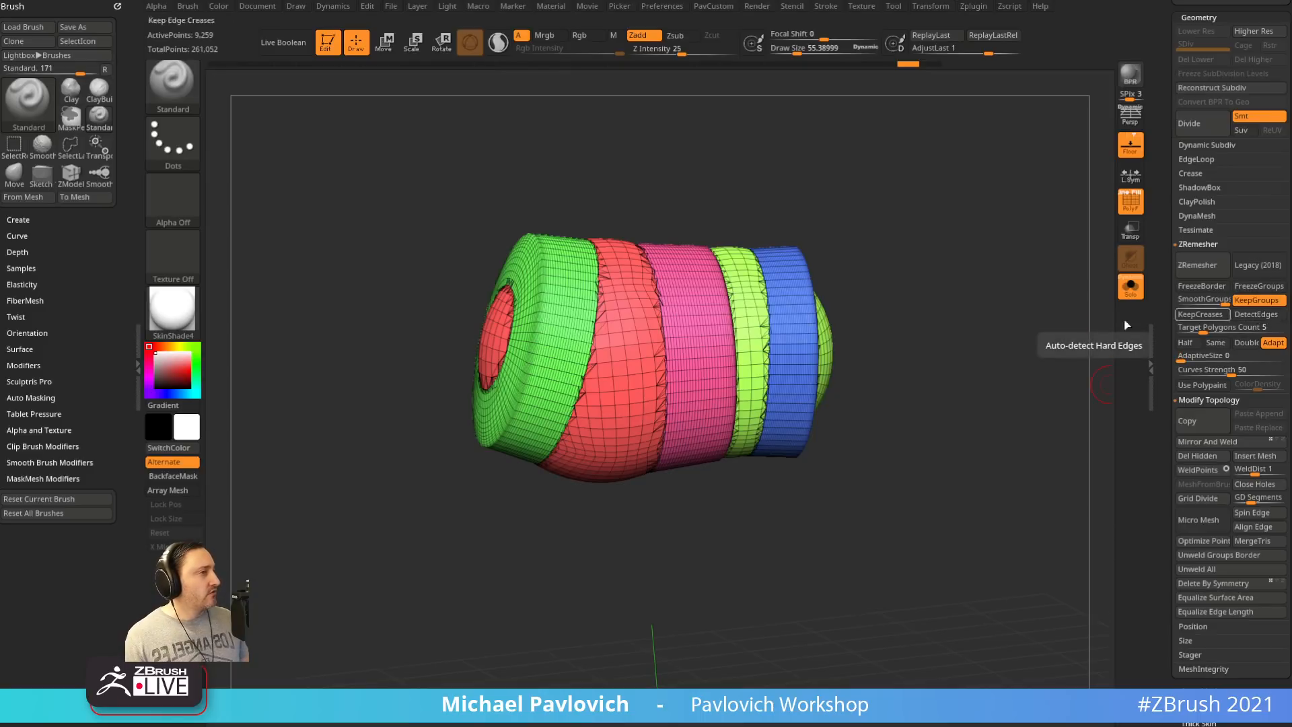
ZRemesh the torso's bands with the Half polygon count option
mouse_move(1050, 397)
ctrl+right_down()
mouse_move(1020, 519)
mouse_move(1008, 514)
ctrl+right_up()
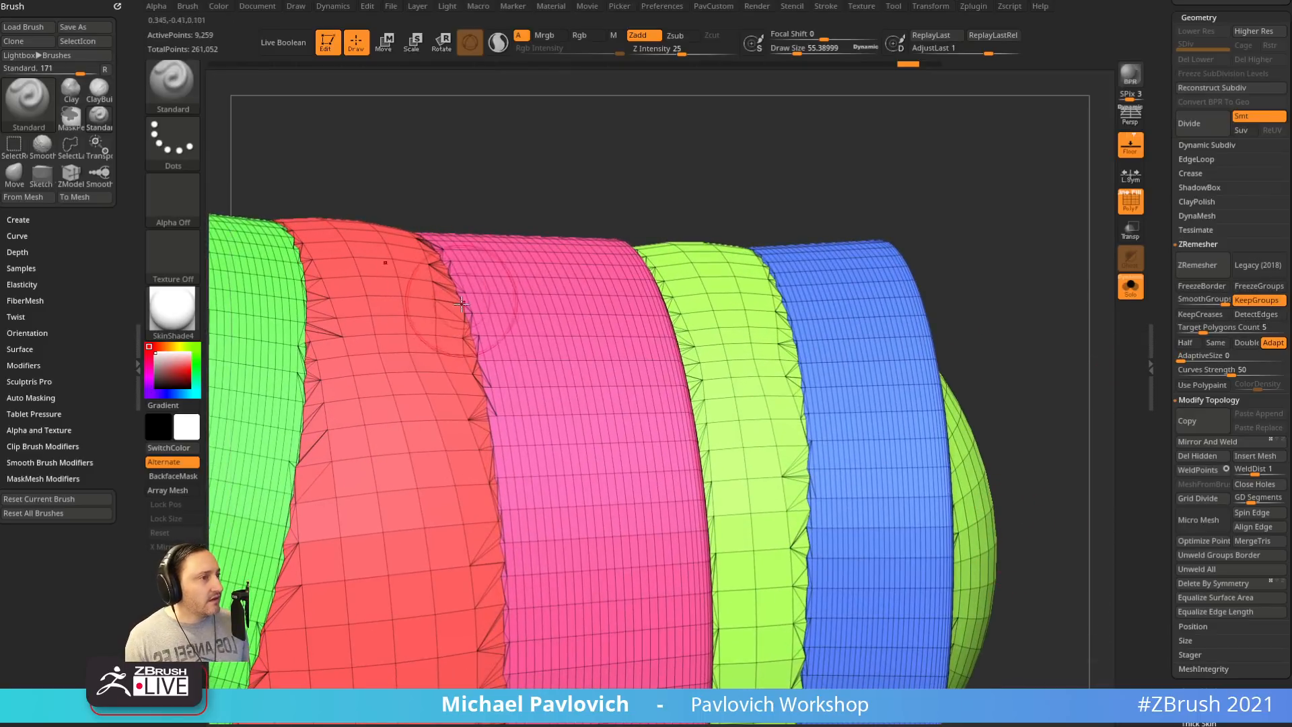
key(f)
drag(893, 196, 1004, 262)
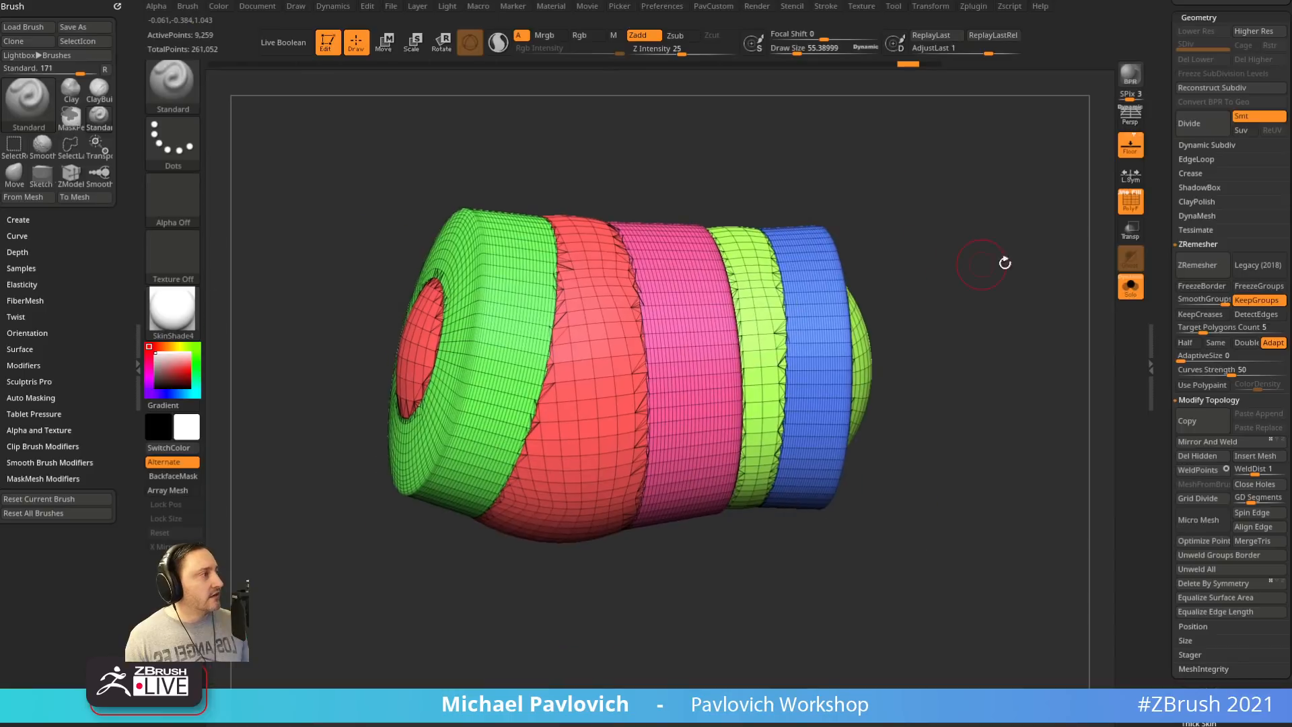
drag(1009, 363, 996, 397)
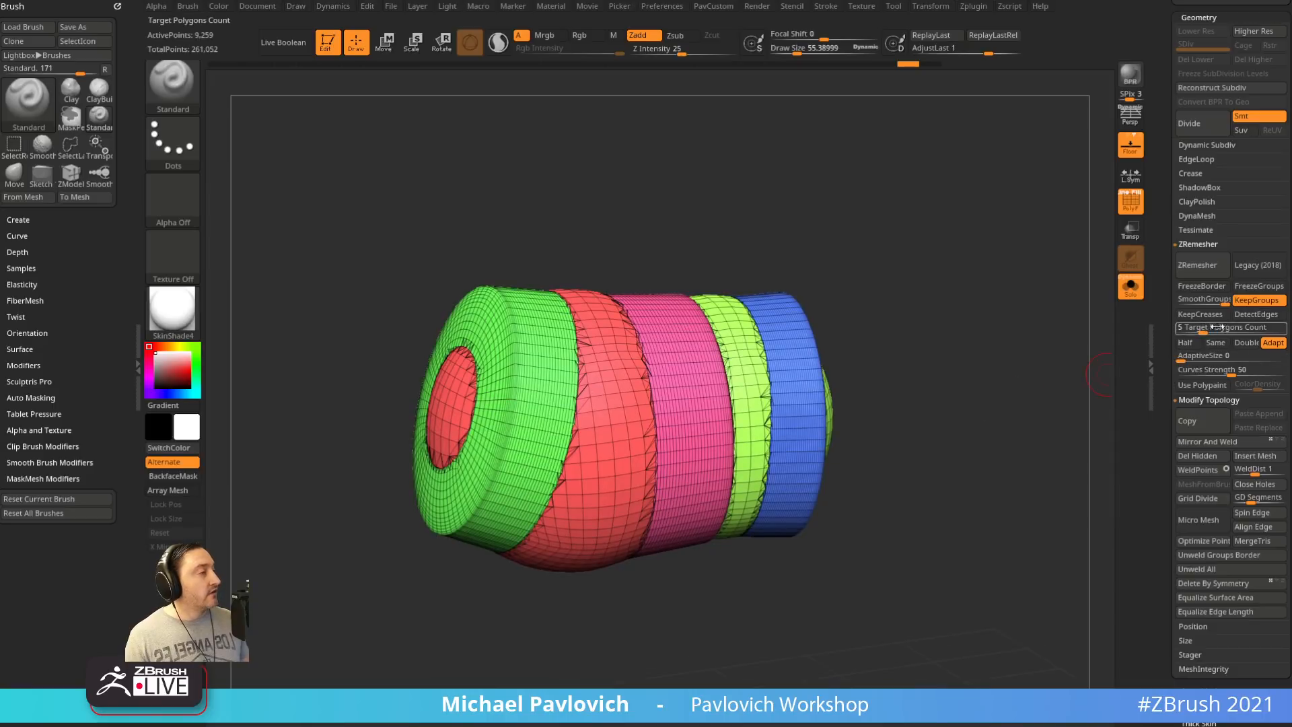
click(1185, 343)
click(1202, 265)
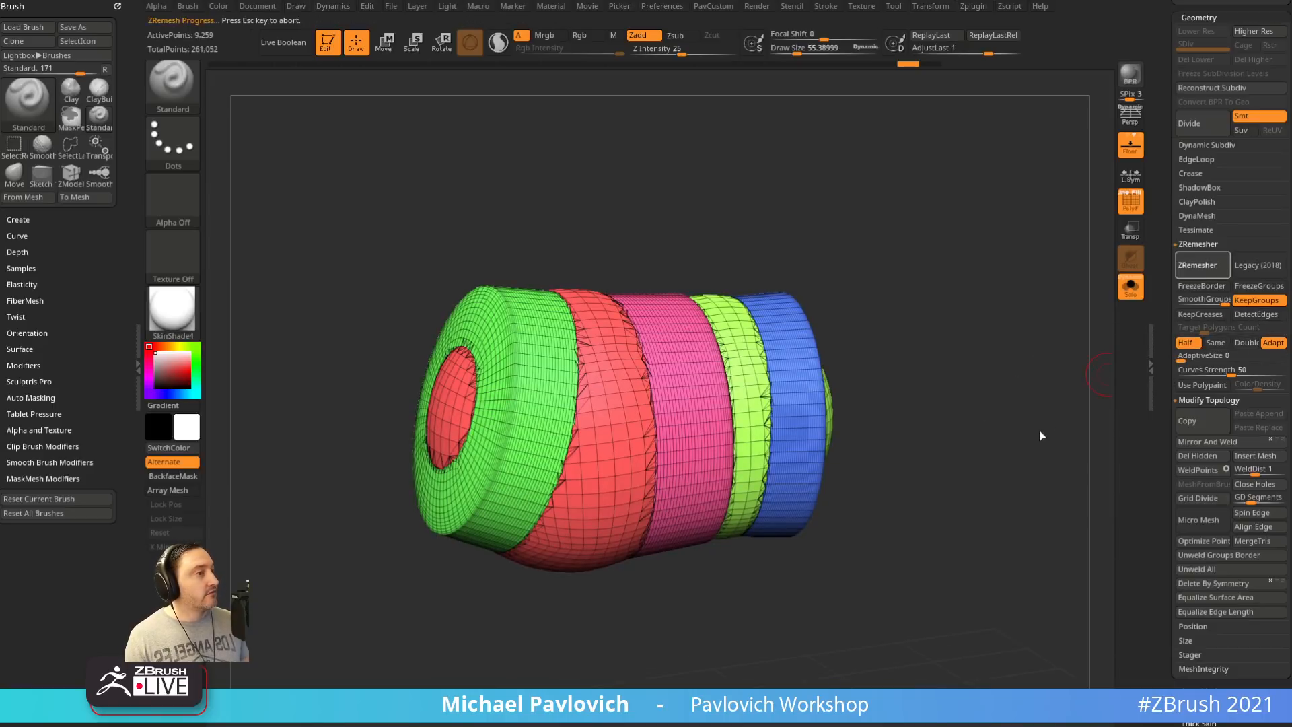
Set SmoothGroups to 0 and repeatedly ZRemesh the torso at half density for a much lighter mesh
drag(1030, 424, 1010, 371)
drag(978, 330, 948, 337)
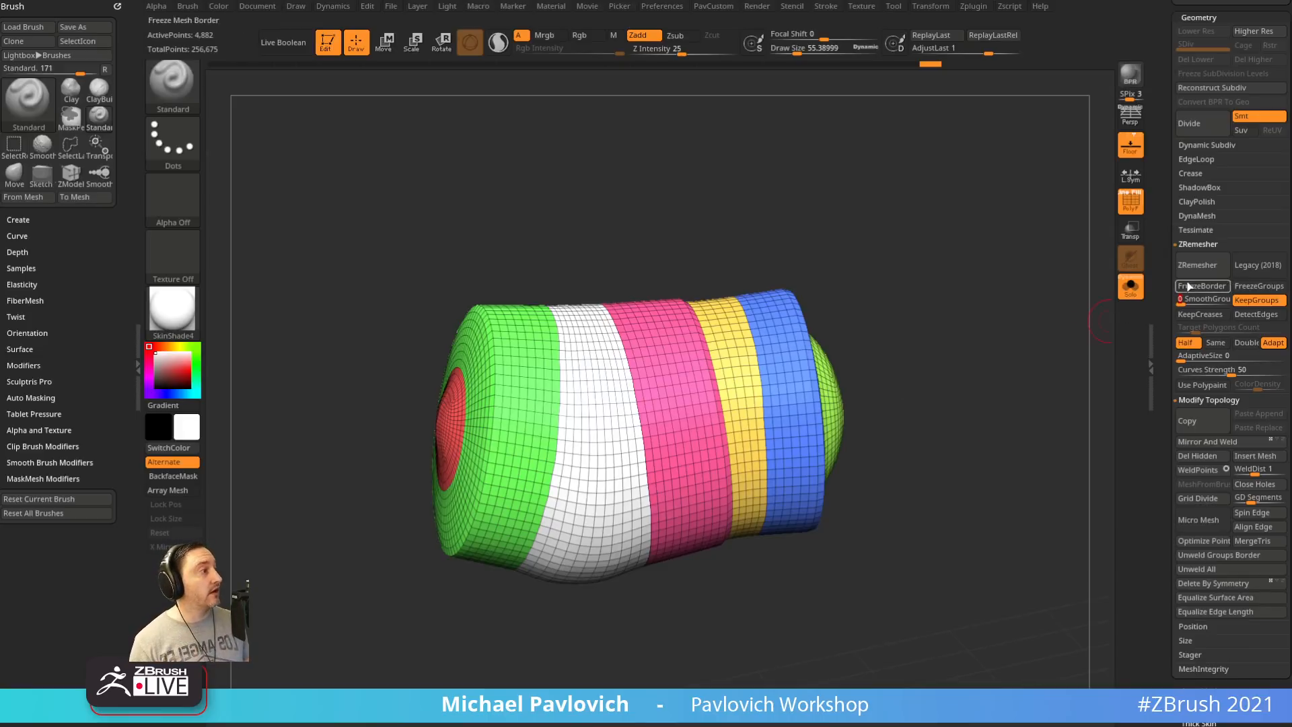
click(1202, 266)
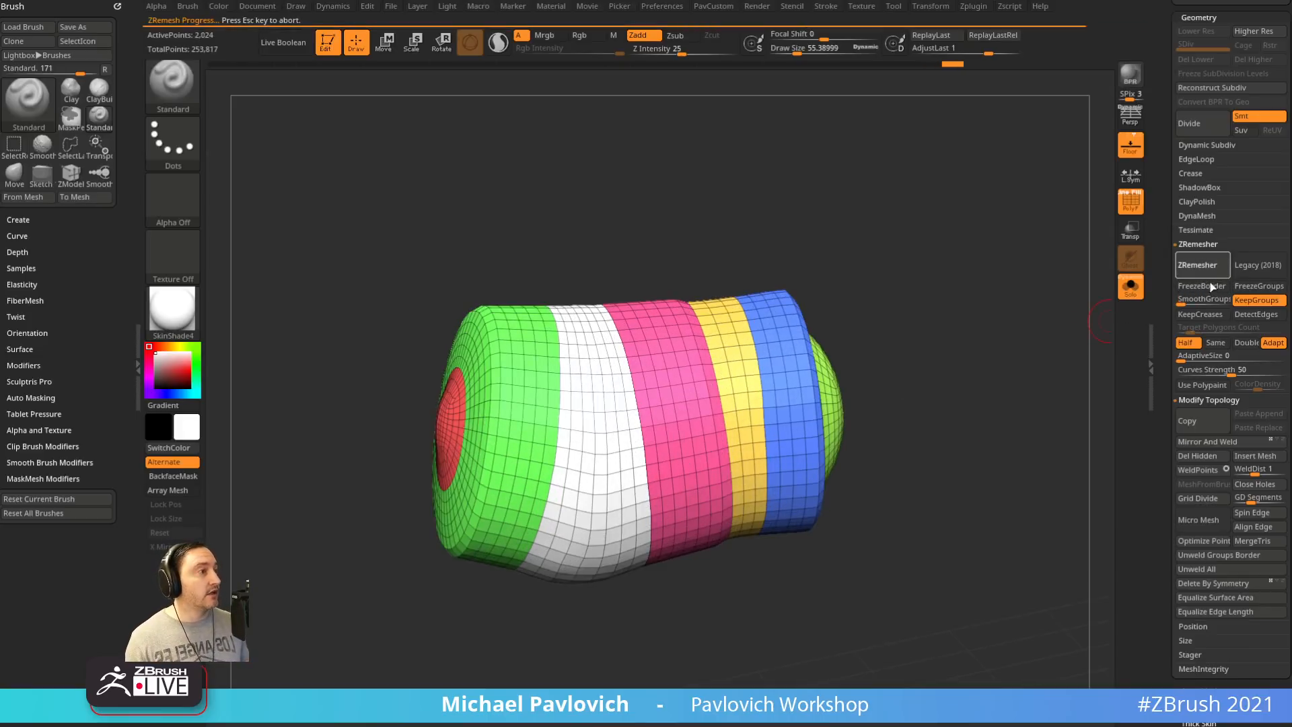
mouse_move(1027, 338)
mouse_down()
mouse_move(967, 332)
mouse_move(1029, 319)
mouse_move(1016, 315)
mouse_move(1013, 332)
mouse_move(985, 336)
mouse_up()
key(s)
click(988, 342)
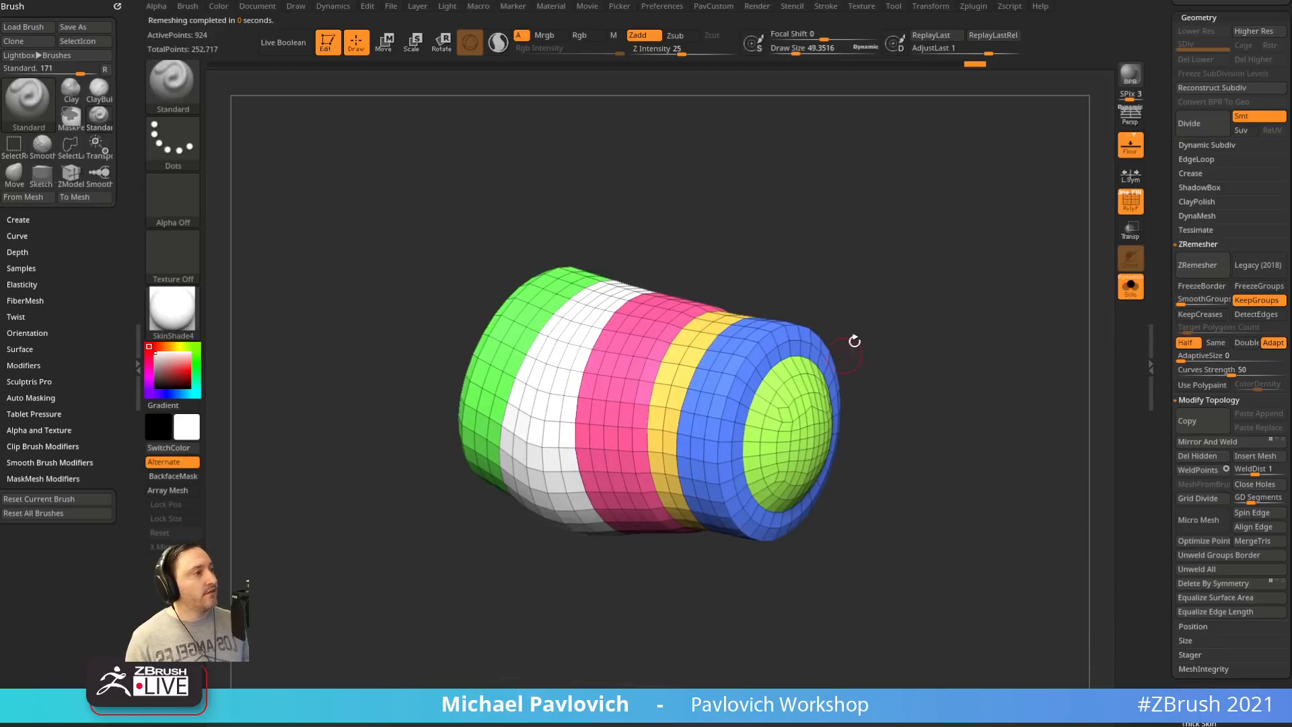
drag(855, 341, 867, 339)
Open the EdgeLoop settings in place of ZRemesher and set the Panel Loops Polish to 0
drag(1168, 410, 1180, 366)
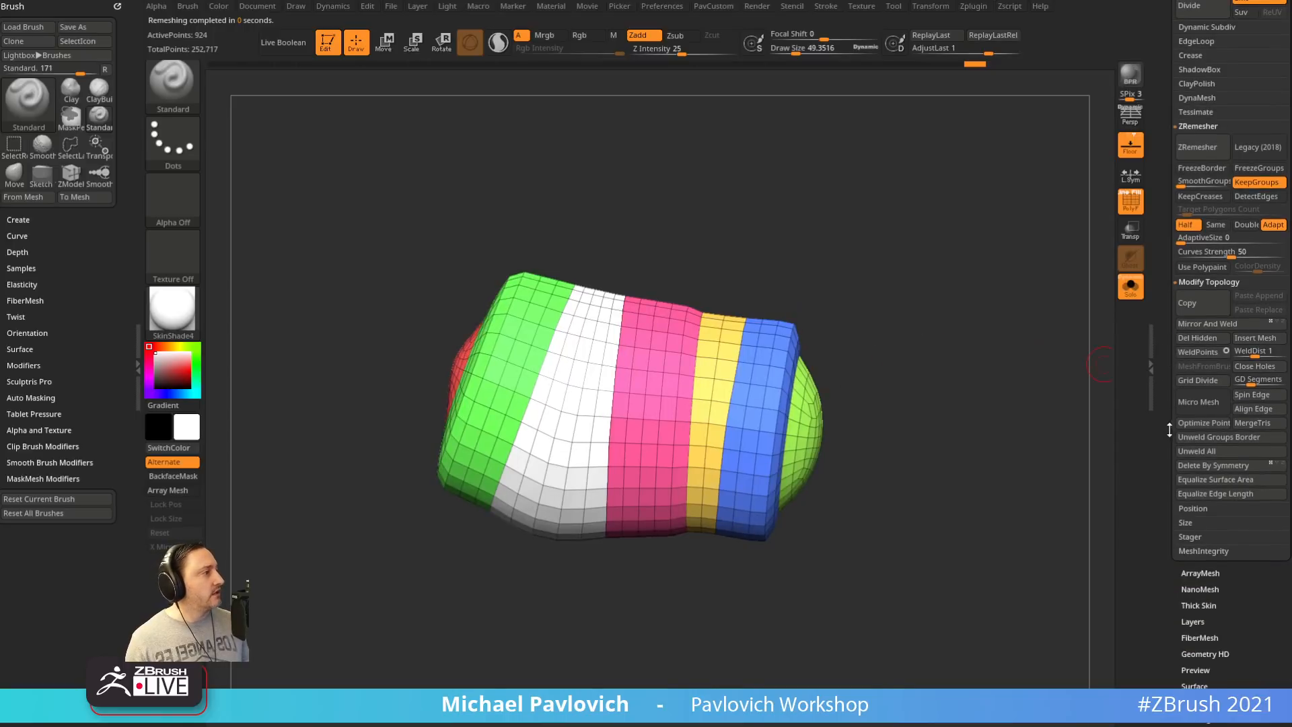
shift+click(1182, 139)
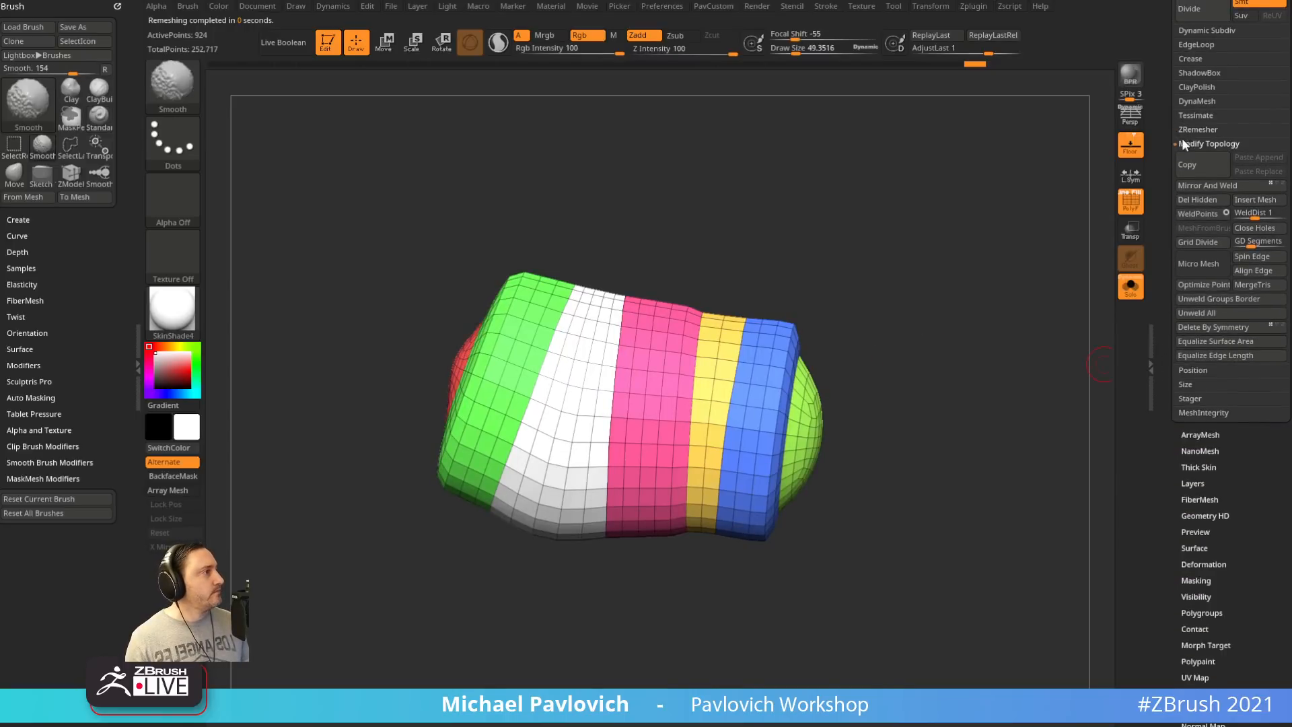
drag(1172, 153, 1175, 208)
shift+click(1195, 135)
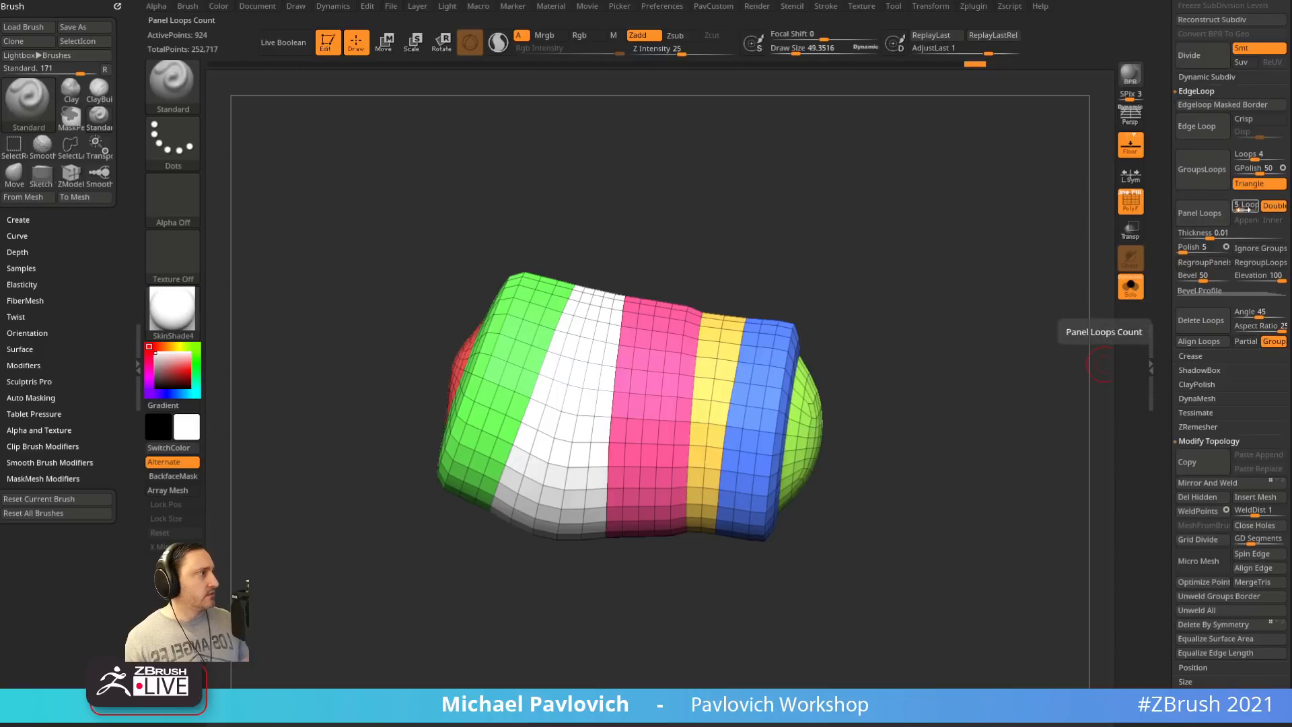
drag(1195, 249, 1178, 250)
click(1220, 247)
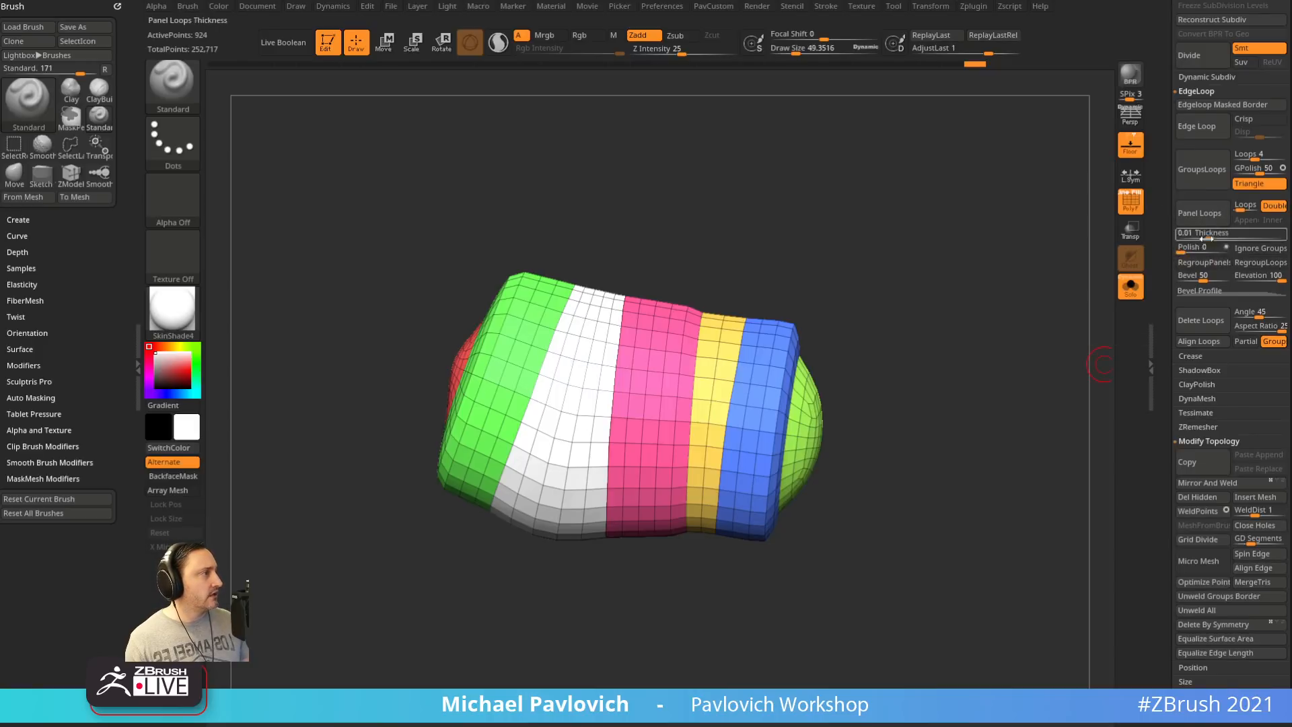
drag(979, 311, 984, 265)
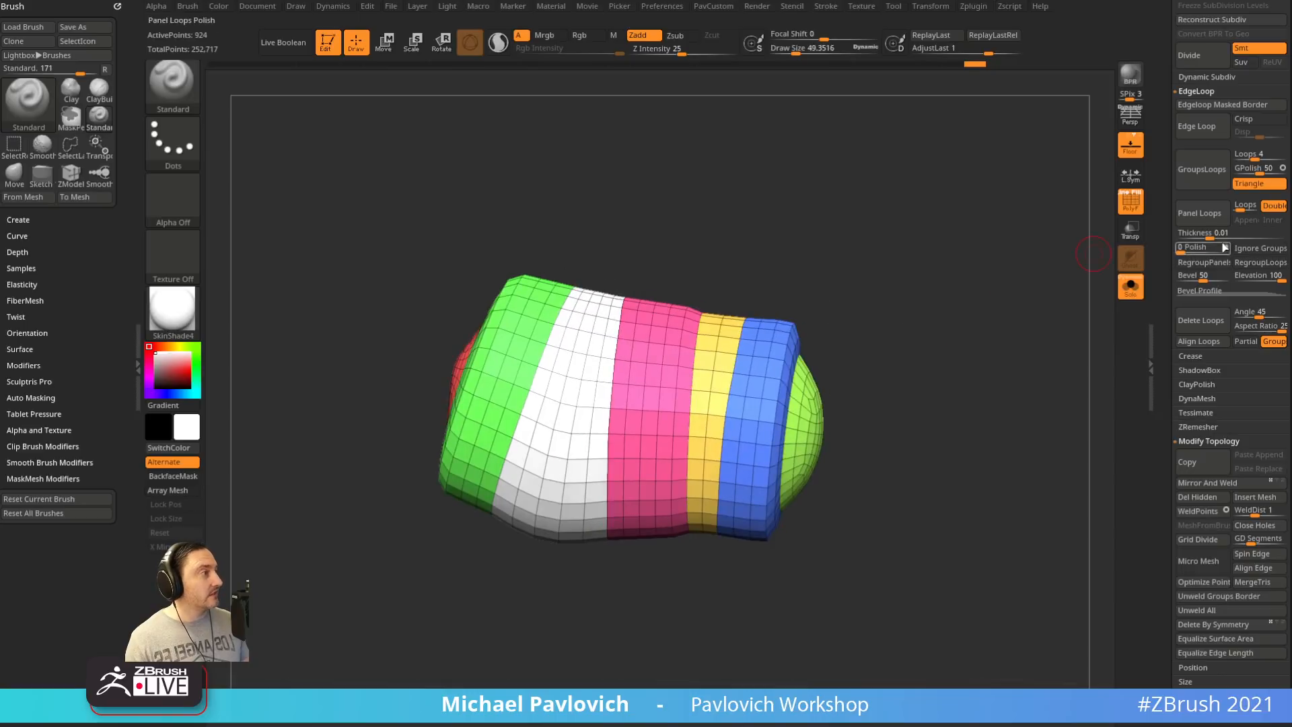
Try Panel Loops on the torso's bands with a thickness of 0.06534, and undo it
drag(1211, 236, 1225, 237)
click(1214, 217)
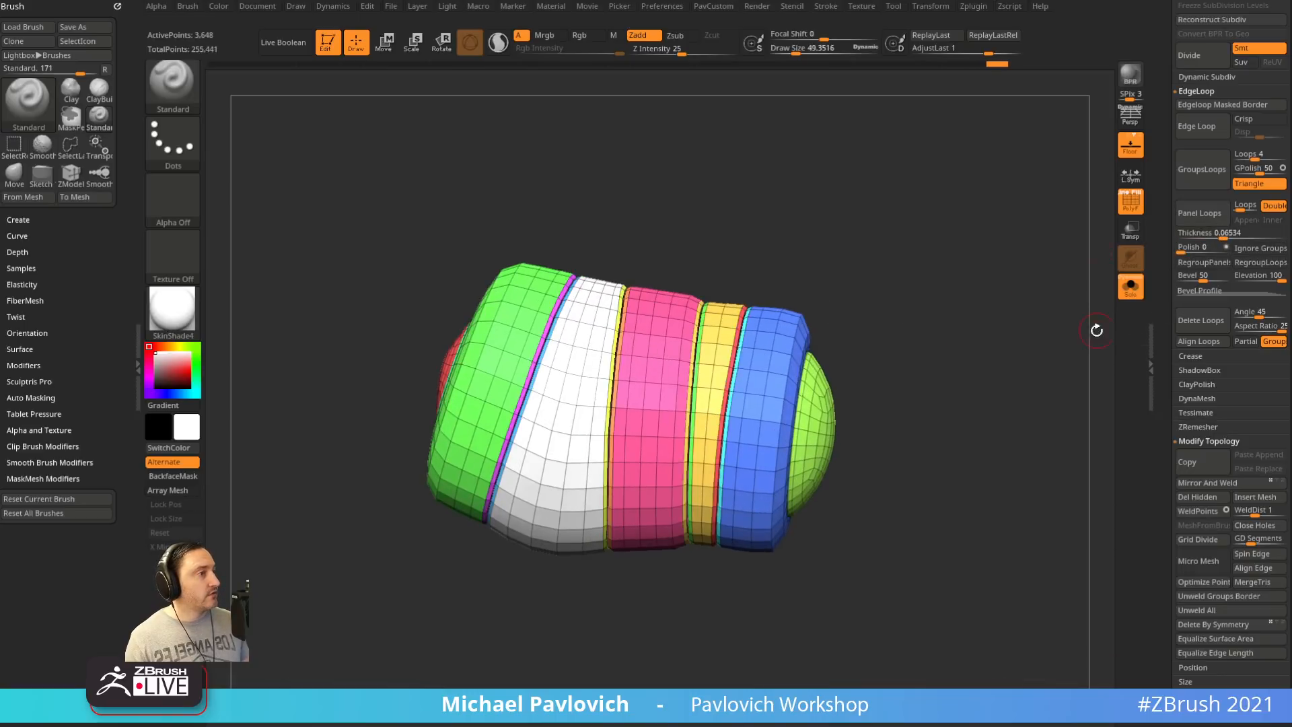
key(ctrl+z)
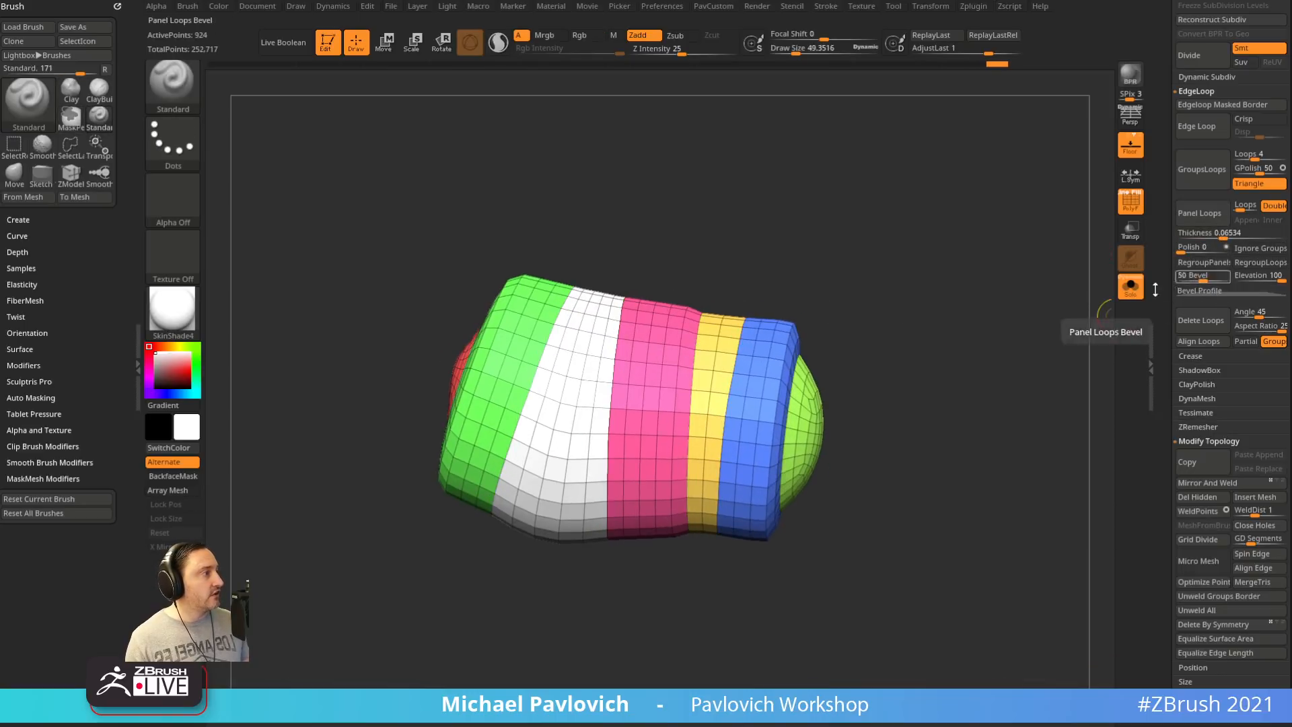
Set the Panel Loops thickness to 0.11066 and try the panels at elevation 100, undoing each attempt
drag(1229, 233, 1234, 233)
click(1211, 214)
drag(1003, 311, 1047, 301)
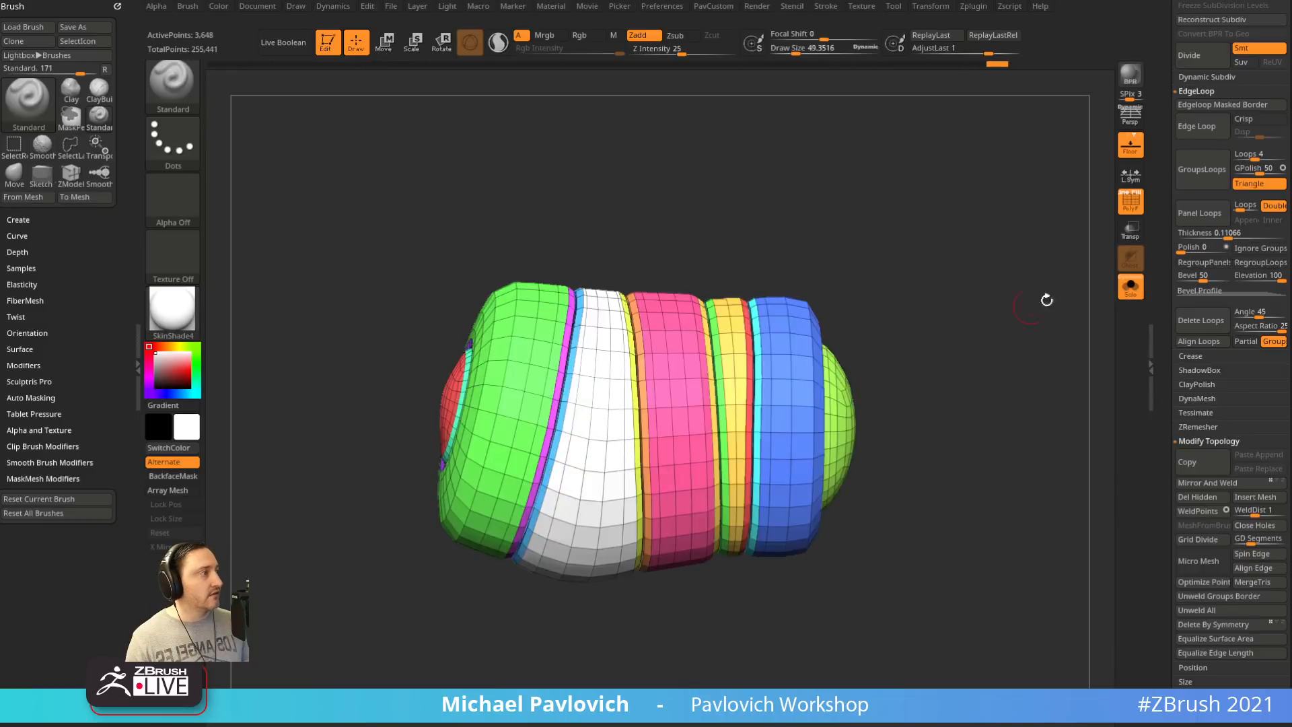
key(ctrl+z)
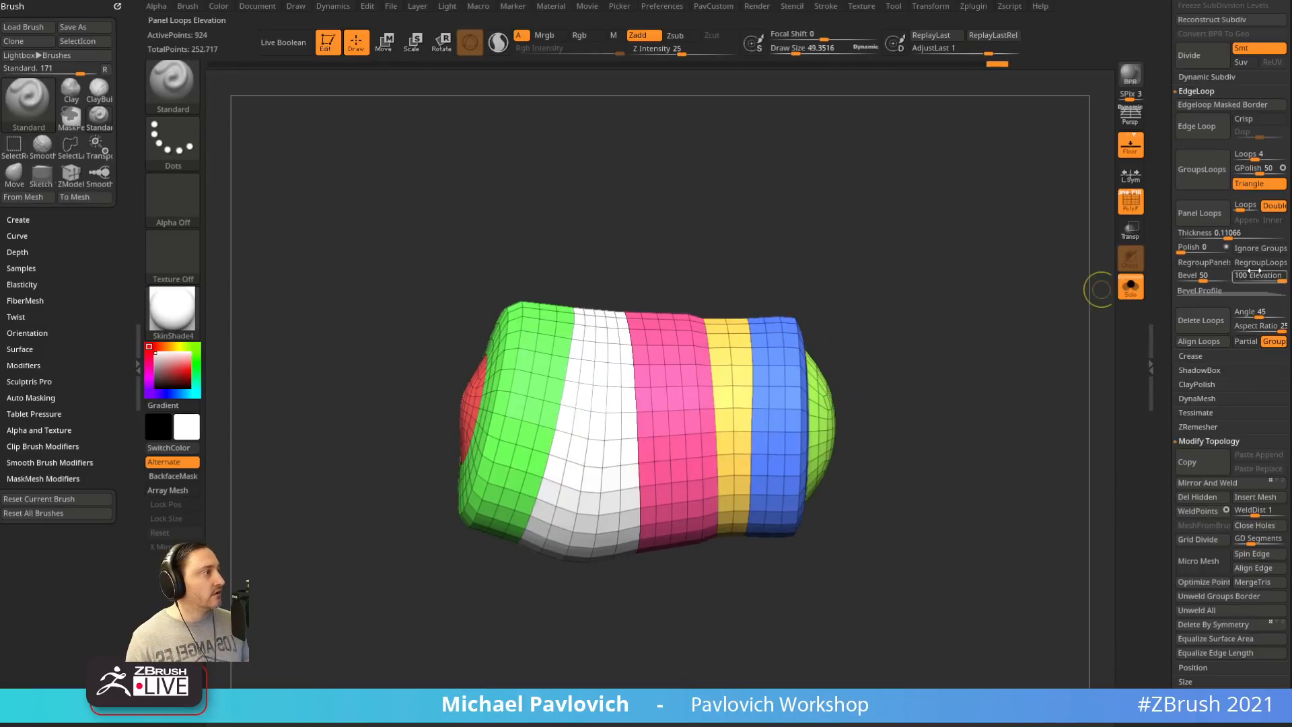
click(1199, 213)
key(ctrl+z)
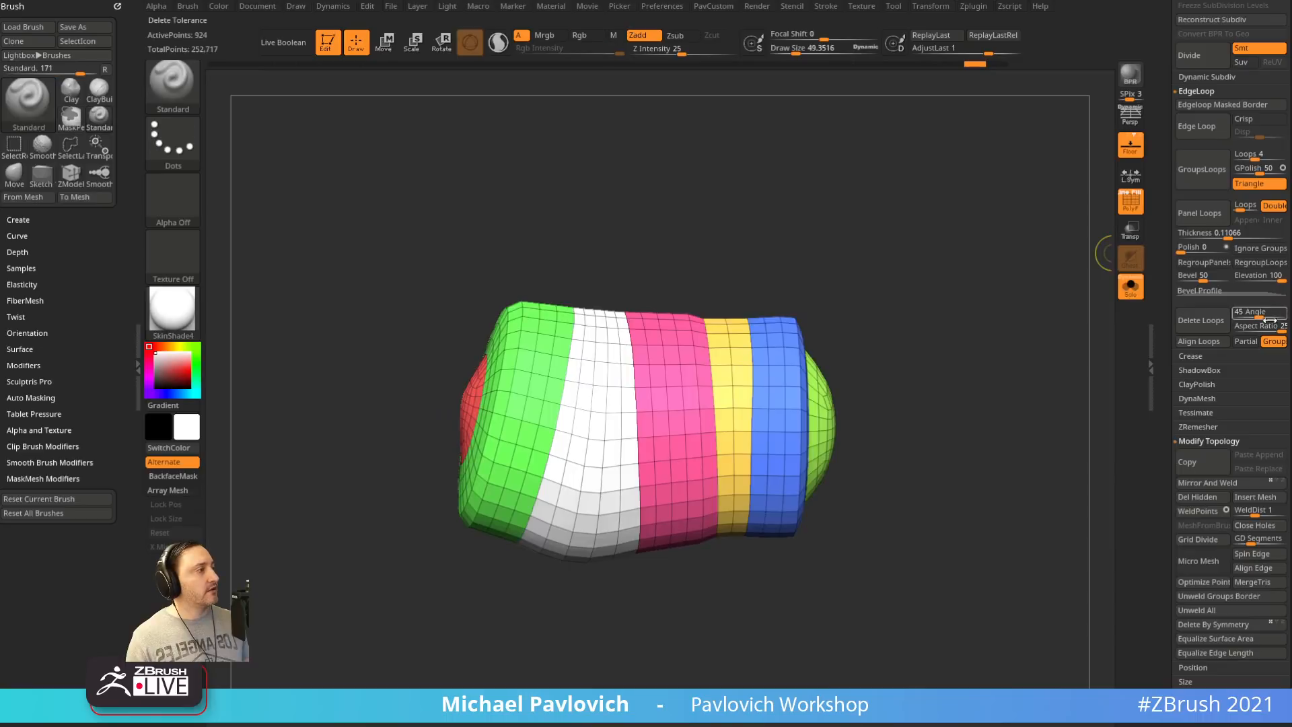
Set the Panel Loops elevation to -100 and generate inward-thickened panels from the torso's polygroups
drag(1256, 280, 1207, 277)
click(1199, 212)
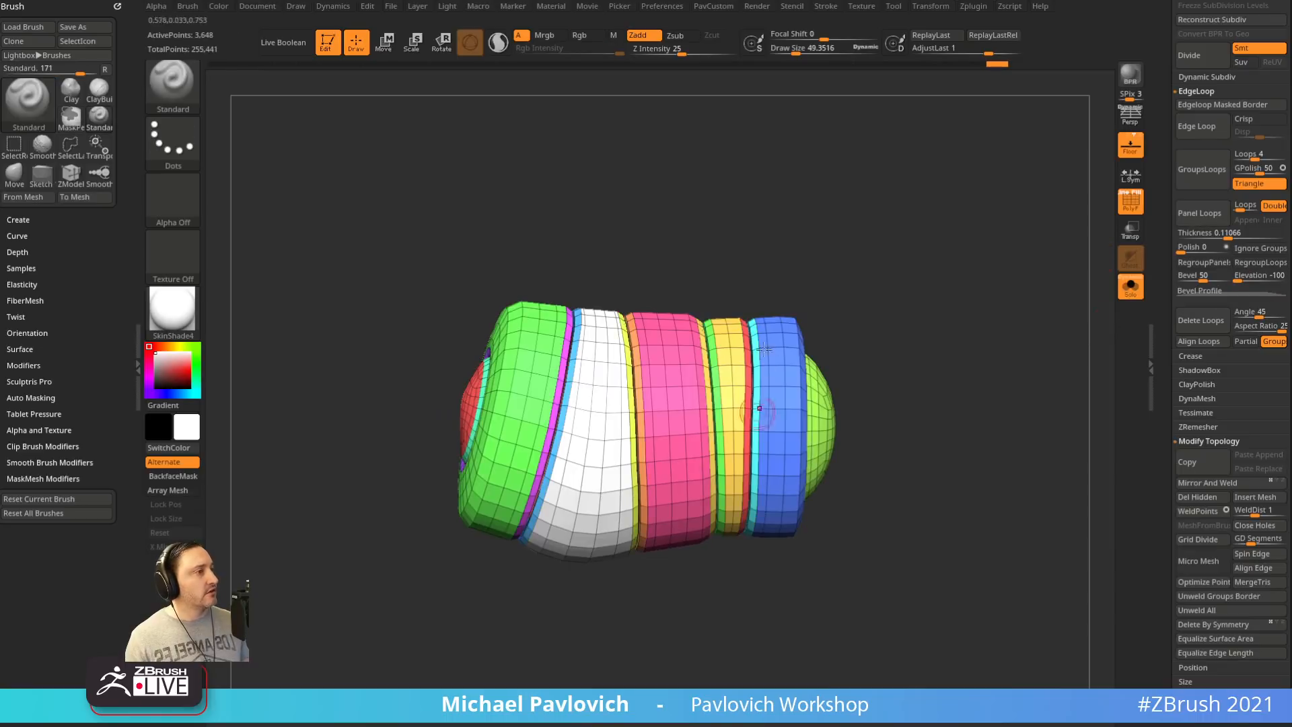
drag(1029, 352, 1016, 356)
drag(930, 308, 933, 280)
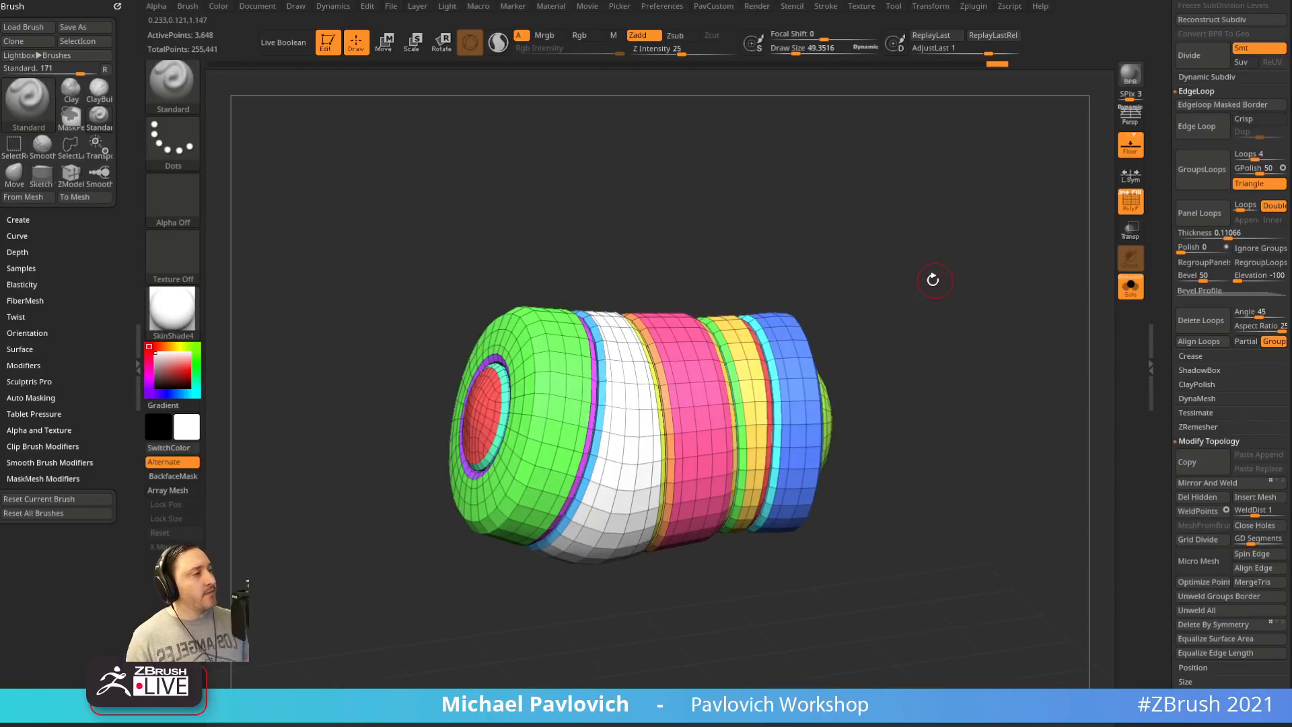
Isolate the white and blue panels to examine their thickness and beveled edges, and open the bevel profile curve
ctrl+shift+click(786, 342)
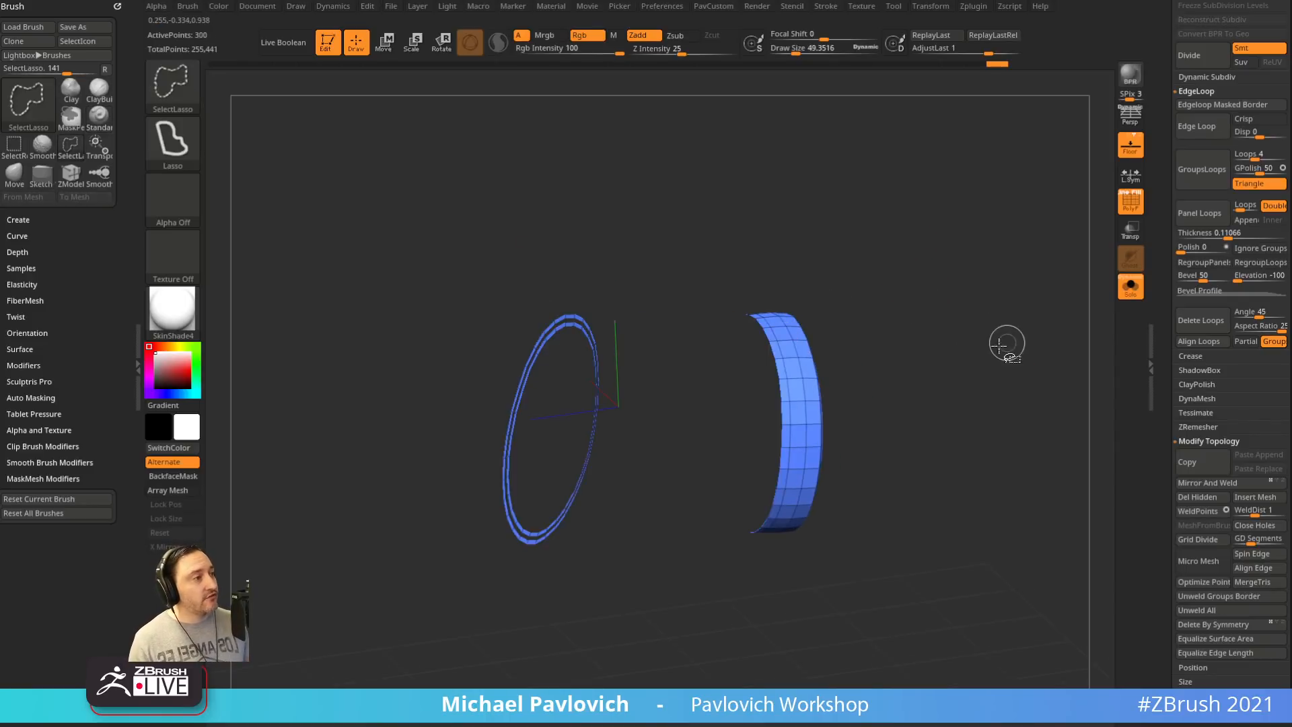
ctrl+shift+click(996, 338)
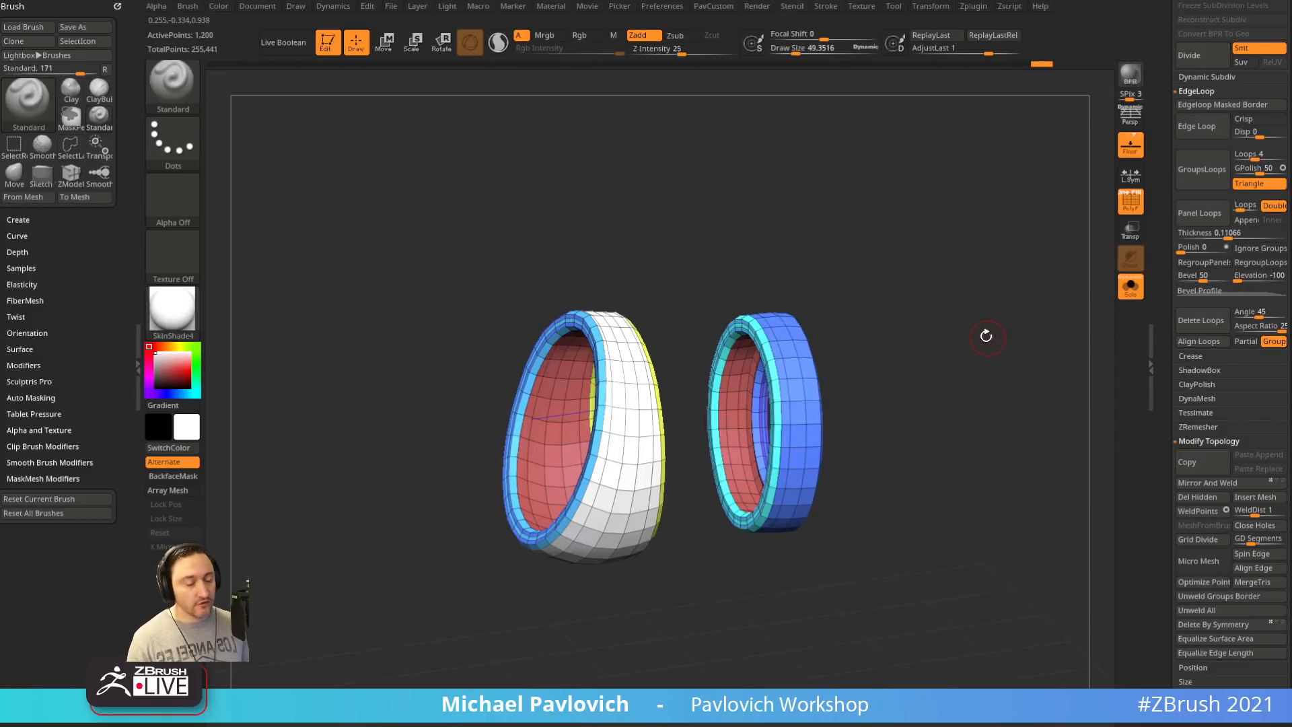
mouse_move(986, 334)
mouse_down()
mouse_move(1001, 334)
mouse_move(1000, 292)
mouse_move(884, 245)
mouse_move(1003, 248)
mouse_move(876, 231)
mouse_move(955, 208)
mouse_move(848, 326)
mouse_move(1016, 267)
mouse_up()
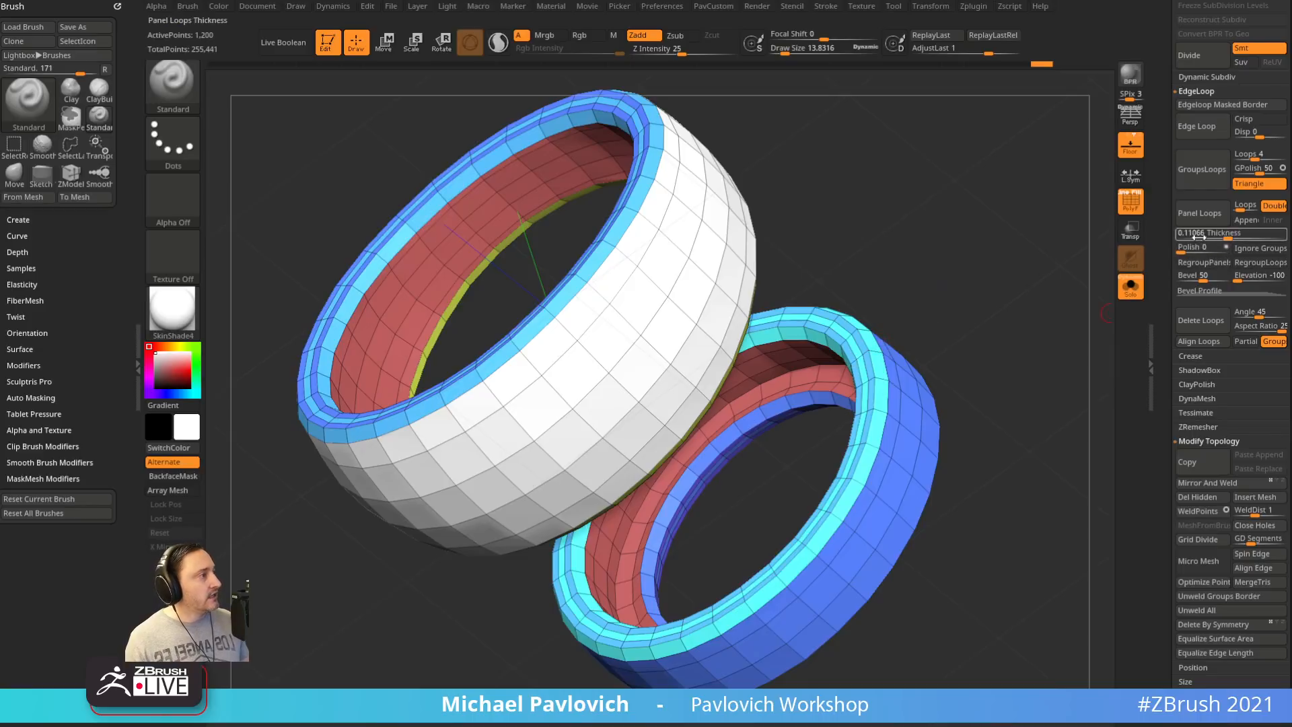
click(1208, 290)
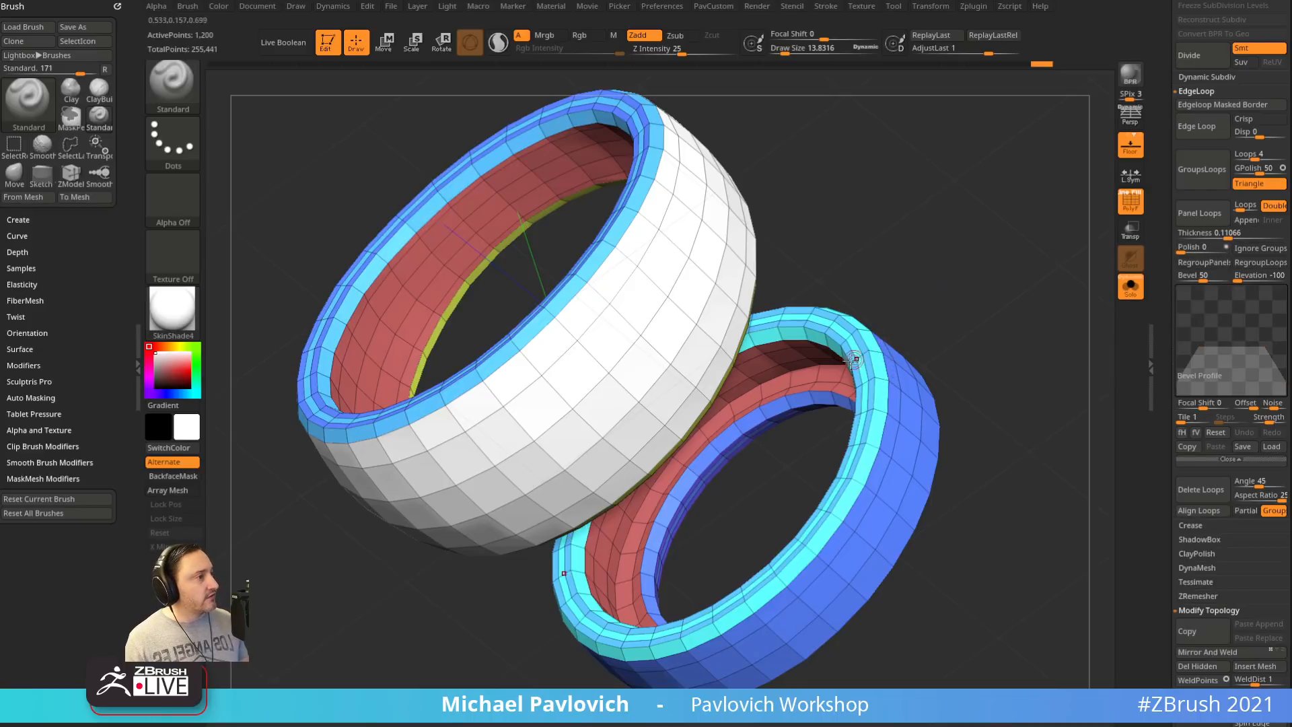
drag(853, 360, 989, 328)
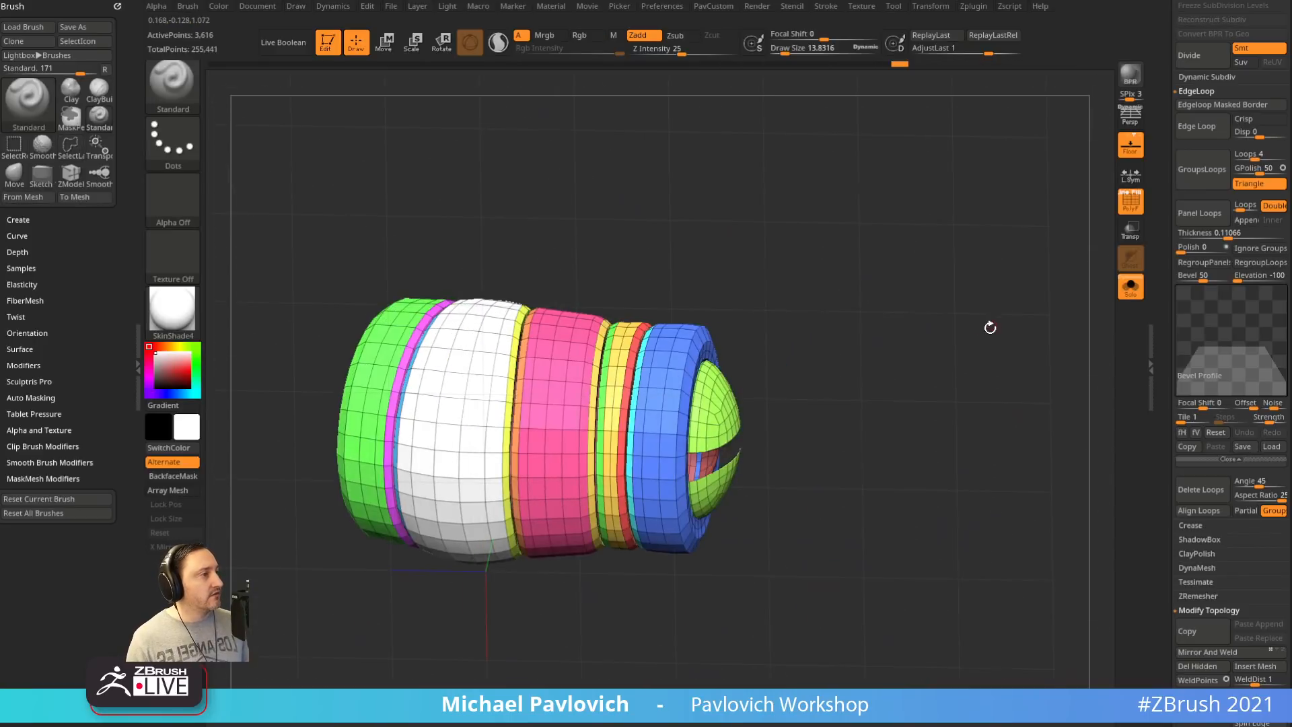
Show the whole torso again and switch the selection brush to SelectRect
ctrl+shift+click(990, 327)
ctrl+shift+click(172, 88)
ctrl+shift+click(302, 101)
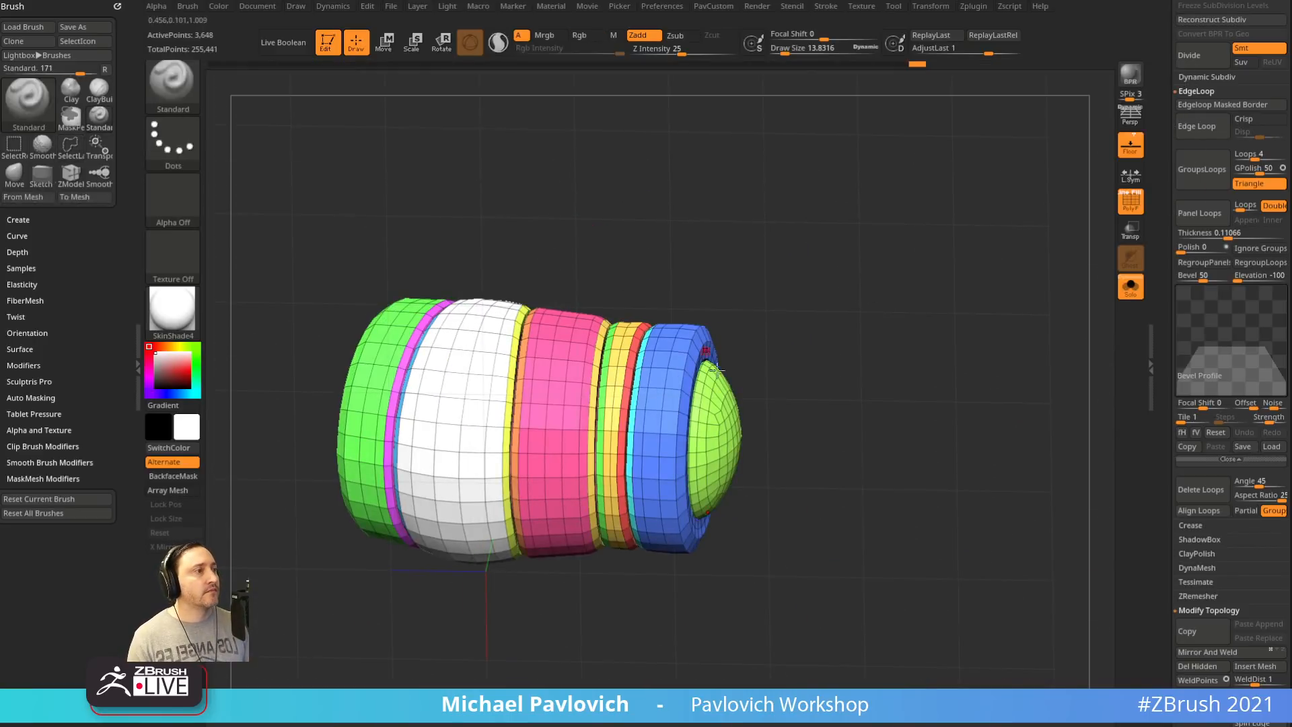
Isolate the green end cap and the white band panel, and turn off the floor grid and polyframe
ctrl+shift+click(725, 438)
ctrl+shift+drag(803, 317, 955, 390)
ctrl+shift+click(914, 329)
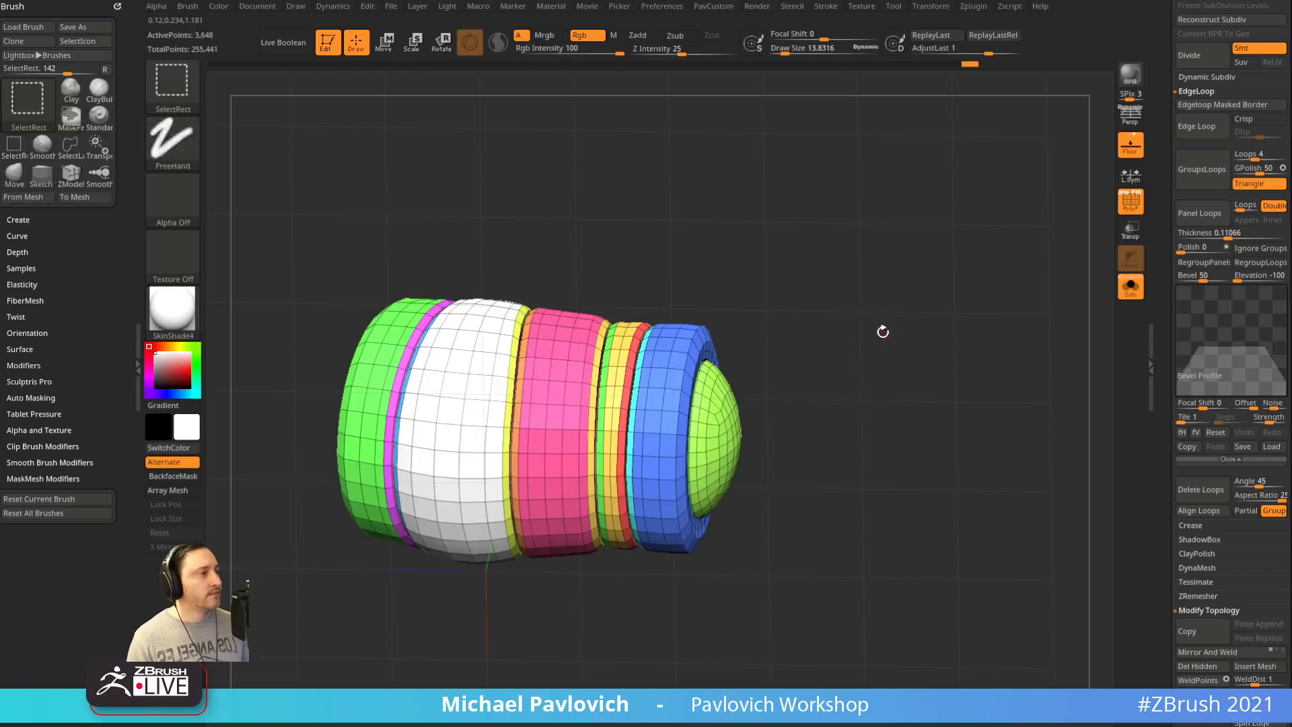
ctrl+shift+click(730, 410)
drag(807, 377, 971, 323)
ctrl+shift+click(888, 328)
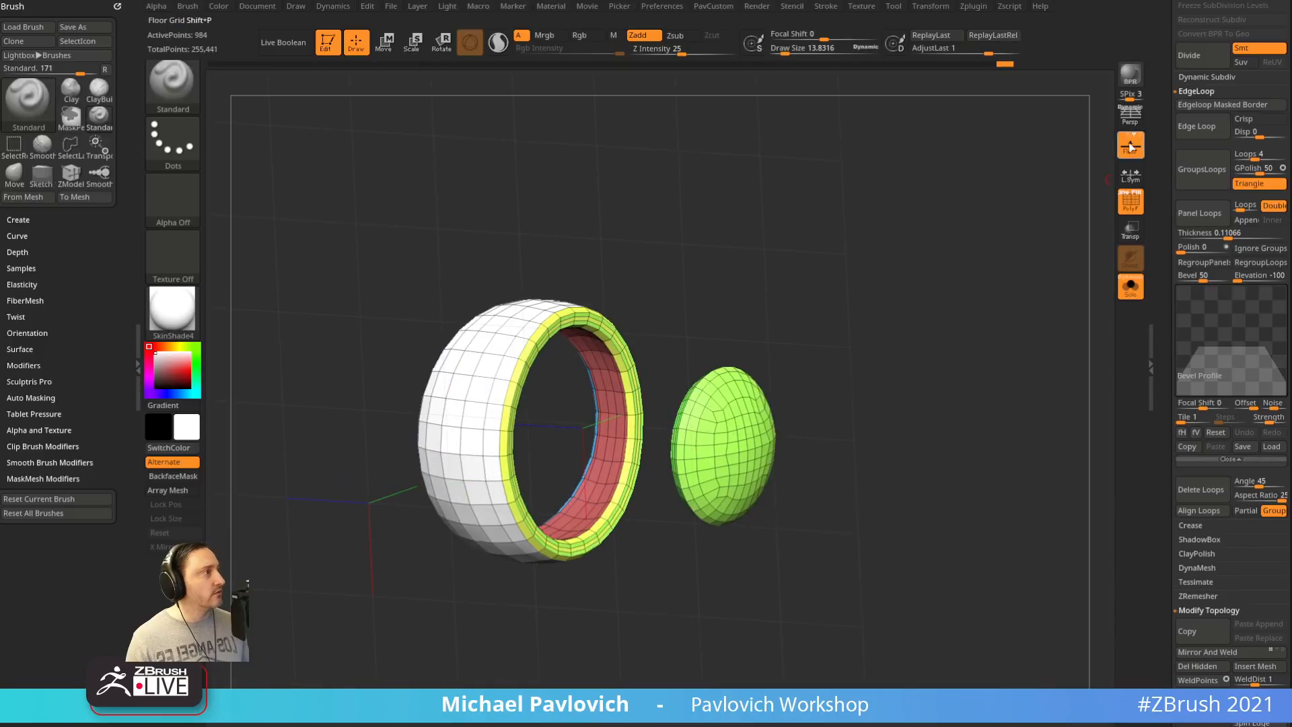
click(1131, 200)
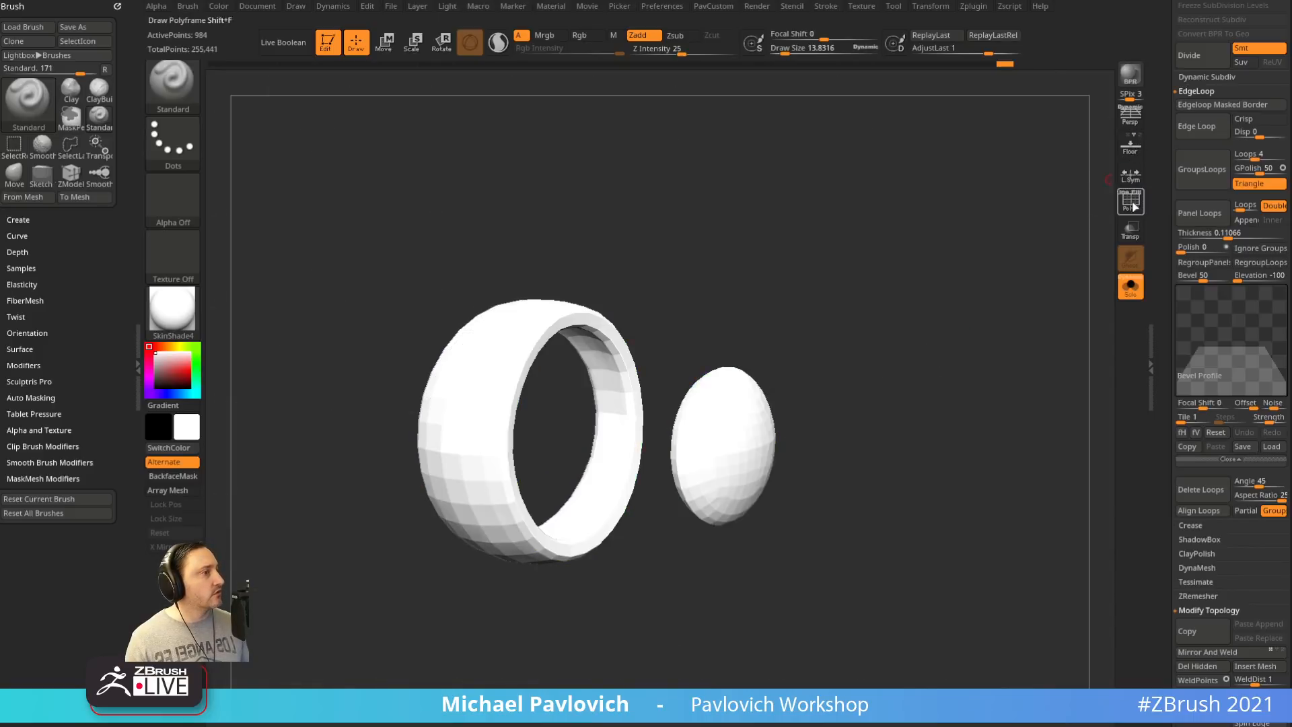
Turn on the polyframe, isolate the white band by hiding the green end cap, and regroup the visible polygons
click(1131, 201)
drag(989, 200, 1045, 192)
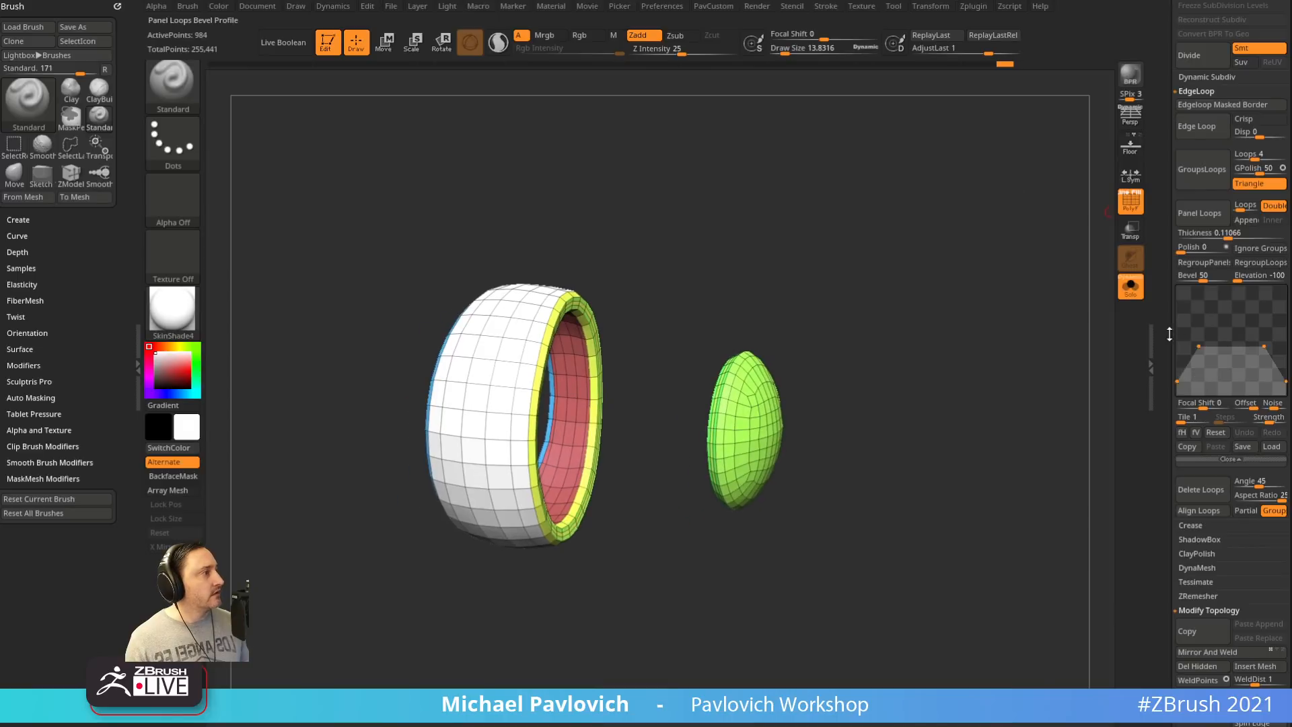
drag(1169, 334, 1170, 135)
shift+click(1204, 271)
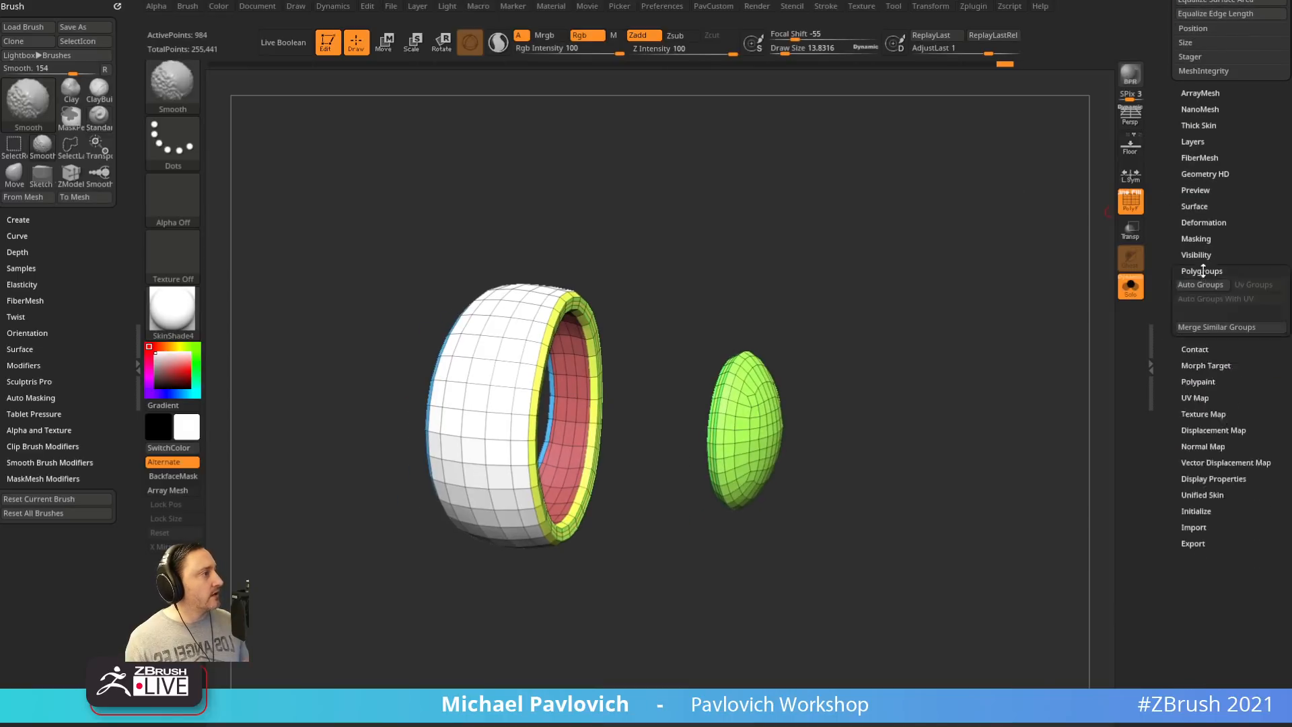
drag(1002, 343, 1009, 326)
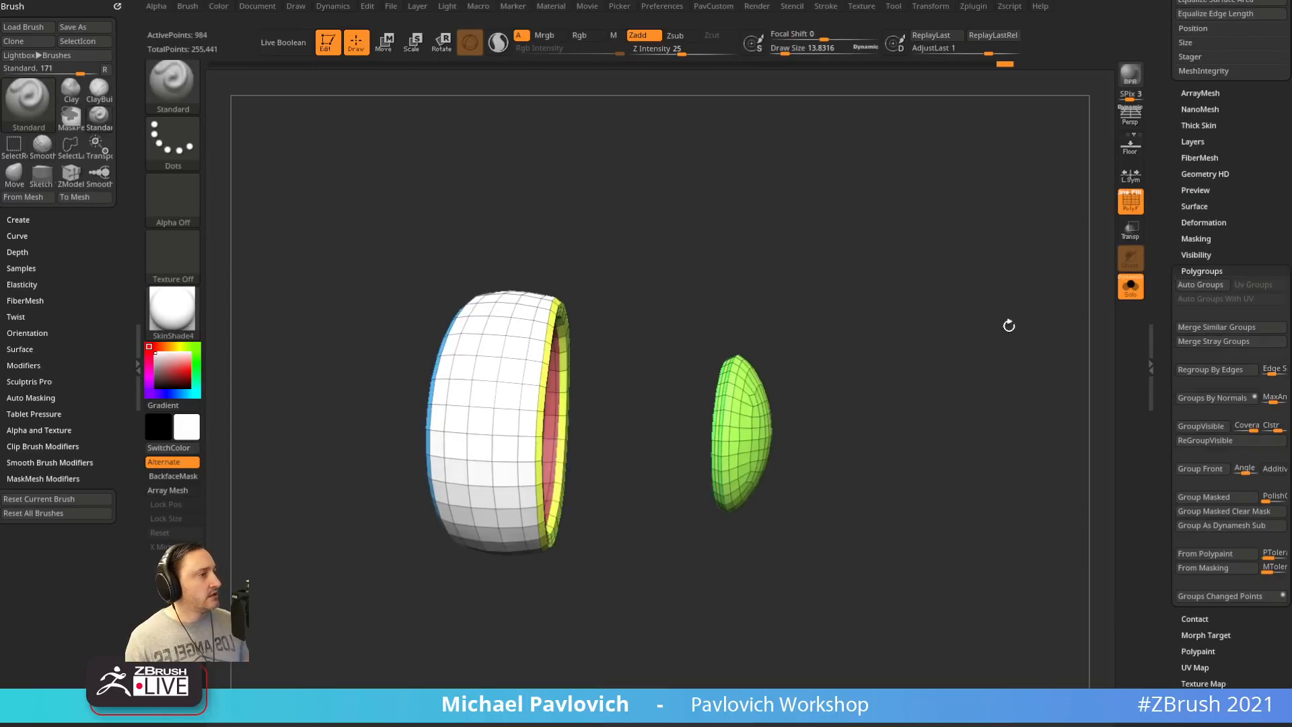
ctrl+alt+shift+drag(657, 302, 932, 543)
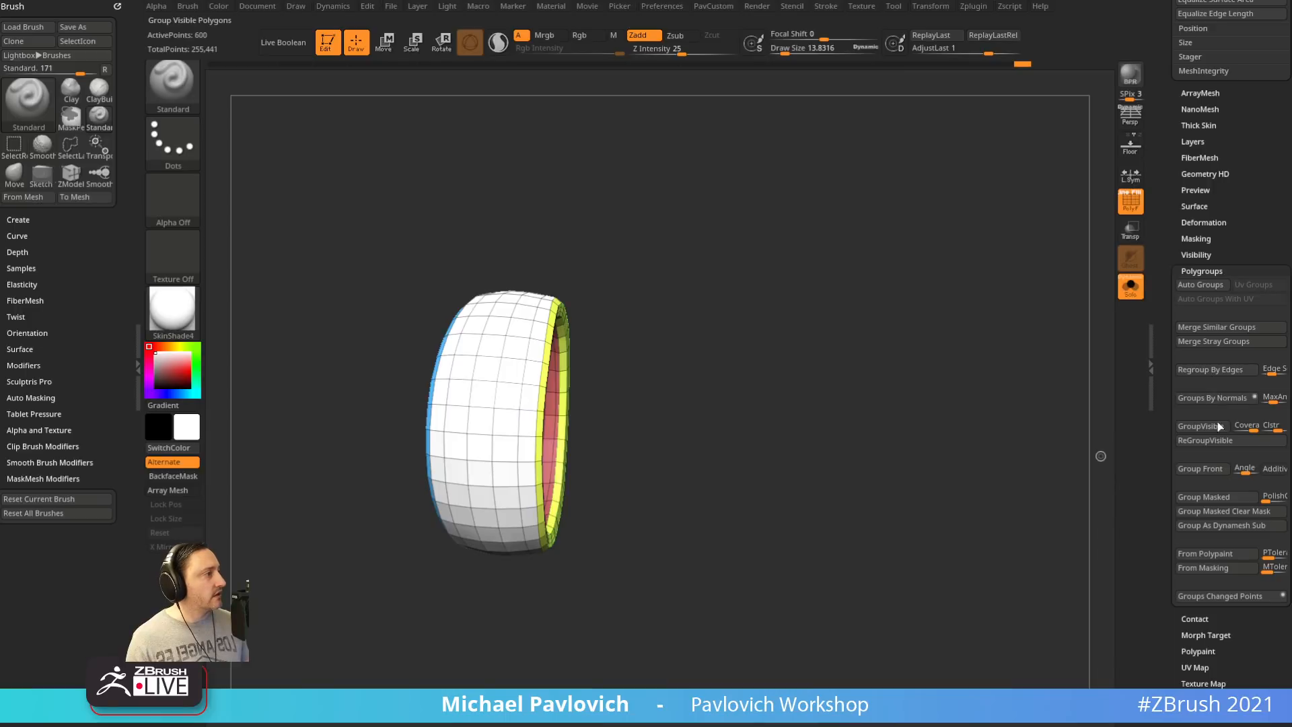
click(1213, 438)
Isolate the green end cap to check it, and bring the whole torso back into view
ctrl+shift+click(918, 370)
ctrl+shift+click(871, 366)
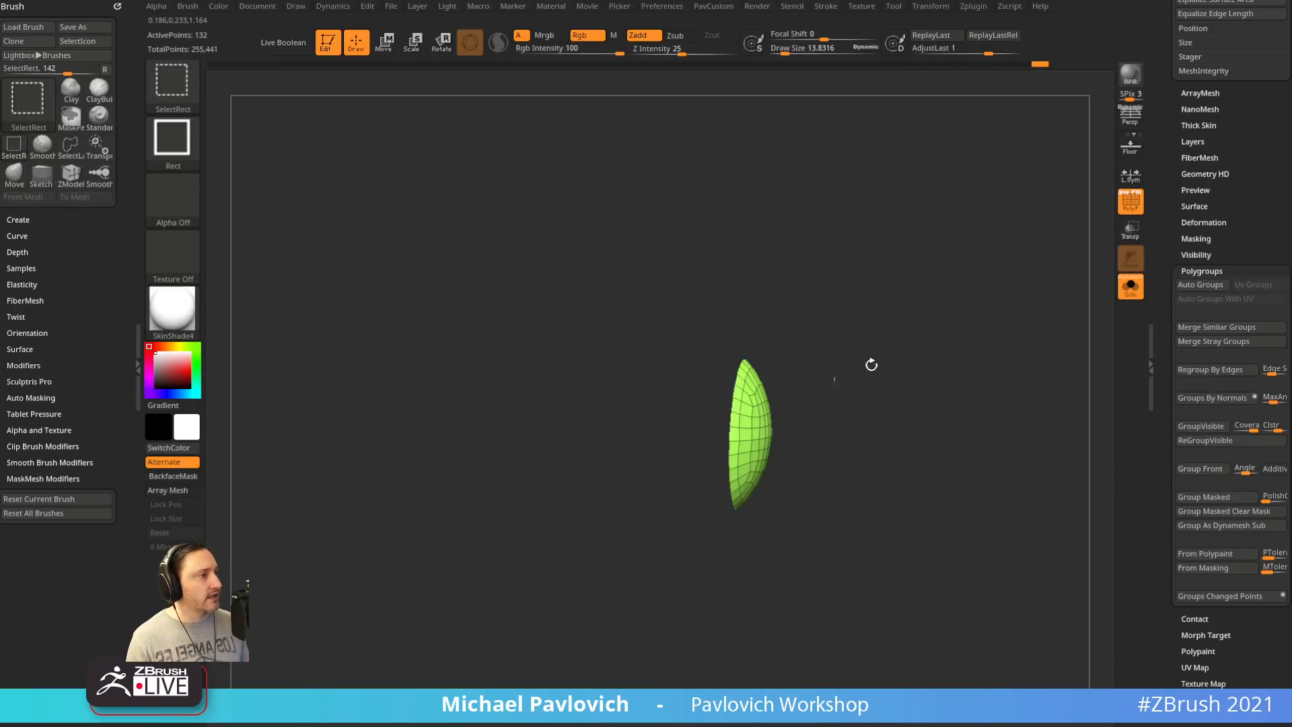
ctrl+shift+click(902, 330)
drag(1003, 350, 1016, 334)
ctrl+shift+click(1023, 350)
mouse_move(994, 245)
ctrl+shift+mouse_down()
mouse_move(942, 257)
mouse_move(1032, 280)
mouse_move(980, 381)
mouse_move(1099, 283)
mouse_move(939, 297)
mouse_move(998, 300)
mouse_move(1047, 335)
mouse_move(980, 303)
mouse_move(957, 262)
mouse_move(969, 245)
mouse_move(1033, 228)
mouse_move(983, 238)
mouse_move(1064, 294)
mouse_move(990, 277)
ctrl+shift+mouse_up()
key(2)
click(1020, 317)
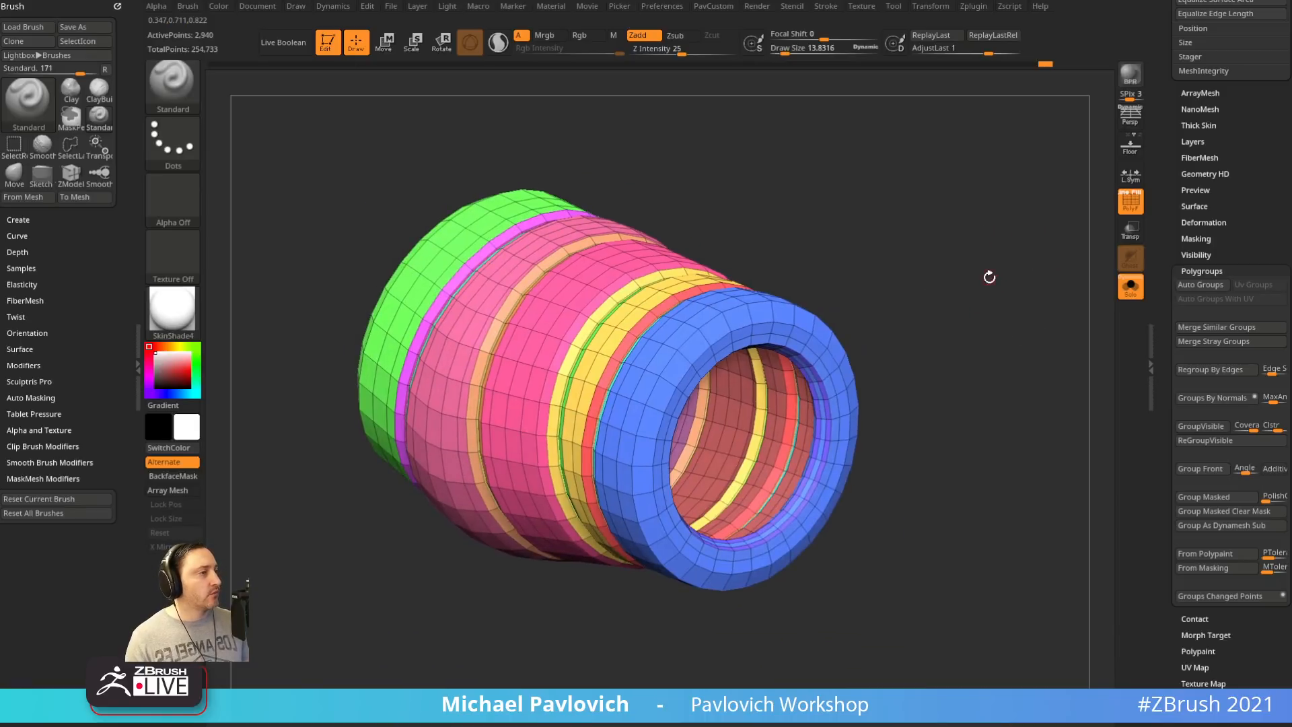
Isolate the torso's red inner-face polygroup and grow the visible area repeatedly until it spreads over the panel rims and outer faces
ctrl+shift+click(739, 410)
mouse_move(928, 320)
mouse_down()
mouse_move(983, 334)
mouse_move(894, 308)
mouse_move(935, 321)
mouse_move(628, 343)
mouse_up()
ctrl+shift+click(916, 361)
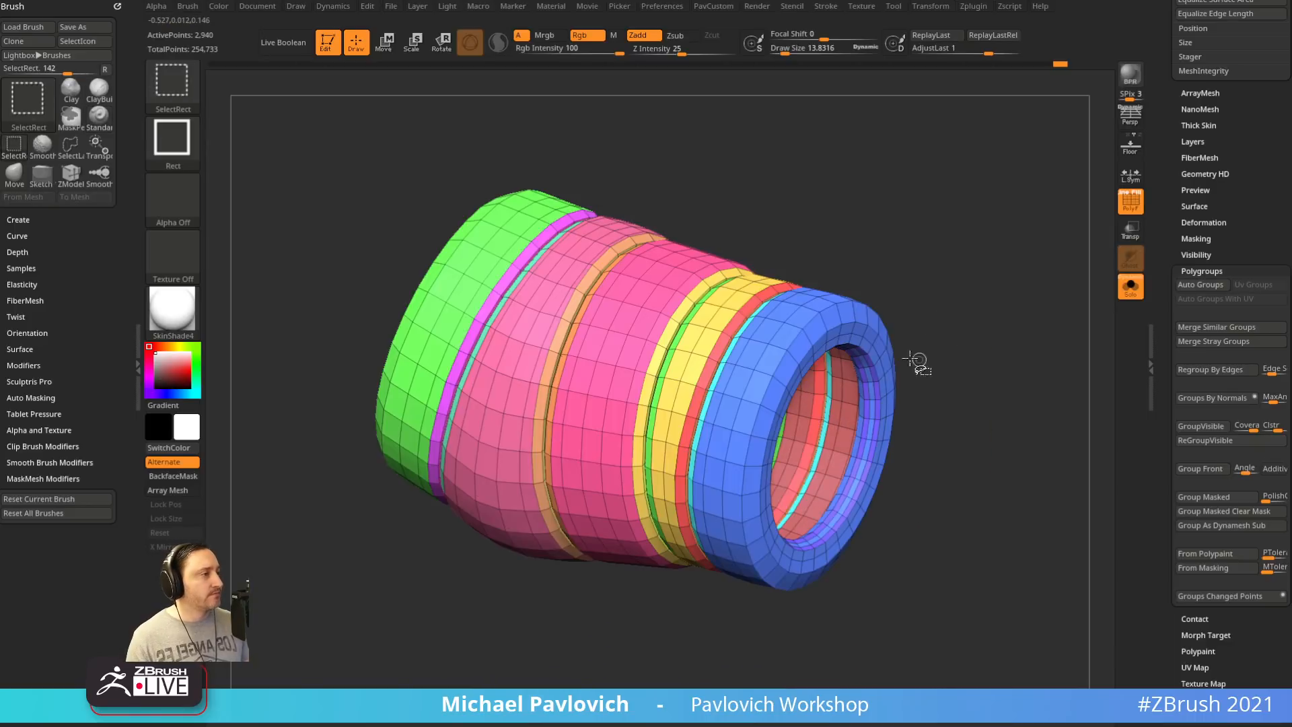
ctrl+shift+click(848, 385)
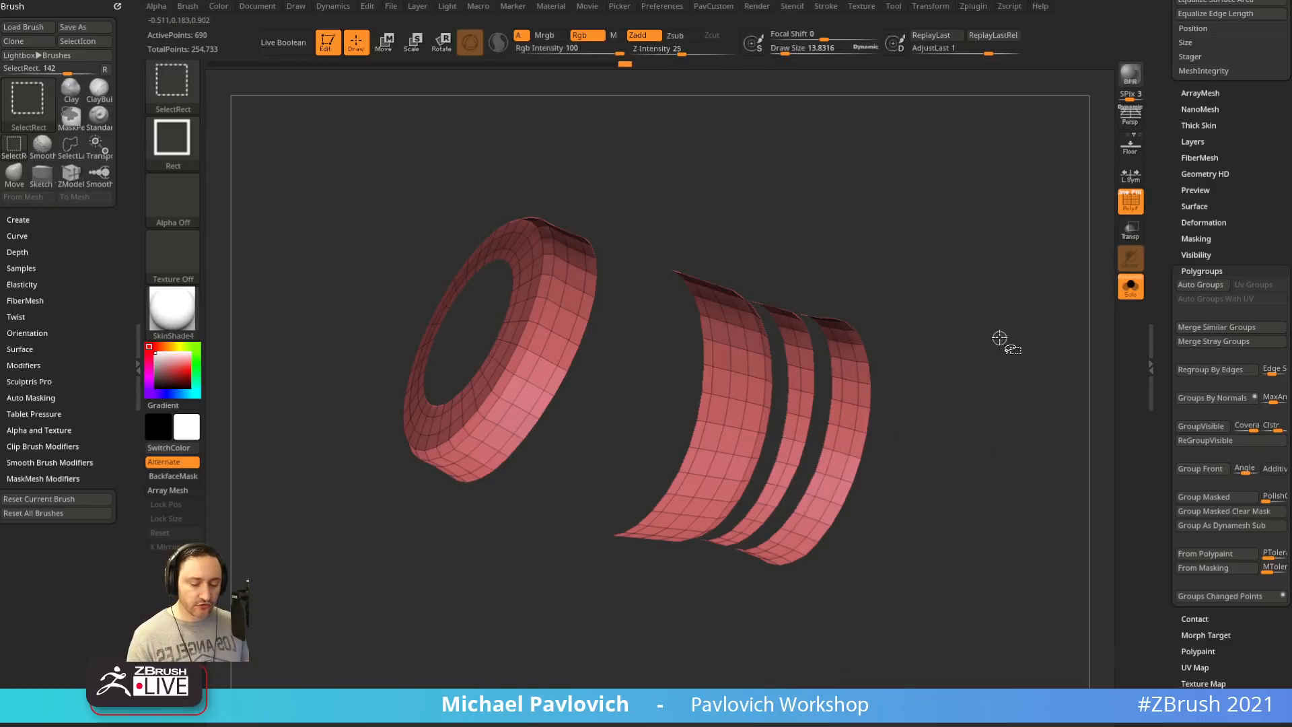
key(ctrl+shift+x)
key(ctrl+shift+x)
key(ctrl+shift+x)
key(ctrl+shift+x)
key(ctrl+shift+x)
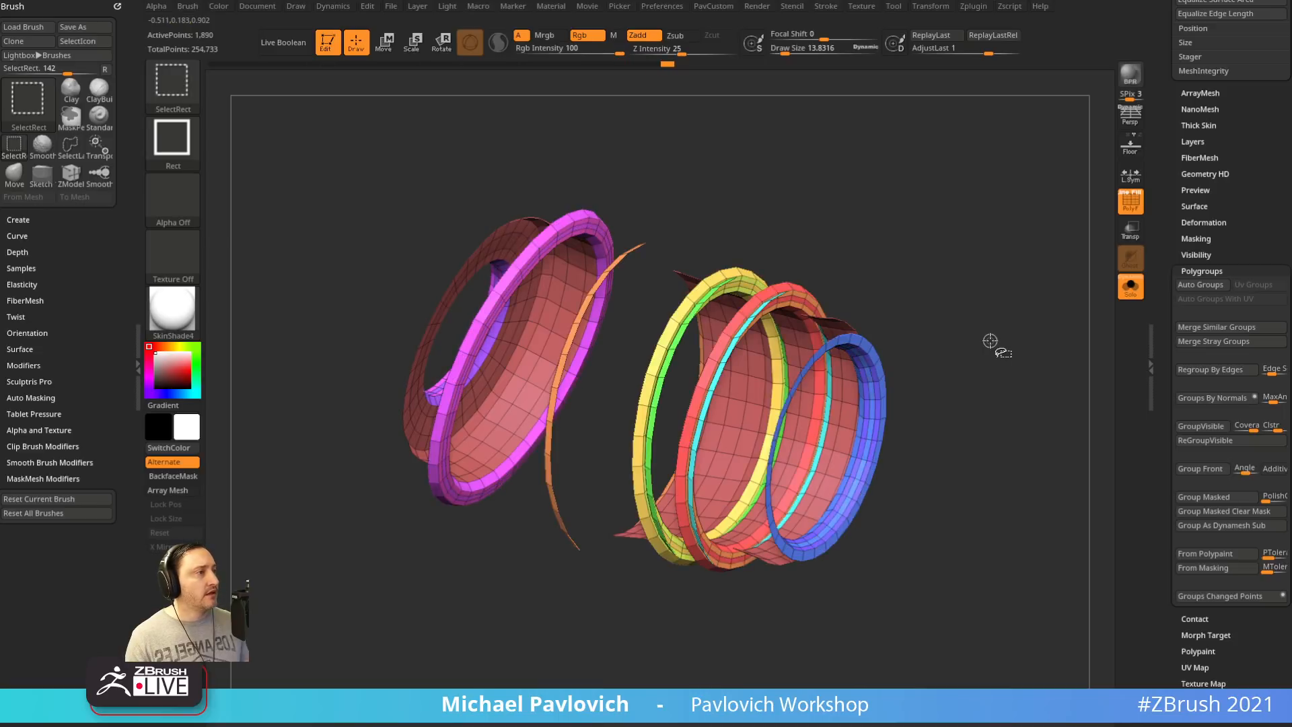
key(ctrl+shift+x)
key(ctrl+shift+x)
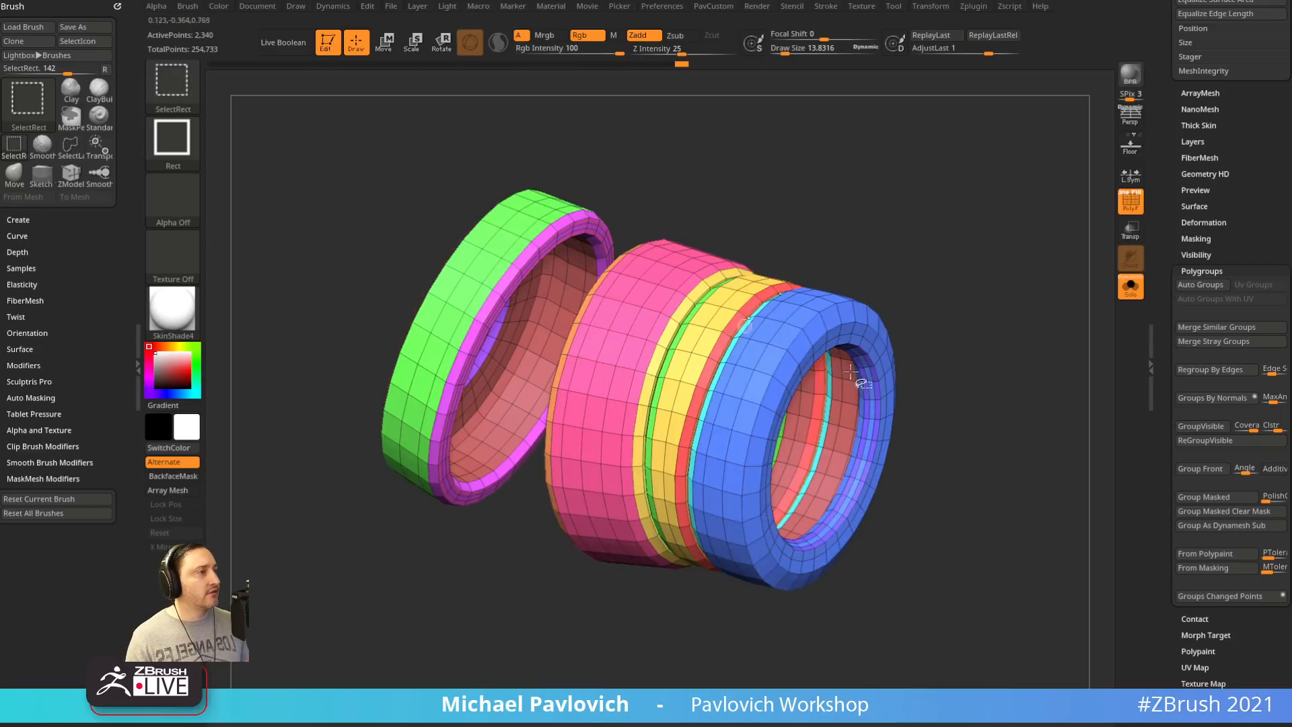
Hide the inner-face polygroup of the torso panels, and show the whole torso again
ctrl+shift+click(843, 404)
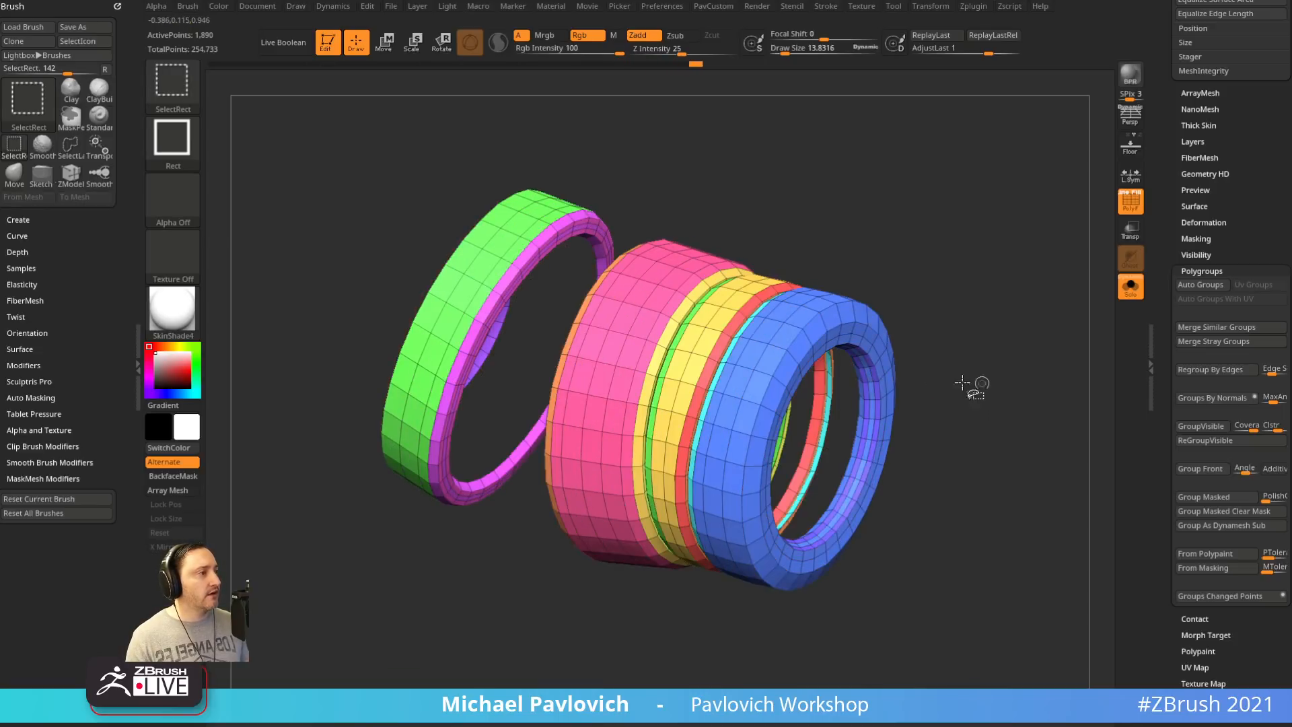
ctrl+shift+drag(953, 314, 971, 428)
ctrl+shift+click(987, 298)
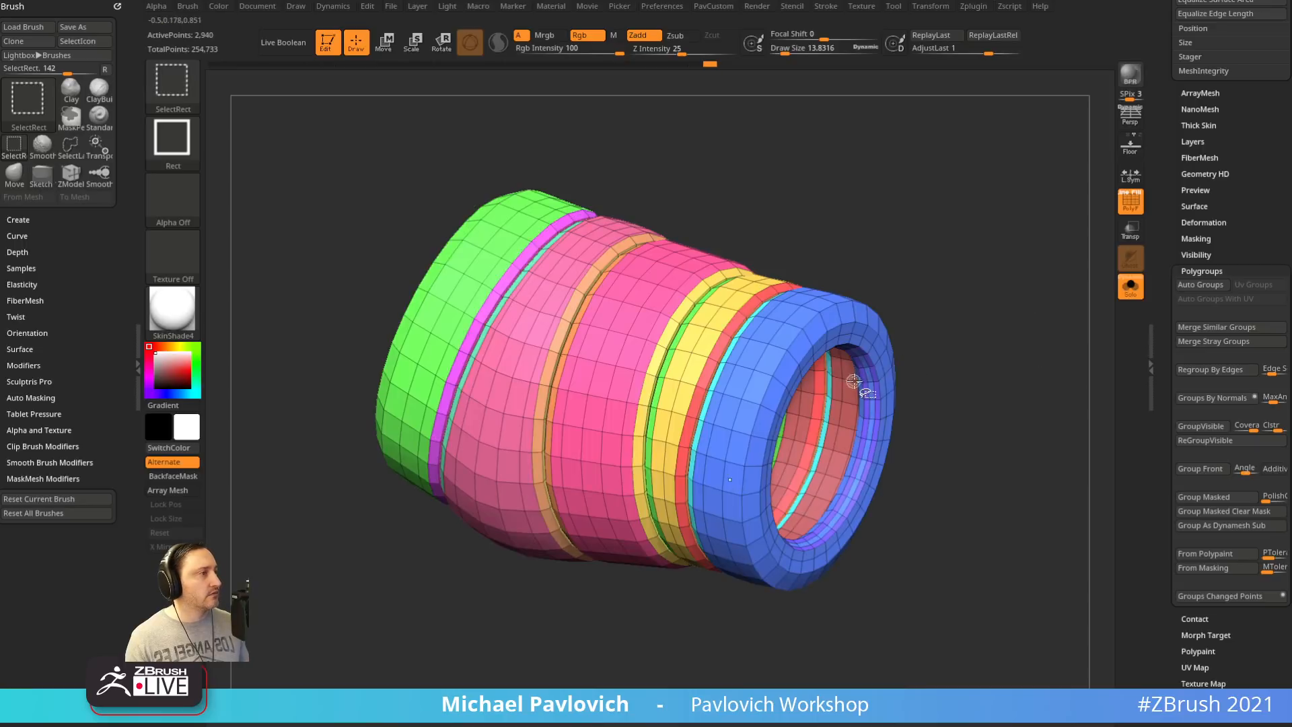
Isolate the inner faces, grow the visible area over the panel rims, and invert the visibility to examine the remaining outer shells
ctrl+shift+click(859, 381)
ctrl+shift+drag(993, 263, 1058, 397)
ctrl+shift+drag(1036, 318, 1059, 394)
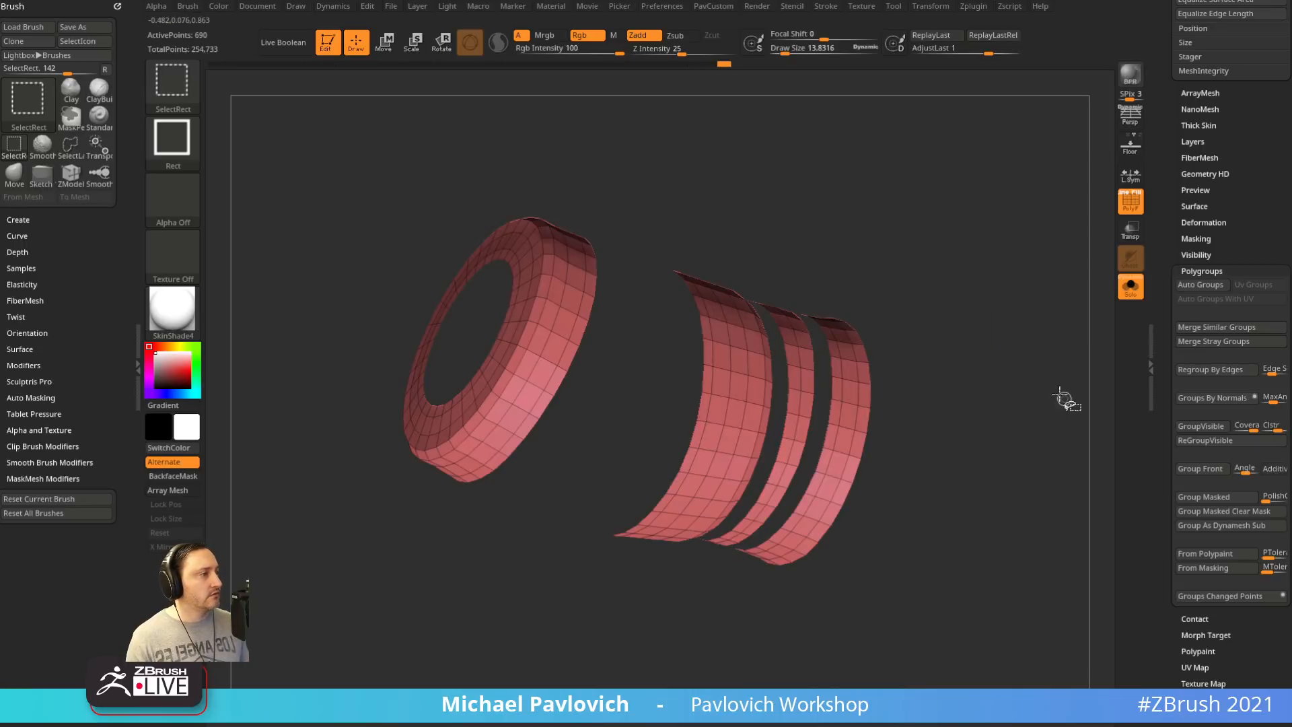
ctrl+shift+click(1023, 282)
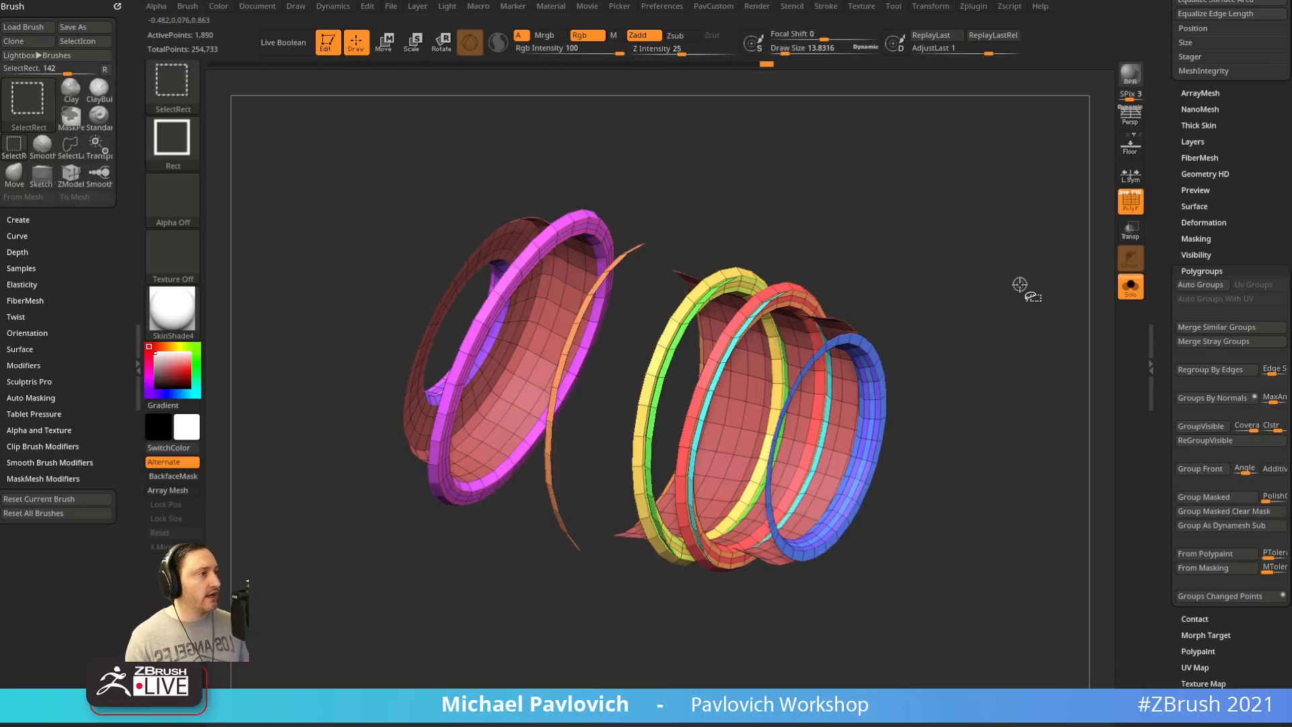
ctrl+shift+drag(1016, 295, 1067, 427)
drag(1029, 366, 874, 269)
drag(649, 579, 770, 253)
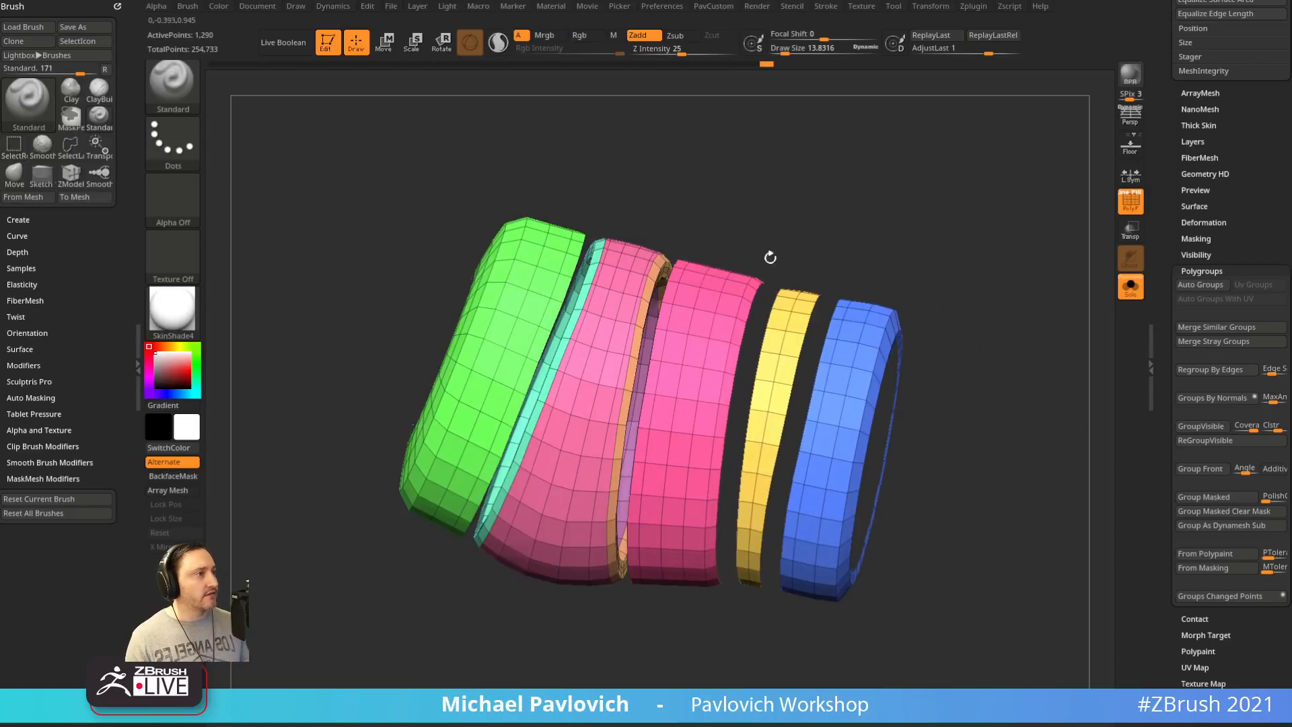
drag(978, 338, 903, 326)
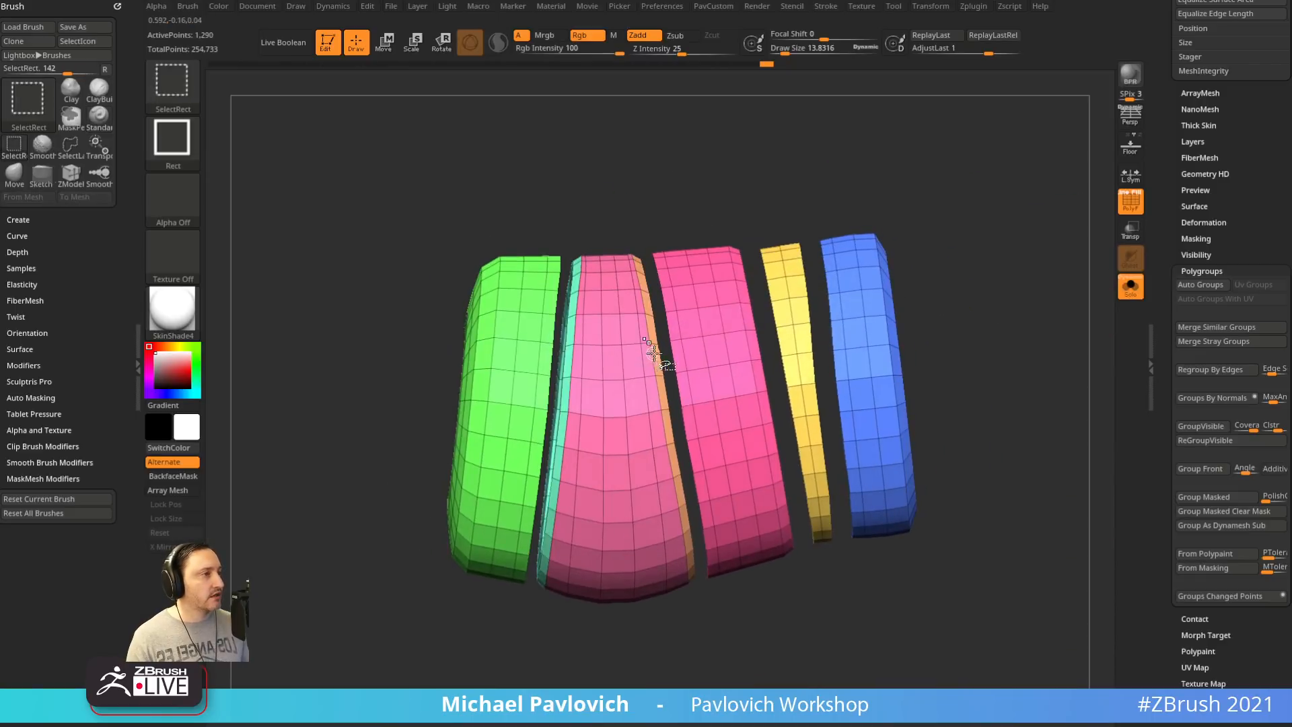
Hide a small patch at the top of the tapered pink panel, invert the visibility, and restore the whole torso
ctrl+alt+shift+drag(587, 210, 623, 303)
ctrl+shift+drag(1032, 267, 1050, 334)
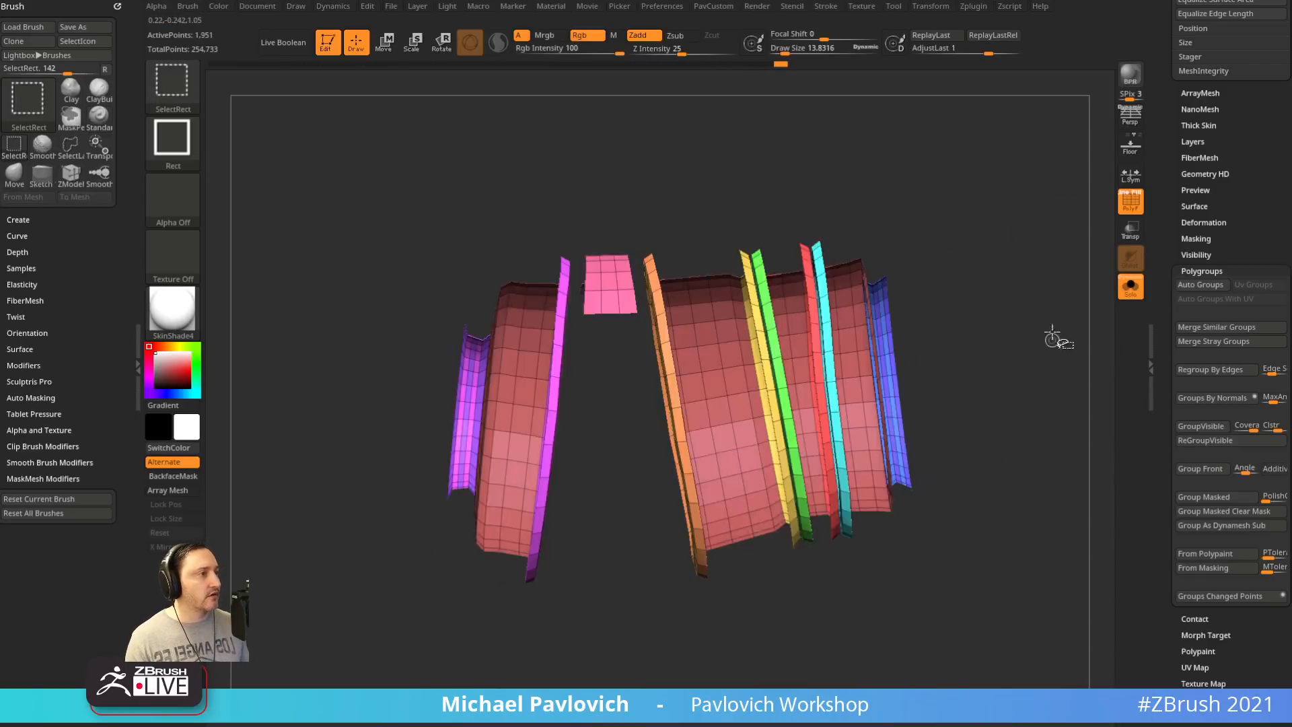
ctrl+shift+click(1050, 335)
key(ctrl+z)
key(ctrl+z)
key(ctrl+z)
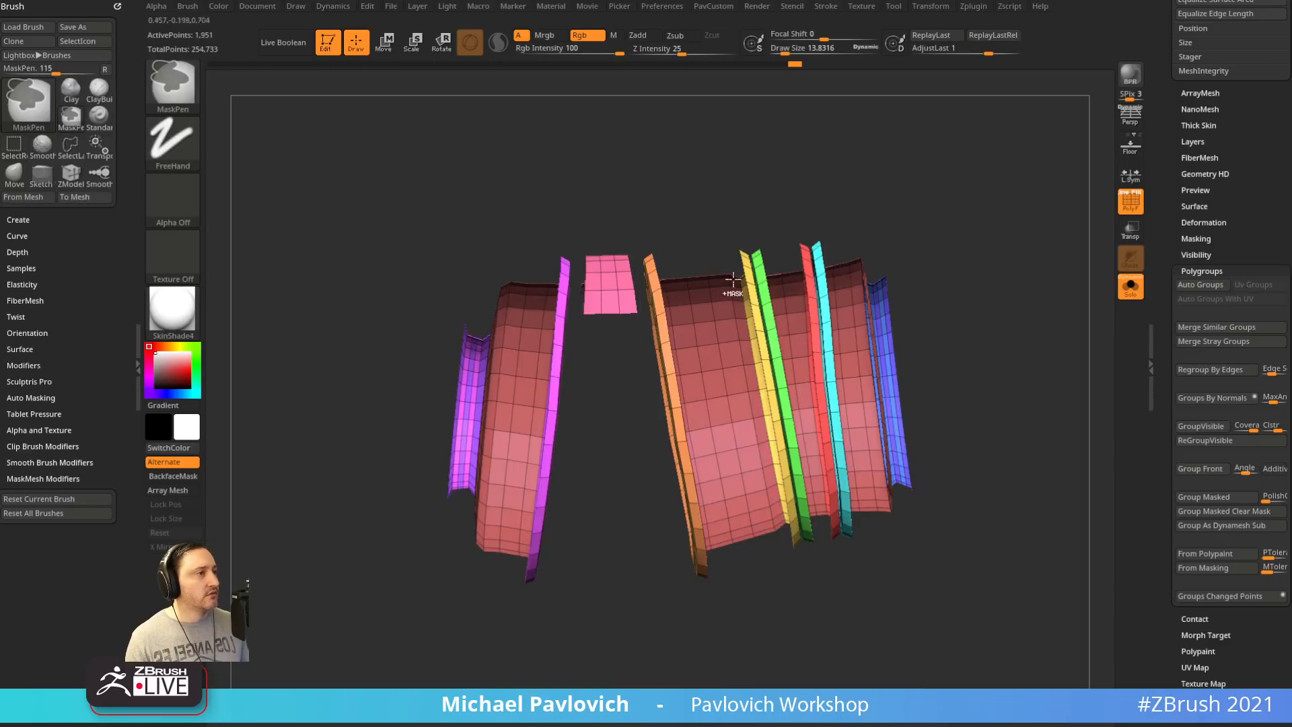
ctrl+shift+drag(596, 223, 613, 270)
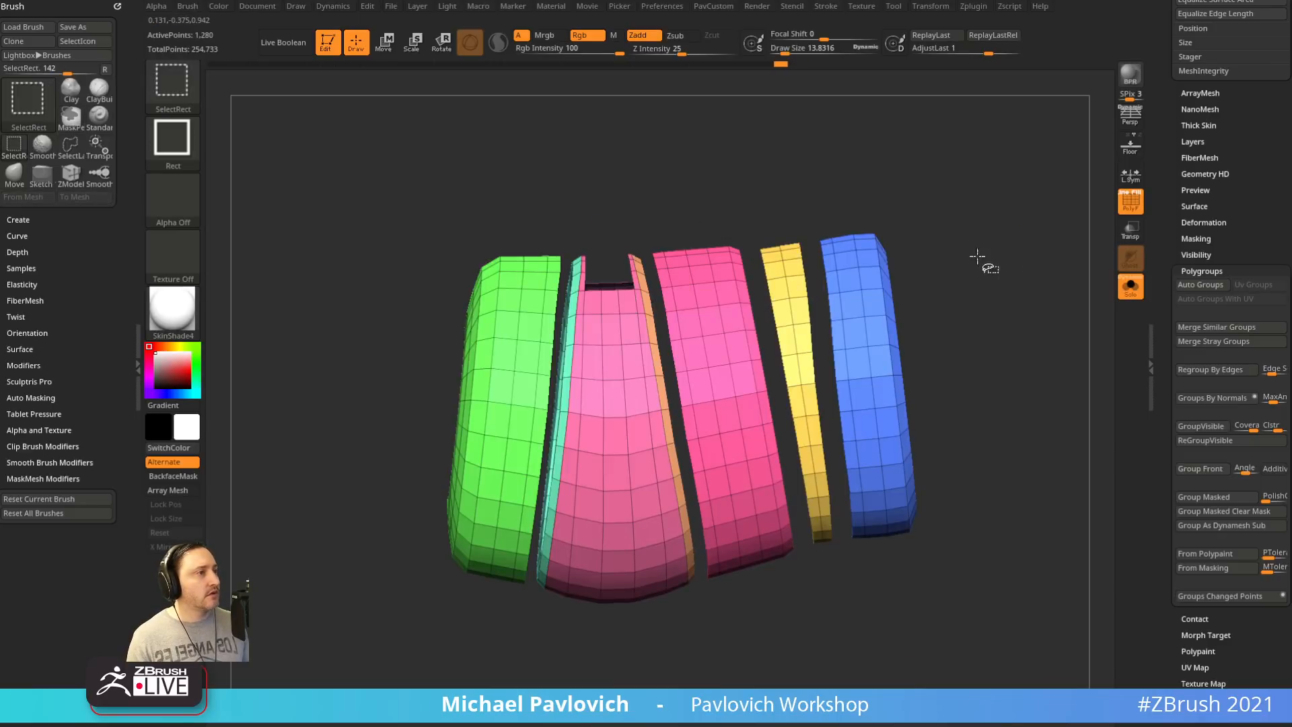
ctrl+shift+drag(1029, 228, 1067, 341)
ctrl+shift+click(1055, 334)
mouse_move(1011, 259)
mouse_down()
mouse_move(952, 260)
mouse_move(1043, 232)
mouse_move(1021, 259)
mouse_move(1015, 306)
mouse_move(966, 297)
mouse_move(998, 291)
mouse_move(962, 317)
mouse_move(980, 317)
mouse_move(943, 297)
mouse_move(720, 312)
mouse_up()
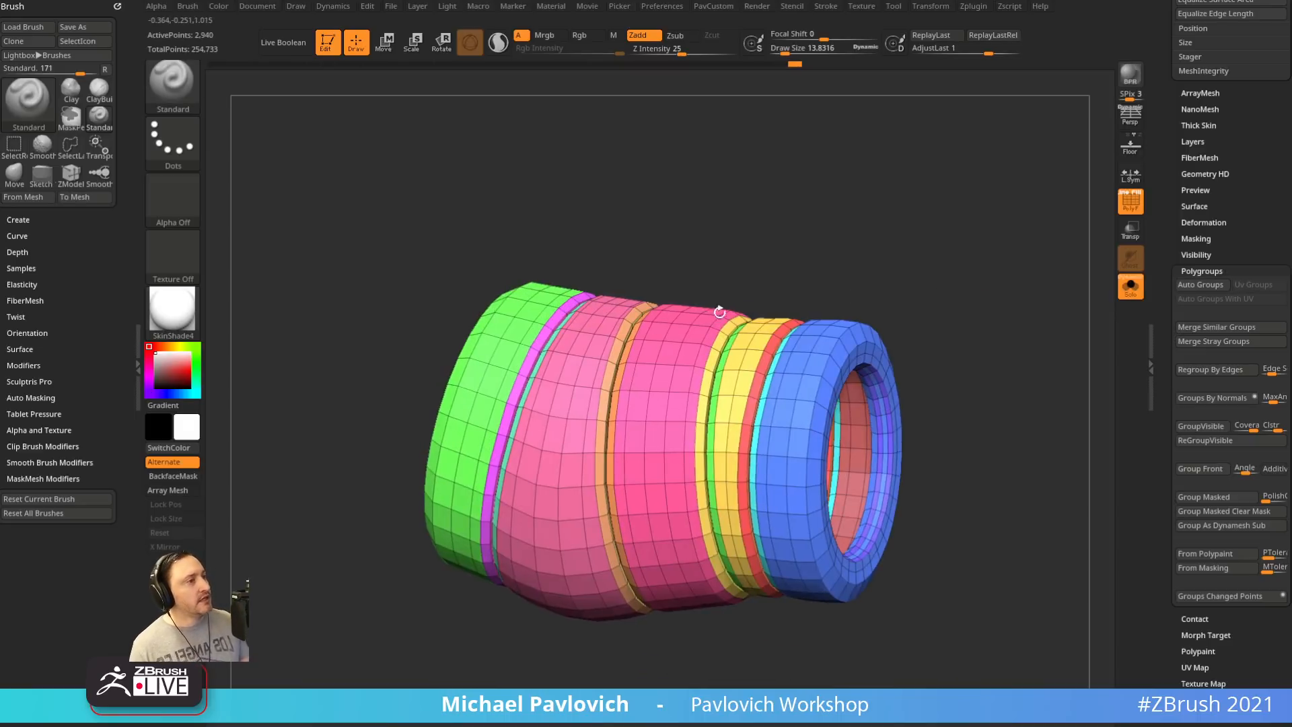
Isolate the tapered pink panel together with the blue end ring, hide the ring, and show the whole torso again
ctrl+shift+click(600, 337)
ctrl+shift+click(994, 325)
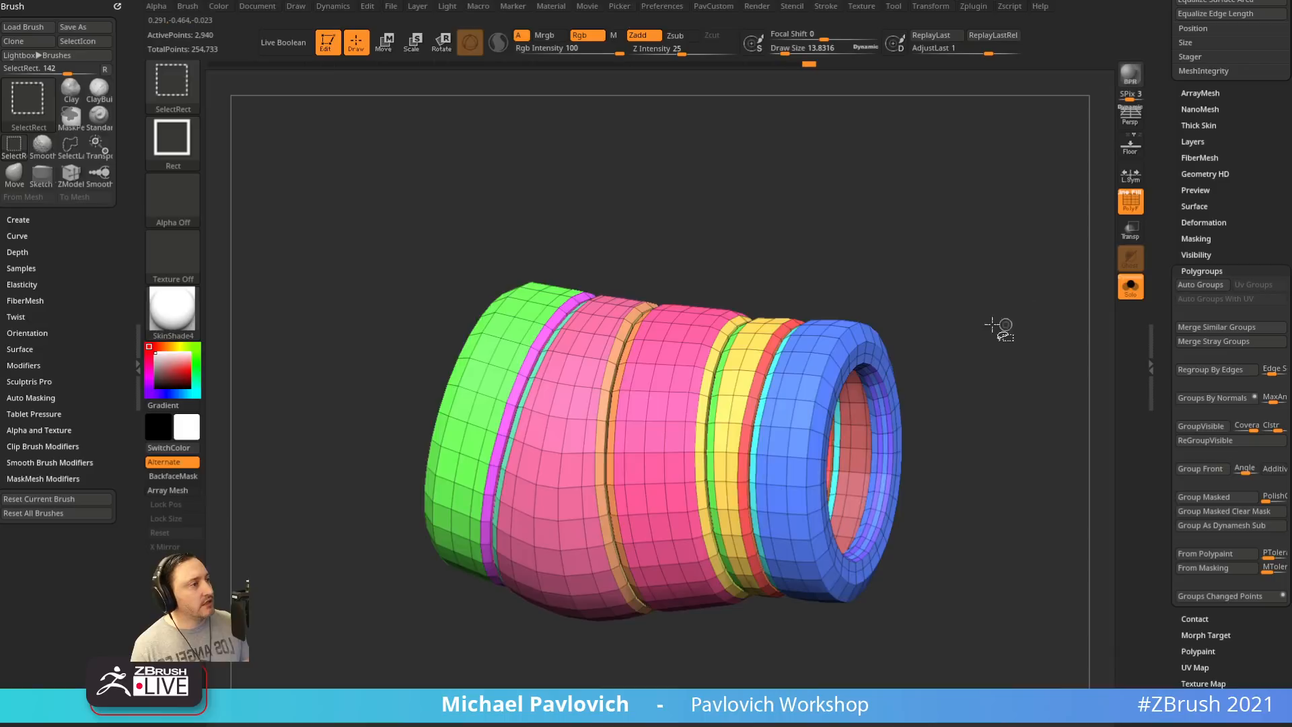
ctrl+shift+click(817, 357)
ctrl+shift+drag(922, 253, 901, 269)
ctrl+shift+click(577, 358)
ctrl+shift+click(982, 244)
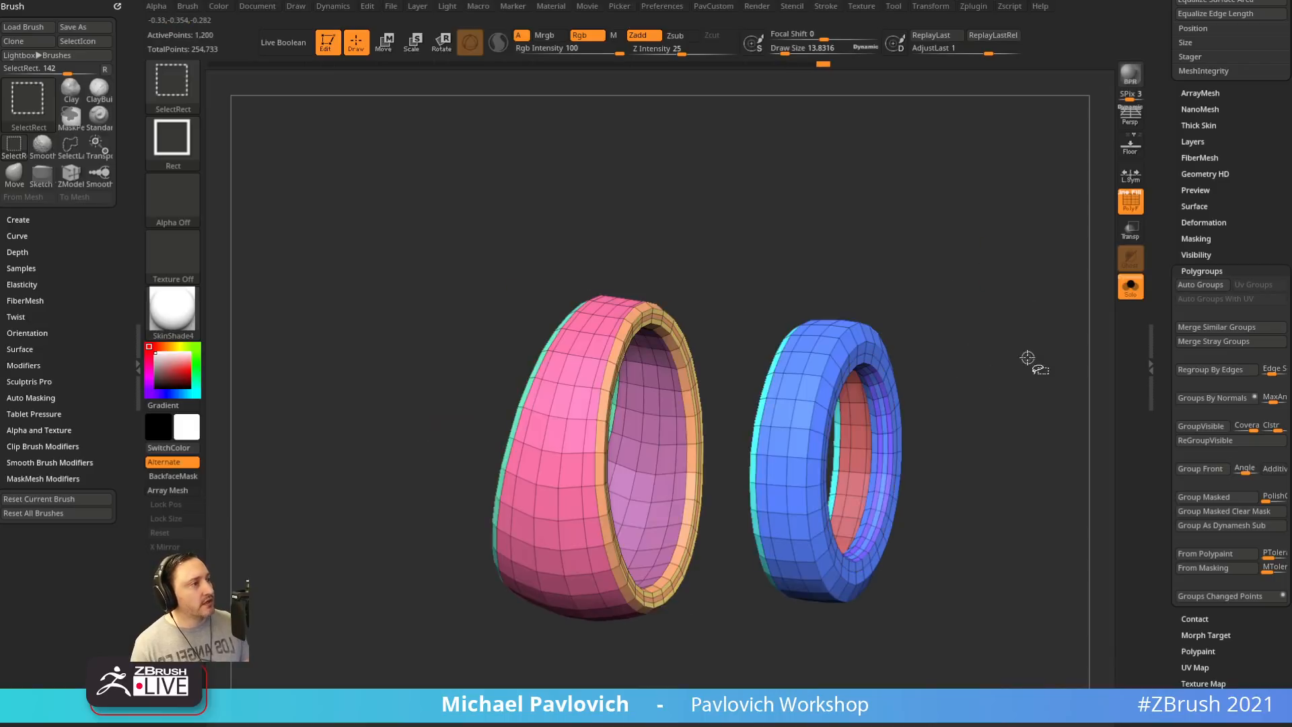
ctrl+shift+drag(932, 315, 958, 280)
ctrl+alt+shift+drag(688, 272, 895, 667)
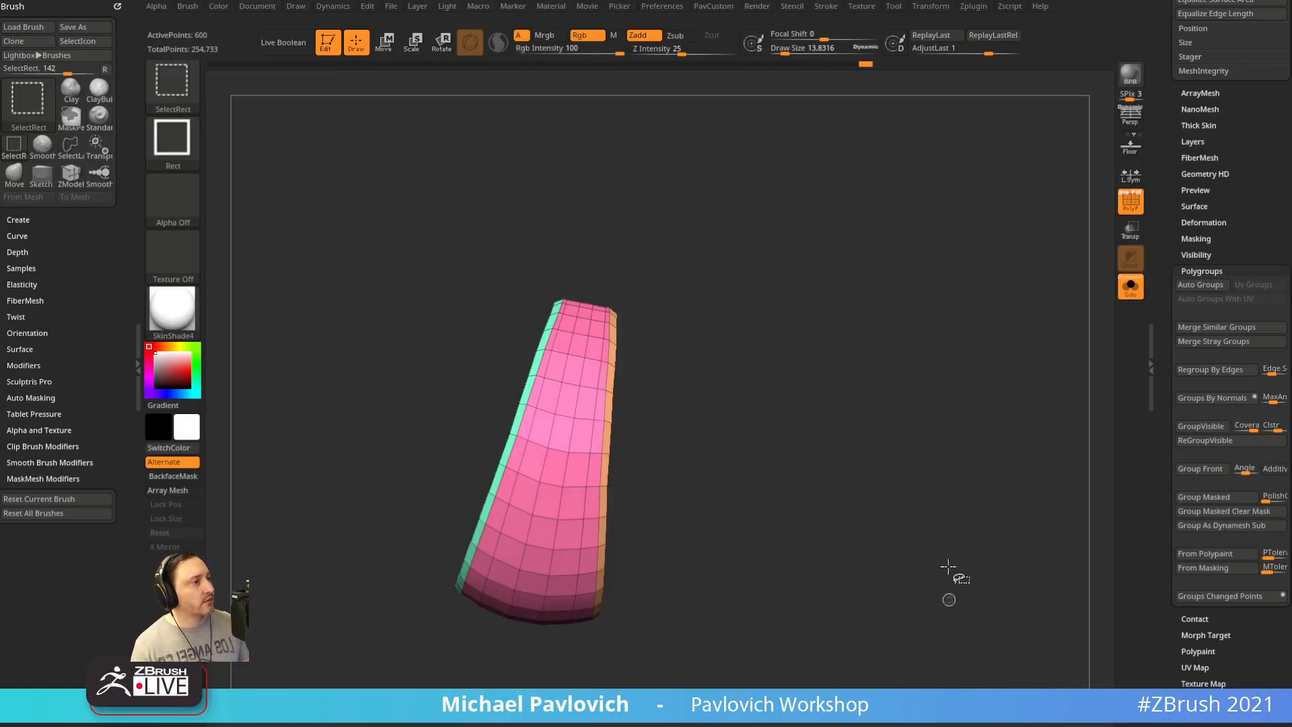
drag(949, 568, 675, 379)
ctrl+shift+click(704, 247)
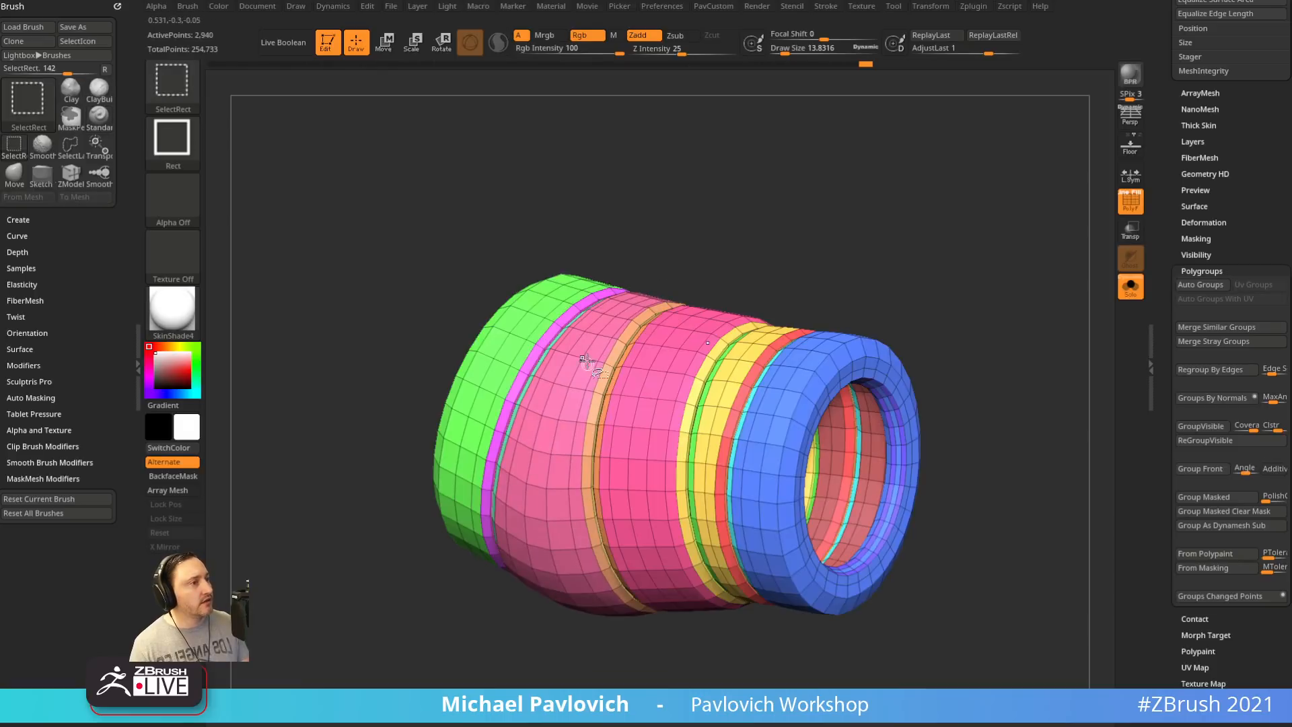
Give the outer faces of the tapered pink panel a new polygroup and show the whole torso
ctrl+shift+click(584, 361)
mouse_move(877, 299)
mouse_down()
mouse_move(952, 298)
mouse_move(969, 320)
mouse_move(967, 308)
mouse_move(865, 317)
mouse_up()
ctrl+shift+click(960, 332)
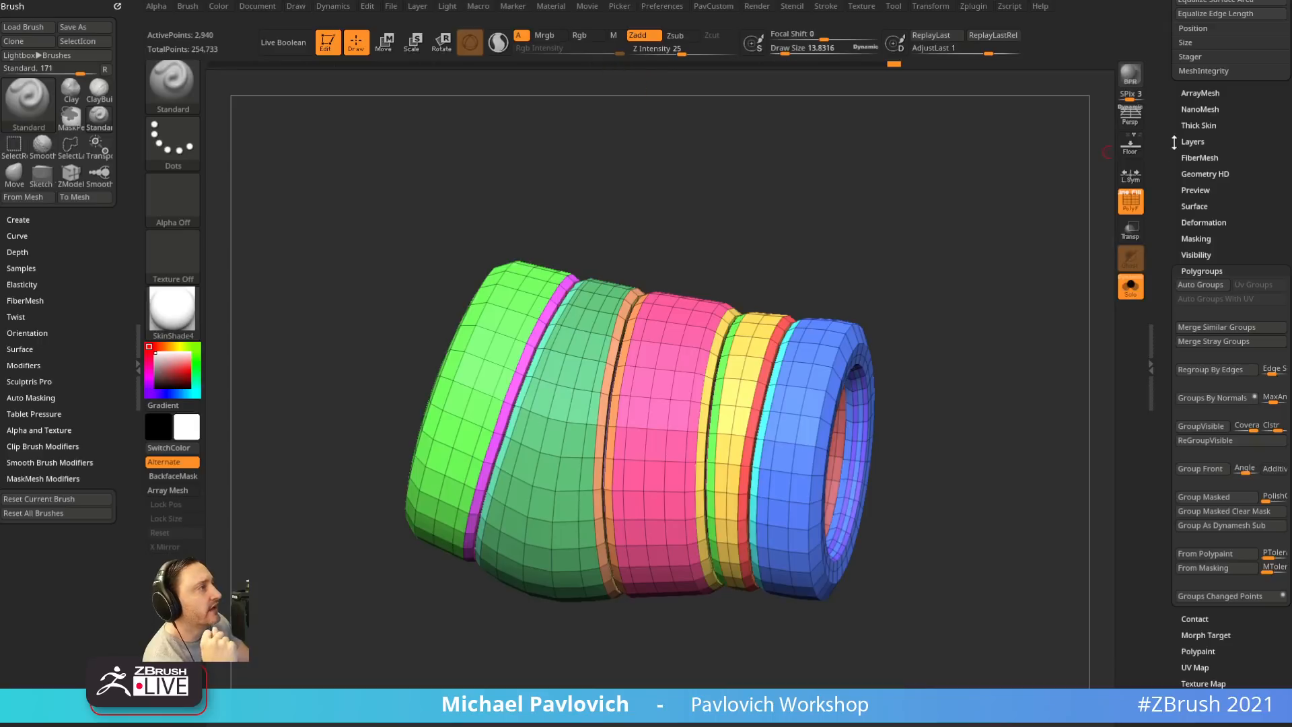
Enable BPR Transparent Shading for the torso subtool and always allow the Transparent render property to be turned on
drag(1164, 135, 1139, 434)
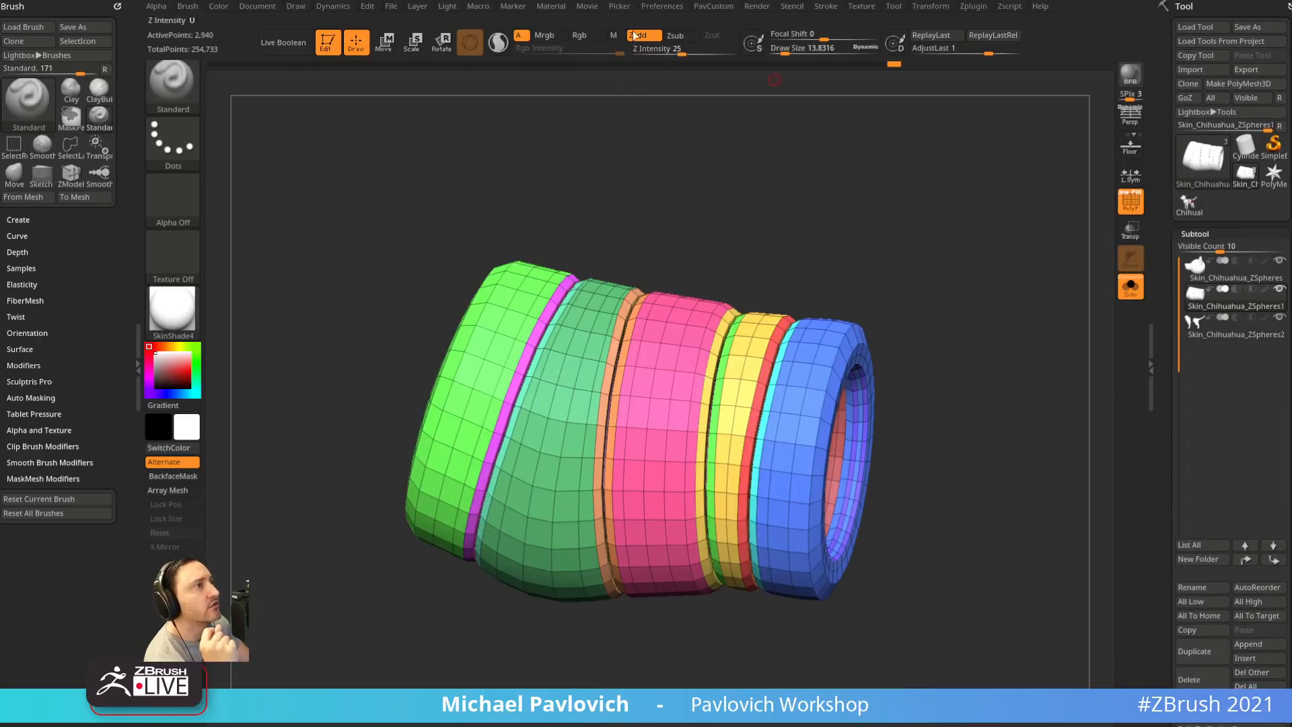
click(660, 6)
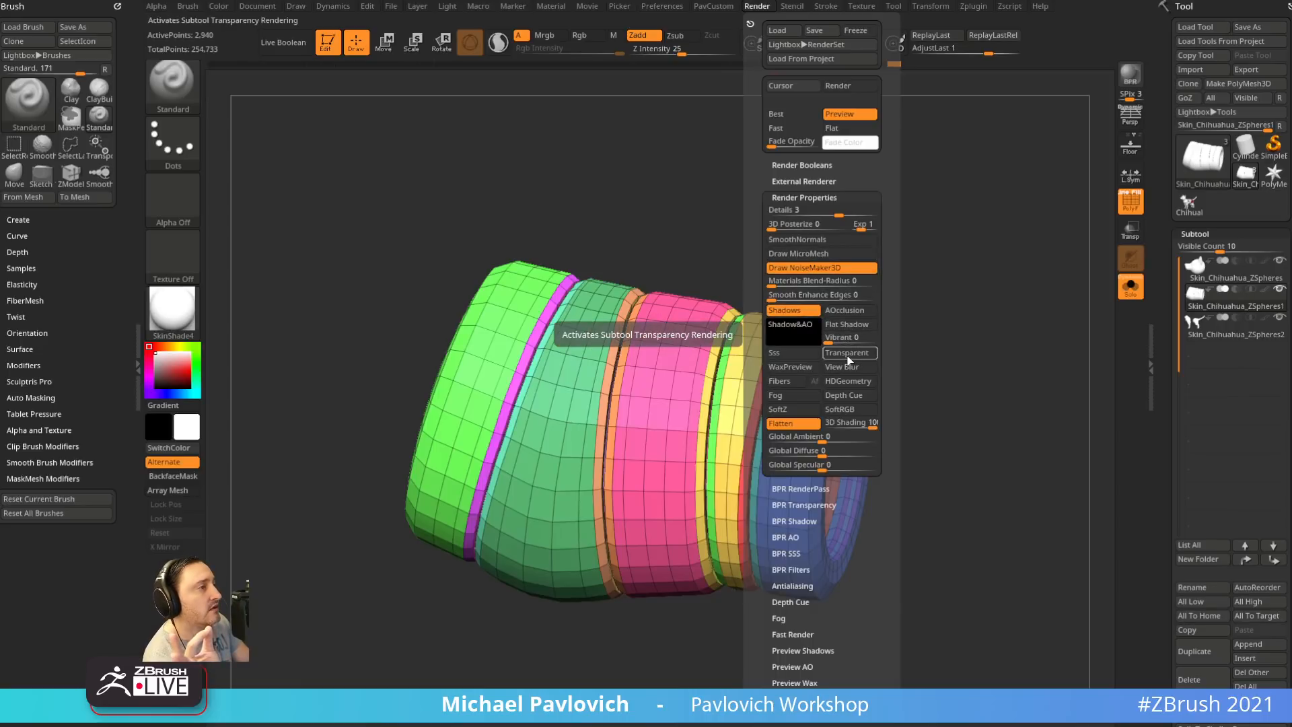
drag(1168, 381, 1153, 72)
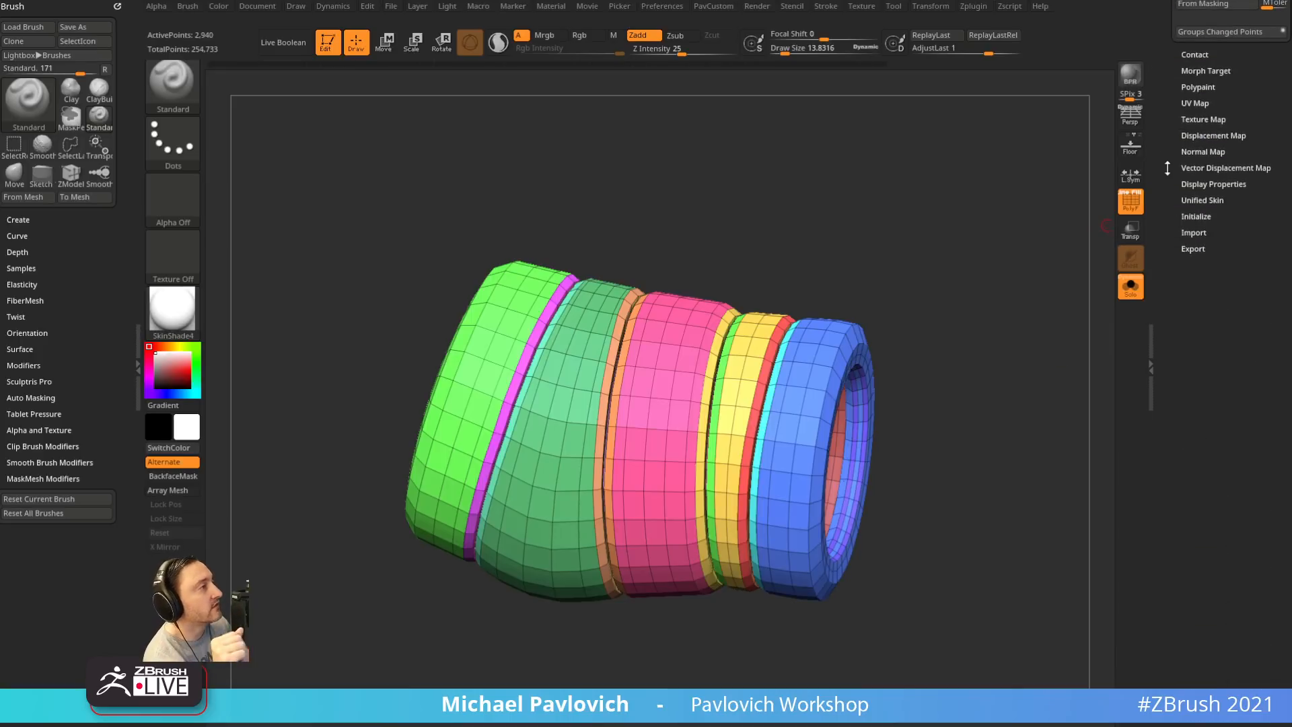
drag(1150, 104, 1148, 243)
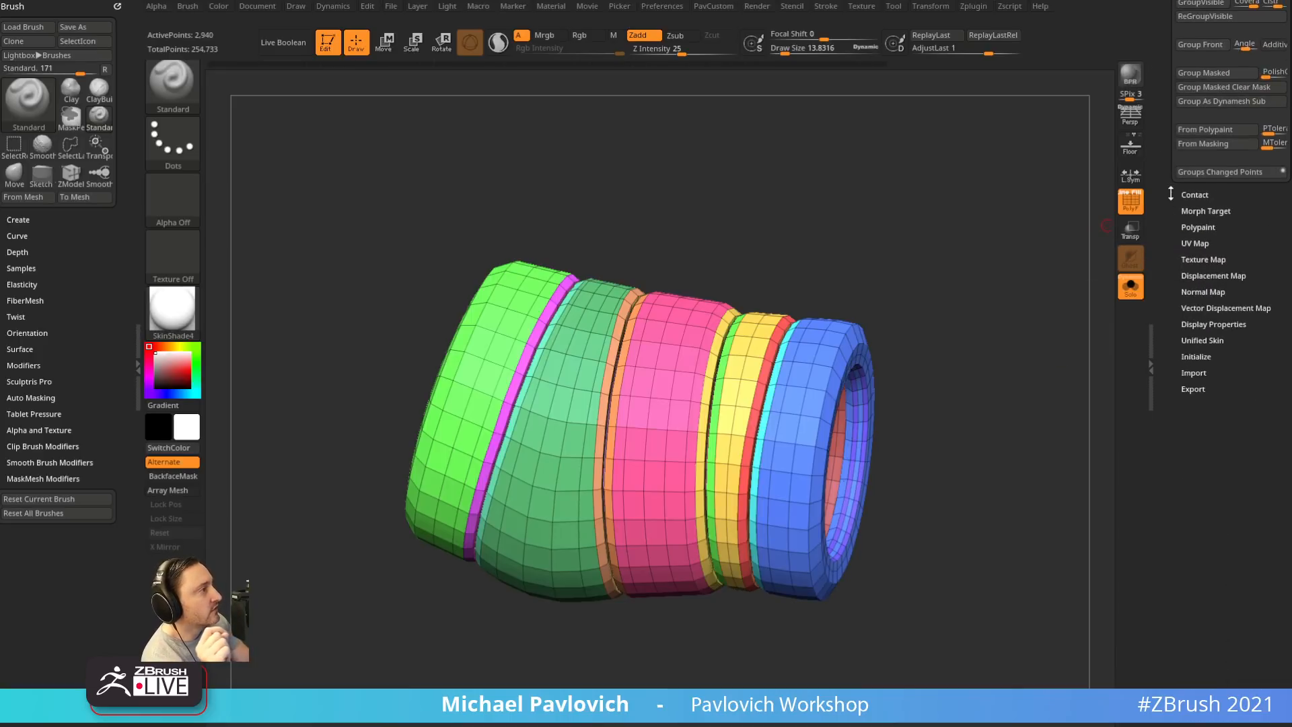
click(1201, 326)
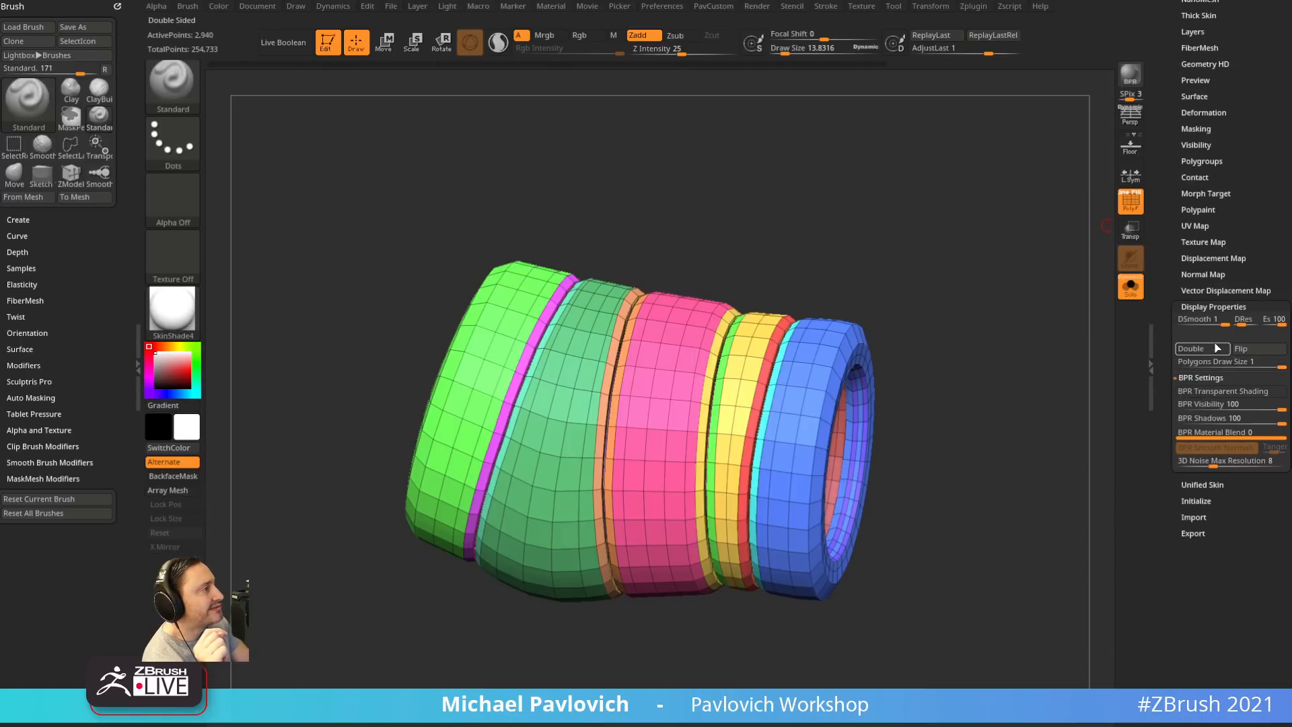
click(1258, 391)
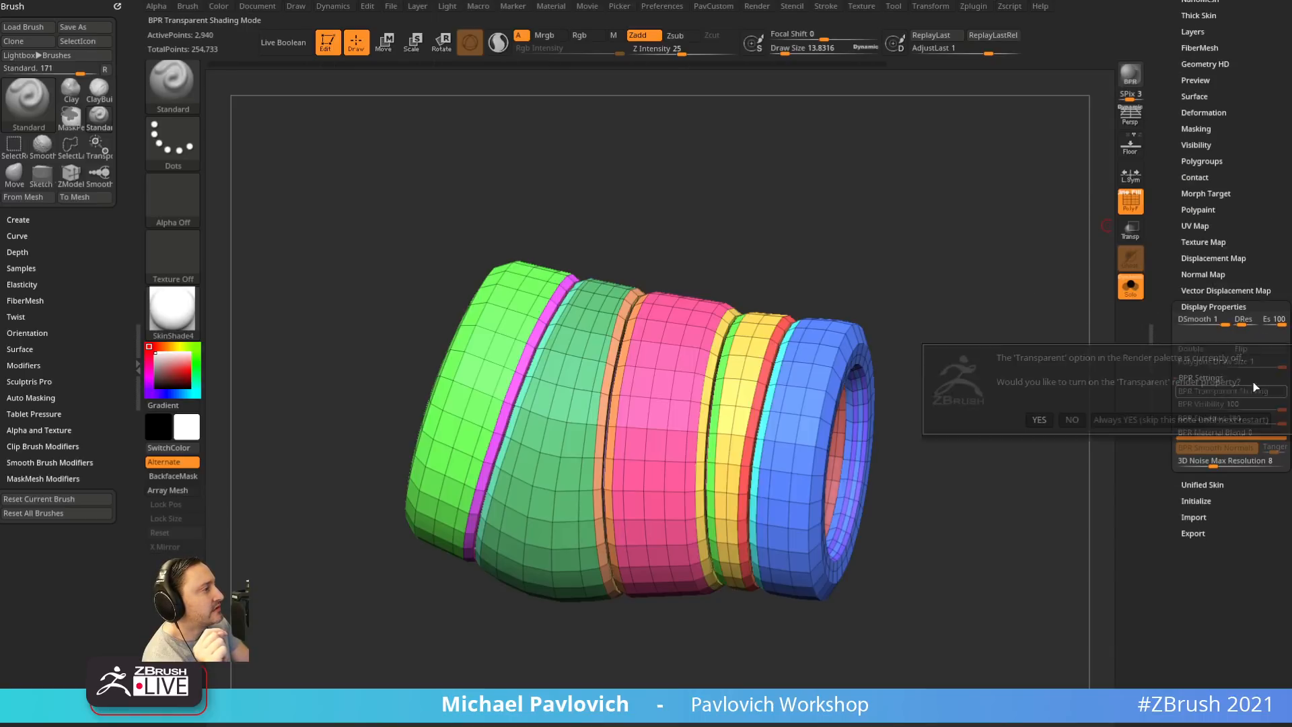
click(1107, 420)
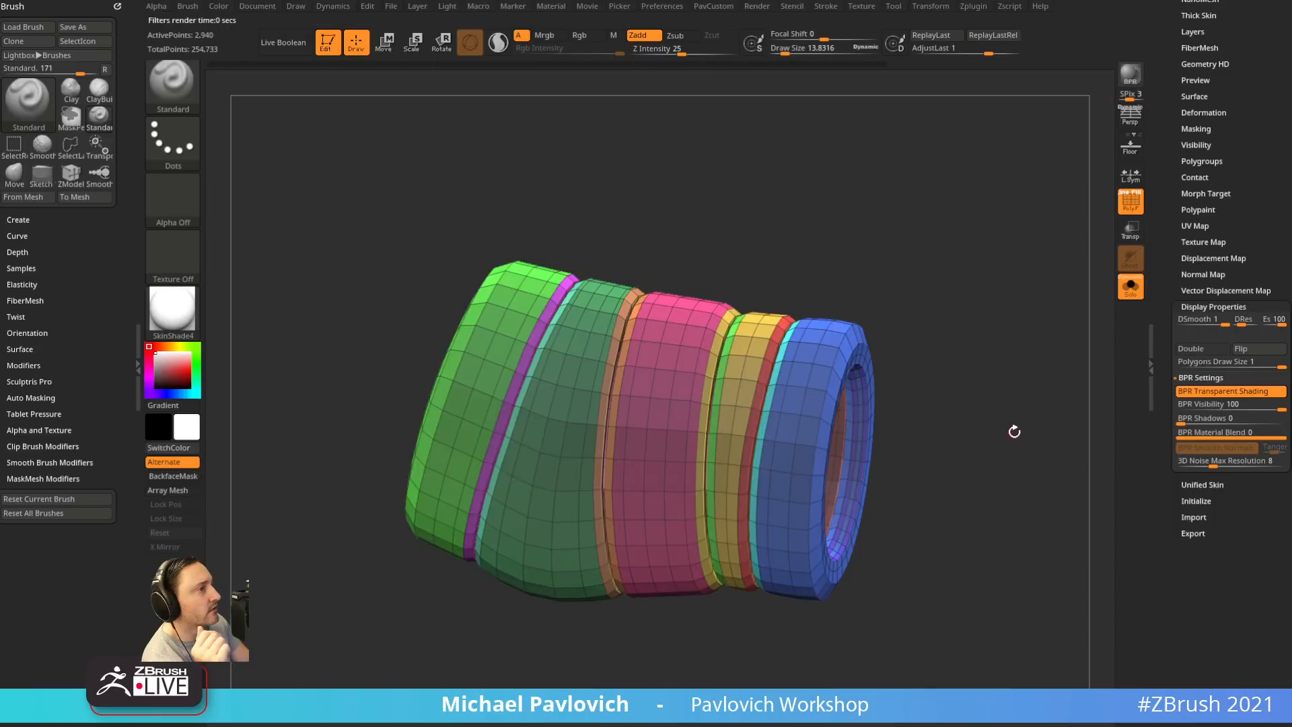
Turn off Solo so the other body parts show, and run a BPR render with the transparent torso
click(1130, 286)
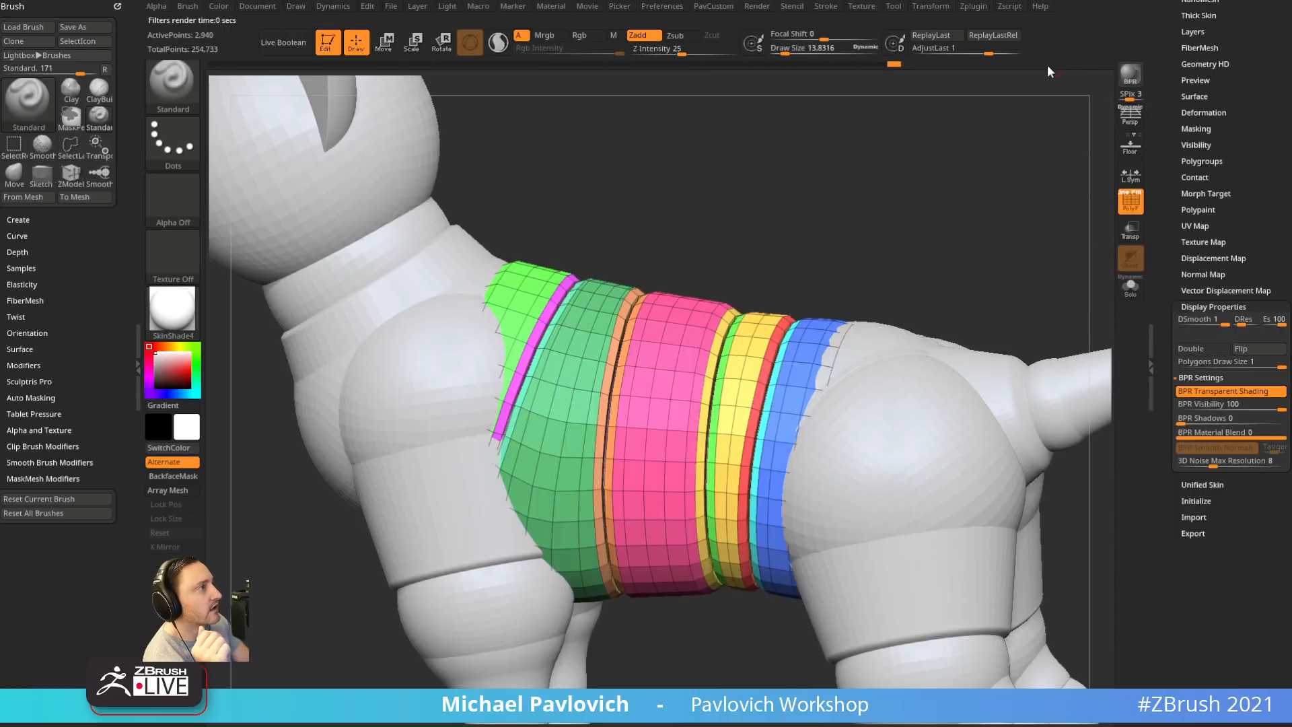
click(1130, 74)
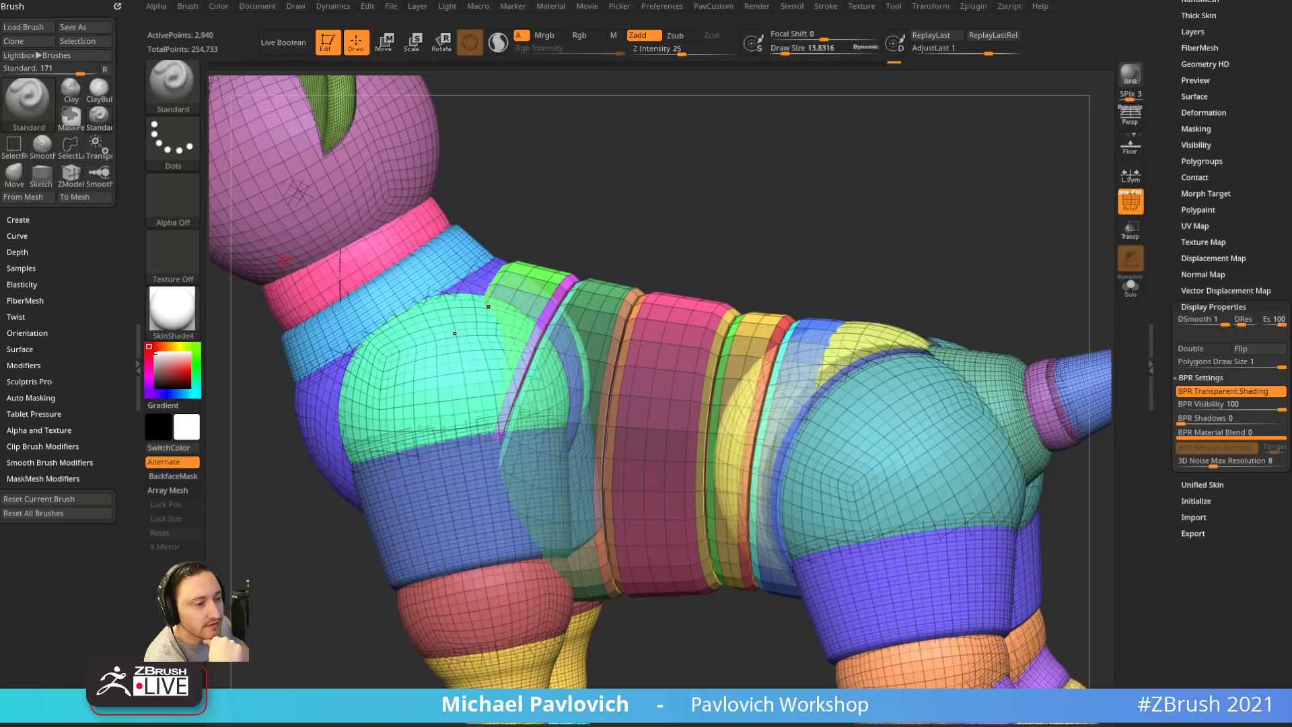
Switch to the browser's ArtStation page with the ZBrush 2021.7 bison scene props video
drag(283, 260, 807, 58)
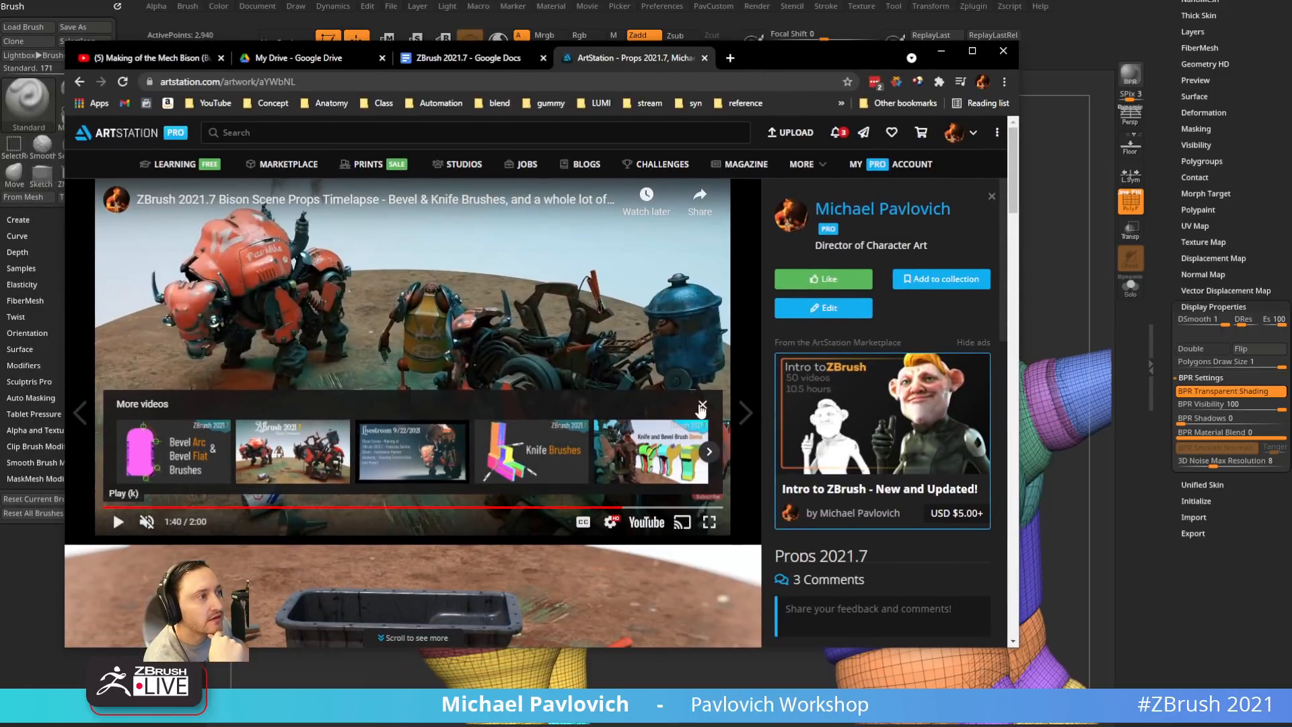
Dismiss the suggested videos and scrub the bison scene props timelapse between about 1:34 and 1:40 to examine the props and bison
click(701, 408)
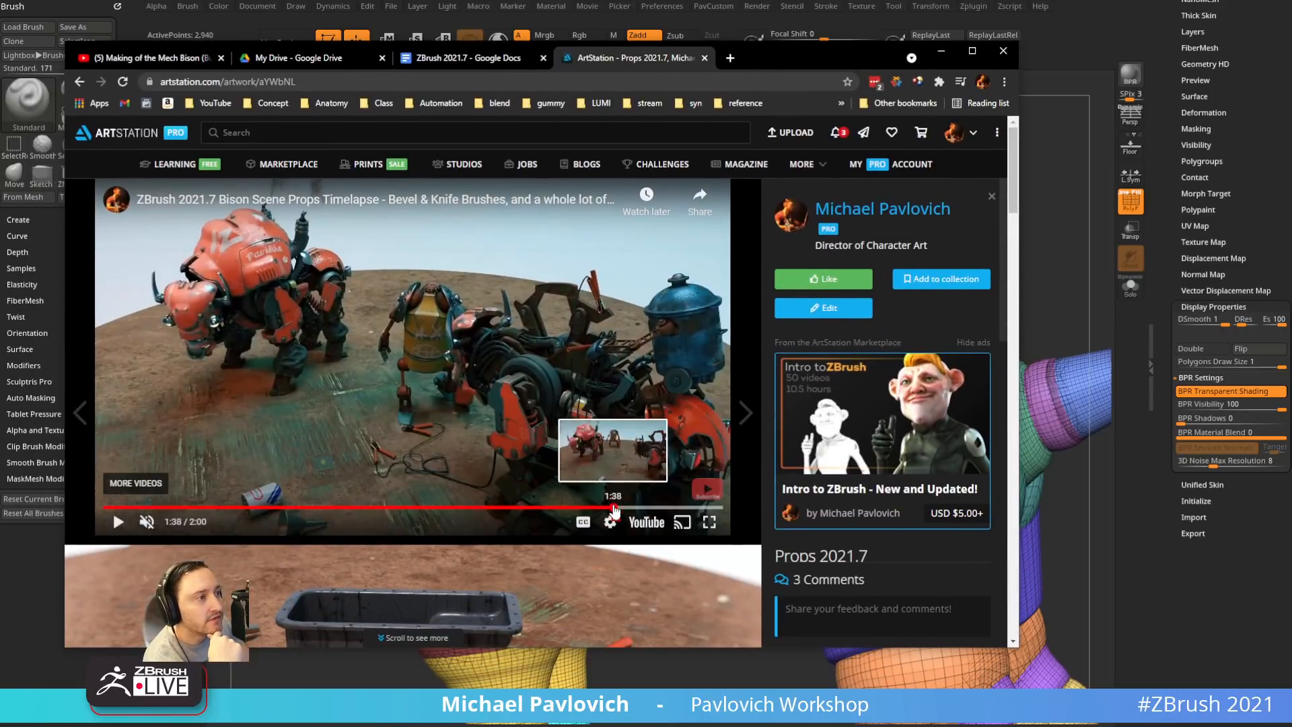
click(609, 506)
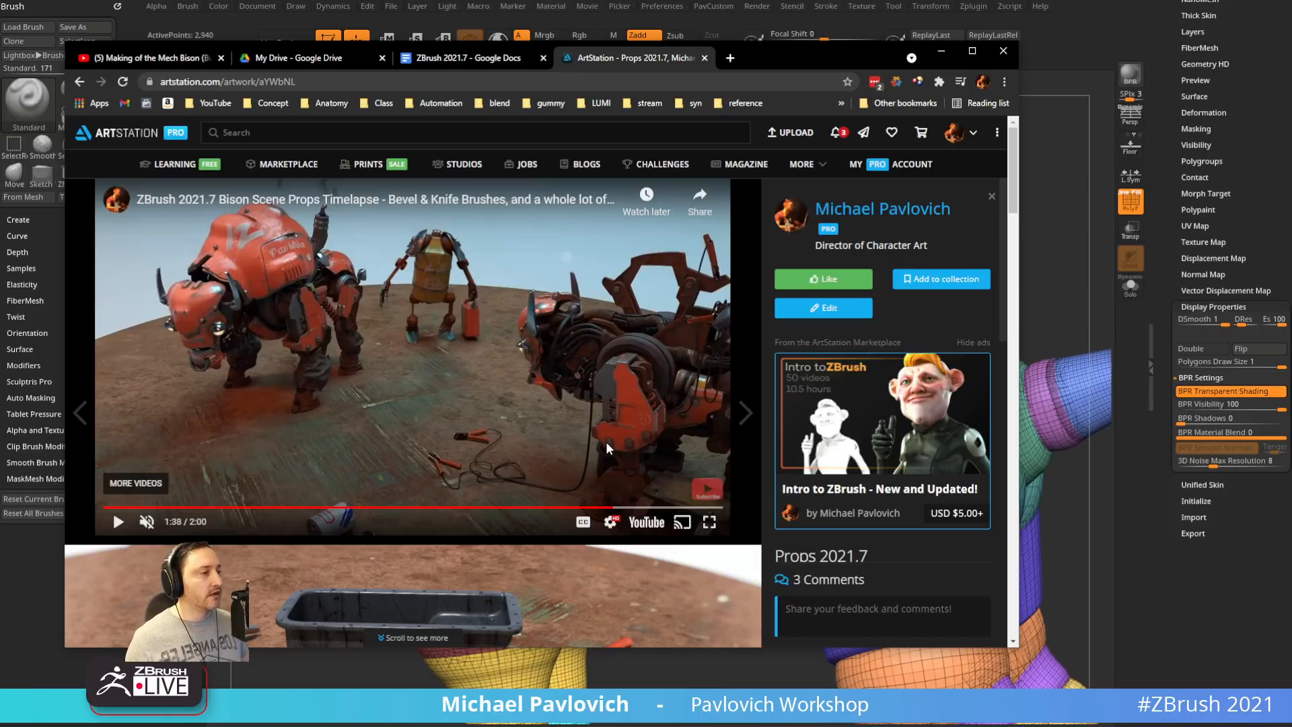
click(624, 508)
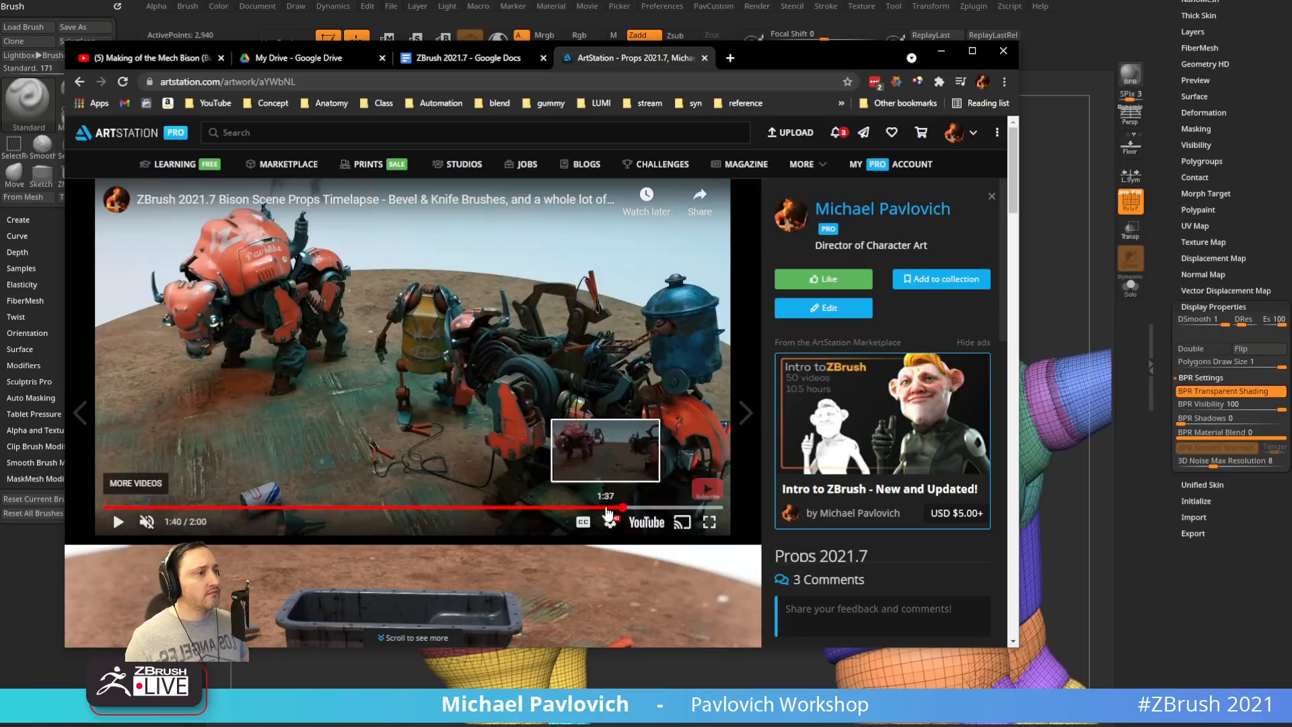
click(609, 509)
click(594, 508)
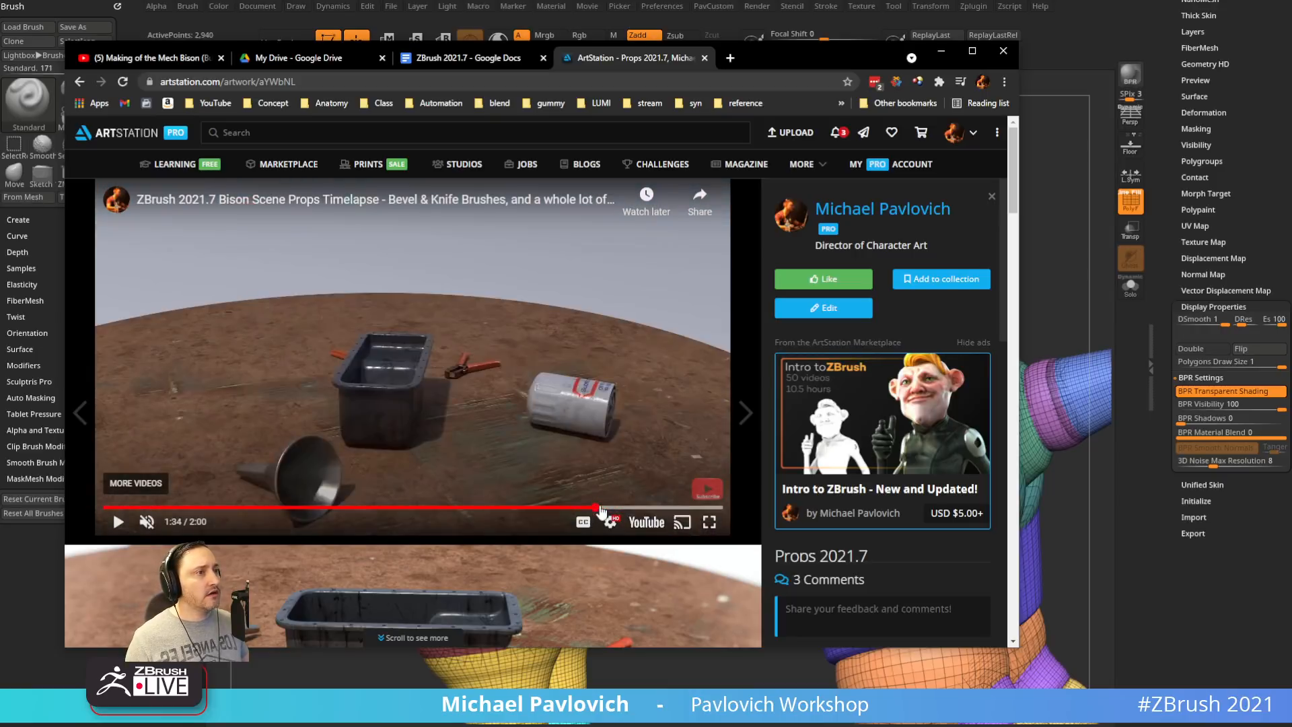
click(604, 508)
click(620, 507)
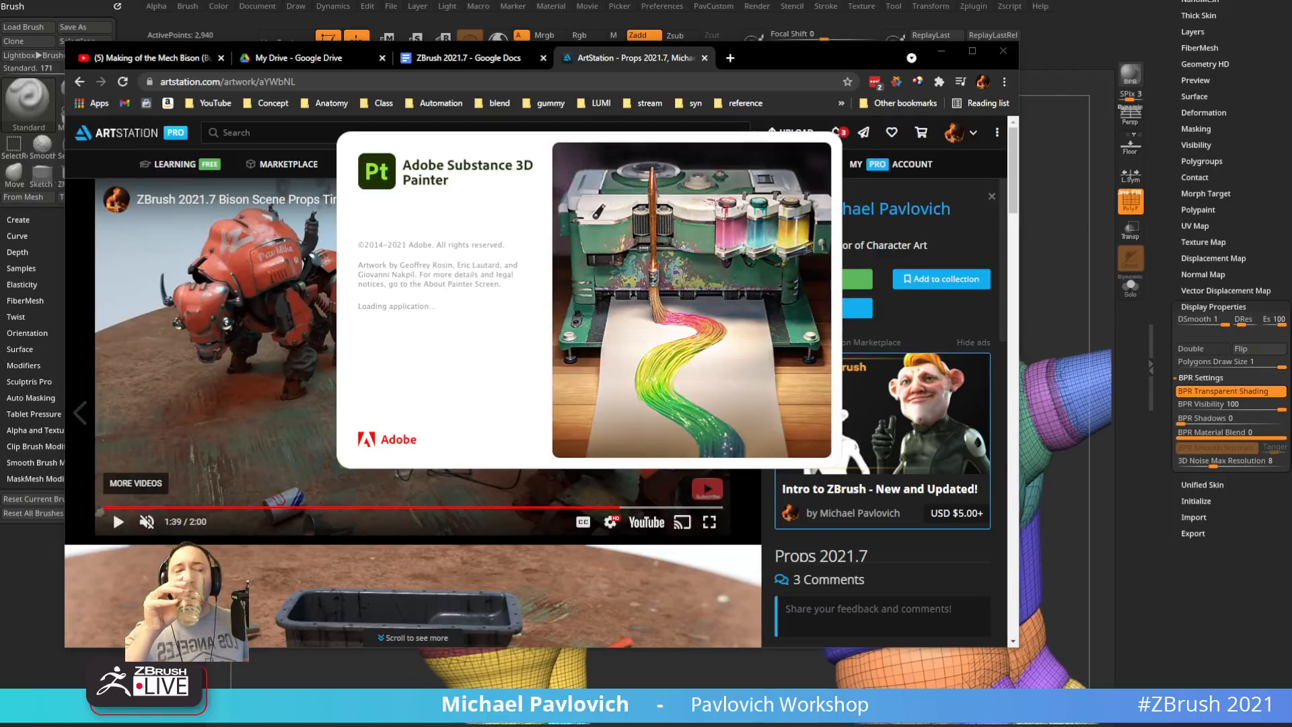
Move the browser out of the way, switch to Adobe Substance 3D Painter and try to open the recent project D:/PepBoys/Buffalo.spp
drag(777, 54, 648, 726)
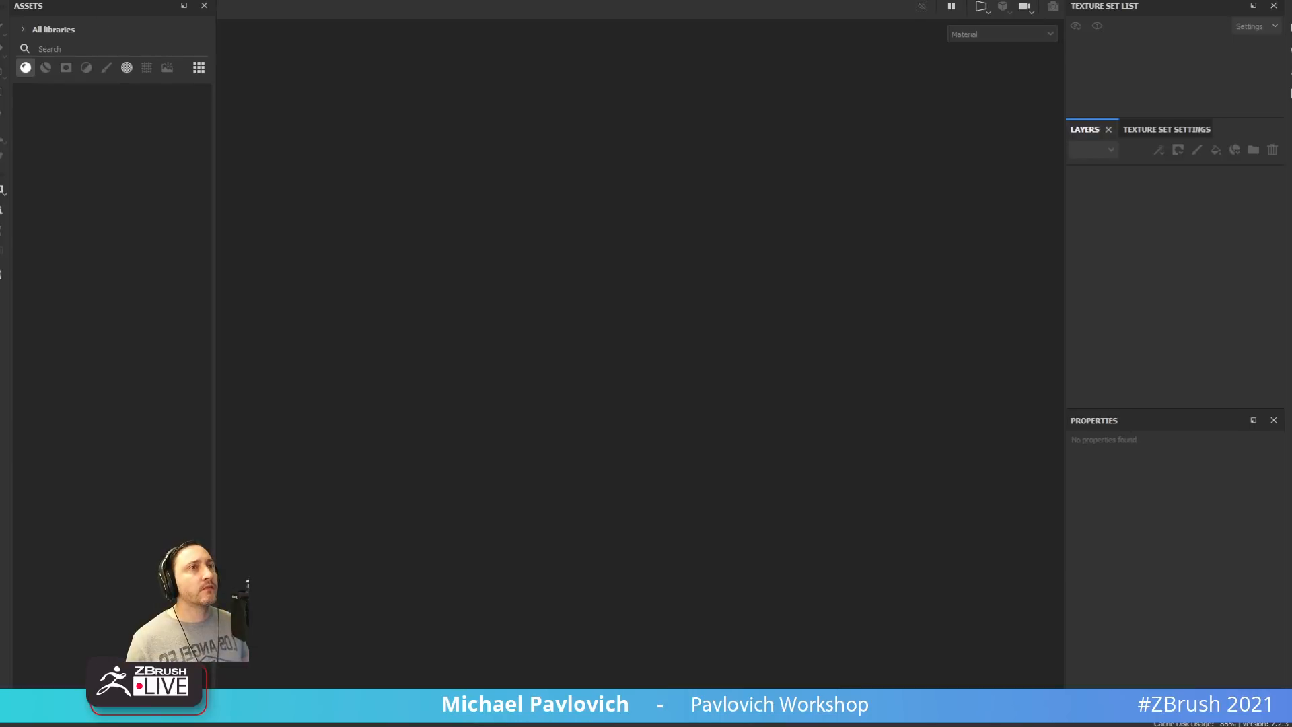
click(5, 0)
mouse_move(16, 31)
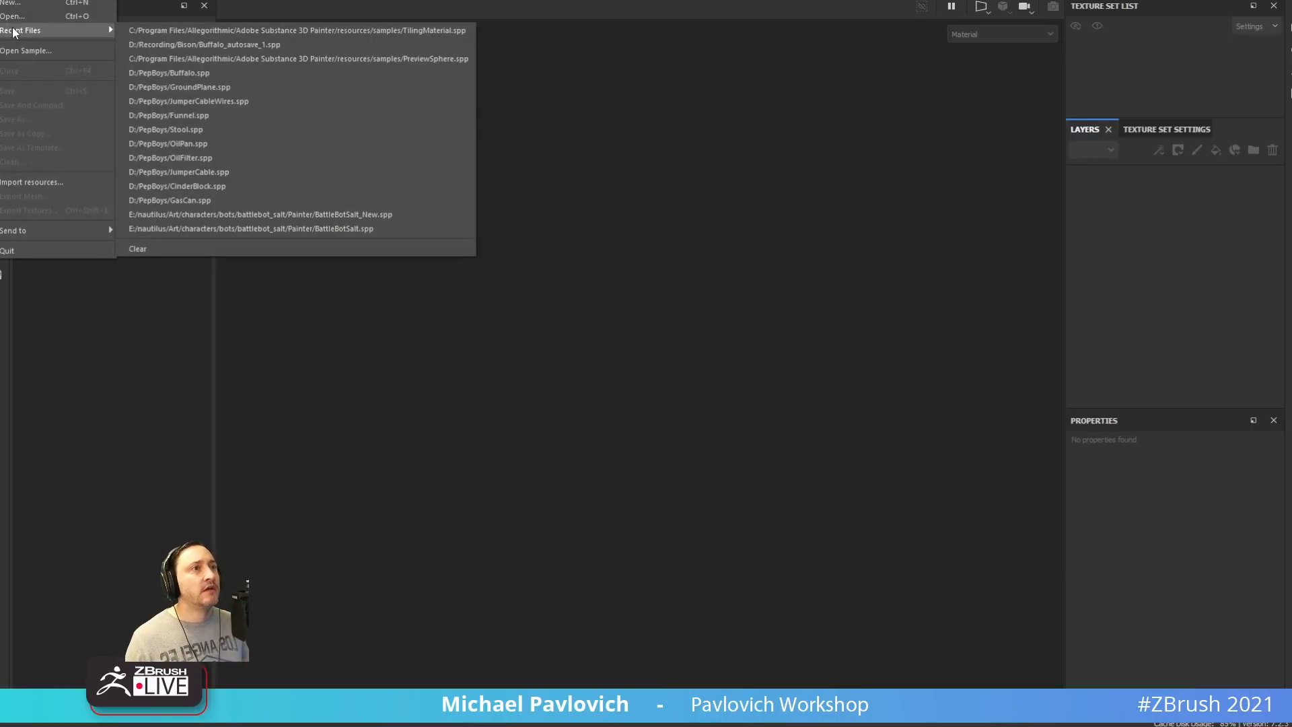
click(196, 72)
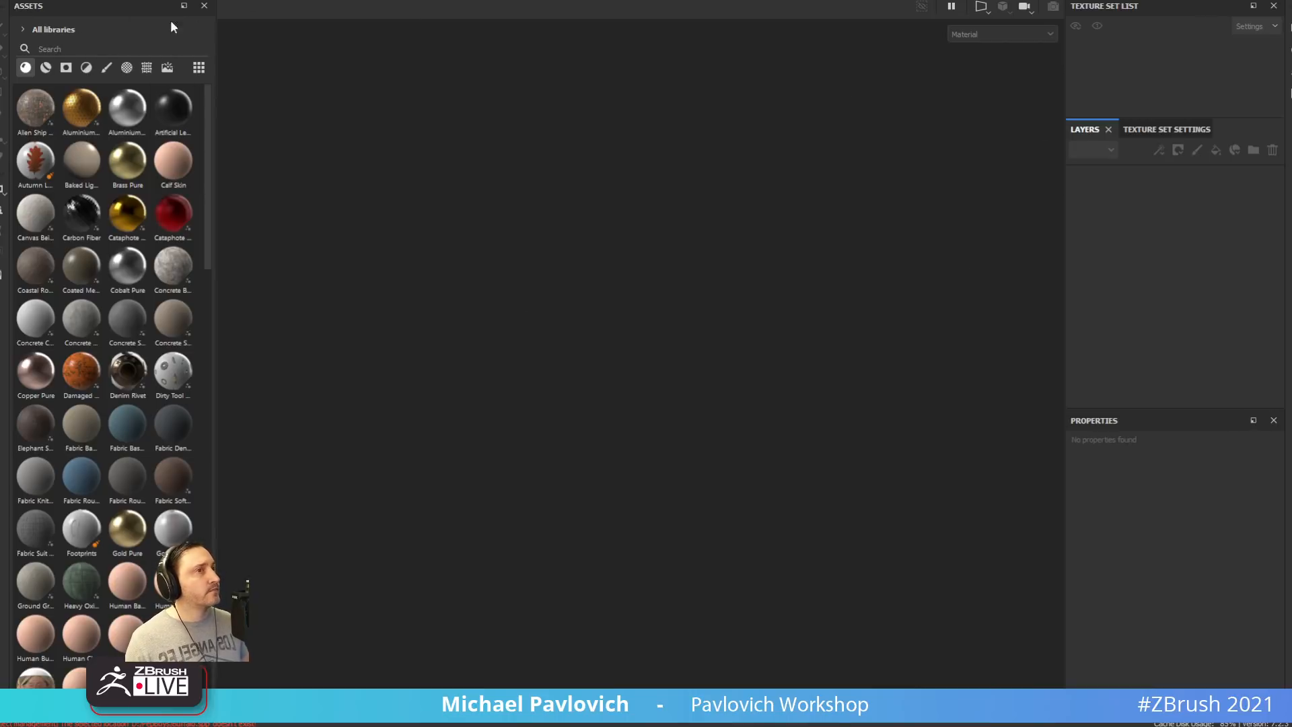
Bring up the project file browser at the Bison folder under D: Recording to open a Painter project
click(6, 1)
mouse_move(14, 28)
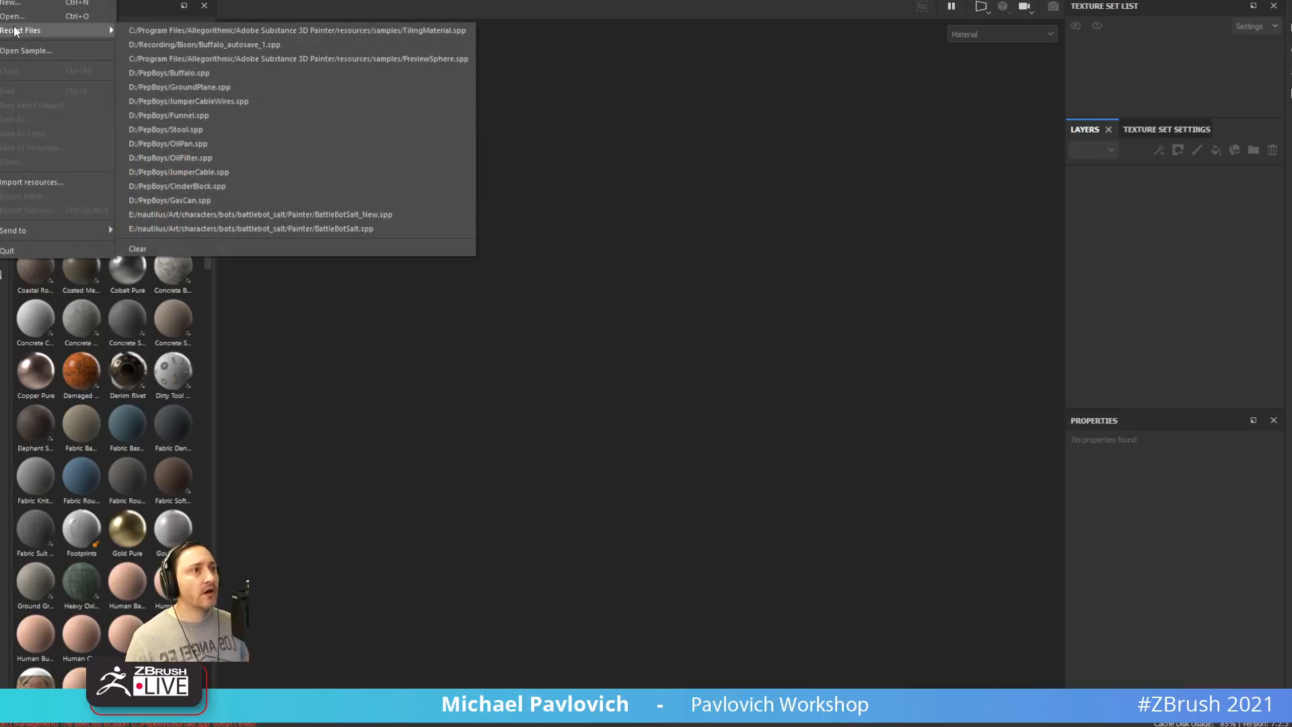
click(13, 16)
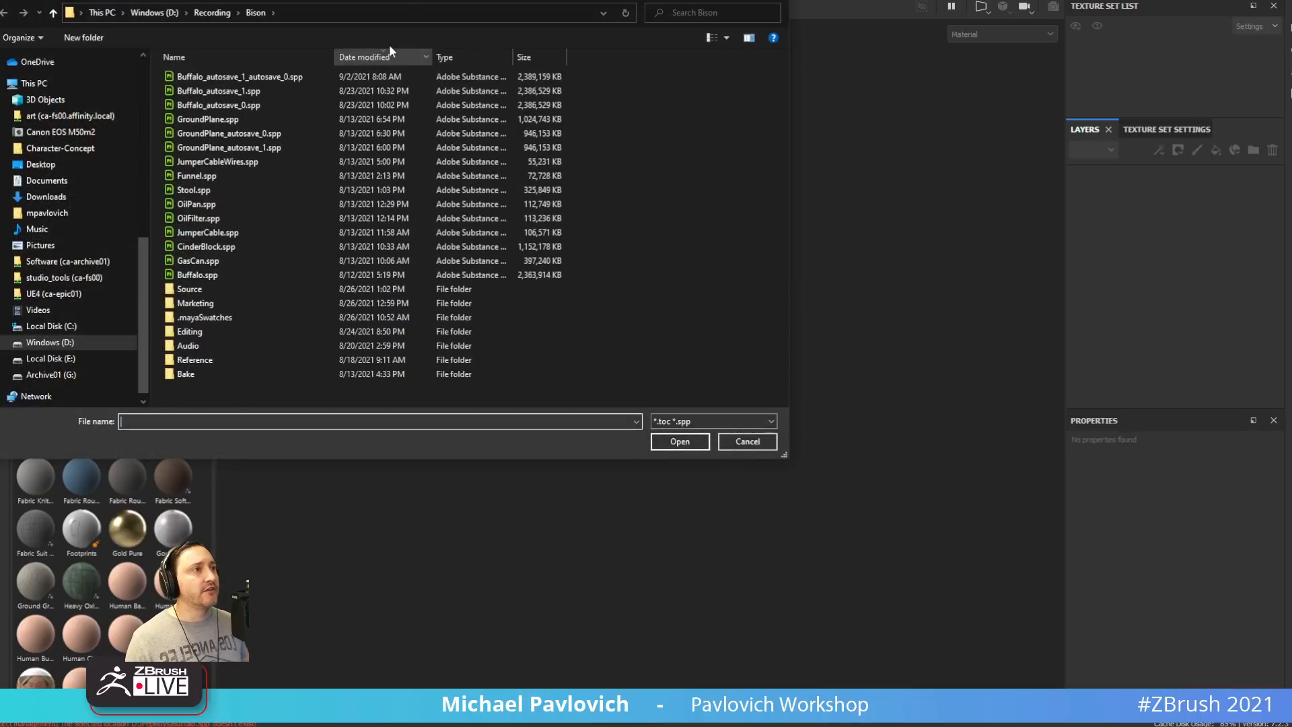
Dismiss the project file browser and toggle the Accessories_Mat texture set off and on to identify its parts
key(Escape)
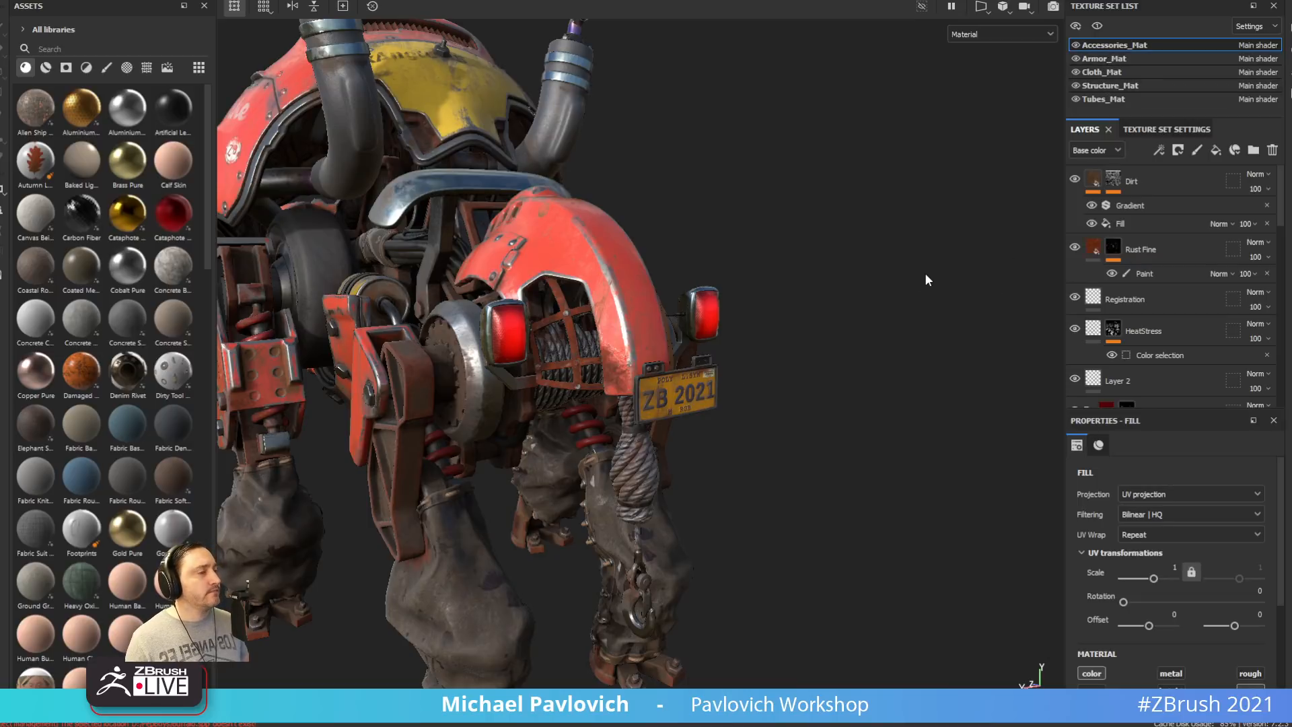
click(1075, 45)
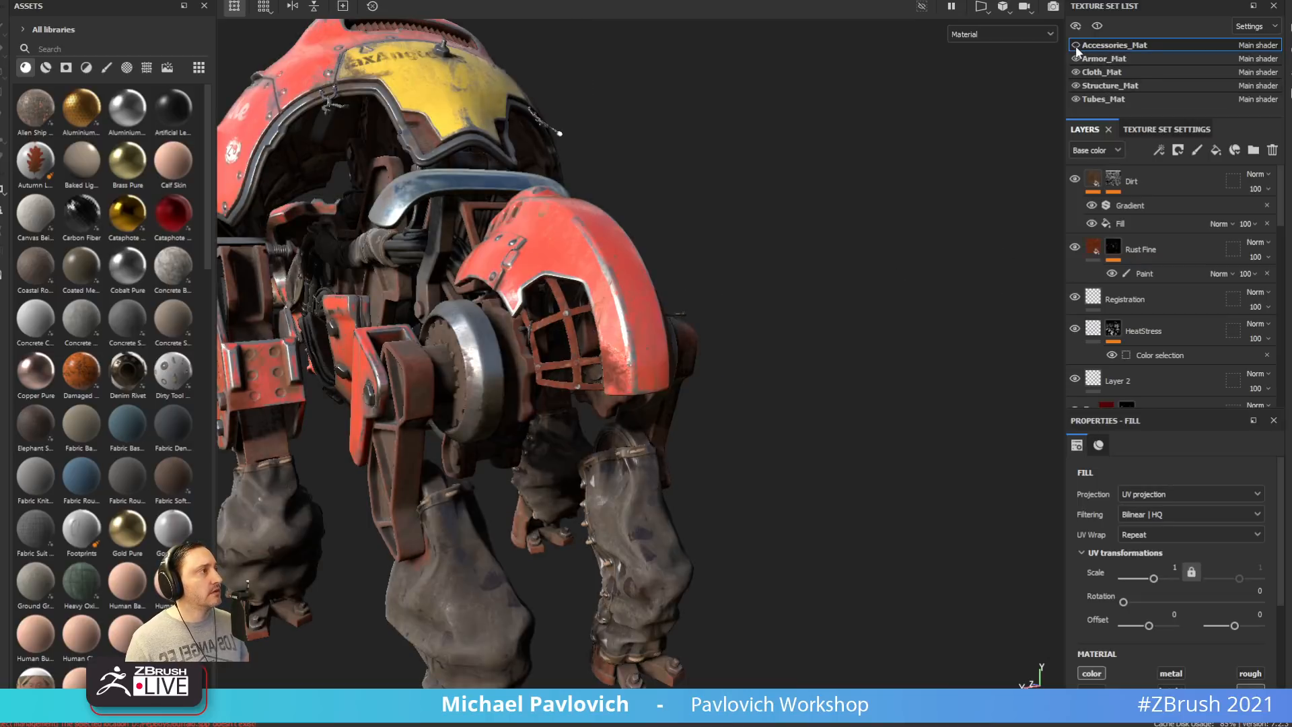
click(1075, 45)
Examine the license plate and taillights at the robot's rear up close, along with the Accessories_Mat layers
alt+drag(869, 252, 766, 268)
alt+middle_drag(491, 606, 901, 456)
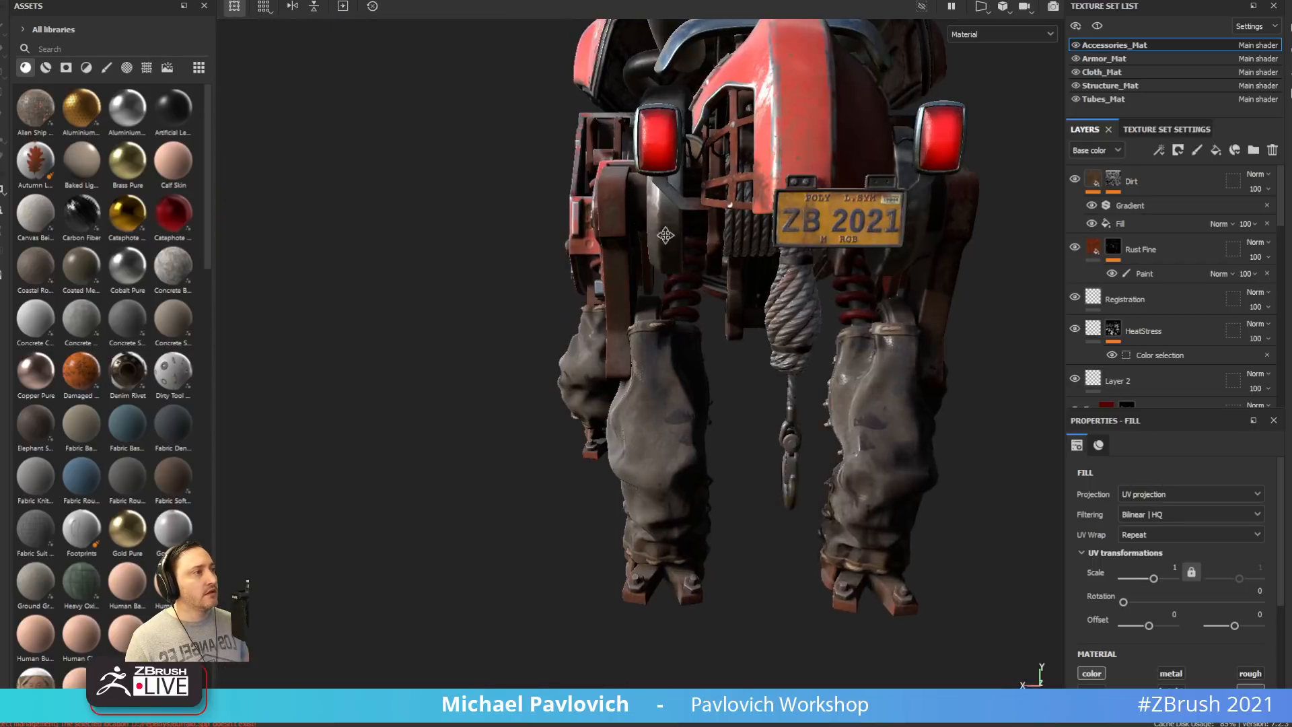
alt+middle_drag(878, 326, 673, 411)
alt+right_drag(673, 410, 678, 336)
alt+drag(678, 336, 661, 430)
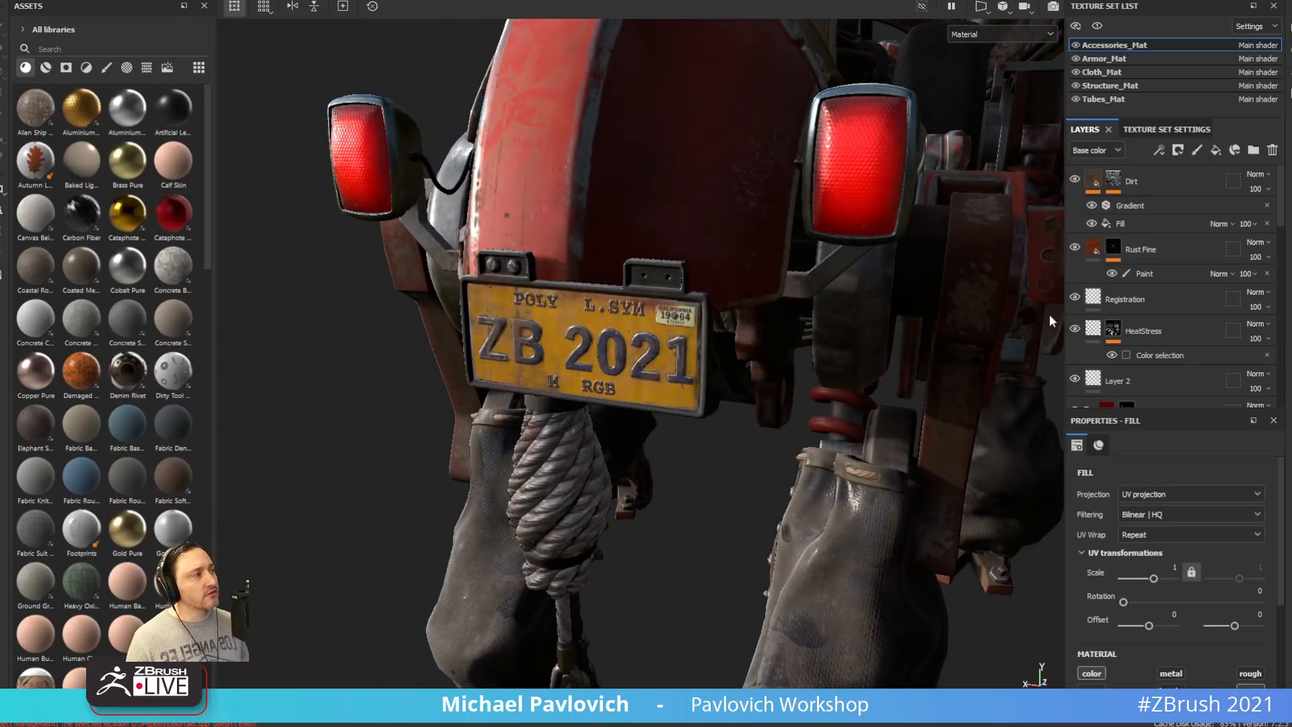
scroll(1144, 276, down, 5)
scroll(1144, 273, down, 2)
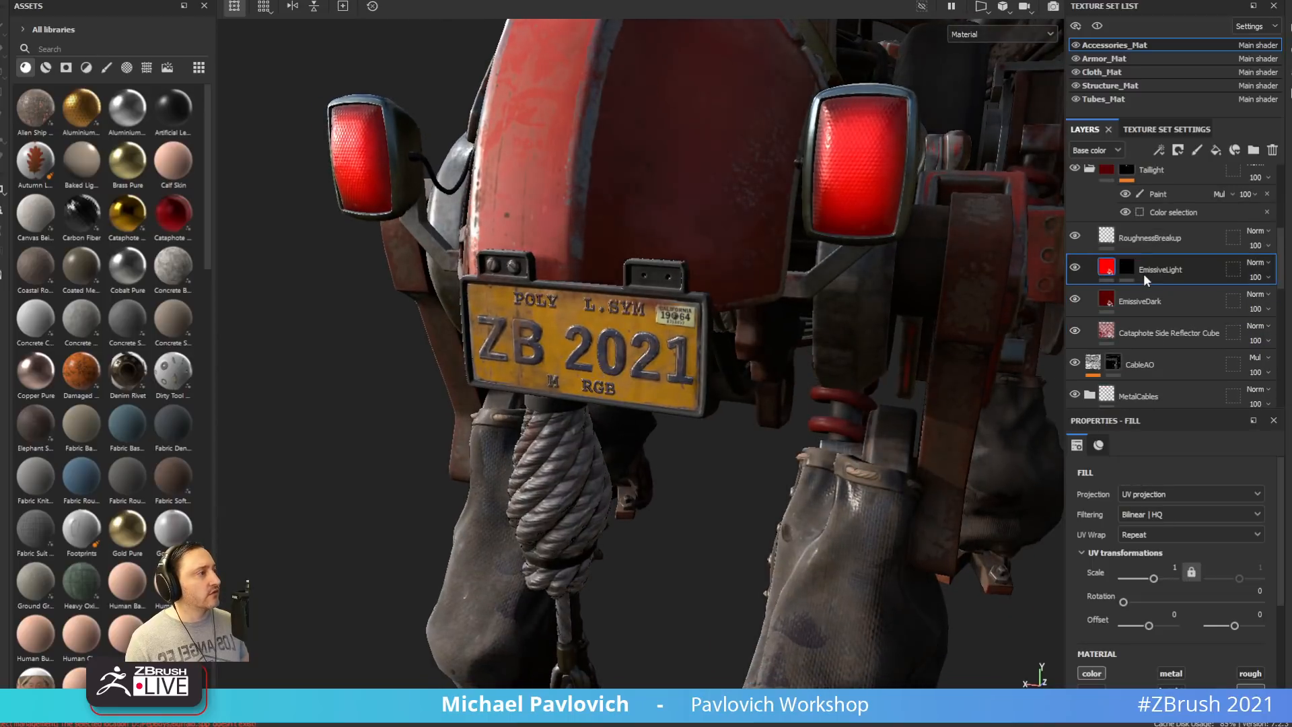
scroll(747, 333, up, 5)
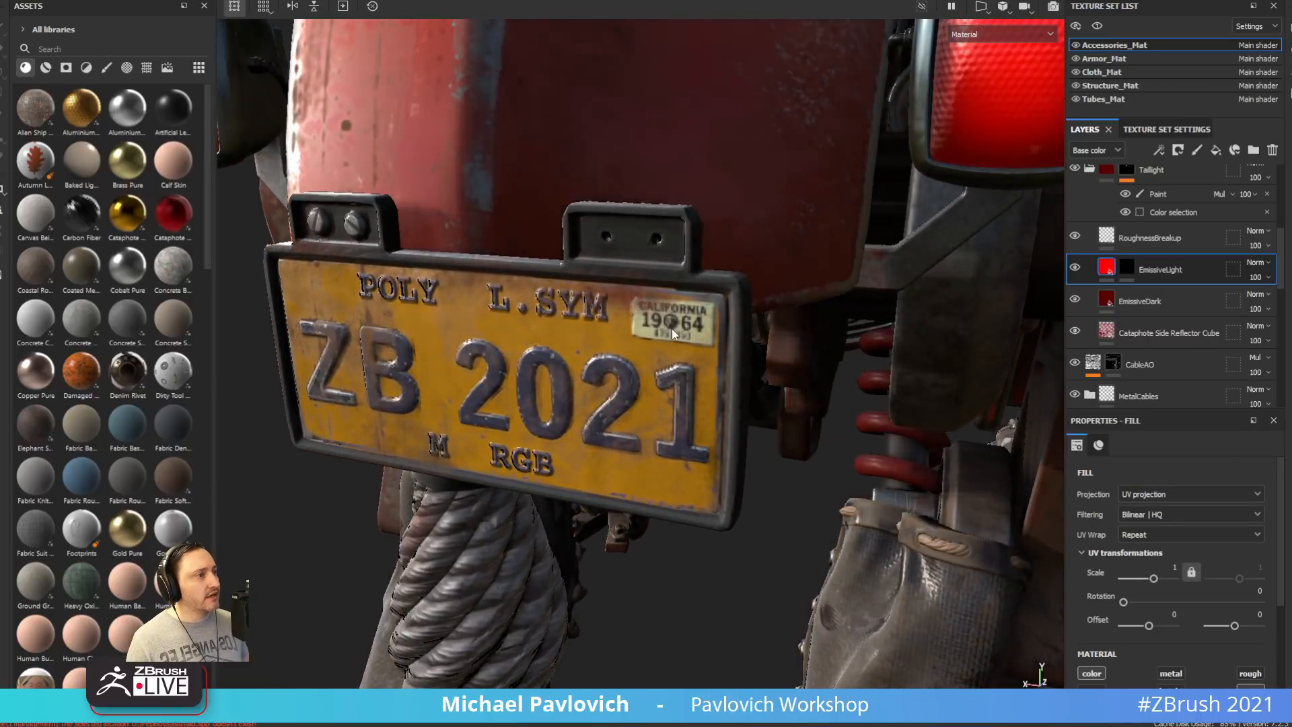
shift+right_drag(672, 328, 624, 401)
scroll(708, 358, down, 6)
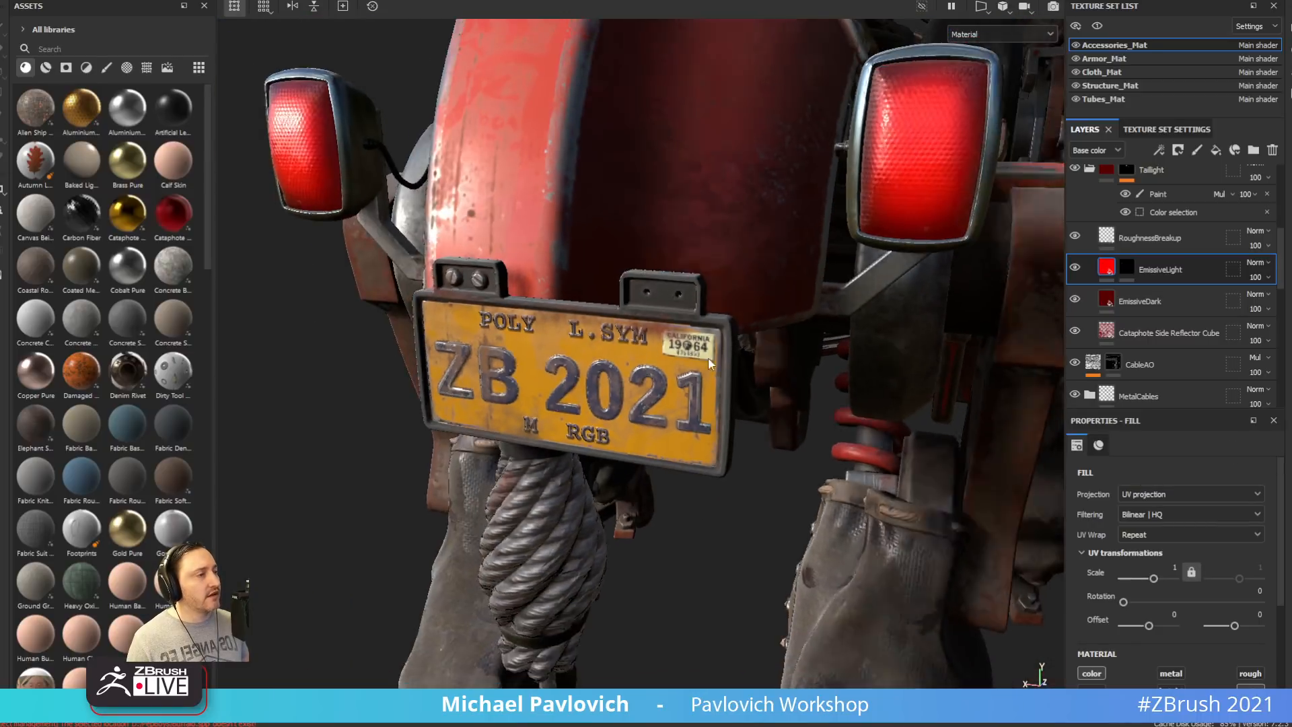
Toggle the LicensePlate layer group's visibility to see what it contributes to the plate
scroll(1139, 256, down, 5)
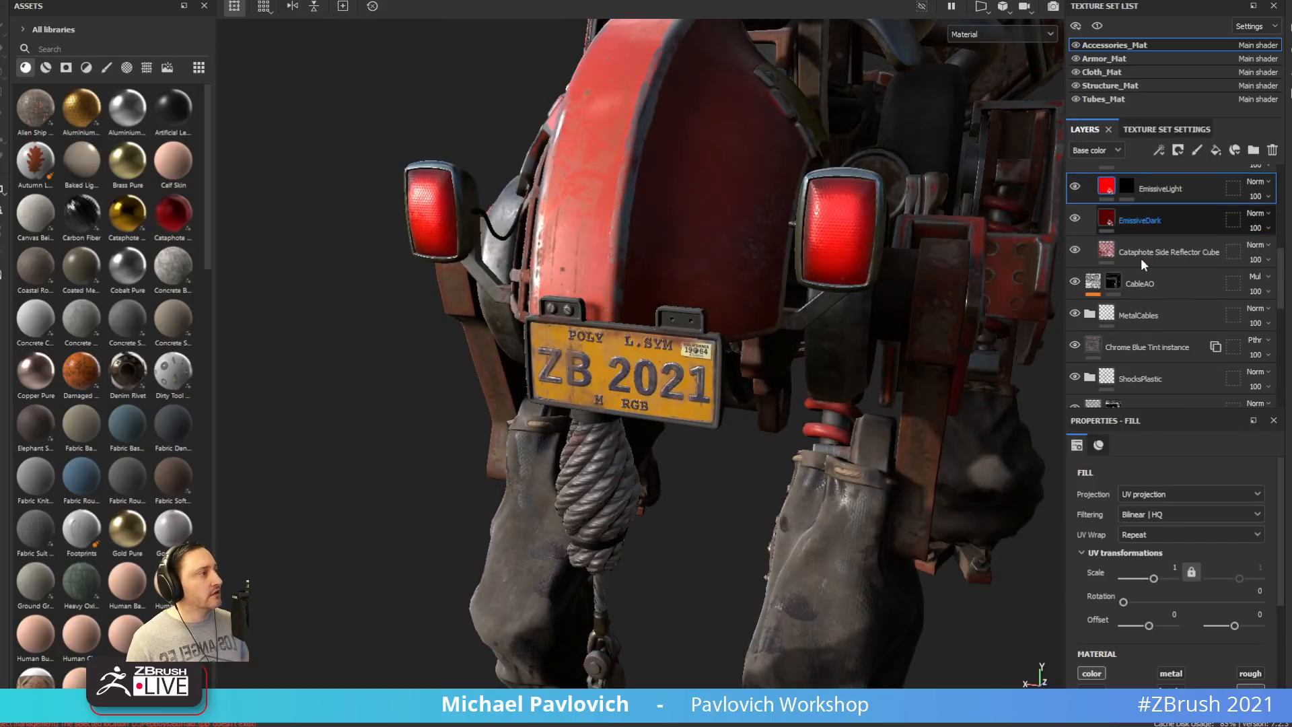
scroll(1144, 265, down, 2)
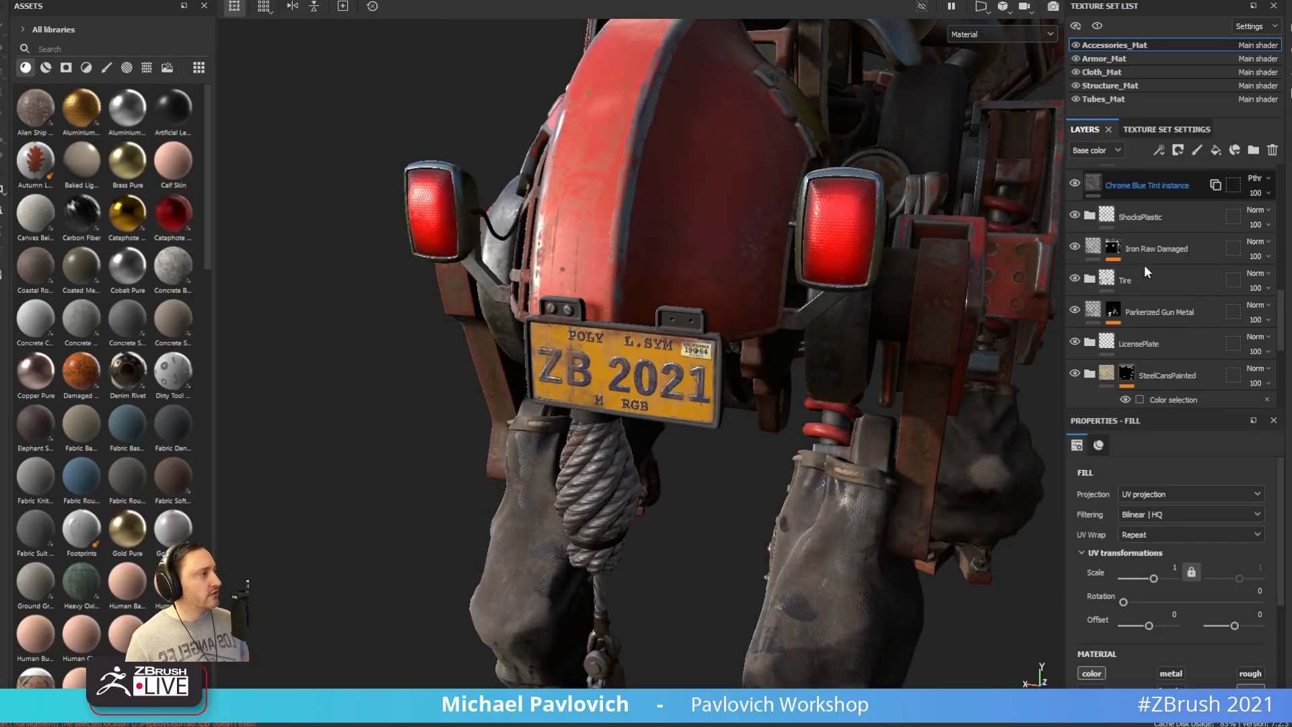
click(1074, 303)
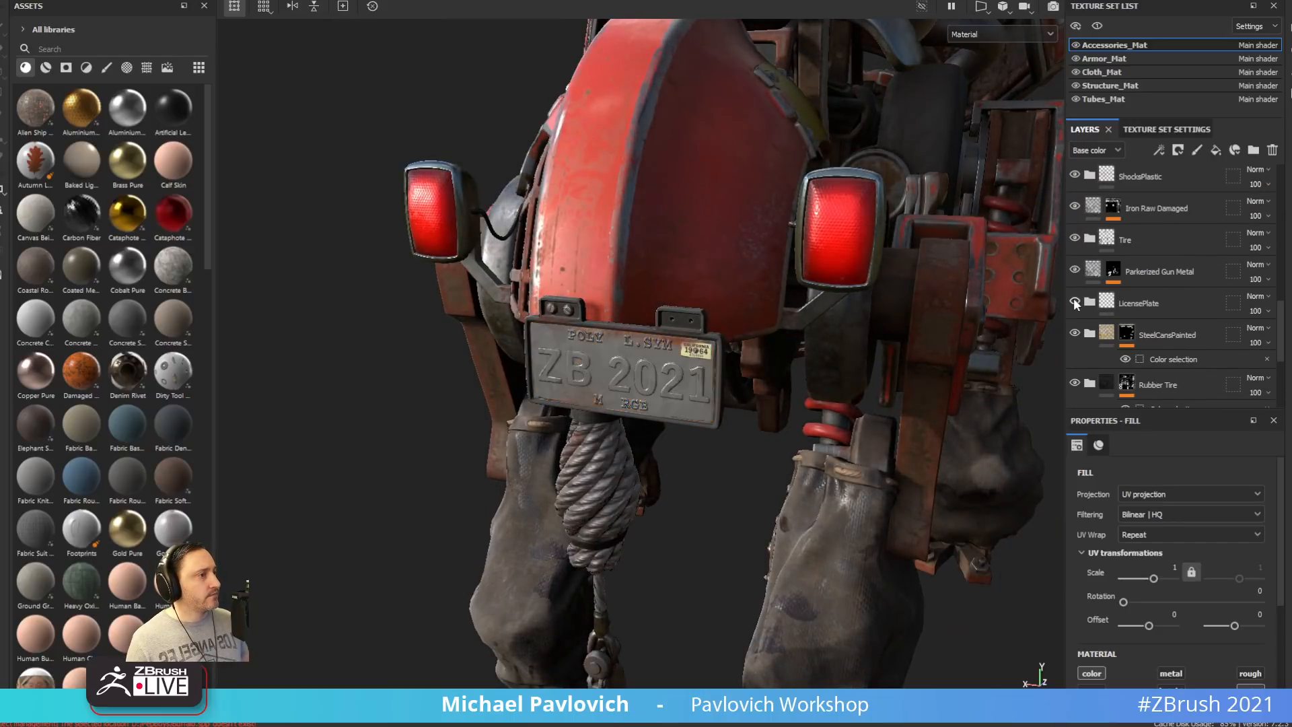
scroll(1073, 298, up, 4)
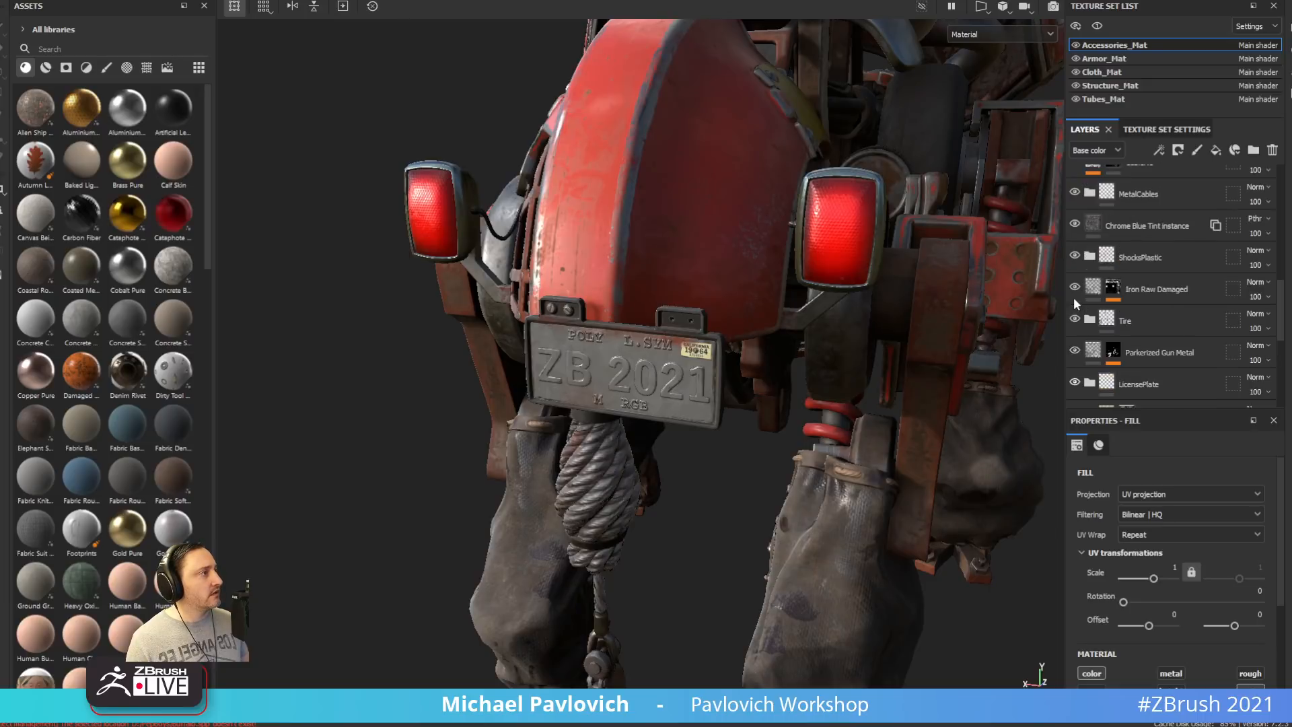
scroll(1076, 298, up, 3)
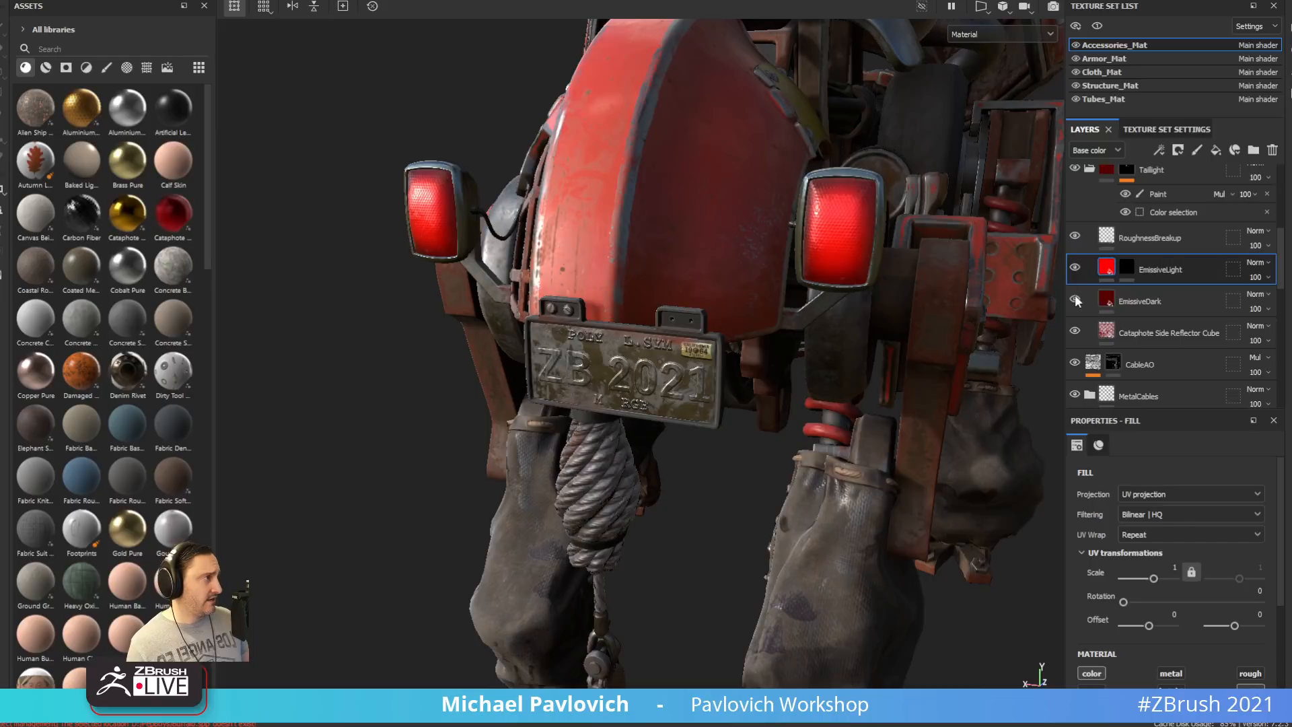
scroll(1077, 301, up, 2)
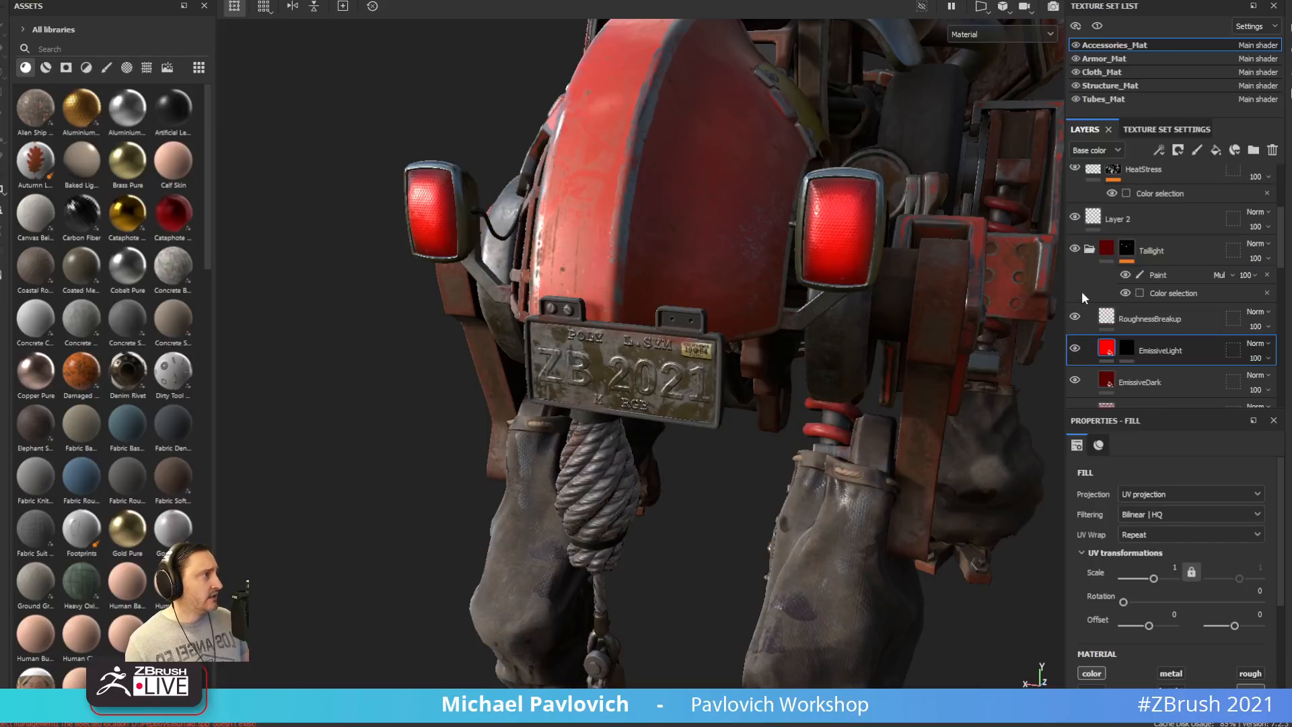
scroll(1081, 291, up, 4)
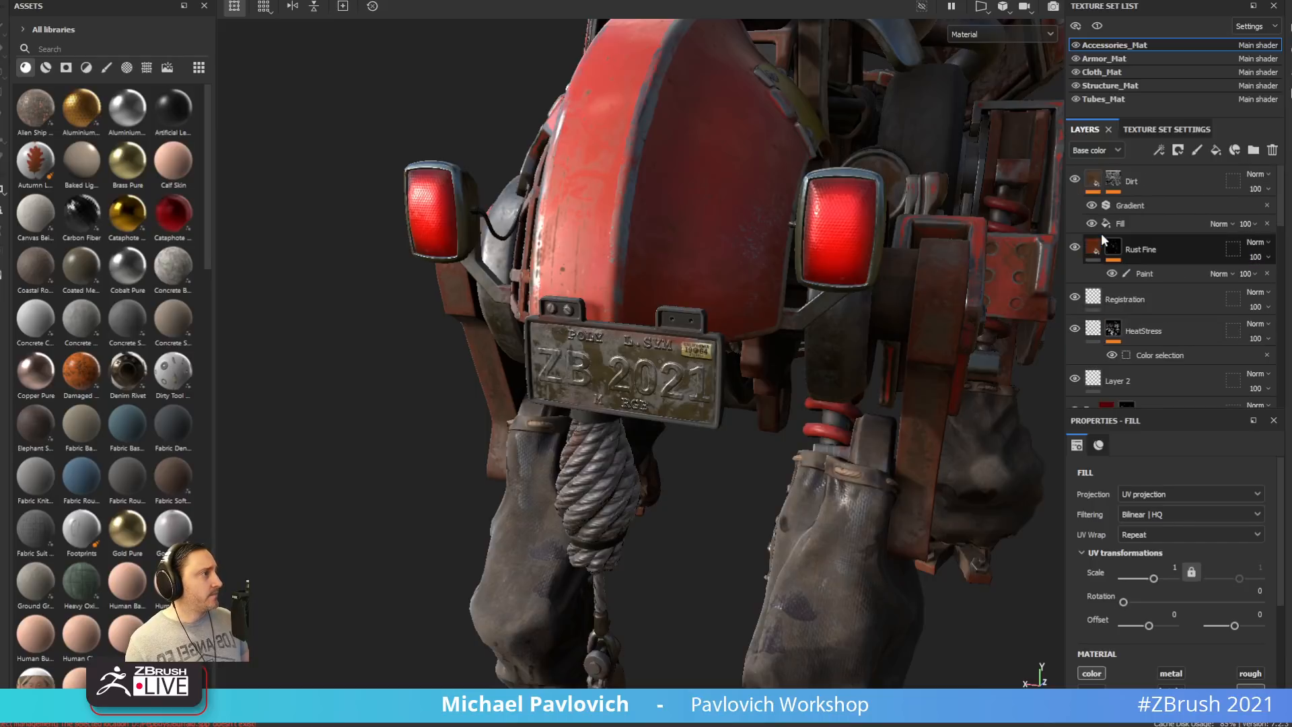
Toggle the Registration layer's visibility to check its effect on the plate's sticker
scroll(1196, 217, down, 2)
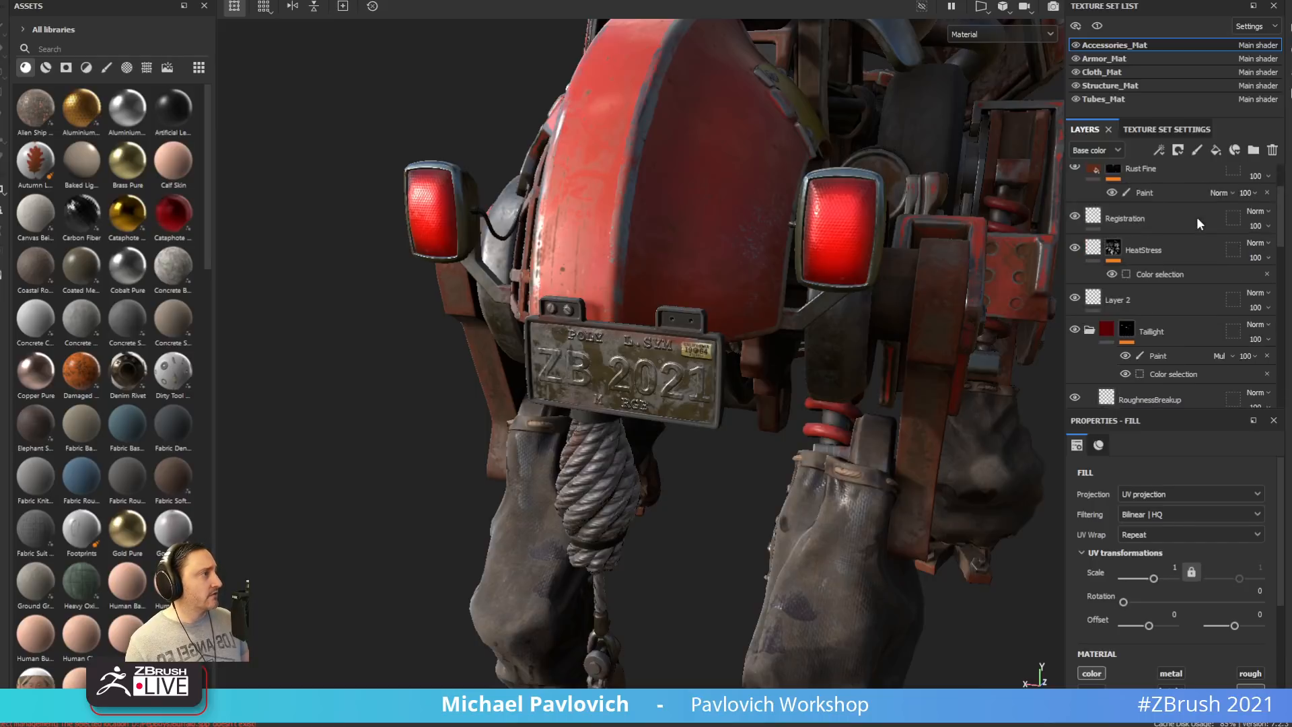
click(1075, 217)
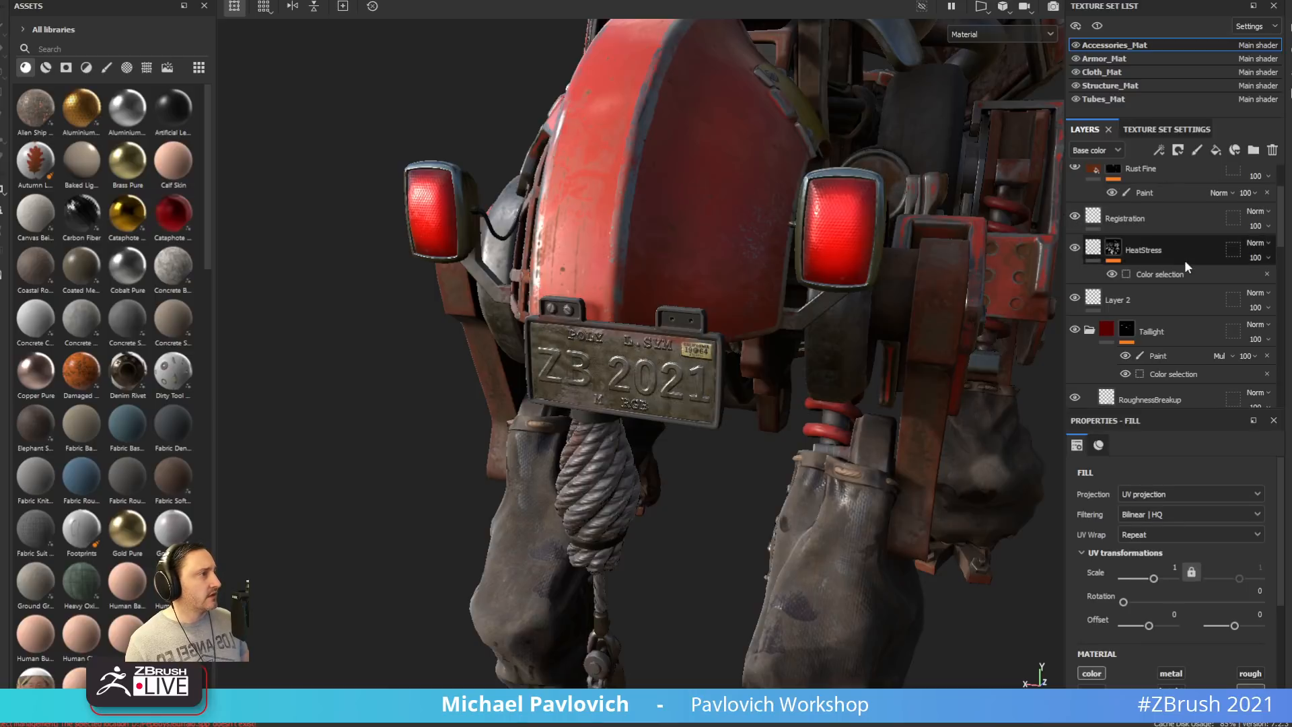
scroll(1184, 265, down, 2)
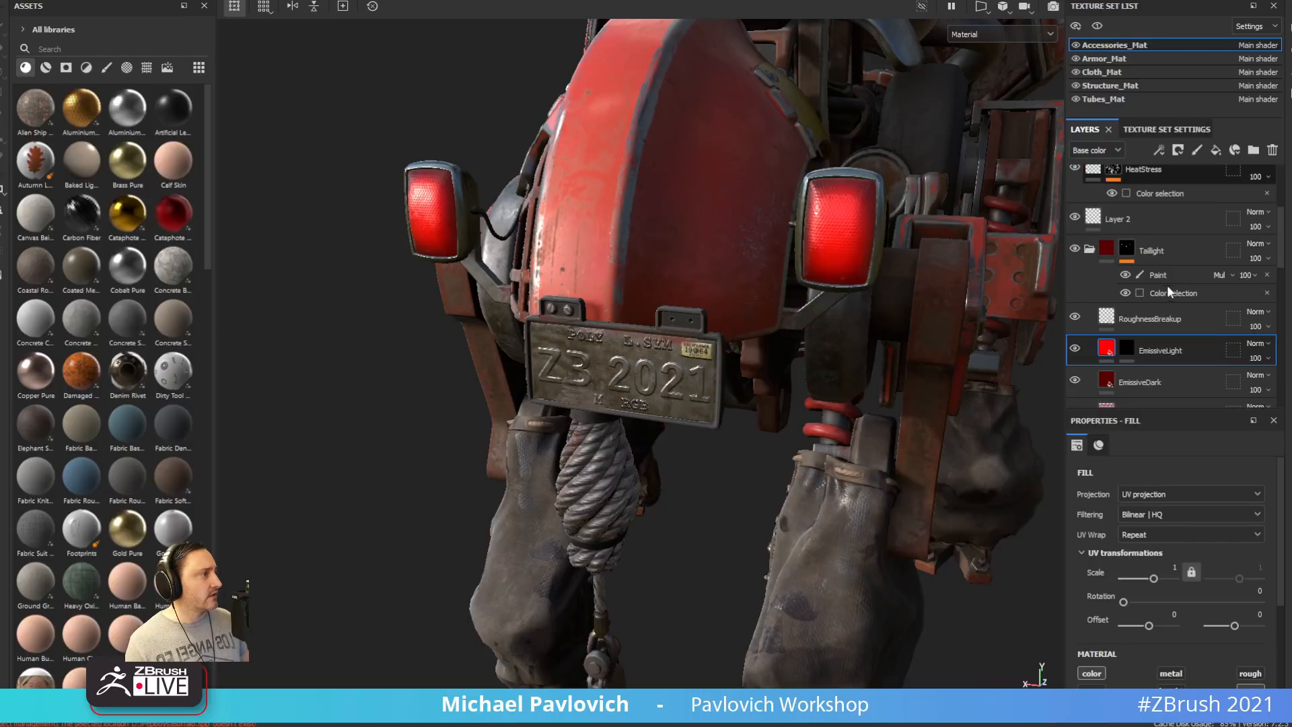
scroll(1168, 289, down, 8)
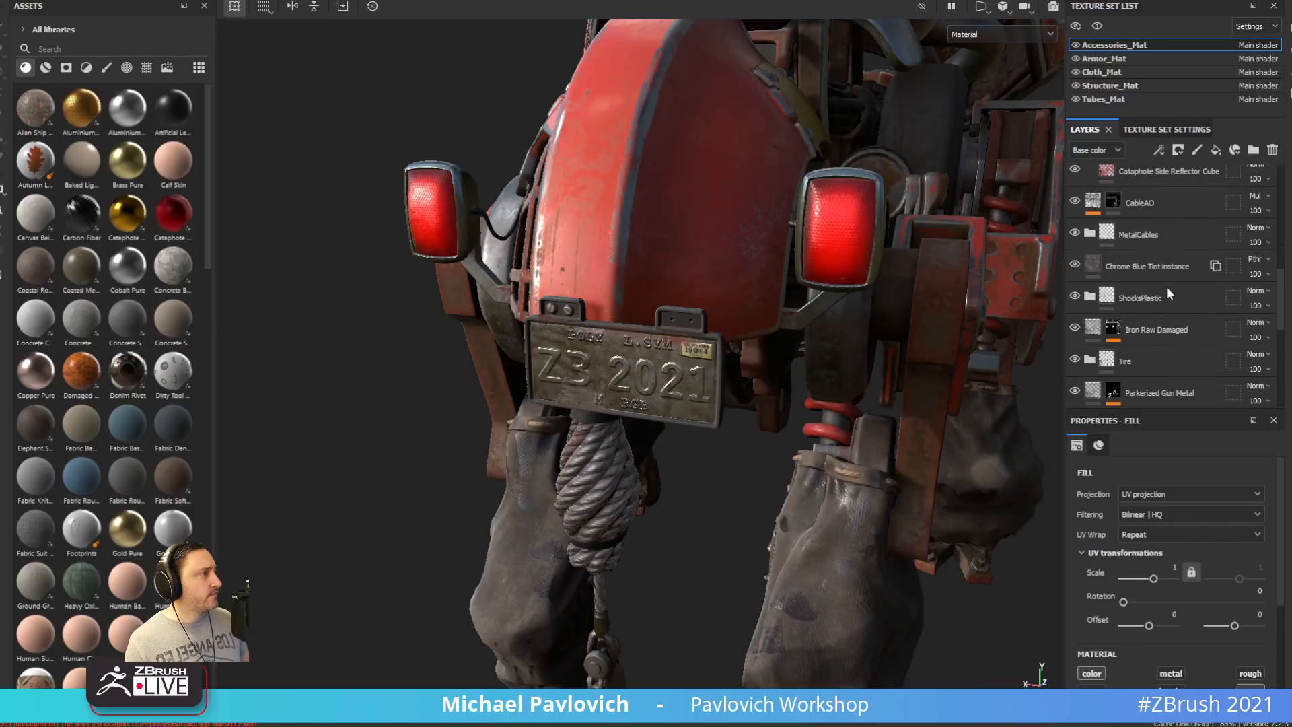
scroll(1168, 289, down, 4)
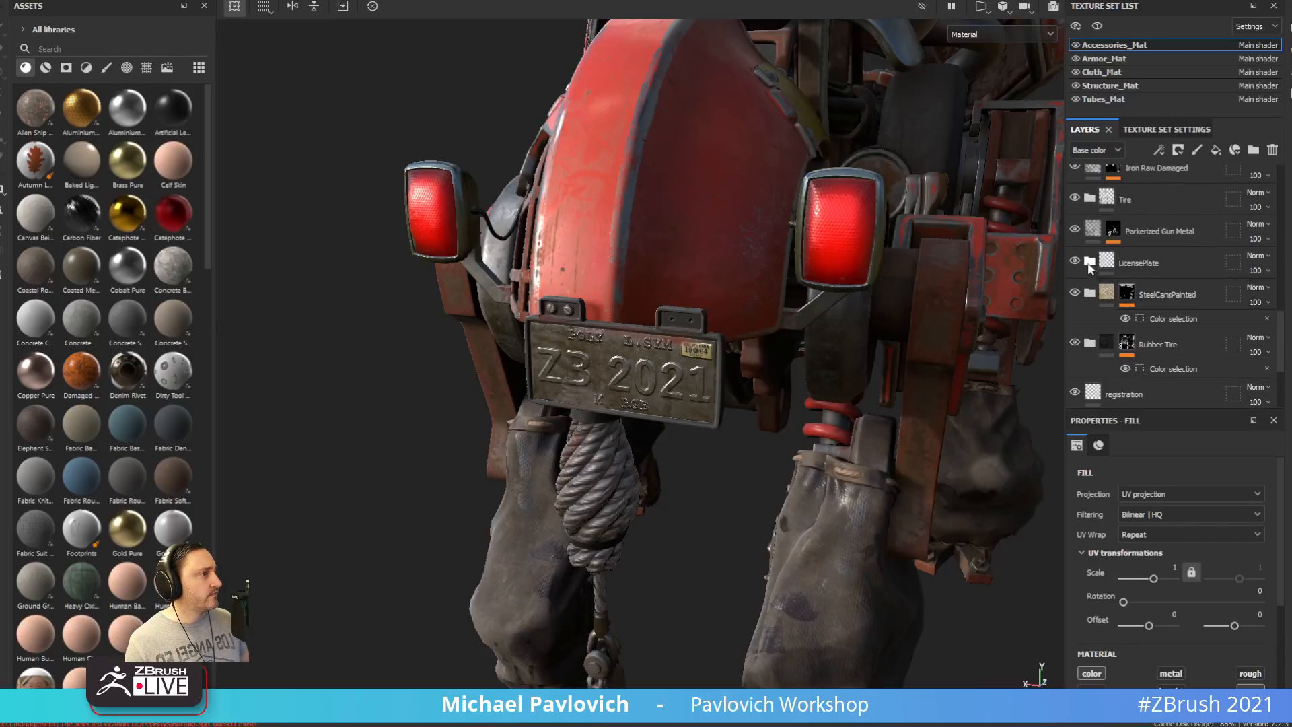
mouse_move(761, 331)
alt+mouse_down()
mouse_move(869, 327)
mouse_move(768, 309)
alt+mouse_up()
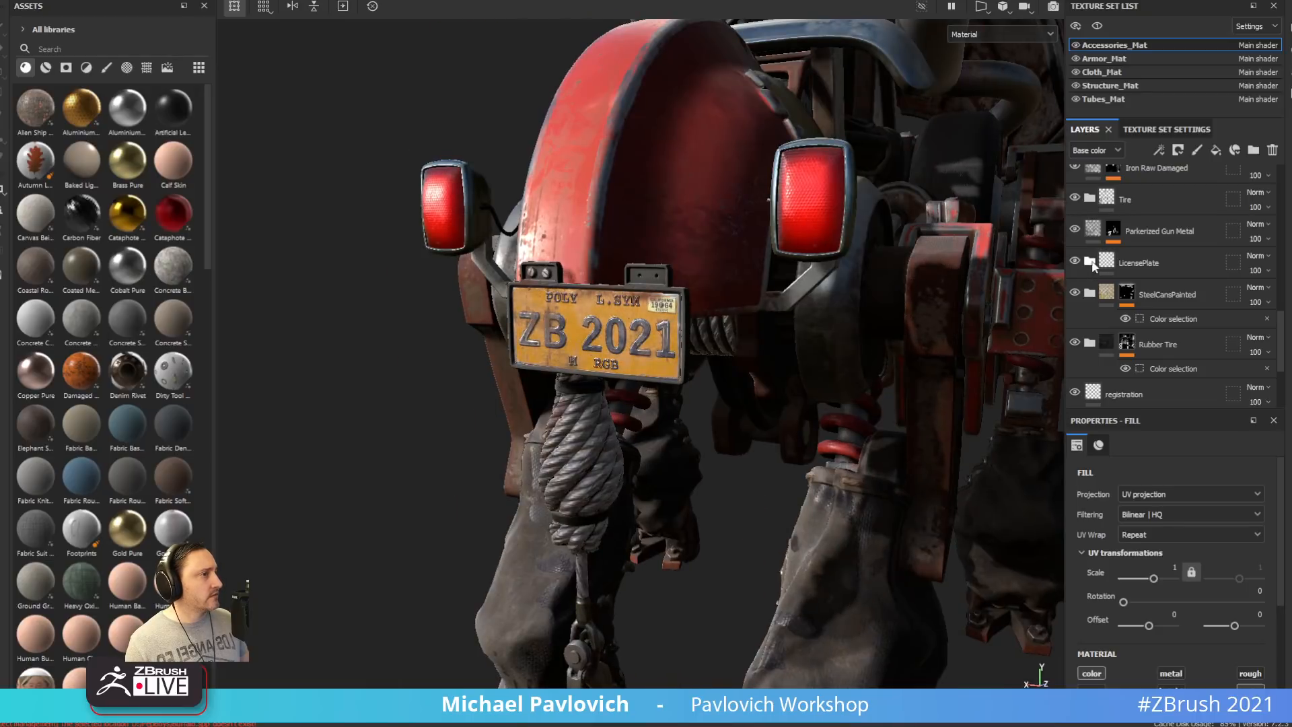
Expand the LicensePlate group and review its text and background layers, from LicenseText down to Base Metal
click(1090, 264)
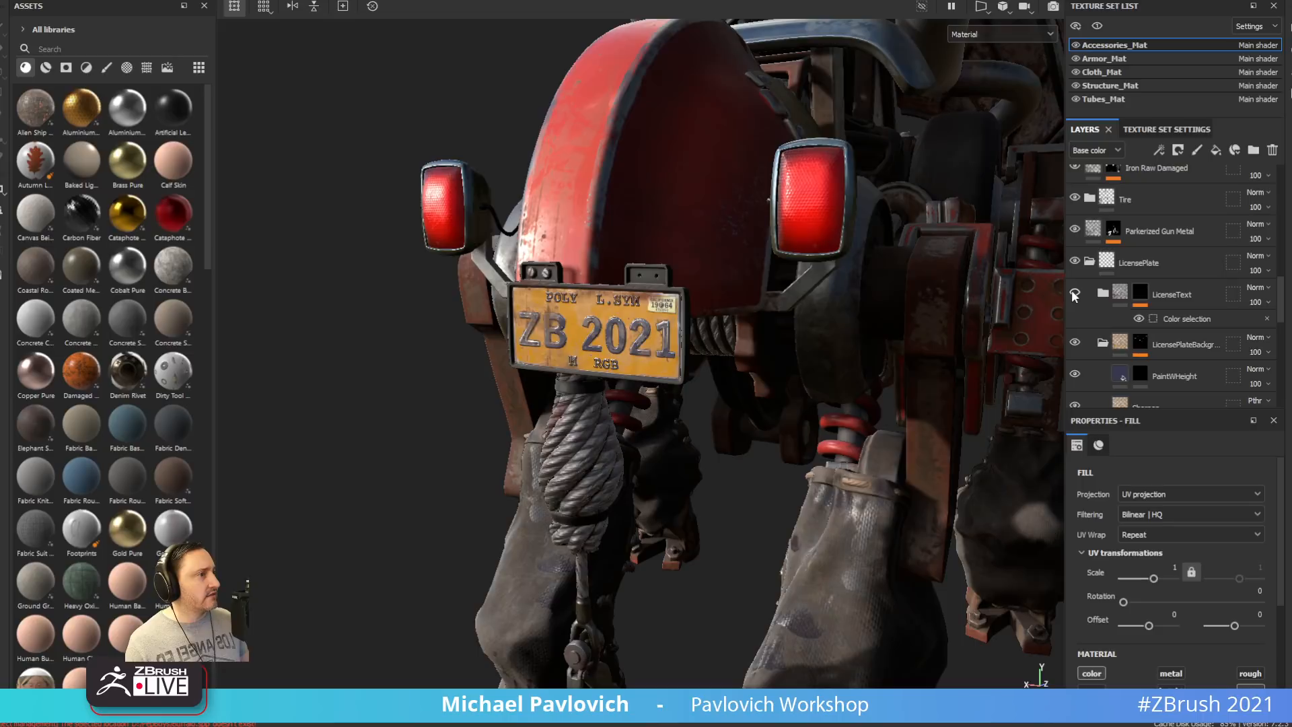
click(1074, 294)
scroll(1088, 318, down, 5)
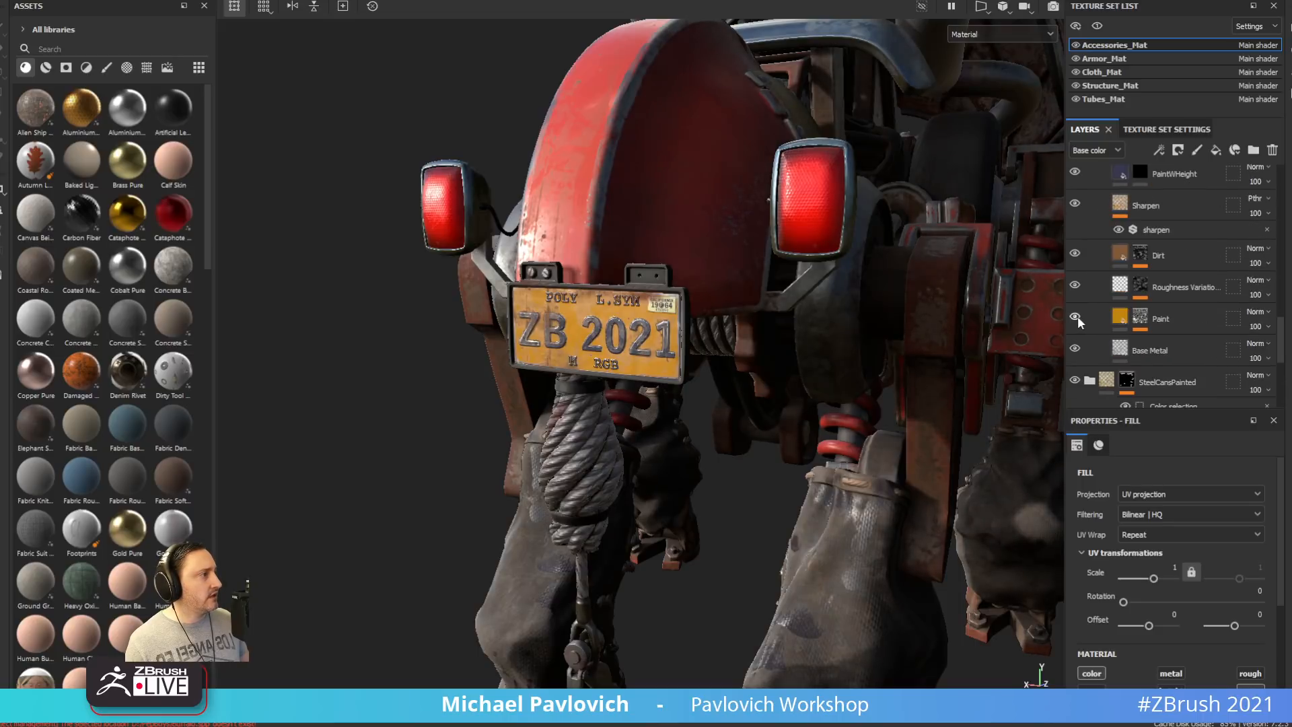
scroll(1077, 316, down, 2)
scroll(1076, 317, up, 4)
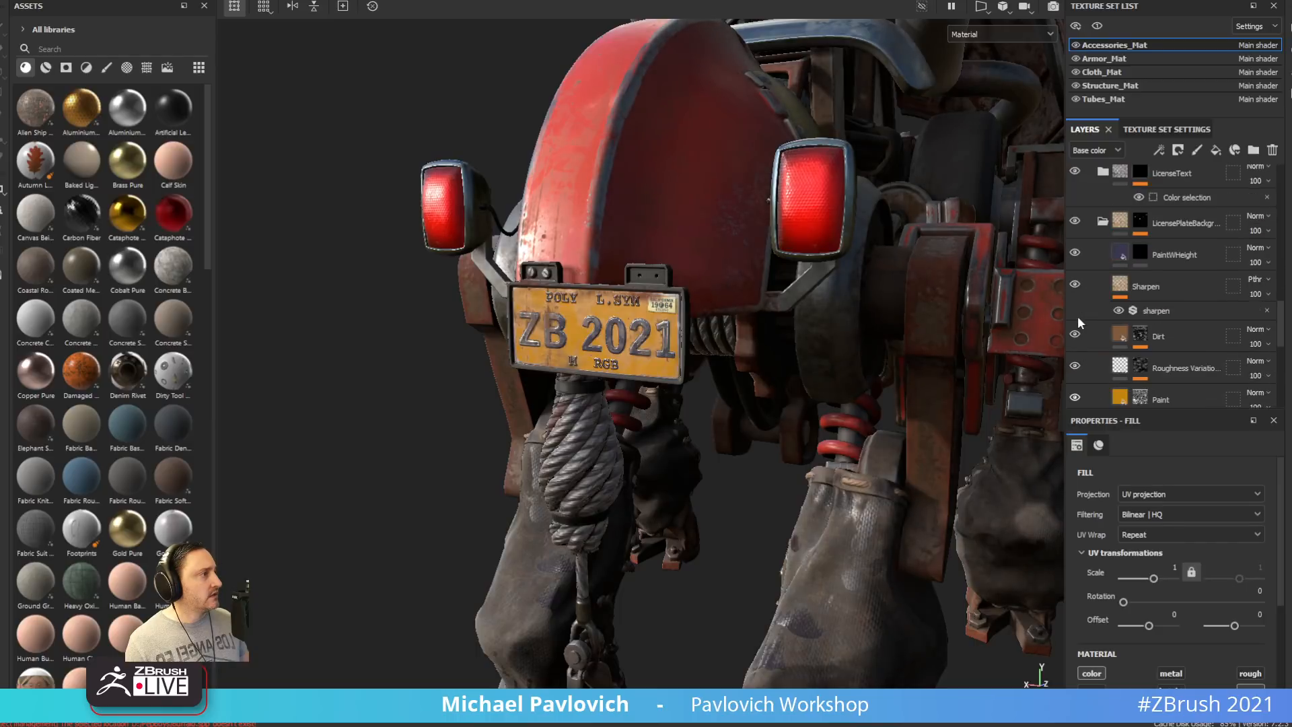
scroll(1076, 320, up, 1)
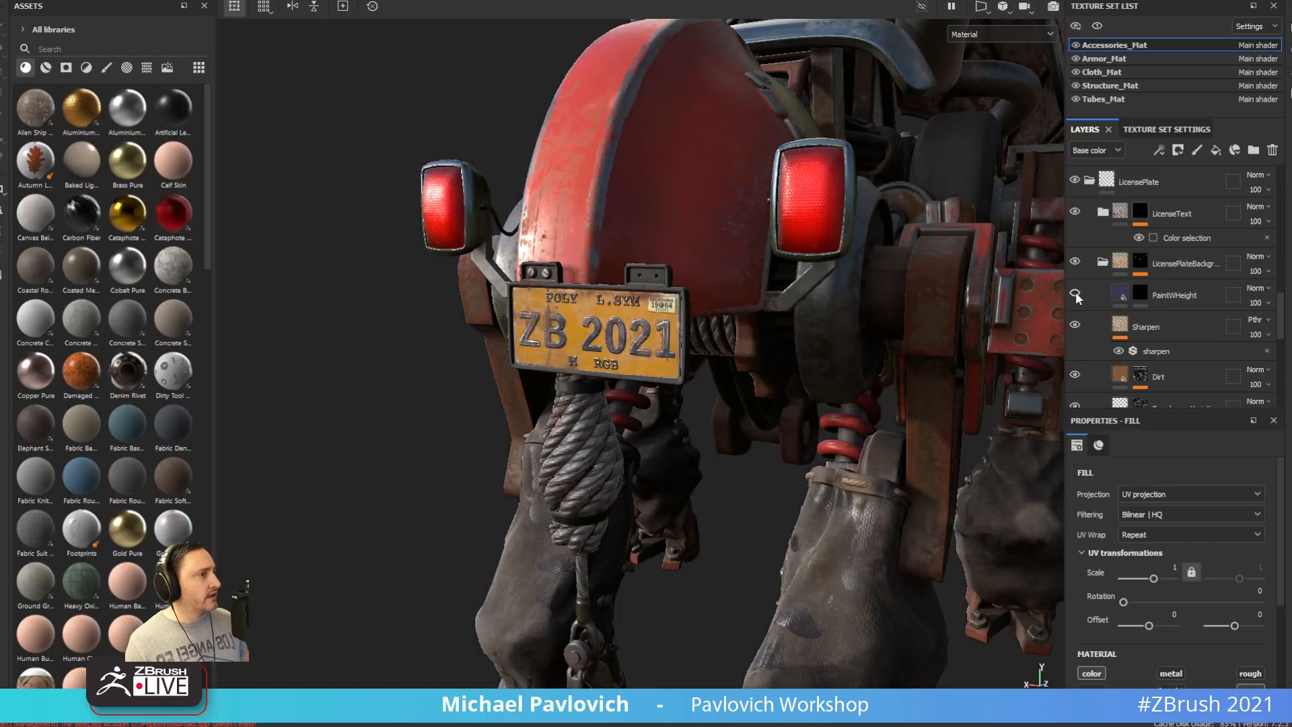
Toggle the PaintWHeight layer off and on to compare the license plate with and without its small lettering
click(1075, 294)
click(1074, 294)
click(1075, 294)
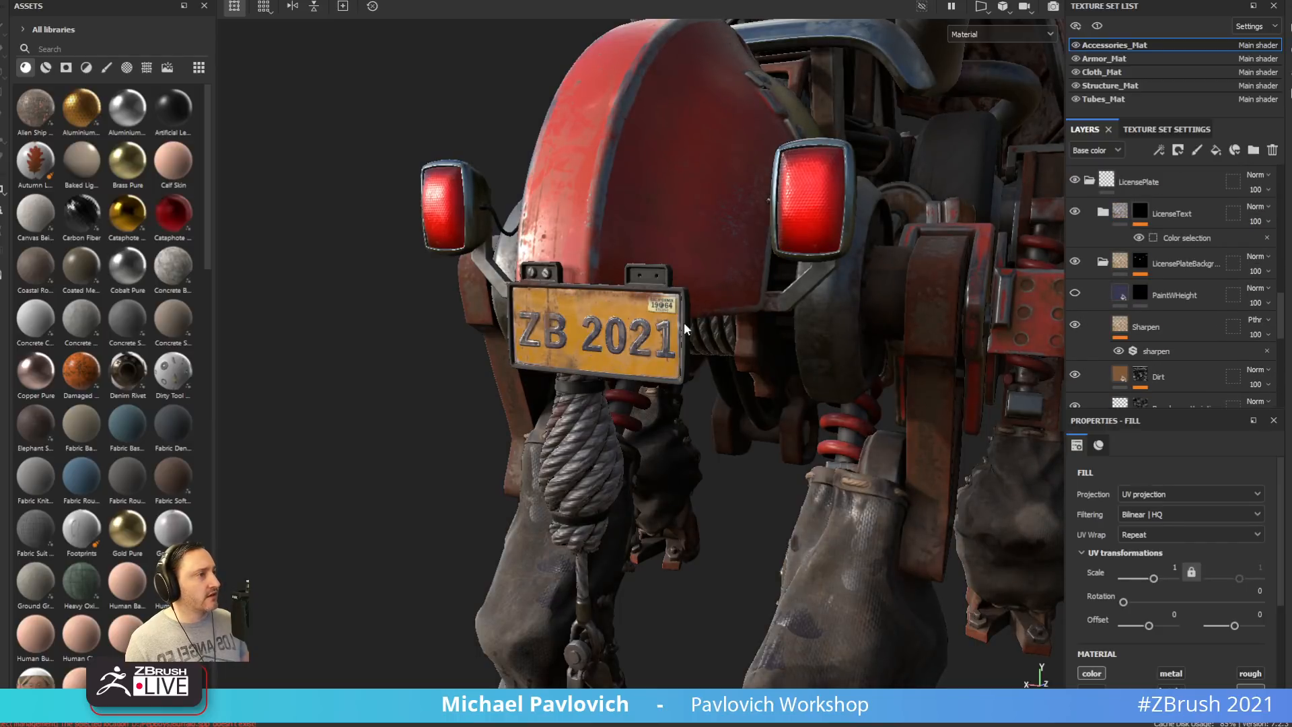
alt+right_drag(545, 320, 1090, 468)
shift+right_drag(976, 431, 1058, 316)
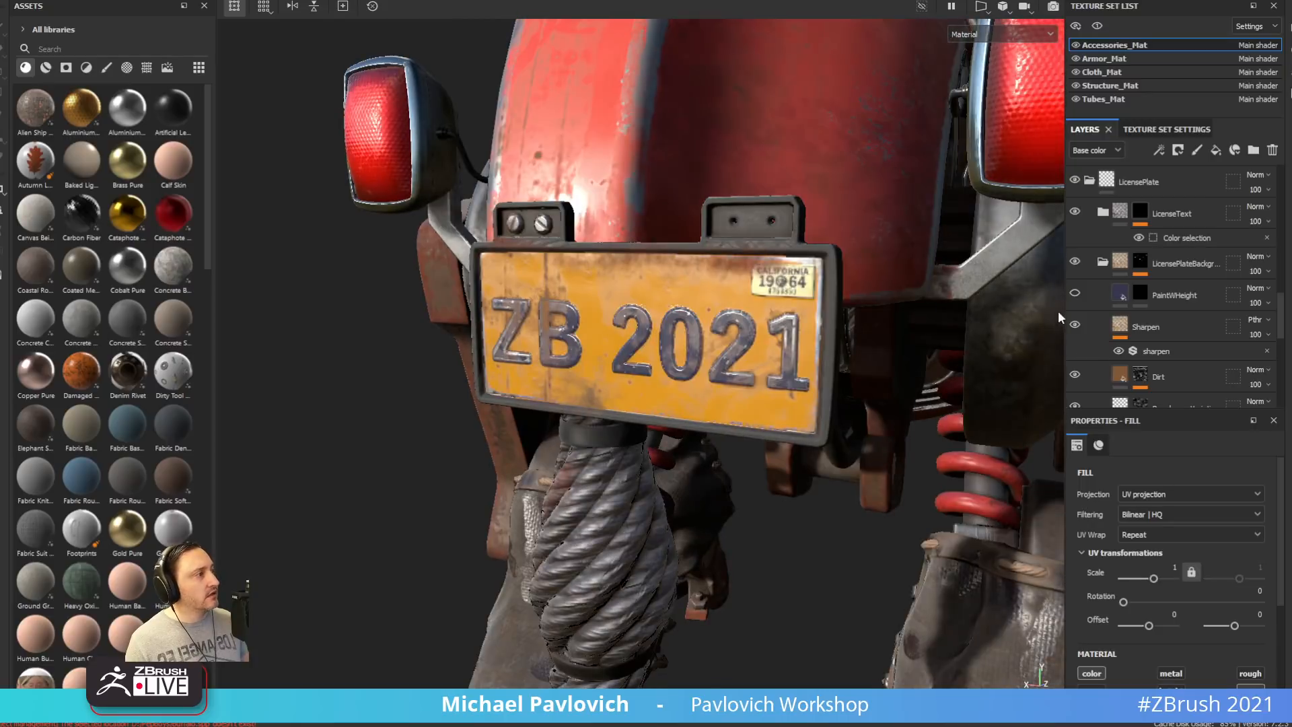
click(1075, 293)
Set the height of the PaintWHeight layer's fill to -0.0272 so the plate's small lettering is recessed
alt+click(1144, 293)
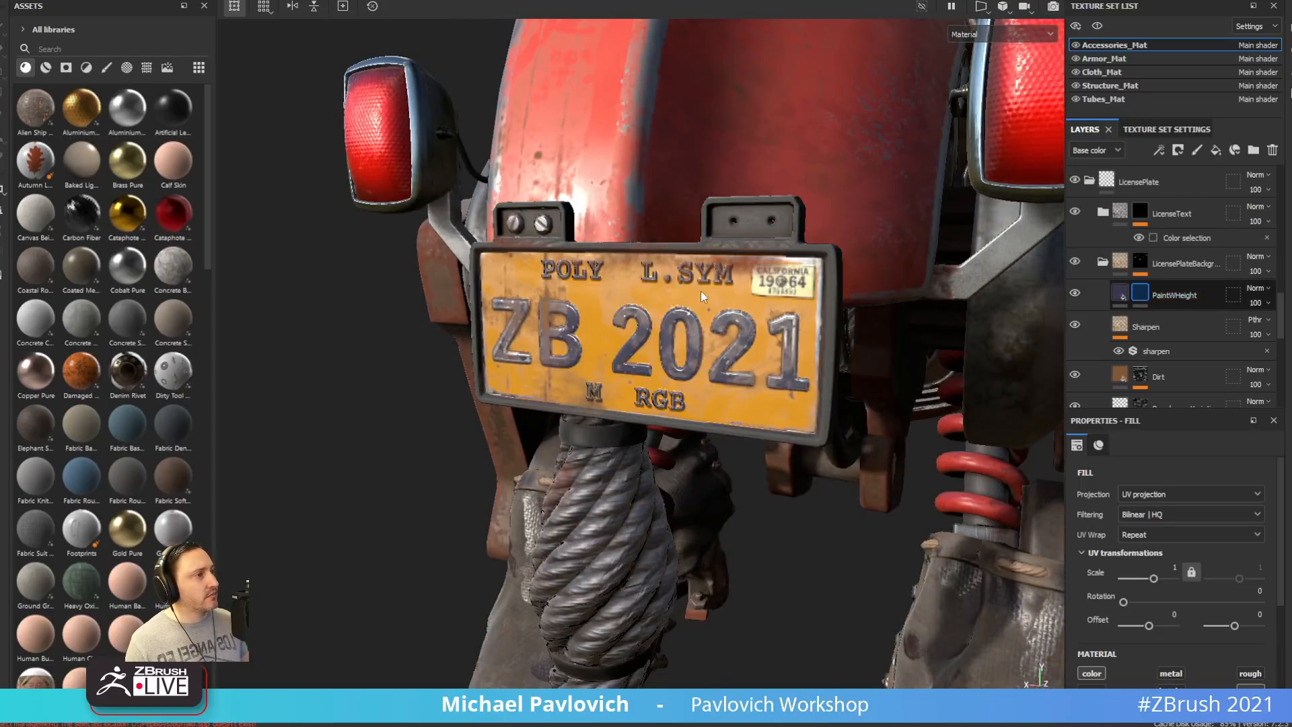
key(m)
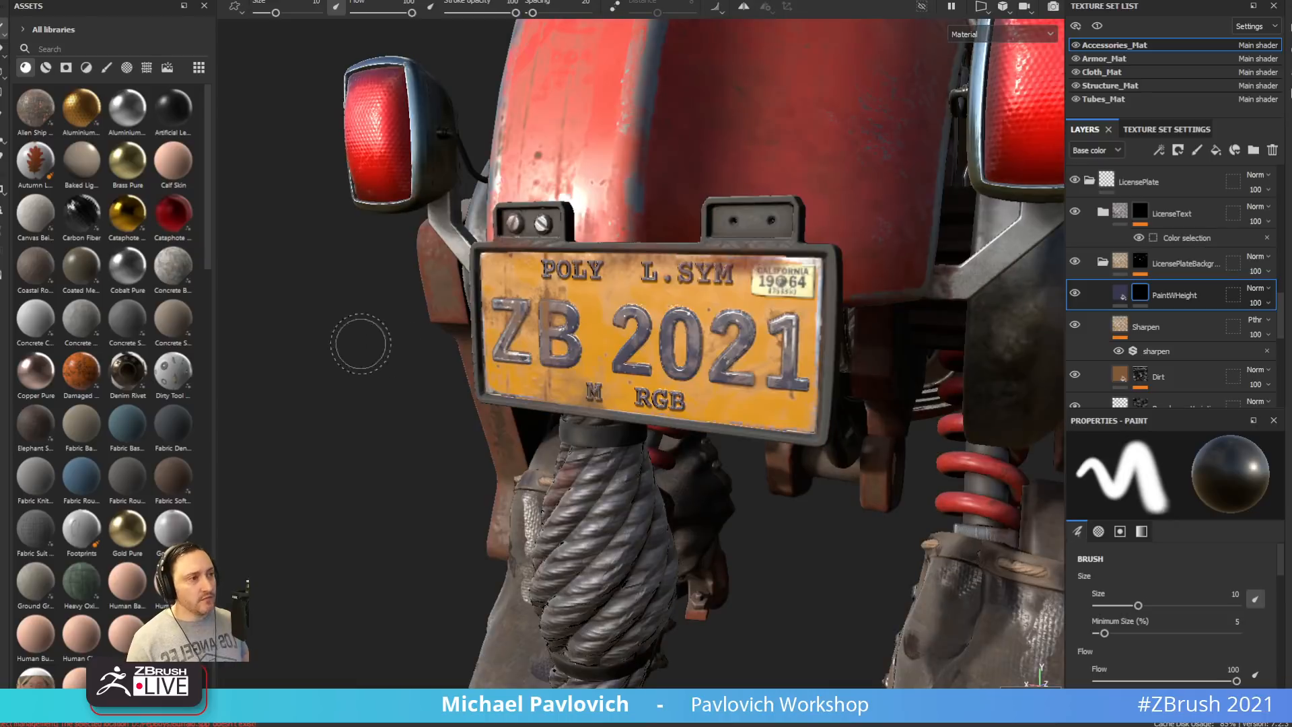
click(1121, 294)
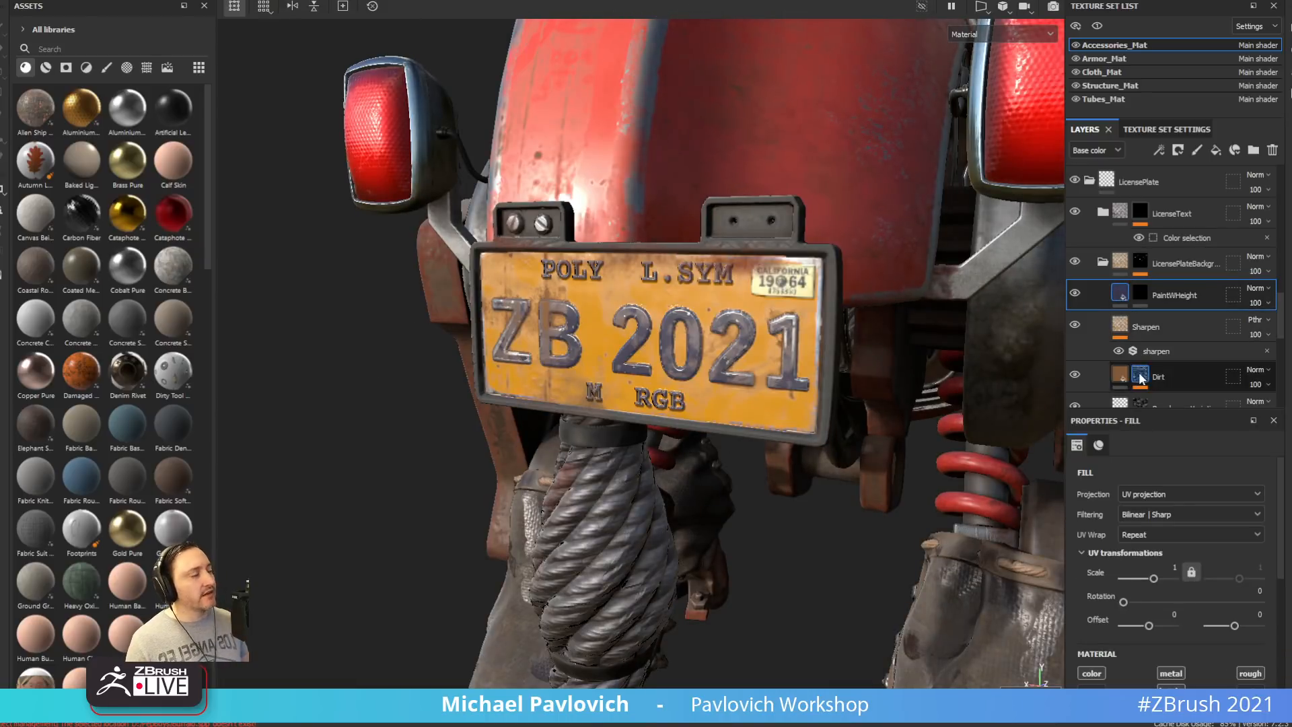
scroll(1156, 592, down, 4)
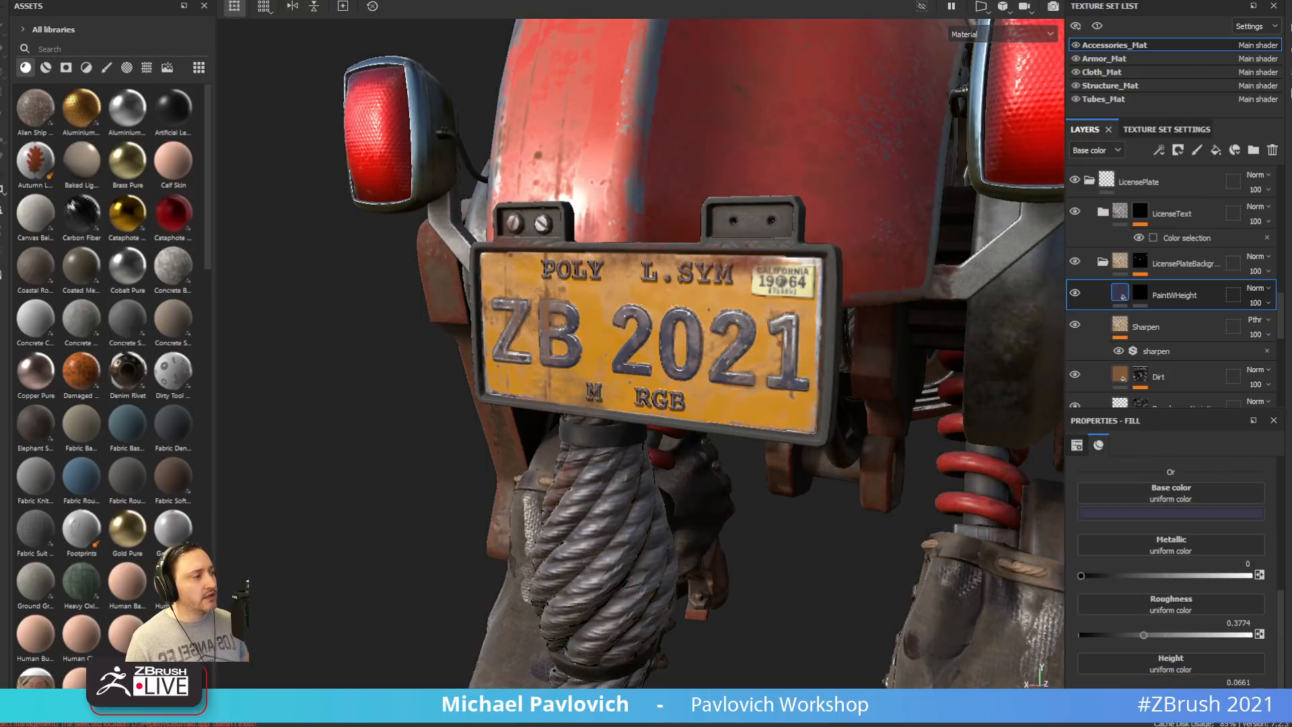
drag(1170, 693, 1163, 693)
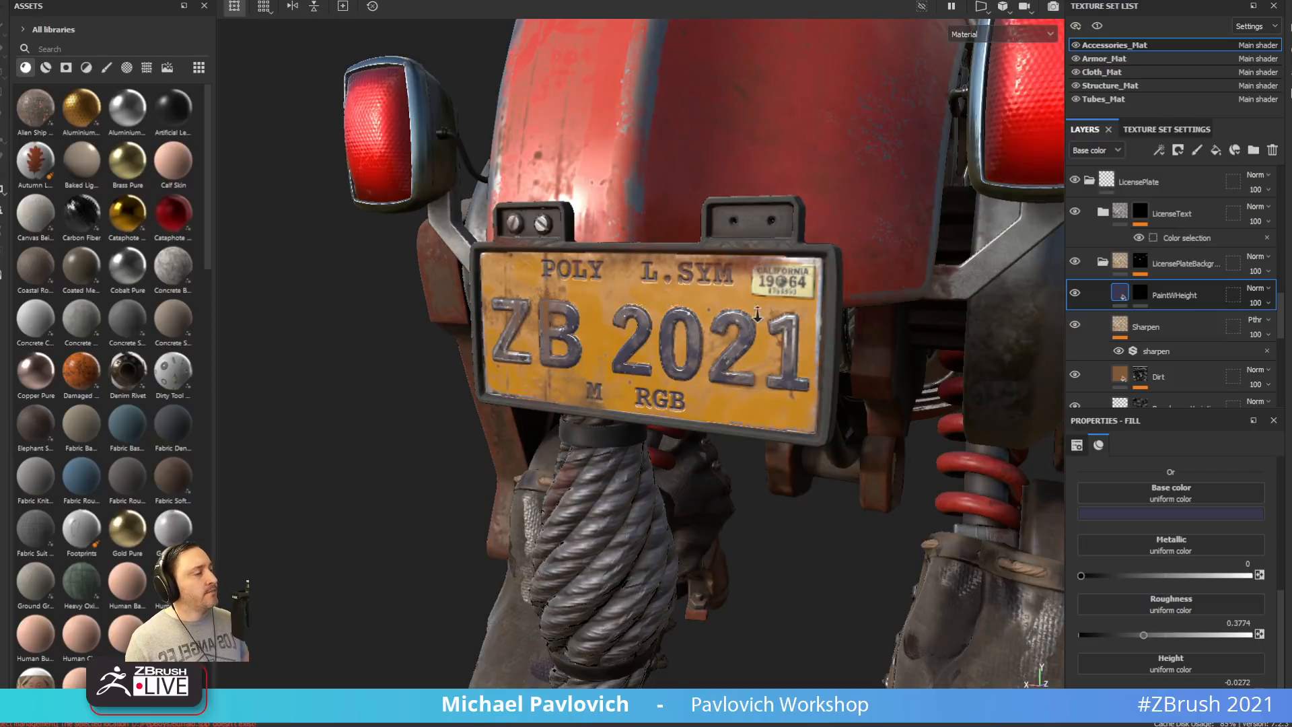
Hide the Armor_Mat texture set to examine the robot's inner mechanics from the side, and show it again
alt+right_drag(758, 315, 545, 259)
alt+drag(545, 259, 805, 233)
alt+right_drag(804, 233, 834, 292)
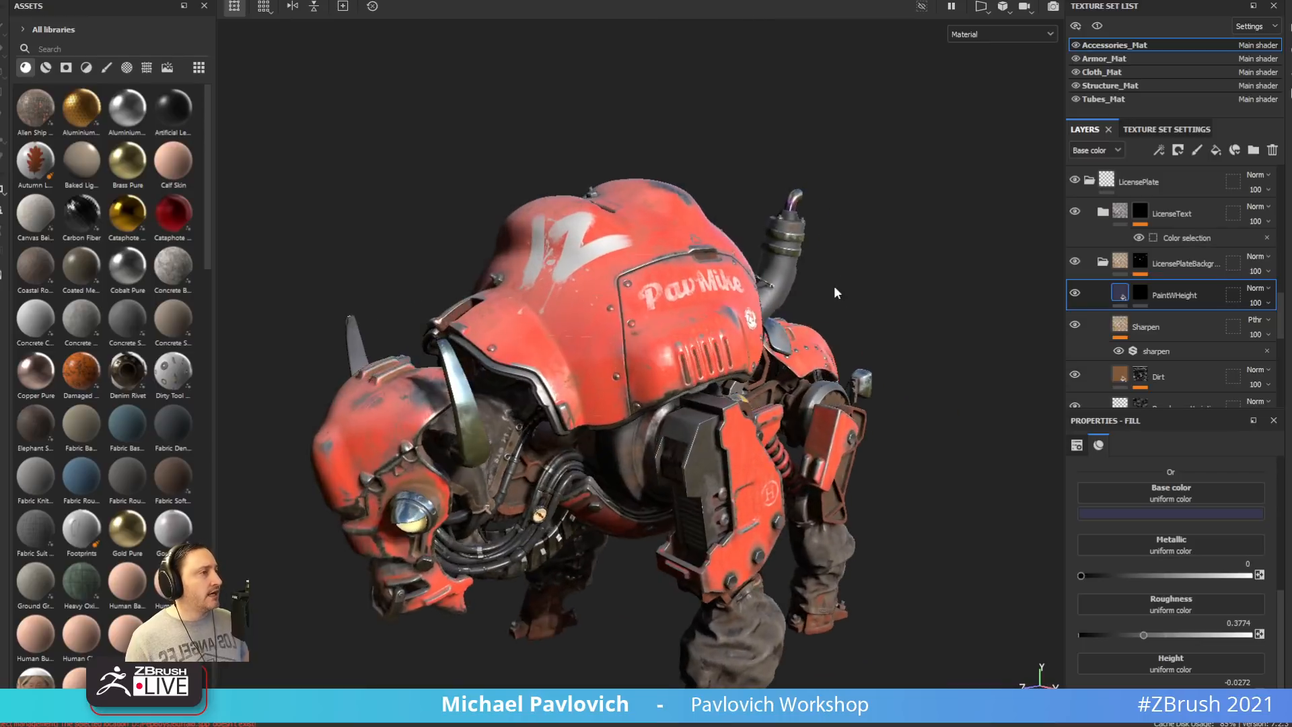
alt+drag(835, 293, 863, 187)
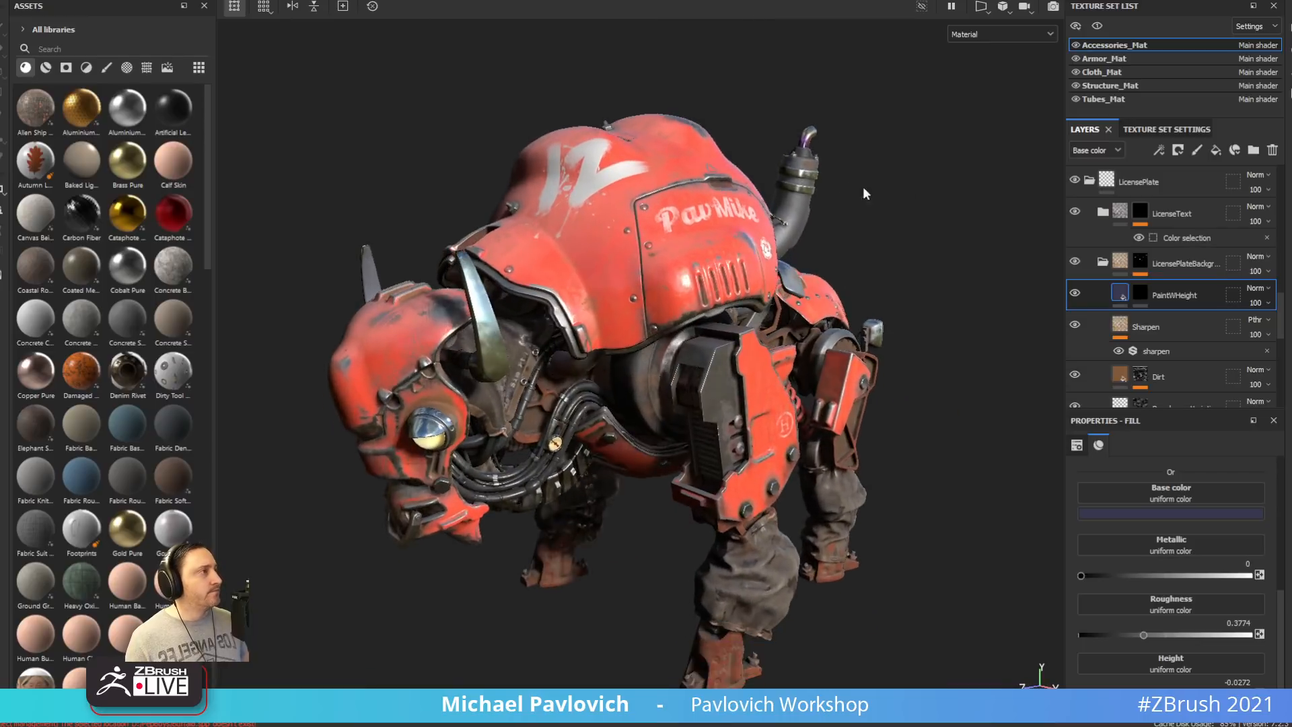
click(1076, 59)
alt+drag(728, 224, 784, 296)
alt+middle_drag(784, 296, 849, 186)
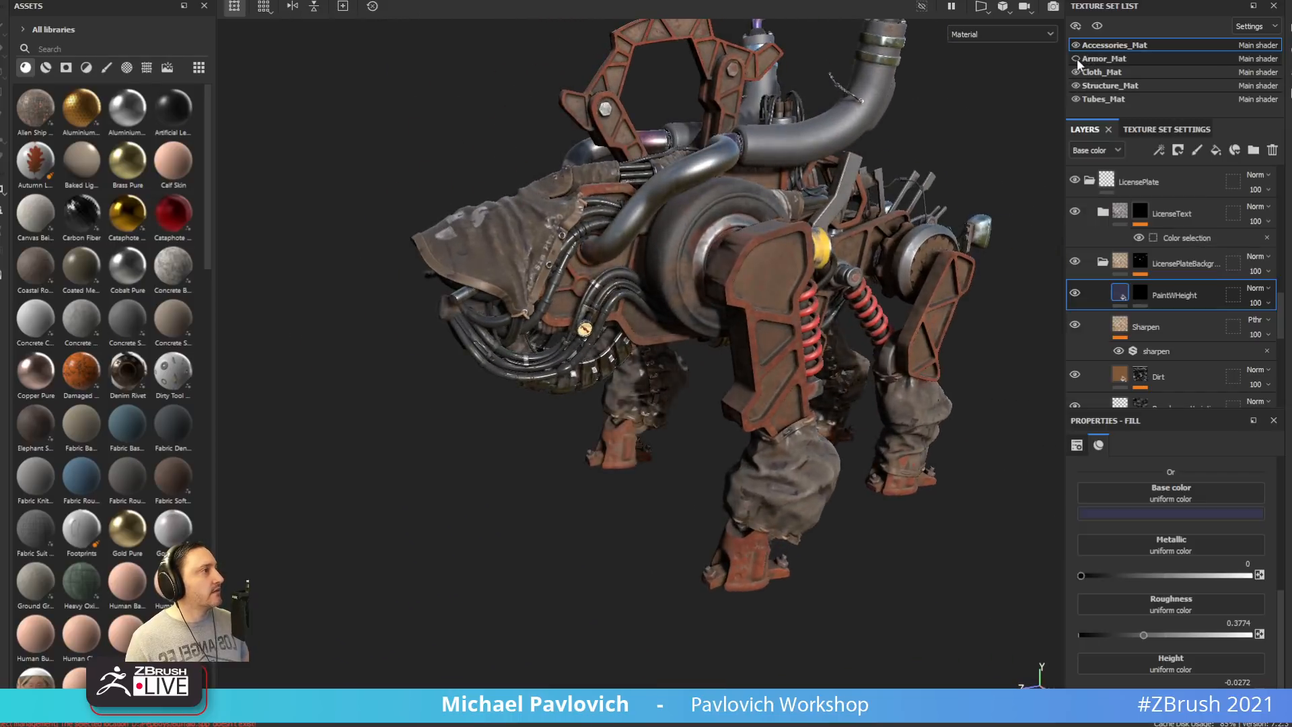
click(1076, 58)
alt+drag(707, 222, 639, 199)
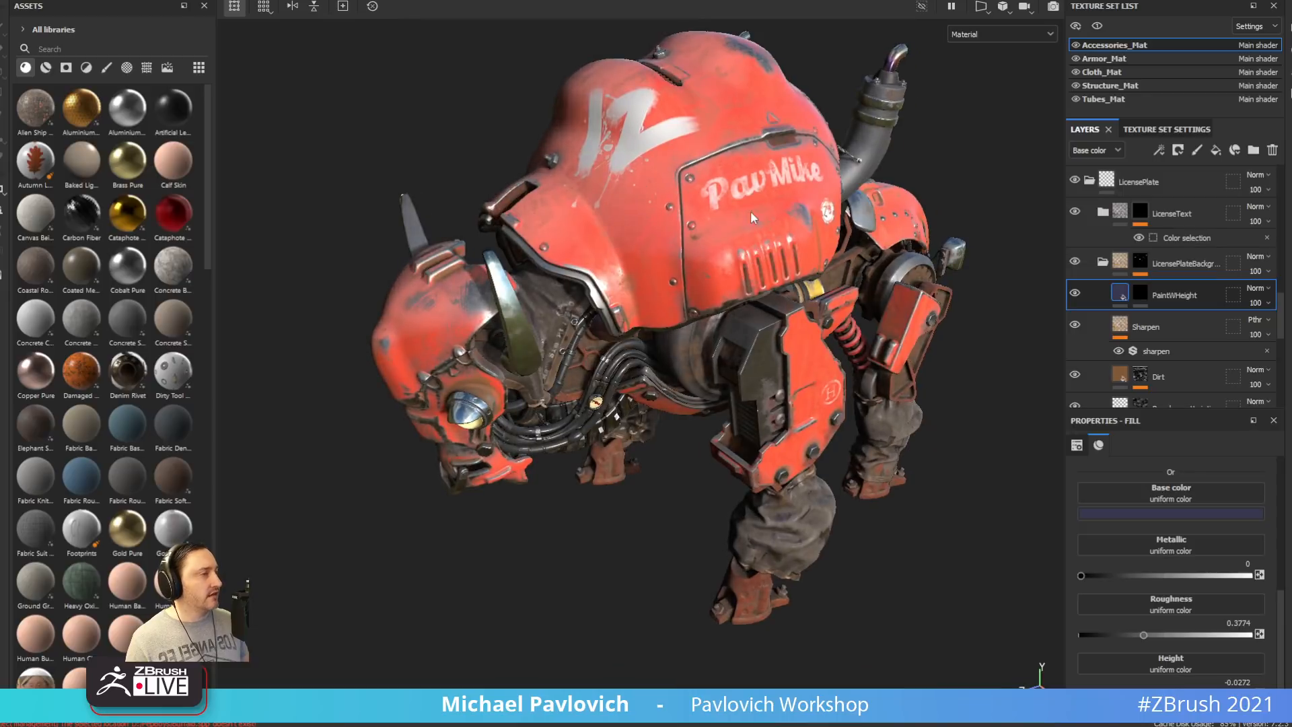
View the Accessories_Mat texture set's UV layout in 2D only, and return to the 3D only view
alt+drag(652, 279, 663, 263)
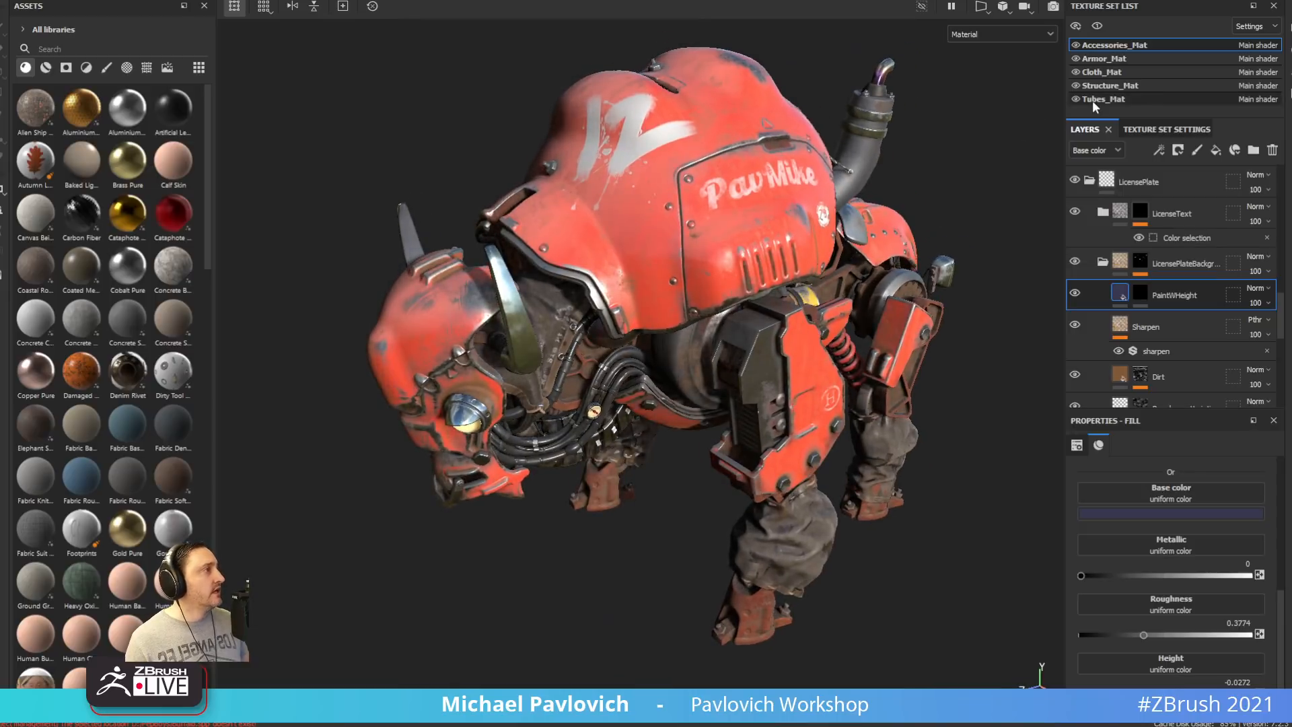
click(981, 7)
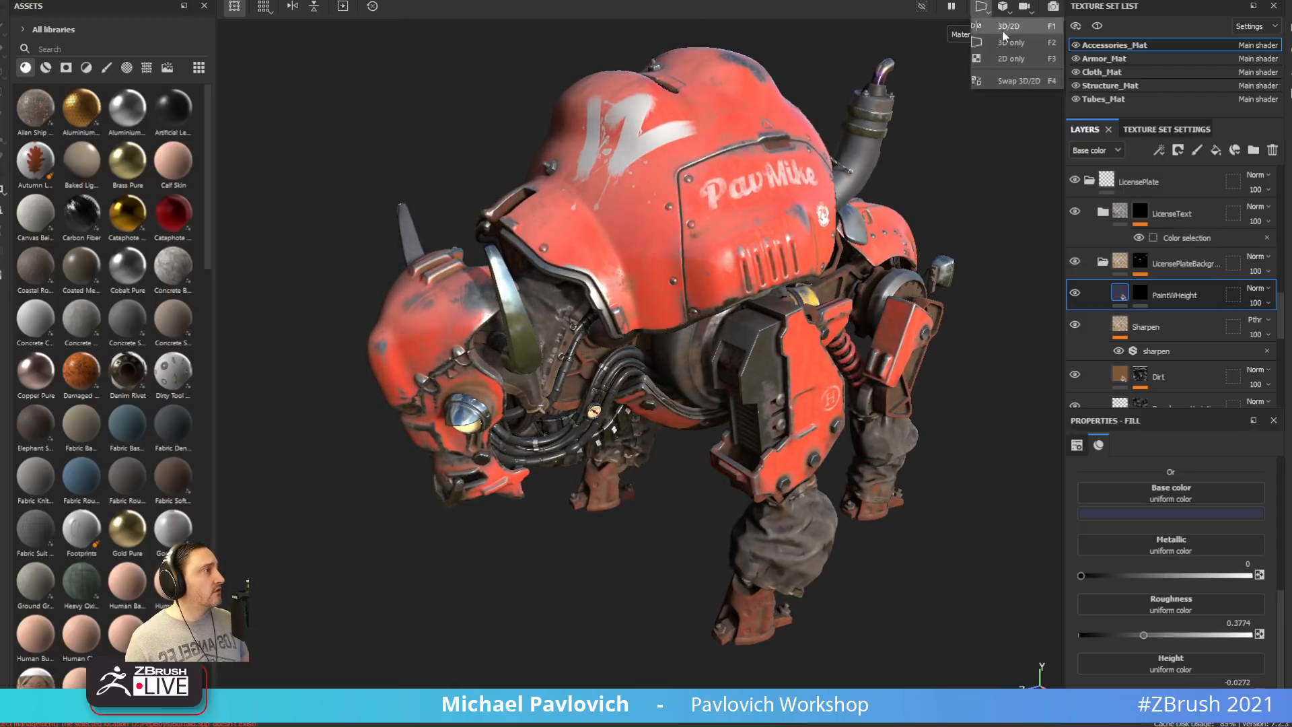
click(1000, 58)
alt+middle_drag(875, 168, 554, 549)
scroll(431, 449, down, 3)
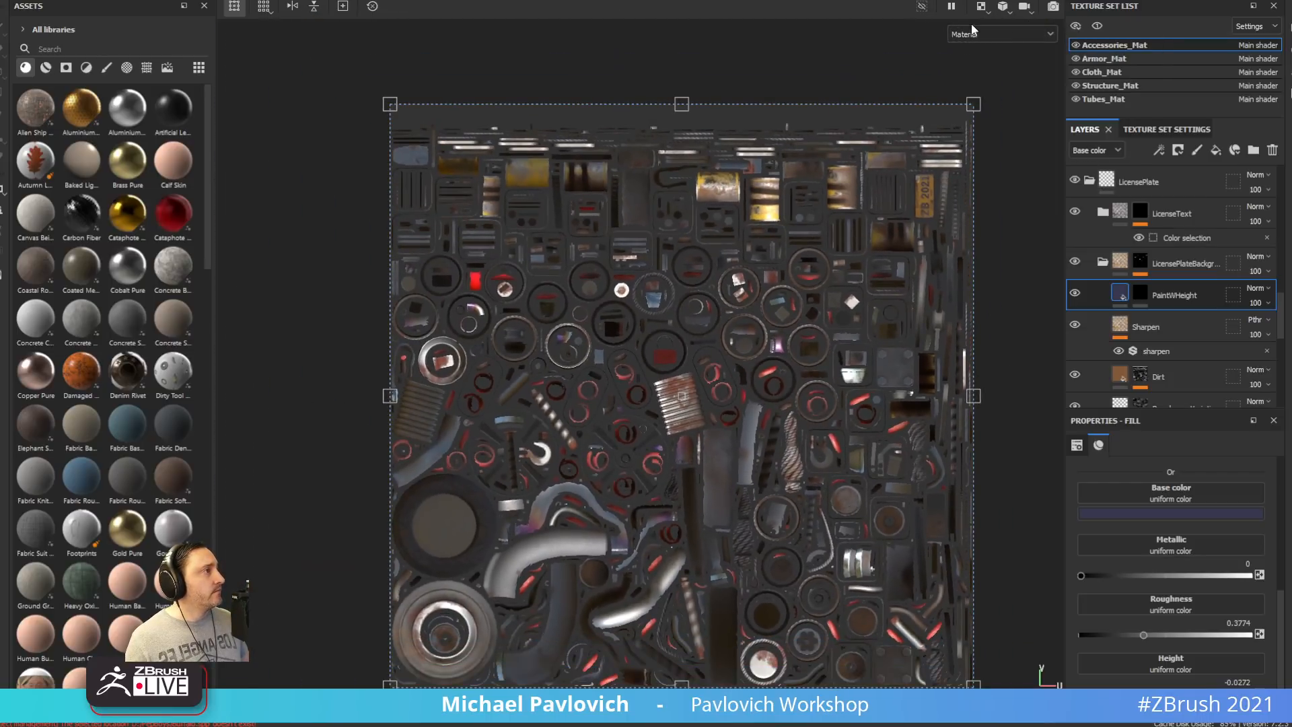
click(992, 14)
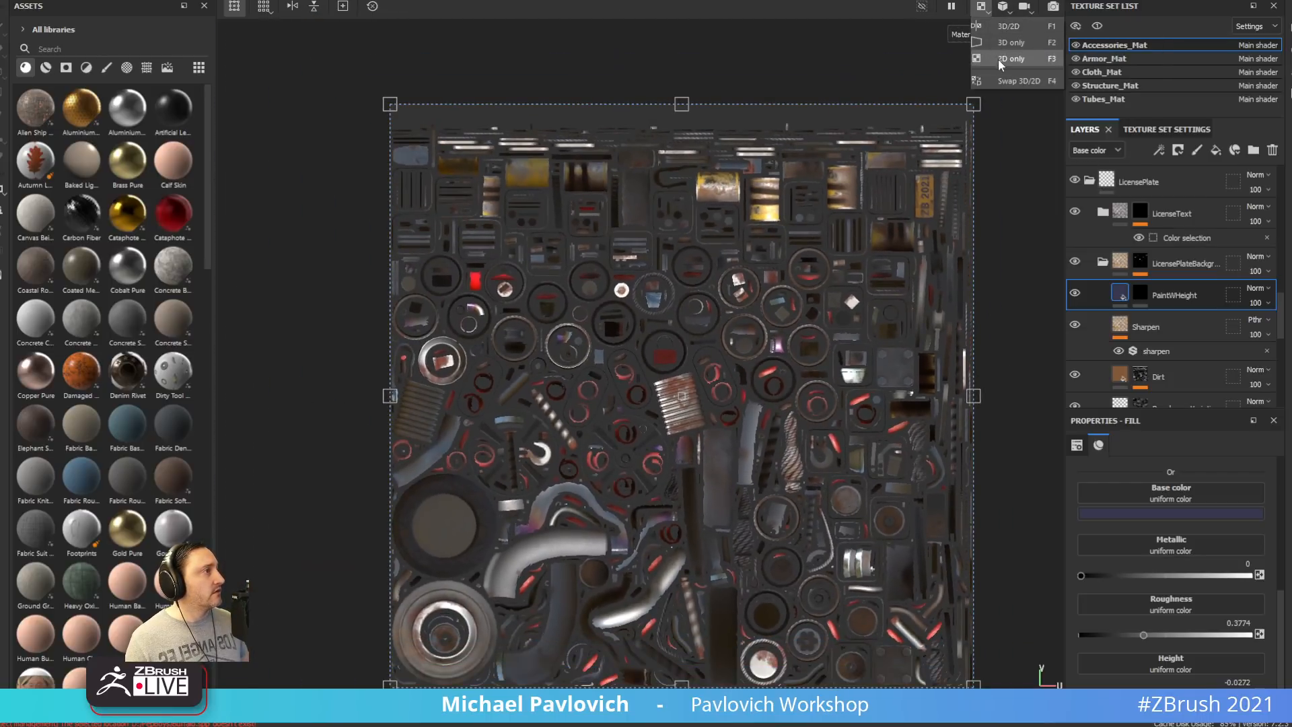
click(1000, 42)
Turn on Show mesh wireframe in the viewport display settings
click(1053, 7)
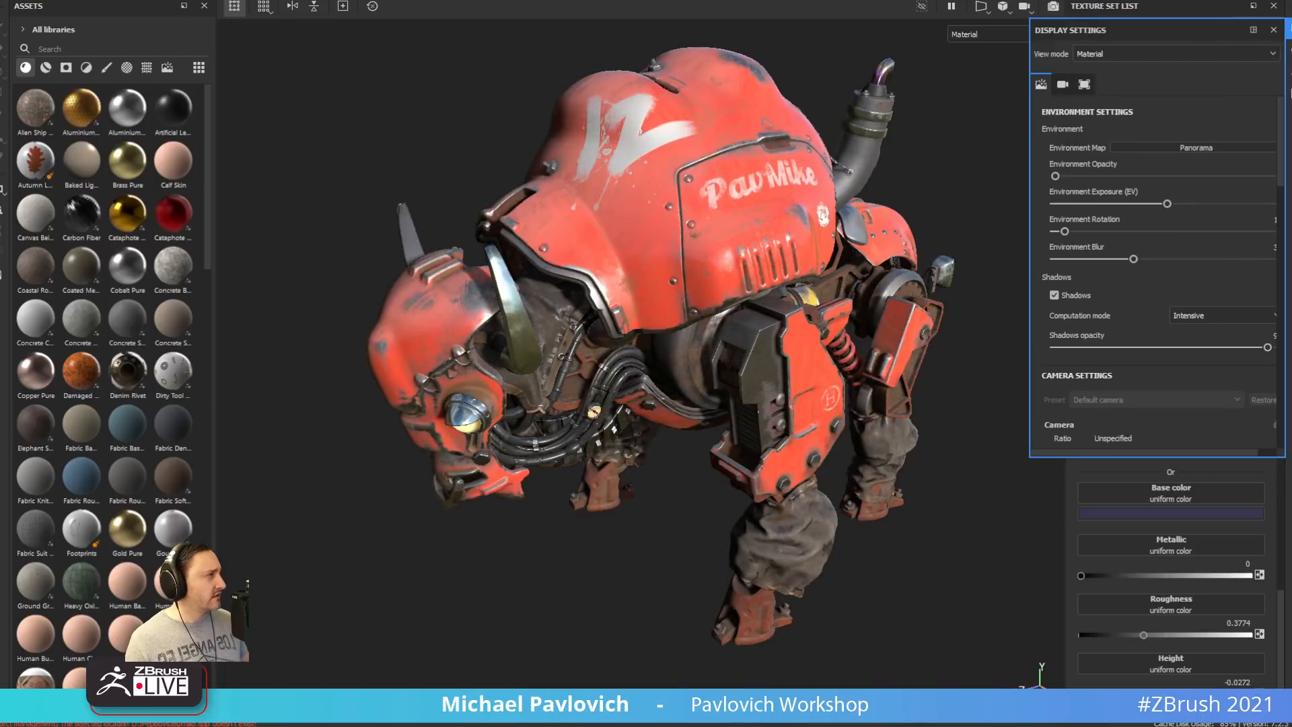
scroll(1092, 308, down, 5)
scroll(1092, 308, down, 10)
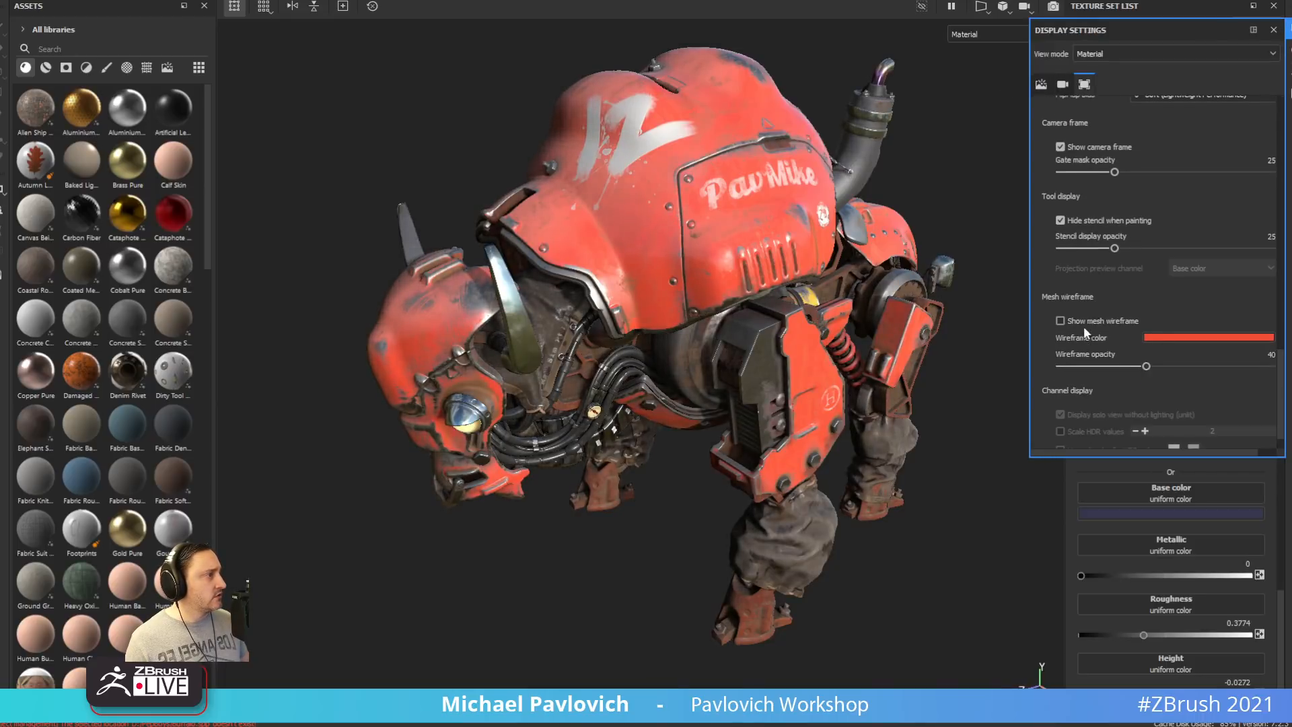
click(1084, 322)
Examine the bison's wireframe from the side and front, and close the display settings
alt+right_drag(768, 321, 769, 269)
alt+drag(769, 269, 1002, 314)
alt+right_drag(1002, 313, 898, 309)
alt+drag(899, 309, 612, 343)
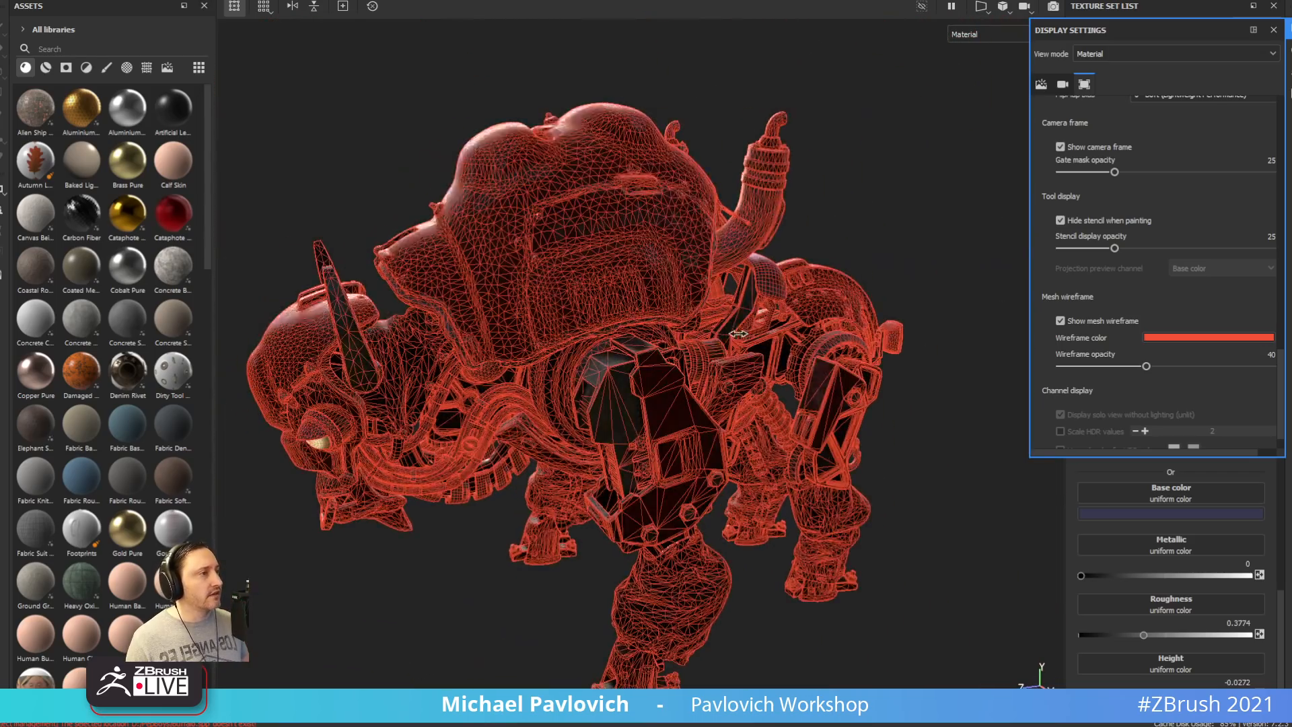
alt+right_drag(679, 339, 639, 337)
alt+drag(640, 337, 747, 360)
click(1274, 29)
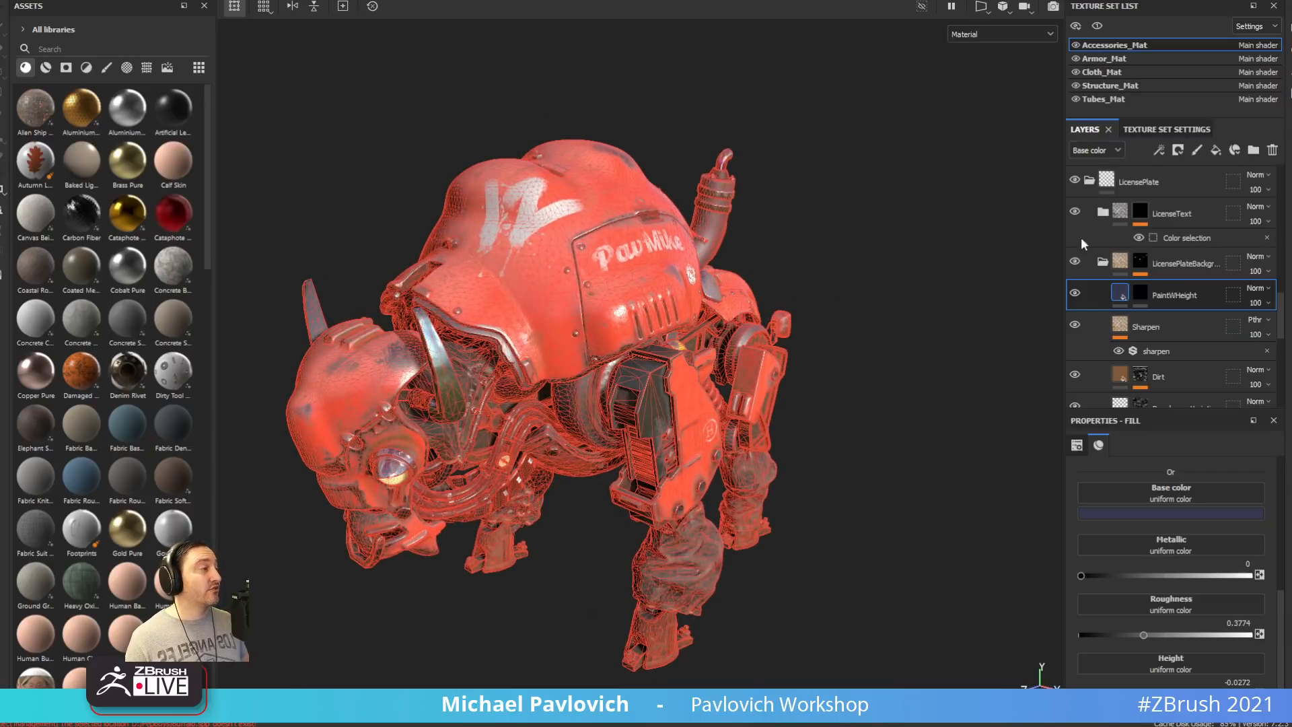
alt+drag(976, 195, 903, 173)
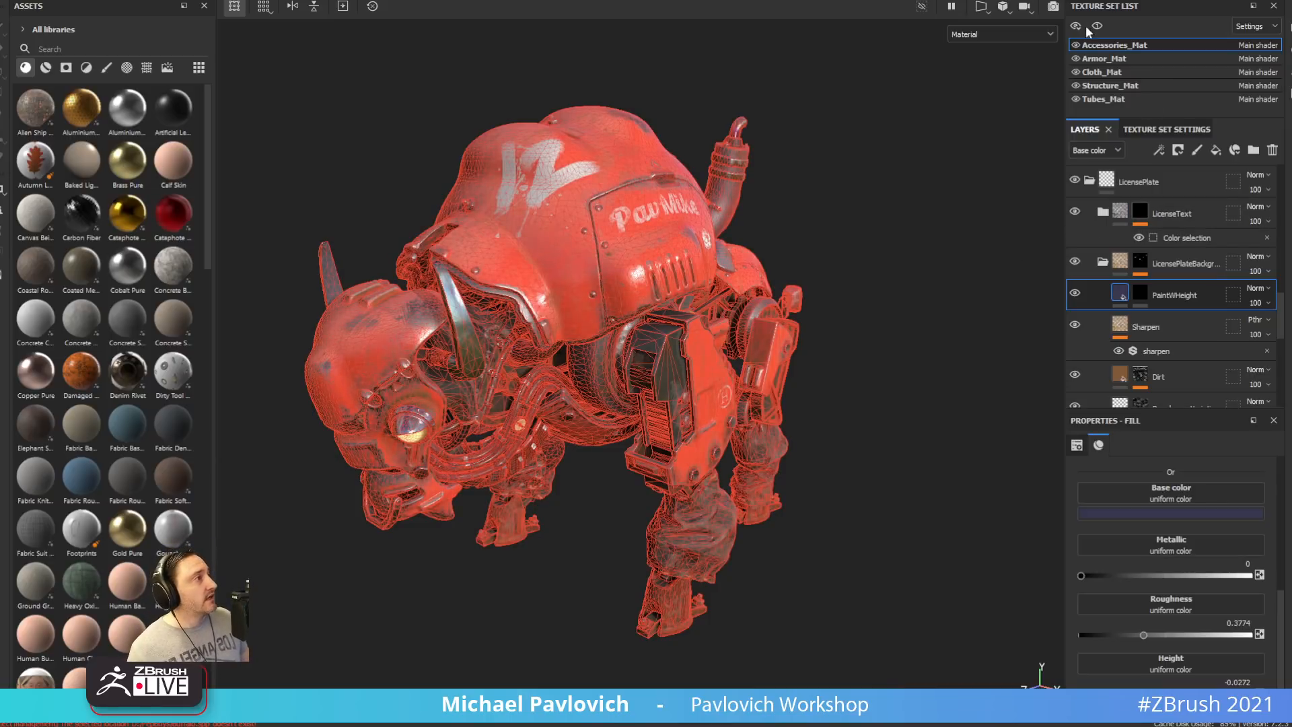
Switch to ZBrush, roll the cat torso's undo history back to its early closed banded form, and solo the torso
key(alt+Tab)
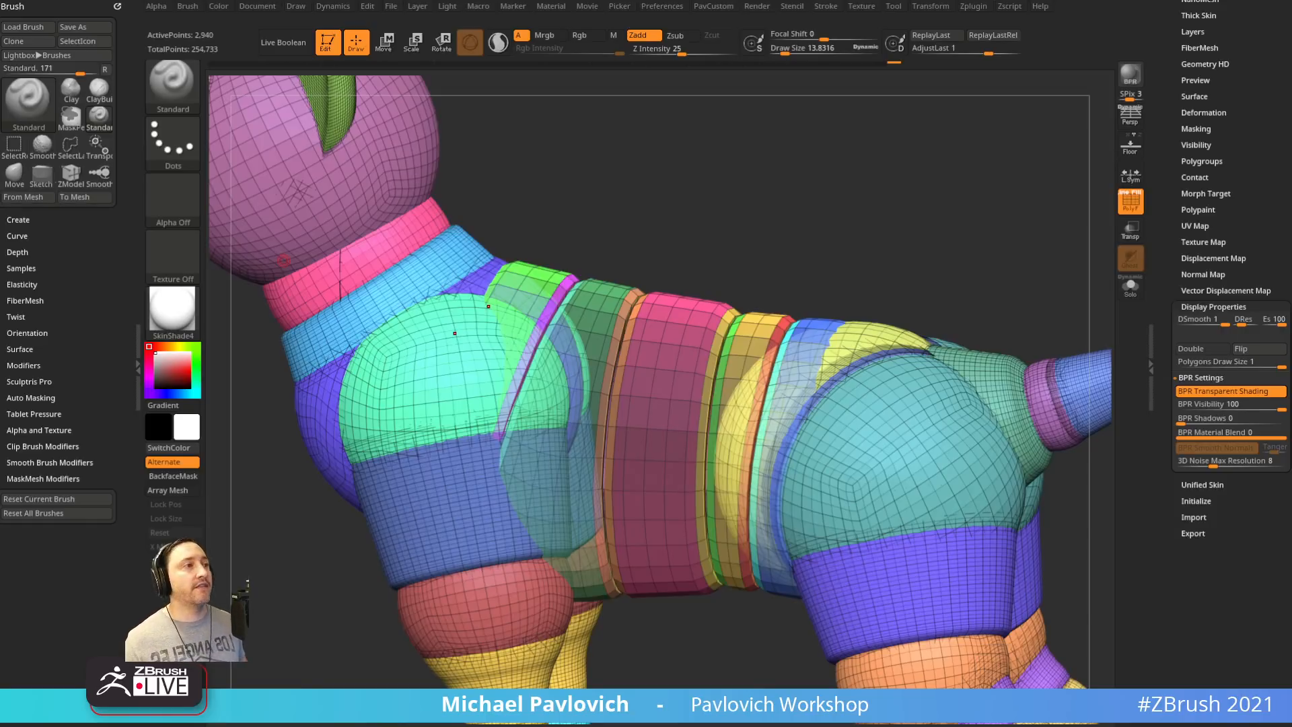
drag(727, 192, 779, 254)
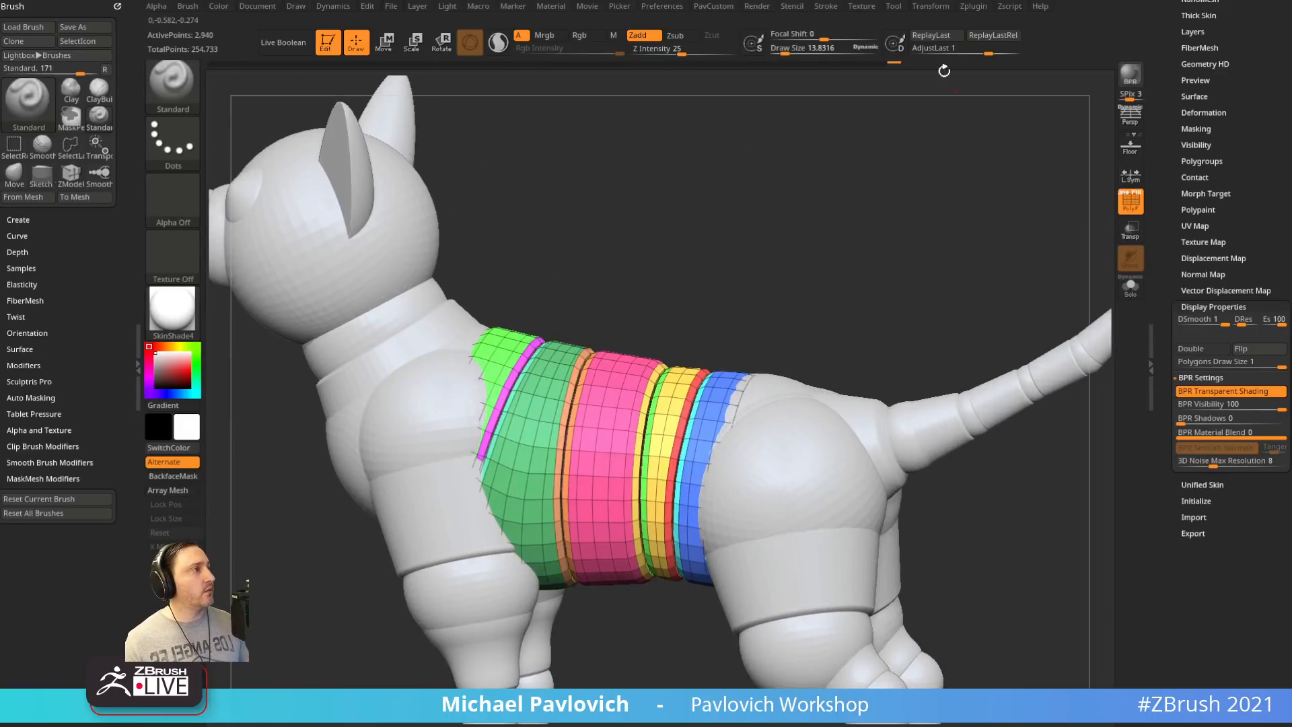
mouse_move(895, 62)
mouse_down()
mouse_move(423, 111)
mouse_move(437, 111)
mouse_up()
drag(678, 317, 836, 243)
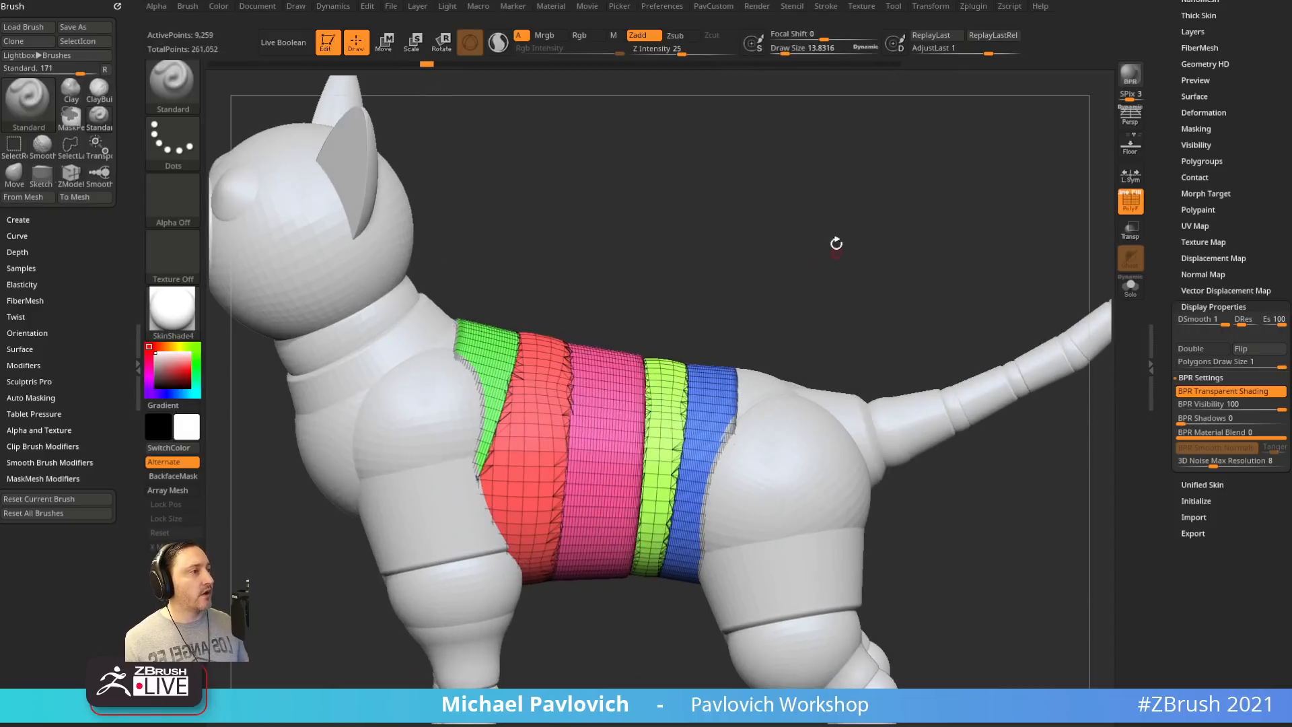
drag(428, 65, 441, 65)
drag(893, 248, 668, 343)
click(1131, 286)
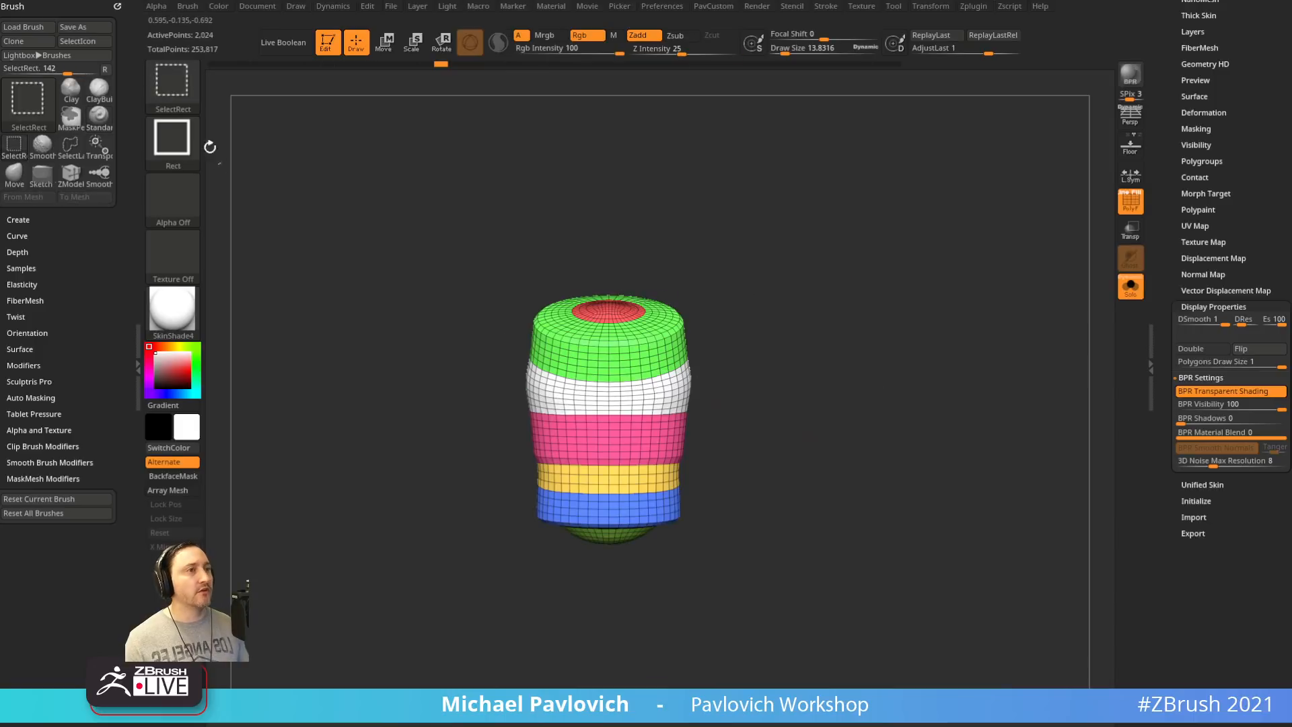
Choose the KnifeCurve brush for cutting and set the draw size to about 44
ctrl+shift+click(173, 88)
click(530, 155)
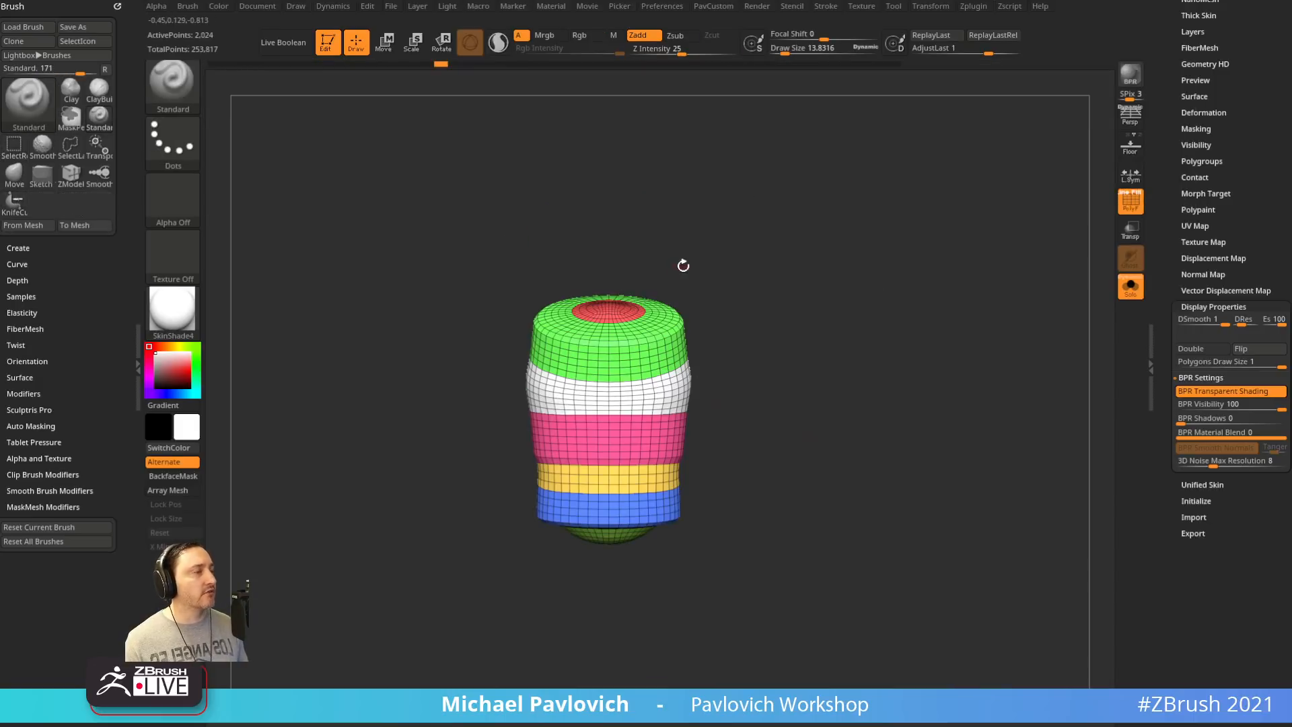
key(s)
drag(683, 267, 692, 270)
Try a bent KnifeCurve cut down one side of the torso, accept the undo history removal, and undo the cut
ctrl+shift+drag(776, 255, 660, 337)
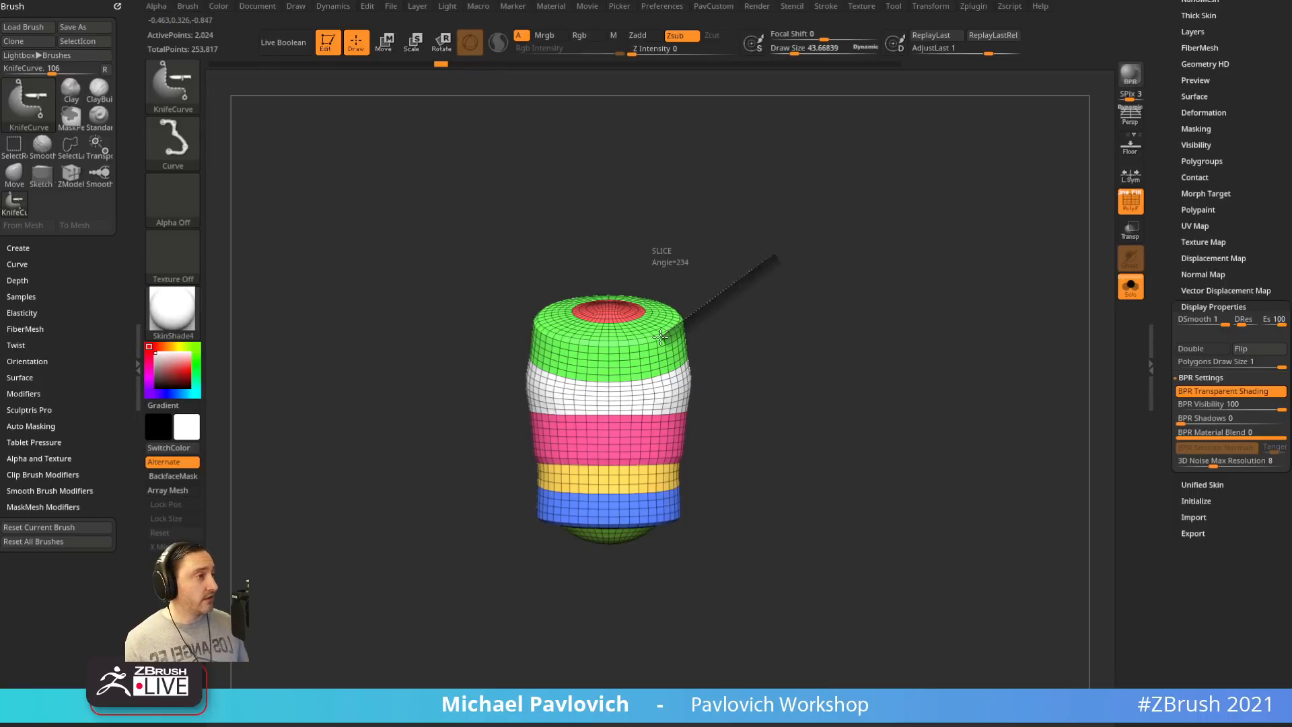
ctrl+shift+drag(663, 410, 663, 411)
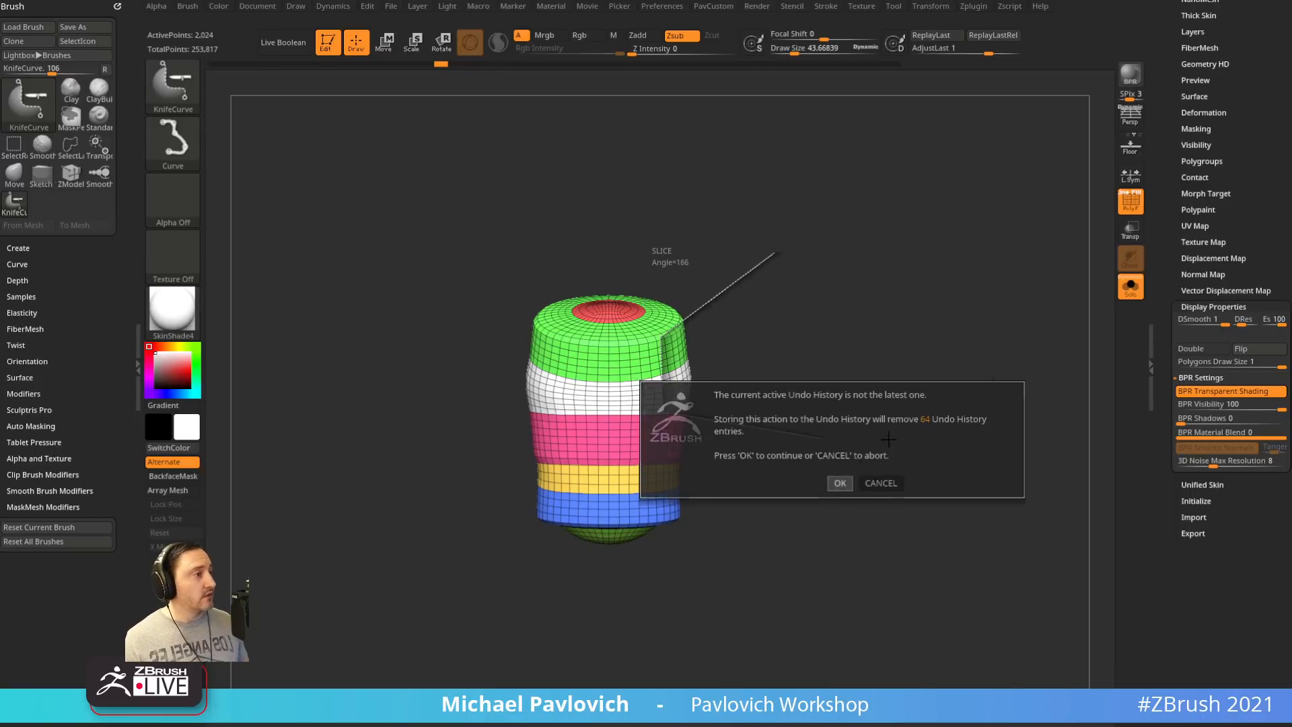
click(838, 482)
mouse_move(787, 384)
mouse_down()
mouse_move(794, 401)
mouse_move(929, 291)
mouse_up()
key(ctrl+z)
Try cutting a stepped section out of the torso's upper rear with KnifeCurve, inspect the capped faces, and undo it
ctrl+shift+drag(529, 284, 540, 416)
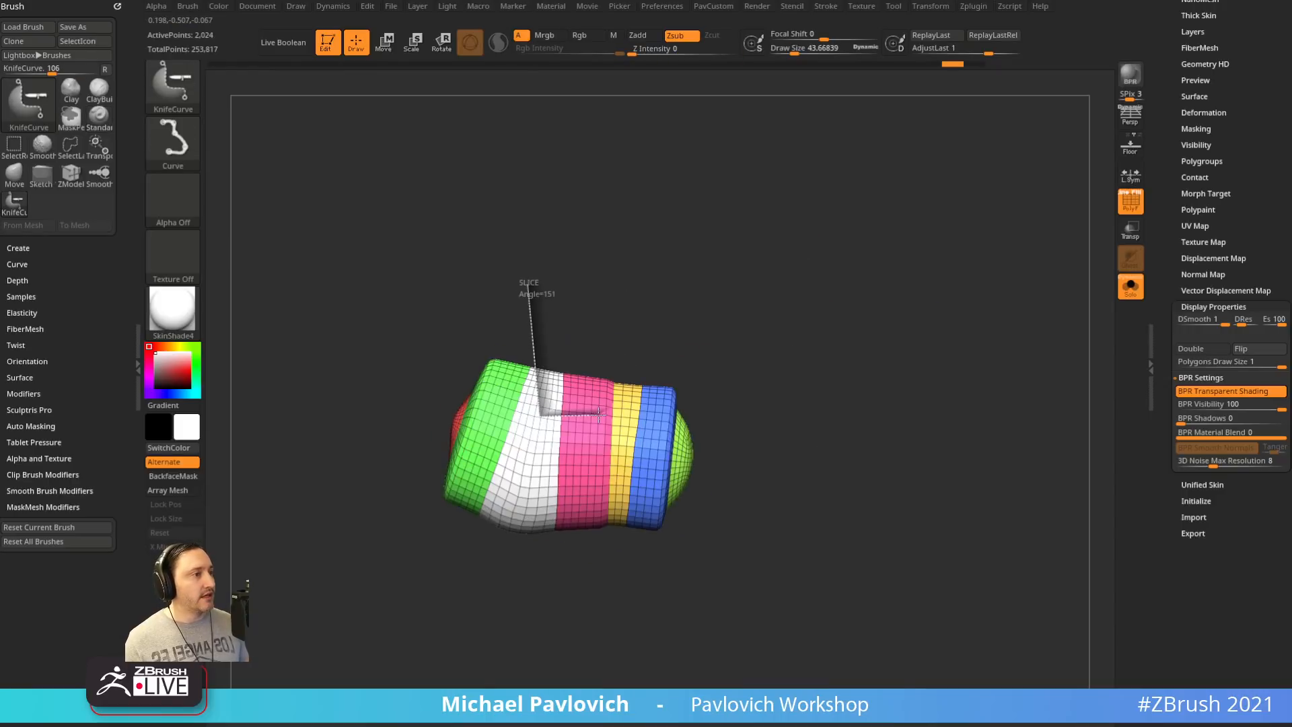
ctrl+shift+drag(601, 477, 866, 480)
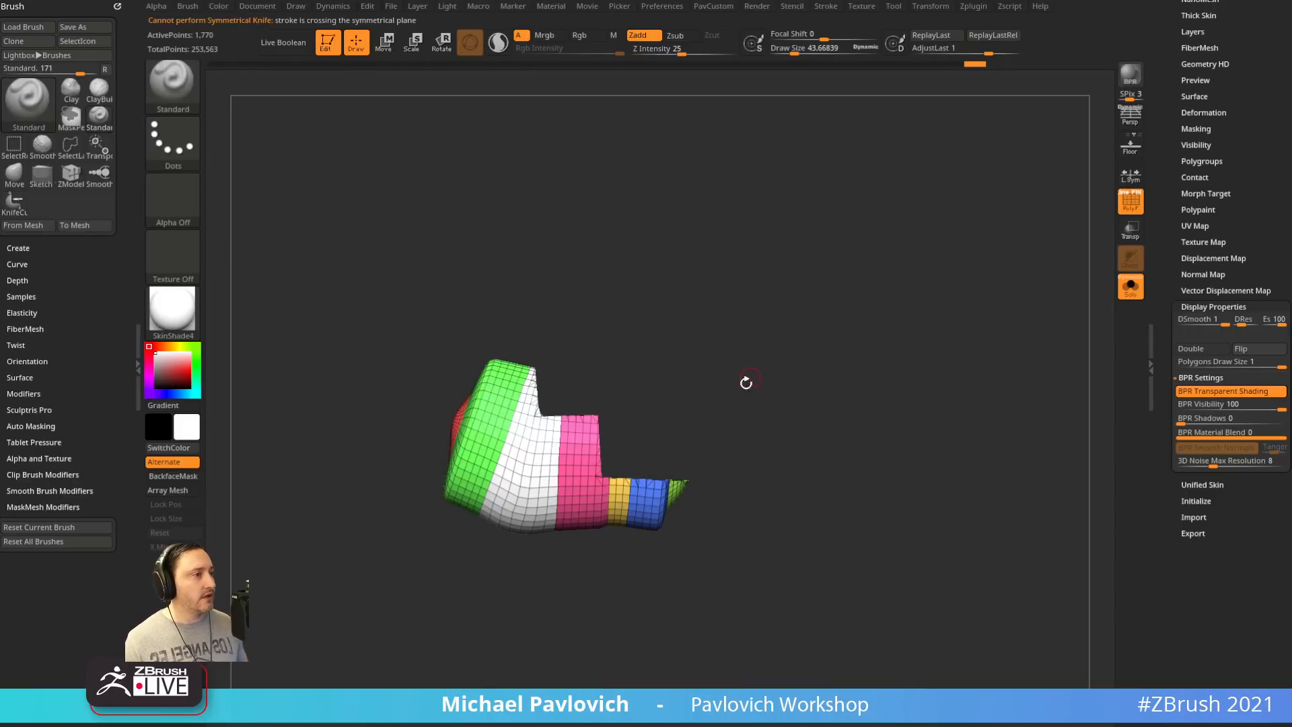
drag(745, 382, 557, 414)
drag(863, 370, 567, 369)
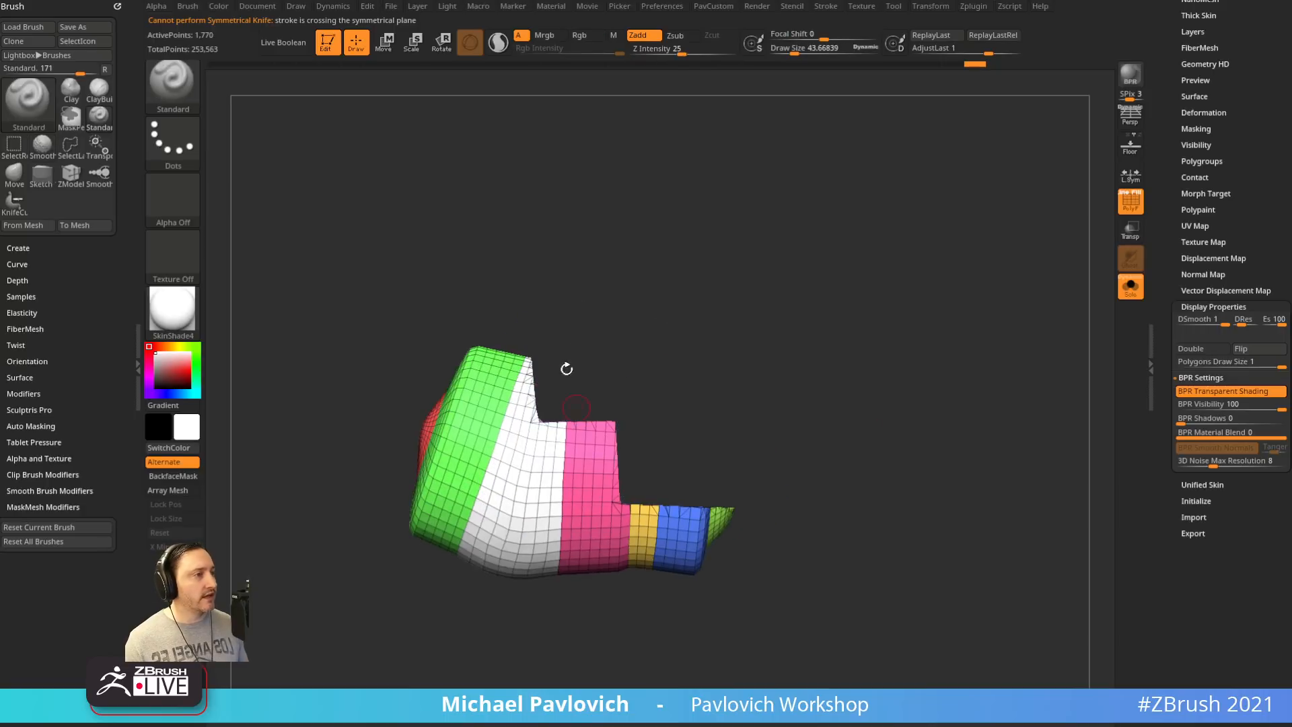
drag(553, 415, 689, 443)
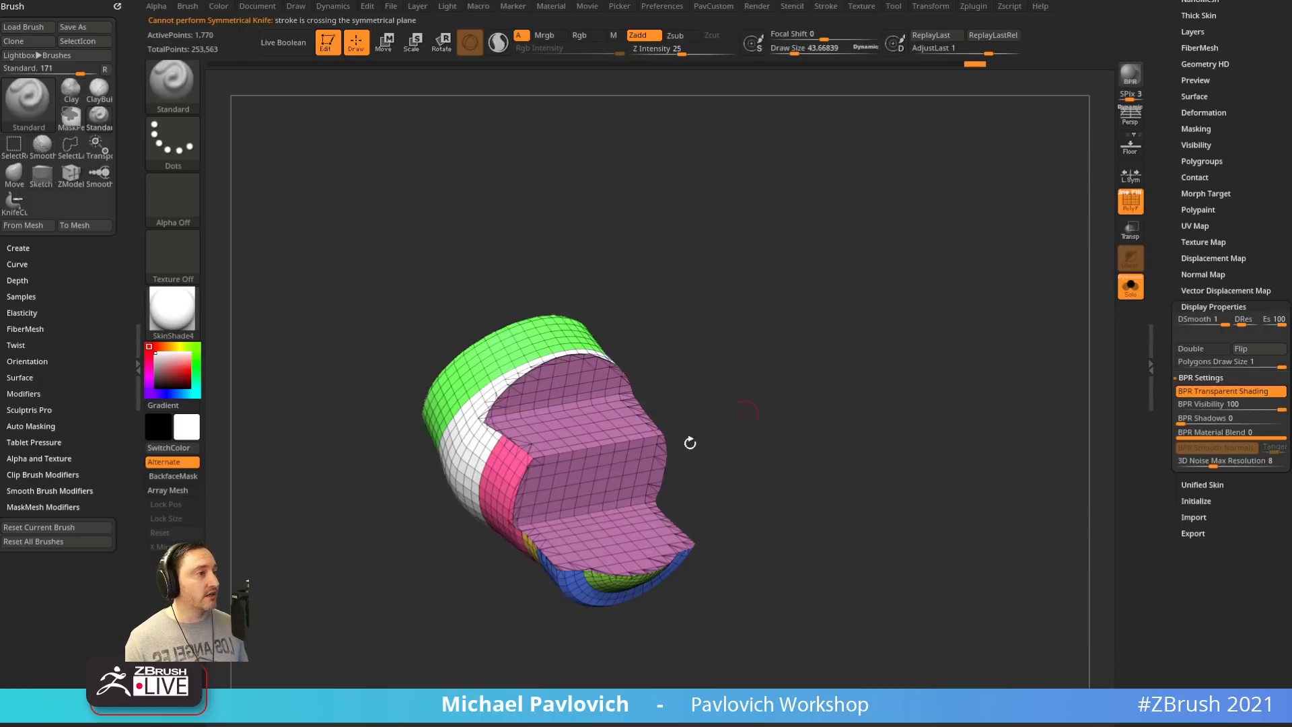
mouse_move(824, 379)
mouse_down()
mouse_move(794, 347)
mouse_move(811, 317)
mouse_move(792, 309)
mouse_move(784, 327)
mouse_up()
key(ctrl+shift)
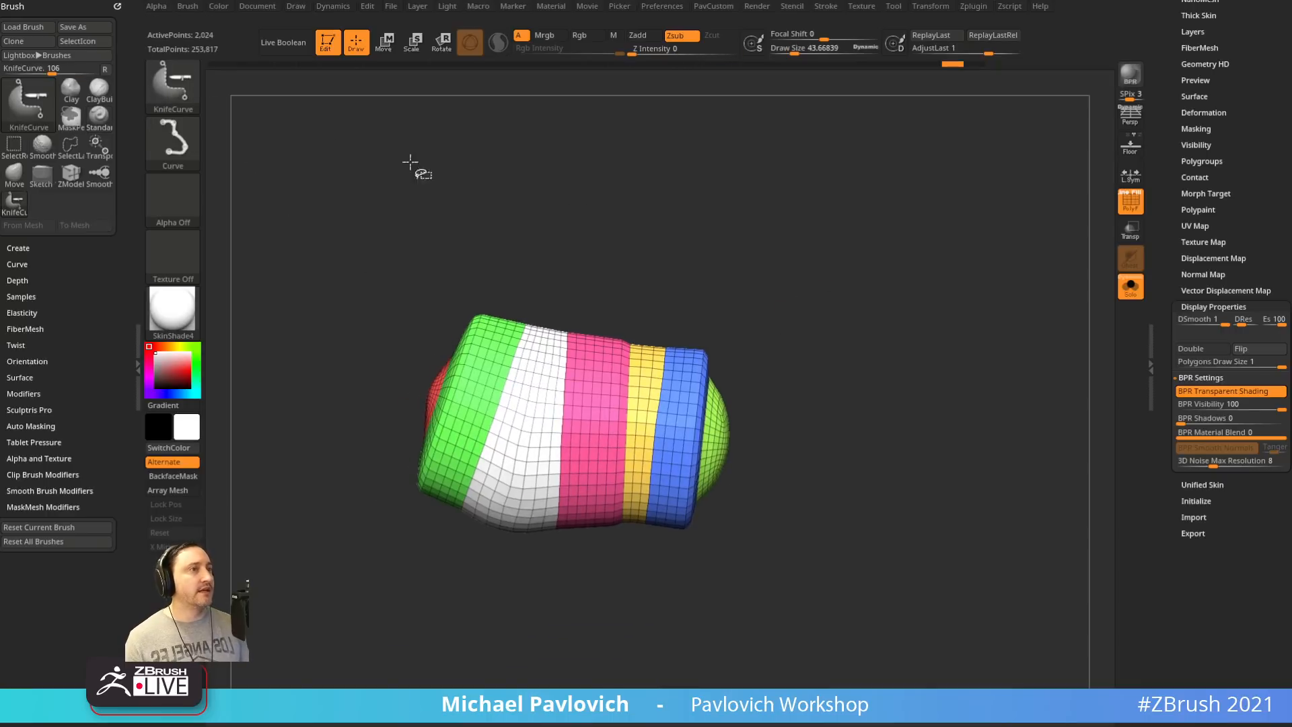
Merge the whole torso into a single polygroup and choose the SliceCurve brush
key(ctrl+w)
ctrl+shift+click(173, 86)
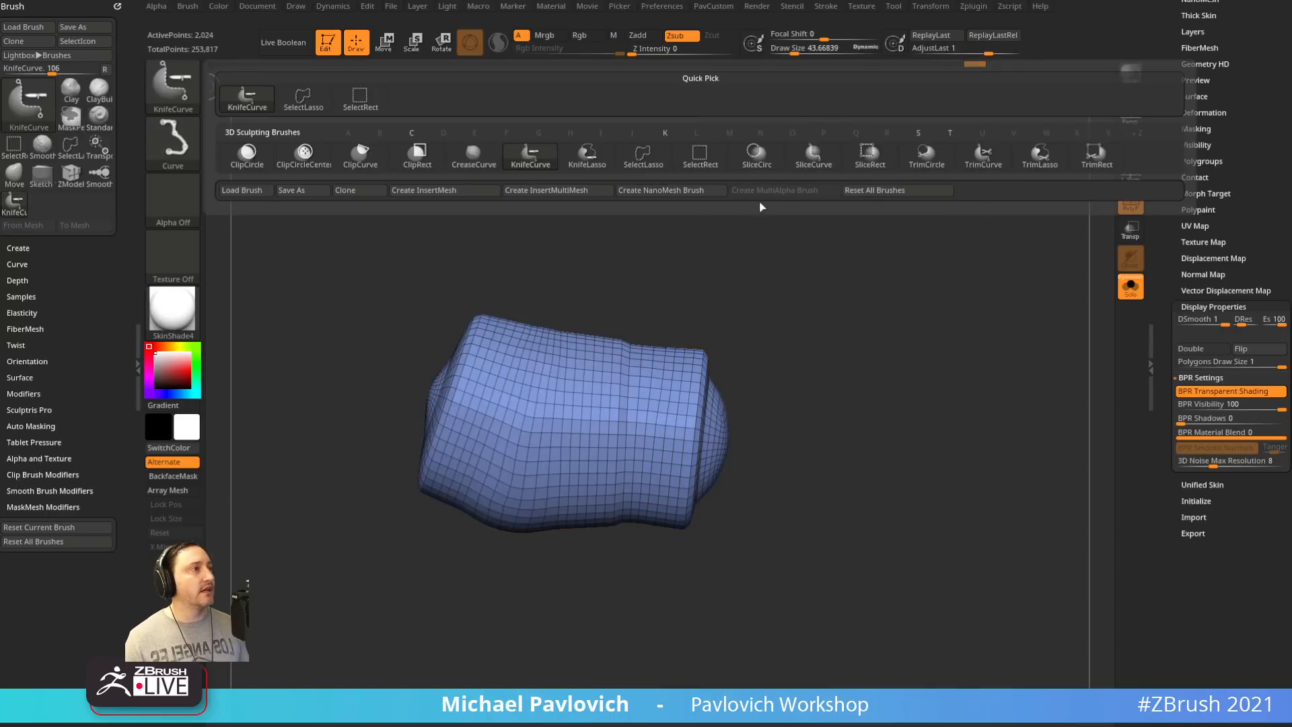
click(814, 154)
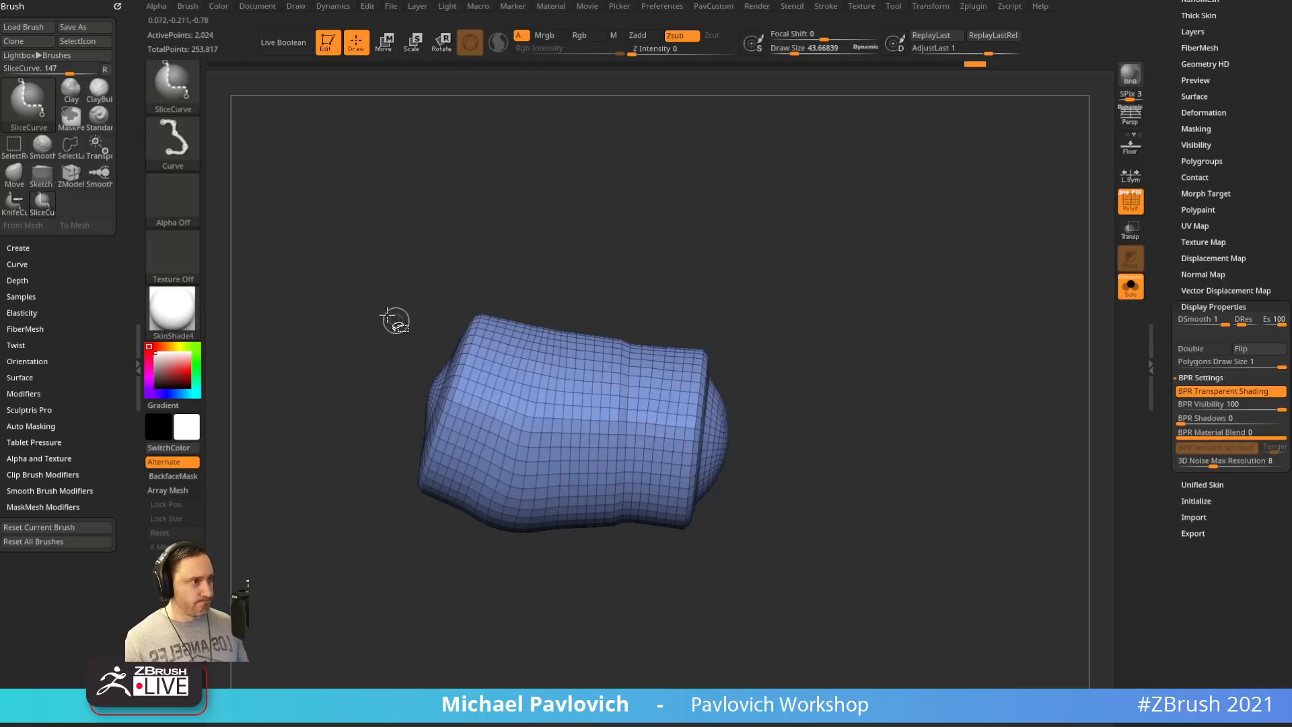
Try drawing a curved SliceCurve stroke that dips across the torso's side, and undo the slice
ctrl+shift+drag(387, 315, 470, 346)
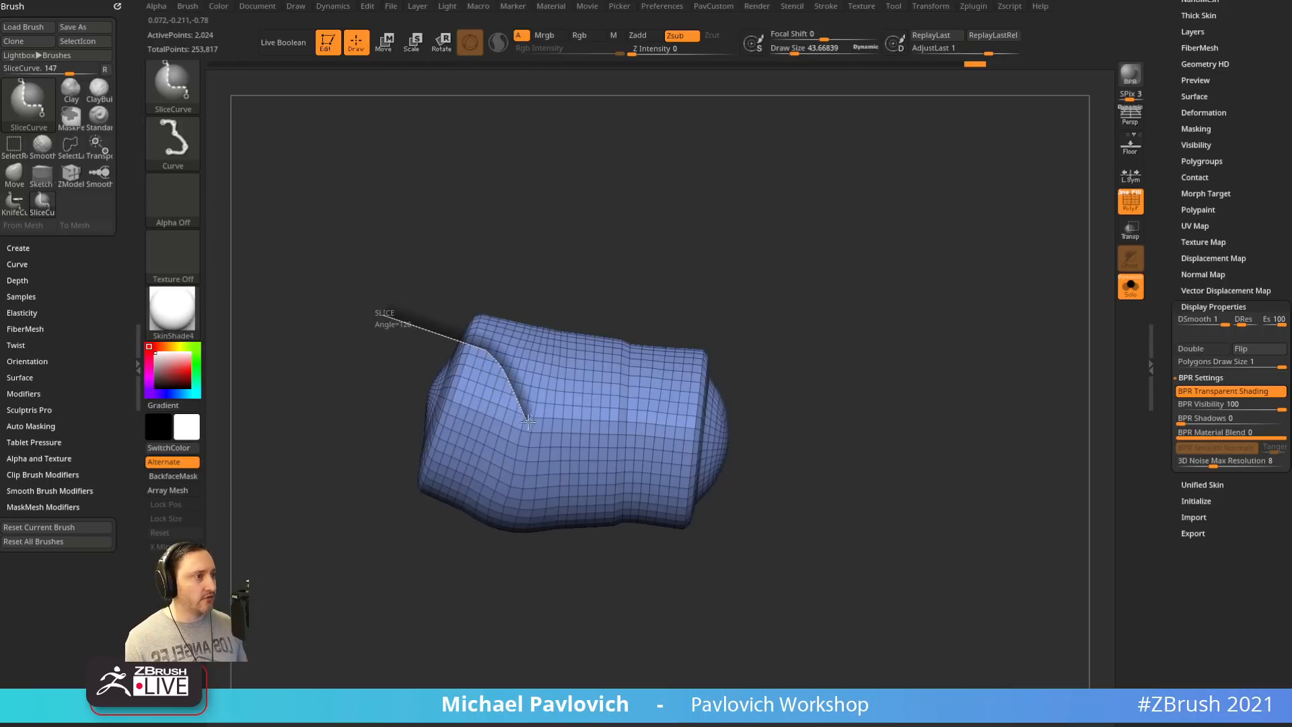
ctrl+shift+drag(559, 426, 562, 424)
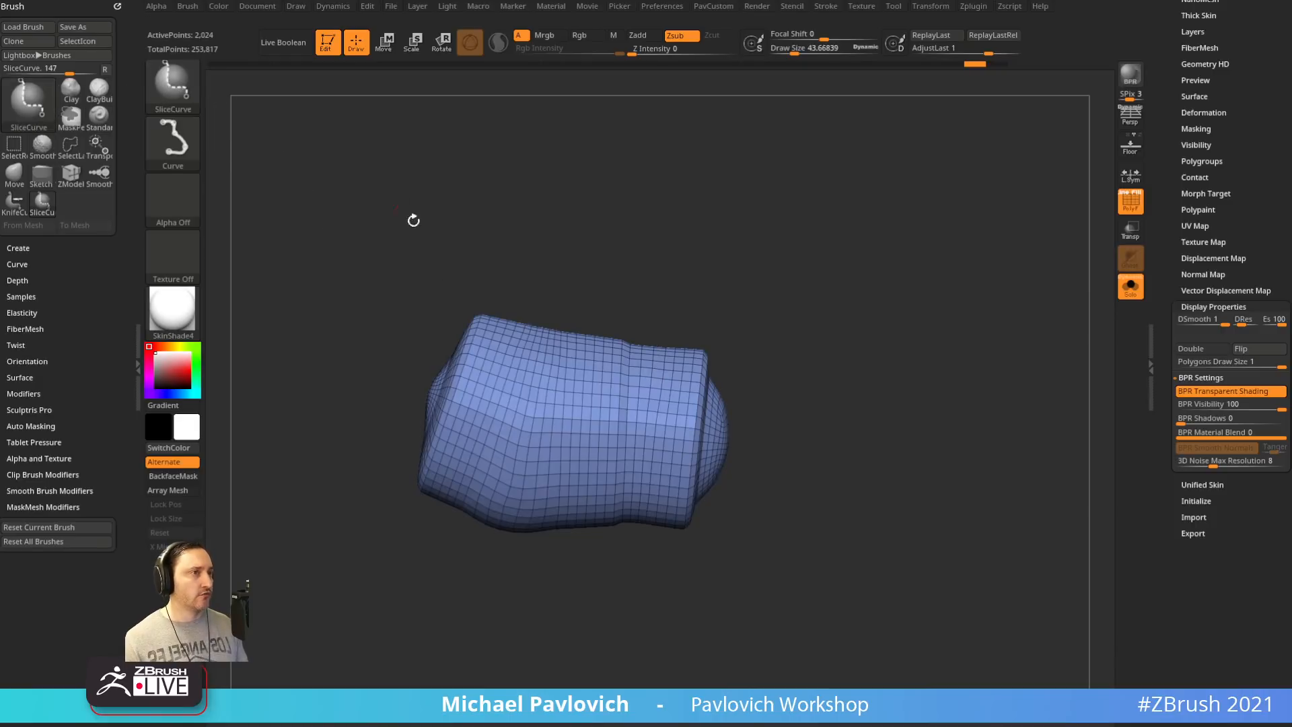
key(ctrl+shift)
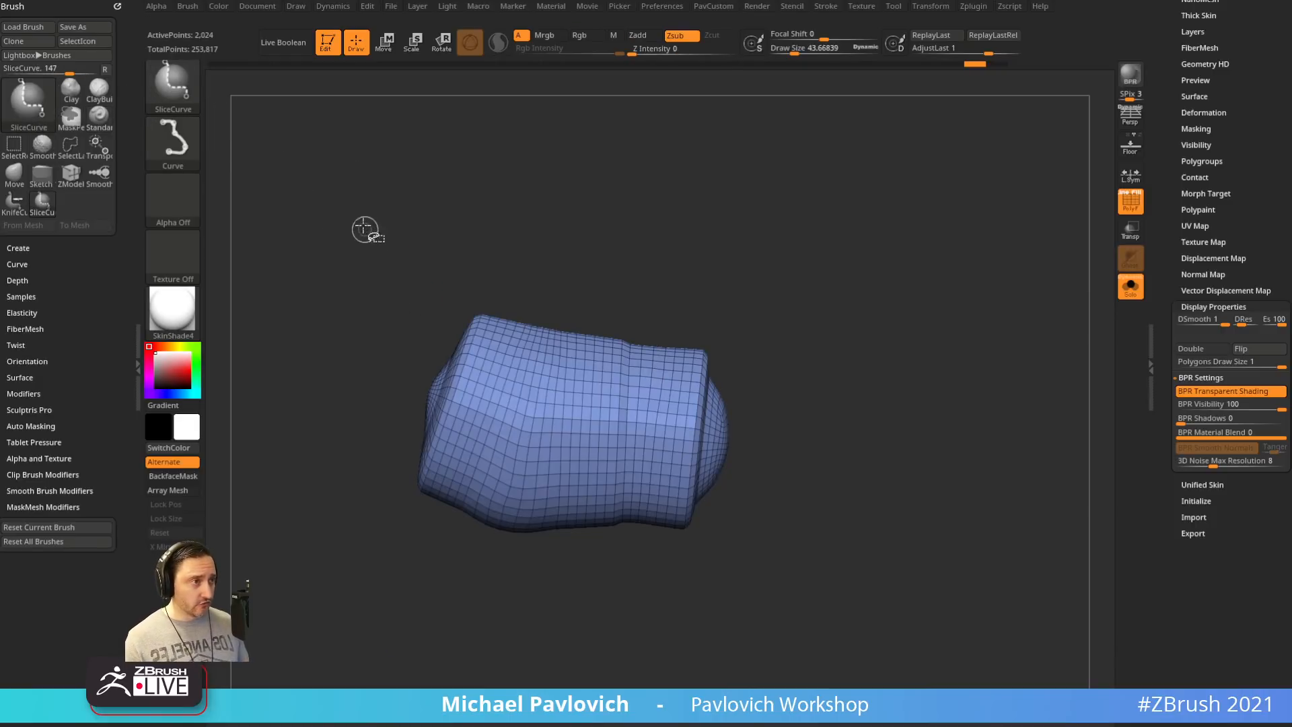
mouse_move(389, 268)
ctrl+shift+mouse_down()
mouse_move(462, 317)
mouse_move(404, 317)
mouse_move(421, 294)
mouse_move(430, 308)
mouse_move(441, 282)
mouse_move(426, 283)
mouse_move(410, 323)
mouse_move(478, 360)
mouse_move(484, 418)
mouse_move(483, 367)
mouse_move(512, 377)
mouse_move(494, 391)
mouse_move(361, 251)
mouse_move(419, 340)
ctrl+shift+mouse_up()
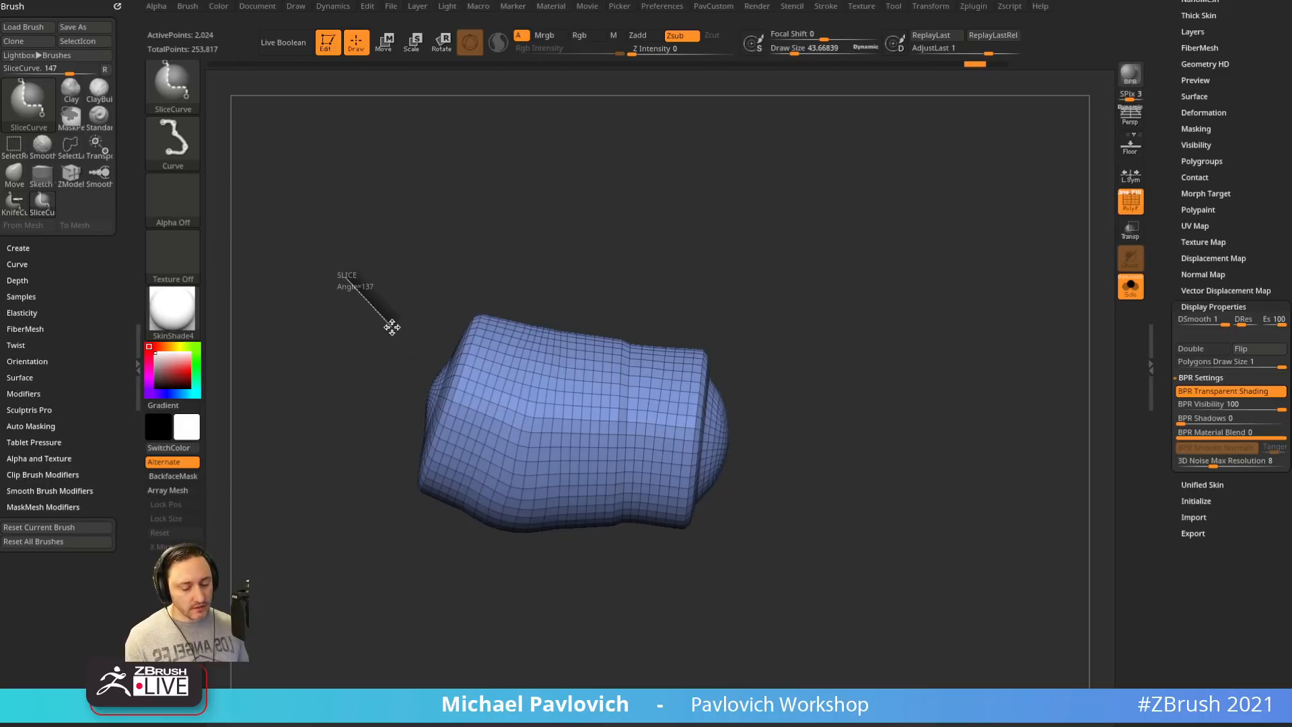
mouse_move(392, 327)
ctrl+shift+mouse_down()
mouse_move(382, 365)
mouse_move(444, 284)
mouse_move(403, 331)
mouse_move(433, 347)
mouse_move(453, 326)
mouse_move(426, 325)
mouse_move(450, 353)
mouse_move(434, 336)
mouse_move(456, 344)
mouse_move(332, 360)
mouse_move(431, 398)
mouse_move(412, 352)
mouse_move(439, 340)
mouse_move(484, 354)
ctrl+shift+mouse_up()
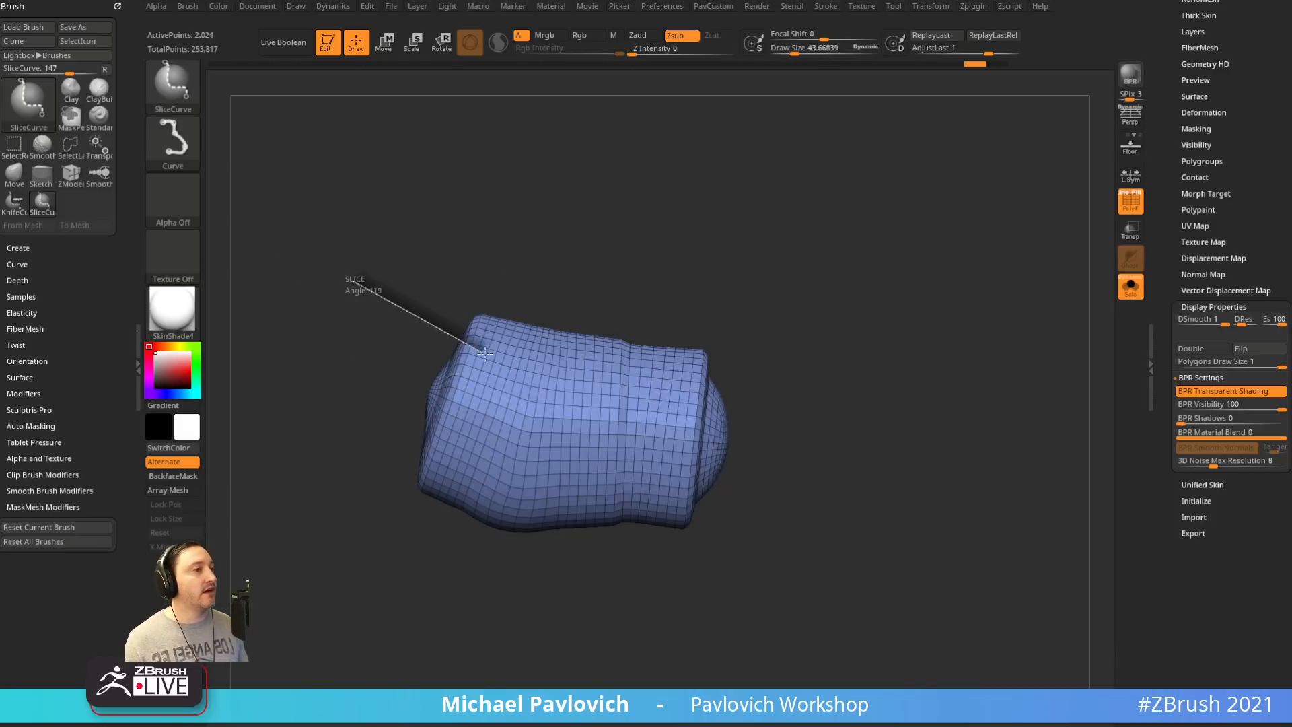
mouse_move(525, 411)
ctrl+shift+mouse_down()
mouse_move(515, 417)
mouse_move(578, 436)
ctrl+shift+mouse_up()
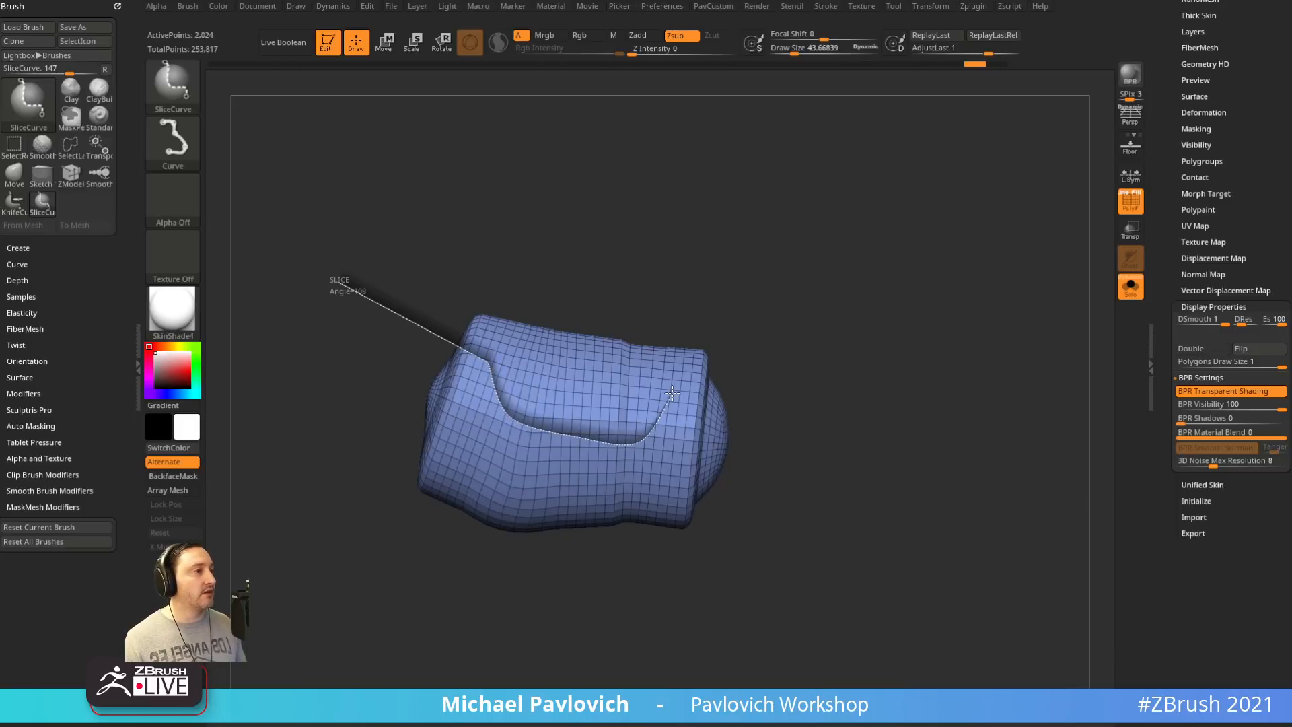
mouse_move(682, 395)
ctrl+shift+mouse_down()
mouse_move(774, 397)
mouse_move(745, 401)
mouse_move(848, 349)
ctrl+shift+mouse_up()
key(ctrl+z)
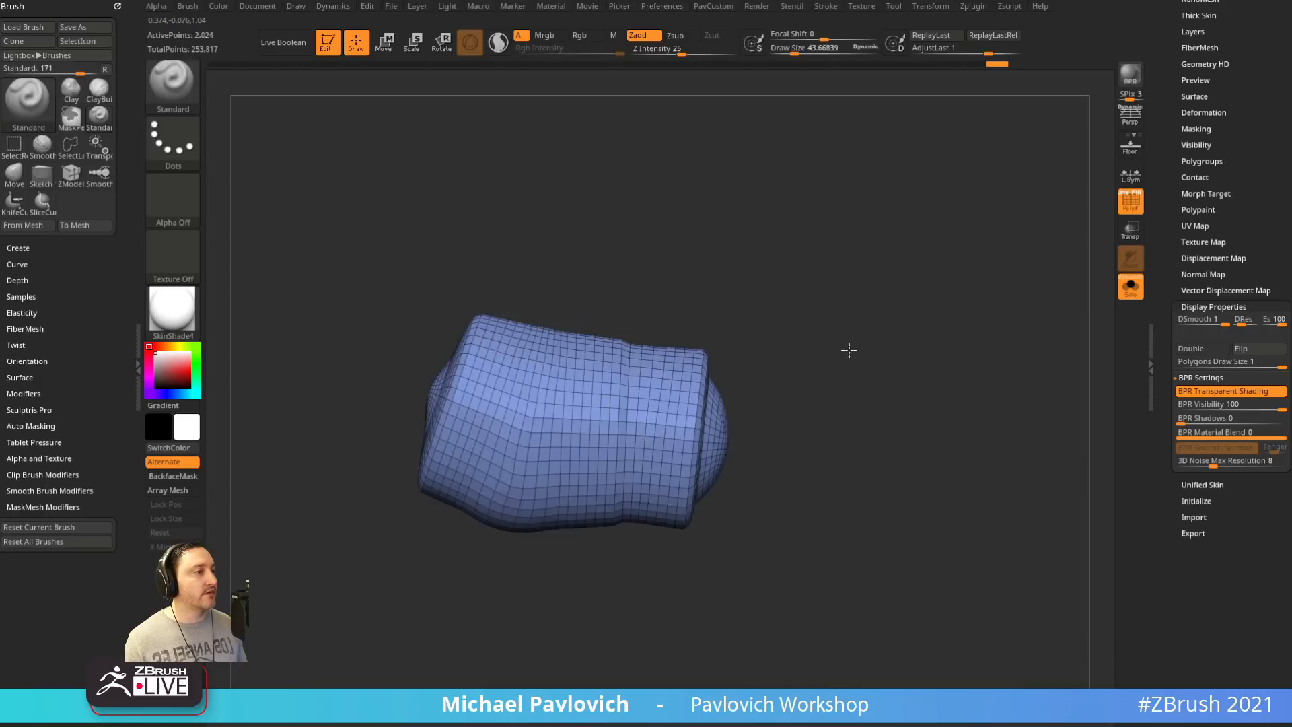
Slice the torso with a dipping curve along its upper side and an arched curve along its belly to form separate polygroups
ctrl+shift+drag(349, 337, 508, 377)
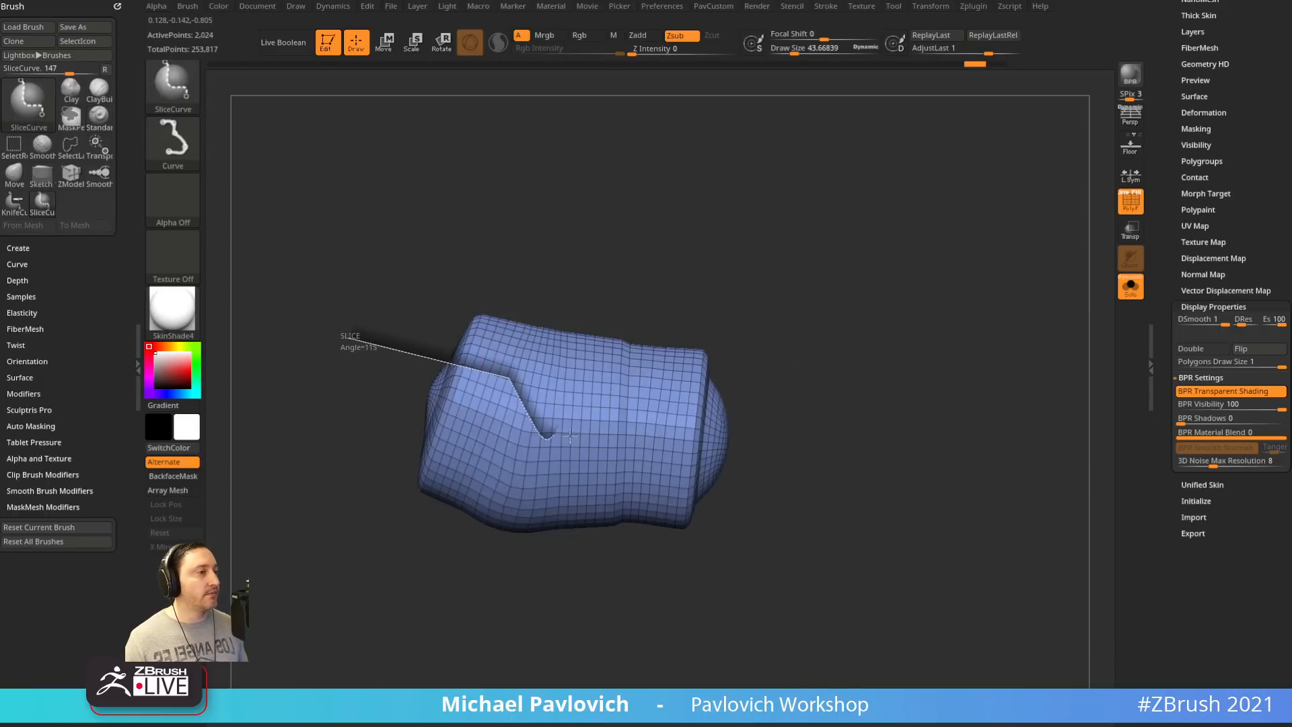
ctrl+shift+drag(570, 435, 627, 445)
mouse_move(682, 400)
ctrl+shift+mouse_down()
mouse_move(816, 422)
mouse_move(593, 447)
mouse_move(647, 445)
mouse_move(668, 469)
mouse_move(548, 431)
ctrl+shift+mouse_up()
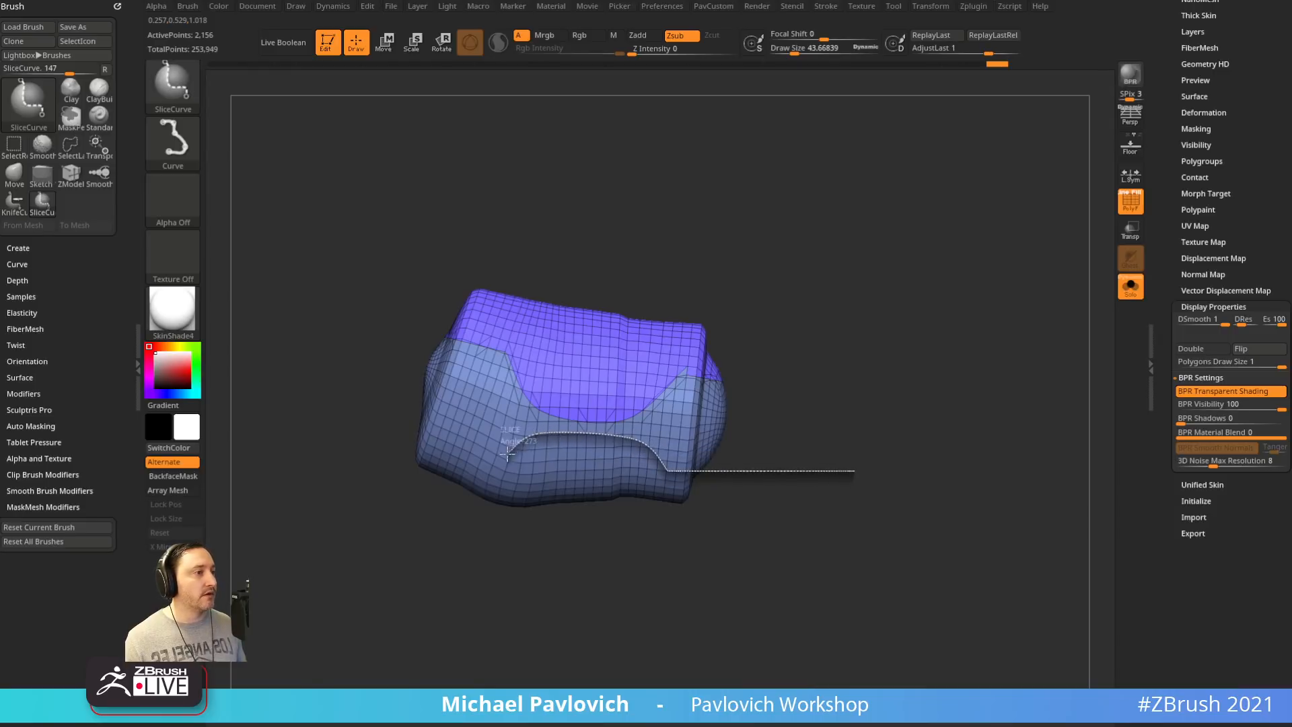
ctrl+shift+drag(495, 464, 491, 463)
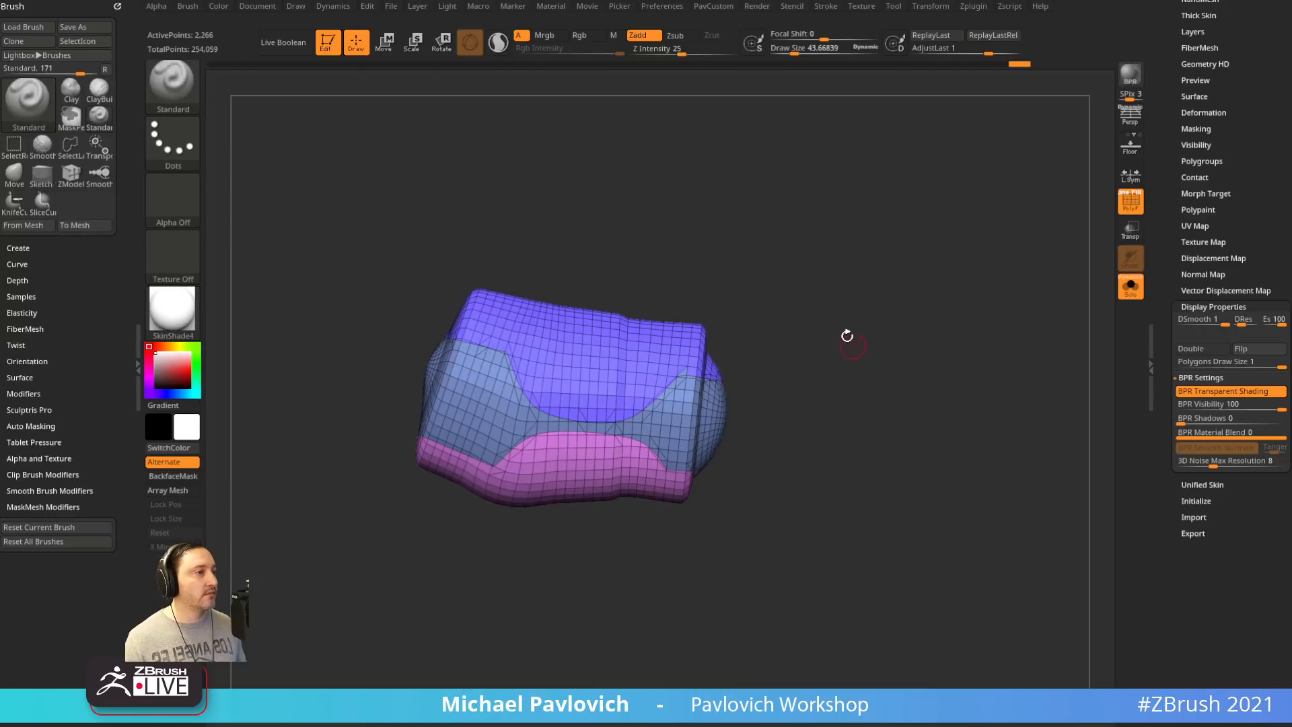
Isolate the torso's upper and belly polygroups and delete the hidden middle geometry between them
ctrl+shift+click(183, 107)
ctrl+shift+click(256, 108)
ctrl+shift+click(608, 350)
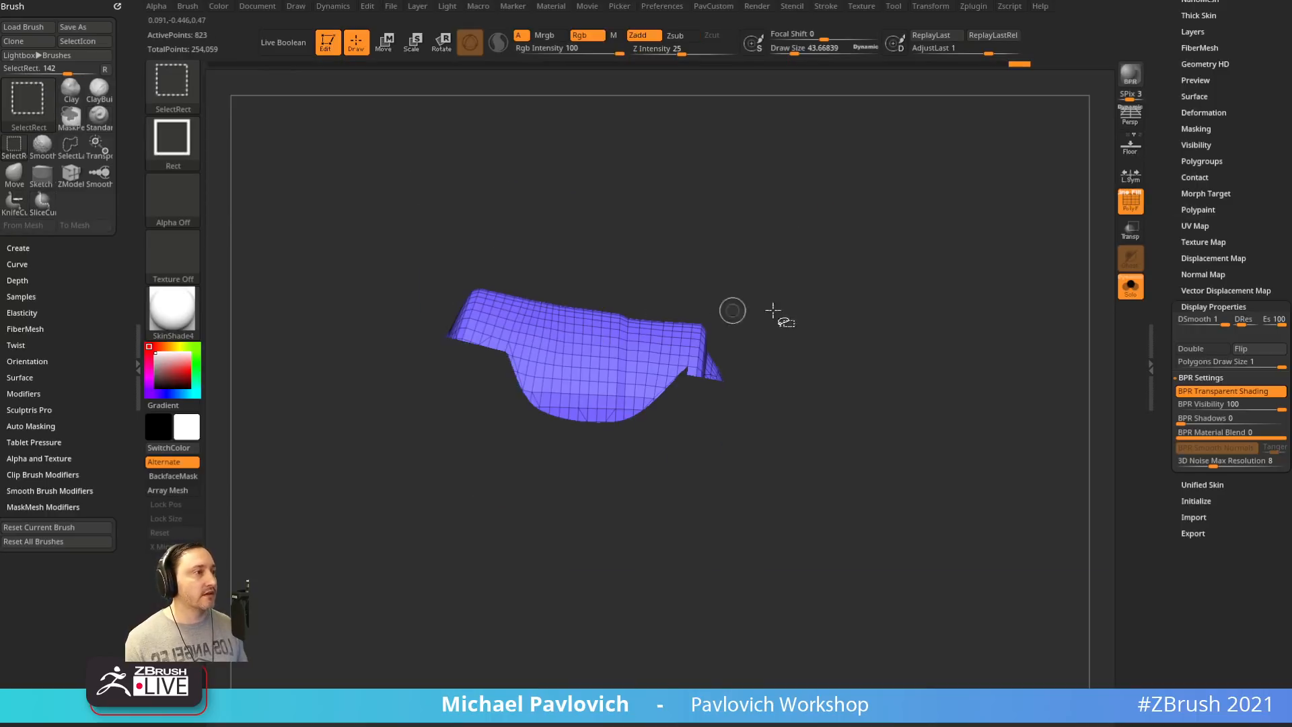
ctrl+shift+drag(882, 271, 912, 418)
ctrl+shift+click(640, 479)
ctrl+shift+drag(929, 462, 916, 430)
key(2)
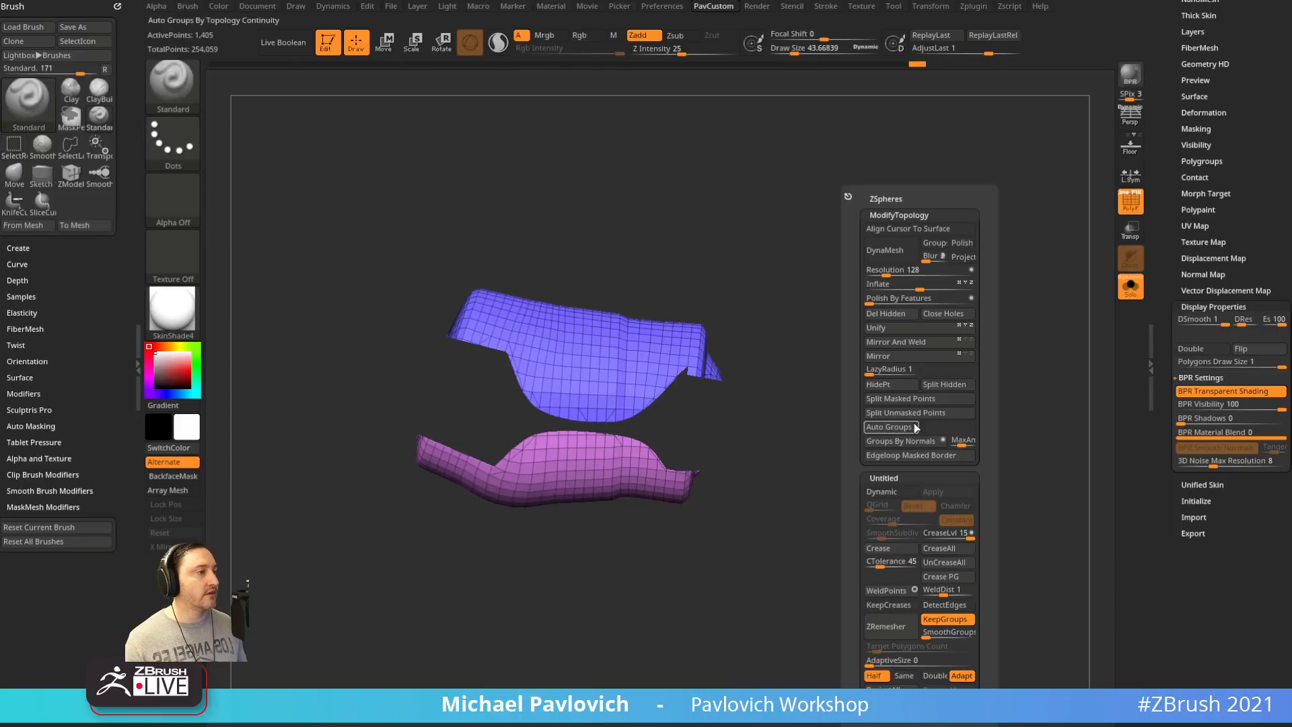
click(886, 313)
drag(931, 362, 903, 385)
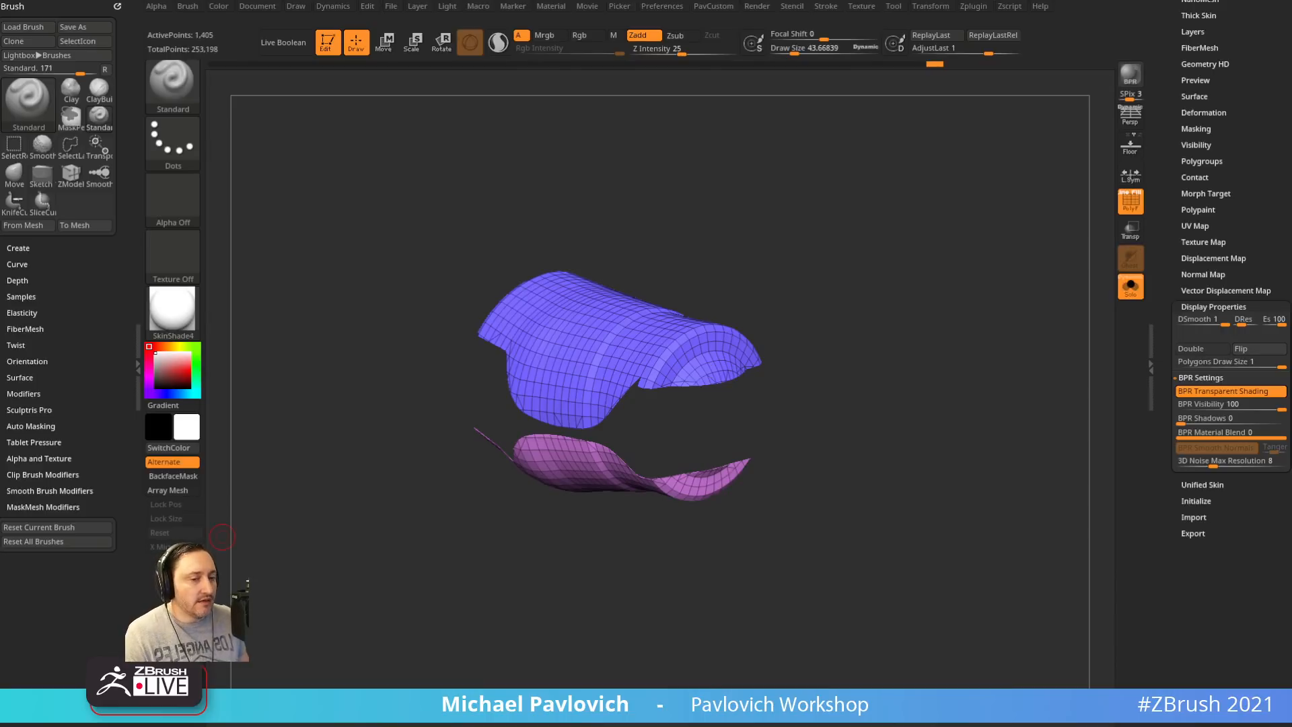
Switch to the browser and open the "Intro to ZBrush - New and Updated!" playlist from the YouTube channel's playlists
key(alt+Tab)
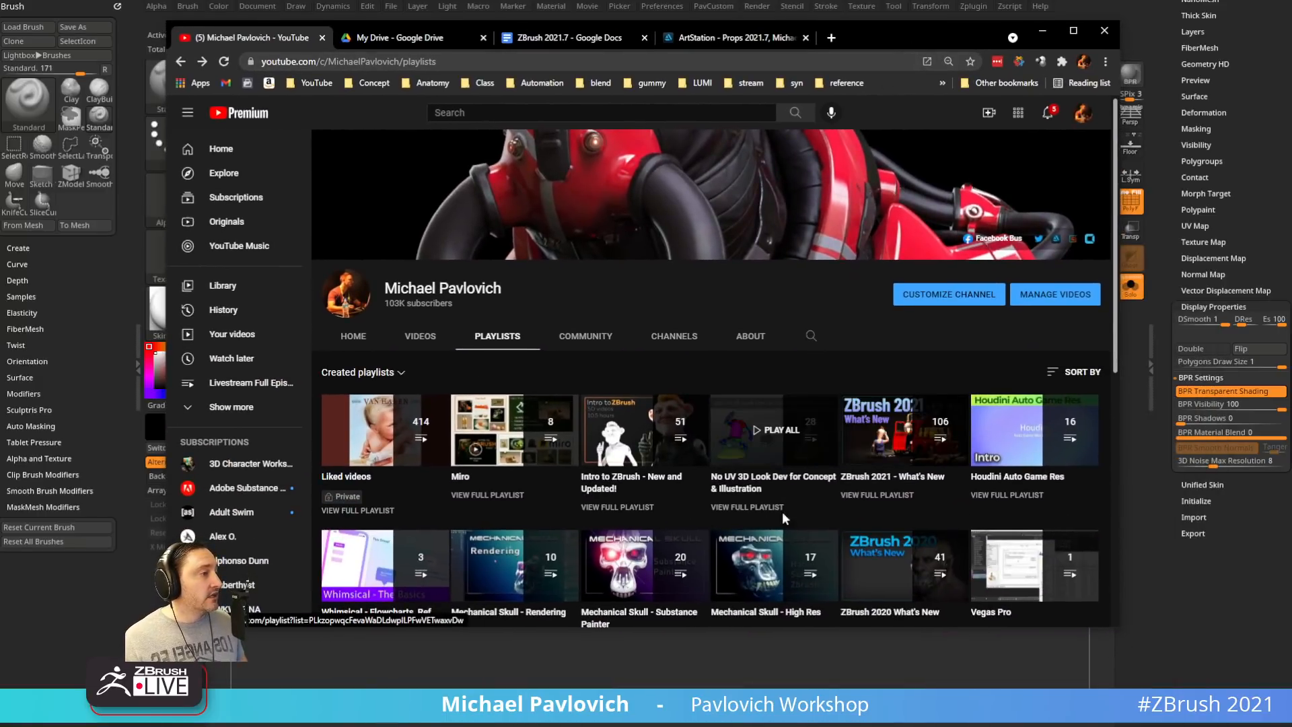
middle_click(631, 509)
scroll(683, 493, down, 1)
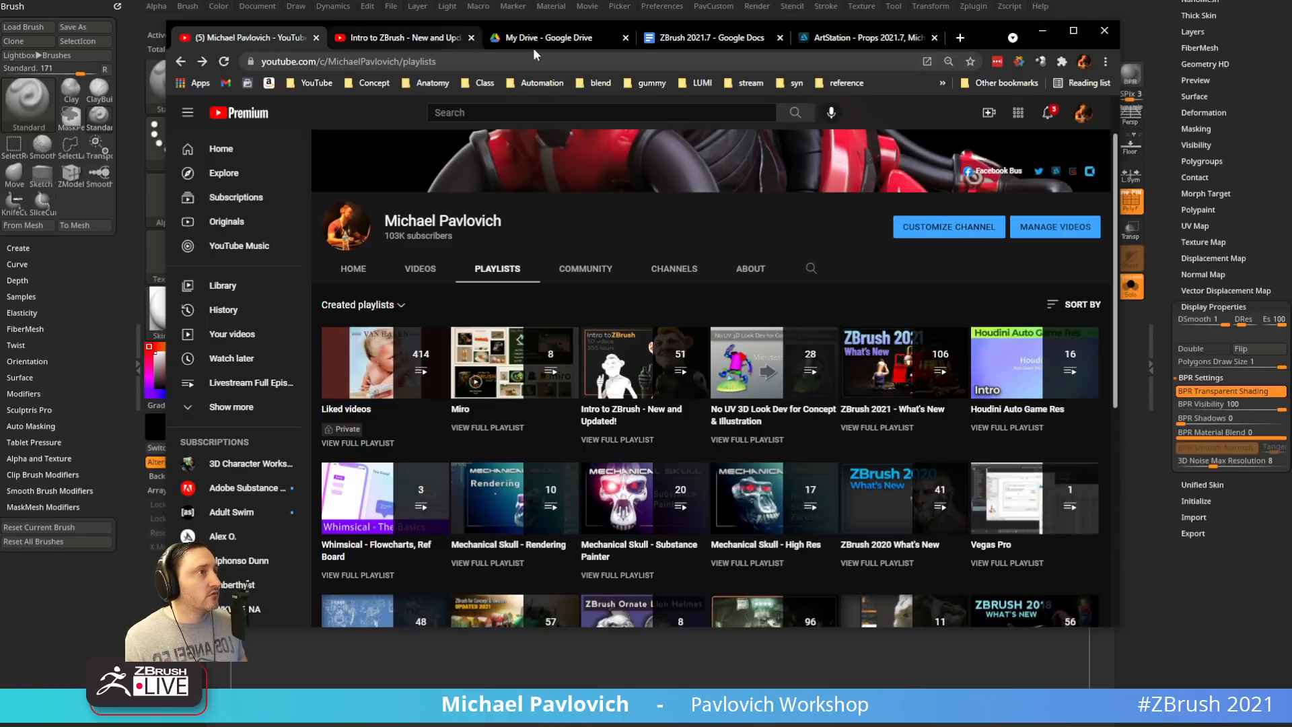
click(404, 38)
click(457, 61)
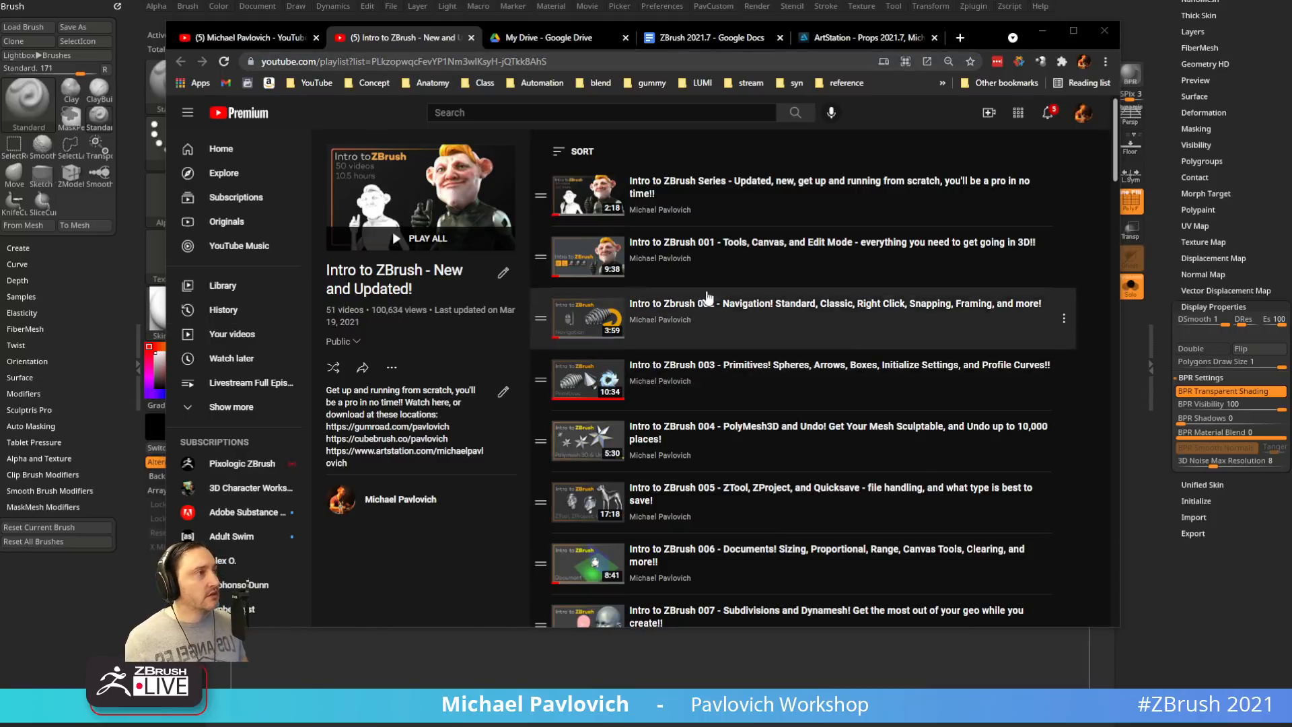
Browse the artist's ArtStation portfolio and open the "ZBrush for Ideation" video series project
click(861, 37)
click(180, 62)
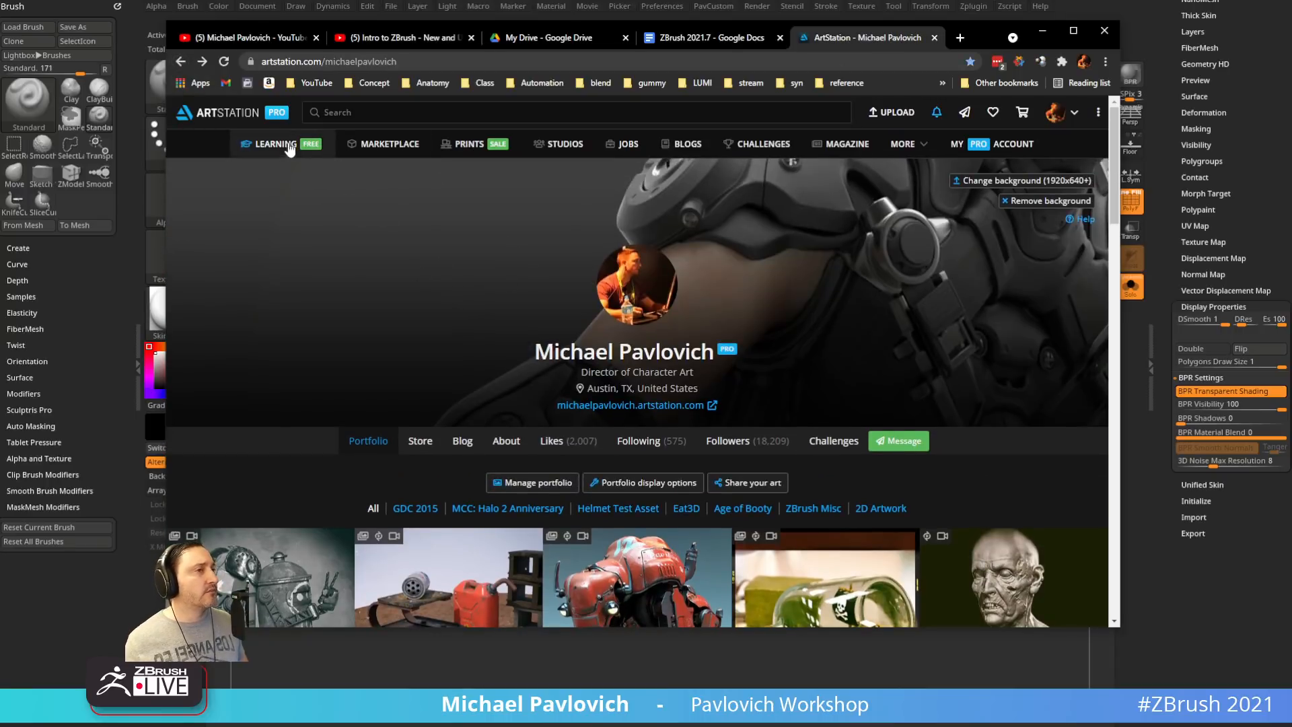
scroll(532, 330, down, 10)
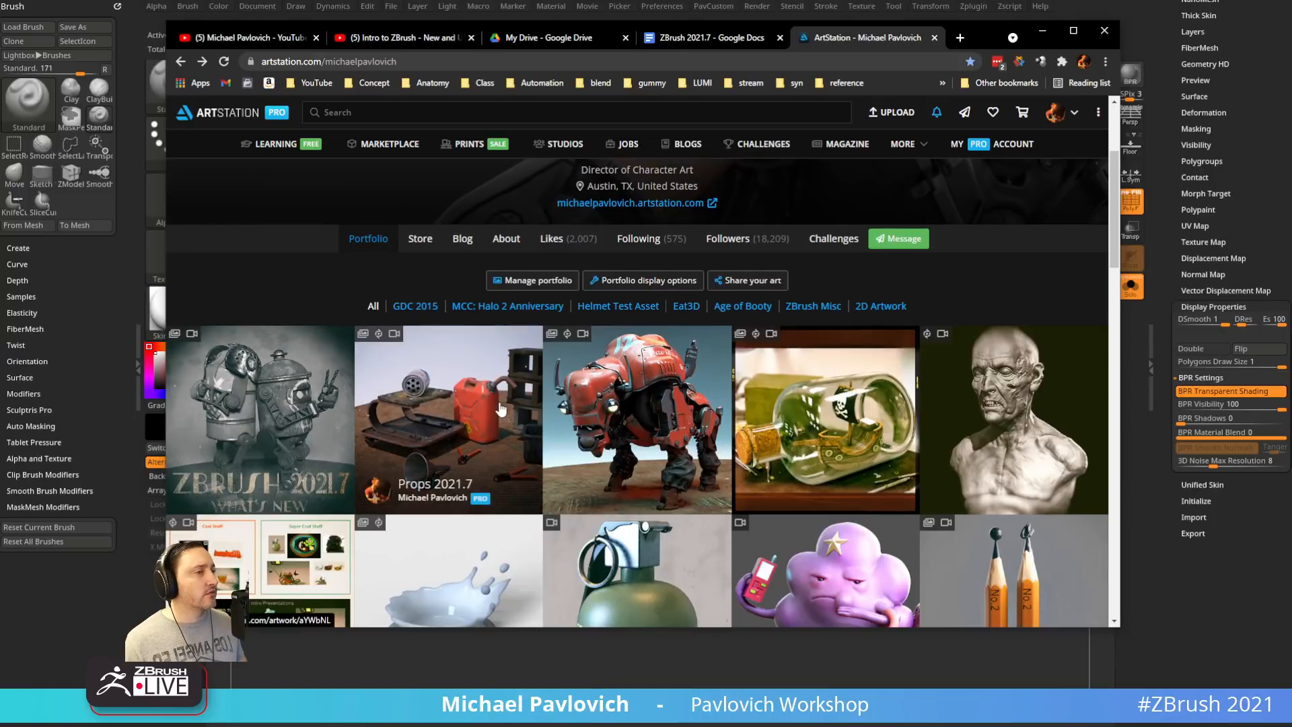
scroll(490, 400, down, 12)
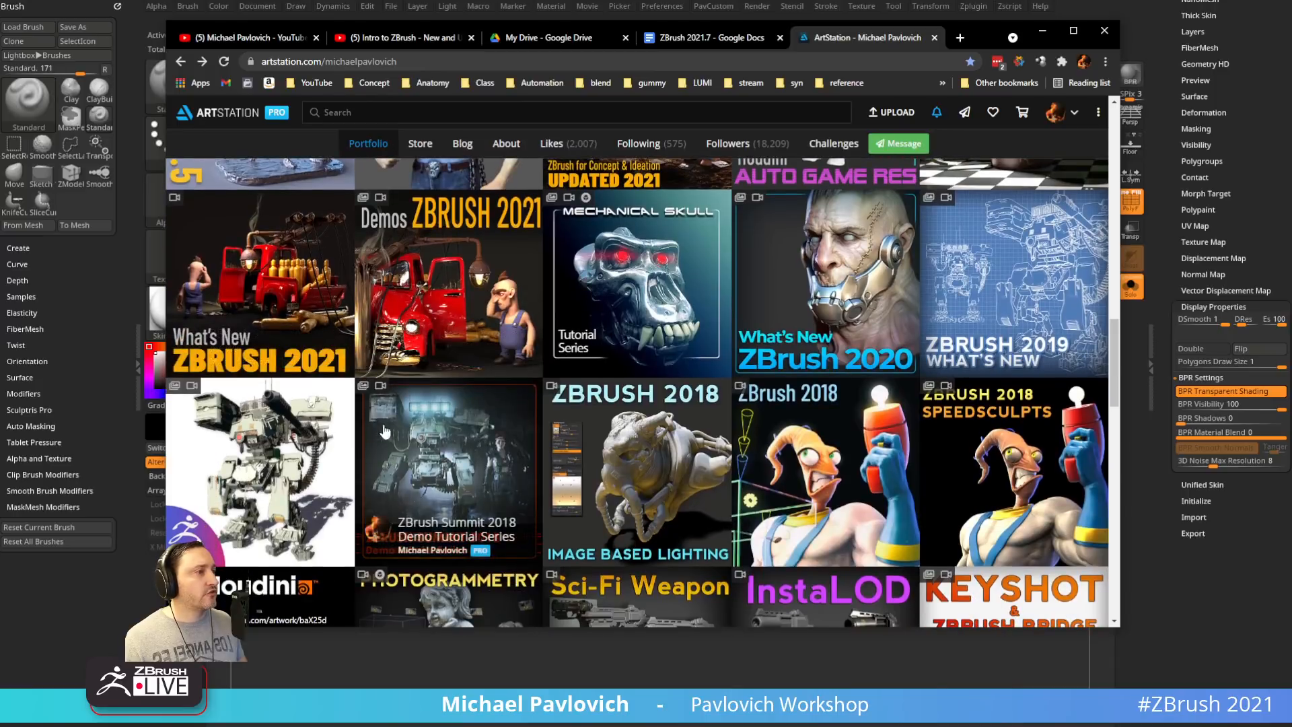
scroll(454, 411, down, 3)
scroll(438, 431, up, 10)
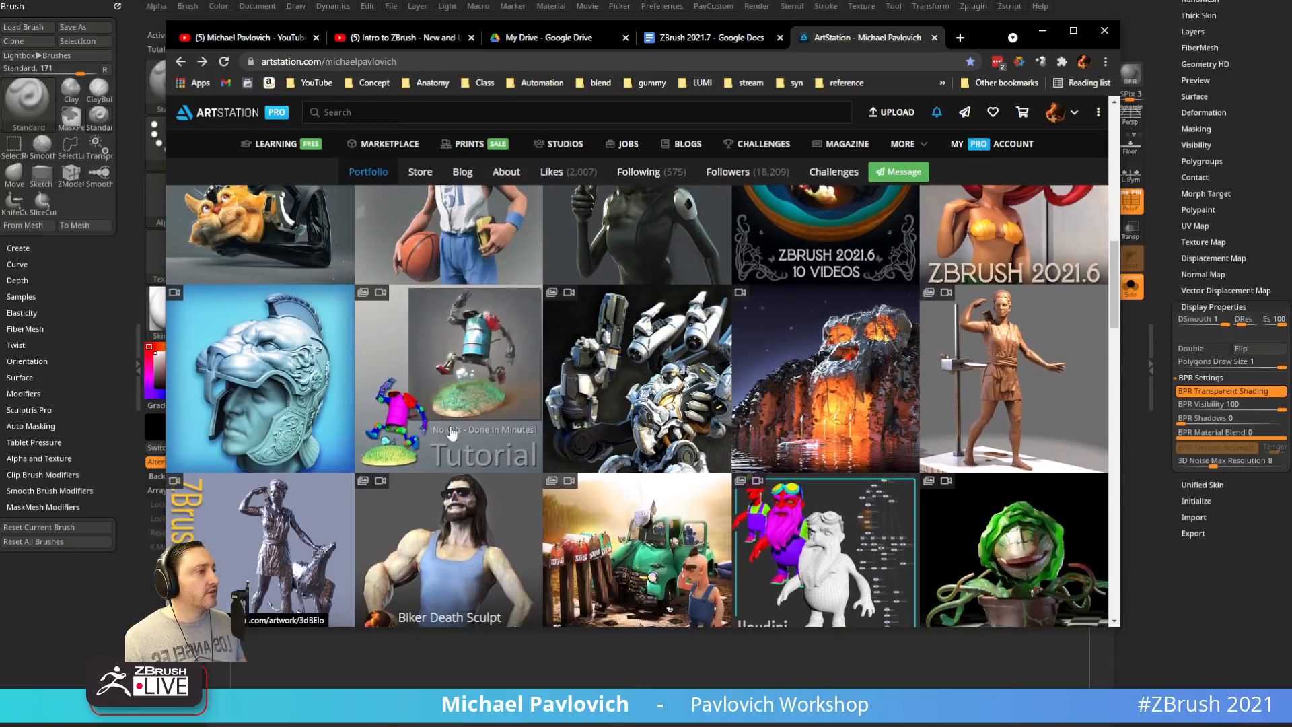
scroll(451, 434, down, 2)
click(626, 457)
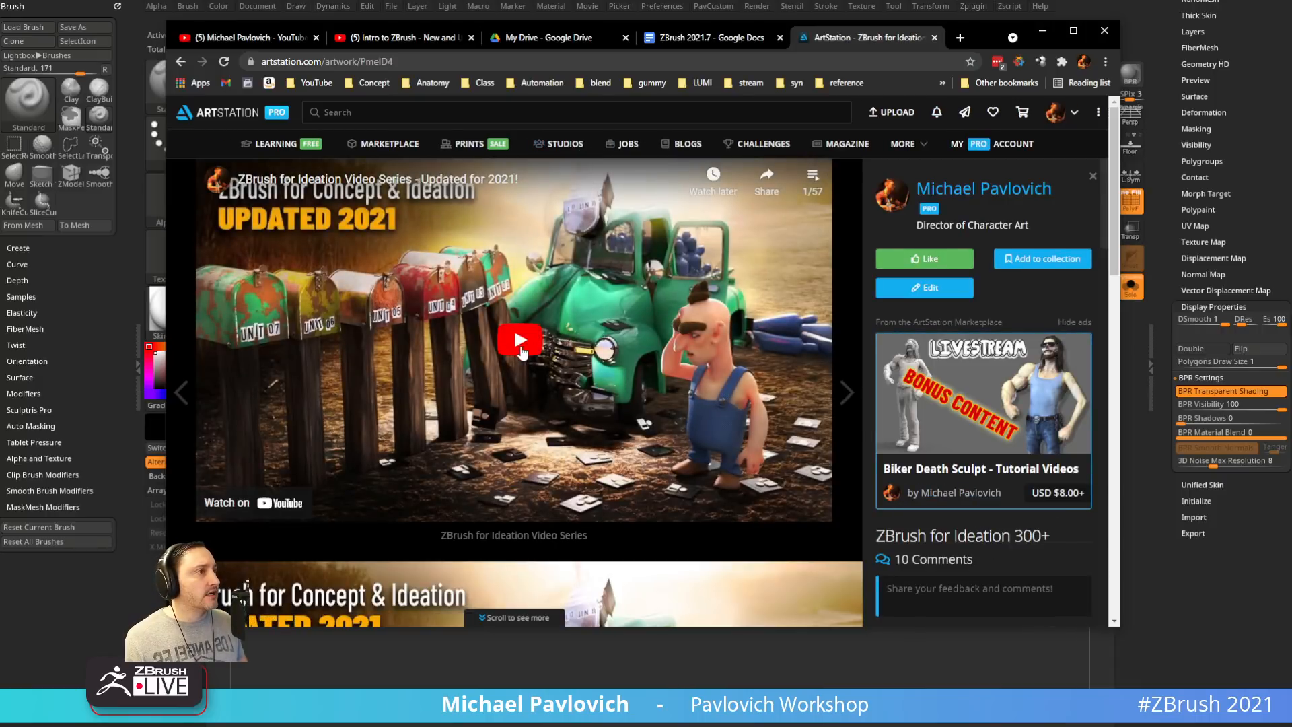
Look through the "ZBrush for Ideation" project page and return to ZBrush
key(ctrl+l)
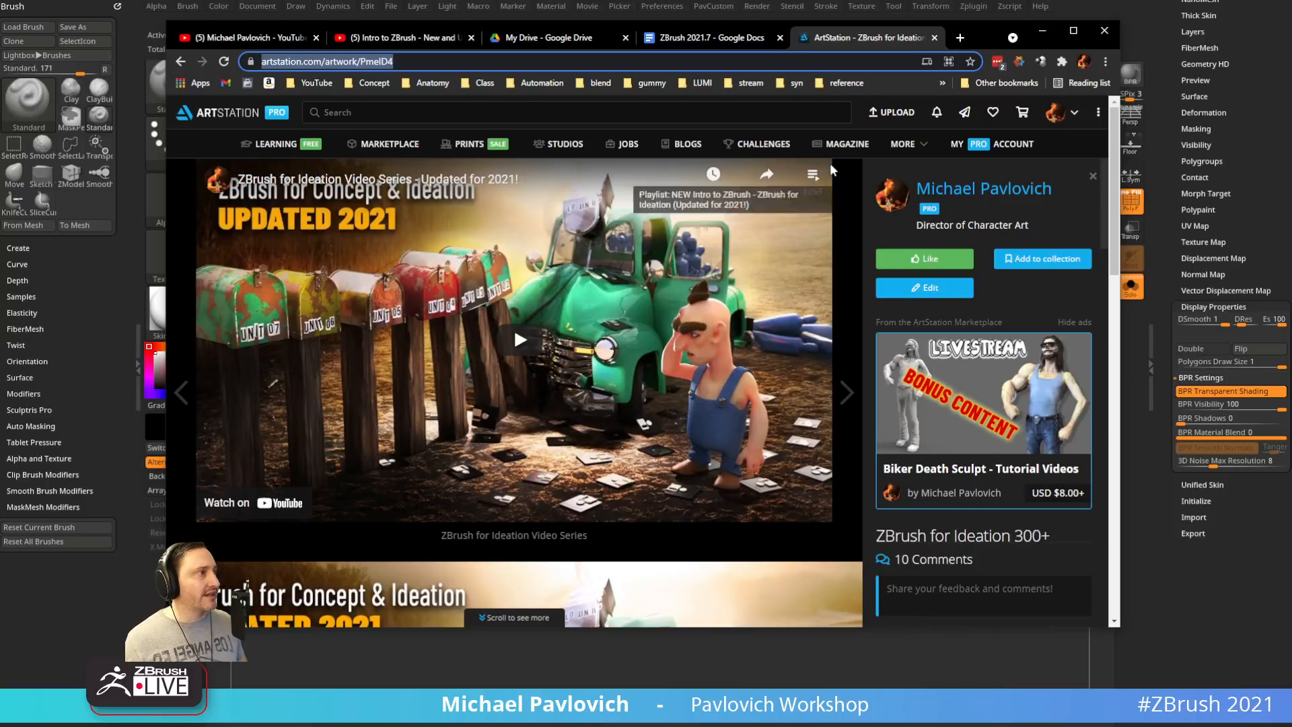
click(812, 174)
scroll(707, 303, down, 10)
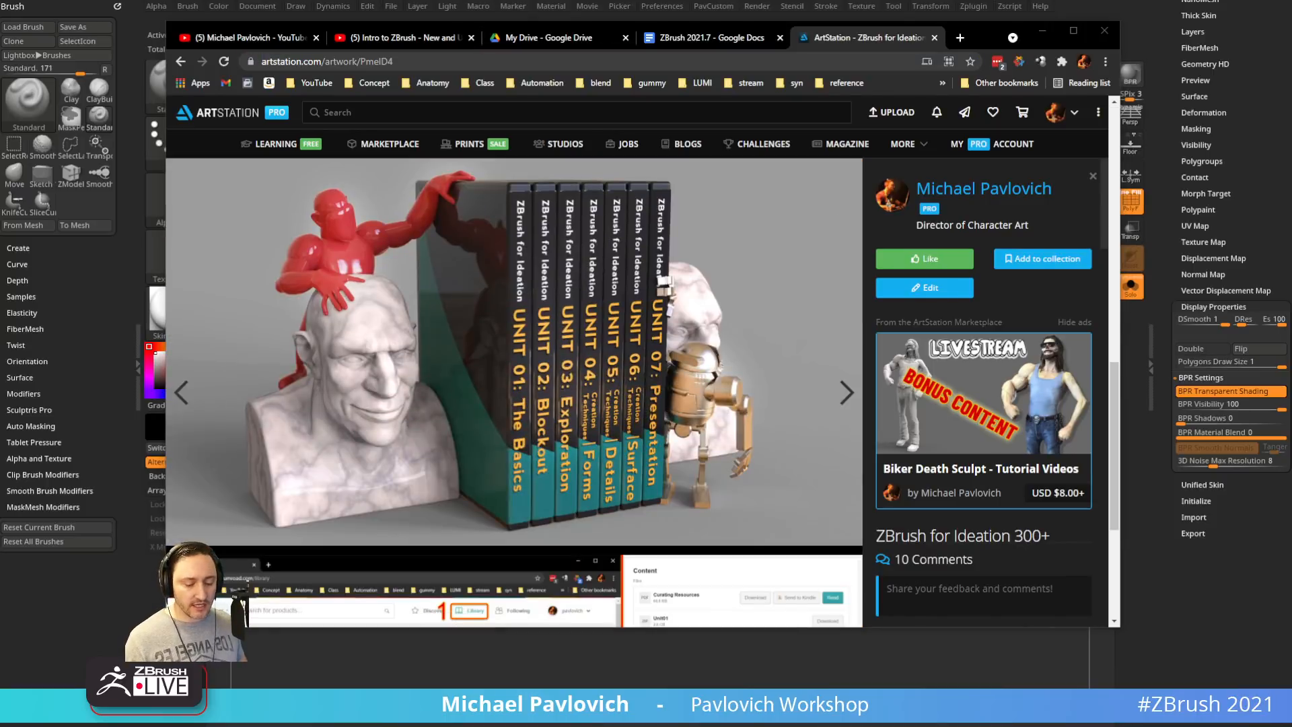
click(1042, 30)
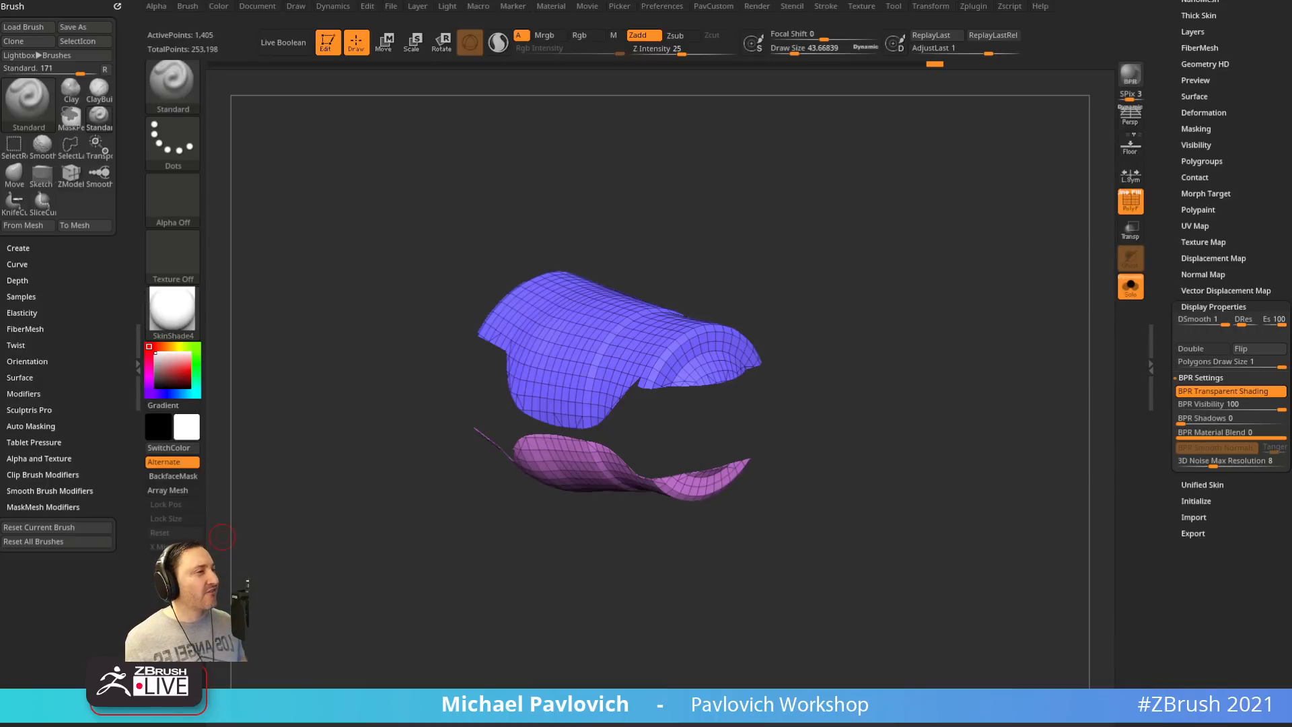
Isolate the upper torso panel and split the hidden belly panel off from it
drag(849, 364, 638, 371)
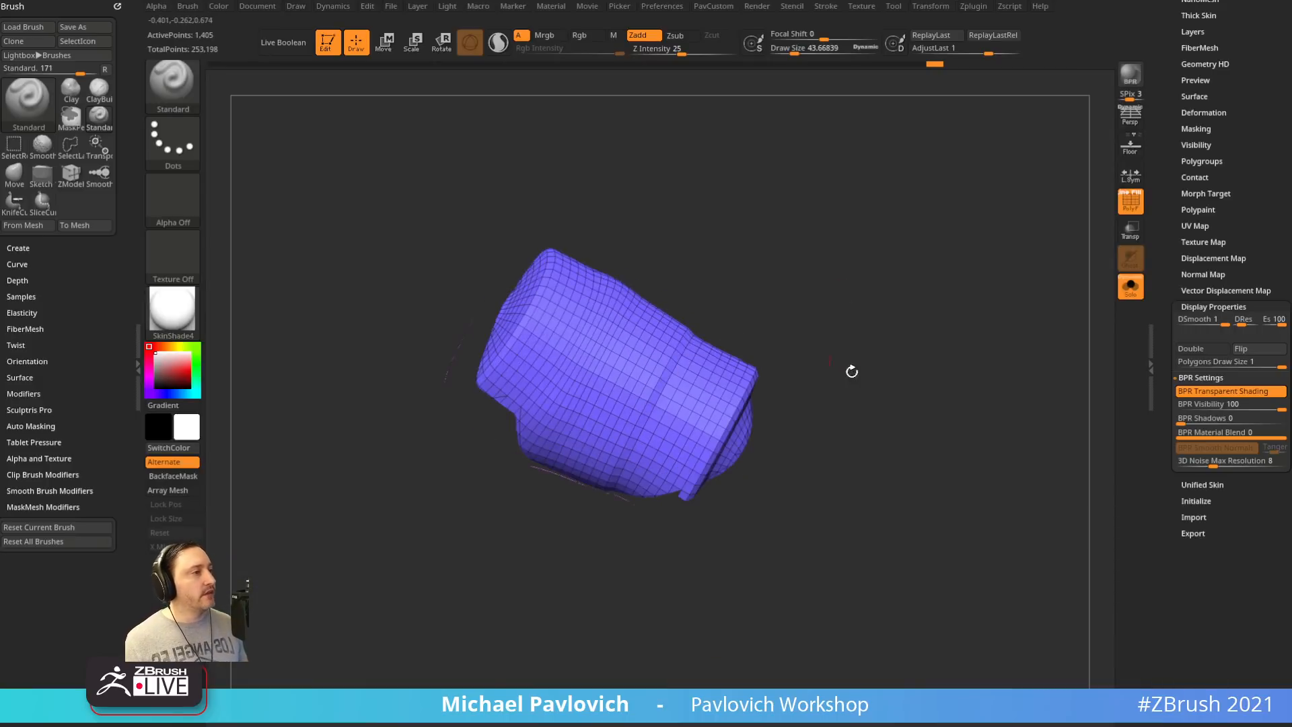
drag(851, 371, 625, 320)
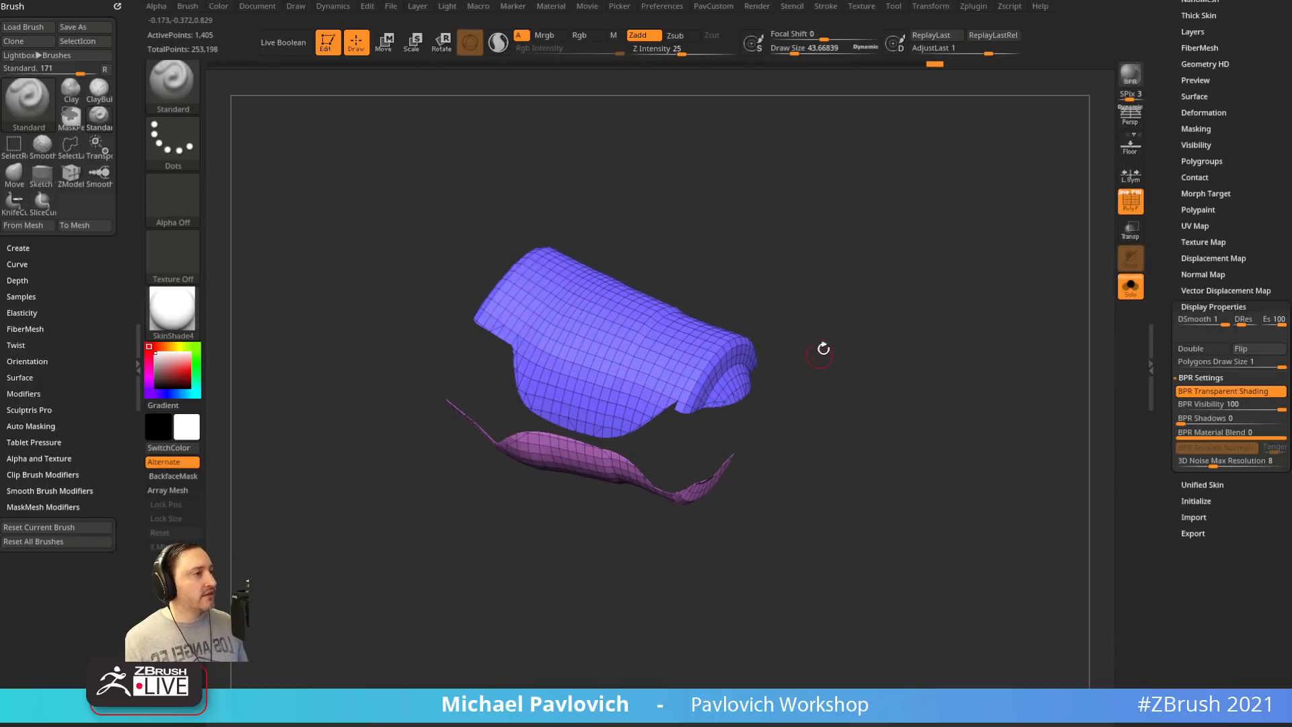
drag(822, 349, 850, 308)
ctrl+shift+drag(583, 262, 710, 347)
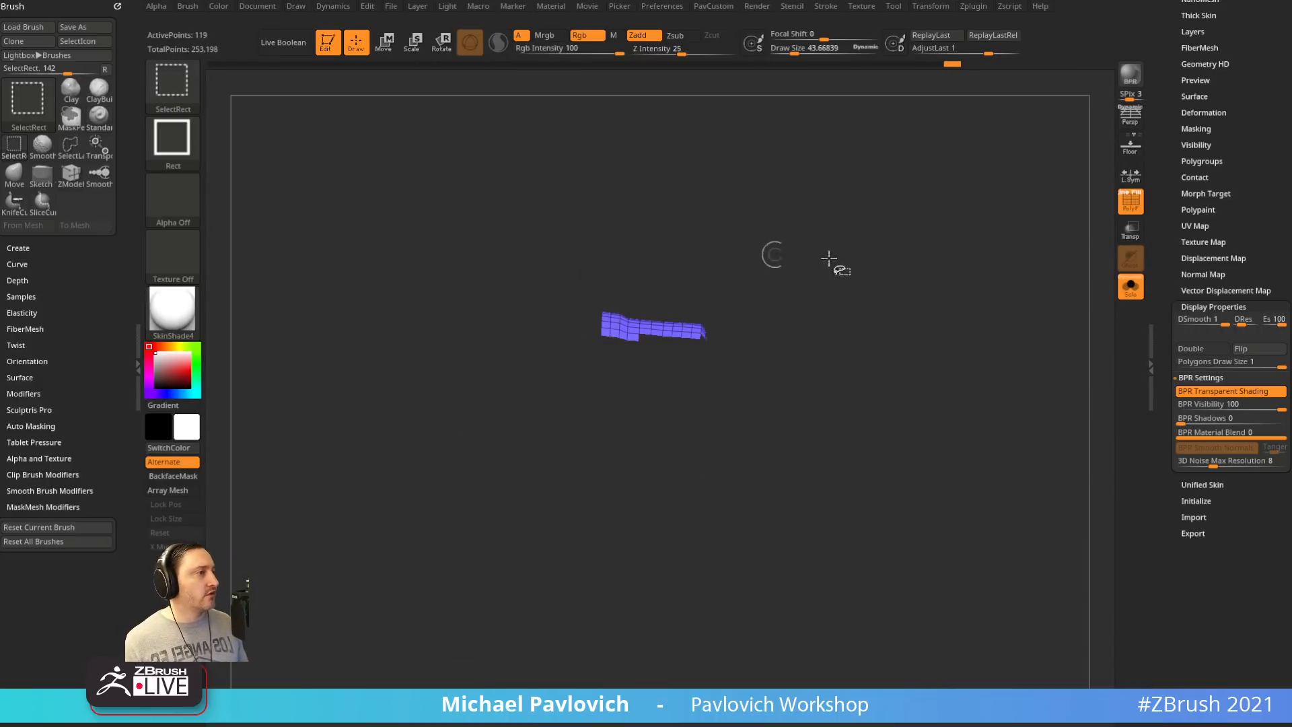
ctrl+shift+click(924, 302)
key(2)
mouse_move(895, 342)
mouse_down()
mouse_move(936, 284)
mouse_move(886, 343)
mouse_up()
Retopologize the upper torso panel with ZRemesher, using the Same polygon count option
key(s)
drag(864, 300, 905, 366)
key(2)
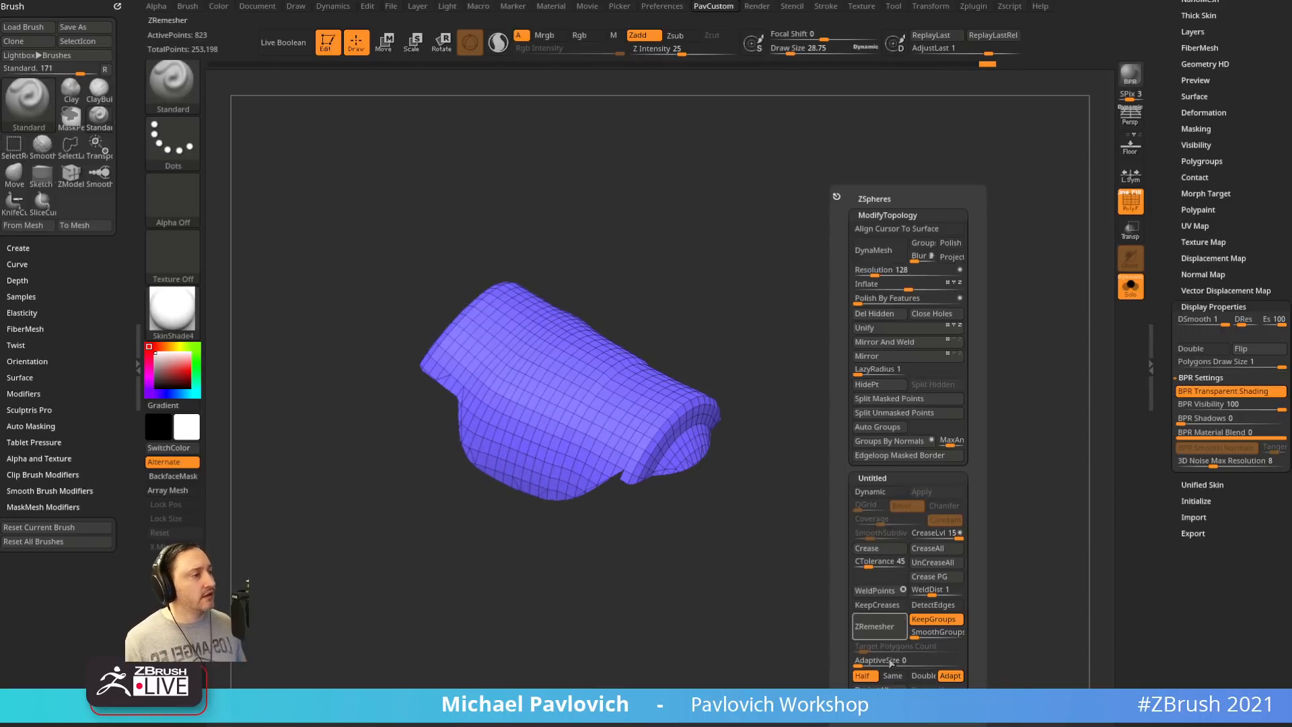
click(893, 675)
click(919, 620)
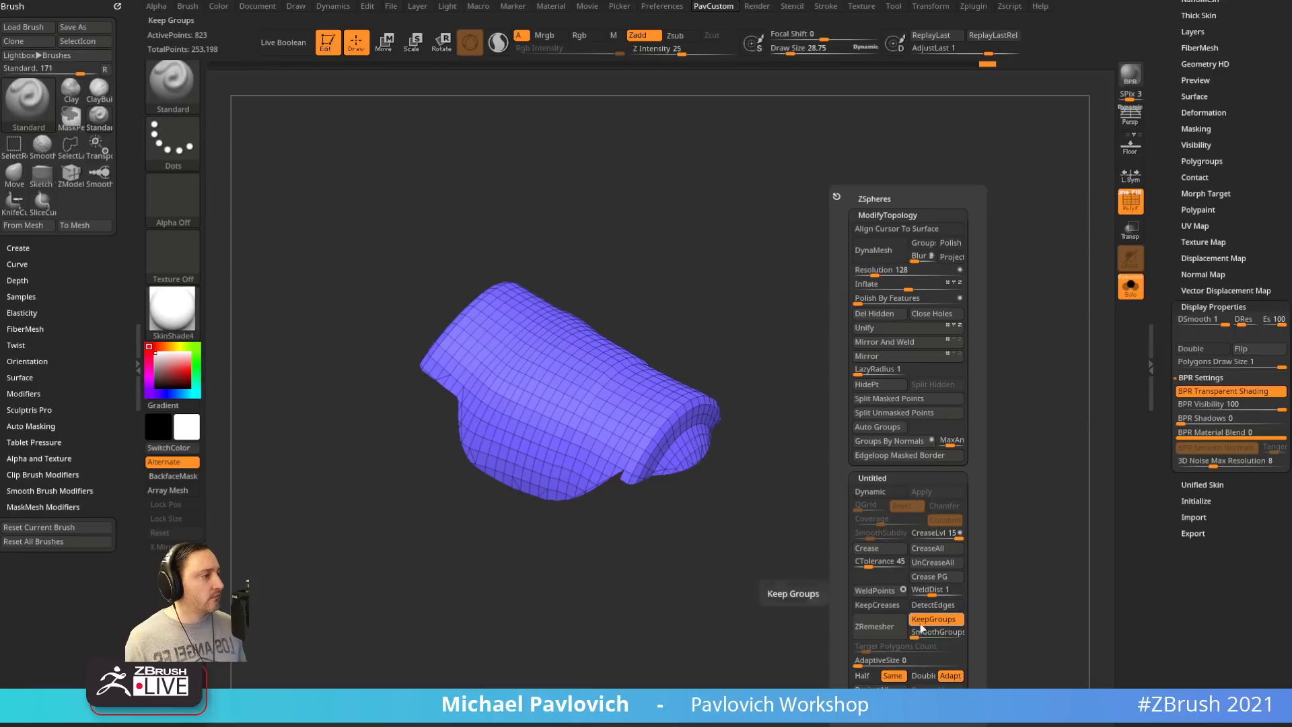
click(874, 626)
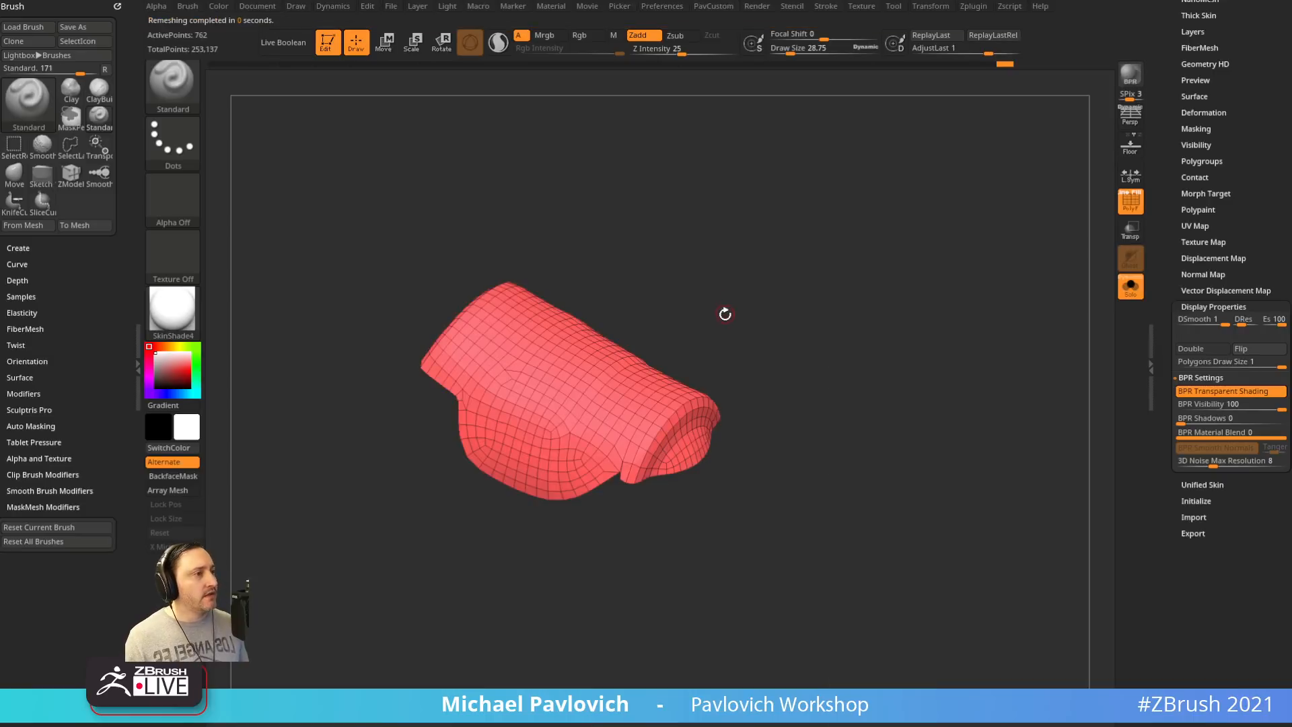
Give the upper panel thickness with the ZModeler brush's QMesh polygon action, targeting Polygroup All
drag(758, 313, 919, 392)
mouse_move(870, 328)
alt+mouse_down()
mouse_move(908, 340)
mouse_move(864, 394)
alt+mouse_up()
key(b)
key(z)
key(m)
drag(917, 349, 819, 306)
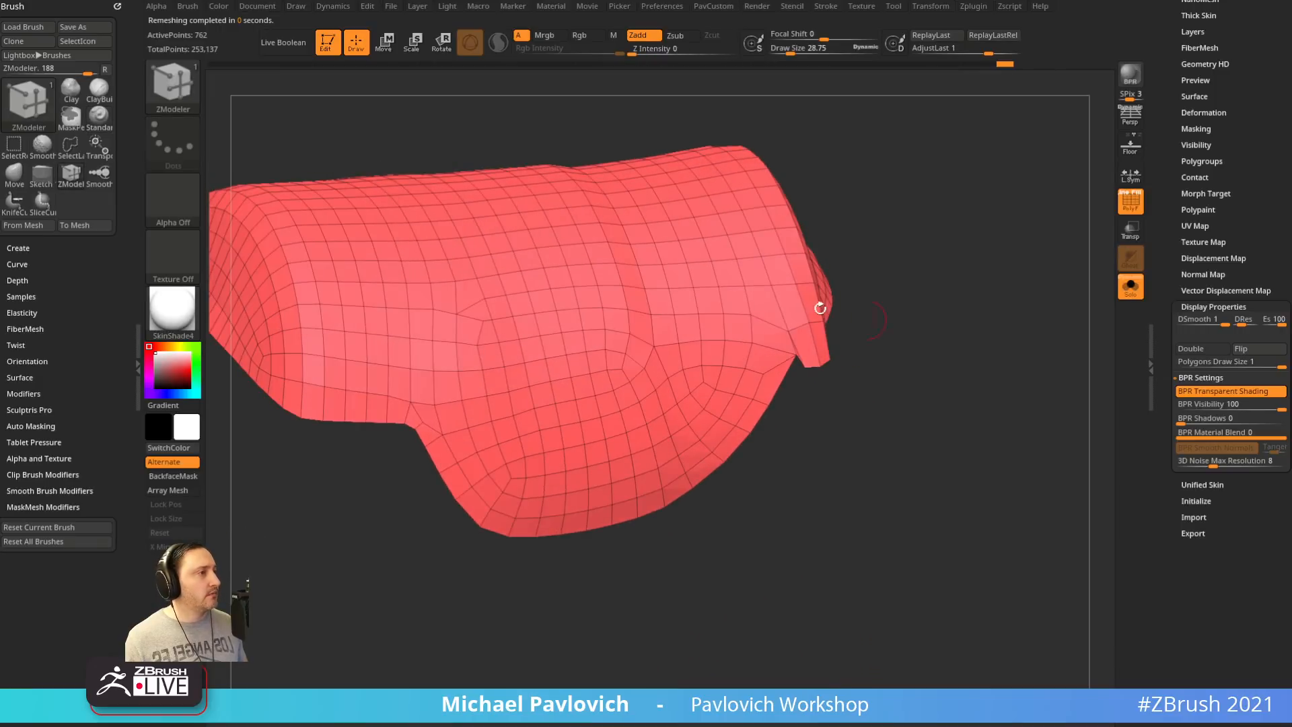
key(space)
click(710, 322)
click(805, 401)
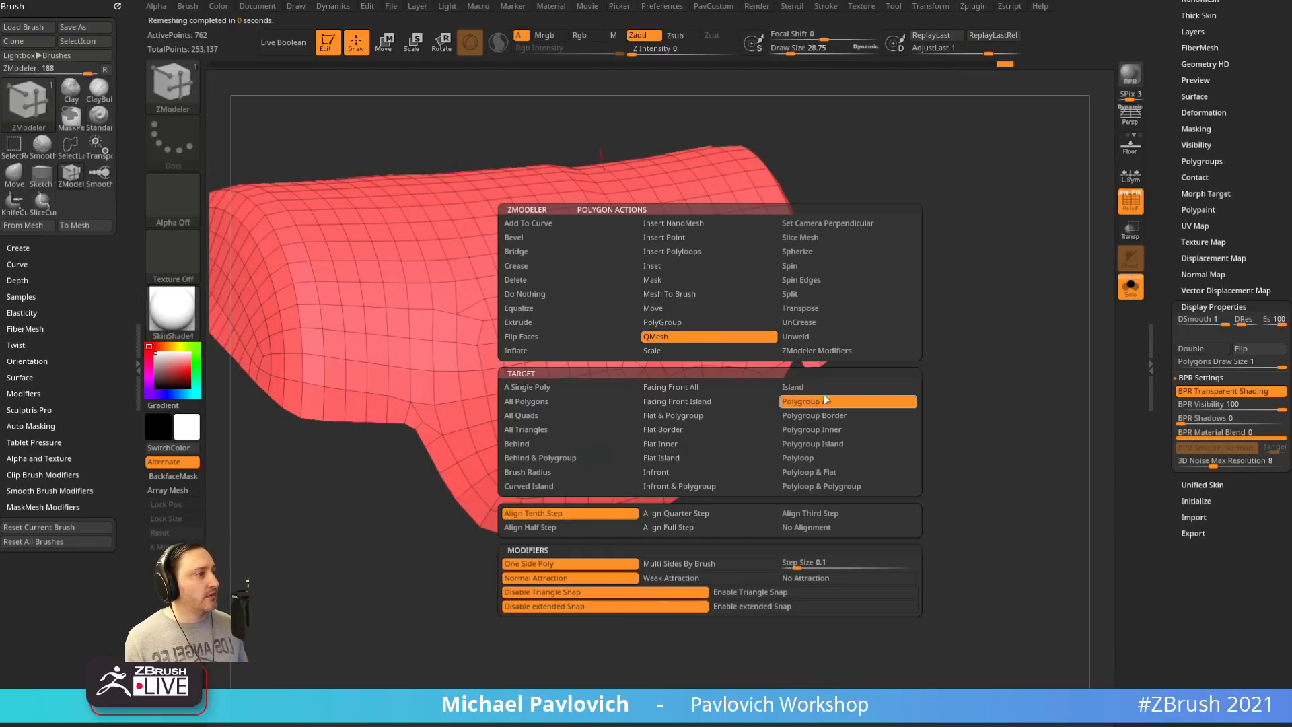
click(763, 326)
drag(951, 356, 934, 331)
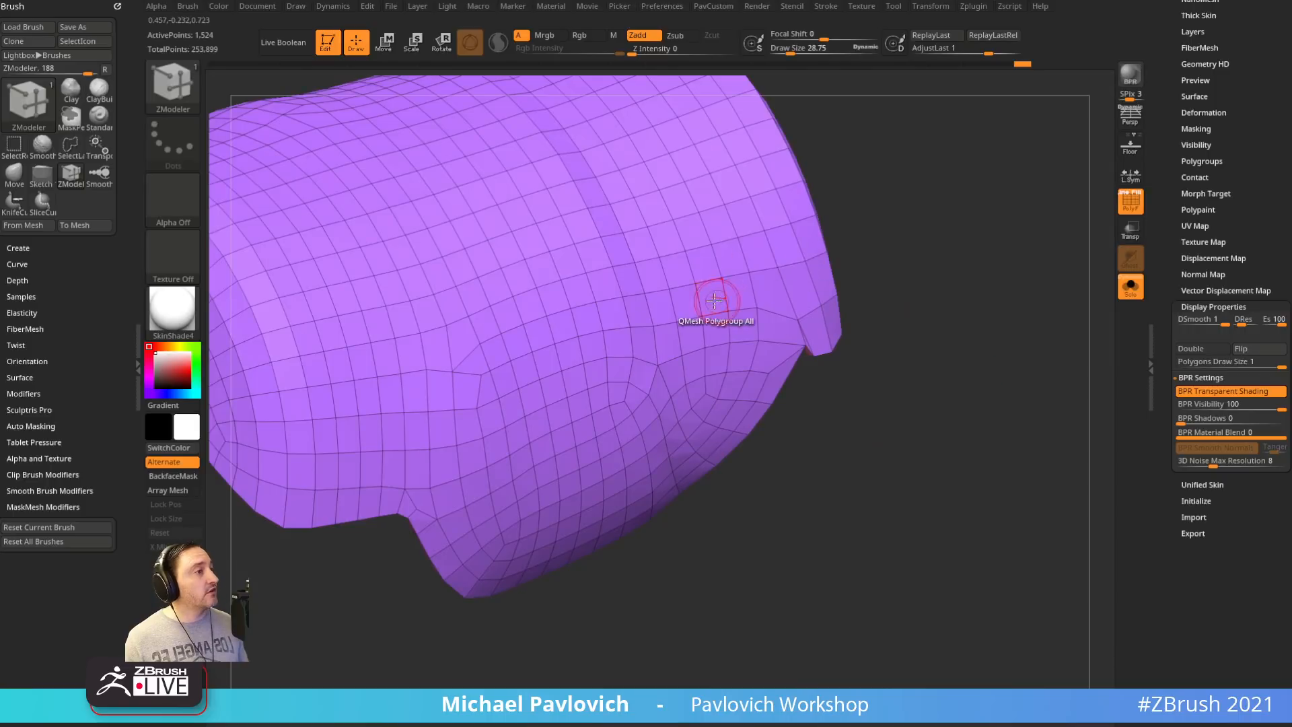
Try a ZModeler QMesh extrusion on the panel's inner faces with Polygroup All, and undo it
key(b)
key(z)
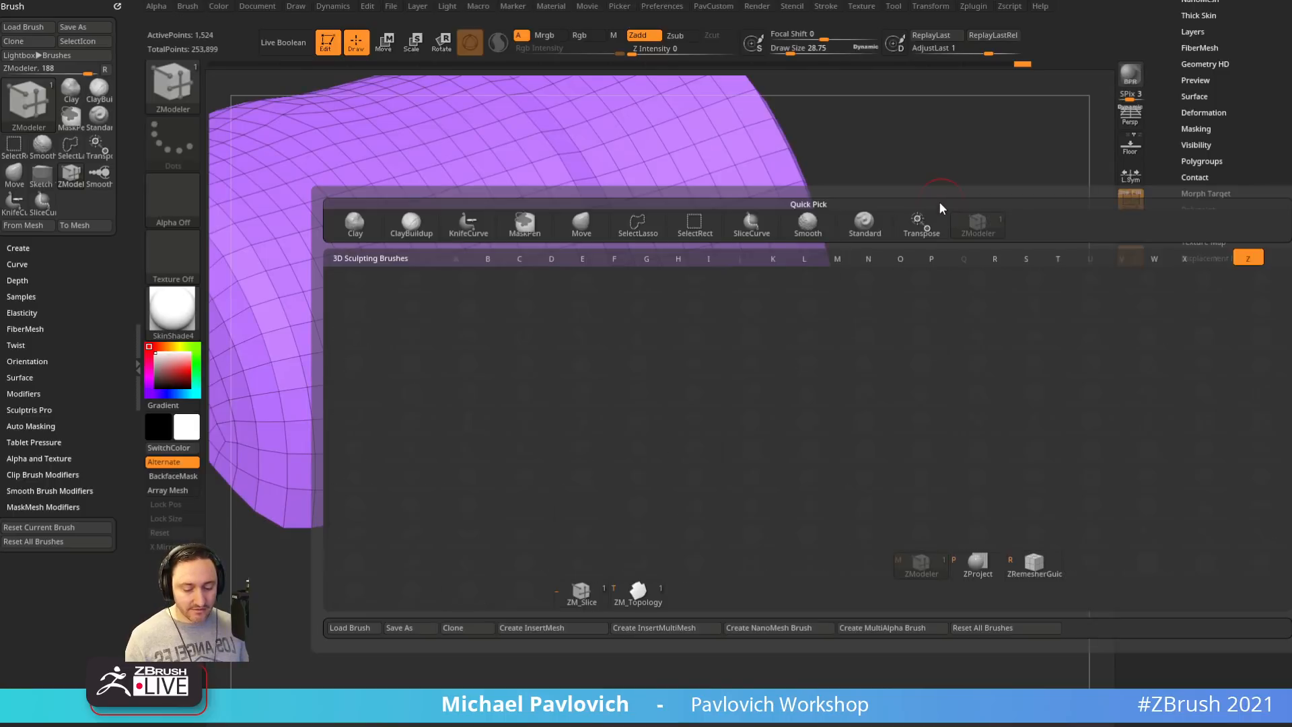
key(m)
key(space)
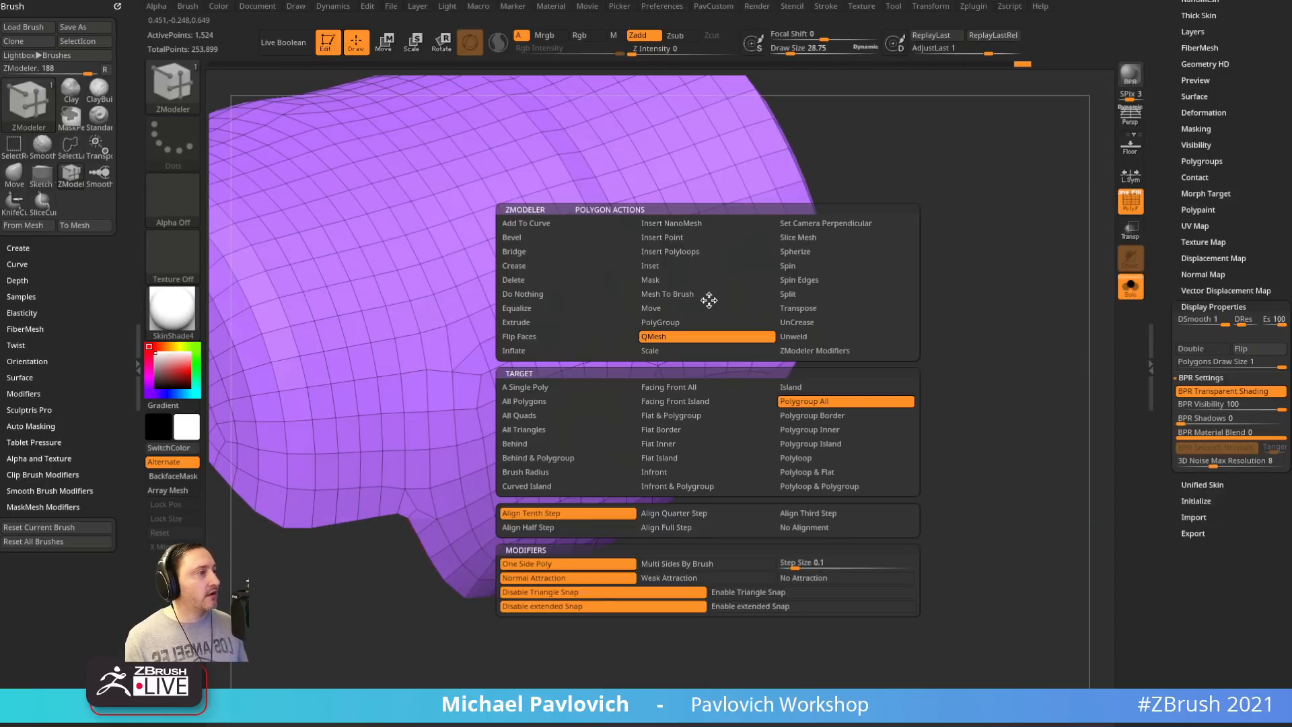
drag(902, 265, 937, 271)
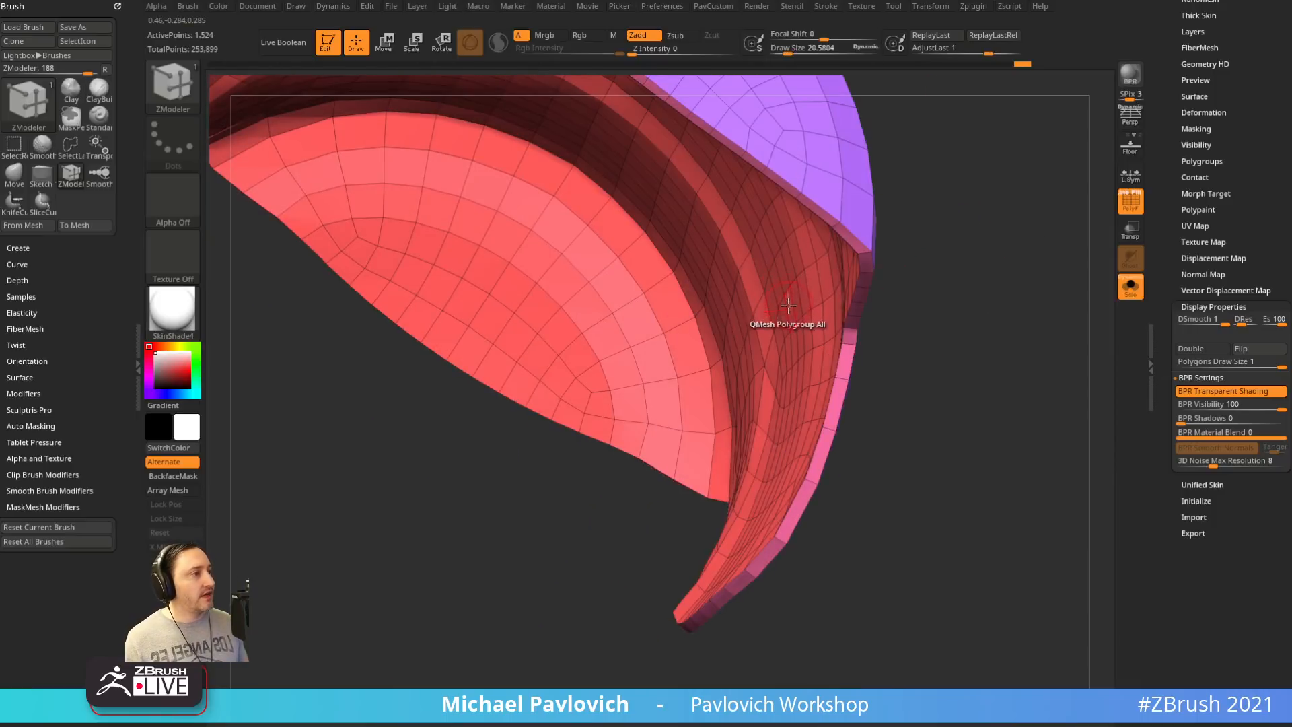
drag(793, 305, 785, 309)
key(ctrl+z)
Insert an edge loop along the middle of the panel's thickness rim, using the Multiple EdgeLoops target
drag(909, 297, 842, 349)
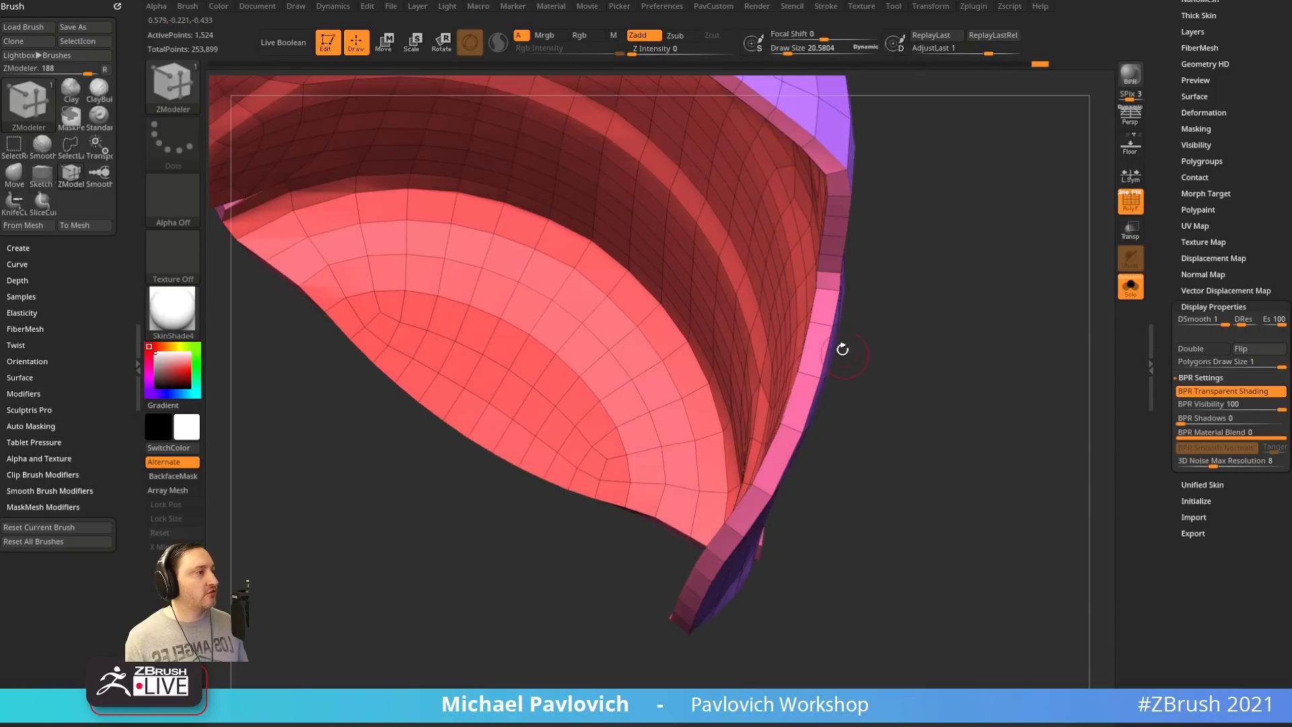
key(space)
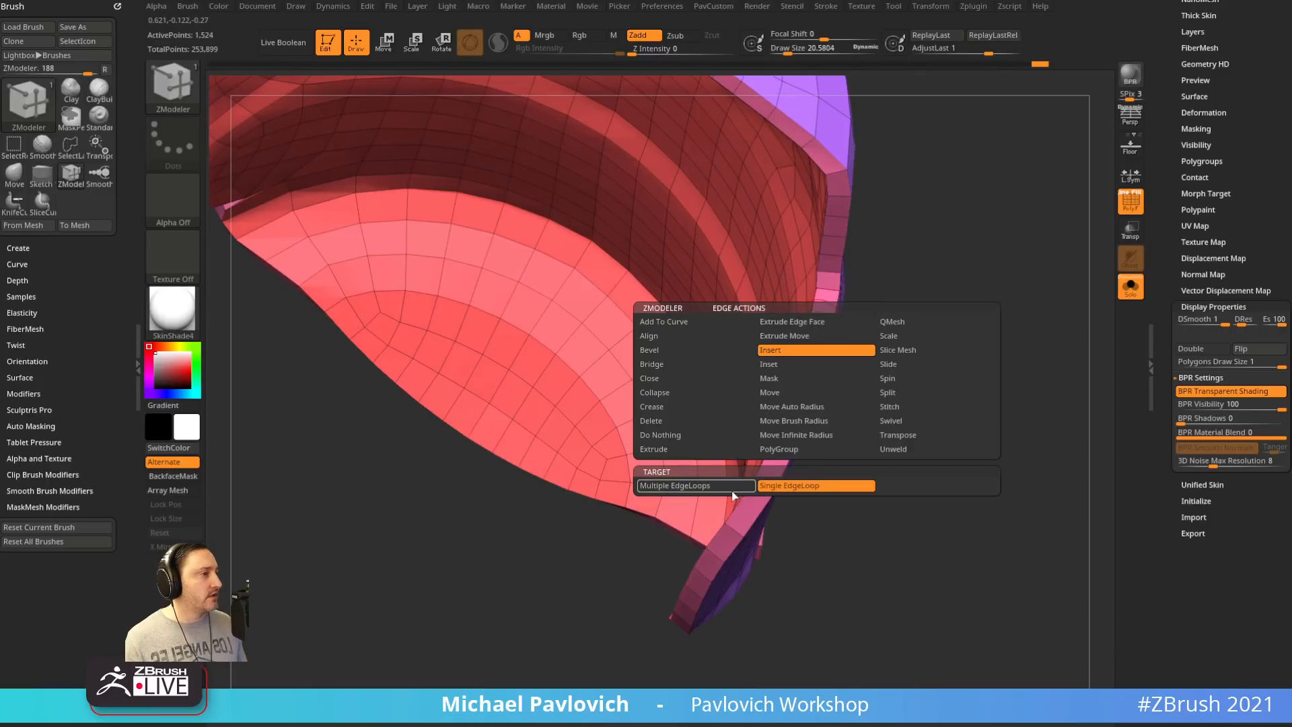
click(732, 490)
alt+drag(969, 320, 975, 354)
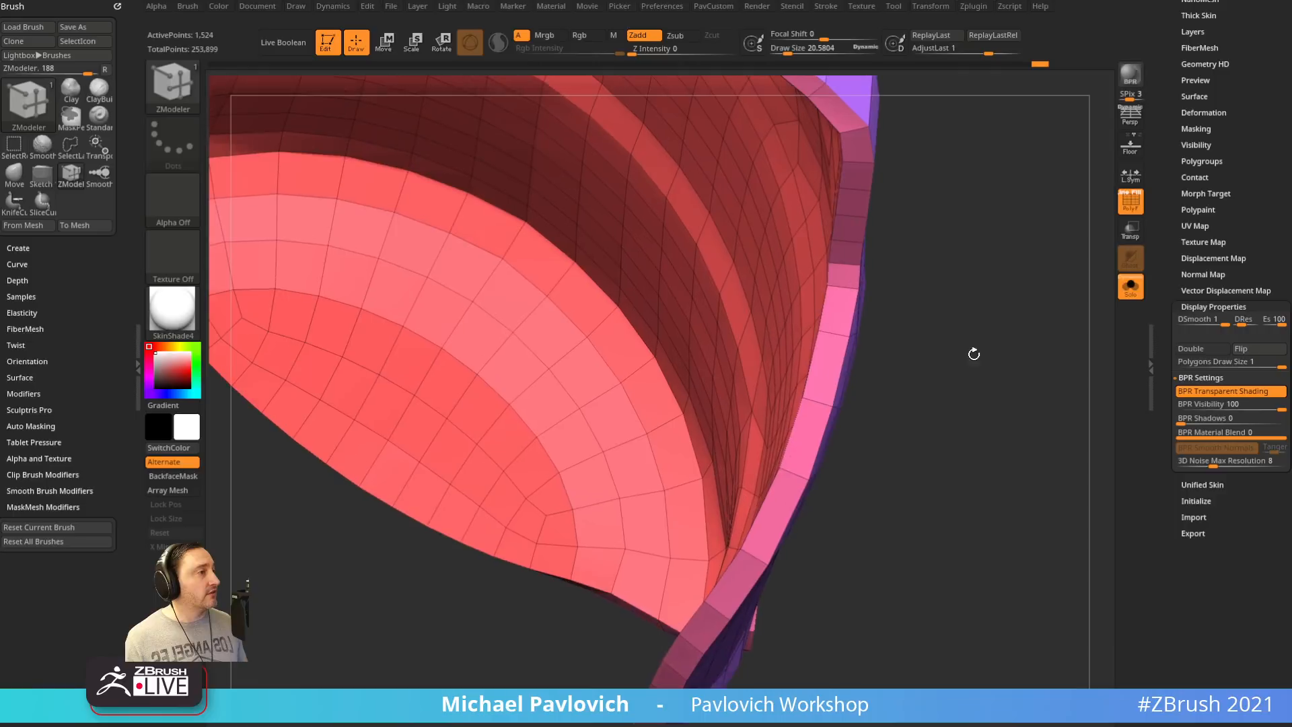
click(836, 333)
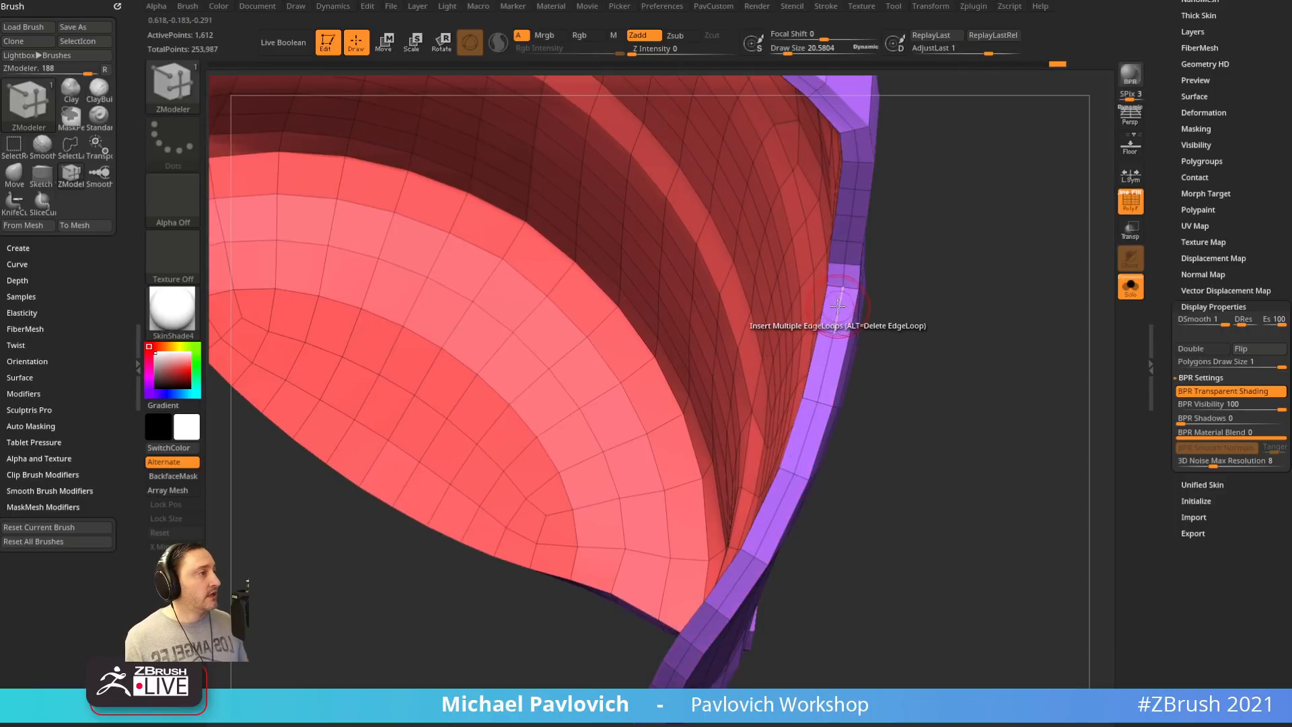
Bevel the rim's central edge loop into a narrow strip with ZModeler, targeting EdgeLoop Complete
key(space)
click(714, 335)
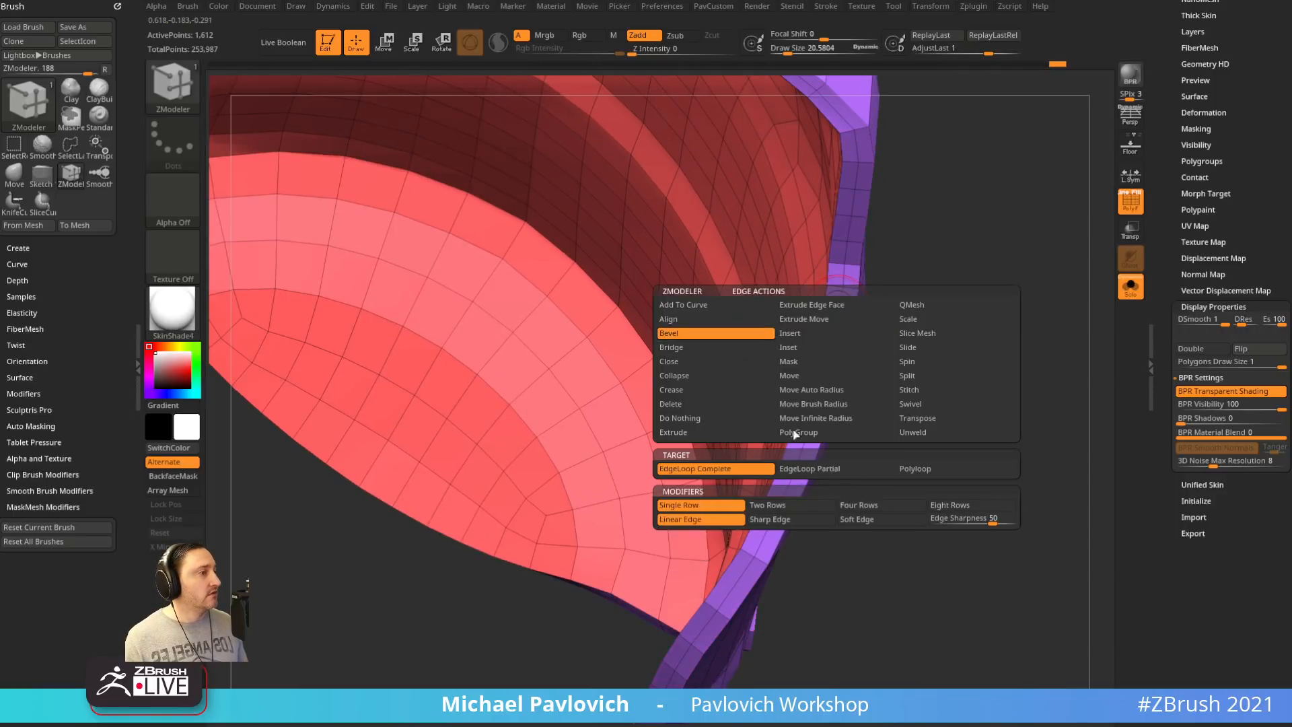
drag(839, 305, 836, 308)
Inset the bevelled strip around the panel's rim with ZModeler, targeting Polygroup All
key(space)
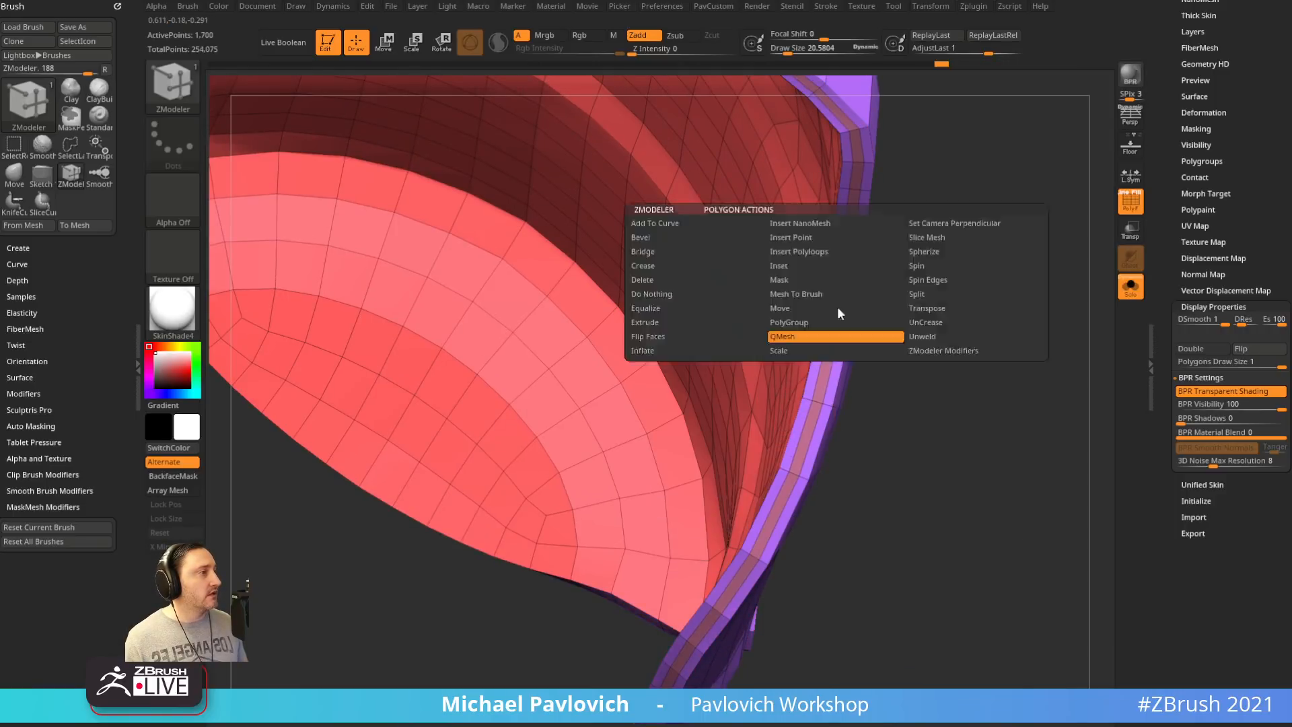
click(810, 268)
click(941, 400)
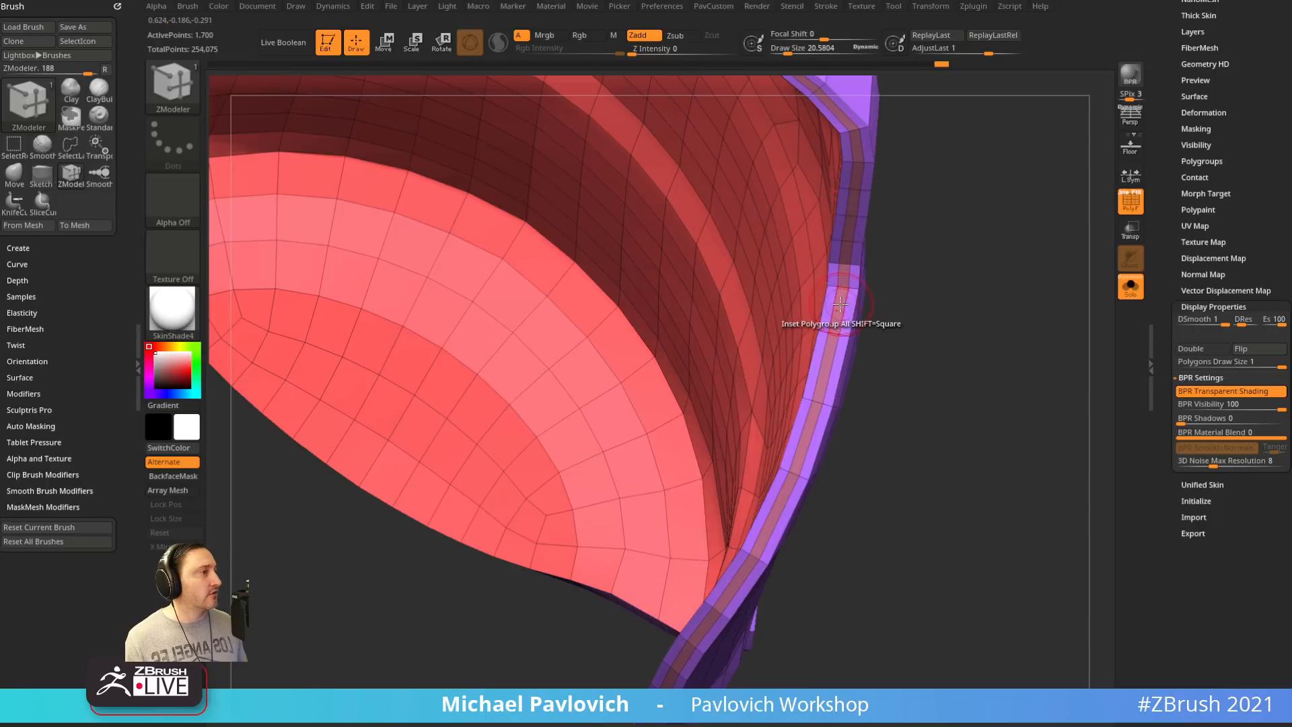
drag(840, 304, 837, 307)
QMesh the narrow strip around the panel's rim inward with ZModeler, targeting Polygroup All, to form a groove
key(space)
click(792, 338)
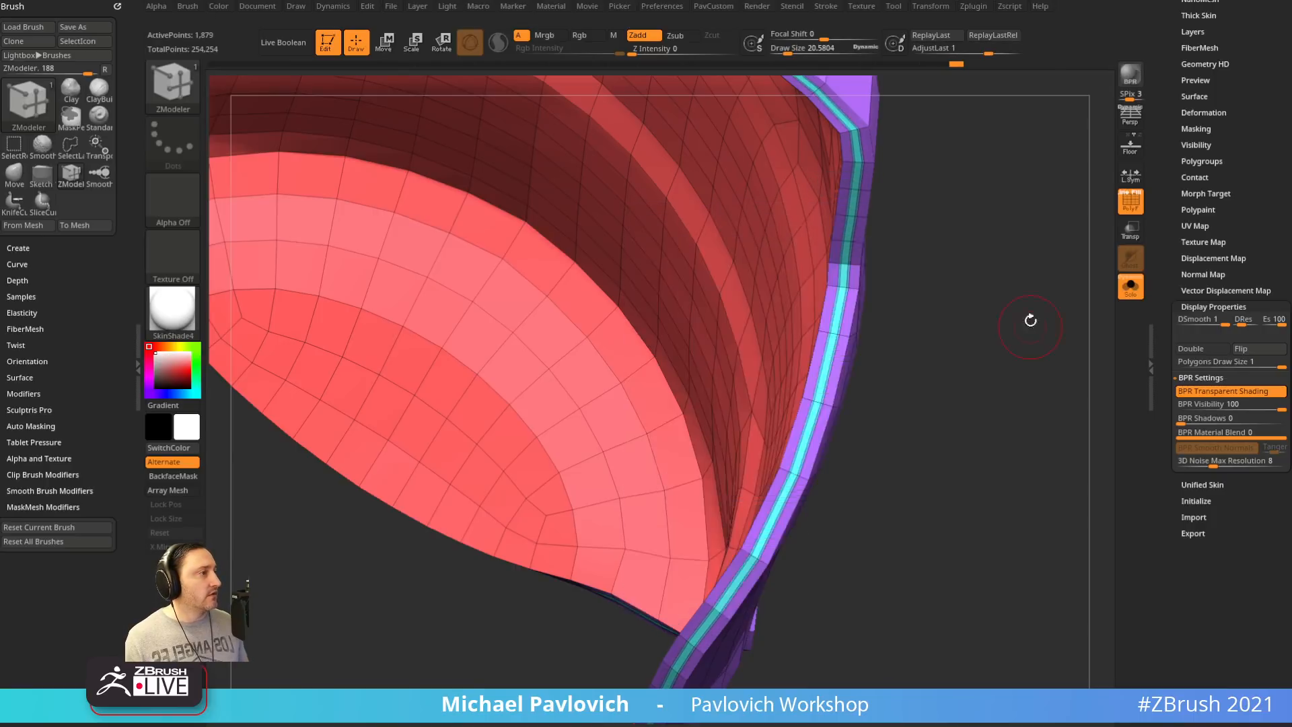
mouse_move(1030, 320)
mouse_down()
mouse_move(868, 341)
mouse_move(815, 325)
mouse_move(847, 315)
mouse_up()
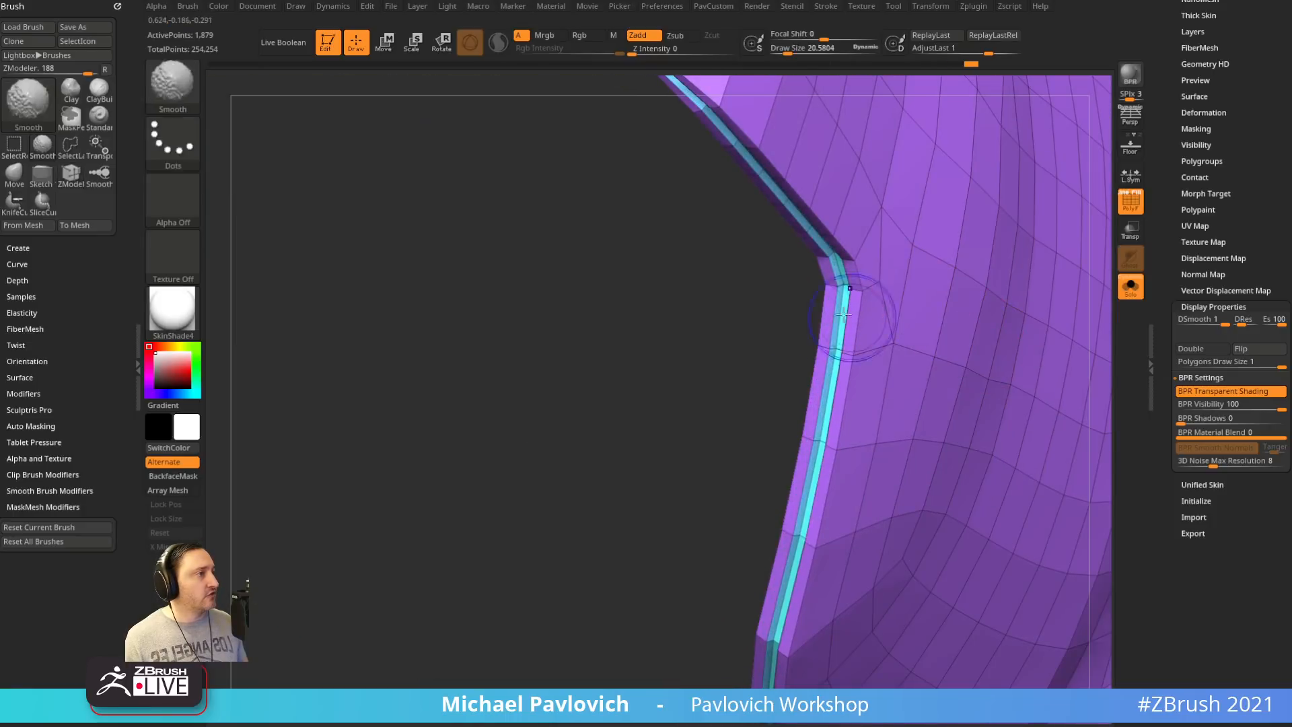
mouse_move(740, 343)
alt+mouse_down()
mouse_move(660, 374)
mouse_move(735, 326)
mouse_move(1090, 208)
mouse_move(1010, 254)
mouse_move(982, 250)
alt+mouse_up()
key(shift+f)
key(shift+f)
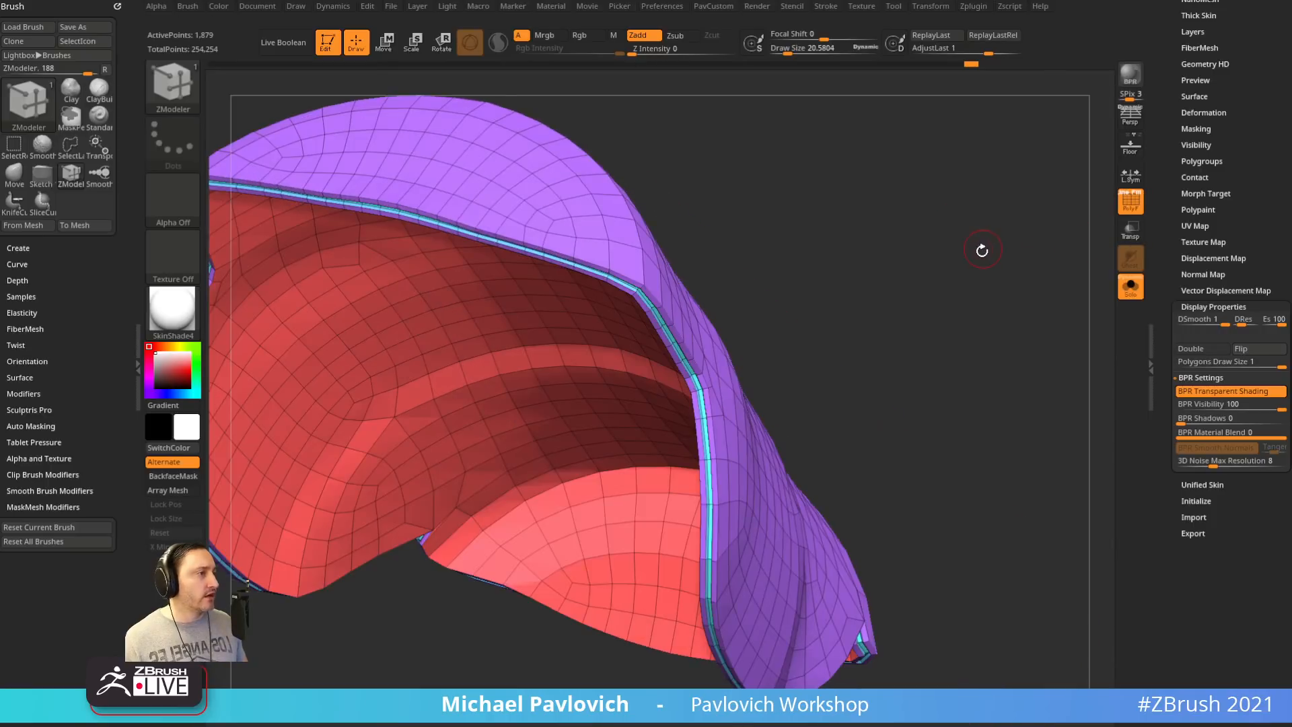
Turn on Dynamic Subdiv smoothing for the grooved panel and hide its polyframe
key(d)
click(768, 233)
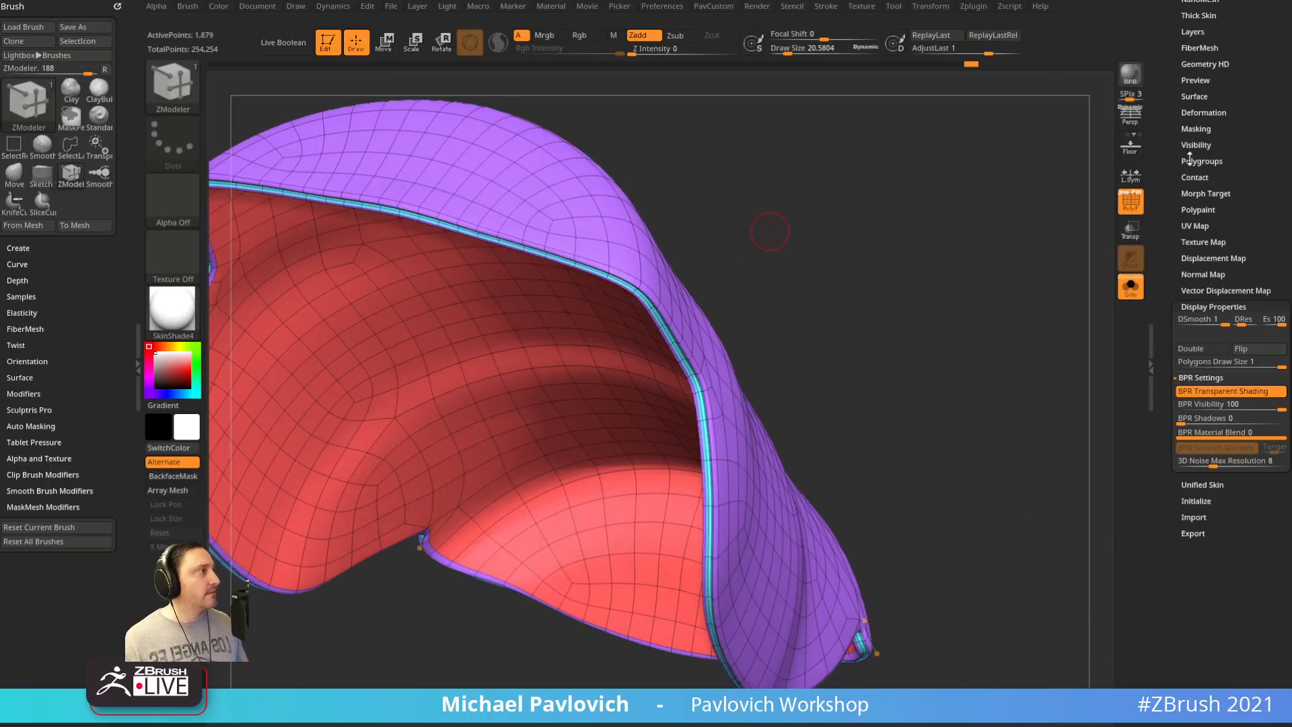
drag(1188, 158, 1171, 520)
shift+click(1196, 253)
mouse_move(1052, 361)
mouse_down()
mouse_move(1068, 302)
mouse_move(1040, 282)
mouse_move(1073, 270)
mouse_up()
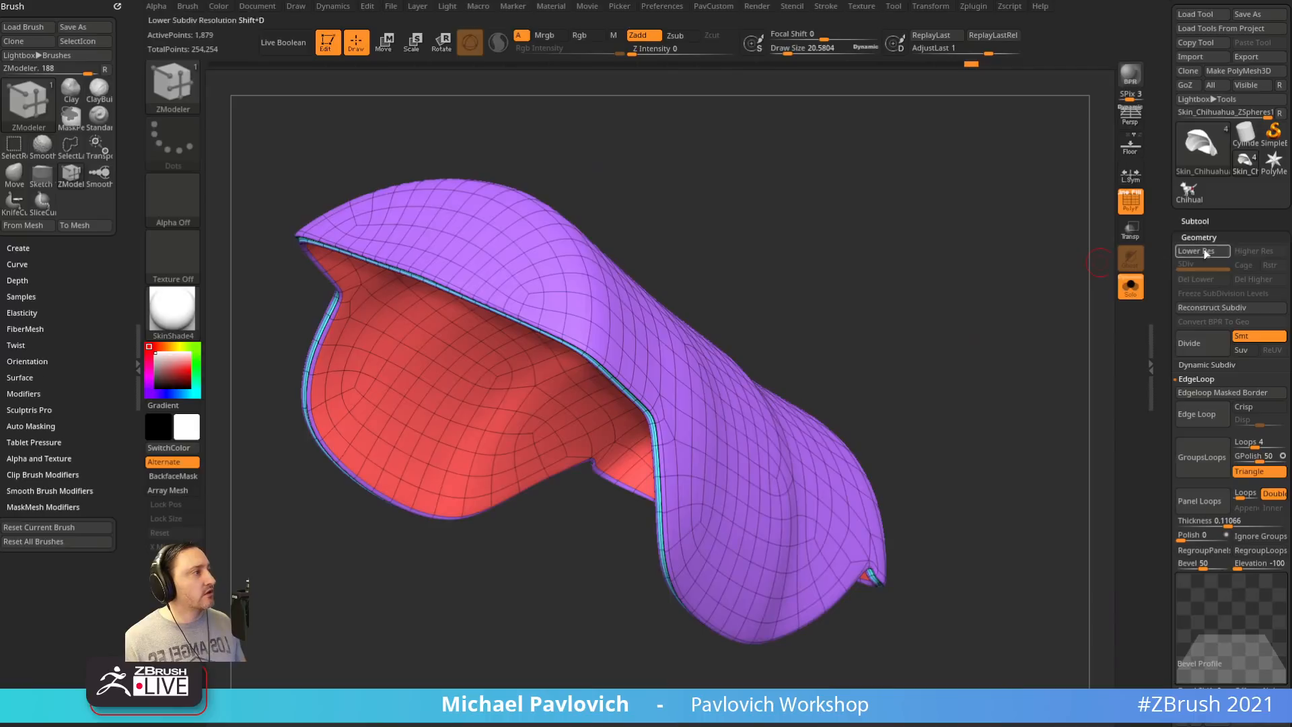
click(1197, 368)
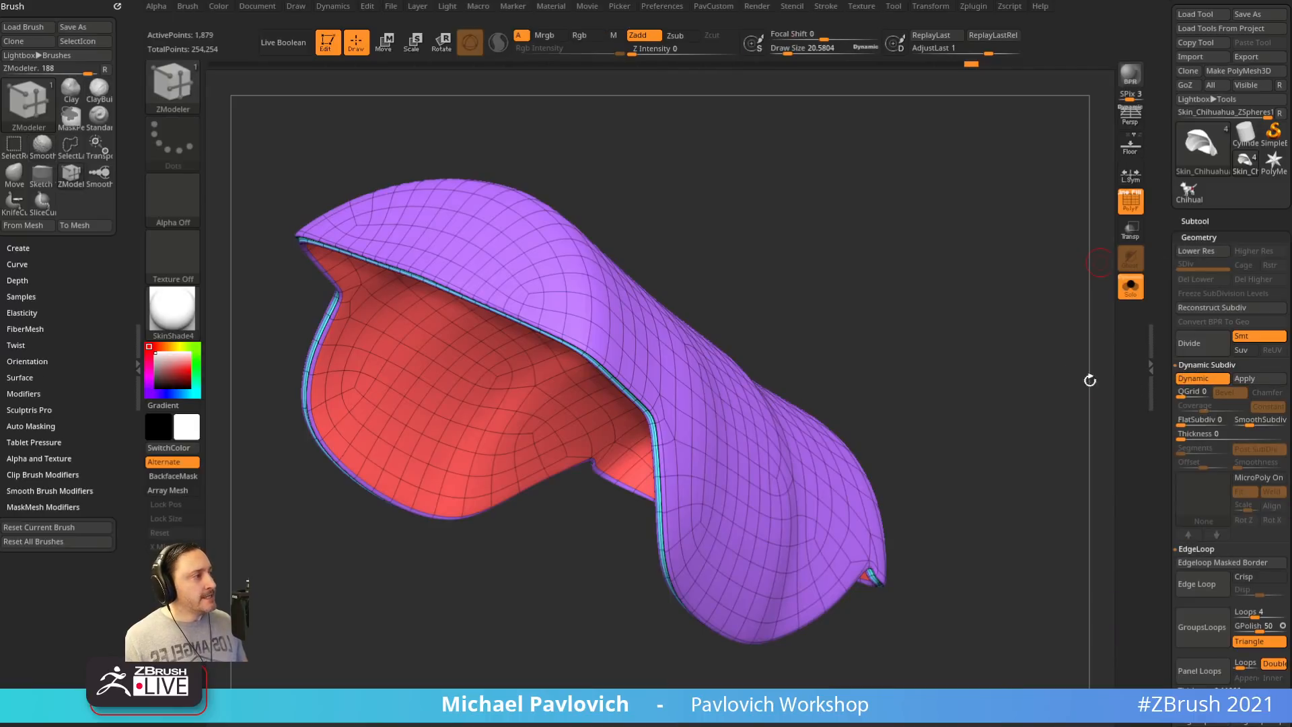
key(shift+d)
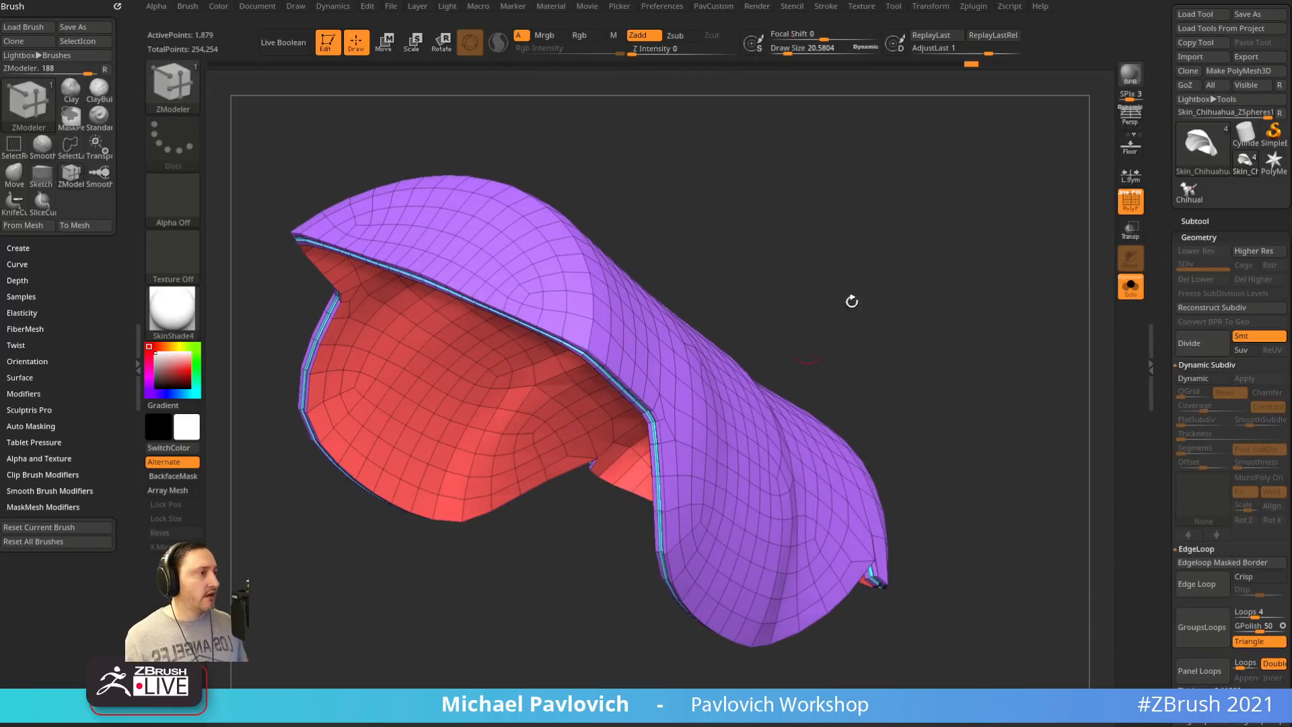
drag(1020, 334, 1045, 313)
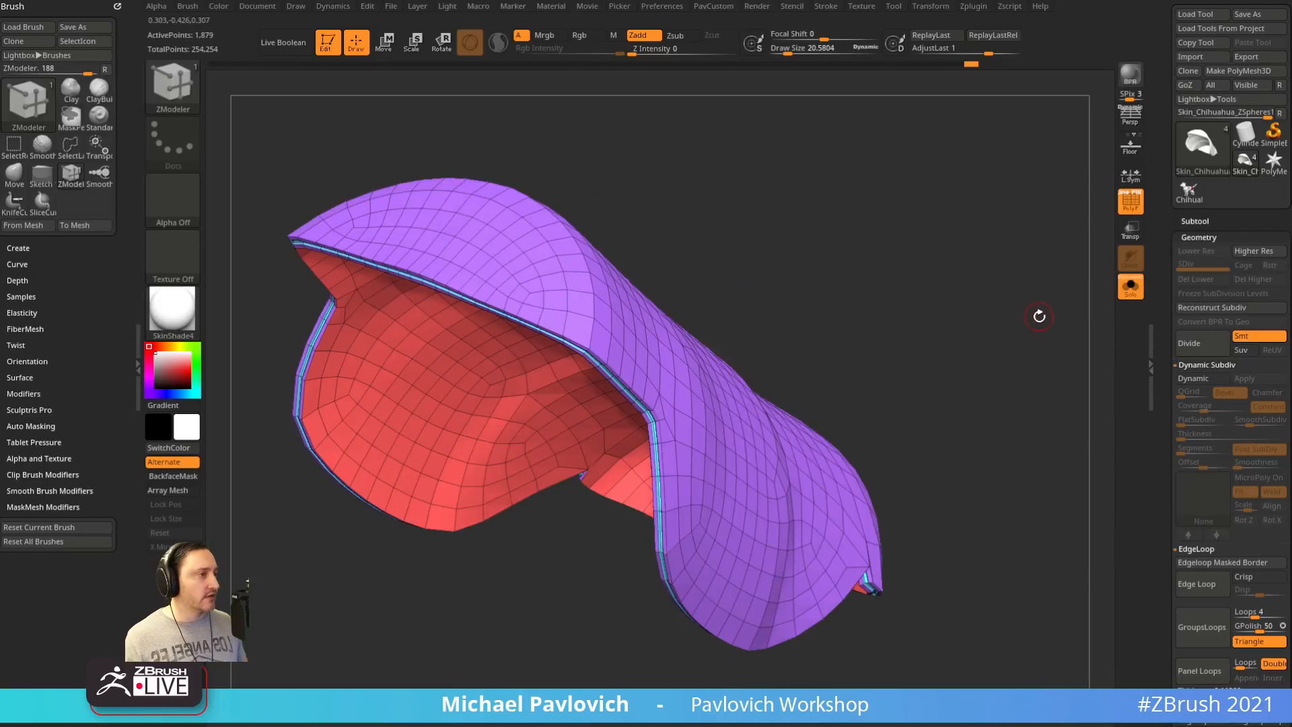
key(d)
click(1135, 211)
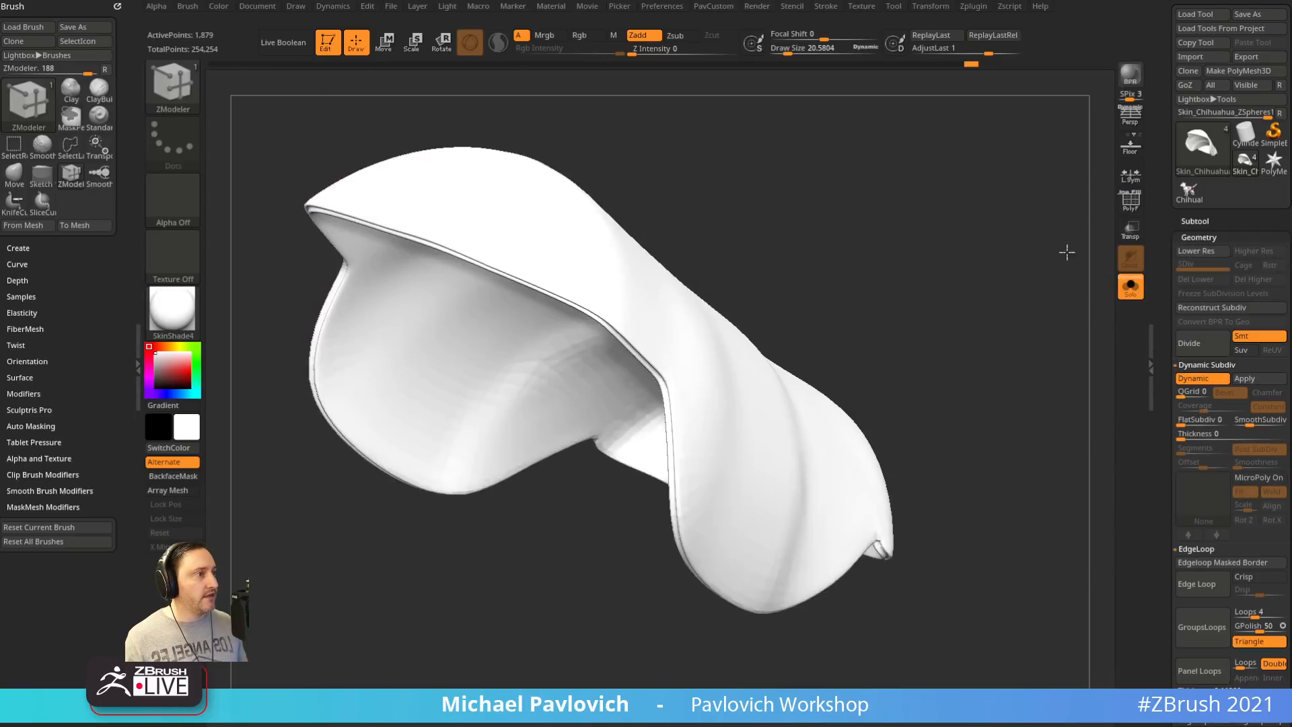
scroll(1046, 289, up, 3)
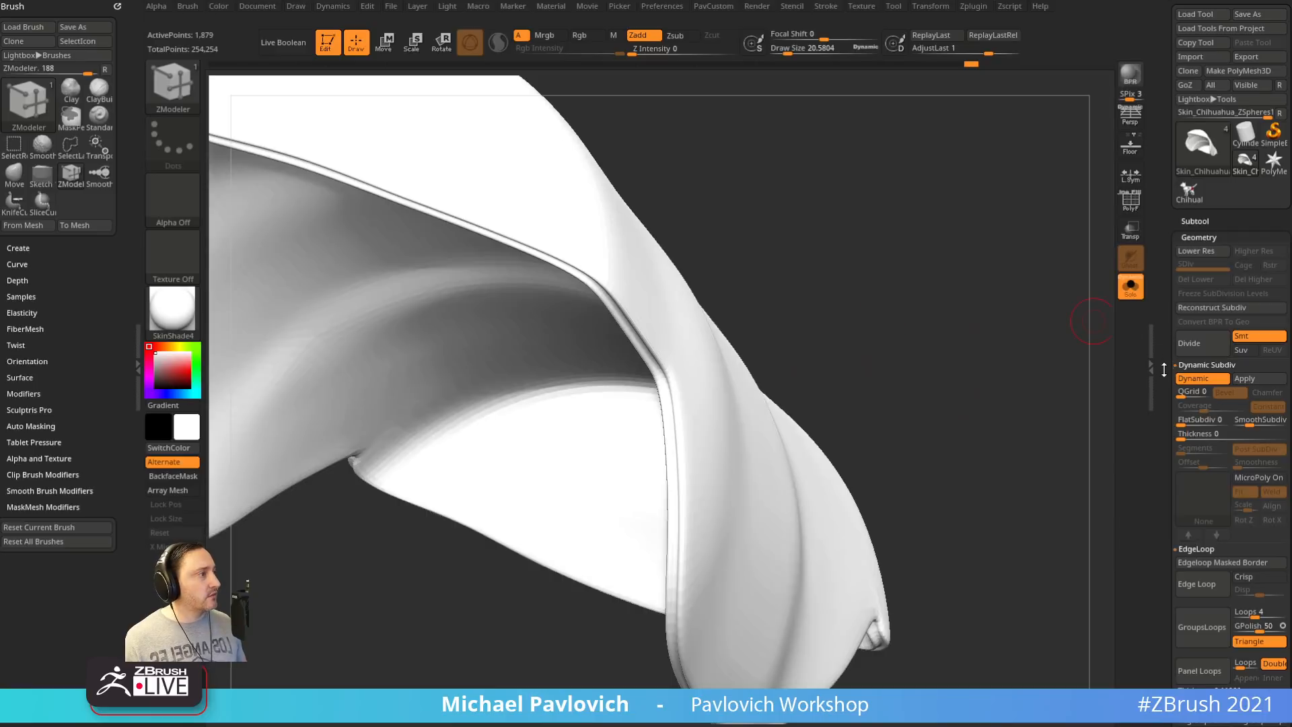
Crease the panel's polygroup borders so the rim and groove edges are sharp under Dynamic Subdiv
drag(1165, 369, 1168, 262)
shift+click(1203, 286)
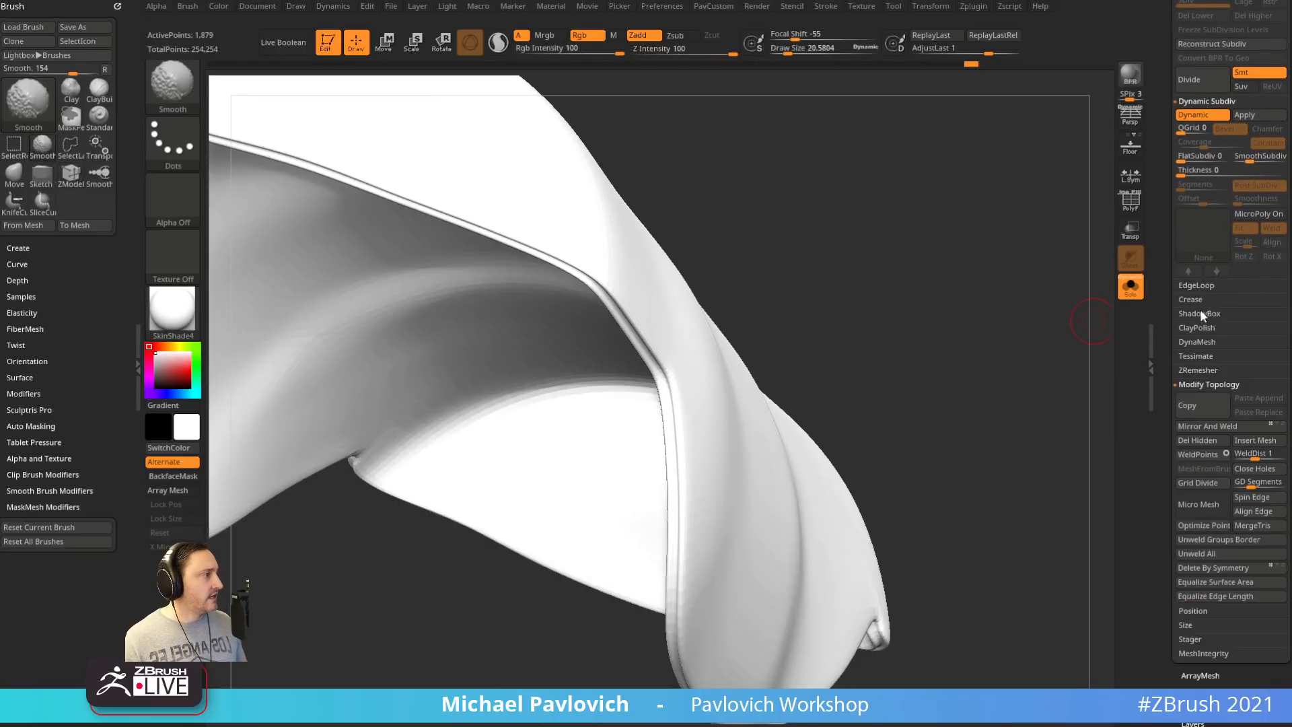
shift+click(1194, 300)
mouse_move(1039, 388)
mouse_down()
mouse_move(1026, 368)
mouse_move(1071, 330)
mouse_up()
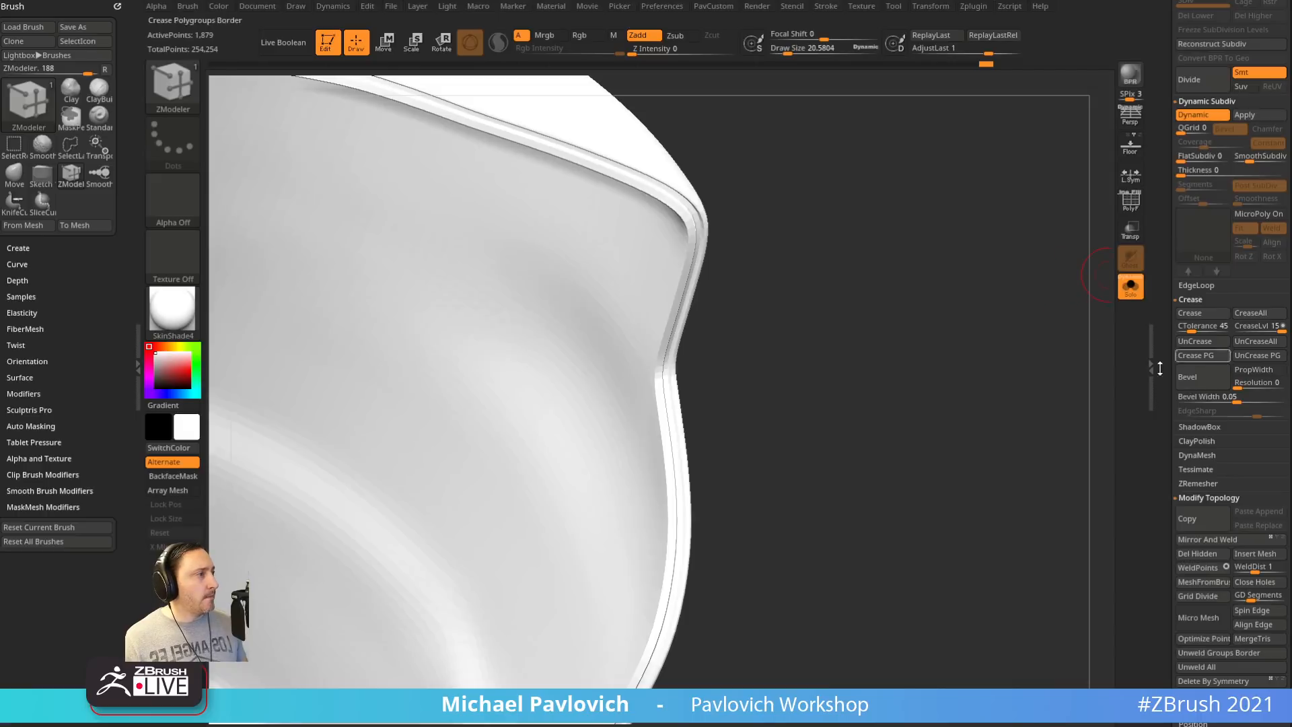
Mark a short row of faces on the panel's outer side and QMesh it through the thickness to cut a slot
click(1131, 200)
drag(1050, 254, 895, 283)
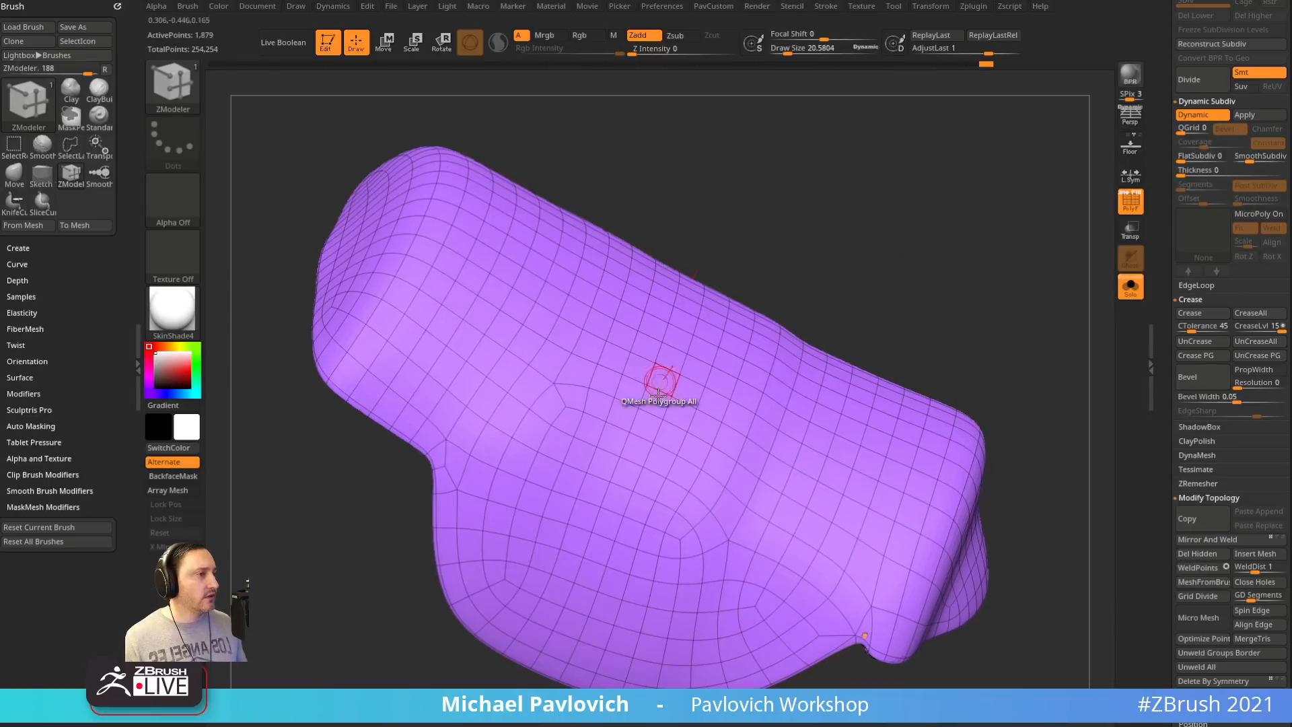
alt+drag(647, 428, 719, 469)
right_drag(719, 469, 688, 426)
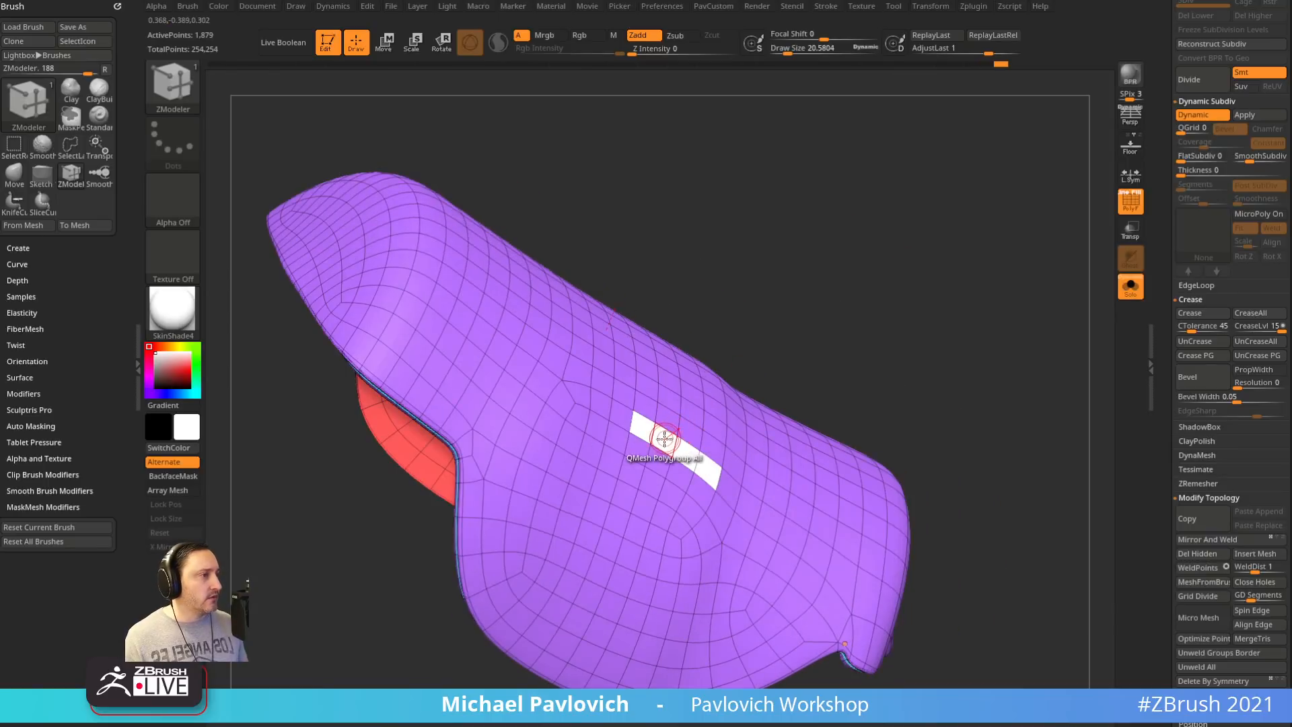
drag(665, 440, 657, 436)
drag(828, 373, 938, 357)
Crease the polygroup borders around the new slot
key(2)
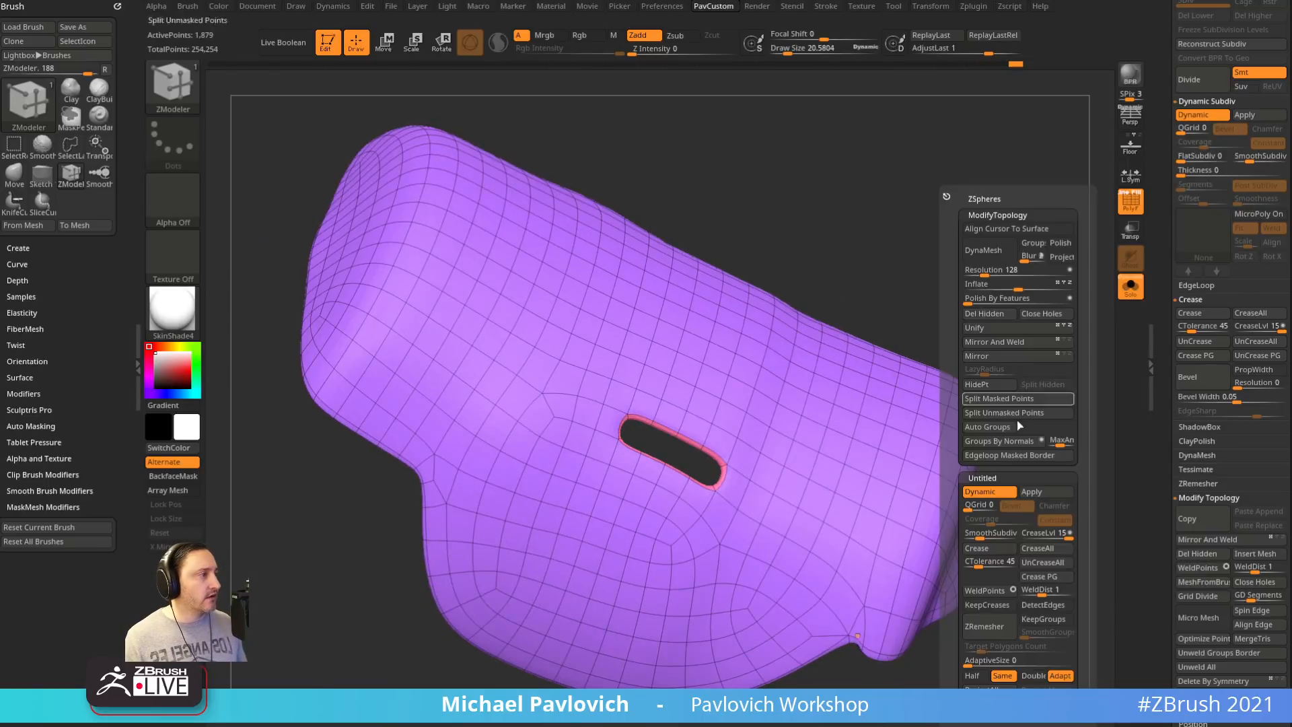
click(1031, 579)
drag(969, 294, 1006, 362)
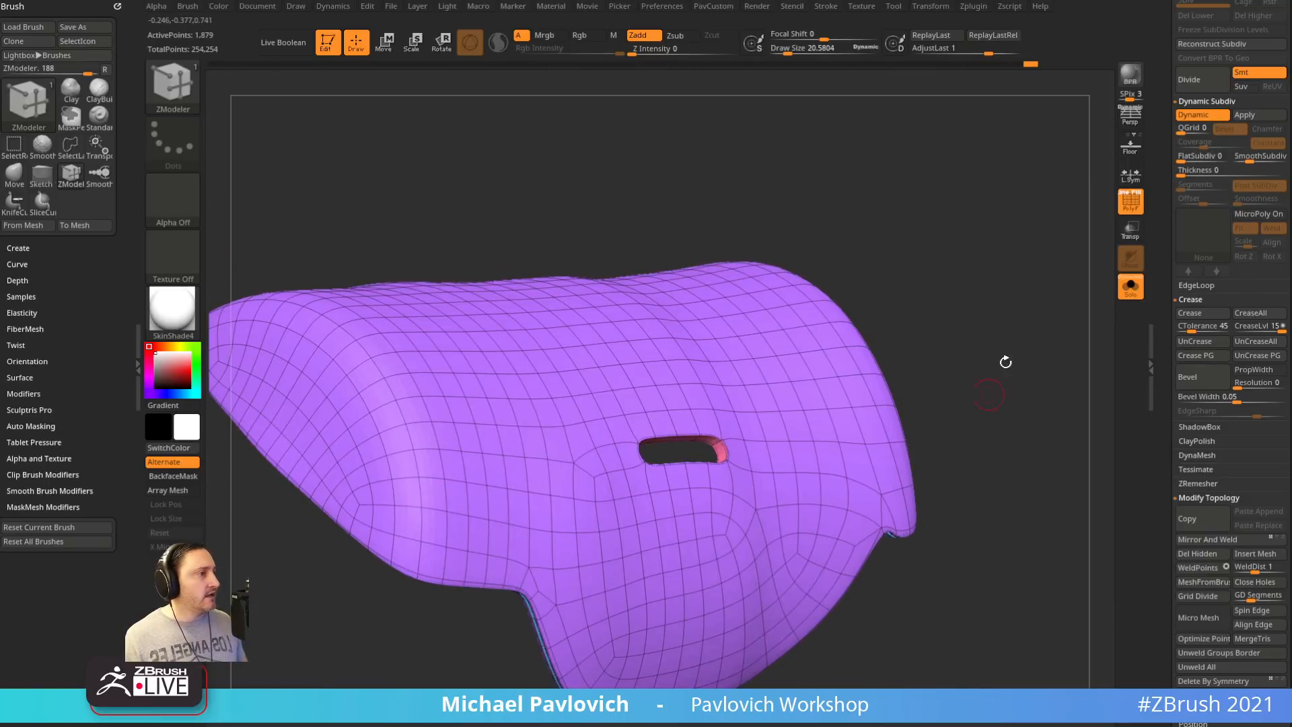
Hide the polyframe and change the material to StartupMaterial to show the slotted panel in grey
click(1135, 214)
drag(931, 283, 519, 307)
click(172, 308)
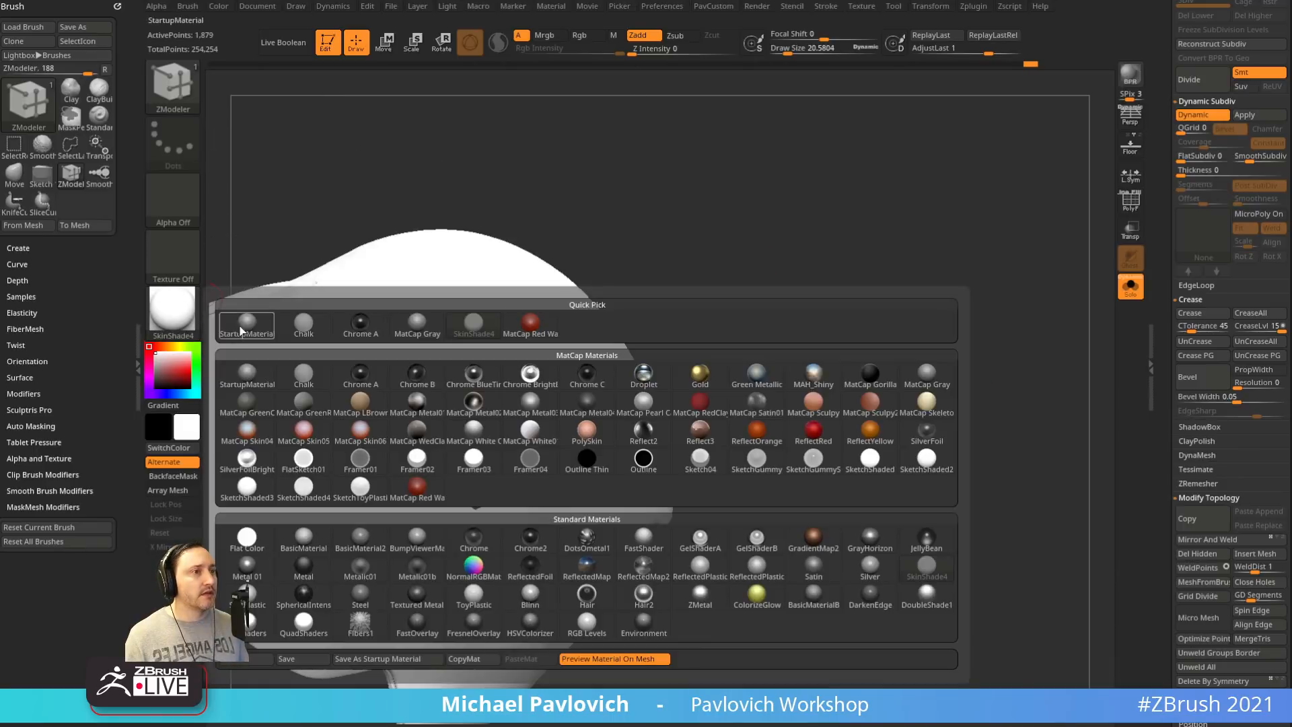
click(240, 331)
alt+drag(899, 235, 864, 357)
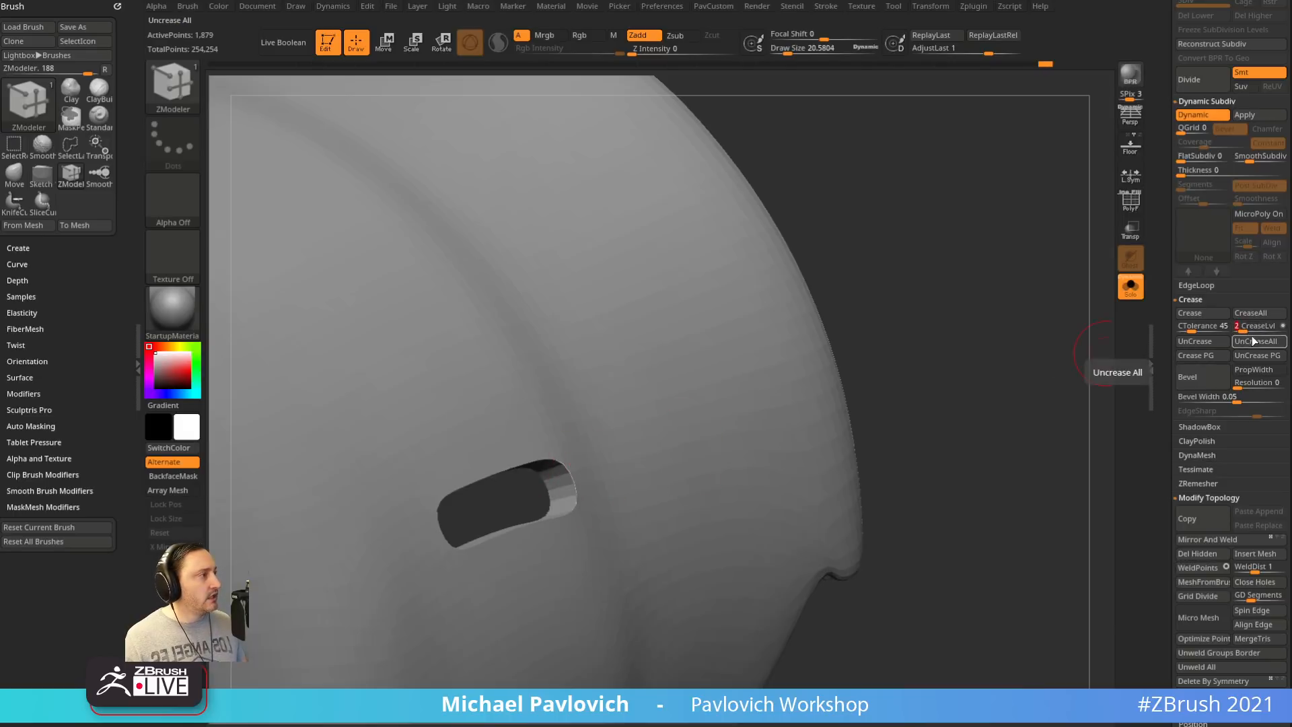
Set the crease level to 3 and the Dynamic Subdiv SmoothSubdiv level to 4
drag(1241, 327, 1248, 327)
drag(1166, 264, 1164, 336)
drag(1261, 228, 1264, 227)
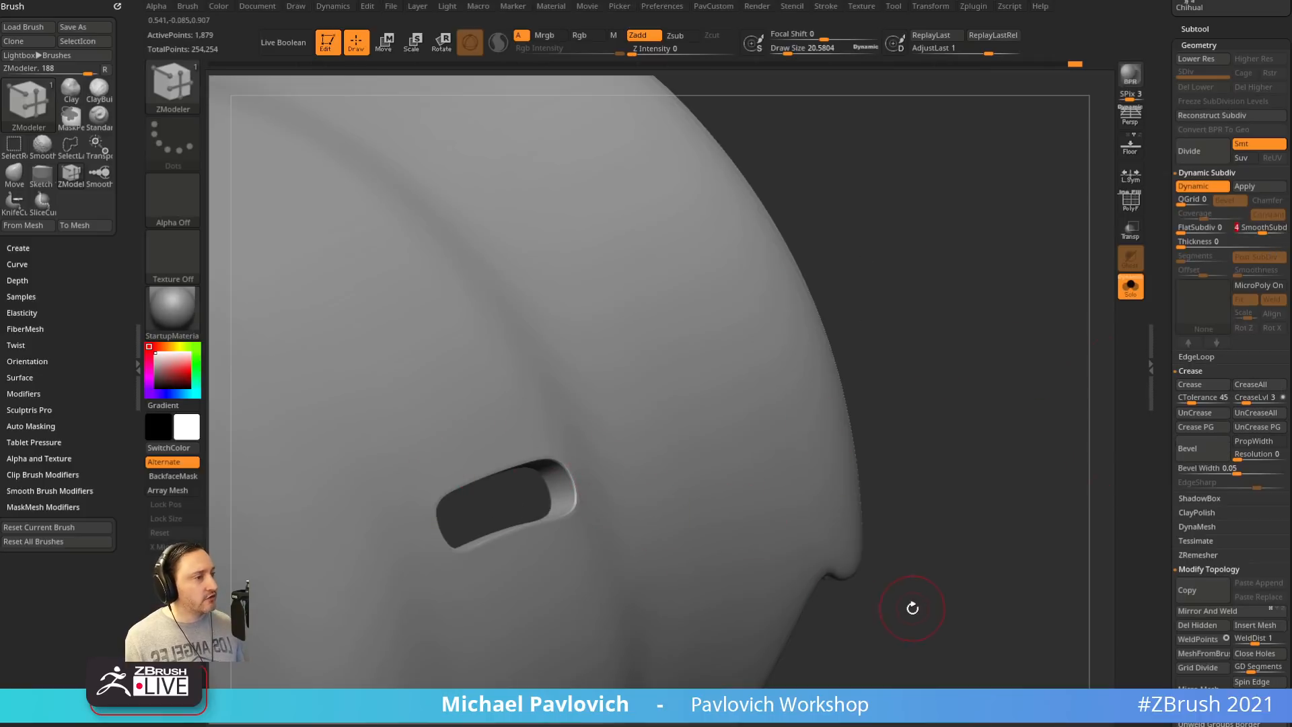
drag(975, 291, 951, 311)
Select the Standard brush and assign Alpha 06 to it
mouse_move(978, 245)
mouse_down()
mouse_move(972, 223)
mouse_move(1009, 300)
mouse_move(977, 324)
mouse_move(1005, 347)
mouse_up()
key(b)
key(s)
key(t)
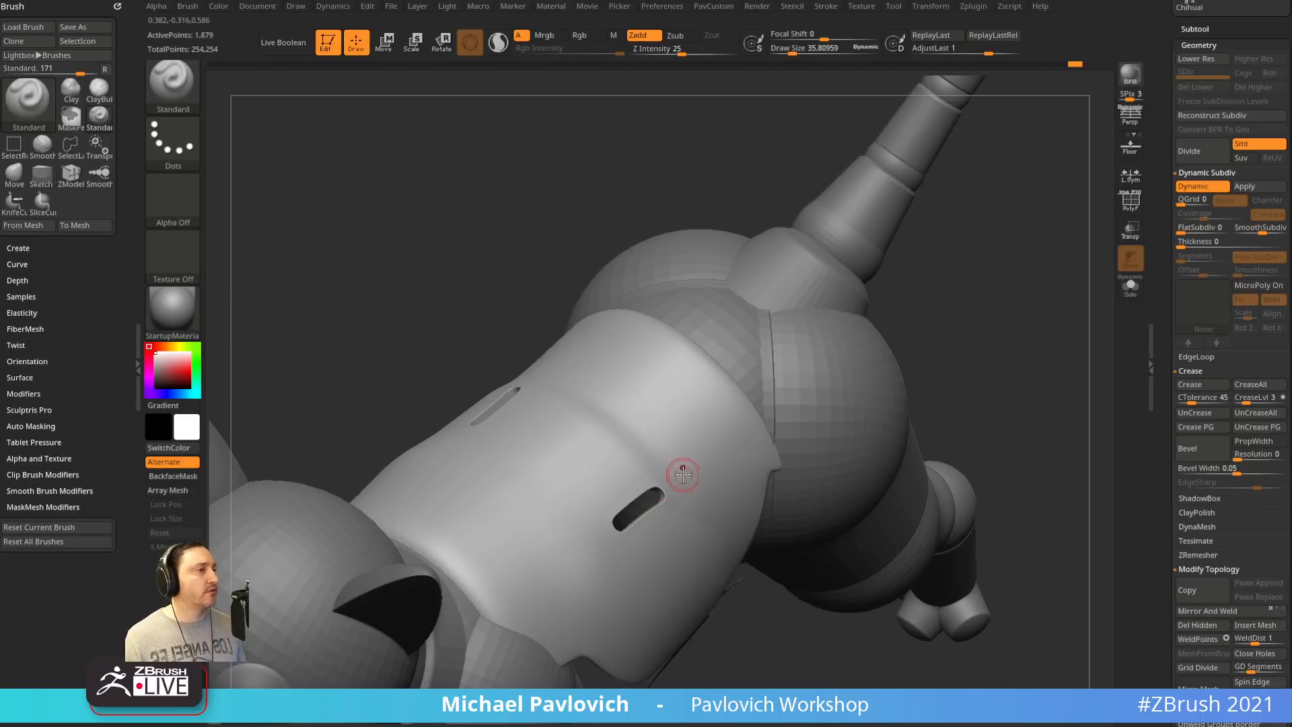
click(173, 160)
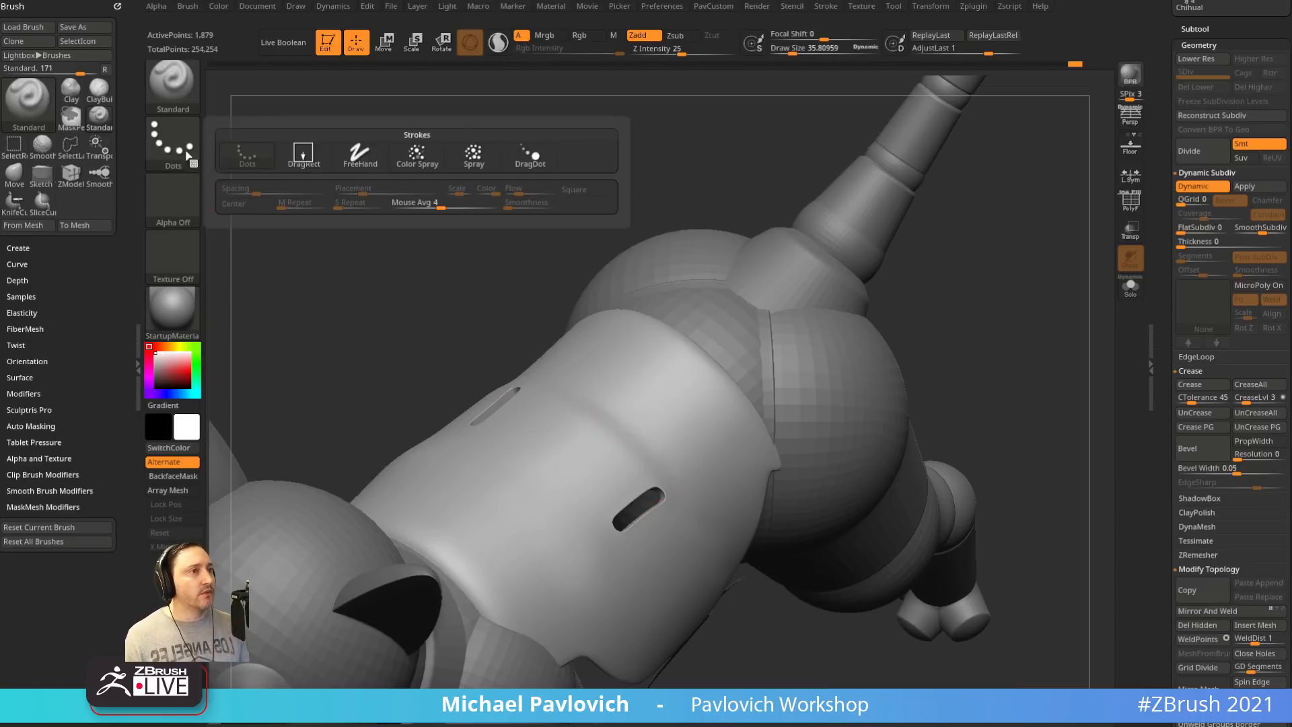
click(172, 202)
click(588, 265)
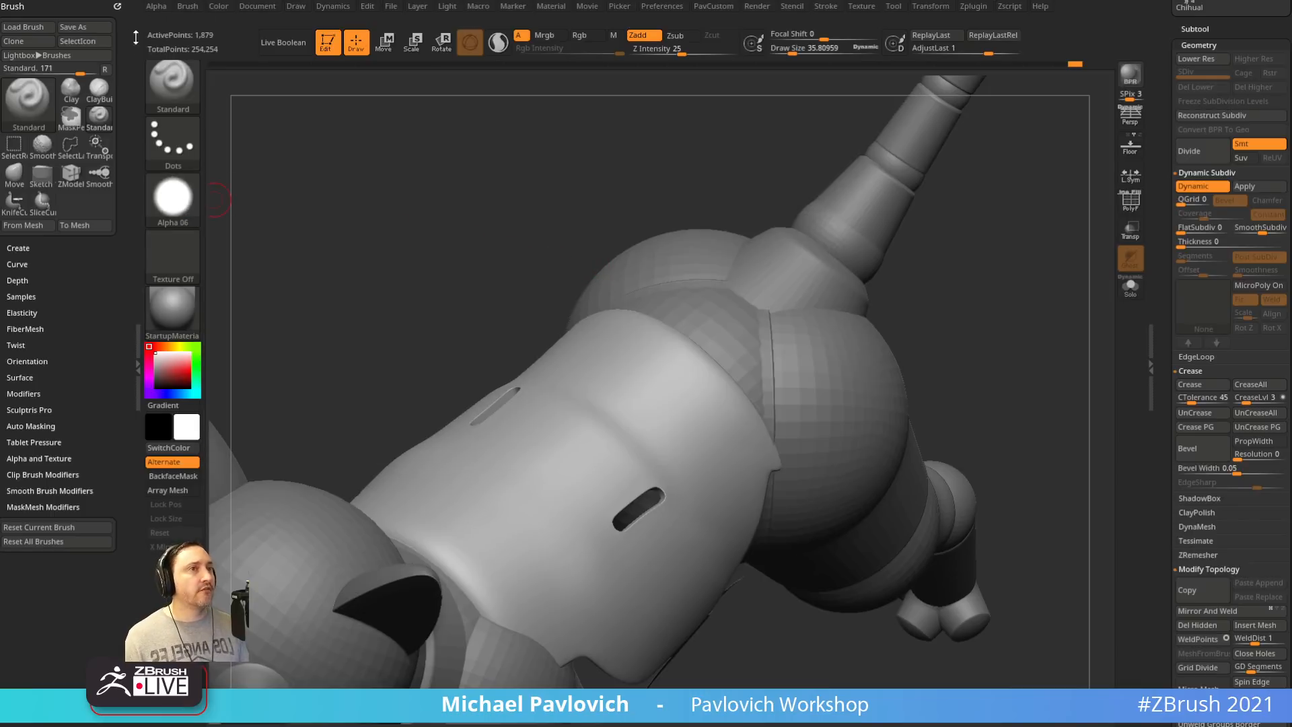
Dock the Alpha palette in the tray and expand its Modify settings
click(118, 6)
click(156, 7)
drag(149, 10, 54, 33)
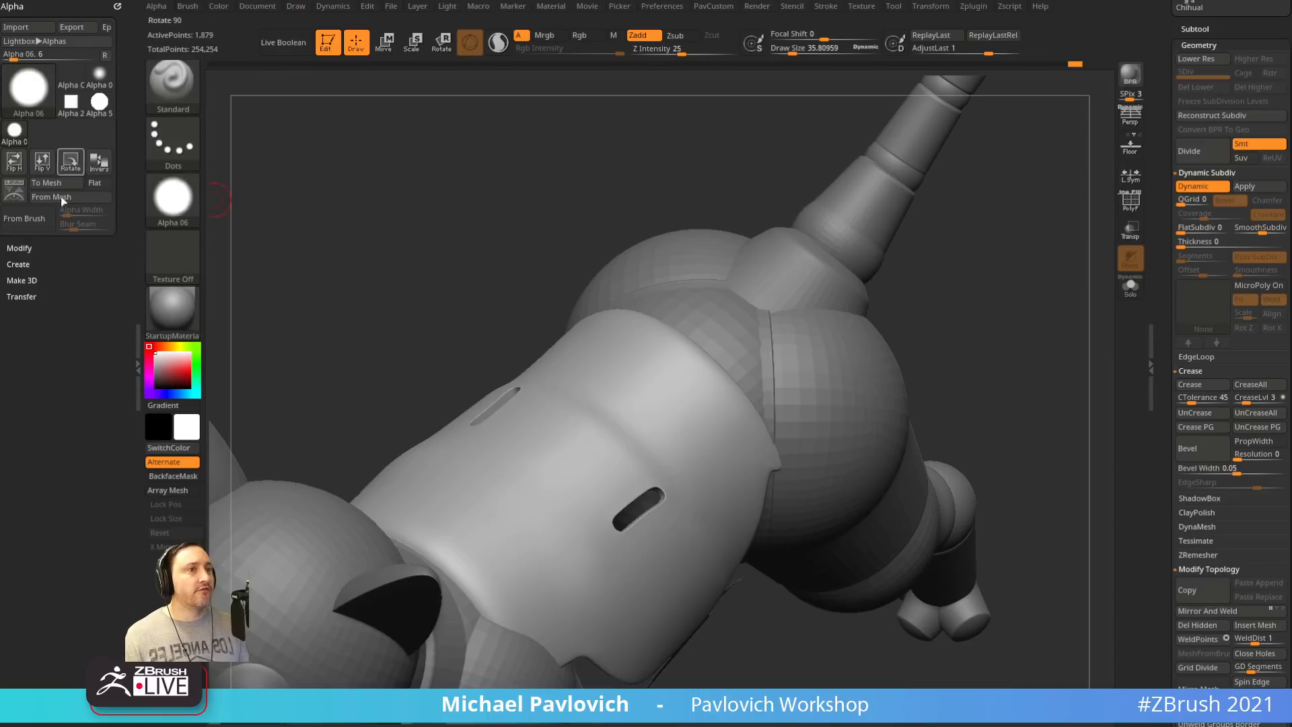
click(20, 248)
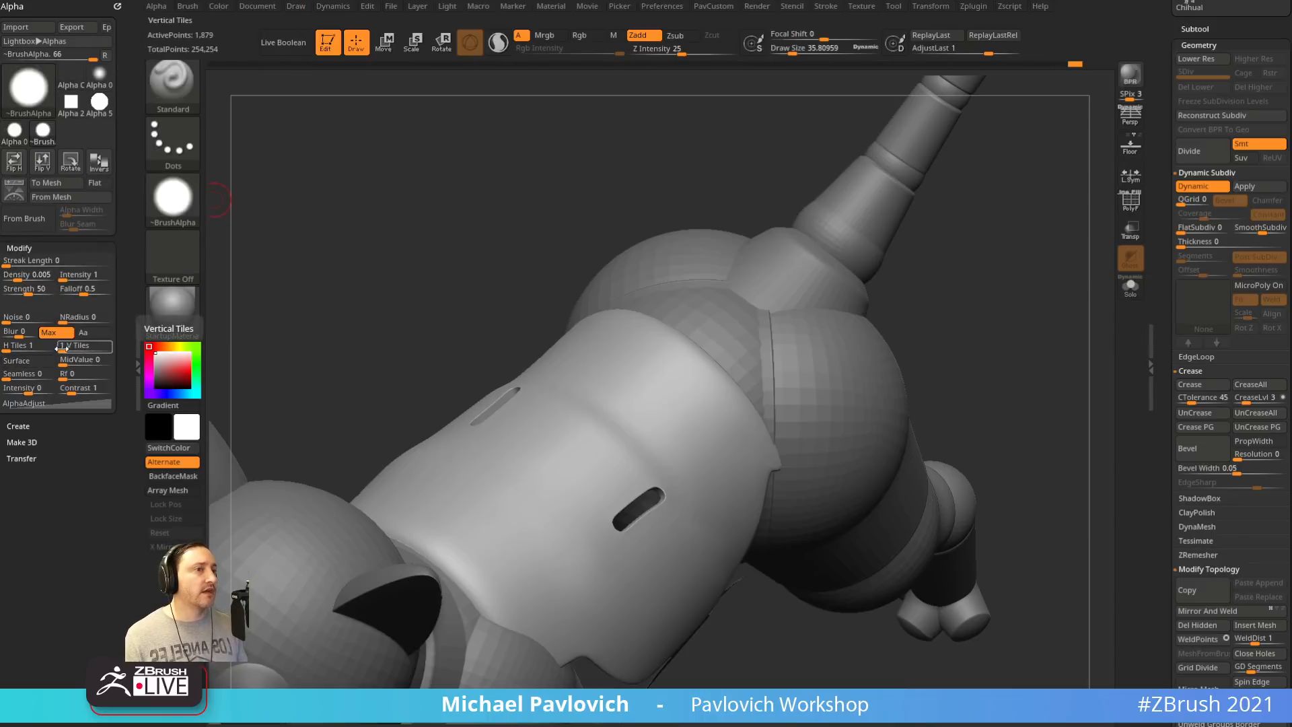
Try tiling the brush alpha with 2 to 4 vertical tiles and 2 horizontal tiles, and reset both to 1
drag(58, 348, 73, 349)
mouse_move(182, 192)
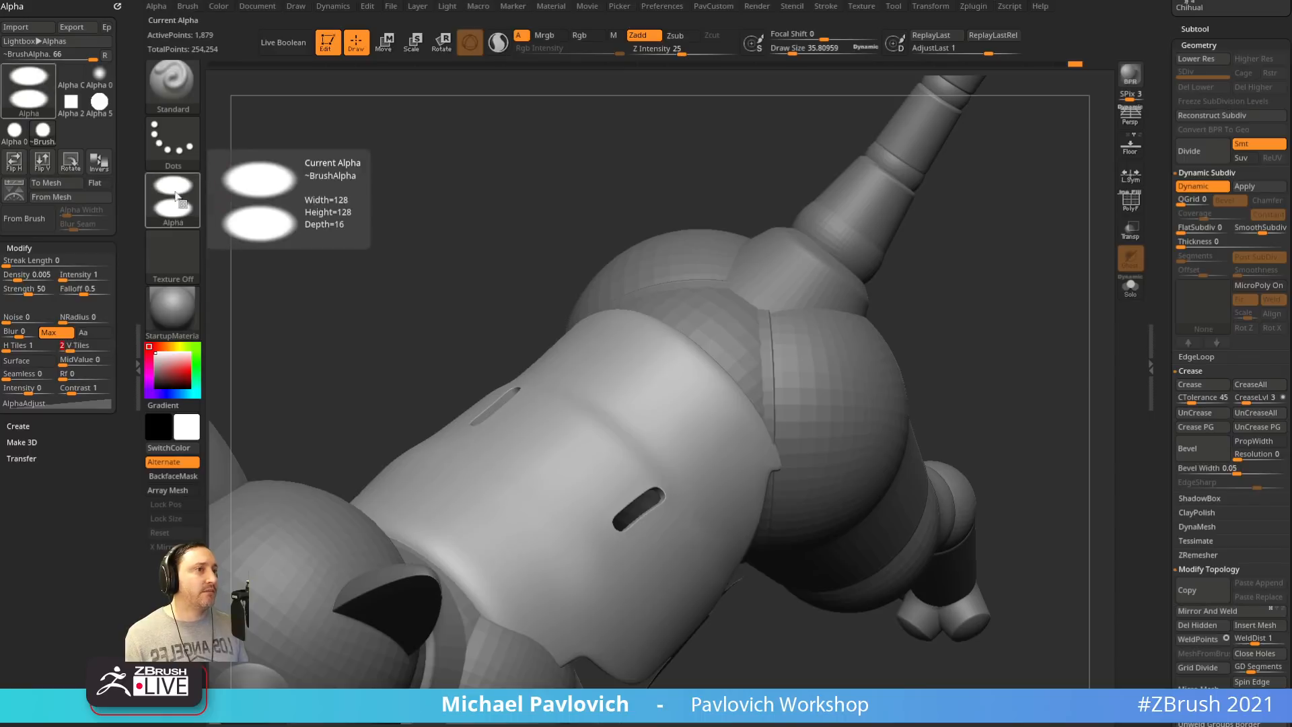
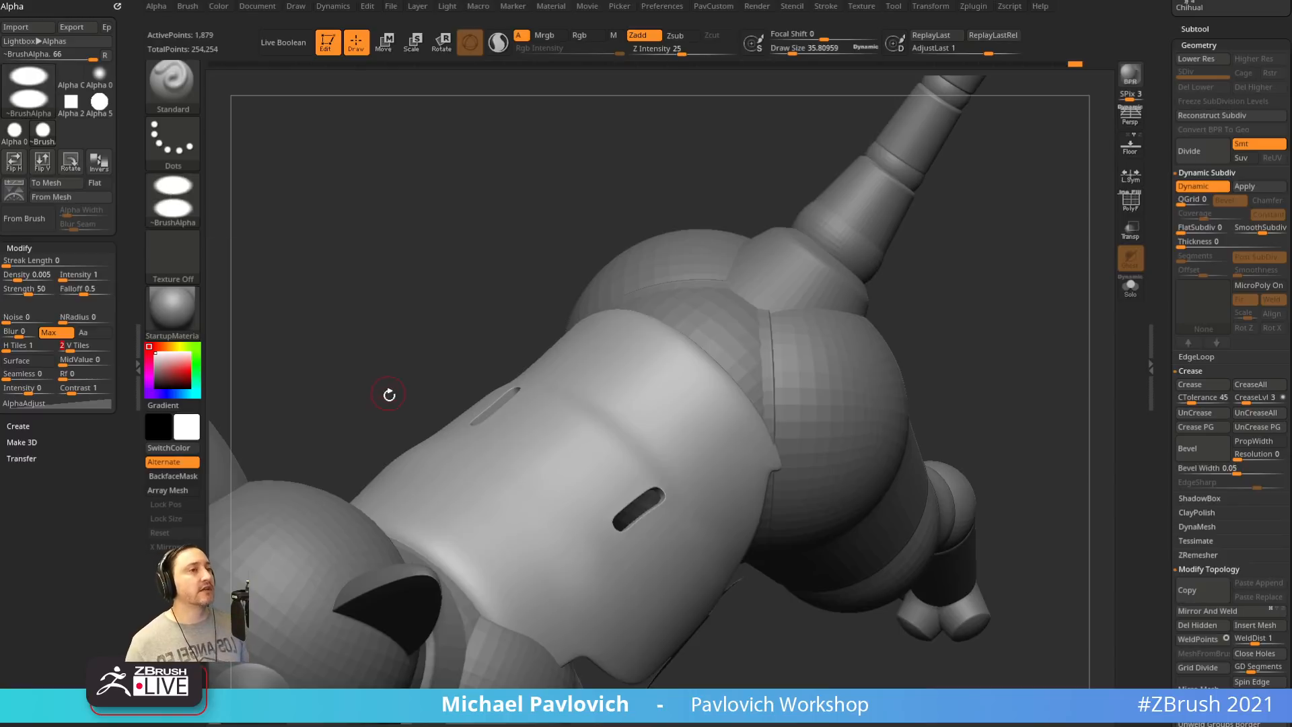
drag(73, 348, 77, 348)
click(72, 351)
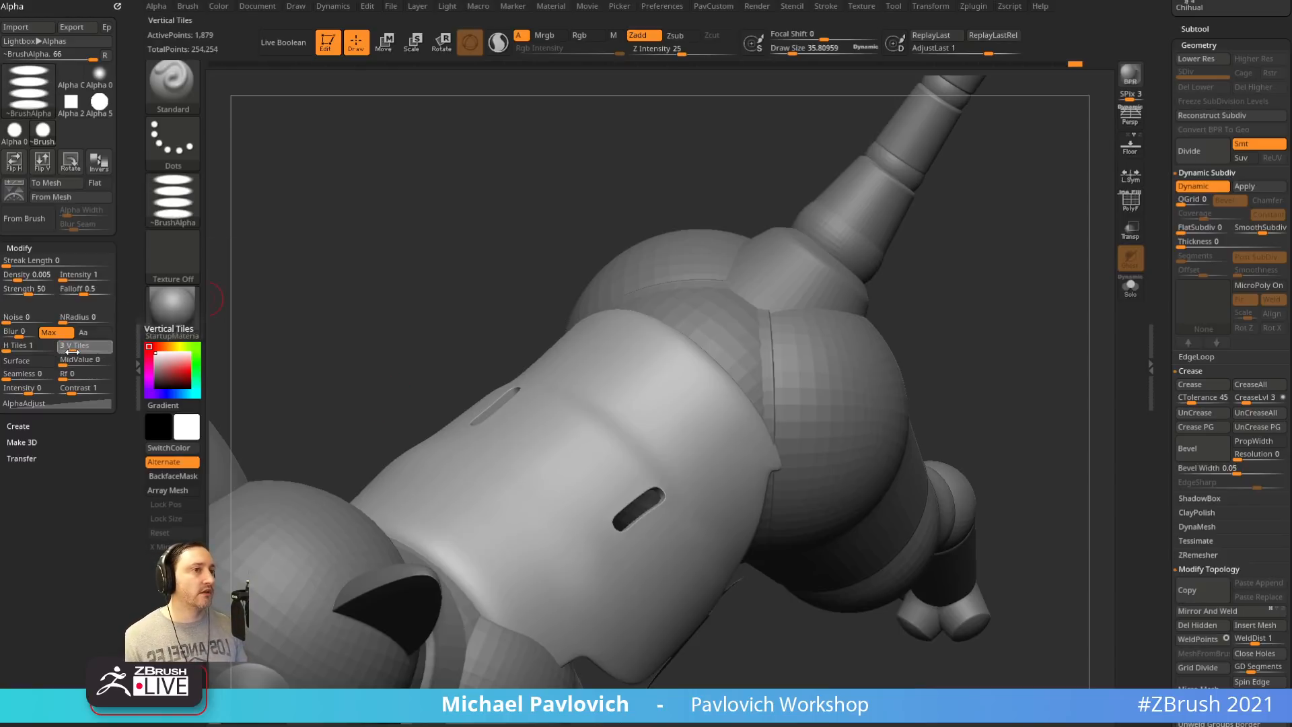
click(14, 348)
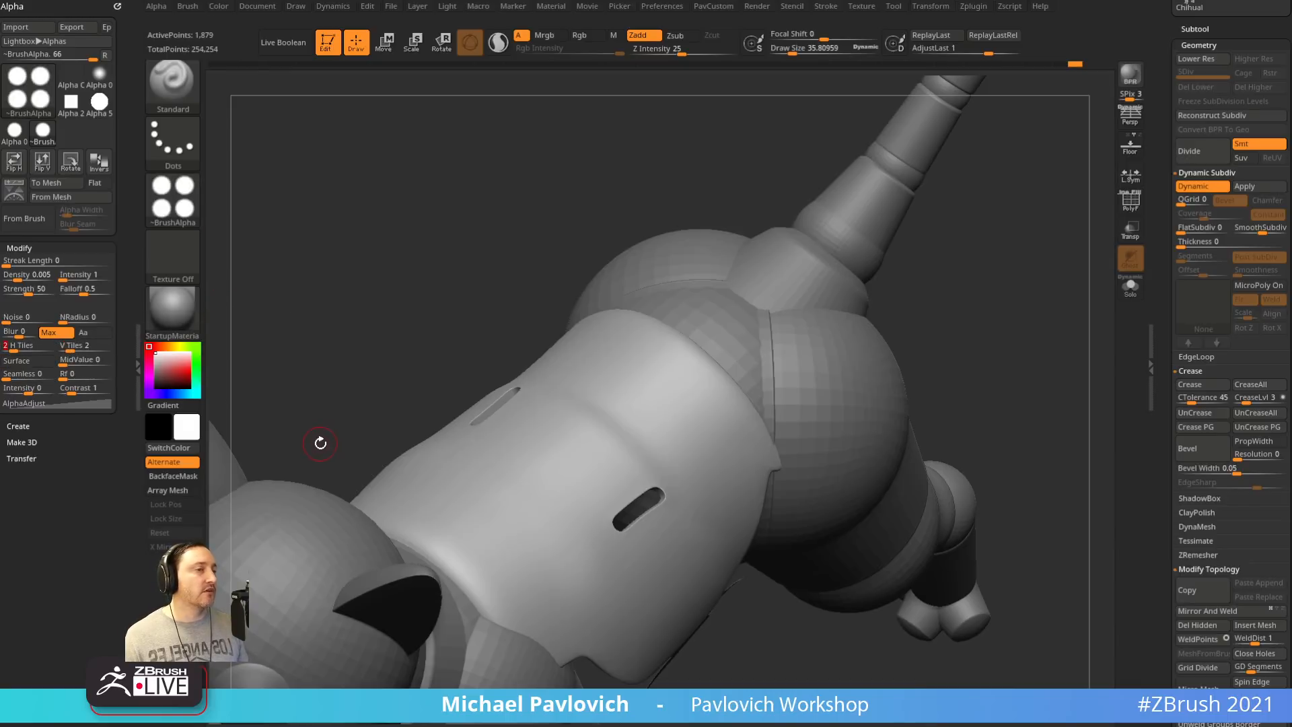
click(9, 346)
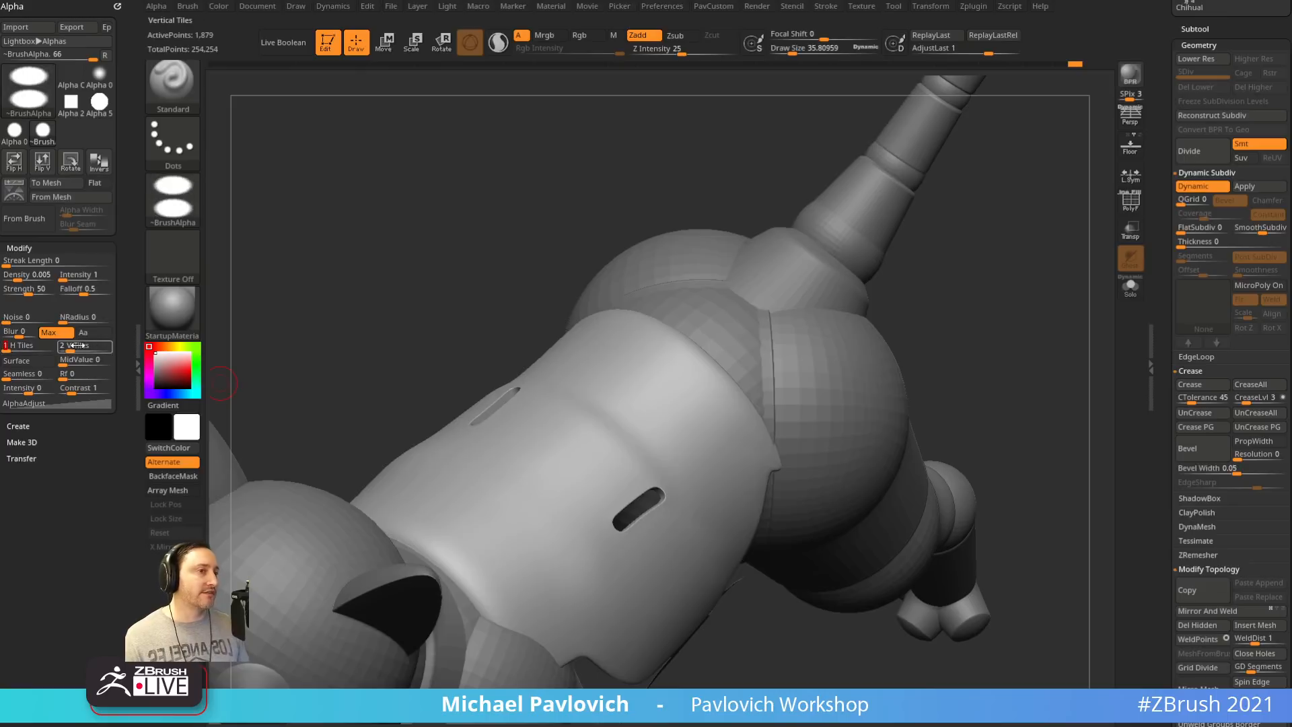
drag(77, 348, 78, 348)
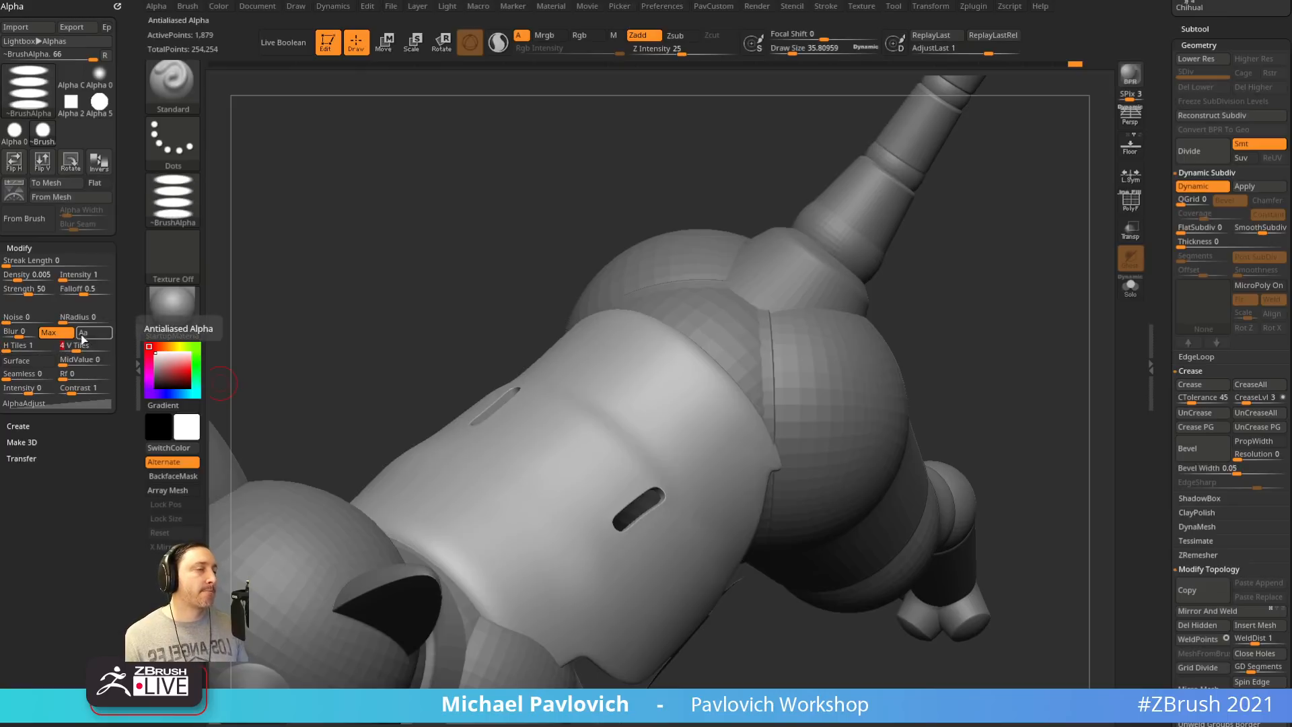
key(f)
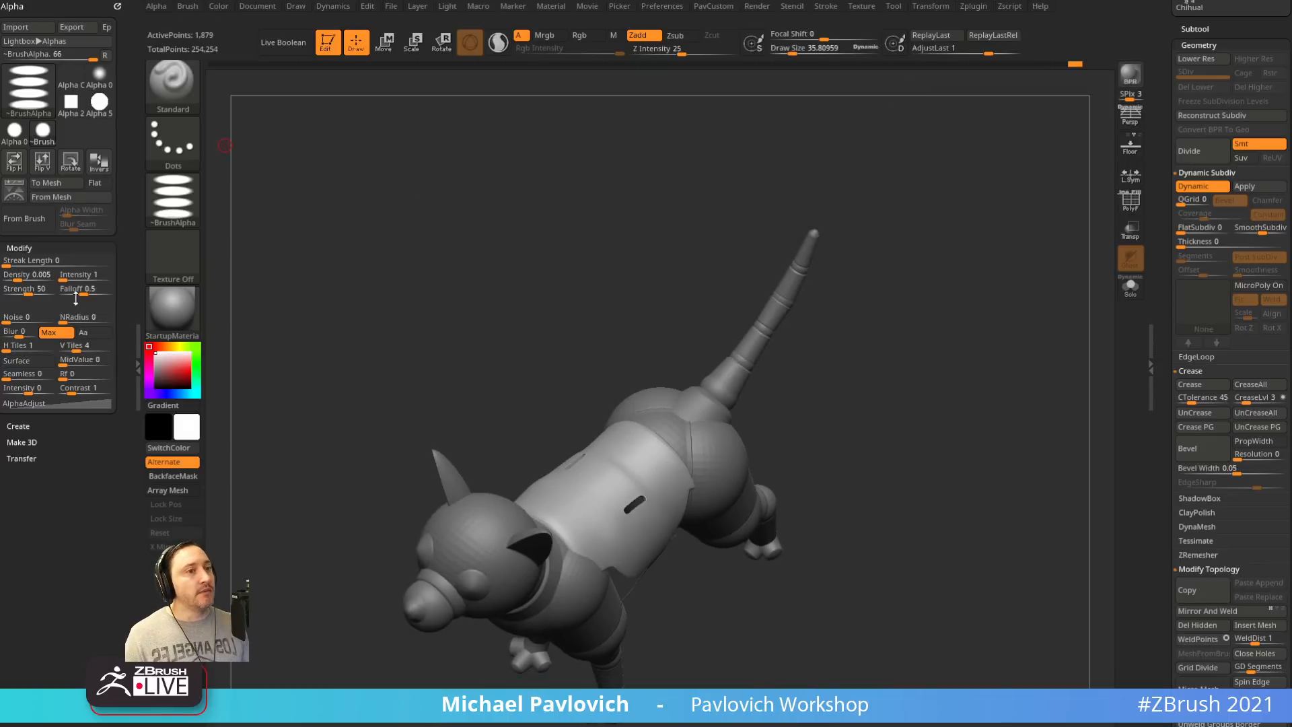
click(57, 347)
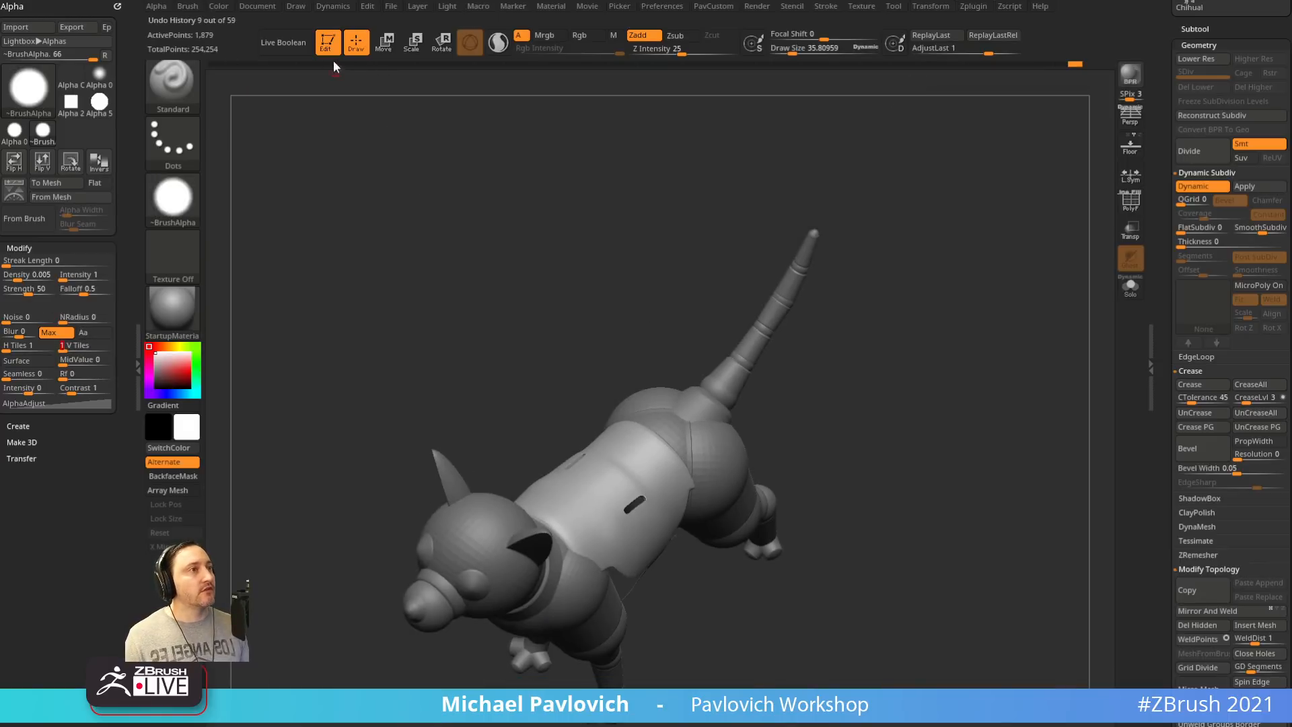
Leave 3D Edit mode with the canvas cleared, and select the Cylinder3D primitive as the active tool
click(331, 51)
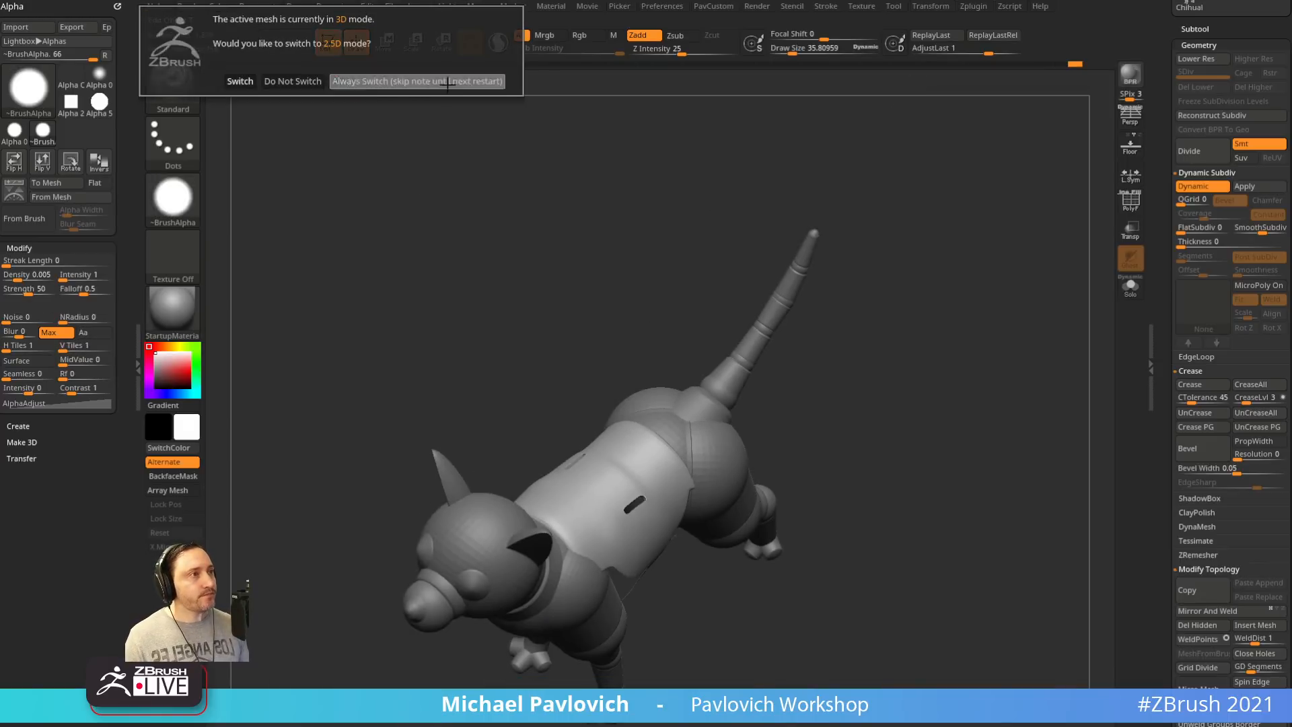
click(417, 81)
key(ctrl+n)
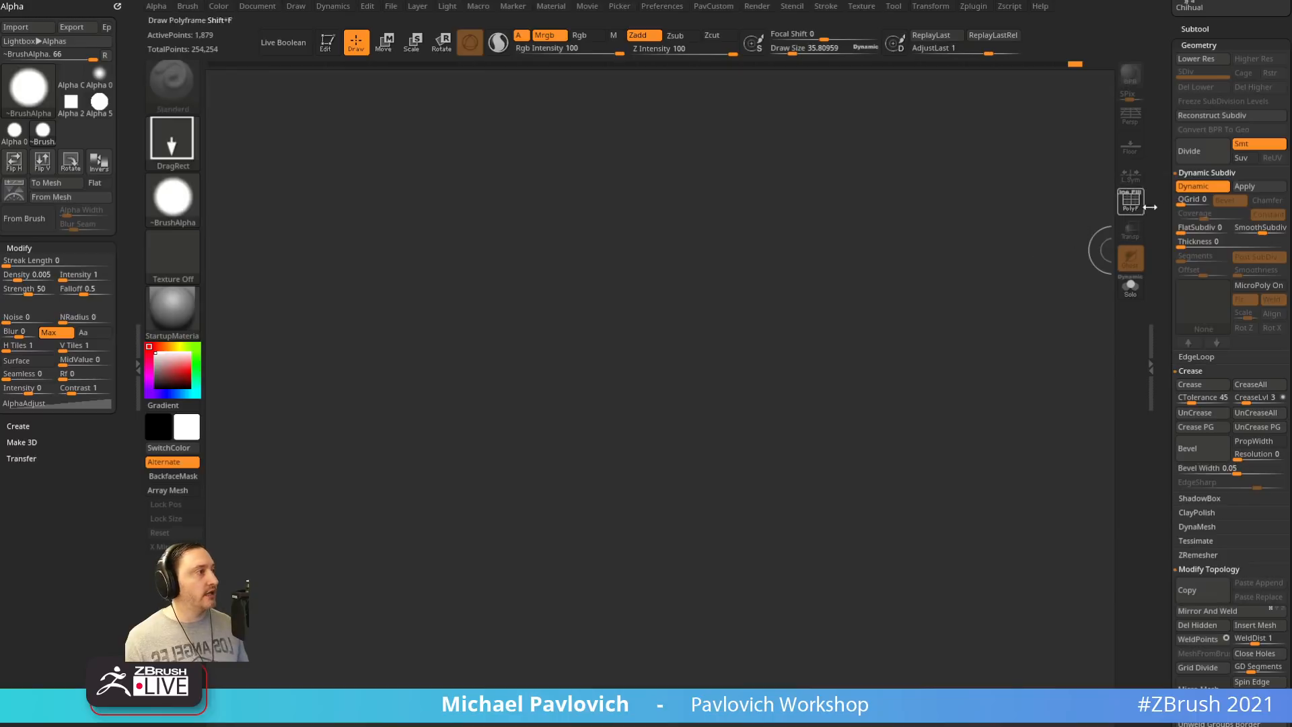
drag(1153, 320, 1154, 525)
click(1244, 148)
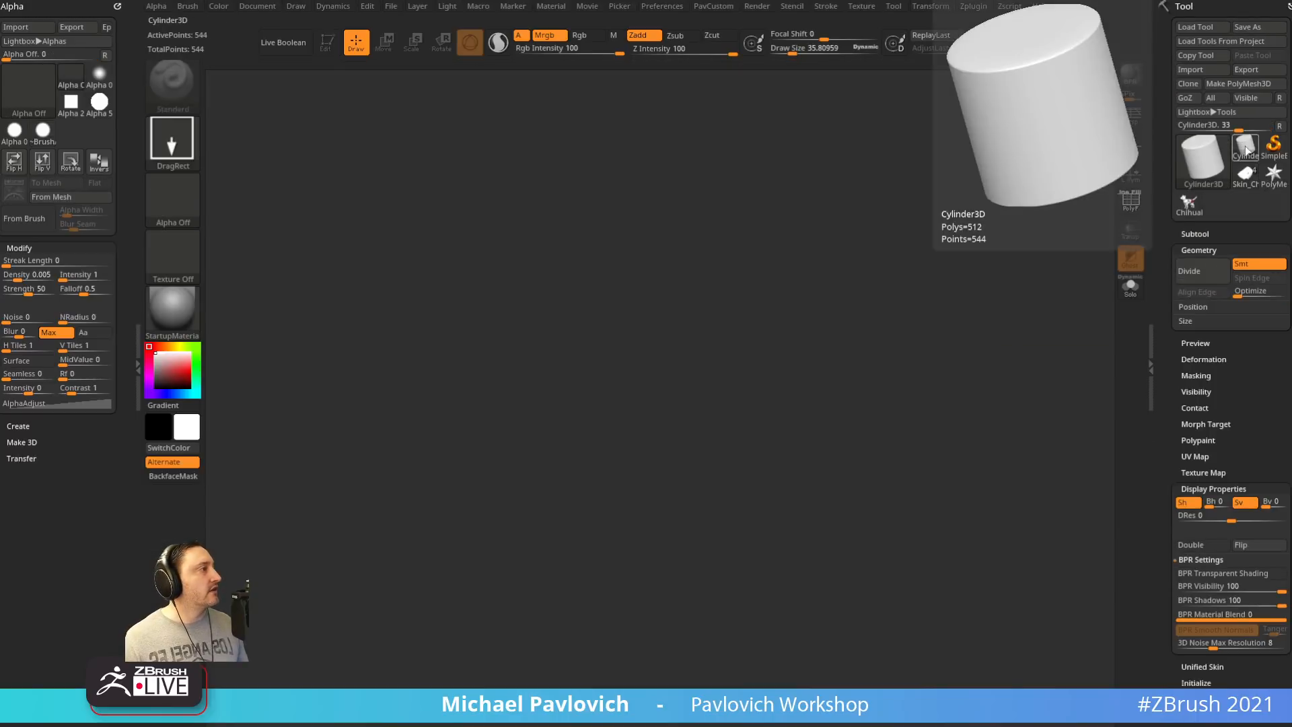
Draw a Cylinder3D on the canvas, enter Edit mode, show its PolyFrame and convert it to a PolyMesh3D
drag(447, 450, 432, 254)
click(327, 42)
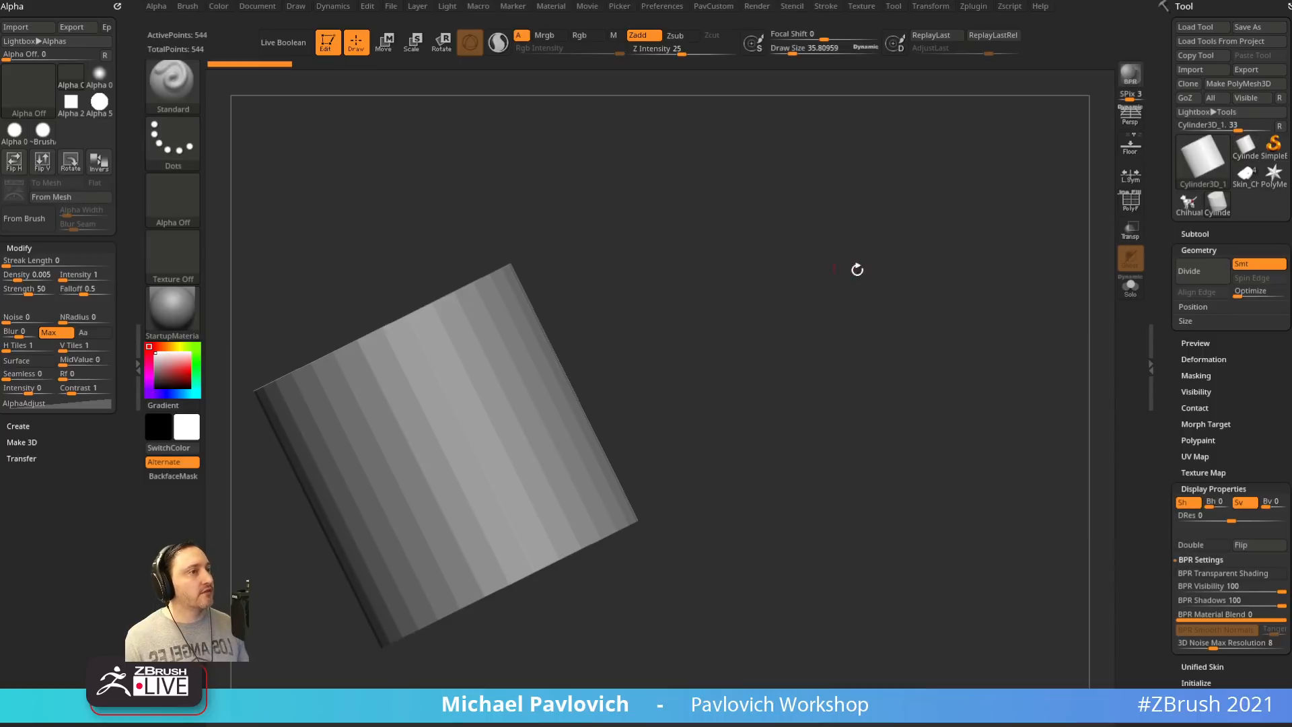
drag(854, 269, 952, 296)
click(1131, 202)
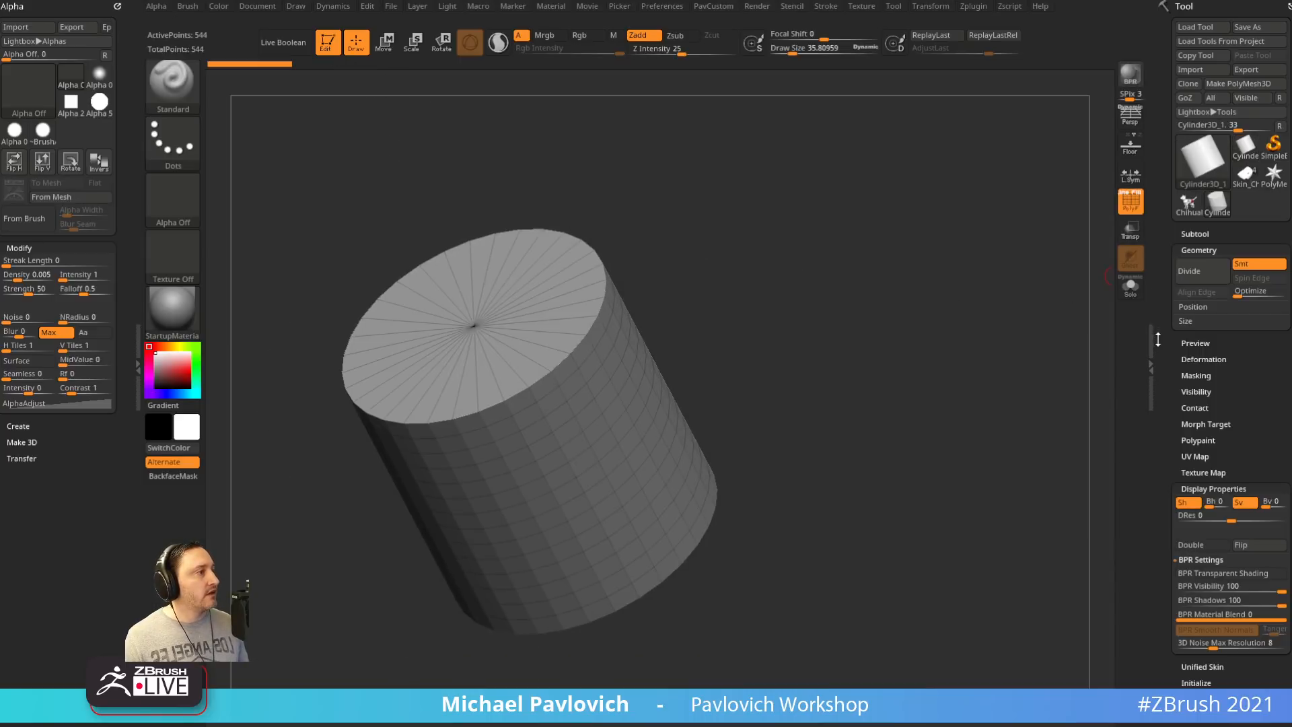
click(1244, 83)
Assign the SkinShade4 material to the cylinder
click(172, 310)
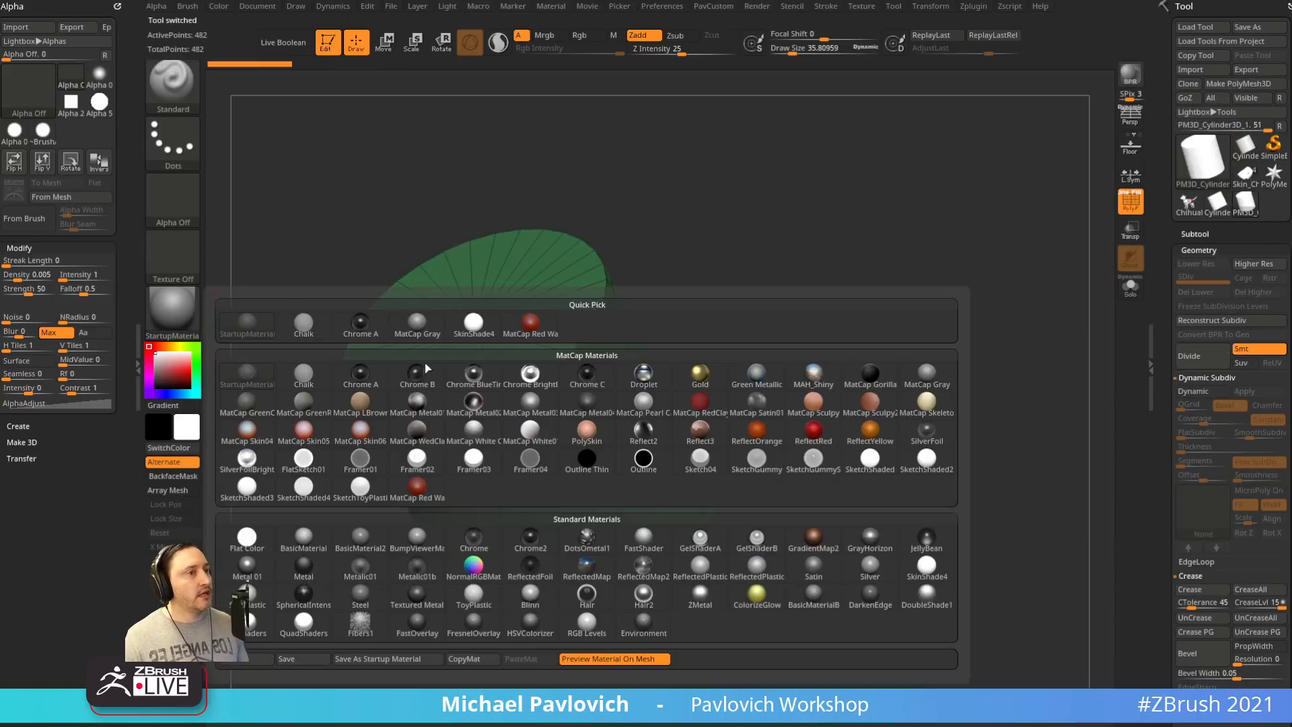
click(926, 569)
drag(909, 369, 876, 359)
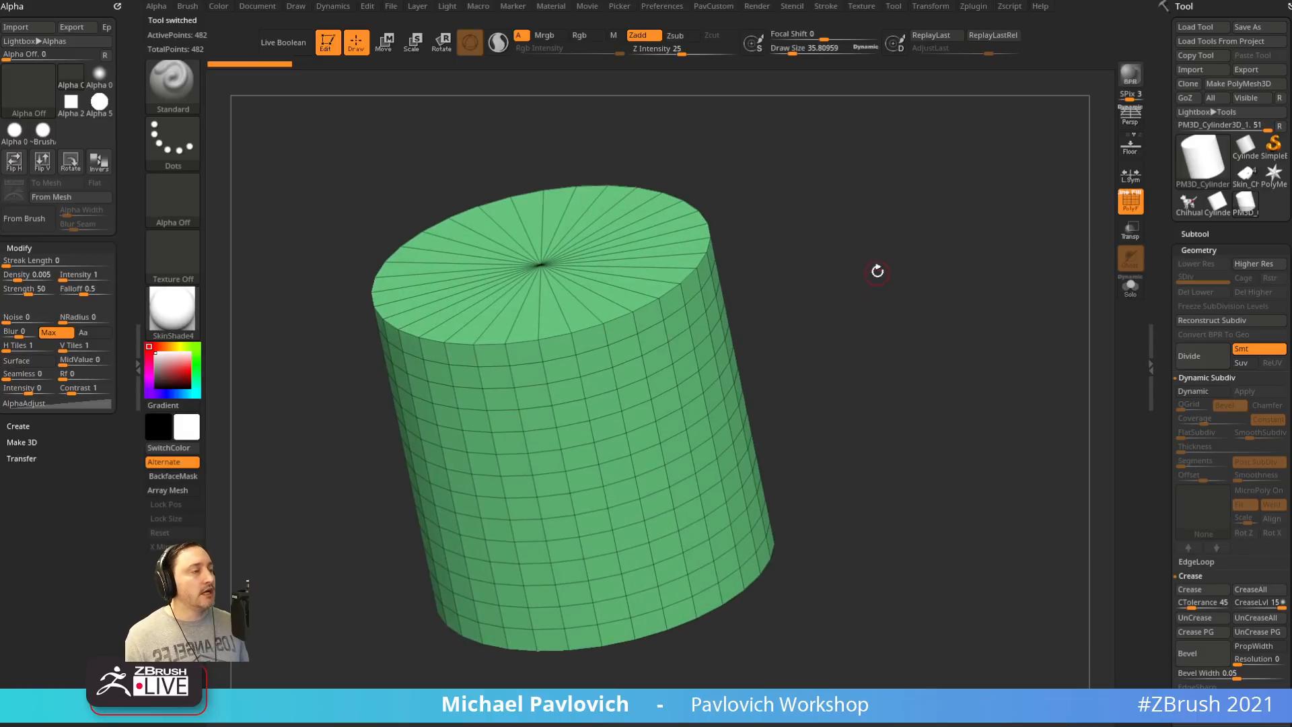
Turn on Dynamic Subdiv for the cylinder and inspect its smoothed cap edges
mouse_move(832, 285)
shift+mouse_down()
mouse_move(900, 374)
mouse_move(867, 369)
shift+mouse_up()
key(s)
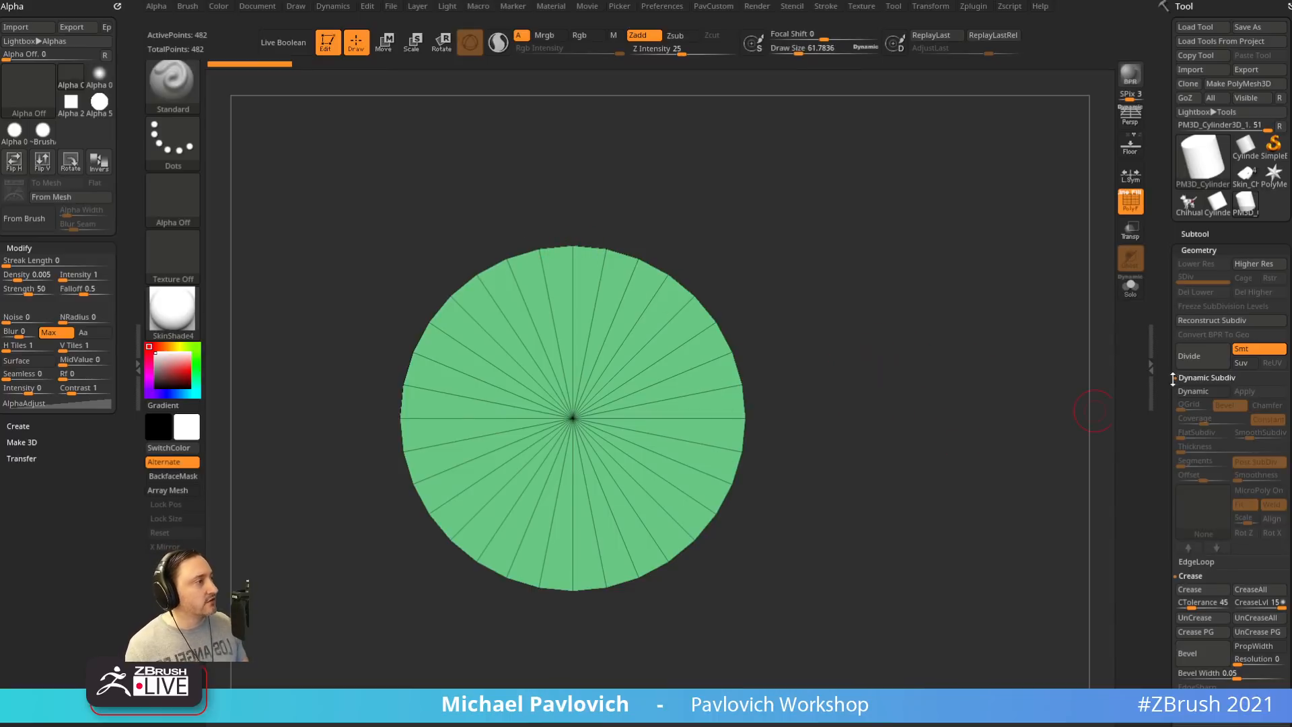
scroll(1173, 378, down, 1)
click(1193, 391)
drag(1004, 501, 962, 403)
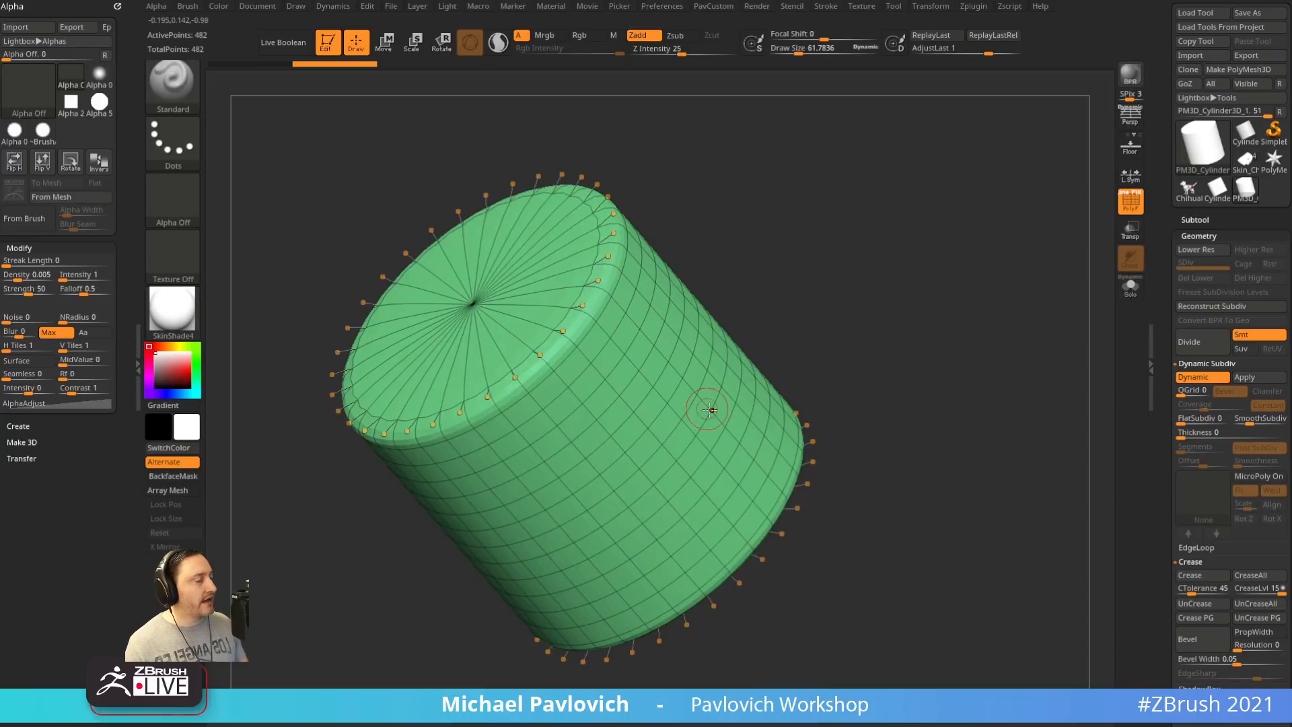
Crease the cylinder's cap edges so they stay sharp under Dynamic Subdiv
scroll(1179, 447, down, 5)
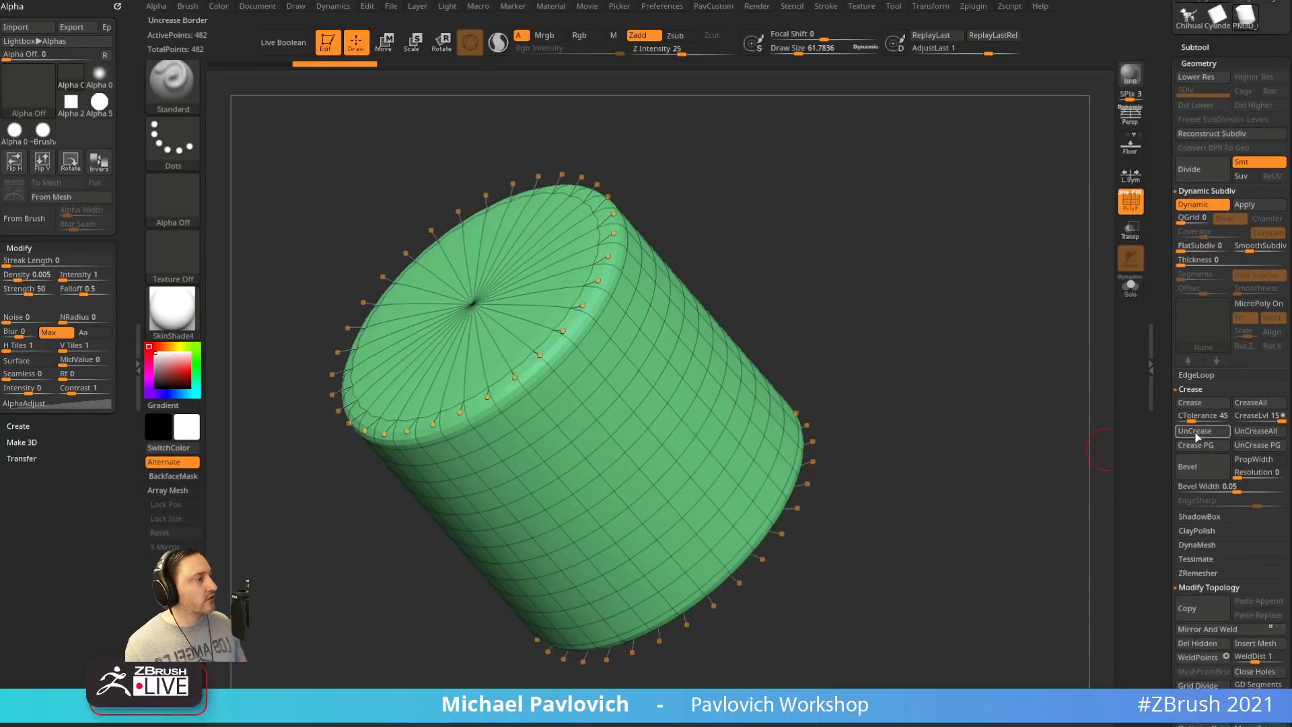
drag(1080, 436, 929, 377)
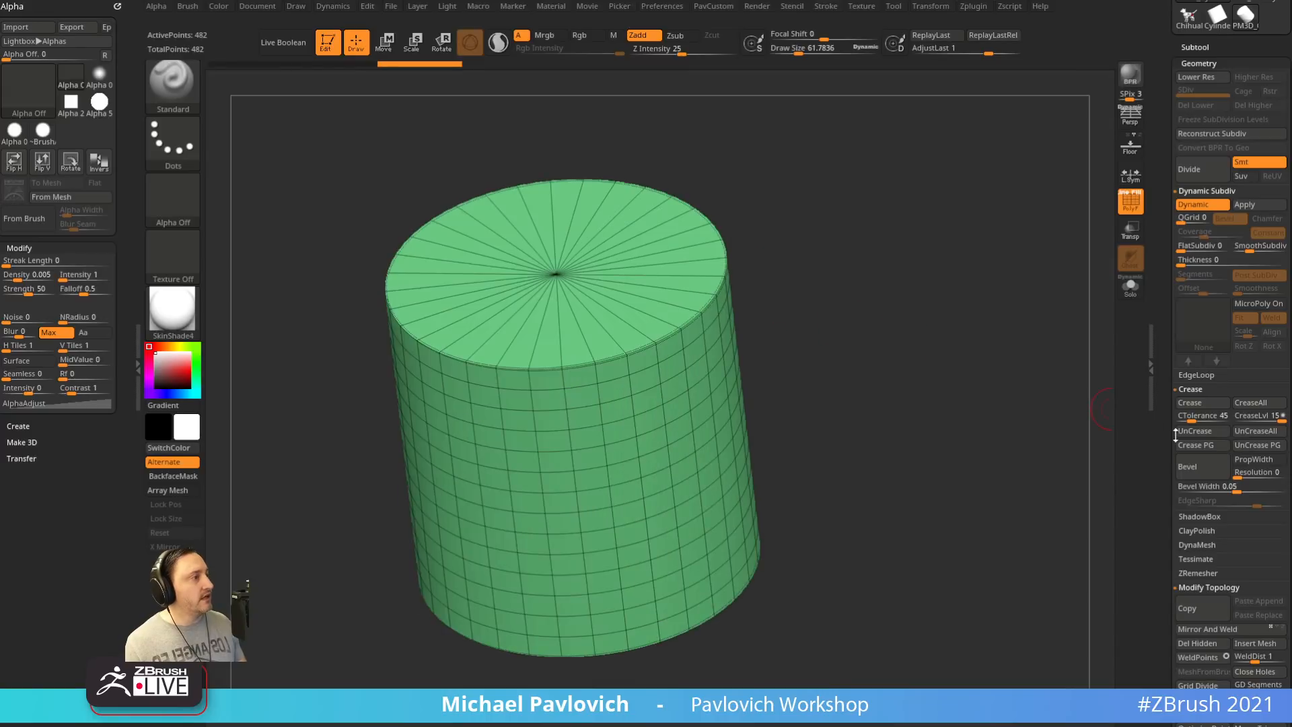
drag(817, 292, 661, 249)
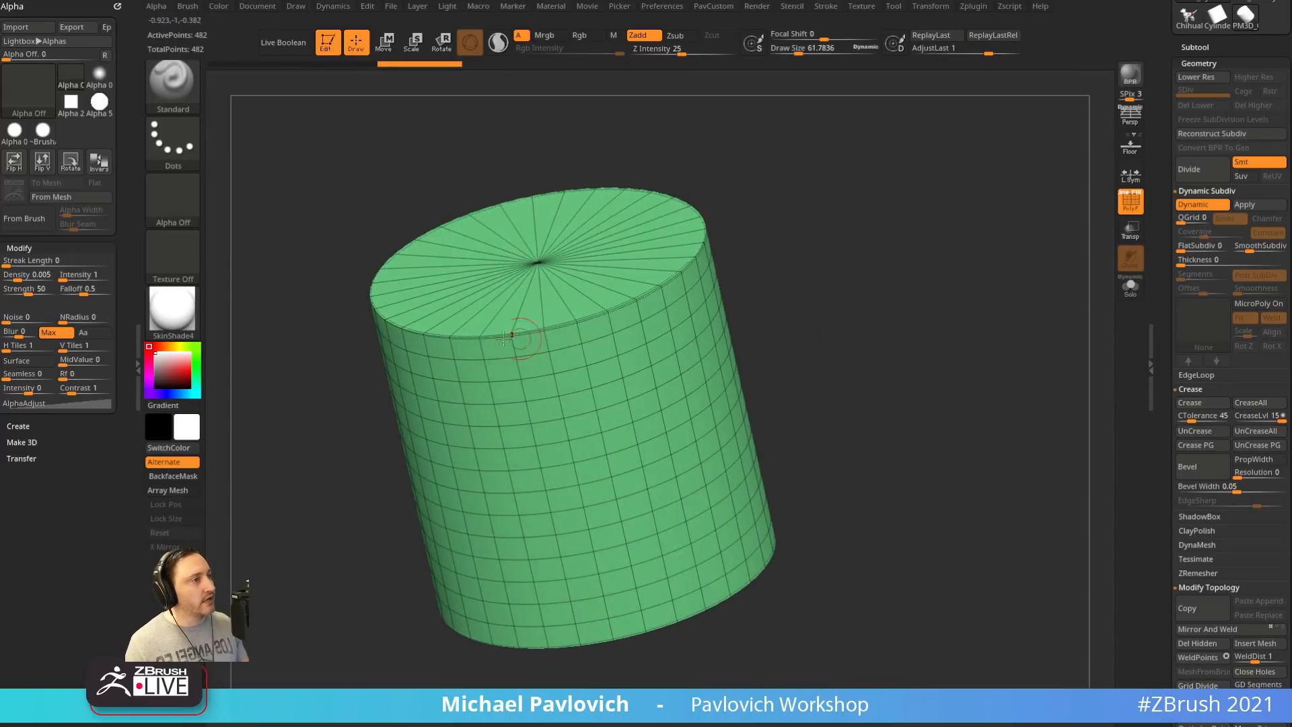
shift+drag(780, 276, 891, 383)
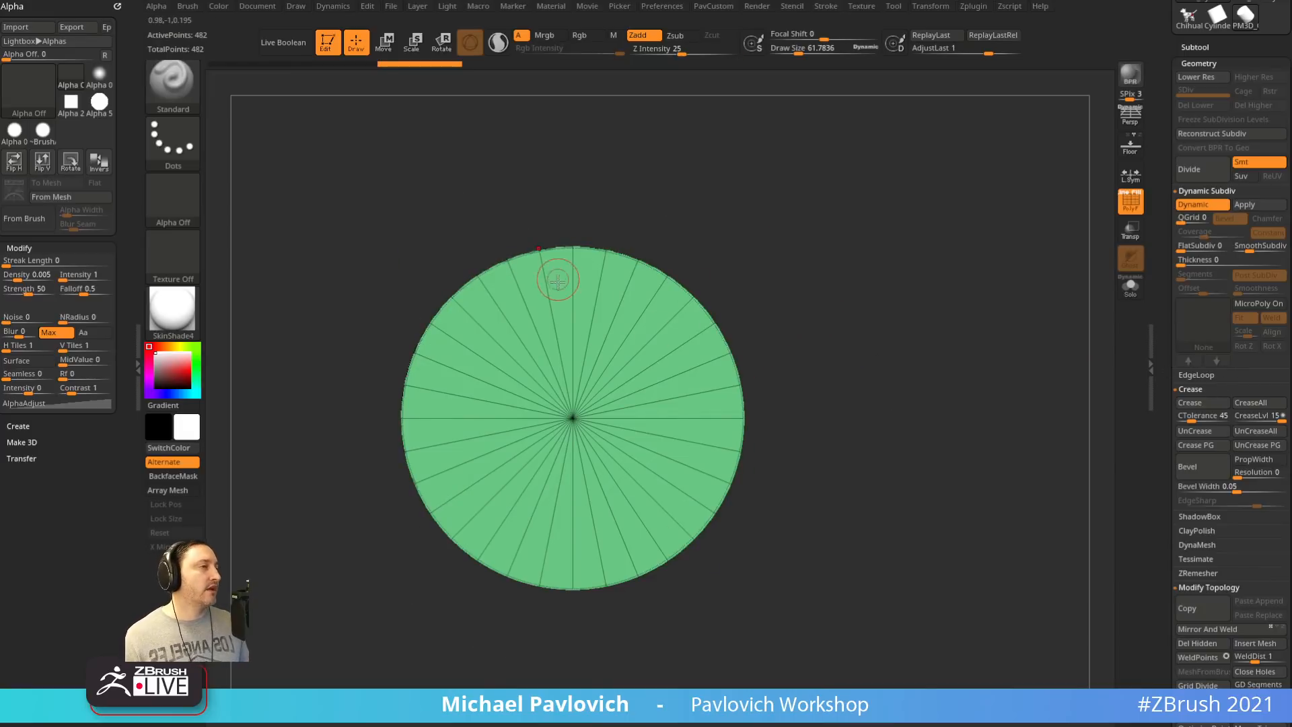
Bevel the complete edge loop of the cylinder's top rim with the ZModeler brush, making a narrow band
drag(852, 322, 827, 217)
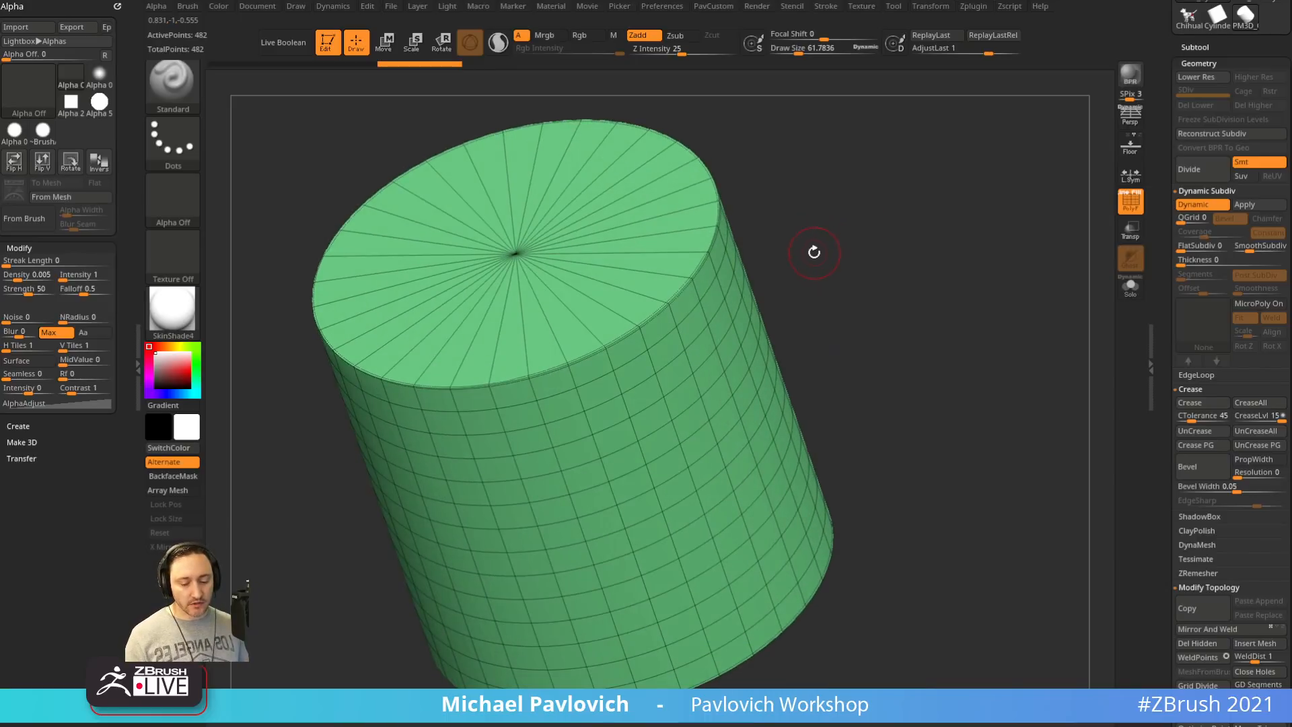
key(b)
key(z)
key(m)
key(space)
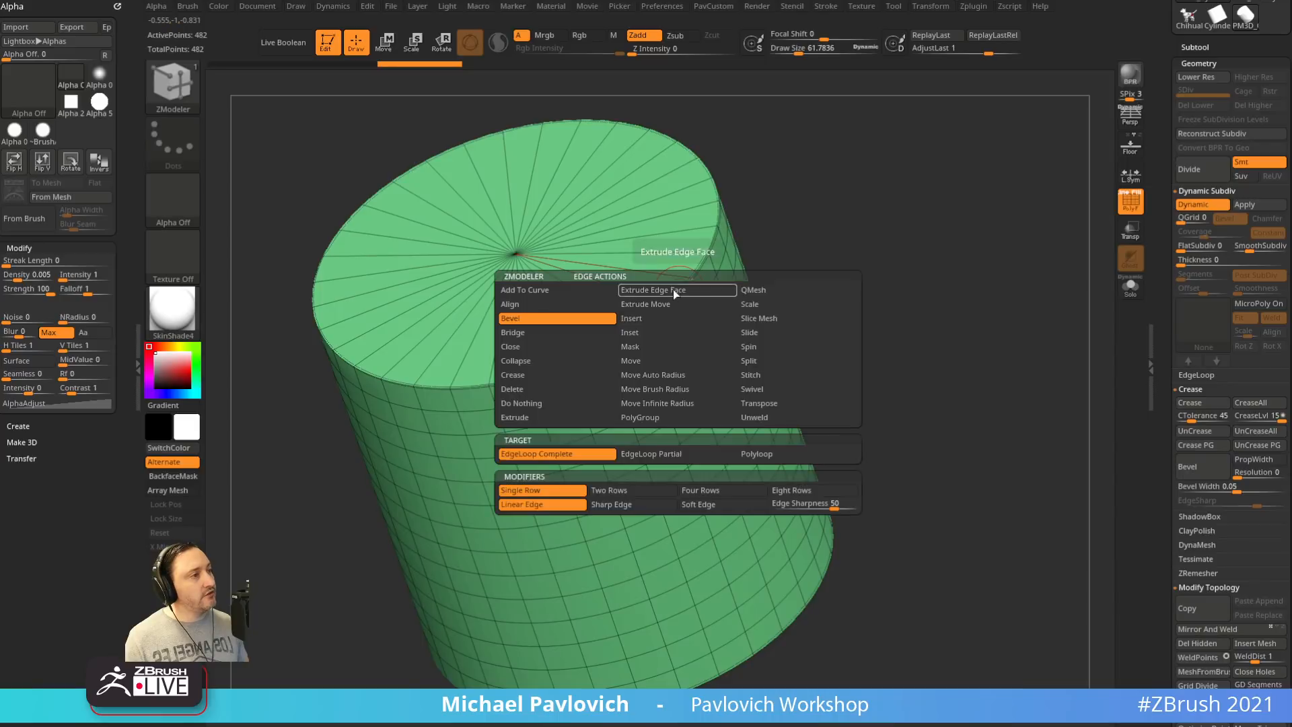
click(646, 388)
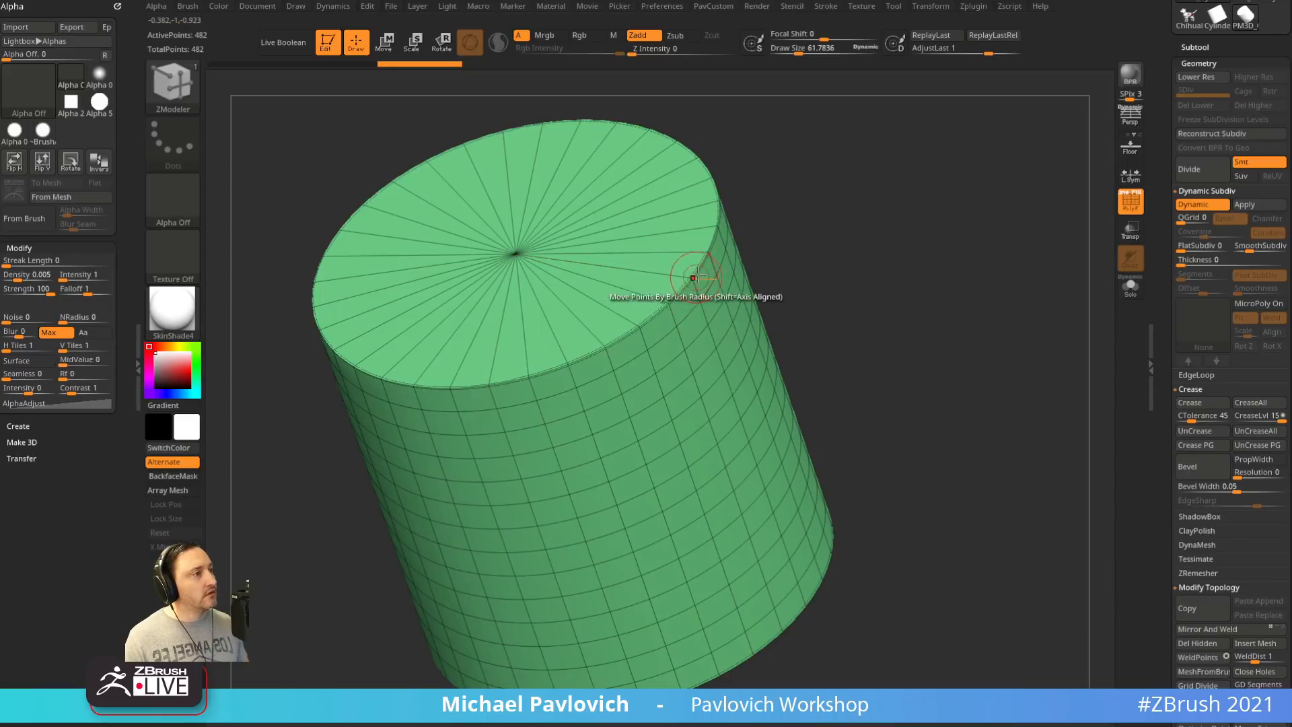
drag(697, 276, 710, 281)
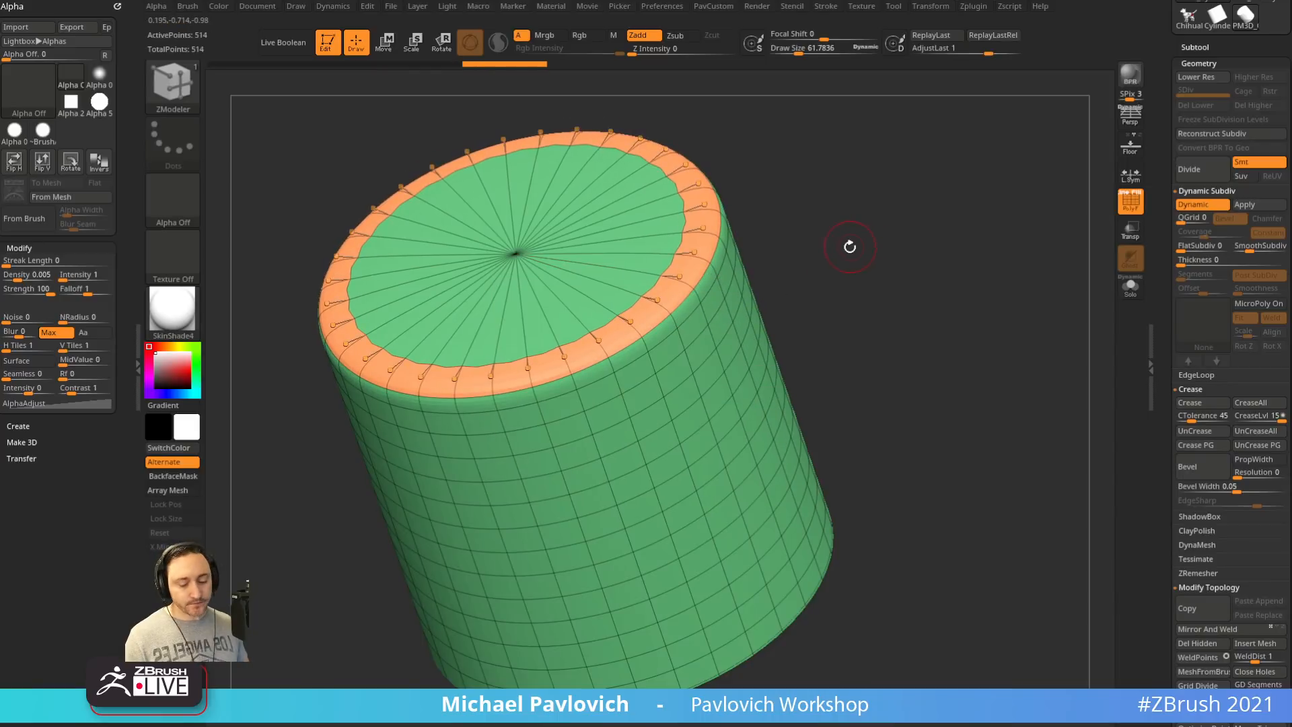
Compare the beveled rim's silhouette with Dynamic Subdiv and PolyFrame switched on and off
key(shift+d)
ctrl+right_drag(781, 257, 905, 274)
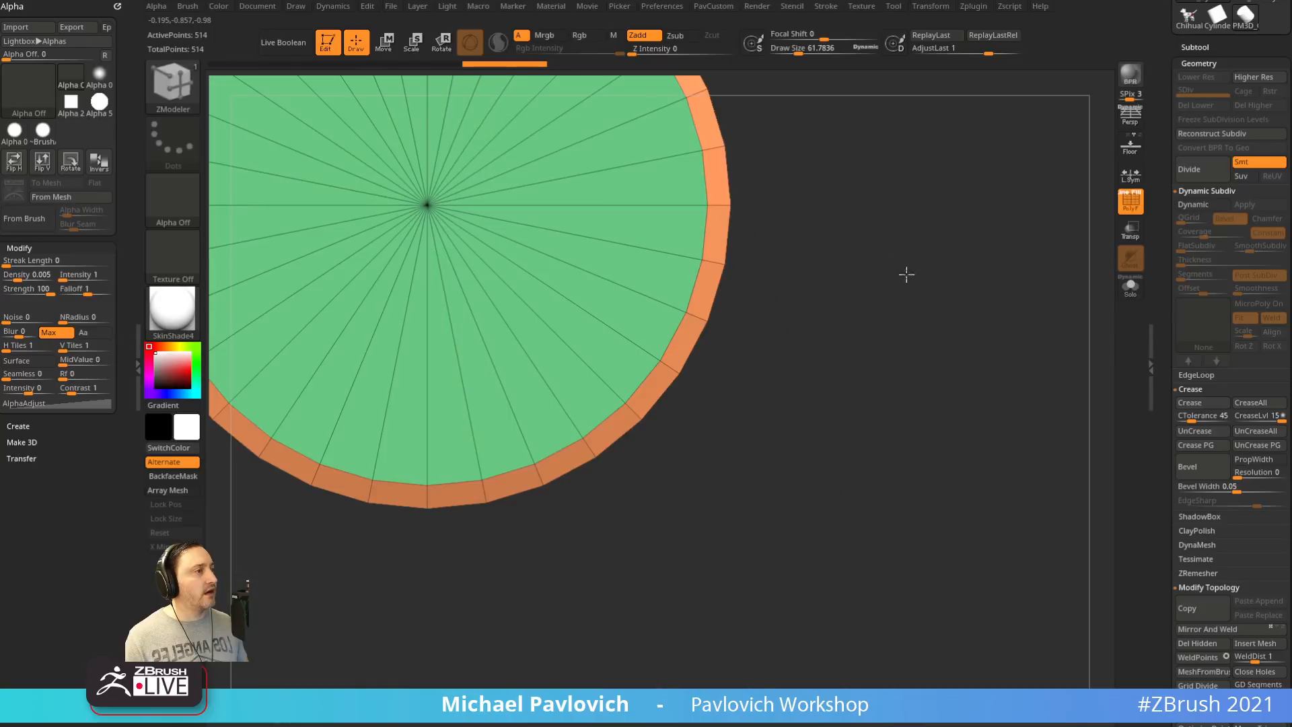
alt+right_drag(870, 226, 926, 316)
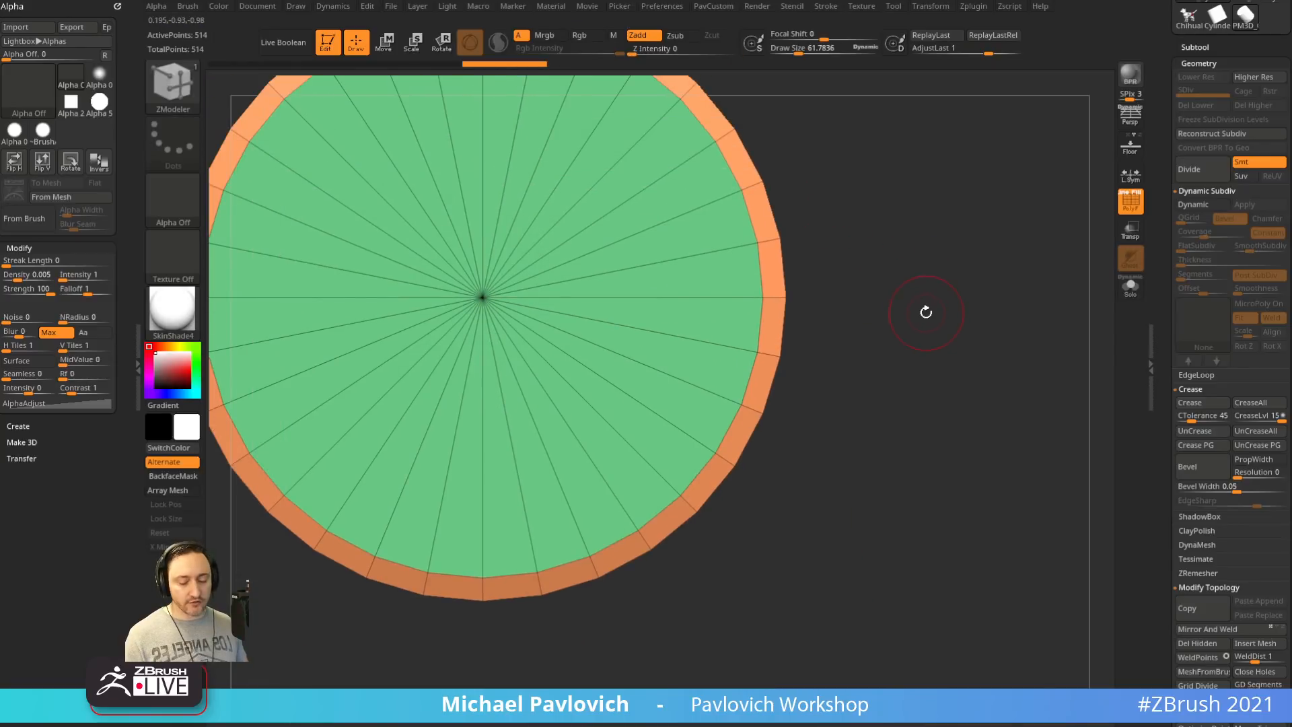
key(d)
click(1131, 200)
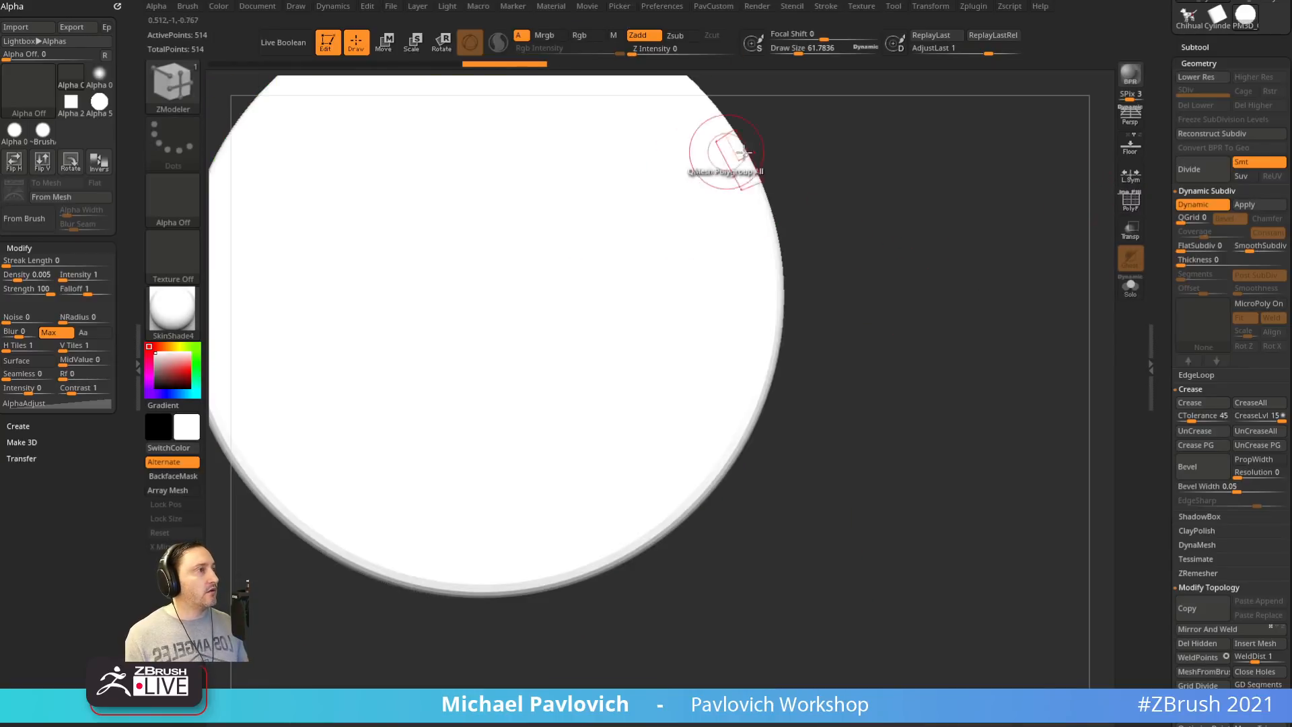
drag(770, 324, 739, 236)
key(shift+f)
drag(962, 288, 917, 224)
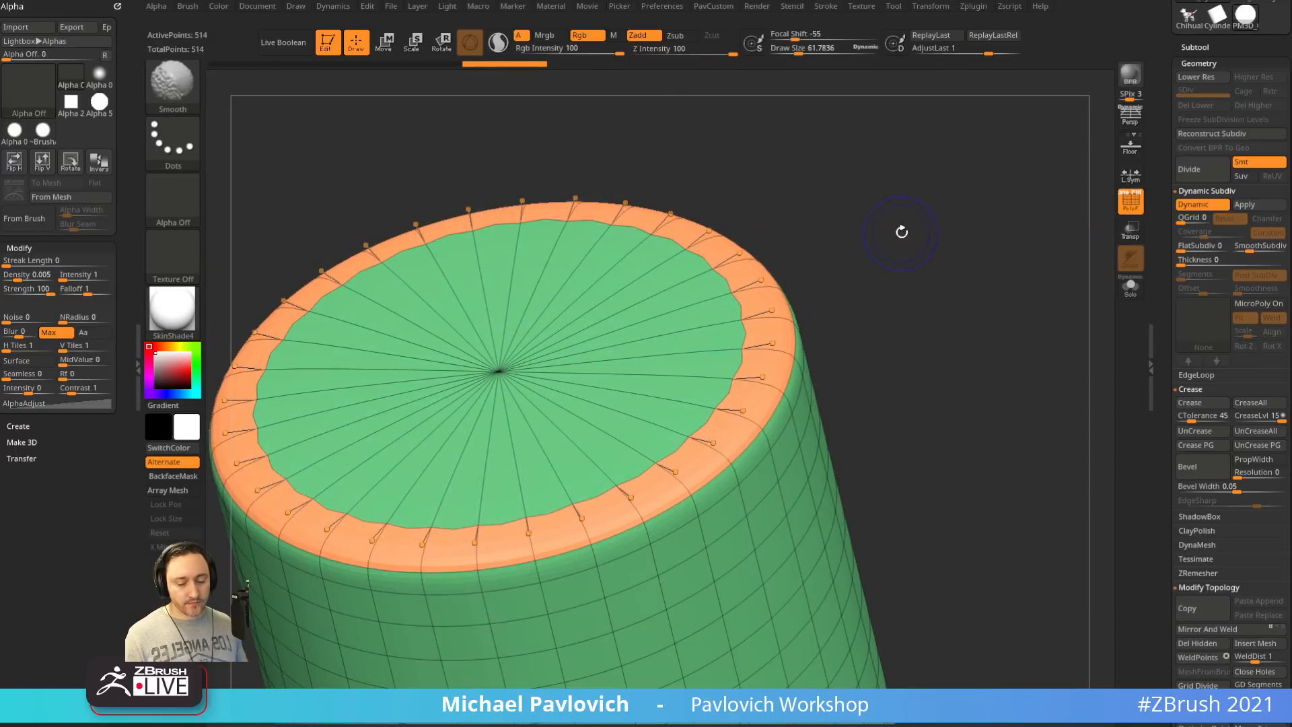
key(shift+d)
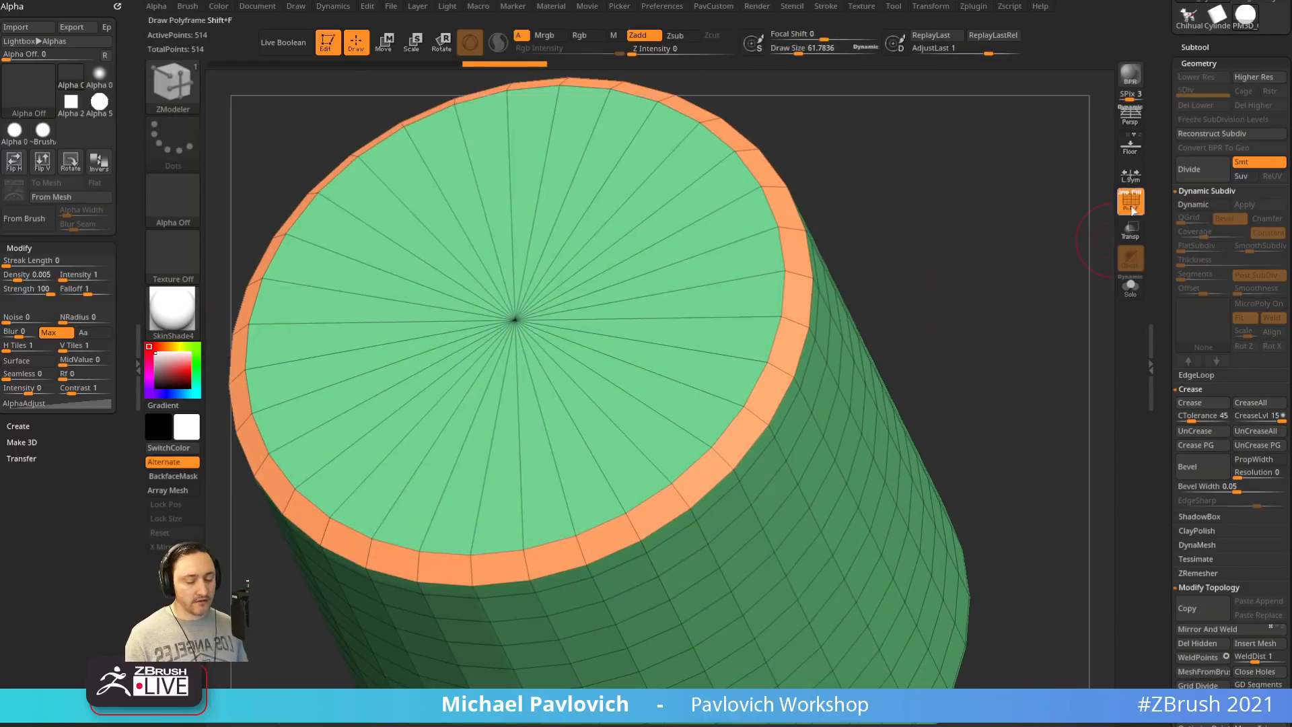
click(1132, 210)
key(shift+d)
drag(956, 323, 931, 291)
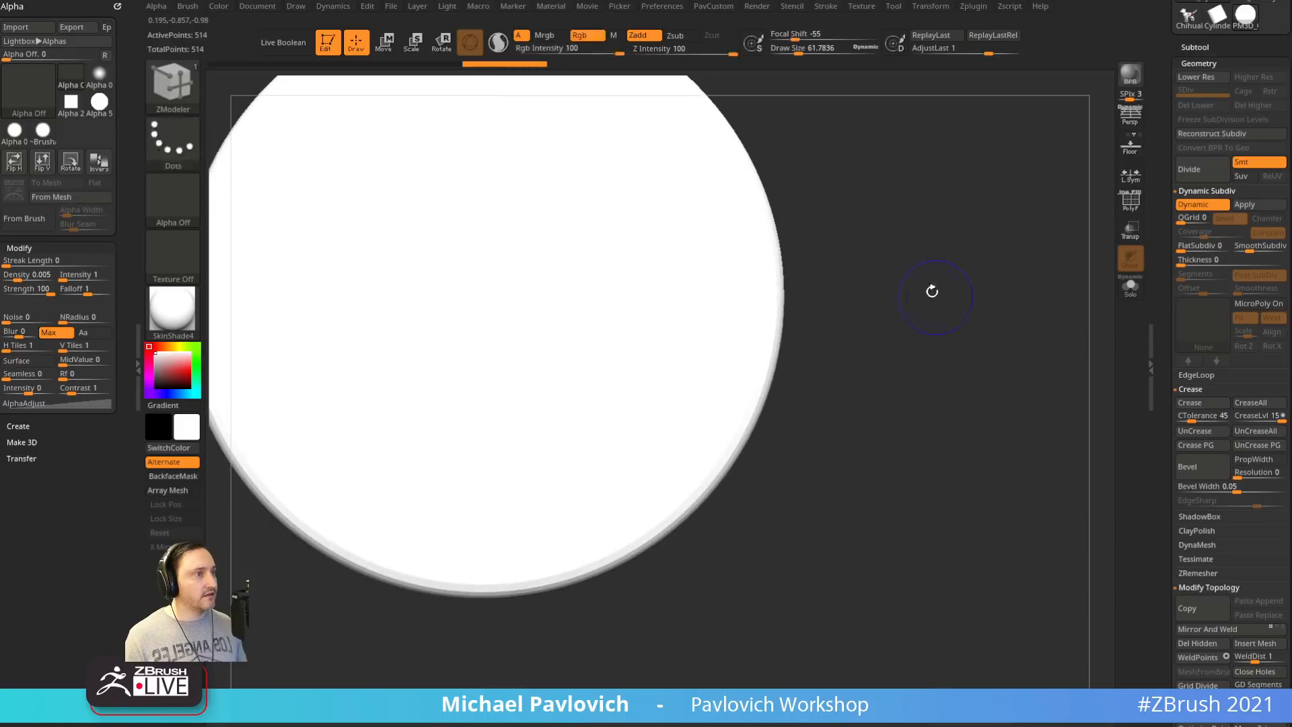
Assign StartupMaterial to the cylinder and display it unsubdivided with its PolyFrame
click(186, 314)
click(246, 327)
alt+drag(878, 215, 938, 291)
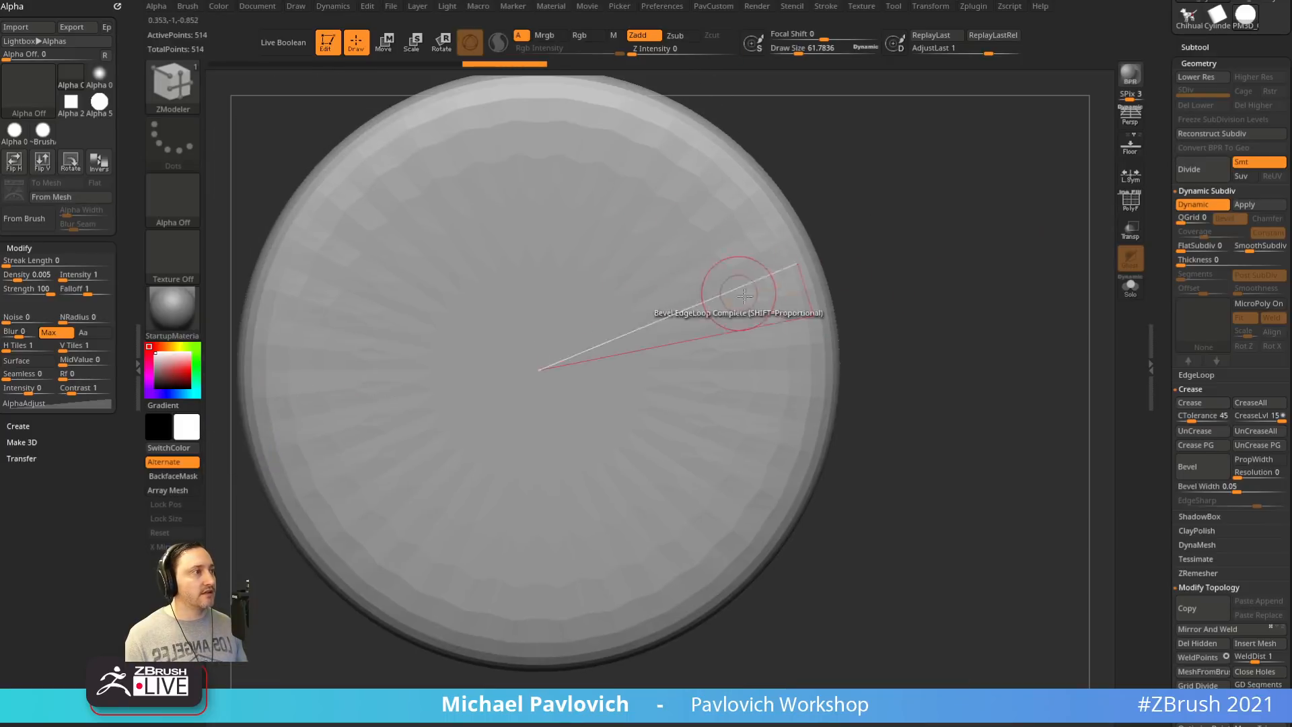
key(shift+d)
key(shift+f)
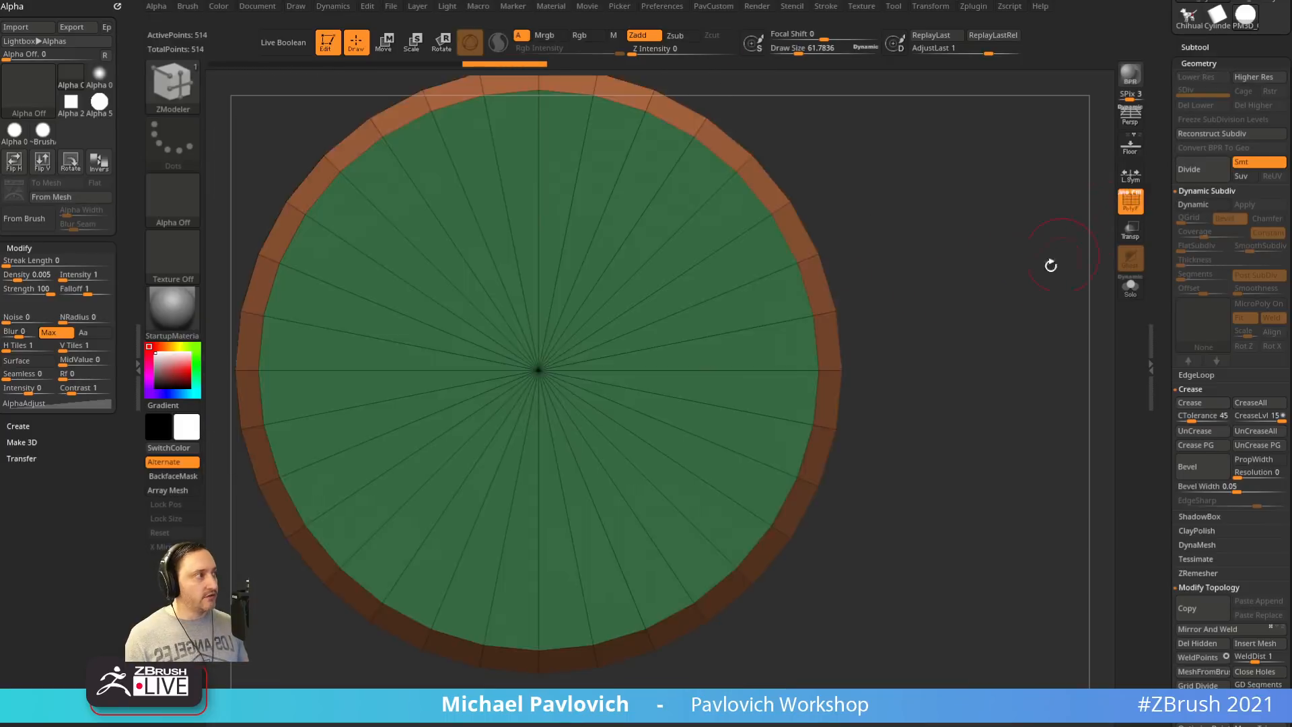
Try inserting an edge loop inside the beveled cylinder's top cap, and undo it
drag(1050, 265, 1009, 246)
key(space)
click(713, 324)
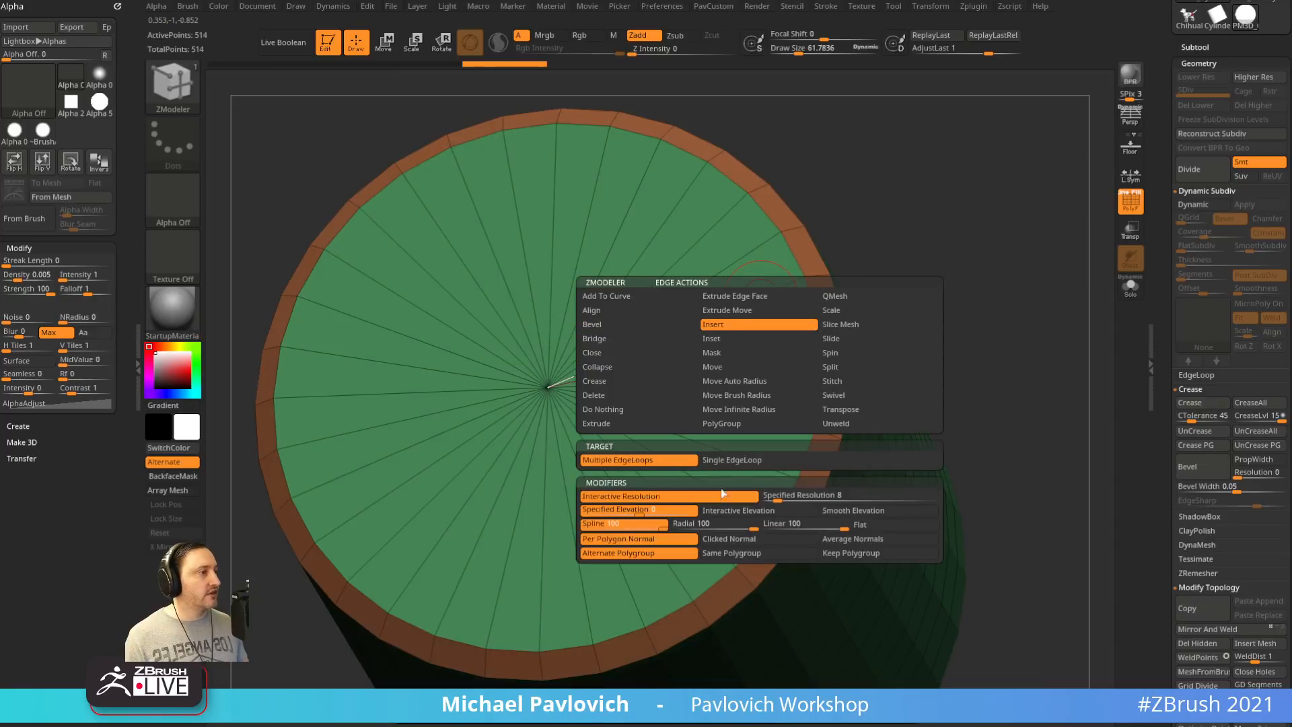
drag(753, 257, 708, 287)
drag(954, 269, 1015, 160)
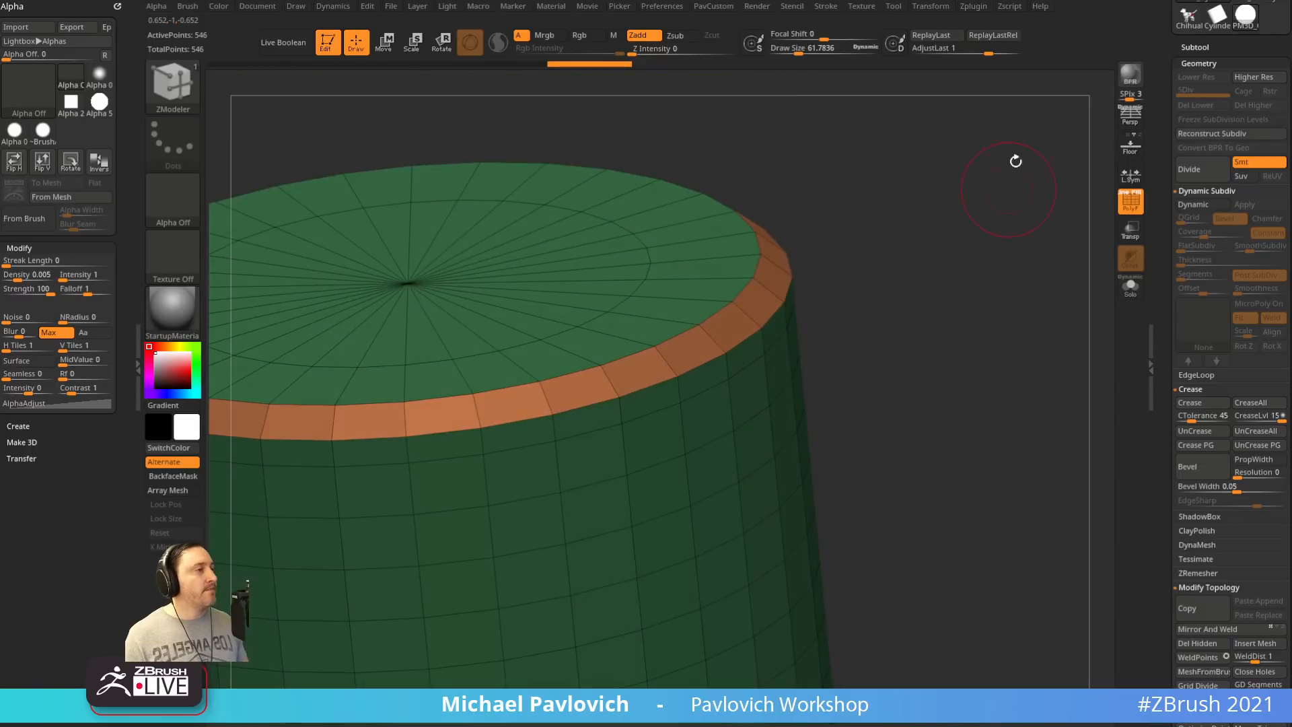
key(ctrl+z)
key(ctrl+z)
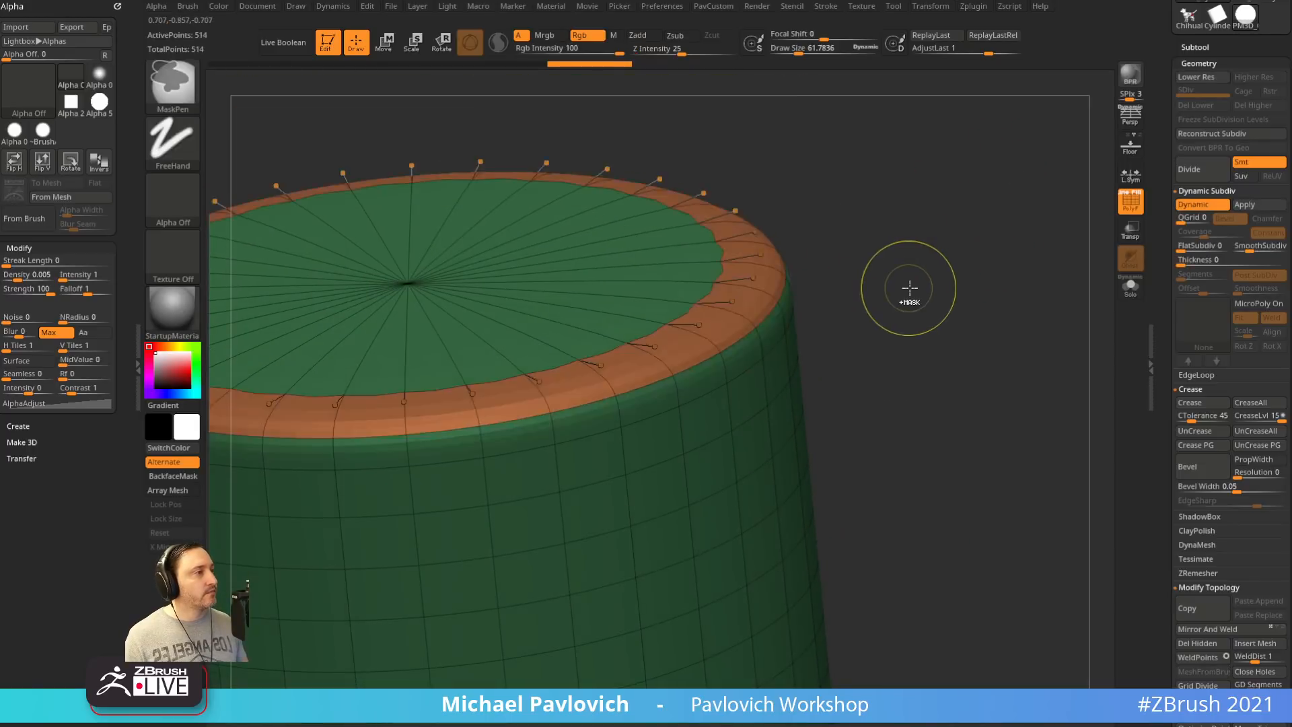
Undo the rim bevel and delete the edge loop just below the cylinder's top rim
drag(904, 296, 832, 305)
key(ctrl+z)
key(space)
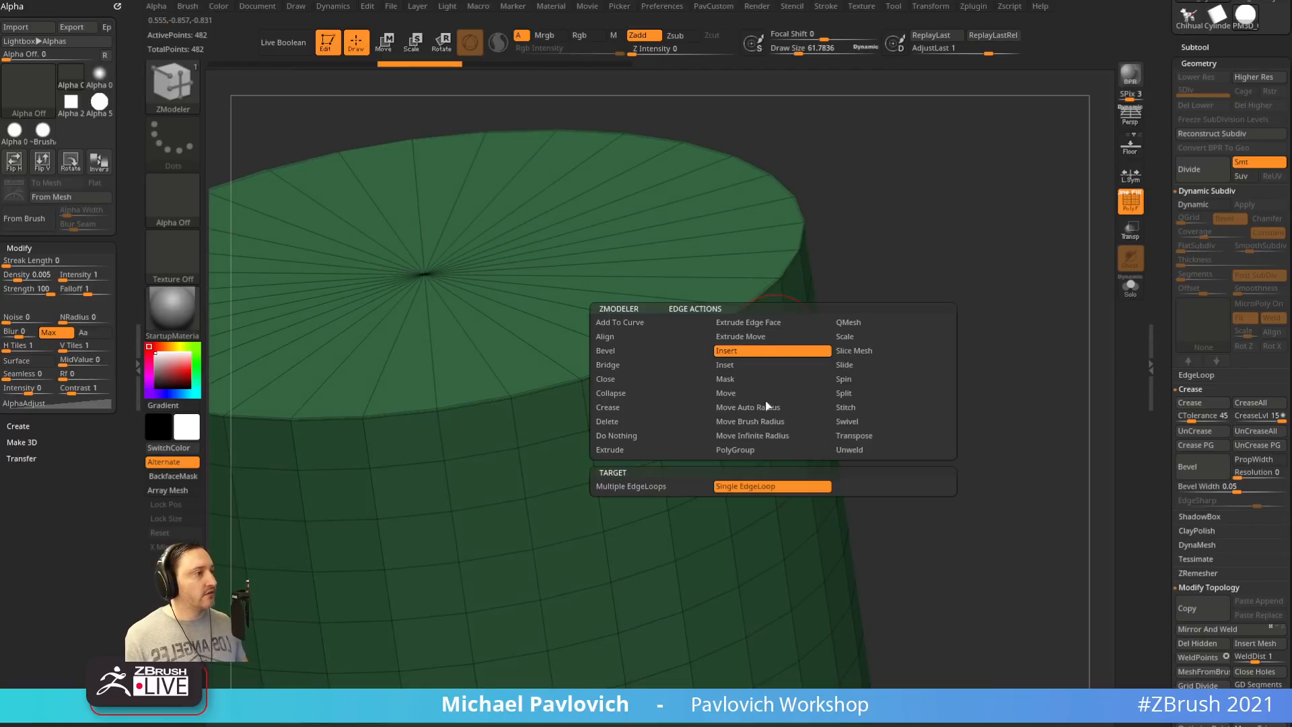
alt+click(772, 342)
drag(890, 334, 773, 326)
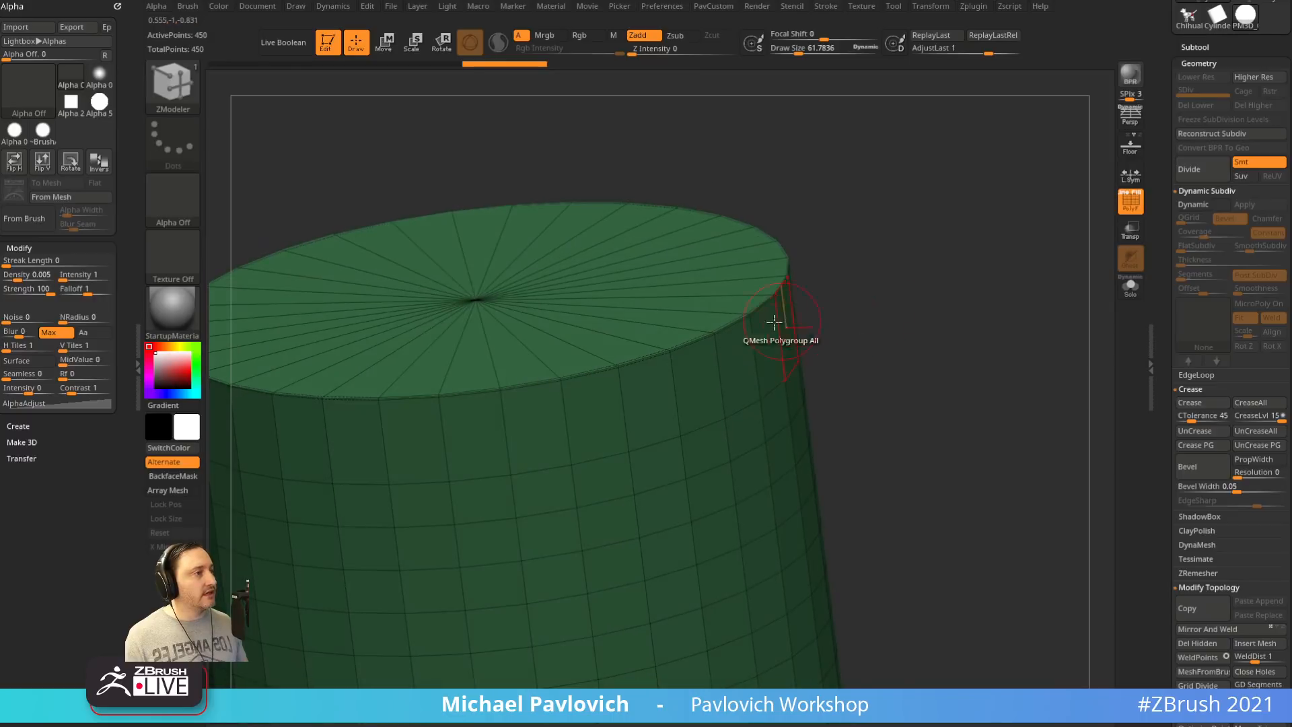
Try a single-row, linear-edge Bevel on the complete edge loop of the top rim, and undo it
key(space)
click(640, 335)
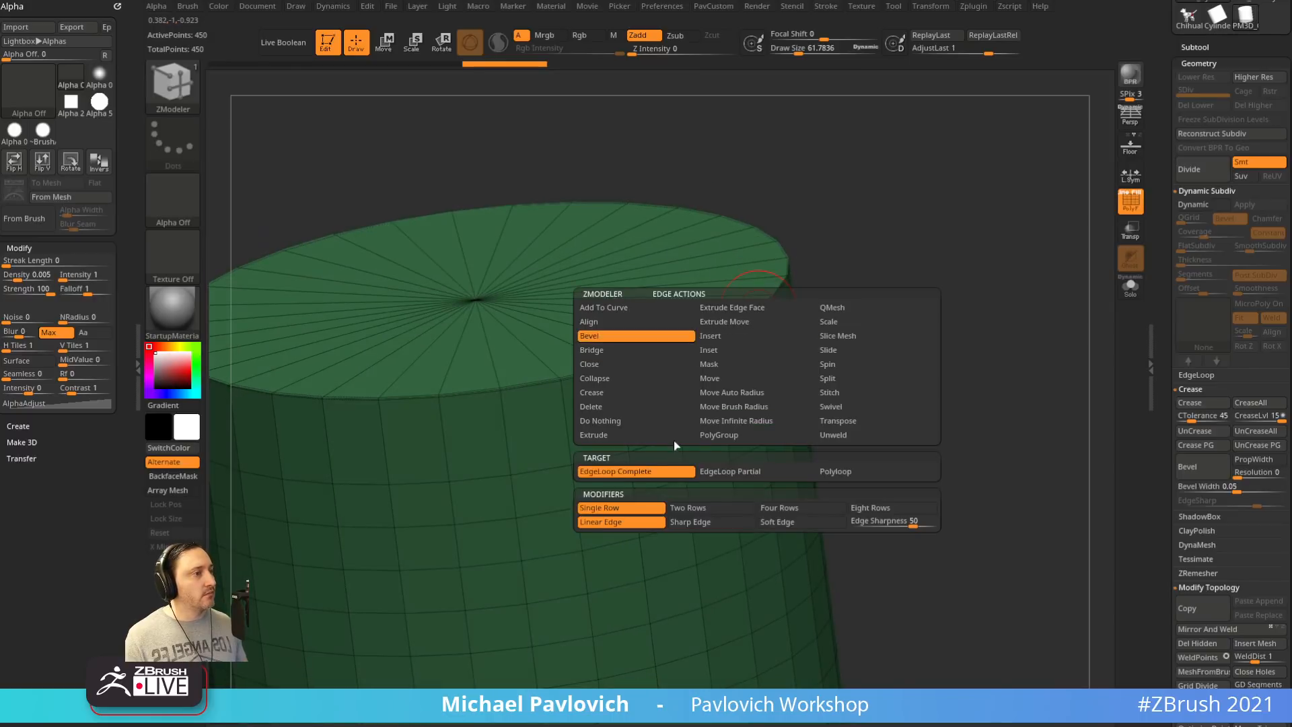
drag(781, 282, 807, 290)
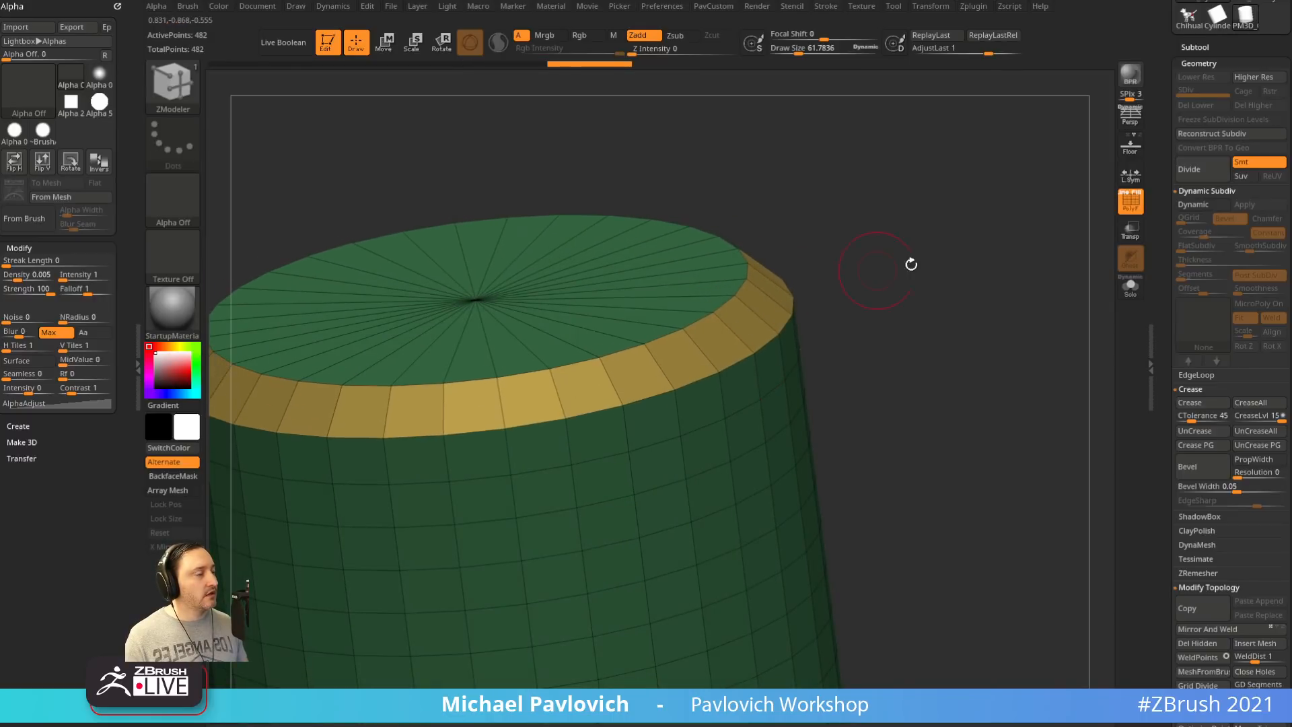
key(ctrl+z)
drag(901, 182, 914, 215)
Insert a single edge loop inside the top cap and remove the outer rim loop to form a sloped band
key(space)
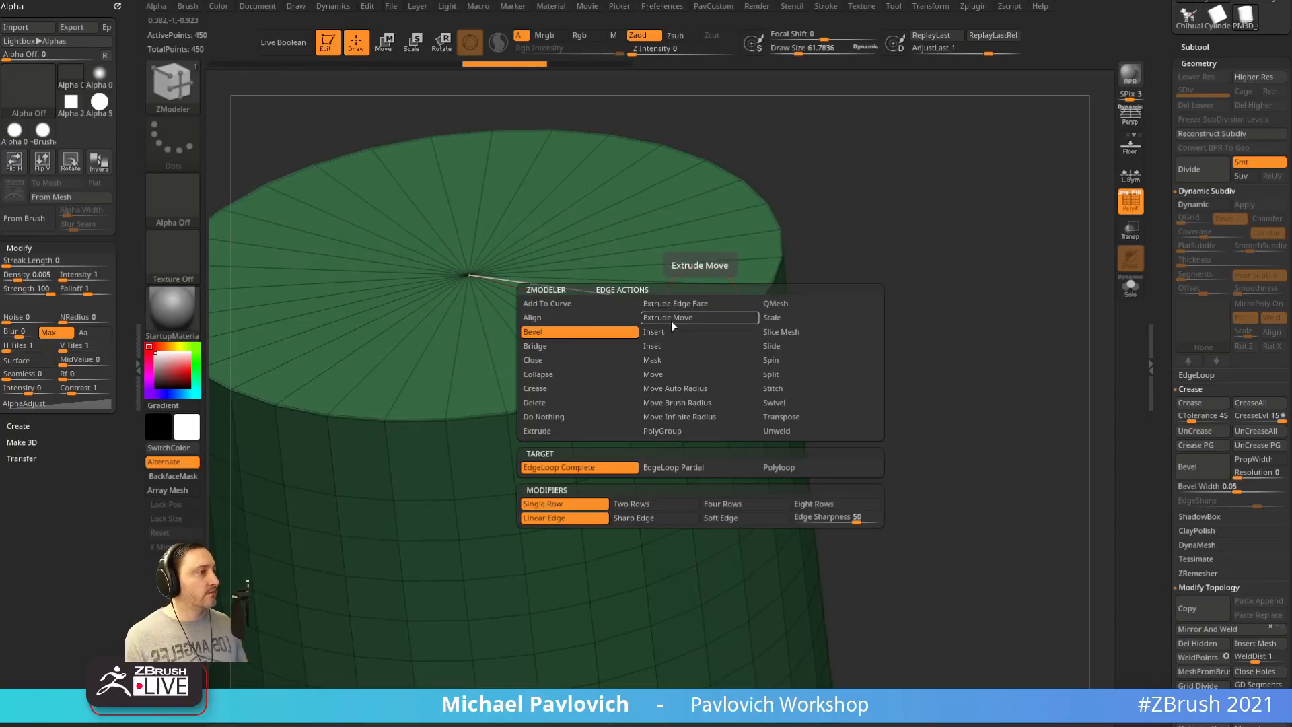
click(651, 336)
click(703, 286)
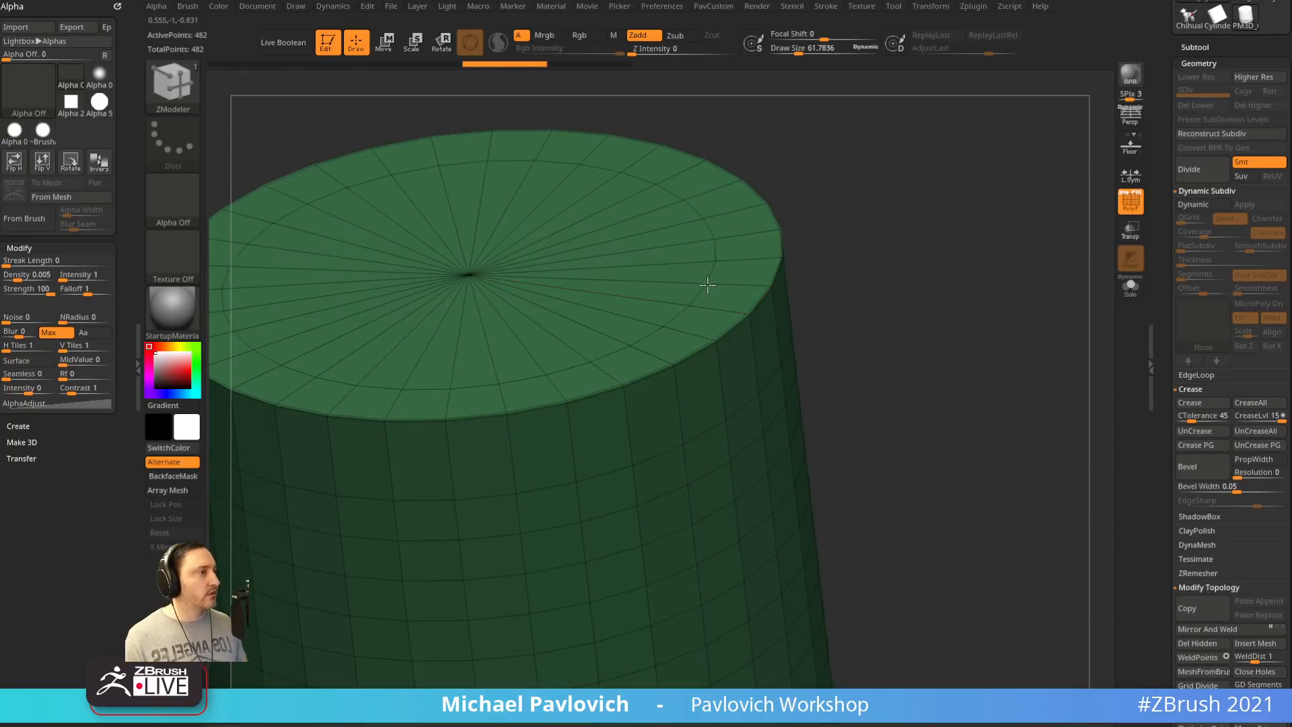
key(ctrl+z)
drag(866, 280, 955, 283)
Insert six edge loops across the sloped band using Multiple EdgeLoops with Interactive Elevation, bulging it into a rounded rim
key(space)
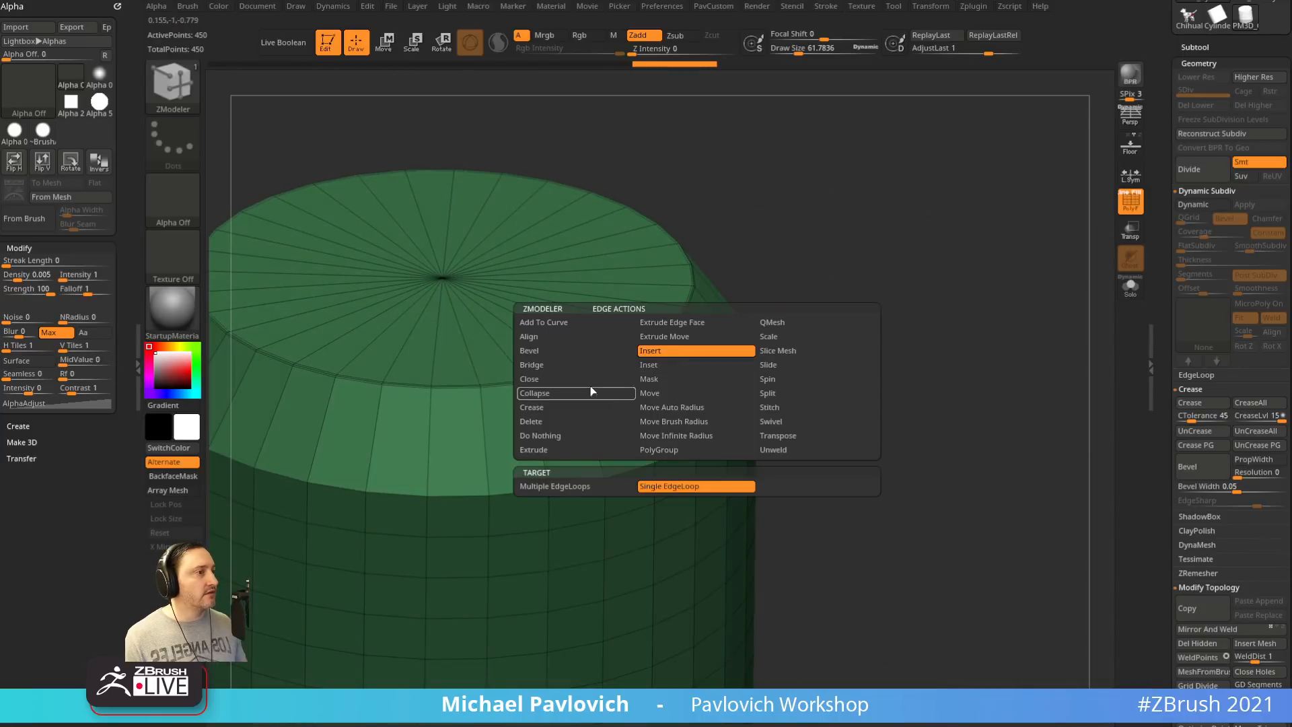
click(585, 488)
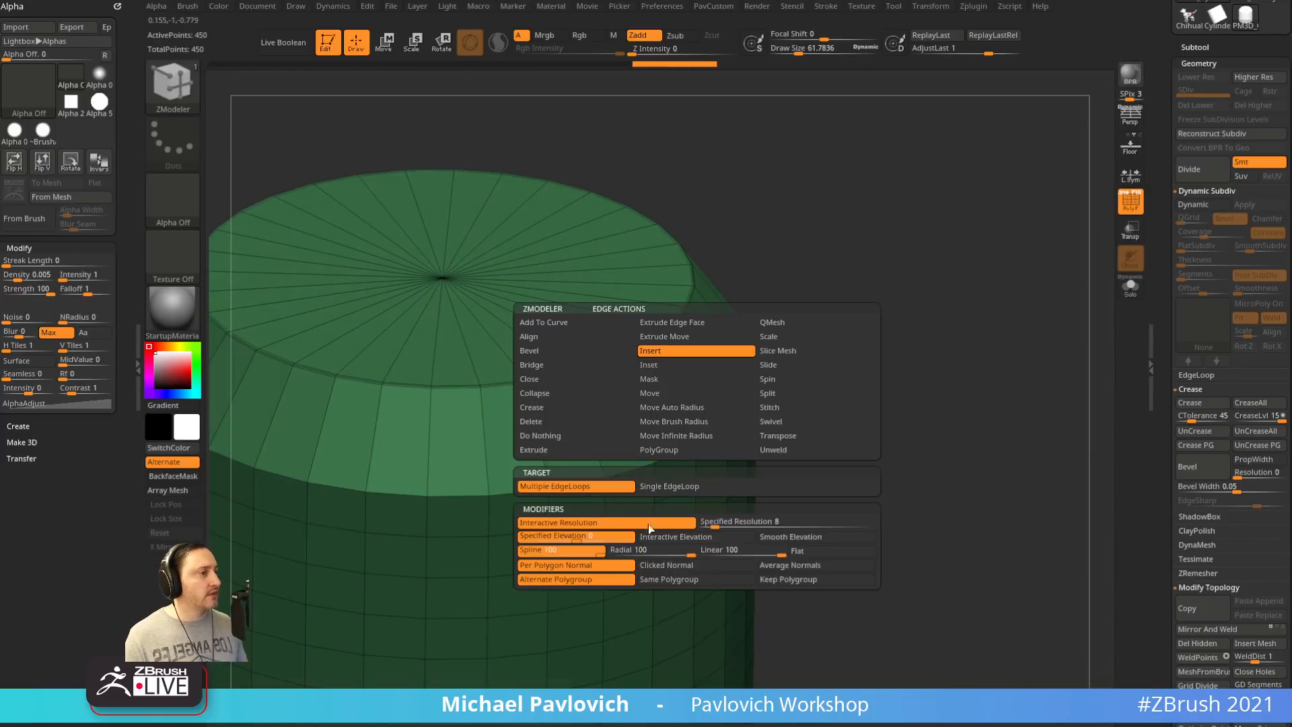
click(690, 540)
drag(874, 381, 858, 353)
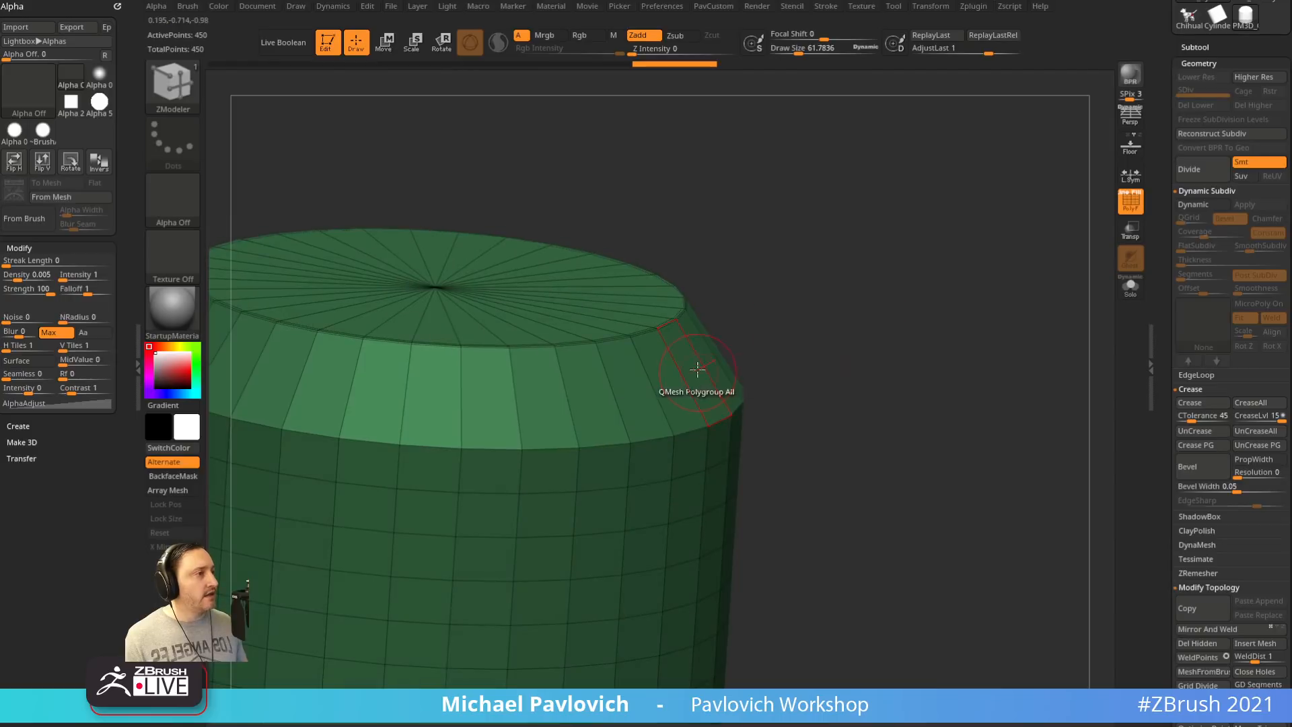
drag(698, 369, 803, 322)
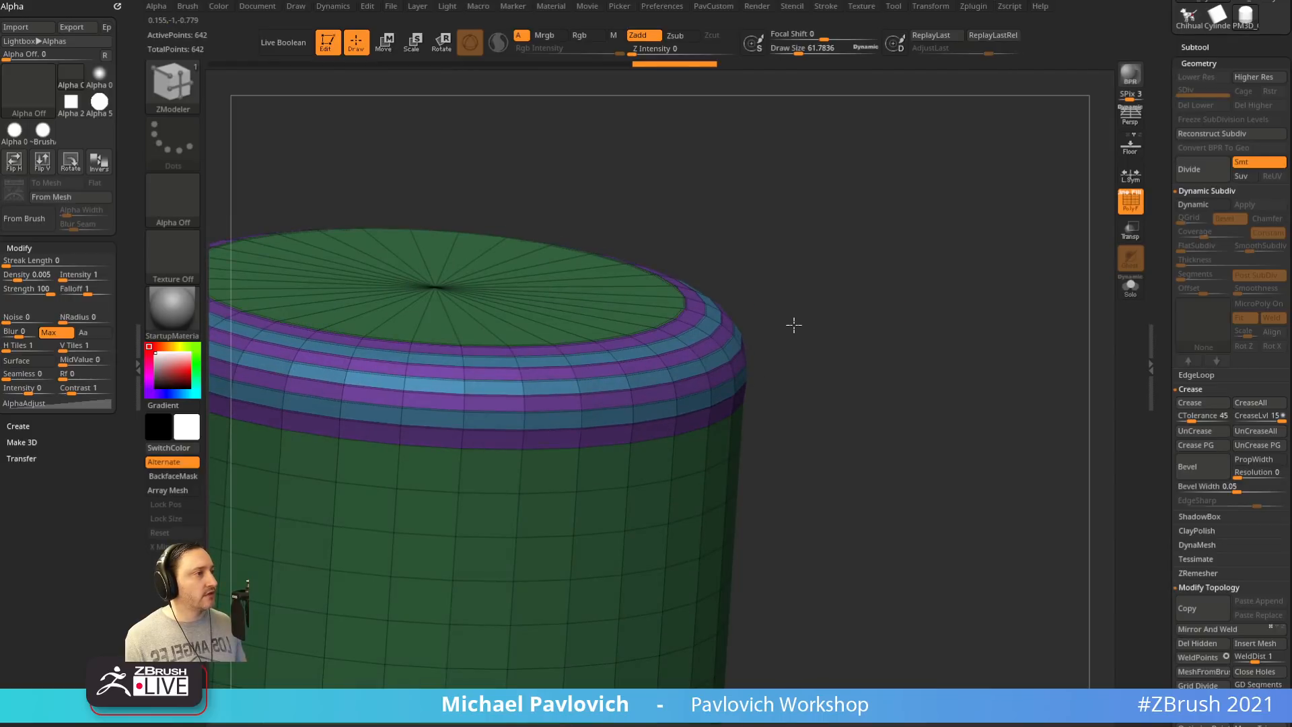
Merge the rounded rim's bands into a single polygroup and remove all creases from the cylinder
drag(923, 337, 771, 352)
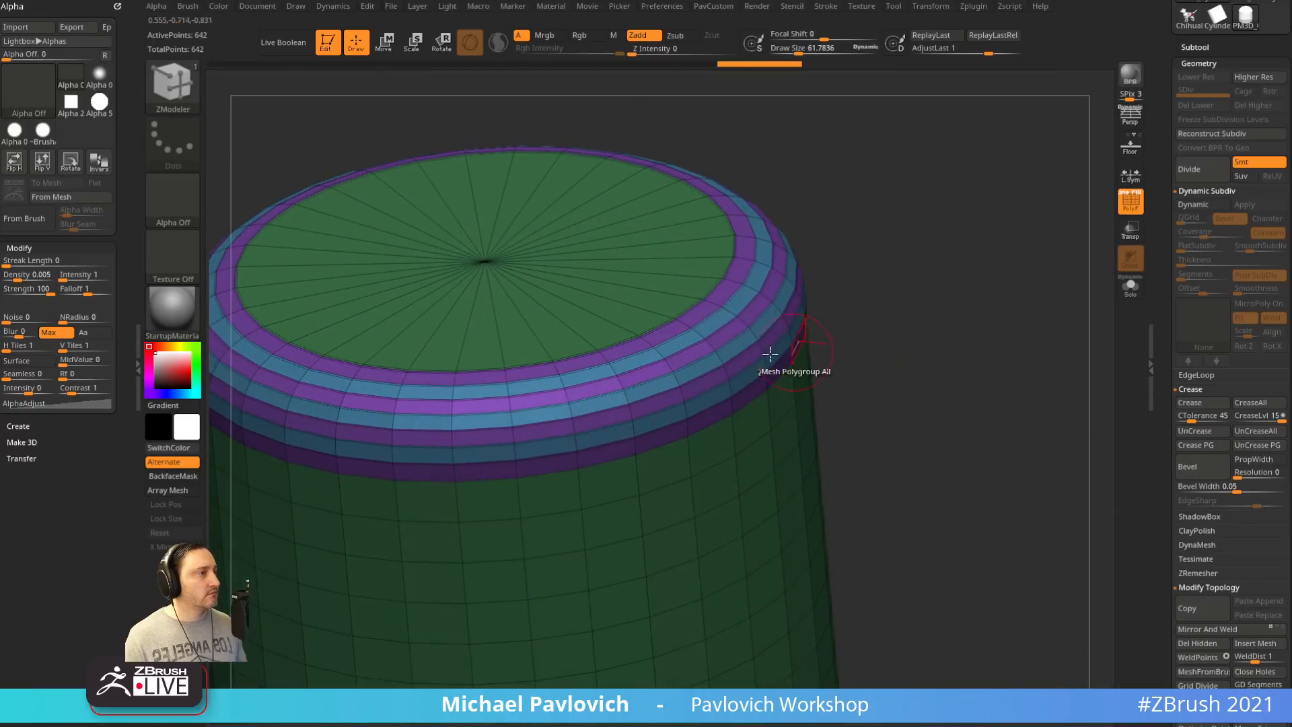
ctrl+shift+click(718, 352)
key(ctrl+w)
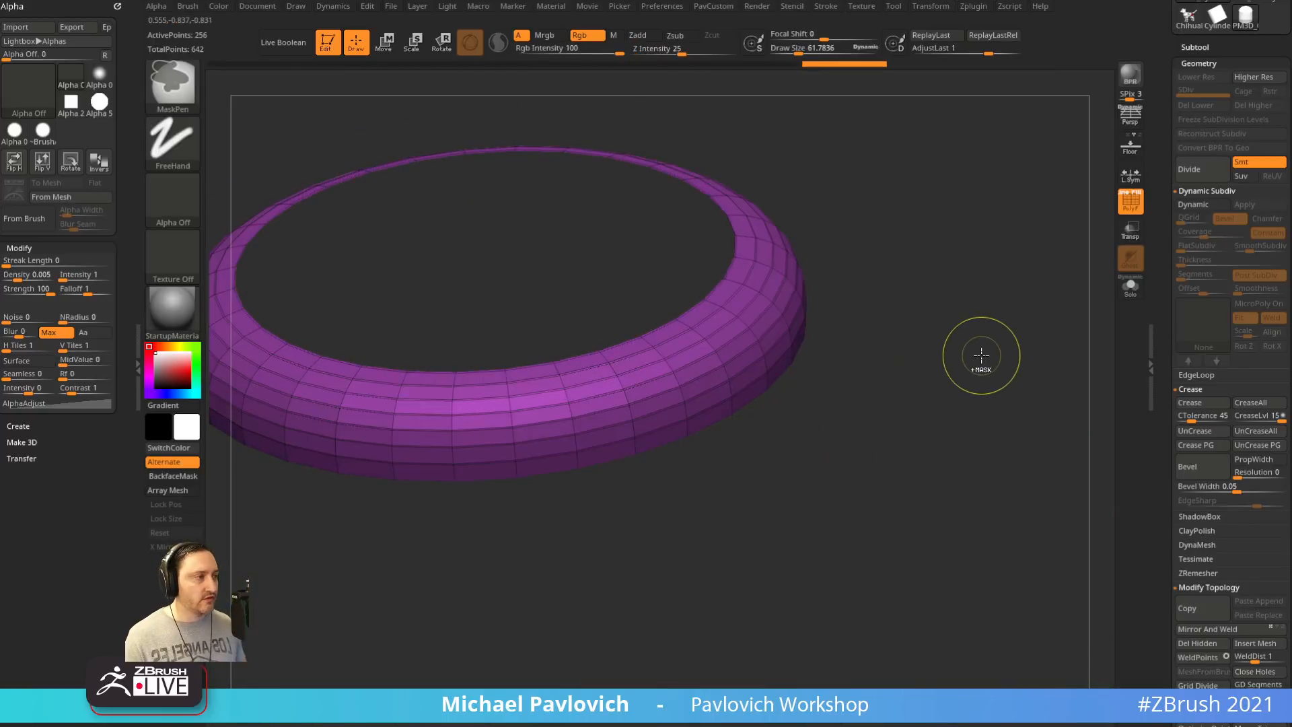
ctrl+shift+click(994, 335)
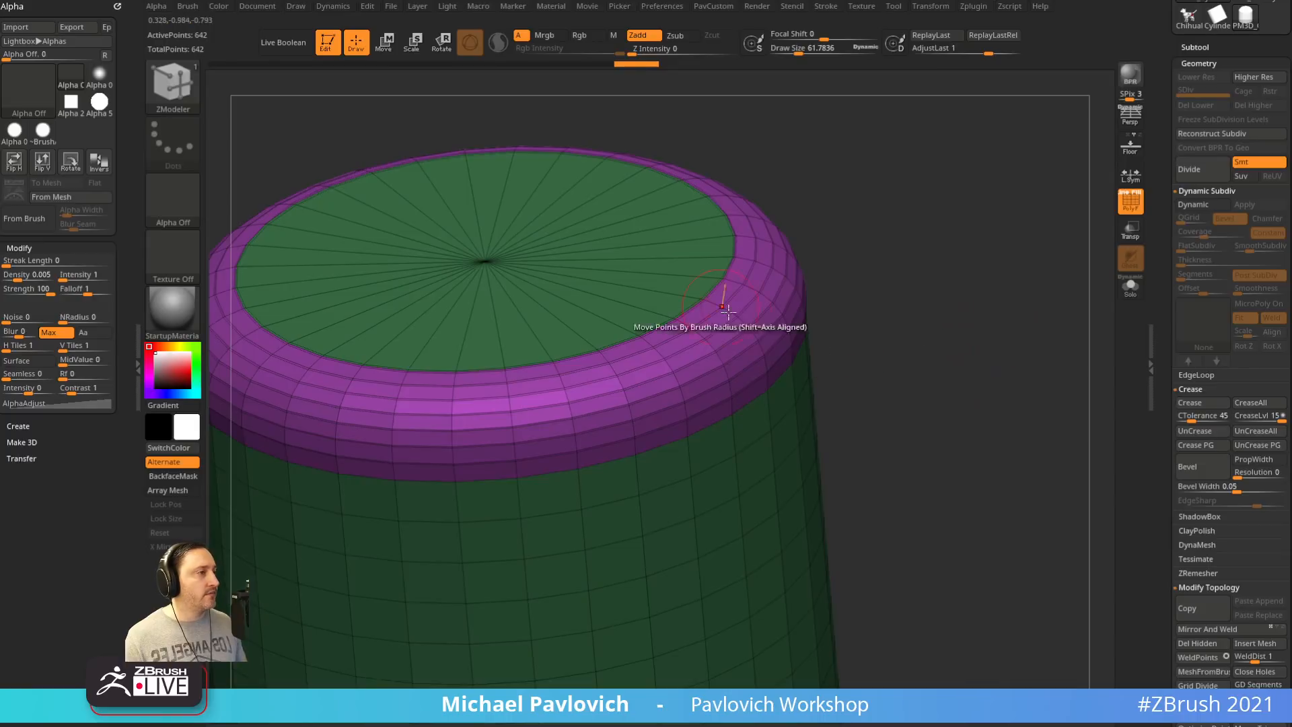
key(2)
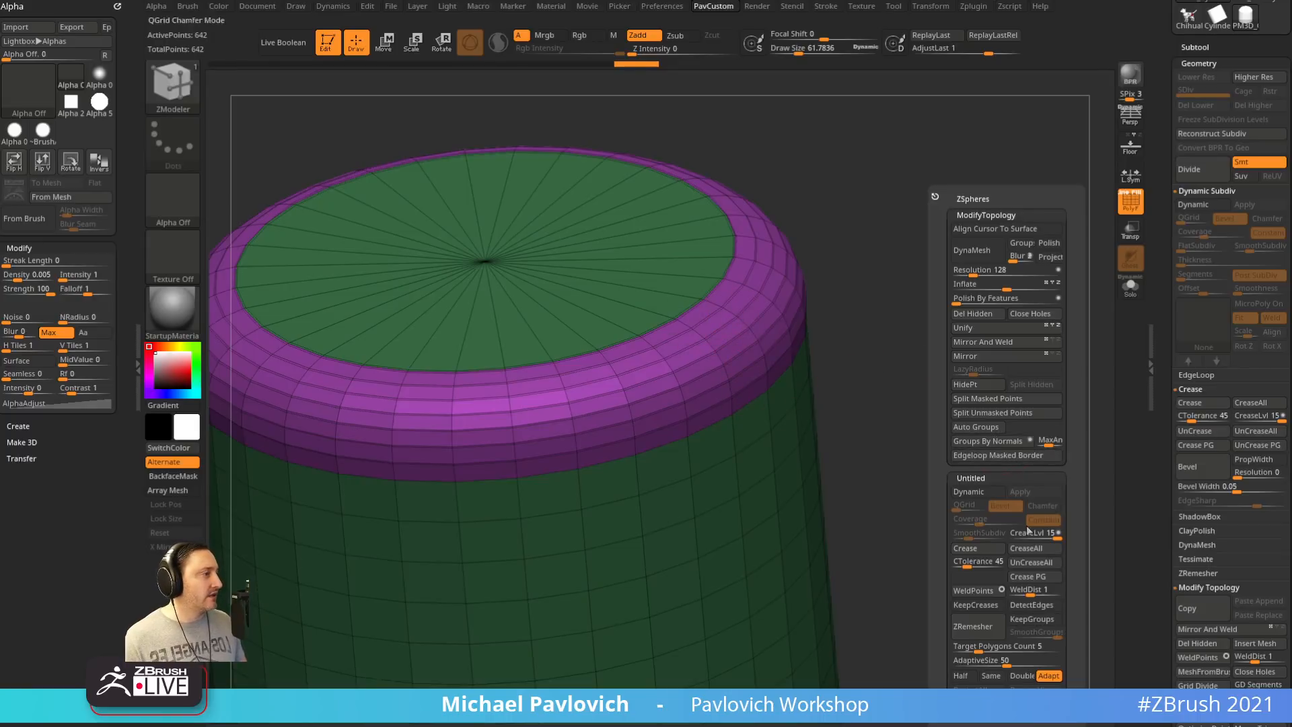
click(1029, 567)
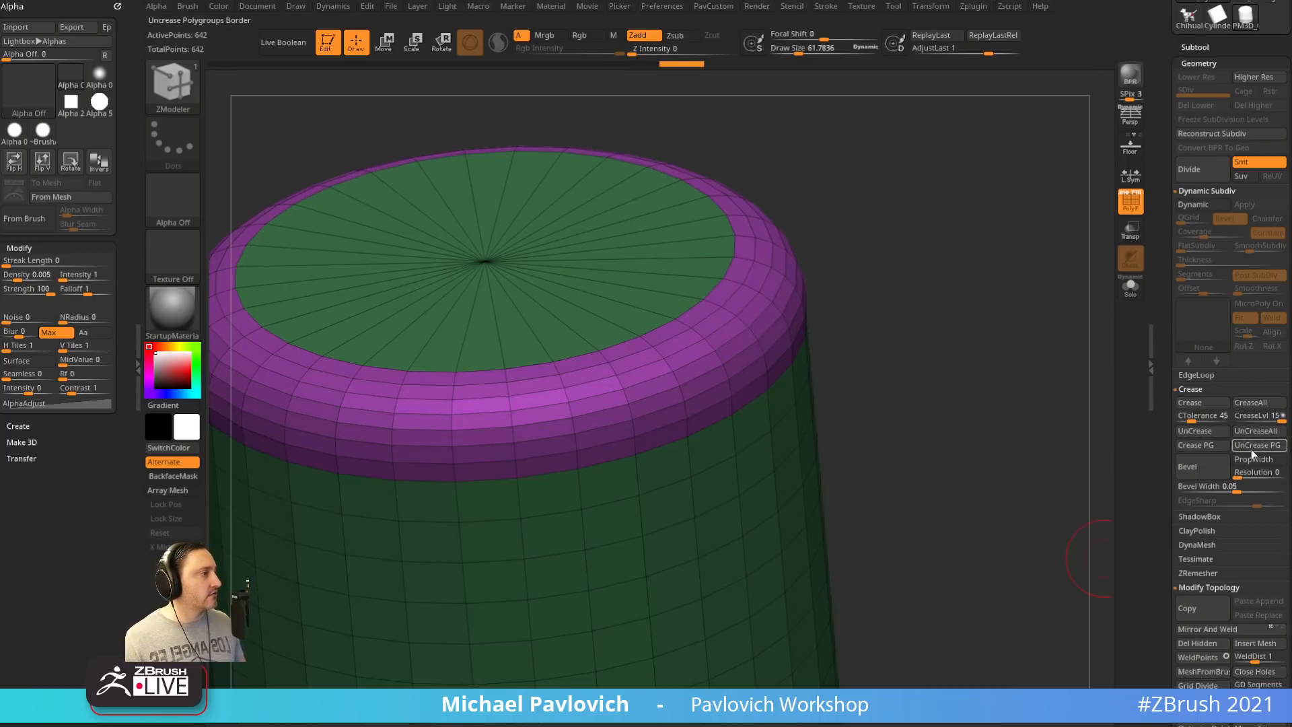
Examine the rounded rim with the wireframe hidden and Dynamic Subdiv smoothing switched on, including from straight above
click(1131, 202)
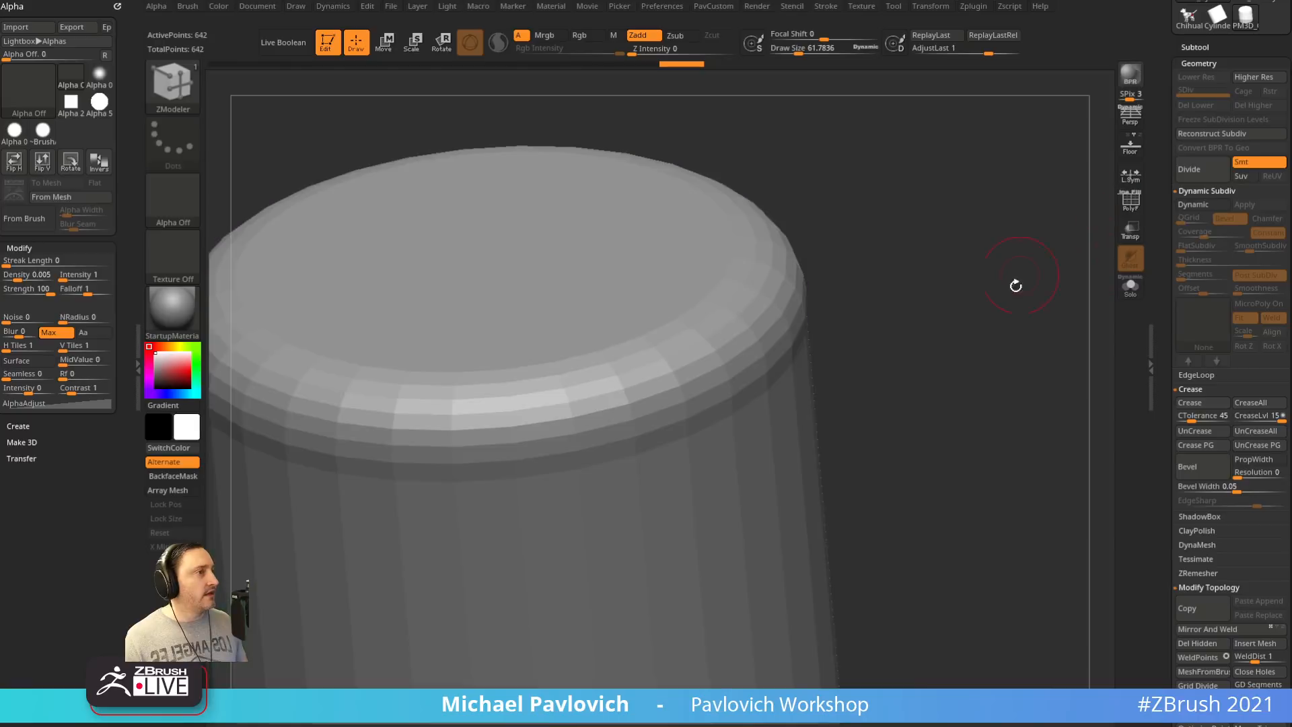
alt+drag(1016, 286, 990, 258)
key(shift+d)
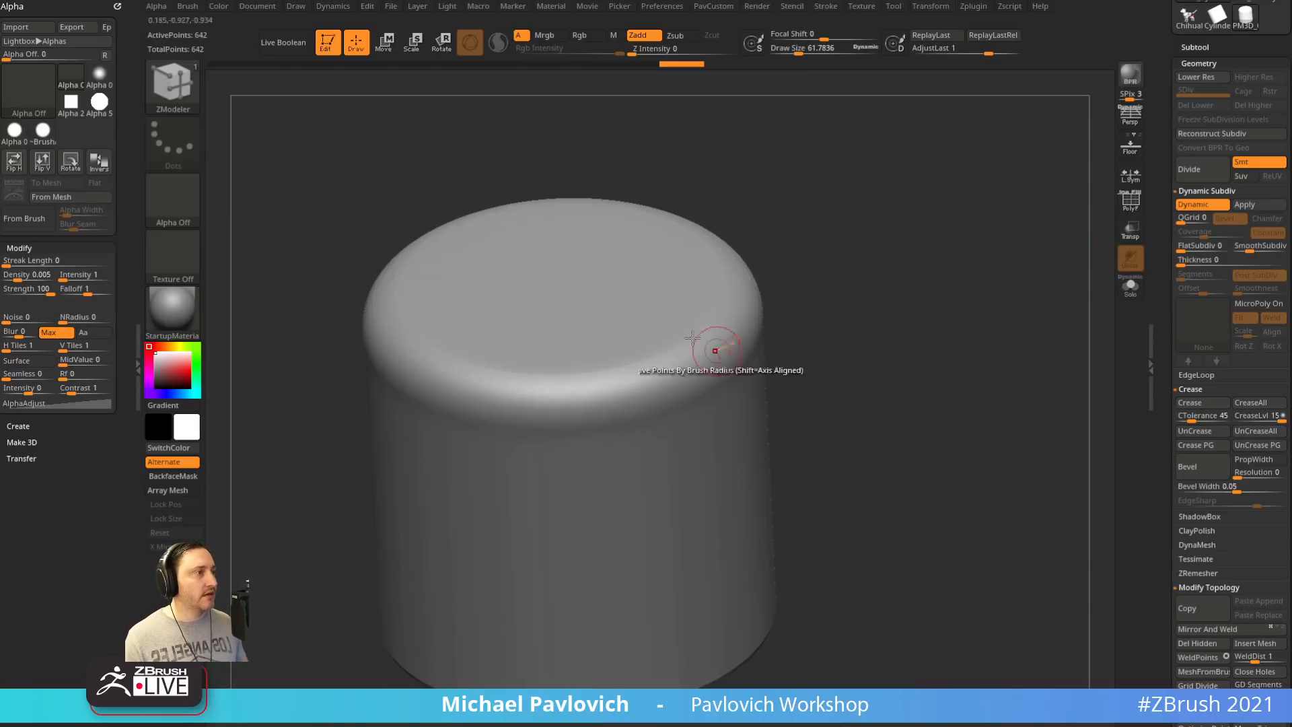
shift+drag(766, 381, 812, 434)
key(f)
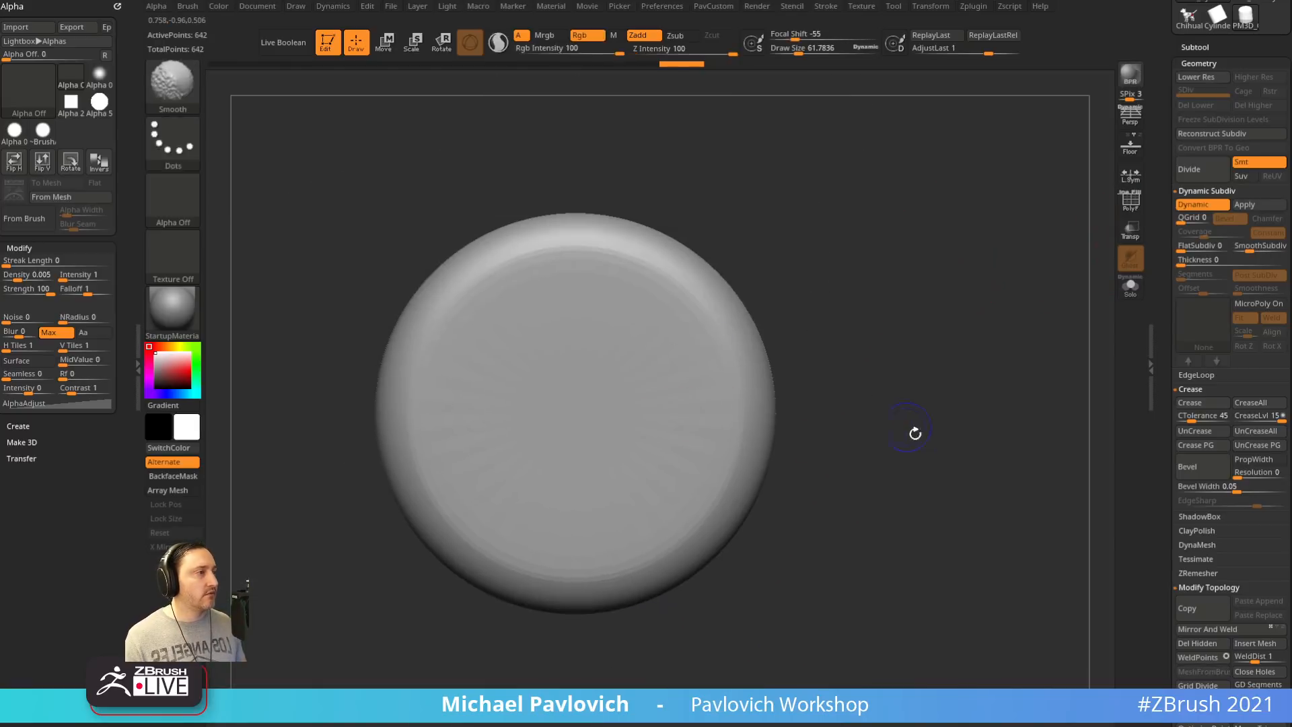
key(shift+d)
click(1132, 206)
Set the ZModeler polygon action to Inset over the cylinder's top cap
drag(1016, 297, 989, 259)
key(space)
key(space)
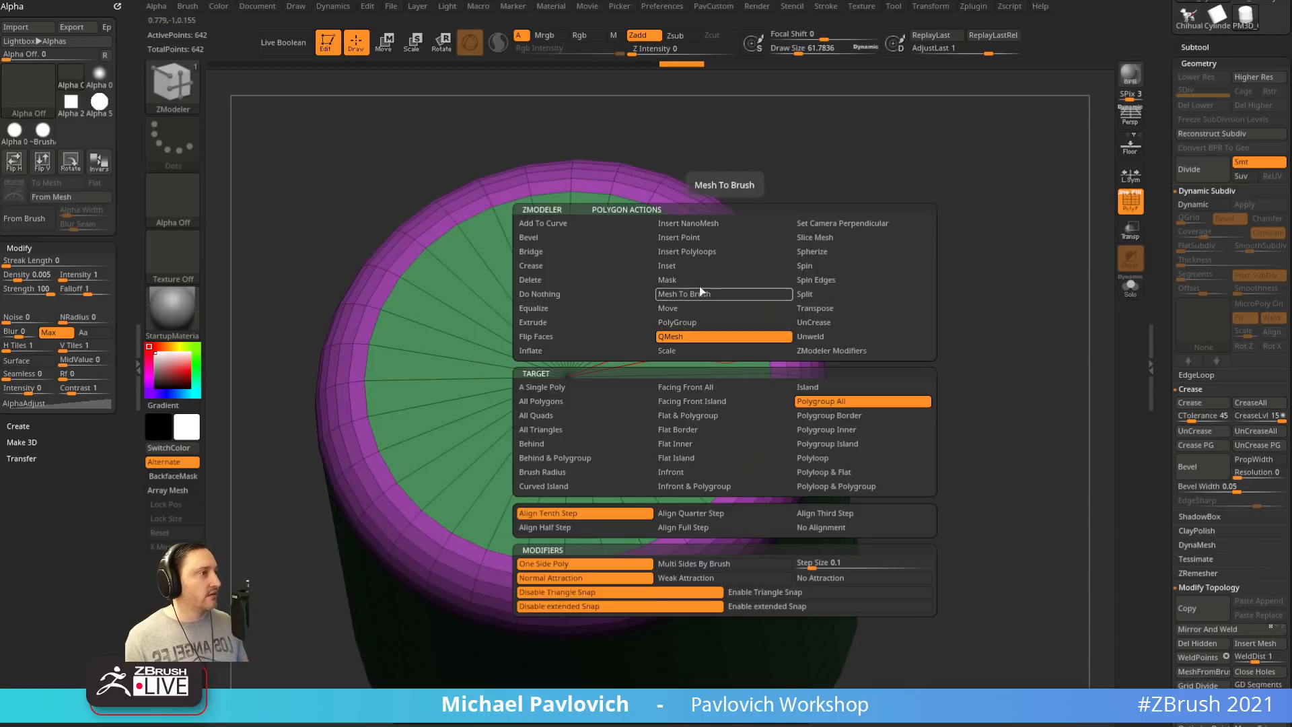
click(697, 268)
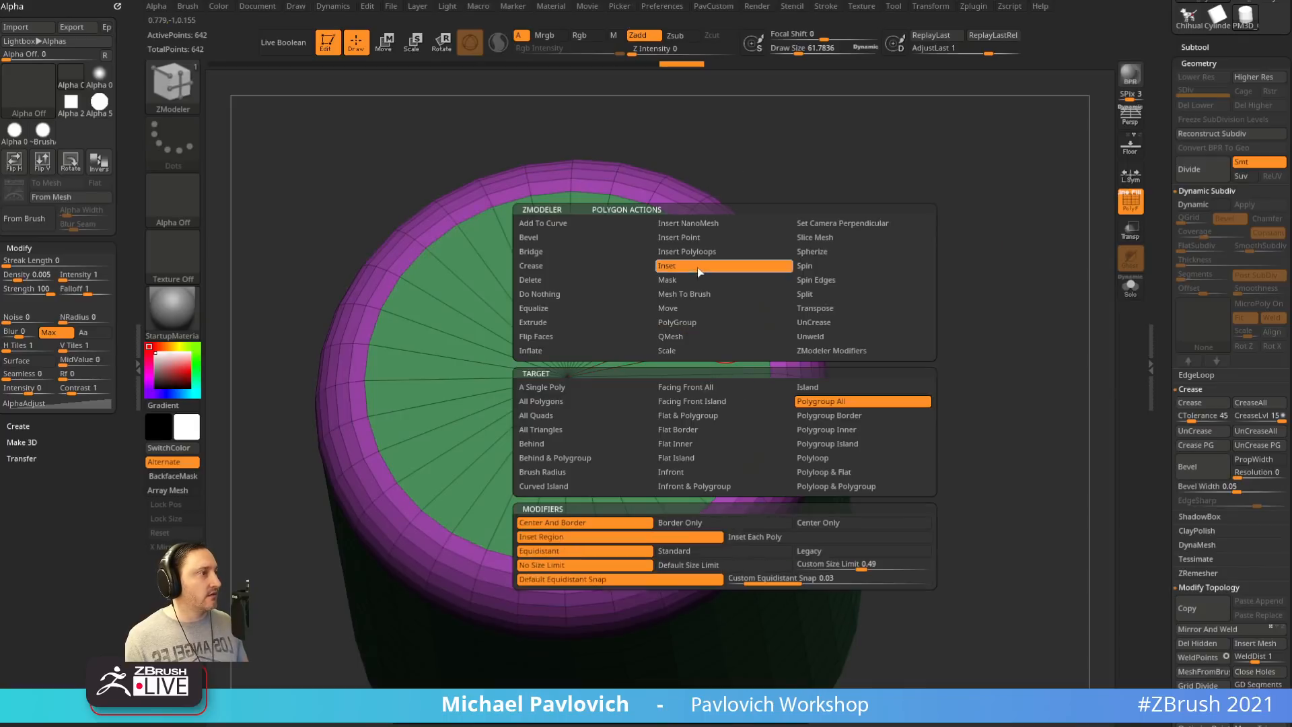
click(838, 459)
mouse_move(954, 418)
mouse_down()
mouse_move(941, 316)
mouse_move(931, 412)
mouse_up()
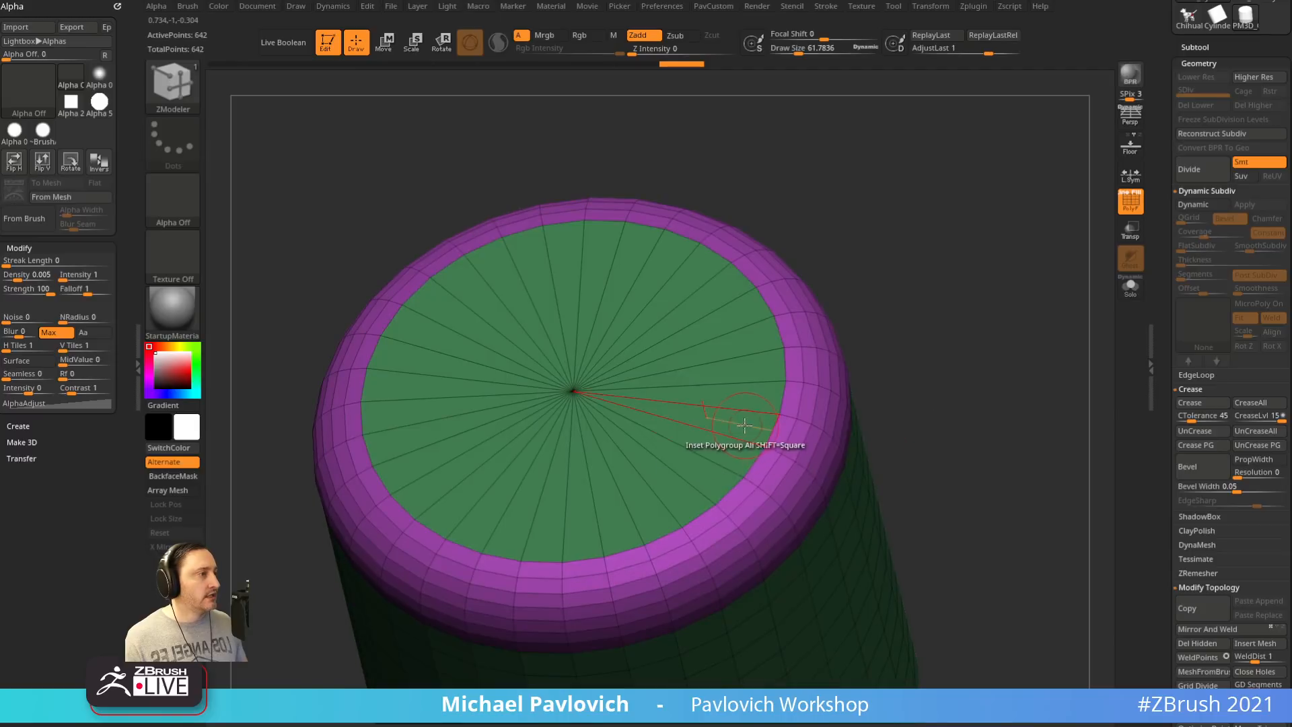
Try insetting the top cap with the Polygroup All target, check the cylinder's underside, and undo the insets
key(space)
click(838, 408)
drag(750, 402, 730, 393)
ctrl+right_drag(765, 377, 887, 342)
drag(887, 342, 836, 415)
key(ctrl+z)
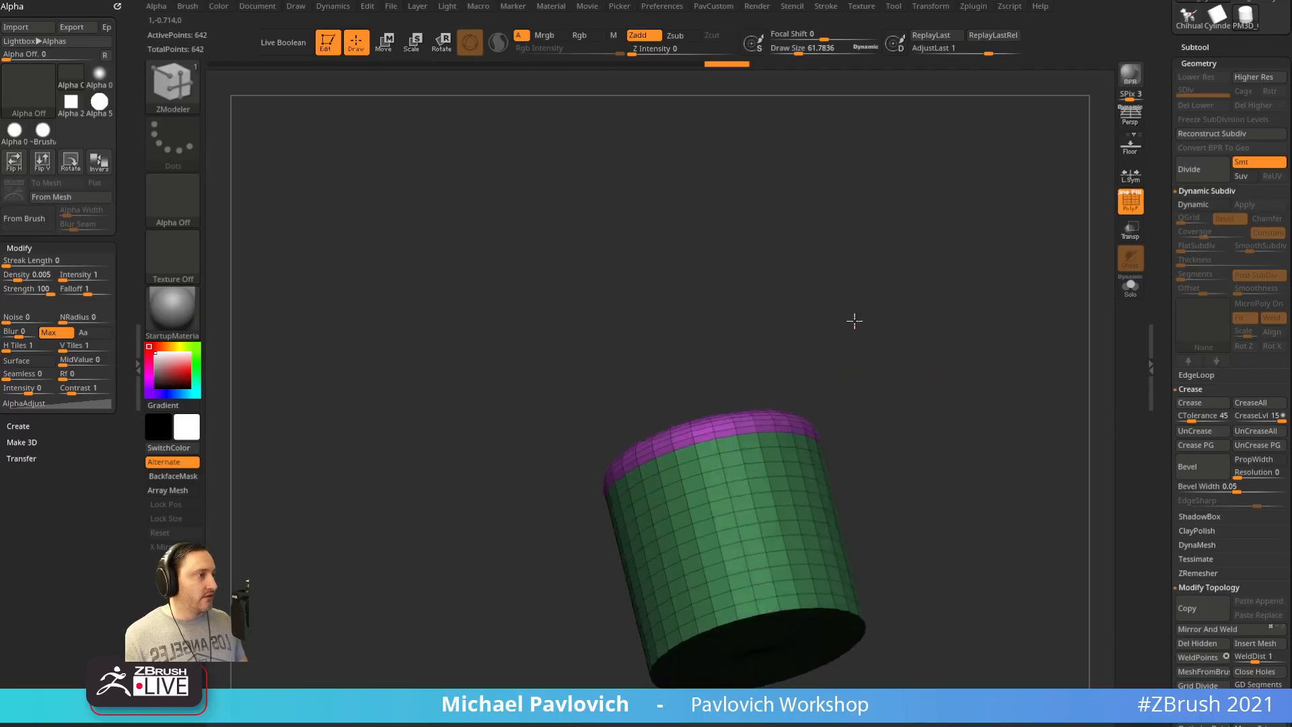
drag(854, 321, 918, 410)
ctrl+right_drag(917, 410, 816, 434)
drag(759, 424, 727, 428)
key(ctrl+z)
Inset the top cap by a narrow ring just inside the rounded rim, using the Polygroup Island target
key(space)
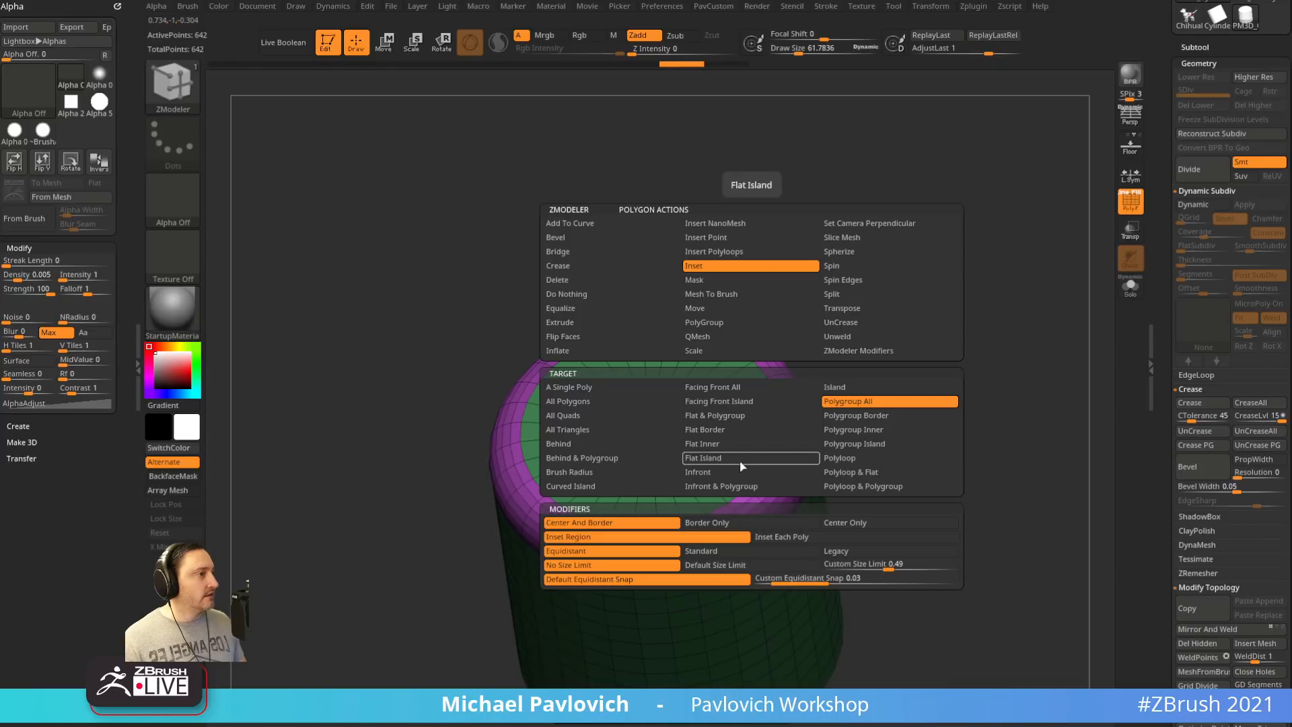
click(866, 436)
drag(946, 367, 892, 379)
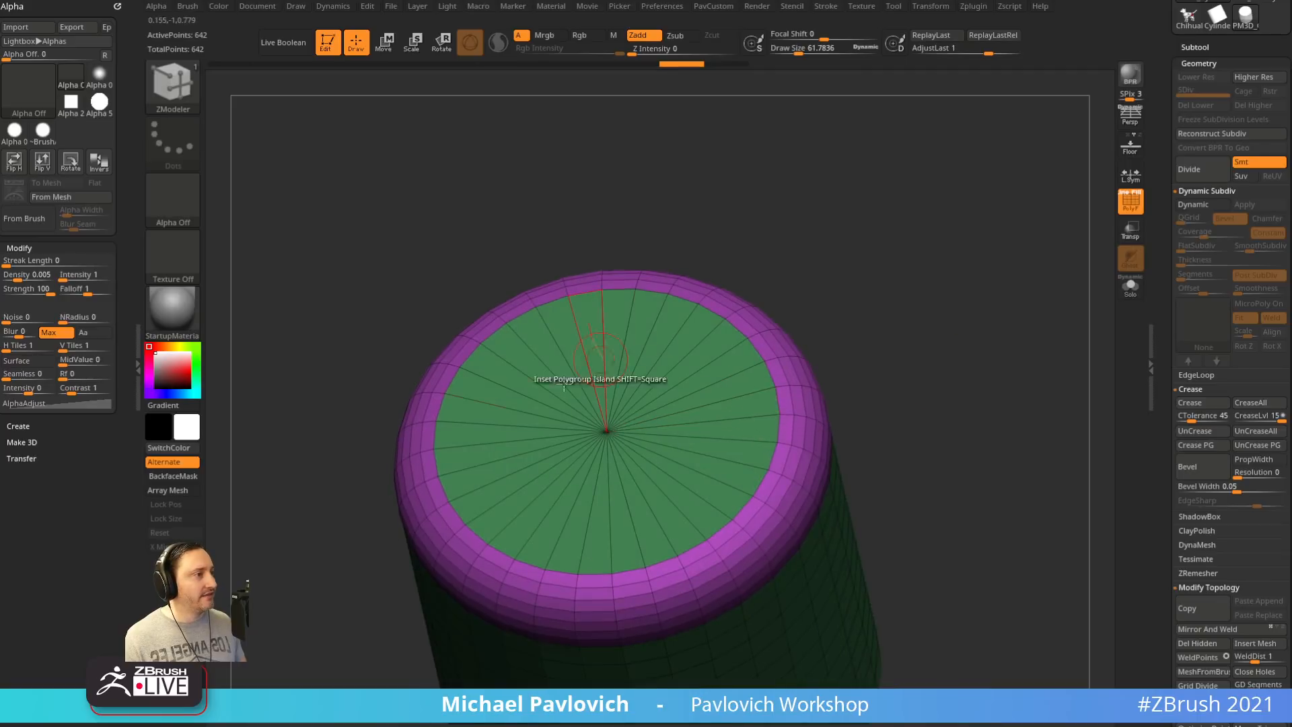
drag(758, 407, 742, 409)
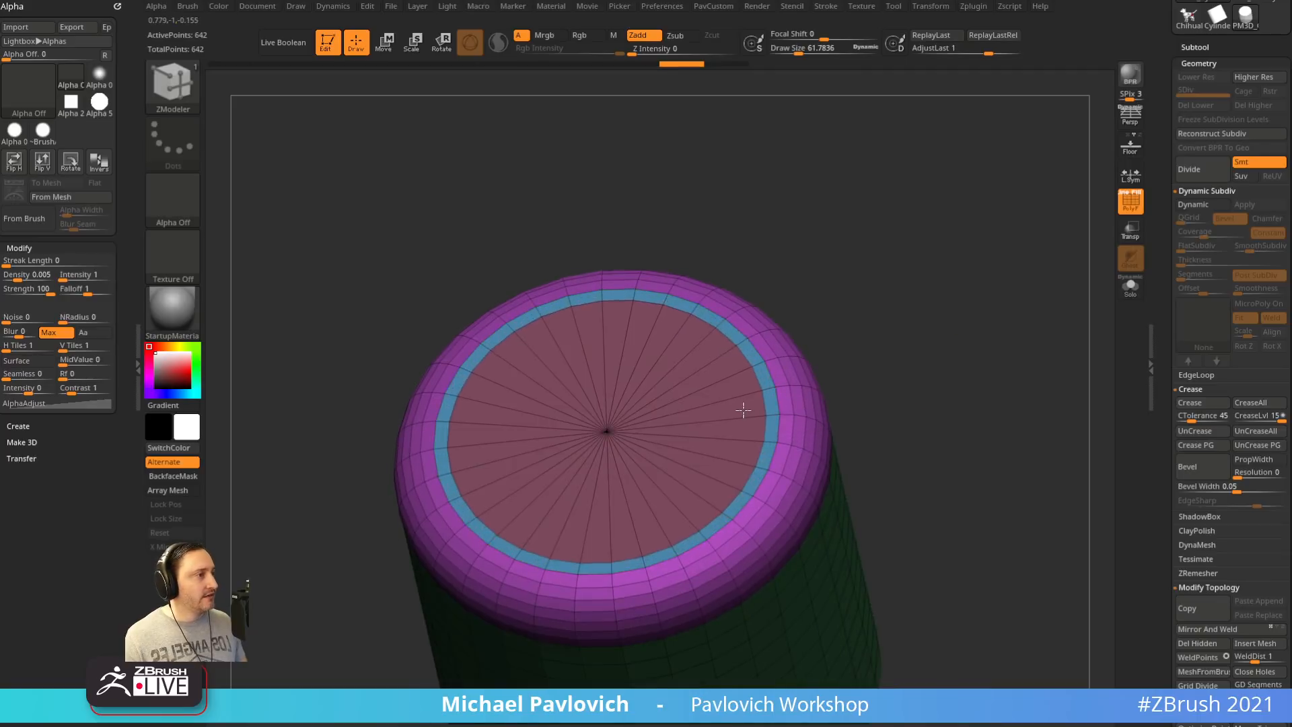
Smooth the cylinder with Dynamic Subdiv, hide its wireframe, and create a 512 map-size alpha from its top view
drag(889, 316, 1012, 364)
key(d)
click(1137, 213)
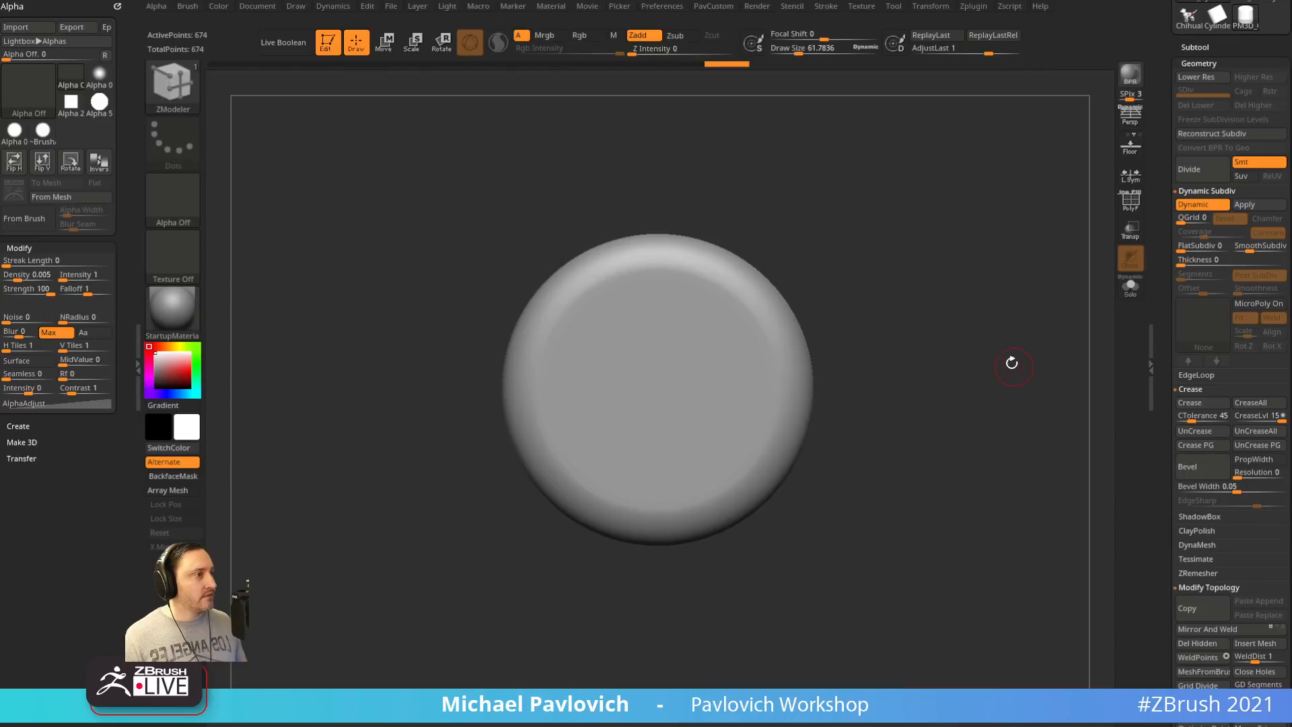
alt+drag(974, 300, 901, 242)
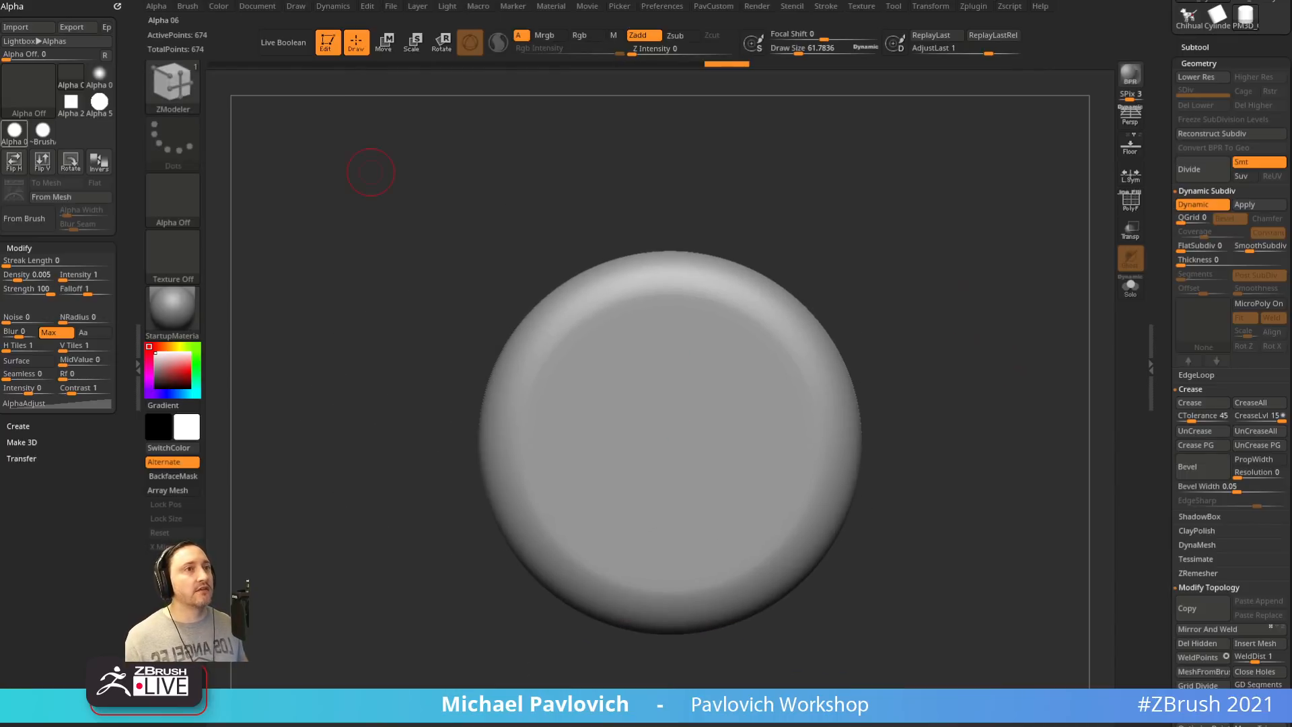
click(47, 199)
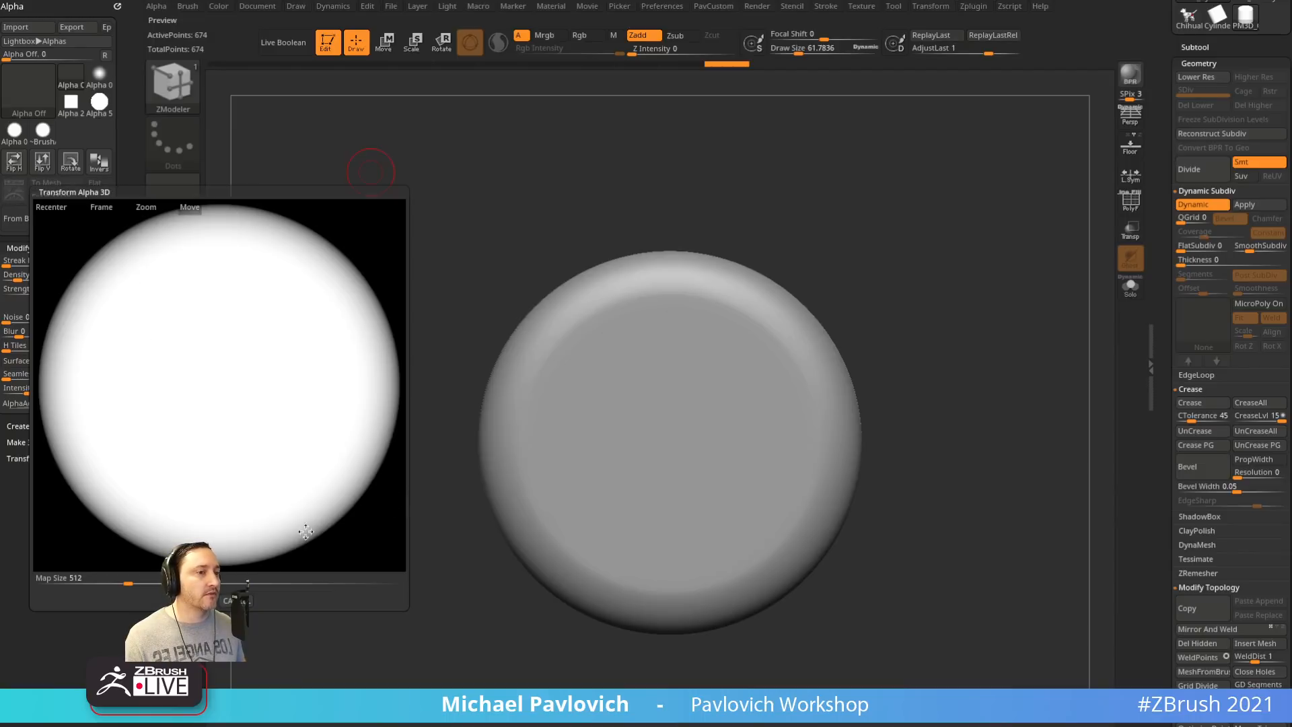
click(202, 601)
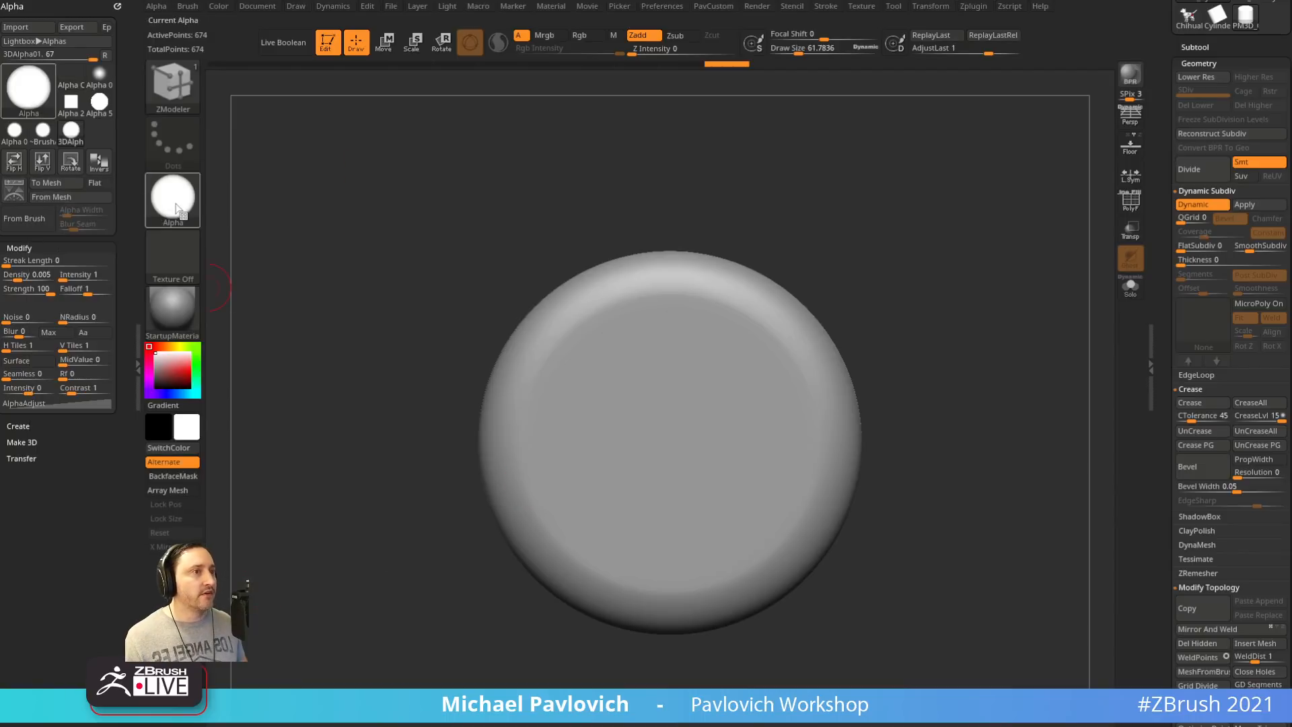
mouse_move(176, 208)
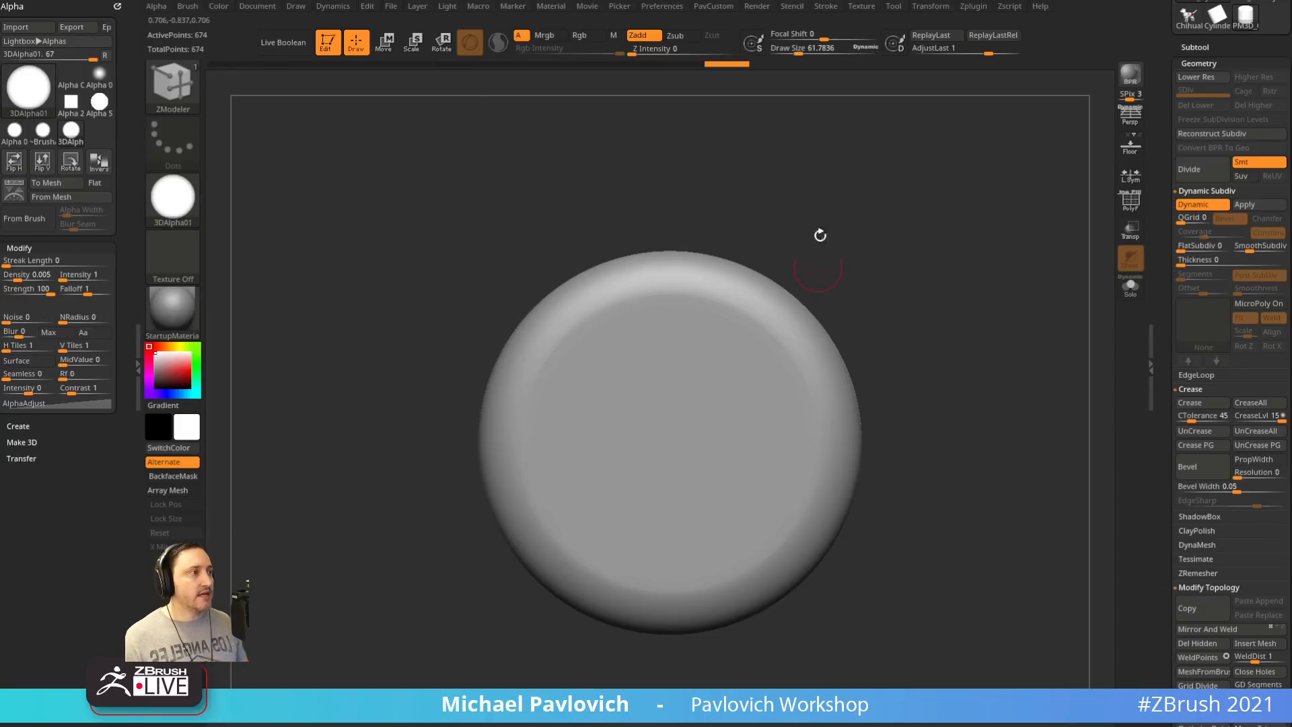
Bring up the Subtool list and set the draw size to about 87
ctrl+right_drag(934, 344, 881, 257)
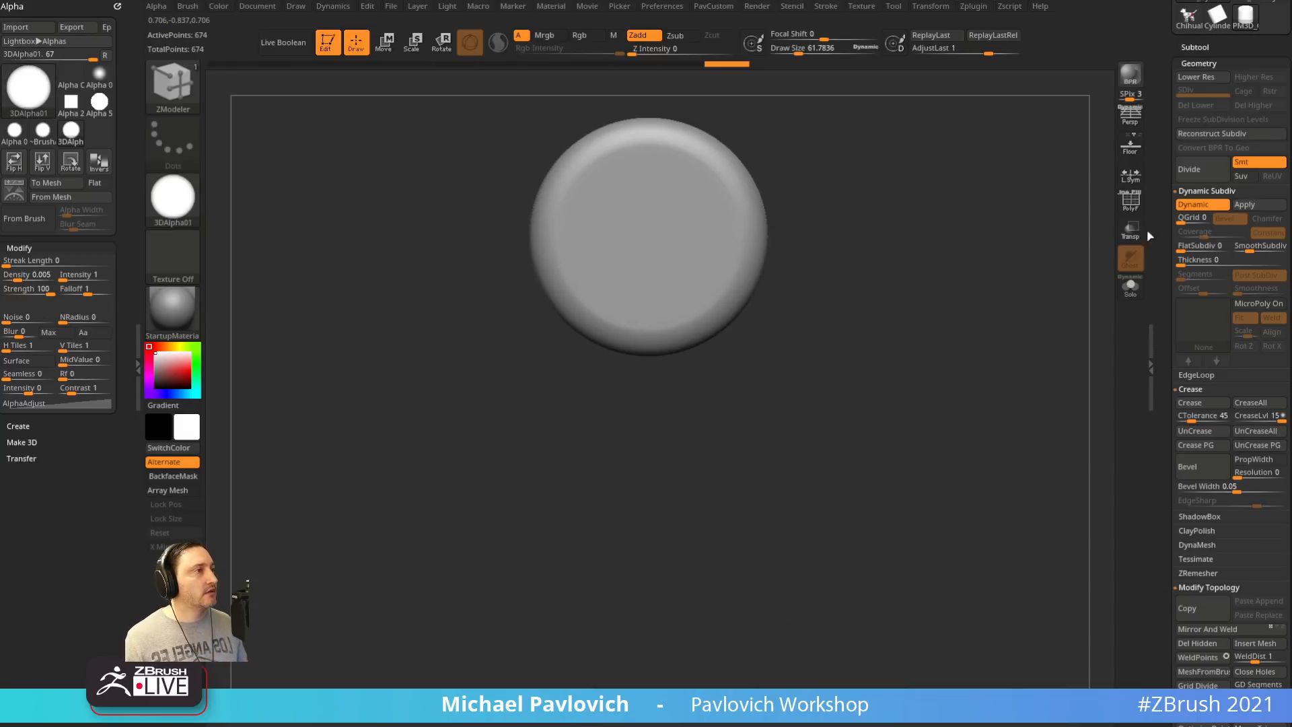
drag(1155, 177, 1155, 362)
mouse_move(1013, 326)
ctrl+right_down()
mouse_move(967, 287)
mouse_move(1007, 288)
ctrl+right_up()
shift+click(1195, 234)
key(s)
drag(1006, 294, 1012, 294)
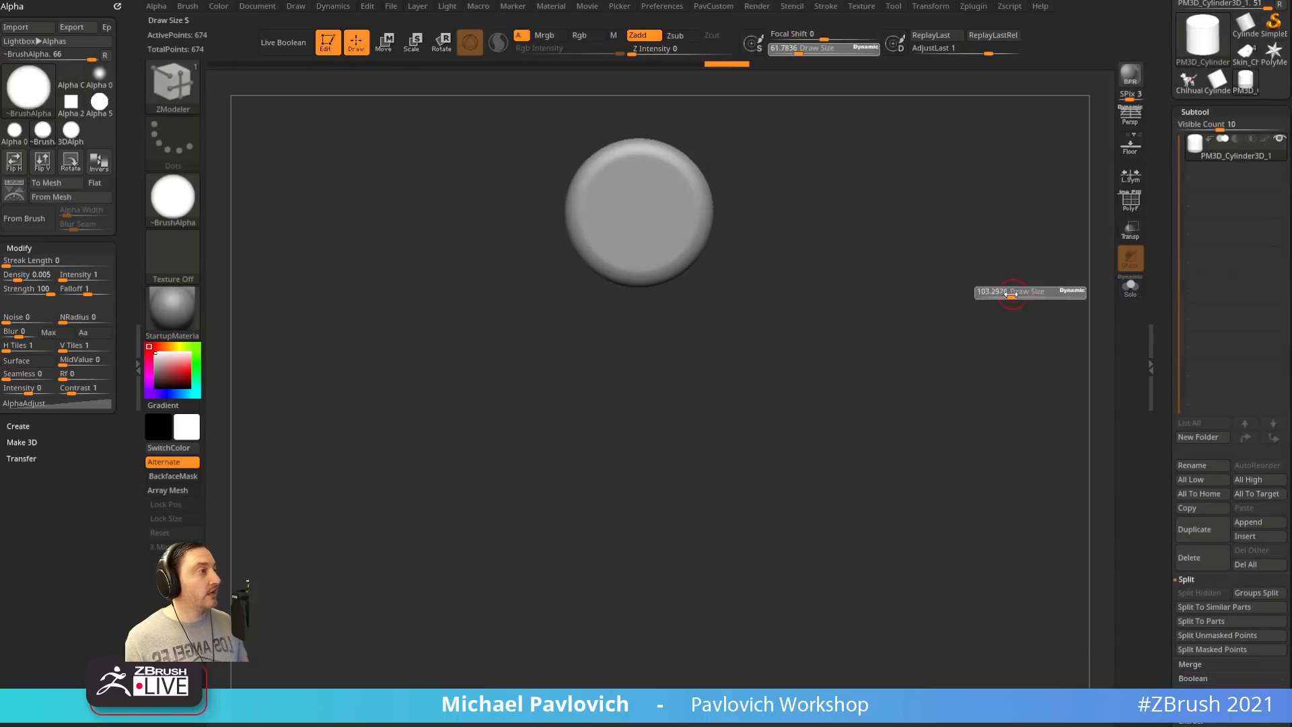
alt+right_drag(989, 314, 1000, 291)
Try duplicating the cylinder downward along the blue axis with the Move gizmo, and undo the duplication
key(w)
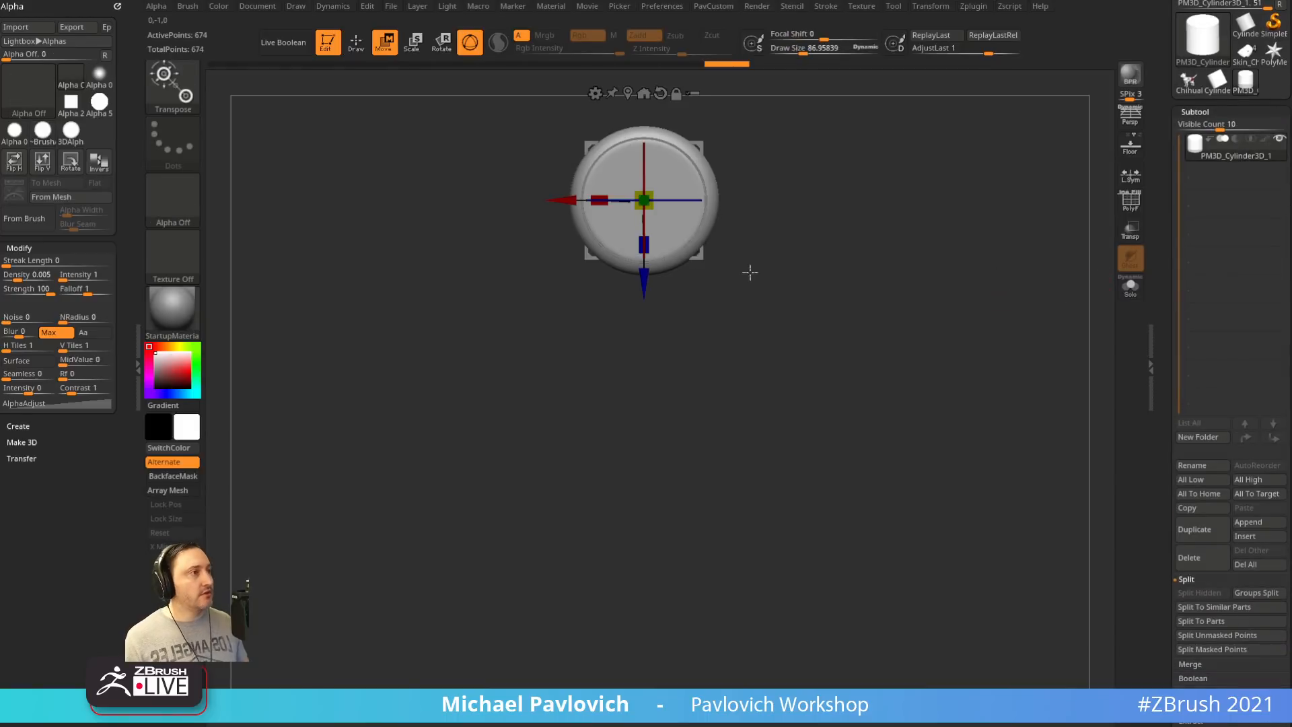
ctrl+drag(644, 276, 644, 462)
drag(948, 357, 1026, 412)
key(ctrl+z)
key(ctrl+z)
key(ctrl+z)
key(ctrl+z)
key(ctrl+z)
key(ctrl+z)
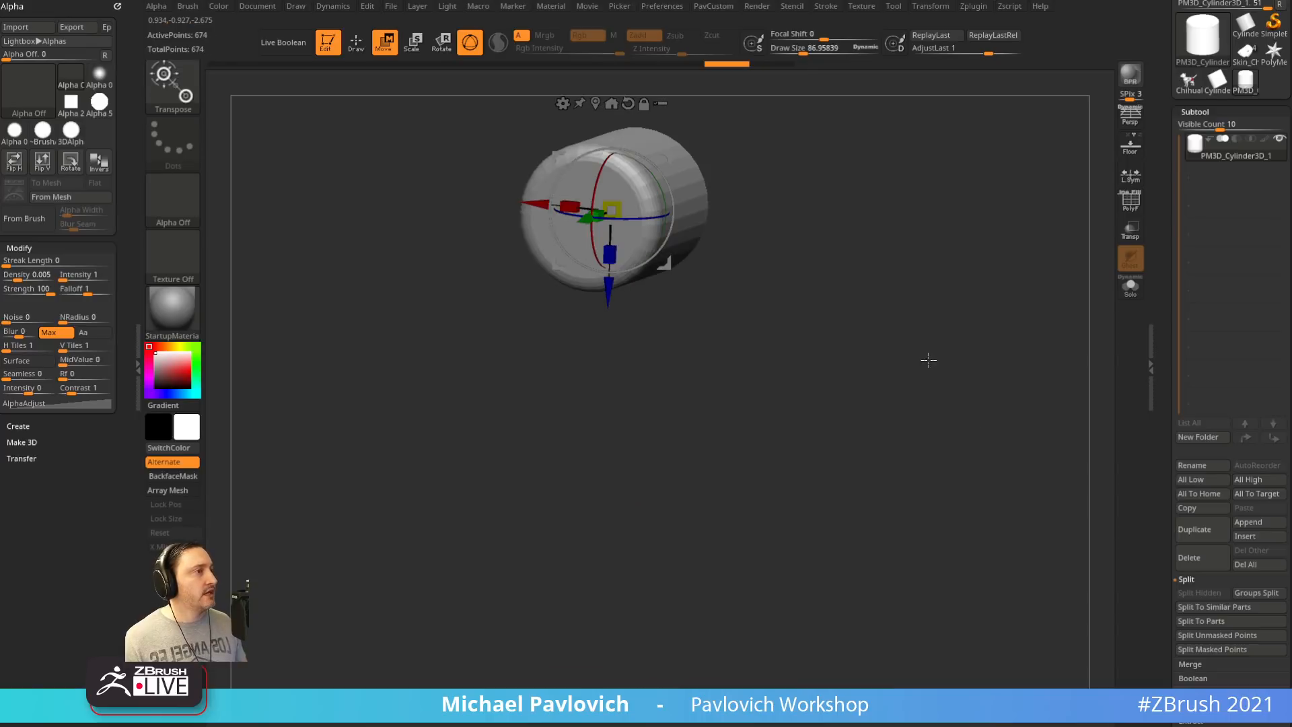
Duplicate the cylinder downward into an evenly spaced vertical column of five and clear the mask
ctrl+drag(637, 260, 646, 648)
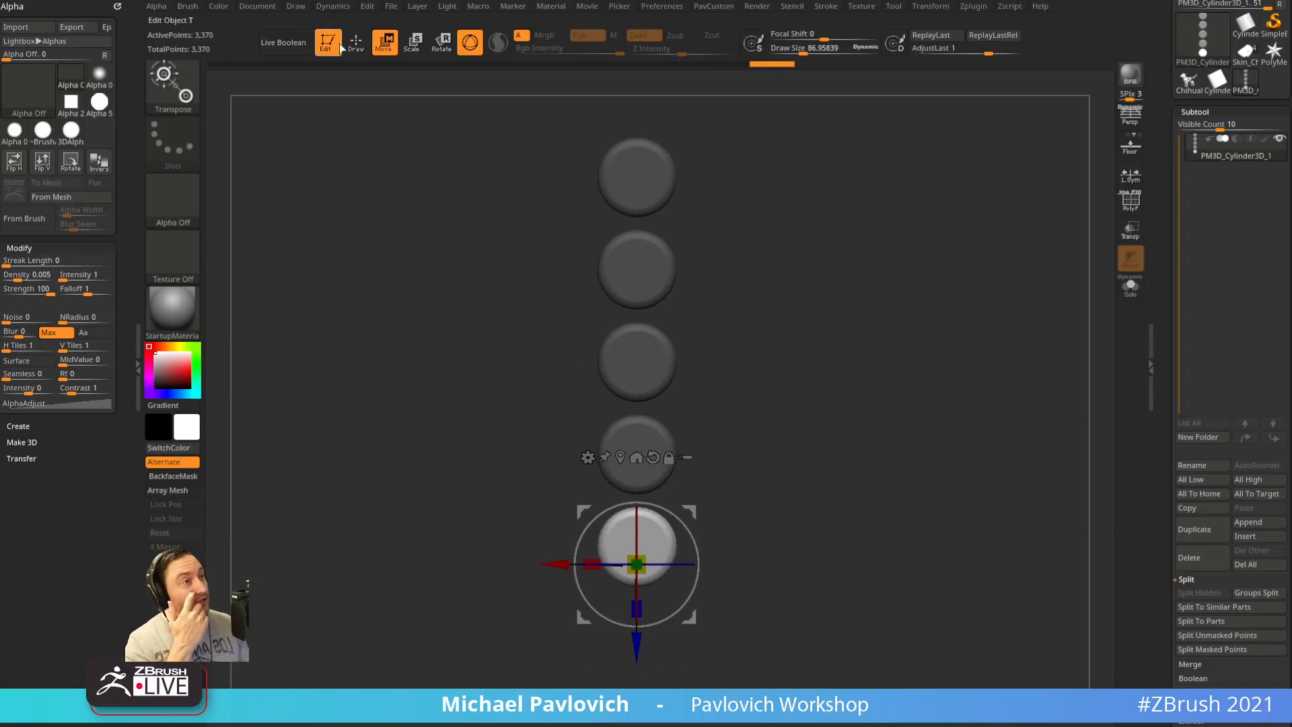
click(832, 7)
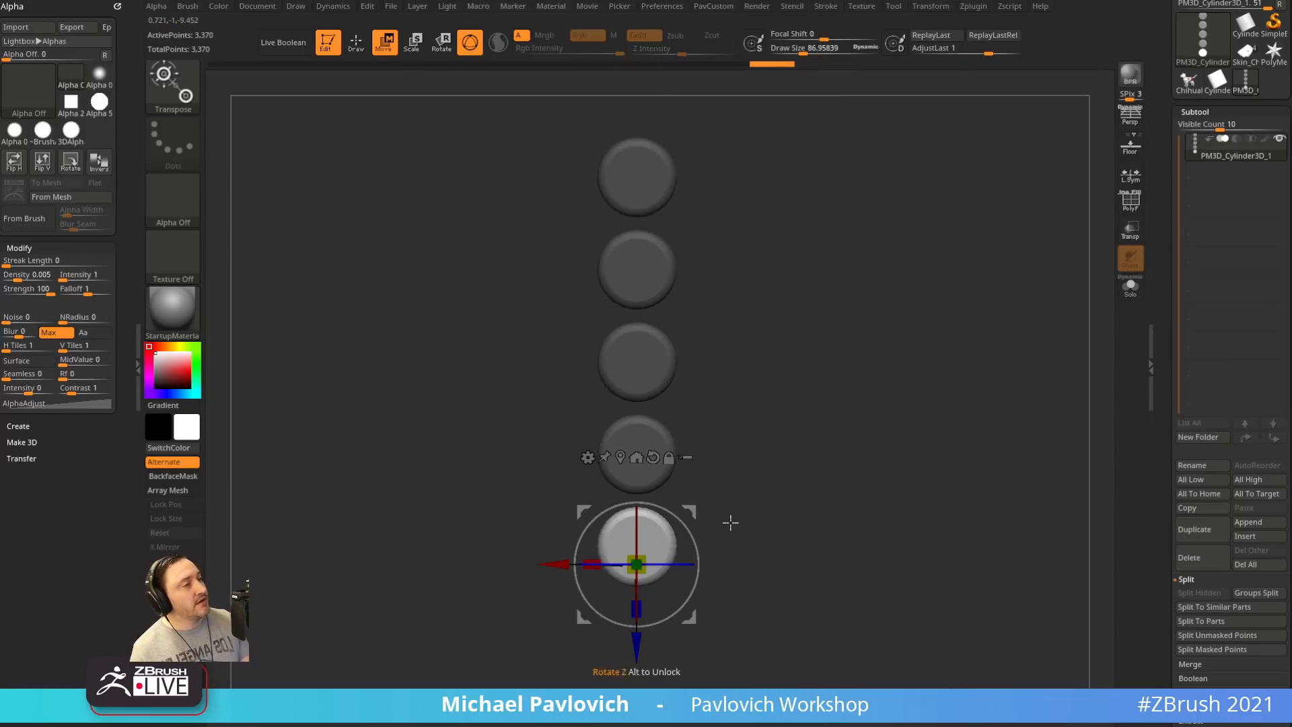
ctrl+drag(927, 271, 966, 381)
Return to Draw mode and create a 512 map-size alpha from the column of five cylinders
key(q)
mouse_move(906, 344)
alt+mouse_down()
mouse_move(938, 356)
mouse_move(919, 395)
alt+mouse_up()
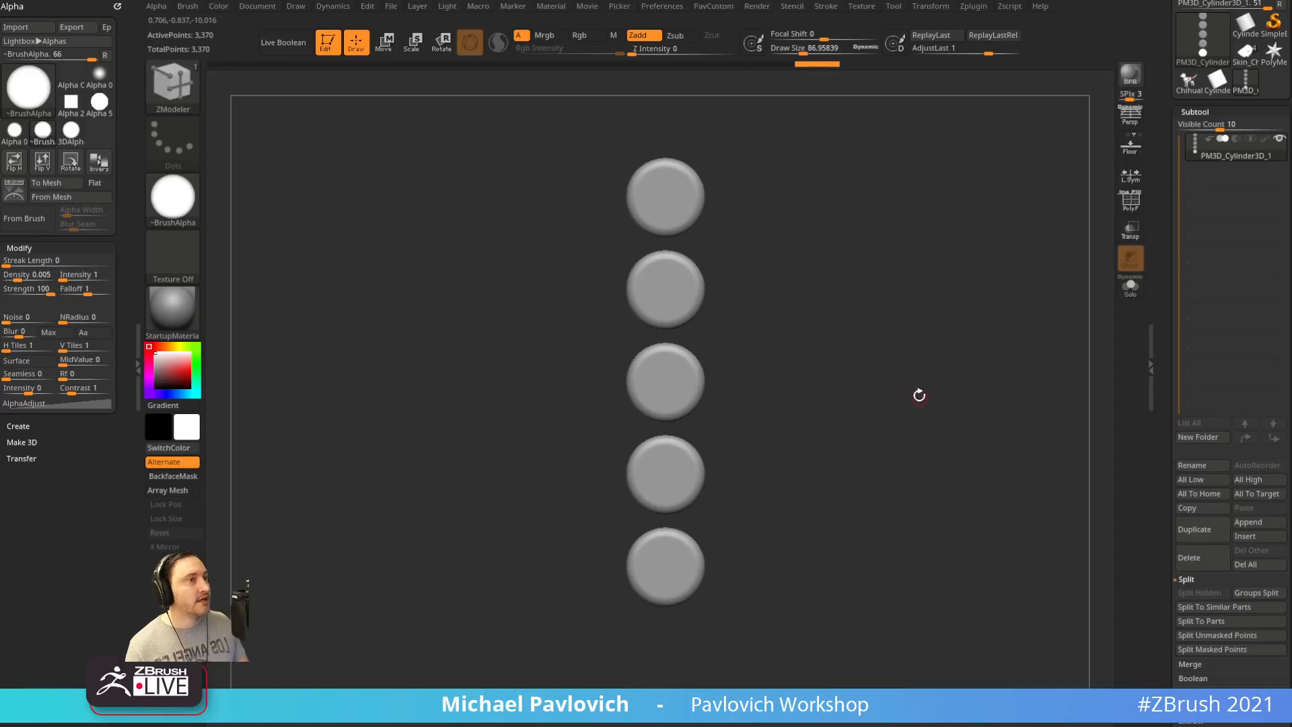
click(52, 198)
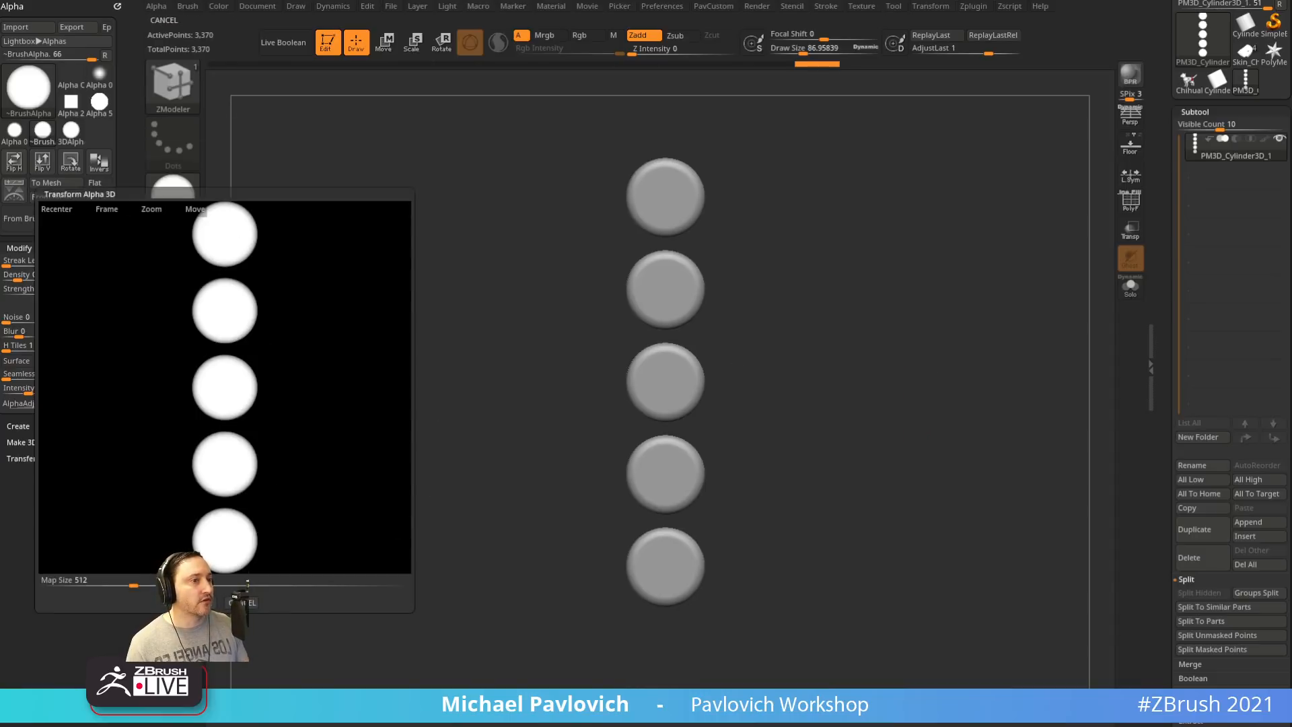
click(243, 601)
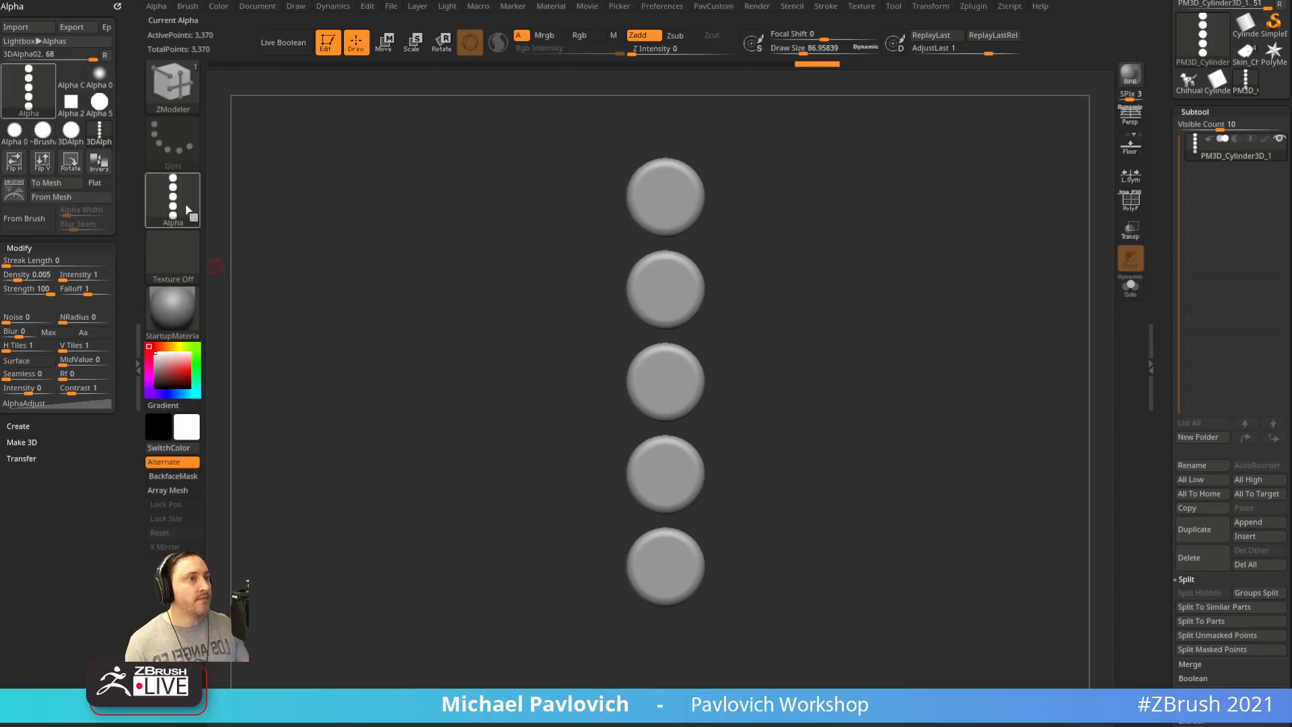
mouse_move(1191, 90)
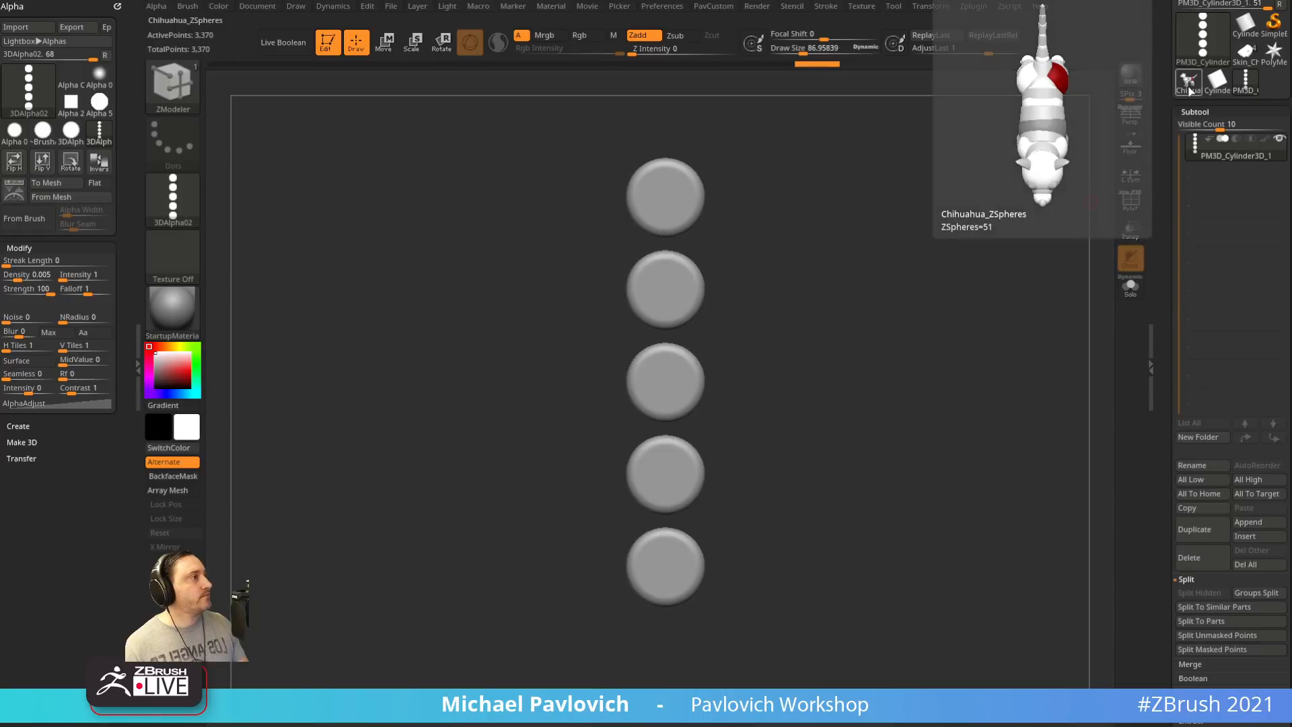
Switch to the Skin_Chihuahua tool and frame its slotted armor panel at an angle
click(1238, 58)
key(f)
mouse_move(946, 384)
ctrl+right_down()
mouse_move(940, 373)
mouse_move(968, 376)
ctrl+right_up()
right_drag(767, 280, 957, 358)
right_drag(1005, 451, 980, 468)
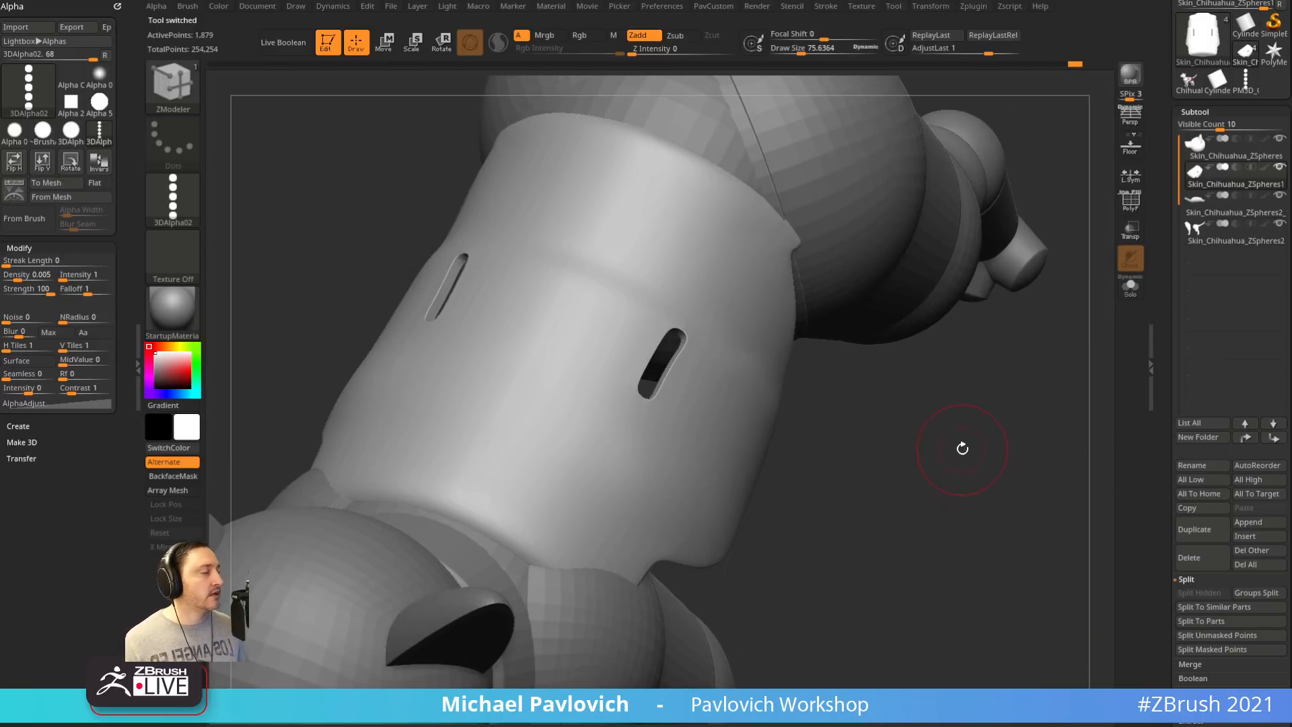
right_drag(976, 299, 952, 540)
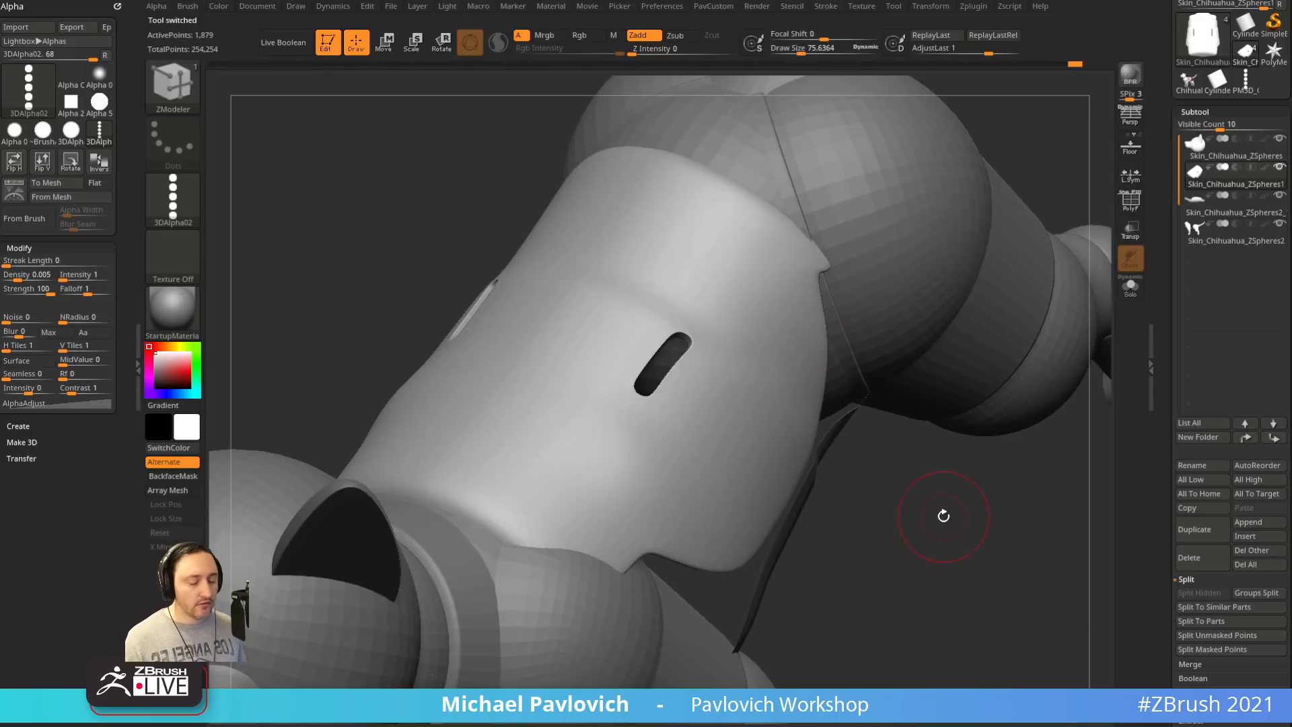
Compare the armor panel and its slots with Dynamic Subdiv turned off and on
key(shift+d)
scroll(1185, 417, down, 8)
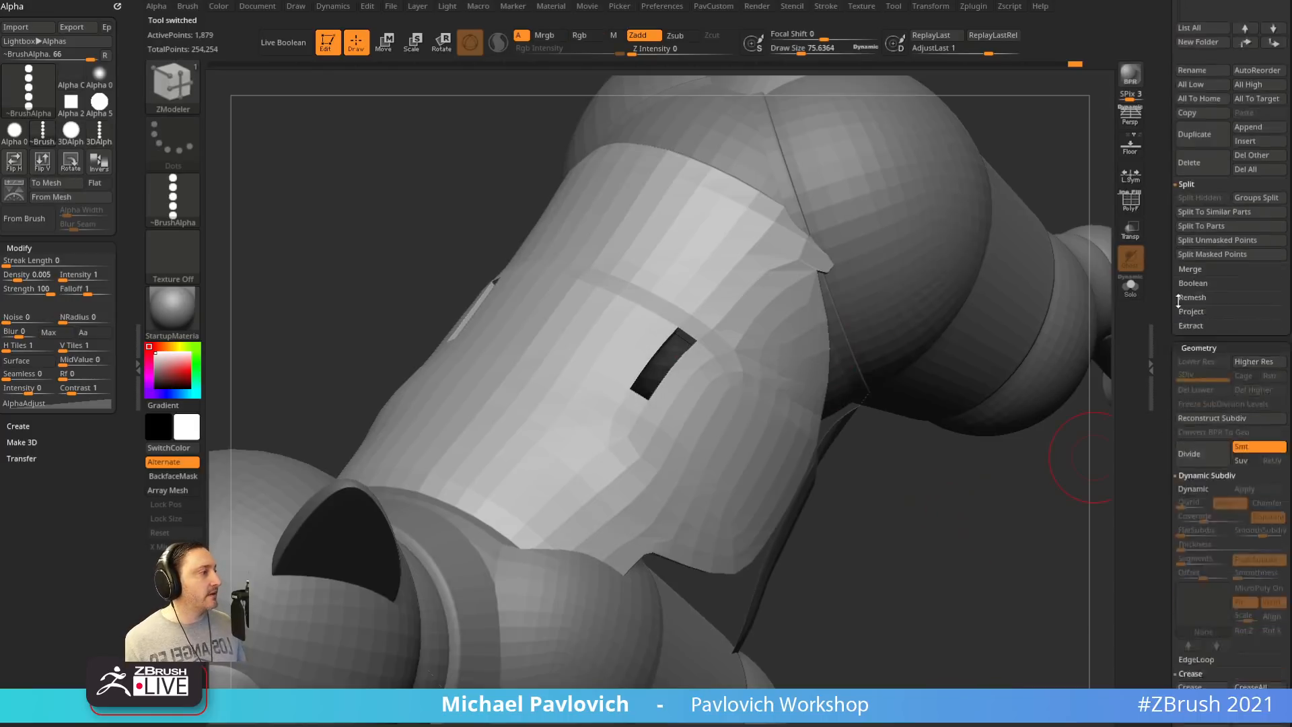
click(1197, 334)
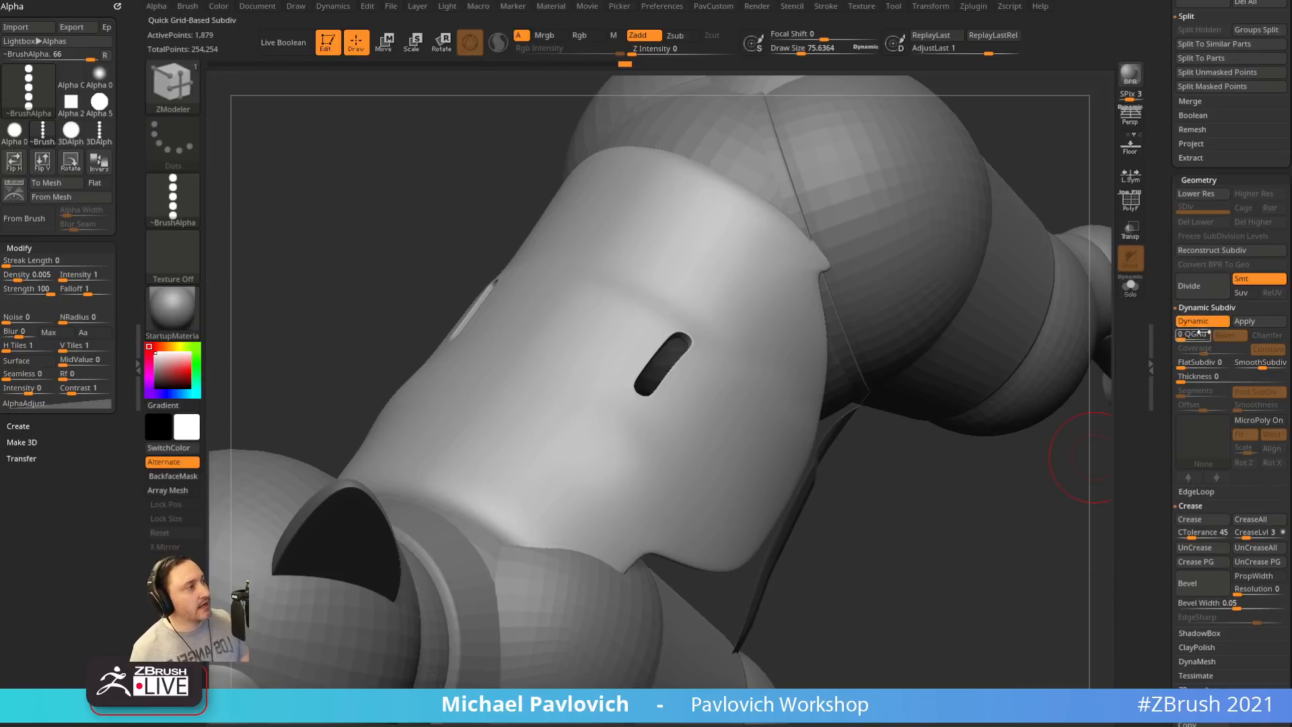
click(1197, 321)
click(1197, 322)
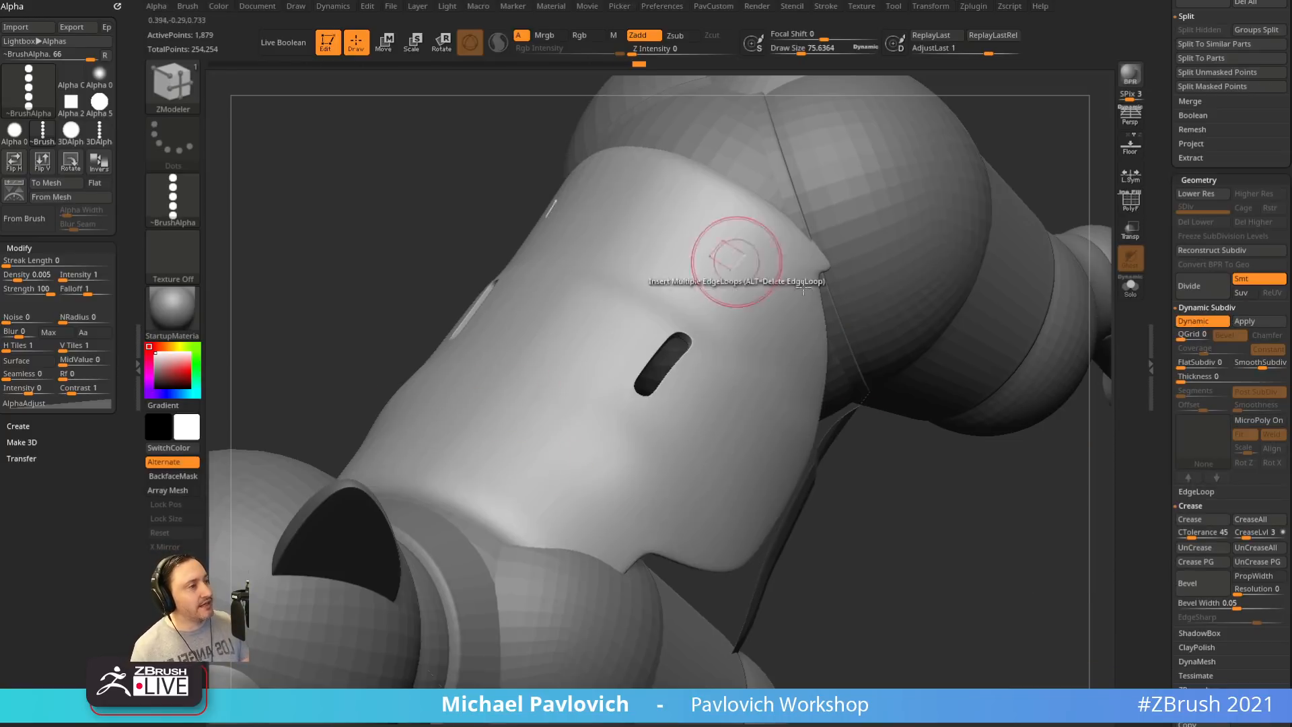
Raise a small block from a two-by-two patch of polygons beside the armor panel's slot
key(shift+d)
key(shift+f)
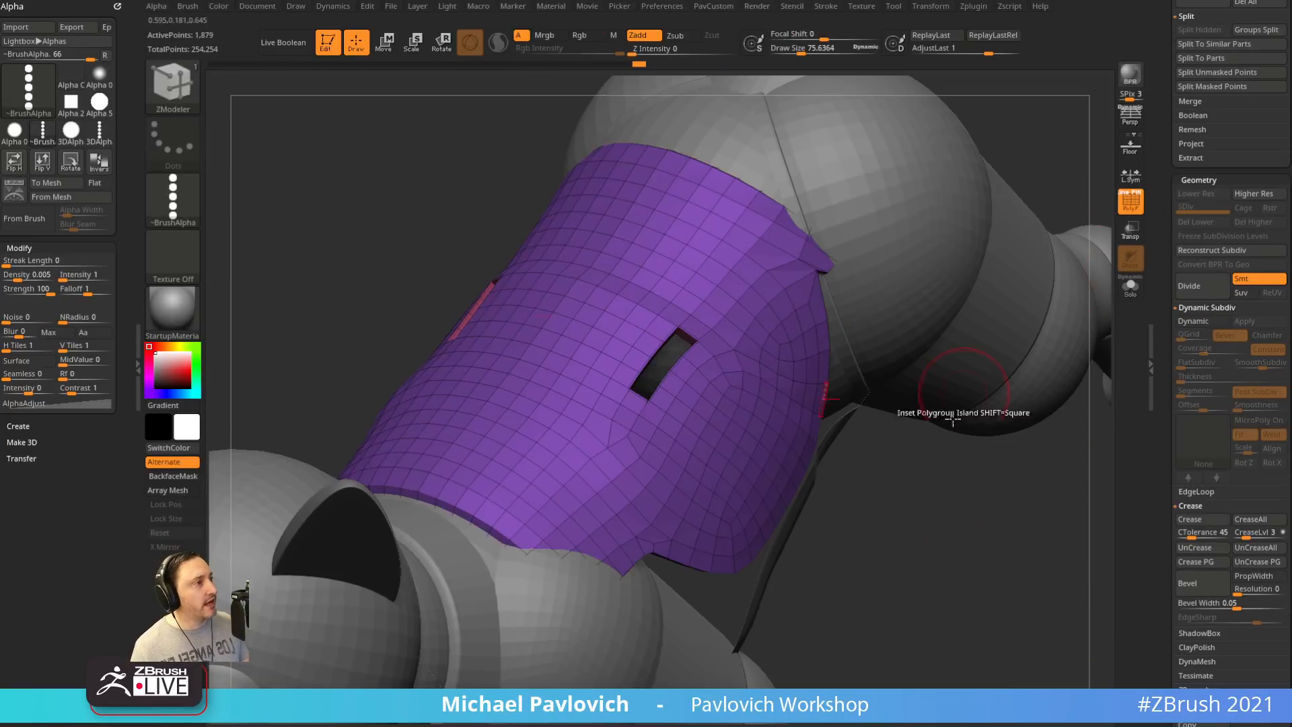
key(f)
ctrl+right_drag(945, 522, 911, 444)
mouse_move(834, 260)
alt+mouse_down()
mouse_move(857, 291)
mouse_move(836, 272)
mouse_move(859, 258)
alt+mouse_up()
key(space)
key(space)
click(792, 335)
click(930, 444)
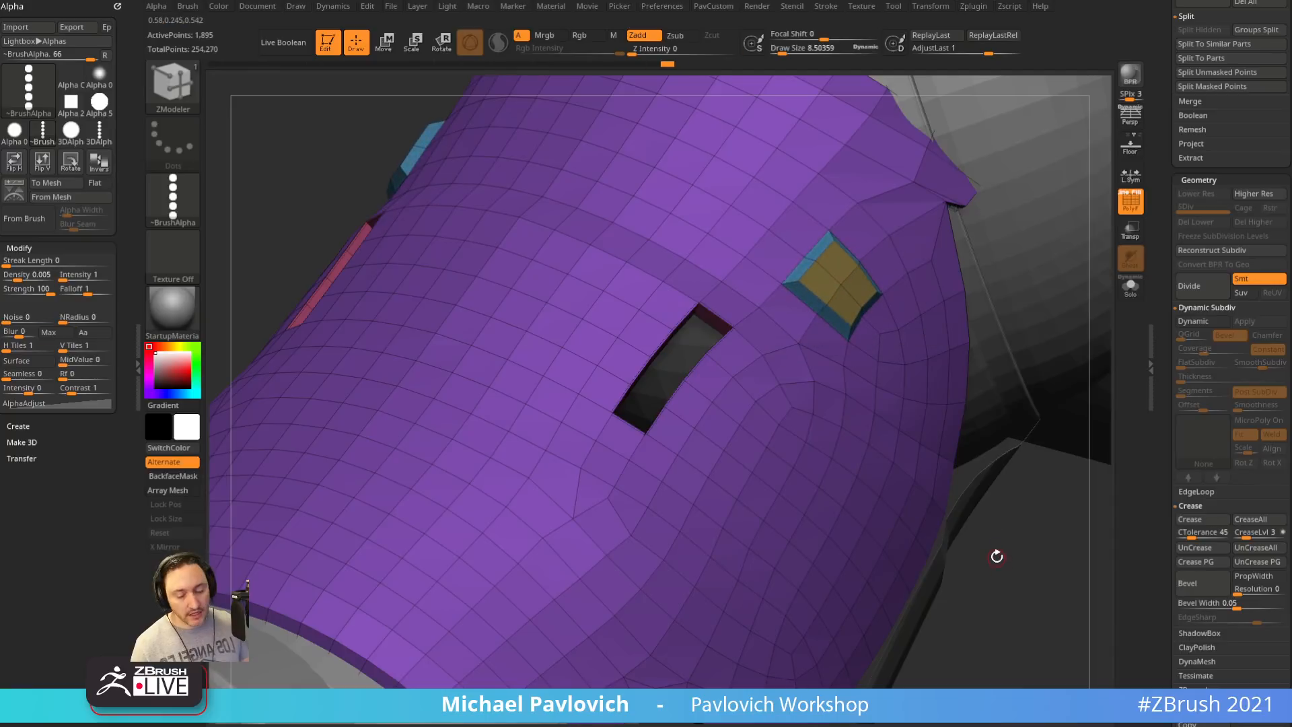
Compare the panel's new small blocks with Dynamic Subdiv turned on and off
key(d)
key(shift+f)
drag(1106, 231, 857, 528)
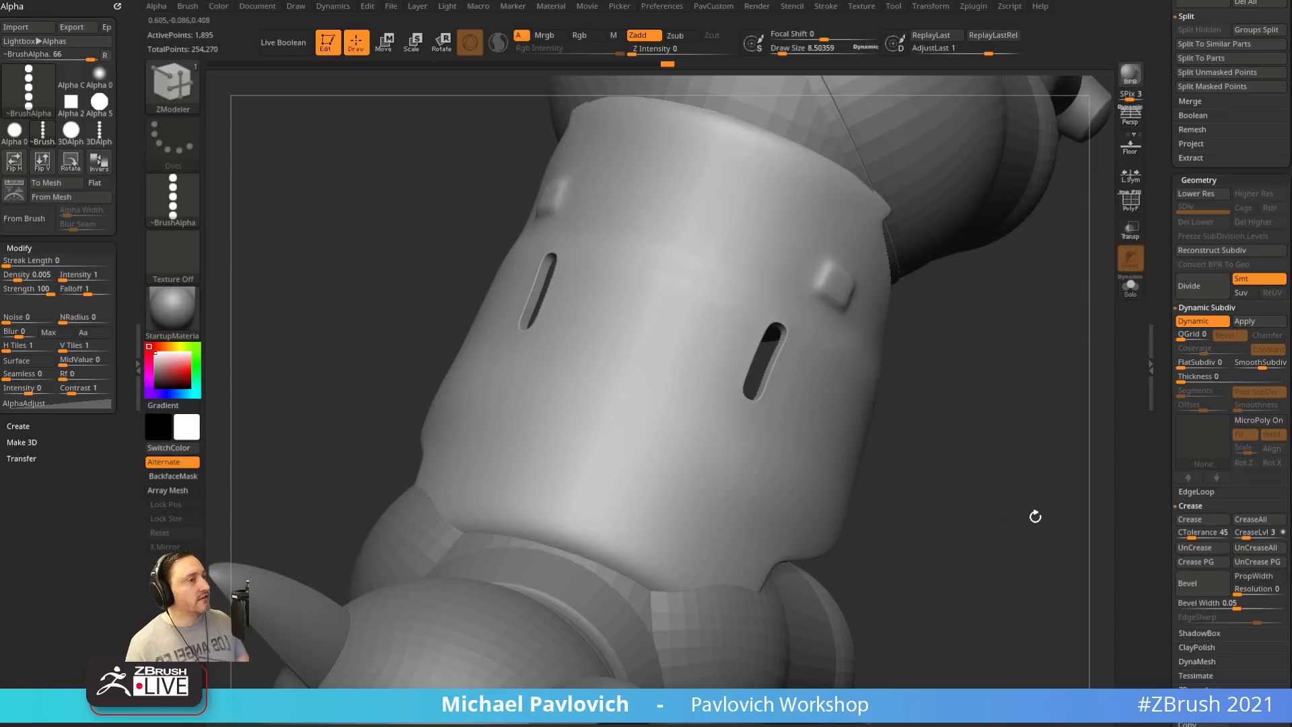
key(shift+d)
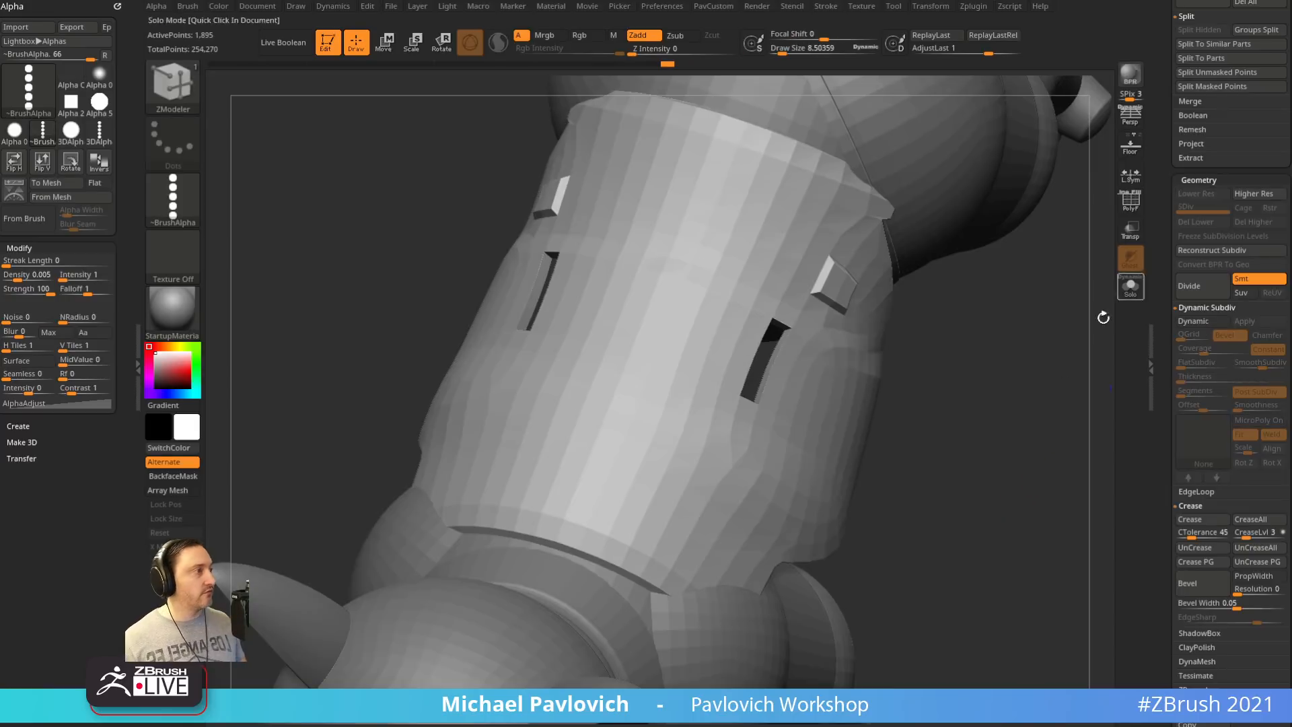
drag(1102, 317, 1139, 231)
Show the PolyFrame and mark a rectangular patch across the panel's back between the slots as a temporary polygroup
click(1130, 201)
drag(1064, 303, 804, 377)
alt+drag(617, 632, 628, 678)
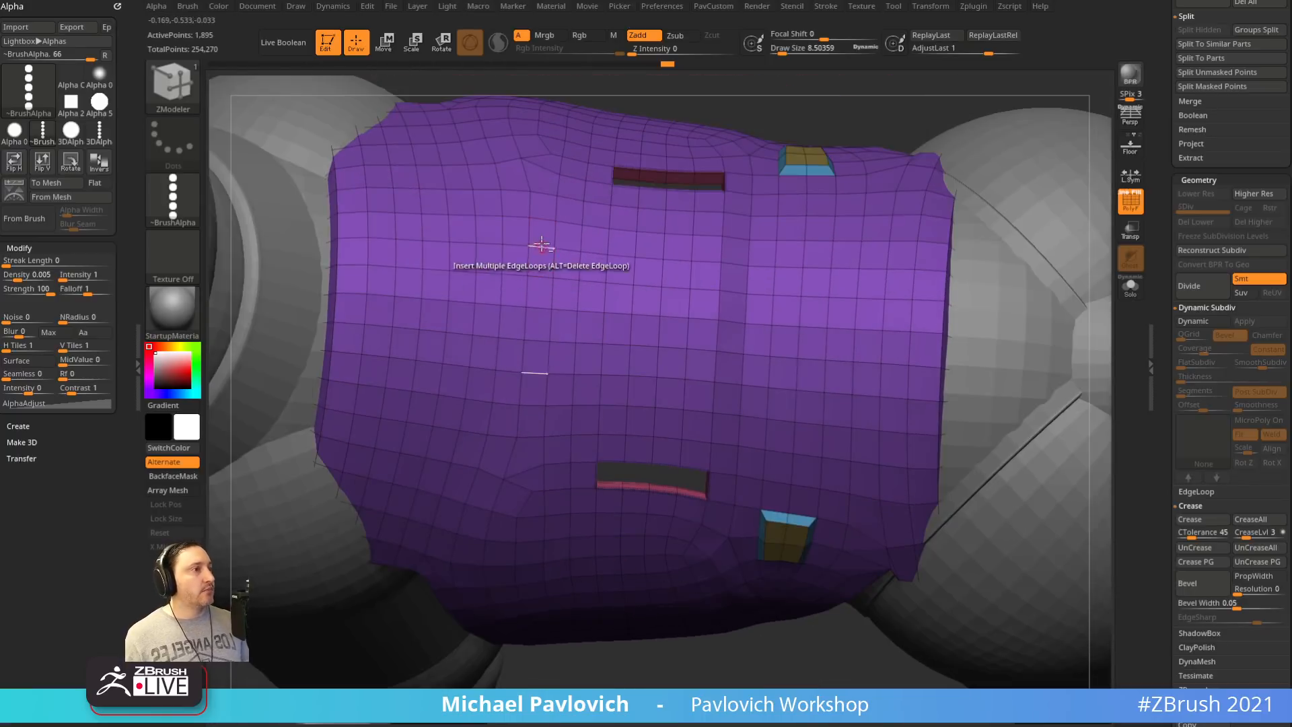
mouse_move(567, 422)
alt+mouse_down()
mouse_move(618, 337)
mouse_move(564, 360)
mouse_move(591, 266)
alt+mouse_up()
drag(845, 110, 833, 13)
drag(810, 148, 803, 177)
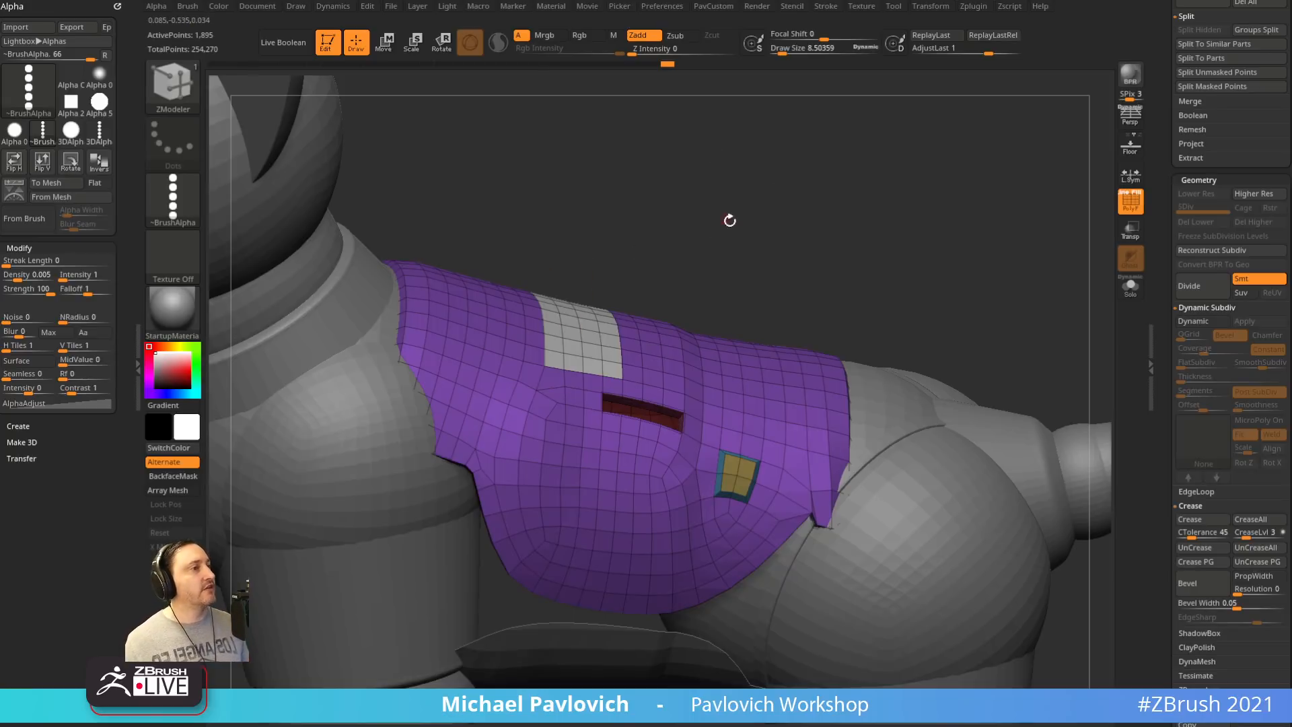
drag(729, 220, 690, 245)
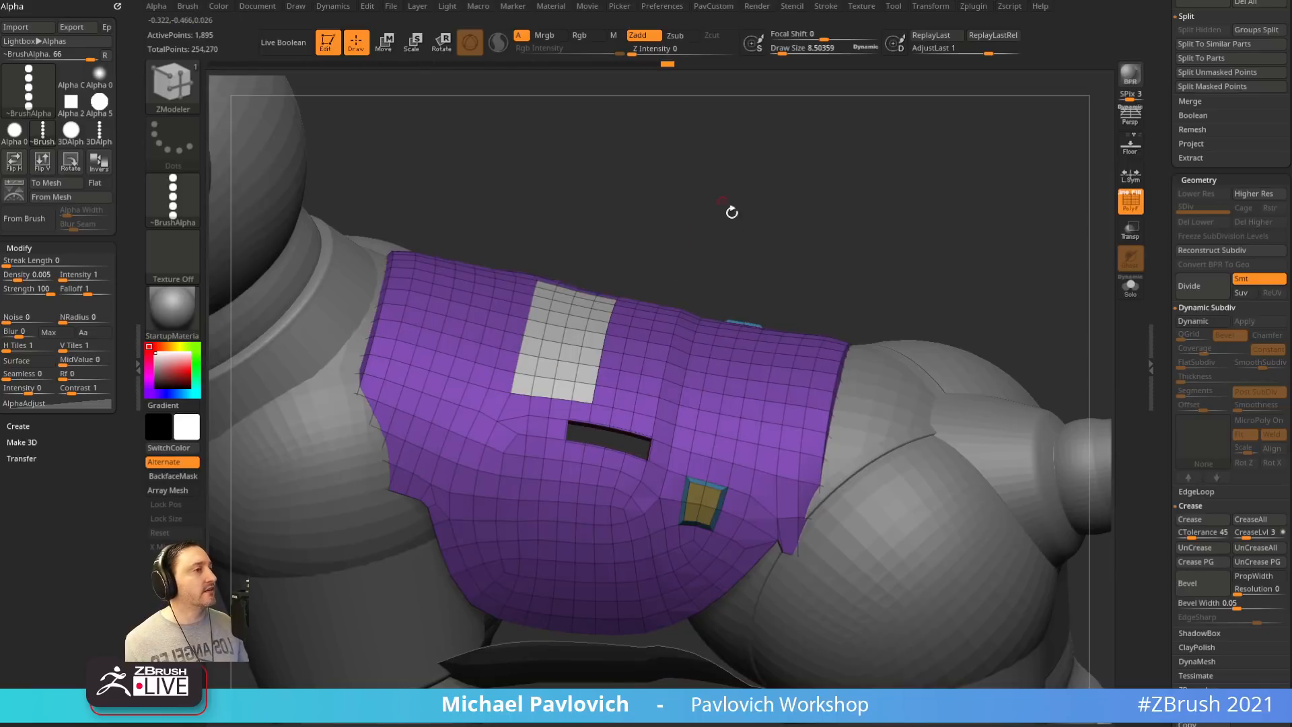
drag(668, 174, 606, 367)
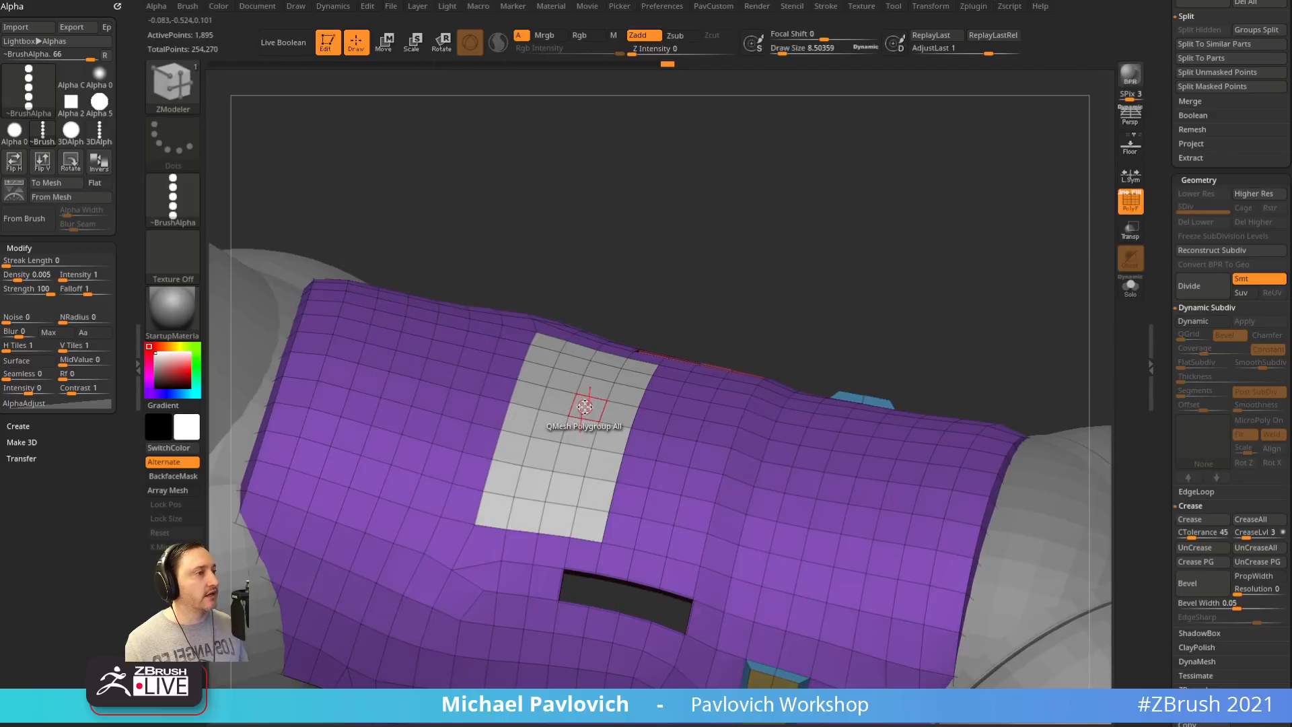
Inset the marked rectangular patch as one region with a narrow border around it
key(space)
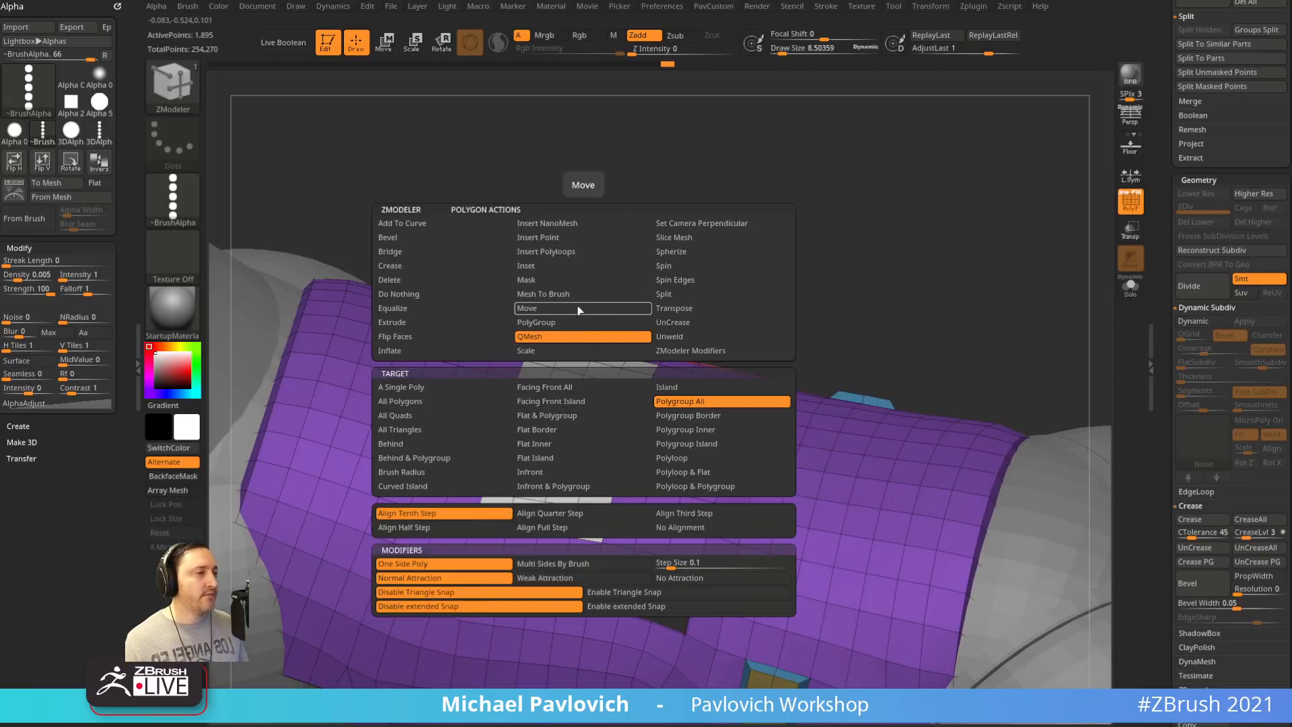
click(583, 268)
click(702, 446)
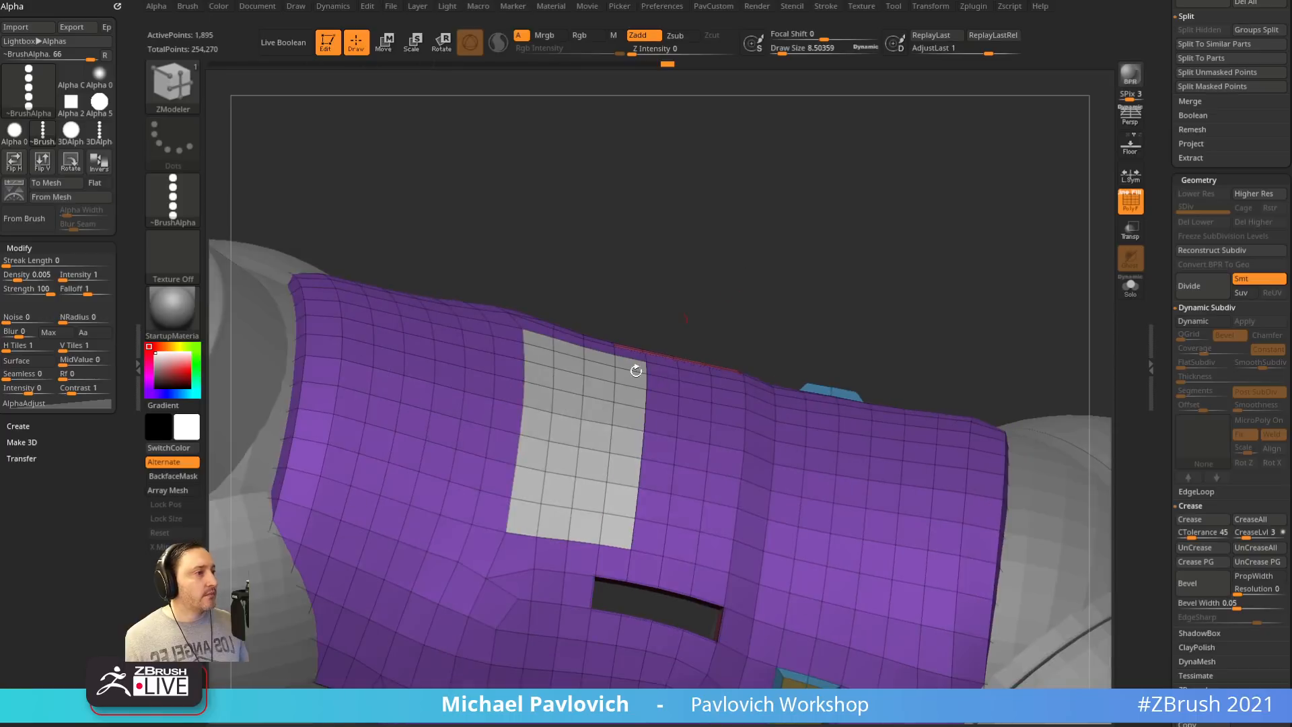
mouse_move(635, 367)
mouse_down()
mouse_move(592, 422)
mouse_move(614, 363)
mouse_up()
key(space)
click(567, 338)
click(725, 404)
Move the inset patch outward from the panel's back to form a raised rectangular block
drag(646, 283, 707, 254)
drag(809, 280, 799, 328)
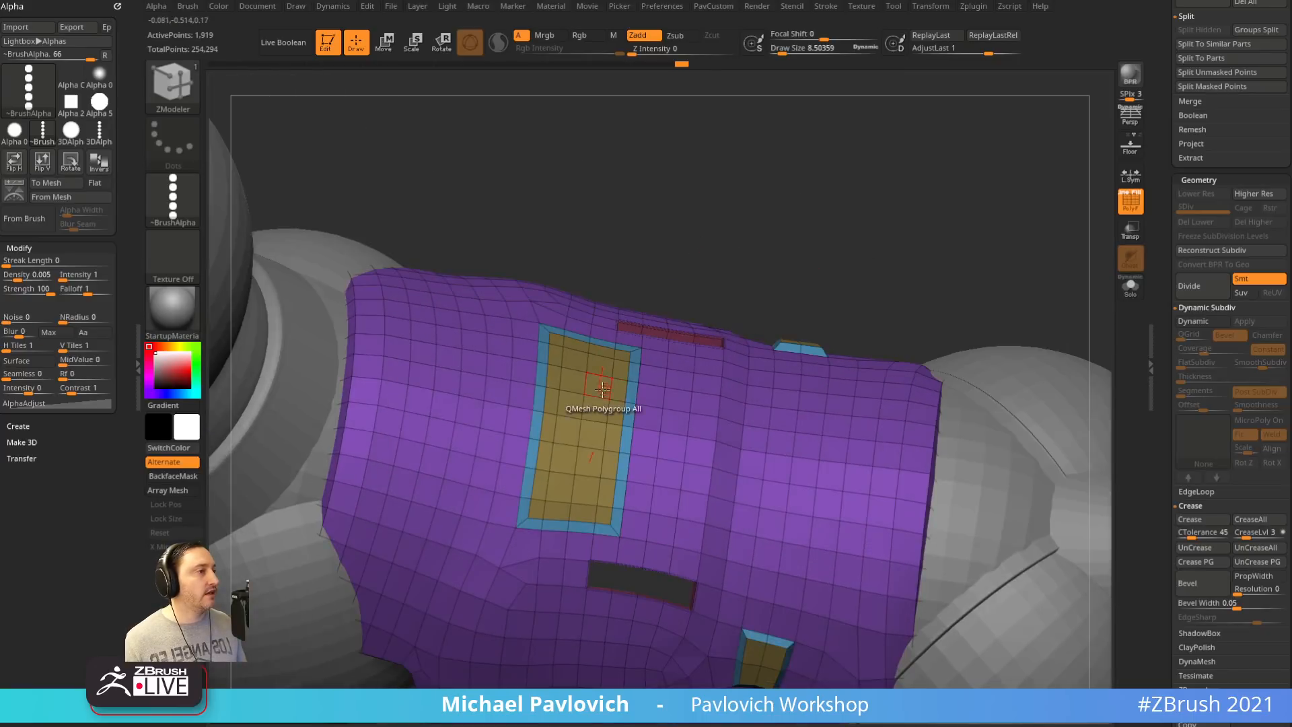
key(space)
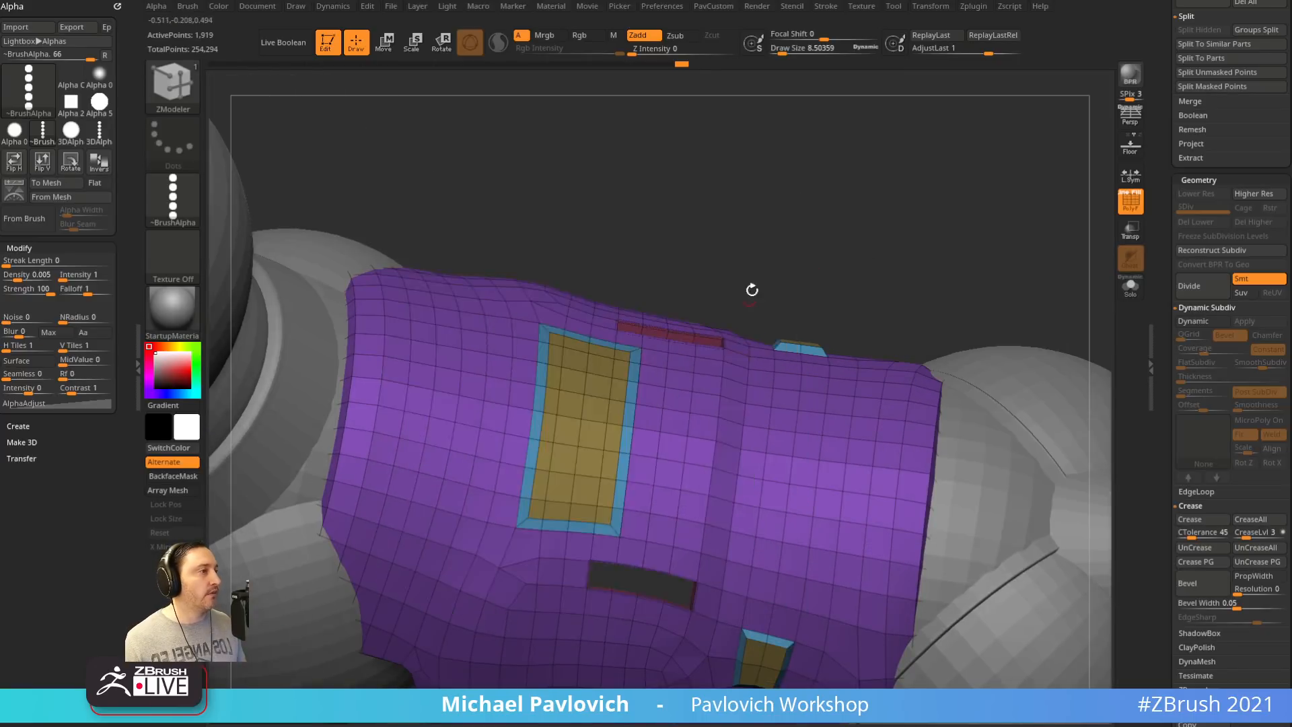
drag(751, 290, 802, 242)
drag(779, 149, 749, 80)
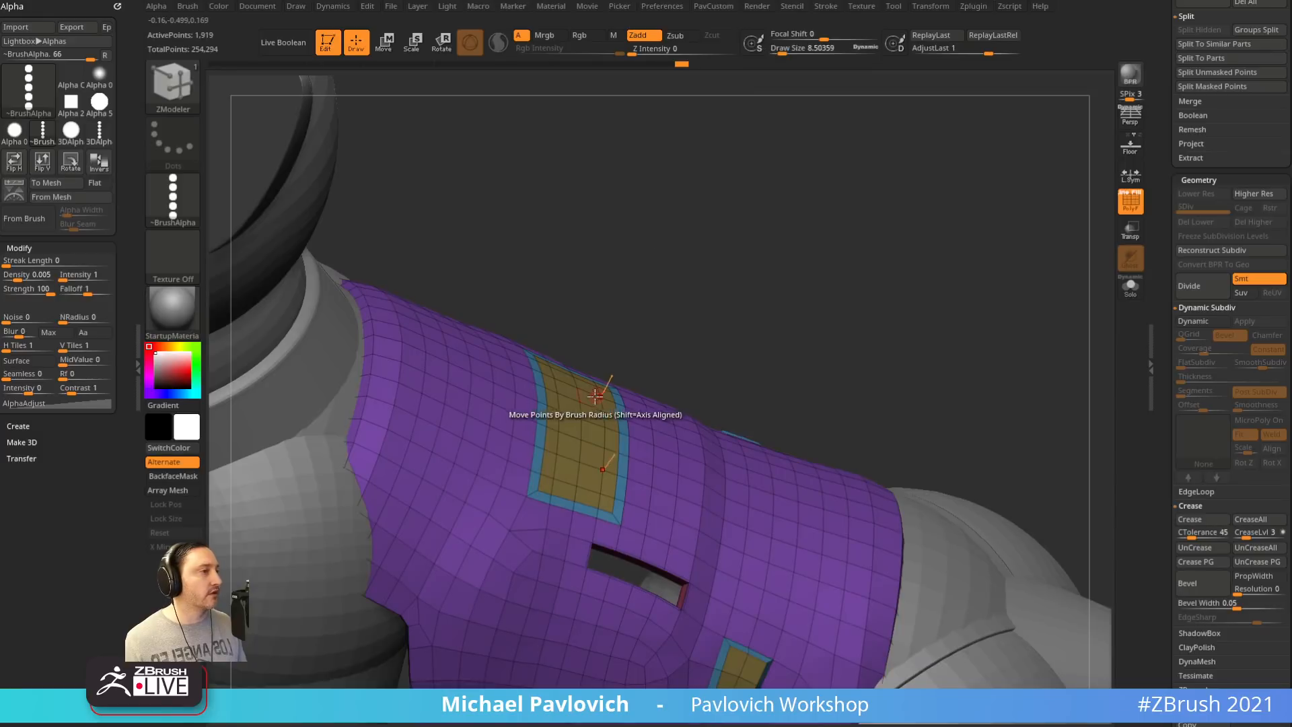
drag(598, 390, 632, 337)
key(ctrl+z)
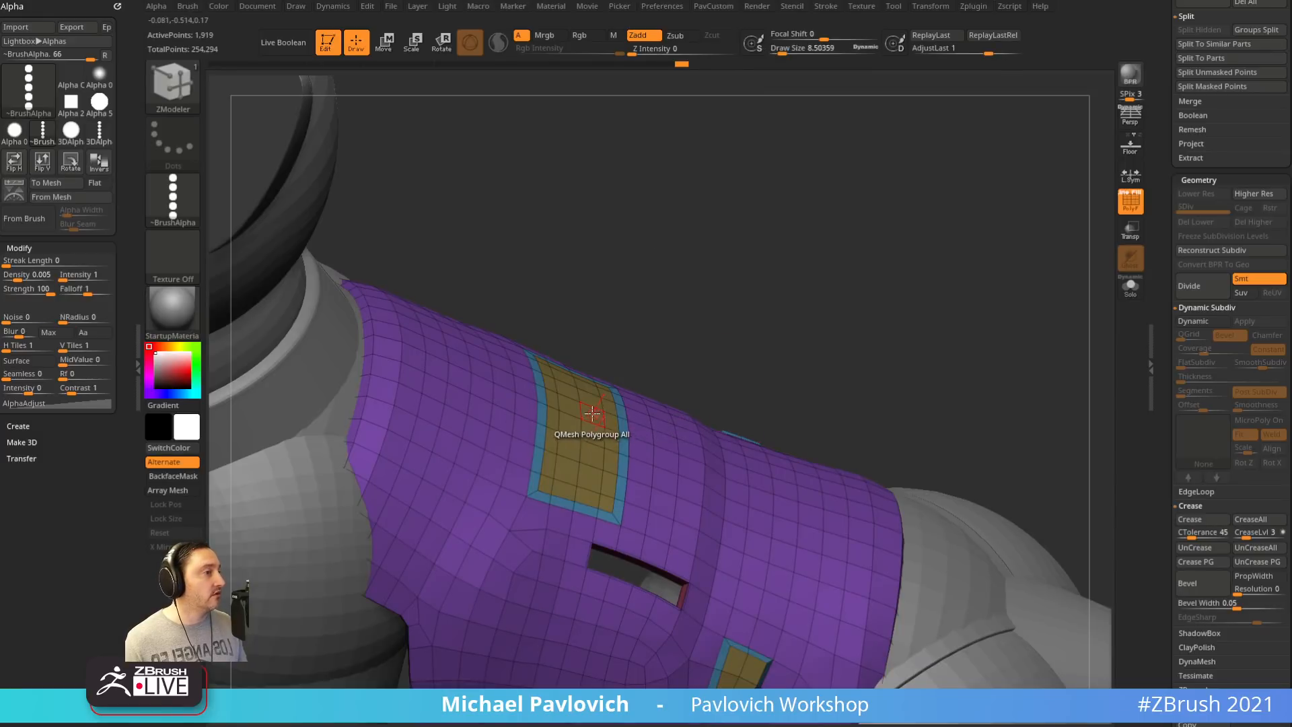
key(space)
click(673, 444)
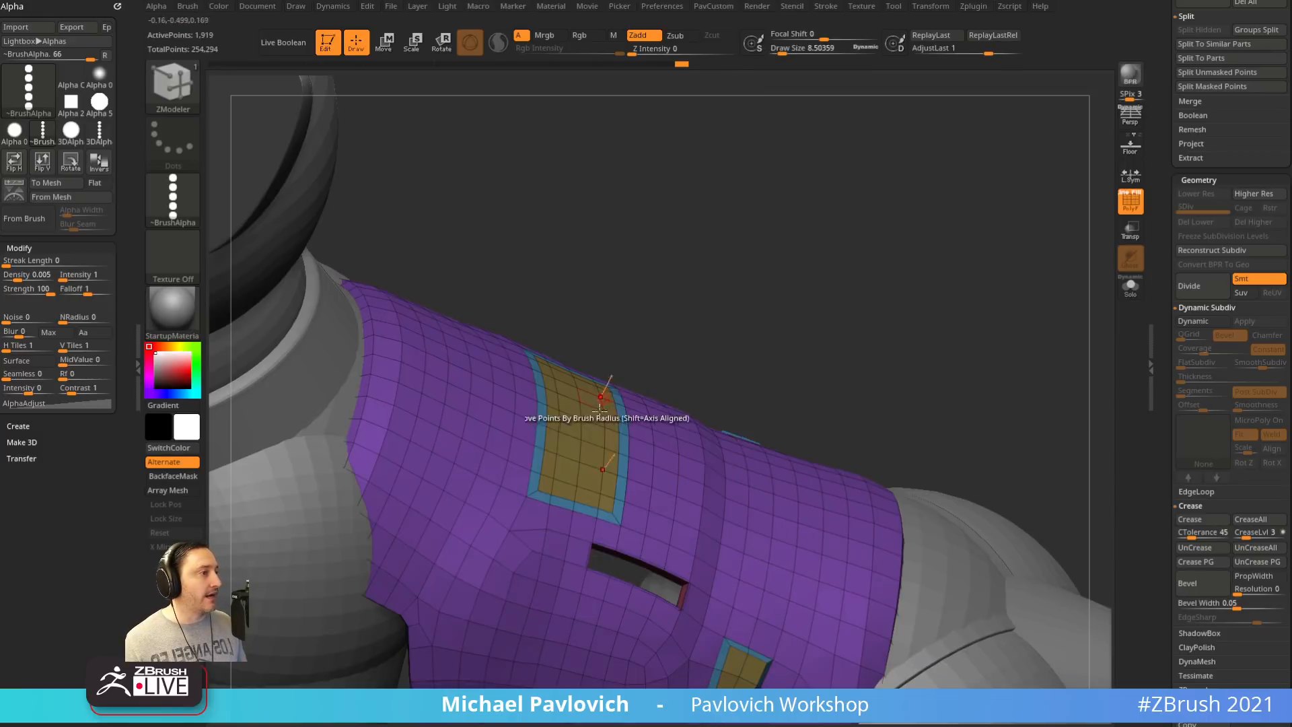
drag(591, 431, 615, 389)
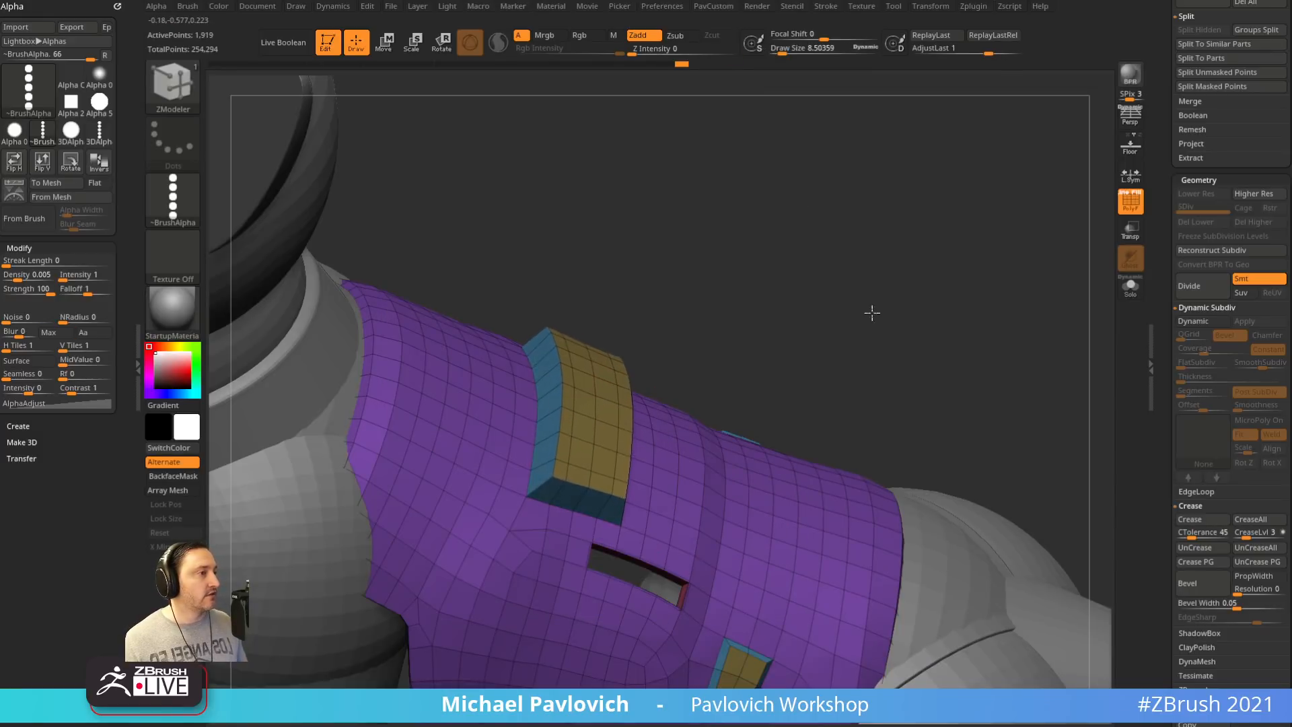
Check the raised block with Dynamic Subdiv on, with and without PolyFrame, and return to the unsmoothed mesh
drag(871, 312, 871, 263)
key(d)
click(1124, 205)
drag(1014, 205, 976, 205)
click(1123, 210)
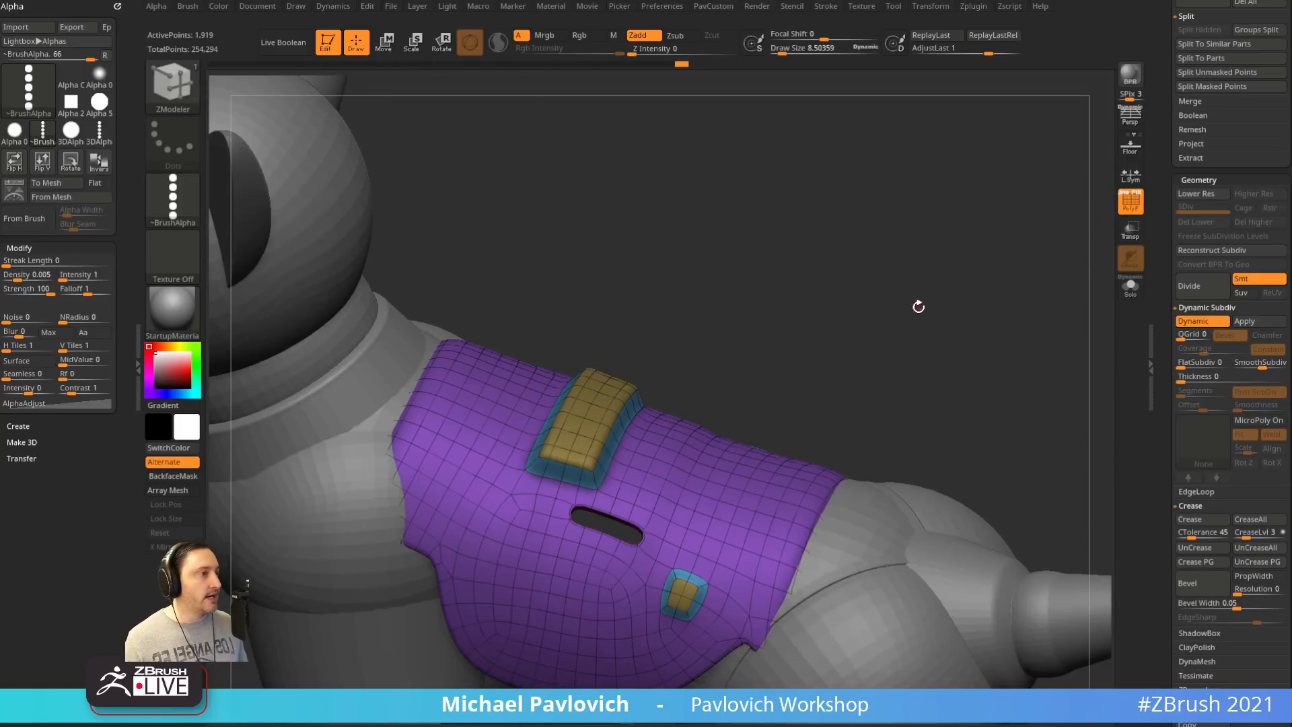
drag(917, 306, 944, 350)
key(shift+d)
Mask everything except the raised block's top face and scale that face narrower along X for sloped ends
key(w)
ctrl+click(591, 387)
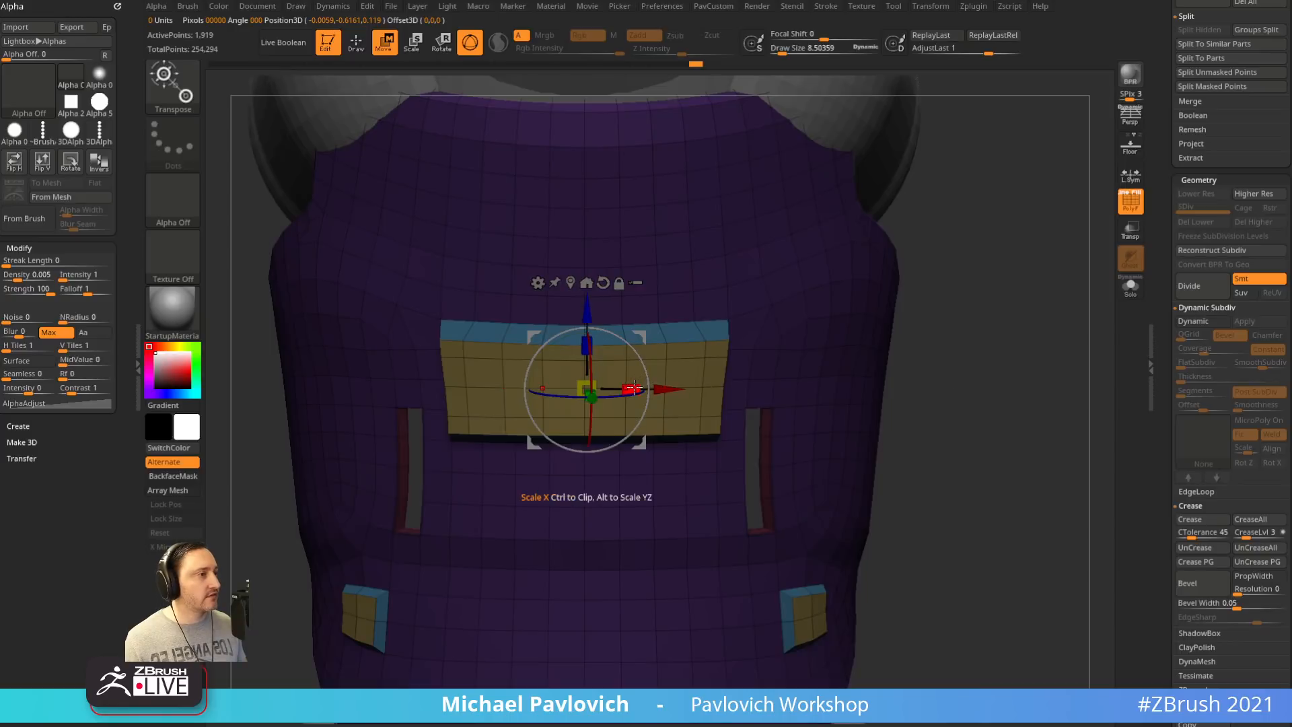
drag(633, 389, 607, 389)
key(ctrl+z)
ctrl+drag(926, 501, 708, 685)
drag(644, 383, 615, 388)
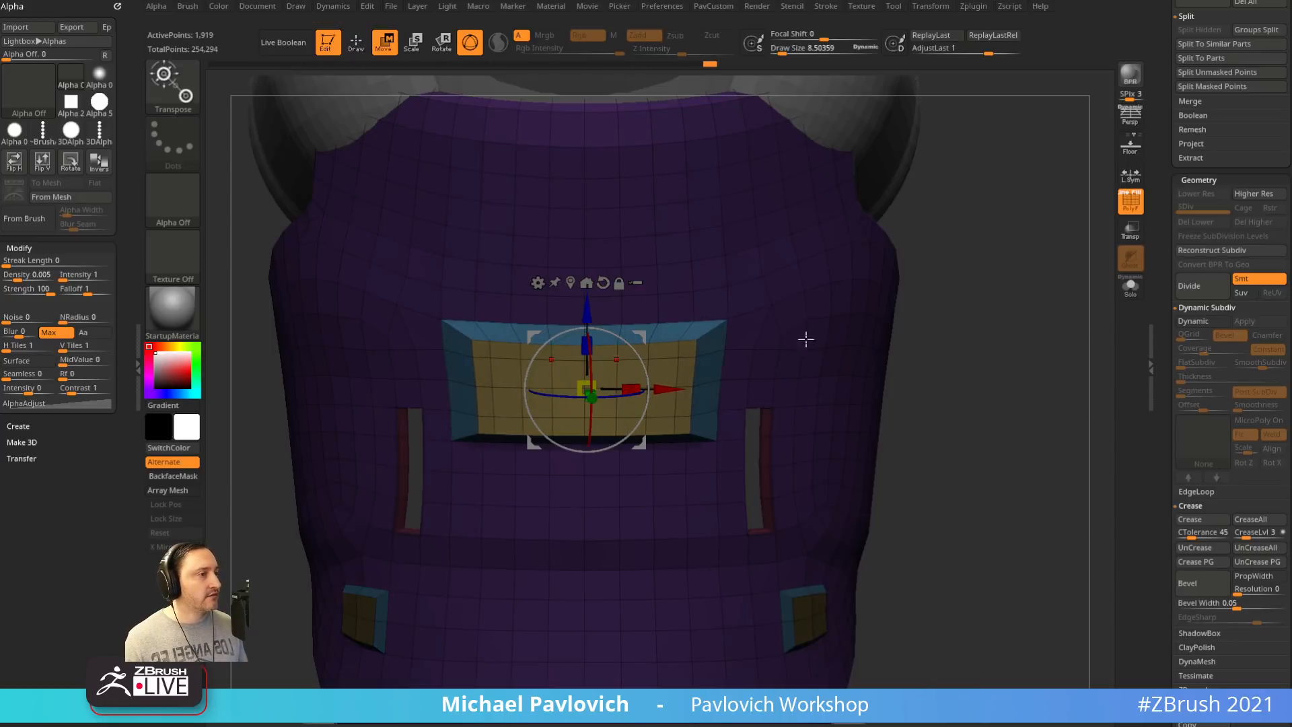
drag(805, 338, 640, 372)
drag(556, 360, 571, 374)
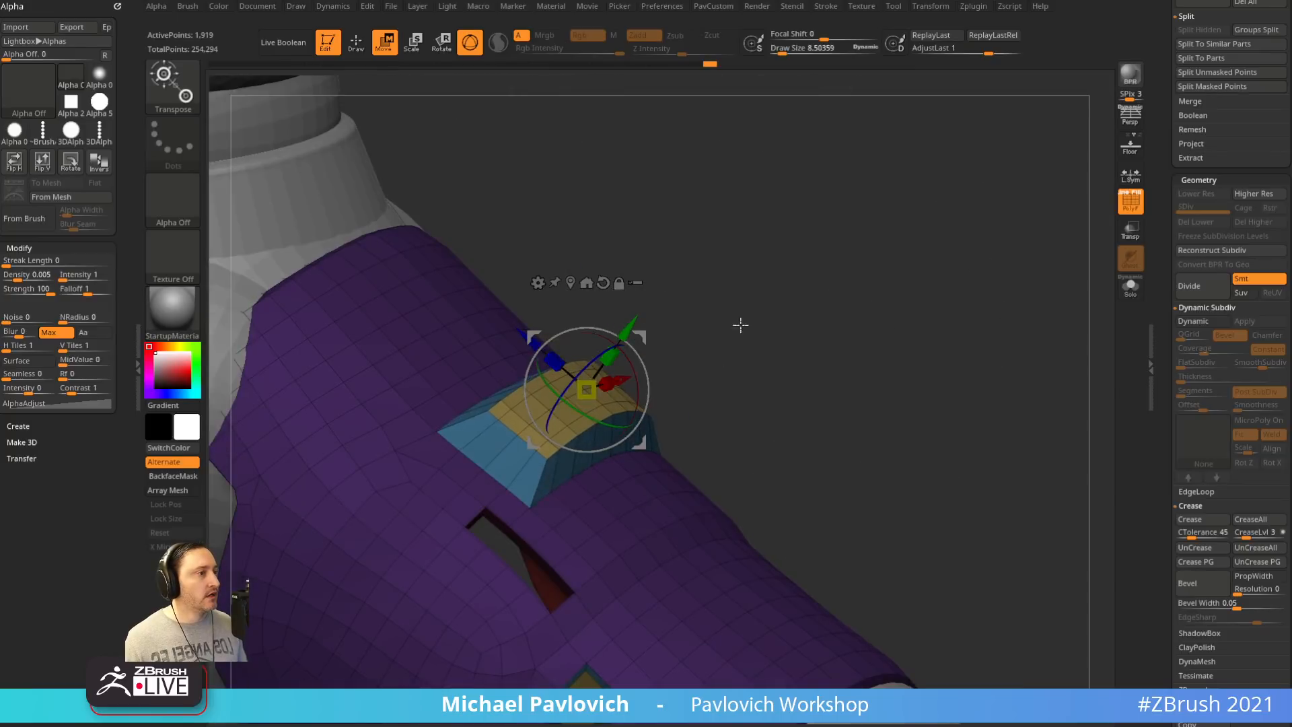
Clear the mask, hide the PolyFrame and preview the tapered block with Dynamic Subdiv
key(q)
mouse_move(738, 323)
alt+mouse_down()
mouse_move(822, 276)
mouse_move(942, 296)
alt+mouse_up()
ctrl+drag(942, 296, 958, 303)
key(w)
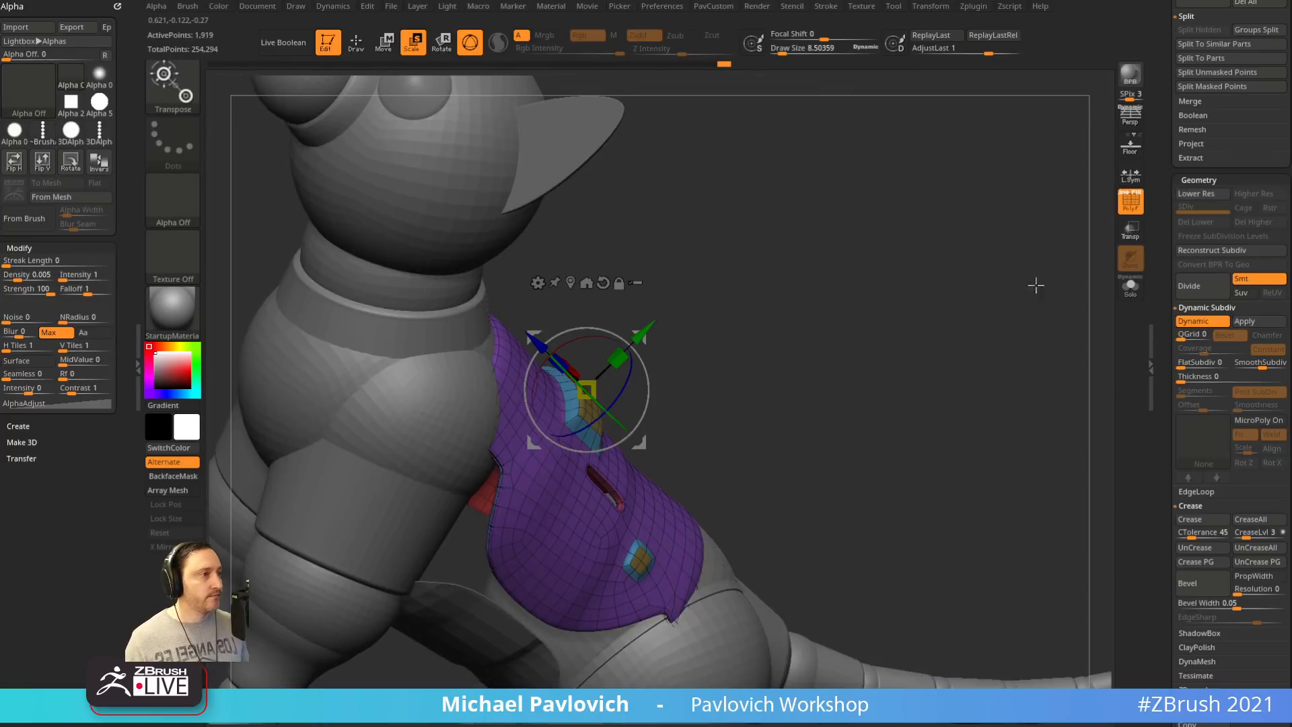
click(1131, 202)
key(d)
mouse_move(1061, 231)
mouse_down()
mouse_move(938, 263)
mouse_move(897, 328)
mouse_up()
Return to Draw mode with a draw size of about 55 and choose the Standard brush
key(q)
key(s)
click(897, 328)
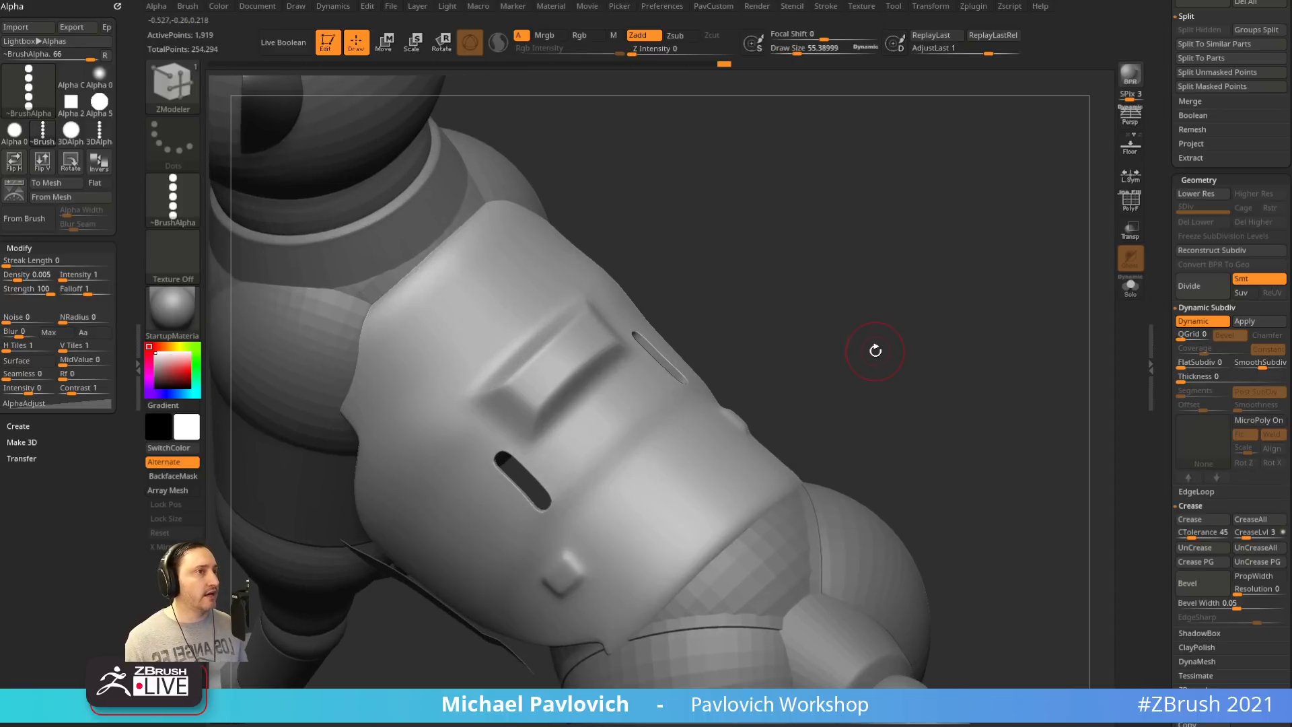
key(b)
key(s)
key(t)
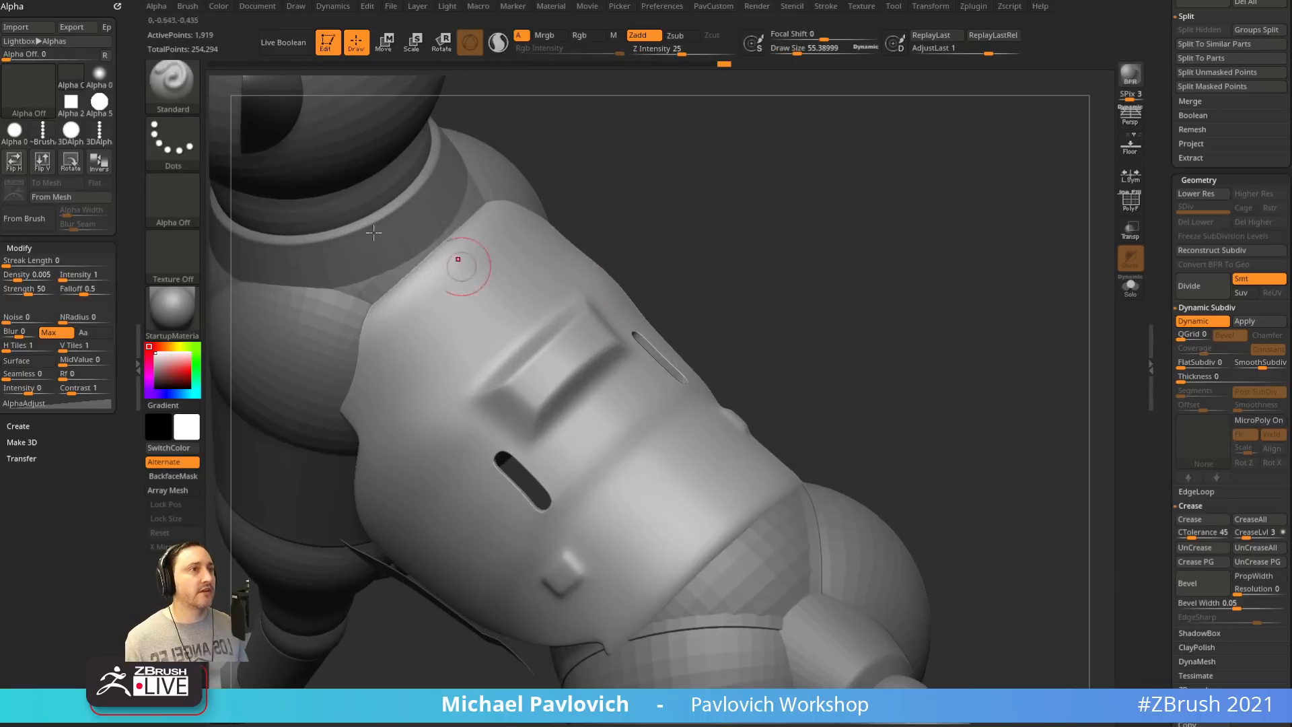
Clone the Standard brush and give it the DragRect stroke with the five-cylinder column alpha
click(173, 86)
click(374, 475)
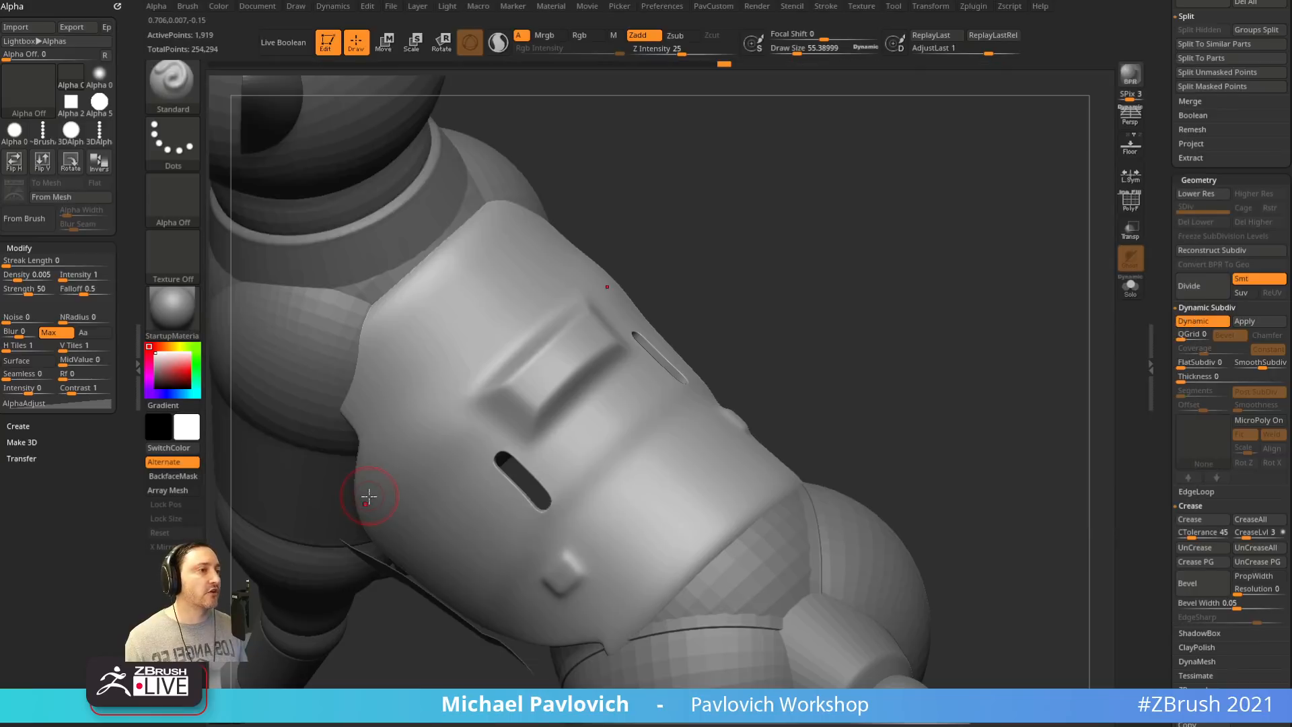
click(173, 143)
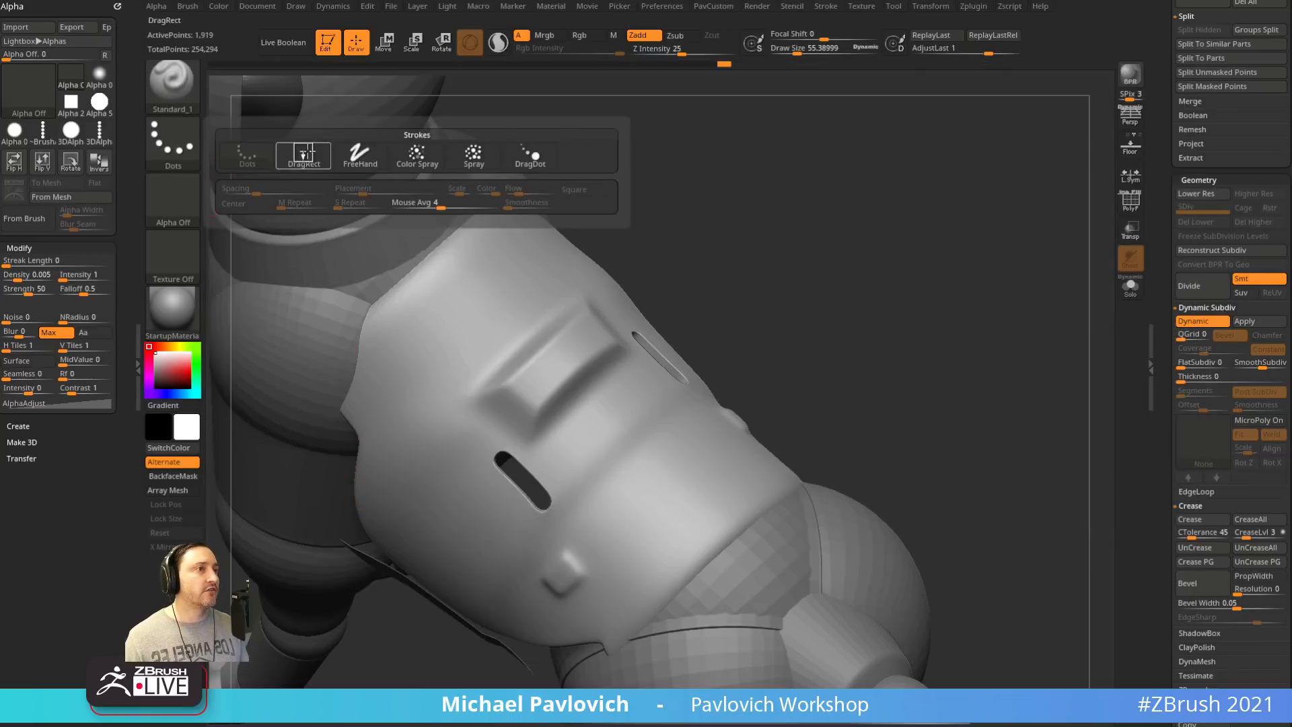
click(304, 155)
click(173, 200)
click(643, 213)
Try to stamp the cylinder-column alpha onto the armor panel while it is only dynamically subdivided
alt+drag(910, 340, 905, 290)
mouse_move(583, 424)
mouse_down()
mouse_move(559, 393)
mouse_move(623, 352)
mouse_up()
mouse_move(989, 366)
mouse_down()
mouse_move(928, 317)
mouse_move(1032, 257)
mouse_up()
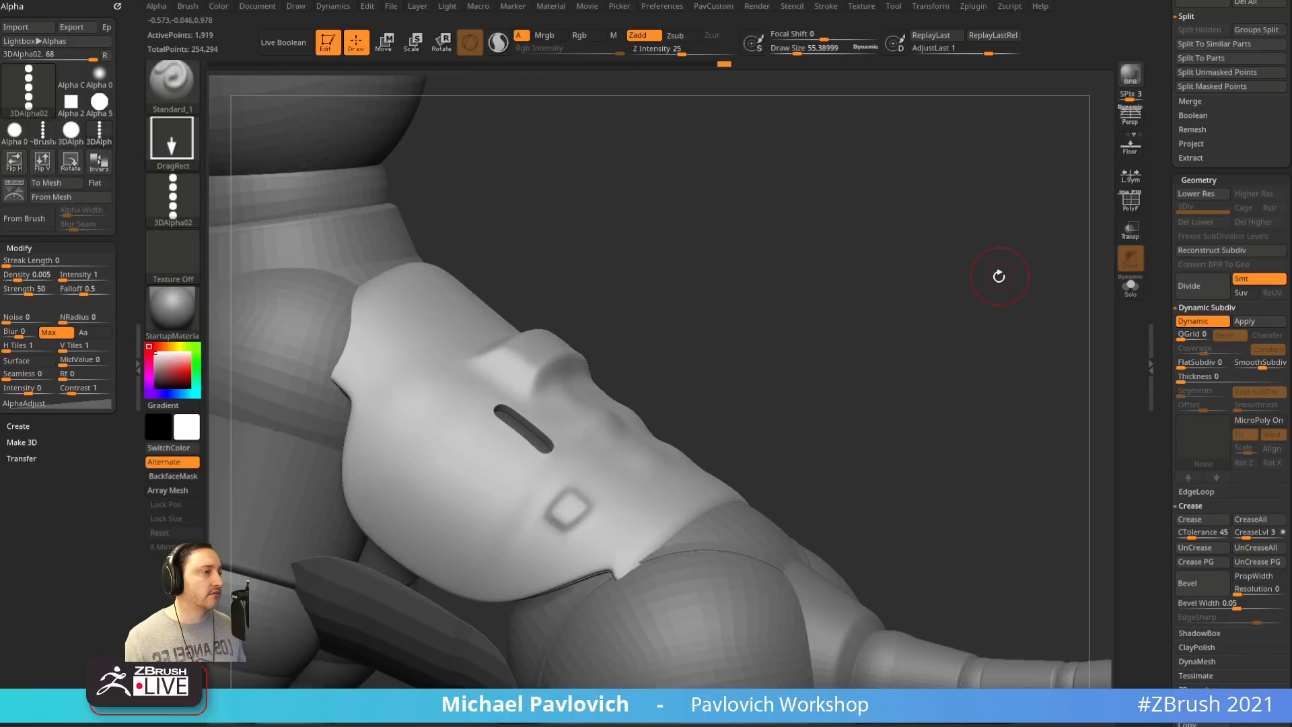
Compare the panel's base wireframe with its Dynamic Subdiv preview
key(shift+d)
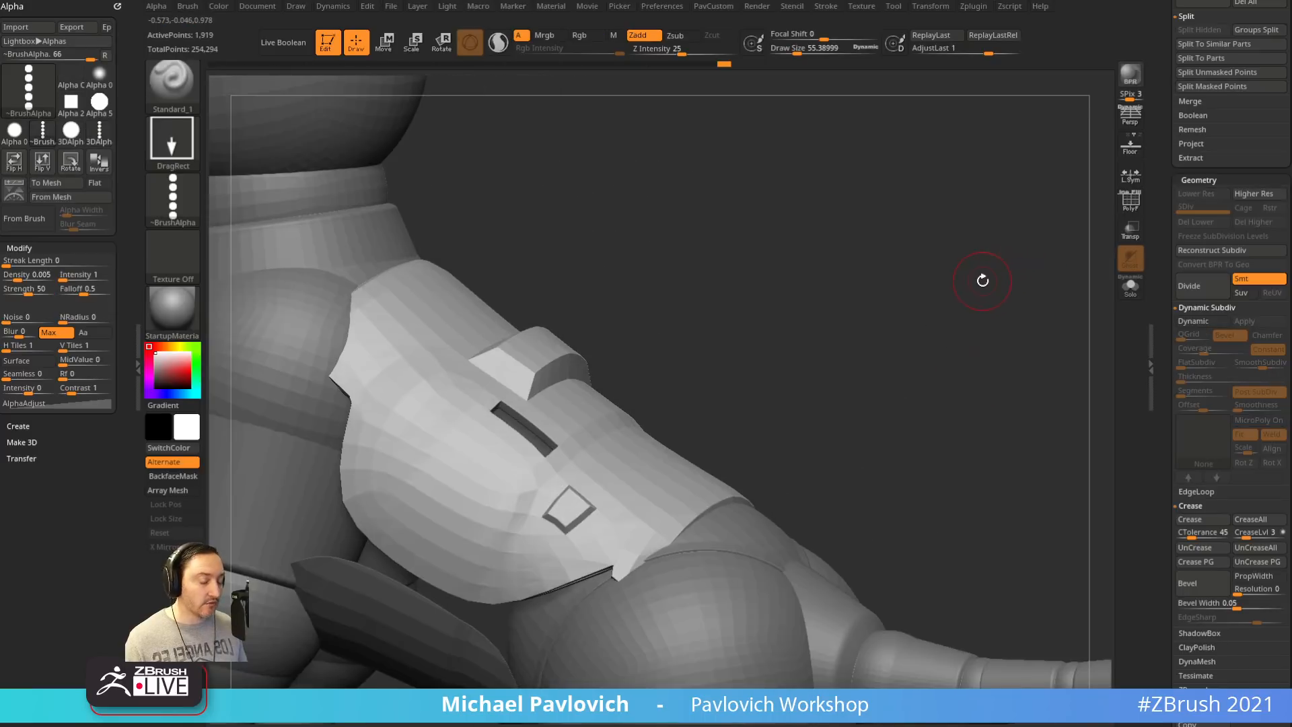
click(1137, 212)
drag(1093, 232, 766, 439)
key(d)
key(shift+f)
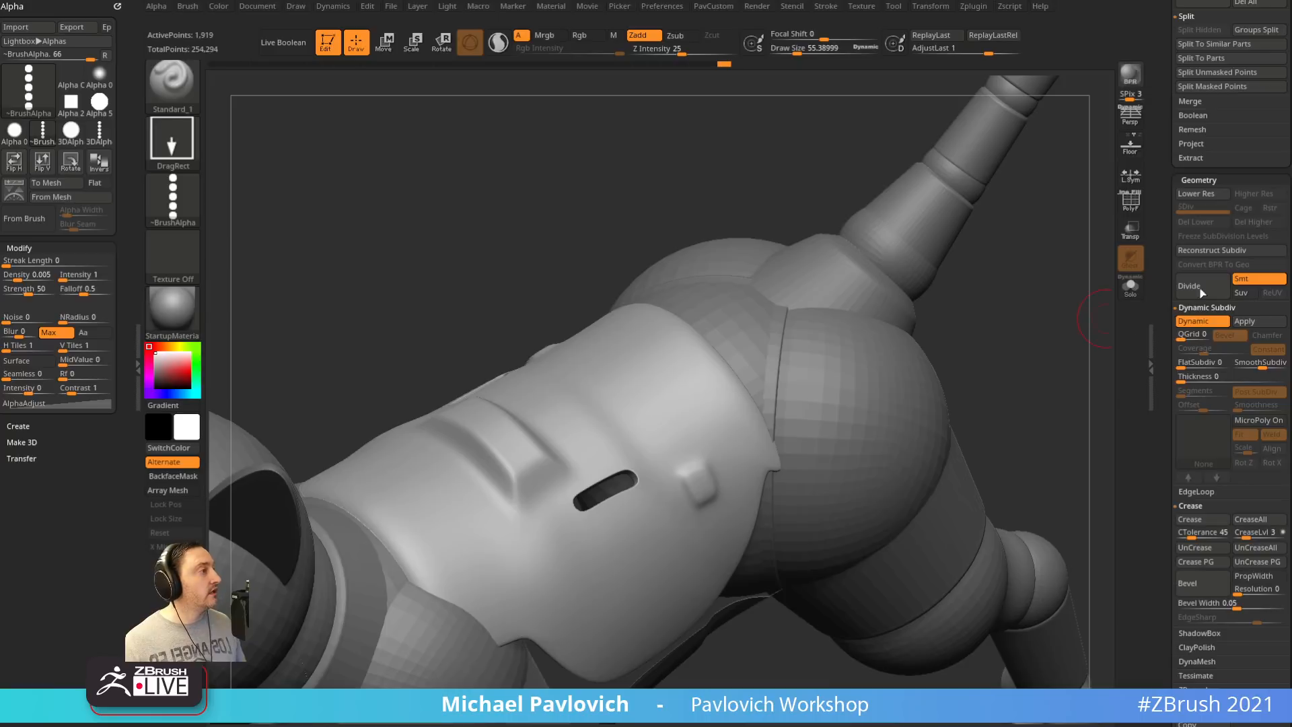
Apply Dynamic Subdiv to the armor panel and keep it at subdivision level 5
click(1246, 321)
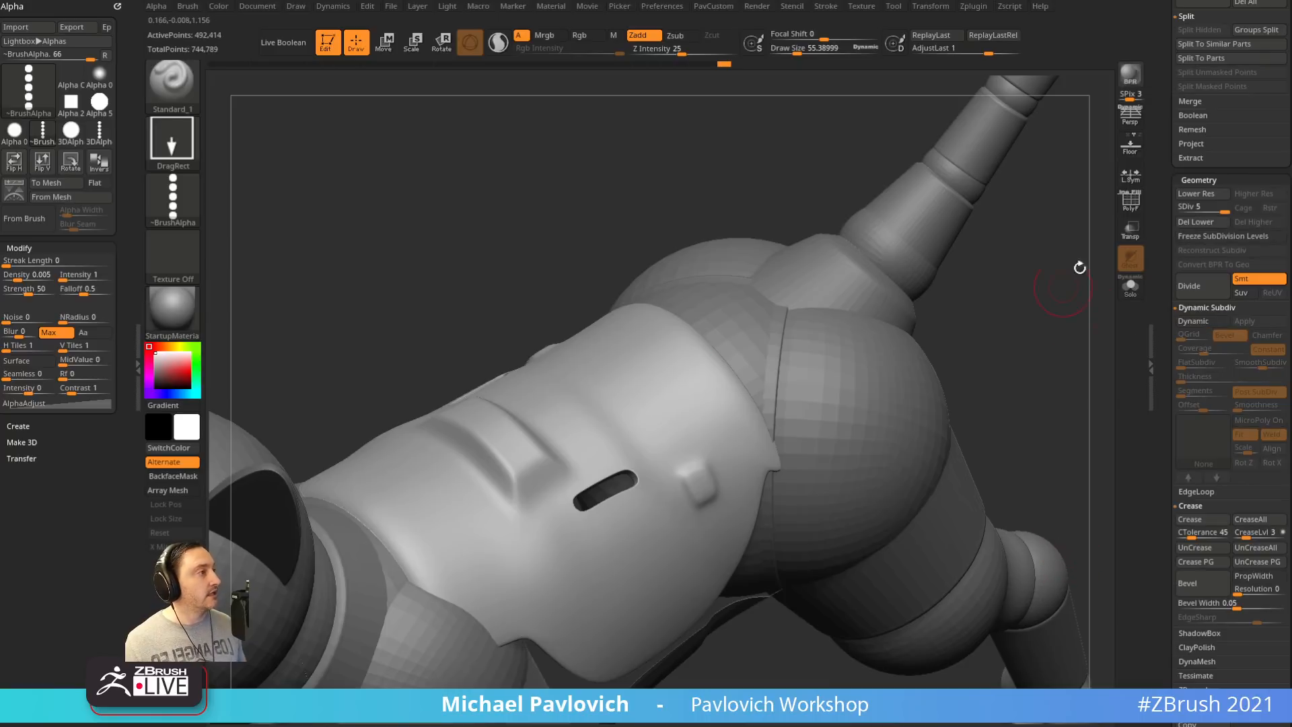
click(1191, 222)
drag(1192, 209, 1224, 209)
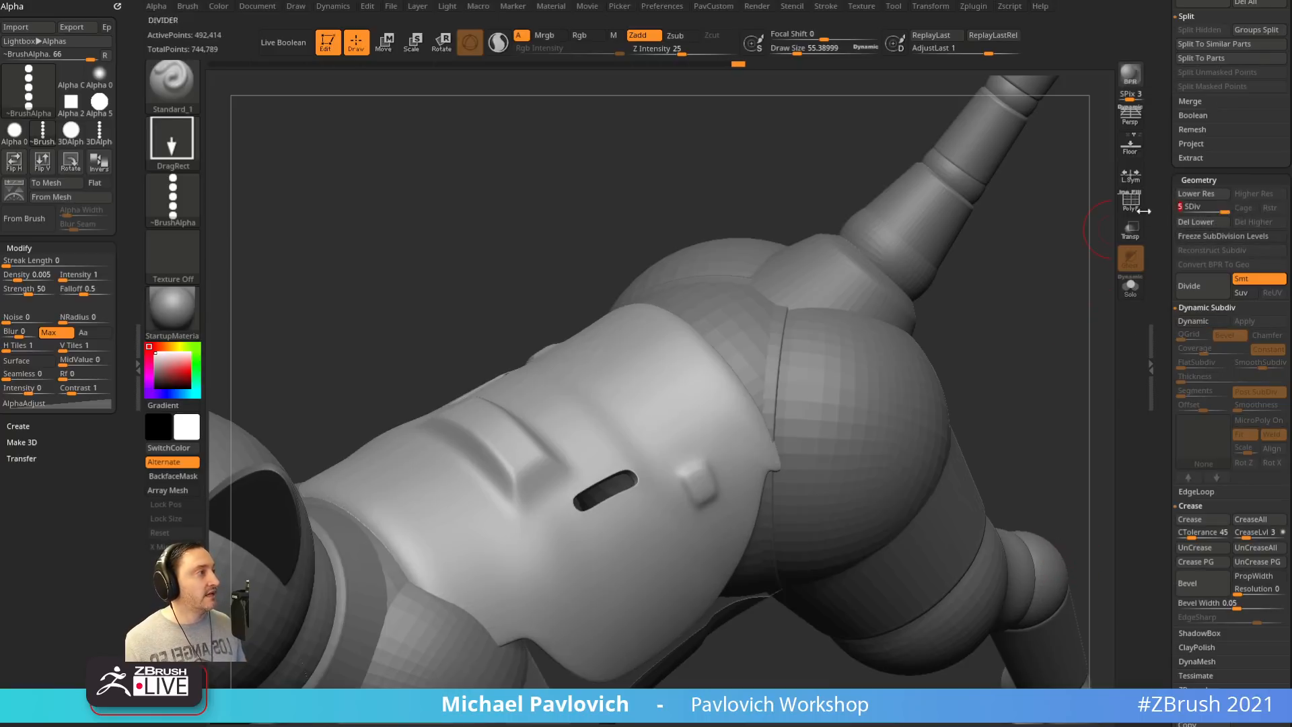
Stamp the five-cylinder alpha as a row along the panel beside the slot and inspect it without PolyFrame
key(shift+f)
drag(1024, 297, 1023, 311)
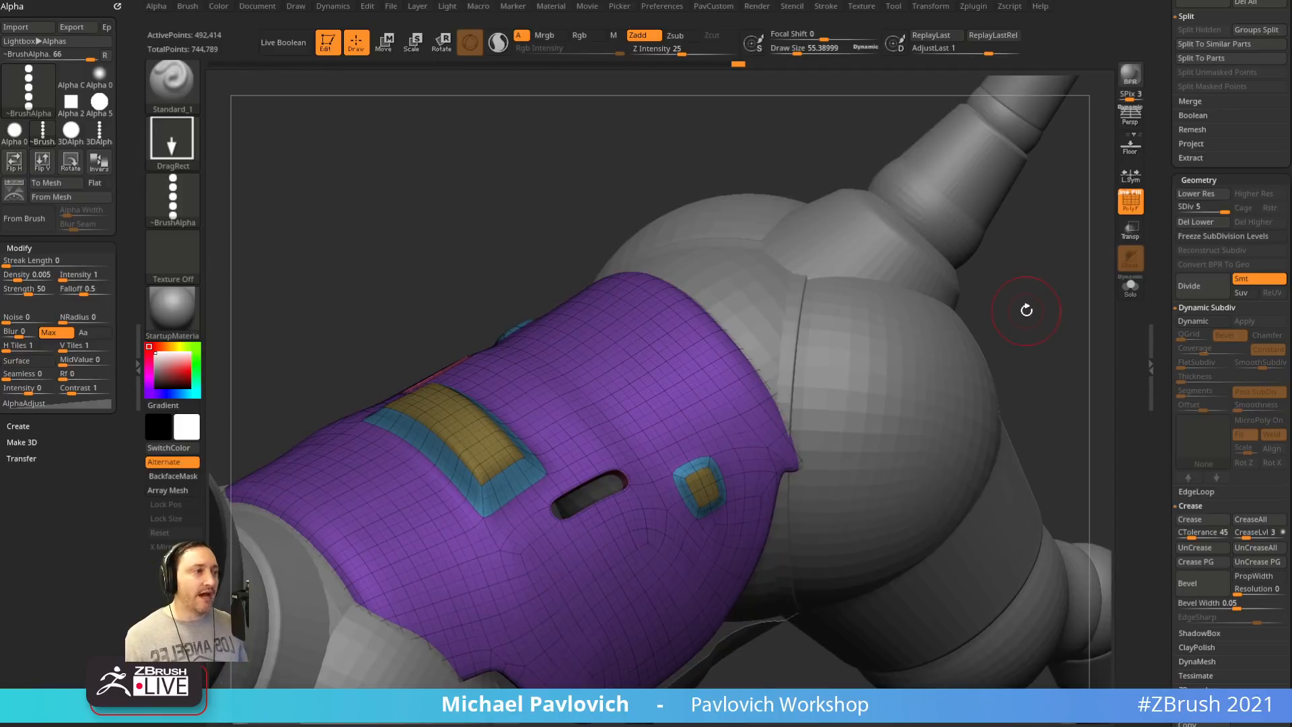
drag(1046, 274, 1047, 265)
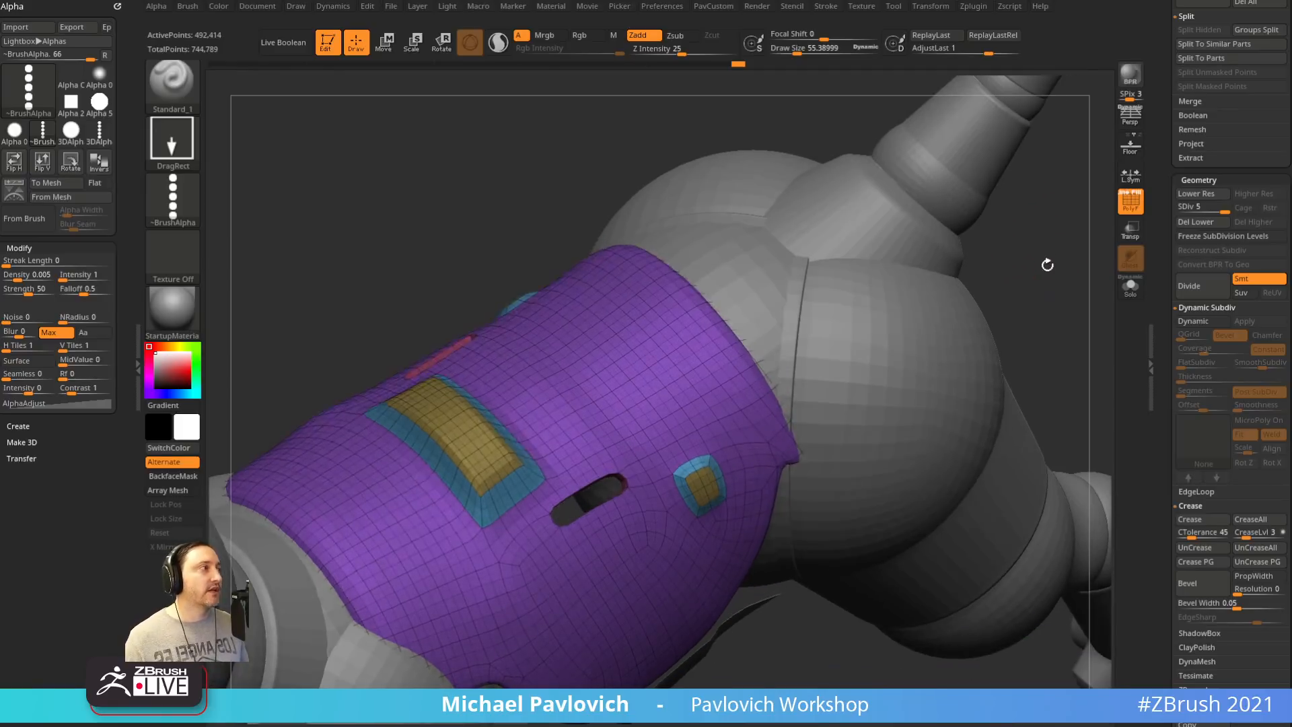
drag(656, 399, 1010, 278)
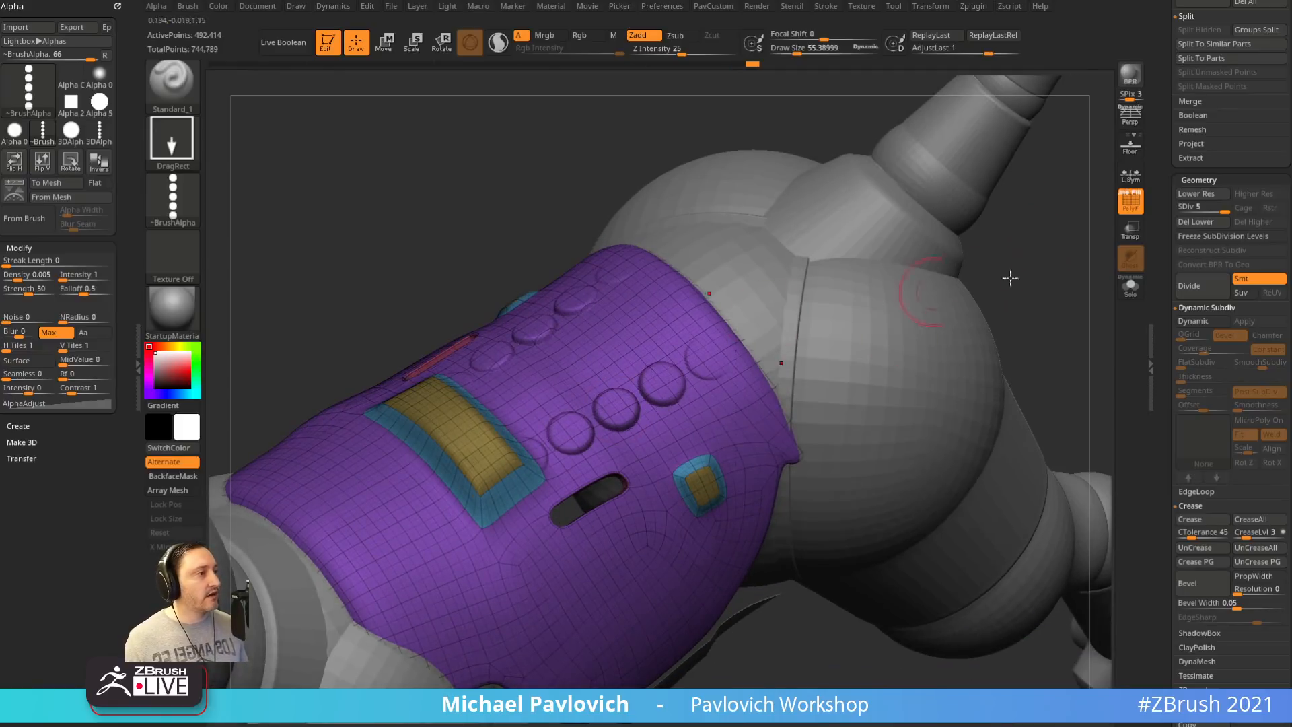
click(1117, 211)
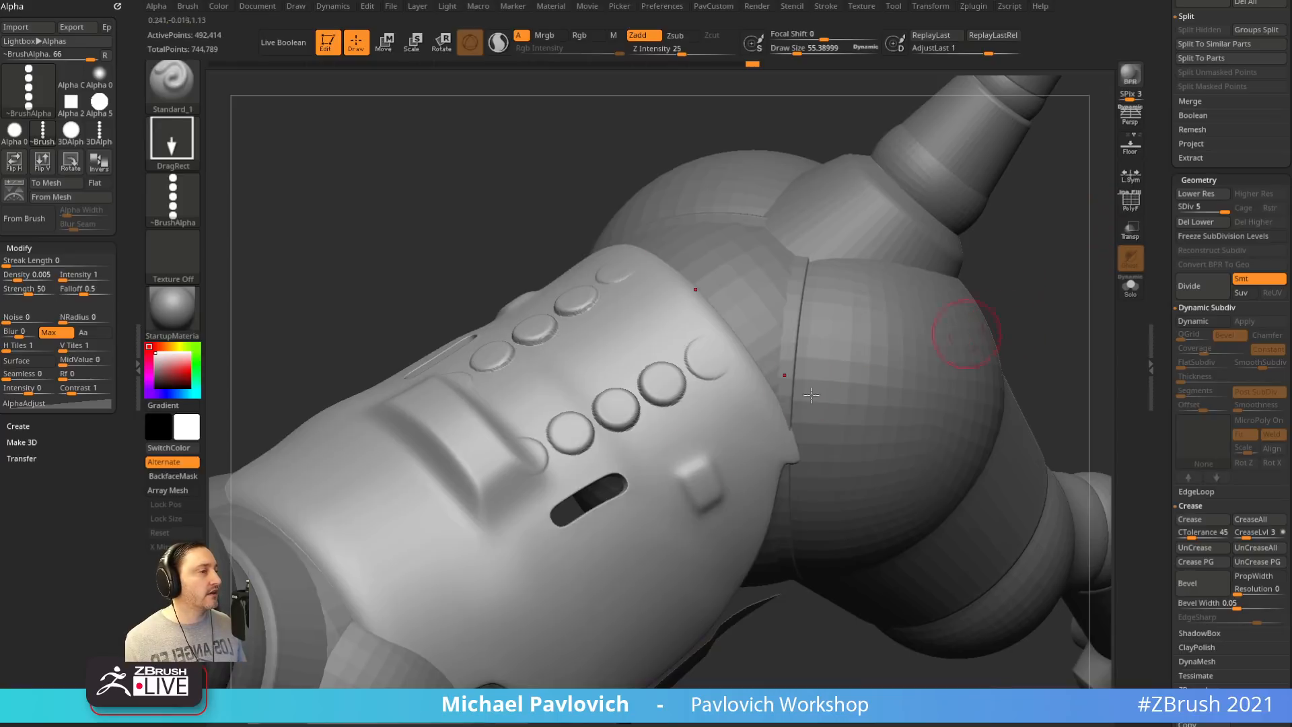
alt+drag(830, 660, 870, 626)
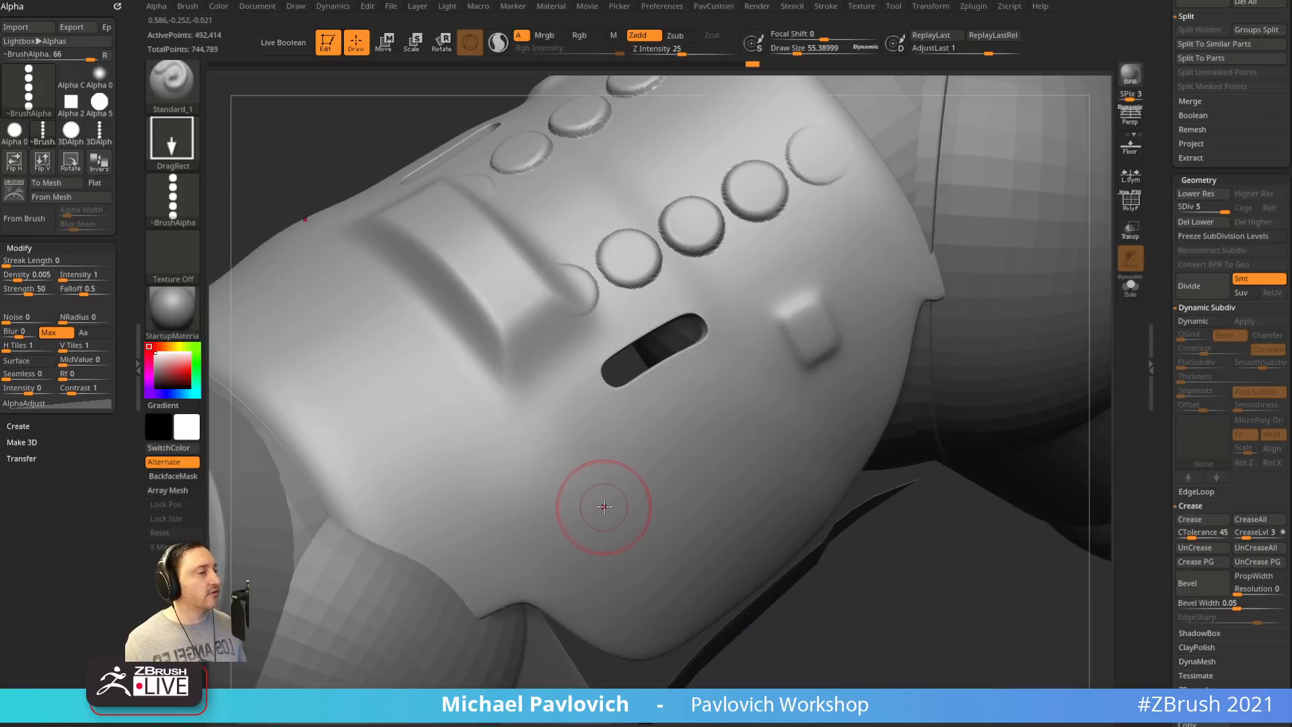
Compare the stamped armor panel at subdivision levels 1 and 5 and undo the cylinder-row stamp
drag(1188, 209, 1226, 210)
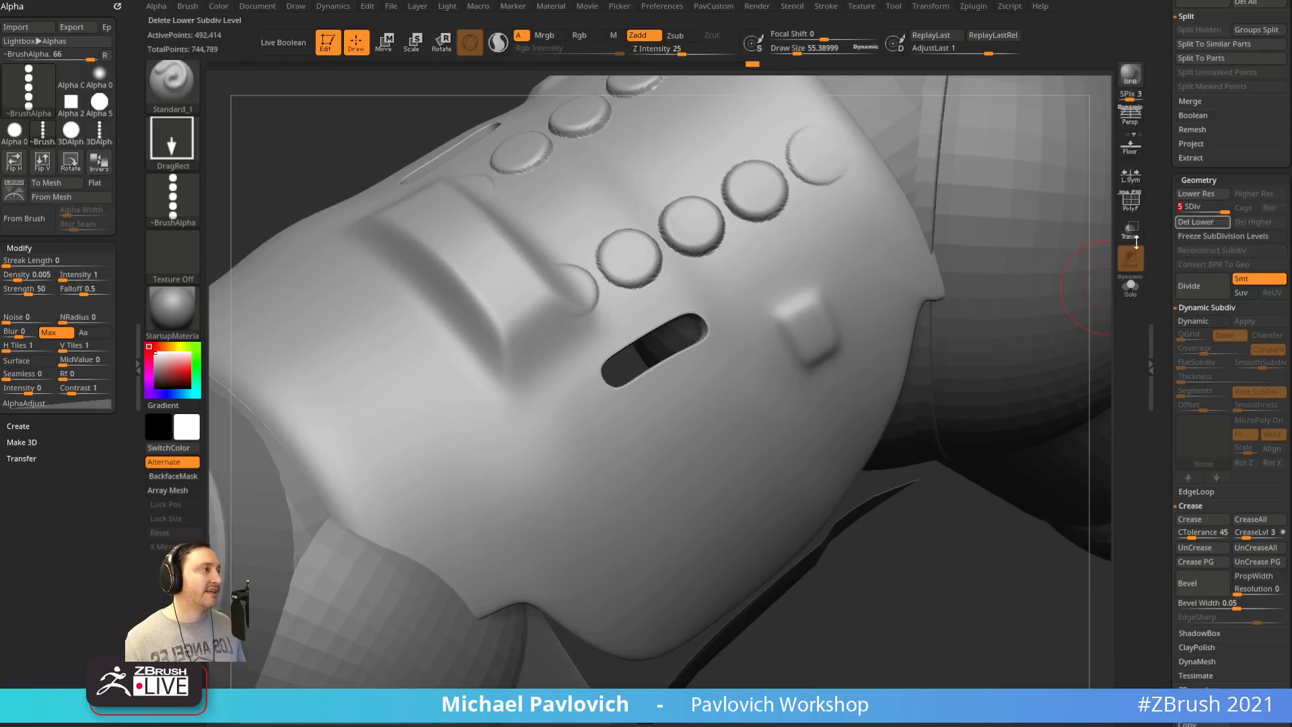
alt+drag(943, 532, 814, 657)
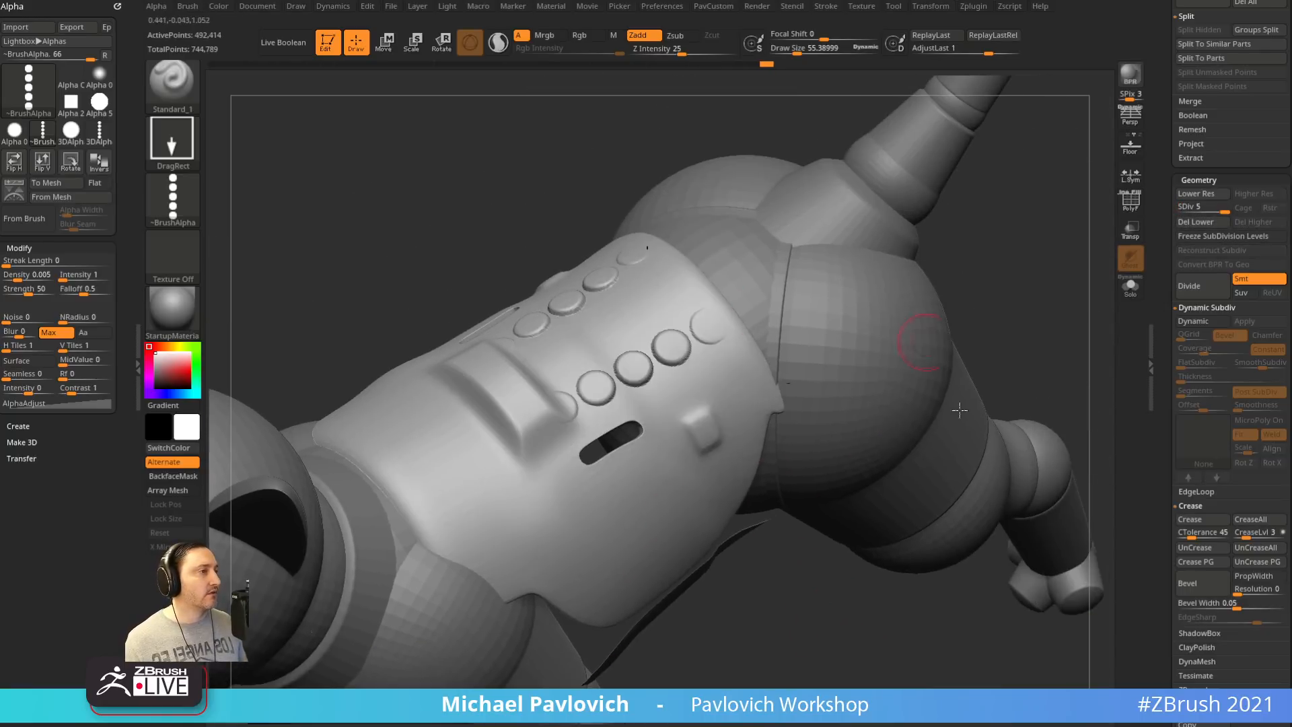
drag(1006, 261, 1007, 274)
key(ctrl+z)
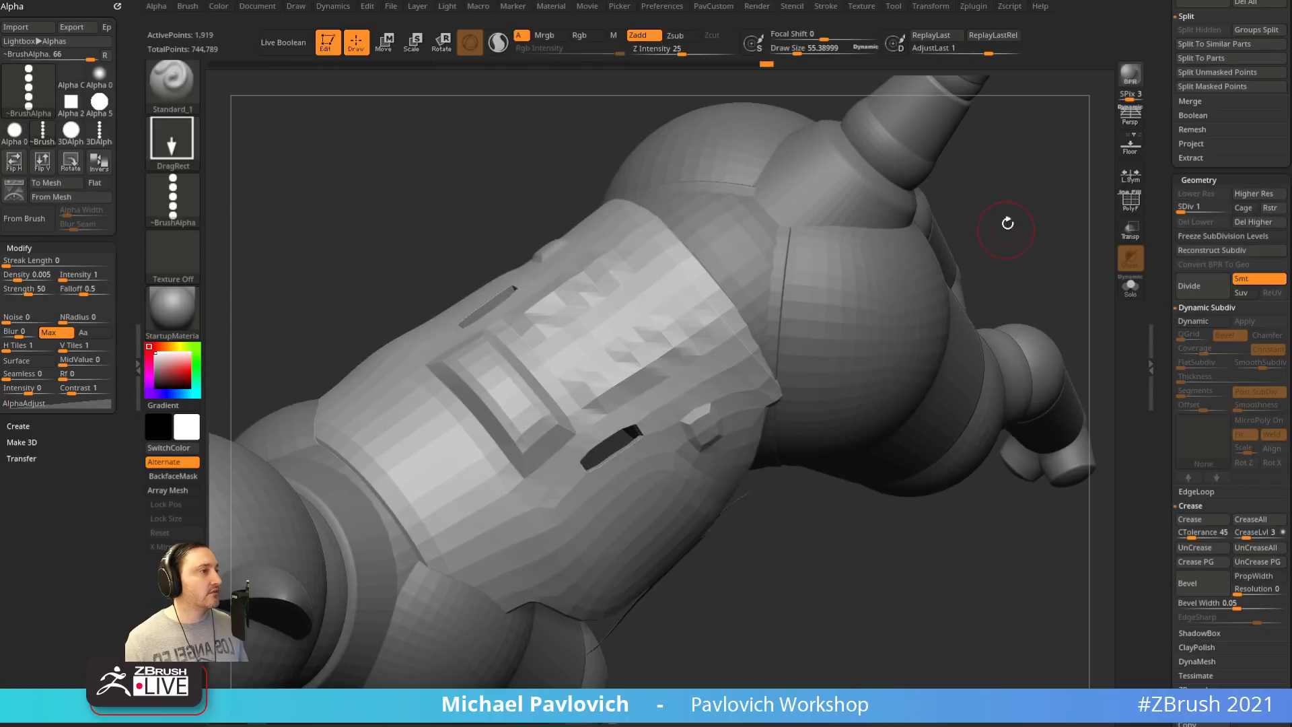
alt+drag(1019, 216, 1048, 218)
key(ctrl+shift+z)
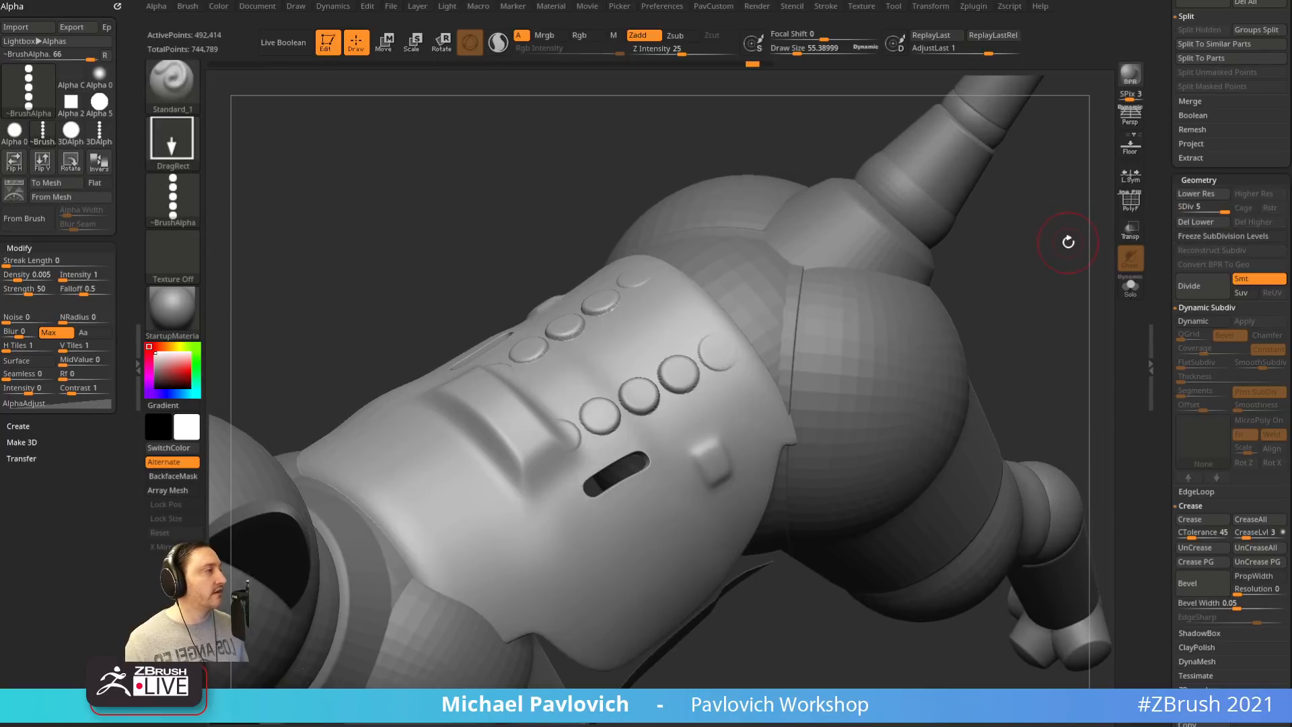
key(ctrl+z)
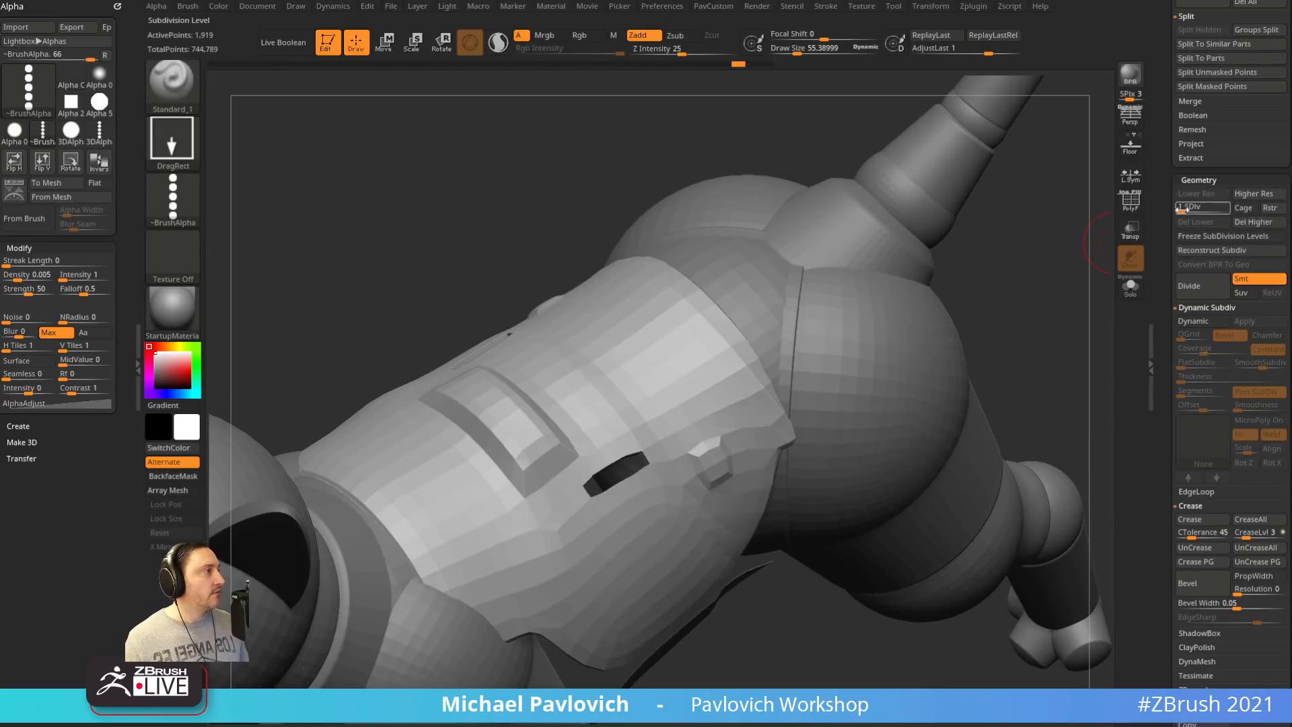
key(ctrl+z)
drag(1067, 249, 1037, 330)
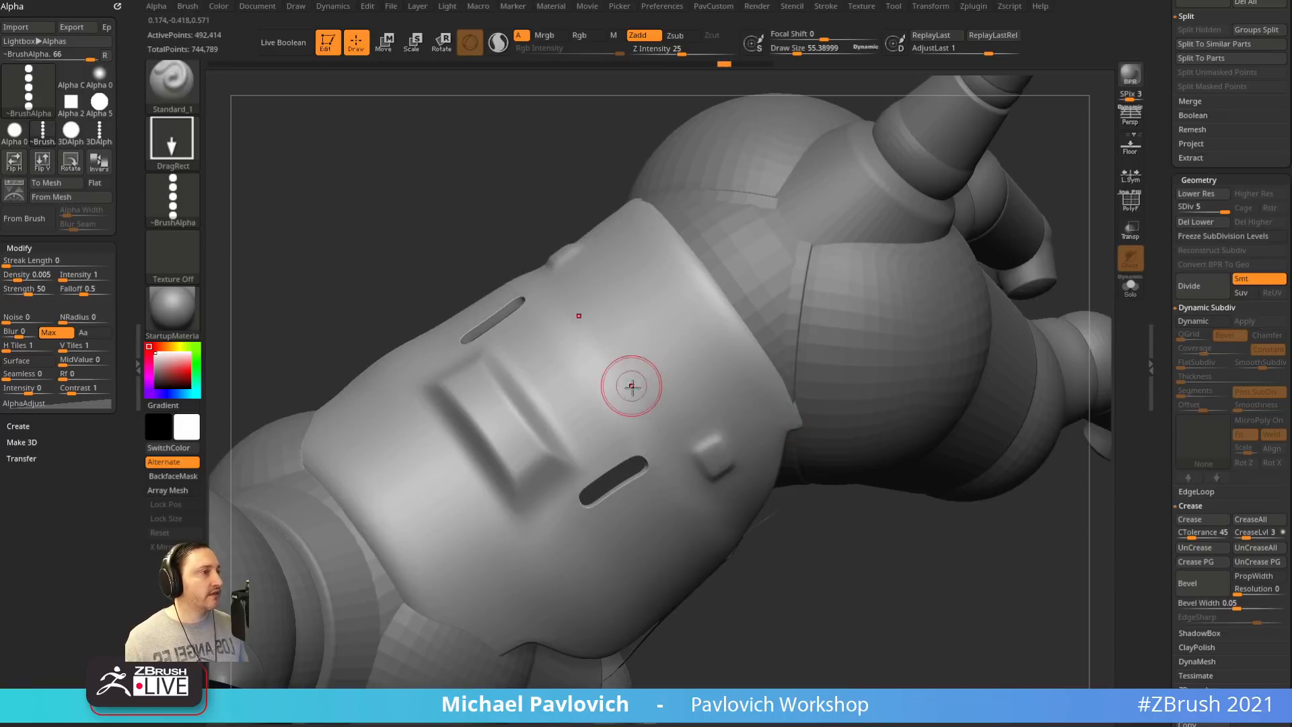
Set the brush's Focal Shift to -100 and try stamping the cylinder row beside the slot at subdivision level 5
drag(635, 389, 680, 354)
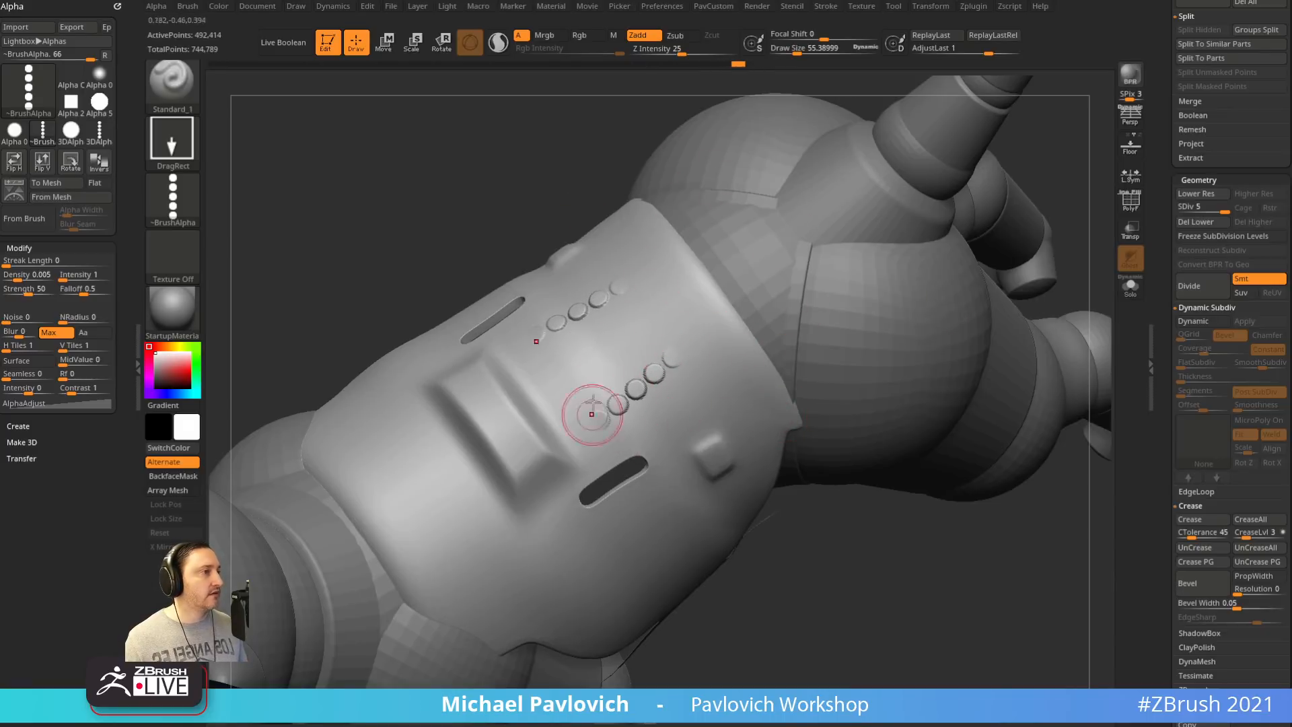
key(ctrl+z)
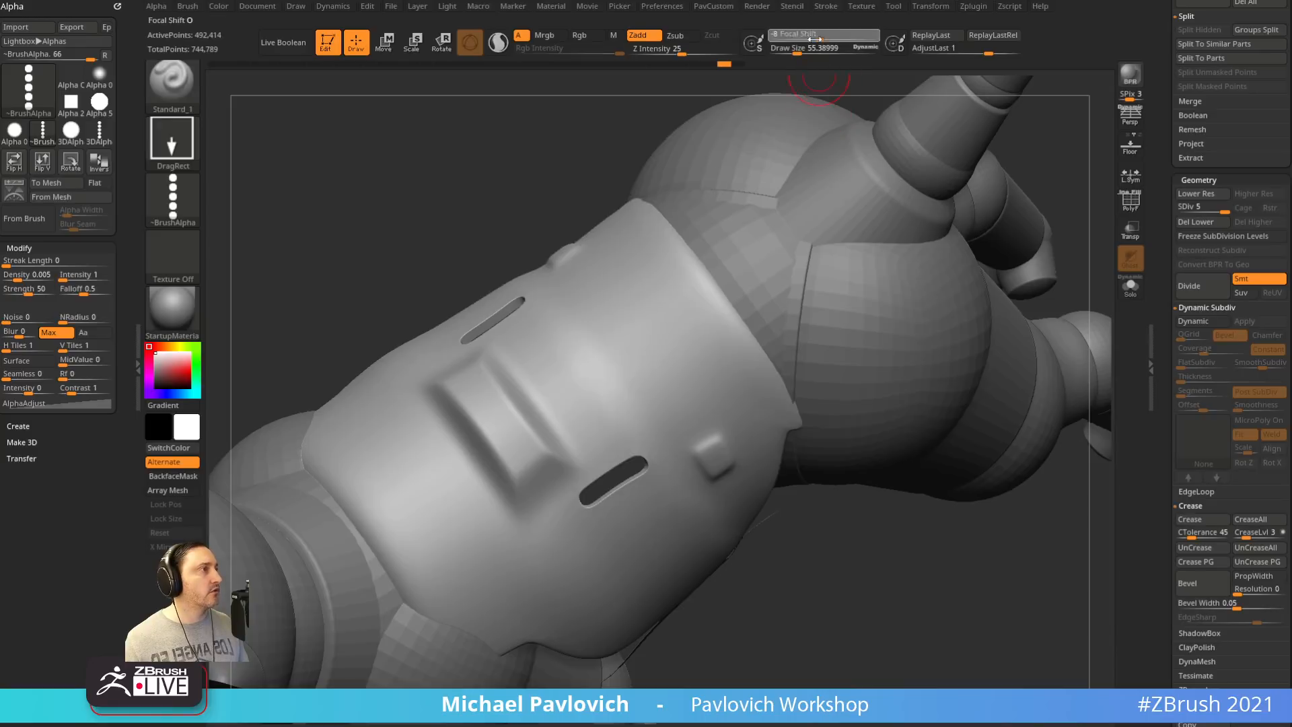
drag(803, 33, 831, 34)
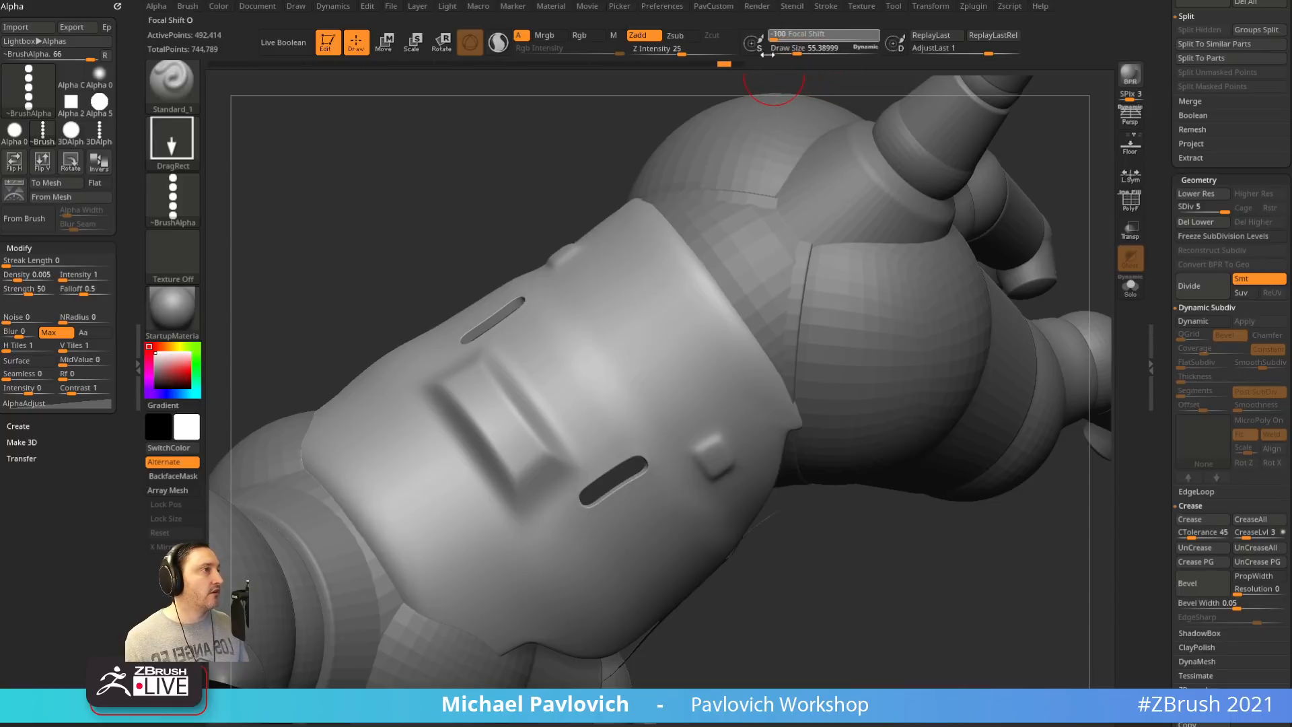
drag(661, 353, 718, 305)
drag(804, 632, 832, 588)
key(ctrl+z)
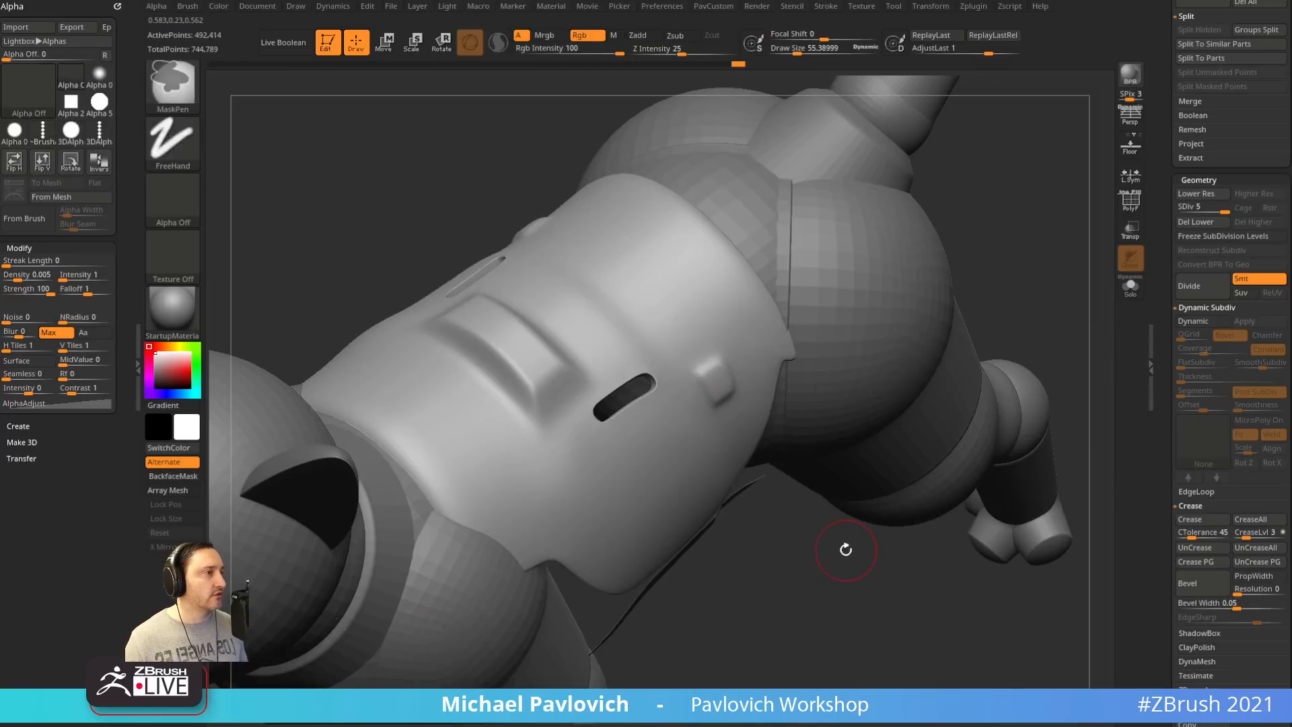
Divide the armor panel to subdivision level 6 and try the cylinder-row stamp above the slot
key(ctrl+d)
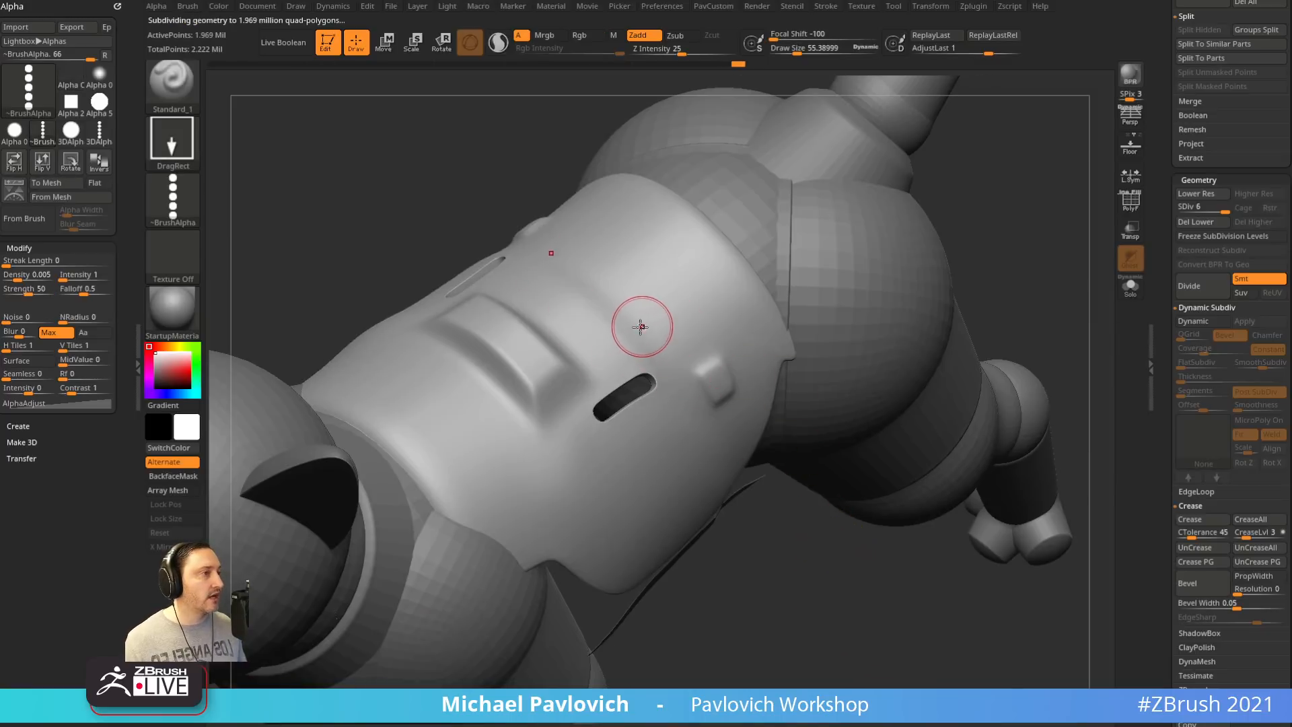
drag(634, 331, 728, 258)
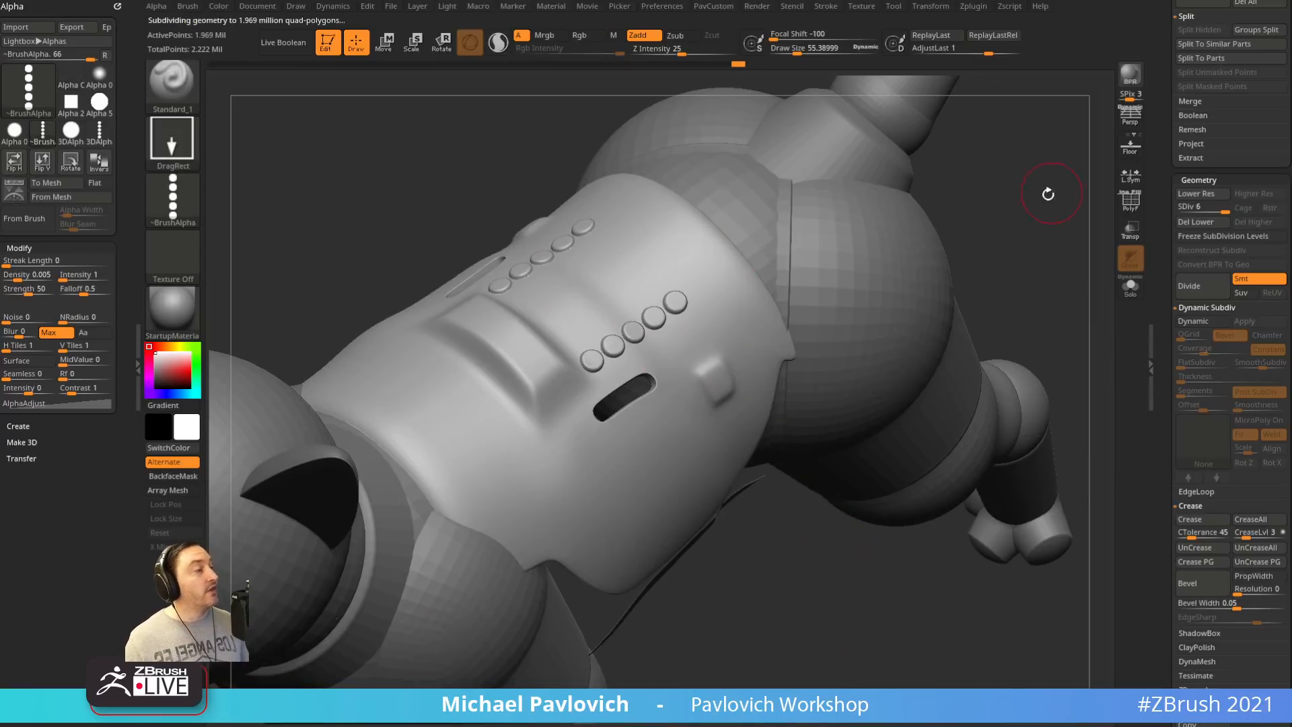
drag(1048, 194, 866, 216)
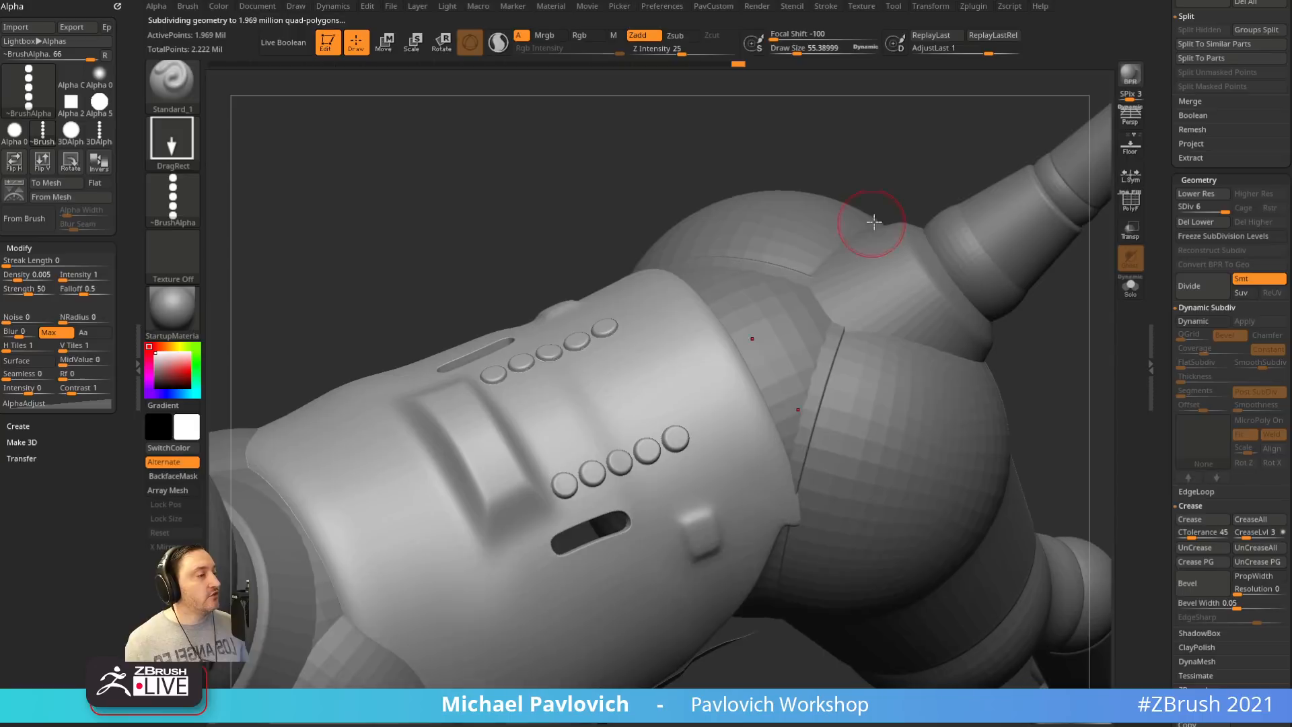
key(ctrl+z)
key(ctrl+shift+z)
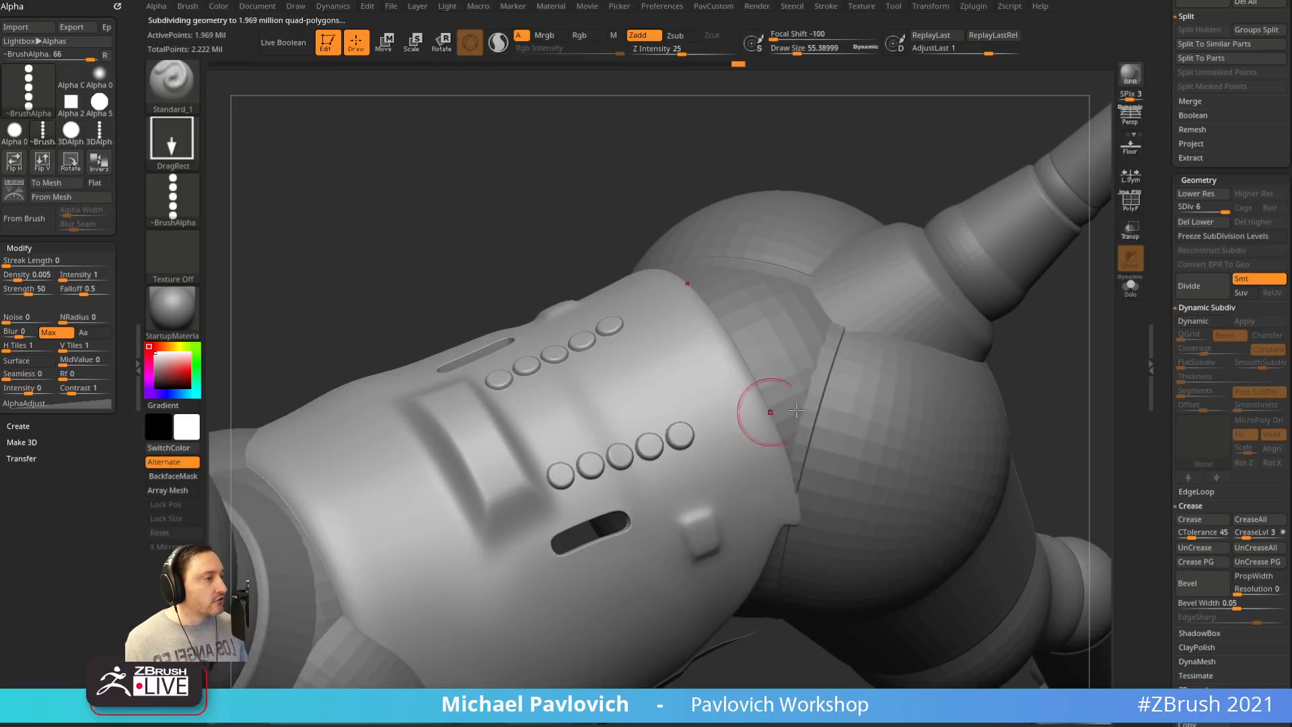
key(ctrl+z)
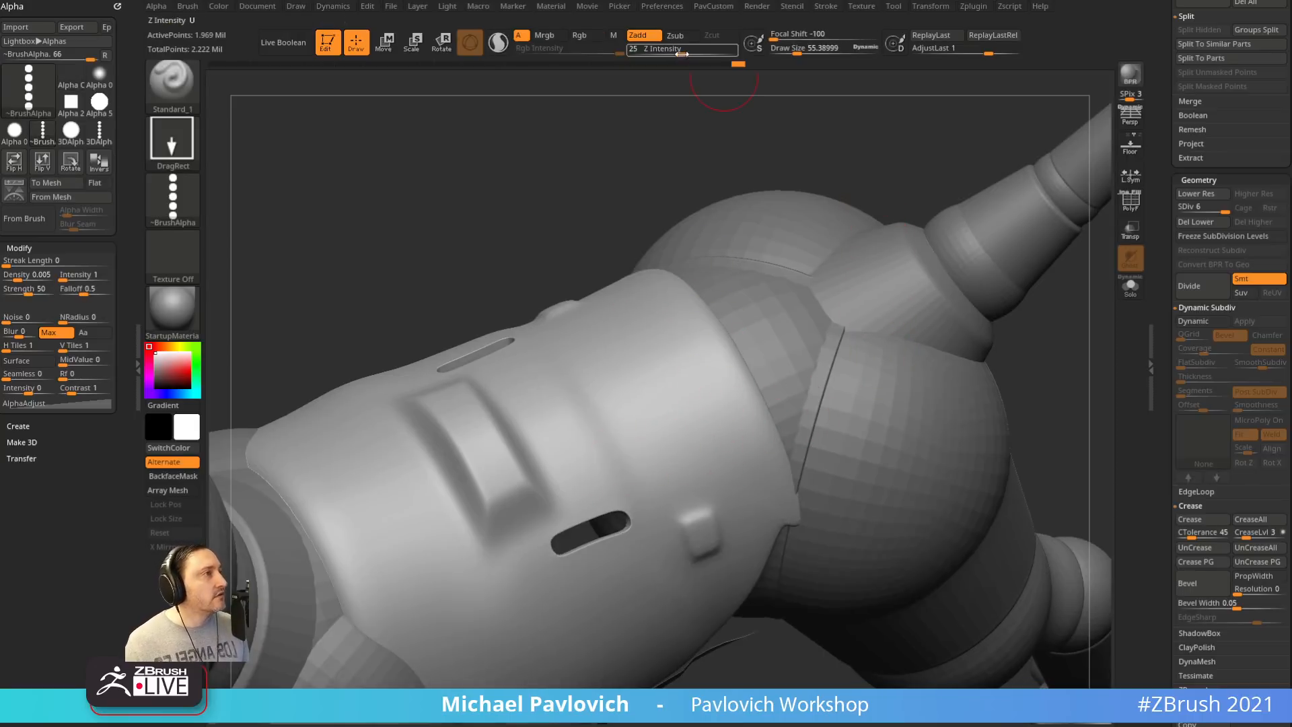
Try the cylinder stamp with changed Z Intensity and as an inward carving with Zsub at Z Intensity 31
drag(681, 53, 677, 53)
drag(626, 434, 714, 411)
key(ctrl+z)
drag(678, 53, 688, 54)
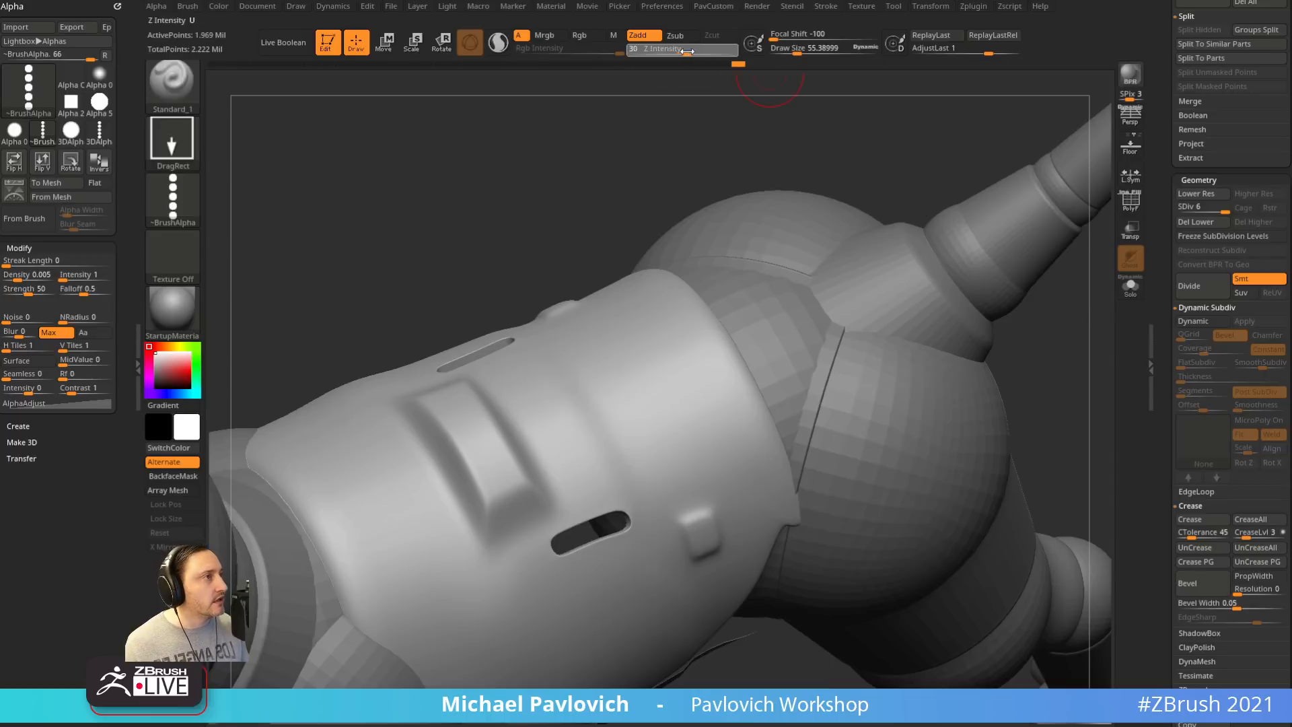
click(674, 36)
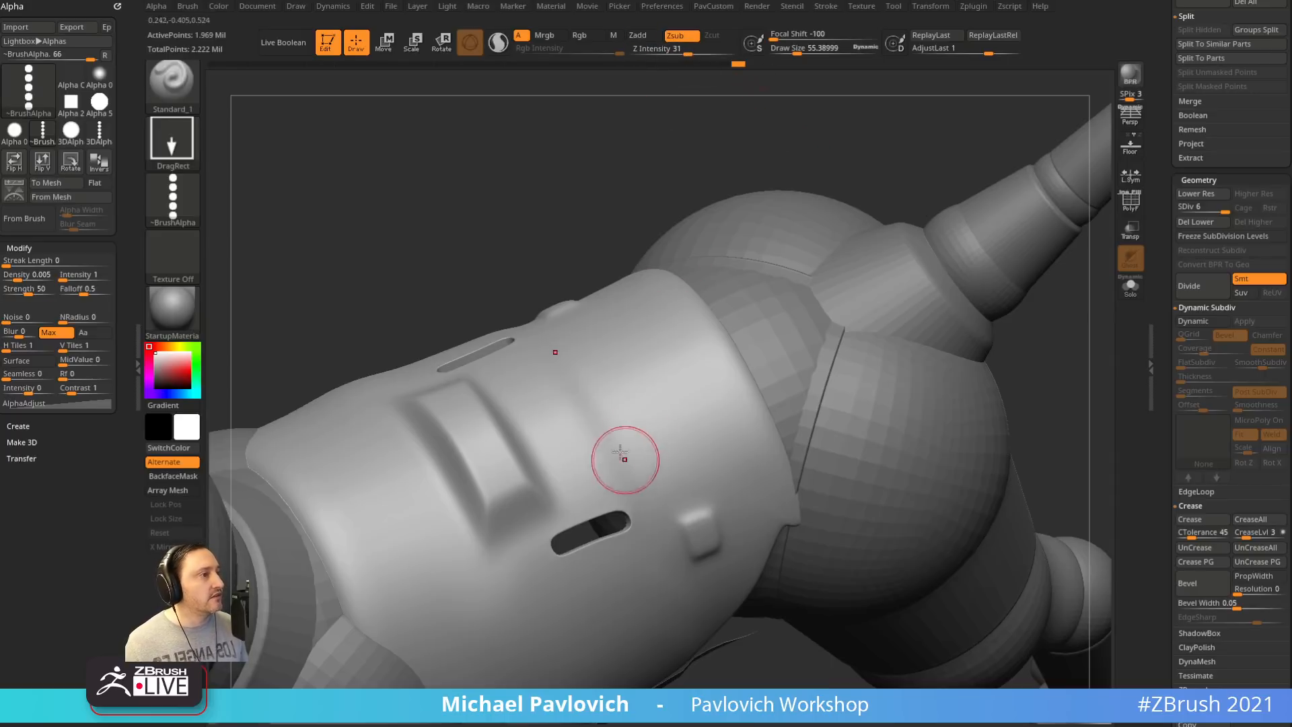
drag(619, 453, 713, 437)
key(ctrl+z)
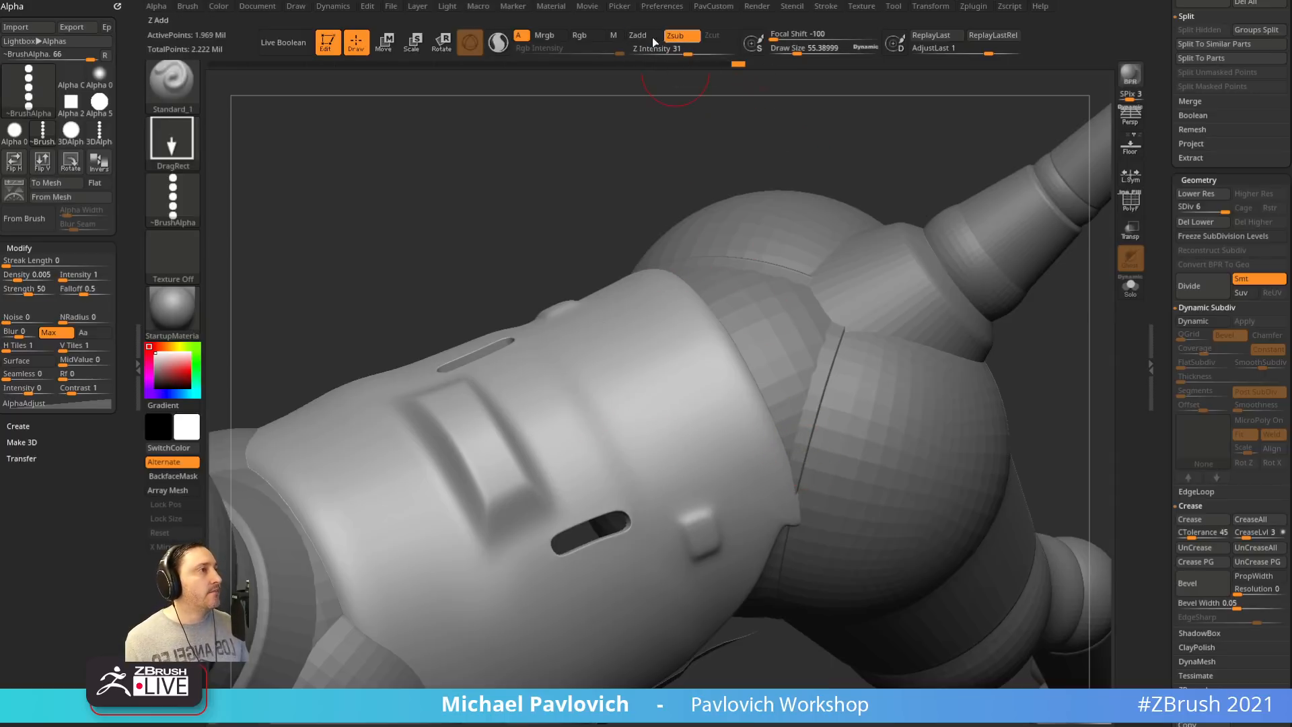
Switch the brush back to Zadd at Z Intensity 21 and try AdjustLast on a new cylinder-row stamp
drag(690, 51, 677, 51)
drag(615, 404, 795, 397)
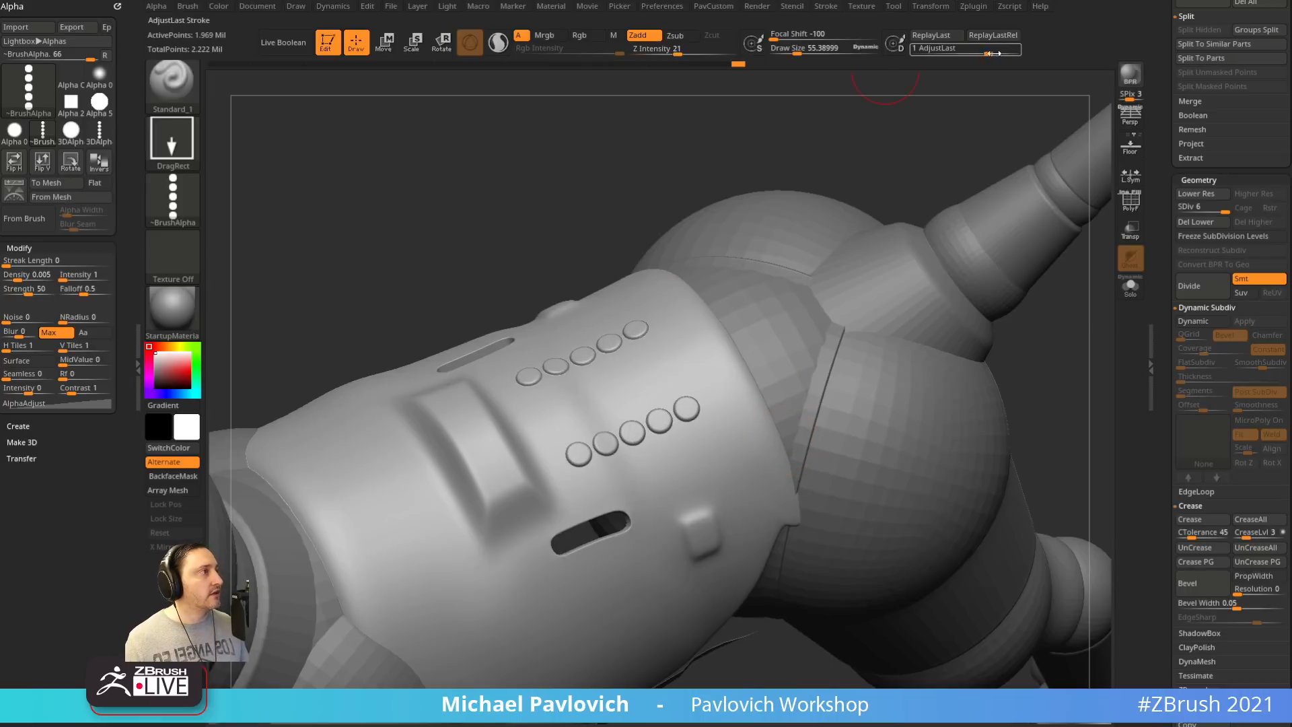
drag(989, 53, 969, 71)
key(ctrl+z)
Expand the Layers settings and stamp three cylinder rows on the panel: near its front edge, above the slot and below it
drag(1164, 360, 1174, 204)
click(1192, 484)
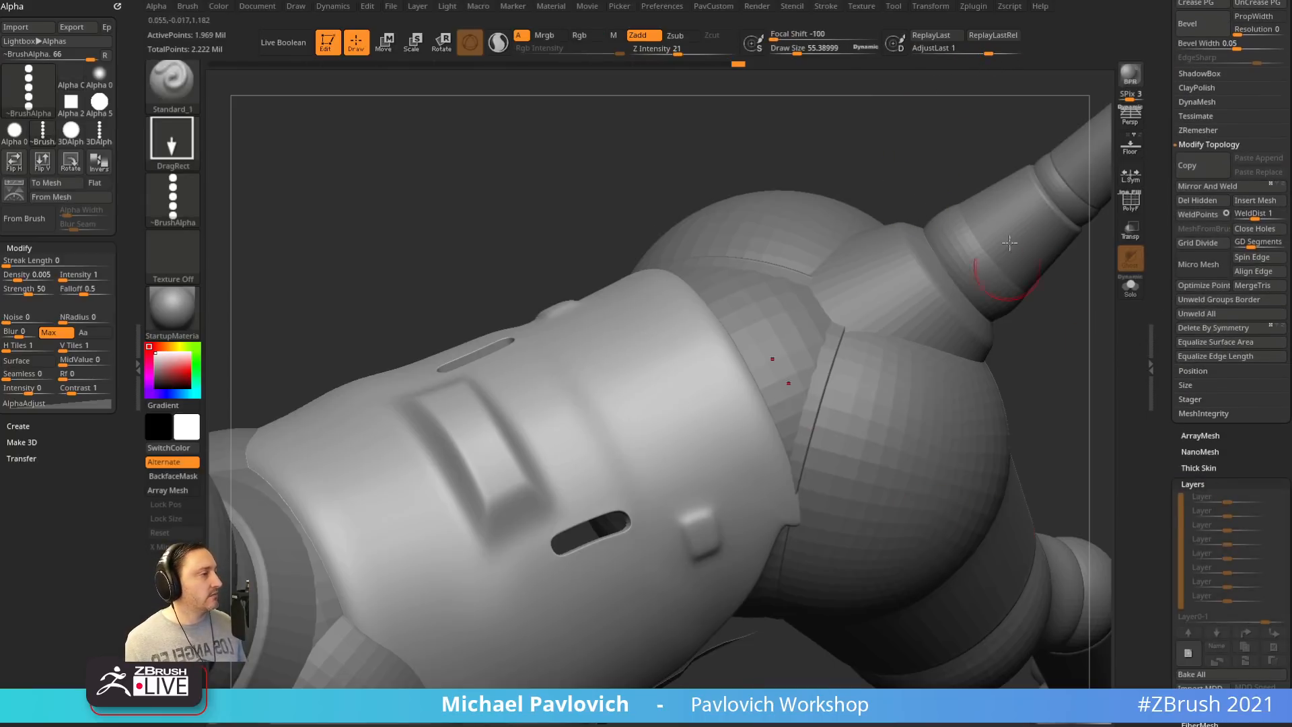
drag(874, 135, 511, 135)
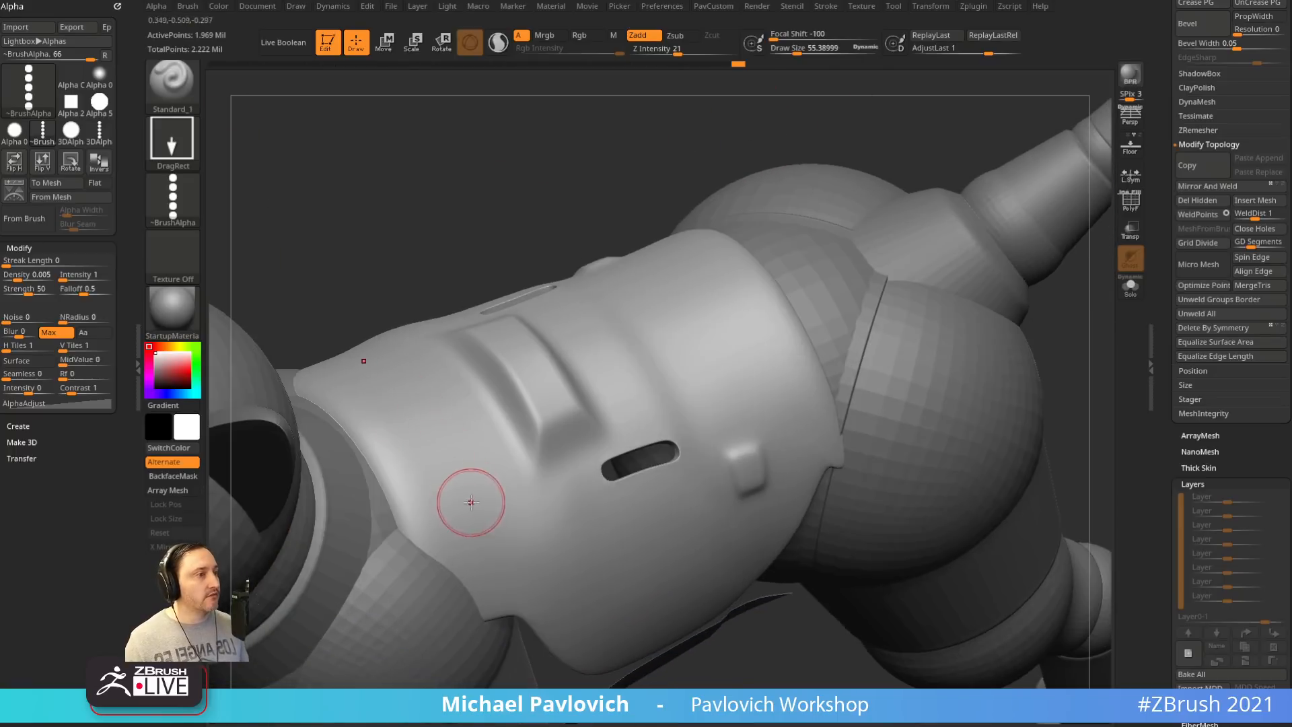
drag(498, 511, 563, 482)
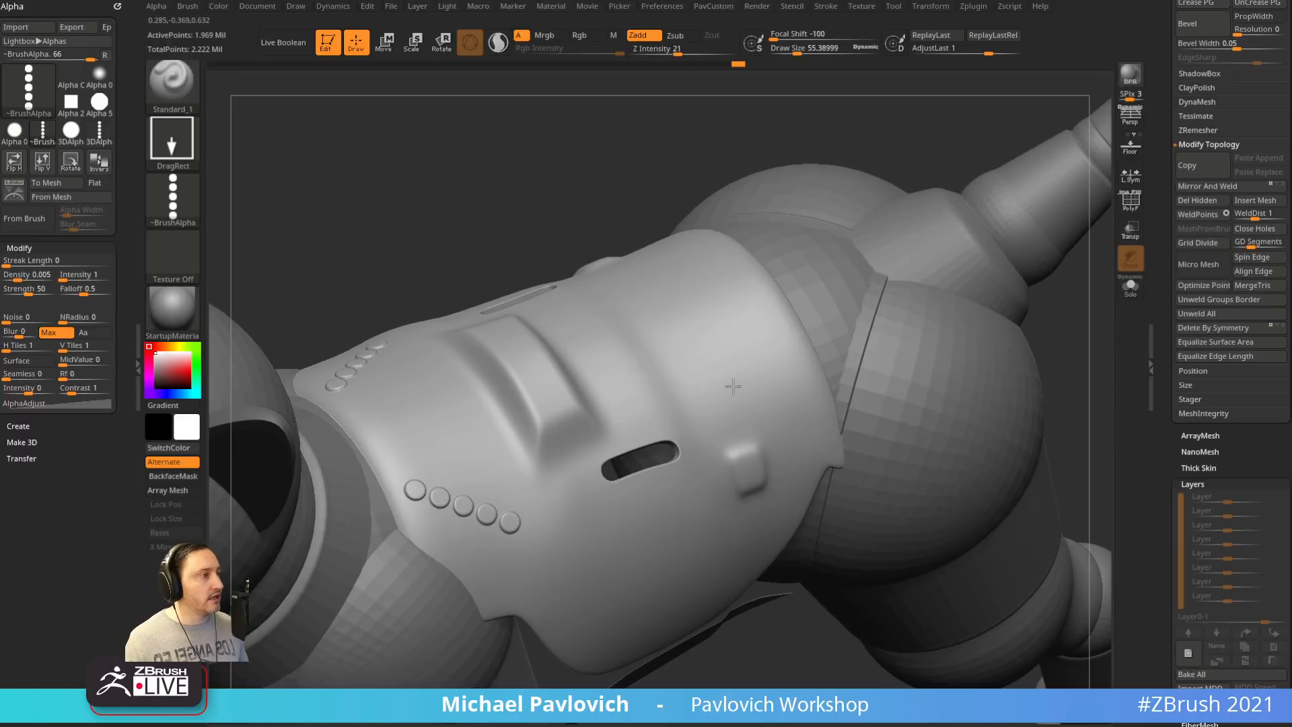
drag(710, 392, 792, 352)
drag(747, 538, 754, 532)
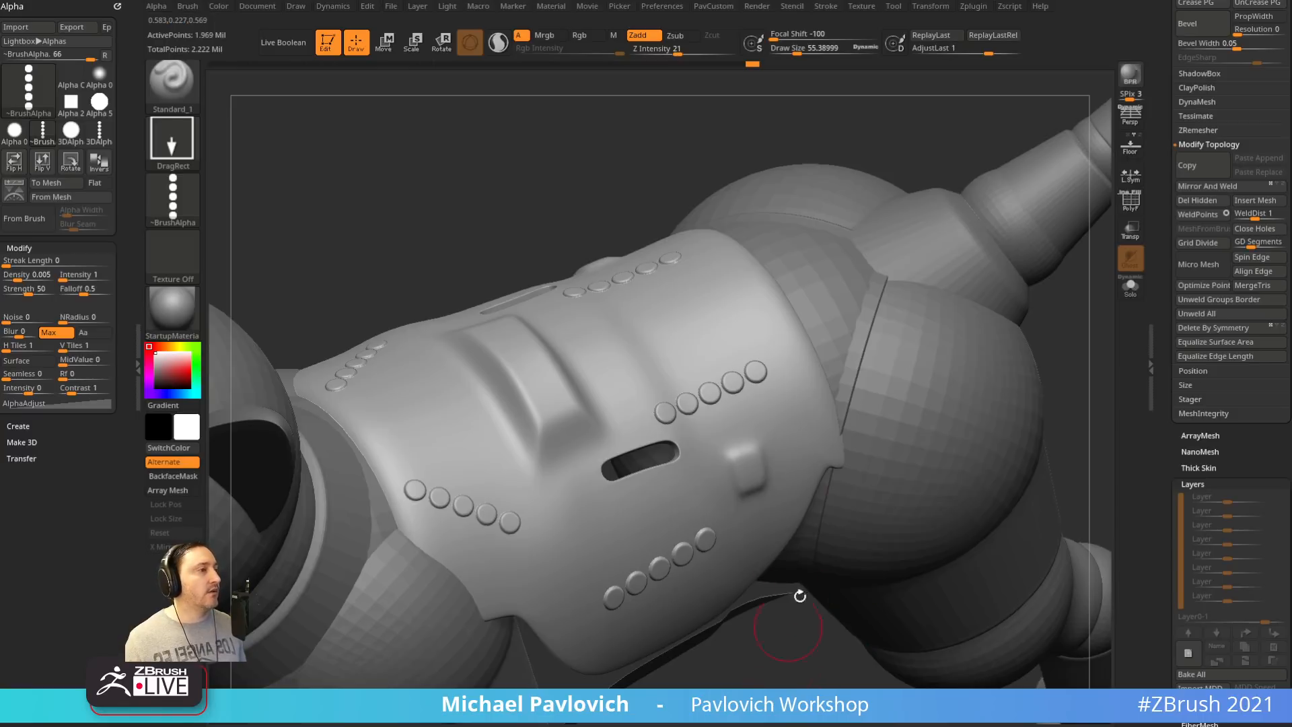
Mark the panel's unstamped state in the undo history and try AdjustLast on the stamped cylinder rows
drag(751, 64, 732, 65)
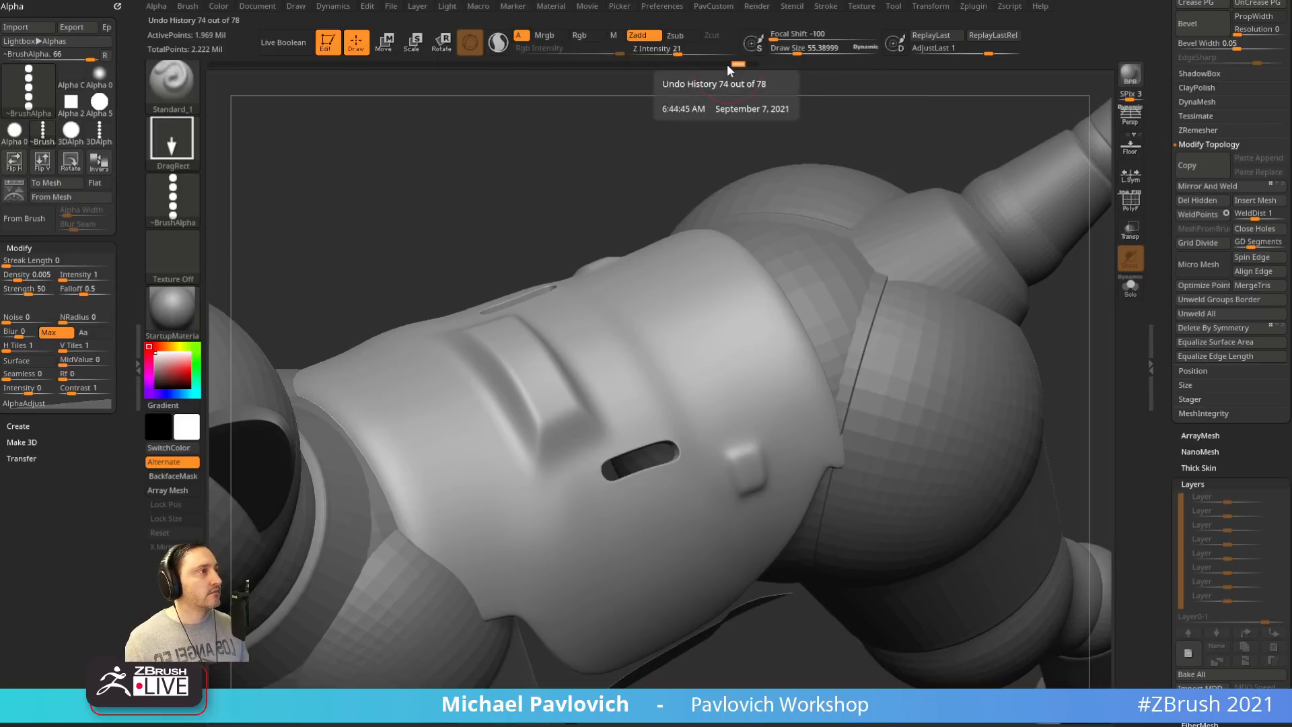
ctrl+click(727, 64)
drag(730, 62, 752, 65)
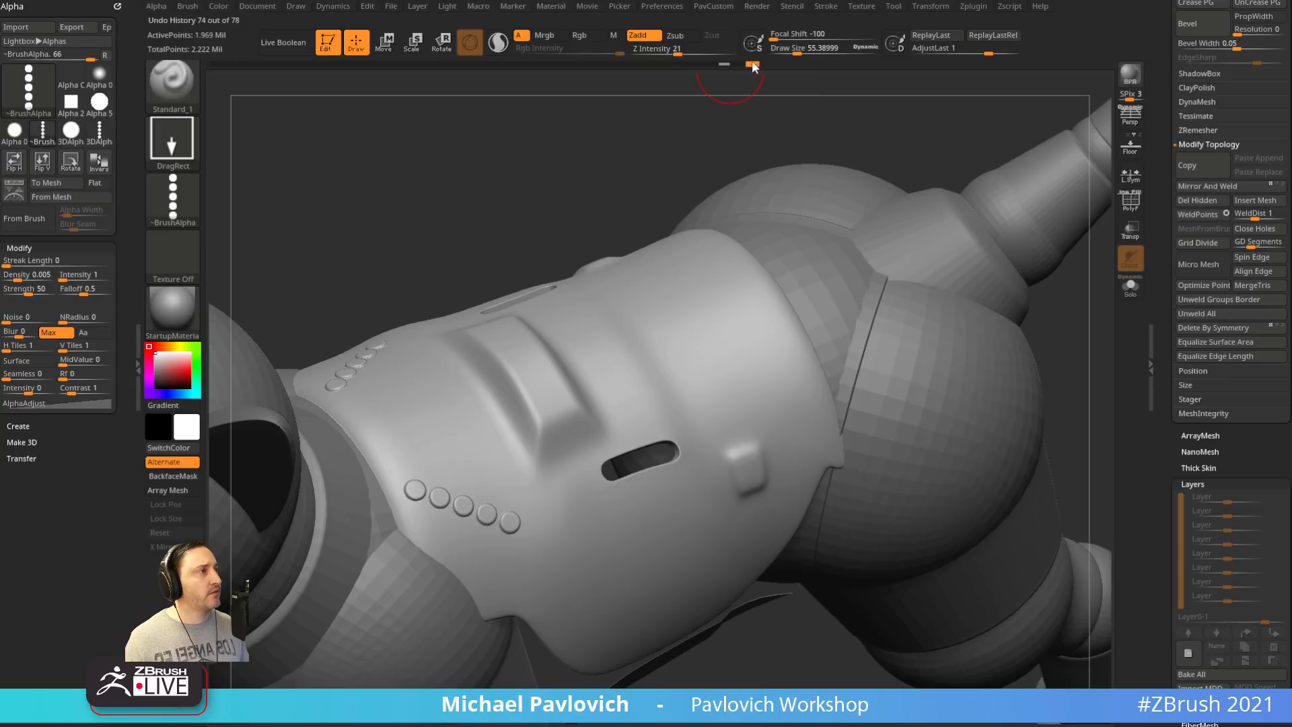
mouse_move(988, 50)
mouse_down()
mouse_move(974, 53)
mouse_move(992, 54)
mouse_up()
key(ctrl+z)
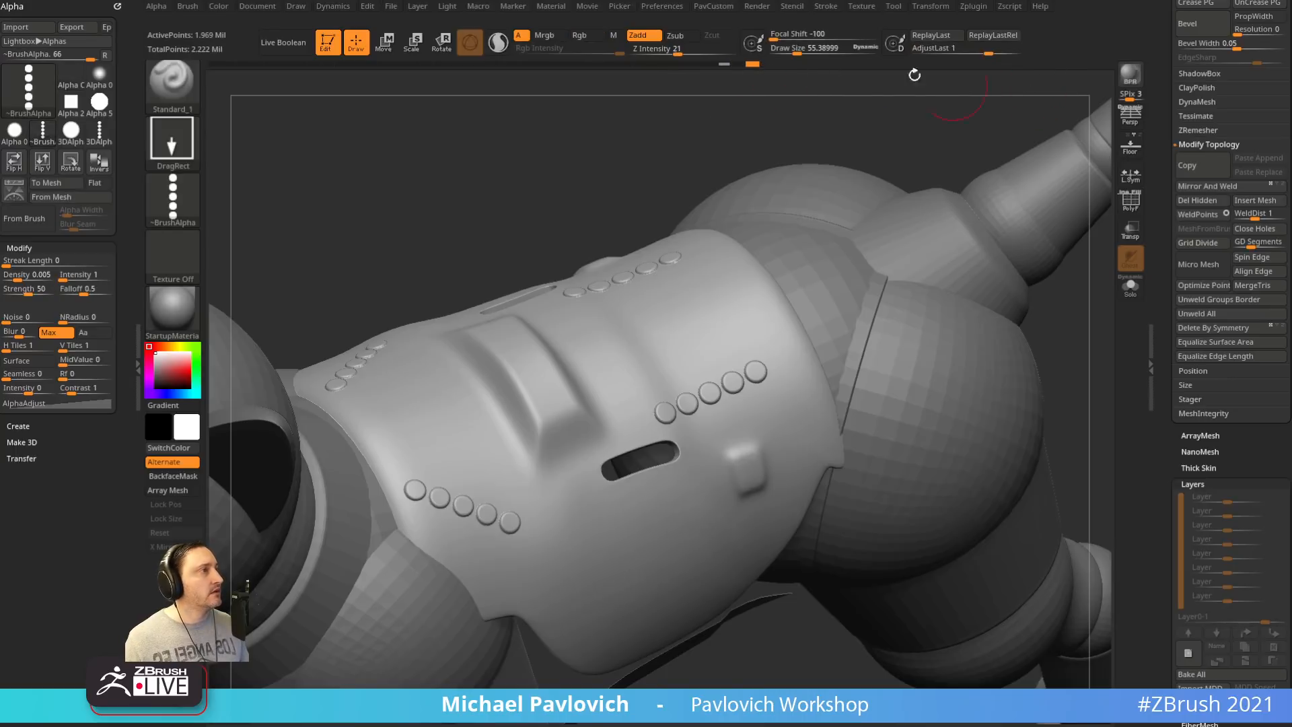
Roll the panel back to its masked state before subdivision and delete the older undo history
key(ctrl+z)
key(ctrl+z)
key(ctrl+z)
key(ctrl+z)
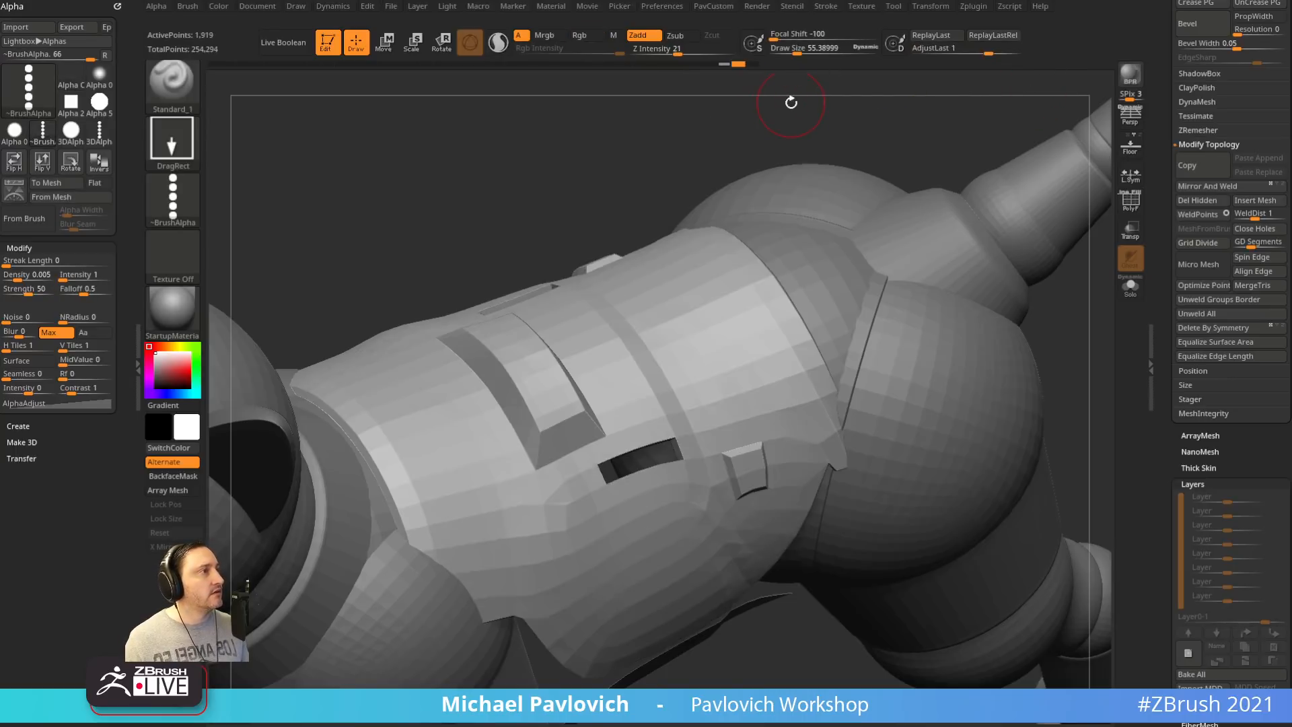
mouse_move(732, 68)
mouse_down()
mouse_move(761, 67)
mouse_move(708, 72)
mouse_up()
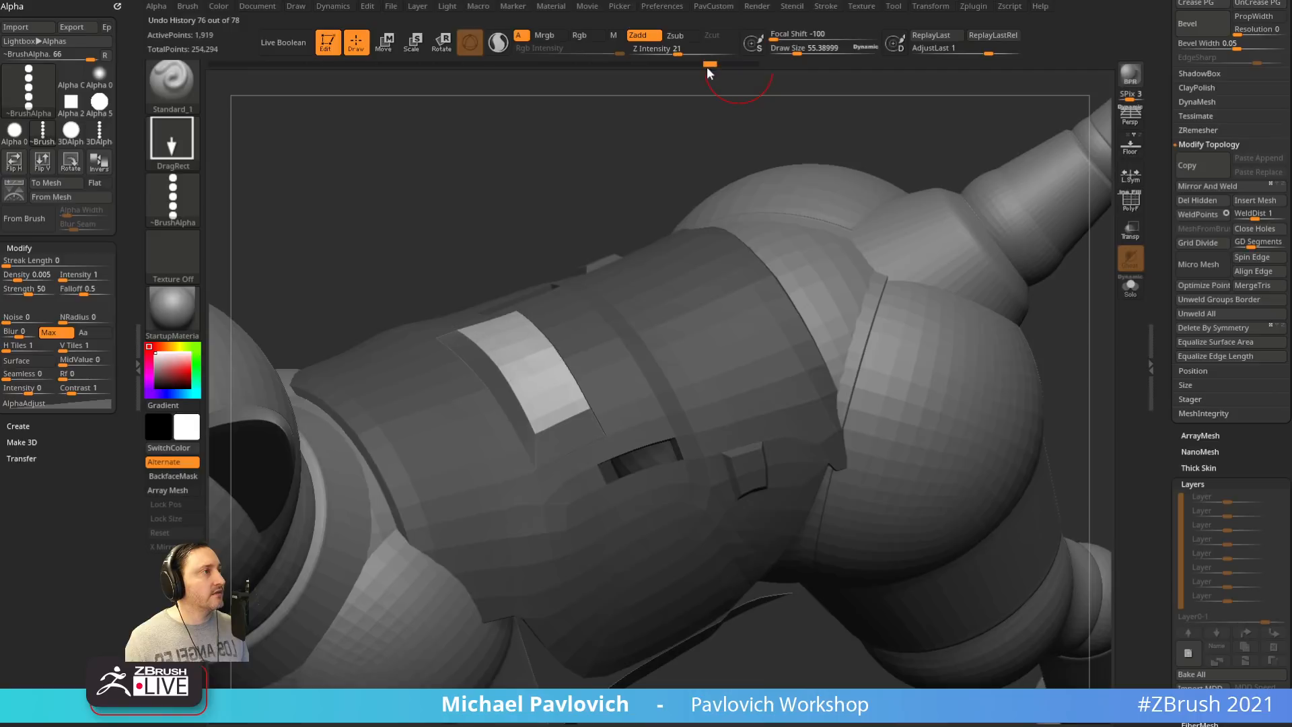
click(370, 8)
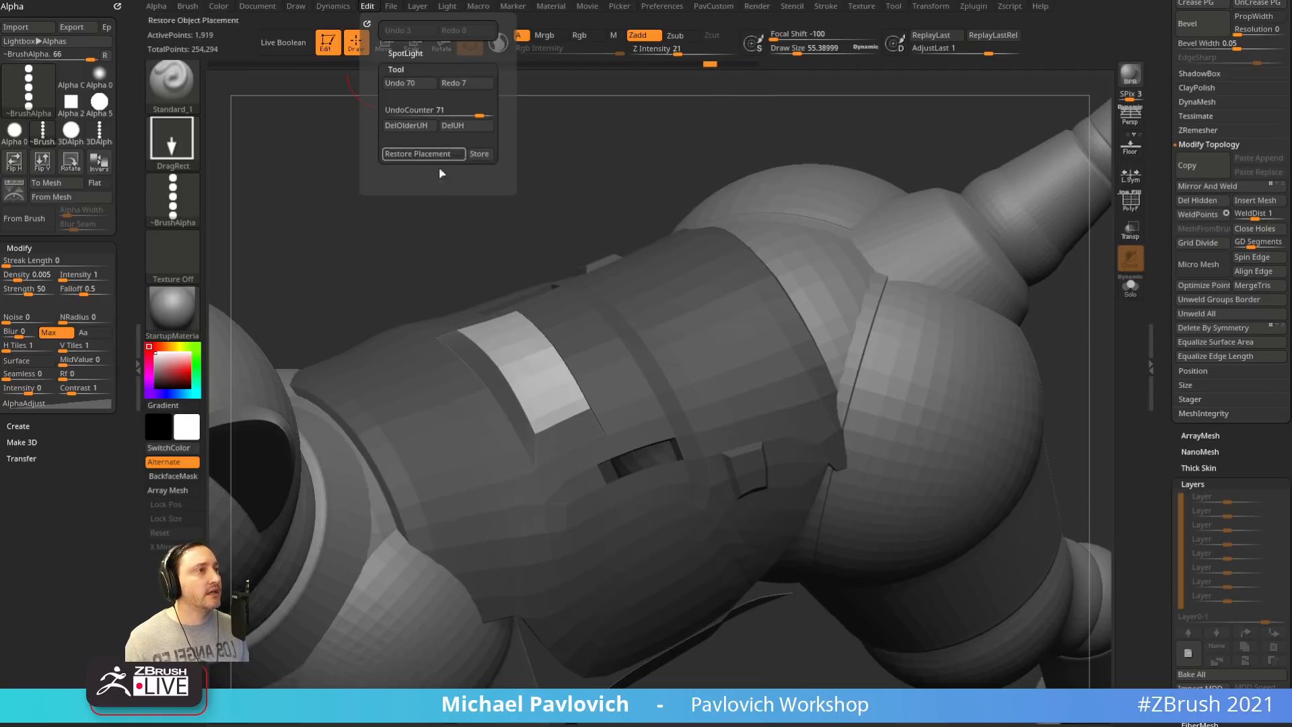
click(426, 129)
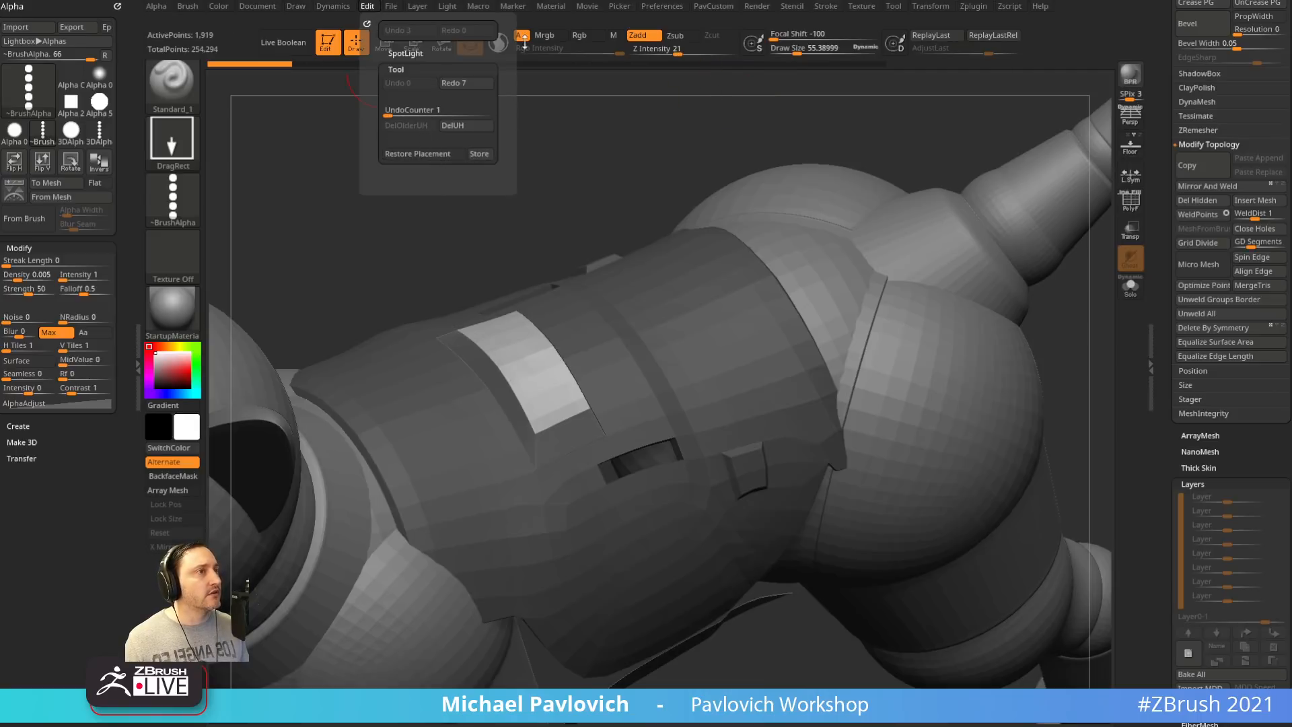
Mark the unstamped state in the shortened undo history, return to the fully stamped panel and raise all cylinder rows with AdjustLast
drag(286, 65, 843, 61)
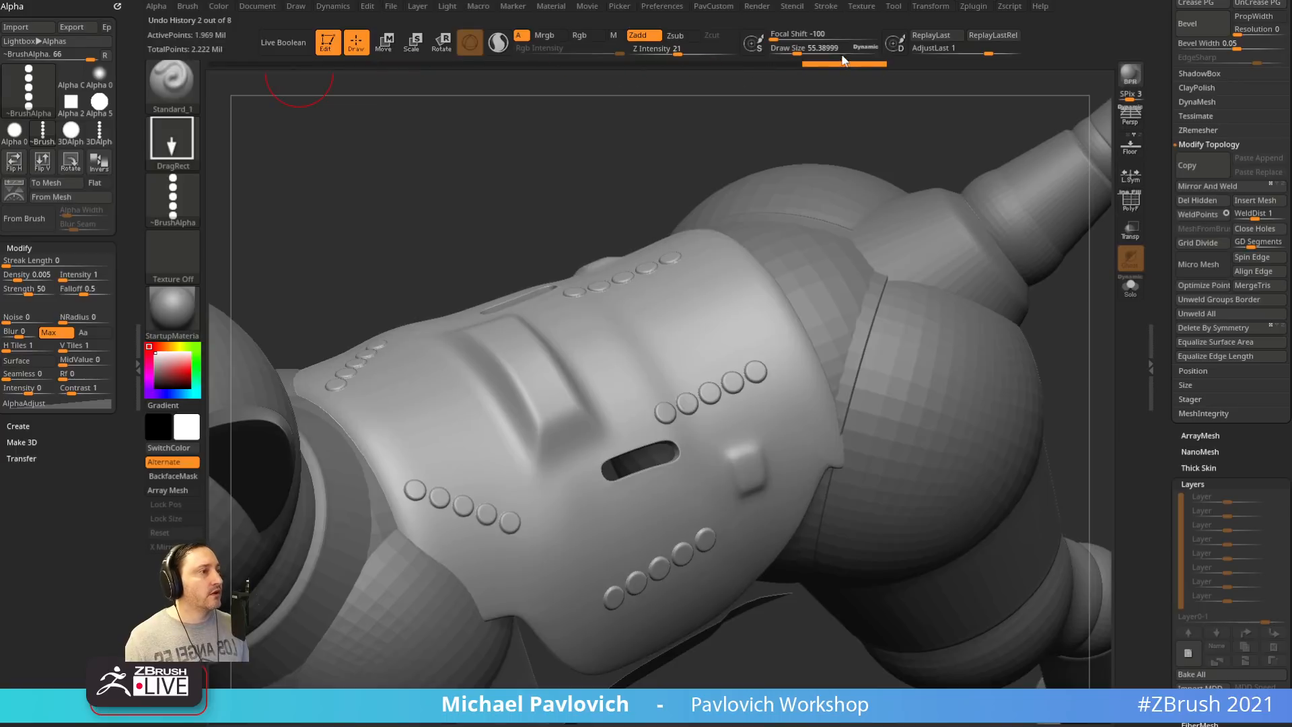
drag(713, 67, 606, 65)
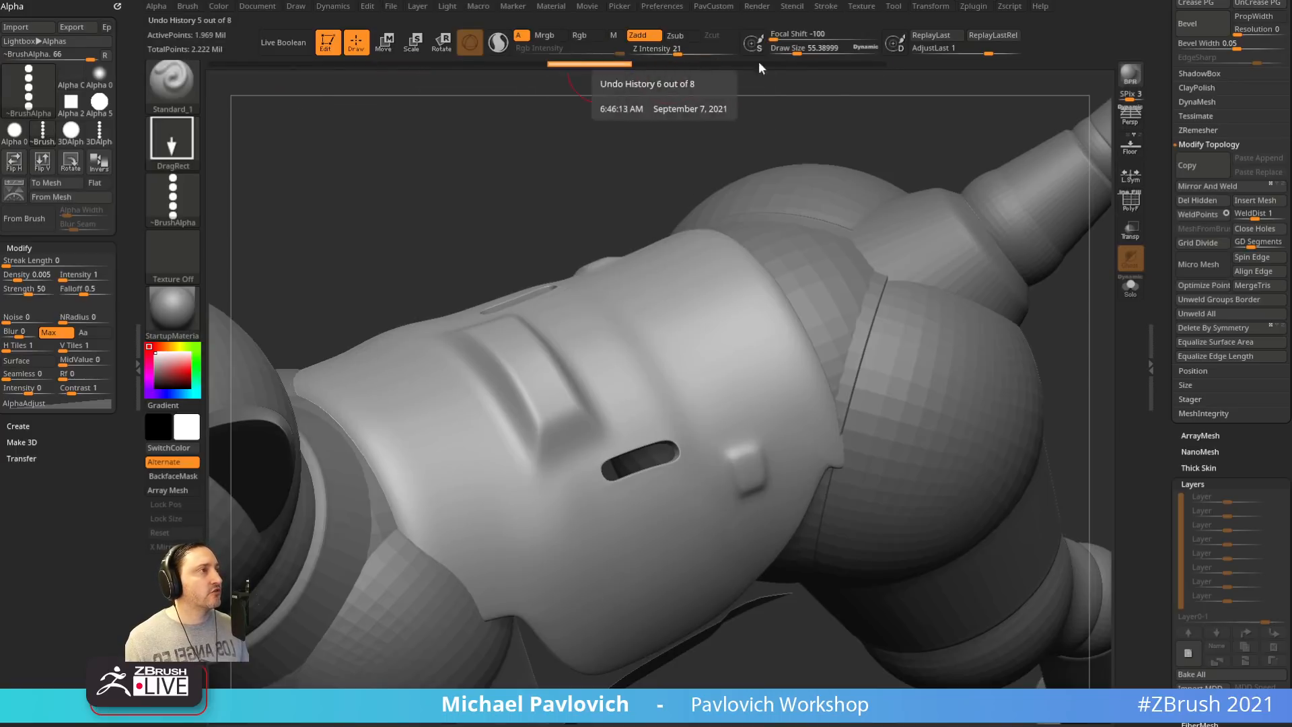
click(838, 65)
mouse_move(983, 52)
mouse_down()
mouse_move(964, 64)
mouse_move(1000, 69)
mouse_up()
ctrl+right_drag(898, 135, 940, 193)
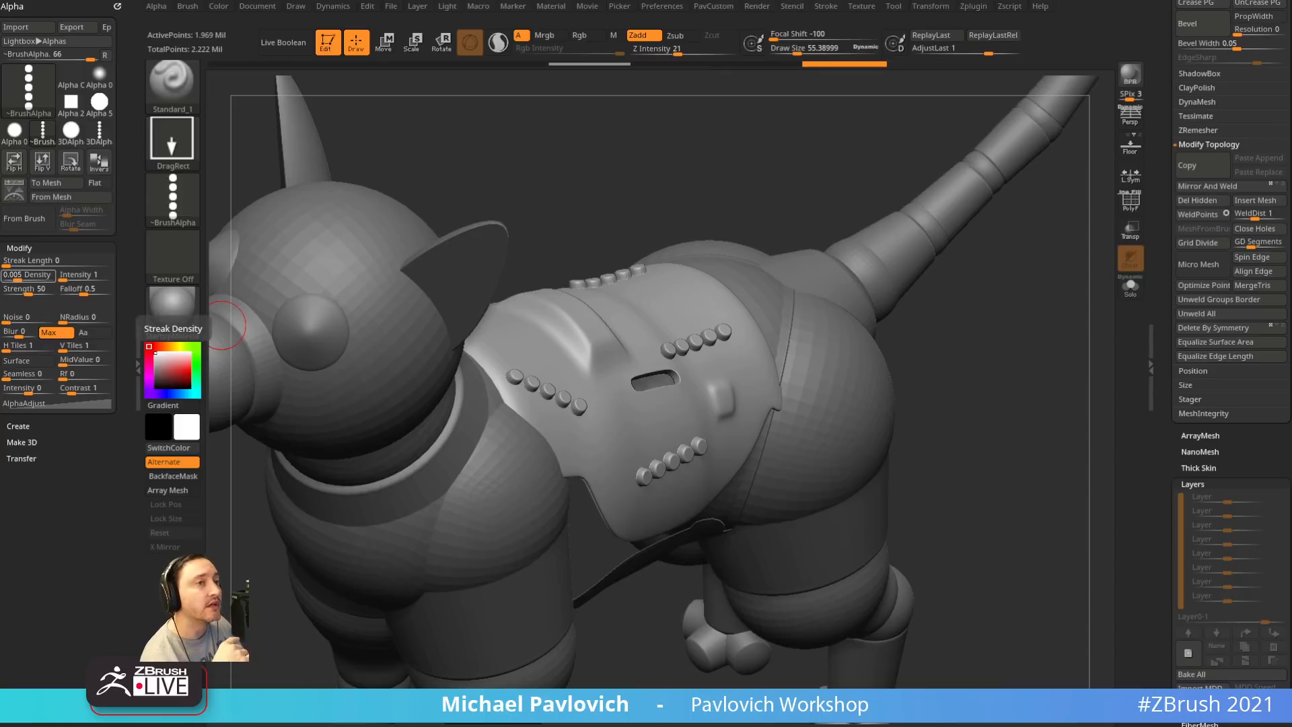
Turn on the Live Boolean preview
click(173, 202)
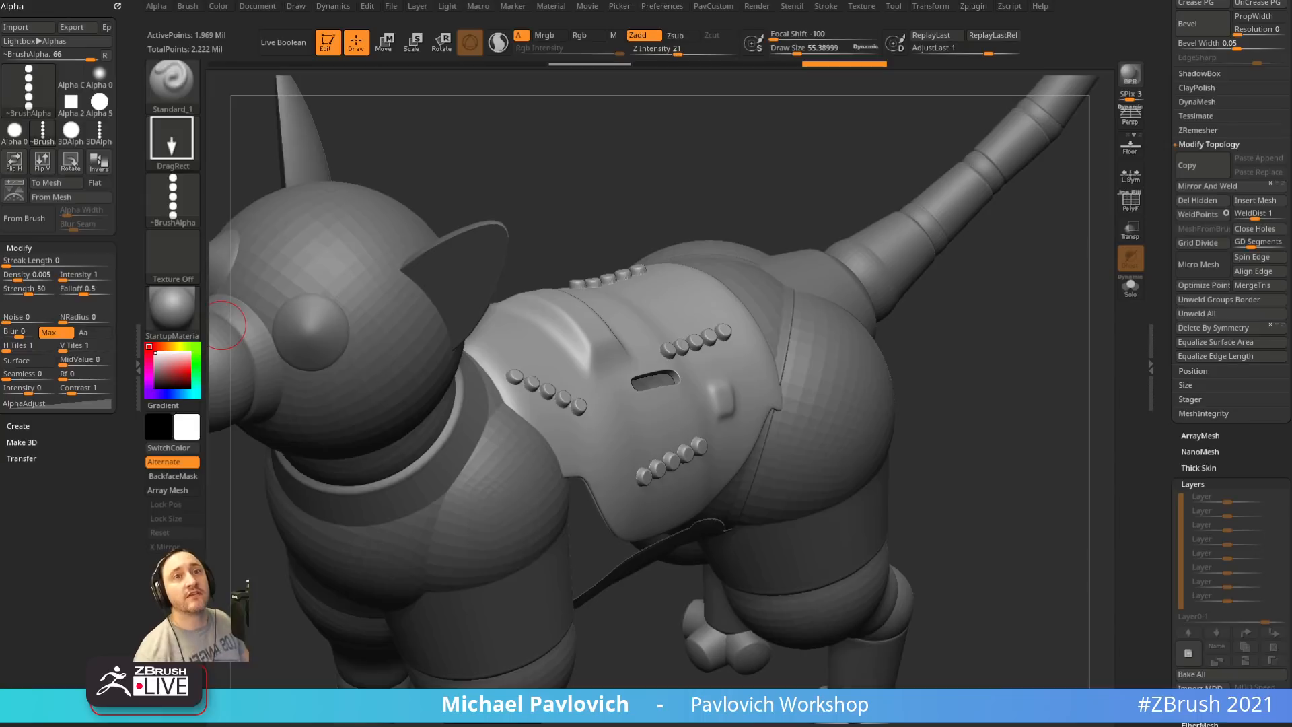
click(289, 42)
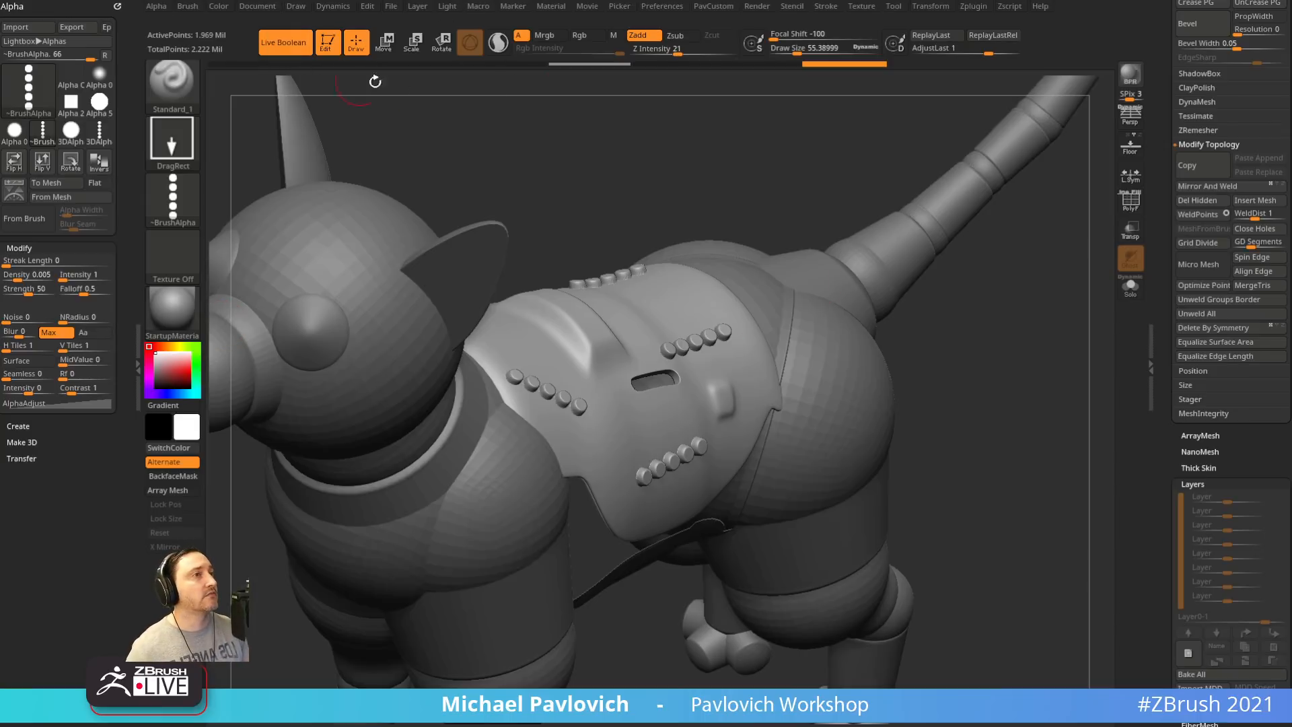
Turn off the Live Boolean preview, leave Edit mode and clear the canvas
click(289, 42)
click(327, 42)
key(ctrl+n)
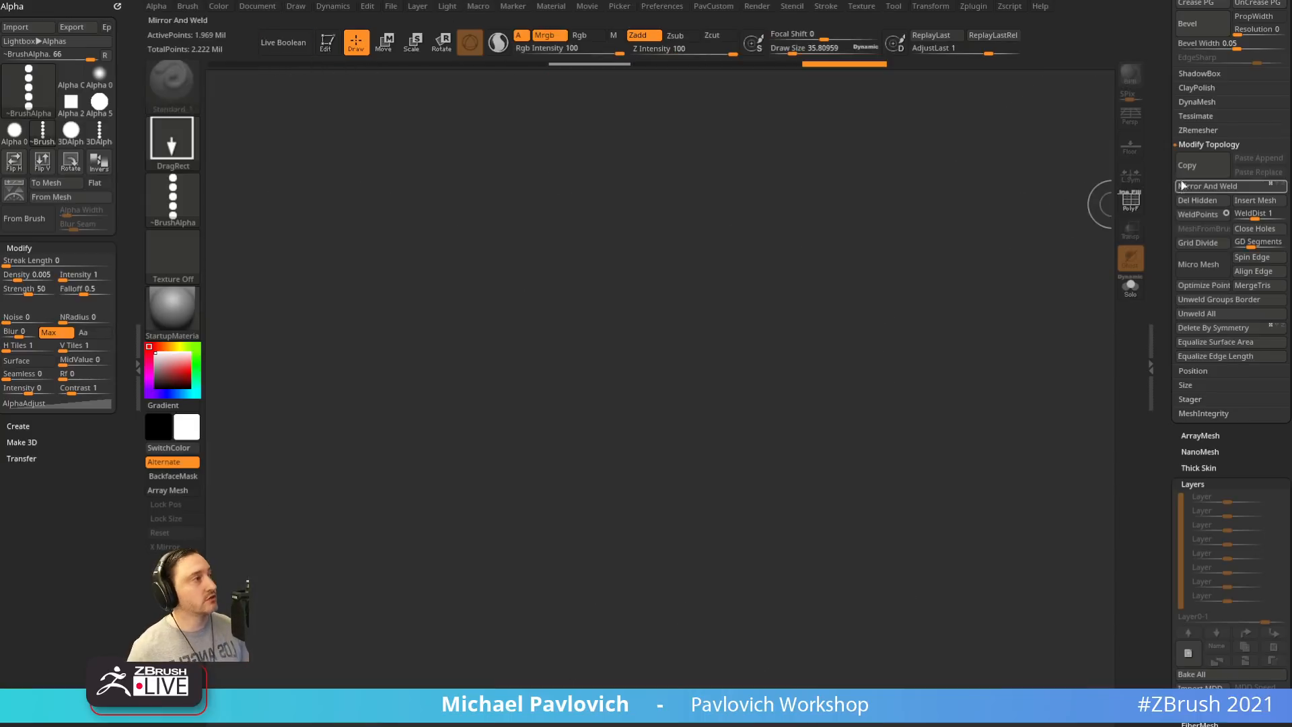
Place a Cylinder3D primitive on the canvas in Edit mode with PolyFrame on and convert it to a PolyMesh3D
click(1150, 368)
drag(1165, 193, 1165, 673)
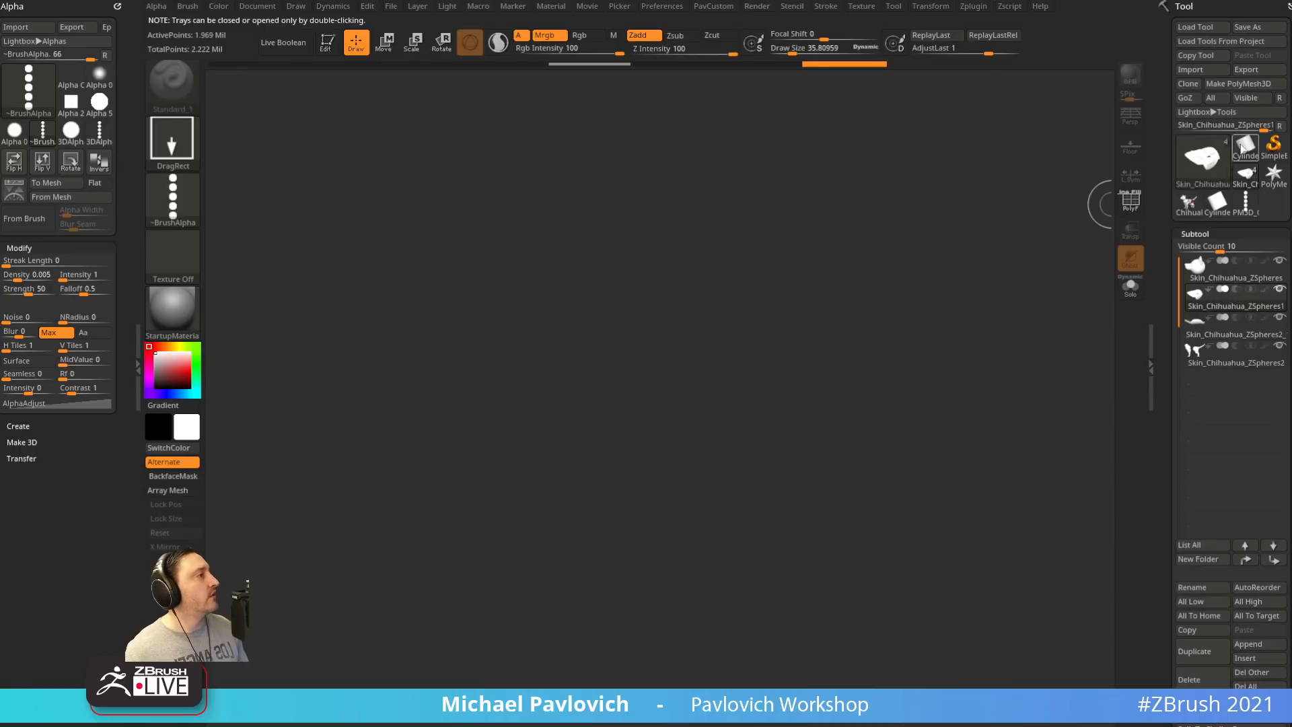
click(1244, 148)
drag(595, 357, 663, 484)
click(327, 42)
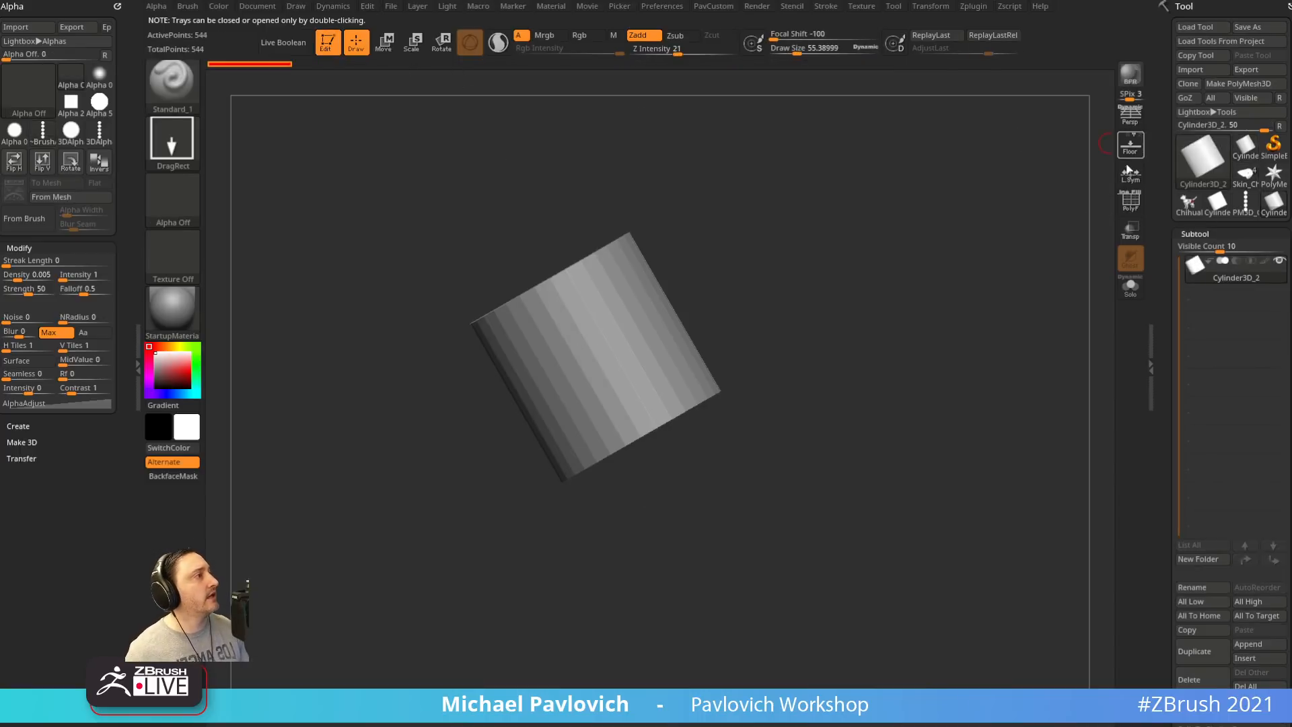
click(1130, 201)
shift+drag(994, 267, 1050, 242)
click(1232, 85)
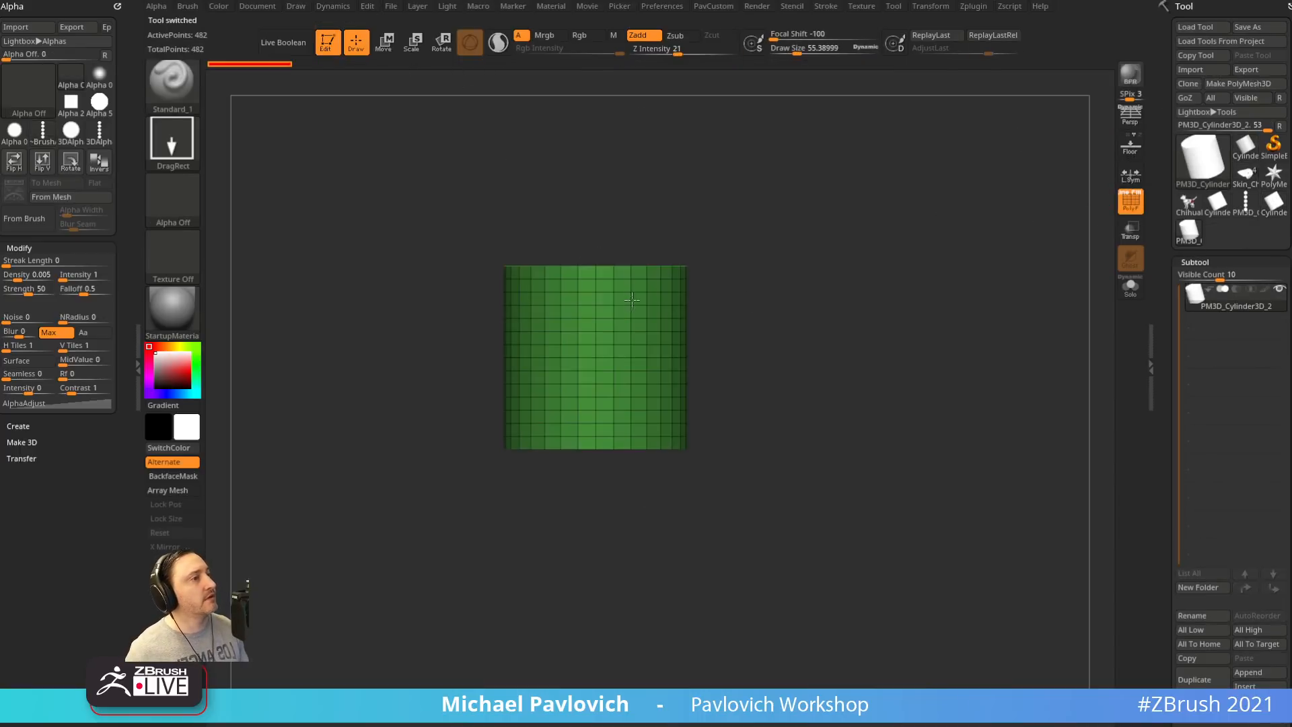
Divide the cylinder into four stacked horizontal polygroup bands by isolating and regrouping rows of faces
ctrl+shift+drag(436, 166, 849, 333)
key(ctrl+w)
ctrl+shift+click(850, 406)
ctrl+shift+drag(832, 535, 409, 359)
key(ctrl+w)
ctrl+shift+click(931, 197)
key(f)
mouse_move(931, 197)
mouse_down()
mouse_move(934, 257)
mouse_move(918, 196)
mouse_up()
ctrl+shift+drag(880, 131, 358, 252)
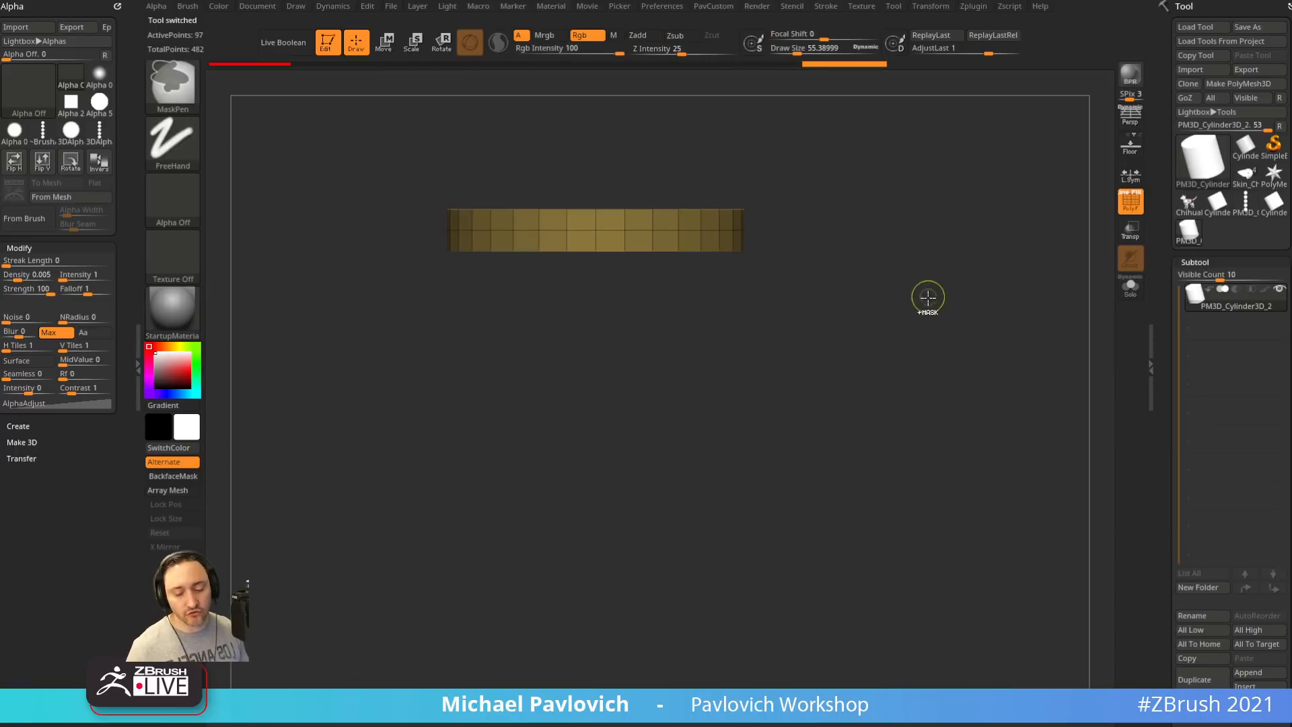
key(ctrl+w)
ctrl+shift+click(888, 174)
drag(927, 223, 618, 193)
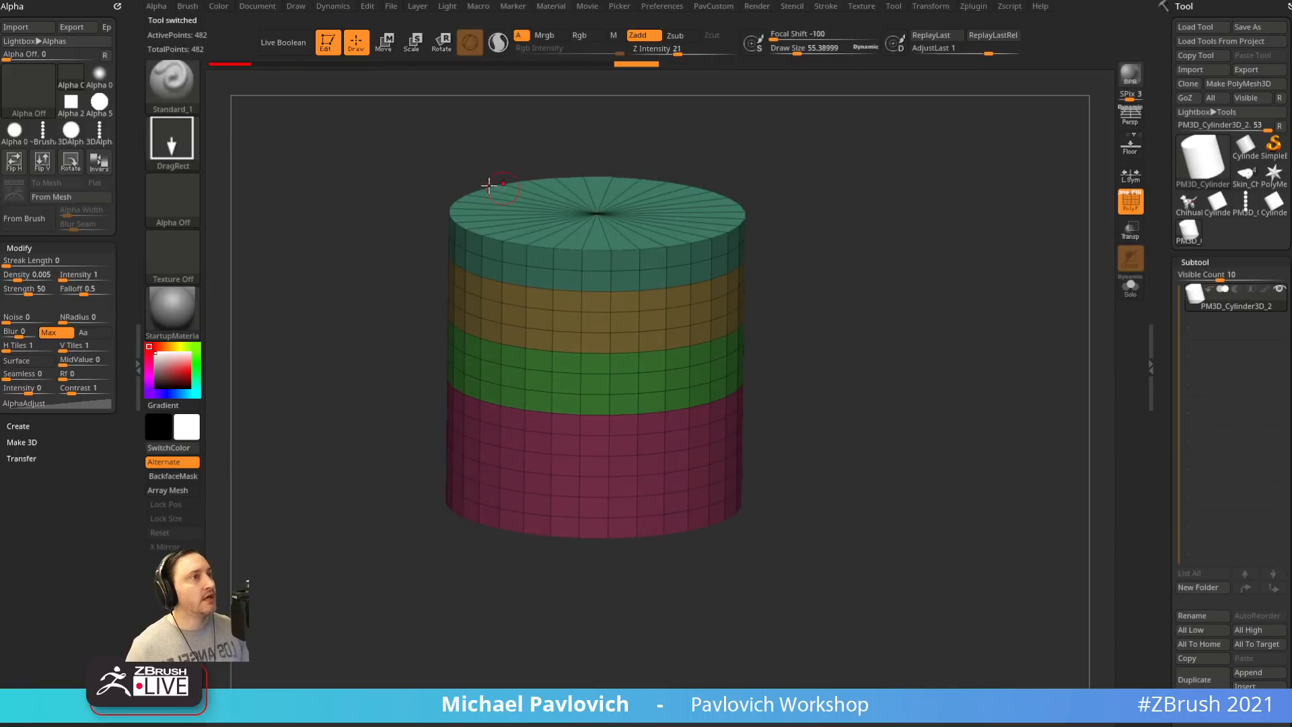
Return from a single-polygroup test to the four bands in the undo history and apply the SkinShade4 material
key(ctrl+w)
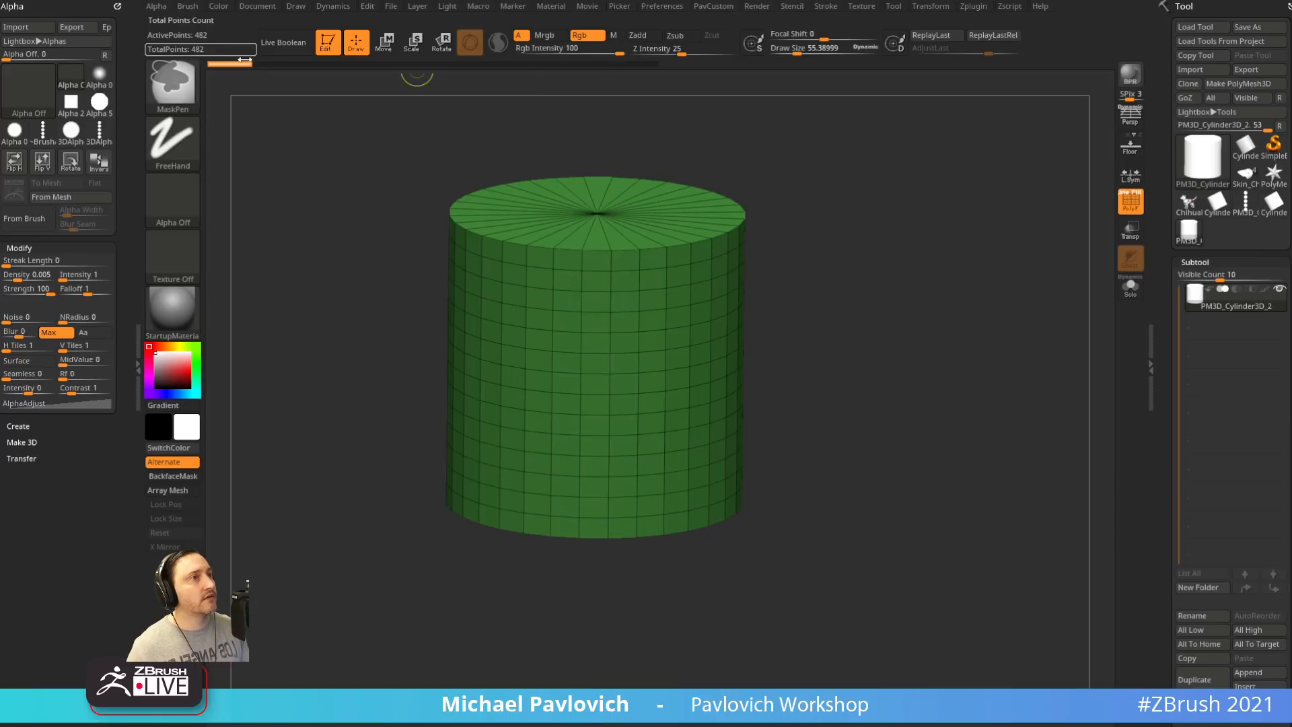
click(648, 67)
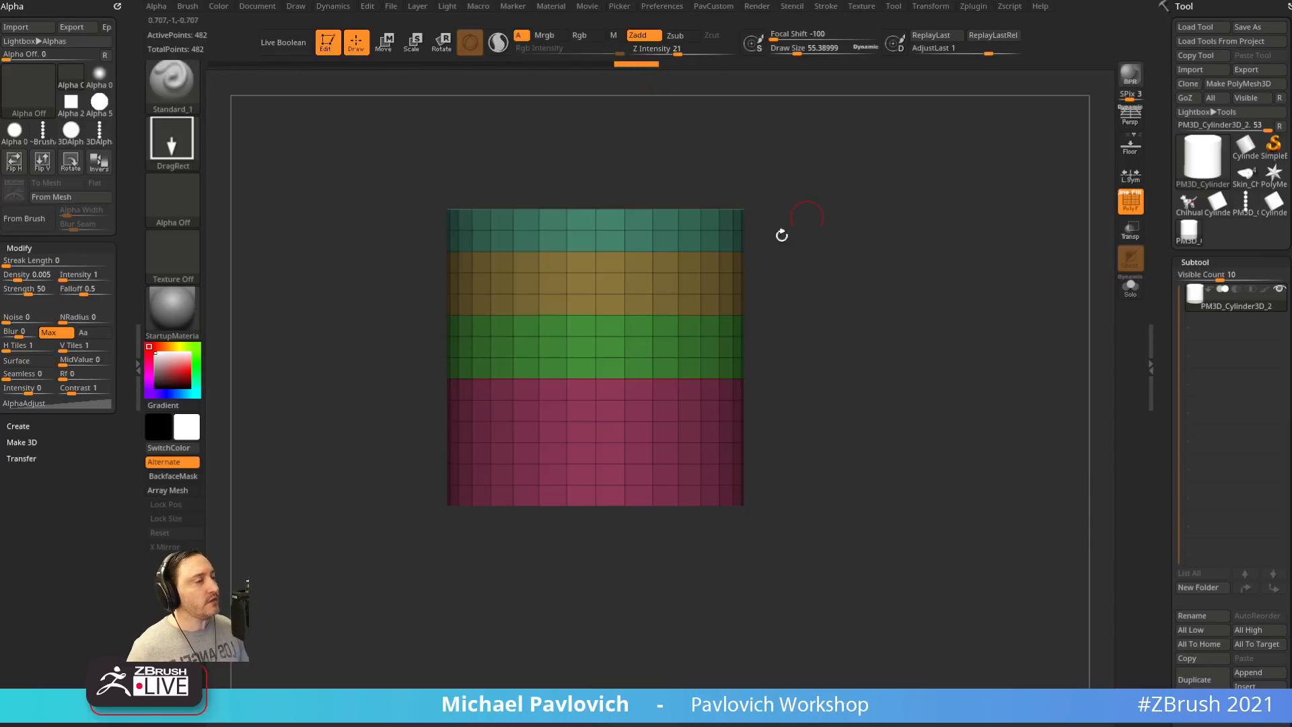
click(173, 309)
click(939, 566)
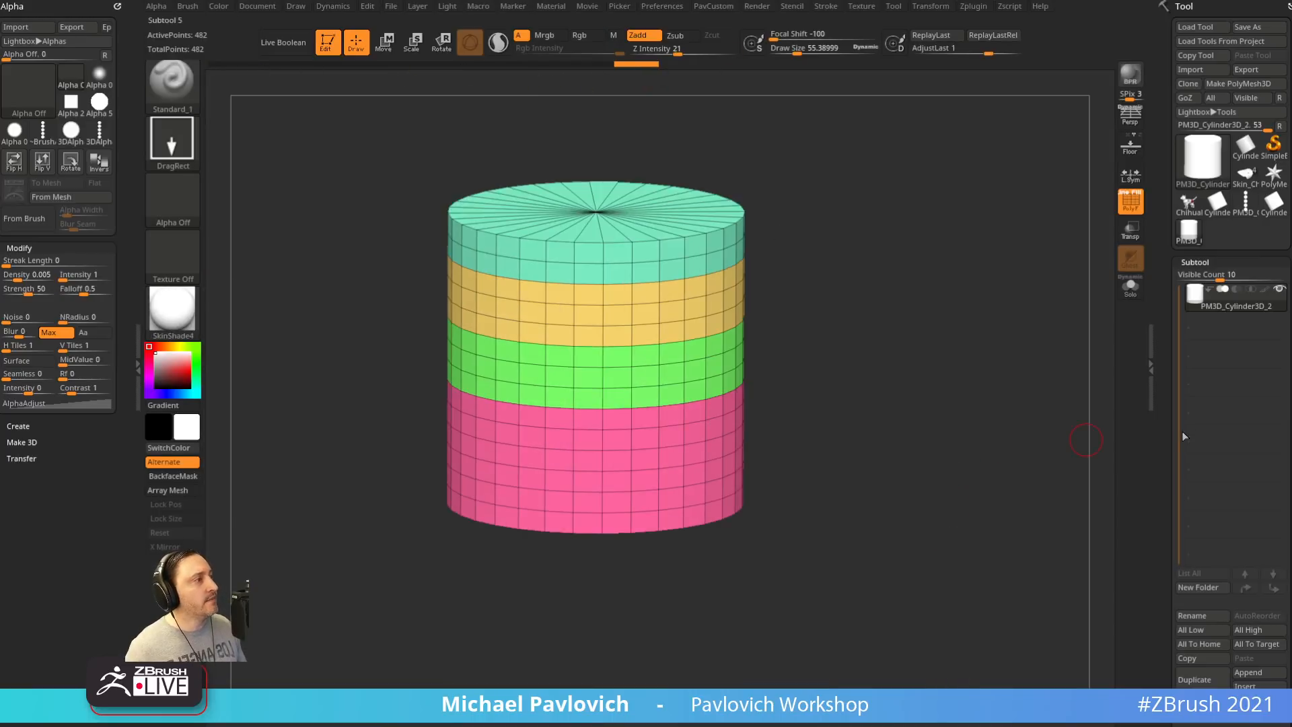
Split the cylinder's polygroups into separate subtools with Groups Split and select individual bands to check them
scroll(1184, 417, down, 5)
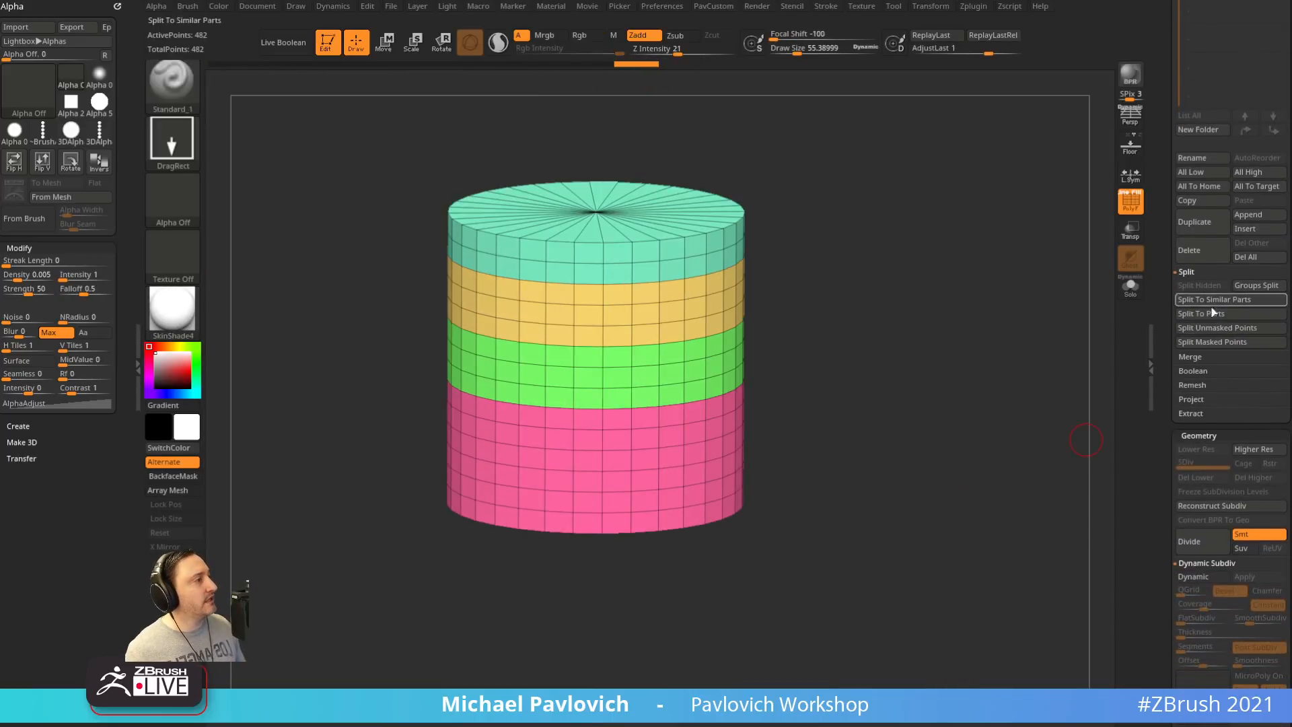
click(1255, 286)
click(1184, 318)
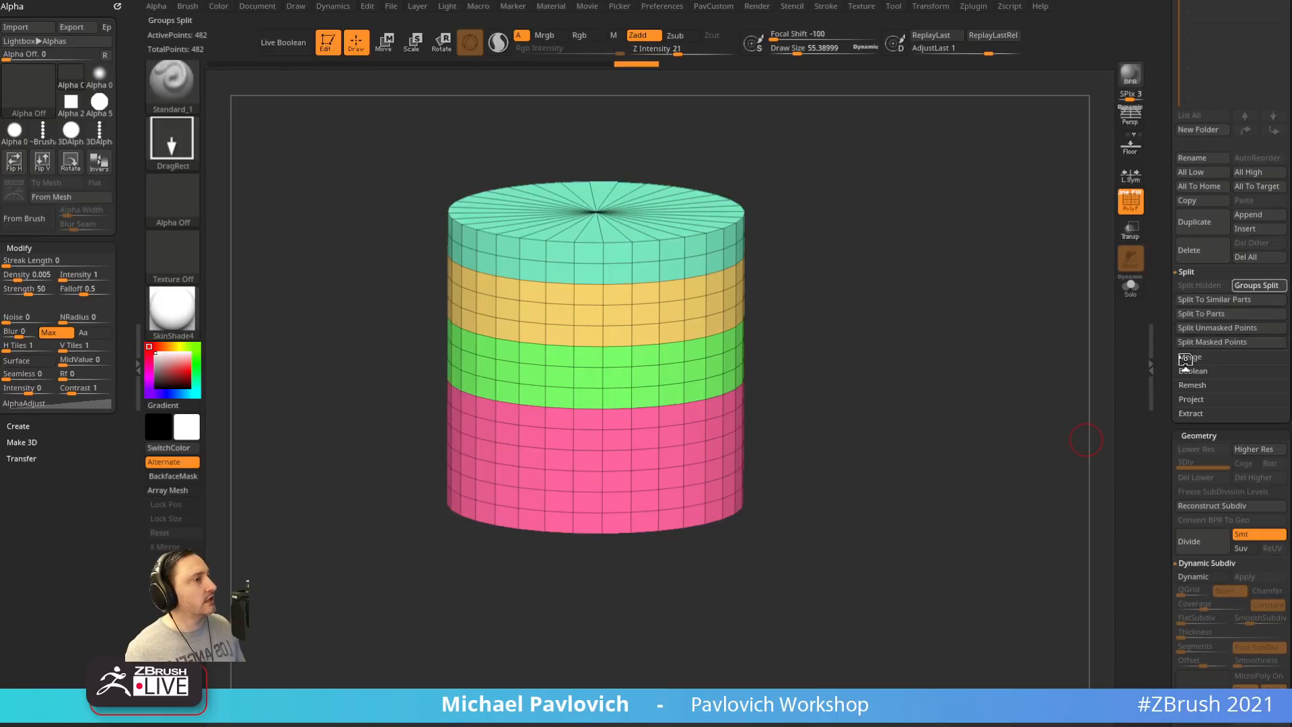
drag(1165, 304, 1166, 446)
click(1204, 334)
click(1227, 351)
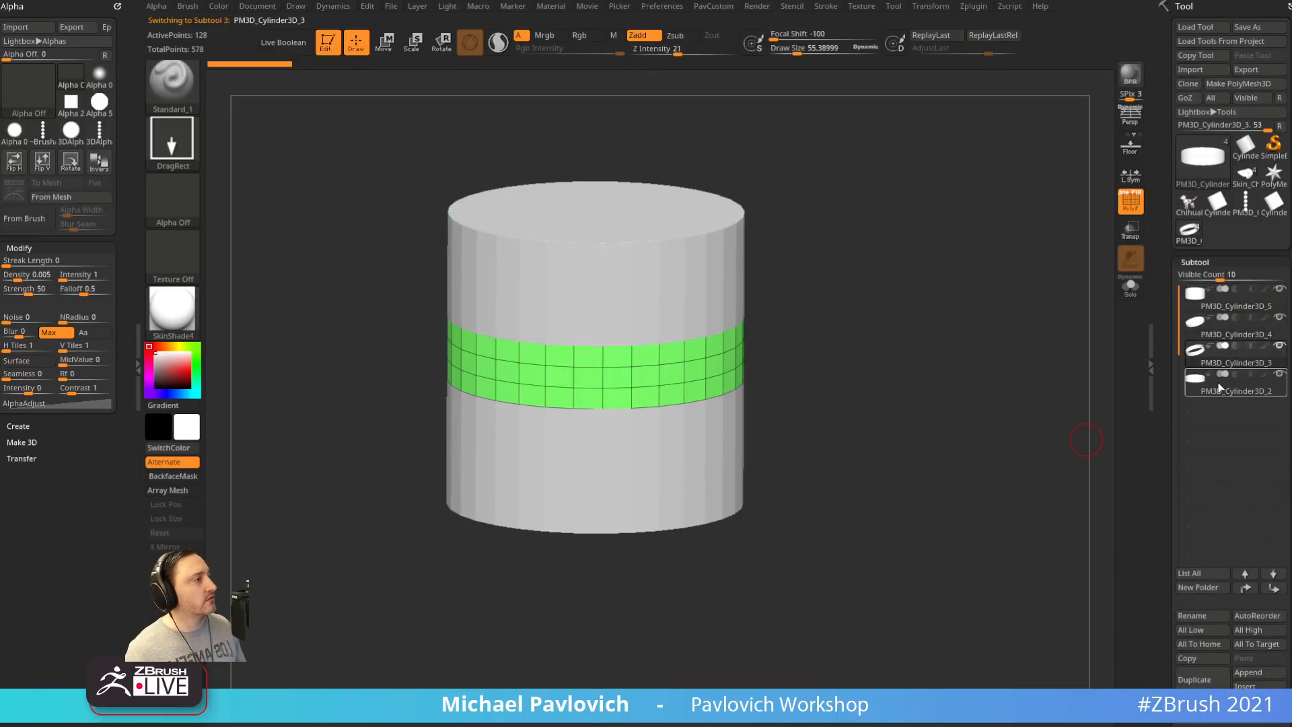
click(1220, 385)
click(1219, 309)
Merge all visible subtools with MergeVisible and Weld enabled, and bring up the resulting merged cylinder tool
drag(1164, 333, 1162, 229)
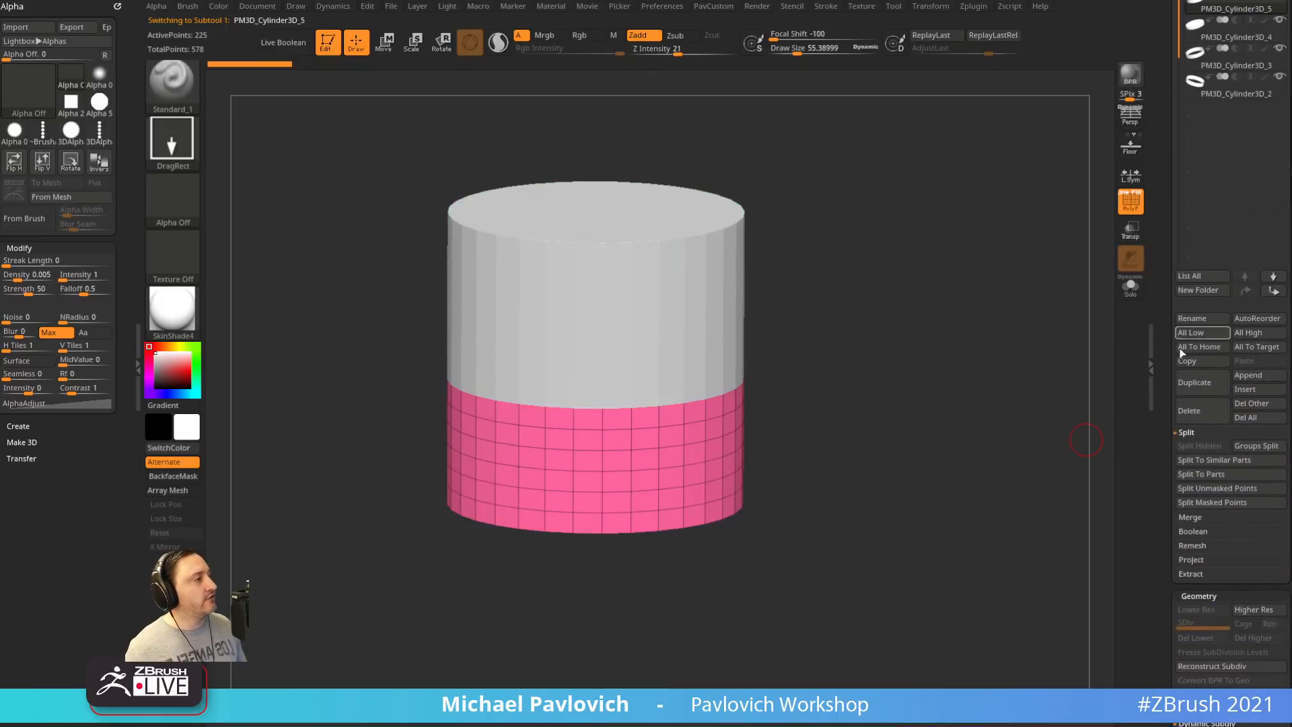
click(1182, 518)
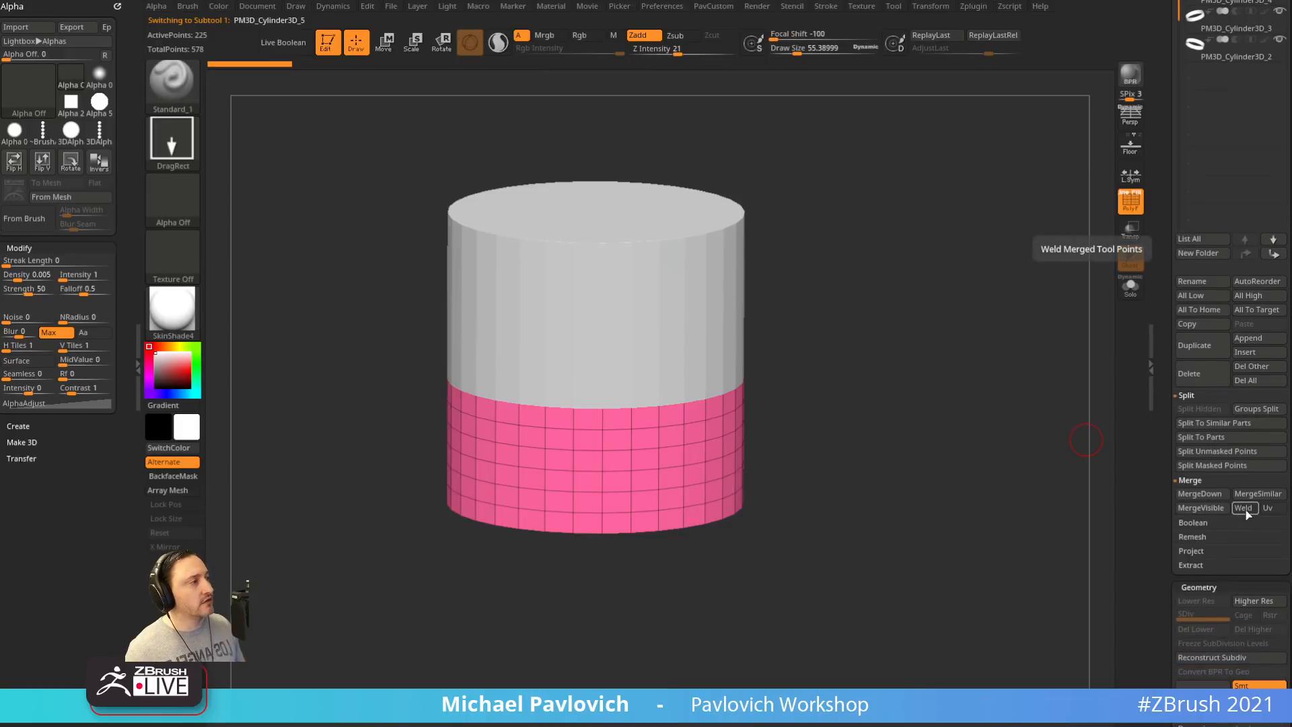
click(1242, 508)
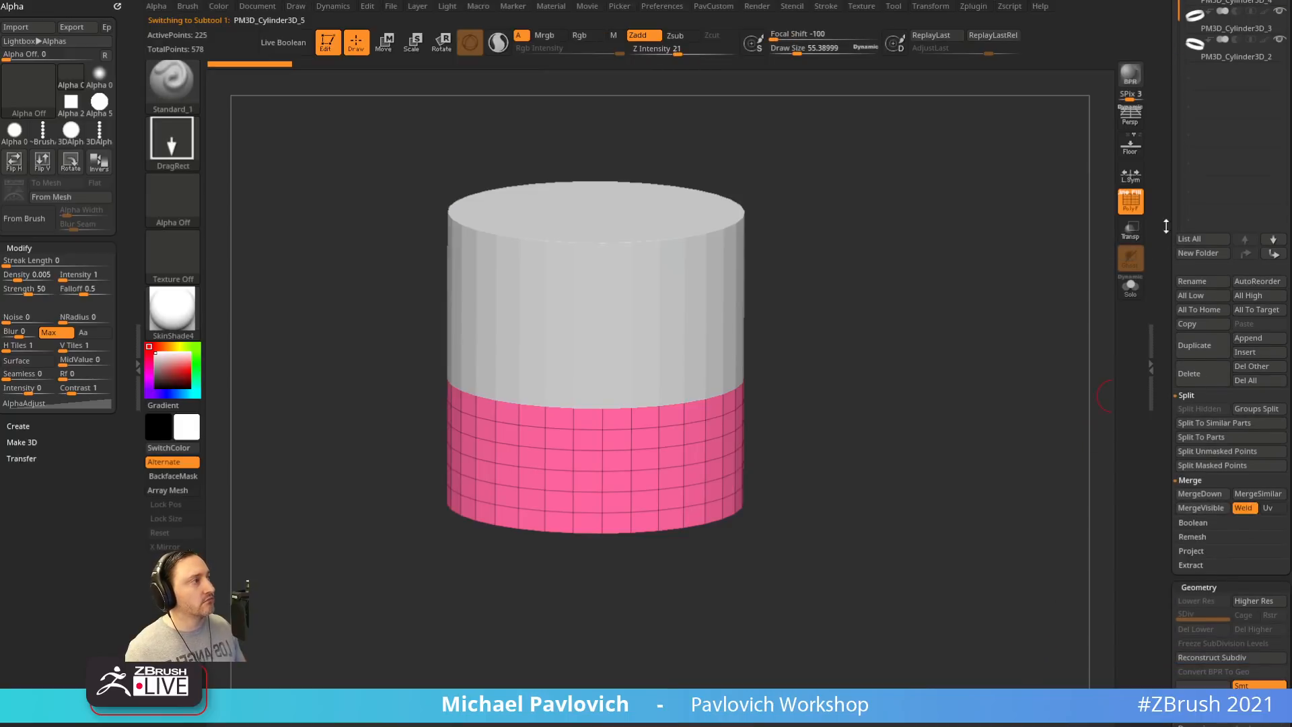
drag(1164, 226, 1159, 258)
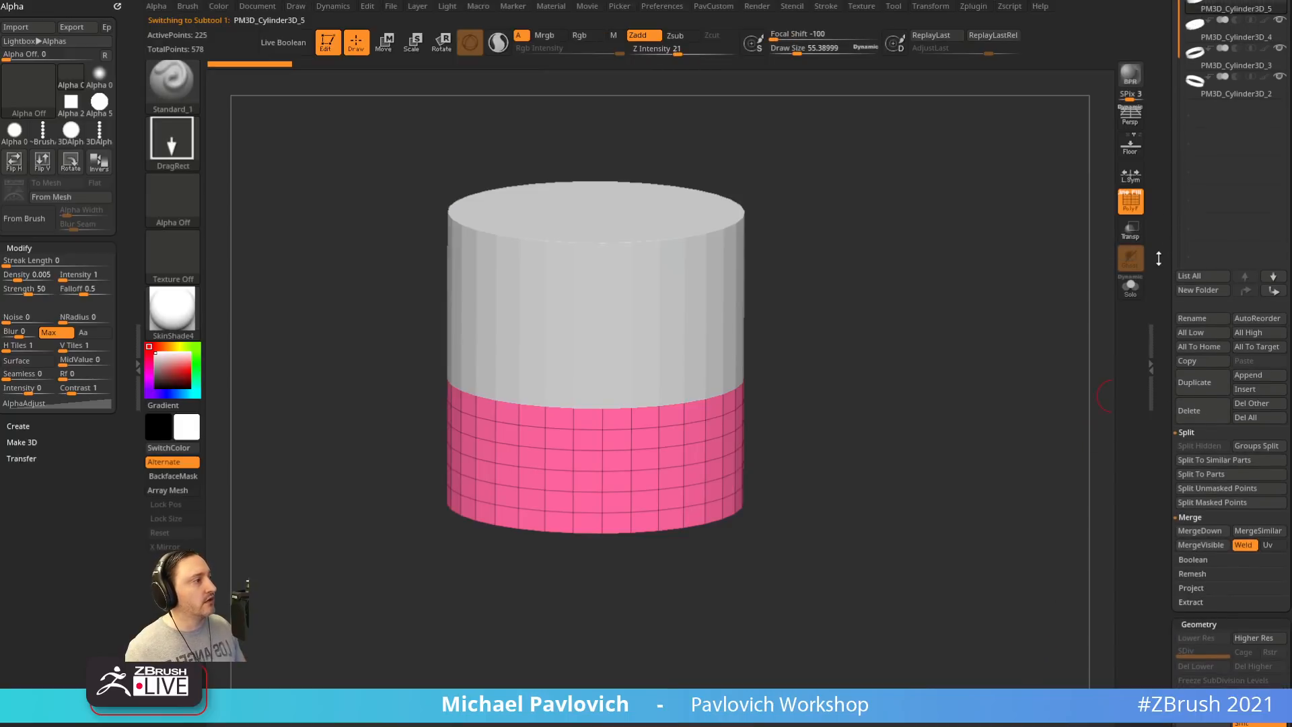
click(1197, 550)
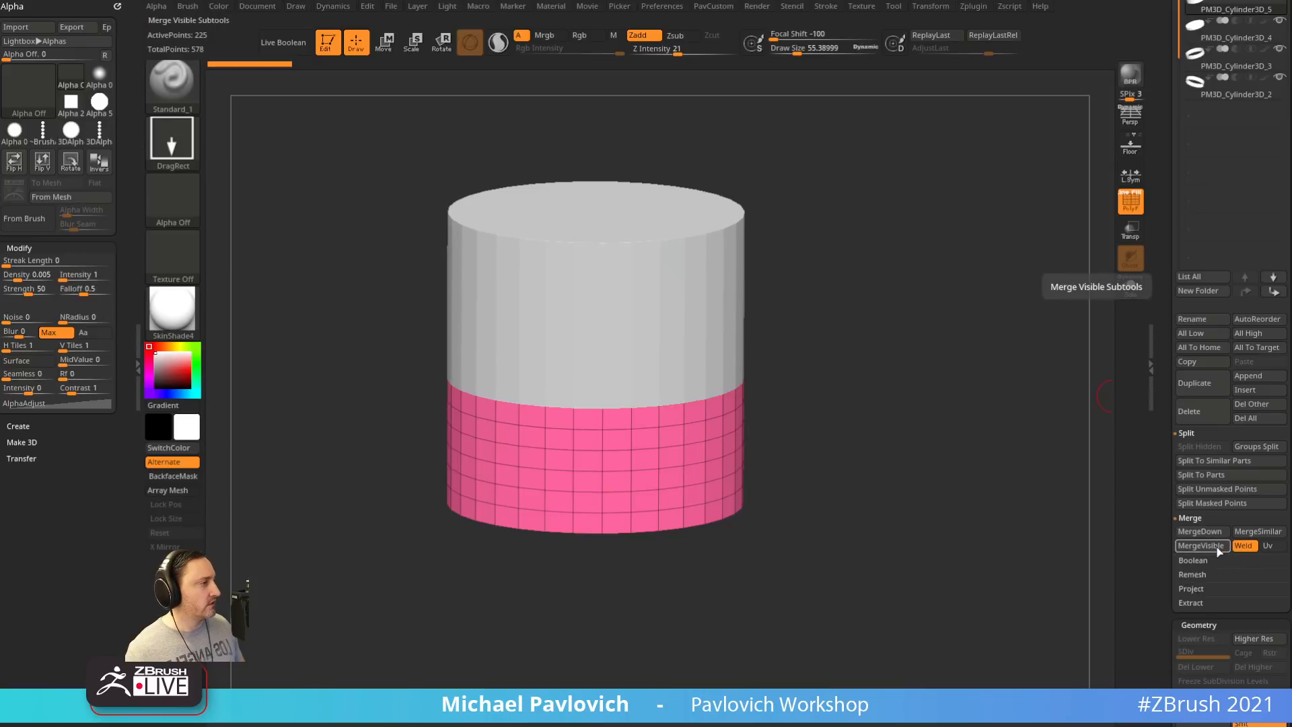
drag(1168, 363, 1176, 509)
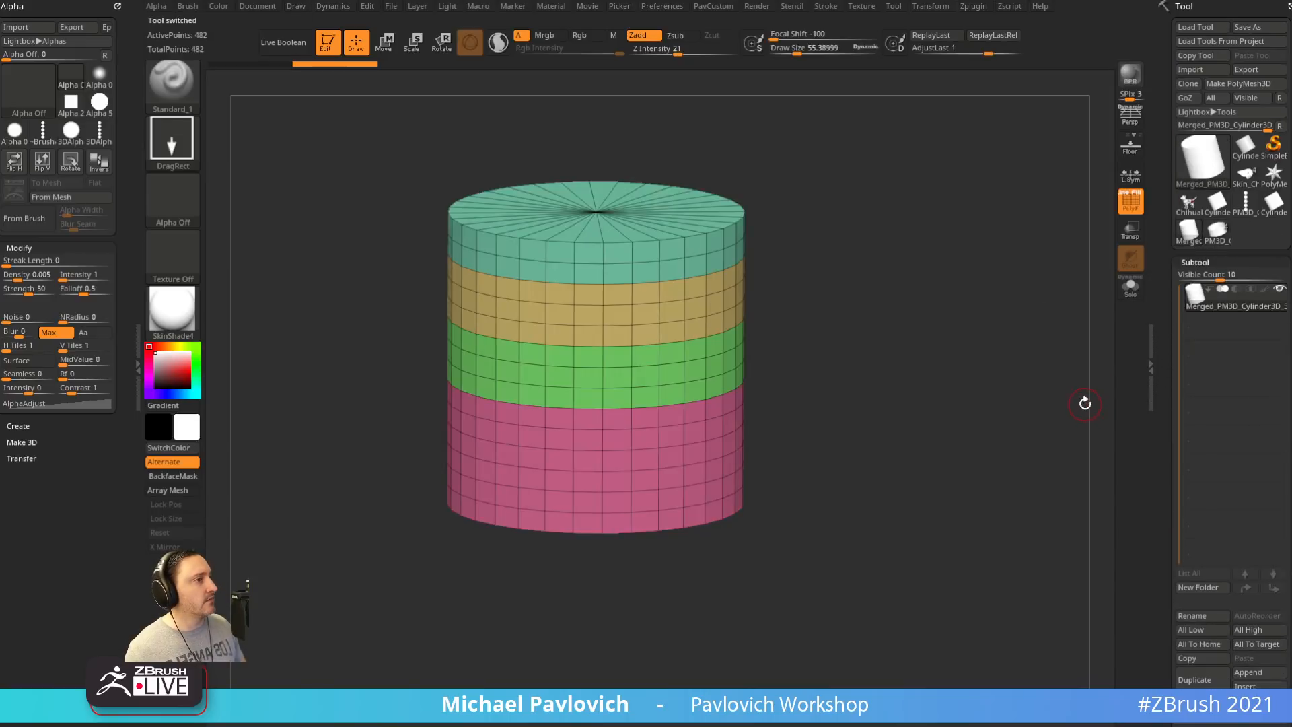
Test smoothing across the polygroup borders of the merged cylinder and undo the stroke
key(s)
mouse_move(663, 360)
shift+mouse_down()
mouse_move(606, 384)
mouse_move(565, 365)
mouse_move(692, 330)
mouse_move(609, 316)
shift+mouse_up()
key(ctrl+z)
Switch back to the tool that holds the four split cylinder subtools
drag(1160, 466, 1172, 269)
mouse_move(1160, 412)
mouse_down()
mouse_move(1157, 525)
mouse_move(1156, 412)
mouse_move(1176, 401)
mouse_up()
drag(1162, 287, 1162, 244)
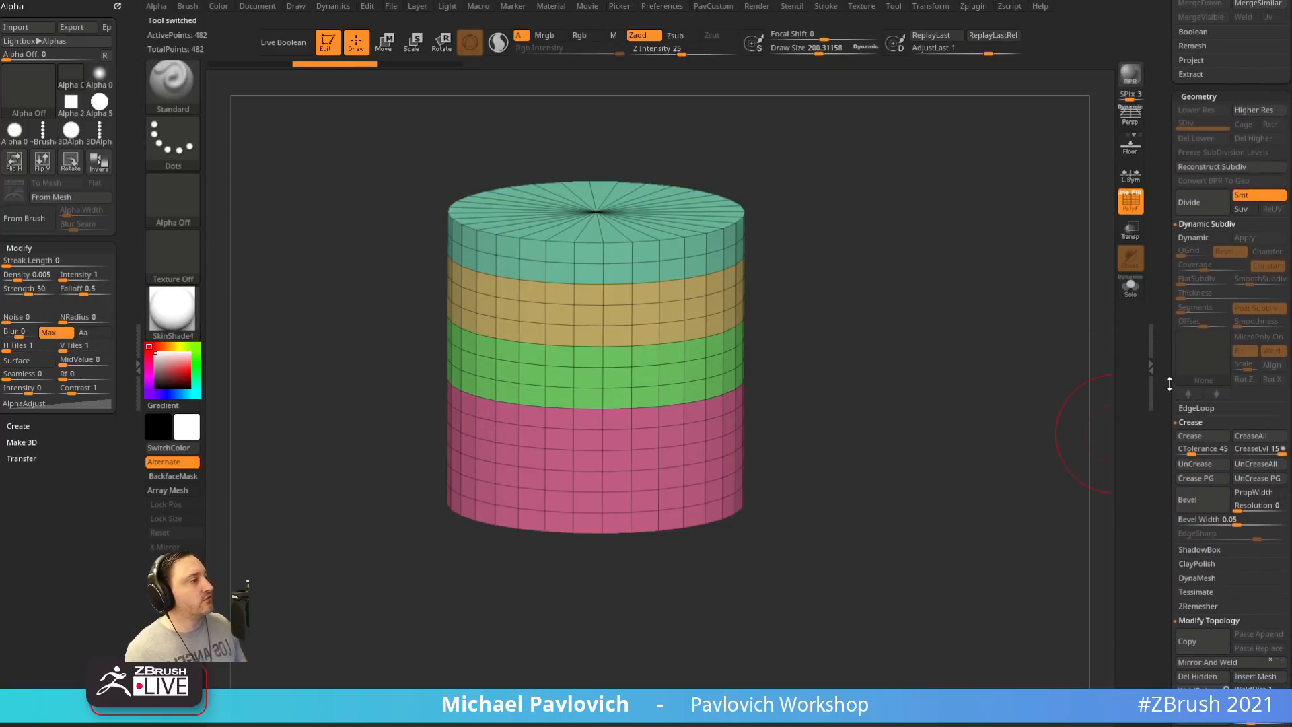
drag(1162, 388, 1189, 525)
click(1215, 233)
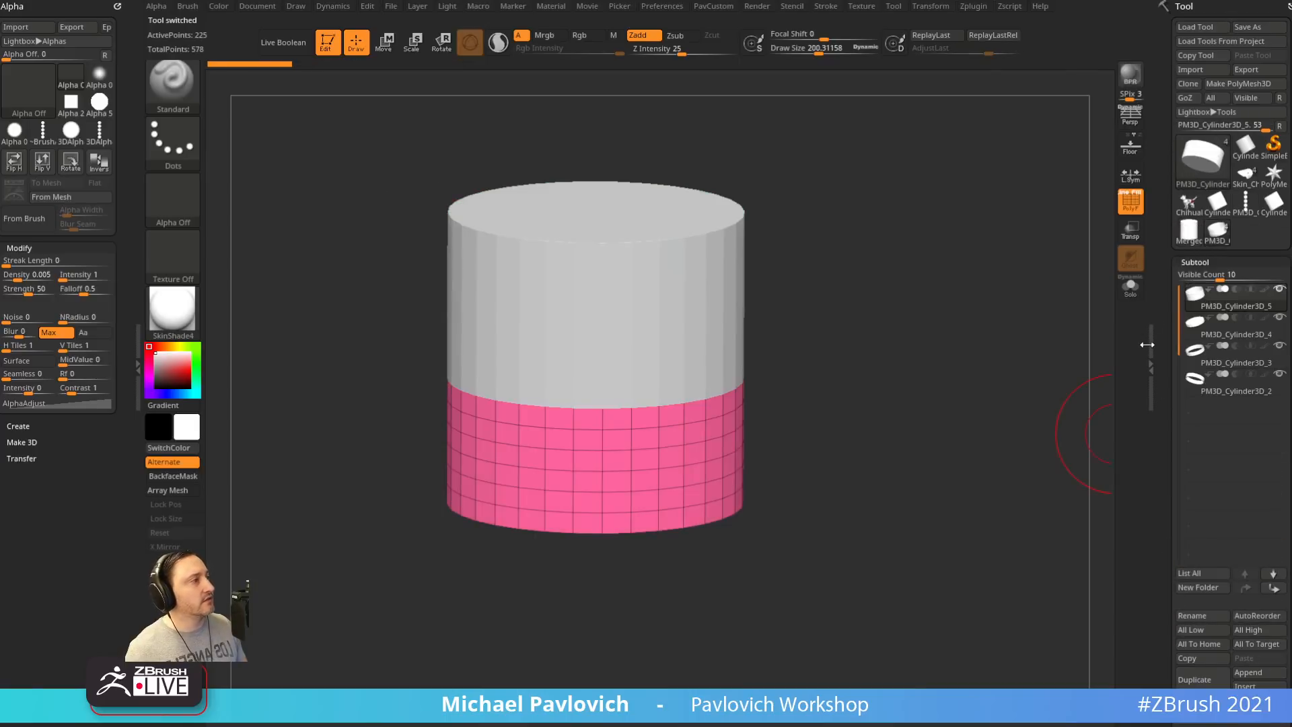
drag(1162, 349, 1165, 313)
Reorder the subtools so the top cap sits just above its neighbouring band at the end of the list
click(1216, 298)
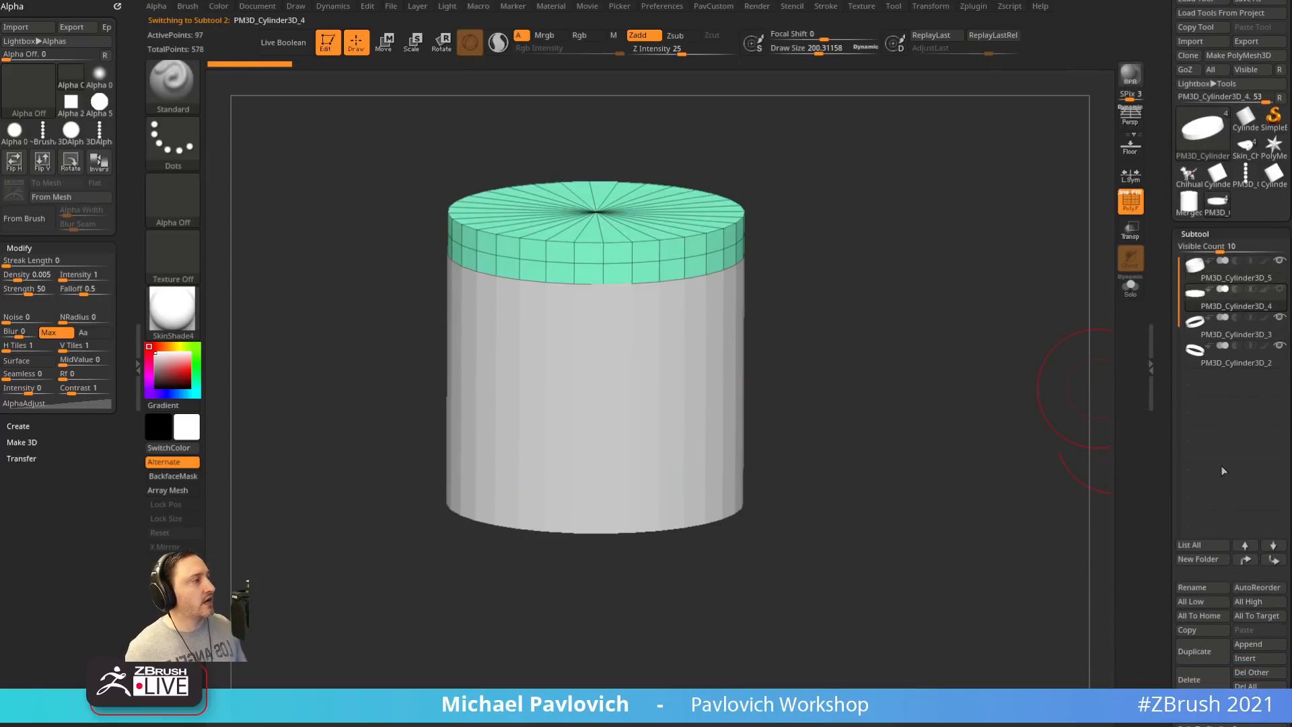
key(shift)
shift+click(1272, 559)
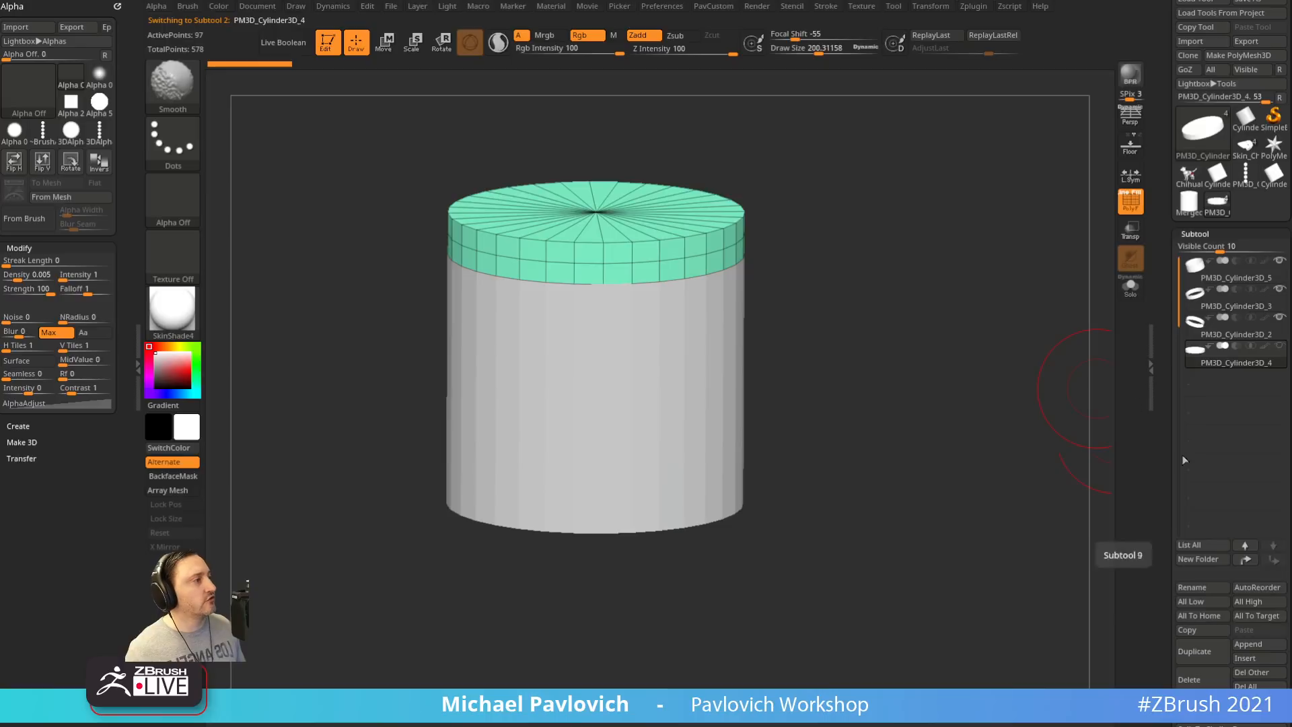
alt+click(700, 318)
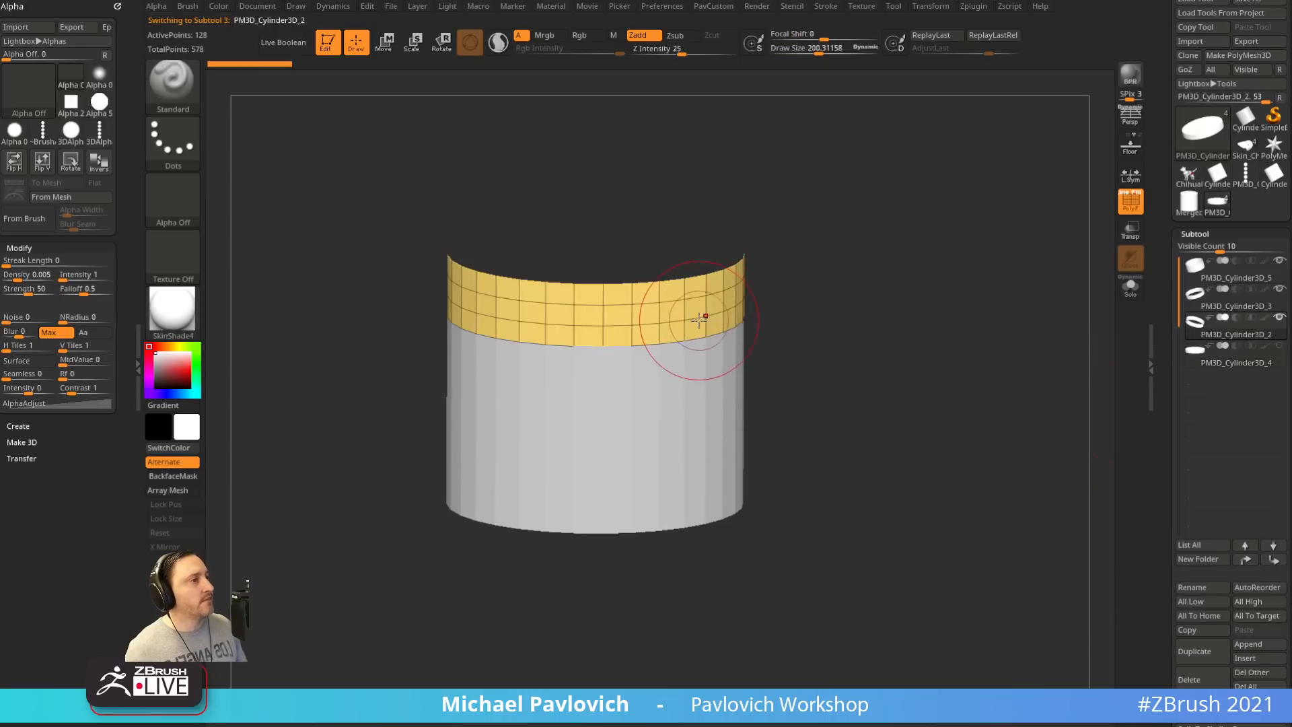
shift+click(1273, 559)
click(1216, 327)
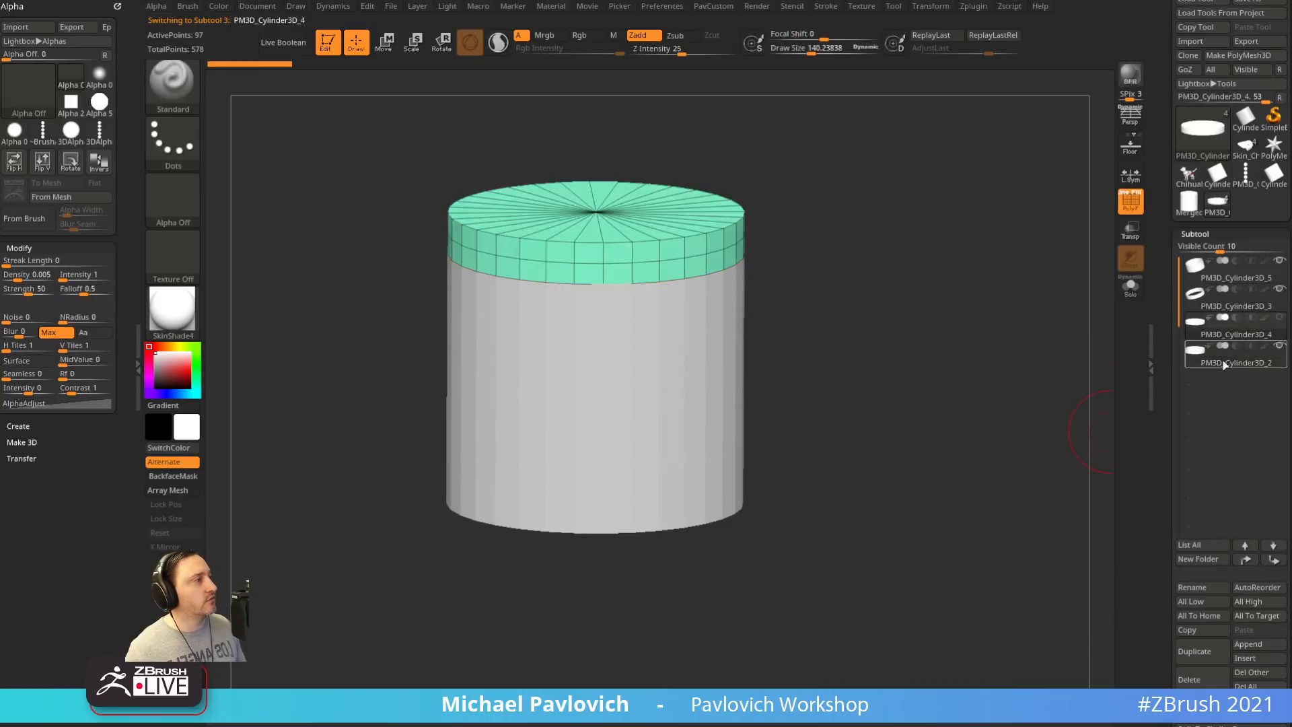
Merge the top cap subtool down into its neighbouring band with Weld off
mouse_move(1265, 347)
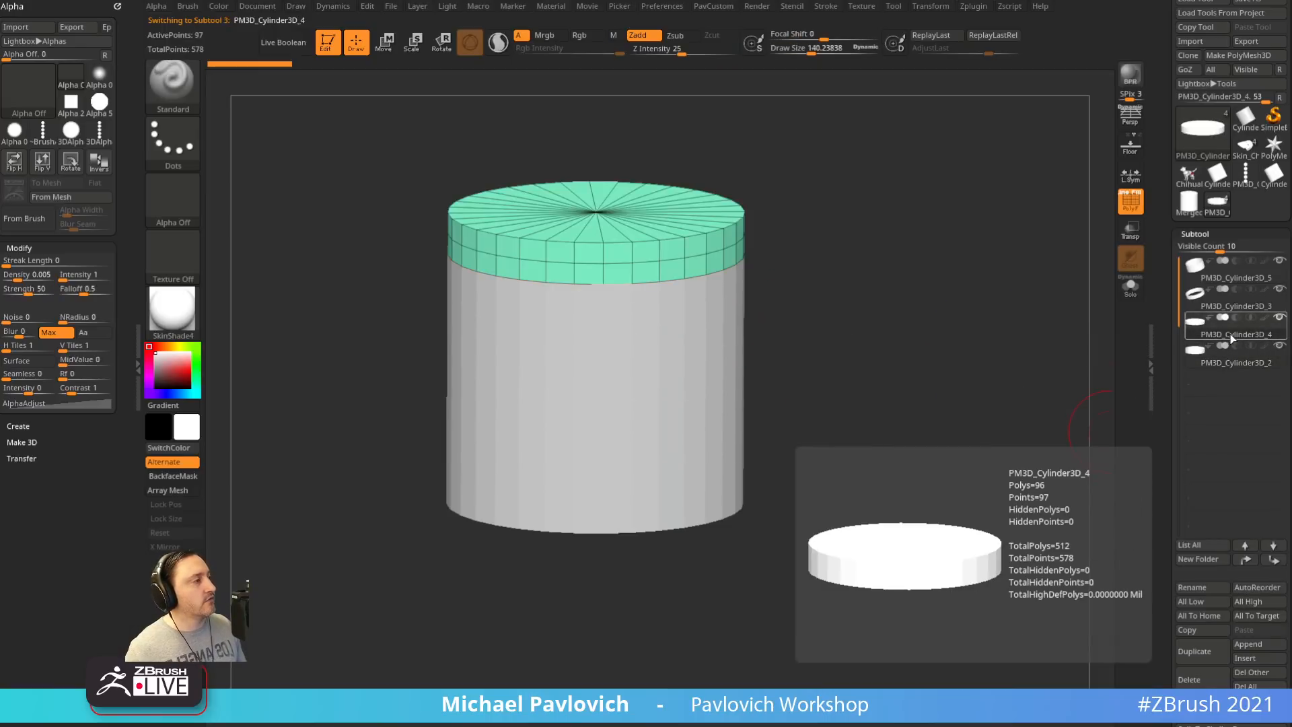
click(1226, 360)
click(1204, 326)
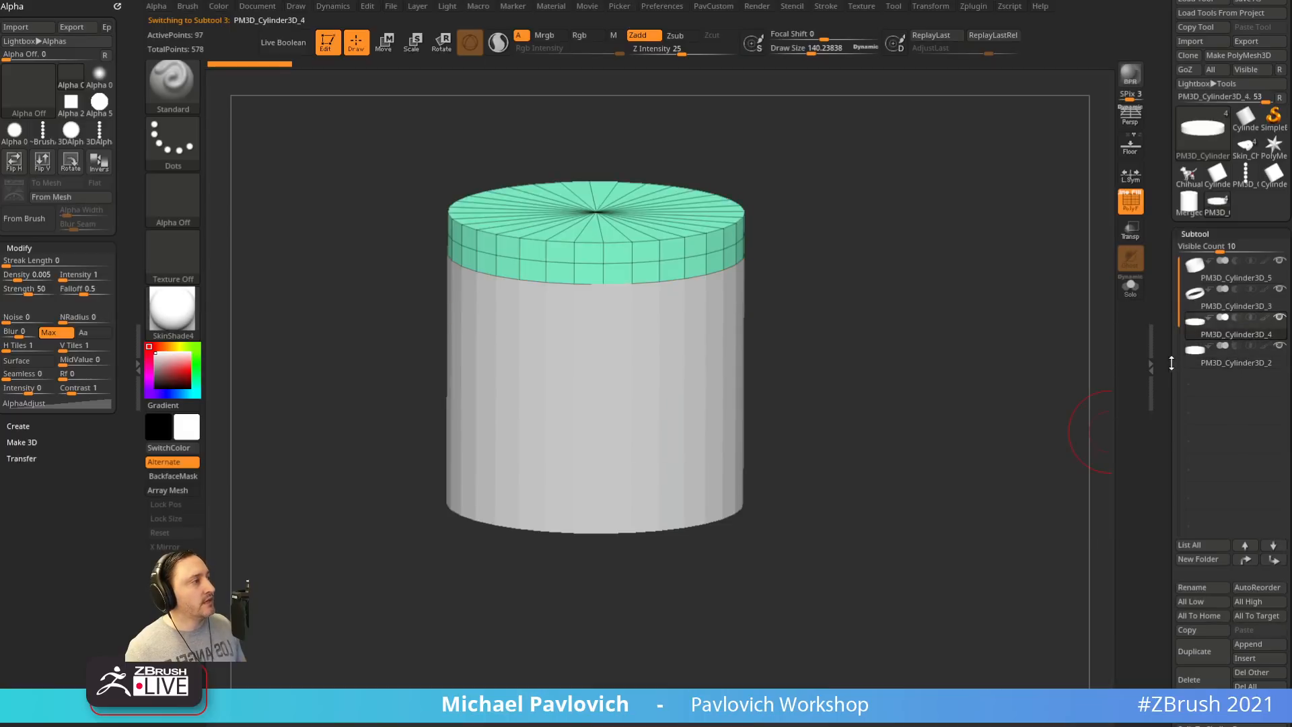
scroll(1205, 404, down, 5)
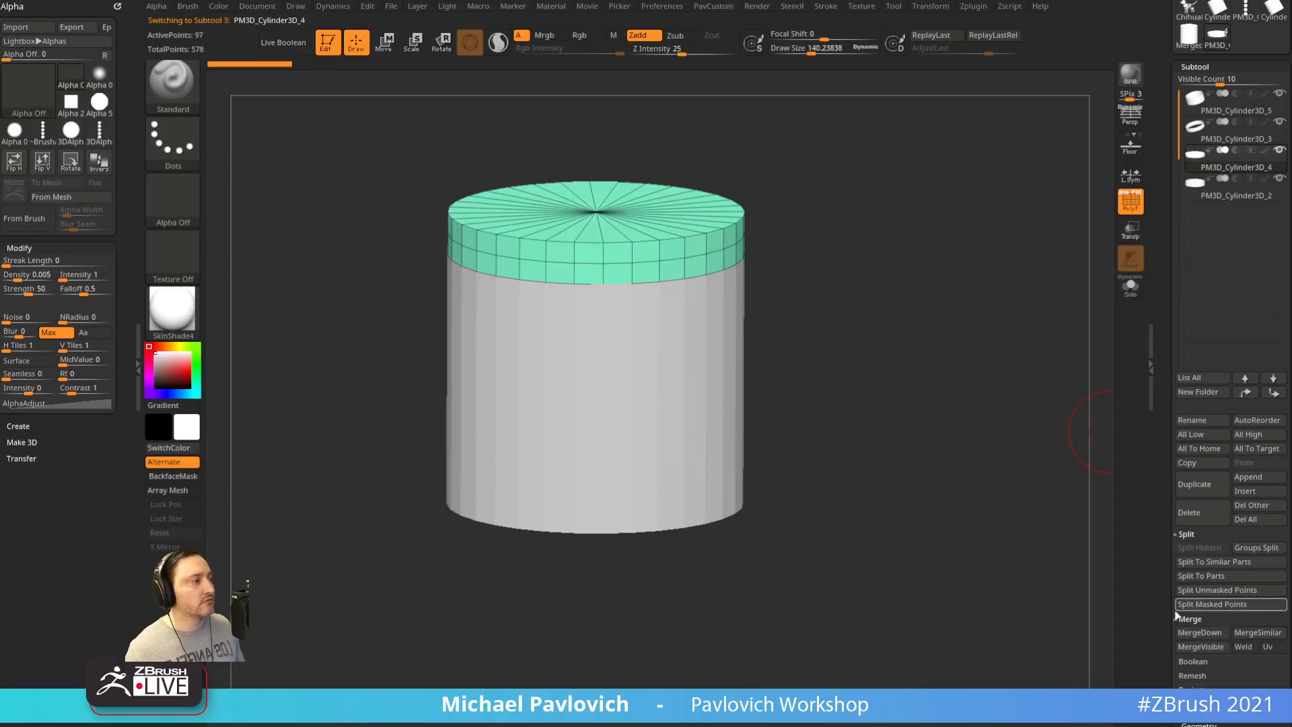
click(1225, 646)
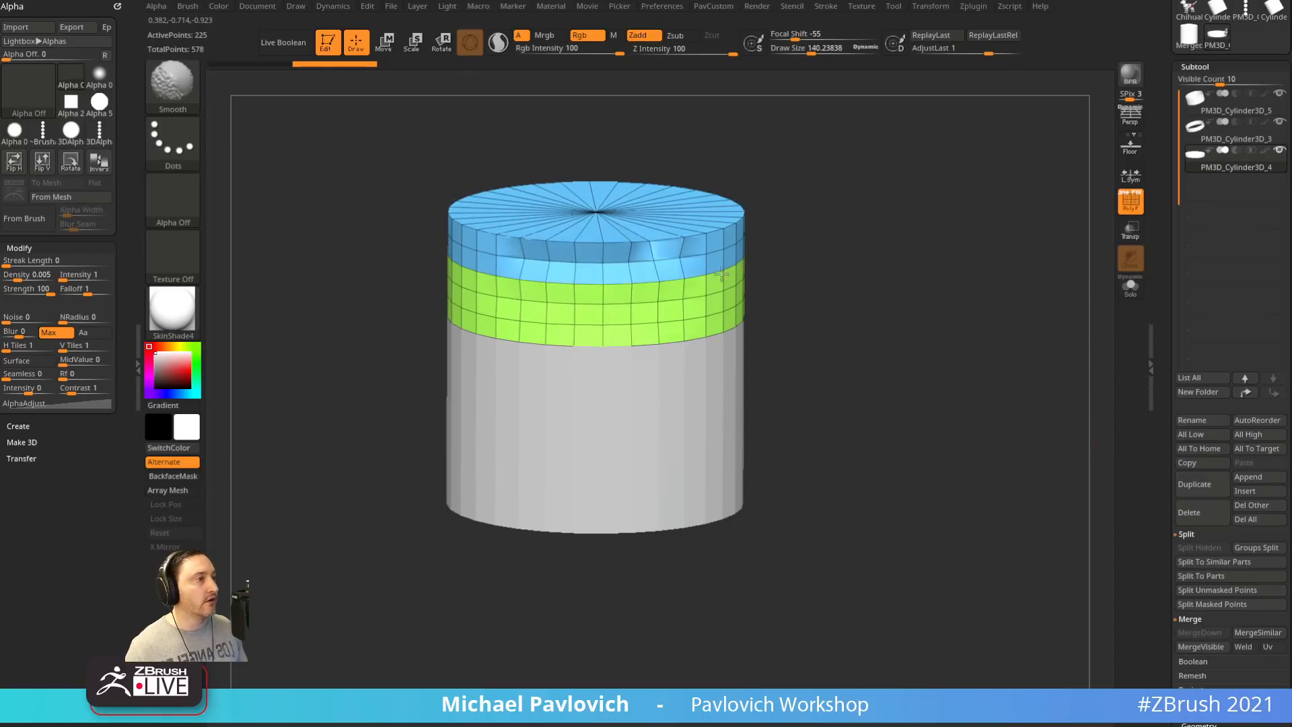
Isolate the merged cap and band with Solo, test smoothing across their seam and undo the stroke
alt+drag(889, 287, 1104, 307)
click(1130, 288)
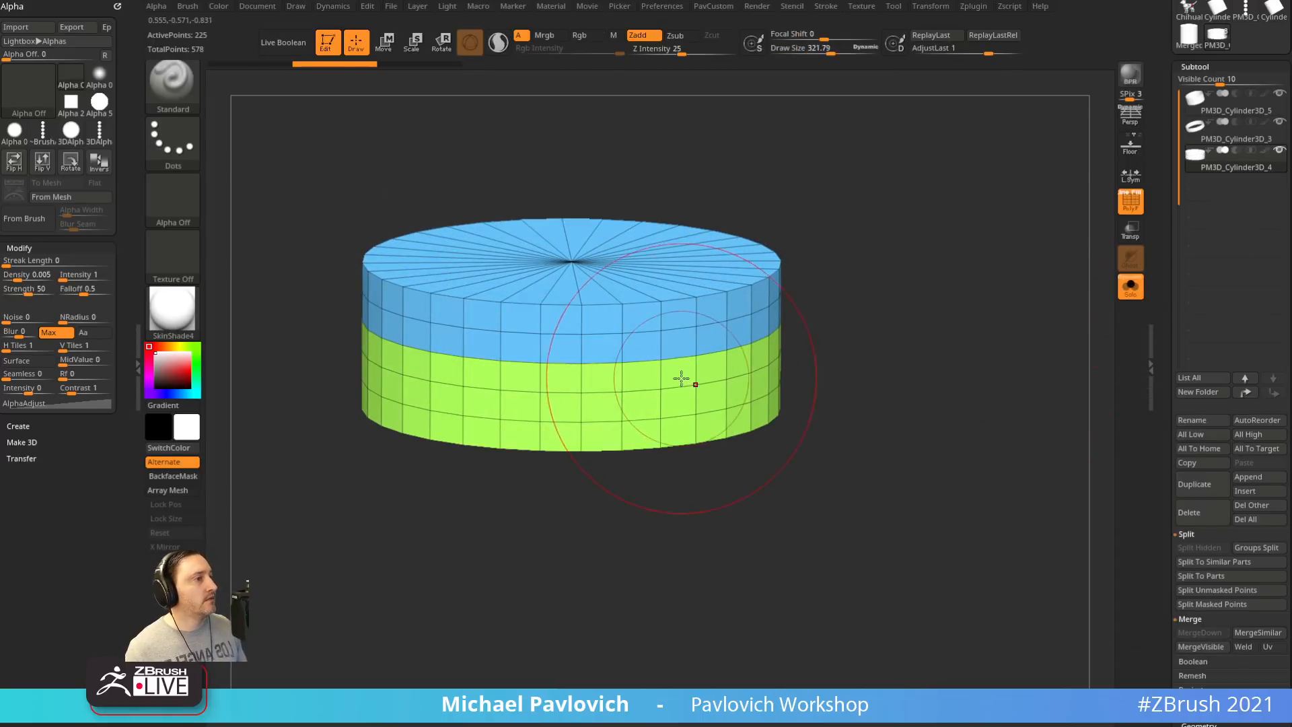
mouse_move(678, 377)
shift+mouse_down()
mouse_move(617, 380)
mouse_move(587, 363)
shift+mouse_up()
key(ctrl+z)
Preview the unwelded cap and band with Dynamic Subdivision to examine the seam, and turn the preview off
key(space)
click(954, 606)
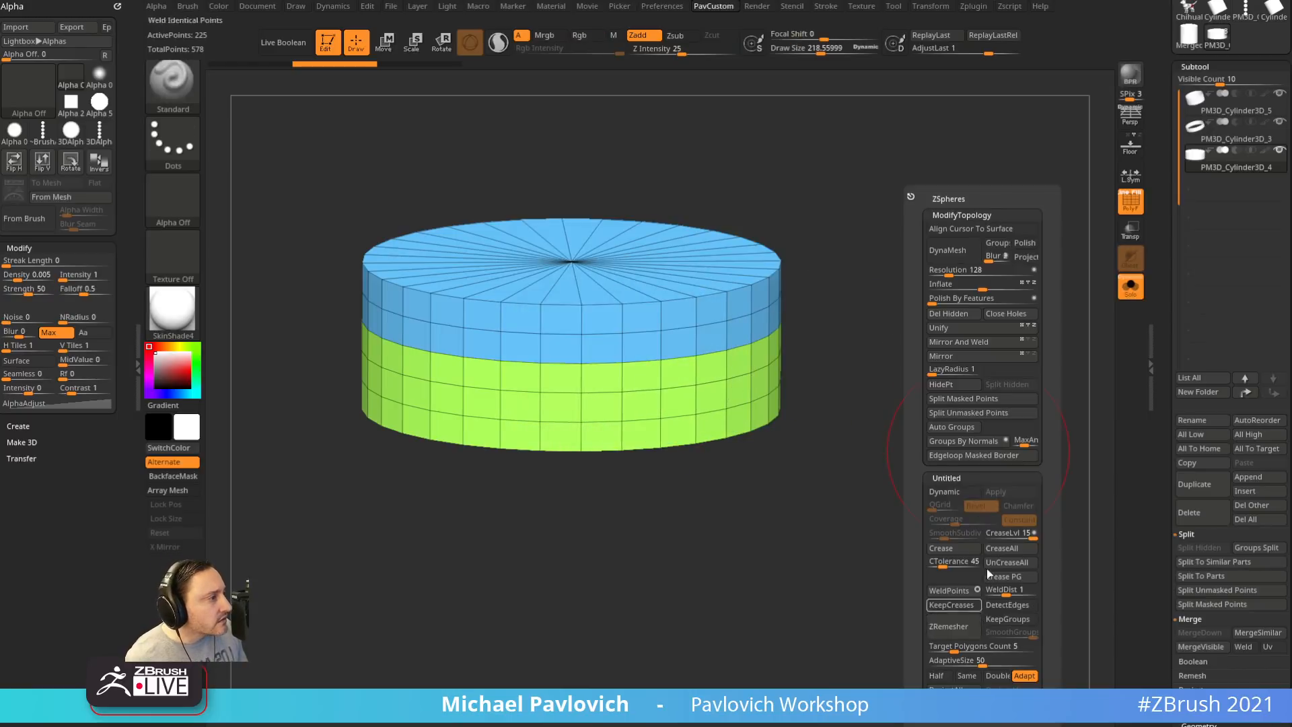
key(d)
key(s)
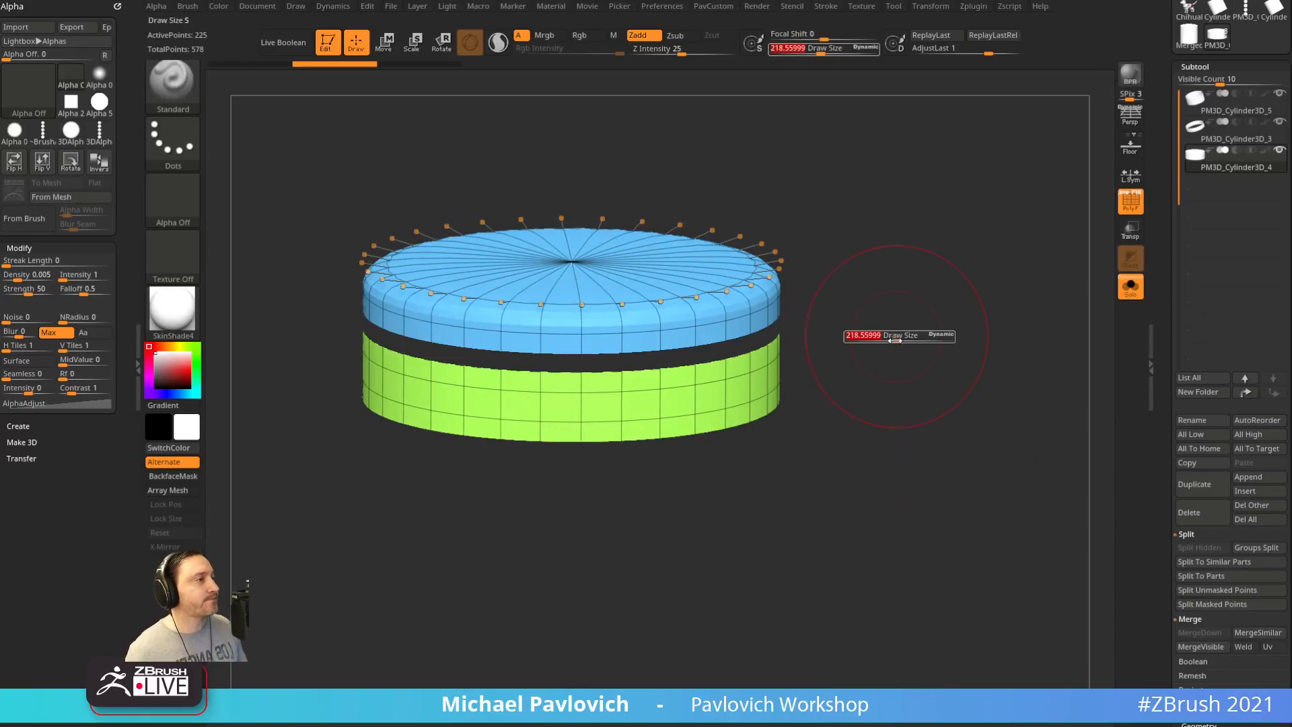
mouse_move(895, 338)
mouse_down()
mouse_move(924, 335)
mouse_move(923, 361)
mouse_up()
key(bracketleft)
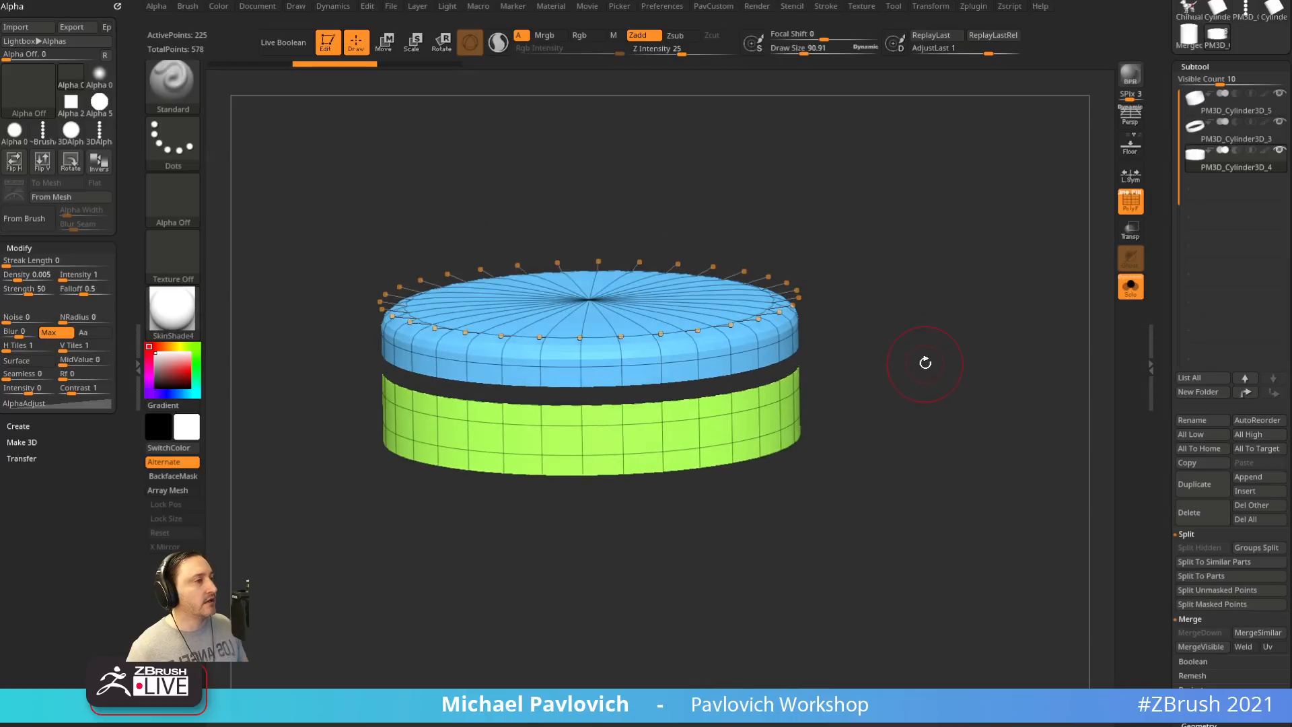
key(shift+d)
Try welding the coincident seam points of the merged cap and band with WeldPoints at a WeldDist of 1
scroll(1186, 435, down, 6)
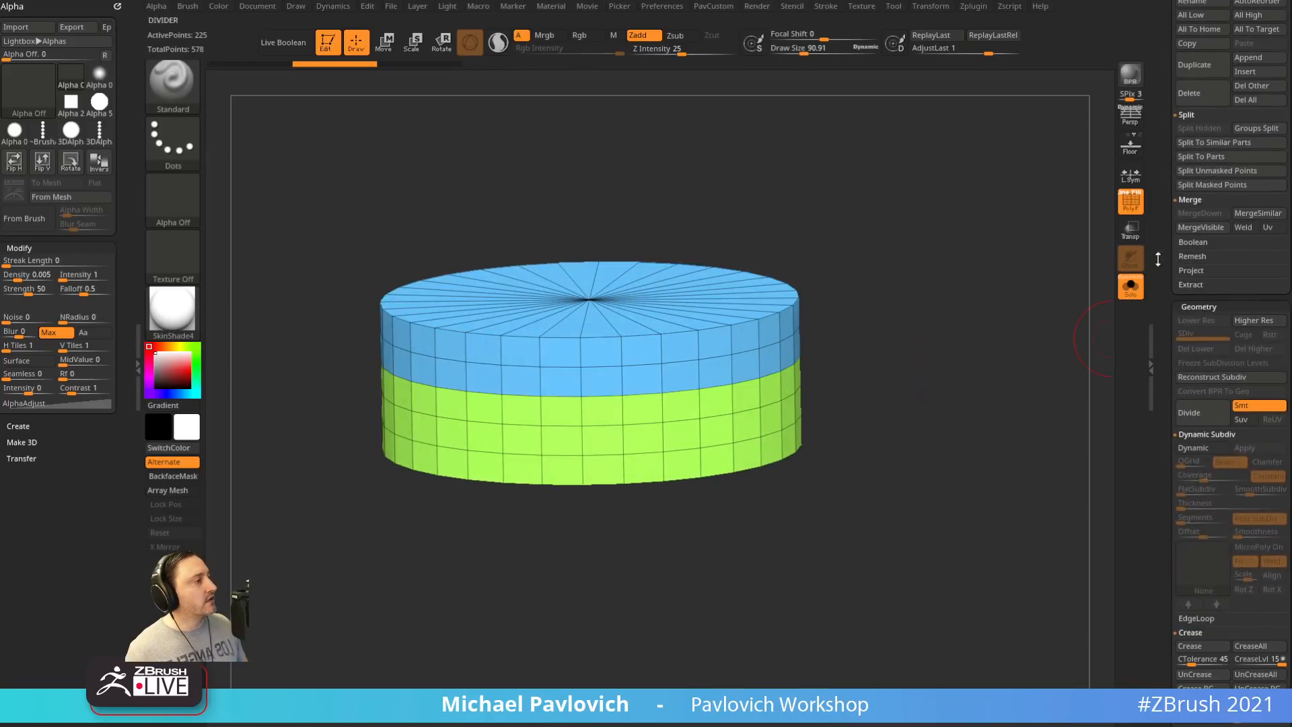
key(shift)
click(1187, 434)
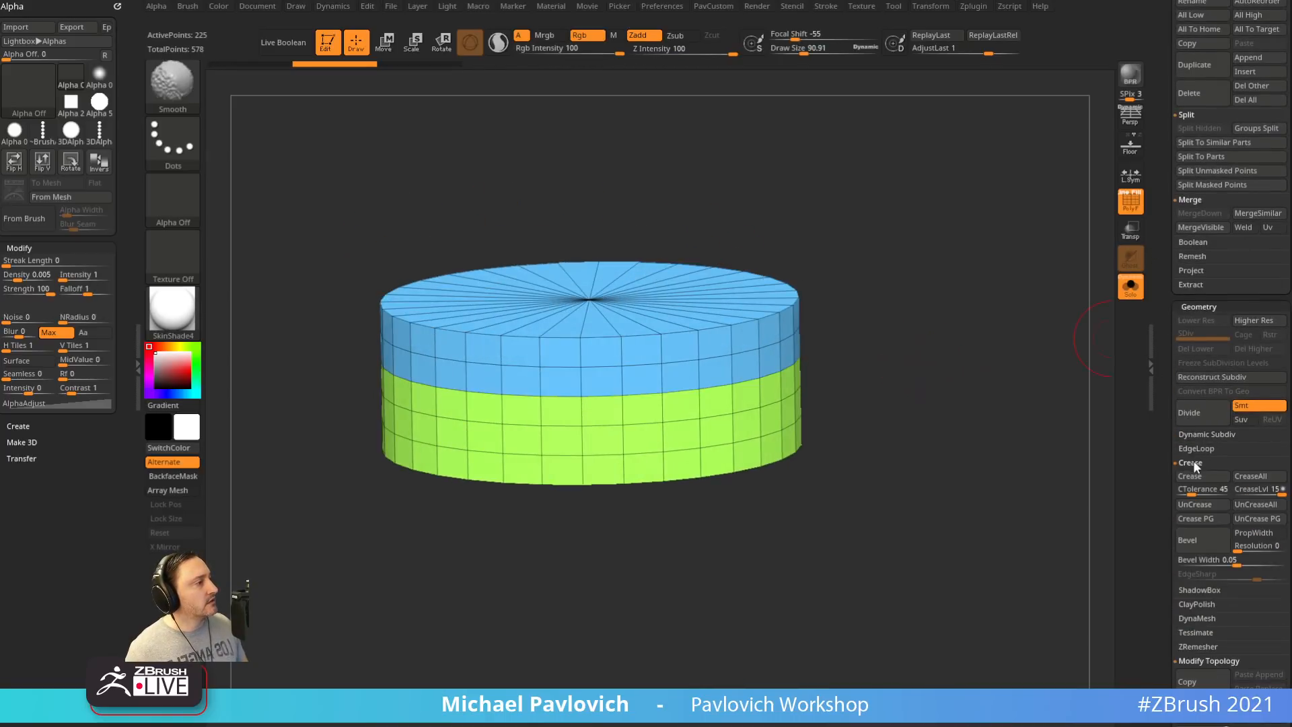
click(1193, 460)
scroll(1163, 531, down, 5)
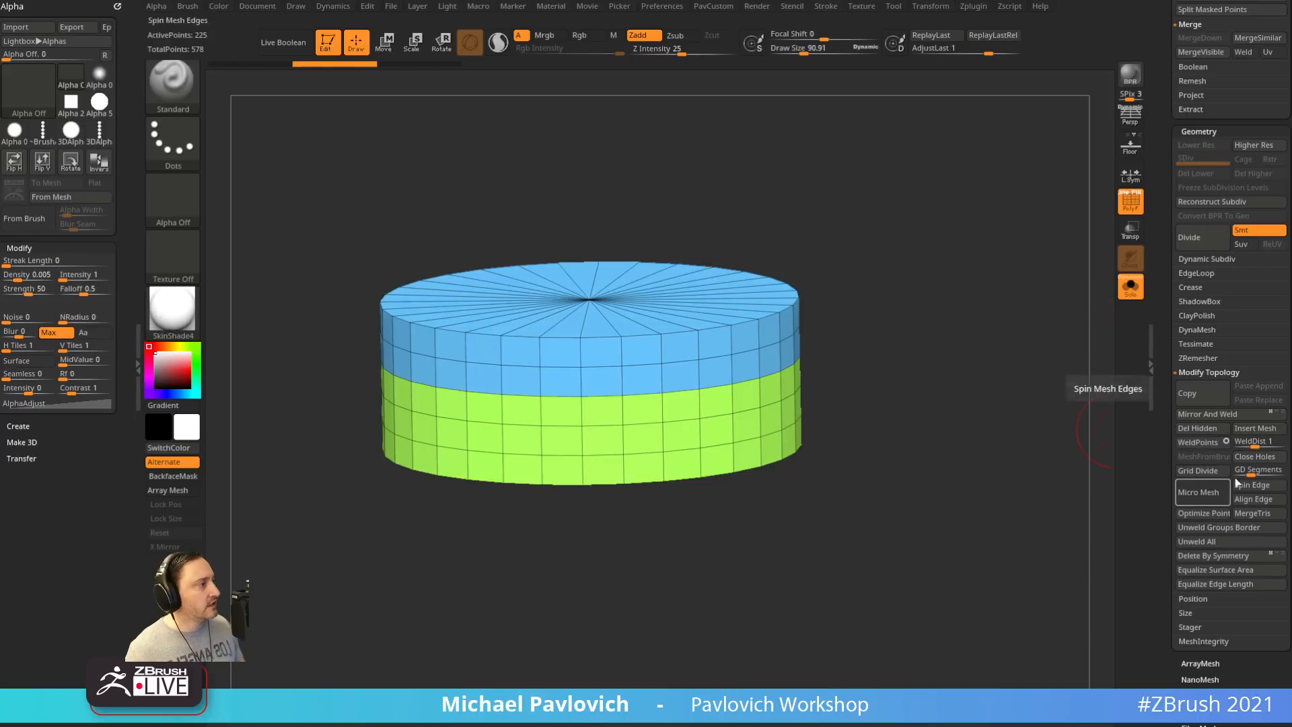
click(1198, 444)
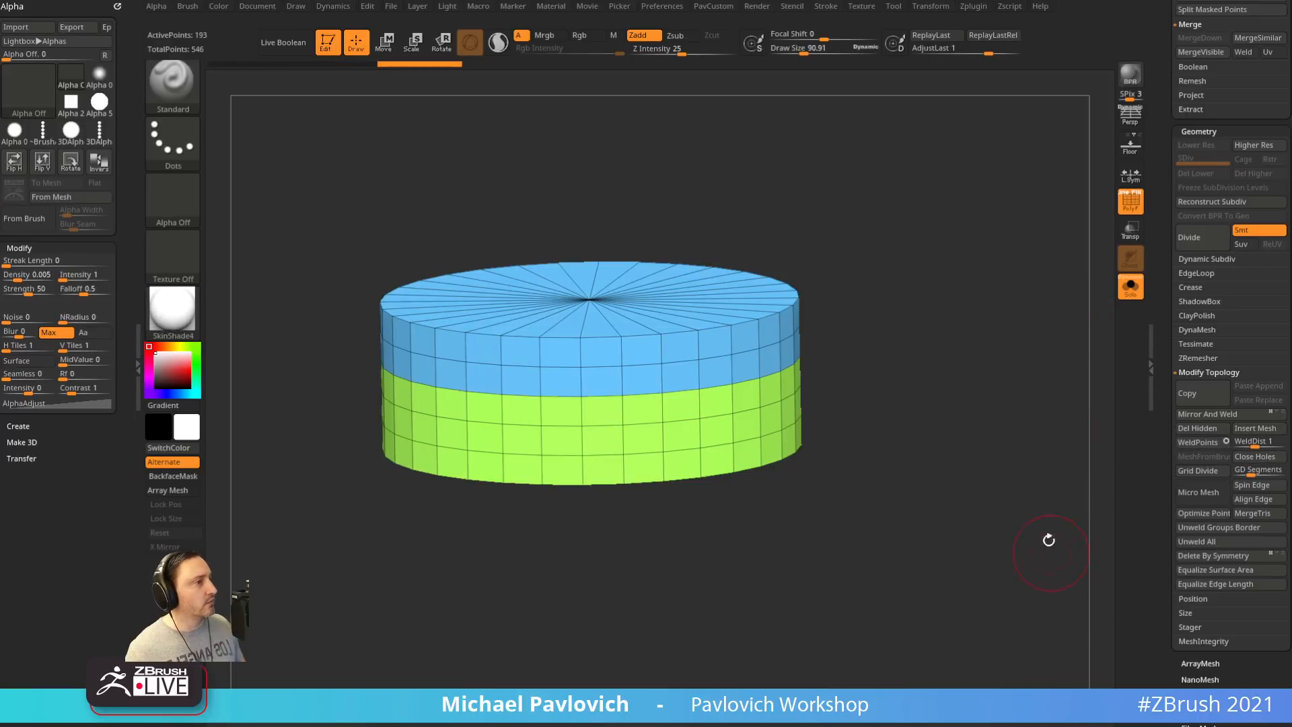
Undo the point weld and restore the merged, unwelded cap and band from the undo history
mouse_move(978, 366)
mouse_down()
mouse_move(982, 395)
mouse_move(989, 346)
mouse_move(979, 375)
mouse_up()
key(ctrl+z)
key(ctrl+z)
key(ctrl+z)
key(ctrl+z)
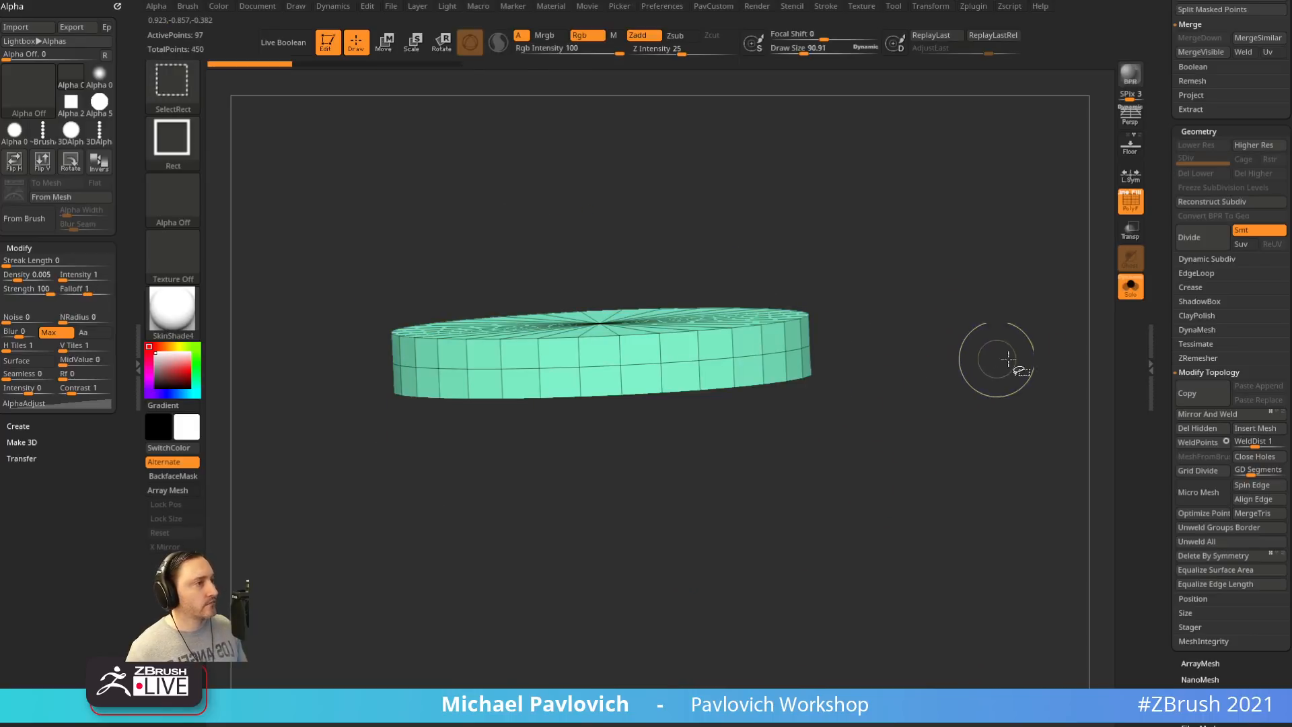
click(321, 65)
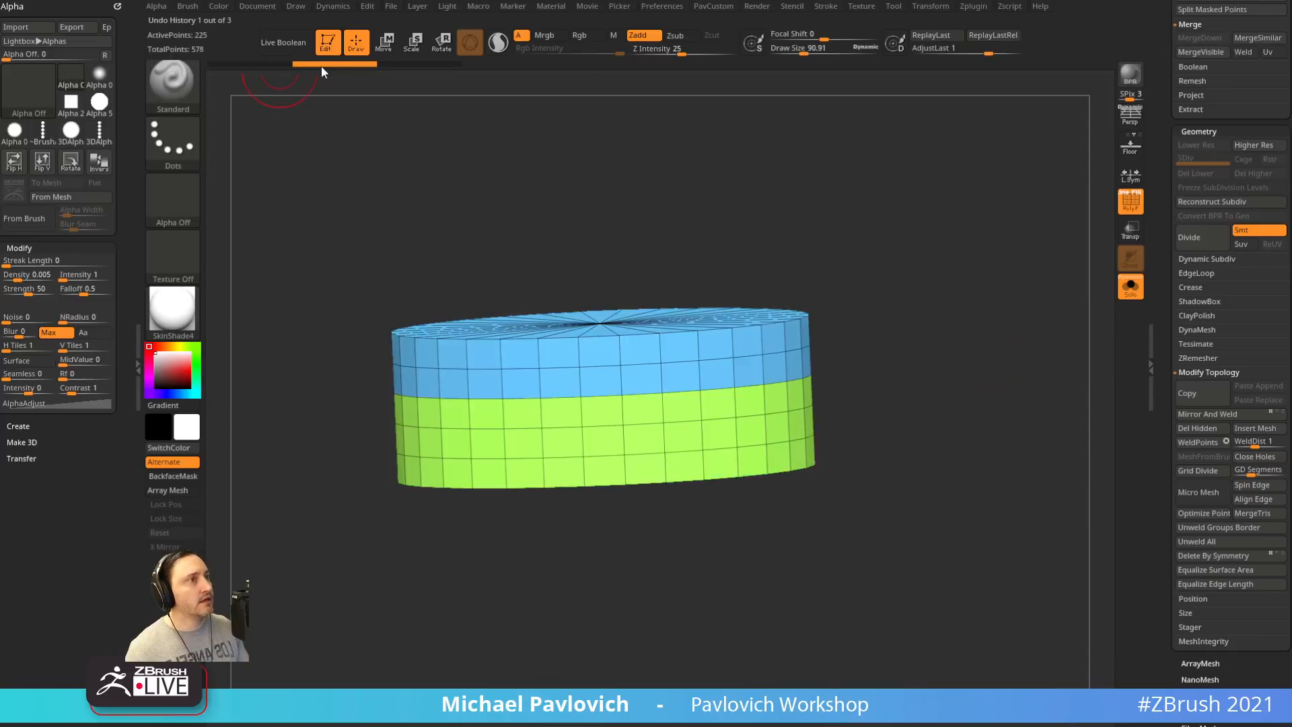
Preview the restored cap and band with Dynamic Subdivision to check the open seam, and turn the preview off
drag(912, 341, 963, 395)
key(d)
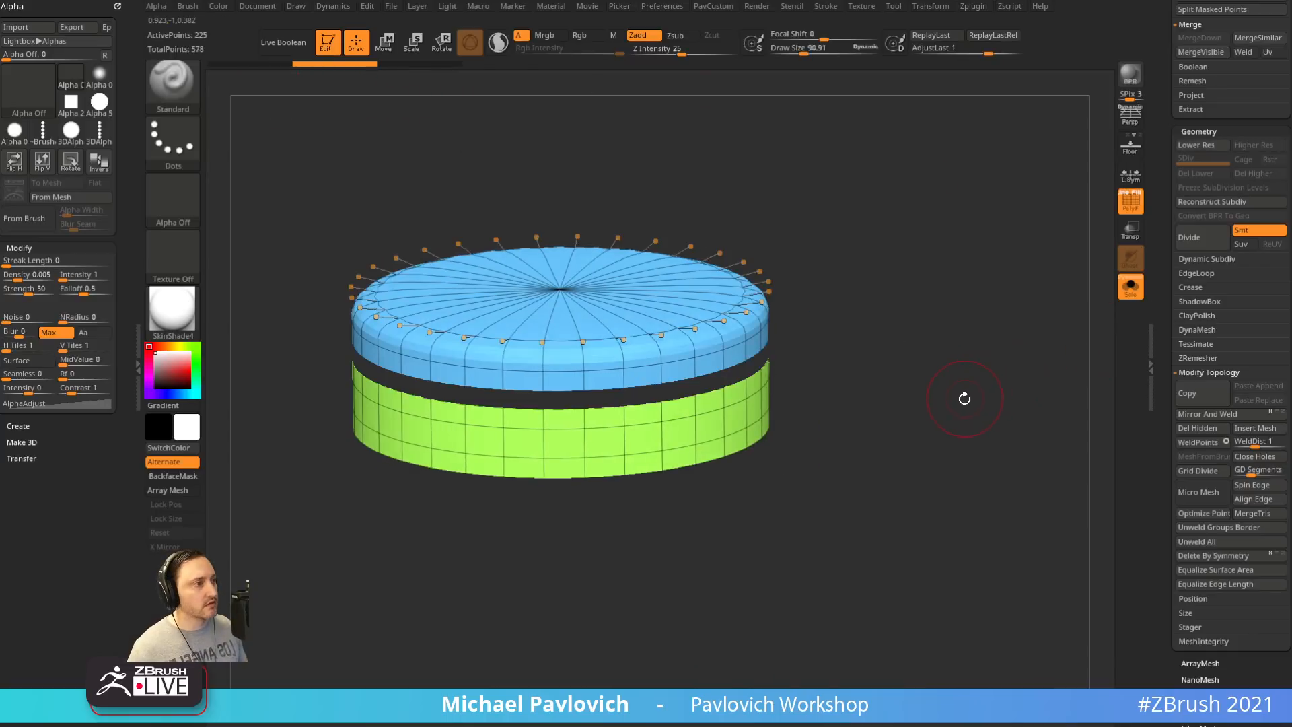
key(shift+d)
drag(963, 398, 983, 380)
Apply a Noise deformation to the merged cap and band so their seam points drift apart, and check the gaps with Dynamic Subdivision
drag(1163, 396, 1167, 212)
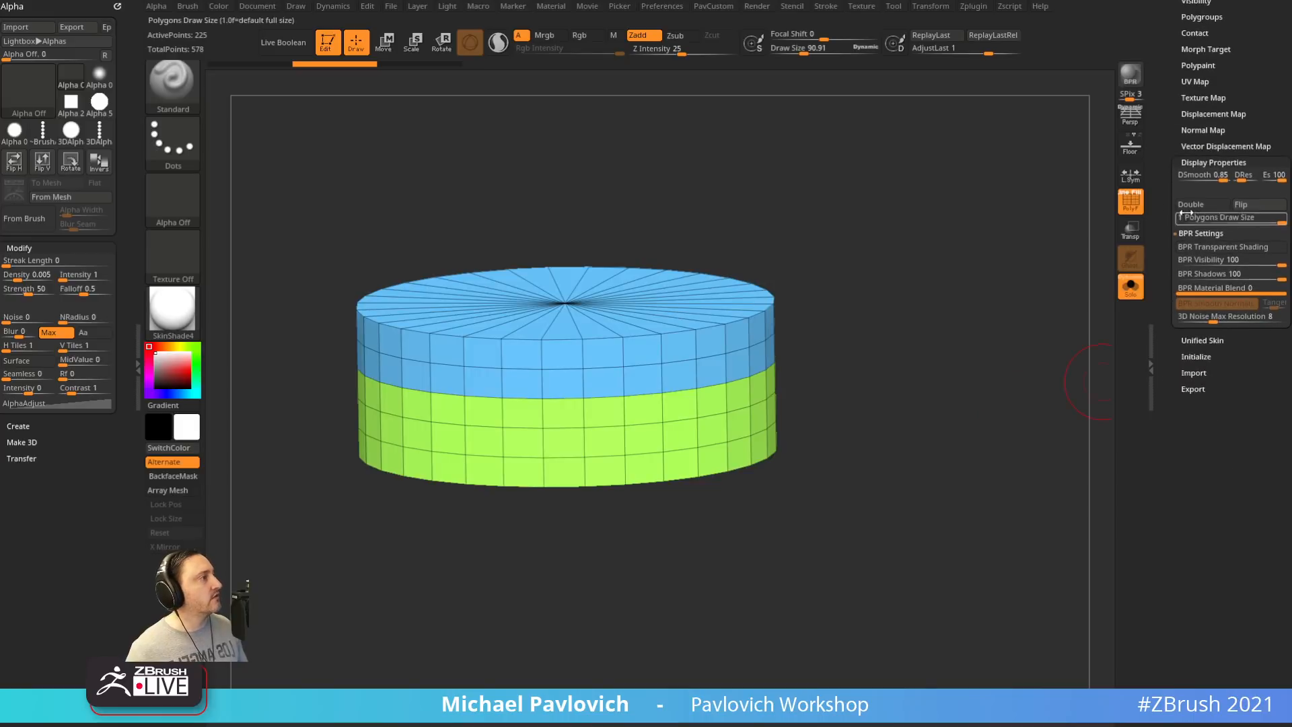
key(shift)
click(1190, 211)
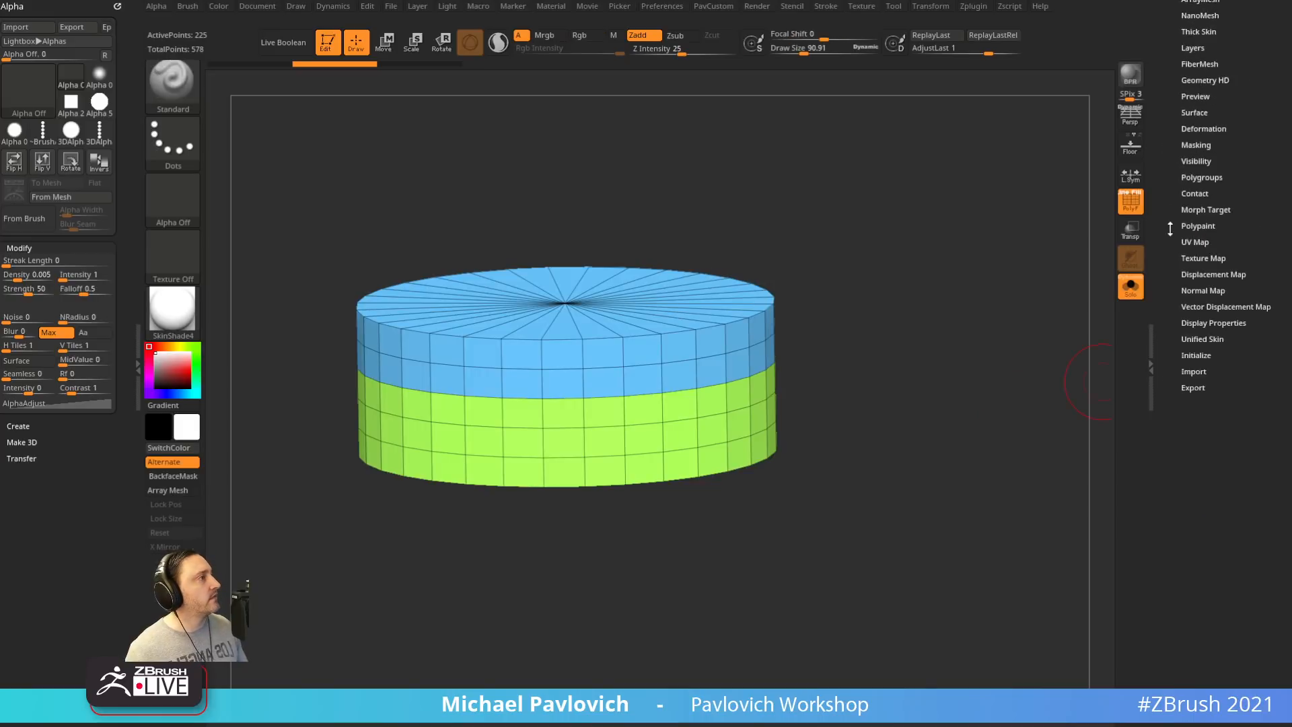
click(1196, 133)
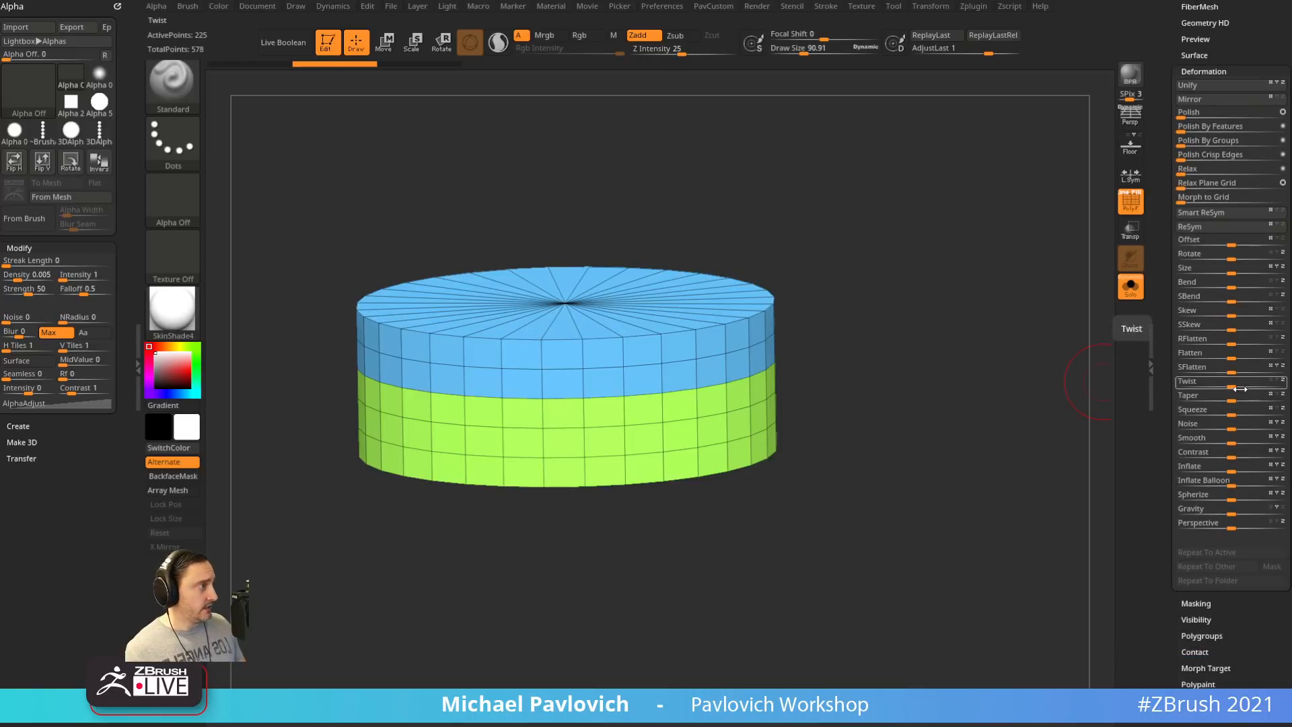
drag(1241, 427, 1263, 427)
shift+drag(933, 342, 923, 355)
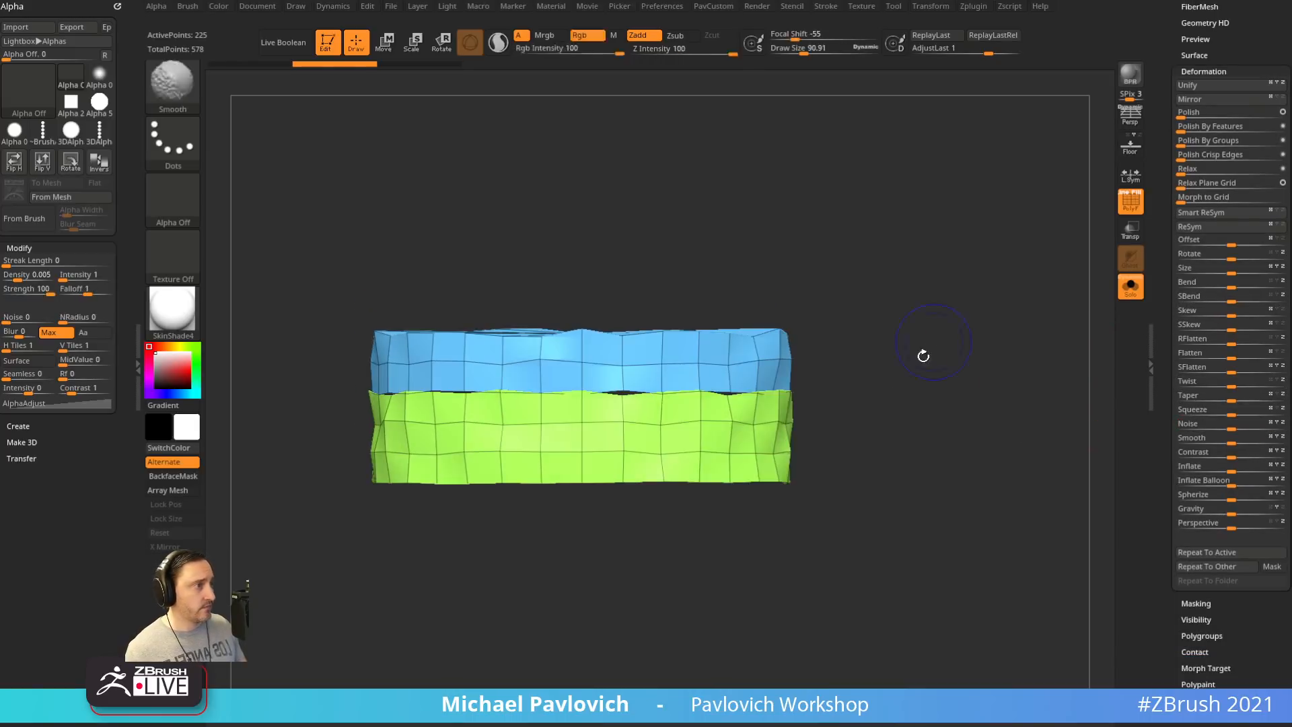
mouse_move(841, 345)
mouse_down()
mouse_move(963, 354)
mouse_move(840, 374)
mouse_up()
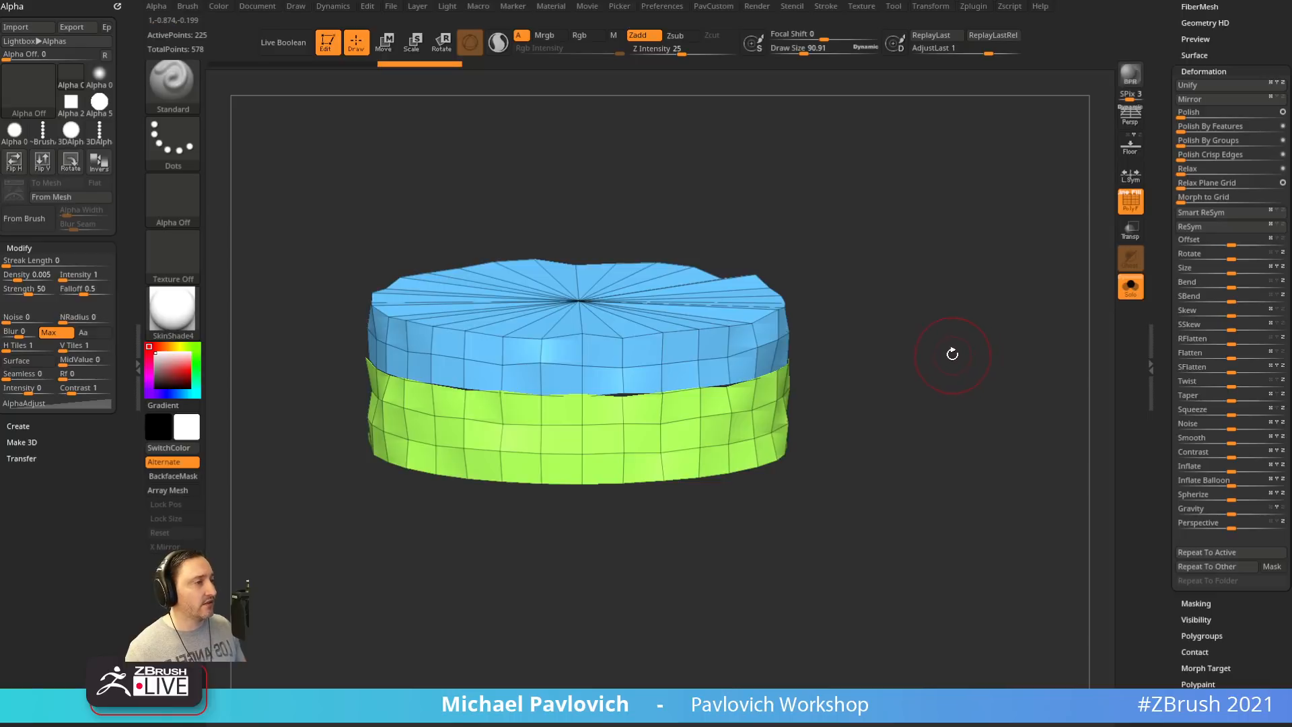
key(d)
key(shift+d)
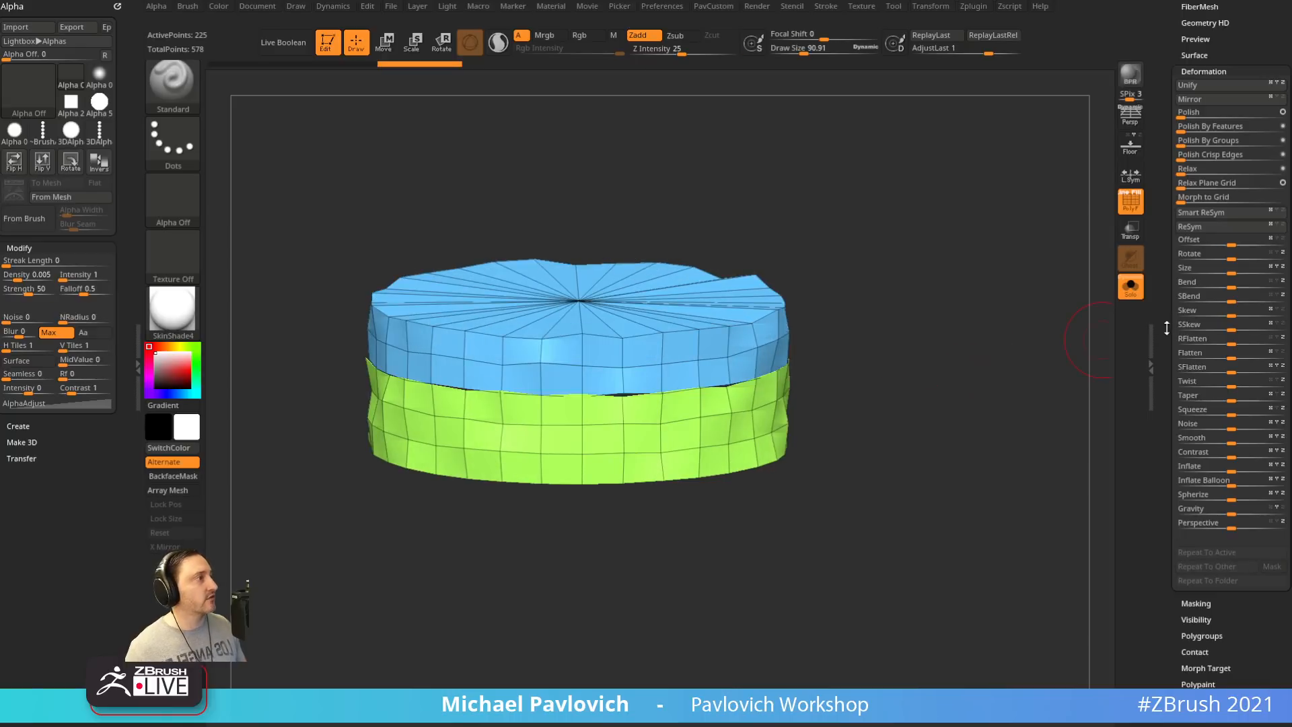
Weld the noisy seam's points at WeldDist 1, and weld again with the custom weld distance enabled and set to 22.56
drag(1165, 326, 1150, 470)
click(1198, 422)
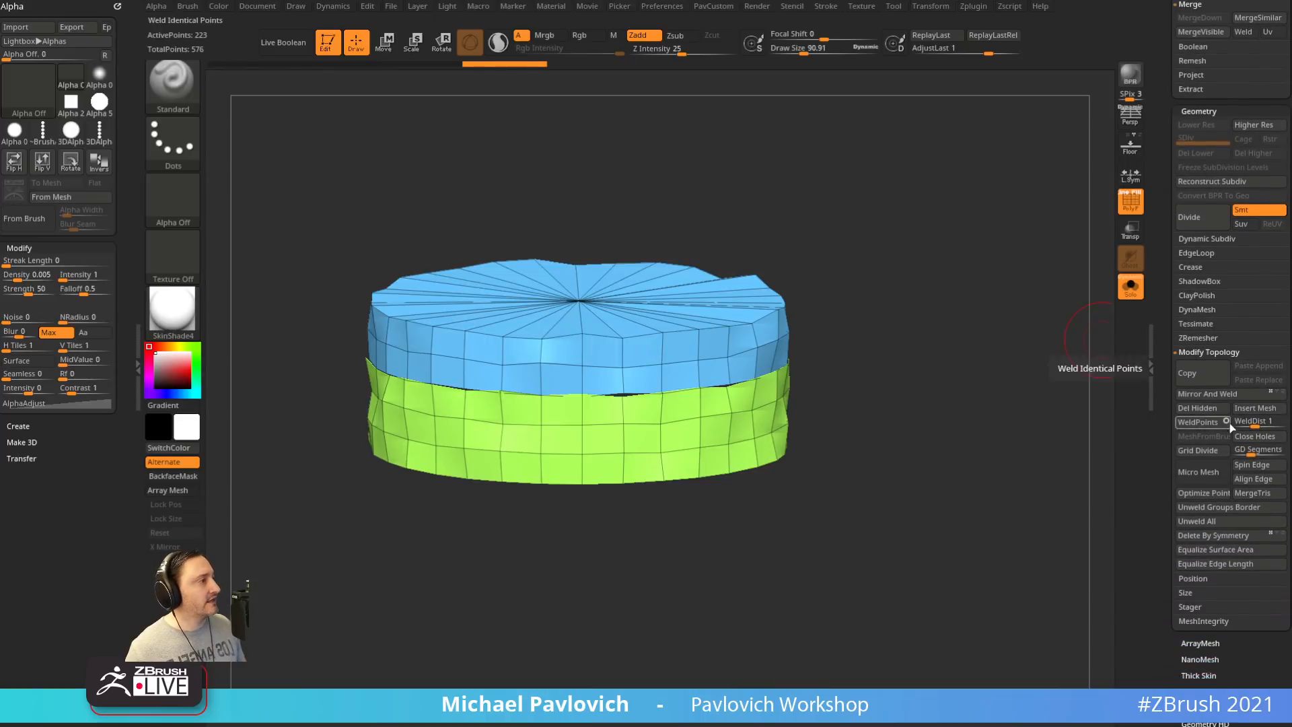
click(1208, 426)
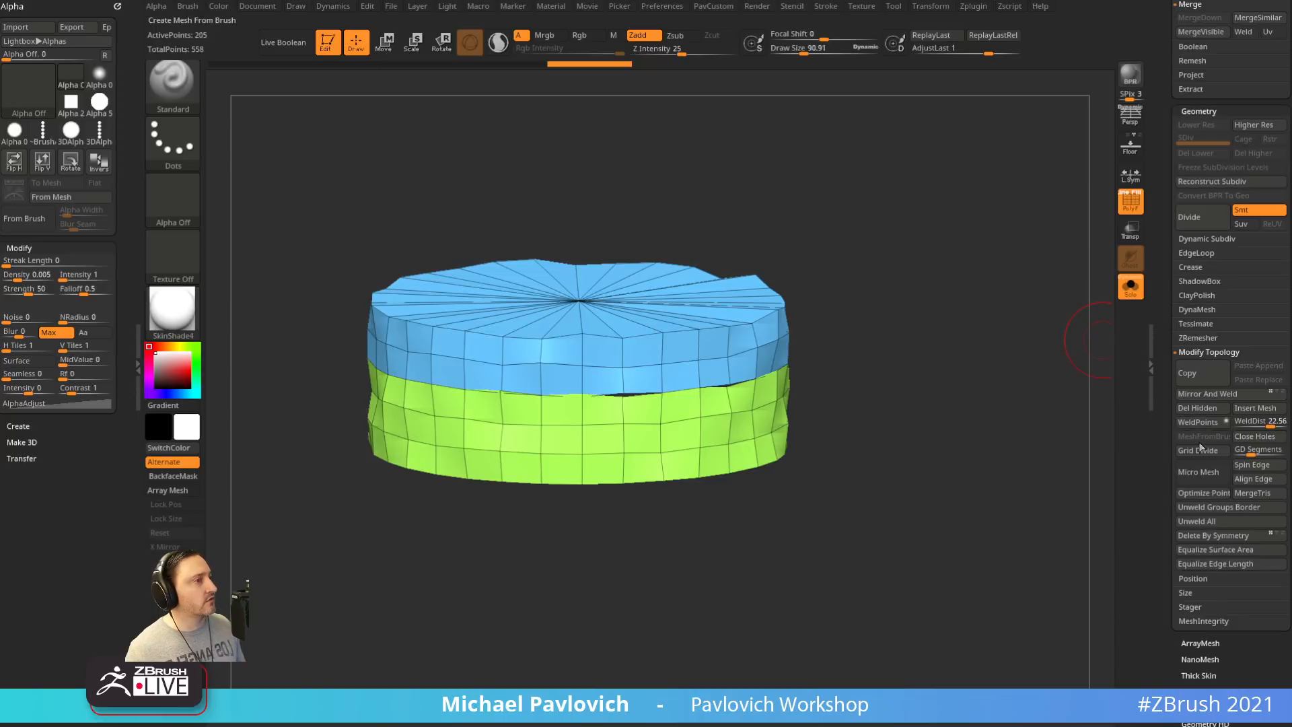
click(1256, 422)
Try welding the remaining seam points with WeldDist raised to 73.15, and undo that weld
drag(1272, 422, 1280, 423)
click(1200, 426)
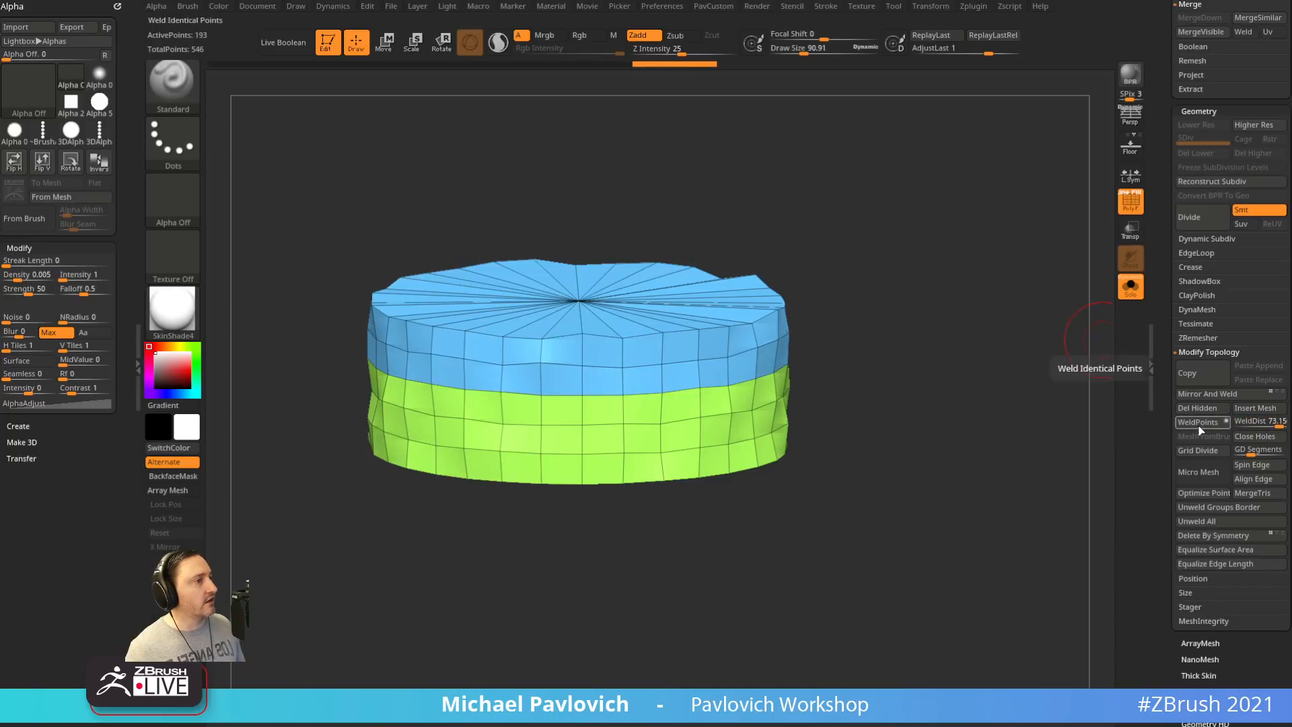
drag(1050, 449, 892, 474)
mouse_move(701, 557)
mouse_down()
mouse_move(669, 592)
mouse_move(996, 461)
mouse_move(865, 473)
mouse_move(894, 562)
mouse_move(870, 570)
mouse_move(934, 588)
mouse_up()
key(ctrl+z)
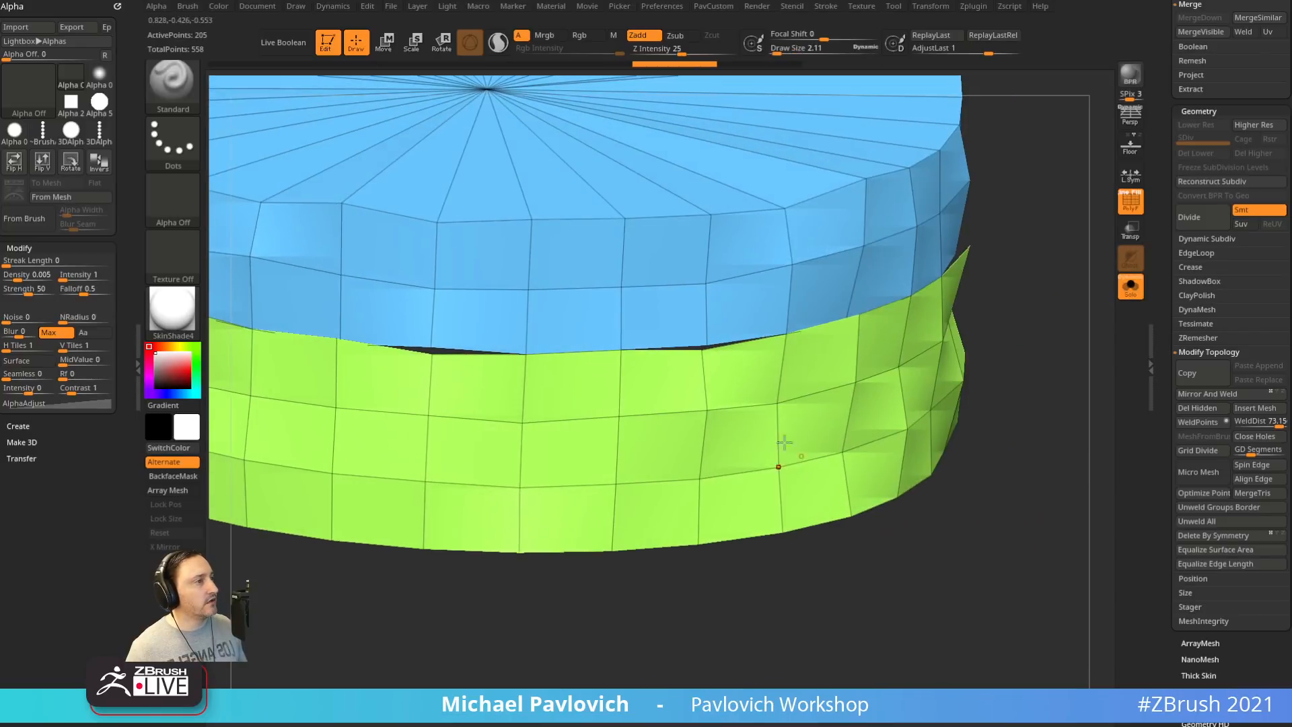
Using the ZModeler brush with the point action Stitch, join the two separated points at one seam gap
key(b)
key(z)
key(m)
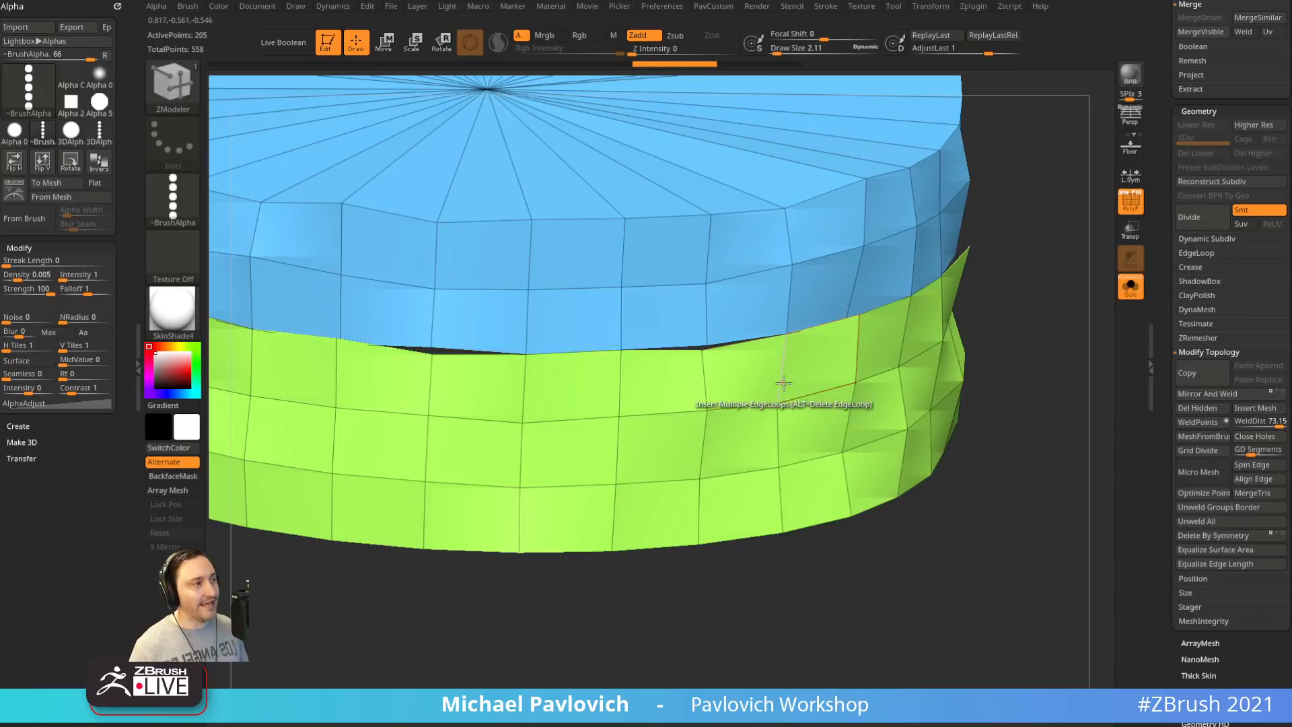
key(space)
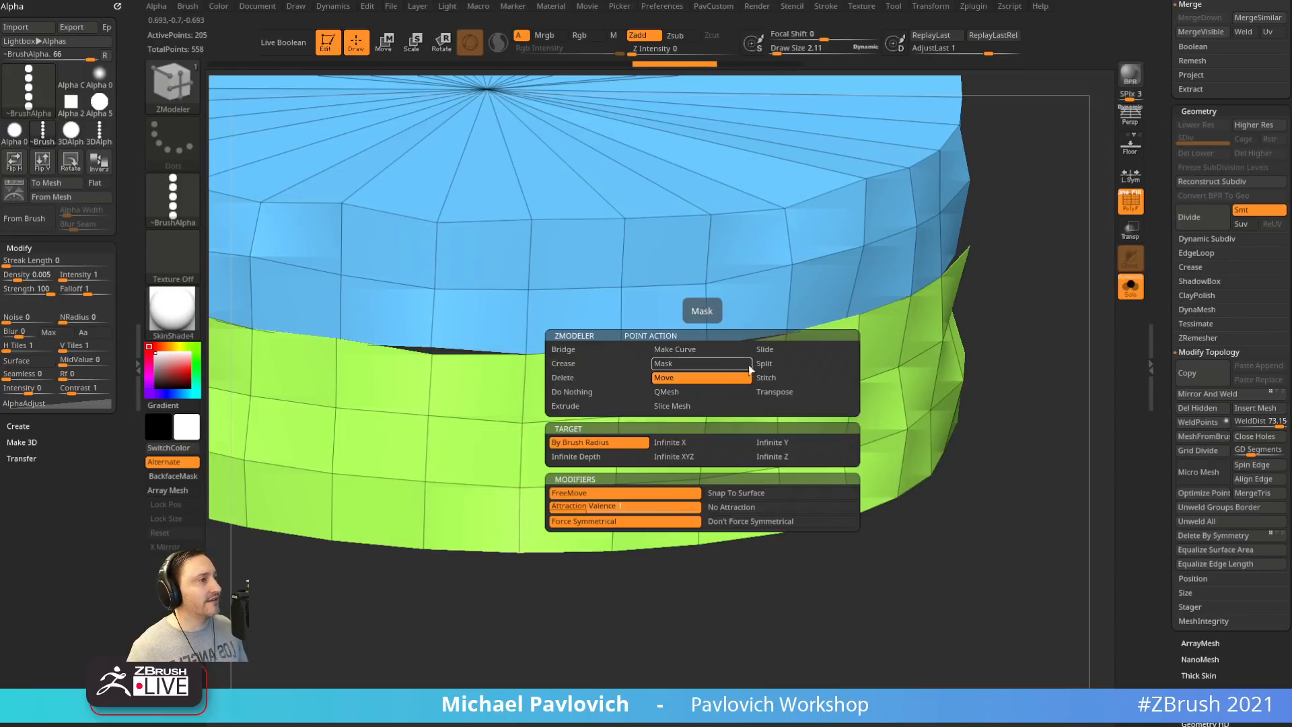
click(774, 378)
right_drag(650, 529, 708, 368)
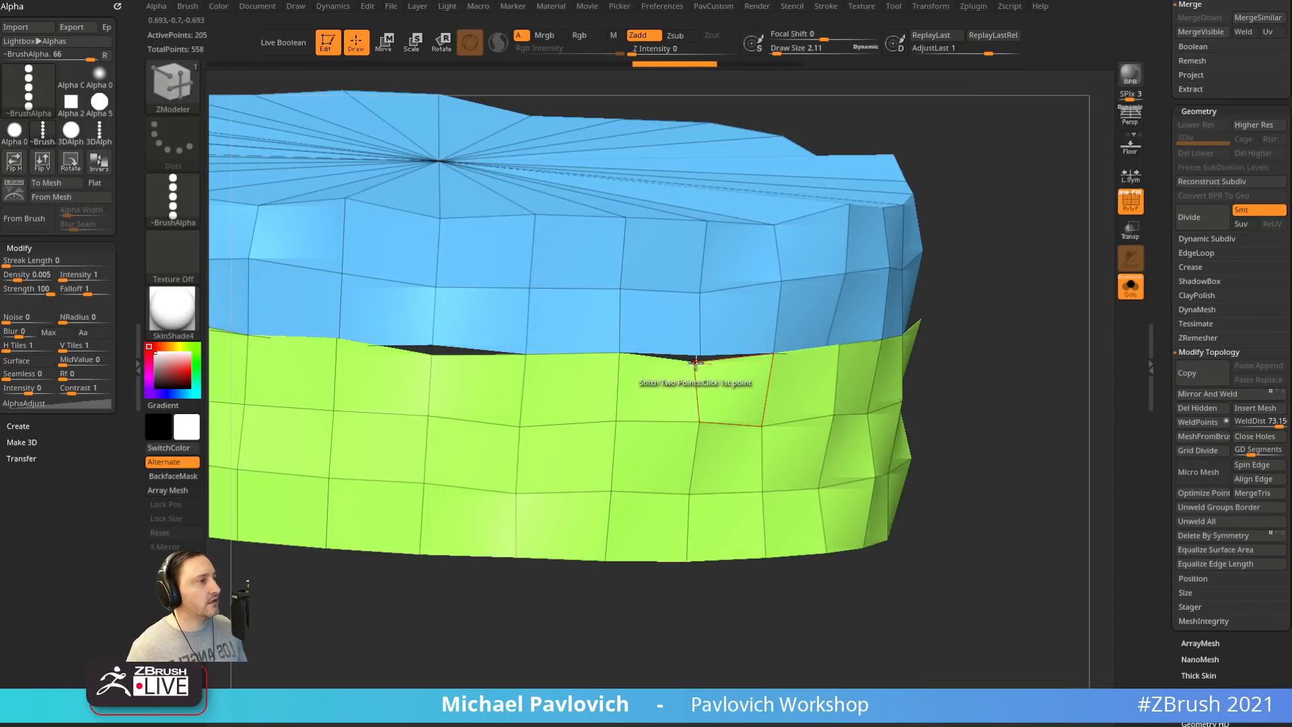
click(698, 361)
click(700, 355)
drag(980, 339, 1043, 361)
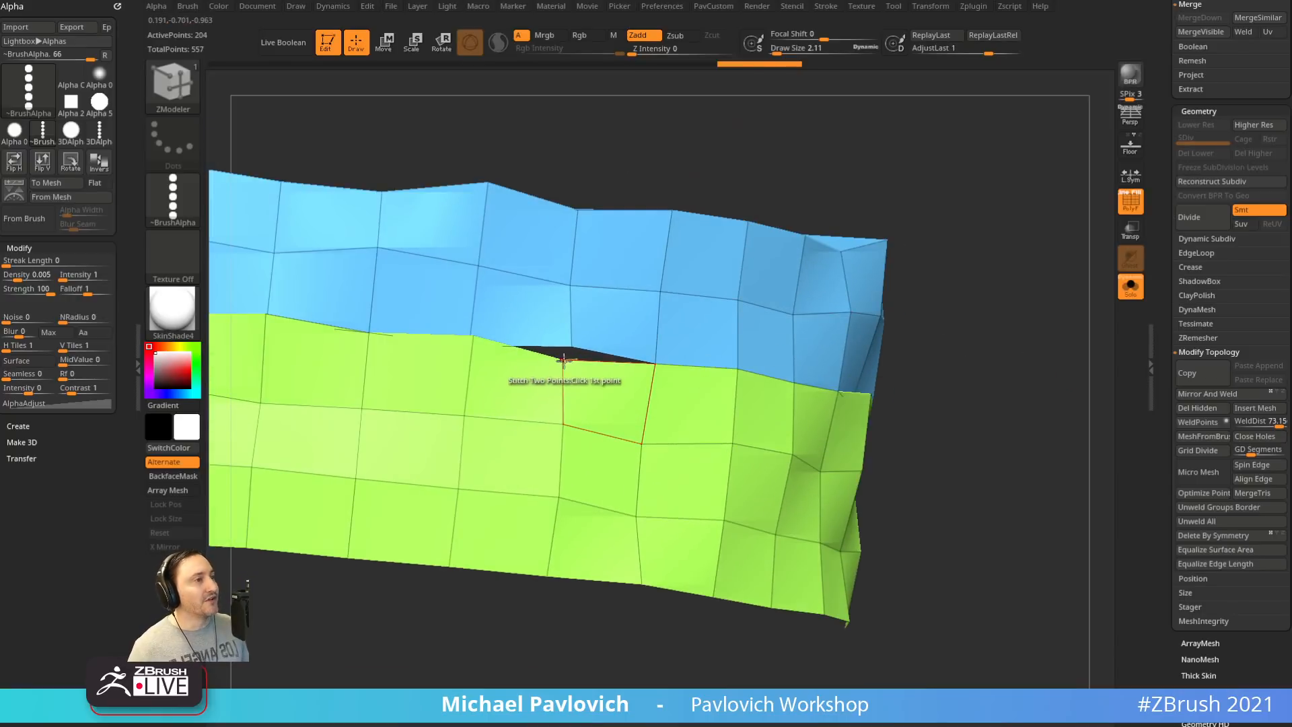
Set the ZModeler point action to Move, raise the draw size to about 7.39 and snap a band point onto its cap point
key(space)
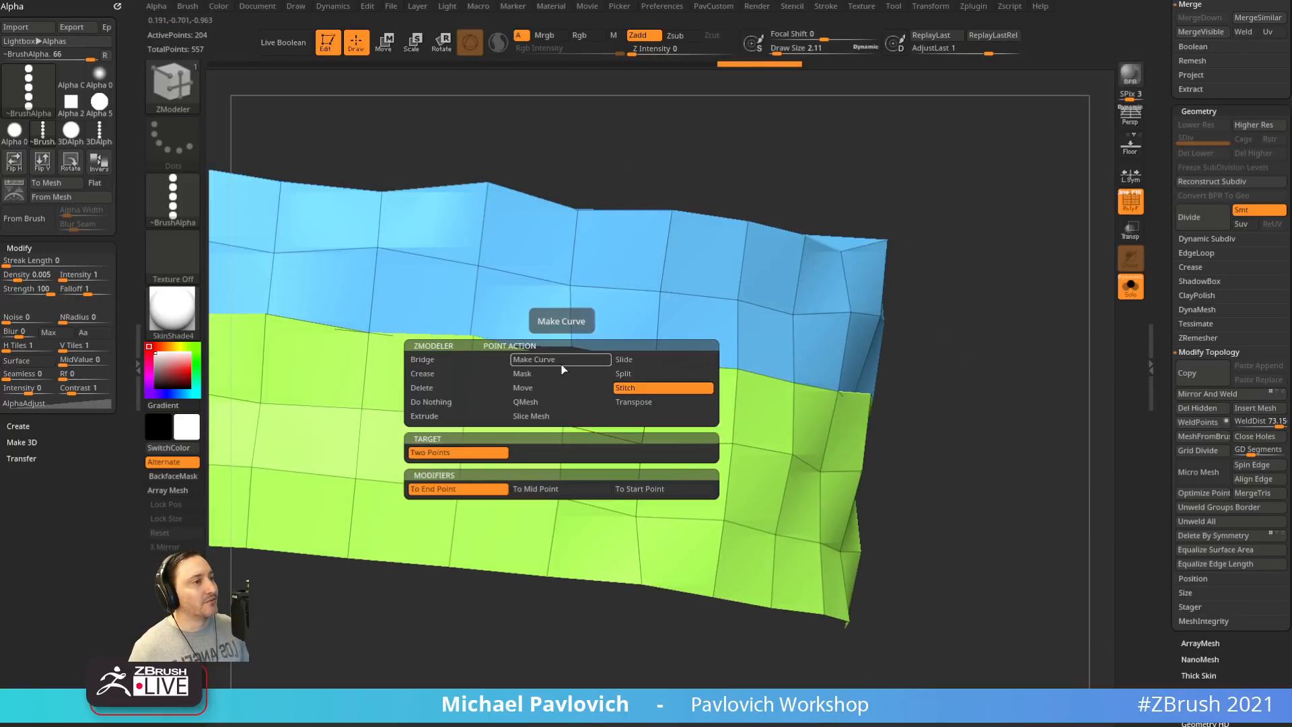
click(524, 389)
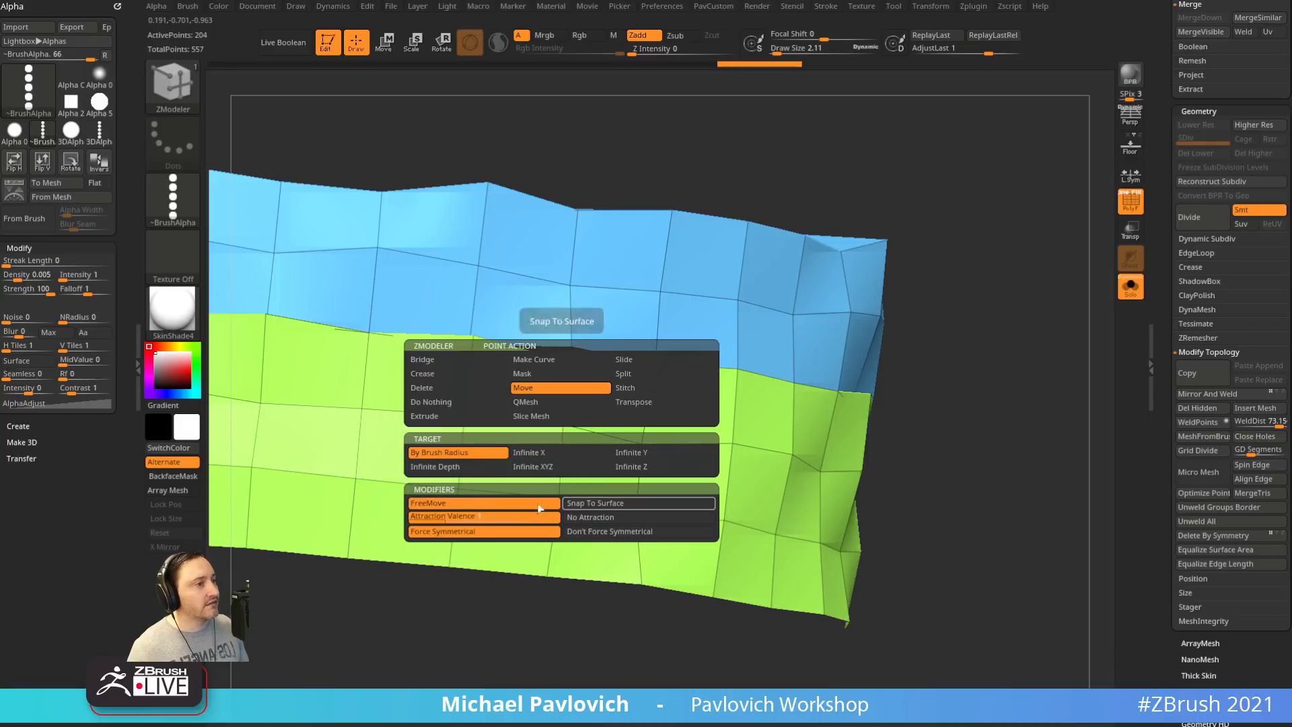
alt+drag(1017, 217, 1070, 232)
key(s)
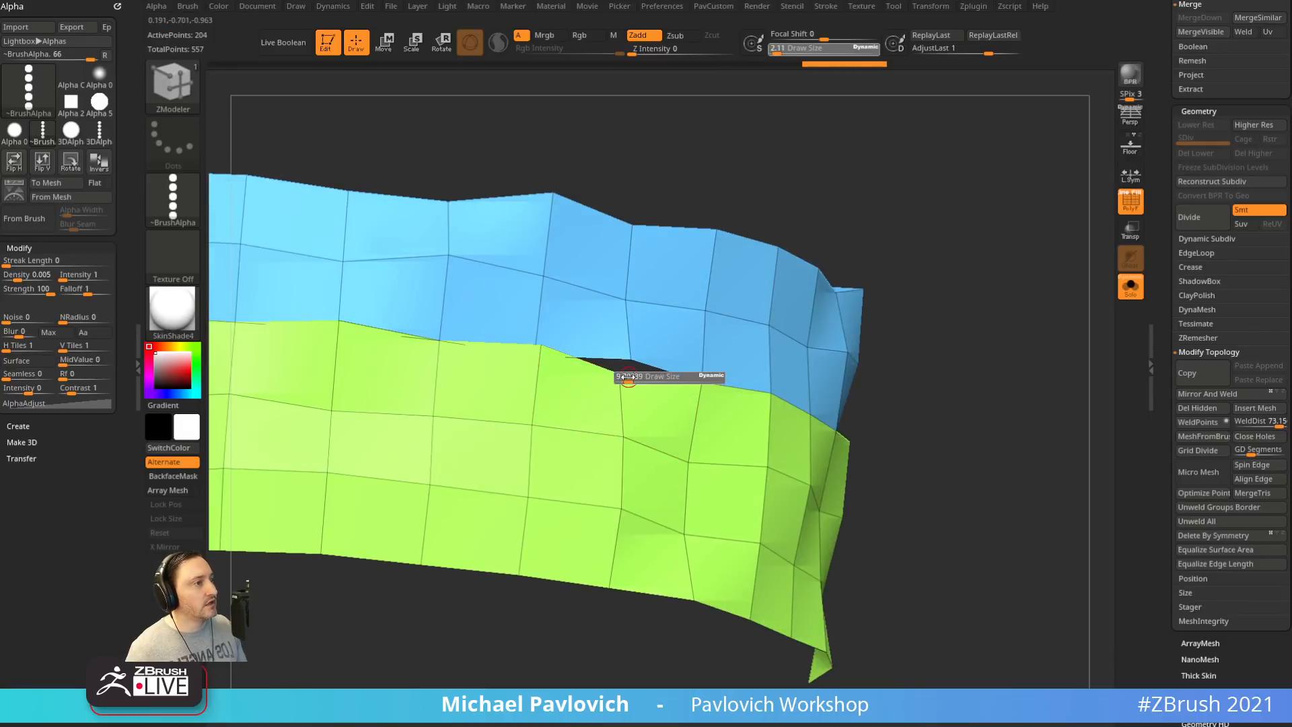
drag(621, 378, 631, 359)
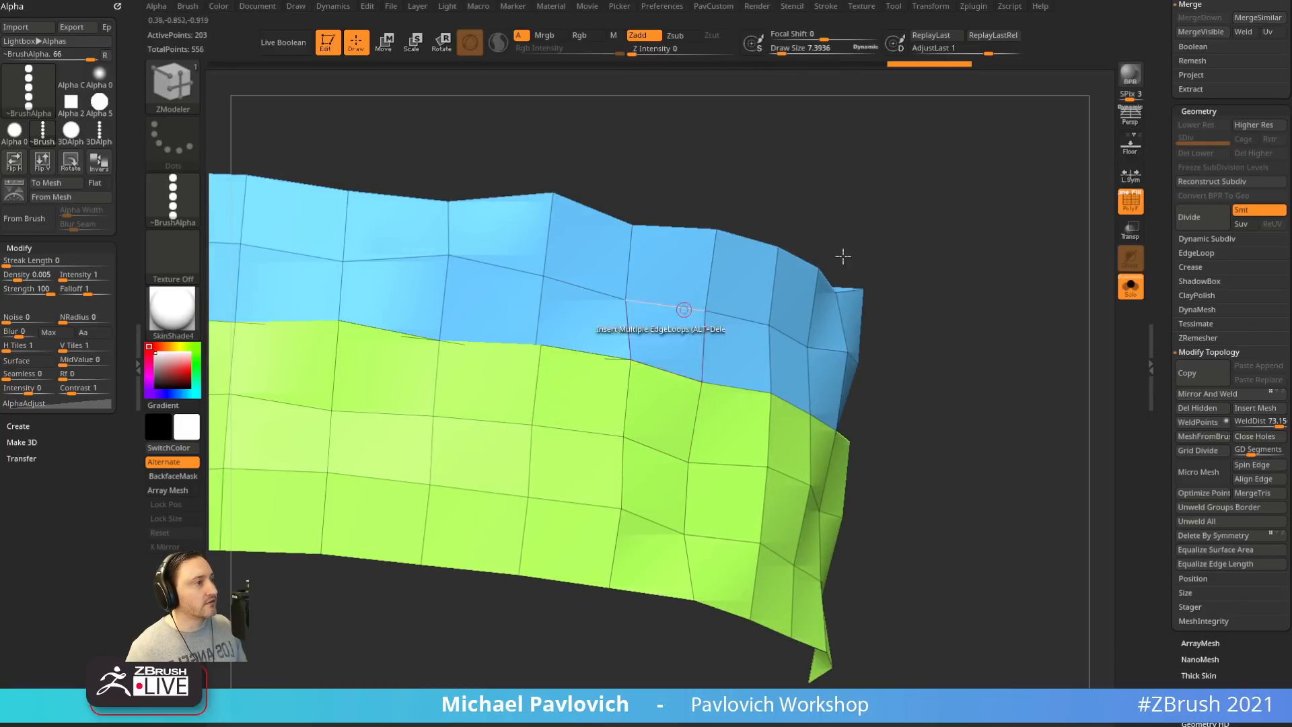
Move the next two separated band points onto their matching cap points to fuse that stretch of the seam
drag(842, 256, 858, 235)
drag(539, 355, 519, 372)
alt+drag(367, 605, 518, 616)
drag(478, 343, 473, 357)
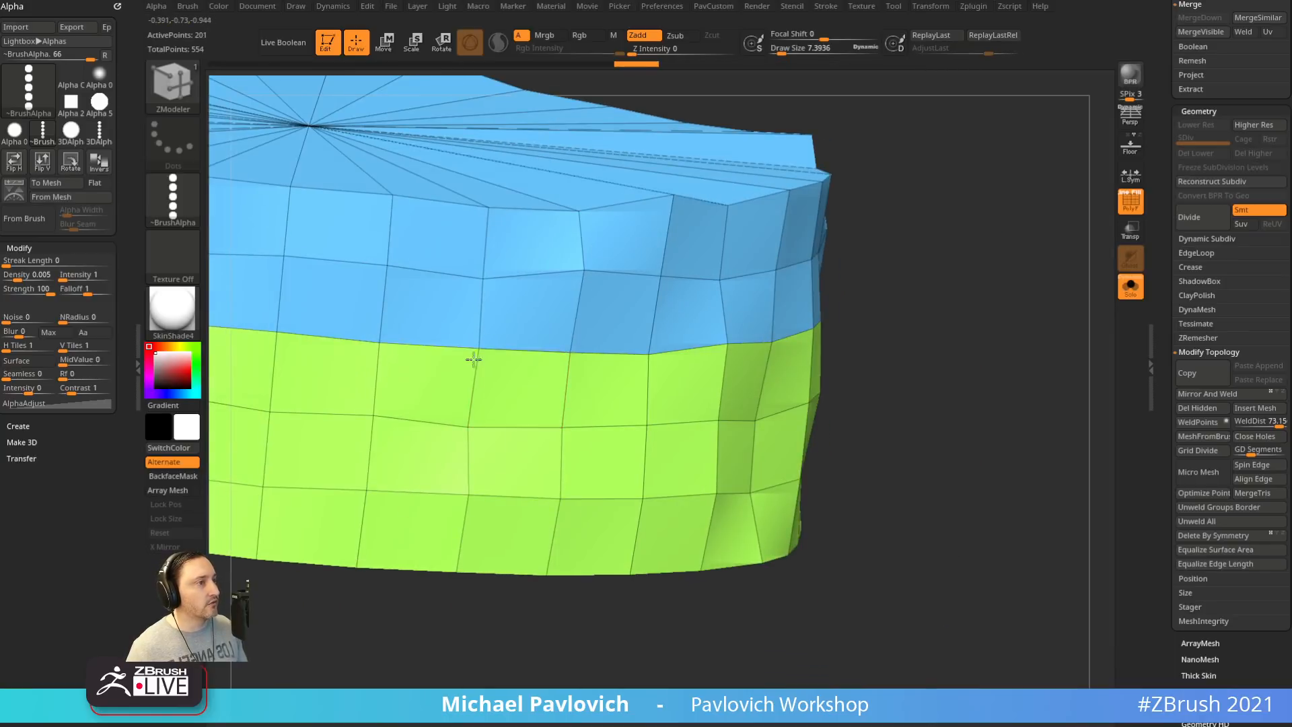
Close the remaining gaps around the seam by moving each open band point onto its cap point
alt+drag(362, 611, 649, 369)
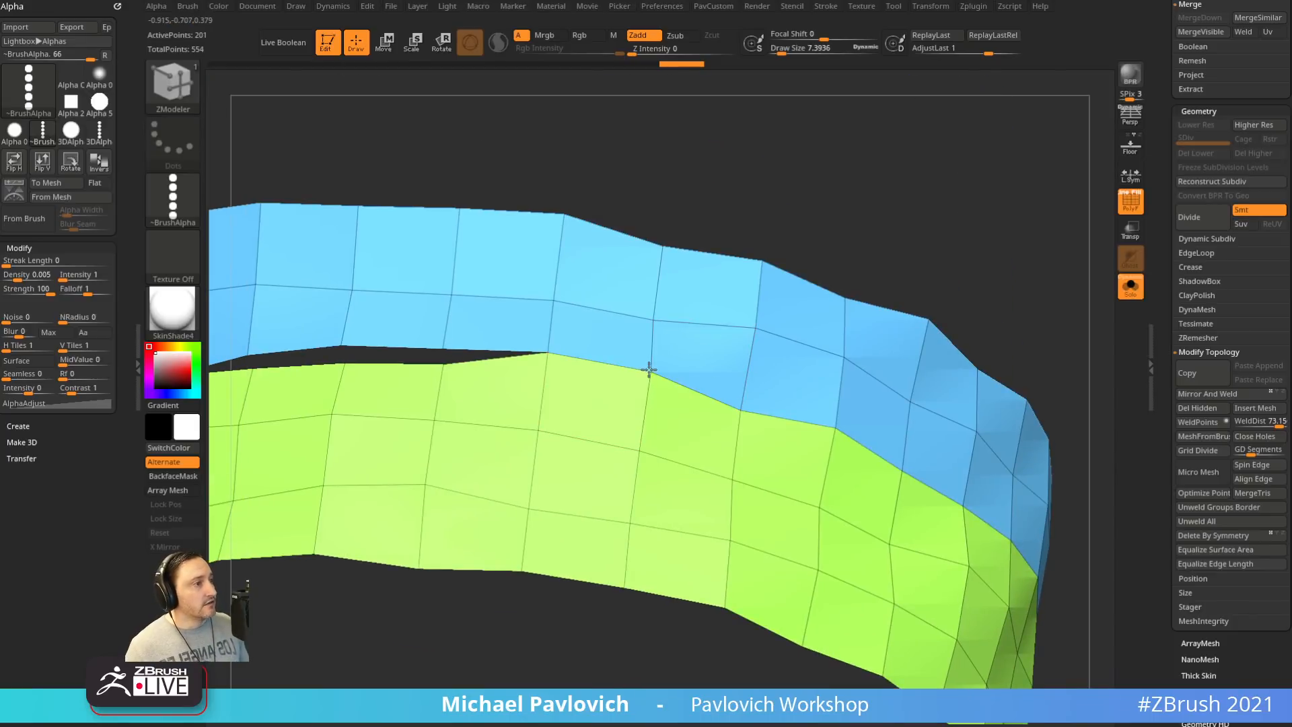
drag(689, 186, 666, 352)
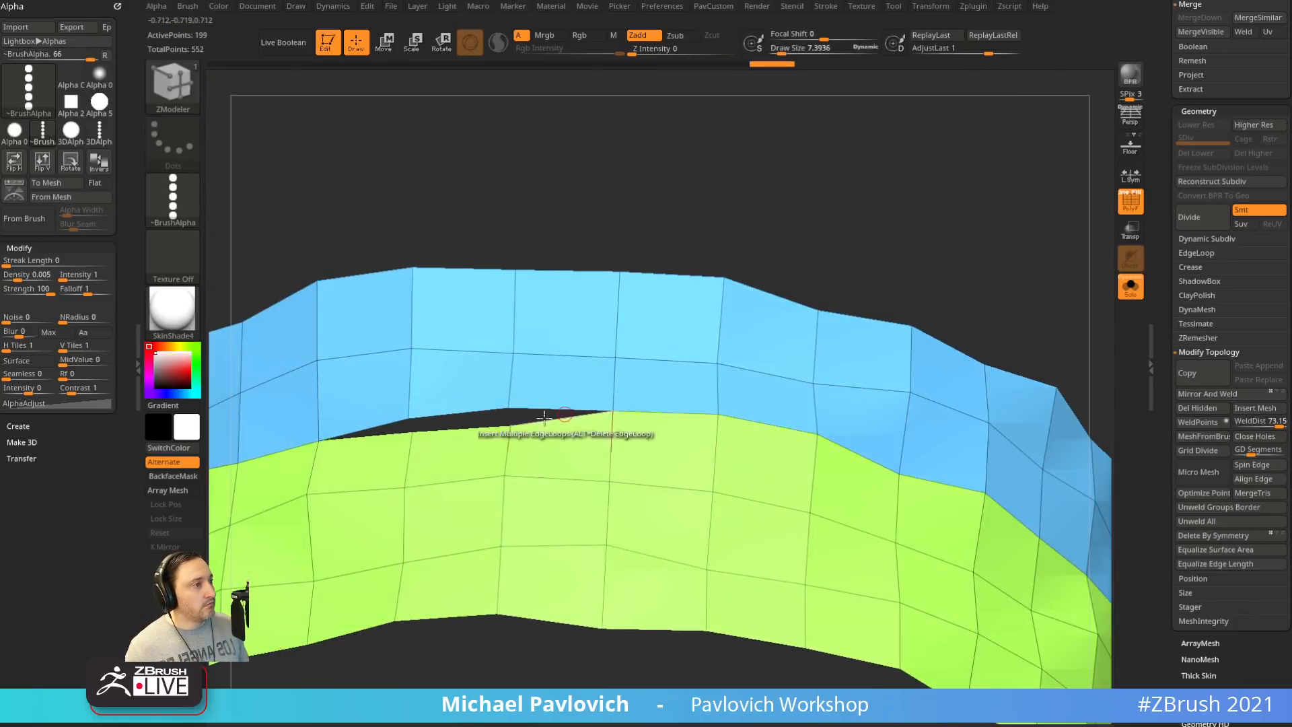
drag(509, 426, 505, 409)
alt+drag(586, 223, 632, 226)
drag(565, 438, 556, 418)
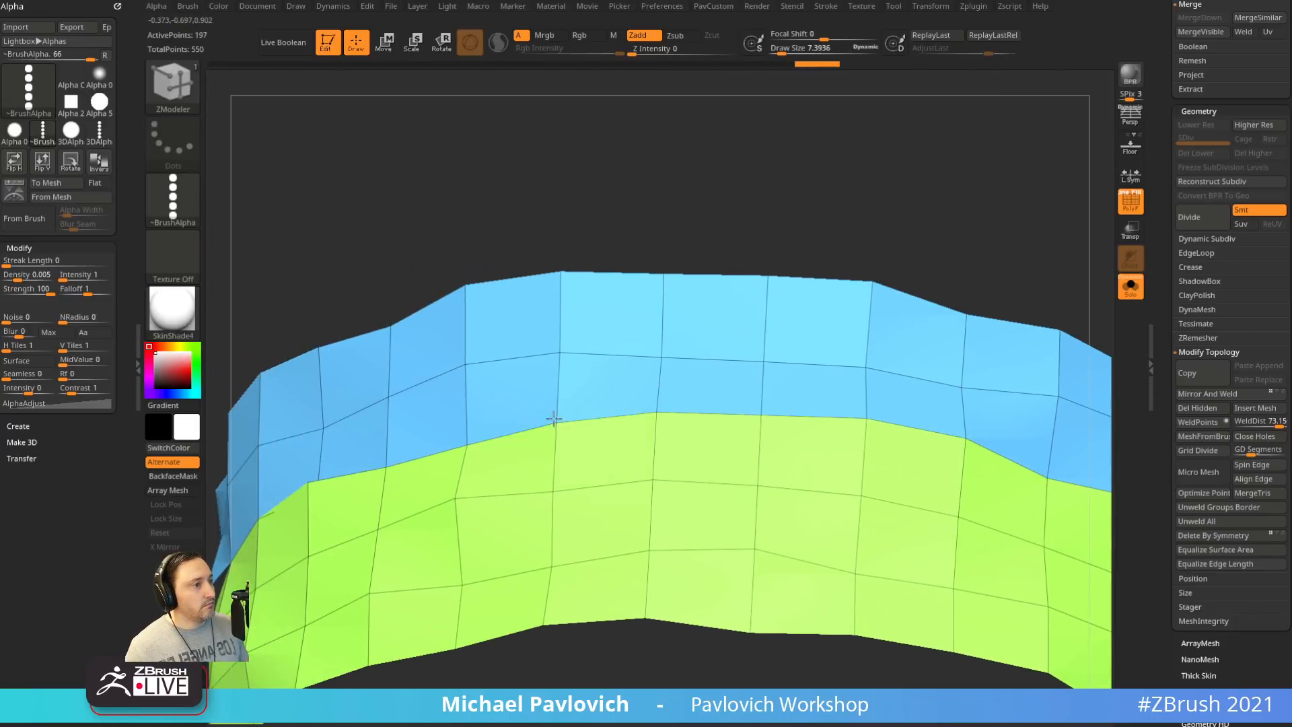
alt+drag(699, 262, 895, 222)
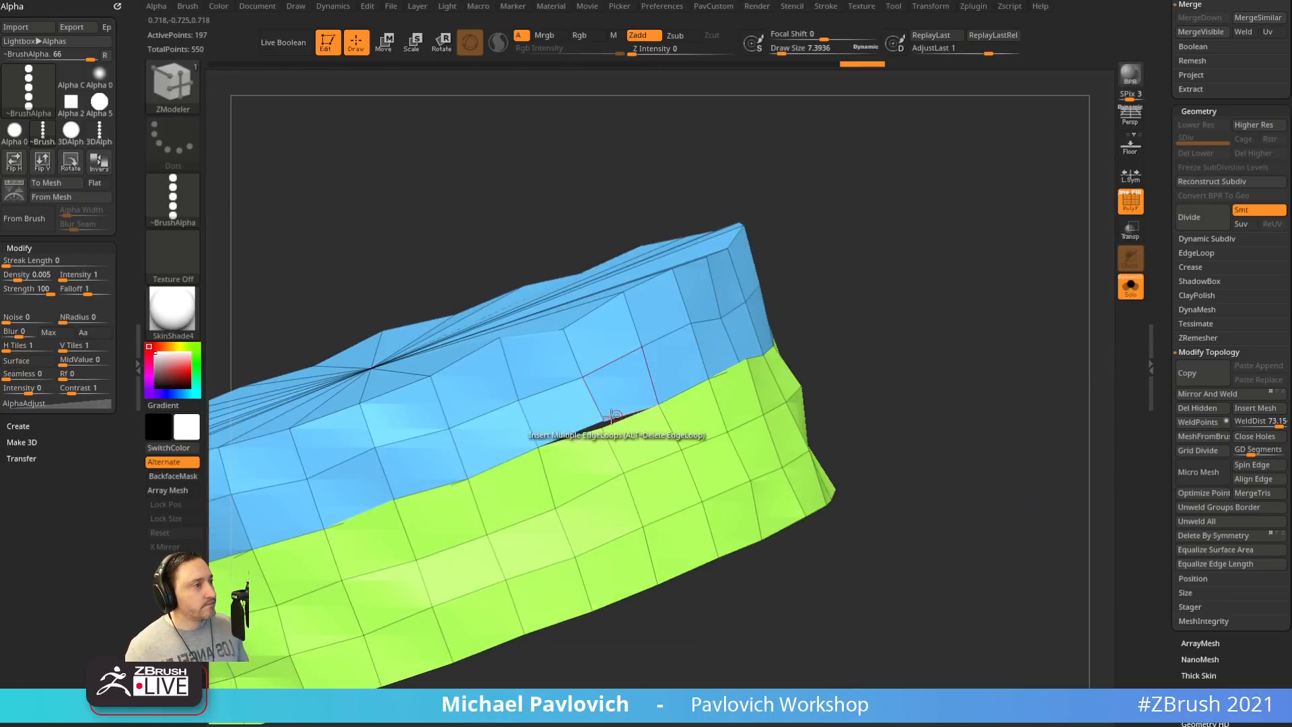
drag(599, 429, 603, 421)
drag(882, 245, 799, 316)
mouse_move(966, 457)
alt+mouse_down()
mouse_move(966, 418)
mouse_move(987, 427)
mouse_move(984, 469)
alt+mouse_up()
drag(1165, 302, 1153, 428)
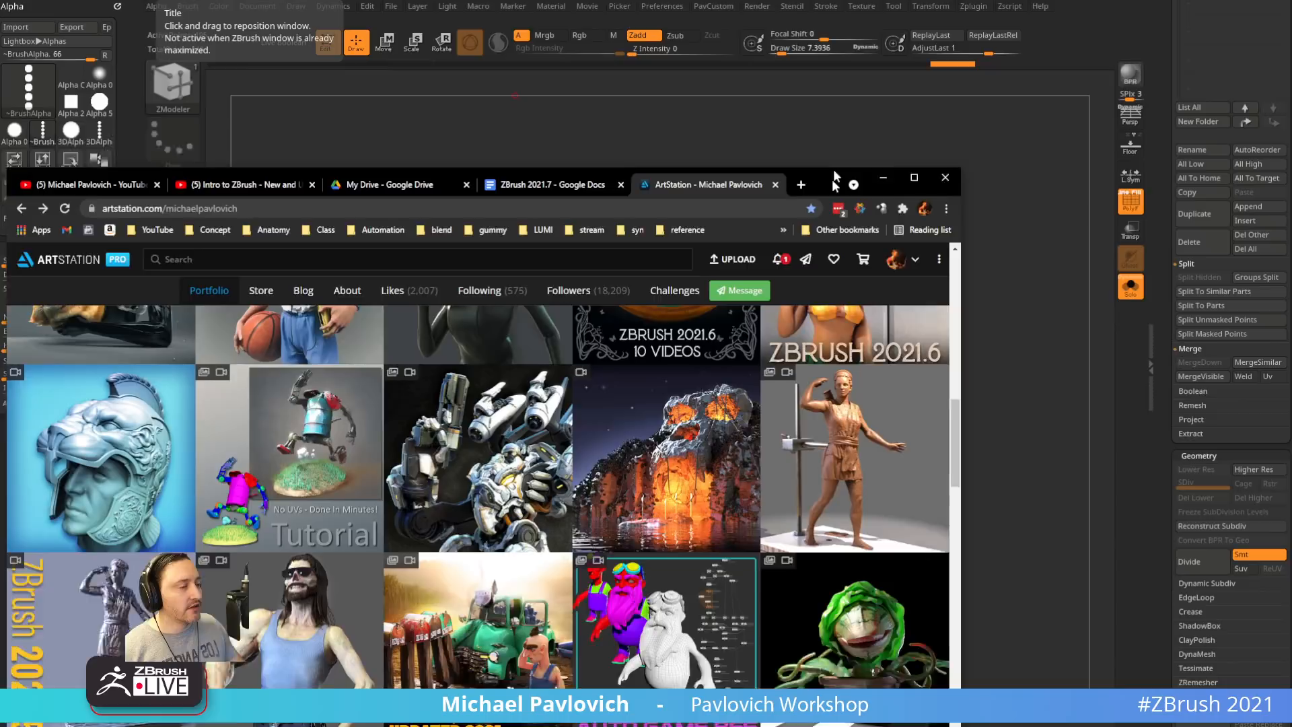
Switch to the browser, open the red Bison artwork from the ArtStation portfolio, play its timelapse video and minimize the browser
drag(832, 179, 917, 117)
scroll(433, 340, up, 12)
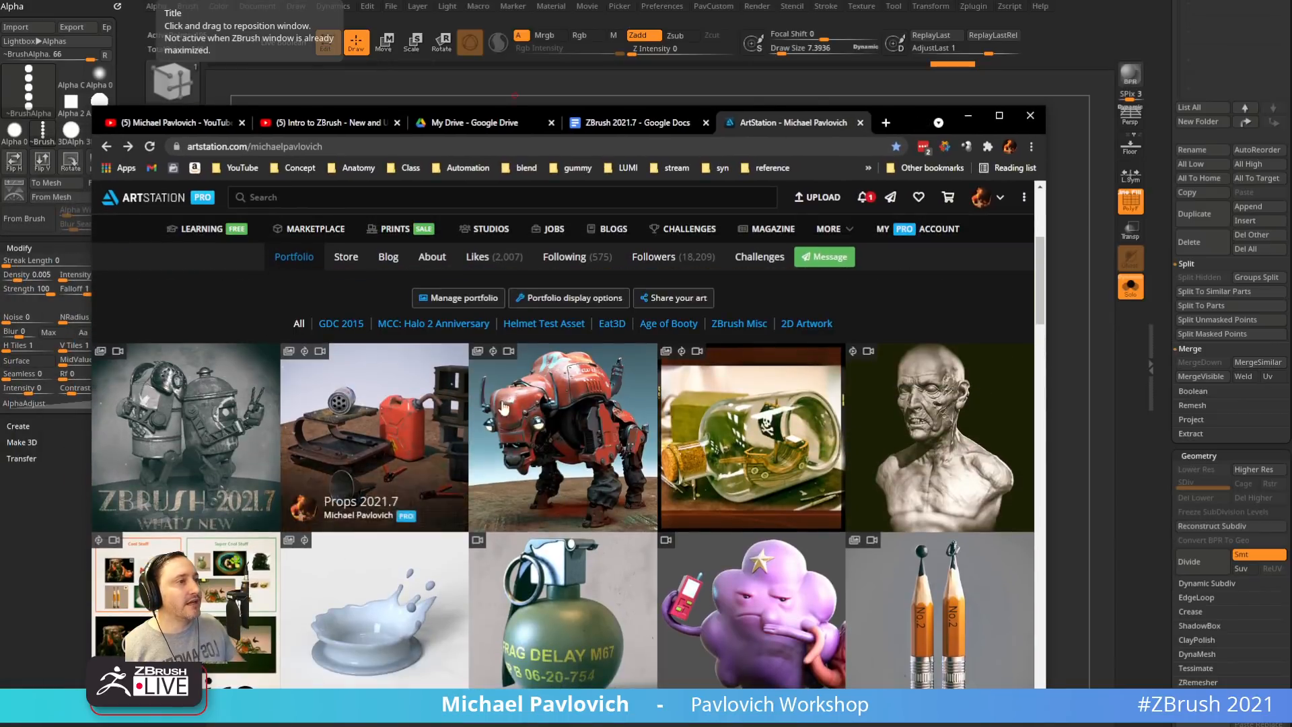
click(506, 408)
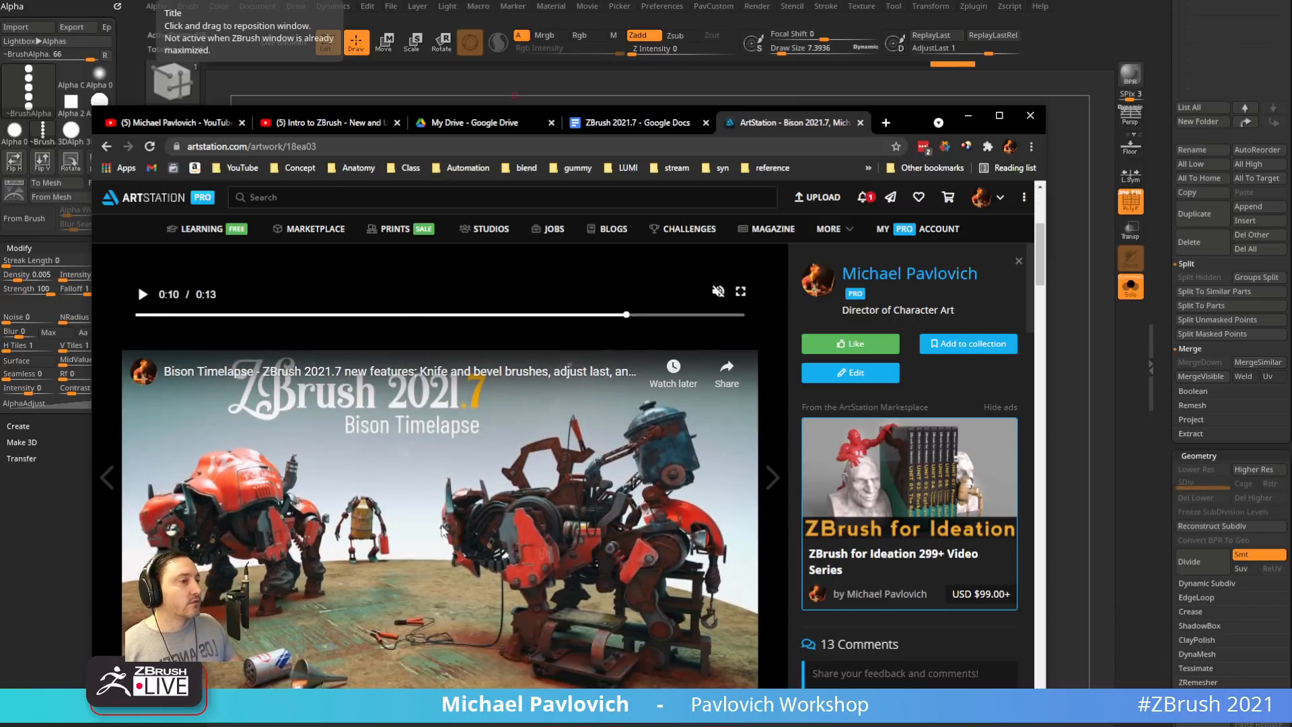
click(441, 530)
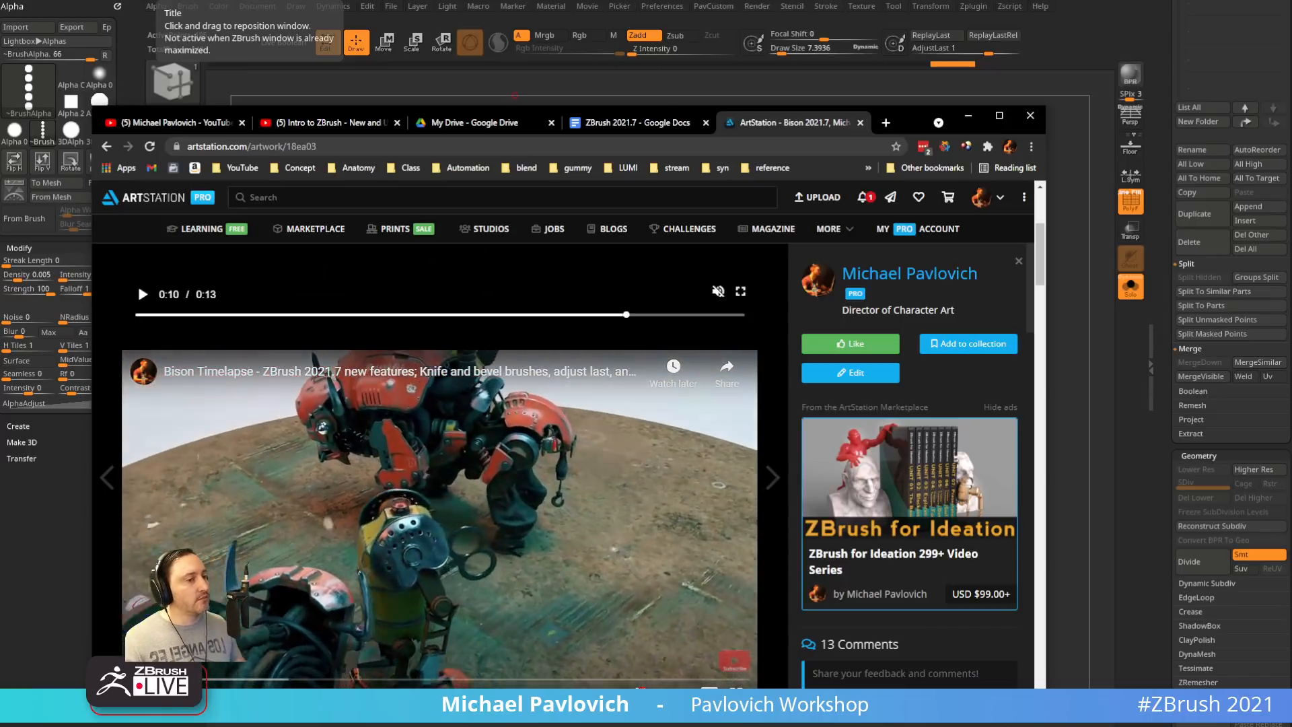
click(967, 116)
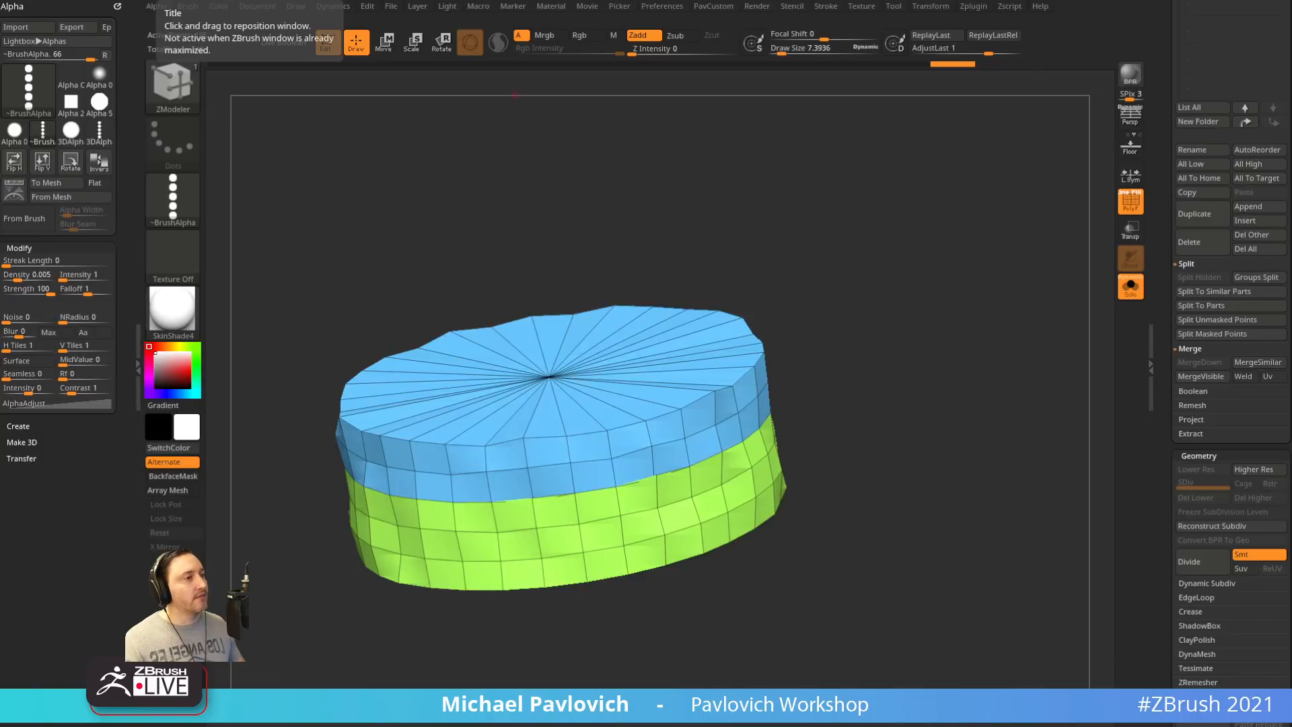
DynaMesh the welded cylinder at resolution 128 and display it without the polyframe in StartupMaterial
key(2)
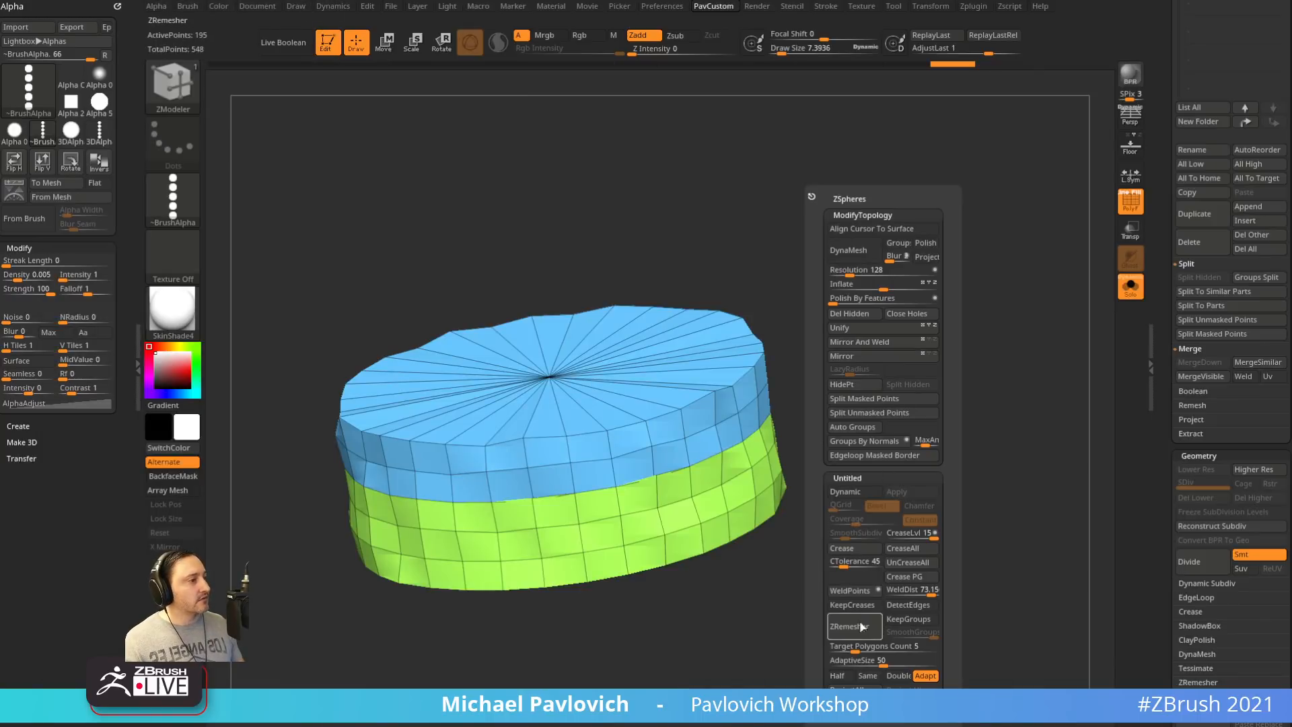
click(847, 250)
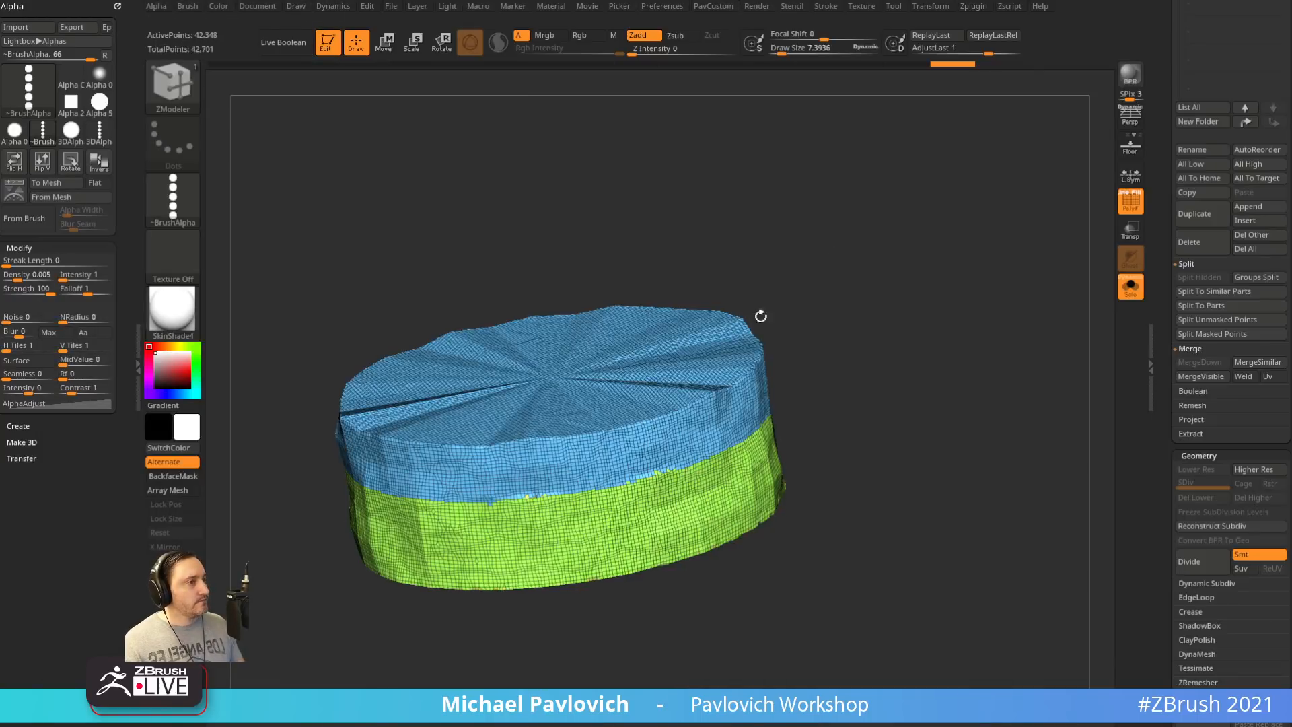
key(shift+f)
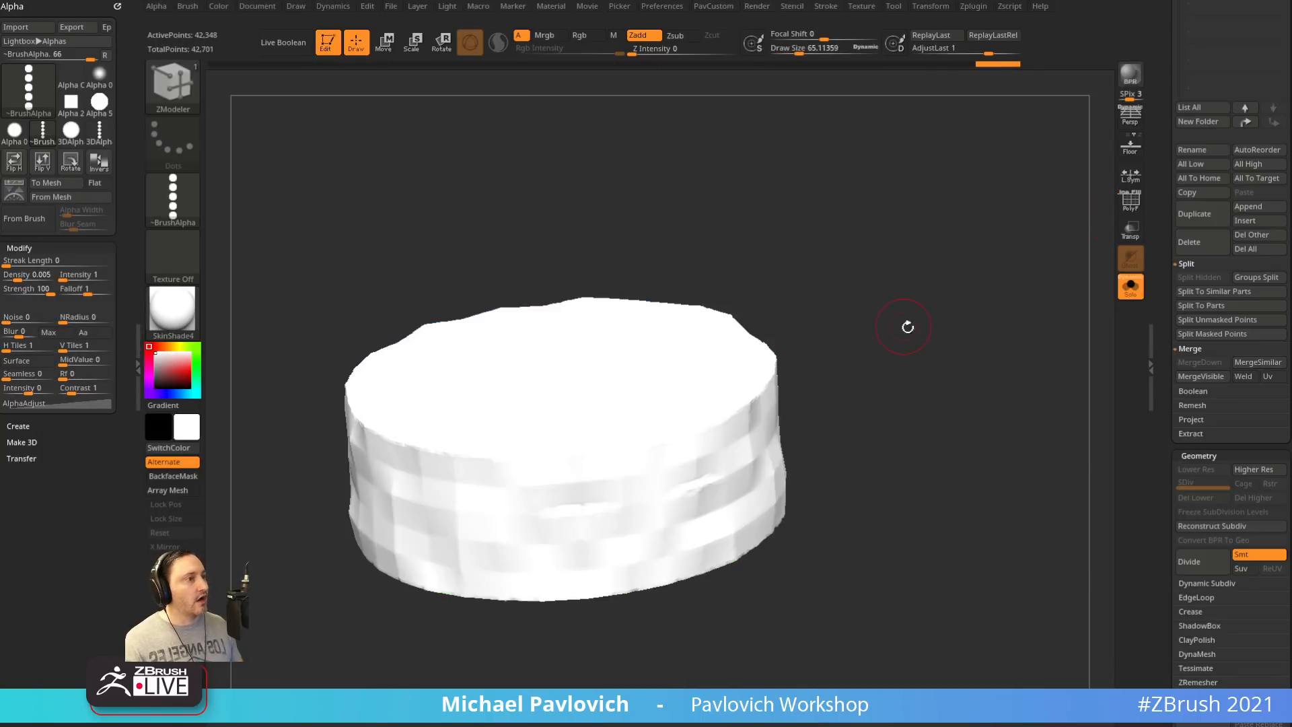
click(174, 311)
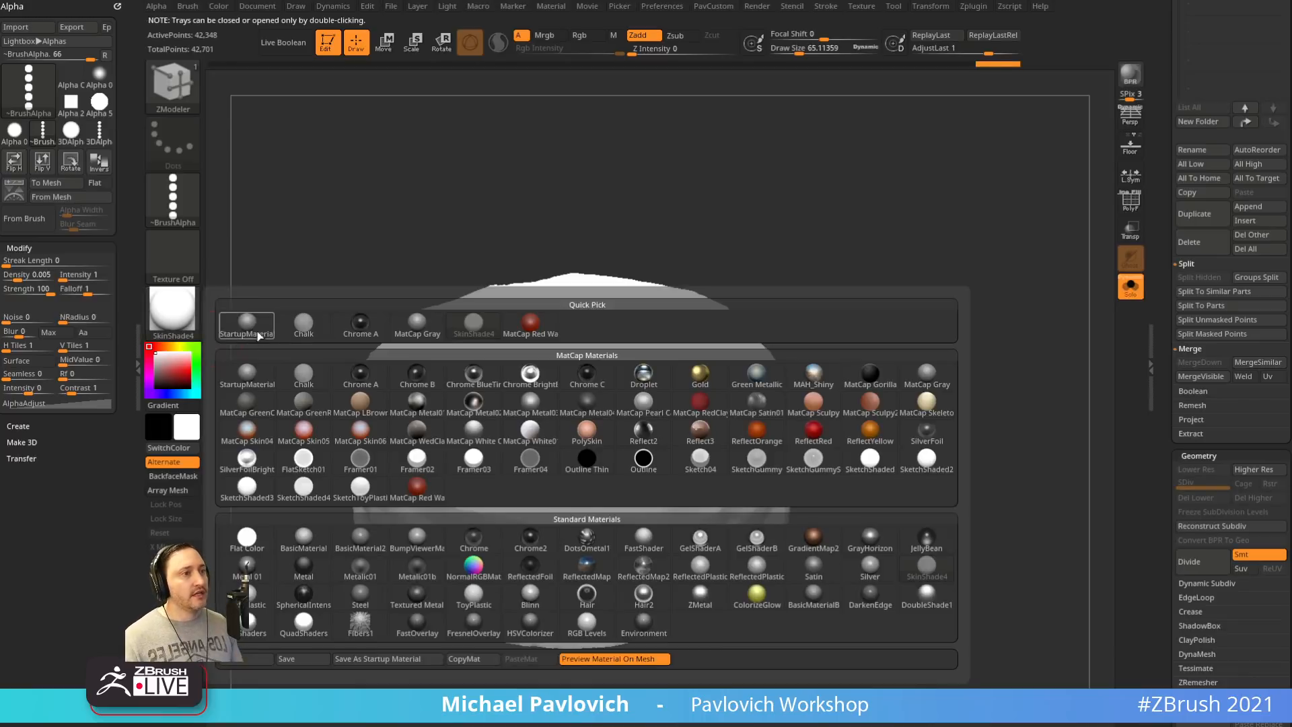
click(257, 334)
Load the TrimSmoothBorder brush from the Trim folder of the brush library and give it the square Alpha 28
key(comma)
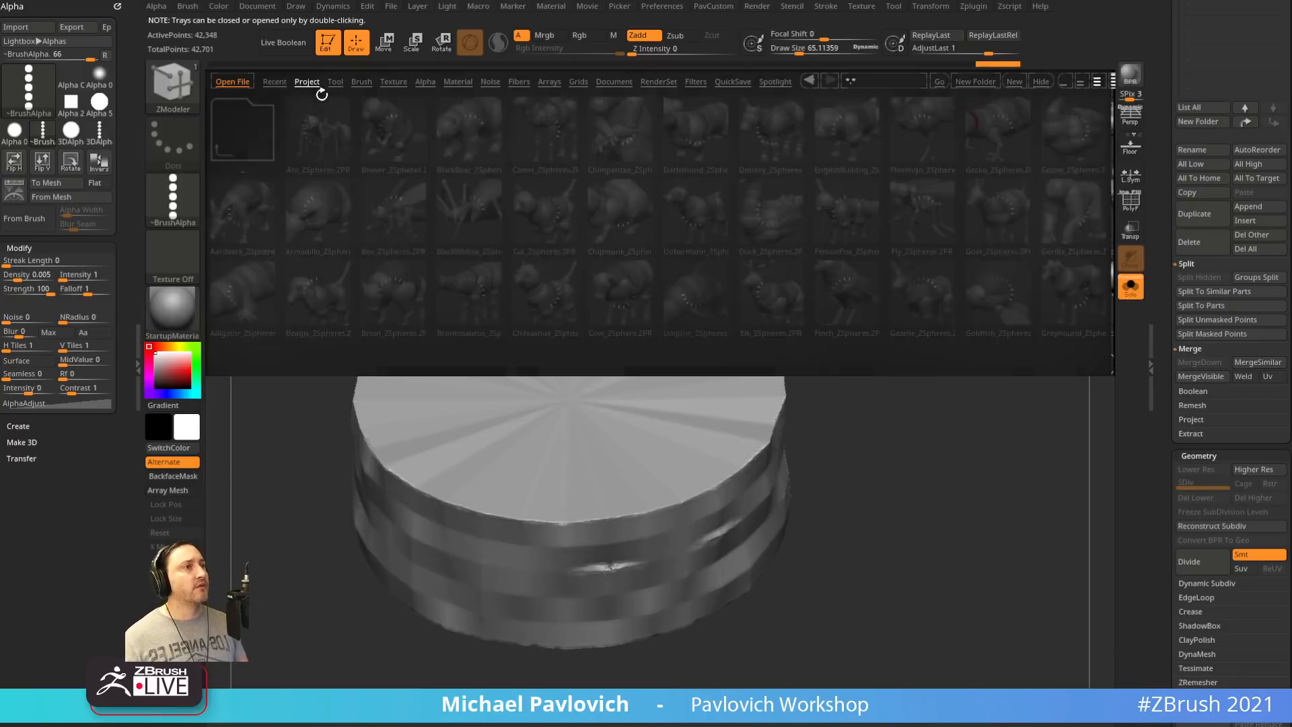
drag(707, 266, 593, 272)
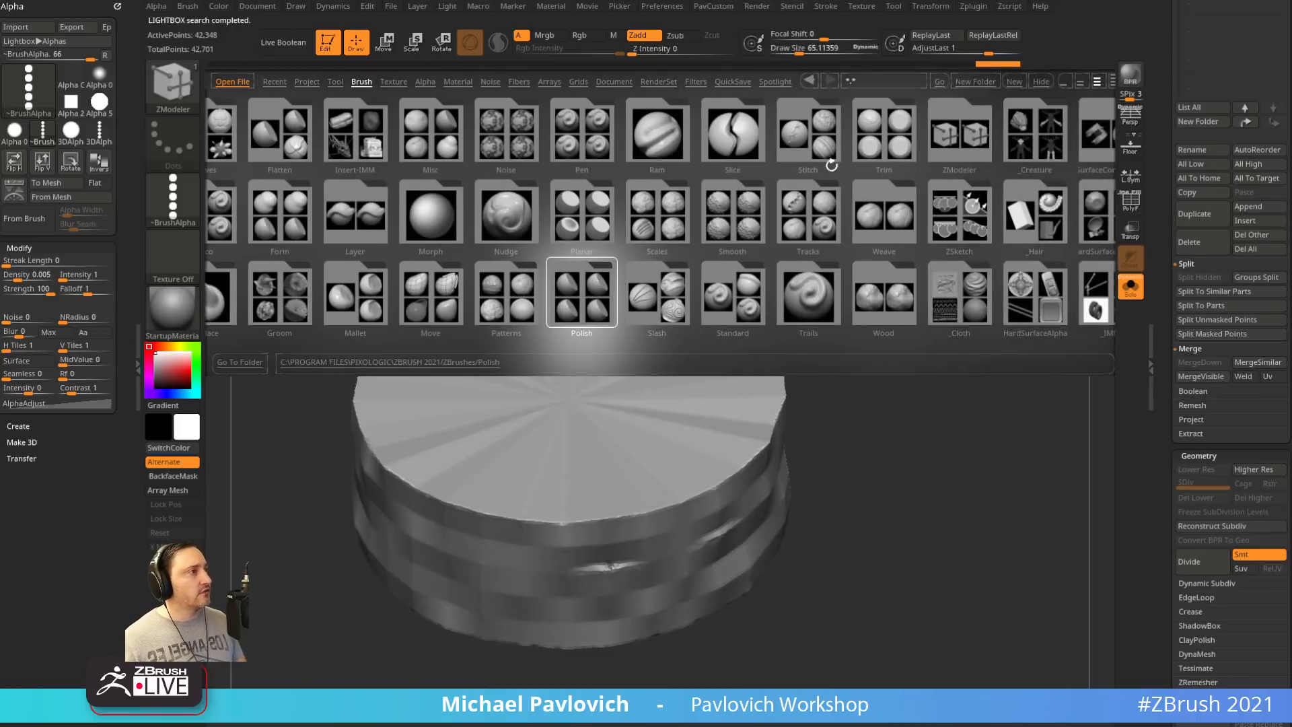
double_click(879, 136)
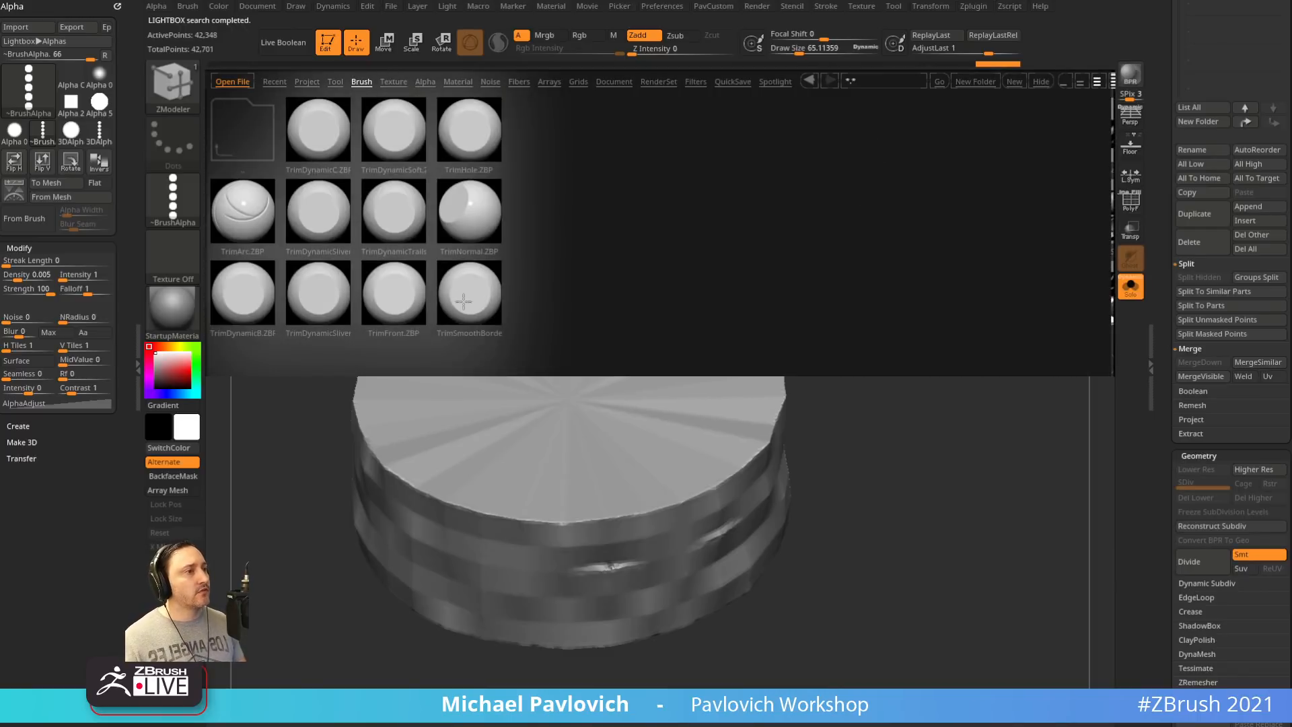
double_click(463, 300)
click(173, 201)
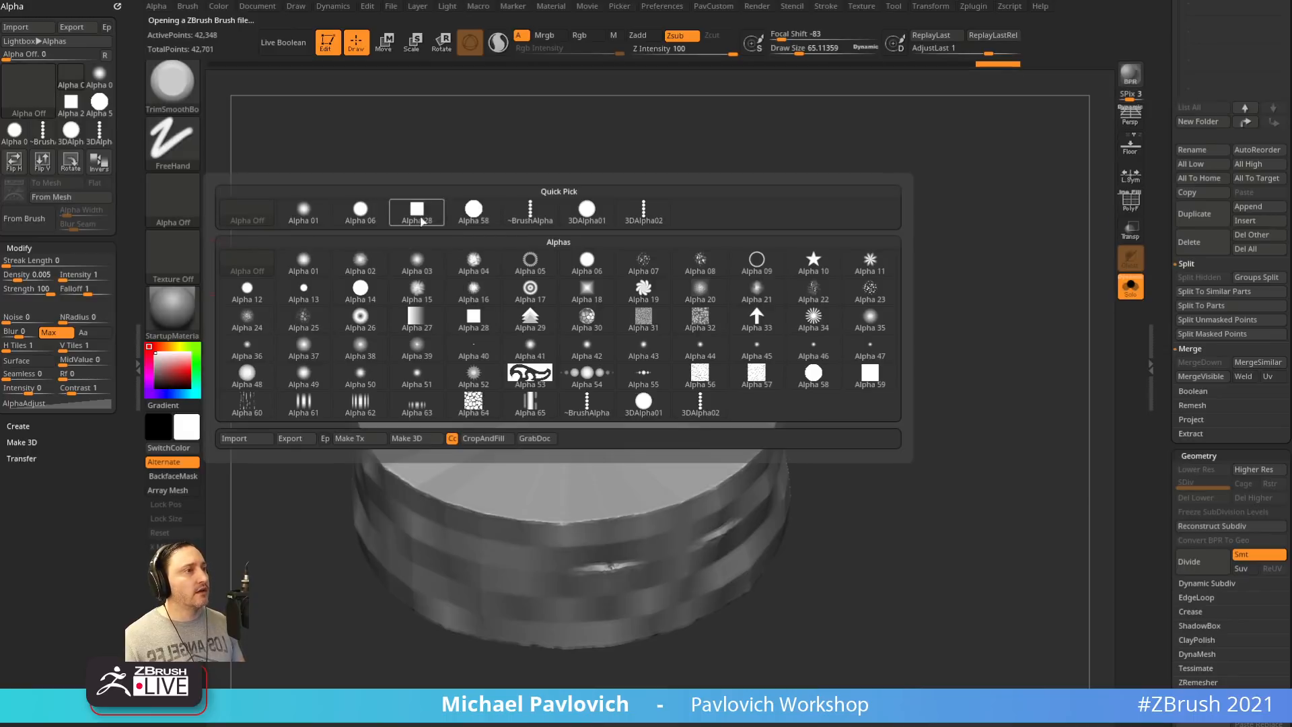
click(418, 213)
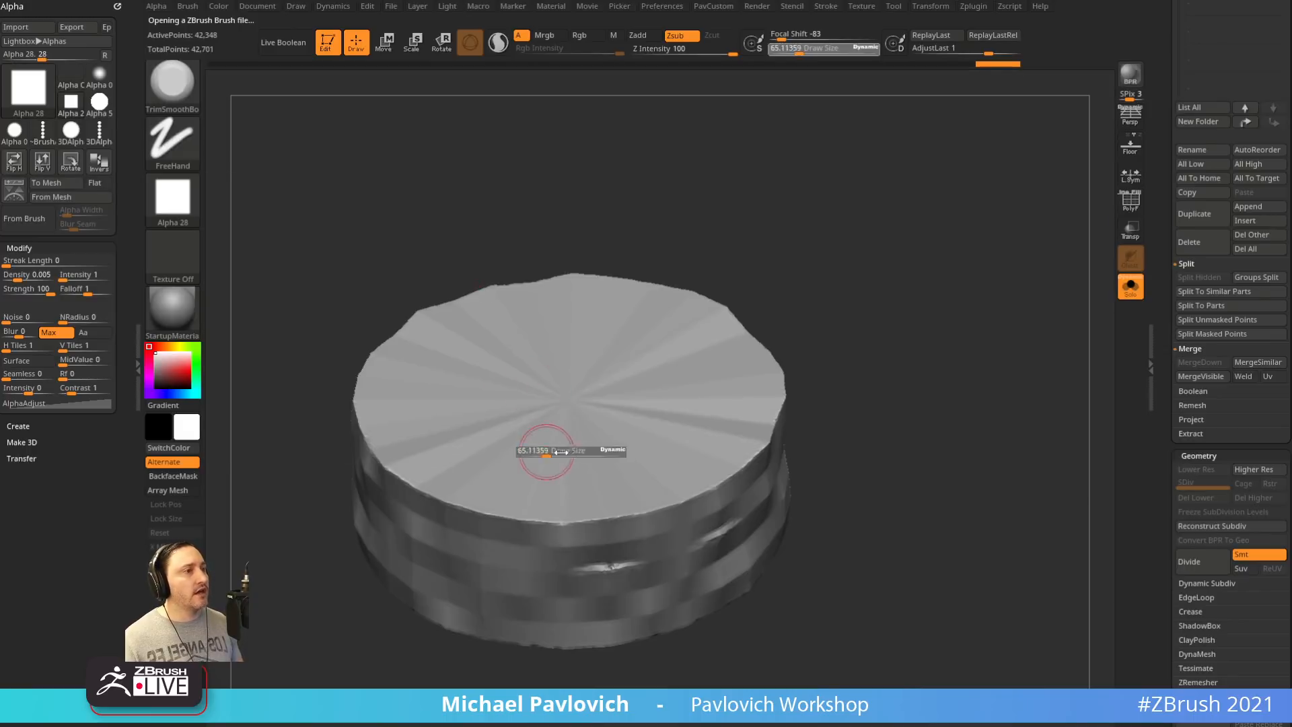
Chip away the rim of the cylinder with TrimSmoothBorder, raising the draw size to about 166 and then about 300
click(661, 514)
right_drag(661, 515, 779, 424)
key(s)
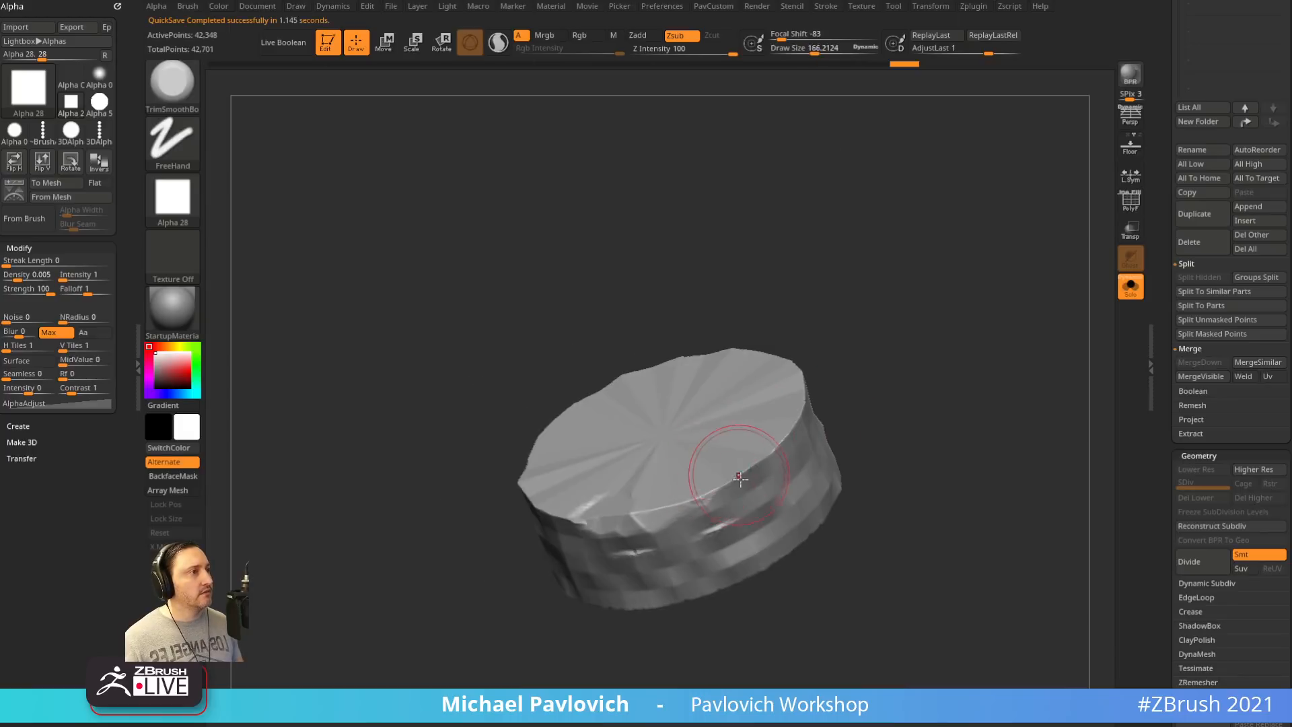
key(s)
mouse_move(716, 499)
mouse_down()
mouse_move(730, 499)
mouse_move(678, 505)
mouse_move(770, 455)
mouse_up()
right_drag(770, 455, 742, 333)
drag(846, 269, 883, 349)
Switch to the ClayBuildup brush and add strokes of clay over the cylinder's side and rim
key(b)
key(c)
key(b)
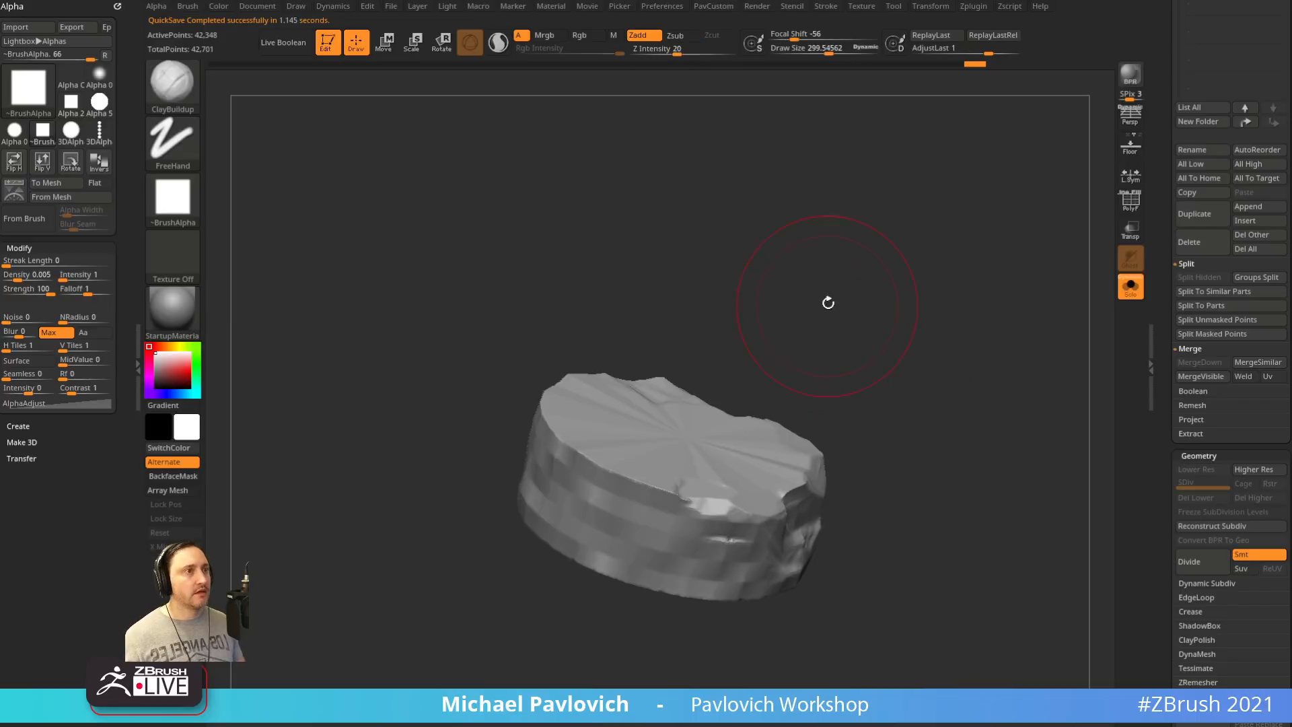
drag(828, 303, 827, 376)
mouse_move(599, 532)
mouse_down()
mouse_move(622, 580)
mouse_move(572, 505)
mouse_move(592, 417)
mouse_move(642, 510)
mouse_up()
drag(666, 558, 693, 515)
mouse_move(747, 430)
mouse_down()
mouse_move(770, 372)
mouse_move(730, 357)
mouse_up()
Return to TrimSmoothBorder at a draw size of about 244 and plane the built-up clay into rocky facets
key(b)
key(t)
key(s)
key(s)
drag(615, 440, 607, 440)
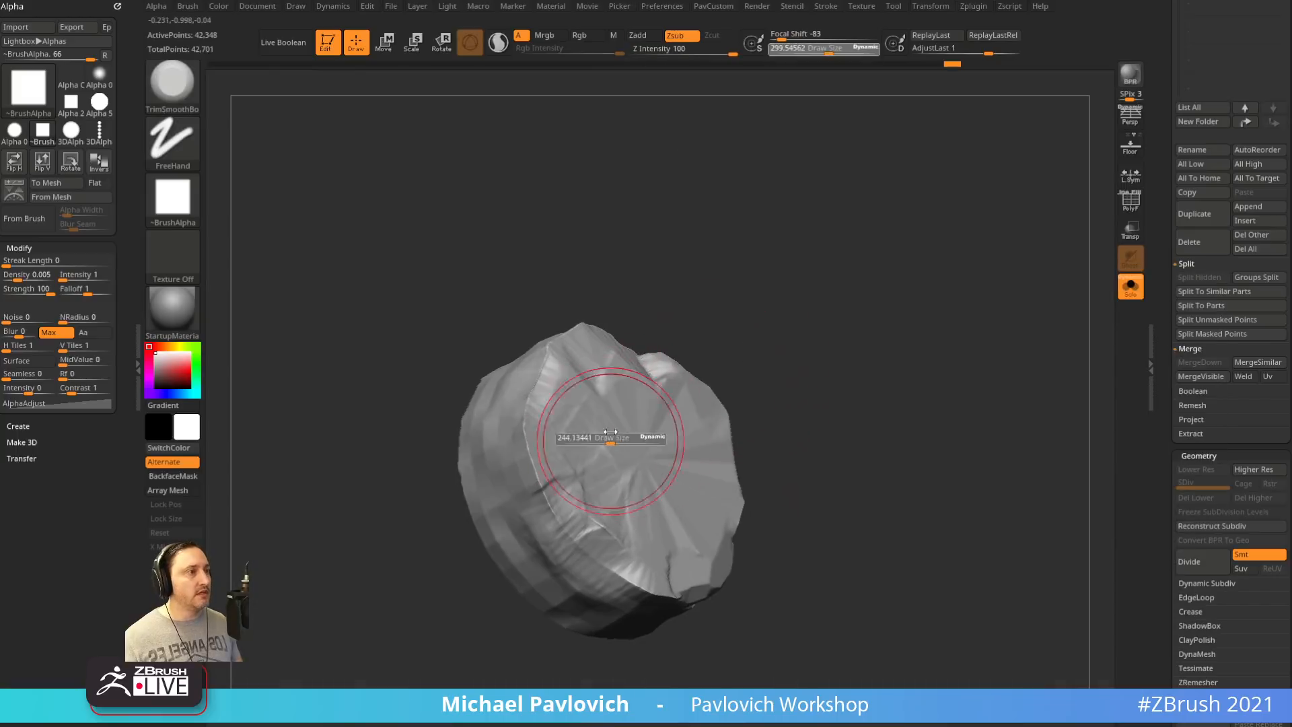
mouse_move(572, 353)
mouse_down()
mouse_move(529, 428)
mouse_move(552, 493)
mouse_move(650, 589)
mouse_up()
drag(757, 609, 716, 562)
mouse_move(734, 565)
mouse_down()
mouse_move(676, 575)
mouse_move(670, 606)
mouse_move(773, 438)
mouse_up()
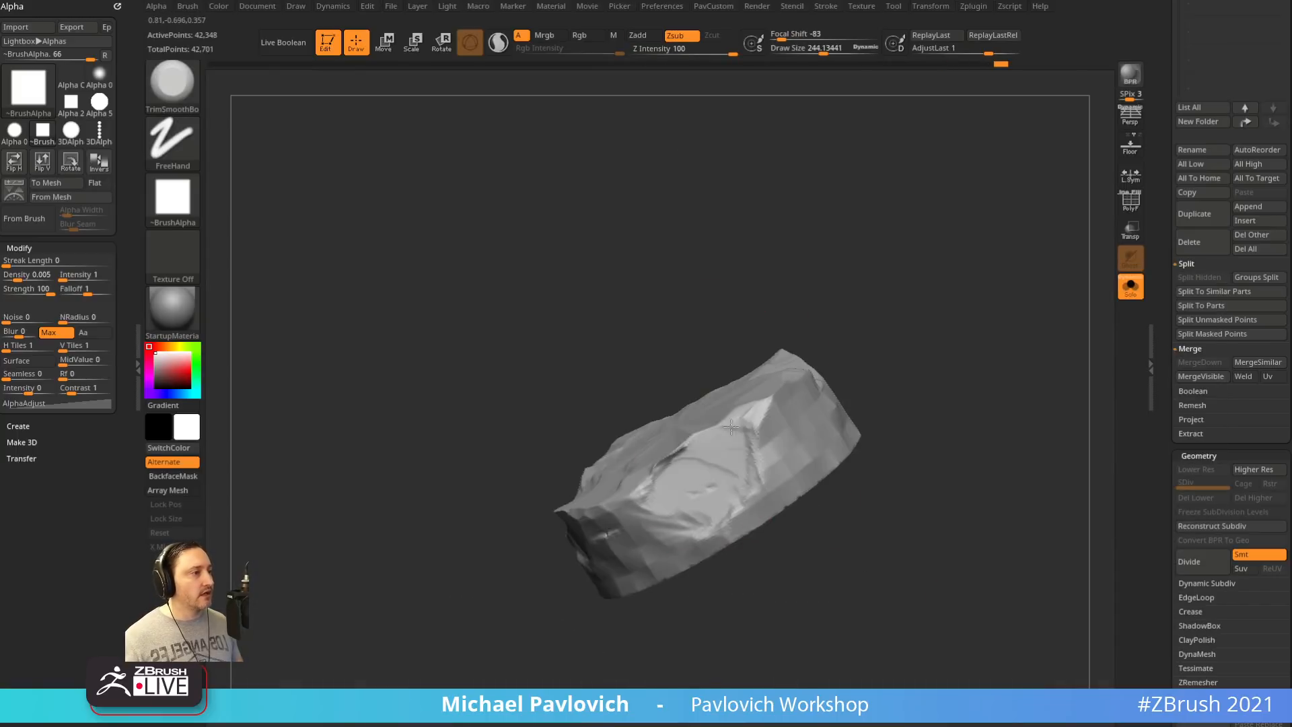
Reduce the draw size to about 225 and cut more flat facets around the side and bottom edge of the rock
key(s)
drag(707, 482, 704, 483)
mouse_move(681, 479)
mouse_down()
mouse_move(740, 420)
mouse_move(689, 444)
mouse_move(720, 424)
mouse_up()
drag(848, 369, 807, 310)
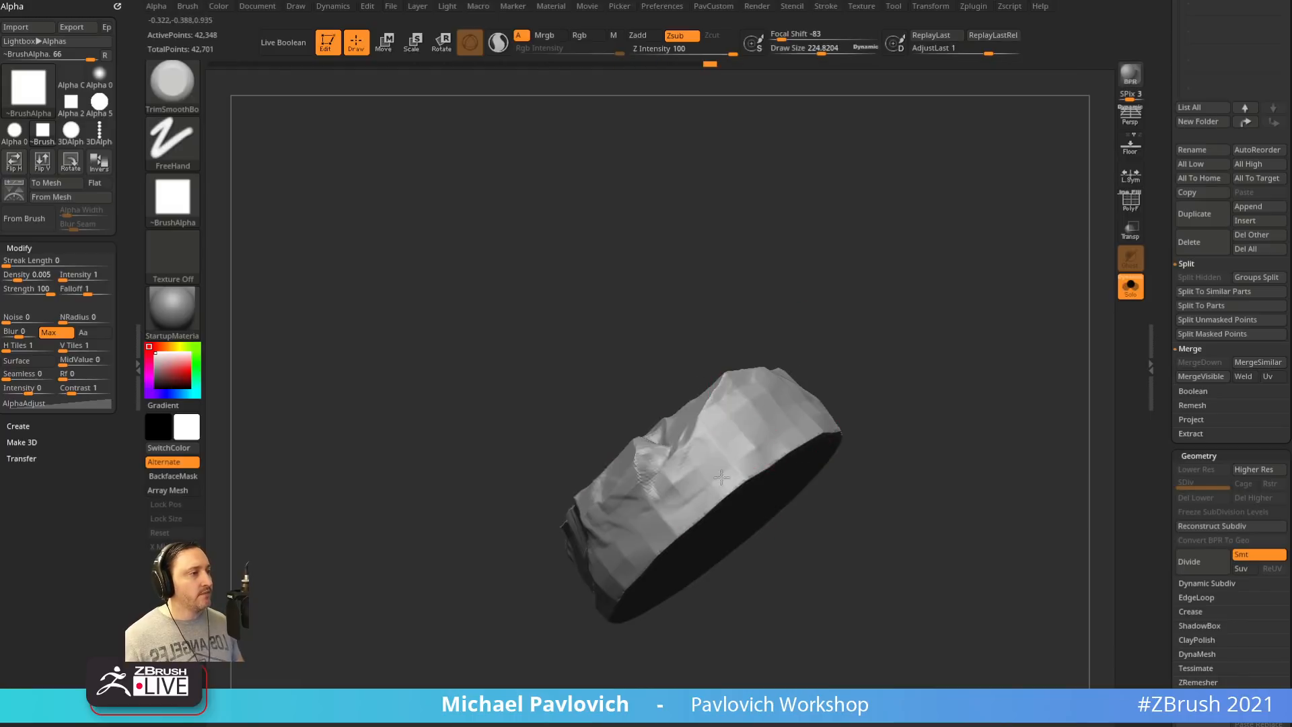
mouse_move(700, 471)
mouse_down()
mouse_move(767, 438)
mouse_move(741, 420)
mouse_up()
drag(865, 477, 673, 511)
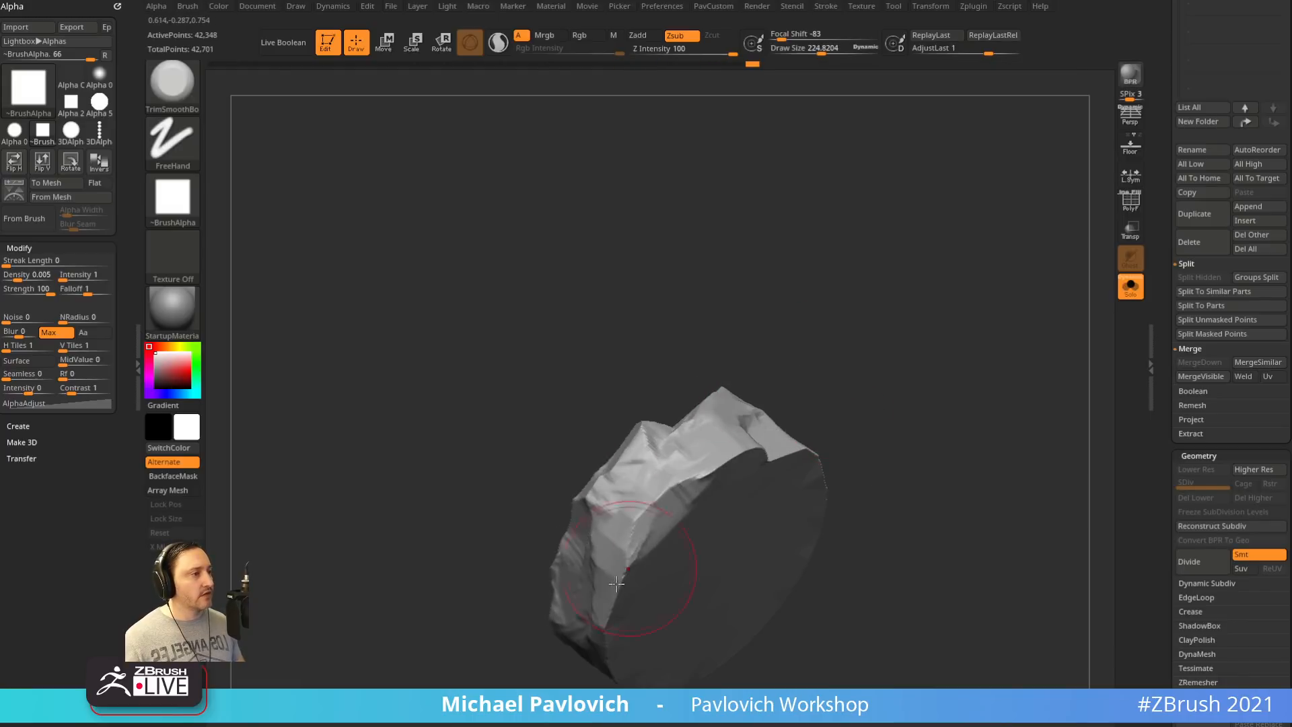
drag(861, 437, 942, 377)
Update the rock's DynaMesh and trim another facet on its surface
ctrl+drag(953, 364, 982, 496)
mouse_move(975, 393)
alt+mouse_down()
mouse_move(865, 473)
mouse_move(774, 430)
alt+mouse_up()
mouse_move(699, 491)
mouse_down()
mouse_move(754, 458)
mouse_move(811, 478)
mouse_move(745, 455)
mouse_up()
drag(875, 377, 929, 477)
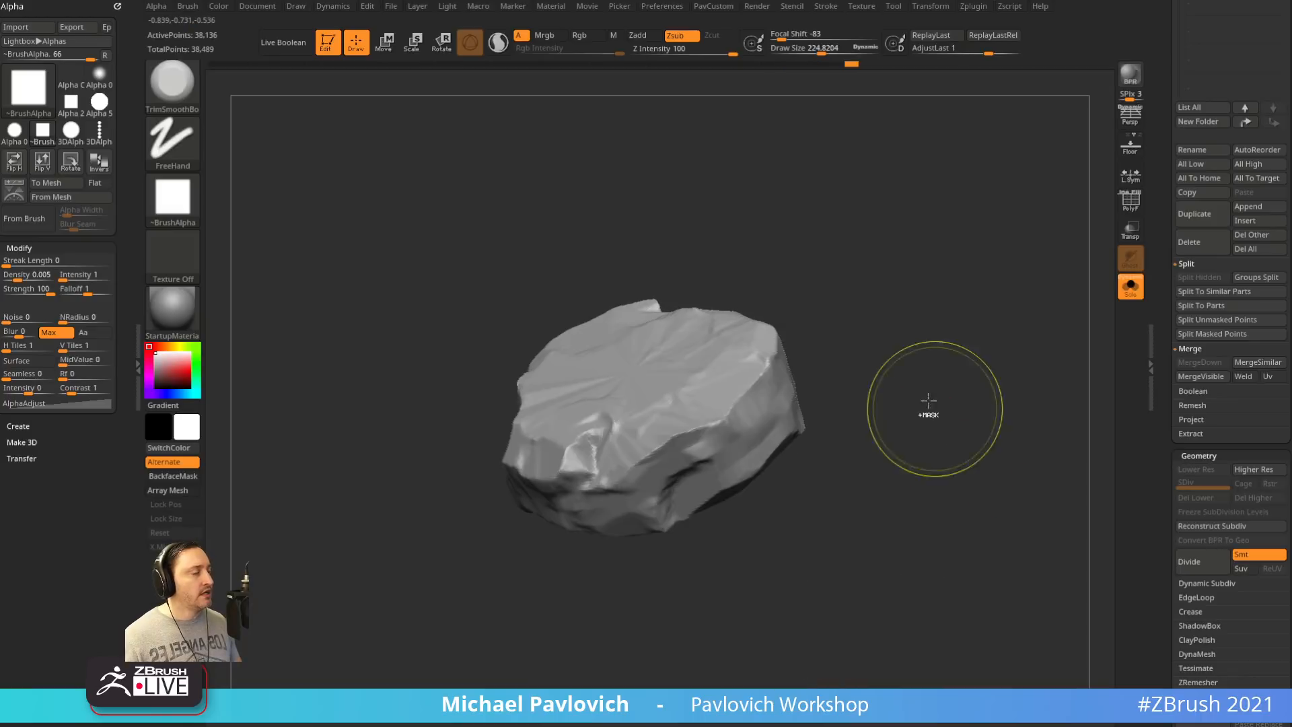
Set the DynaMesh blur to 0 and the resolution to 216, and remesh the rock
key(2)
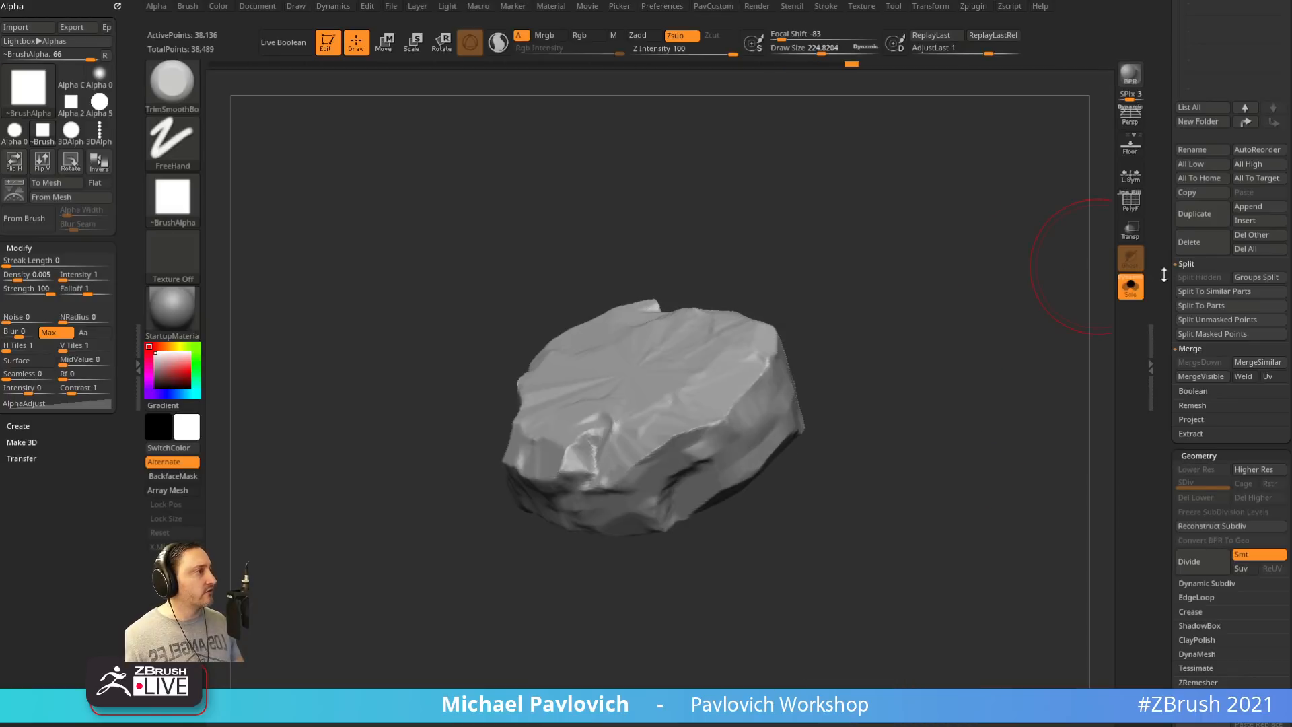
drag(1165, 277, 1164, 219)
shift+click(1195, 396)
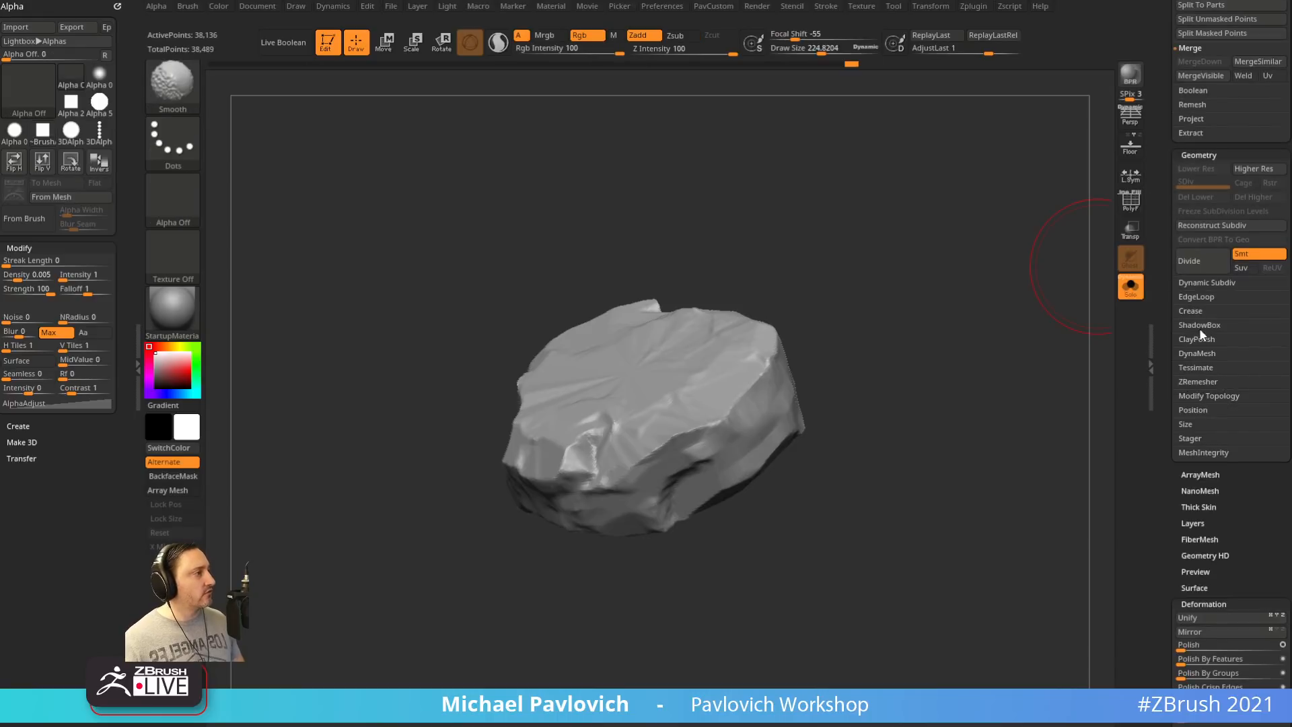
click(1196, 354)
key(2)
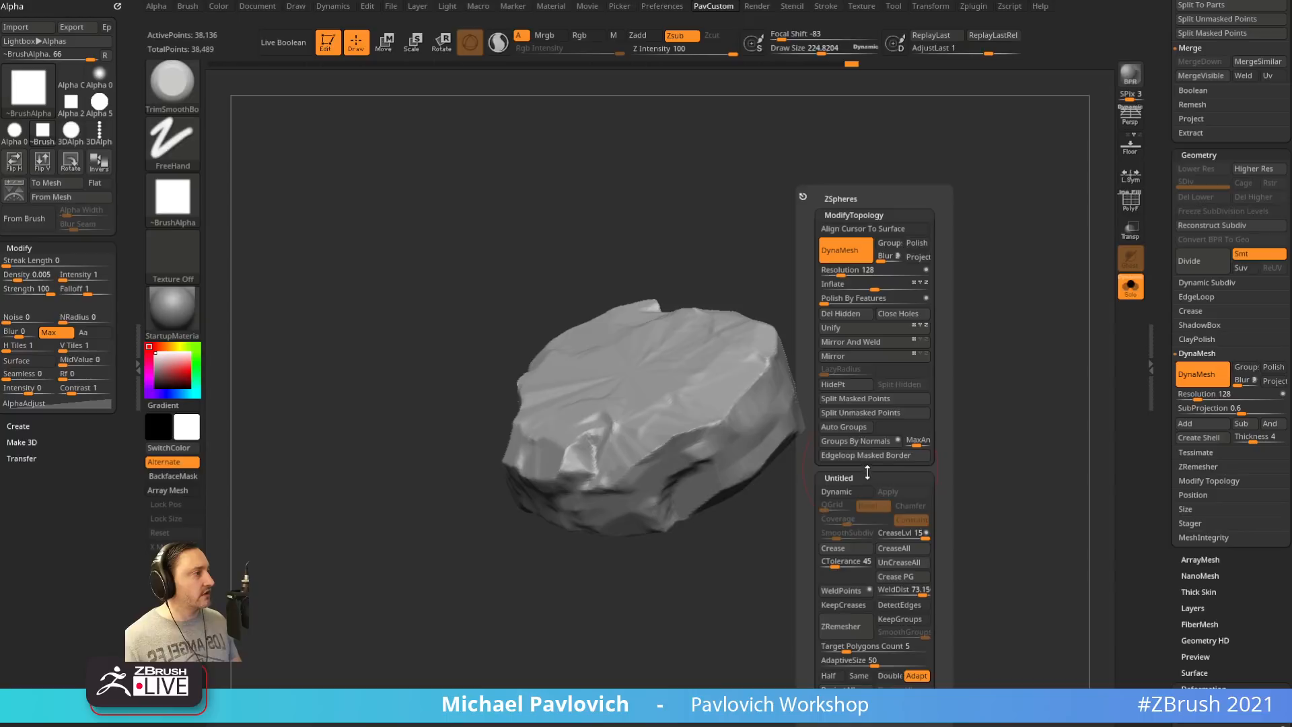
click(846, 273)
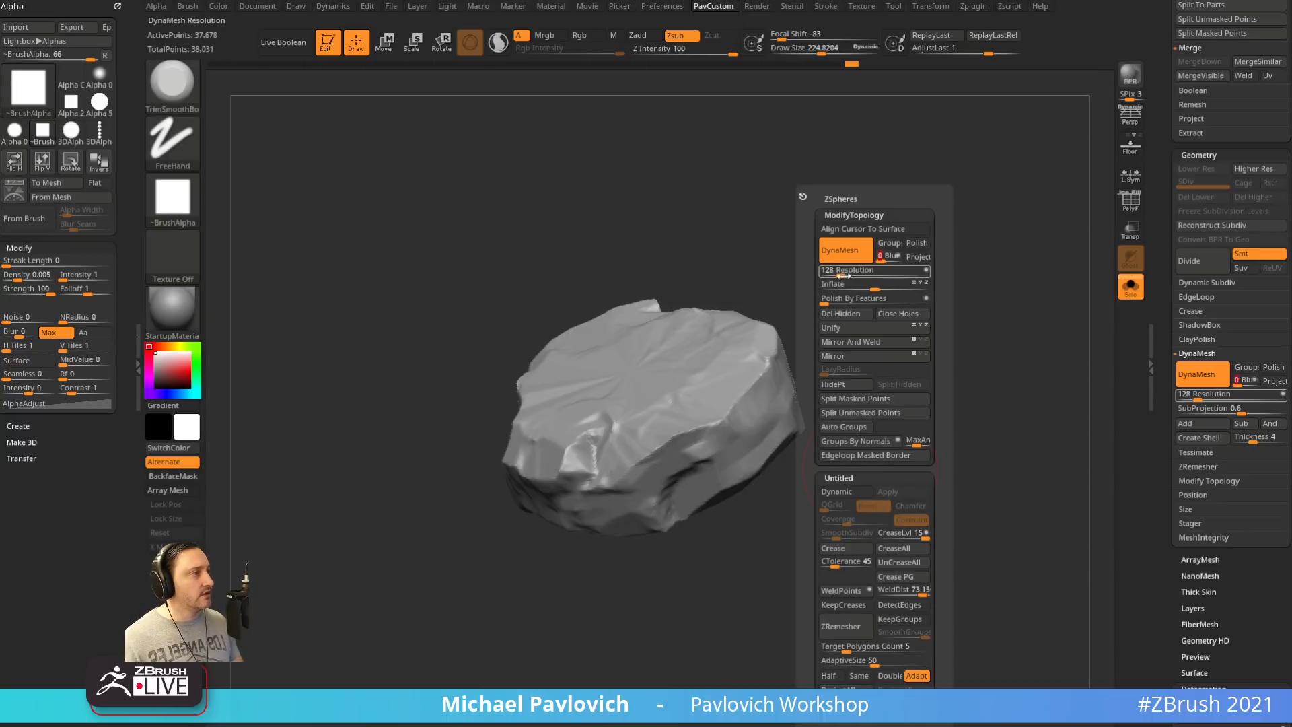
ctrl+drag(895, 216, 932, 264)
Trim planar facets into the remeshed rock's side wall and along its bottom edge
drag(932, 451, 898, 390)
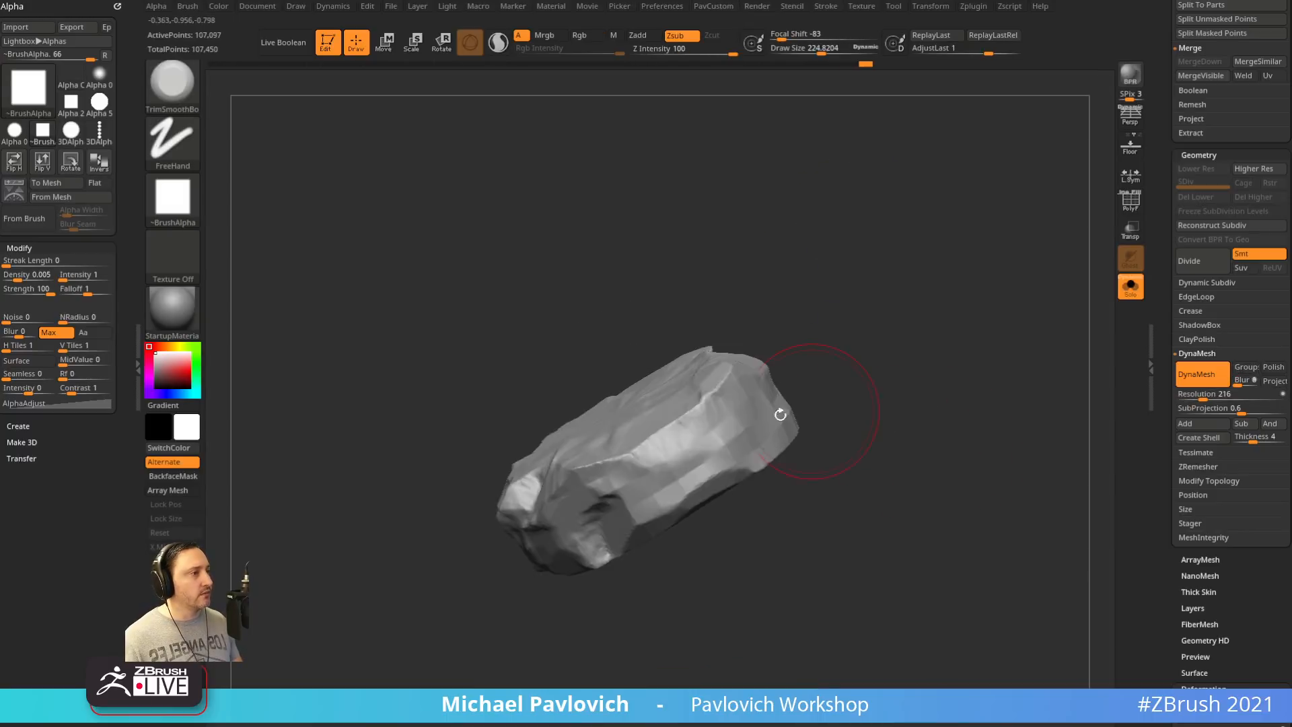
drag(629, 465, 683, 448)
drag(663, 425, 724, 377)
drag(845, 437, 822, 404)
drag(713, 464, 763, 414)
mouse_move(733, 464)
mouse_down()
mouse_move(798, 440)
mouse_move(814, 454)
mouse_up()
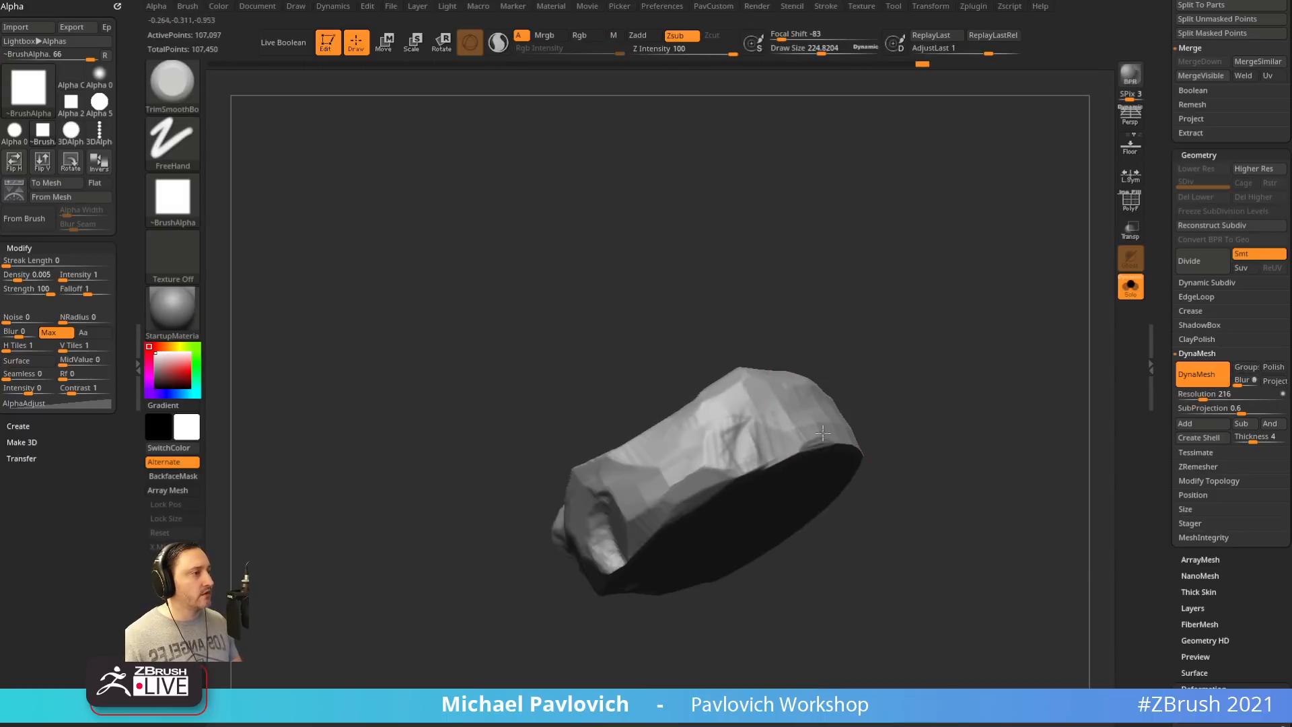
mouse_move(942, 478)
mouse_down()
mouse_move(877, 453)
mouse_move(909, 464)
mouse_up()
drag(965, 498, 924, 454)
right_drag(924, 454, 853, 375)
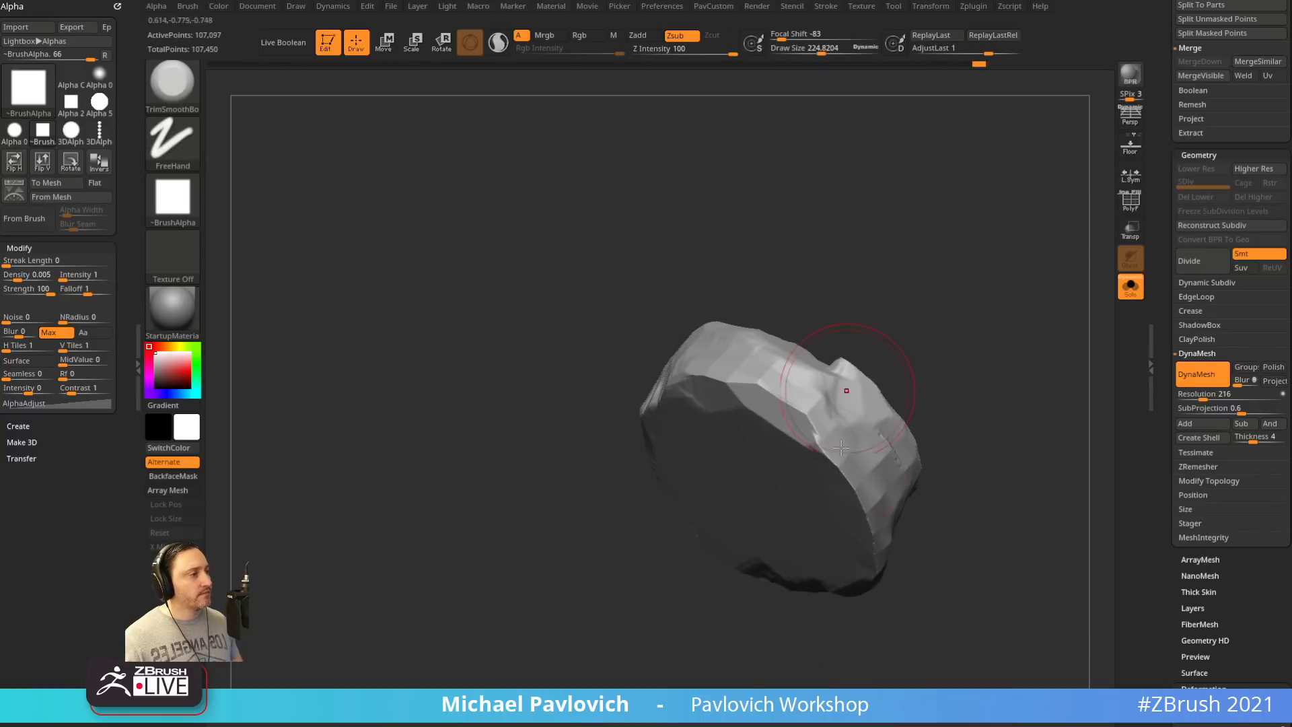
Continue trimming facets on the opposite side of the rock to break up its round outline
drag(821, 441, 854, 505)
mouse_move(907, 442)
mouse_down()
mouse_move(835, 512)
mouse_move(829, 572)
mouse_up()
mouse_move(757, 431)
mouse_down()
mouse_move(691, 387)
mouse_move(700, 411)
mouse_up()
drag(827, 344, 937, 458)
mouse_move(764, 437)
mouse_down()
mouse_move(636, 522)
mouse_move(609, 521)
mouse_up()
mouse_move(924, 405)
mouse_down()
mouse_move(889, 371)
mouse_move(897, 338)
mouse_move(868, 464)
mouse_up()
Switch to the Orb_Cracks brush and set its draw size to about 72 and Z Intensity to 55
key(3)
drag(644, 405, 630, 543)
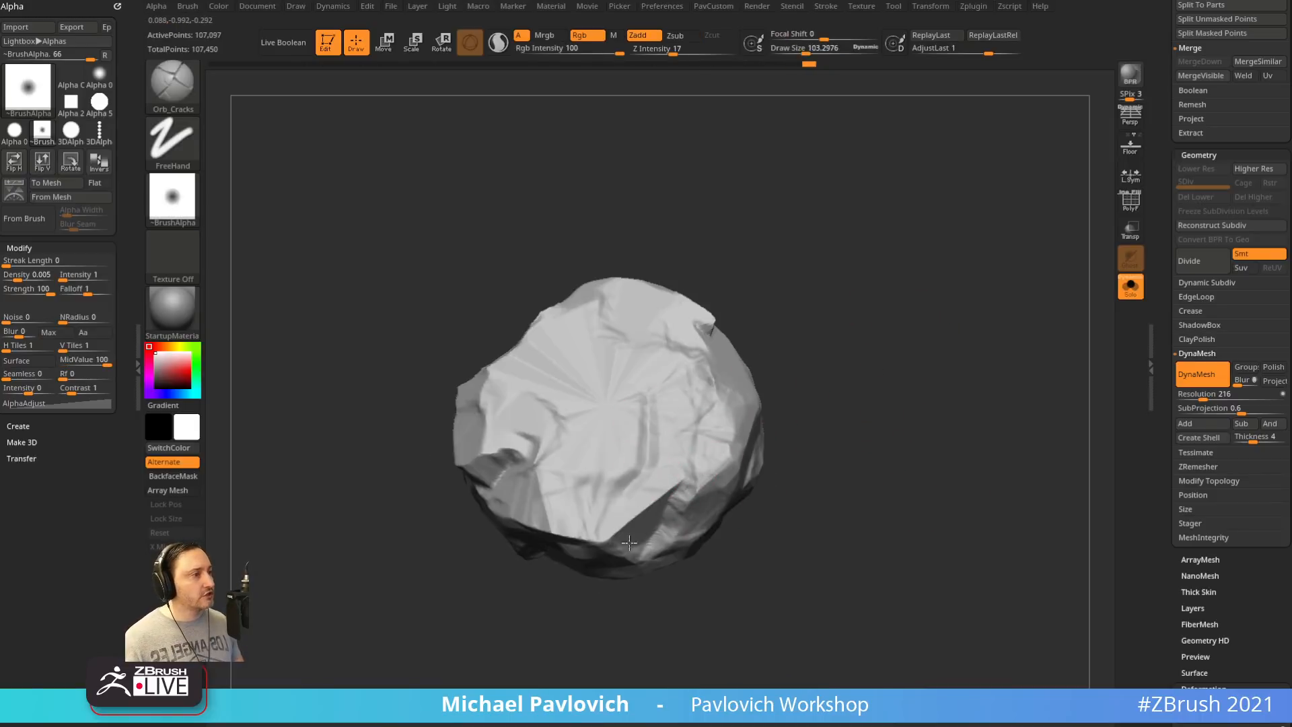
drag(823, 435, 791, 437)
key(bracketleft)
drag(676, 53, 706, 53)
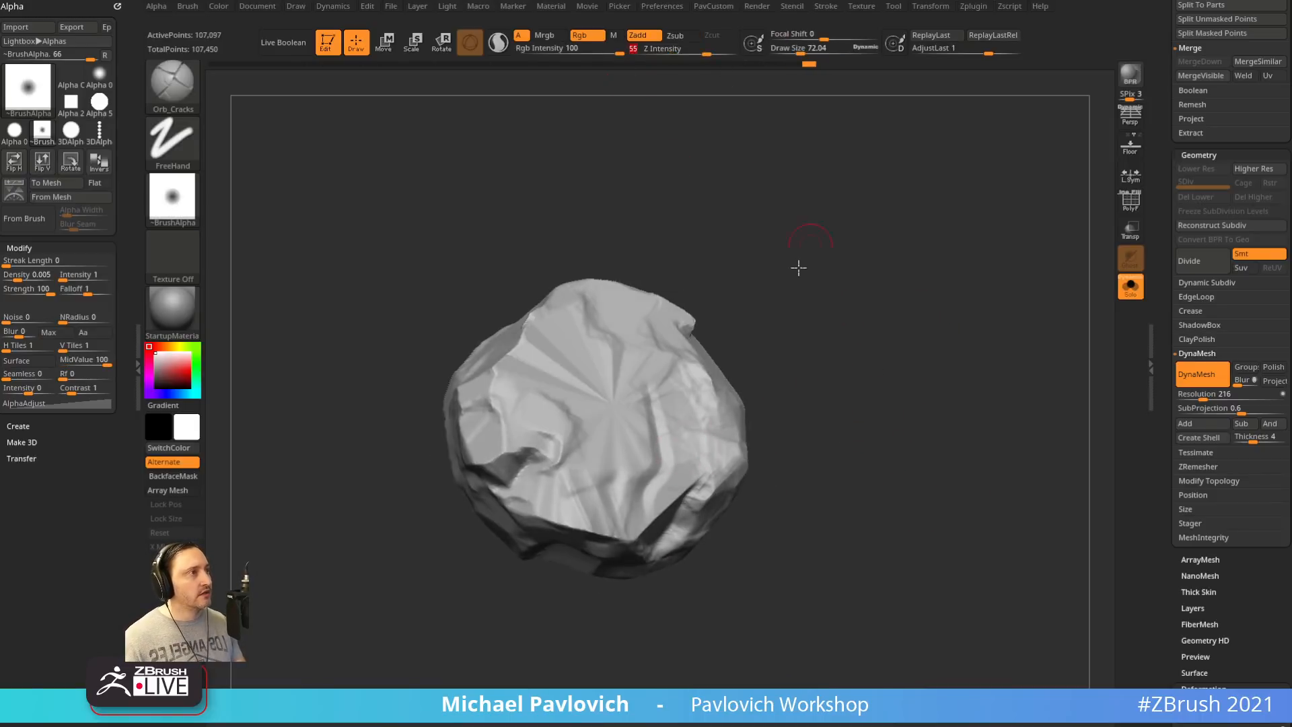
drag(796, 265, 774, 273)
Try a wide crack down the rock's top face at a draw size of about 130 and undo it
key(s)
drag(673, 450, 689, 450)
drag(703, 402, 639, 553)
drag(793, 453, 787, 401)
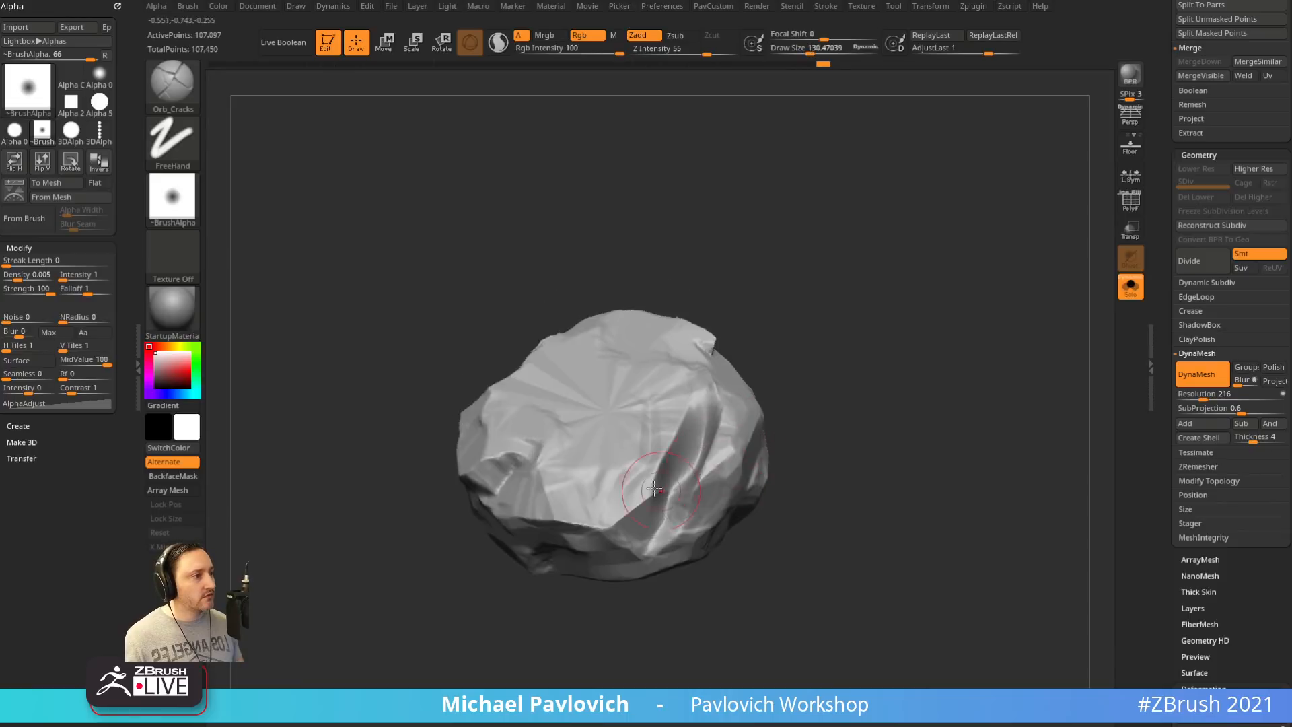
key(ctrl+z)
Carve several cracks across the rock's top and front edge with Orb_Cracks at a draw size of about 108
key(s)
drag(642, 483, 633, 483)
mouse_move(637, 423)
mouse_down()
mouse_move(618, 481)
mouse_move(565, 526)
mouse_up()
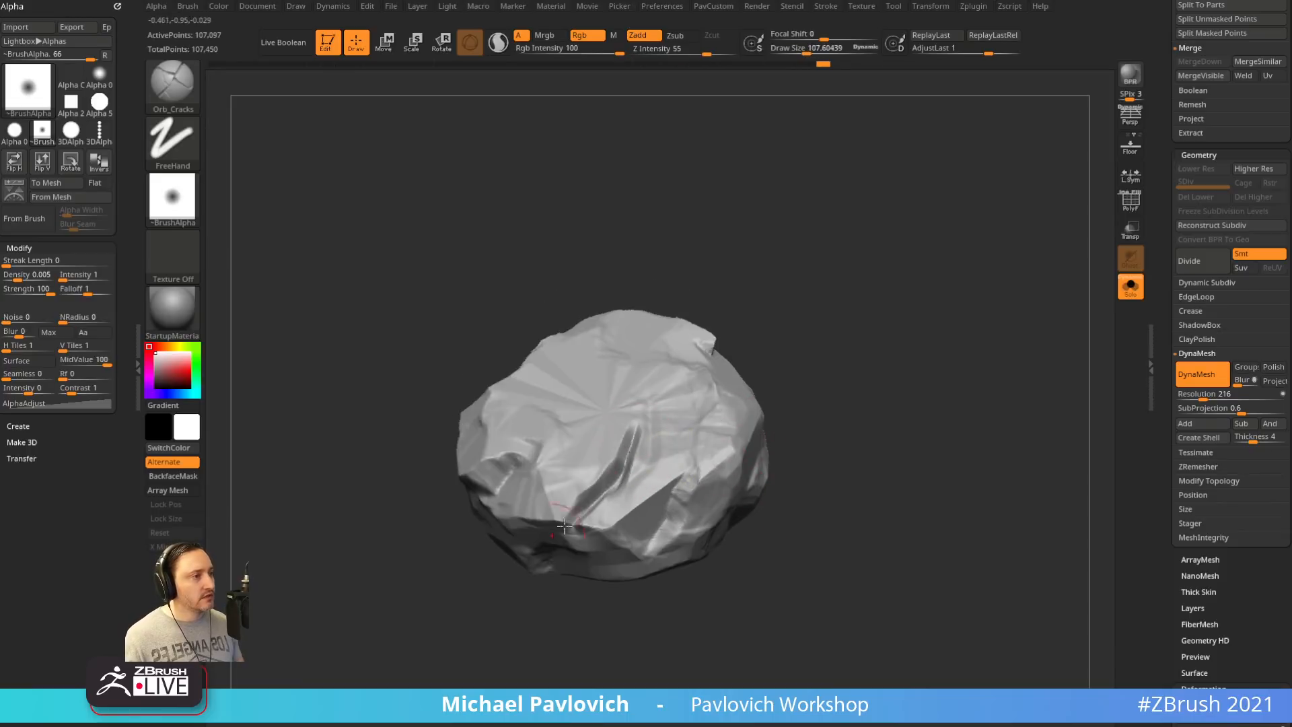
drag(715, 555, 742, 475)
mouse_move(841, 420)
mouse_down()
mouse_move(745, 410)
mouse_move(632, 557)
mouse_up()
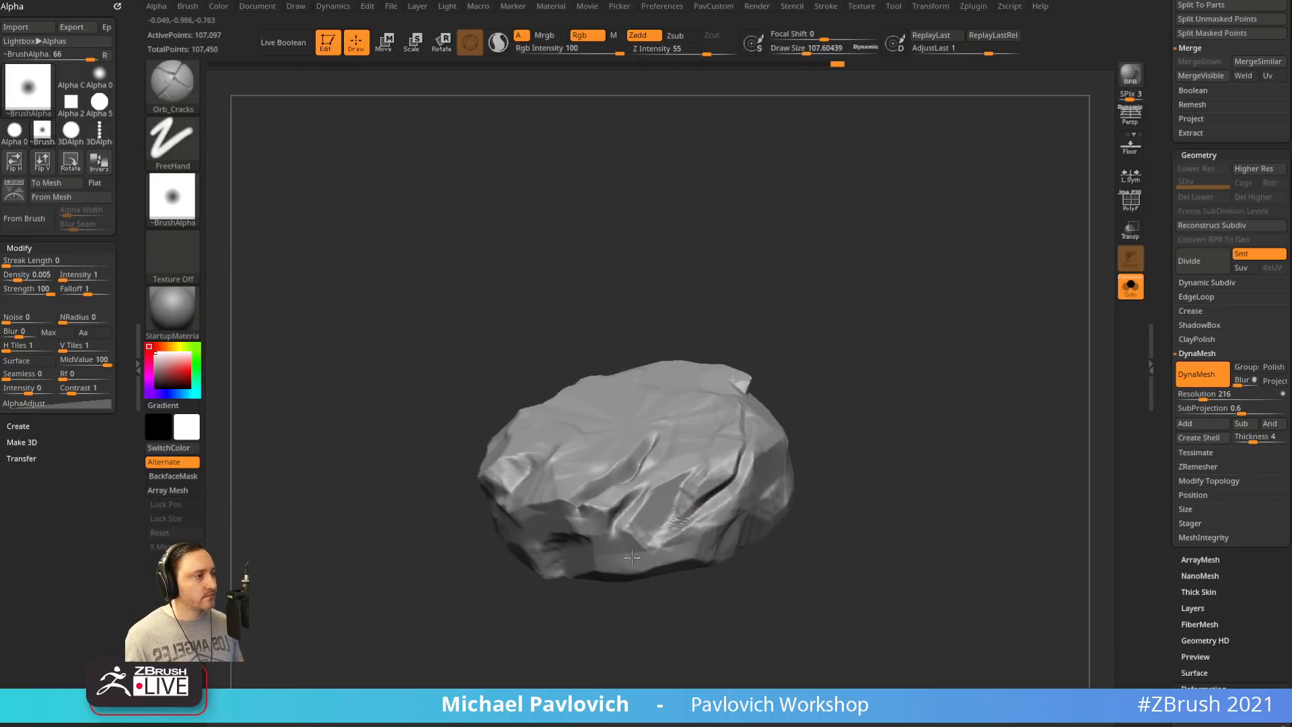
Remesh the rock and trim along the long front crack with TrimSmoothBorder at a draw size of about 49
mouse_move(921, 408)
alt+mouse_down()
mouse_move(839, 401)
mouse_move(856, 413)
mouse_move(899, 372)
mouse_move(894, 418)
mouse_move(874, 424)
alt+mouse_up()
key(b)
key(t)
key(b)
key(s)
drag(595, 504, 587, 504)
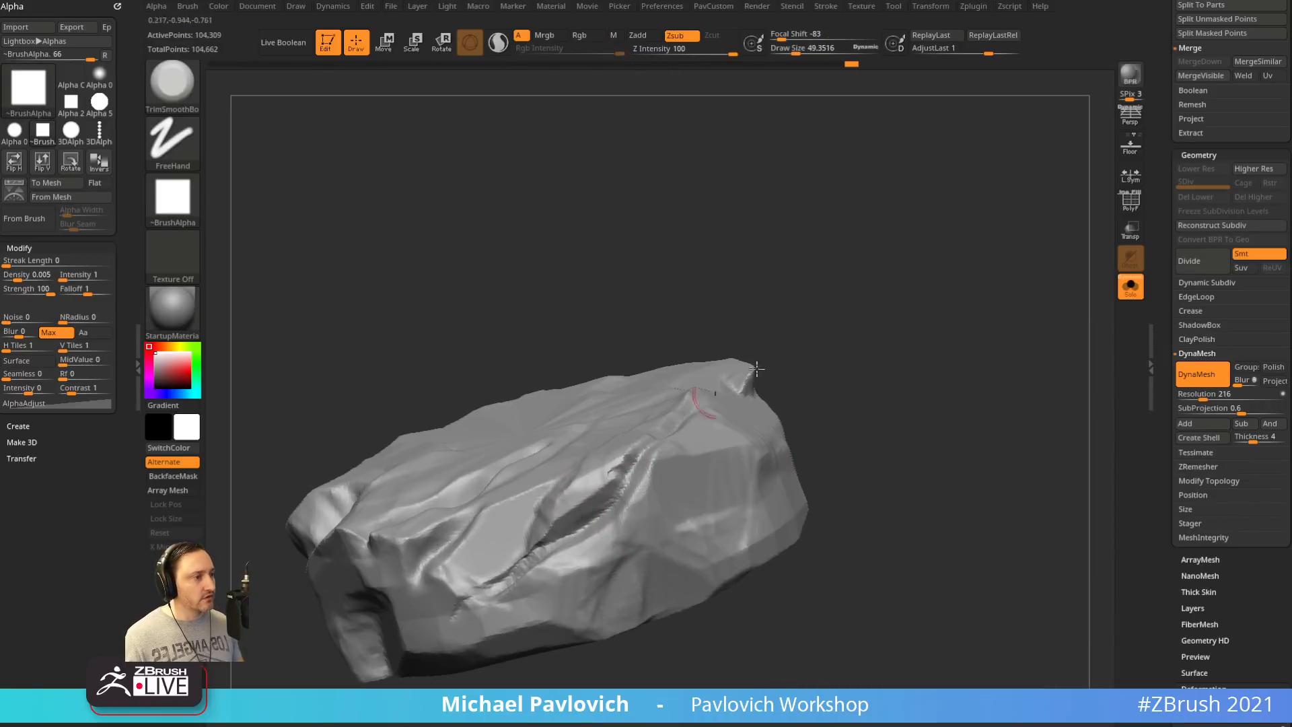
drag(757, 369, 559, 528)
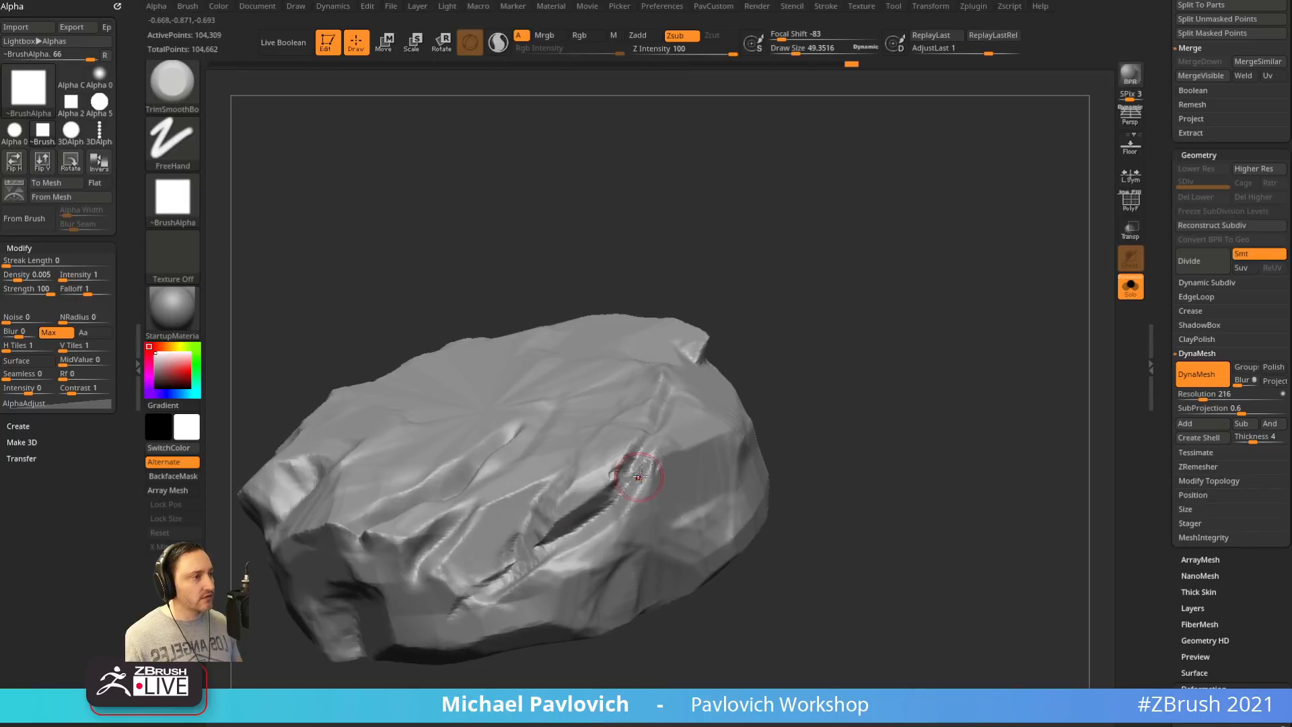
Raise the draw size to about 62 and flatten the outer lip of the long front crack
key(])
drag(639, 476, 611, 517)
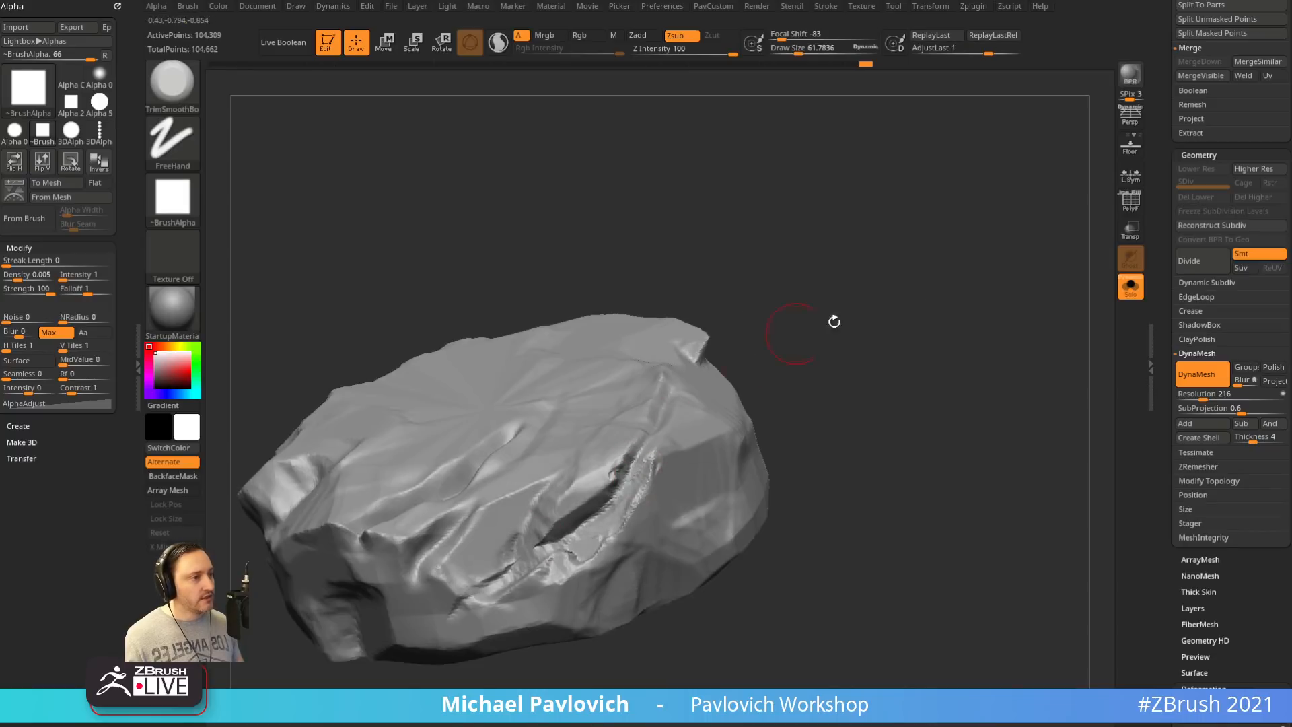
drag(834, 322, 794, 363)
Extend the ledge across the top face with trim strokes at a draw size of about 69, and remesh the rock
key(])
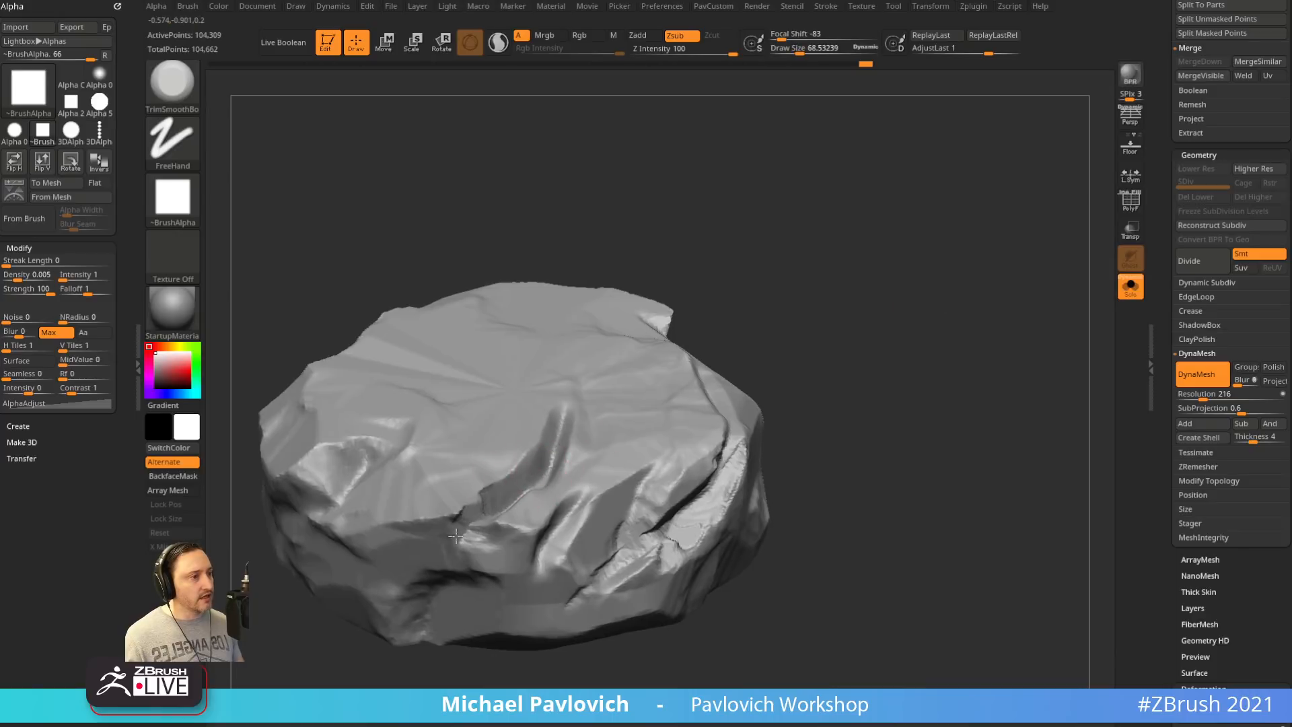
drag(505, 487, 564, 431)
drag(800, 303, 697, 370)
drag(507, 491, 527, 473)
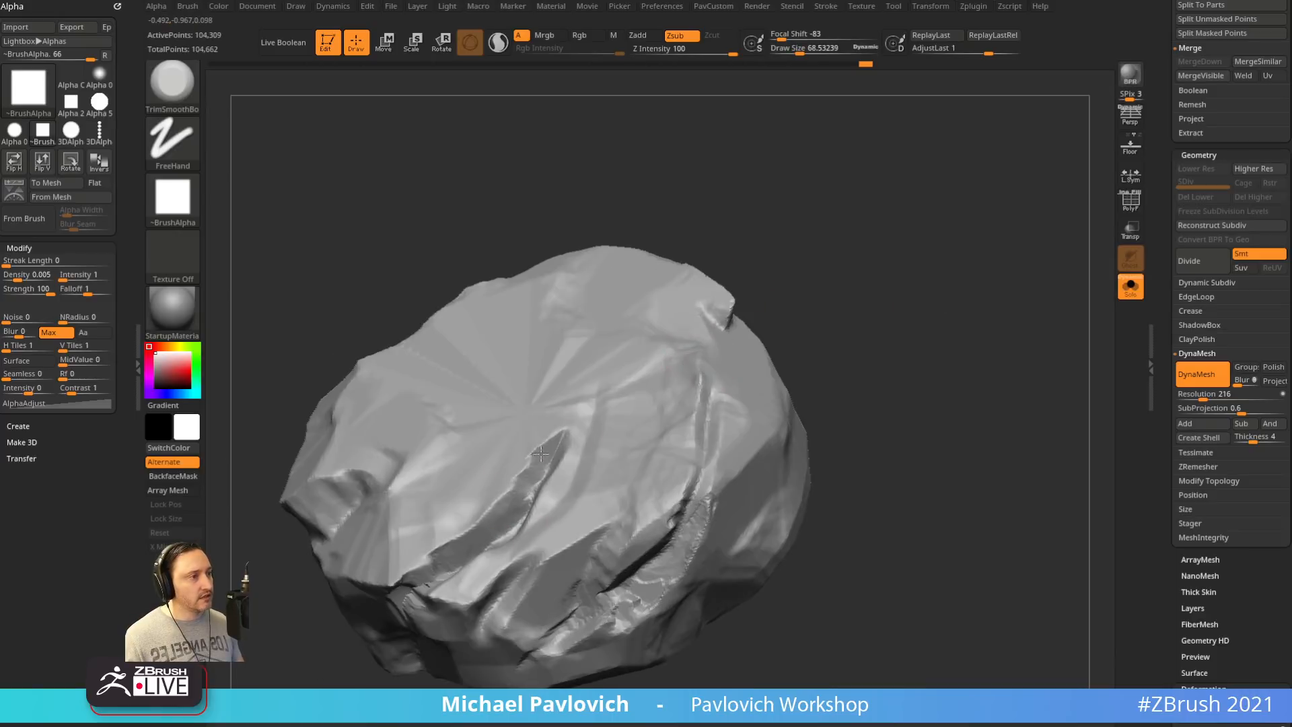
drag(612, 380, 638, 357)
drag(808, 259, 767, 293)
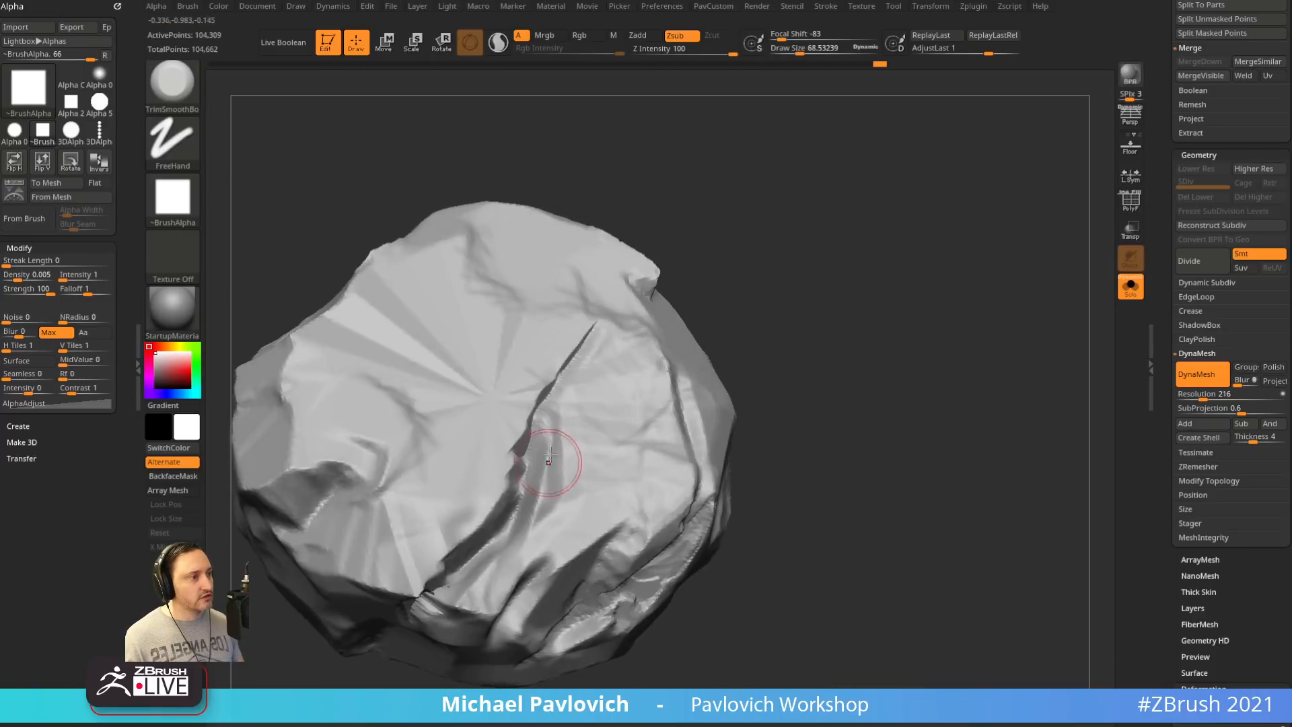
drag(548, 452, 539, 493)
mouse_move(794, 420)
ctrl+mouse_down()
mouse_move(820, 449)
mouse_move(813, 403)
ctrl+mouse_up()
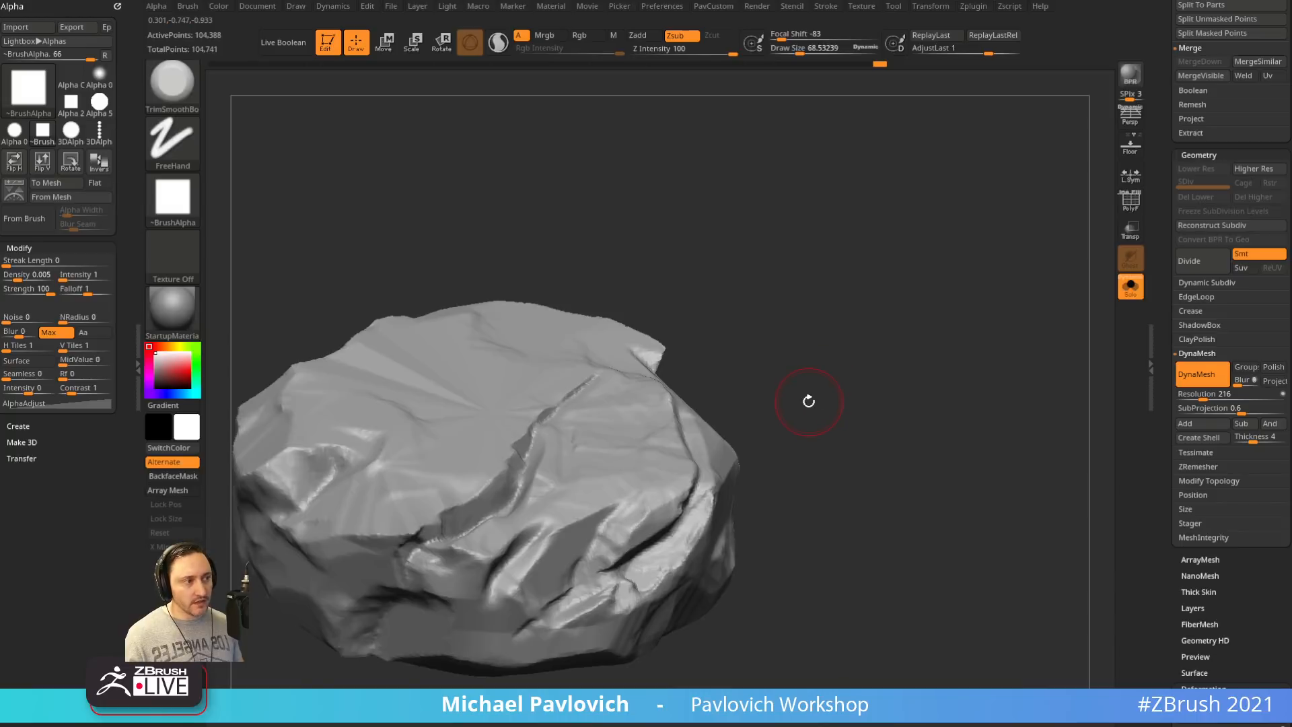
Switch to the Standard brush and set its Z Intensity to 38 and draw size to about 12 for fine work on the top face
key(b)
key(s)
key(t)
click(169, 159)
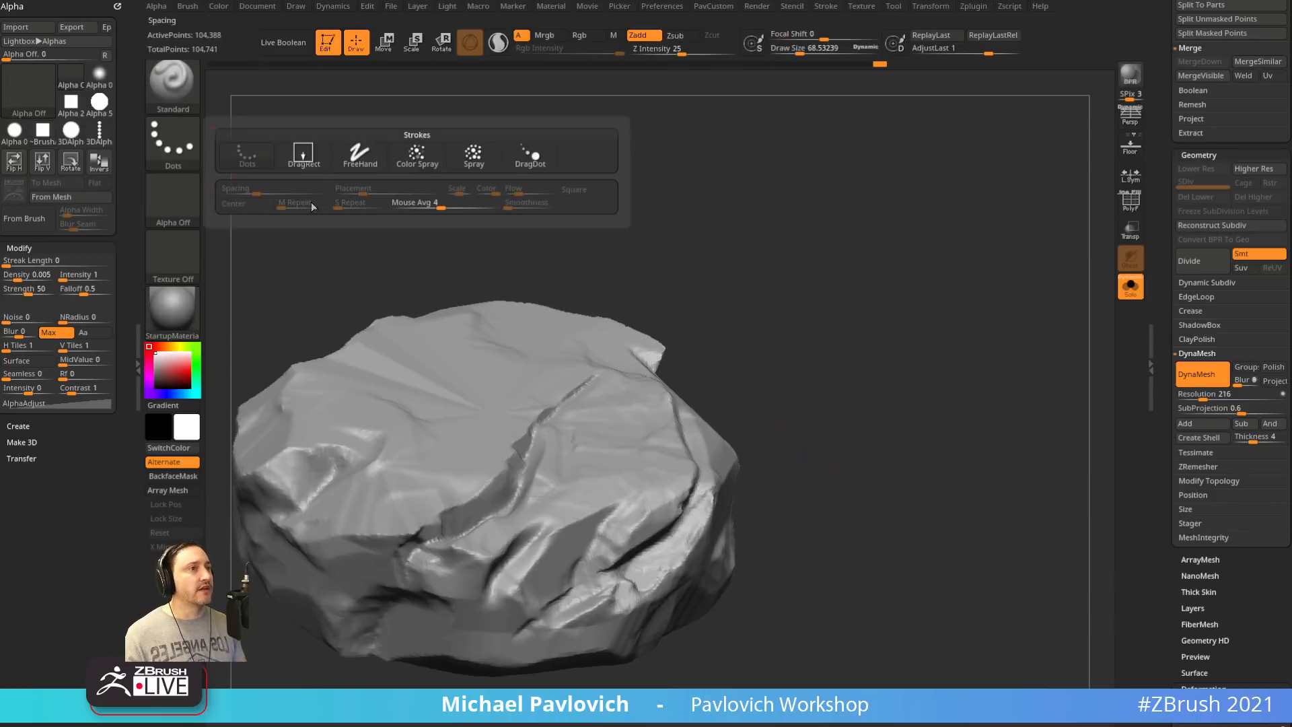
click(694, 52)
key(2)
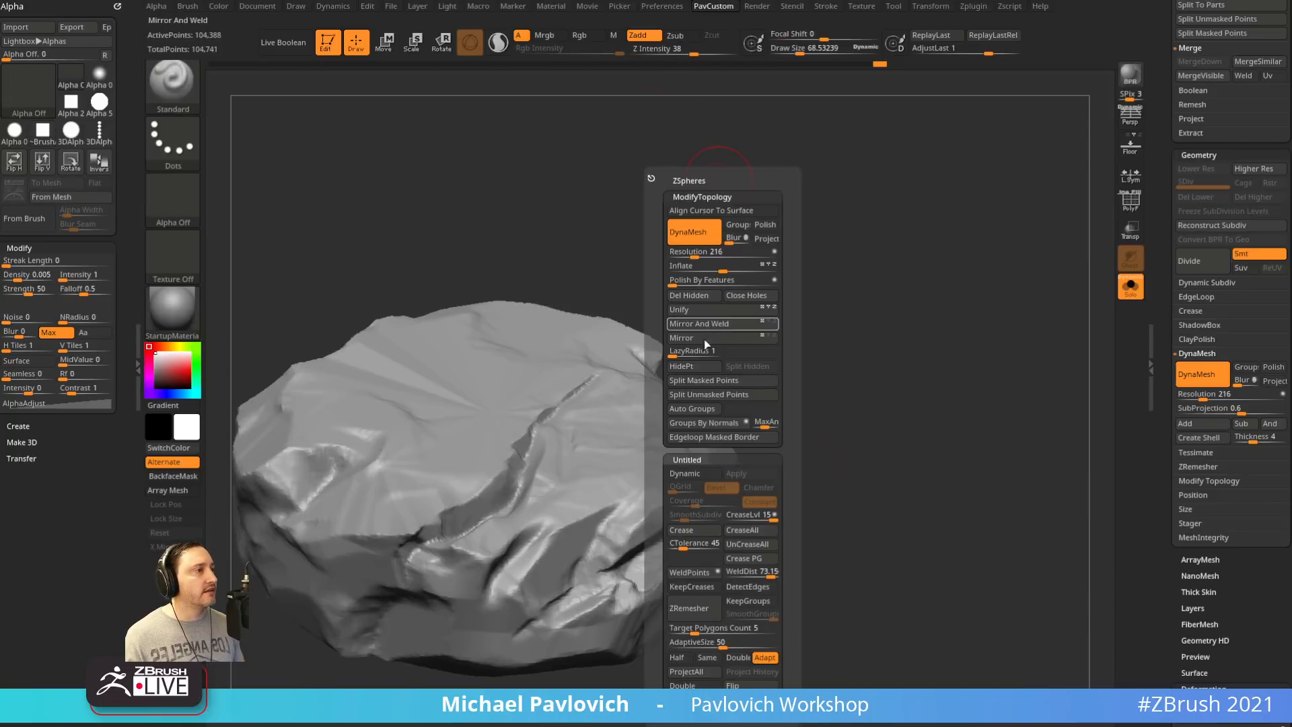
drag(593, 262, 609, 426)
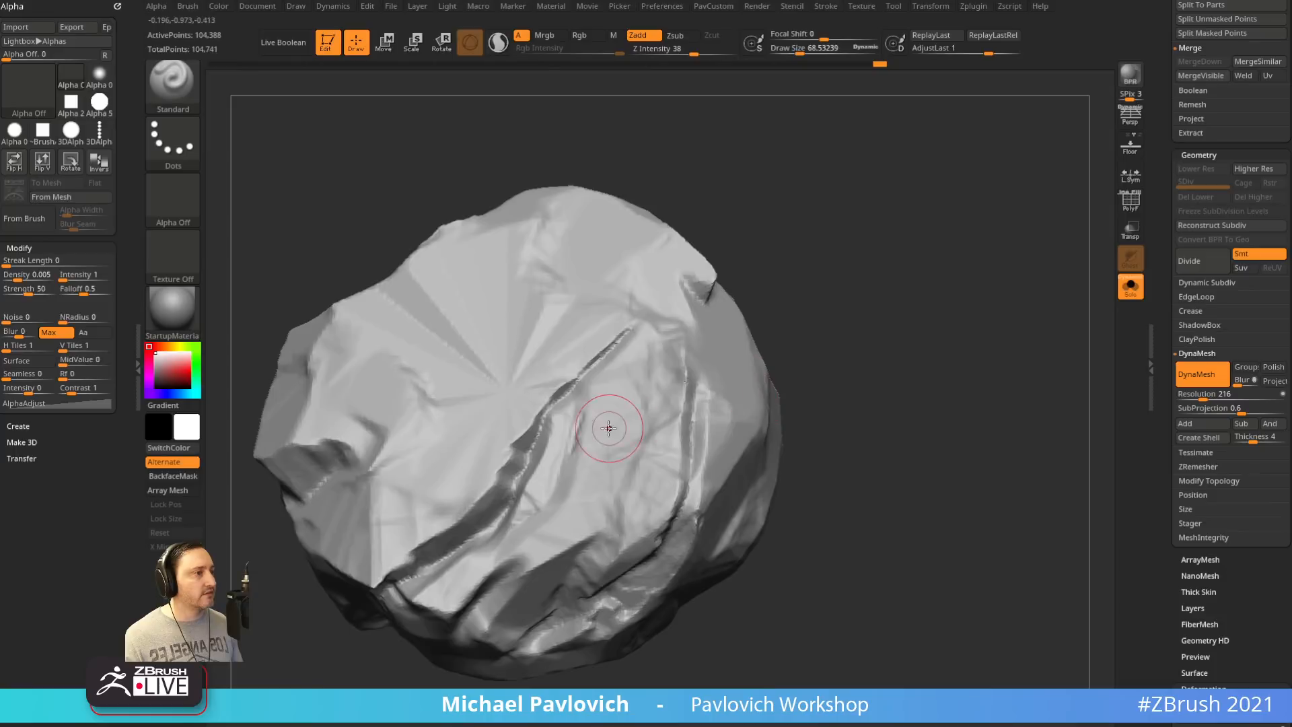
drag(794, 281, 773, 370)
key(s)
drag(628, 400, 610, 394)
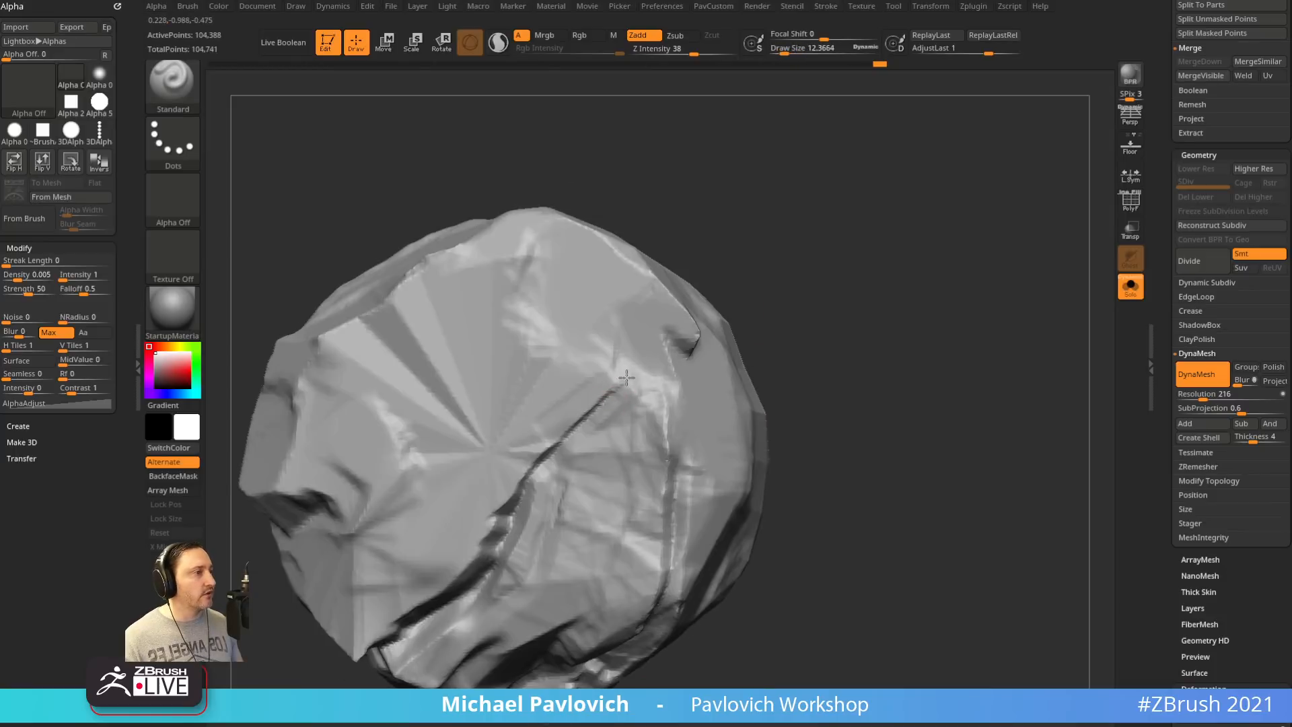
Extend the crack toward the rock's upper edge at draw size about 8.5, and set Z Intensity to 56 and draw size to about 33
key(s)
drag(702, 254, 637, 369)
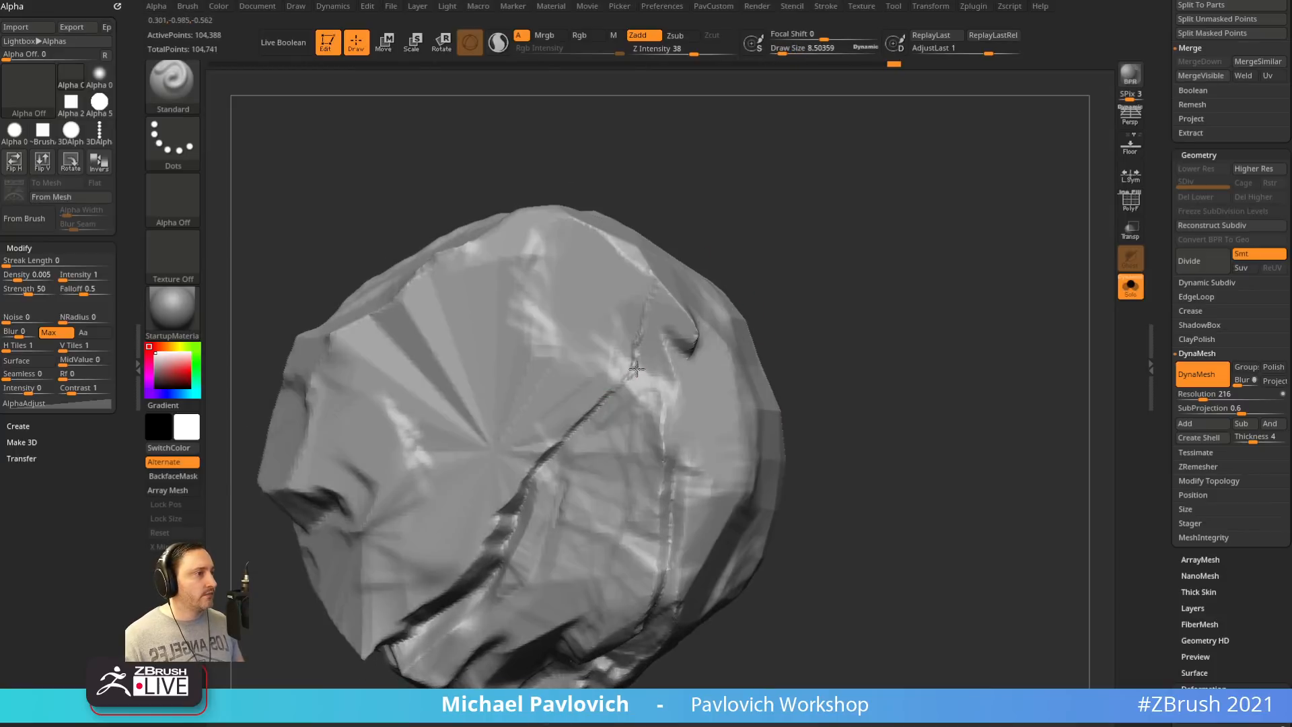
drag(806, 316, 814, 361)
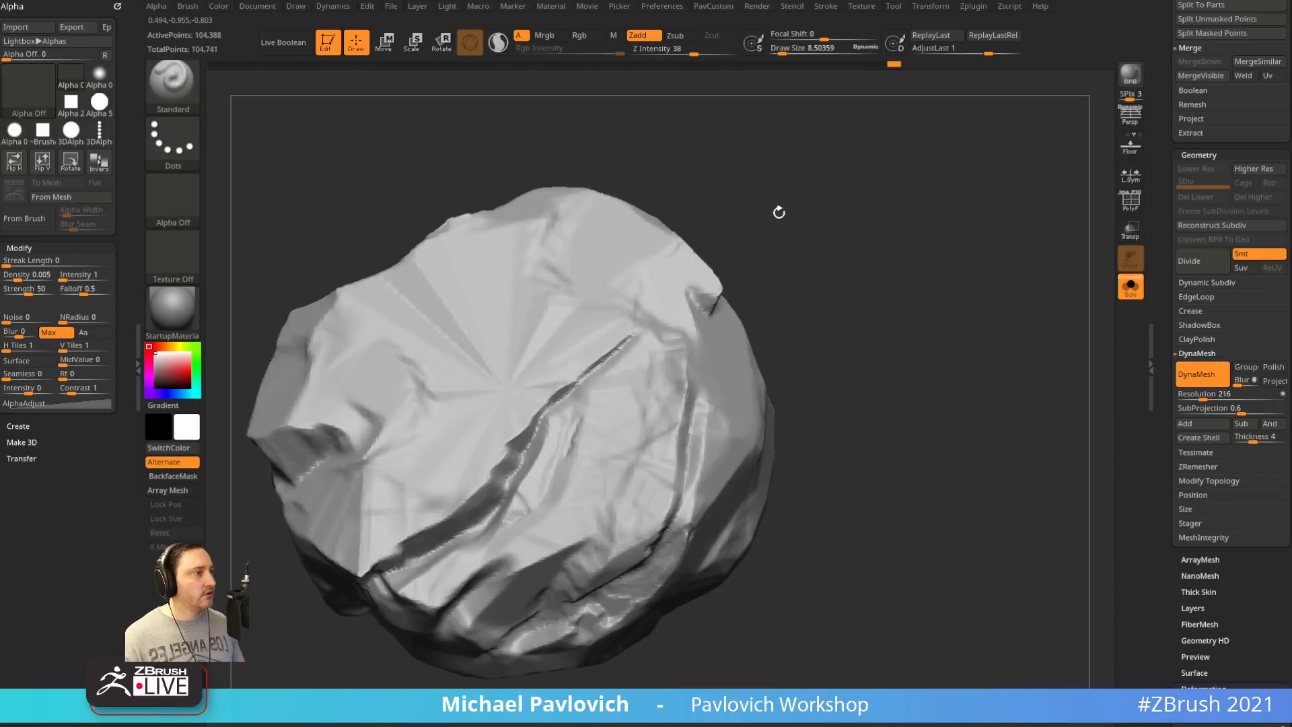
drag(779, 211, 757, 282)
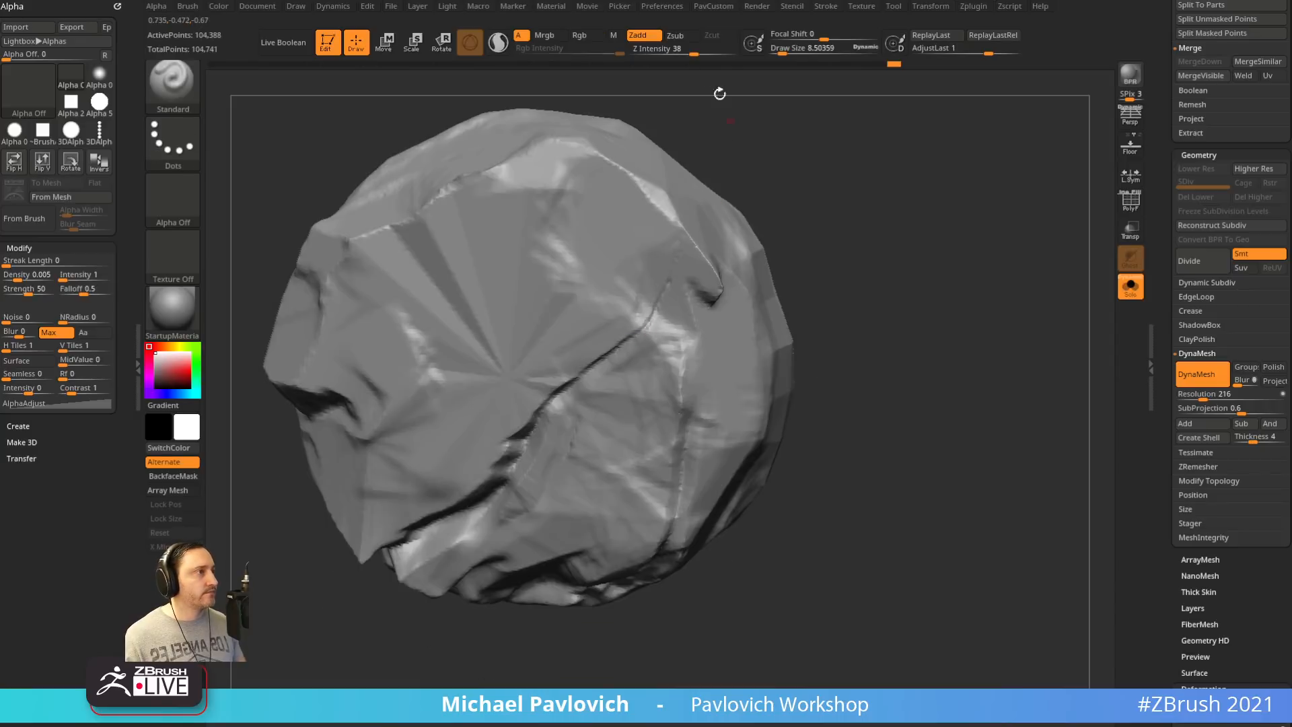
drag(695, 52, 707, 53)
mouse_move(687, 224)
mouse_down()
mouse_move(670, 326)
mouse_move(874, 245)
mouse_move(895, 300)
mouse_move(902, 274)
mouse_move(950, 478)
mouse_up()
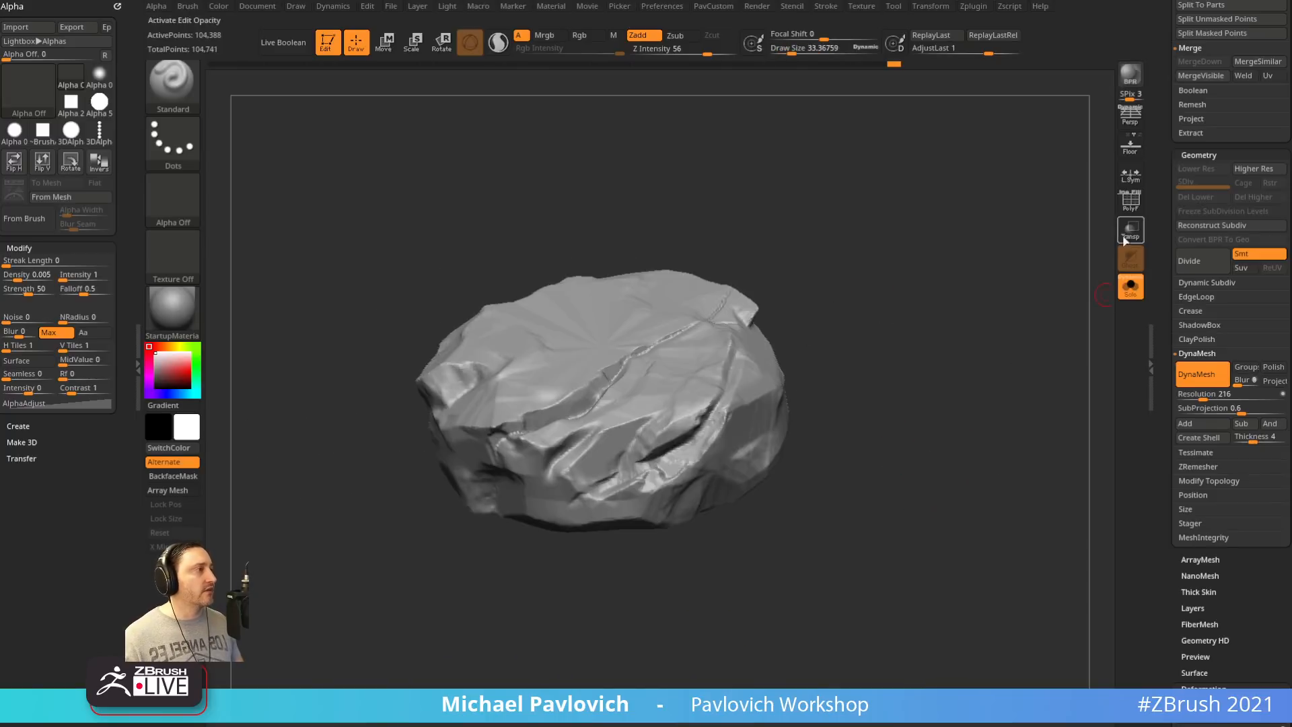
Inspect the sculpted rock's mesh density with the polyframe display, and view the rock from its side
click(1130, 202)
drag(969, 317, 981, 347)
click(1129, 202)
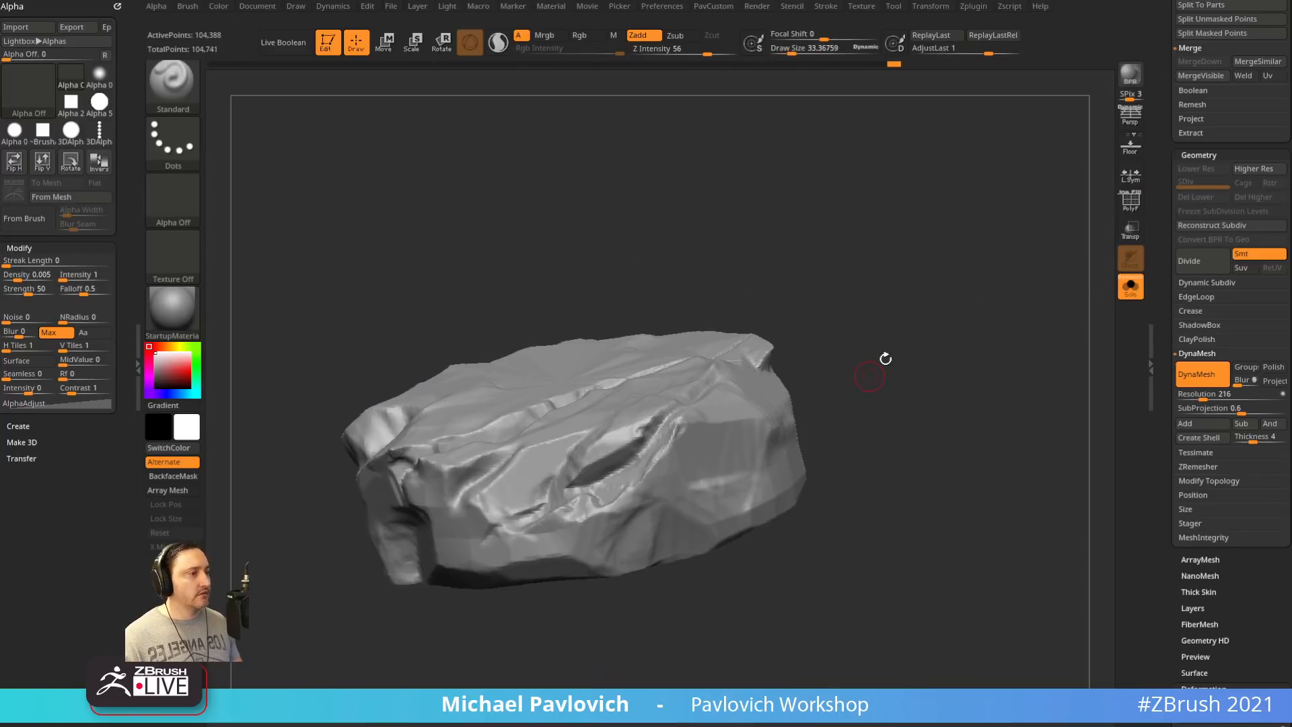
alt+drag(856, 316, 886, 279)
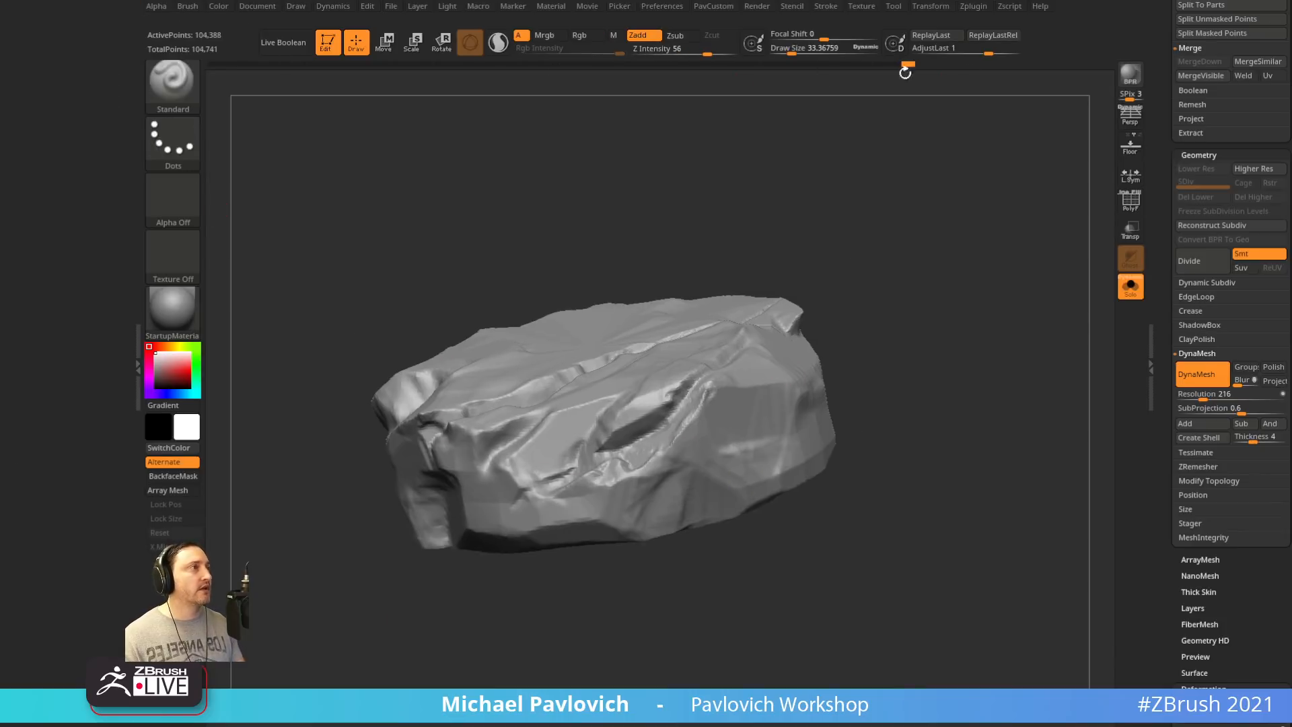
Dock the Zplugin palette beside the canvas and pre-process the current rock in Decimation Master
click(975, 10)
drag(961, 24, 52, 32)
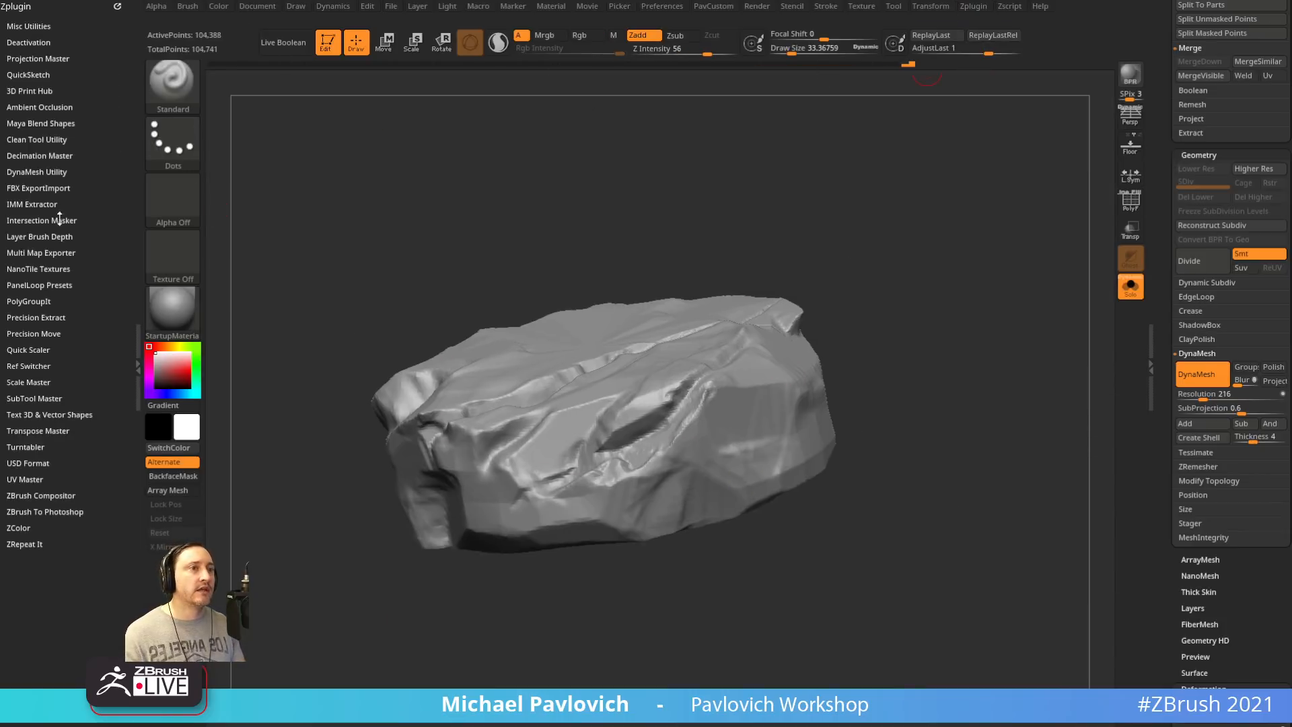
key(shift)
click(54, 155)
click(38, 268)
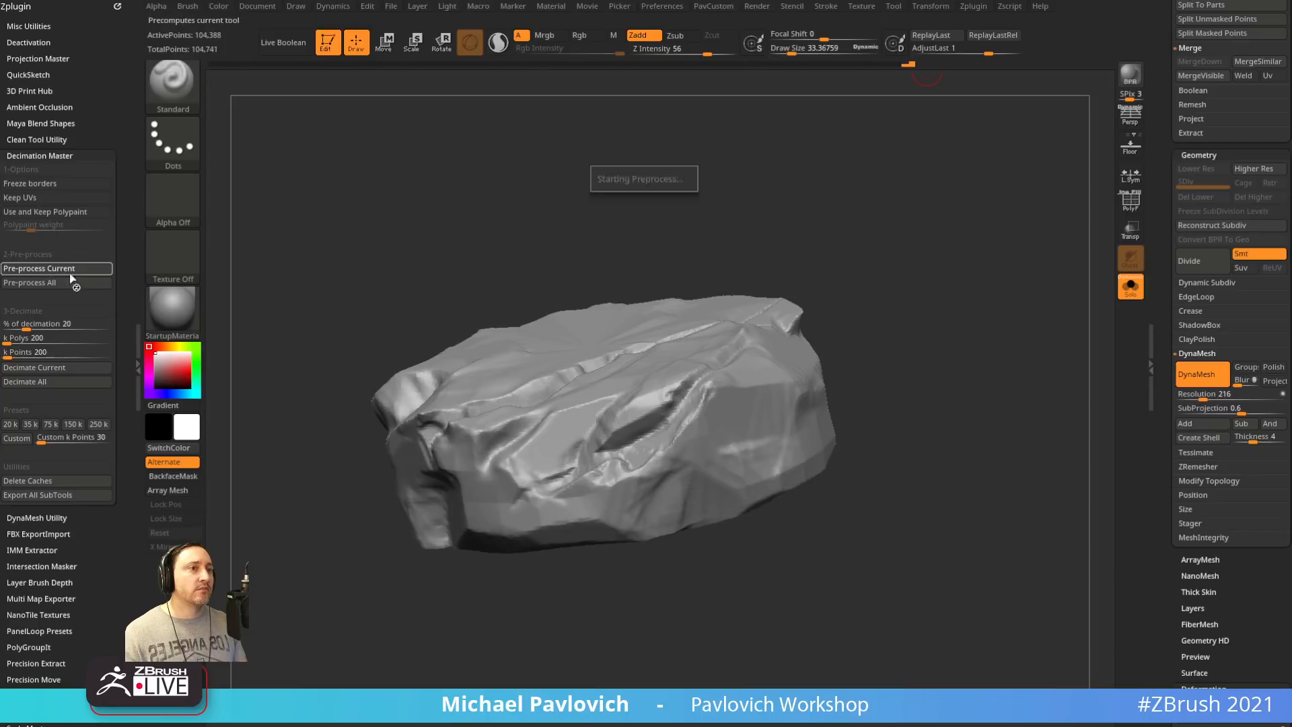
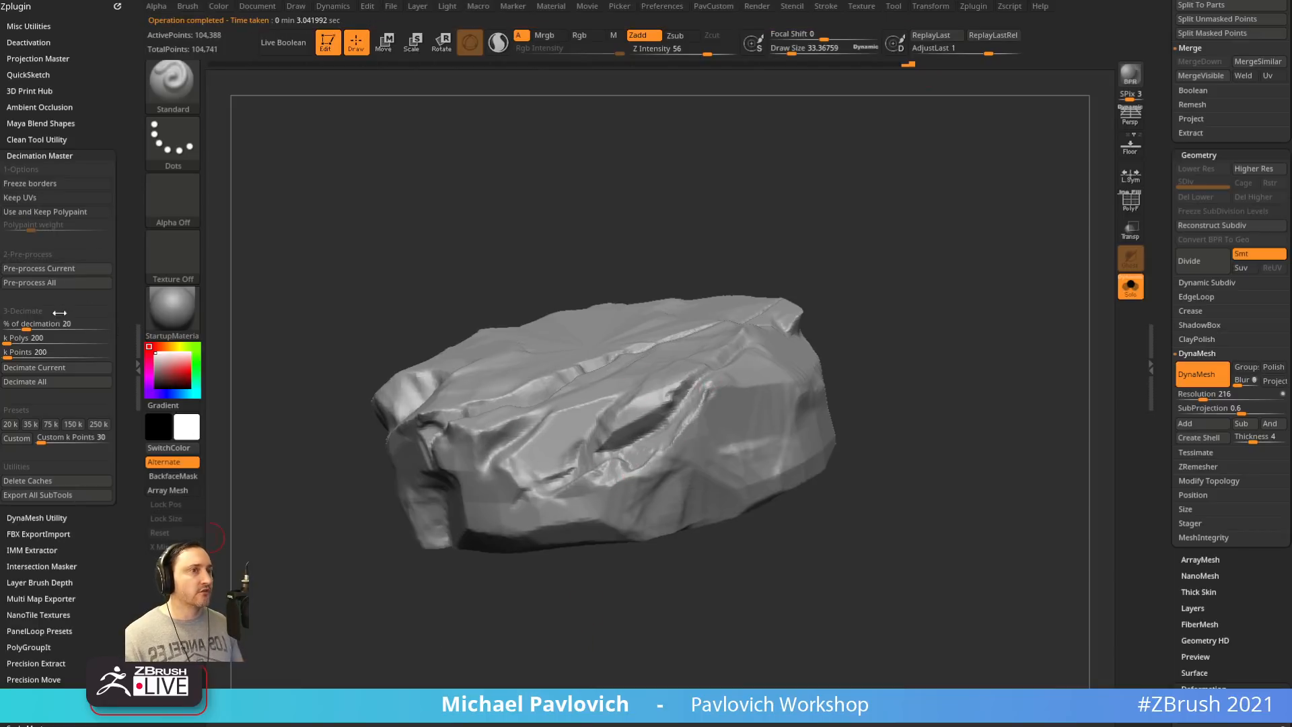
Decimate the current rock to 10 k polys and display its polyframe
click(73, 344)
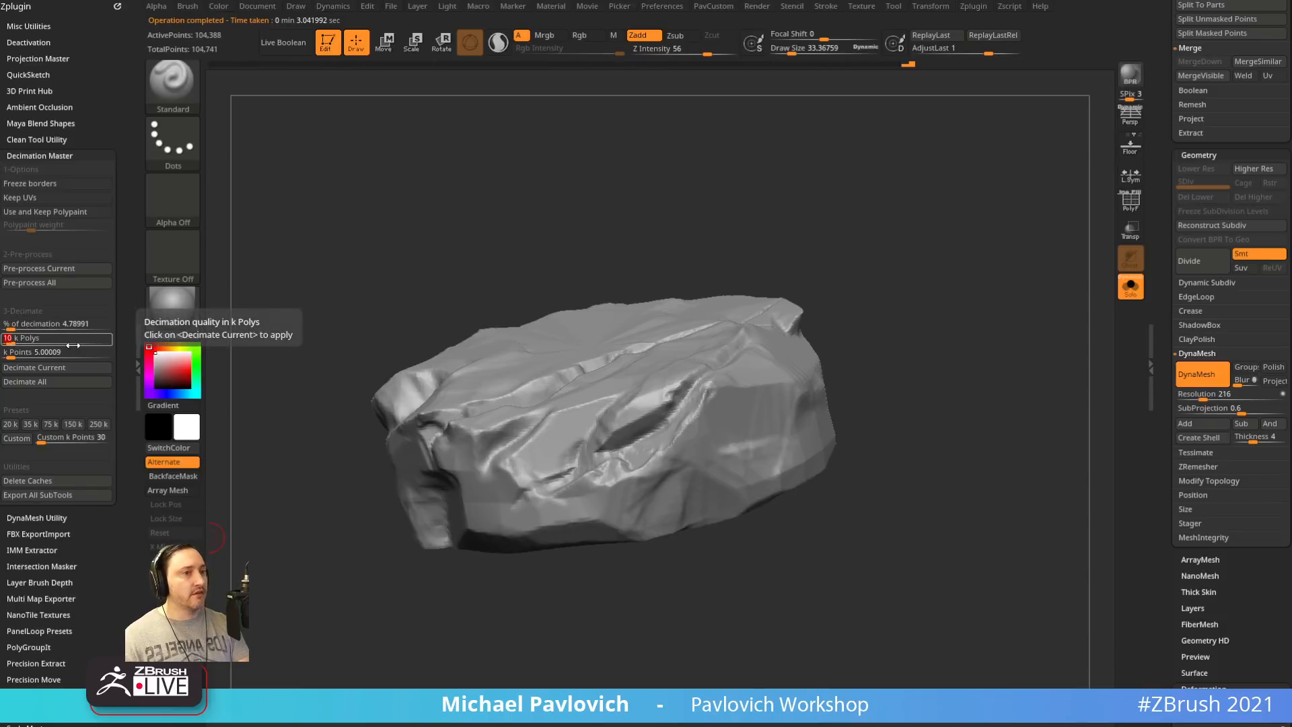
click(54, 368)
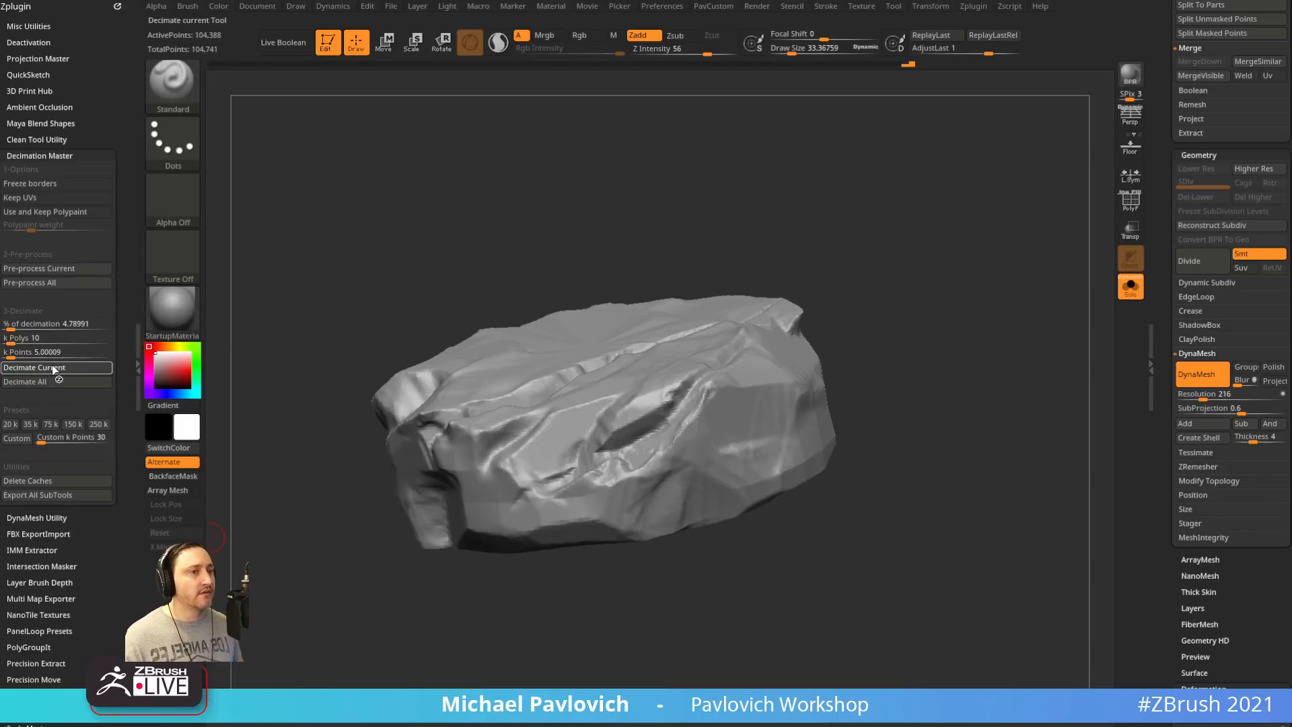
click(1134, 212)
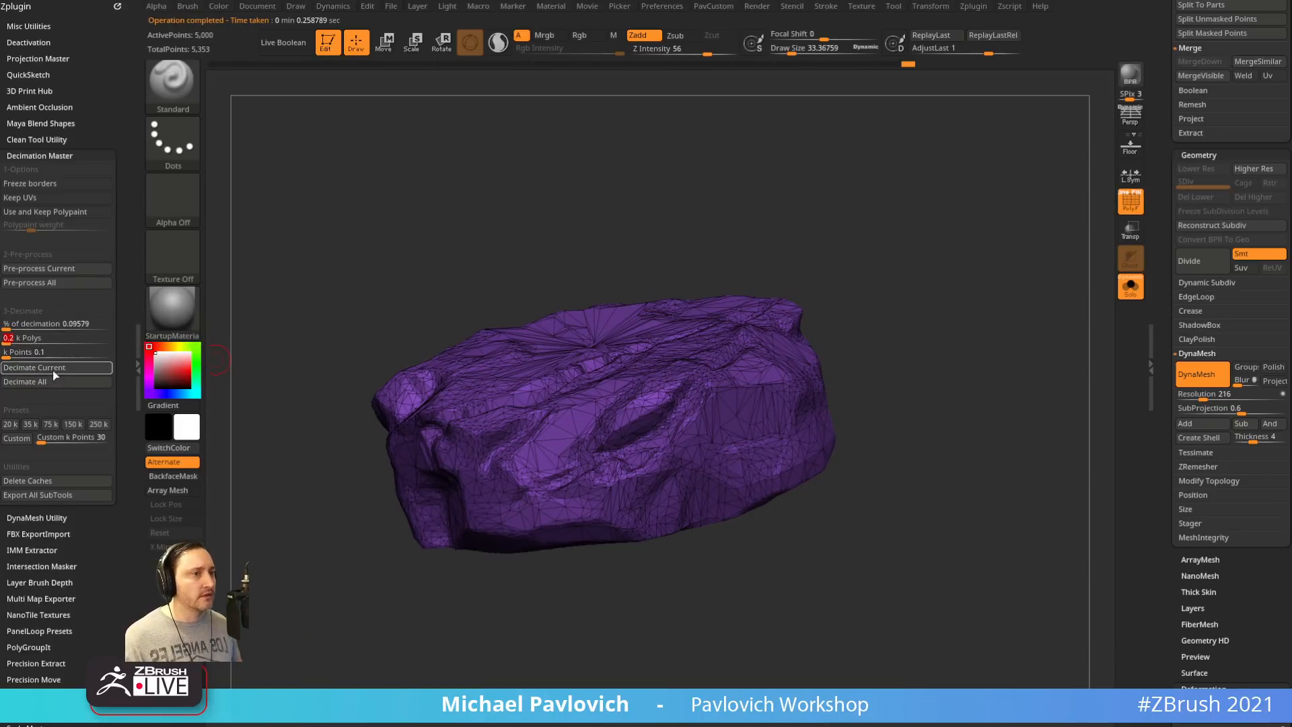
Decimate the rock to 0.2 k polys and inspect the coarse mesh from several angles
click(53, 370)
drag(812, 259, 658, 401)
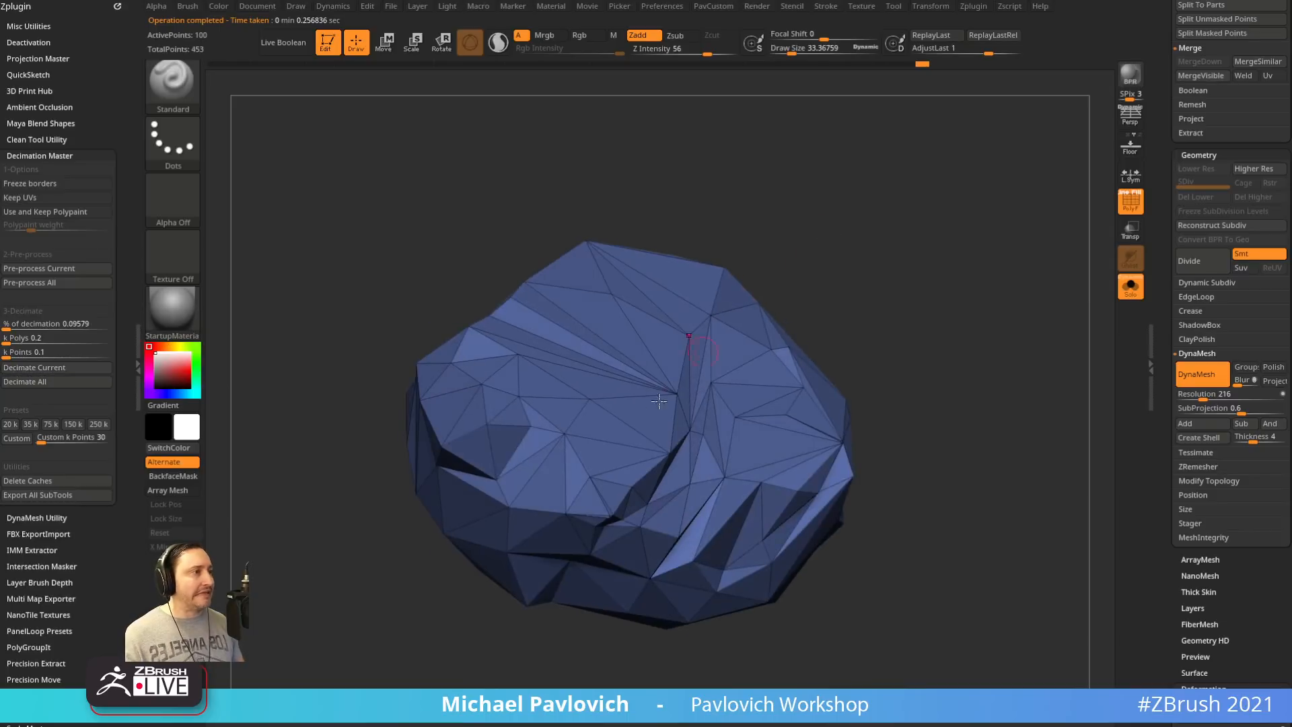
drag(626, 503, 647, 411)
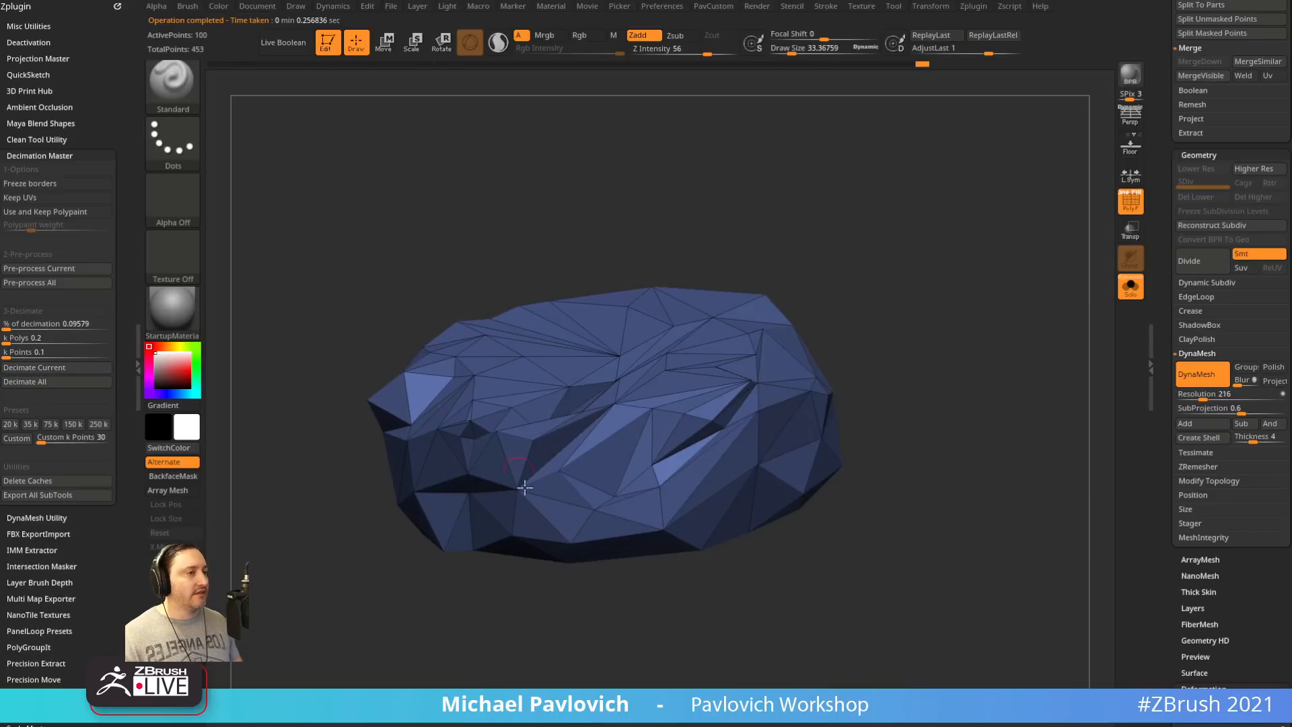
drag(738, 493, 975, 460)
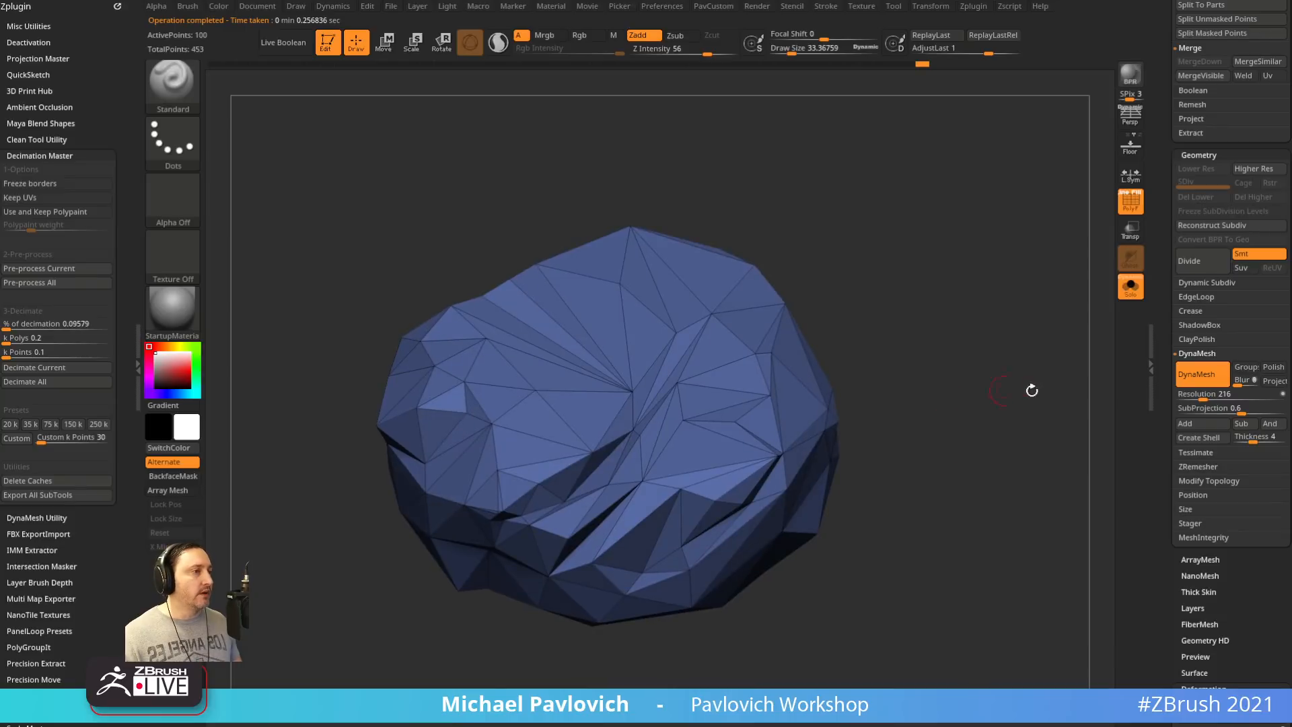
Set the decimation target to 1 k polys and decimate the current rock
click(89, 339)
text(1)
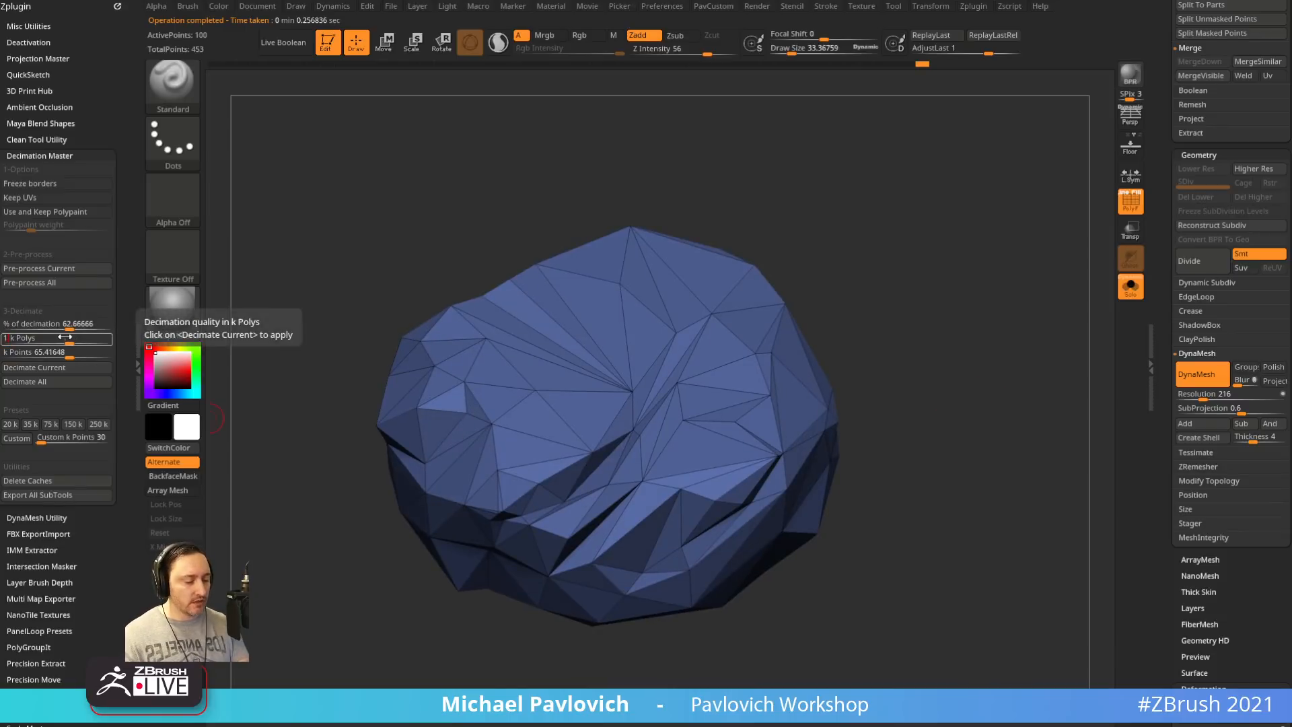
key(Return)
click(91, 367)
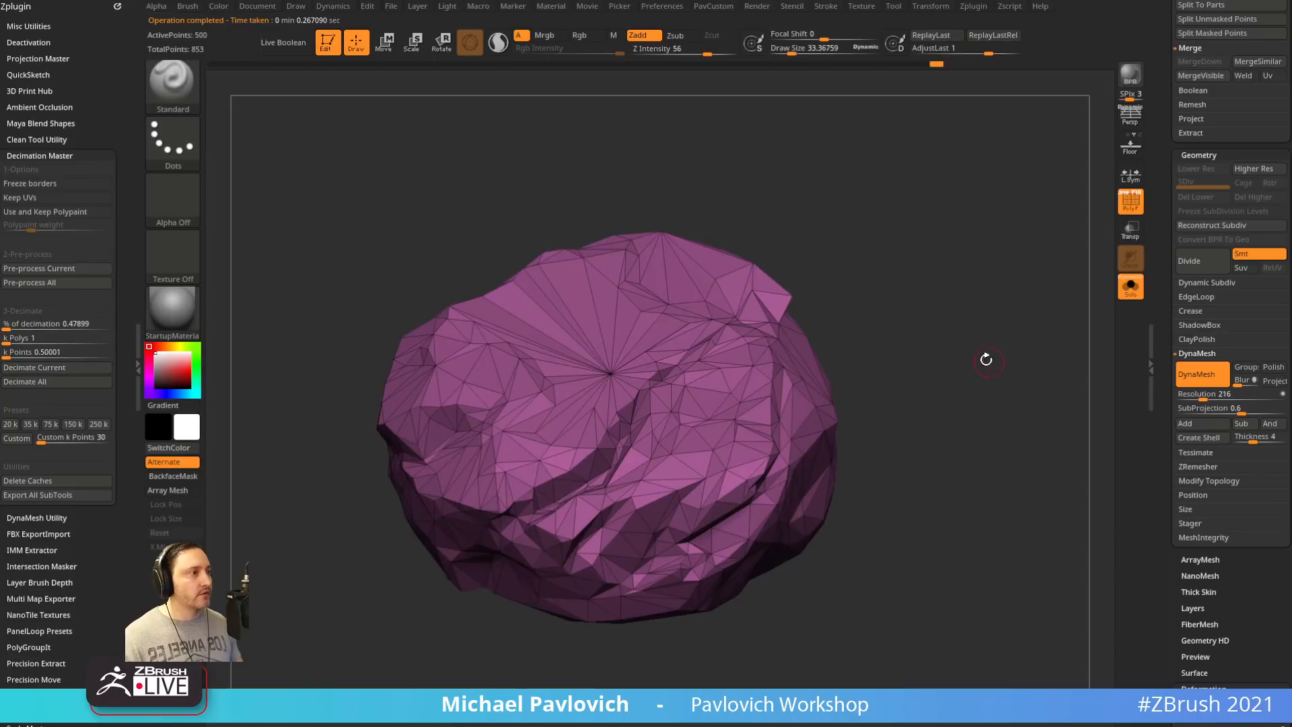
Examine the decimated rock's top, underside and side, with and without the polyframe display
mouse_move(986, 359)
mouse_down()
mouse_move(969, 303)
mouse_move(948, 400)
mouse_up()
key(shift+f)
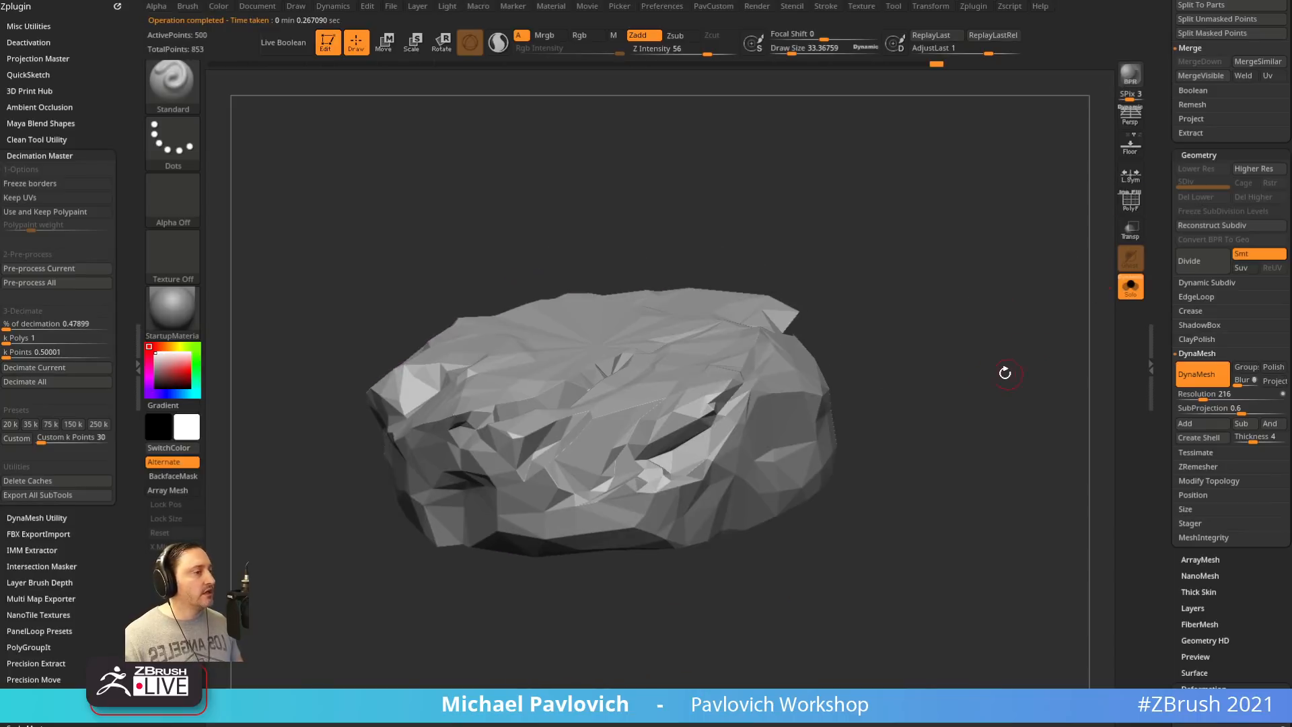
click(1135, 211)
drag(1015, 320, 892, 375)
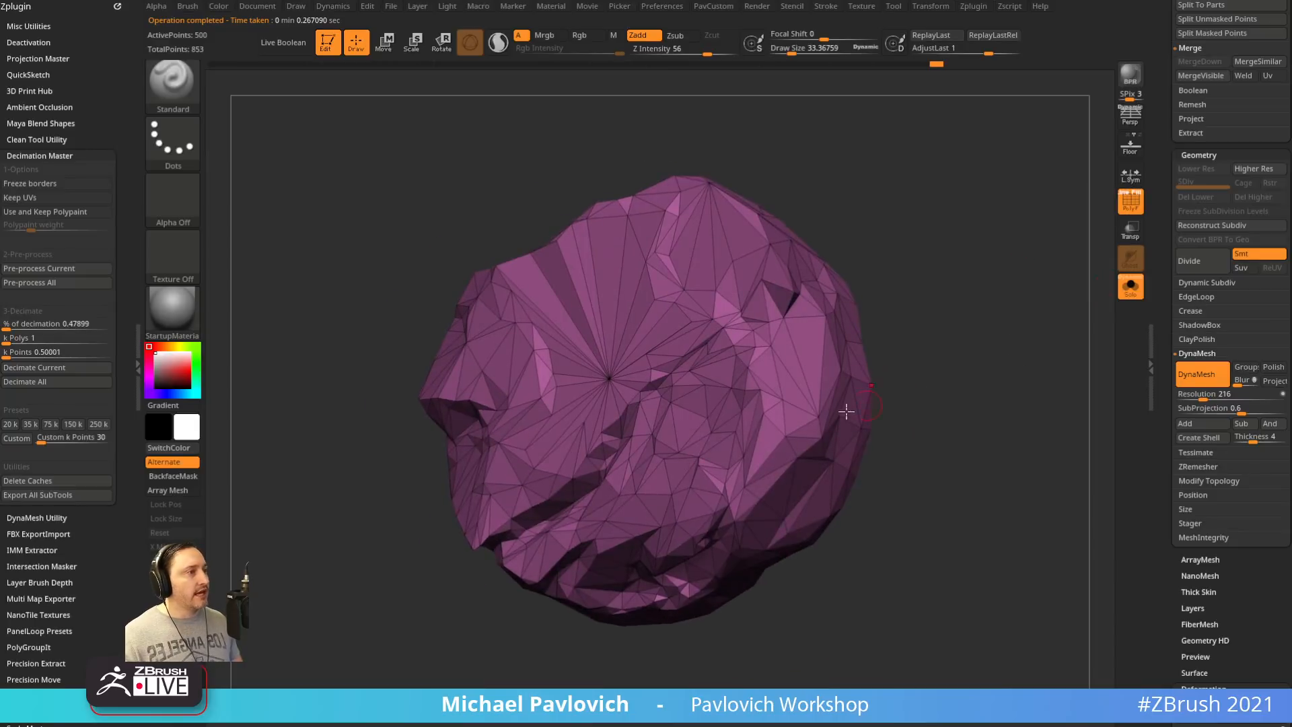
drag(789, 235, 936, 264)
mouse_move(1042, 329)
mouse_down()
mouse_move(961, 271)
mouse_move(981, 242)
mouse_move(980, 262)
mouse_up()
key(s)
drag(808, 379, 820, 380)
key(shift+f)
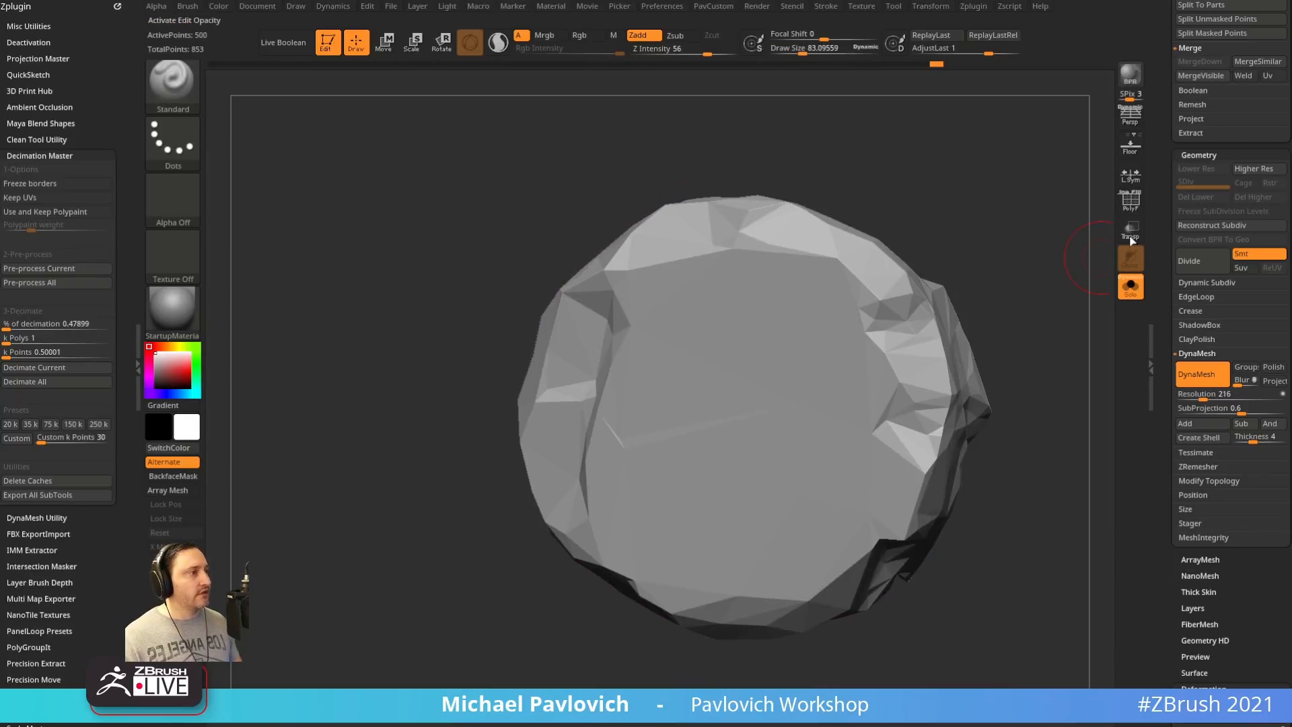
key(shift+f)
drag(1027, 338, 580, 253)
drag(535, 508, 957, 344)
click(1129, 205)
shift+drag(929, 434, 931, 341)
Activate the Move gizmo on the rock with the polyframe shown, and open the gizmo's deformer list
key(w)
click(643, 533)
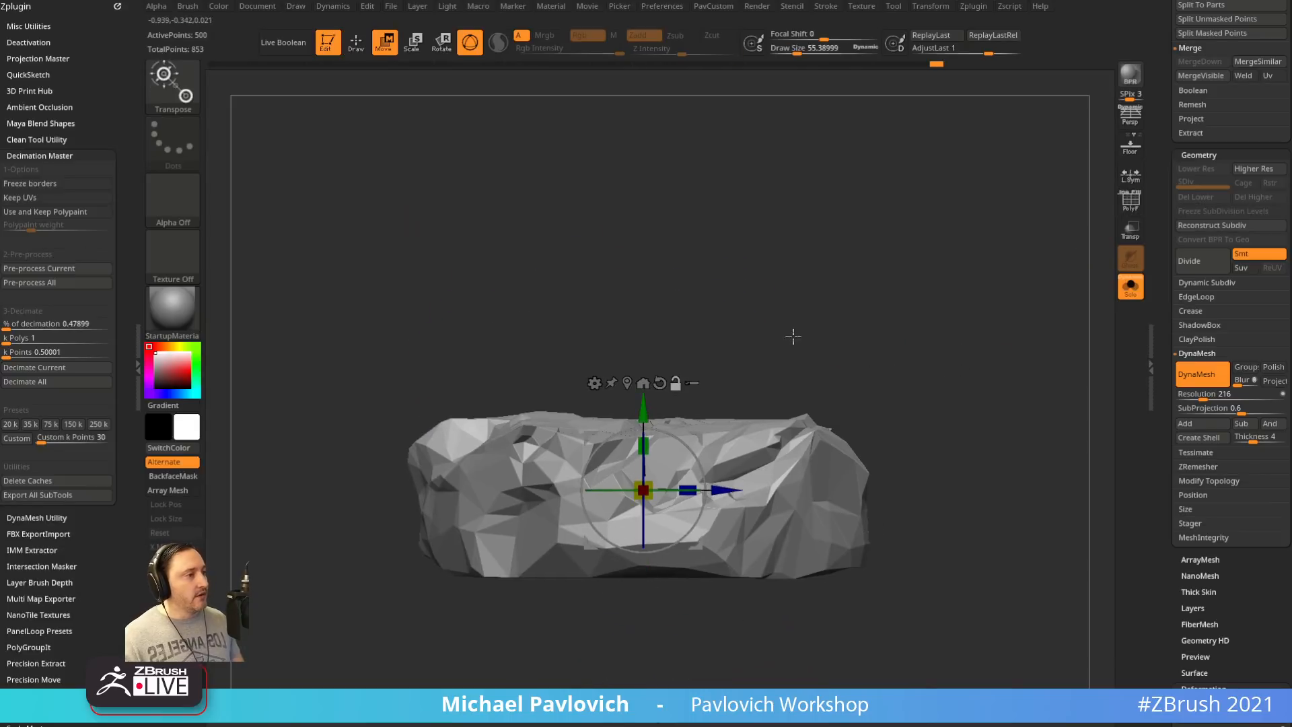
drag(797, 337, 1105, 232)
click(1131, 200)
drag(1016, 250, 956, 337)
click(595, 381)
click(599, 389)
Try the DoubleShade1 material on the rock and replace it with SkinShade4
click(189, 307)
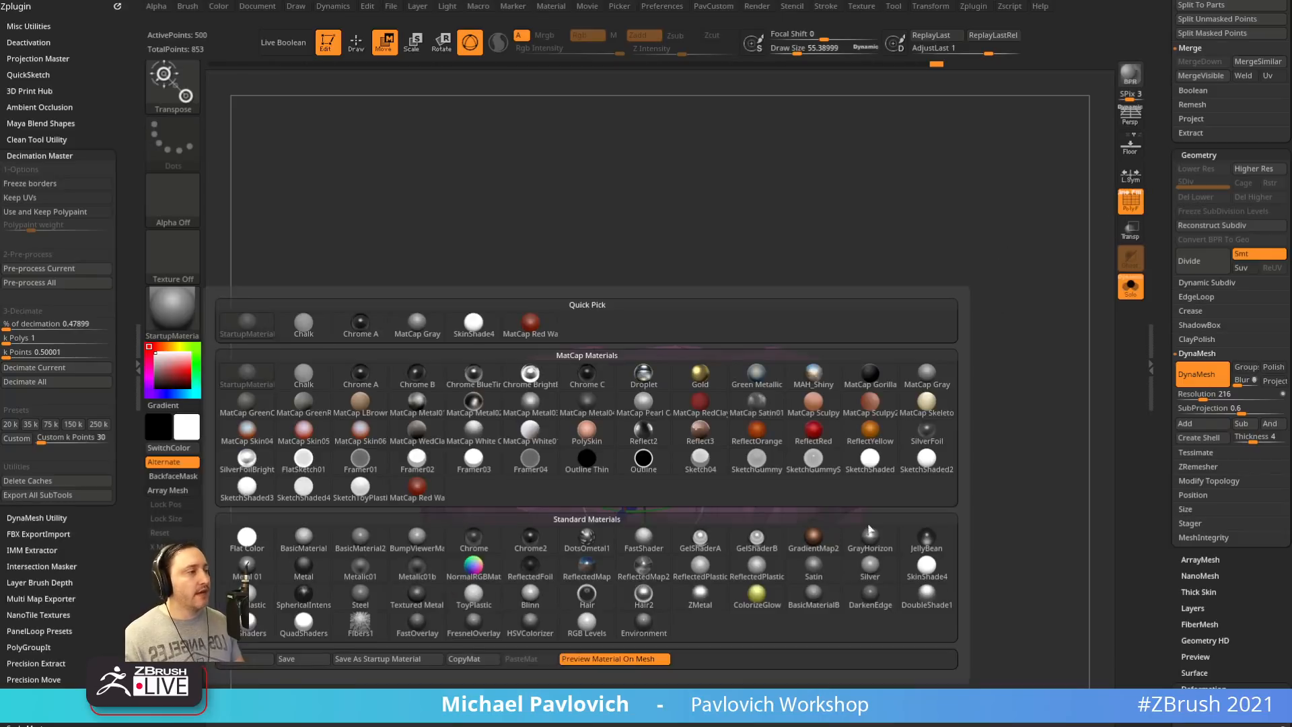
click(946, 605)
key(m)
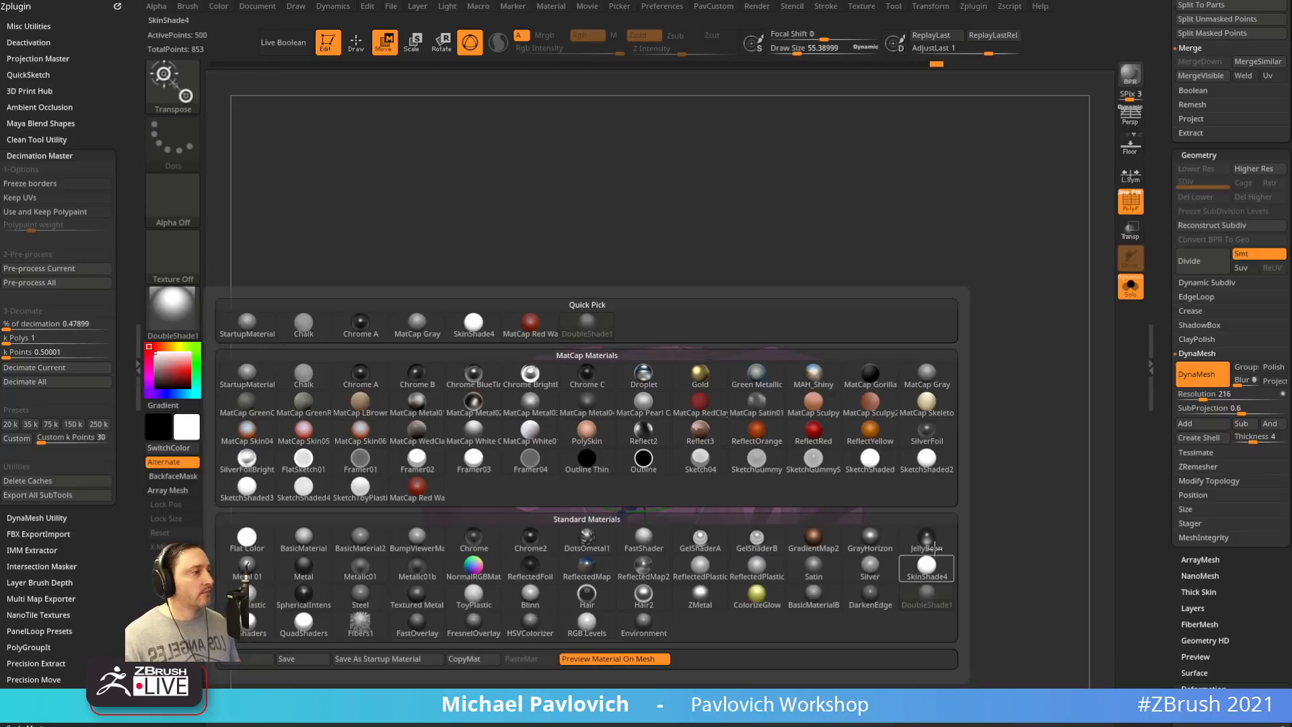
click(926, 569)
Apply the Bend Curve deformer to the rock and examine its control points and curve resolution handle
click(599, 390)
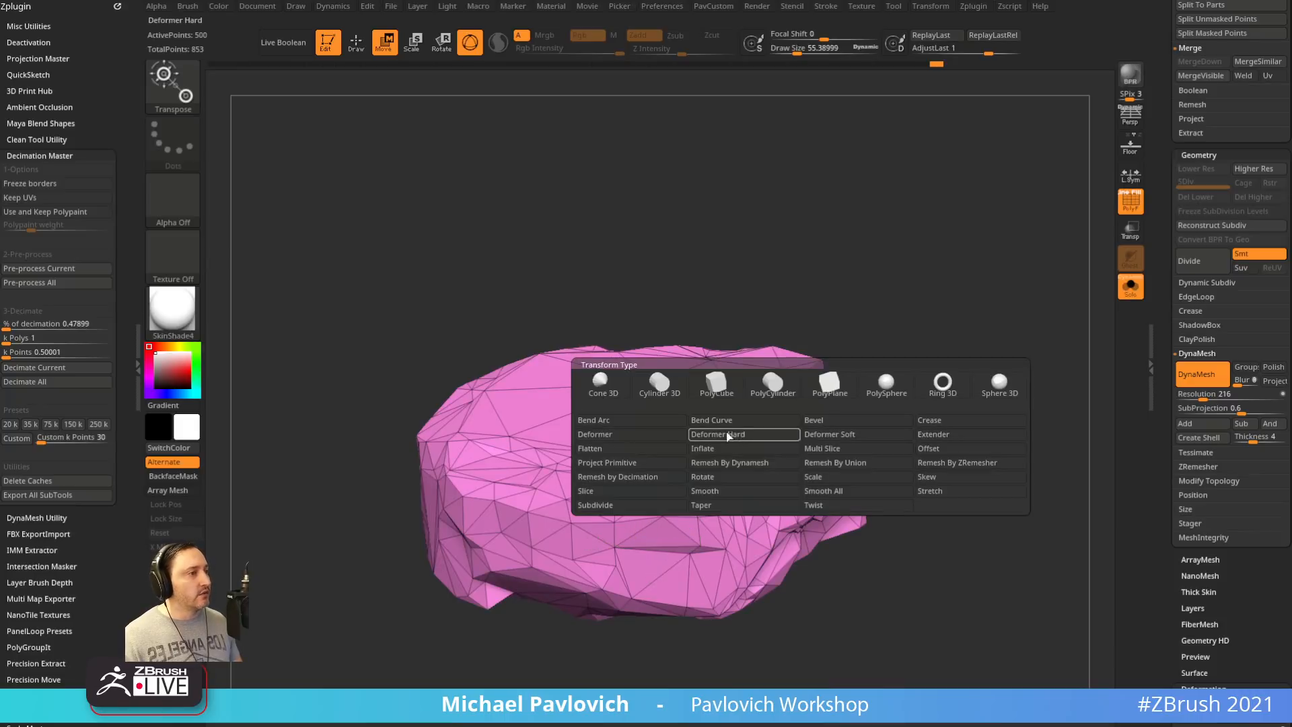
click(774, 421)
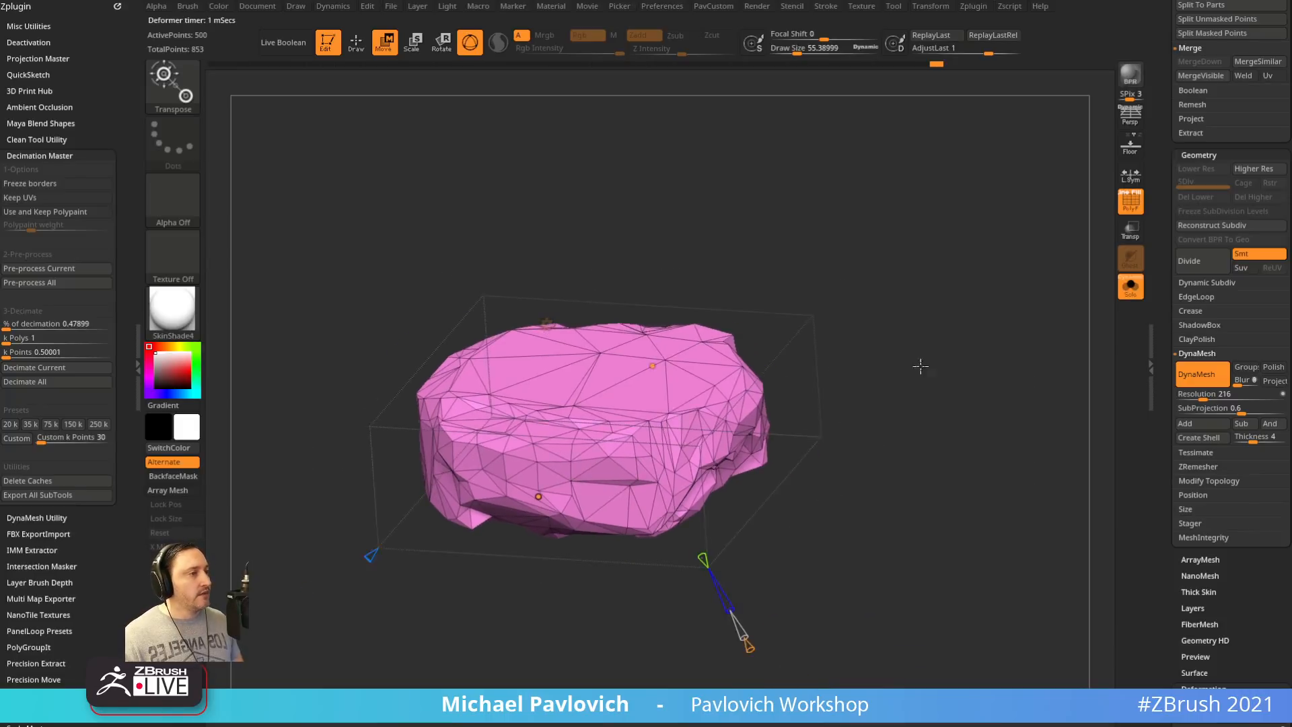
drag(762, 273, 807, 421)
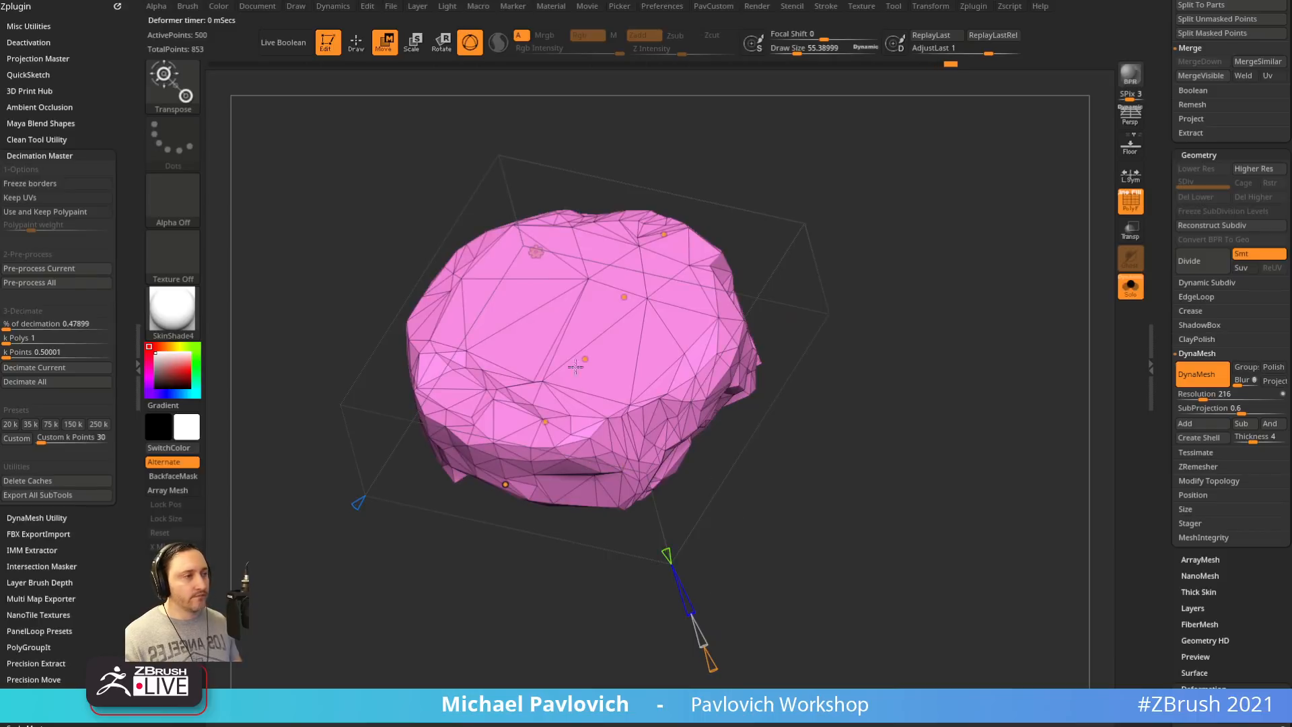
click(536, 253)
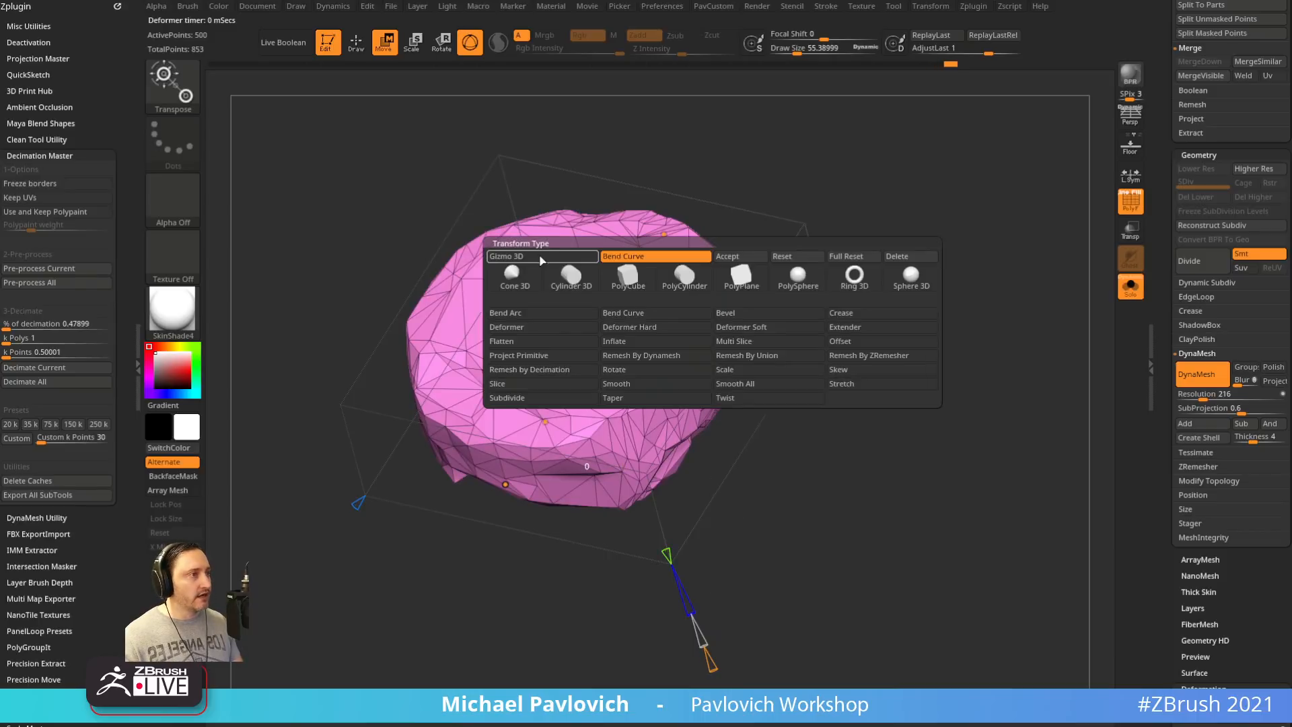
click(632, 317)
drag(885, 201, 807, 336)
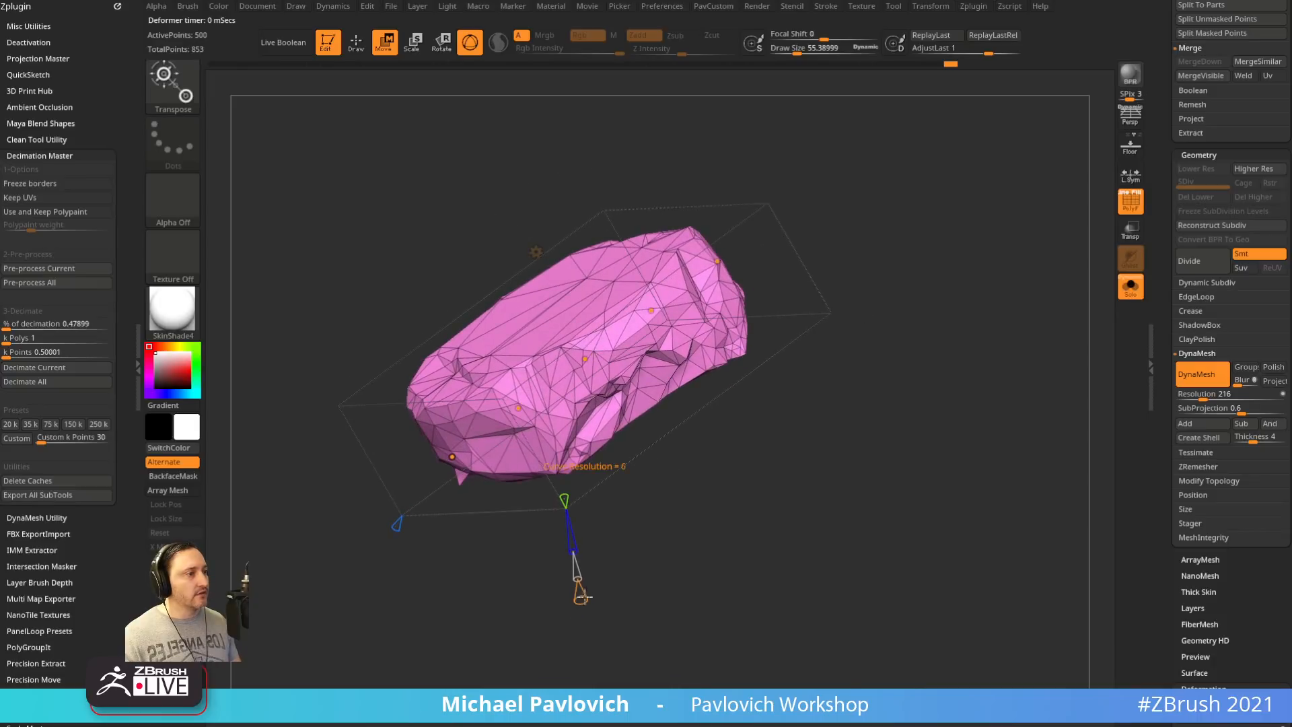
drag(582, 598, 581, 598)
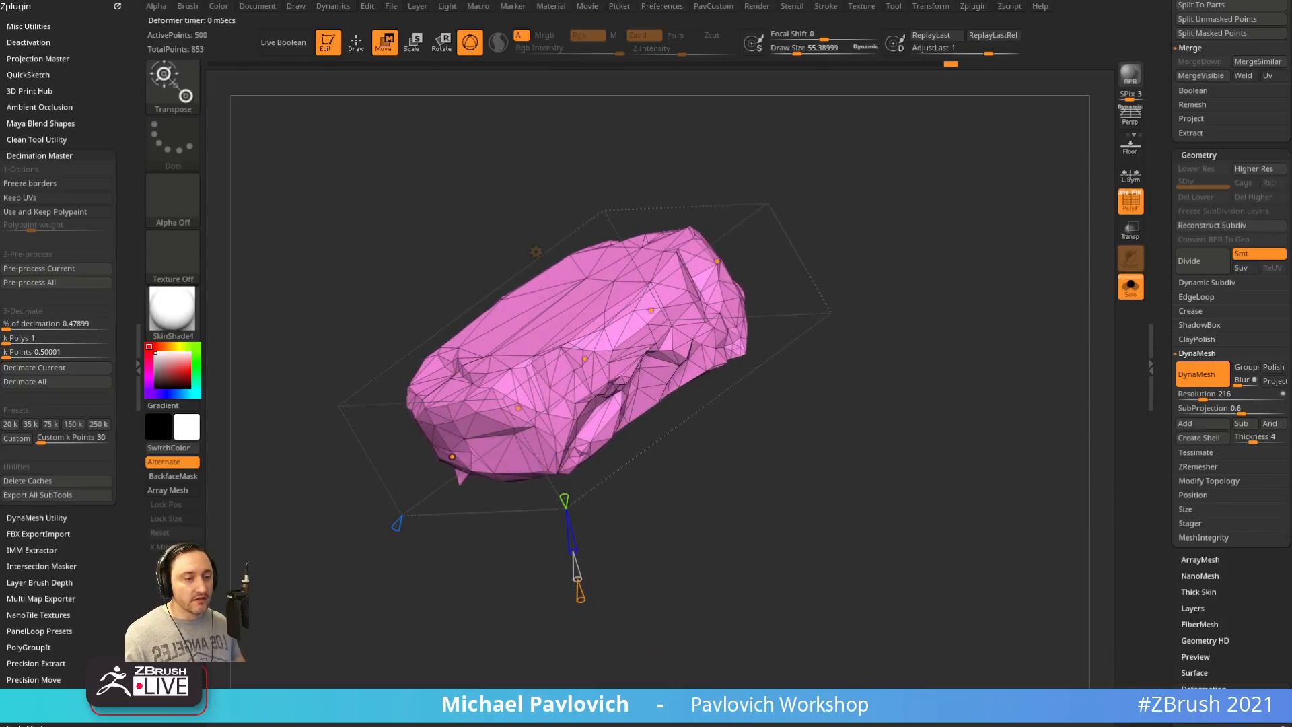
Switch to the ArtStation portfolio in the browser and open the ZBrush 2018 What's New project
key(alt+Tab)
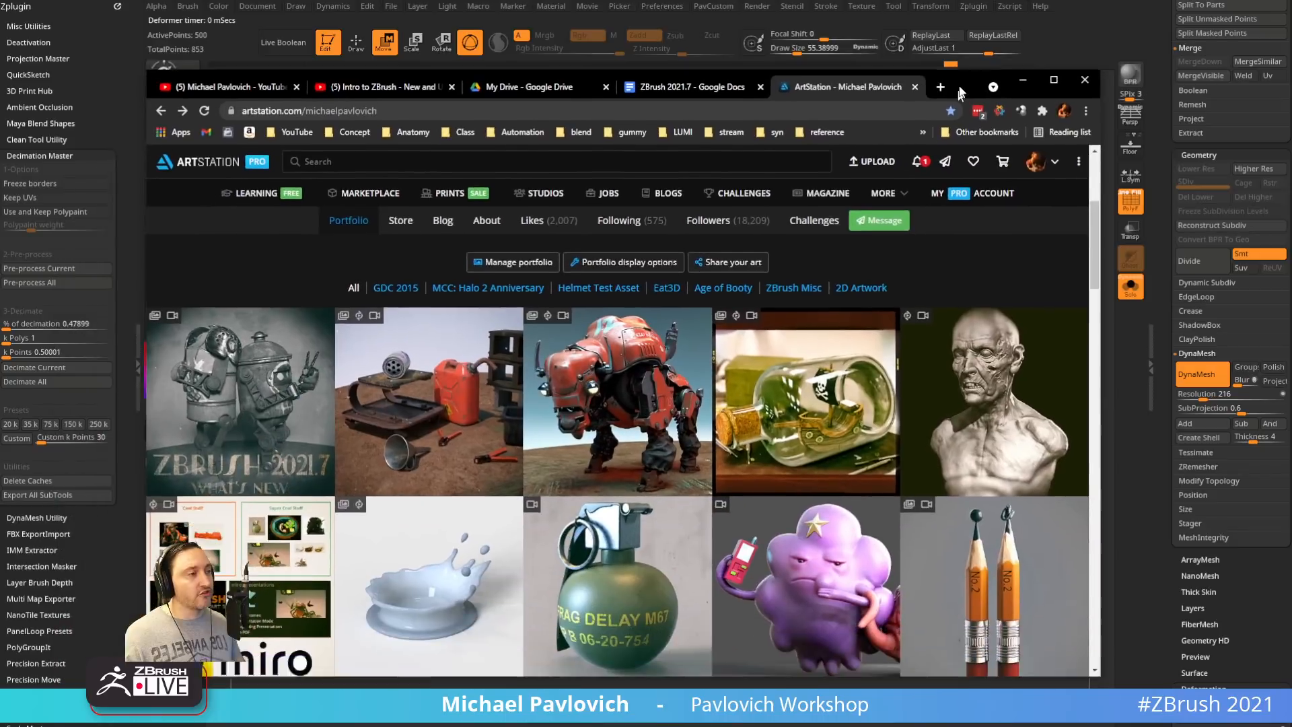
scroll(747, 438, down, 5)
scroll(747, 438, down, 5)
scroll(747, 438, down, 6)
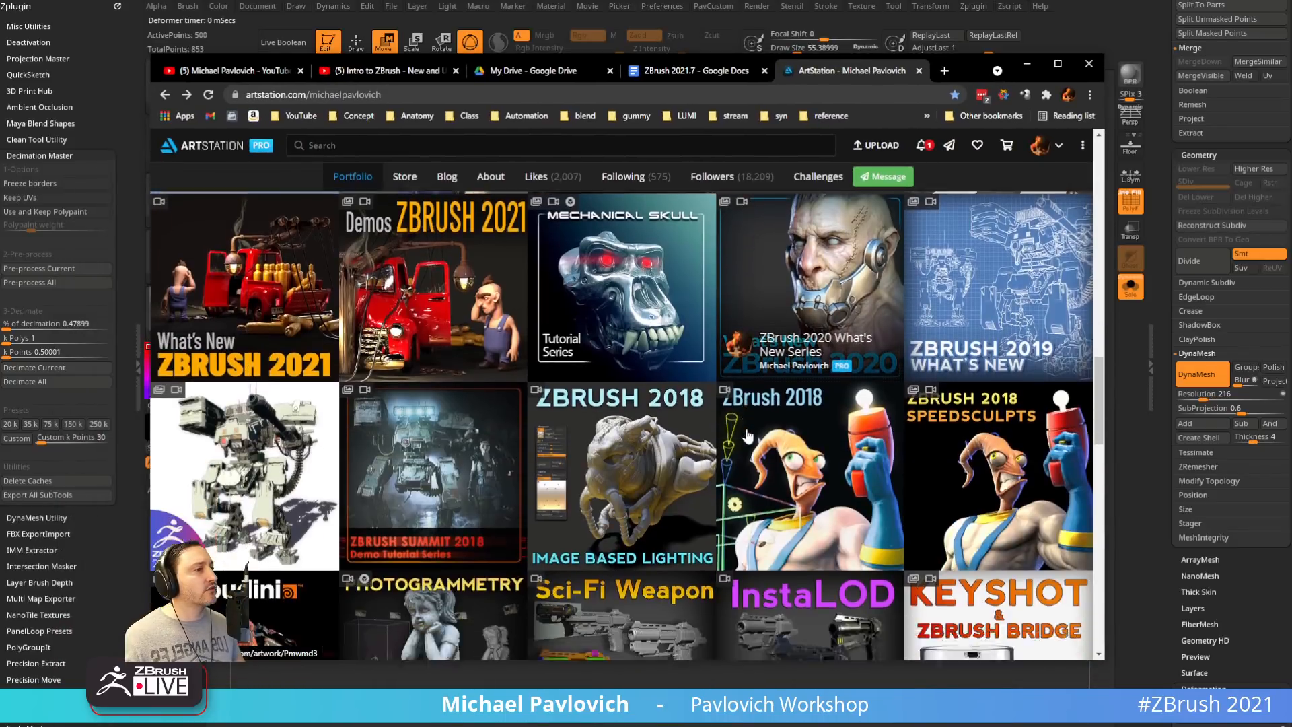
scroll(747, 437, up, 1)
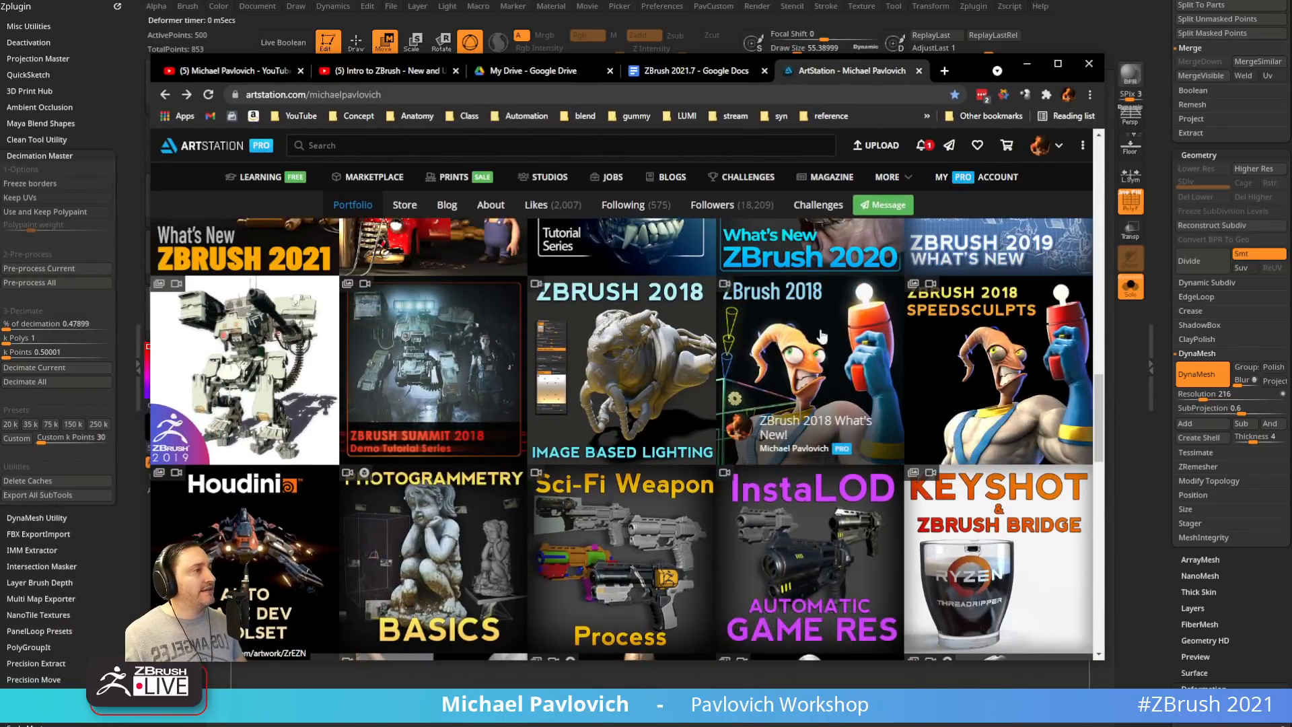
click(818, 357)
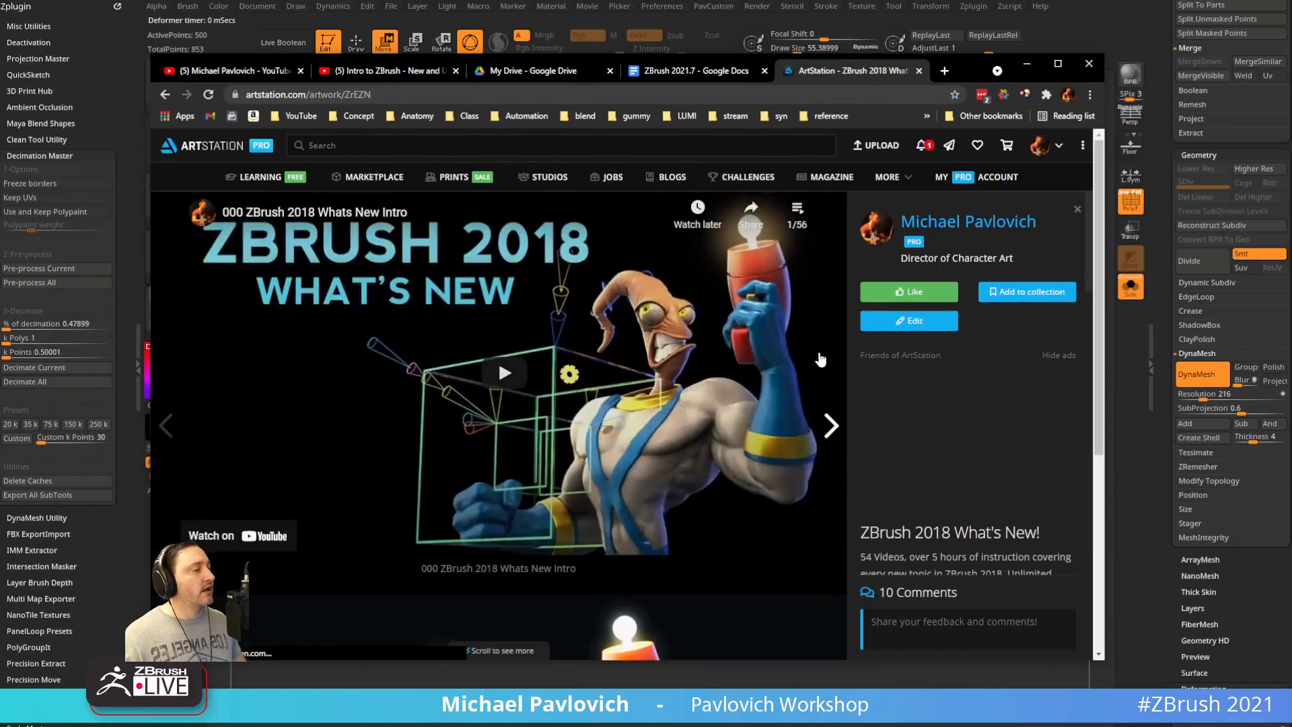
Browse the ZBrush 2018 What's New playlist to the gizmo and deformer videos, and return to ZBrush
click(808, 214)
scroll(680, 350, down, 10)
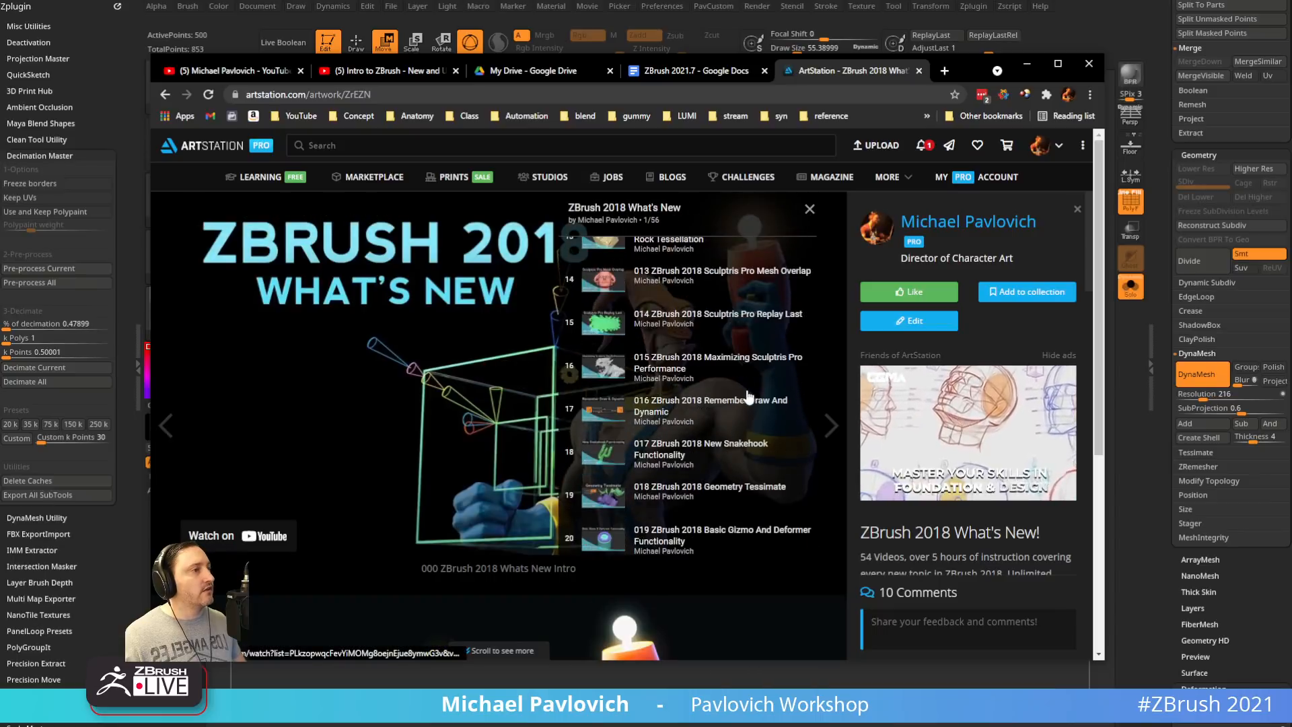
key(ctrl+l)
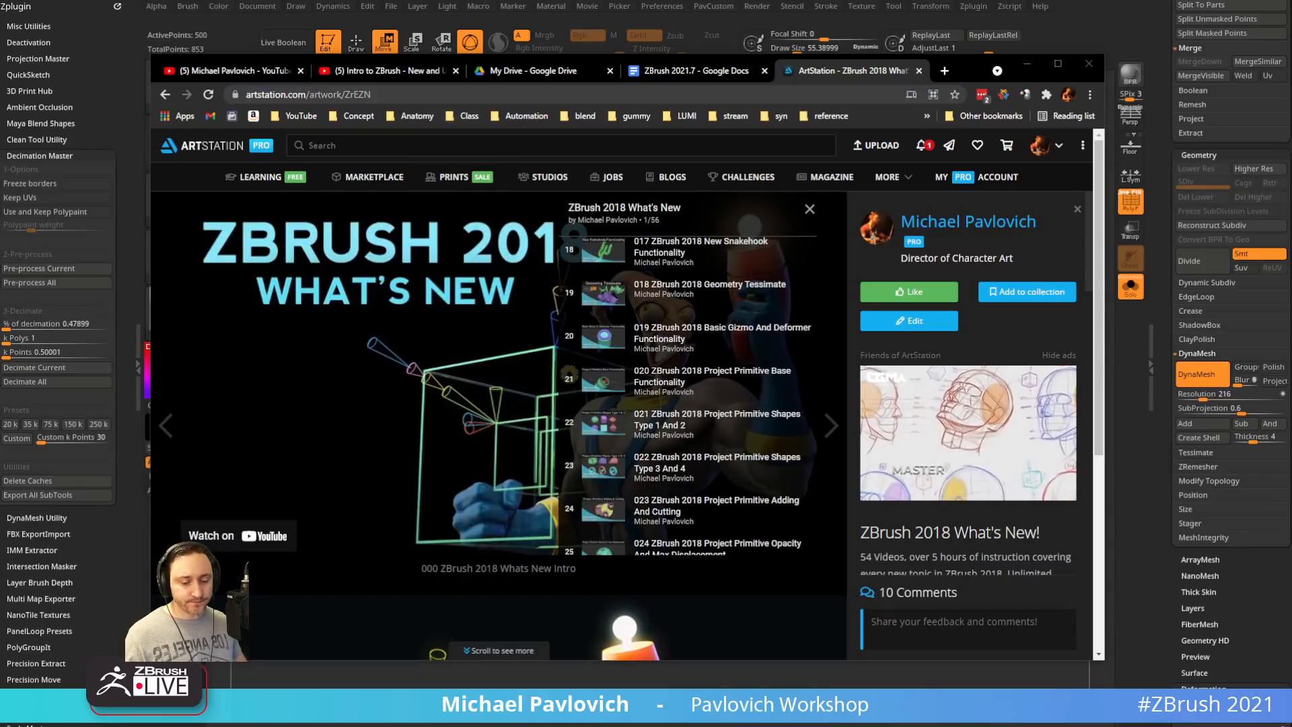
drag(930, 75, 1291, 75)
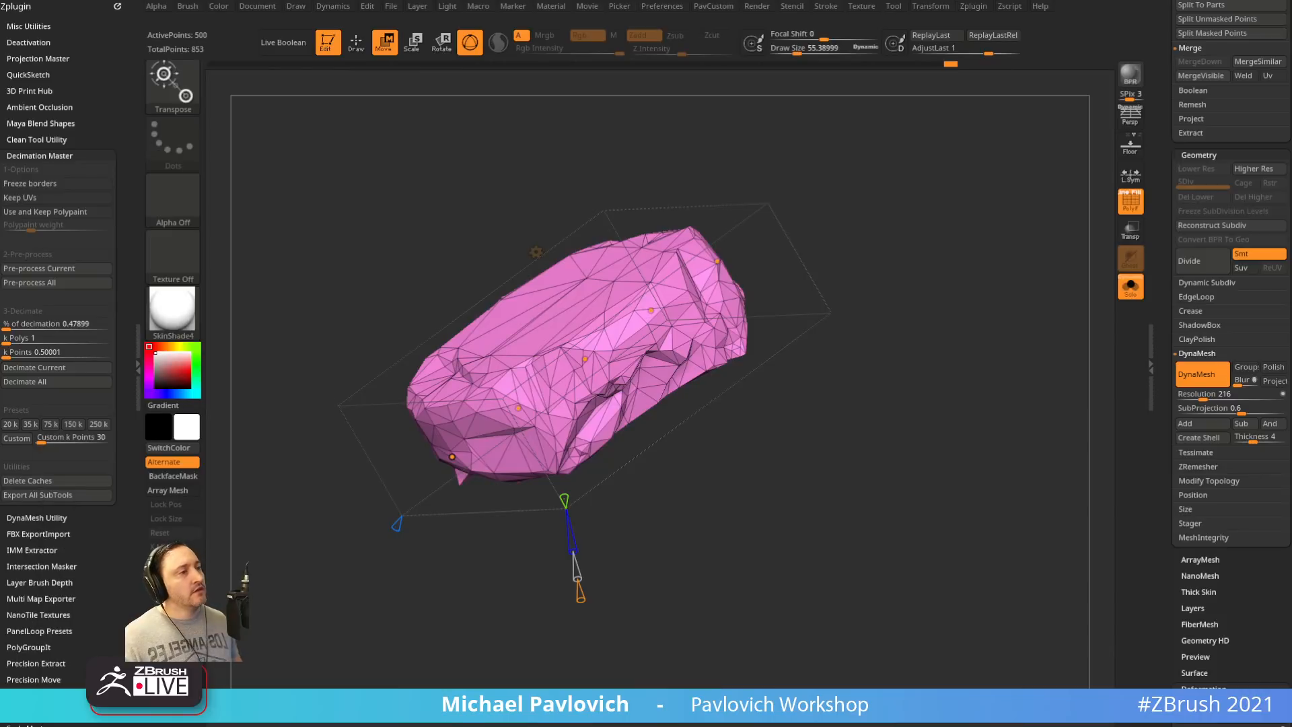
Try bending the rock by moving several of its Bend Curve control points, and undo the bends
drag(853, 400, 872, 452)
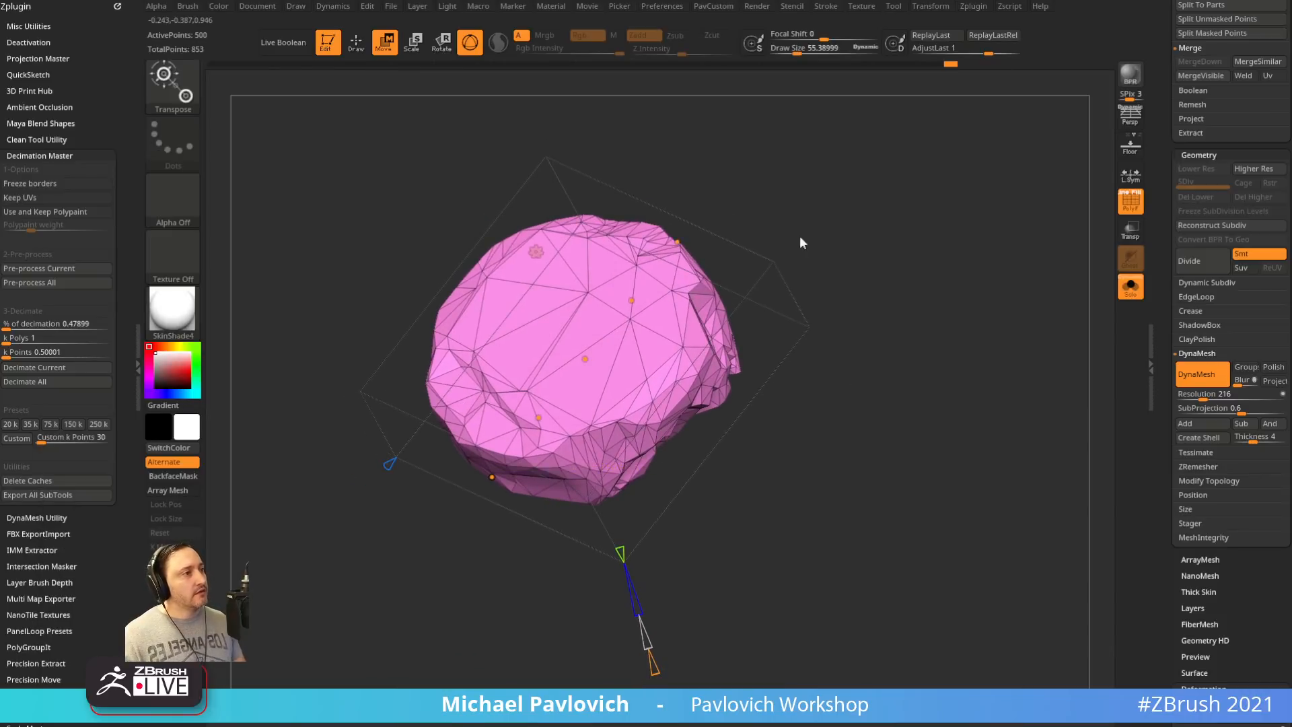
drag(799, 237, 747, 215)
drag(699, 249, 733, 321)
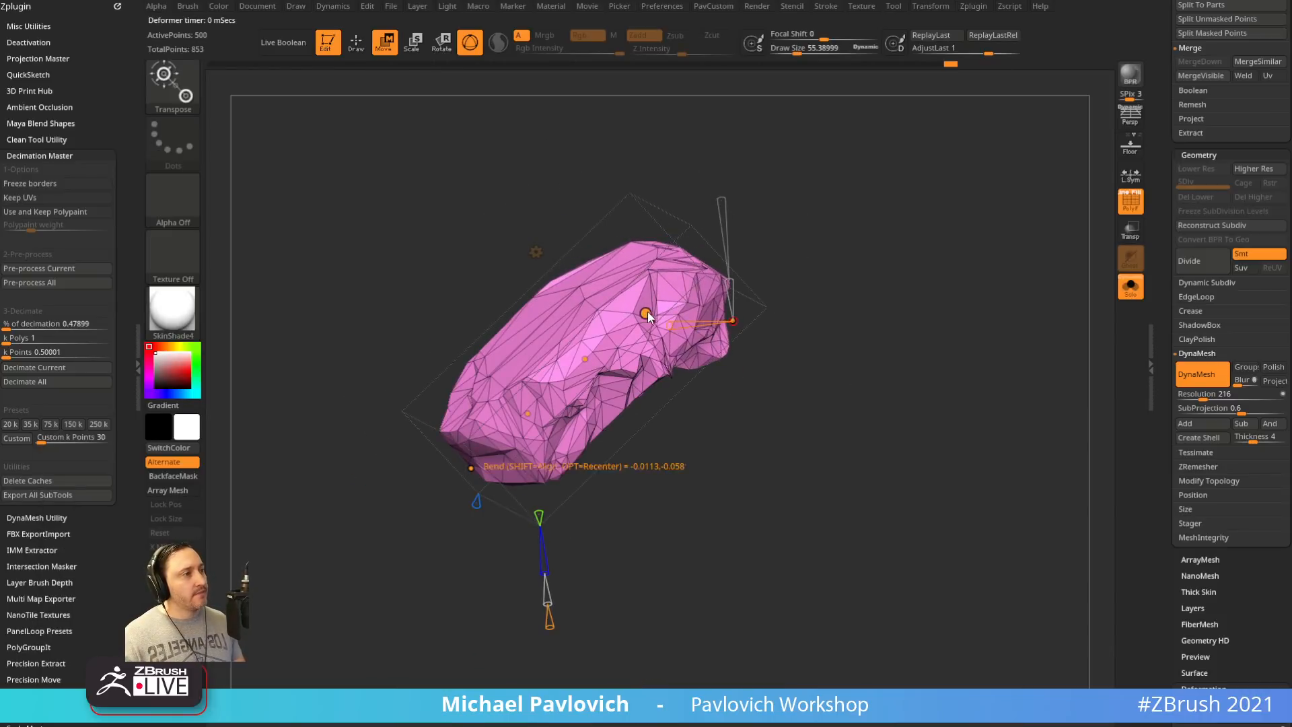
drag(648, 317, 575, 351)
drag(841, 249, 740, 173)
drag(529, 403, 496, 401)
key(ctrl+z)
key(ctrl+z)
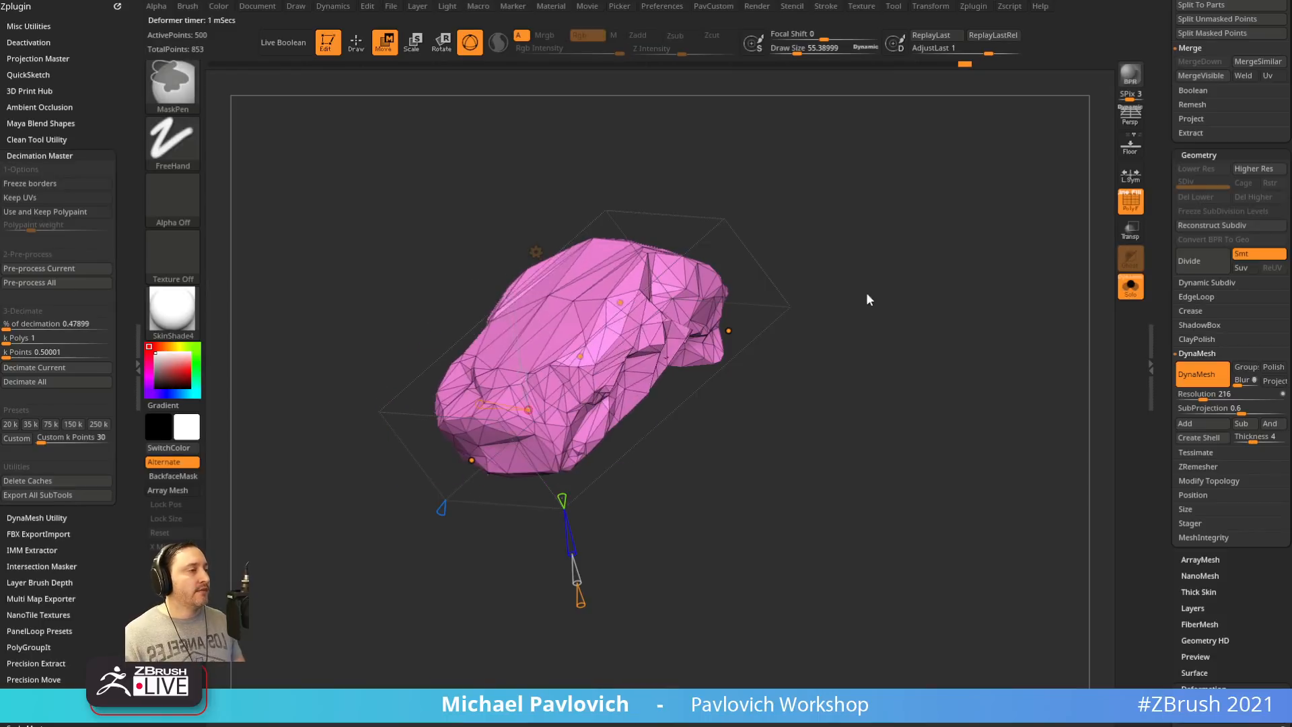
Leave the deformer for Draw mode and step back through the undo history to the dense rock before decimation
key(q)
mouse_move(905, 313)
mouse_down()
mouse_move(895, 357)
mouse_move(923, 263)
mouse_move(885, 311)
mouse_move(864, 316)
mouse_up()
key(s)
drag(868, 323, 882, 420)
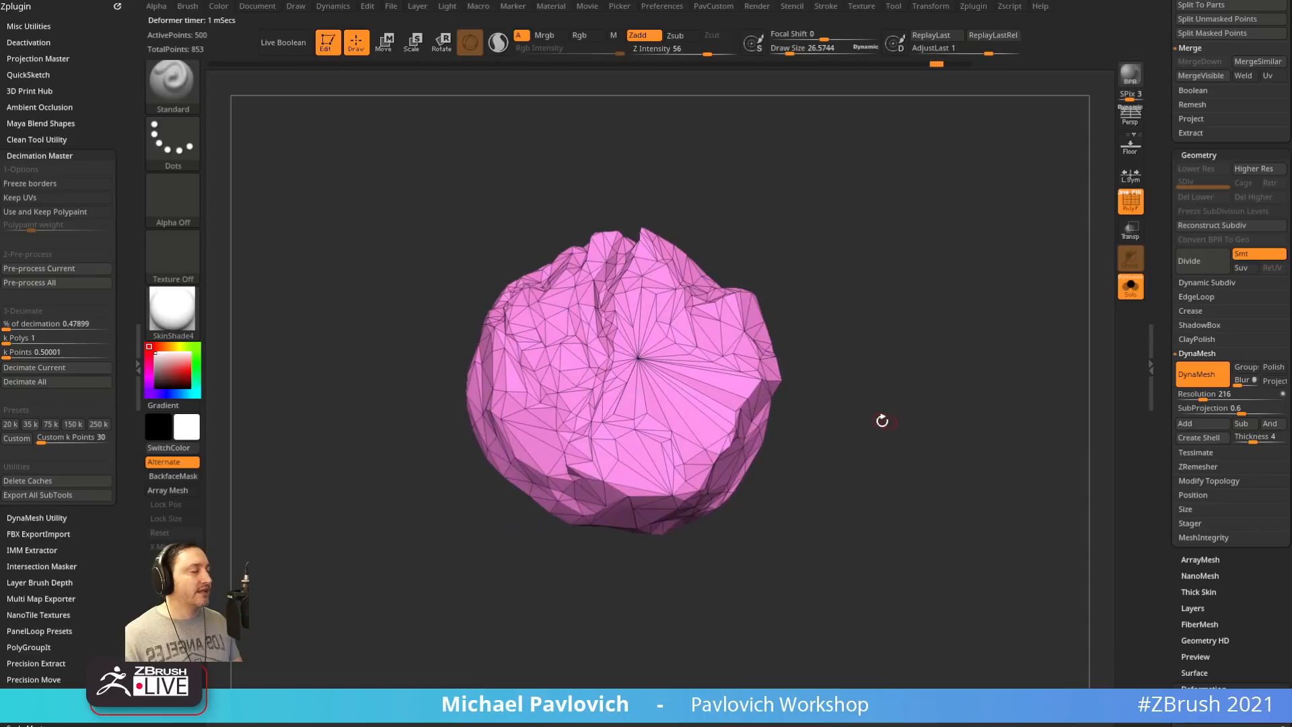
mouse_move(827, 323)
mouse_down()
mouse_move(842, 301)
mouse_move(868, 326)
mouse_move(859, 300)
mouse_move(848, 308)
mouse_up()
key(s)
key(ctrl+z)
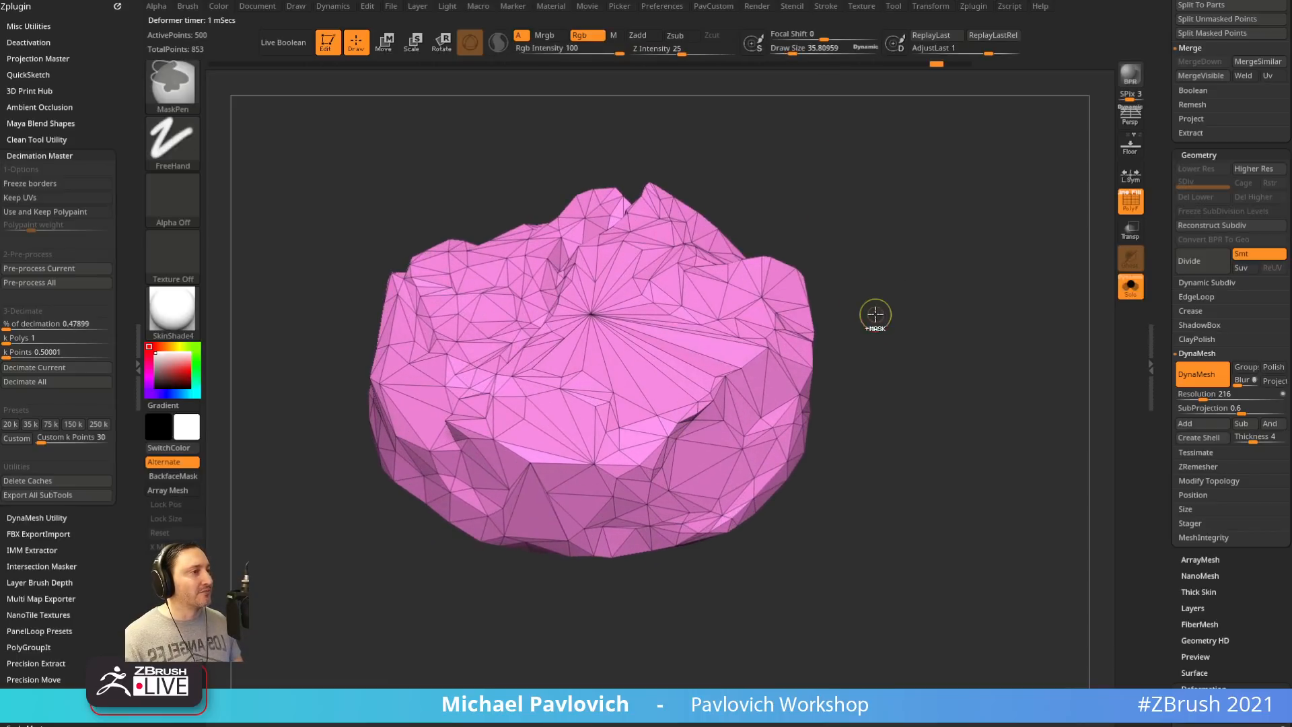
key(ctrl+z)
key(ctrl+shift+z)
key(ctrl+shift+z)
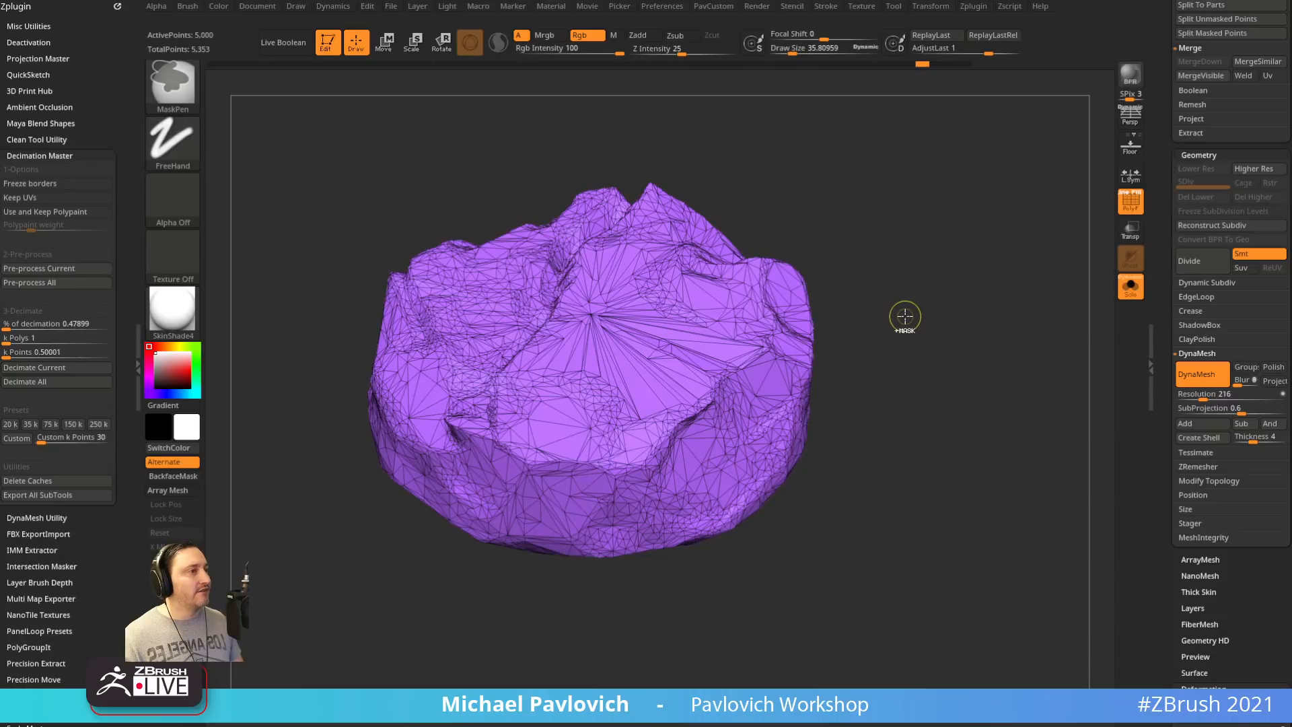
drag(1051, 258, 1027, 297)
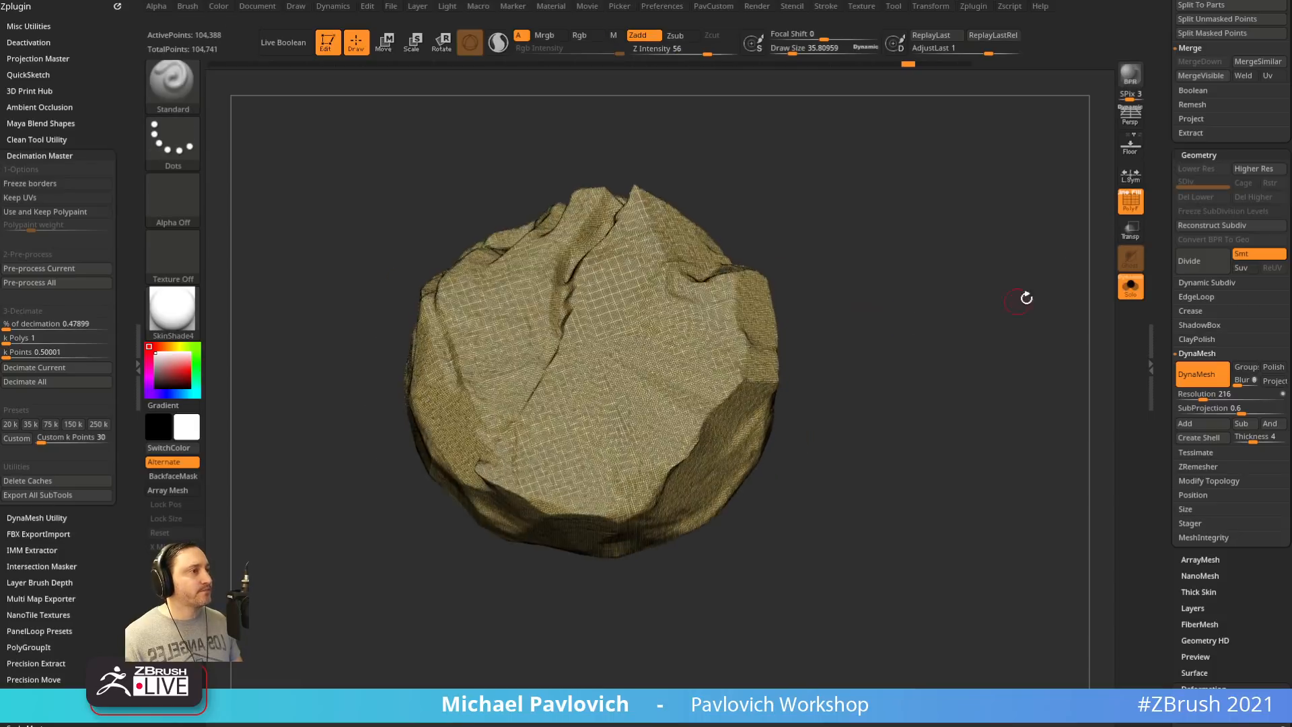
Frame the dense rock, hide its polyframe and assign the StartupMaterial
key(f)
click(1131, 202)
drag(967, 332, 978, 329)
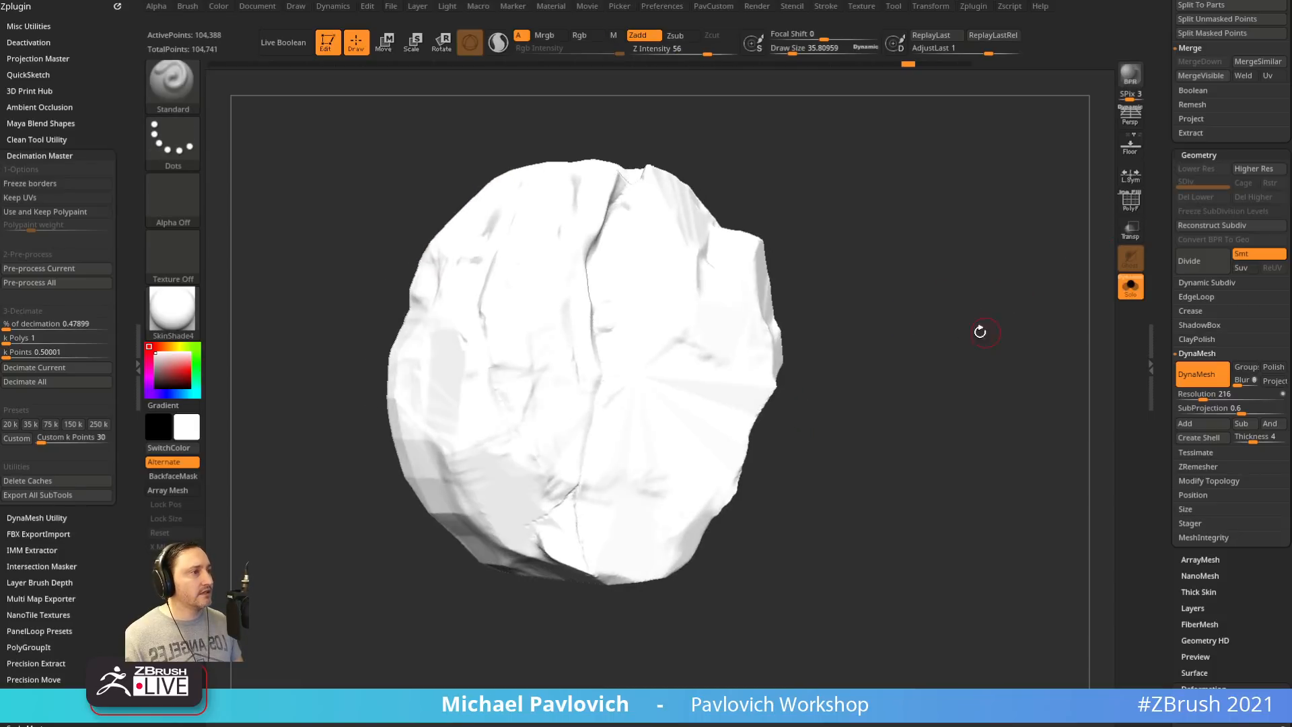
click(172, 309)
click(256, 333)
drag(871, 334, 824, 341)
Flatten the rock's broad front face using an enlarged TrimDynamic brush with a square alpha
key(b)
key(t)
key(d)
key(bracketright)
key(bracketright)
key(bracketright)
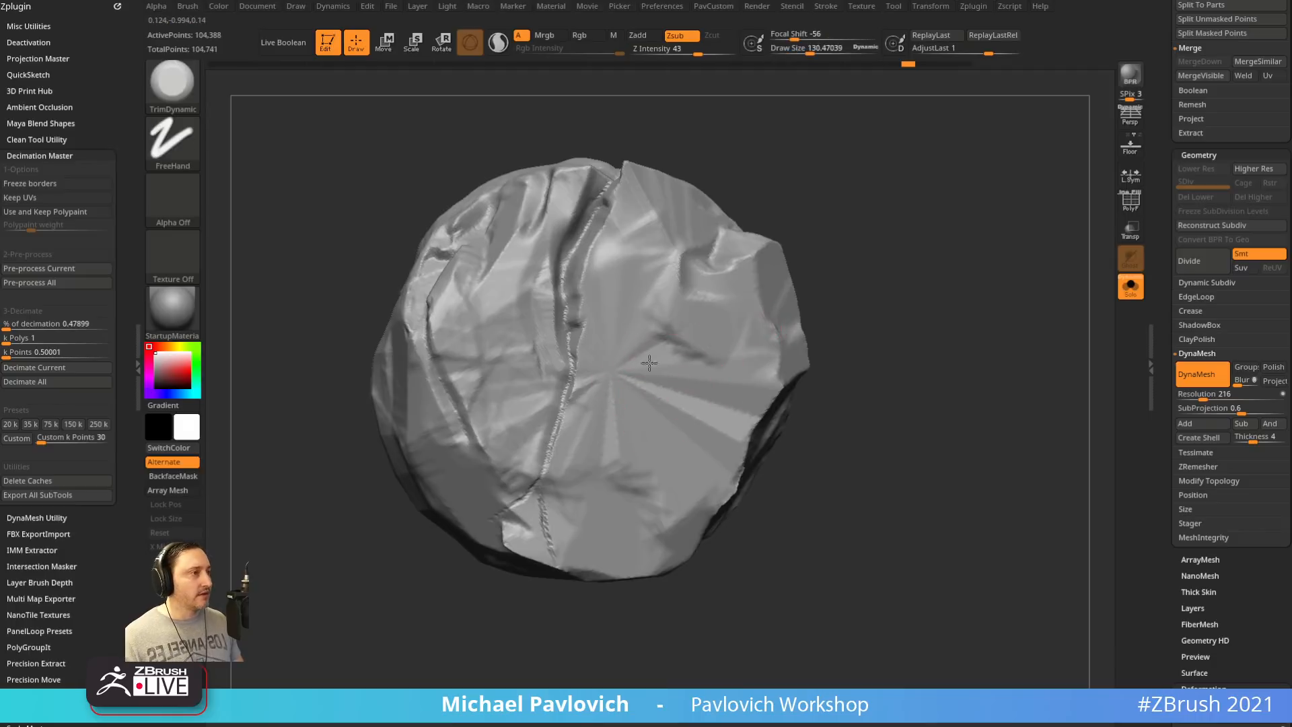
click(172, 200)
click(417, 210)
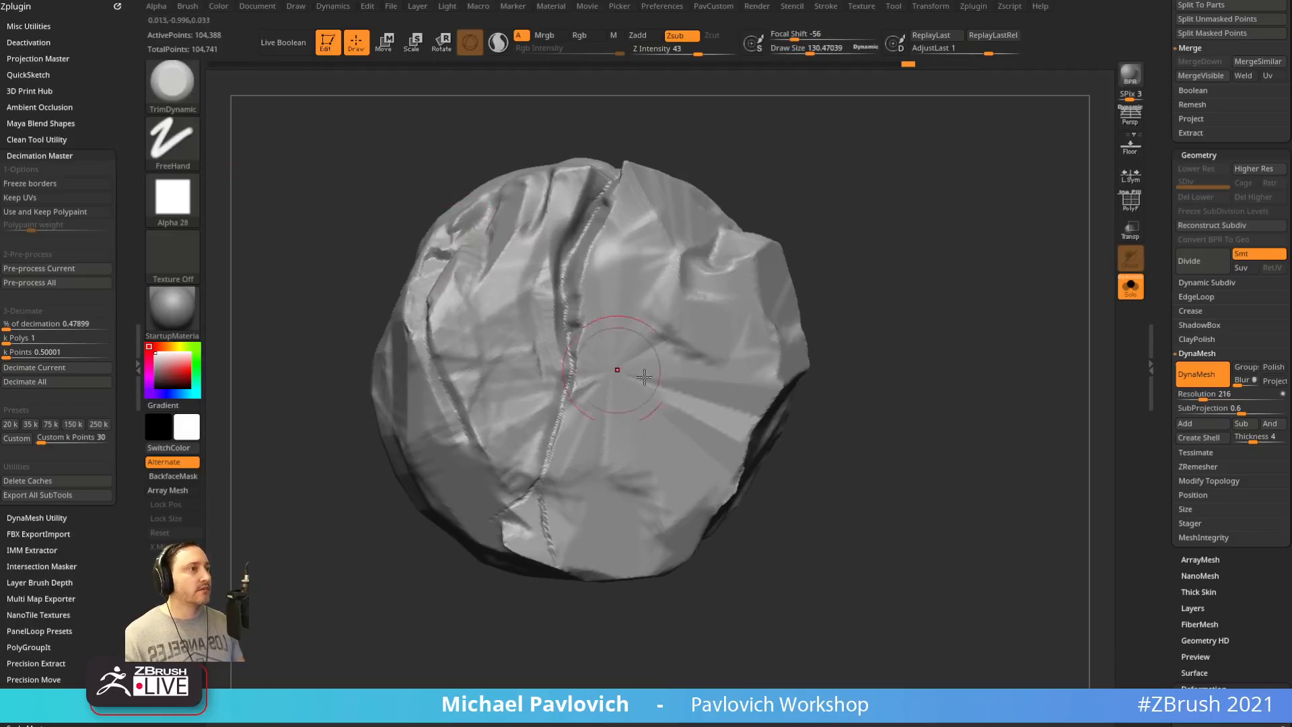
mouse_move(595, 475)
mouse_down()
mouse_move(559, 283)
mouse_move(542, 269)
mouse_up()
right_drag(741, 340, 686, 368)
mouse_move(687, 368)
mouse_down()
mouse_move(667, 423)
mouse_move(717, 372)
mouse_move(643, 350)
mouse_move(638, 292)
mouse_up()
drag(609, 359, 626, 319)
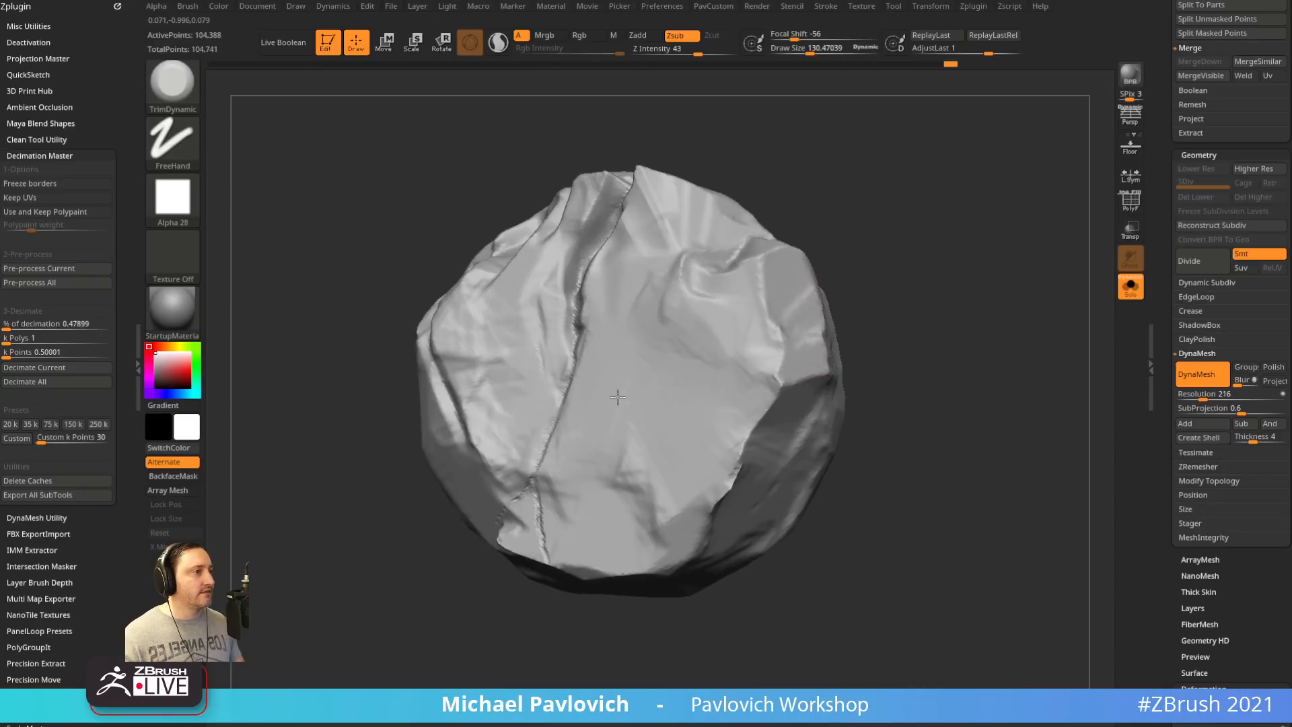
Remesh the rock with DynaMesh at resolution 216 and show its polyframe
mouse_move(897, 280)
mouse_down()
mouse_move(967, 194)
mouse_move(1031, 375)
mouse_up()
drag(984, 221, 975, 431)
key(s)
drag(959, 386, 940, 386)
drag(943, 397, 1114, 254)
click(1131, 202)
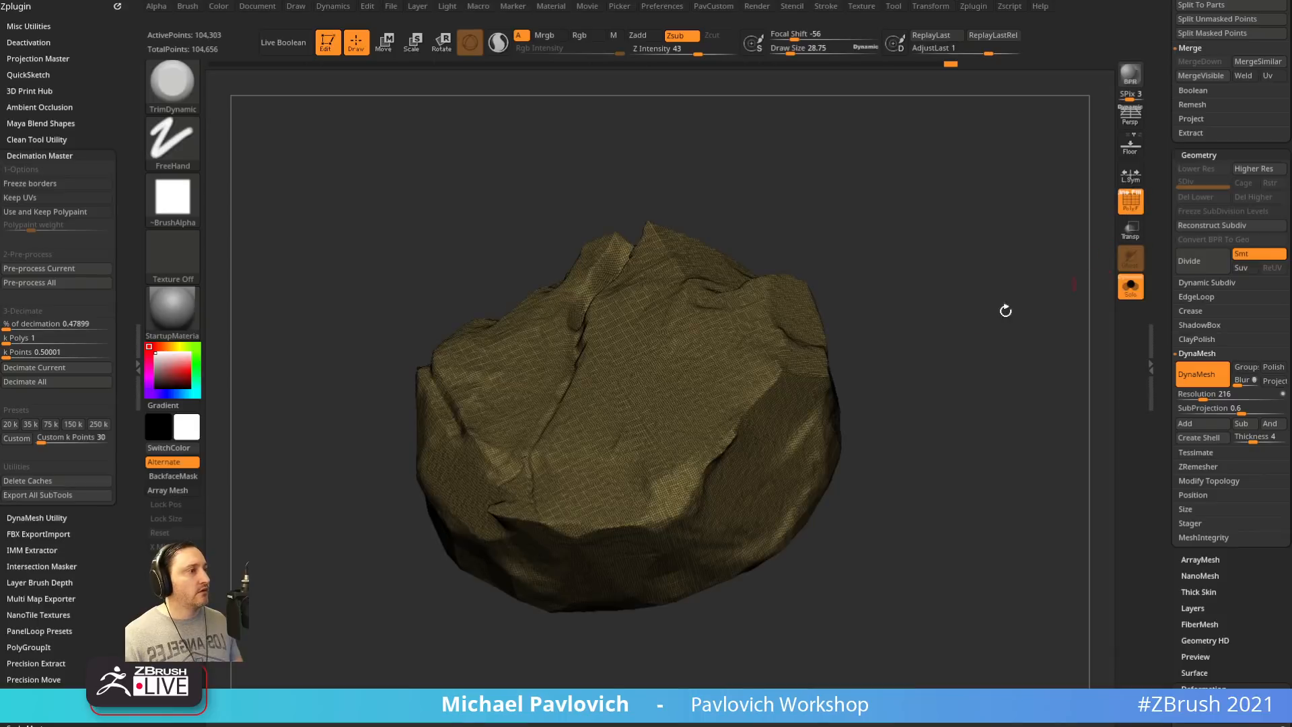
key(1)
key(s)
mouse_move(956, 393)
mouse_down()
mouse_move(935, 393)
mouse_move(937, 364)
mouse_up()
key(s)
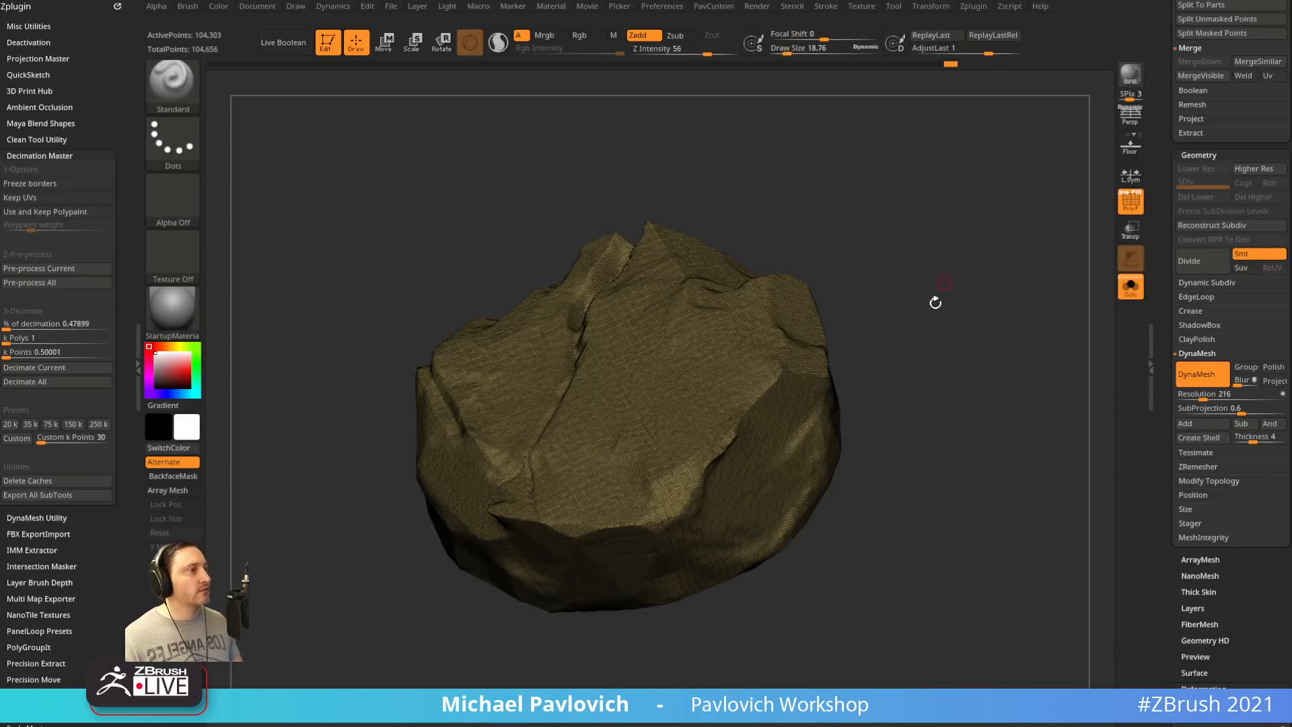
Hide the rock's polyframe and undo the last DynaMesh remesh
alt+drag(1057, 319, 1021, 296)
click(1131, 288)
click(1130, 201)
click(1130, 288)
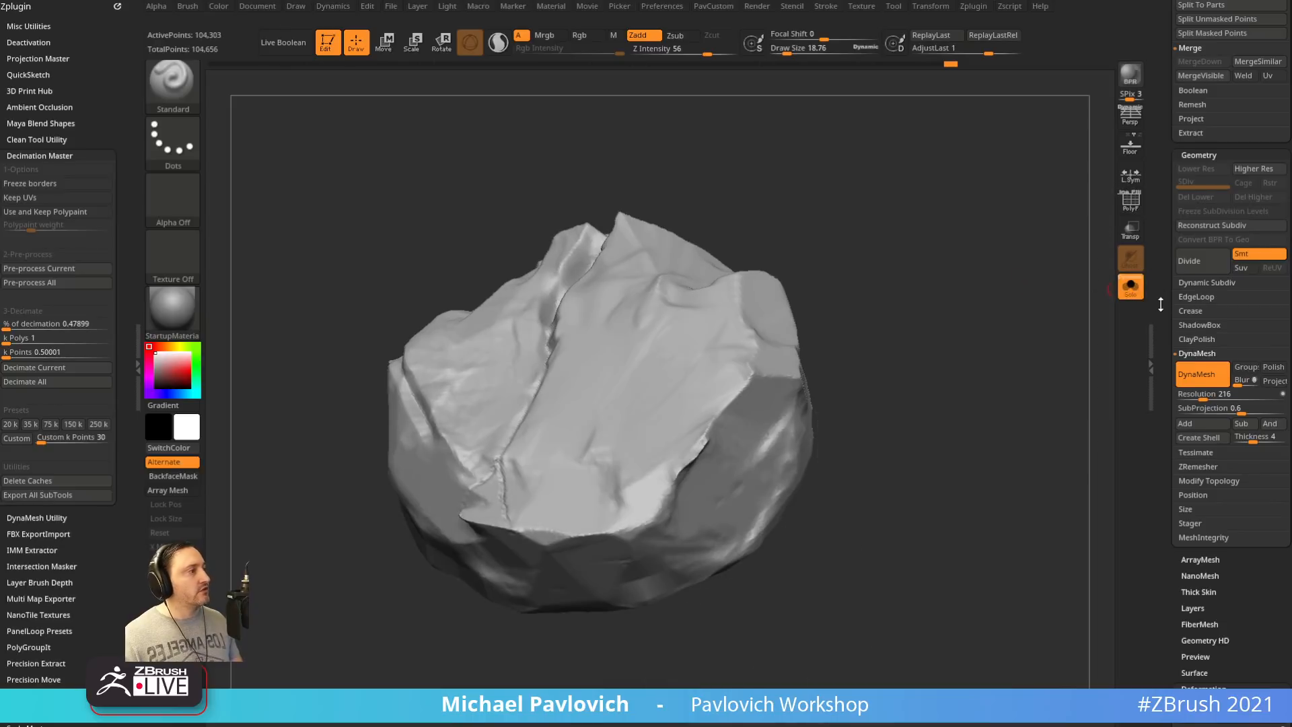
drag(1161, 305, 1159, 268)
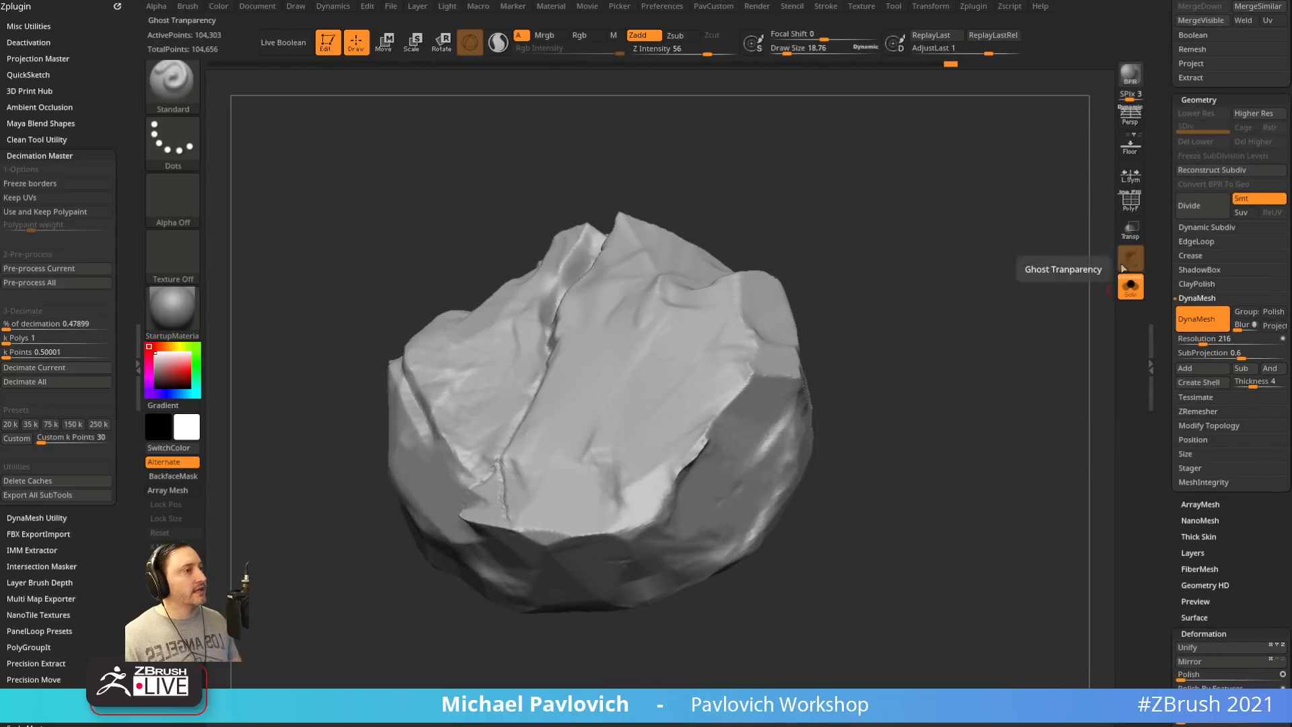
key(ctrl)
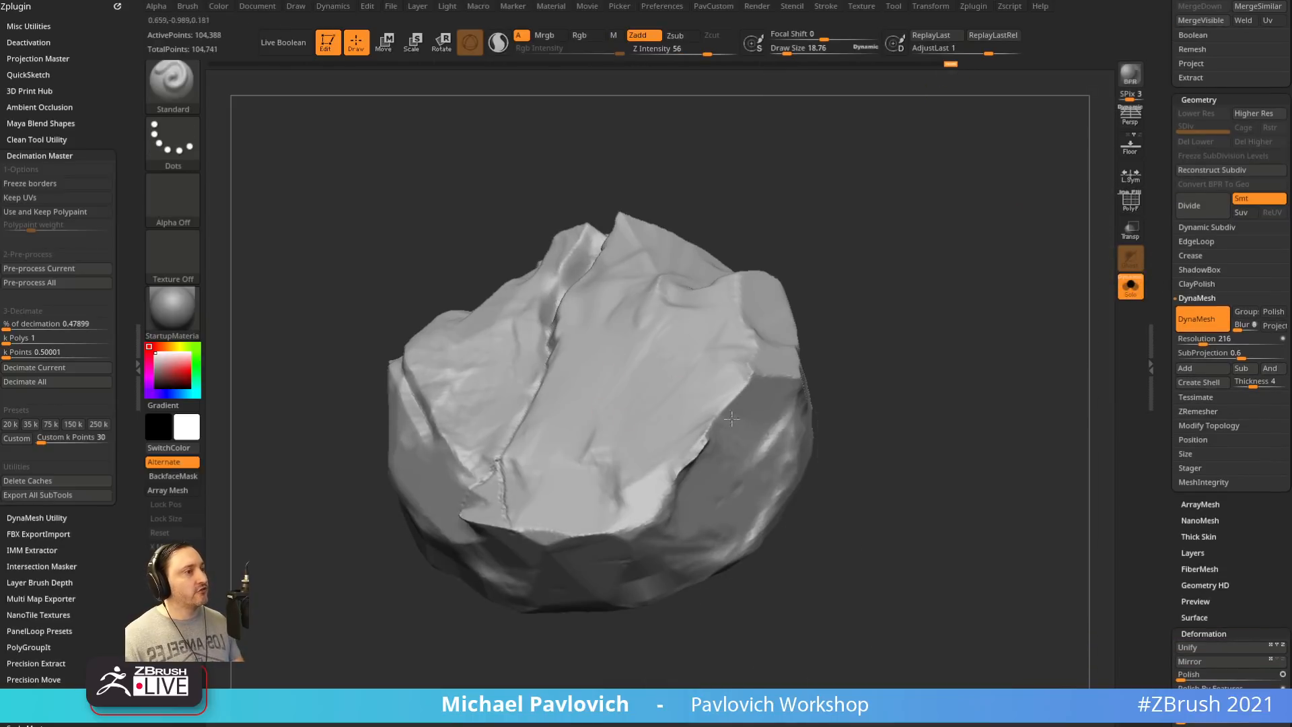
Set ZRemesher's AdaptiveSize to 13 and remesh the rock
drag(1181, 409, 1195, 349)
click(1184, 380)
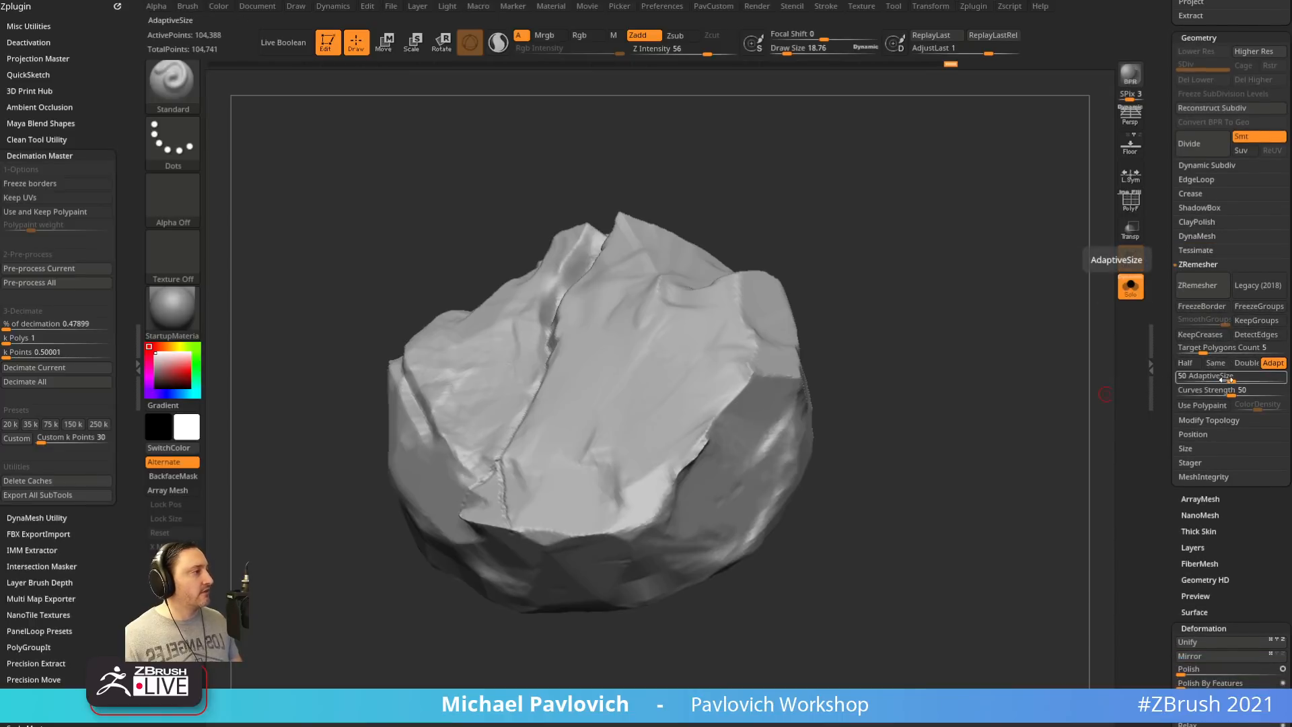
drag(1223, 379, 1179, 383)
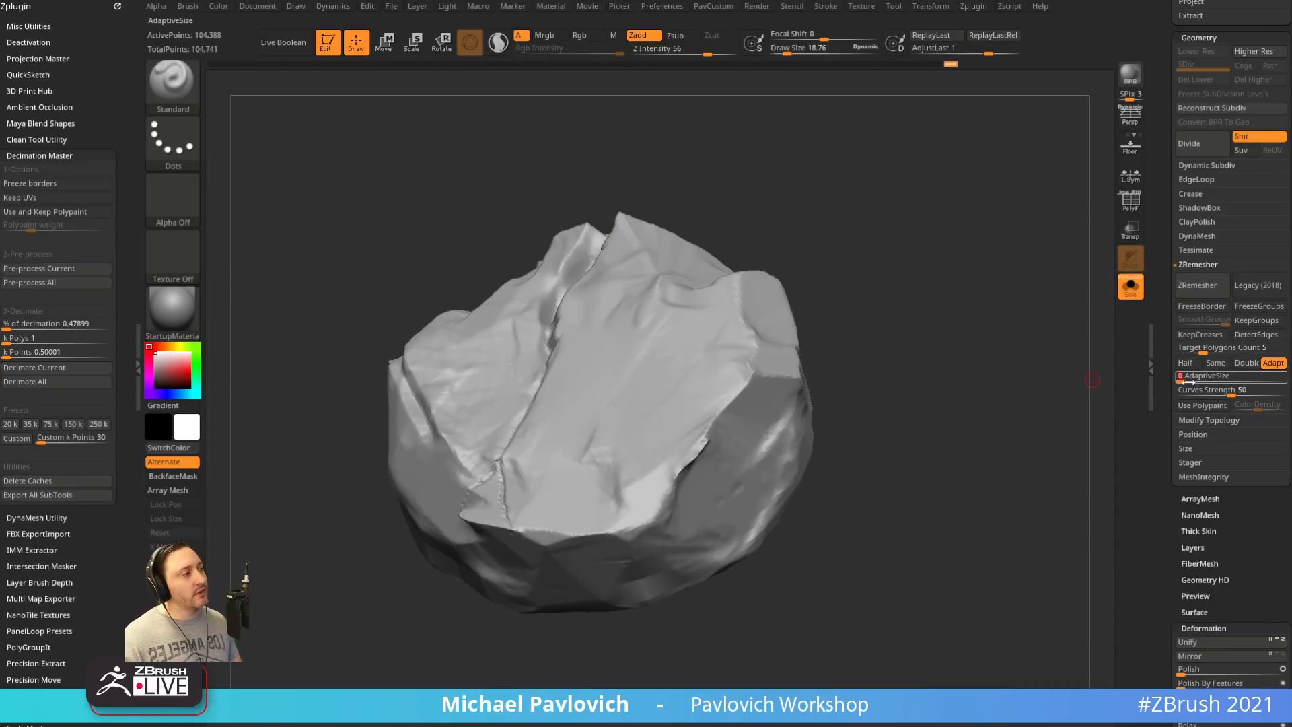
drag(1181, 383, 1189, 383)
click(1202, 285)
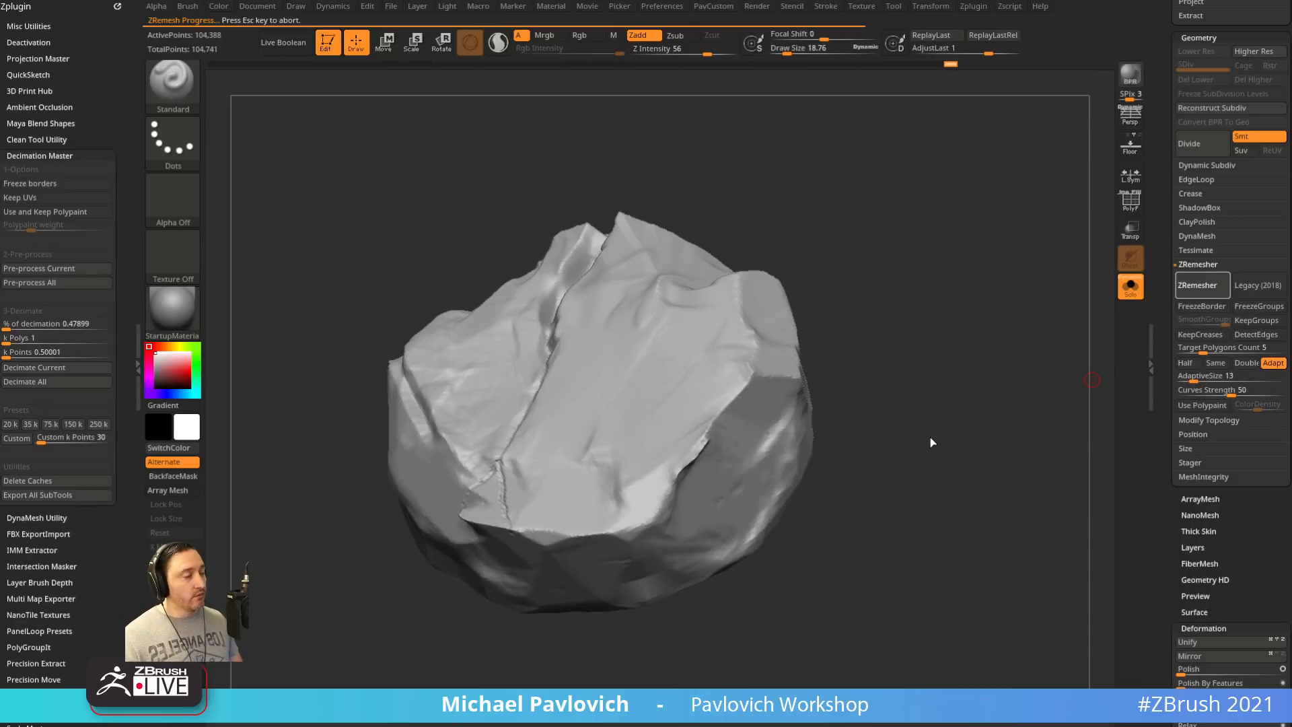
Show the polyframe and examine the ZRemeshed rock's quad topology from several sides, then hide the polyframe
click(1130, 200)
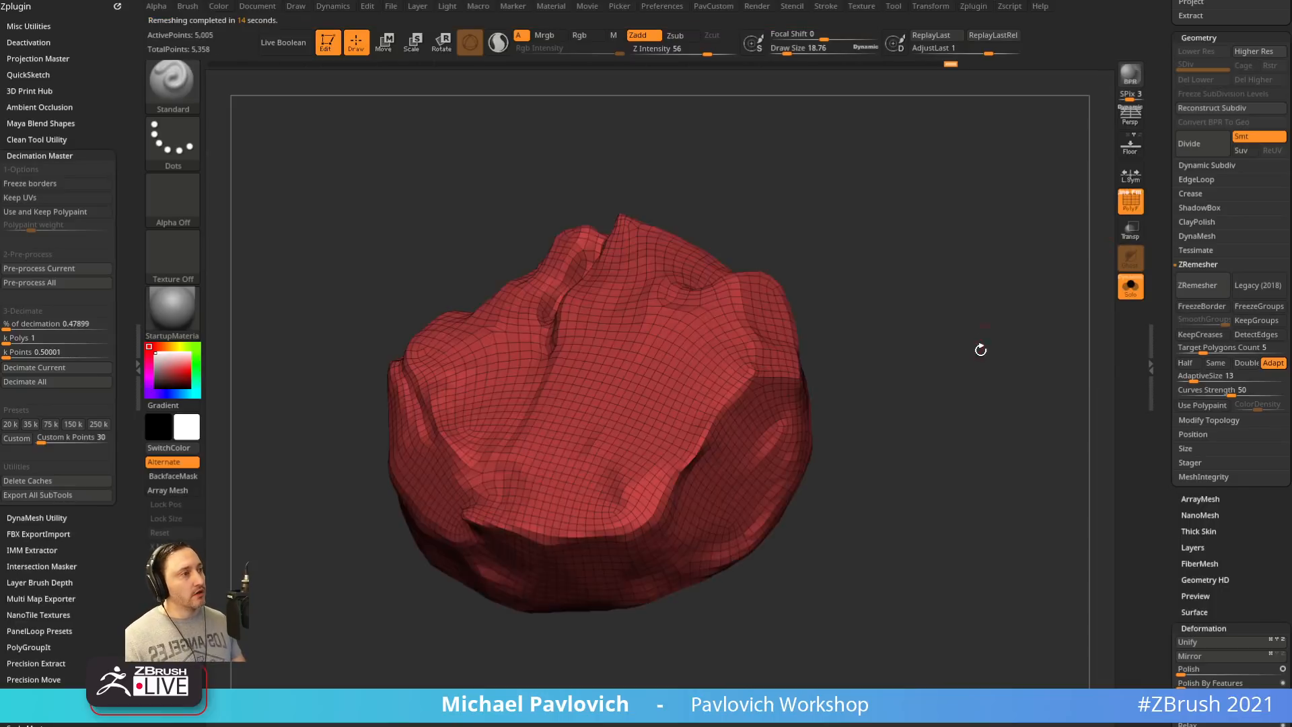
drag(980, 348, 865, 270)
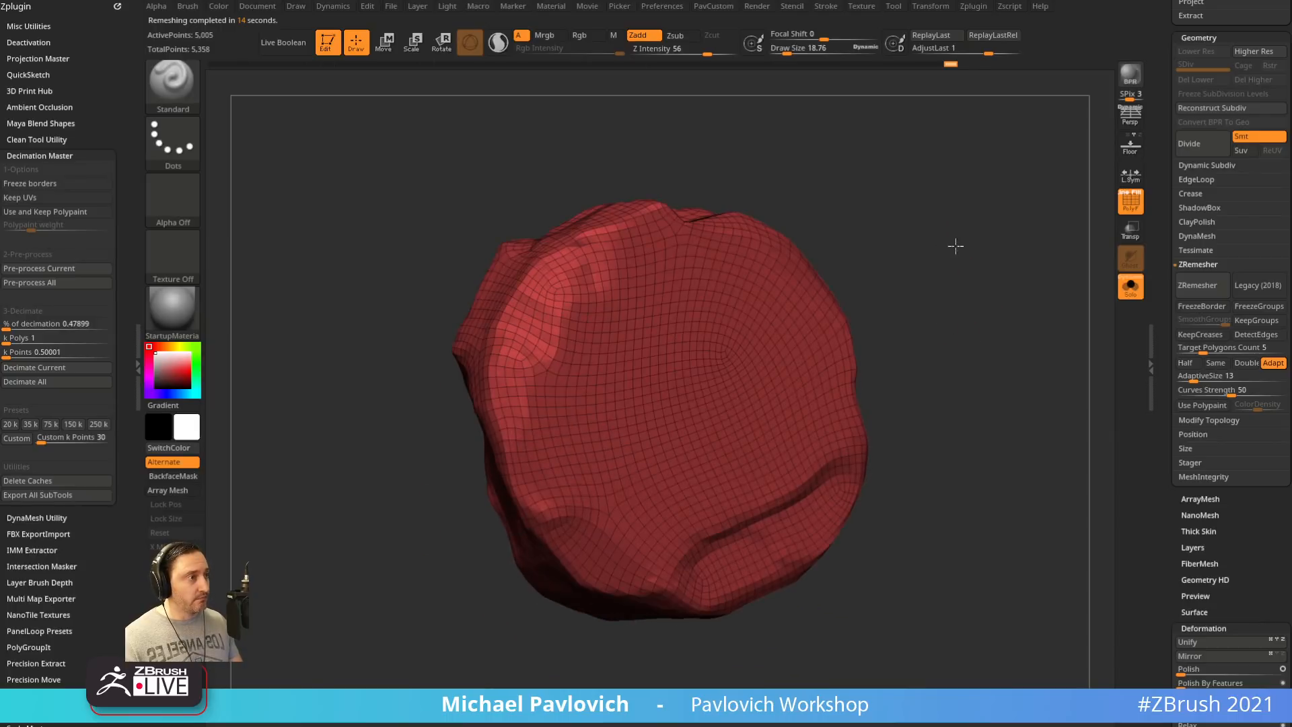
mouse_move(956, 245)
mouse_down()
mouse_move(1039, 354)
mouse_move(992, 361)
mouse_move(1009, 351)
mouse_move(880, 333)
mouse_move(932, 360)
mouse_up()
key(s)
click(1131, 201)
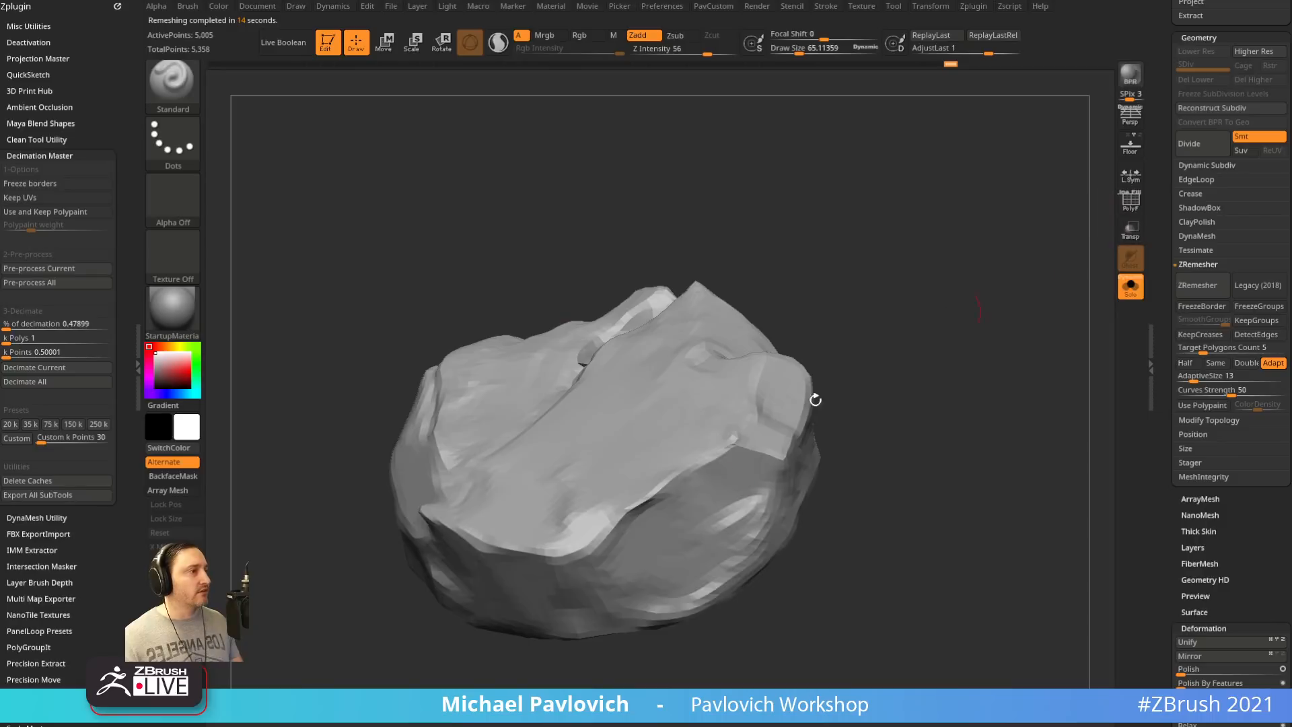
Assign the SkinShade4 material to the ZRemeshed rock
click(172, 309)
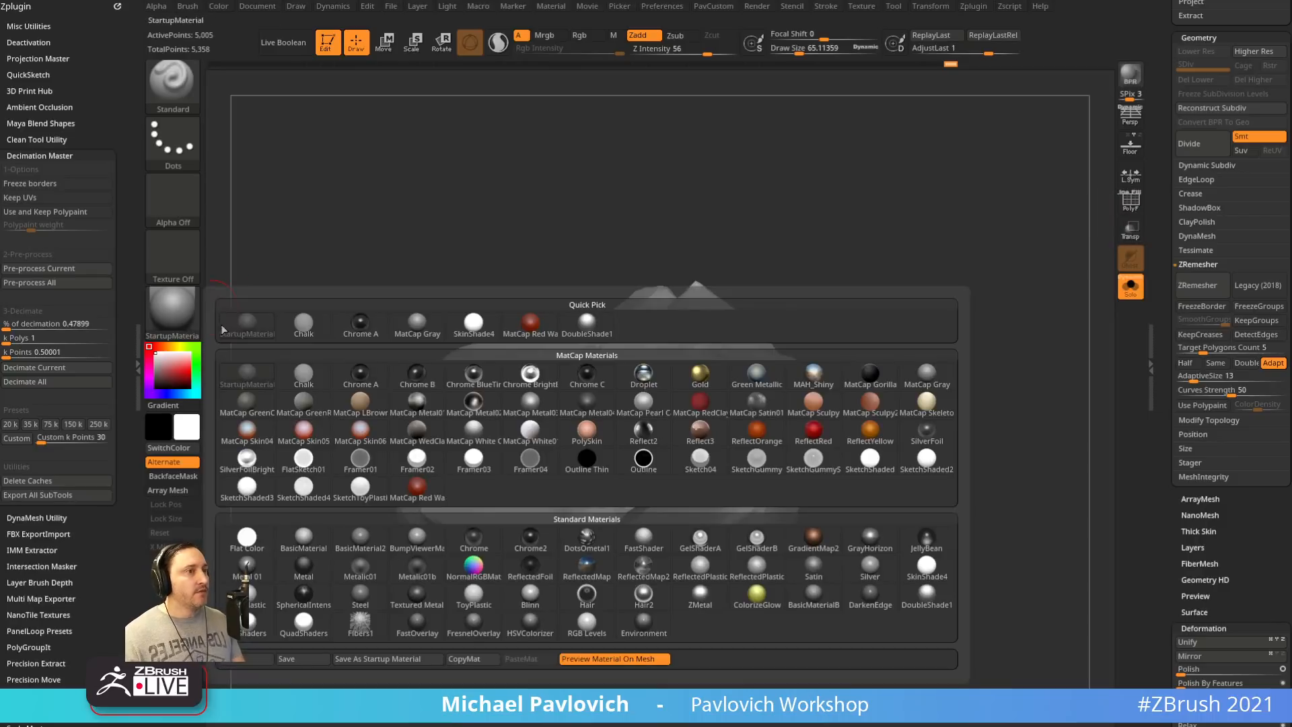
click(938, 575)
drag(1002, 391, 1104, 353)
key(shift)
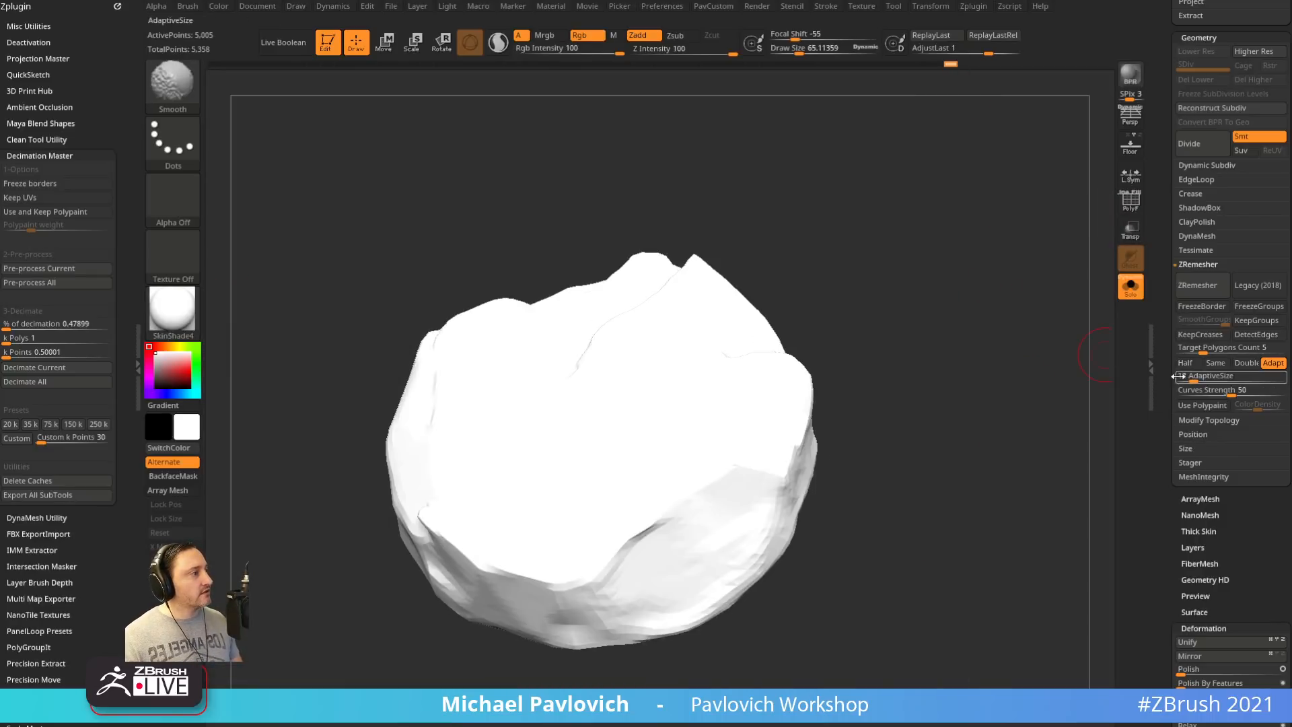
Collapse the subtool's Split and Merge settings and expand its Project settings
scroll(1204, 404, up, 8)
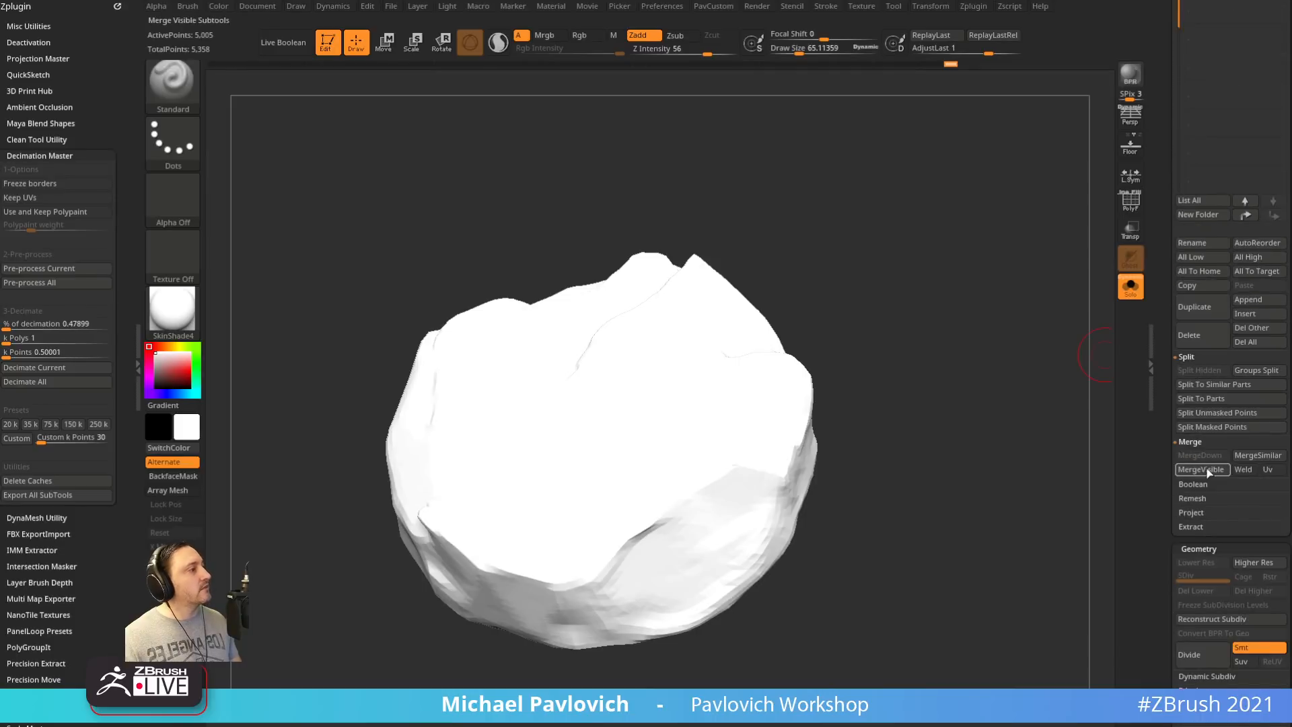
shift+click(1186, 357)
shift+click(1189, 371)
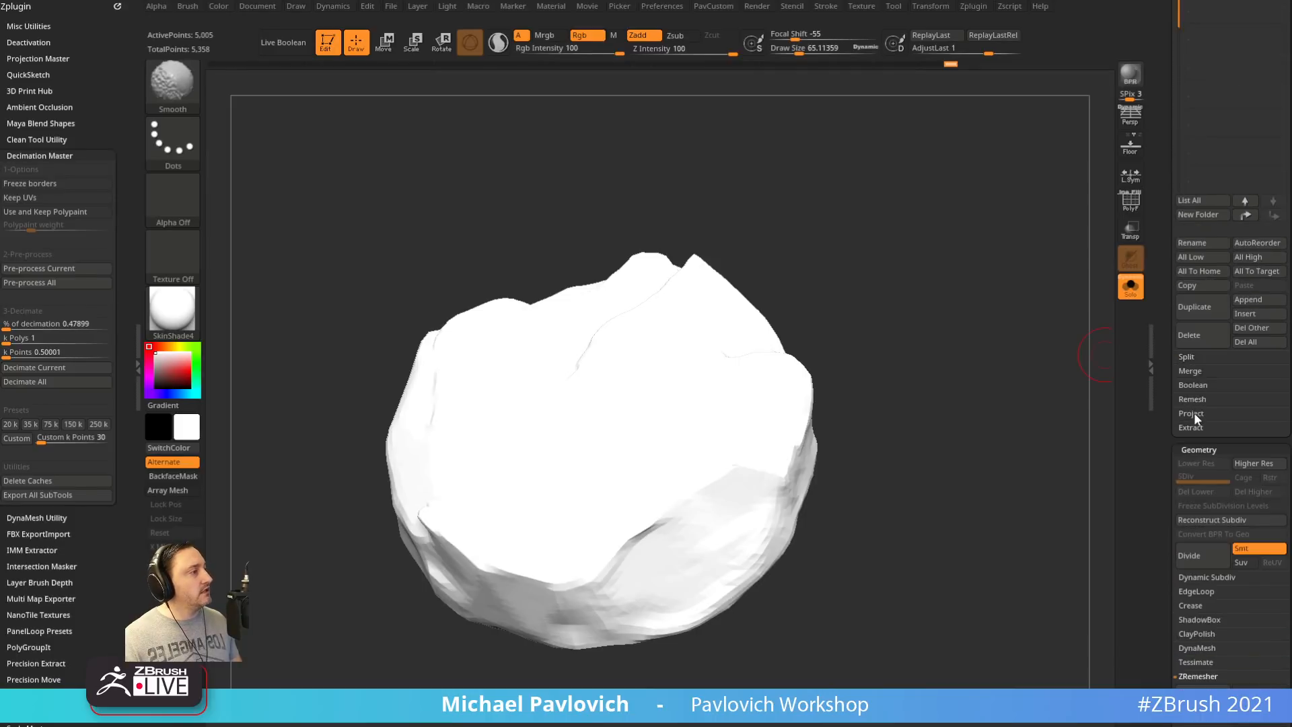
shift+click(1192, 414)
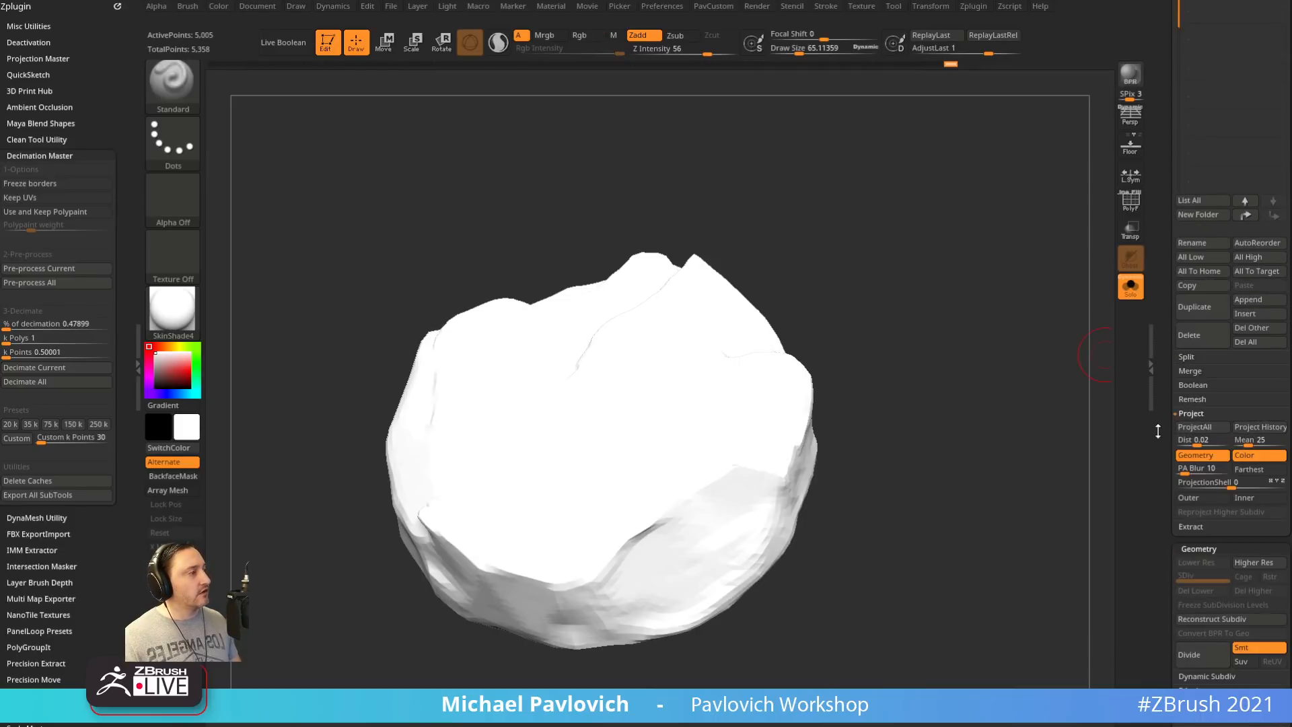
scroll(1264, 432, down, 3)
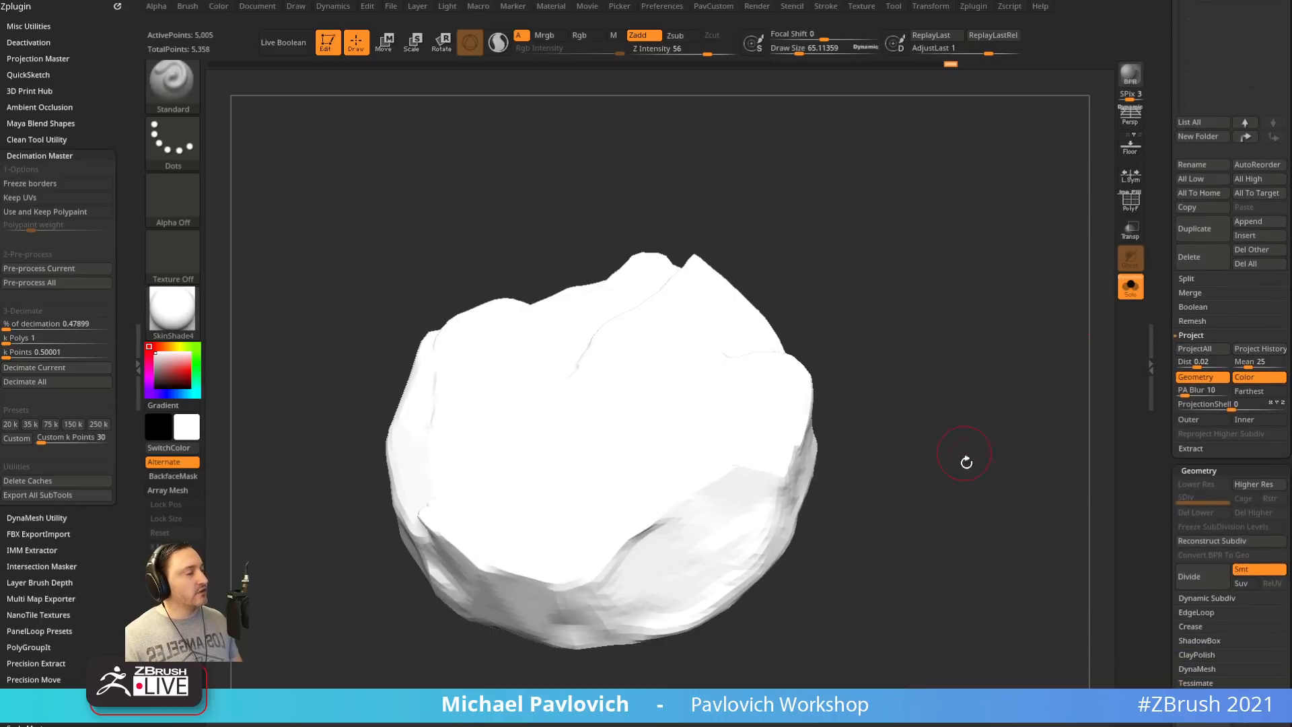
Show the polyframe on the rock and review the Project History and ZRemesher options
drag(966, 461, 971, 395)
drag(956, 337, 922, 334)
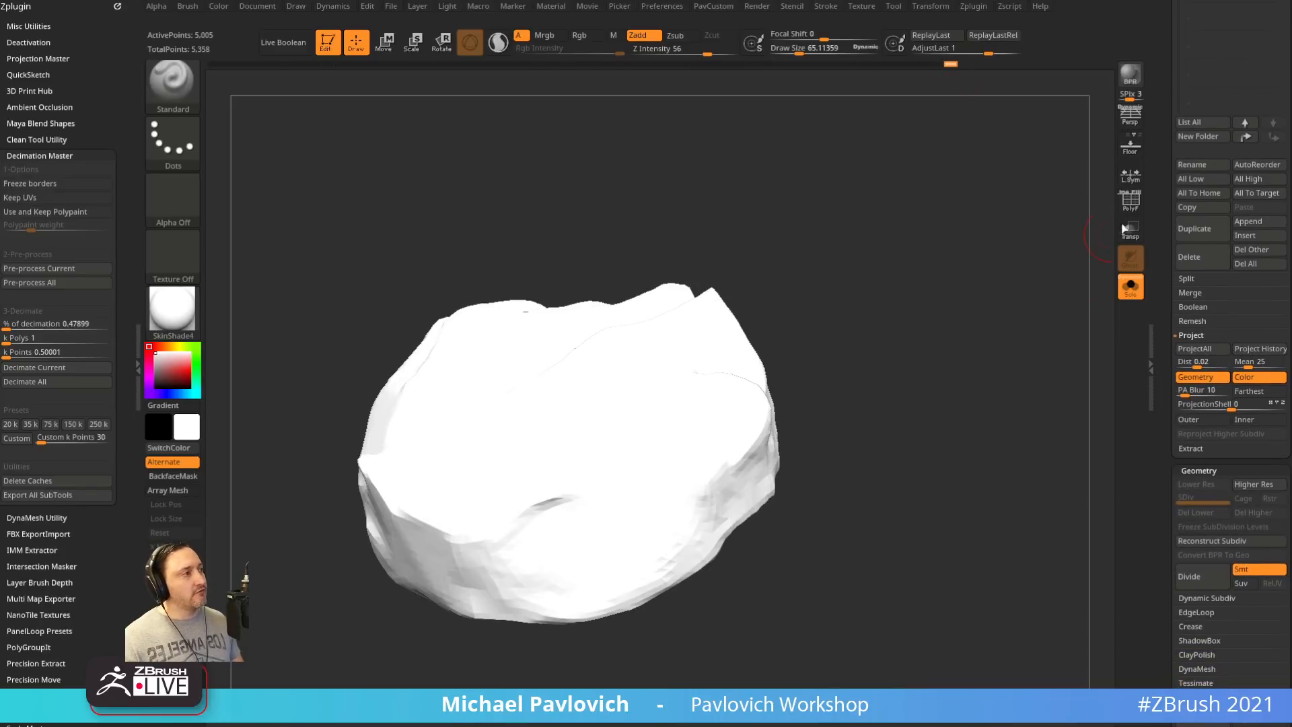
key(shift+f)
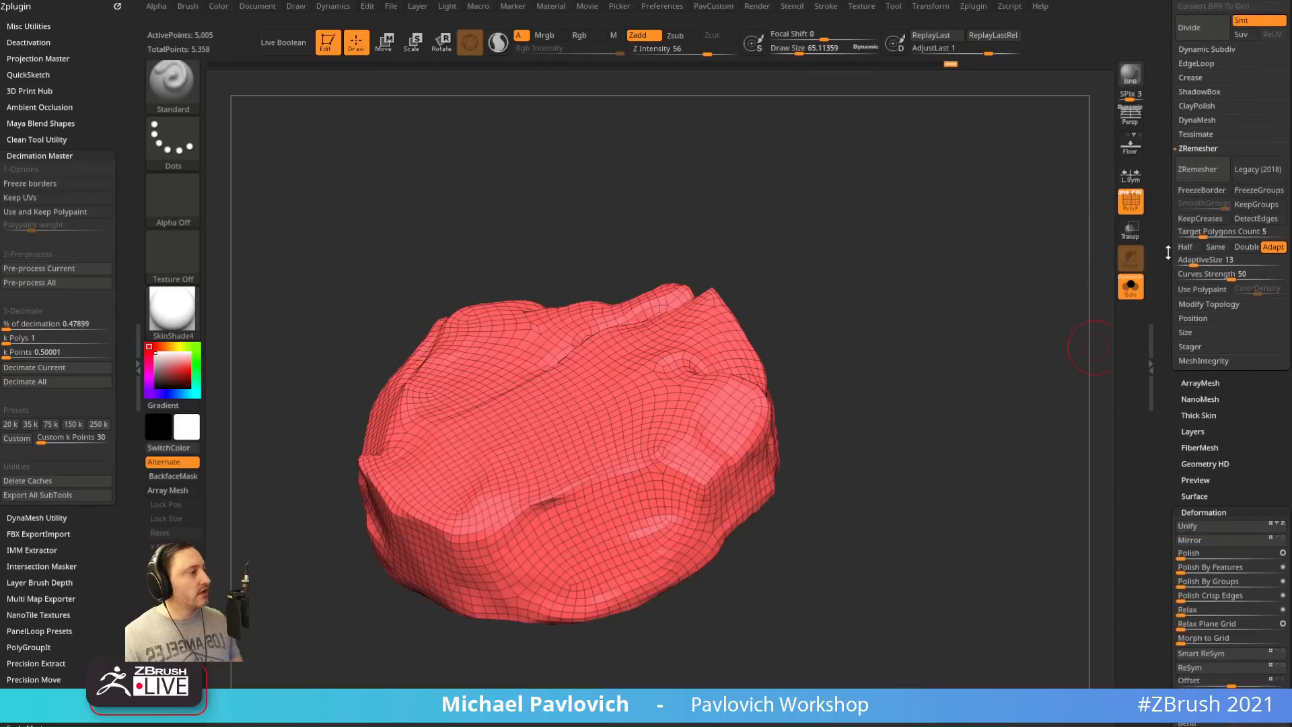
scroll(1167, 321, down, 5)
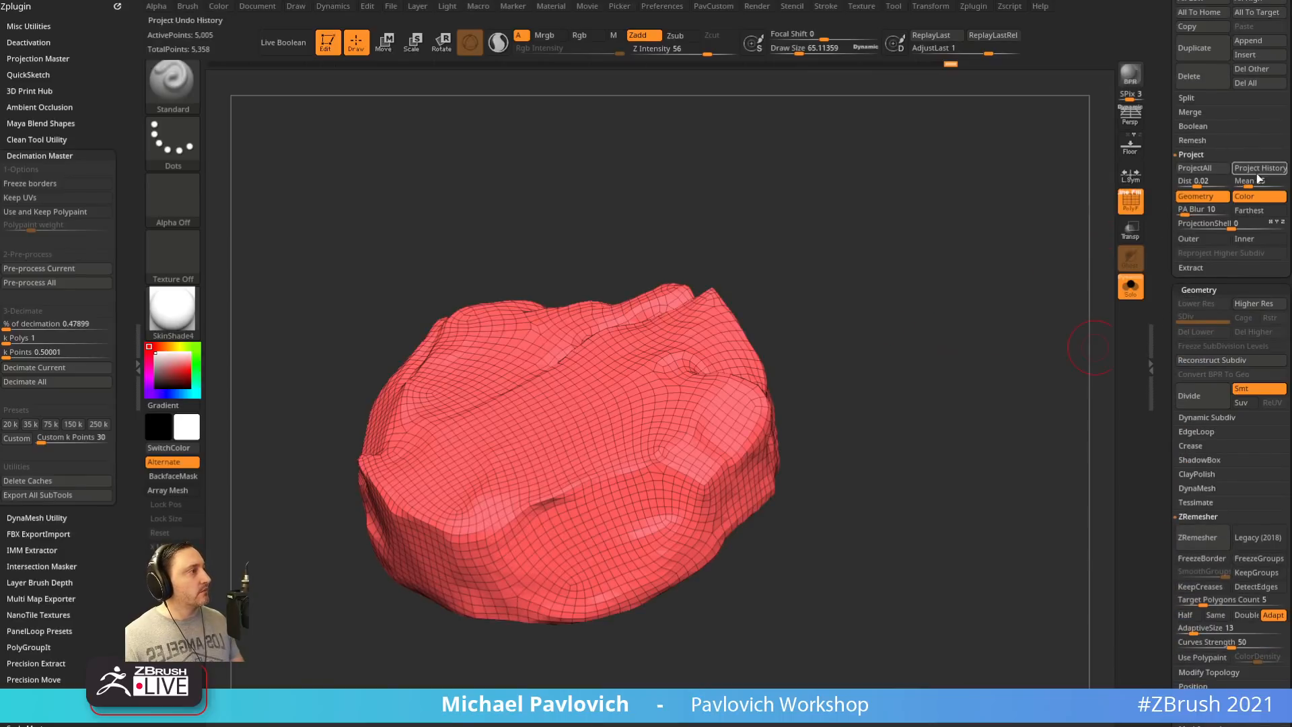
scroll(1164, 256, down, 8)
scroll(1162, 208, down, 3)
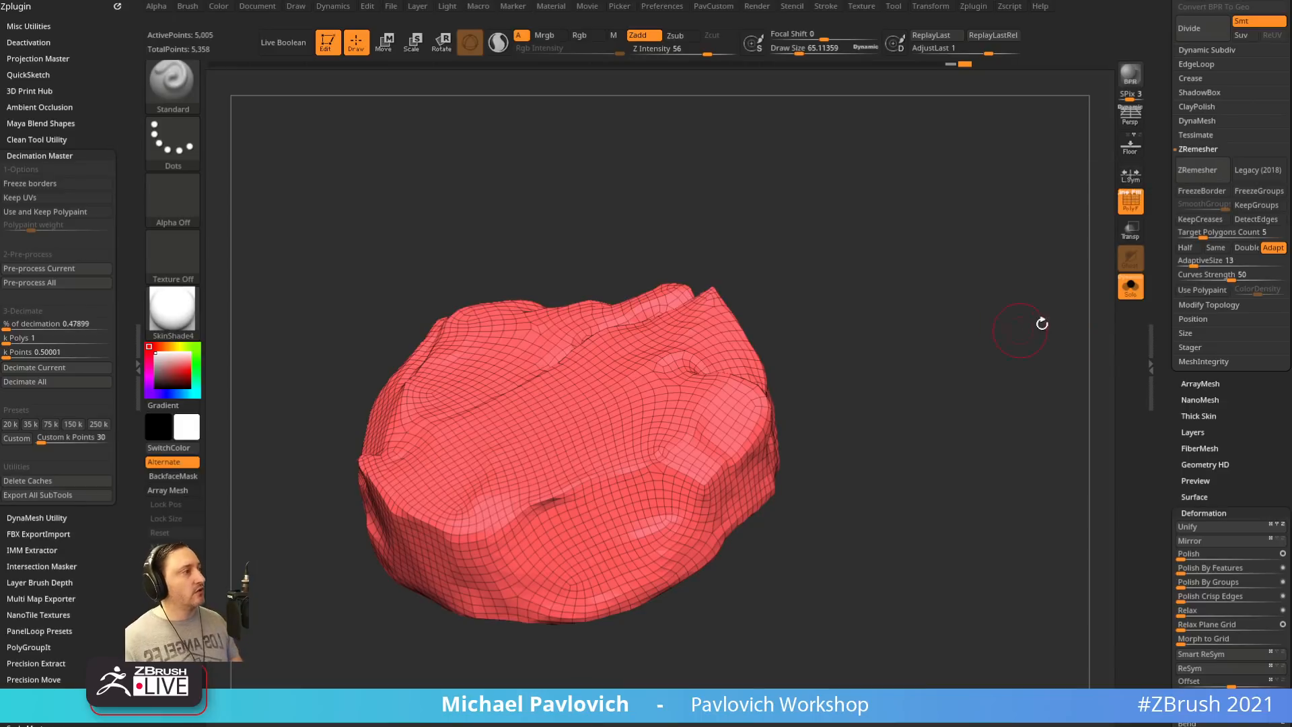
ZRemesh the rock with the target polygon count set to Half
scroll(1166, 414, down, 1)
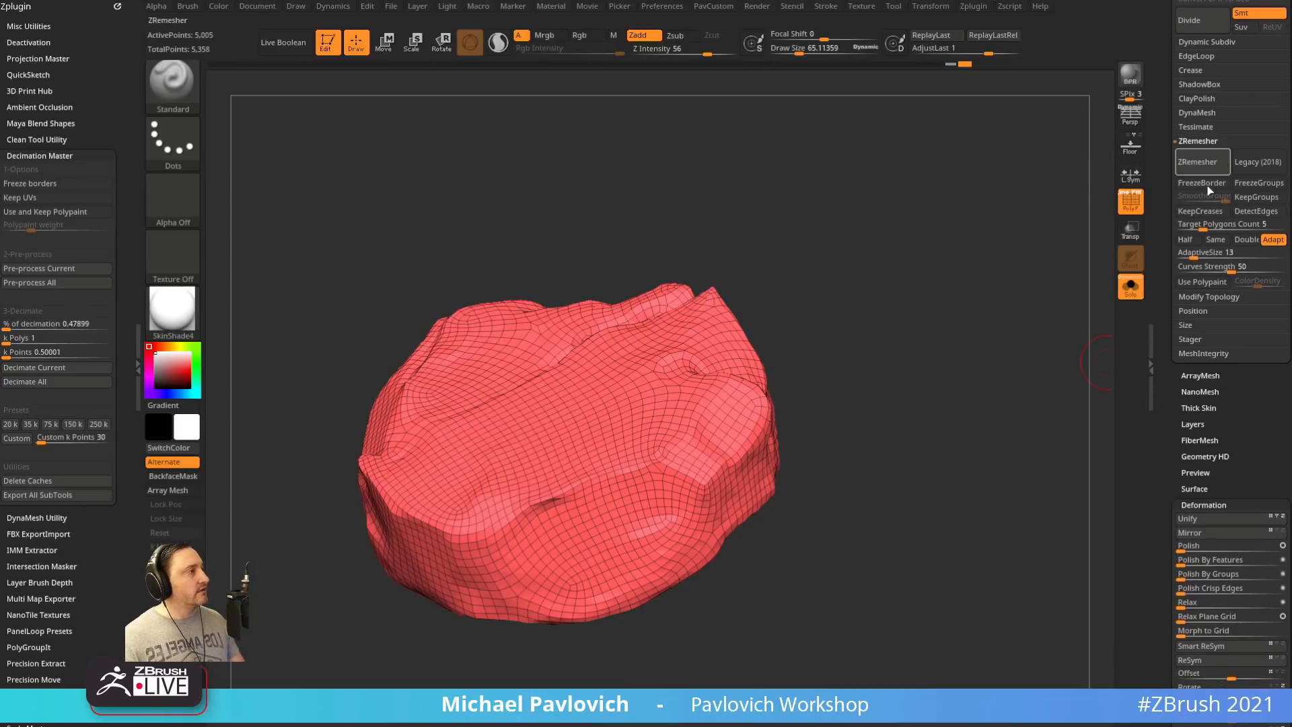
click(1185, 238)
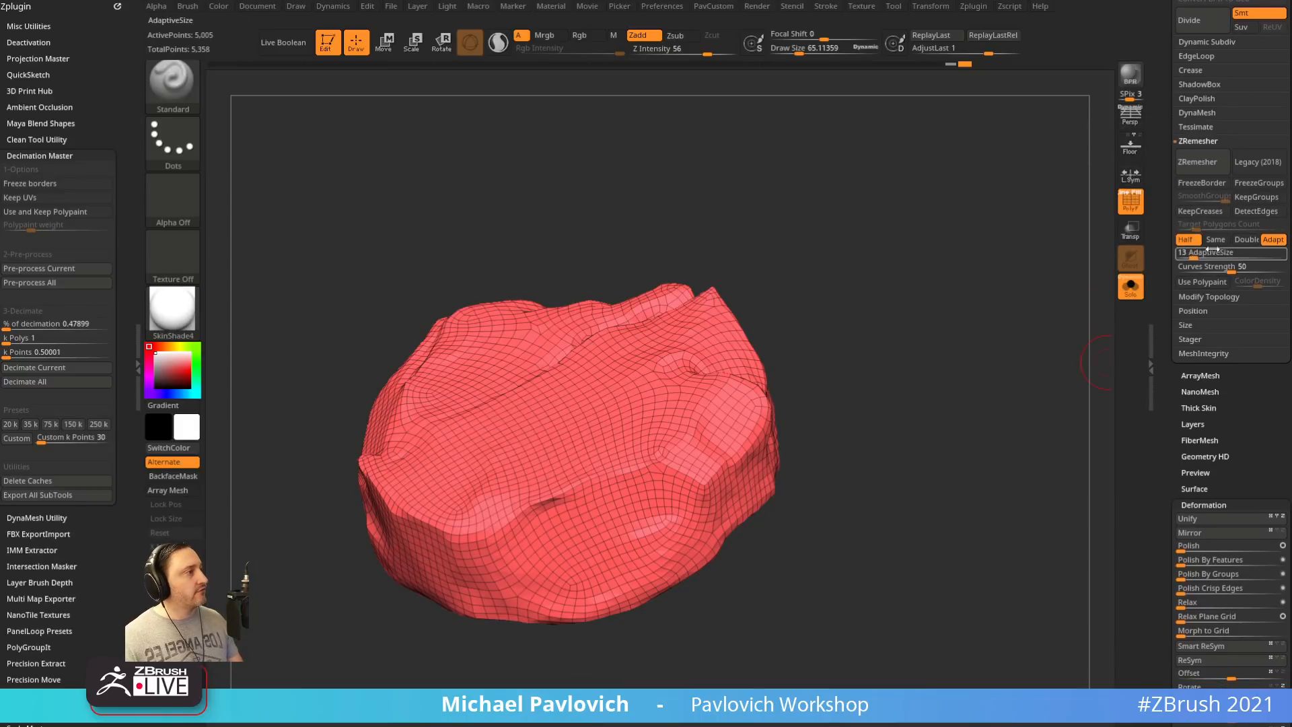
click(1200, 163)
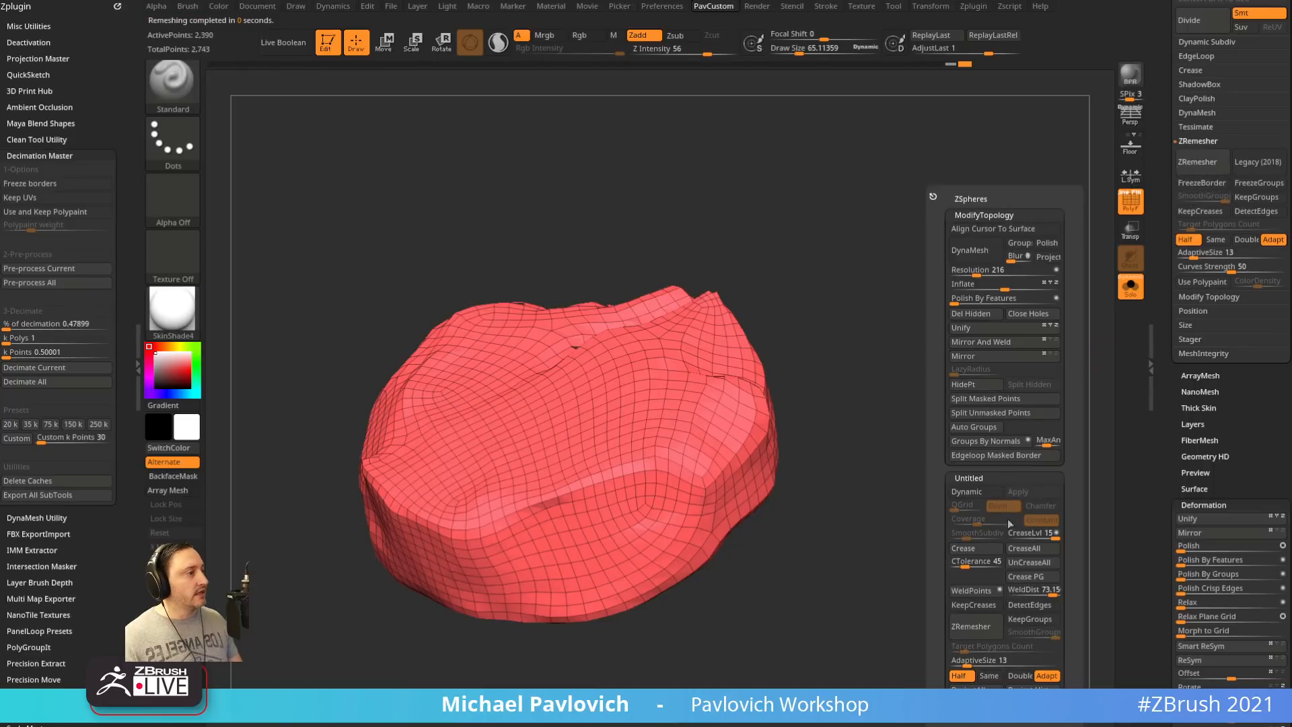
drag(1015, 467, 1110, 381)
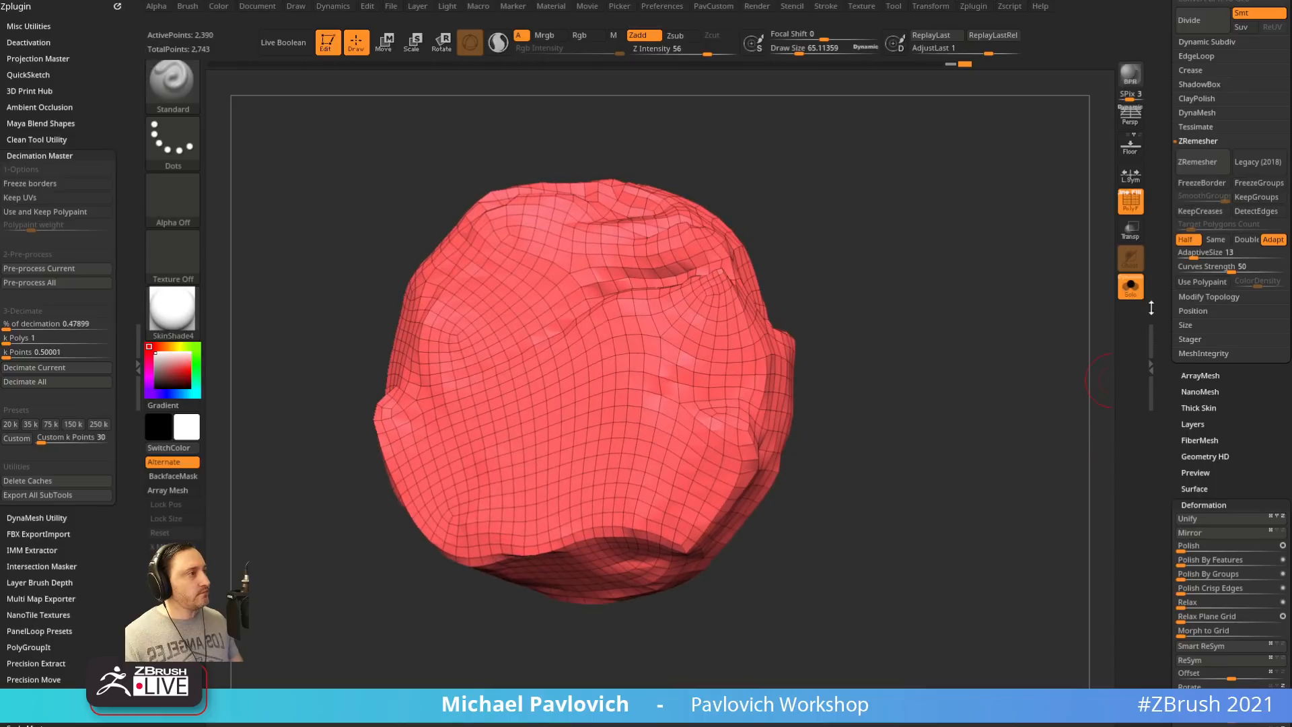
Run ZRemesher on the rock once more at Half and inspect the coarser topology down to a side view
click(1200, 163)
drag(969, 398, 786, 275)
drag(881, 379, 955, 439)
key(5)
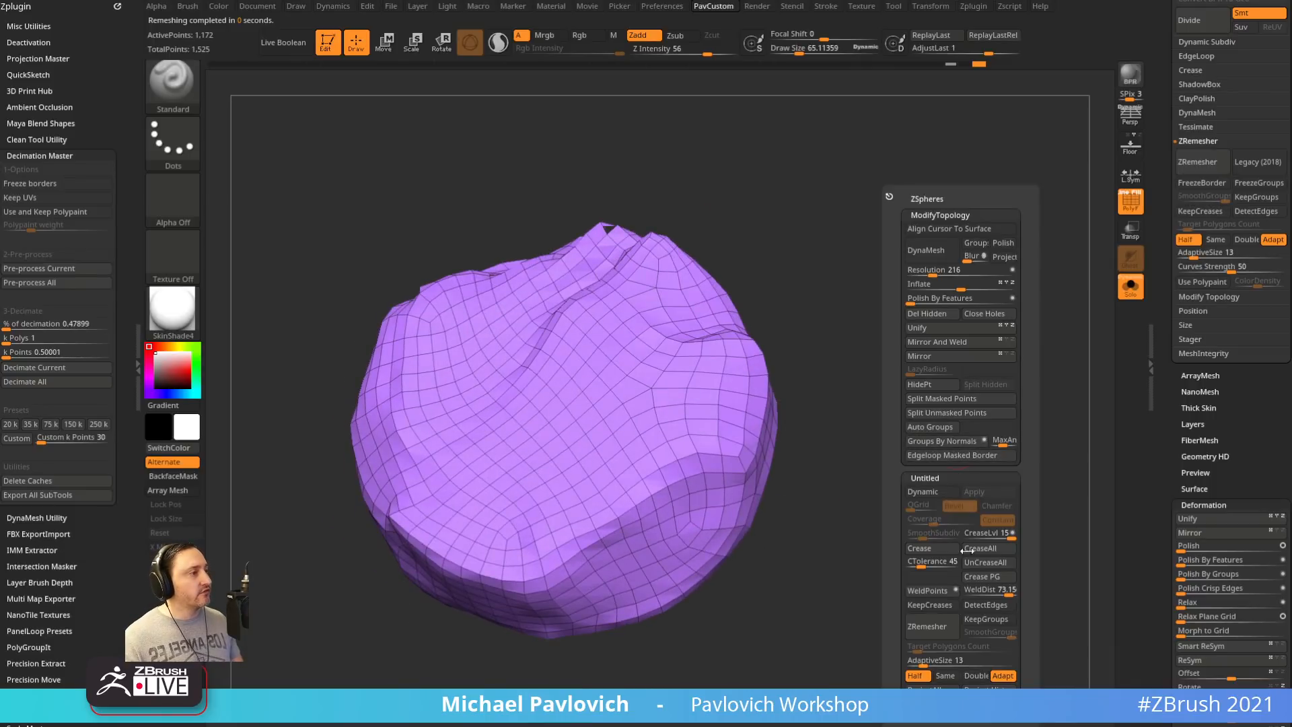
click(981, 689)
drag(967, 677, 921, 676)
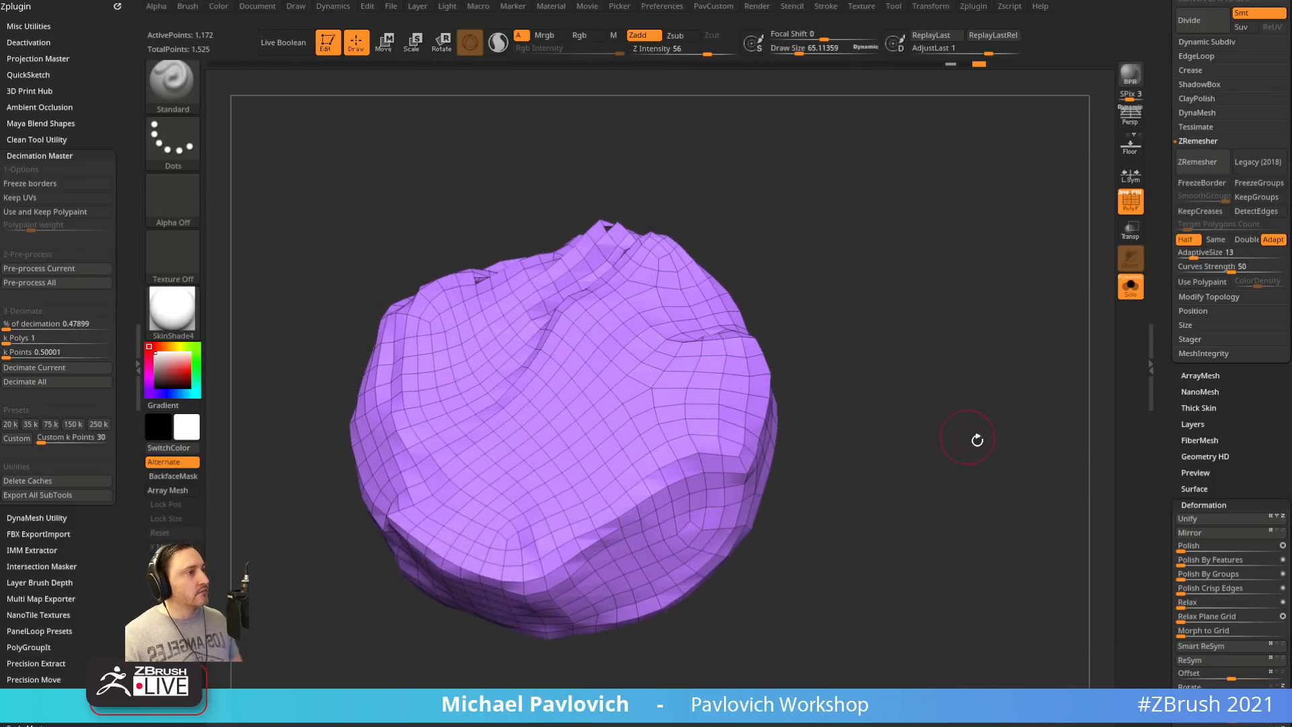
drag(977, 439, 944, 410)
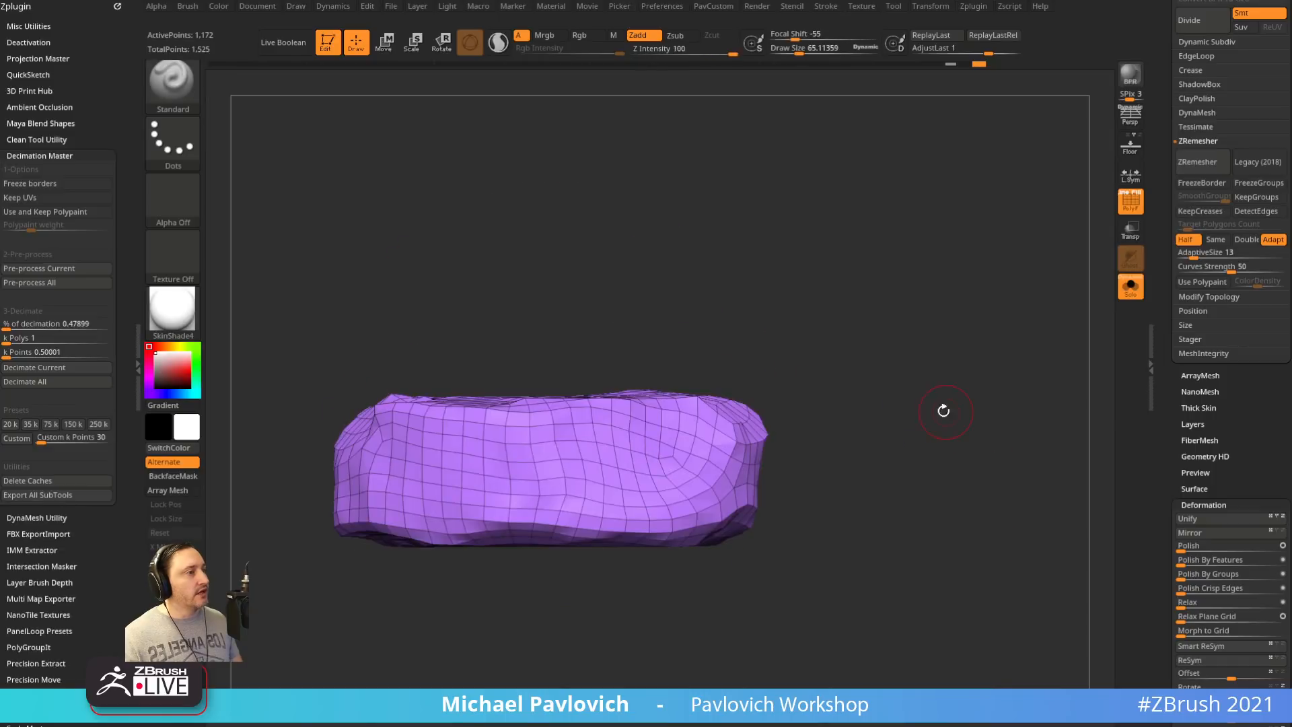
Center the transform gizmo on the rock and apply the Bend Curve deformer to it
key(w)
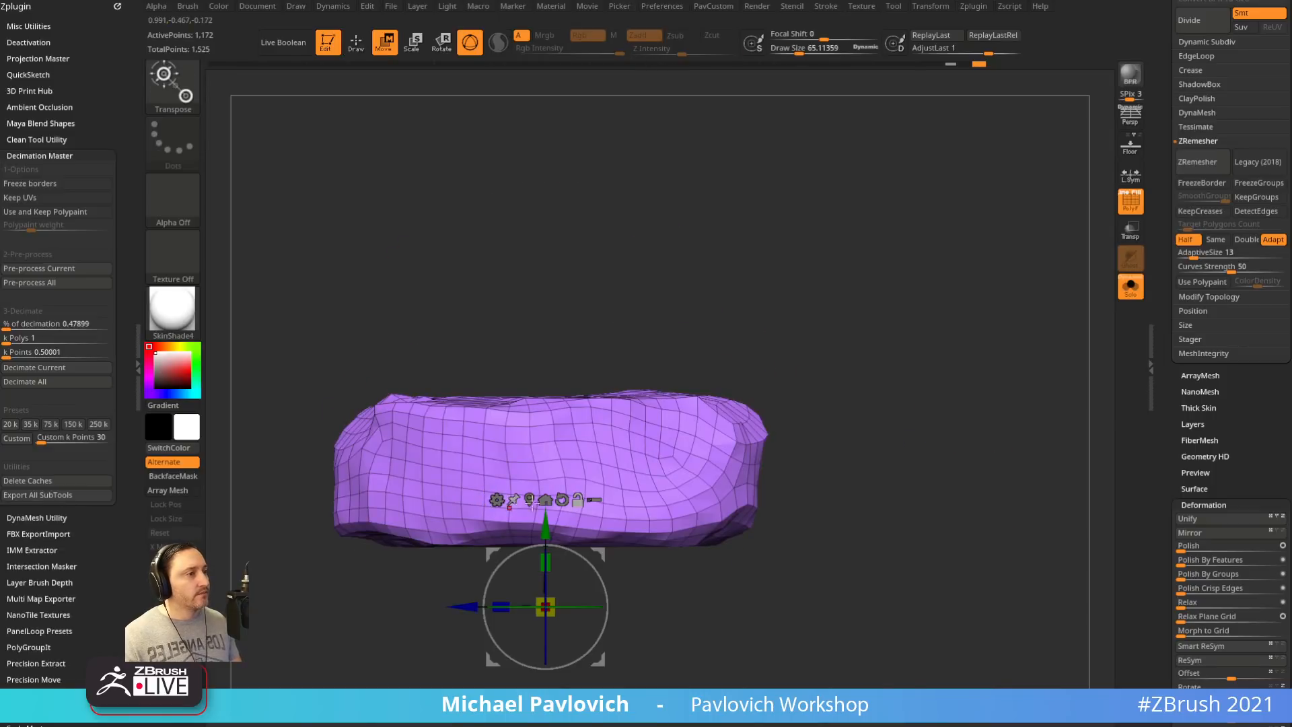
click(545, 499)
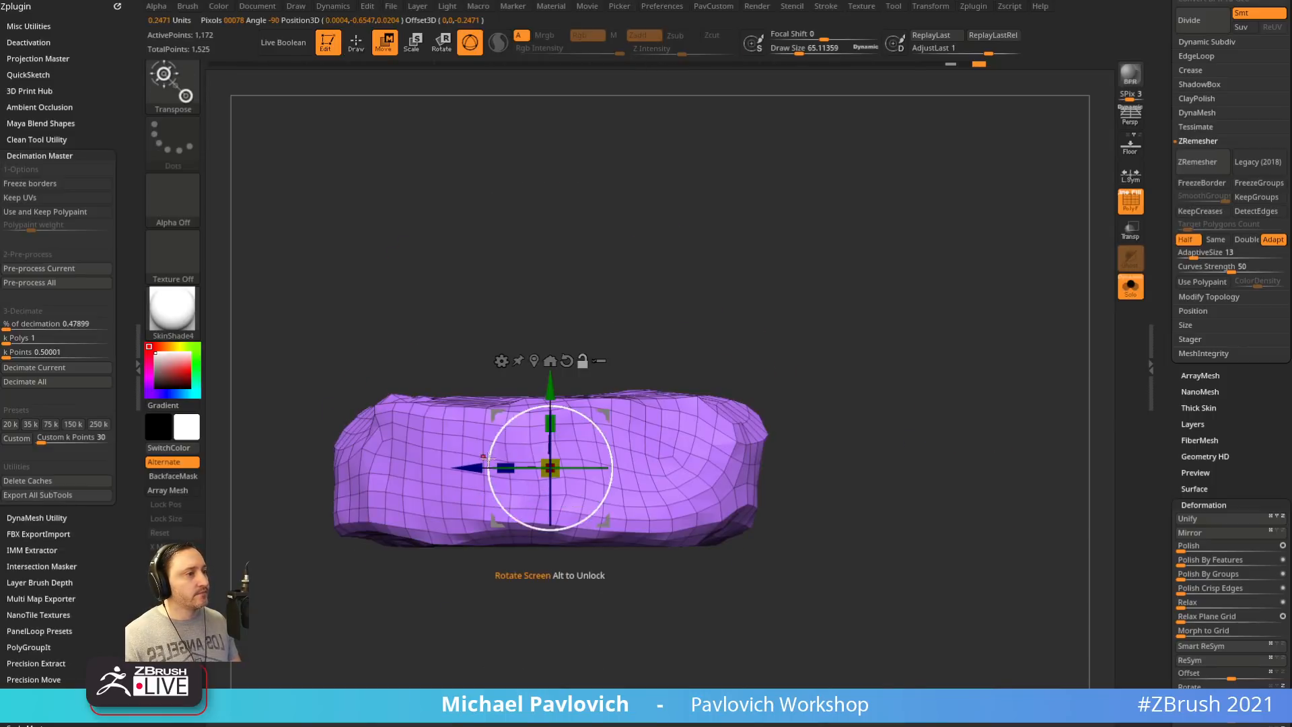
click(501, 361)
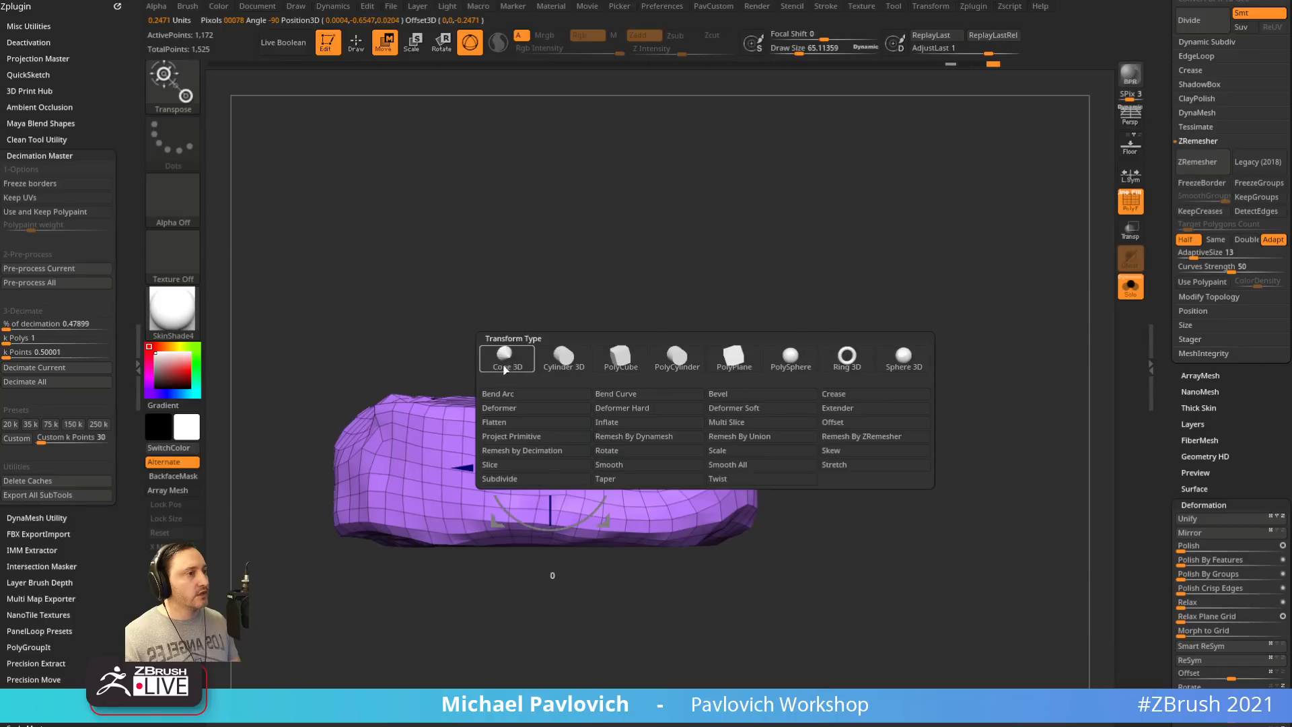
click(632, 395)
drag(674, 340, 797, 392)
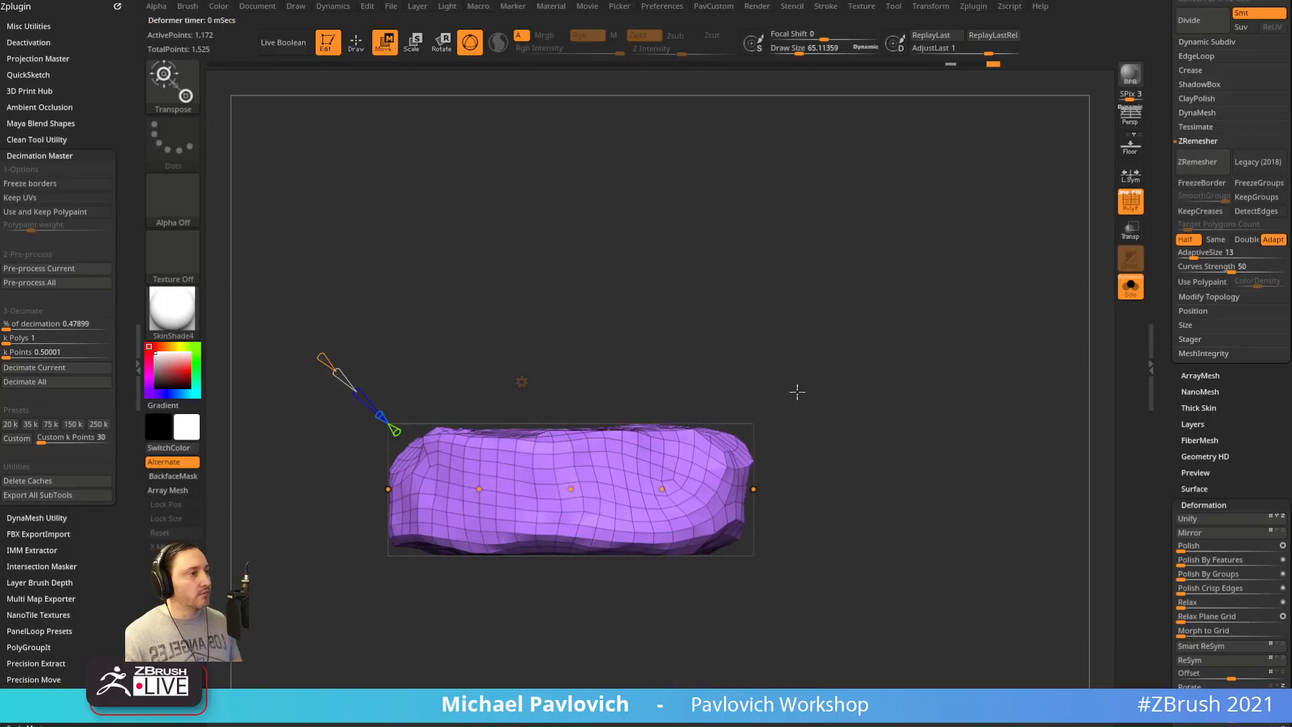
Bend the low-poly rock into a wavy shape by moving the Bend Curve control points up and down
drag(661, 488, 657, 518)
drag(572, 489, 565, 456)
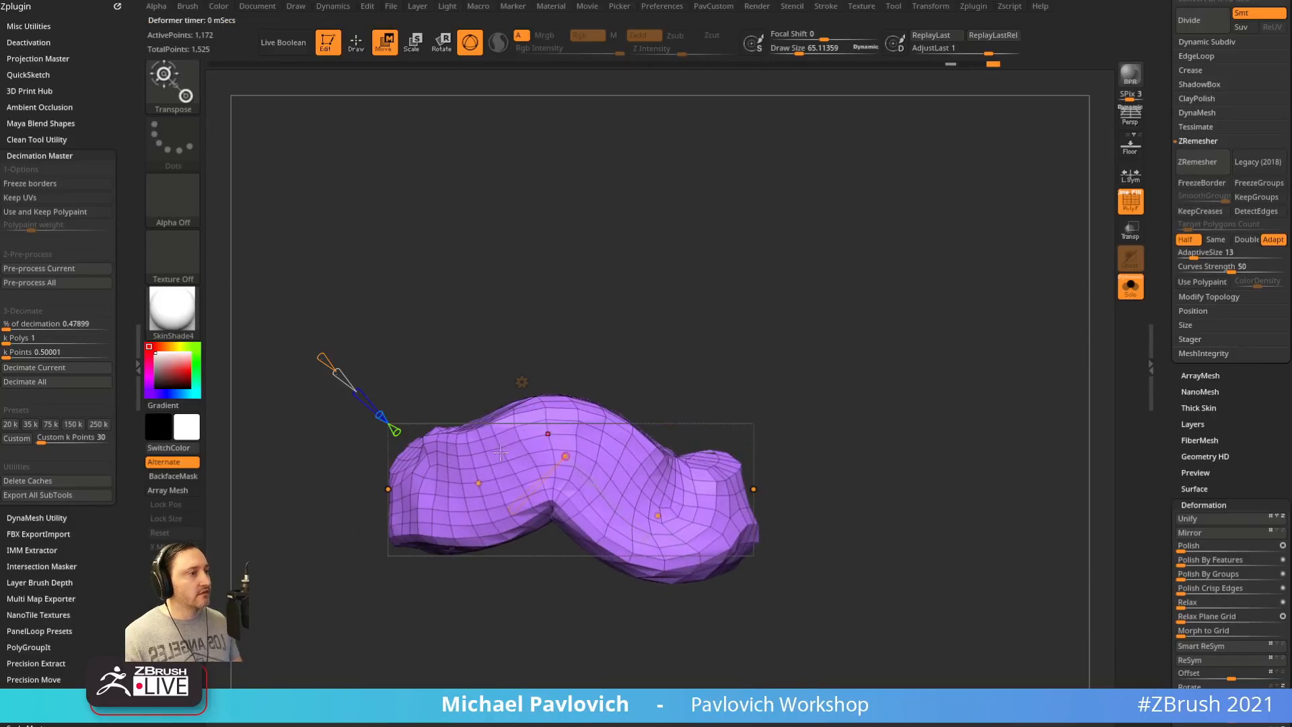
drag(478, 482, 479, 521)
drag(656, 249, 610, 402)
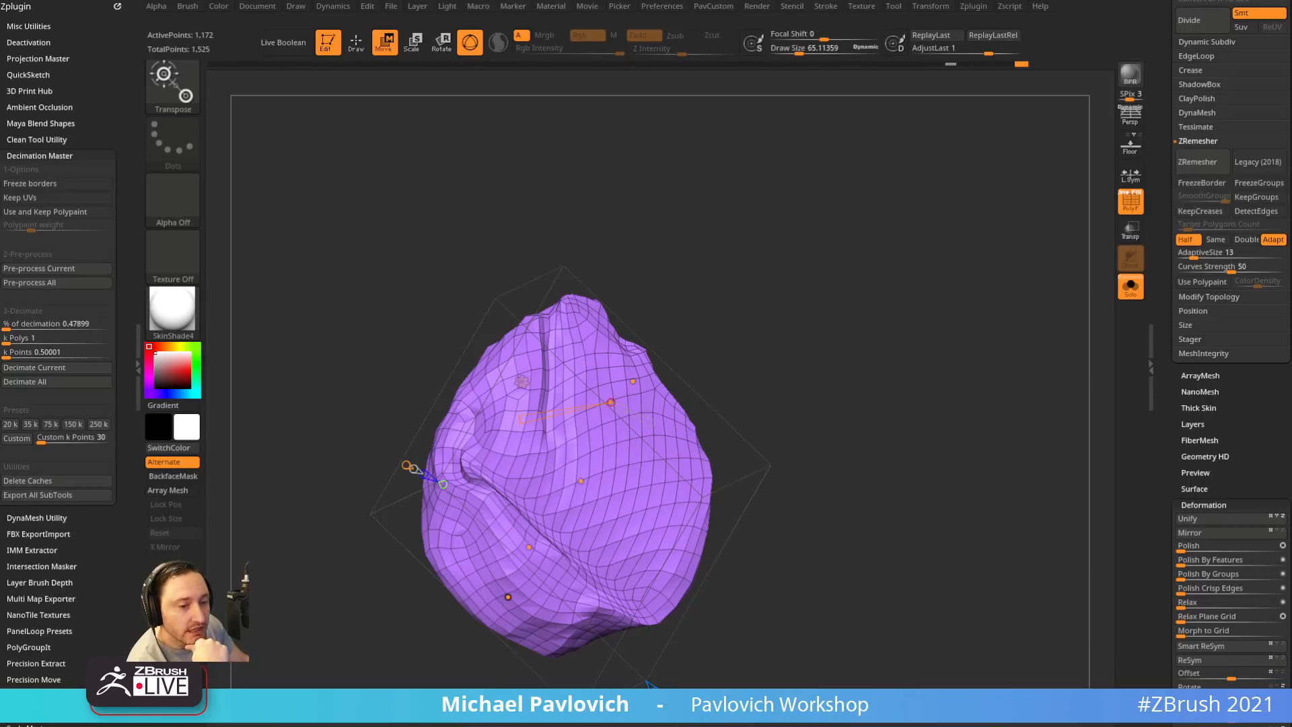
Switch to the browser, open the Sci-Fi Weapon Process project on ArtStation, browse its video playlist, and return to ZBrush
key(alt+Tab)
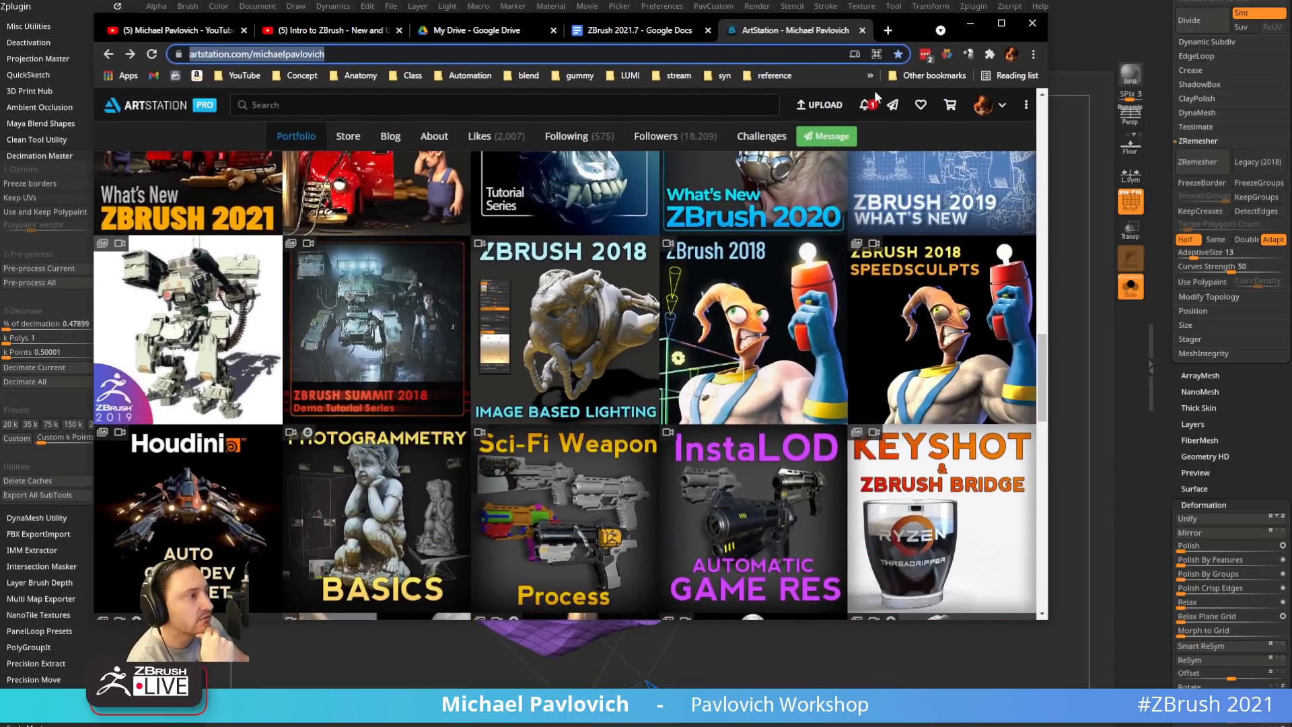
scroll(707, 333, down, 3)
click(619, 301)
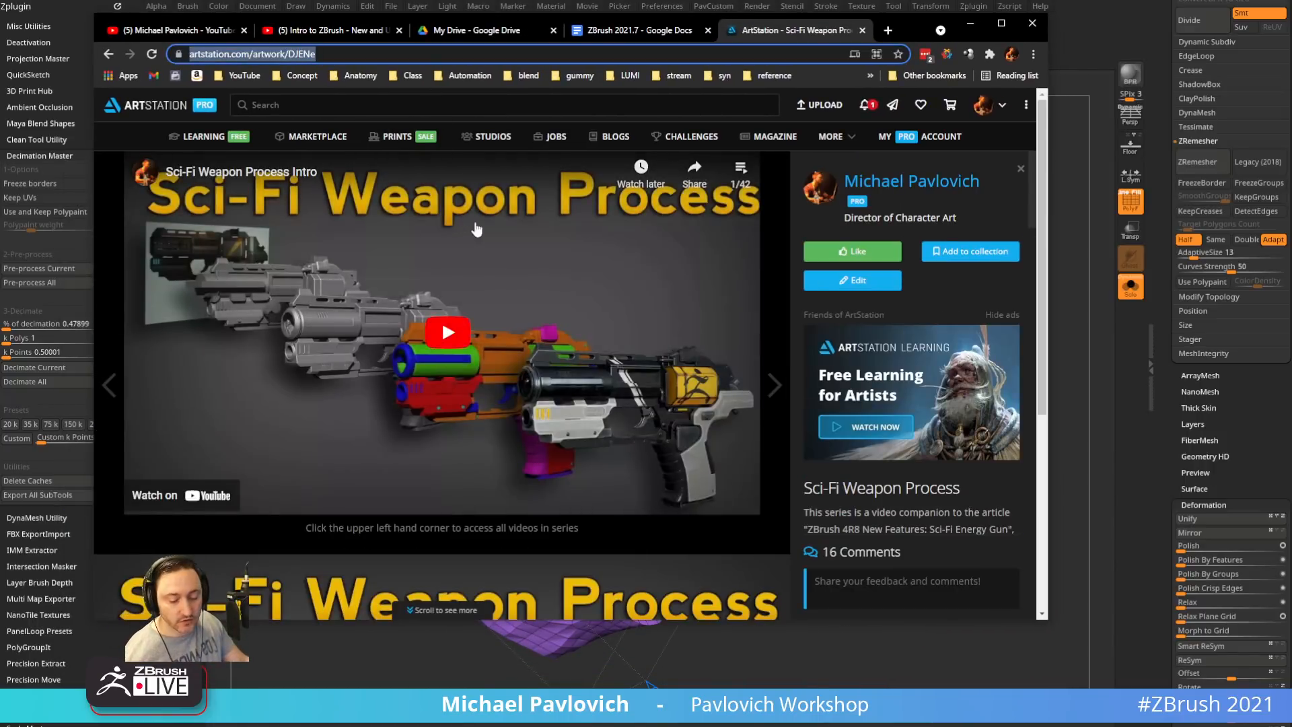
click(740, 167)
scroll(633, 337, down, 15)
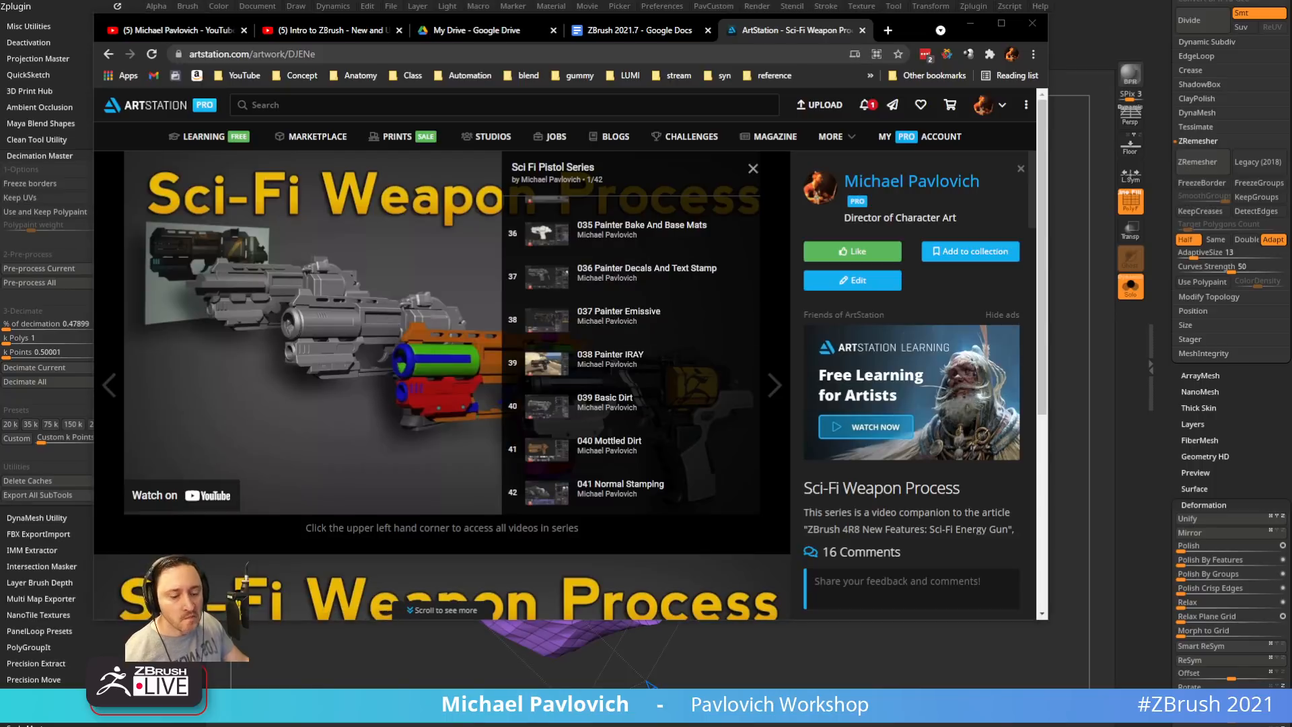
click(969, 23)
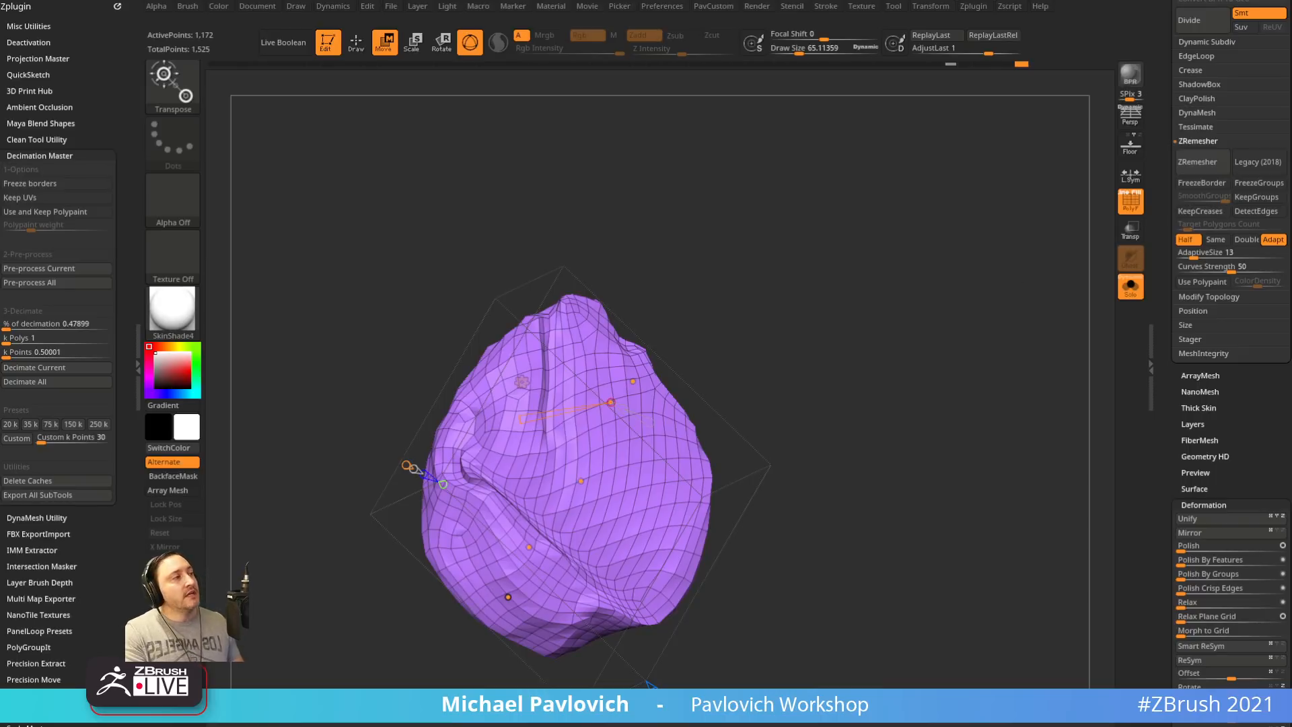
Switch to the Cylinder3D_1 primitive and convert it to a PolyMesh3D
scroll(1161, 248, up, 5)
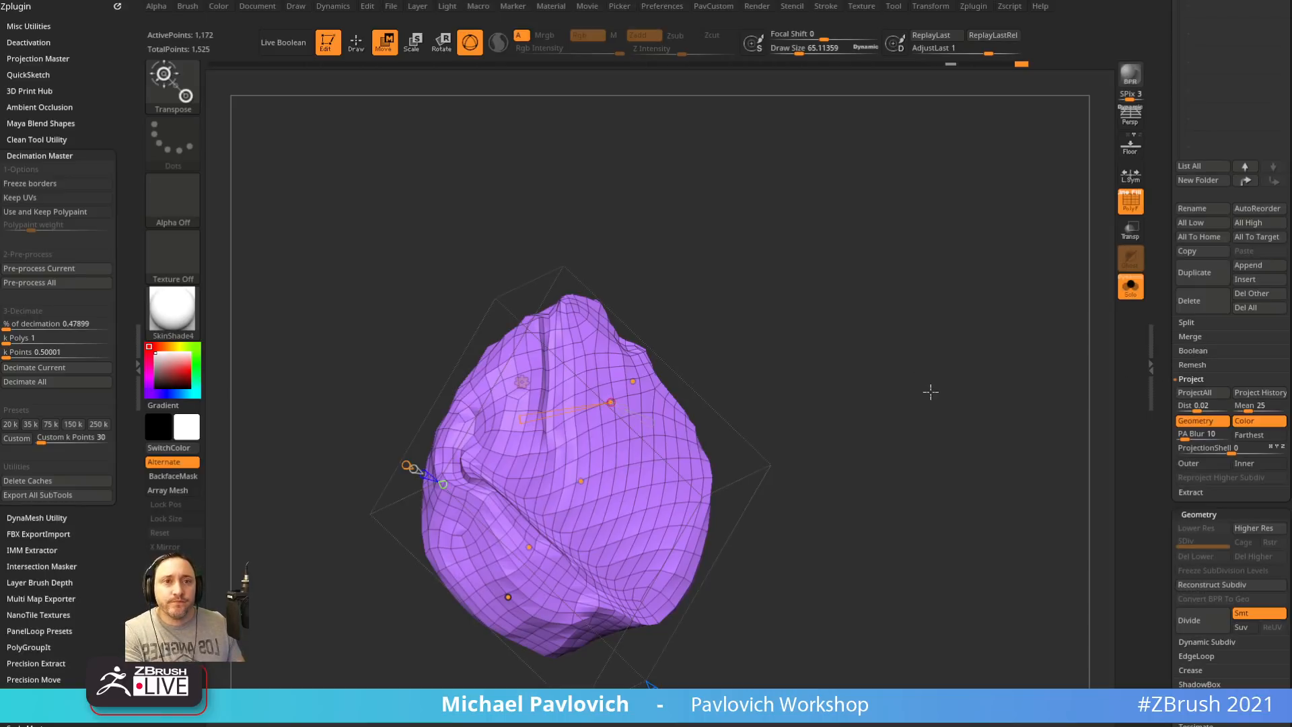
click(1216, 274)
mouse_move(1221, 206)
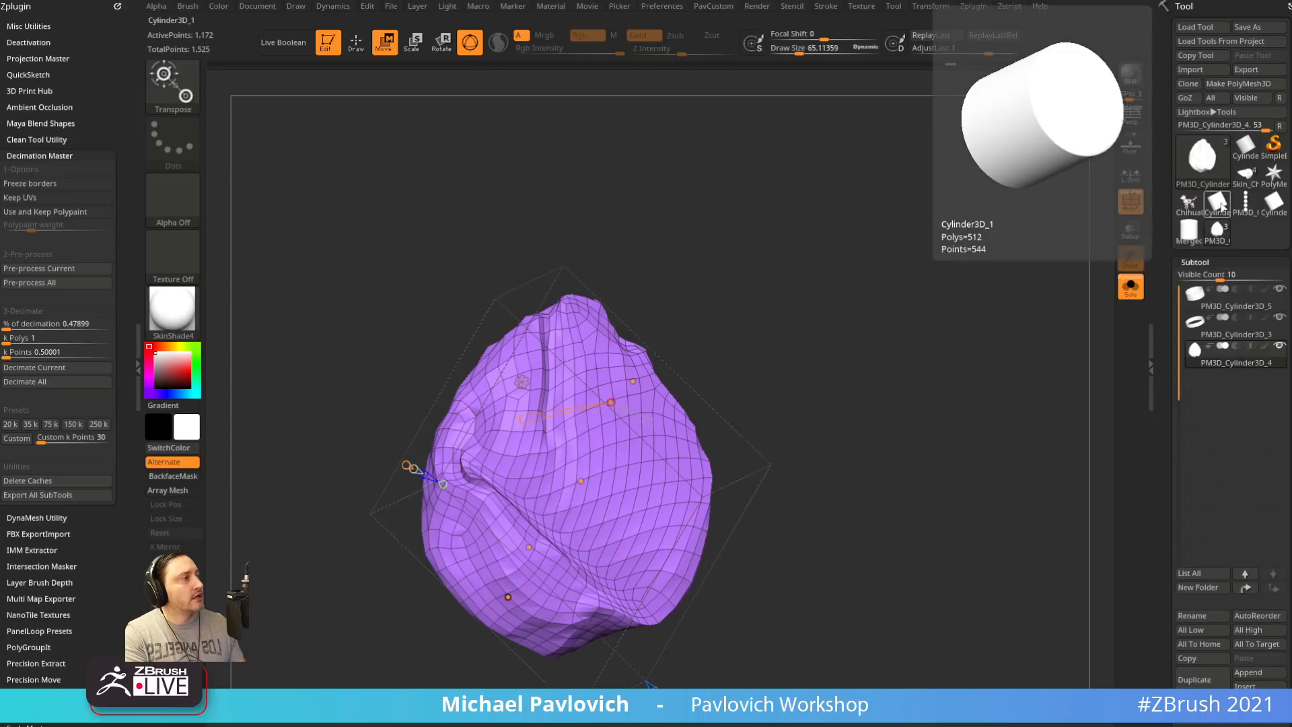
click(1221, 206)
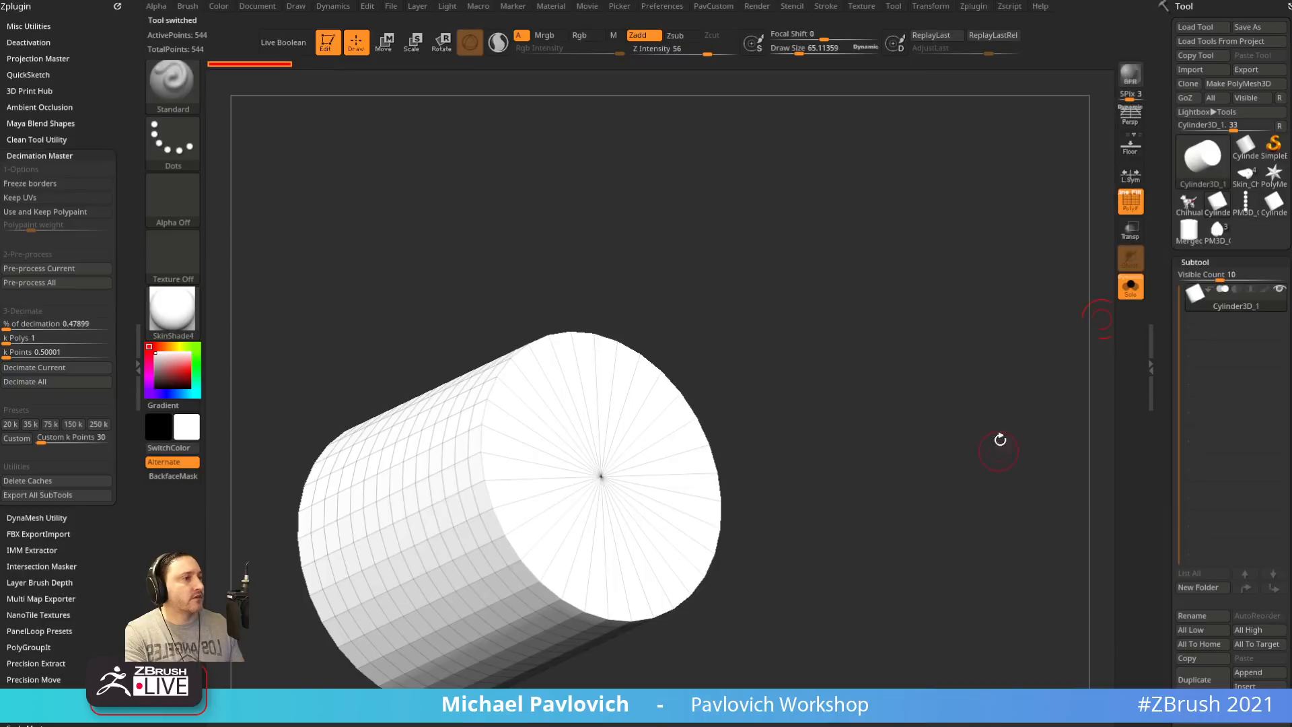
click(1238, 84)
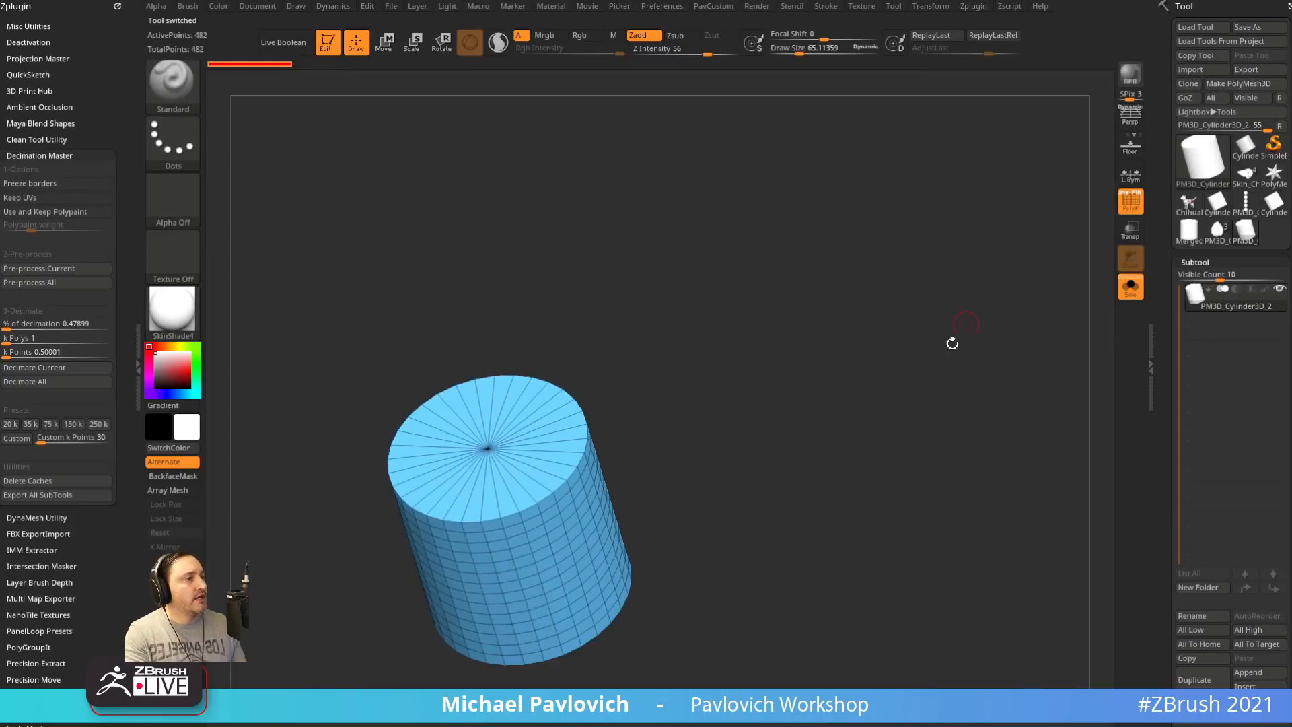
Crease the cylinder's hard edges with a tolerance of 45 and apply dynamic subdivision to it
mouse_move(952, 343)
mouse_down()
mouse_move(848, 378)
mouse_move(859, 410)
mouse_move(848, 429)
mouse_up()
key(s)
alt+drag(718, 392, 751, 309)
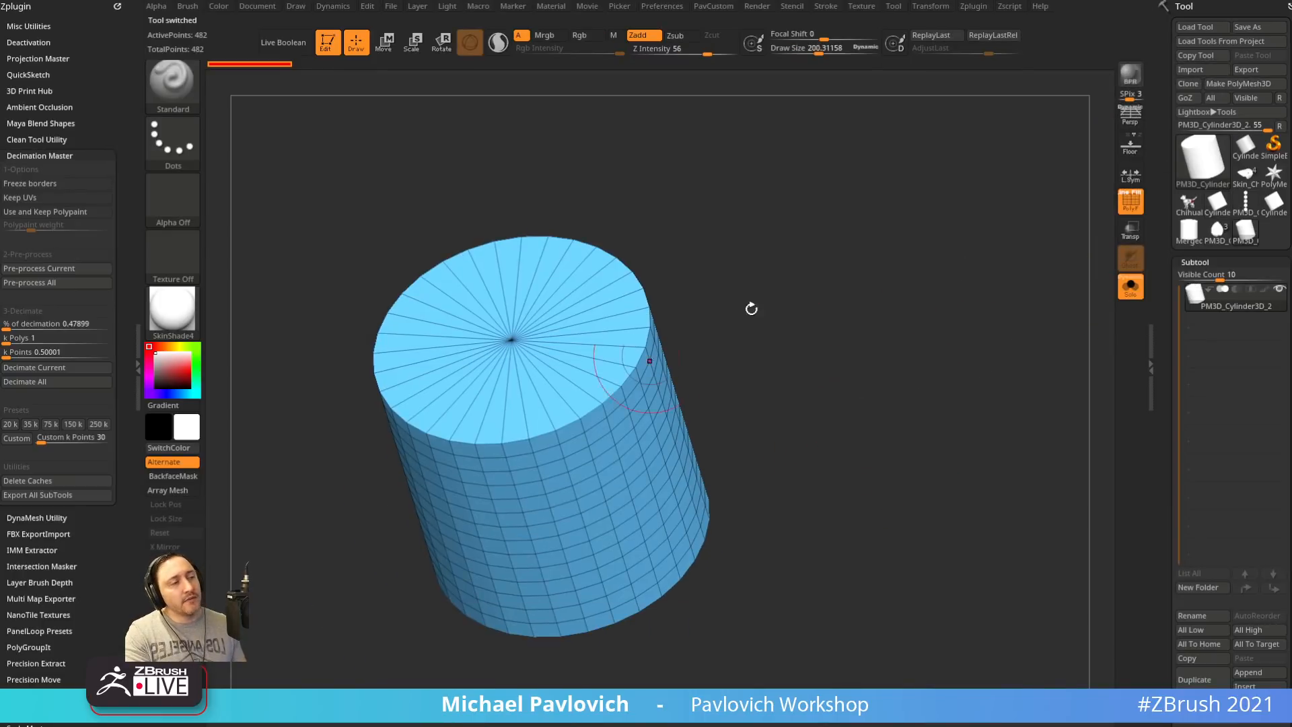
key(2)
click(919, 548)
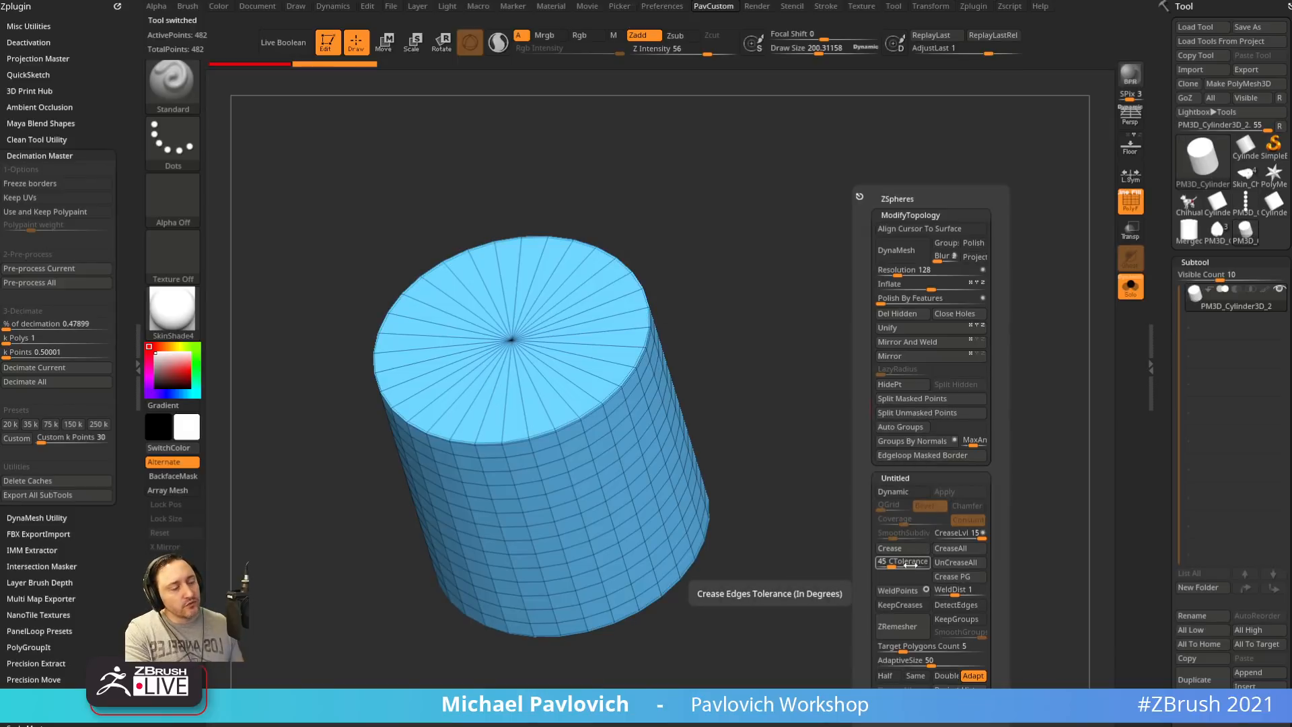
click(913, 497)
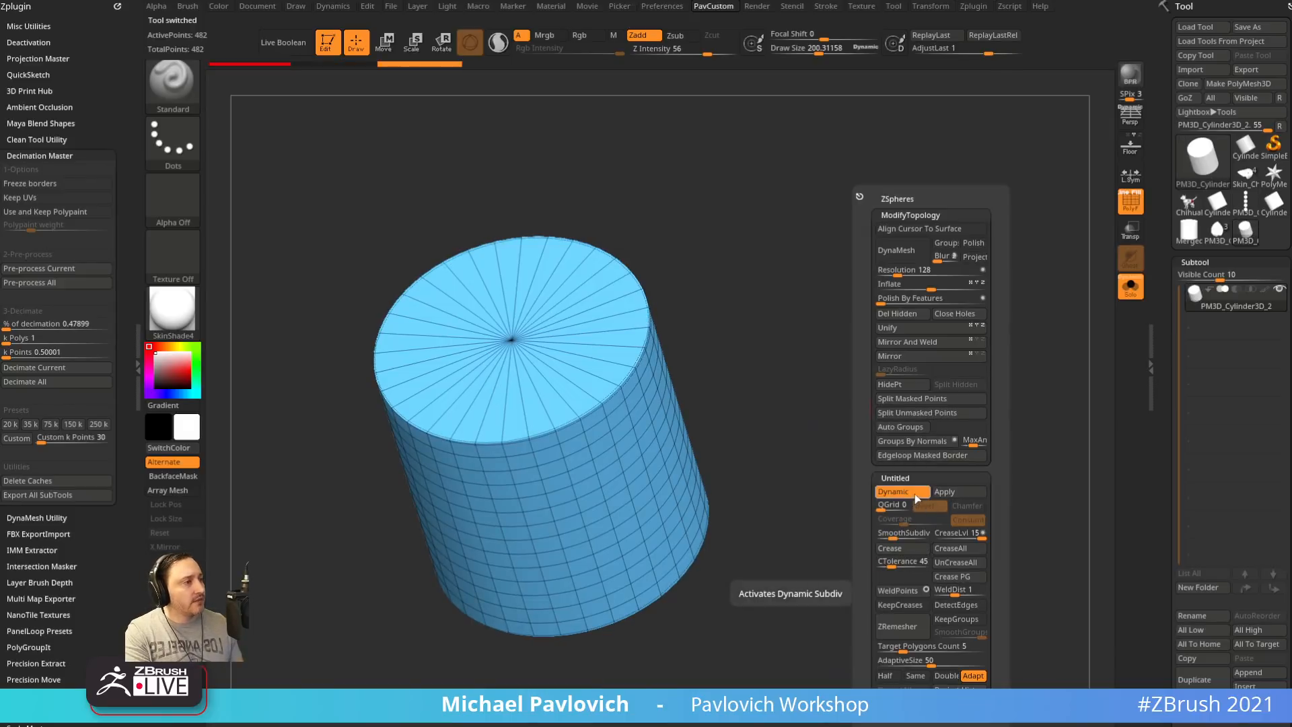
drag(1029, 284, 942, 373)
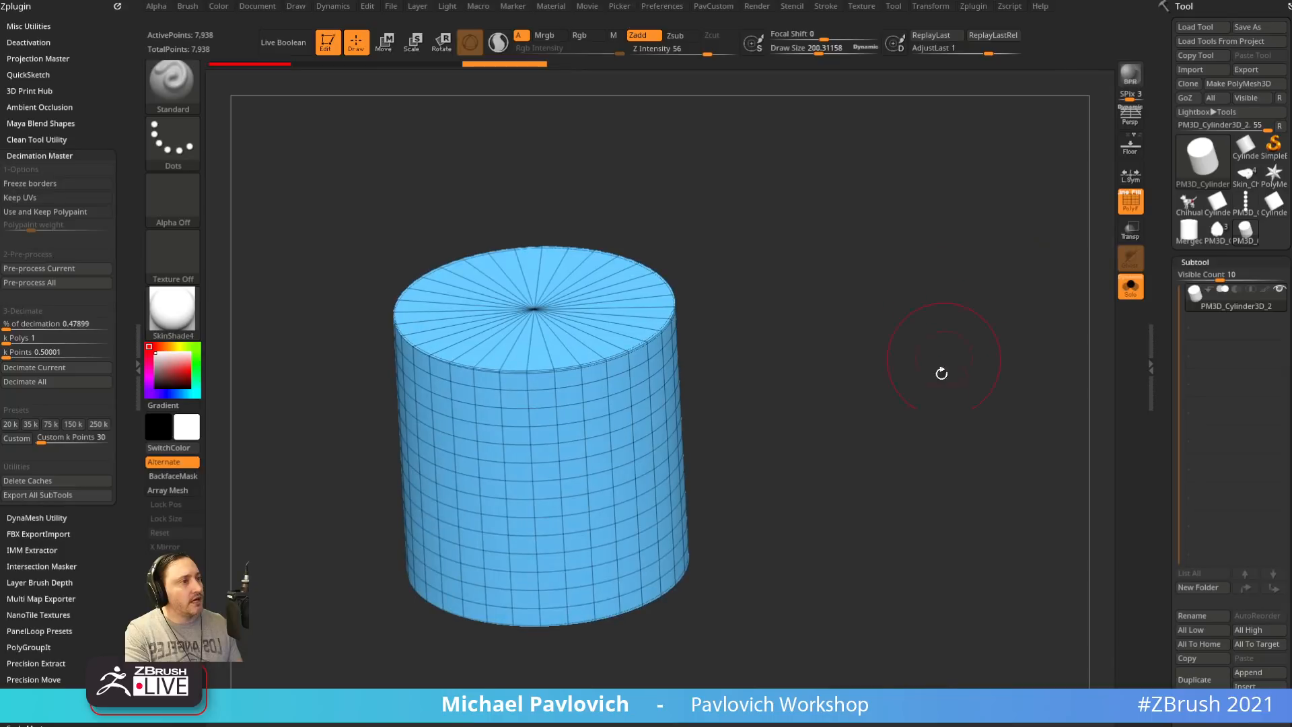
ZRemesh the cylinder with DetectEdges on, AdaptiveSize 0 and the target polygon count set to Same
key(5)
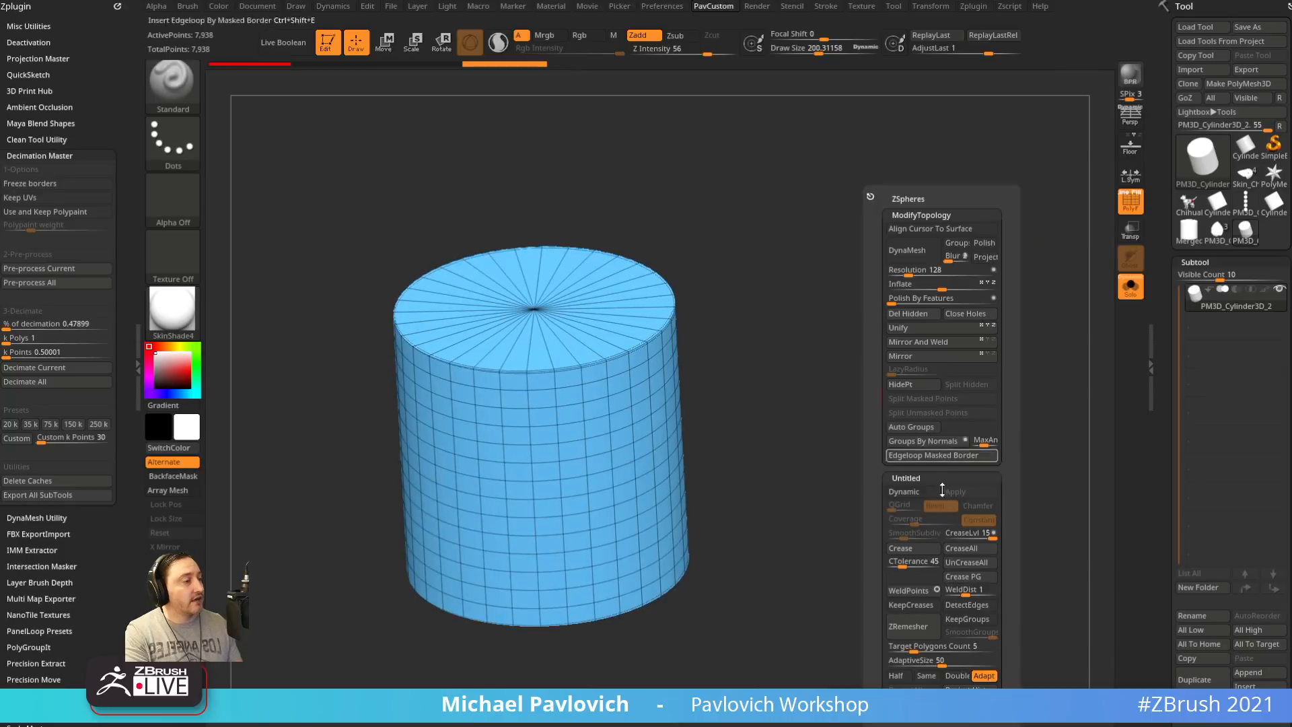
click(965, 604)
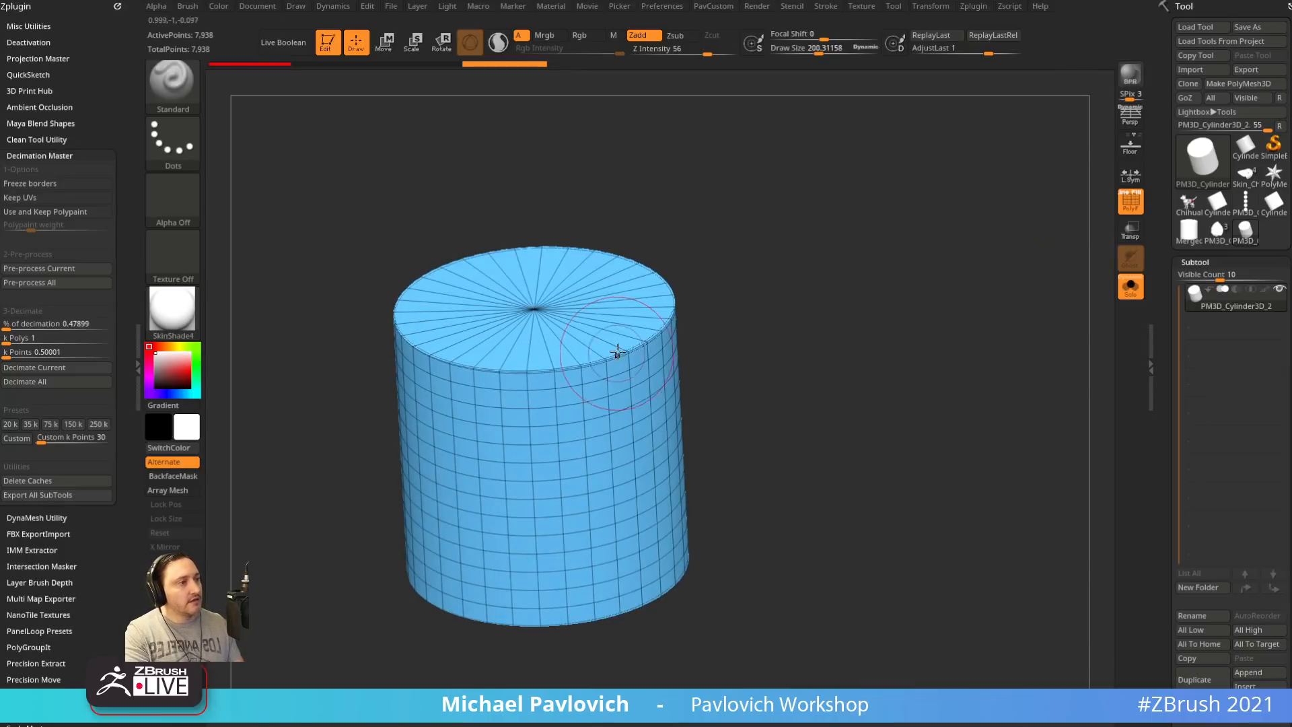
key(5)
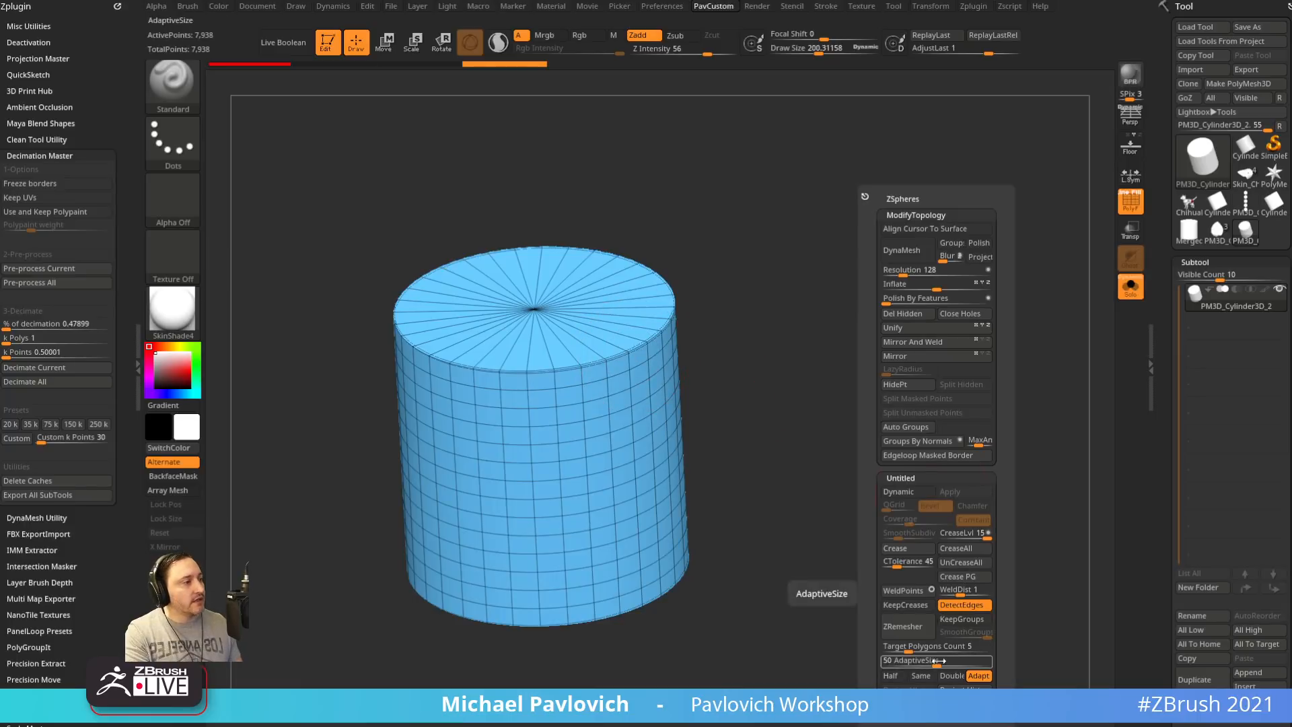
drag(906, 661, 883, 668)
click(920, 674)
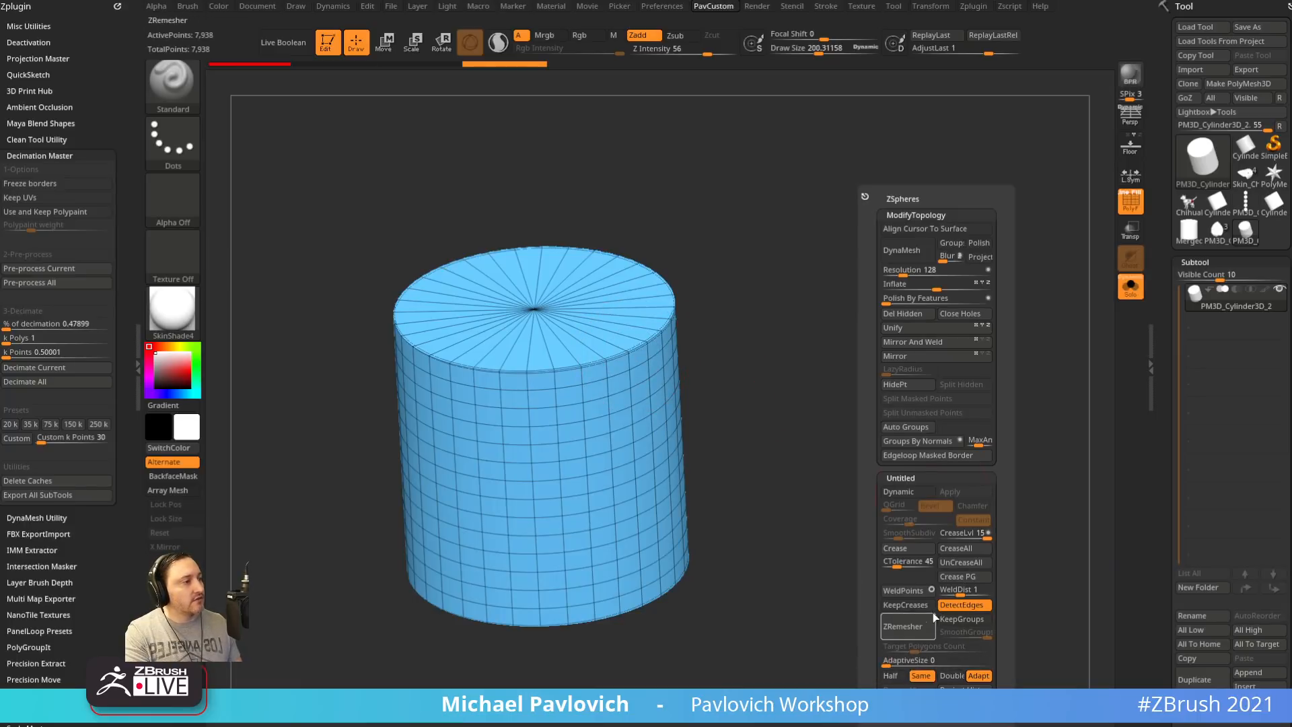
click(933, 620)
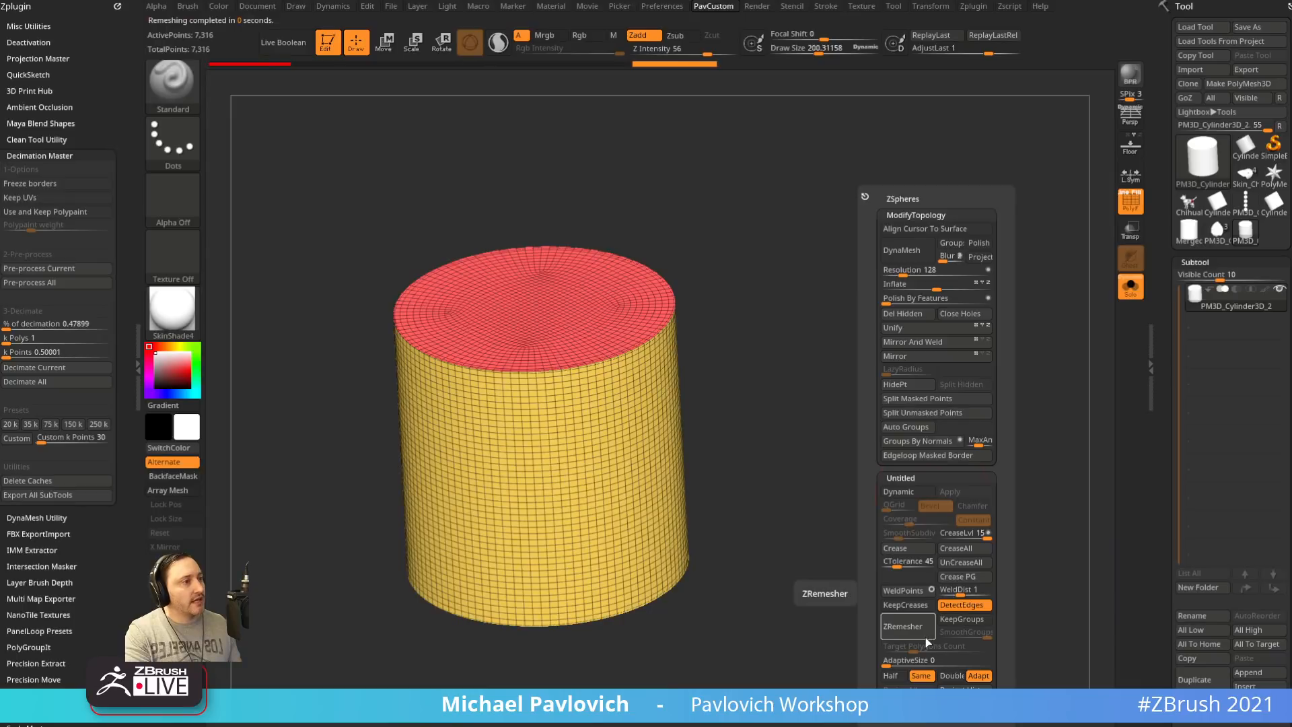
Switch the target to Half and ZRemesh the cylinder repeatedly to get a coarse, even quad grid
click(891, 675)
click(913, 629)
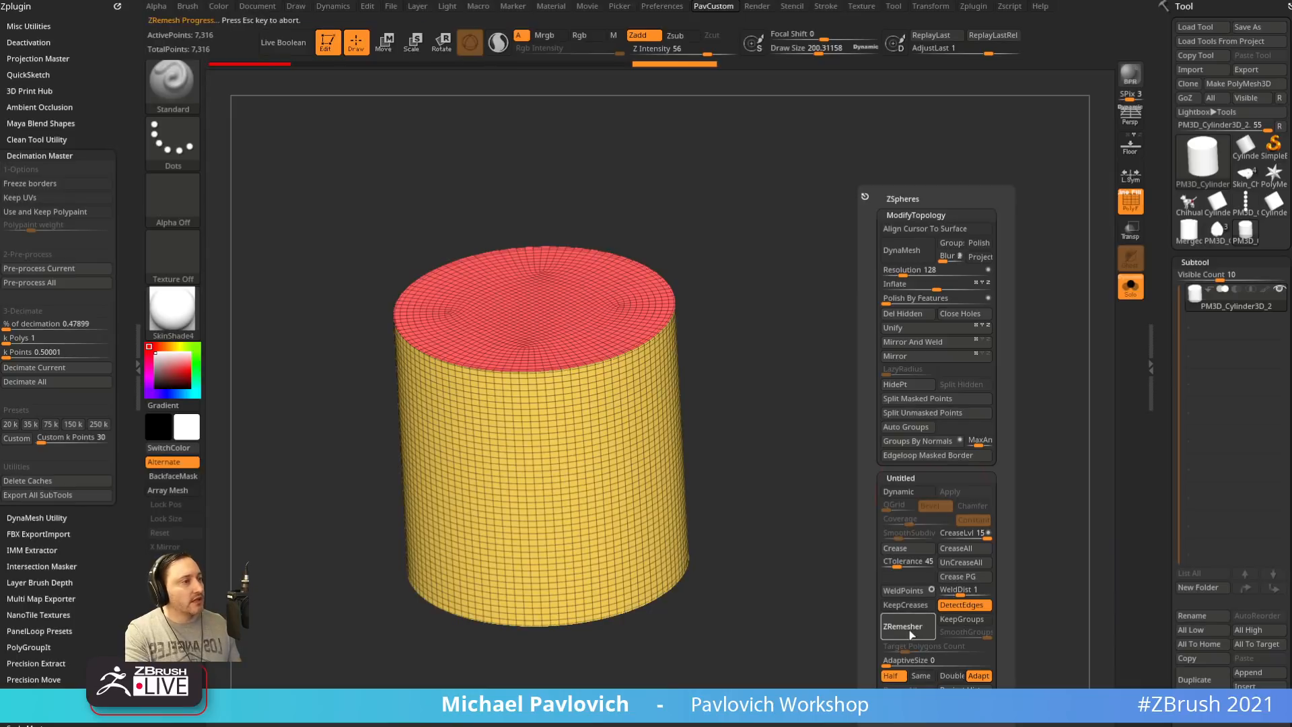
click(908, 627)
click(908, 628)
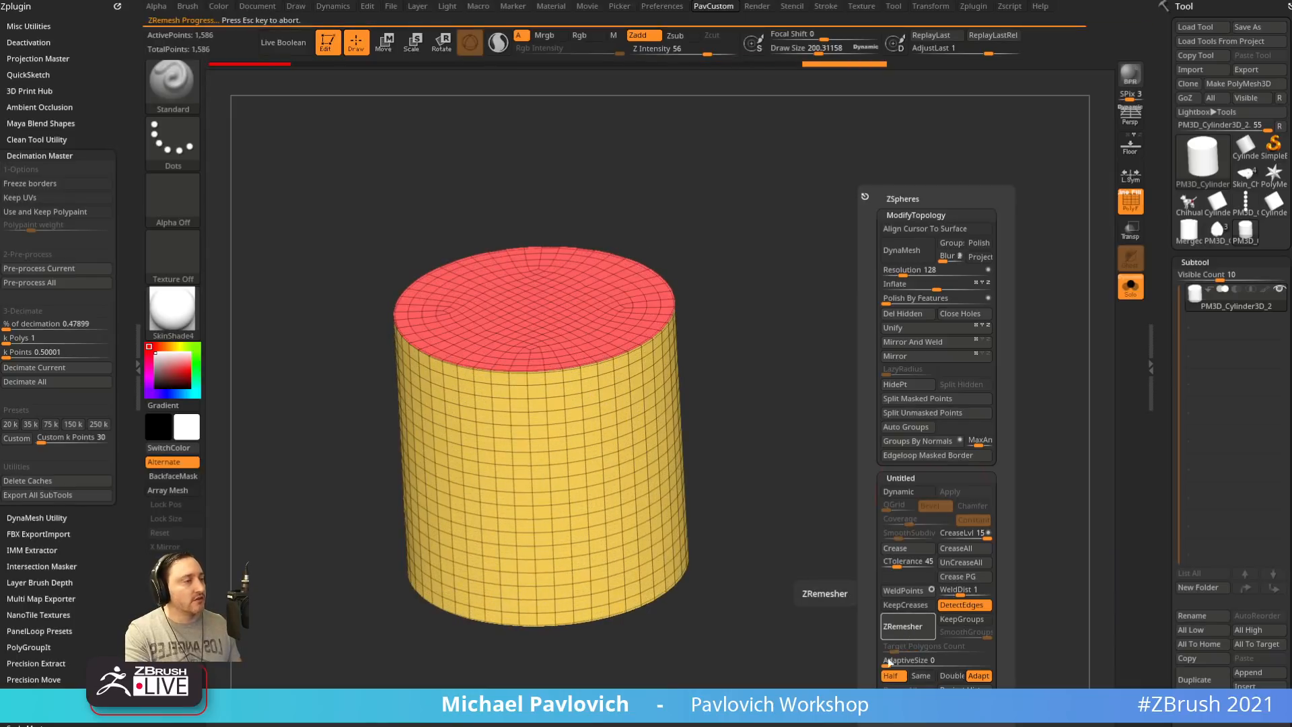
drag(859, 422, 629, 430)
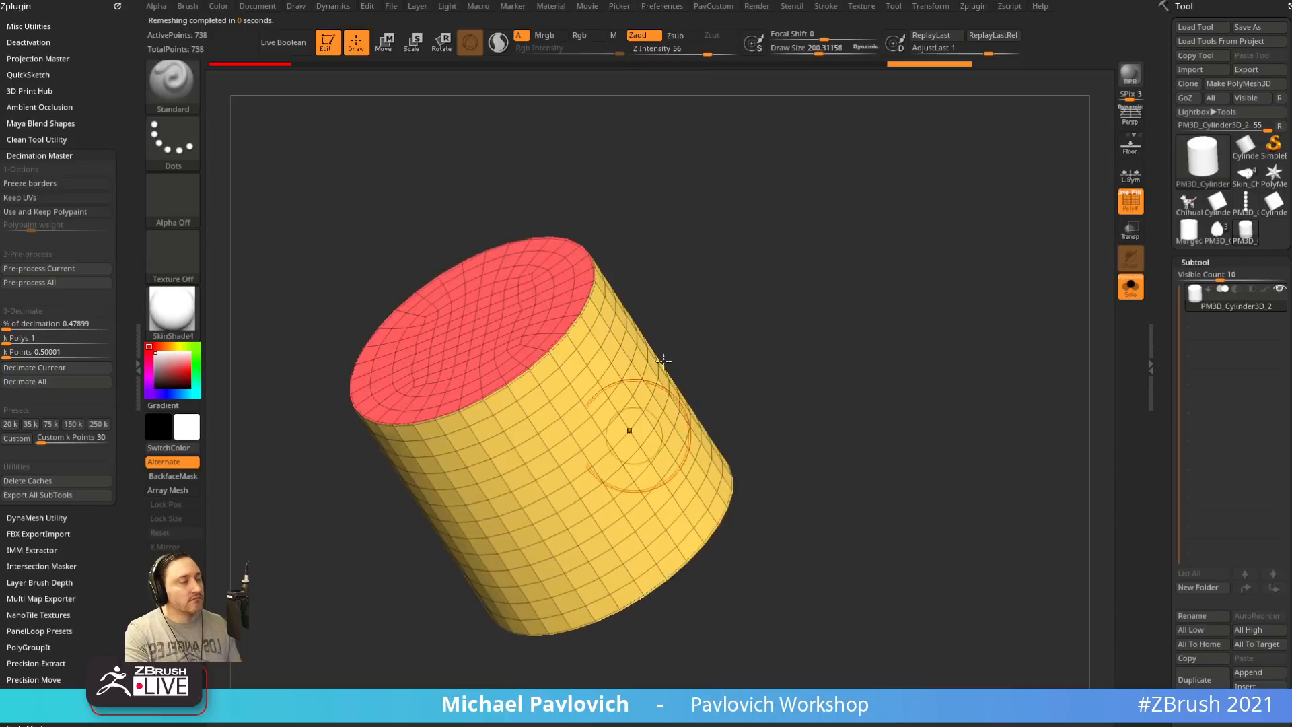
Divide the remeshed cylinder twice and delete its lower subdivision levels
drag(893, 442, 922, 416)
shift+drag(834, 410, 765, 430)
key(ctrl+d)
key(ctrl+d)
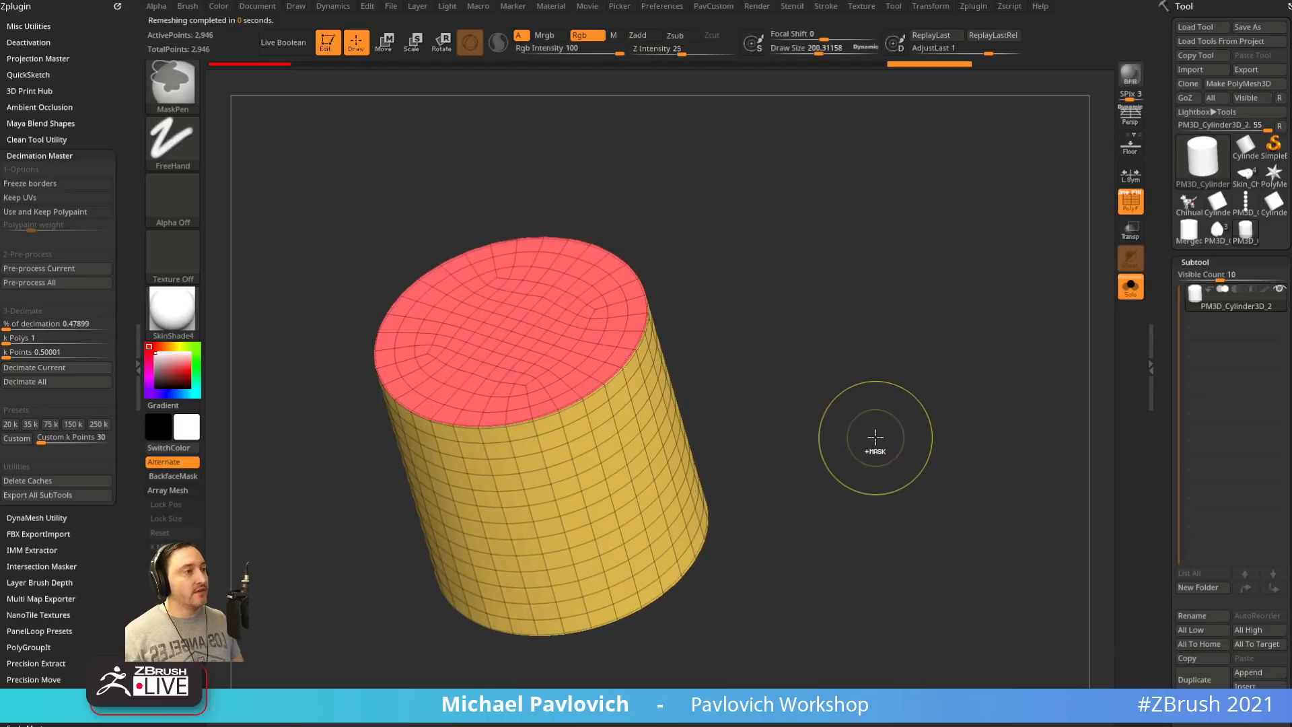
drag(1165, 449, 1178, 299)
click(1195, 351)
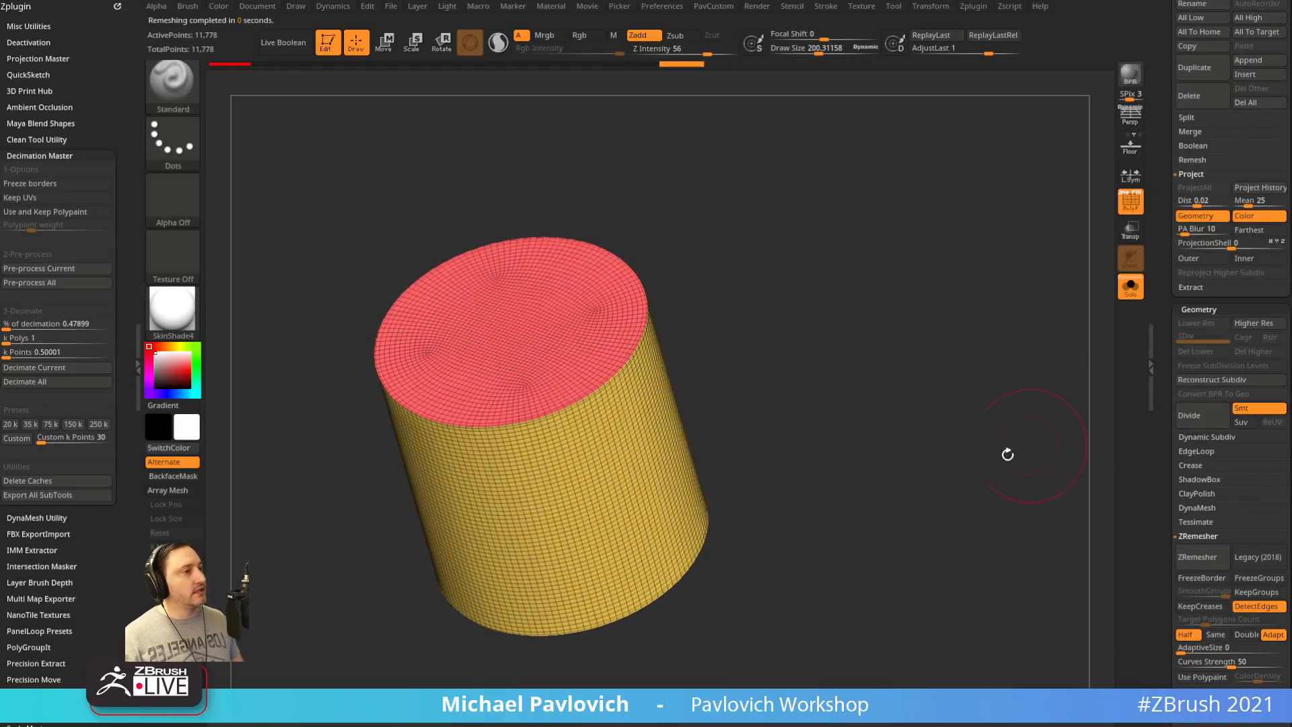
Align the view squarely to the cylinder's side and choose KnifeCurve as the cutting brush
shift+drag(1006, 453, 1008, 423)
ctrl+shift+click(172, 83)
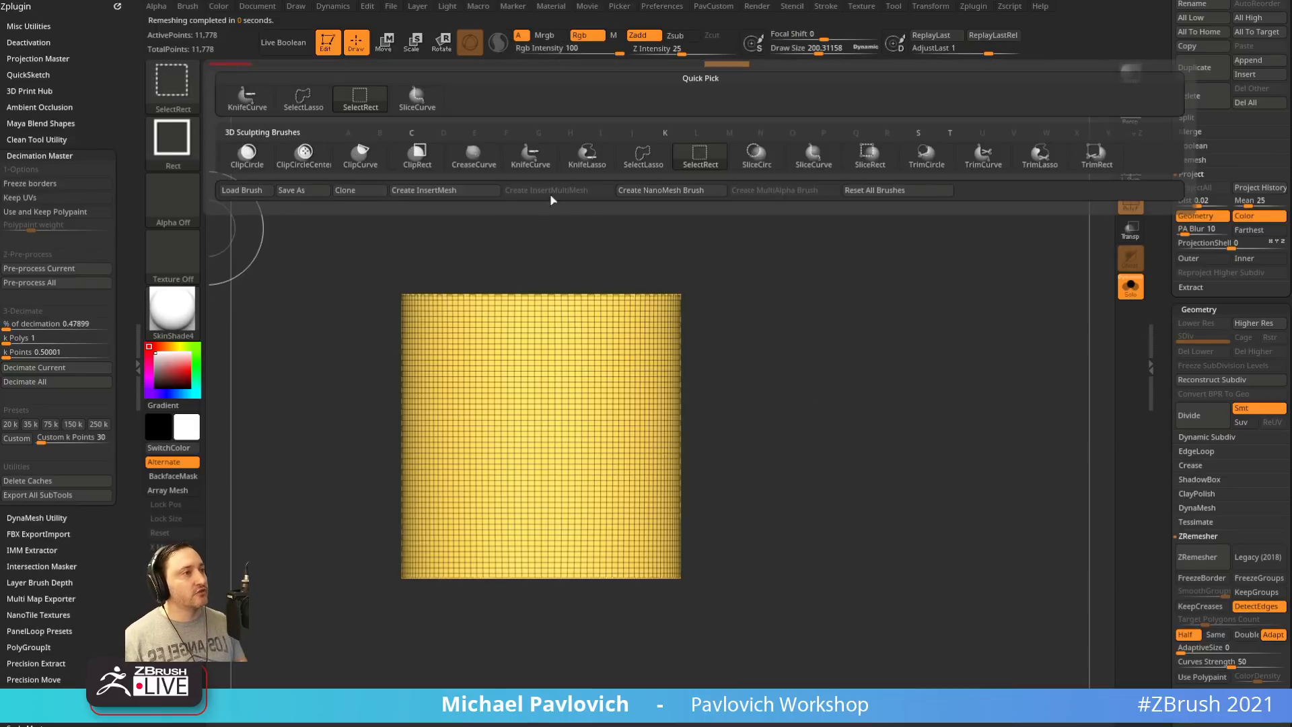
ctrl+shift+click(530, 163)
Try to trim a mirrored stepped profile from the cylinder's upper part with KnifeCurve
mouse_move(575, 205)
ctrl+shift+mouse_down()
mouse_move(575, 455)
mouse_move(808, 535)
ctrl+shift+mouse_up()
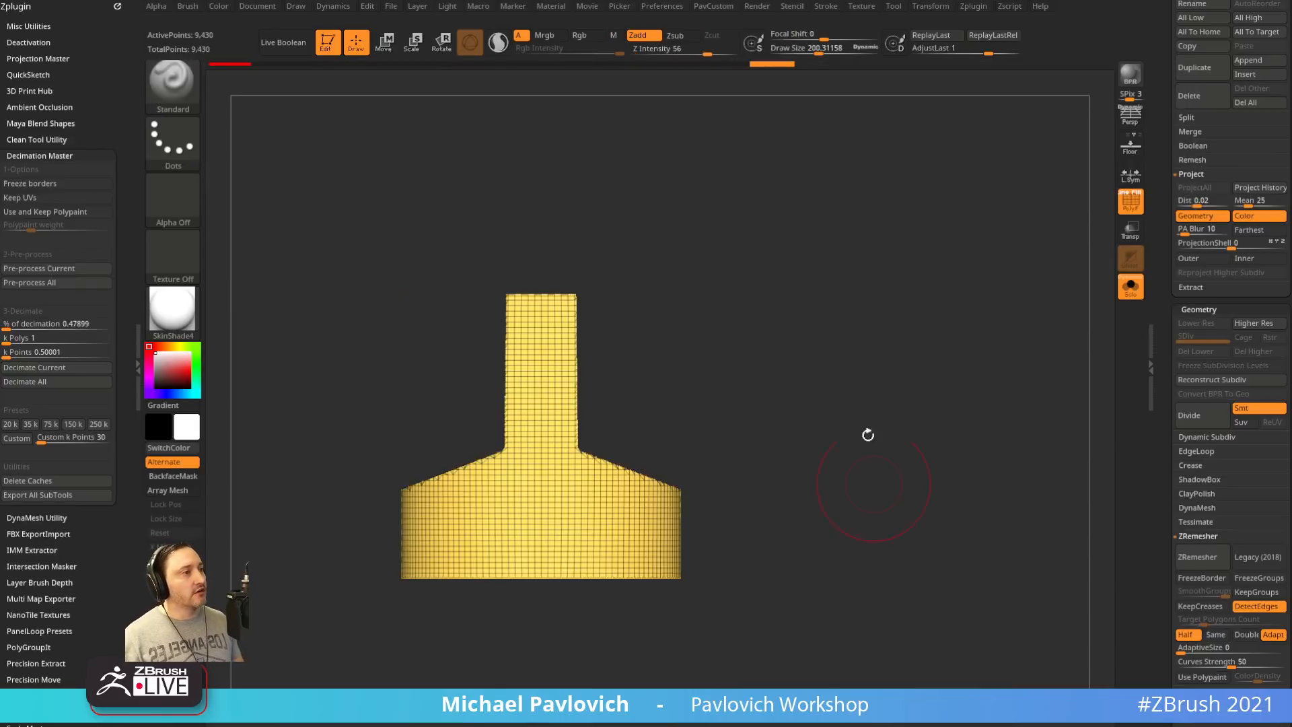
mouse_move(858, 335)
mouse_down()
mouse_move(764, 311)
mouse_move(894, 378)
mouse_move(778, 298)
mouse_move(847, 312)
mouse_up()
shift+drag(695, 381, 612, 418)
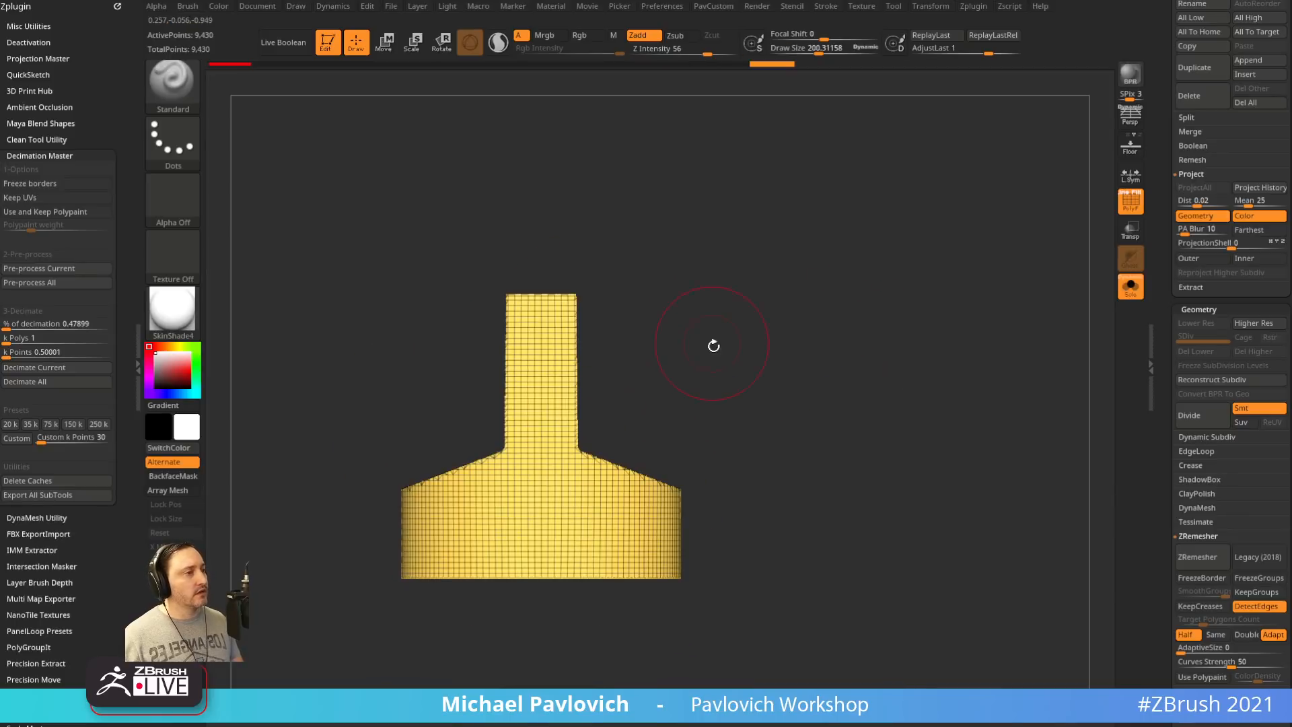
mouse_move(712, 343)
mouse_down()
mouse_move(725, 393)
mouse_move(634, 340)
mouse_up()
mouse_move(614, 235)
ctrl+shift+mouse_down()
mouse_move(615, 430)
mouse_move(774, 552)
ctrl+shift+mouse_up()
mouse_move(847, 446)
mouse_down()
mouse_move(787, 341)
mouse_move(814, 341)
mouse_move(809, 370)
mouse_up()
key(ctrl+z)
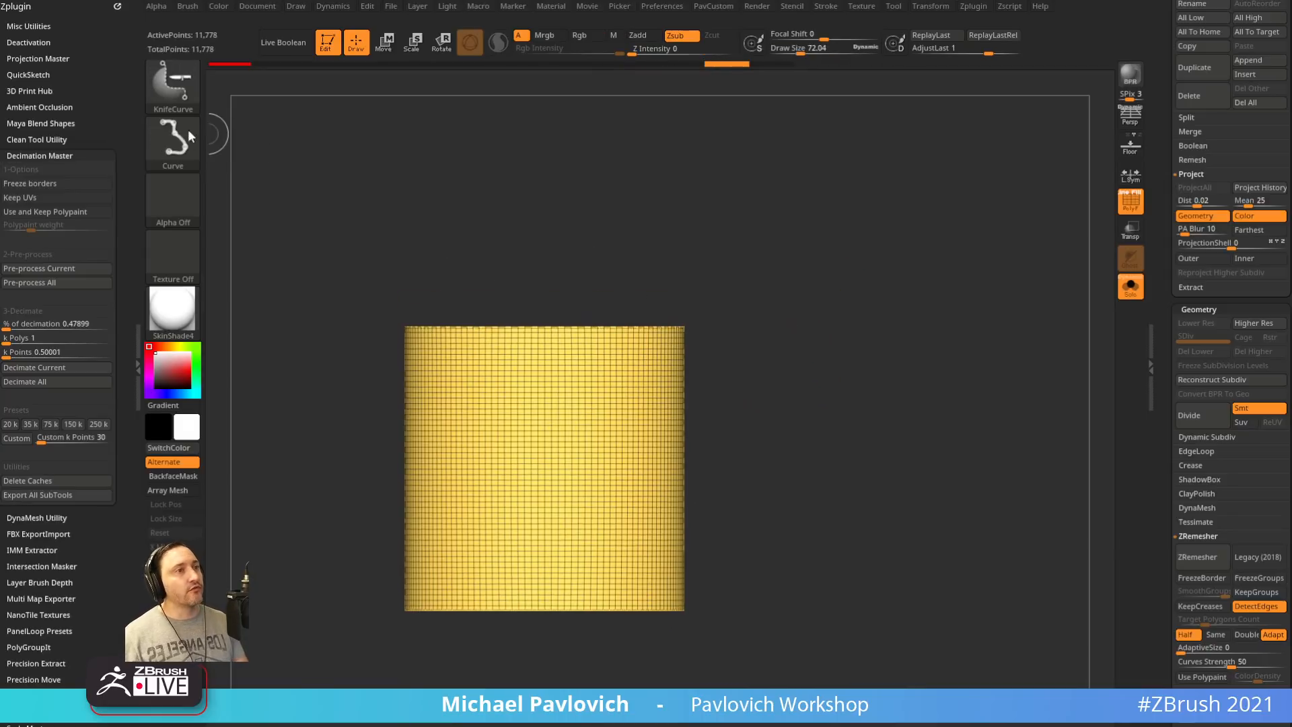
Enable BRadius for KnifeCurve and cut a mirrored stepped groove through the upper half of the cylinder
key(ctrl+shift+space)
ctrl+shift+click(745, 232)
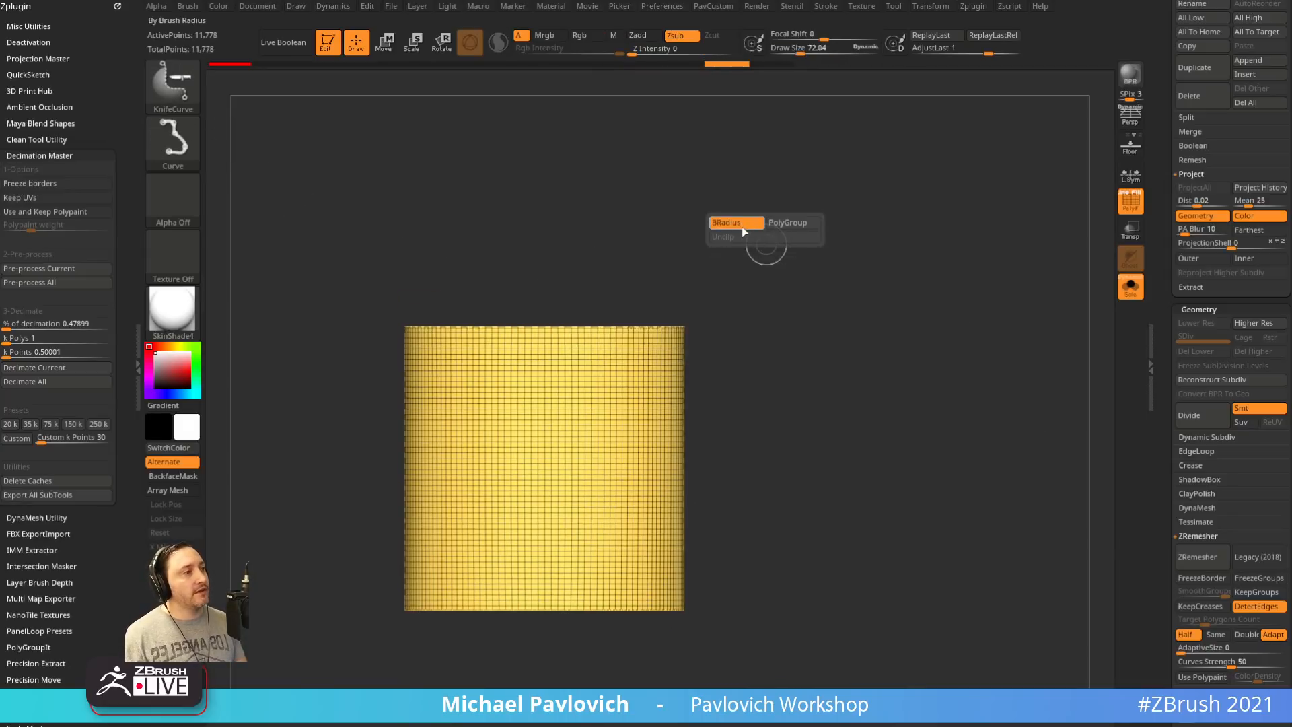
alt+drag(748, 347, 714, 317)
mouse_move(545, 253)
ctrl+shift+mouse_down()
mouse_move(555, 410)
mouse_move(750, 518)
ctrl+shift+mouse_up()
drag(842, 285, 564, 358)
key(ctrl+z)
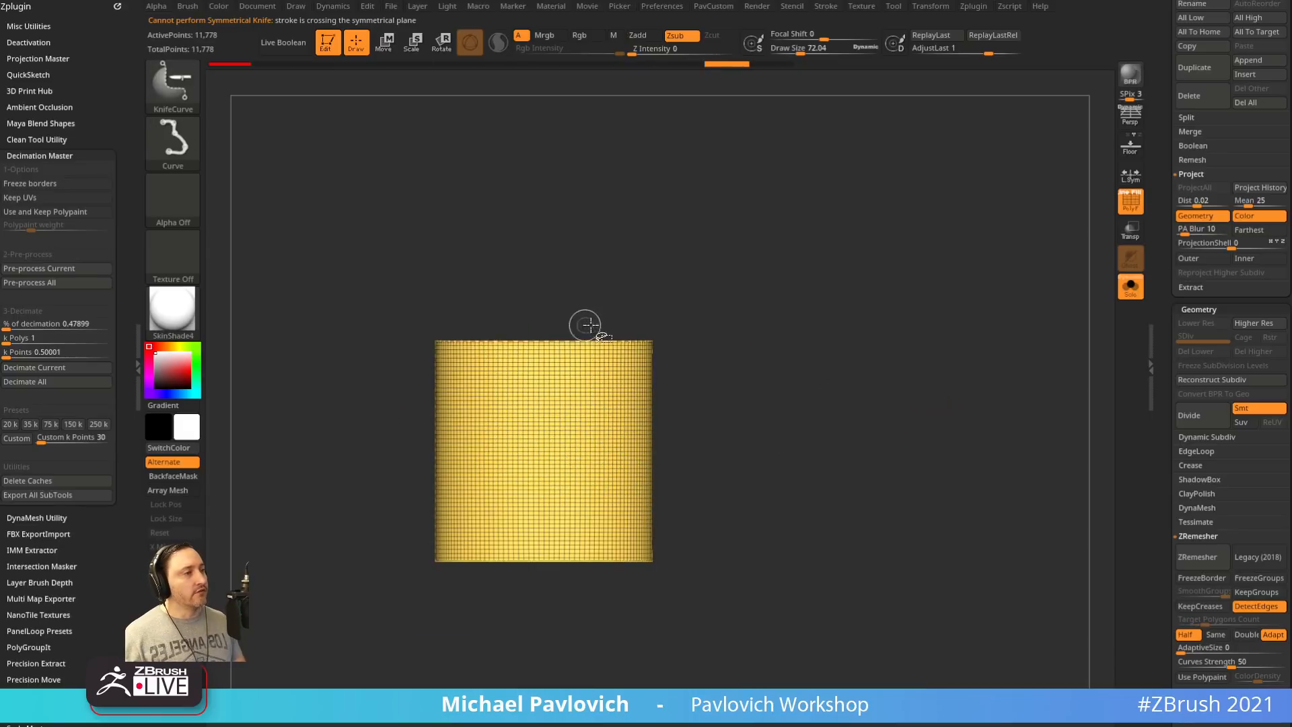
mouse_move(589, 259)
ctrl+shift+mouse_down()
mouse_move(591, 434)
mouse_move(628, 444)
mouse_move(759, 635)
ctrl+shift+mouse_up()
mouse_move(736, 291)
mouse_down()
mouse_move(721, 332)
mouse_move(858, 383)
mouse_move(787, 335)
mouse_up()
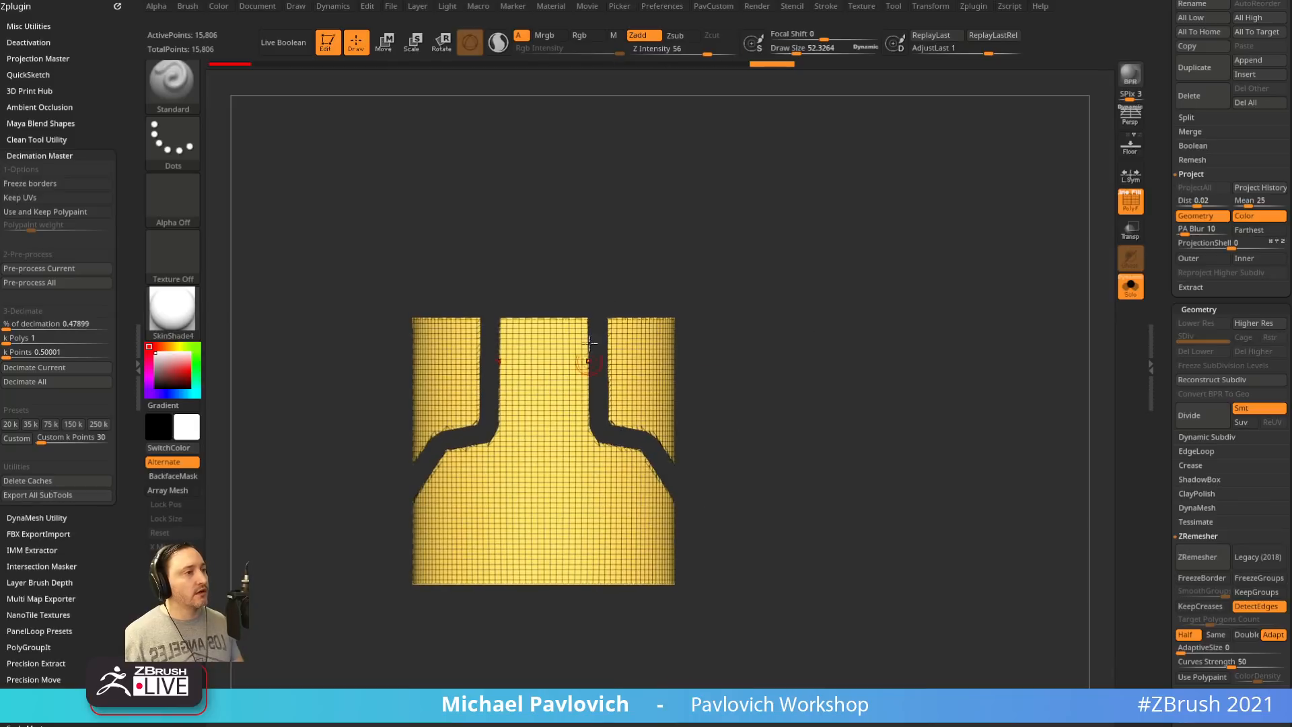
Cut a second mirrored groove closer to the cylinder's centre, running down and outward near its base
mouse_move(582, 246)
ctrl+shift+mouse_down()
mouse_move(601, 659)
mouse_move(572, 535)
mouse_move(720, 590)
mouse_move(733, 577)
ctrl+shift+mouse_up()
mouse_move(914, 373)
mouse_down()
mouse_move(854, 412)
mouse_move(778, 397)
mouse_move(799, 411)
mouse_move(1007, 292)
mouse_move(922, 384)
mouse_move(945, 366)
mouse_up()
key(shift+f)
click(1129, 201)
drag(828, 424, 736, 386)
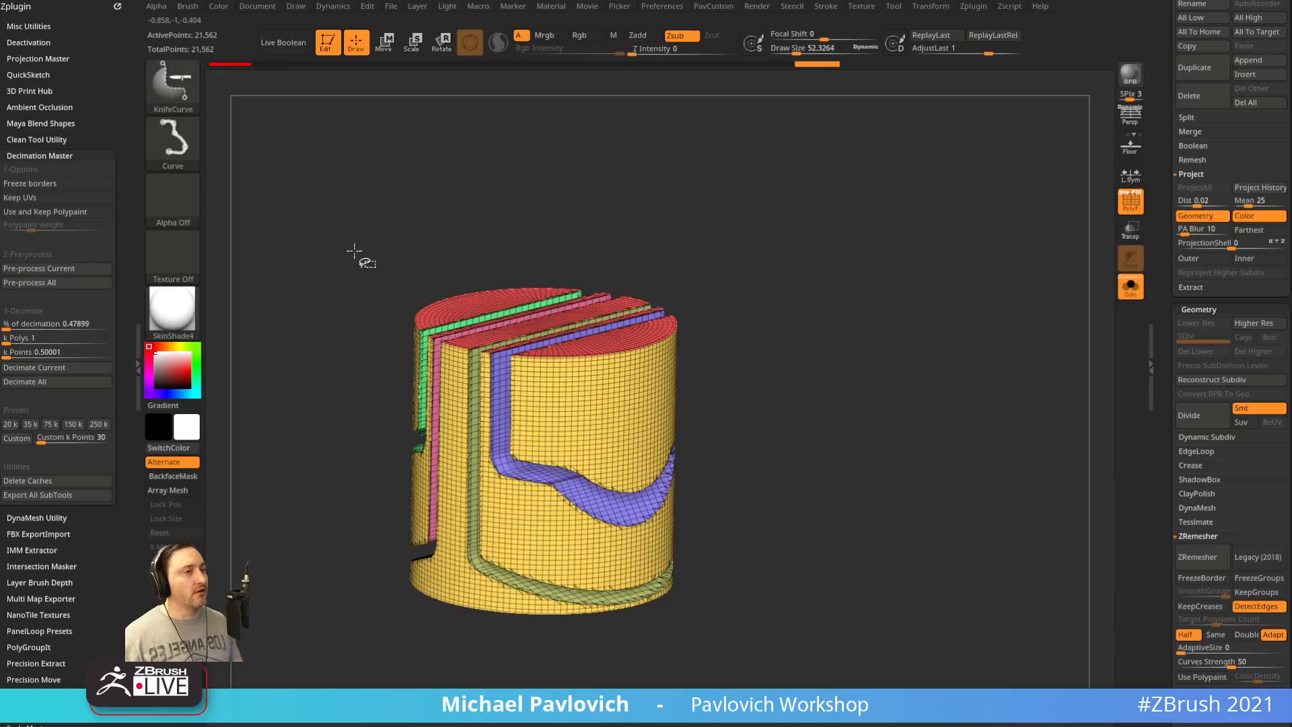
Isolate the yellow outer wall polygroup with SelectRect and delete the hidden geometry
ctrl+shift+click(173, 87)
ctrl+shift+click(360, 100)
ctrl+shift+click(617, 424)
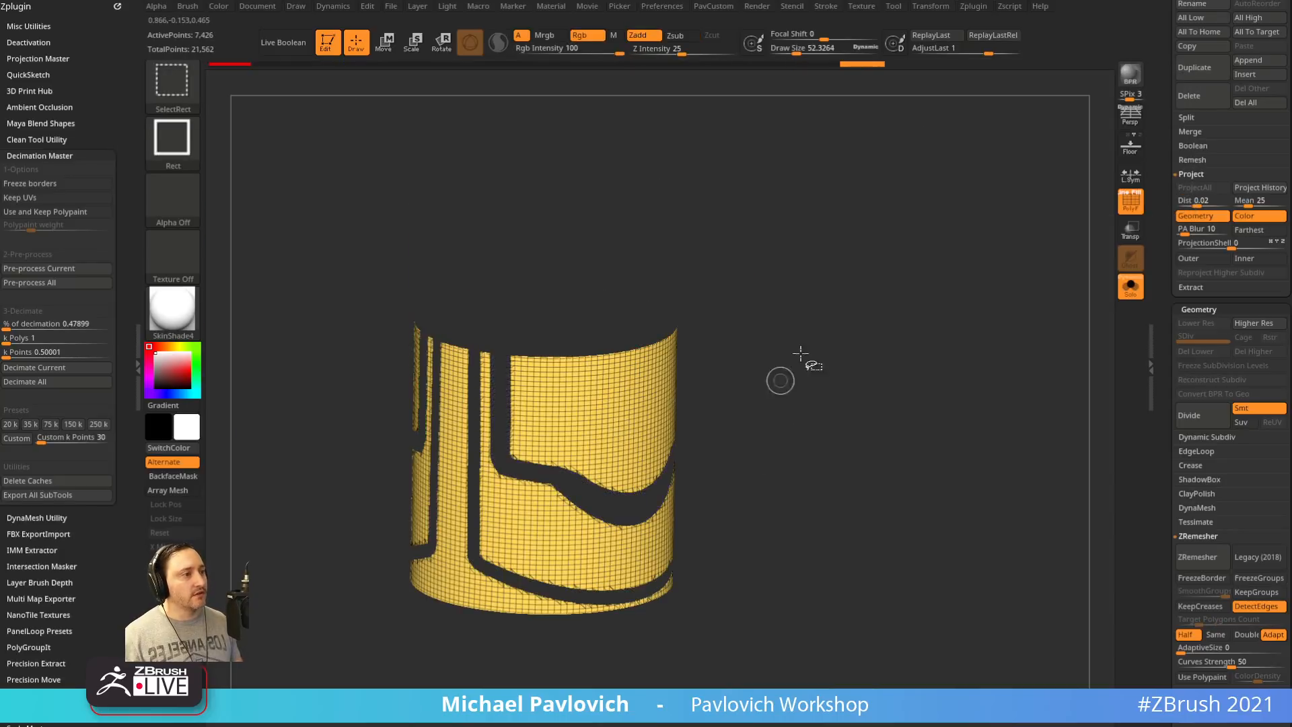
key(2)
click(922, 314)
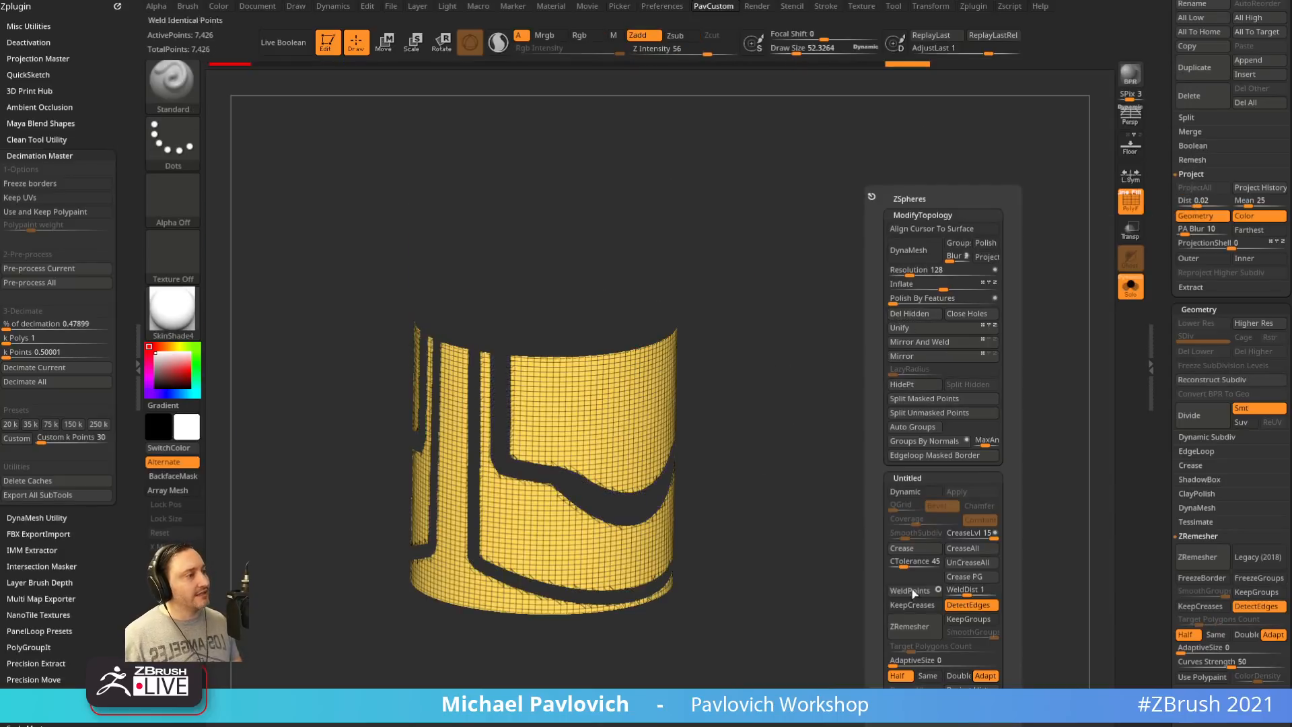
ZRemesh the wall panels at Half the polygon count, then repeat the remesh with DetectEdges off
click(927, 633)
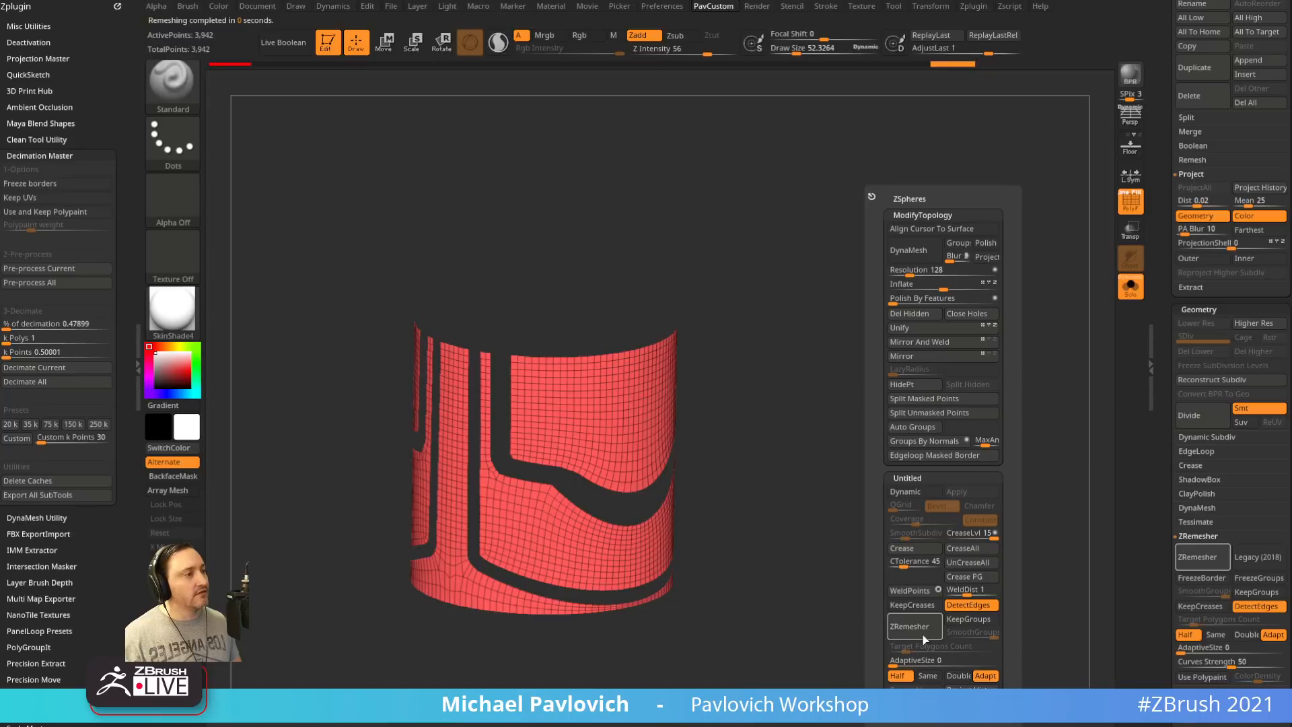
click(969, 605)
click(926, 632)
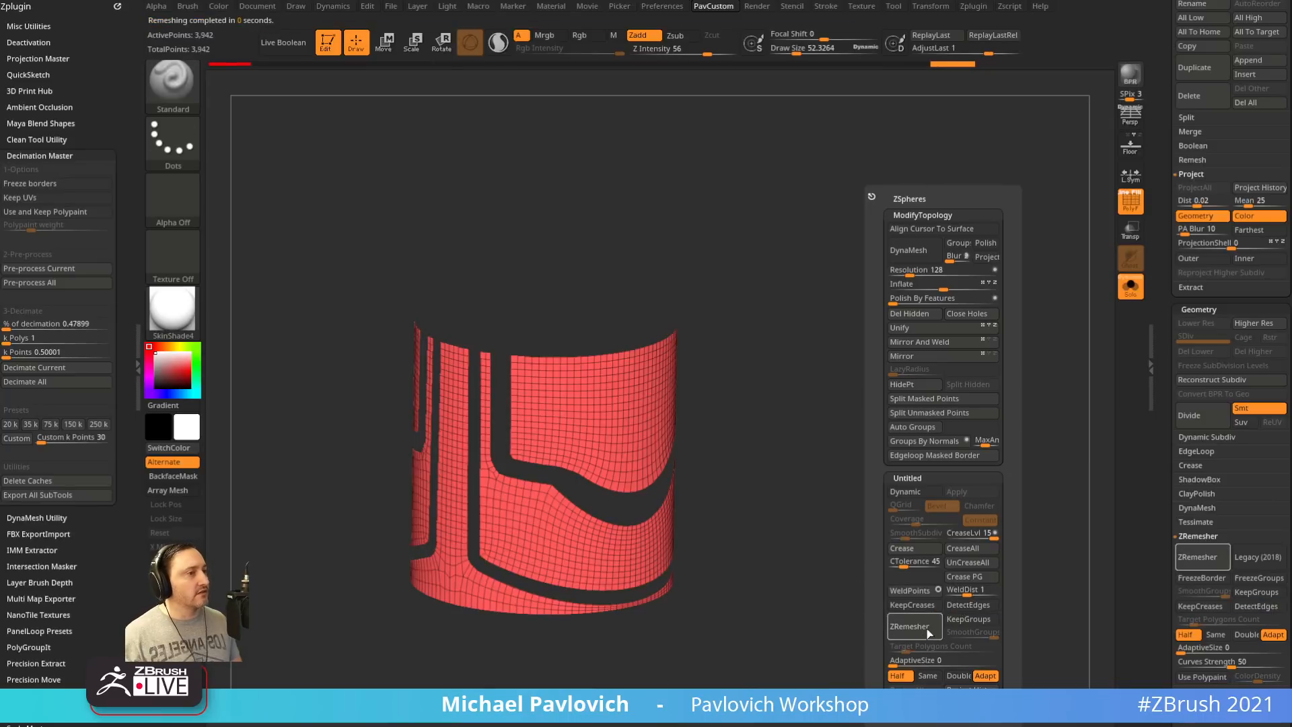
mouse_move(740, 510)
mouse_down()
mouse_move(885, 442)
mouse_move(854, 464)
mouse_move(886, 413)
mouse_move(839, 535)
mouse_move(895, 471)
mouse_move(926, 384)
mouse_move(891, 412)
mouse_up()
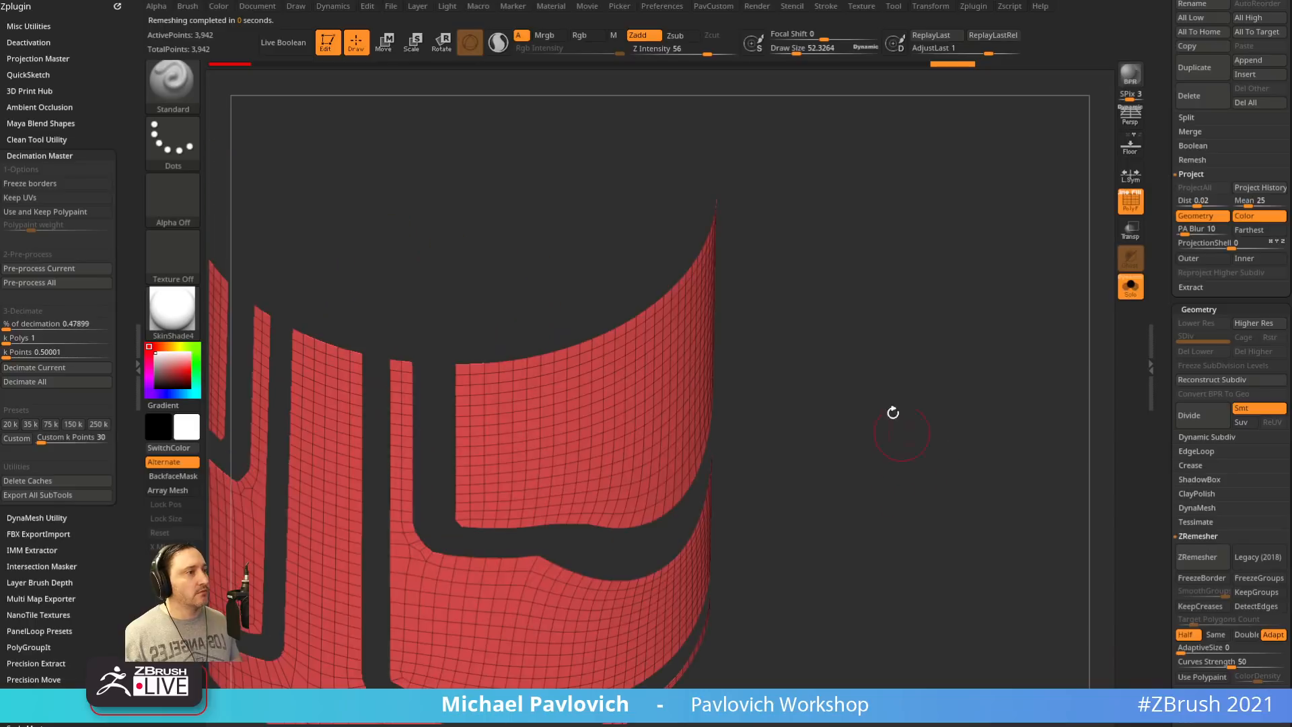
Give all wall panels thickness with ZModeler's polygon QMesh action, targeting Polygroup All
key(b)
key(z)
key(m)
key(space)
alt+drag(801, 337, 804, 384)
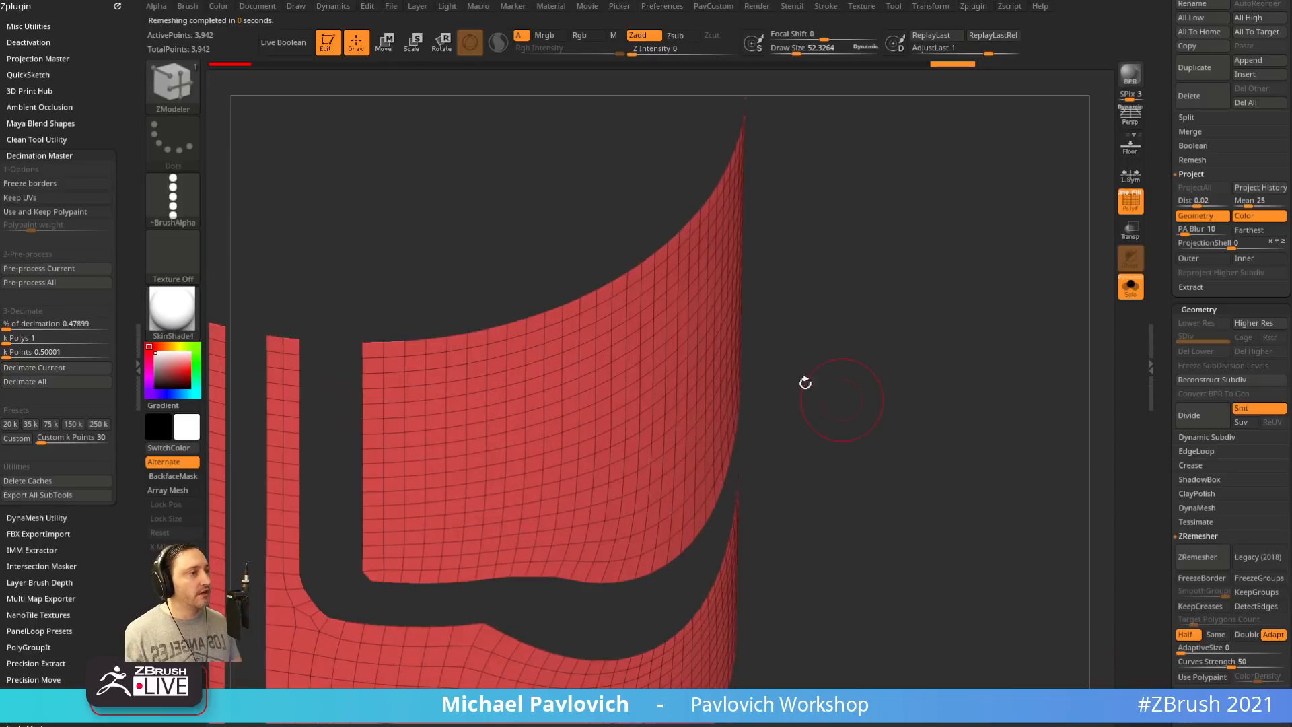
key(space)
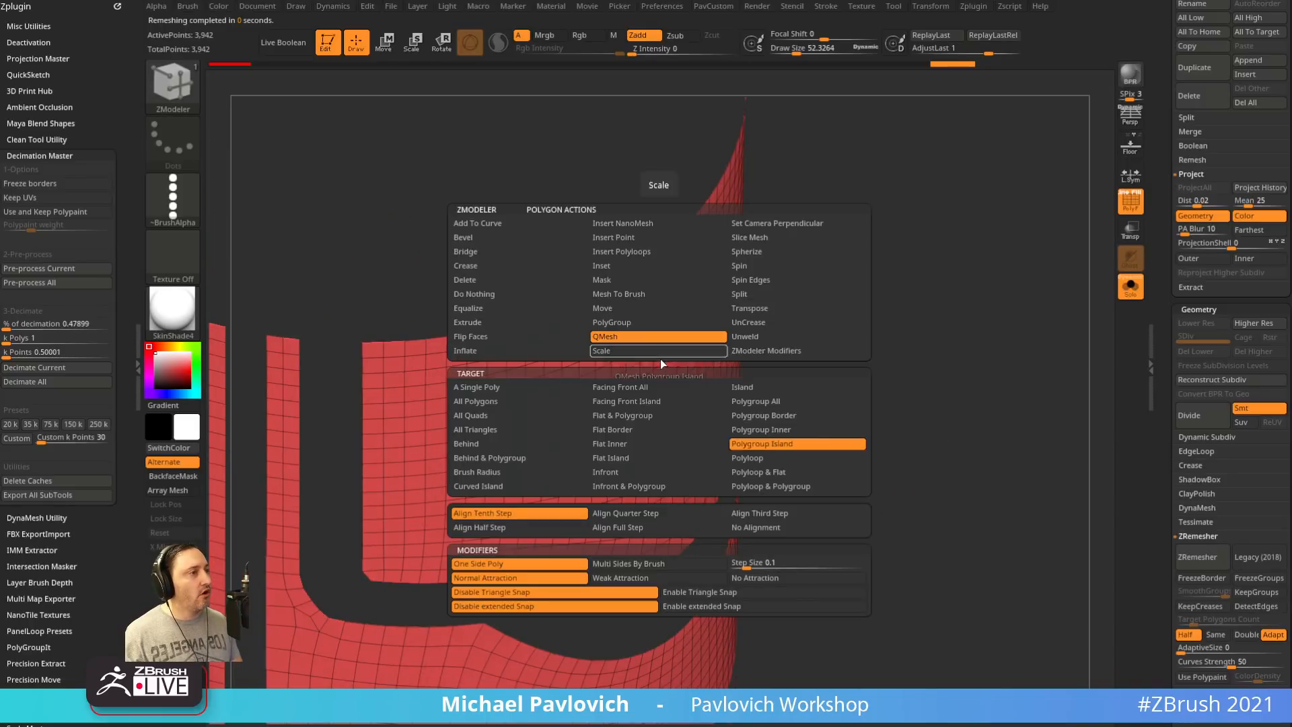
click(758, 404)
drag(650, 367, 671, 388)
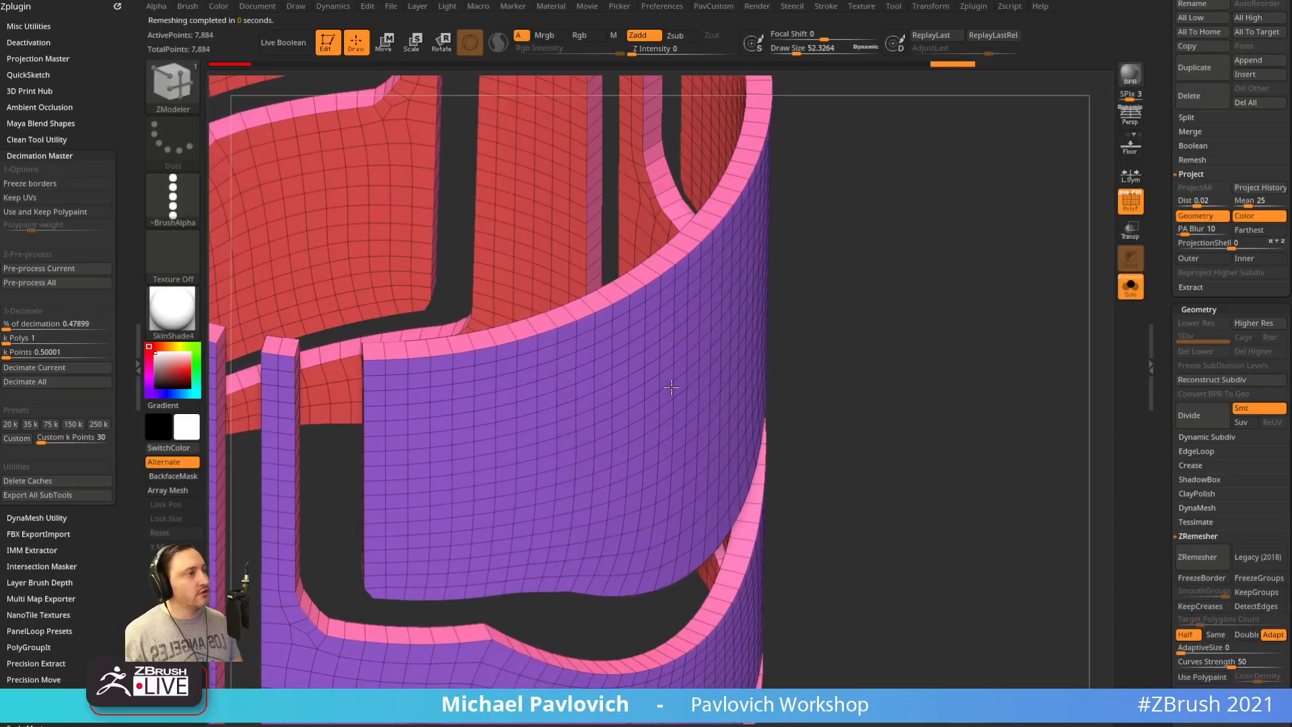
drag(850, 289, 804, 314)
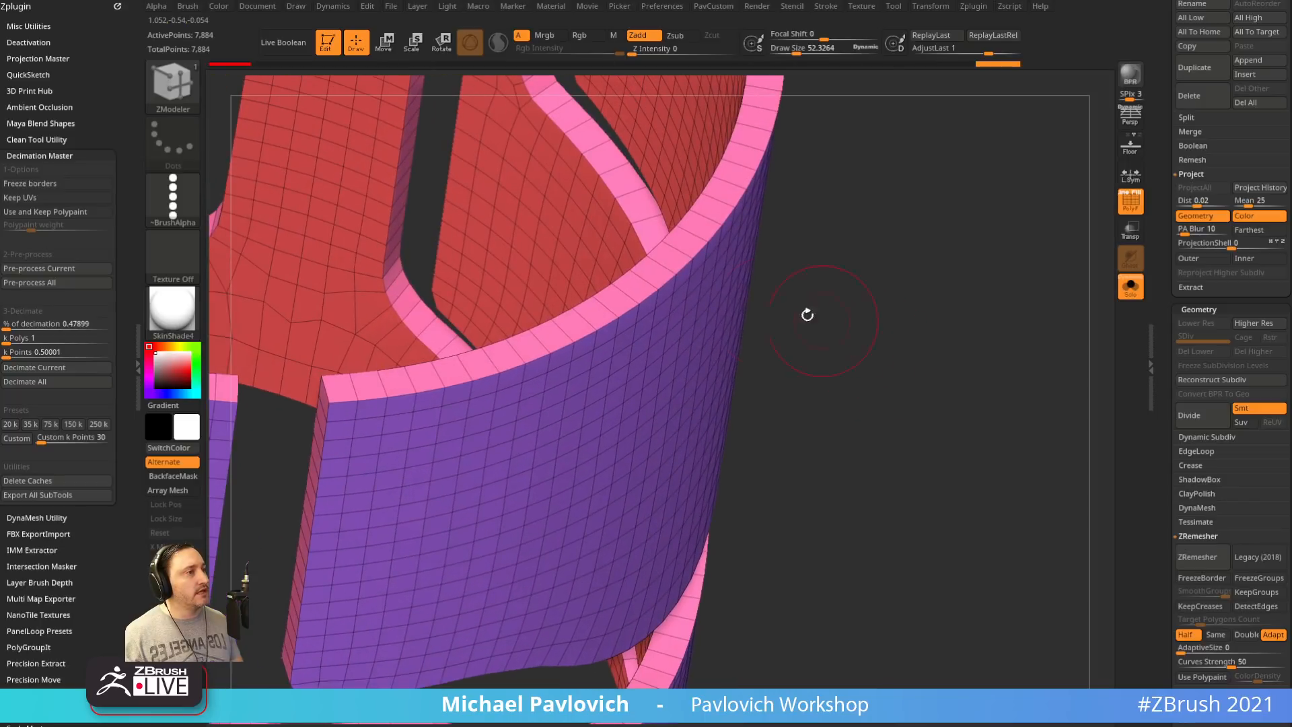
Inset the panels' rim faces with ZModeler, targeting Polygroup All
key(space)
click(598, 266)
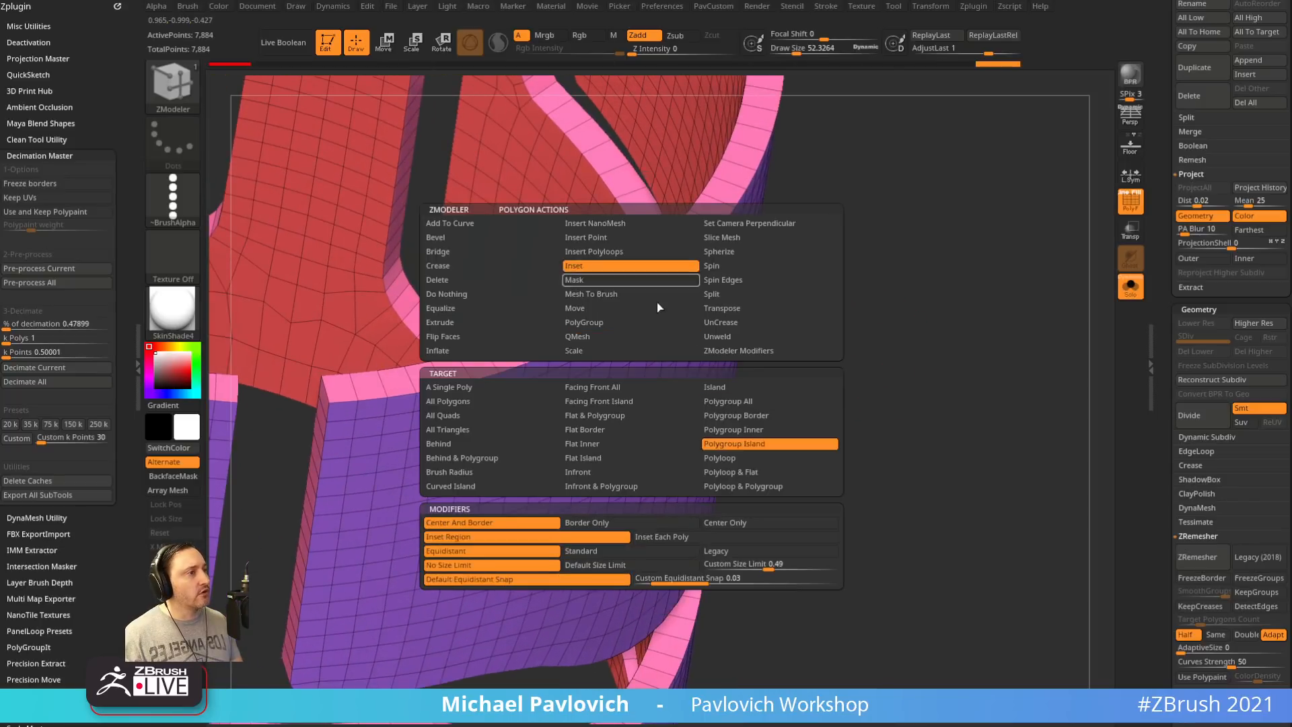
click(727, 402)
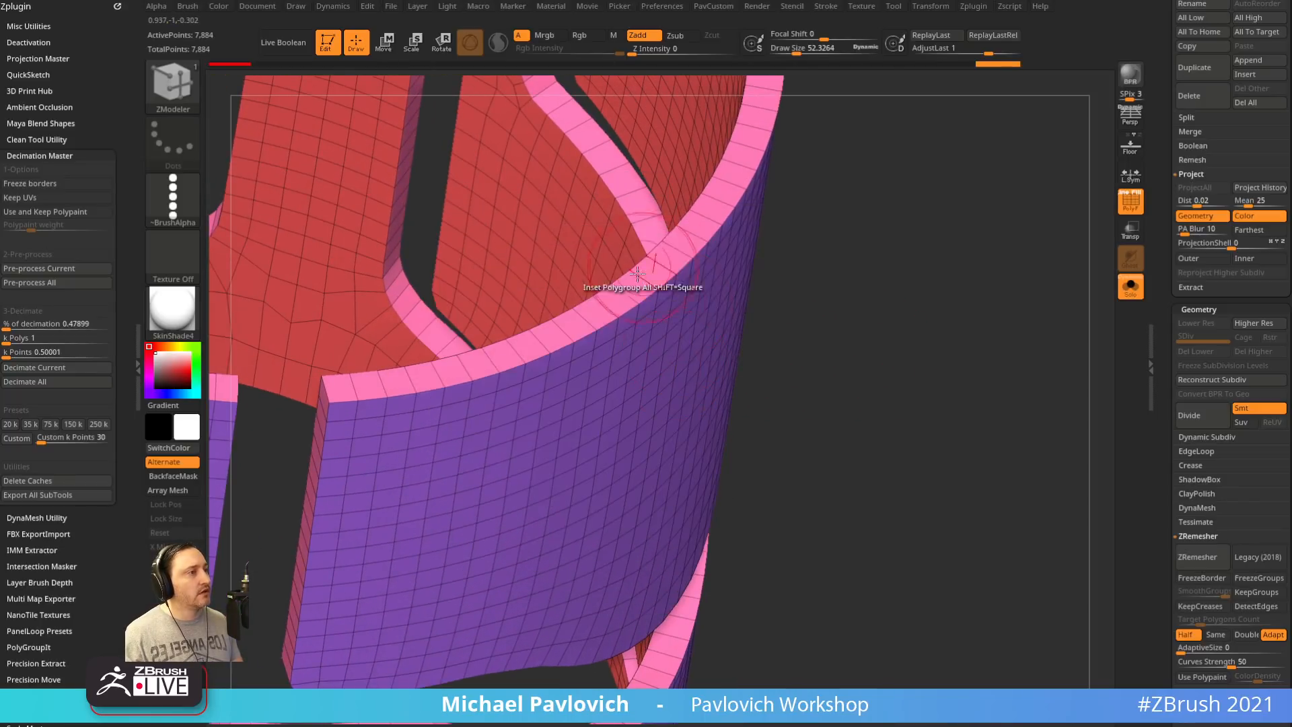
drag(630, 282, 623, 287)
Push the inset rim faces slightly outward with QMesh, targeting Polygroup All
key(space)
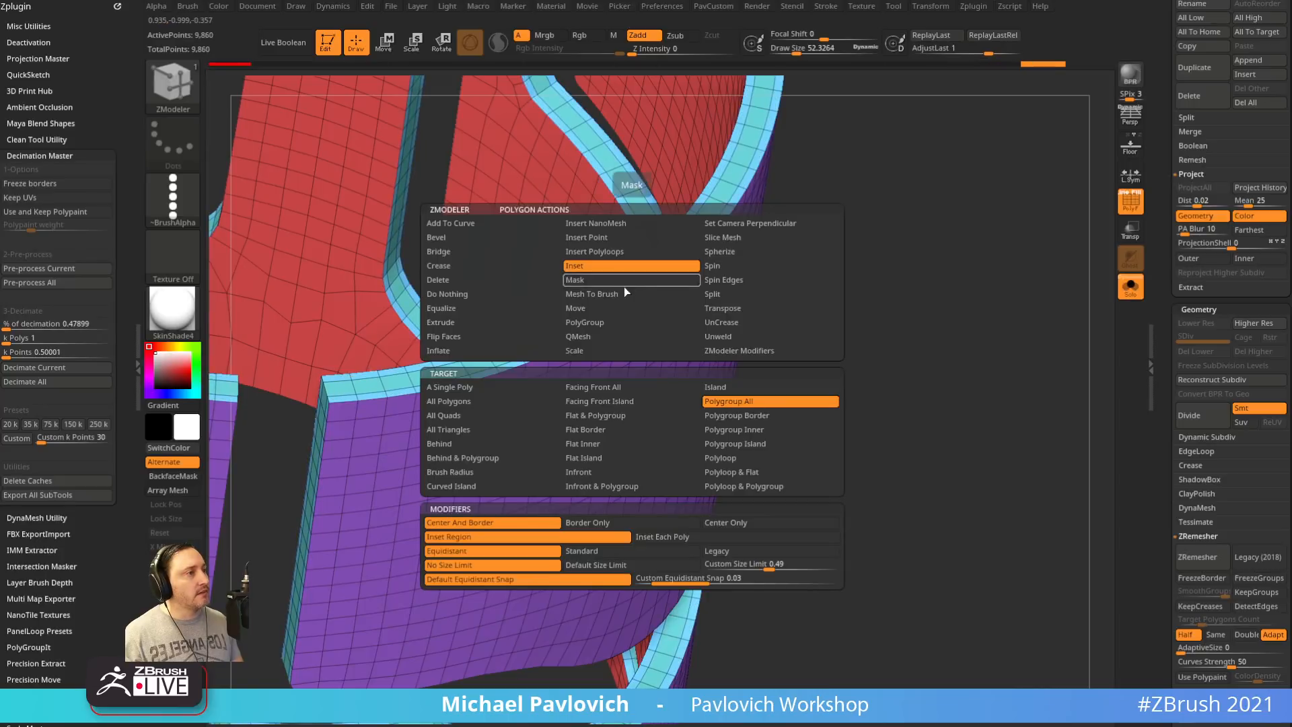
click(585, 337)
click(727, 401)
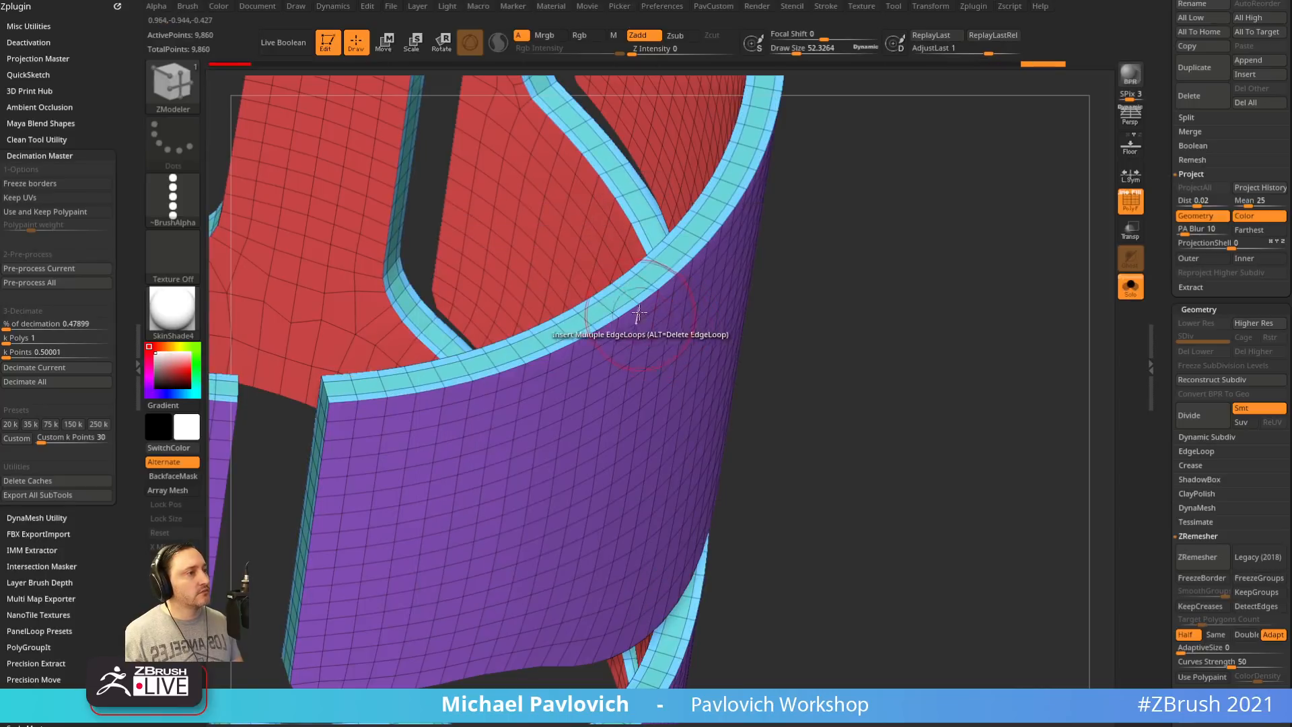
drag(635, 288, 644, 267)
shift+right_drag(764, 207, 887, 411)
Crease the panels by polygroup and turn on Dynamic subdivision with SmoothSubdiv 2 and CreaseLvl 2
key(2)
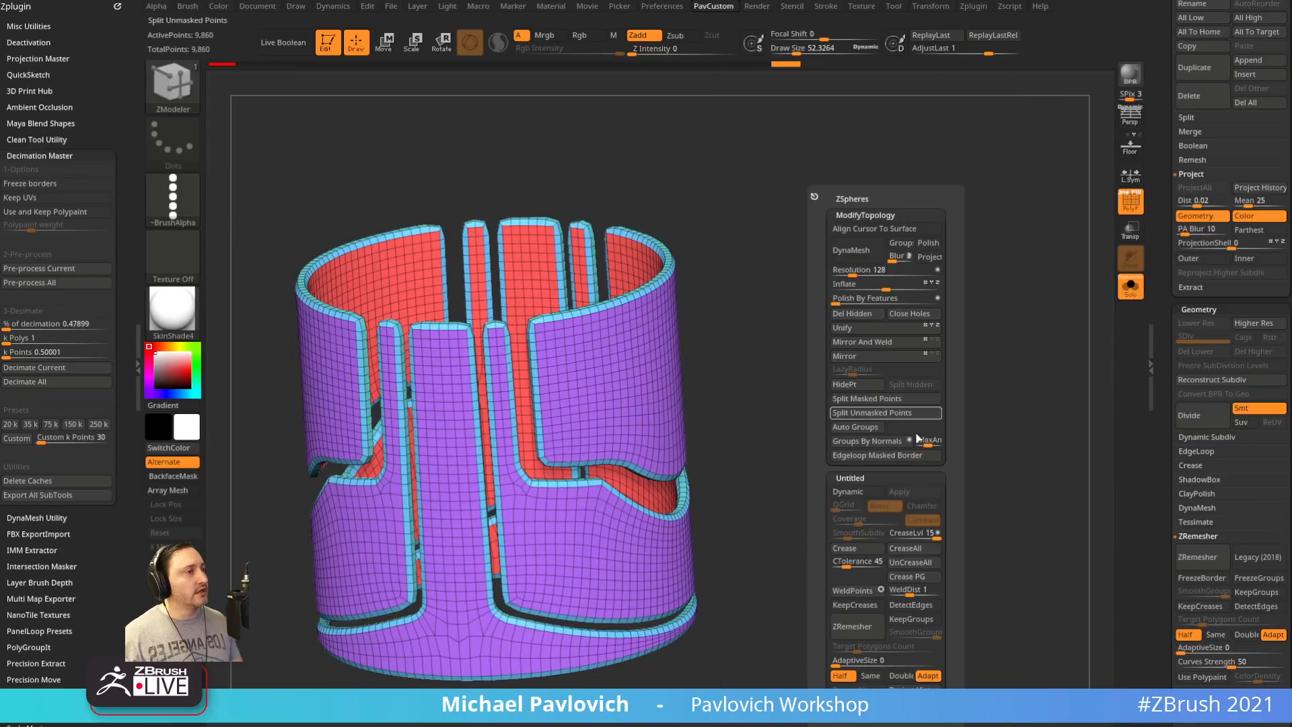
click(912, 576)
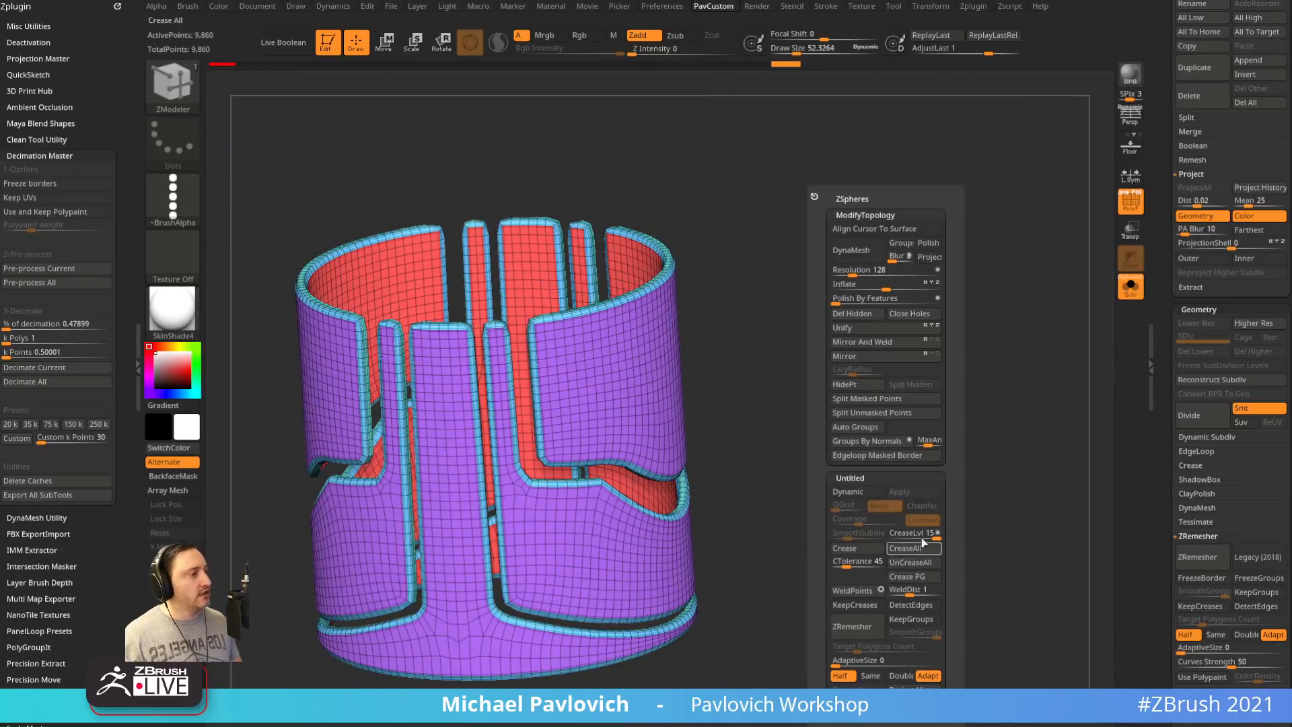
click(870, 490)
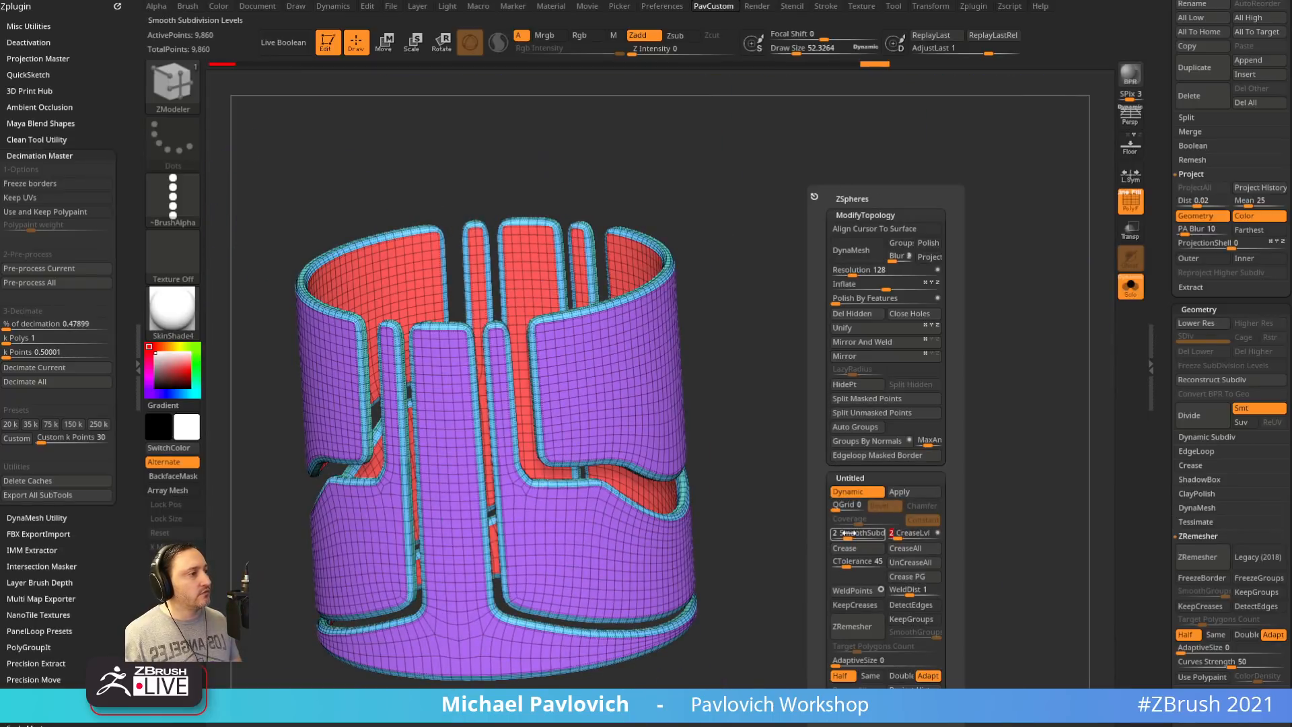
Hide the polyframe, apply StartupMaterial and inspect the smoothed panels from several angles
right_drag(774, 567, 1076, 291)
click(1130, 202)
ctrl+right_drag(1018, 251, 674, 352)
click(174, 323)
click(268, 295)
mouse_move(949, 345)
right_down()
mouse_move(968, 268)
mouse_move(1030, 344)
mouse_move(1076, 254)
mouse_move(1144, 283)
mouse_move(1047, 289)
mouse_move(972, 326)
mouse_move(1004, 259)
mouse_move(959, 321)
right_up()
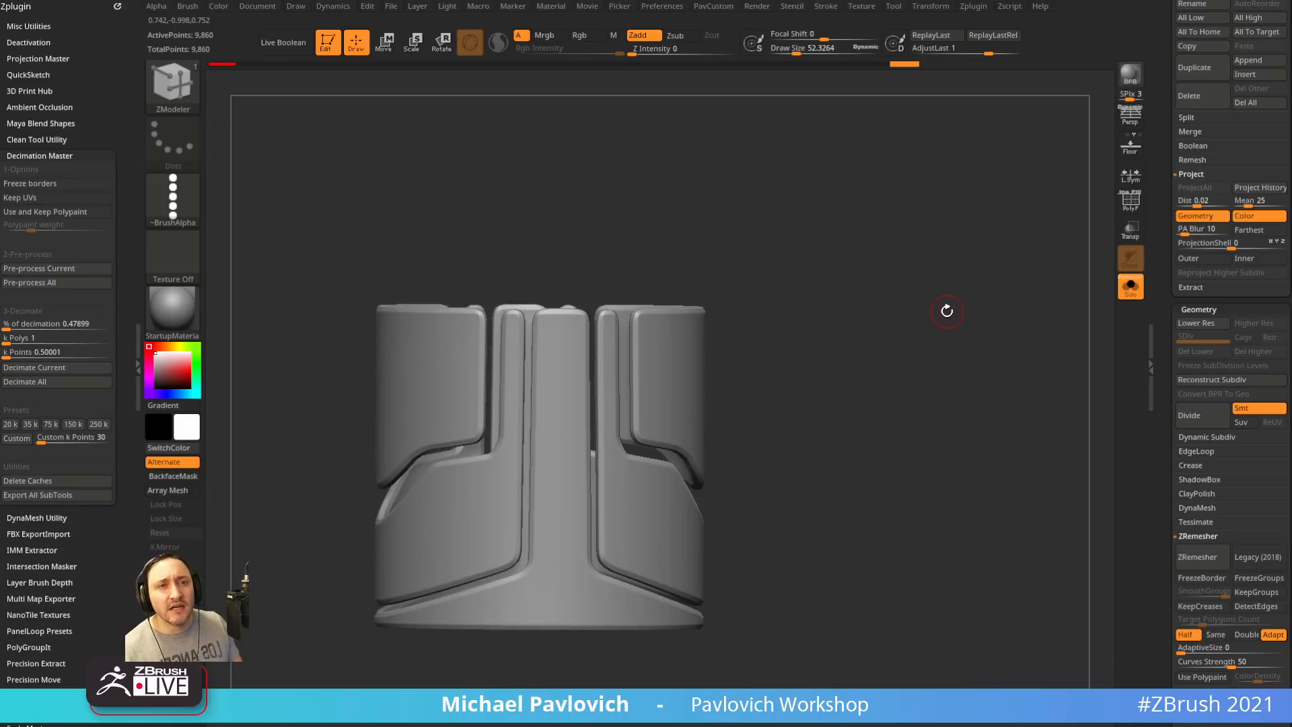
right_drag(953, 267, 1103, 290)
drag(1163, 296, 1158, 564)
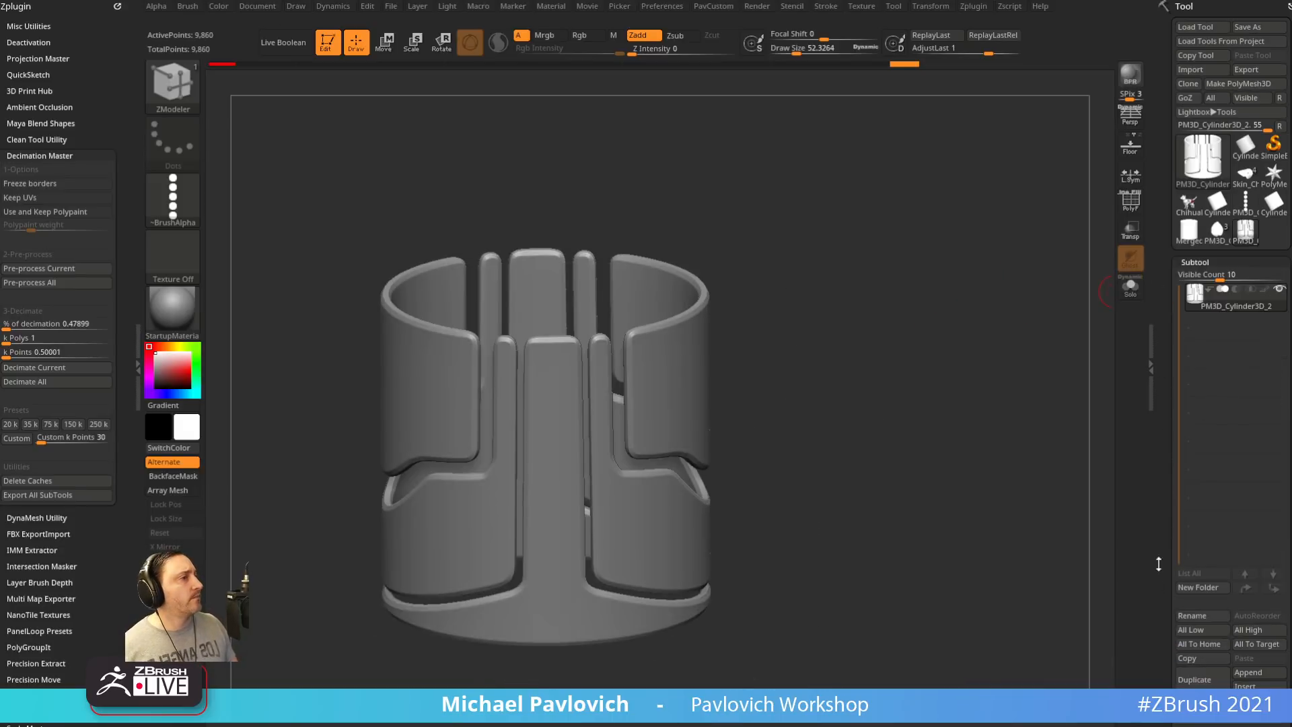
click(1196, 240)
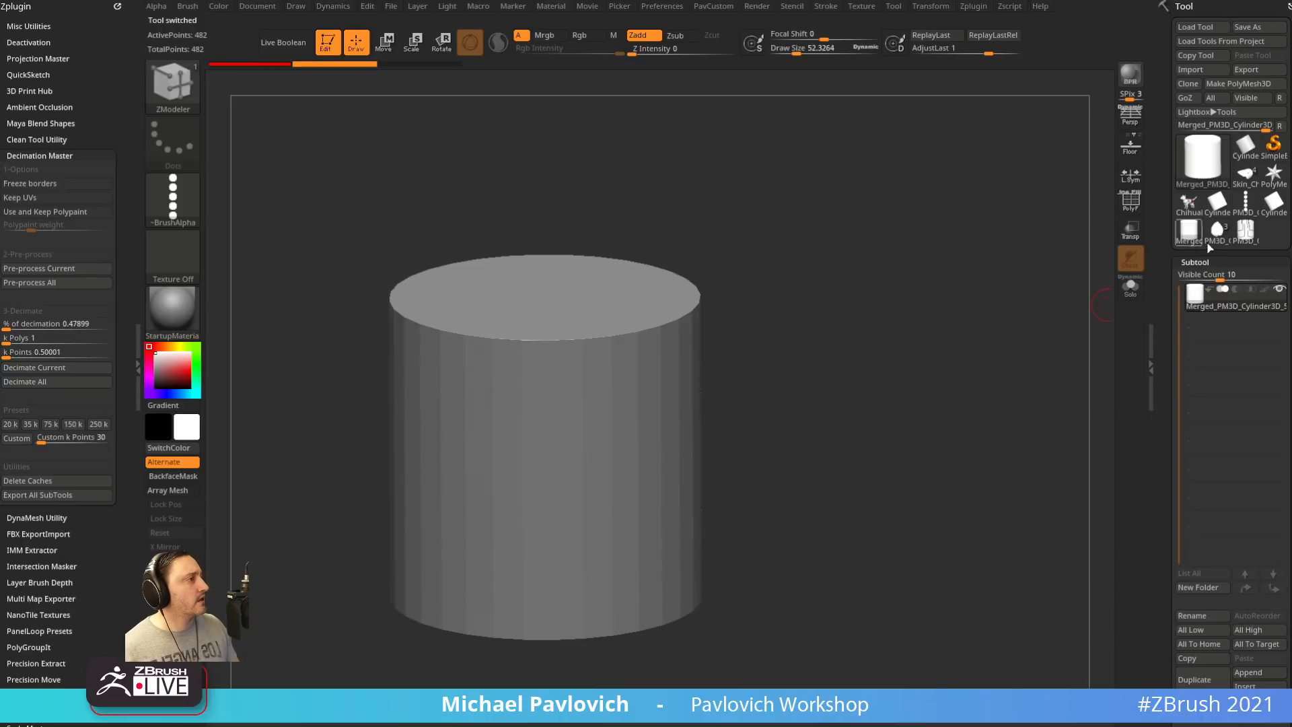
right_drag(1104, 276, 1030, 298)
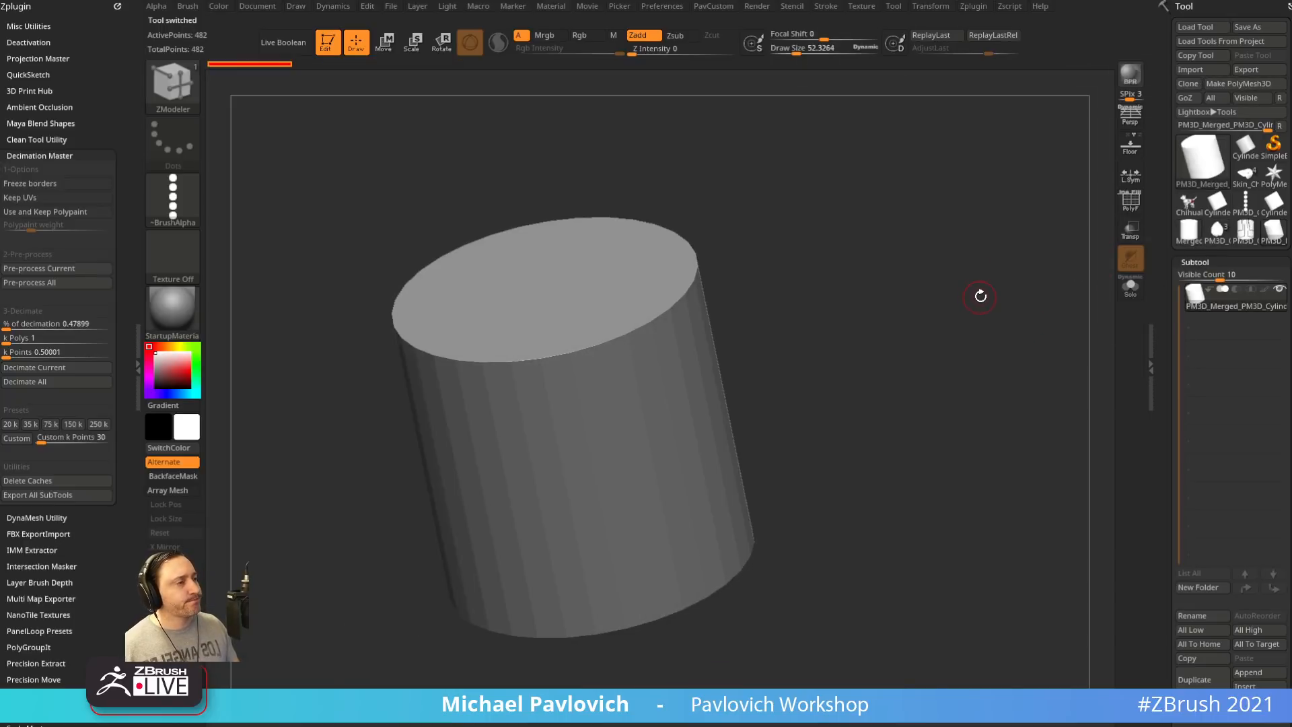
Switch to the Cube3D primitive, convert it to a PolyMesh3D and show its polyframe
click(1215, 160)
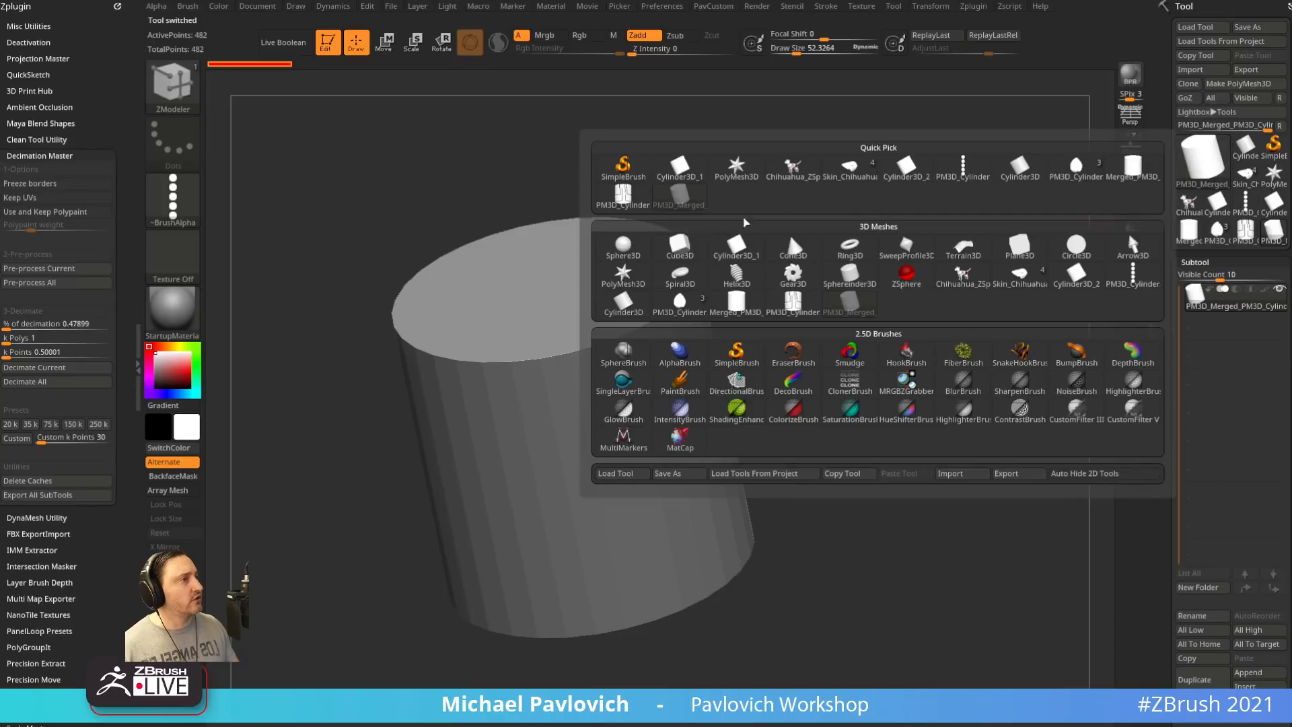
click(681, 246)
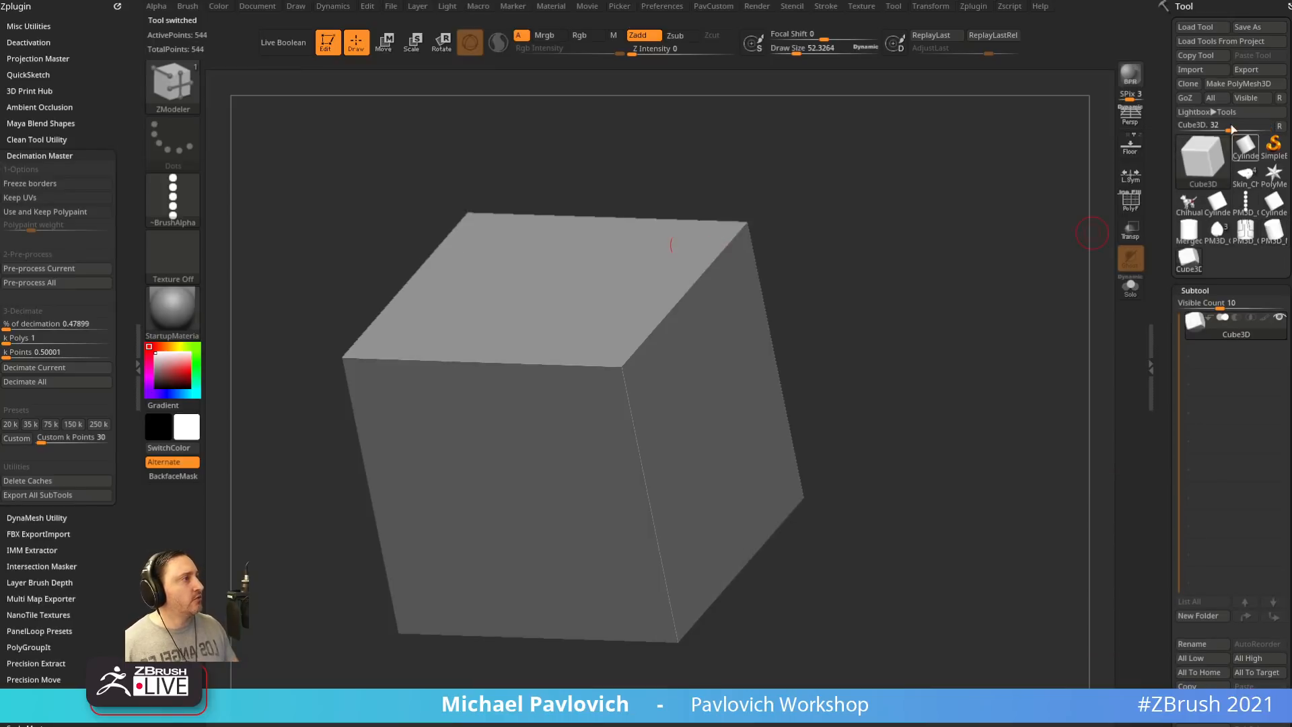
click(1235, 83)
key(shift+f)
mouse_move(960, 340)
mouse_down()
mouse_move(996, 294)
mouse_move(973, 329)
mouse_up()
ZRemesh the cube with DetectEdges on, AdaptiveSize 0 and the target polygon count set to Same
key(5)
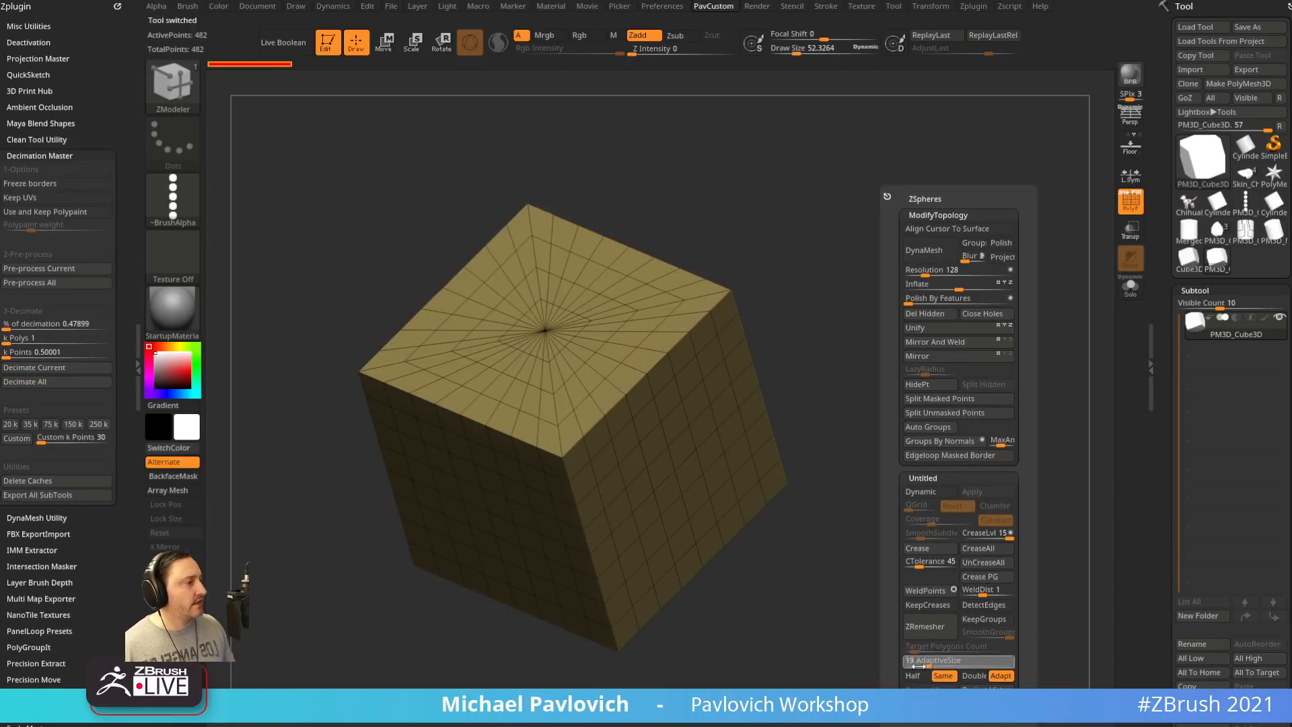
click(944, 635)
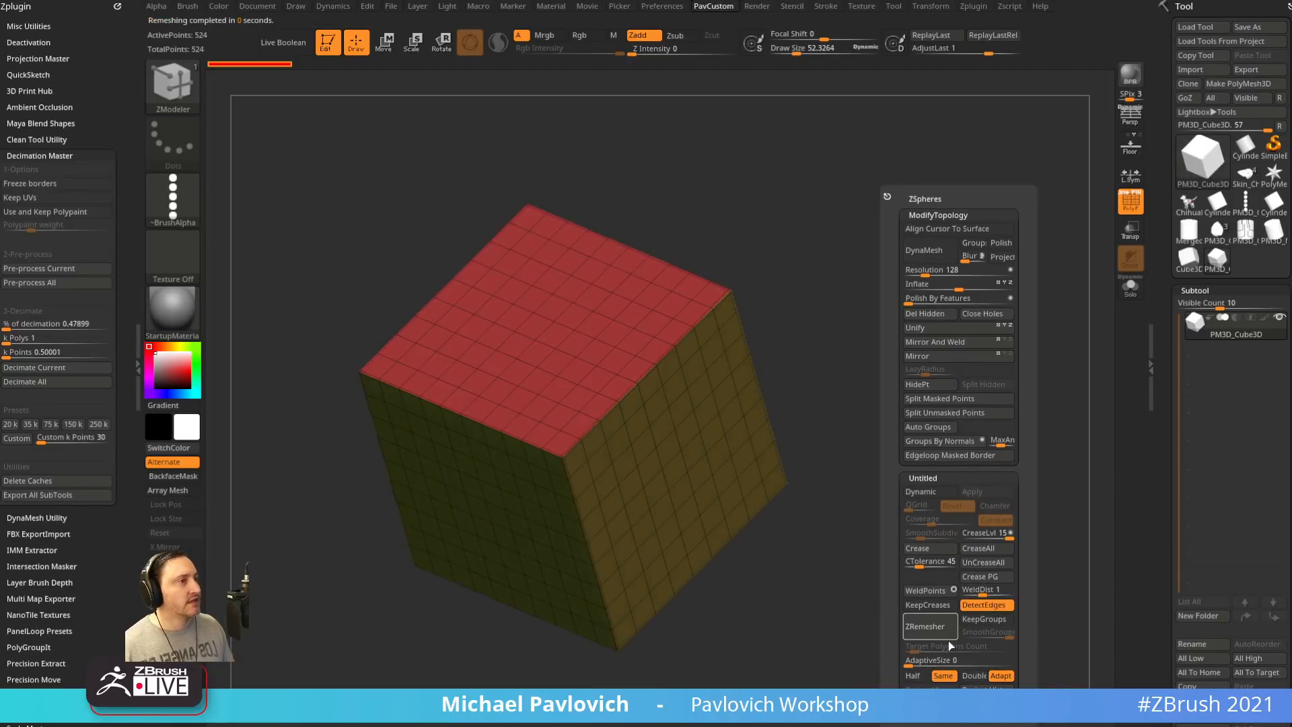
drag(954, 525, 807, 438)
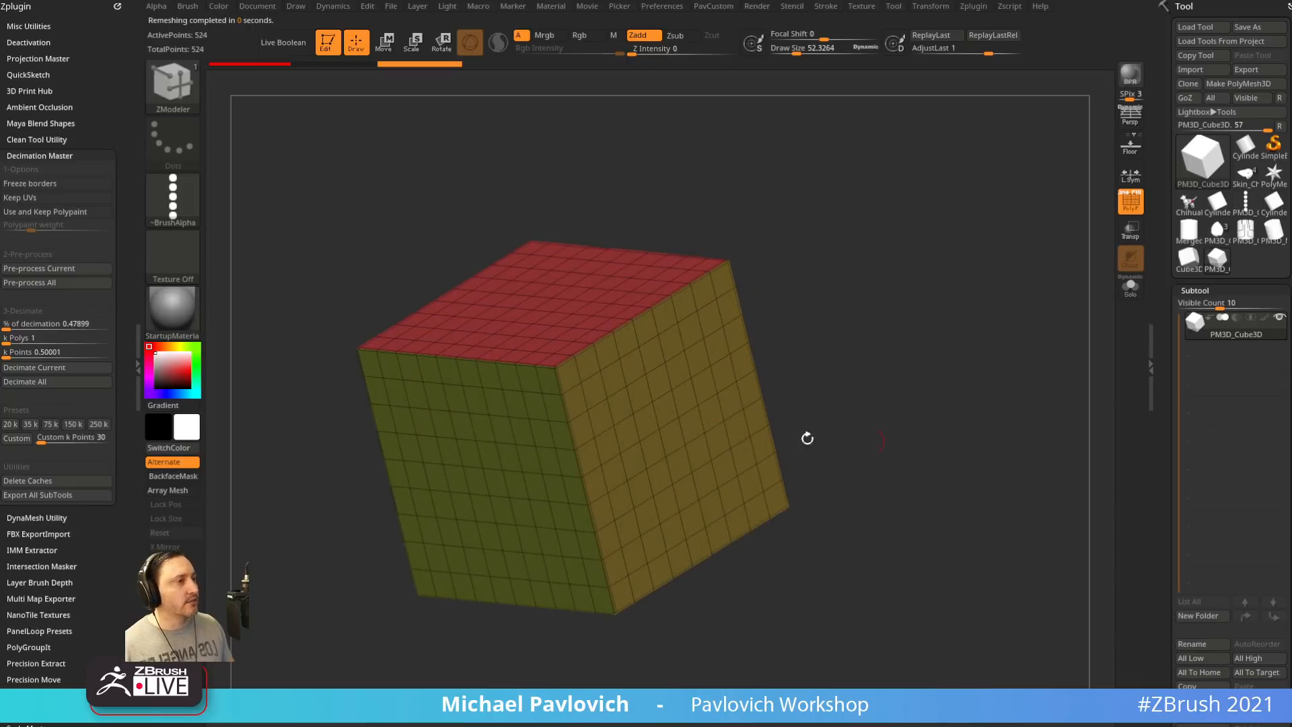
Apply the SkinShade4 material to the cube and divide it three times, up to subdivision level 4
key(m)
click(910, 570)
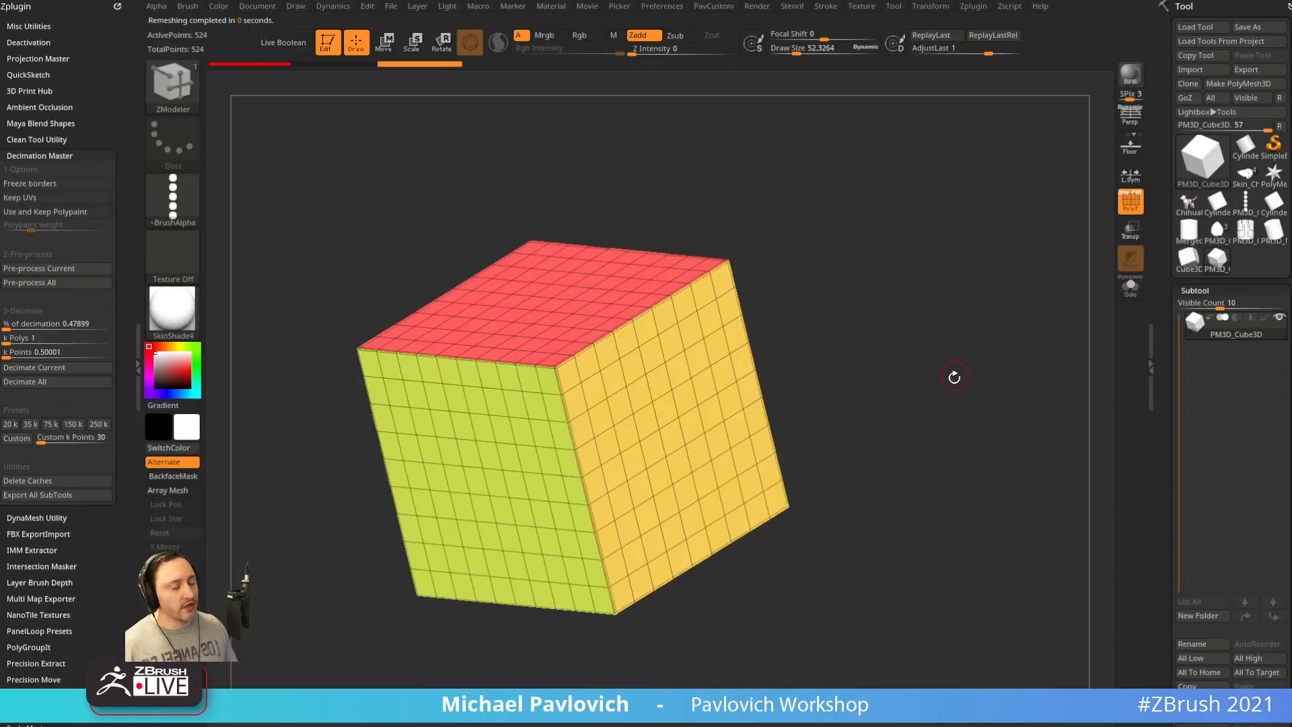
key(ctrl+d)
key(ctrl+d)
key(ctrl+d)
drag(1164, 416, 1150, 264)
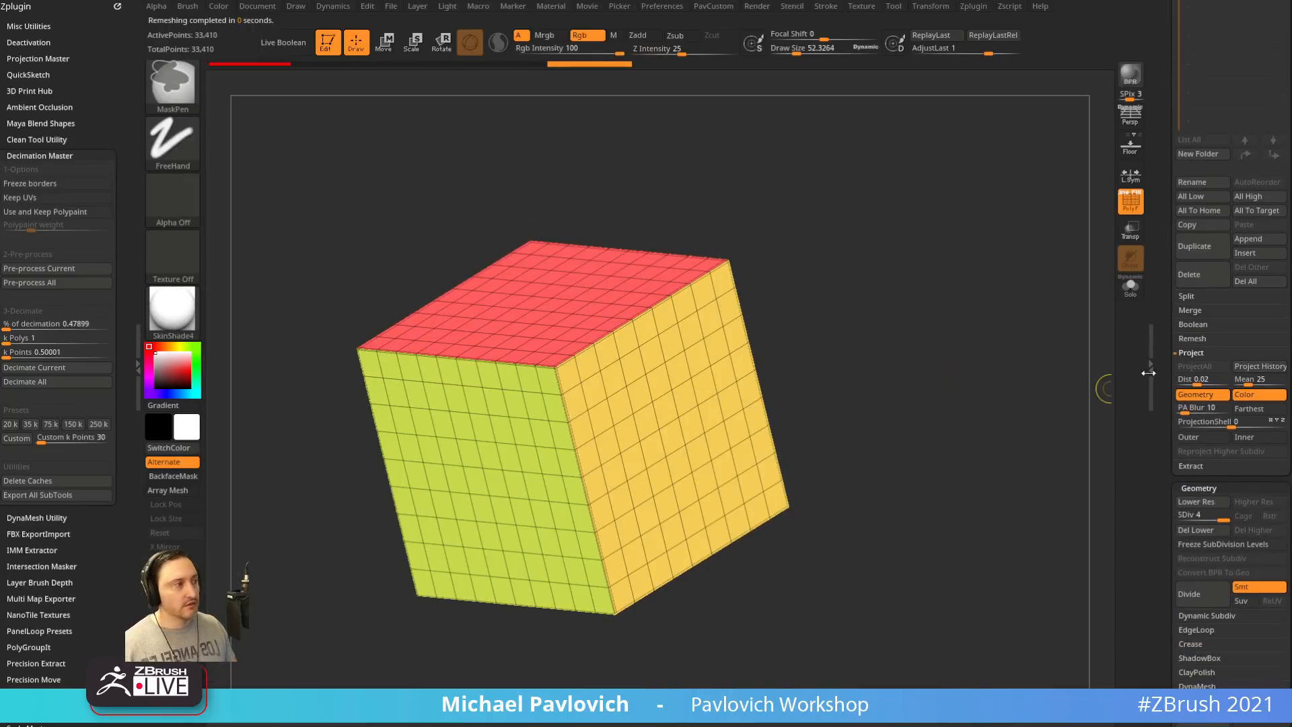
Delete the cube's lower subdivision levels and select the BevelArc brush
click(1188, 530)
key(b)
key(s)
key(t)
key(s)
mouse_move(880, 353)
mouse_down()
mouse_move(895, 357)
mouse_move(910, 319)
mouse_up()
key(b)
key(b)
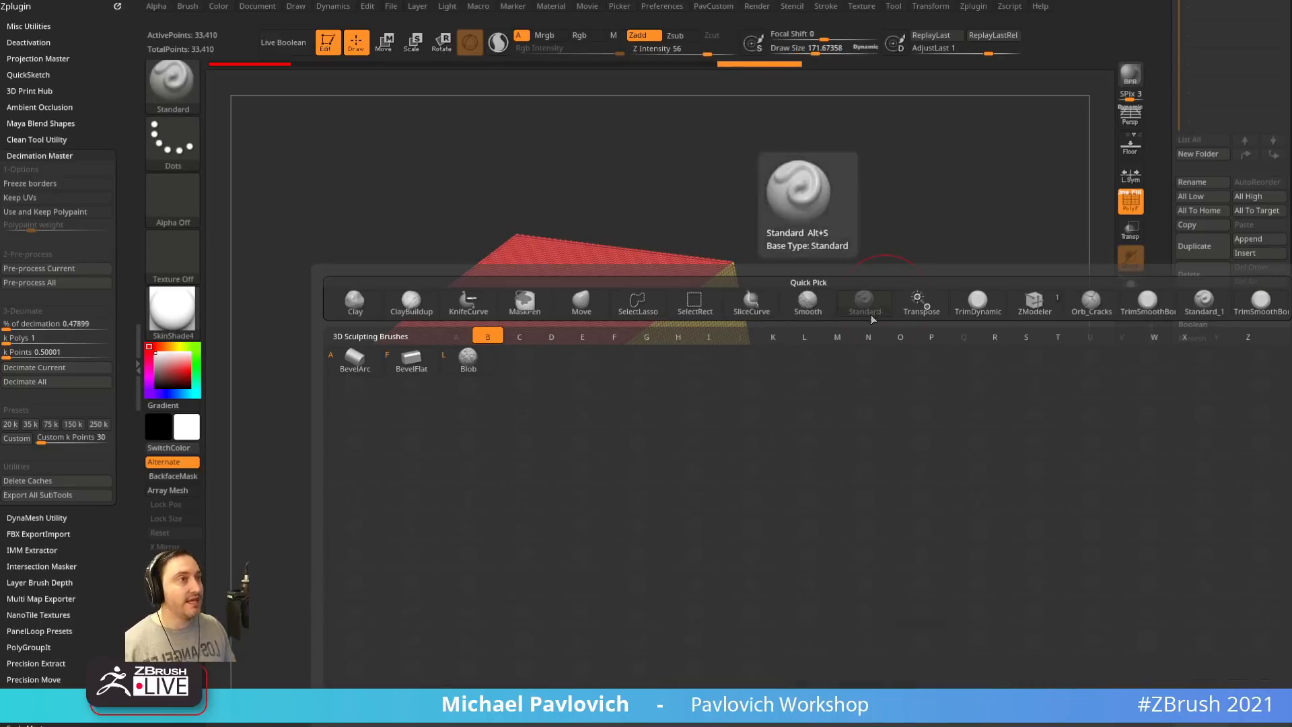
key(a)
Review the cube's earliest state in the undo history, returning to the latest divided state
click(269, 63)
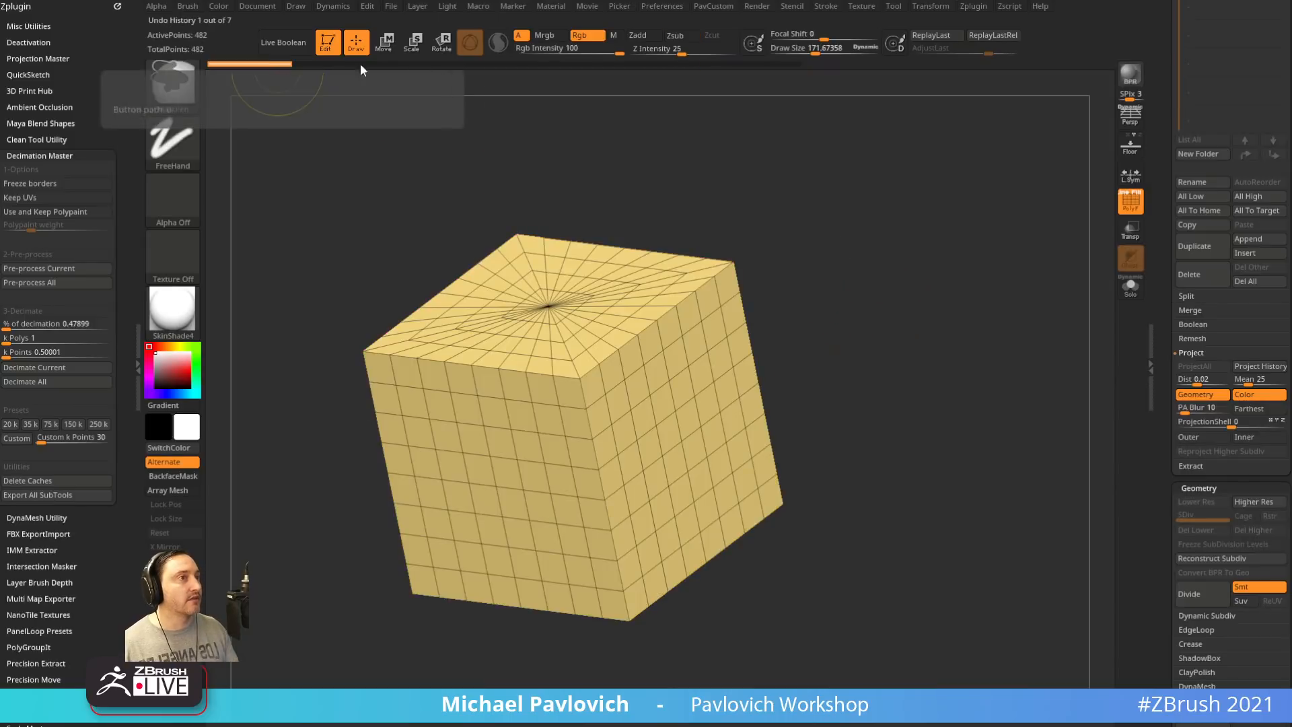
click(781, 64)
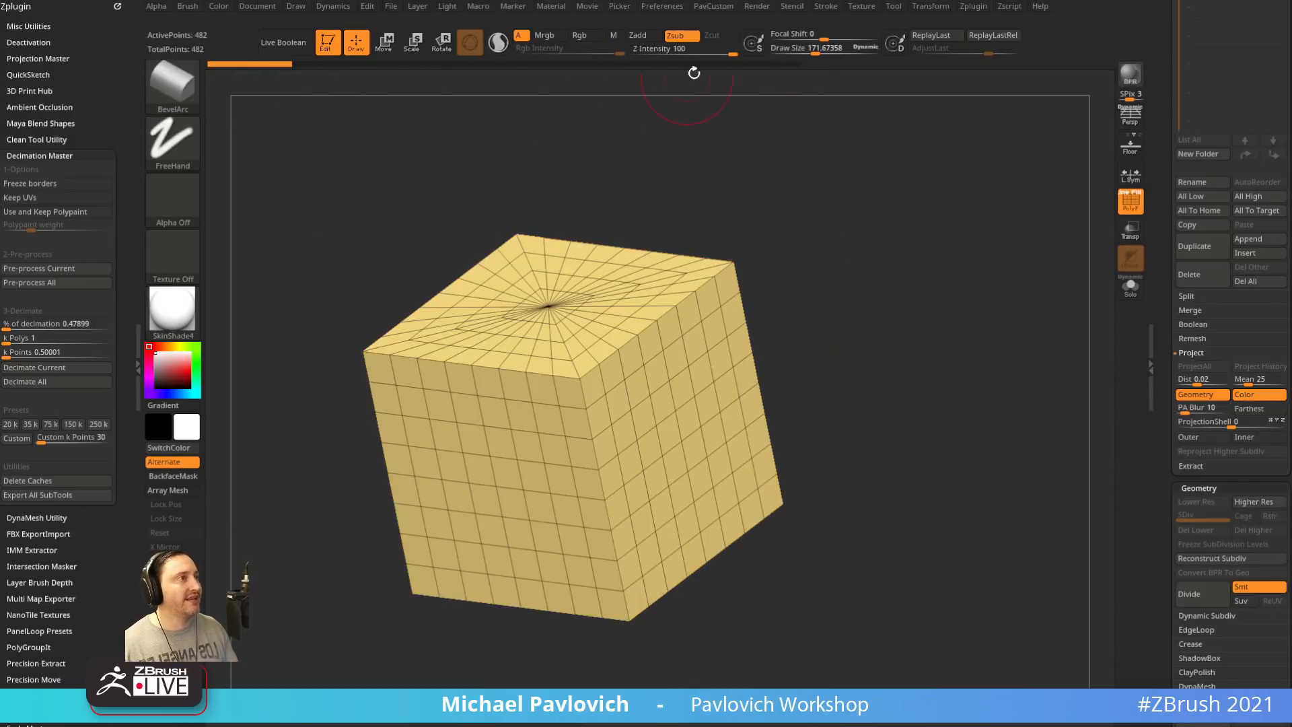
click(369, 8)
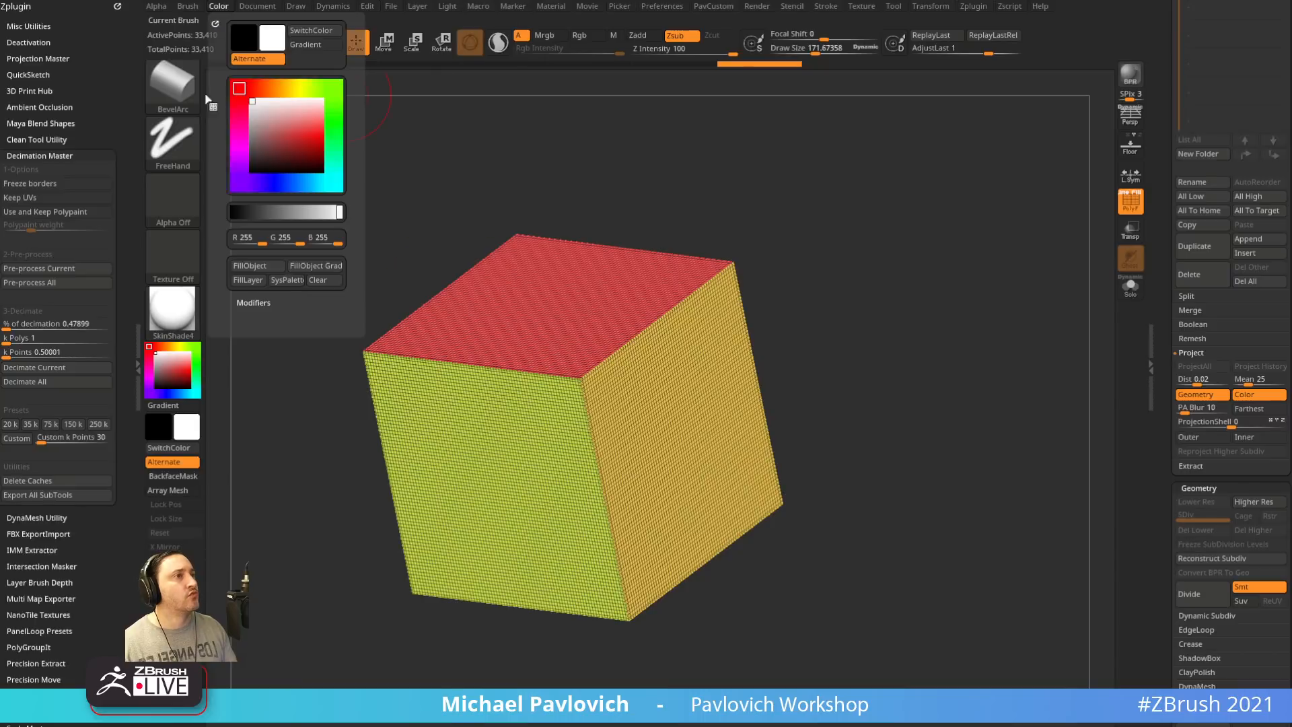
Bevel the edge between the cube's red and yellow faces with BevelArc at draw size about 337 and hide the polyframe
mouse_move(845, 336)
mouse_down()
mouse_move(892, 345)
mouse_move(637, 322)
mouse_up()
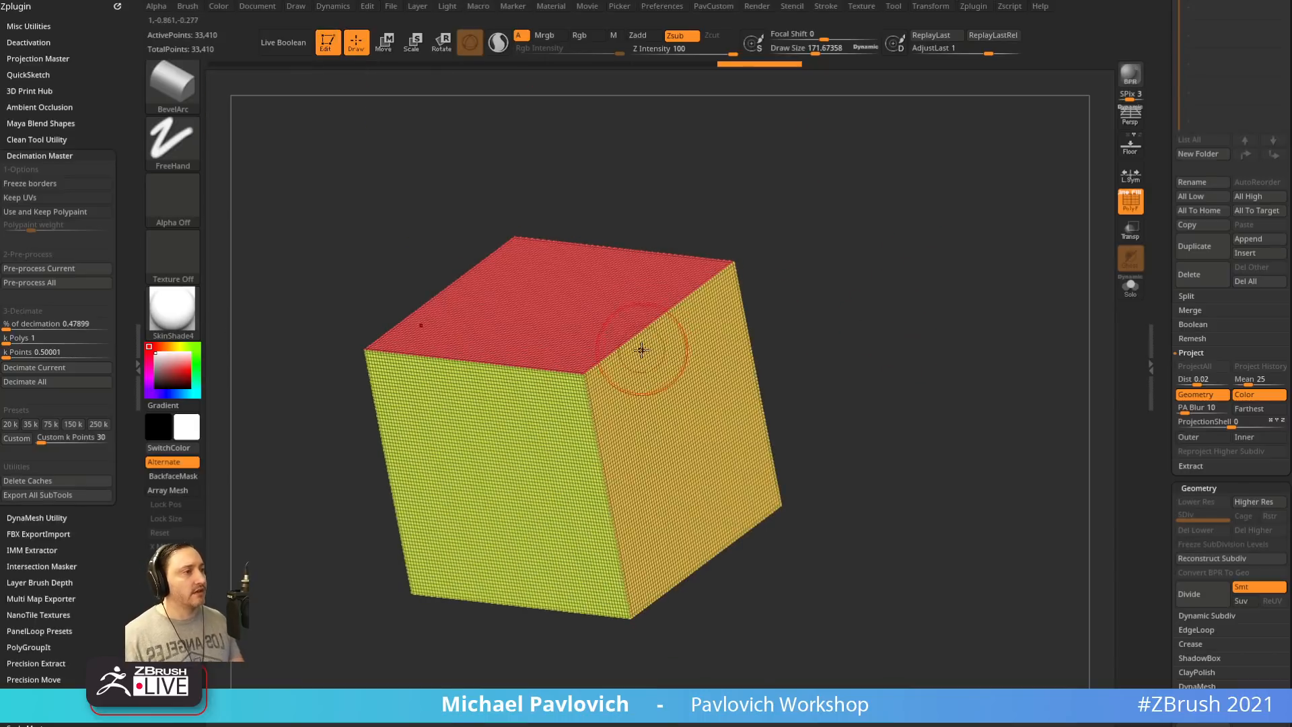
drag(747, 271, 787, 275)
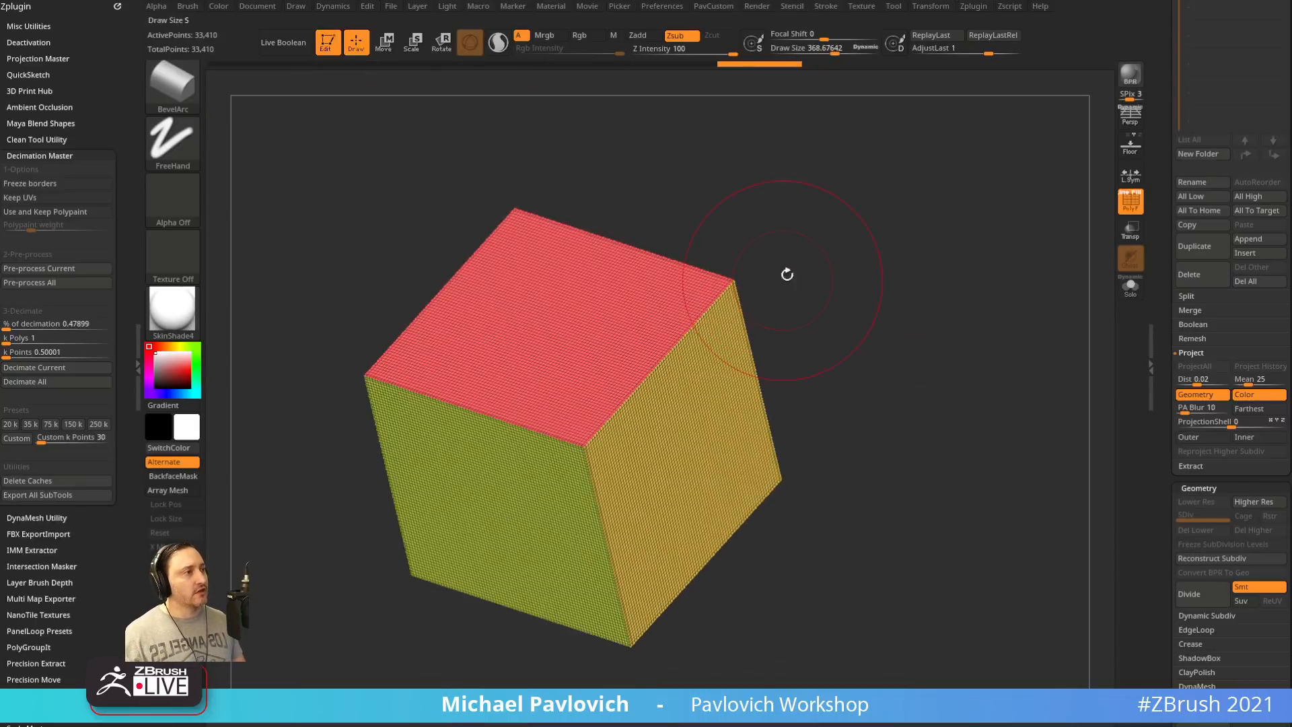
click(1119, 203)
click(1121, 205)
click(1124, 202)
drag(986, 273, 914, 258)
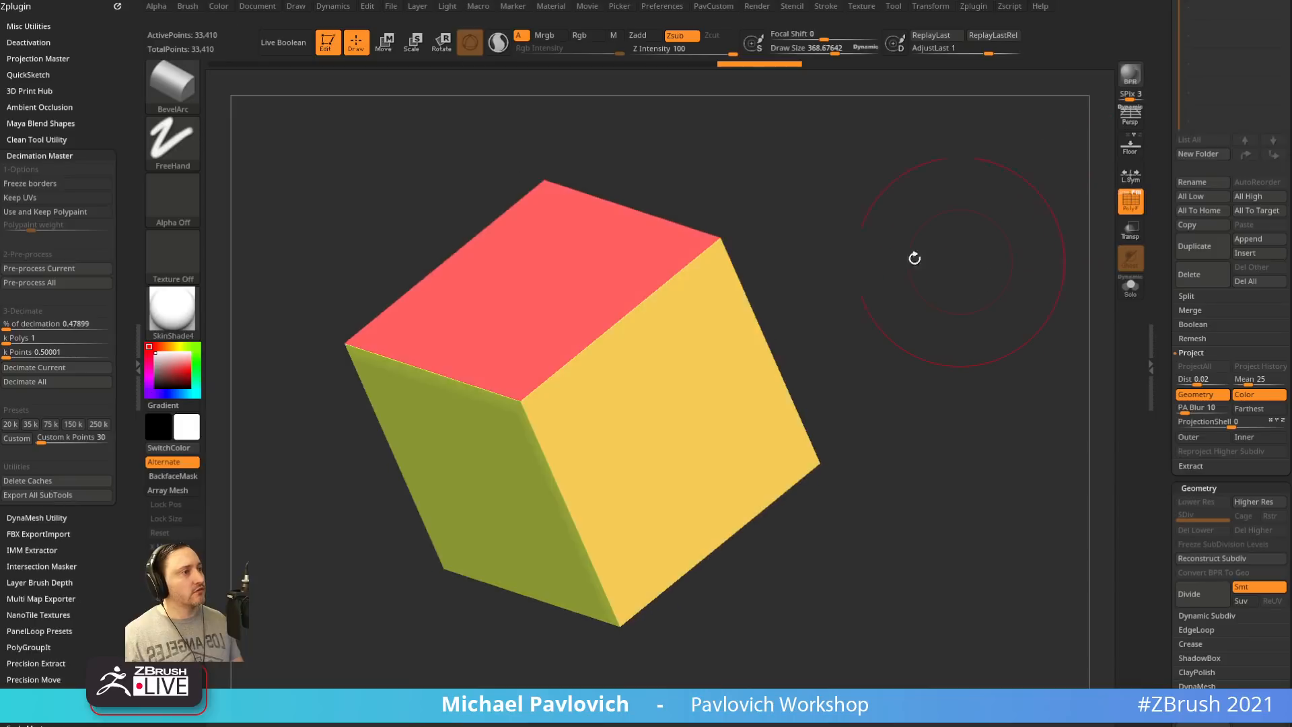
mouse_move(583, 311)
mouse_down()
mouse_move(628, 357)
mouse_move(554, 349)
mouse_move(527, 384)
mouse_move(693, 274)
mouse_up()
click(1123, 201)
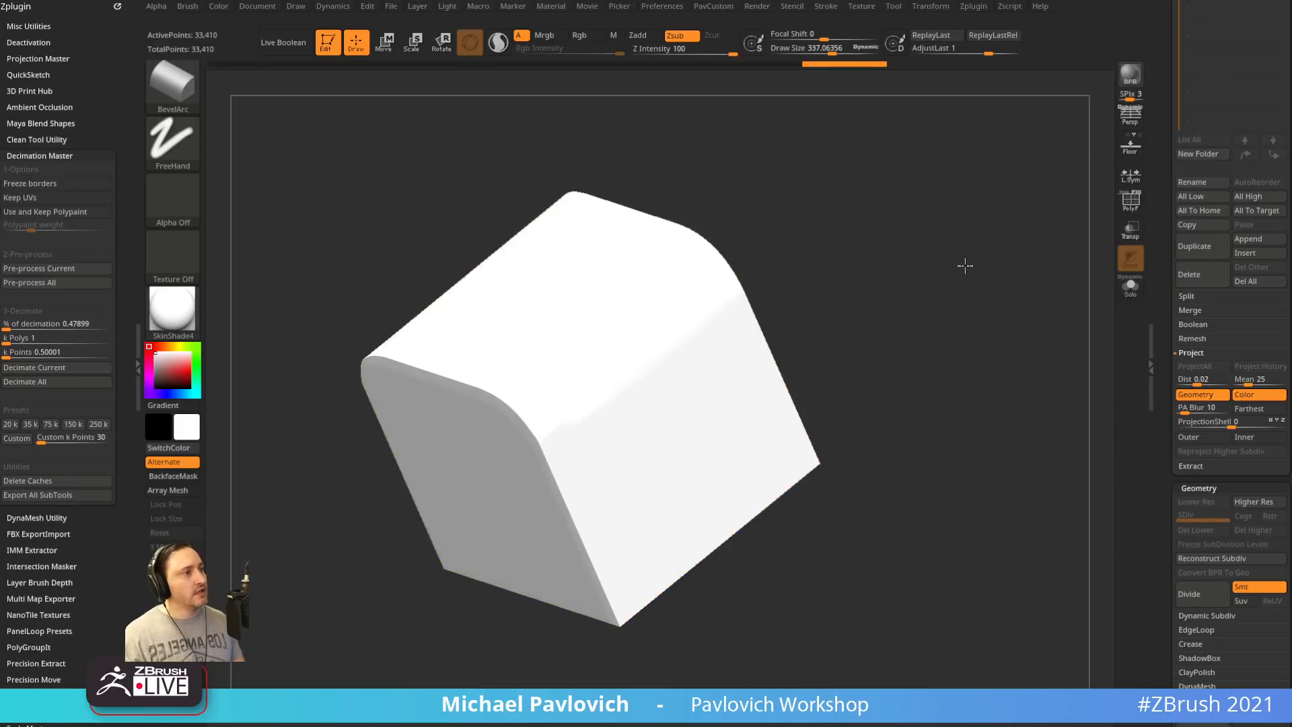
Undo the last edge bevel and apply StartupMaterial to the cube
drag(967, 265, 952, 269)
key(ctrl+z)
click(174, 310)
click(234, 335)
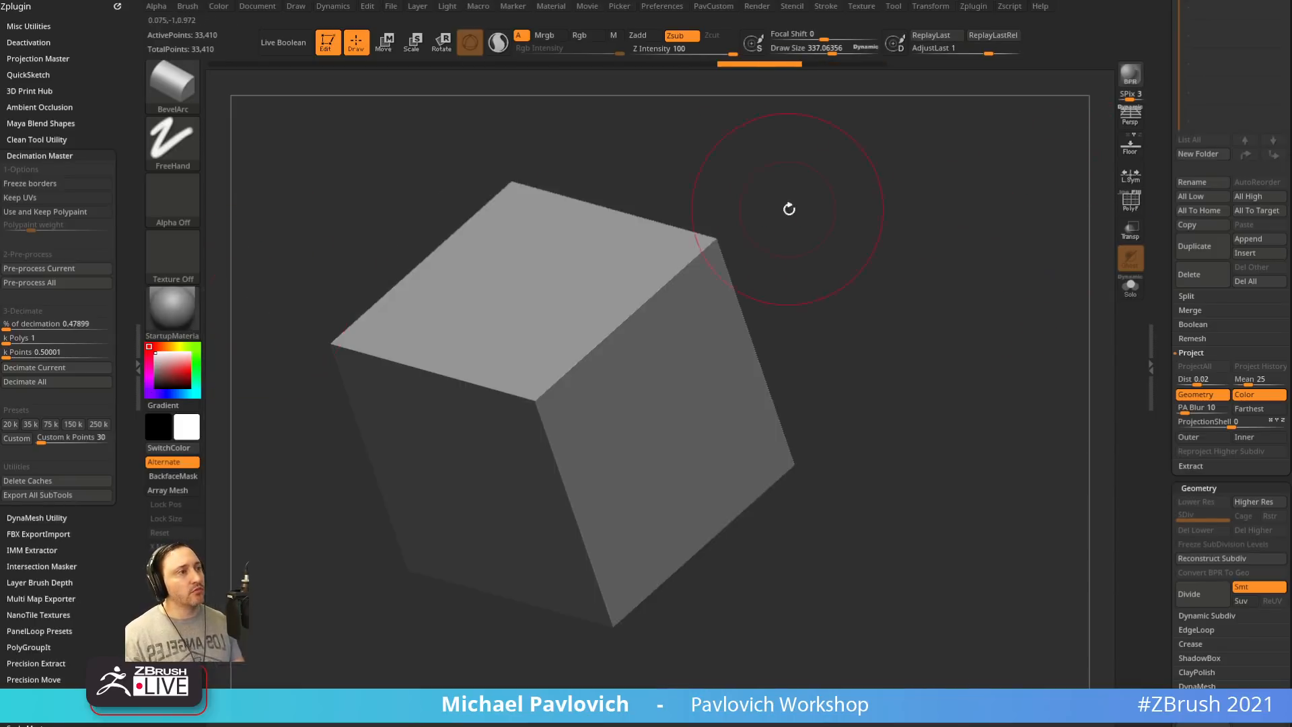
Round the cube's upper edges using the BevelArc brush at draw size about 385
drag(787, 207, 774, 229)
key(s)
mouse_move(611, 346)
mouse_down()
mouse_move(616, 377)
mouse_move(715, 272)
mouse_up()
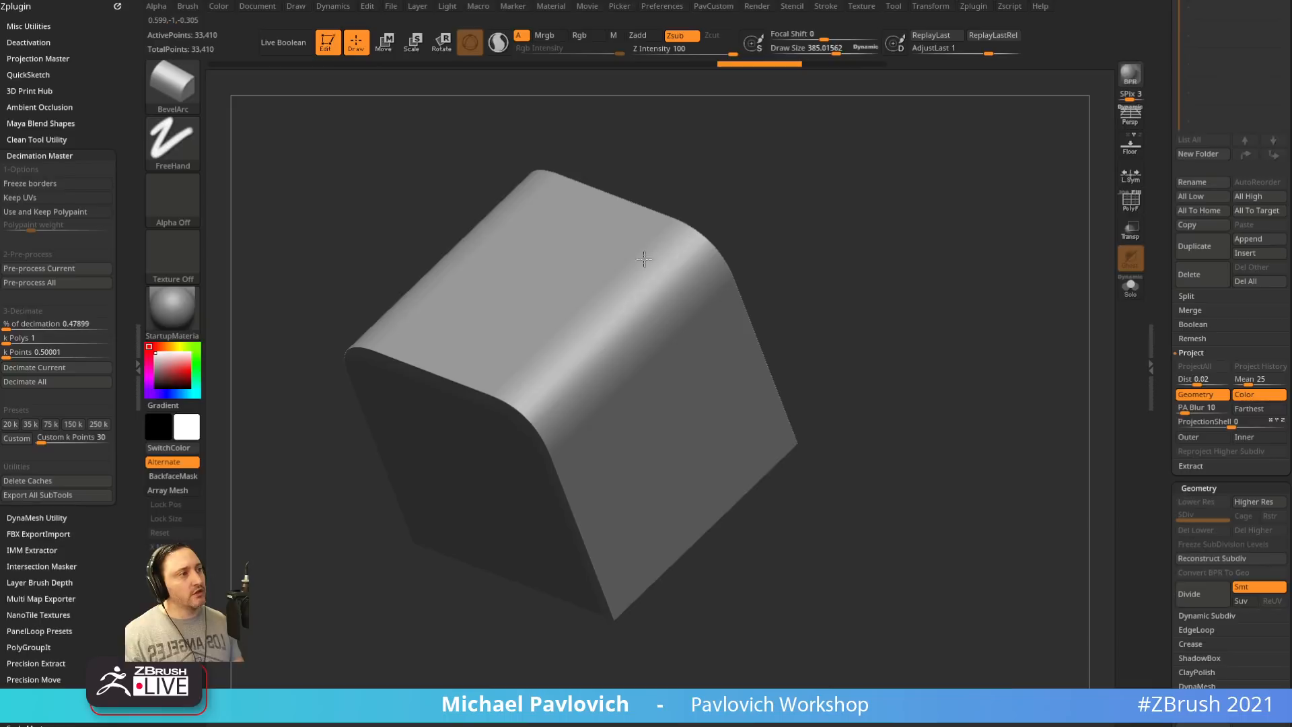
drag(524, 416, 522, 417)
mouse_move(821, 325)
alt+mouse_down()
mouse_move(822, 280)
mouse_move(623, 330)
alt+mouse_up()
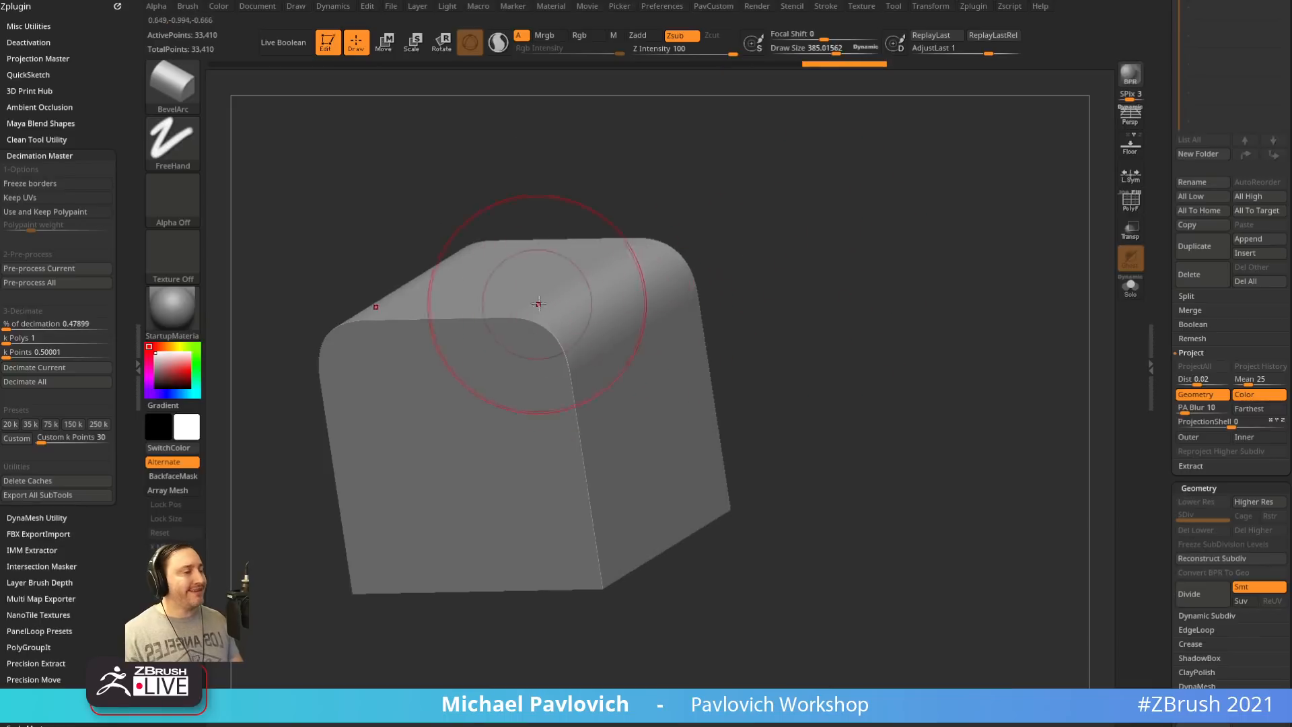
Dock the Brush palette in the tray and expand its Modifiers settings
drag(101, 120, 161, 250)
click(190, 8)
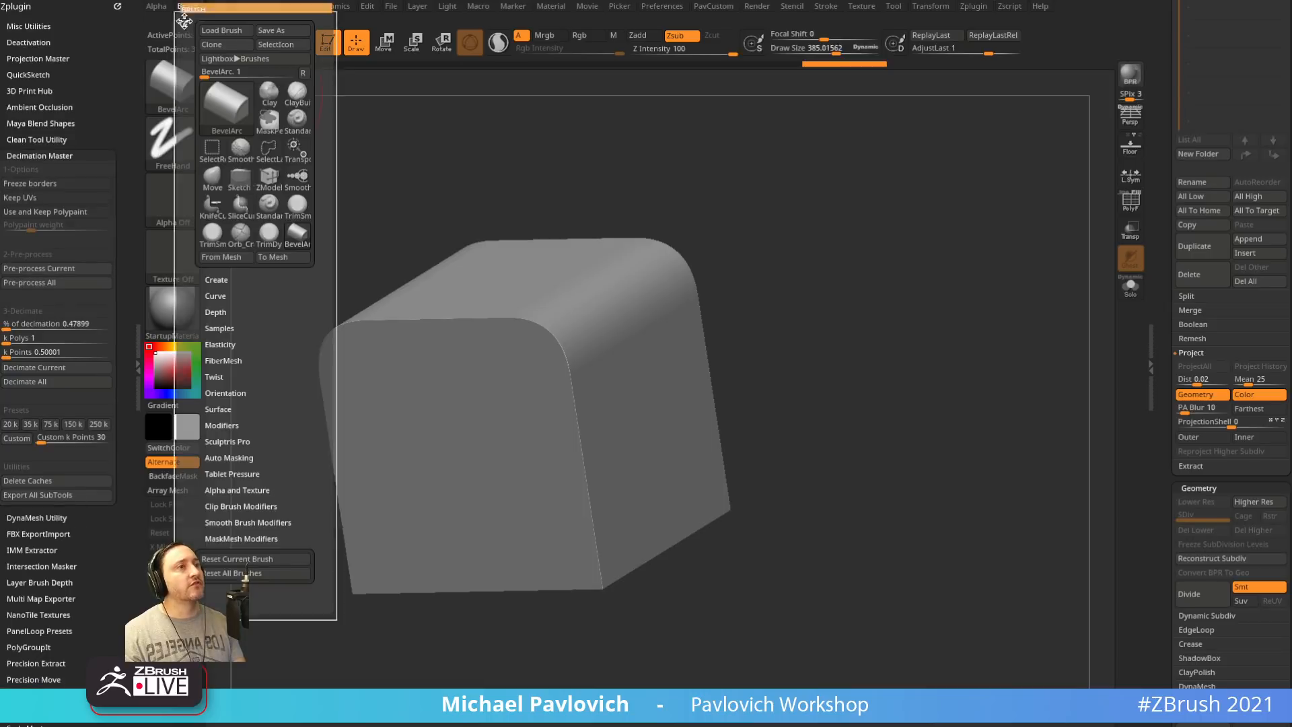
drag(180, 14, 25, 101)
key(shift)
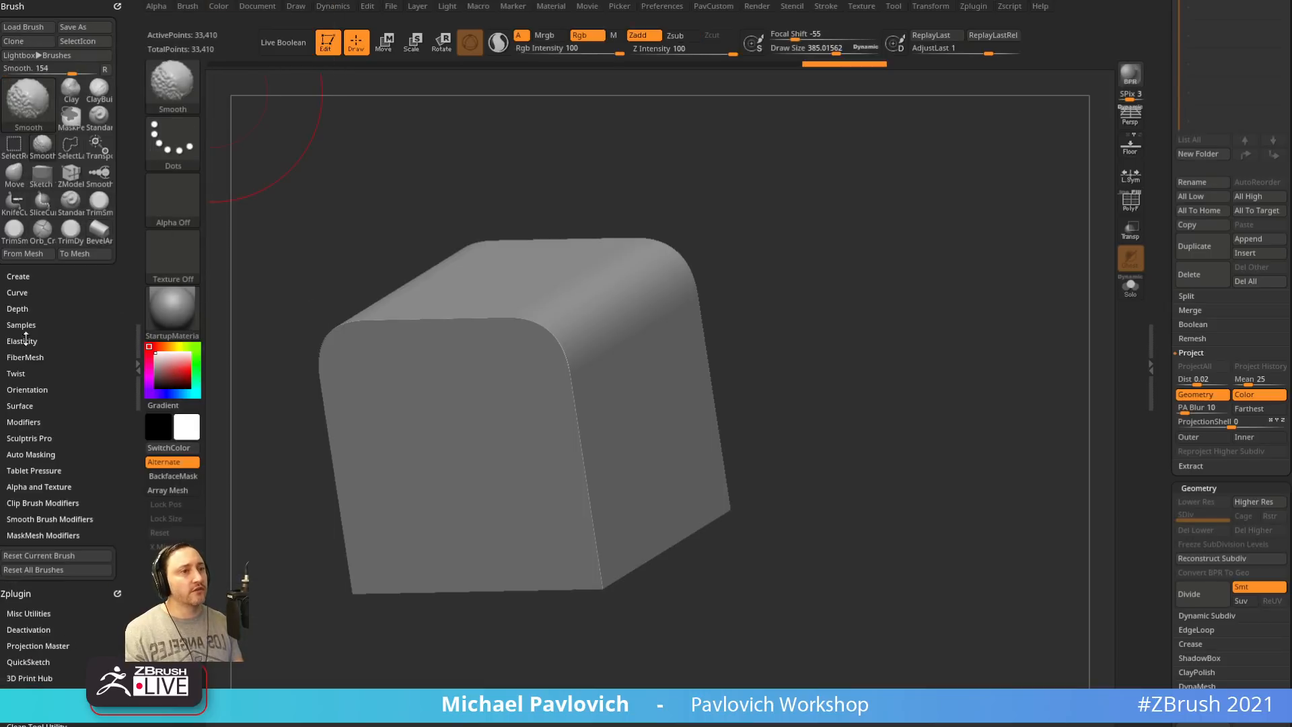
click(24, 422)
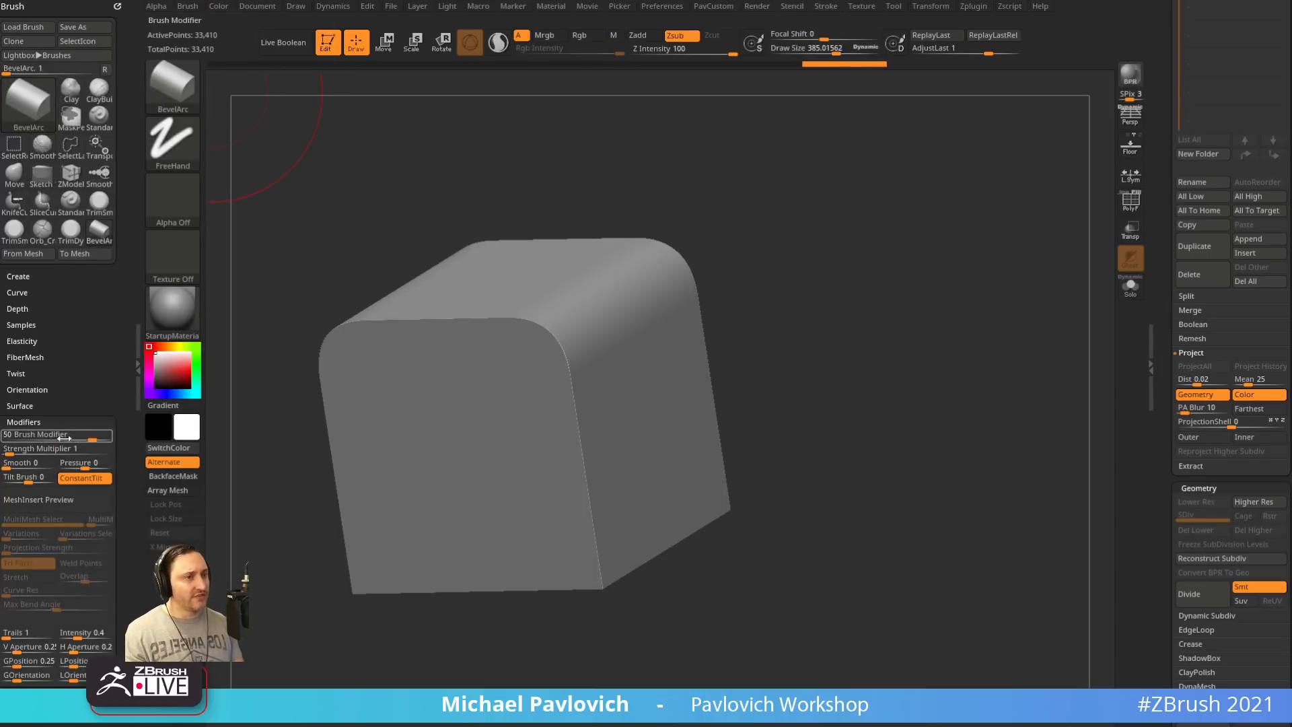
Mask the cube so that only two parallel strips across it stay unmasked
drag(873, 241, 765, 287)
ctrl+drag(637, 141, 681, 591)
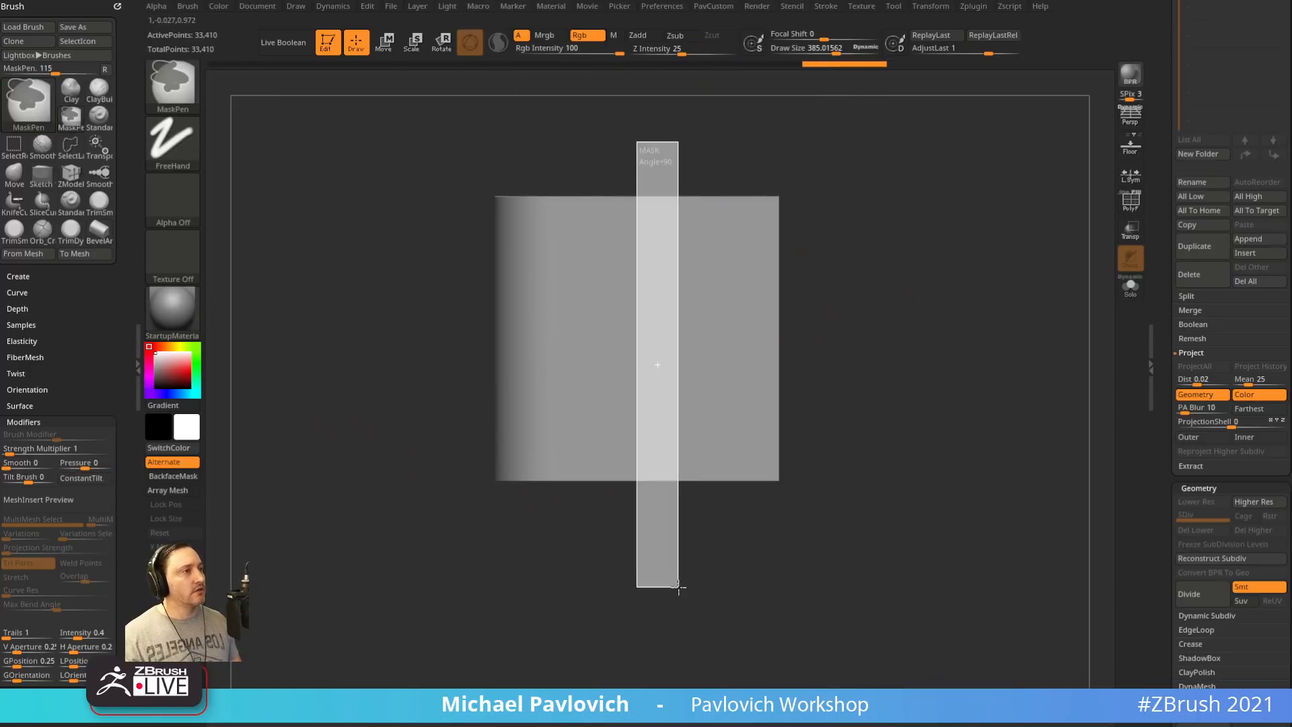
drag(921, 410, 249, 386)
mouse_move(787, 282)
mouse_down()
mouse_move(818, 321)
mouse_move(862, 284)
mouse_up()
Bevel the unmasked strips across the cube's edge with the BevelFlat brush and clear the mask
key(b)
key(b)
key(f)
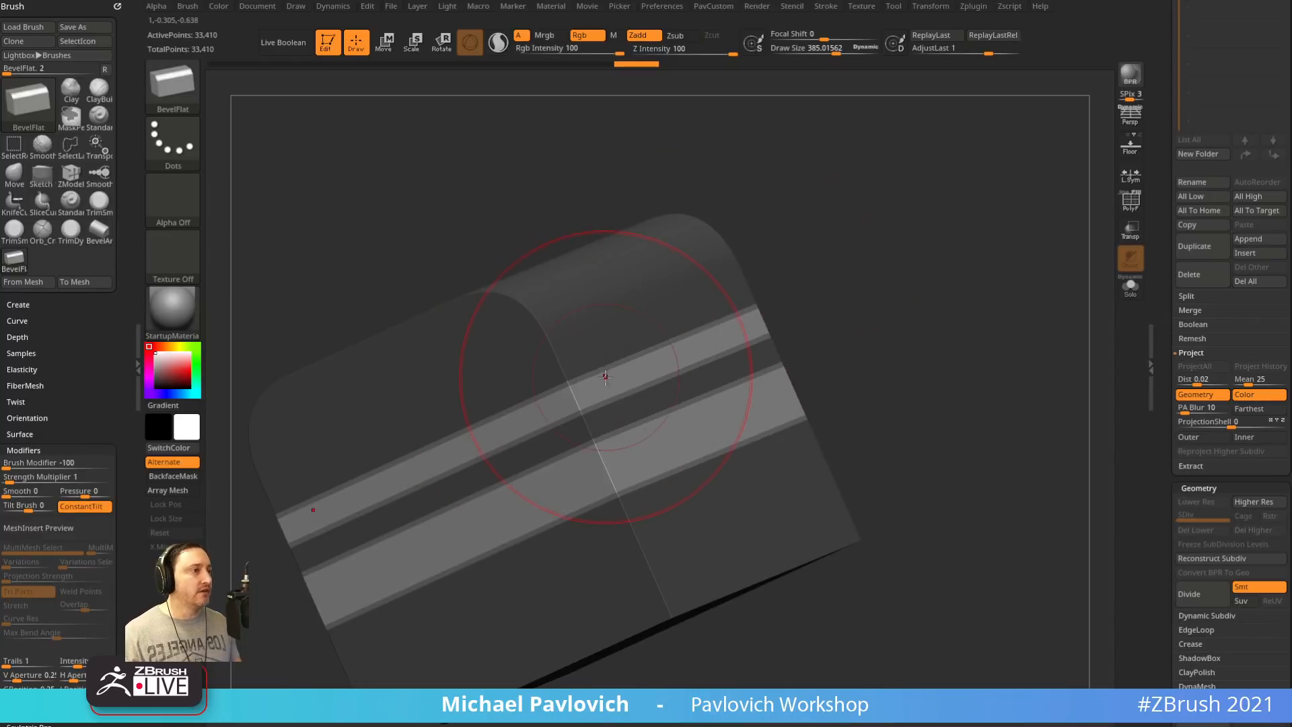
drag(536, 417, 600, 386)
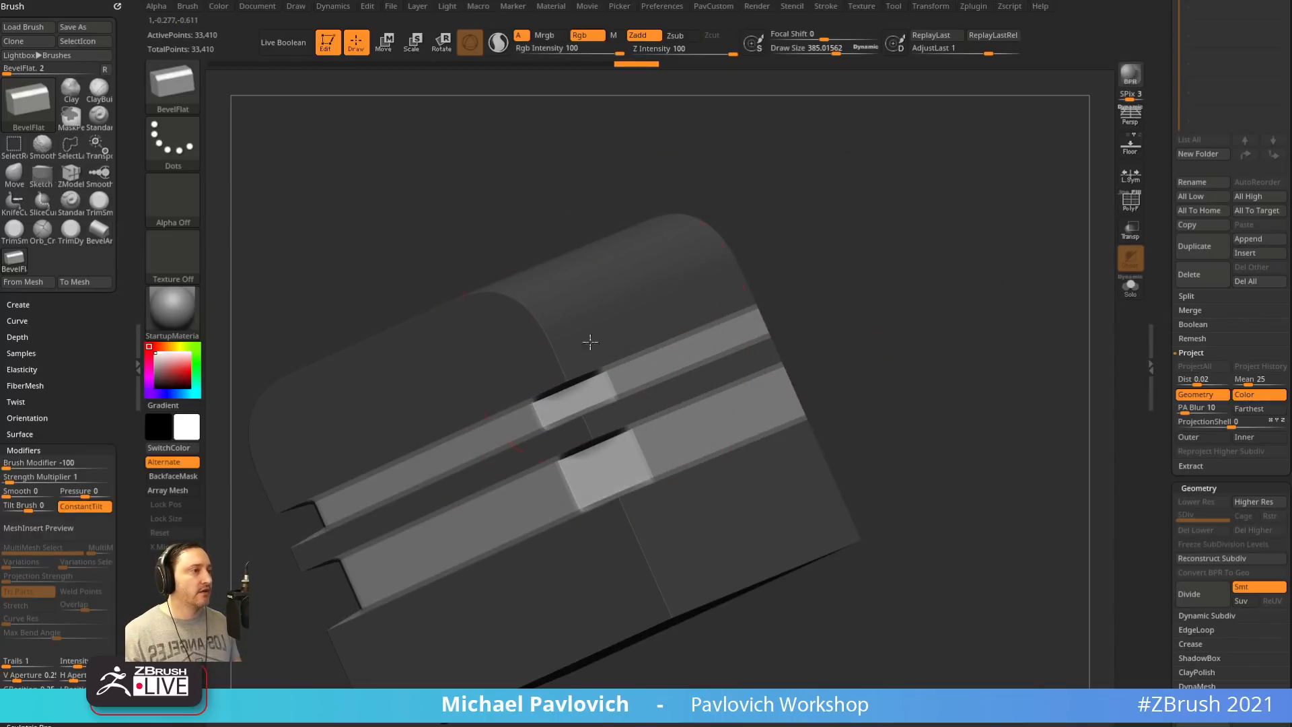
mouse_move(981, 289)
mouse_down()
mouse_move(929, 257)
mouse_move(975, 280)
mouse_move(913, 267)
mouse_move(708, 288)
mouse_move(719, 375)
mouse_move(796, 483)
mouse_up()
shift+drag(969, 289, 814, 298)
key(ctrl+z)
mouse_move(713, 305)
mouse_down()
mouse_move(716, 371)
mouse_move(479, 352)
mouse_up()
mouse_move(868, 310)
mouse_down()
mouse_move(969, 315)
mouse_move(1099, 280)
mouse_move(1018, 292)
mouse_move(1011, 313)
mouse_move(928, 285)
mouse_move(839, 352)
mouse_move(963, 280)
mouse_move(958, 315)
mouse_move(1013, 285)
mouse_move(1001, 375)
mouse_move(1059, 213)
mouse_move(980, 288)
mouse_move(888, 265)
mouse_up()
Round the cube edge that carries the two tabs using the BevelArc brush
key(b)
key(b)
key(a)
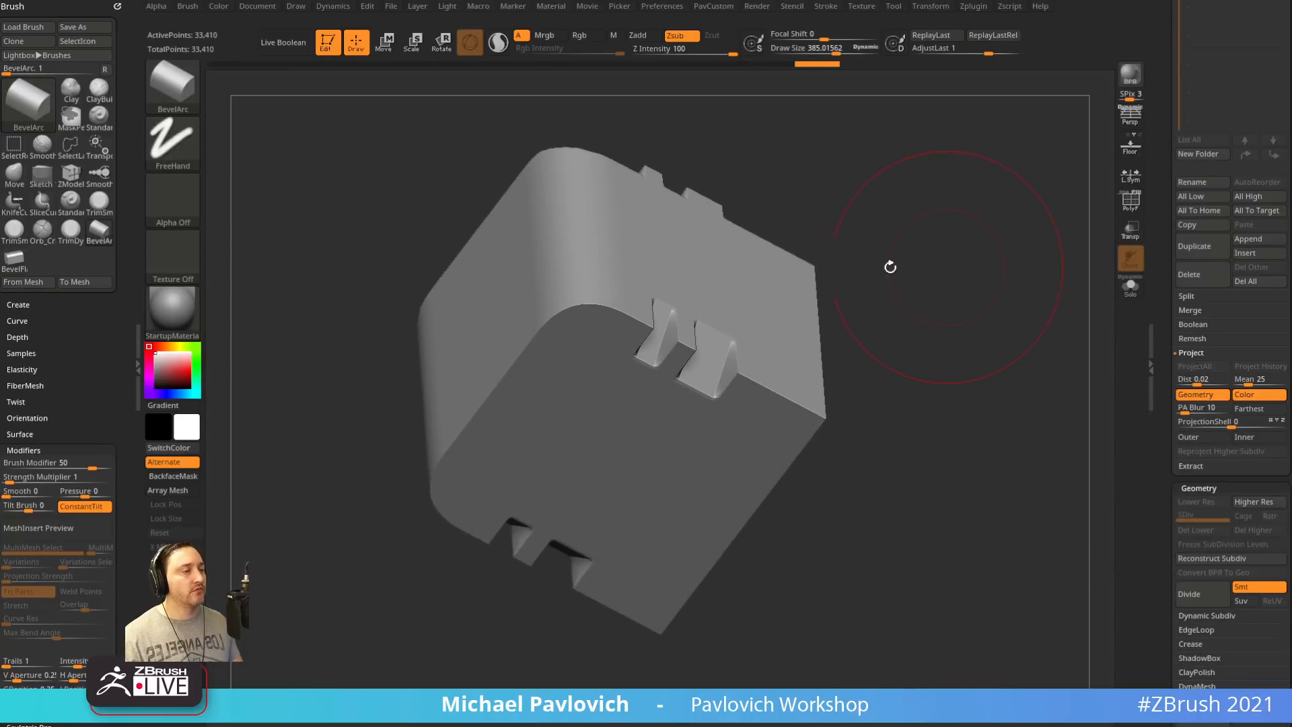
key(b)
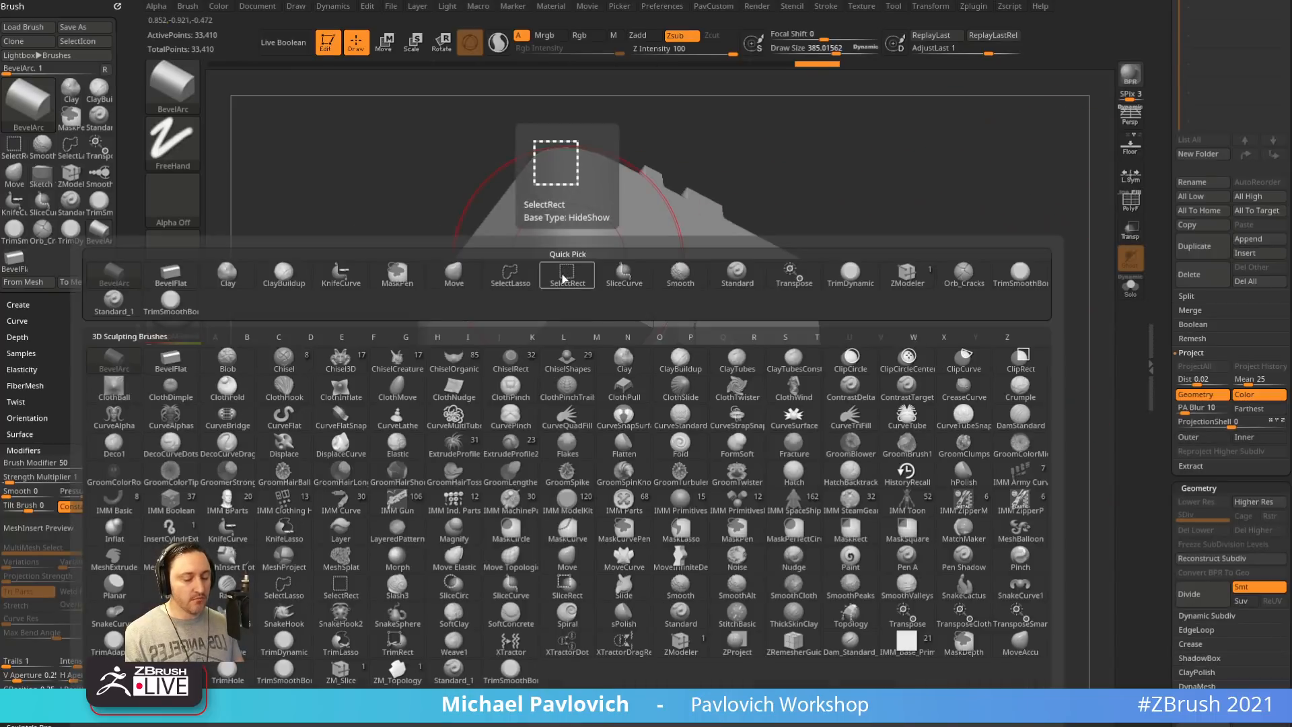
key(b)
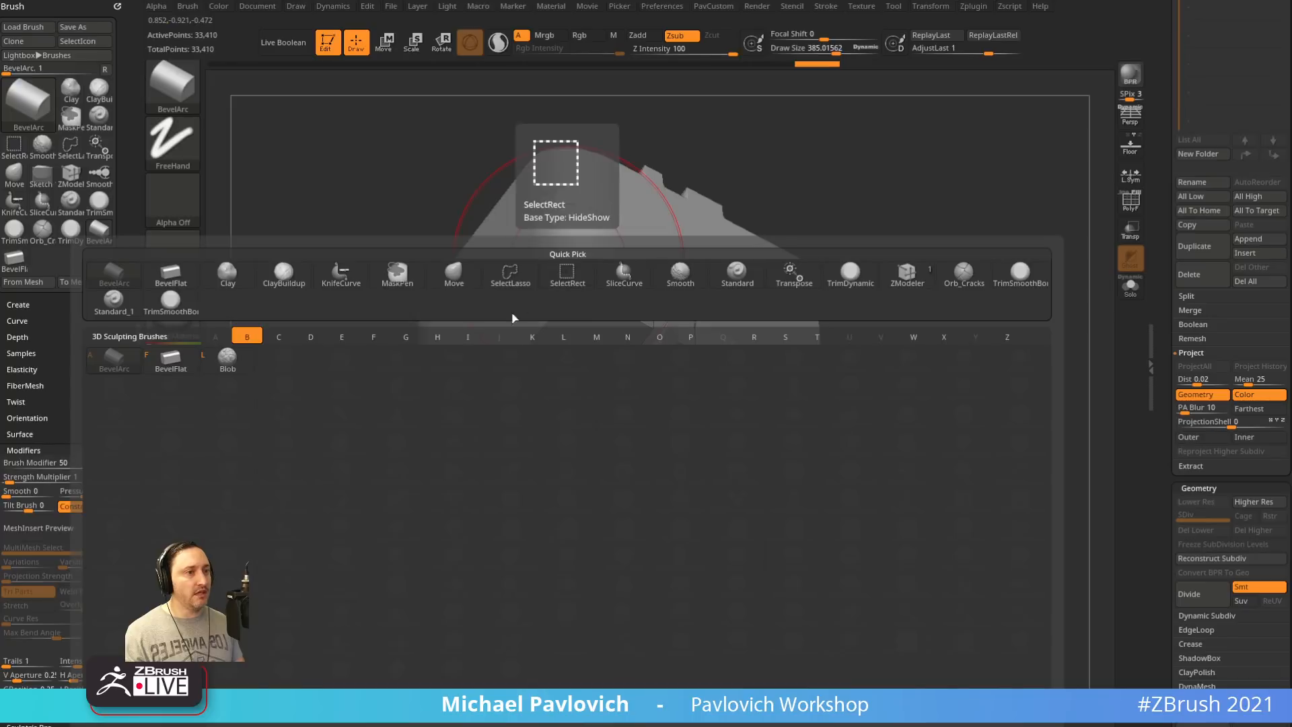
click(112, 370)
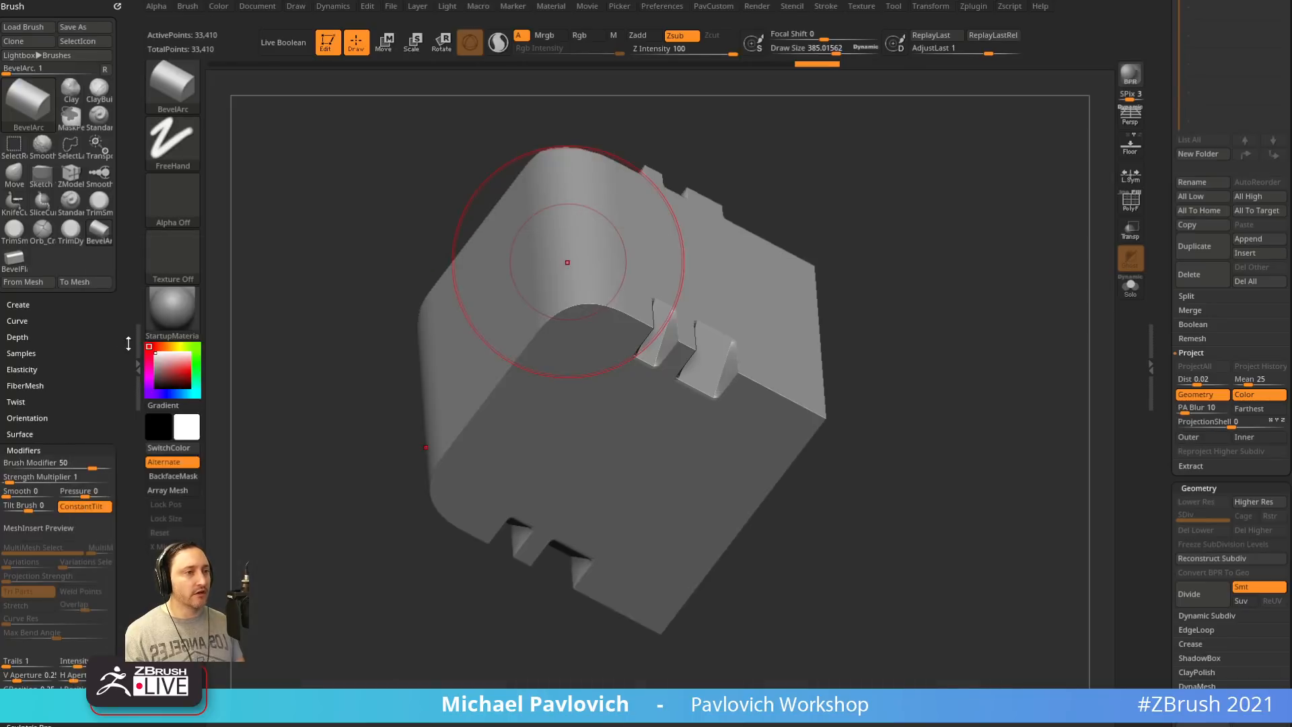
mouse_move(932, 331)
mouse_down()
mouse_move(698, 341)
mouse_move(522, 237)
mouse_up()
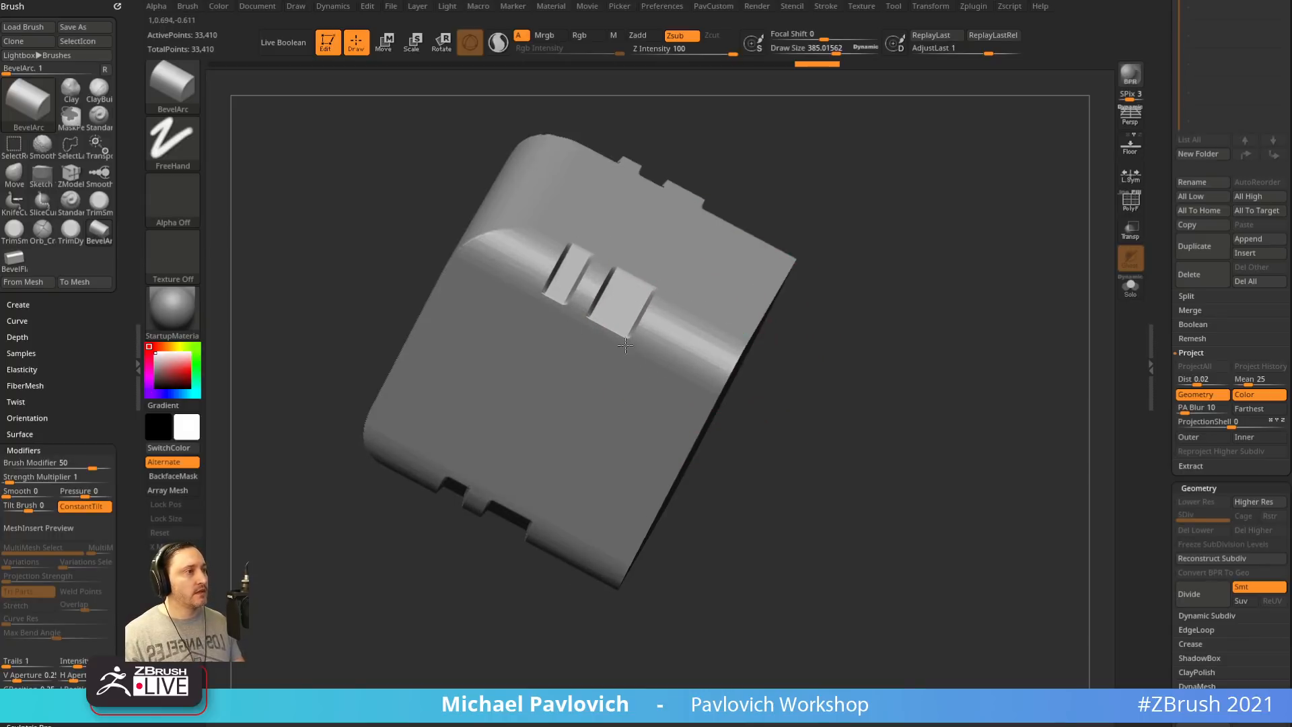
Try to chamfer the rounded edge beside the wider tab using BevelFlat at draw size about 103
key(b)
key(b)
key(f)
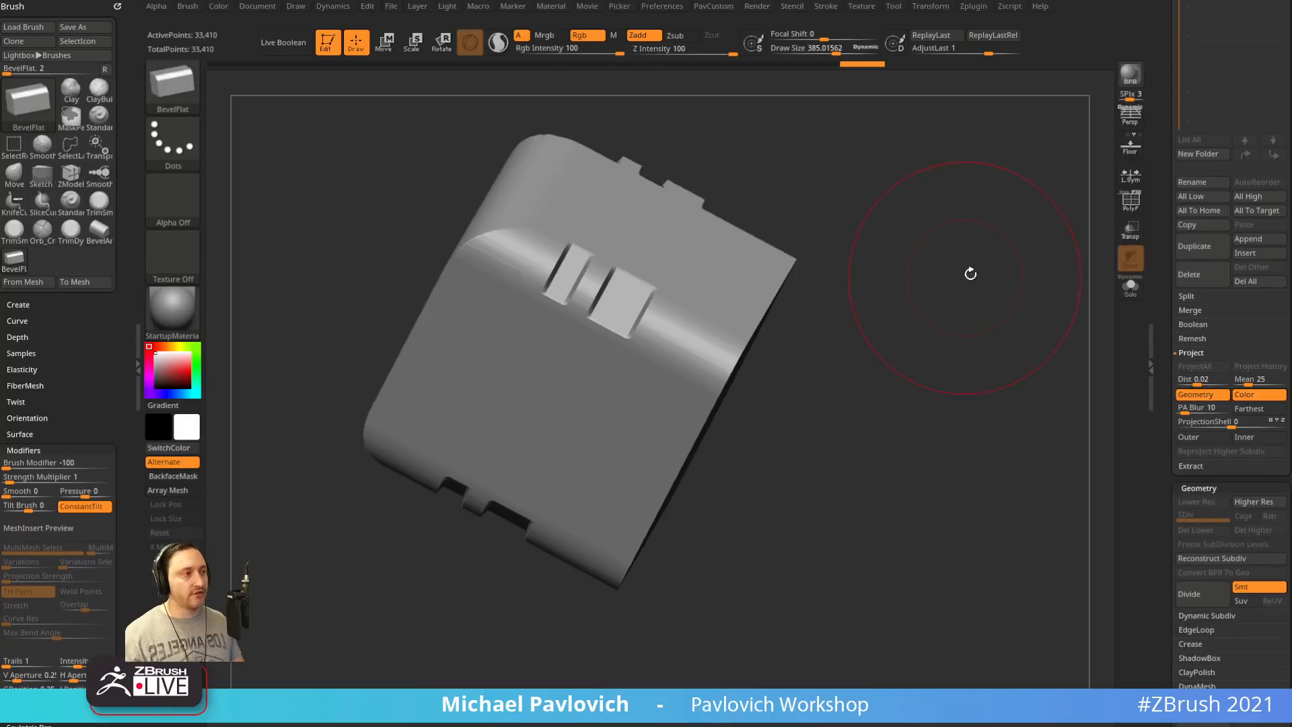
mouse_move(969, 273)
mouse_down()
mouse_move(949, 320)
mouse_move(921, 329)
mouse_move(909, 357)
mouse_up()
key(s)
mouse_move(617, 352)
mouse_down()
mouse_move(592, 345)
mouse_move(603, 371)
mouse_up()
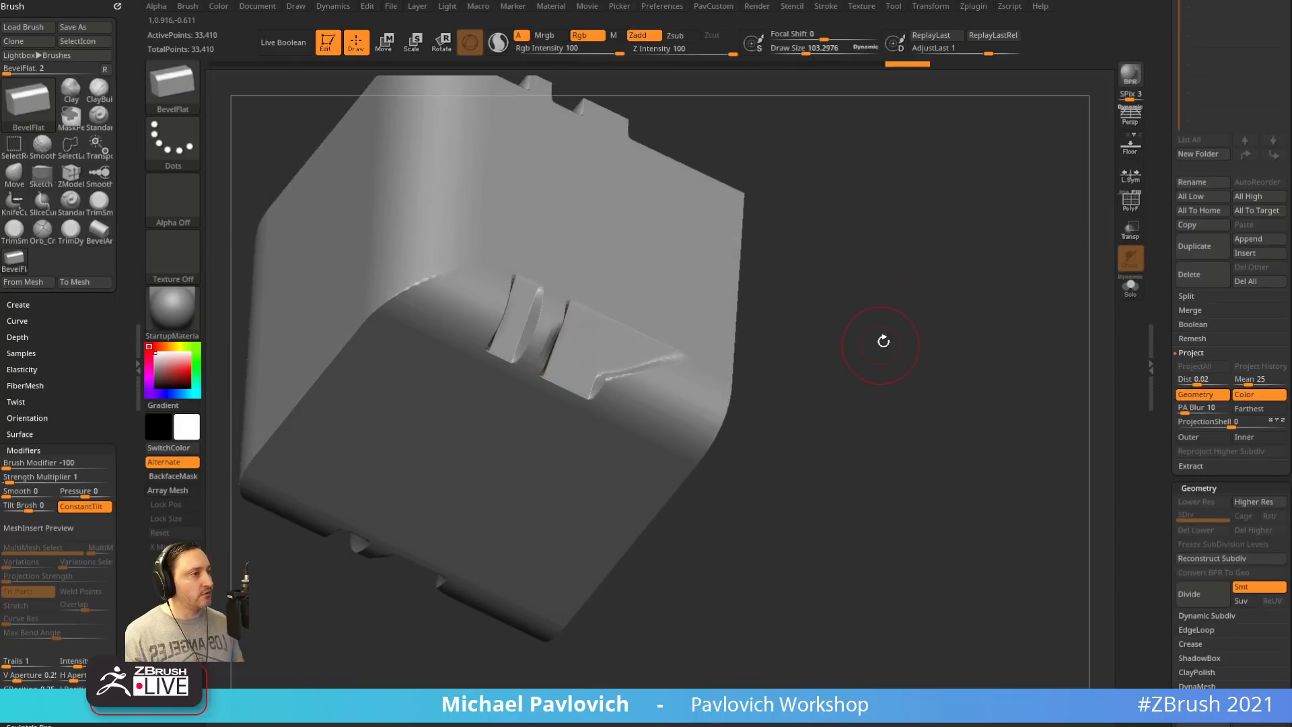
Flatten the rounded edge from the tabs to the cube's end with the Planar brush at draw size about 126
key(b)
key(p)
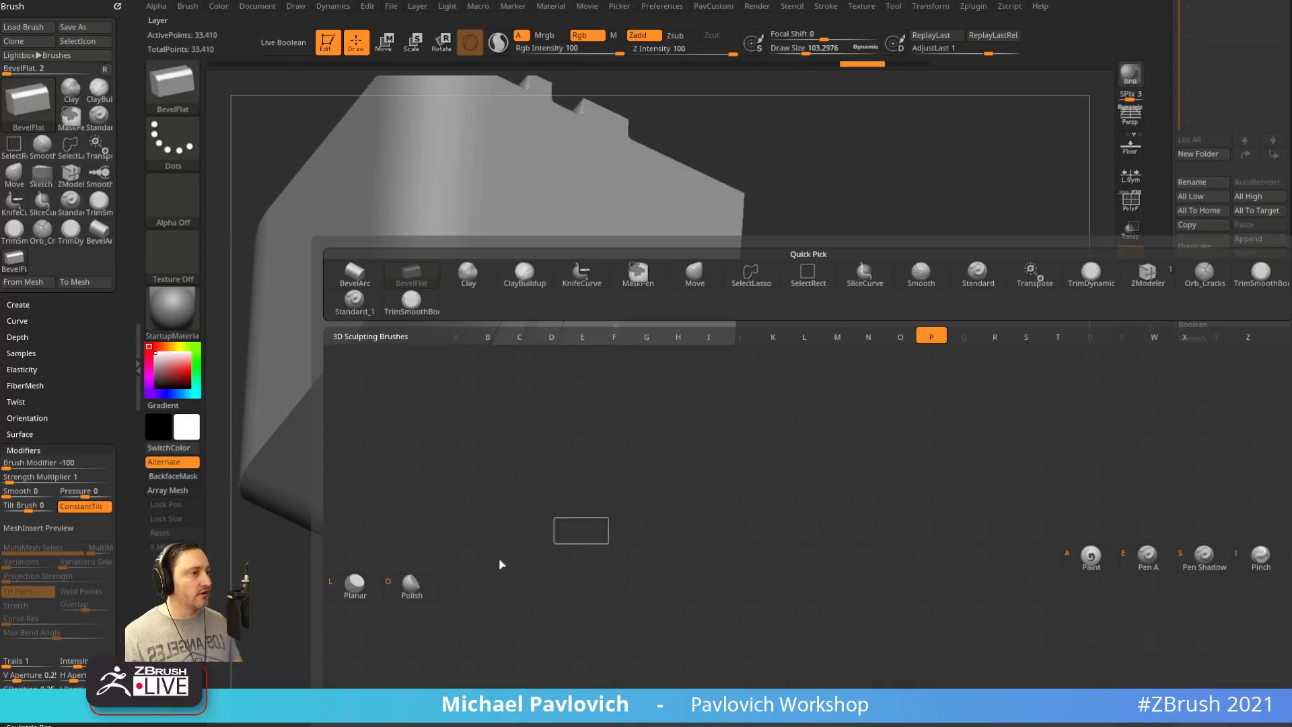
key(l)
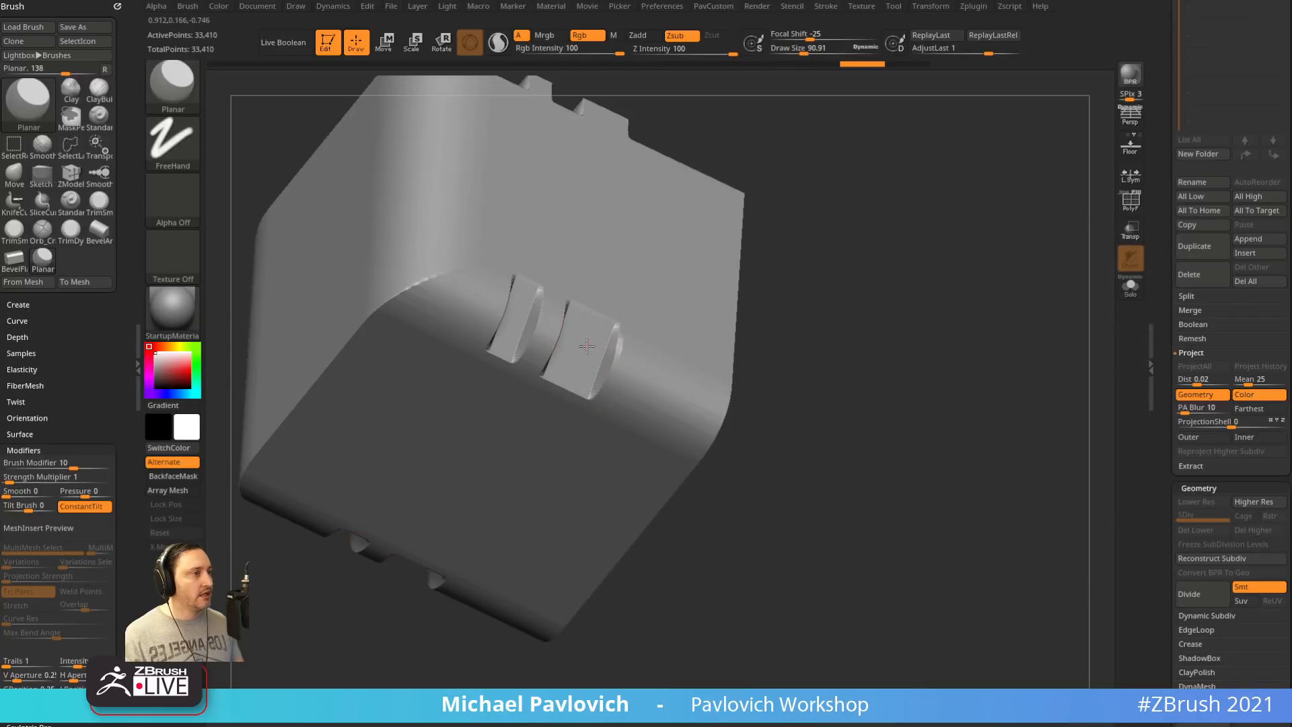
key(s)
mouse_move(601, 378)
mouse_down()
mouse_move(618, 382)
mouse_move(600, 367)
mouse_move(674, 391)
mouse_move(636, 412)
mouse_up()
key(ctrl+z)
mouse_move(841, 333)
mouse_down()
mouse_move(837, 357)
mouse_move(838, 336)
mouse_up()
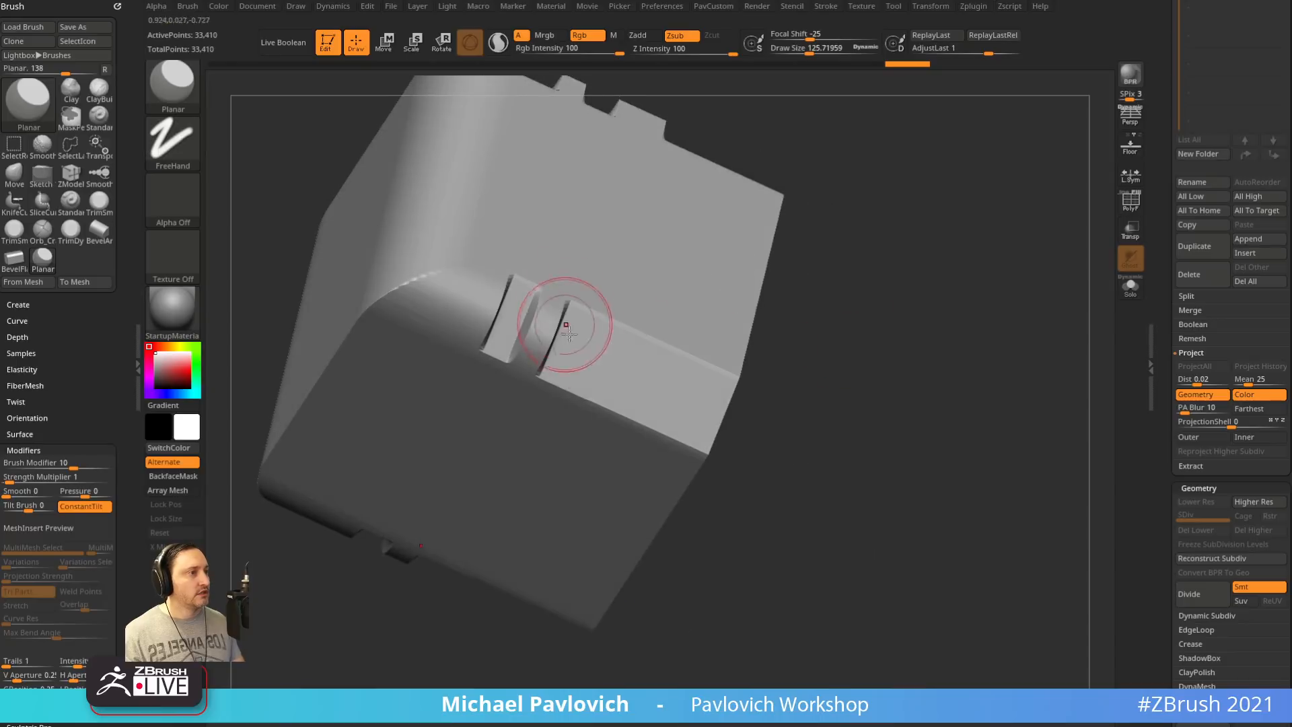
drag(942, 417, 761, 451)
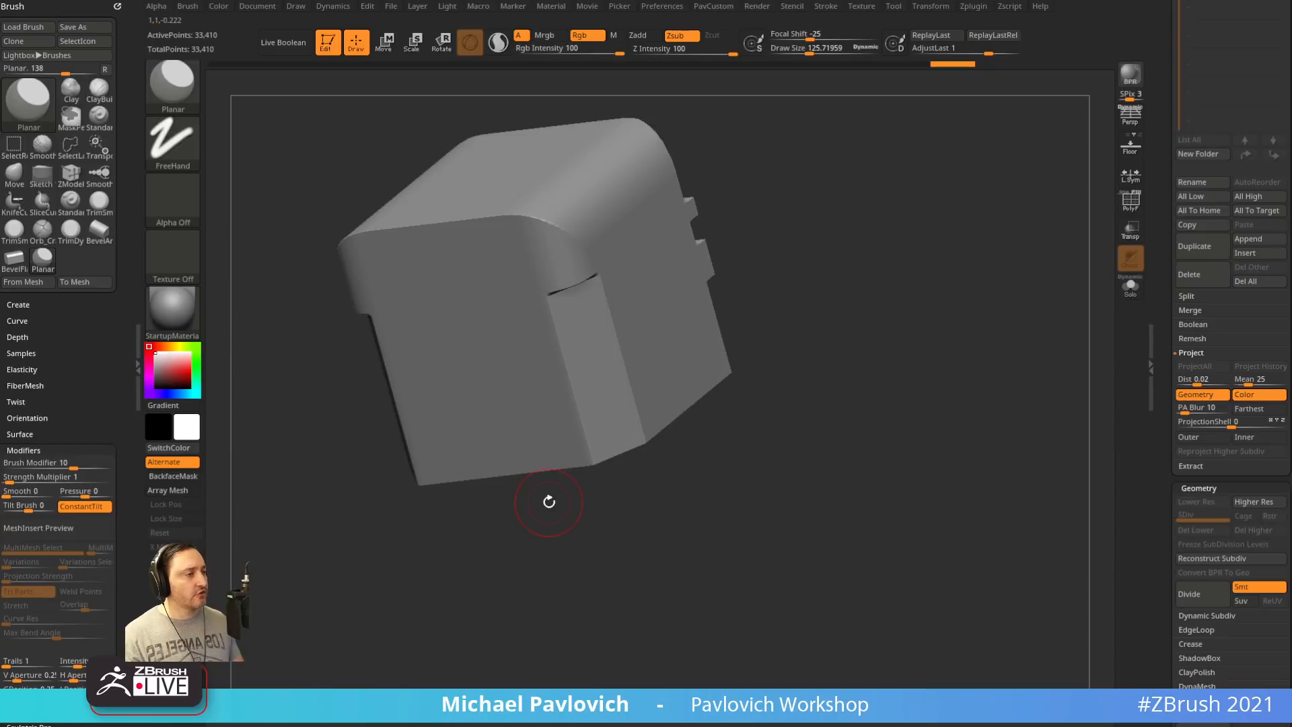
mouse_move(549, 501)
mouse_down()
mouse_move(854, 282)
mouse_move(911, 346)
mouse_move(969, 337)
mouse_move(802, 360)
mouse_up()
drag(935, 349, 960, 318)
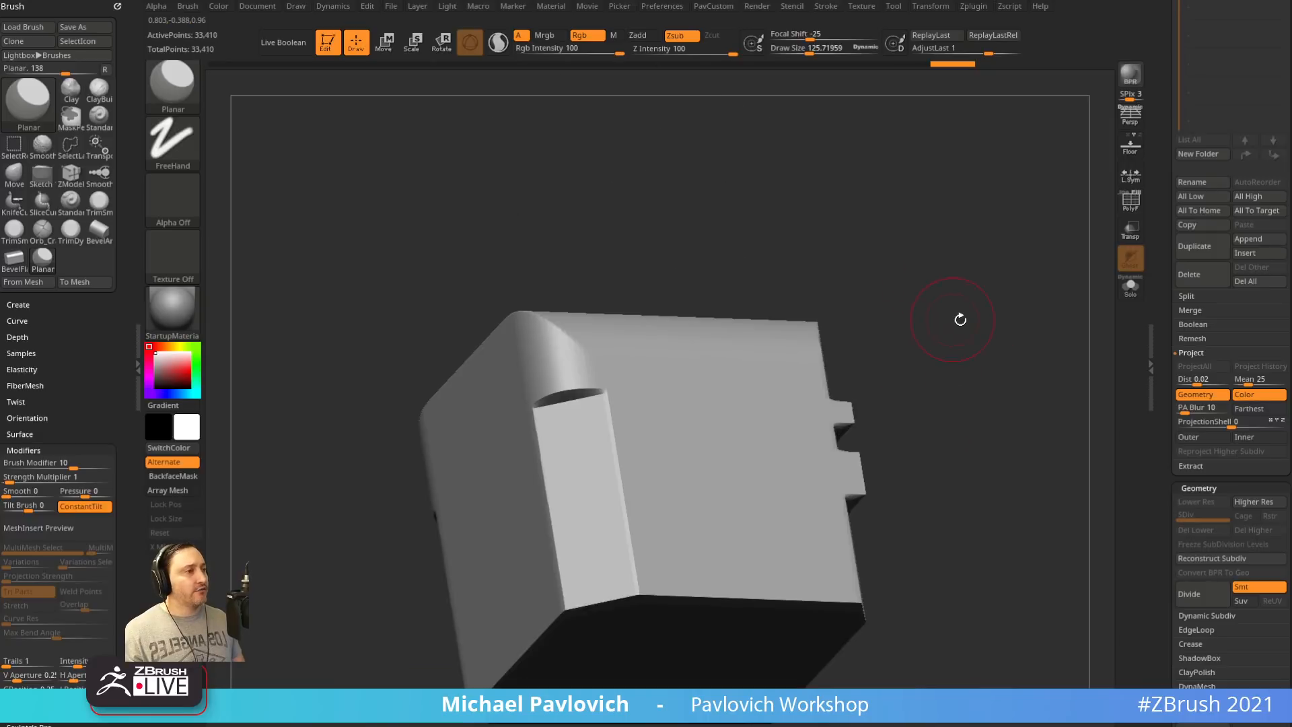
DynaMesh the cube at resolution 128 with Blur 2
key(2)
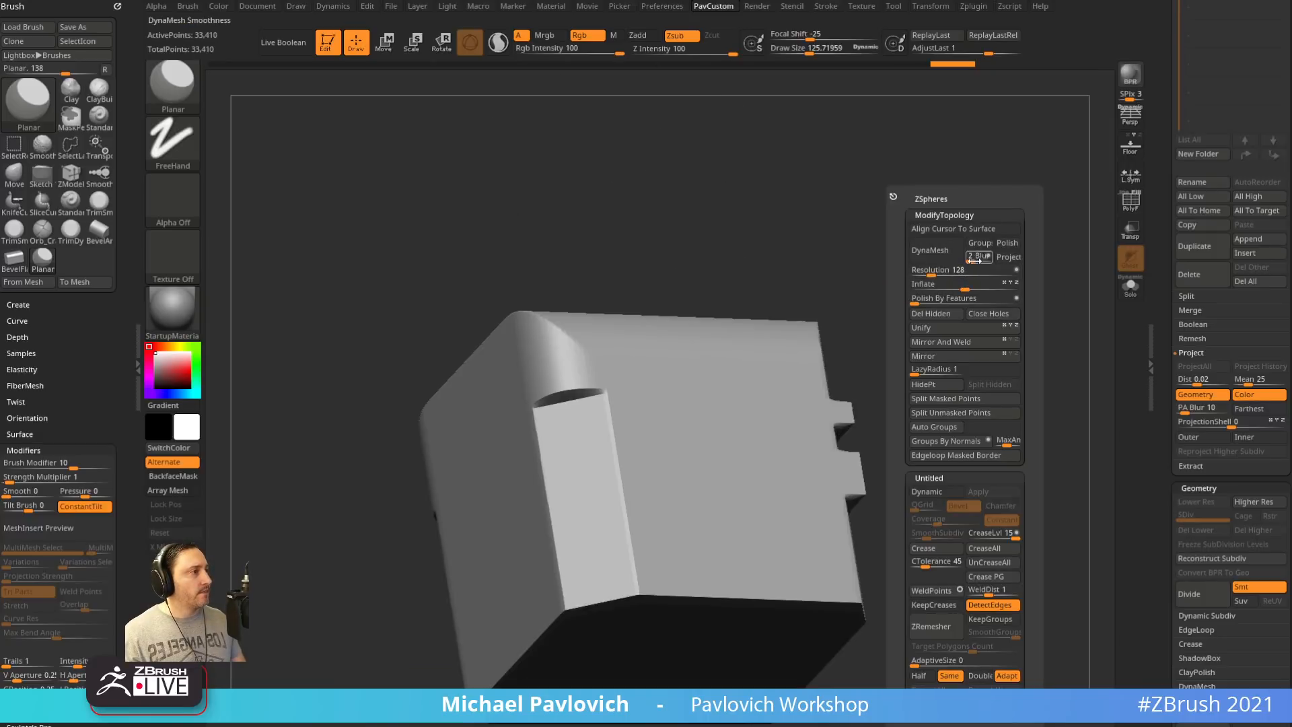
click(930, 250)
mouse_move(944, 382)
mouse_down()
mouse_move(943, 435)
mouse_move(969, 372)
mouse_move(995, 433)
mouse_move(949, 372)
mouse_move(987, 366)
mouse_up()
Cut a recess around the lower part of the block using the KnifeCurve brush with BRadius enabled
key(ctrl+shift)
click(175, 94)
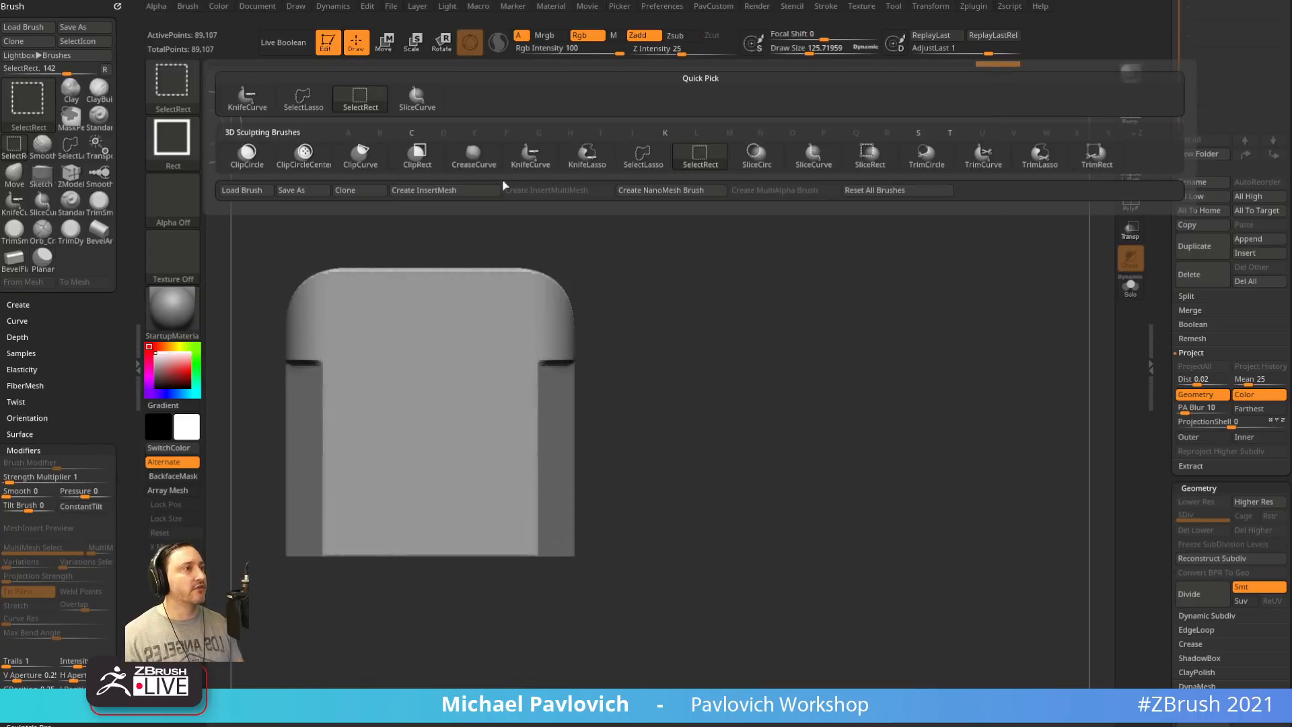
click(530, 155)
mouse_move(699, 383)
mouse_down()
mouse_move(726, 369)
mouse_move(758, 395)
mouse_up()
mouse_move(833, 364)
ctrl+shift+mouse_down()
mouse_move(601, 448)
mouse_move(627, 440)
ctrl+shift+mouse_up()
key(ctrl+z)
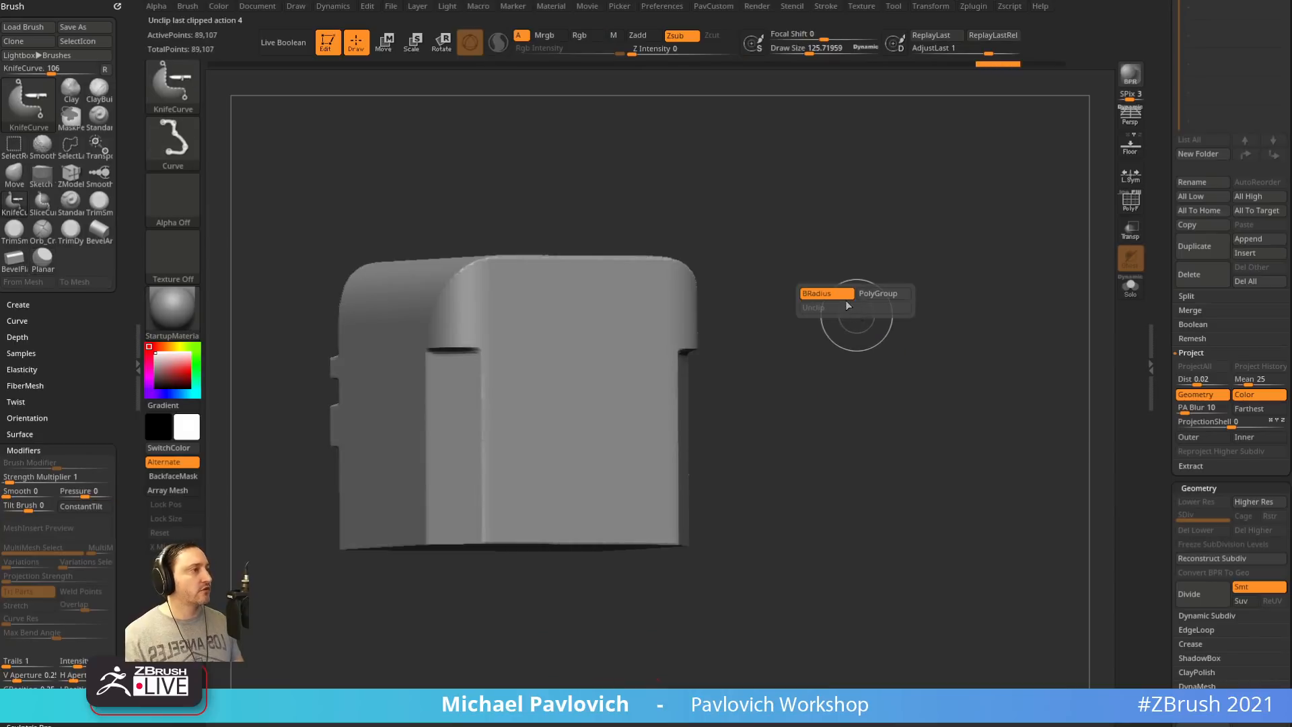
mouse_move(895, 351)
ctrl+shift+mouse_down()
mouse_move(643, 428)
mouse_move(662, 685)
ctrl+shift+mouse_up()
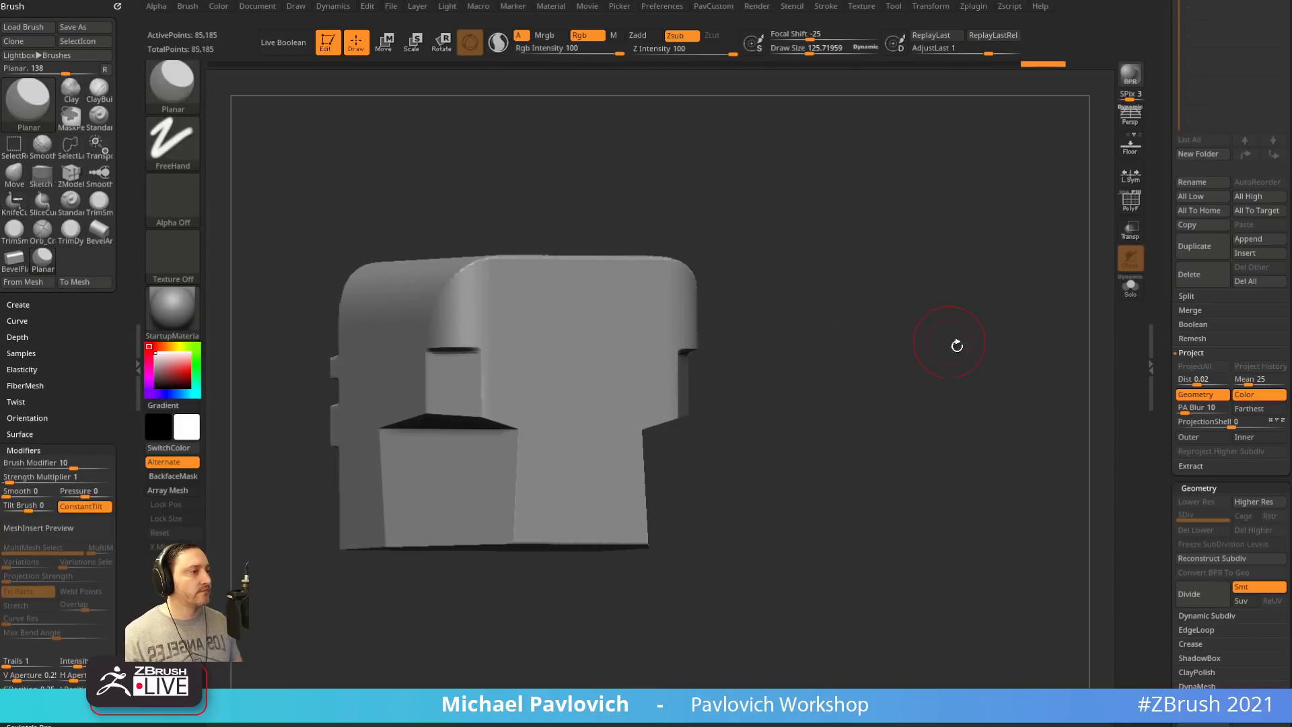
Rebuild the DynaMesh of the cut block and set the Planar brush's draw size to about 172
mouse_move(955, 344)
mouse_down()
mouse_move(1015, 358)
mouse_move(821, 403)
mouse_up()
mouse_move(712, 439)
shift+mouse_down()
mouse_move(721, 409)
mouse_move(605, 457)
mouse_move(639, 350)
shift+mouse_up()
ctrl+drag(916, 276, 932, 310)
drag(932, 309, 960, 375)
key(s)
mouse_move(908, 407)
mouse_down()
mouse_move(895, 408)
mouse_move(897, 360)
mouse_move(986, 381)
mouse_move(1079, 338)
mouse_up()
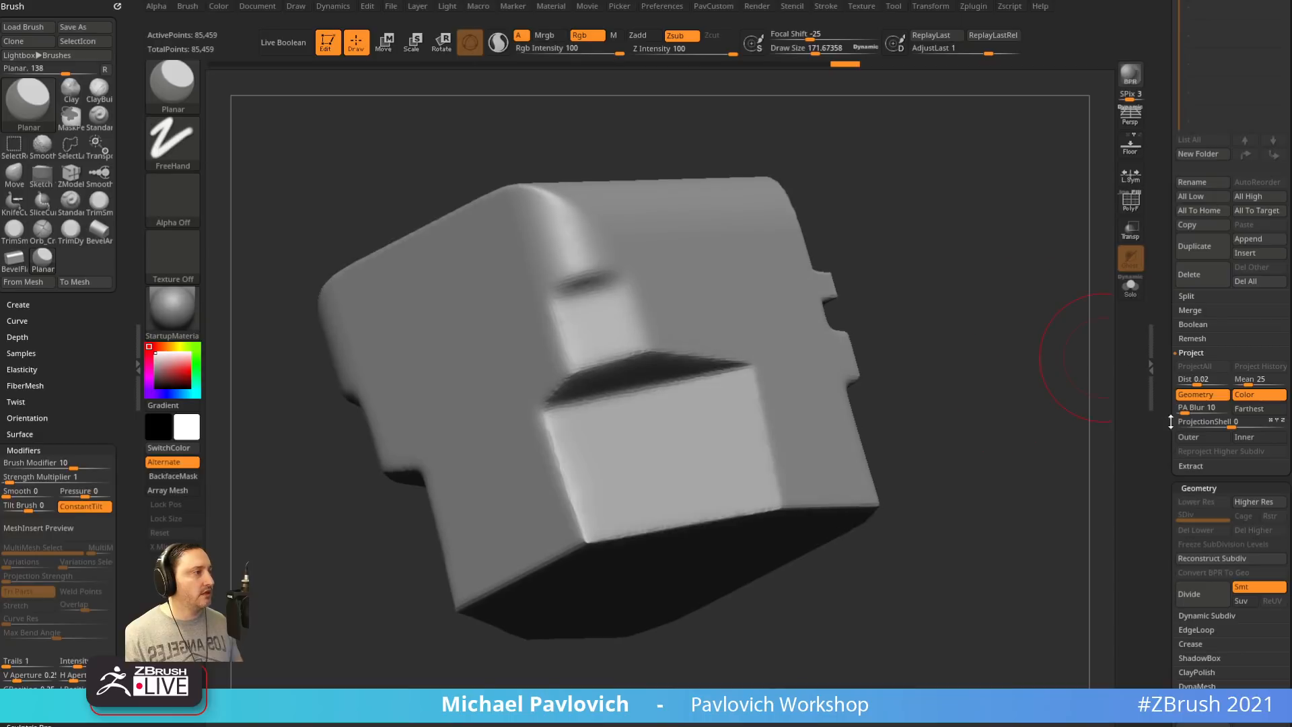
Roughen the whole block with the Noise deformation and rebuild its DynaMesh
drag(1169, 421, 1165, 139)
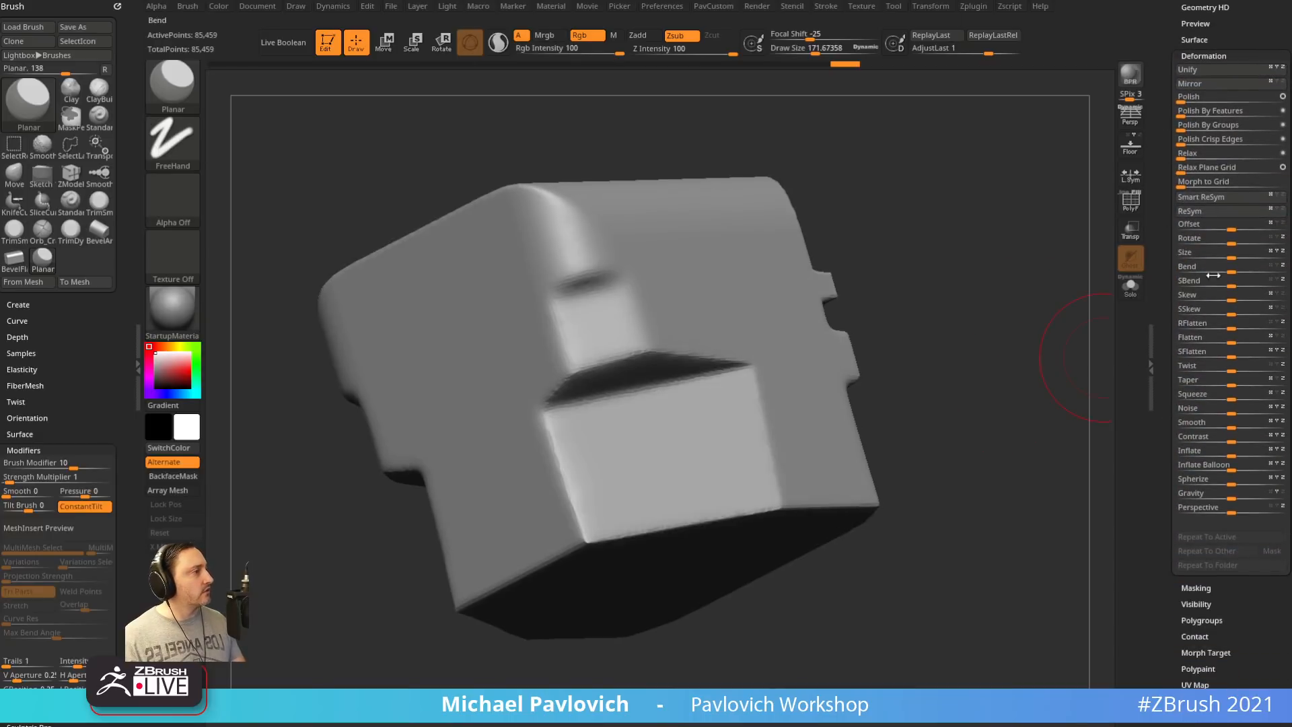
drag(1228, 407, 1245, 408)
key(ctrl)
mouse_move(961, 291)
mouse_down()
mouse_move(1047, 427)
mouse_move(1029, 482)
mouse_move(971, 286)
mouse_move(1043, 422)
mouse_up()
Switch to the hPolish brush, enlarge its draw size to about 292, and turn the block to a straight side view
drag(1044, 342, 1015, 259)
key(b)
key(h)
key(p)
key(s)
drag(929, 326, 918, 304)
key(s)
mouse_move(918, 304)
mouse_down()
mouse_move(934, 306)
mouse_move(921, 275)
mouse_move(913, 319)
mouse_up()
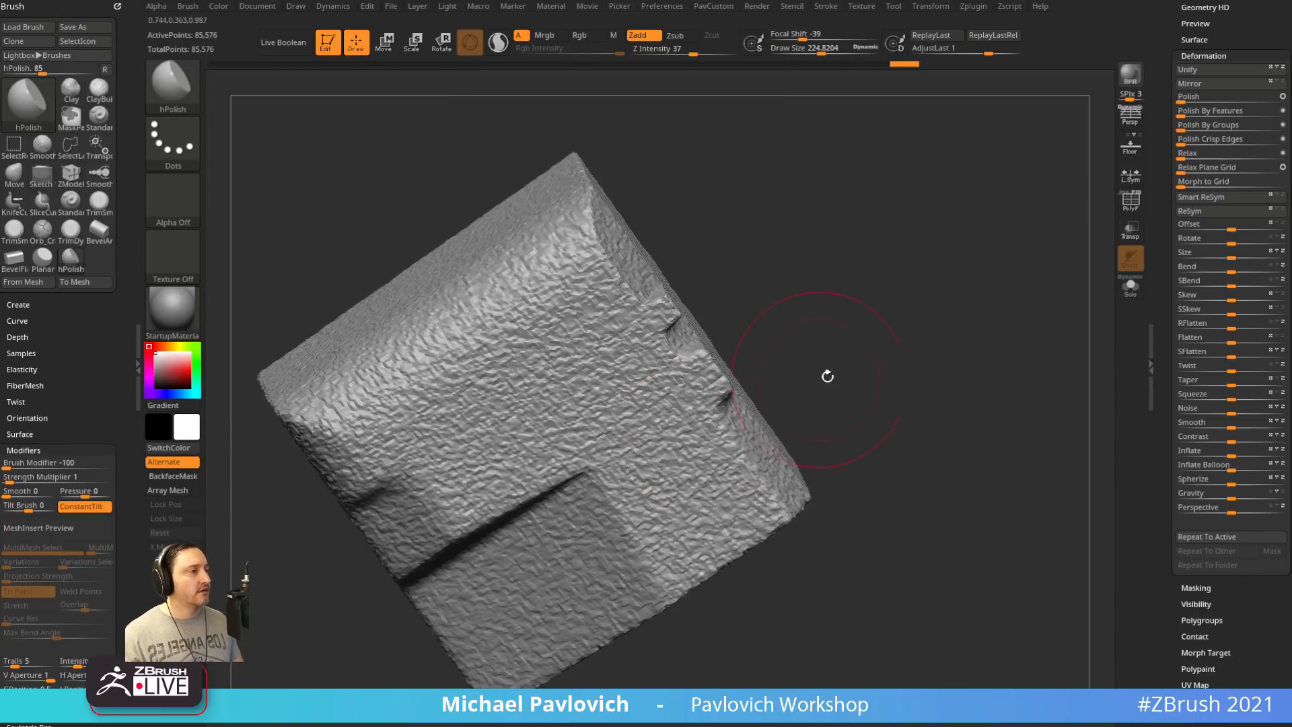
alt+drag(828, 374, 840, 326)
drag(839, 326, 841, 346)
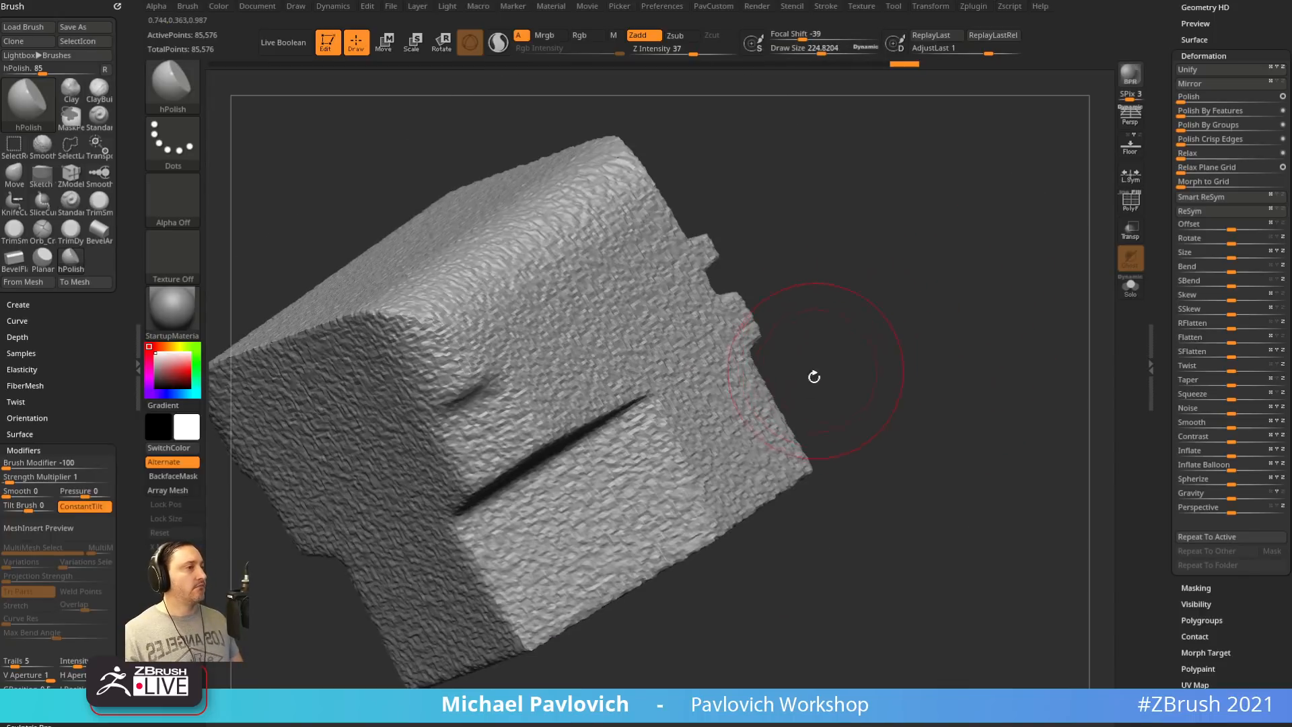
key(s)
drag(744, 410, 760, 410)
mouse_move(835, 330)
mouse_down()
mouse_move(871, 397)
mouse_move(876, 386)
mouse_up()
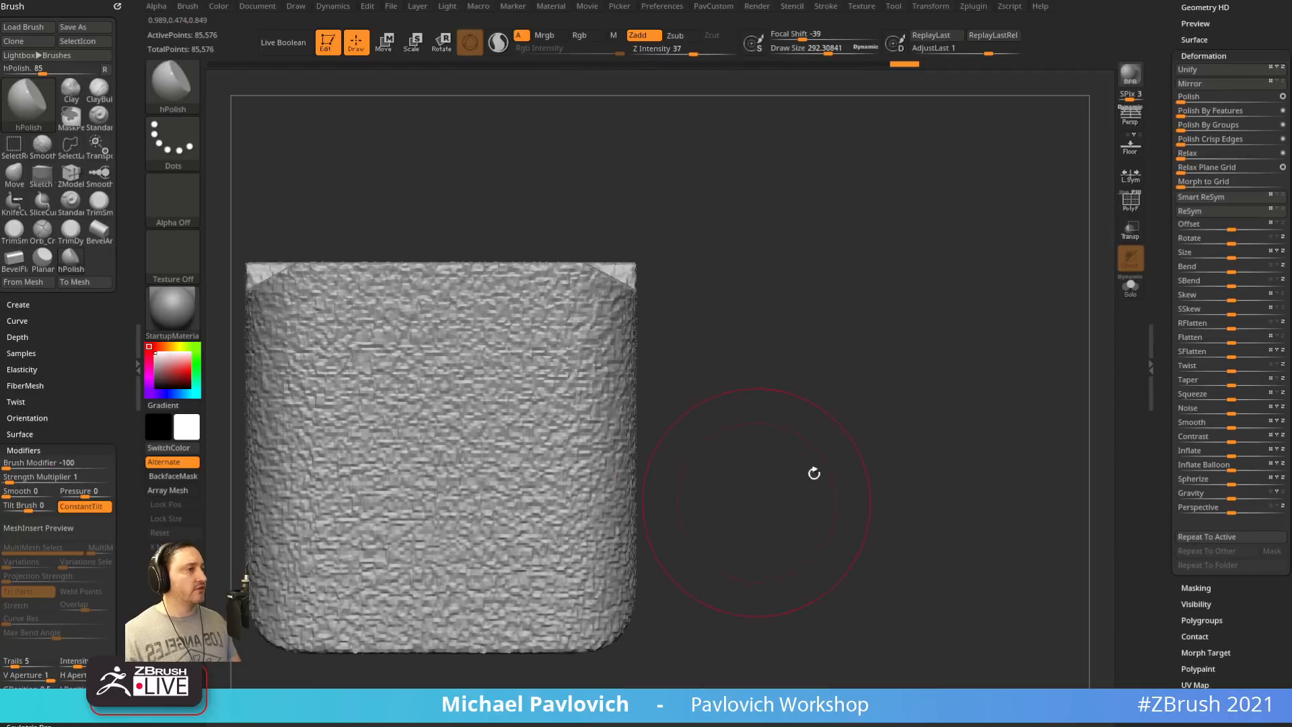
Clip the rough side of the block flat with a straight vertical ClipCurve cut
ctrl+shift+click(172, 84)
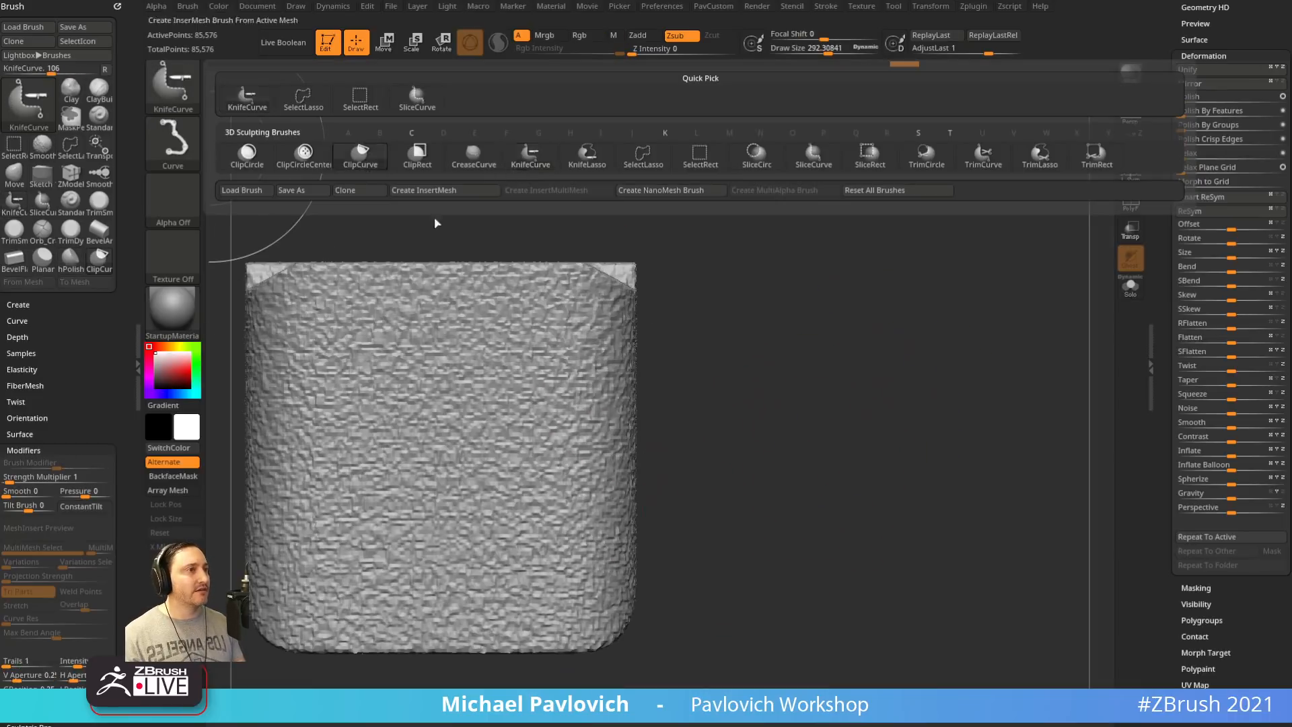
click(360, 155)
mouse_move(632, 178)
shift+mouse_down()
mouse_move(626, 686)
mouse_move(630, 661)
shift+mouse_up()
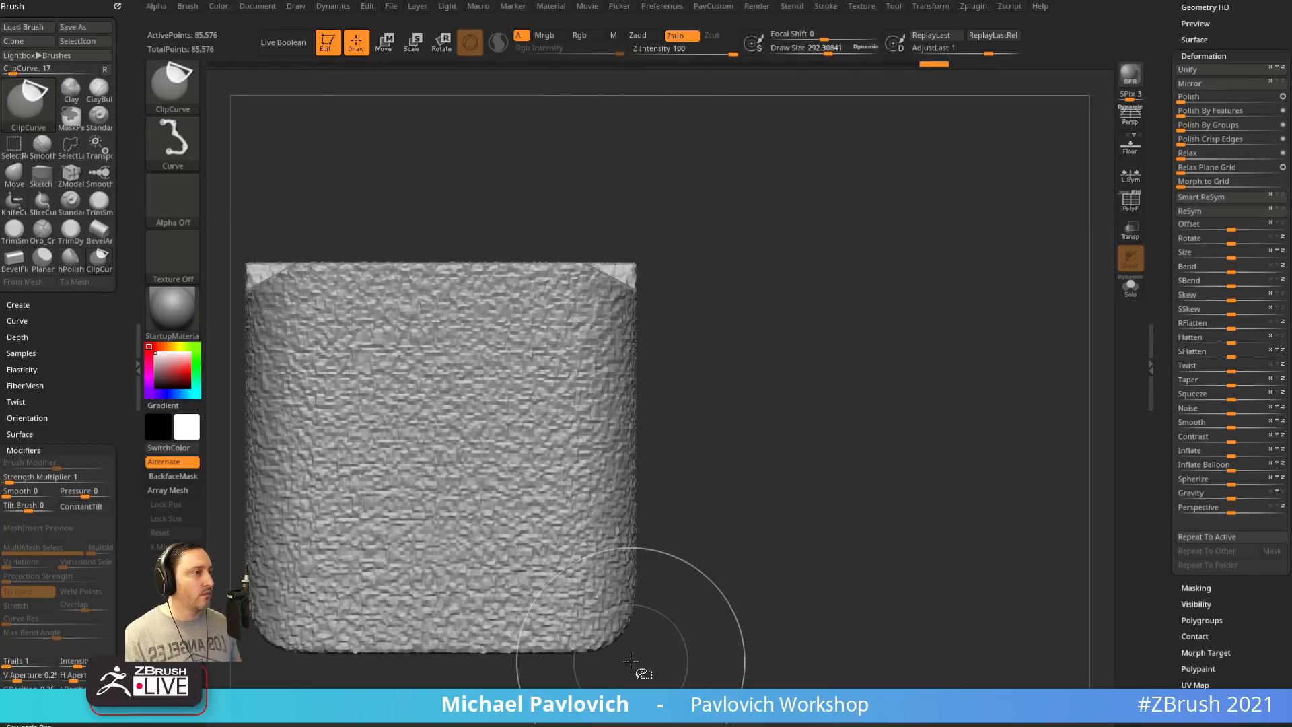
drag(832, 384, 807, 397)
ctrl+shift+drag(641, 207, 640, 681)
drag(829, 404, 606, 376)
drag(740, 363, 937, 388)
drag(961, 273, 926, 384)
mouse_move(1055, 445)
mouse_down()
mouse_move(1047, 413)
mouse_move(977, 337)
mouse_move(990, 349)
mouse_move(969, 366)
mouse_up()
Polish the recess wall beside the step with hPolish, raising the draw size from 112 to about 189
key(bracketleft)
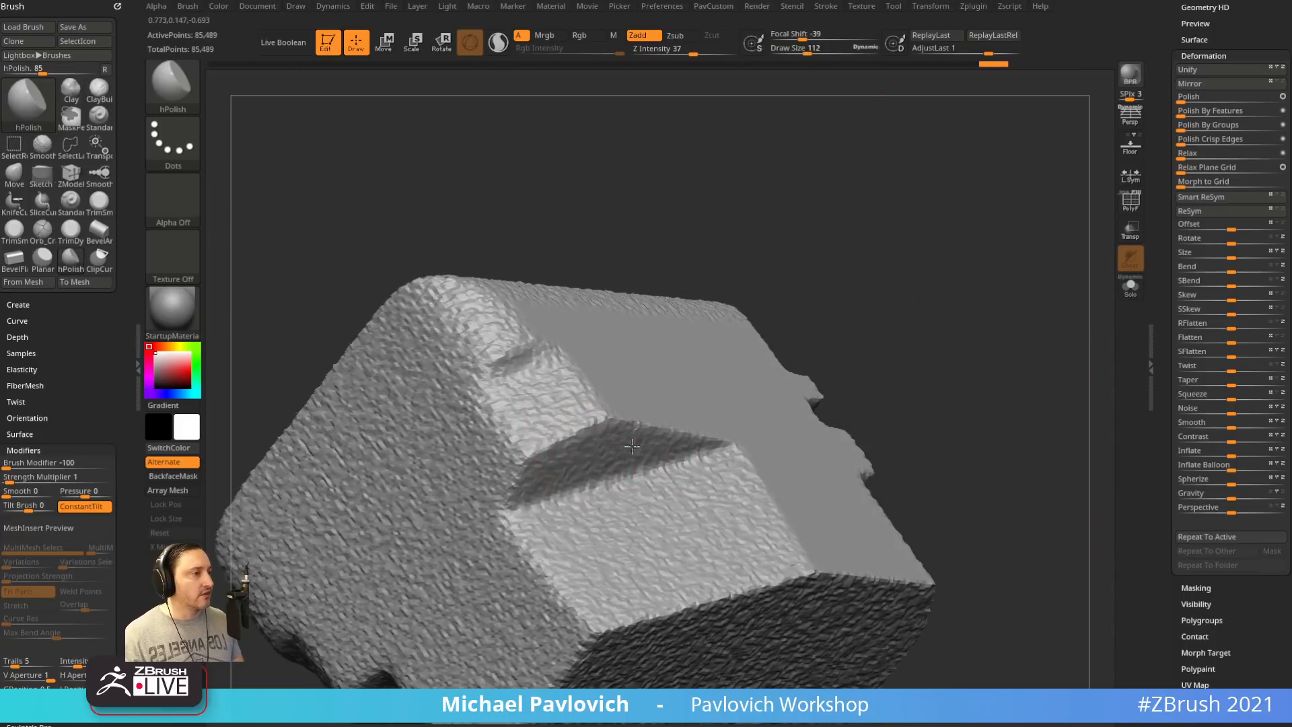
drag(864, 361, 548, 461)
key(bracketright)
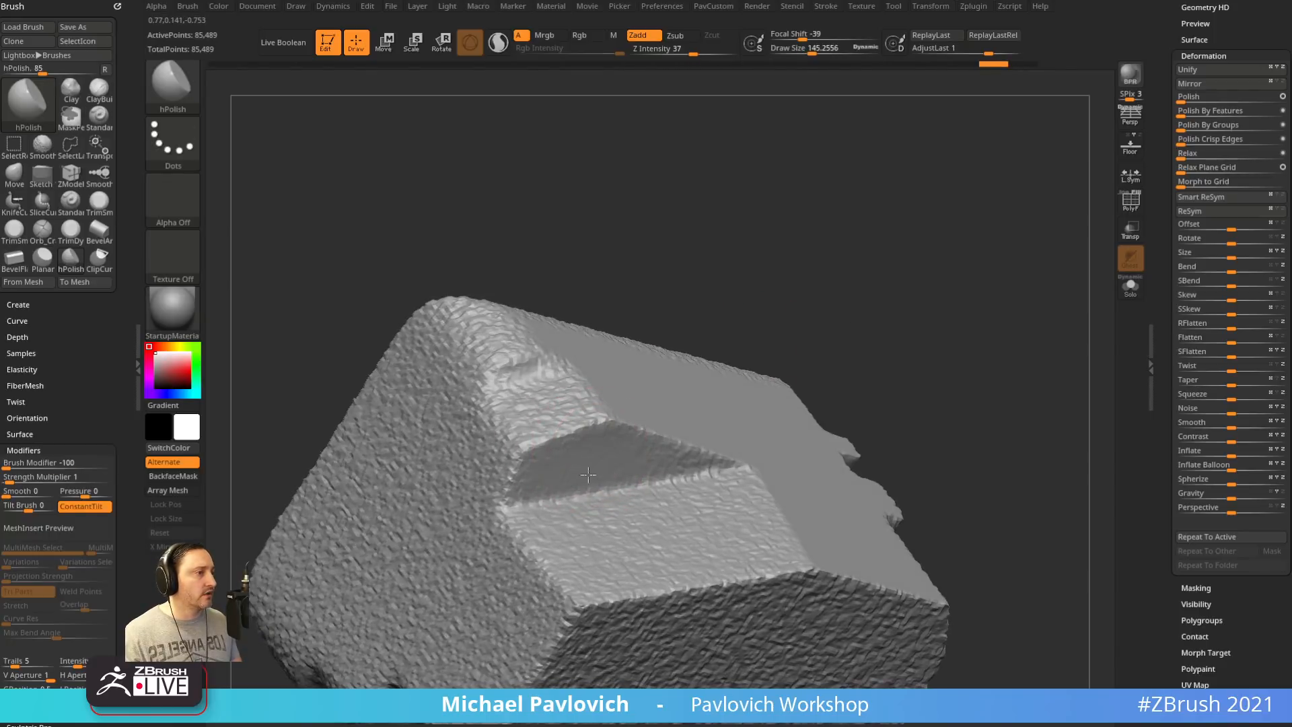
mouse_move(816, 282)
mouse_down()
mouse_move(969, 317)
mouse_move(911, 251)
mouse_up()
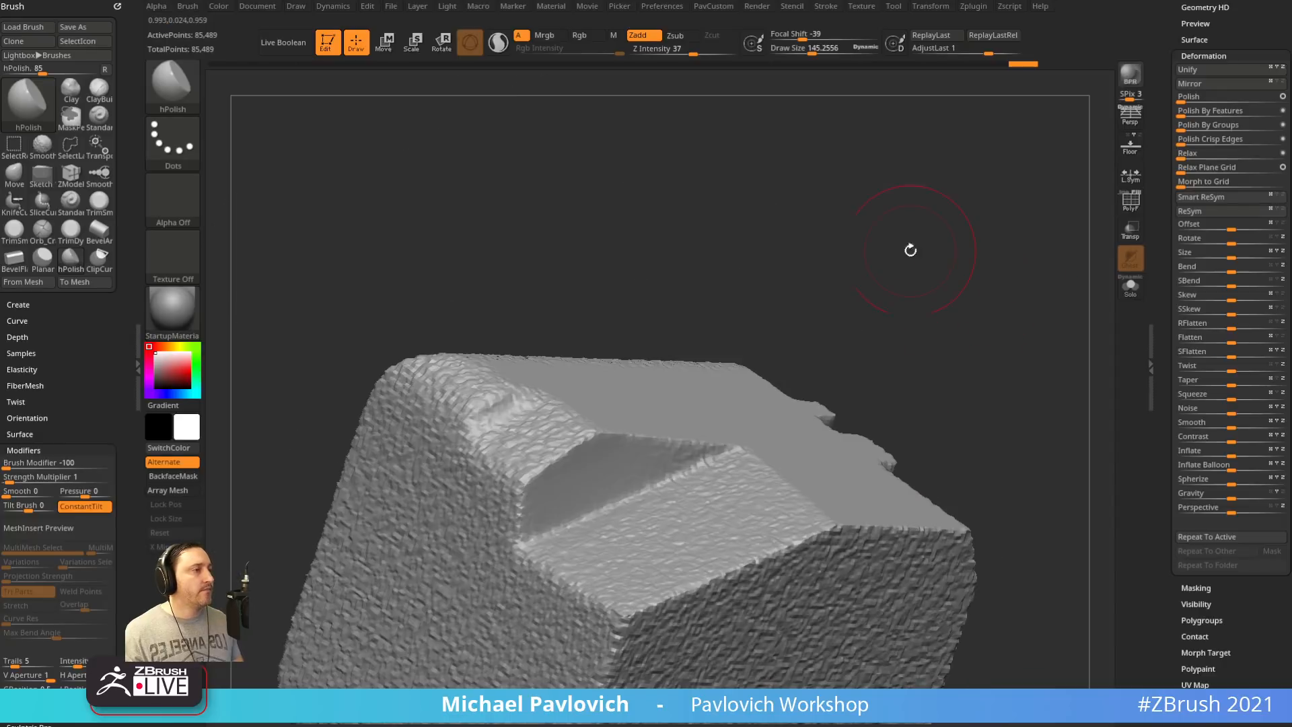
key(bracketright)
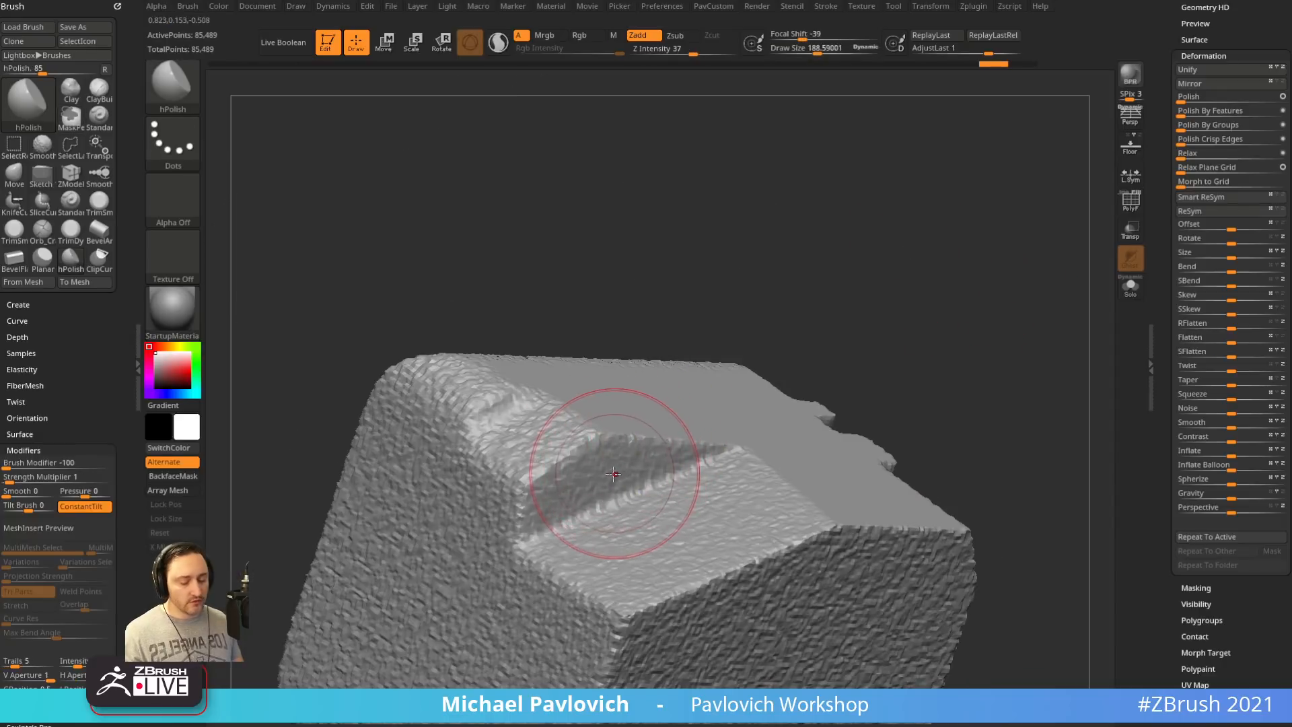
drag(597, 481, 592, 475)
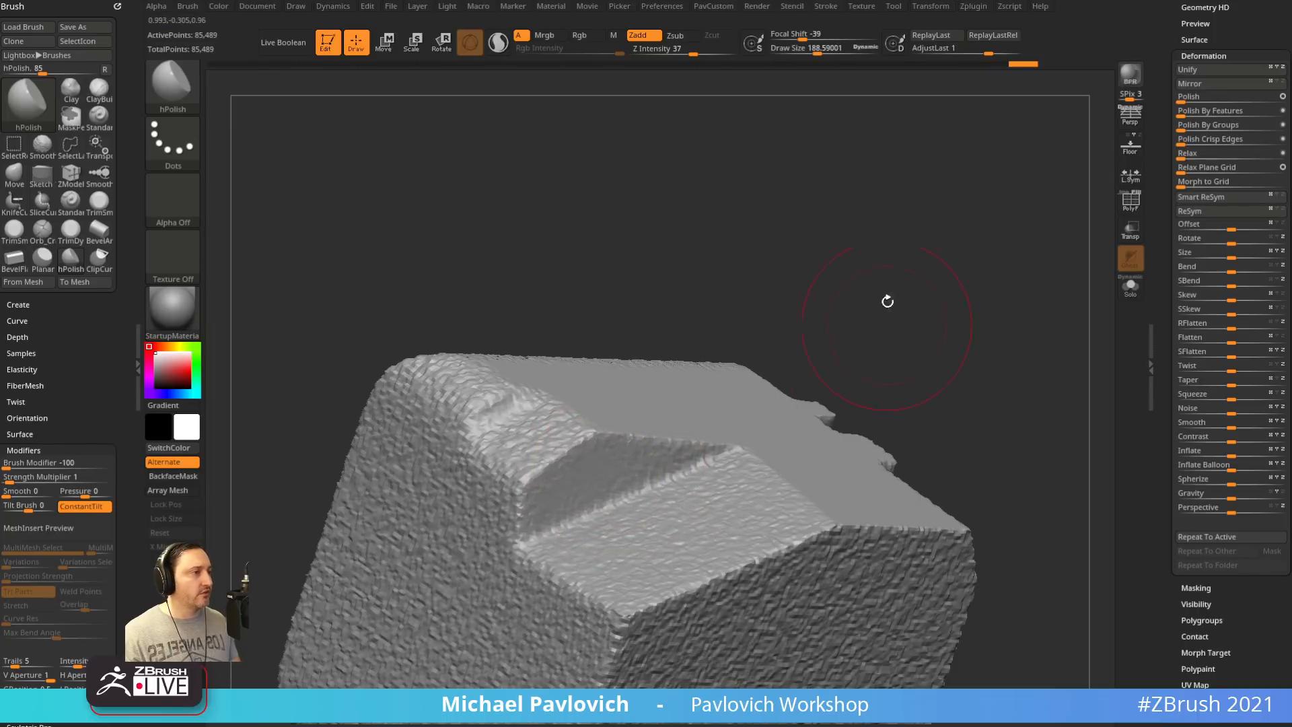
Flatten the recess wall along its full length with hPolish at draw size about 172
mouse_move(887, 301)
mouse_down()
mouse_move(969, 405)
mouse_move(932, 397)
mouse_up()
key(bracketleft)
mouse_move(721, 424)
mouse_down()
mouse_move(536, 550)
mouse_move(558, 498)
mouse_up()
drag(646, 460, 596, 501)
mouse_move(678, 448)
mouse_down()
mouse_move(685, 436)
mouse_move(598, 512)
mouse_up()
drag(697, 434, 551, 535)
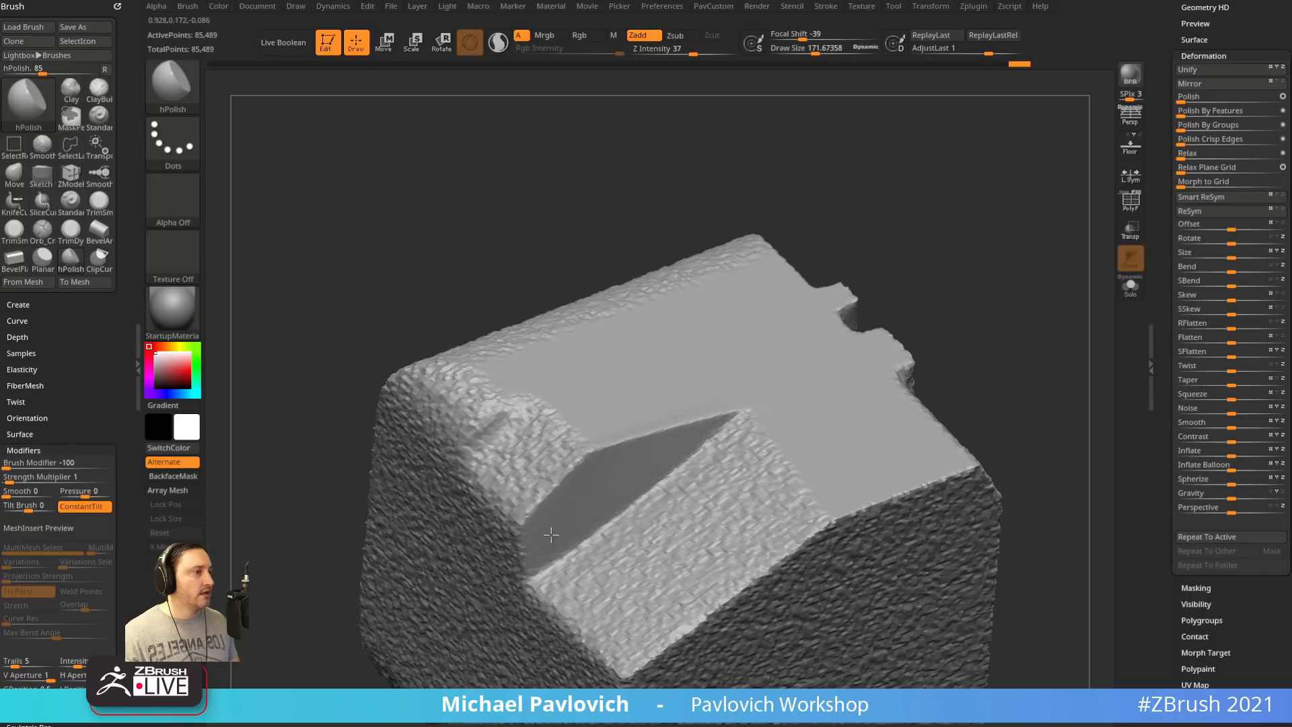
Test hPolish on the small step face at draw size about 33, and enlarge it to about 59
mouse_move(955, 326)
mouse_down()
mouse_move(998, 309)
mouse_move(974, 314)
mouse_up()
key(s)
mouse_move(930, 306)
alt+mouse_down()
mouse_move(986, 305)
mouse_move(907, 338)
alt+mouse_up()
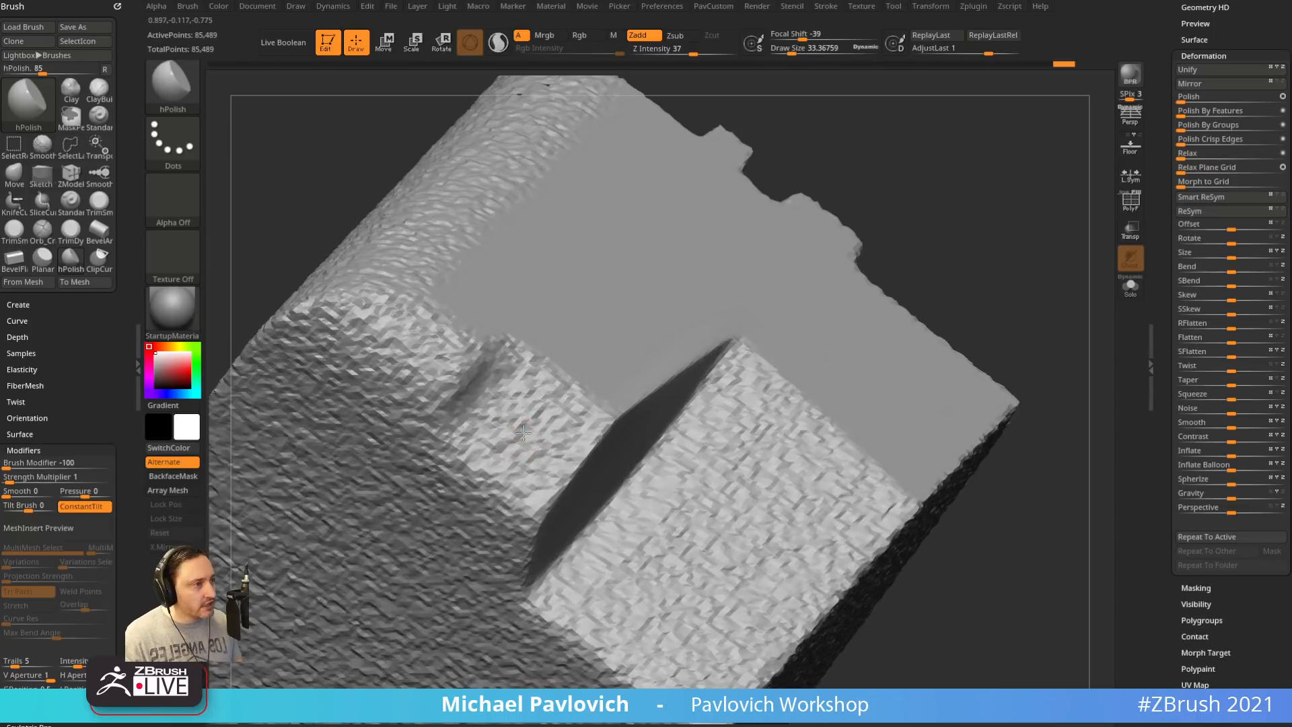
click(542, 436)
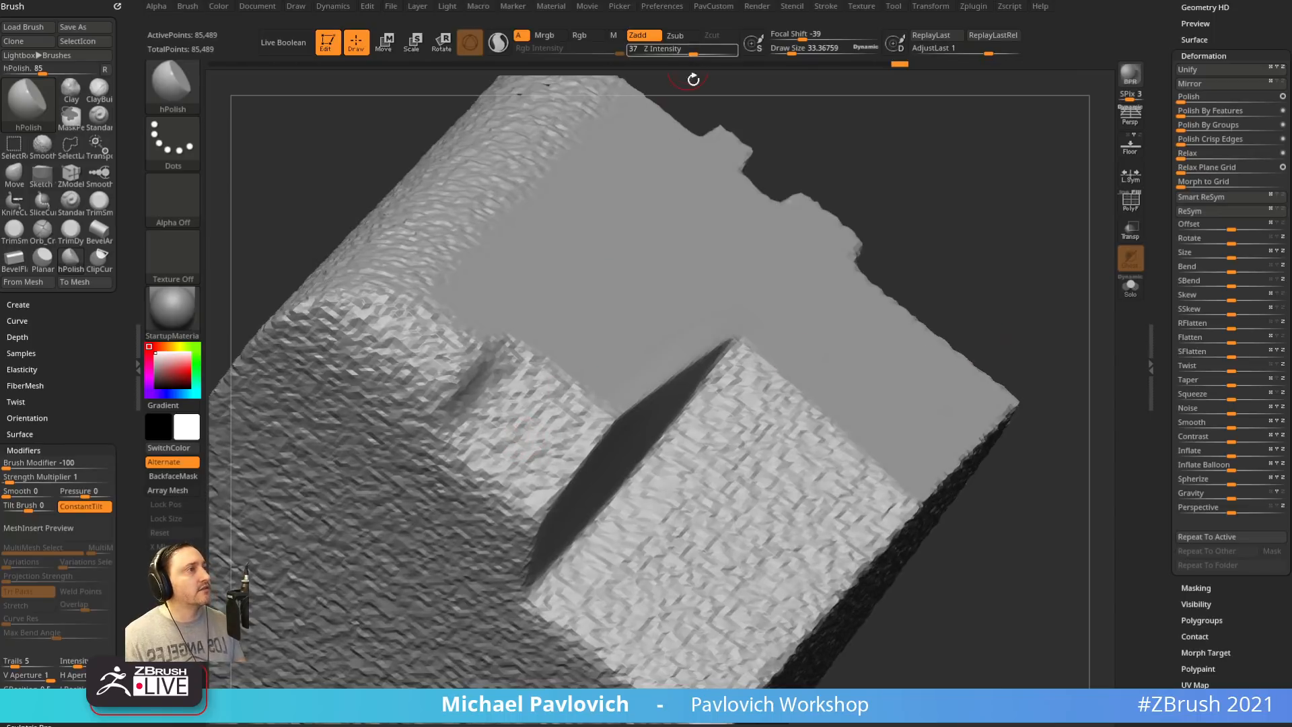
key(s)
drag(496, 420, 509, 422)
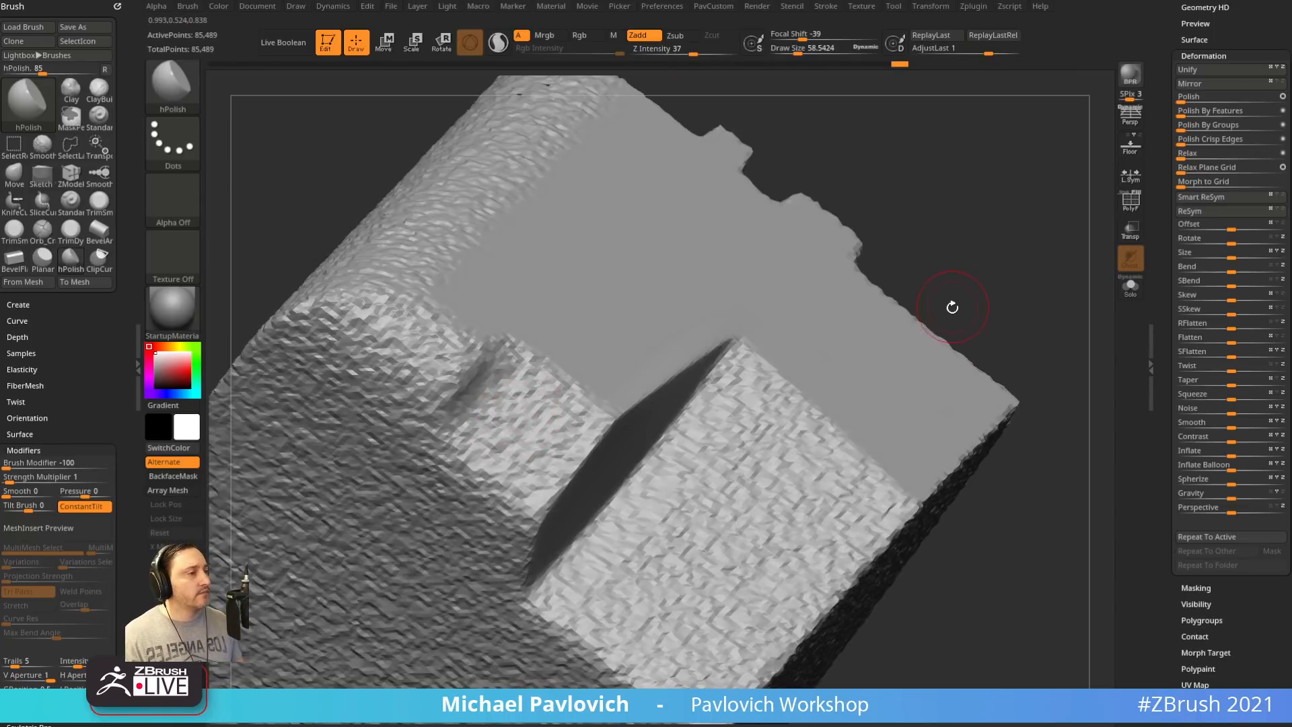
key(2)
Rebuild the block's DynaMesh and soften its surface noise with a Contrast deformation of about -38
ctrl+drag(1034, 194, 1073, 363)
drag(1165, 415, 1166, 344)
click(1224, 370)
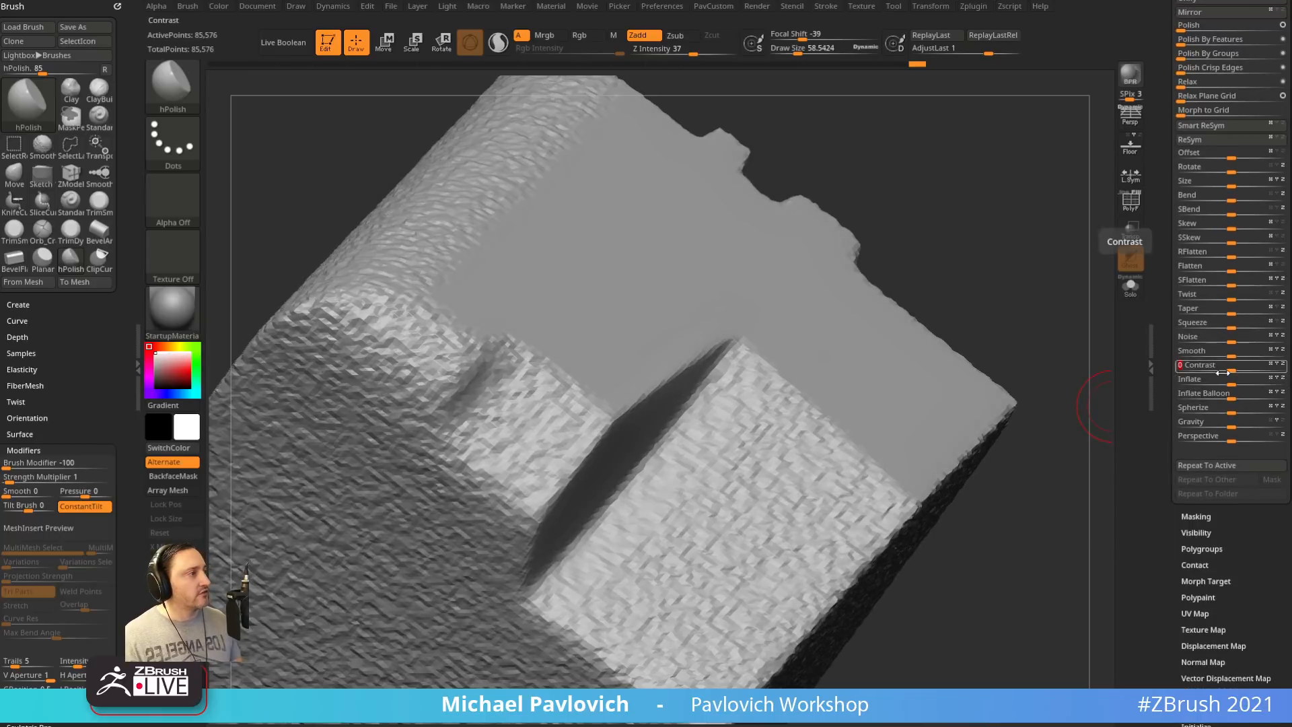
drag(1230, 368, 1211, 369)
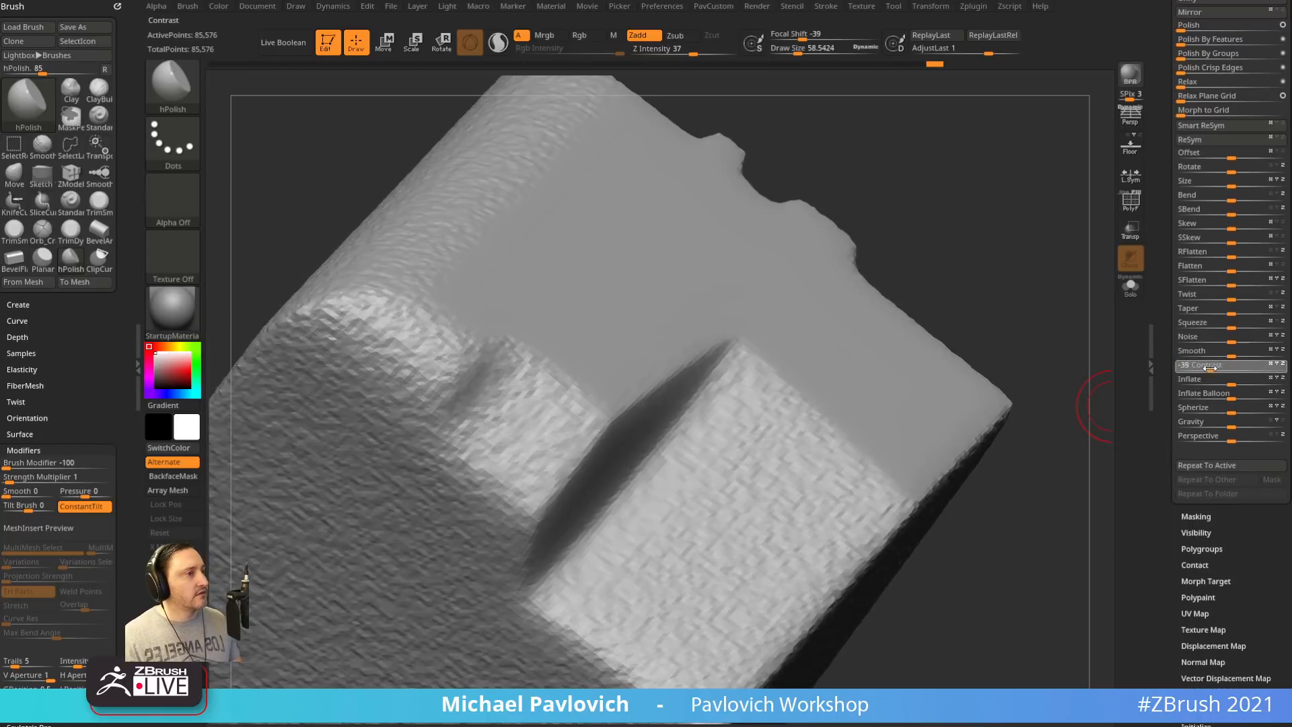
Polish the rough small step face with hPolish at draw size about 79
drag(1063, 370, 1023, 380)
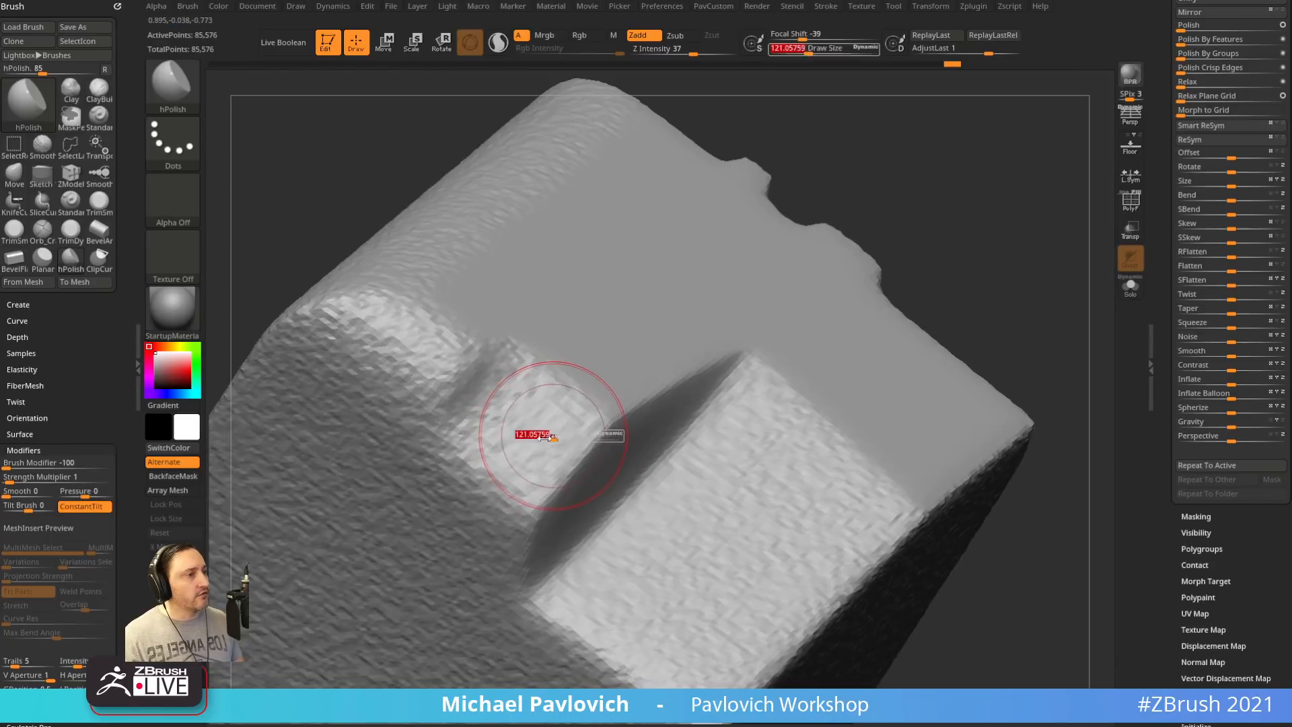
mouse_move(552, 452)
mouse_down()
mouse_move(567, 428)
mouse_move(558, 408)
mouse_up()
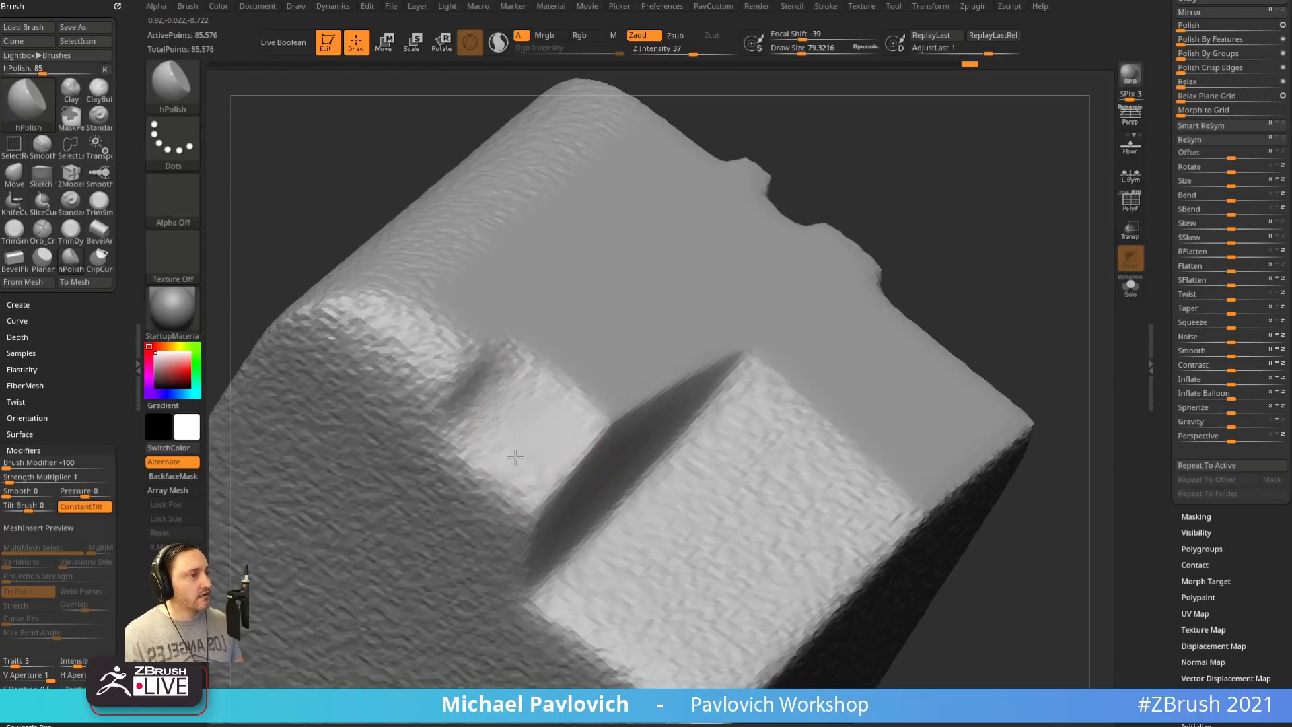
drag(542, 372, 578, 349)
mouse_move(612, 328)
right_down()
mouse_move(932, 176)
mouse_move(619, 340)
right_up()
drag(568, 400, 612, 402)
Flatten the small step face and the larger sloped face with hPolish at draw size about 189
key(s)
mouse_move(547, 434)
mouse_down()
mouse_move(563, 433)
mouse_move(545, 408)
mouse_move(527, 455)
mouse_up()
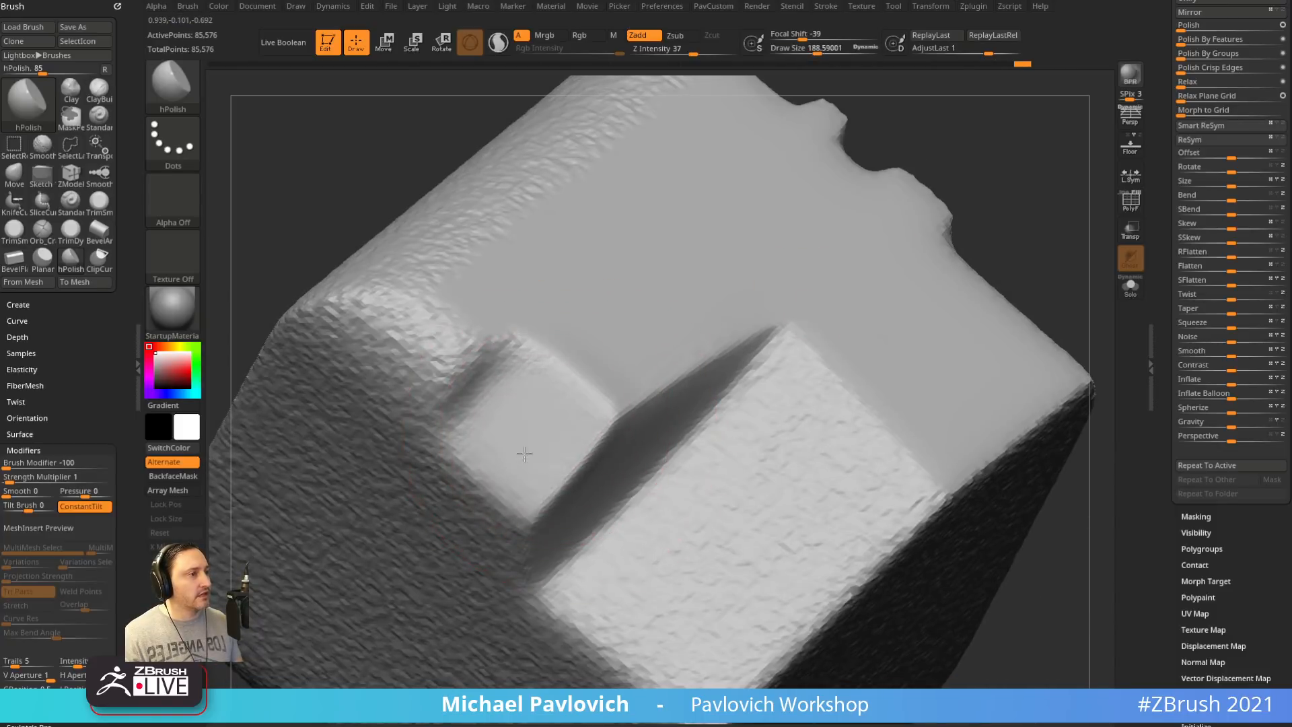
mouse_move(599, 359)
mouse_down()
mouse_move(547, 424)
mouse_move(558, 406)
mouse_up()
mouse_move(492, 523)
mouse_down()
mouse_move(450, 481)
mouse_move(456, 497)
mouse_up()
mouse_move(455, 498)
mouse_down()
mouse_move(472, 513)
mouse_move(456, 500)
mouse_up()
mouse_move(494, 460)
mouse_down()
mouse_move(462, 508)
mouse_move(505, 502)
mouse_up()
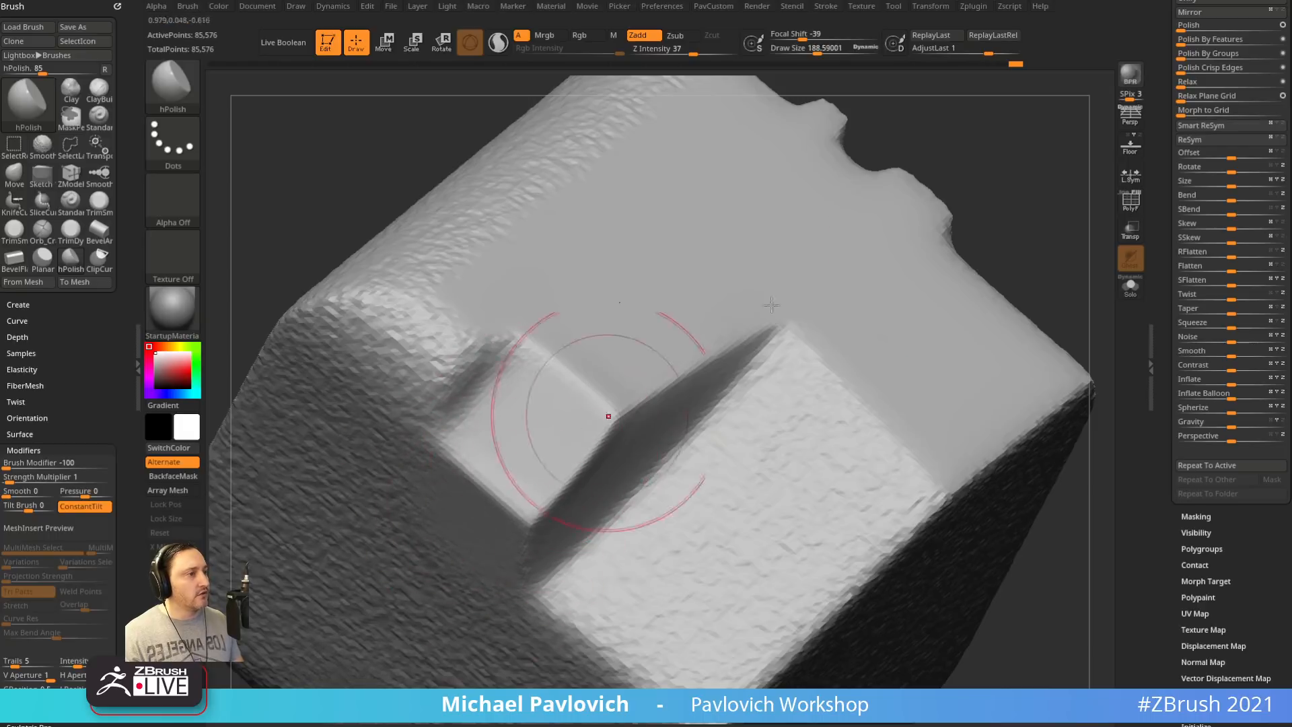
mouse_move(969, 245)
alt+mouse_down()
mouse_move(967, 198)
mouse_move(884, 245)
mouse_move(687, 410)
alt+mouse_up()
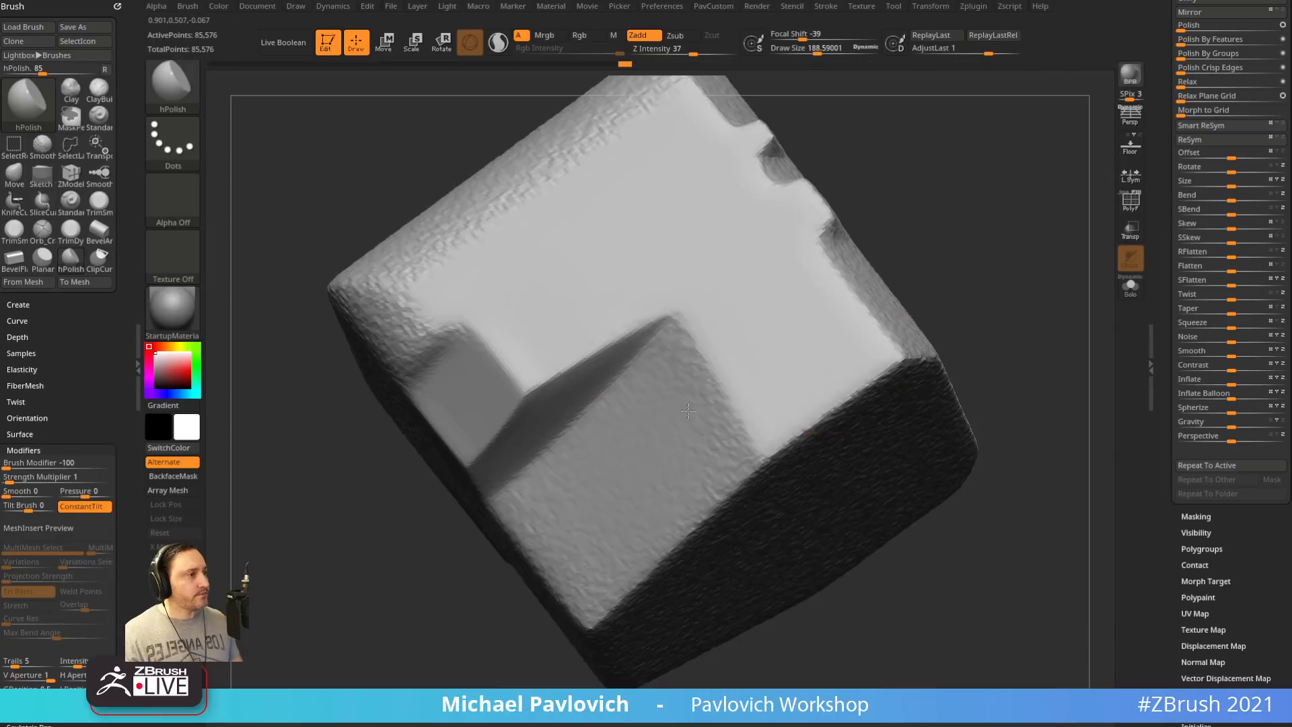
drag(1050, 323, 877, 346)
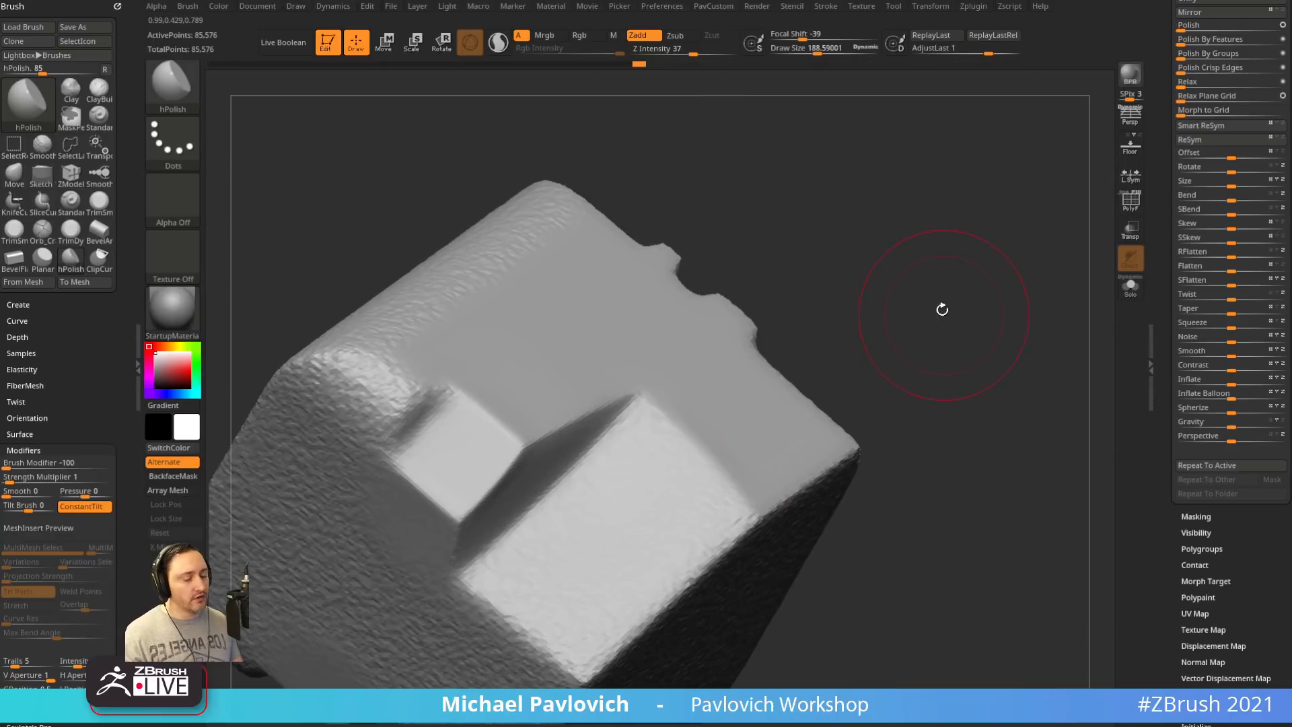
Build up a short raised bump where the sloped face meets the flat side using ClayBuildup, and rebuild the DynaMesh
key(b)
key(c)
key(b)
mouse_move(926, 303)
mouse_down()
mouse_move(915, 306)
mouse_move(911, 284)
mouse_up()
drag(707, 401, 741, 370)
mouse_move(858, 321)
mouse_down()
mouse_move(958, 292)
mouse_move(984, 321)
mouse_move(956, 364)
mouse_up()
Polish the top of the raised bump with hPolish at draw size about 103
key(b)
key(h)
key(p)
key(s)
drag(723, 405, 709, 405)
drag(709, 396, 725, 367)
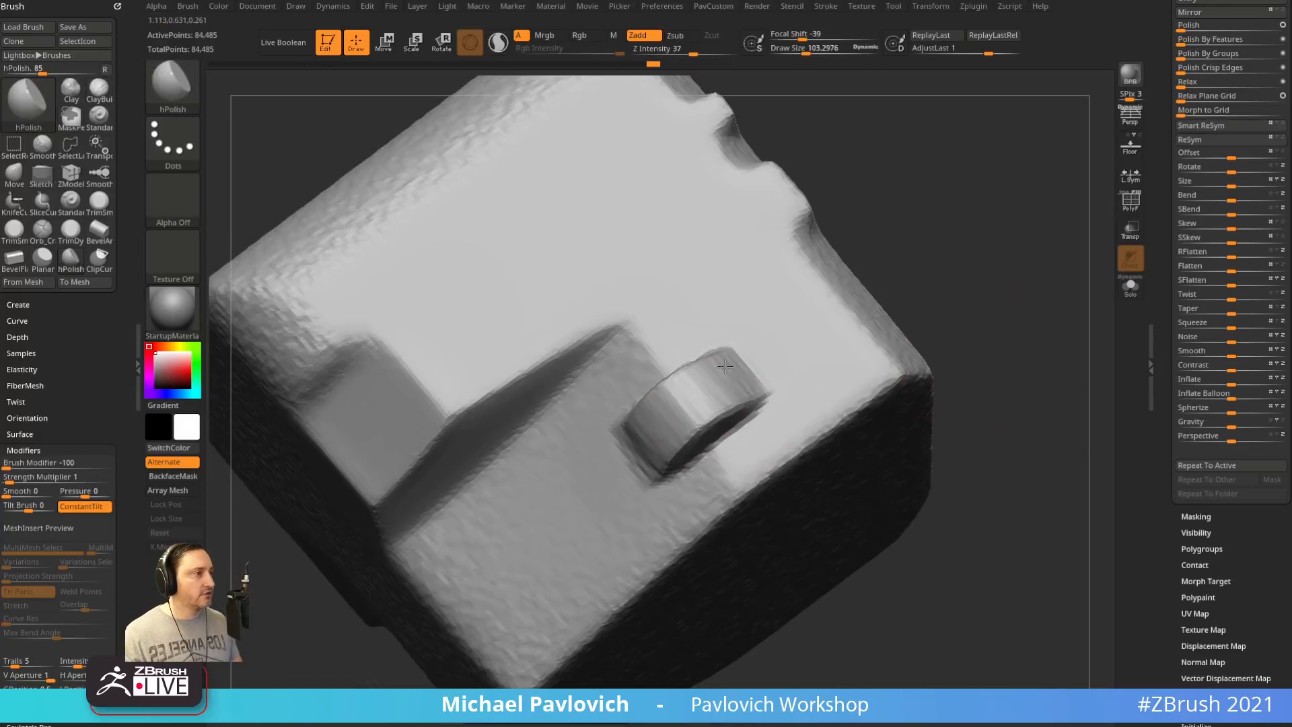
drag(923, 268, 965, 230)
drag(713, 381, 658, 414)
drag(706, 376, 666, 414)
drag(707, 376, 680, 397)
Flatten the bump's curved top further with hPolish at draw size about 150
right_drag(774, 349, 828, 323)
key(s)
drag(829, 323, 845, 323)
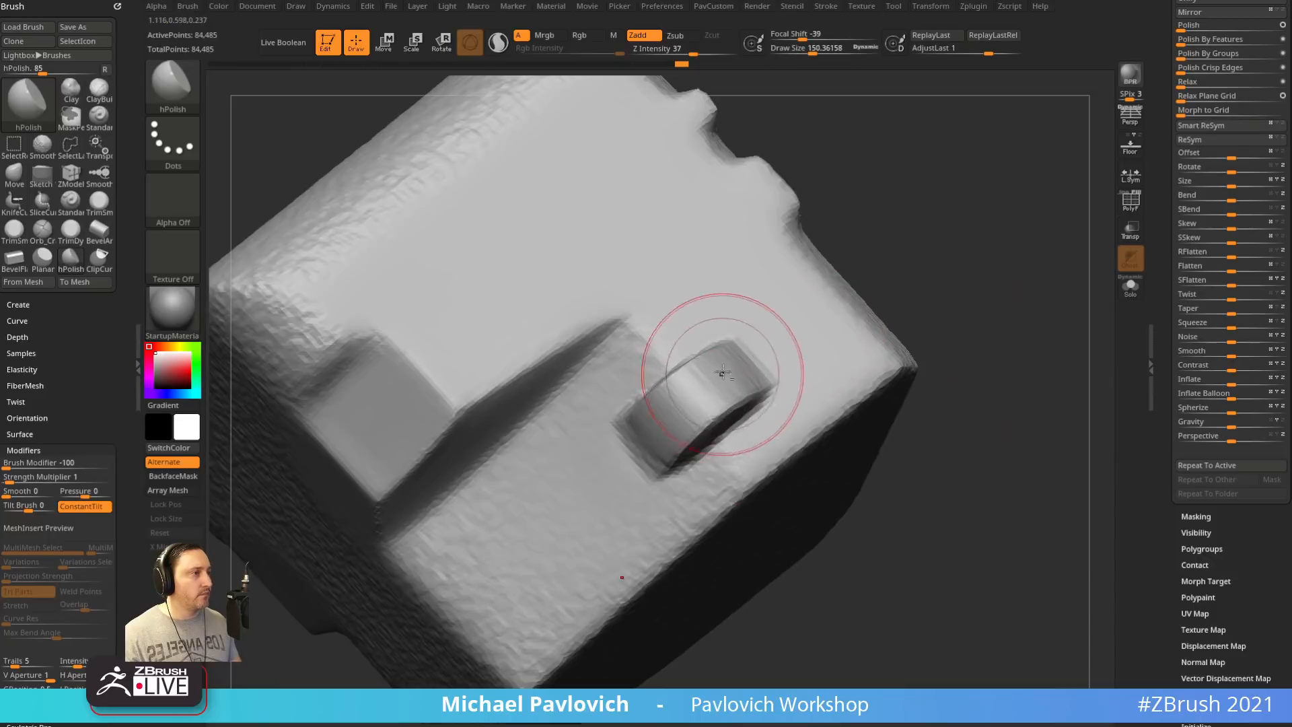
drag(722, 372, 681, 409)
Polish the sloped face beneath the bump with hPolish at draw size about 135
mouse_move(703, 377)
right_down()
mouse_move(721, 402)
mouse_move(653, 457)
right_up()
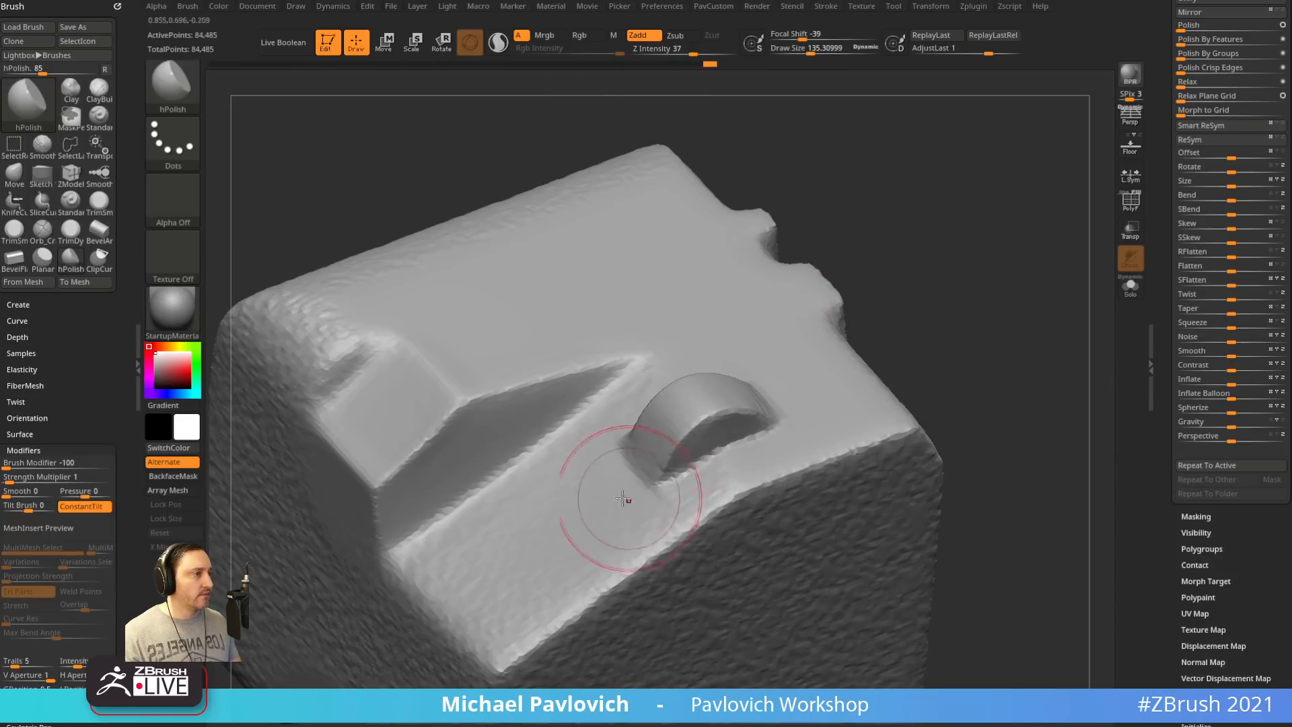
mouse_move(626, 499)
mouse_down()
mouse_move(599, 532)
mouse_move(622, 539)
mouse_up()
drag(687, 495, 638, 543)
right_drag(638, 542, 619, 490)
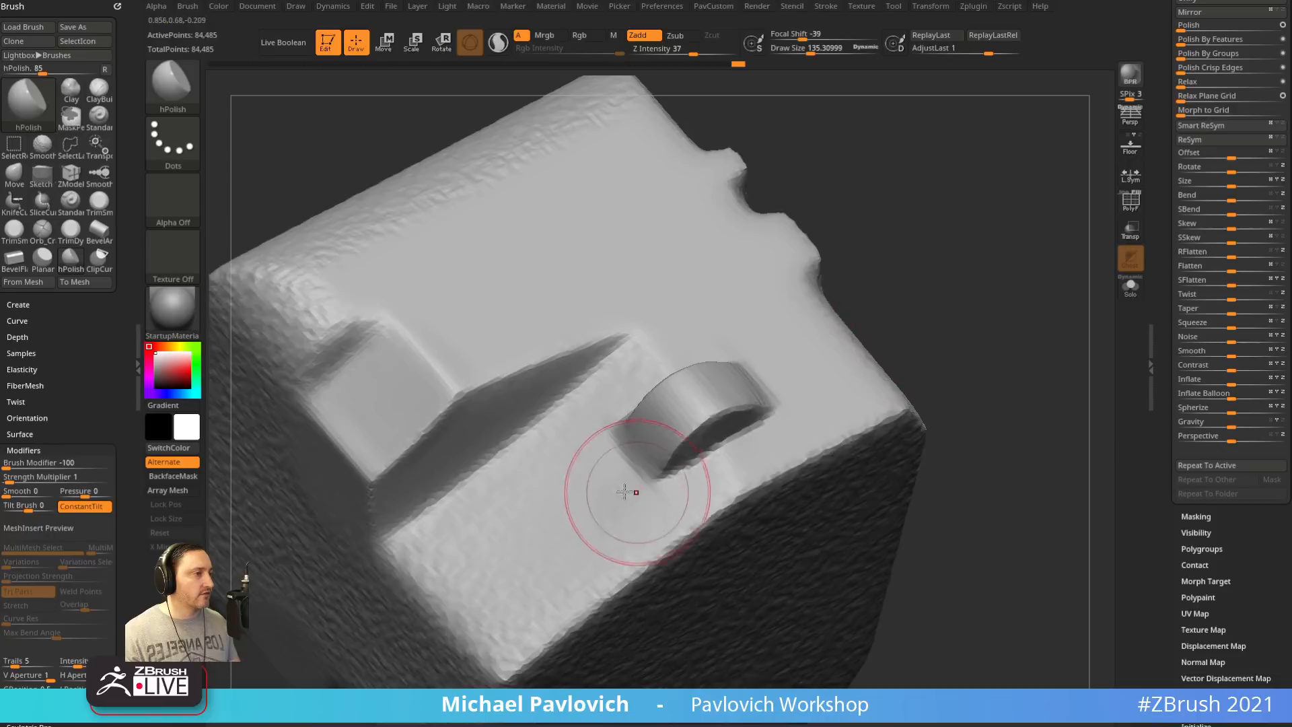
Smooth the sloped face and flat side around the bump with hPolish at draw size about 130
right_drag(828, 225, 614, 427)
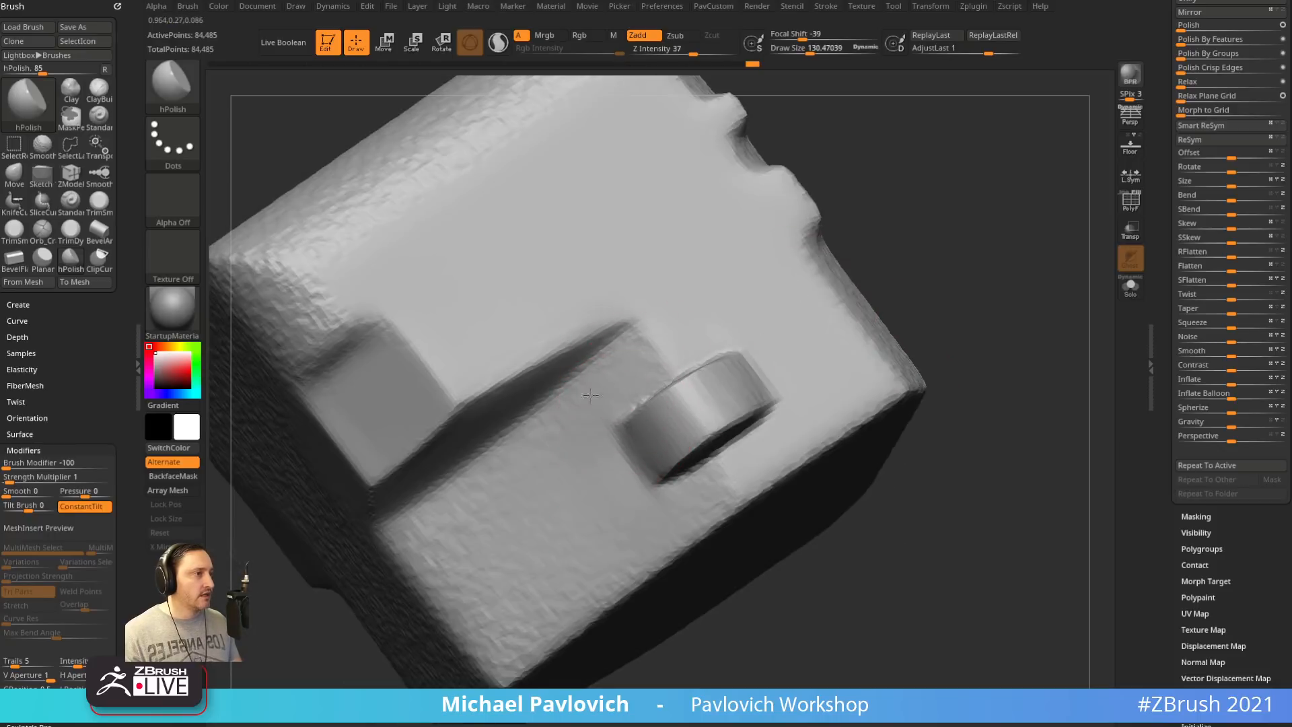
mouse_move(591, 396)
mouse_down()
mouse_move(633, 364)
mouse_move(661, 314)
mouse_move(674, 329)
mouse_move(610, 300)
mouse_up()
drag(610, 300, 551, 329)
drag(973, 271, 969, 299)
drag(620, 453, 606, 474)
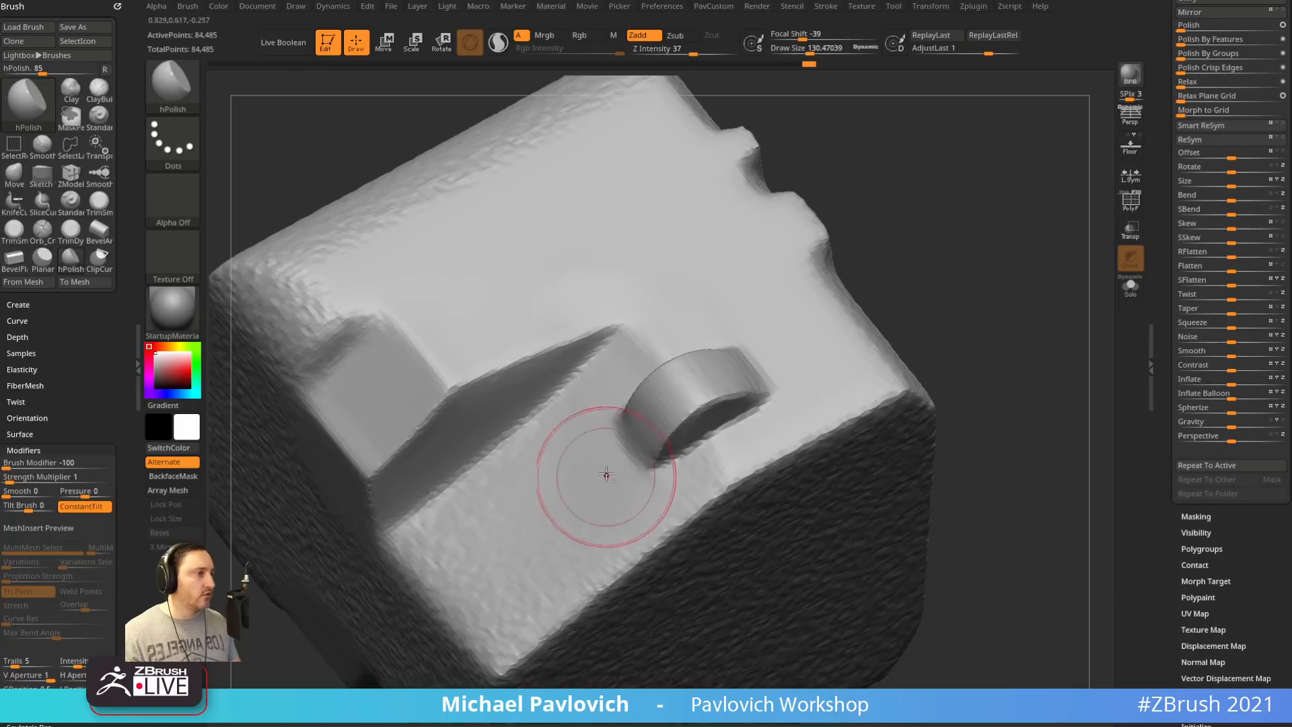
right_drag(1003, 338, 762, 352)
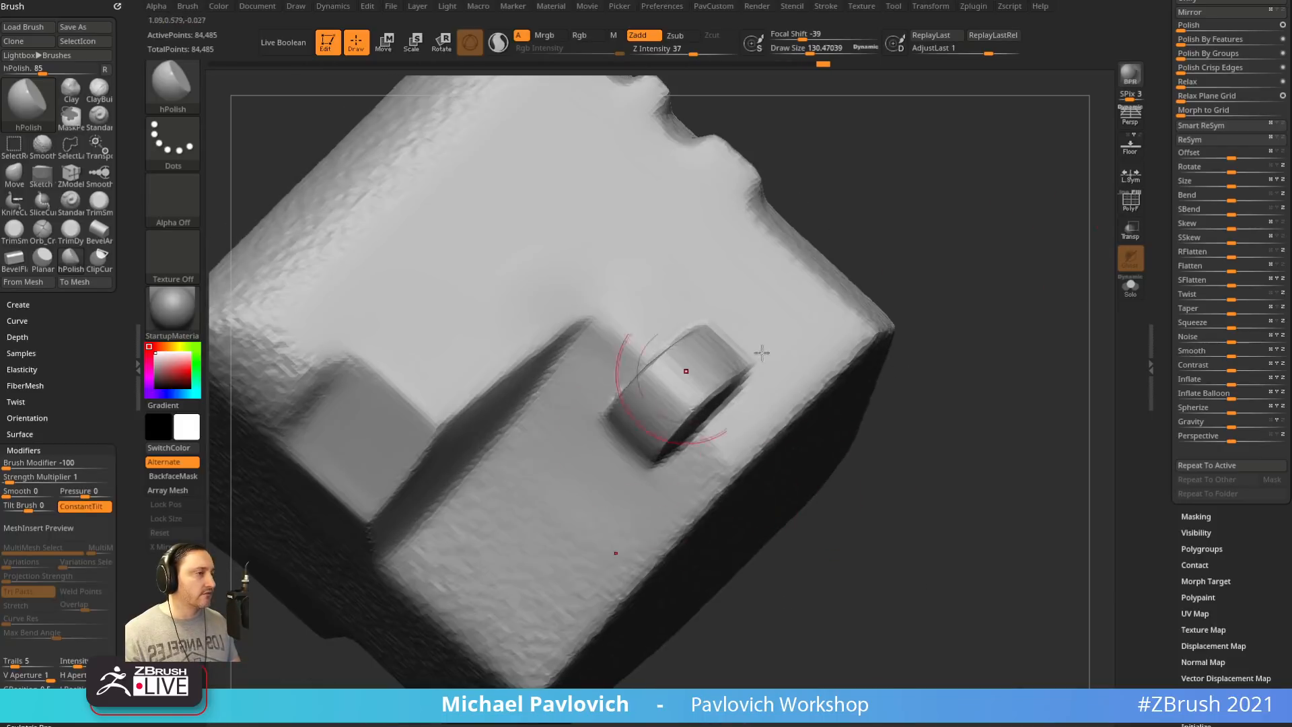
Refine the bump's sides and the surface around it with hPolish at draw size 112
right_drag(976, 385, 874, 303)
key(s)
drag(675, 390, 667, 392)
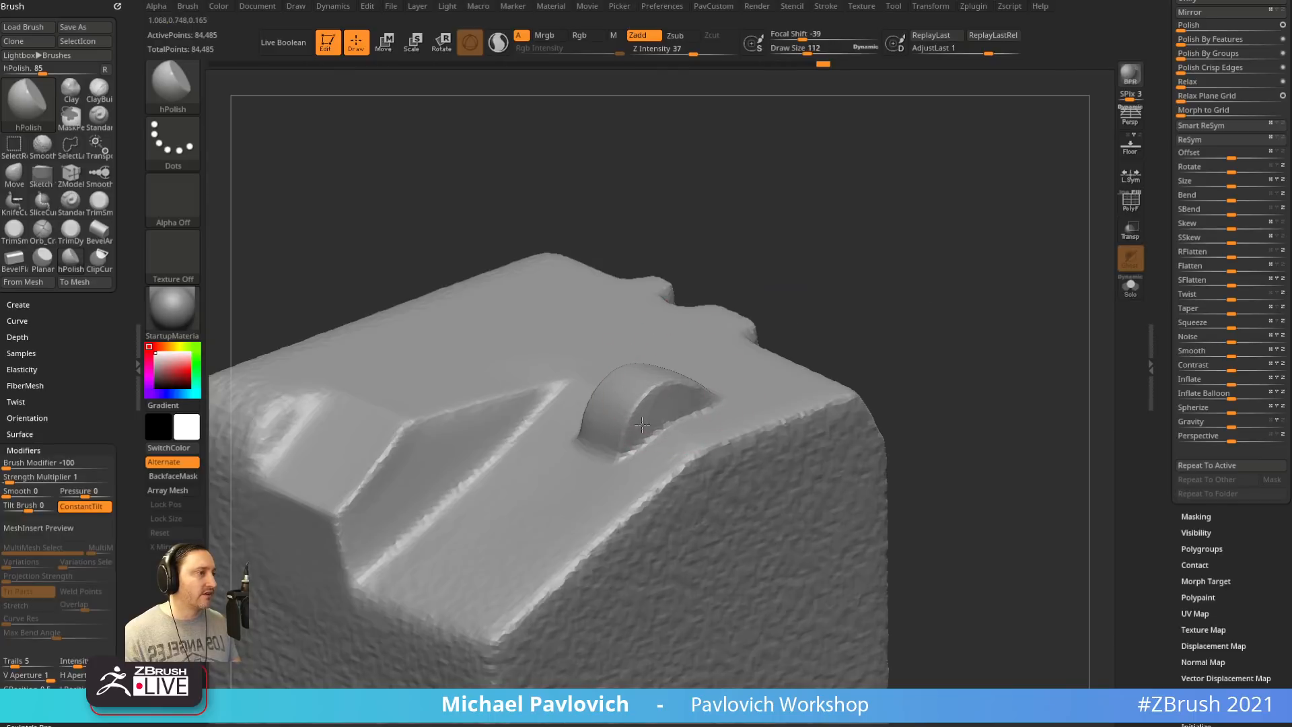
right_drag(642, 423, 667, 370)
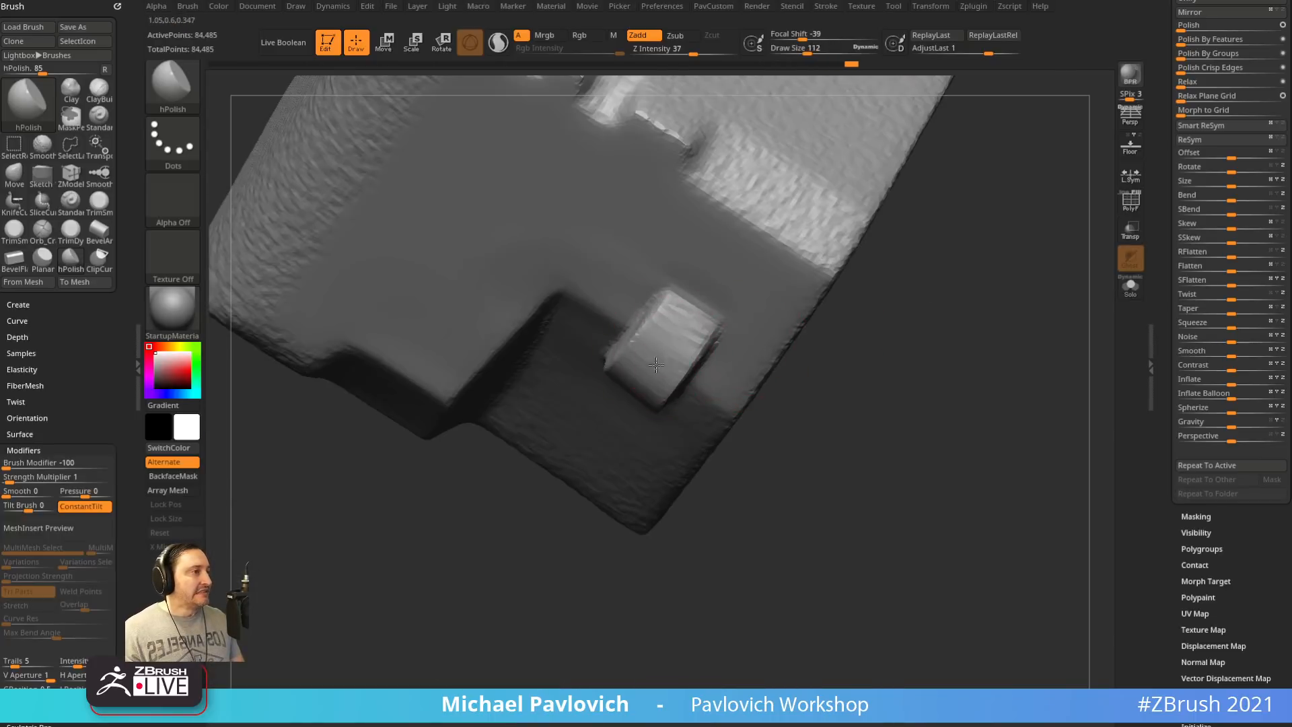
right_drag(859, 347, 701, 283)
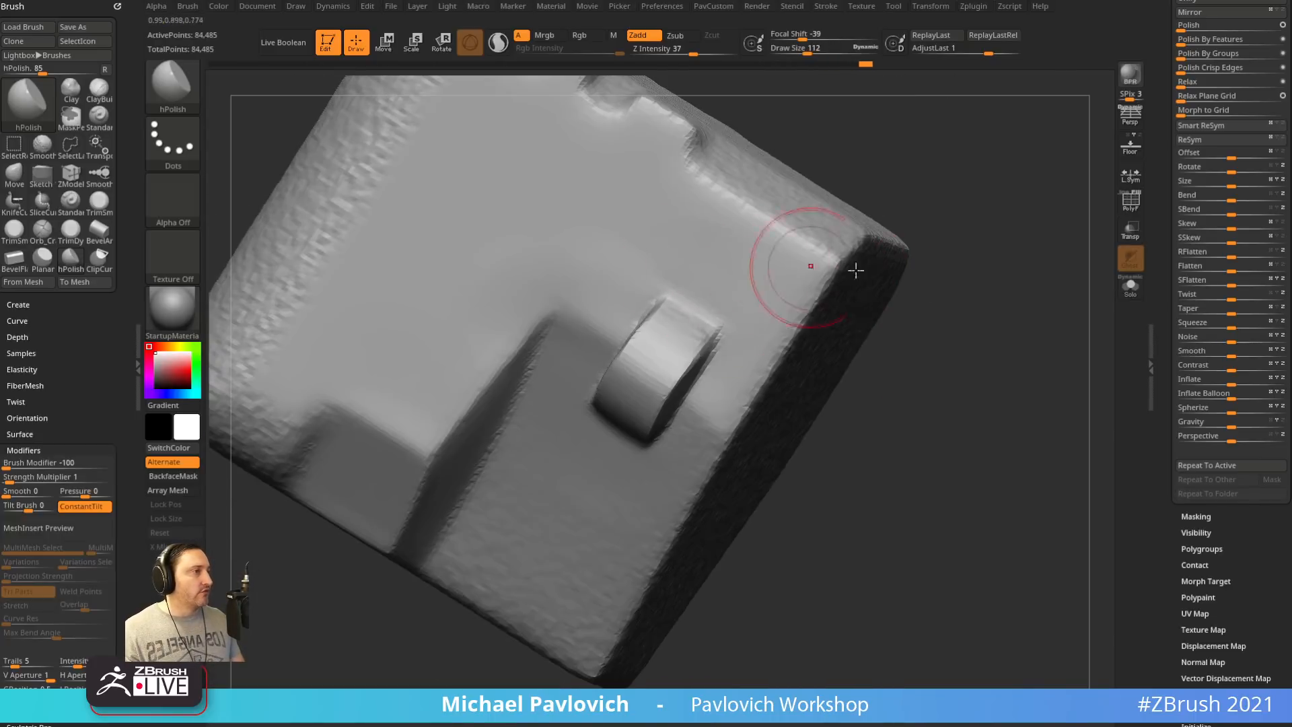
right_drag(854, 268, 658, 275)
mouse_move(685, 323)
ctrl+right_down()
mouse_move(928, 305)
mouse_move(899, 257)
mouse_move(897, 343)
ctrl+right_up()
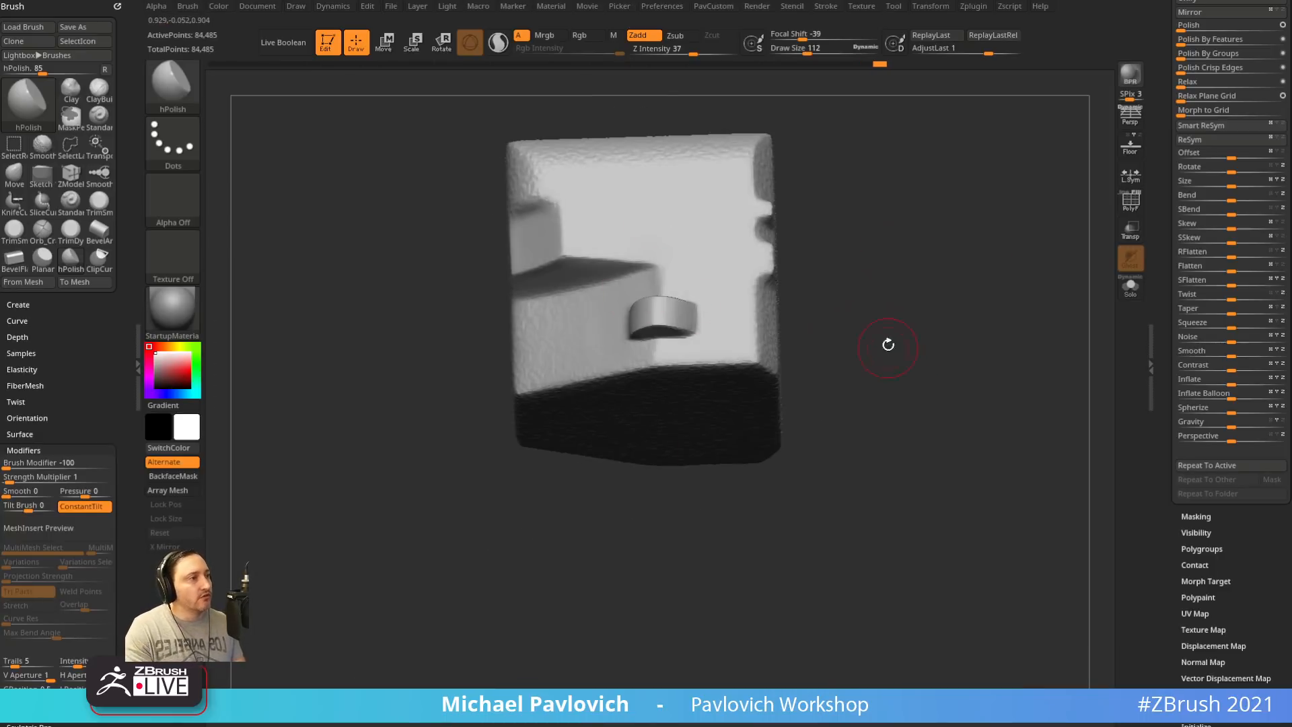
right_drag(888, 344, 911, 334)
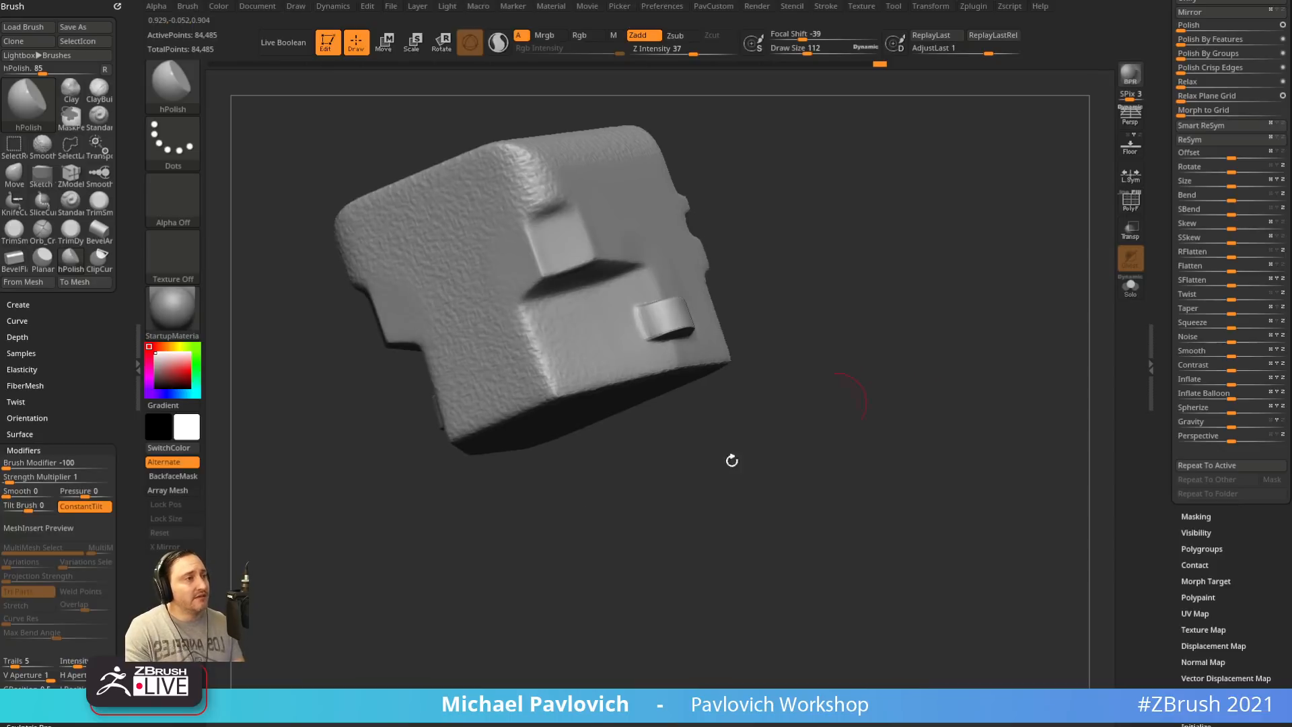
Examine the polished block from several angles with the hPolish draw size raised to about 206
mouse_move(869, 369)
right_down()
mouse_move(773, 383)
mouse_move(585, 214)
right_up()
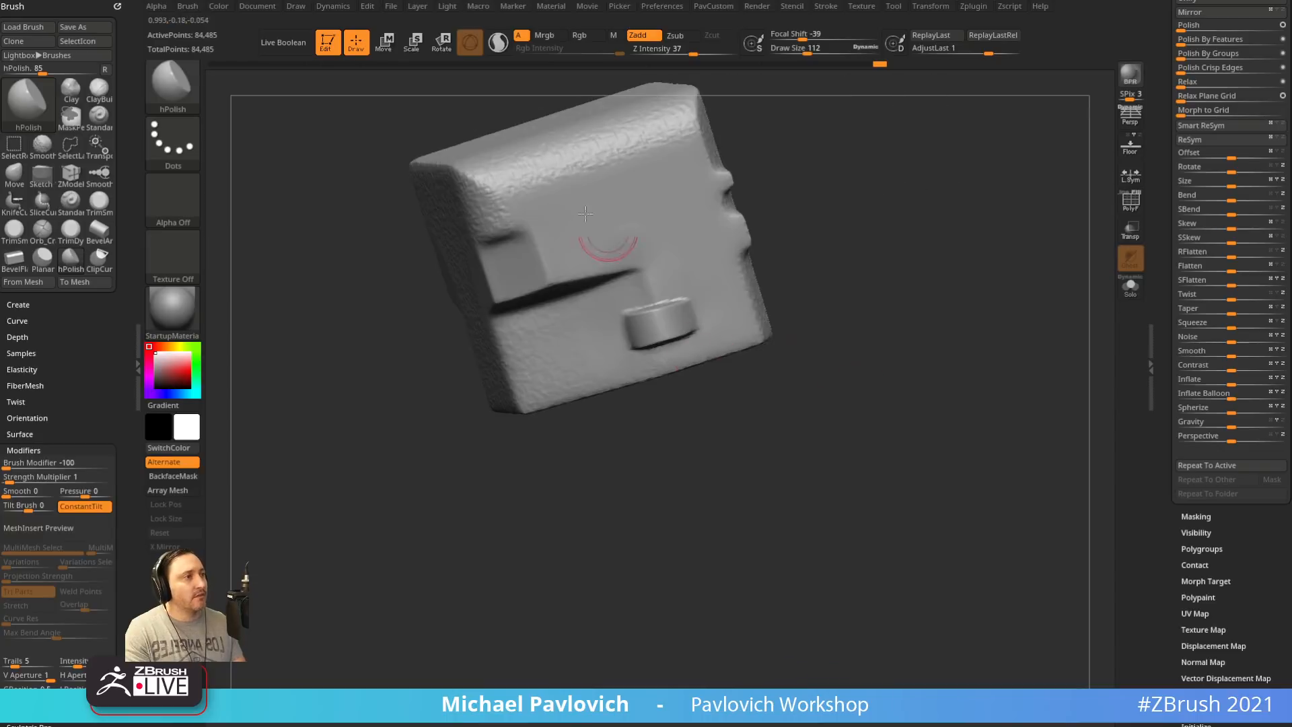
drag(840, 434, 868, 418)
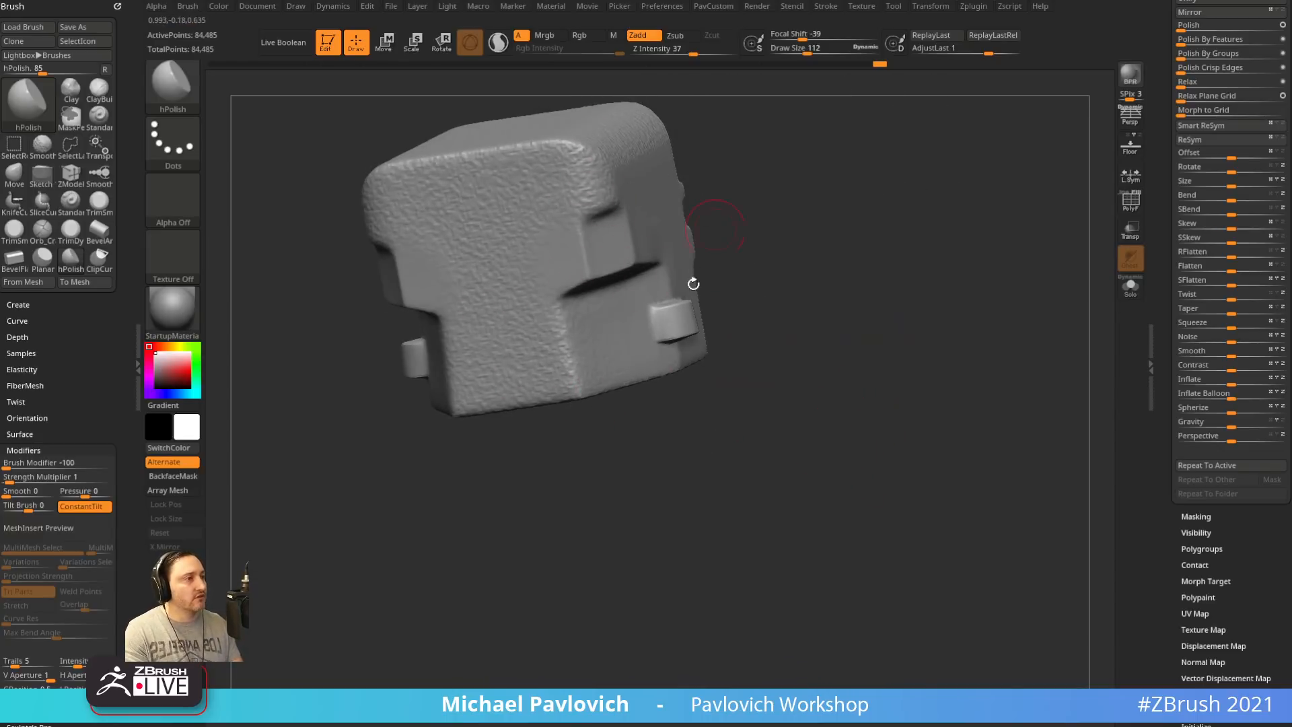
drag(693, 283, 837, 331)
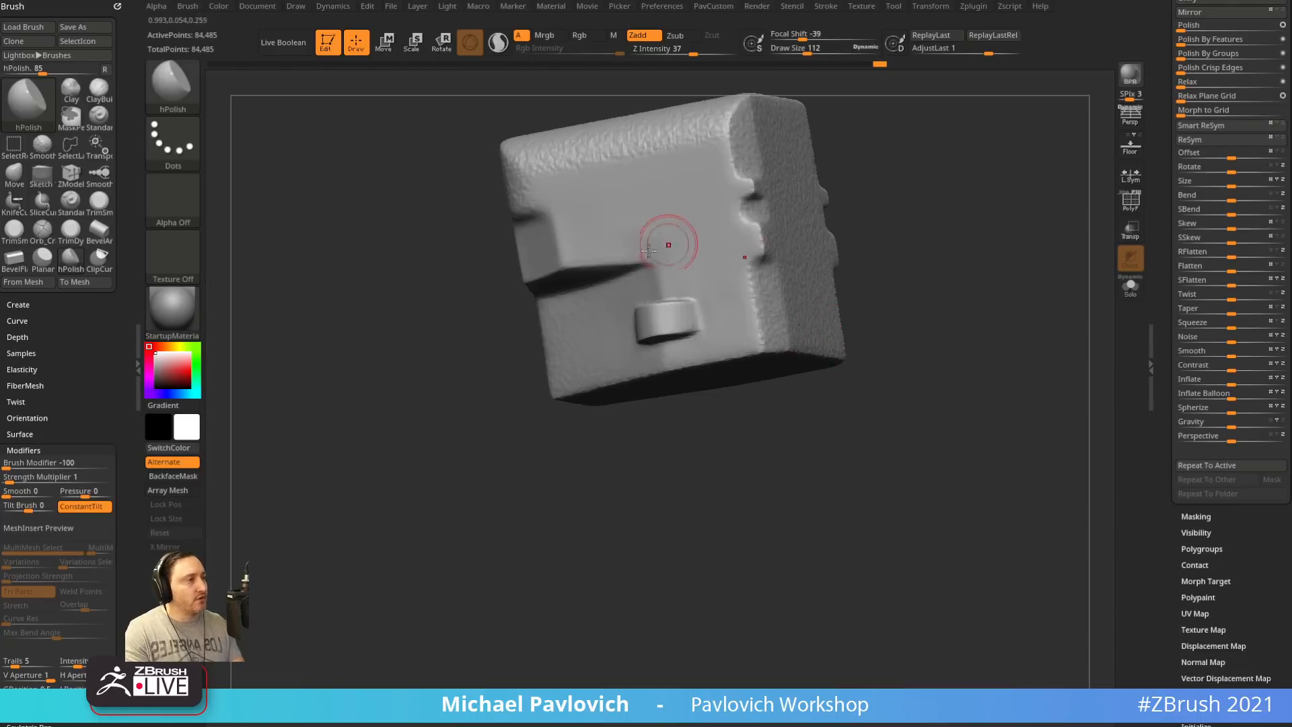
key(bracketright)
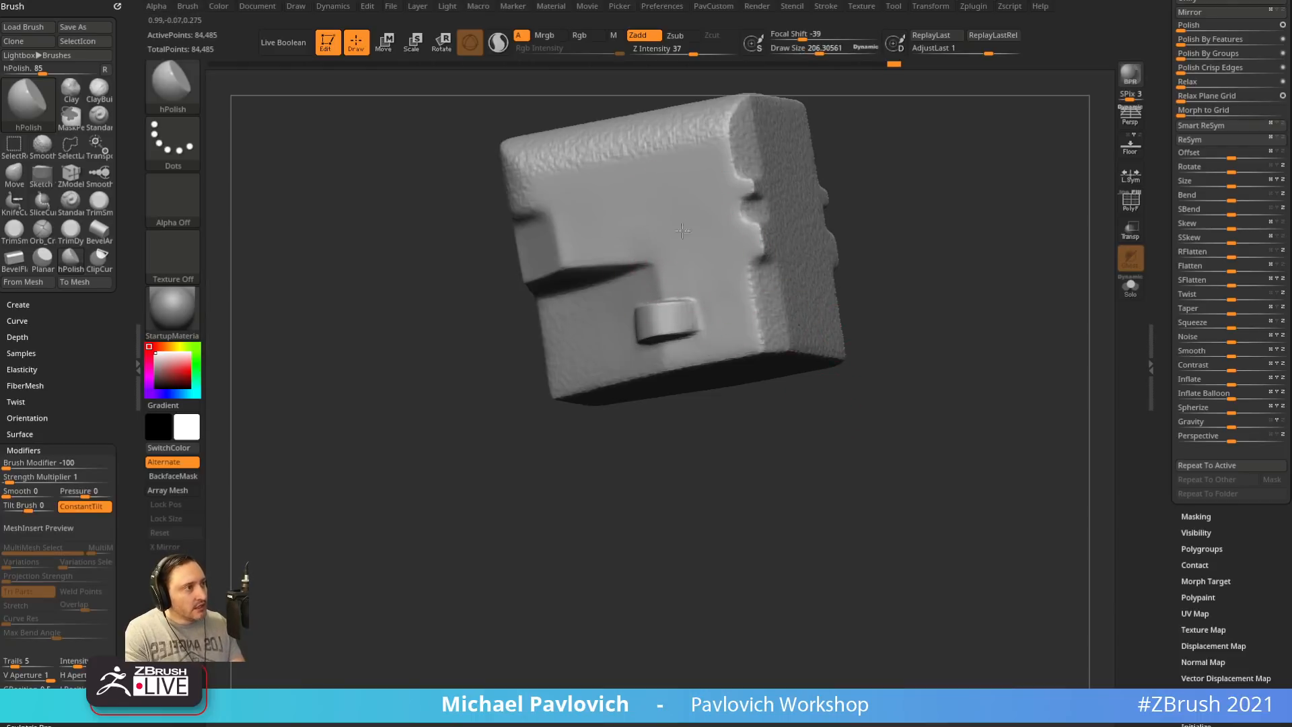
drag(875, 188, 939, 162)
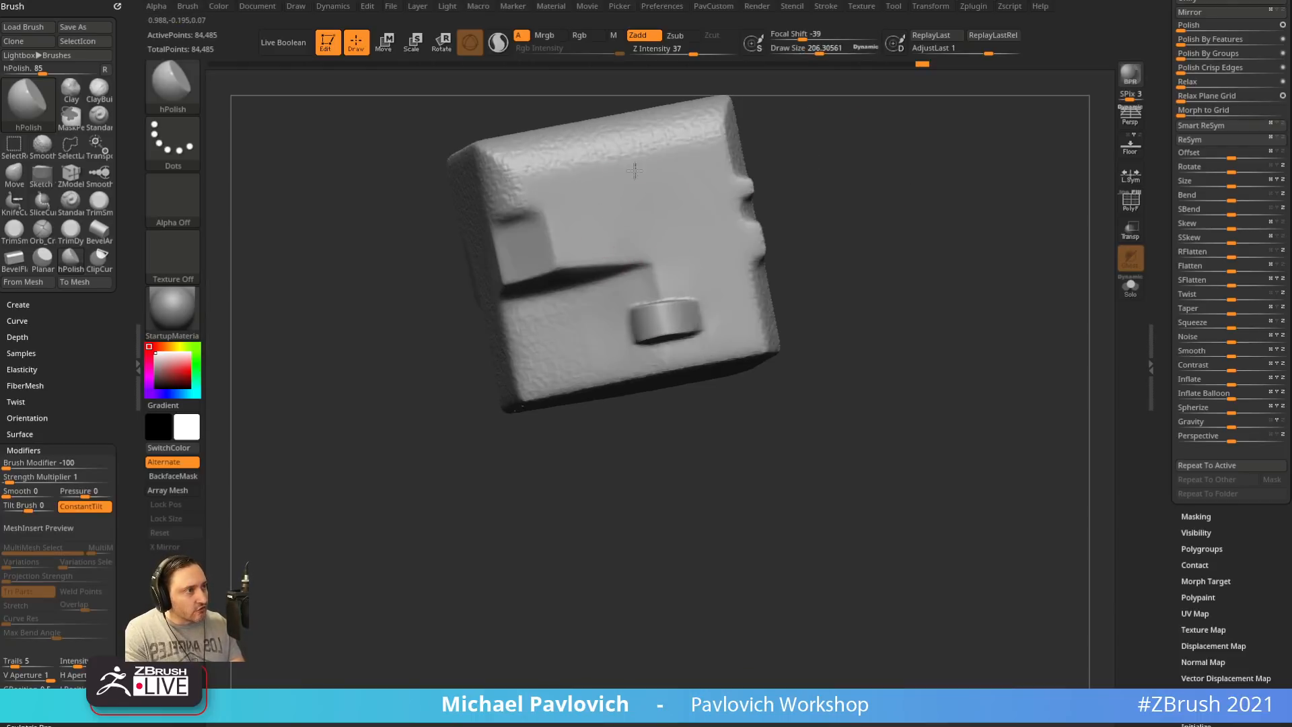
mouse_move(877, 259)
mouse_down()
mouse_move(904, 284)
mouse_move(910, 418)
mouse_move(983, 390)
mouse_move(921, 405)
mouse_up()
Switch to the Standard brush with a draw size of about 65 and check both sides of the block
key(s)
key(b)
key(s)
key(t)
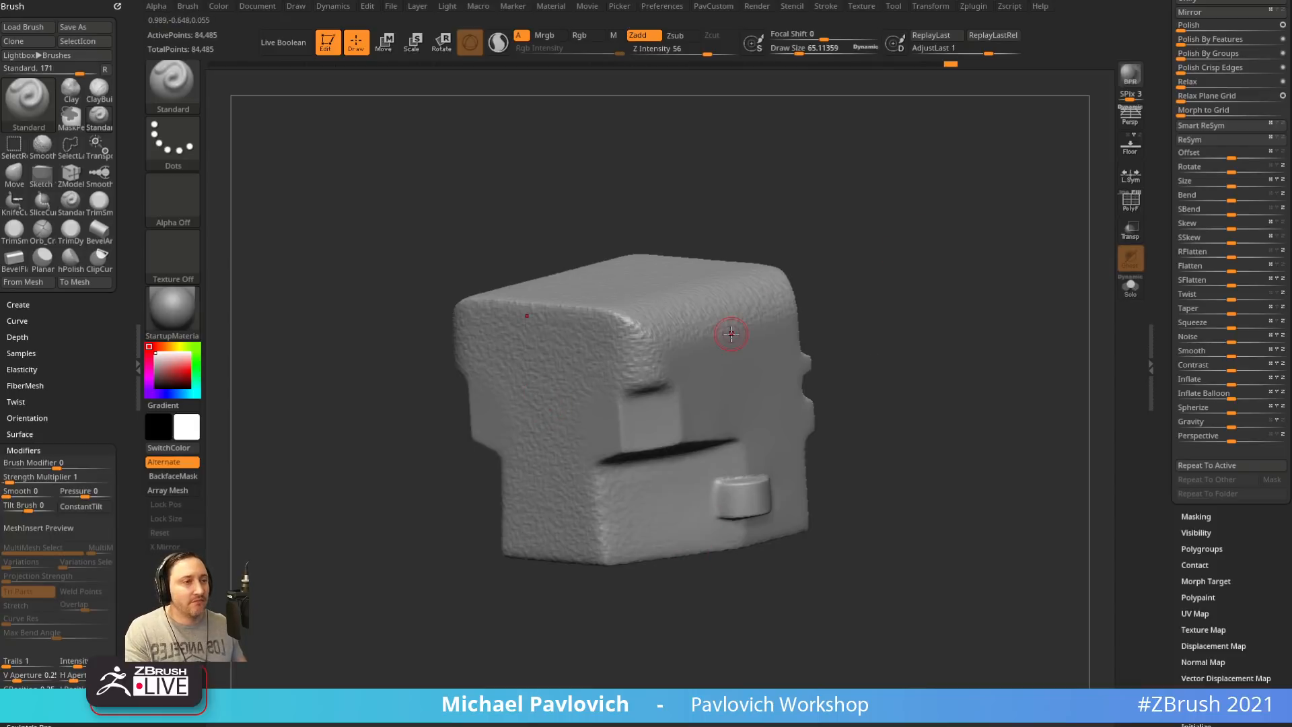
drag(907, 362, 741, 384)
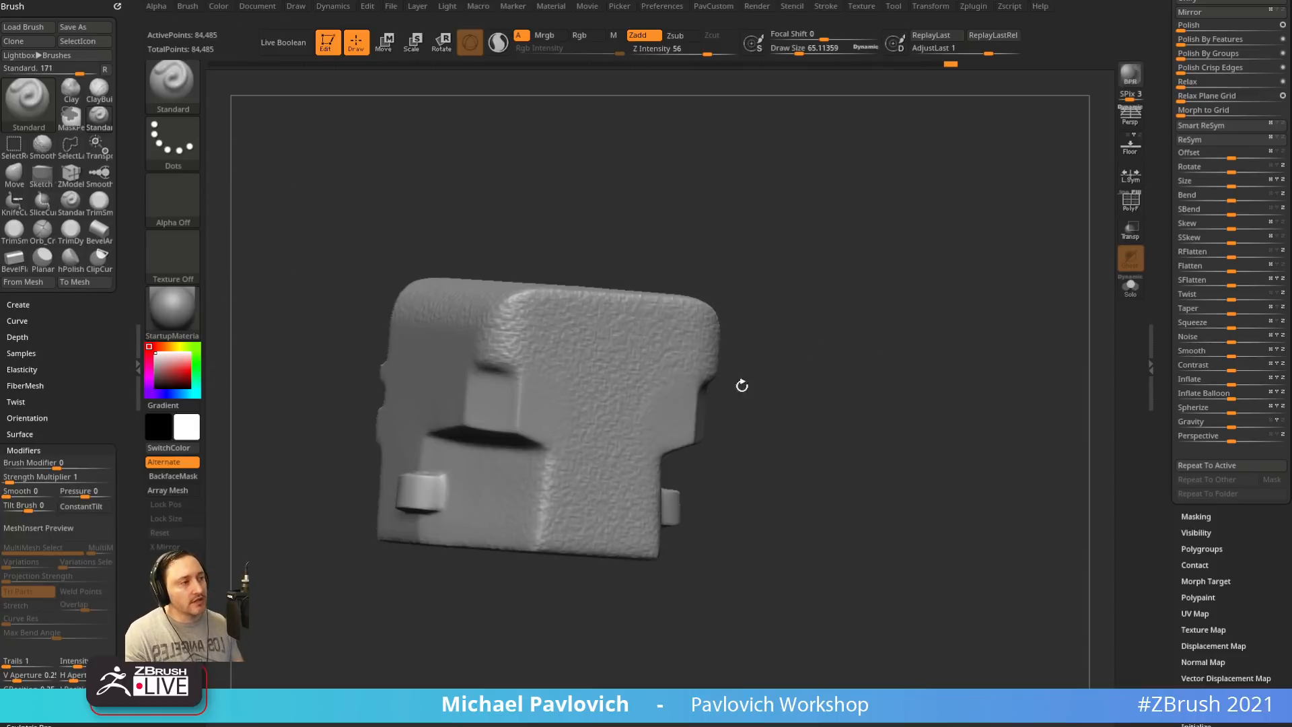
drag(853, 340, 888, 337)
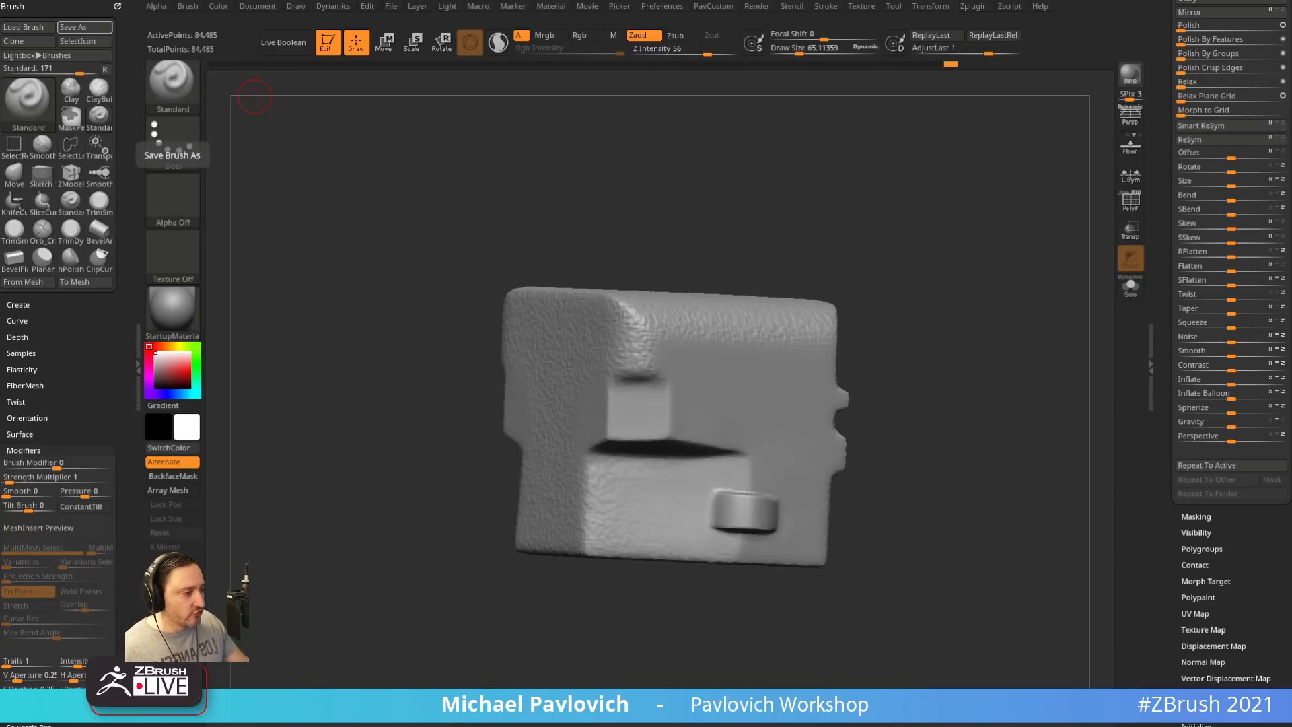
Switch to the browser's YouTube channel page and search the channel for "panel"
key(alt+Tab)
click(788, 316)
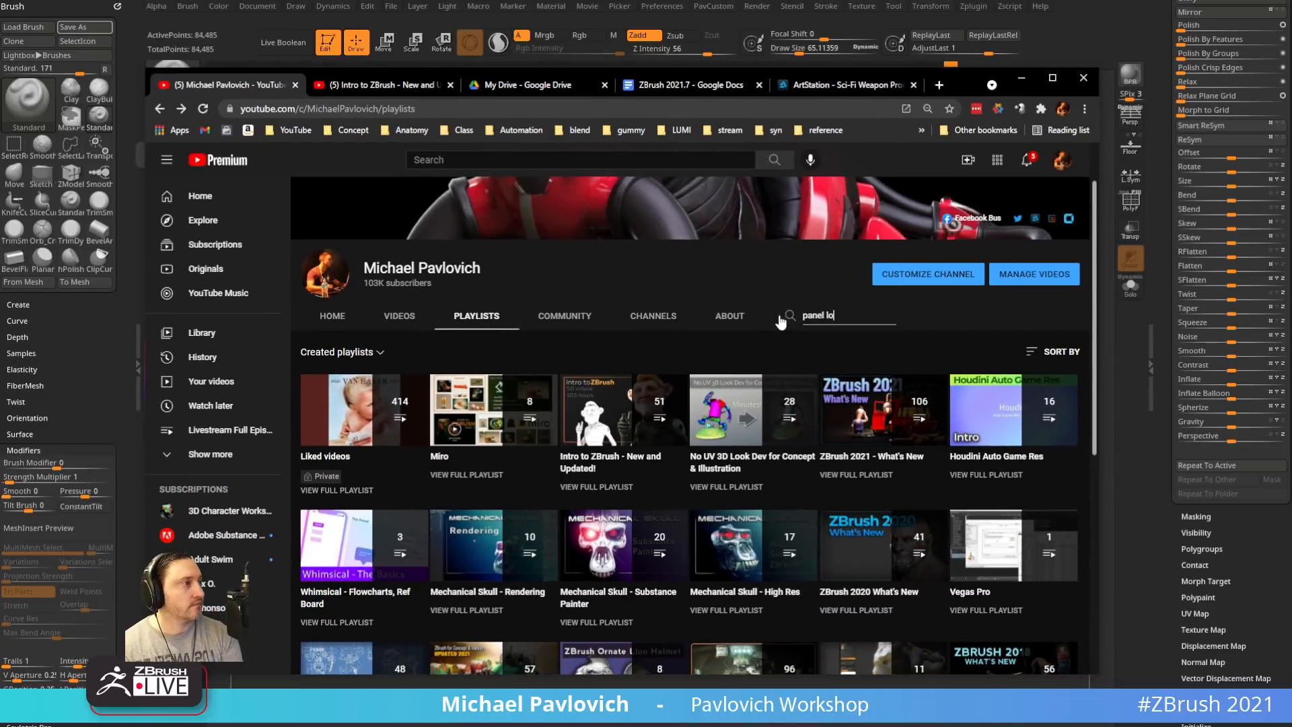
key(Return)
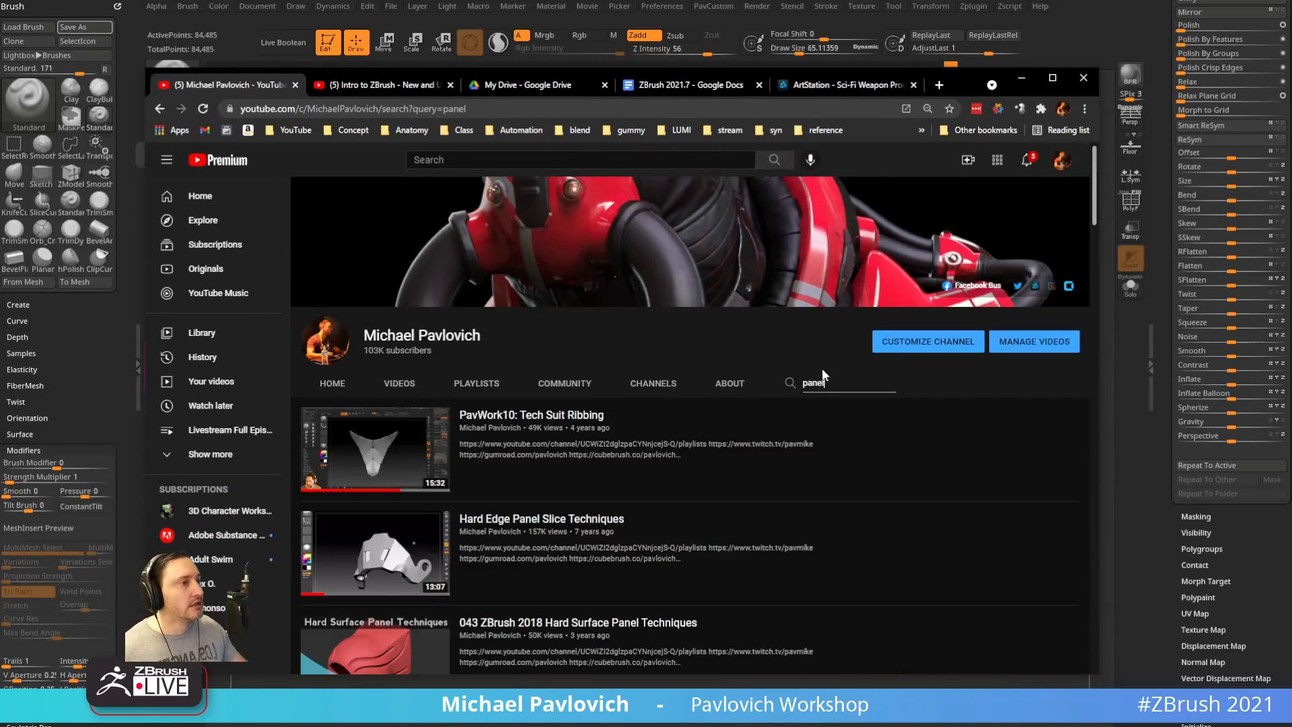
Look through the channel's search results for videos on hard-surface panel techniques
scroll(871, 490, down, 4)
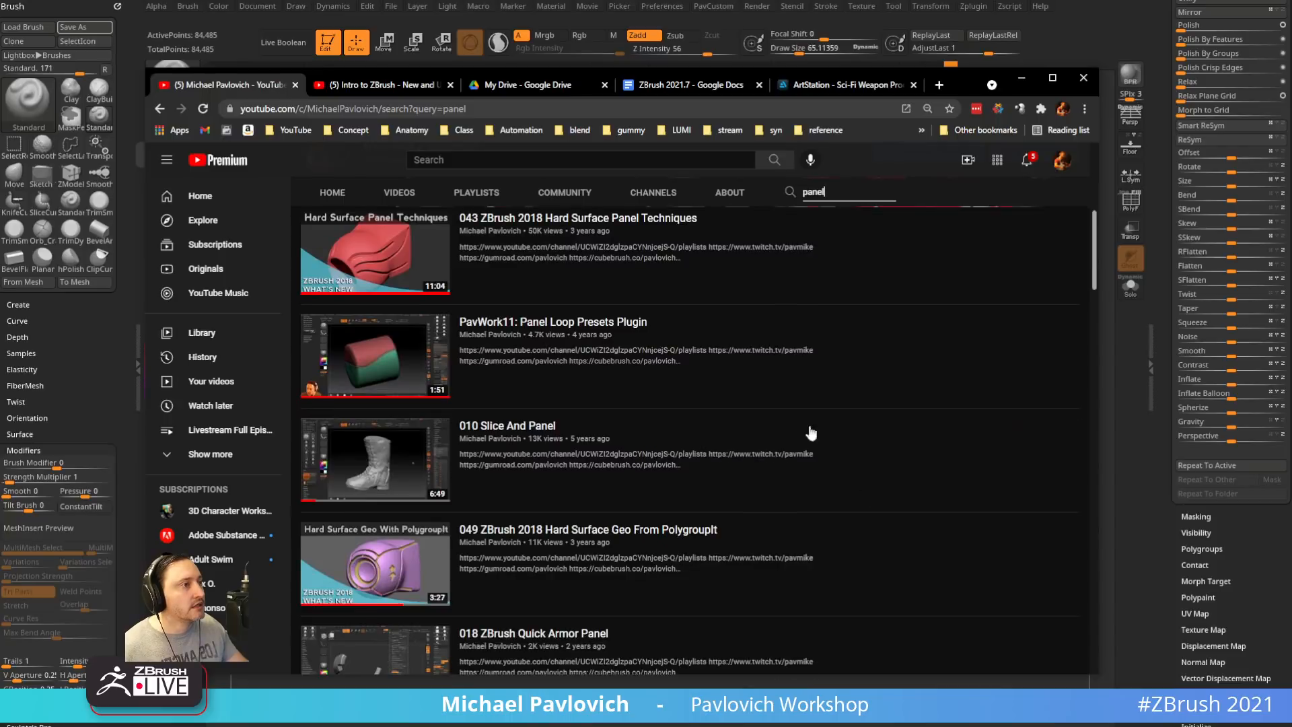
scroll(609, 343, down, 2)
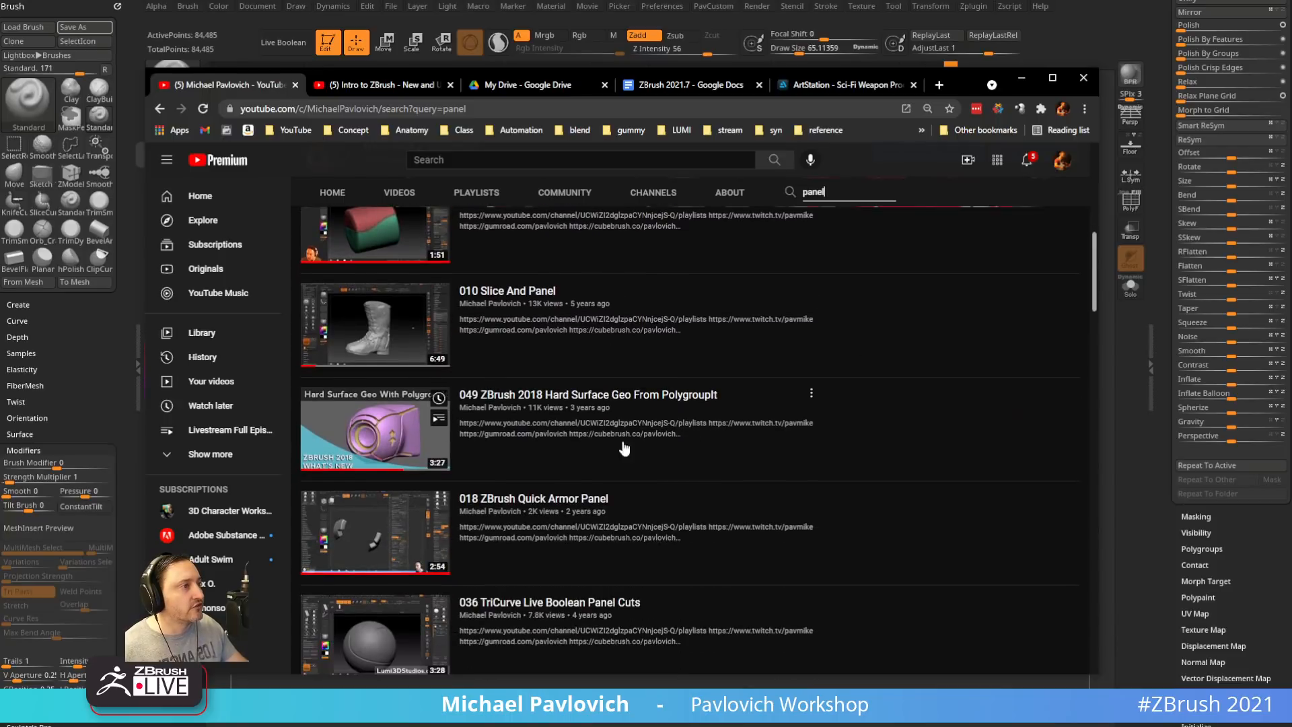
scroll(624, 448, down, 5)
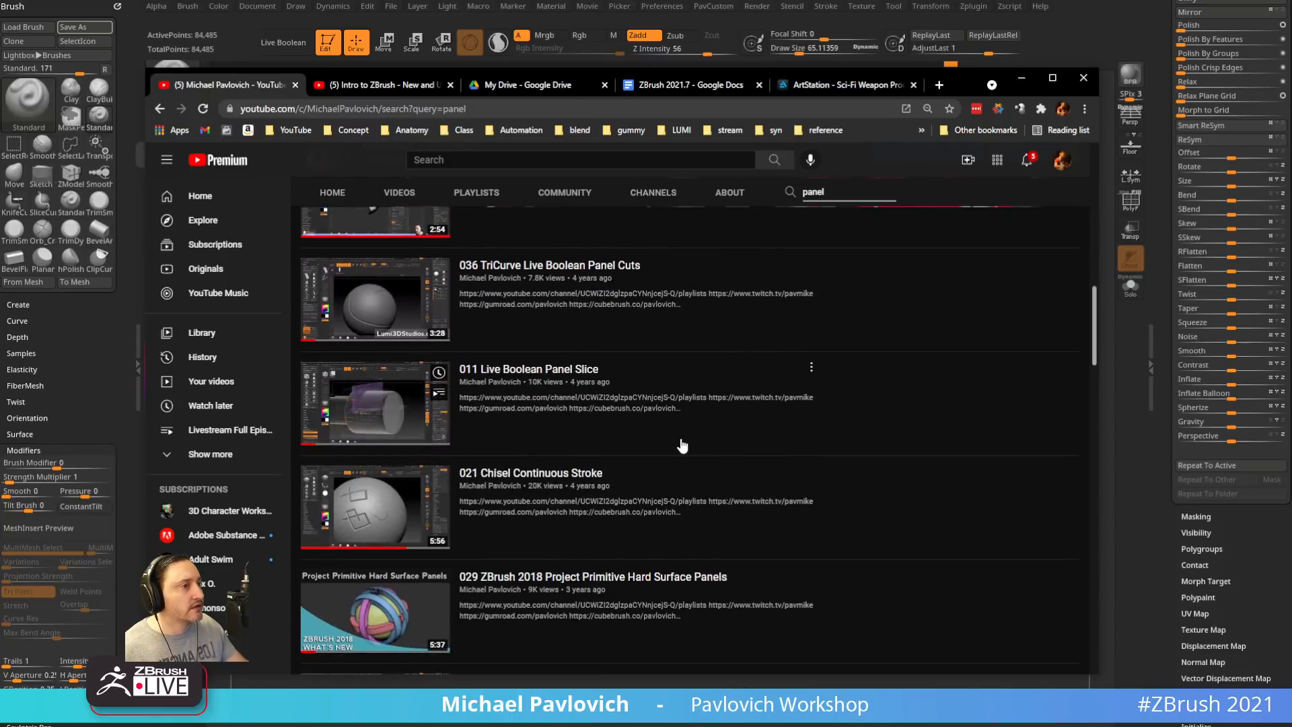
scroll(682, 445, down, 5)
scroll(681, 444, up, 6)
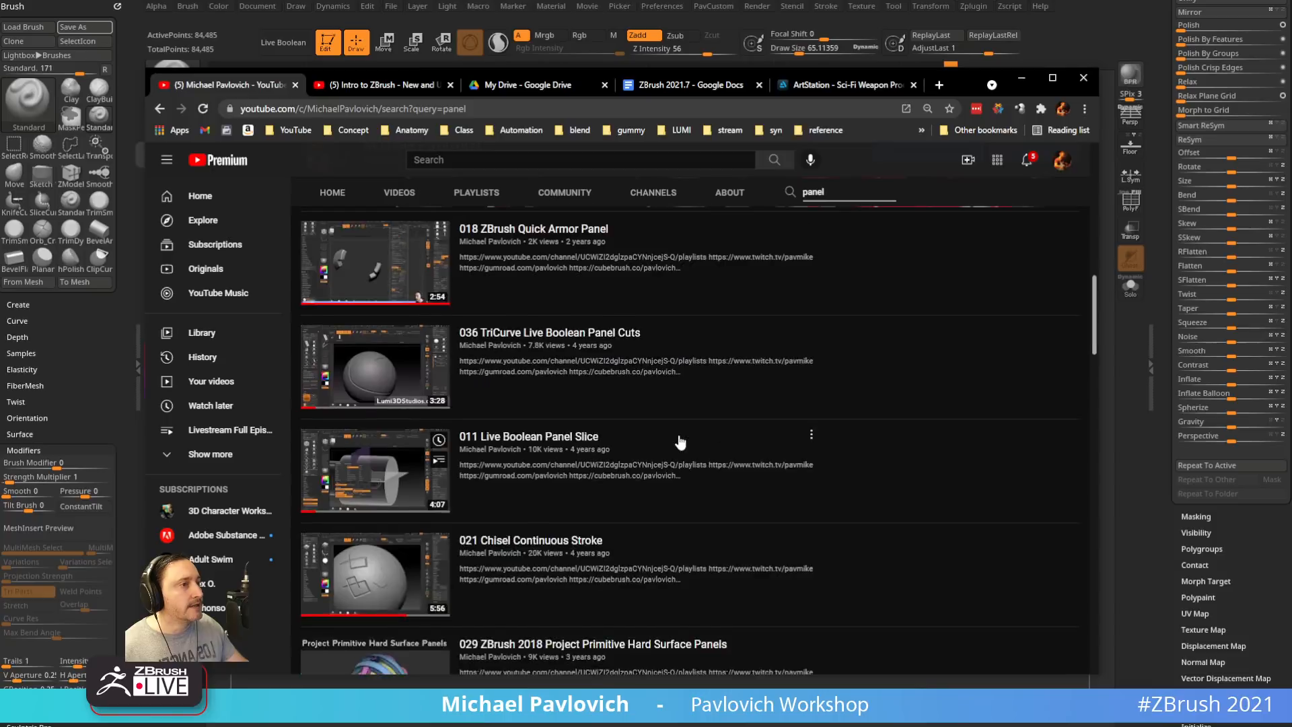
scroll(680, 442, up, 10)
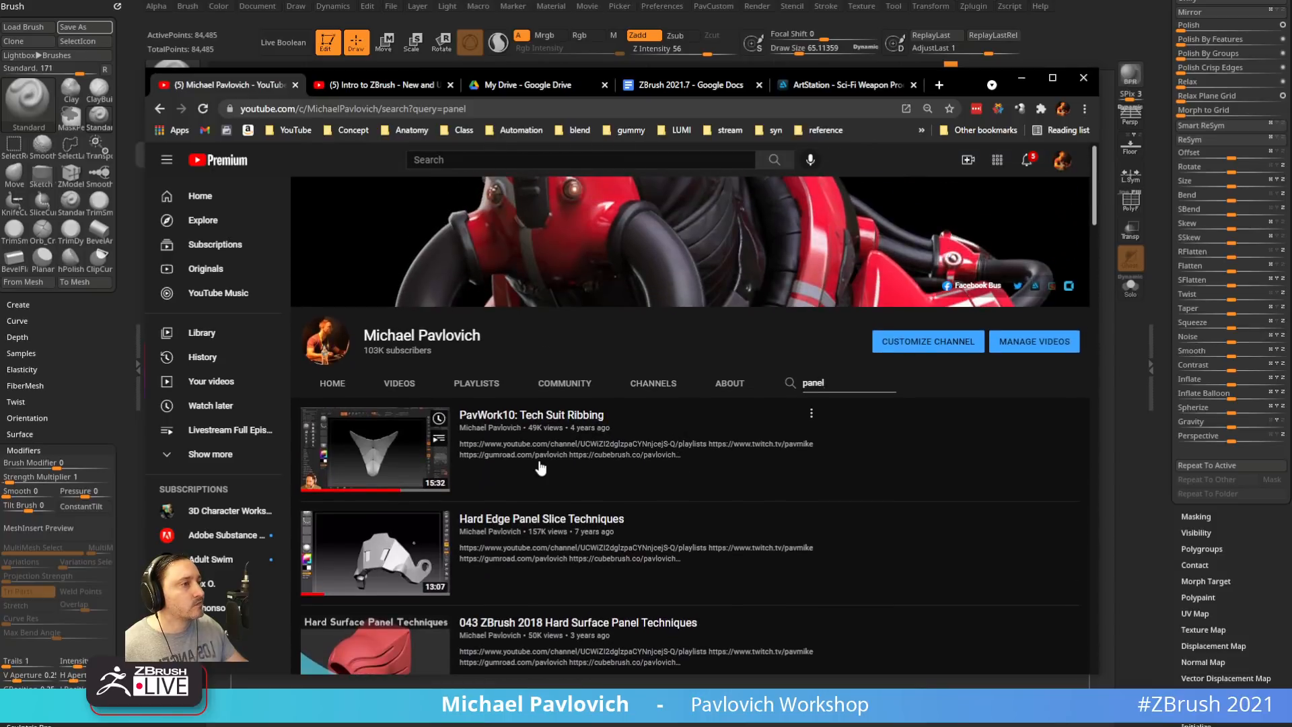
scroll(688, 514, down, 5)
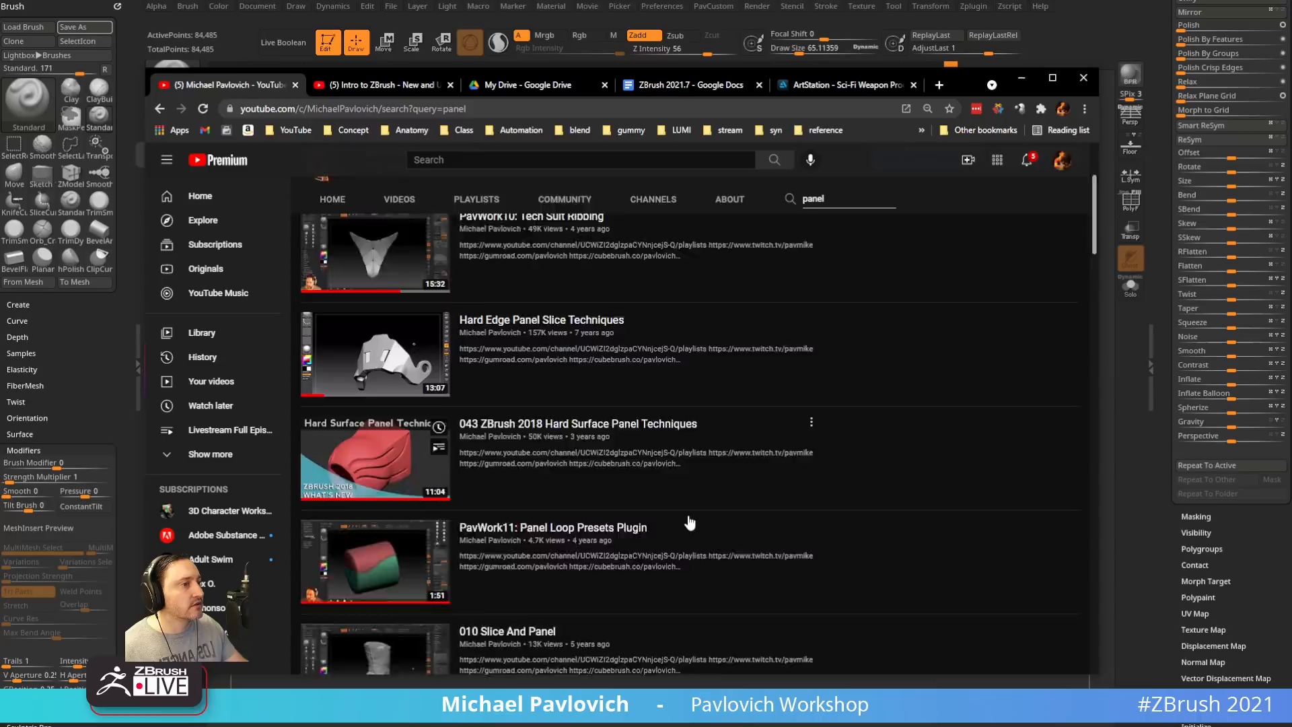
scroll(688, 522, up, 5)
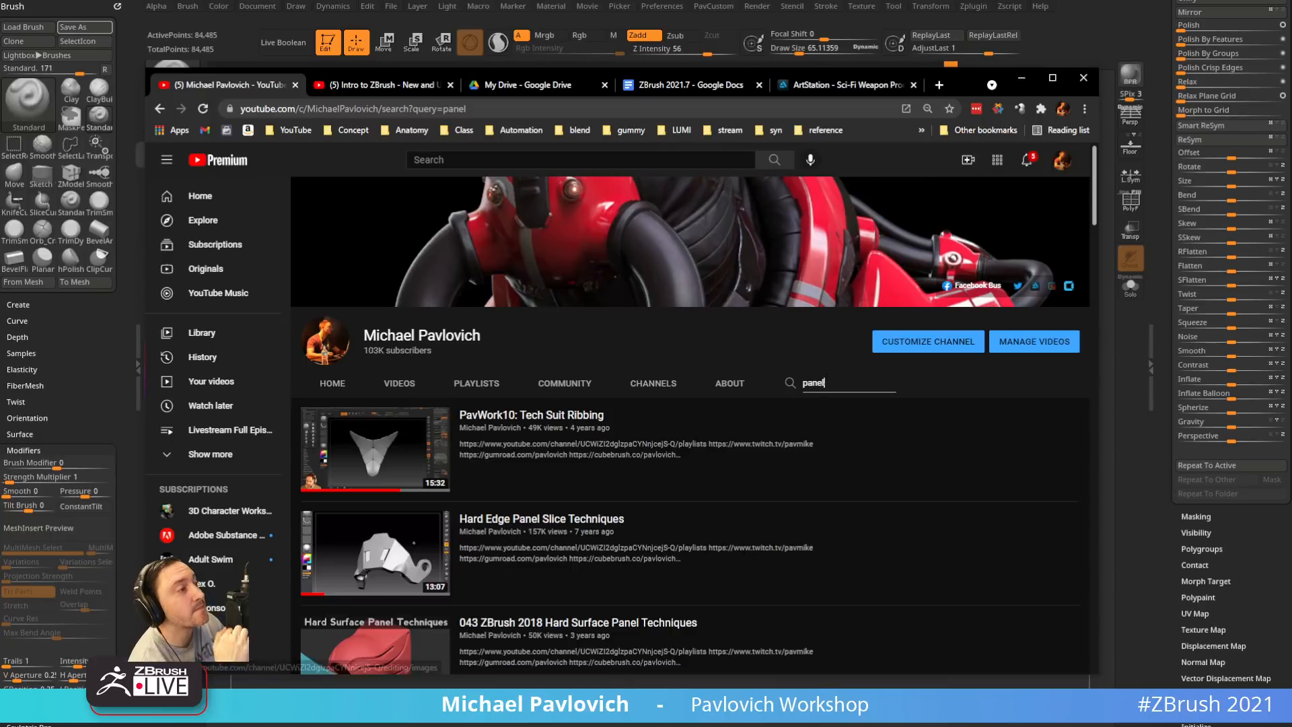
scroll(740, 431, down, 4)
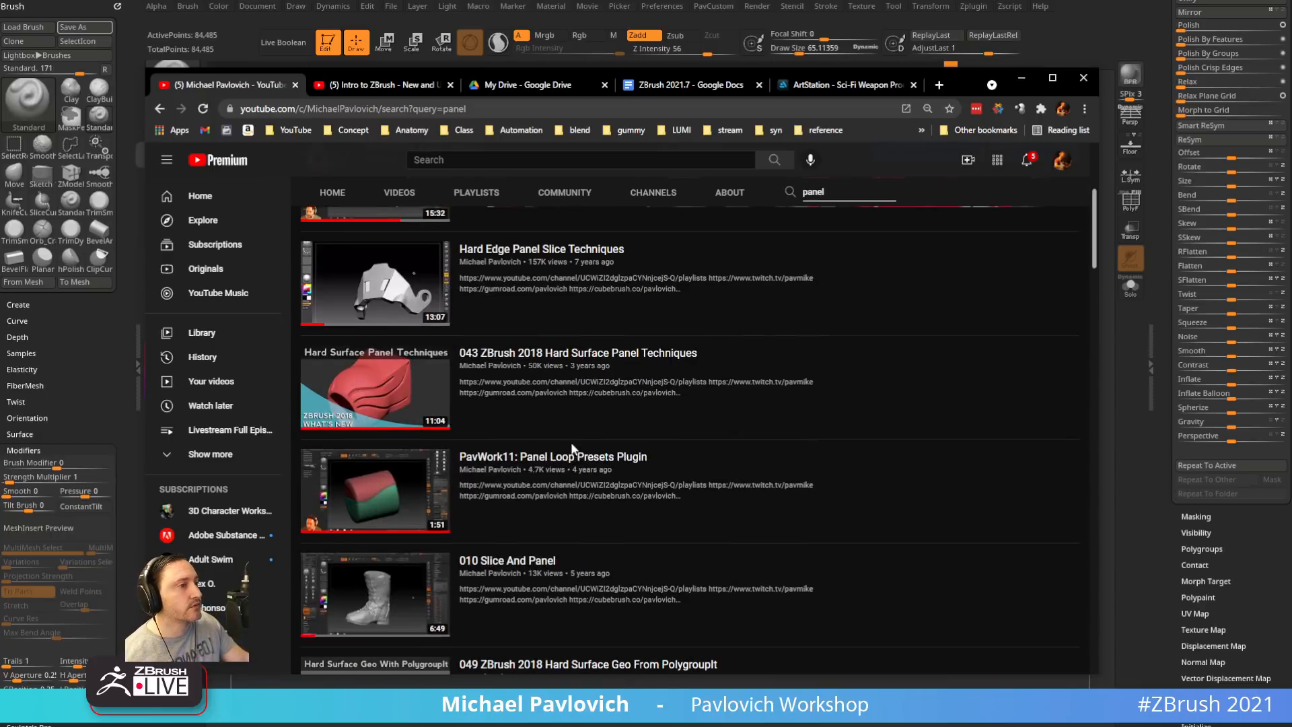
Open the video "PavWork11: Panel Loop Presets Plugin" and skim through its demonstration
click(531, 463)
click(276, 536)
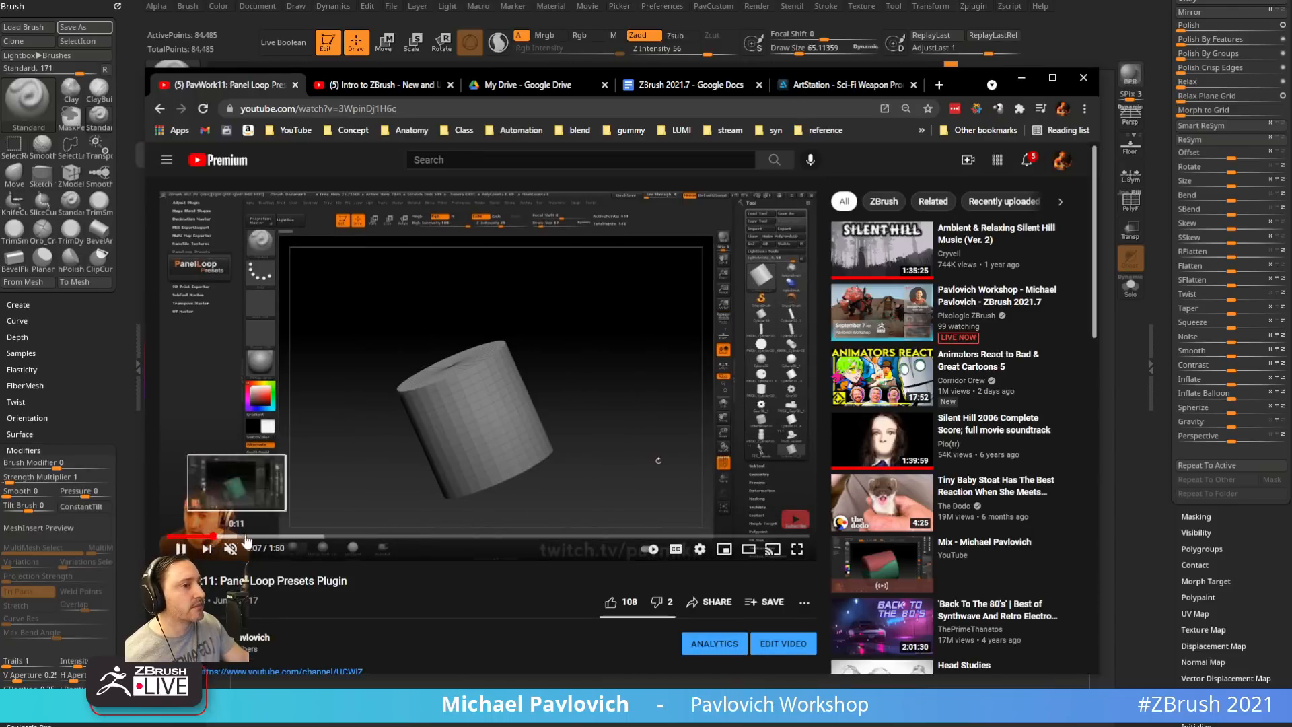
click(372, 536)
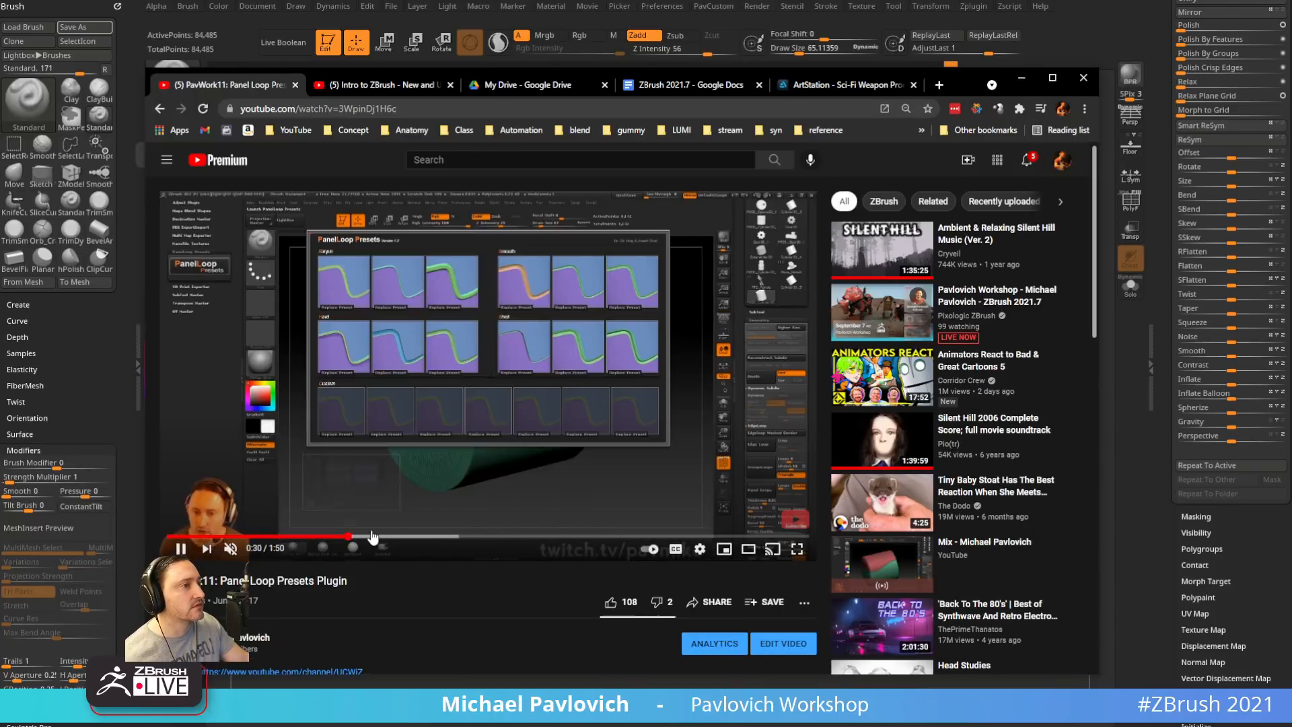
click(416, 536)
click(570, 536)
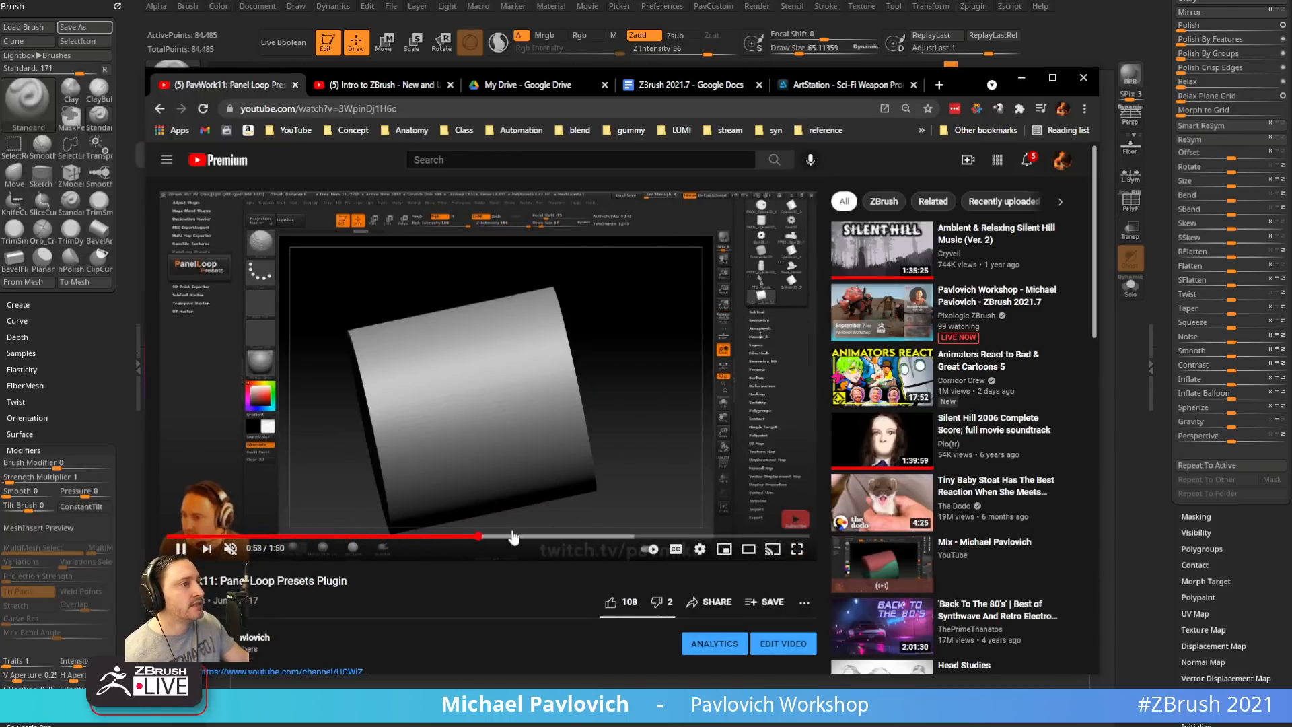
click(596, 536)
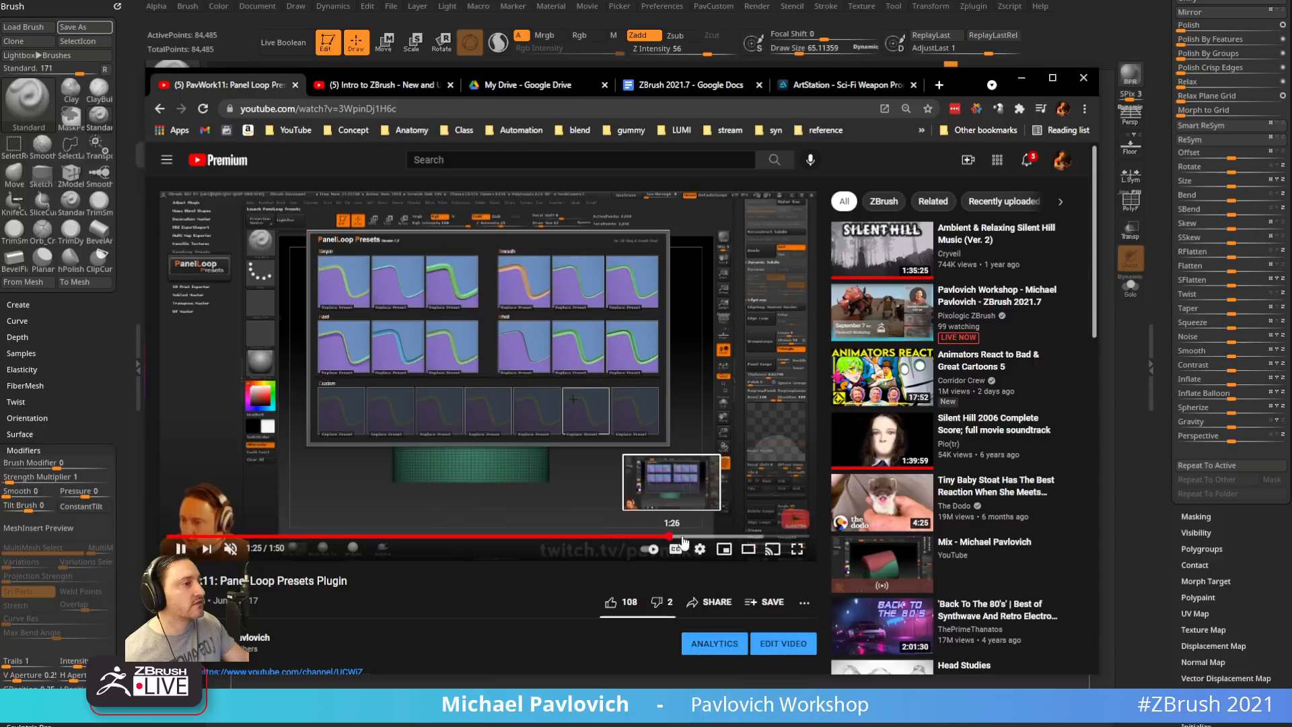
click(700, 536)
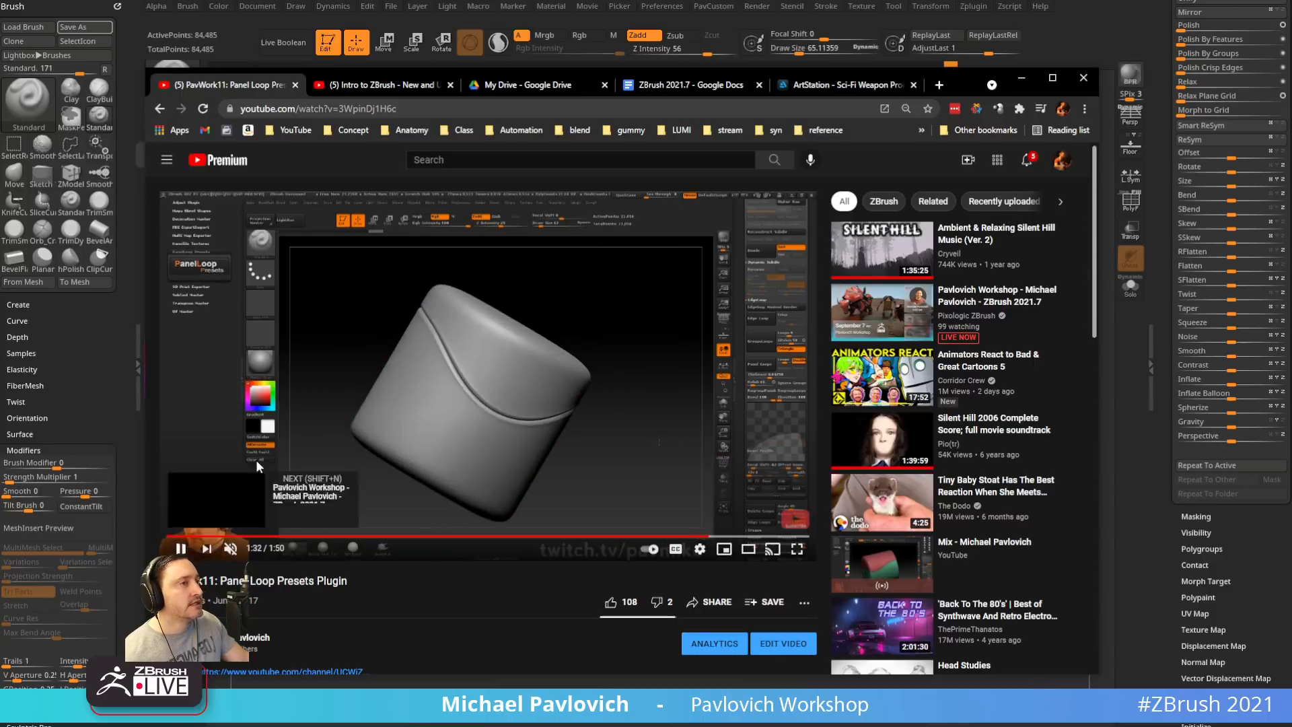
Return to the channel's search results and switch back to ZBrush
click(163, 110)
click(448, 109)
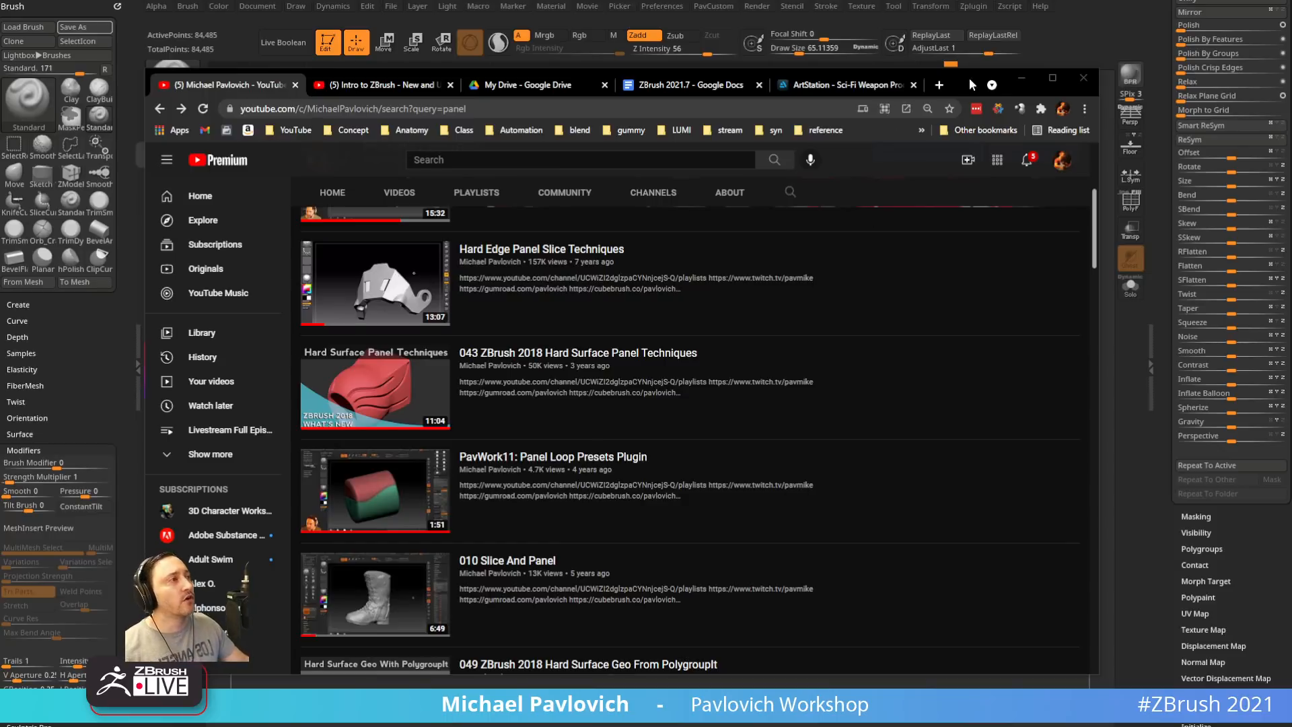
click(1020, 77)
Mask a star shape on the cube's front face with the MaskPen brush and Alpha 10
mouse_move(839, 256)
mouse_down()
mouse_move(900, 271)
mouse_move(928, 326)
mouse_move(885, 332)
mouse_up()
key(s)
ctrl+click(177, 147)
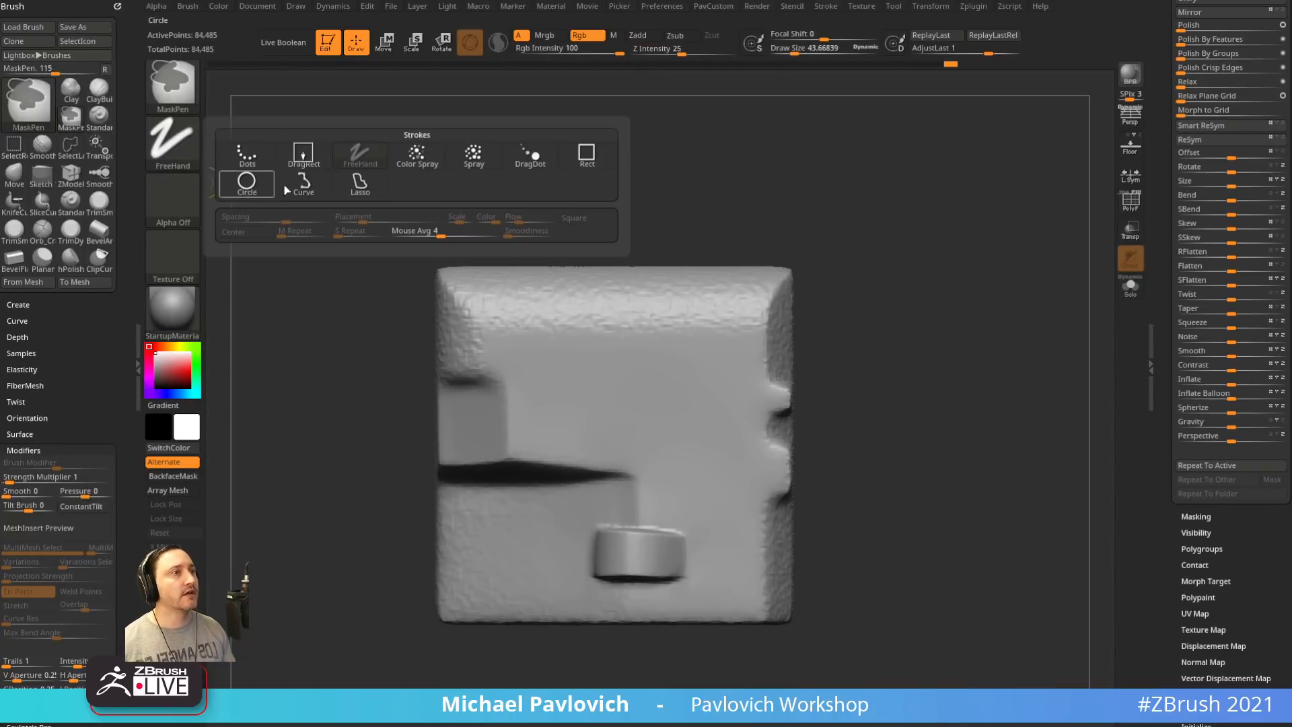
ctrl+click(295, 156)
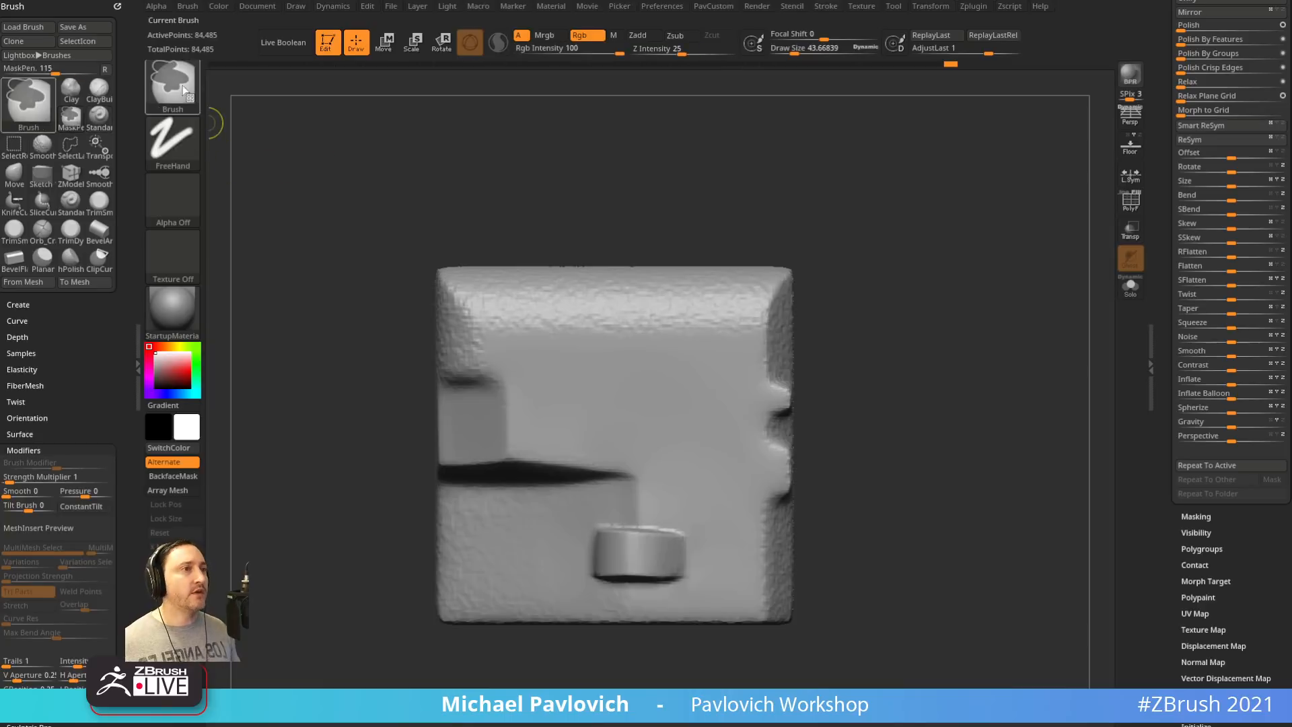
ctrl+click(173, 200)
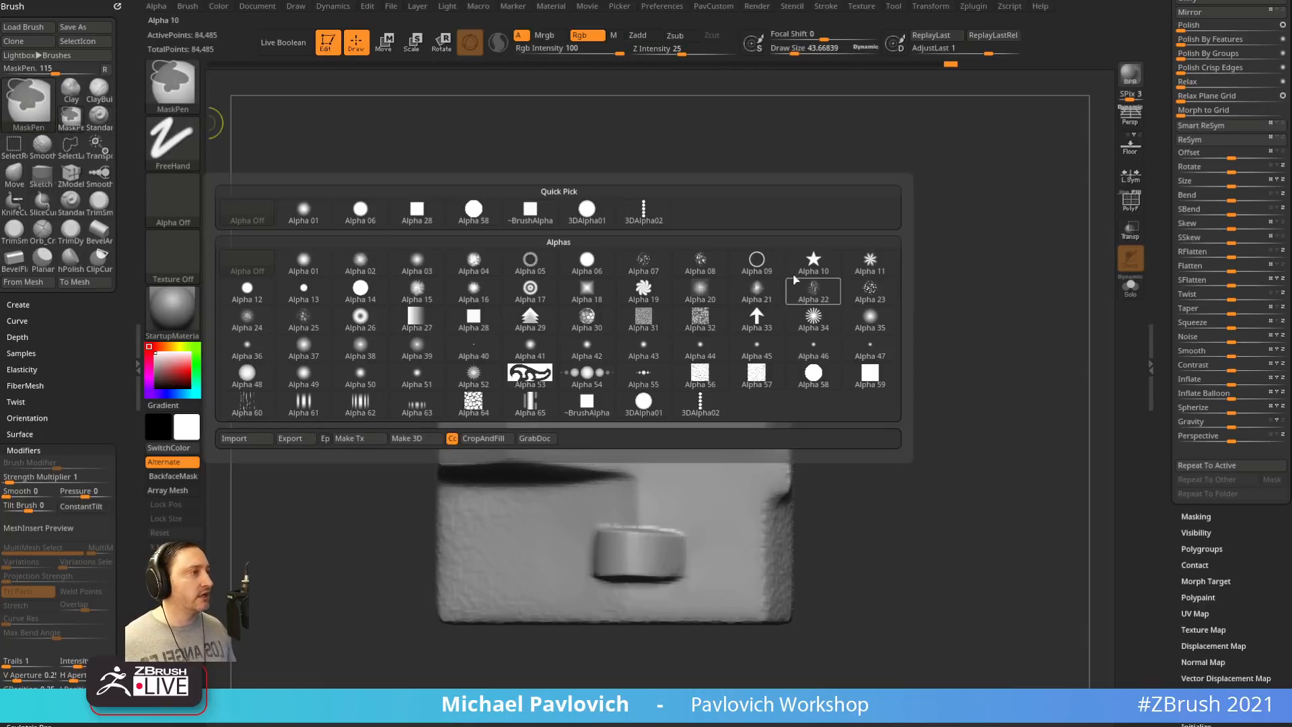
ctrl+click(811, 264)
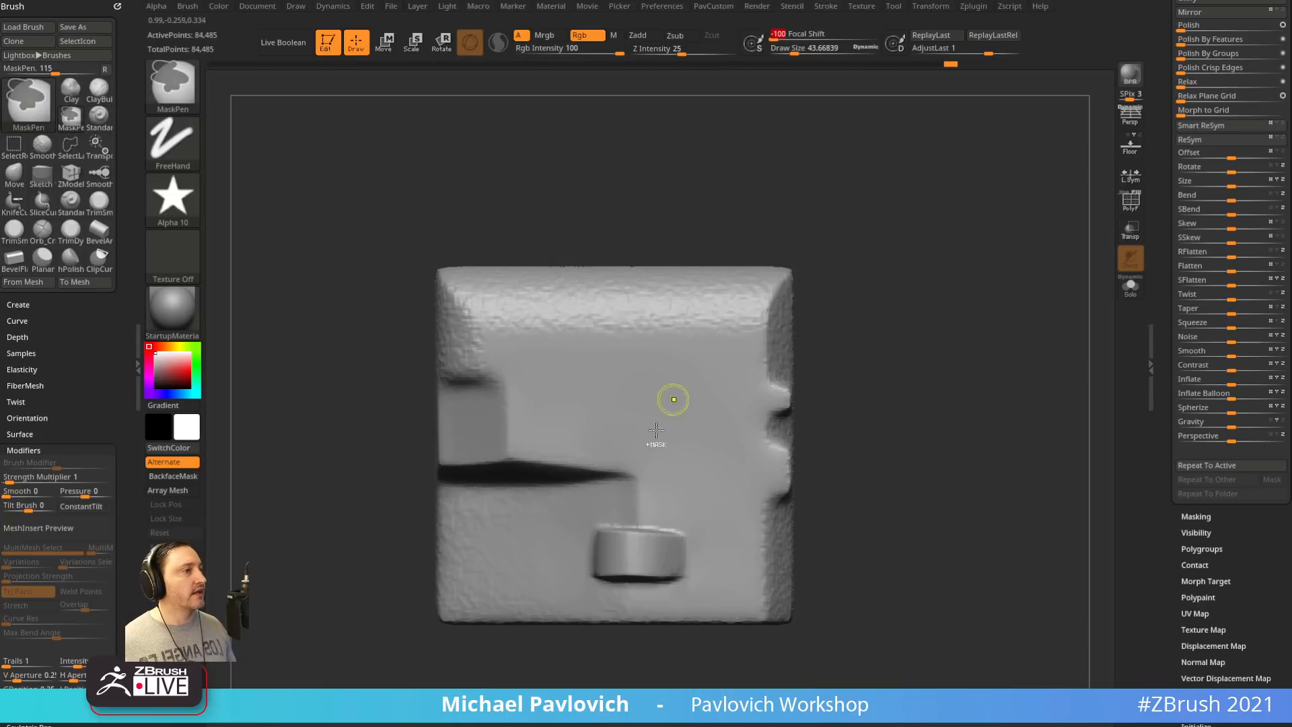
mouse_move(768, 431)
ctrl+mouse_down()
mouse_move(760, 467)
mouse_move(656, 436)
mouse_move(714, 492)
mouse_move(720, 527)
mouse_move(734, 441)
mouse_move(639, 447)
ctrl+mouse_up()
Switch to the cylinder primitive and convert it to a PolyMesh3D
drag(865, 467, 1081, 327)
drag(1162, 265, 1165, 592)
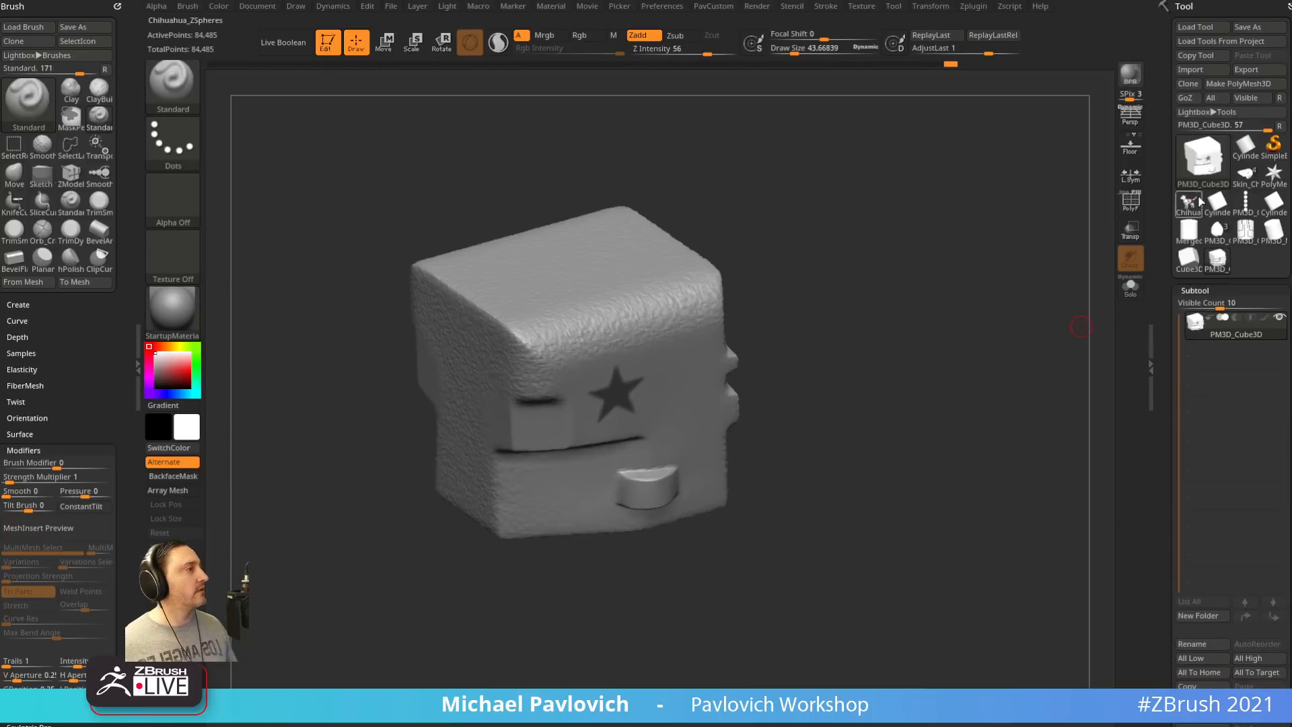
click(1216, 204)
click(1231, 89)
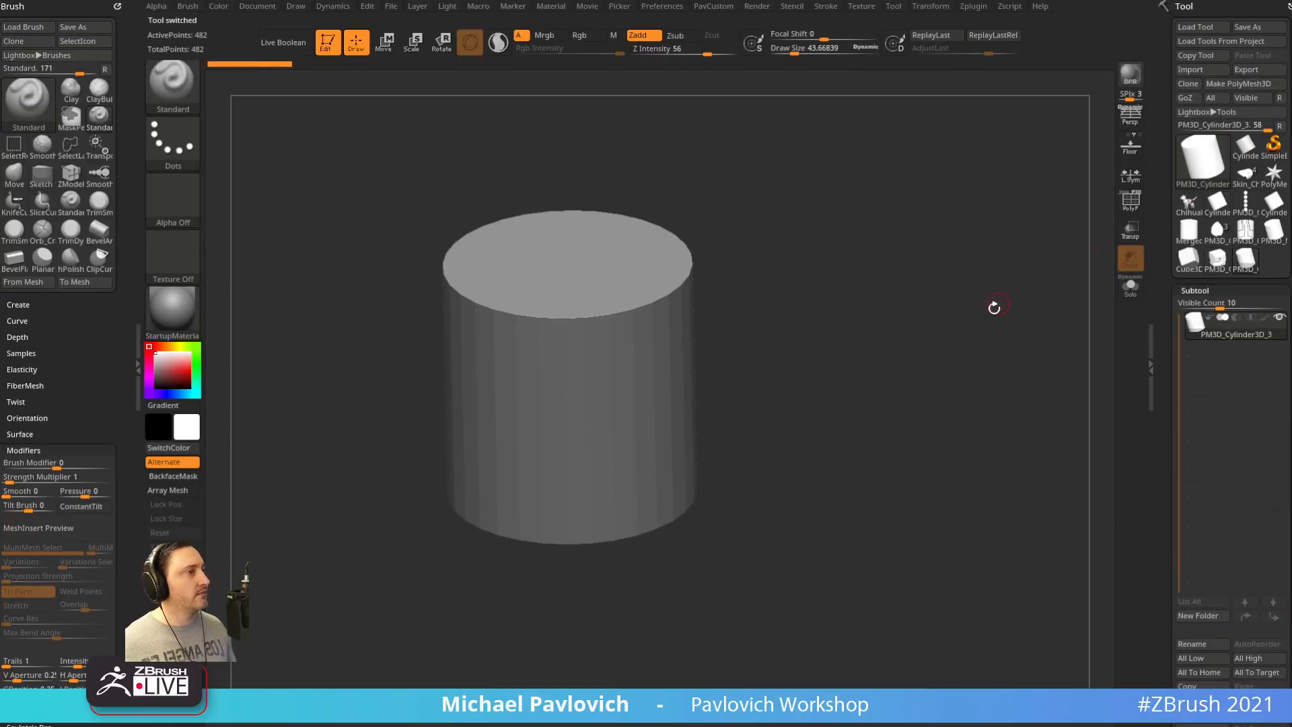
Subdivide the cylinder twice to reach subdivision level 3
key(2)
click(959, 551)
key(ctrl+d)
key(ctrl+d)
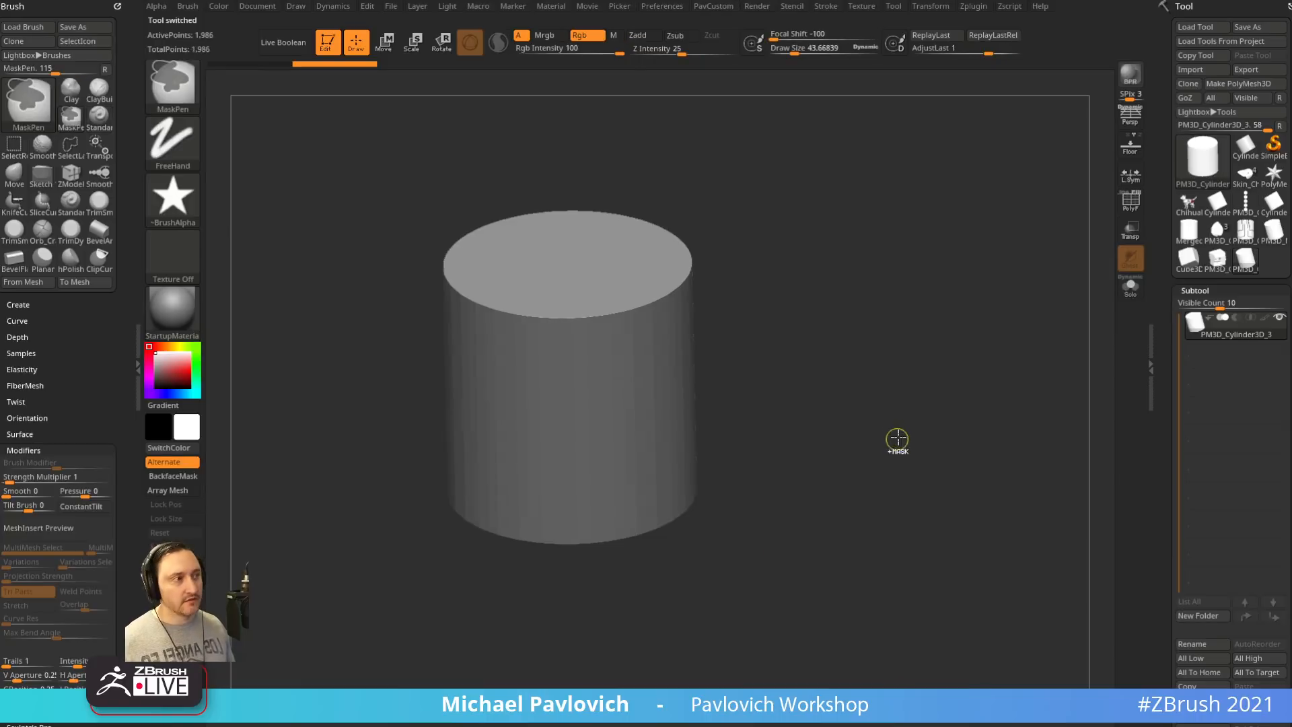
Show the cylinder's wireframe and ZRemesh it with Half, DetectEdges and Adaptive Size 0
drag(1164, 407, 1168, 253)
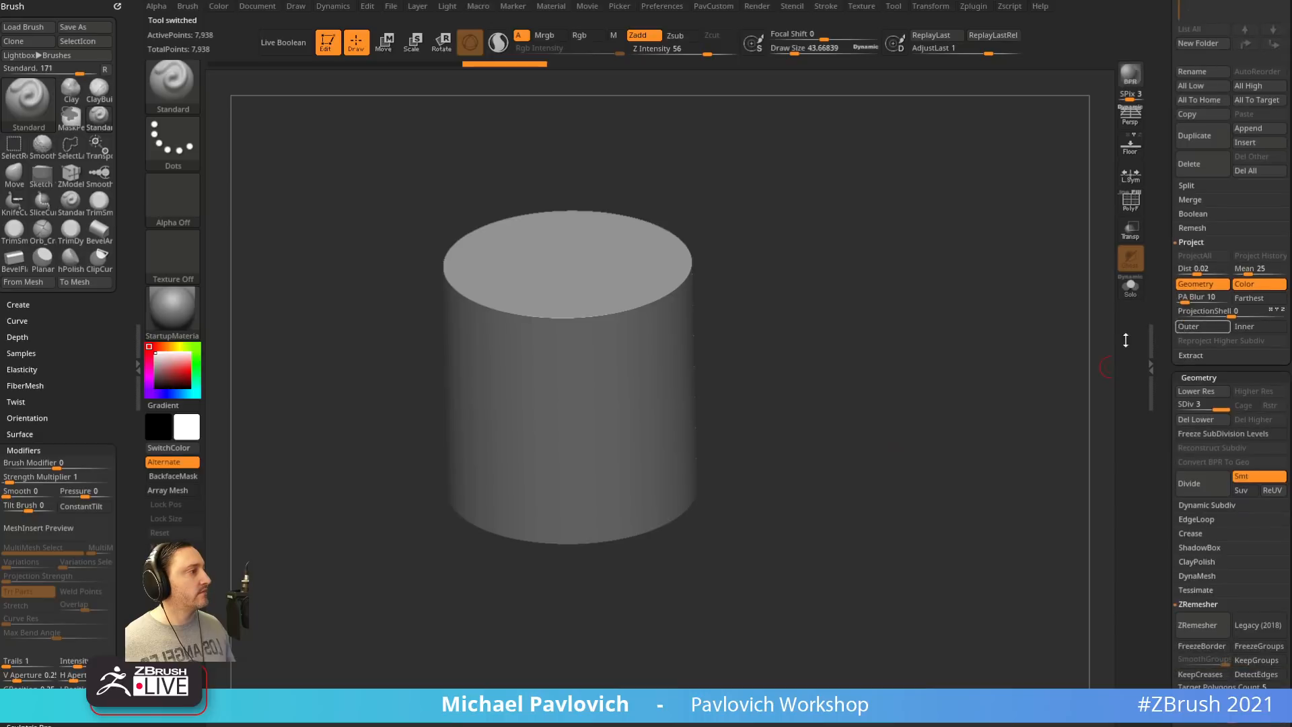
click(1132, 200)
drag(980, 288, 969, 317)
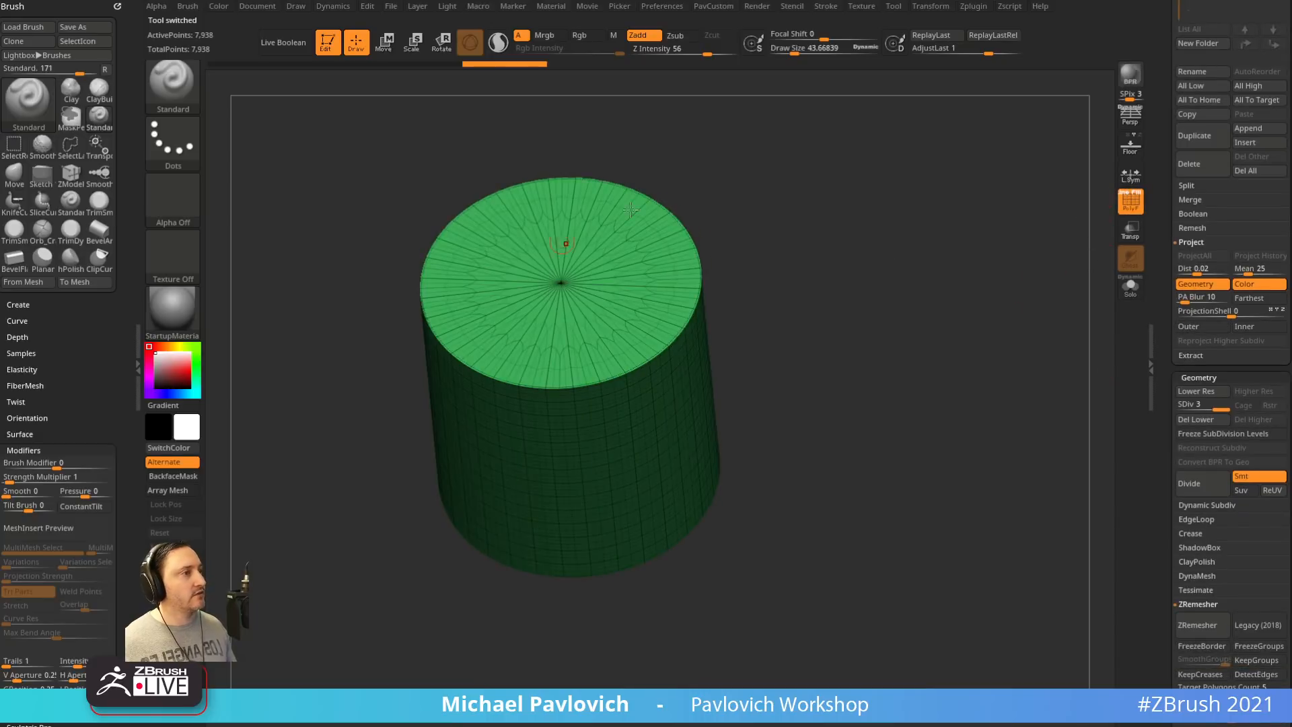
drag(848, 239, 825, 286)
key(2)
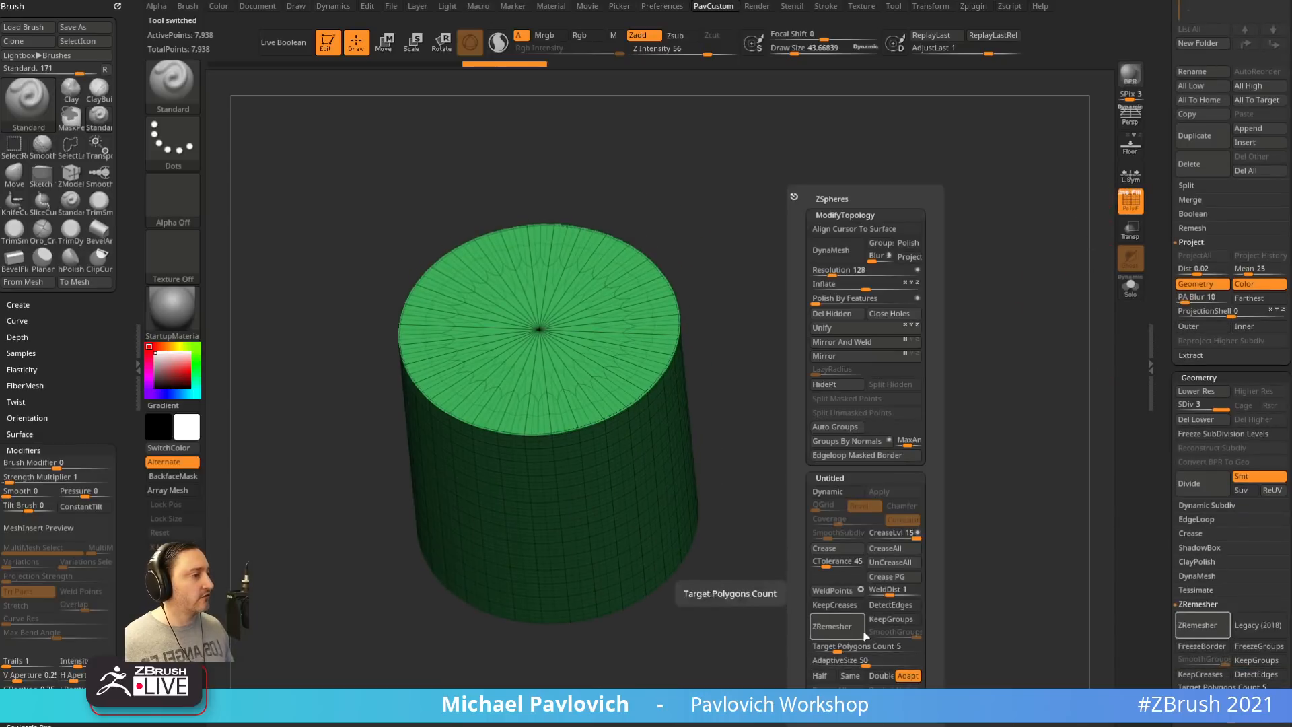
key(2)
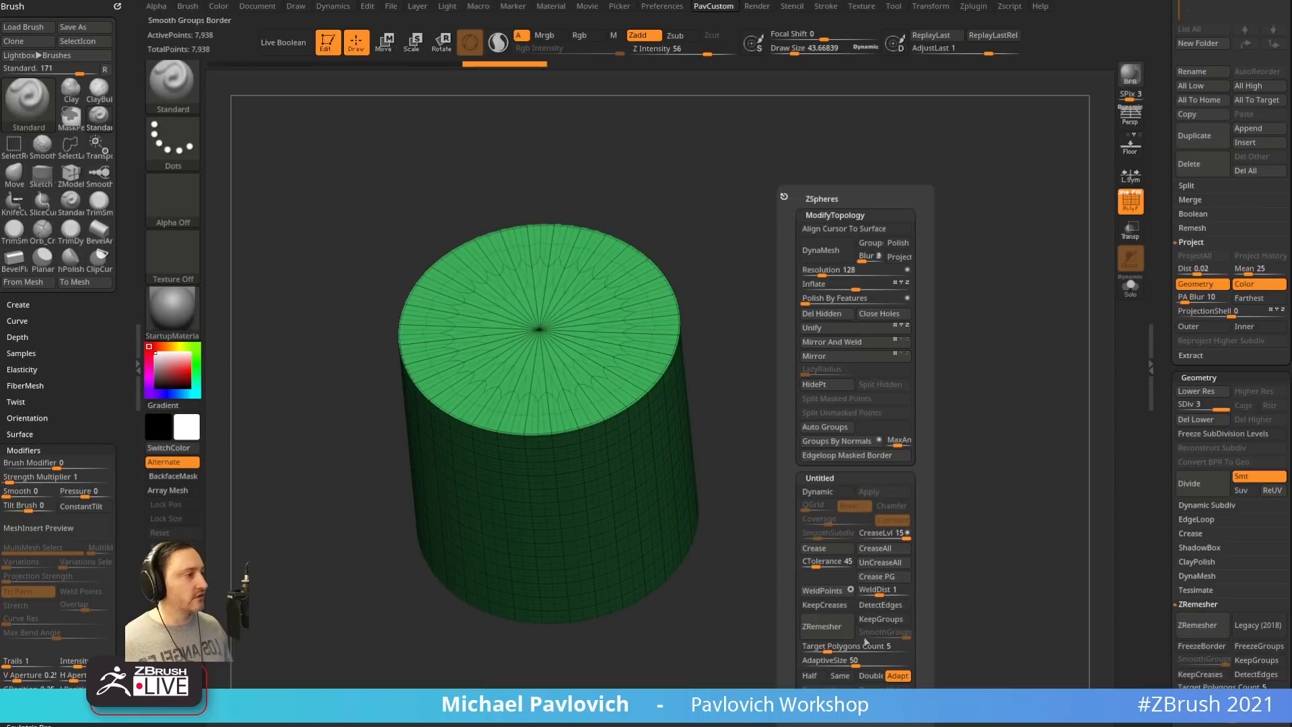
click(814, 676)
drag(845, 664, 784, 666)
click(845, 629)
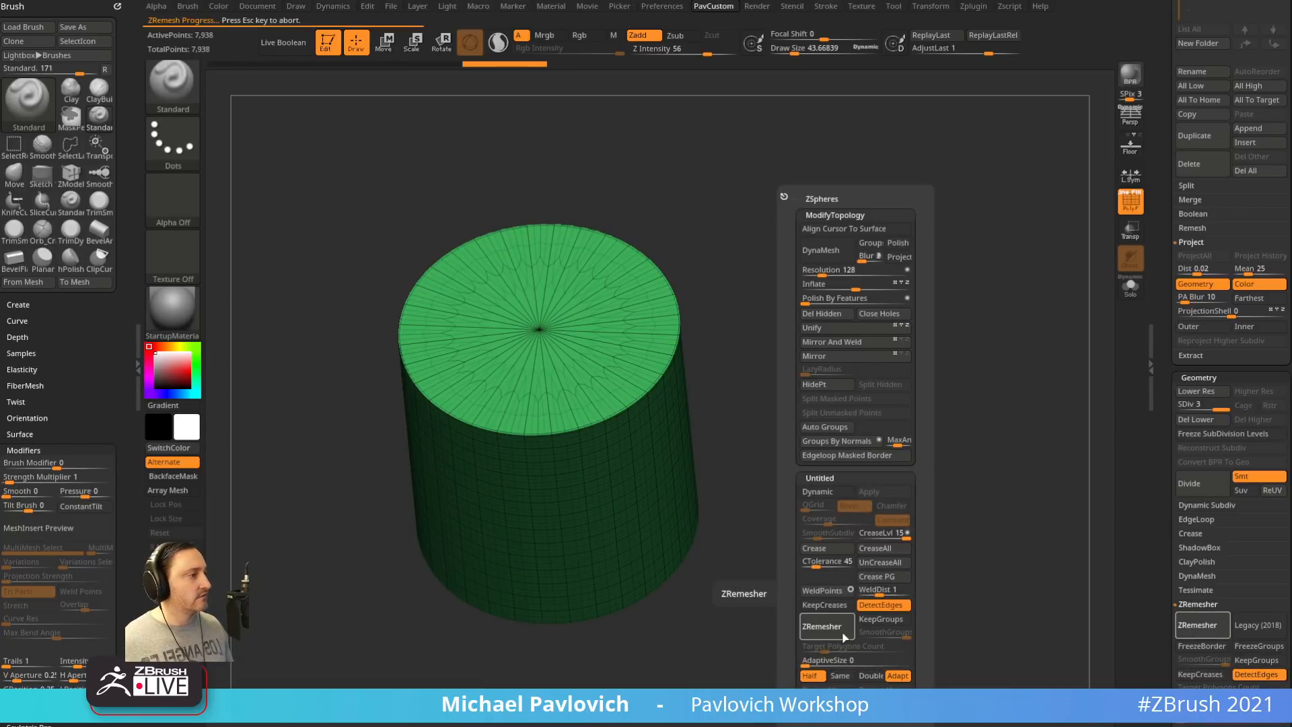
drag(774, 364, 838, 447)
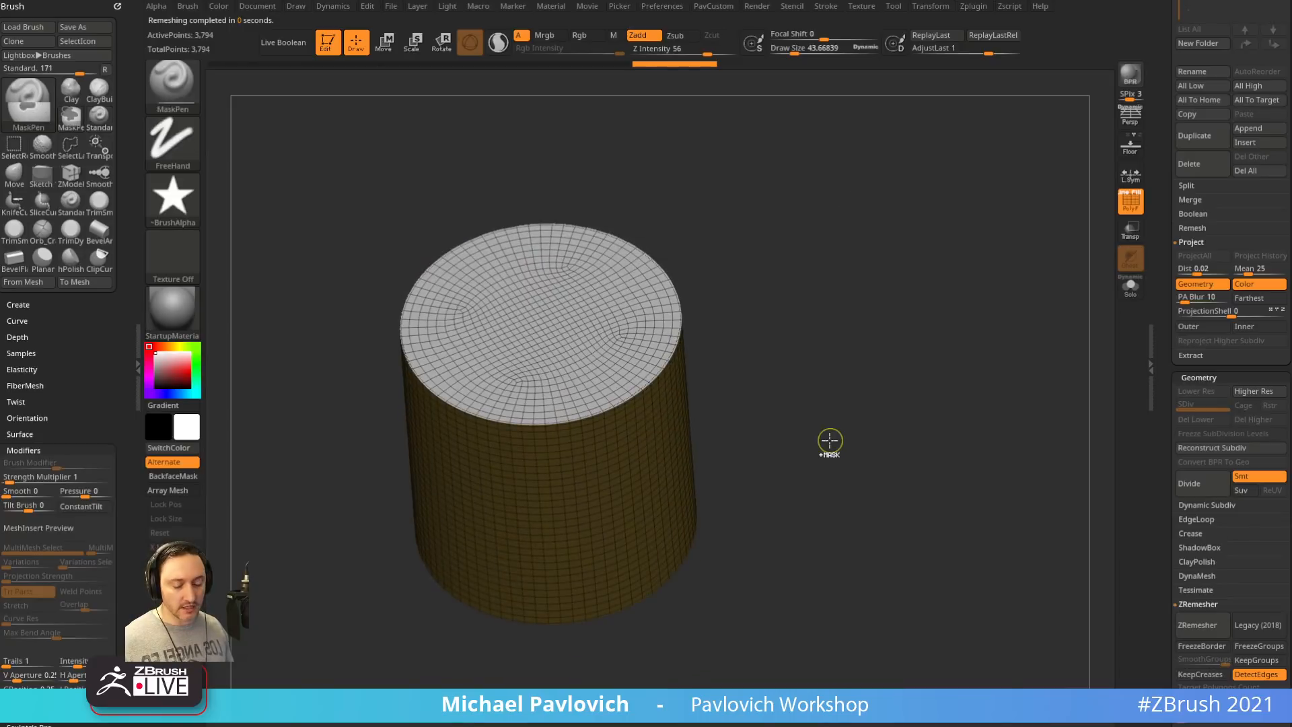
Subdivide the remeshed cylinder twice and delete its lower subdivision levels
key(ctrl+d)
key(ctrl+d)
click(1192, 419)
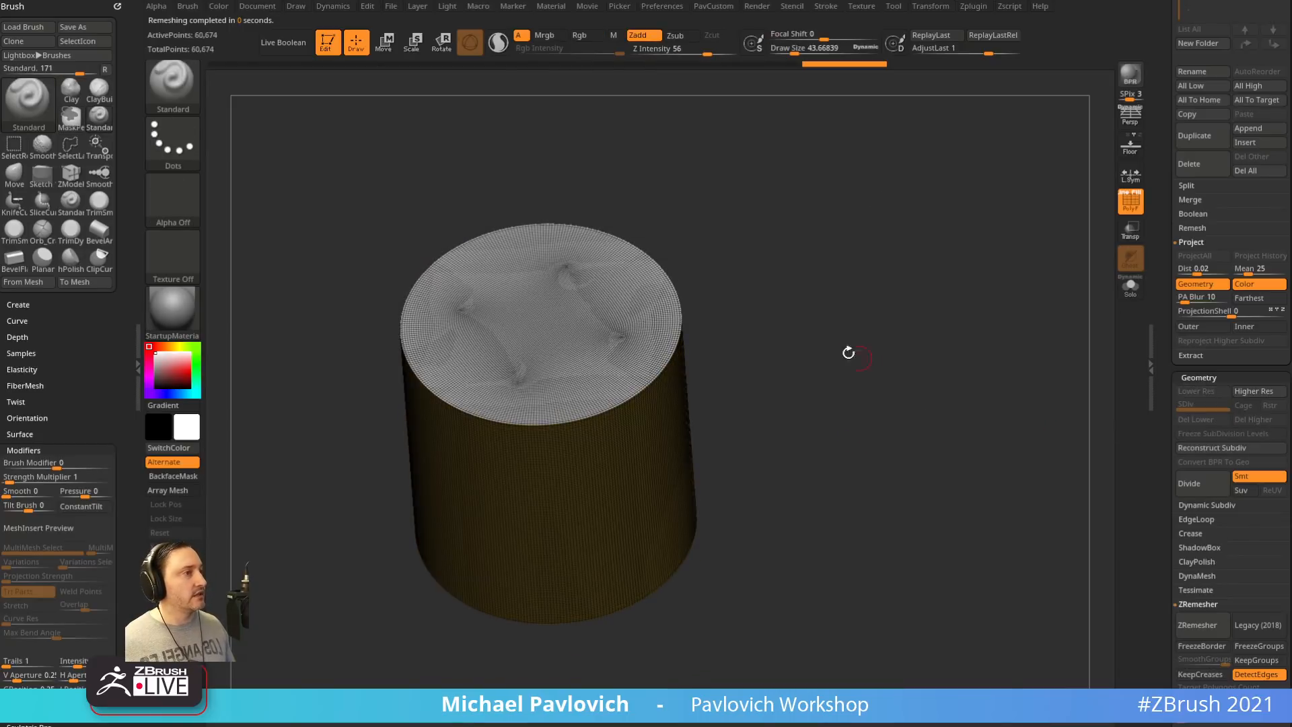
Cut away the cylinder's lower sides with a curve cutting brush, leaving a wide cap above a narrower tapered body
key(bracketright)
key(bracketright)
key(bracketright)
mouse_move(856, 361)
mouse_down()
mouse_move(871, 306)
mouse_move(796, 335)
mouse_move(801, 372)
mouse_move(666, 366)
mouse_move(628, 379)
mouse_move(604, 681)
mouse_up()
key(s)
ctrl+shift+click(173, 86)
ctrl+shift+click(315, 101)
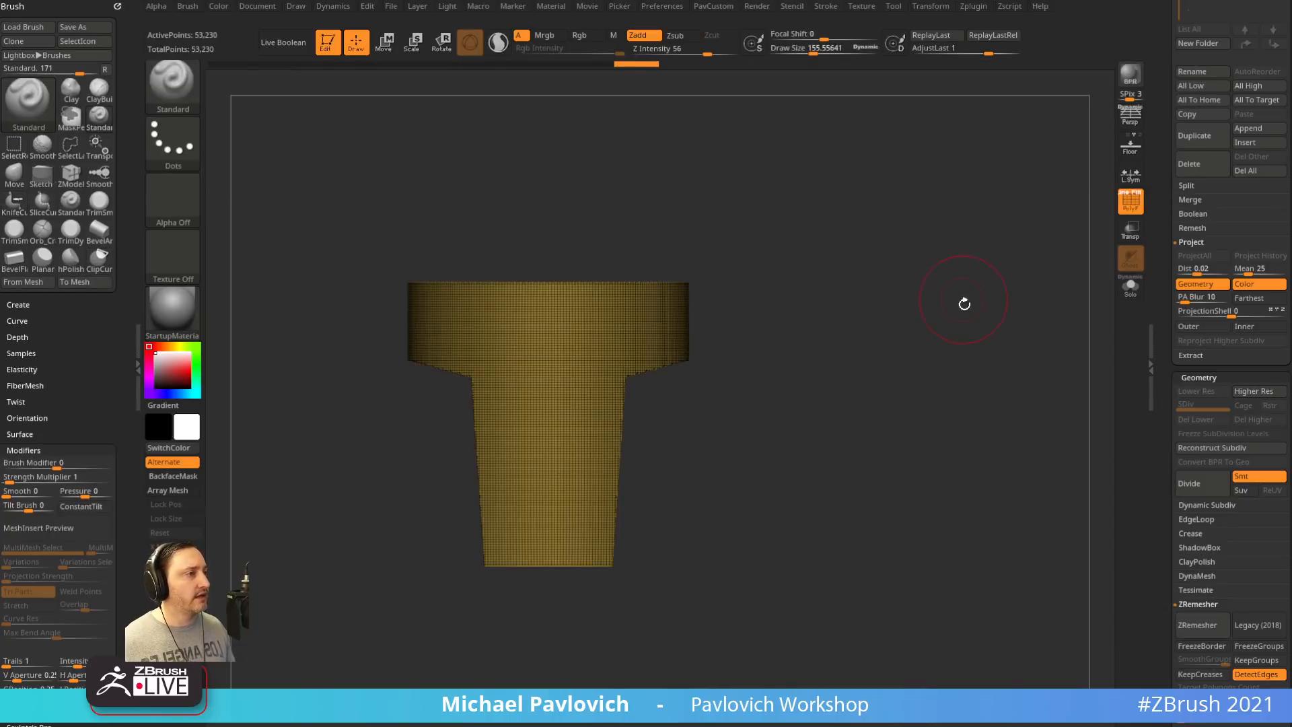
Examine the cut cylinder's shape and its cap topology, first with the wireframe shown and again with it hidden
mouse_move(964, 304)
mouse_down()
mouse_move(831, 285)
mouse_move(923, 312)
mouse_move(982, 286)
mouse_up()
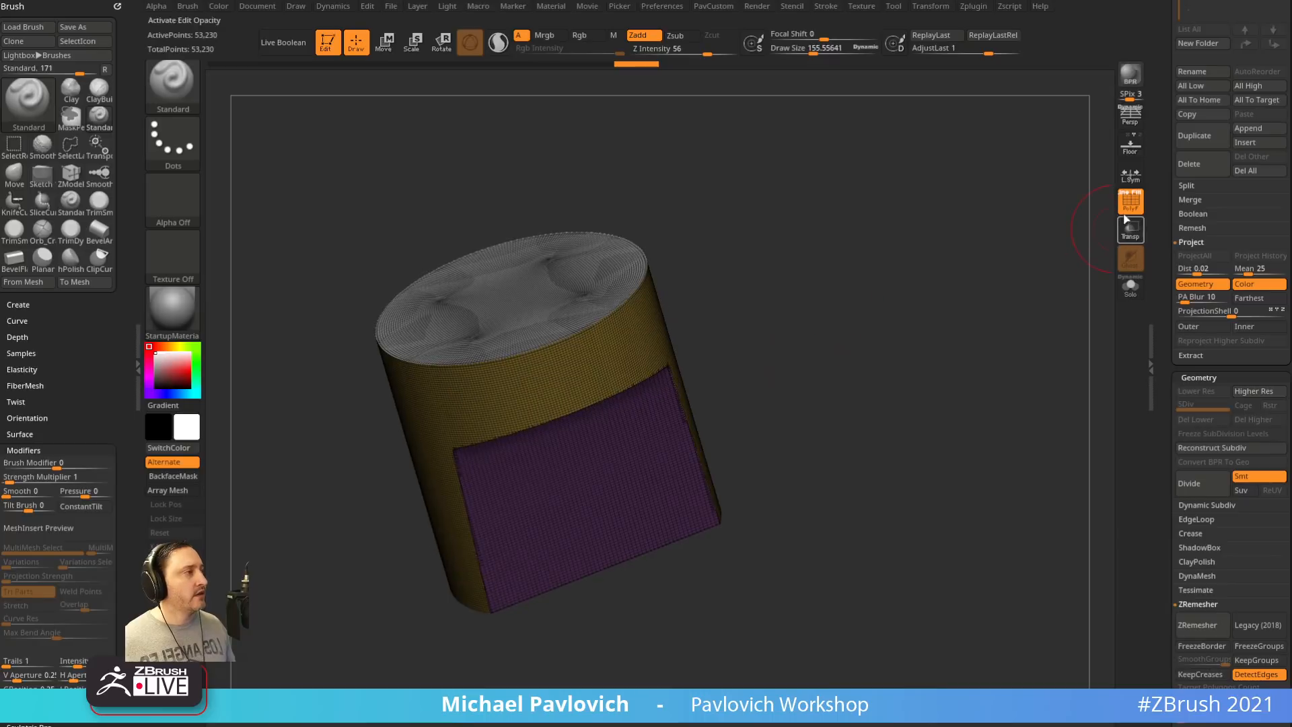
mouse_move(1090, 232)
mouse_down()
mouse_move(937, 276)
mouse_move(928, 332)
mouse_move(892, 333)
mouse_up()
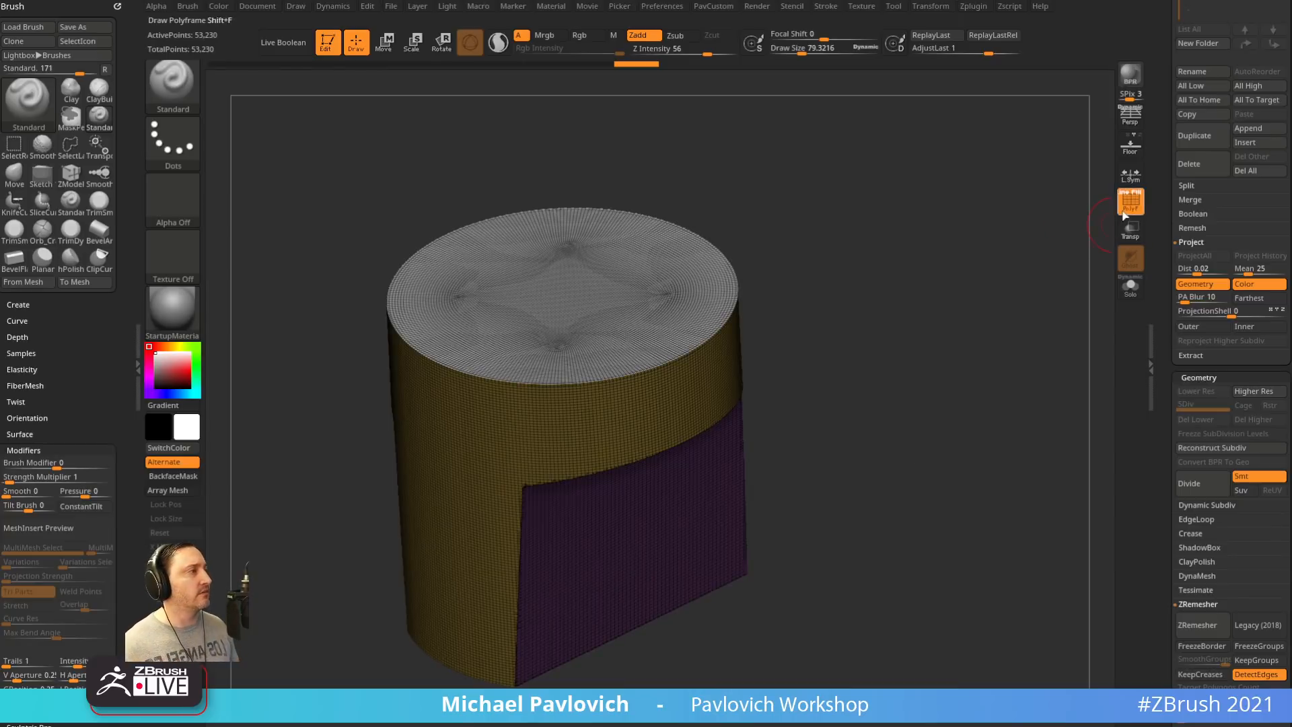
mouse_move(801, 275)
mouse_down()
mouse_move(807, 253)
mouse_move(804, 283)
mouse_up()
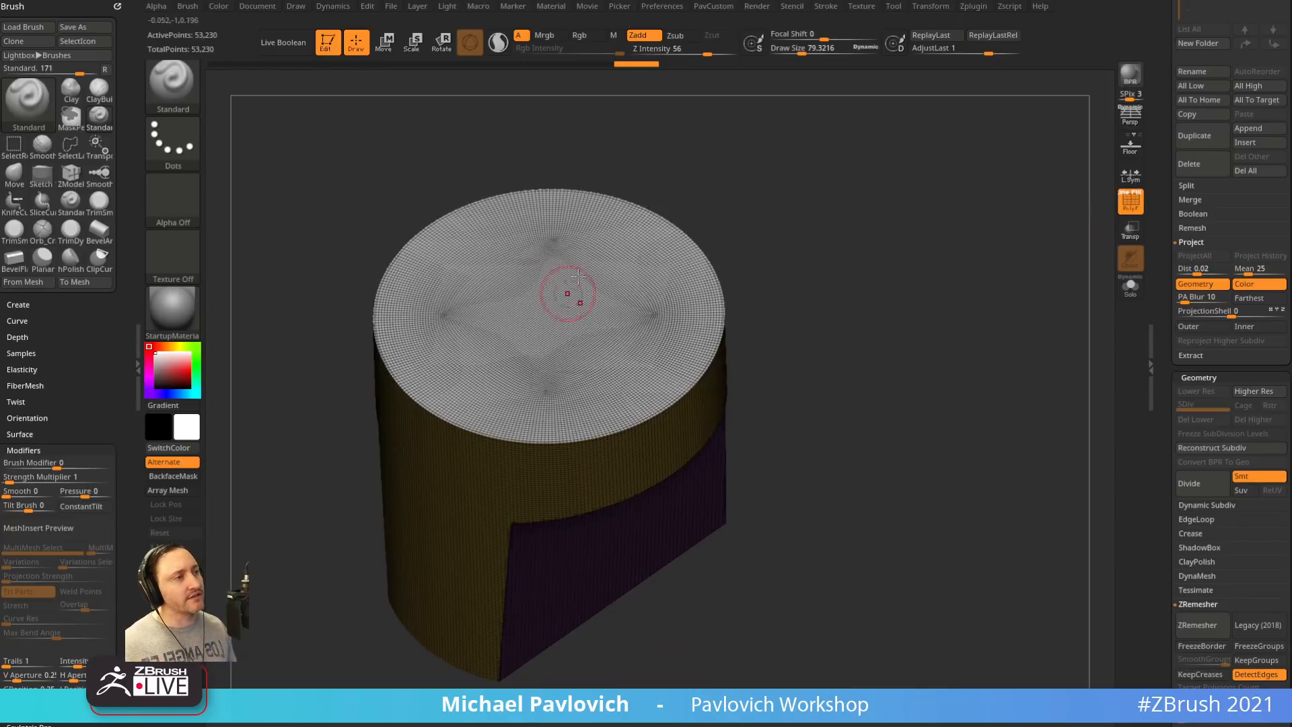
click(1131, 201)
drag(976, 266, 968, 344)
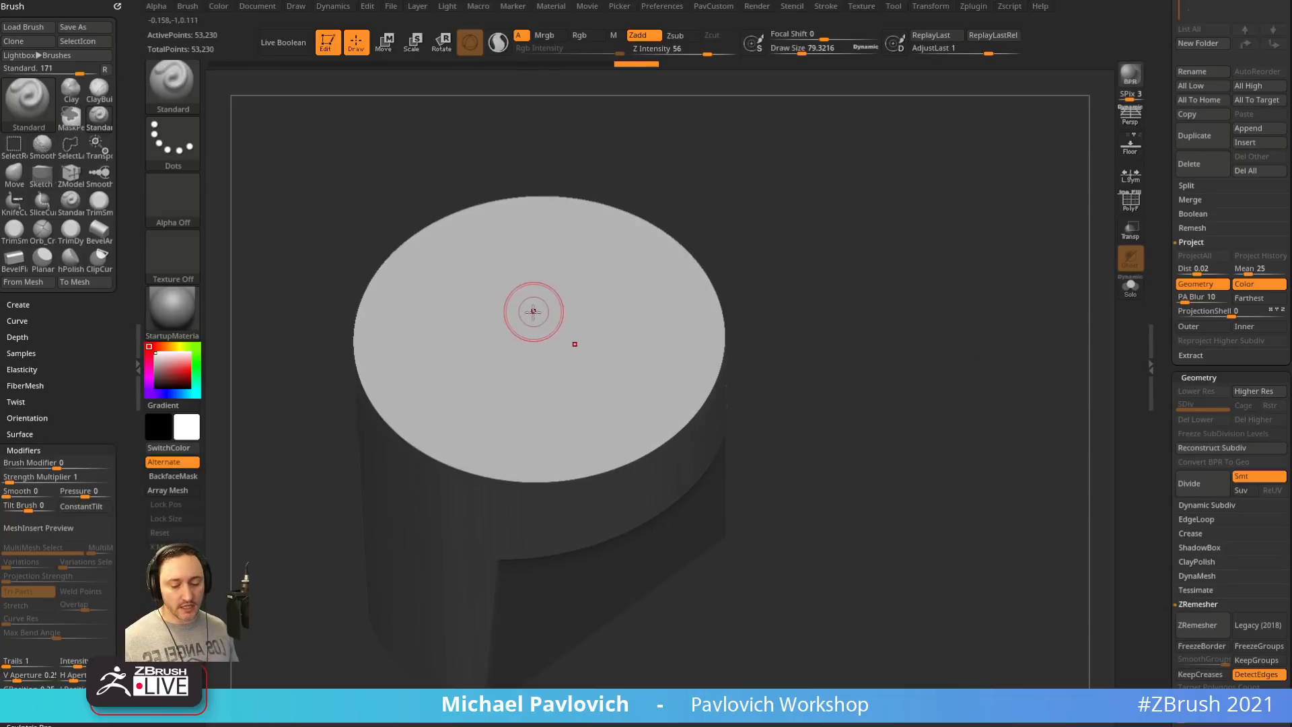
drag(821, 296, 764, 332)
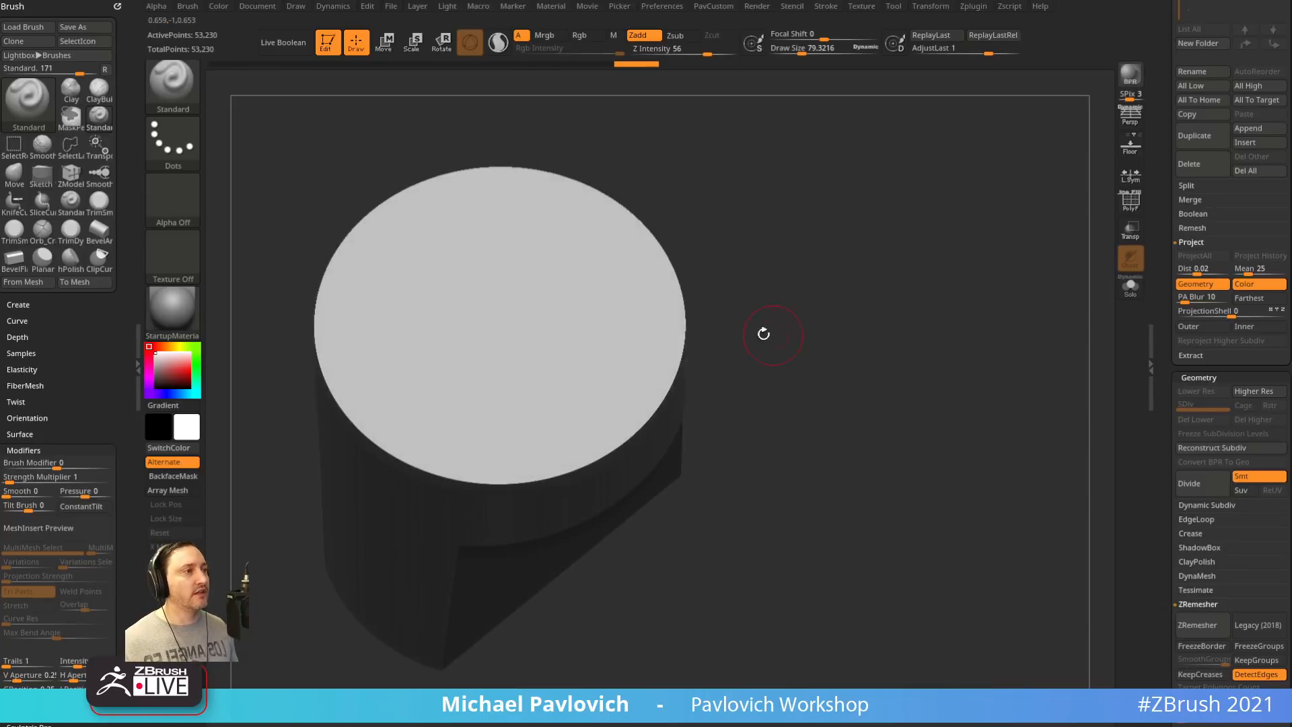
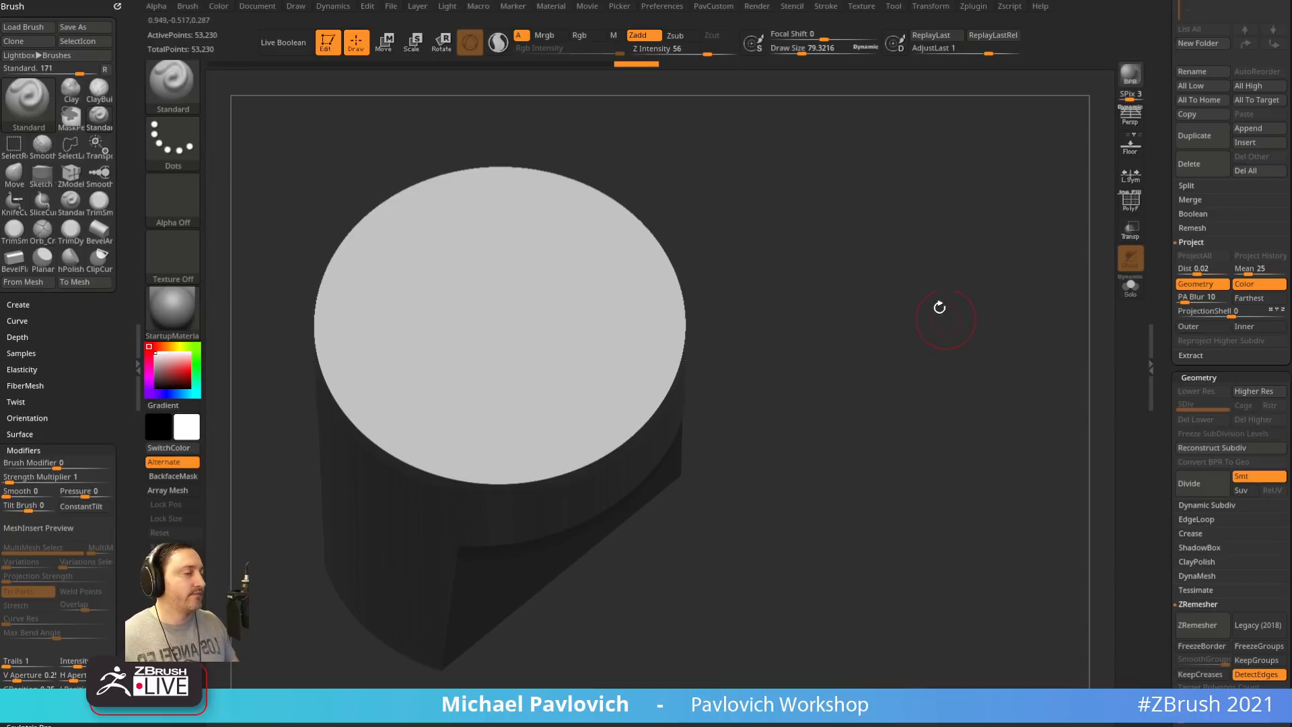
drag(776, 323, 790, 263)
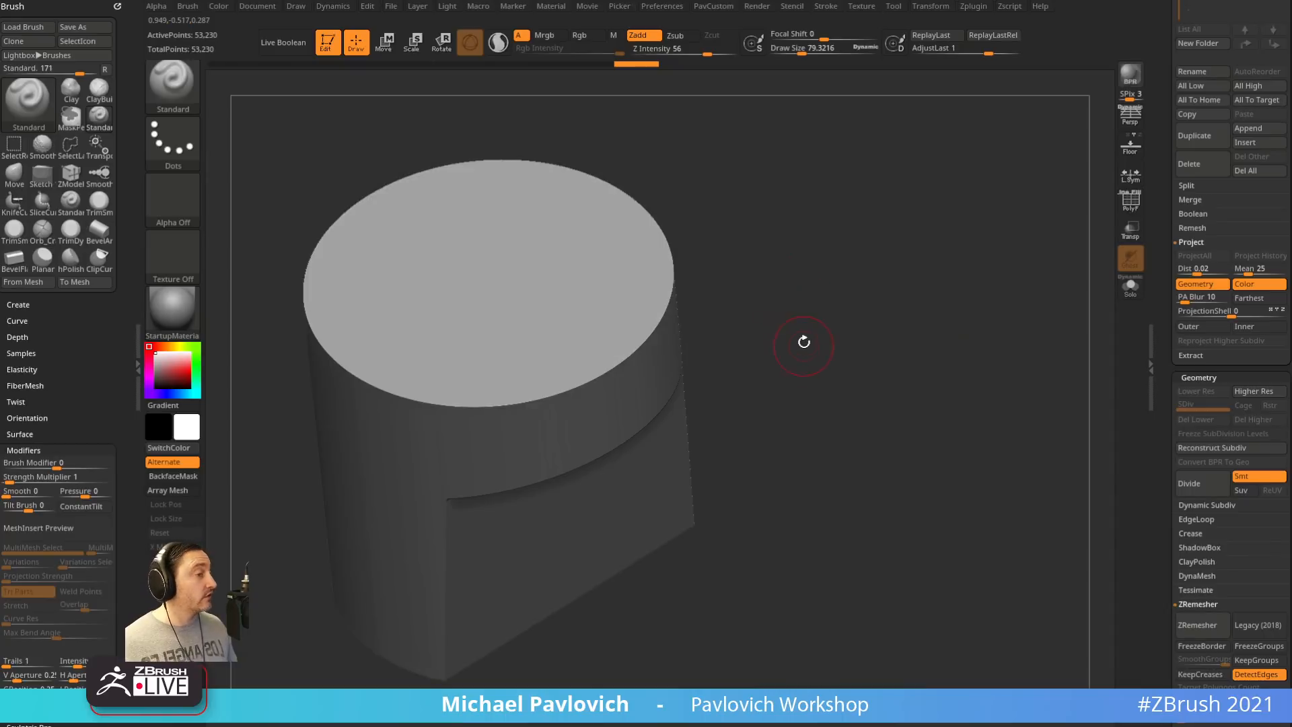
drag(804, 342, 755, 491)
drag(943, 354, 946, 389)
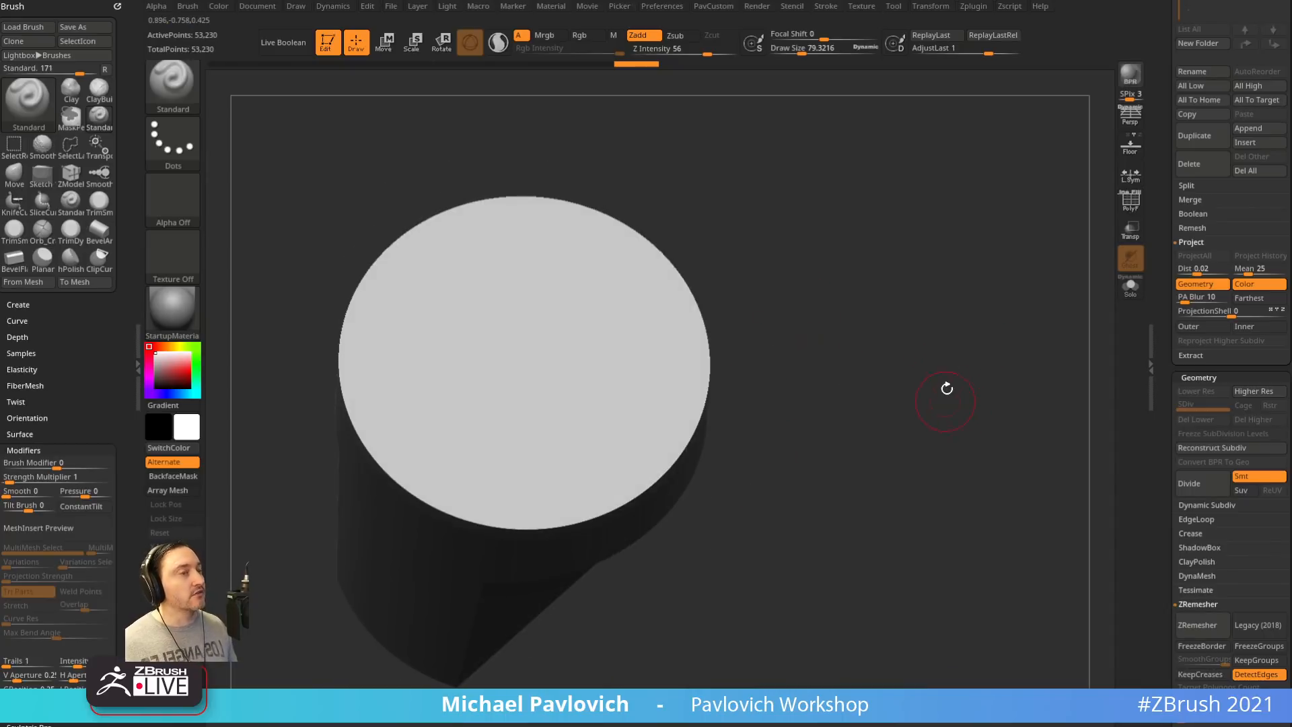
Load the CircleText004 alpha from the Military alpha folder in Lightbox
key(comma)
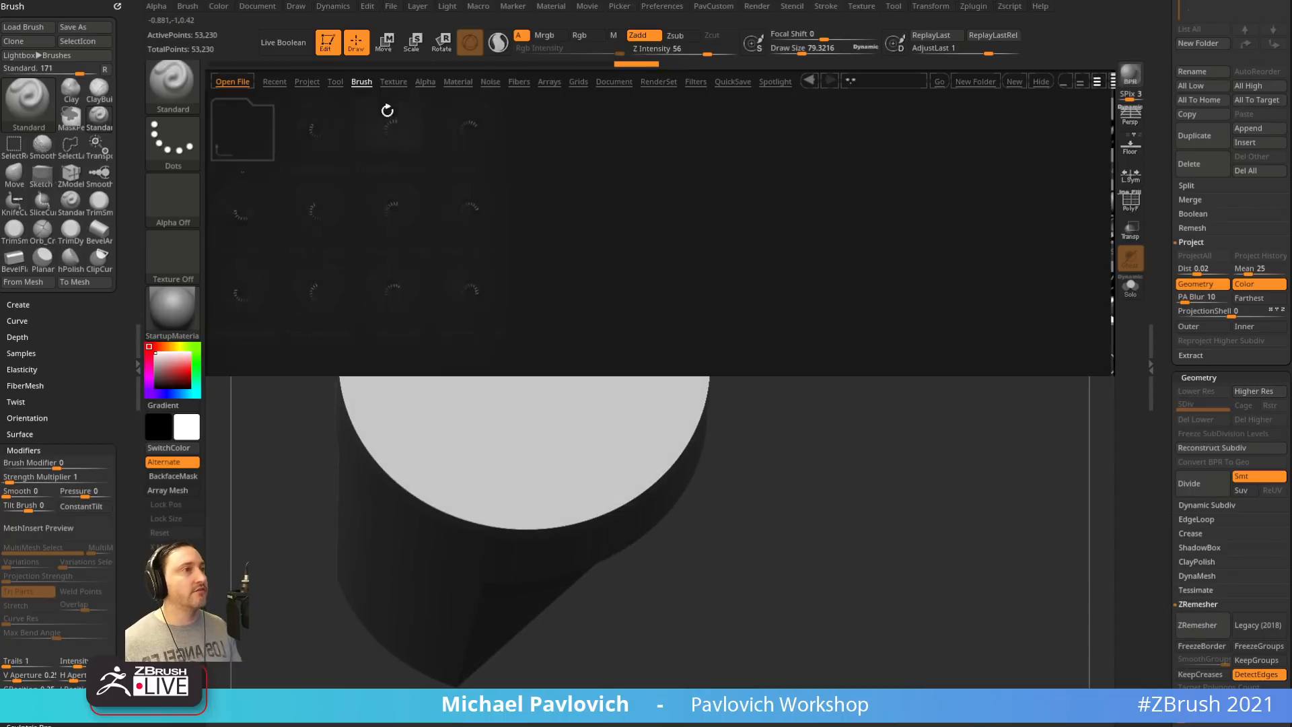
click(425, 82)
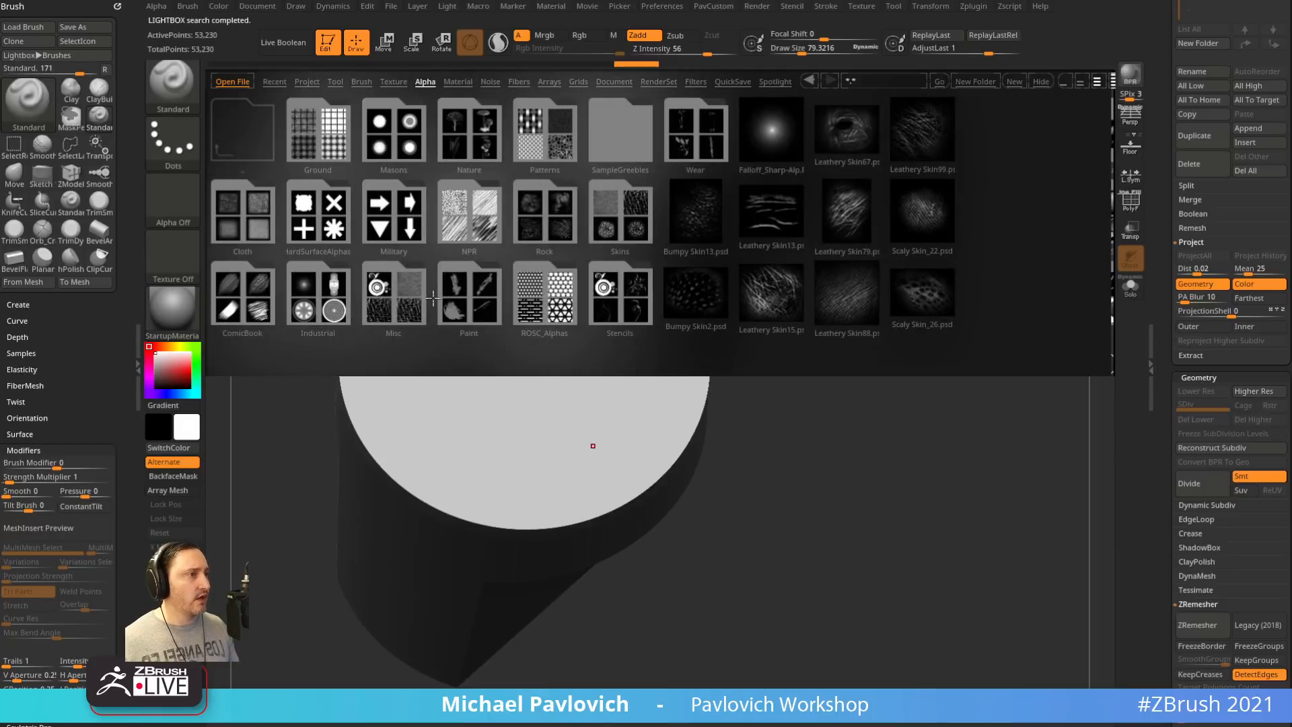
click(366, 212)
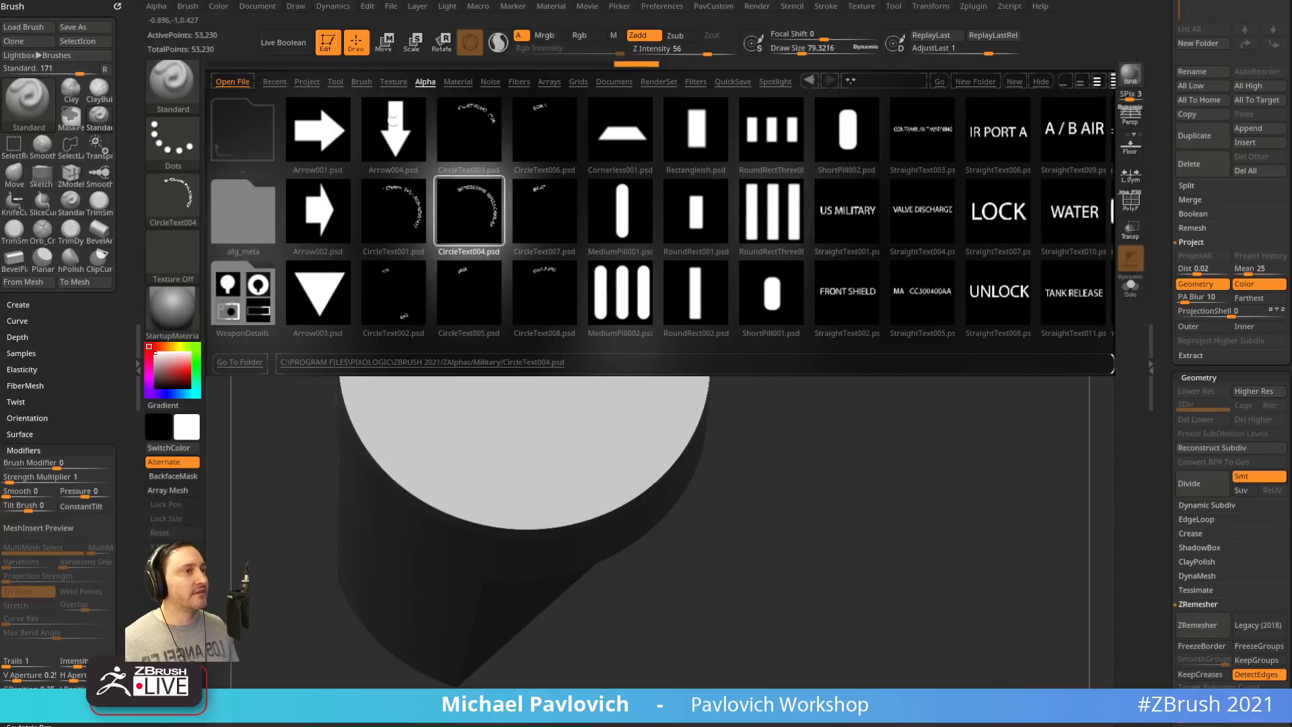
key(comma)
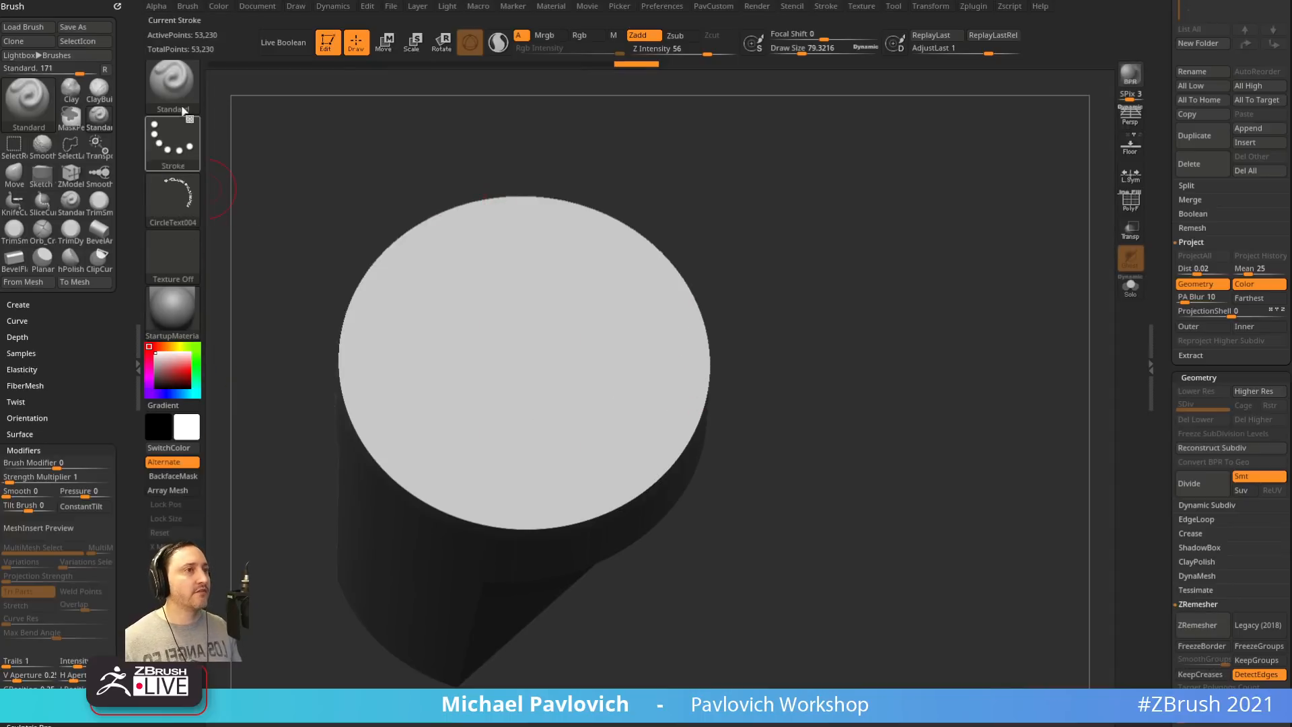
Turn off the Standard brush's alpha and set the MaskPen brush to the CircleText004 alpha with a DragRect stroke
click(173, 83)
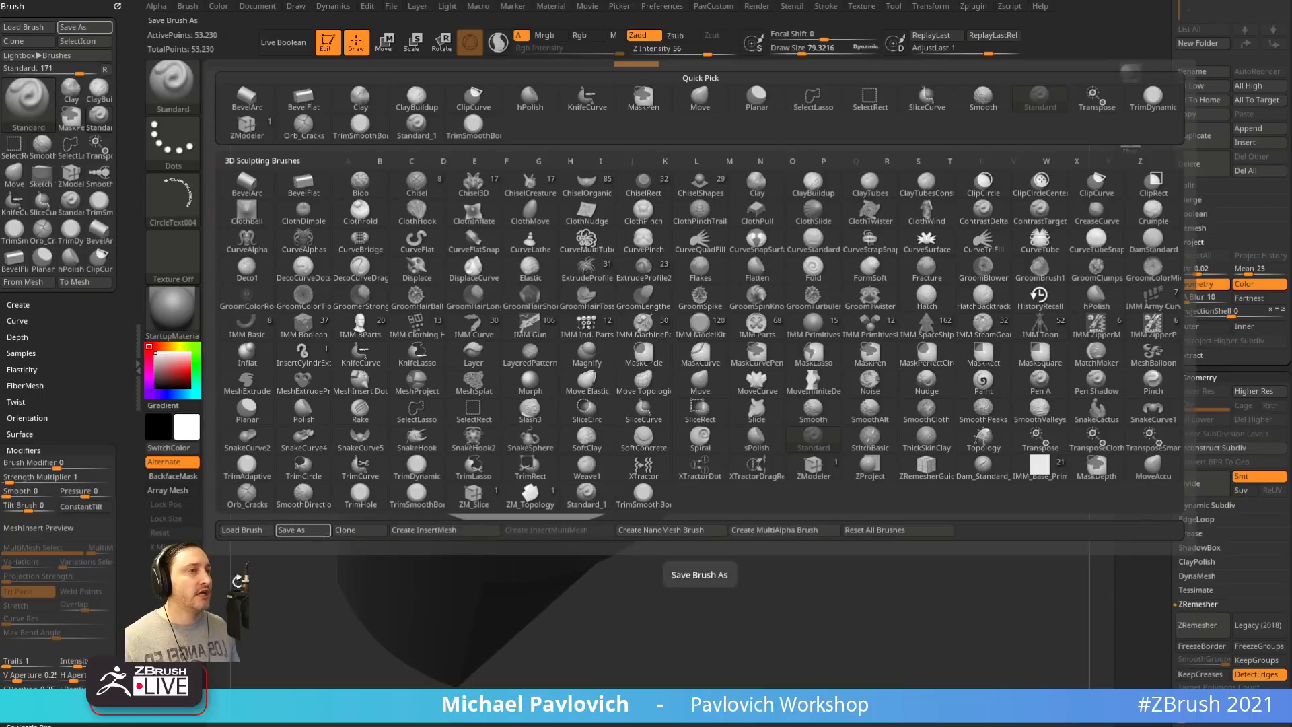
click(187, 205)
click(261, 207)
key(ctrl)
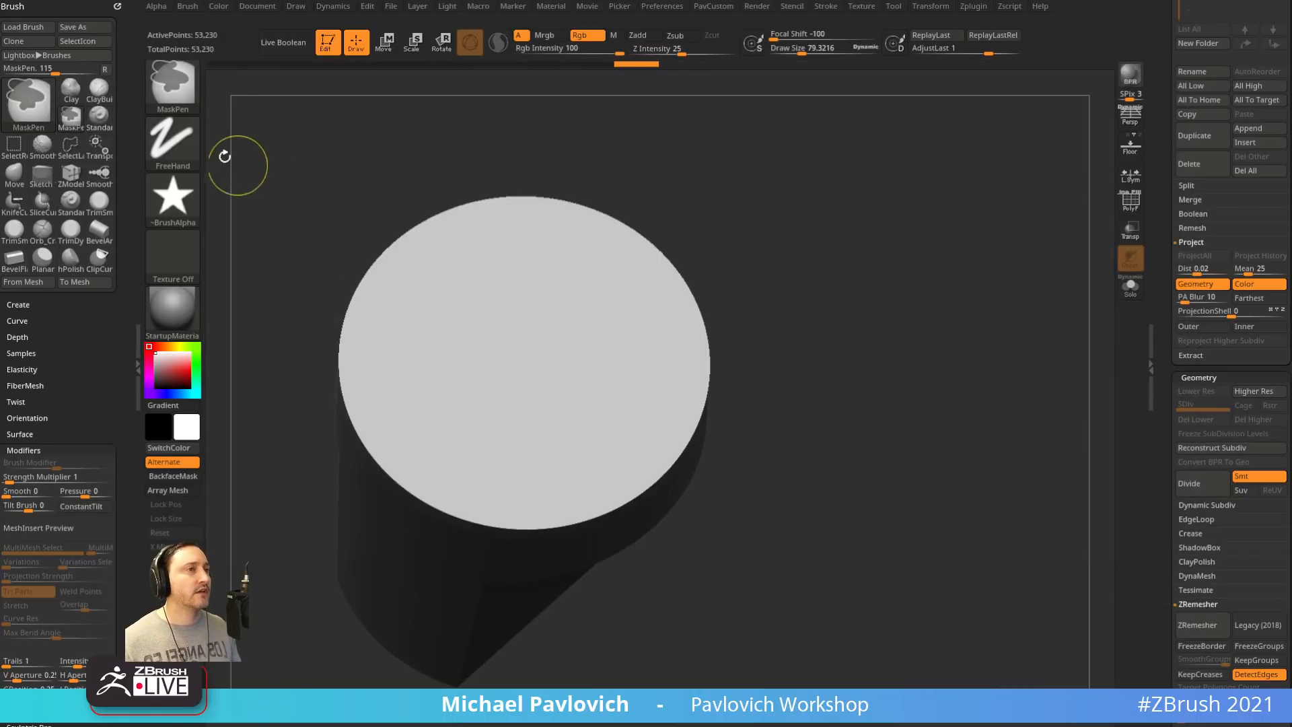
click(173, 198)
click(789, 228)
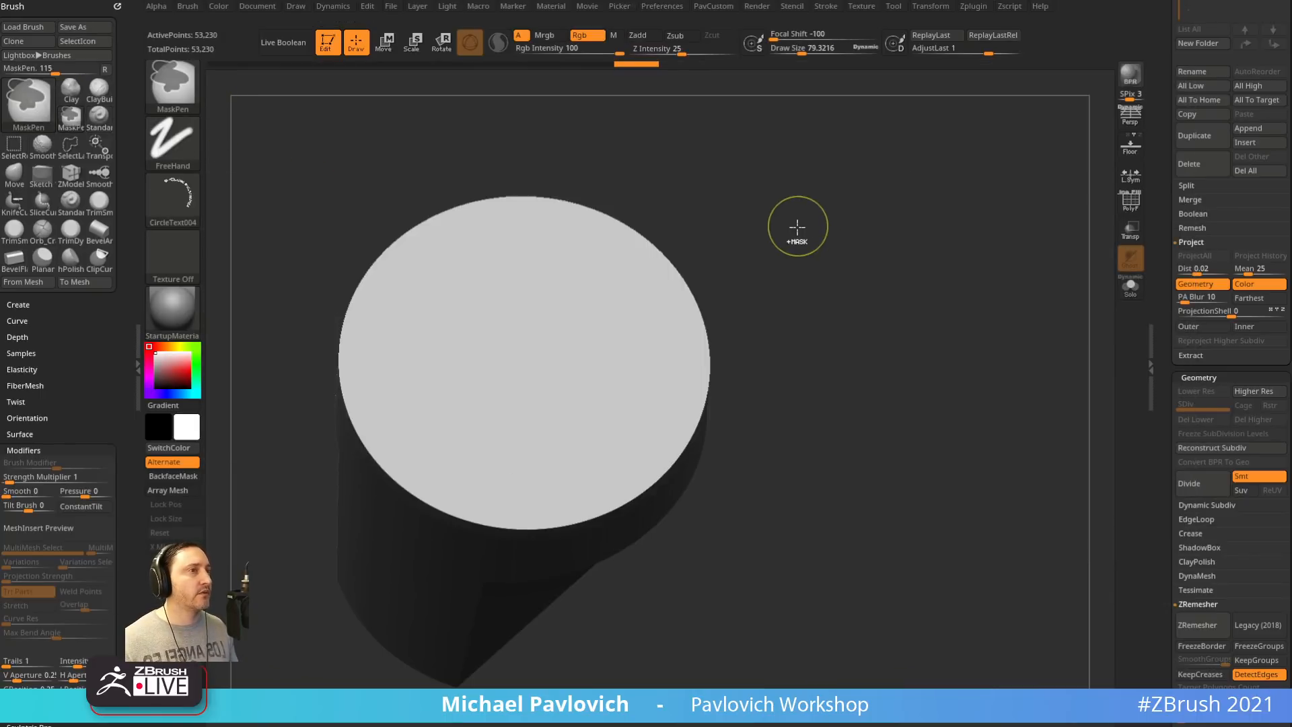
click(181, 144)
click(301, 156)
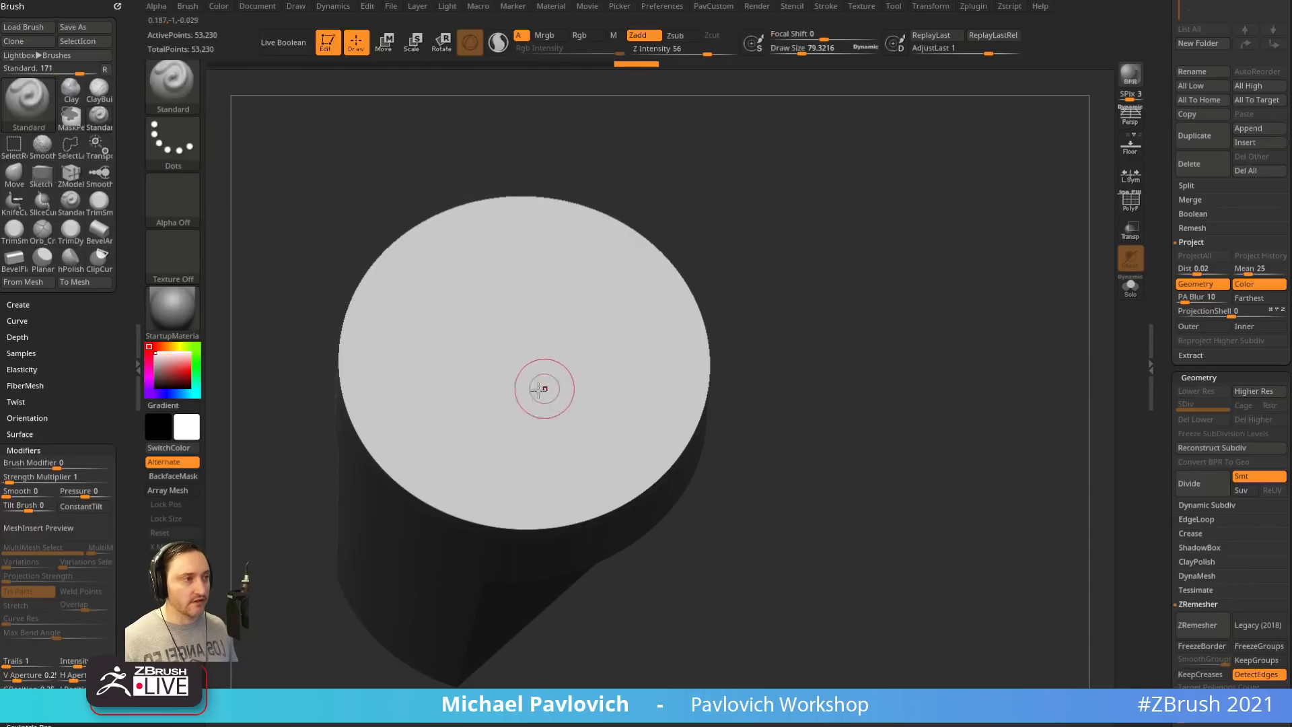
Try a circular text mask on the cylinder's cap, clear it, and subdivide the mesh to level 2
mouse_move(496, 375)
mouse_down()
mouse_move(733, 430)
mouse_move(811, 407)
mouse_up()
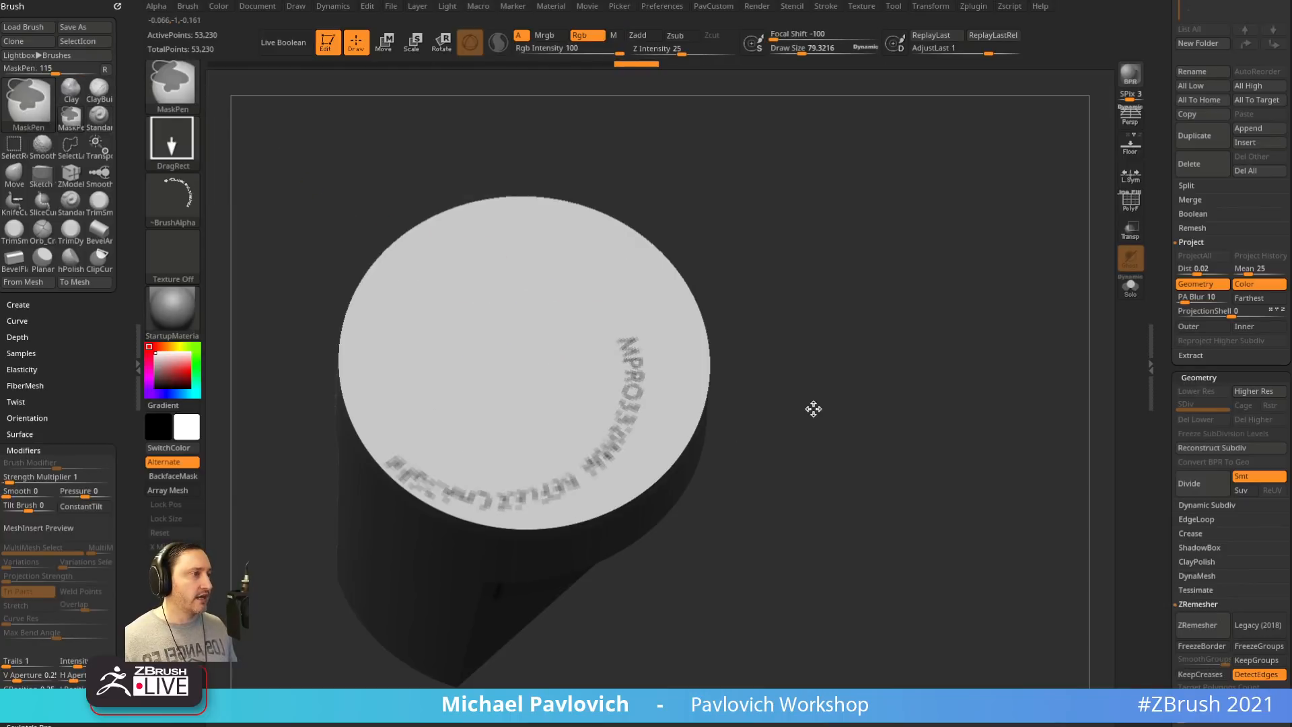
ctrl+drag(901, 456, 903, 439)
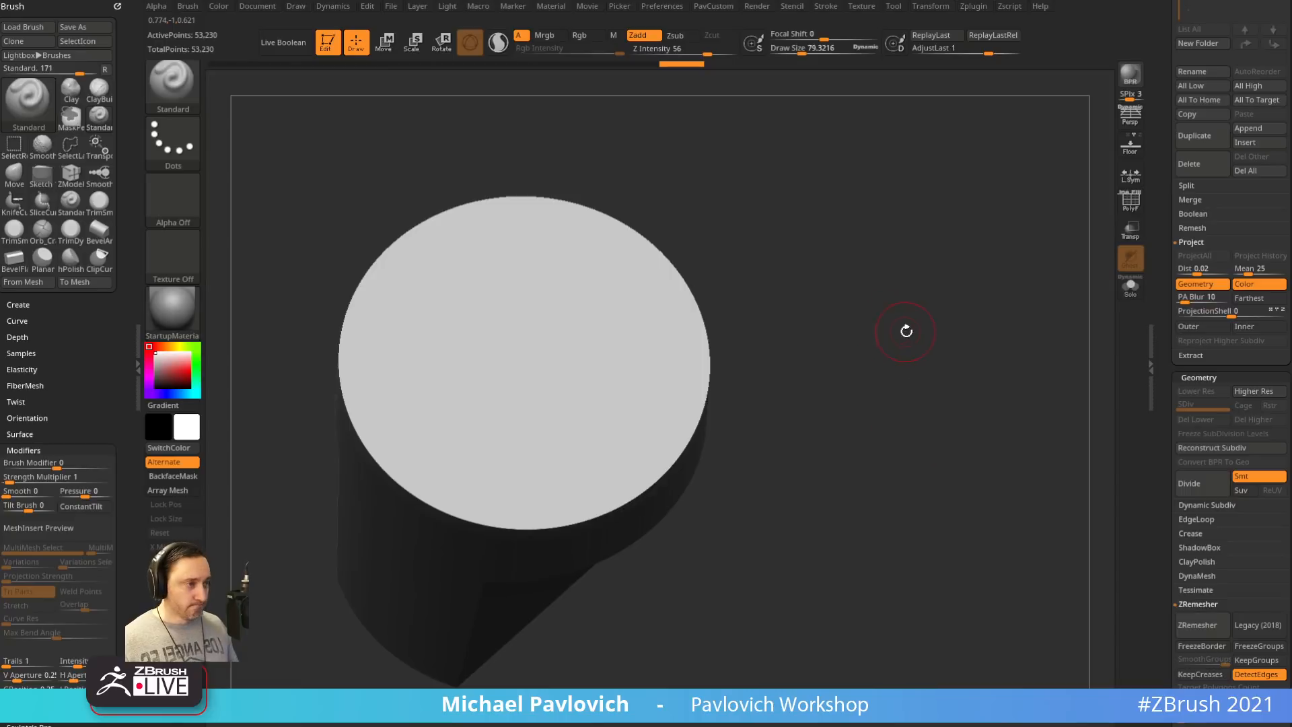
key(d)
Try masking the curved text from several points near the cap's center and undo the masks
mouse_move(568, 390)
ctrl+mouse_down()
mouse_move(723, 433)
mouse_move(784, 397)
ctrl+mouse_up()
ctrl+click(822, 384)
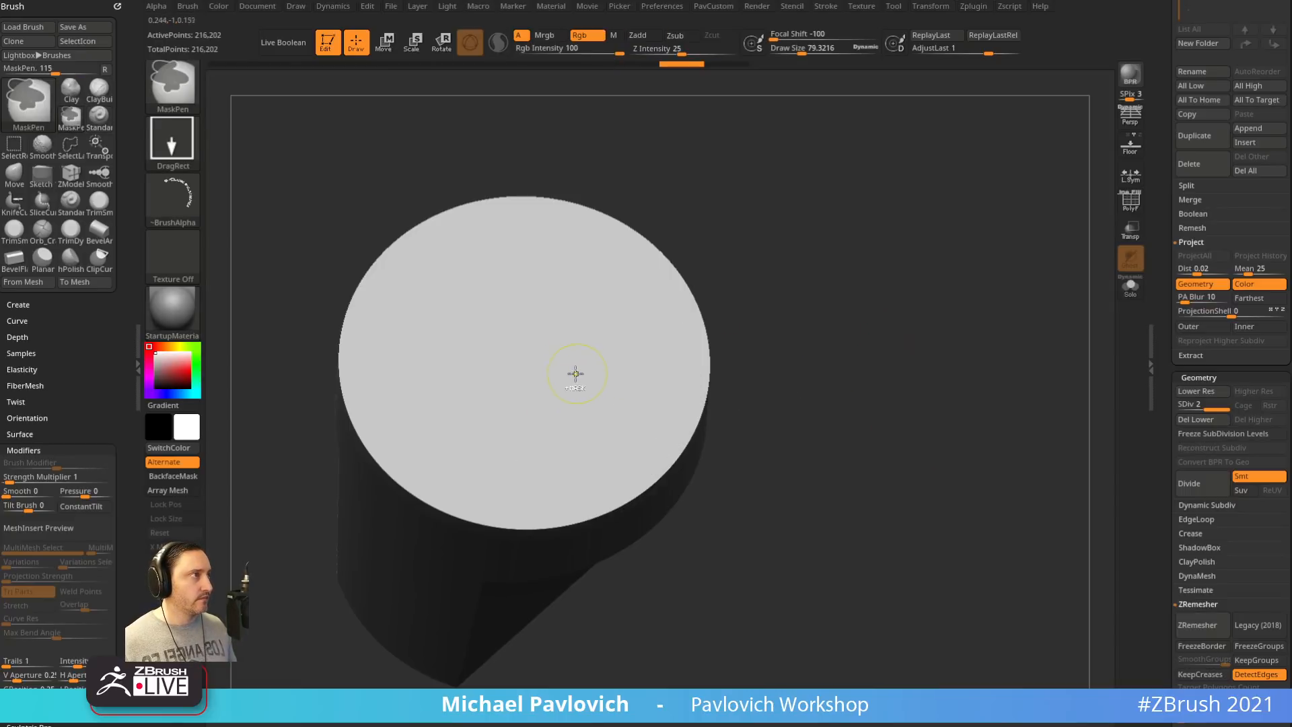
ctrl+drag(575, 374, 814, 381)
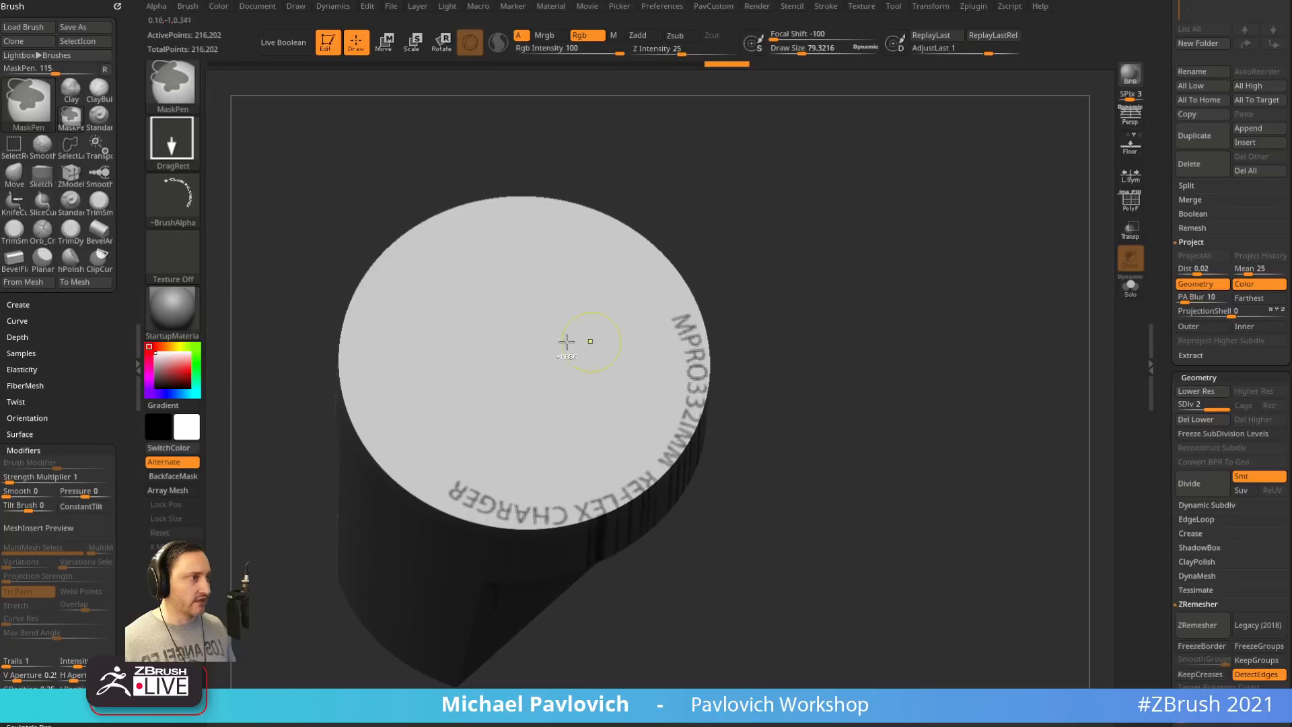
mouse_move(548, 350)
ctrl+mouse_down()
mouse_move(776, 343)
mouse_move(725, 352)
mouse_move(834, 358)
mouse_move(707, 354)
mouse_move(868, 364)
mouse_move(790, 342)
ctrl+mouse_up()
key(ctrl+z)
key(ctrl+z)
key(ctrl+z)
key(ctrl+z)
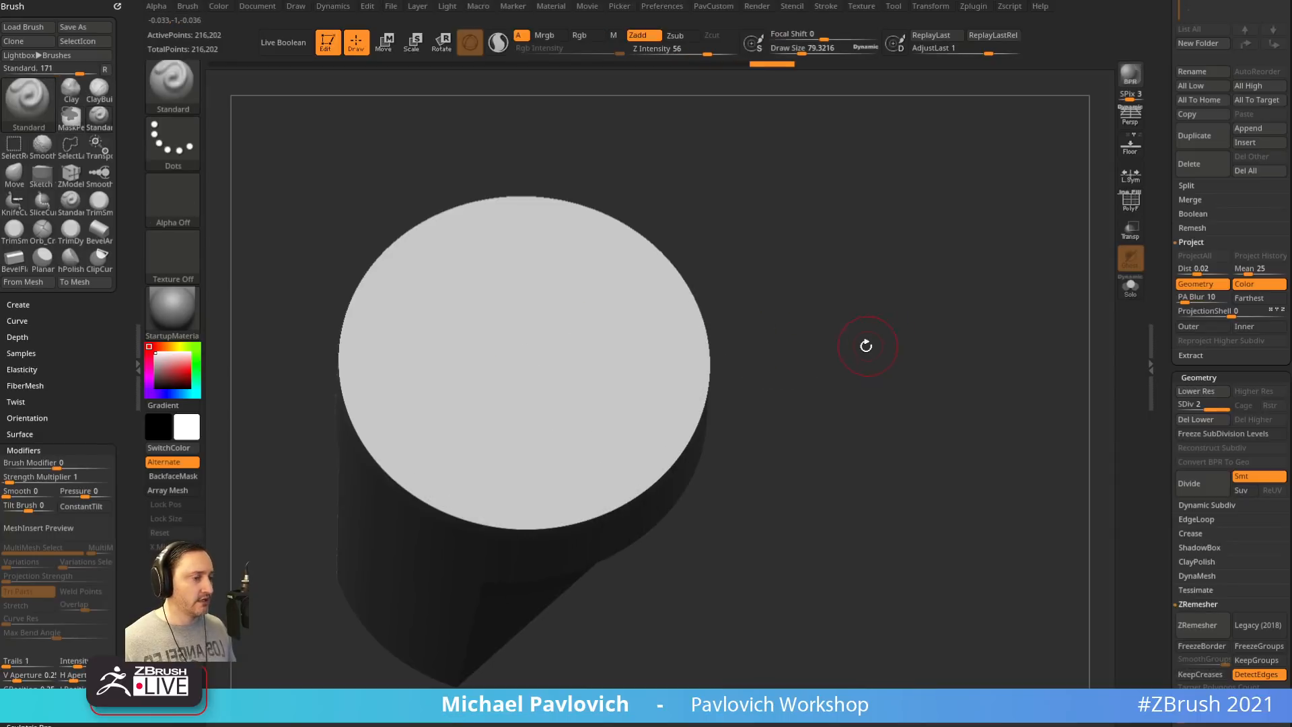
Switch to the TransposeSmartMask brush
key(b)
key(t)
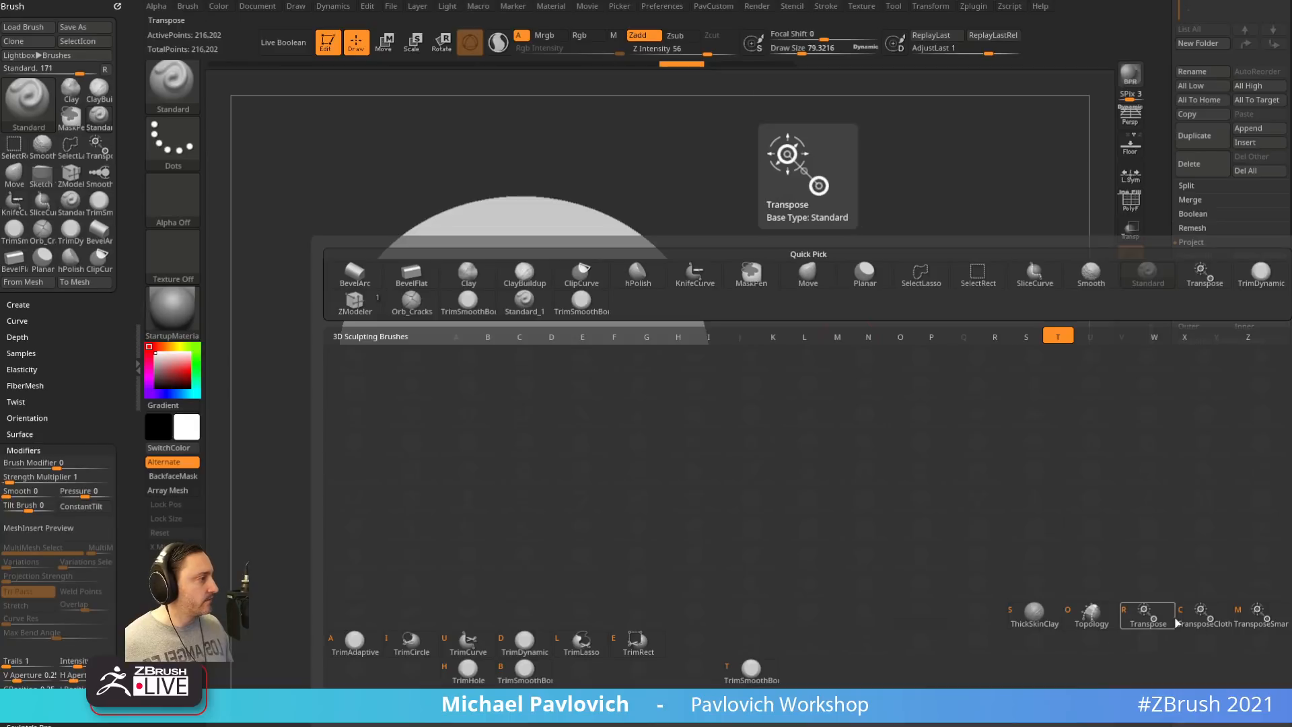
click(1261, 620)
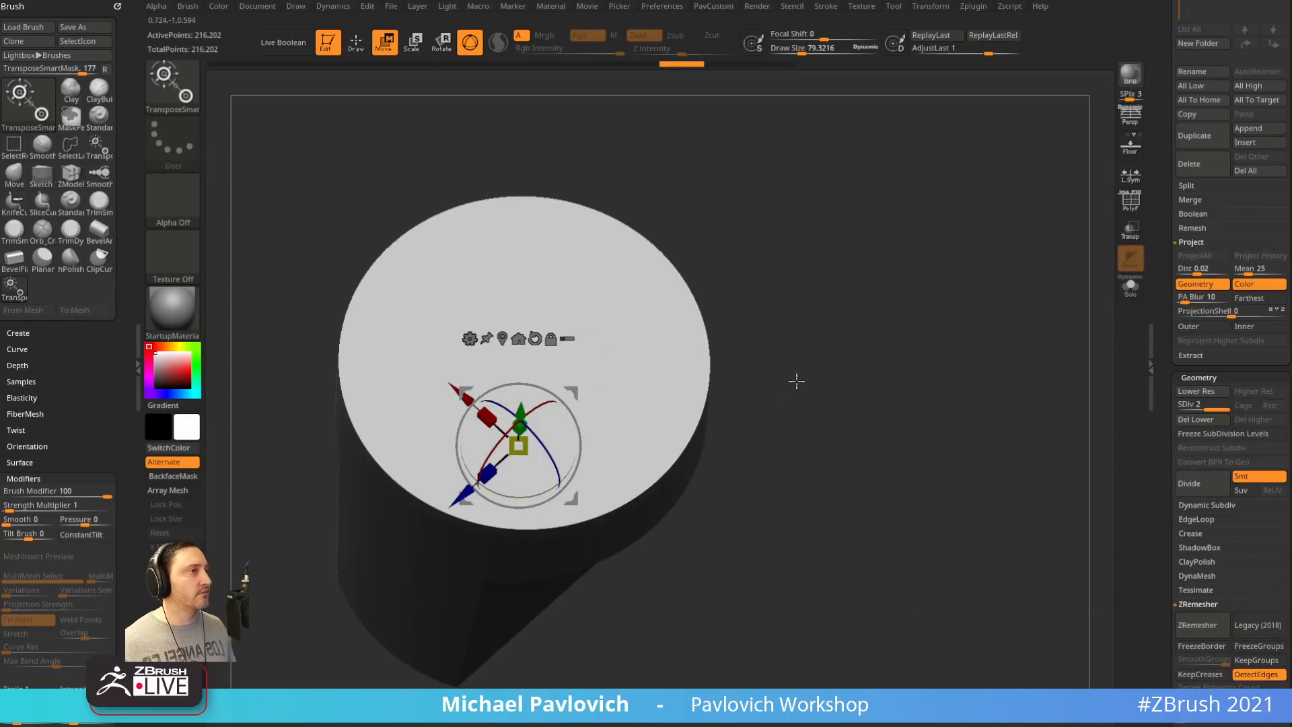
drag(796, 381, 787, 343)
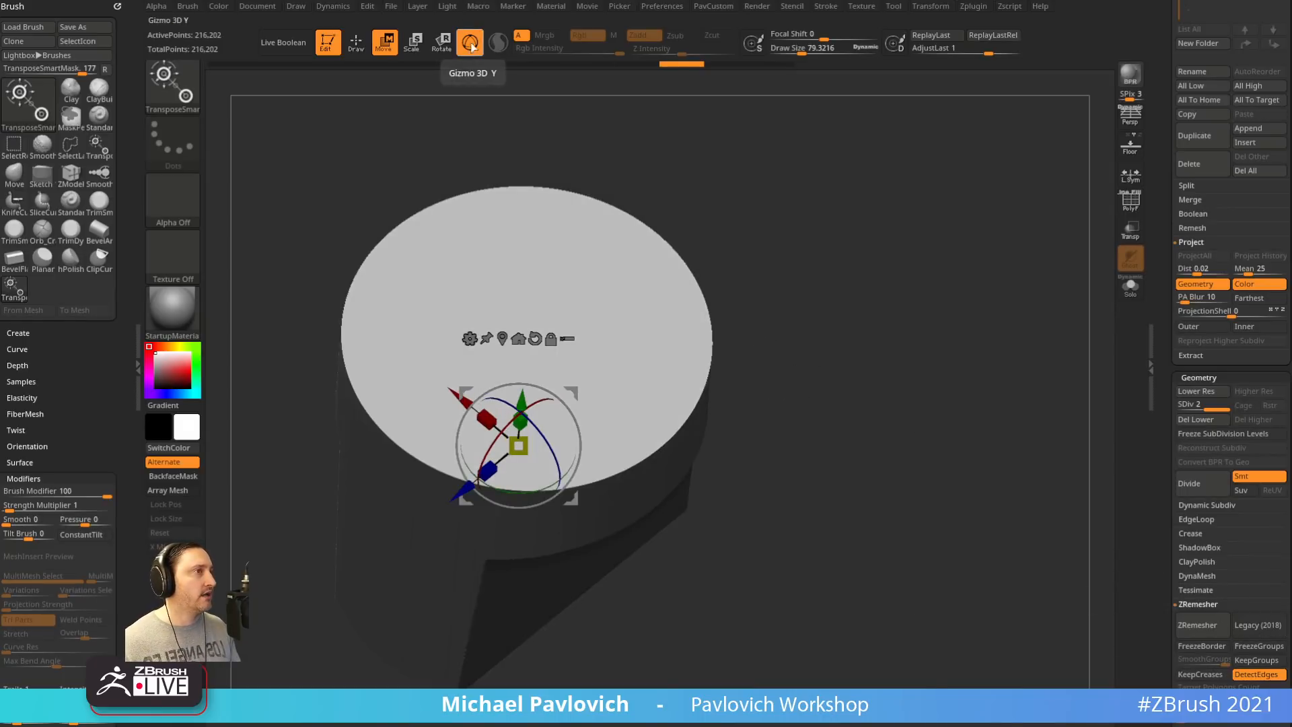
Replace the Gizmo with a transpose line on the cylinder's cap and assign the CircleText004 alpha to the TransposeSmartMask brush
click(471, 45)
drag(822, 334, 671, 290)
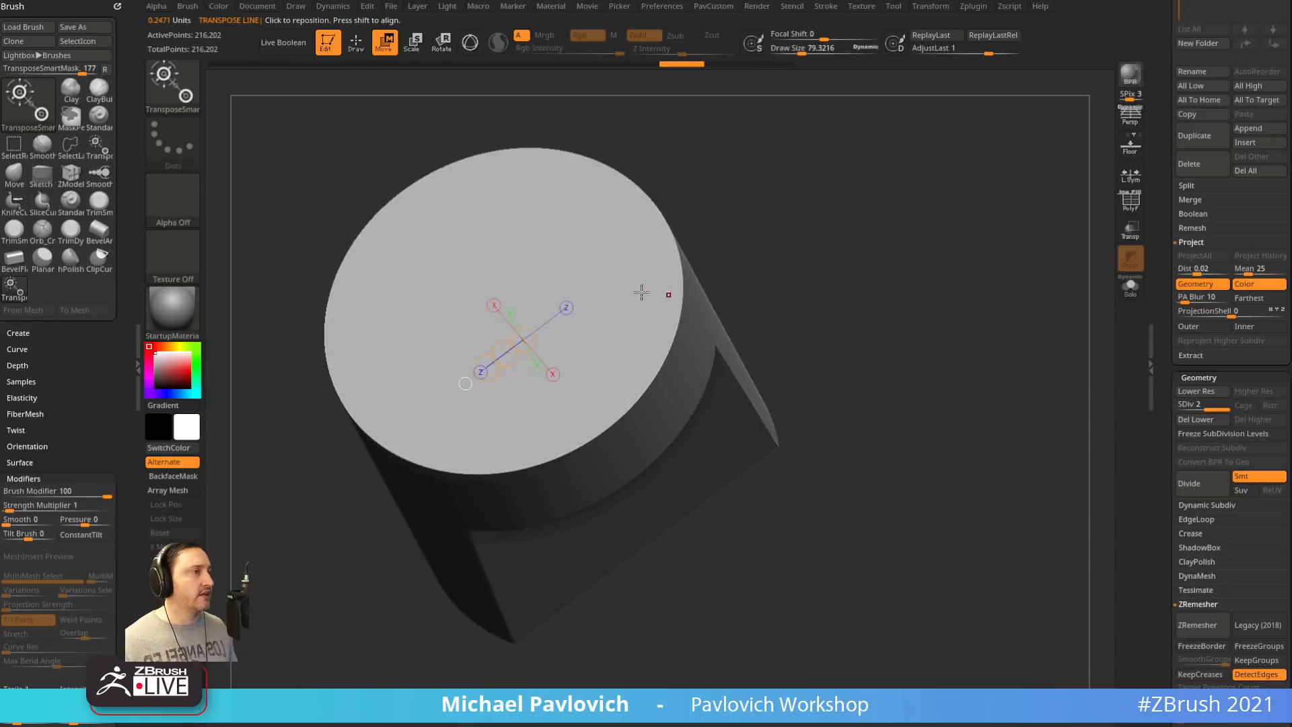
click(458, 281)
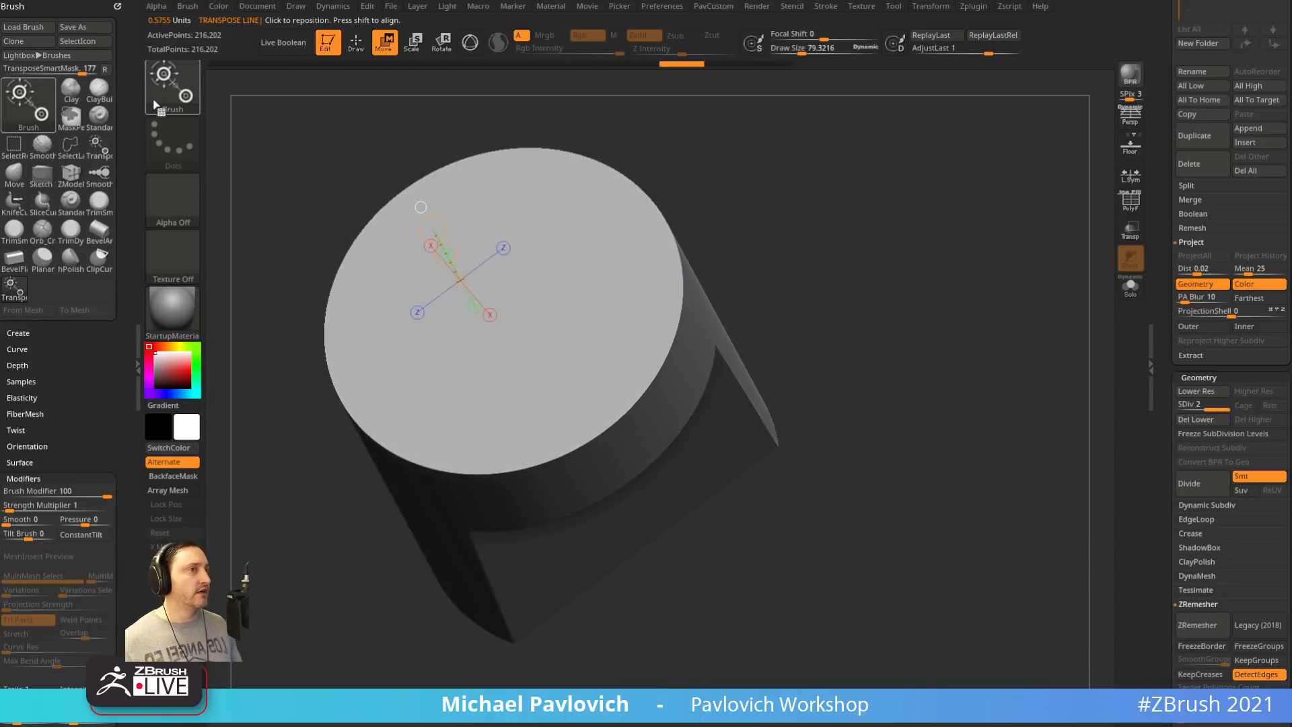
click(194, 195)
click(754, 222)
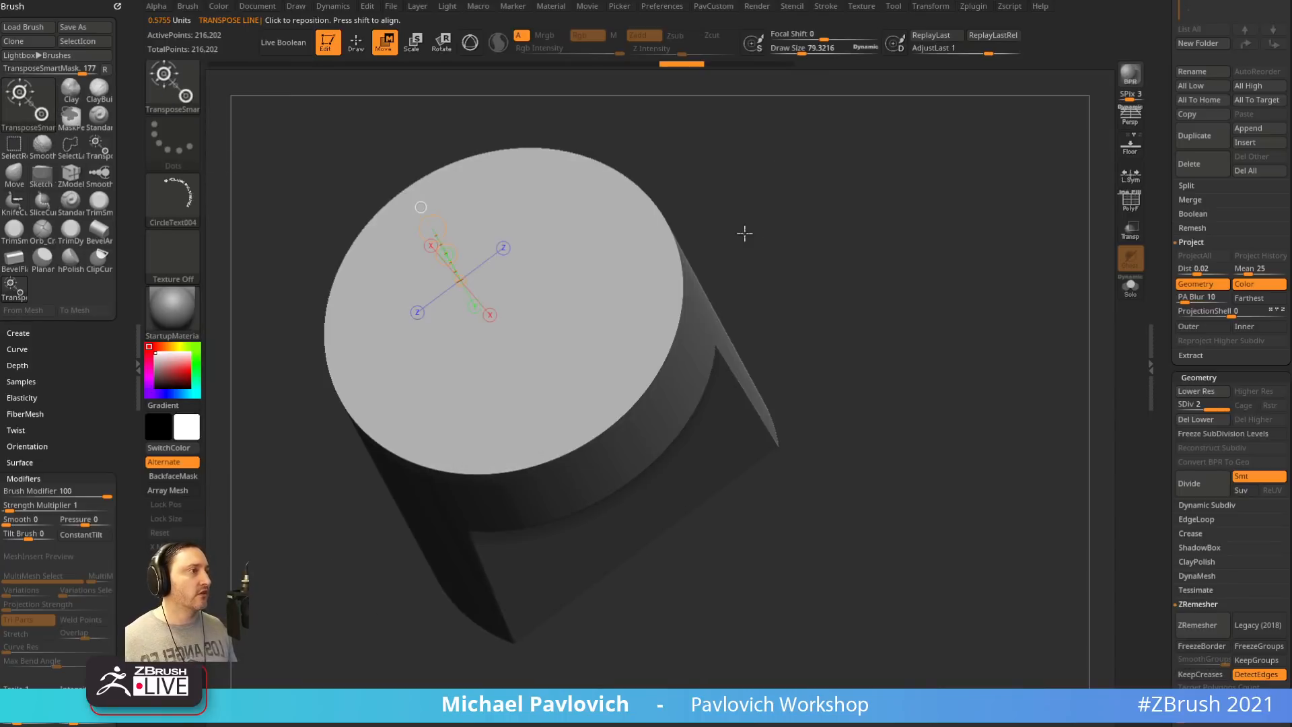
Mask the circular text centered on the cylinder's cap using a transpose line drawn across it, and return to Draw mode
drag(922, 267, 934, 316)
alt+drag(865, 206, 889, 226)
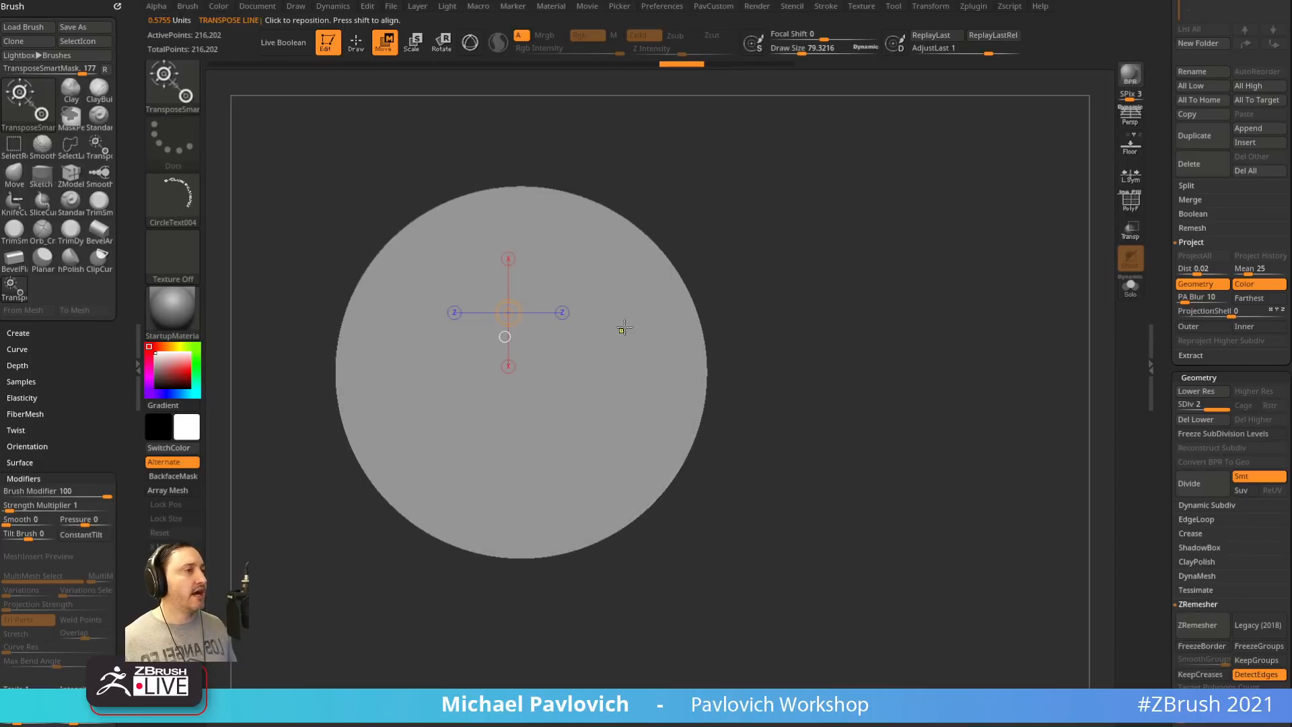
mouse_move(625, 328)
mouse_down()
mouse_move(616, 355)
mouse_move(485, 435)
mouse_move(437, 389)
mouse_move(539, 479)
mouse_move(452, 436)
mouse_move(380, 510)
mouse_move(437, 463)
mouse_move(352, 514)
mouse_up()
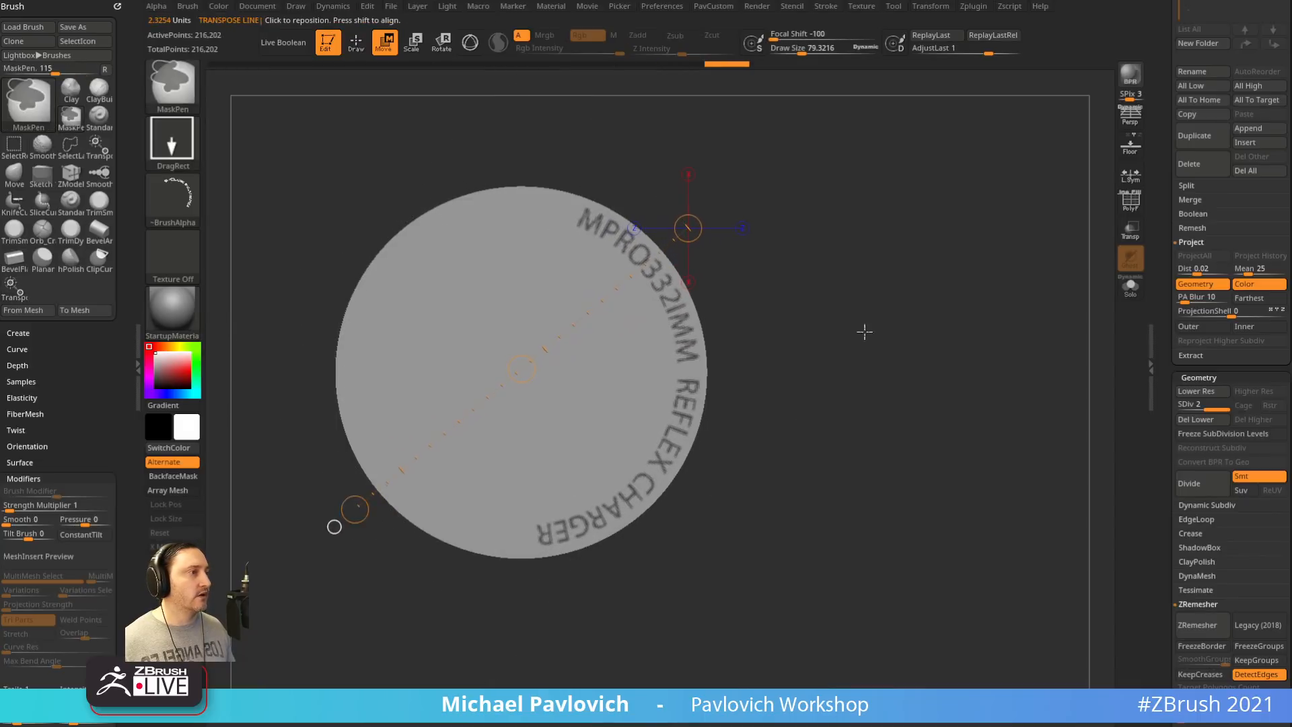
key(q)
mouse_move(885, 366)
mouse_down()
mouse_move(897, 262)
mouse_move(881, 286)
mouse_up()
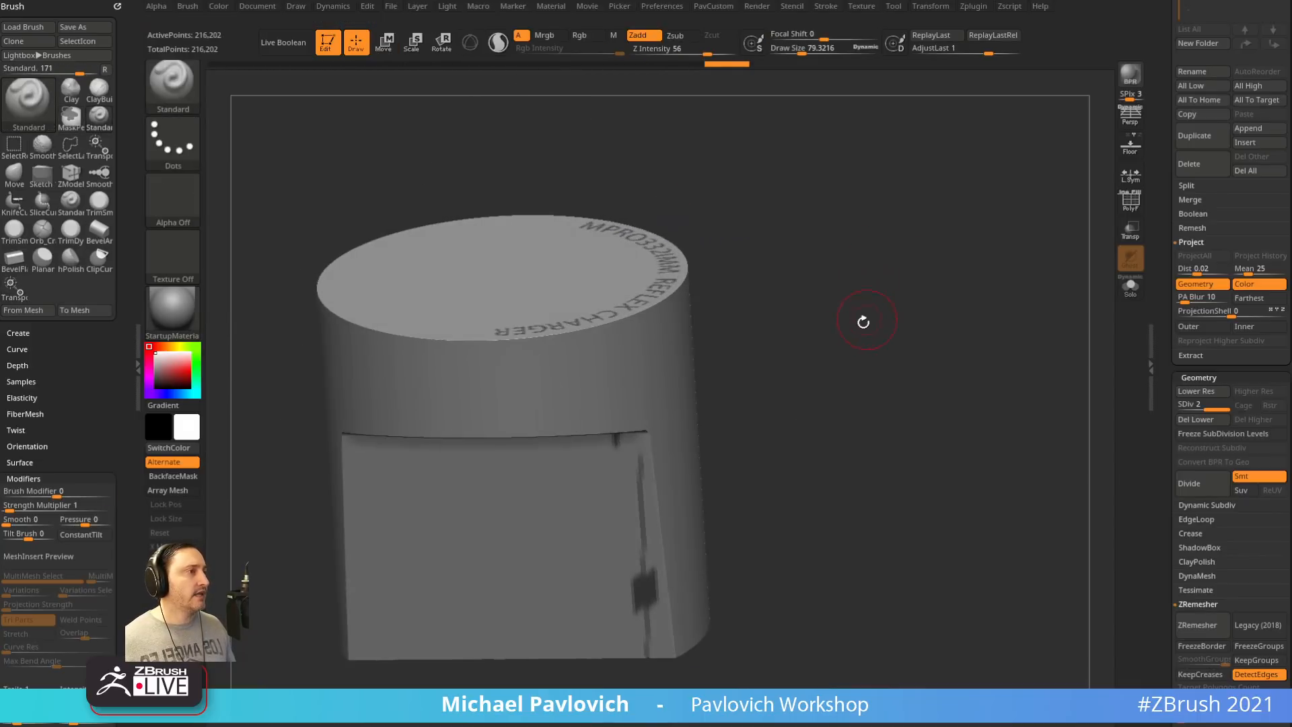
Switch MaskPen to no alpha and the Dots stroke, and clear the stray mask from the cylinder's body below the cap
shift+drag(775, 263, 823, 277)
ctrl+click(180, 91)
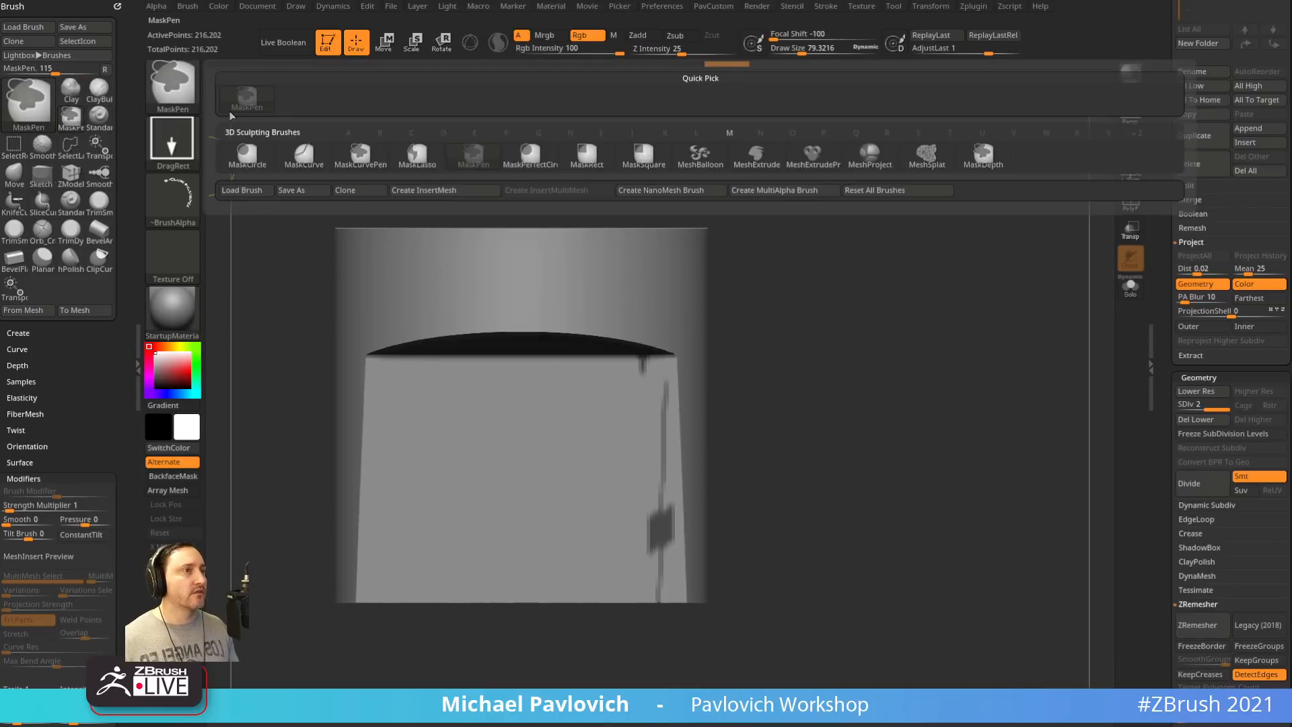
click(176, 199)
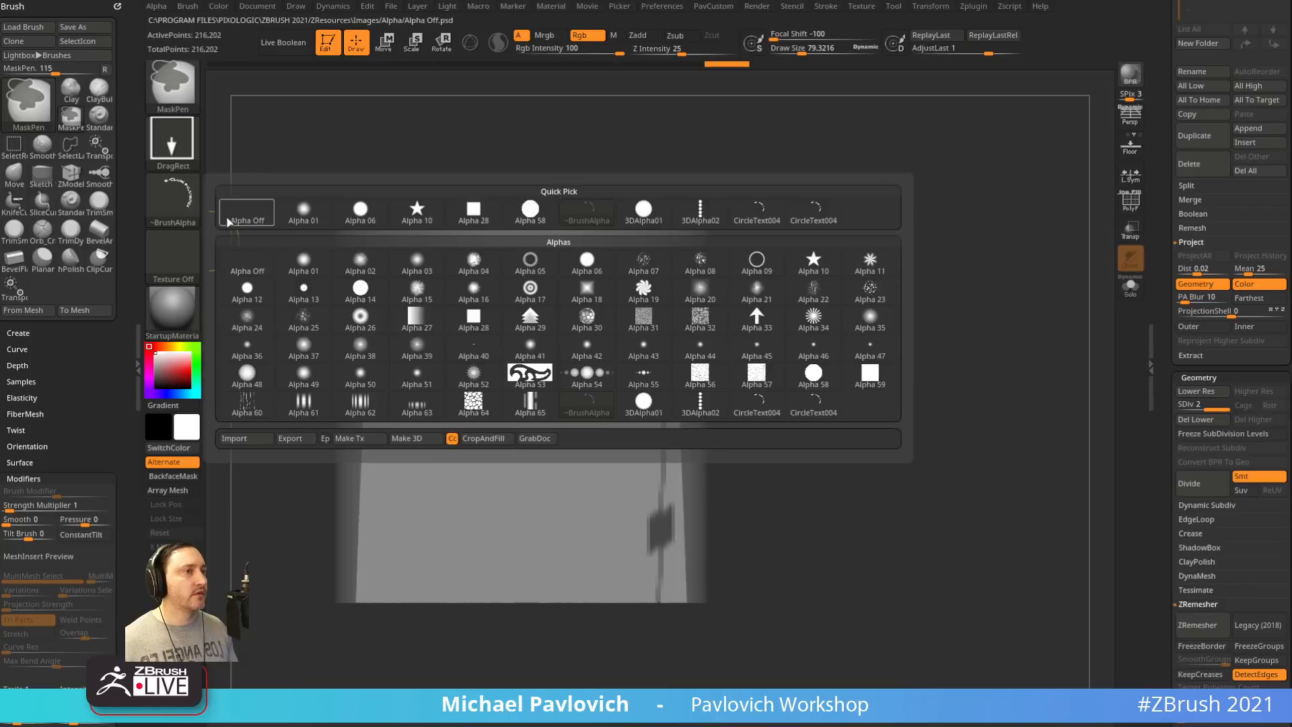
click(231, 219)
click(176, 145)
click(247, 153)
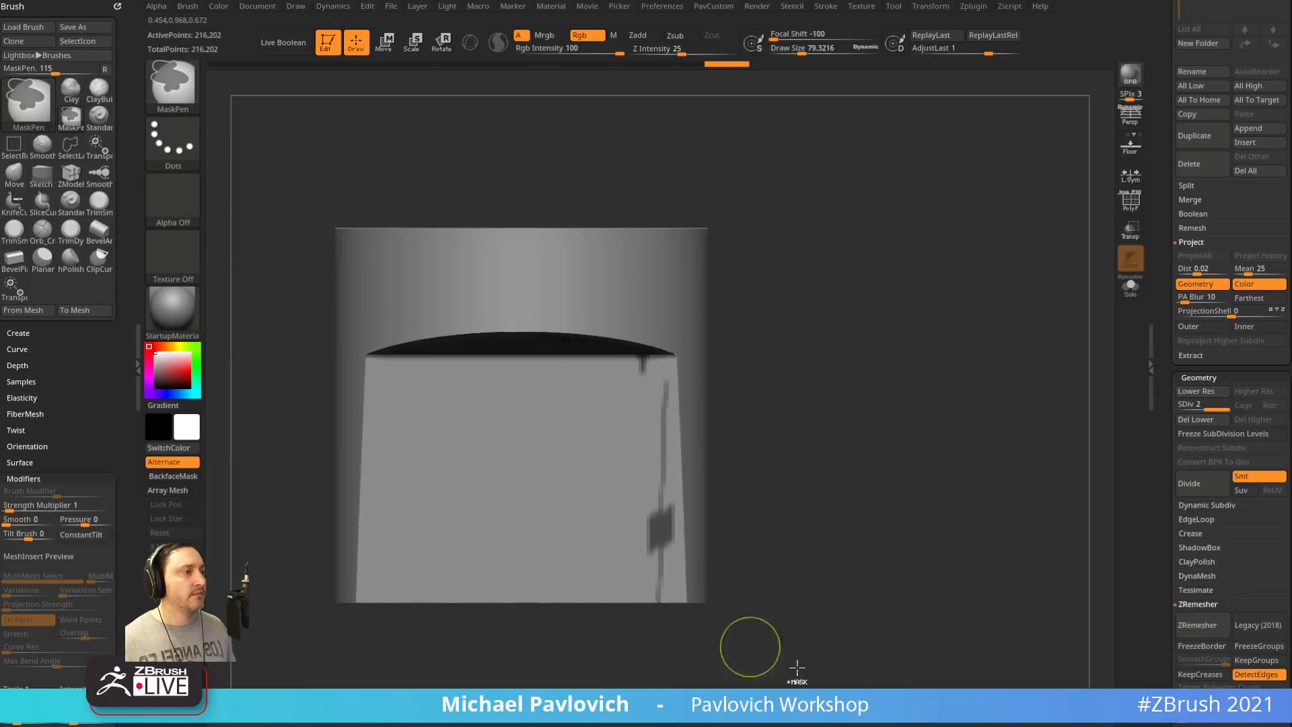
mouse_move(819, 697)
ctrl+mouse_down()
mouse_move(254, 317)
mouse_move(262, 230)
ctrl+mouse_up()
mouse_move(877, 259)
mouse_down()
mouse_move(669, 222)
mouse_move(879, 352)
mouse_move(787, 314)
mouse_move(829, 269)
mouse_up()
mouse_move(828, 268)
mouse_down()
mouse_move(848, 292)
mouse_move(841, 320)
mouse_move(879, 323)
mouse_move(898, 343)
mouse_up()
Set the draw size to about 41 and preview an extraction of the cap's masked text at 0.02 thickness
key(s)
click(828, 324)
alt+drag(993, 391, 1077, 377)
drag(1171, 390, 1155, 418)
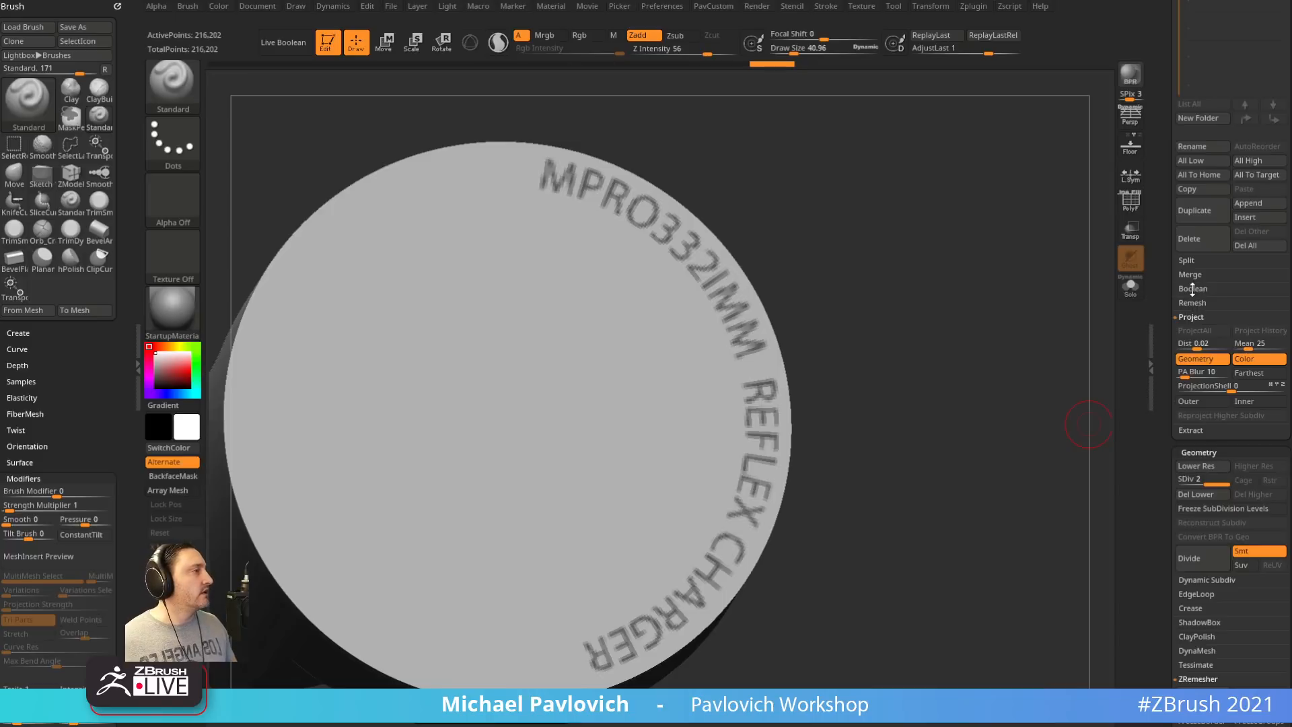
click(1189, 316)
click(1190, 330)
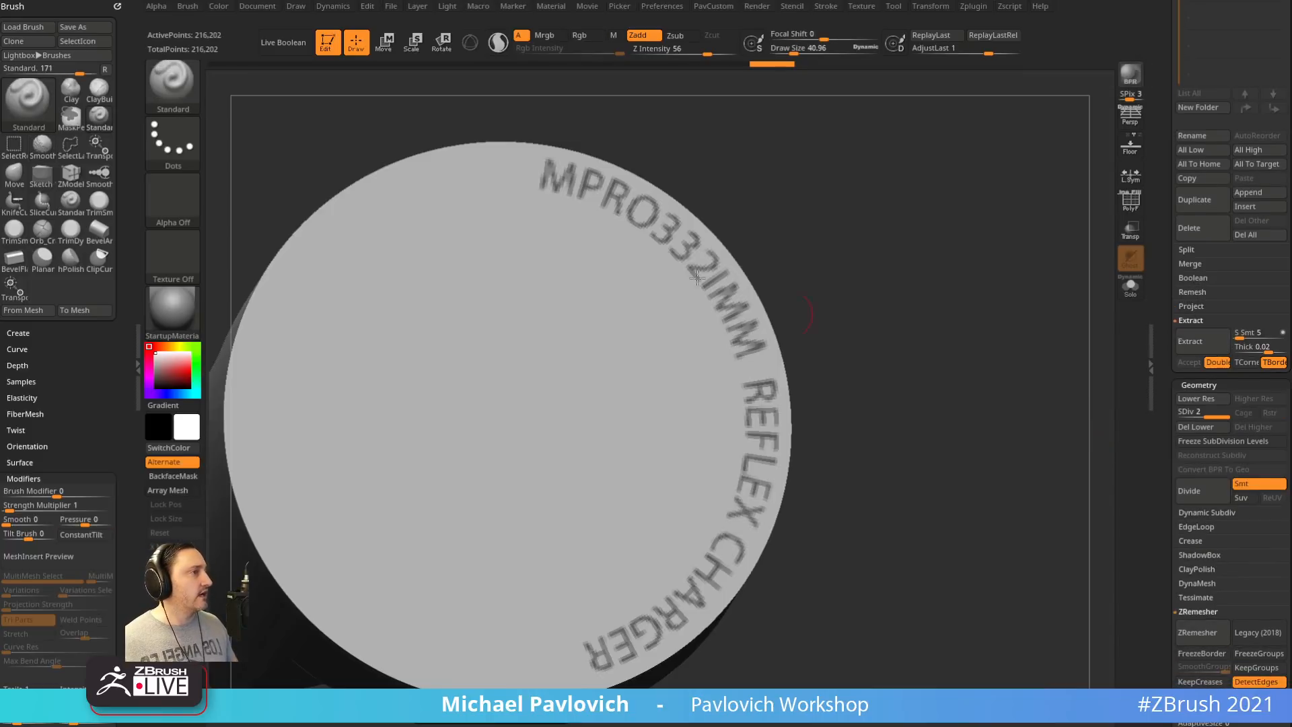
click(1190, 341)
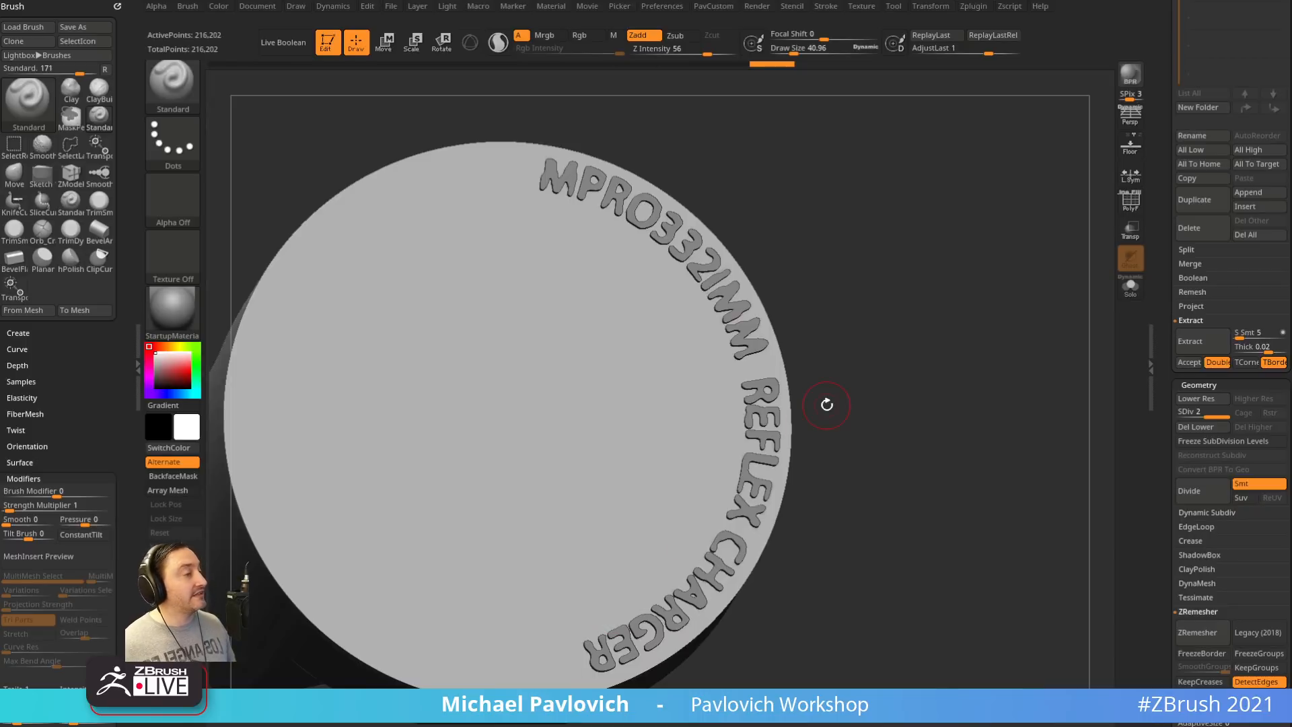
Clear the canvas, draw a PolyMesh3D star, and make it editable in a front view
drag(1149, 254, 1122, 593)
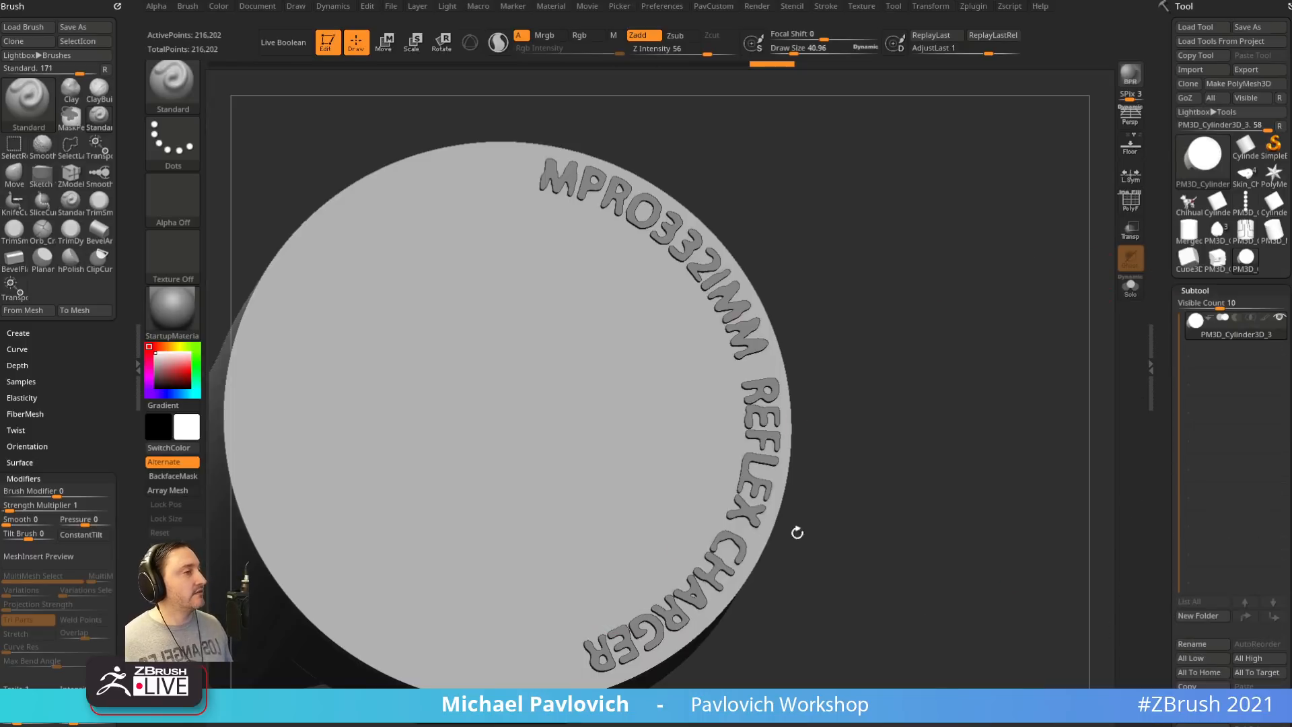
key(t)
key(ctrl+n)
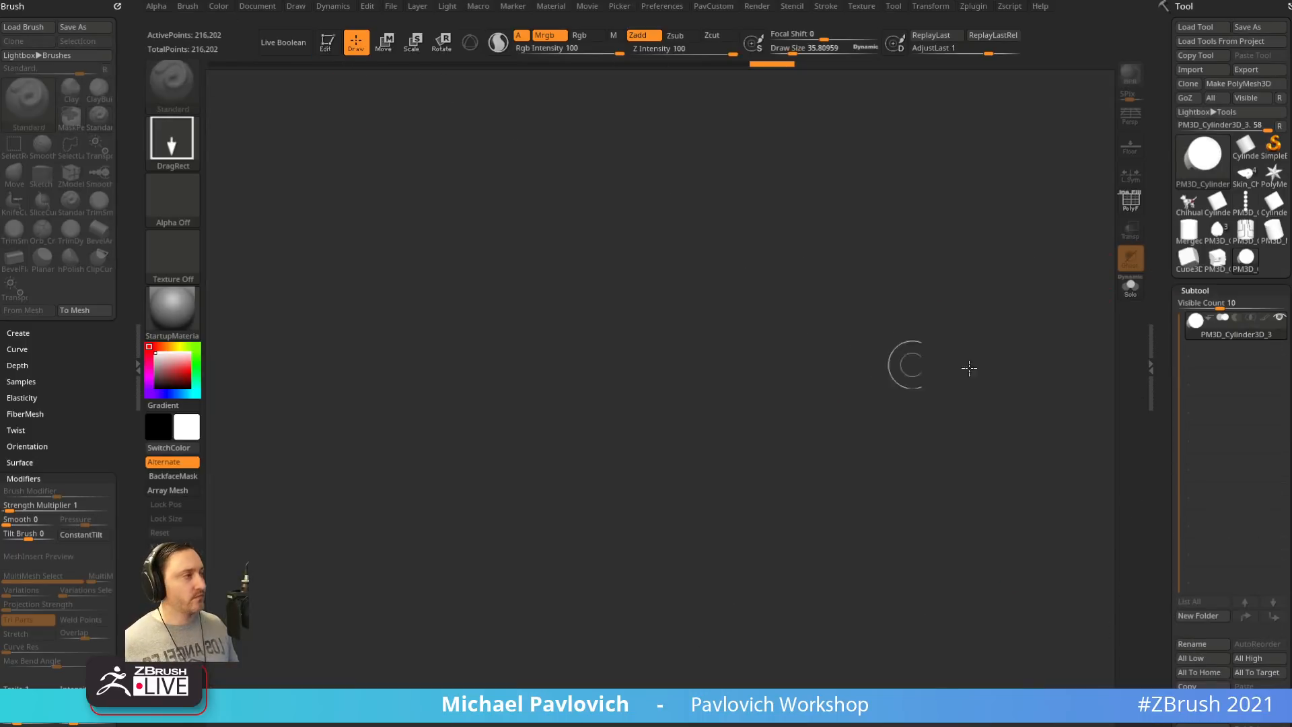
click(1272, 174)
drag(514, 422, 592, 687)
click(327, 42)
shift+drag(804, 312, 753, 351)
alt+drag(649, 334, 716, 302)
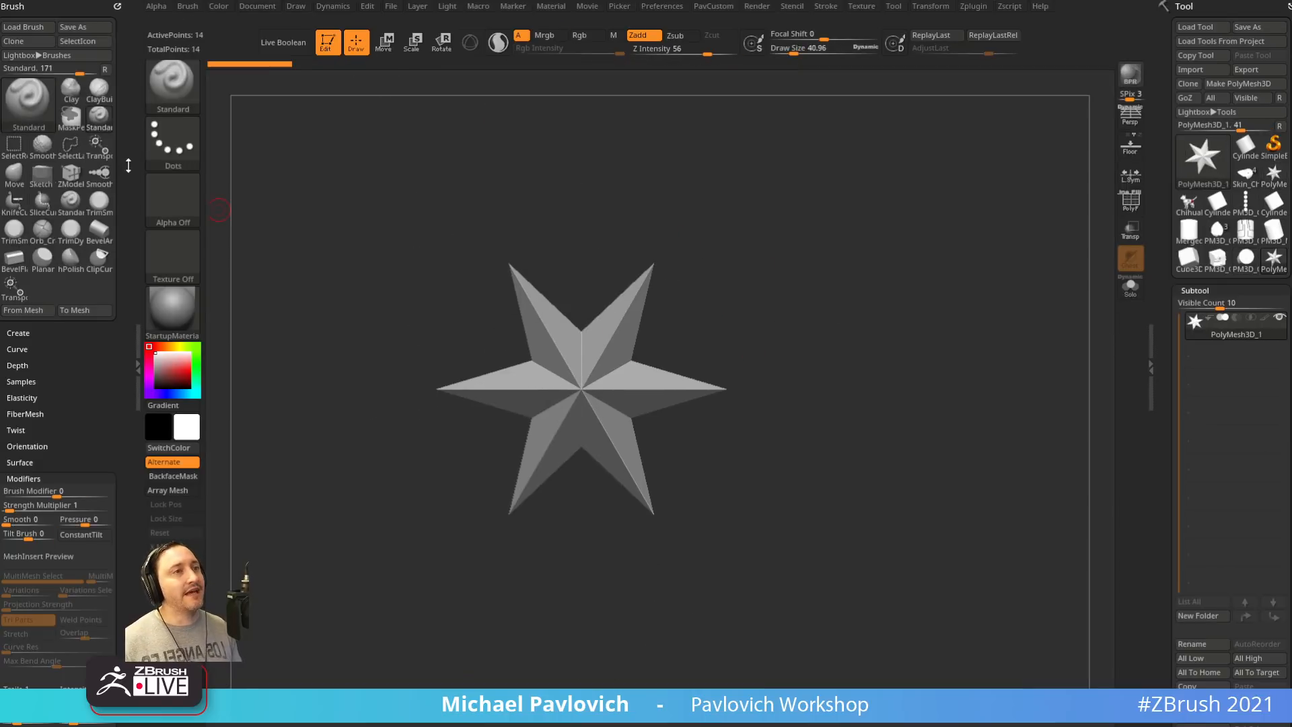
Replace the docked Brush palette with Zplugin, collapse Decimation Master, and expand Text 3D & Vector Shapes
click(119, 7)
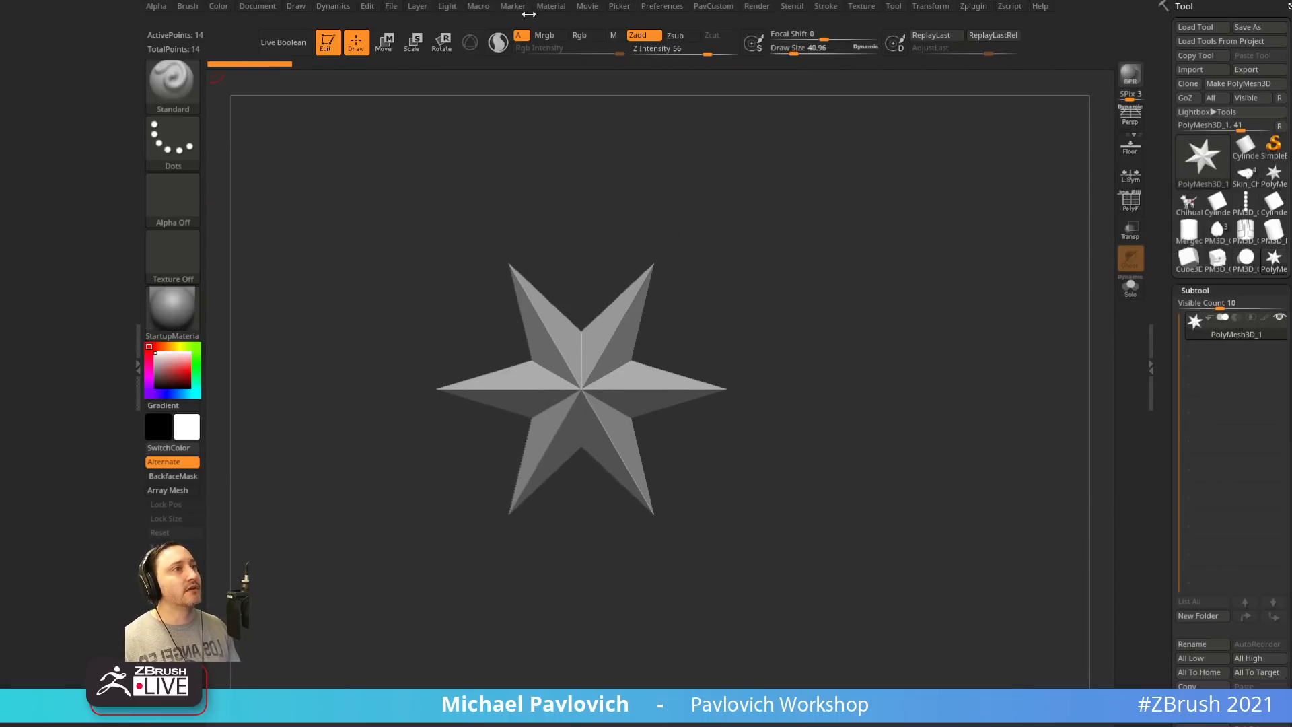
click(974, 7)
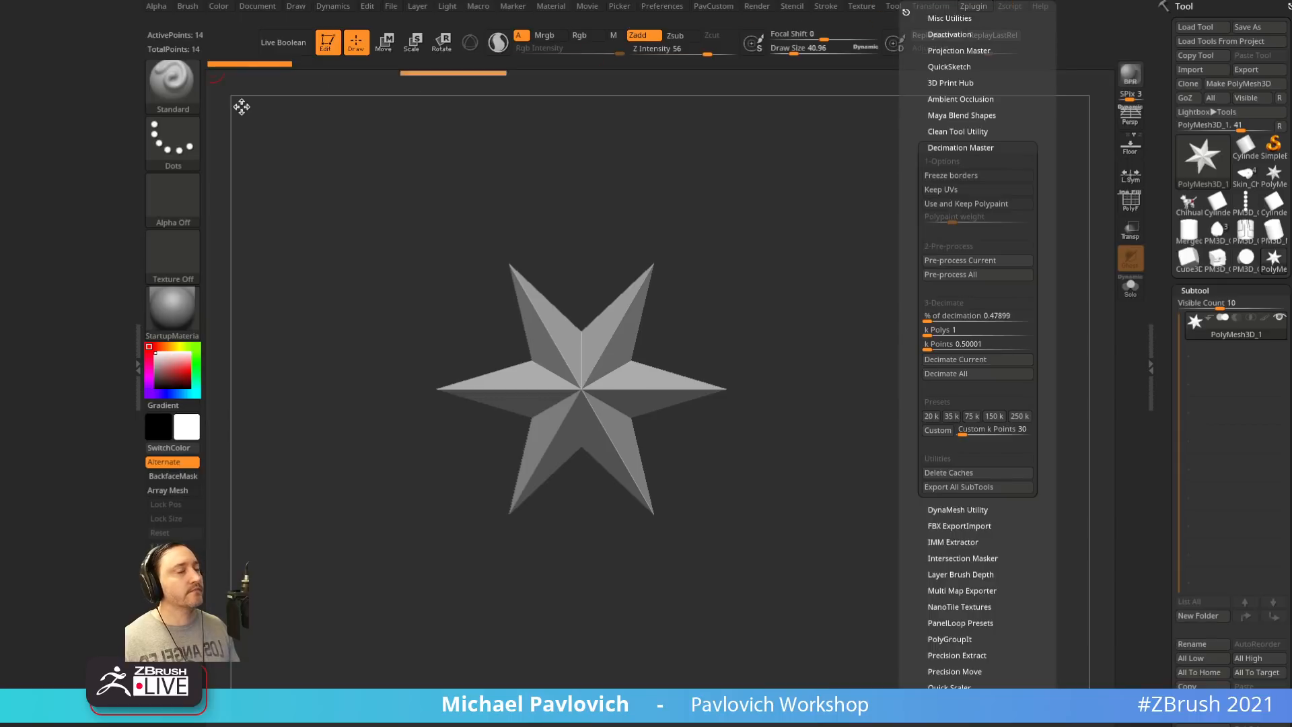
click(904, 11)
key(shift)
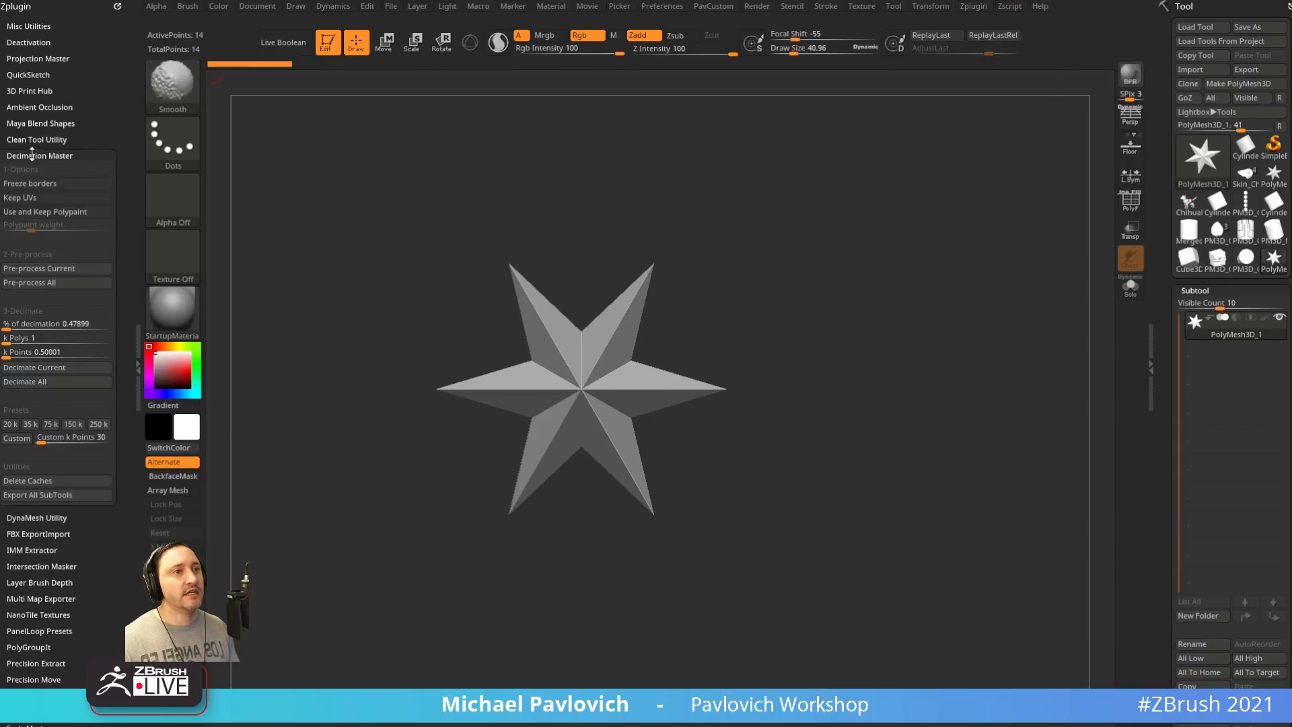
click(32, 154)
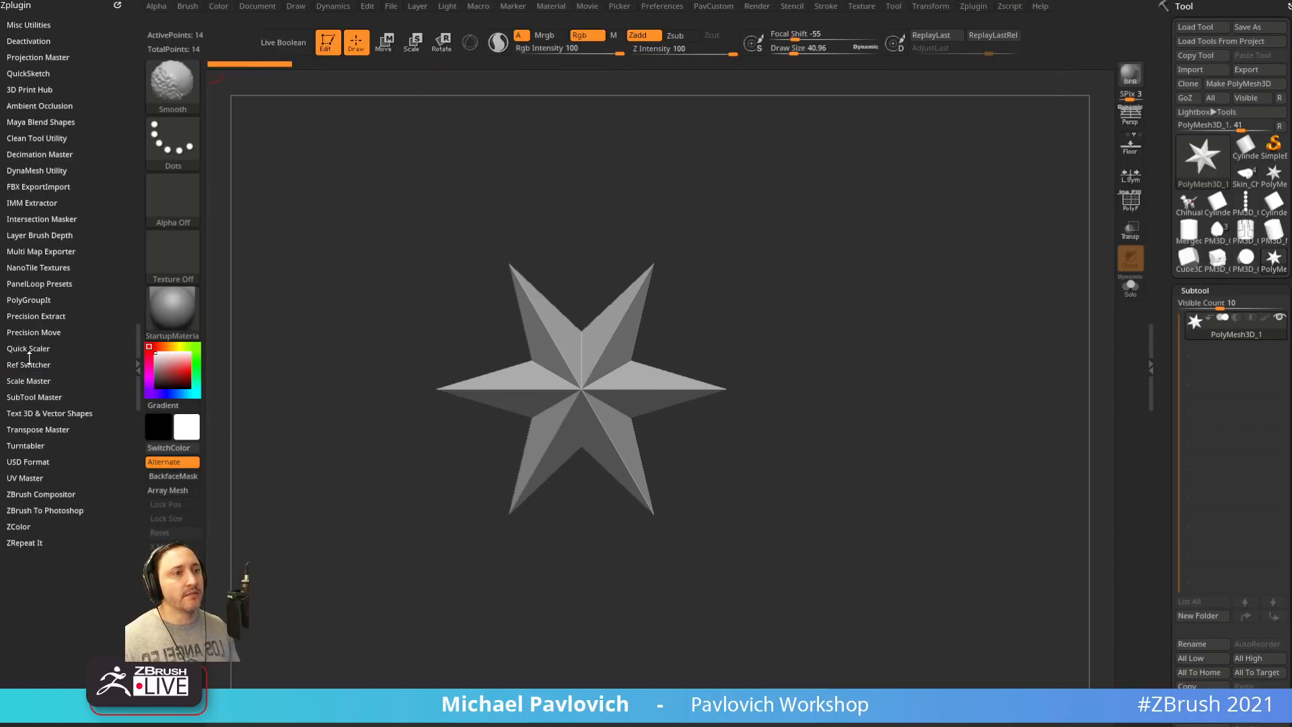
click(32, 413)
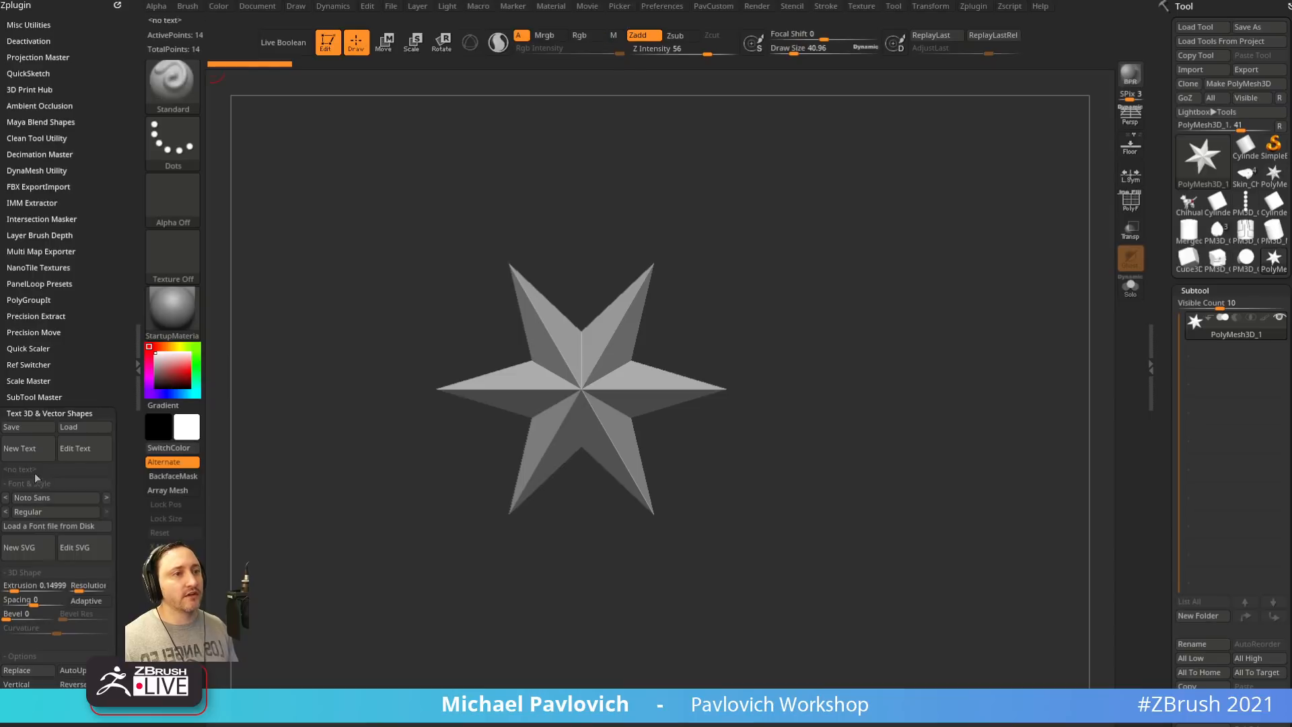
Create a new 3D text reading "Mechy Style Text"
click(51, 449)
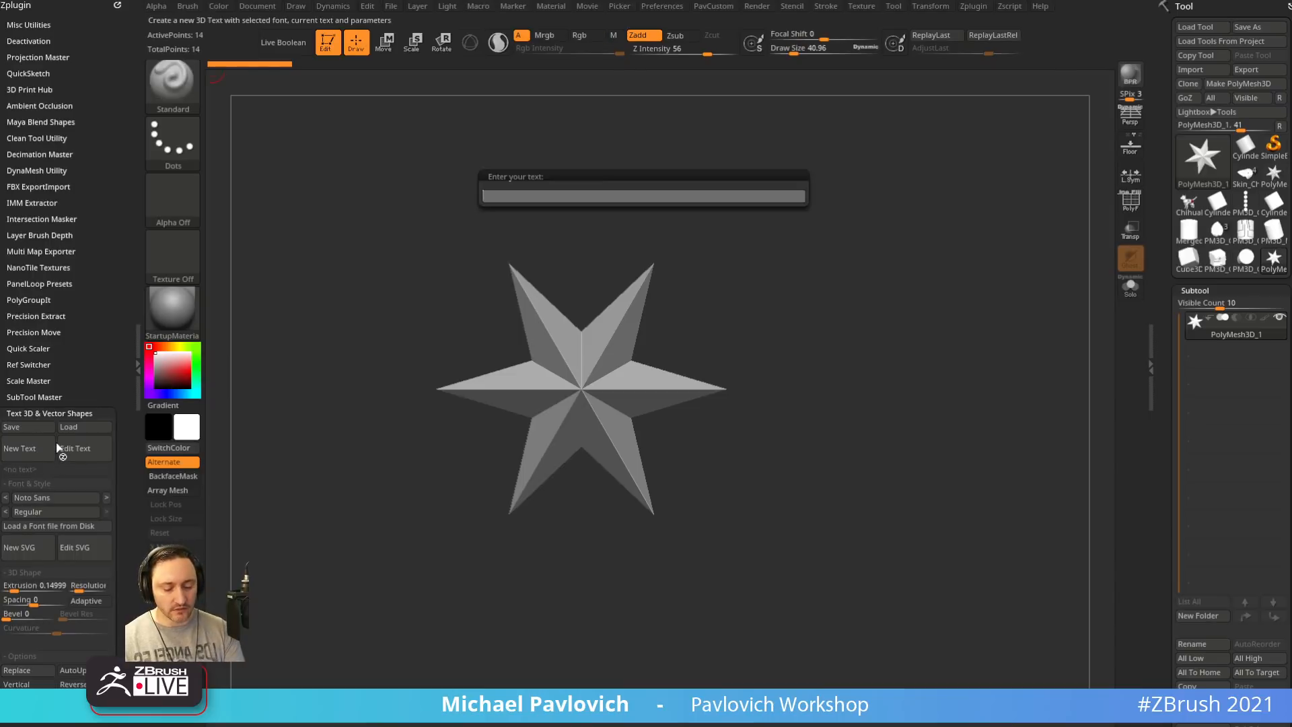
text(Mec)
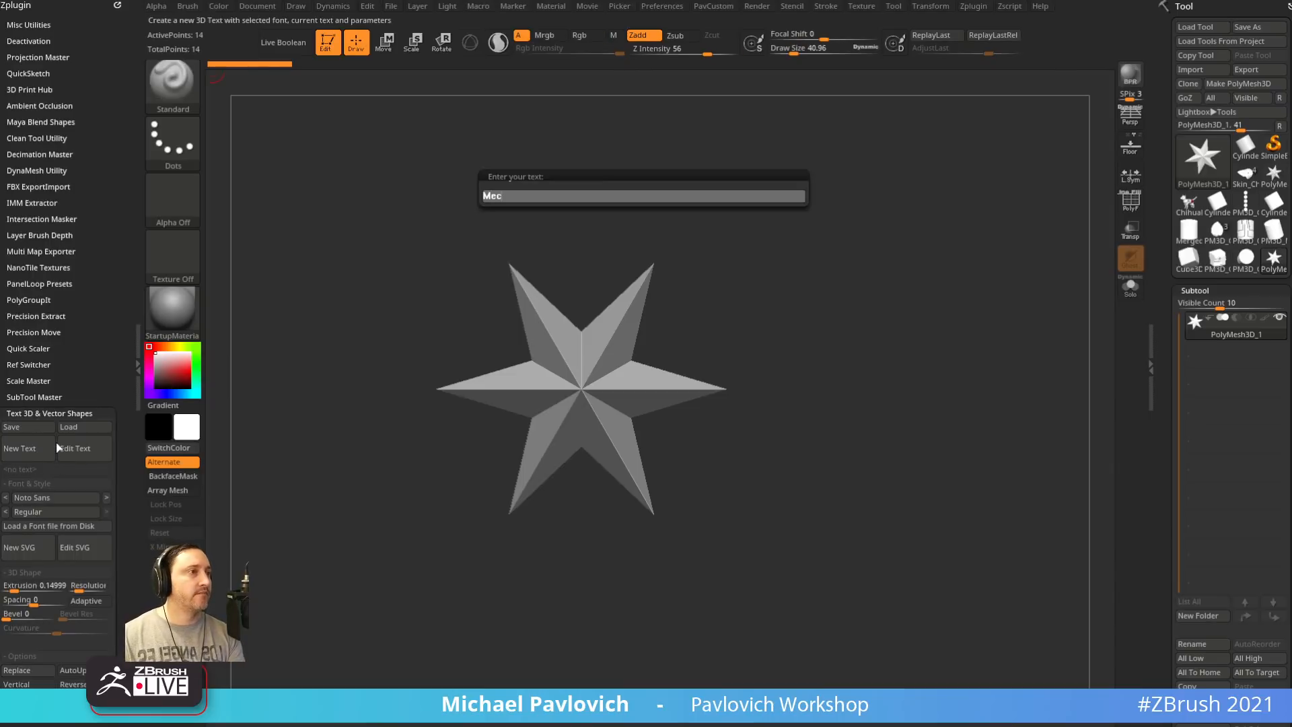
text(hy Style Text)
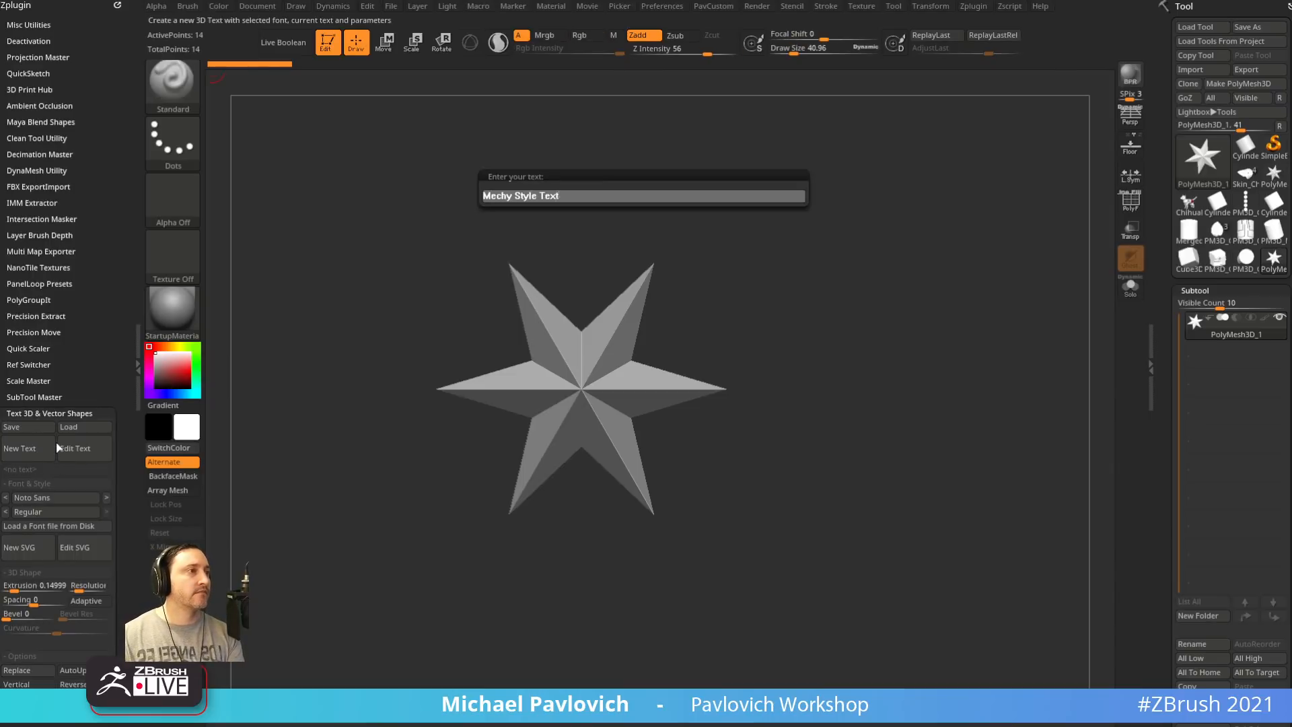
key(Return)
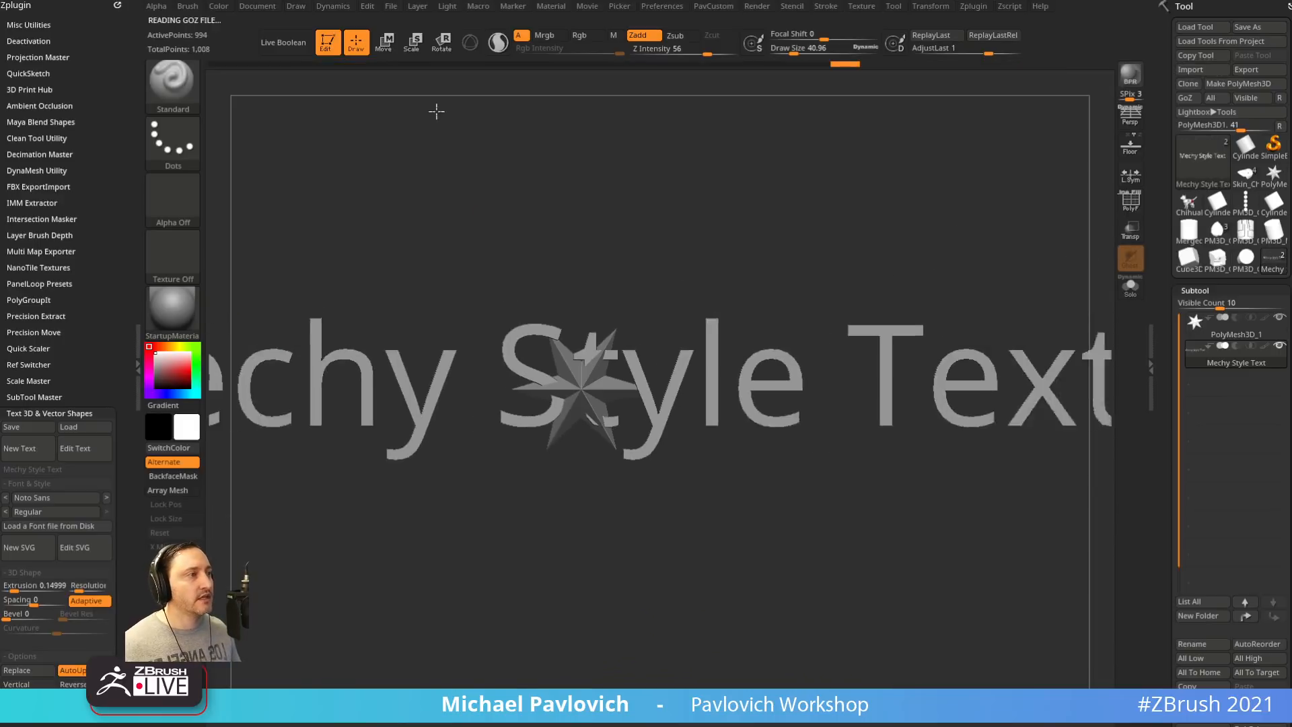
click(47, 497)
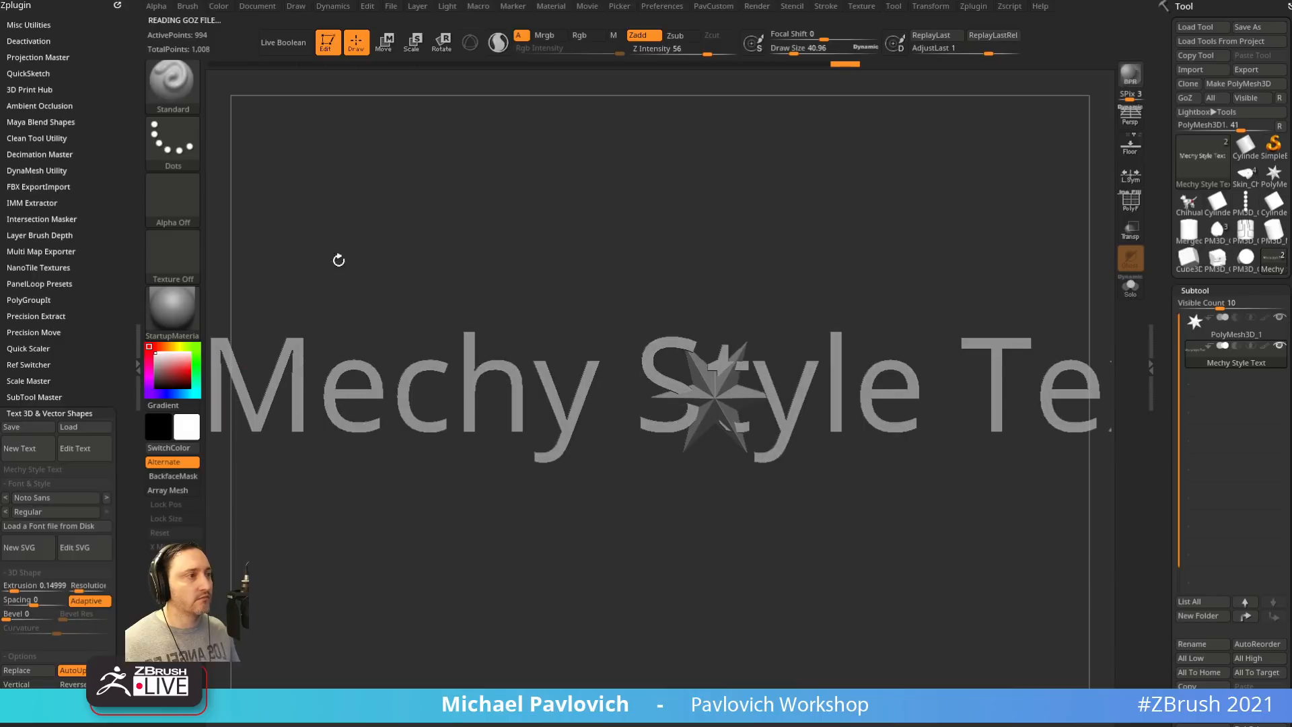
Show polyframes on the text mesh and switch the material to SkinShade4
ctrl+right_drag(643, 279, 808, 229)
click(1128, 202)
right_drag(1036, 207, 857, 228)
click(177, 309)
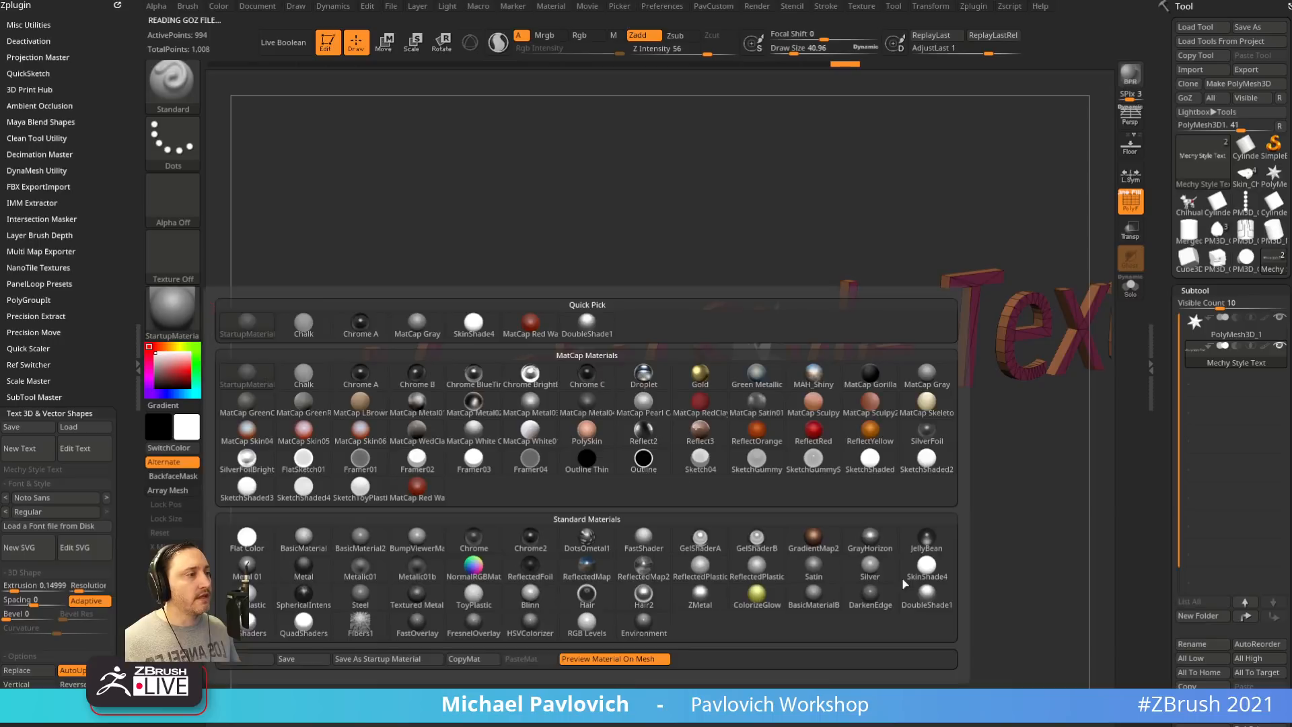
click(173, 310)
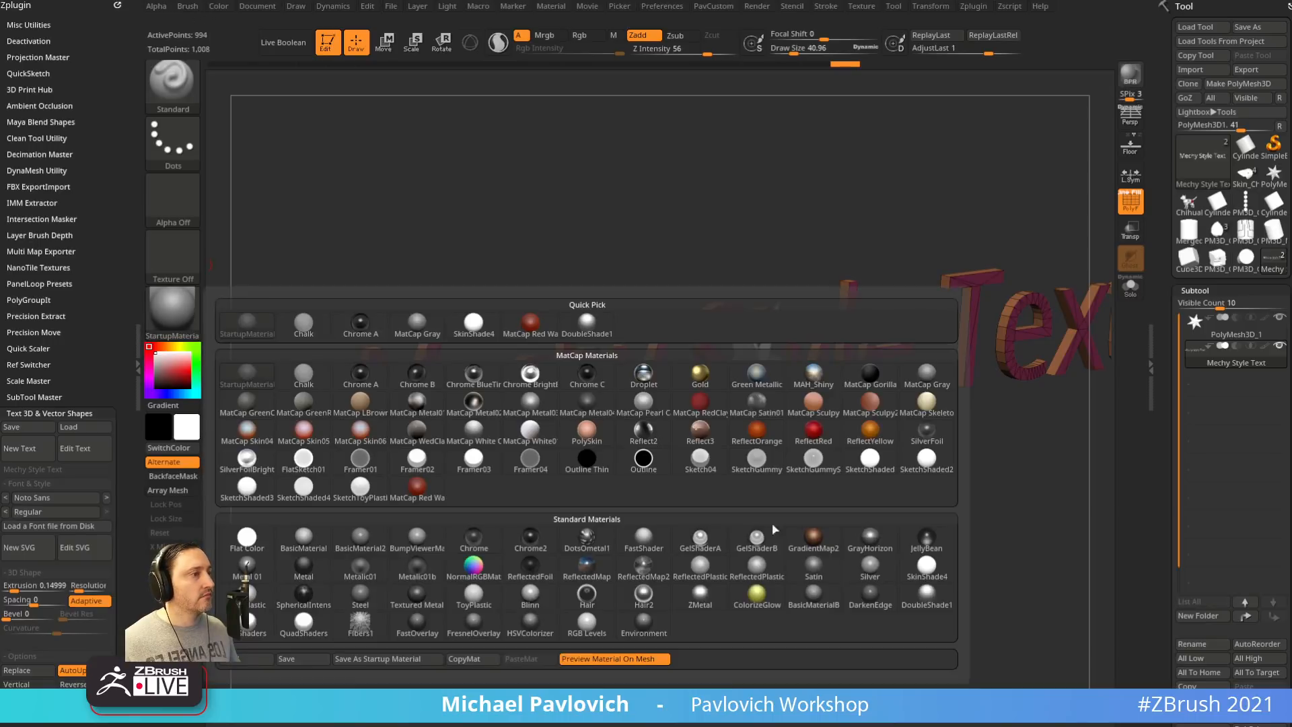
click(926, 565)
alt+right_drag(955, 584, 895, 592)
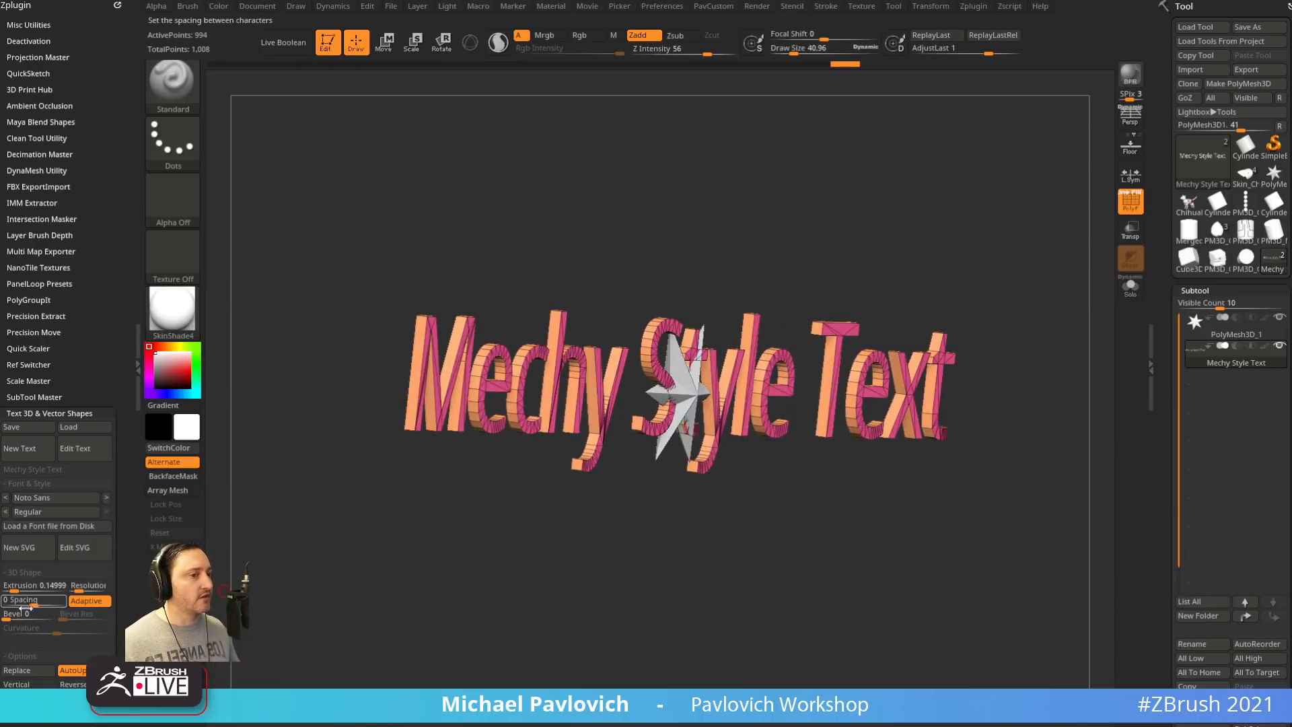
Turn off Adaptive for the 3D text, keeping the bevel at 0, and hide the star subtool
mouse_move(9, 617)
mouse_down()
mouse_move(72, 615)
mouse_move(3, 618)
mouse_up()
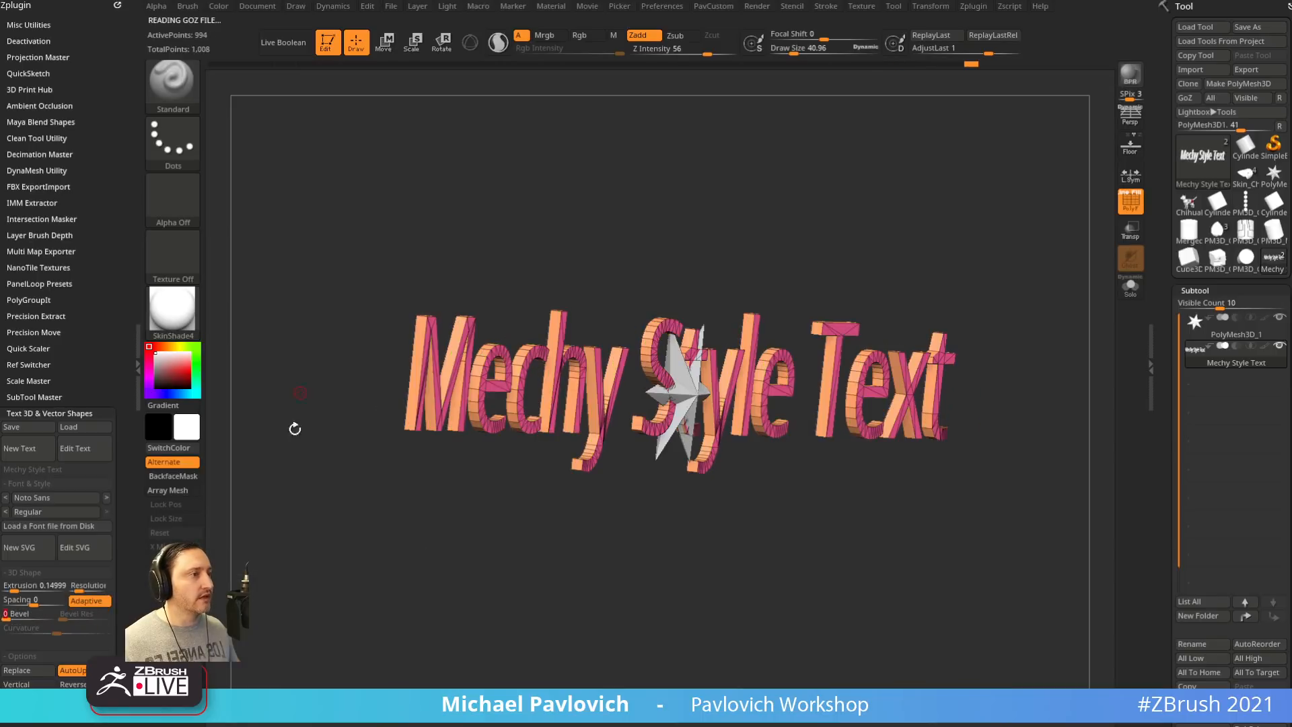
mouse_move(544, 522)
mouse_down()
mouse_move(476, 522)
mouse_move(545, 542)
mouse_up()
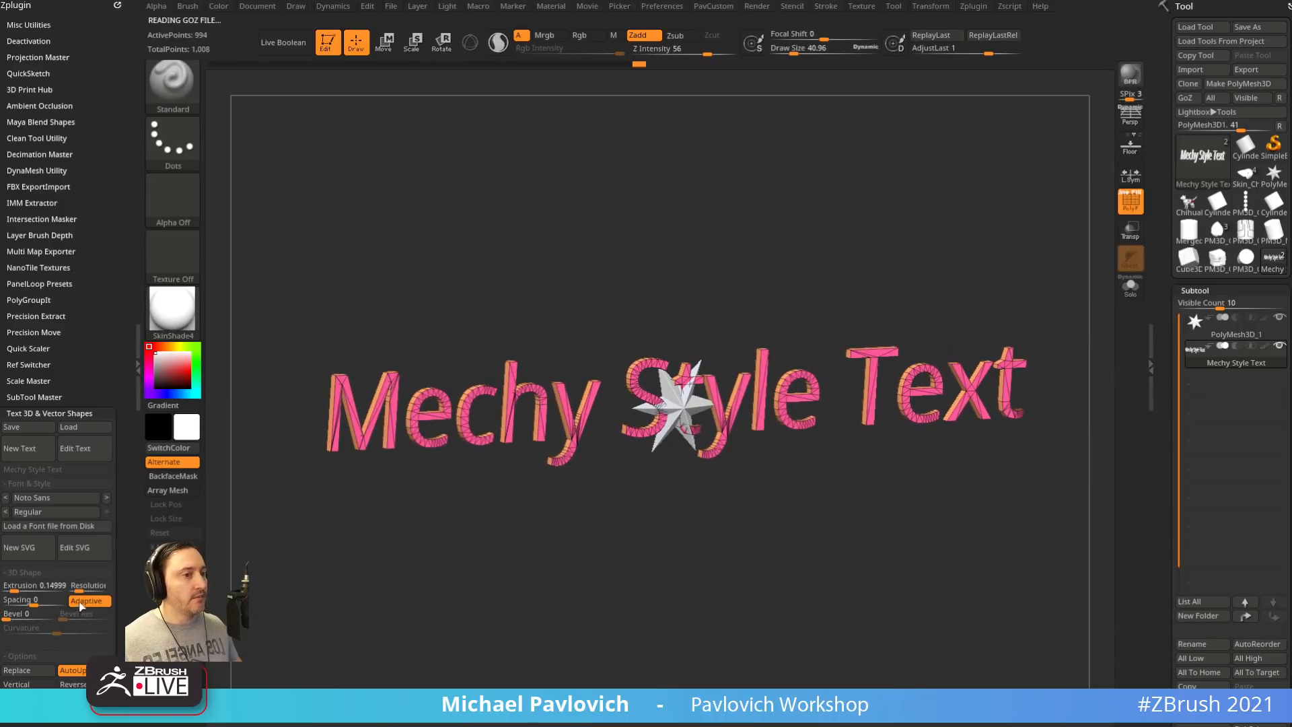
click(82, 601)
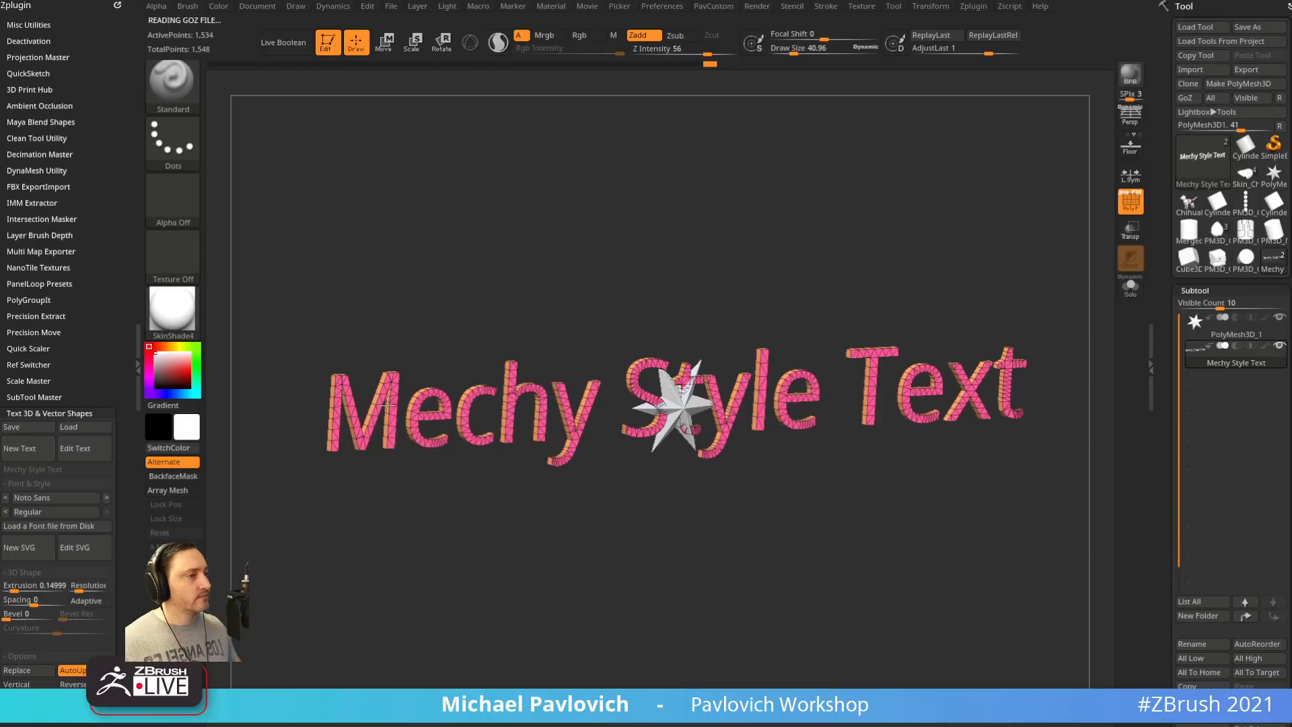
click(1277, 321)
mouse_move(715, 540)
mouse_down()
mouse_move(782, 551)
mouse_move(705, 532)
mouse_up()
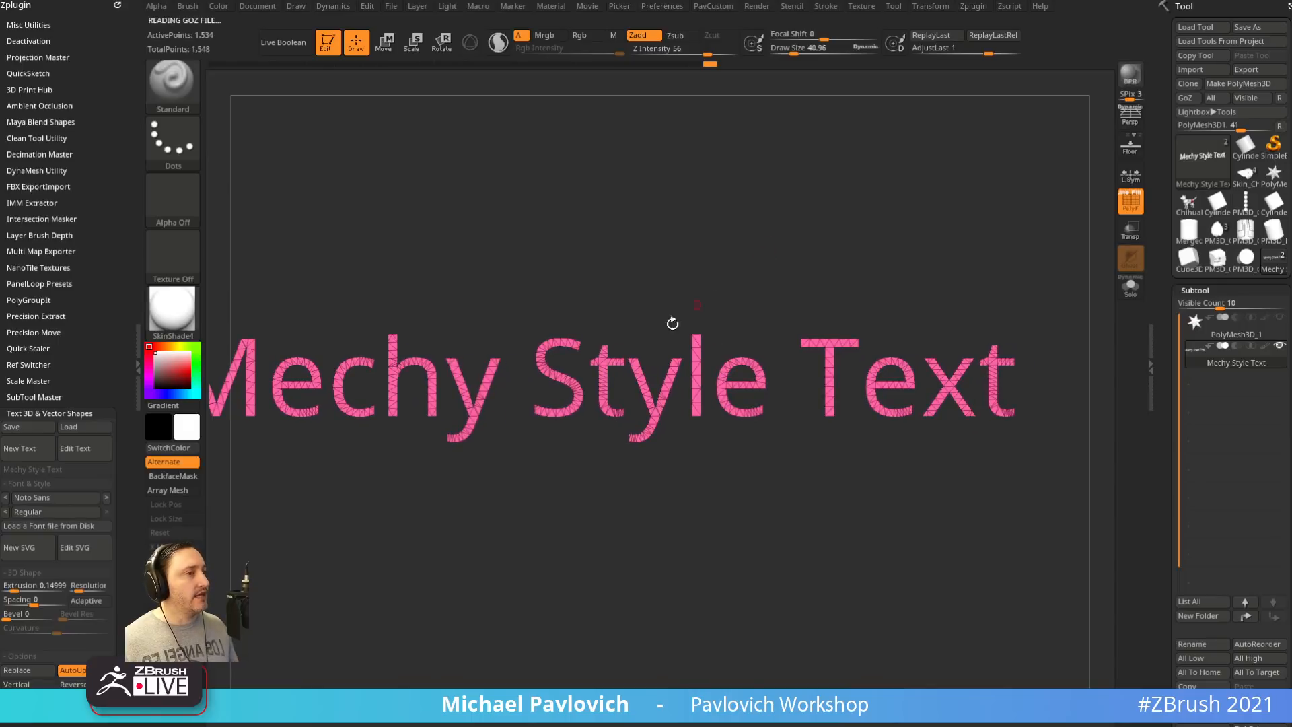
Try bending the text into an arch with a Gizmo deformer, and undo the bend
drag(518, 340, 779, 309)
key(w)
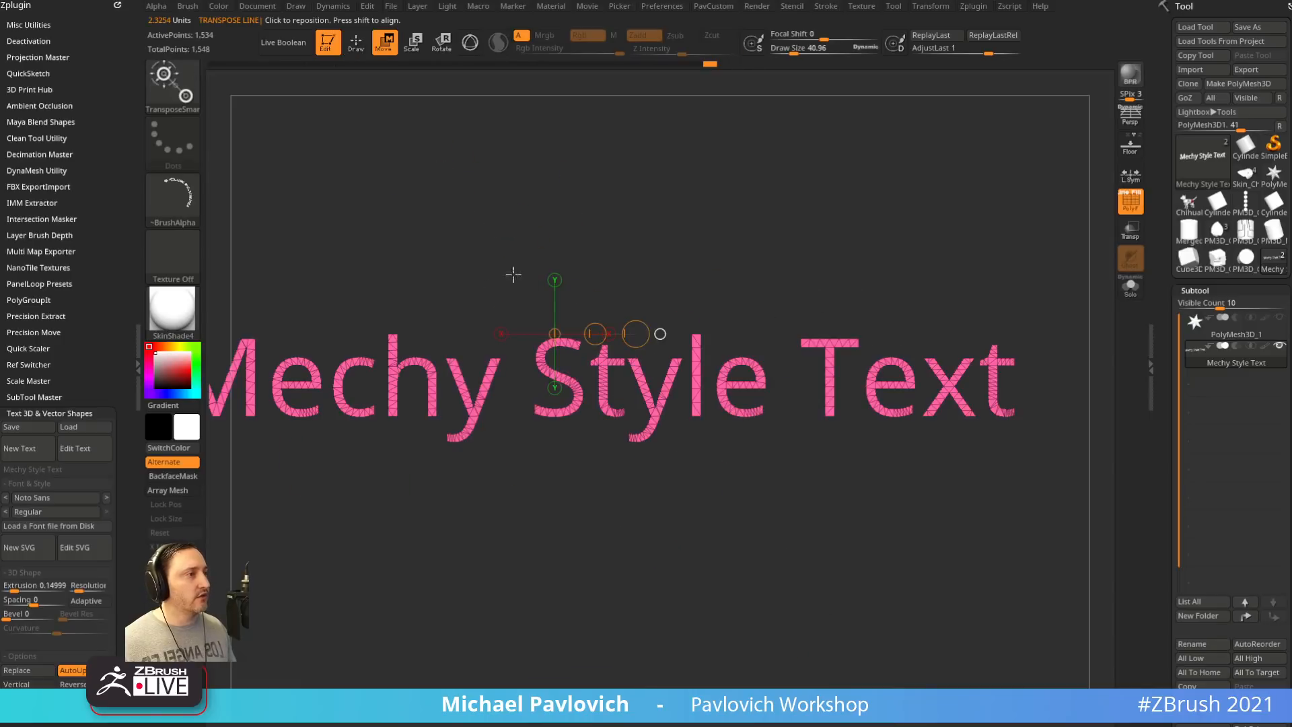
key(y)
click(562, 290)
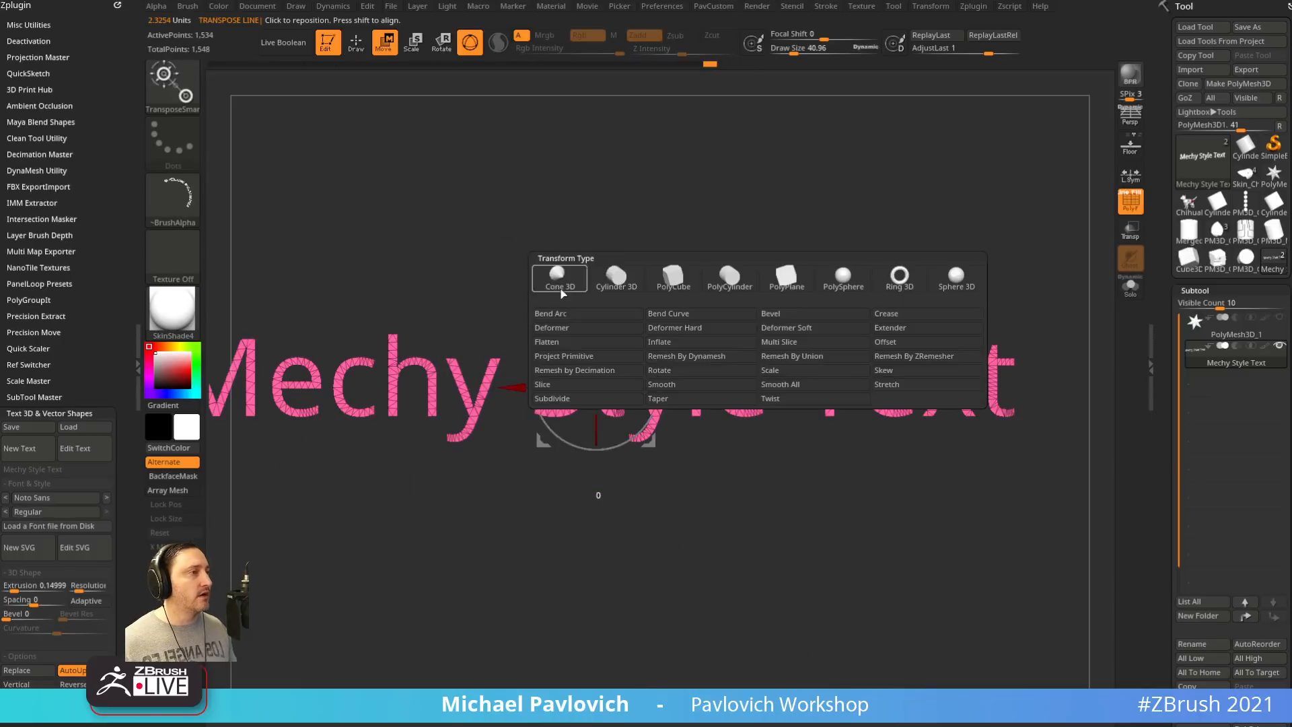
click(665, 329)
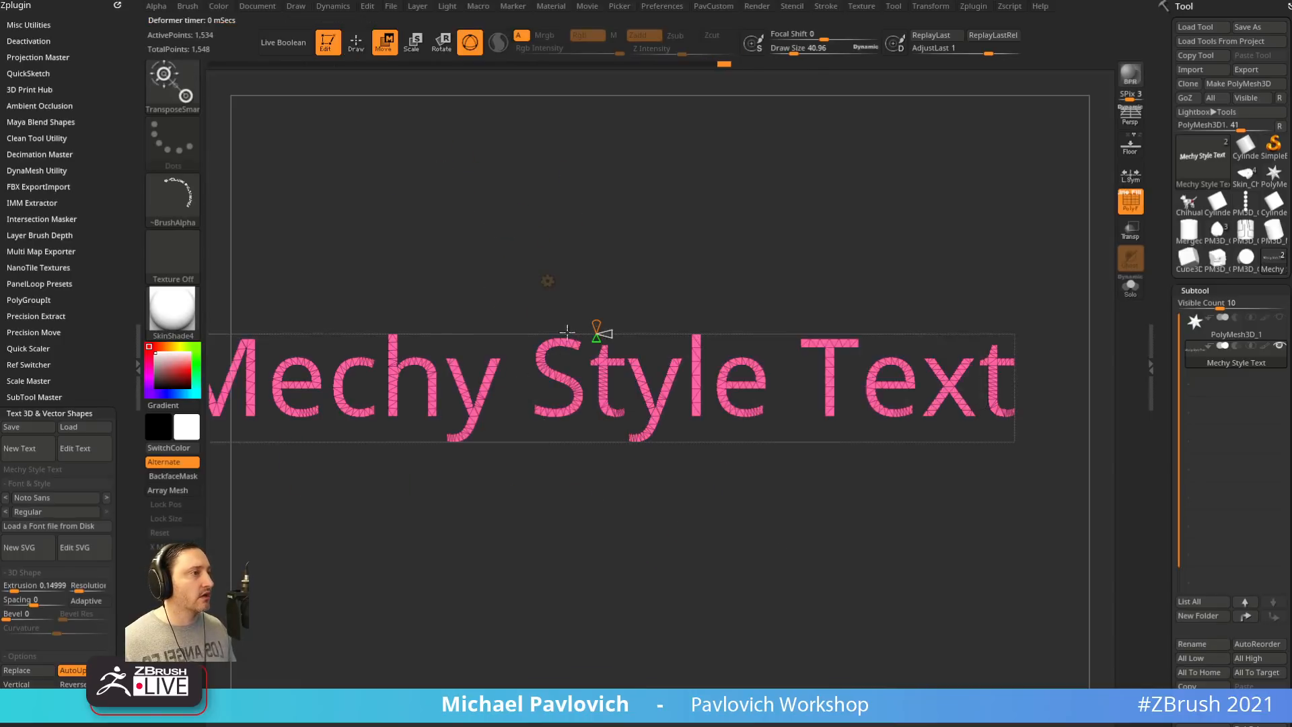
drag(601, 350, 550, 347)
key(q)
mouse_move(787, 280)
shift+mouse_down()
mouse_move(860, 331)
mouse_move(969, 323)
mouse_move(857, 276)
shift+mouse_up()
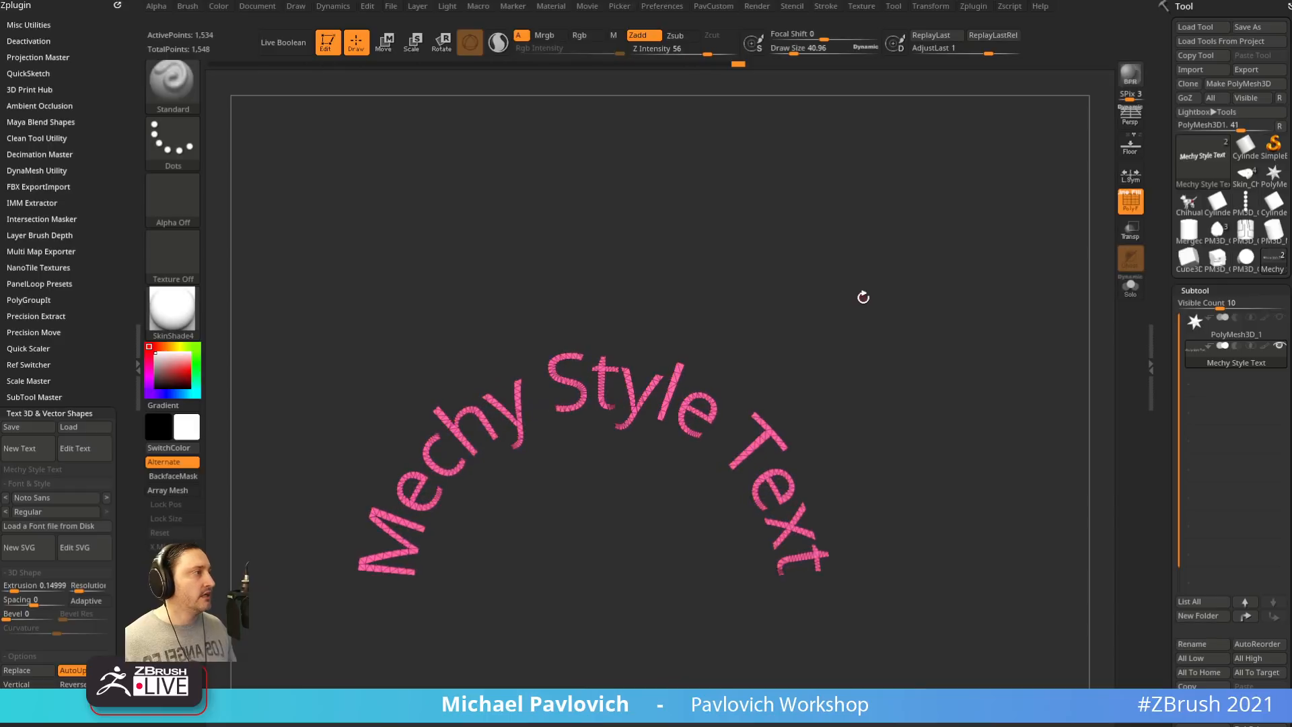
key(ctrl+z)
key(ctrl+z)
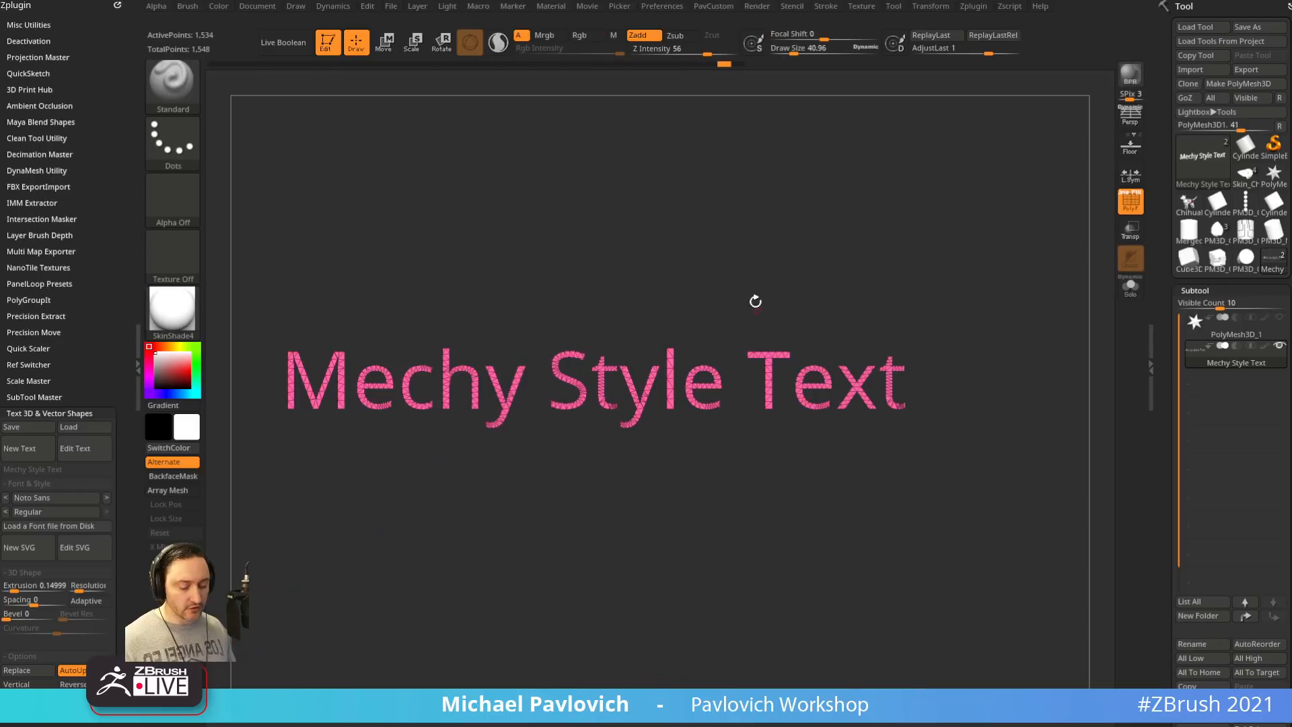
Create a new InsertMesh brush from the "Mechy Style Text" mesh
key(b)
click(538, 699)
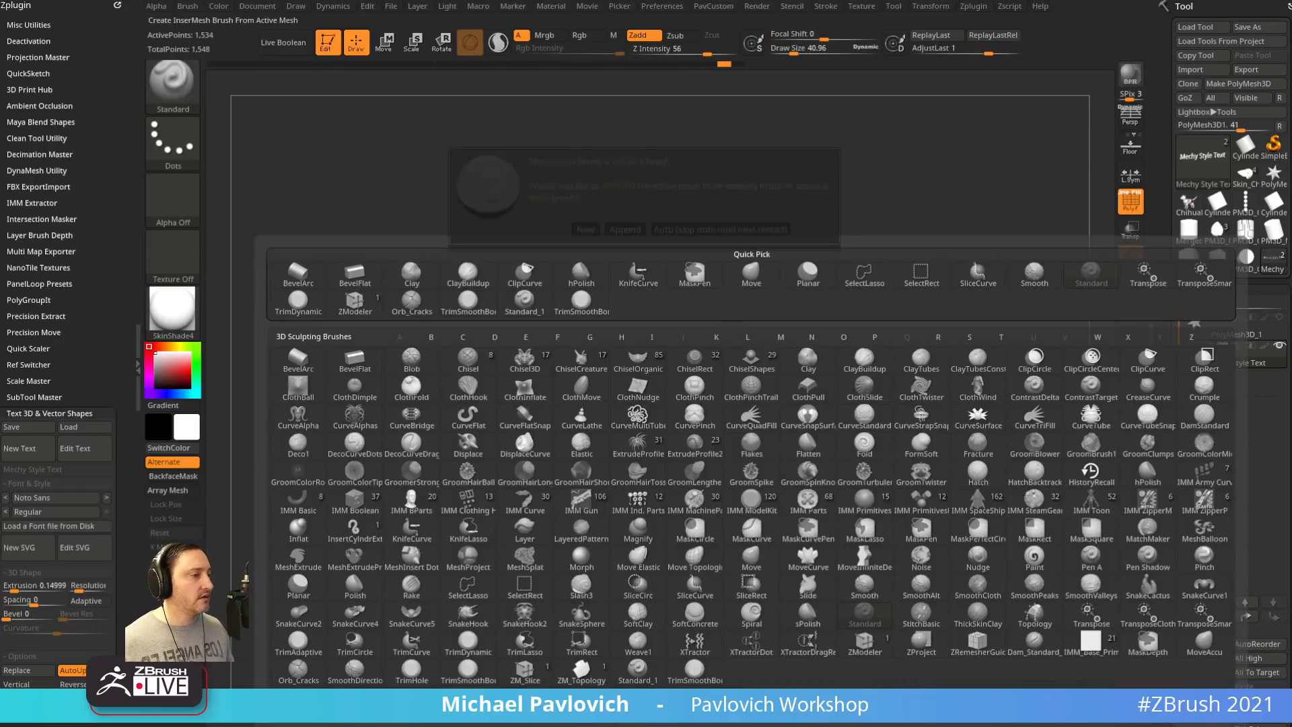
click(587, 228)
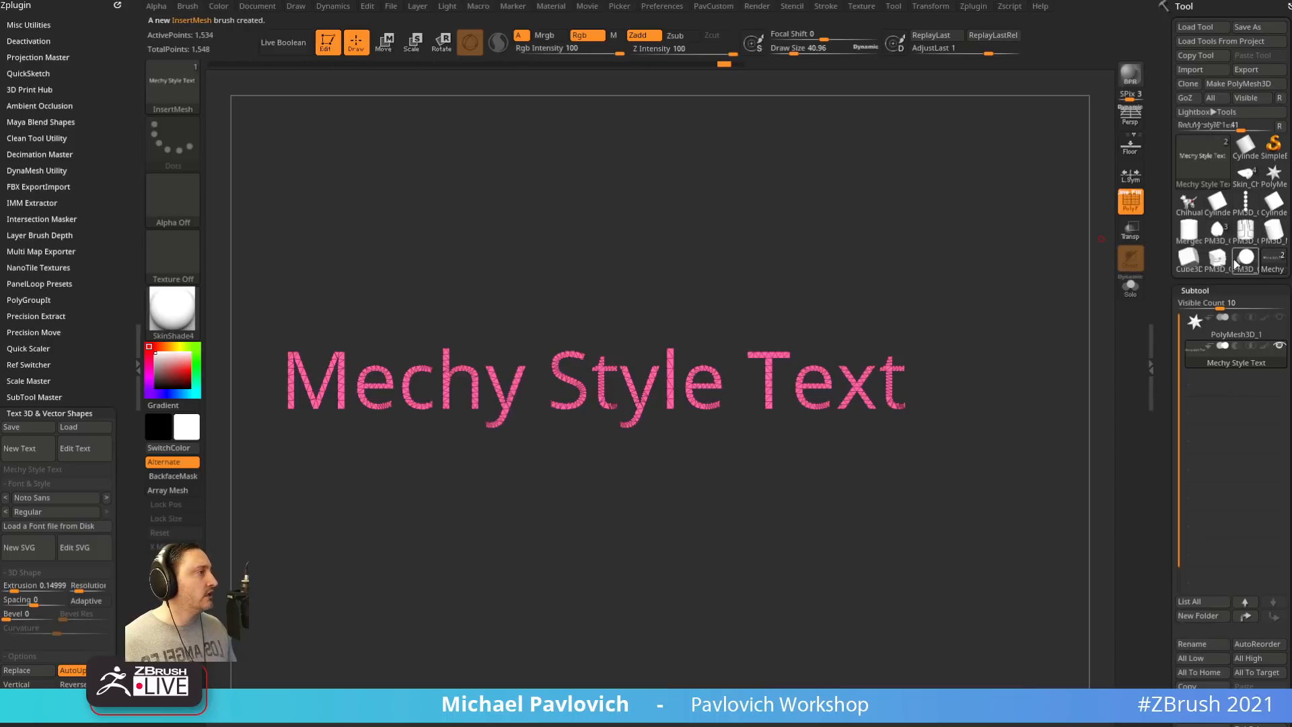
Switch to the PM3D_Cylinder3D_3 tool and clear the circular text mask from its cap
click(1243, 233)
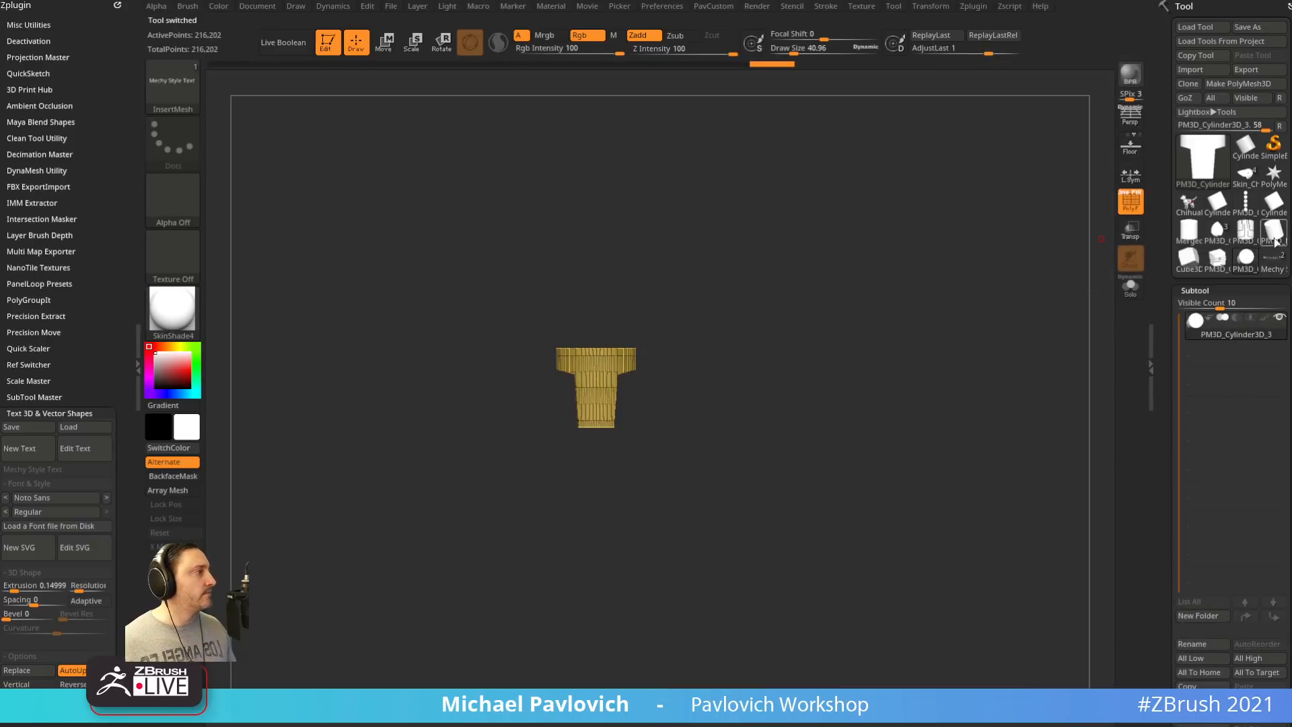
click(1247, 262)
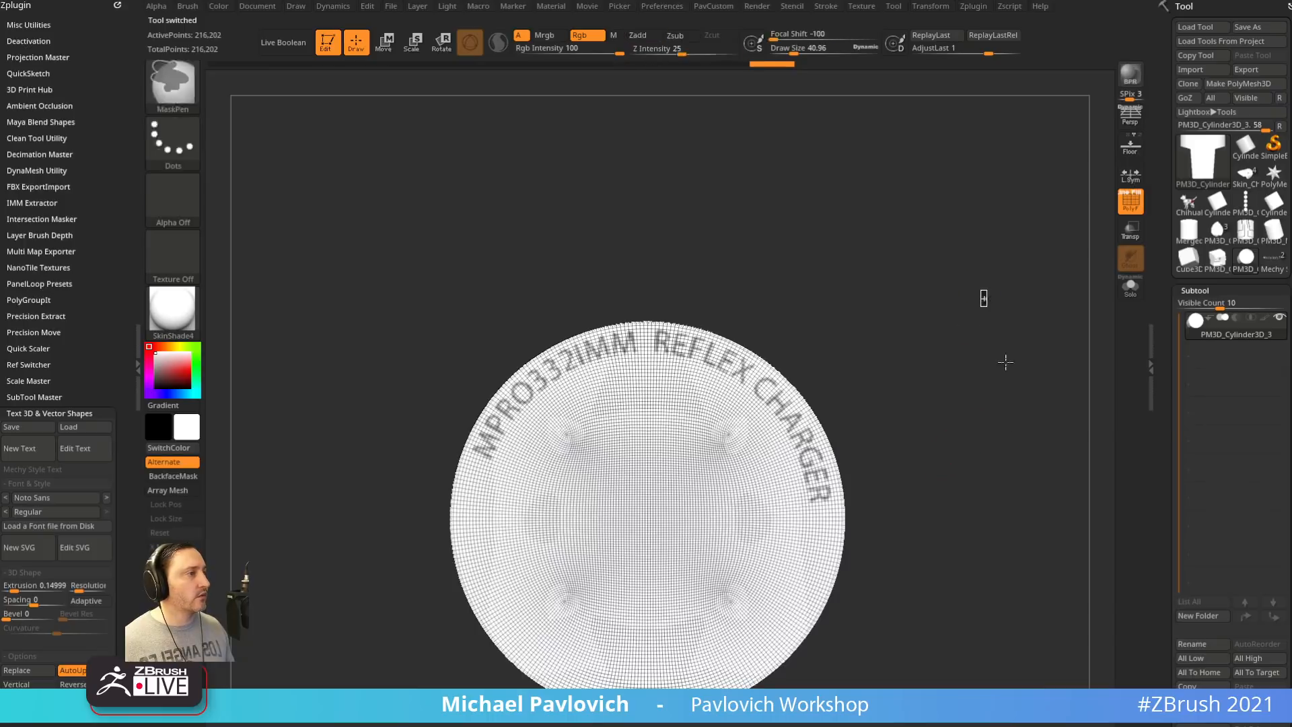
ctrl+drag(1005, 362, 1007, 370)
alt+drag(967, 388, 932, 339)
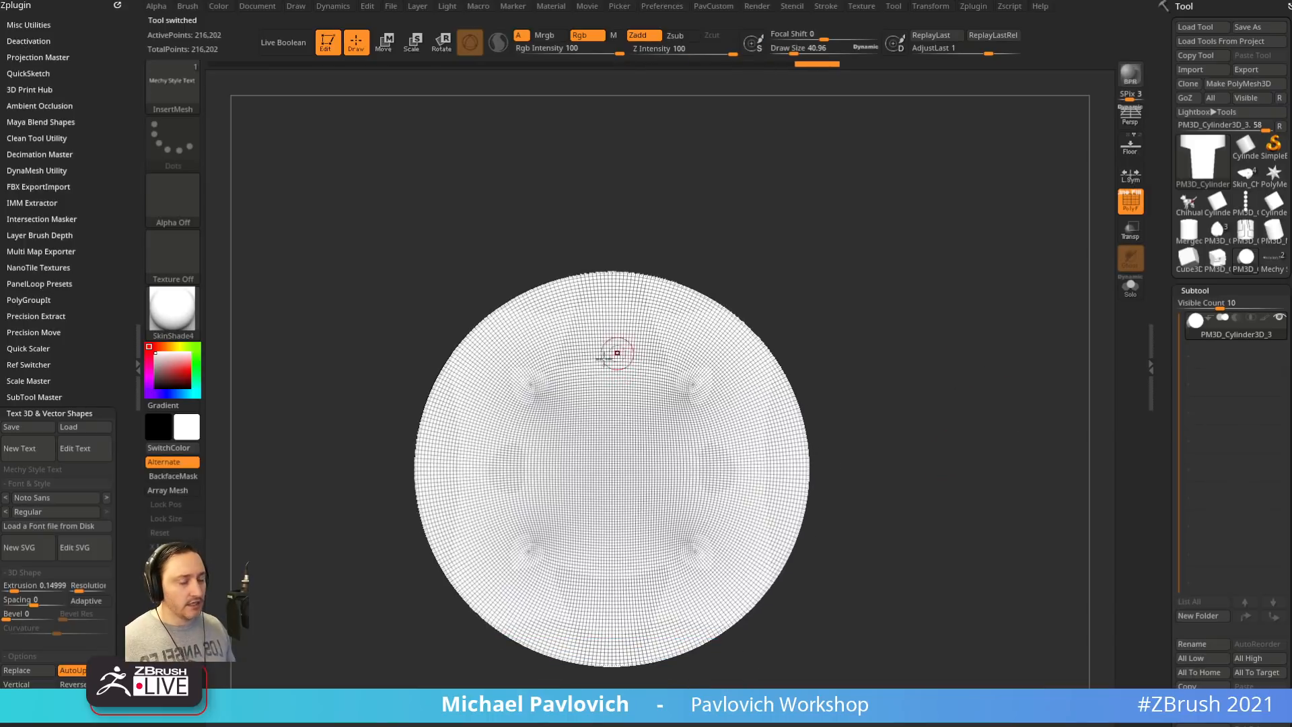
Delete the cylinder's lower subdivision levels and insert the text mesh on the upper part of its cap
click(611, 429)
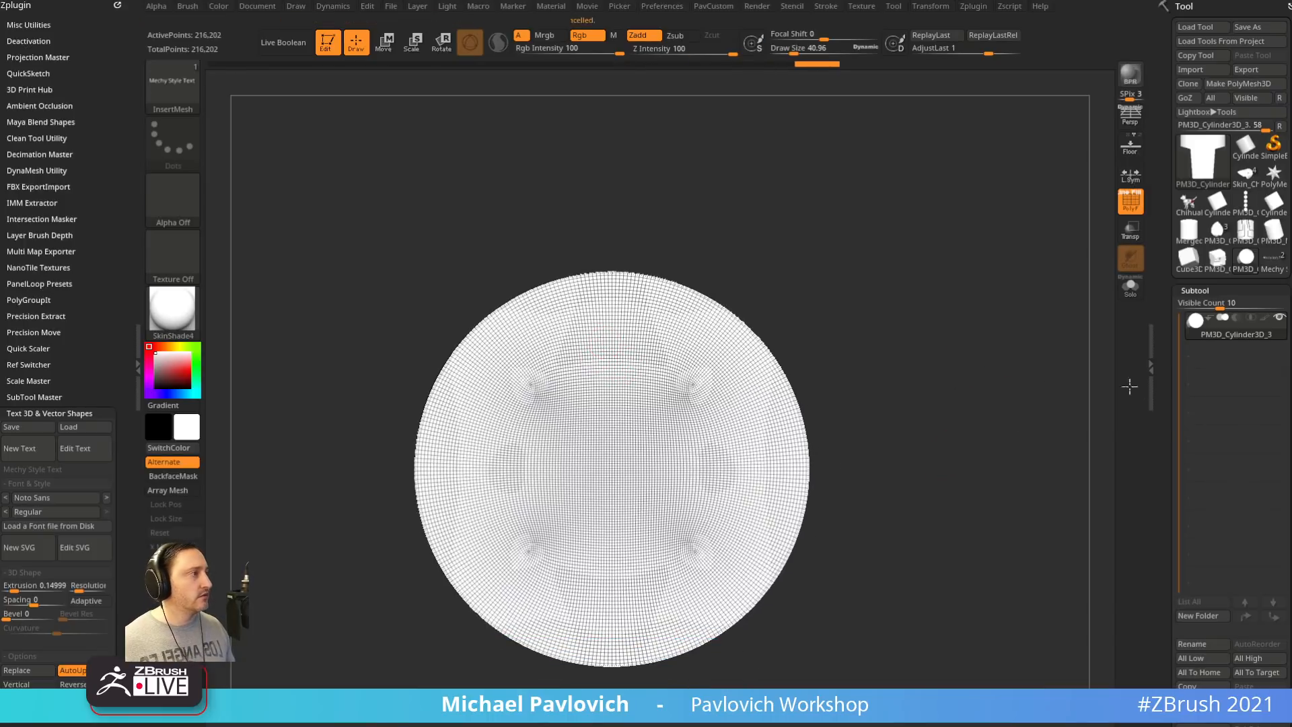
drag(1165, 406, 1172, 248)
click(1199, 347)
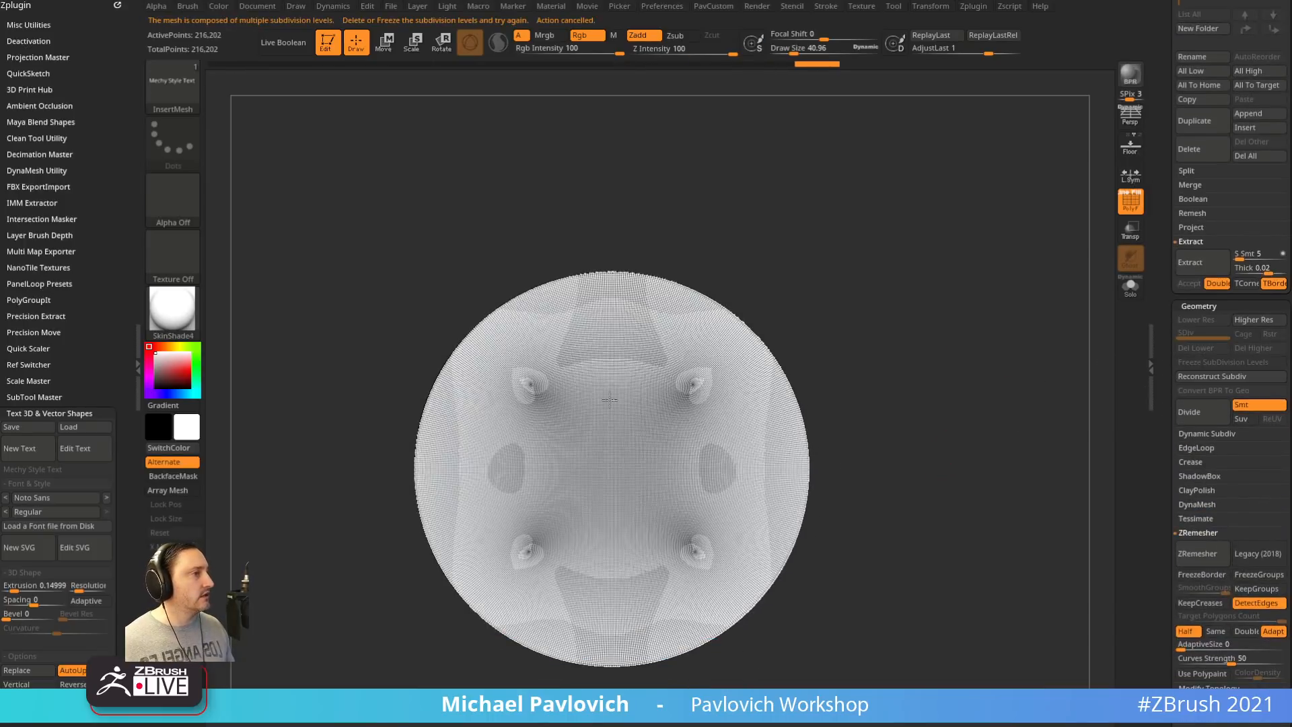
drag(610, 363, 619, 517)
Split the inserted text into its own subtool and move it up toward the cap's rim
key(w)
key(2)
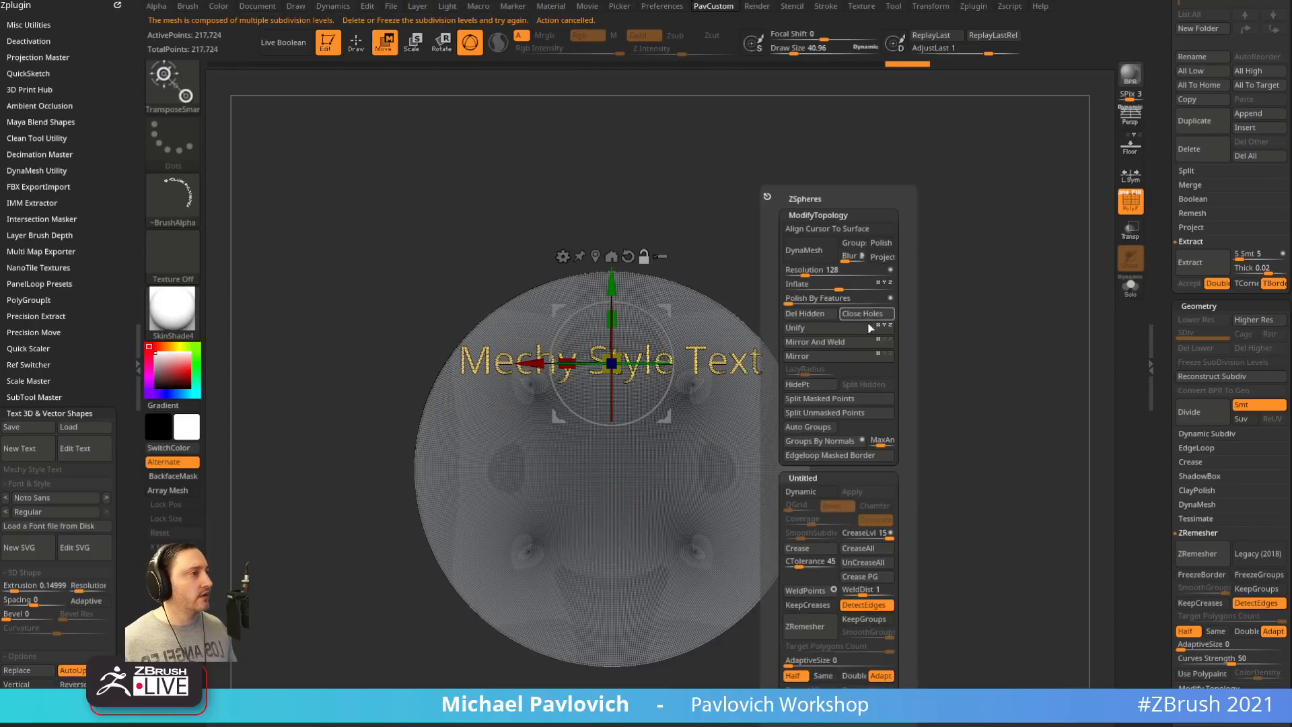
click(846, 405)
alt+drag(690, 249, 686, 275)
drag(607, 307, 607, 259)
Bend the text into an arch with Bend Arc and move it closer to the cap's upper rim
click(558, 234)
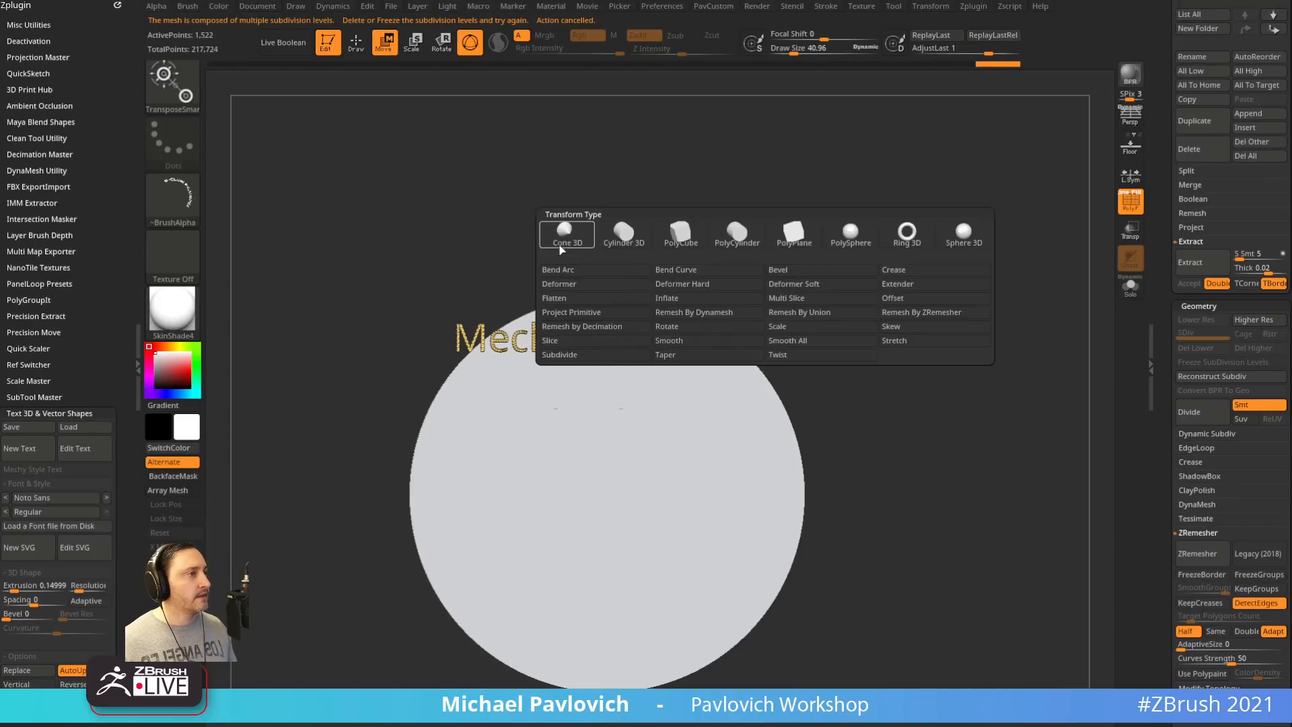
click(618, 271)
drag(608, 330, 608, 381)
drag(584, 321, 560, 323)
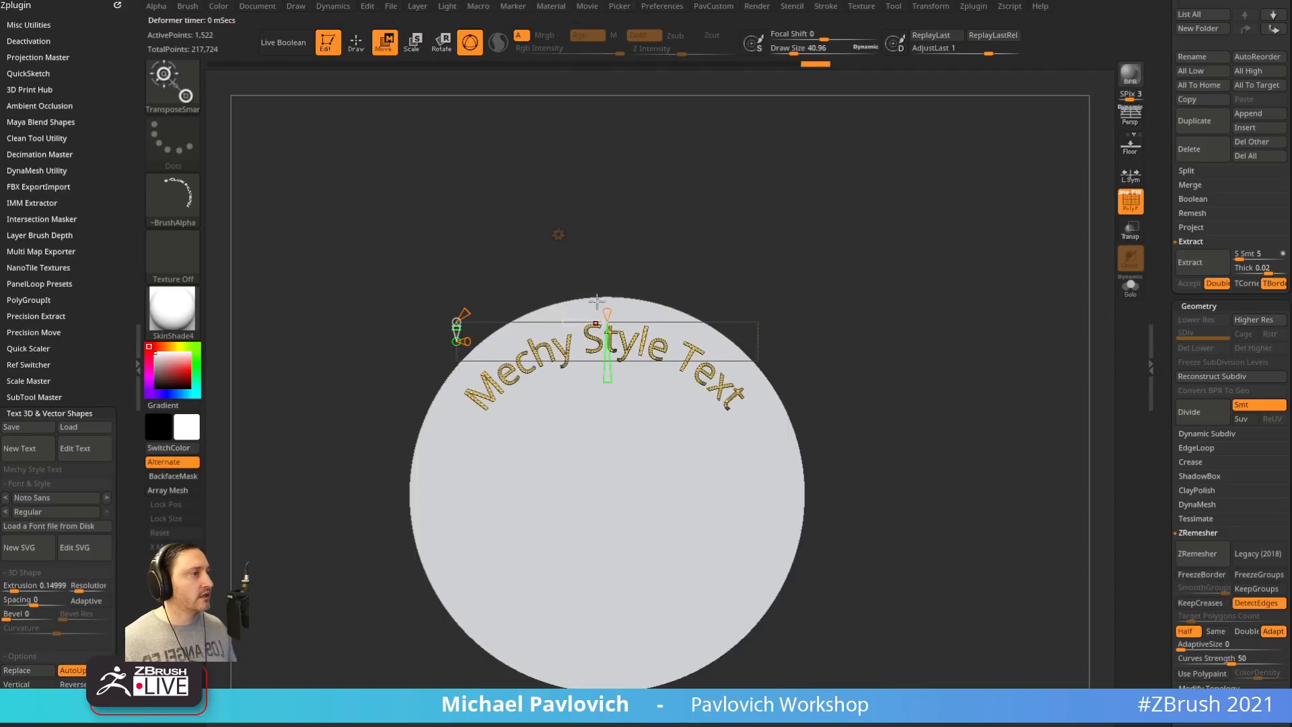
key(q)
key(w)
drag(607, 261, 607, 238)
key(q)
drag(814, 258, 1097, 253)
Place the text subtool below the cylinder, set it to subtract, and turn on Live Boolean
drag(1159, 223, 1162, 427)
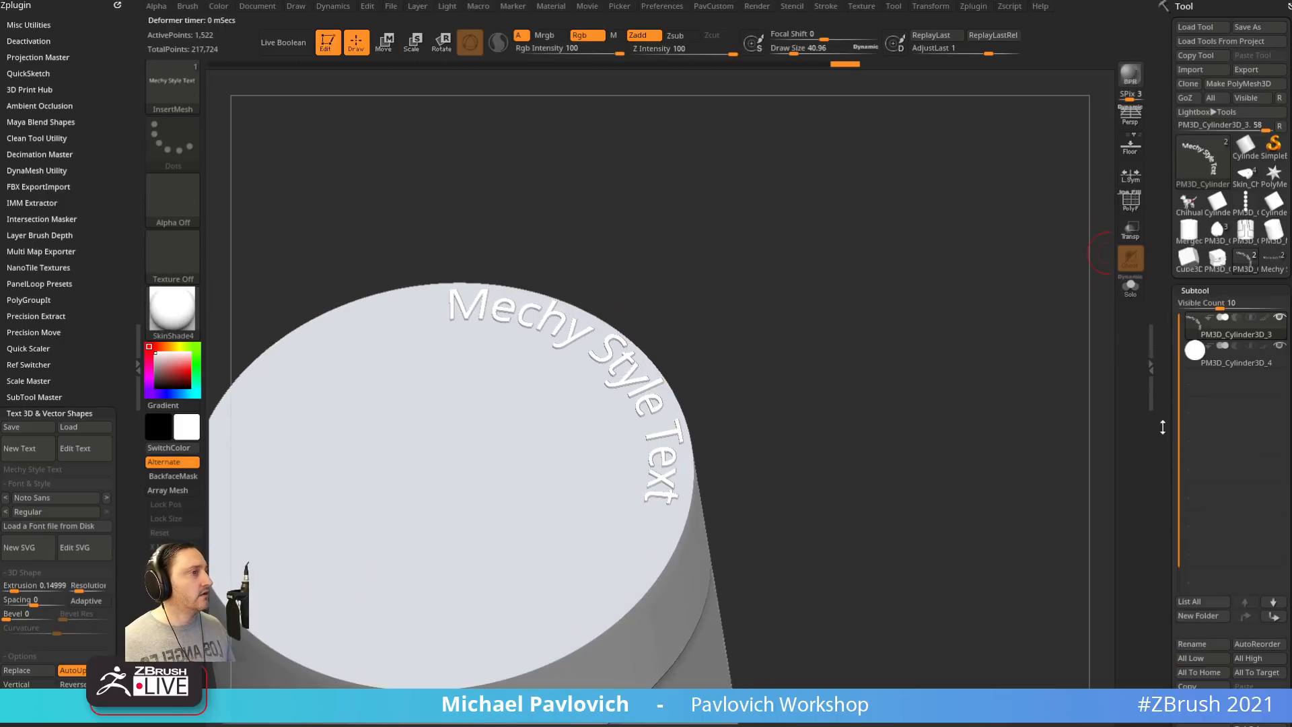
click(1273, 603)
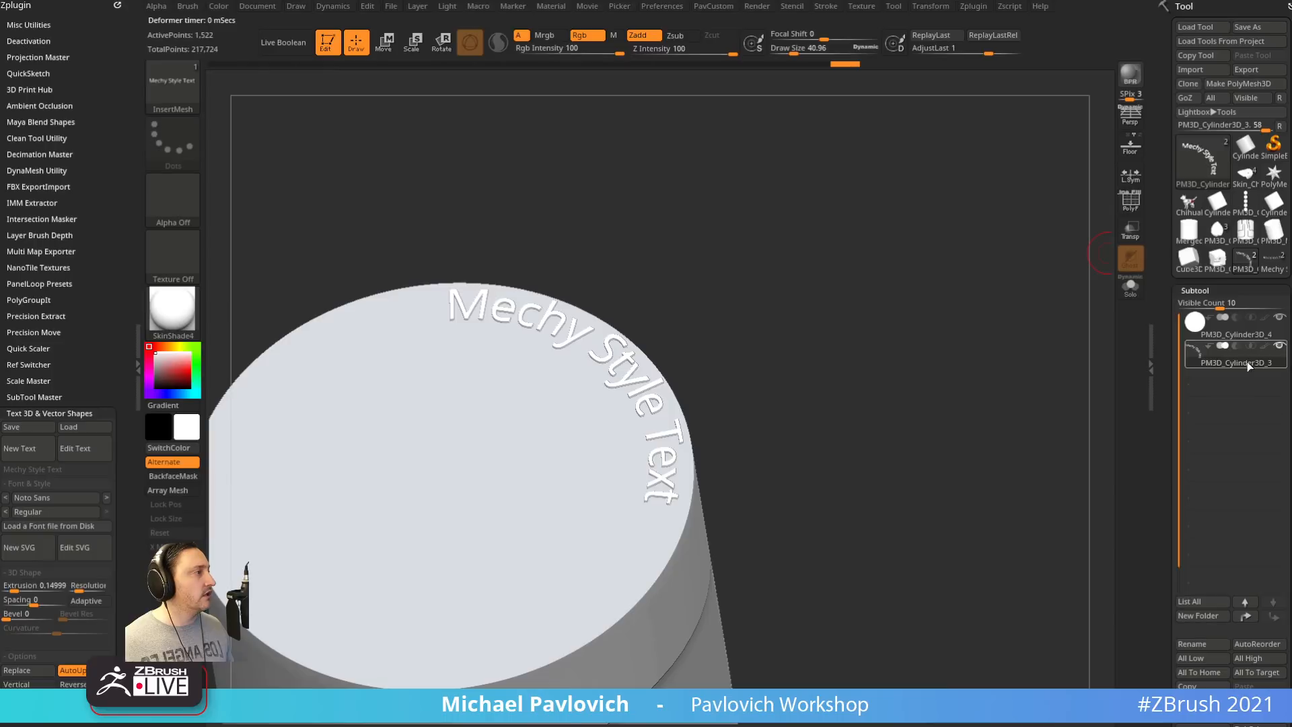
click(285, 42)
Adjust the subtracted text's depth along the cylinder's axis for a shallow engraving in the cap
key(w)
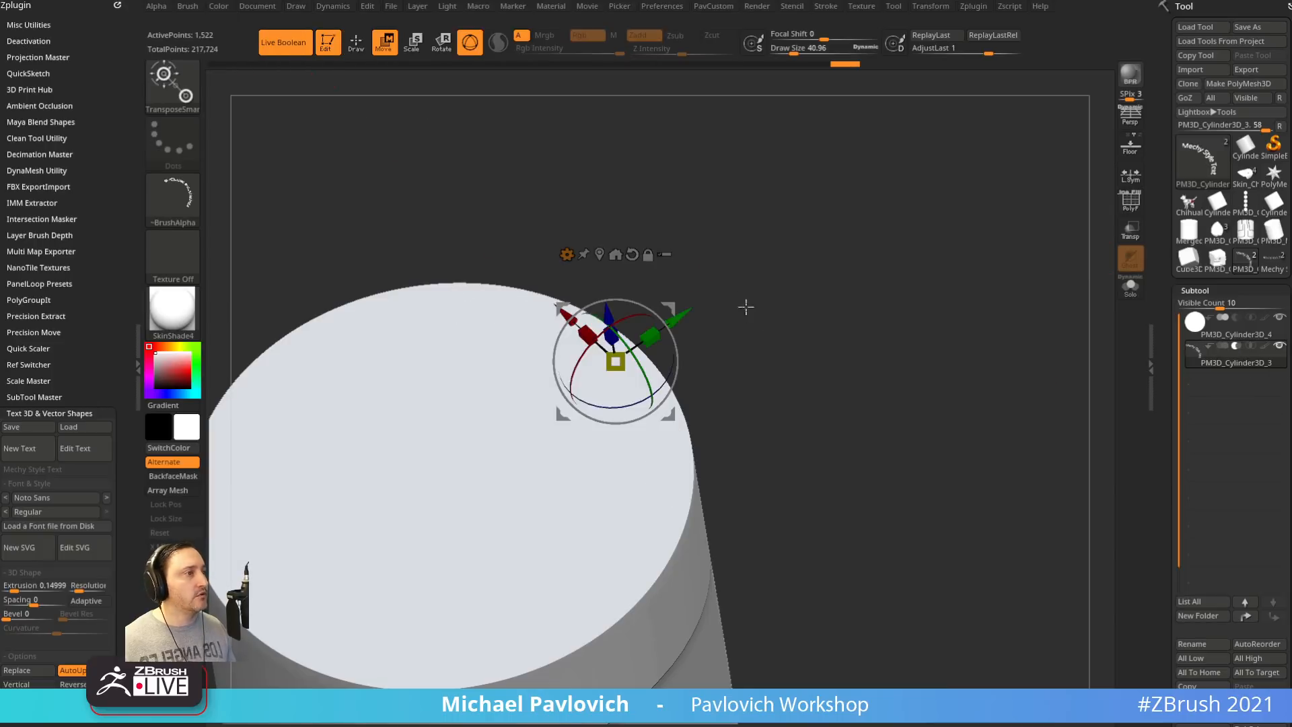
drag(744, 305, 739, 287)
drag(605, 304, 605, 308)
key(q)
ctrl+right_drag(794, 316, 800, 338)
key(w)
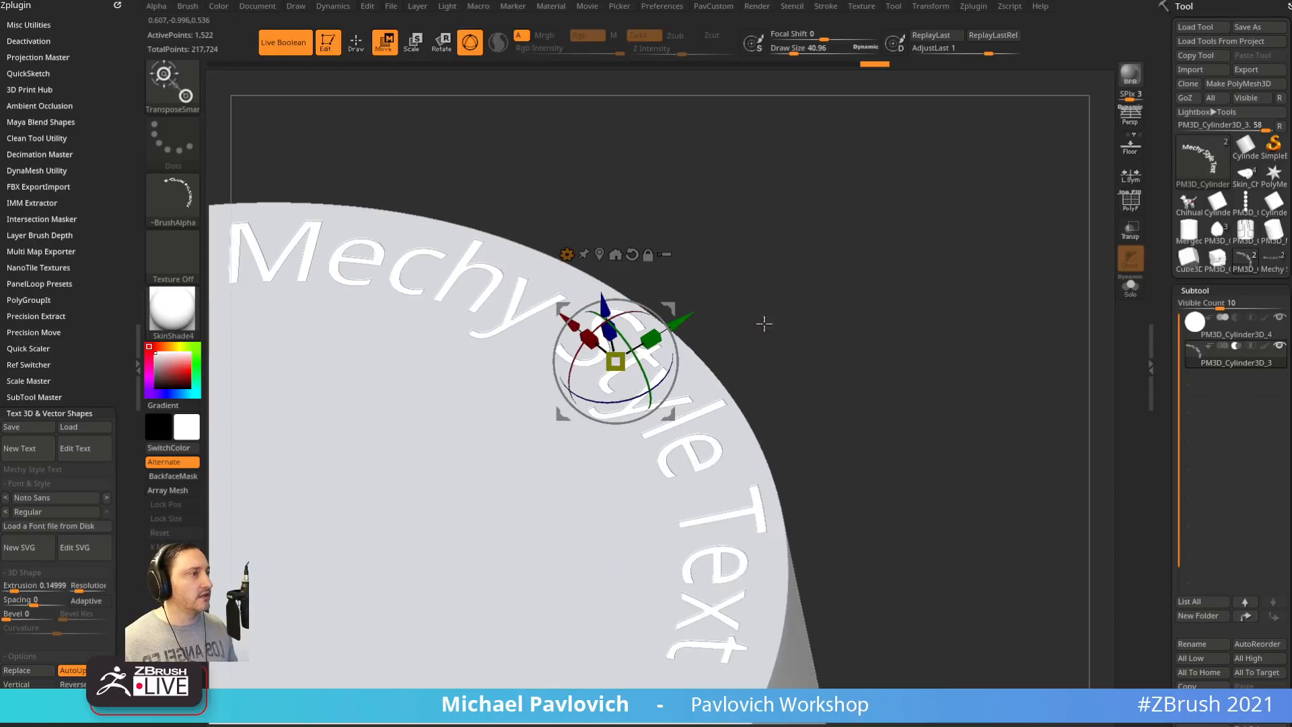
mouse_move(602, 298)
mouse_down()
mouse_move(580, 184)
mouse_move(603, 173)
mouse_move(602, 296)
mouse_up()
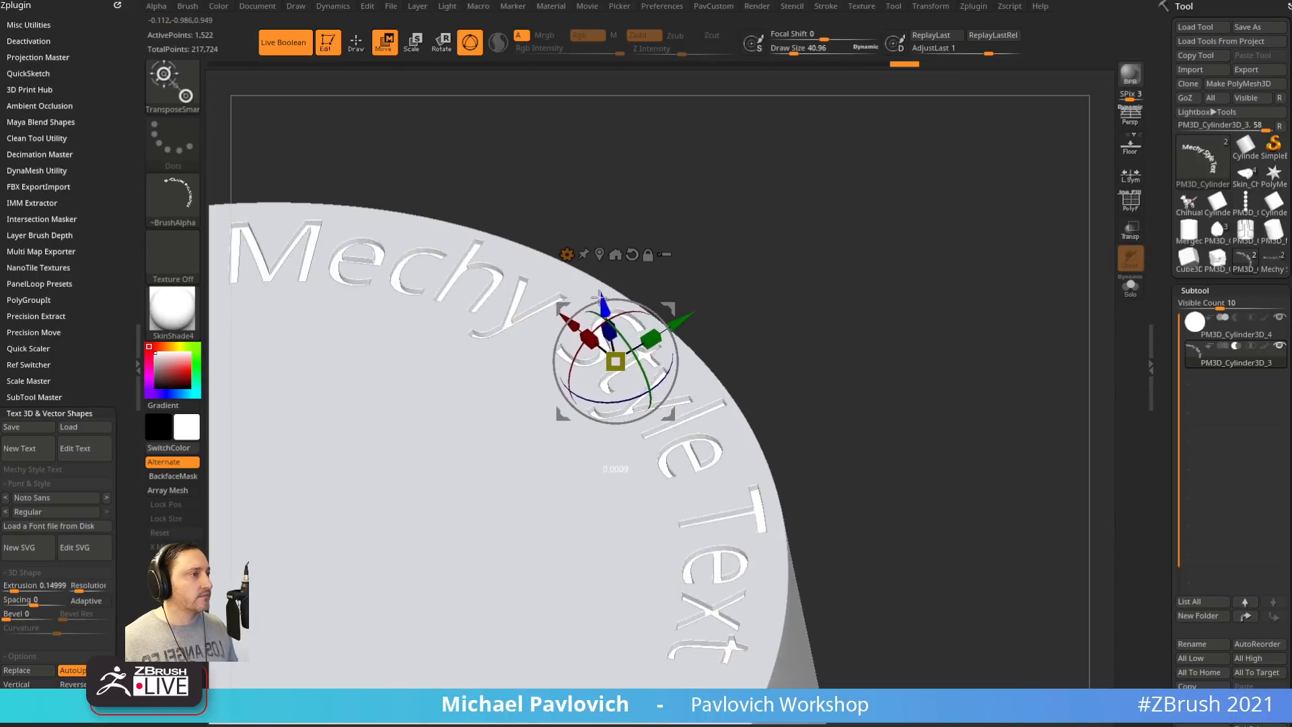
key(q)
mouse_move(789, 276)
ctrl+right_down()
mouse_move(787, 219)
mouse_move(793, 351)
mouse_move(826, 326)
ctrl+right_up()
Select the Standard brush
key(b)
key(s)
key(t)
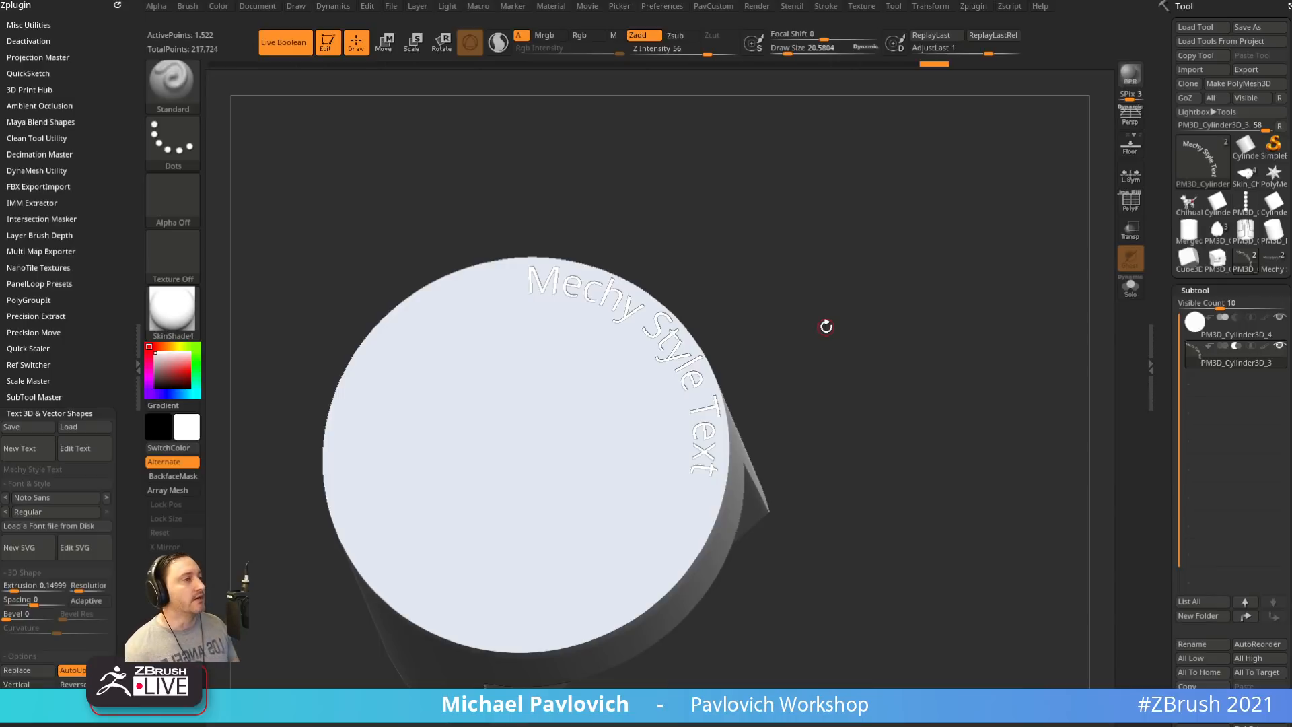
Delete the arched text subtool and show polyframes on the remaining cylinder
drag(1169, 429, 1169, 311)
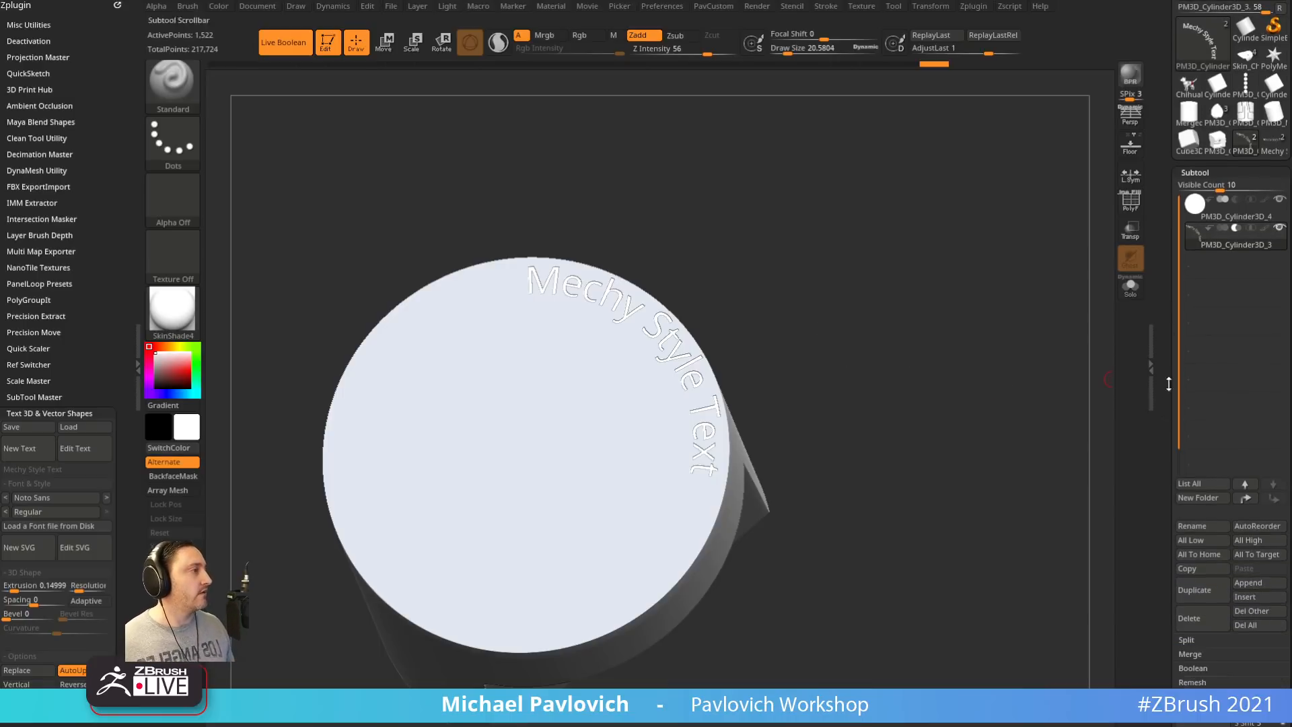
click(1192, 616)
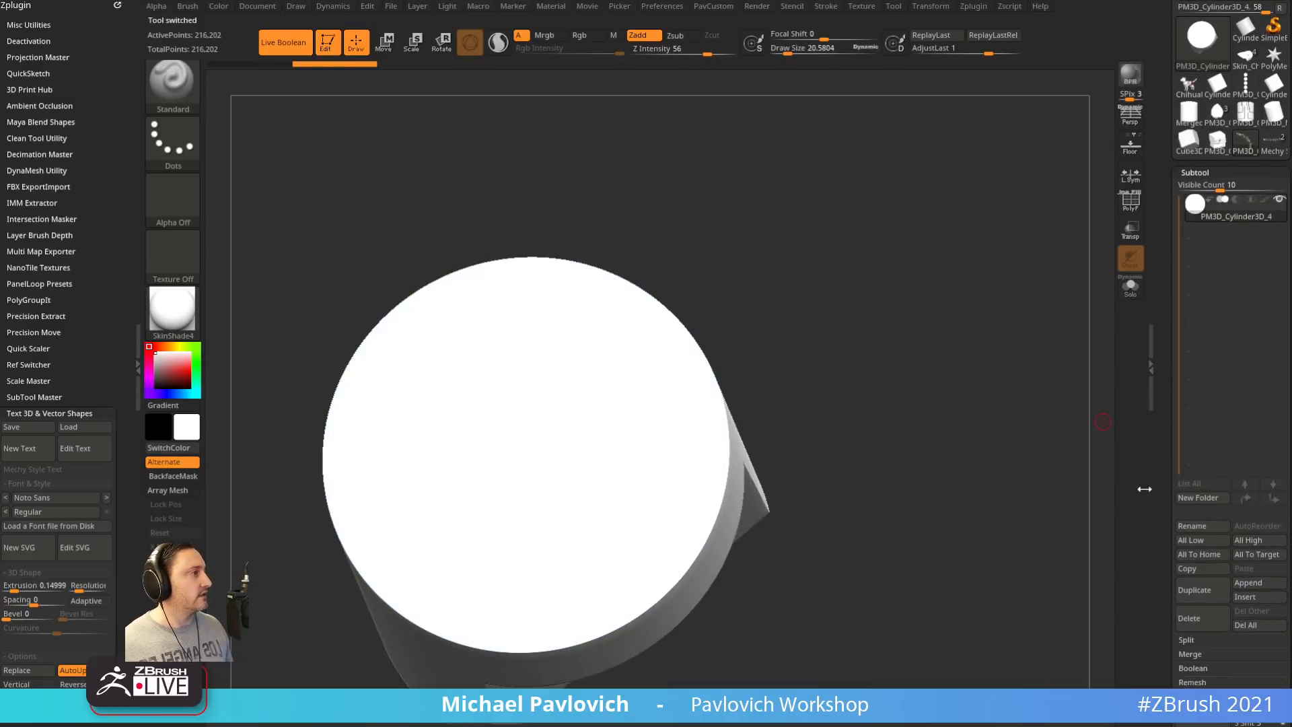
click(1136, 210)
Reduce the brush draw size to about 13.8
key(s)
mouse_move(800, 302)
mouse_down()
mouse_move(820, 303)
mouse_move(788, 304)
mouse_up()
key(s)
key(b)
key(p)
key(a)
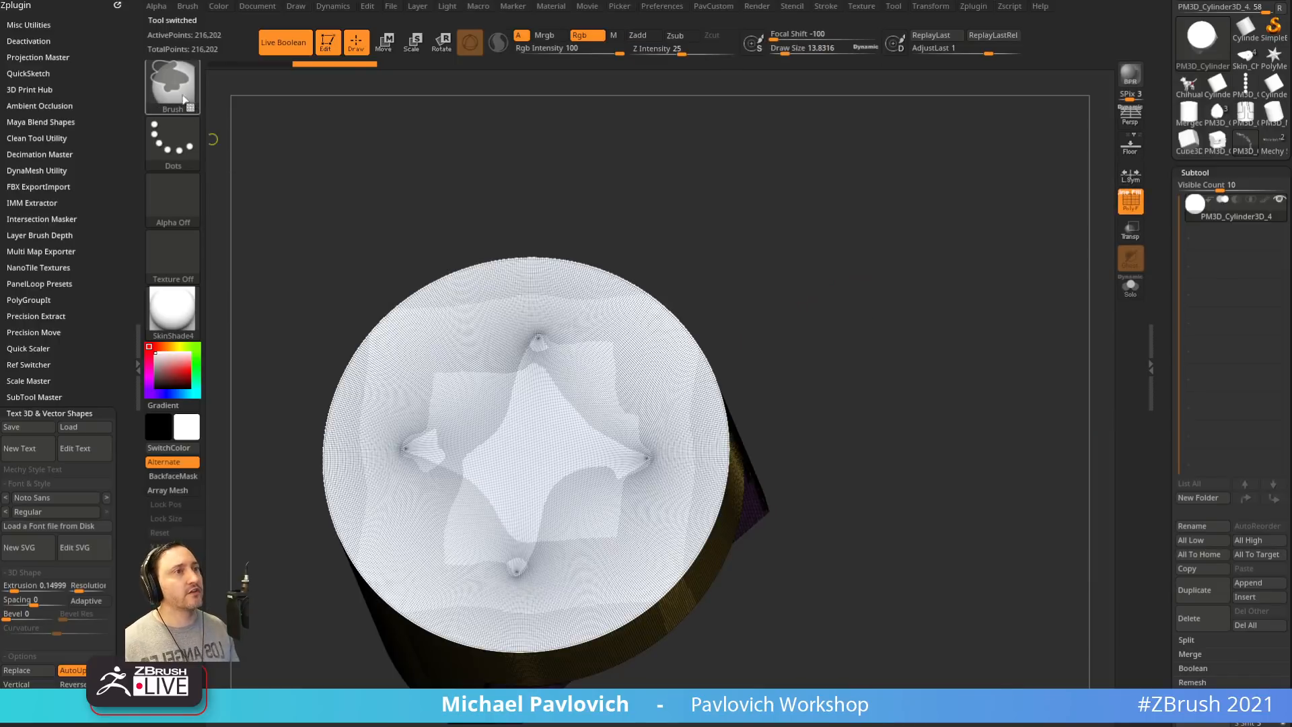
Set the MaskPen brush to the DragRect stroke with Alpha 53
ctrl+click(177, 153)
ctrl+click(303, 153)
ctrl+click(176, 207)
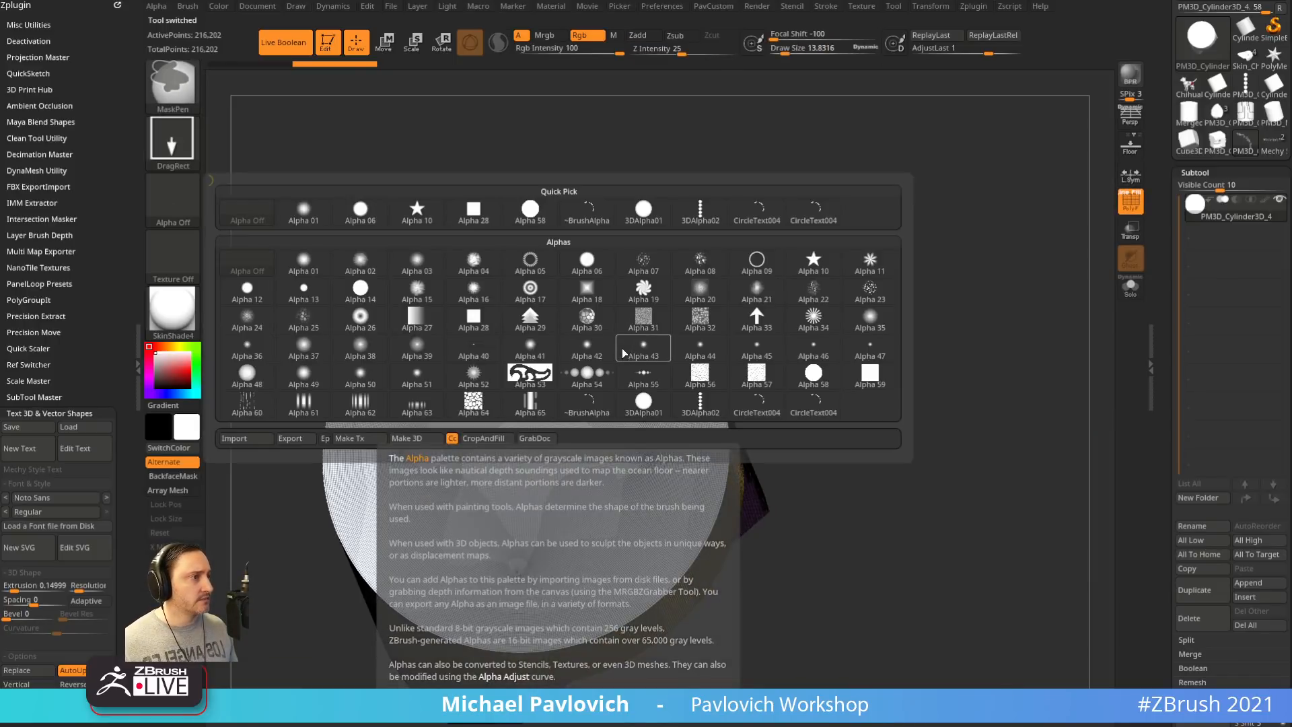
ctrl+click(529, 374)
Mask the ornament alpha large across the cap's centre and apply Edgeloop Masked Border
shift+drag(819, 289, 706, 324)
mouse_move(550, 460)
ctrl+mouse_down()
mouse_move(619, 535)
mouse_move(730, 527)
ctrl+mouse_up()
mouse_move(928, 357)
mouse_down()
mouse_move(947, 291)
mouse_move(958, 341)
mouse_move(898, 382)
mouse_move(1041, 389)
mouse_move(1026, 335)
mouse_move(808, 425)
mouse_up()
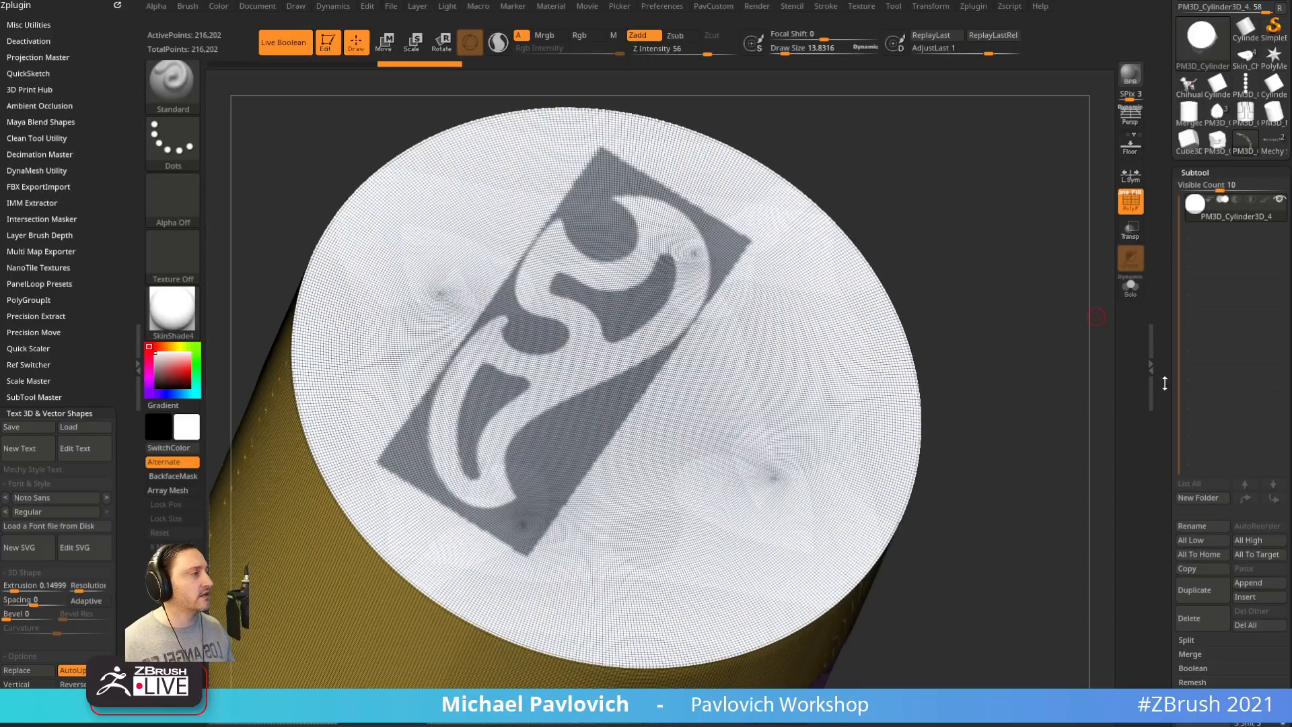
drag(1165, 421, 1171, 215)
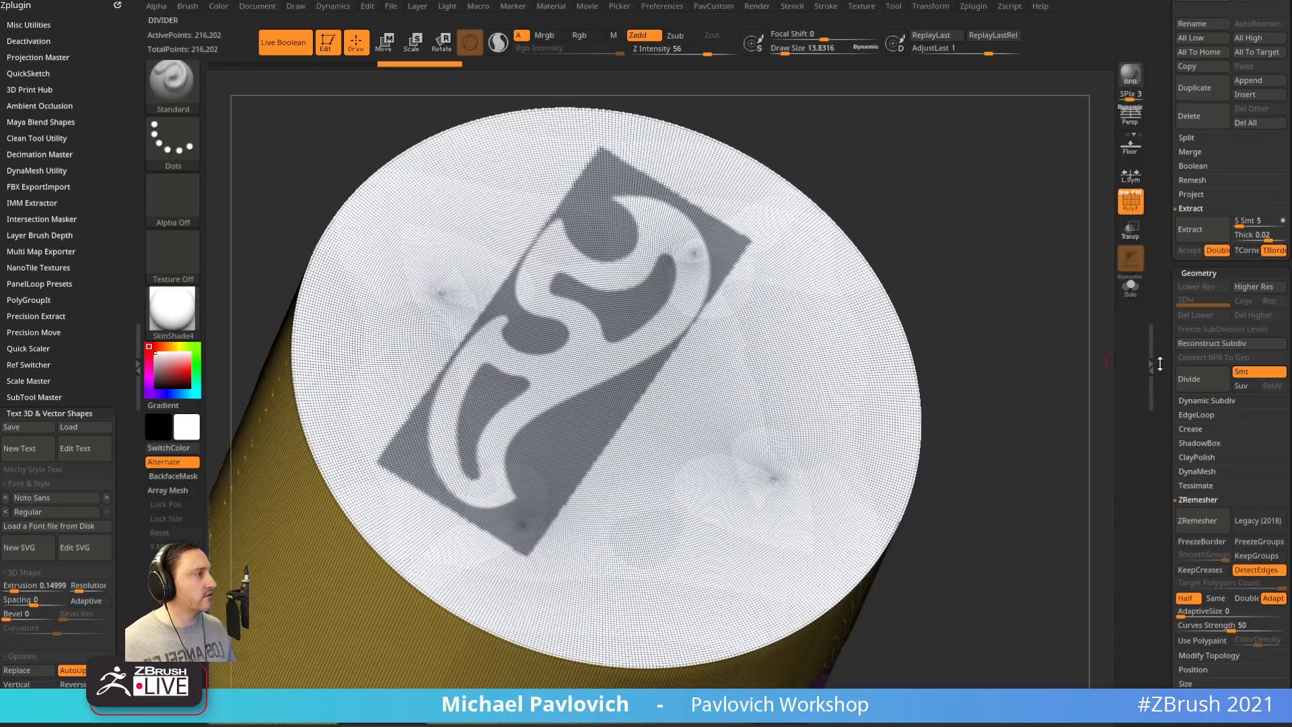
click(1191, 415)
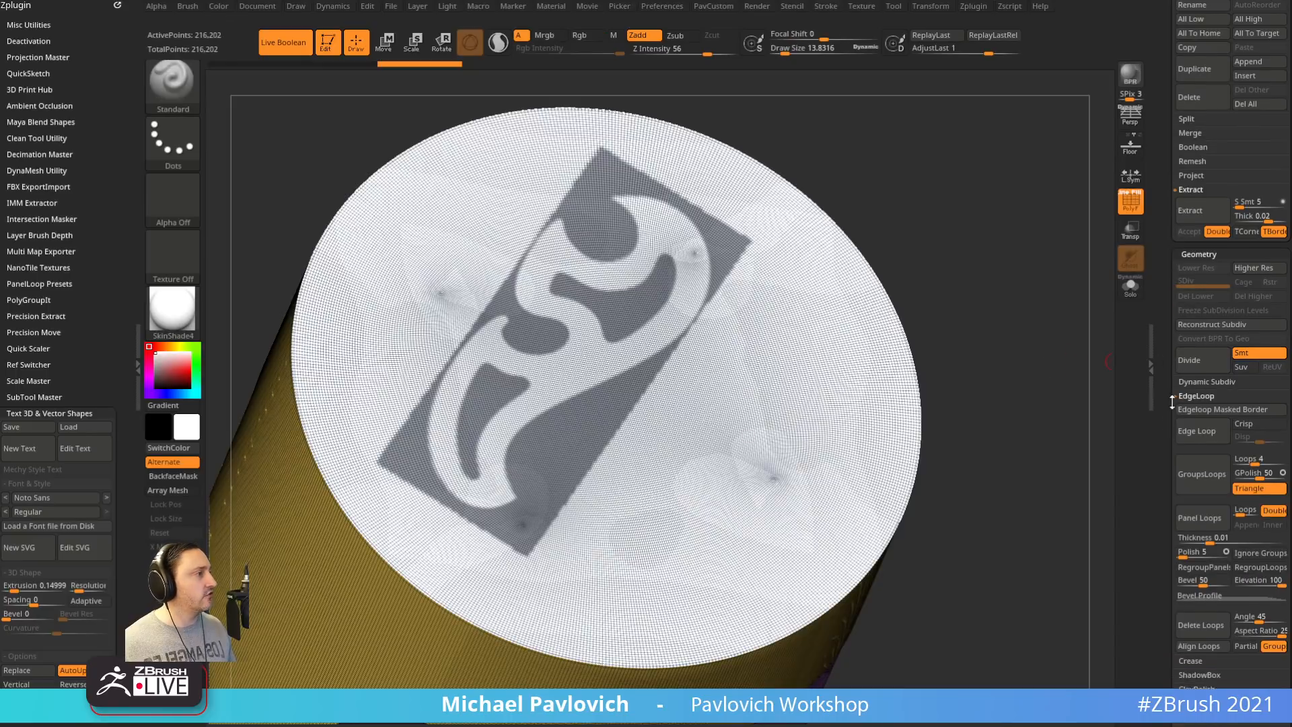
click(1205, 409)
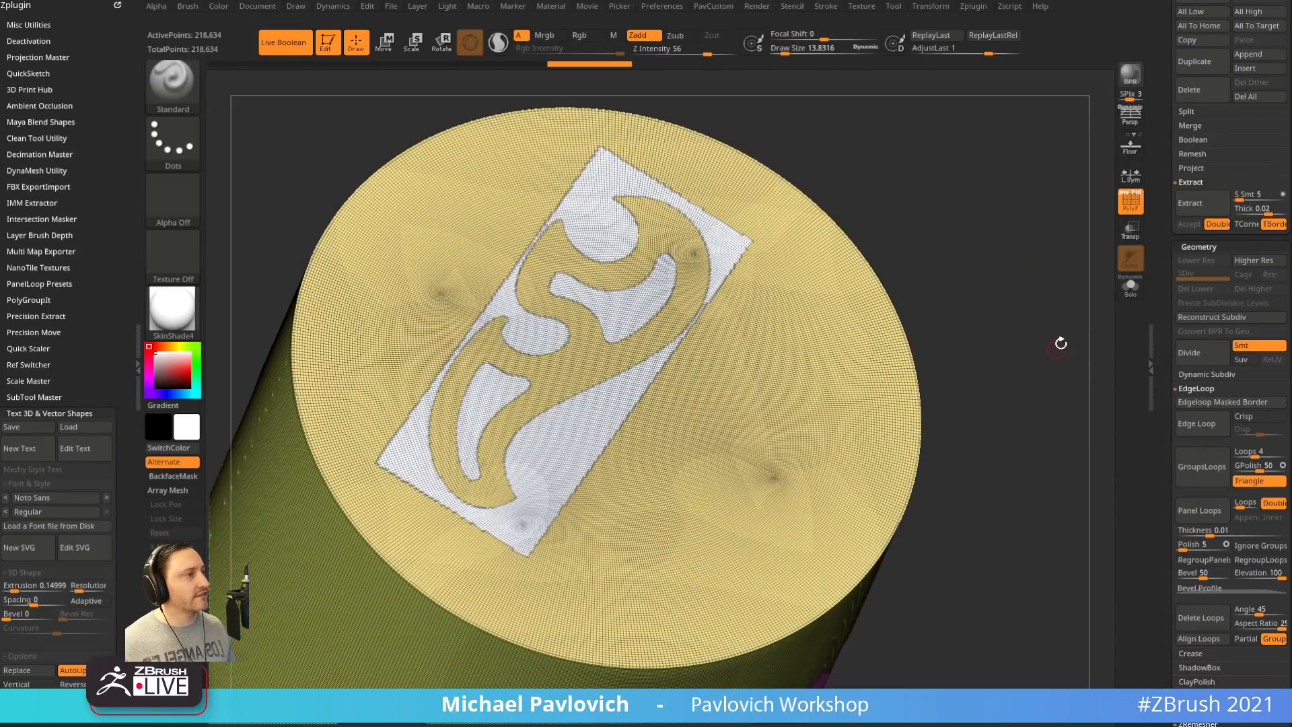
Isolate the ornament's polygroup to examine its borders, and show the whole cylinder again
drag(1060, 343, 1047, 325)
ctrl+shift+click(620, 230)
mouse_move(1012, 259)
mouse_down()
mouse_move(957, 245)
mouse_move(1002, 291)
mouse_up()
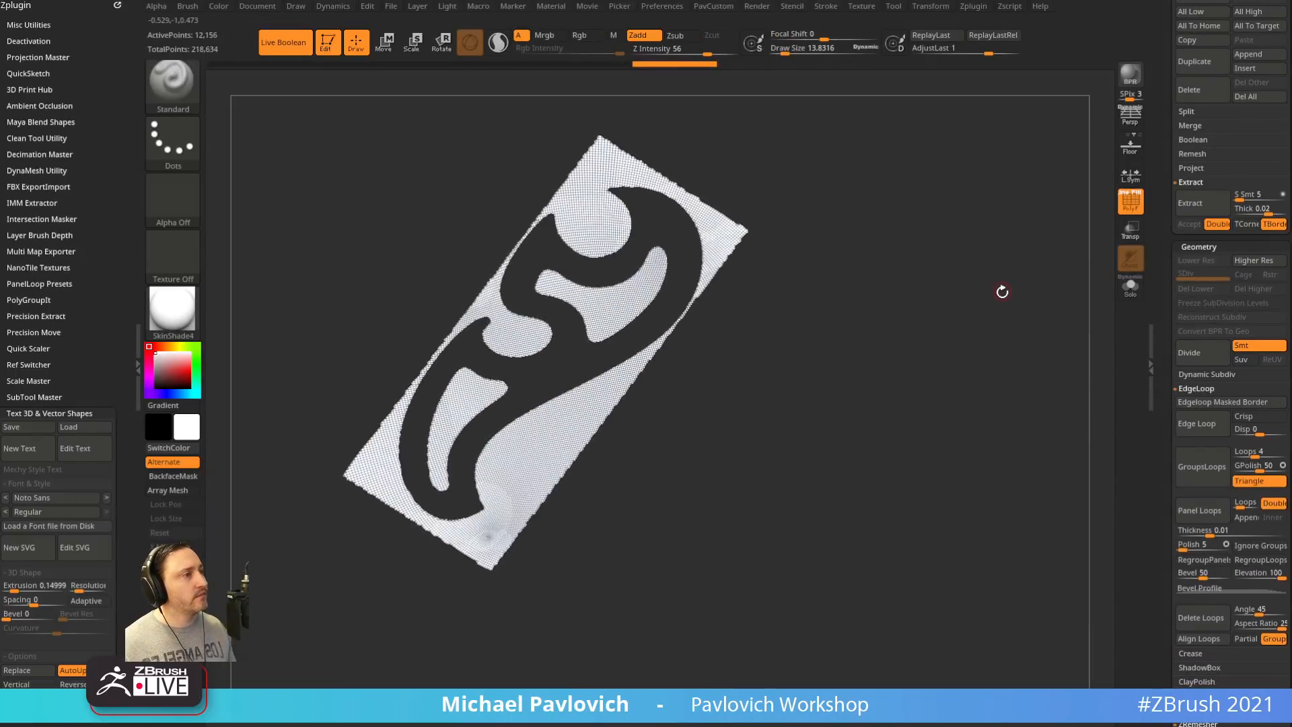
ctrl+shift+click(1002, 291)
Undo the isolation, the edge loop and the ornament mask on the cylinder
key(ctrl+z)
key(ctrl+z)
key(ctrl+z)
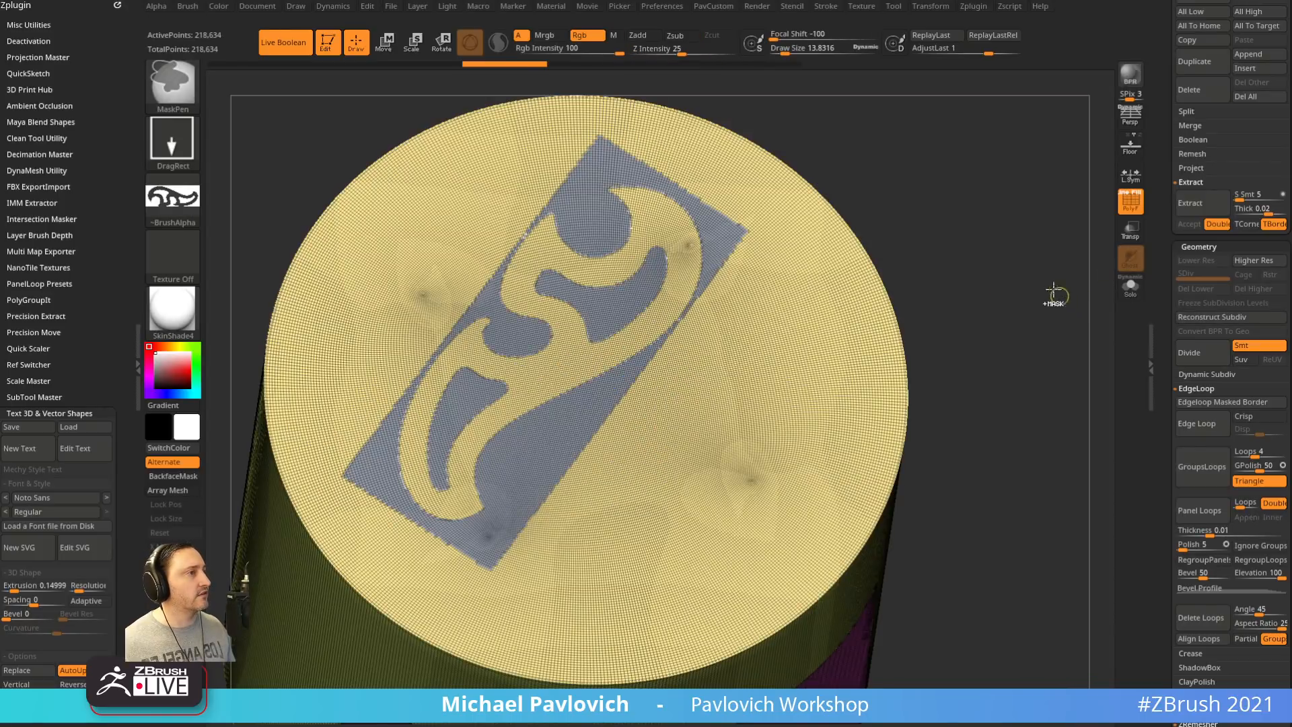
key(ctrl+z)
key(ctrl+z)
key(ctrl+z)
key(ctrl+z)
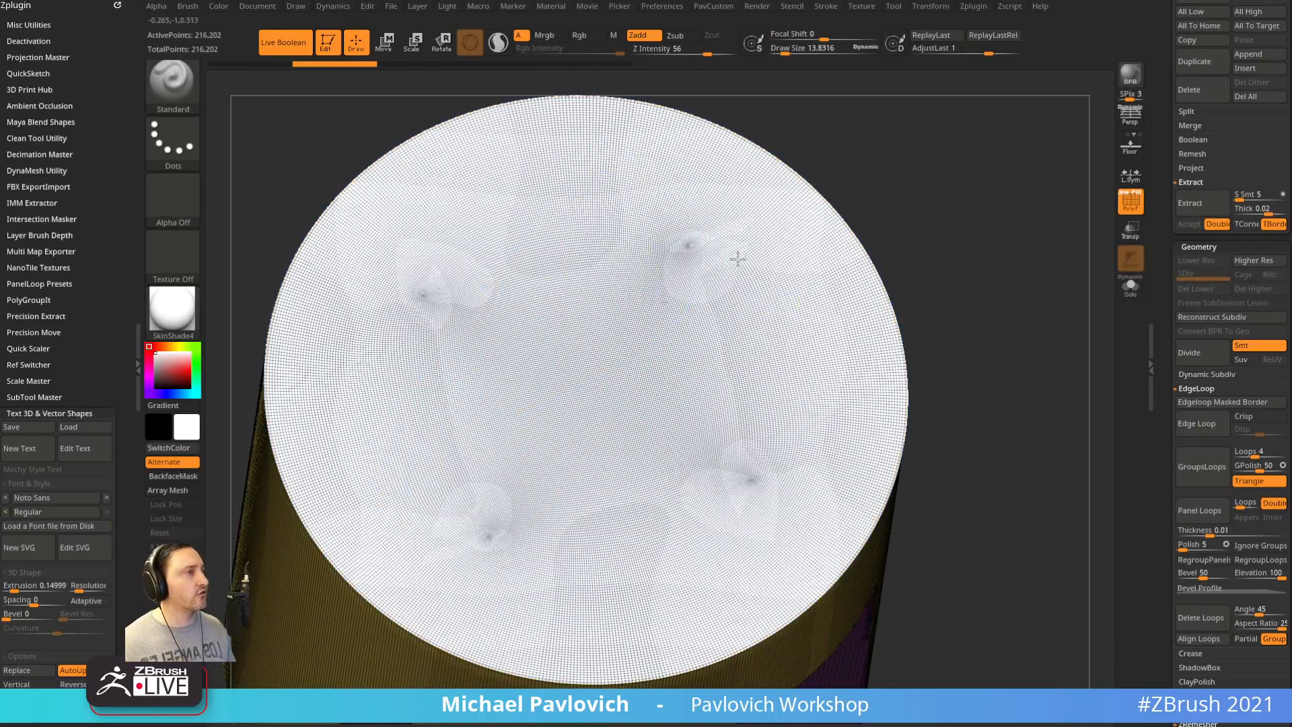
Duplicate the cylinder subtool and show the duplicate in Solo mode
scroll(1200, 419, up, 5)
click(1194, 638)
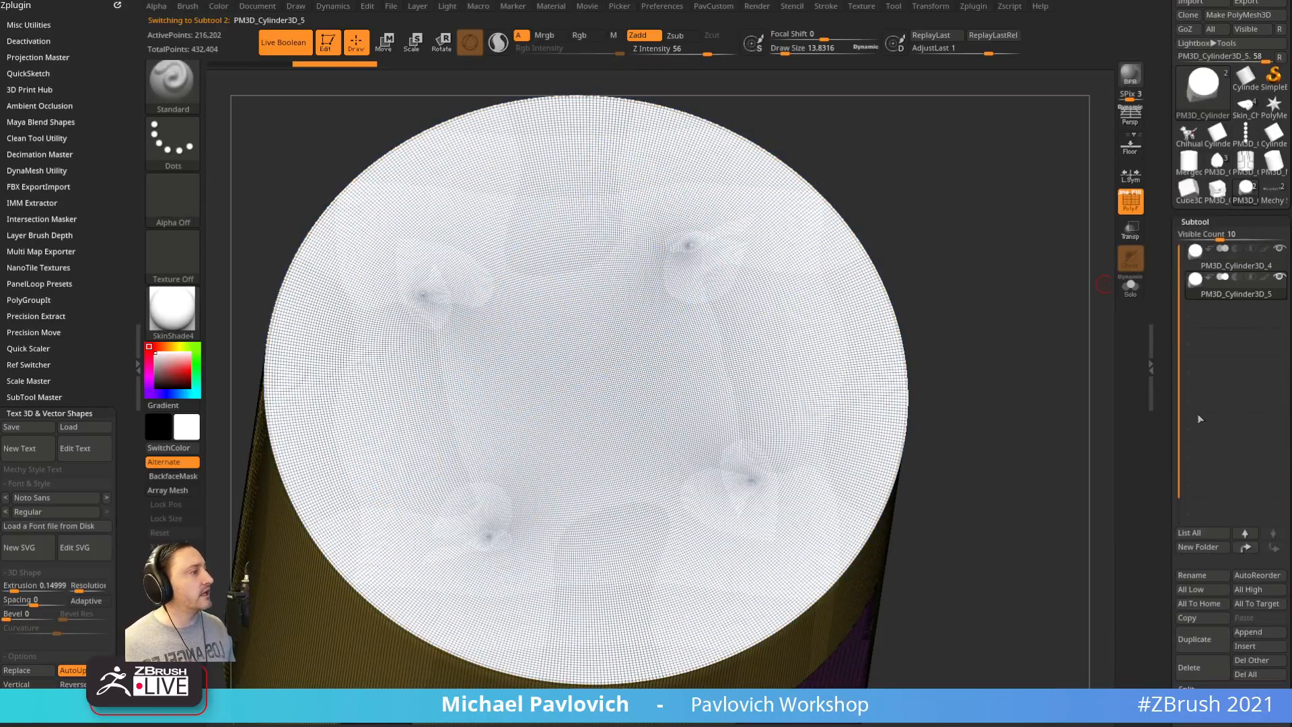
click(1131, 286)
Mask the ornament alpha across the duplicate's cap and apply Edgeloop Masked Border
ctrl+drag(563, 337, 753, 597)
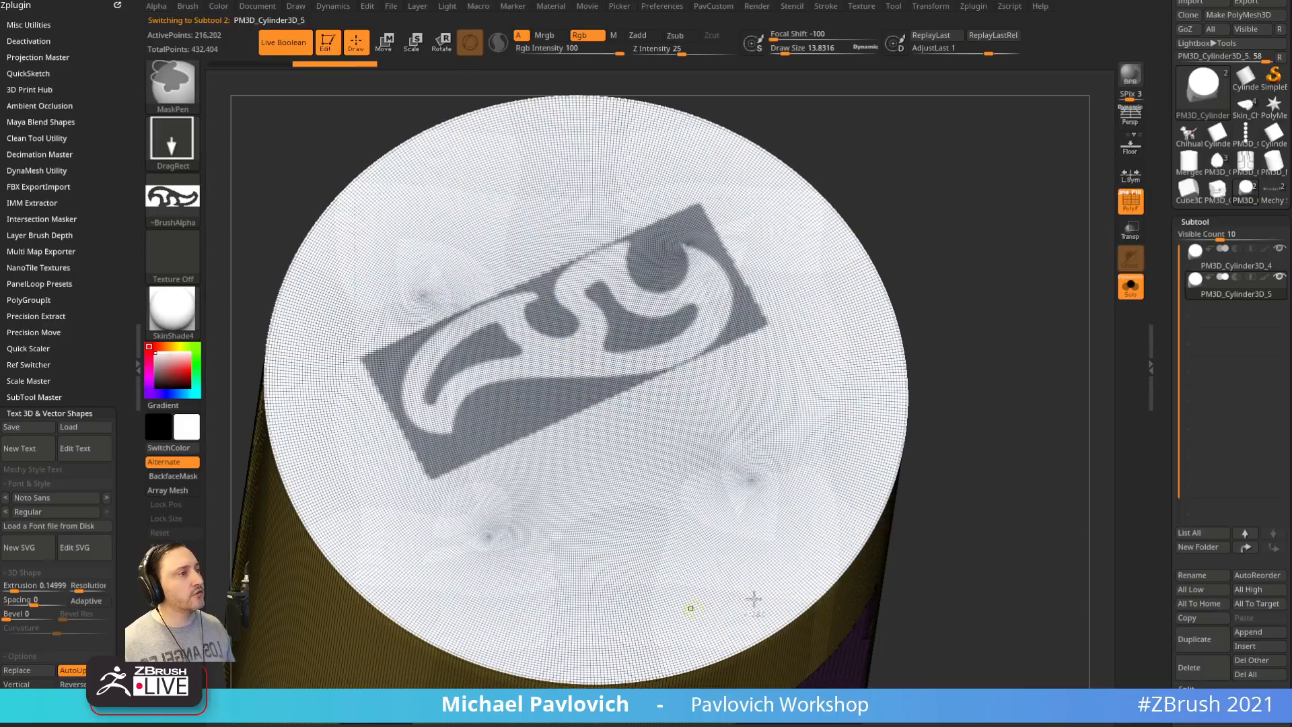
scroll(1212, 471, down, 10)
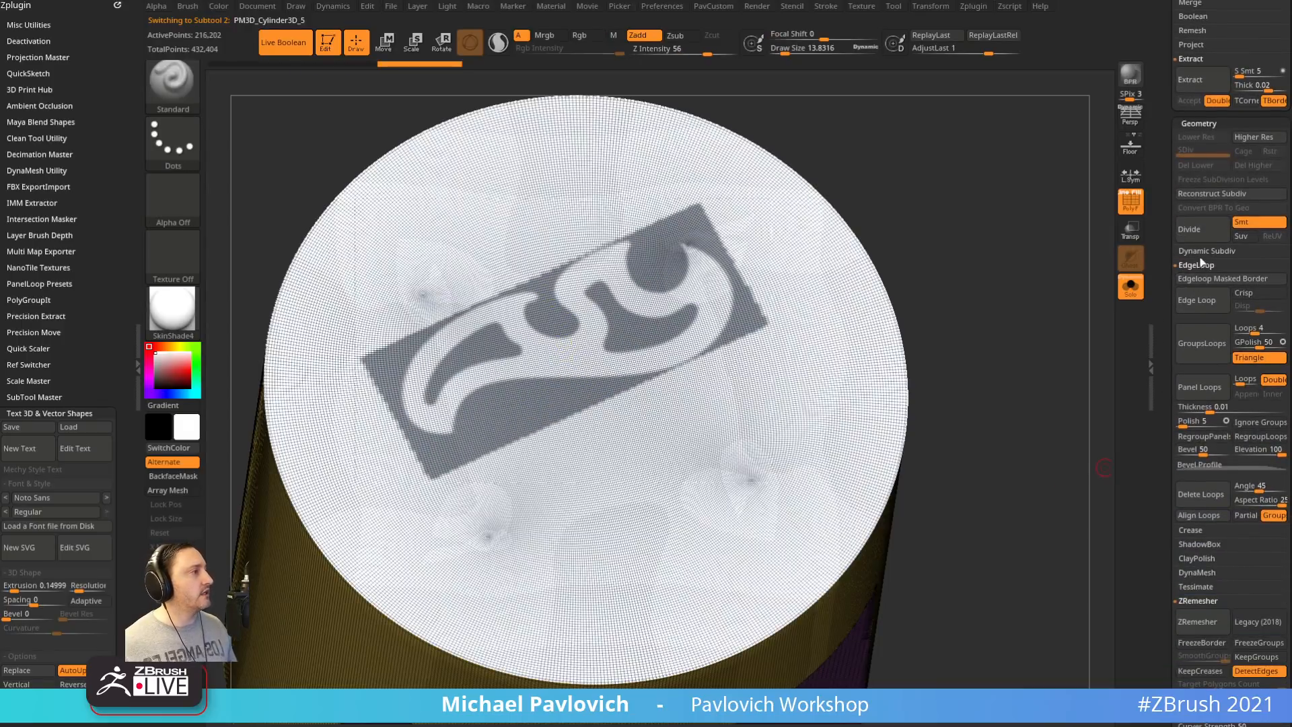
click(1183, 278)
drag(1061, 326, 897, 254)
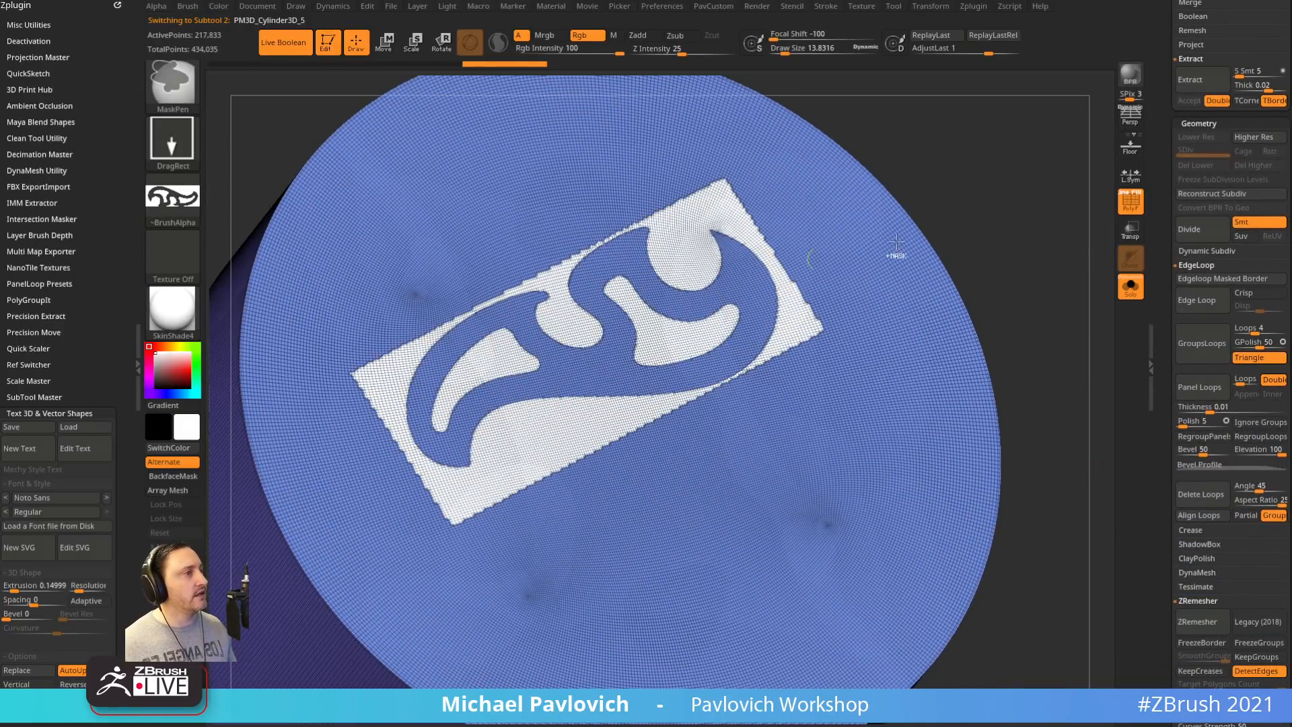
Isolate the duplicate's ornament polygroup to inspect its edges, and unhide the rest
ctrl+shift+click(715, 235)
mouse_move(1013, 218)
alt+mouse_down()
mouse_move(1044, 259)
mouse_move(1050, 368)
mouse_move(998, 230)
alt+mouse_up()
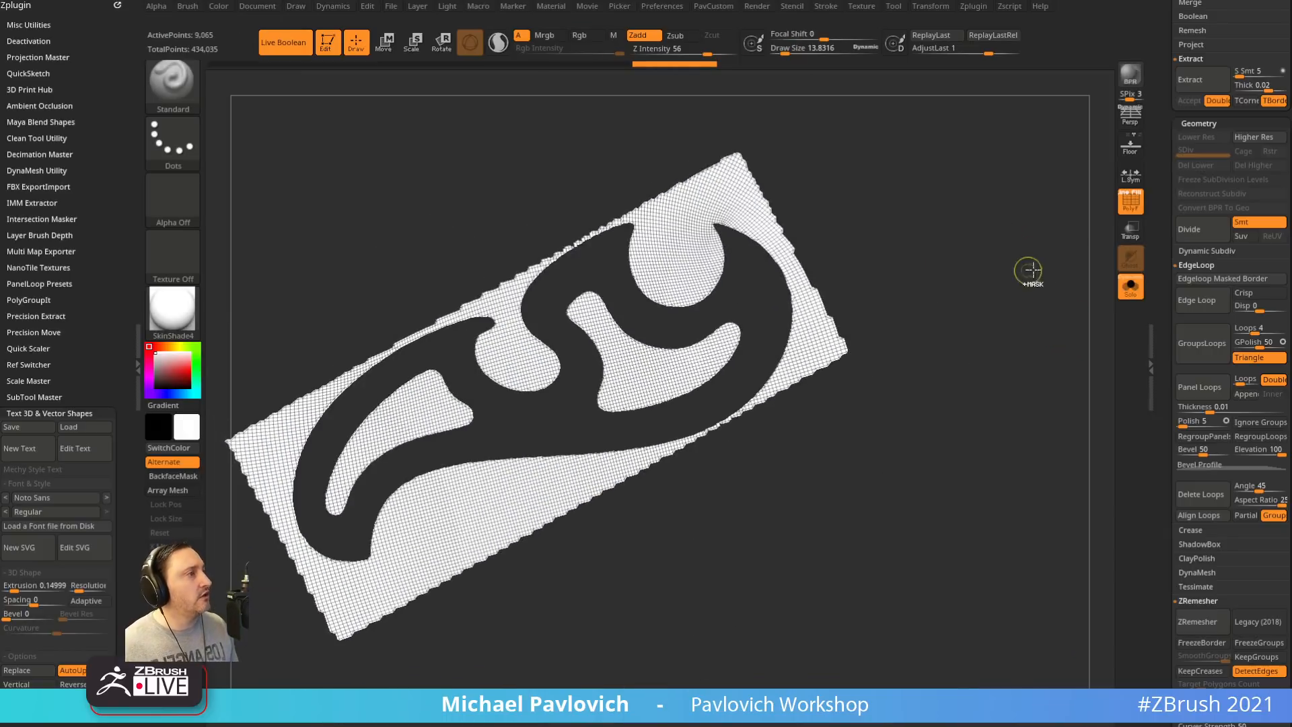
ctrl+shift+click(1028, 271)
Undo the edge loop and ornament mask on the duplicated cylinder
key(ctrl+z)
key(ctrl+z)
key(ctrl+z)
key(ctrl+z)
key(ctrl+z)
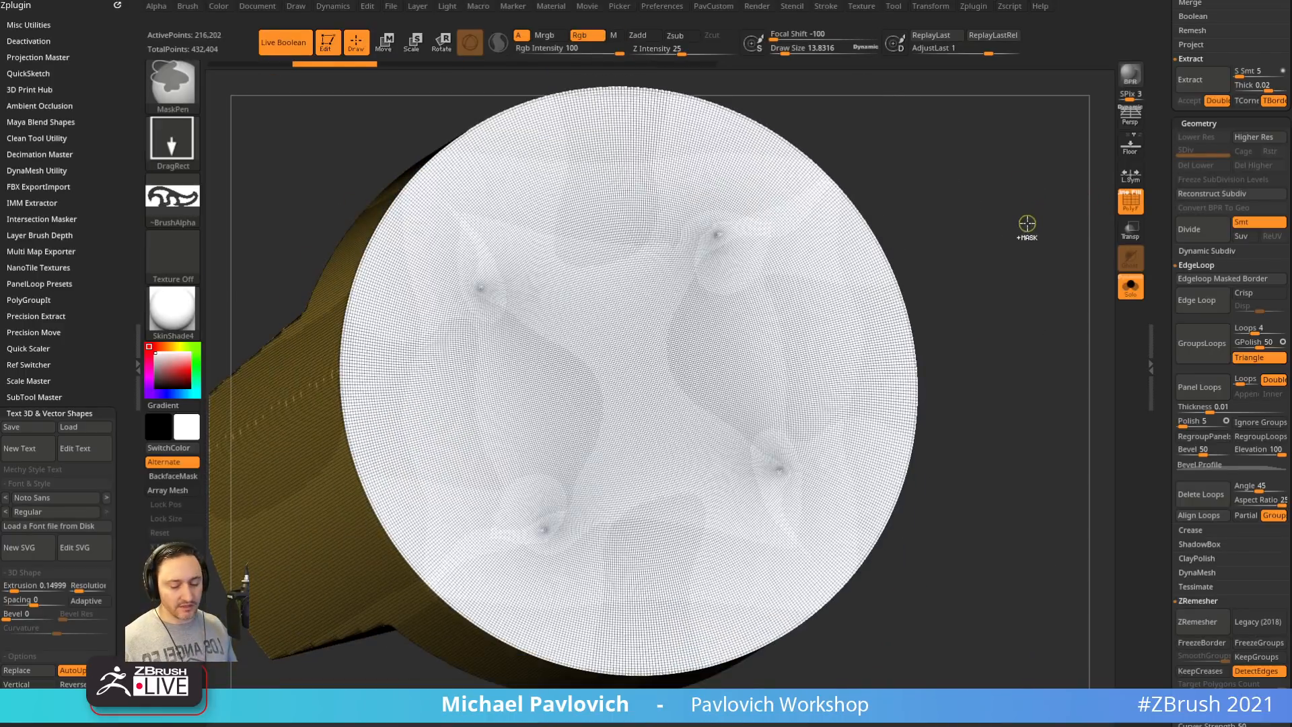
Divide the duplicated cylinder once, delete its lower subdivision level, and hide the polyframes
key(ctrl+shift+z)
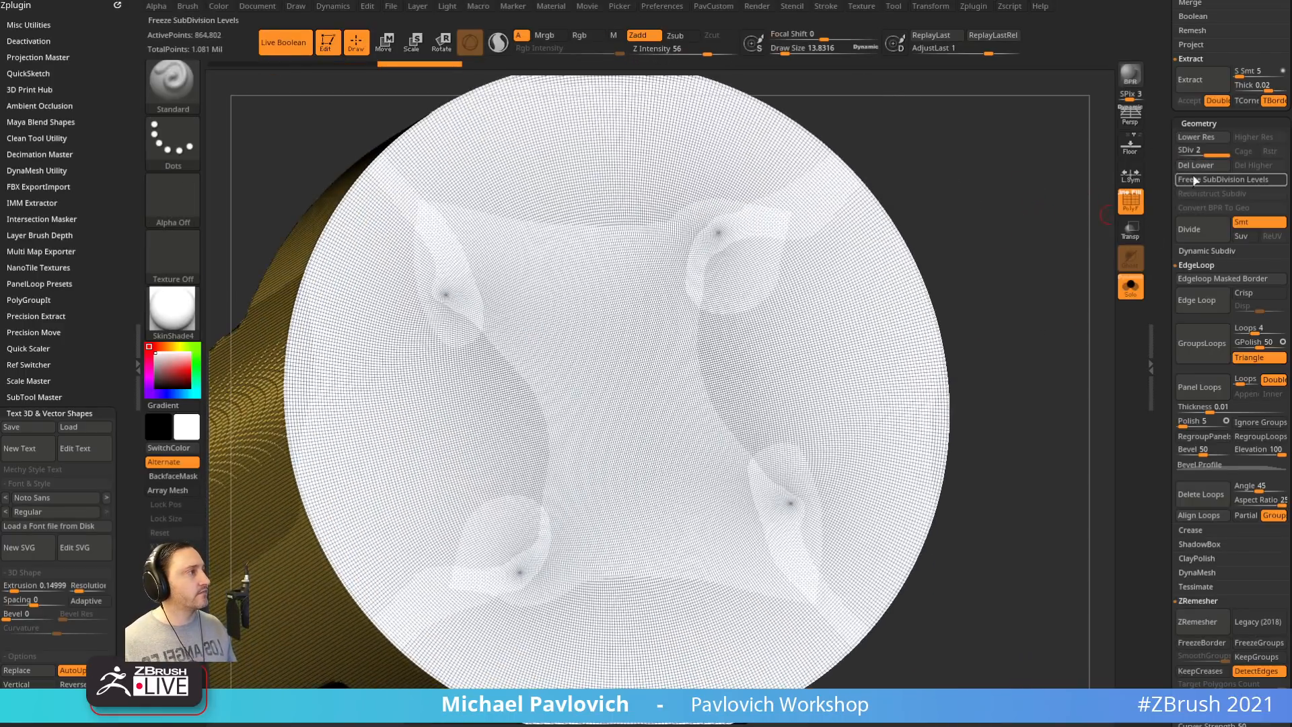
key(ctrl+shift+z)
key(shift+f)
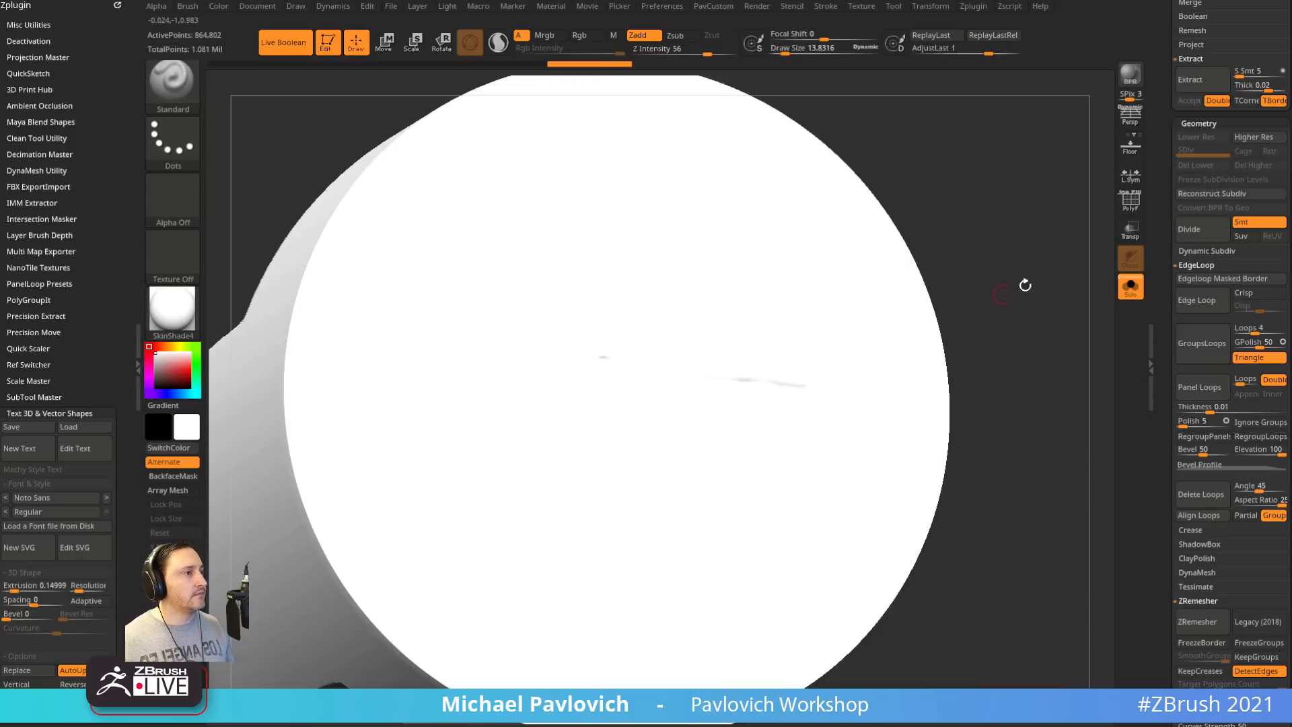
Mask the ornament alpha across the divided cap, then try Edgeloop Masked Border with the polyframes shown and undo it
ctrl+drag(666, 356, 938, 413)
mouse_move(1050, 303)
mouse_down()
mouse_move(1054, 266)
mouse_move(1047, 323)
mouse_move(900, 262)
mouse_up()
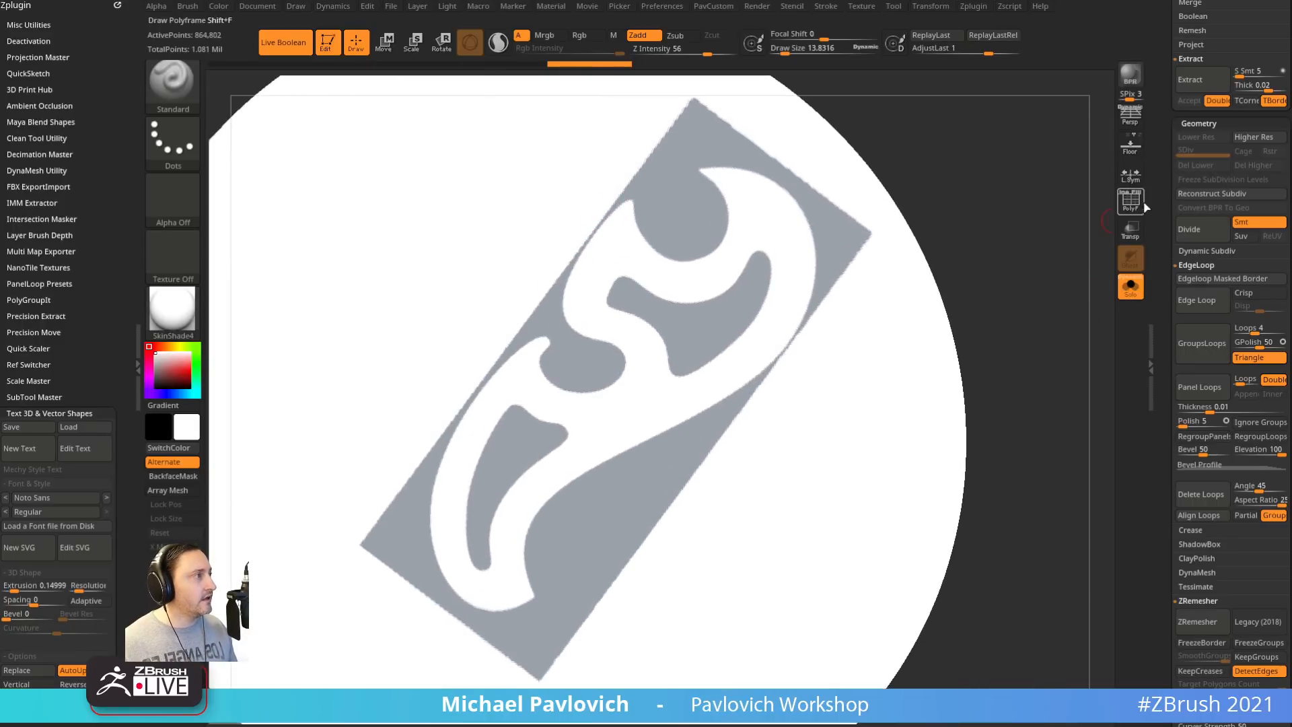
click(1211, 278)
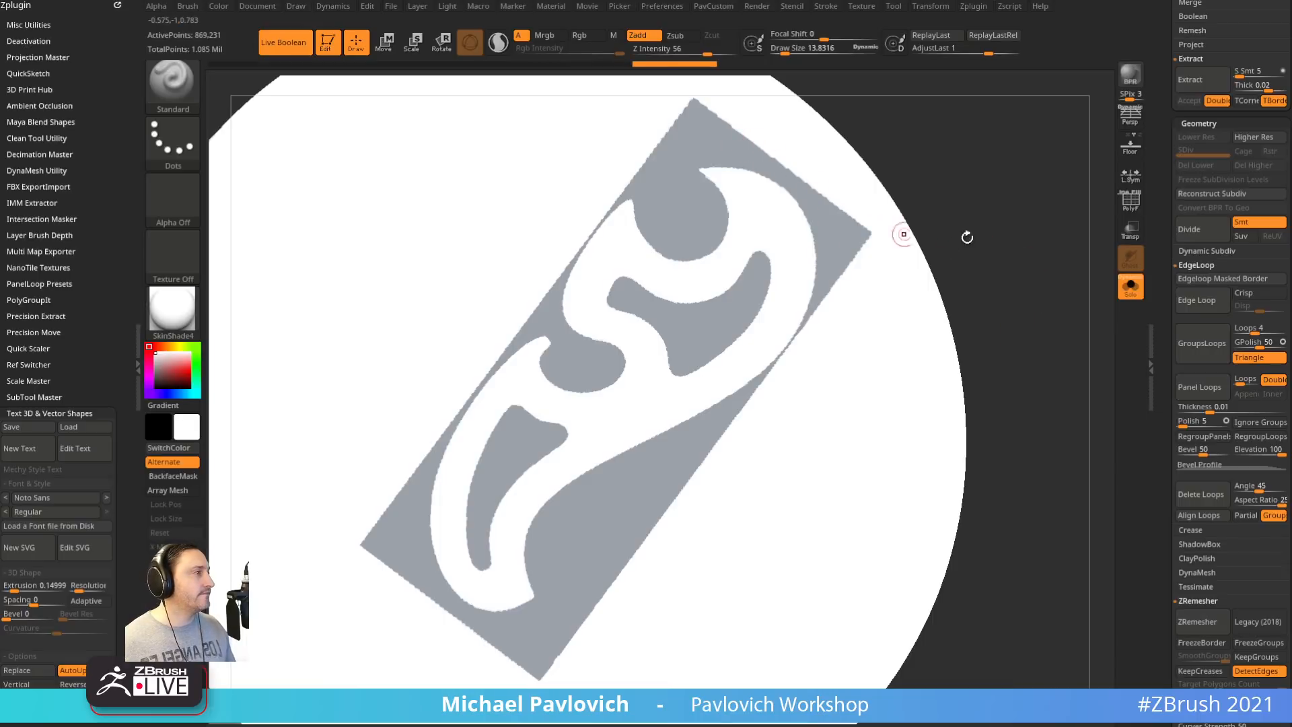
click(1136, 211)
key(ctrl+z)
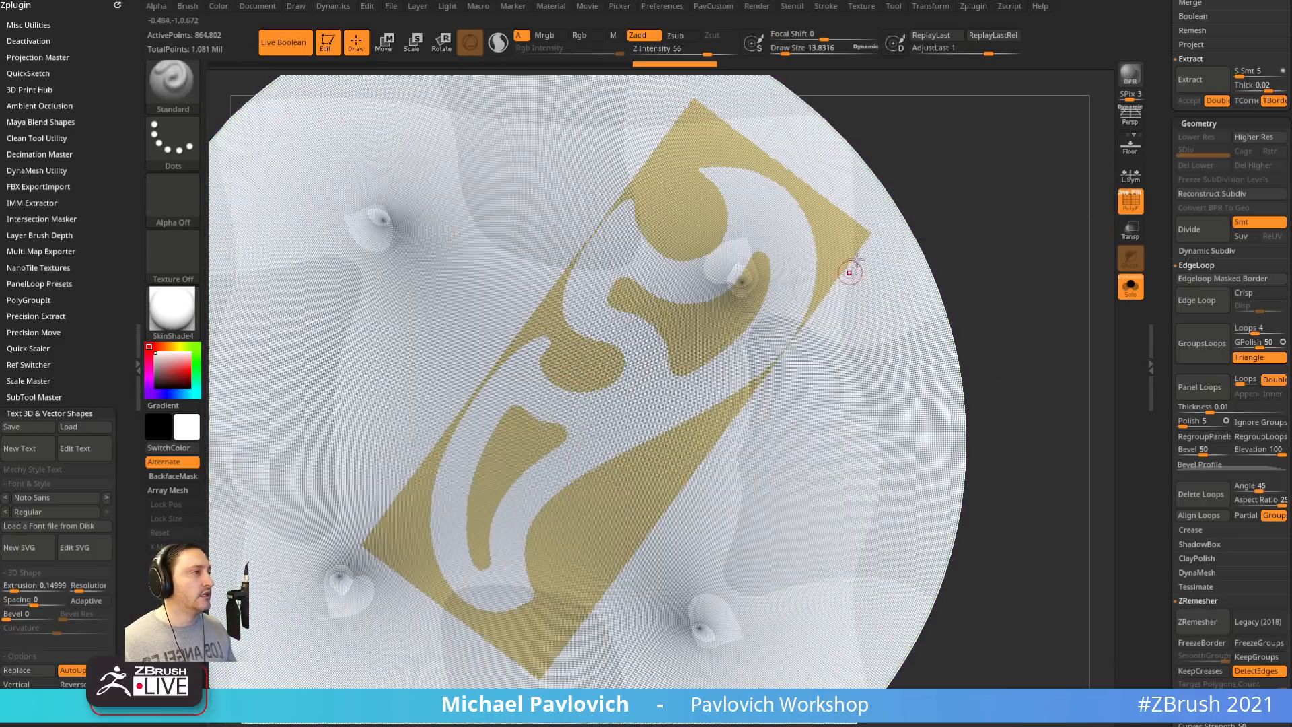
key(ctrl+z)
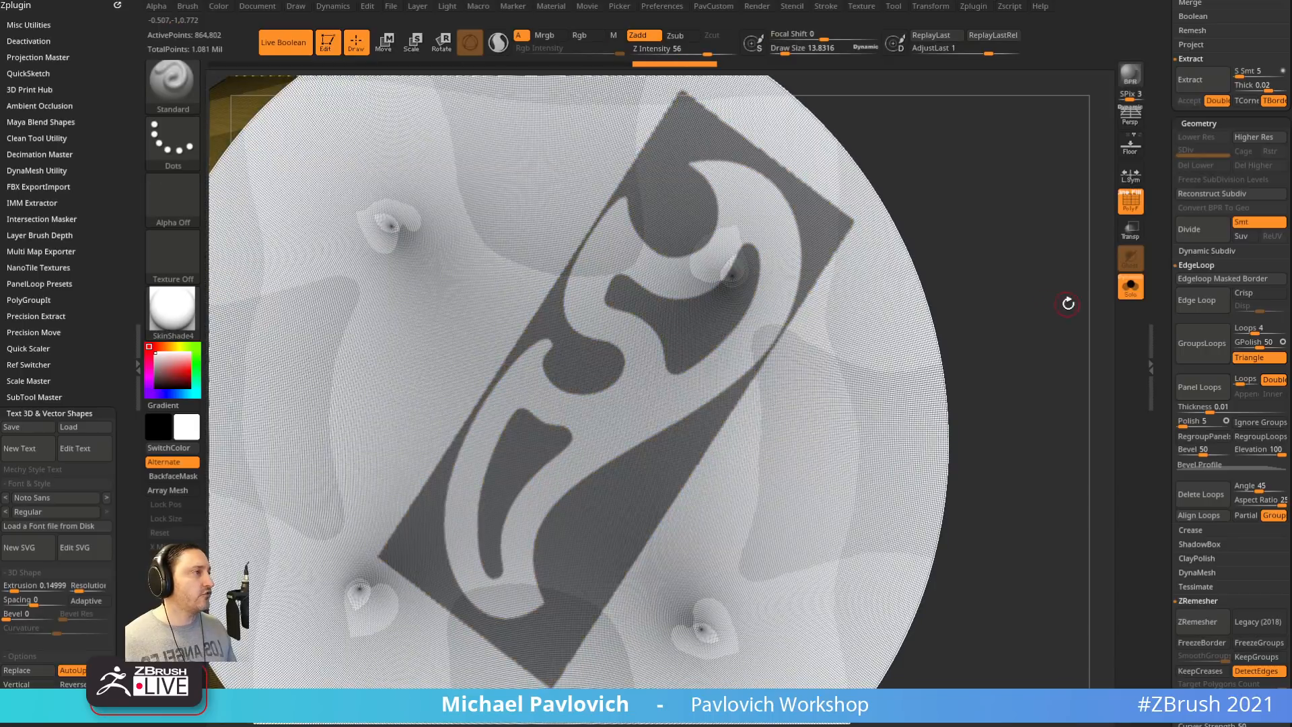
Repeat Edgeloop Masked Border on the ornament mask, inspect the border edges up close, and undo it
click(1215, 283)
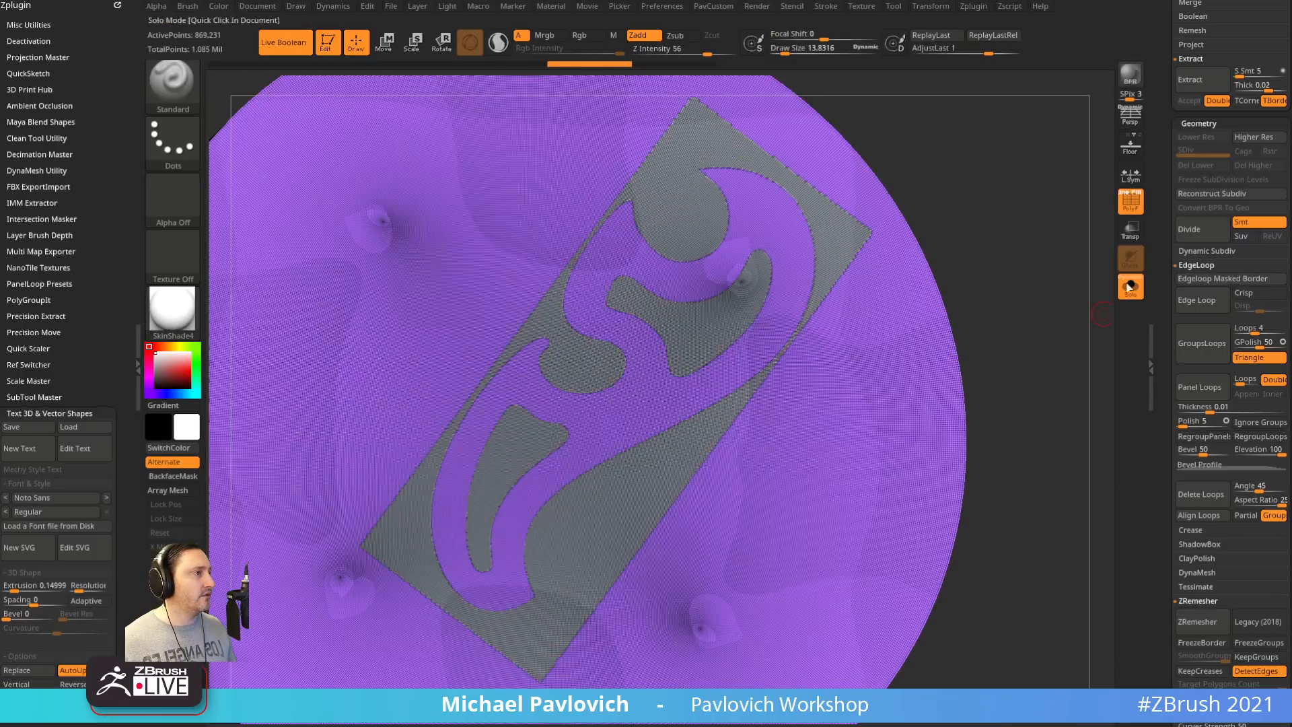
ctrl+right_drag(1047, 251, 1085, 250)
ctrl+drag(1086, 250, 1085, 256)
alt+drag(1085, 256, 1028, 249)
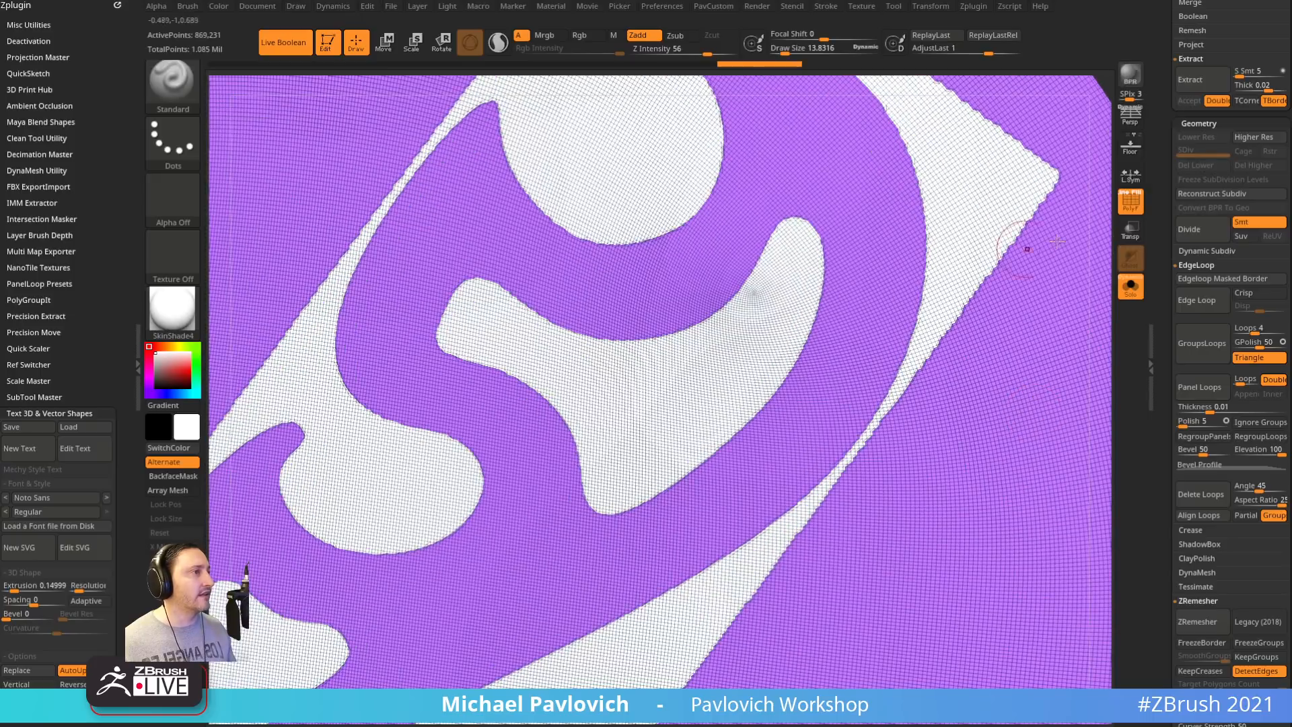
key(ctrl+z)
key(ctrl+z)
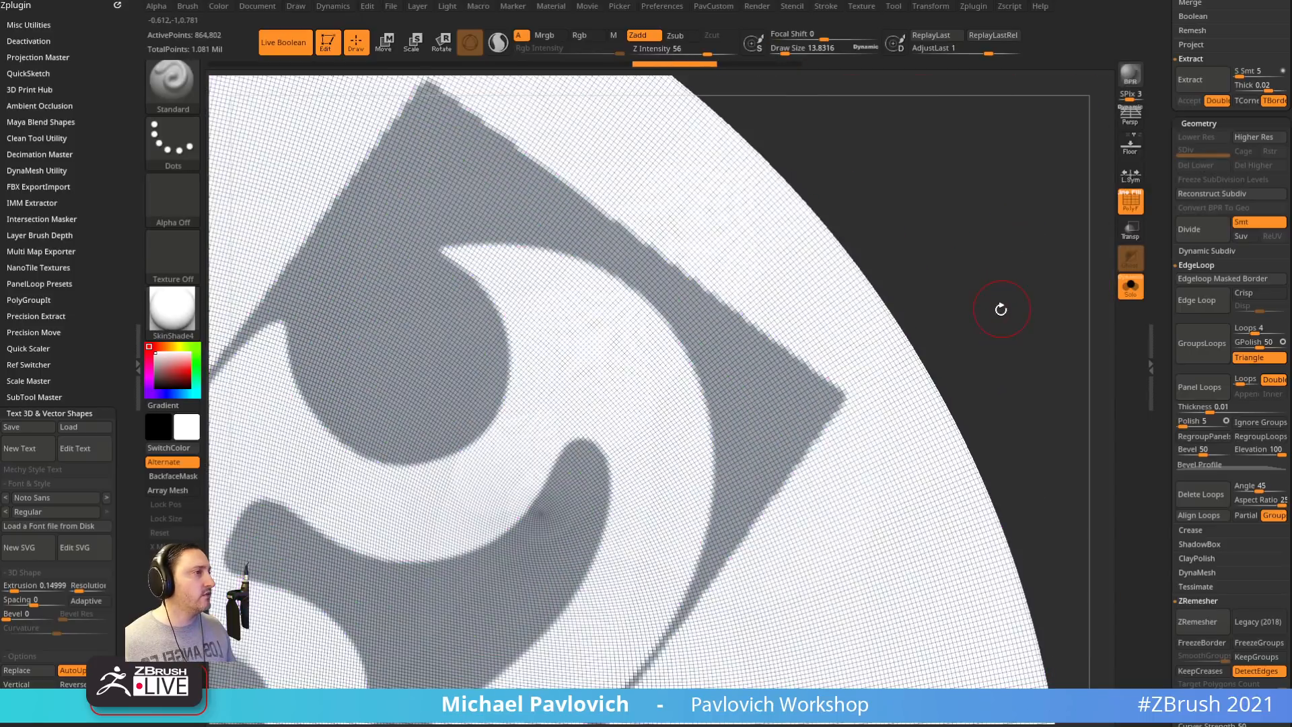
Set GroupsLoops to 3 loops, try it on the masked cylinder, and undo it
drag(1158, 448, 1171, 371)
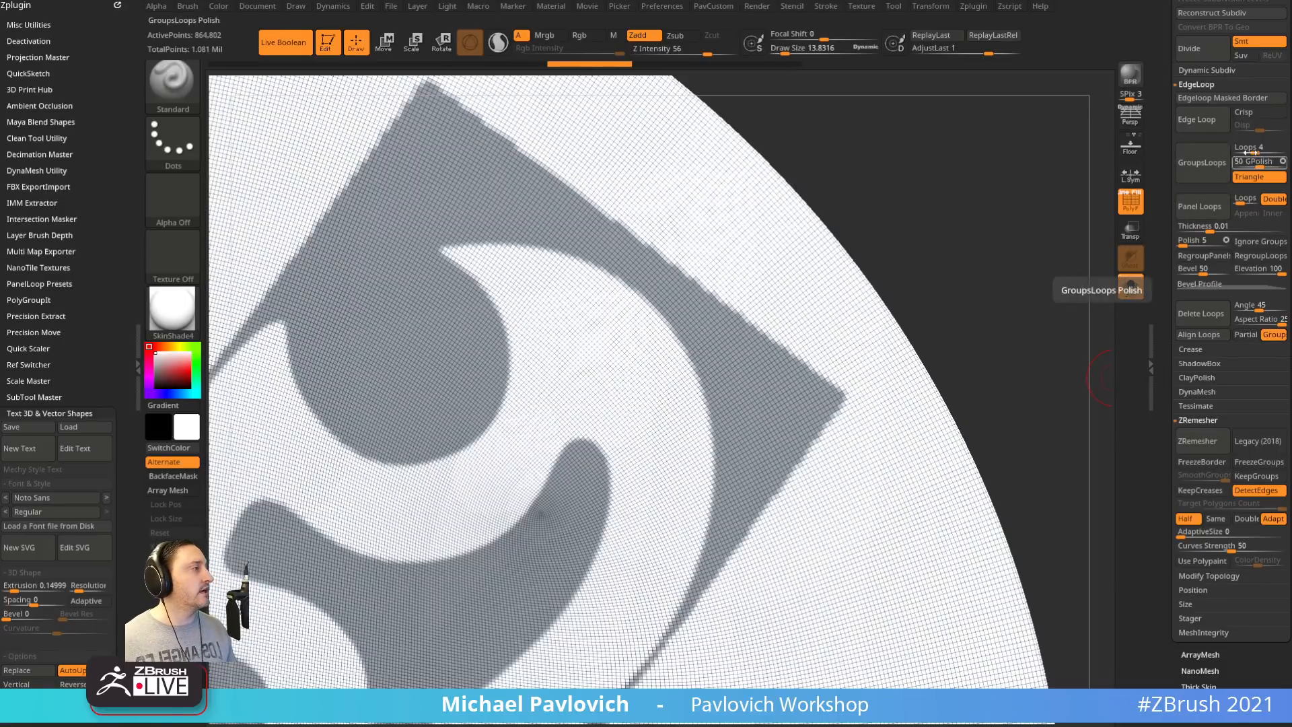
drag(1256, 154, 1248, 154)
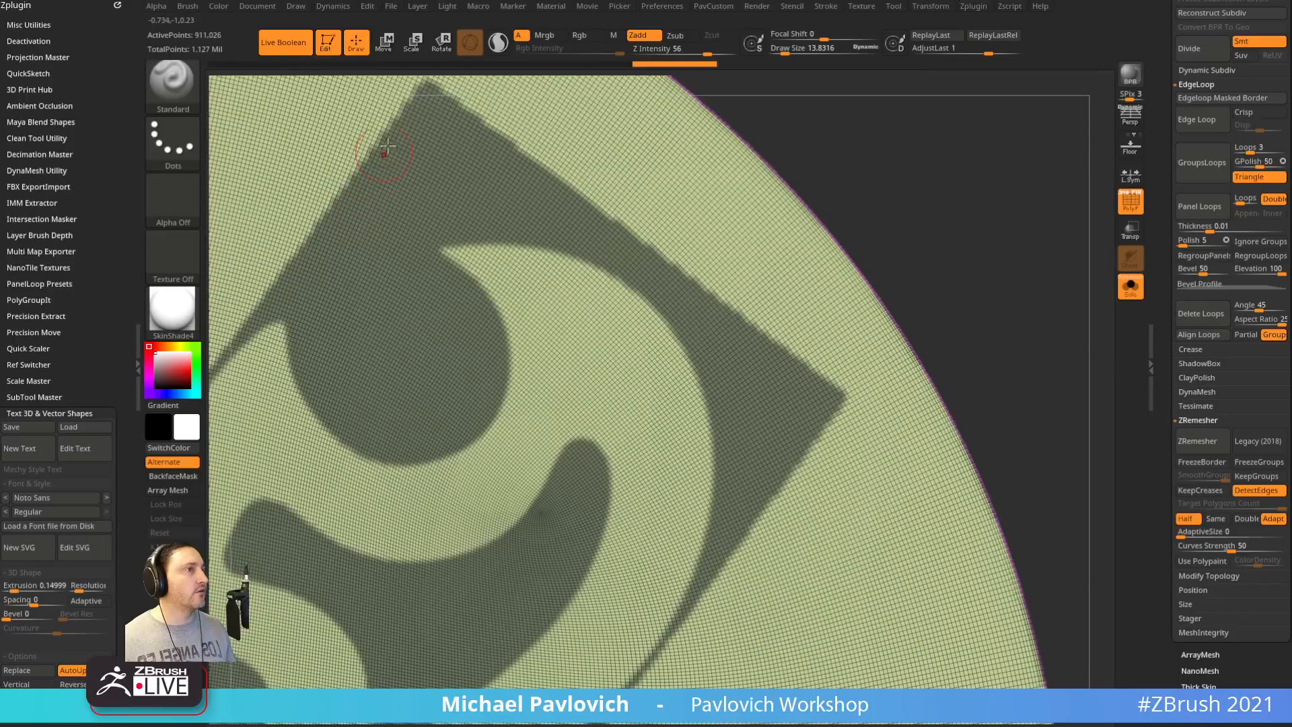
alt+drag(999, 323, 831, 317)
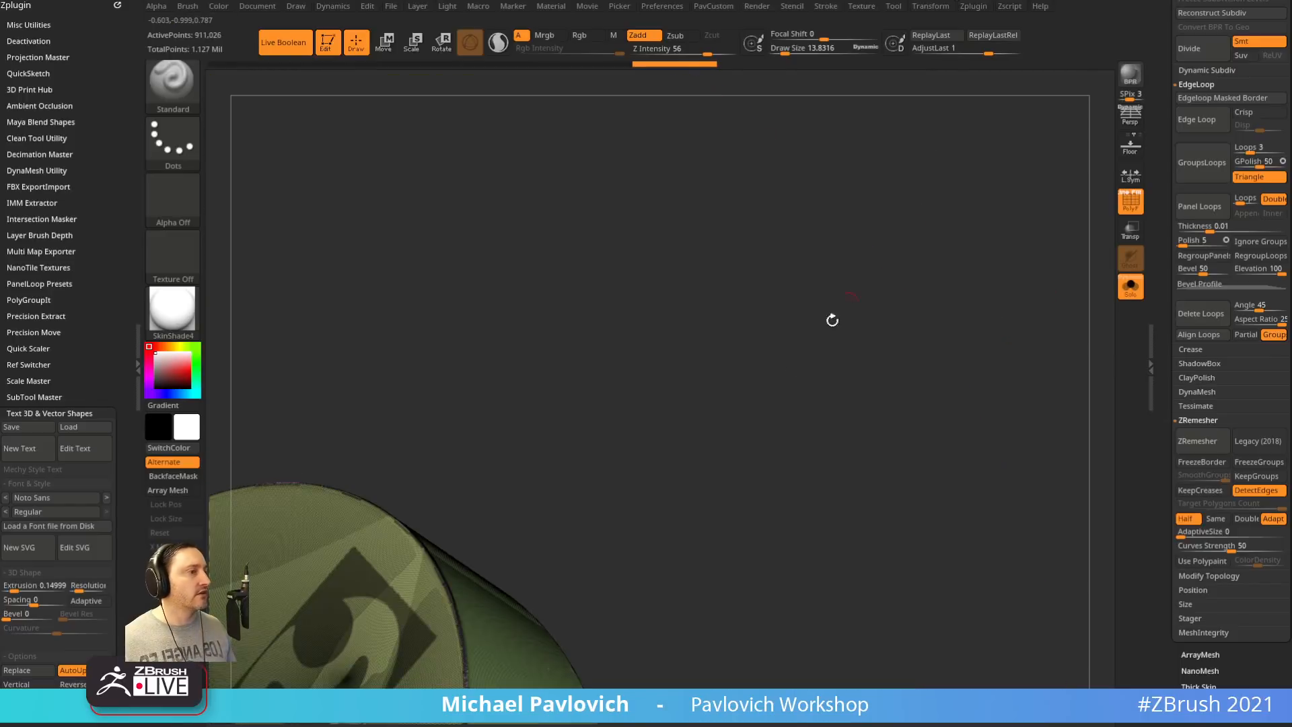
alt+drag(763, 430, 995, 196)
key(ctrl+z)
Clear the ornament mask and assign the whole cylinder to a single polygroup
ctrl+drag(948, 250, 1021, 352)
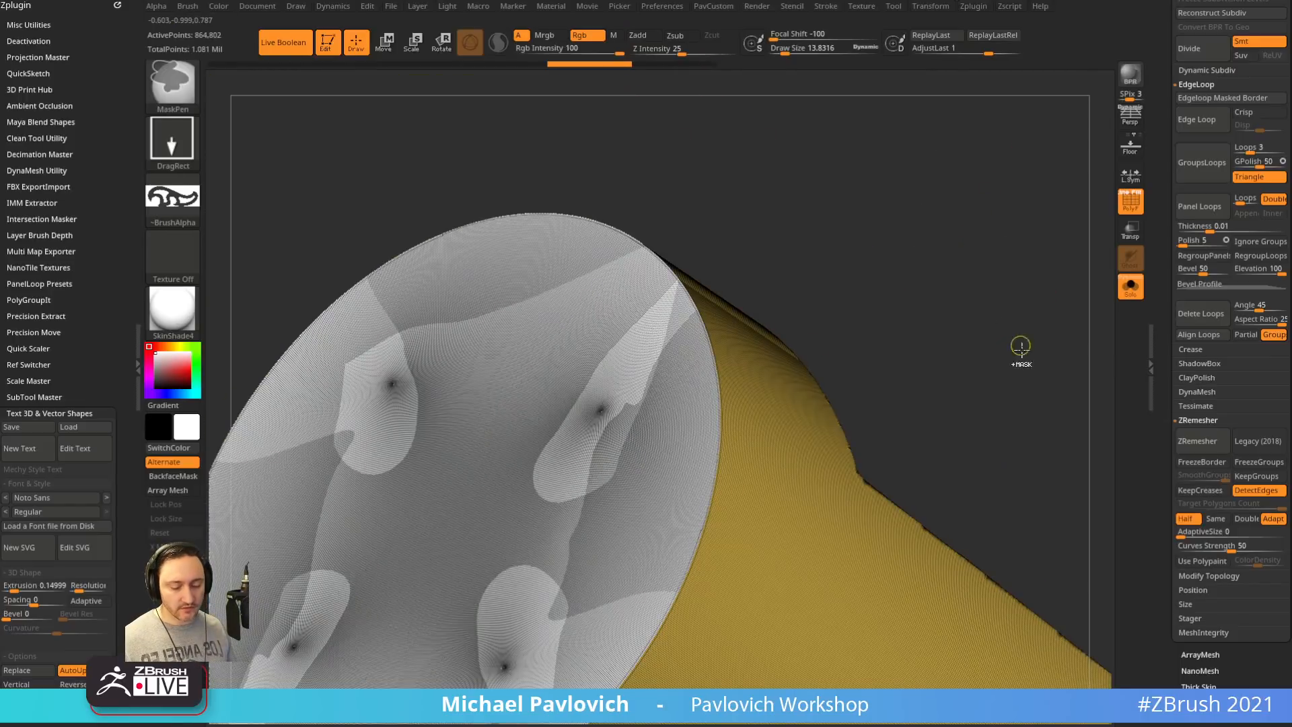
key(ctrl+w)
drag(908, 230, 924, 264)
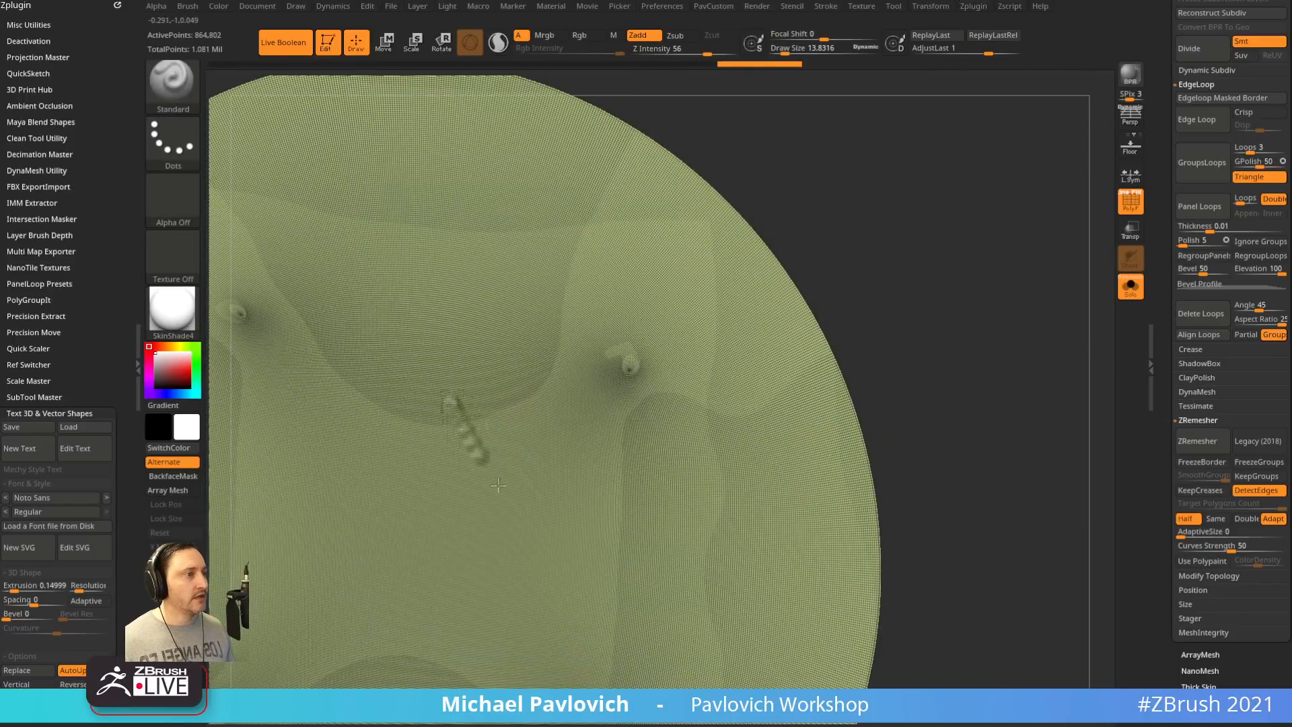
drag(497, 485, 620, 638)
key(ctrl+z)
Try masking the ornament onto the cap and turning it into a polygroup, inspect the edges, and undo both
mouse_move(468, 381)
ctrl+mouse_down()
mouse_move(609, 670)
mouse_move(868, 376)
mouse_move(989, 291)
ctrl+mouse_up()
key(ctrl+w)
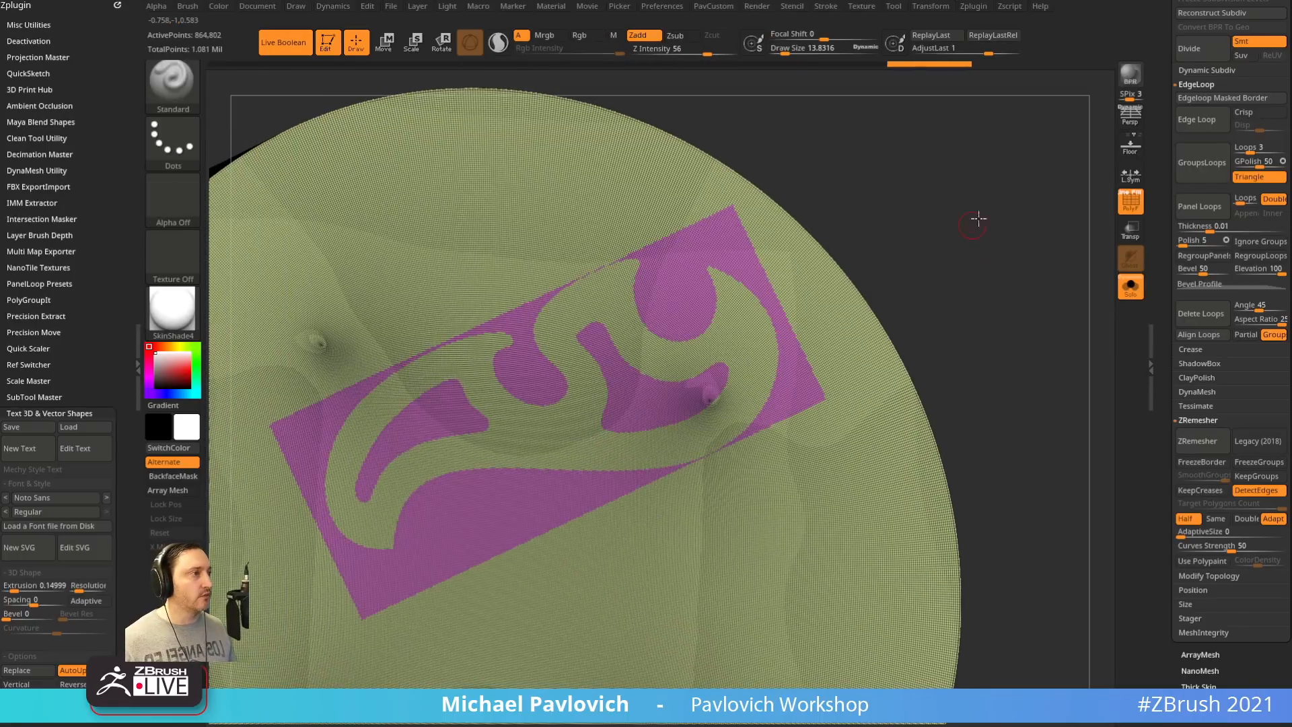
alt+drag(978, 218, 1028, 276)
drag(1079, 100, 580, 343)
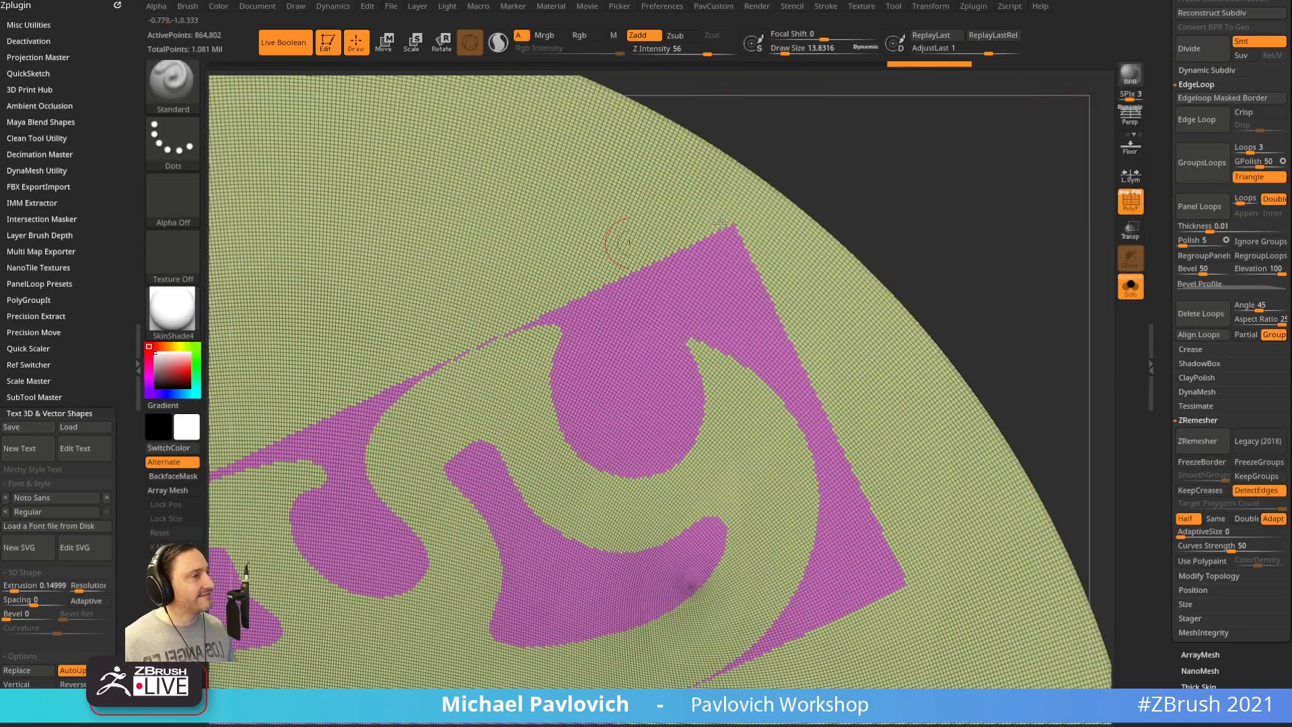
key(ctrl+z)
key(ctrl+z)
key(ctrl+z)
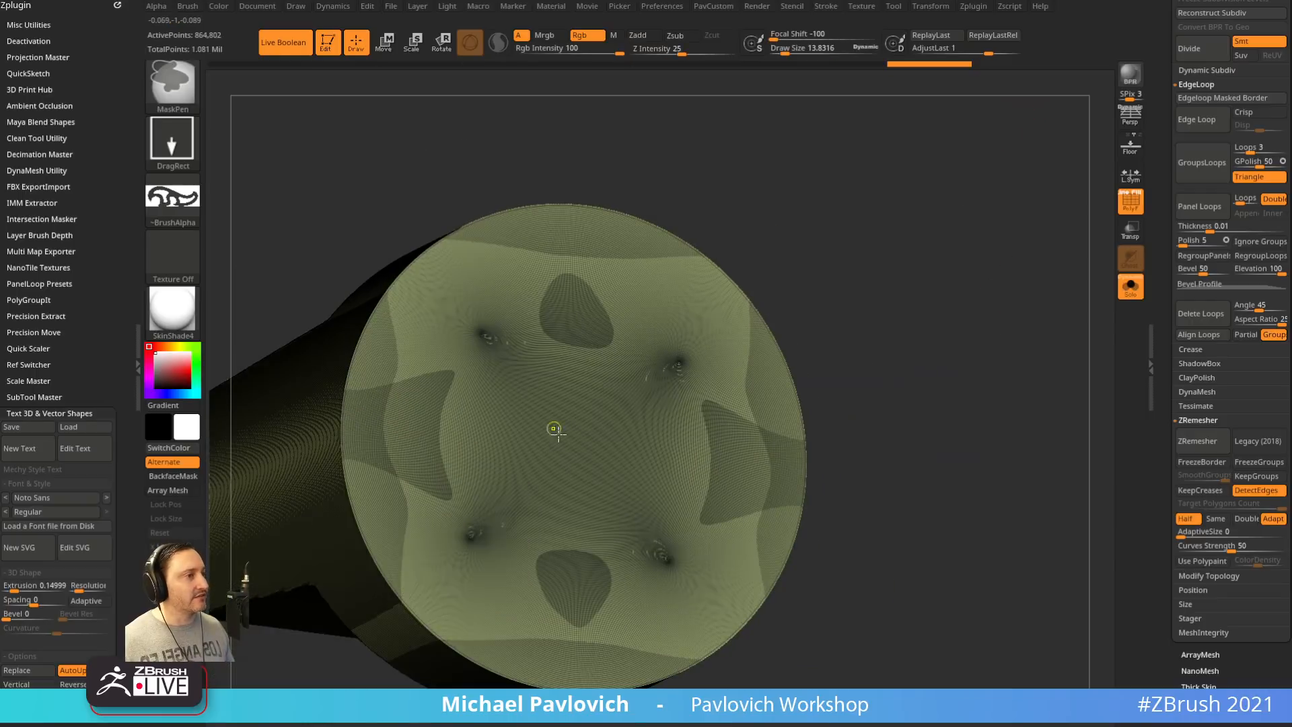
Mask the ornament alpha diagonally across the cap and try blurring and sharpening the mask's edges
mouse_move(554, 427)
ctrl+mouse_down()
mouse_move(831, 487)
mouse_move(1064, 361)
mouse_move(1079, 265)
ctrl+mouse_up()
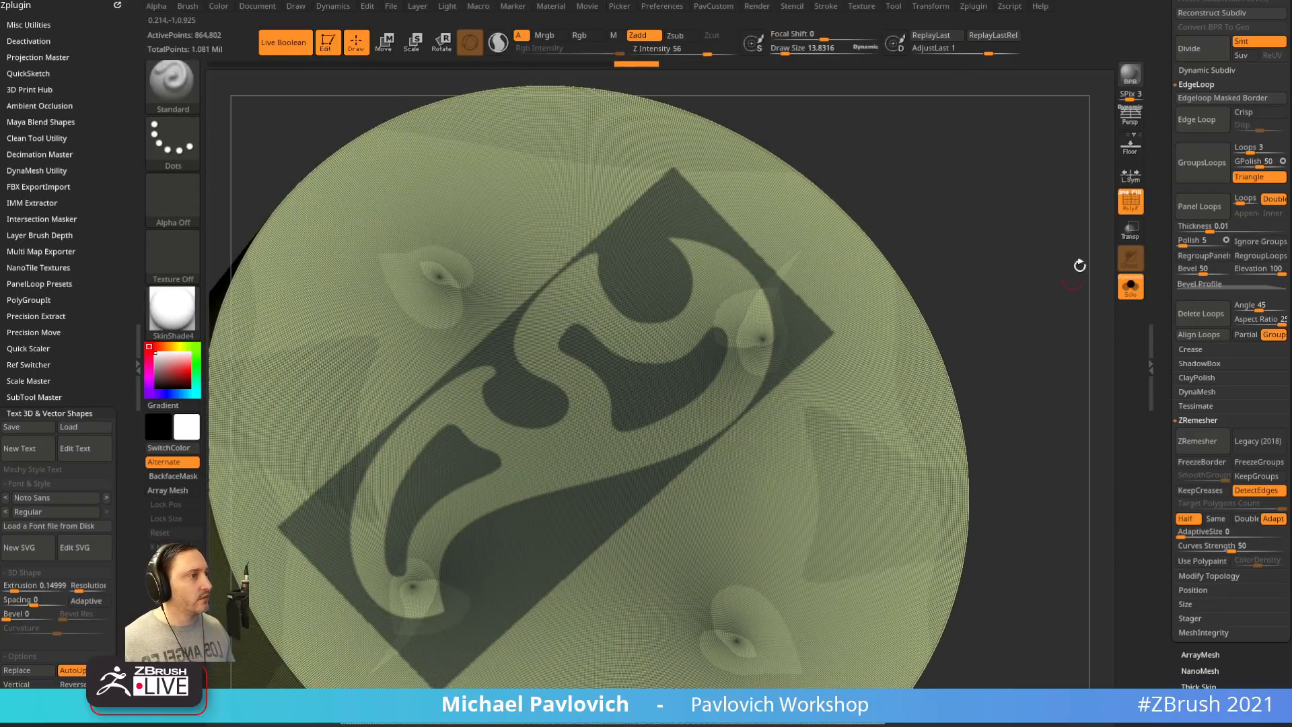
drag(1165, 350, 1156, 155)
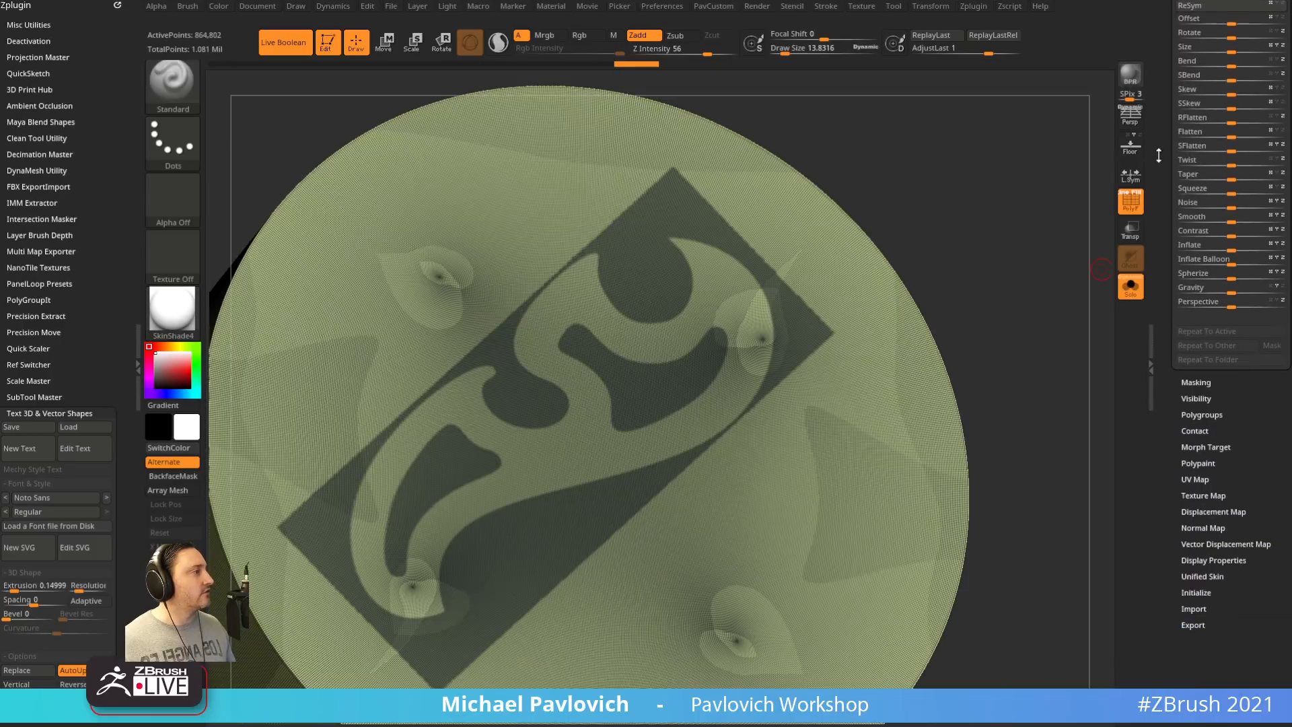
click(1191, 381)
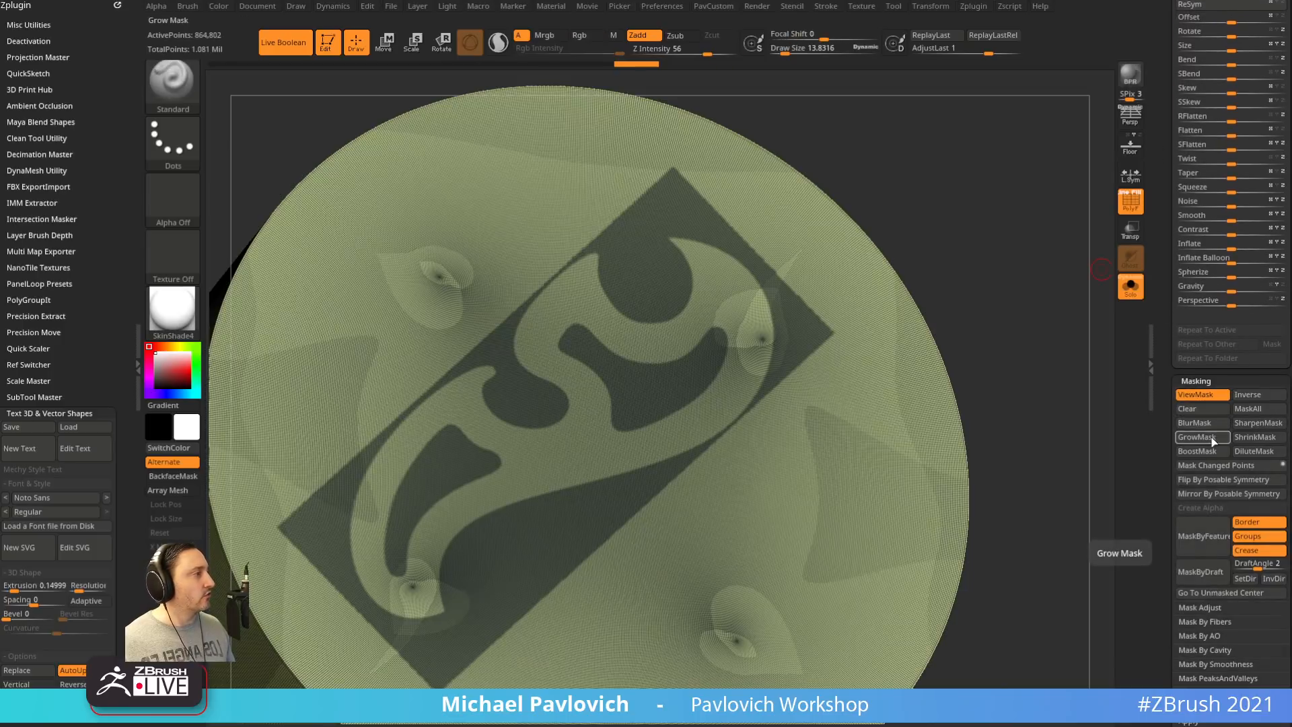
key(ctrl)
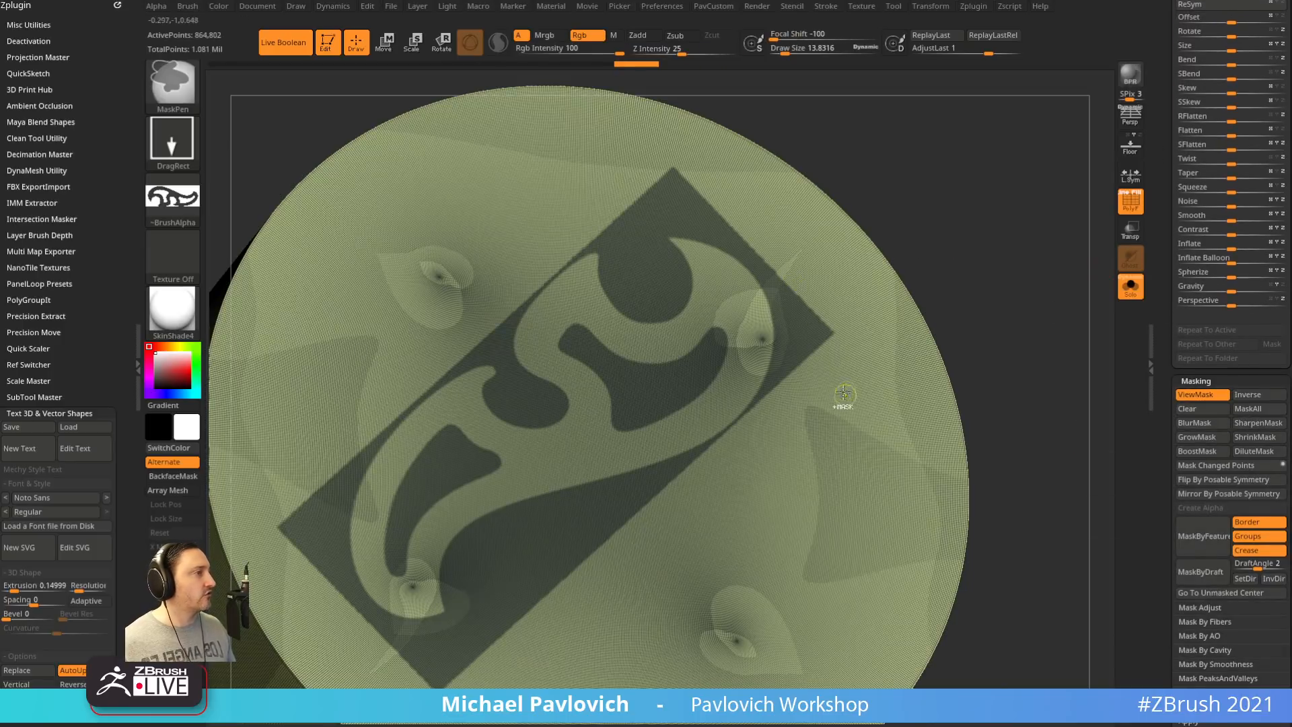
ctrl+click(862, 361)
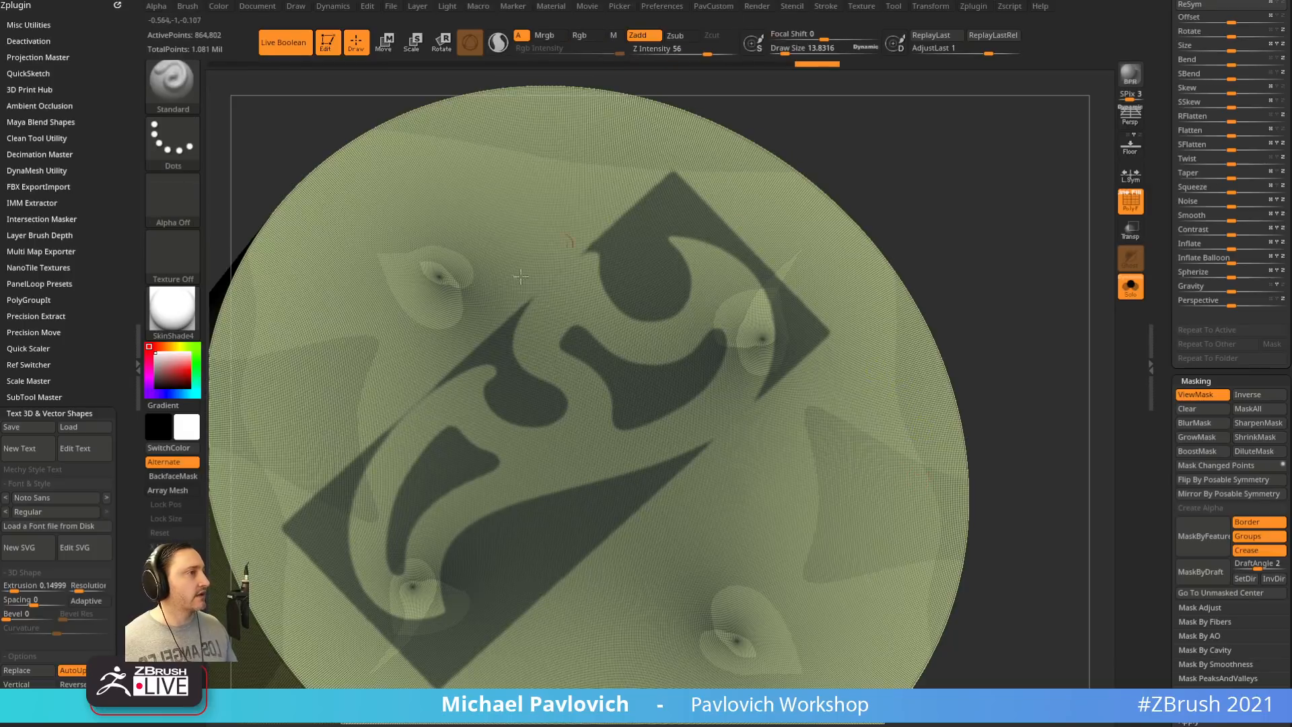
ctrl+alt+click(1055, 438)
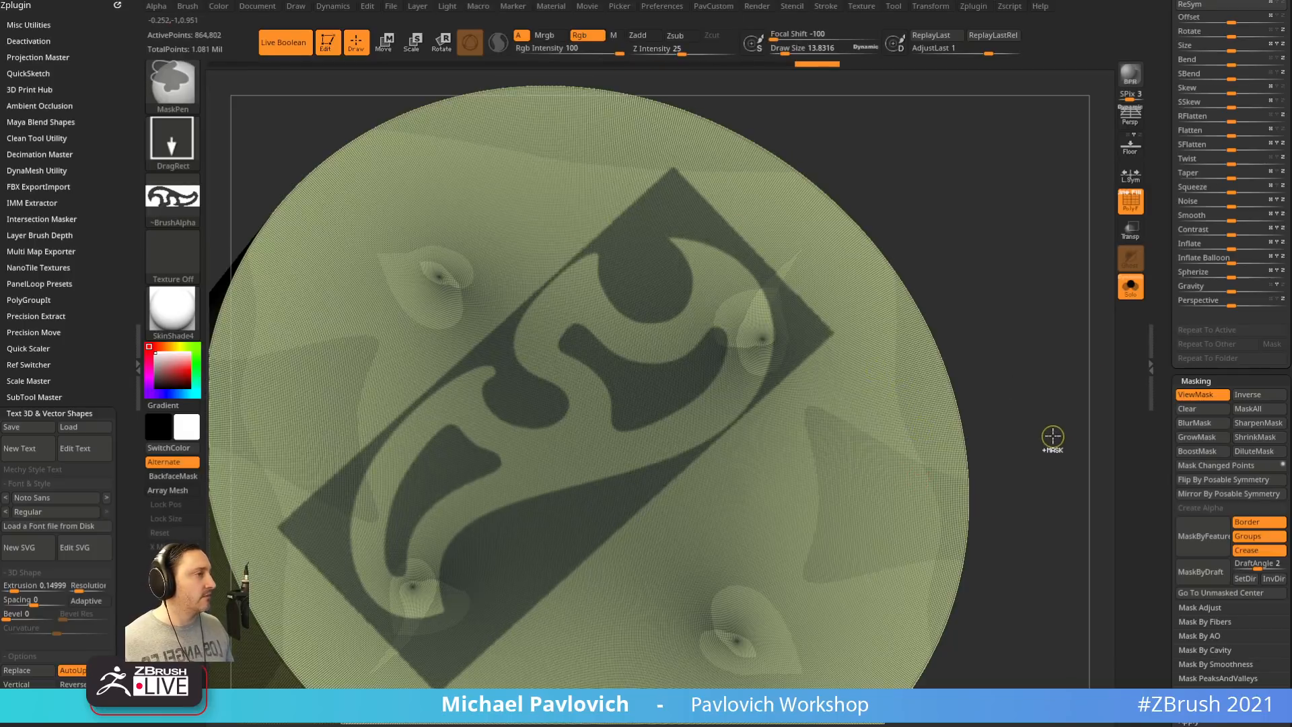
Convert the ornament mask into its own polygroup, and isolate that polygroup briefly before showing everything again
drag(1053, 430, 1064, 402)
drag(1157, 302, 1164, 504)
ctrl+click(1004, 381)
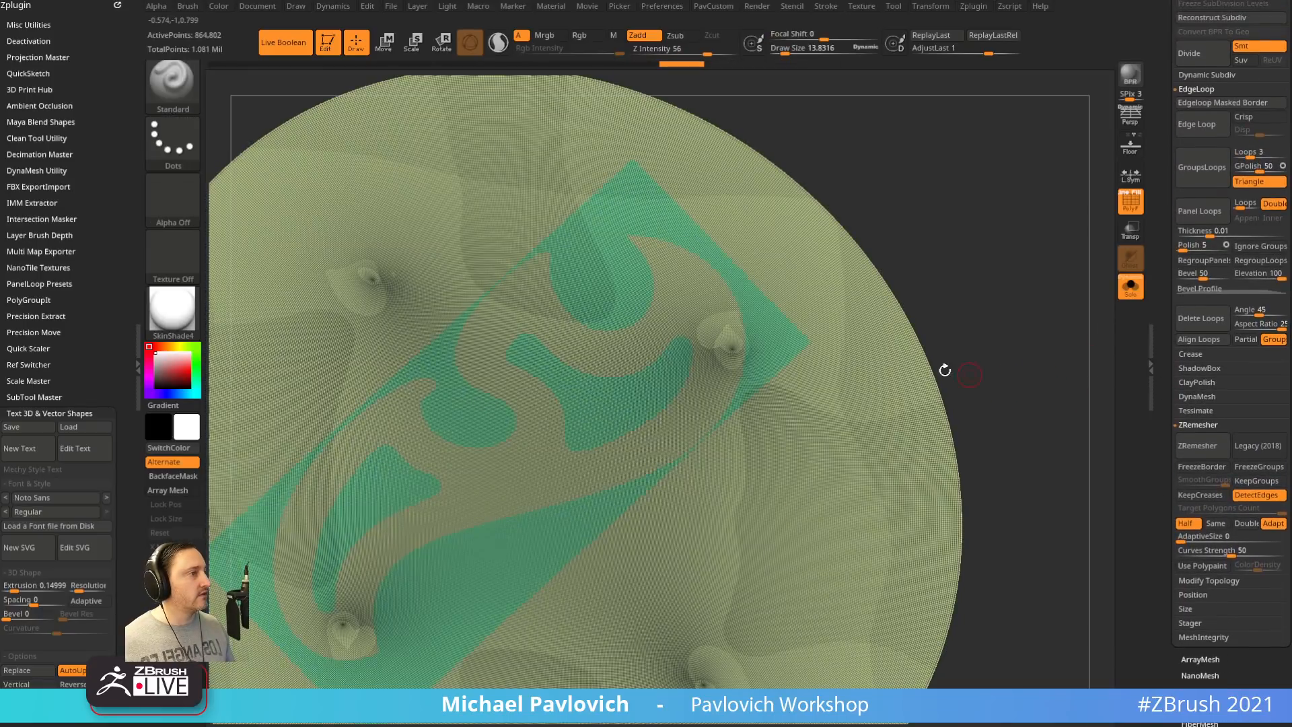
ctrl+shift+click(796, 337)
ctrl+click(972, 280)
ctrl+shift+click(996, 286)
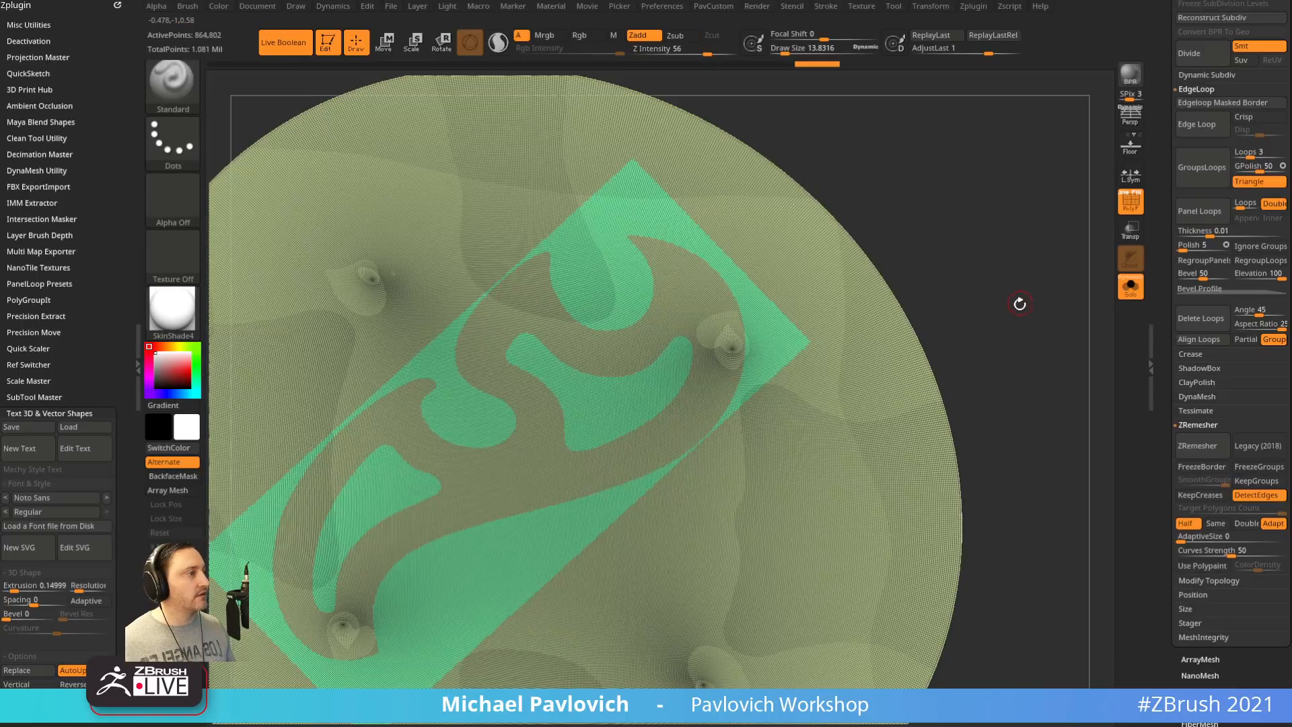
Clear the remaining mask and hide the wireframe lines while keeping the polygroup colors displayed
drag(1020, 303, 1029, 294)
click(1122, 193)
drag(931, 277, 917, 290)
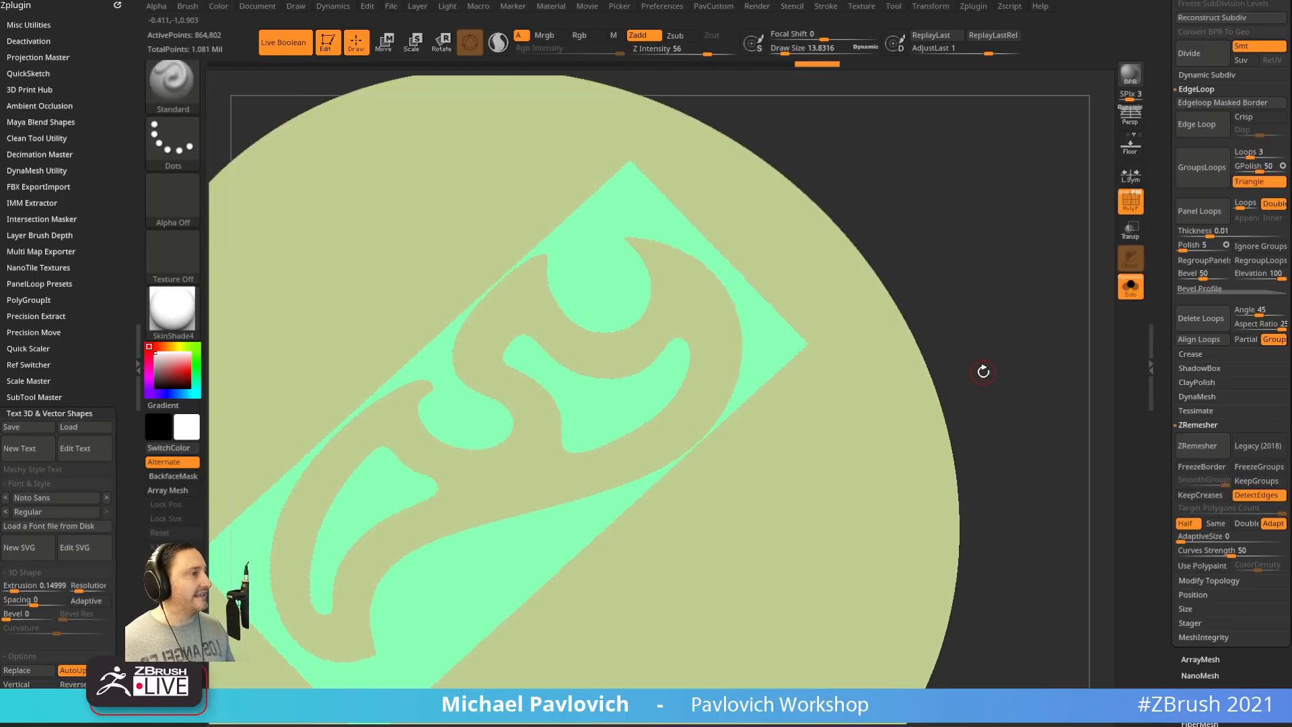
Apply GroupsLoops with 3 loops around the ornament polygroup and check its smoothed borders up close
drag(1165, 368, 1164, 351)
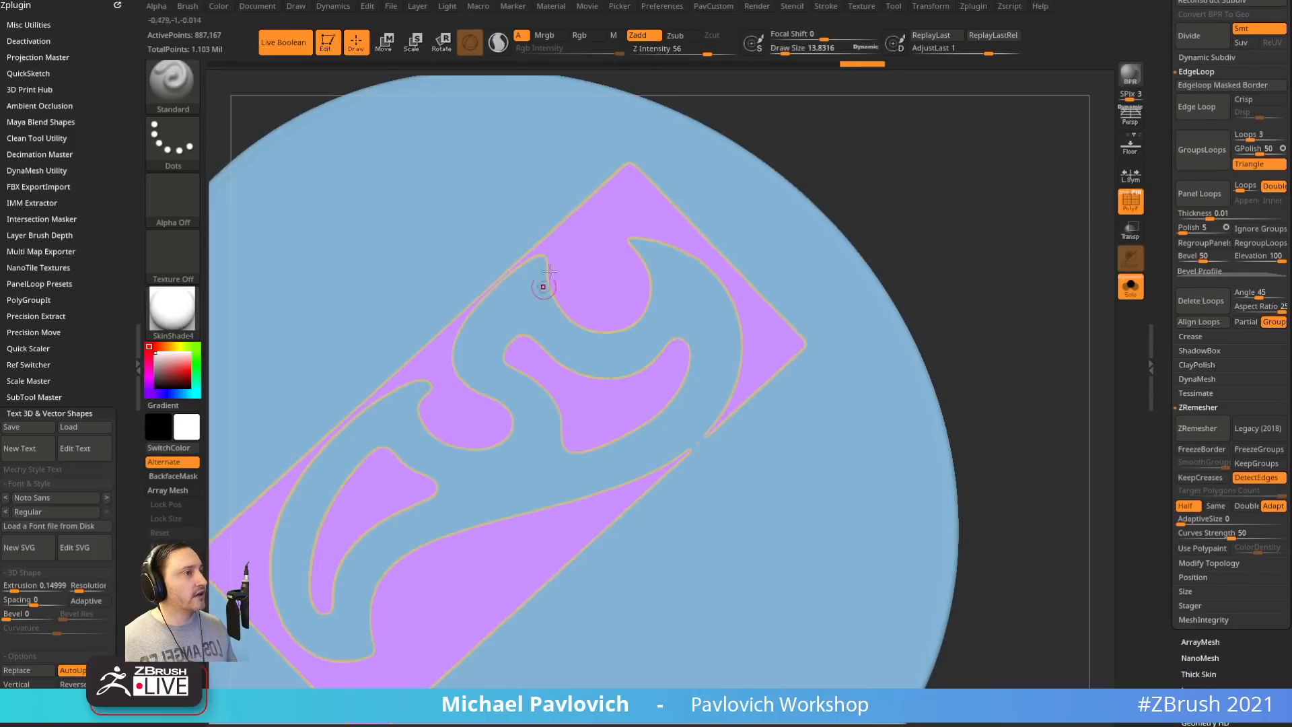
mouse_move(969, 269)
alt+mouse_down()
mouse_move(1062, 207)
mouse_move(977, 200)
alt+mouse_up()
ctrl+shift+click(652, 222)
ctrl+shift+click(999, 213)
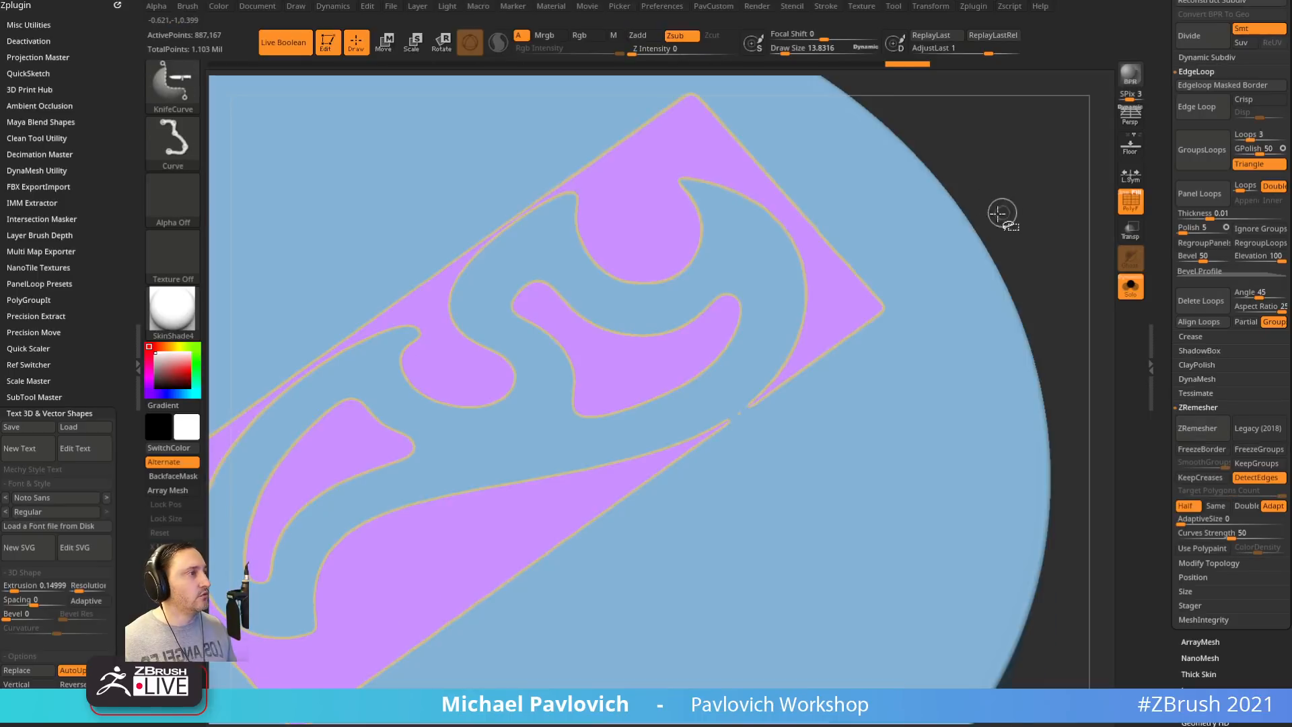
Switch the selection brush from KnifeCurve to SelectRect and isolate the ornament polygroup together with its border loops
ctrl+shift+click(842, 269)
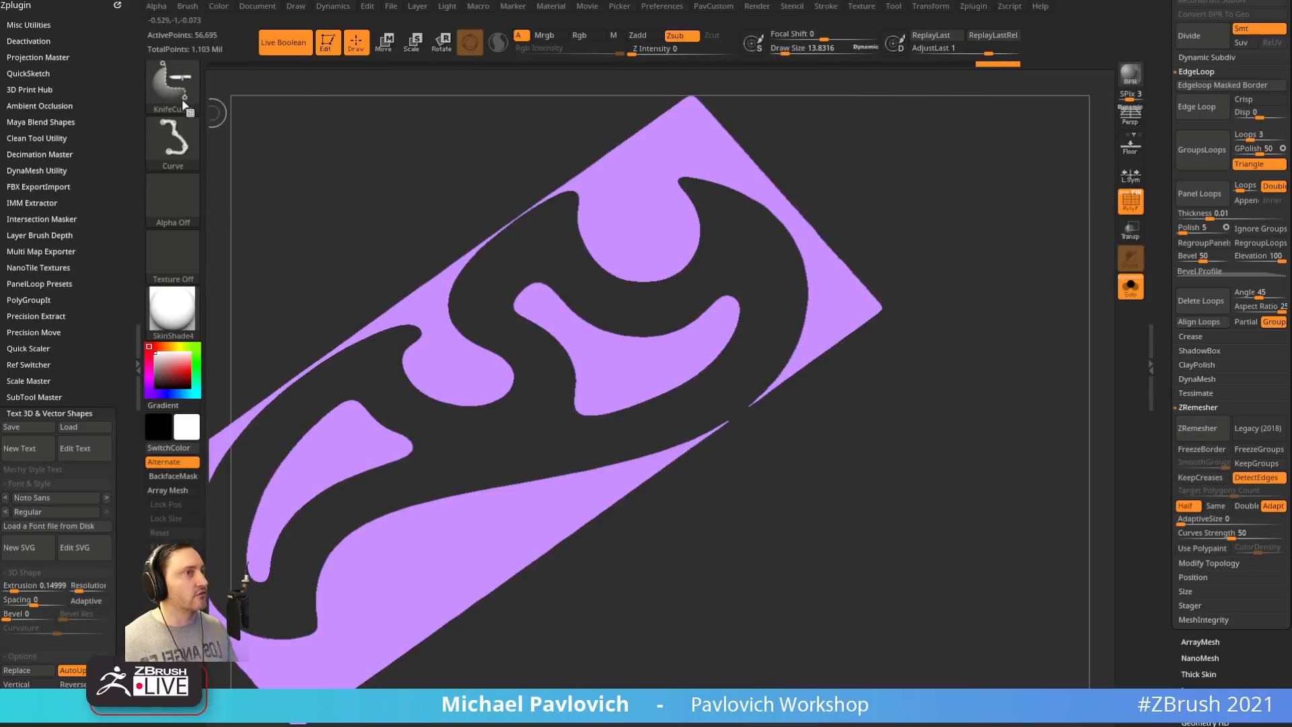
key(b)
ctrl+shift+click(417, 107)
ctrl+shift+drag(984, 237, 1006, 294)
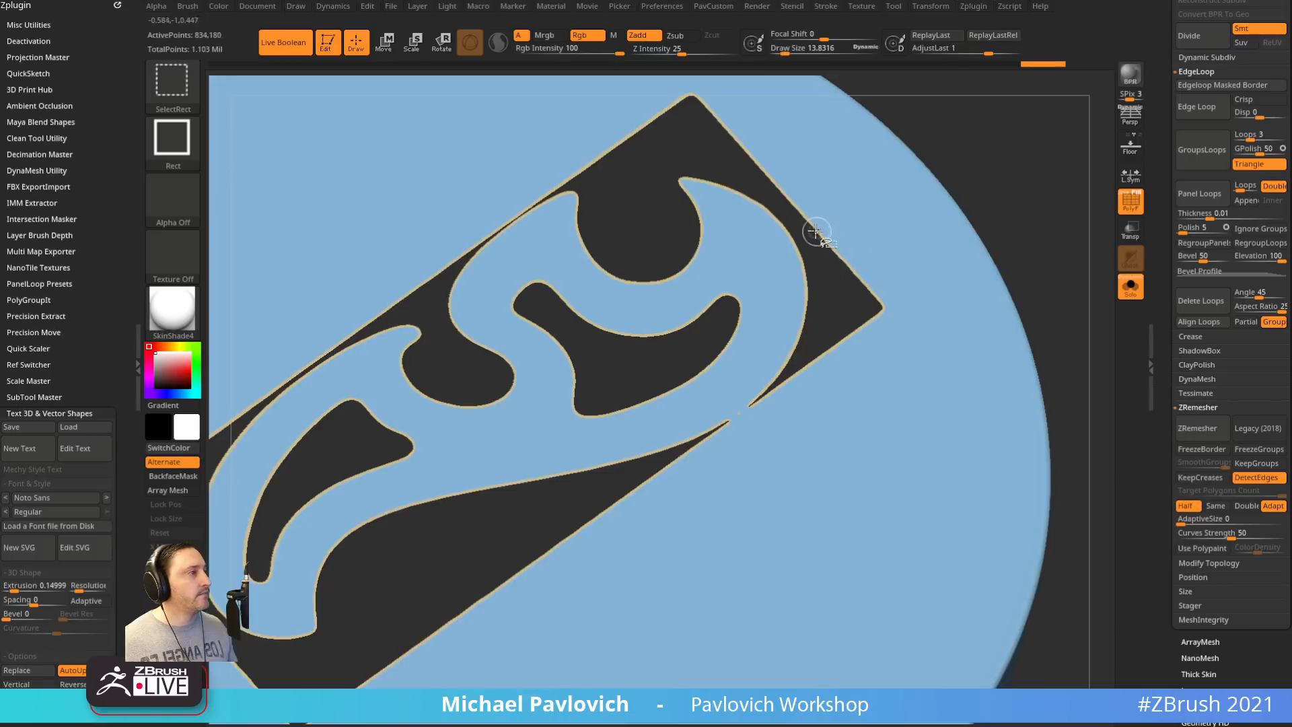
ctrl+shift+click(818, 237)
ctrl+shift+drag(999, 143, 1034, 184)
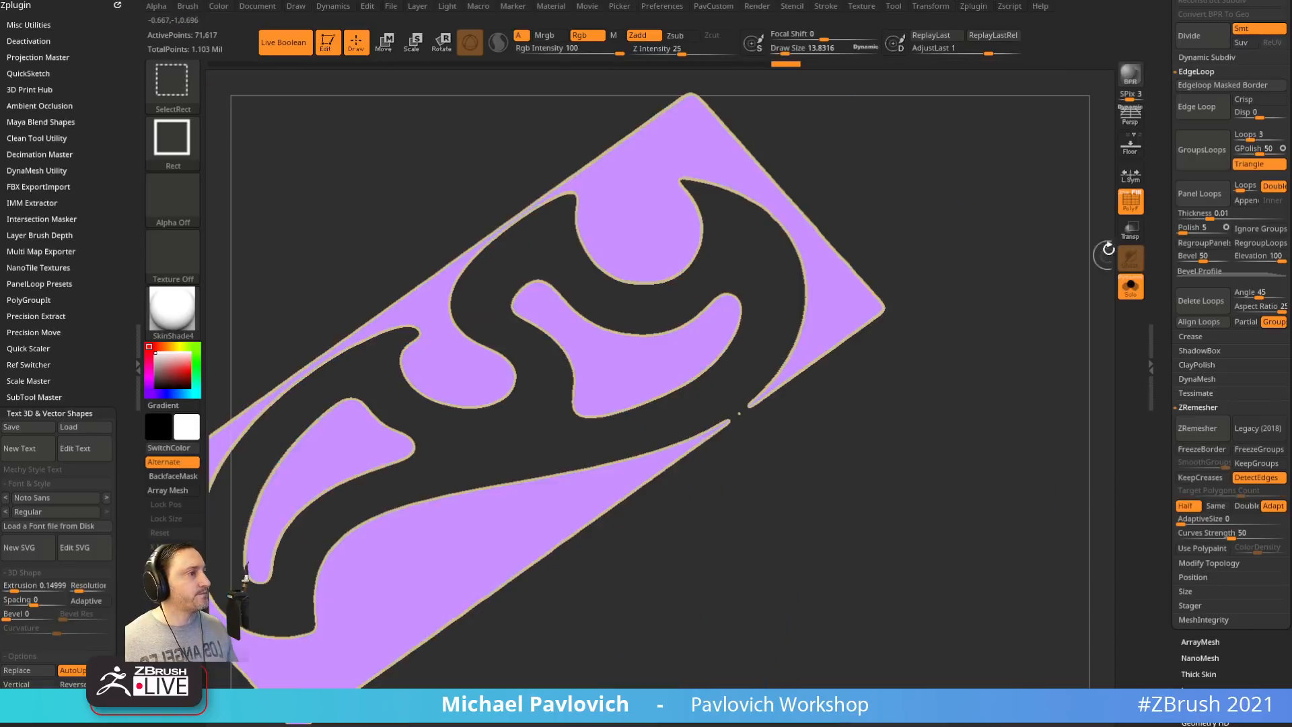
ctrl+shift+click(1059, 234)
Undo the visibility changes and the group loops on the cylinder's cap
key(ctrl+z)
key(ctrl+z)
key(ctrl+z)
key(ctrl+z)
key(ctrl+z)
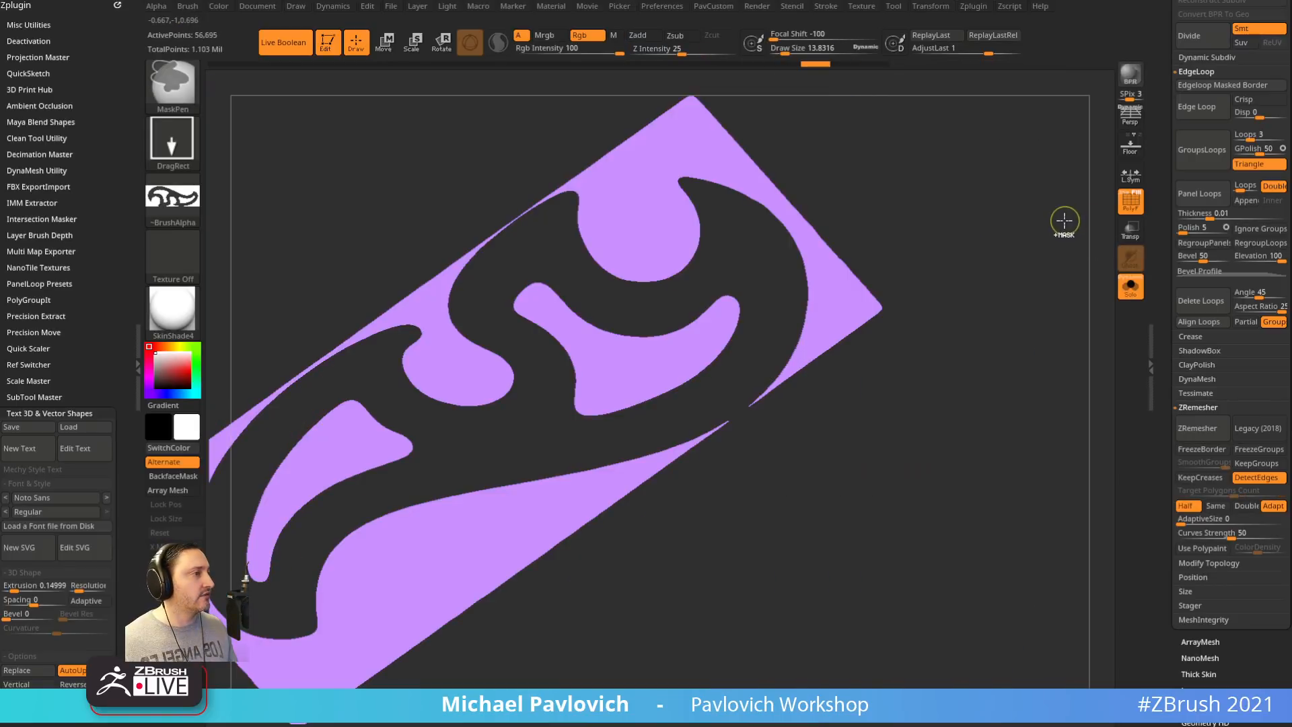
key(ctrl+z)
key(ctrl+z)
key(ctrl+z)
key(ctrl+z)
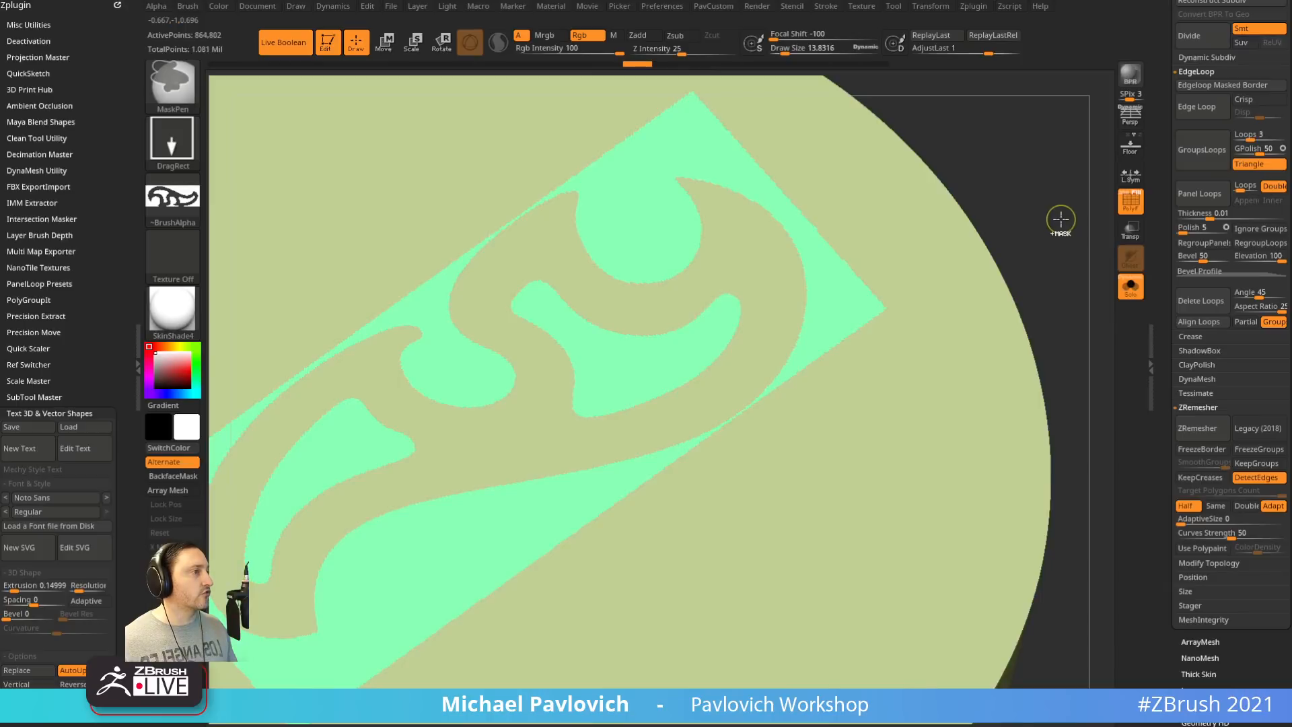
key(ctrl+z)
key(ctrl+z)
key(ctrl+z)
key(ctrl+z)
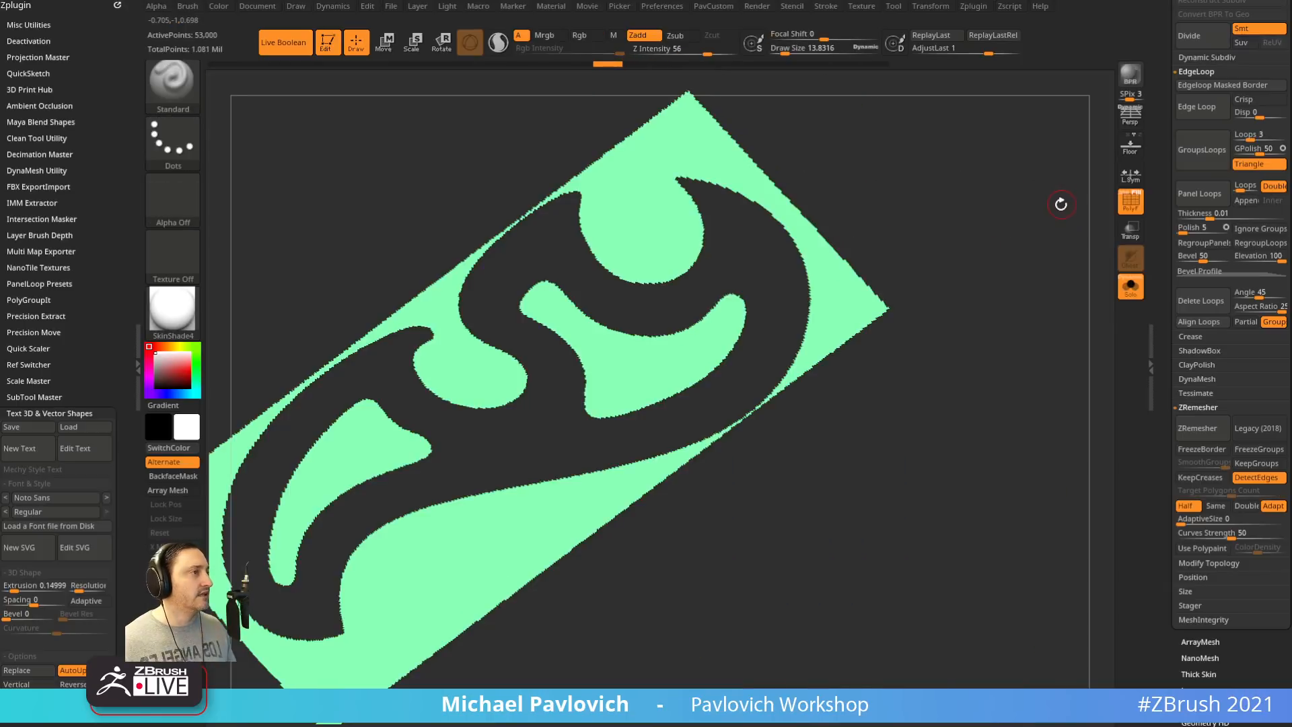
key(ctrl+z)
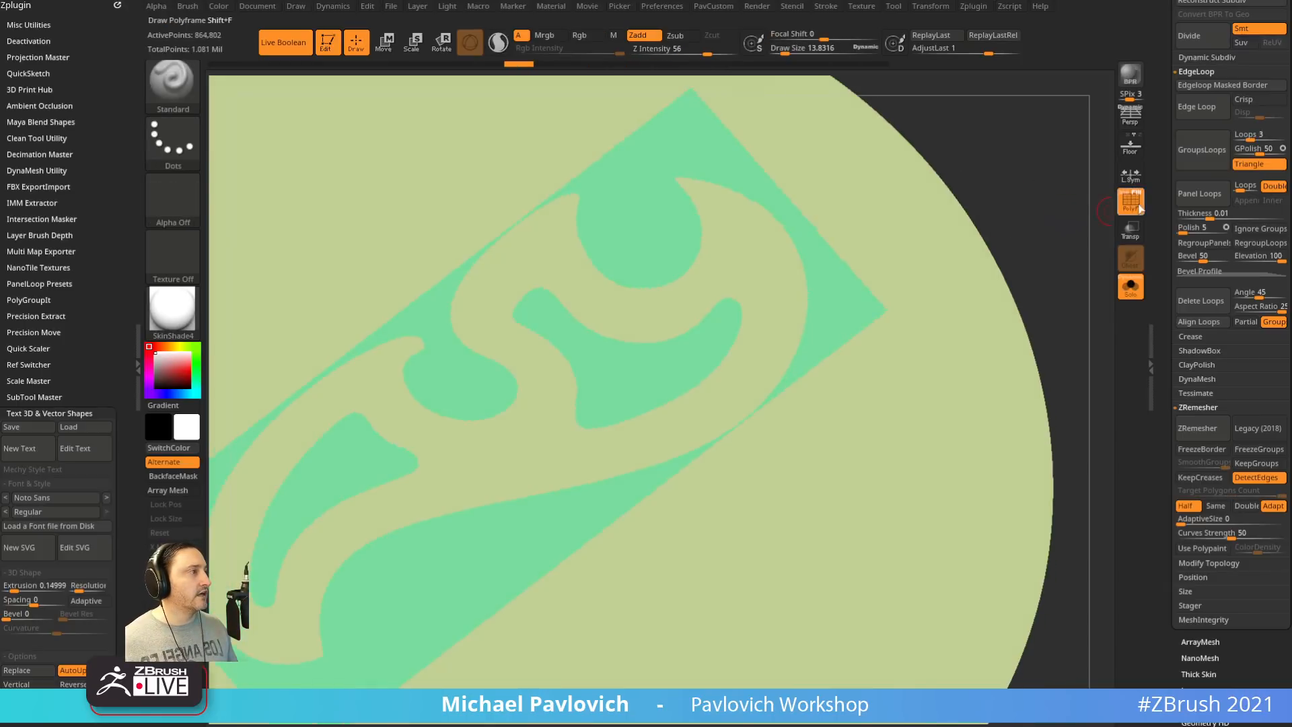
Step back to the ornament mask on the cap and convert it into its own polygroup again
click(1124, 195)
key(ctrl+z)
key(ctrl+z)
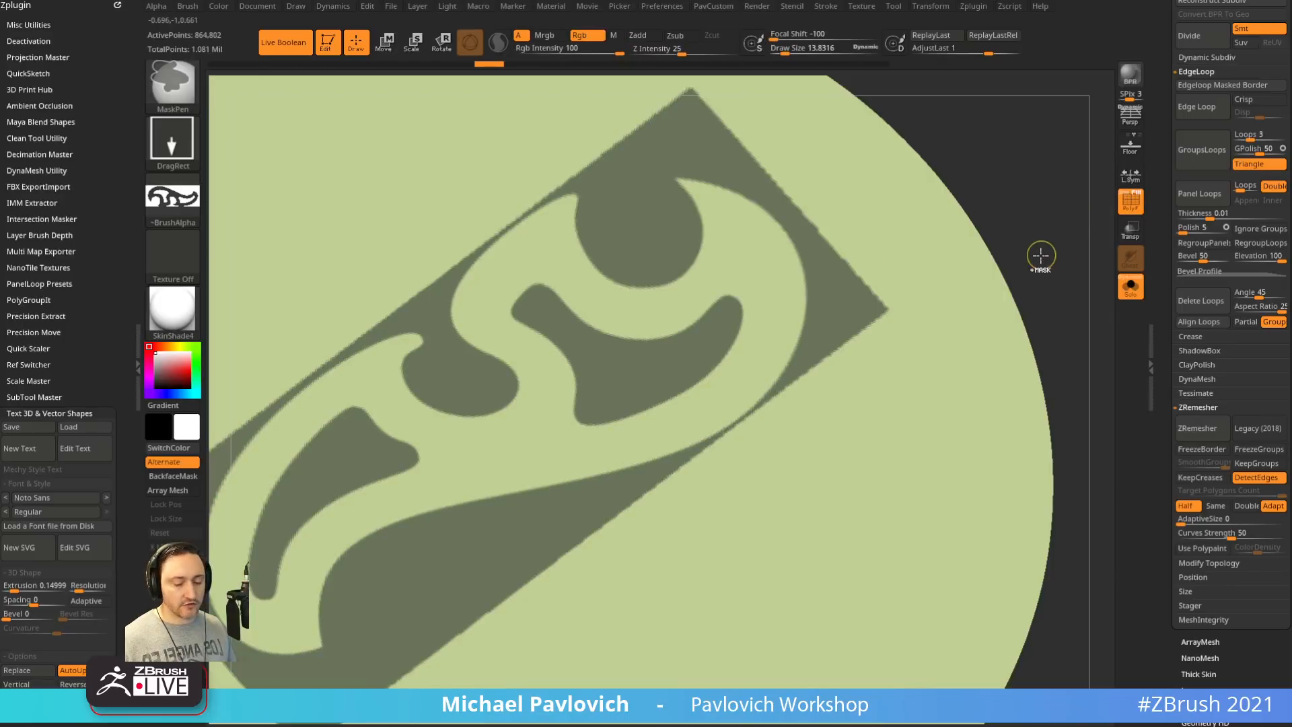
key(ctrl+shift+z)
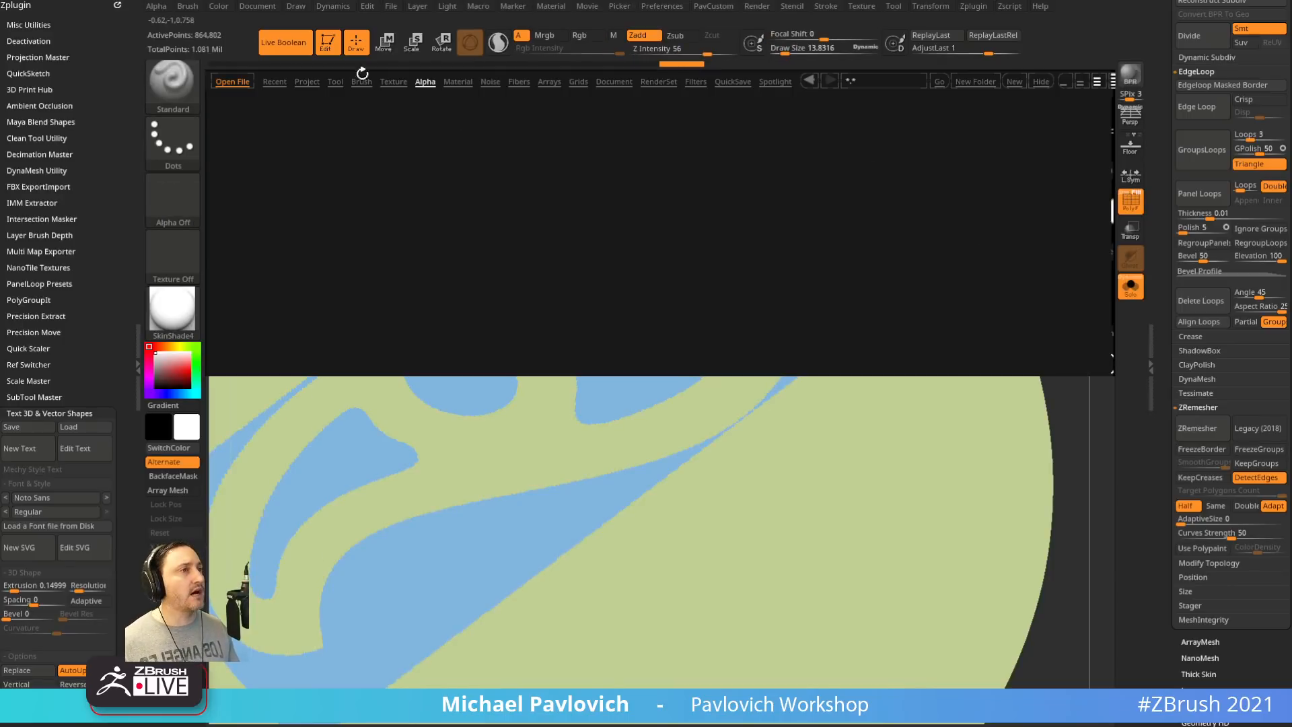
Load the Smooth Groups brush from the Smooth brush folder as the smoothing brush and skip its usage note
click(361, 81)
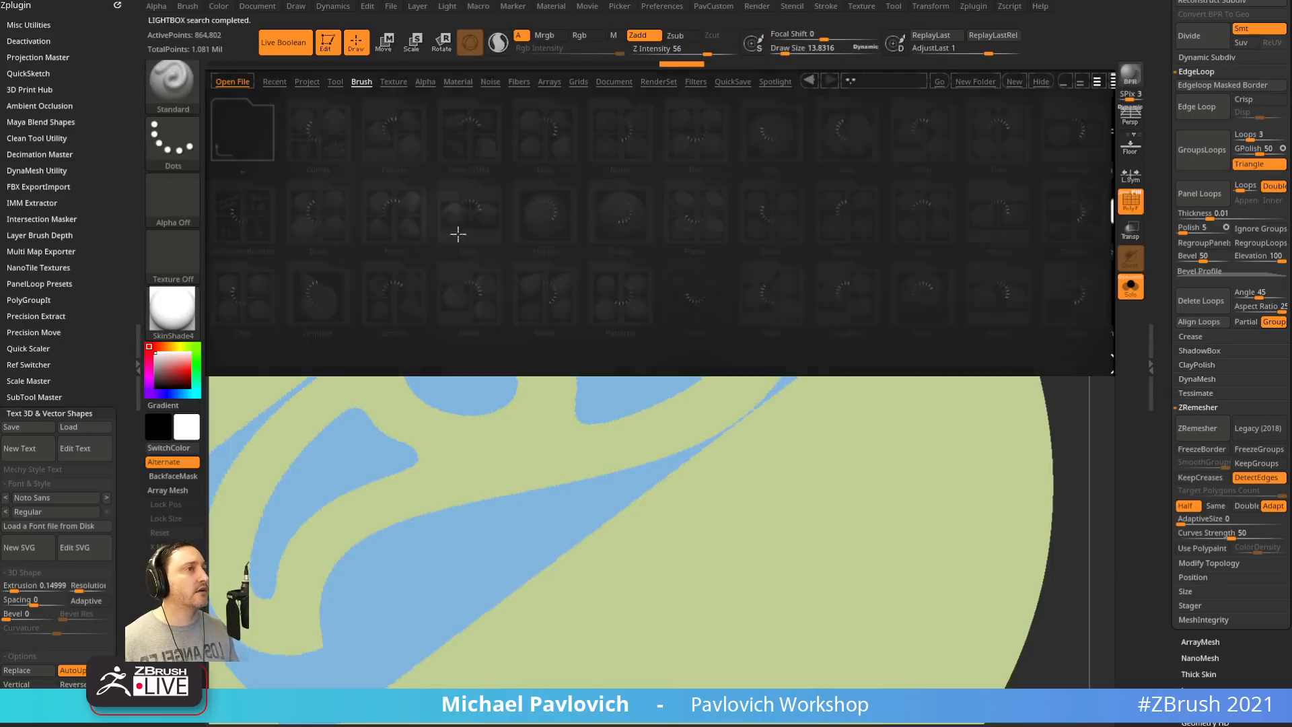
click(635, 303)
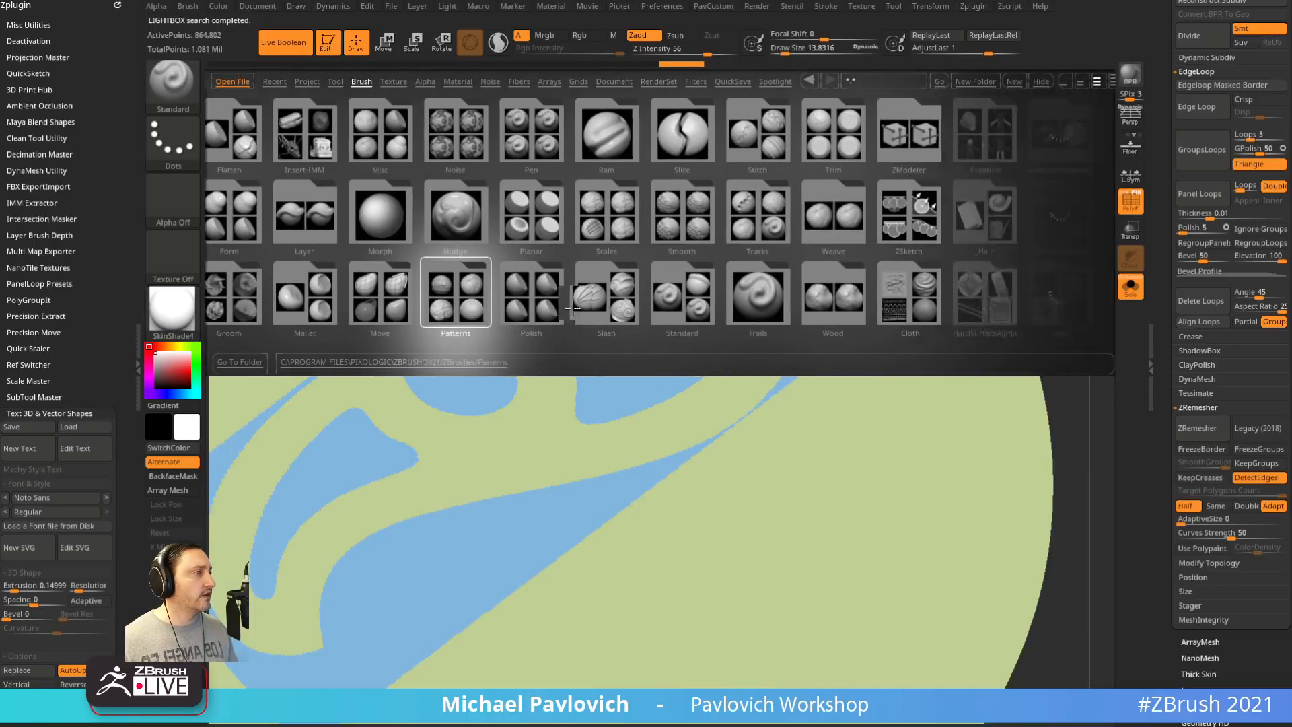
double_click(679, 211)
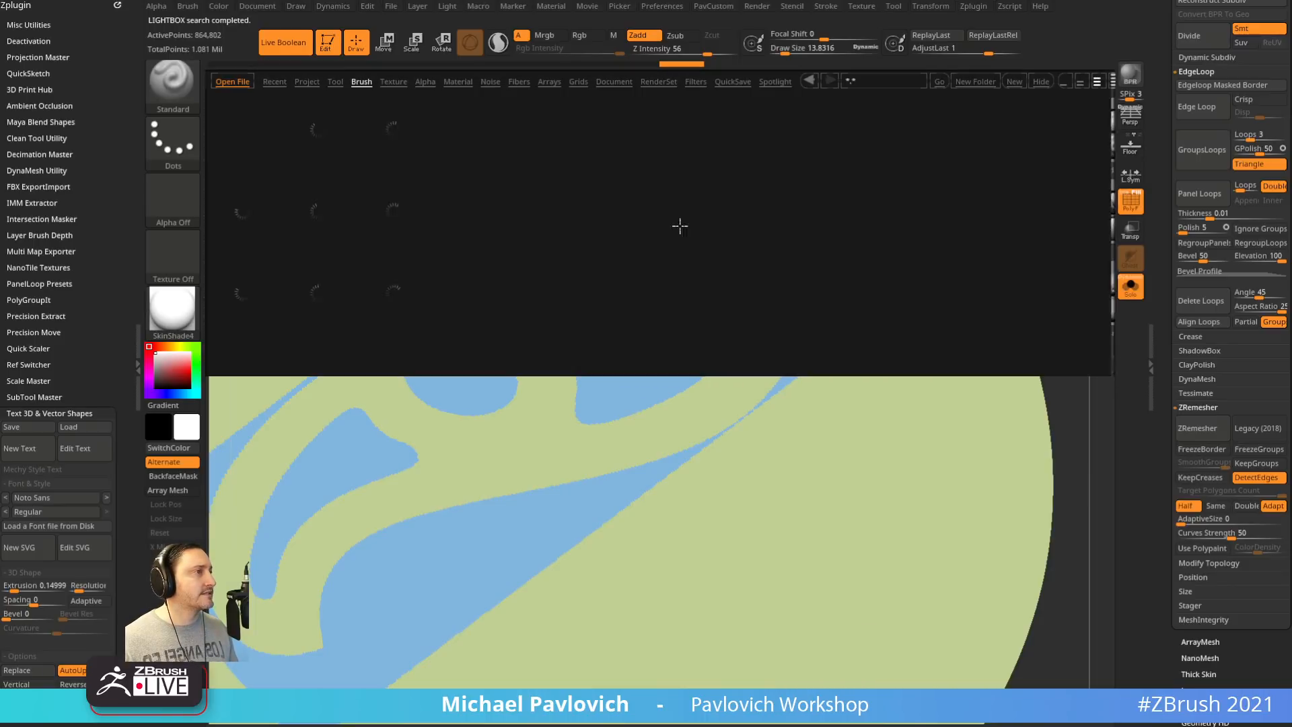
double_click(241, 299)
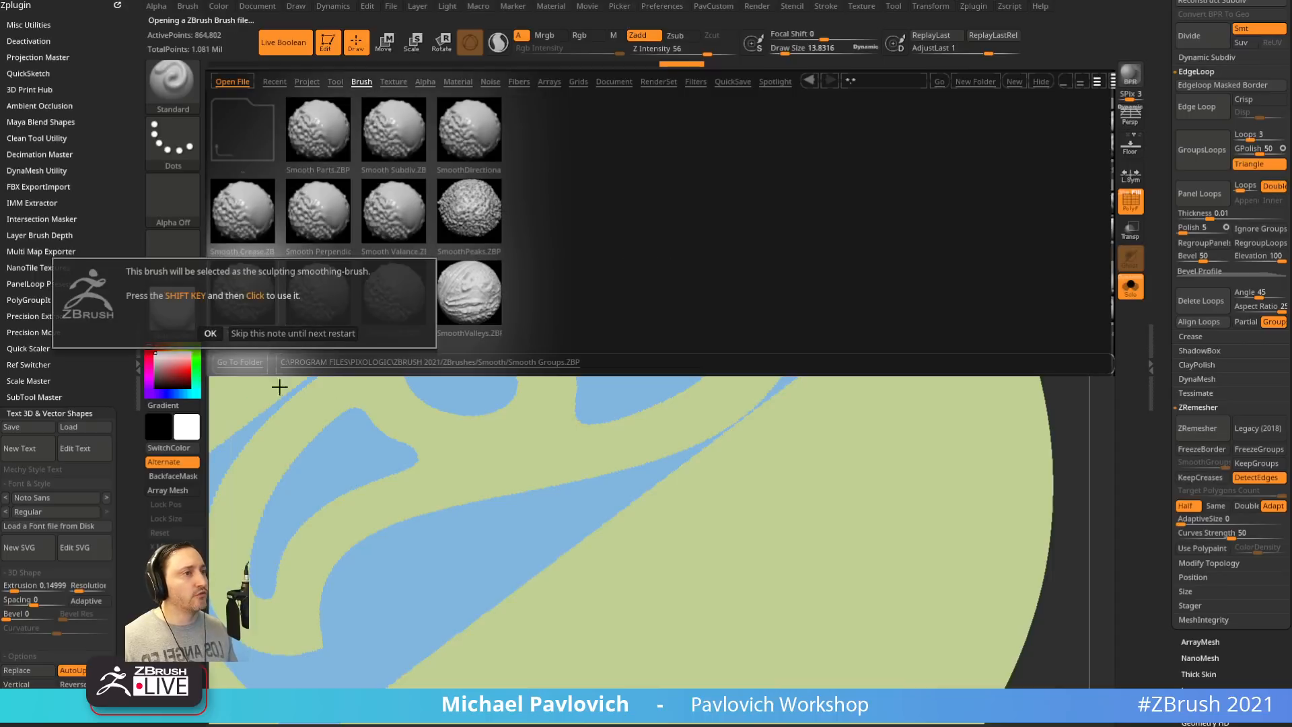
click(304, 333)
mouse_move(1019, 159)
alt+mouse_down()
mouse_move(724, 395)
mouse_move(678, 326)
alt+mouse_up()
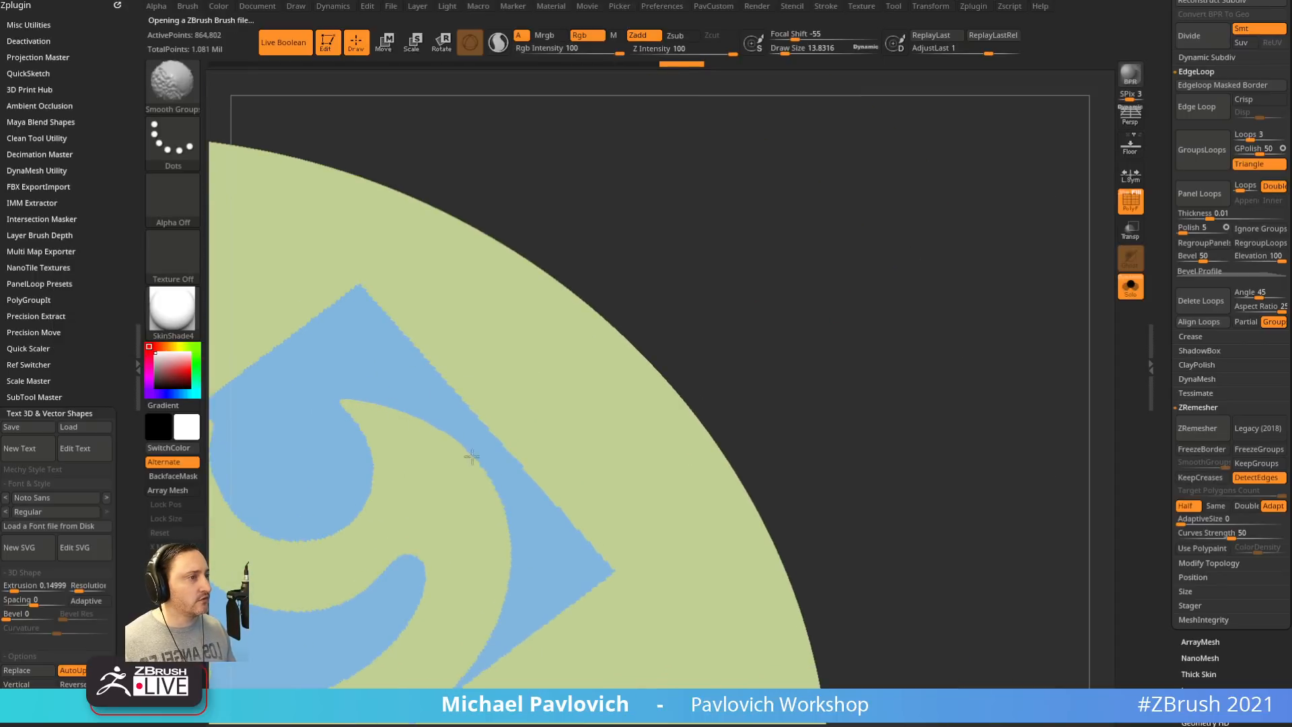
Mask only the polygroup borders around the logo on the cylinder's top, using Mask By Features with Groups on and Border and Crease off
alt+drag(588, 322, 856, 144)
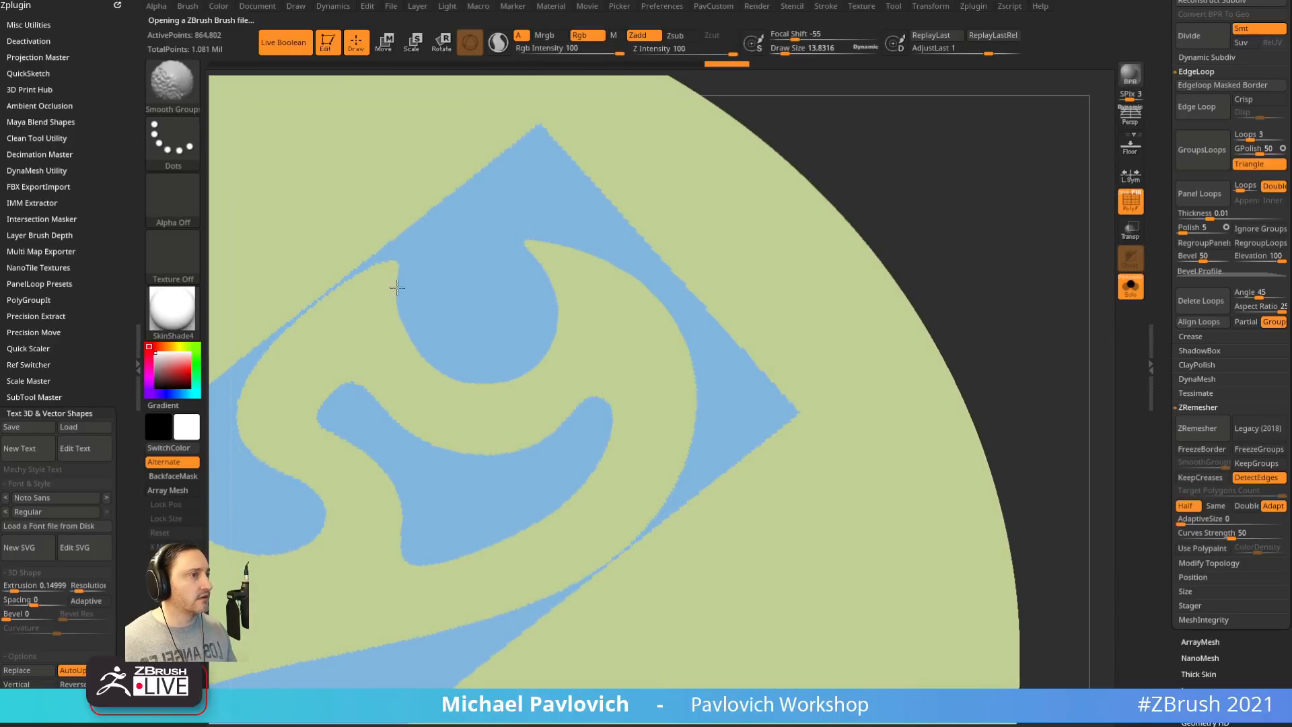
alt+drag(937, 191, 998, 193)
mouse_move(1013, 276)
alt+mouse_down()
mouse_move(995, 249)
mouse_move(1068, 206)
alt+mouse_up()
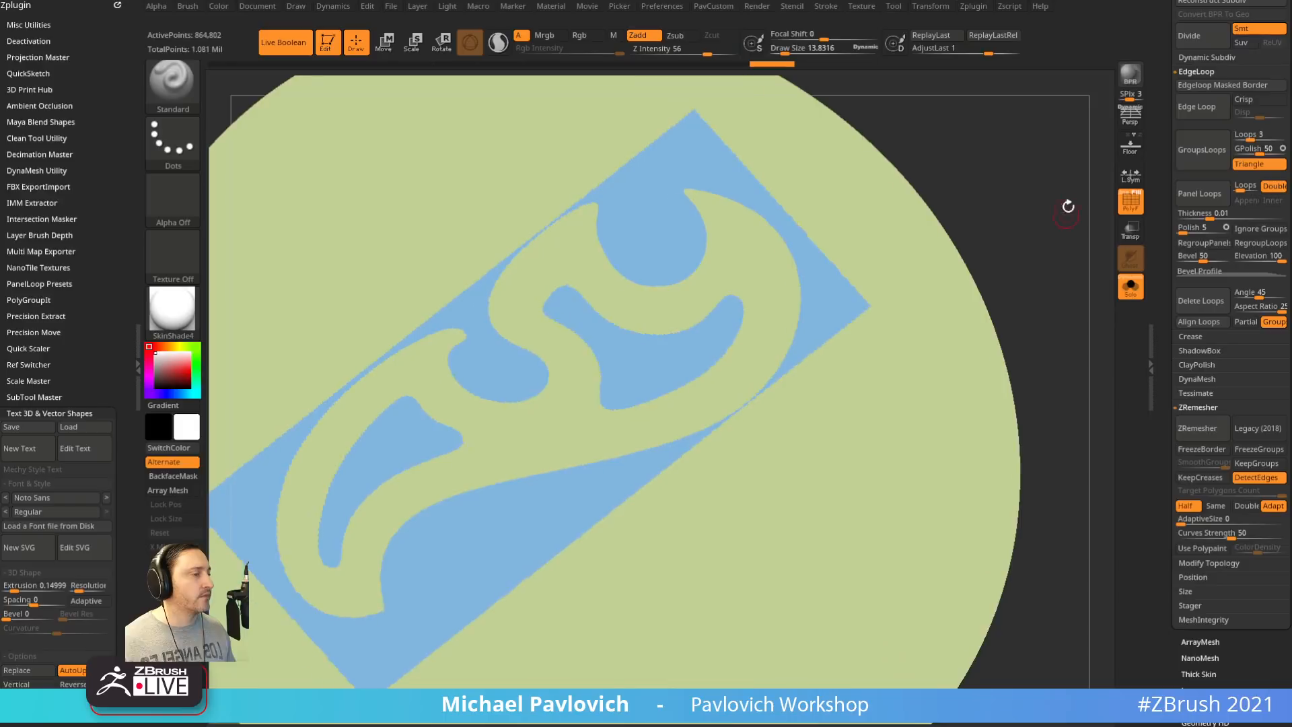
drag(1163, 410, 1191, 199)
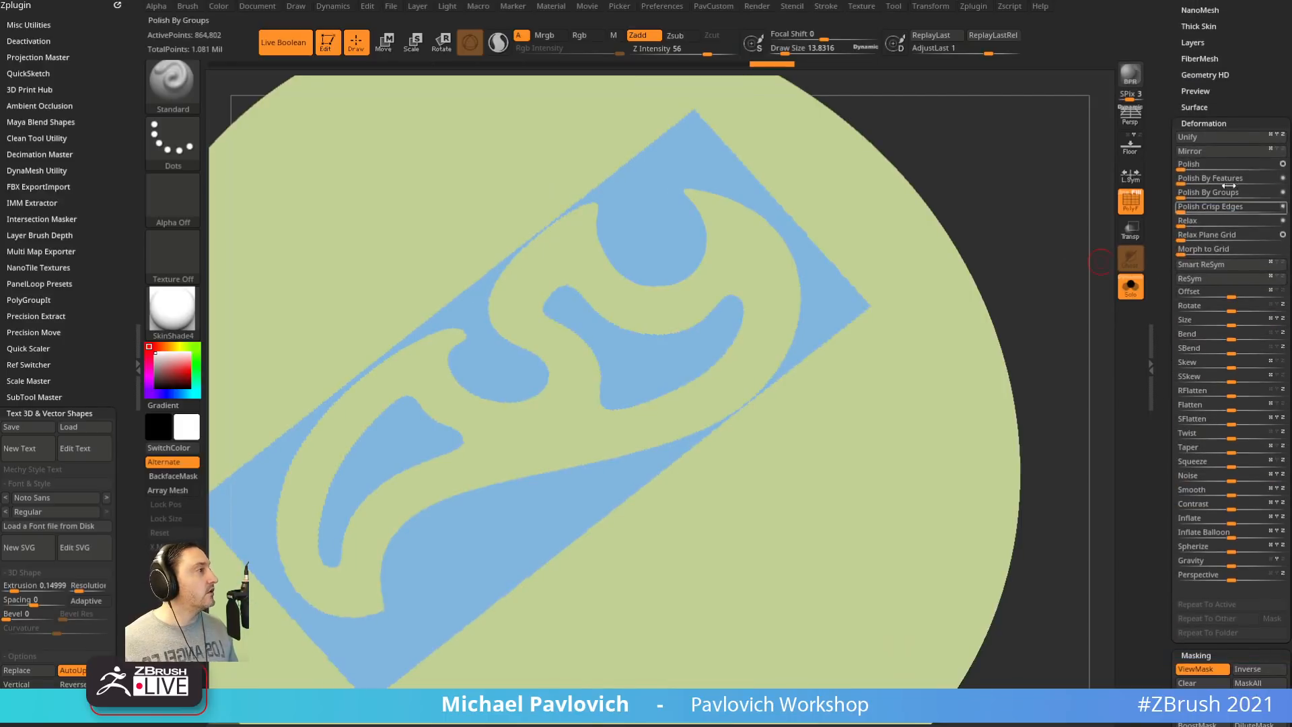
shift+click(1204, 123)
click(1245, 296)
click(1247, 309)
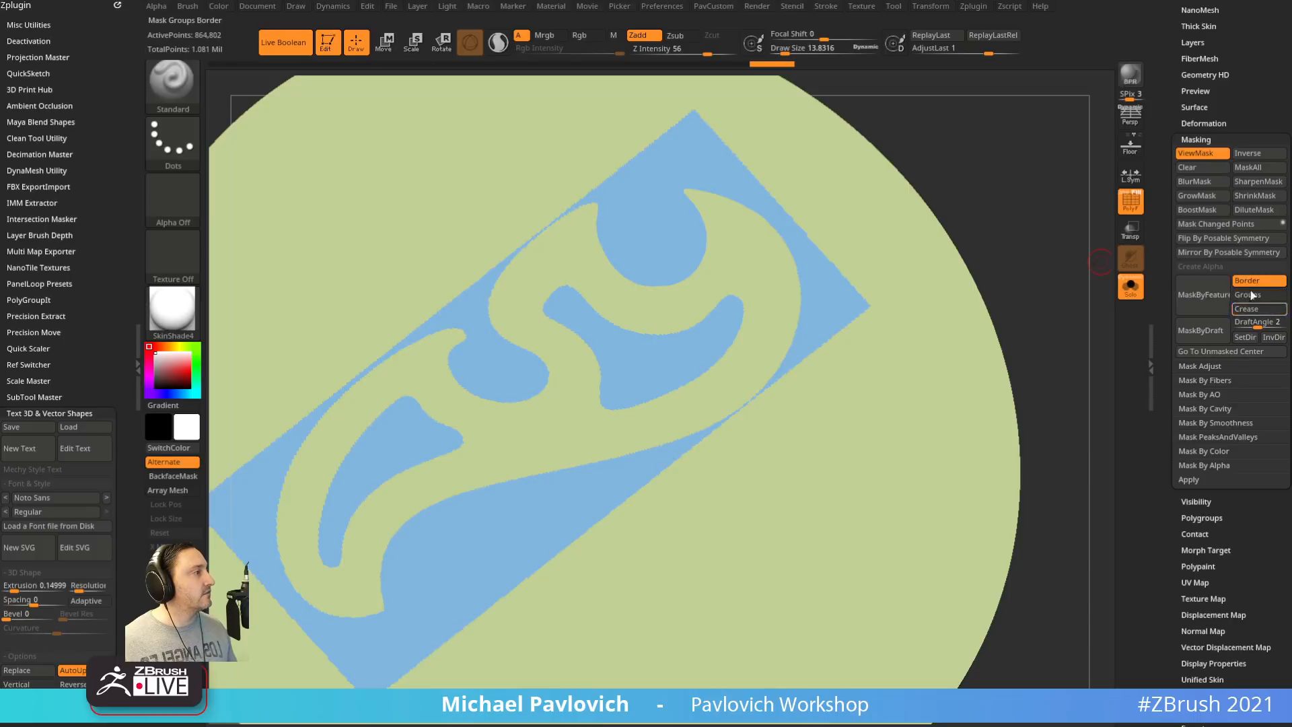
click(1247, 295)
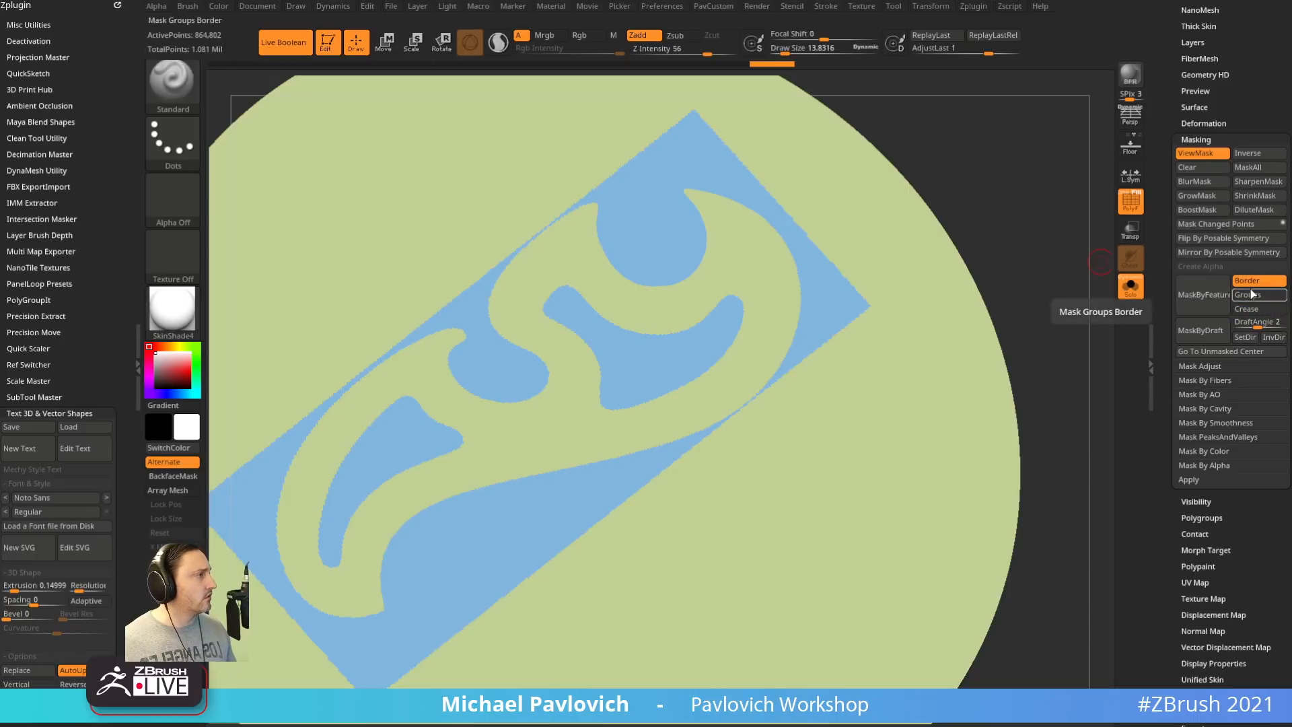
click(1255, 279)
click(1185, 333)
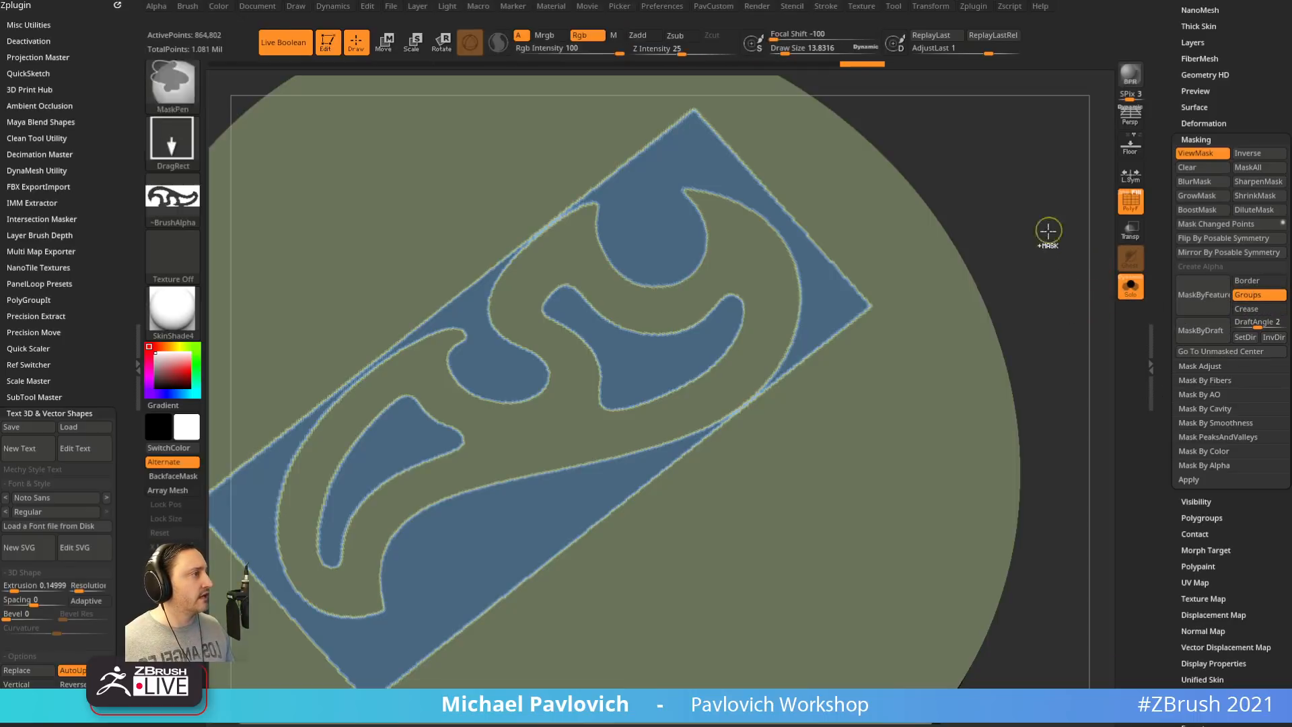
Grow the polygroup border mask and invert it so only the logo edges are left unmasked
ctrl+drag(1050, 230, 1104, 336)
click(1221, 308)
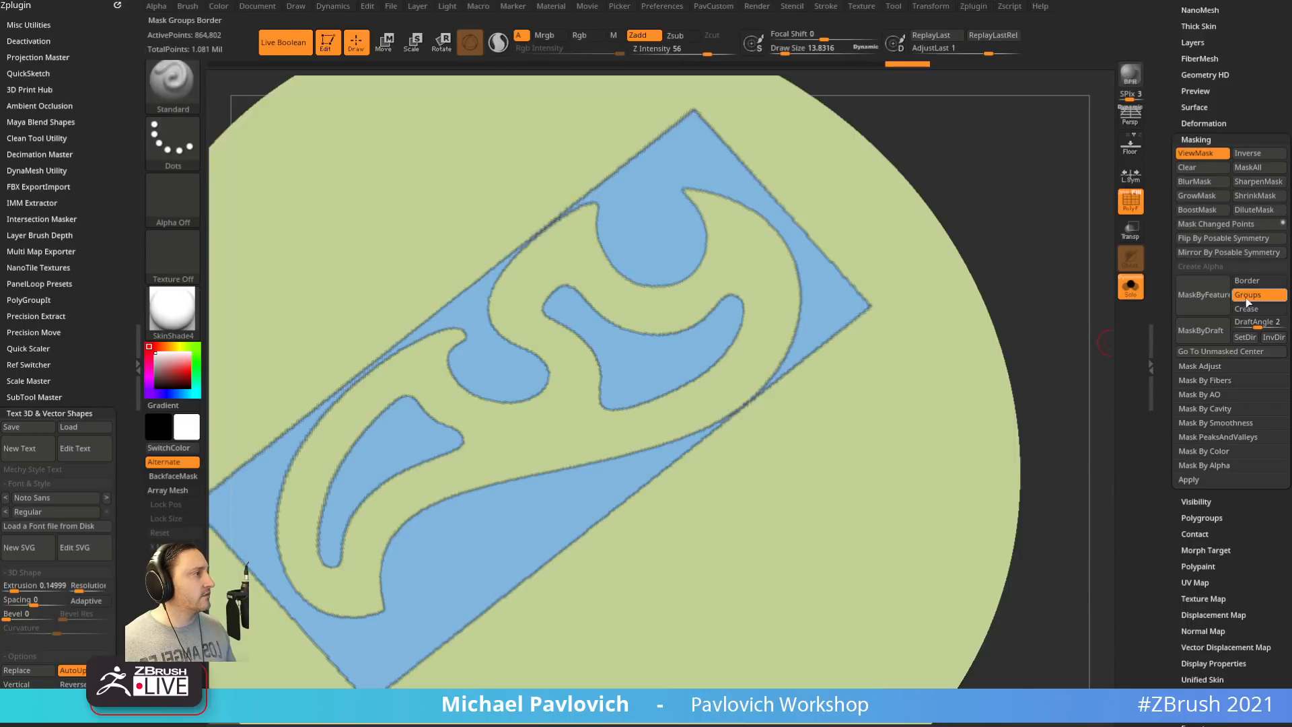
click(1202, 199)
ctrl+click(1051, 243)
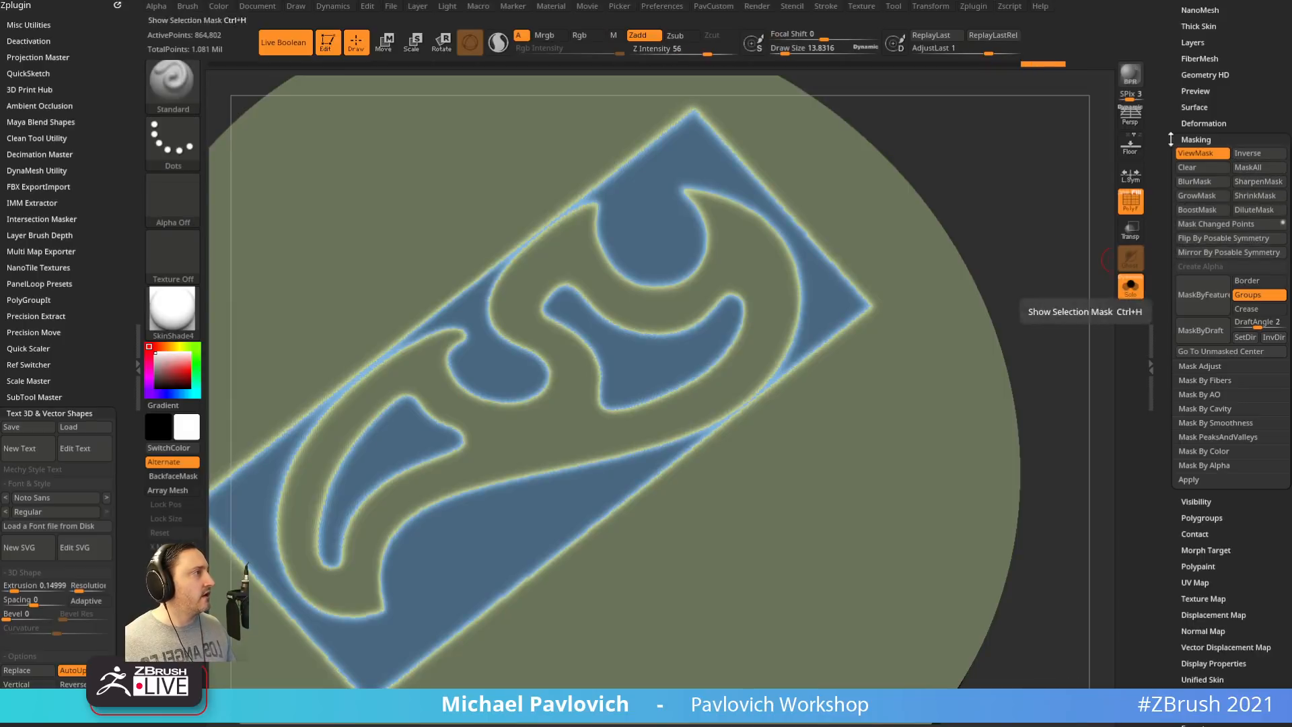
Smooth the jagged logo edges with Polish By Features and clear the mask
click(1204, 123)
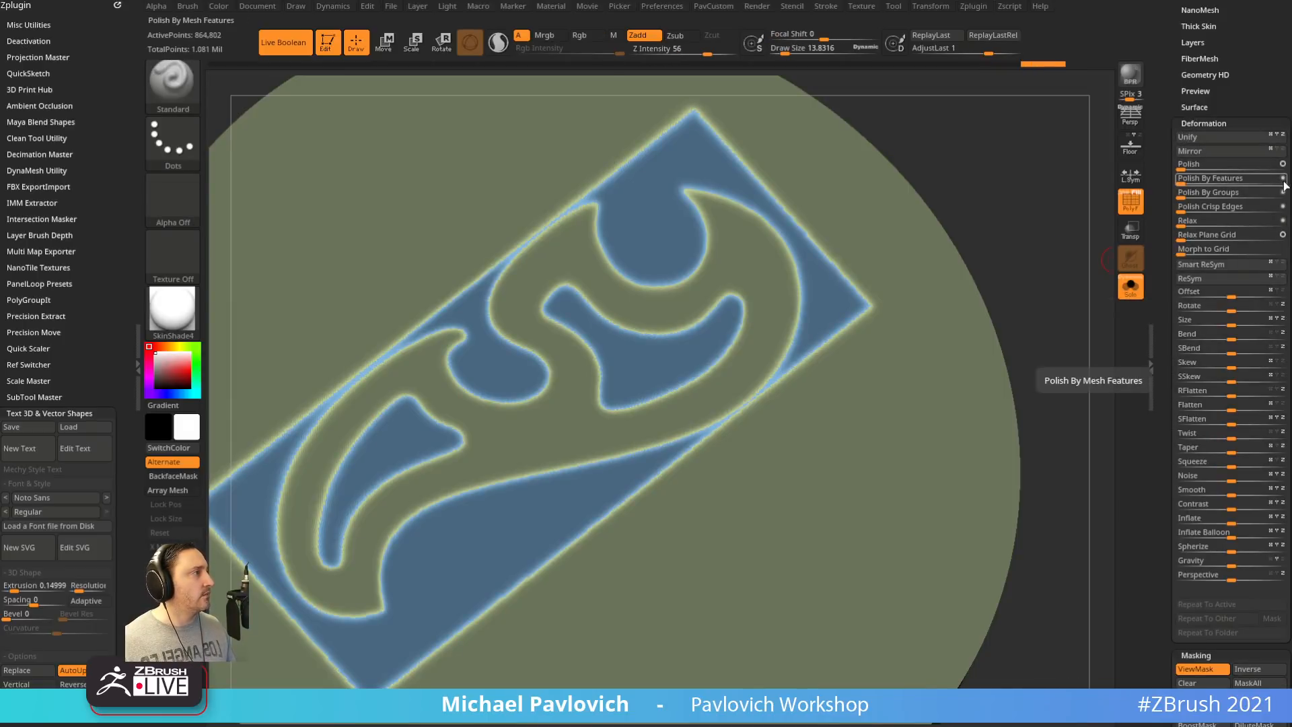
click(1190, 180)
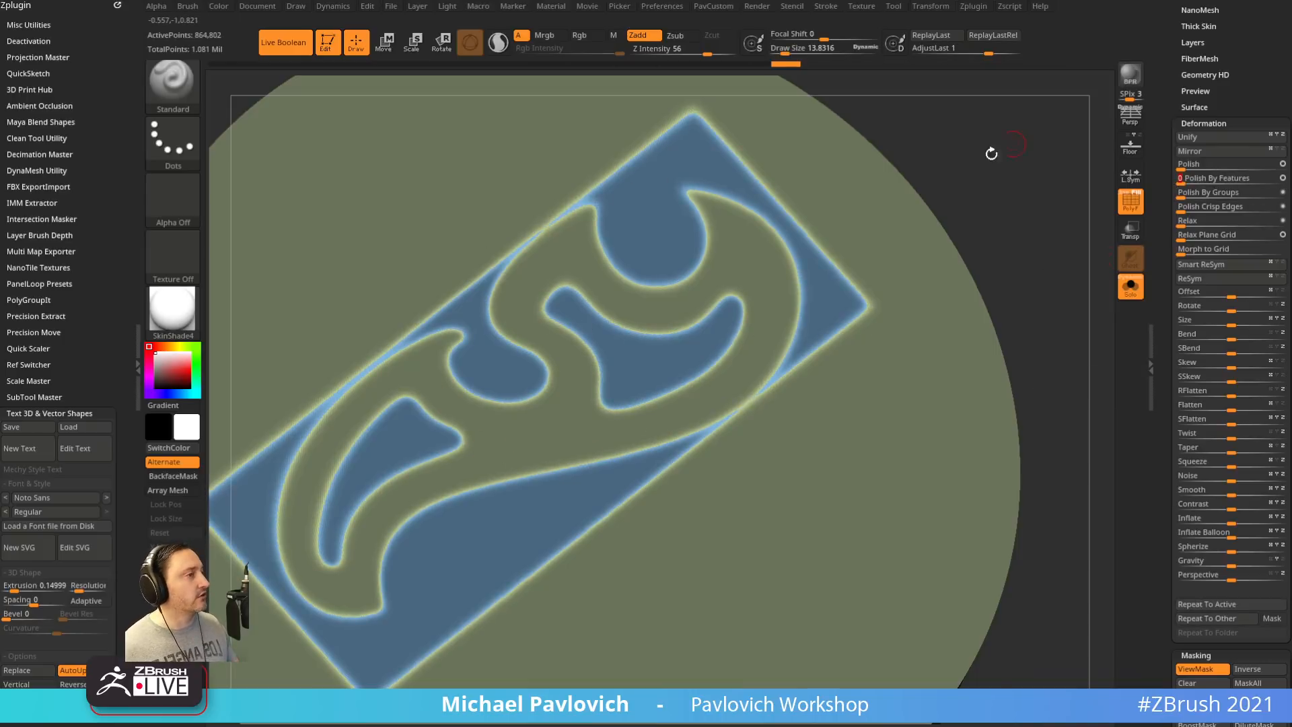
ctrl+drag(1016, 155, 1038, 225)
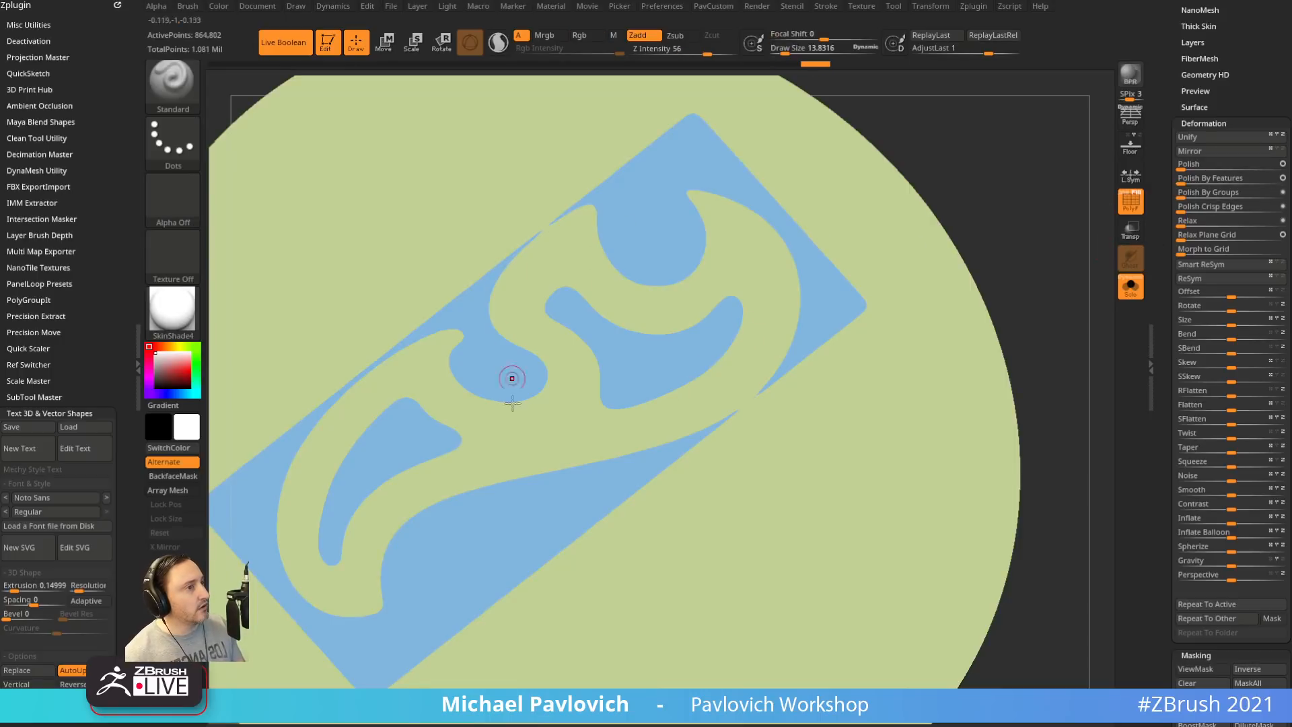
Examine the polished logo outlines from several angles, isolating the blue polygroup and showing the whole mesh again
mouse_move(1003, 225)
mouse_down()
mouse_move(1052, 181)
mouse_move(1047, 225)
mouse_move(987, 219)
mouse_move(1010, 189)
mouse_move(1070, 229)
mouse_up()
ctrl+shift+click(684, 246)
click(1137, 291)
drag(962, 210, 1012, 282)
click(1130, 276)
ctrl+shift+click(972, 196)
drag(973, 196, 996, 259)
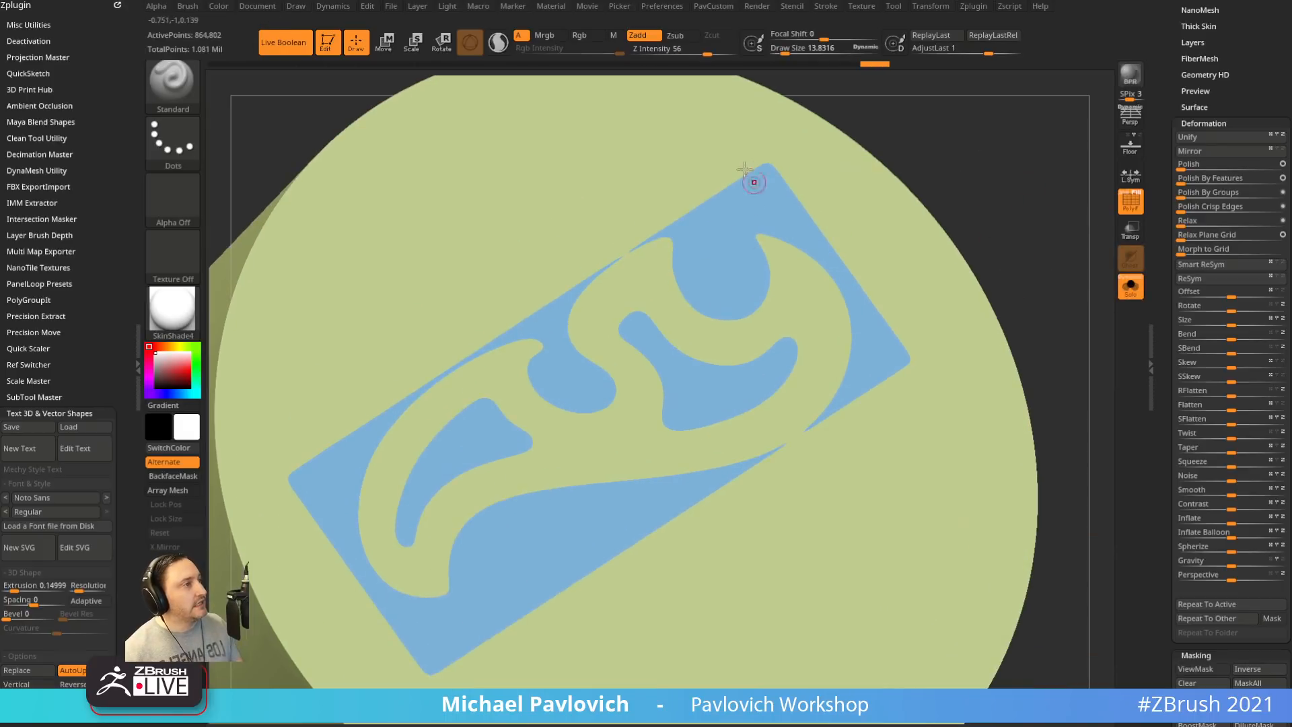
key([)
key([)
key([)
key([)
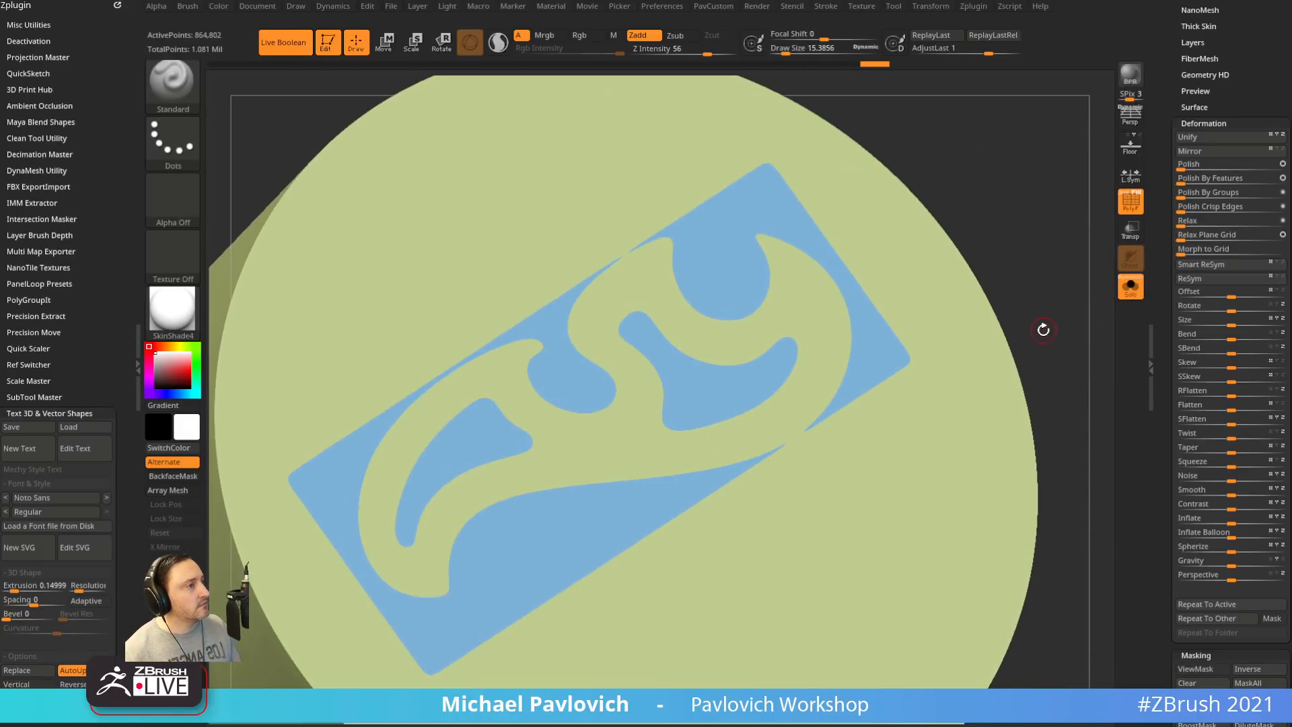
Isolate the blue logo polygroup and delete the hidden rest of the mesh
ctrl+shift+click(730, 259)
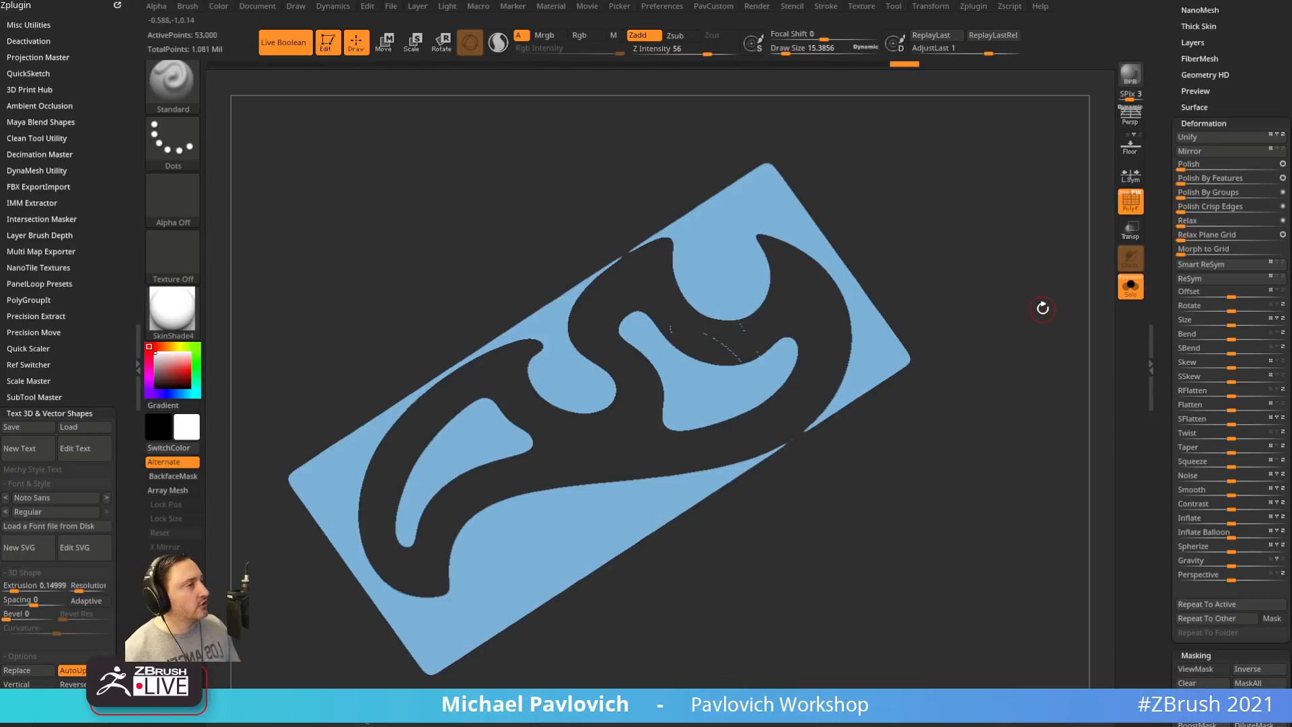
key(2)
click(1015, 311)
Limit visibility to the connected logo pieces by selecting parts of them, growing to whole islands and inverting the visibility
mouse_move(919, 353)
alt+mouse_down()
mouse_move(999, 270)
mouse_move(952, 251)
alt+mouse_up()
ctrl+shift+drag(528, 257, 549, 290)
key(ctrl+shift+a)
key(2)
ctrl+shift+drag(929, 187, 968, 246)
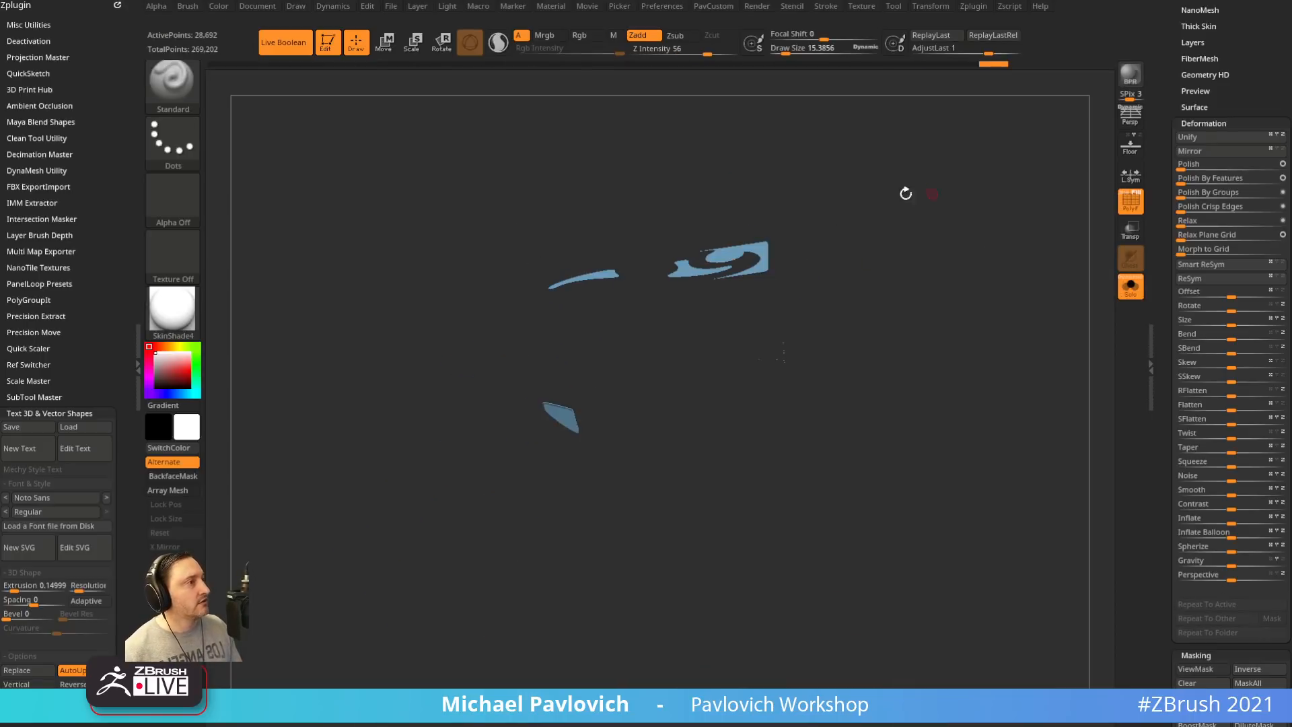
ctrl+shift+drag(771, 214, 784, 229)
ctrl+alt+shift+drag(572, 284, 579, 292)
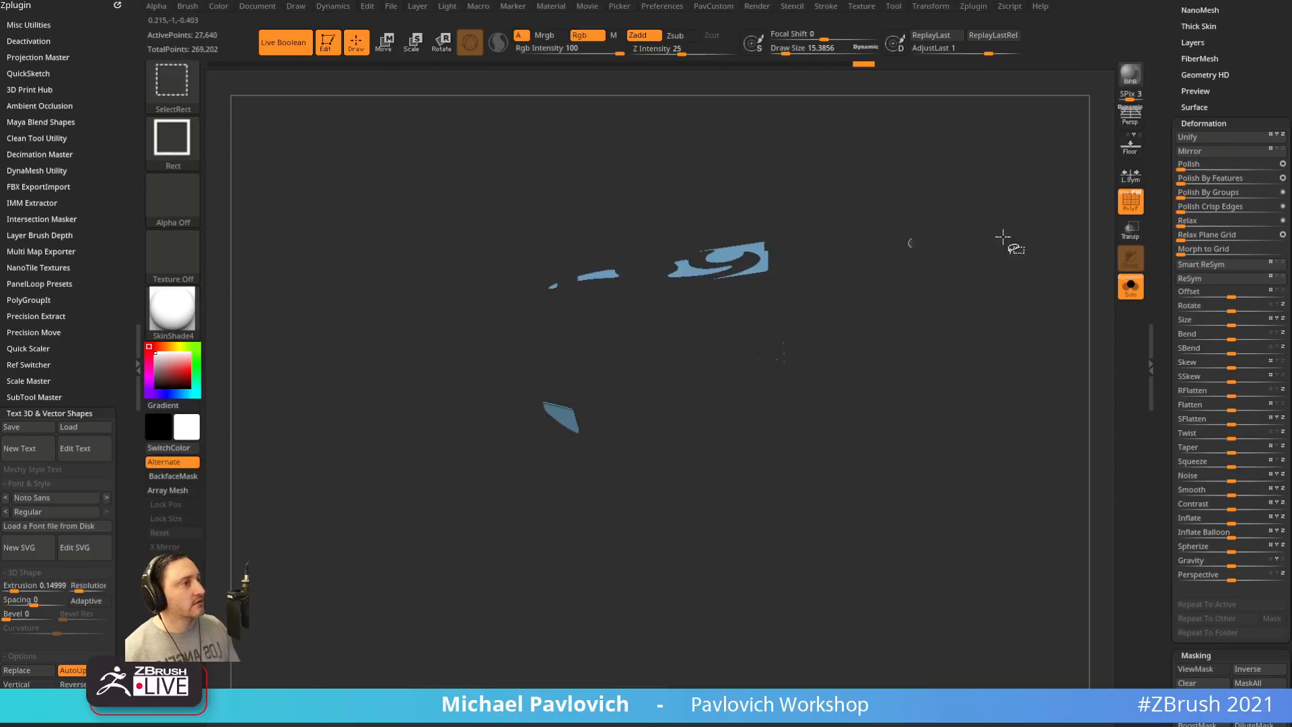
key(ctrl+shift+a)
ctrl+shift+drag(998, 207, 1011, 341)
key(2)
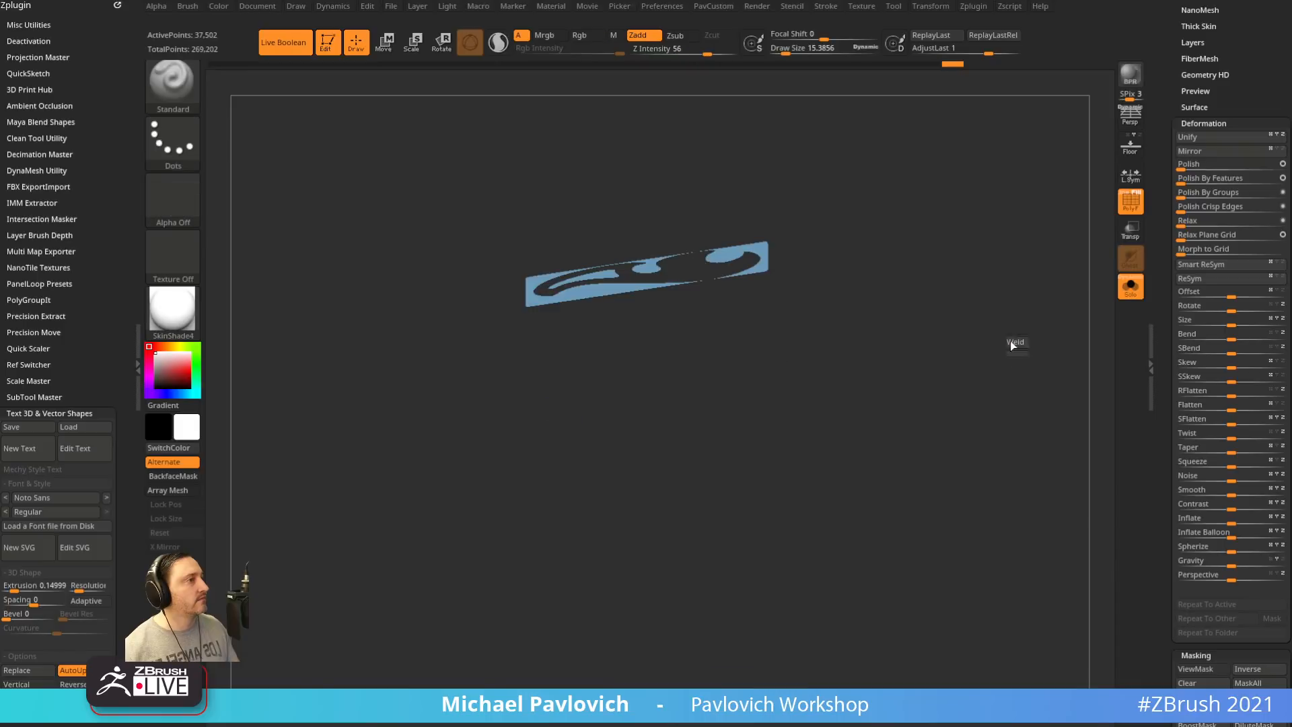
key(2)
Add the missing logo piece to the visible set and delete the hidden stray geometry
ctrl+shift+drag(895, 256, 866, 280)
ctrl+alt+shift+drag(665, 244, 684, 264)
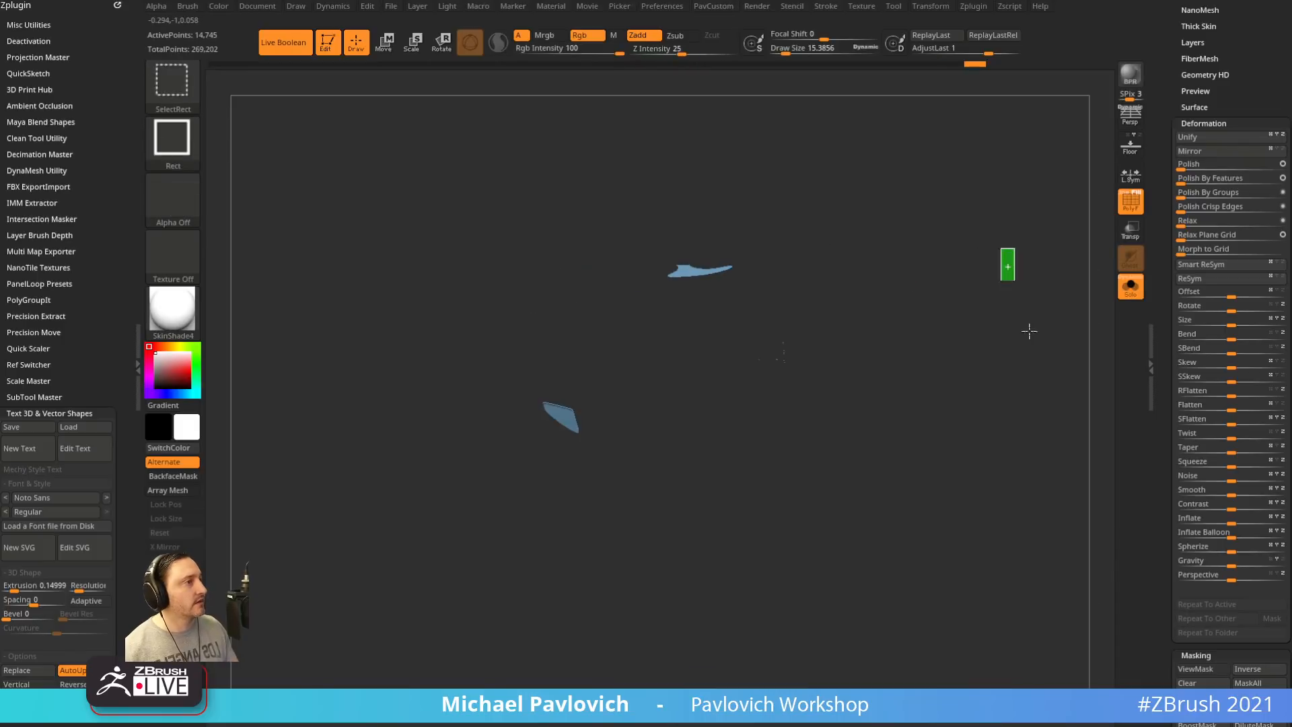
ctrl+shift+drag(1029, 331, 1056, 336)
ctrl+shift+drag(1038, 283, 1093, 386)
key(2)
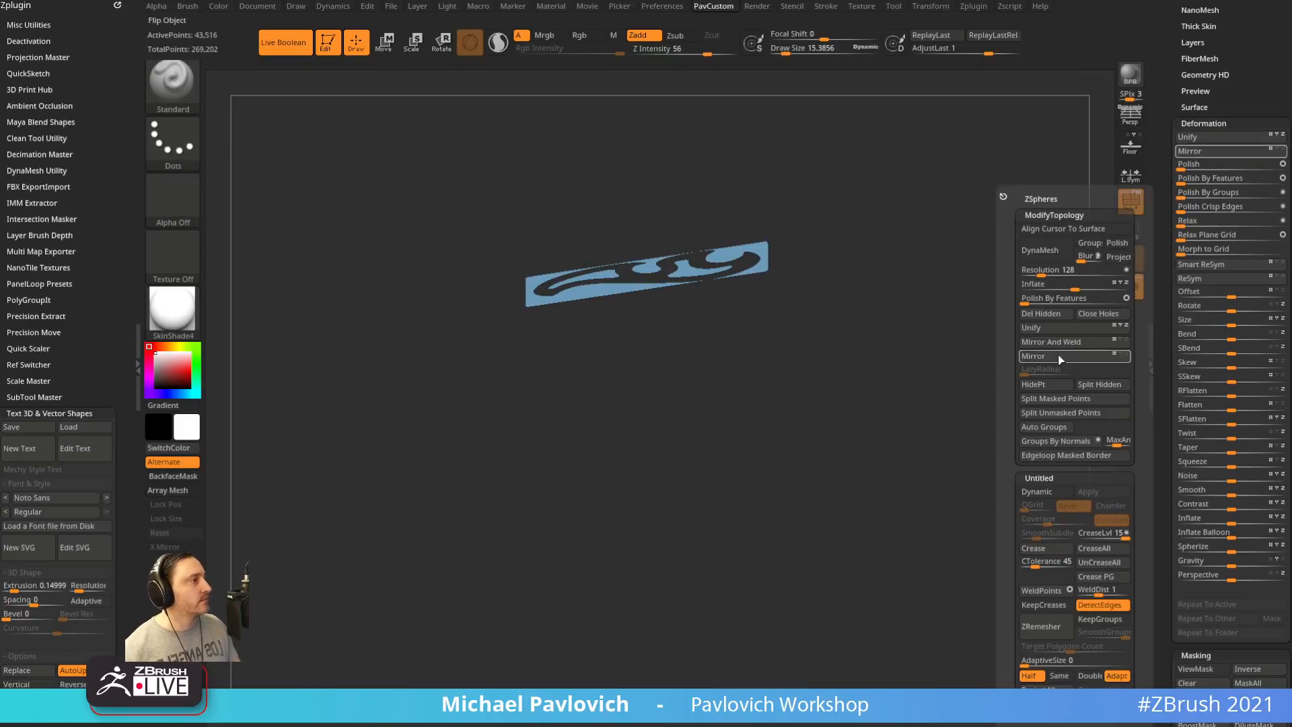
click(1041, 314)
Extract the visible logo pieces with a thickness of 0.02 and accept the result as a new subtool
drag(838, 325, 1010, 344)
click(1120, 199)
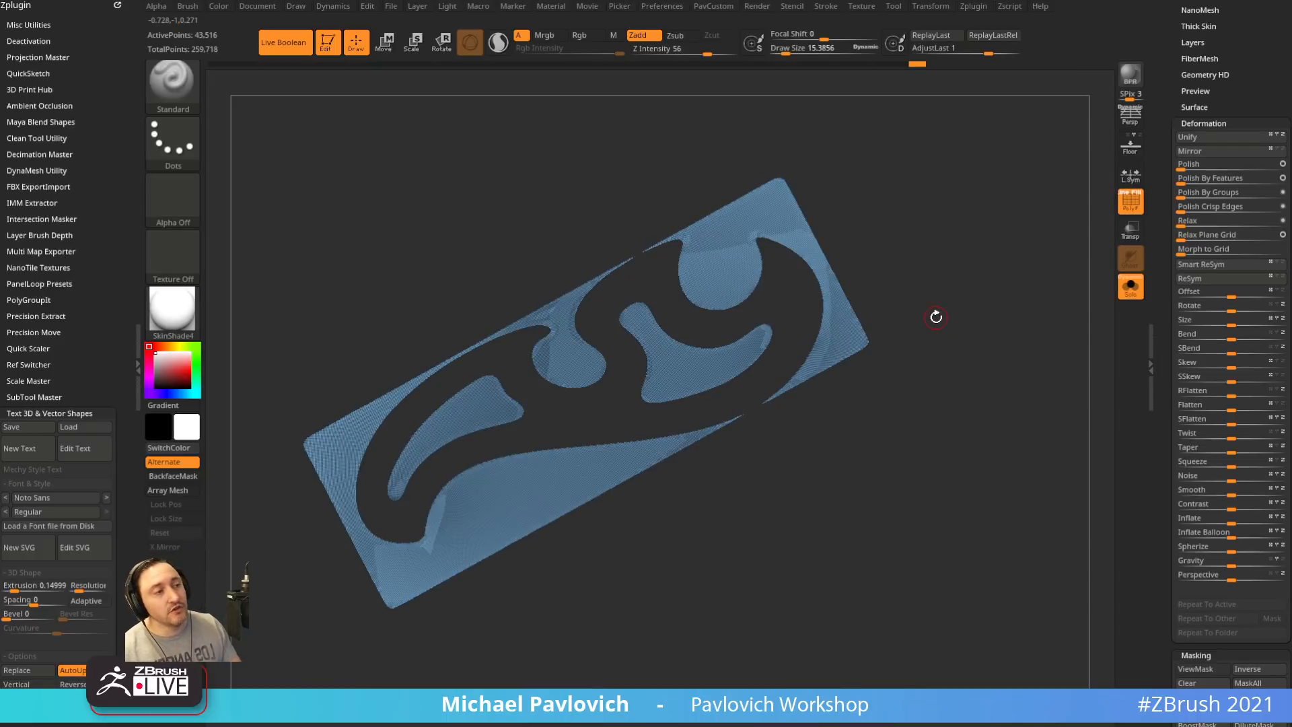
drag(936, 317, 632, 263)
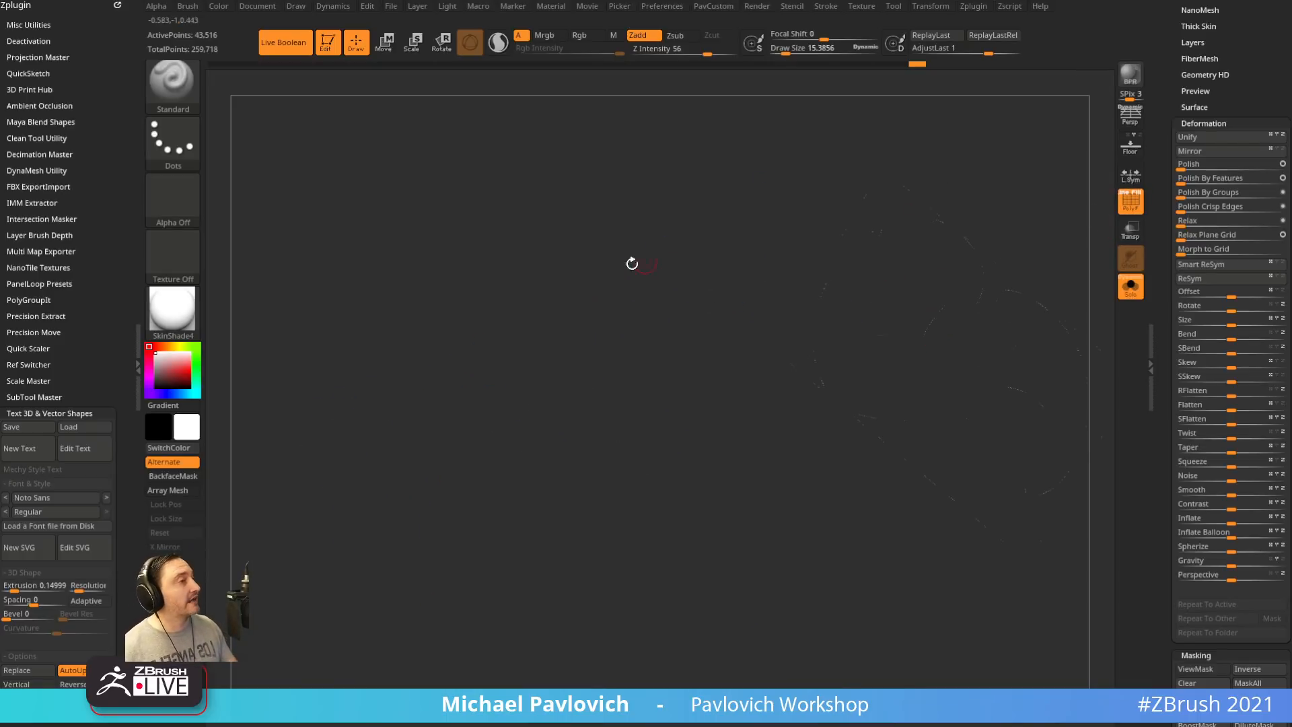
drag(985, 192, 1154, 347)
drag(1150, 238, 1149, 389)
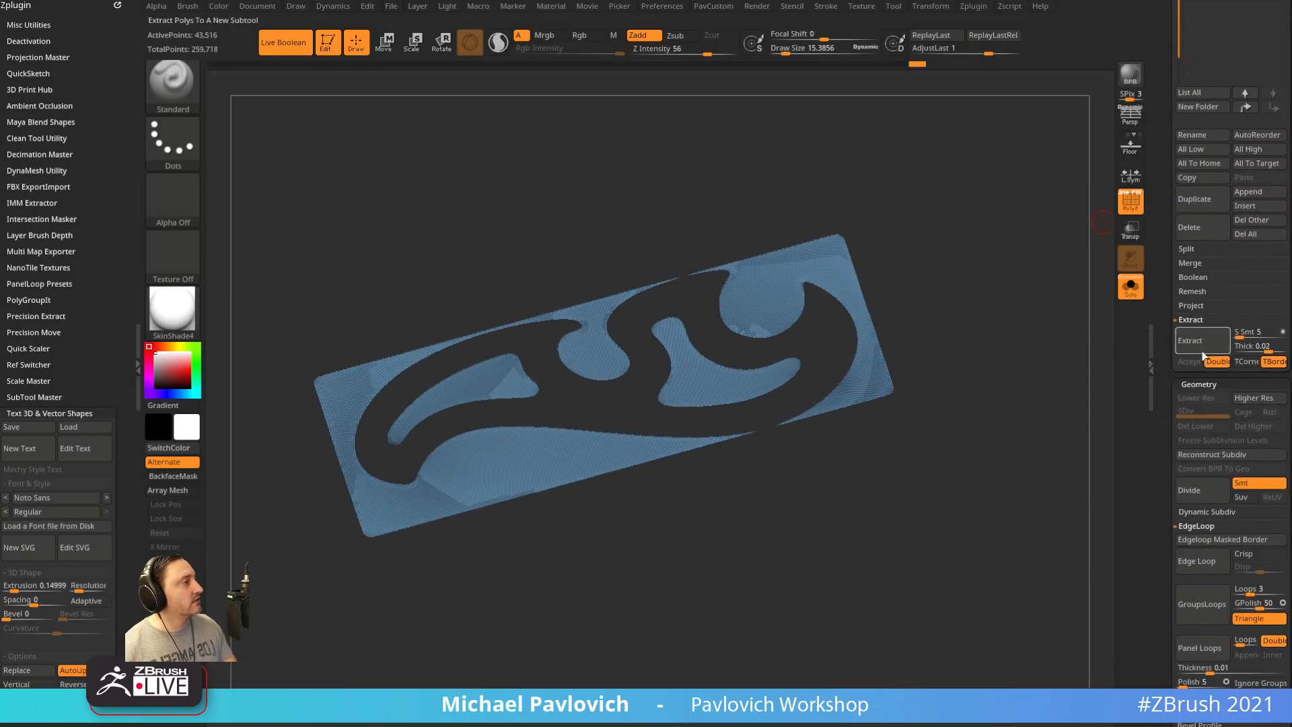
click(1195, 346)
click(1111, 370)
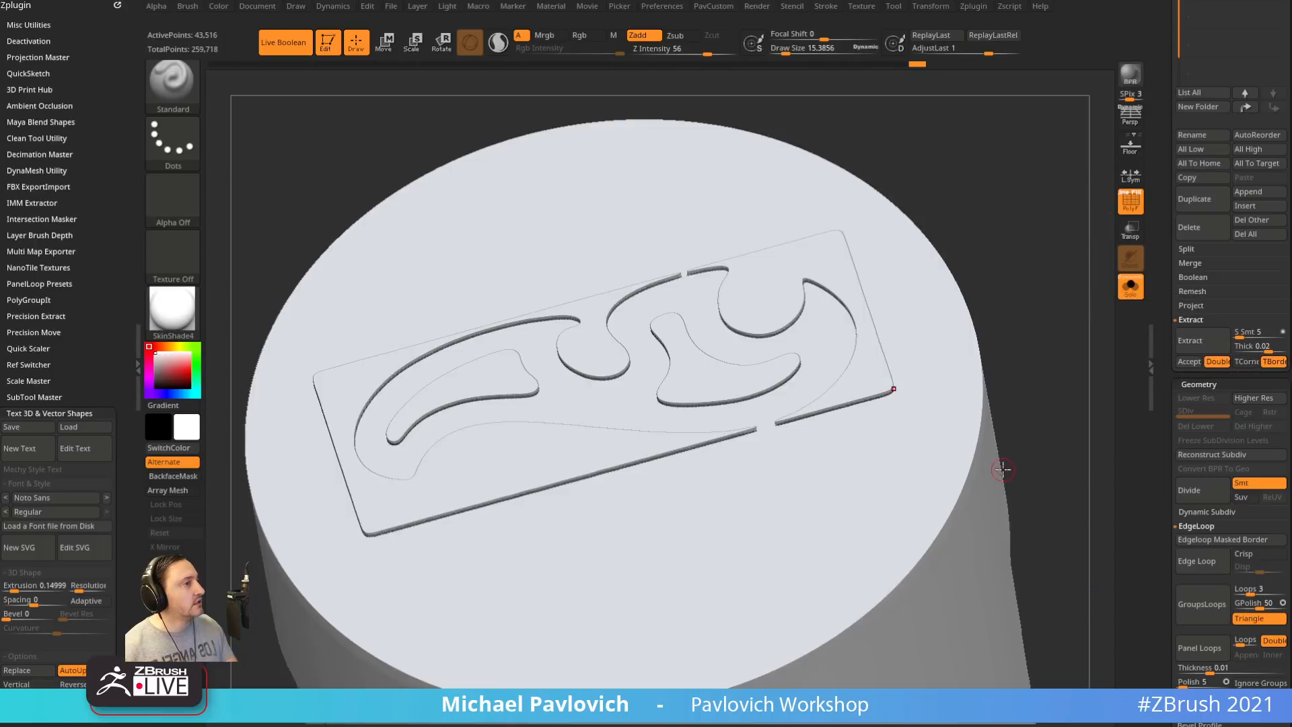
click(1189, 362)
click(1126, 288)
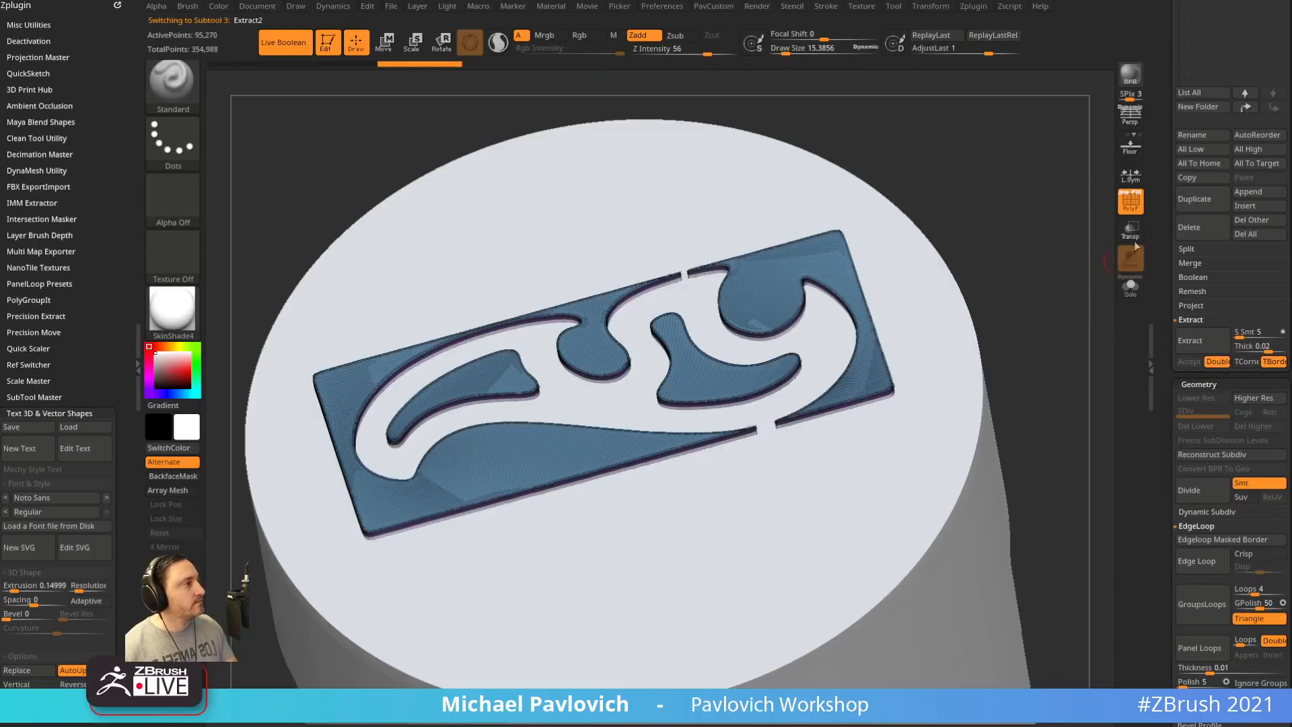
Hide the polyframe and set the extracted logo subtool to subtraction so it cuts into the cylinder's top
click(1131, 204)
drag(1044, 248, 1080, 246)
drag(1168, 227, 1165, 408)
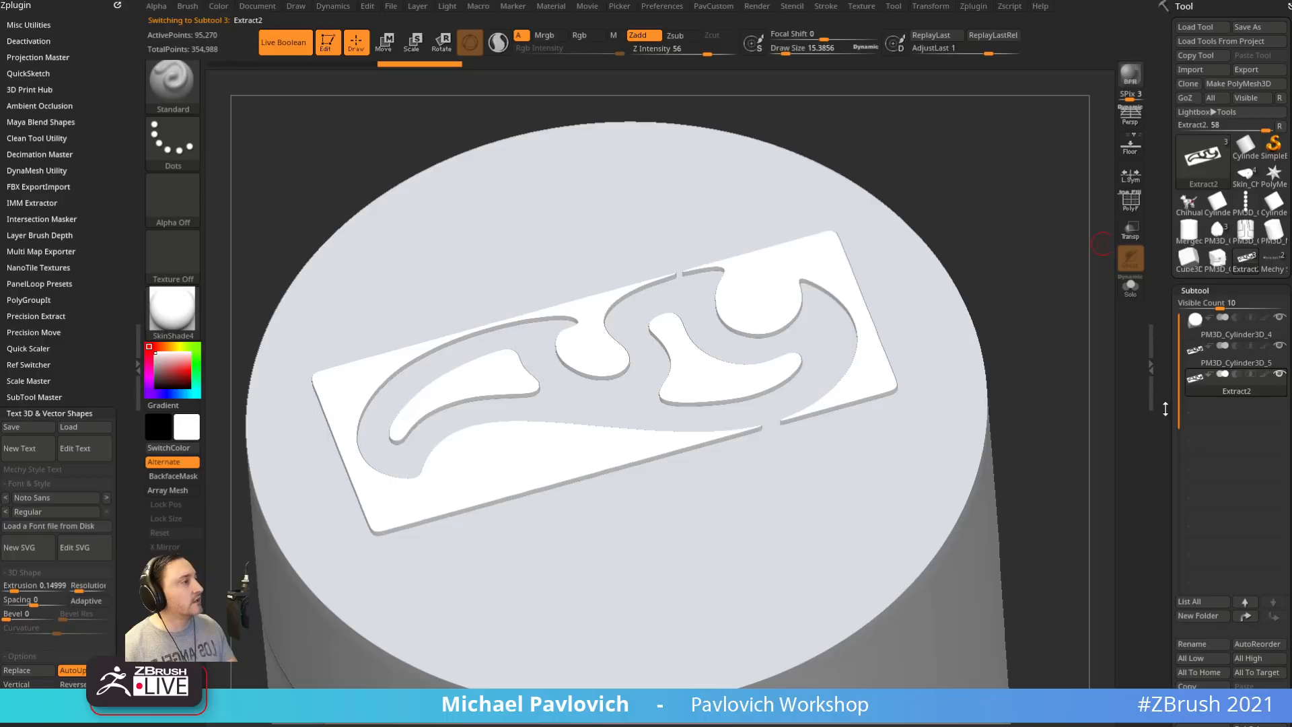
alt+drag(1050, 369, 1042, 251)
click(1234, 373)
Nudge the subtractive logo subtool along its vertical axis and return to drawing mode
key(w)
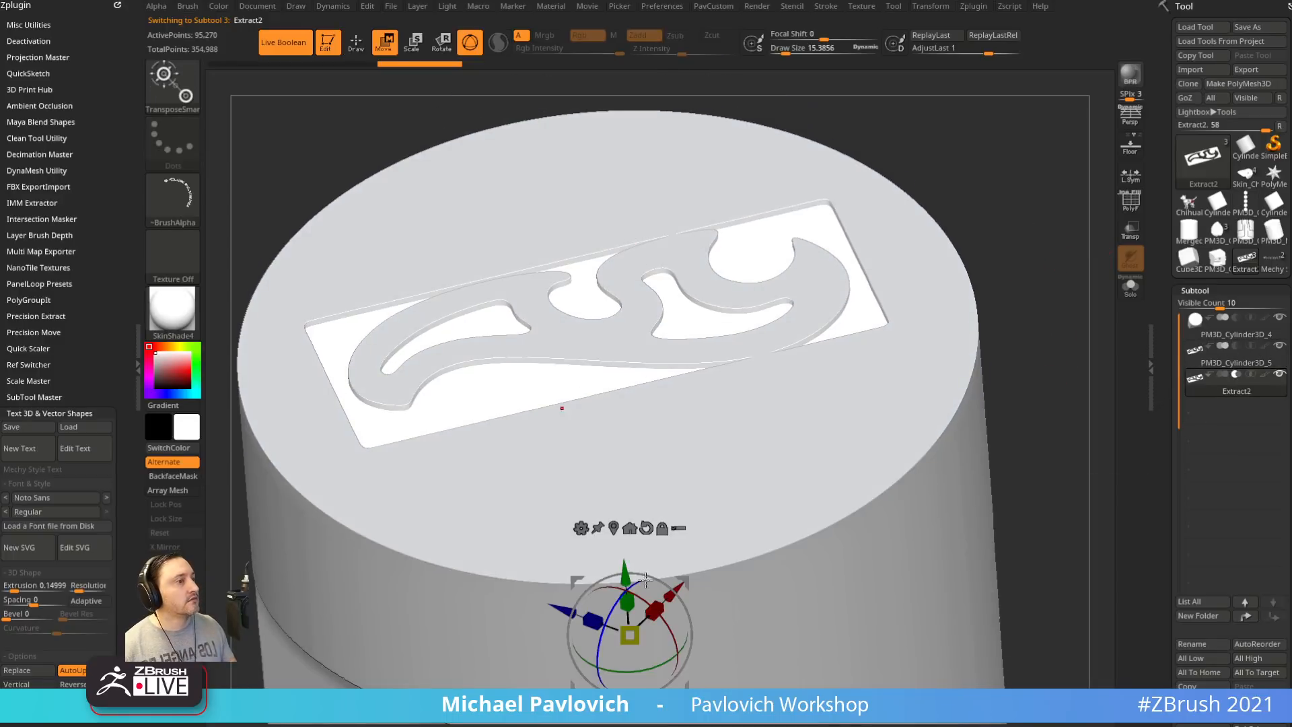
mouse_move(624, 572)
mouse_down()
mouse_move(624, 557)
mouse_move(624, 572)
mouse_up()
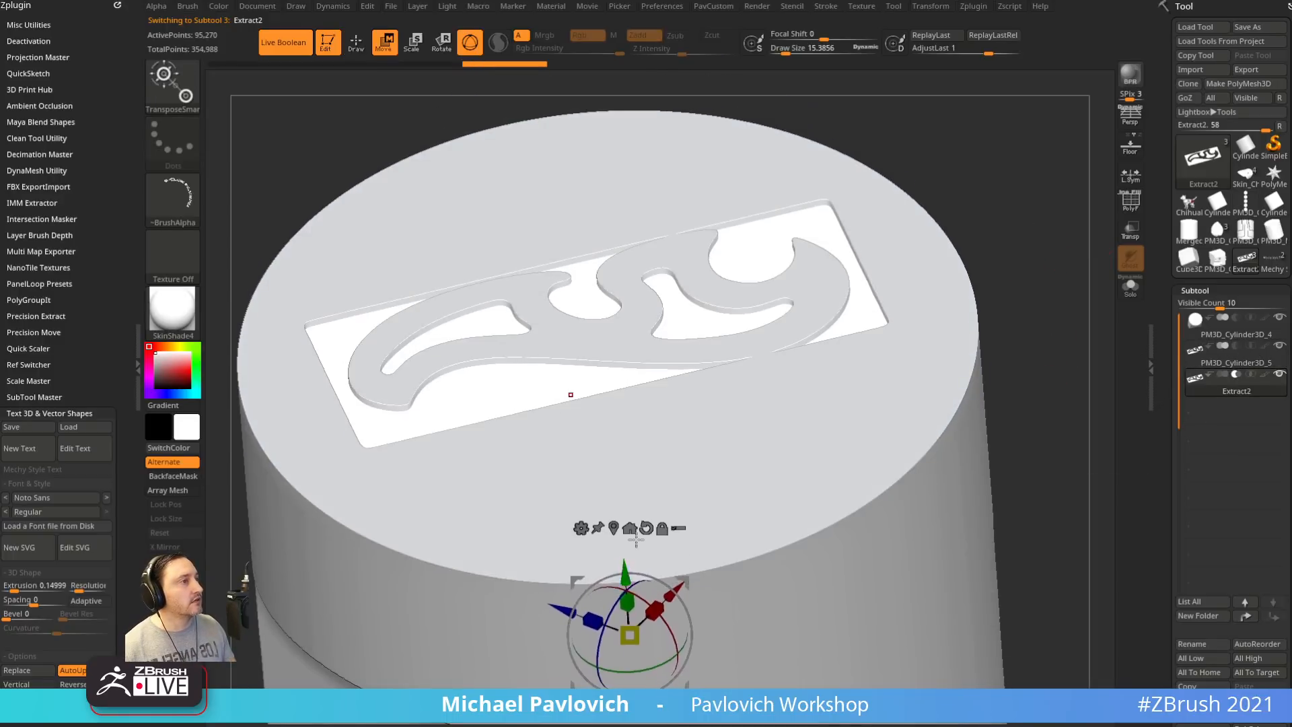
key(q)
mouse_move(1076, 256)
mouse_down()
mouse_move(1099, 283)
mouse_move(1033, 317)
mouse_up()
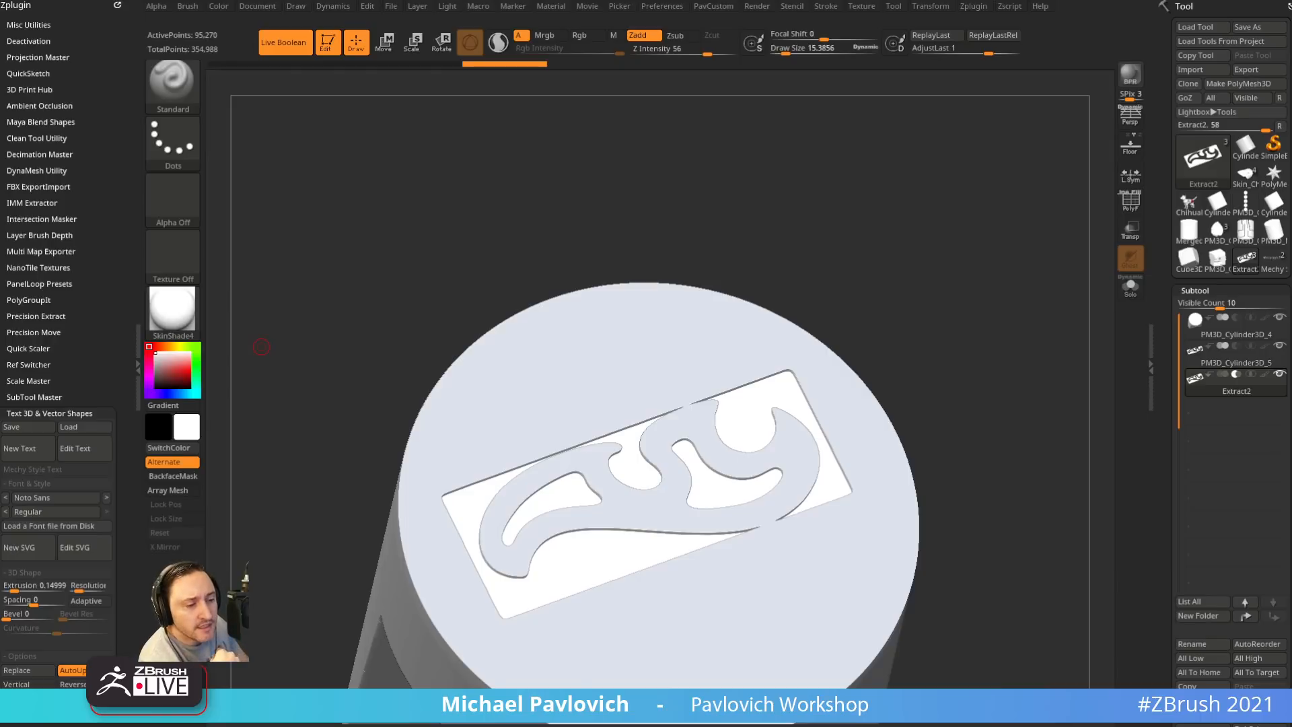
Switch to the browser, return to the artist's ArtStation portfolio and browse its ZBrush tutorial posts
drag(622, 726, 828, 65)
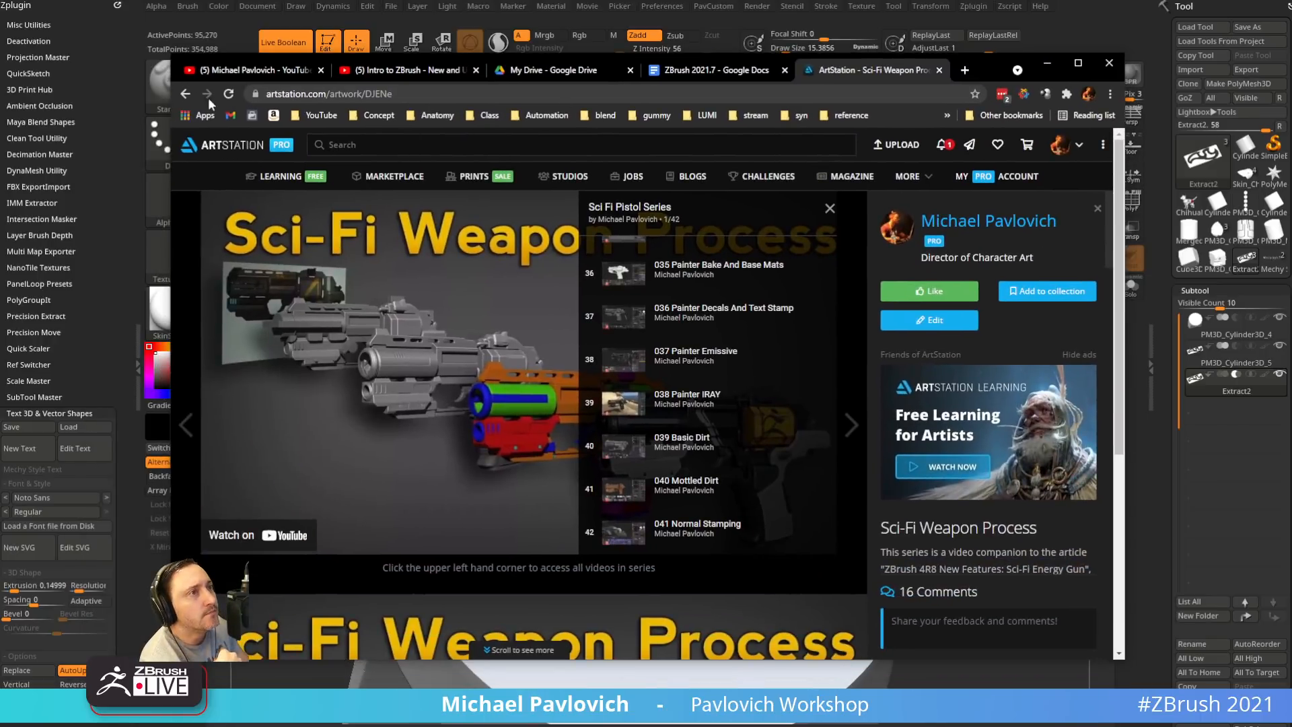
click(190, 95)
scroll(574, 396, down, 10)
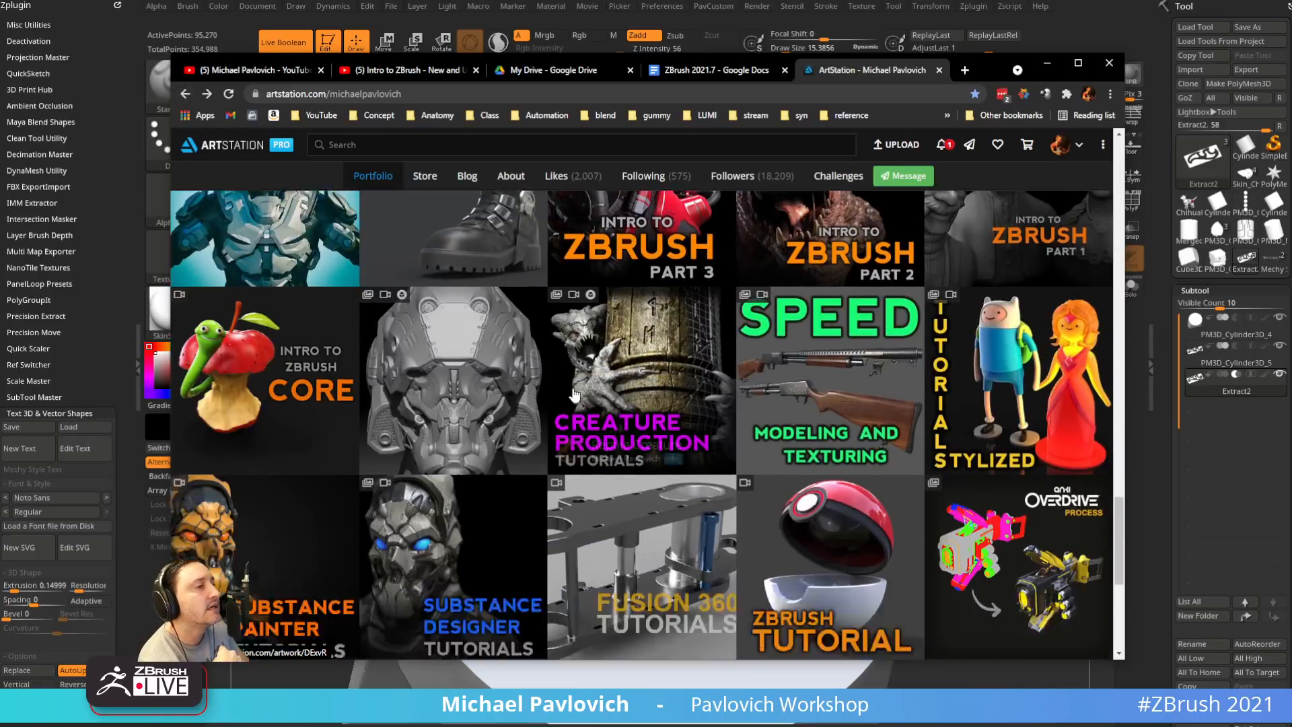
scroll(574, 396, down, 3)
scroll(576, 397, up, 3)
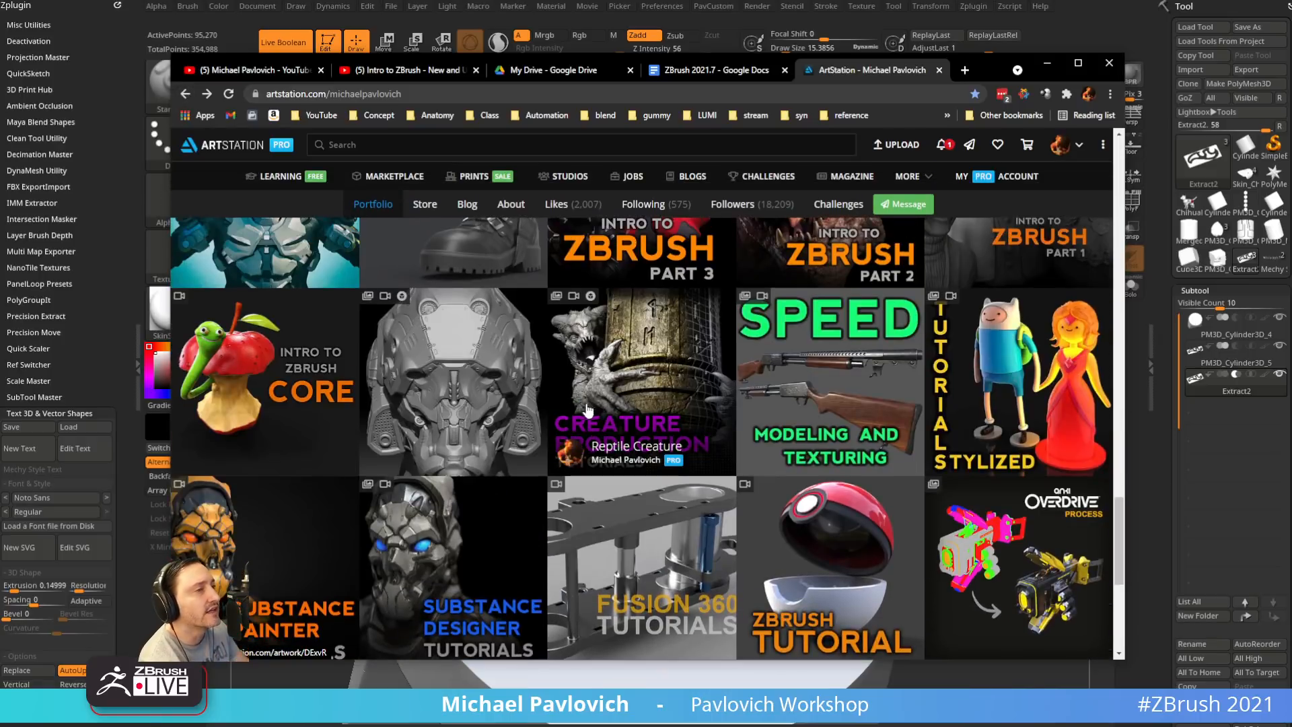
scroll(746, 505, up, 4)
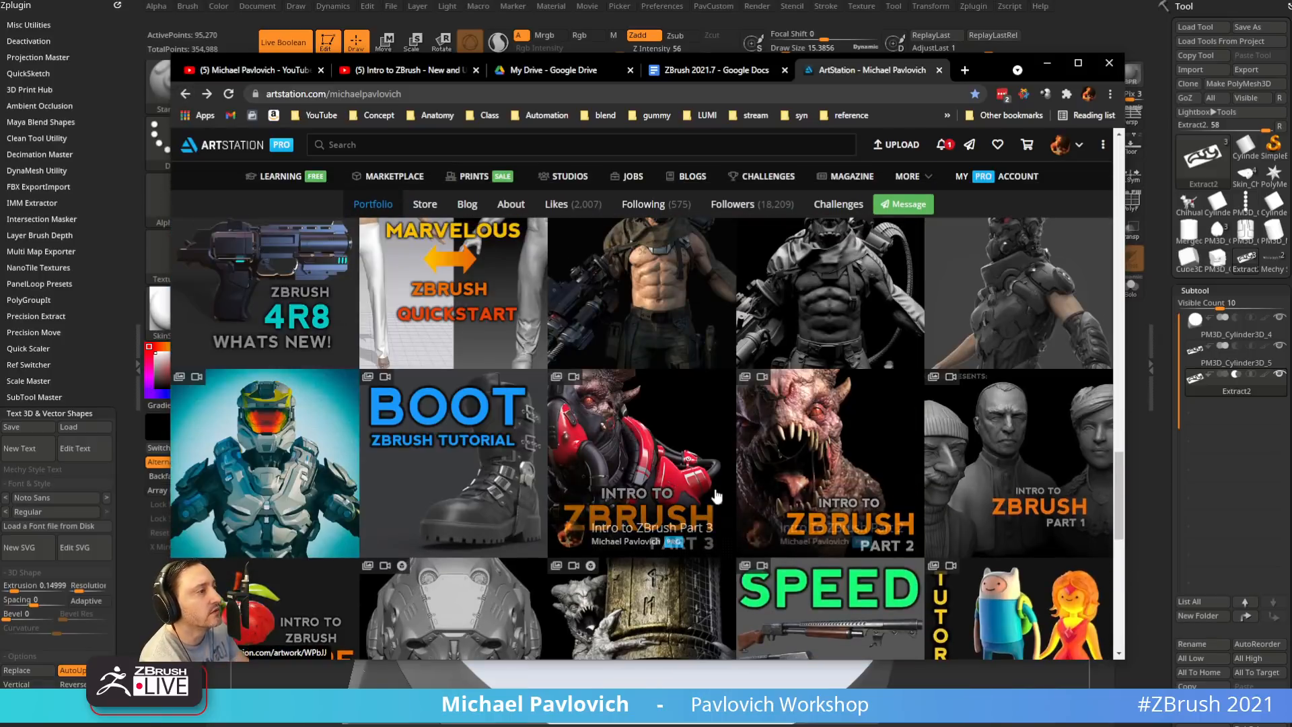
scroll(824, 489, up, 4)
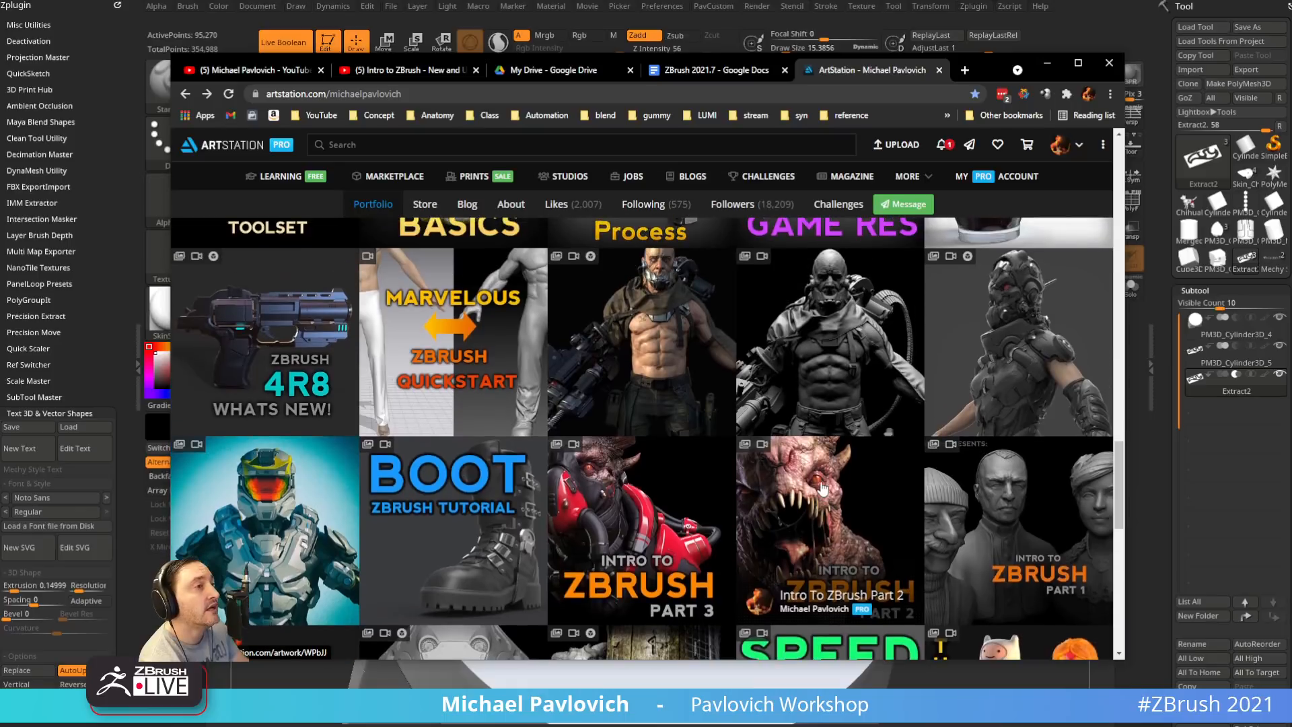
scroll(825, 498, up, 2)
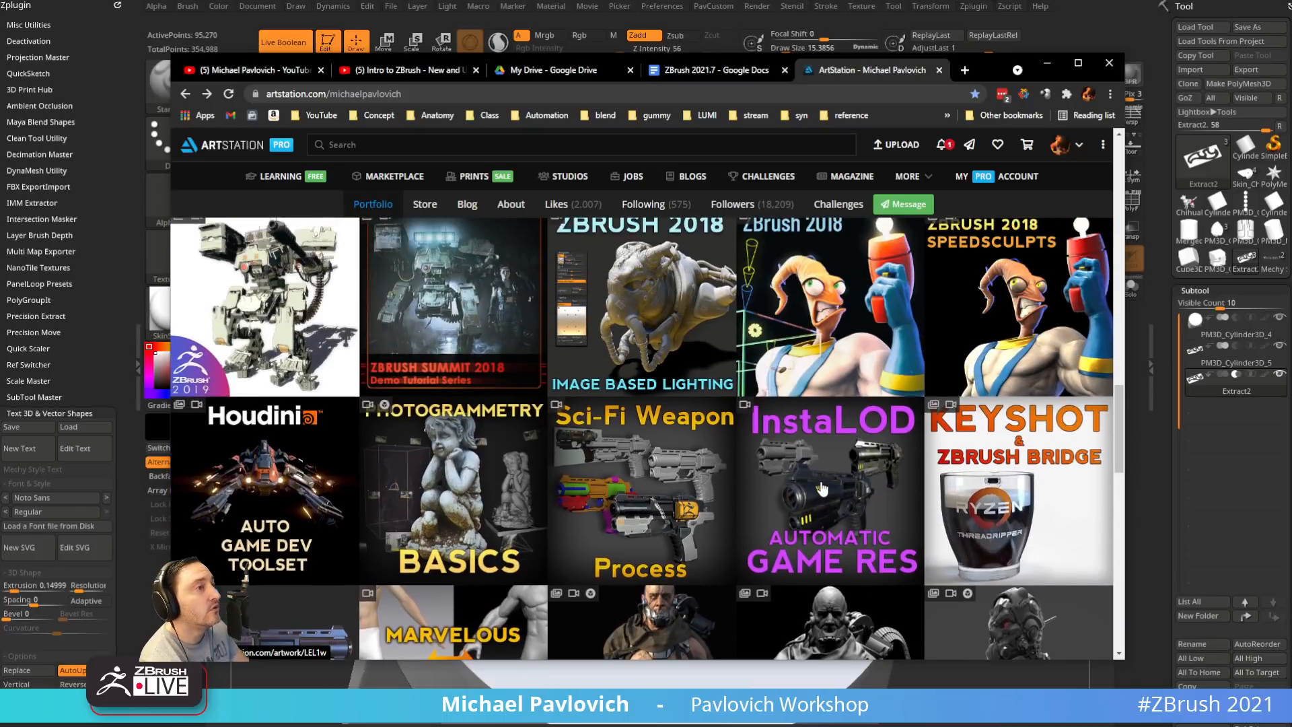
scroll(928, 437, up, 1)
scroll(932, 436, up, 1)
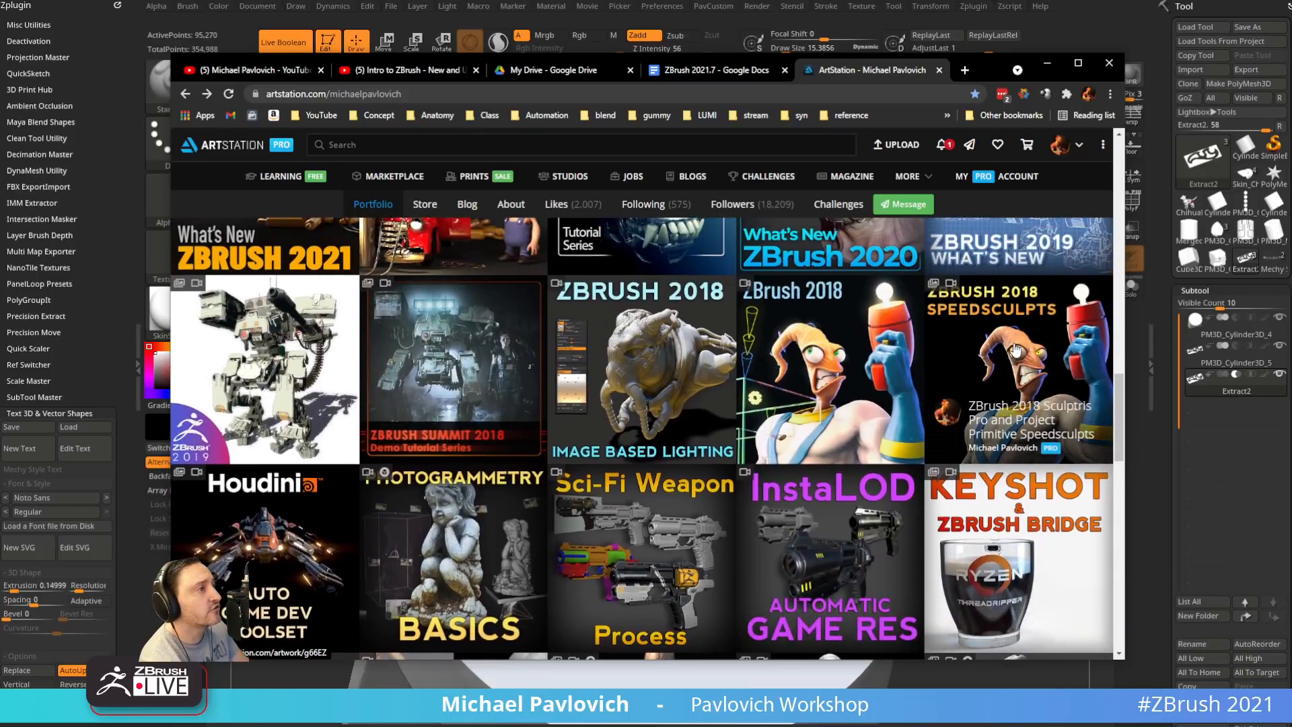
scroll(988, 346, up, 5)
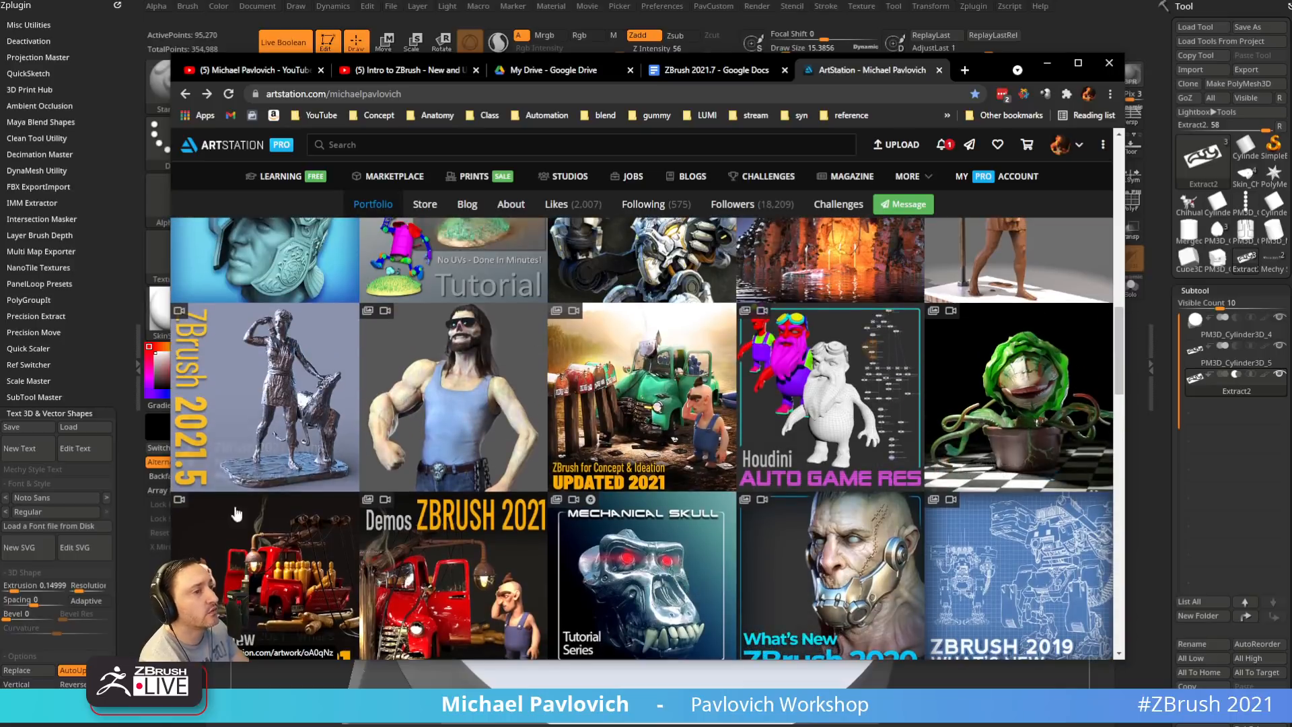
scroll(434, 515, up, 3)
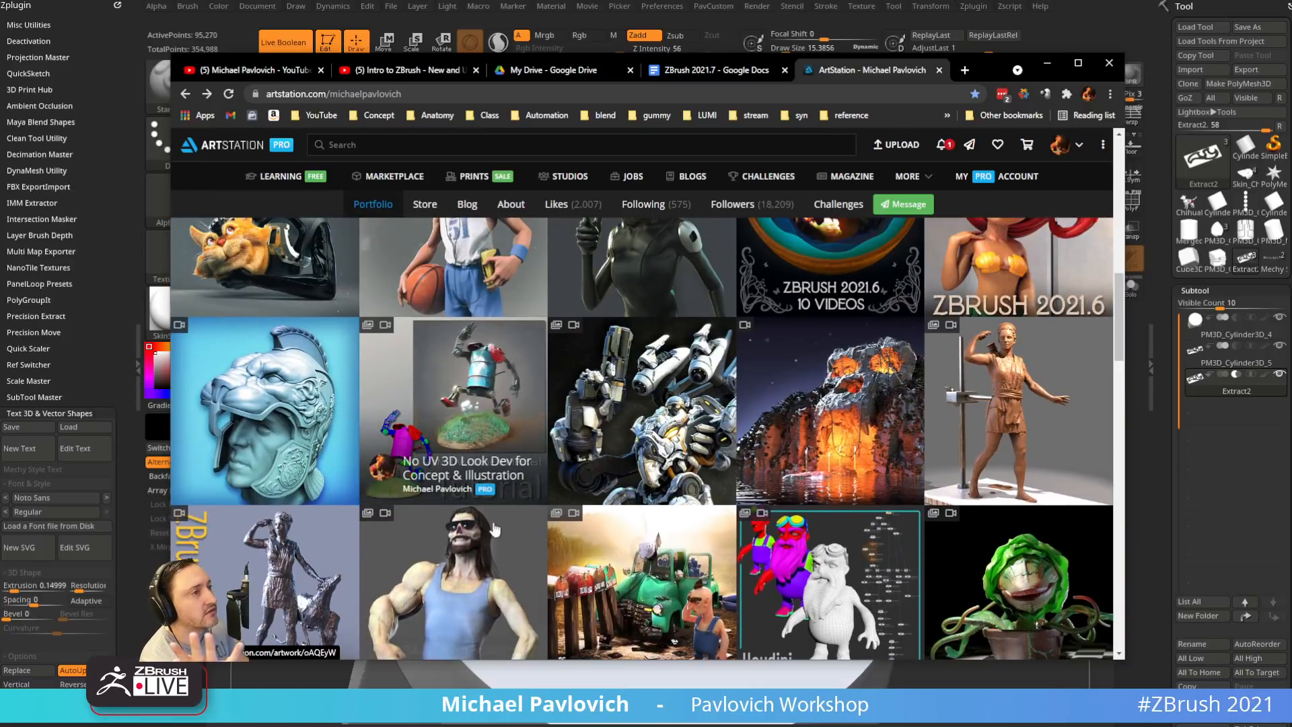
scroll(589, 454, up, 3)
Open the Full ArtStation ZBrush Couse post and review the Intro to ZBrush series linked in its description
click(479, 381)
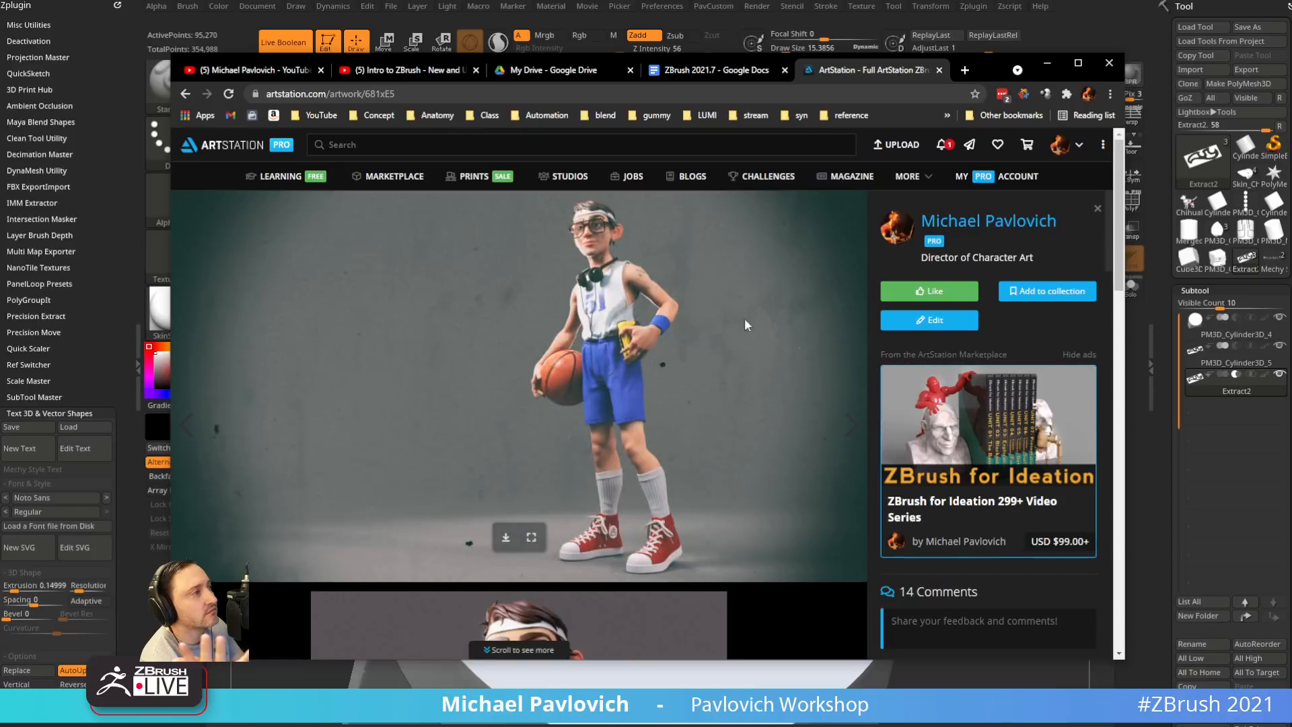
scroll(942, 252, down, 2)
scroll(942, 252, down, 3)
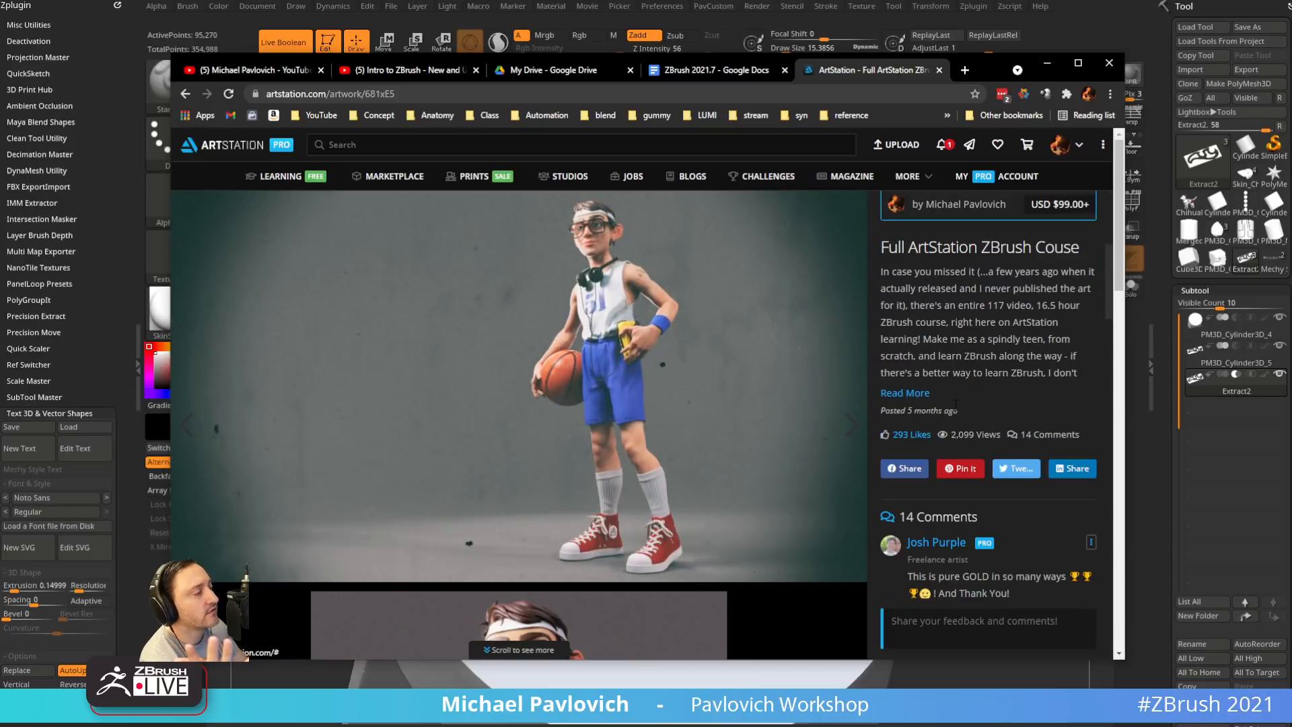
scroll(980, 410, up, 1)
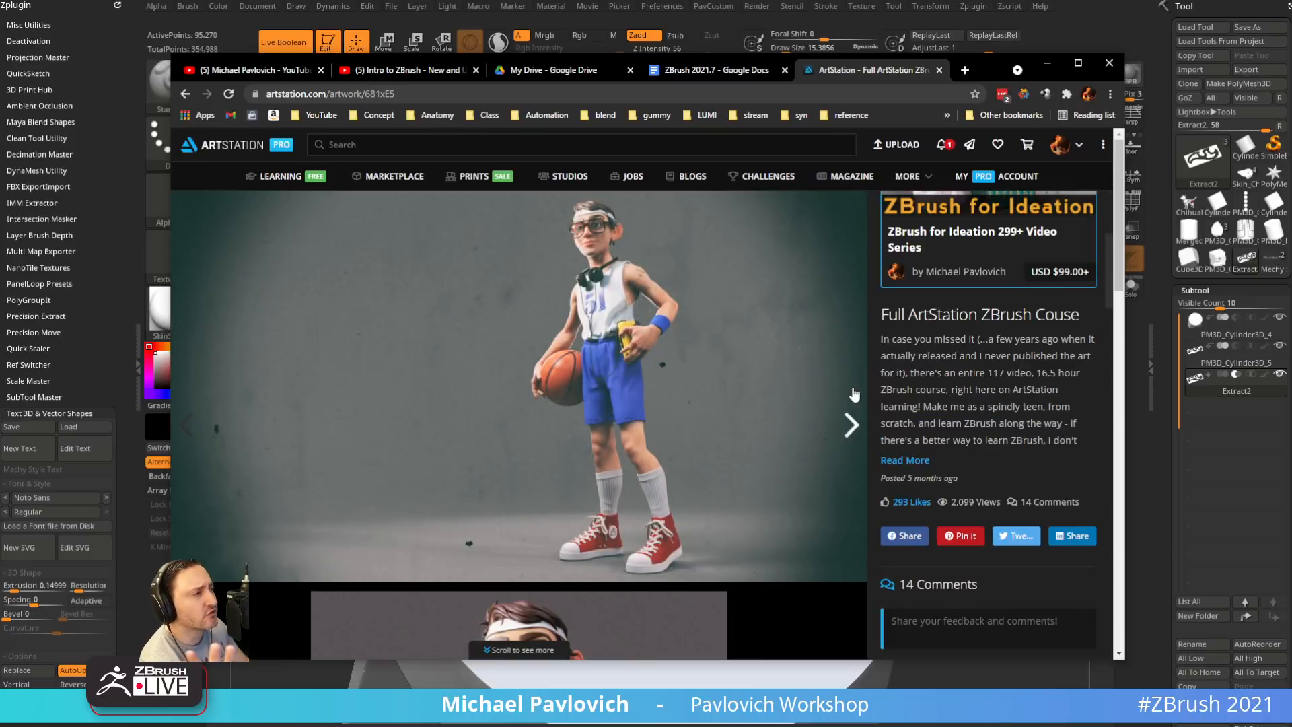
click(915, 461)
click(967, 474)
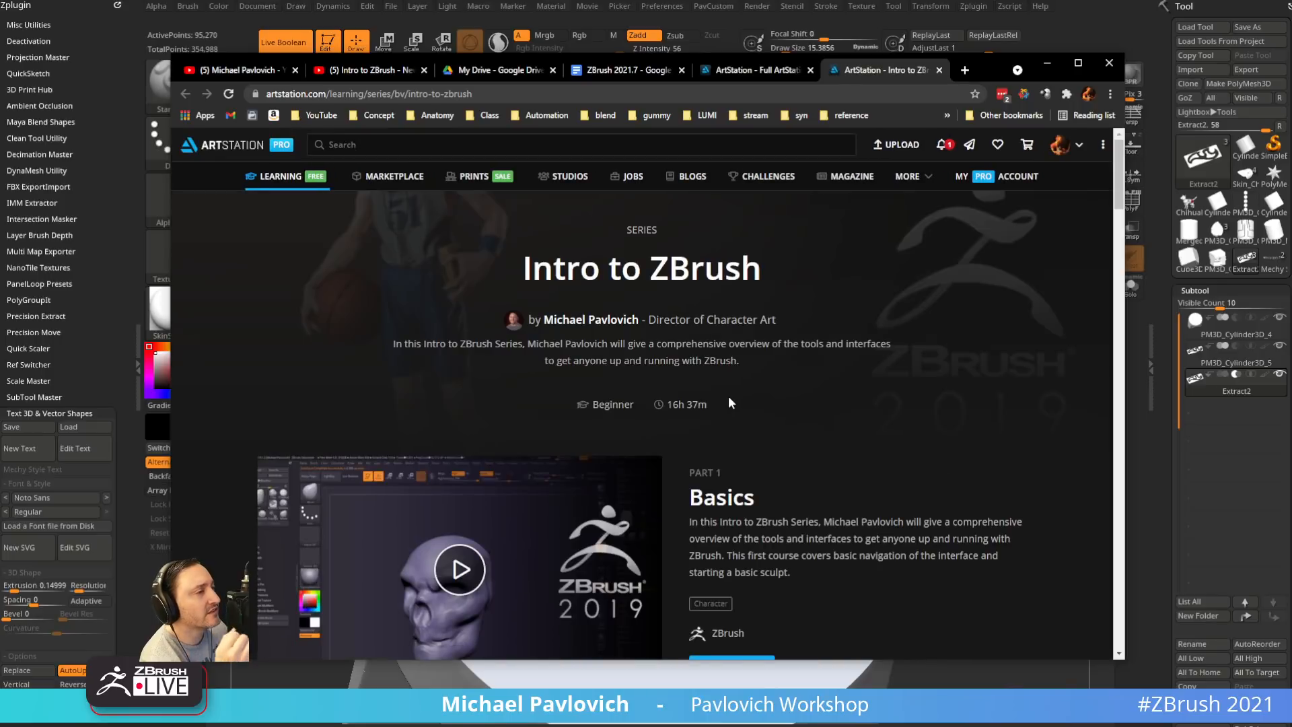
scroll(728, 399, down, 3)
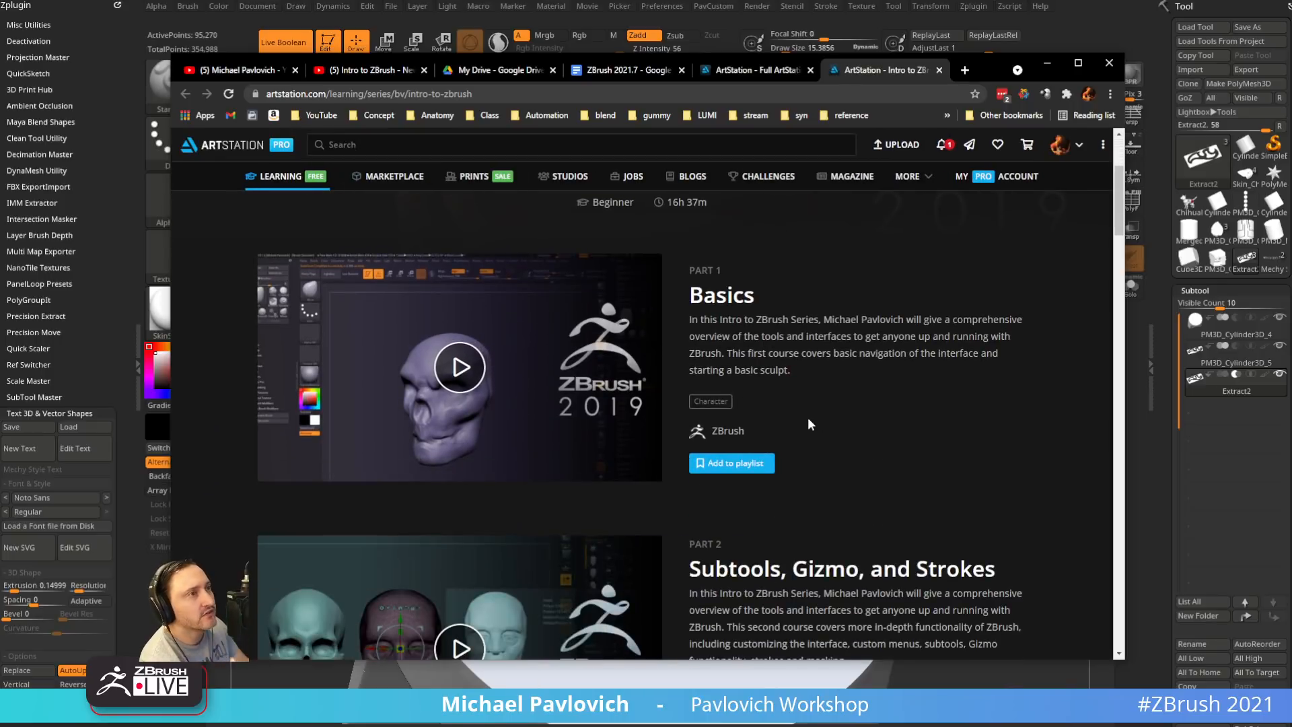
scroll(806, 420, down, 8)
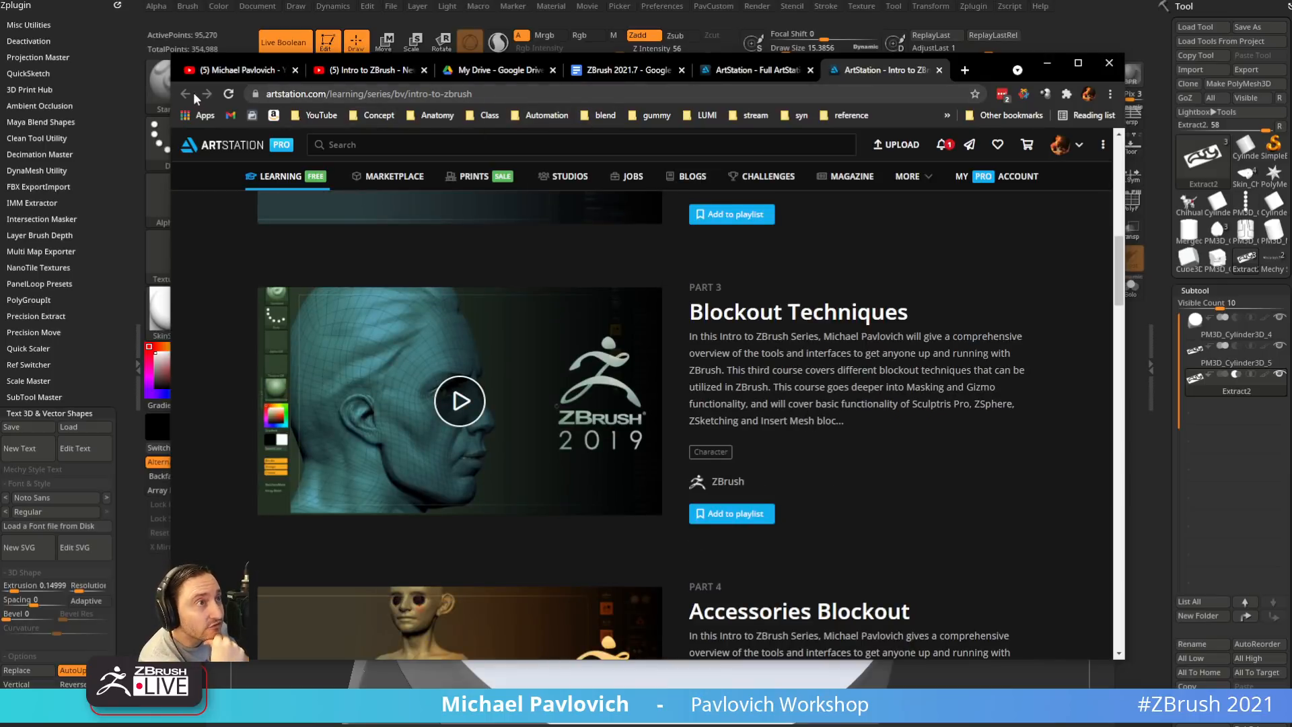
Go back to the portfolio and open the topic spreadsheet linked in the ZBrush for Ideation 300+ Video Series post
click(747, 70)
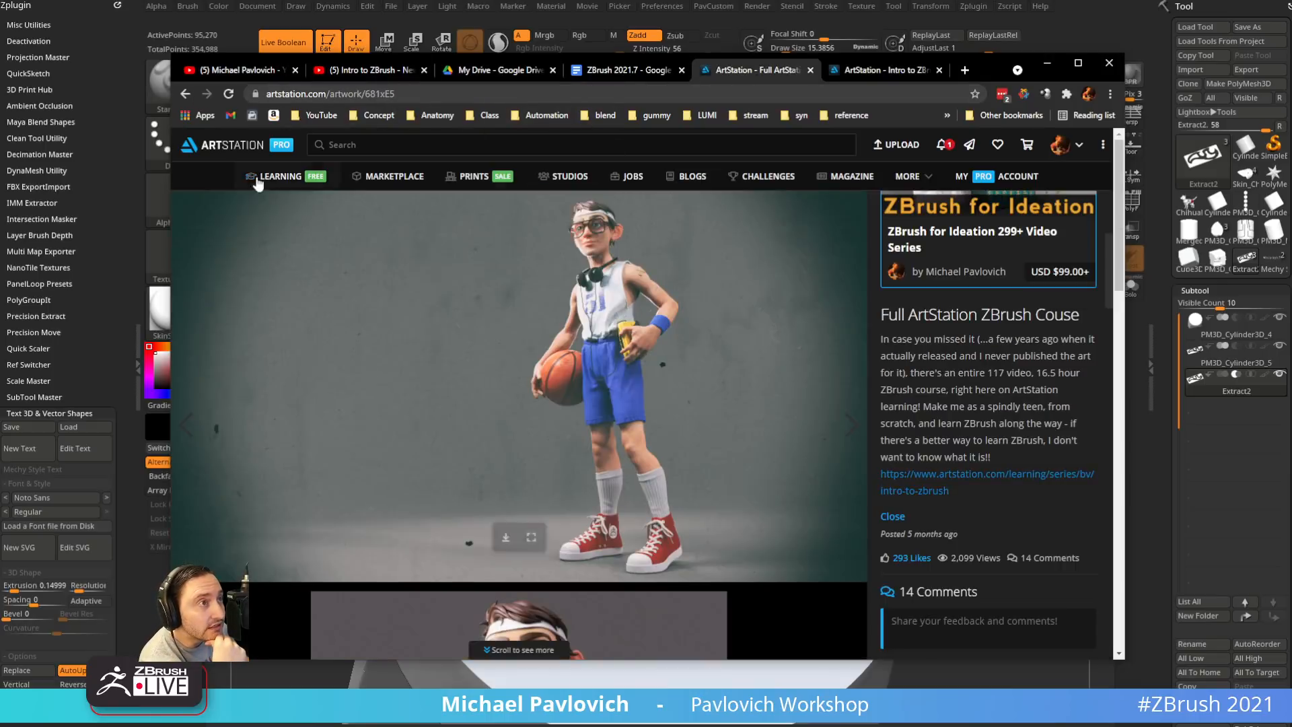
click(185, 94)
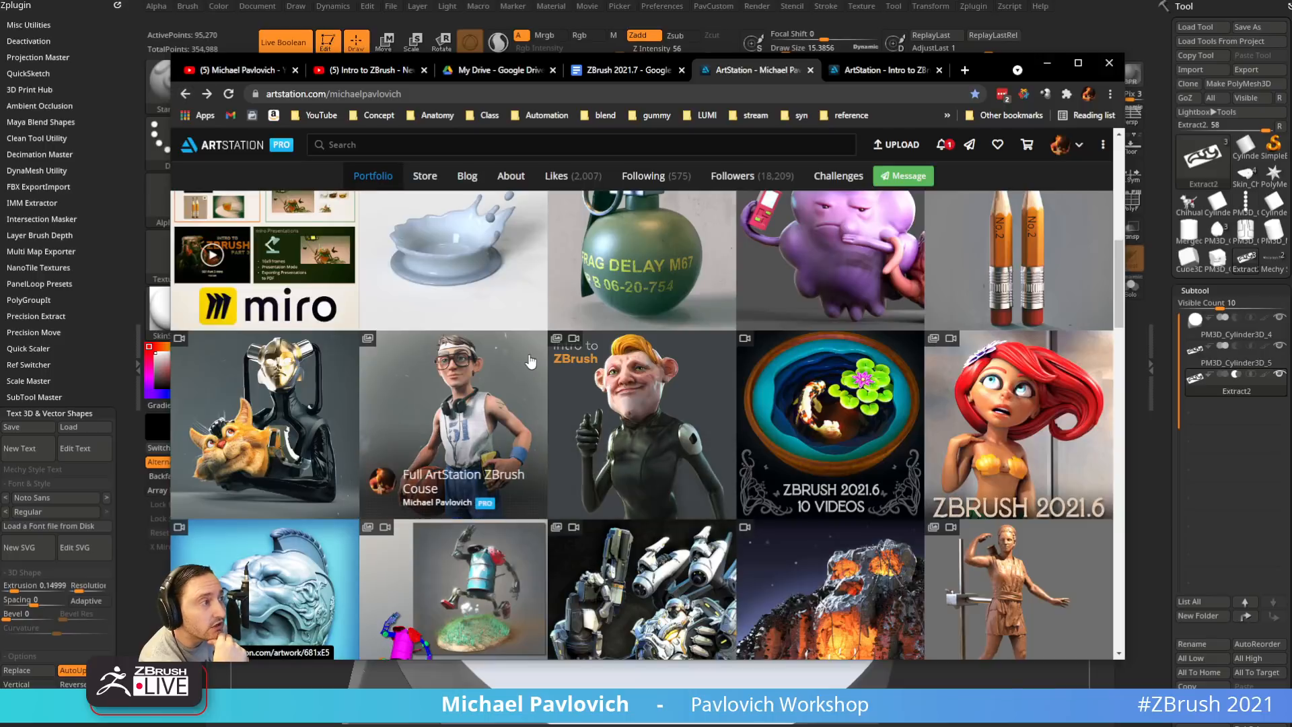
scroll(530, 360, up, 4)
scroll(532, 360, down, 9)
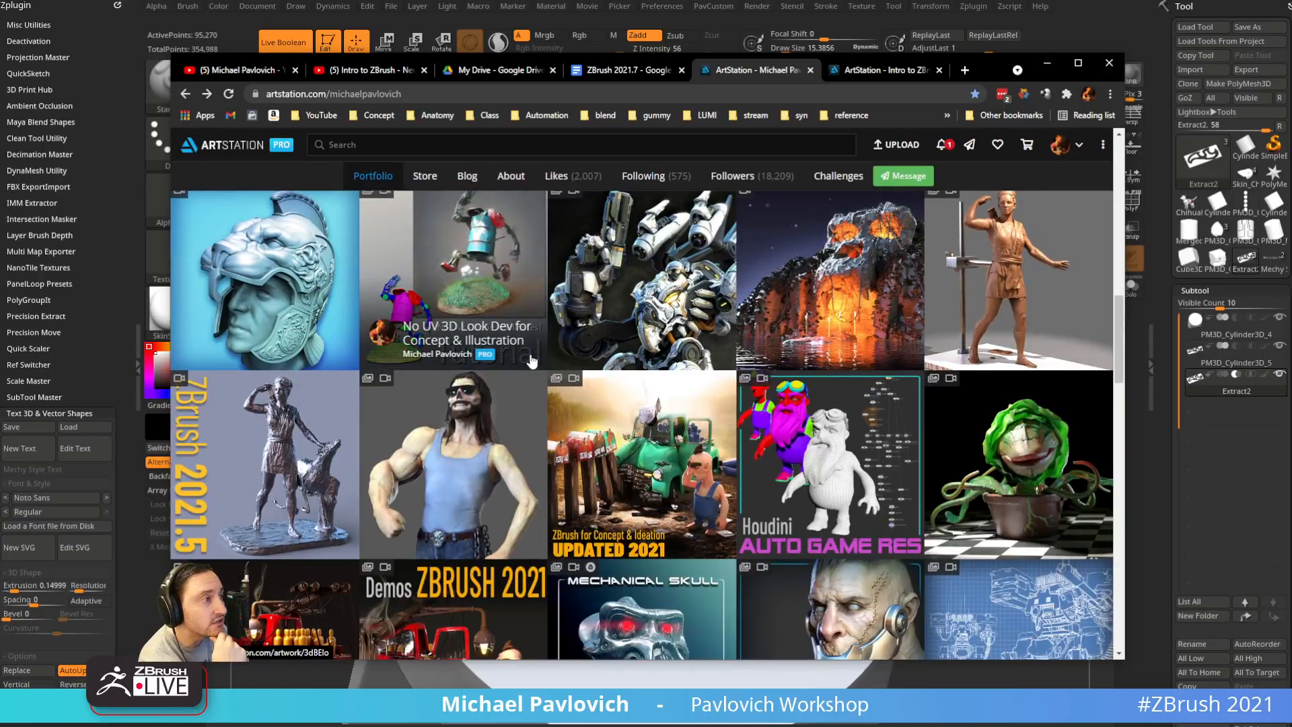
click(676, 422)
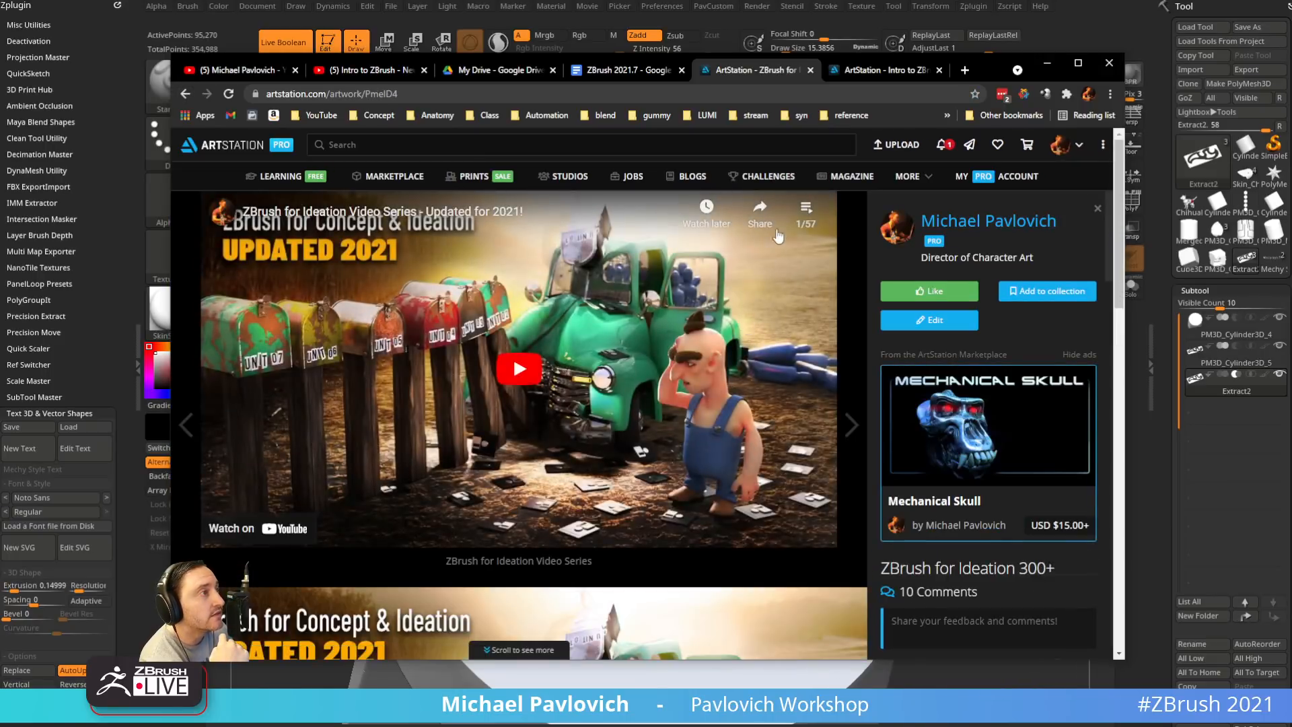
scroll(513, 330, down, 5)
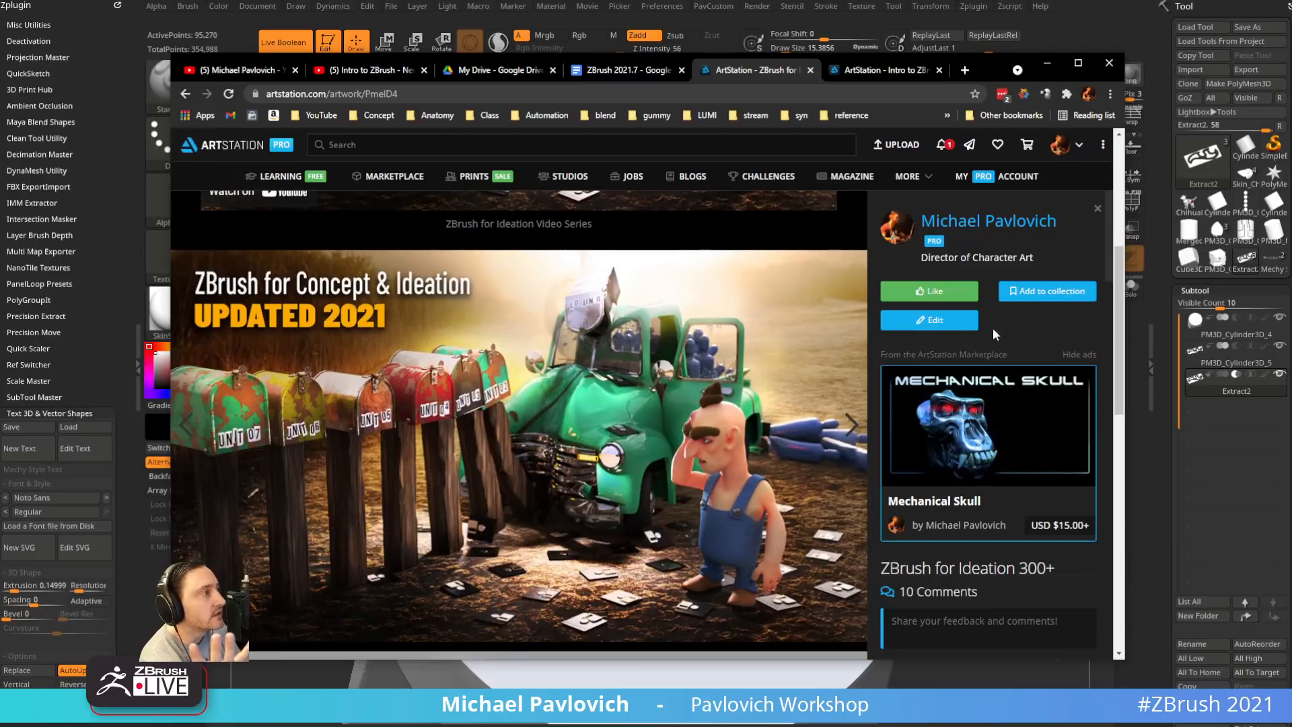
scroll(994, 334, down, 4)
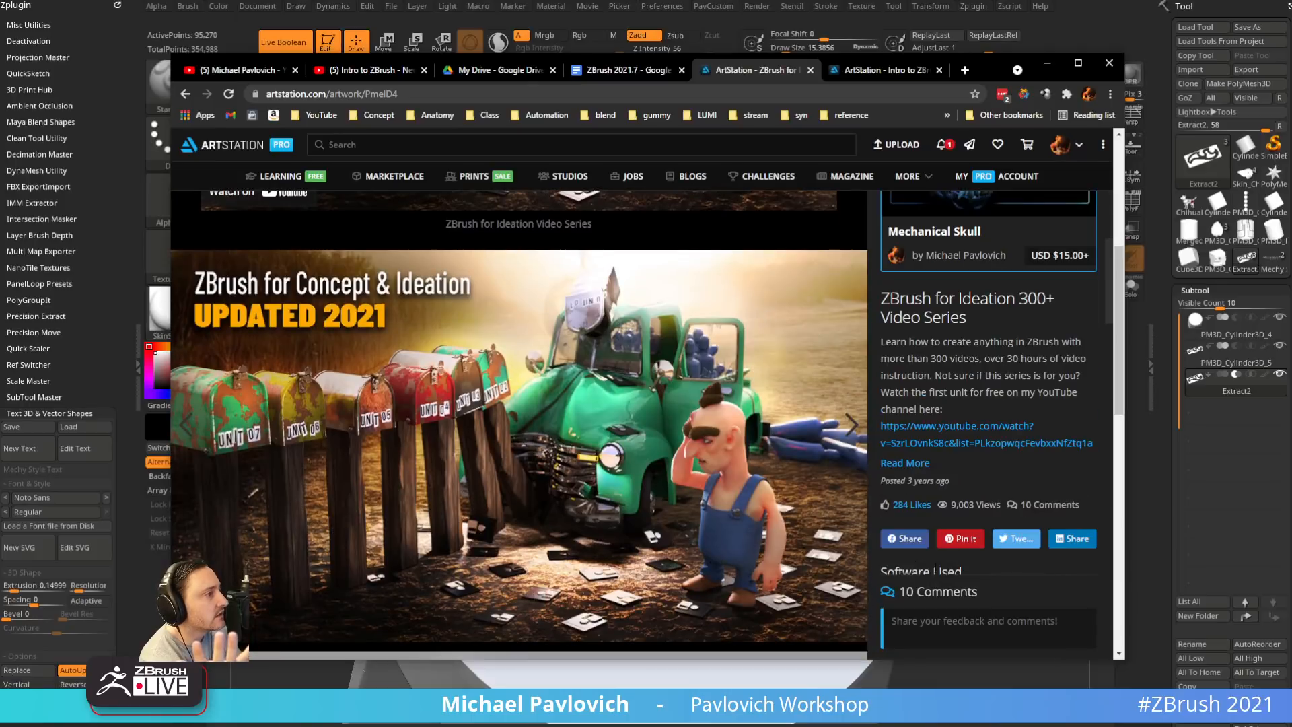
click(908, 464)
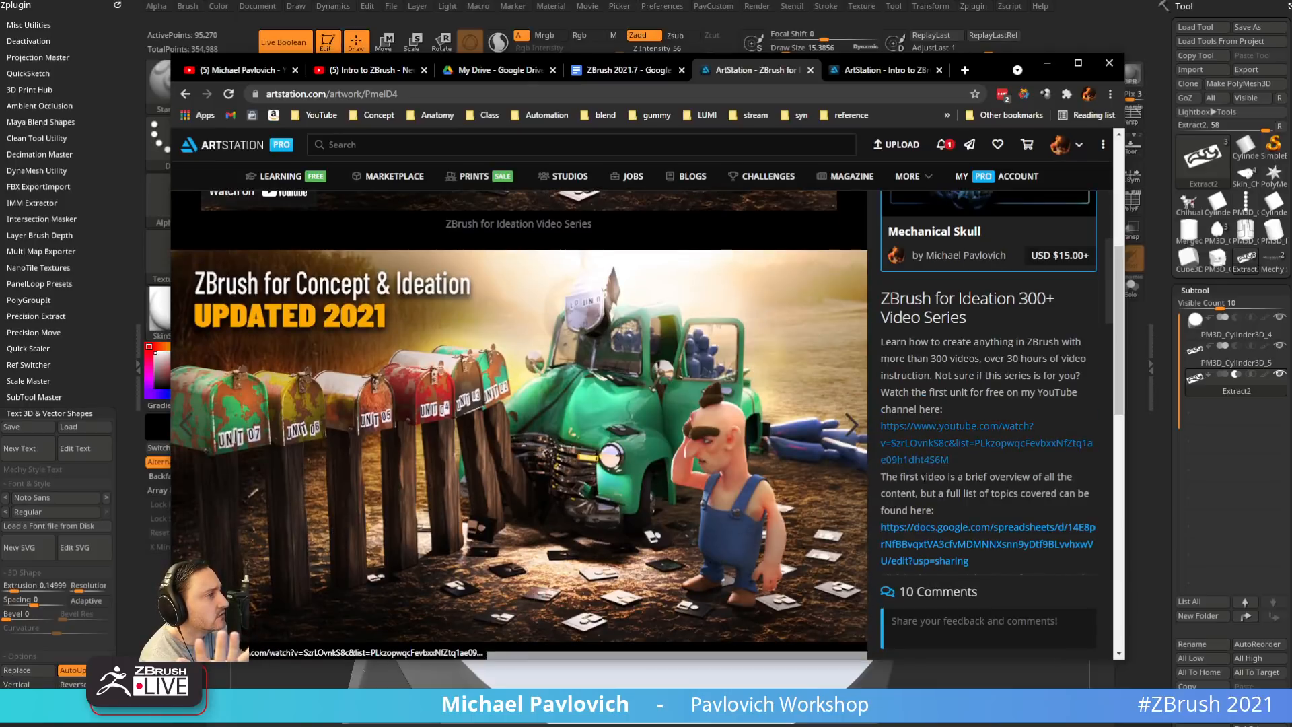
click(922, 530)
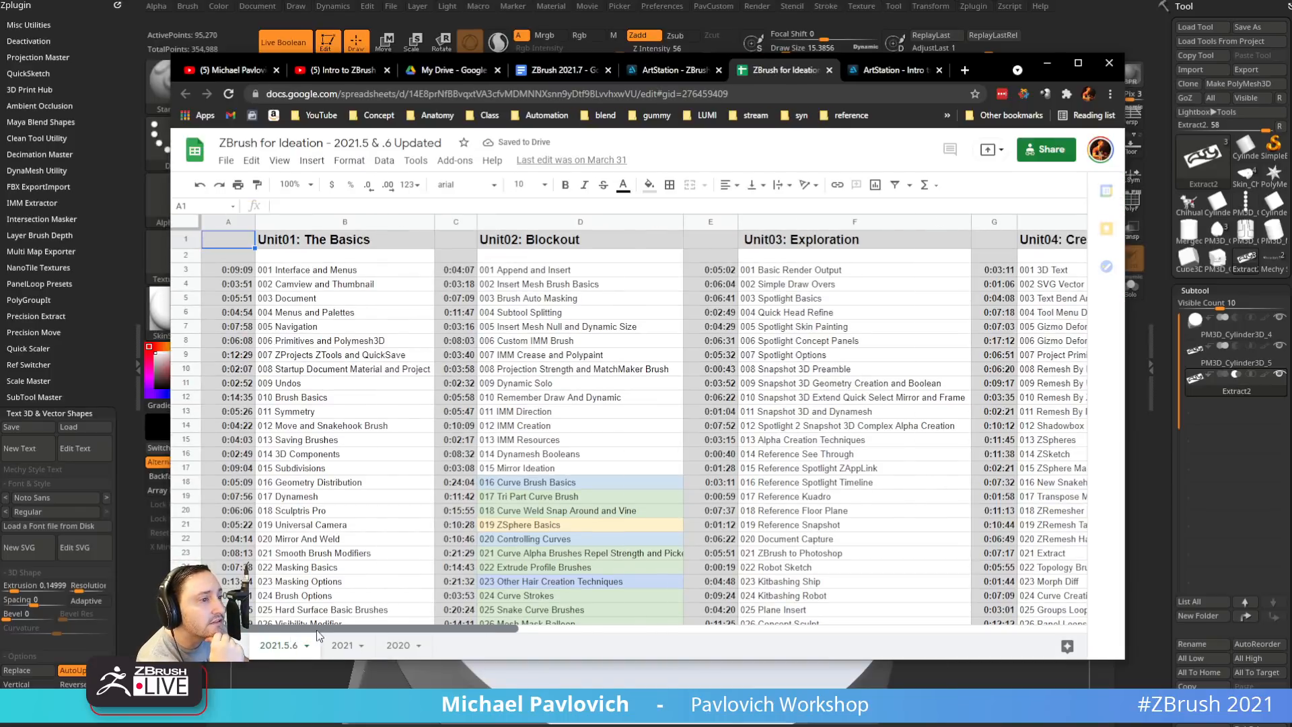
Look through the video topics of all units on the spreadsheet's 2021.5.6 sheet, returning to Unit01: The Basics
scroll(318, 636, right, 3)
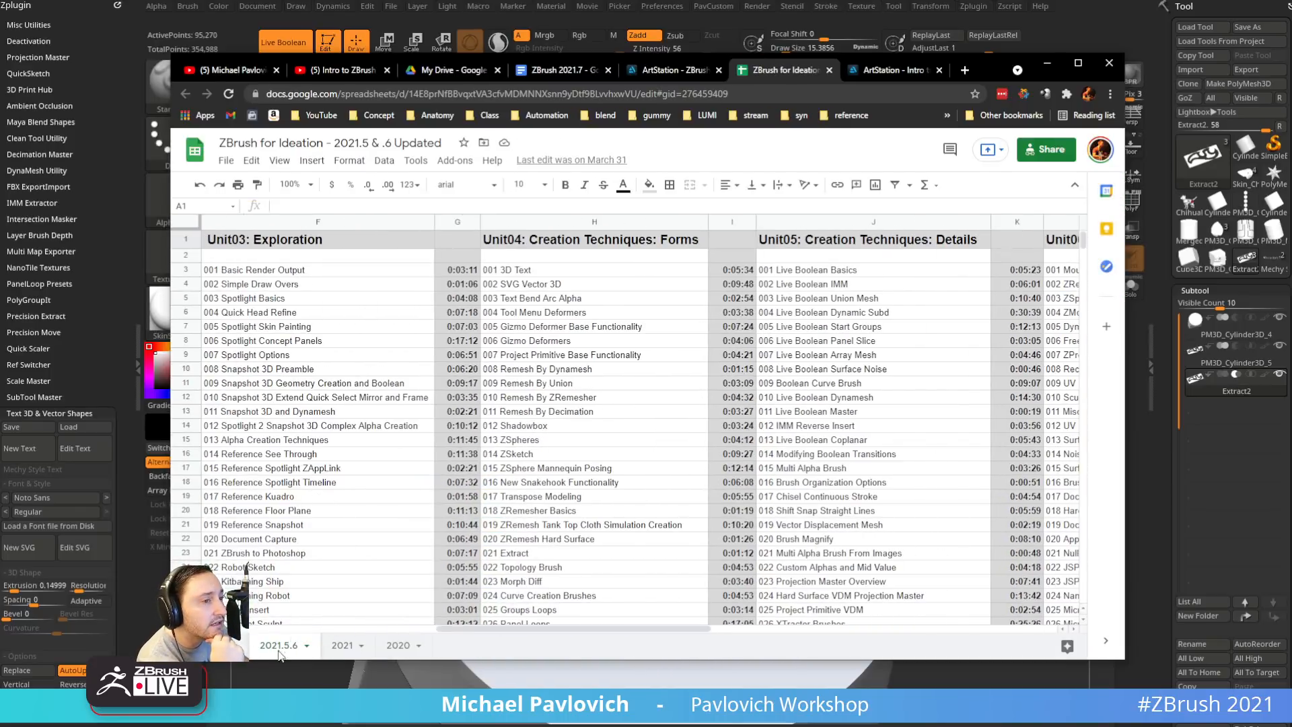
drag(505, 635, 674, 636)
scroll(692, 469, down, 5)
scroll(692, 469, down, 9)
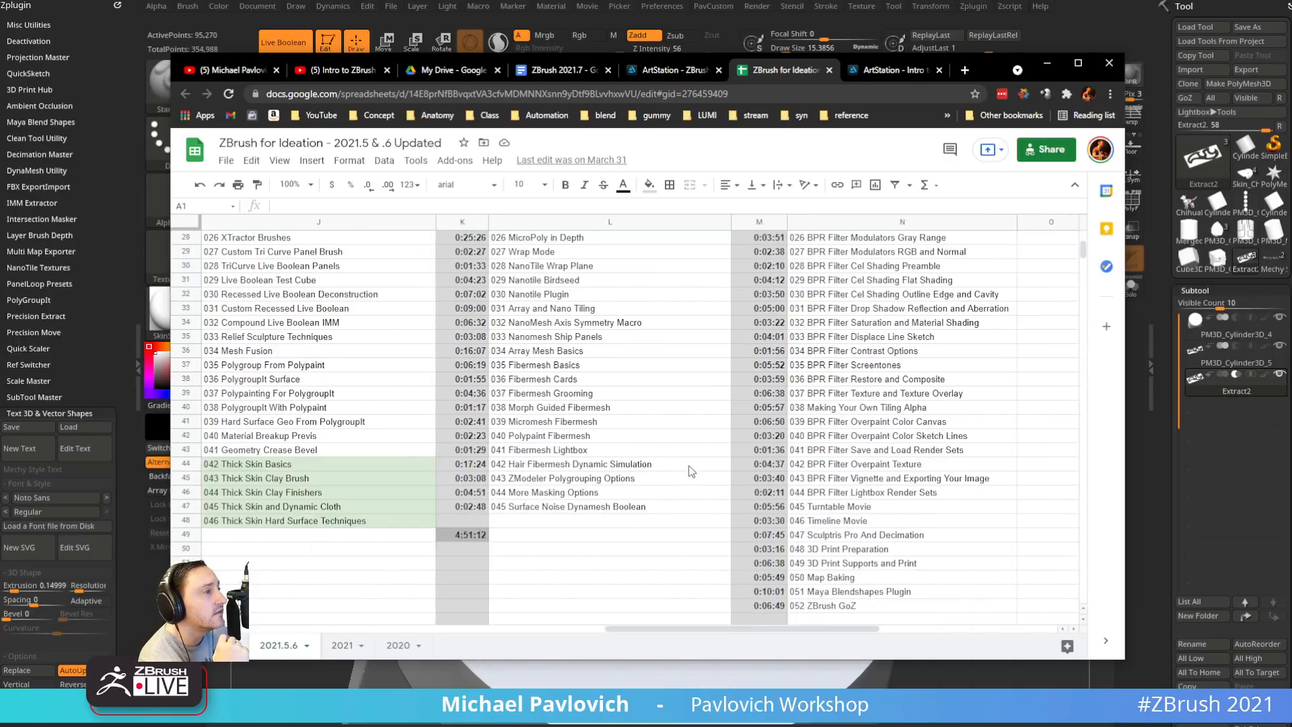
drag(740, 629, 322, 589)
scroll(322, 589, up, 14)
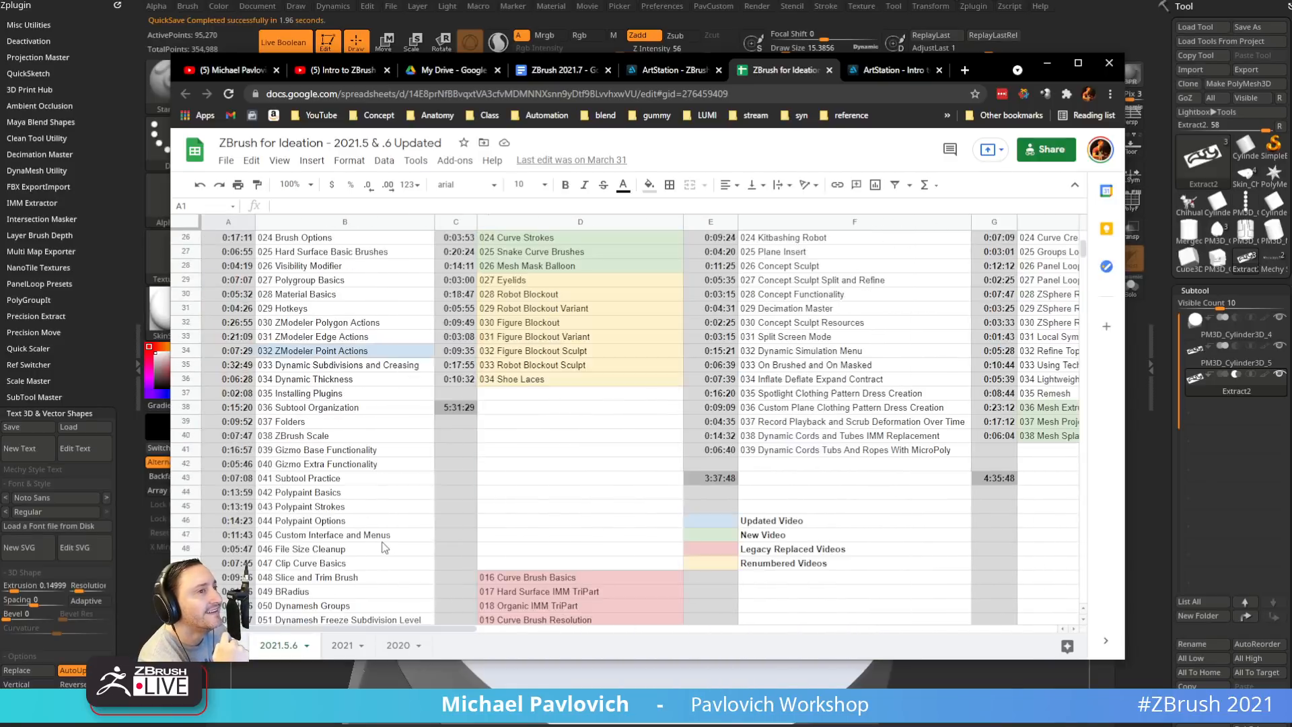
mouse_move(432, 631)
mouse_down()
mouse_move(868, 631)
mouse_move(406, 633)
mouse_up()
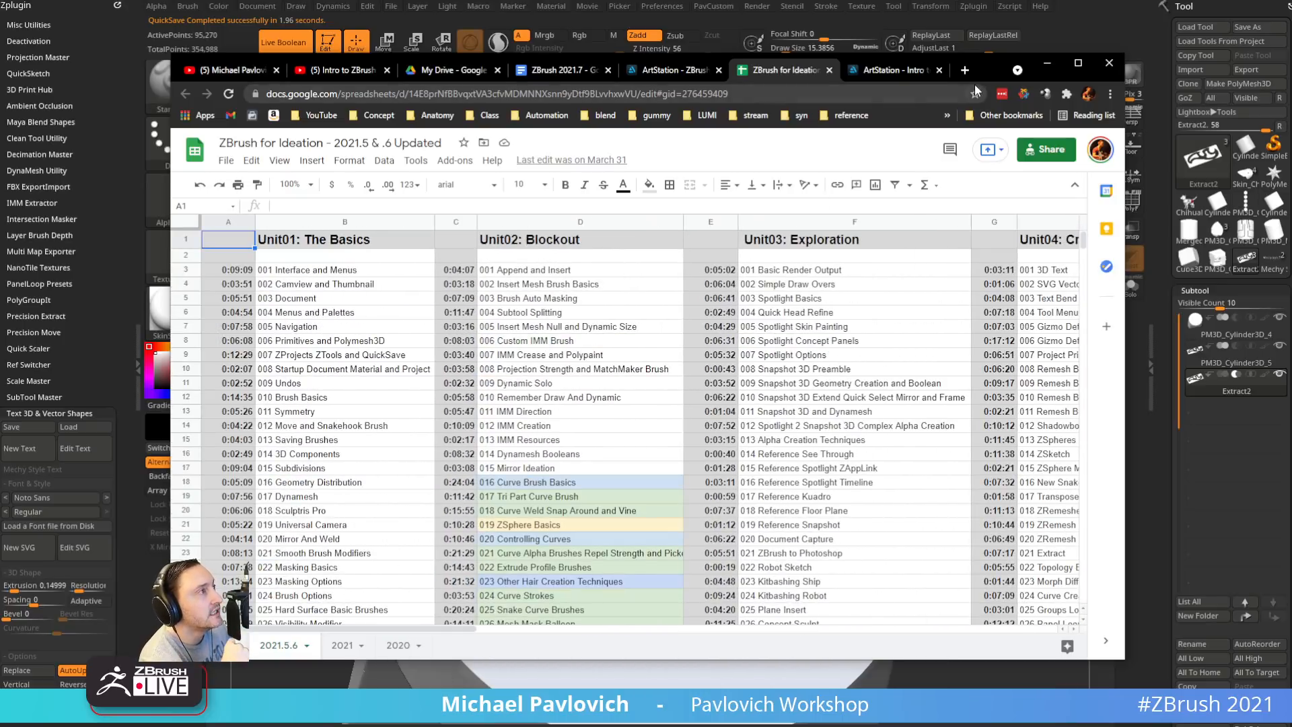
Return to ZBrush and switch the active tool to the Skin_Chihuahua_ZSpheres1 model
click(1047, 63)
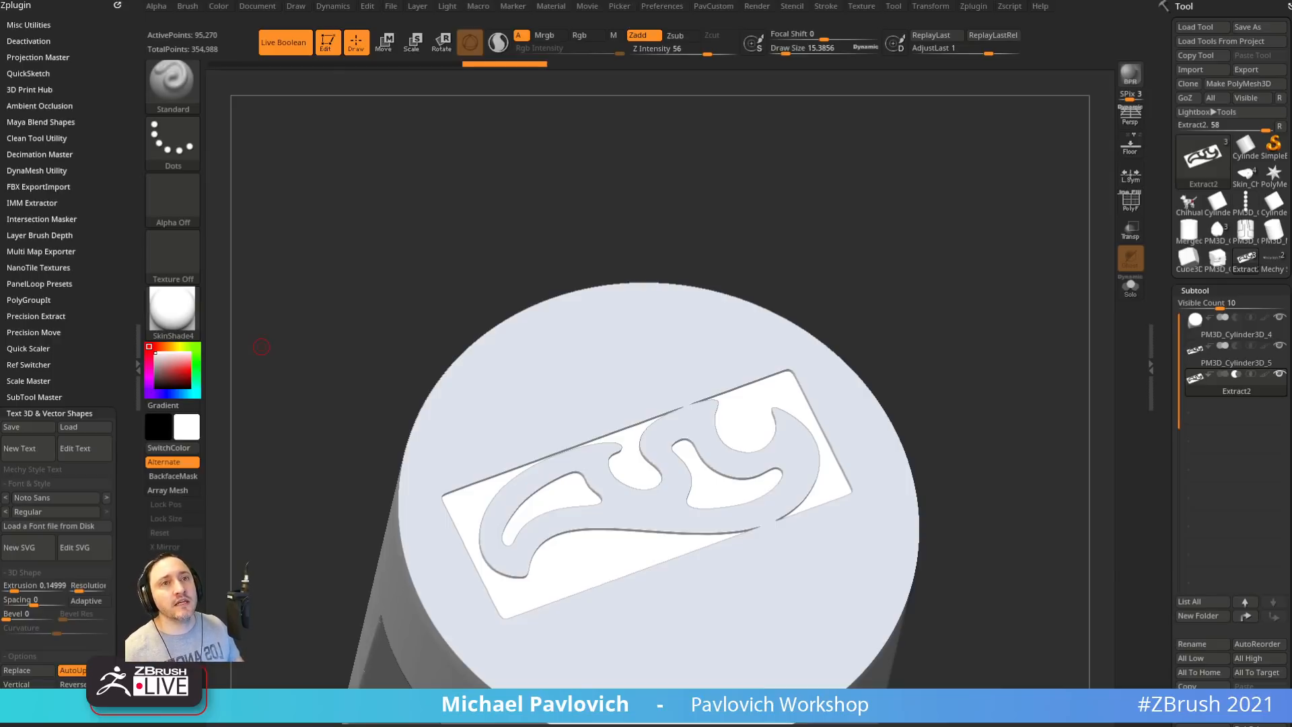
click(1187, 200)
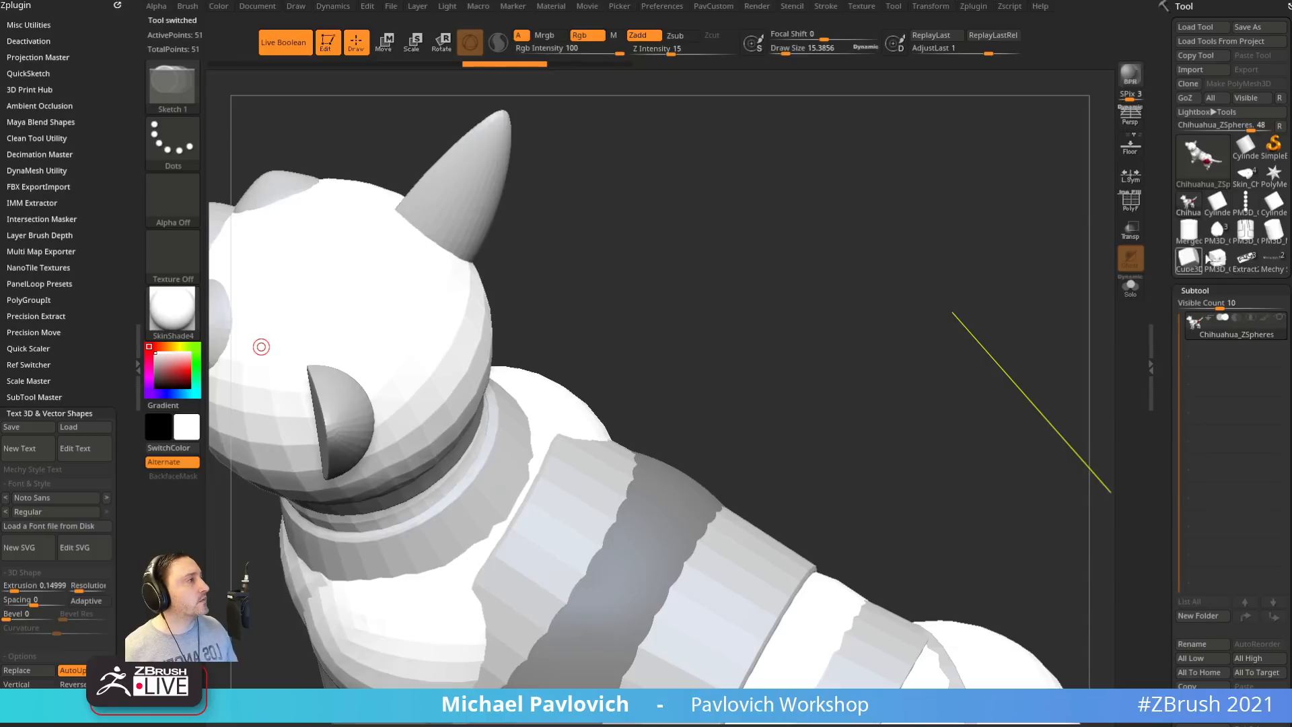
click(1245, 183)
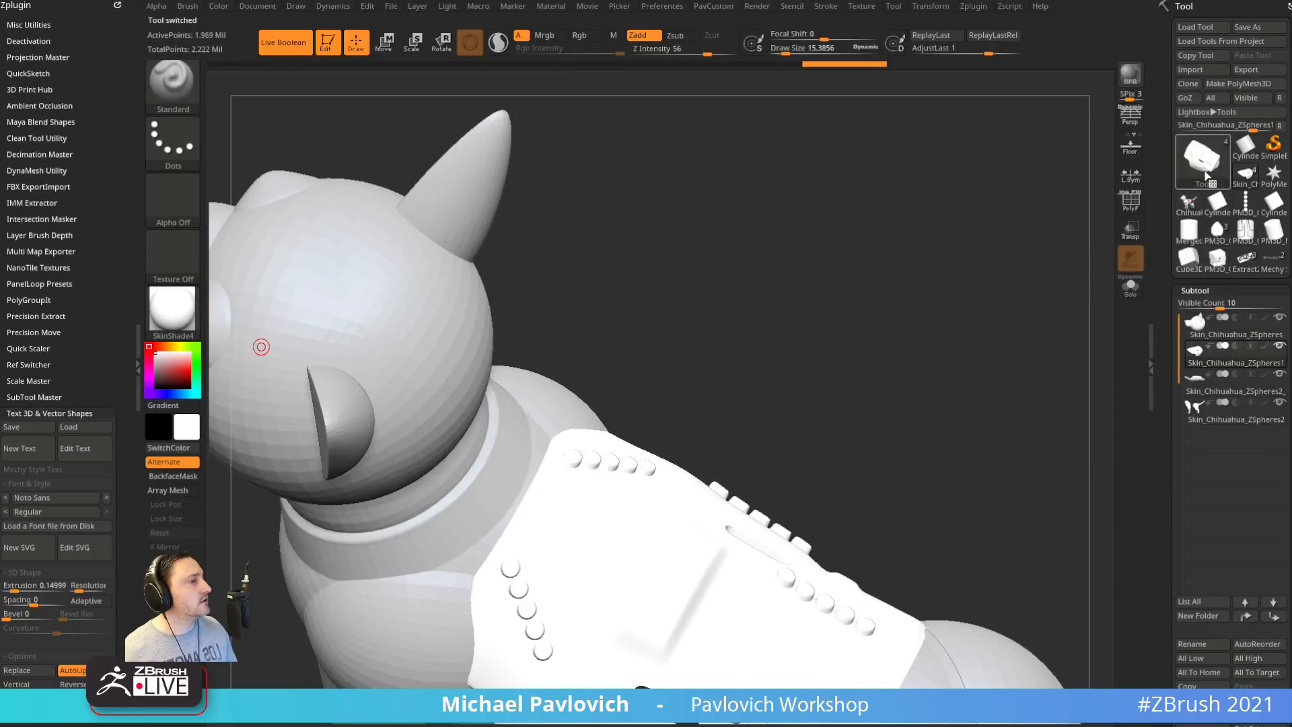
Inspect the polygroups on the chihuahua's vest with the polyframe shown, and hide the polyframe again
mouse_move(1016, 331)
mouse_down()
mouse_move(953, 267)
mouse_move(989, 300)
mouse_move(974, 309)
mouse_move(863, 291)
mouse_up()
key(shift+f)
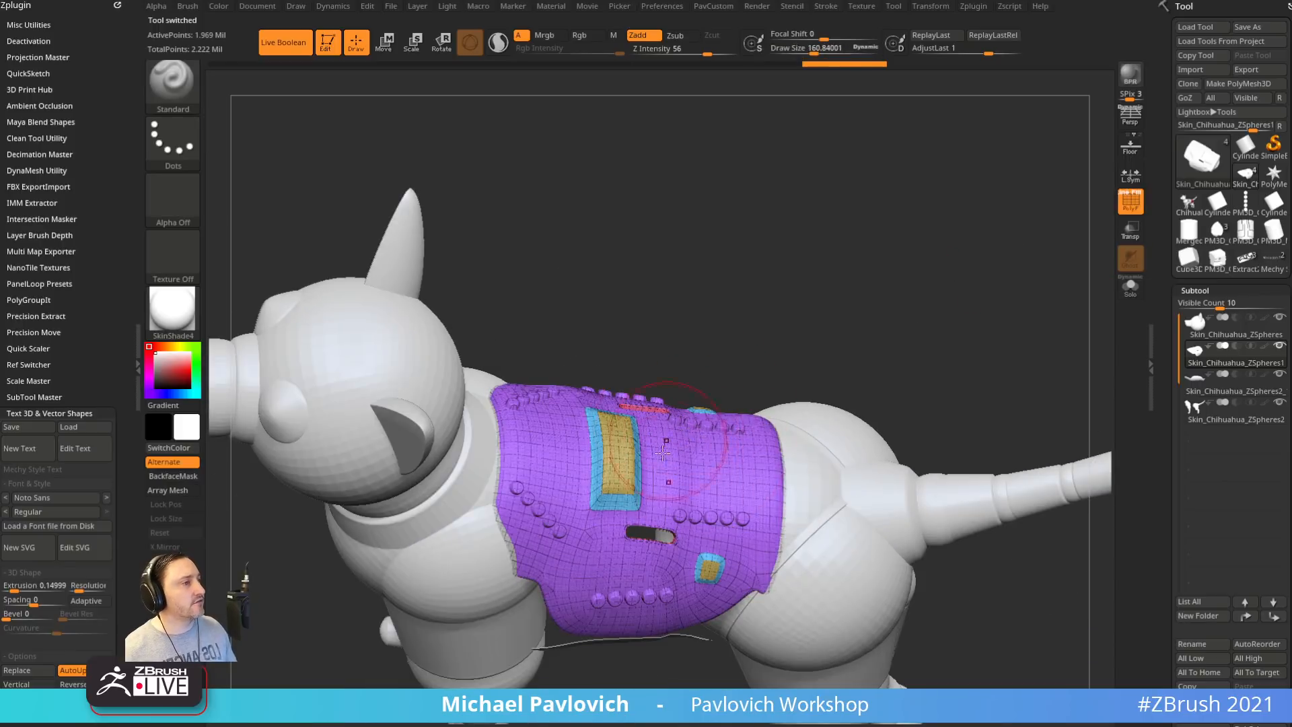
drag(761, 290, 949, 277)
key(shift+f)
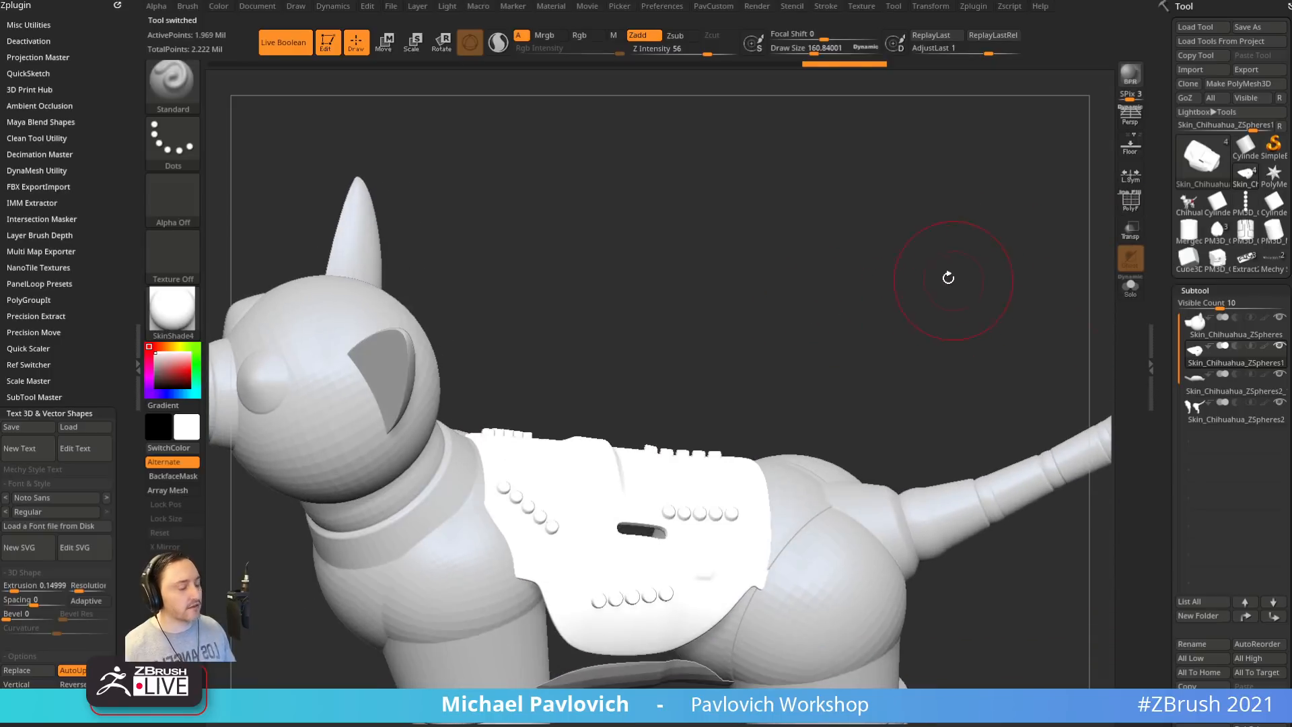
Set the material to StartupMaterial and choose the Standard_1 sculpting brush for the vest
click(182, 310)
click(249, 333)
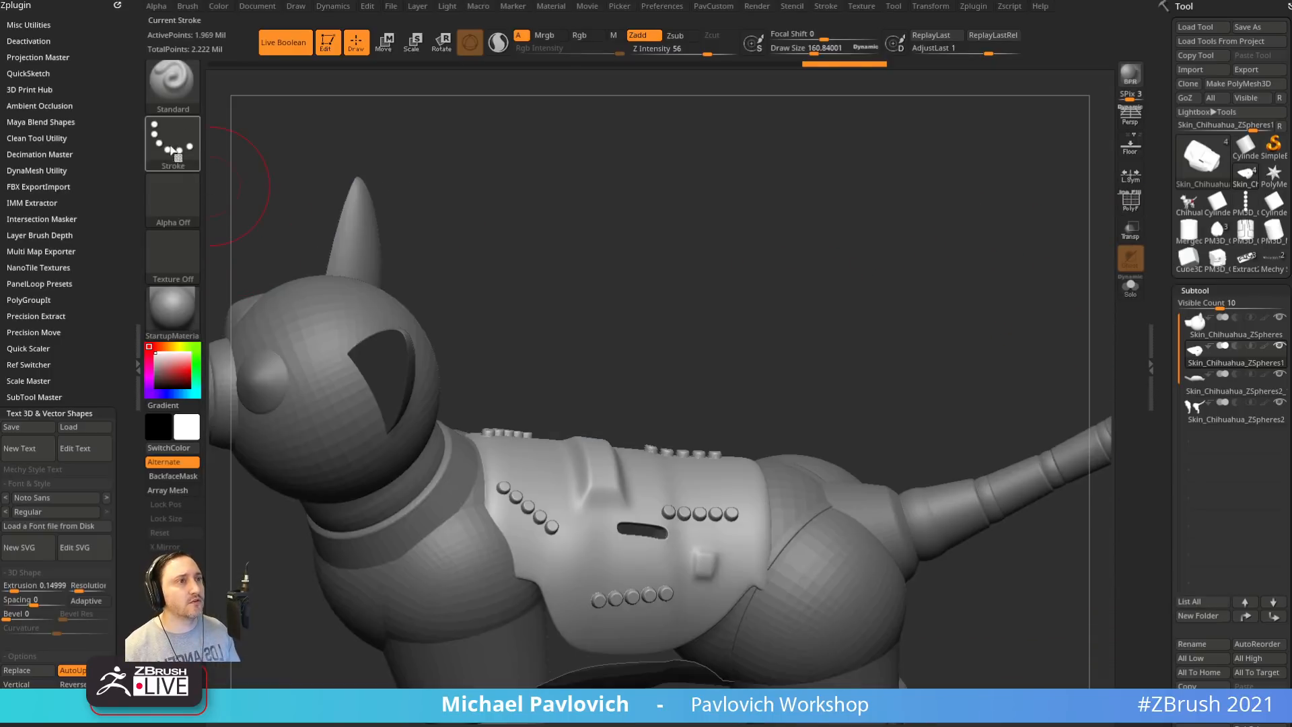
click(173, 82)
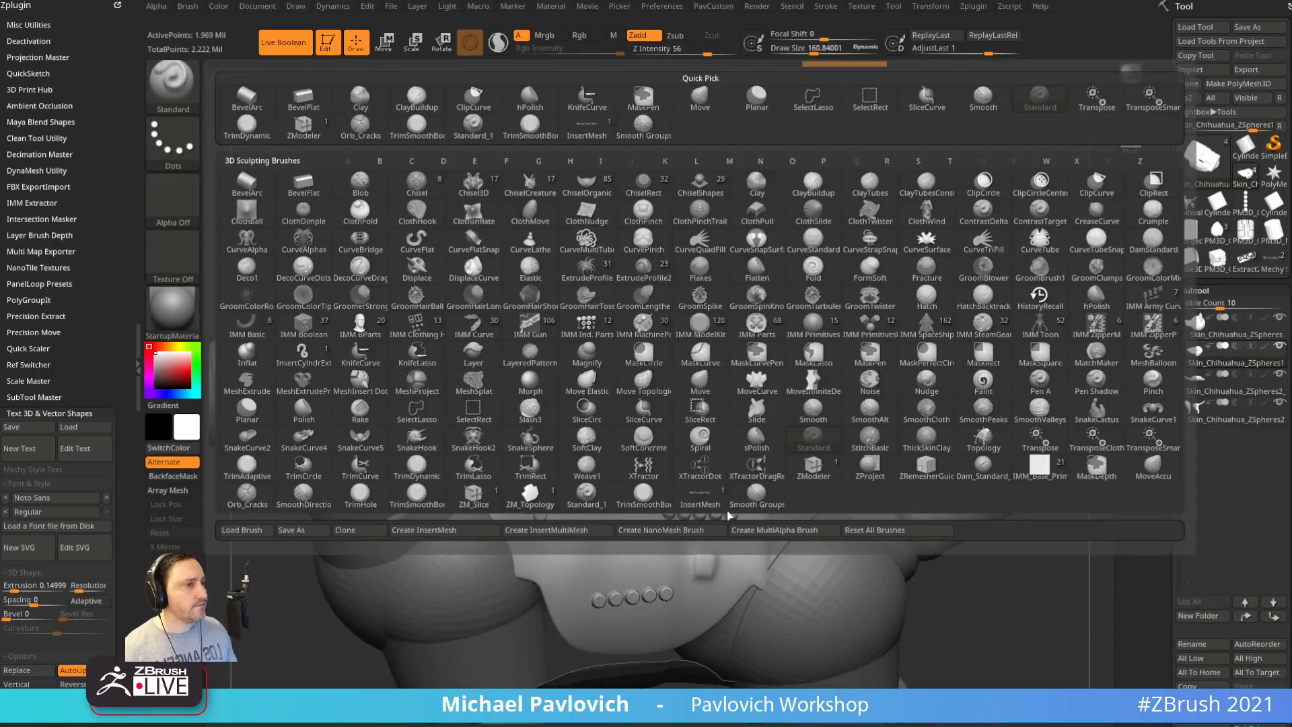
click(586, 493)
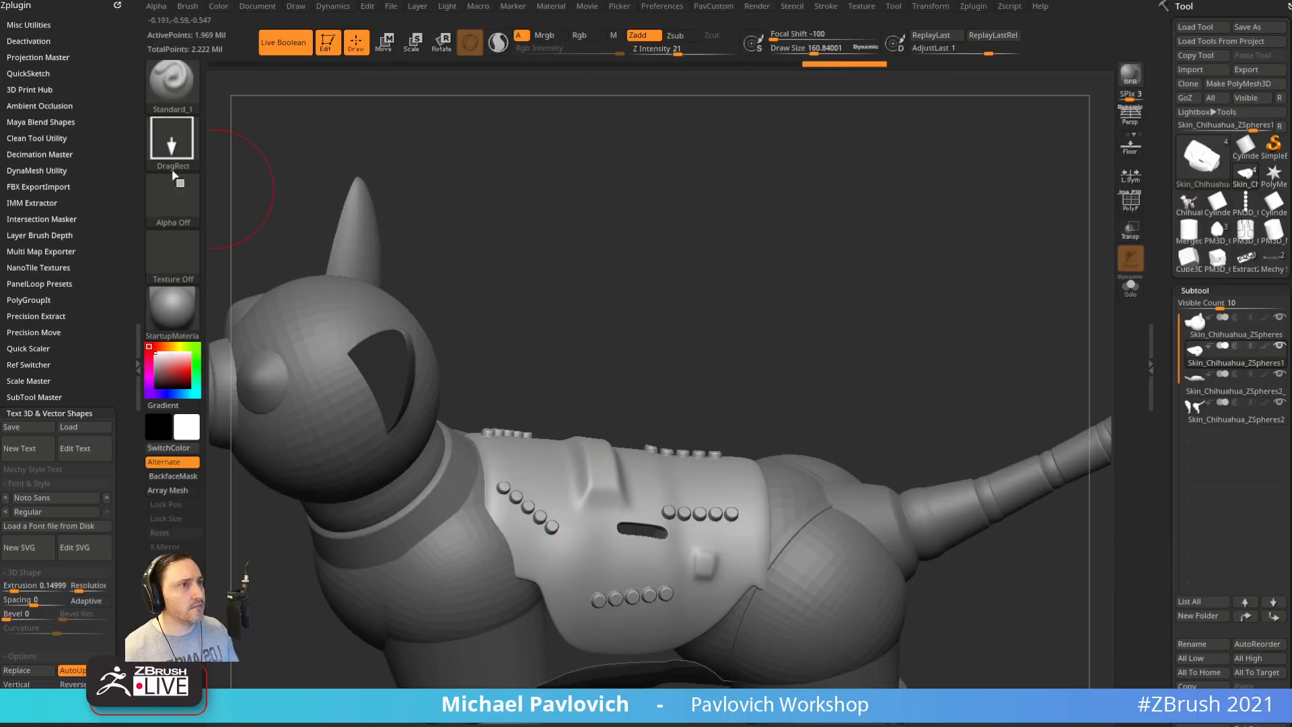
Load the T-shaped HS043 alpha from Lightbox's HardSurfaceAlphas folder for the Standard_1 brush
click(182, 214)
click(542, 210)
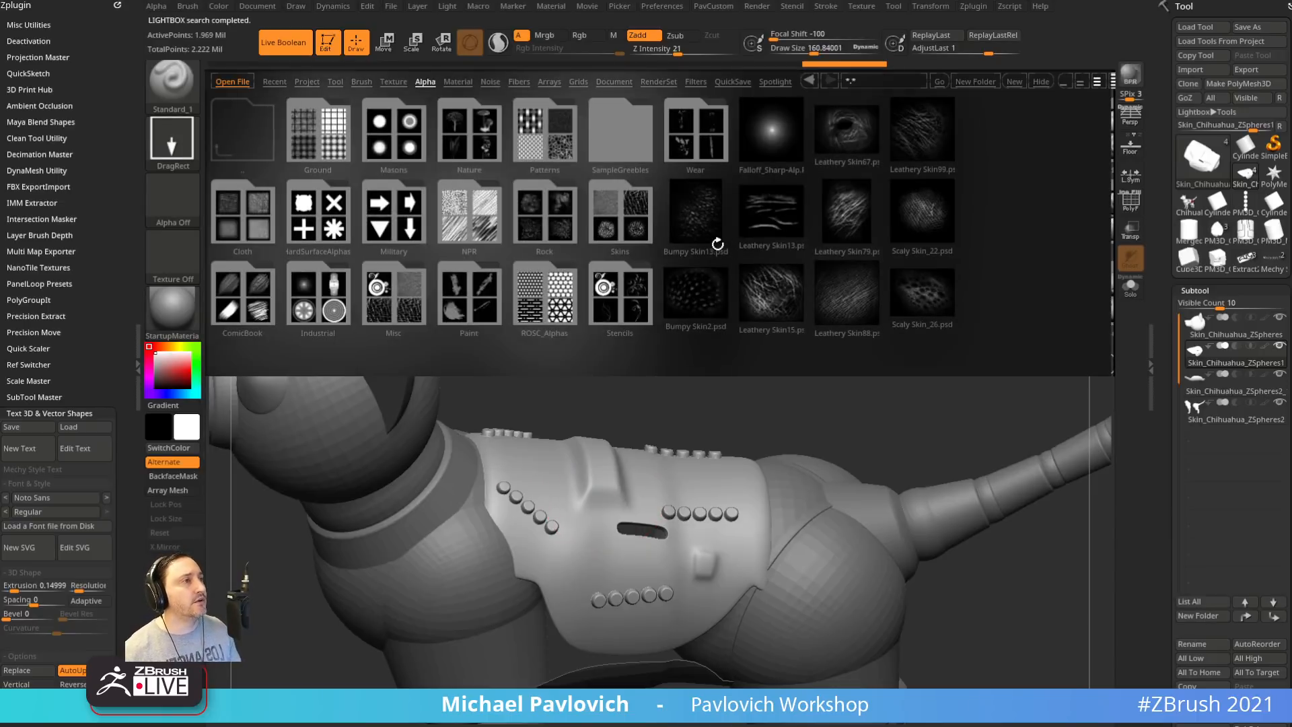
click(323, 229)
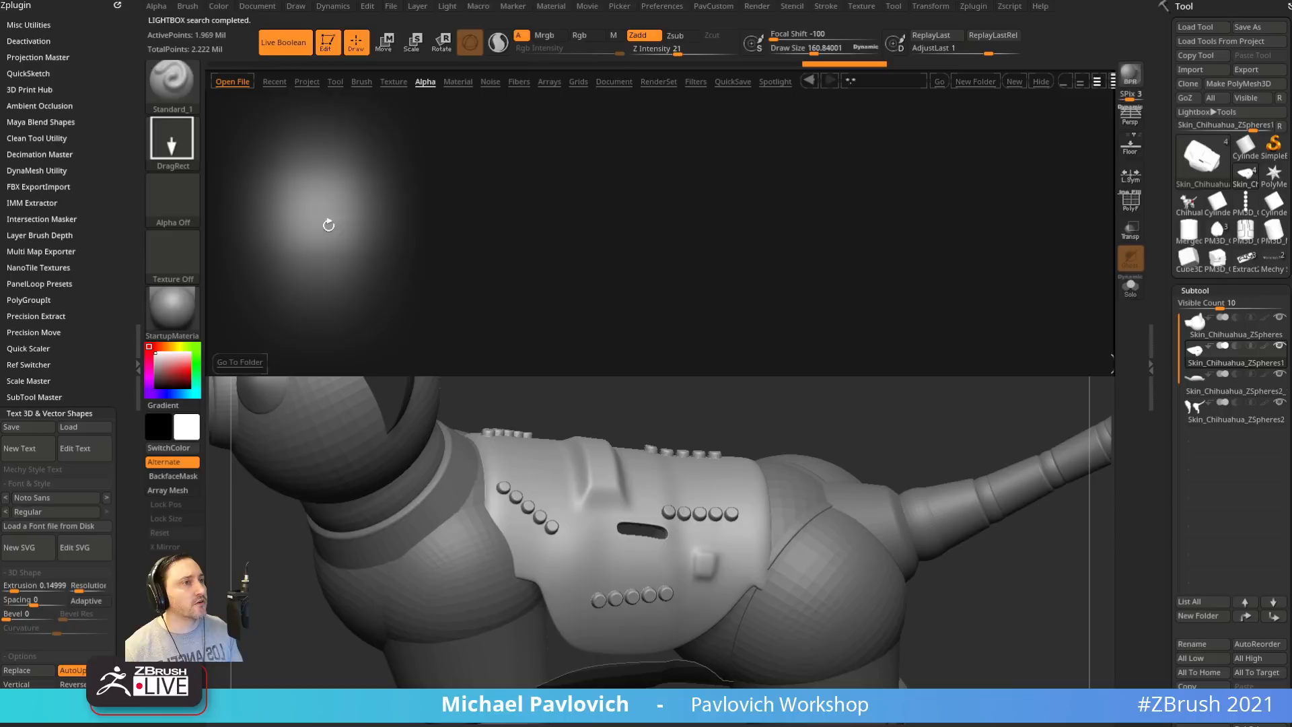
drag(815, 251, 726, 248)
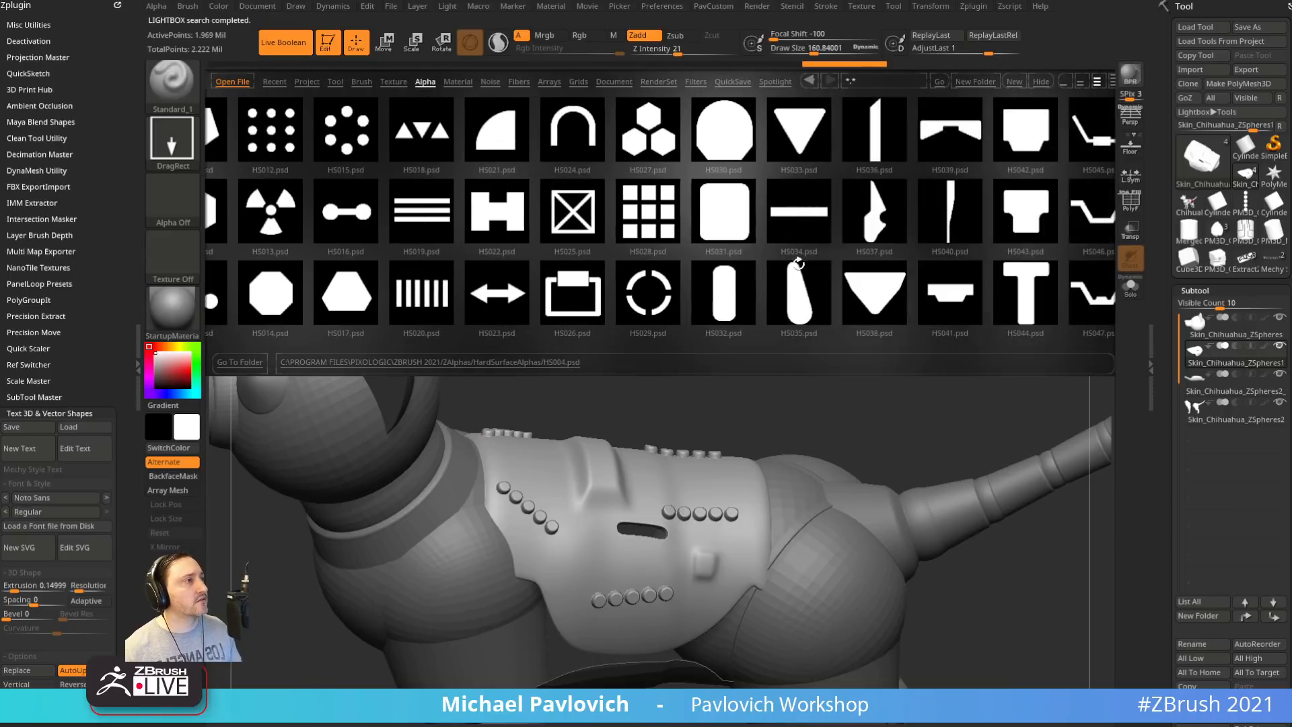
drag(801, 268, 629, 265)
drag(764, 262, 731, 261)
double_click(867, 242)
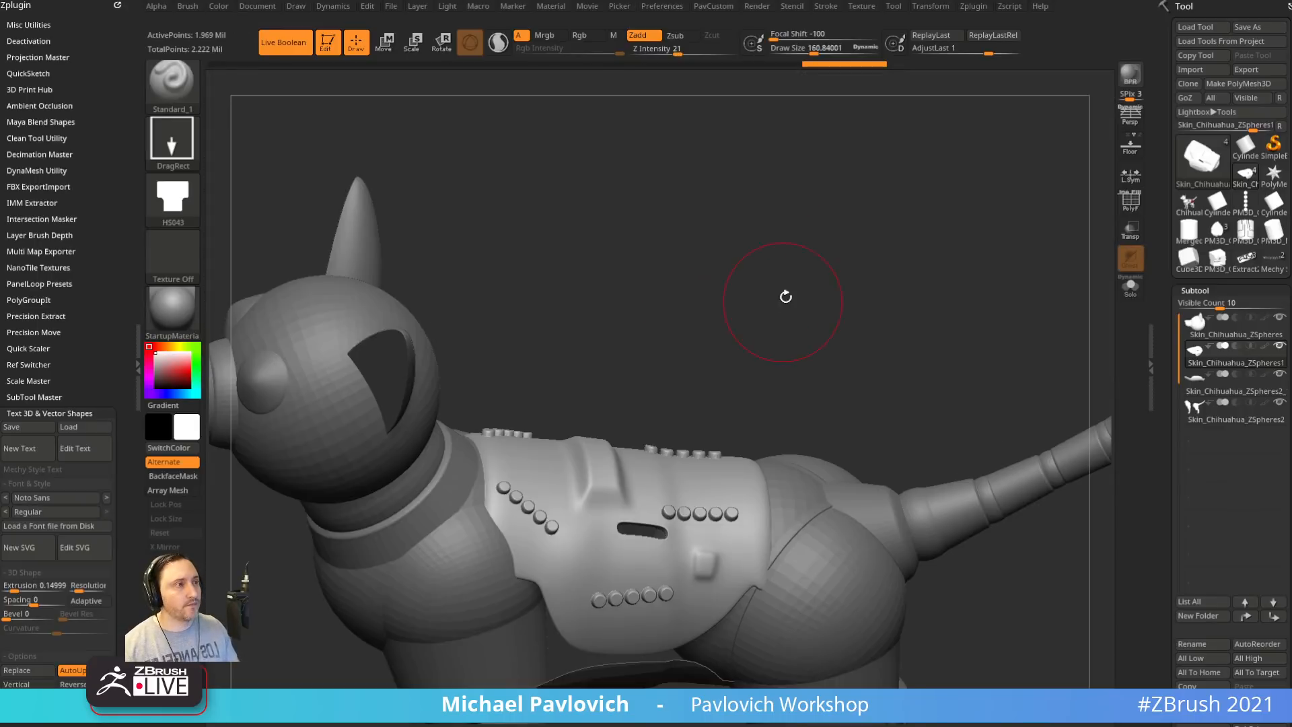
Dock the Alpha palette and set the T-shaped alpha's Blur to 15
drag(785, 296, 700, 395)
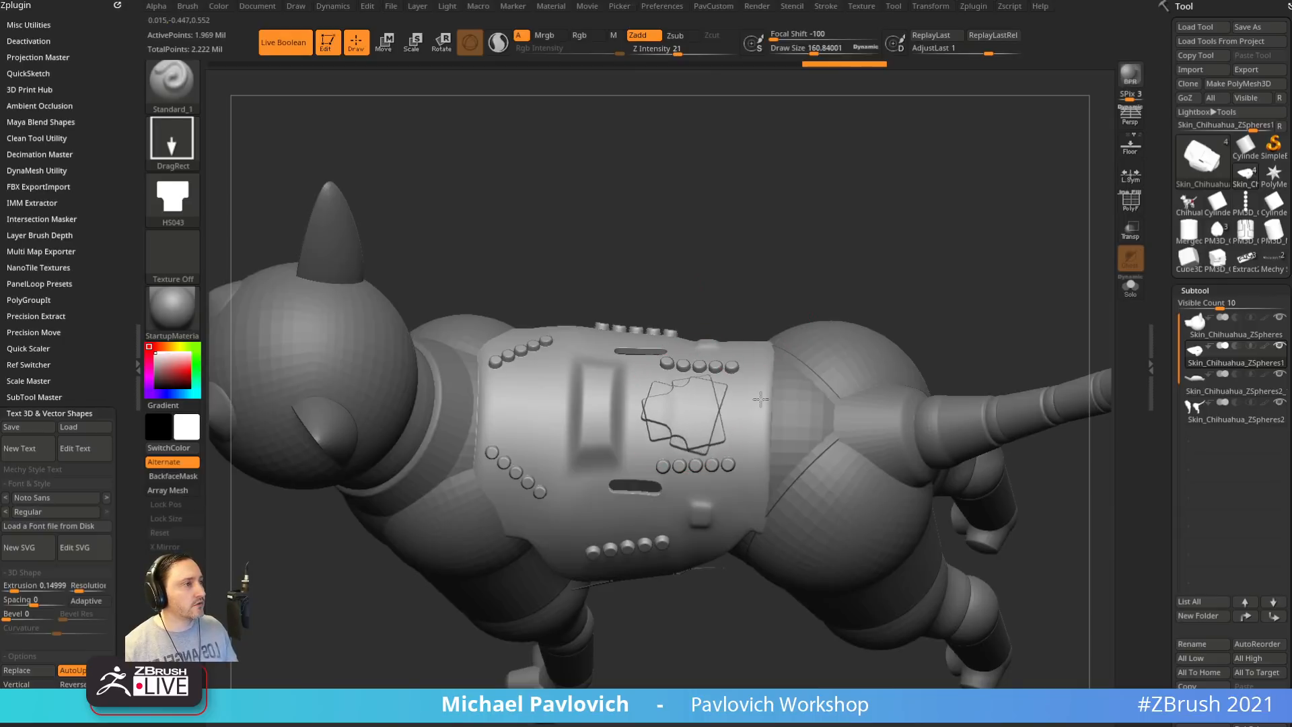
click(158, 14)
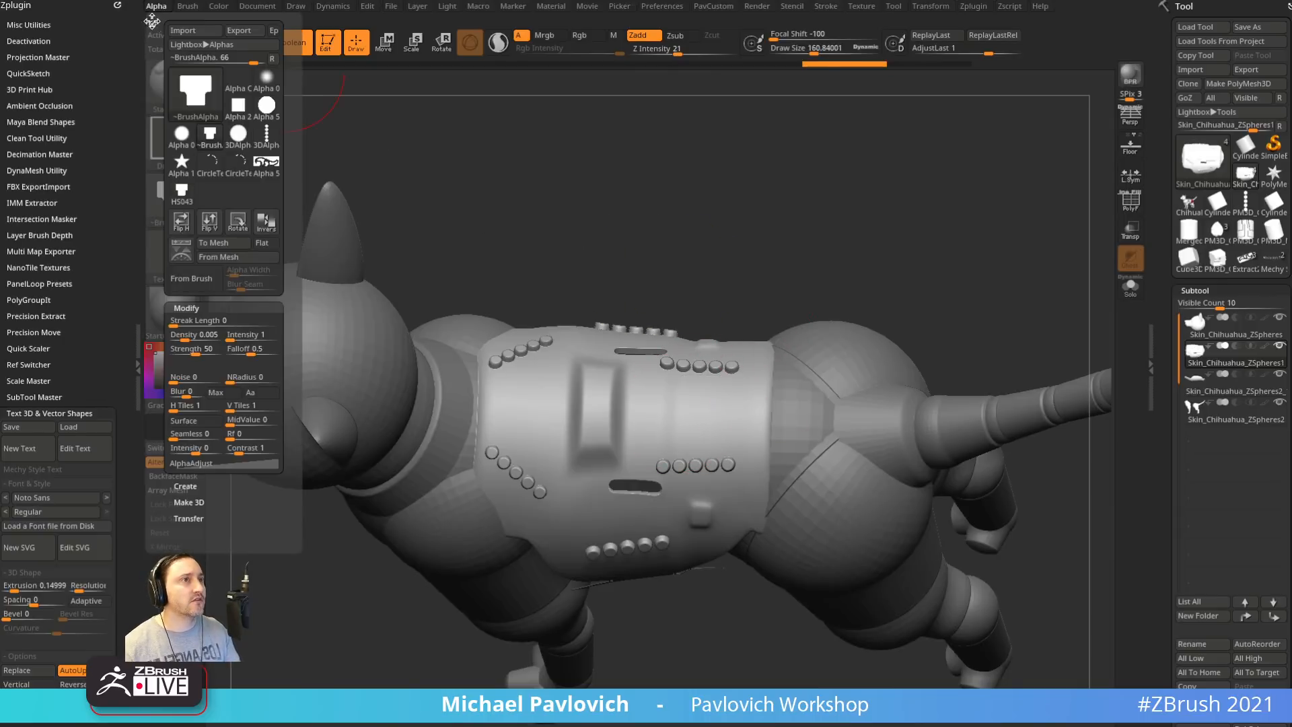
click(151, 21)
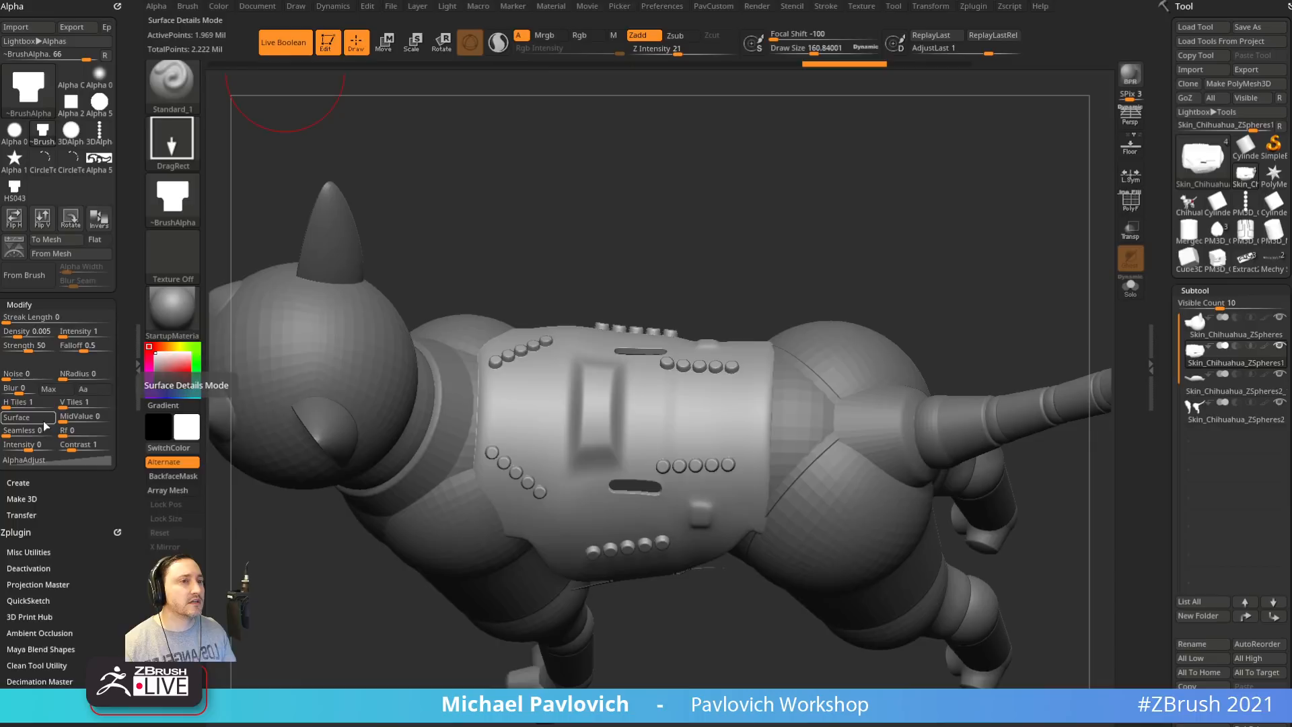
drag(20, 391, 32, 391)
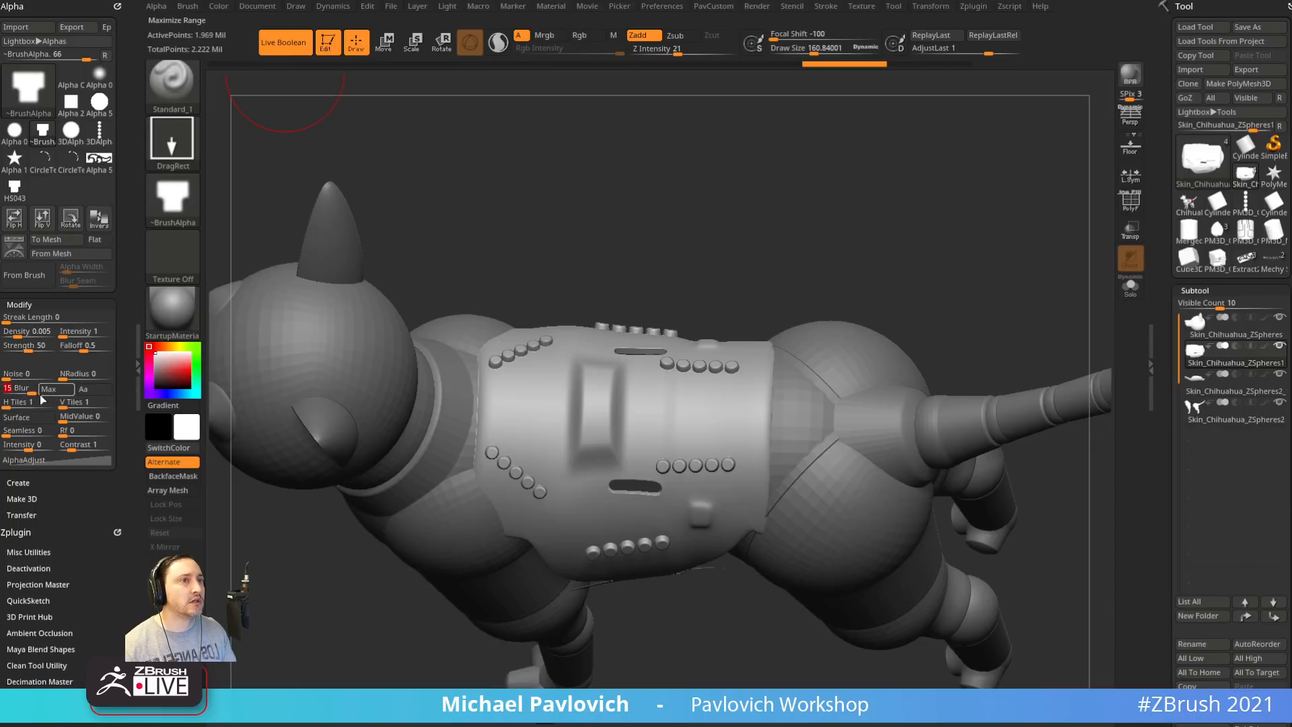
Stamp the blurred T-shaped alpha onto the rear of the vest's back and adjust the last stroke
drag(869, 228, 841, 222)
drag(652, 404, 724, 403)
drag(798, 291, 758, 299)
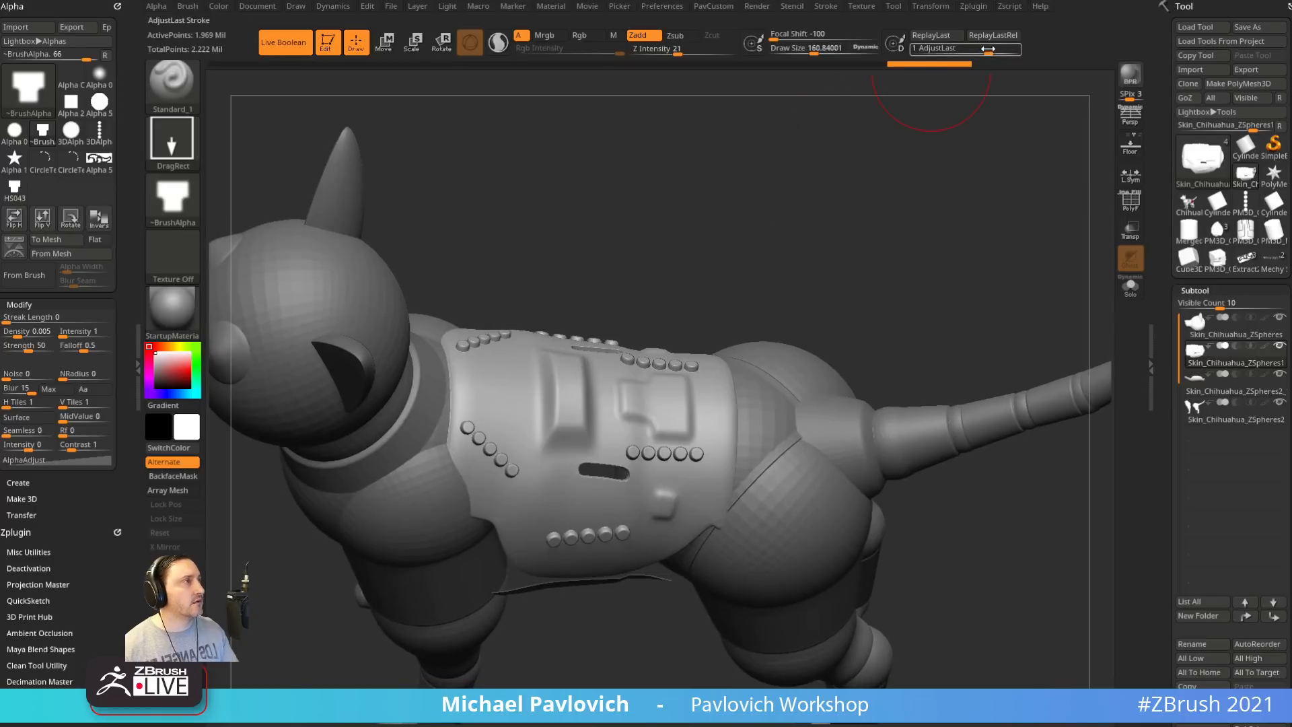
mouse_move(988, 53)
mouse_down()
mouse_move(932, 69)
mouse_move(996, 71)
mouse_up()
mouse_move(926, 240)
mouse_down()
mouse_move(938, 196)
mouse_move(928, 230)
mouse_up()
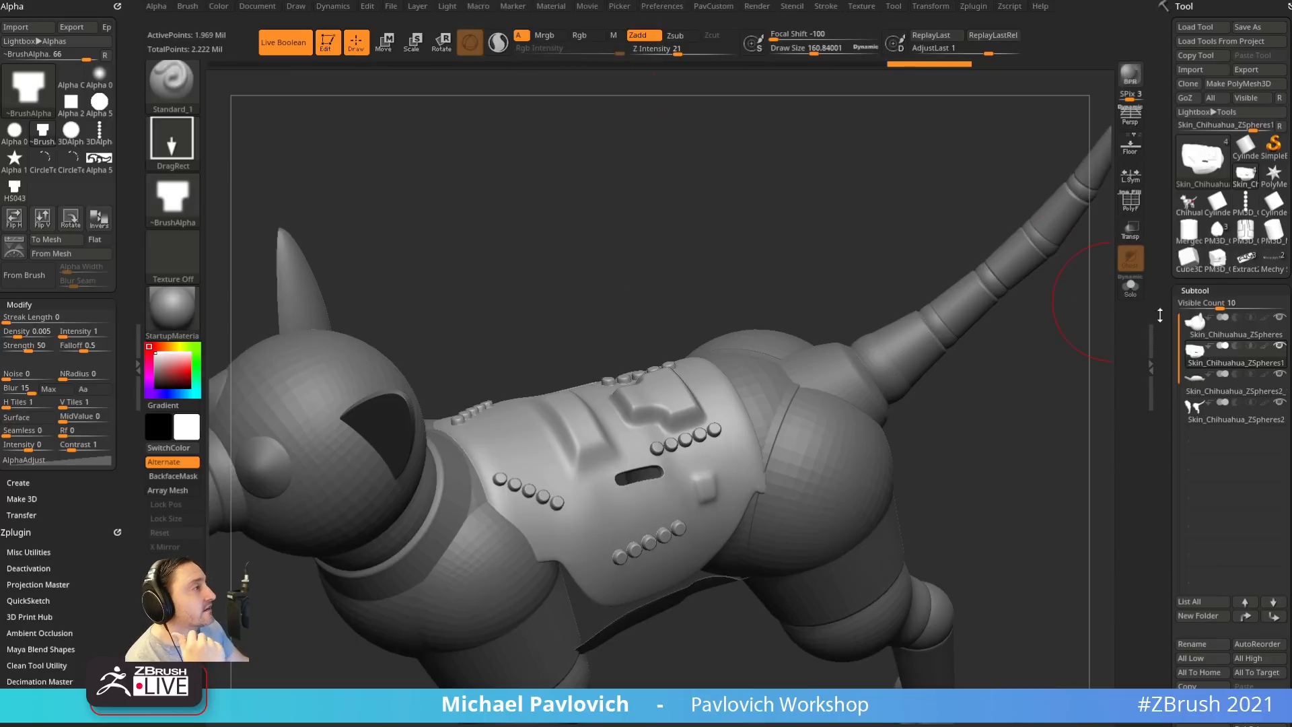
Collapse the EdgeLoop settings and show the ClayPolish settings in the vest's Geometry options
drag(1153, 315, 1154, 130)
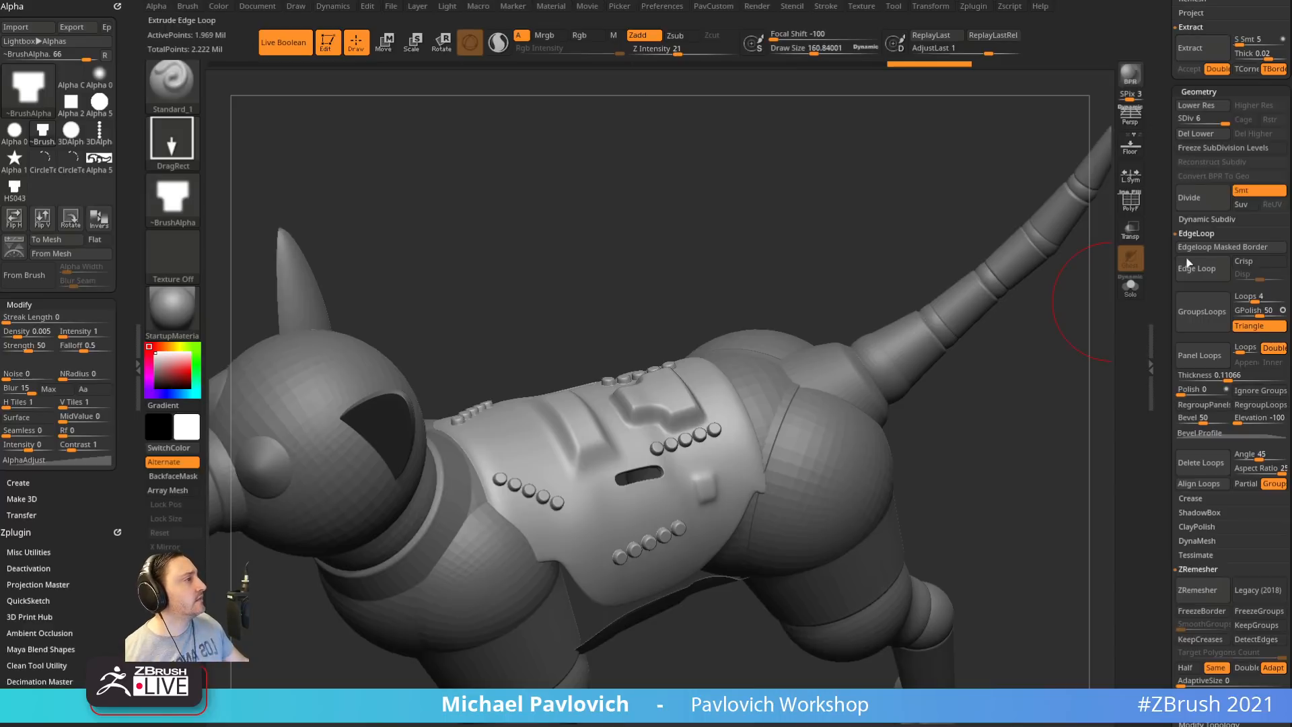
shift+click(1196, 233)
click(1194, 277)
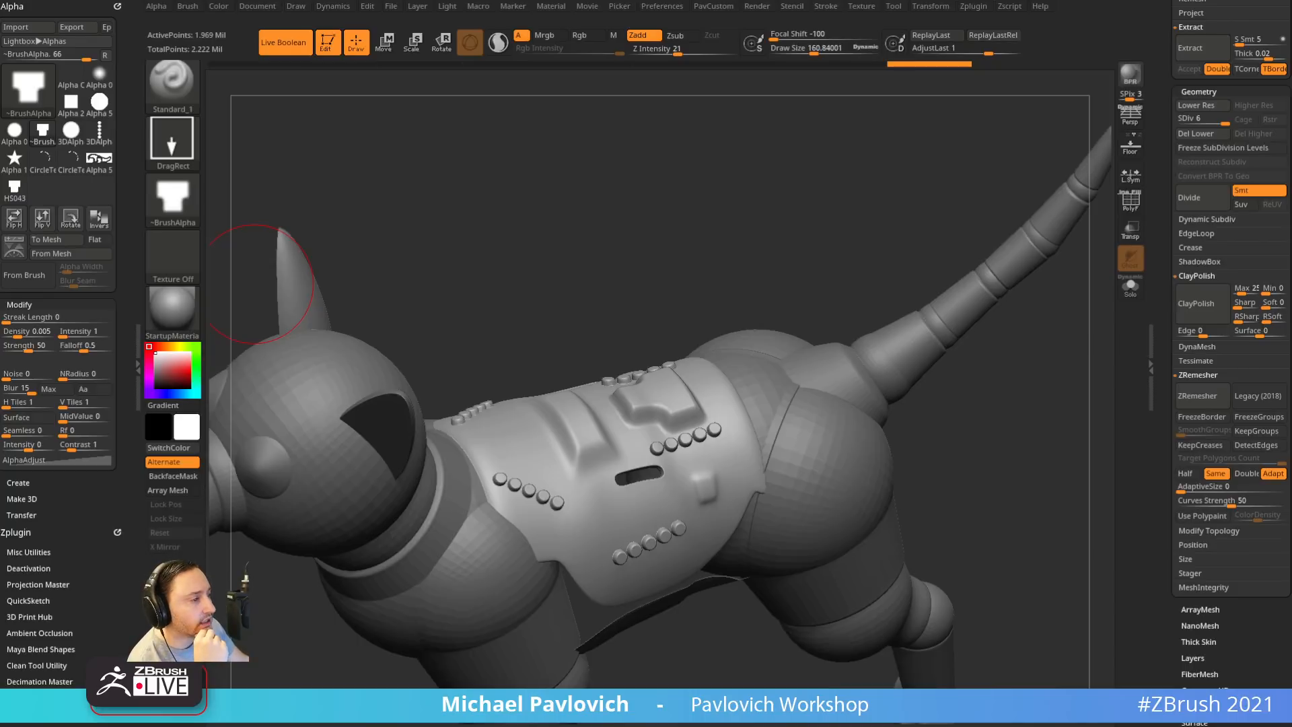
Switch to the browser, return to the ArtStation portfolio and look over the Photogrammetry Basics project
key(alt+Tab)
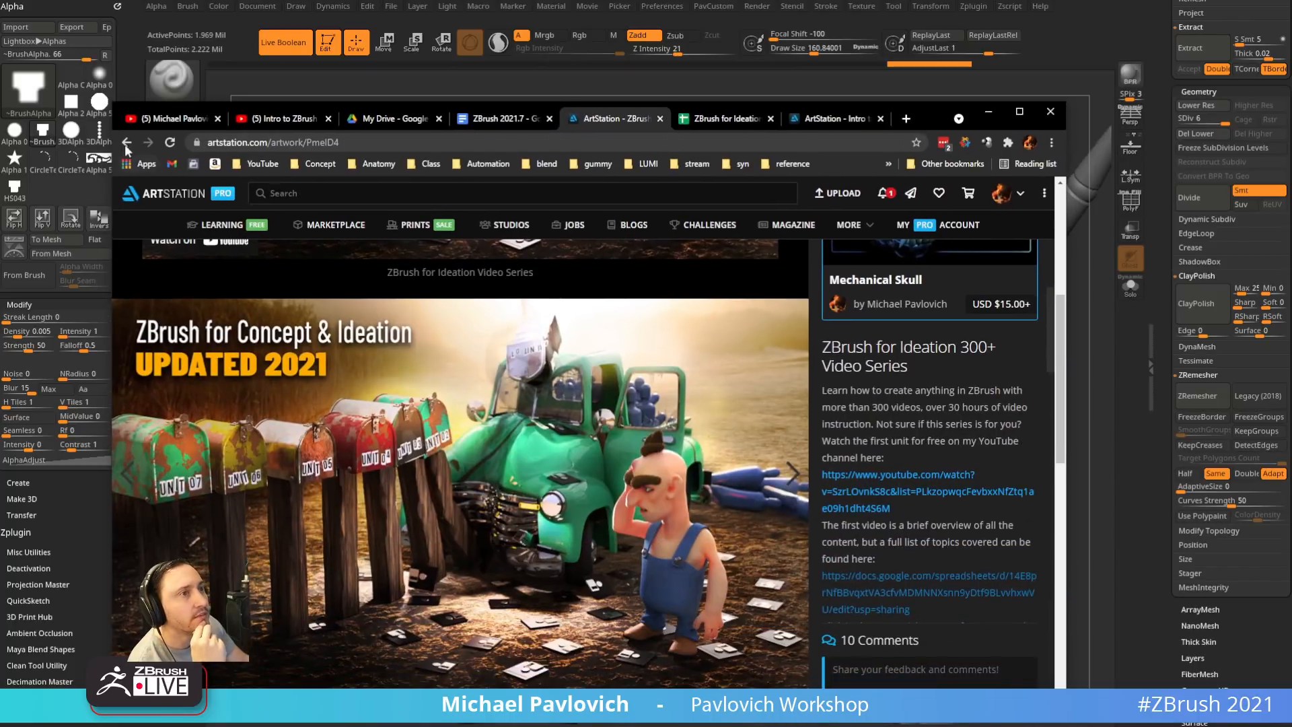
click(126, 142)
scroll(408, 384, down, 5)
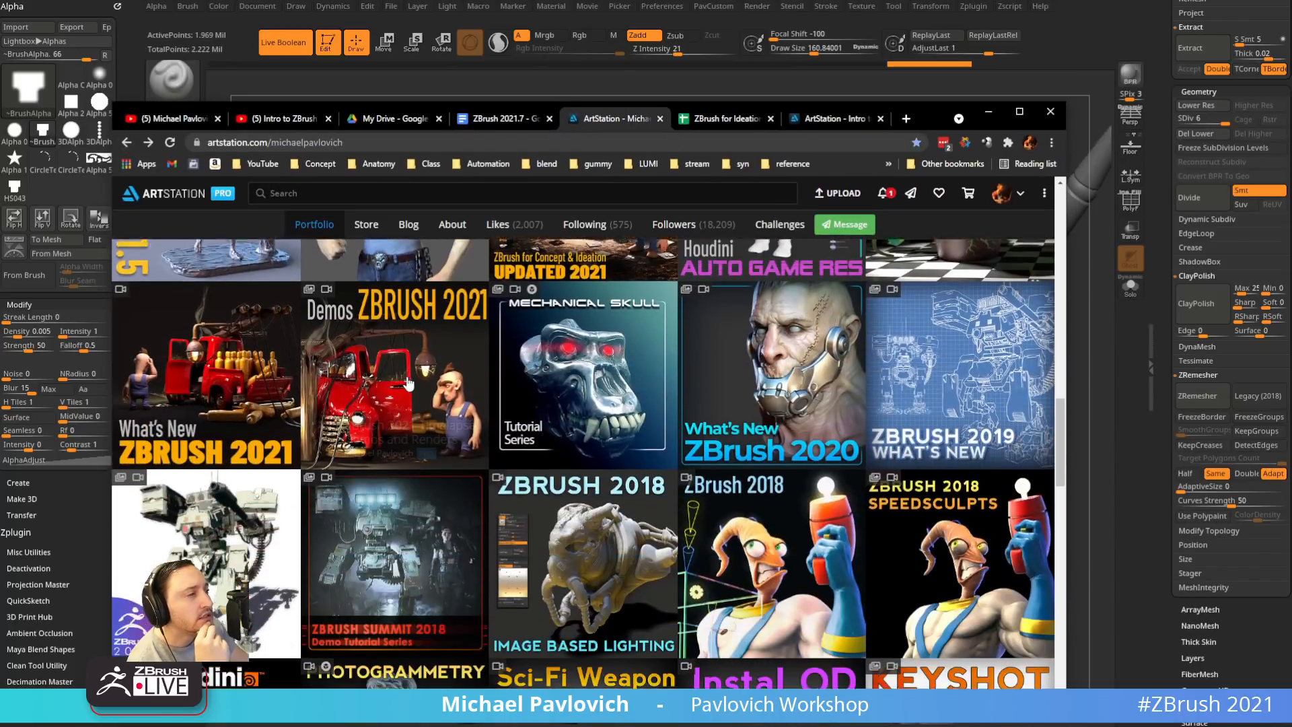
scroll(409, 383, down, 5)
click(449, 457)
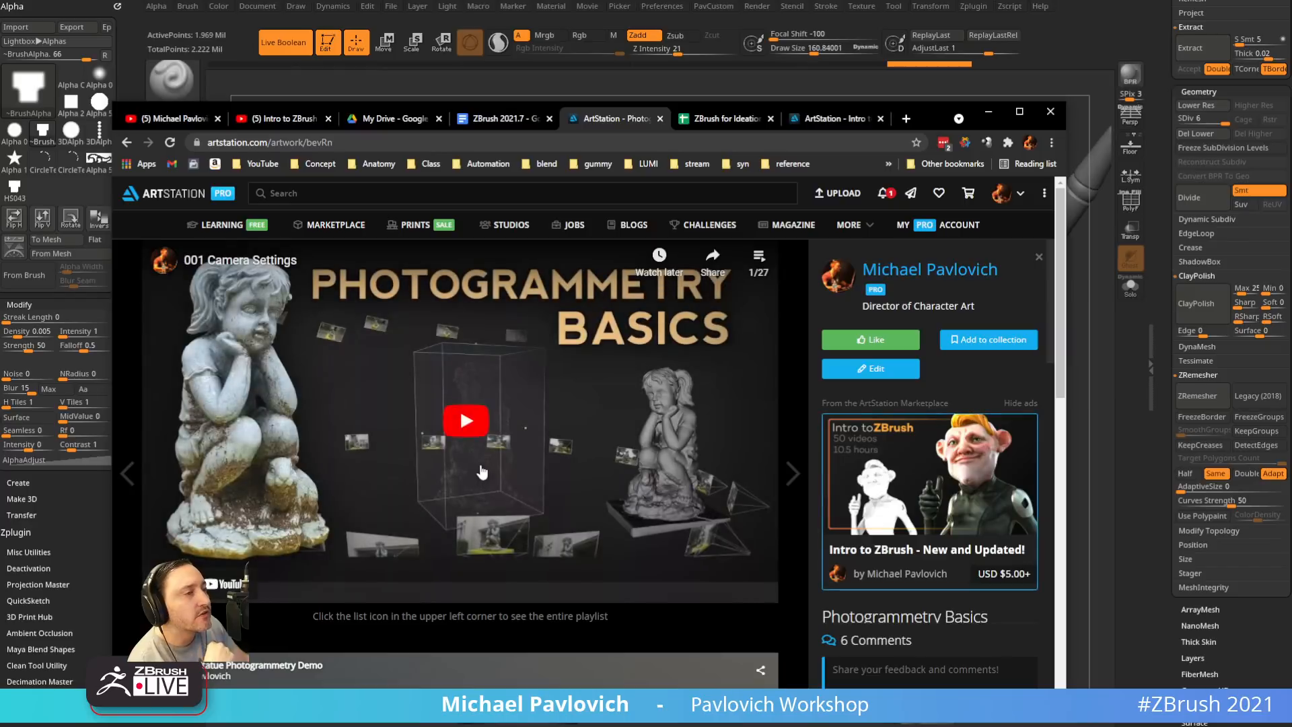
scroll(503, 444, down, 5)
scroll(501, 426, up, 5)
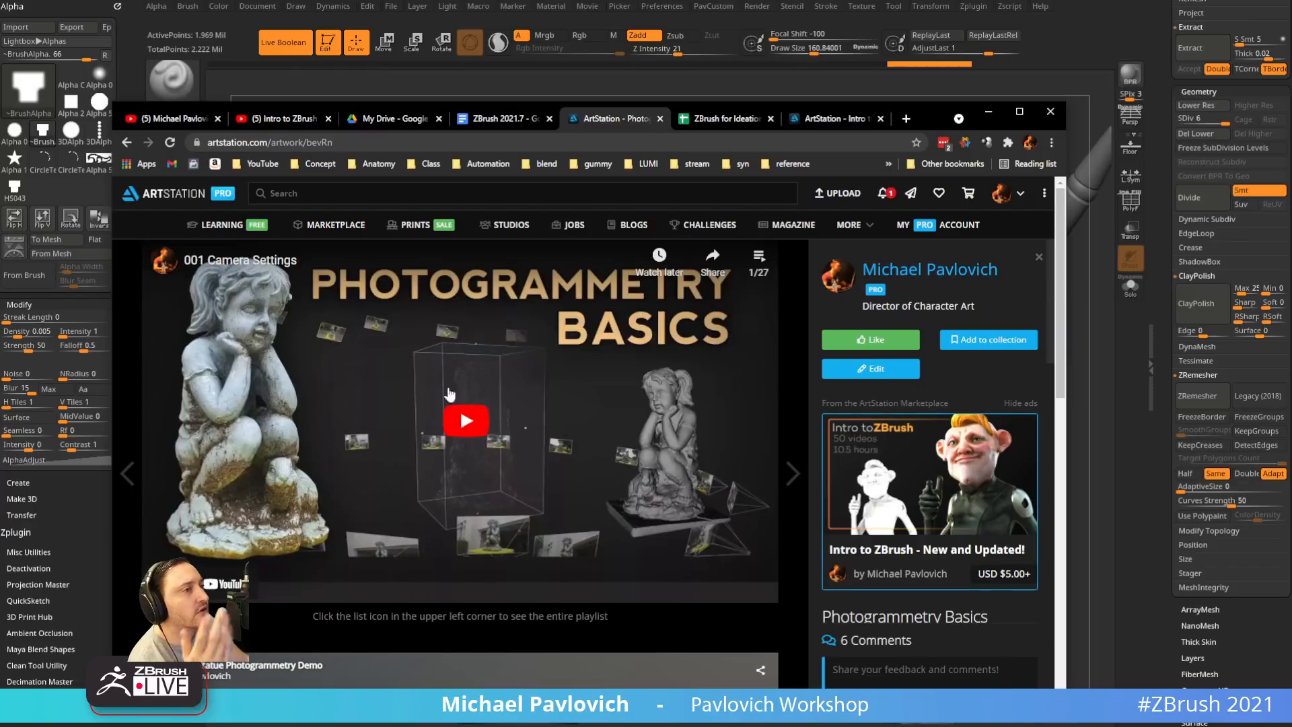
Go back to the portfolio and open the video list of the What's New ZBrush 2020 project
click(127, 143)
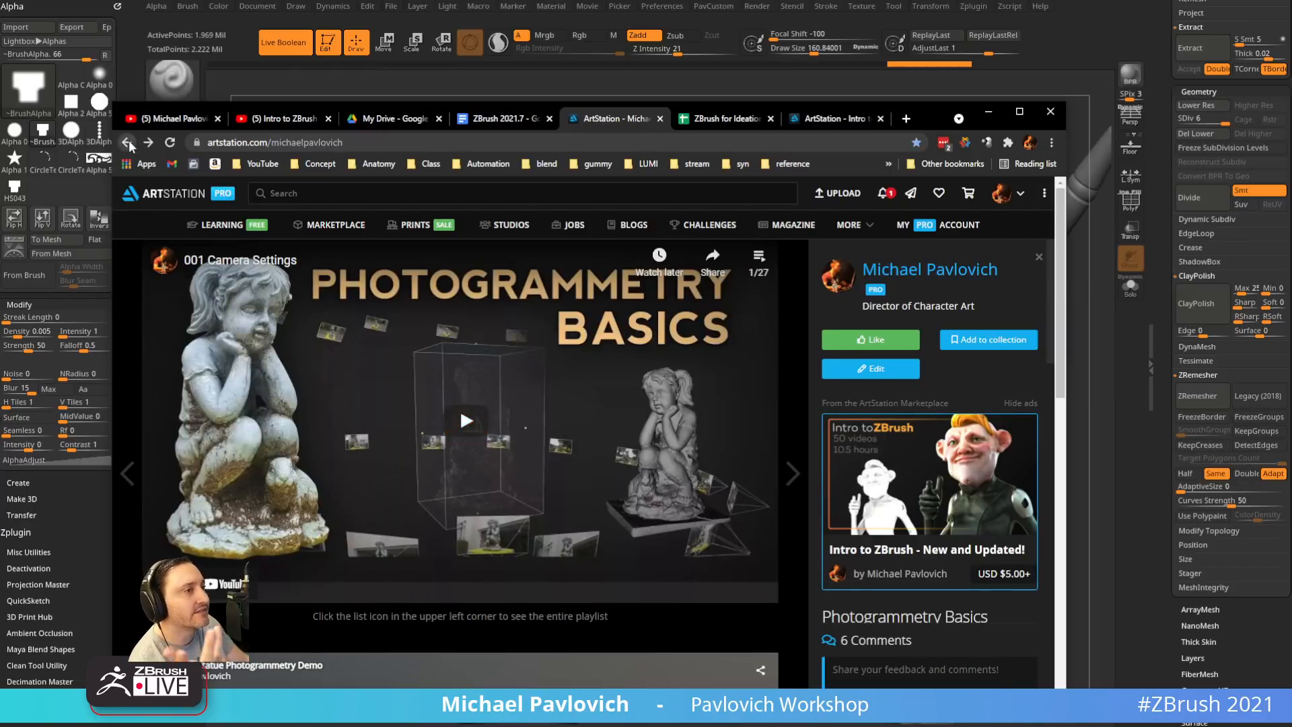
scroll(686, 498, up, 3)
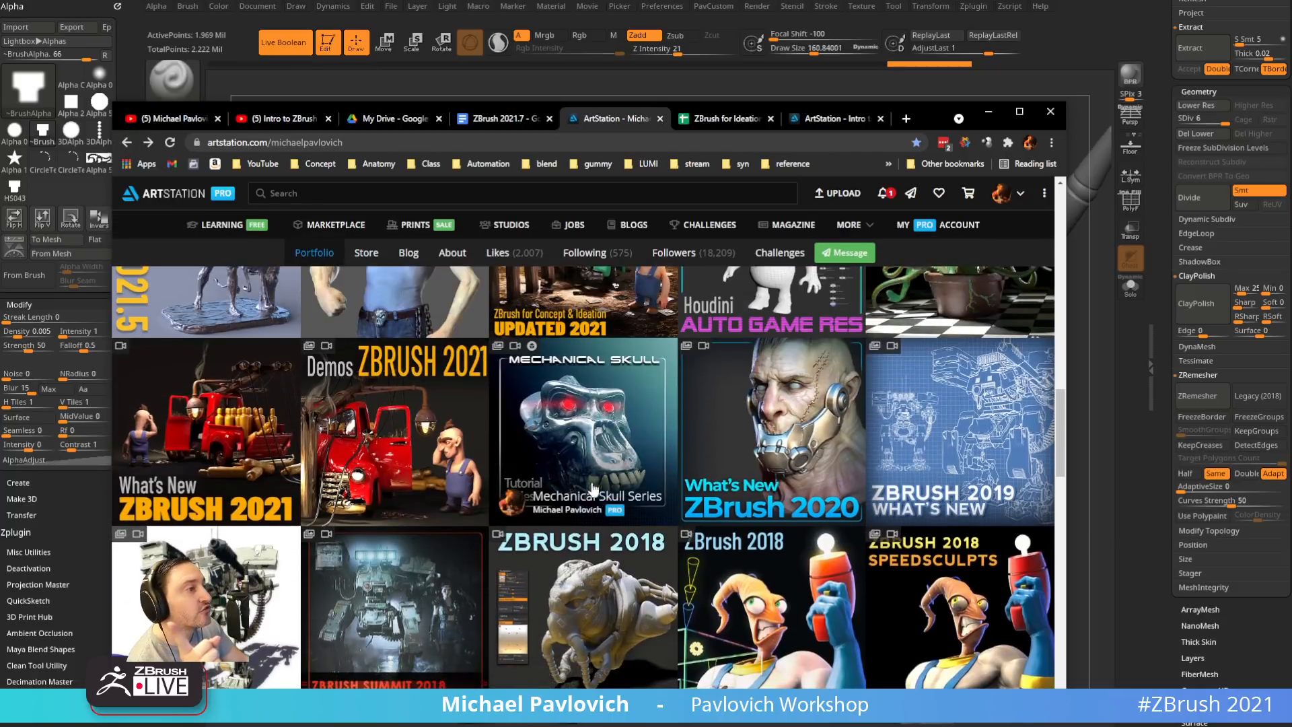
scroll(602, 490, up, 2)
scroll(612, 490, down, 3)
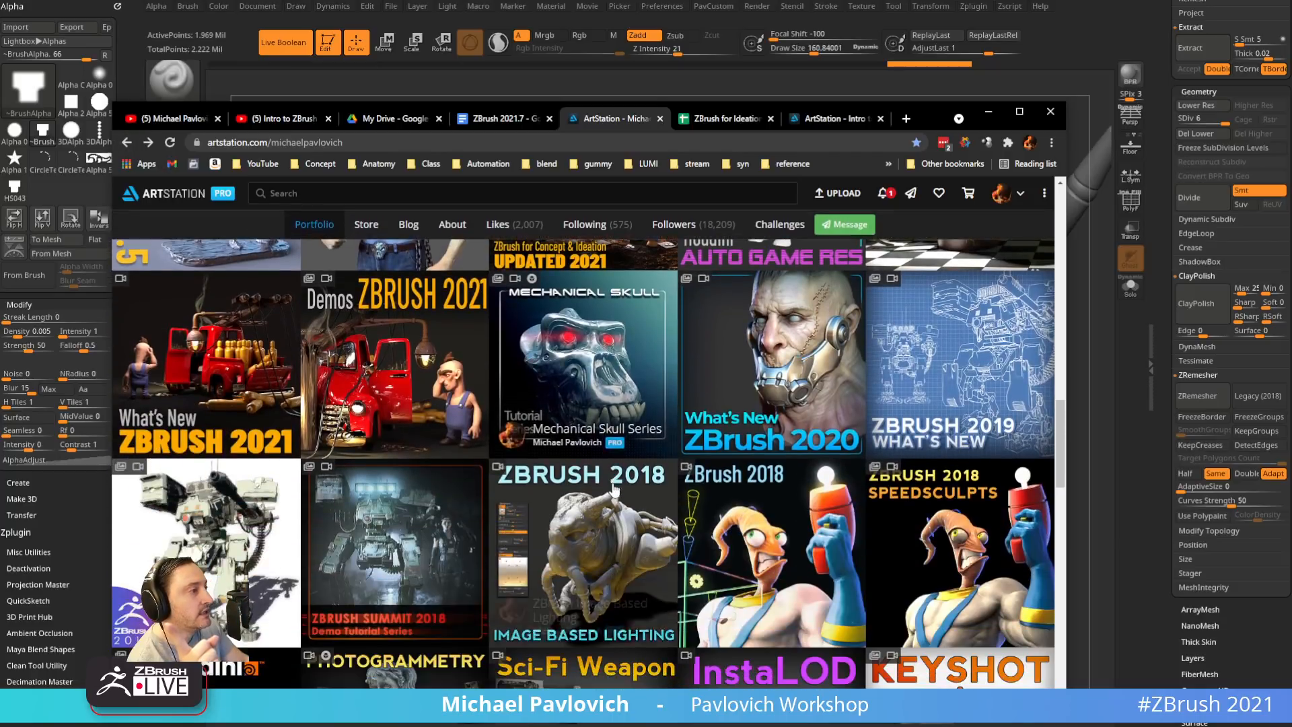
click(802, 362)
click(747, 257)
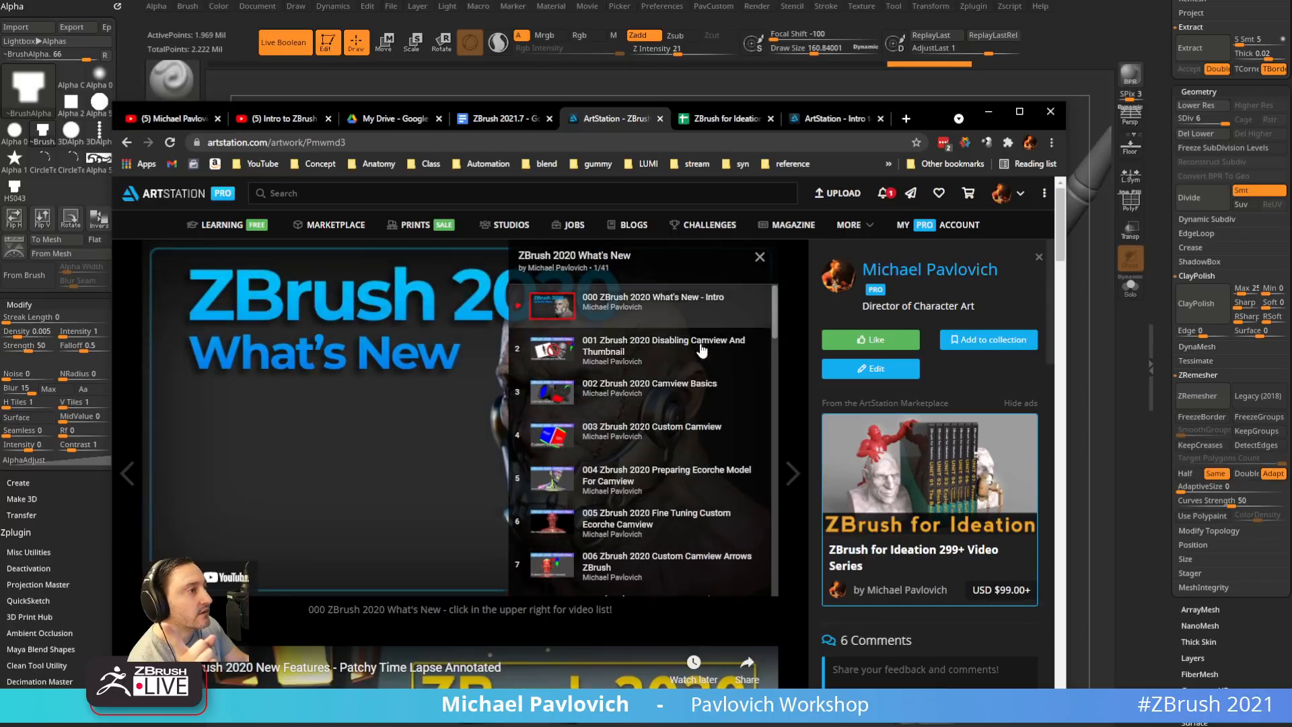
Play video 022 on the XTractor Dot and Drag Rect brush and skip ahead to the statue's back
scroll(675, 385, down, 9)
scroll(675, 385, down, 4)
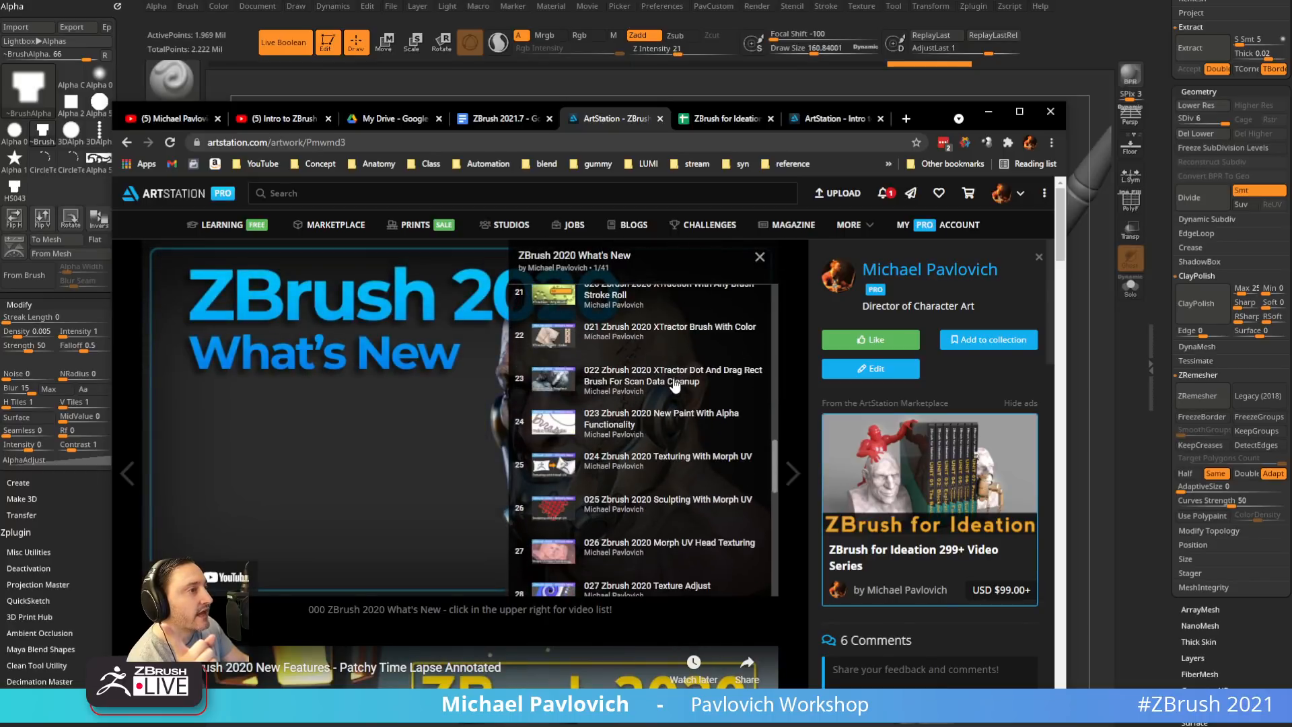
click(617, 379)
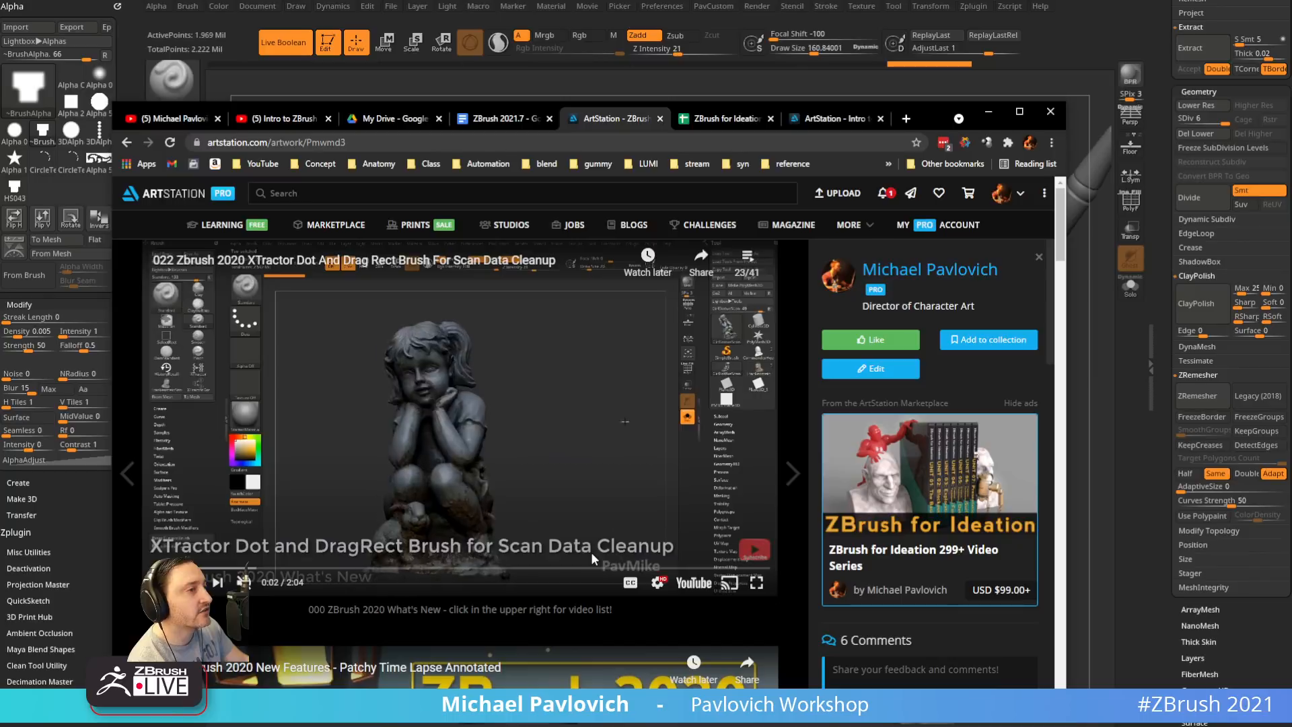
click(568, 568)
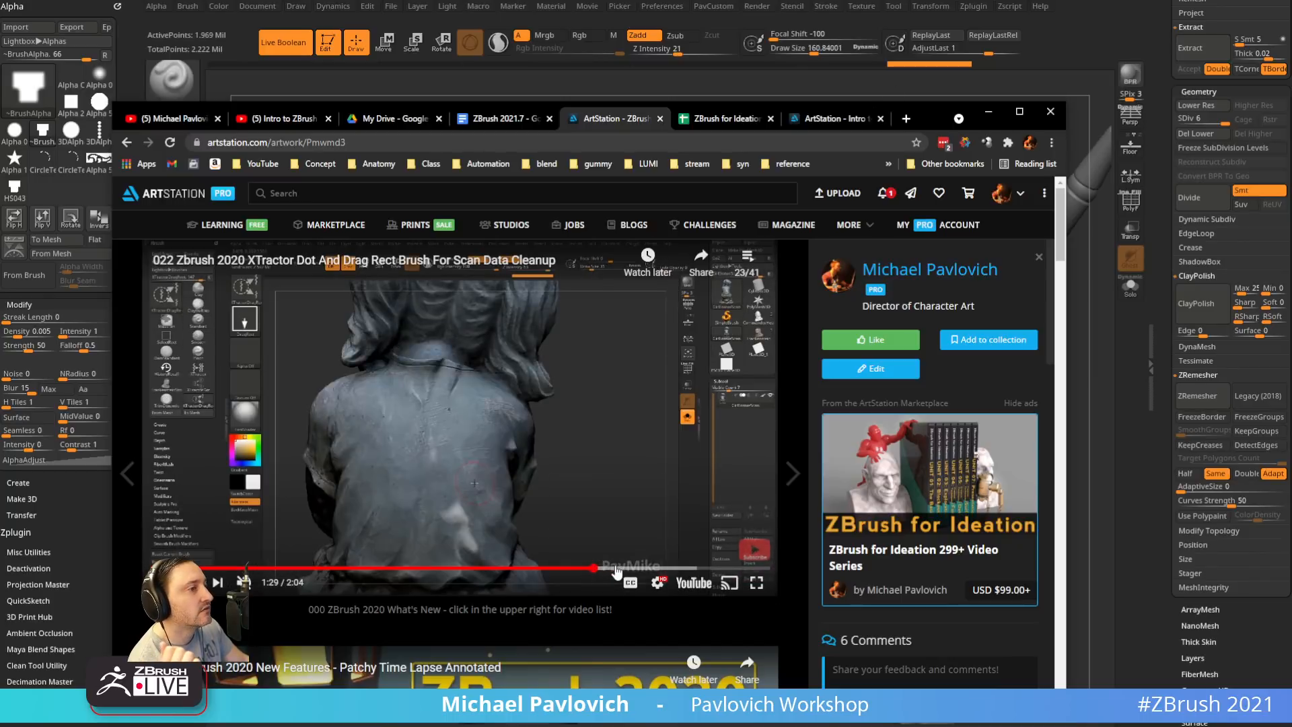
Return to ZBrush and close it without saving the startup hotkeys changes
click(988, 112)
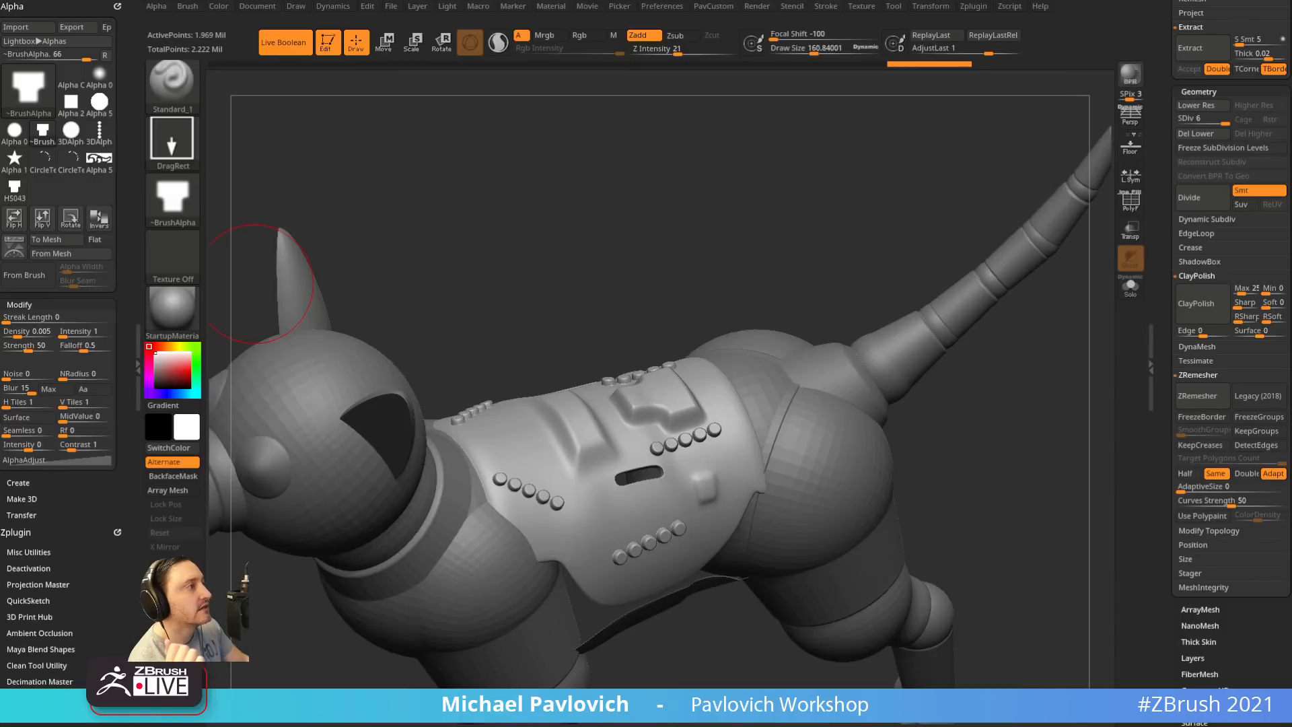
click(1286, 2)
click(624, 342)
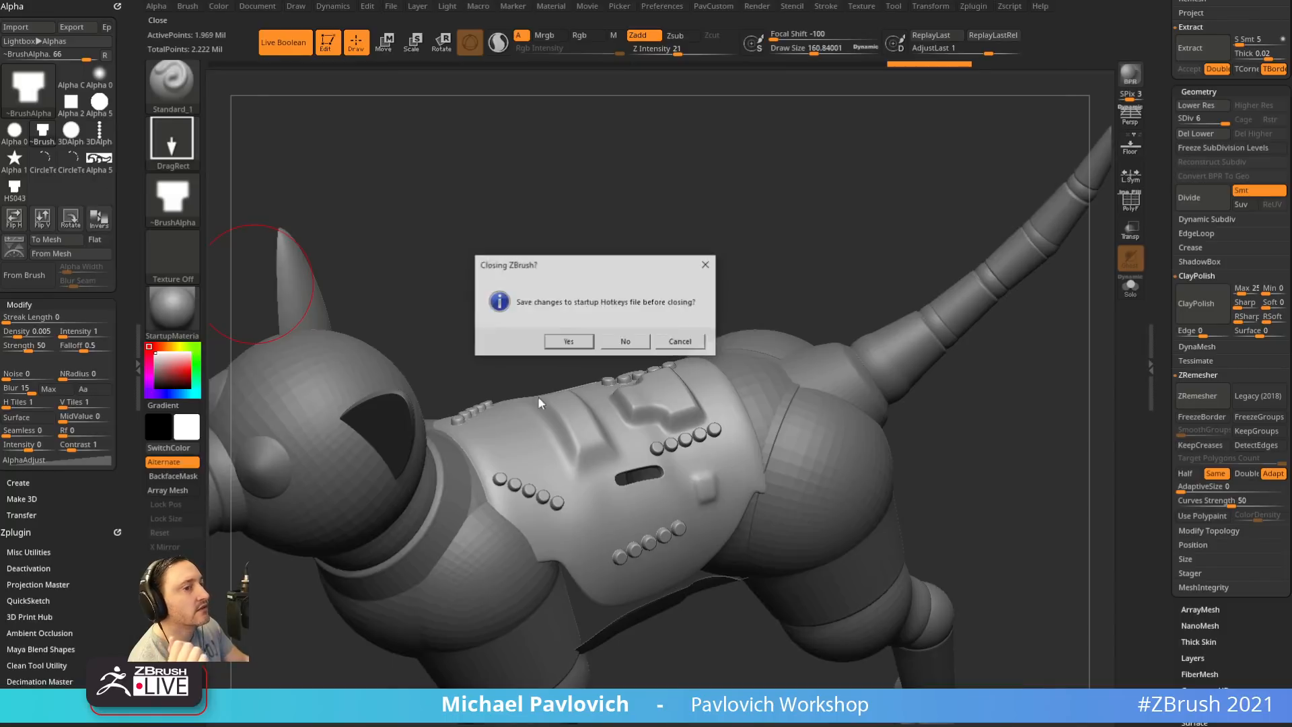
click(626, 341)
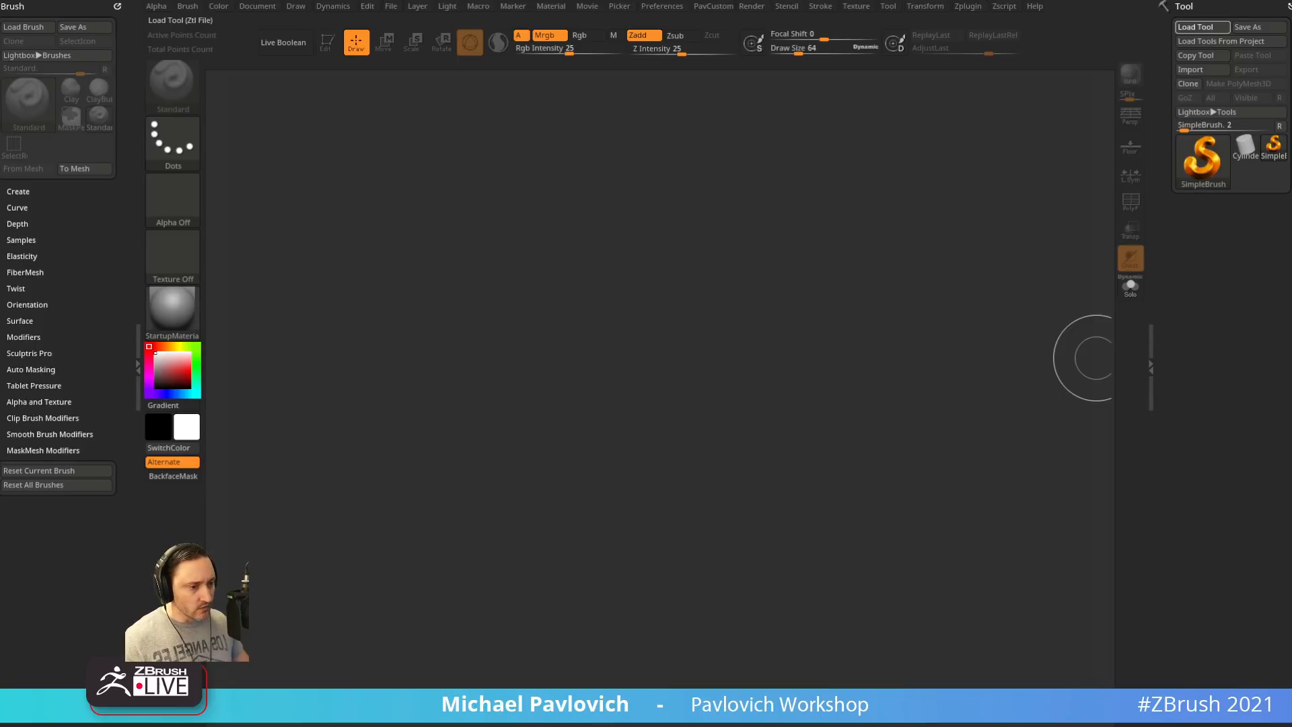
Switch back to the browser and replay the scan-cleanup passage on the statue's back in the XTractor video
drag(868, 723, 896, 90)
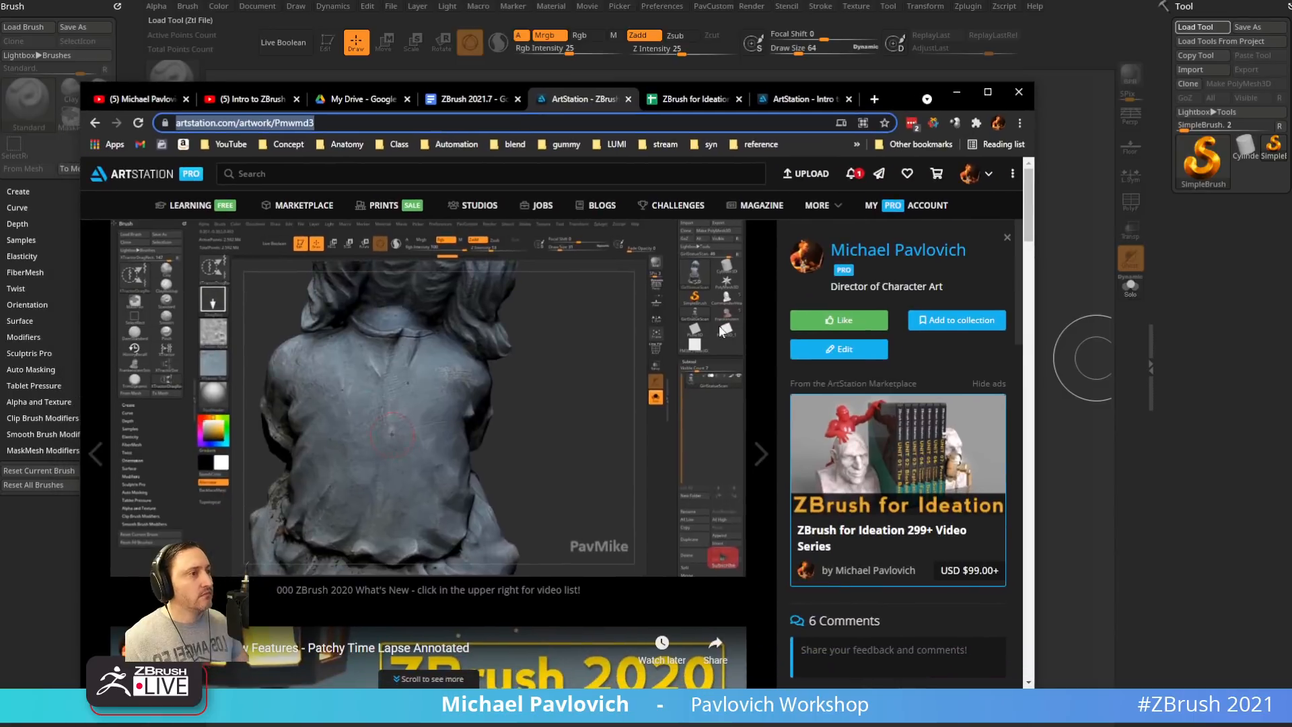
click(688, 548)
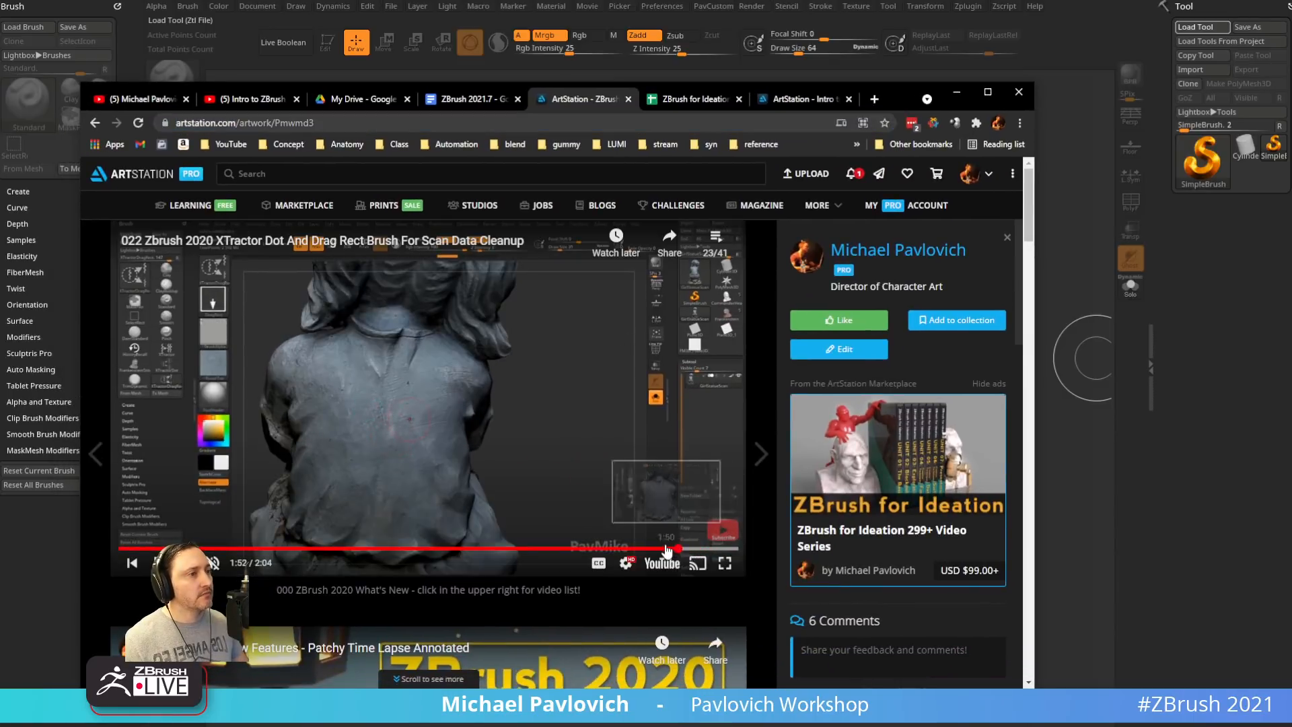
click(650, 549)
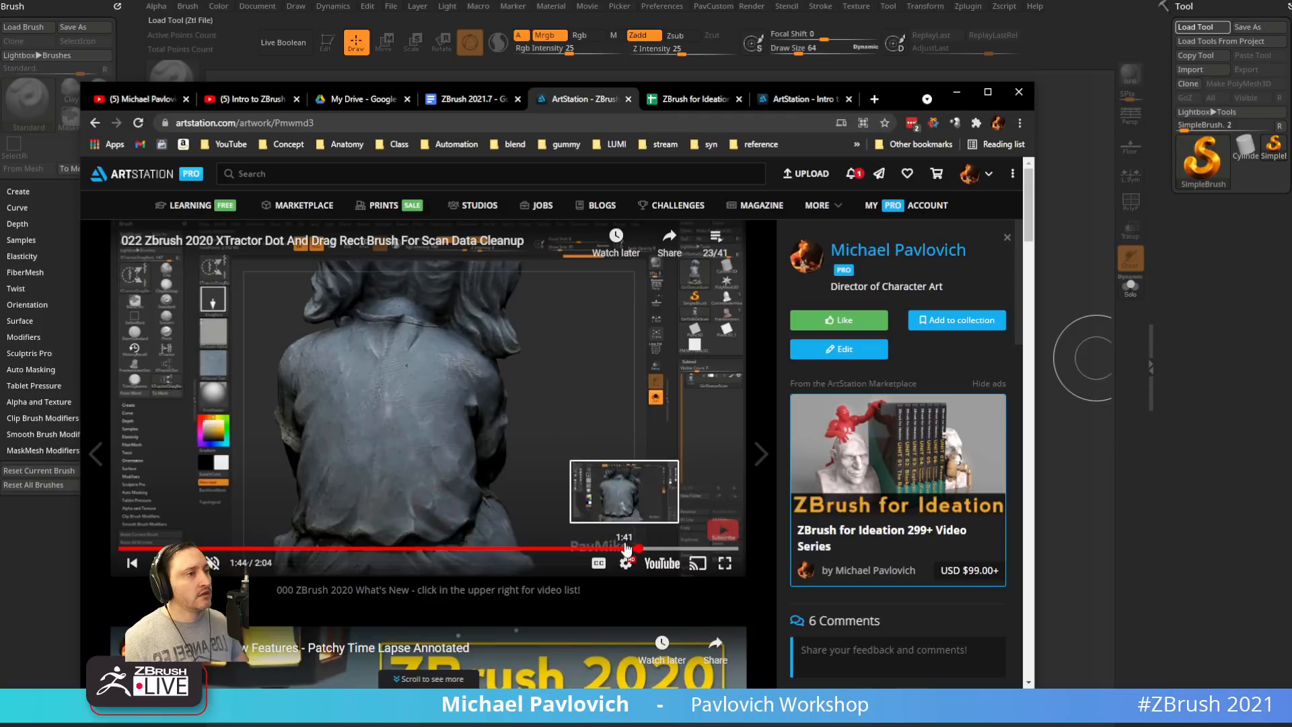
click(627, 548)
click(611, 549)
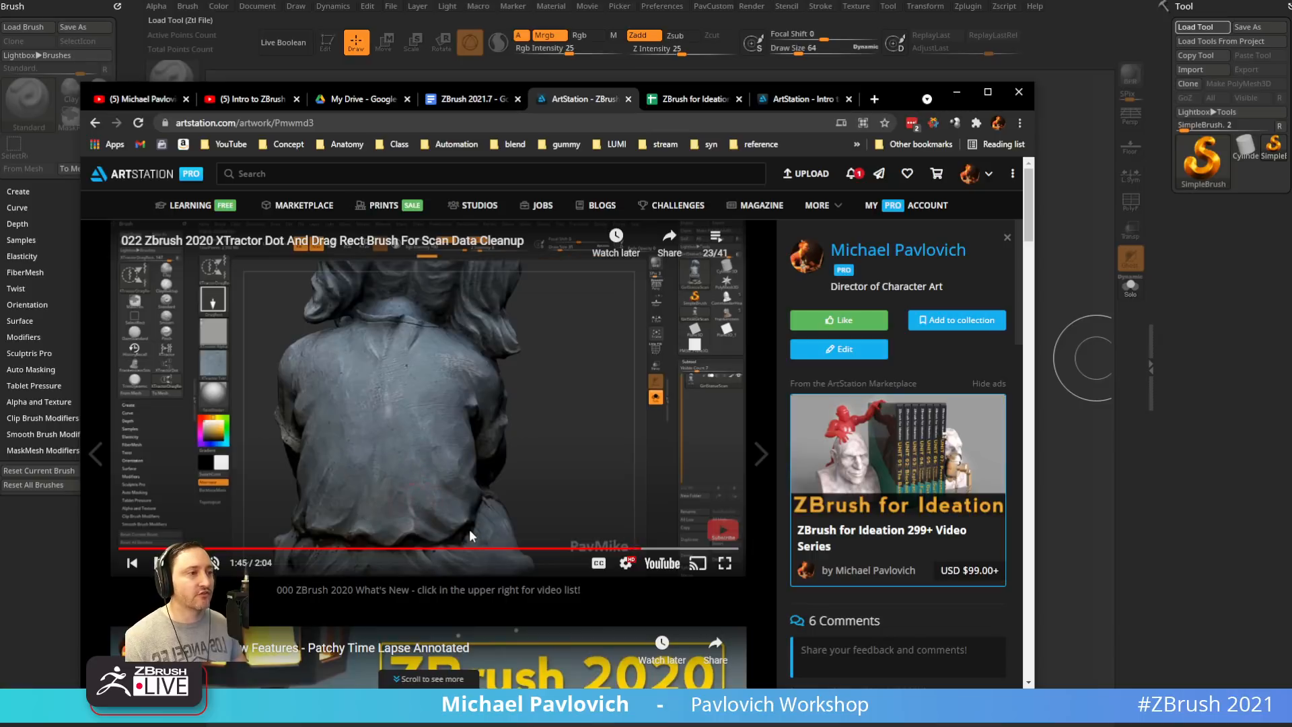
click(618, 549)
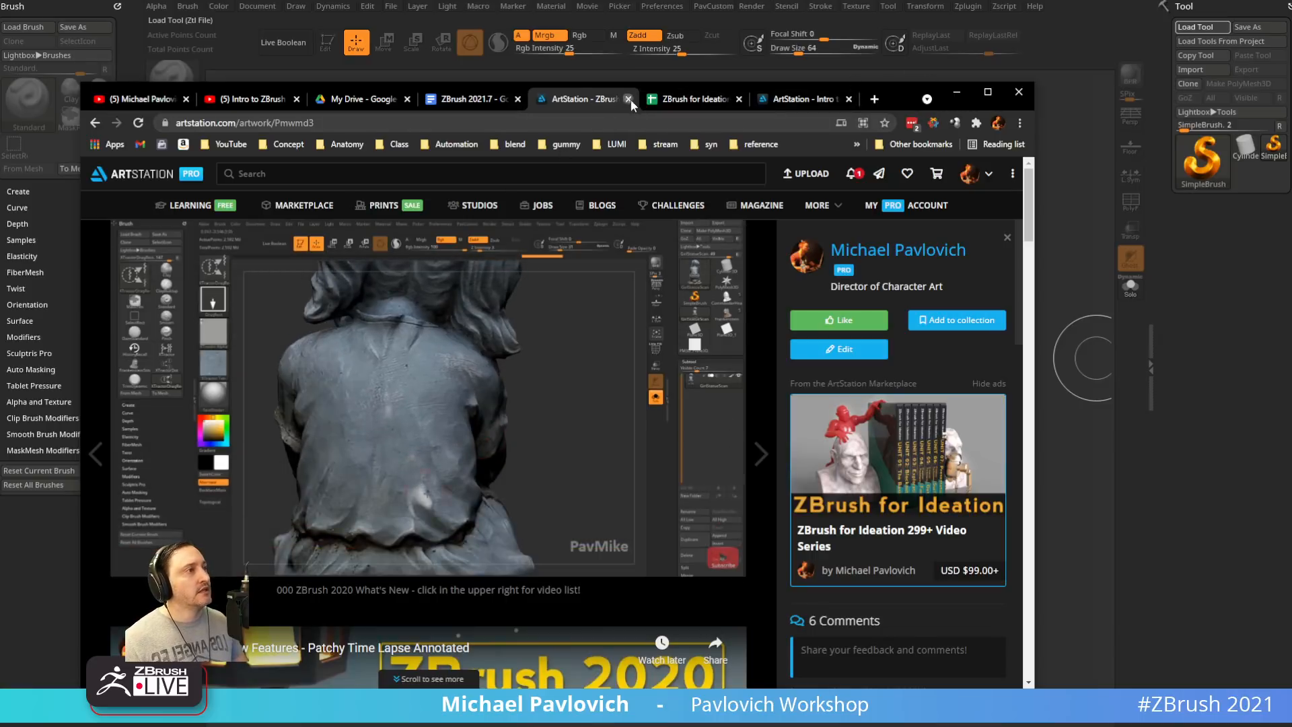
click(693, 99)
click(957, 91)
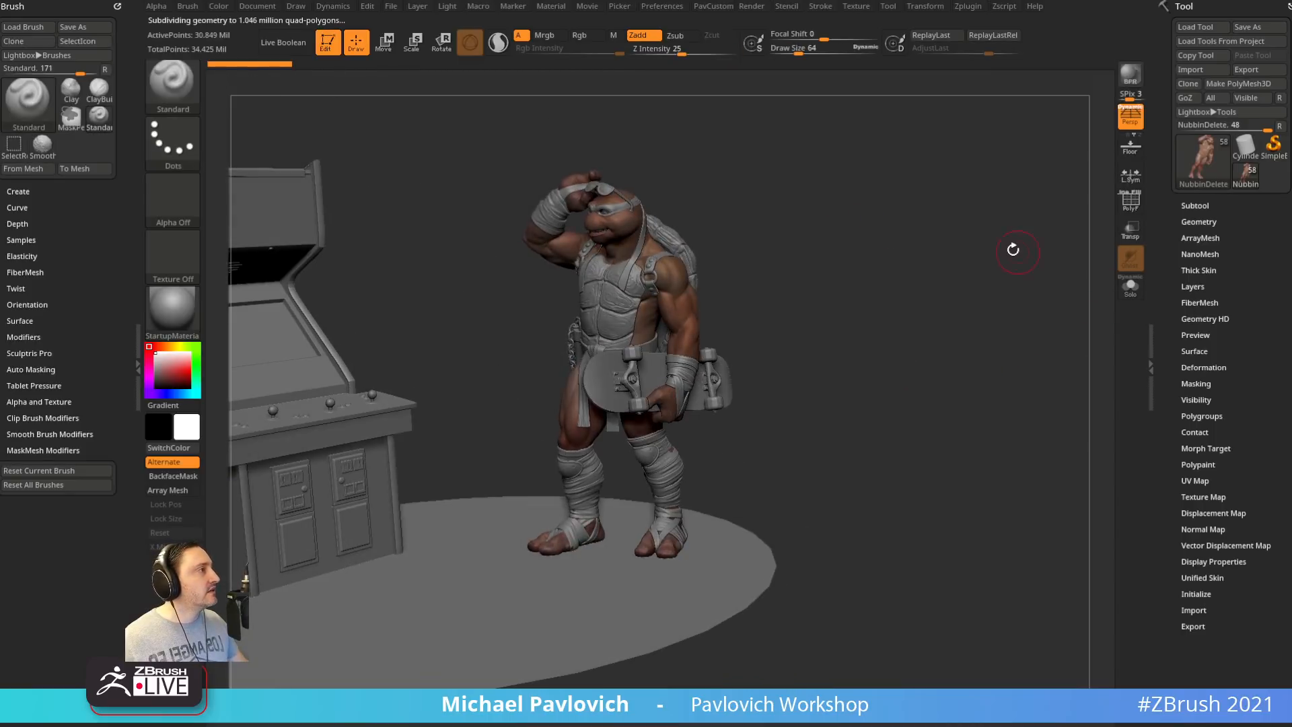
Delete all subtools of the loaded NubbinDelete turtle model
click(1195, 206)
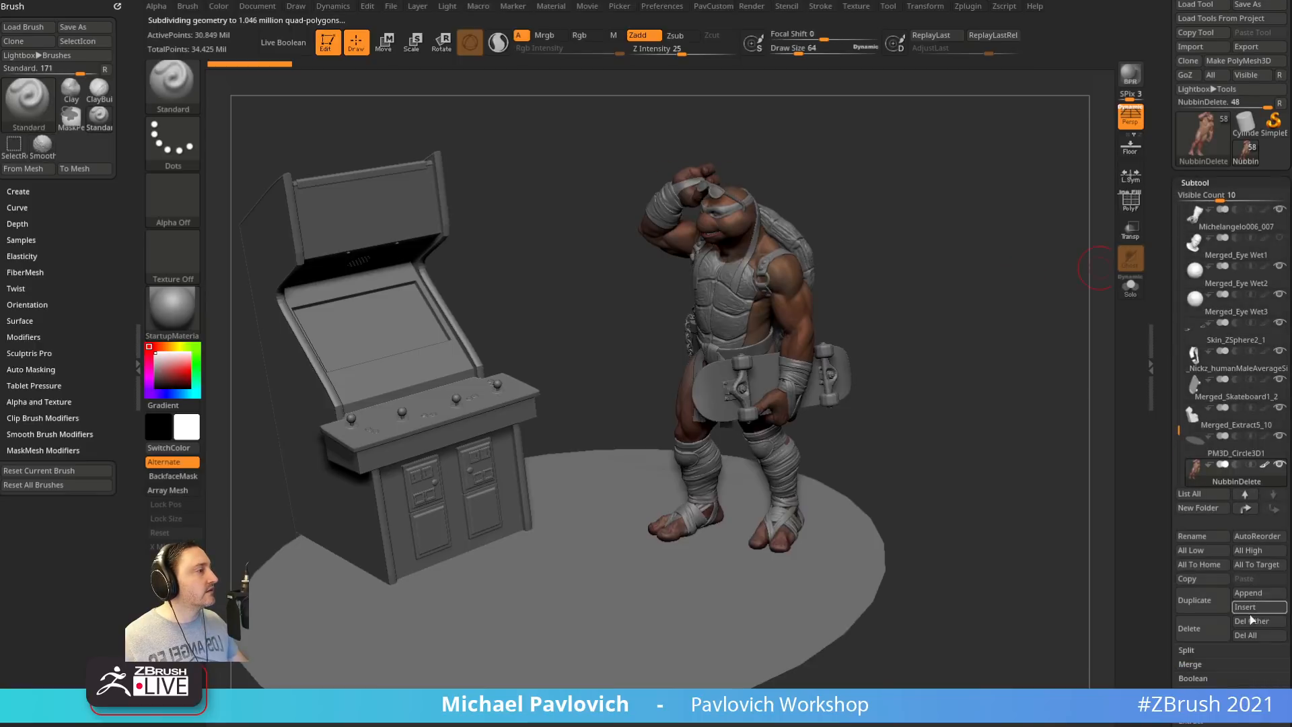
click(1244, 633)
click(1221, 666)
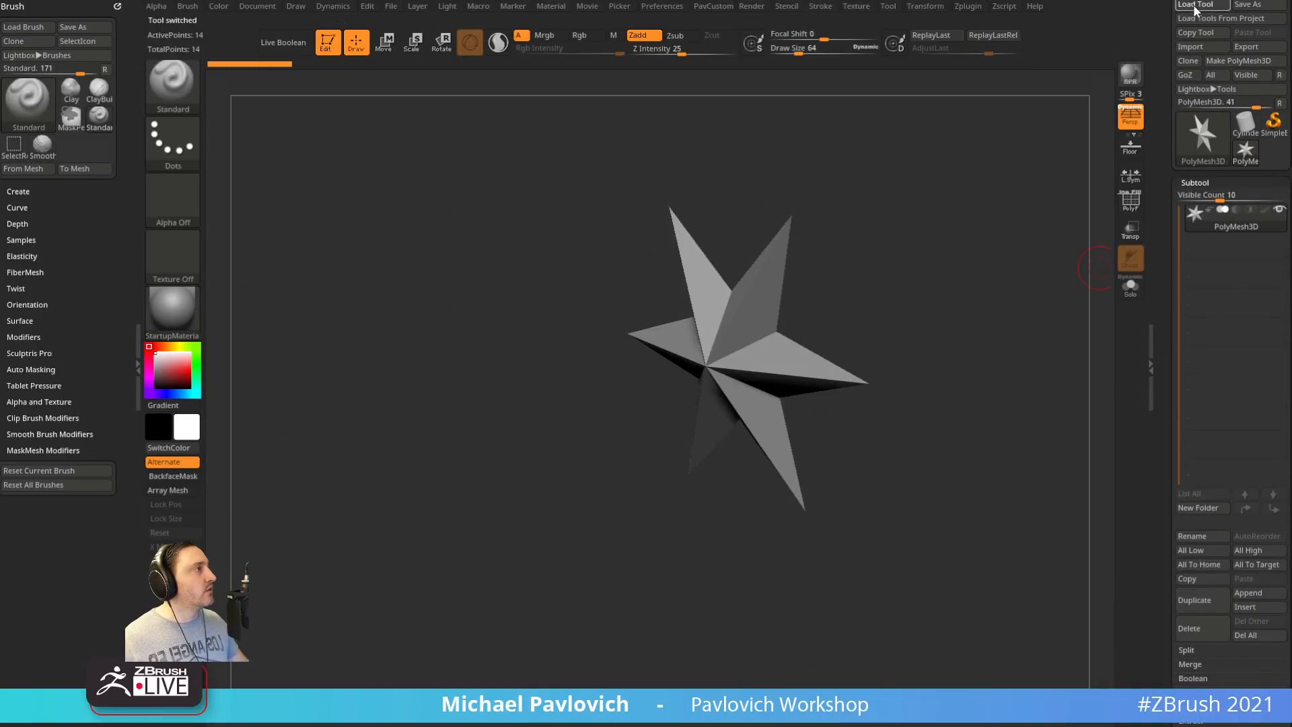
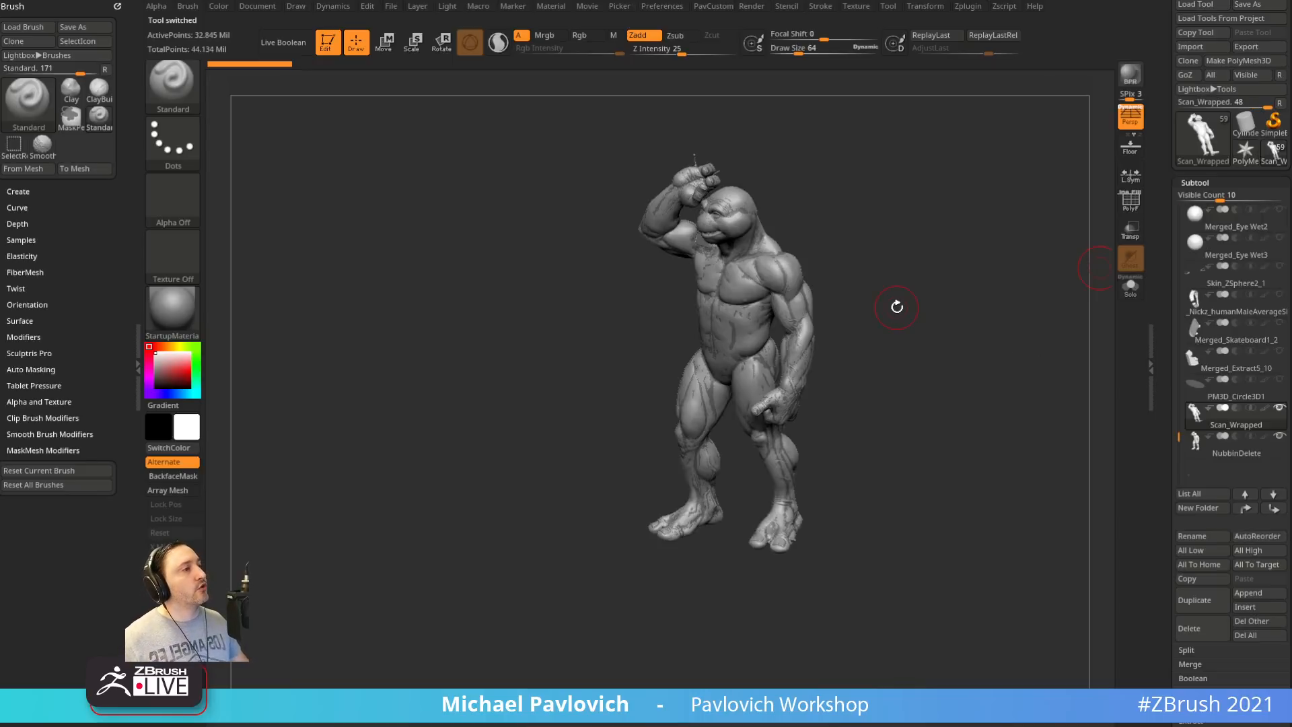
Isolate the Scan_Wrapped subtool in Solo mode and frame the full figure
drag(987, 273, 962, 311)
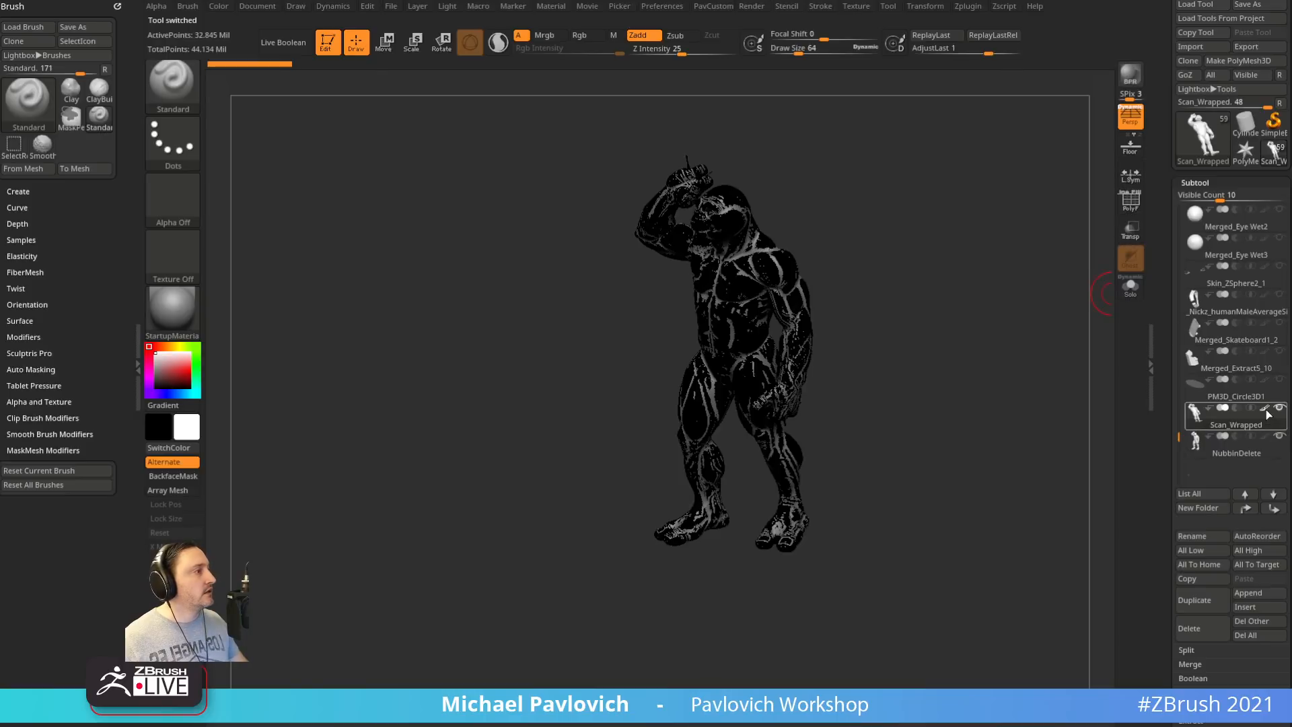
drag(1168, 330, 1166, 319)
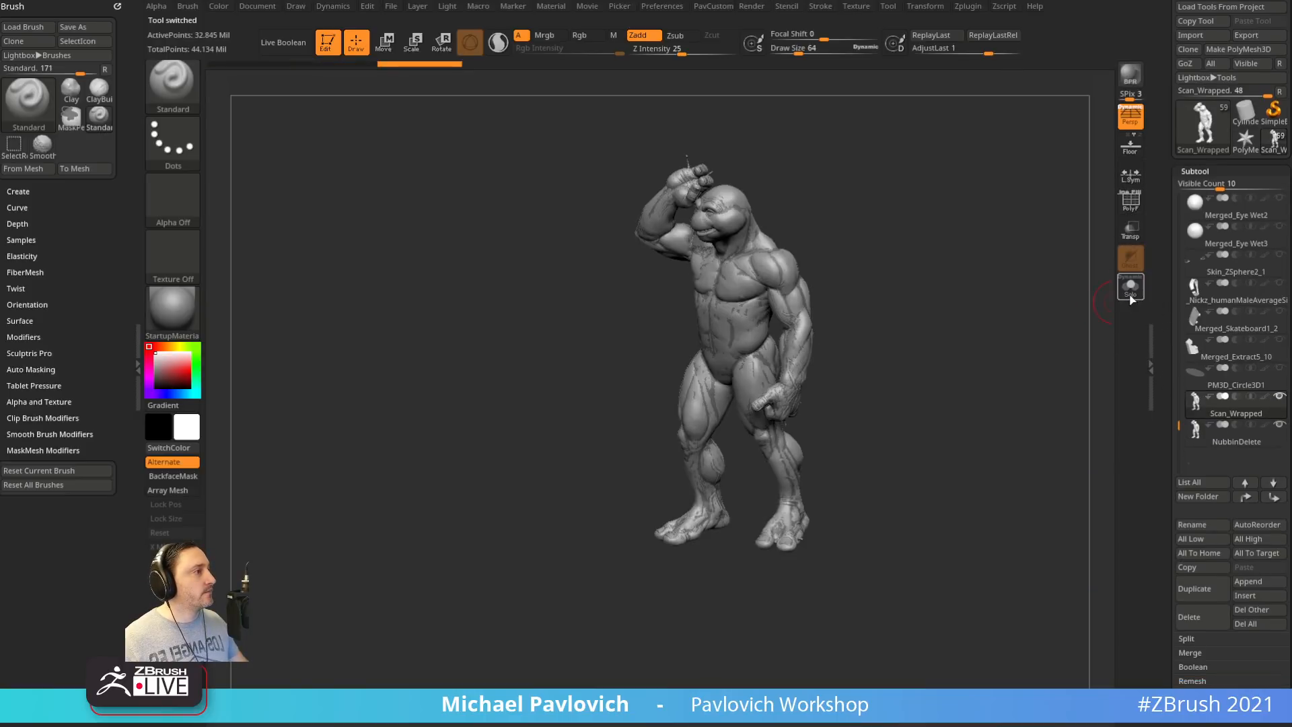
click(1130, 292)
alt+drag(1011, 317, 988, 357)
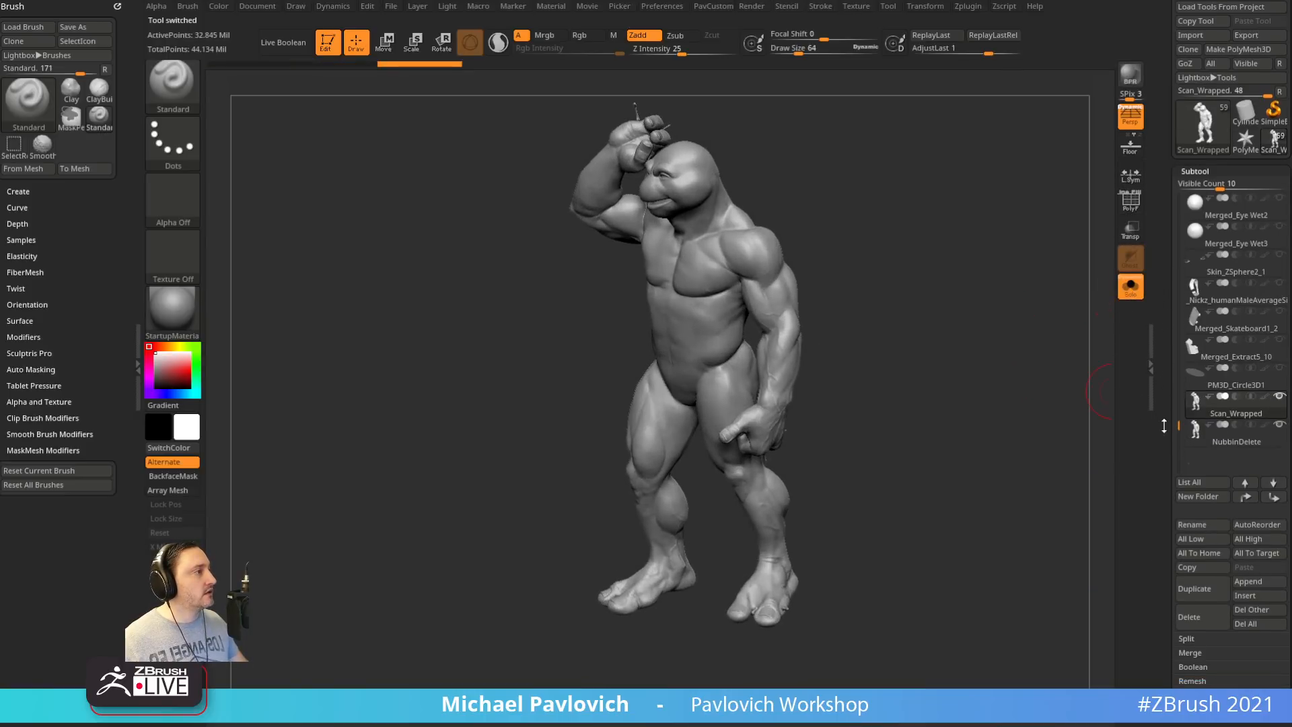
Turn on the texture map display for the Scan_Wrapped subtool
scroll(1164, 425, down, 10)
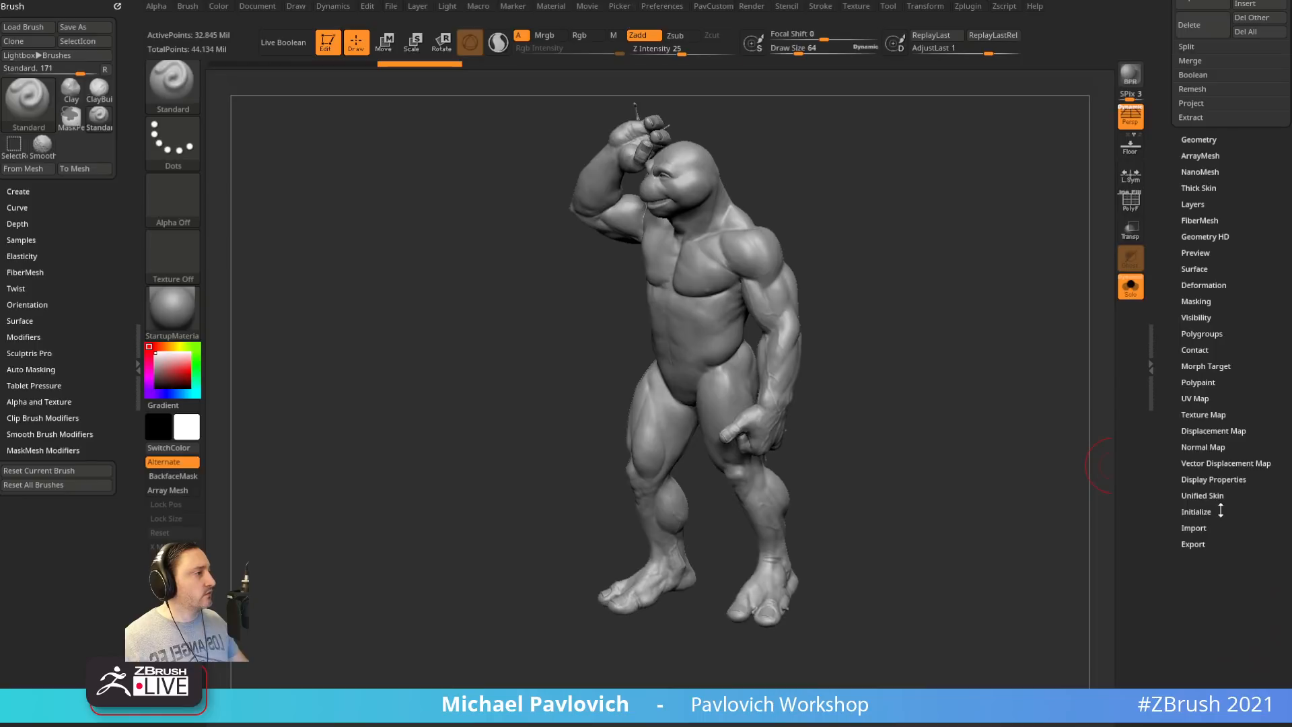
key(shift)
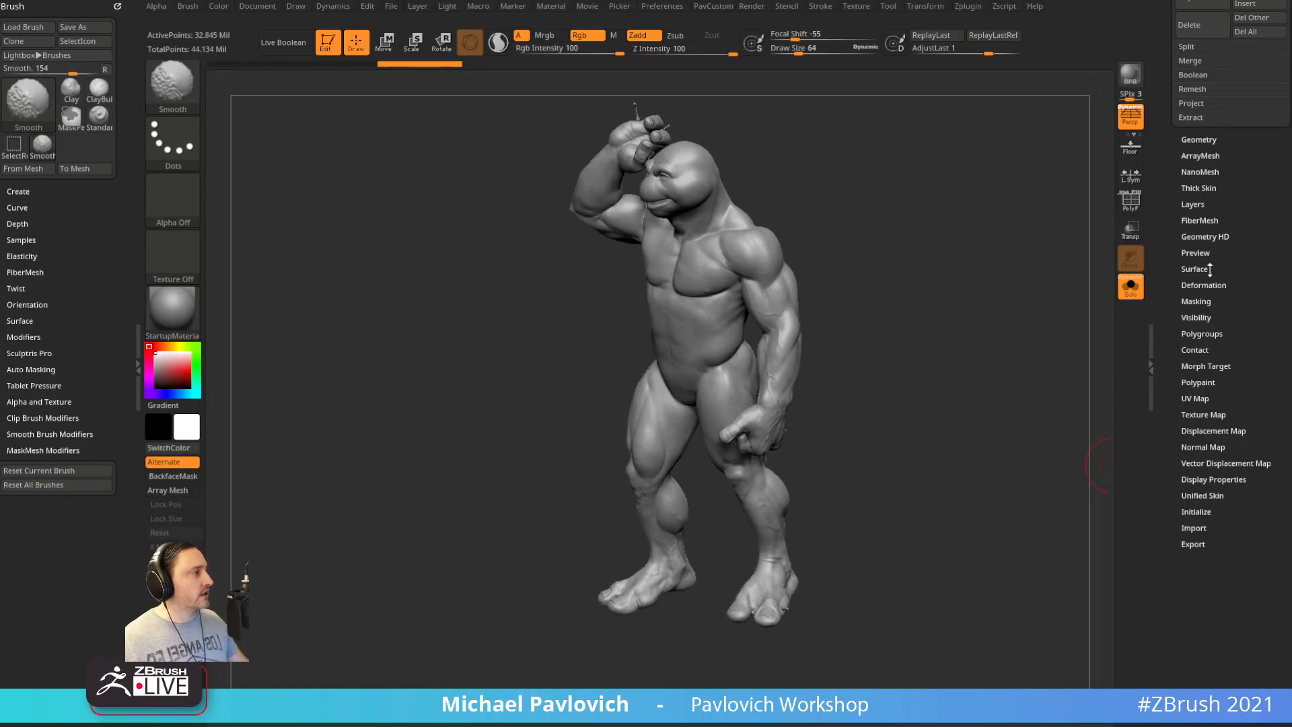
click(1197, 413)
click(1250, 429)
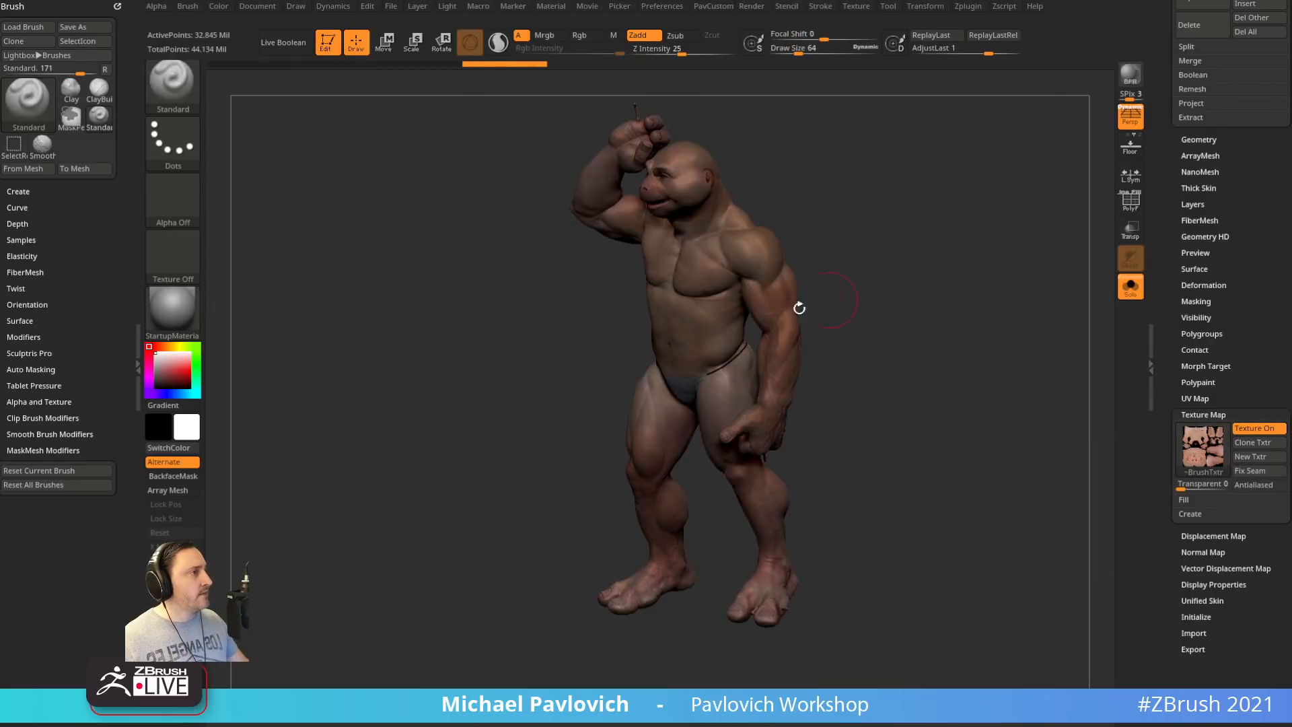
drag(798, 309, 888, 303)
Assign the SkinShade4 material to the textured figure
key(m)
click(926, 567)
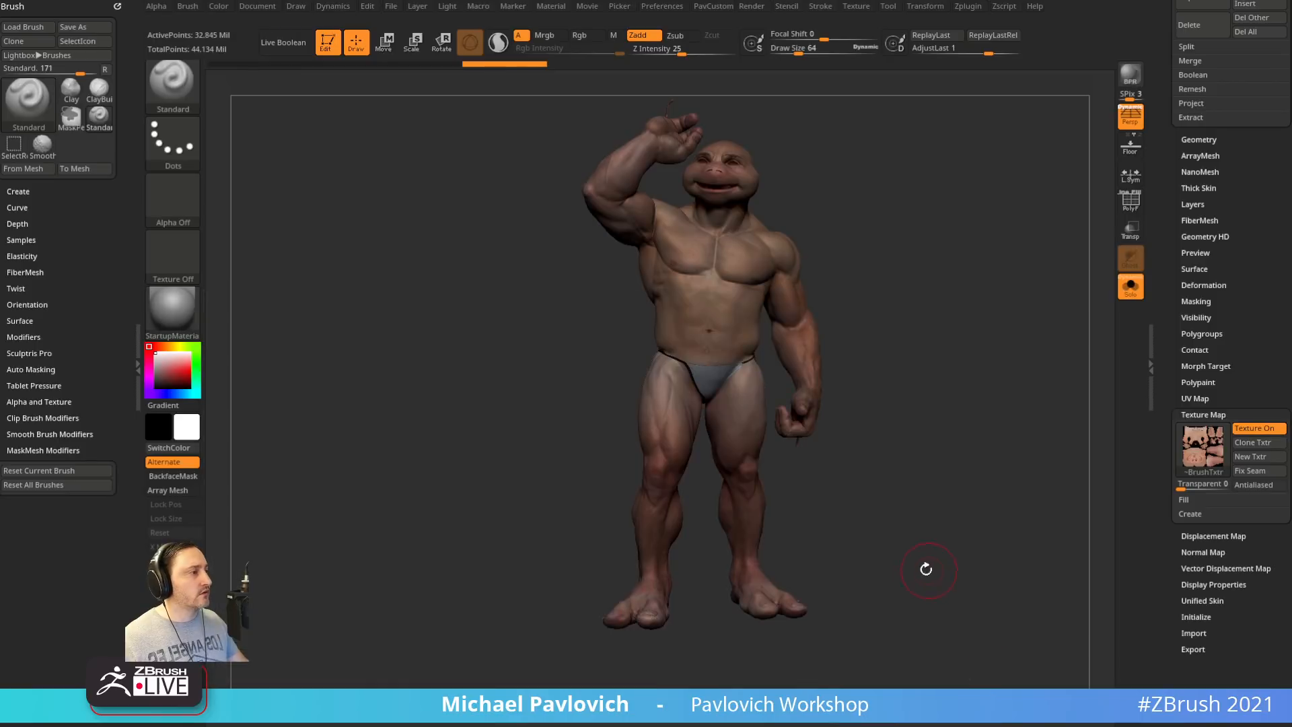
key(m)
click(924, 568)
key(space)
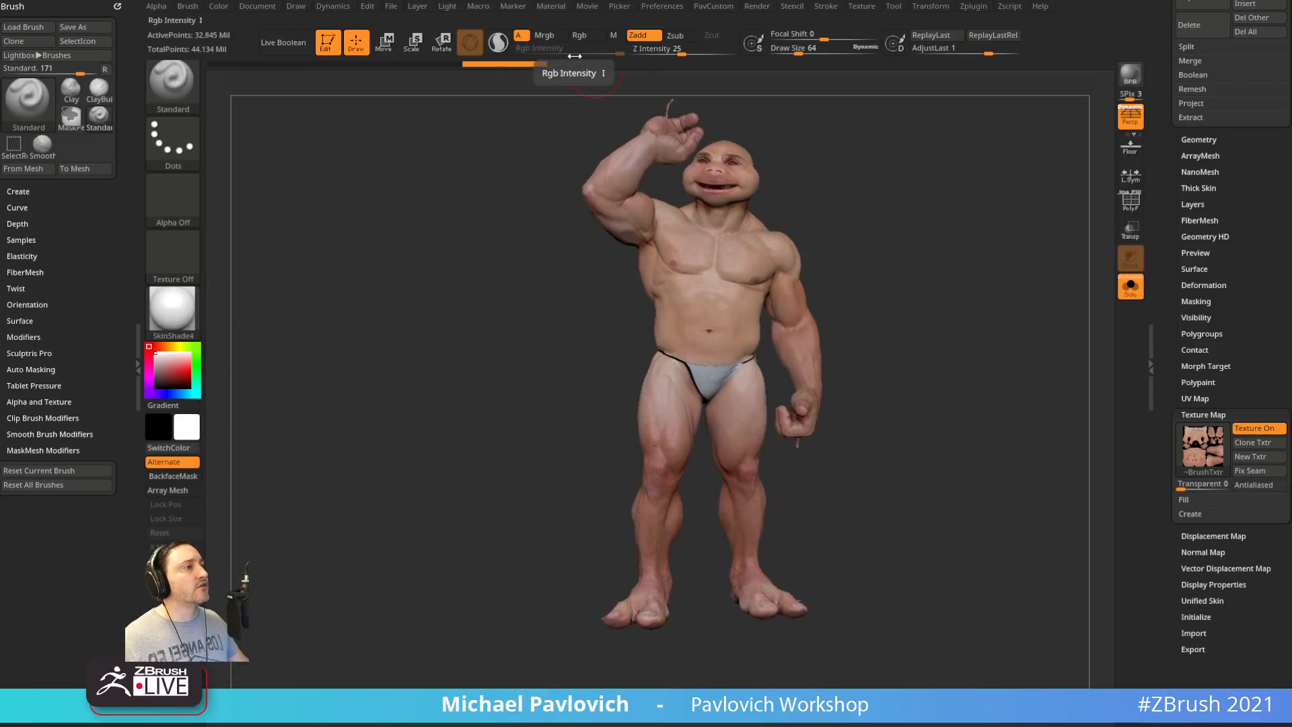
drag(875, 129, 841, 148)
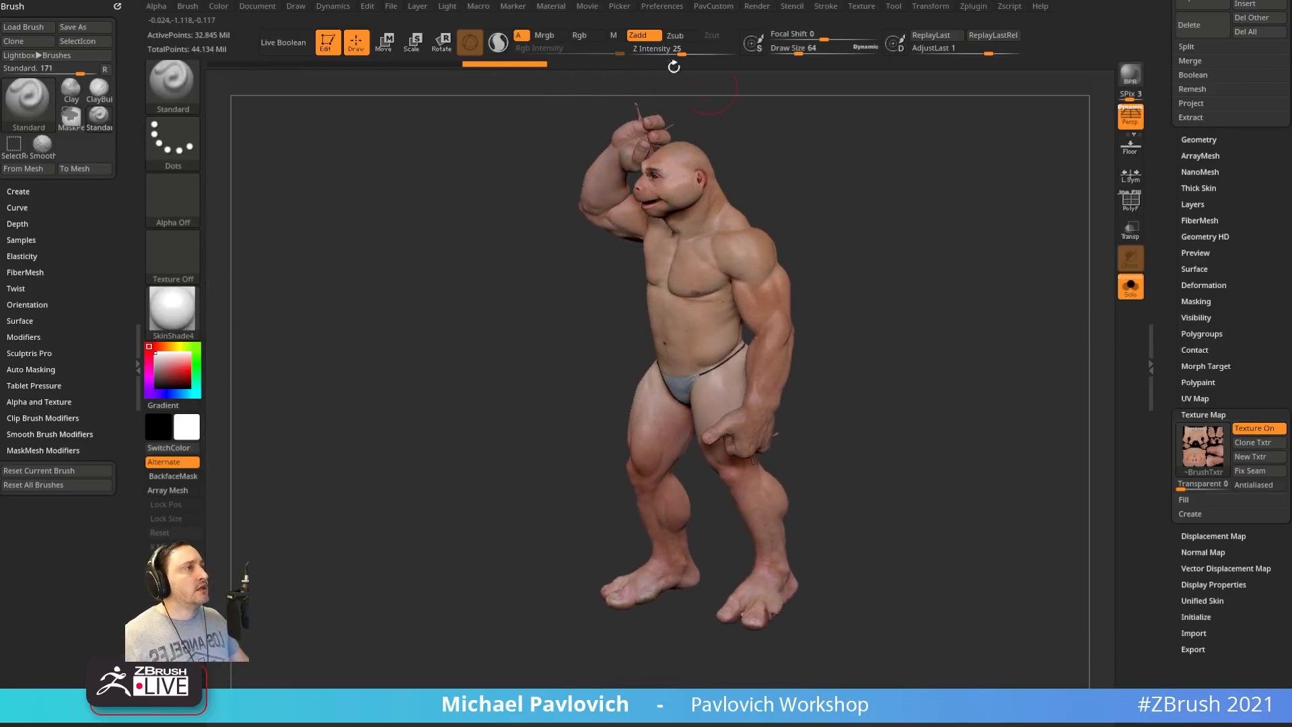
Raise the SkinShade4 material's Diffuse value to brighten the skin, and reduce the draw size to about 24
key(space)
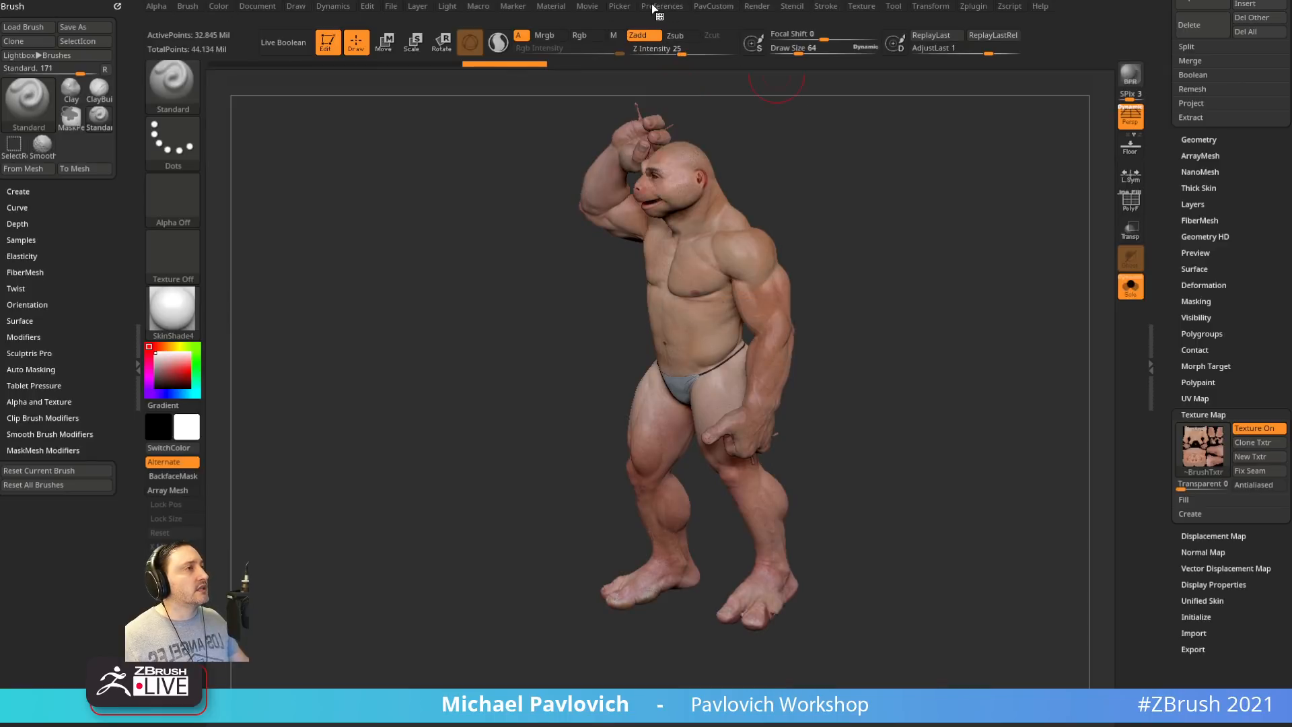
click(551, 7)
shift+click(592, 238)
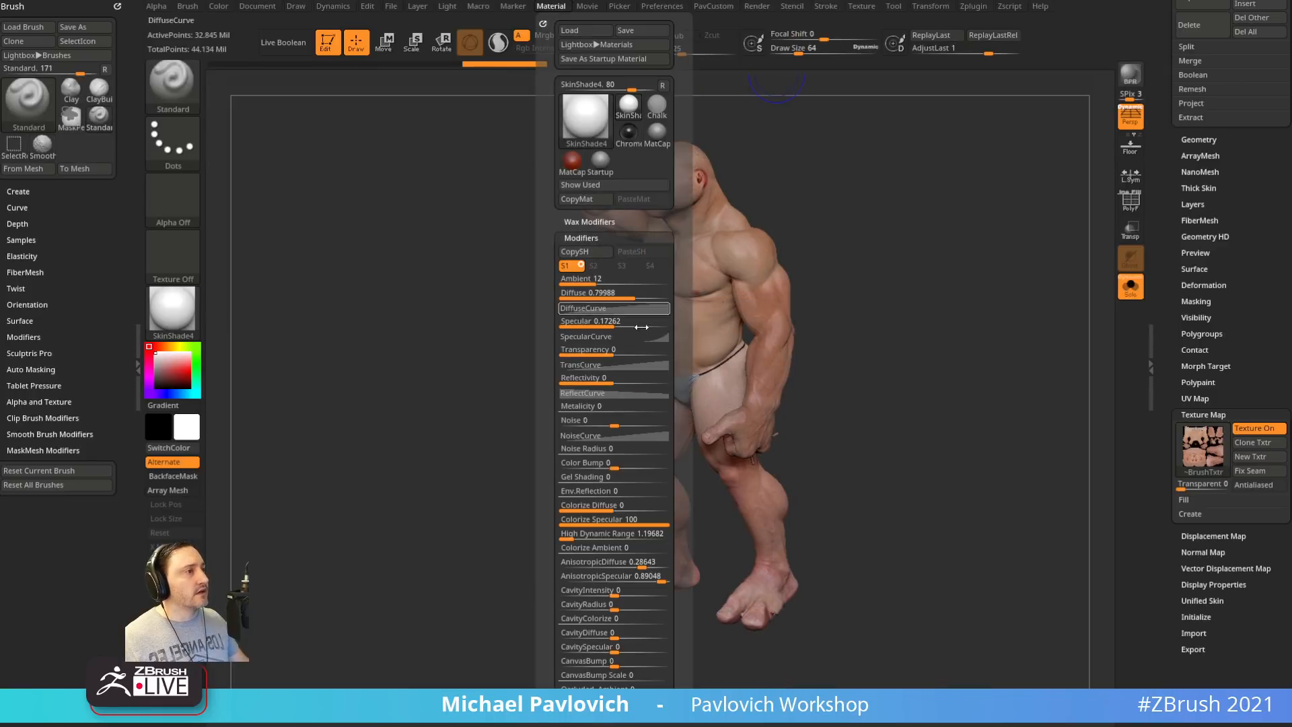
click(627, 295)
key(Return)
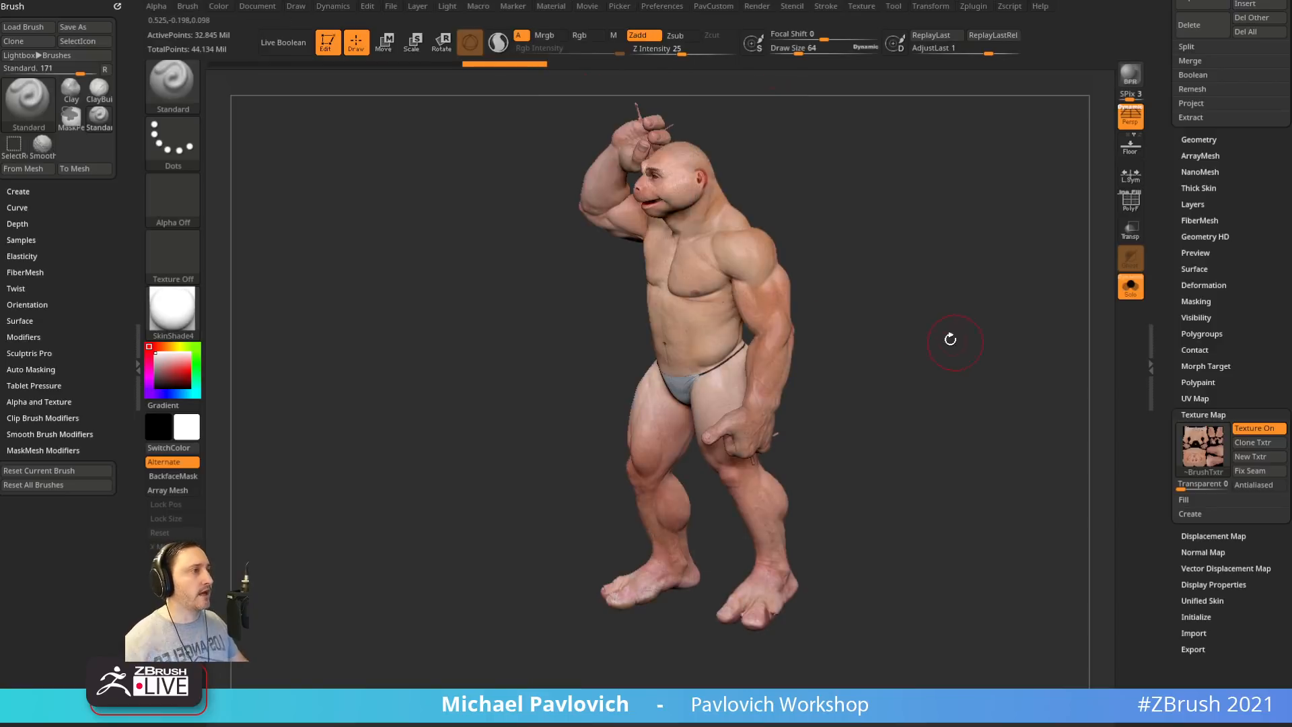
key(s)
drag(899, 293, 890, 293)
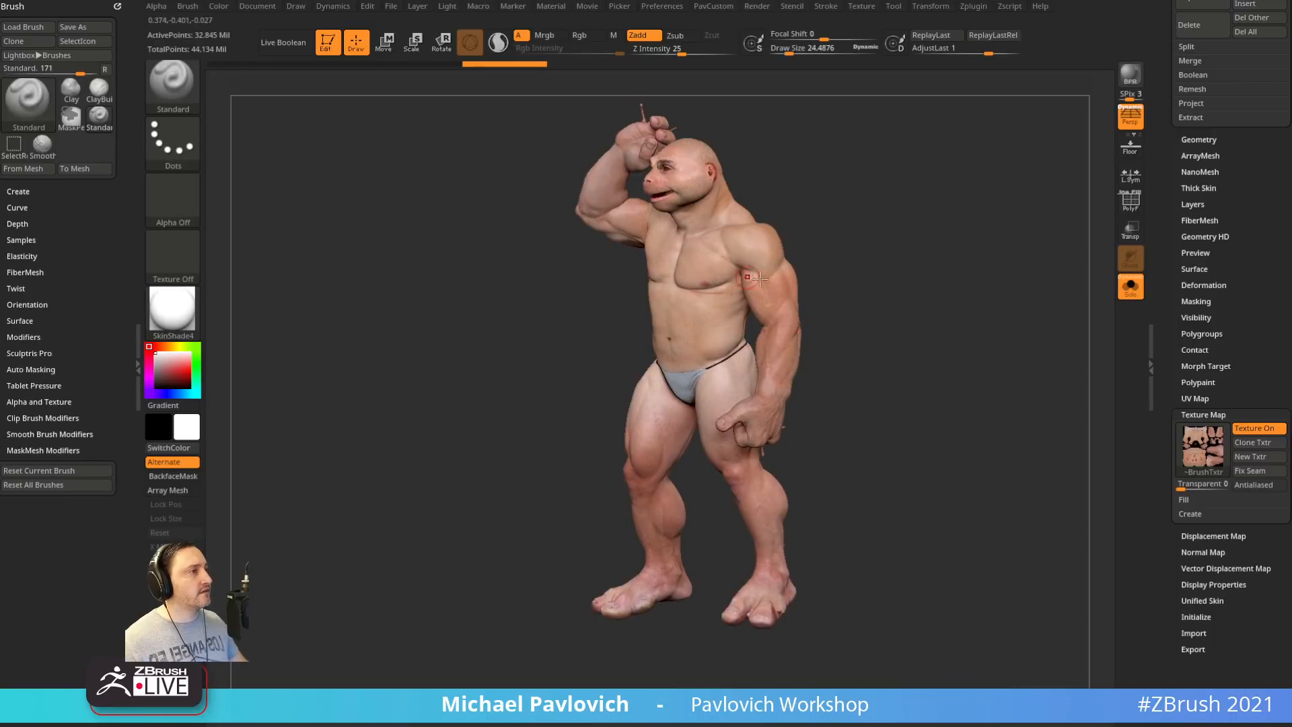
Convert the Scan_Wrapped texture map into polypaint, and set the brush to Mrgb at intensity 100
shift+click(1203, 415)
shift+click(1198, 382)
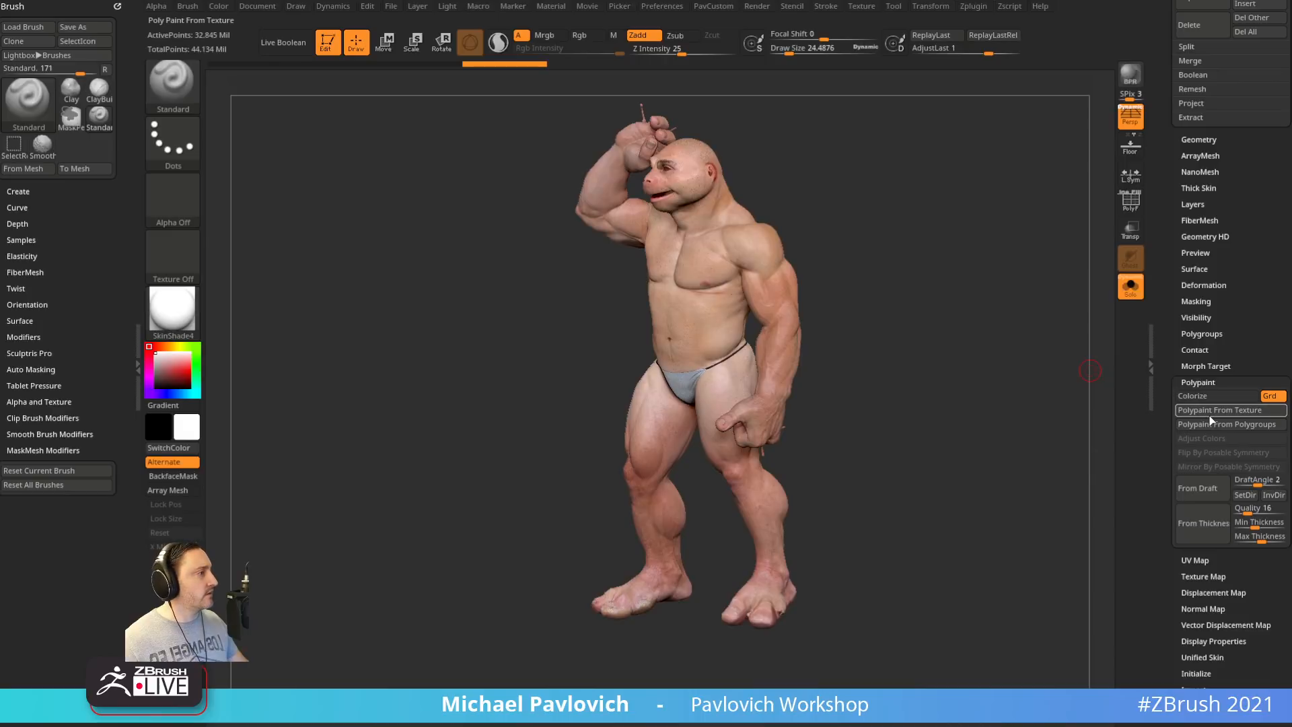
click(1215, 410)
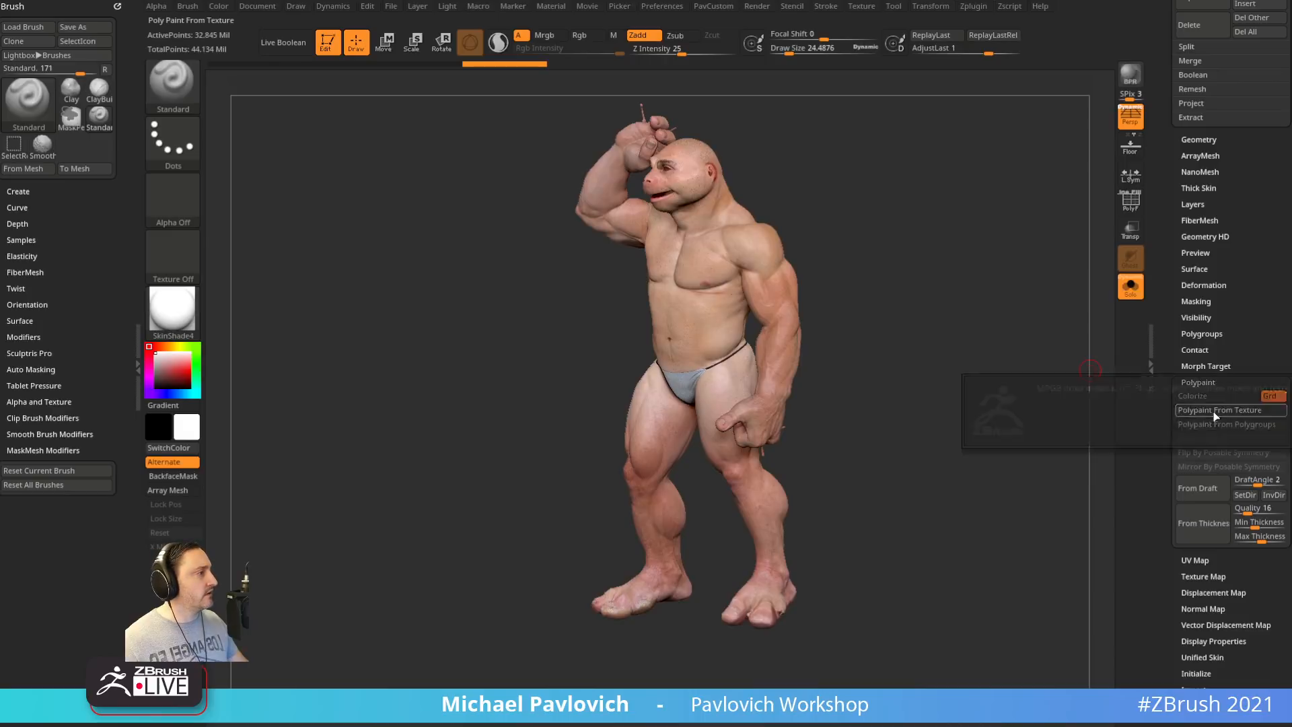
click(545, 35)
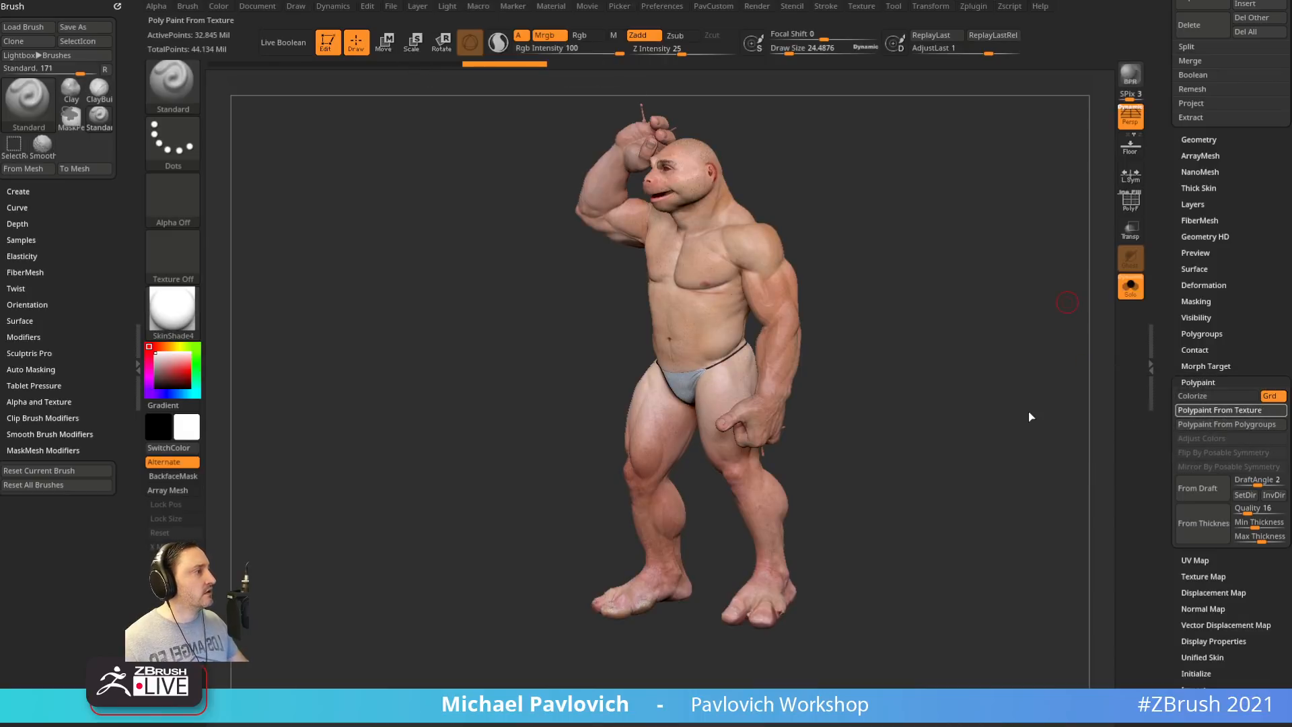
Examine the polypainted skin up close on the chest, head and raised hand
mouse_move(1004, 343)
mouse_down()
mouse_move(977, 216)
mouse_move(831, 334)
mouse_move(981, 340)
mouse_move(995, 369)
mouse_move(993, 343)
mouse_move(1012, 342)
mouse_up()
key(s)
drag(973, 339, 702, 331)
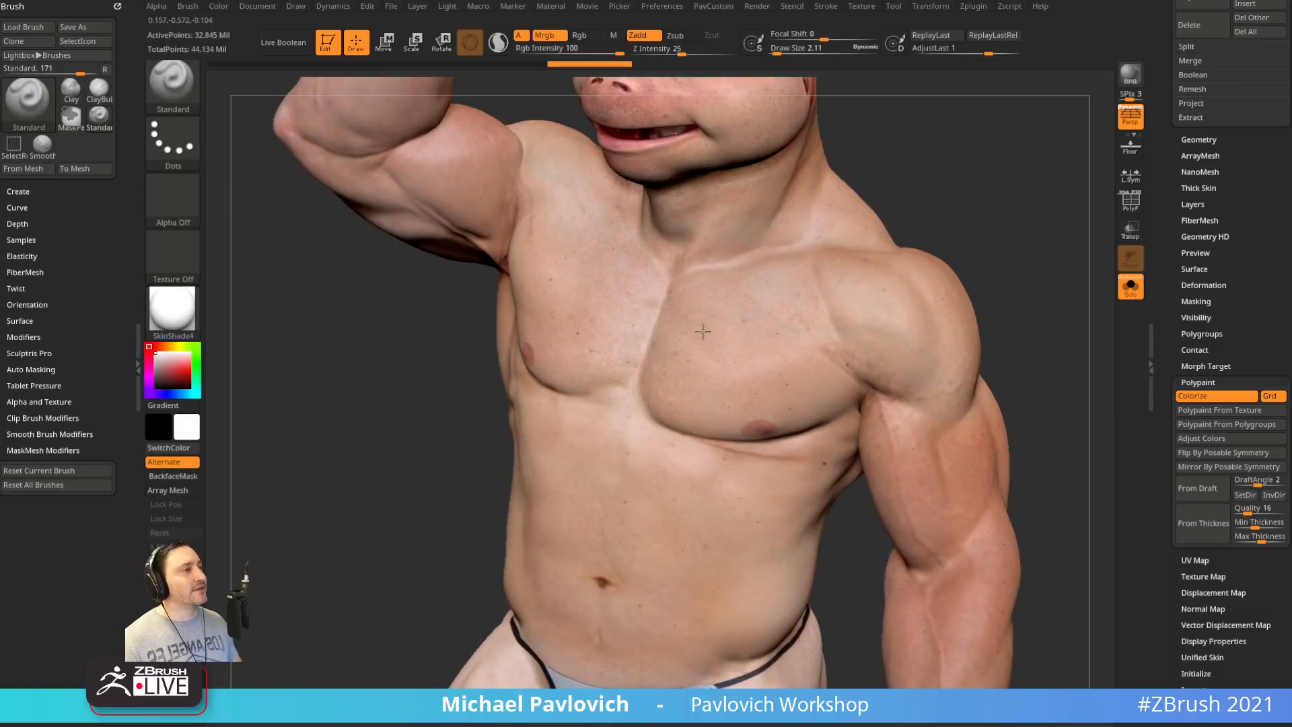
drag(1083, 280, 998, 547)
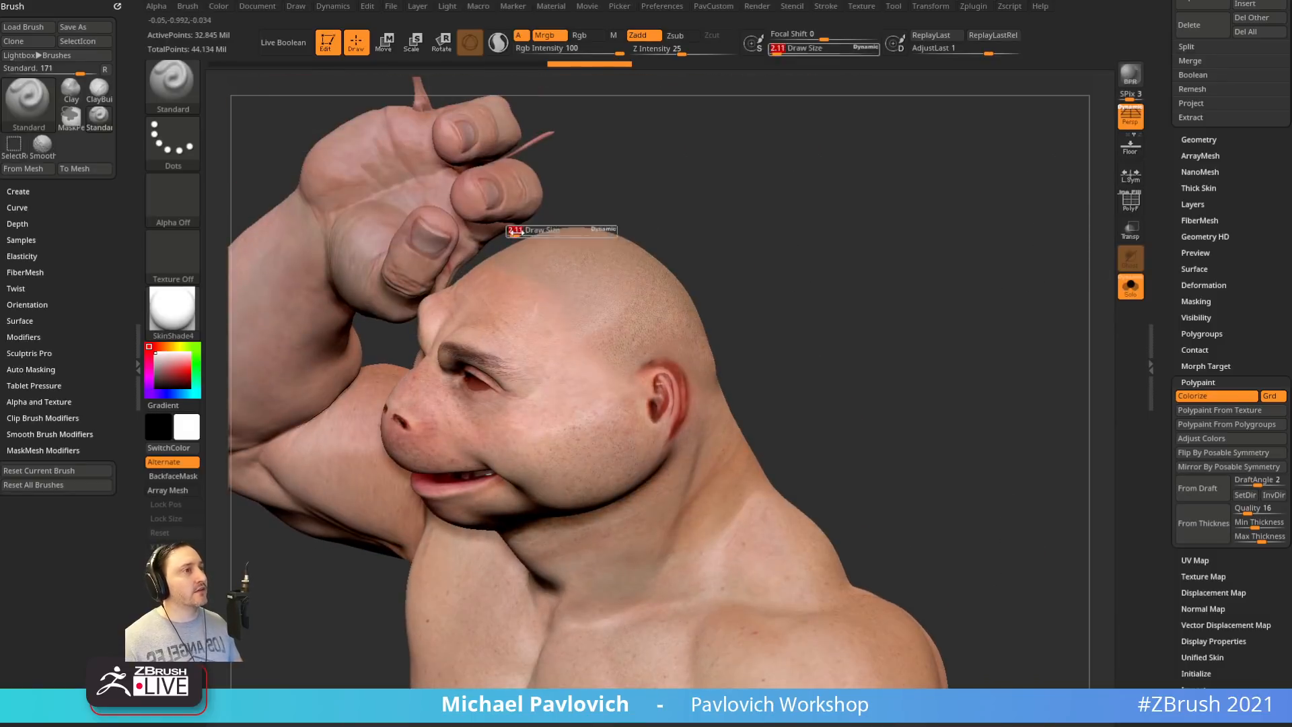
mouse_move(888, 210)
mouse_down()
mouse_move(1027, 384)
mouse_move(875, 312)
mouse_move(915, 274)
mouse_move(879, 316)
mouse_move(875, 236)
mouse_up()
key(s)
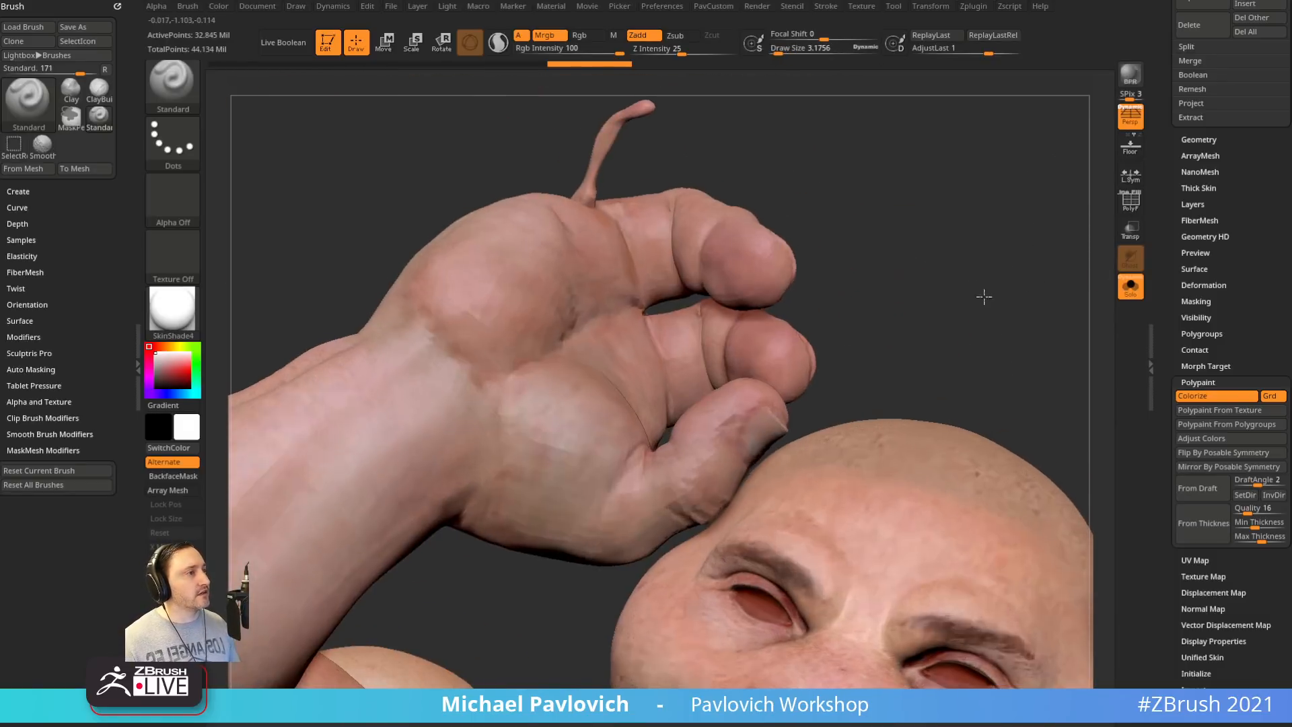
alt+drag(984, 296, 955, 226)
alt+drag(1044, 237, 1088, 259)
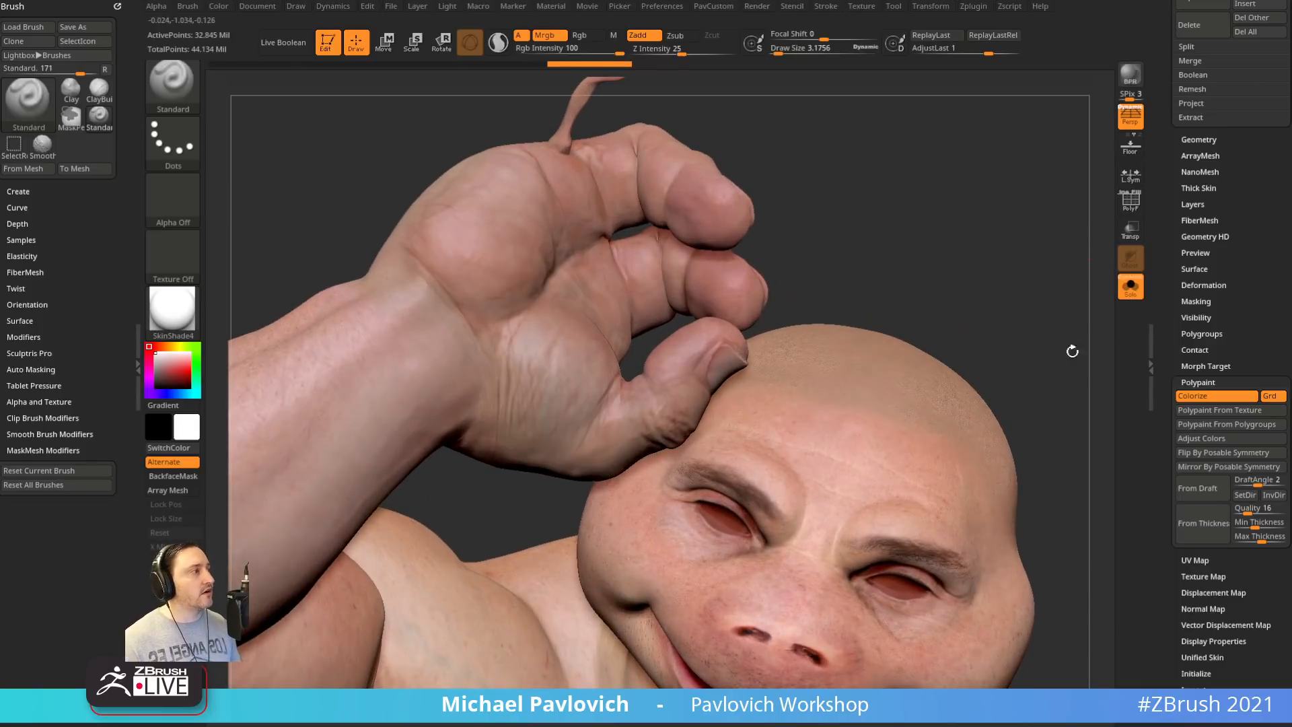
Hide the polypaint of the Scan_Wrapped subtool and switch its material to StartupMaterial
drag(1171, 289, 1177, 672)
click(1187, 391)
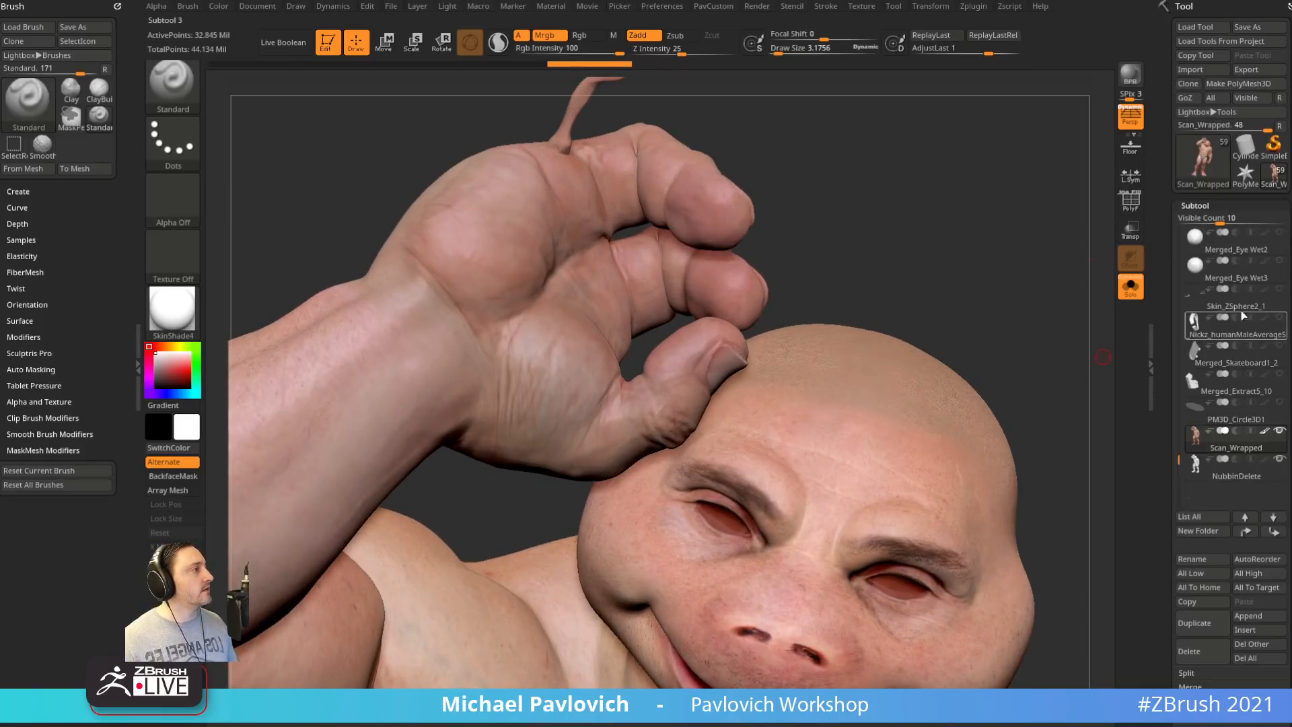
click(1265, 431)
alt+drag(872, 208, 914, 245)
click(172, 309)
click(235, 328)
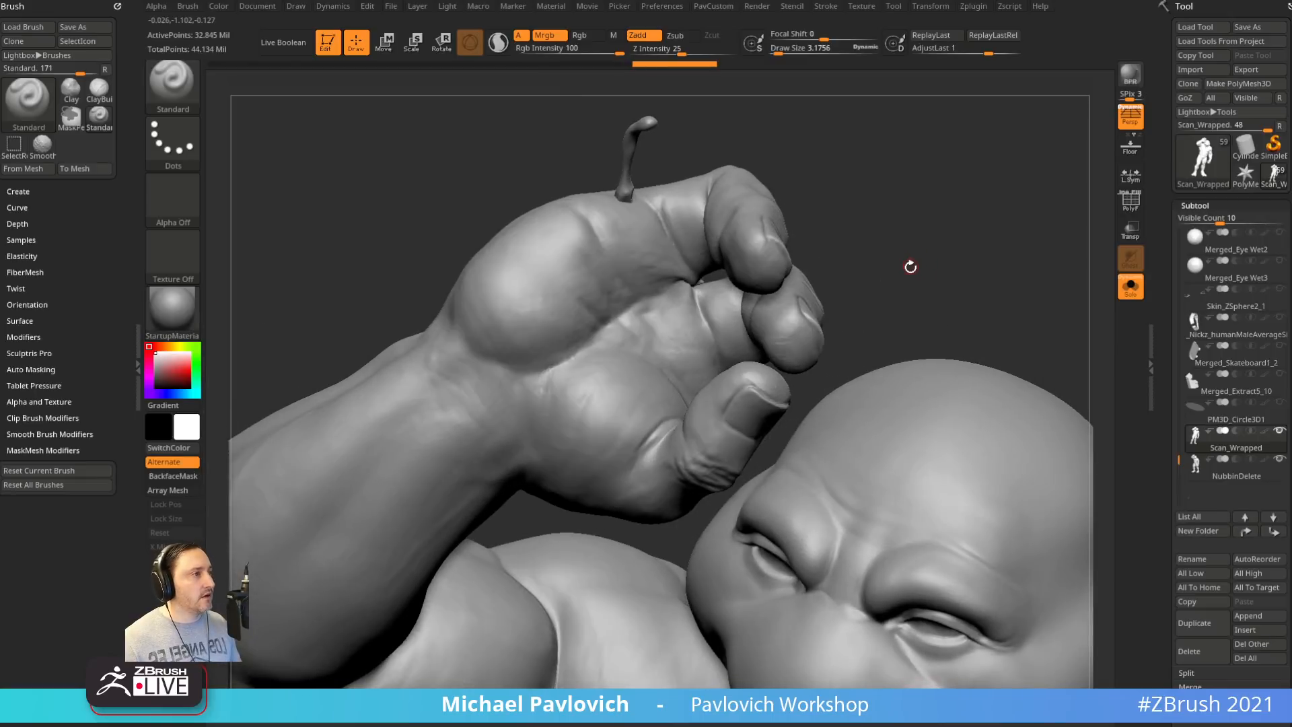
Bake the SkinDetails layer into the Scan_Wrapped mesh
key(s)
drag(775, 301, 778, 302)
mouse_move(858, 296)
mouse_down()
mouse_move(879, 245)
mouse_move(868, 250)
mouse_up()
mouse_move(839, 202)
mouse_down()
mouse_move(849, 233)
mouse_move(831, 260)
mouse_up()
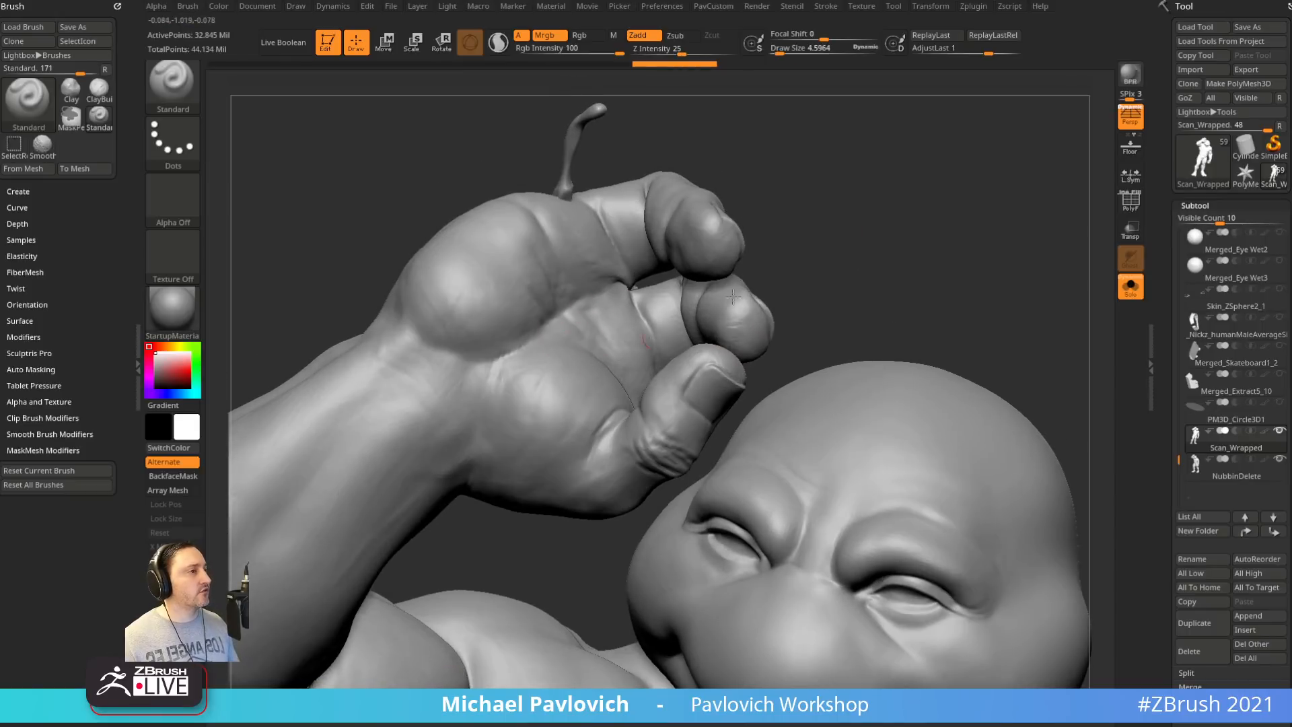
mouse_move(949, 282)
alt+mouse_down()
mouse_move(977, 332)
mouse_move(935, 266)
alt+mouse_up()
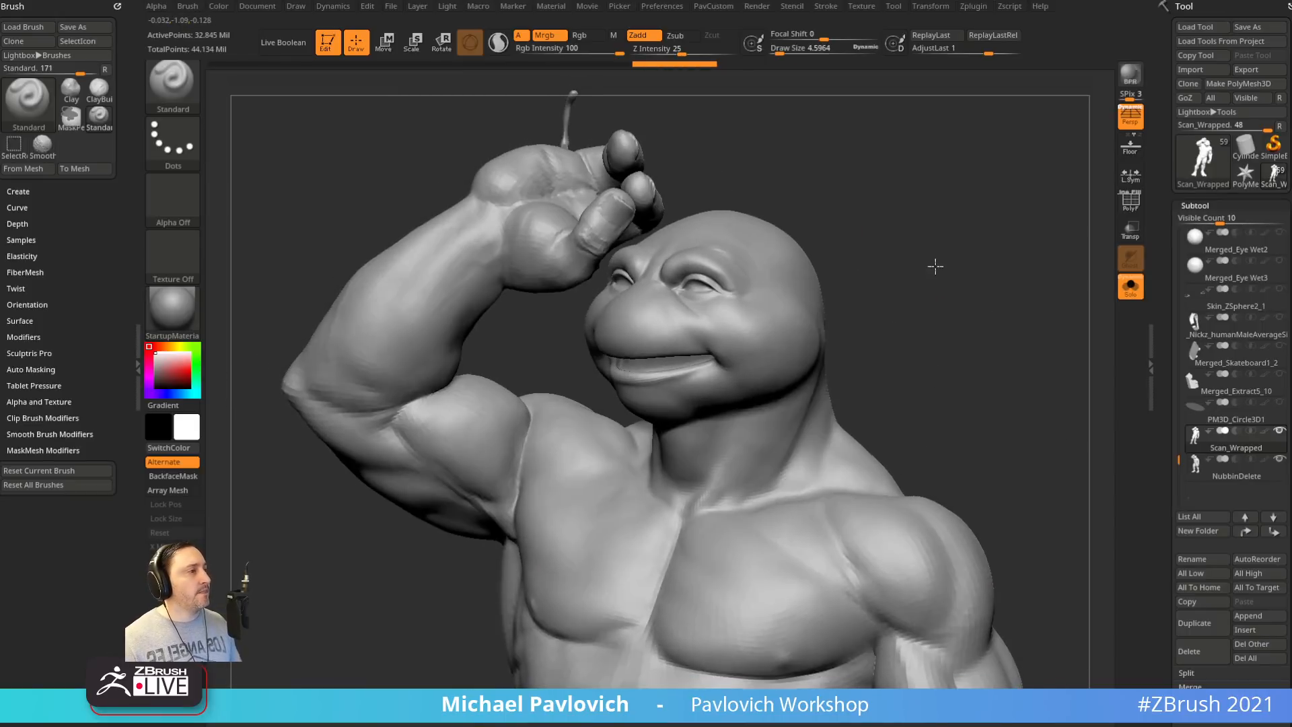
alt+drag(967, 389, 935, 300)
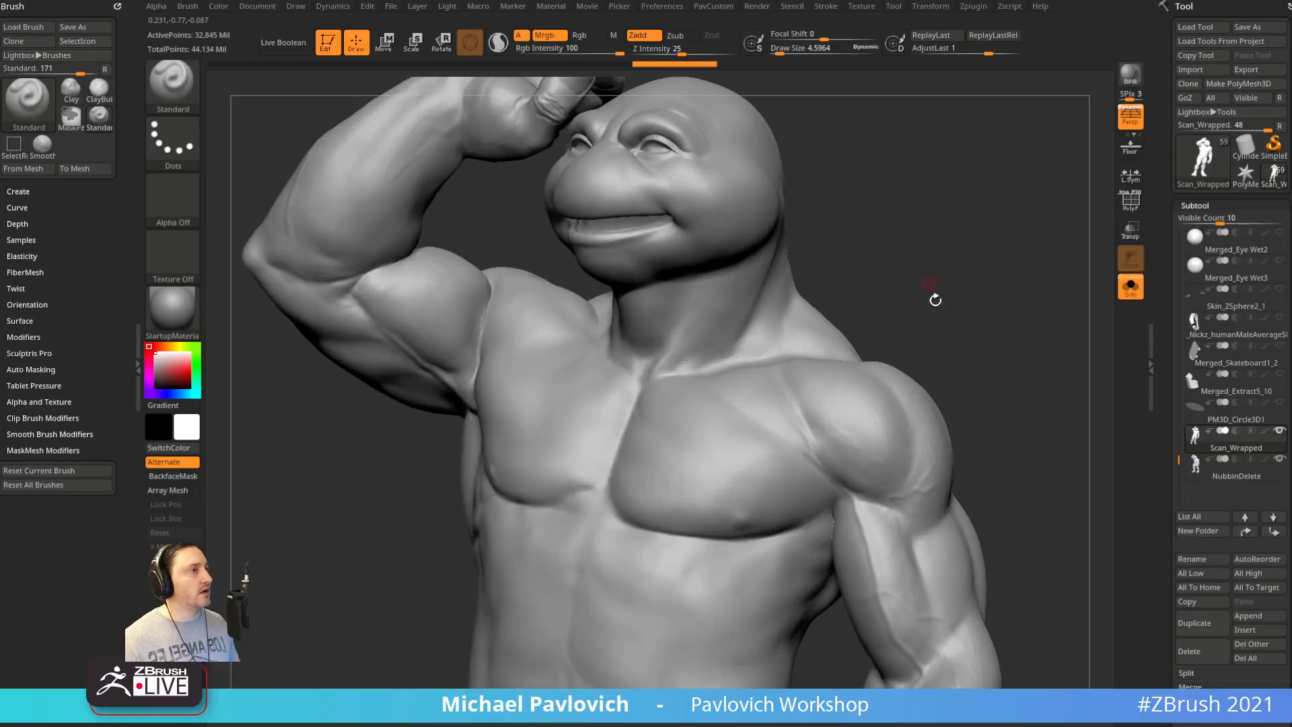
drag(1159, 413, 1168, 303)
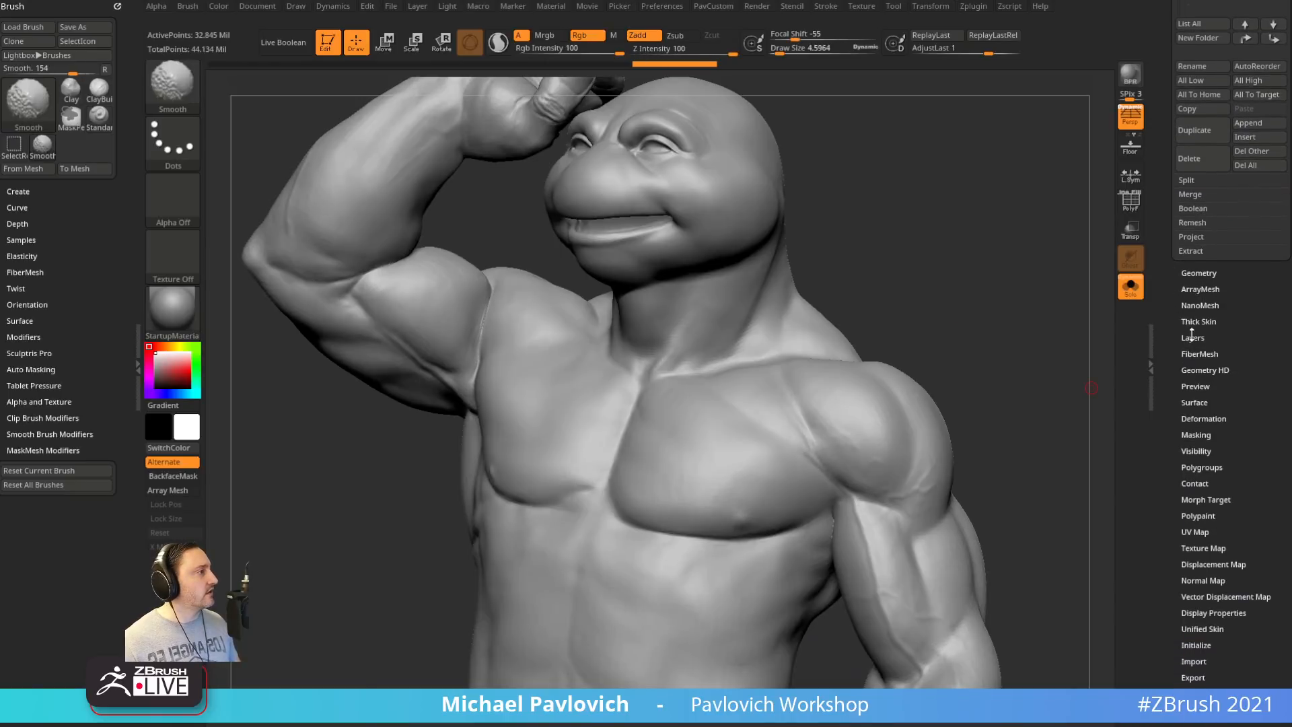
click(1191, 336)
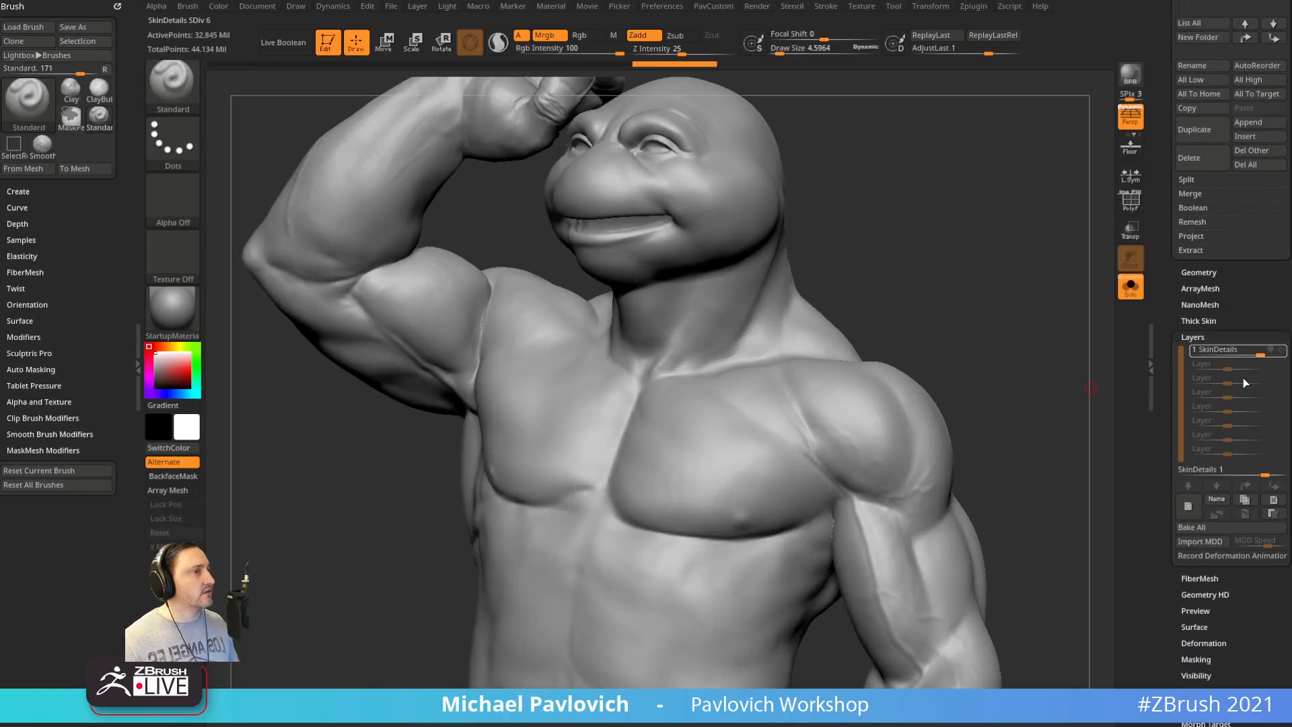
click(1192, 528)
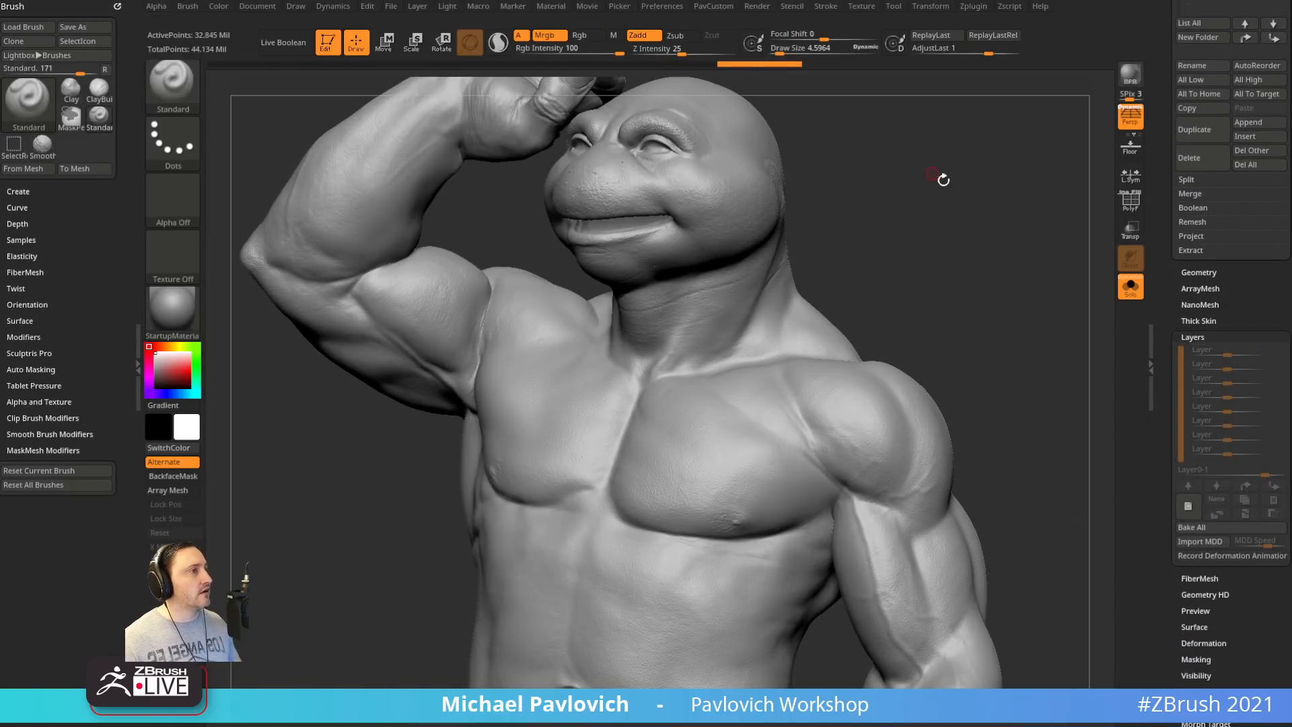
alt+drag(940, 179, 1001, 386)
Show the Scan_Wrapped polypaint again with the SkinShade4 material and frame the raised hand
drag(1169, 322, 1229, 386)
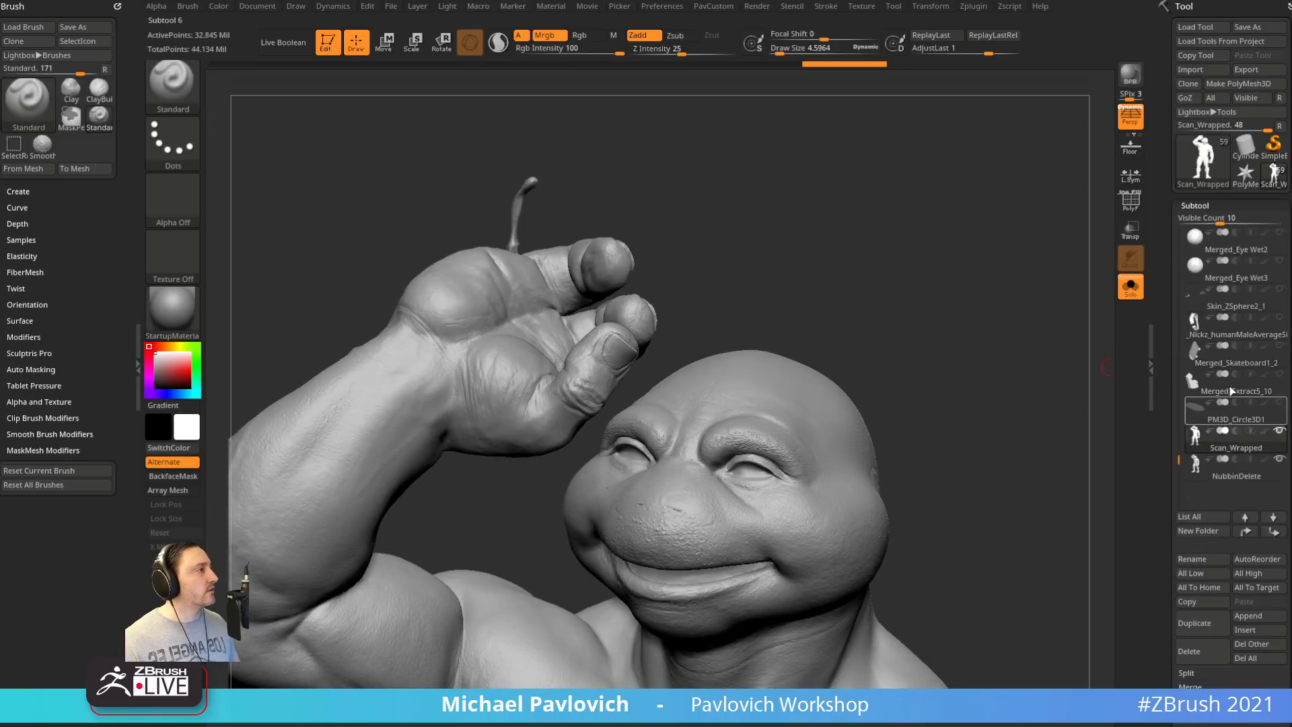
click(1237, 431)
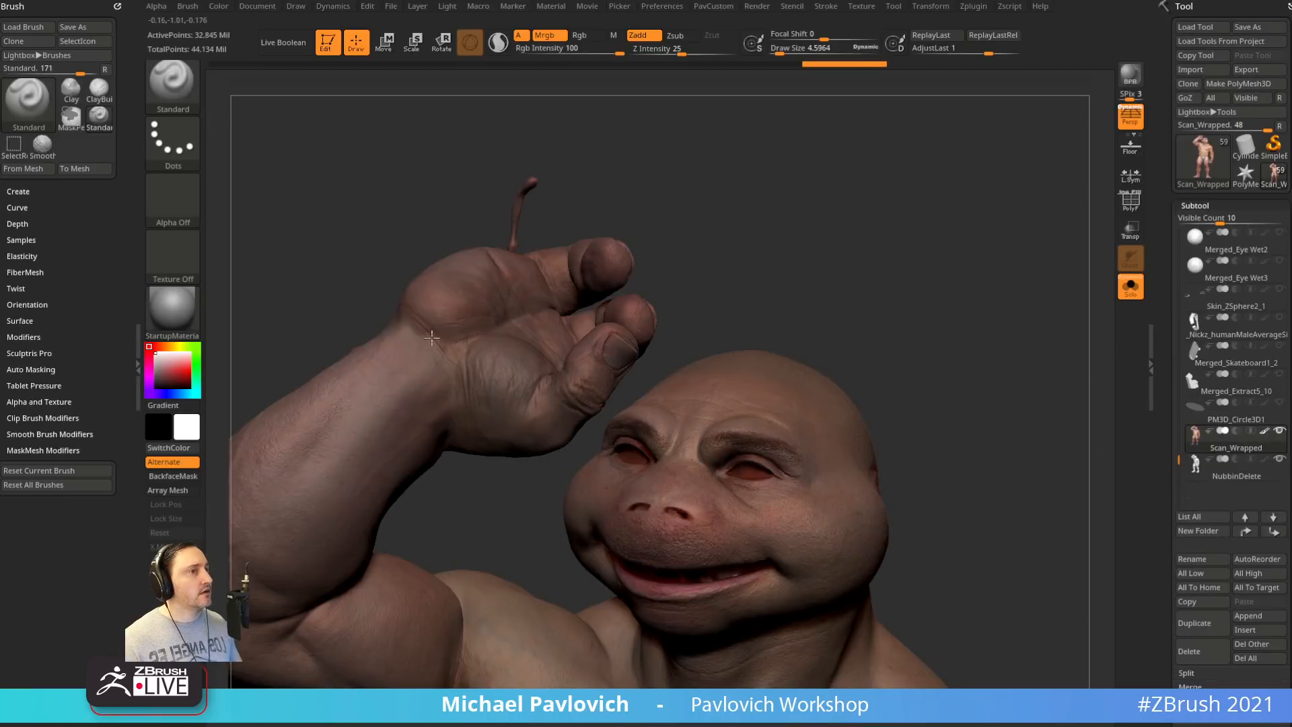
click(173, 309)
click(930, 567)
alt+drag(972, 369, 978, 278)
drag(857, 199, 798, 267)
alt+drag(893, 280, 957, 133)
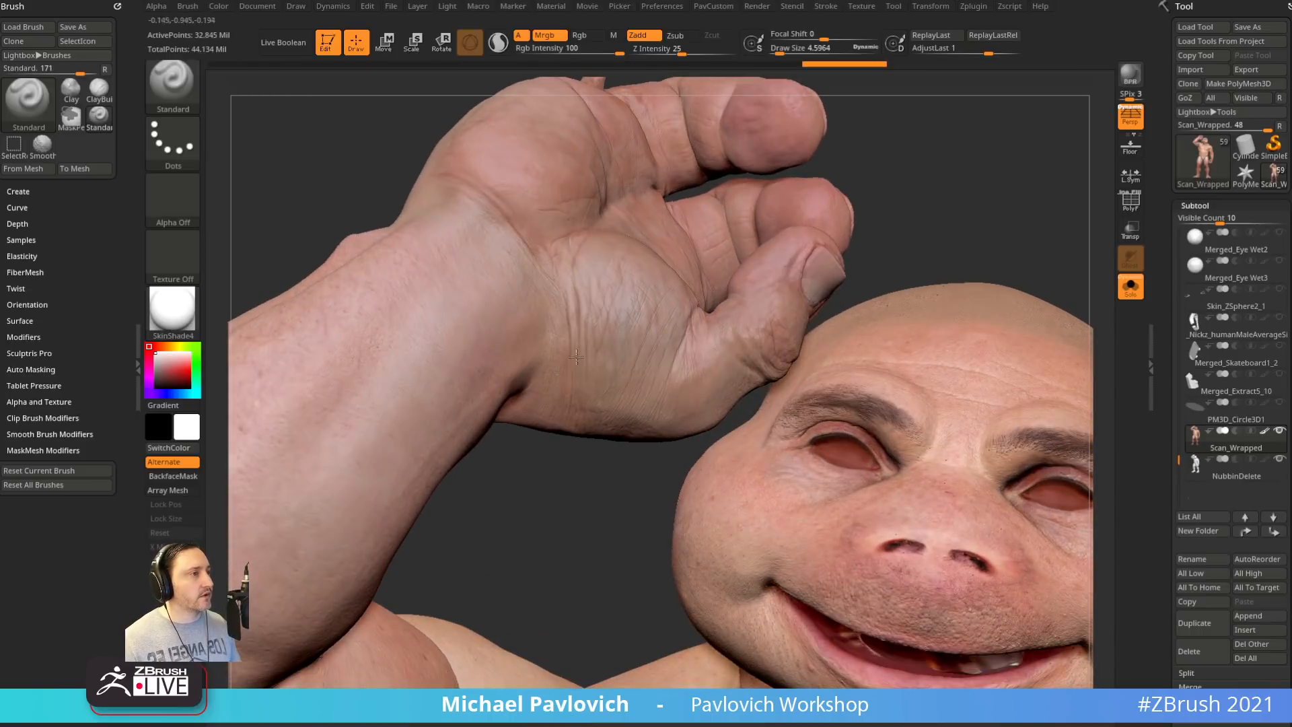
Choose the XTractor brush at draw size about 11 and extract skin alpha and texture from the upper thigh below the strap
key(s)
mouse_move(964, 207)
mouse_down()
mouse_move(895, 219)
mouse_move(928, 208)
mouse_move(981, 268)
mouse_move(929, 231)
mouse_move(1027, 470)
mouse_move(929, 265)
mouse_move(1029, 256)
mouse_move(1067, 173)
mouse_move(669, 594)
mouse_move(620, 488)
mouse_move(770, 426)
mouse_move(781, 459)
mouse_move(773, 426)
mouse_move(785, 413)
mouse_up()
key(b)
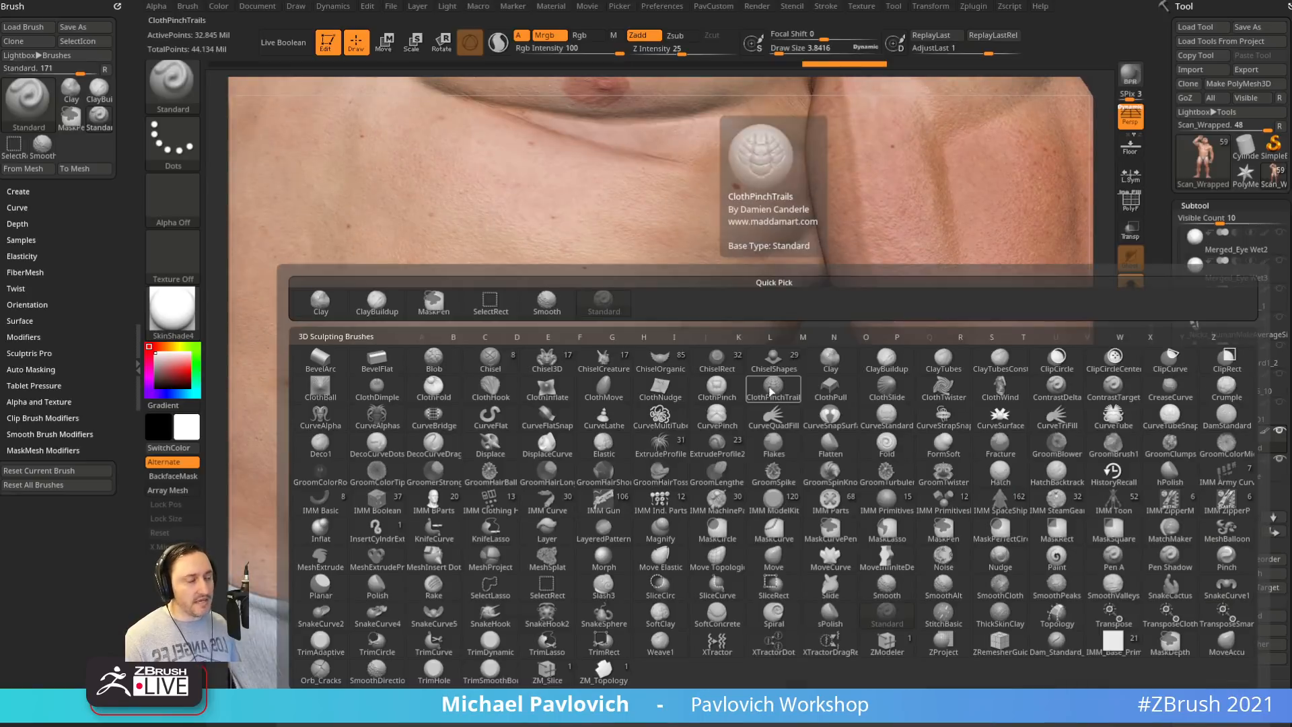
key(x)
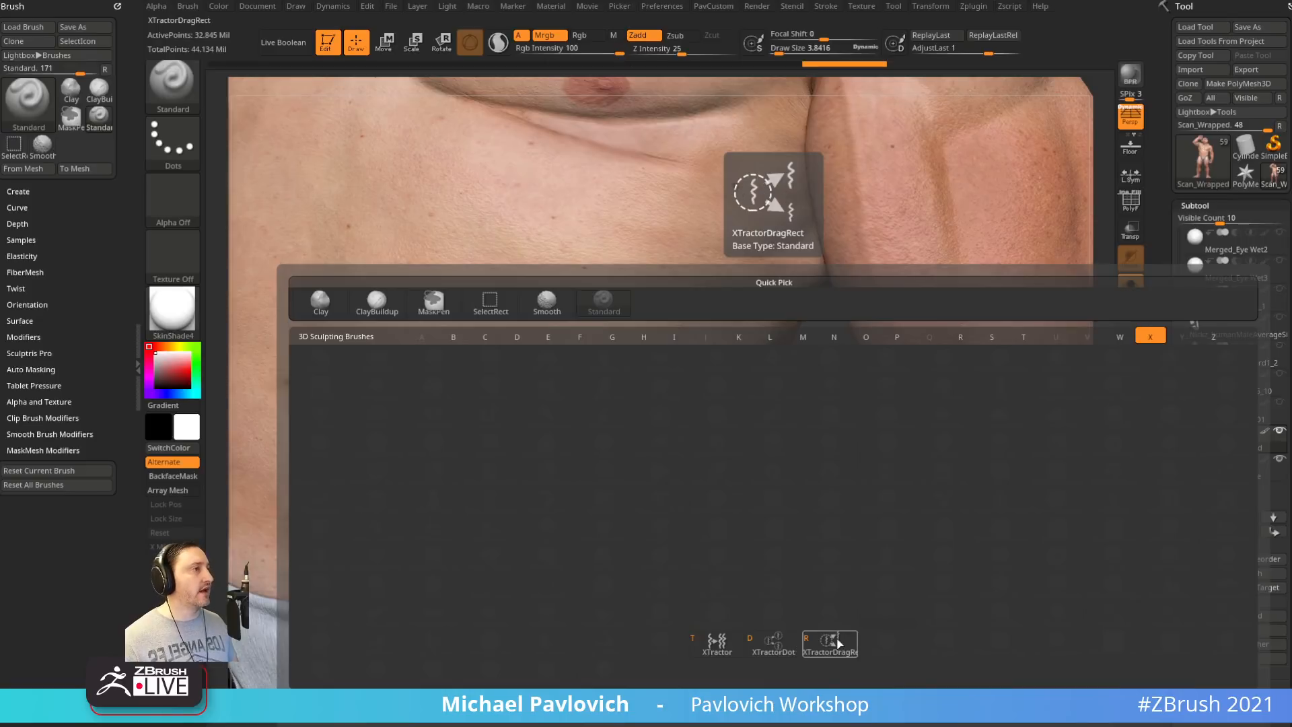
key(t)
mouse_move(790, 491)
mouse_down()
mouse_move(793, 470)
mouse_move(771, 492)
mouse_up()
key(s)
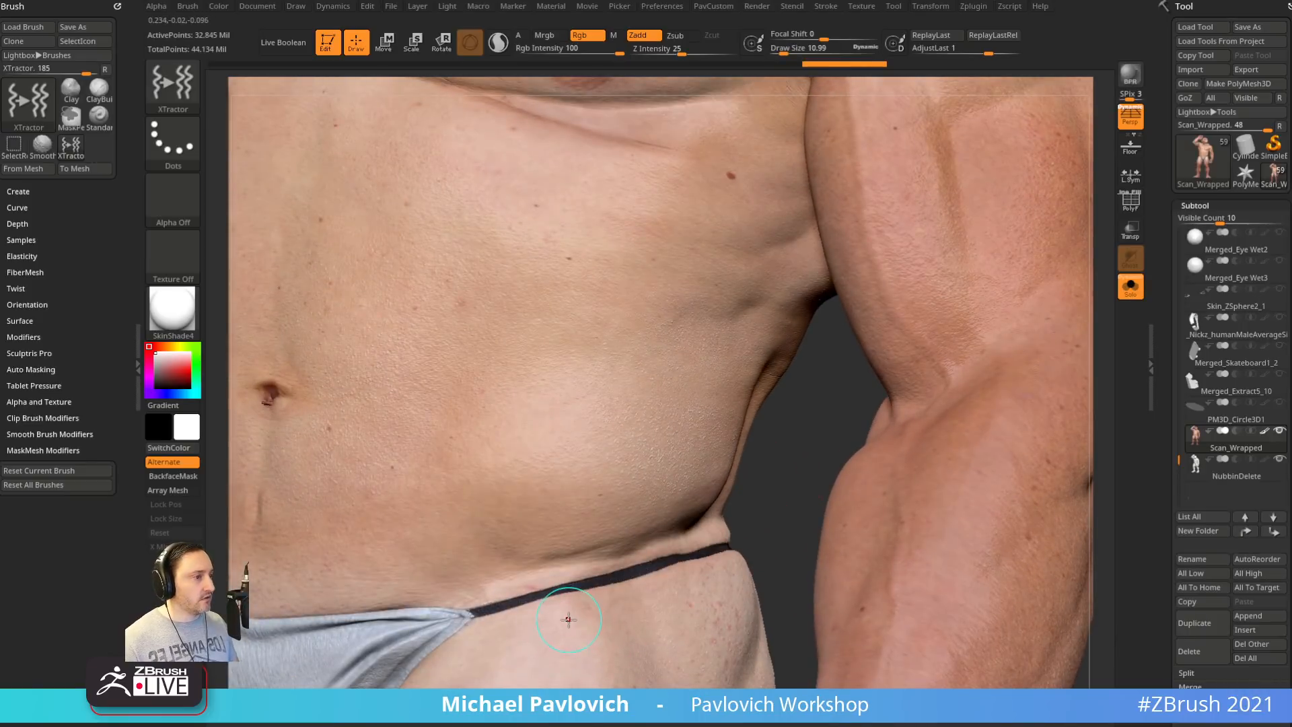
drag(669, 605, 745, 614)
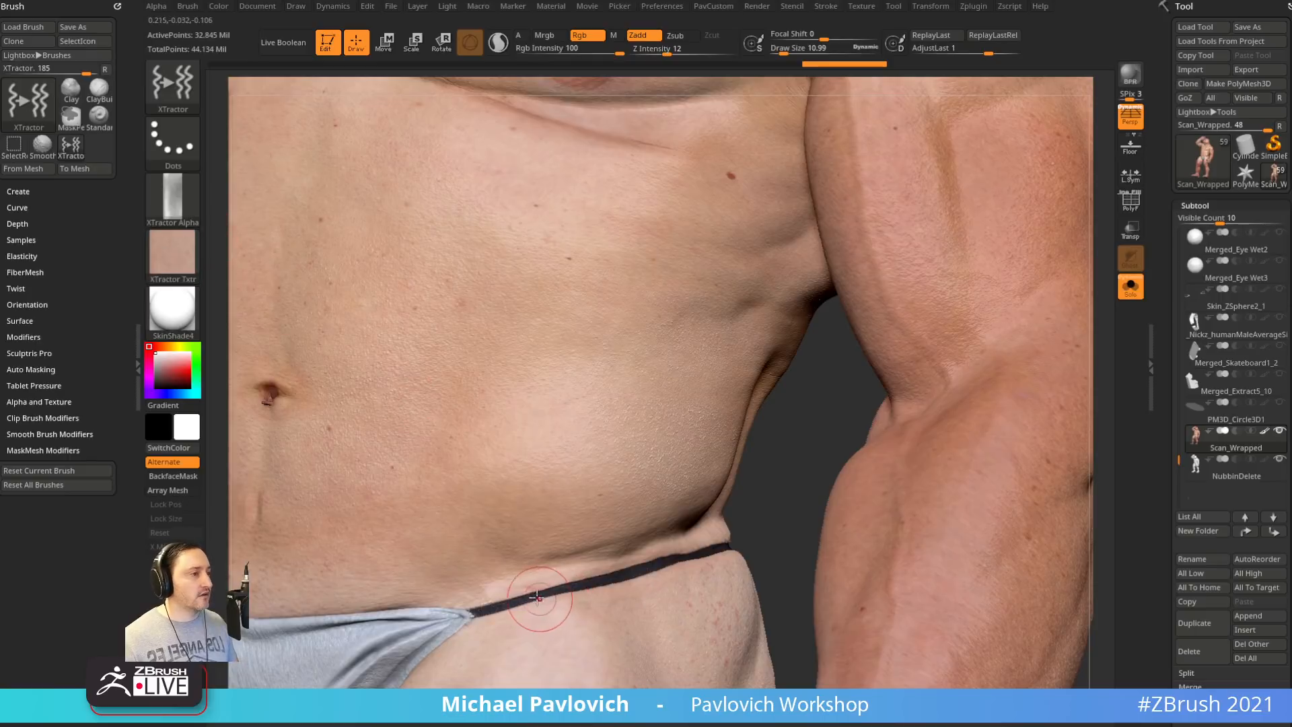
Try to paint the extracted skin over the black hip strap with the XTractor brush, and undo the strokes
drag(536, 596, 656, 559)
key(ctrl)
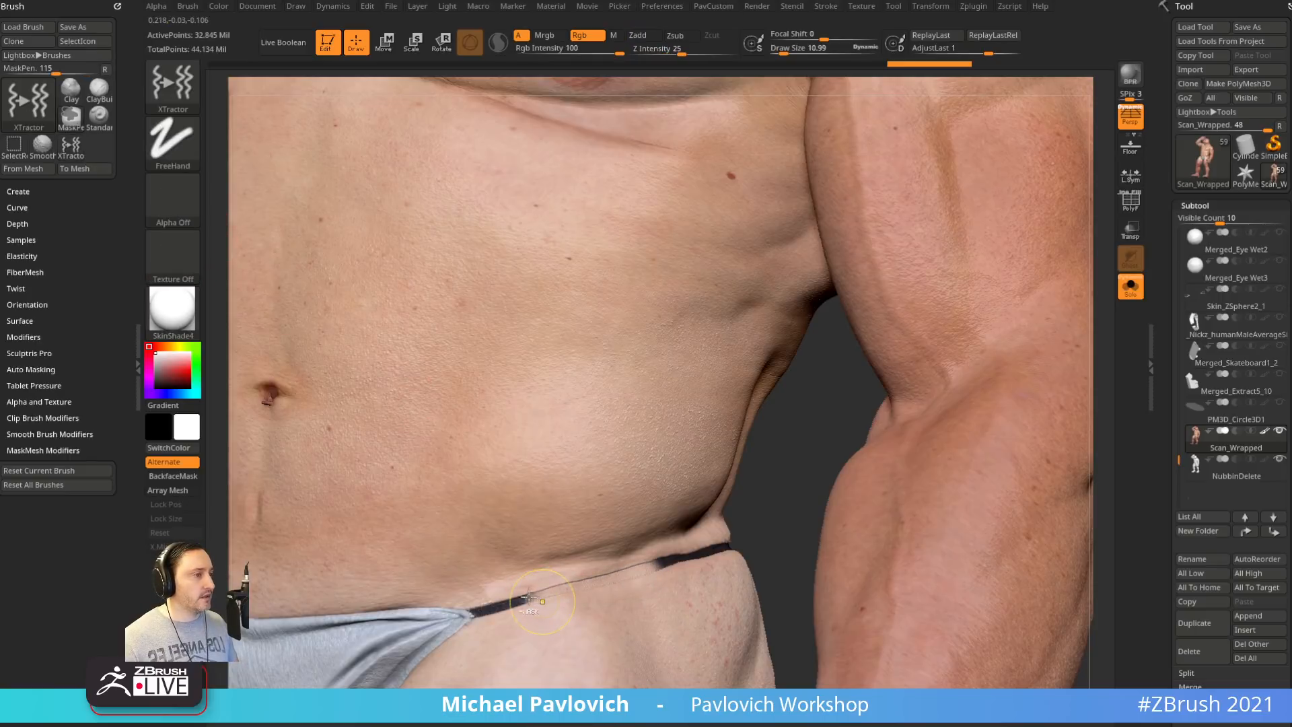
key(ctrl+z)
drag(476, 611, 659, 560)
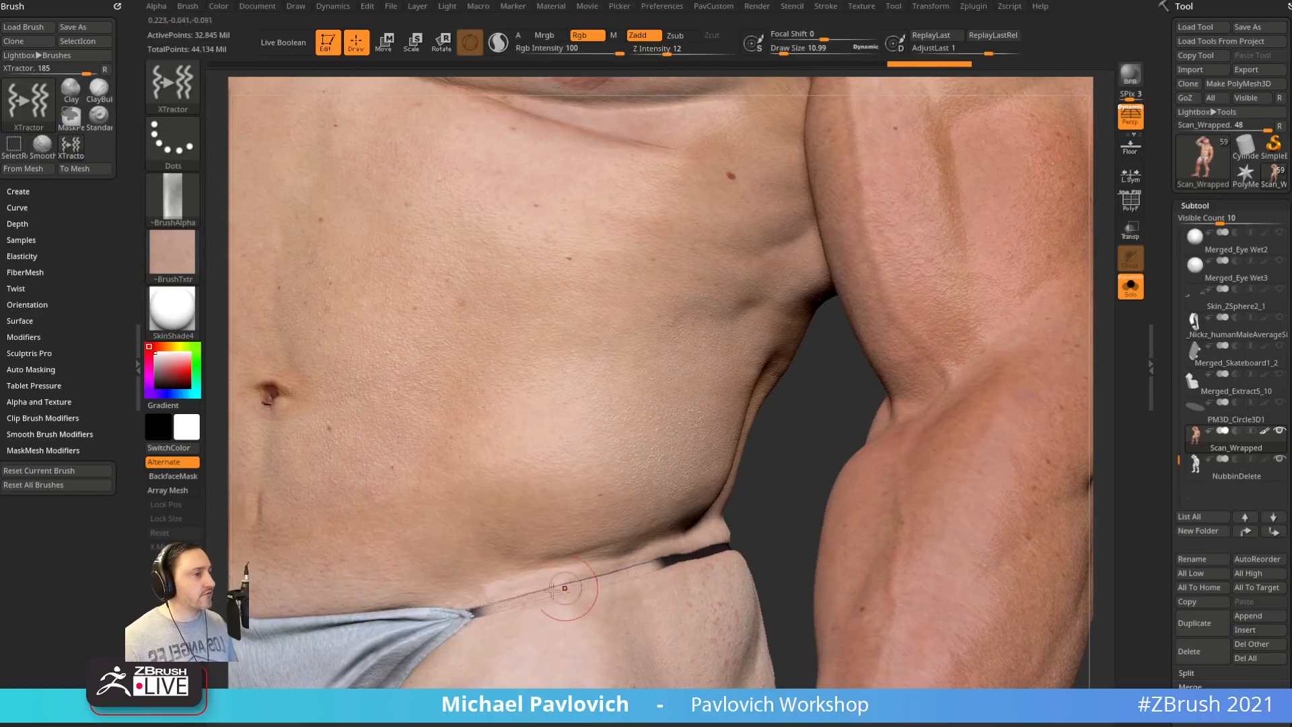
drag(621, 573, 685, 556)
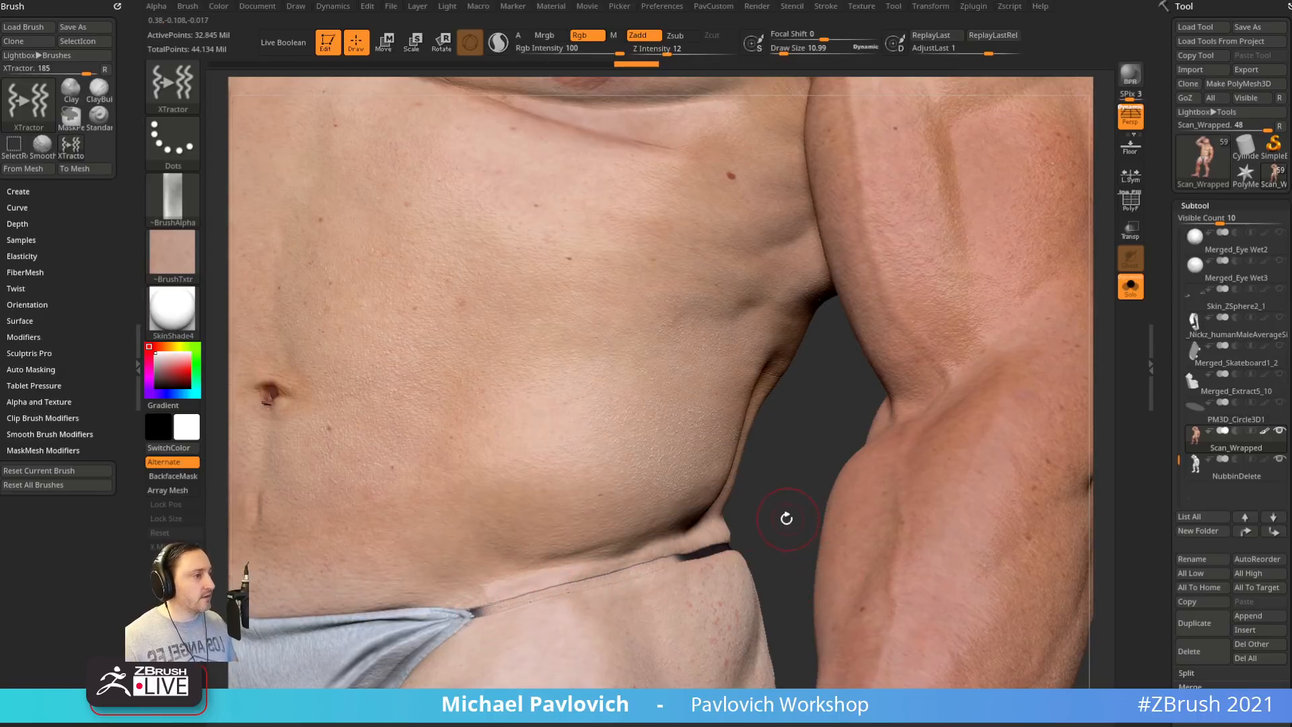
key(ctrl)
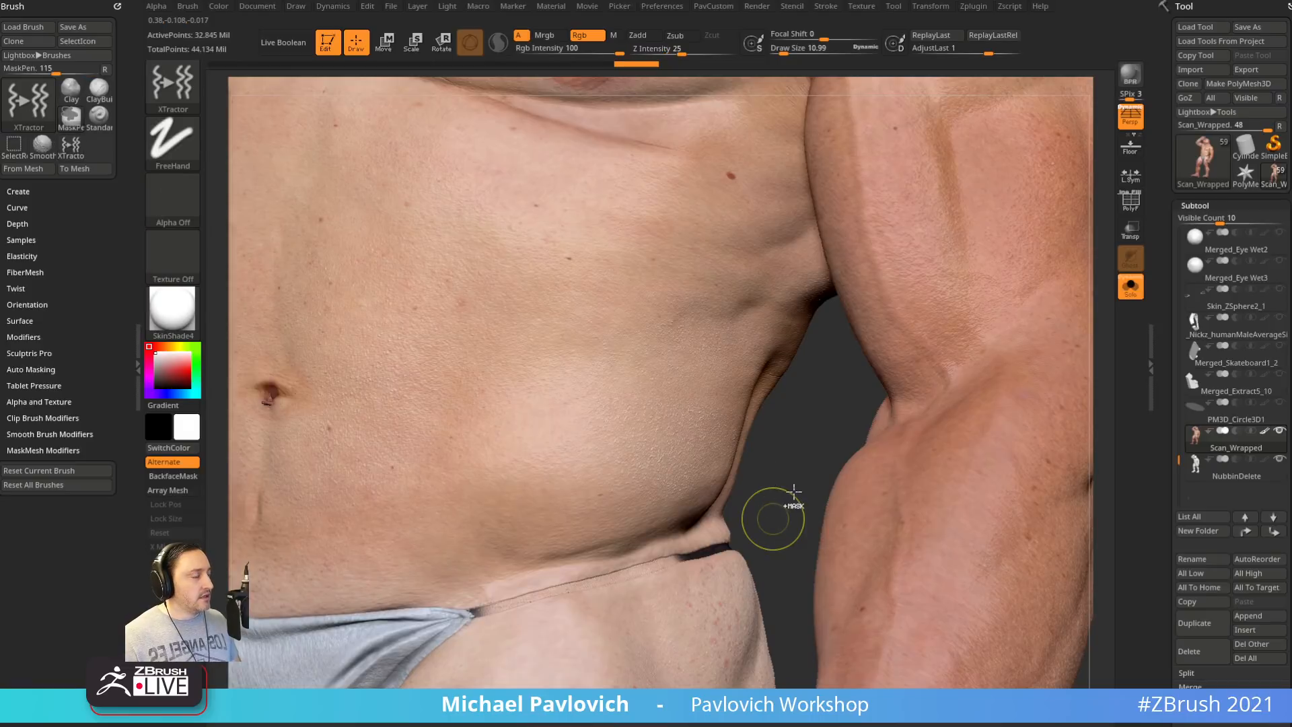
key(ctrl+z)
key(ctrl+z)
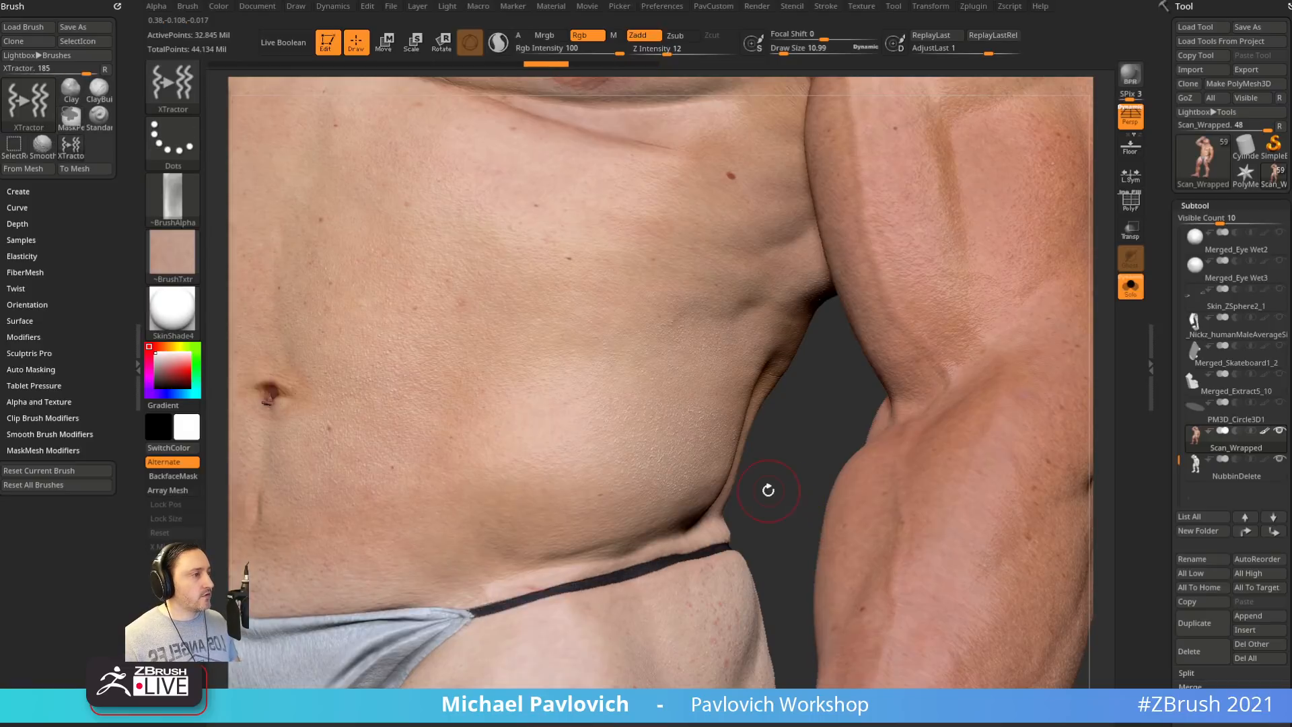
Switch to the Standard brush, hide the Scan_Wrapped polypaint, apply StartupMaterial and set the draw size to 2.11 at the hip strap
key(b)
key(s)
key(t)
key(s)
click(1262, 431)
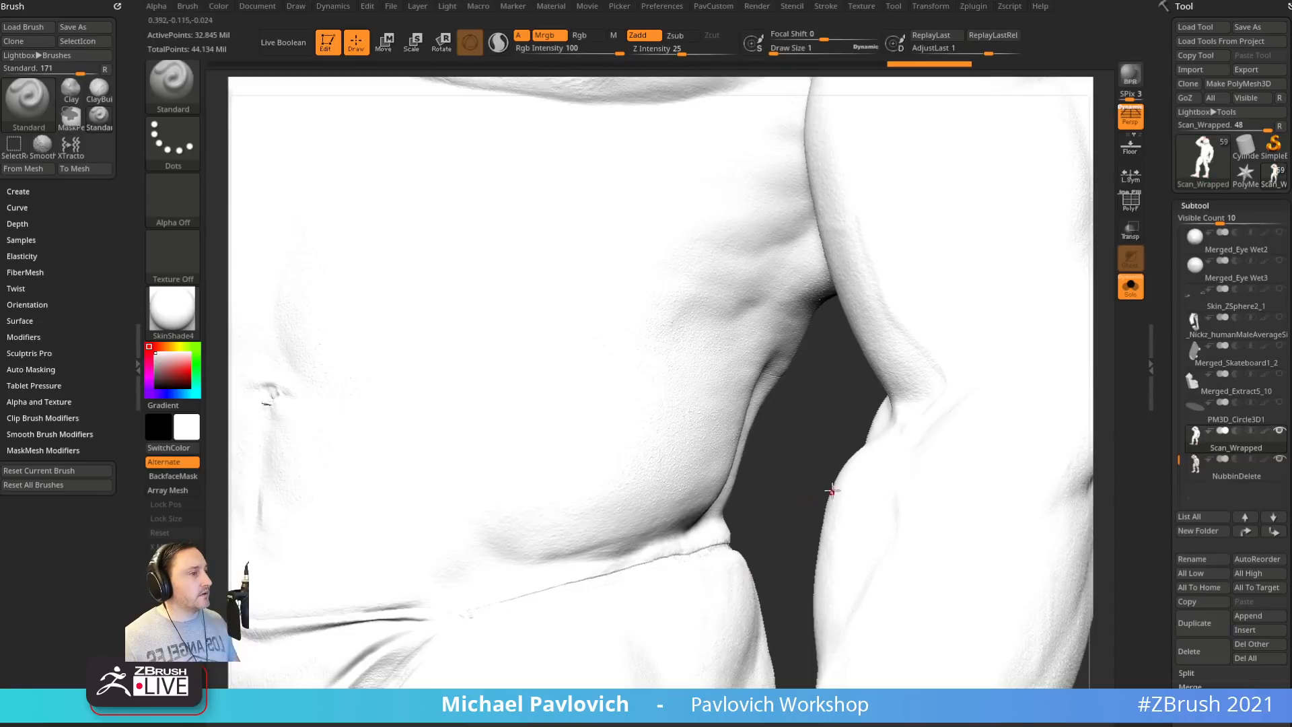
alt+drag(795, 493, 833, 441)
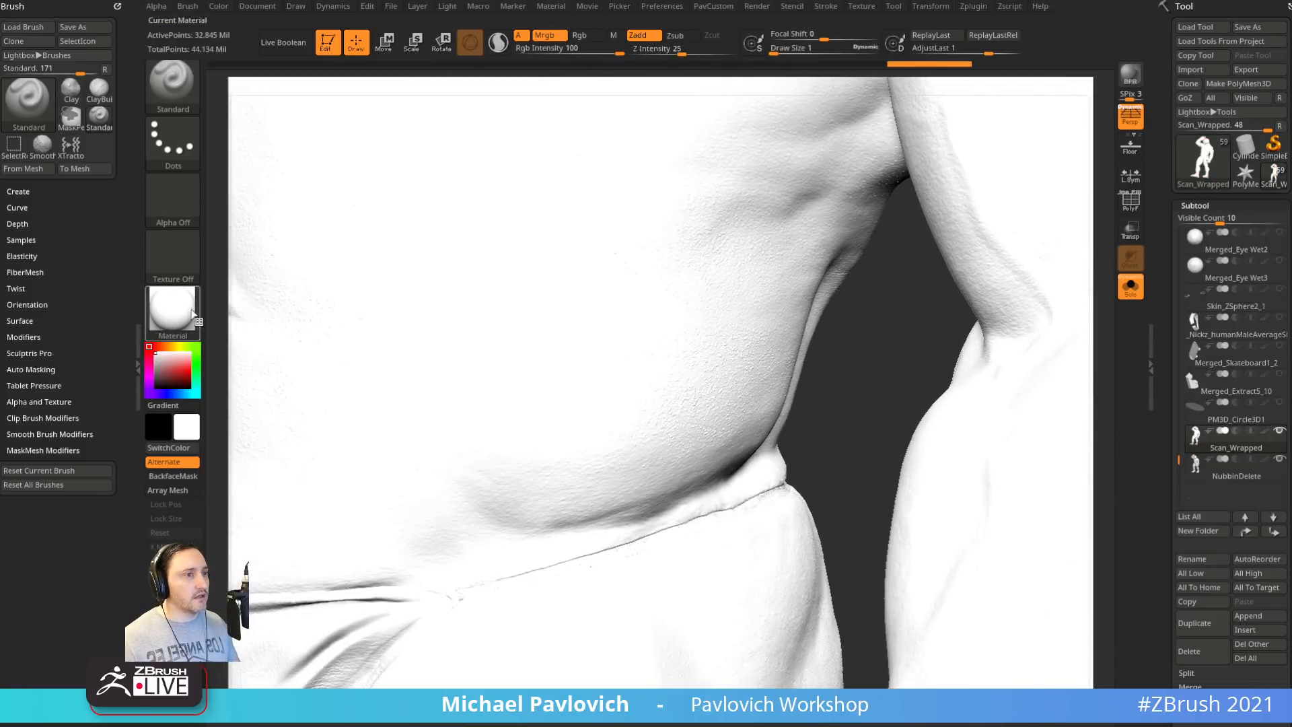
click(172, 308)
click(266, 329)
key(s)
drag(638, 567, 624, 567)
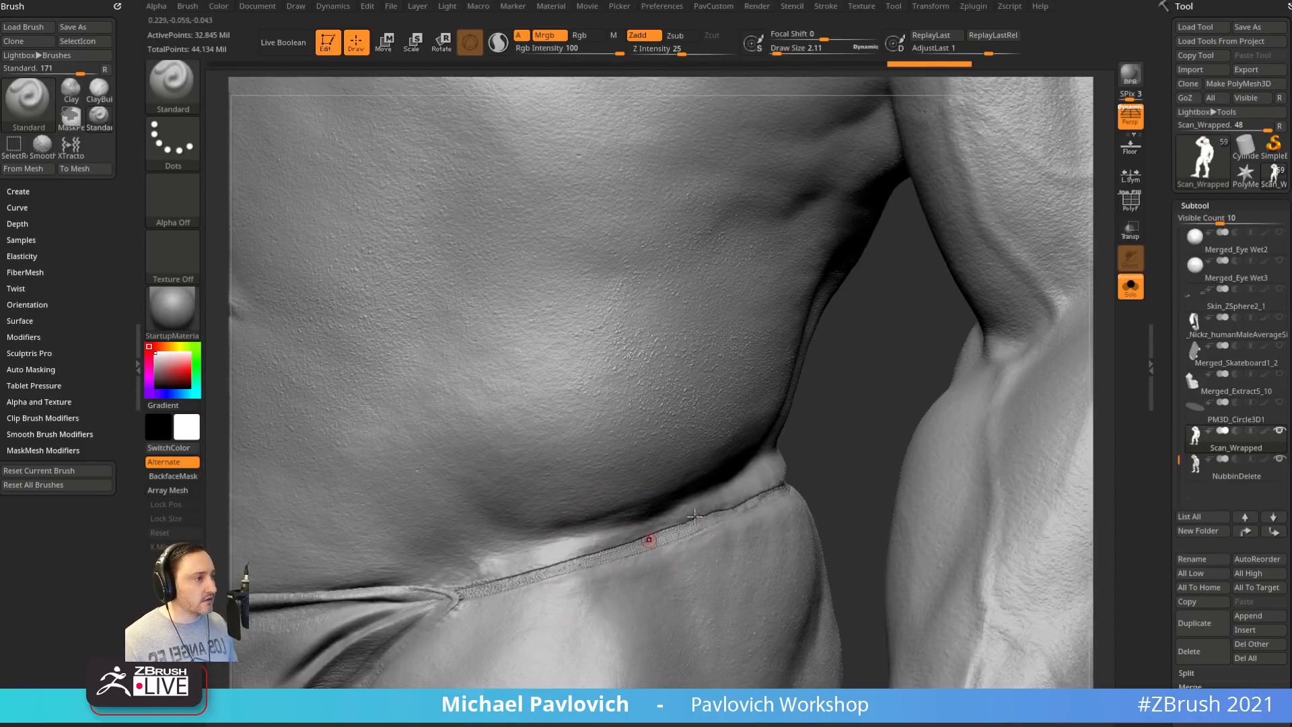
alt+drag(801, 476, 842, 418)
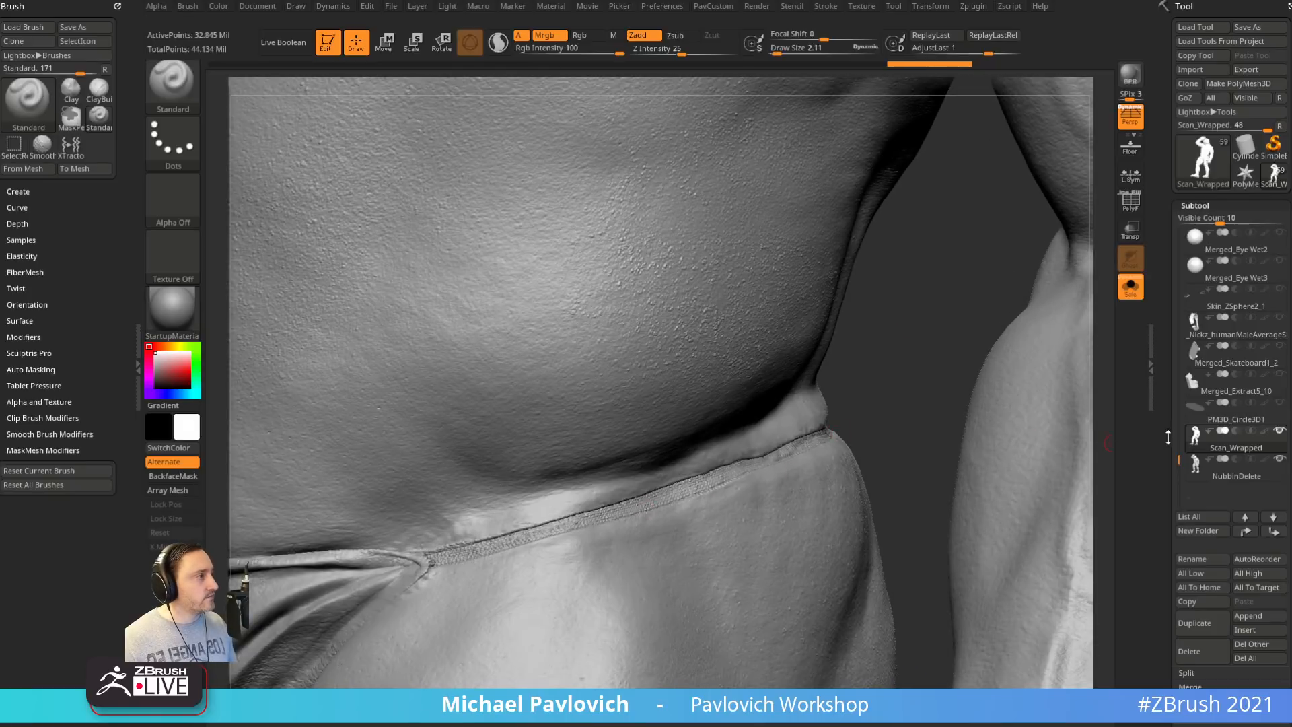
Lower the Scan_Wrapped mesh to subdivision level 4
scroll(1168, 437, down, 5)
key(shift)
click(1187, 486)
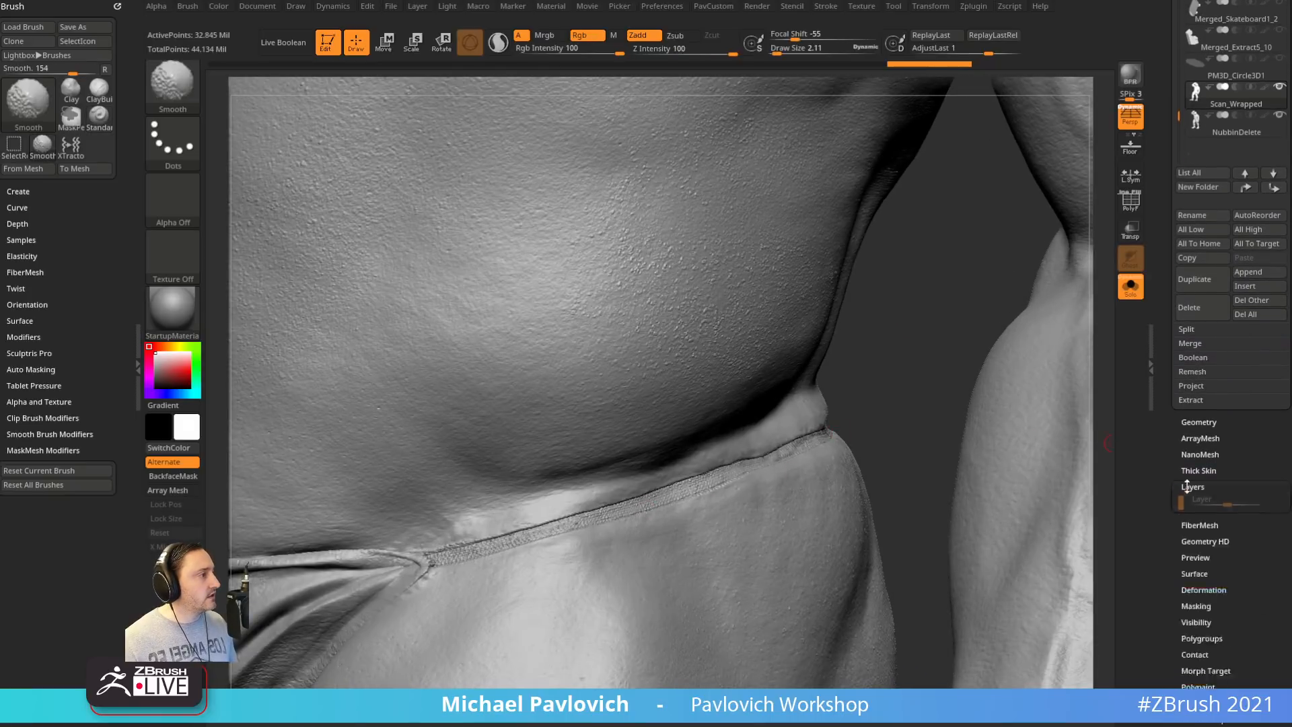
click(1199, 421)
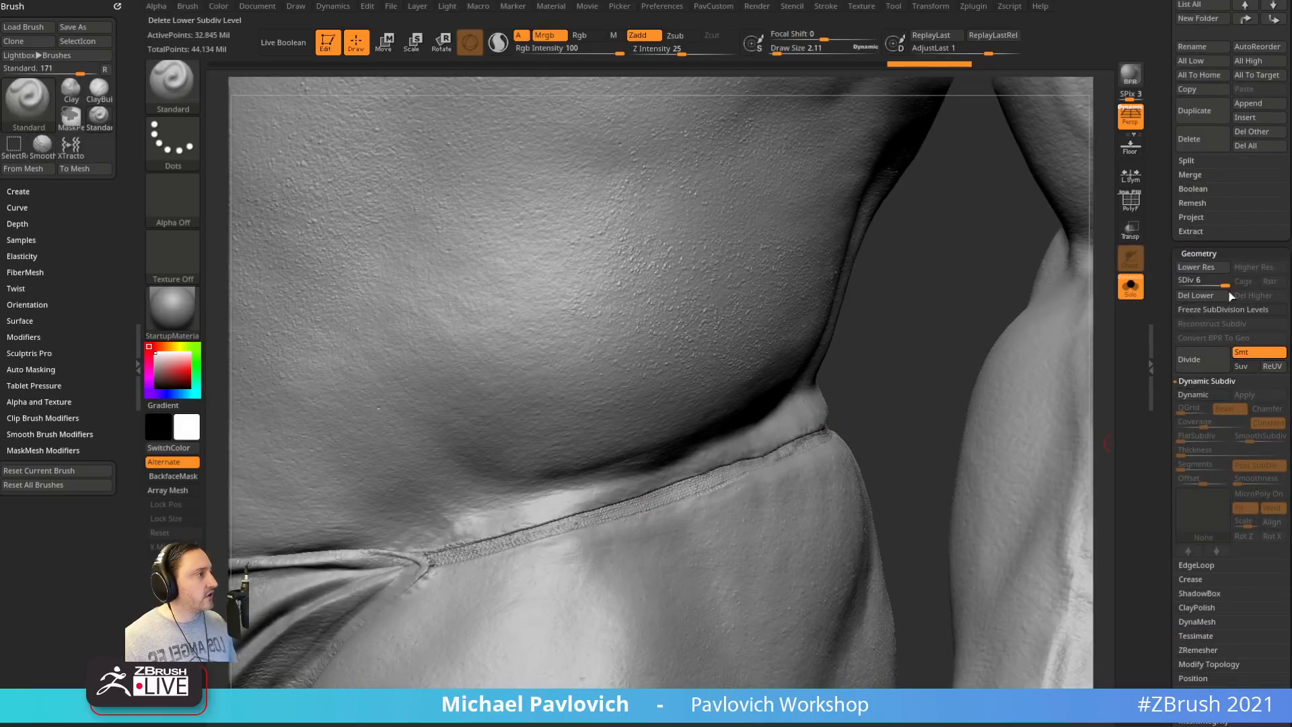
drag(1224, 283, 1217, 282)
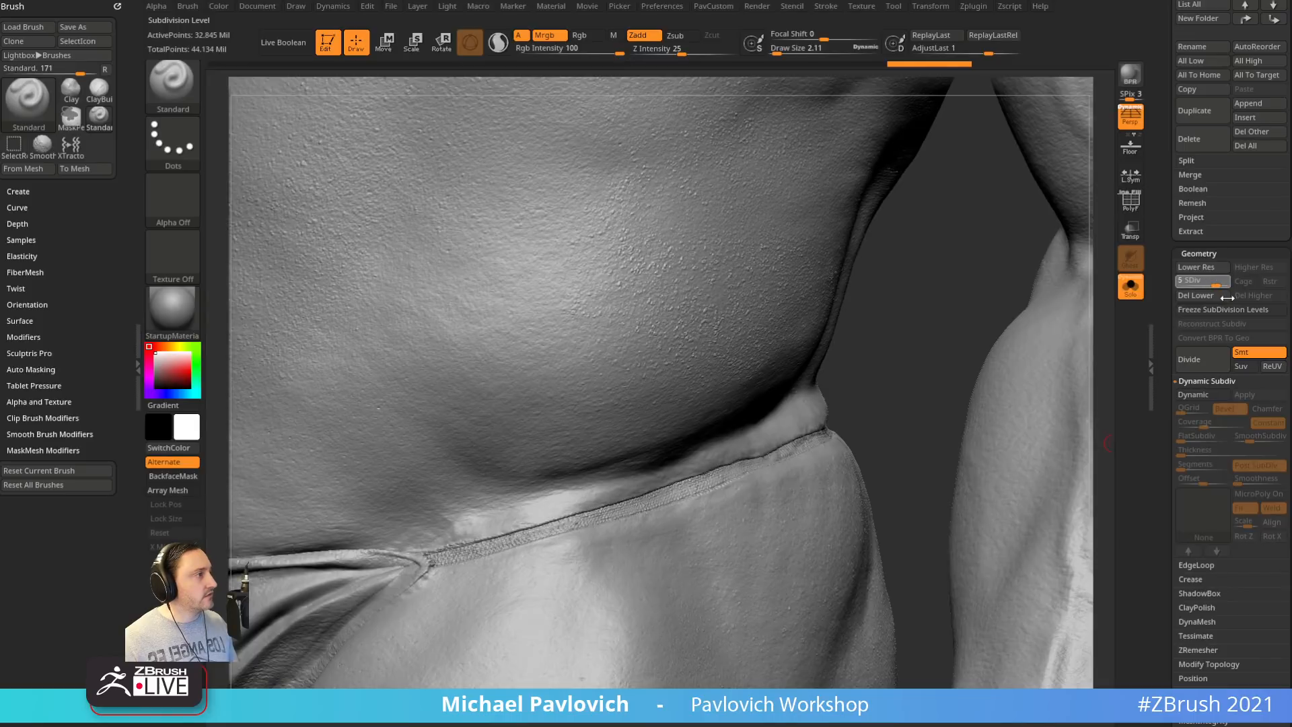
drag(1215, 285, 1207, 289)
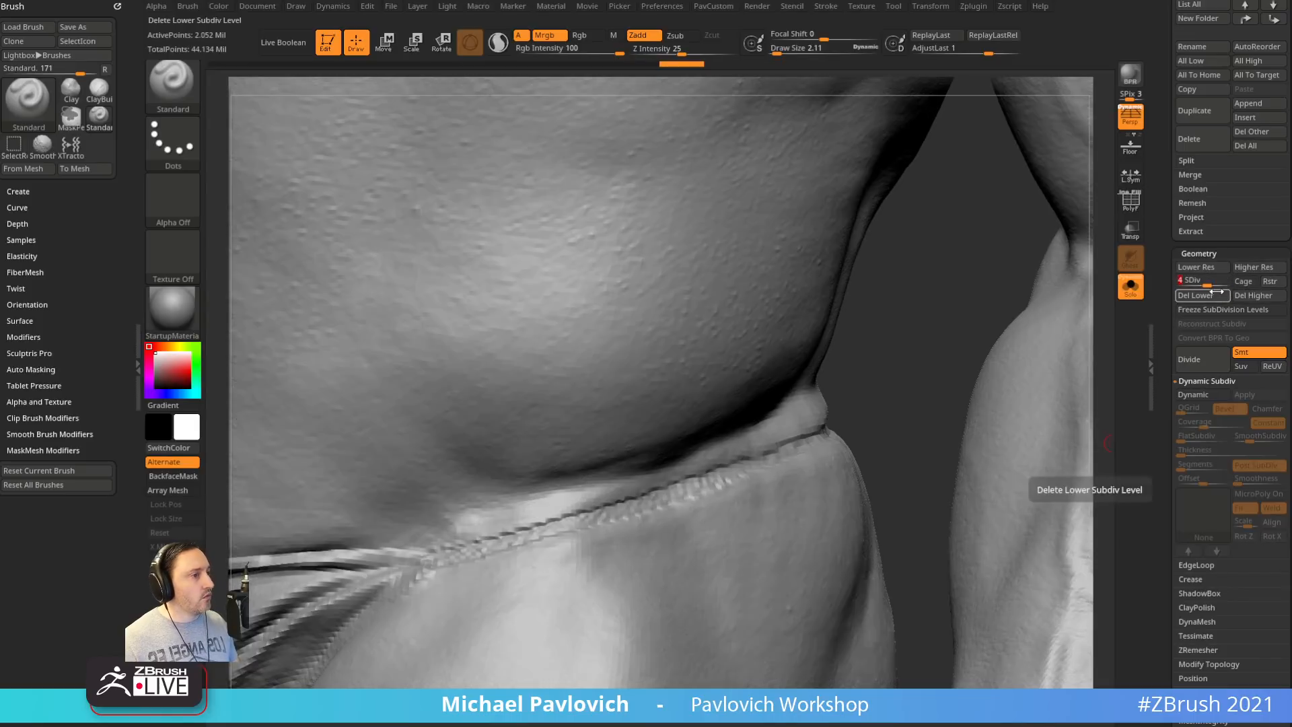
Smooth the strap's ridge across the hip, stepping up from subdivision level 4 to level 6 with a draw size of about 3
shift+drag(505, 548, 475, 546)
mouse_move(622, 509)
shift+mouse_down()
mouse_move(720, 474)
mouse_move(498, 520)
shift+mouse_up()
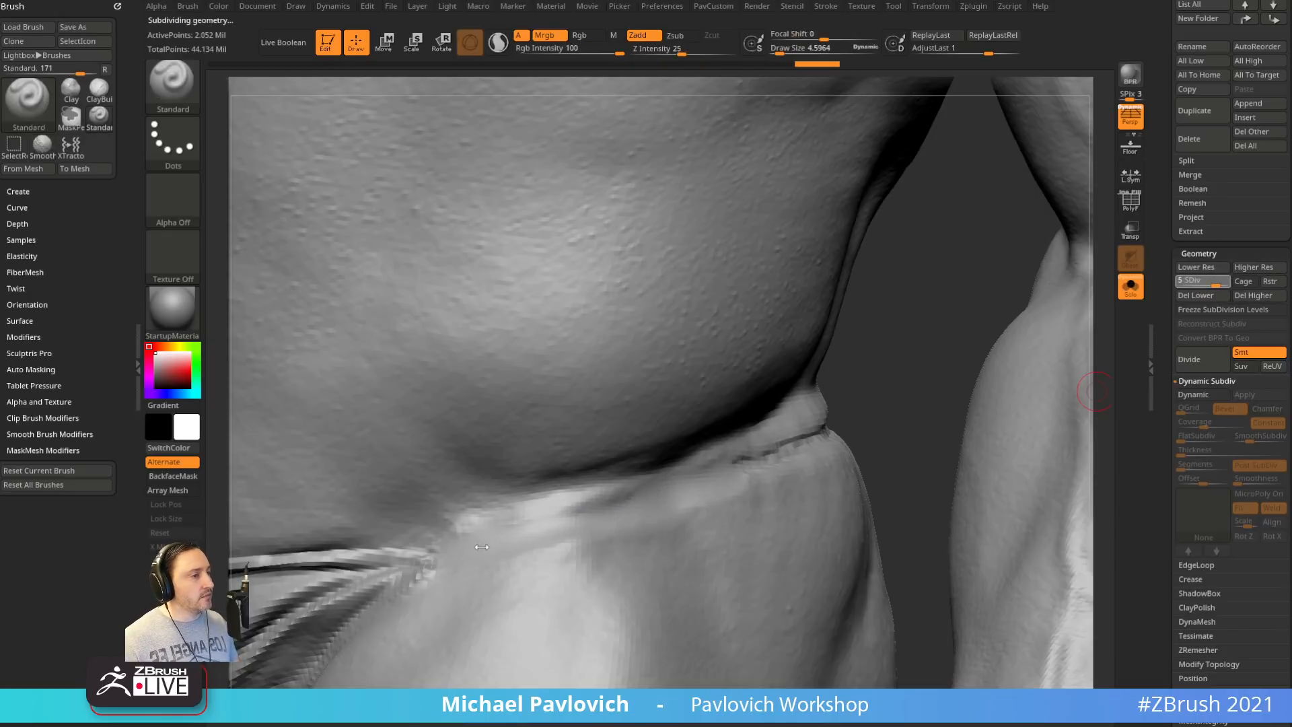
shift+drag(449, 551, 542, 530)
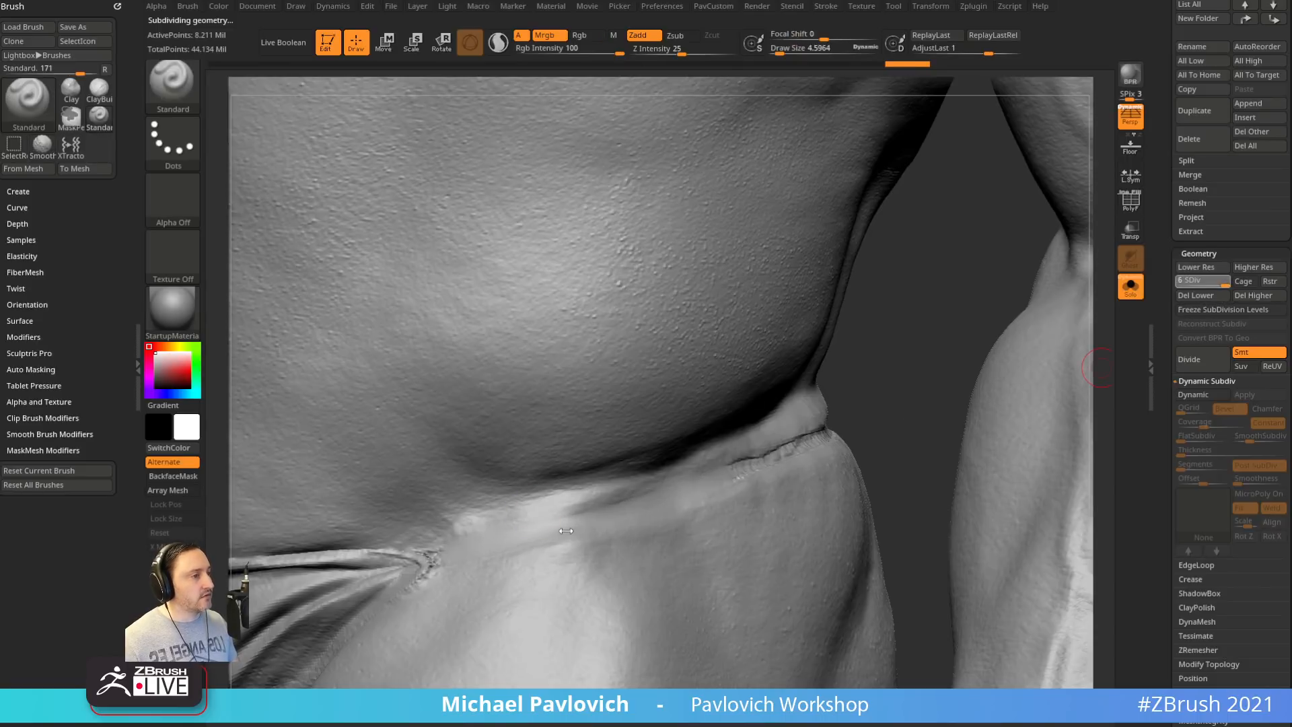
key(s)
drag(566, 530, 465, 553)
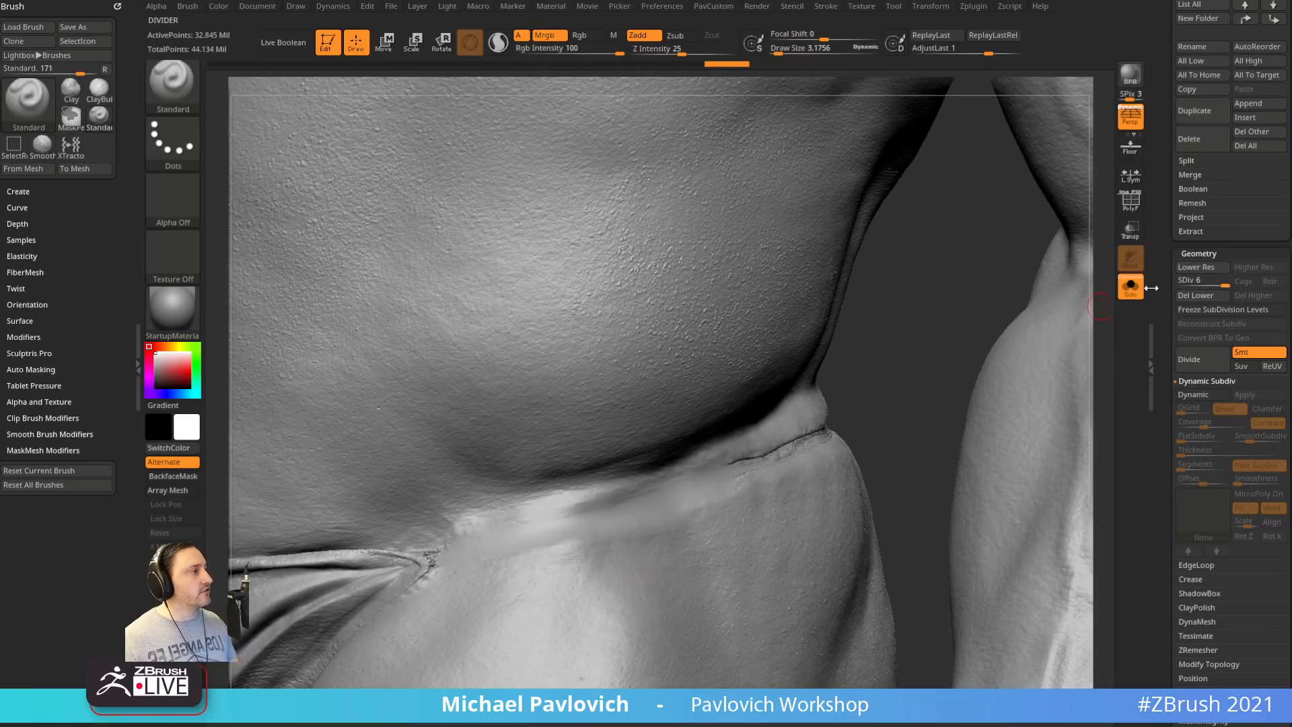
Show the Scan_Wrapped polypaint again and restore the SkinShade4 material
drag(1167, 214, 1183, 369)
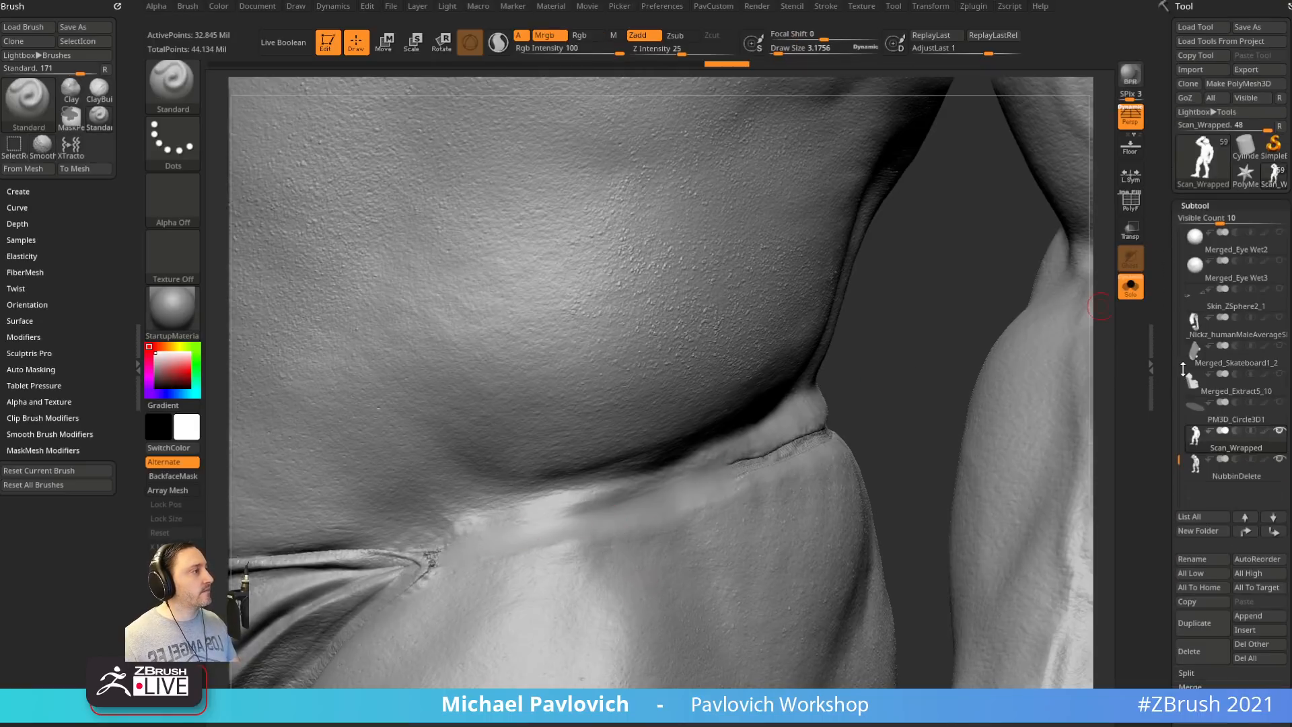
click(1265, 429)
drag(930, 397, 891, 366)
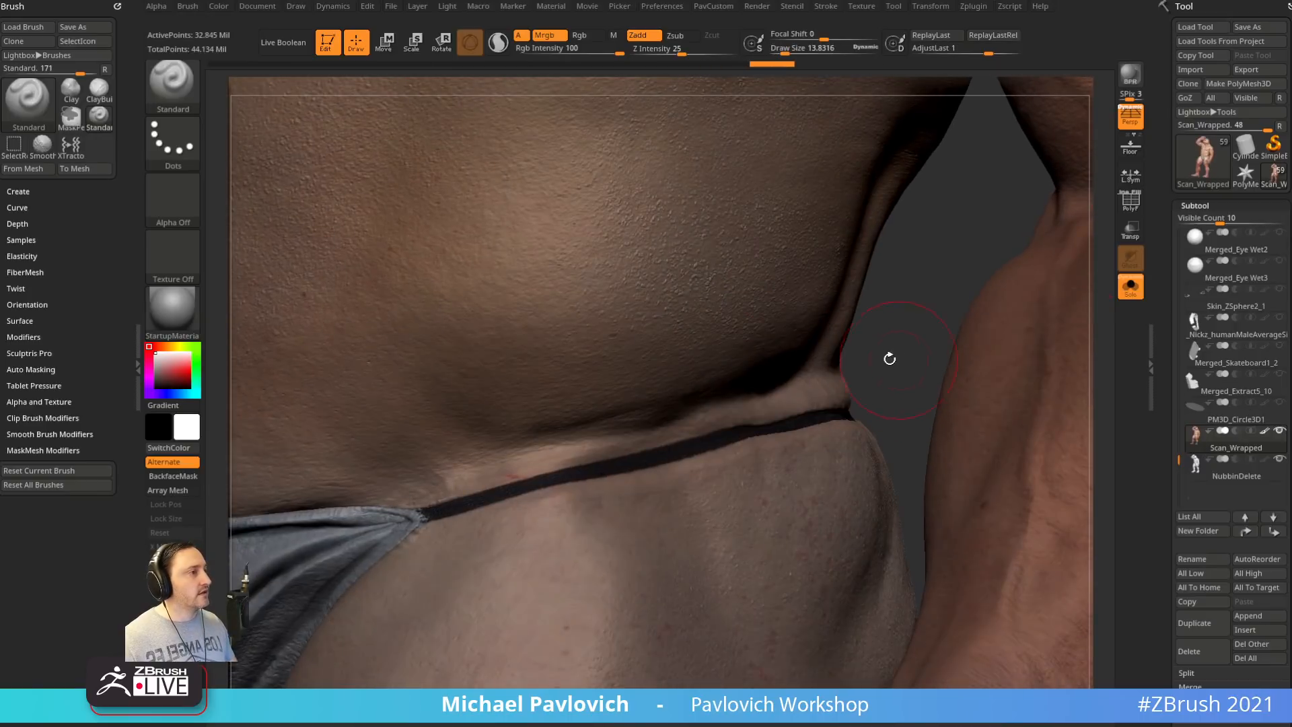
click(176, 310)
click(879, 400)
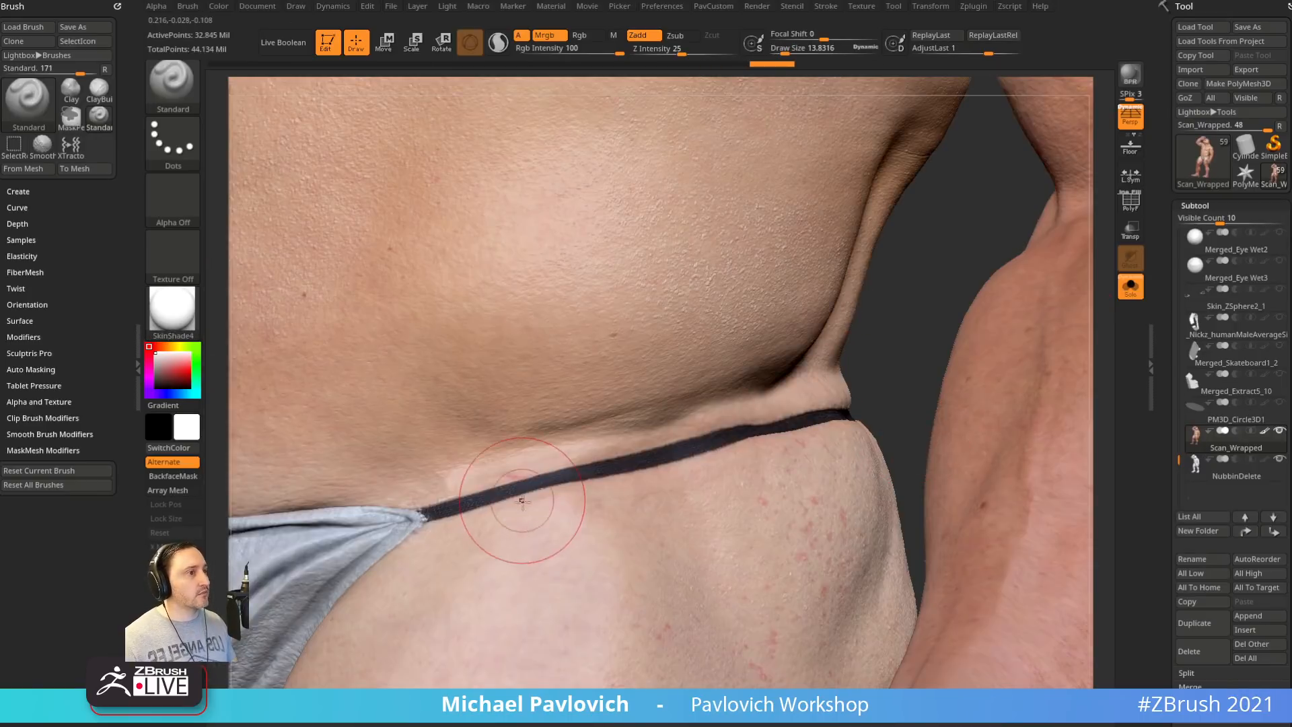
Paint the extracted skin texture over the smoothed hip strap with the XTractor brush at draw size about 8.5
key(b)
key(x)
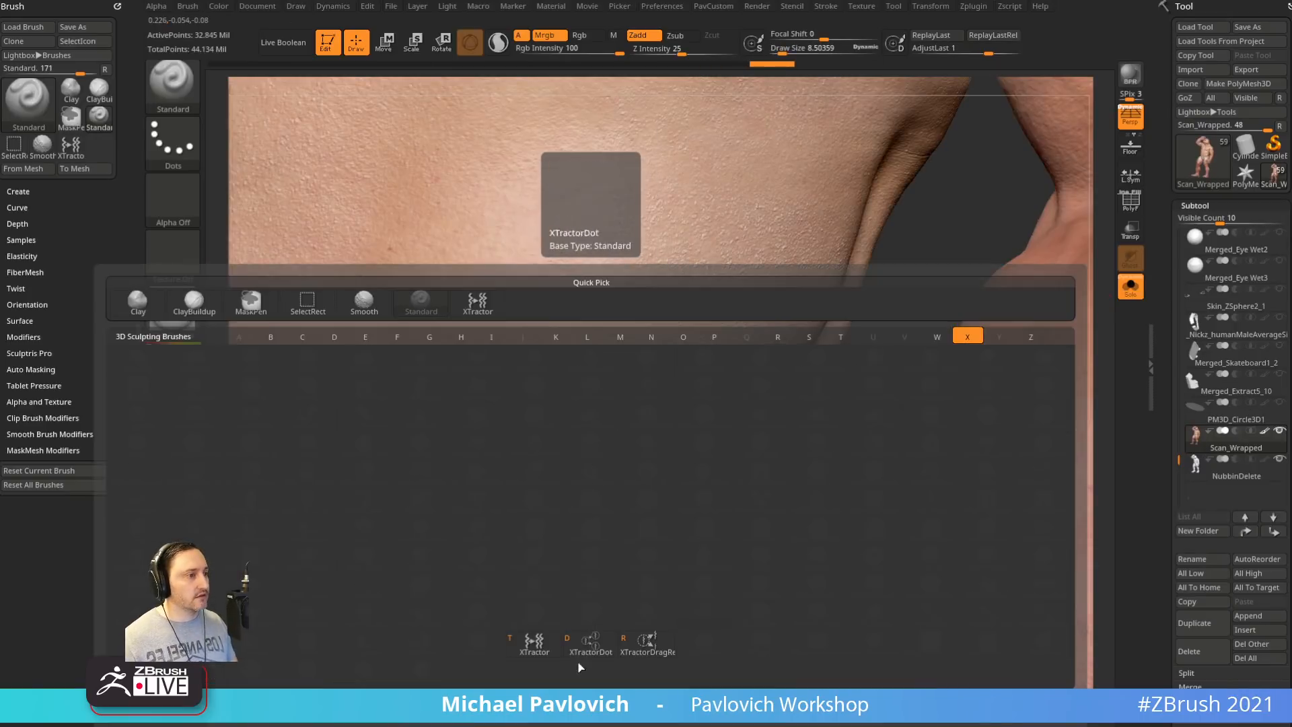
key(t)
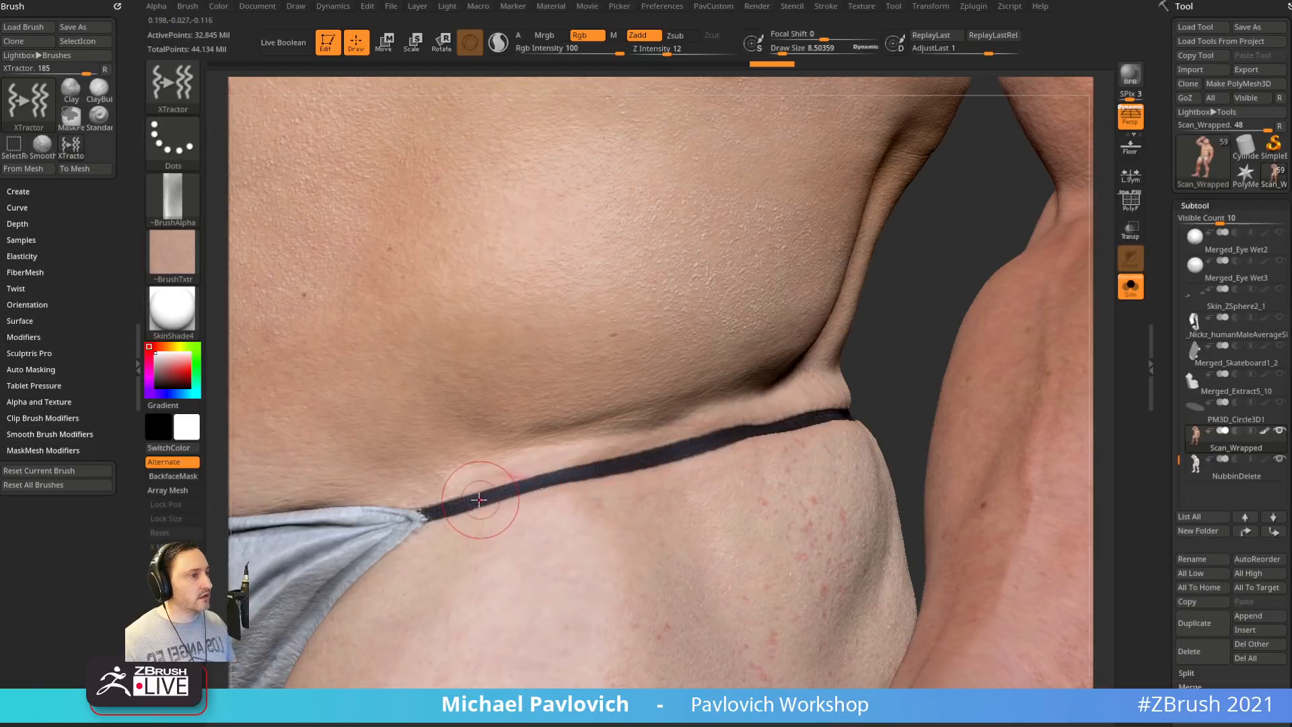
drag(477, 500, 730, 432)
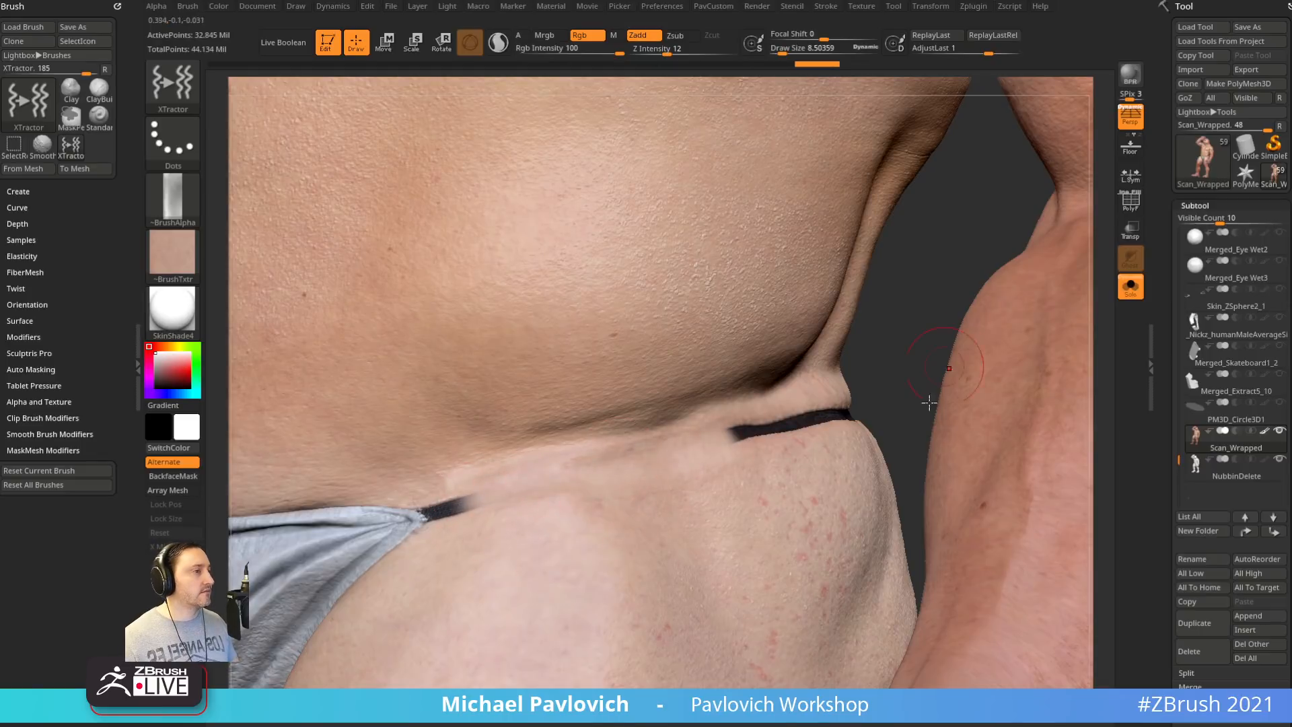
Dock the Alpha palette above the Brush palette and turn on From Brush to create an alpha from a brush stroke
alt+drag(886, 357, 844, 703)
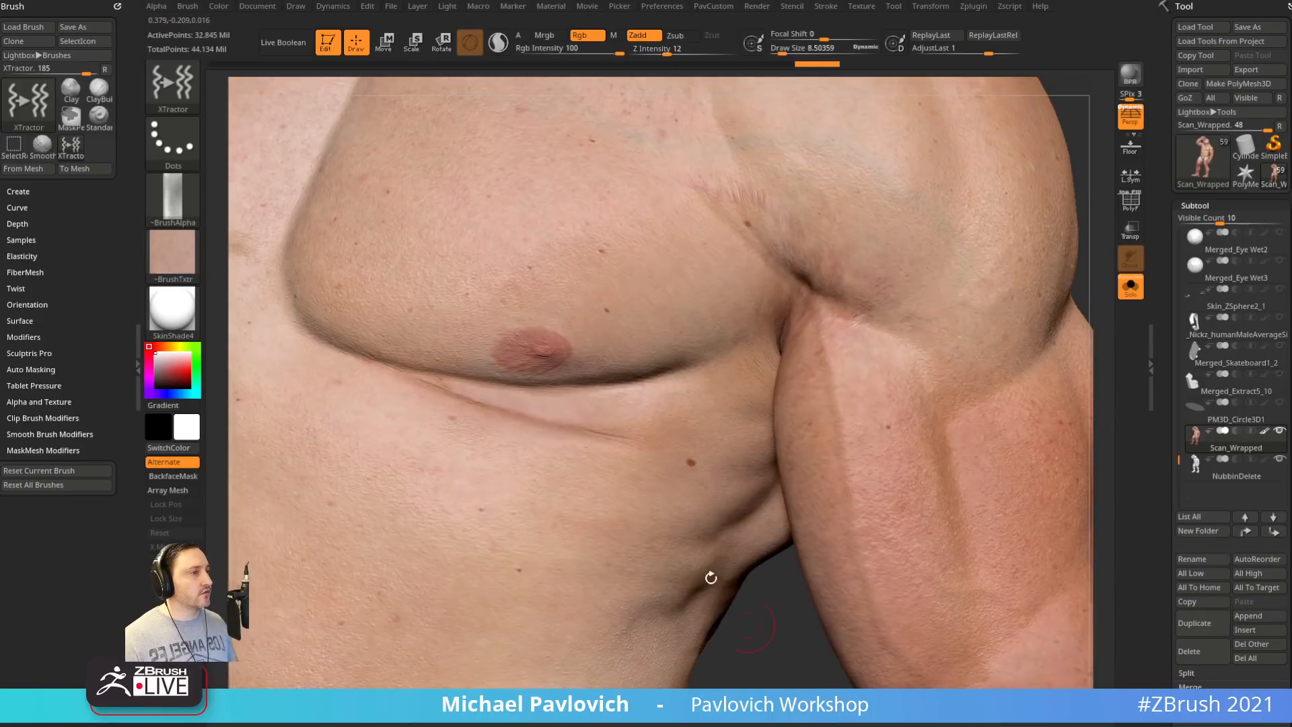
alt+drag(766, 700, 807, 651)
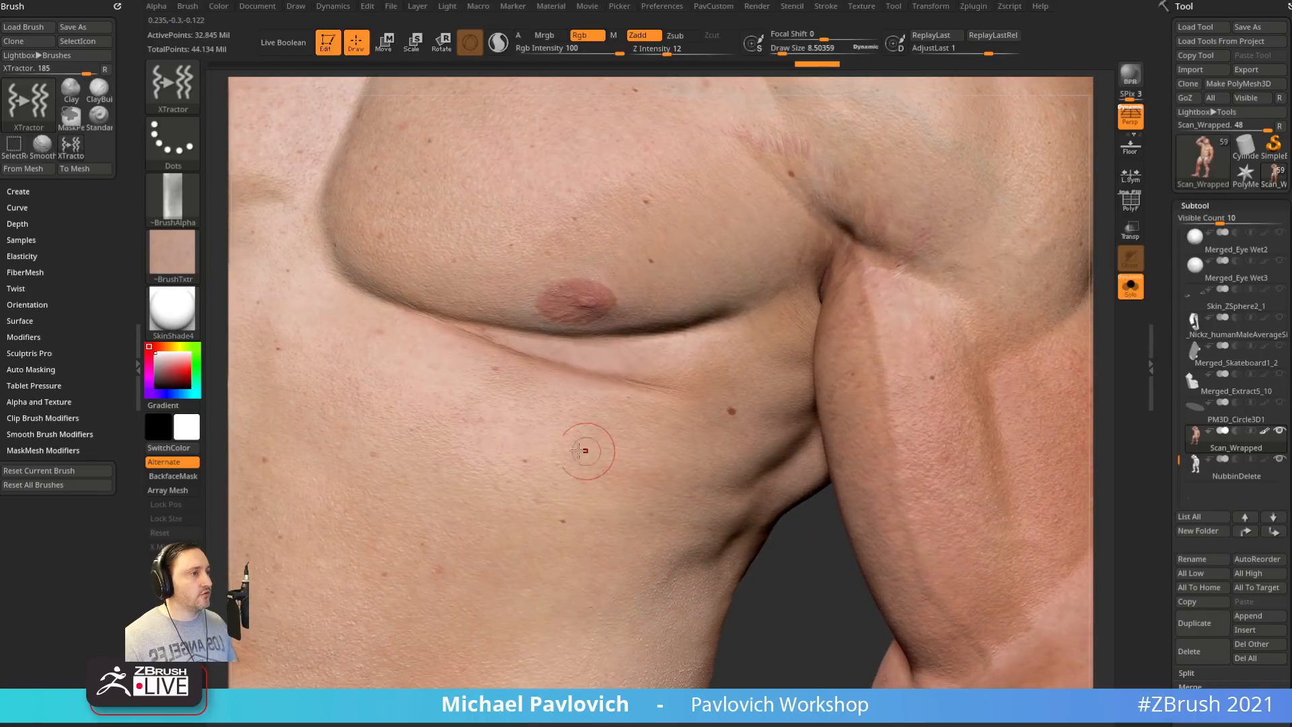
key(b)
key(c)
key(Escape)
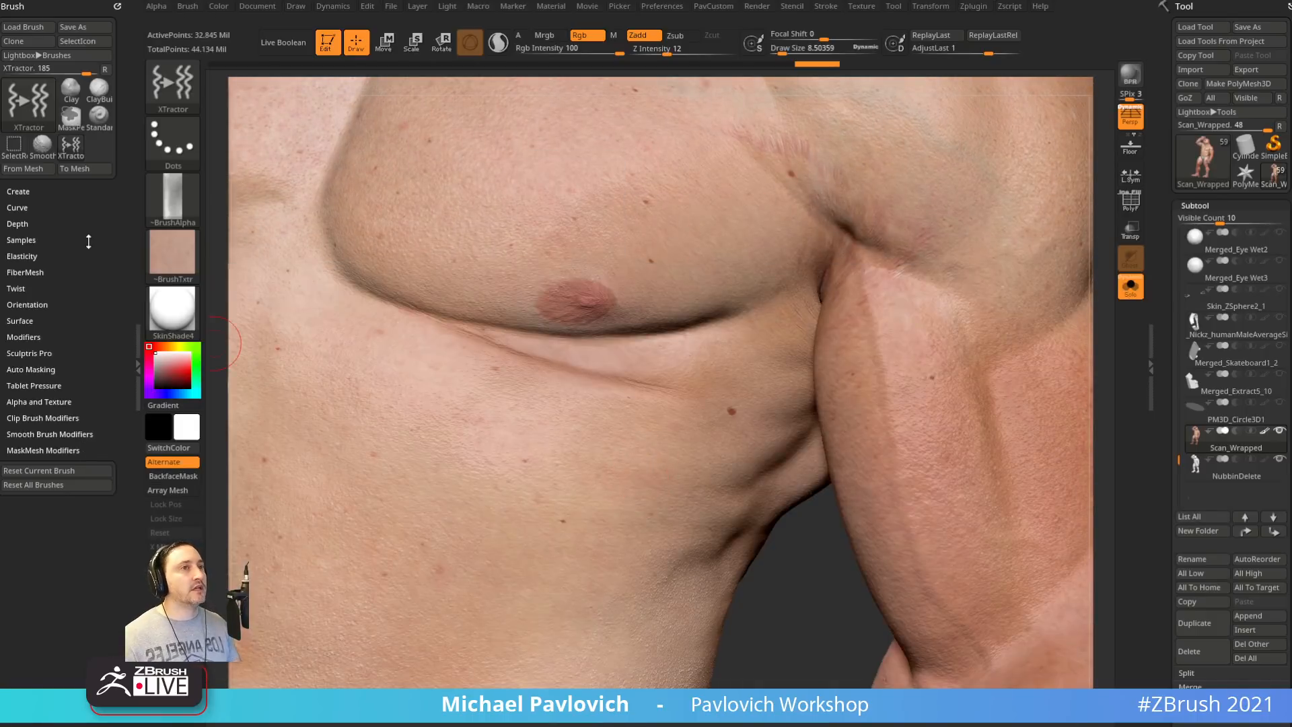
click(156, 7)
drag(154, 14, 56, 20)
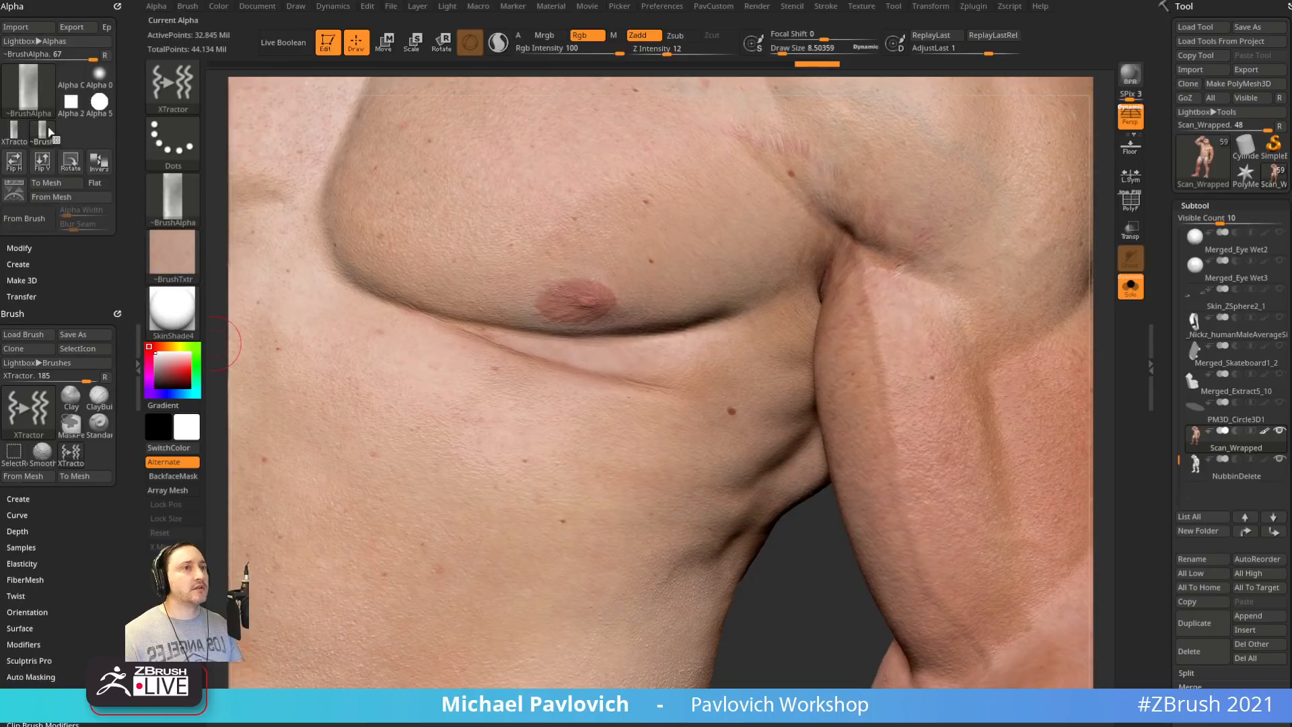
click(31, 221)
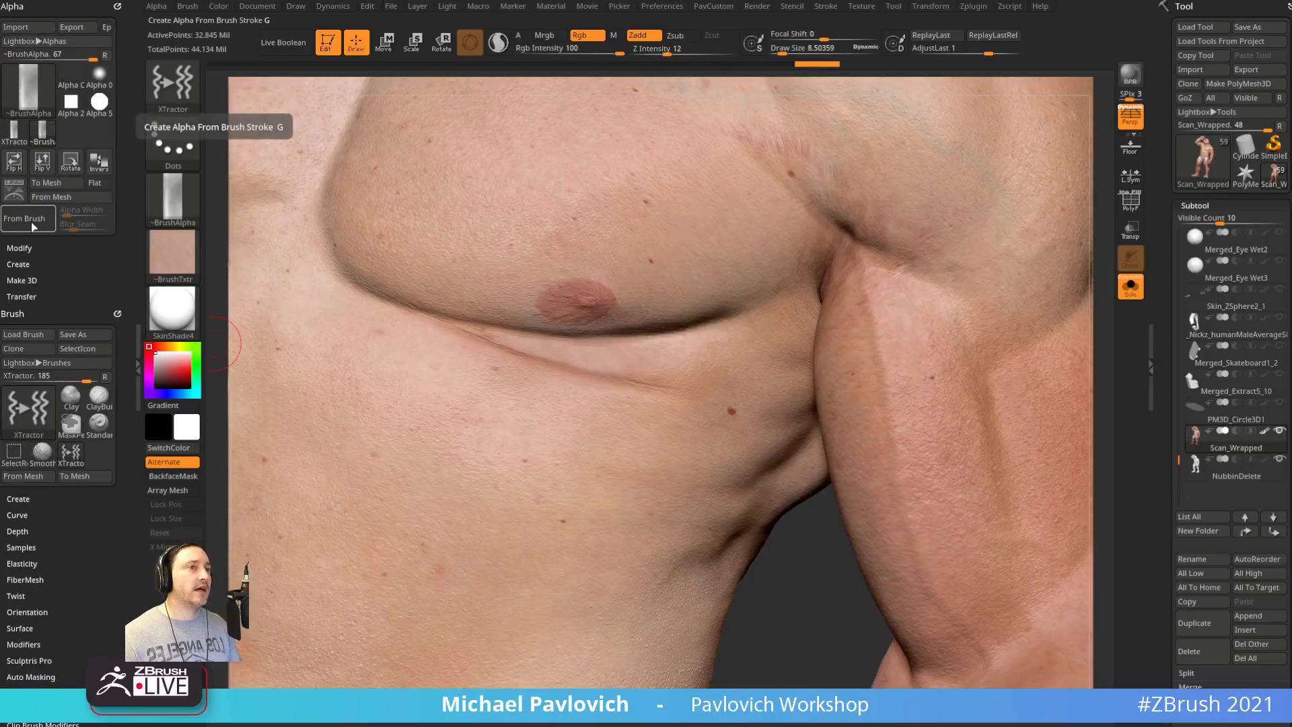
click(33, 222)
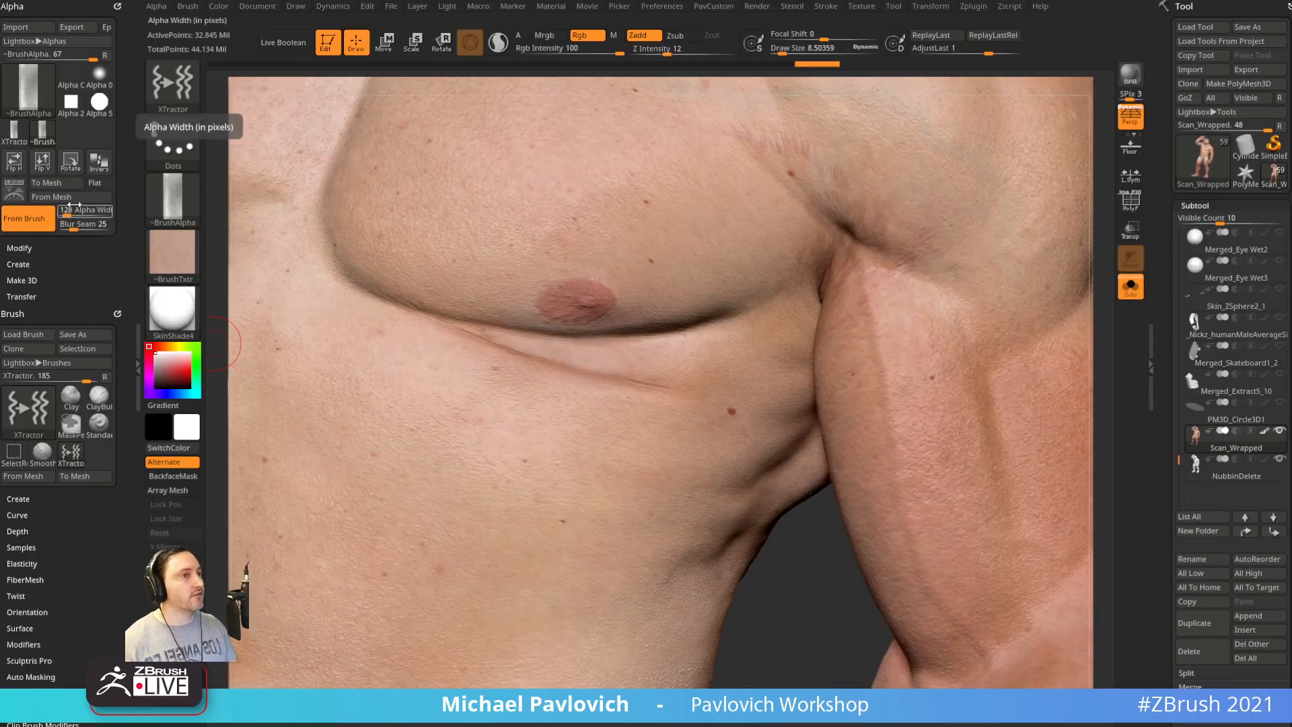
mouse_move(177, 207)
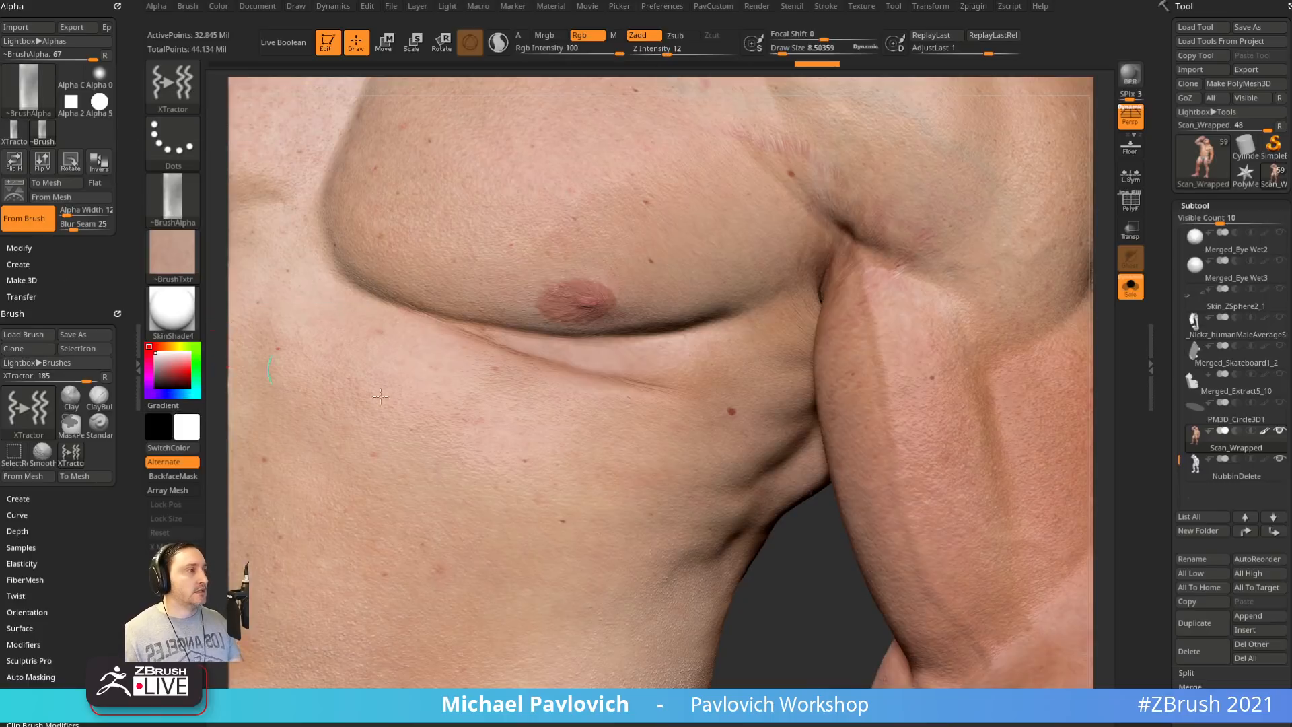
Frame the whole figure and turn off Solo to show all the visible subtools
alt+drag(779, 605, 679, 517)
drag(877, 442, 705, 434)
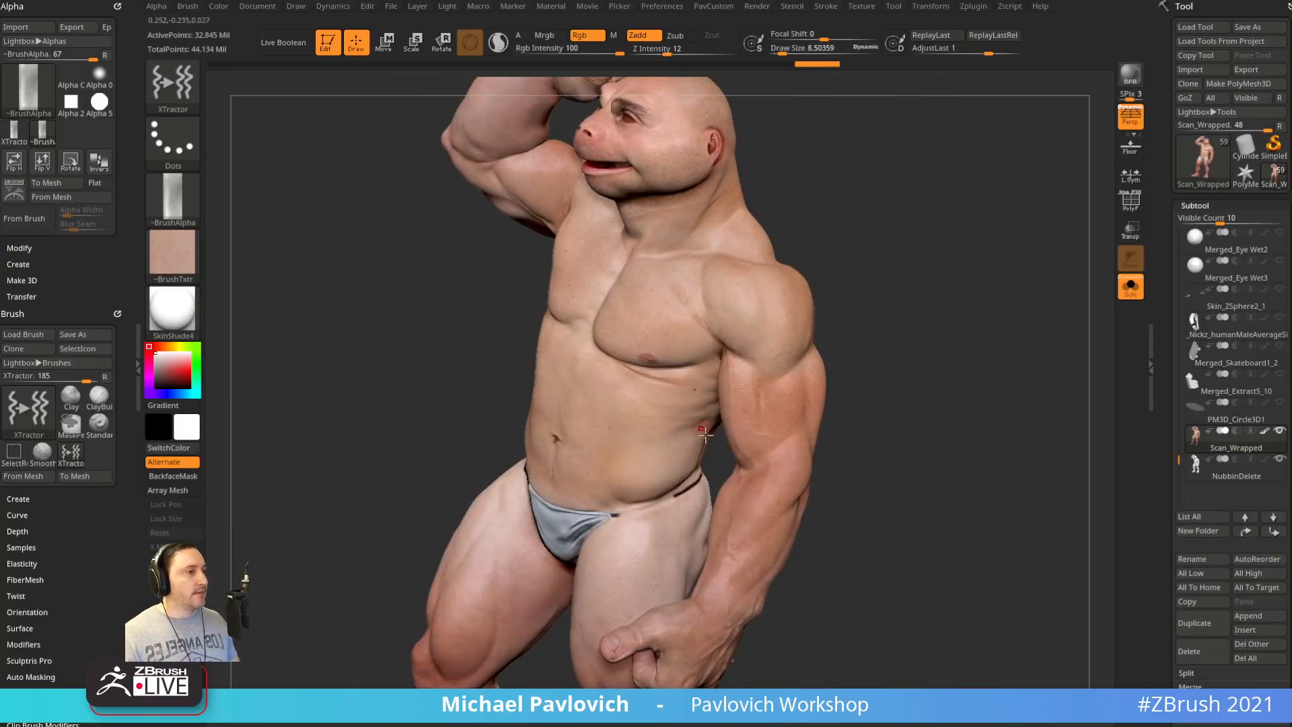
mouse_move(855, 401)
mouse_down()
mouse_move(971, 375)
mouse_move(926, 401)
mouse_move(1061, 343)
mouse_up()
key(shift)
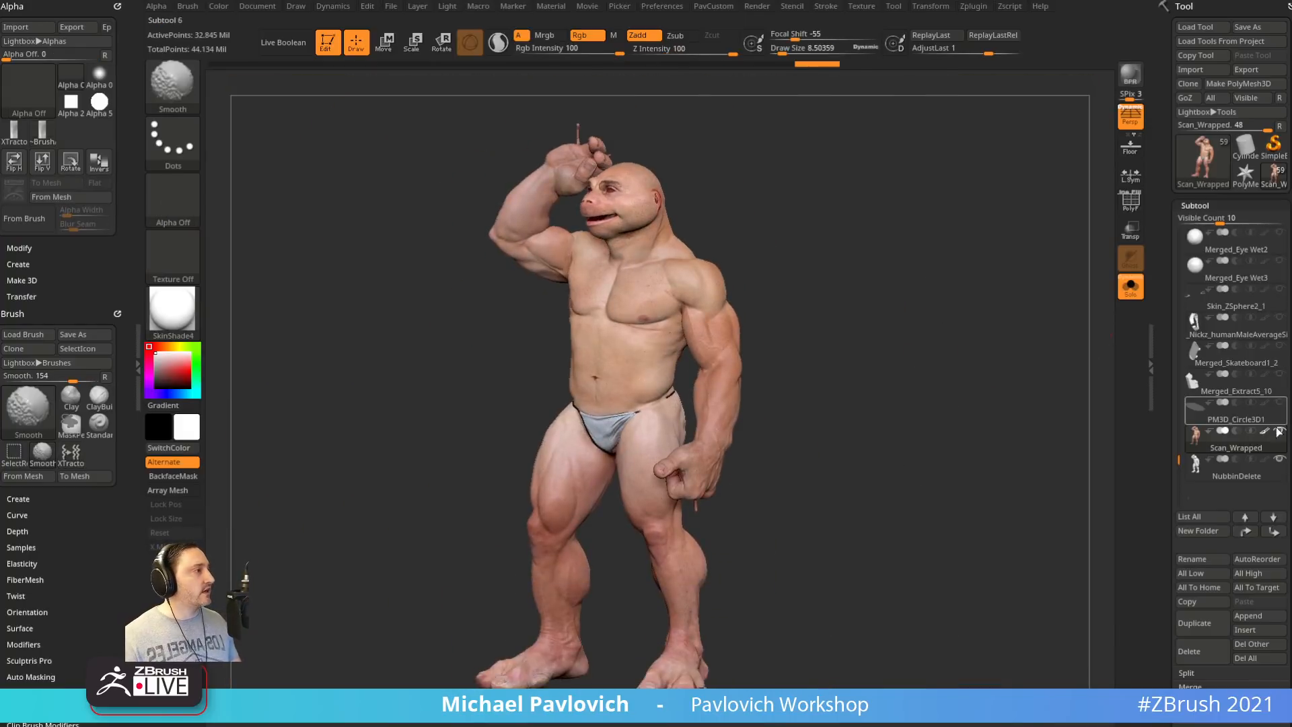
click(1131, 286)
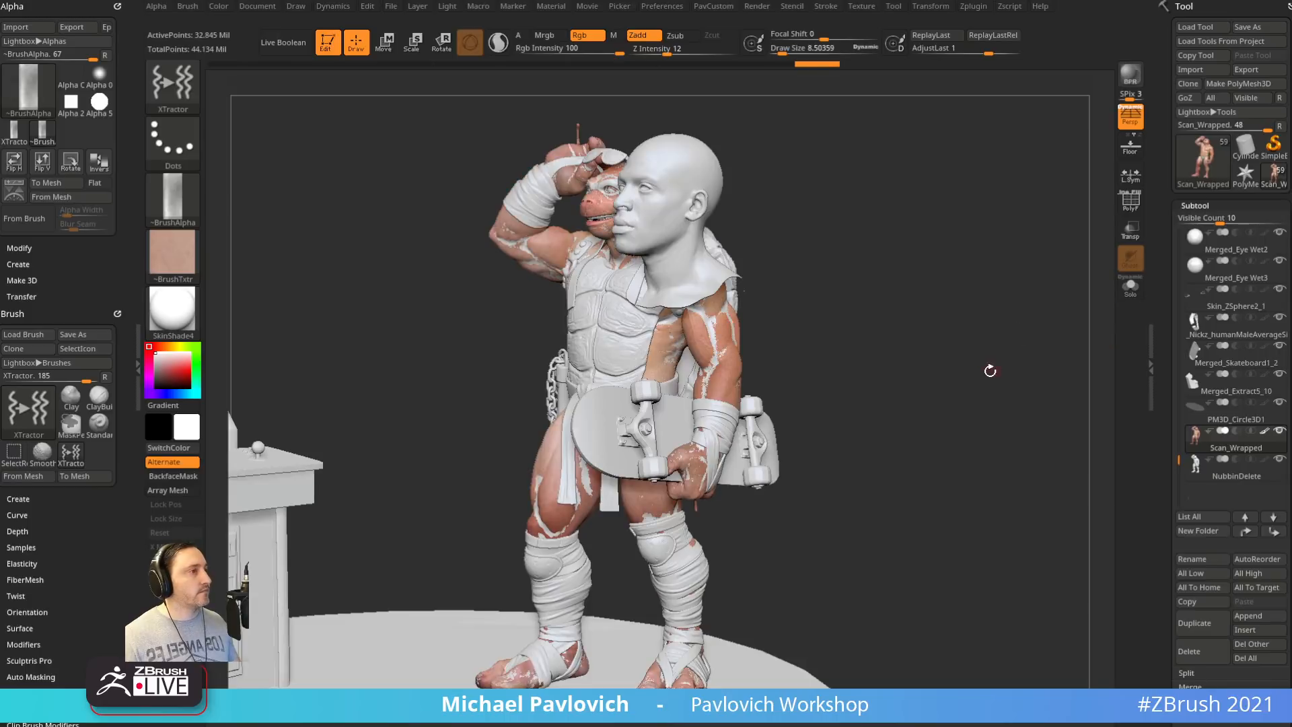
shift+drag(982, 376, 929, 330)
Hide the Merged_Eye Wet1 human head subtool and select Michelangelo006_007
alt+click(695, 265)
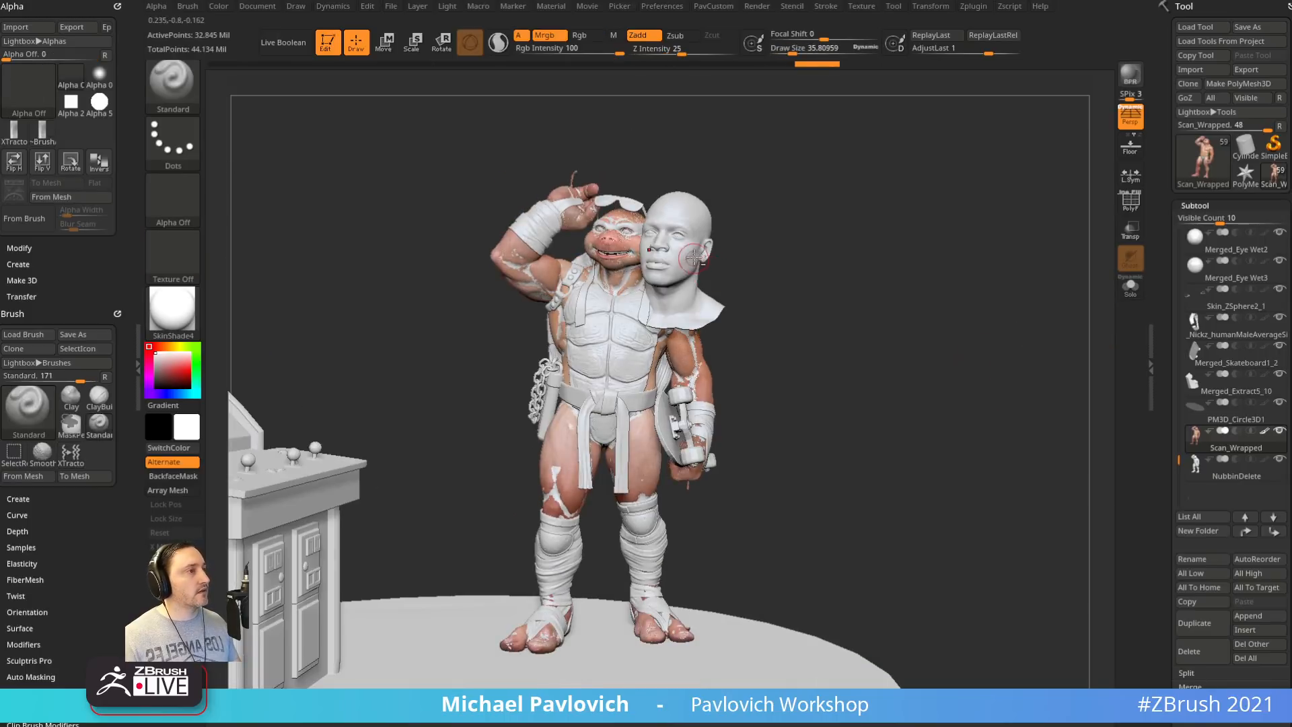
click(1238, 419)
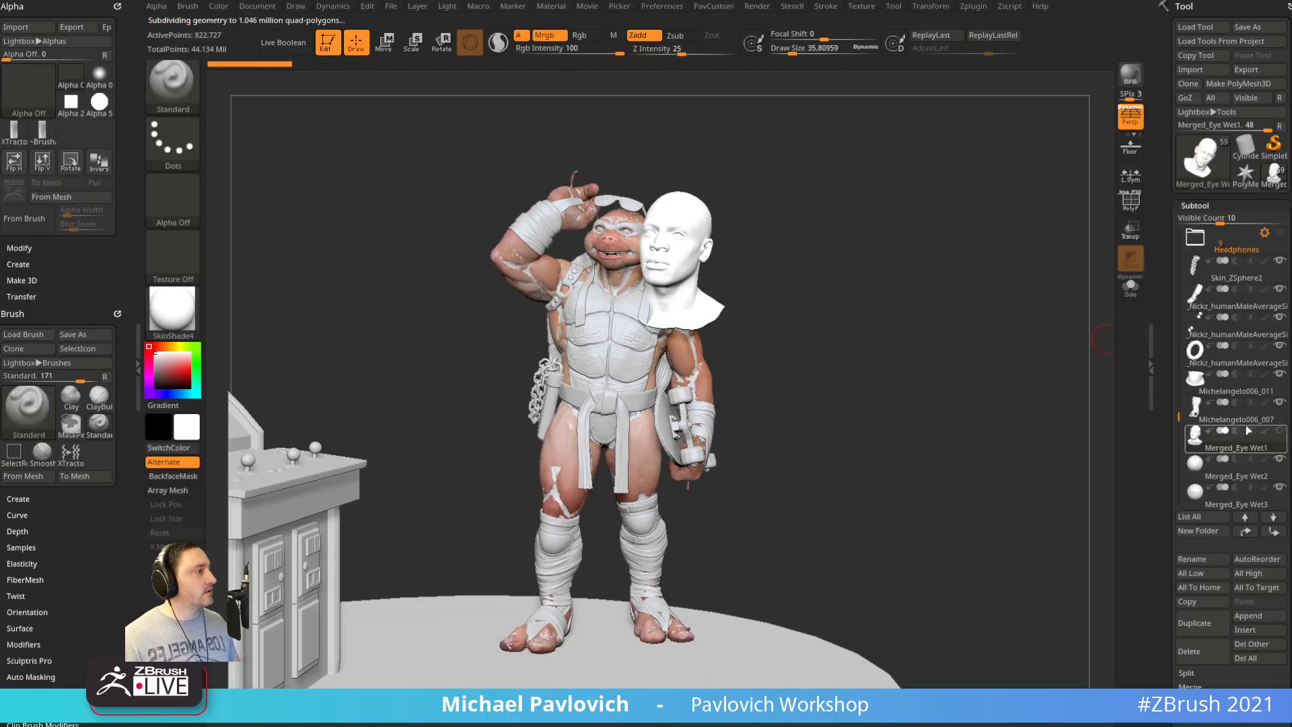
drag(943, 383, 997, 369)
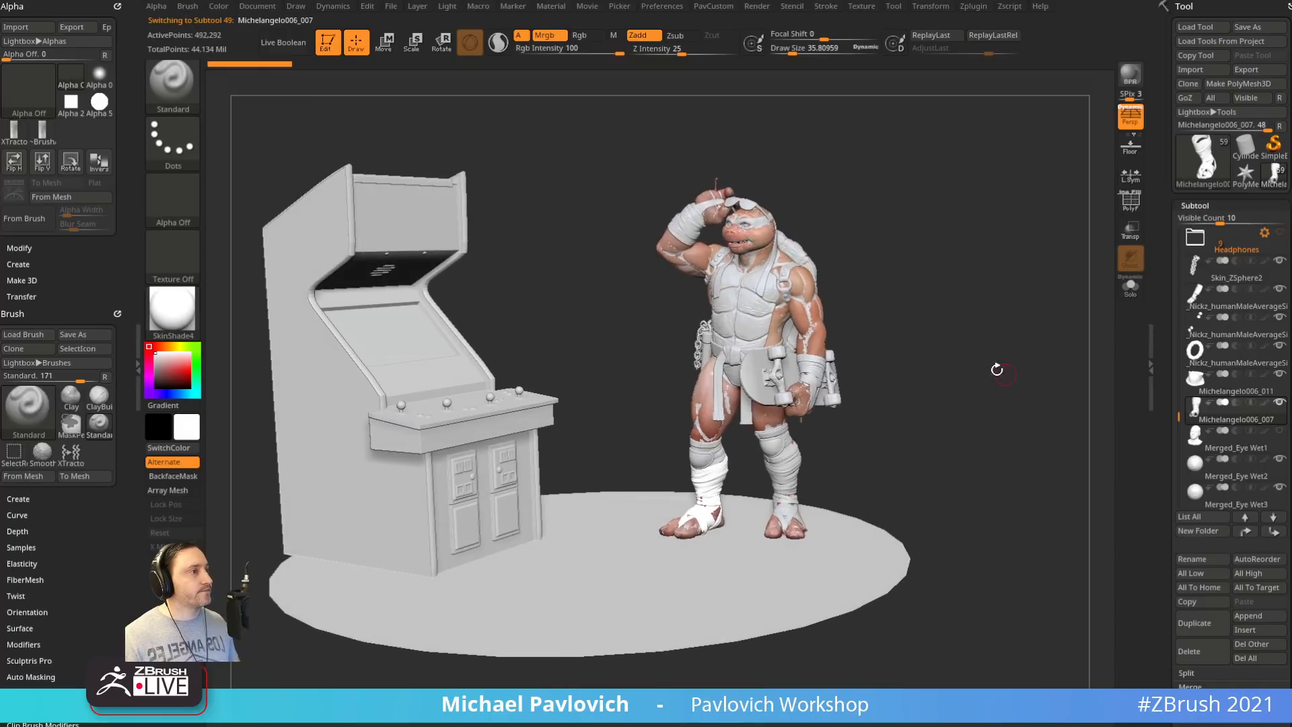
Select the Scan_Wrapped subtool, then switch to the tool version whose NubbinDelete subtool carries the skin colour and detail
alt+click(807, 308)
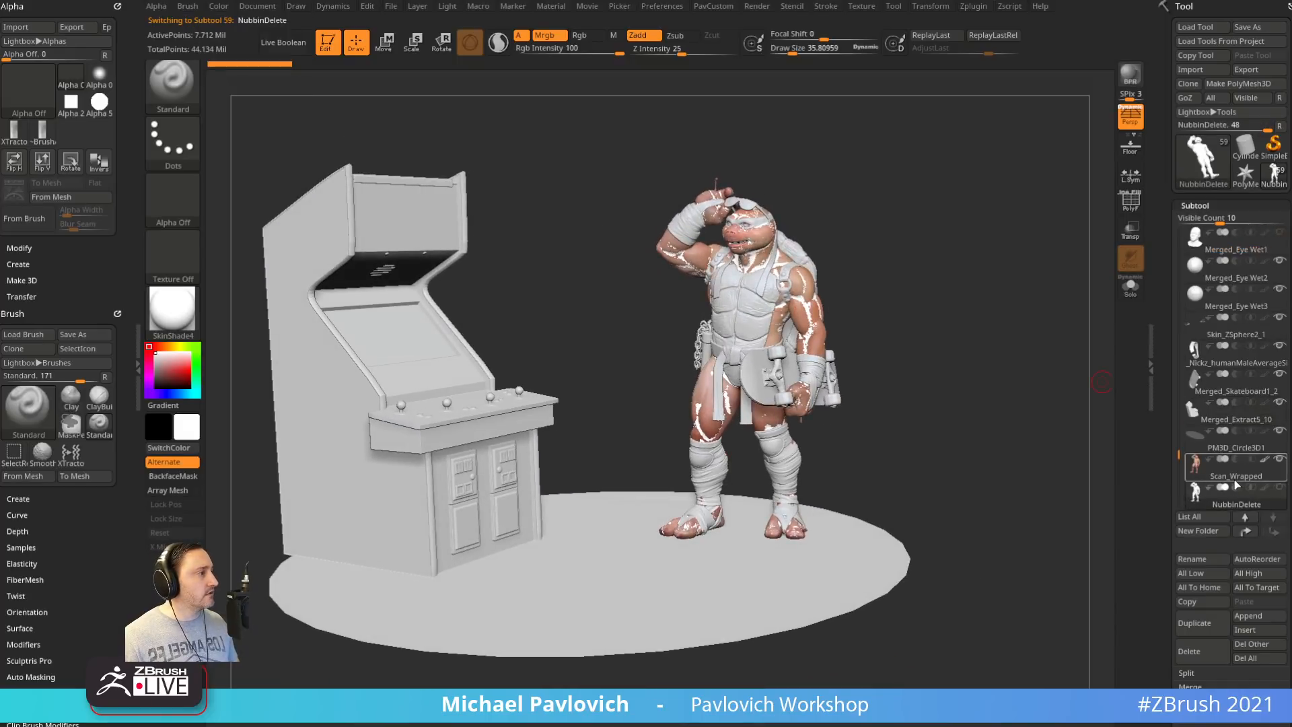
drag(976, 326, 1062, 380)
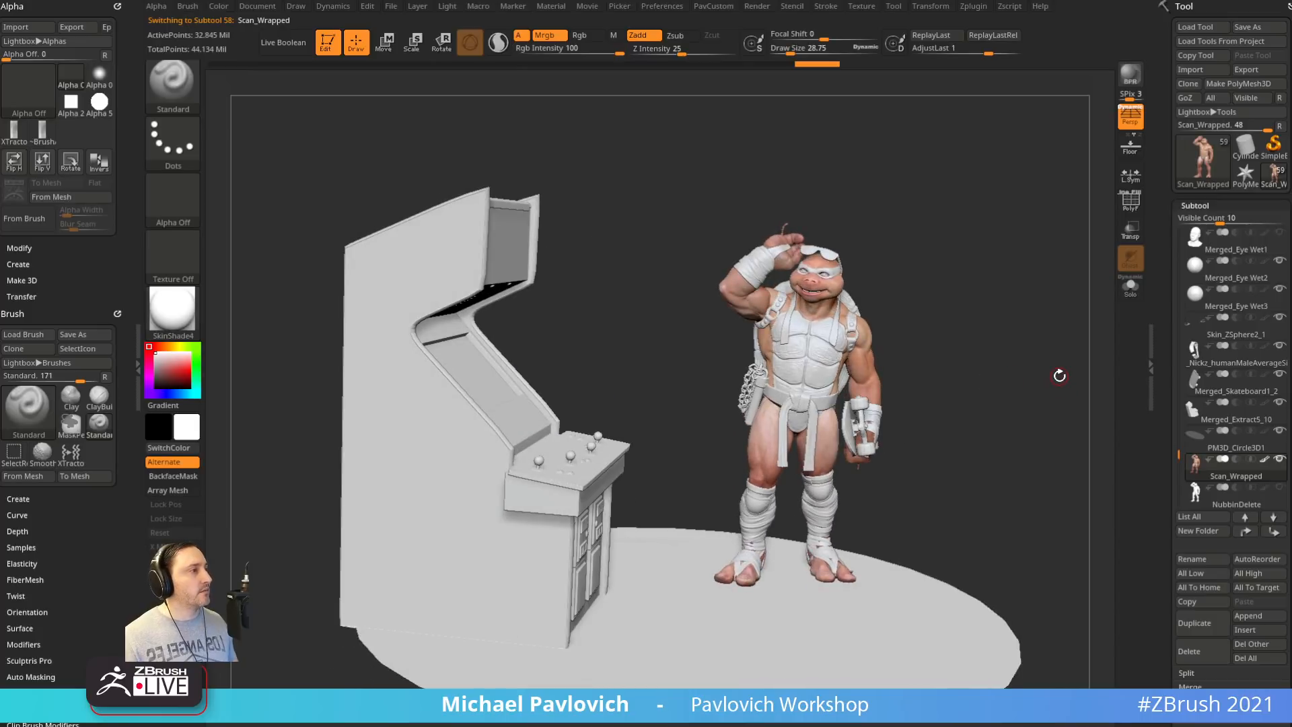
click(1278, 662)
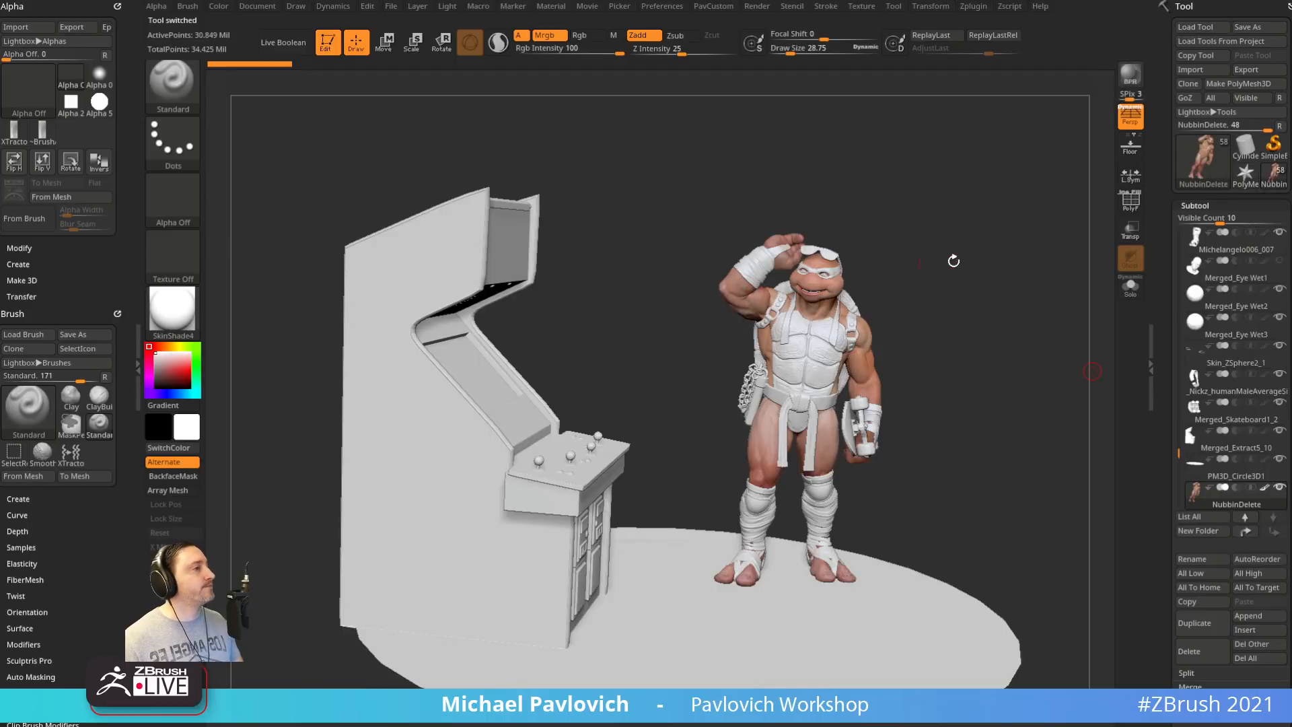
Set the draw size to about 1.18 and examine the skin detail on the turtle's face, raised hand, shoulder and bandaged feet
drag(951, 260, 1021, 479)
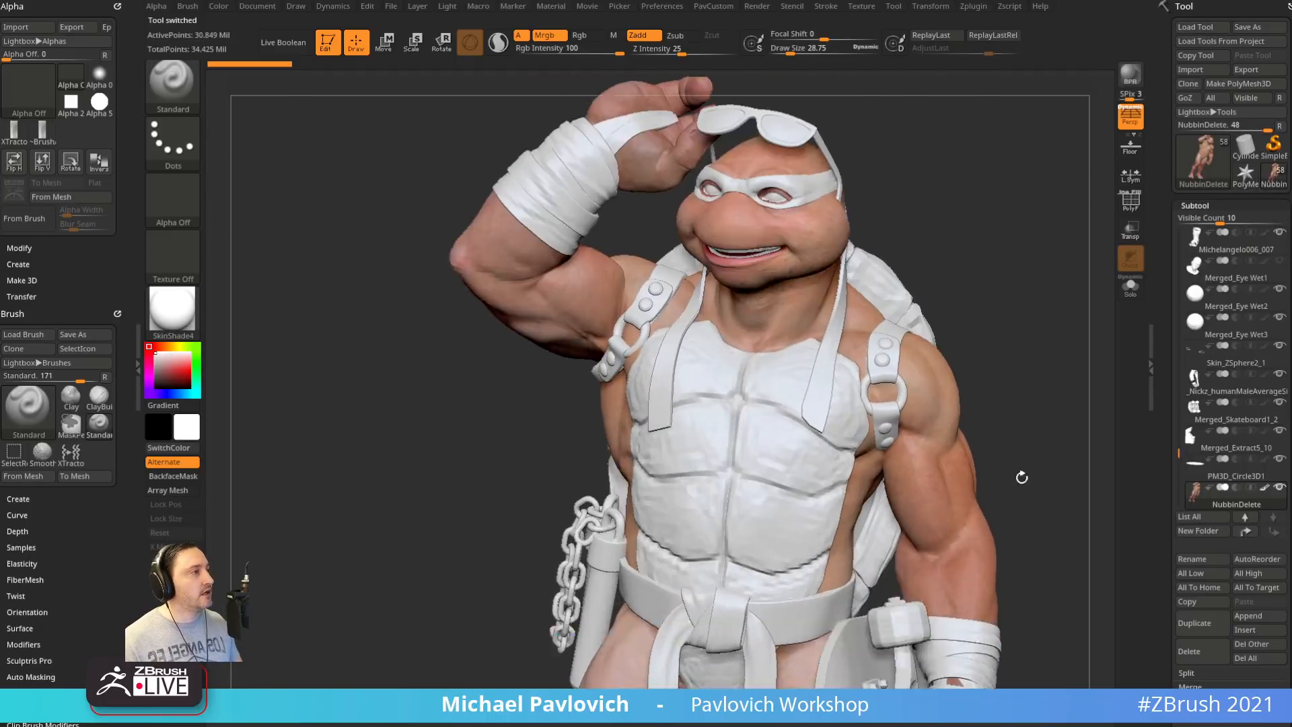
drag(983, 357, 898, 384)
drag(987, 393, 992, 242)
alt+drag(992, 242, 1058, 378)
drag(1054, 243, 1022, 404)
mouse_move(845, 246)
mouse_down()
mouse_move(862, 187)
mouse_move(908, 280)
mouse_move(903, 252)
mouse_up()
key(s)
drag(900, 239, 910, 238)
click(756, 236)
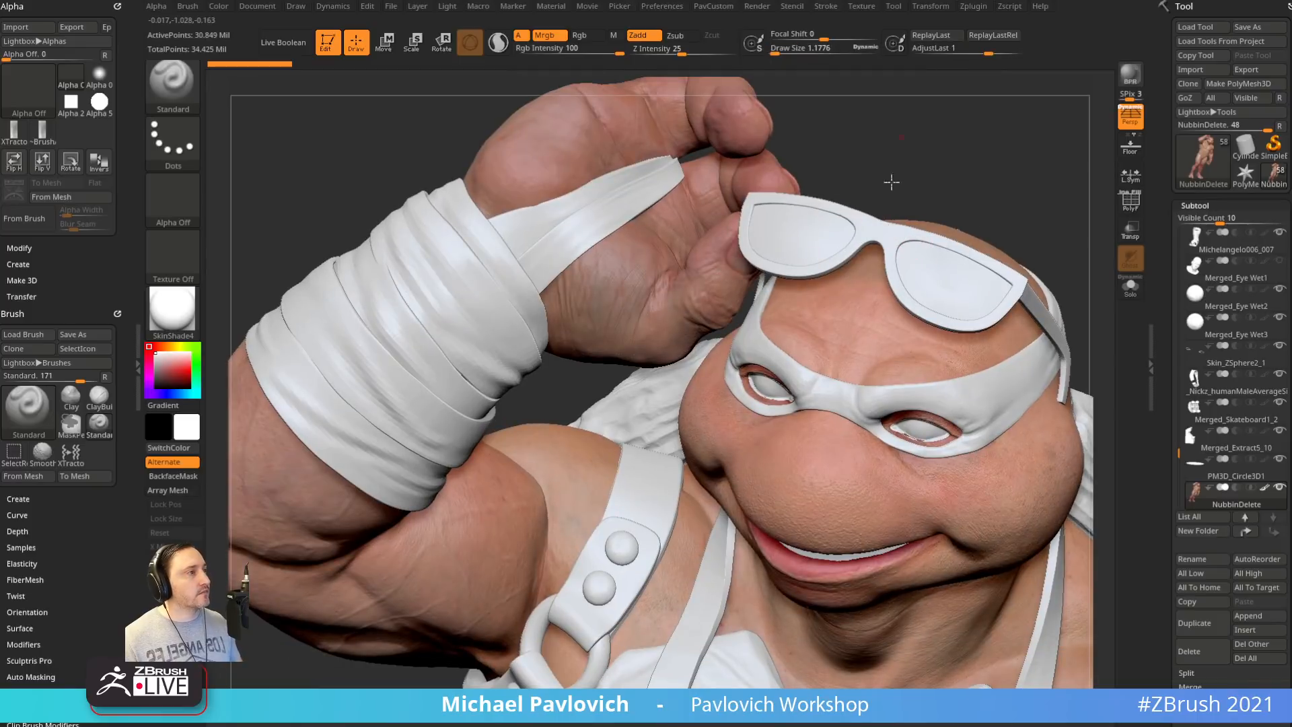
drag(891, 181, 892, 224)
drag(999, 240, 957, 95)
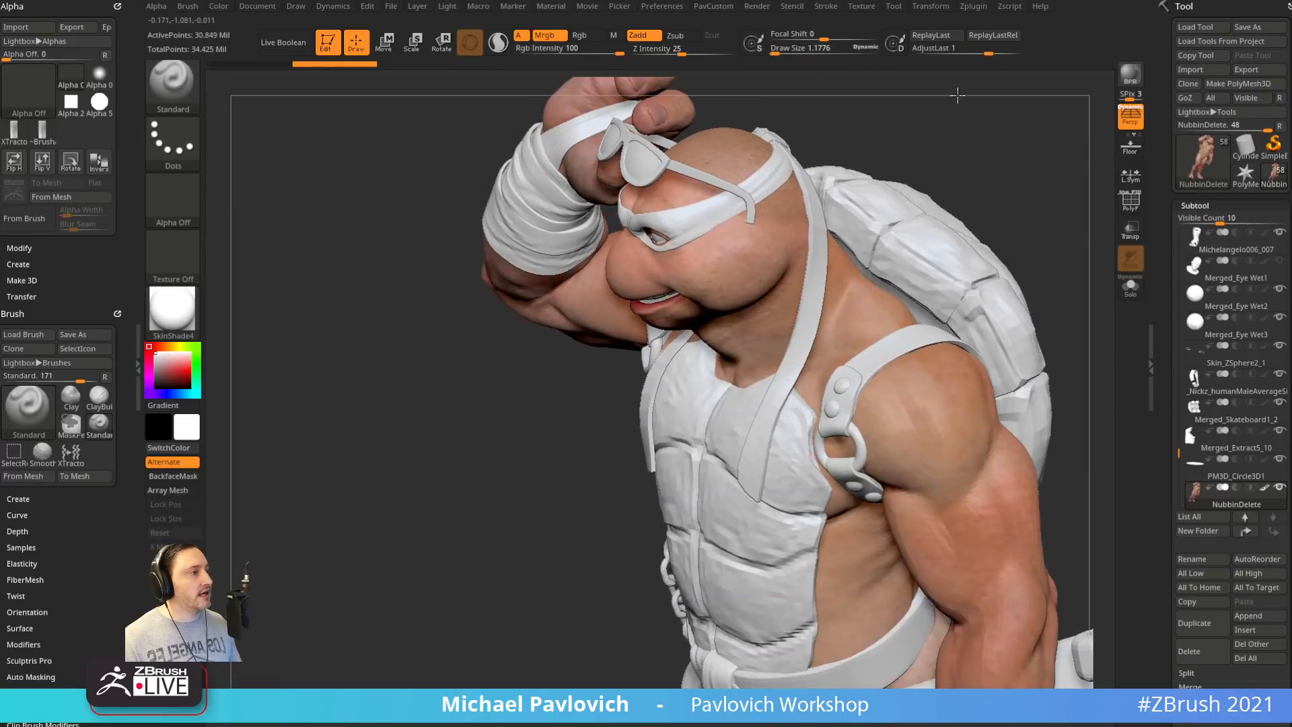
mouse_move(1063, 269)
alt+mouse_down()
mouse_move(949, 135)
mouse_move(1008, 371)
mouse_move(1052, 219)
mouse_move(1016, 214)
mouse_move(987, 320)
mouse_move(1012, 290)
mouse_move(808, 316)
mouse_move(727, 416)
alt+mouse_up()
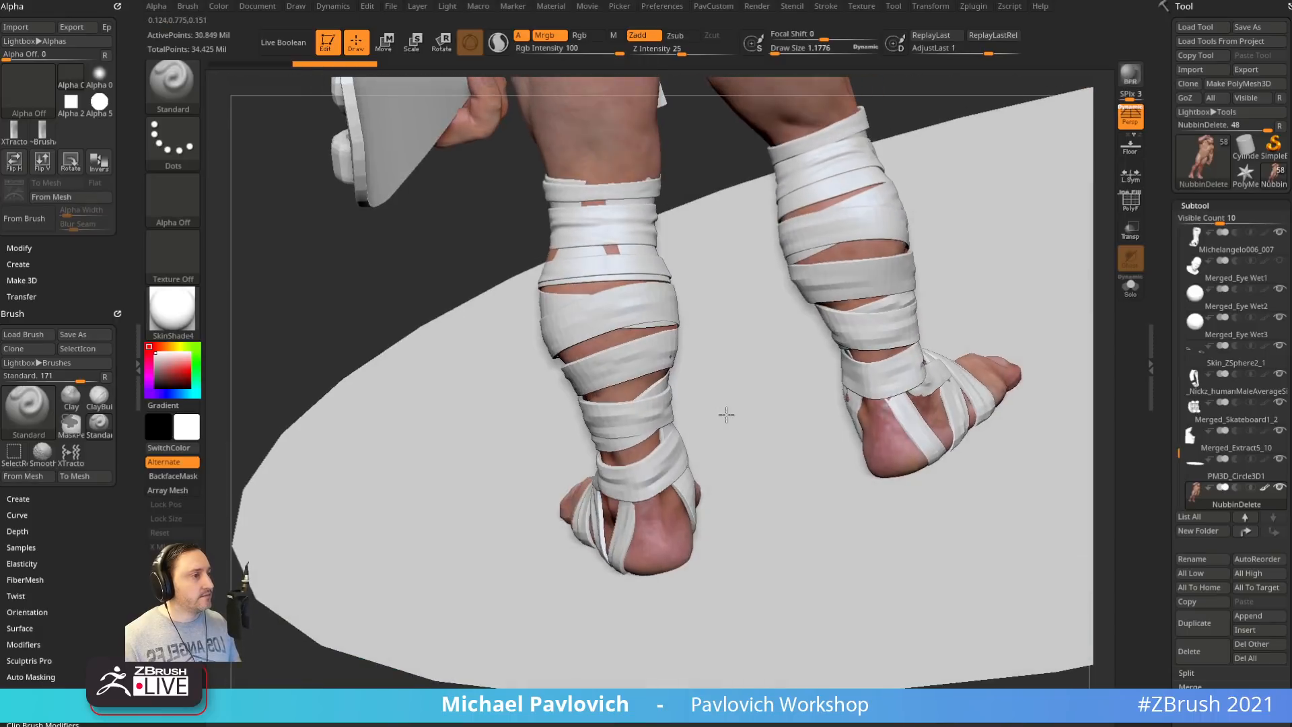
Set the draw size to about 12.37, examine the soloed NubbinDelete body from behind, and frame the full scene with Solo off
key(s)
click(724, 392)
click(1131, 285)
mouse_move(996, 498)
mouse_down()
mouse_move(774, 513)
mouse_move(794, 459)
mouse_move(909, 502)
mouse_move(741, 421)
mouse_move(940, 458)
mouse_move(1000, 617)
mouse_move(880, 344)
mouse_move(946, 527)
mouse_move(1078, 352)
mouse_move(1014, 452)
mouse_move(1092, 419)
mouse_move(1056, 430)
mouse_move(1081, 421)
mouse_up()
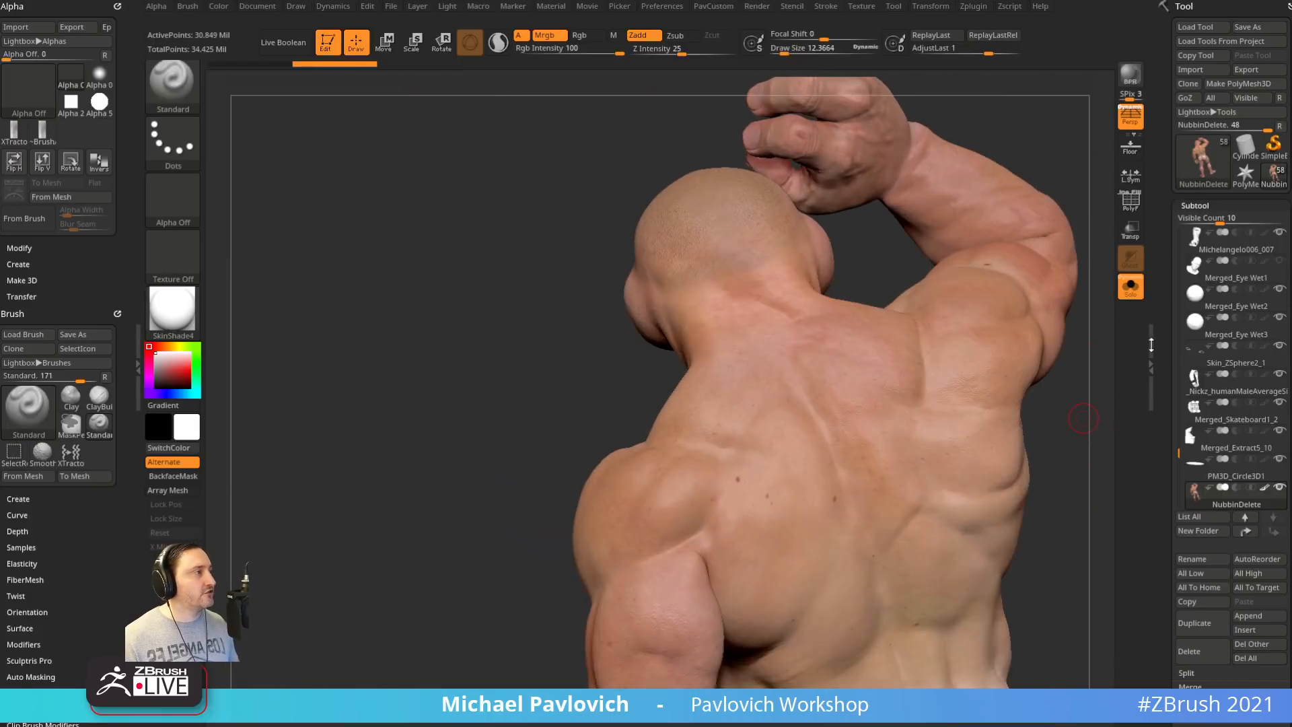
click(1132, 291)
right_drag(931, 387, 628, 375)
alt+drag(1078, 198, 1076, 318)
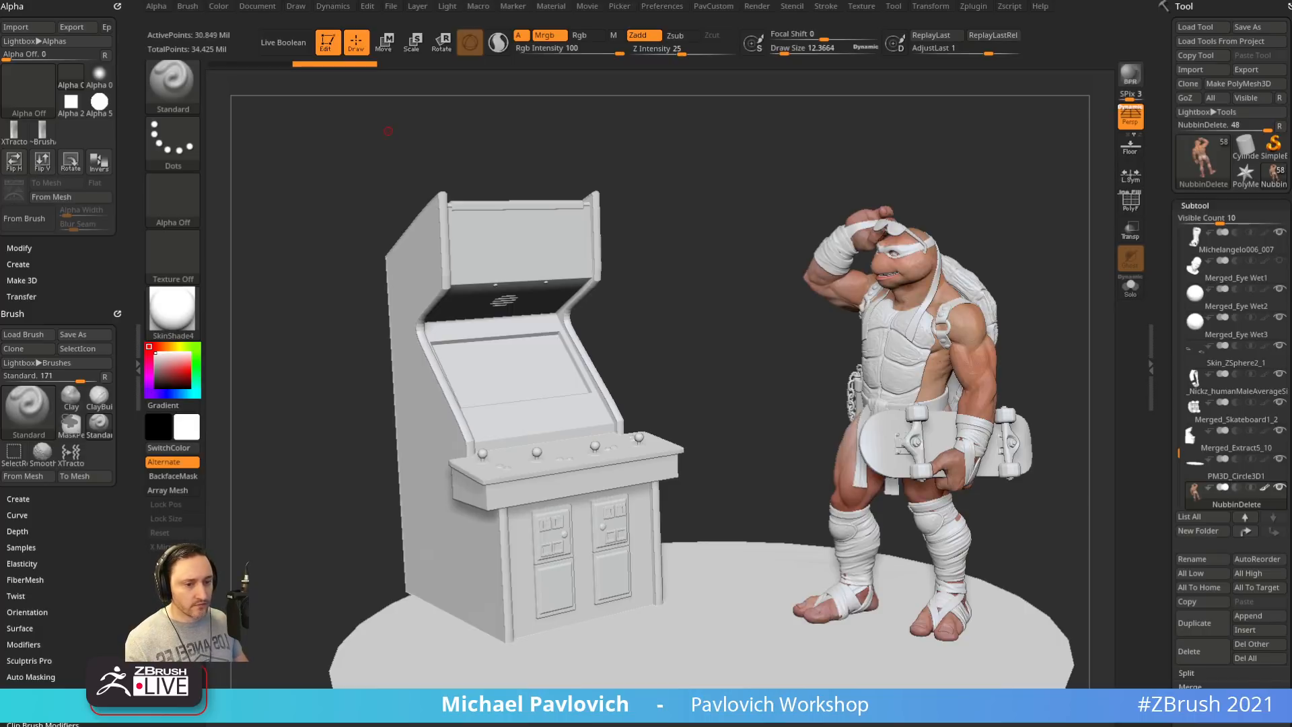
Switch to the browser, open the Bison 2021.7 artwork from the ArtStation portfolio, and follow its link to the concept artist's profile
key(alt+Tab)
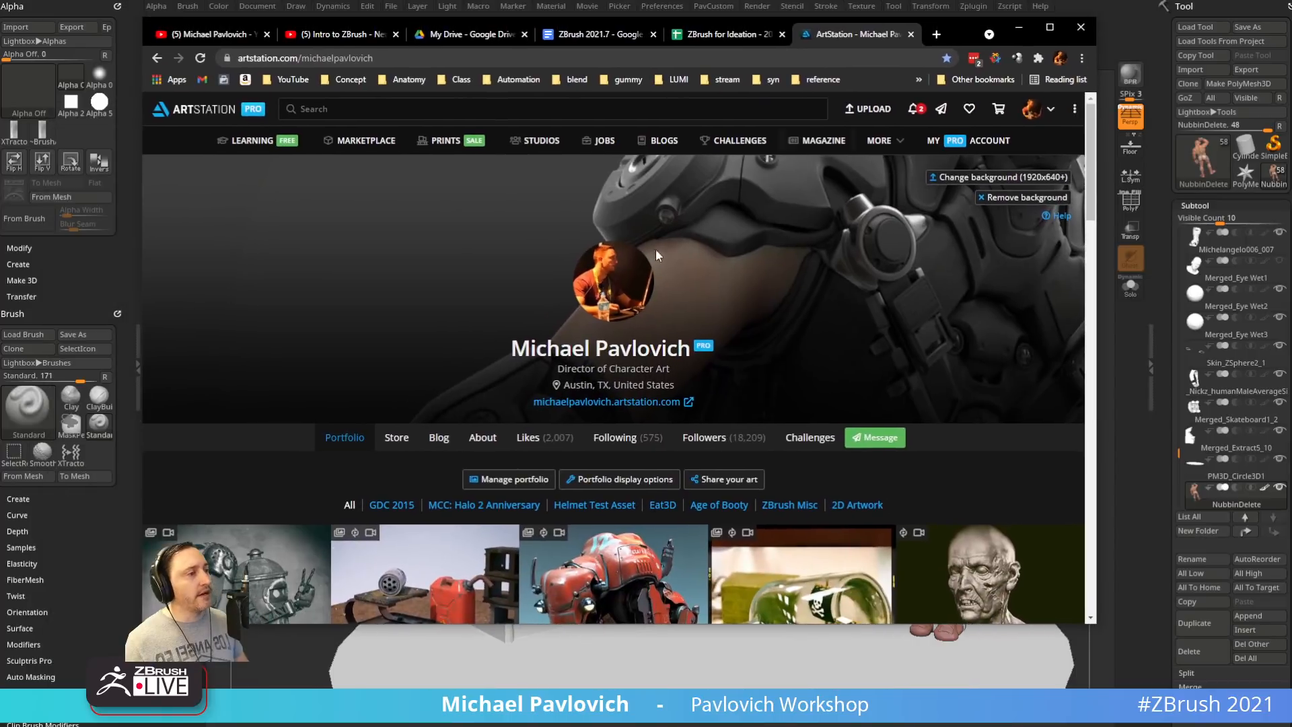
scroll(607, 350, down, 4)
click(607, 368)
scroll(888, 300, down, 4)
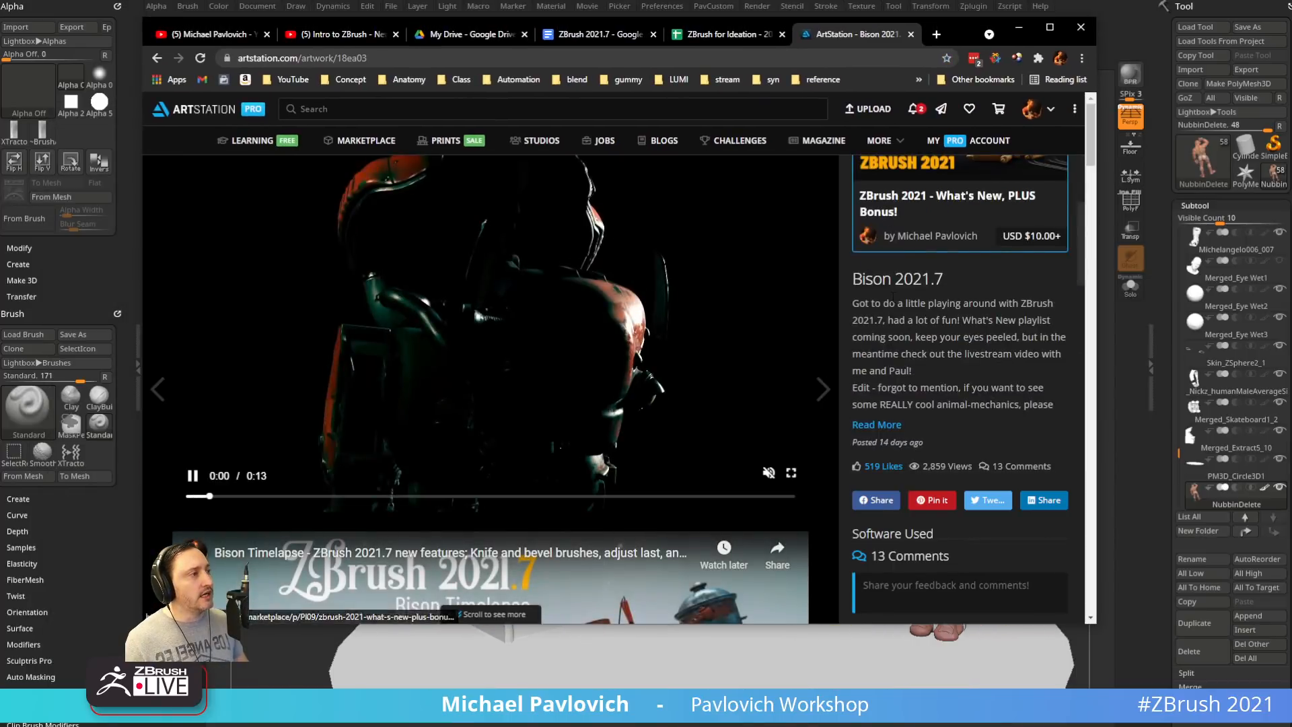
click(935, 330)
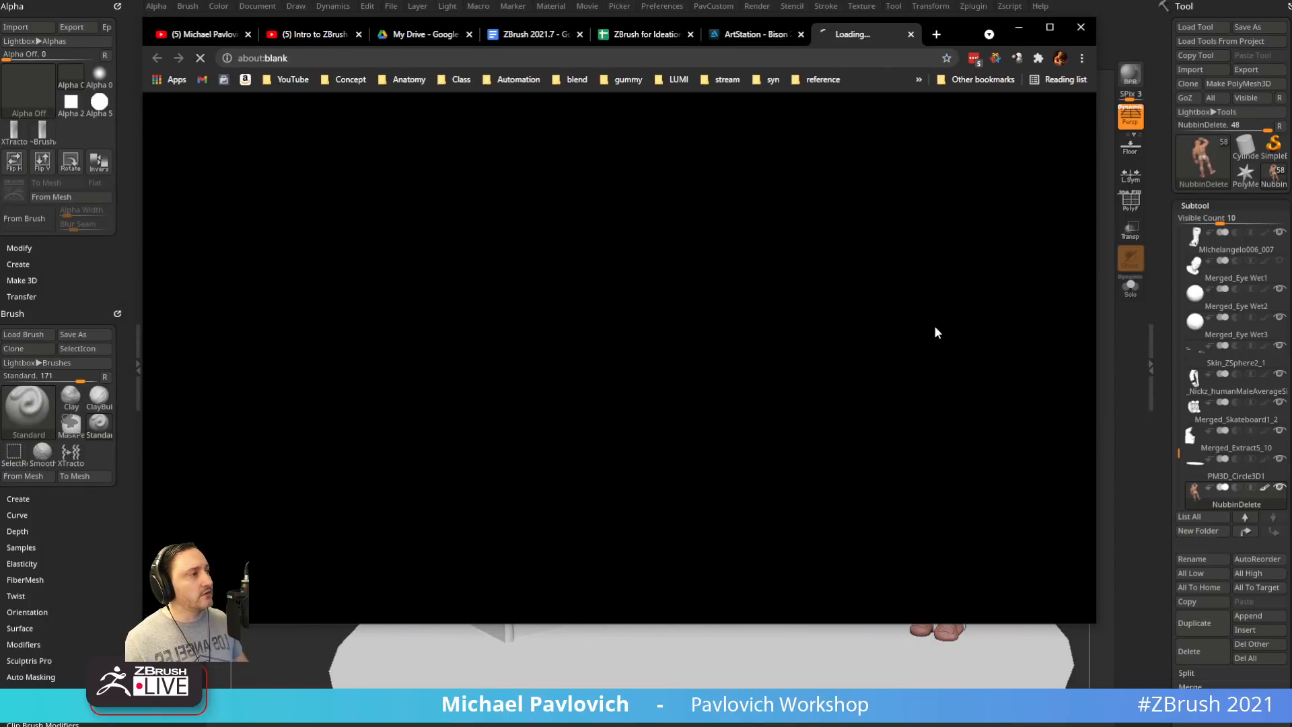
Open the Creatures pack 3 artwork from the artist's portfolio and examine the mechanical stegosaurus concept
scroll(446, 297, down, 3)
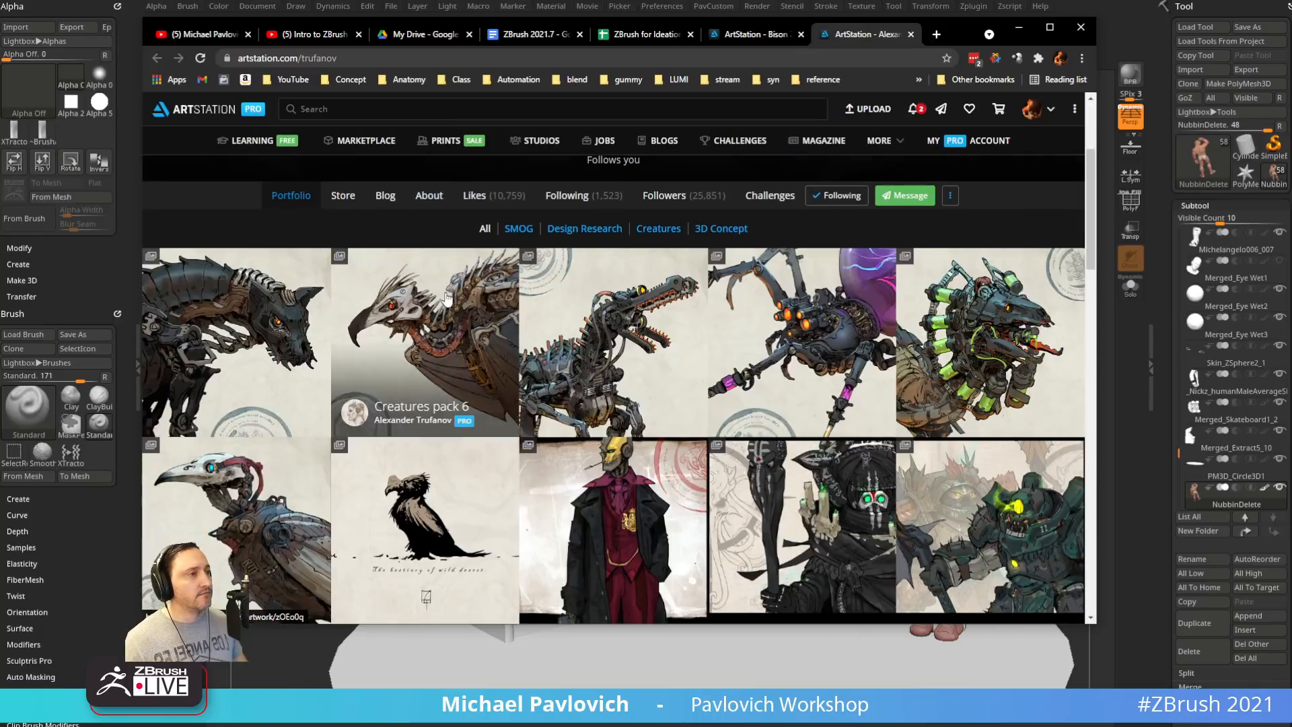
scroll(644, 350, down, 1)
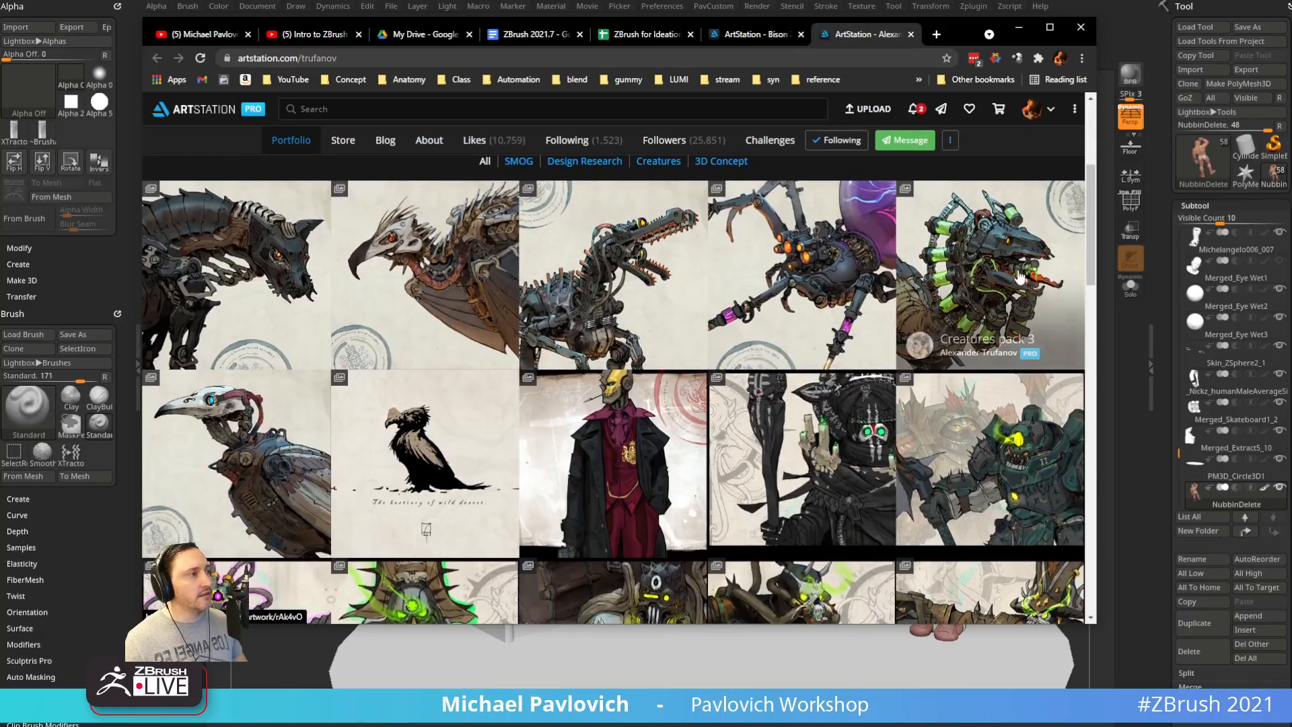
click(989, 323)
scroll(353, 379, down, 15)
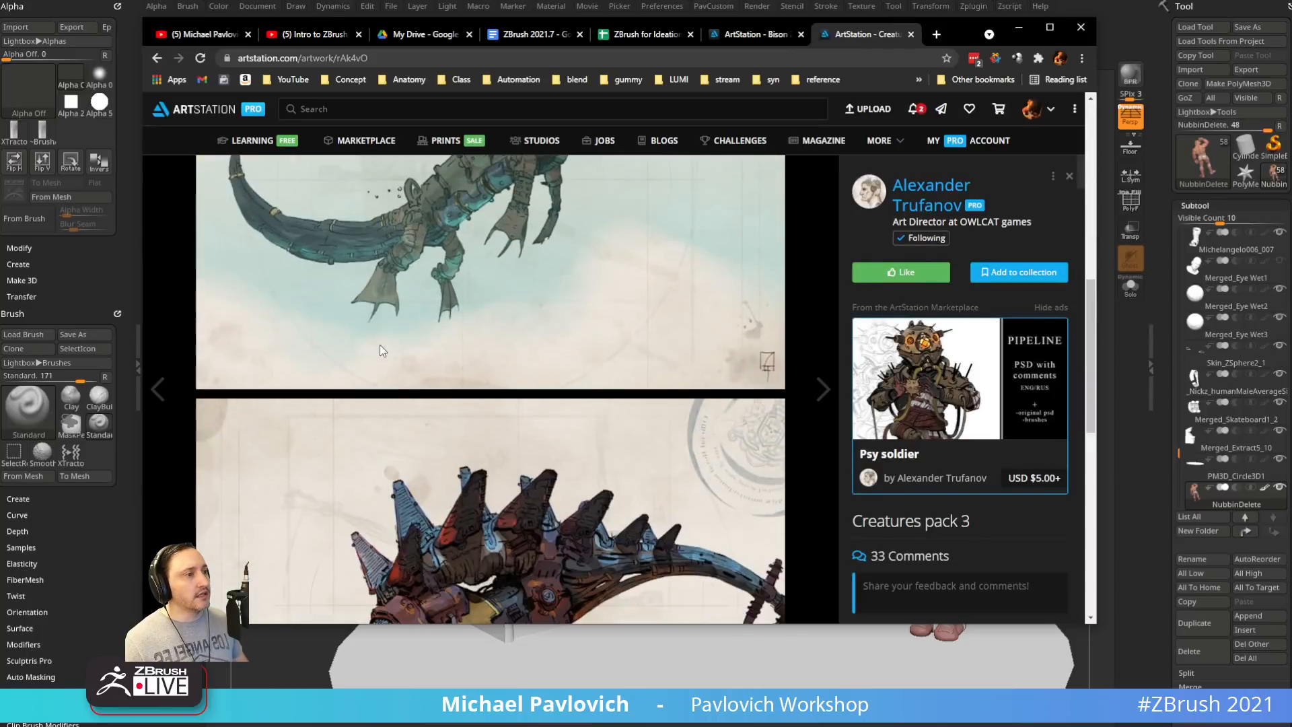
scroll(421, 281, up, 2)
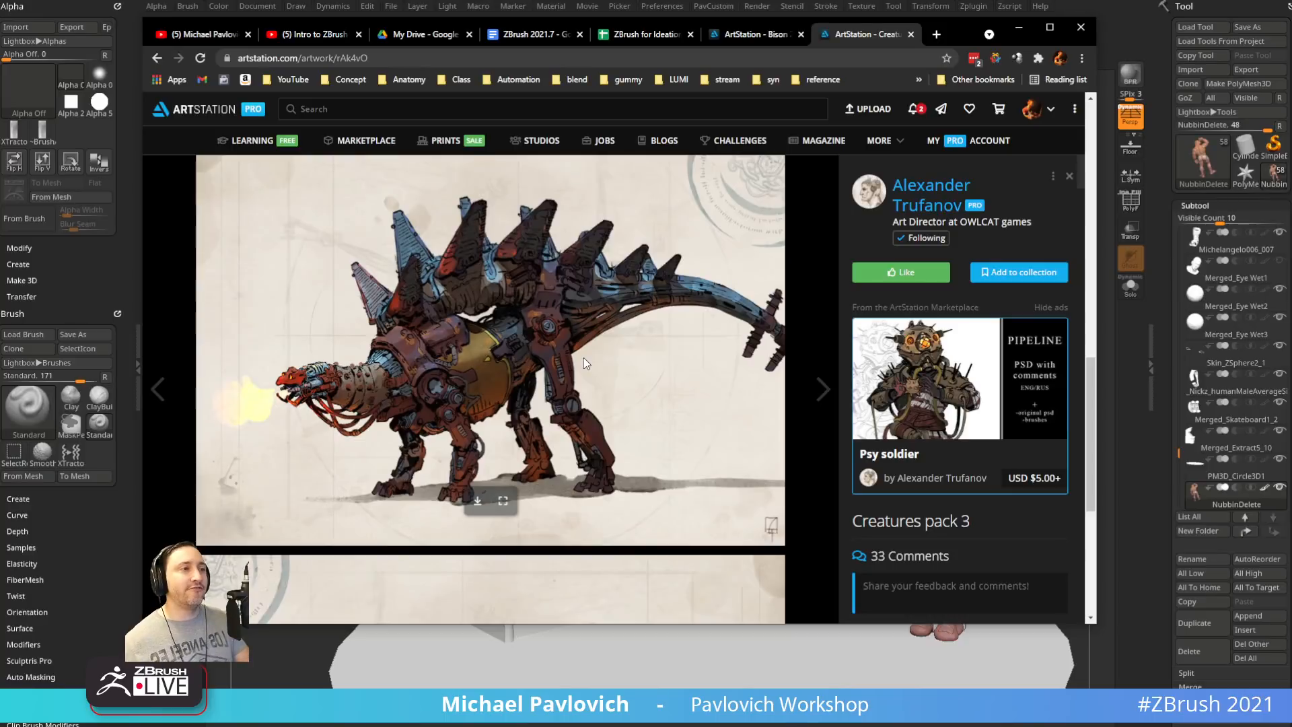
Move a new browser tab out of the window and load the bison tool with its Hood, Armor, Cloth and Wires folders
click(938, 35)
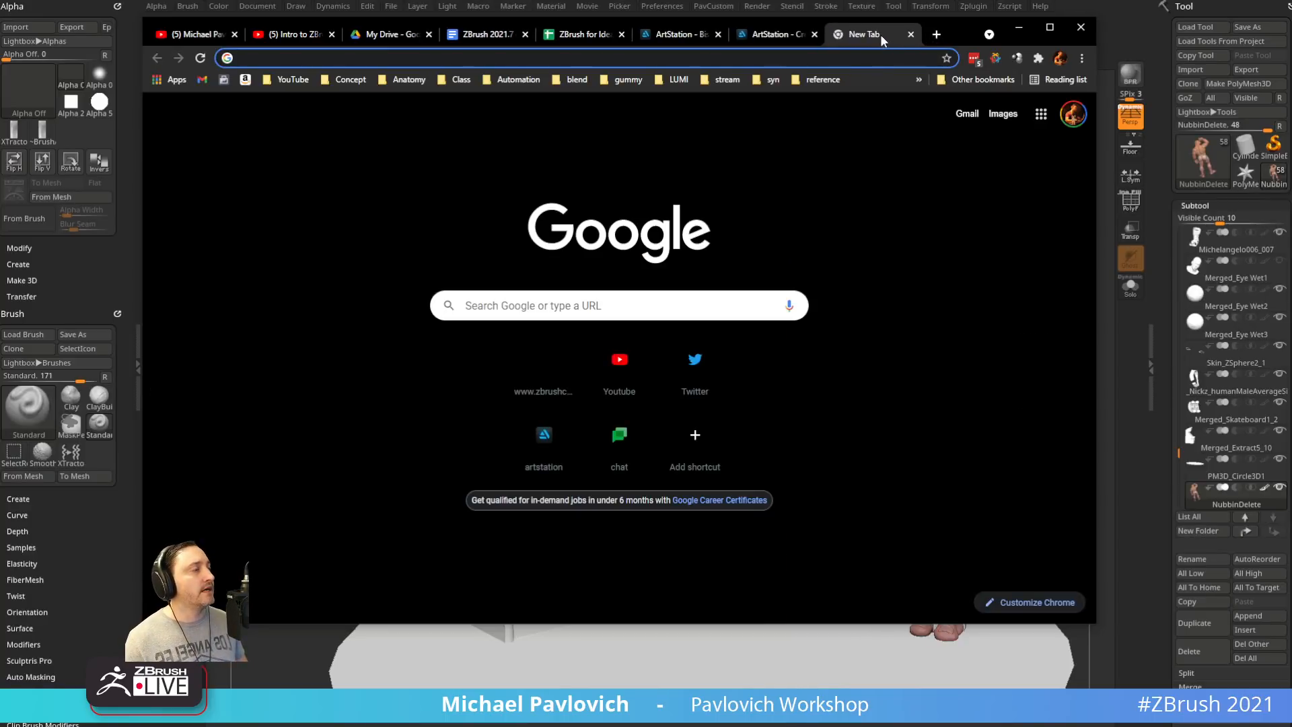
drag(880, 34, 0, 35)
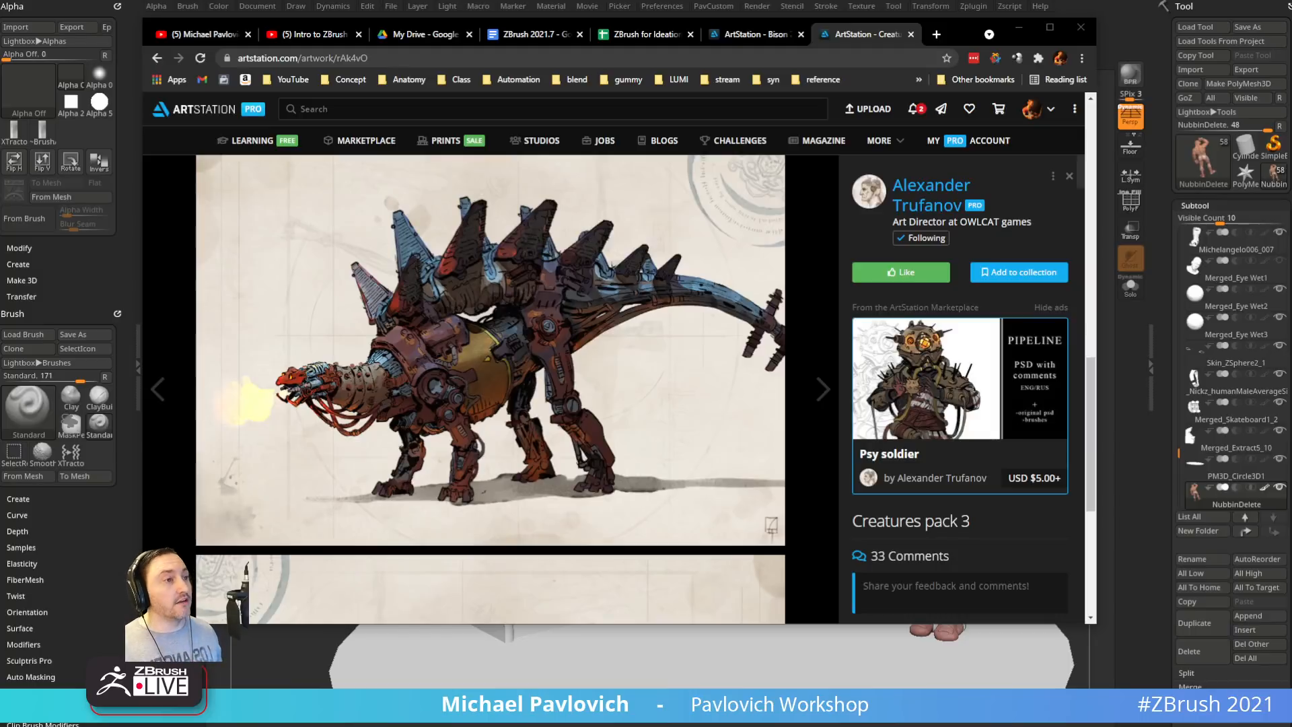
click(1019, 27)
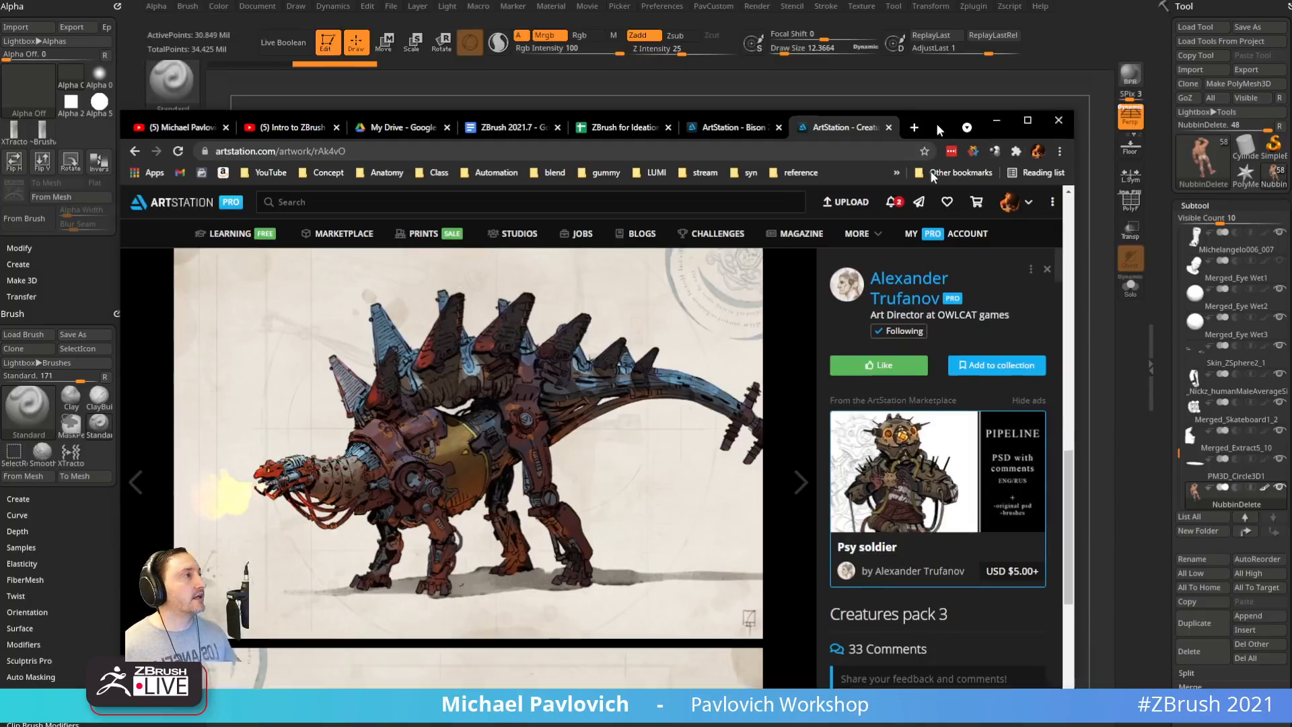
click(1249, 662)
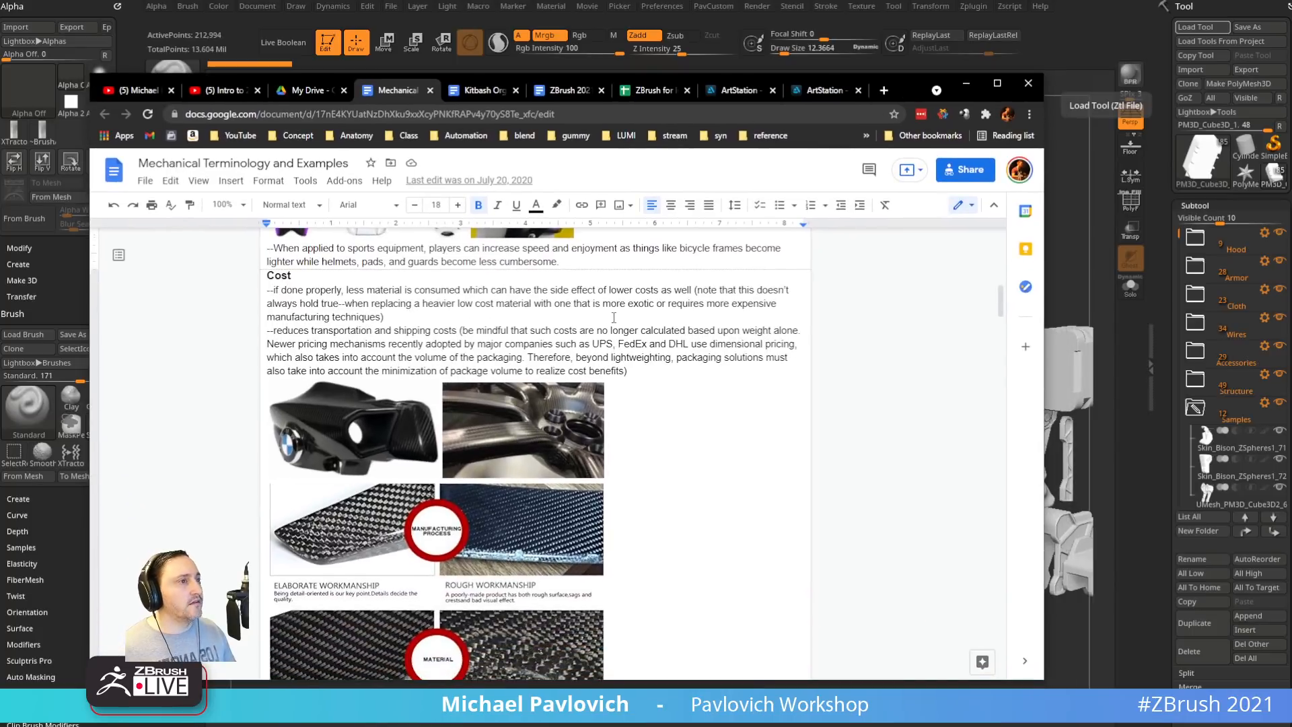
Examine the lightweighting sections of the Mechanical Terminology and Examples document, including efficiency, cost, material substitution and generative part designs
scroll(467, 454, up, 15)
scroll(467, 455, down, 18)
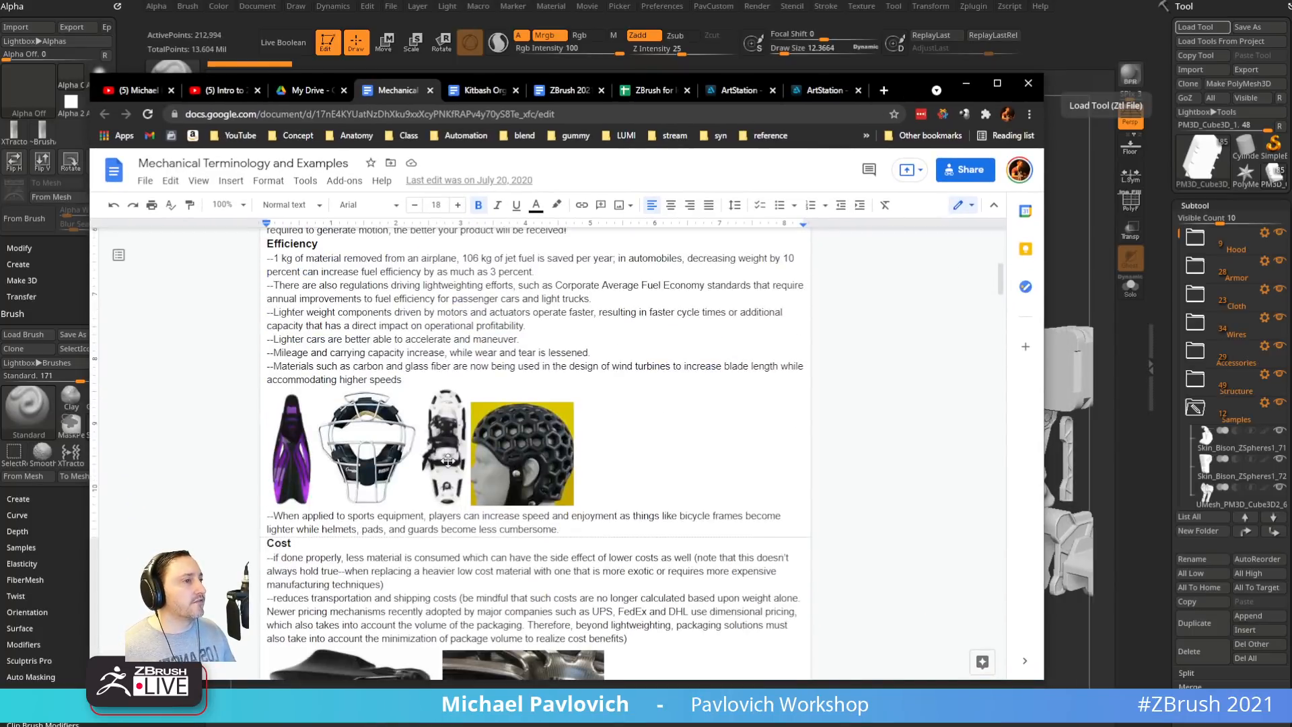
scroll(631, 423, down, 15)
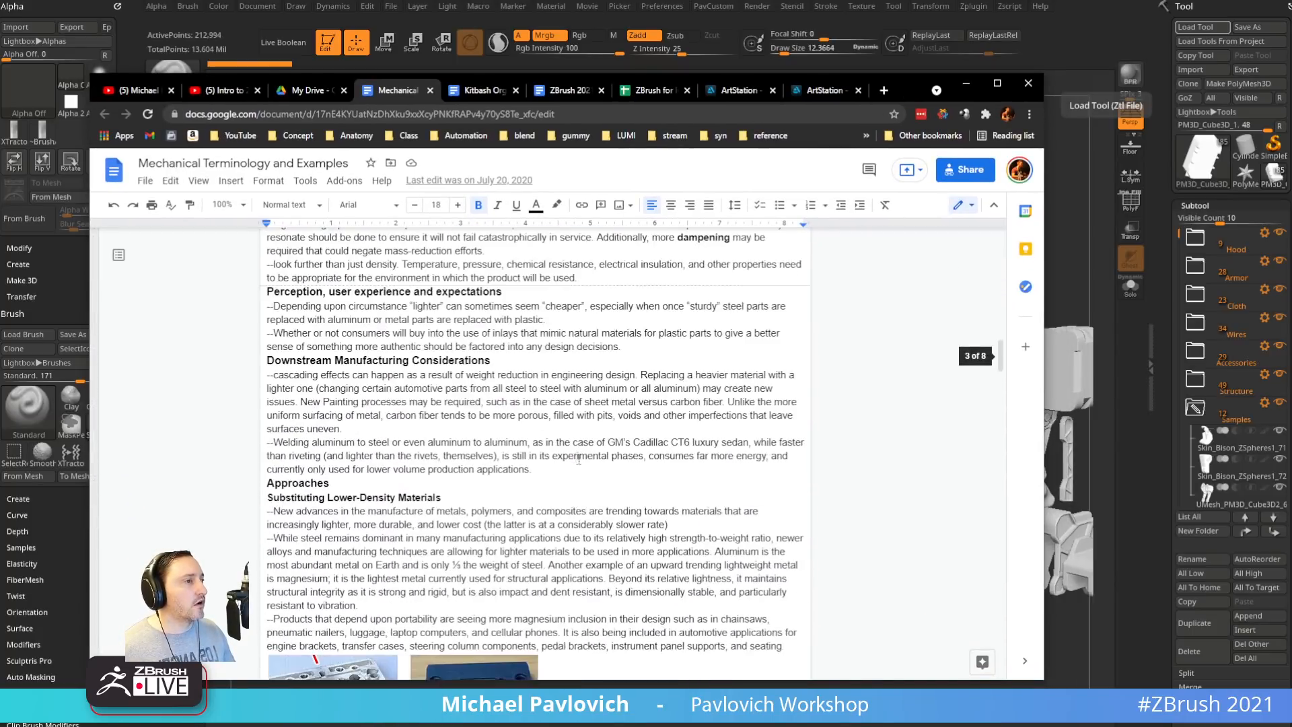
scroll(473, 452, up, 5)
scroll(473, 452, down, 5)
scroll(473, 453, down, 6)
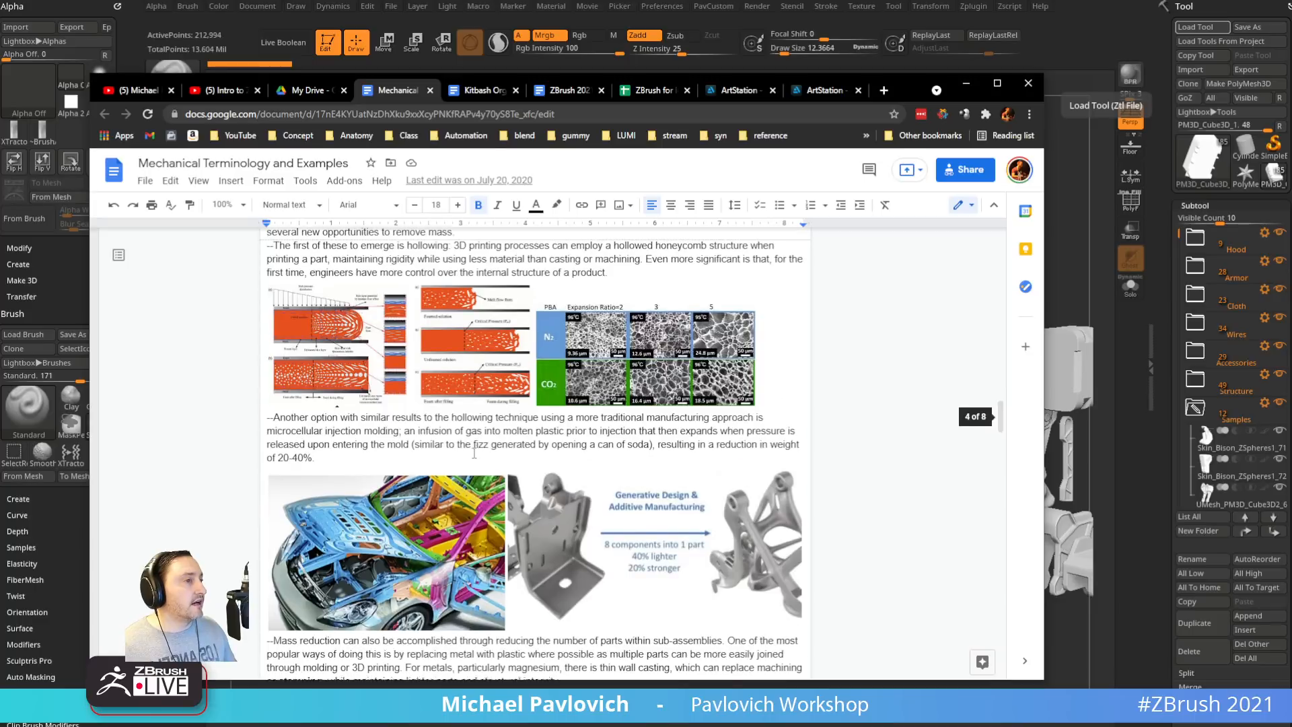
scroll(661, 453, down, 3)
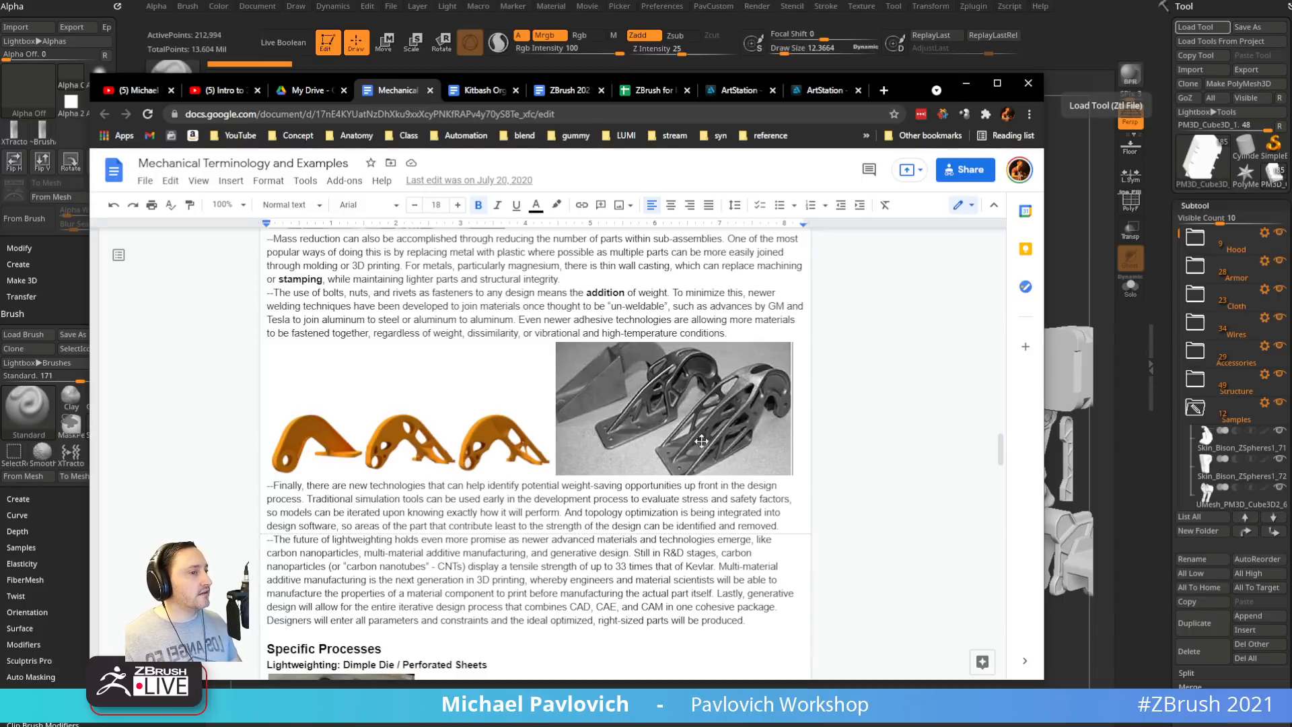
scroll(725, 447, up, 4)
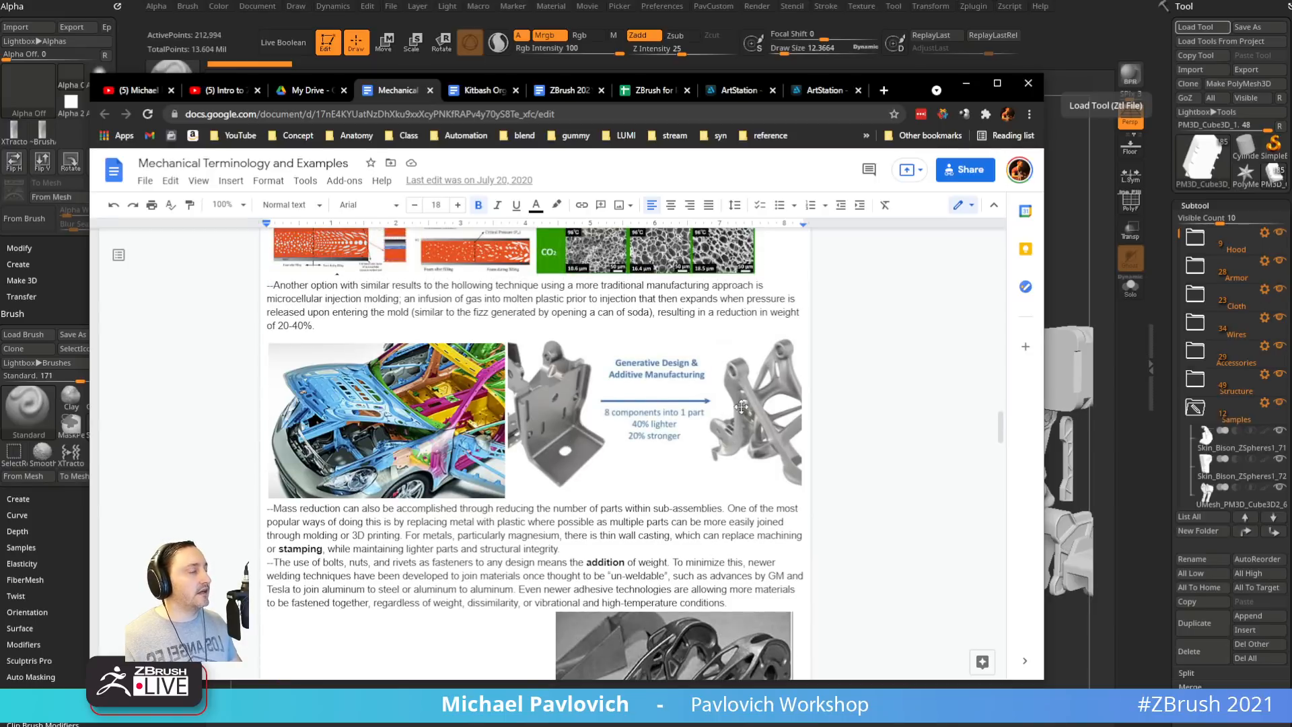
scroll(741, 406, down, 5)
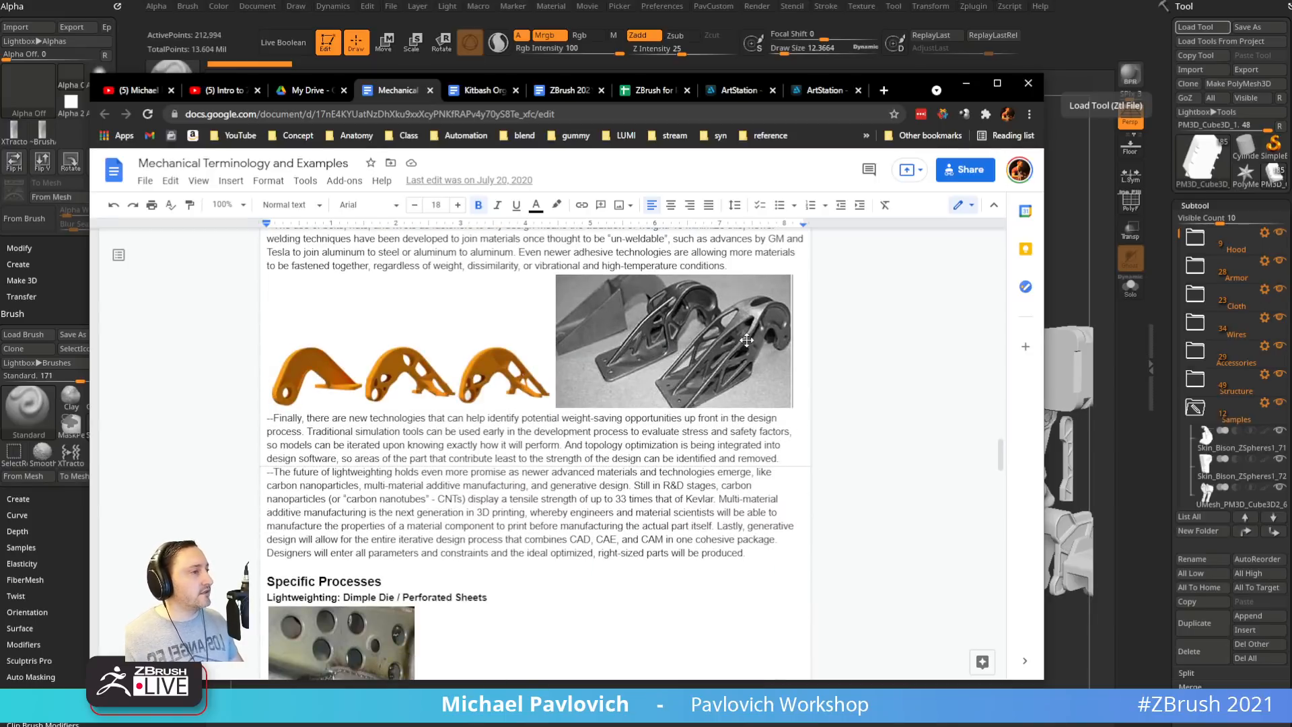
Examine the document's sections on truss patterns, sheet metal, generative design, vibration damping and stiffness, and return to sheet metal strength
scroll(746, 340, down, 7)
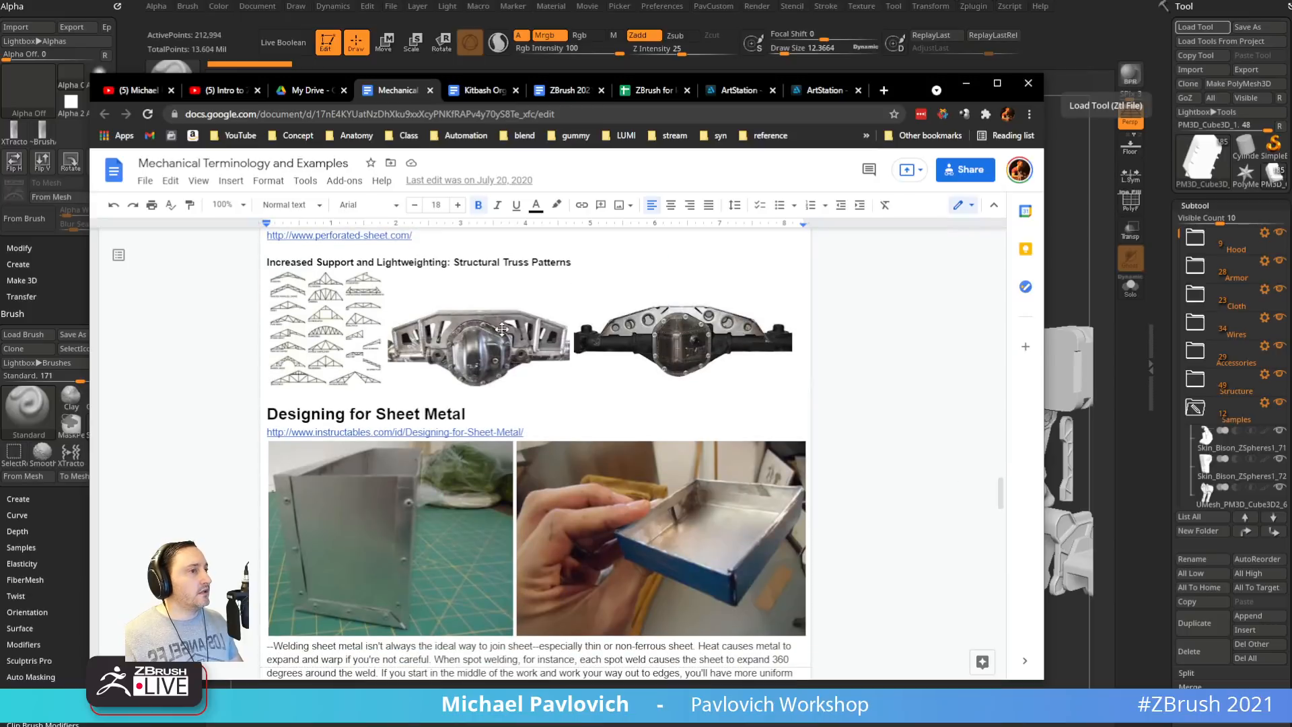
scroll(545, 367, down, 11)
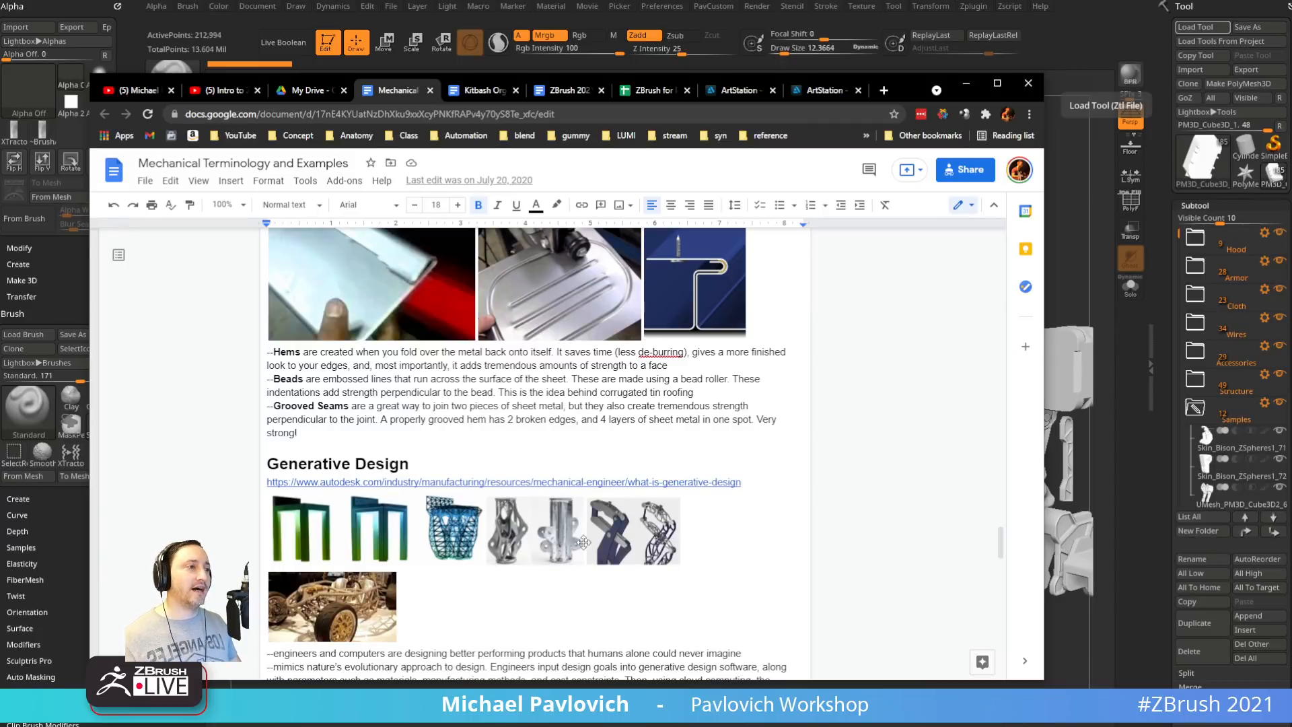
scroll(658, 538, down, 5)
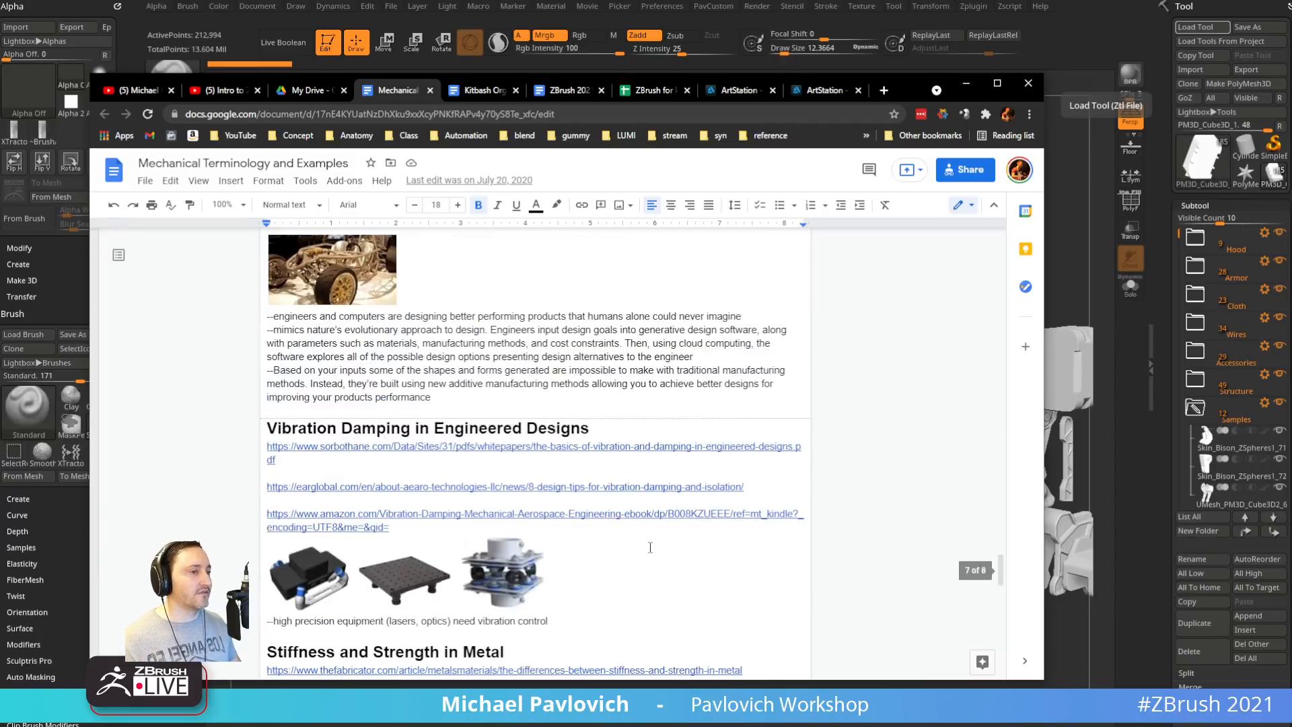
scroll(649, 554, down, 2)
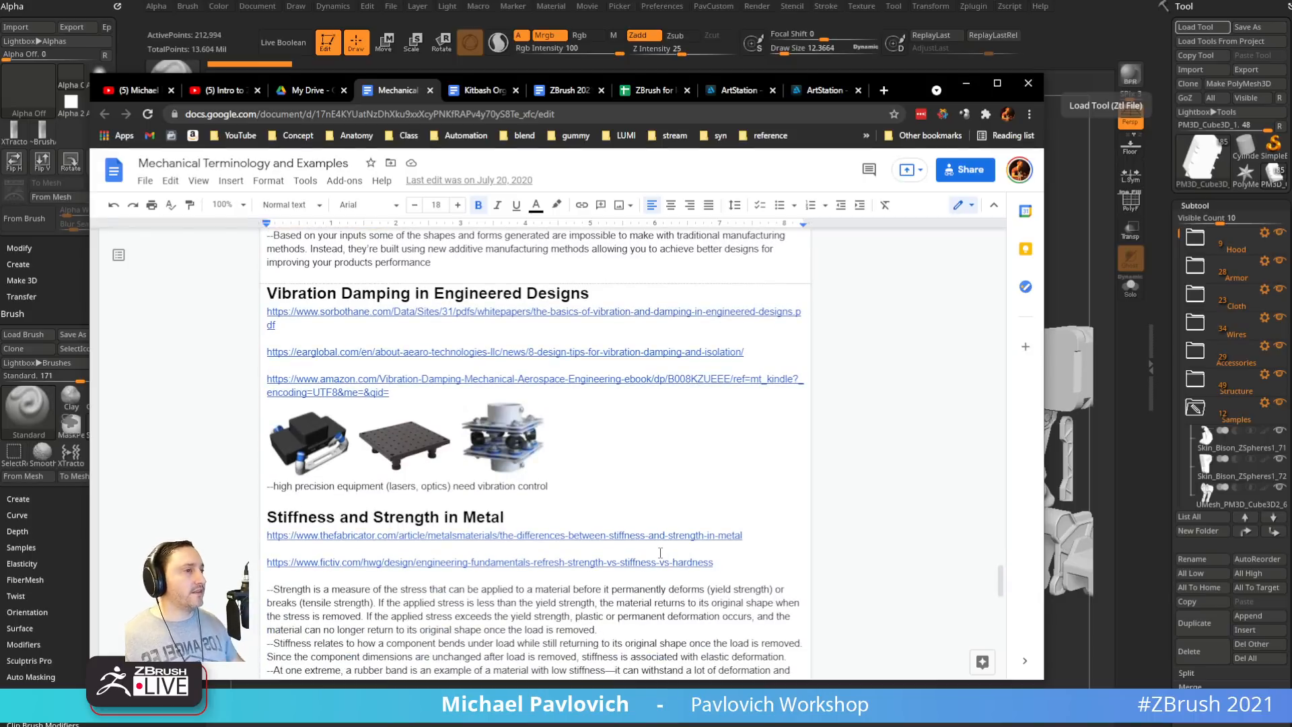
scroll(660, 552, down, 9)
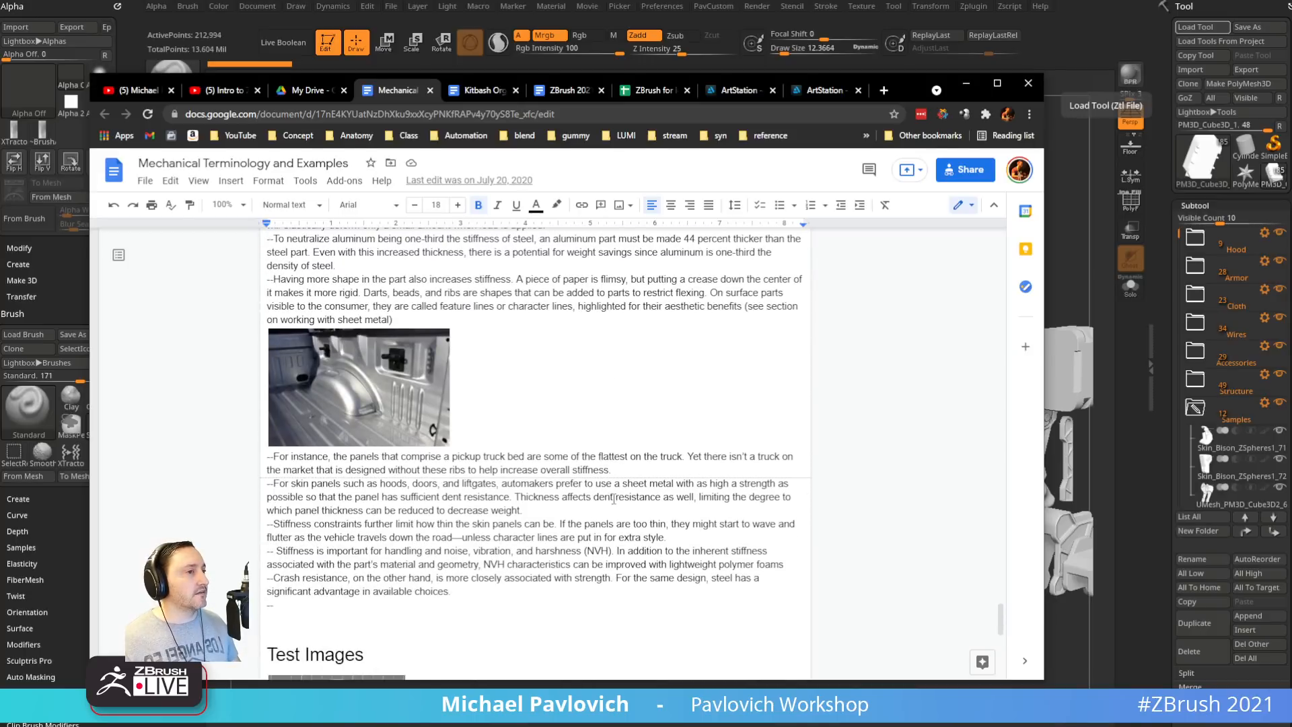
scroll(355, 393, down, 2)
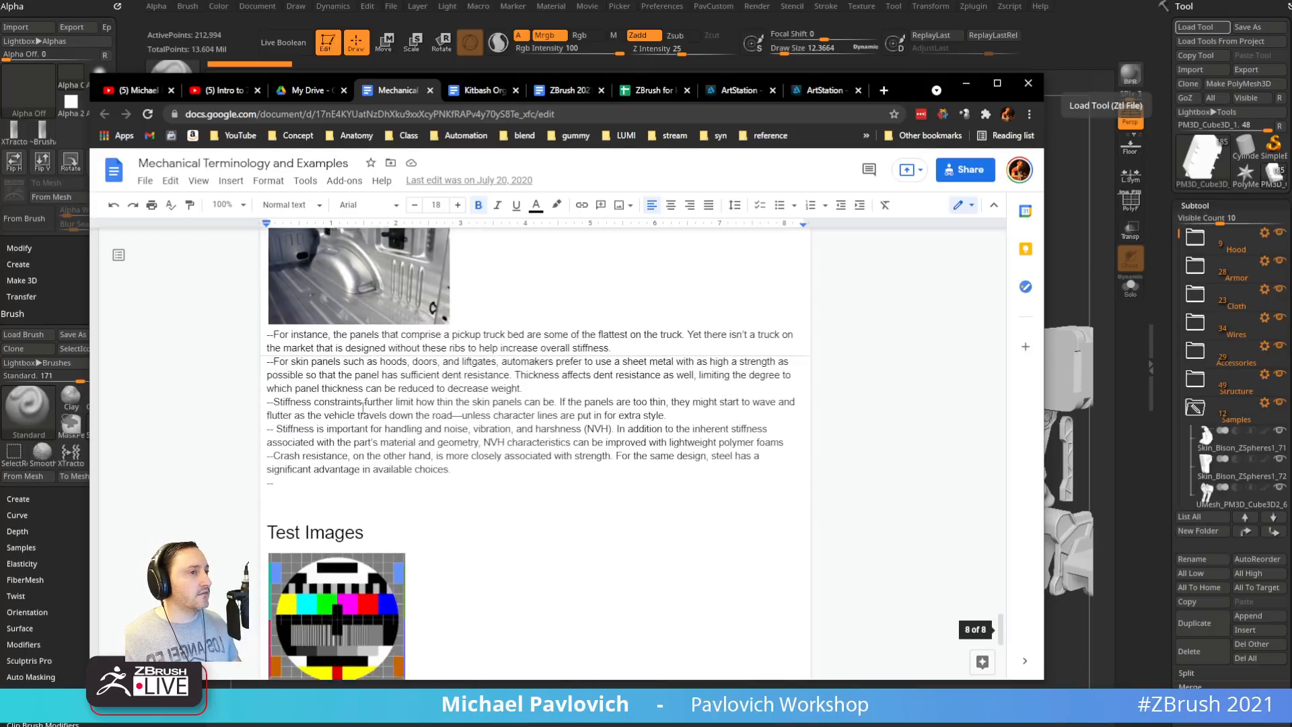
scroll(318, 364, up, 2)
scroll(352, 397, down, 12)
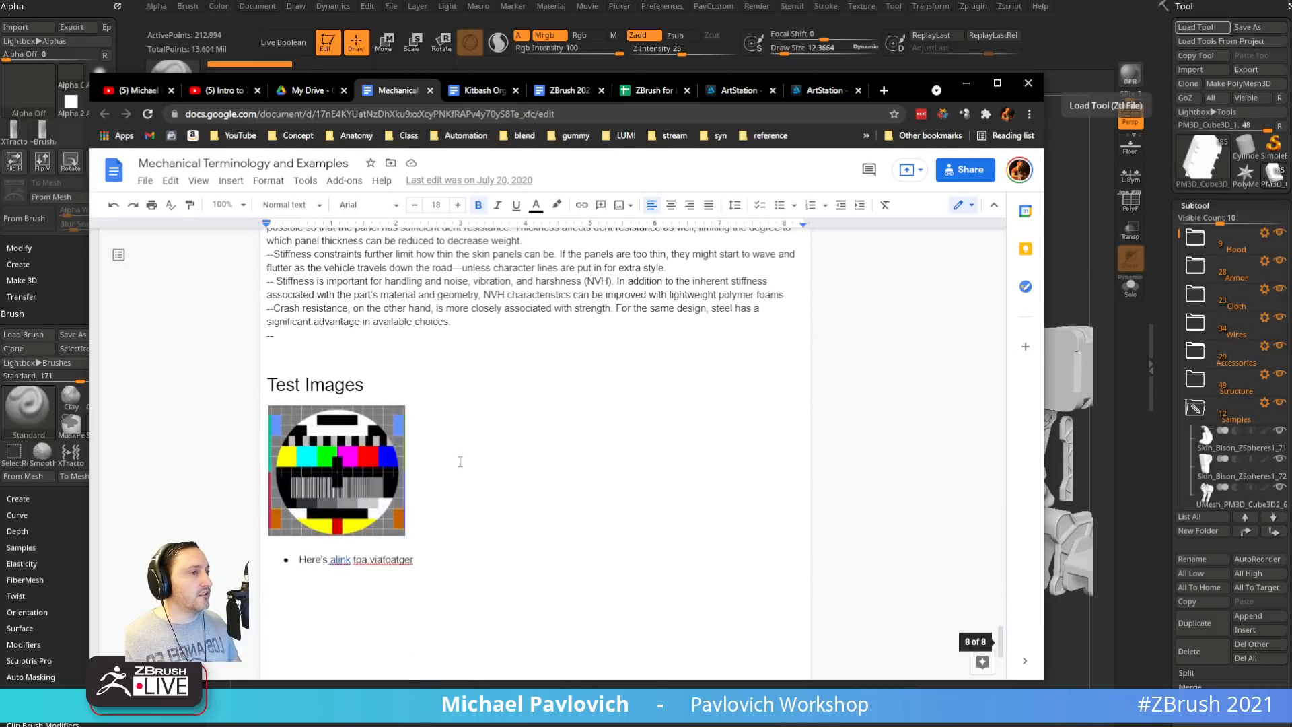
scroll(431, 448, up, 1)
scroll(430, 448, up, 8)
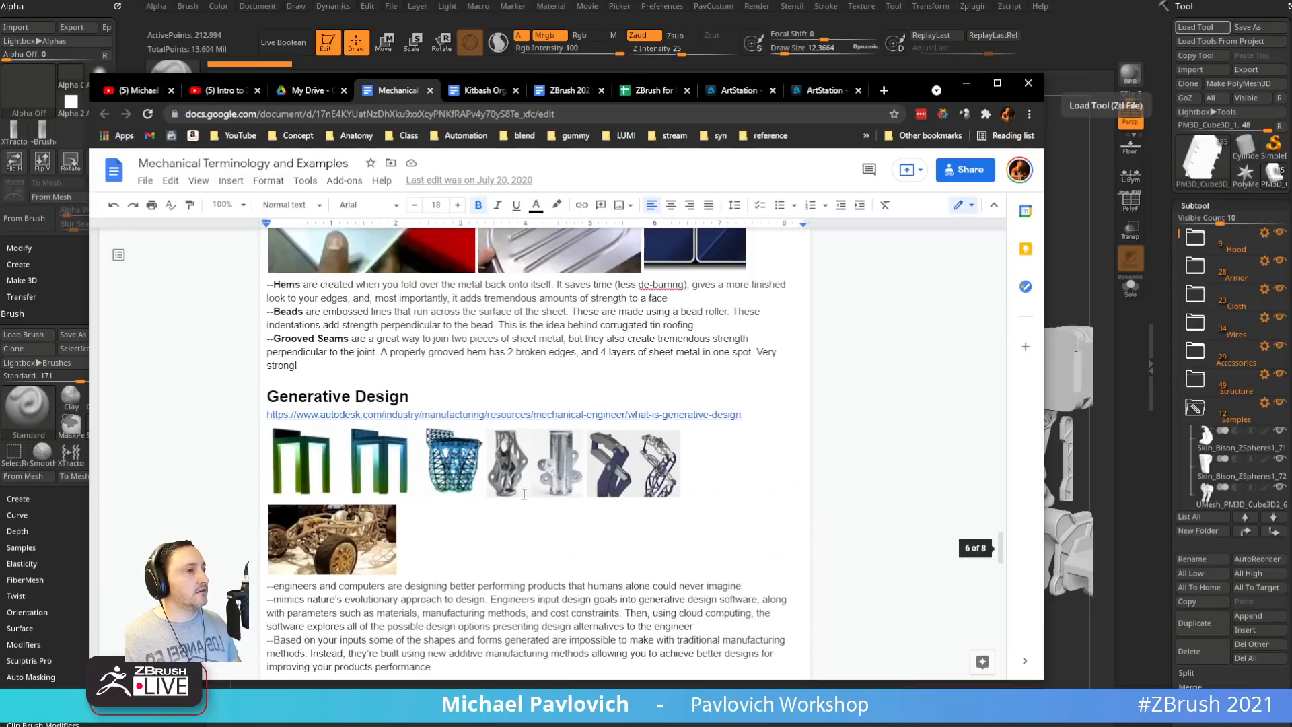
scroll(580, 526, down, 1)
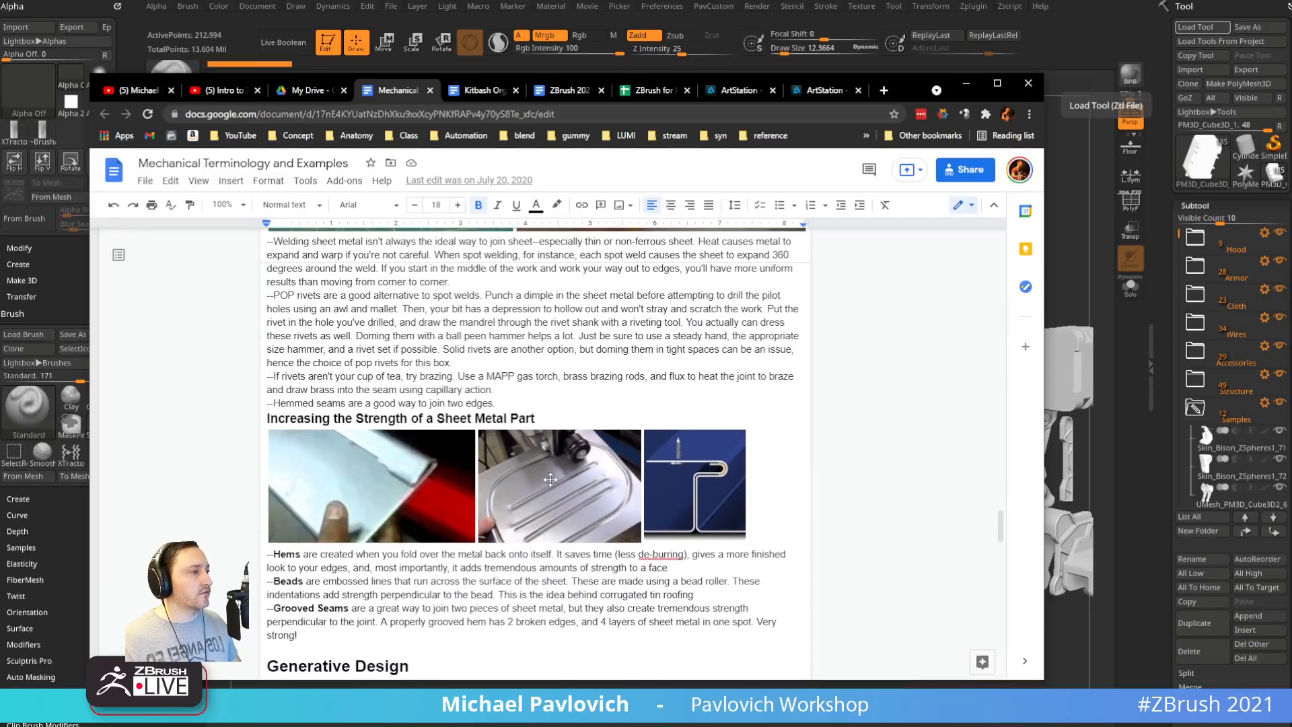
Finish reviewing the mechanical terminology document and examine the Kitbash Organization document's hinges, pivots, ball joints and piston actuators
scroll(330, 516, down, 15)
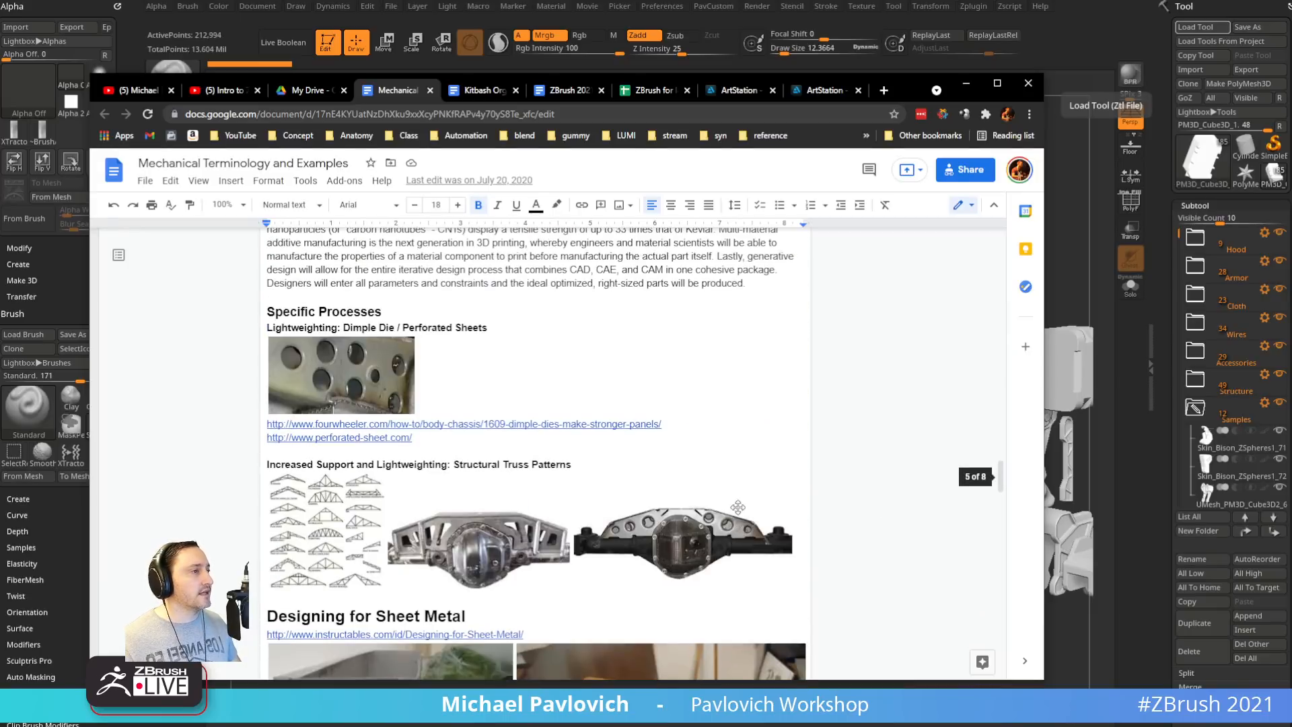
scroll(330, 516, up, 6)
click(488, 91)
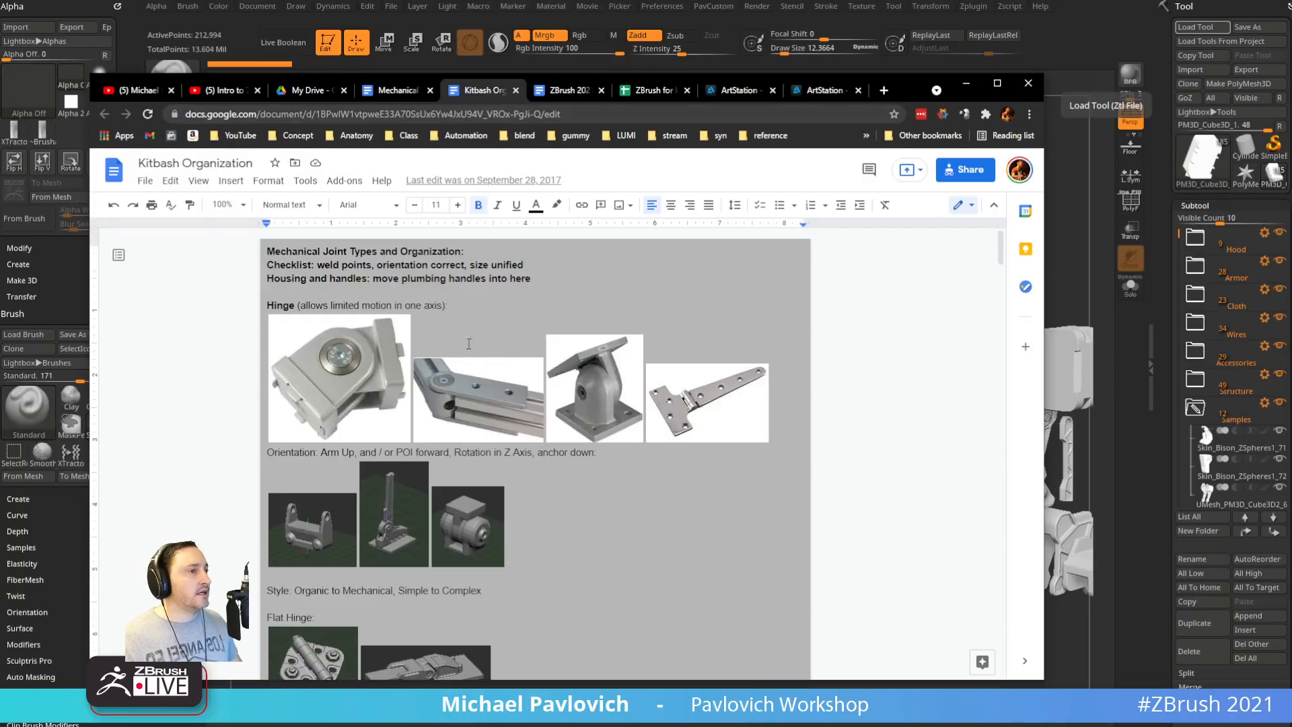
scroll(535, 428, down, 15)
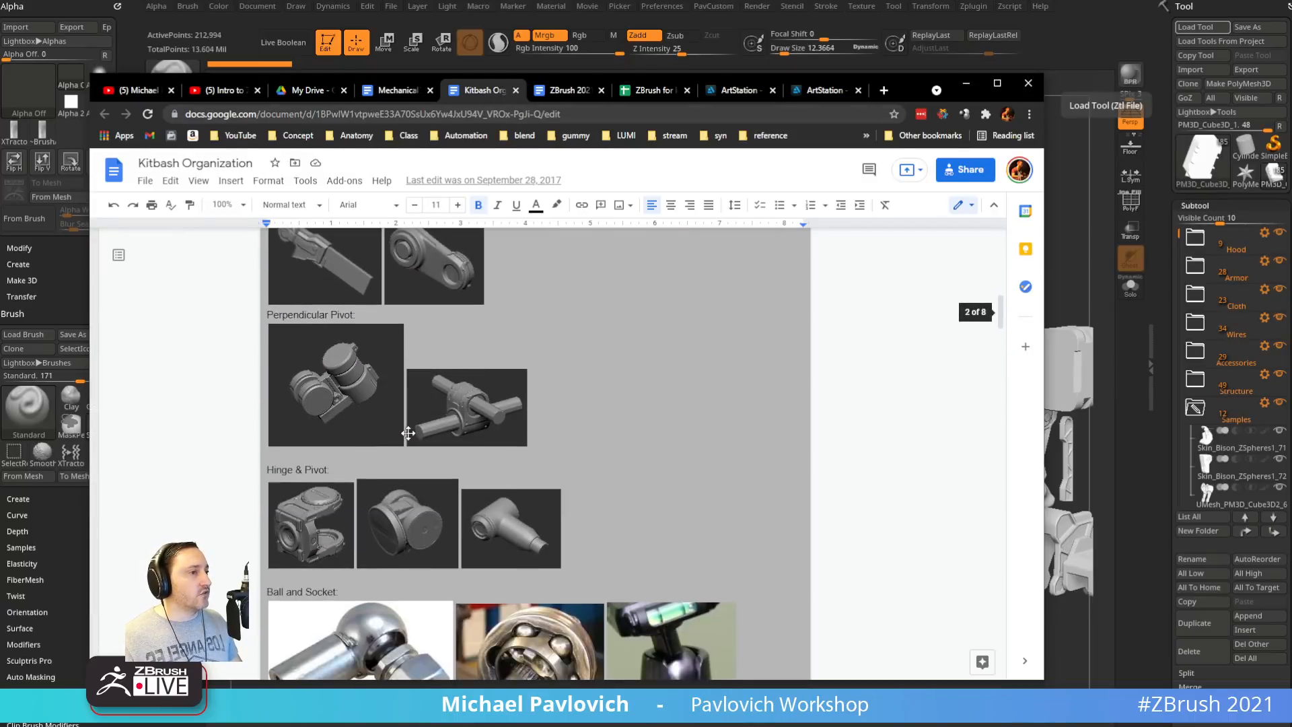
scroll(409, 433, down, 15)
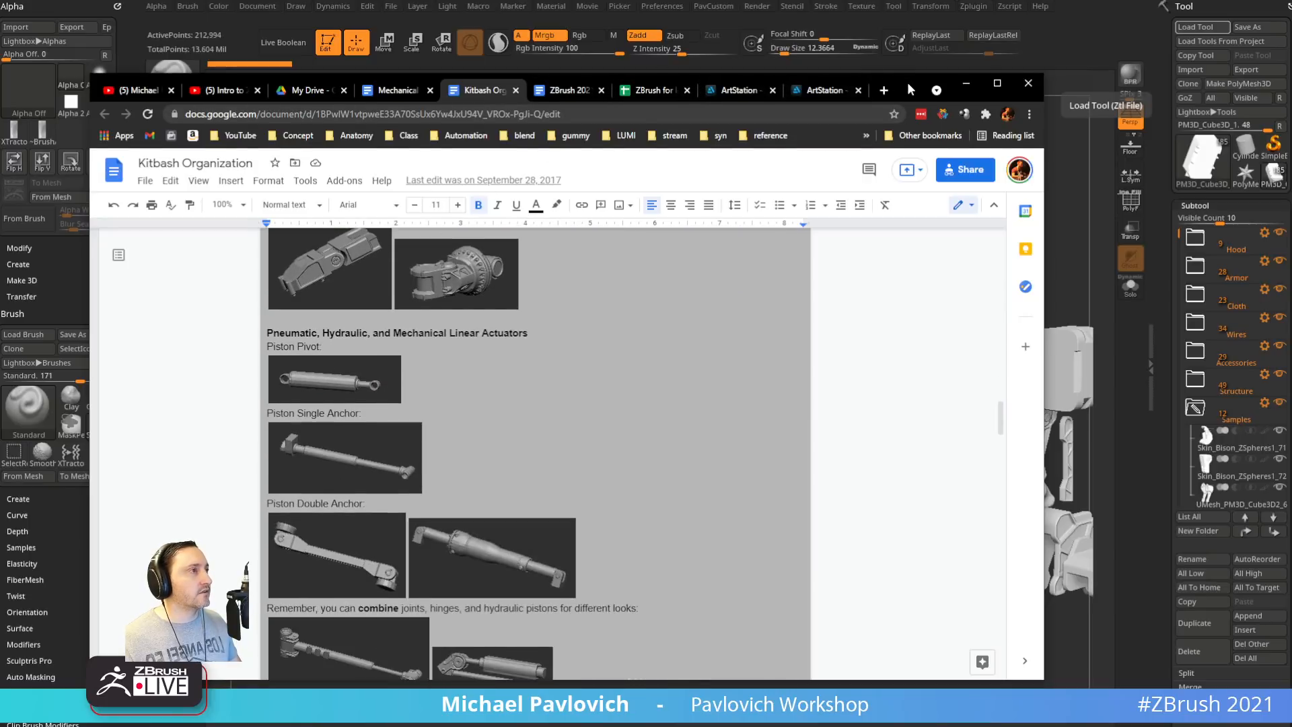
drag(907, 83, 891, 726)
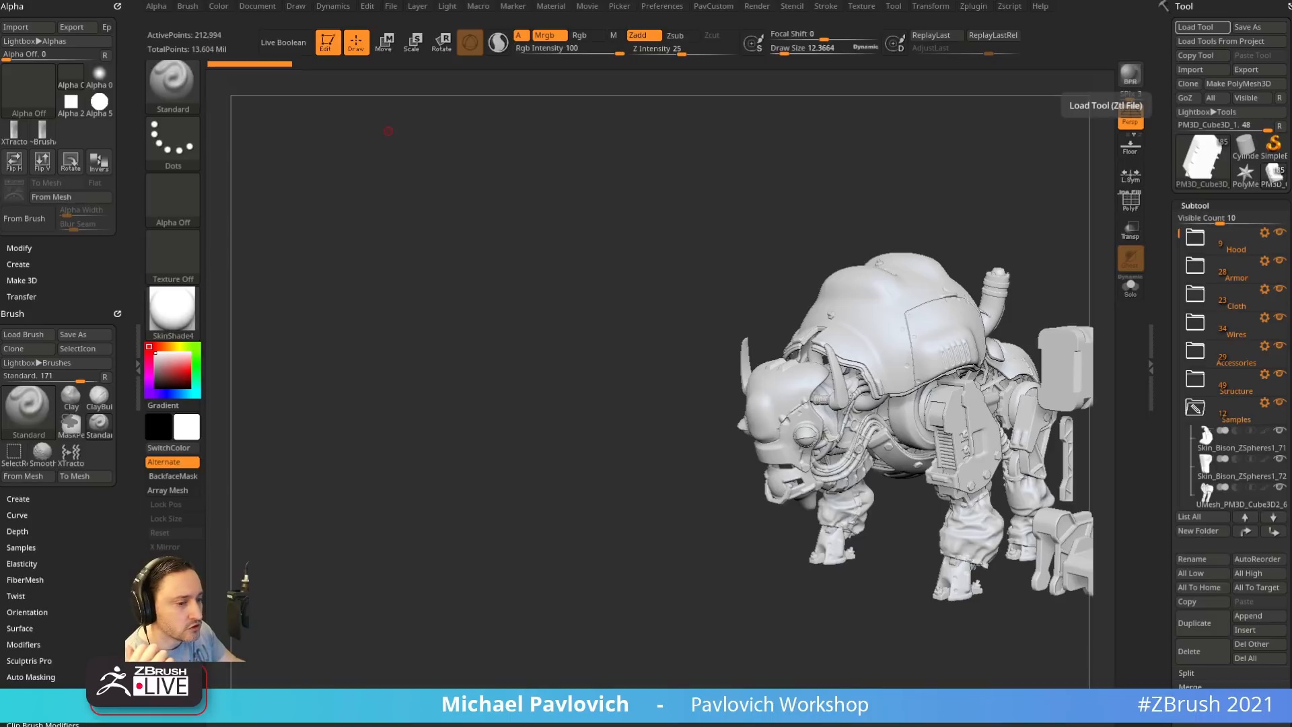
Return to the browser and view the ArtStation portfolio and the Intro to ZBrush - New and Updated! playlist on YouTube
key(alt+Tab)
click(632, 95)
click(2, 120)
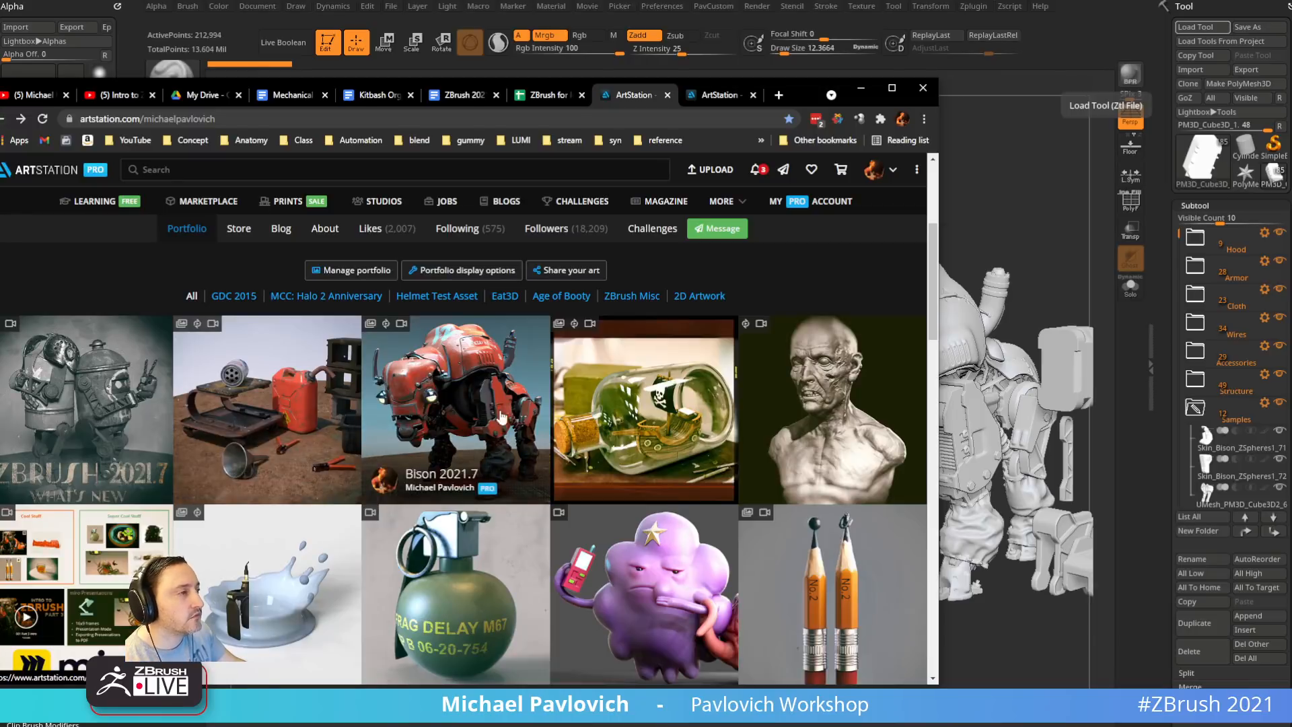
click(128, 96)
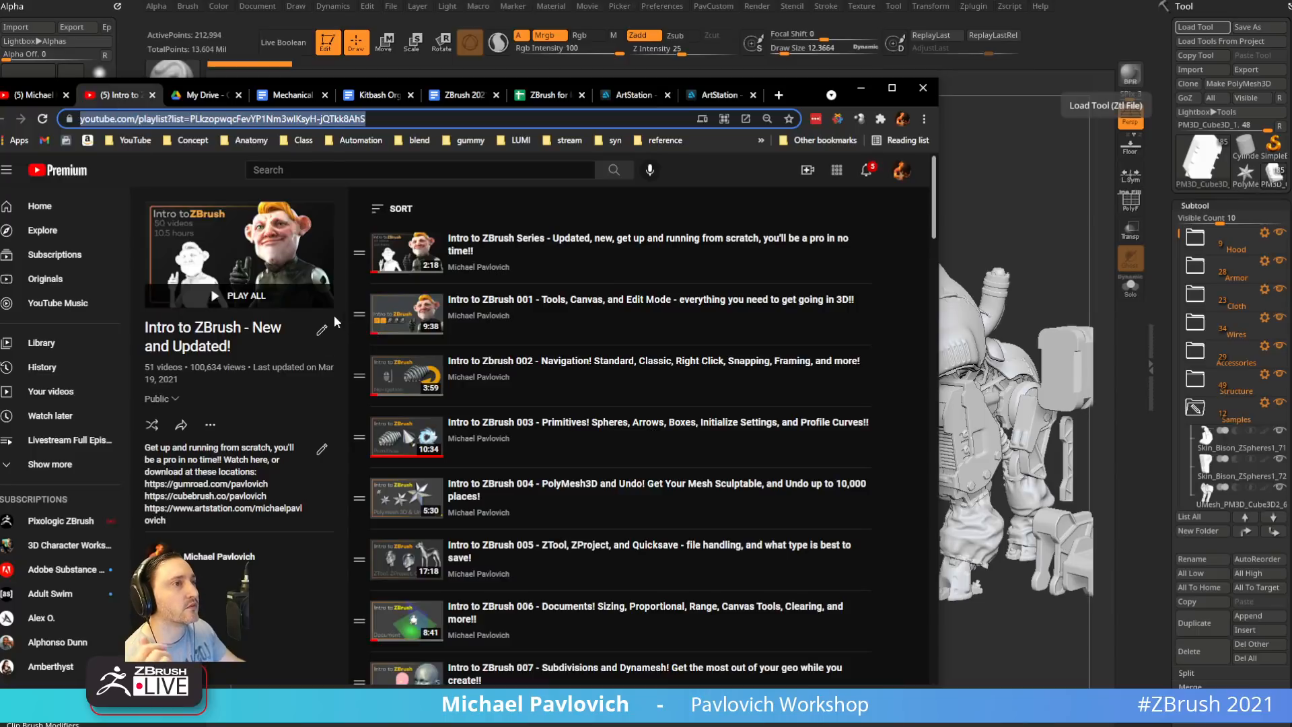
Search the artist's YouTube channel for "topology" and look through the retopology, ZSphere and topology brush videos in the results
click(36, 93)
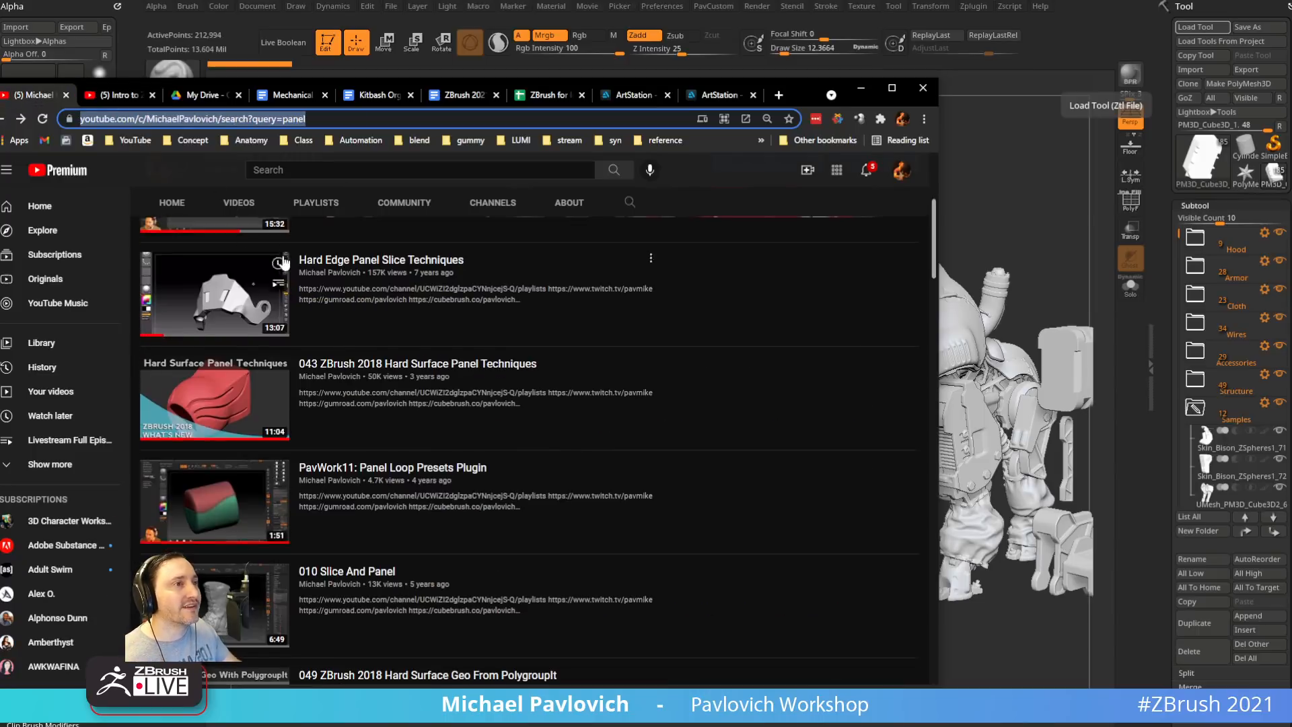
scroll(374, 342, up, 5)
click(629, 392)
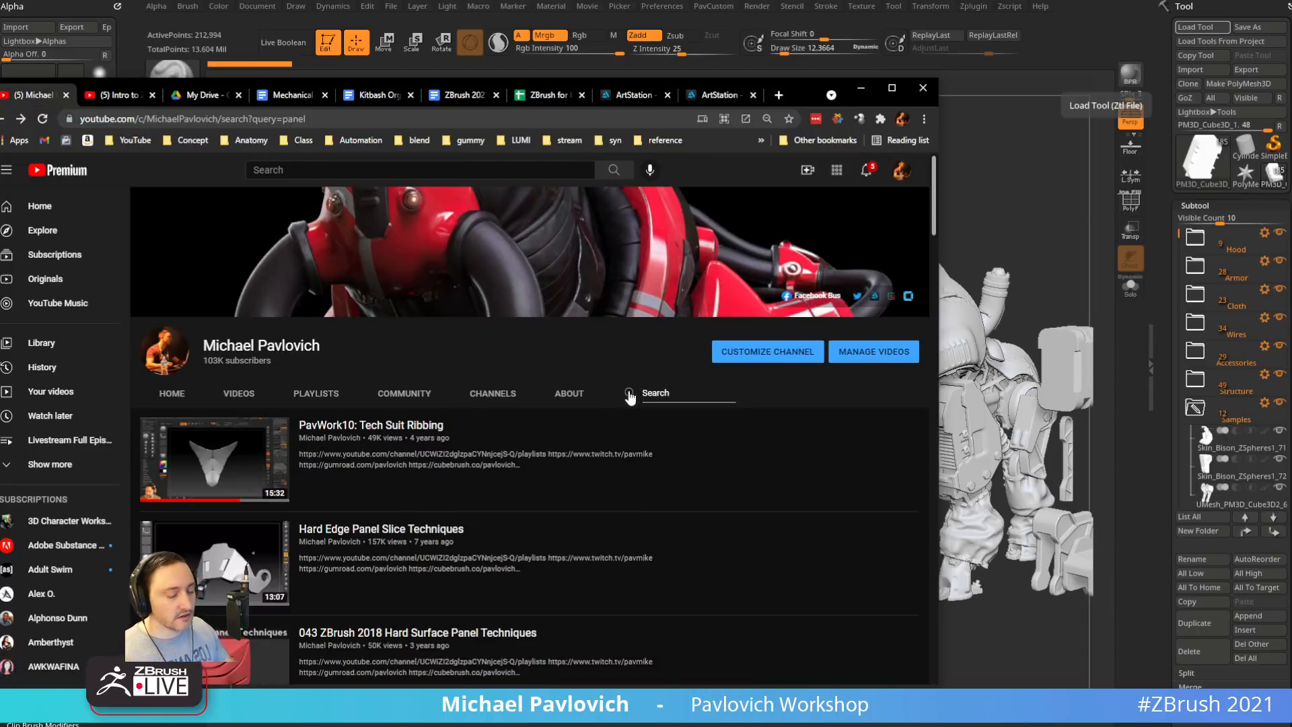
text(topology)
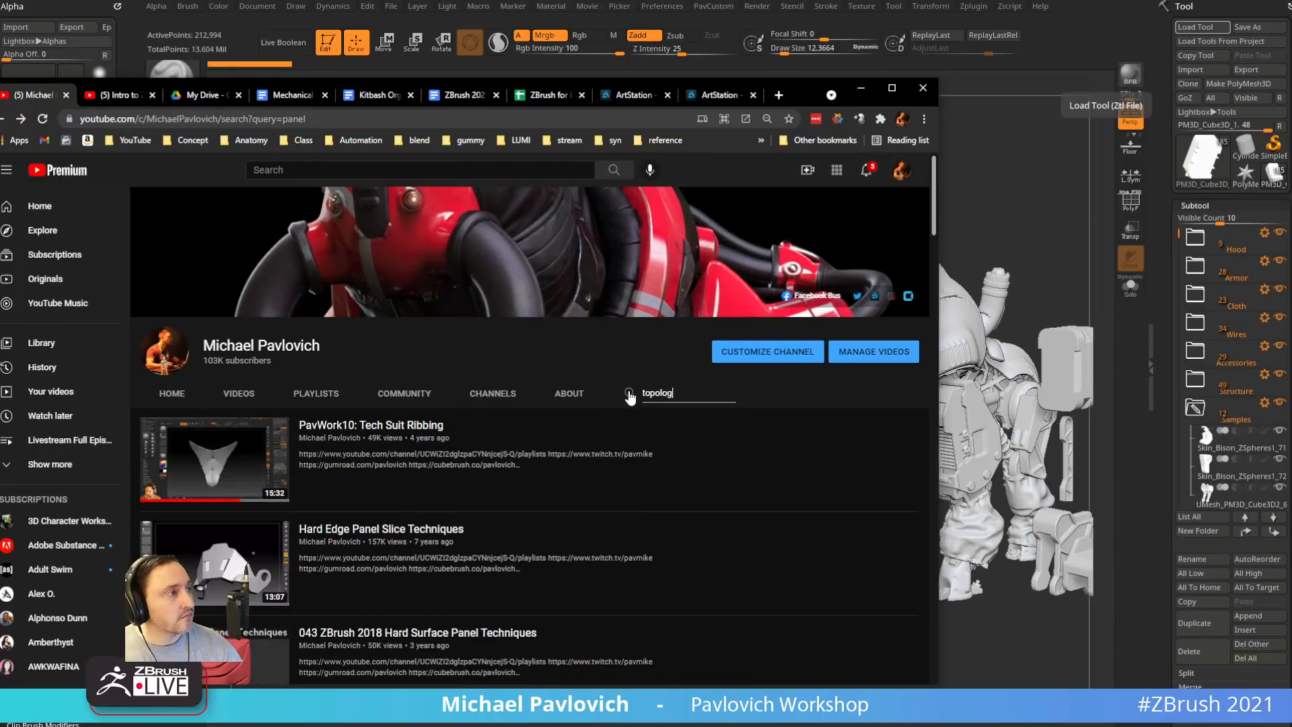
key(Return)
scroll(591, 427, down, 2)
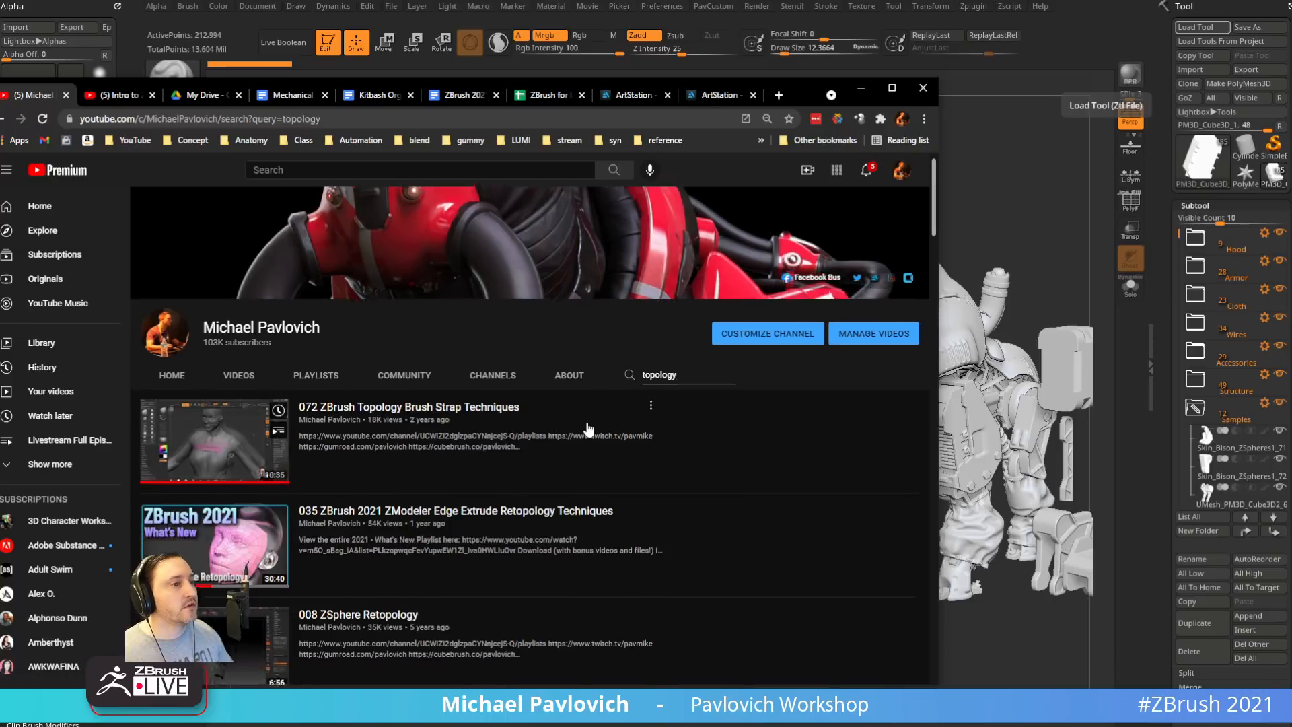
scroll(292, 412, down, 4)
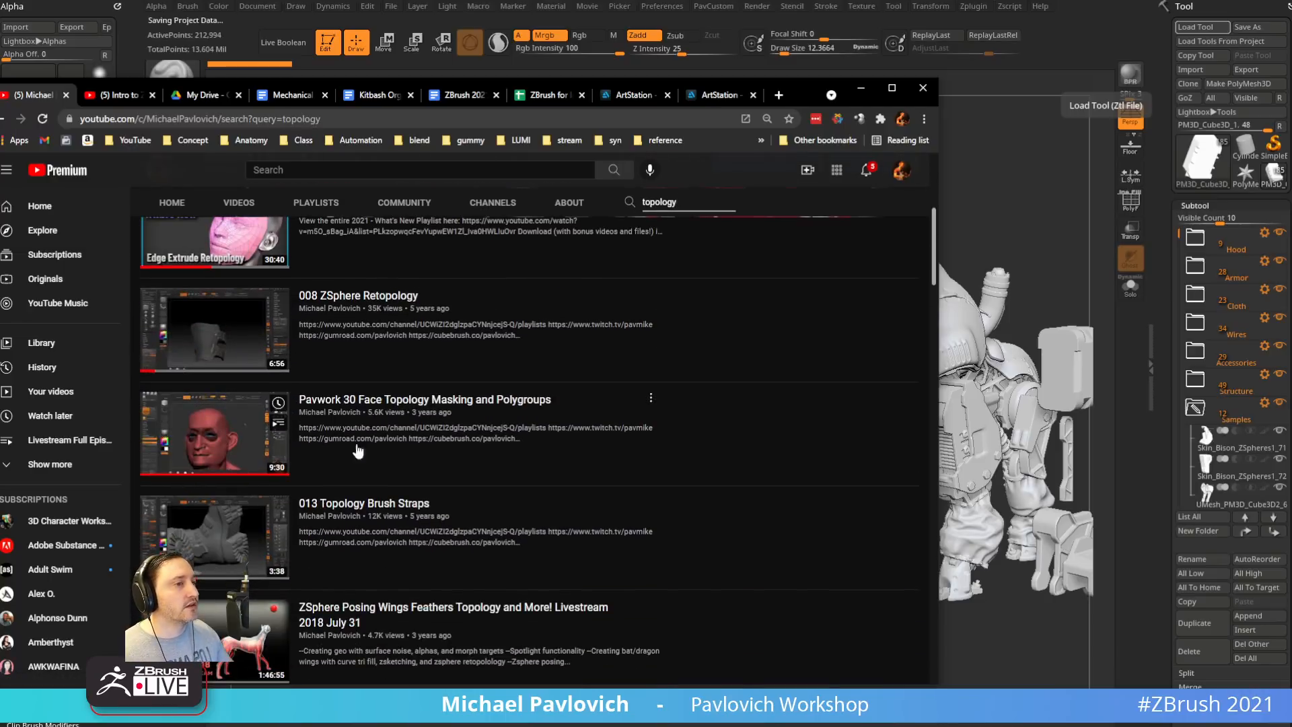
scroll(355, 433, down, 4)
scroll(359, 434, down, 2)
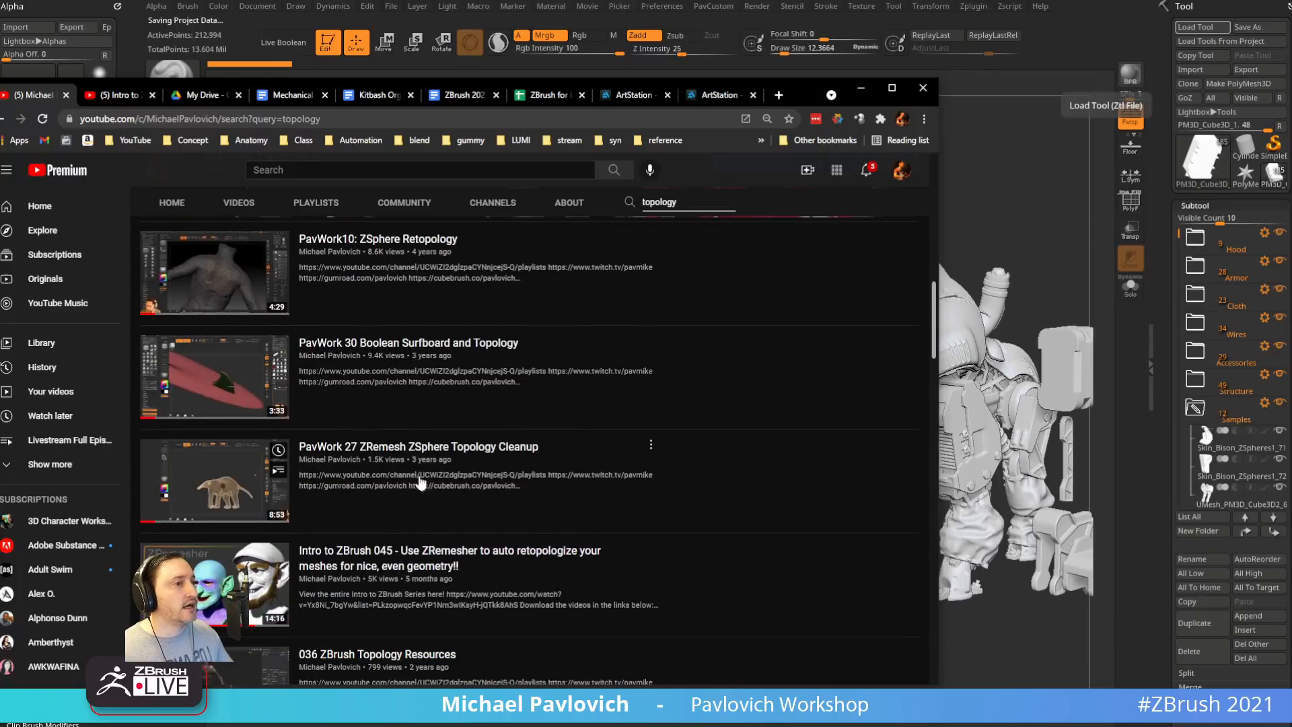
scroll(465, 449, down, 4)
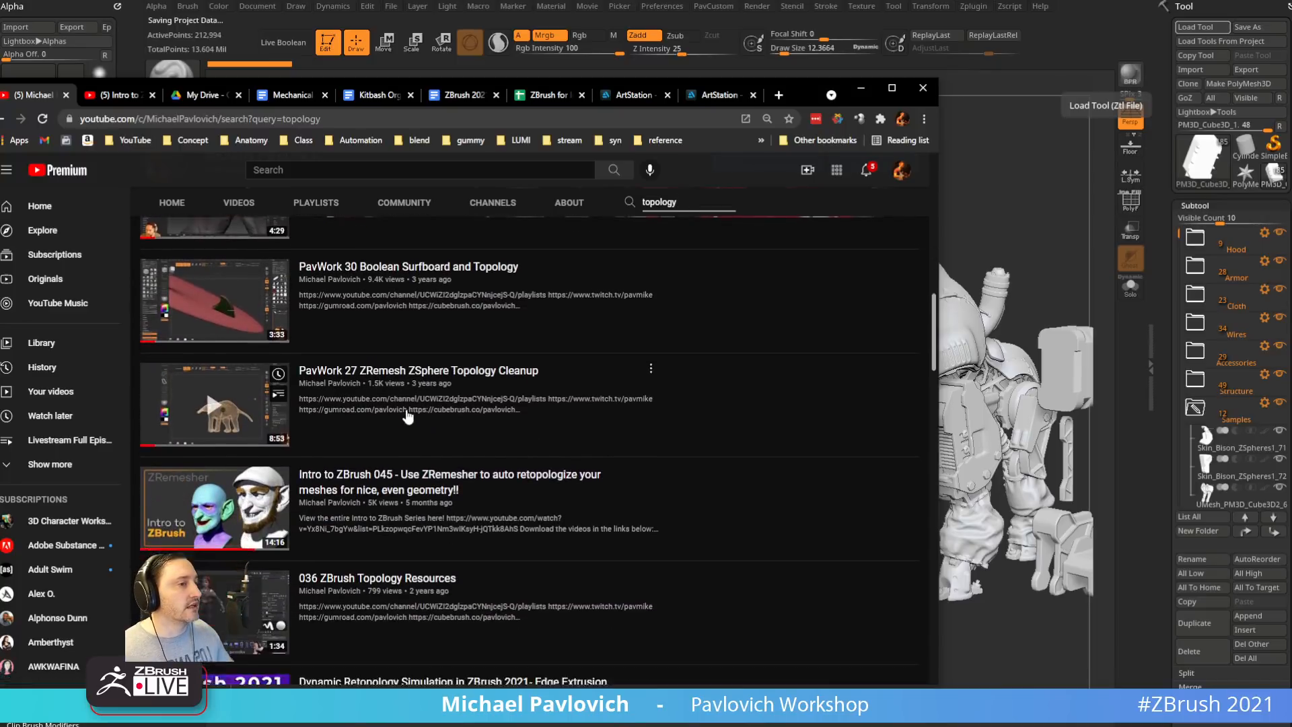
scroll(379, 462, down, 2)
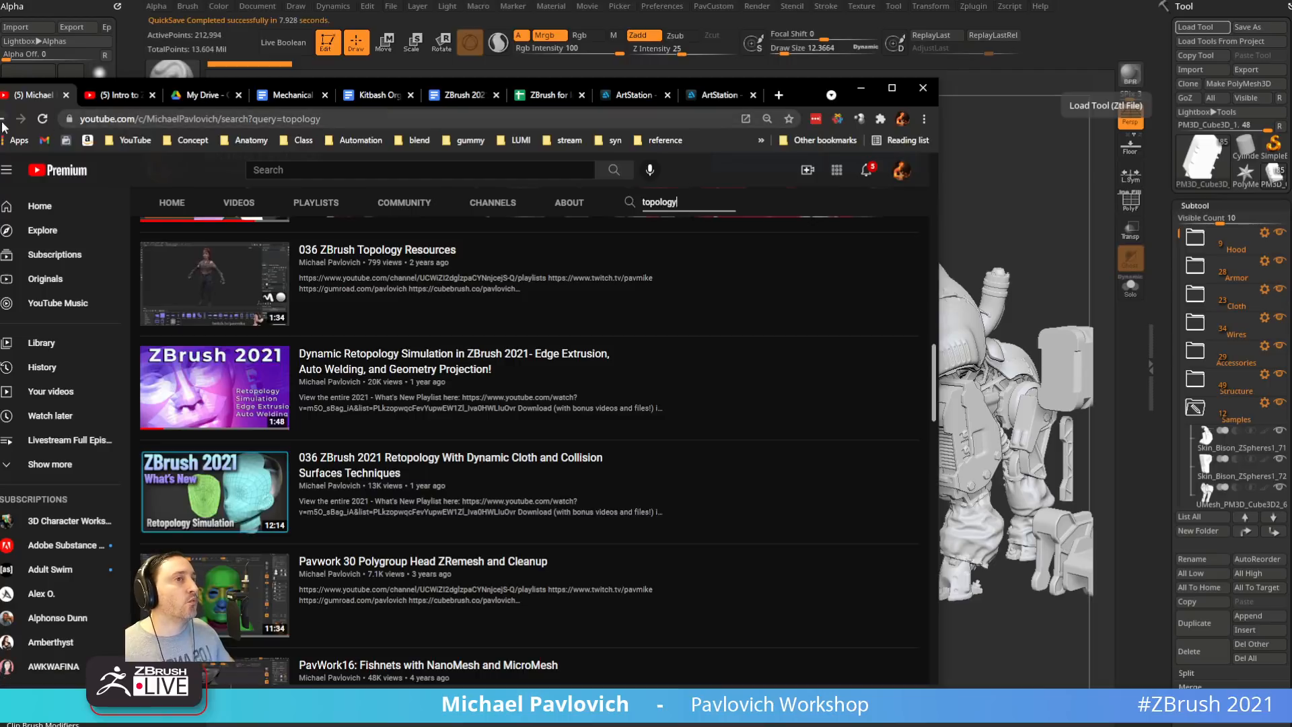
Close the extra ArtStation tab and open the signed-in account's own portfolio profile
click(716, 94)
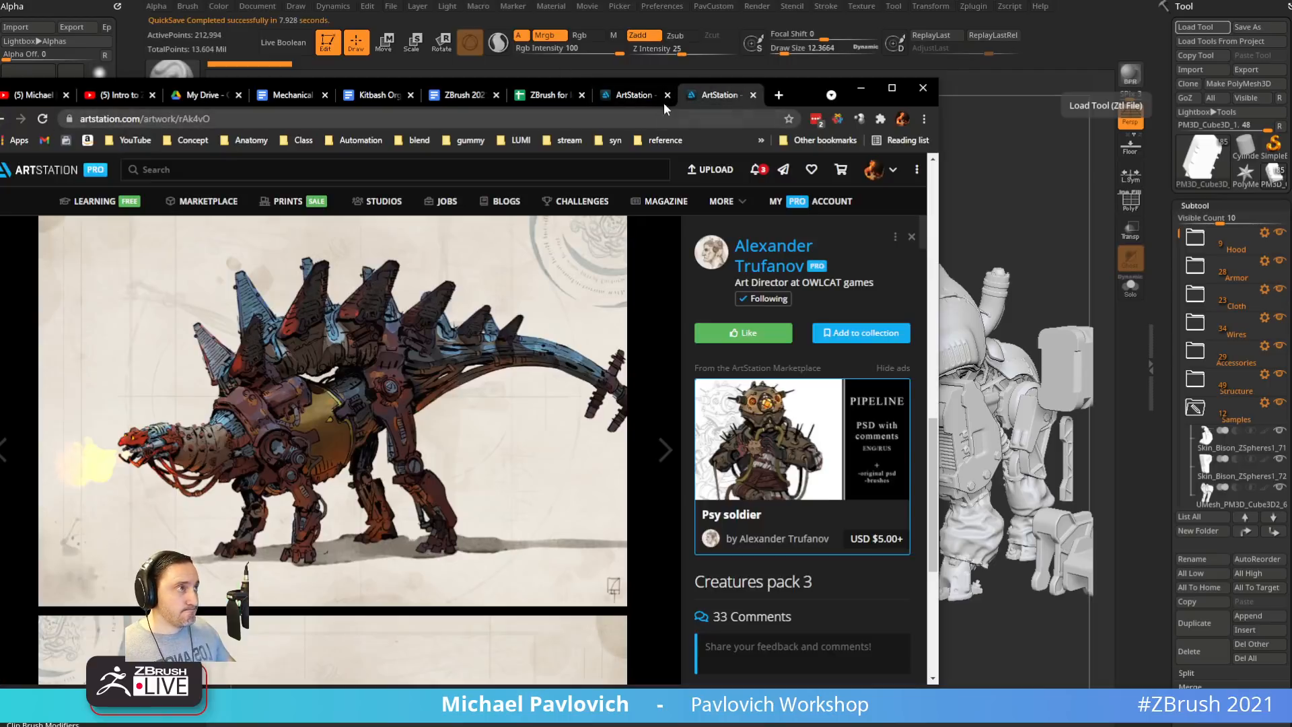
click(752, 95)
click(875, 170)
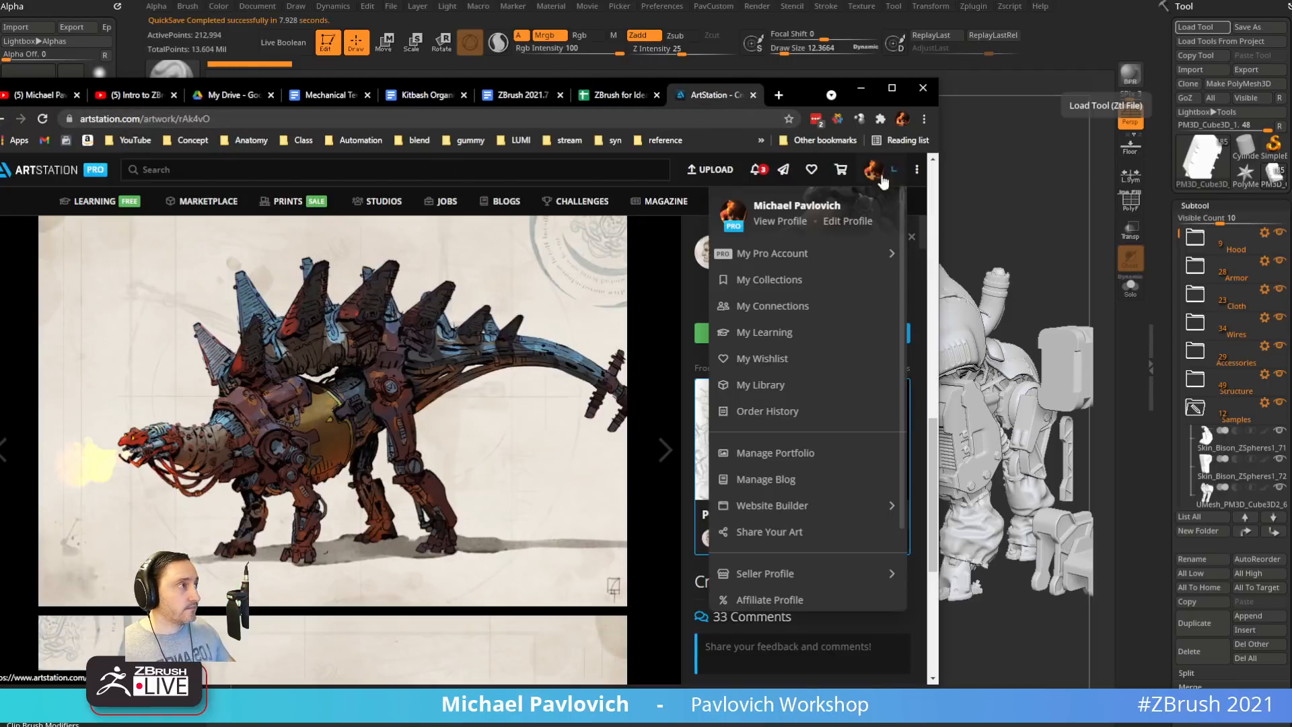
click(785, 222)
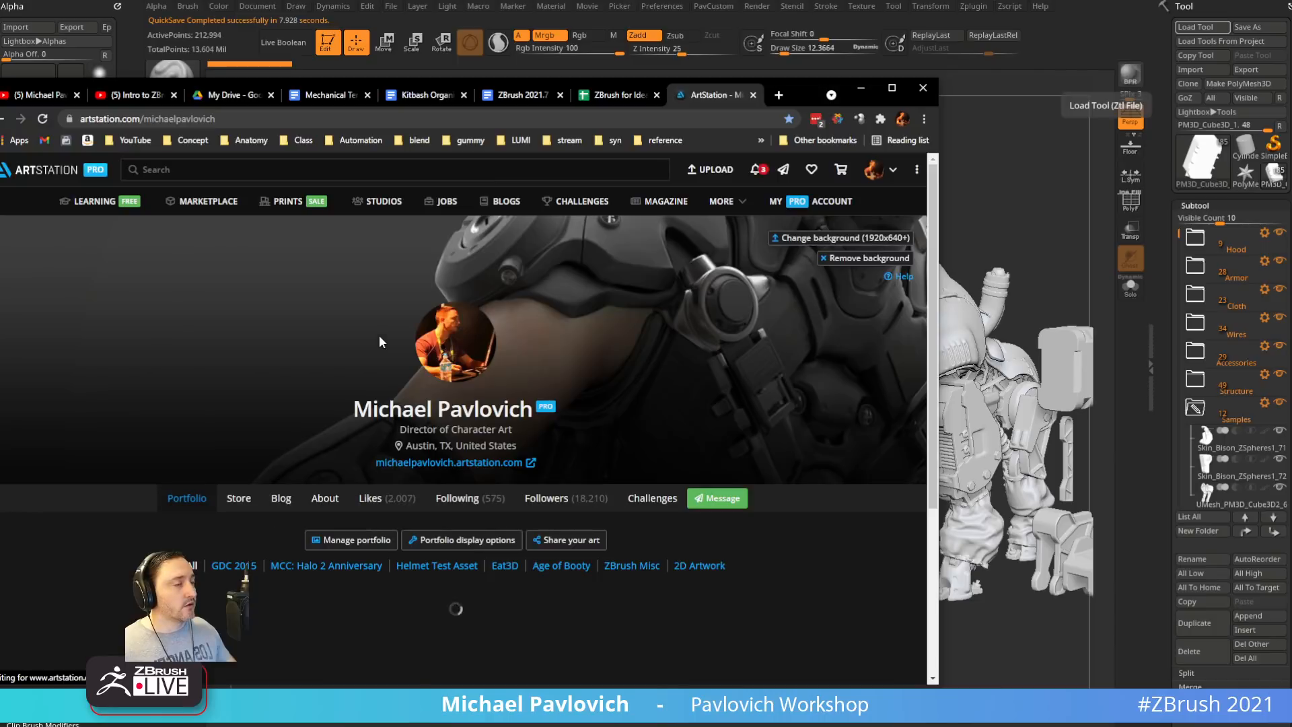
Browse the portfolio thumbnails for the ZBrush 2021 - What's New project, open it and display its video playlist
scroll(533, 422, down, 5)
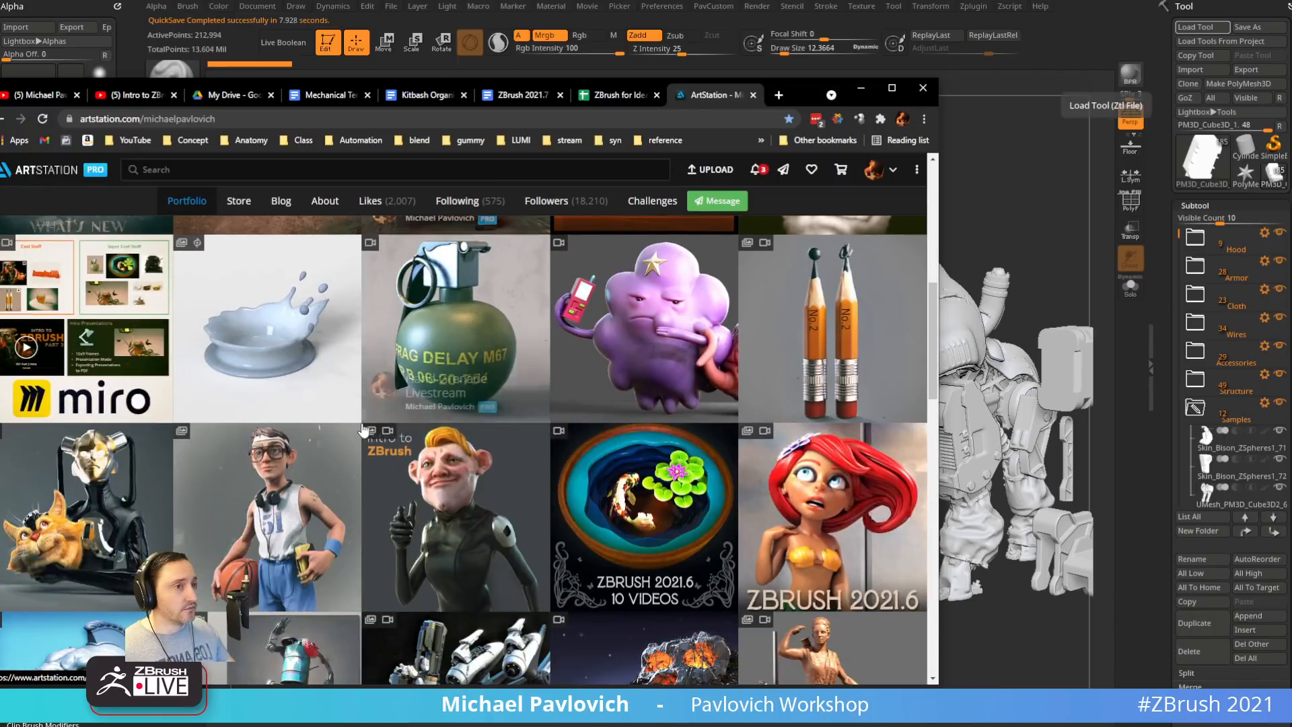
scroll(360, 441, up, 5)
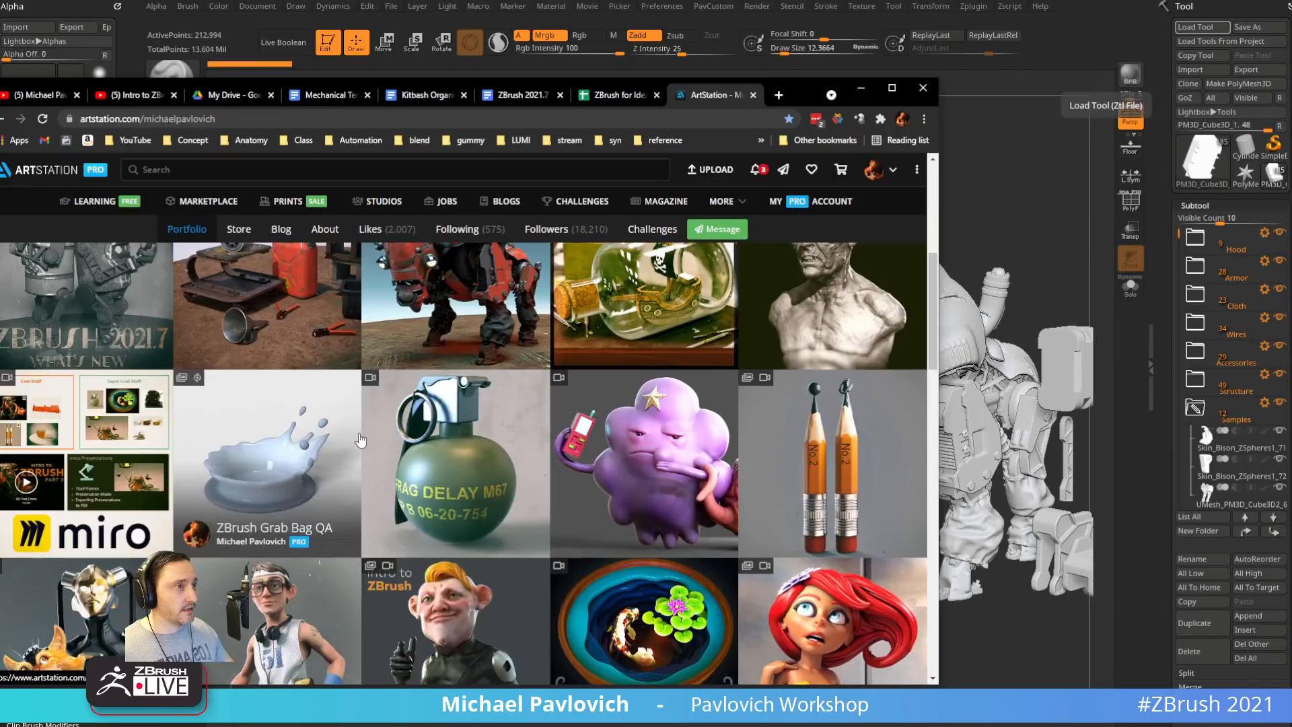
scroll(360, 440, down, 2)
scroll(361, 440, down, 10)
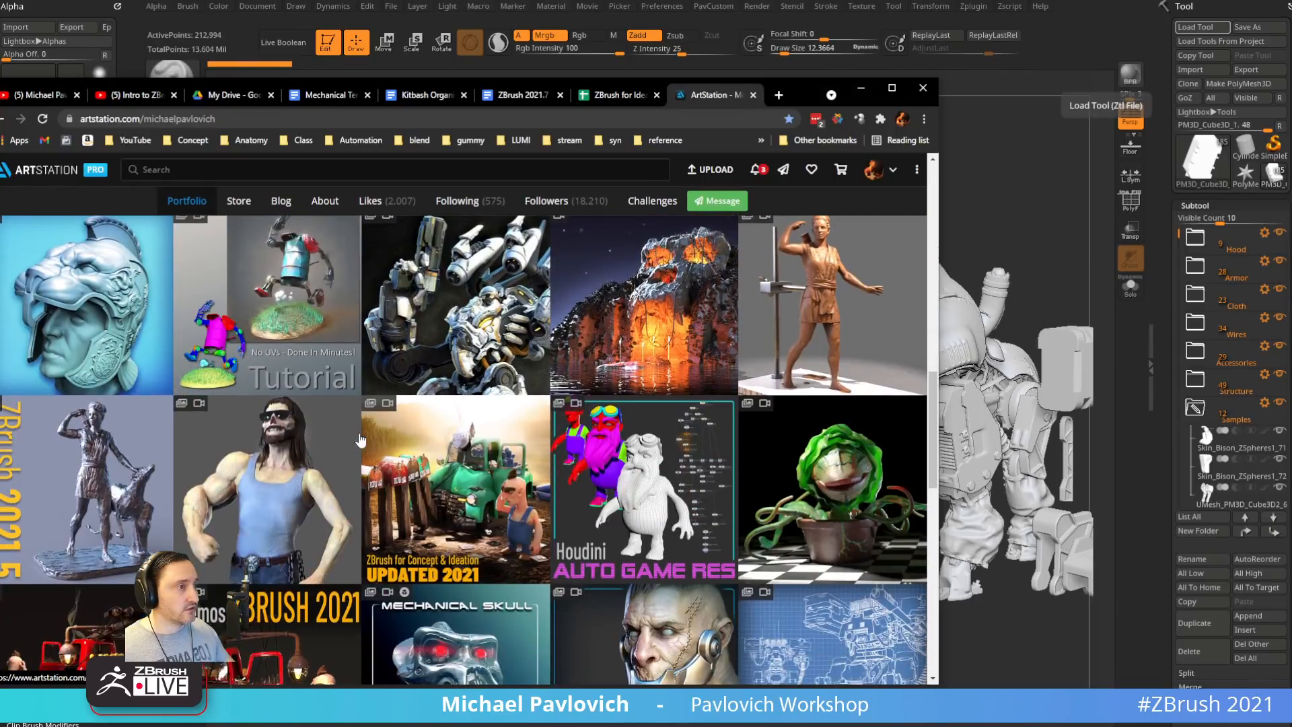
click(319, 608)
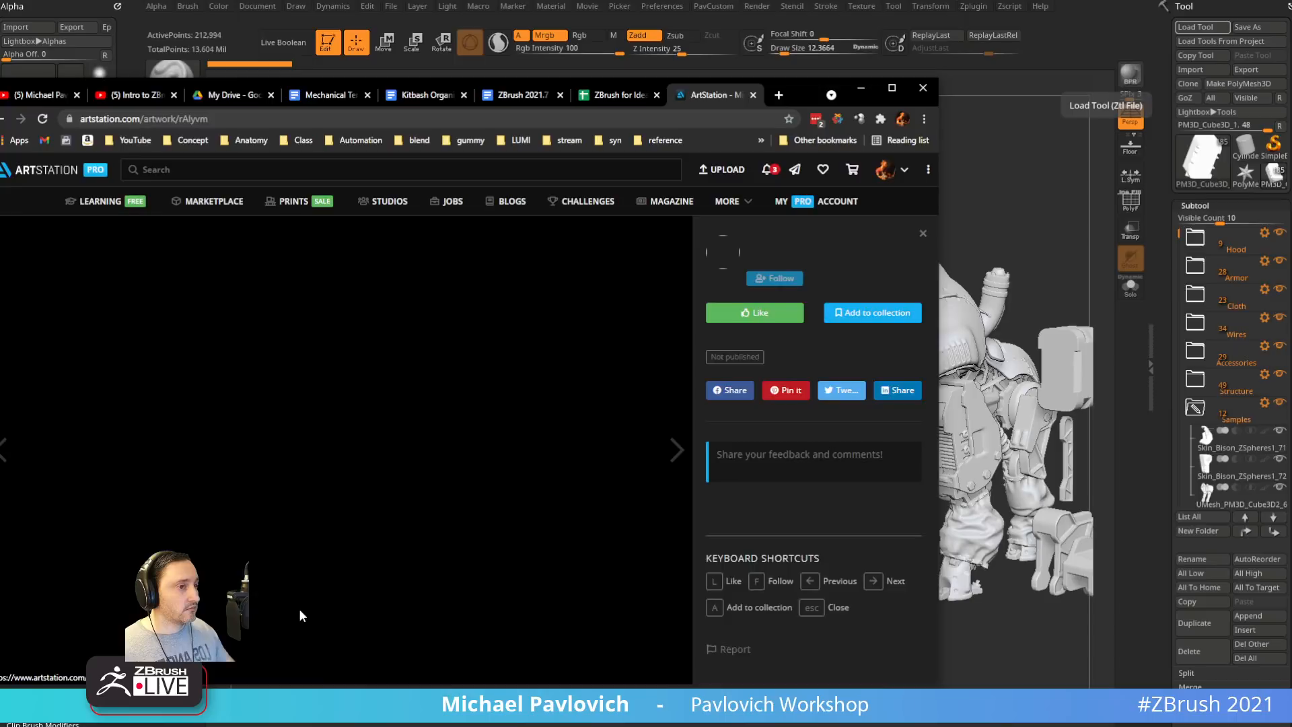
click(60, 157)
scroll(181, 375, down, 3)
click(123, 461)
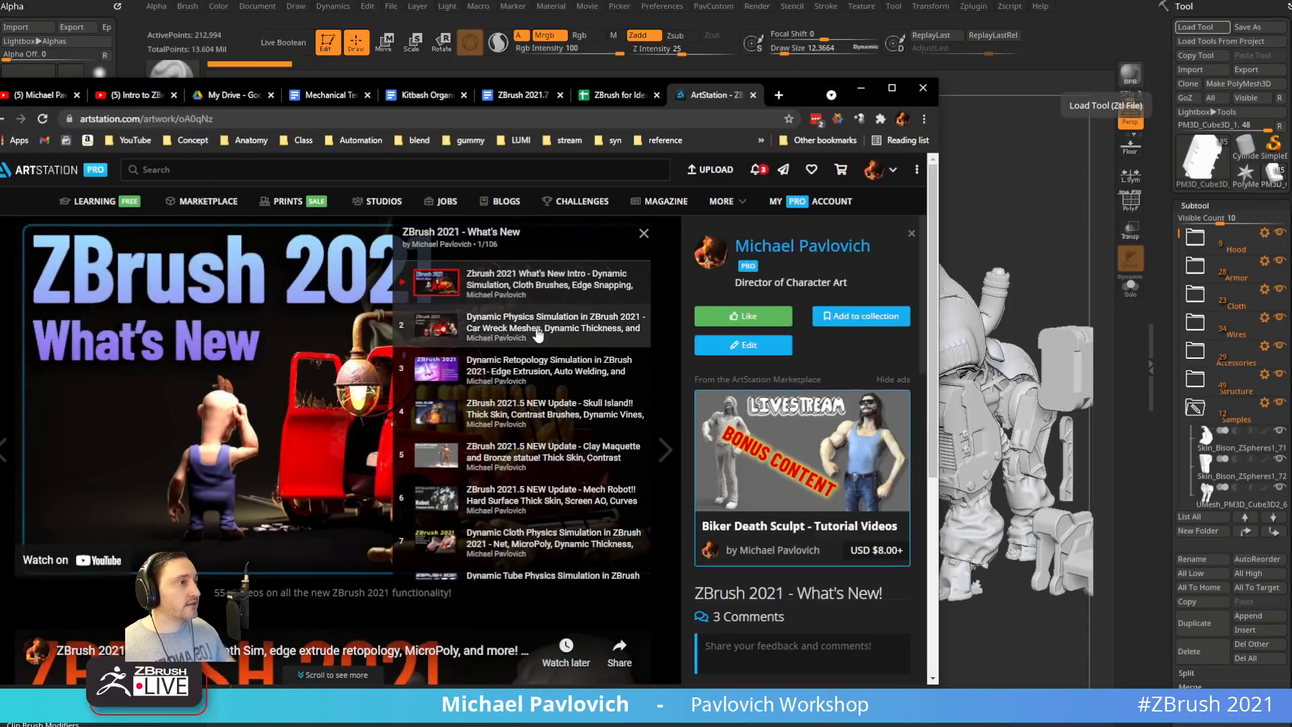
Find "topology" in the What's New playlist and play video 035, ZBrush 2021 ZModeler Edge Extrude Retopology Techniques
scroll(538, 334, down, 3)
scroll(538, 334, up, 3)
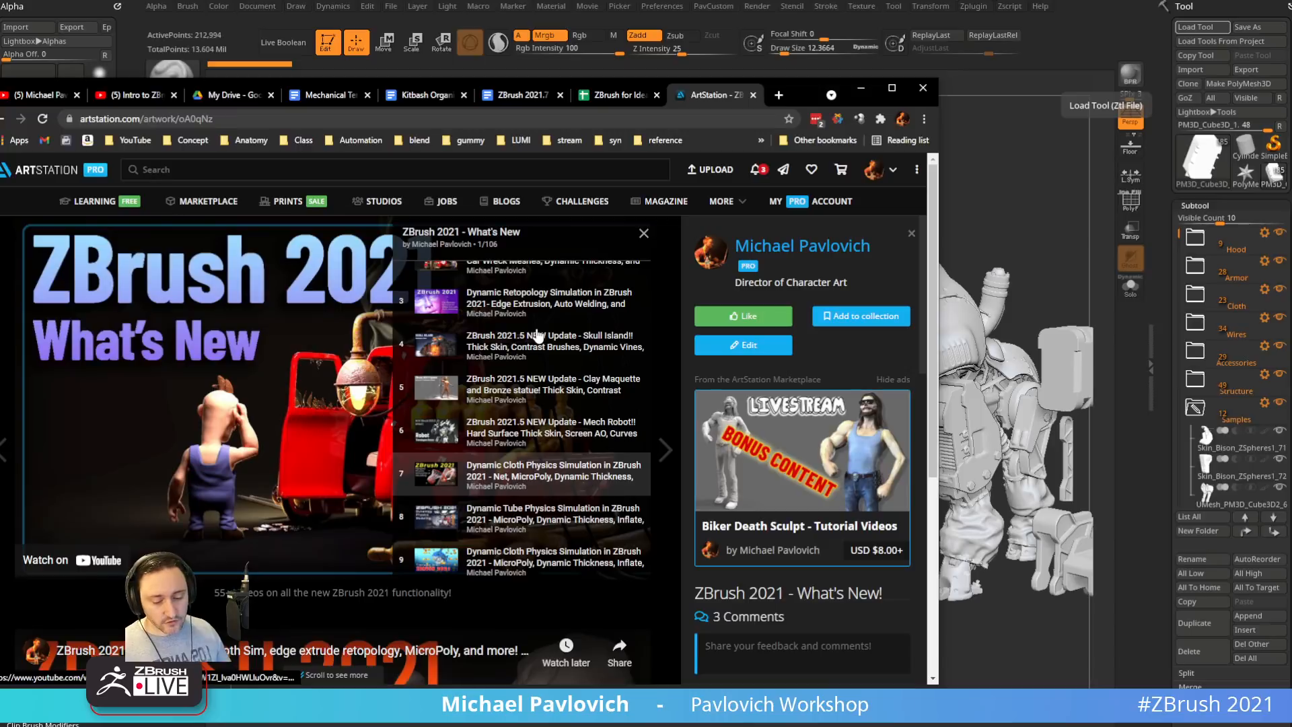
key(ctrl+f)
text(topology)
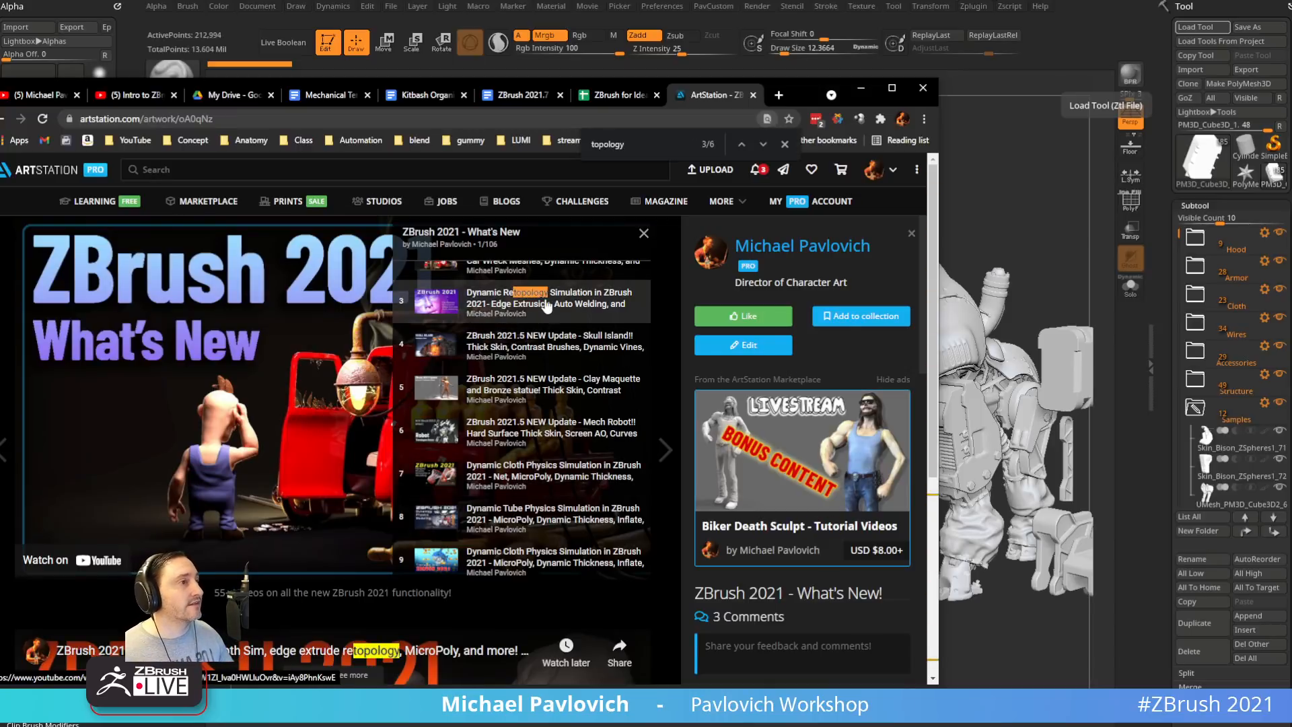
click(763, 144)
click(763, 144)
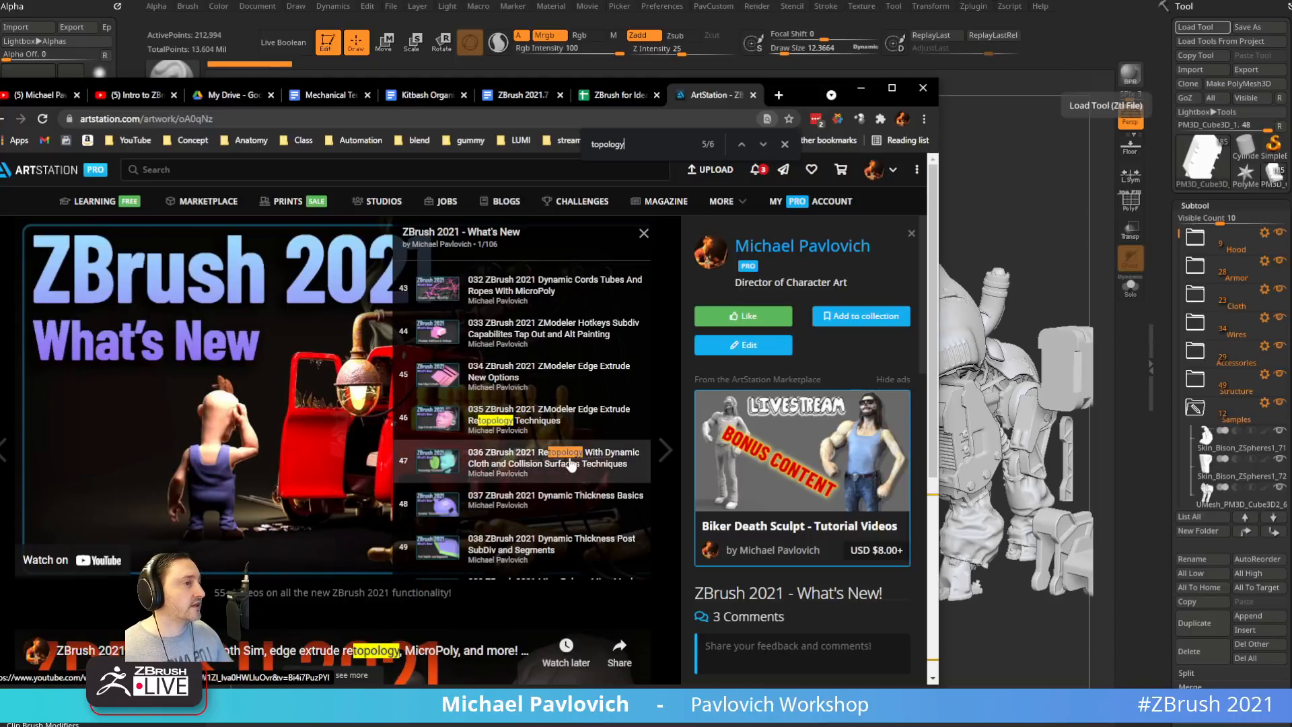
click(540, 421)
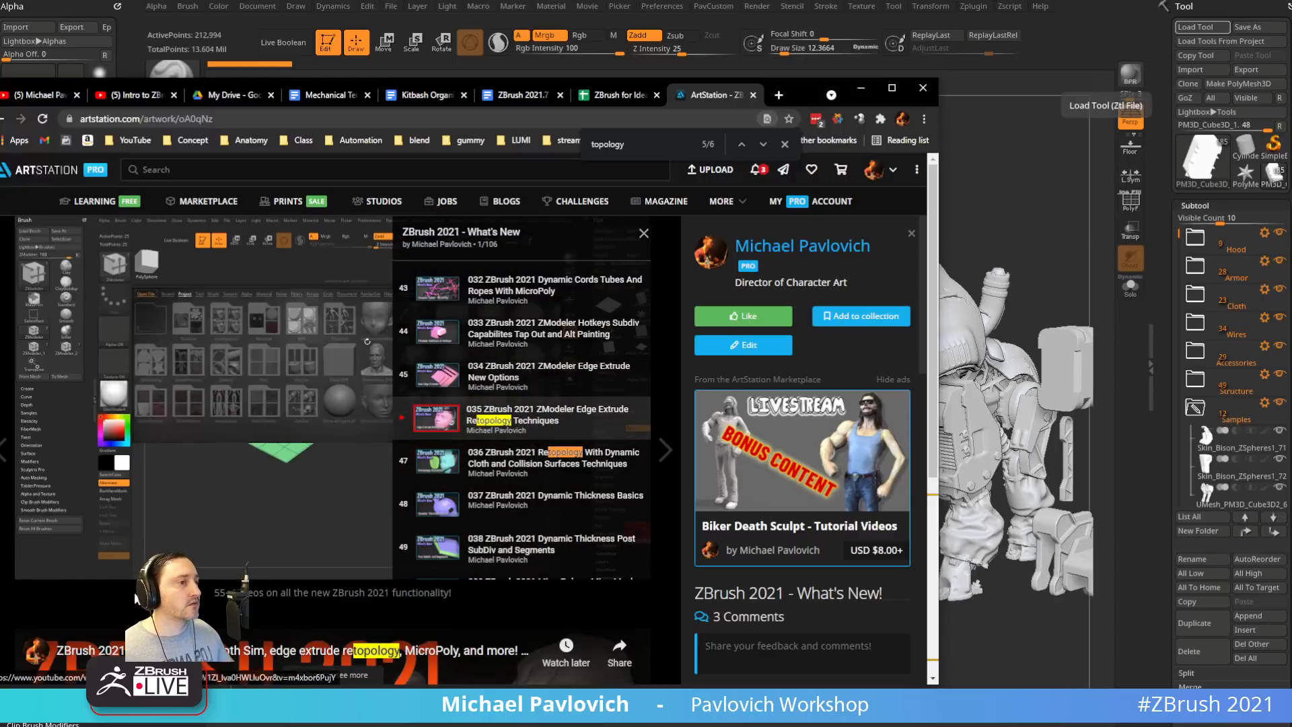
click(2, 600)
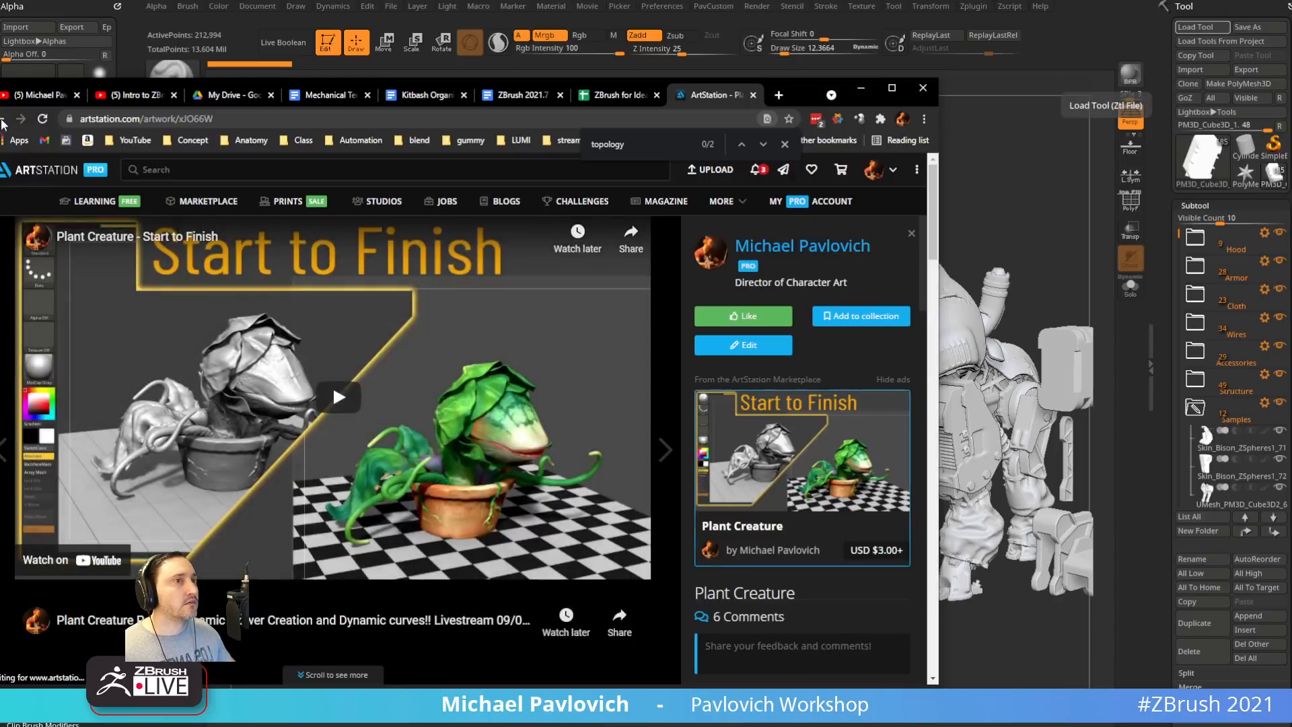
click(2, 121)
click(2, 121)
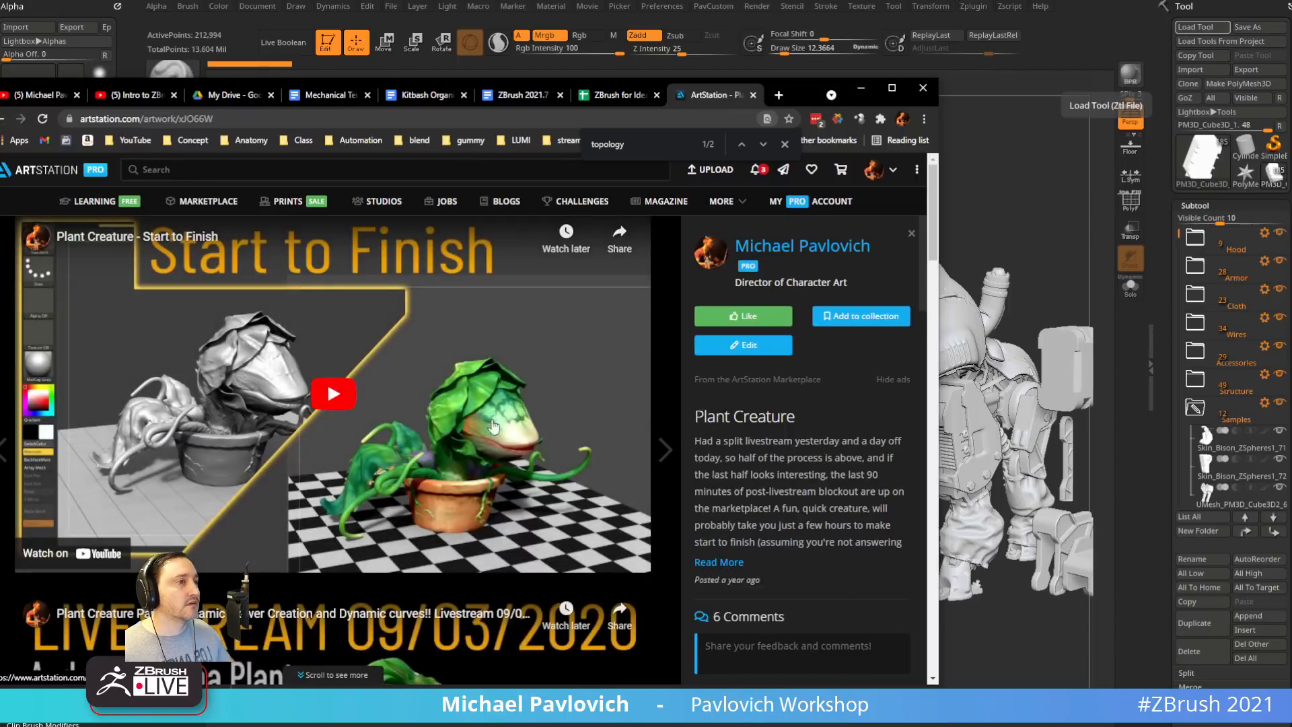
click(4, 120)
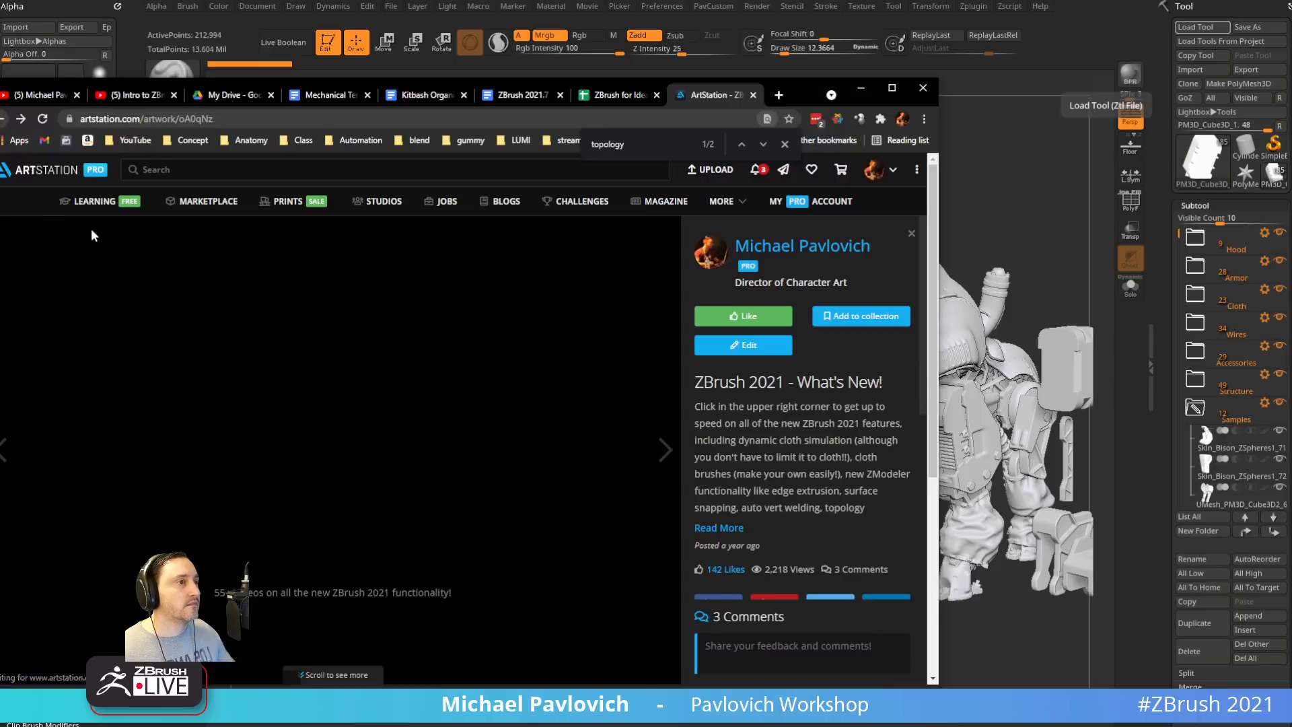
Reopen the What's New playlist, find "topol" on the page and start video 035 on ZModeler edge extrude retopology again
click(635, 245)
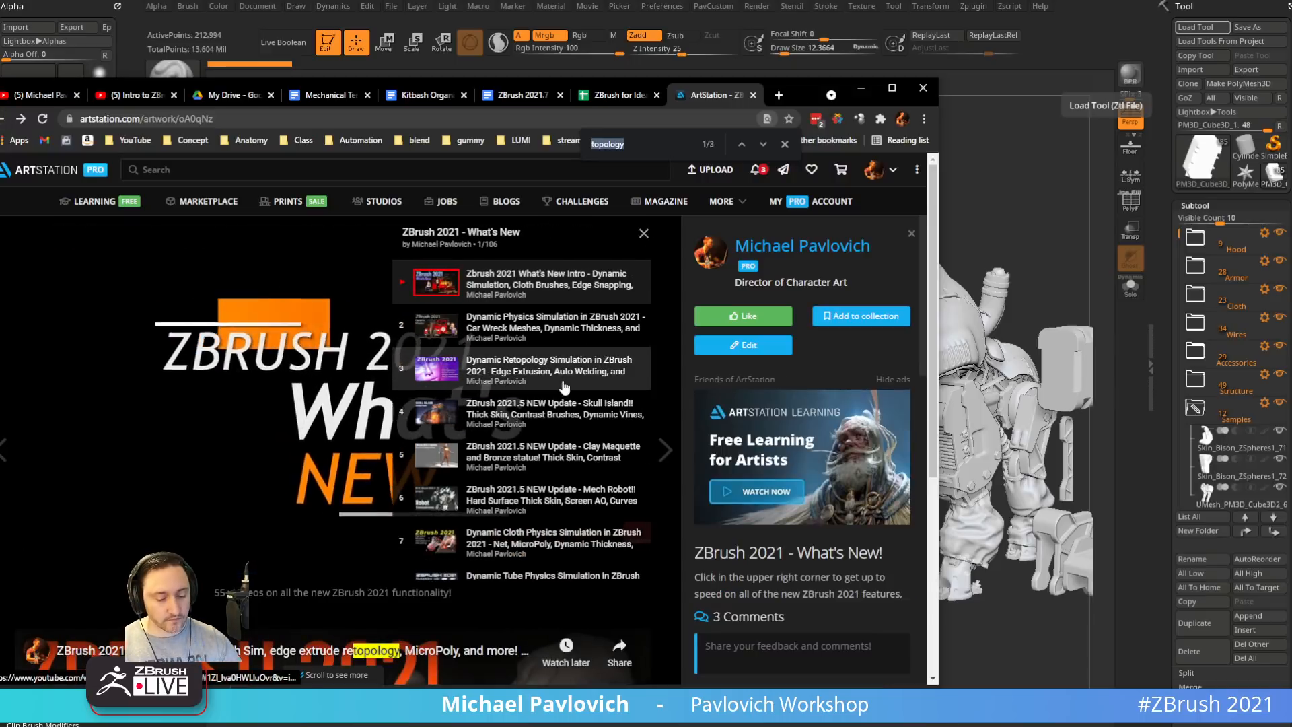
key(ctrl+f)
text(topolg)
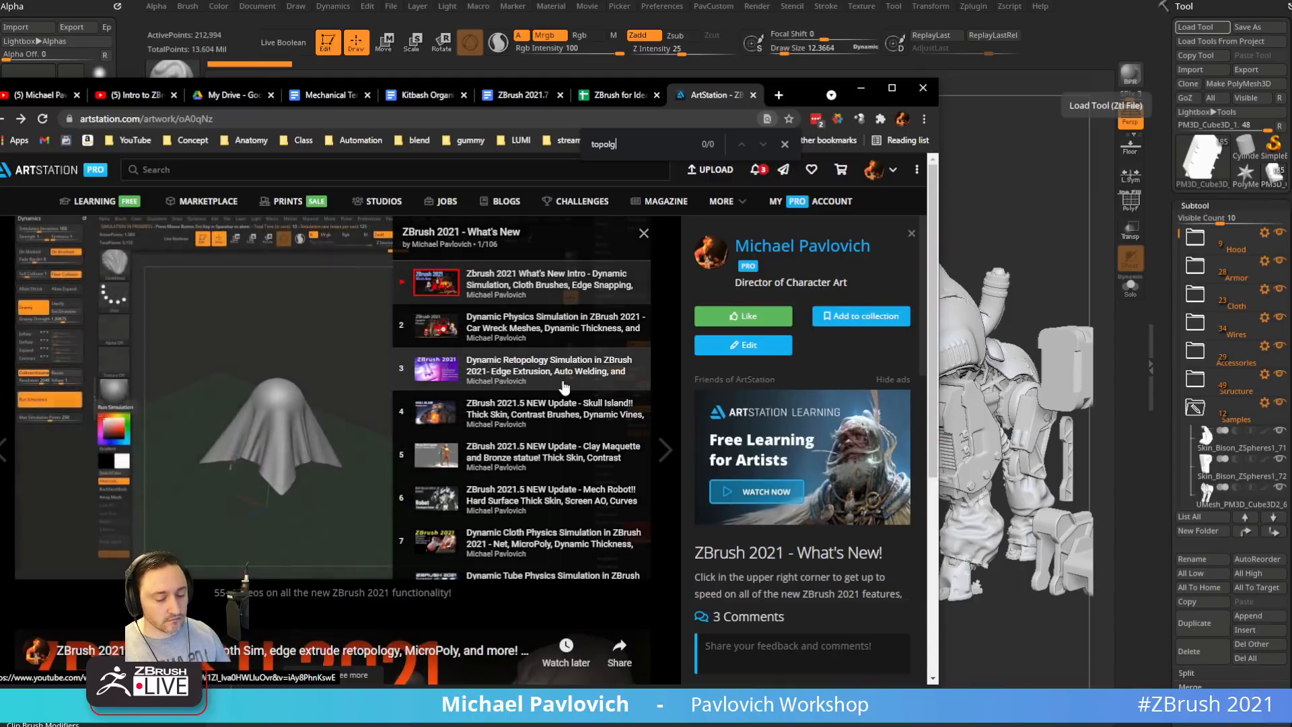
key(BackSpace)
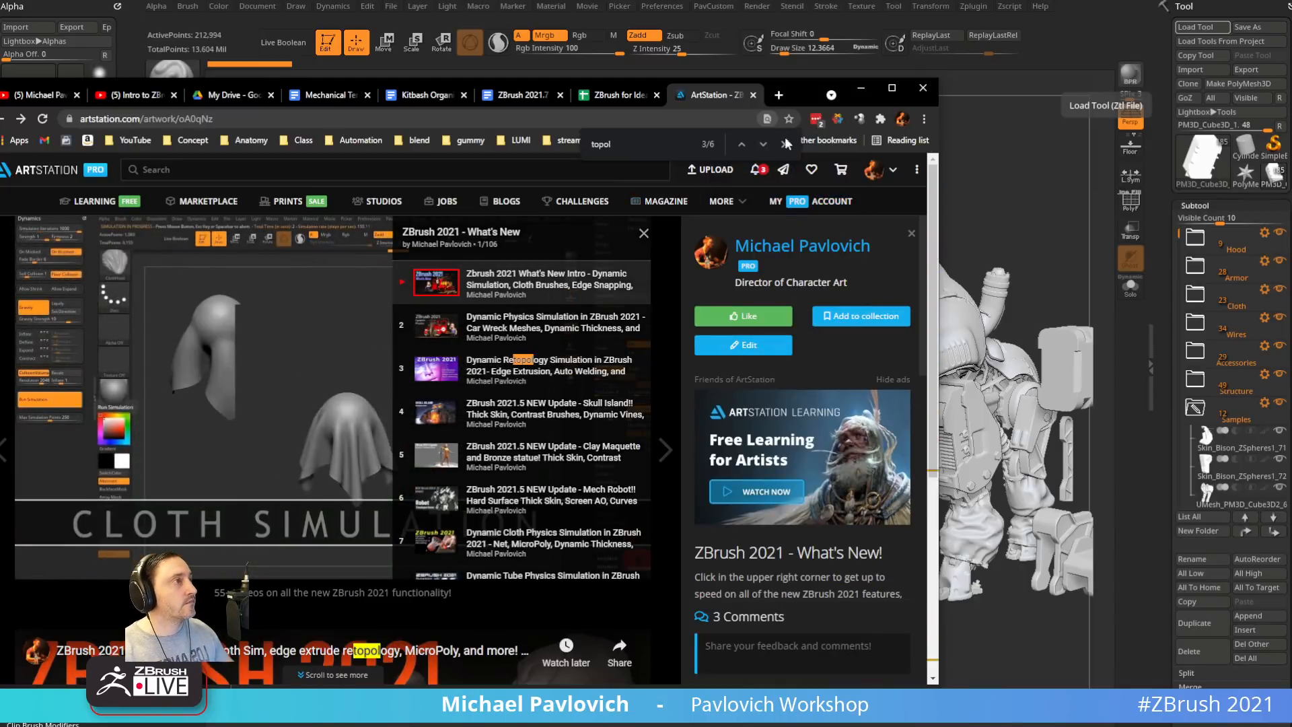
click(764, 145)
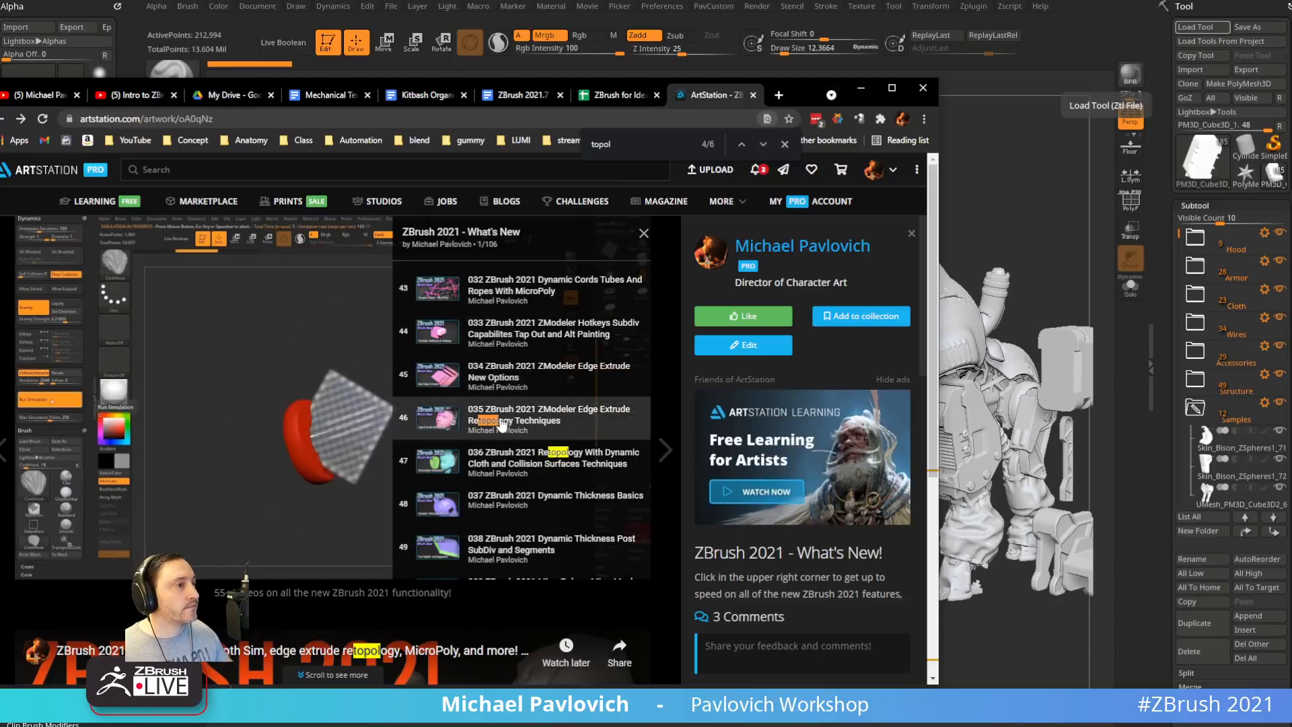
click(437, 418)
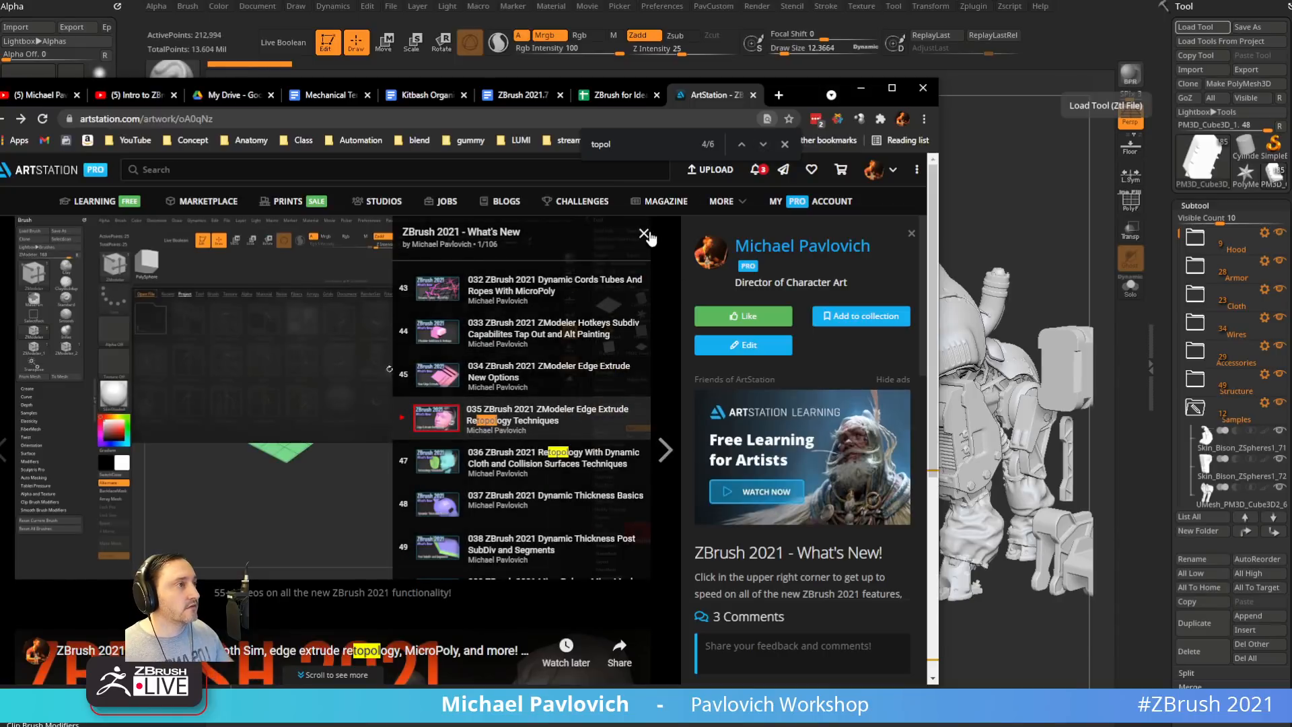
Open video 034 ZBrush 2021 ZModeler Edge Extrude New Options on YouTube, select its link and pause it, then minimize the browser
click(591, 567)
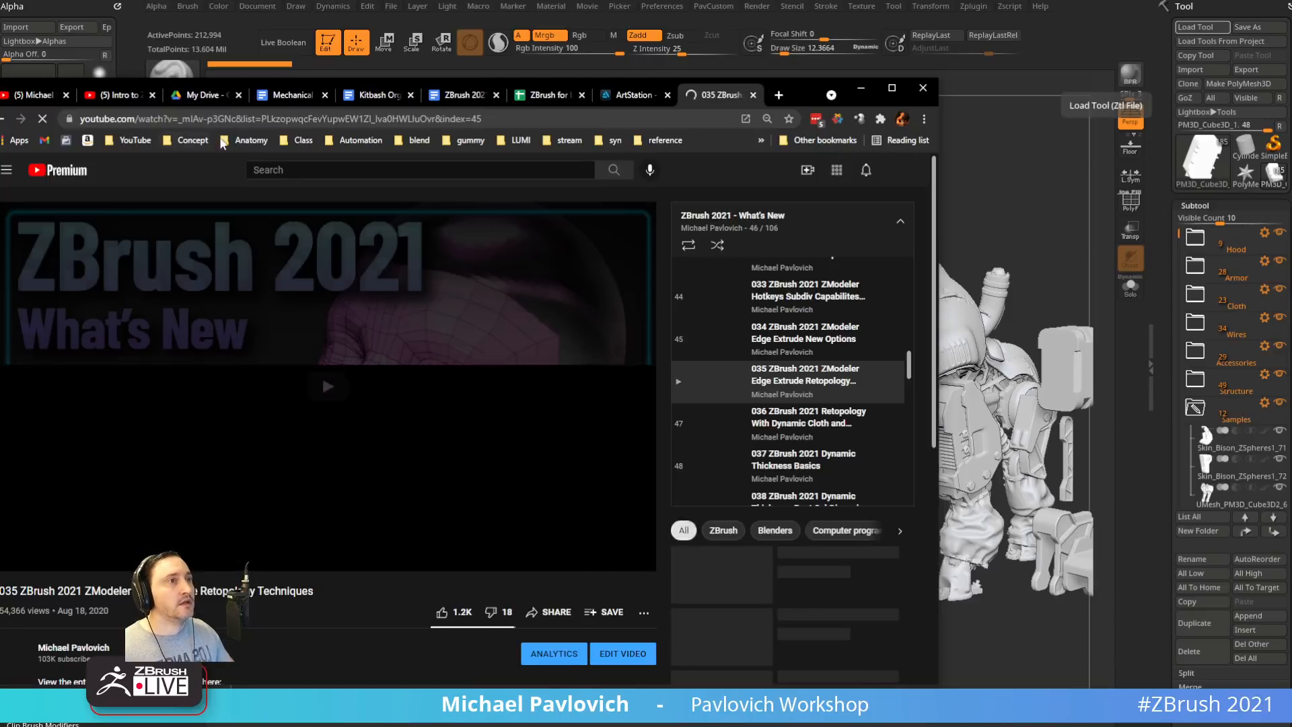
click(241, 120)
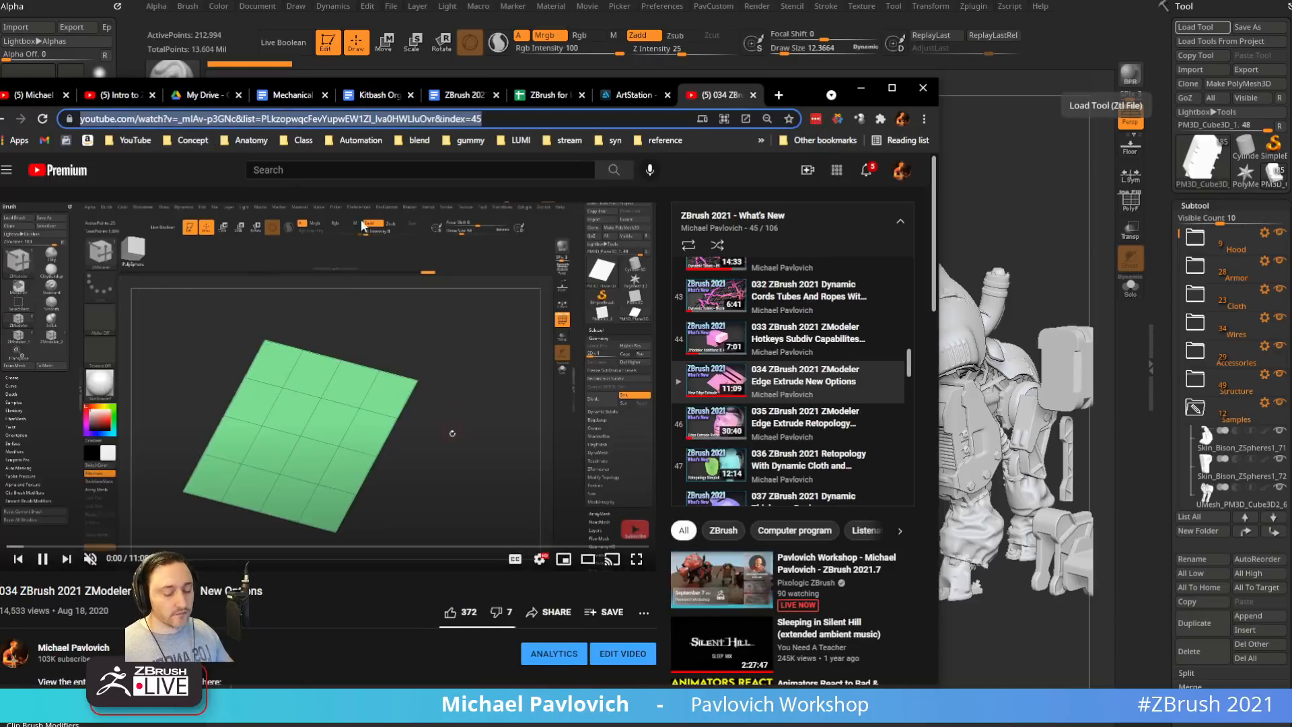
click(42, 560)
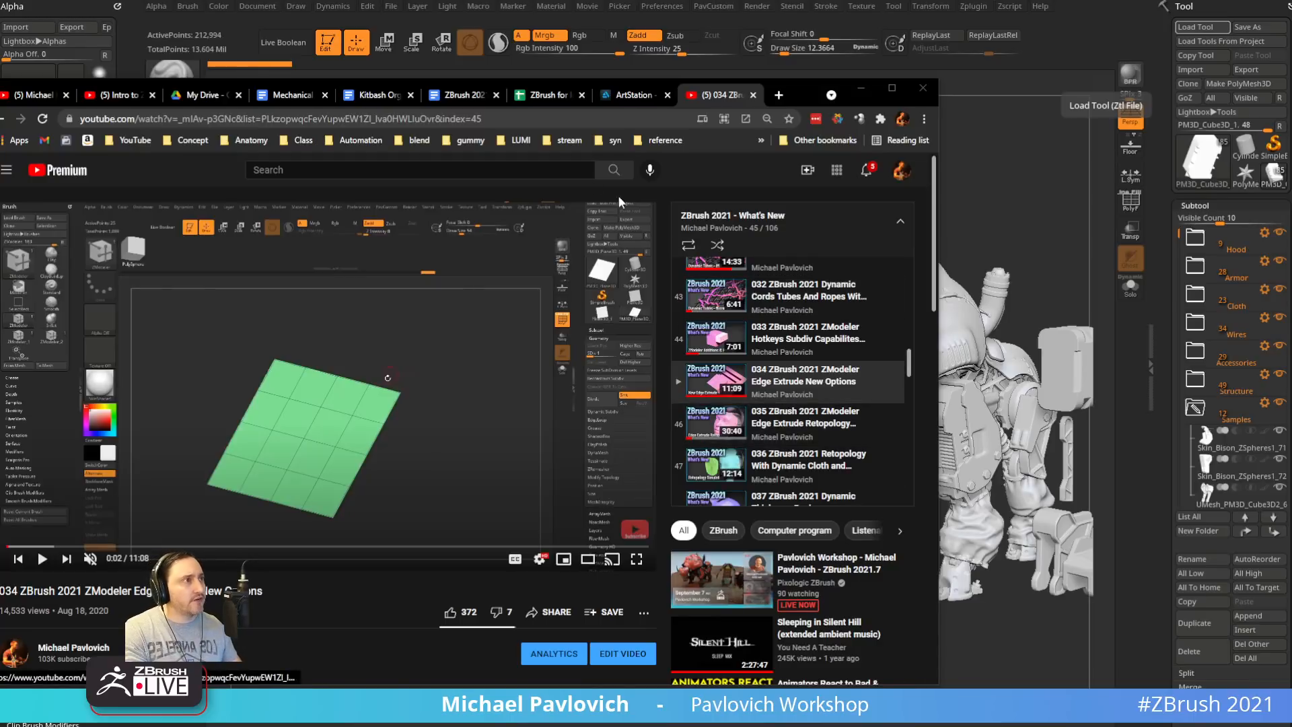
click(644, 92)
click(861, 88)
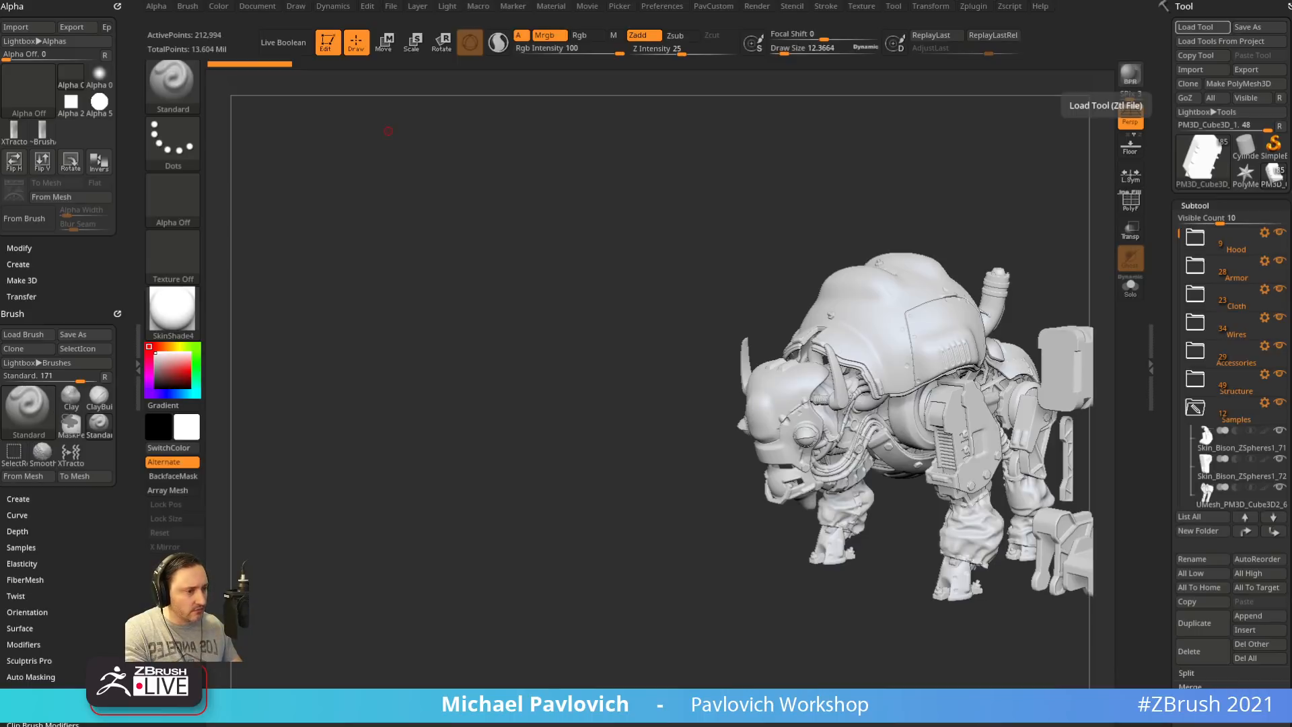
Browse the ten_24 ArtStation portfolio, open the project Fast photorealistic body texturing using scan data and select its link
drag(326, 27, 357, 3)
scroll(351, 431, down, 3)
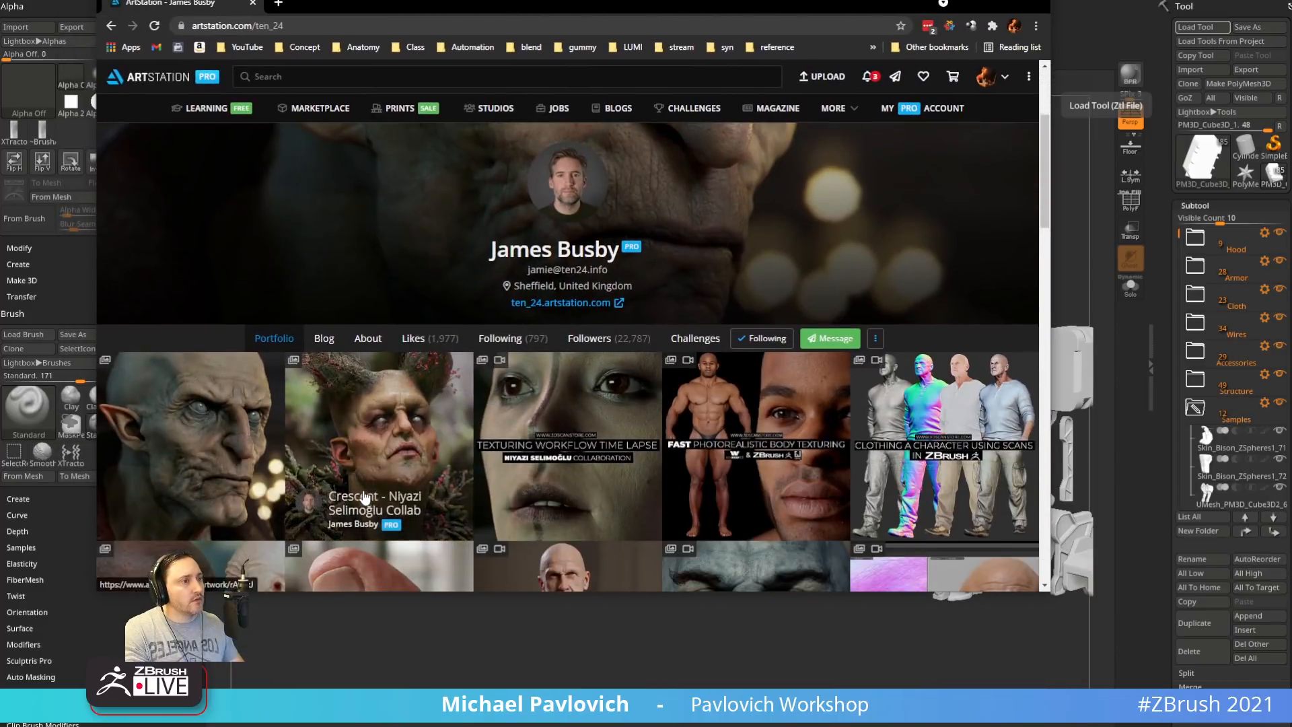
scroll(527, 464, down, 2)
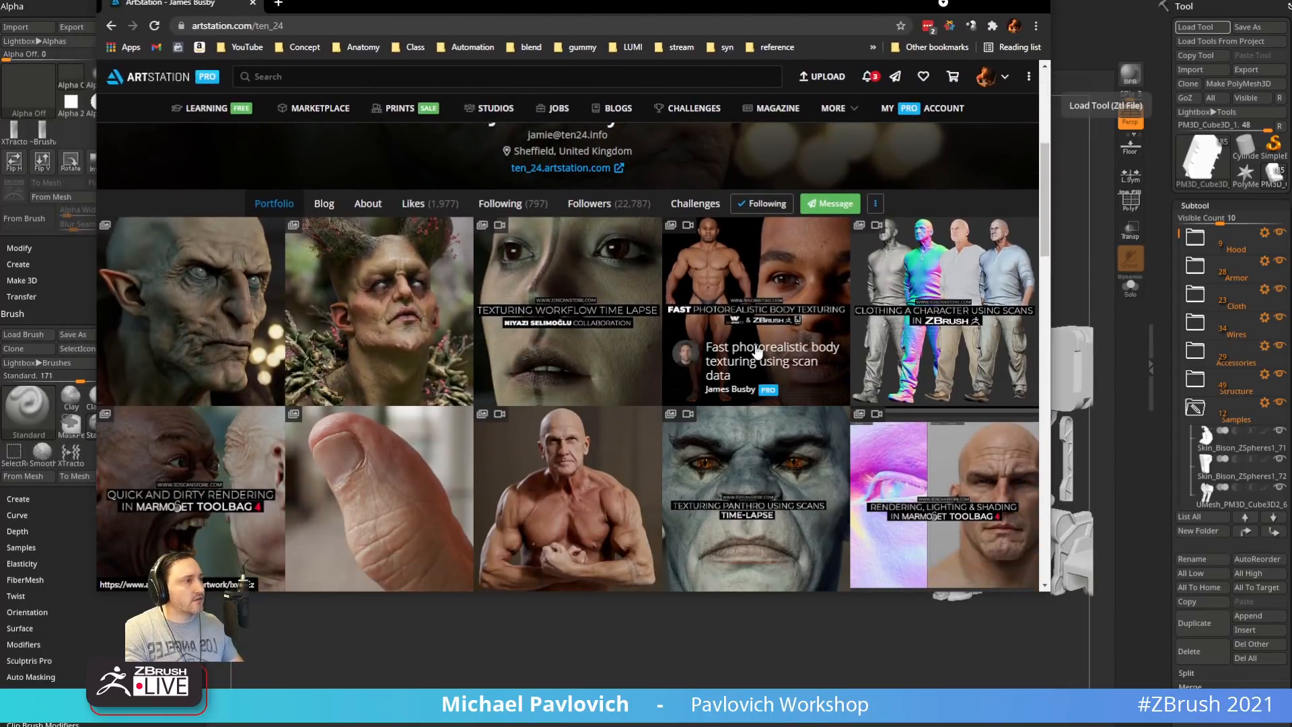
click(693, 337)
click(324, 25)
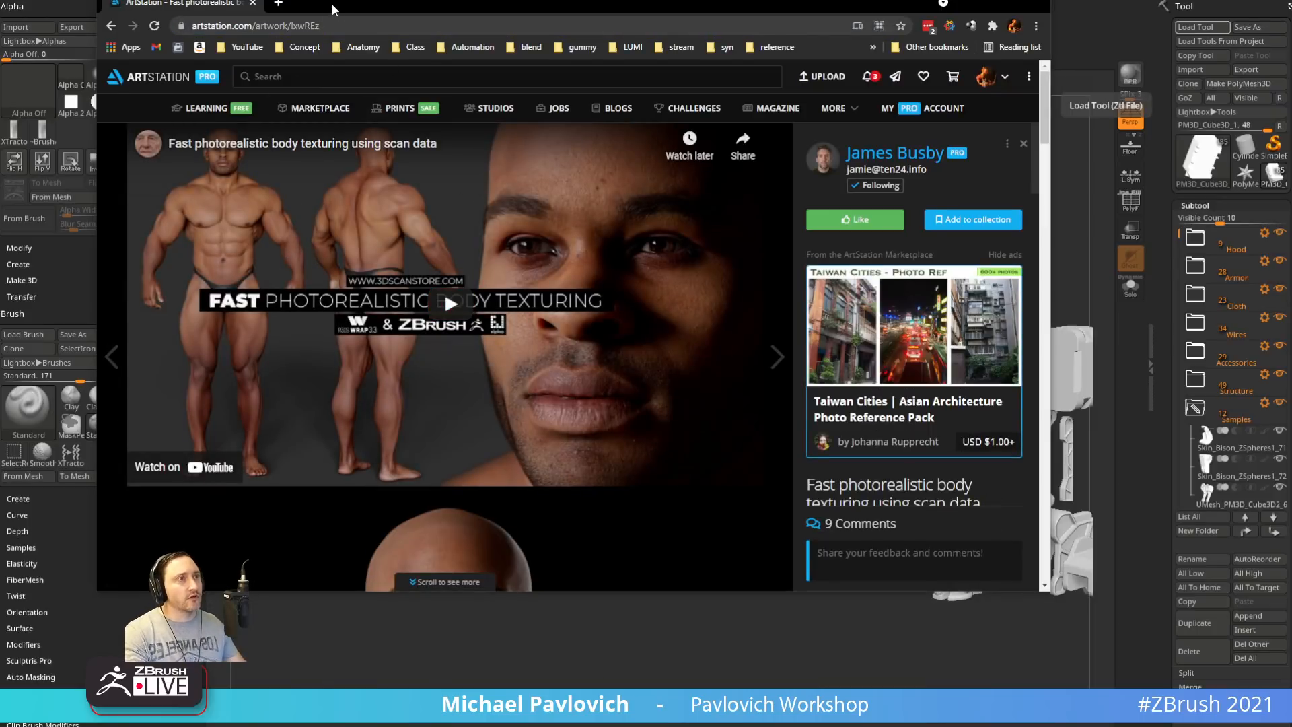
Bring the browser window with the Panthro scan-texturing project into view, then close it
drag(334, 10, 388, 726)
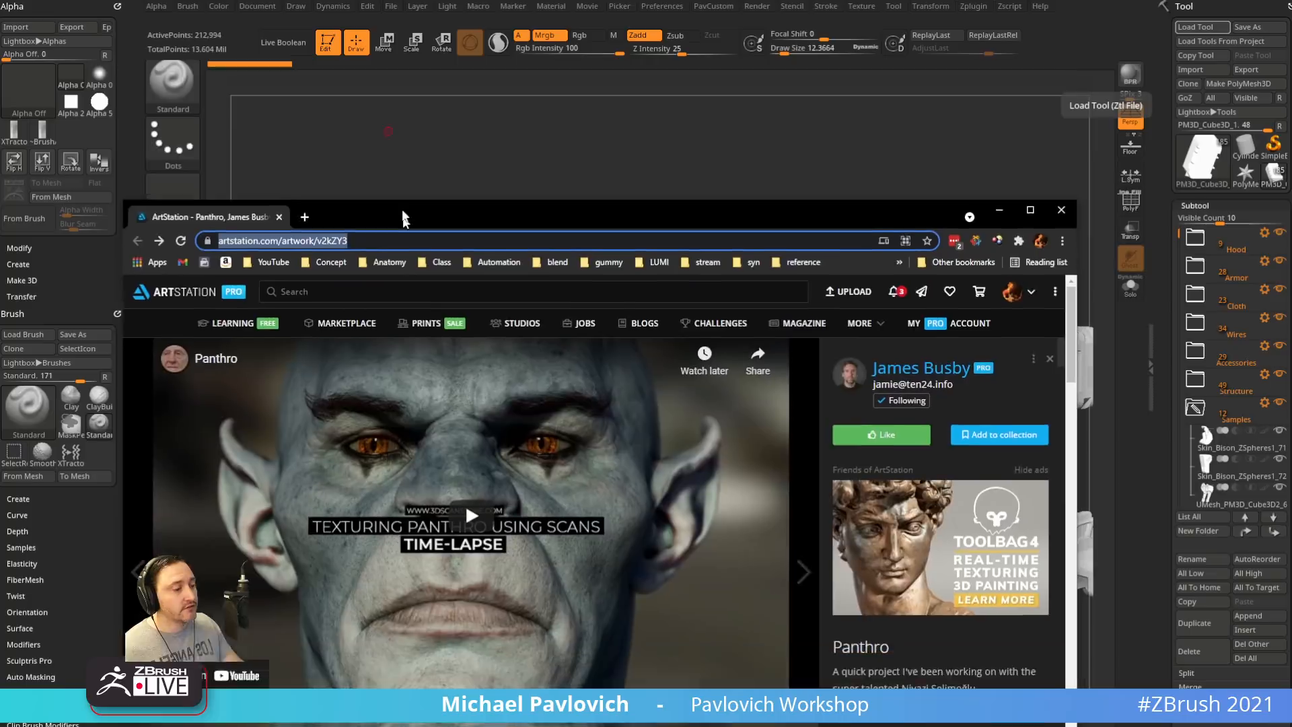
drag(404, 216, 377, 77)
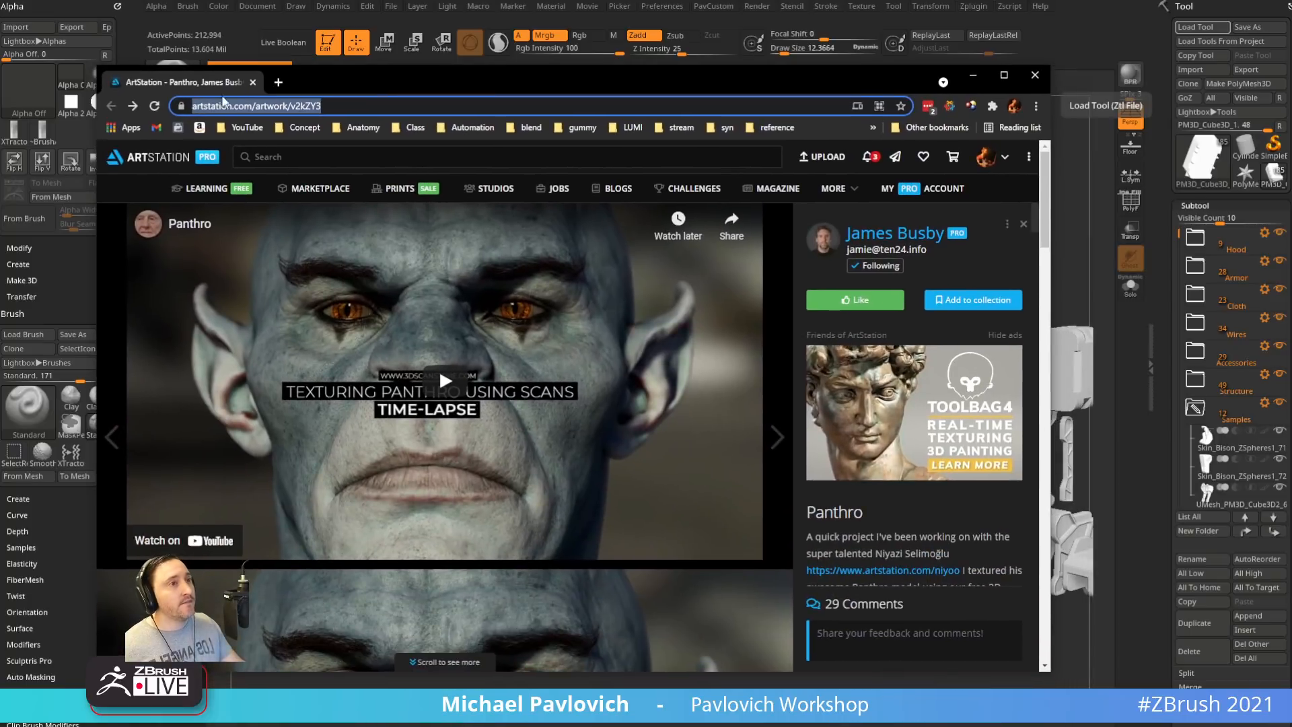
click(252, 82)
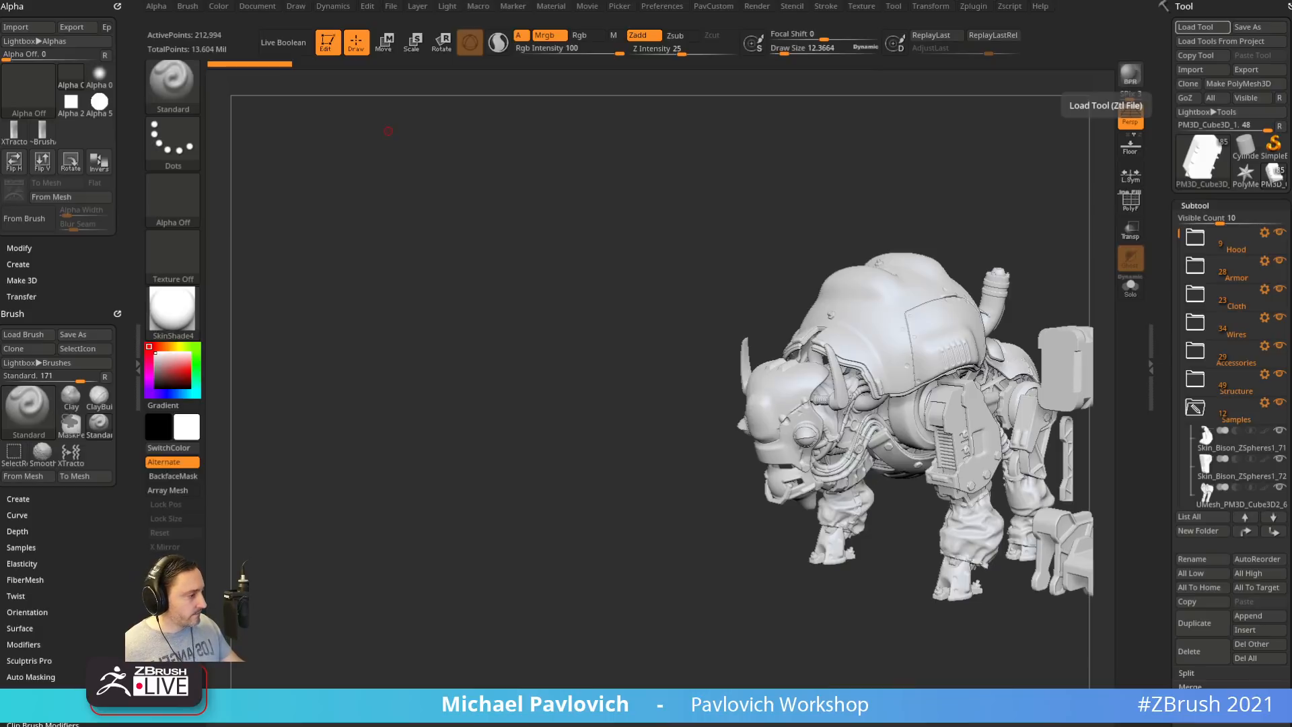
From the artist's own portfolio, open the Houdini Auto Game Res and Houdini Auto Game Dev Toolset projects in new tabs
drag(1291, 176, 969, 10)
click(165, 38)
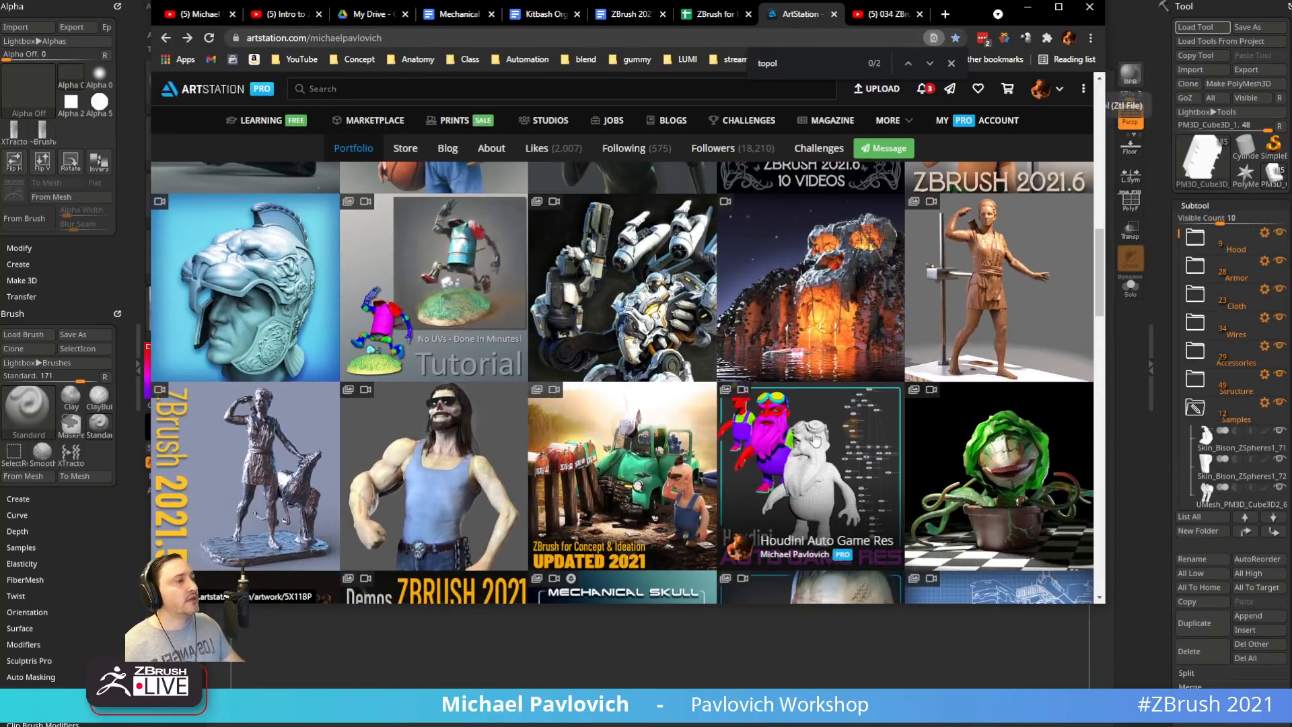
middle_click(699, 269)
scroll(569, 345, down, 7)
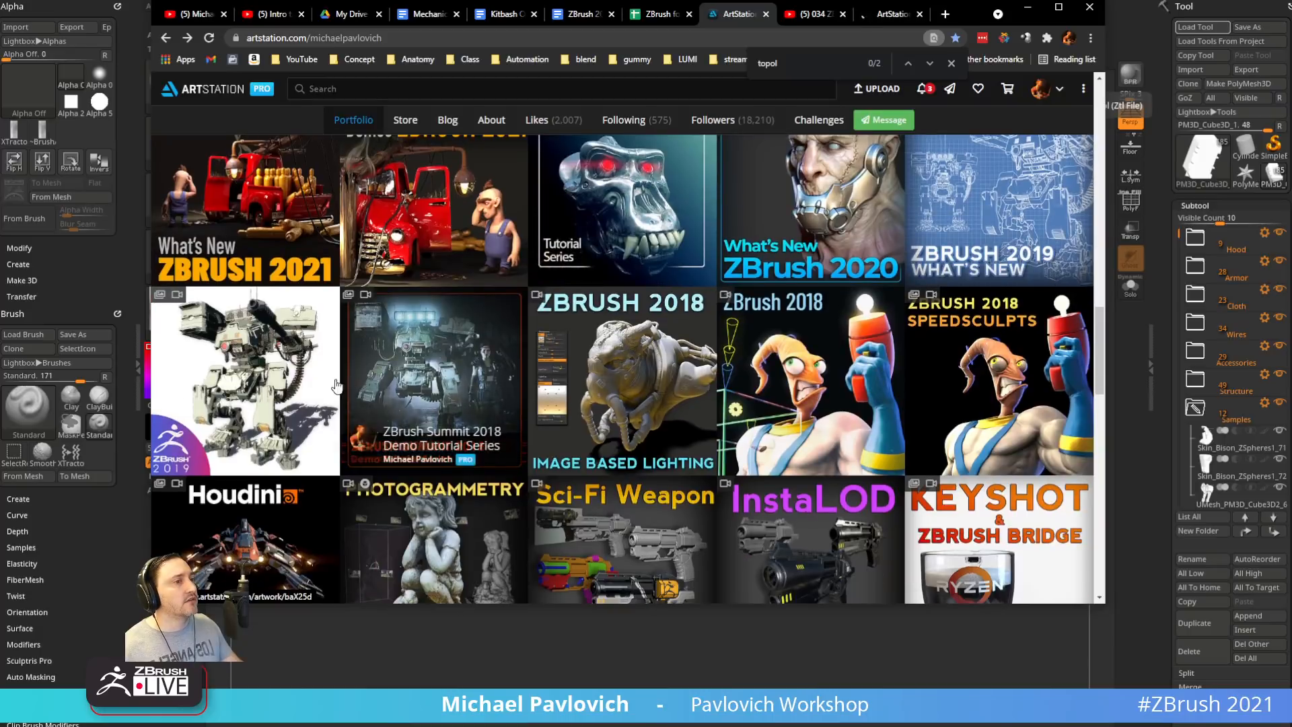
scroll(569, 344, down, 2)
middle_click(235, 448)
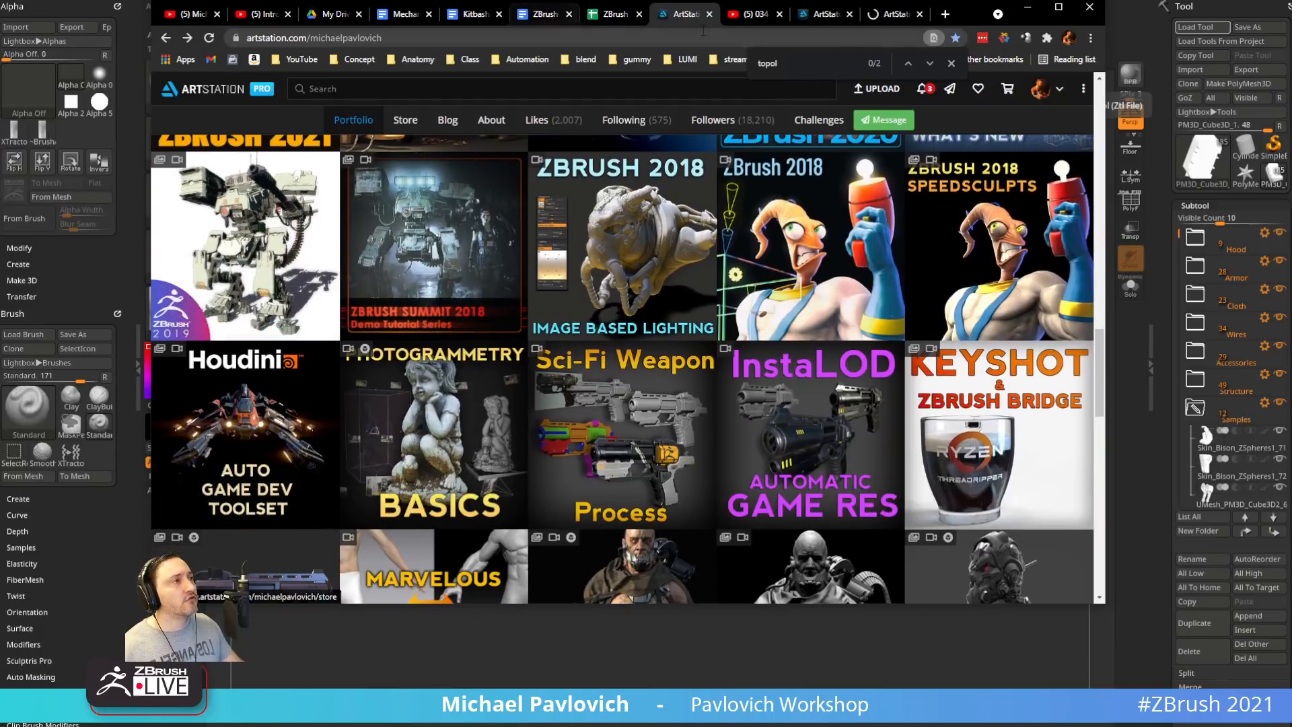
Look through the images on the Houdini Auto Game Res project page and return to its intro video
click(820, 13)
scroll(510, 349, down, 4)
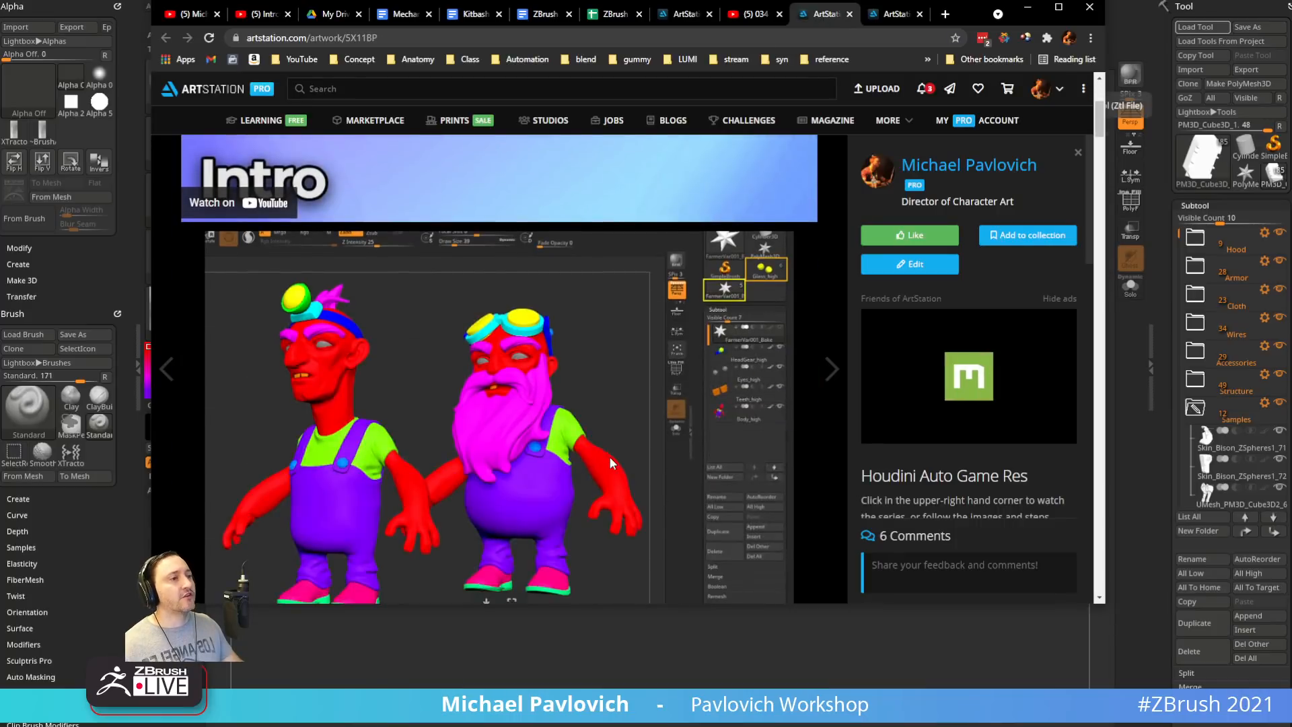
scroll(590, 345, down, 8)
scroll(592, 342, up, 10)
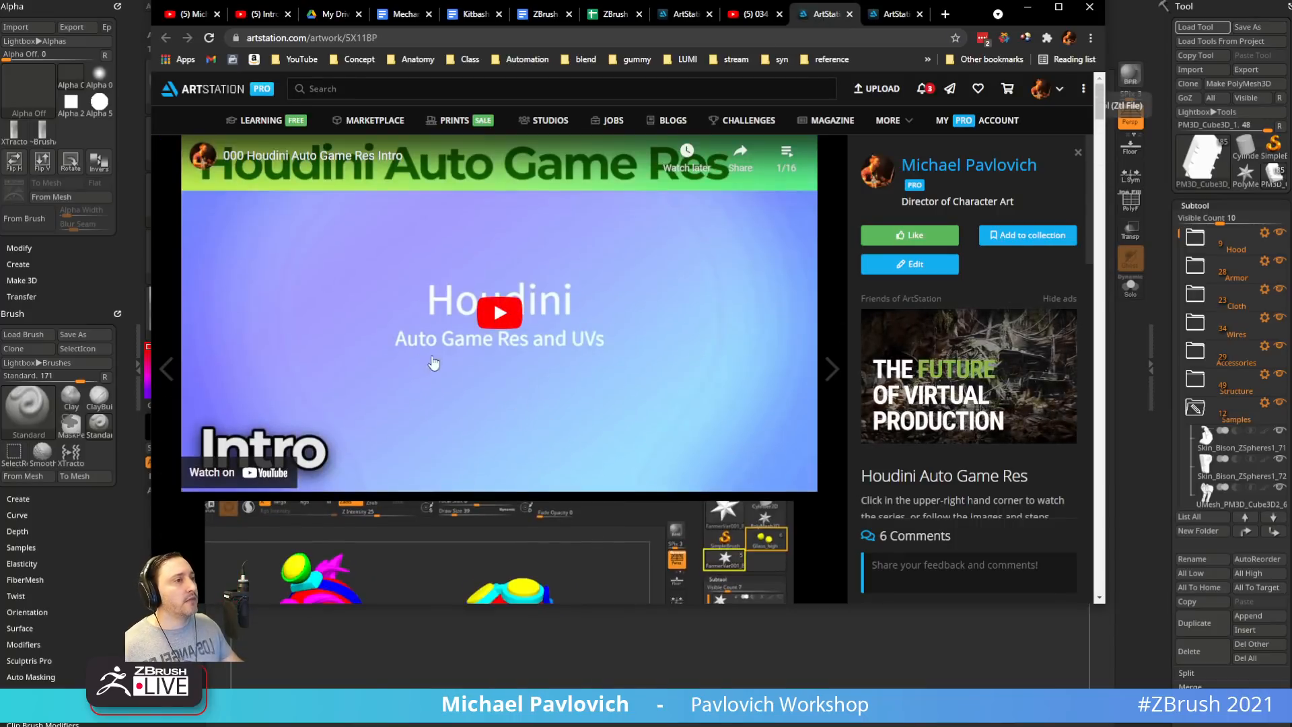
Play the Houdini Auto Game Res Intro, skip ahead to about 0:45 and pause it, then minimize the browser
click(500, 311)
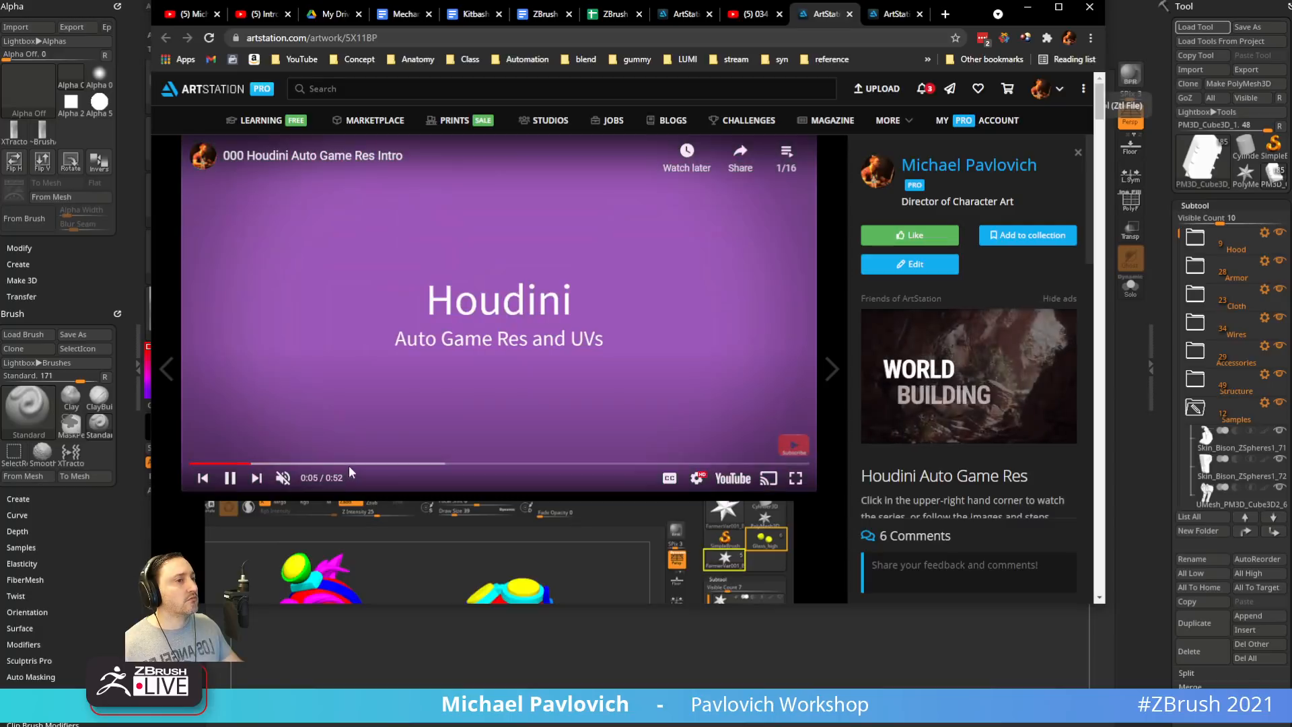
click(417, 464)
click(489, 464)
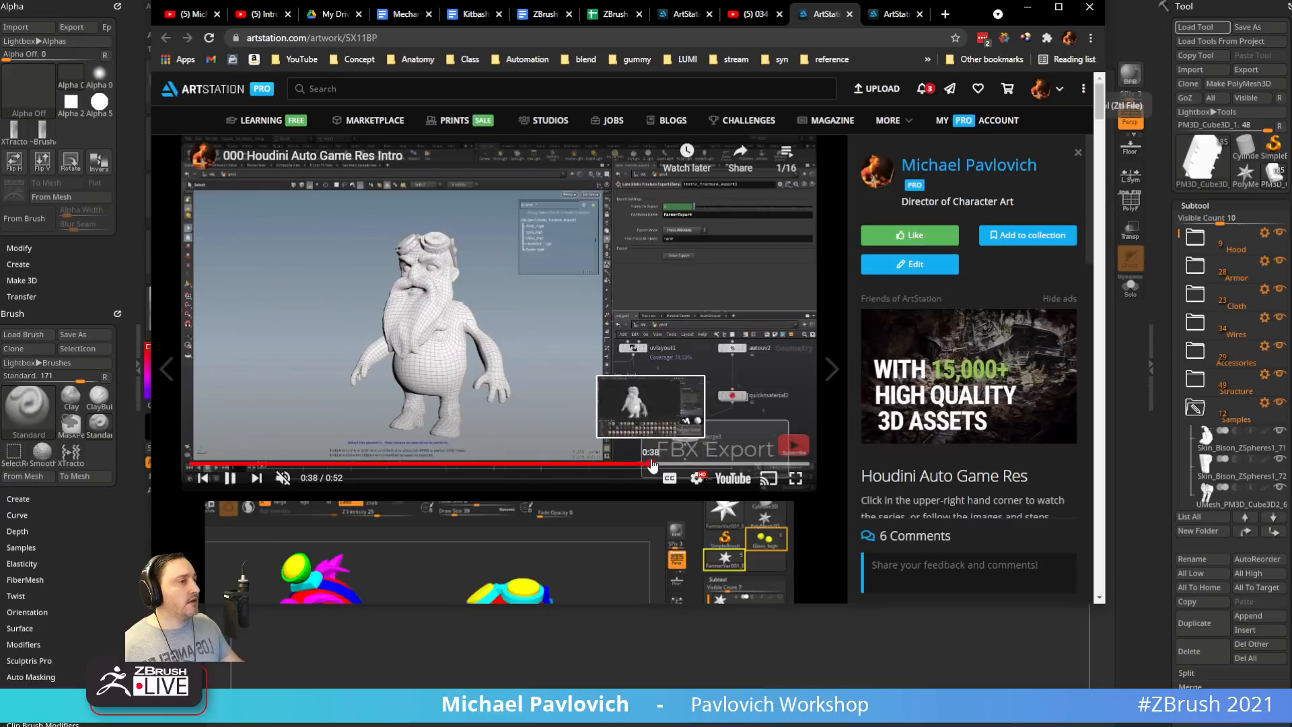
click(655, 464)
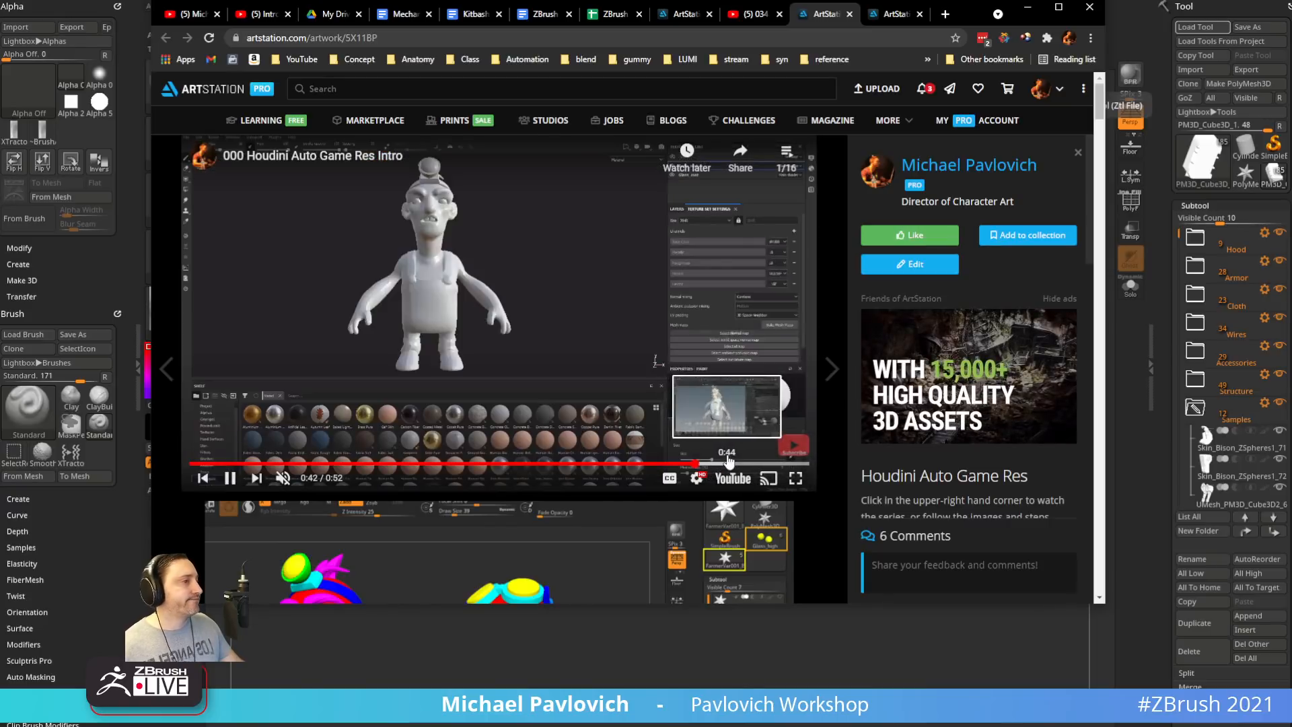
click(724, 464)
click(228, 477)
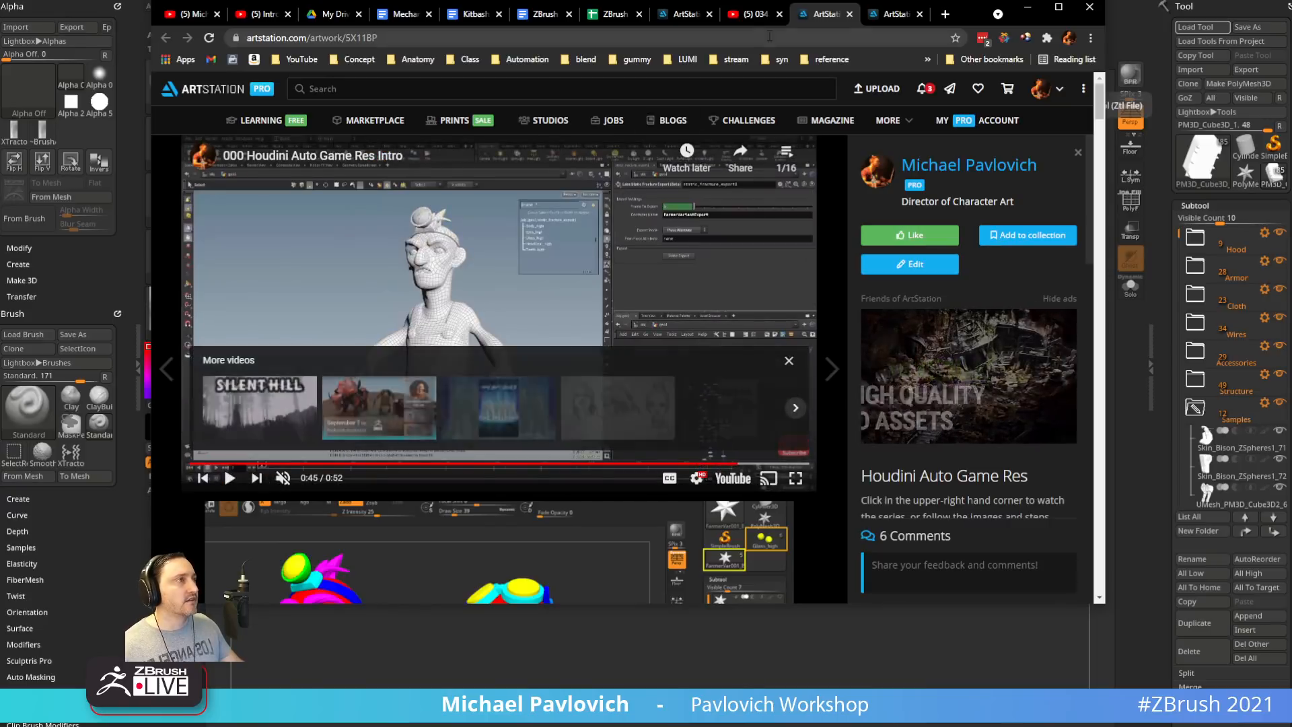
click(1027, 7)
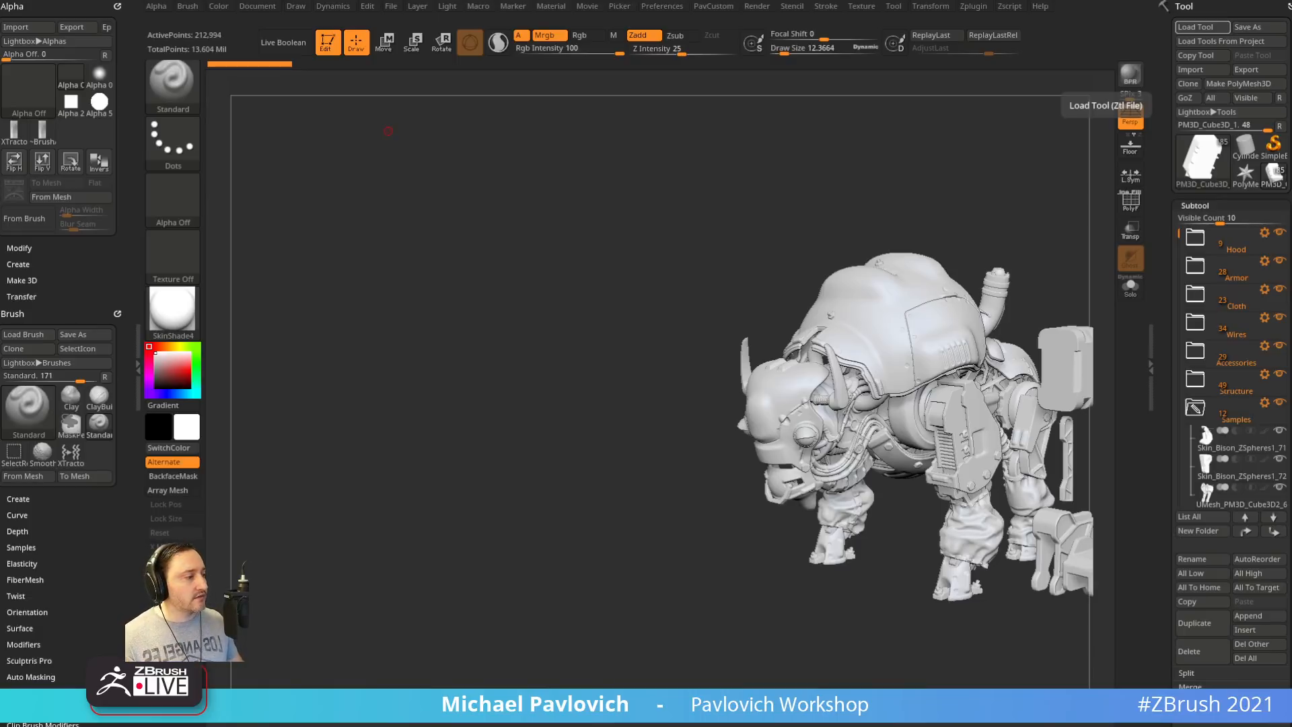
Bring the browser back to the YouTube channel and search the channel's videos for "dress"
drag(983, 724, 930, 111)
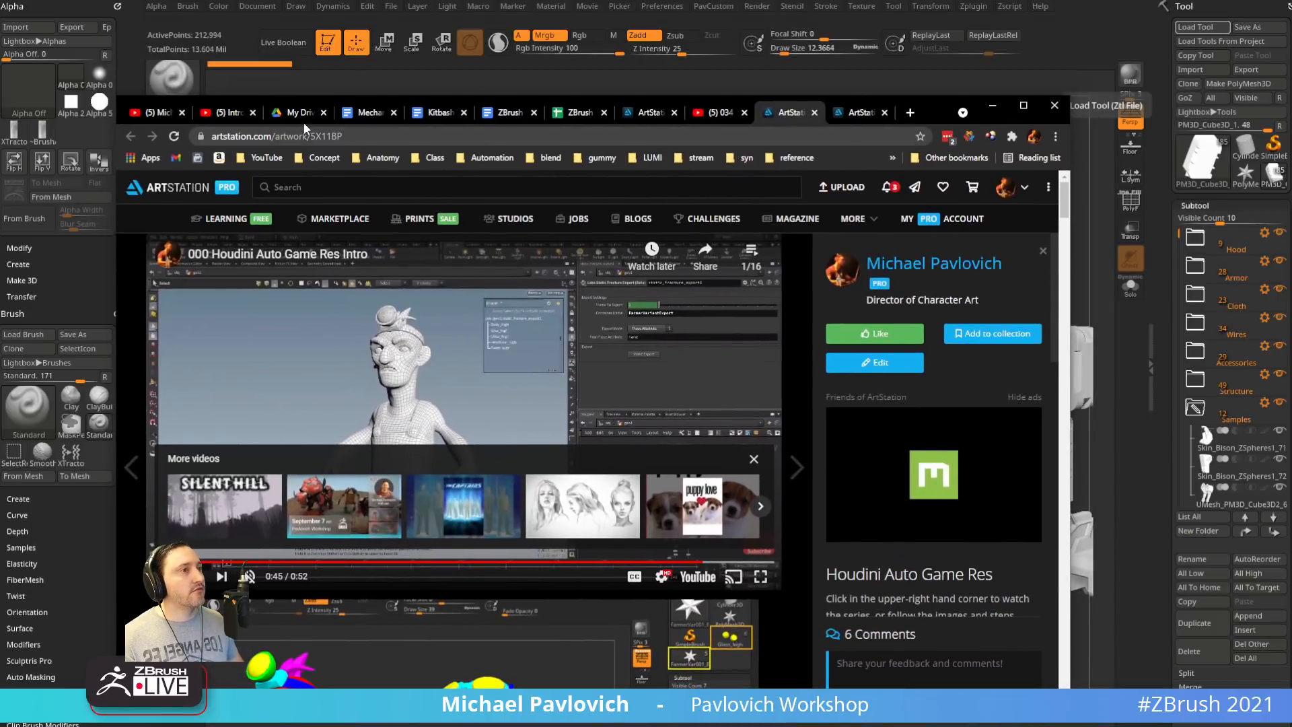
click(160, 111)
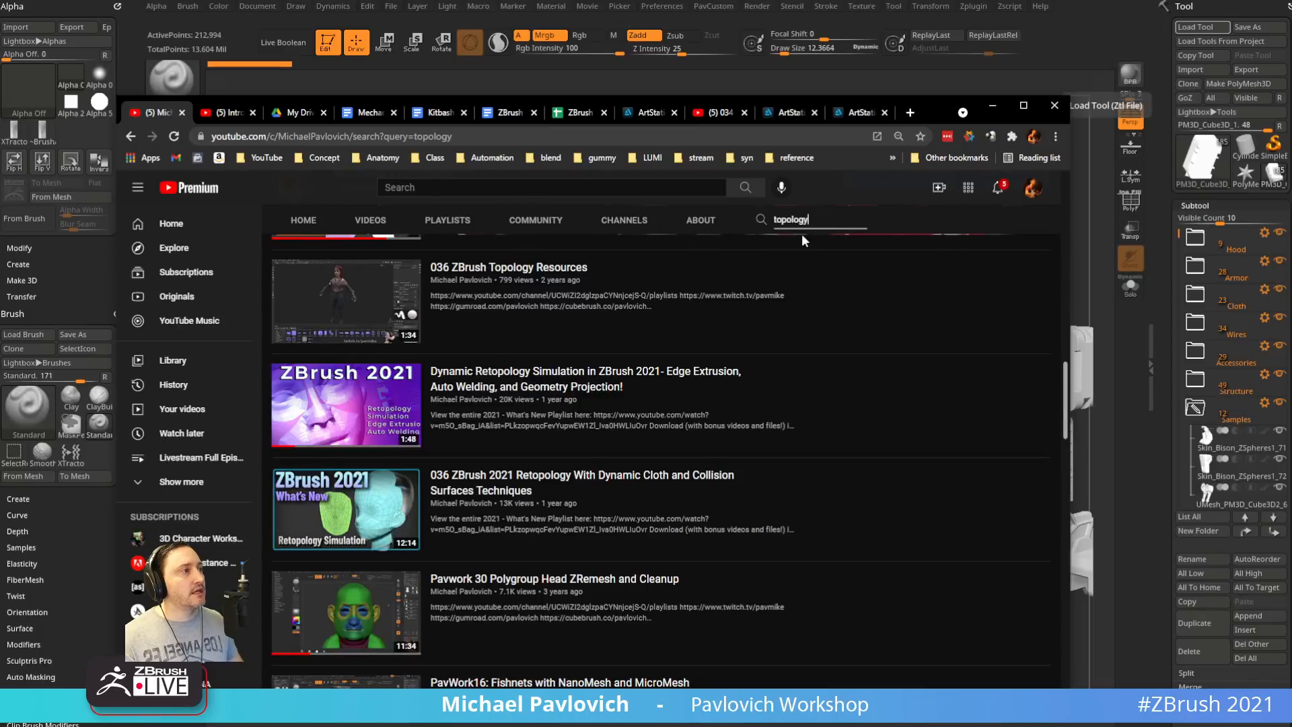
drag(810, 221, 662, 220)
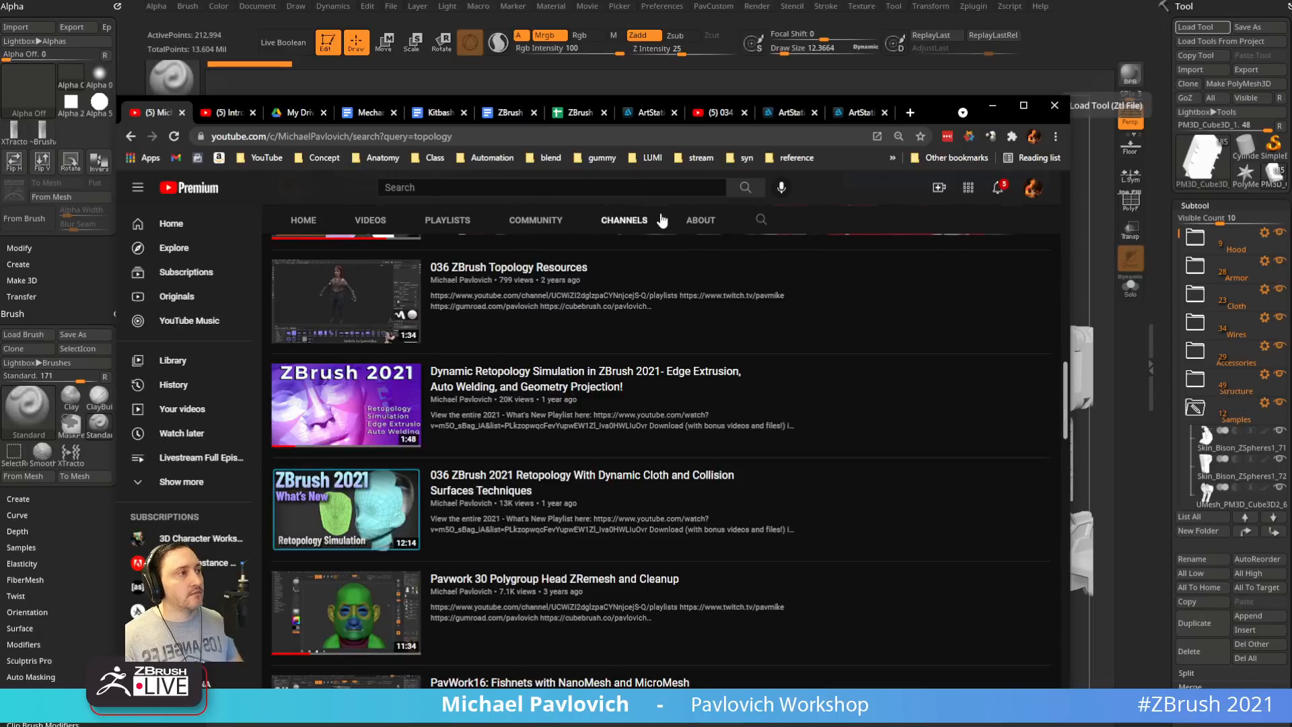
click(761, 220)
text(dress)
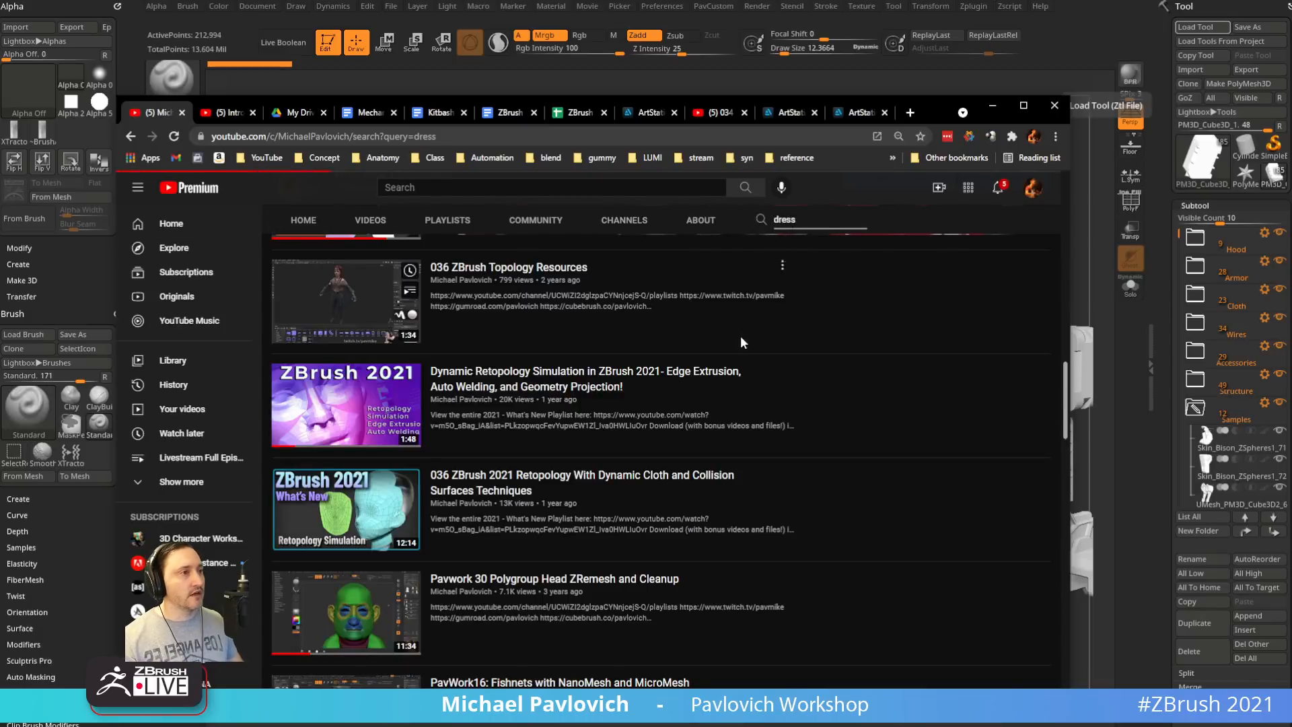
key(Return)
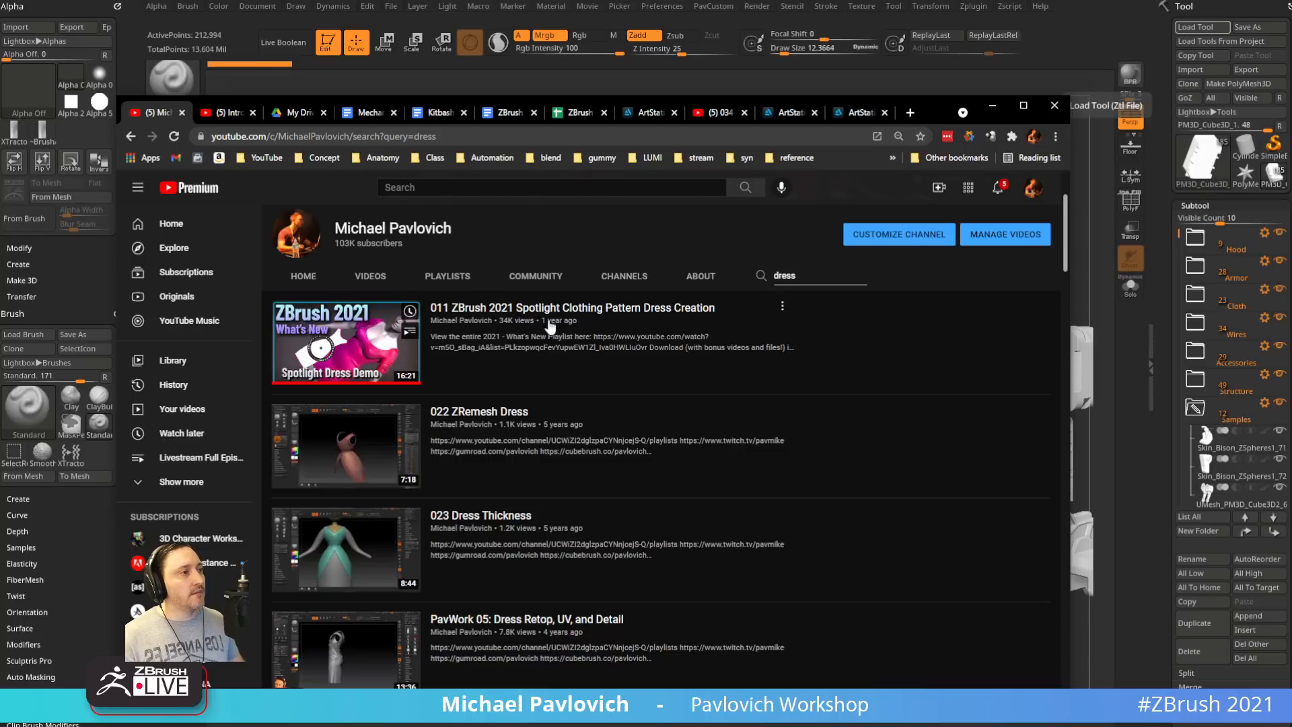
Examine the dress search results for videos on clothing pattern creation and dress retopology
scroll(661, 446, down, 3)
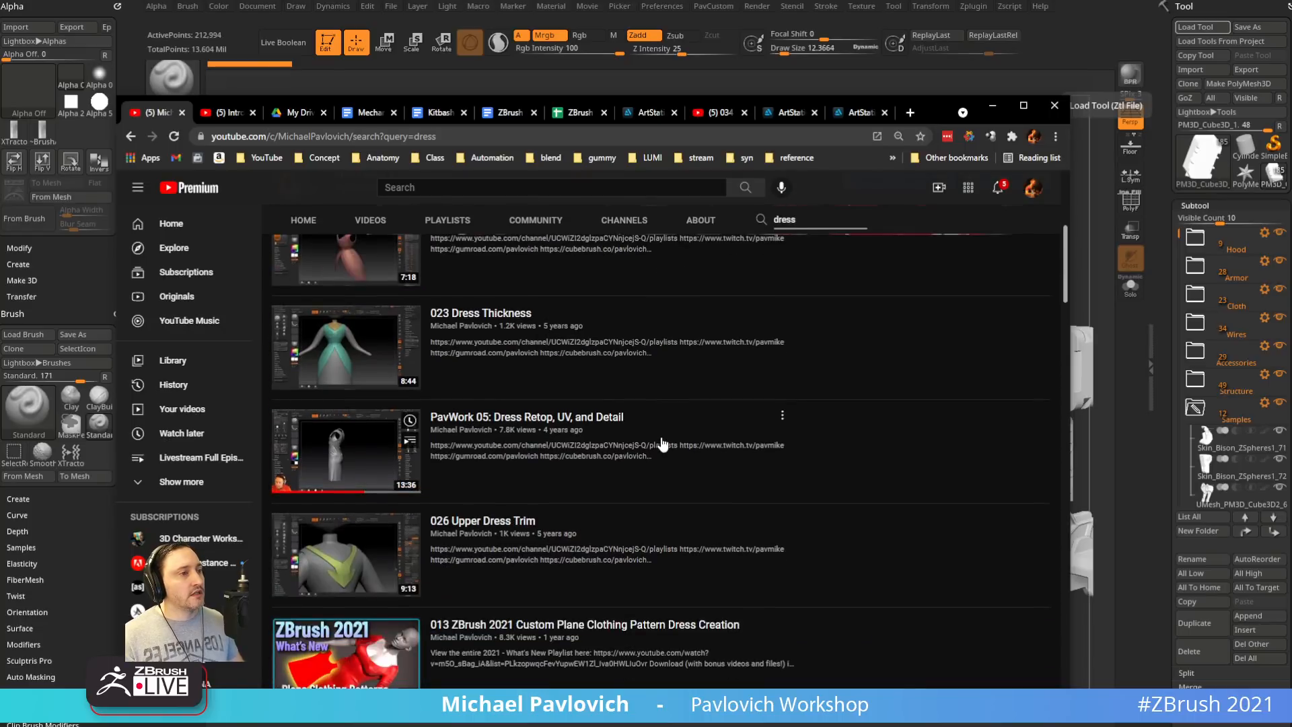
scroll(665, 443, down, 2)
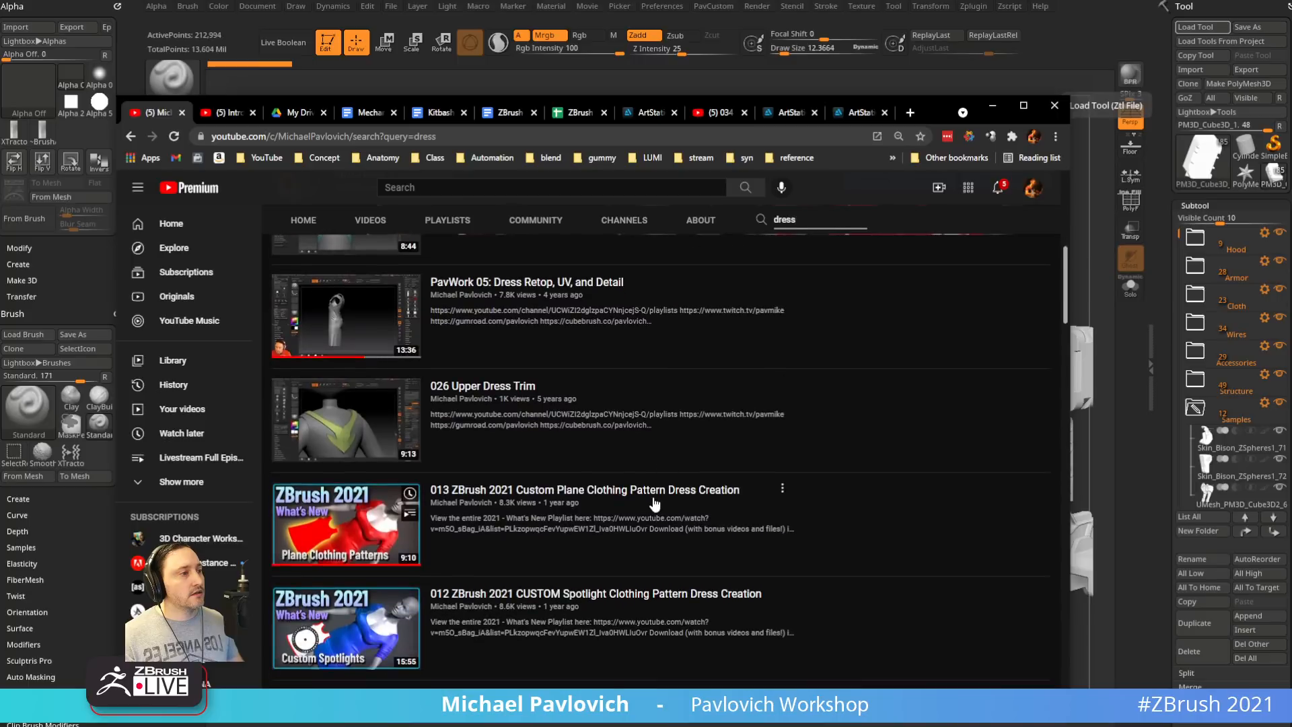
scroll(659, 498, down, 2)
scroll(658, 498, down, 1)
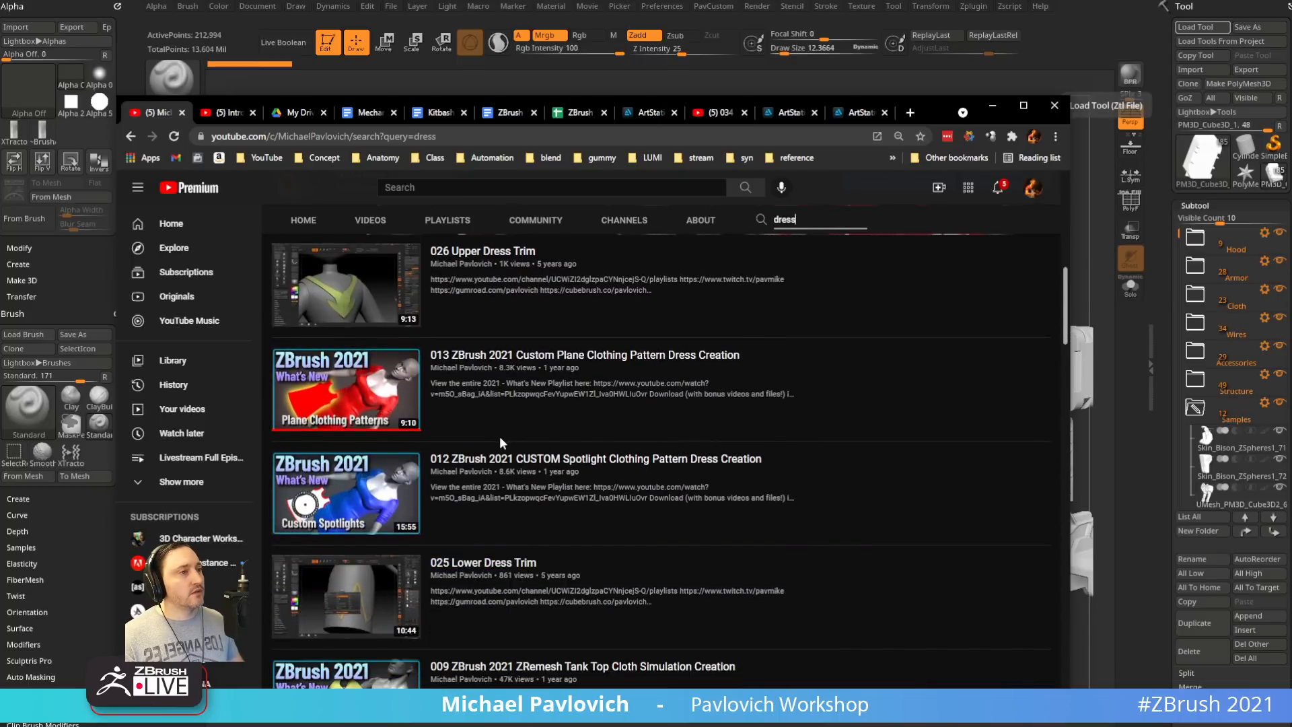
scroll(517, 440, up, 6)
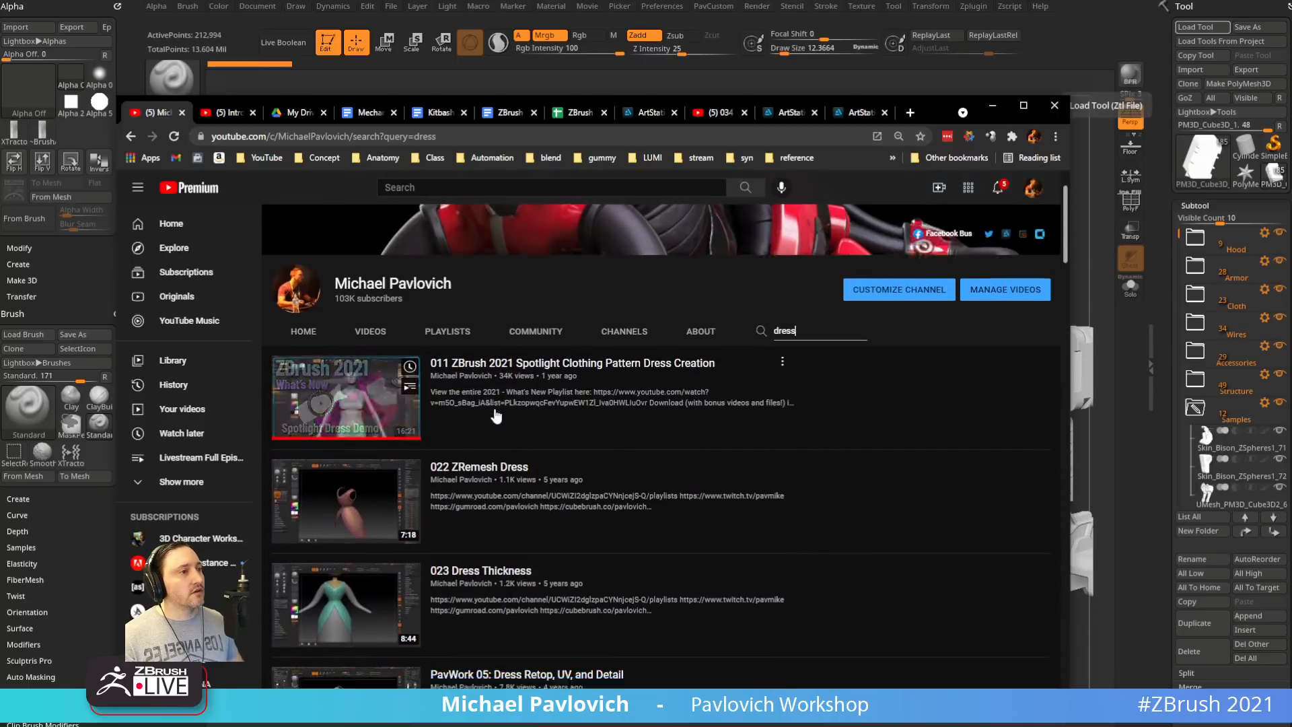
scroll(522, 447, down, 6)
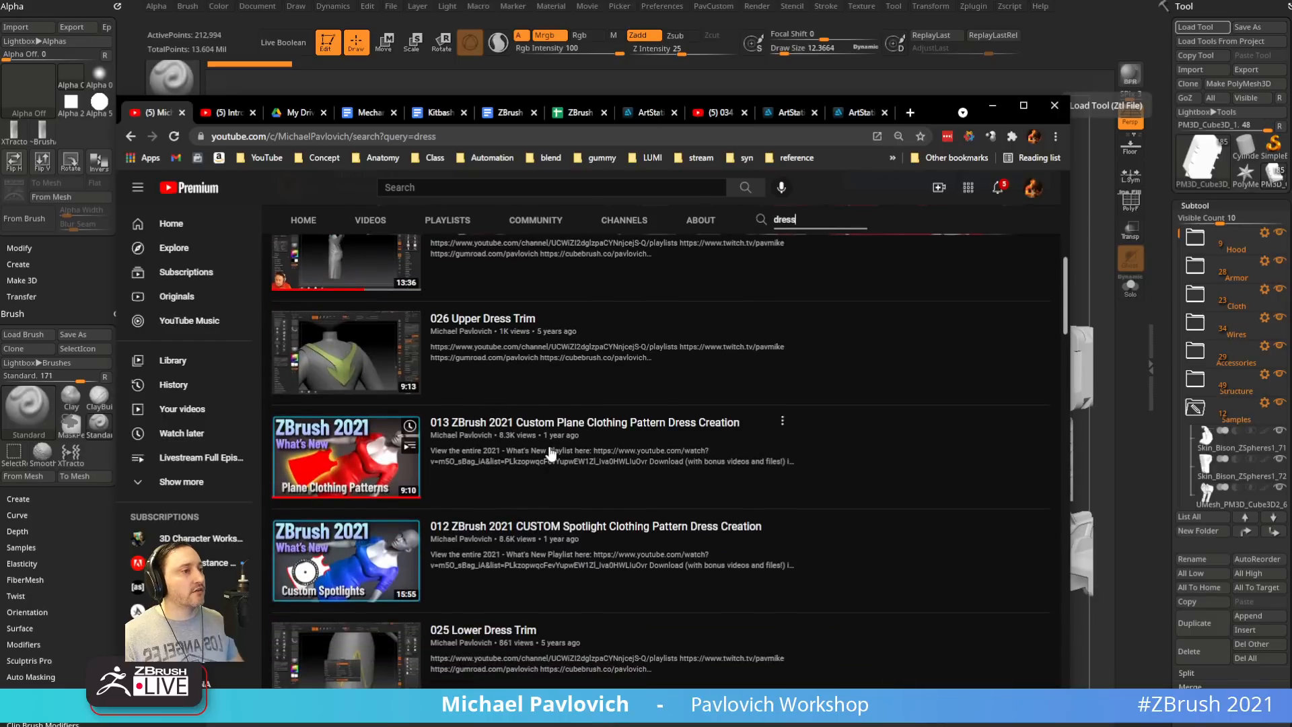
scroll(541, 464, up, 6)
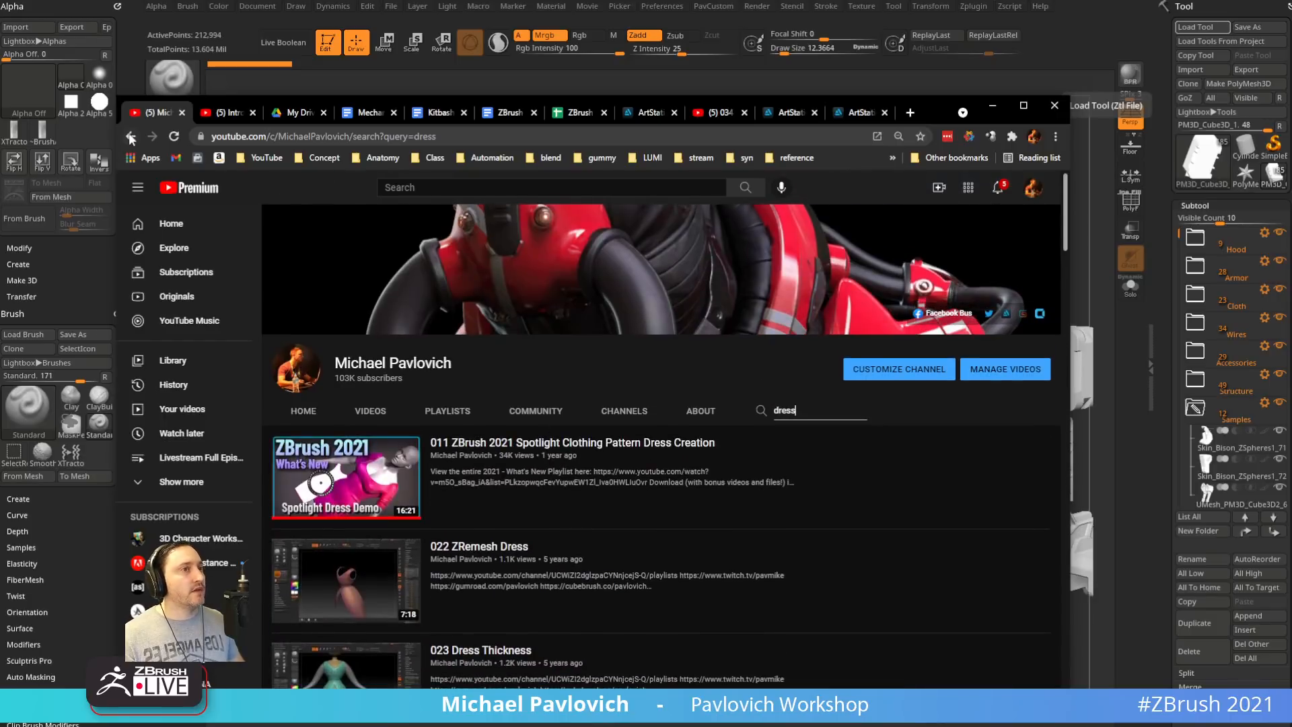
Go back to the channel's topology search results, open the channel's playlists and show only the created playlists
click(131, 138)
scroll(466, 338, up, 4)
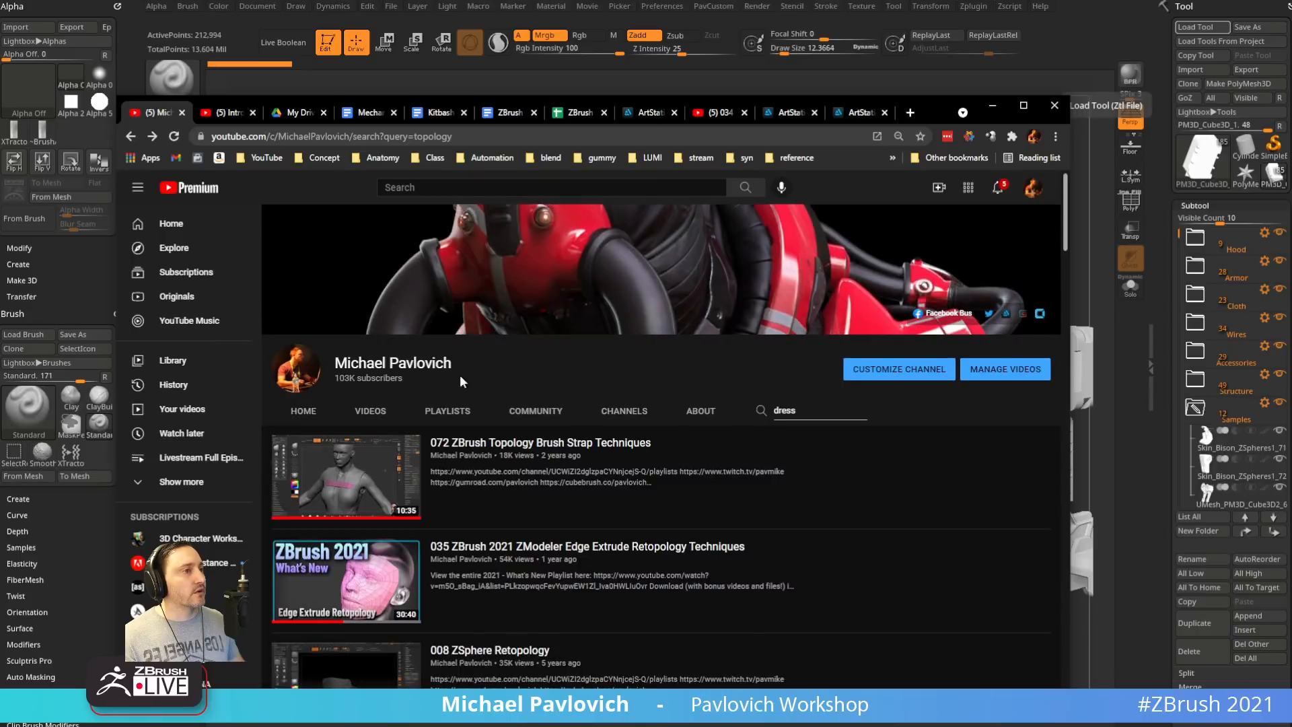
click(448, 411)
scroll(572, 383, down, 3)
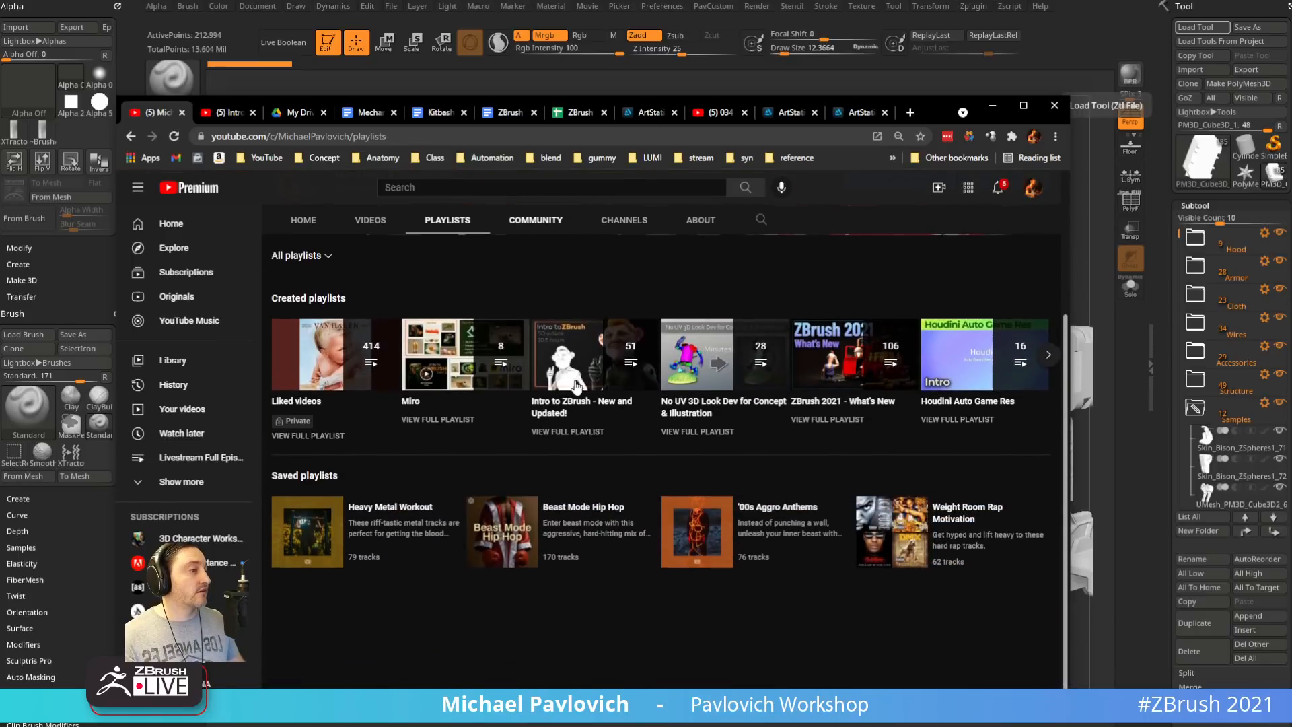
click(315, 256)
click(306, 293)
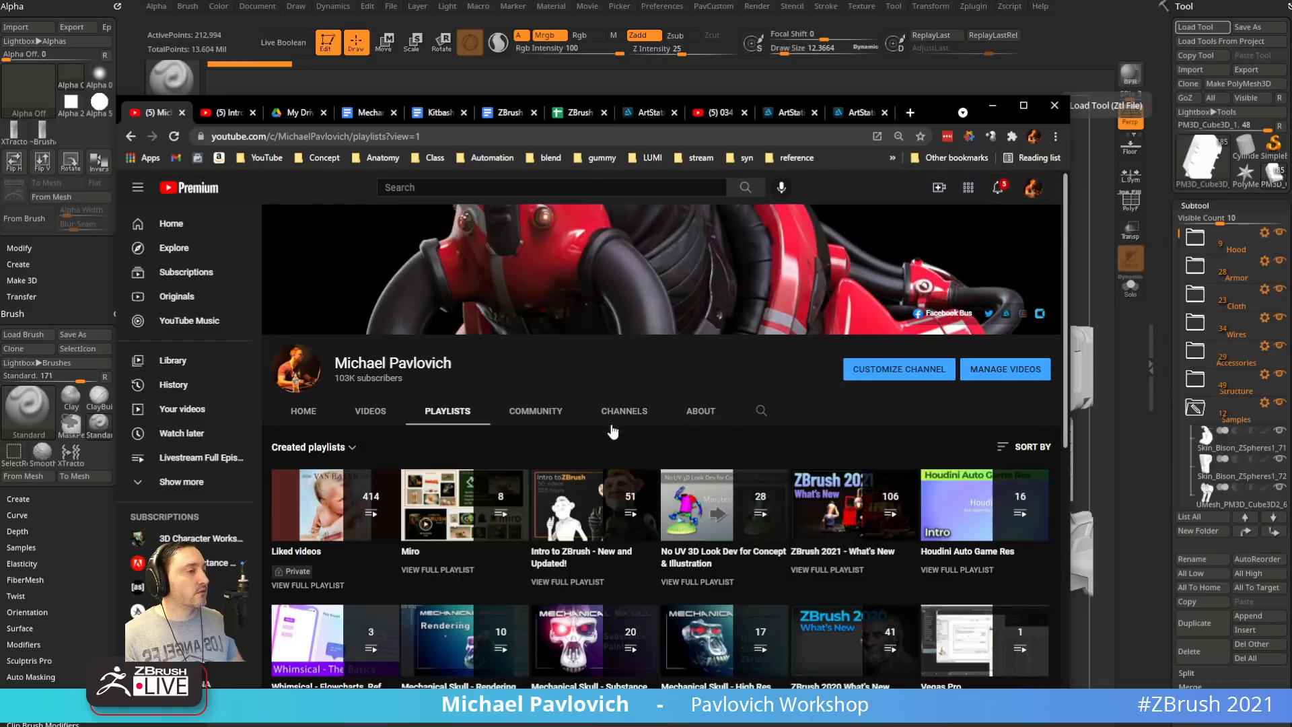
Open the full "ZBrush 2021 - What's New" playlist and find "dress" on its page
scroll(612, 432, down, 4)
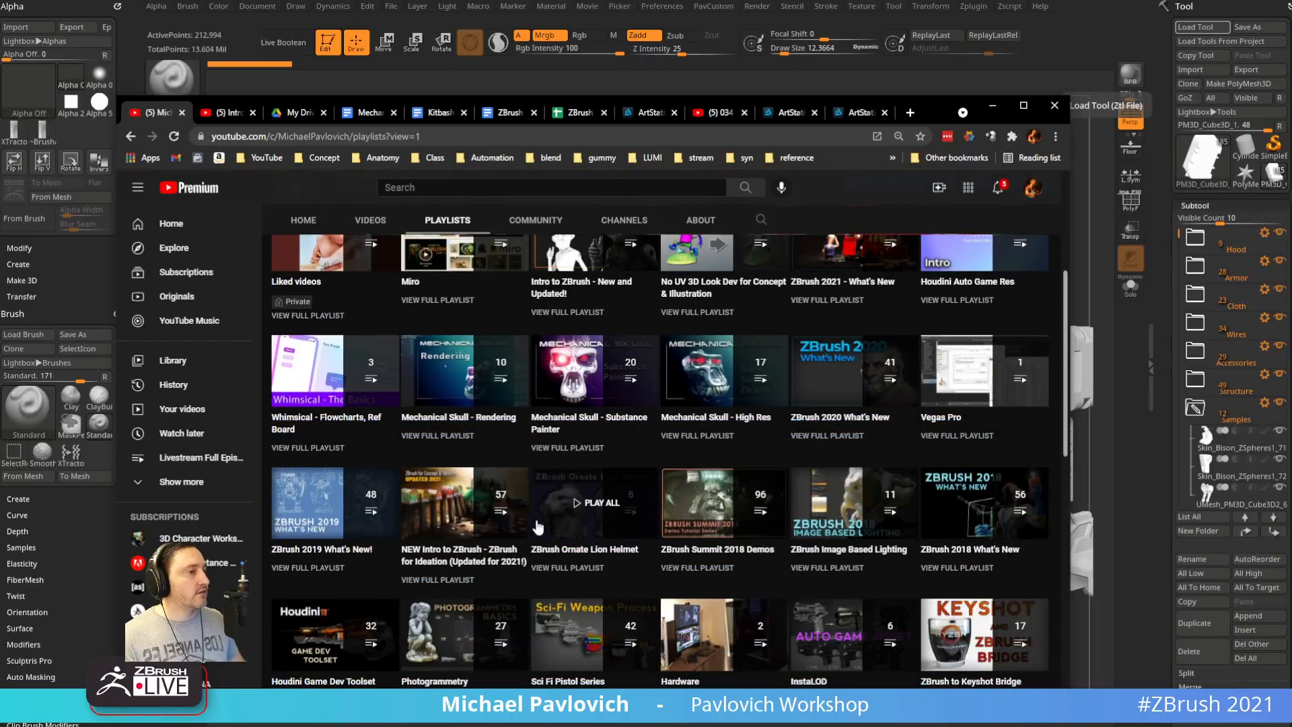
scroll(538, 531, up, 1)
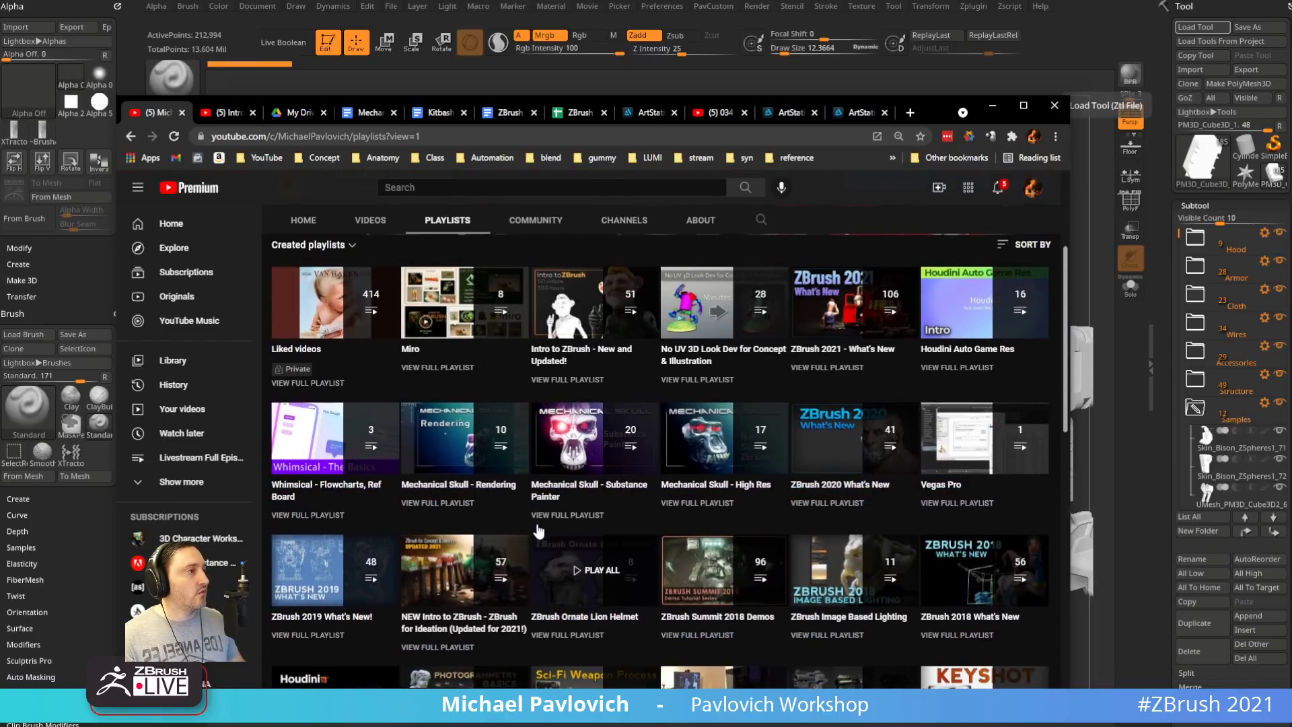
click(811, 368)
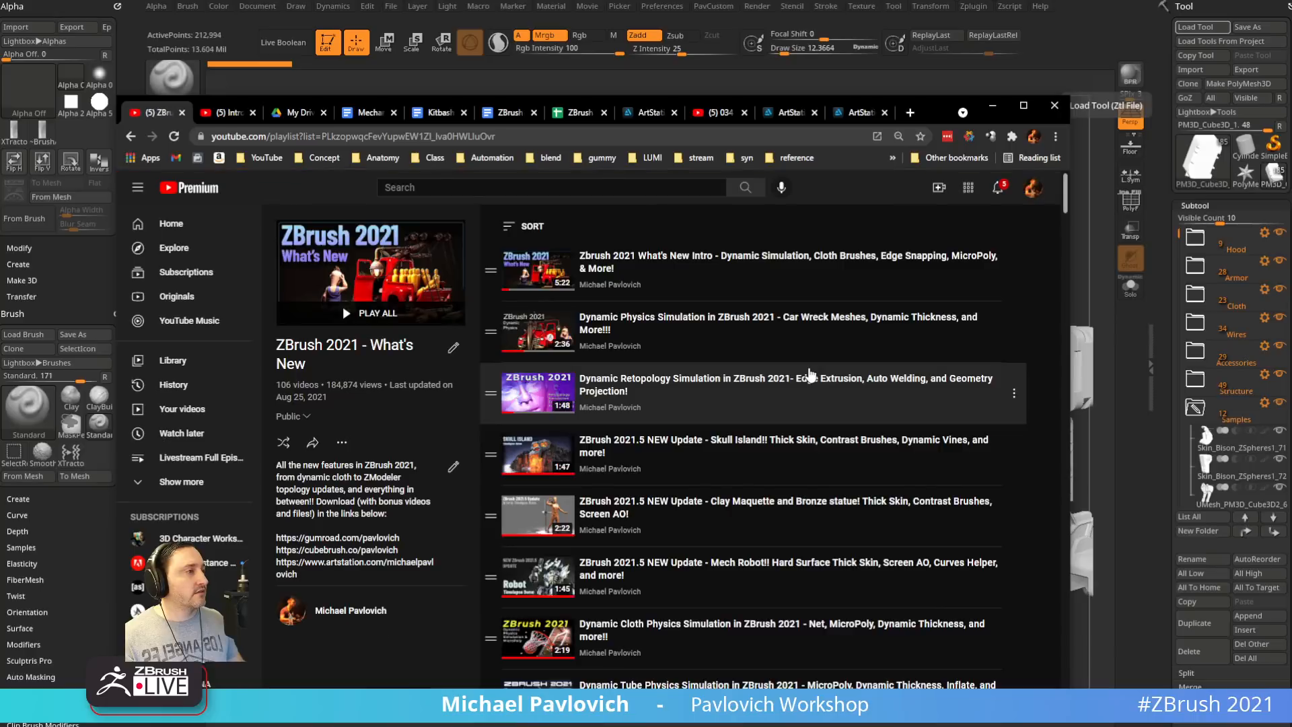
key(ctrl+f)
text(dress)
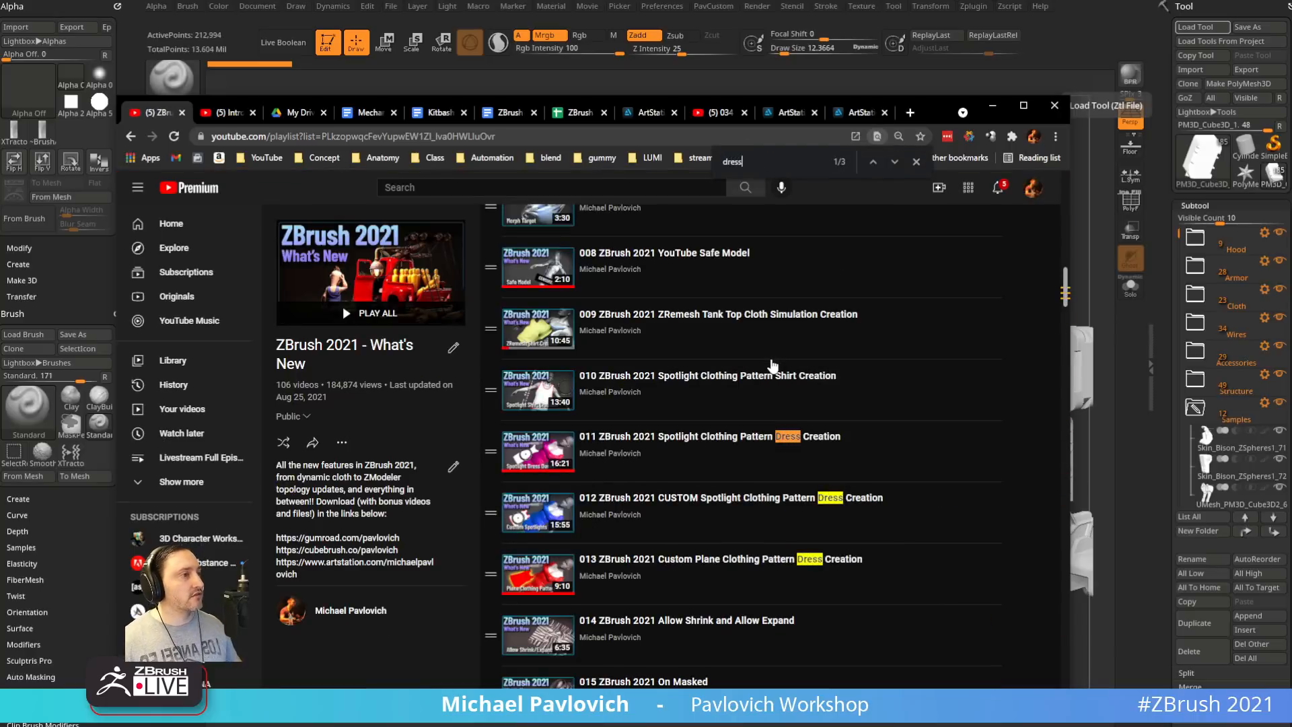
Select the ZBrush 2021 playlist's web address, move the browser window aside and minimize it
click(782, 140)
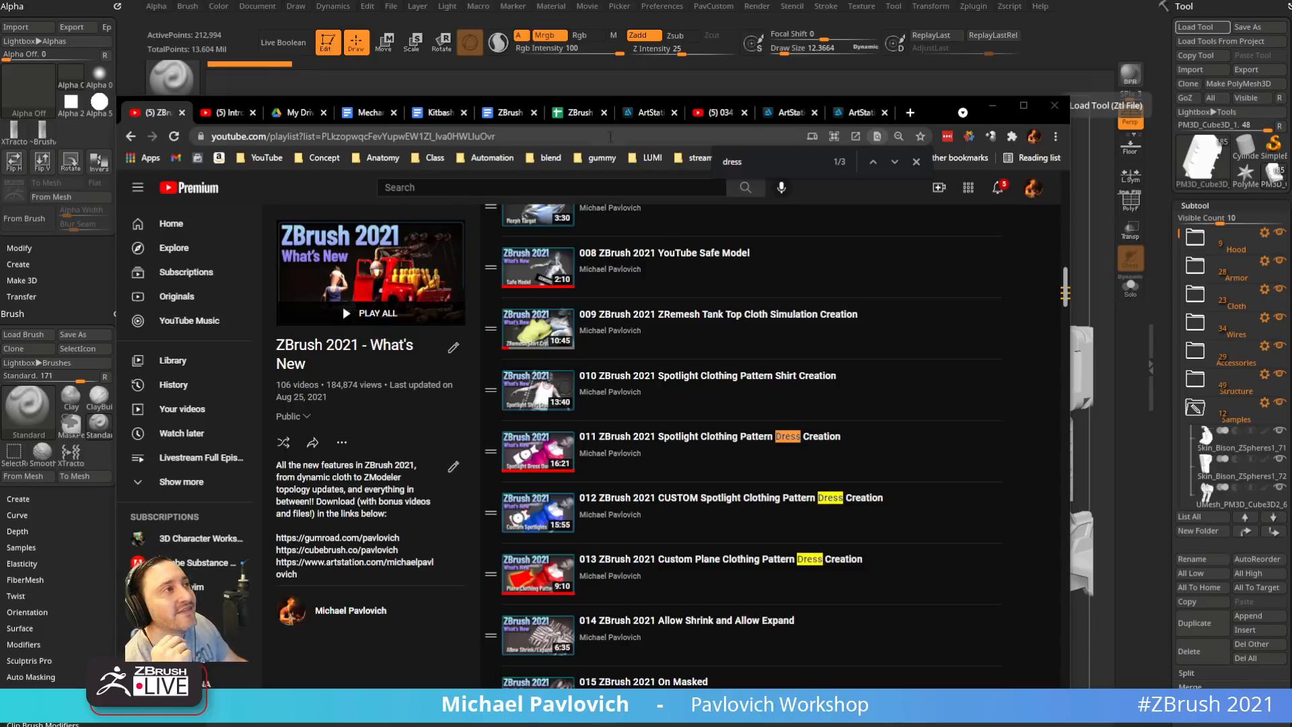
click(610, 137)
drag(932, 113, 744, 117)
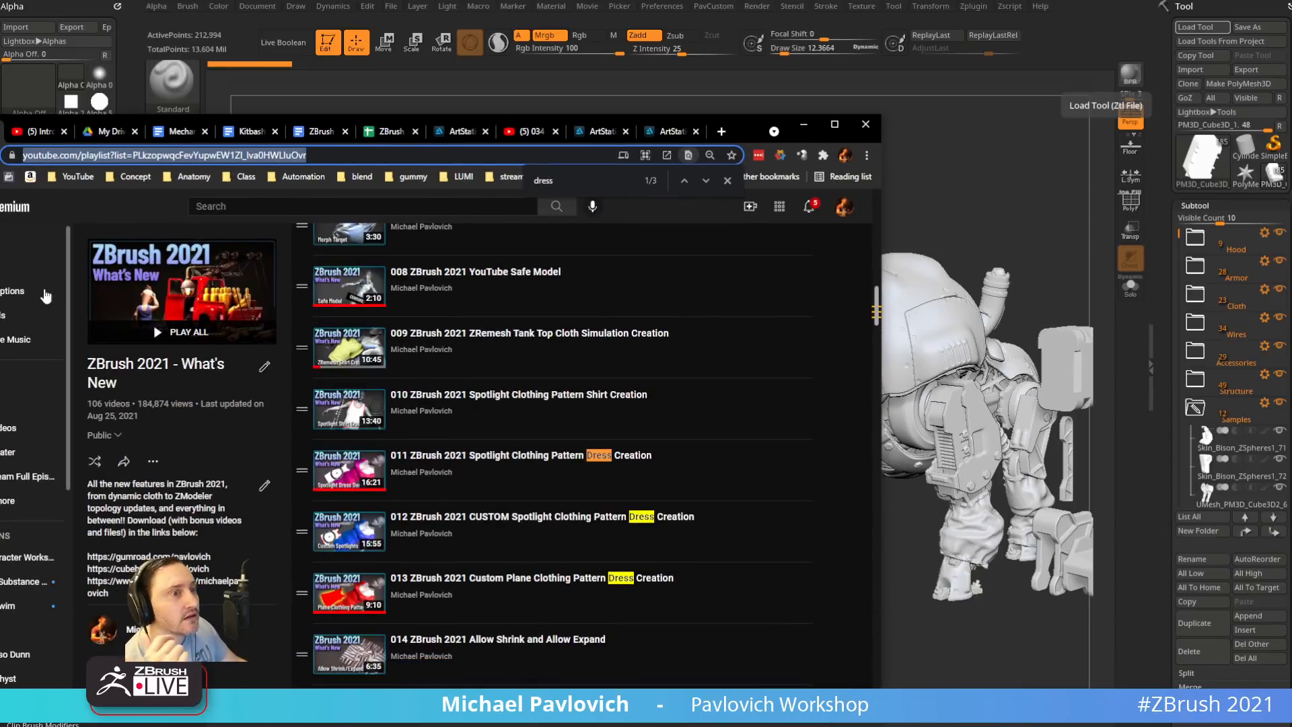
click(804, 124)
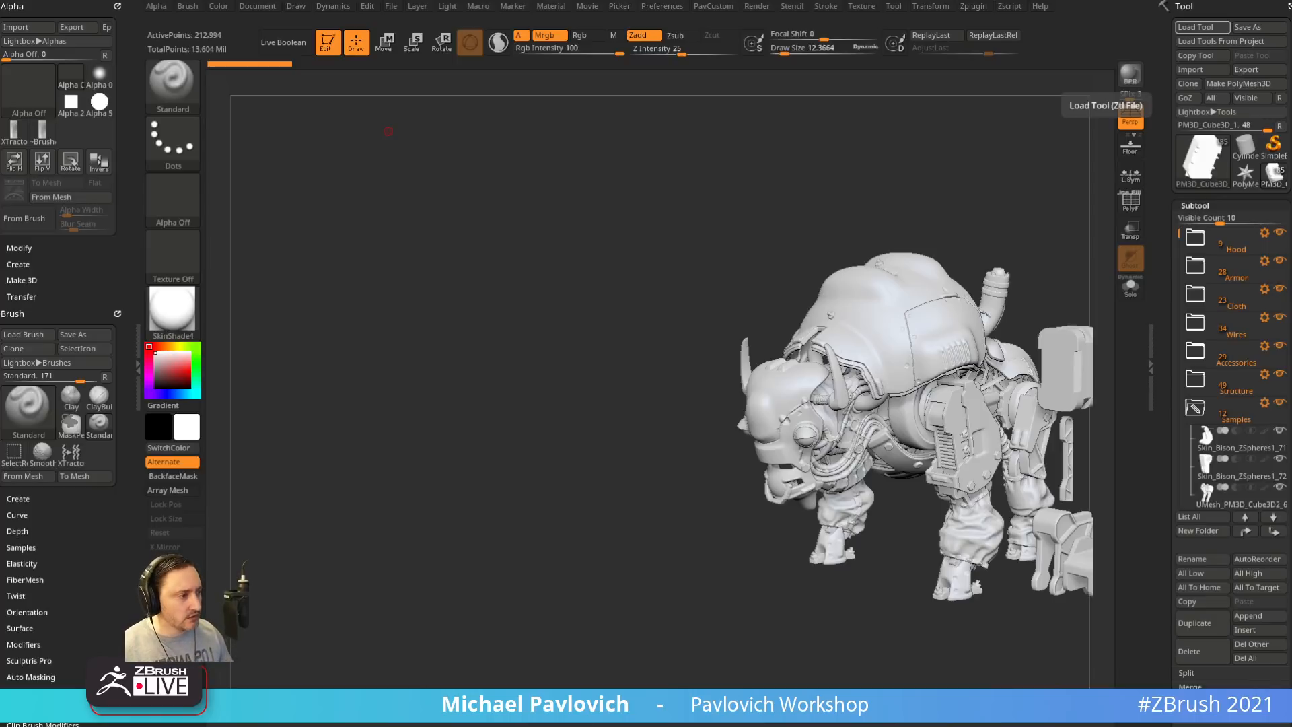
View the Stylus League channel's uploads and select the channel's web address
scroll(579, 222, down, 3)
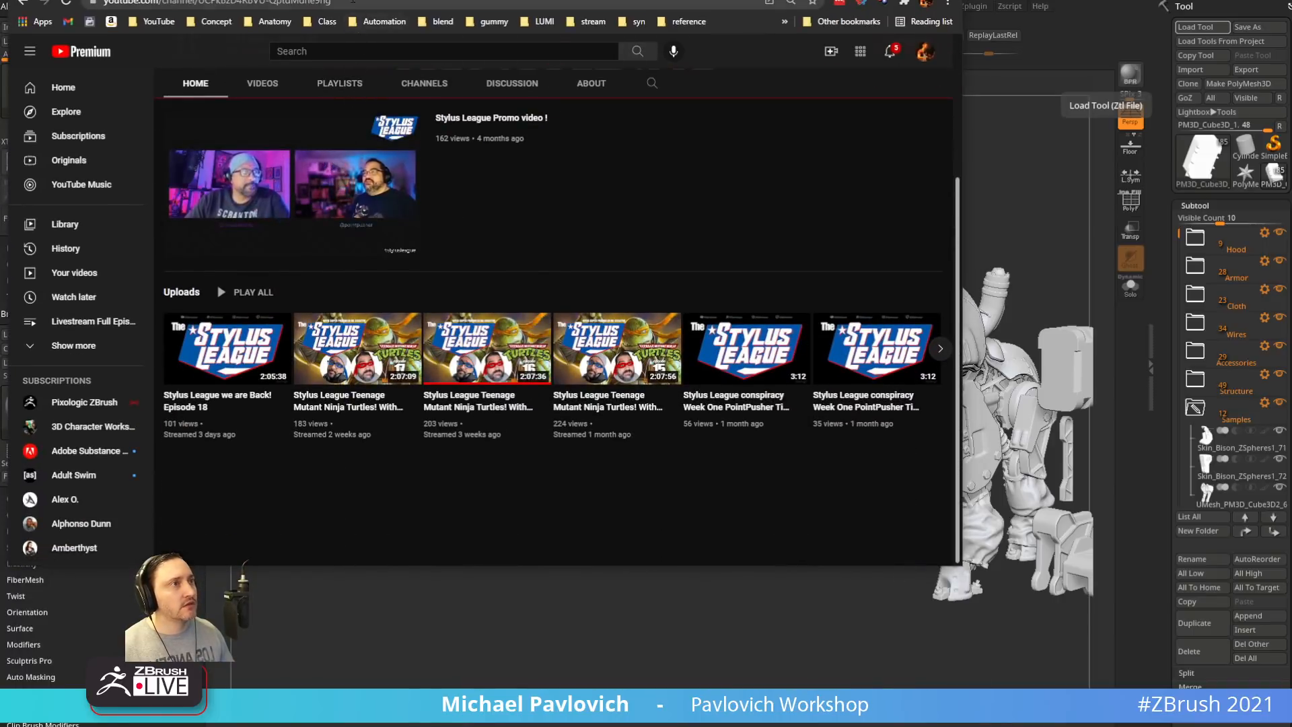
click(352, 2)
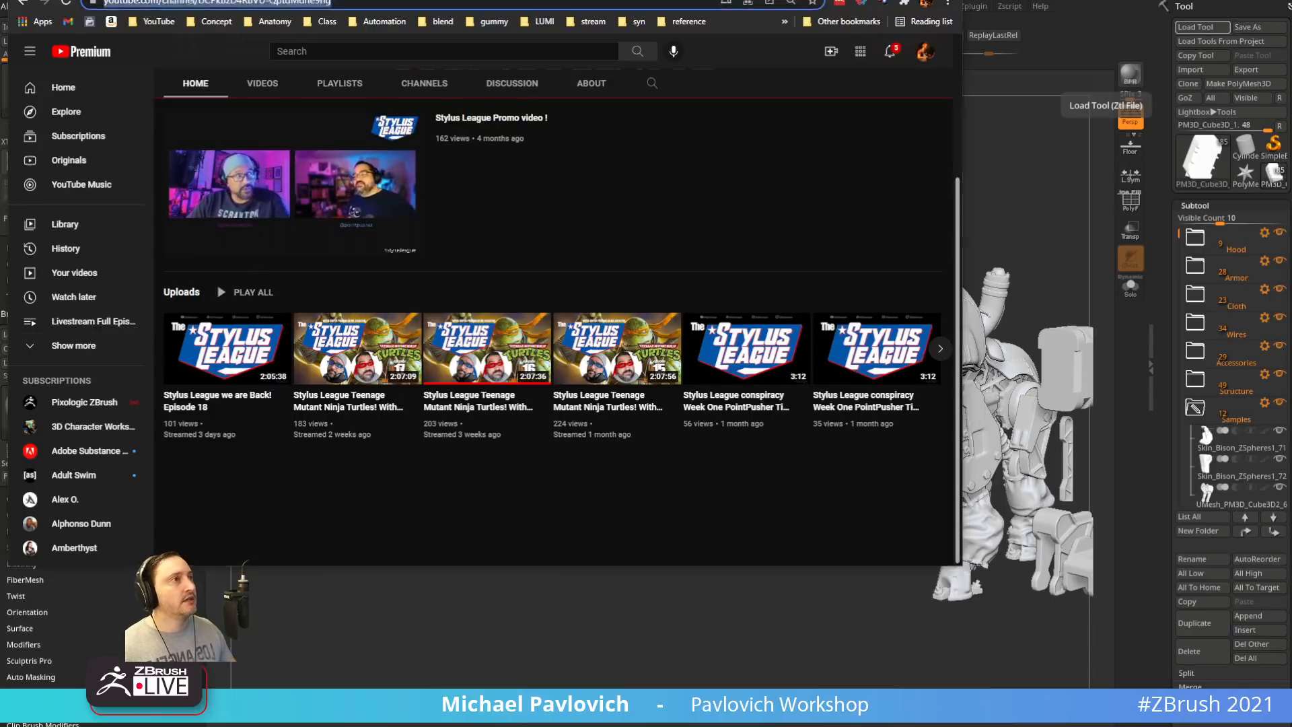
Switch to Substance 3D Painter and open the recent project D:/Recording/Bison/Buffalo.spp
key(alt+Tab)
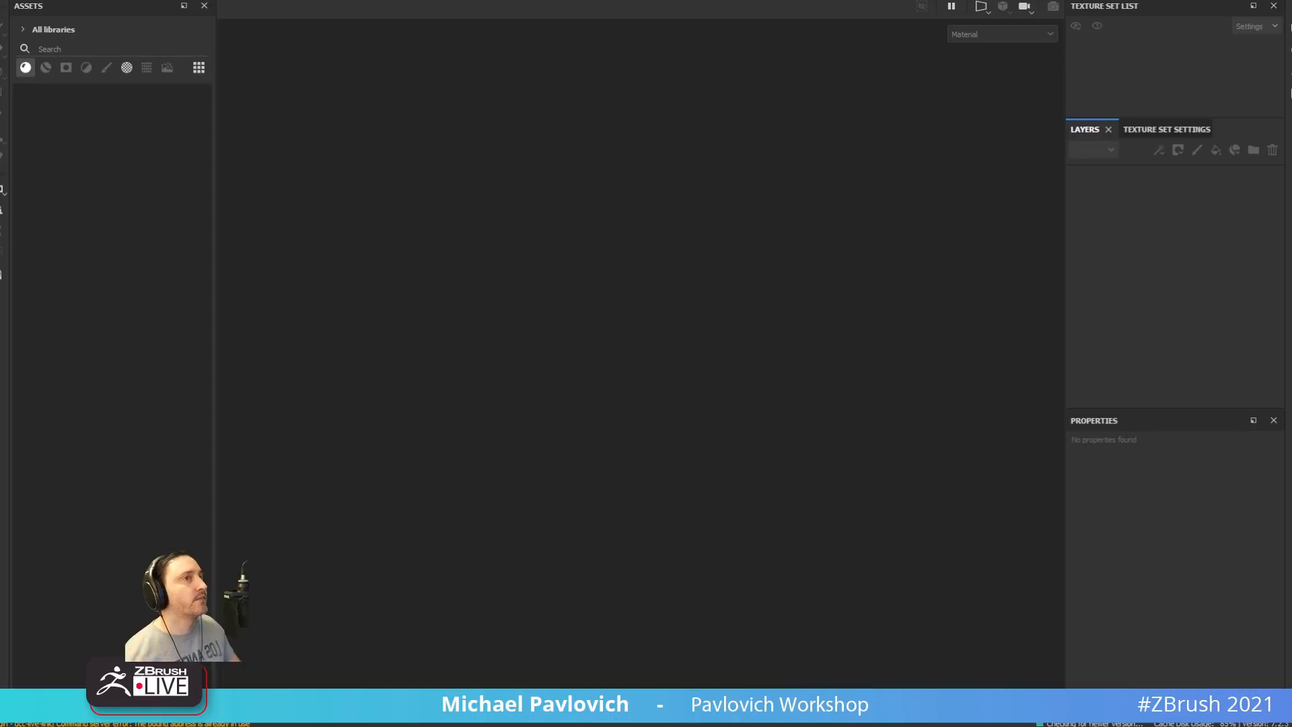
click(12, 0)
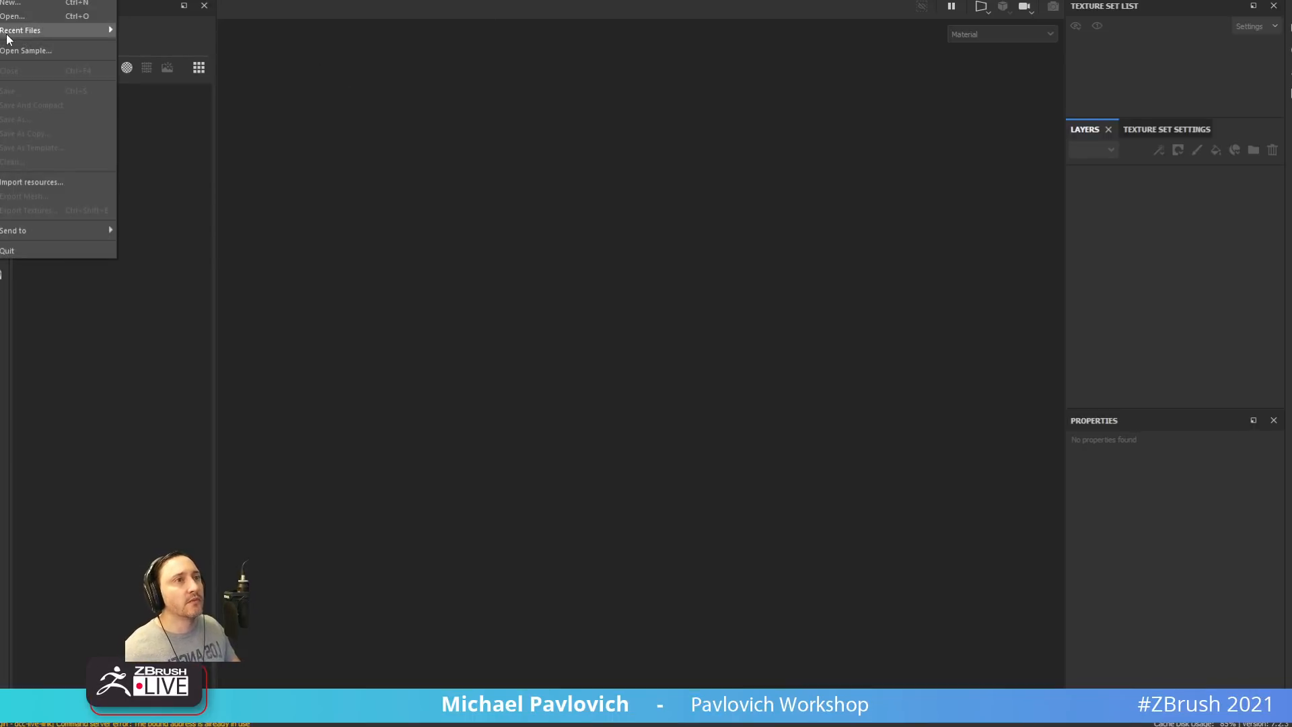
mouse_move(32, 32)
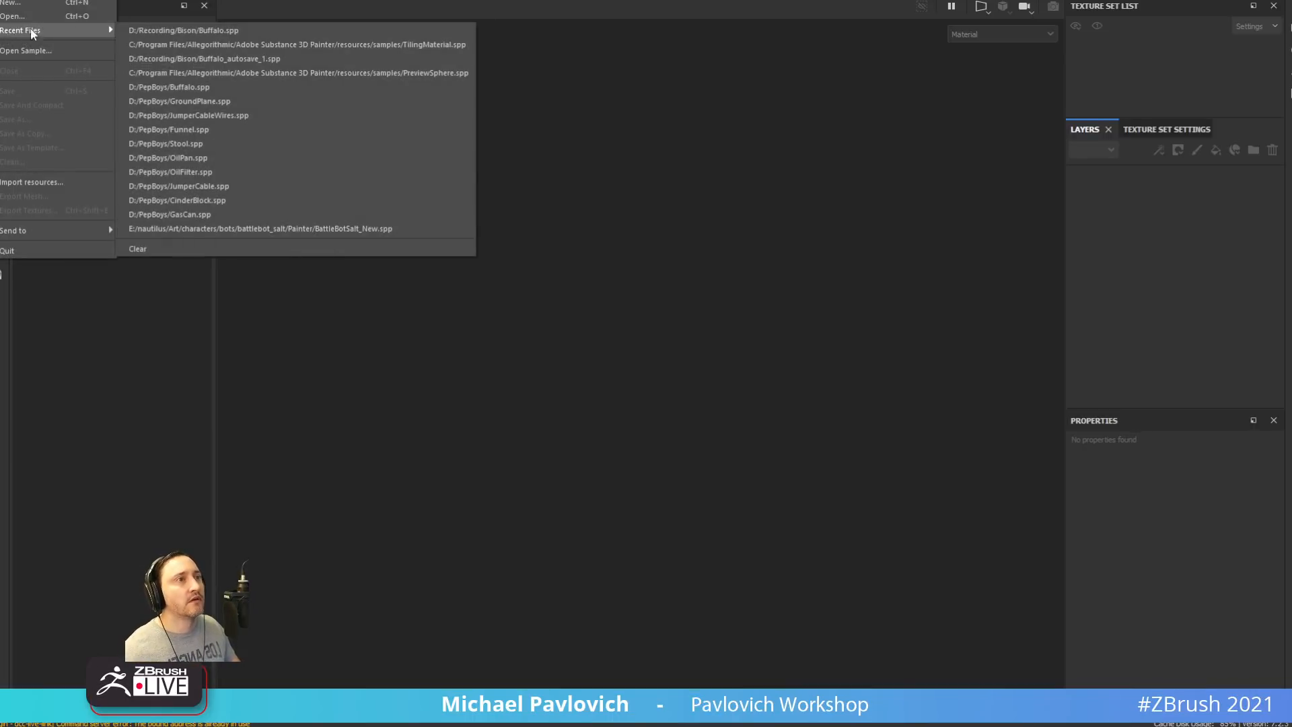
click(209, 31)
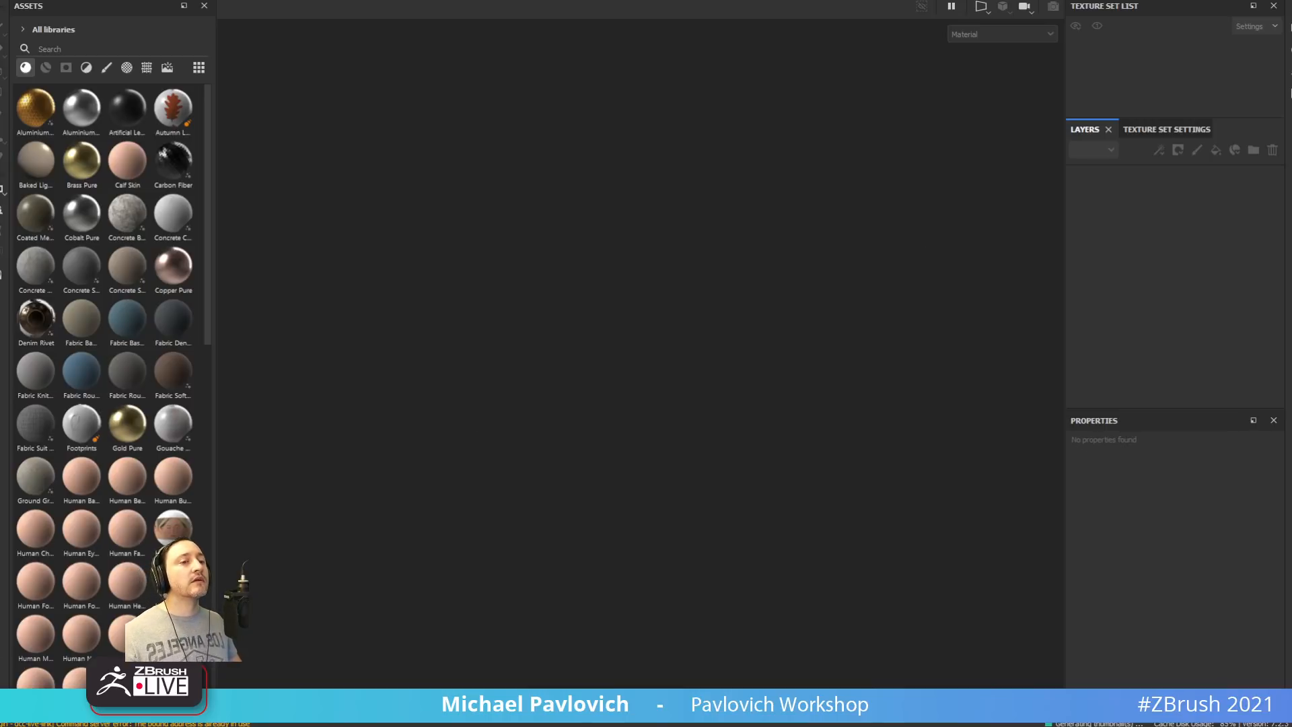
Switch to ZBrush, bring the bison and its sample parts into view, and select the rounded sample panel nearest the bison as active subtool
key(alt+Tab)
mouse_move(486, 285)
mouse_down()
mouse_move(790, 179)
mouse_move(444, 232)
mouse_up()
key(s)
mouse_move(796, 265)
mouse_down()
mouse_move(814, 268)
mouse_move(868, 204)
mouse_move(848, 243)
mouse_up()
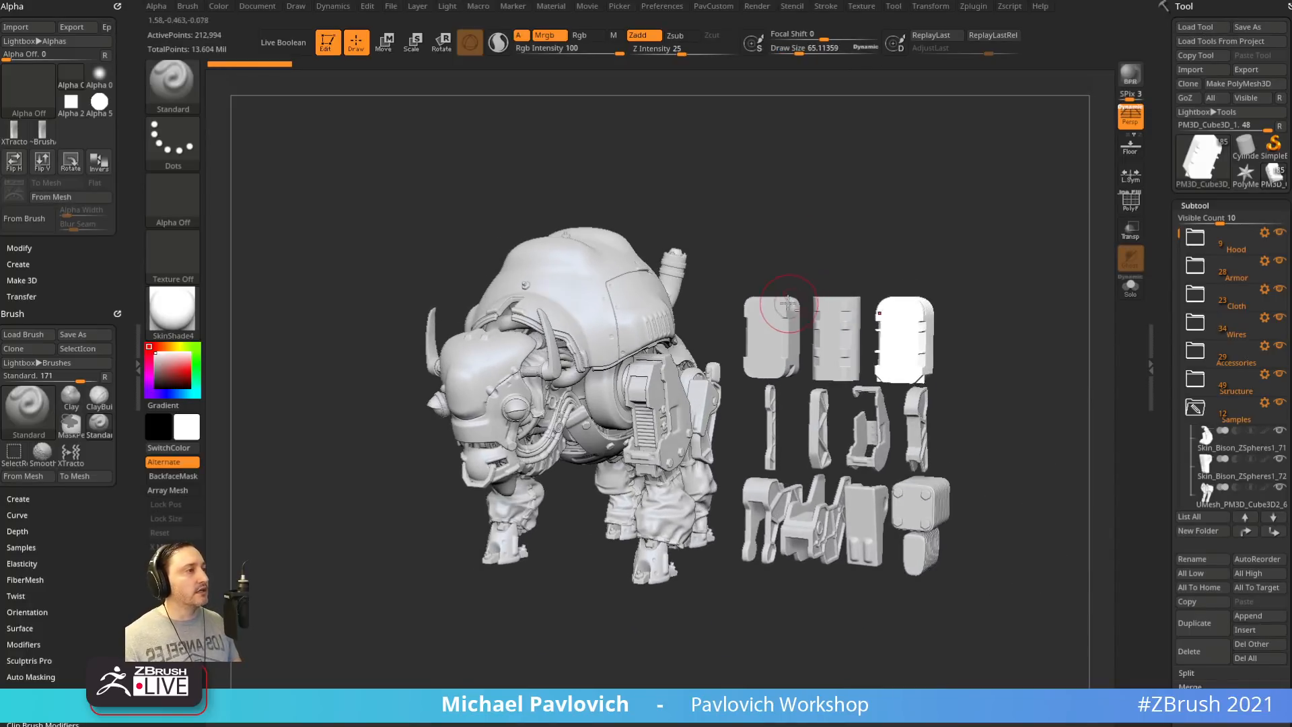
alt+click(770, 326)
drag(791, 275, 797, 311)
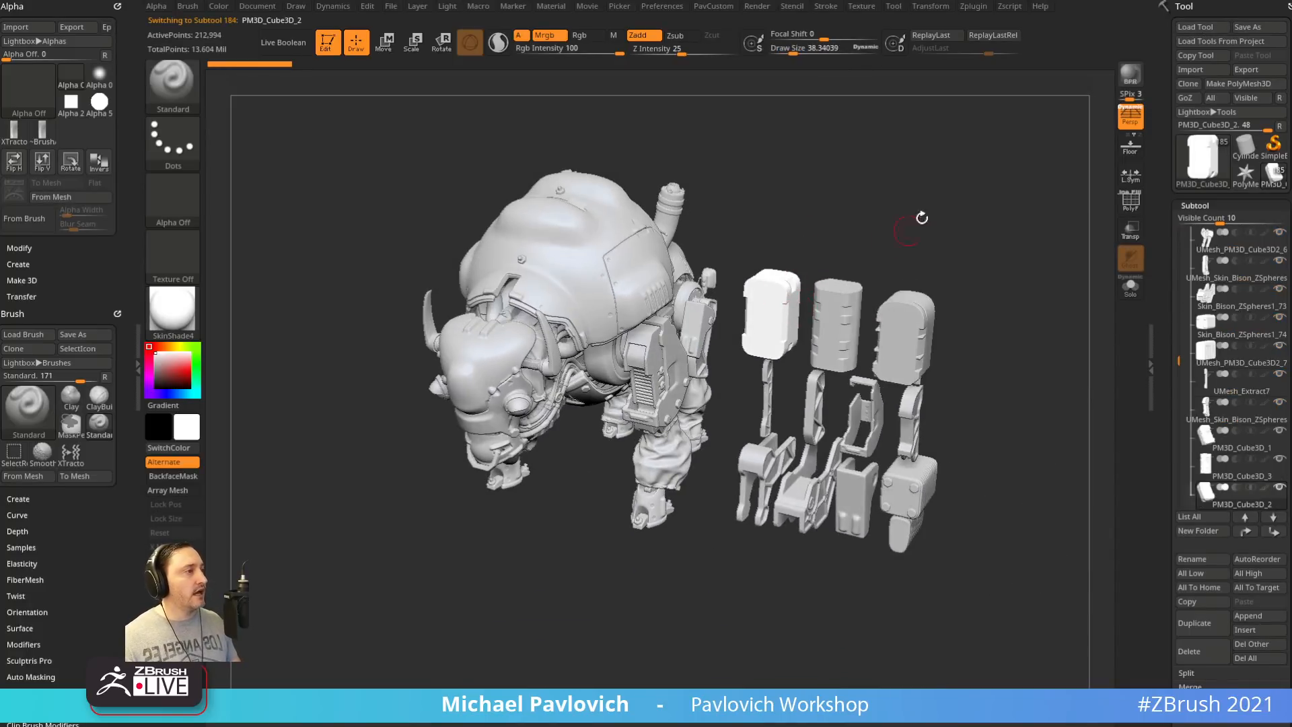
key(w)
Return to Substance 3D Painter, enlarge the texture set list and frame the whole textured bison from its side
key(alt+Tab)
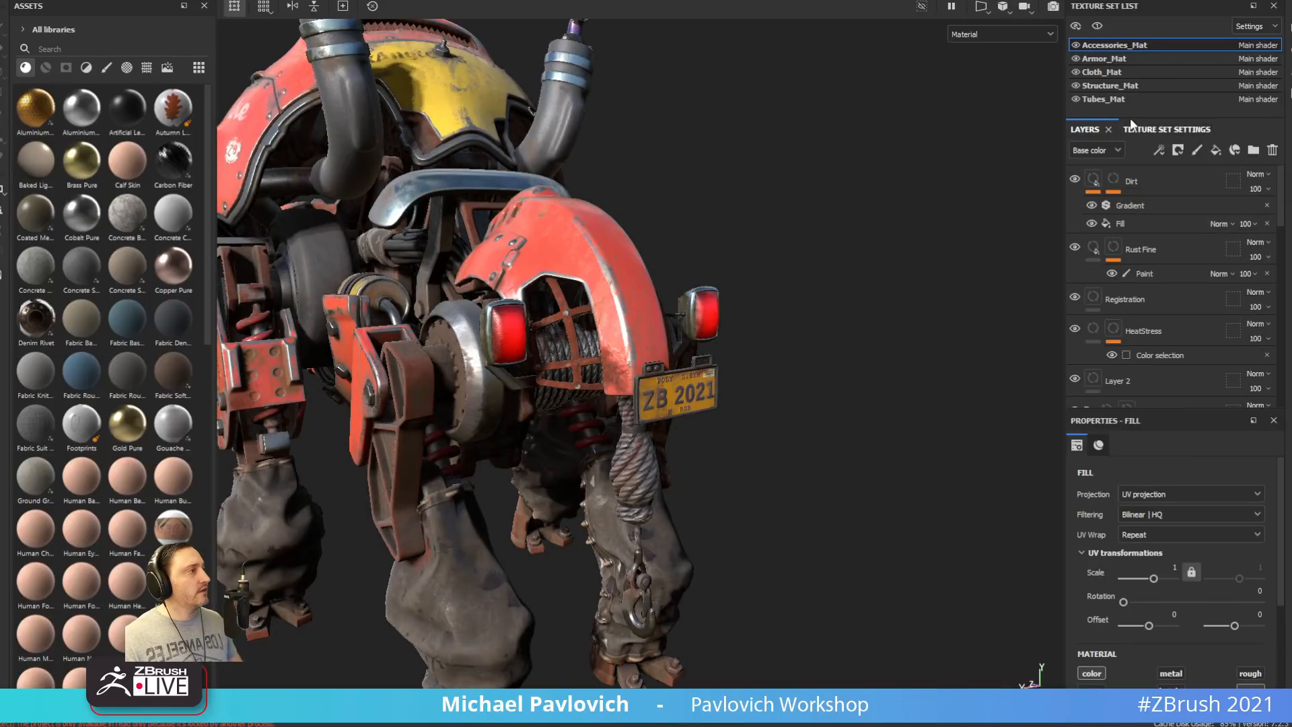
drag(1131, 124, 1132, 203)
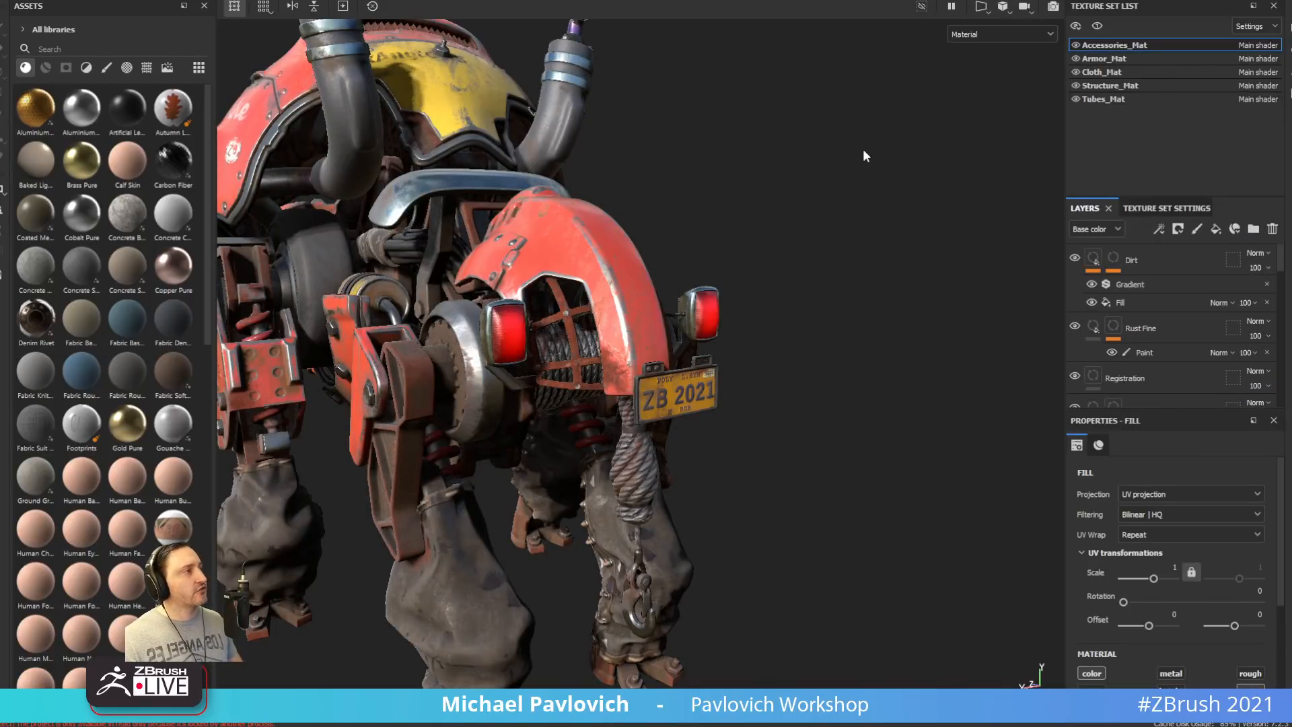
alt+drag(863, 151, 1015, 182)
alt+right_drag(1016, 181, 681, 141)
alt+drag(680, 142, 768, 141)
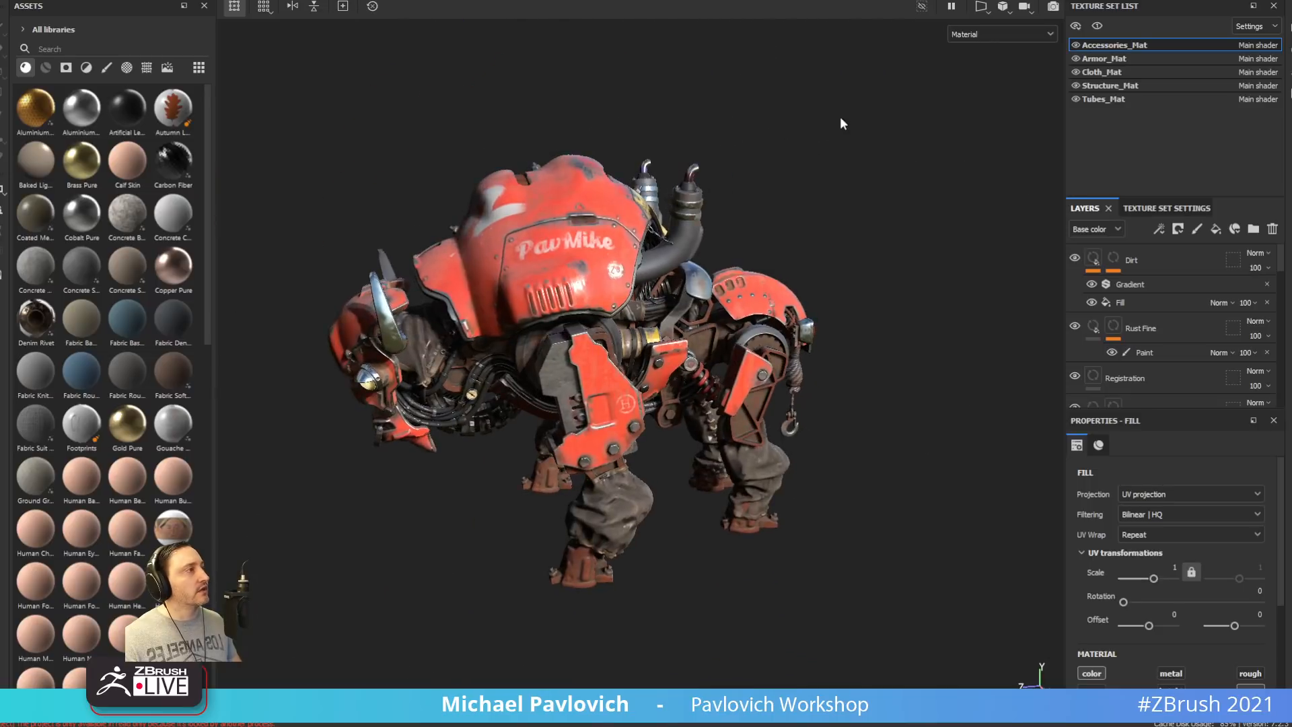
Isolate the Accessories_Mat texture set and examine its pipes, wheels and springs under different lighting
click(1097, 25)
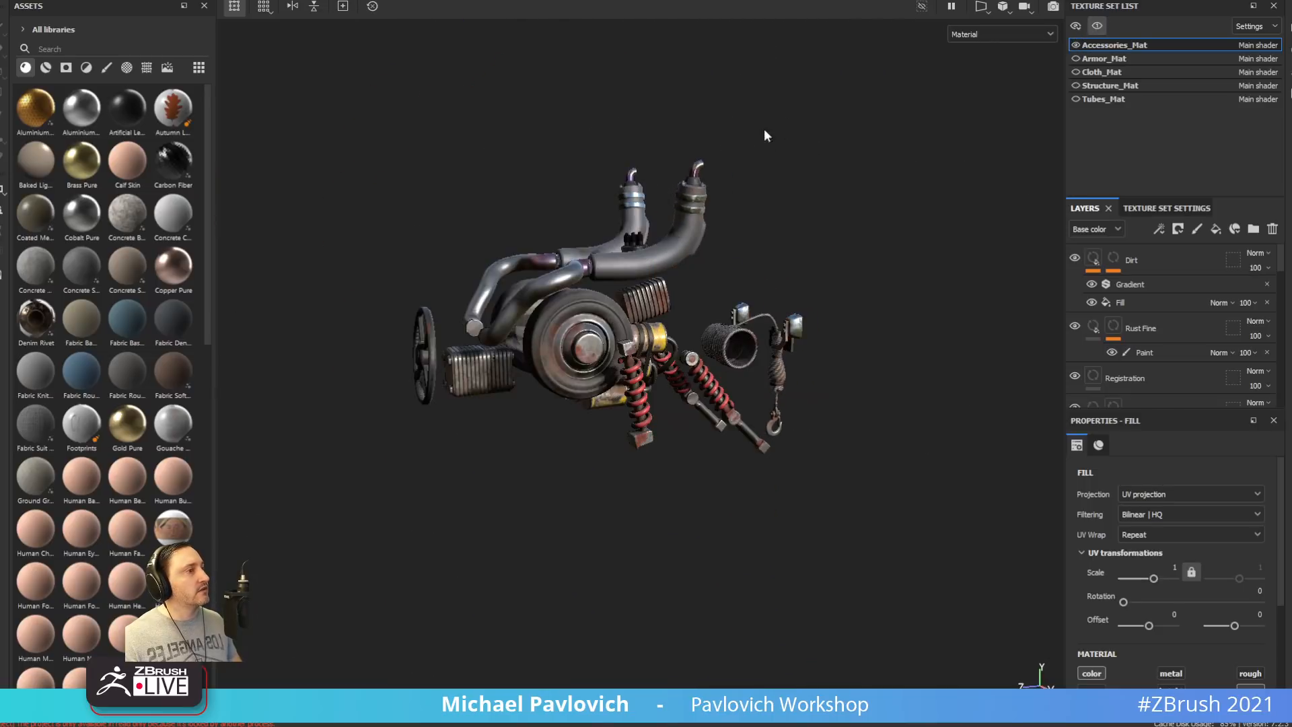
alt+right_drag(607, 207, 931, 341)
alt+drag(828, 266, 856, 395)
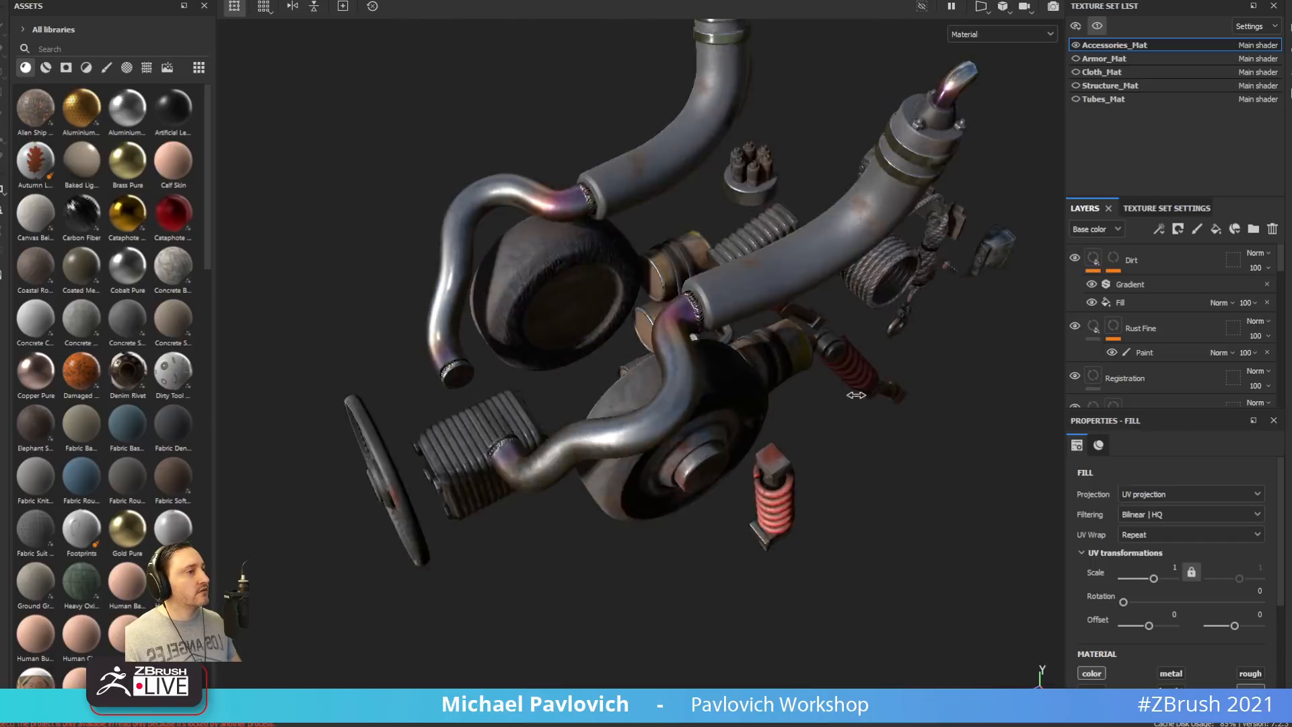
shift+right_drag(856, 395, 950, 429)
alt+drag(950, 429, 737, 236)
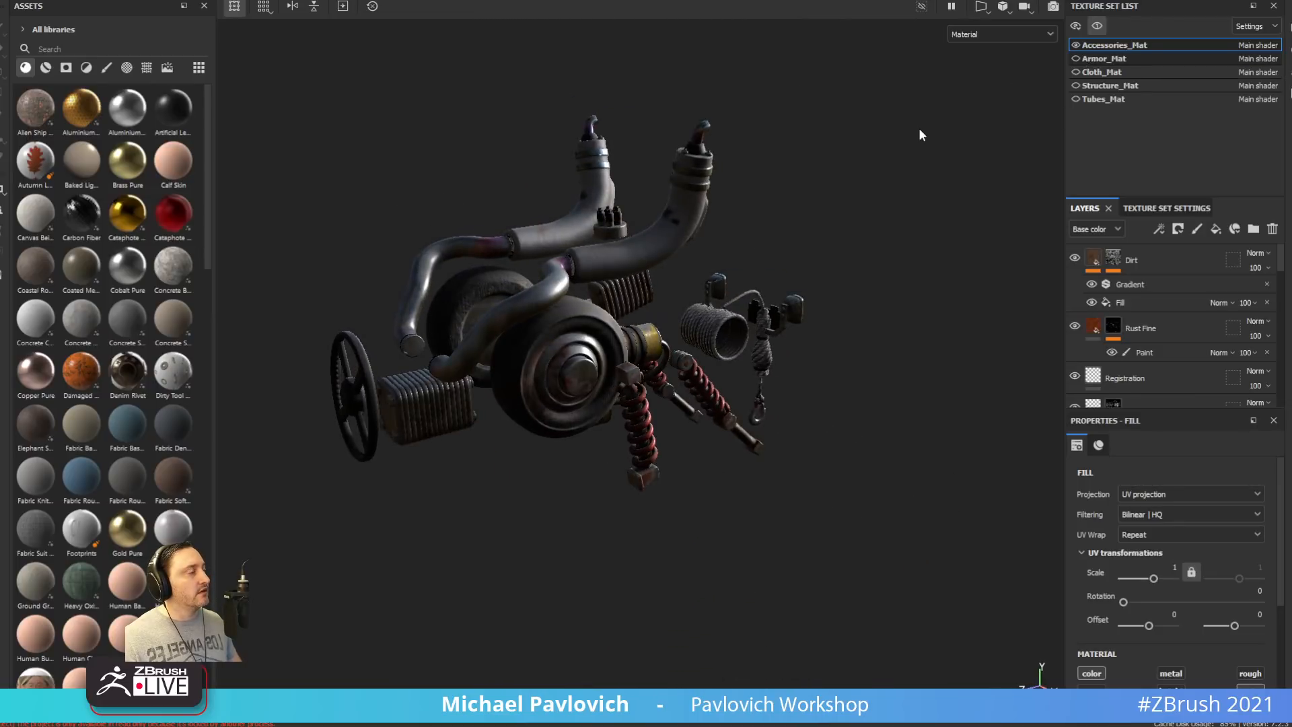
Isolate the Armor_Mat texture set and examine the red armor plates from several angles with the lighting rotated
click(1077, 58)
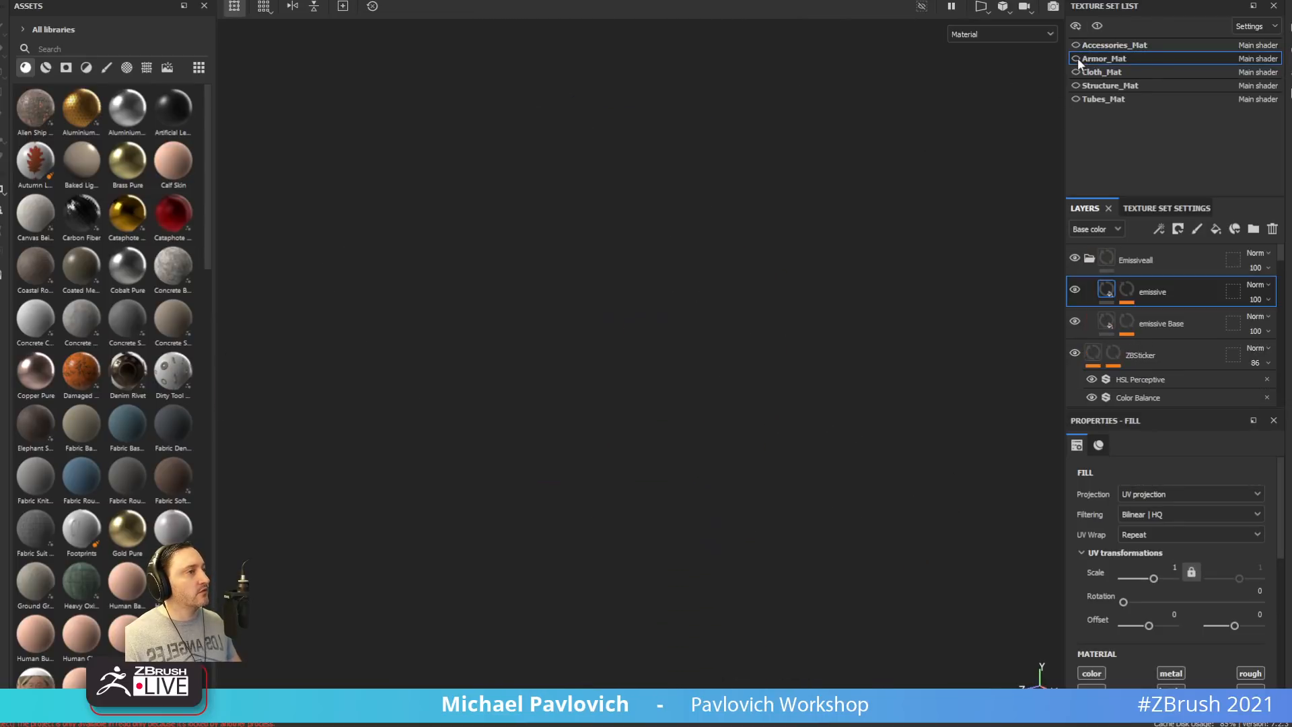
alt+drag(857, 223, 758, 211)
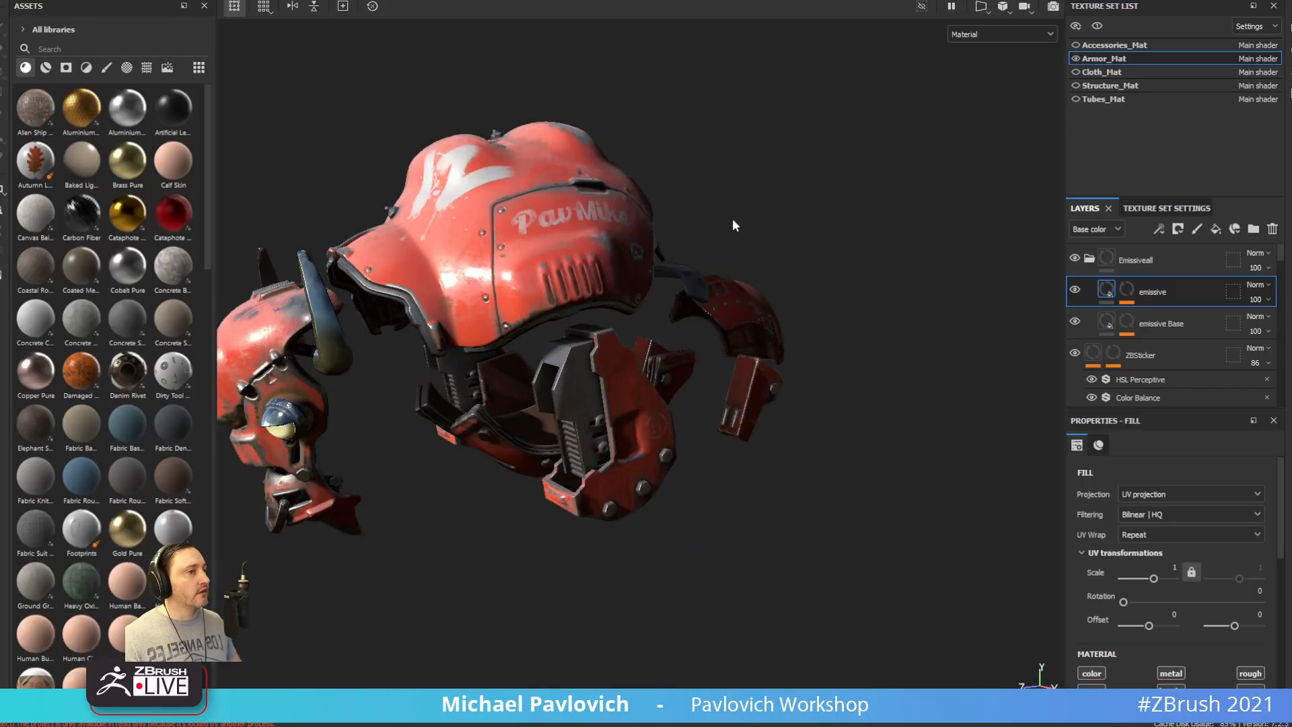
shift+right_drag(733, 220, 875, 216)
key(f)
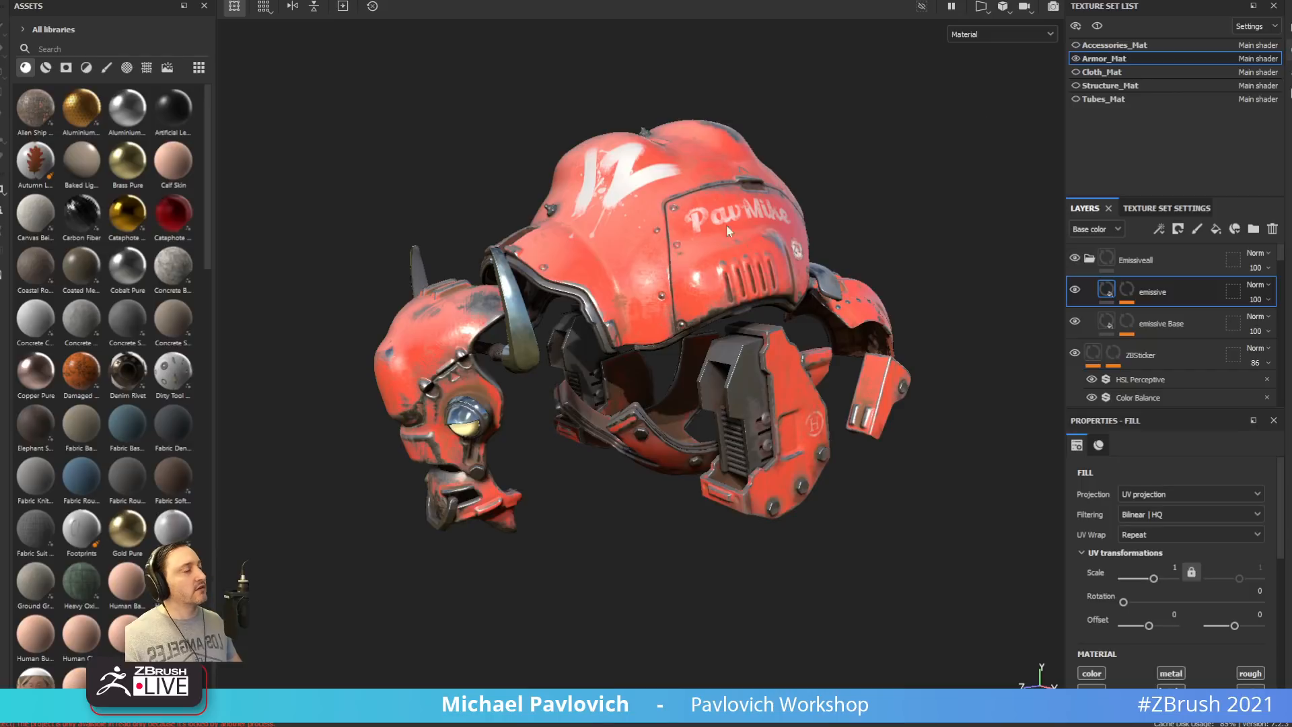
alt+drag(838, 221, 842, 222)
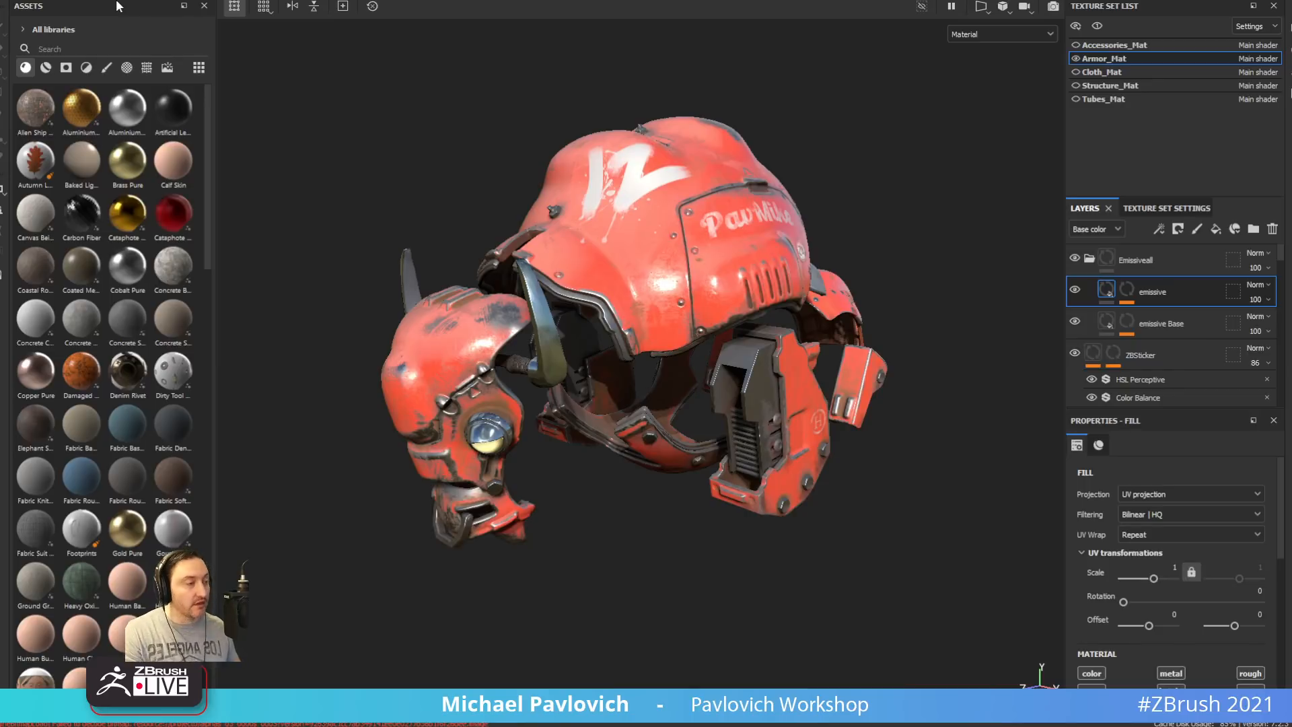
alt+drag(689, 168, 669, 172)
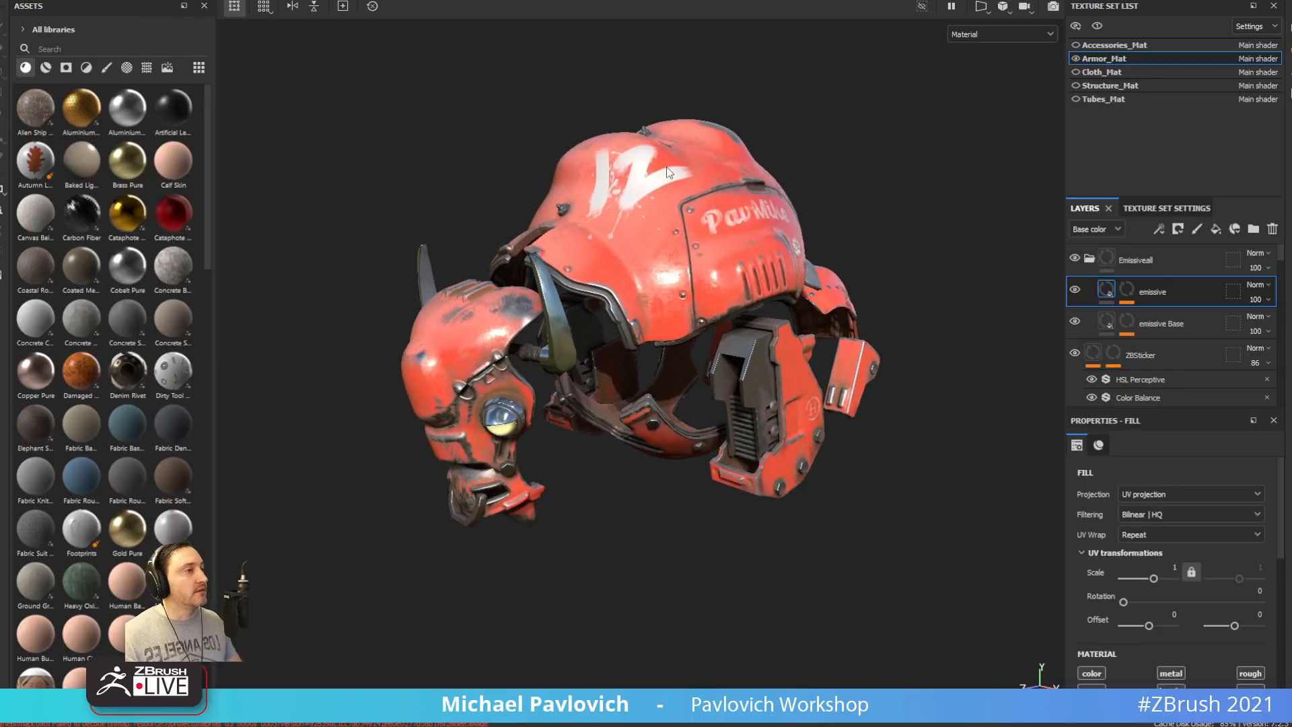
alt+drag(784, 216, 745, 211)
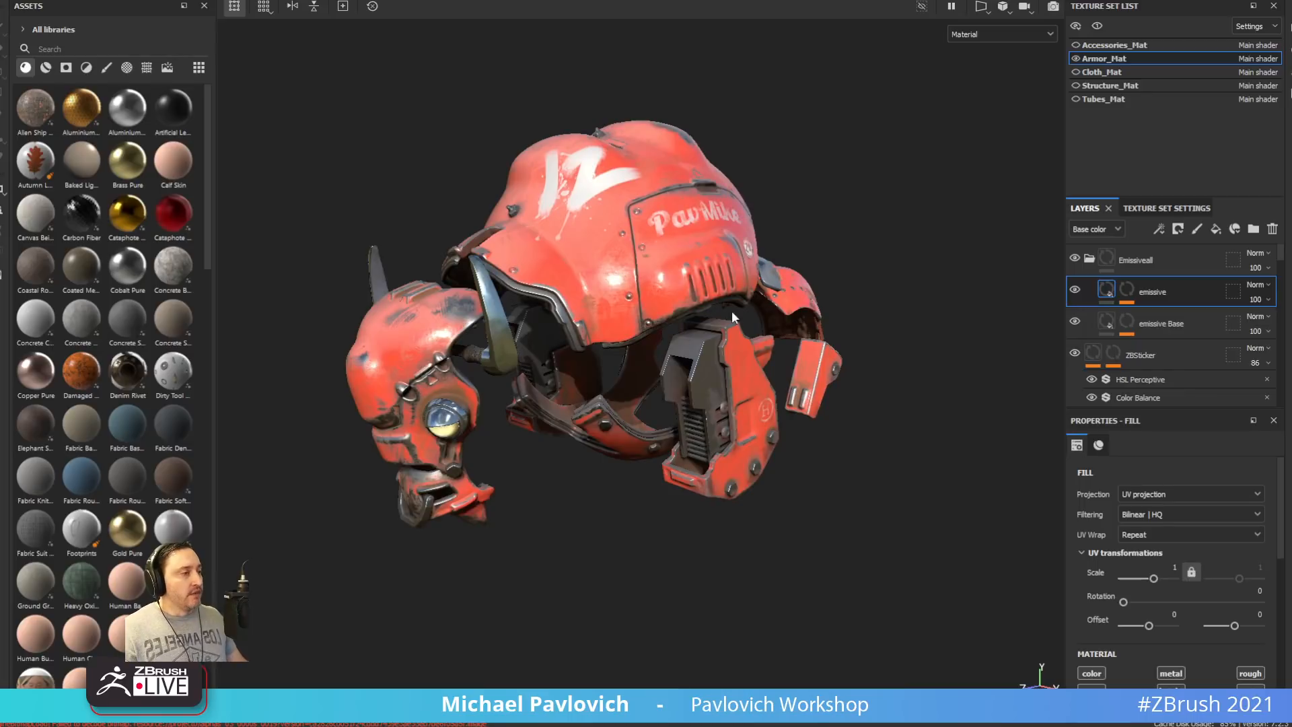
alt+drag(822, 335, 827, 333)
shift+right_drag(826, 334, 792, 342)
alt+drag(997, 327, 1007, 207)
Select the Emissiveall layer folder and display the armor's ID mesh map in the viewport
click(1162, 258)
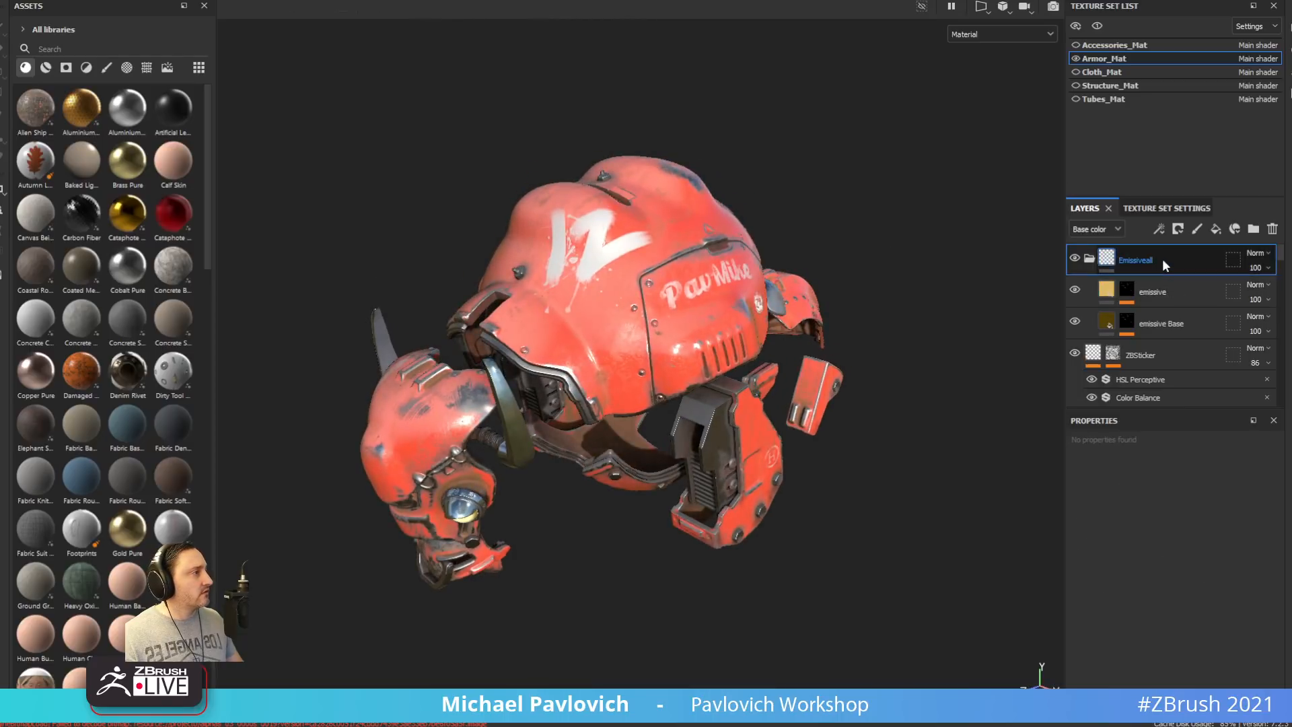
right_click(1161, 258)
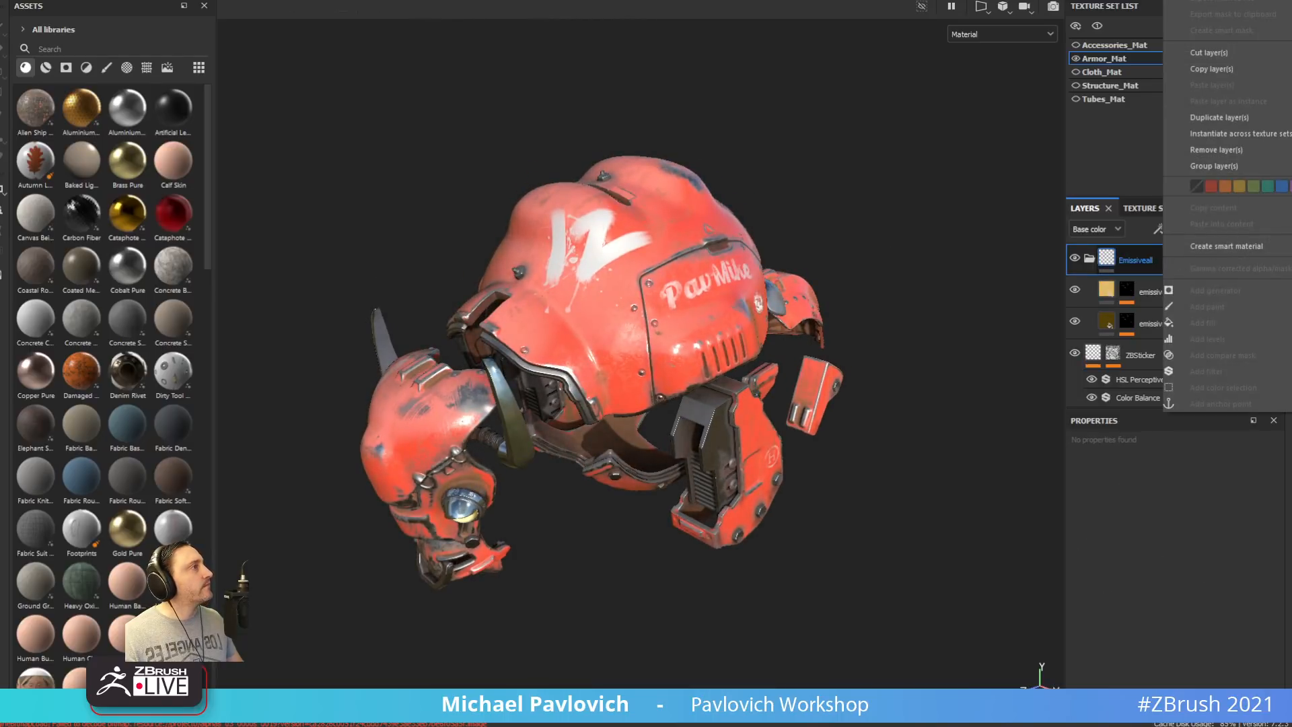
click(994, 34)
click(995, 33)
scroll(997, 96, down, 2)
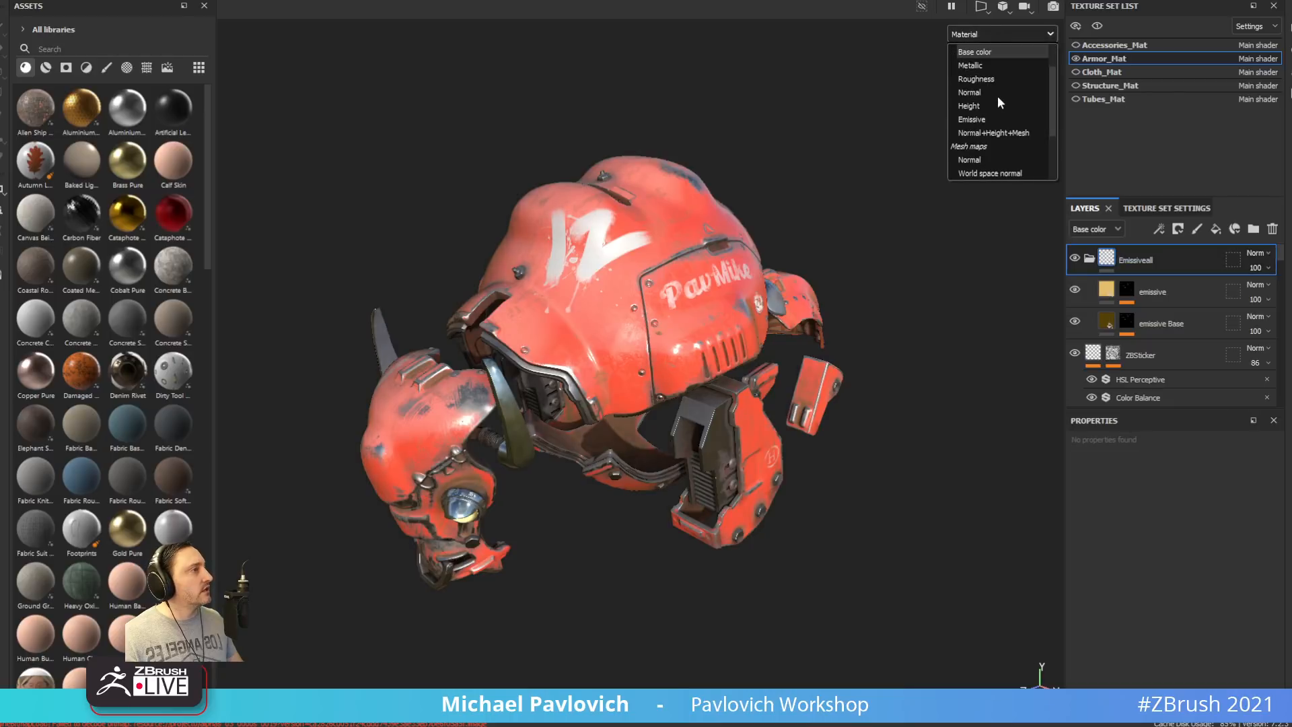
scroll(1000, 156, down, 1)
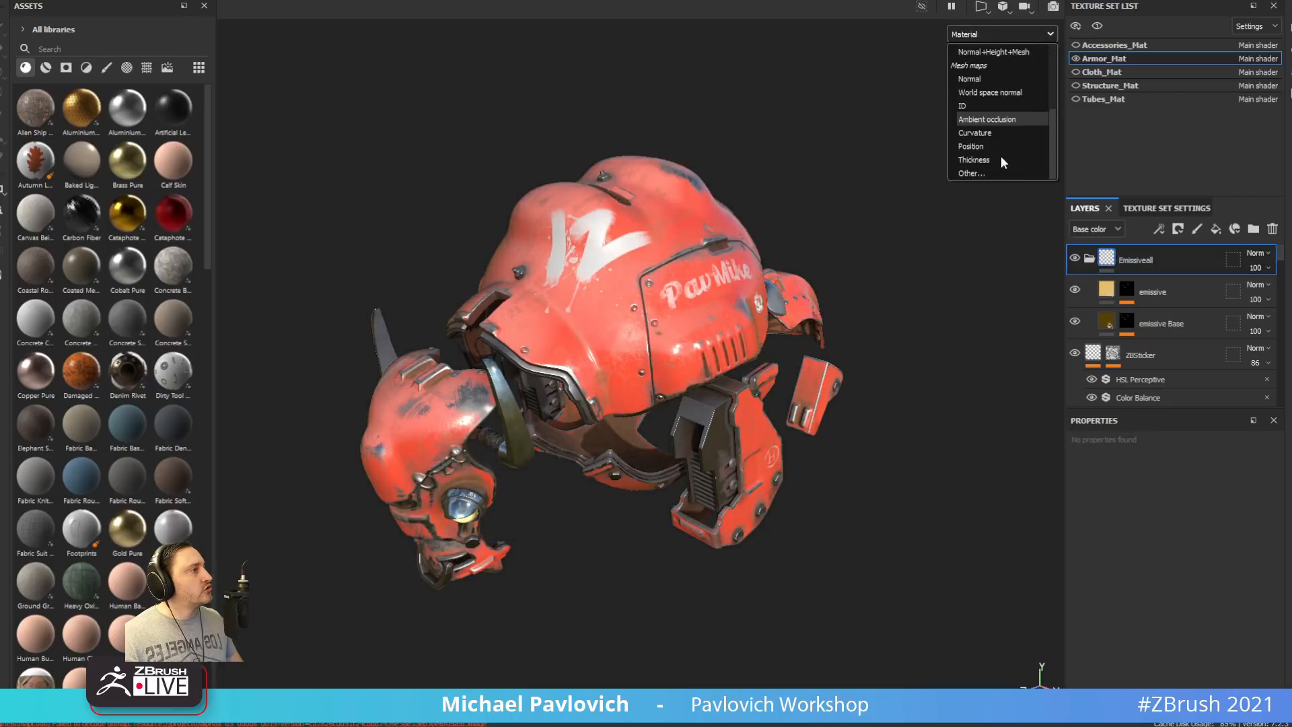
click(988, 106)
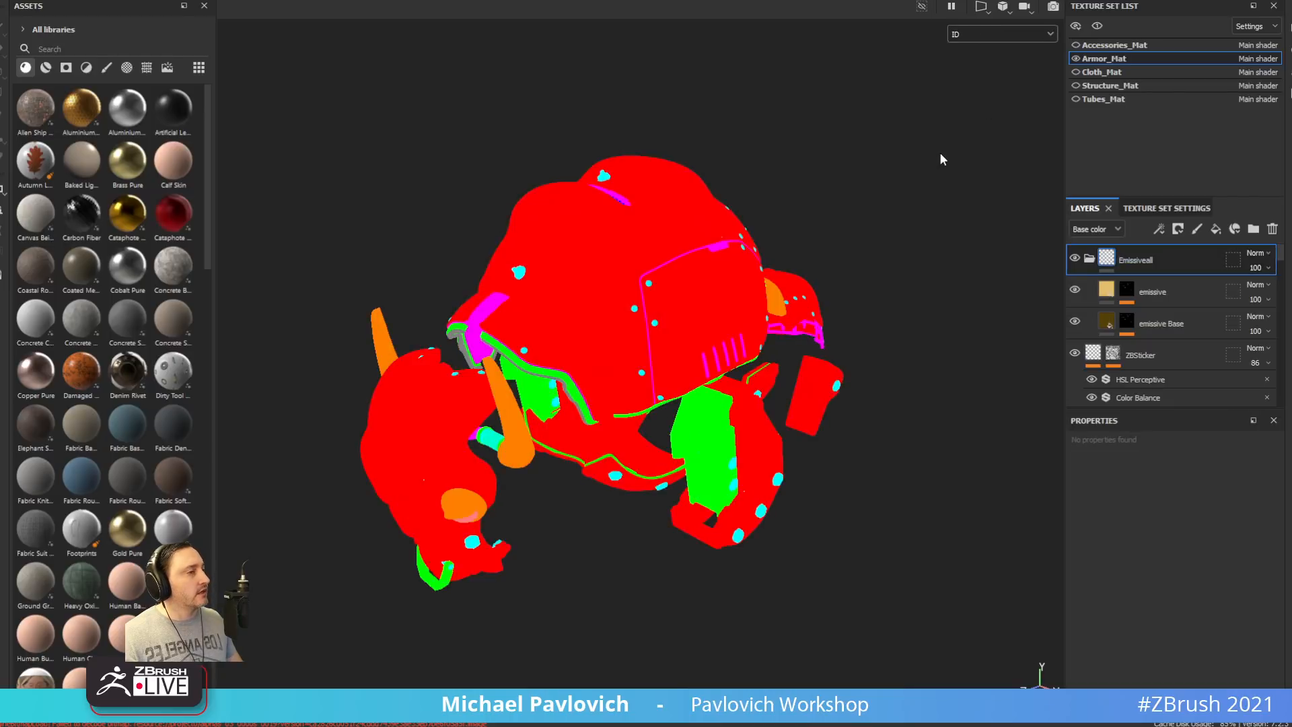
Examine the armor's colored ID map from several angles, then switch the viewport back to the textured Material display
alt+drag(941, 159, 827, 177)
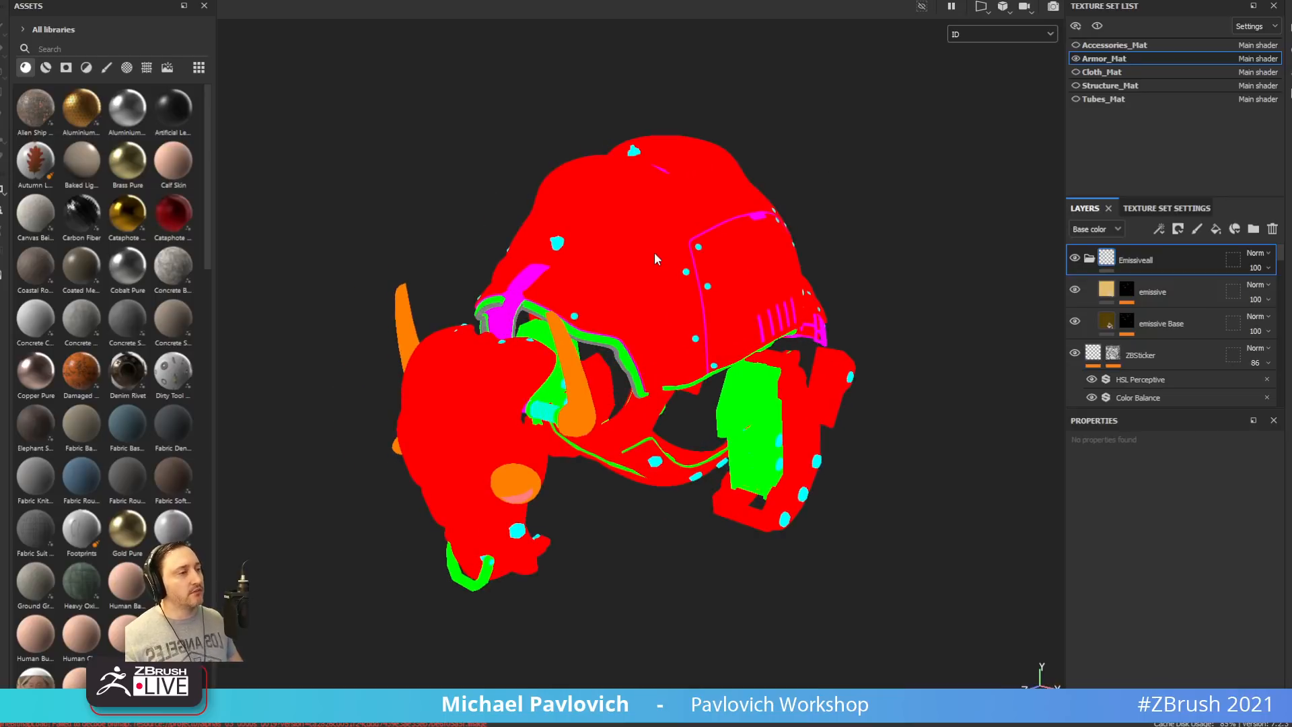
alt+drag(849, 201, 717, 342)
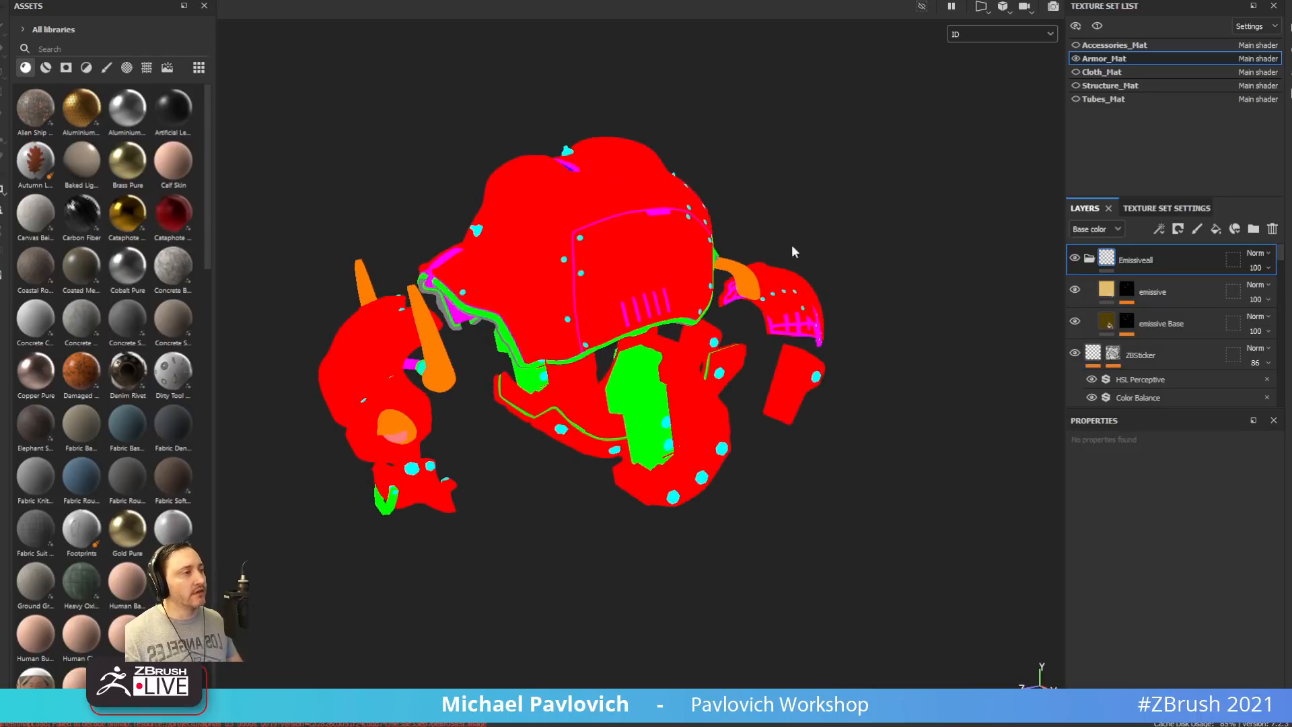
alt+drag(793, 251, 884, 193)
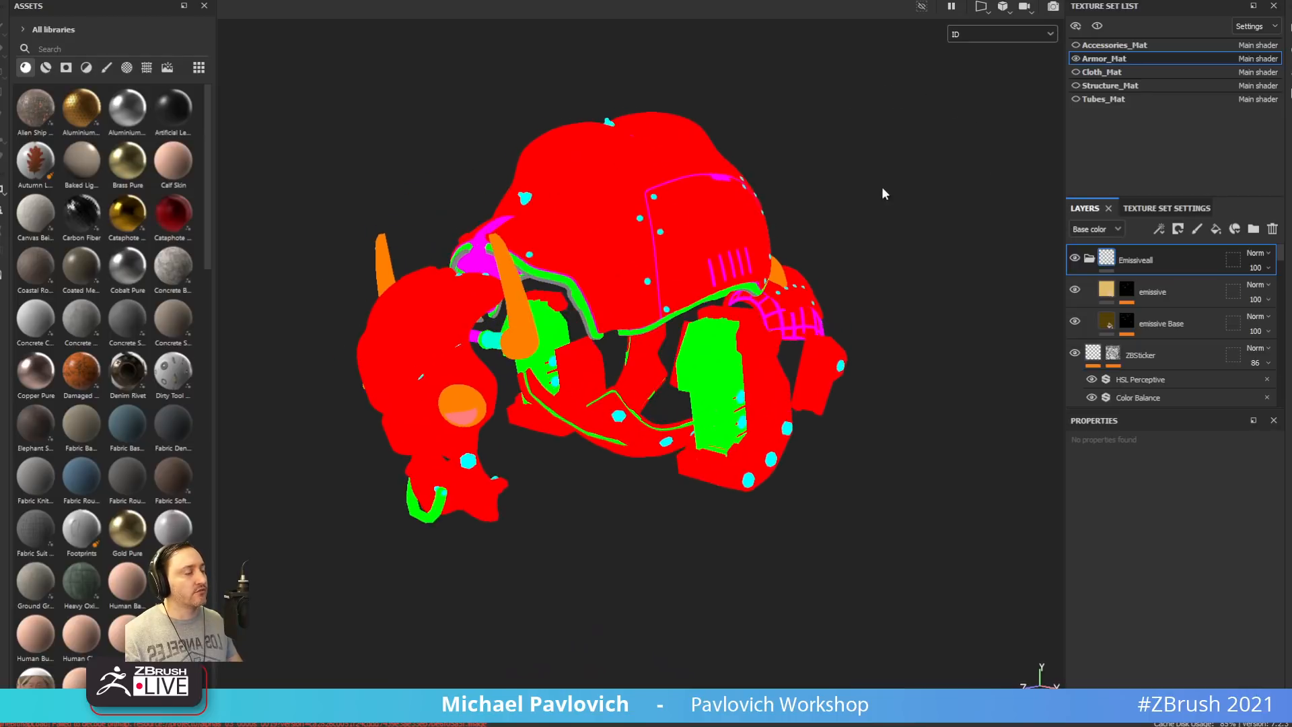
alt+drag(795, 237, 640, 302)
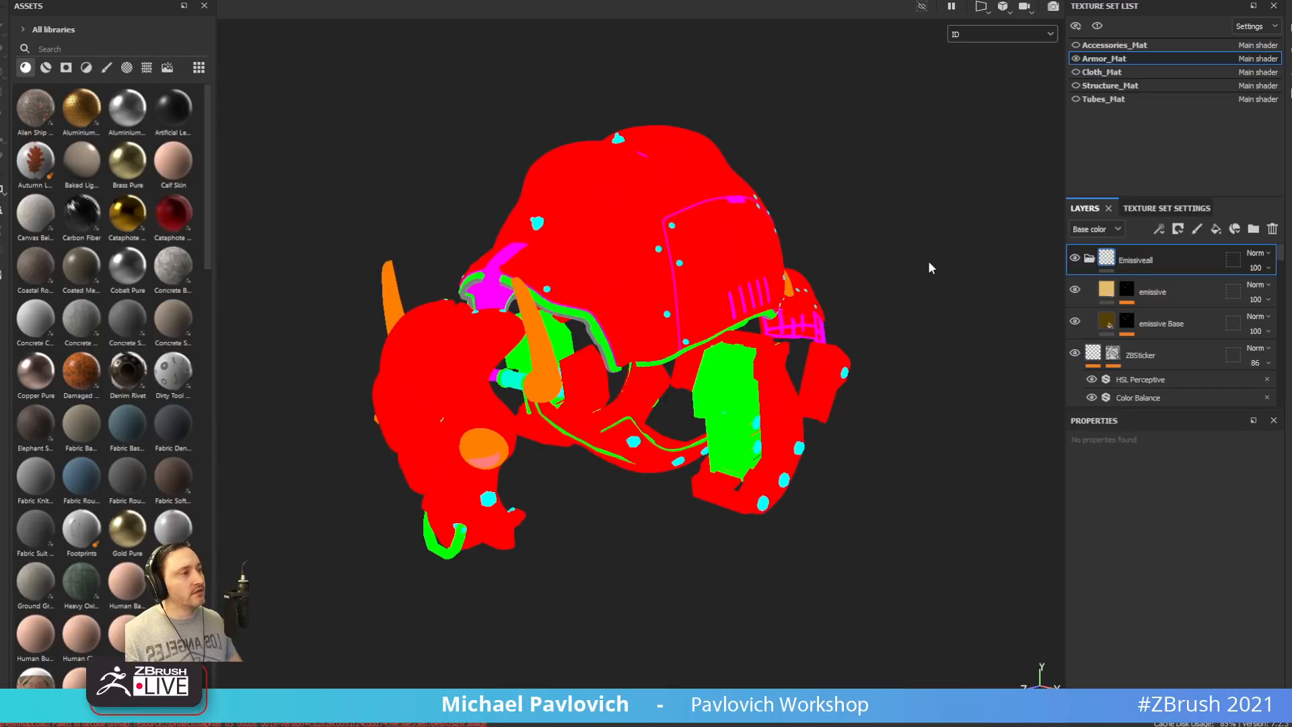
key(m)
alt+drag(929, 267, 821, 222)
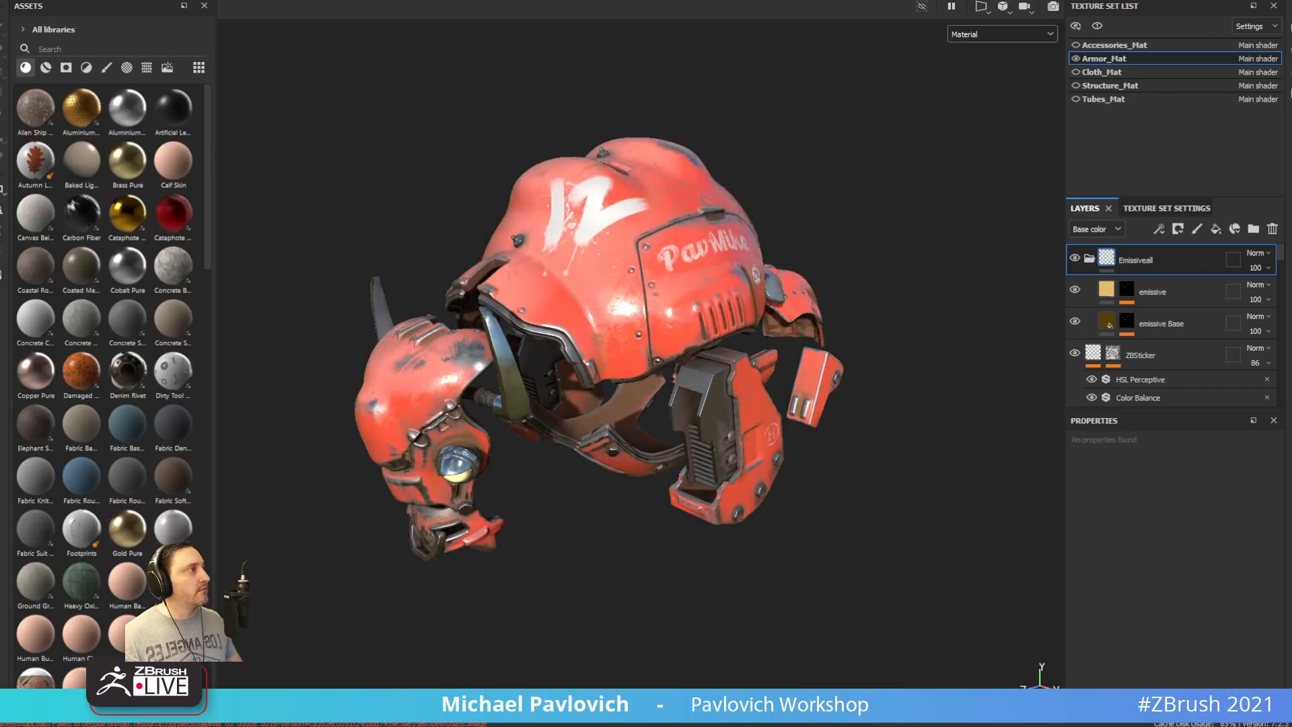
Switch to ZBrush, select the rounded plate at the upper end of the spare parts beside the bison and reveal its Geometry settings
key(alt+Tab)
mouse_move(874, 202)
mouse_down()
mouse_move(903, 193)
mouse_move(841, 219)
mouse_up()
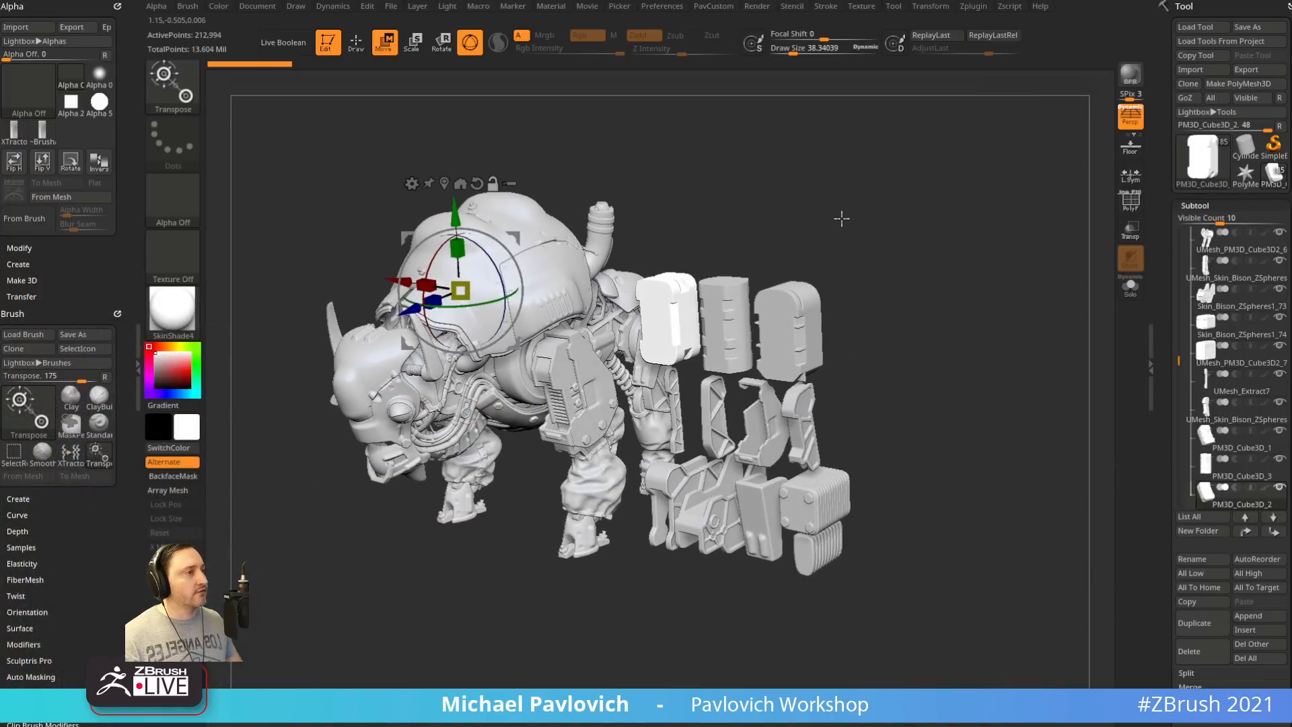
alt+click(654, 325)
drag(841, 283, 1072, 354)
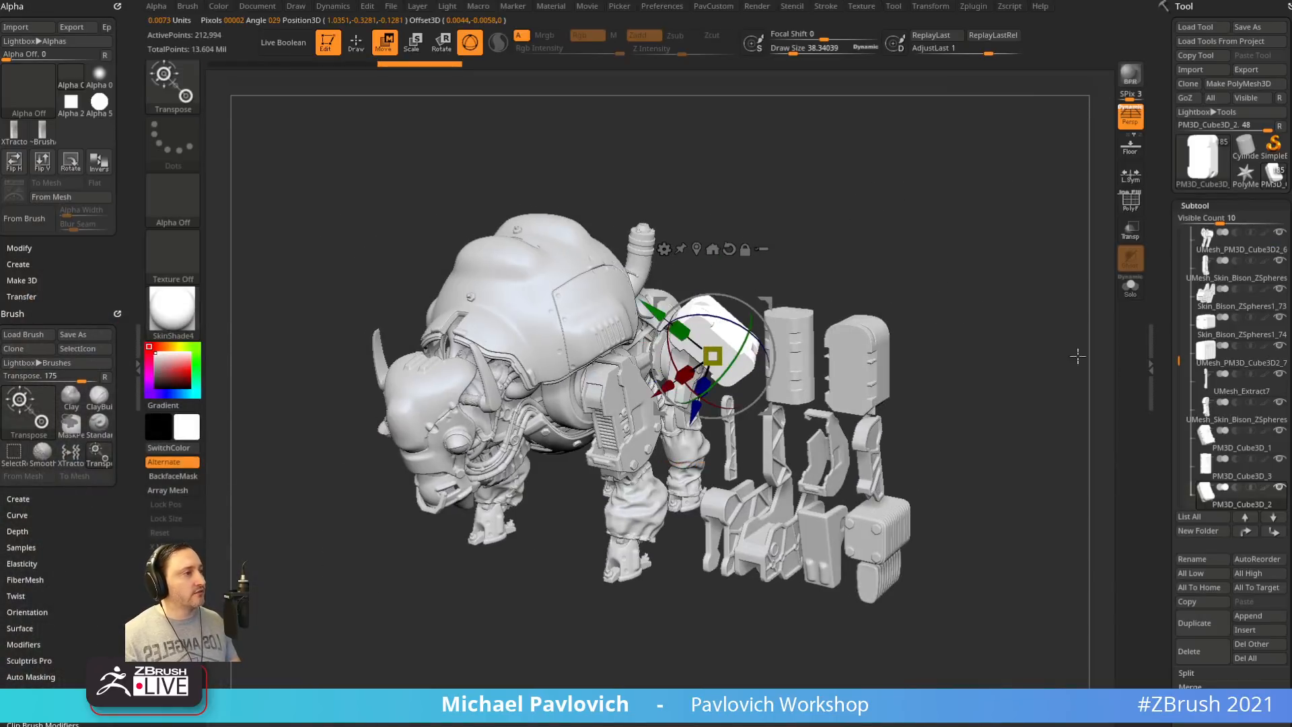
scroll(1166, 434, down, 10)
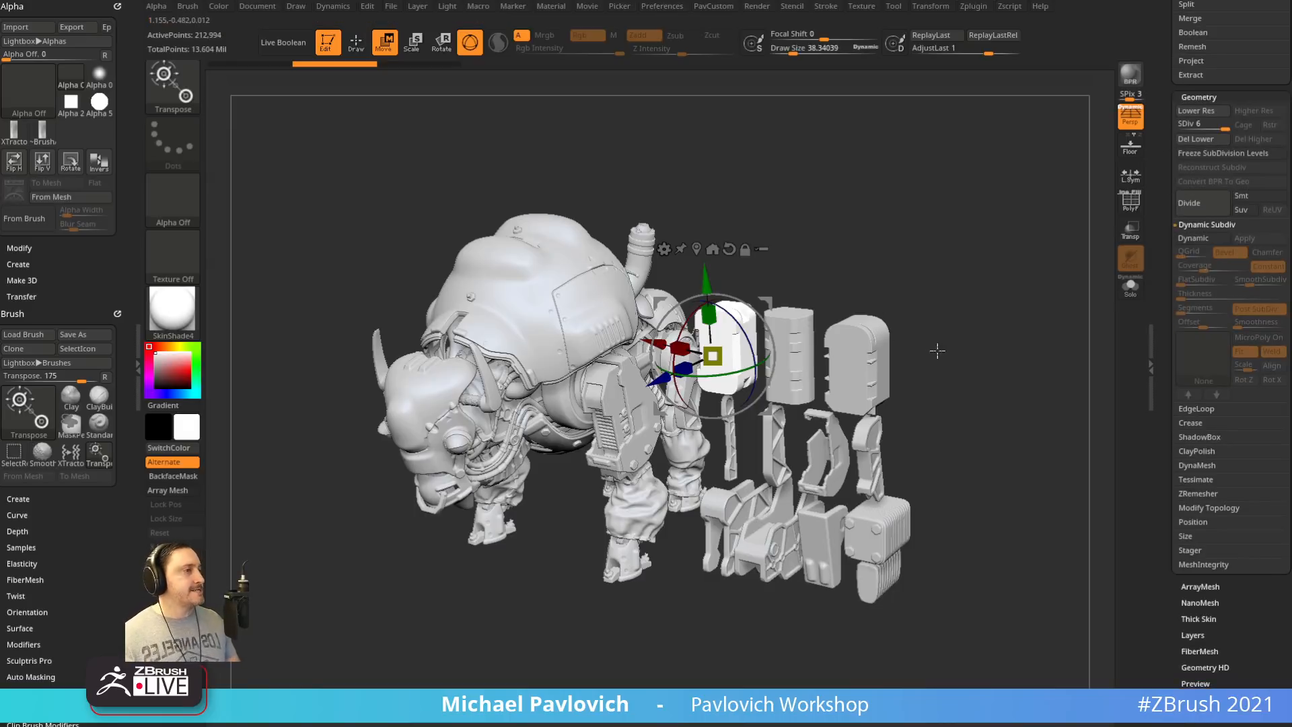
drag(937, 350, 971, 367)
key(q)
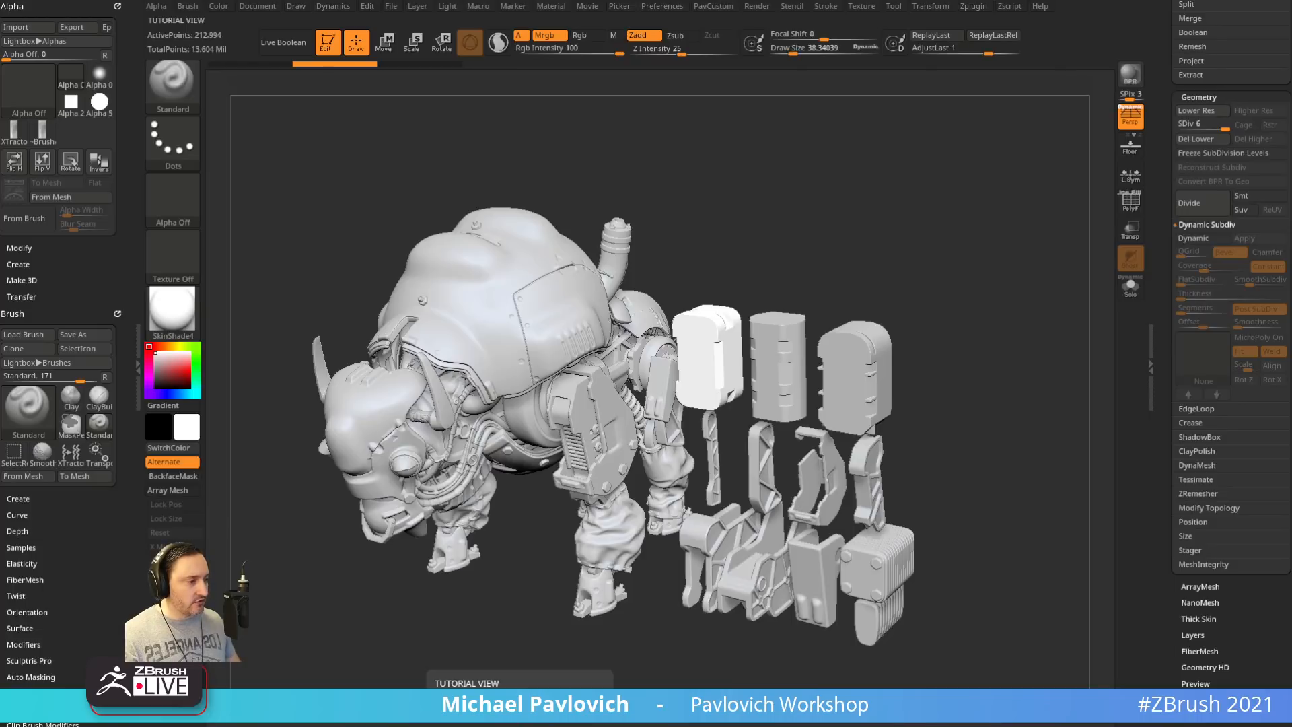
Switch to the browser and open video 084 on Bevel Arc and Bevel Flat brushes from the ZBrush 2021 - What's New playlist
key(alt+Tab)
scroll(773, 392, down, 20)
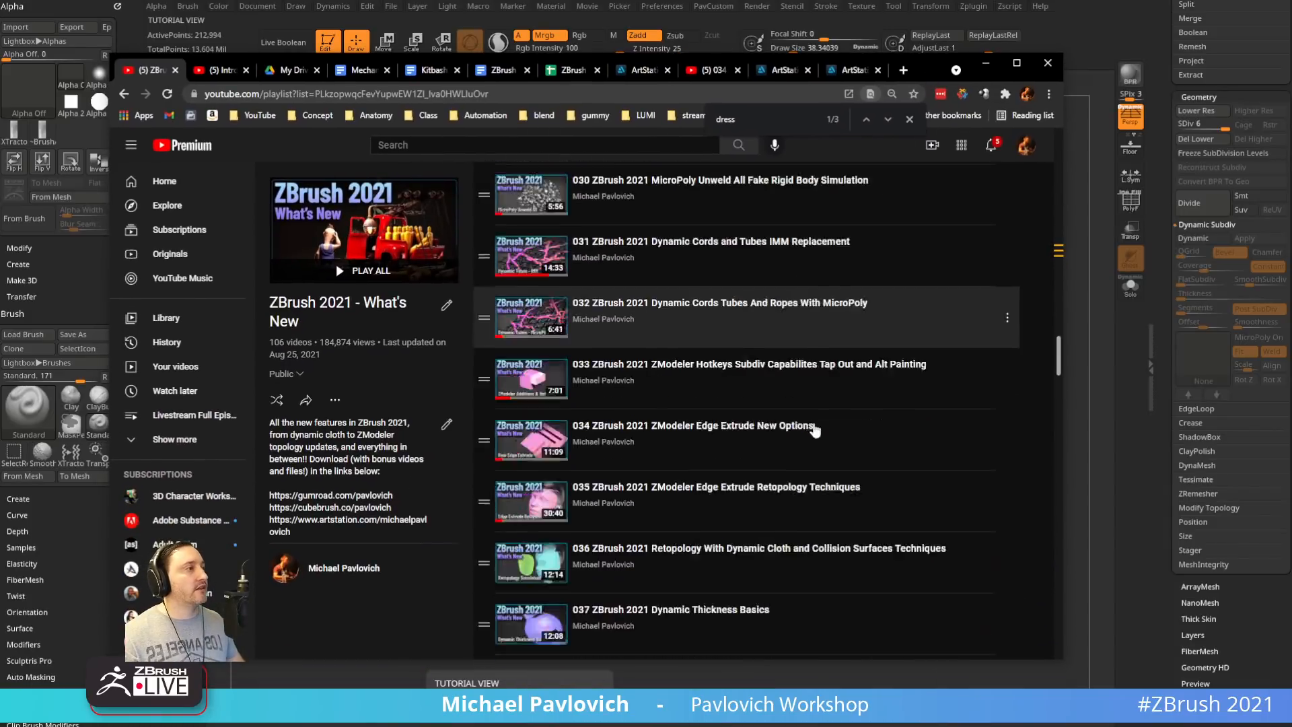
scroll(812, 449, down, 12)
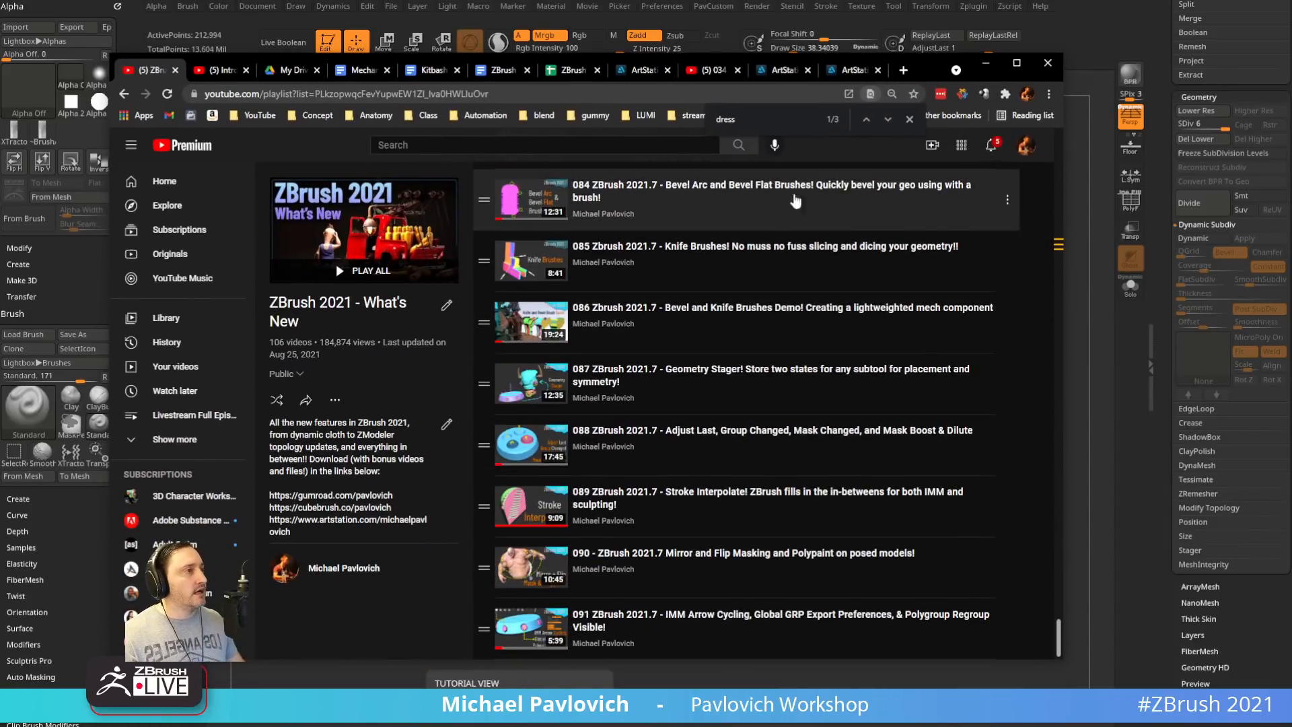
click(909, 120)
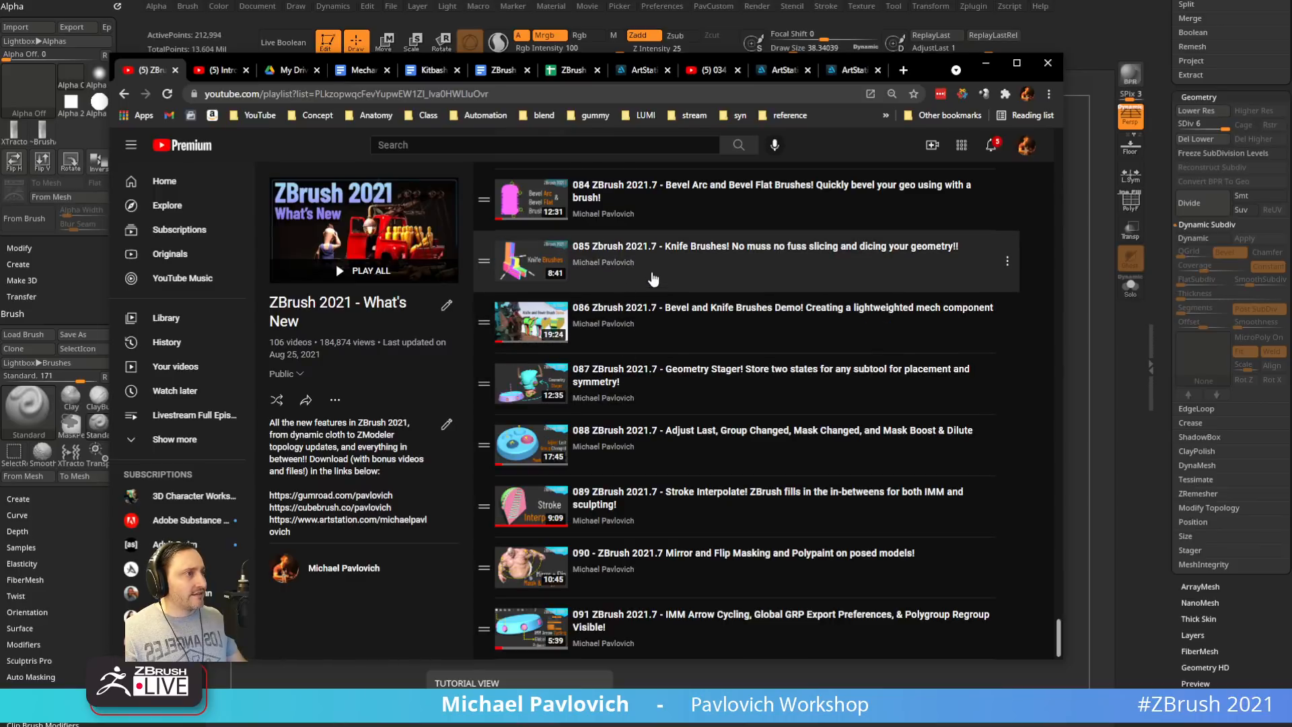
scroll(653, 279, up, 2)
scroll(646, 363, down, 2)
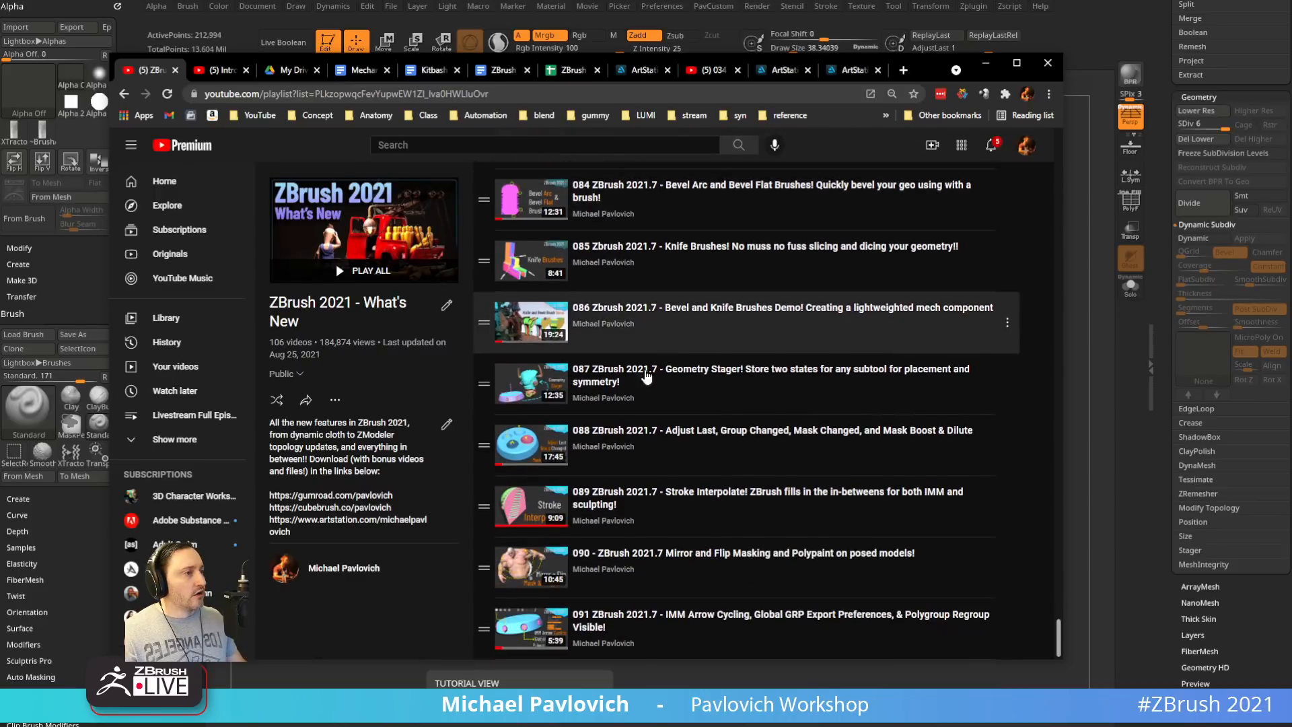
scroll(649, 364, up, 2)
click(682, 326)
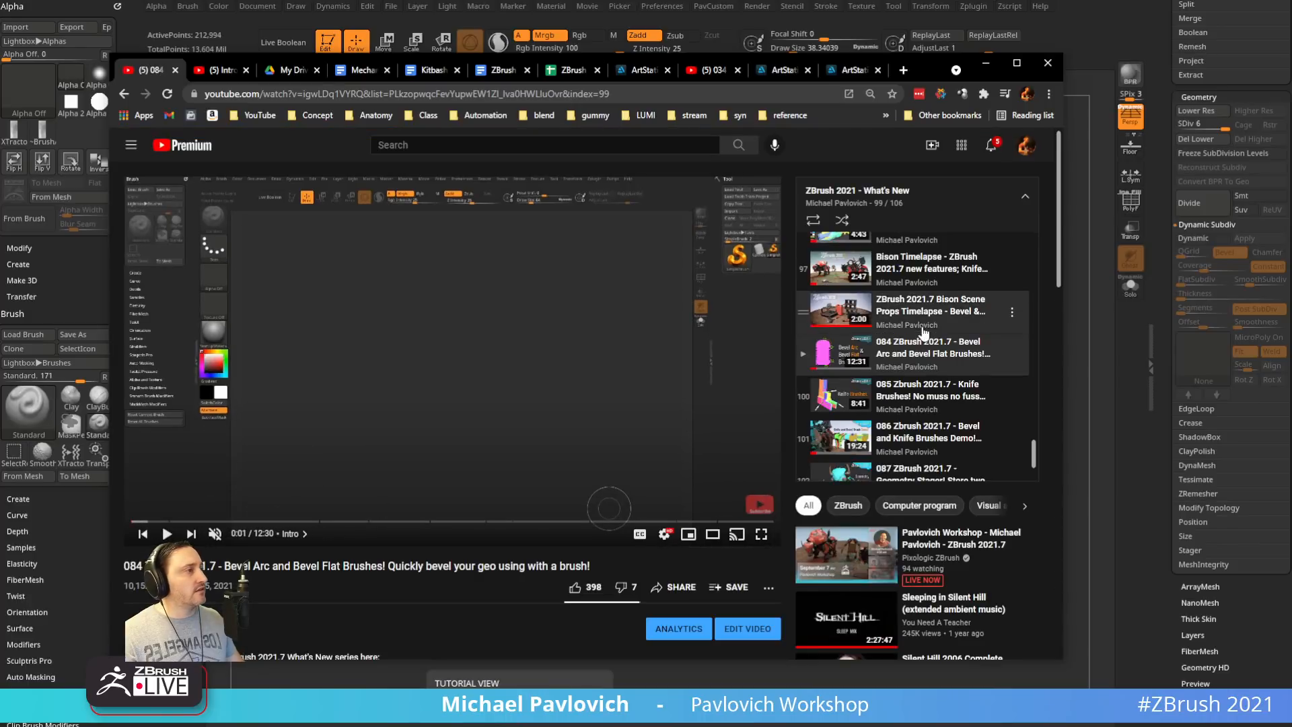
Select the web address of the open playlist video and return to ZBrush
scroll(923, 332, down, 2)
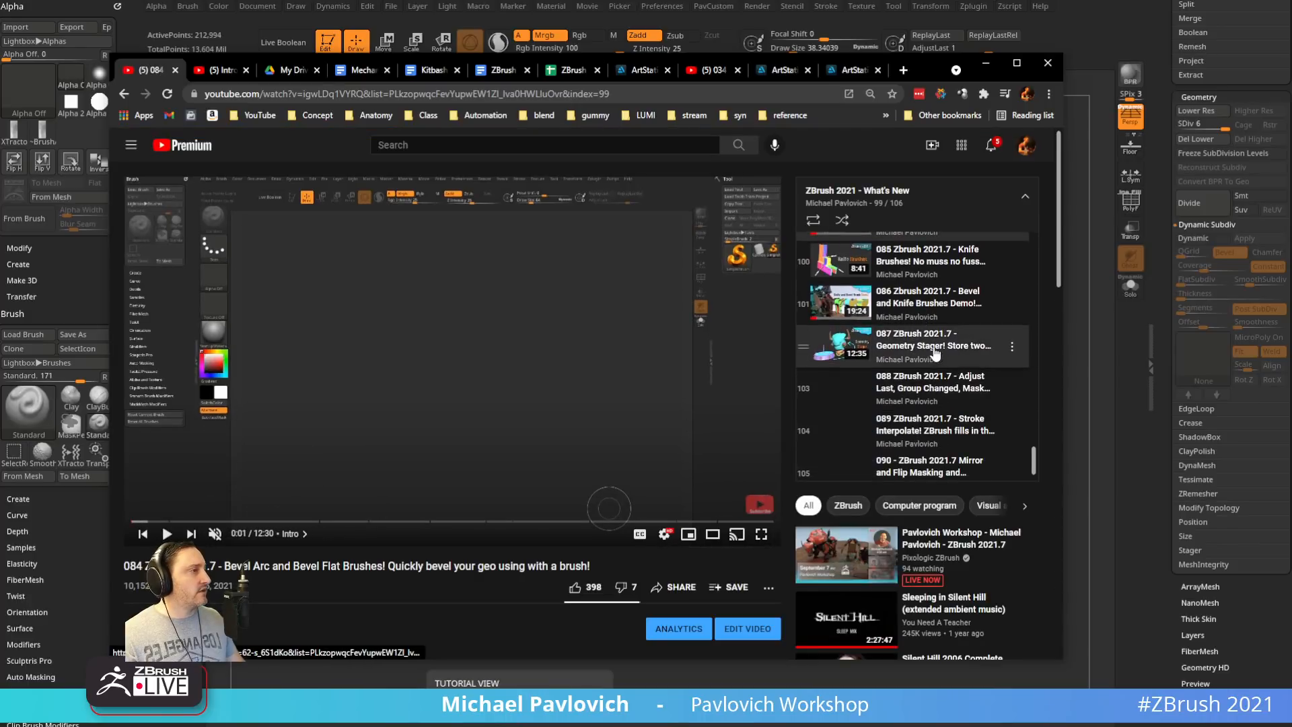
click(491, 96)
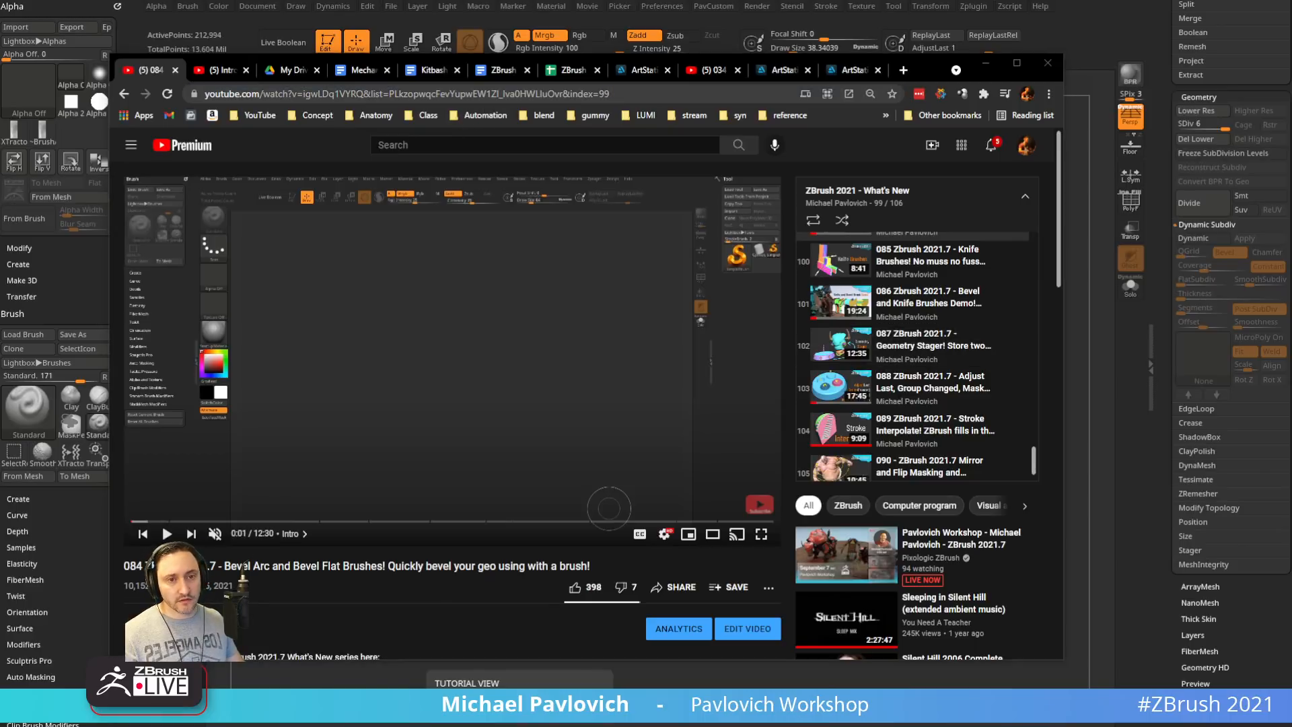
click(985, 62)
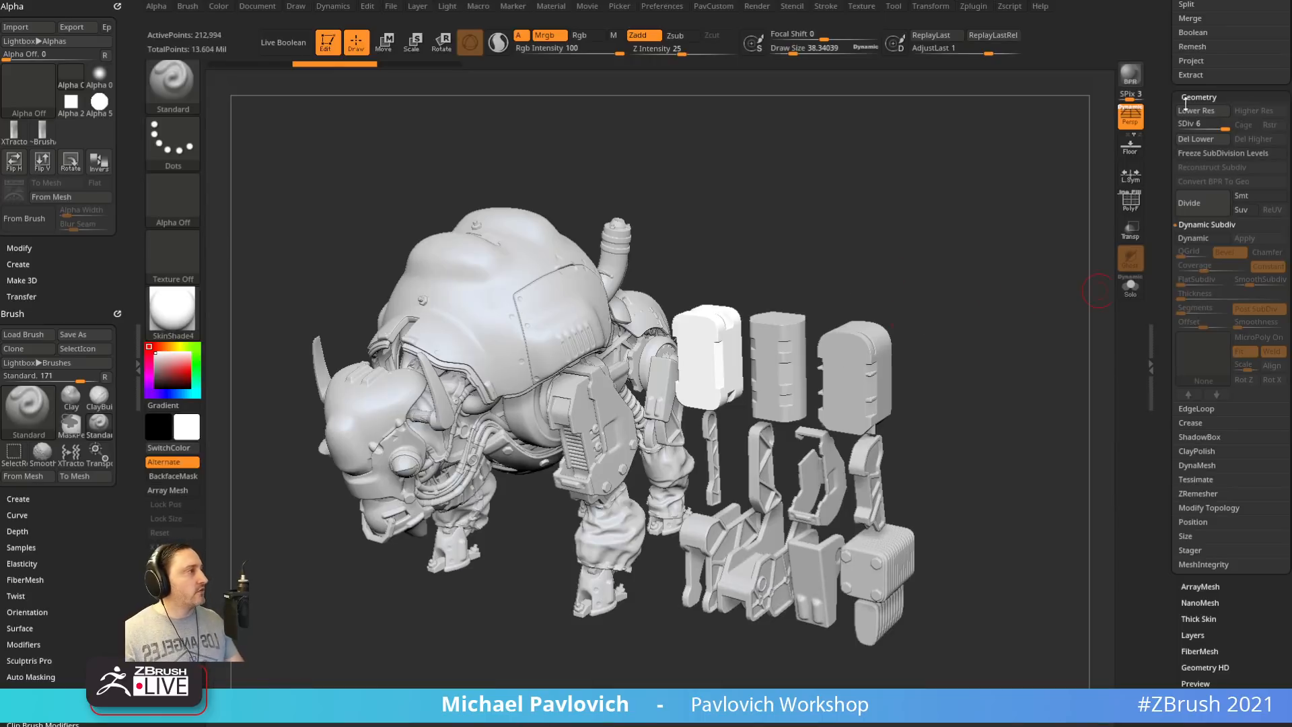
Store the rounded plate's current placement as its Home Stage in the Stager settings
key(shift)
click(1197, 551)
mouse_move(1103, 538)
mouse_down()
mouse_move(1091, 529)
mouse_move(1122, 539)
mouse_move(1033, 464)
mouse_up()
key(w)
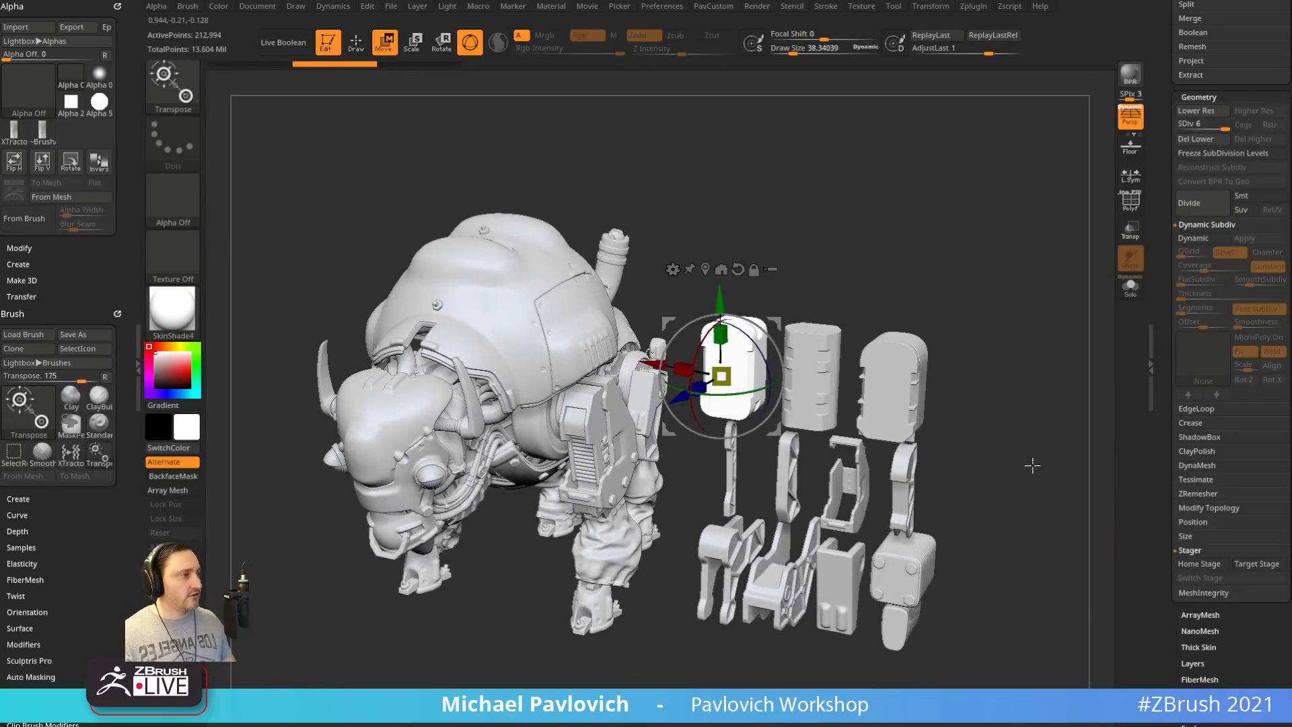
click(1198, 564)
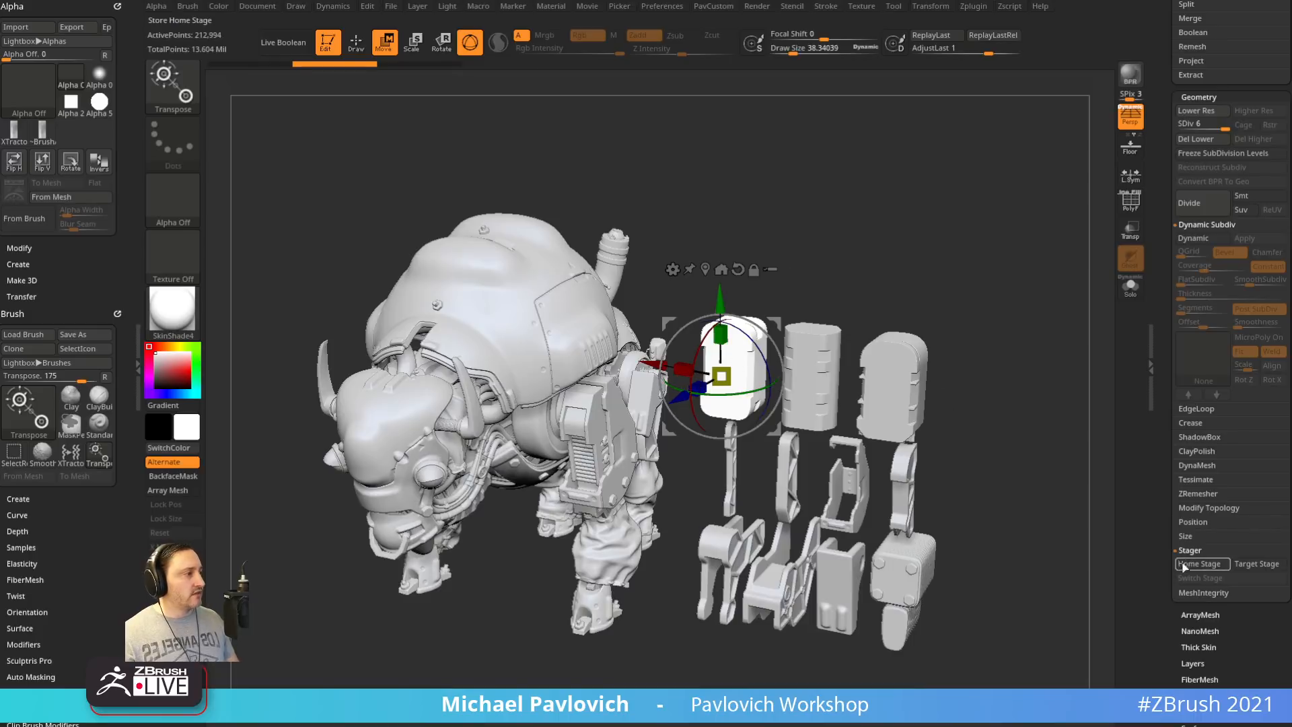
Move and tilt the rounded plate against the bison's shoulder and store this placement as its Target Stage
drag(746, 377, 799, 370)
drag(806, 307, 654, 303)
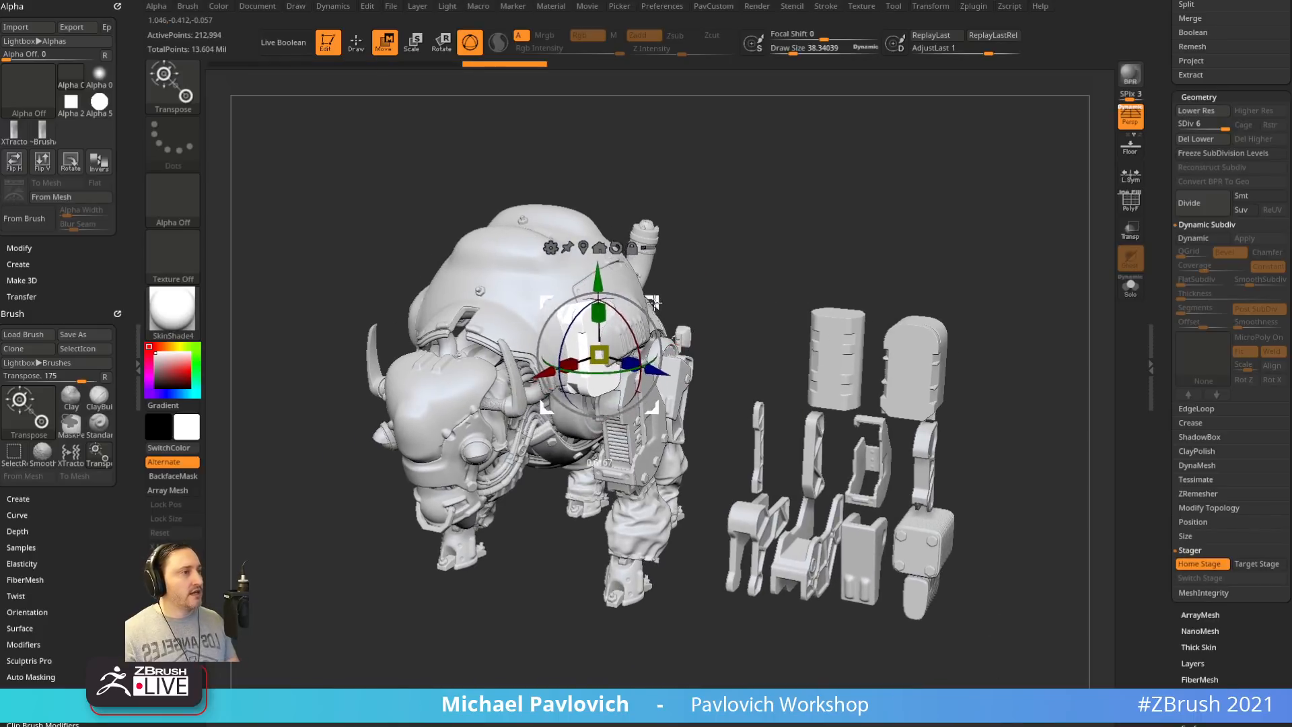
alt+drag(803, 276, 512, 492)
drag(583, 591, 559, 475)
alt+drag(825, 256, 949, 303)
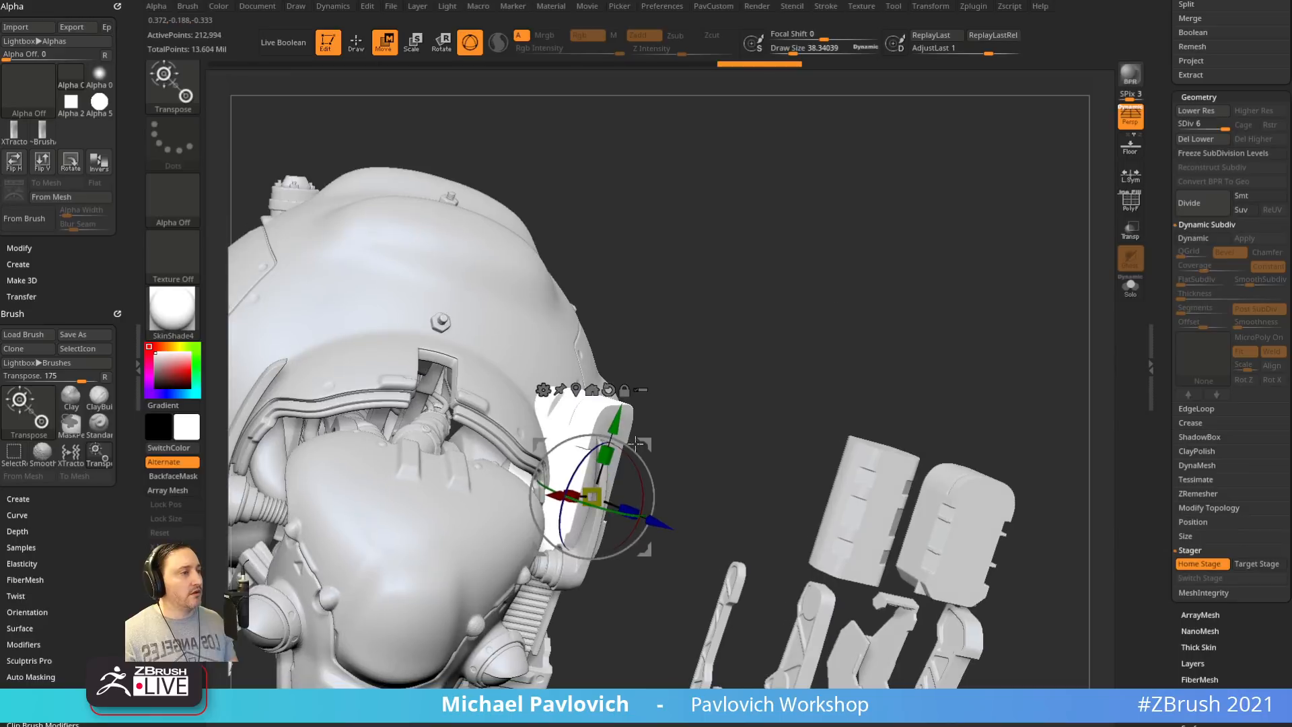
drag(644, 458, 615, 385)
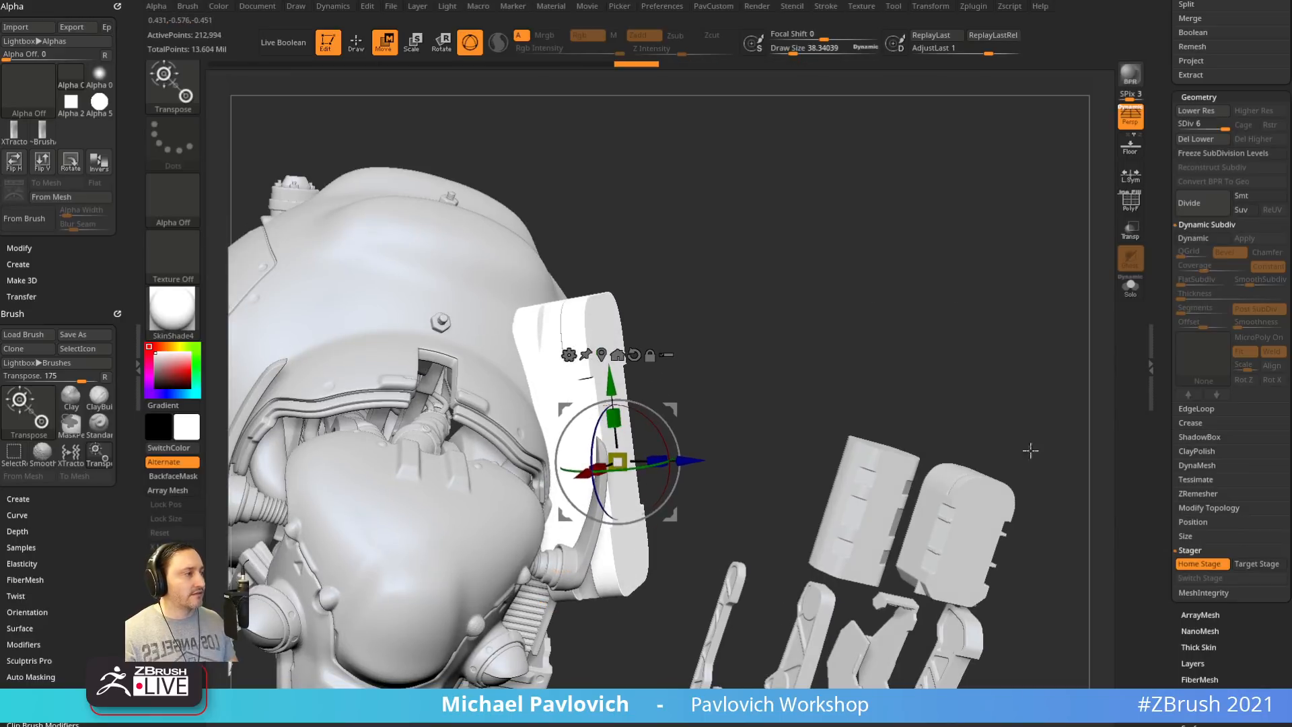
click(1243, 566)
Switch the rounded plate back to its home stage beside the other spare parts
mouse_move(894, 329)
mouse_down()
mouse_move(882, 320)
mouse_move(1040, 440)
mouse_up()
key(q)
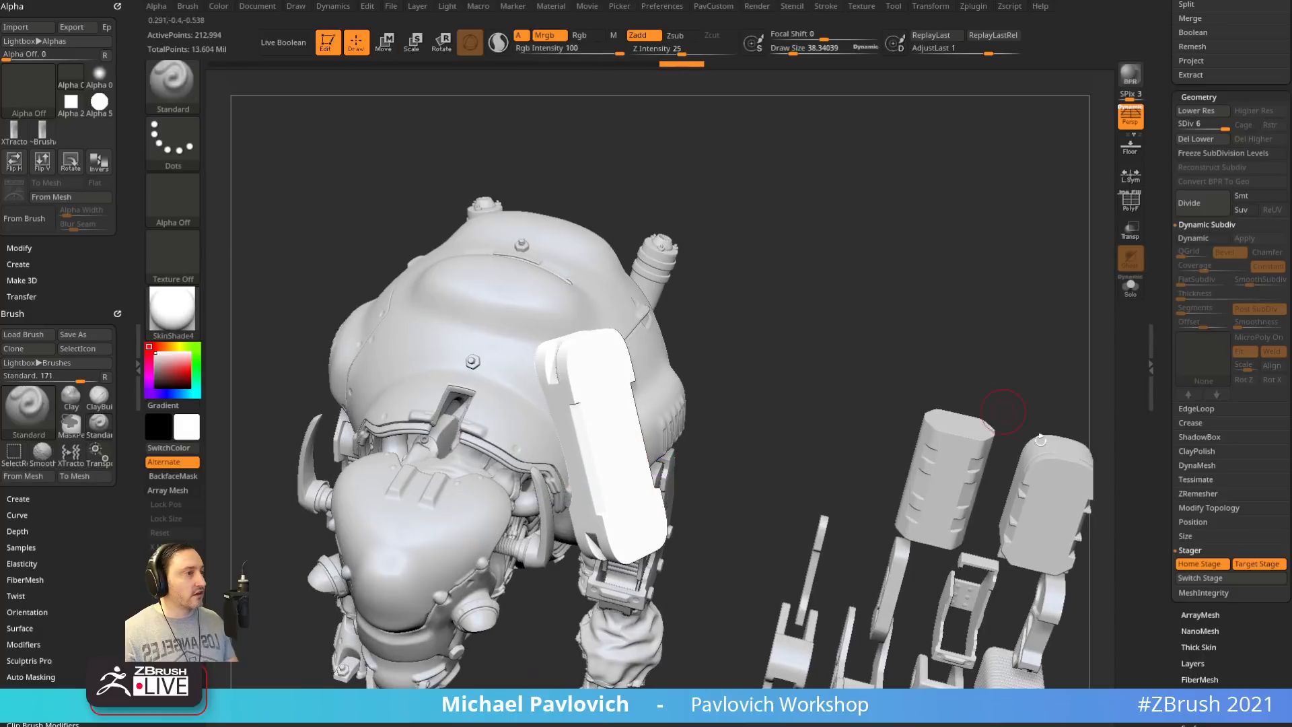
click(1197, 580)
mouse_move(902, 300)
alt+mouse_down()
mouse_move(748, 261)
mouse_move(966, 231)
mouse_move(856, 277)
mouse_move(850, 297)
mouse_move(881, 296)
alt+mouse_up()
Choose the Clay brush with Z Intensity 50 and a draw size of 18.76 for the rounded plate
key(shift+f)
key(b)
key(c)
key(l)
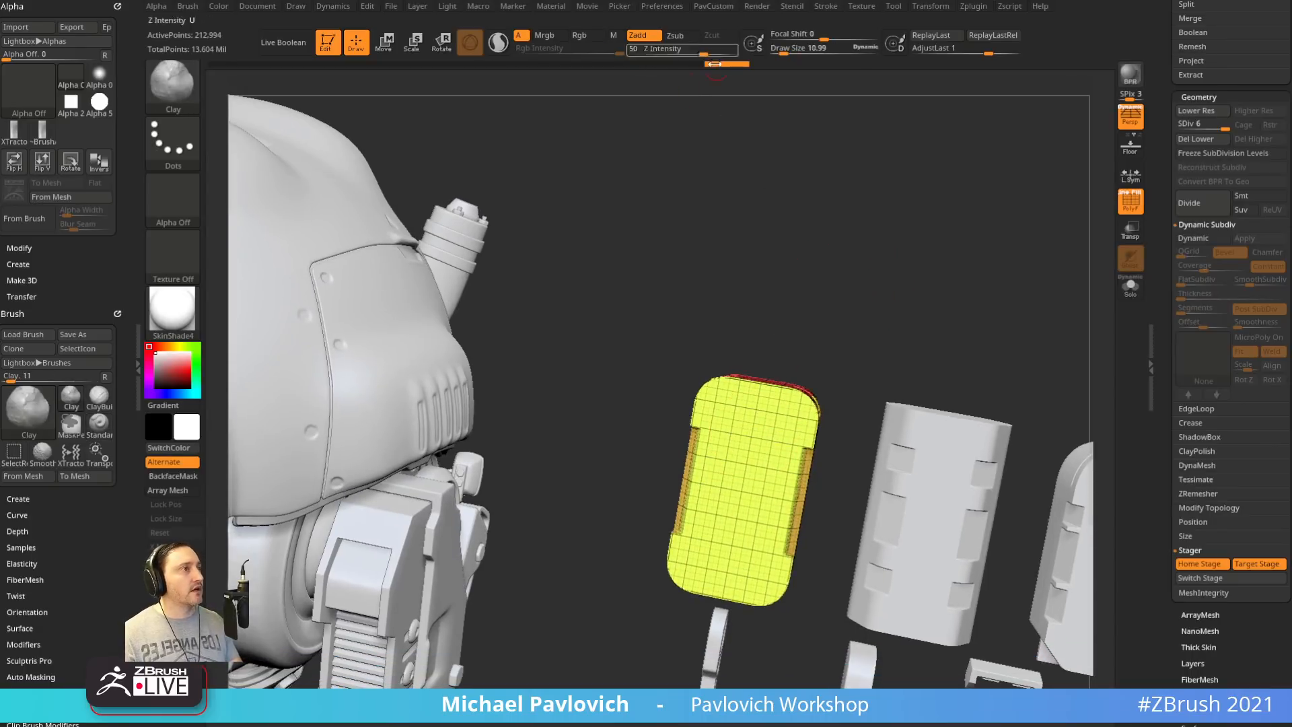
key(shift+f)
key(s)
mouse_move(768, 419)
mouse_down()
mouse_move(788, 419)
mouse_move(746, 421)
mouse_up()
key(s)
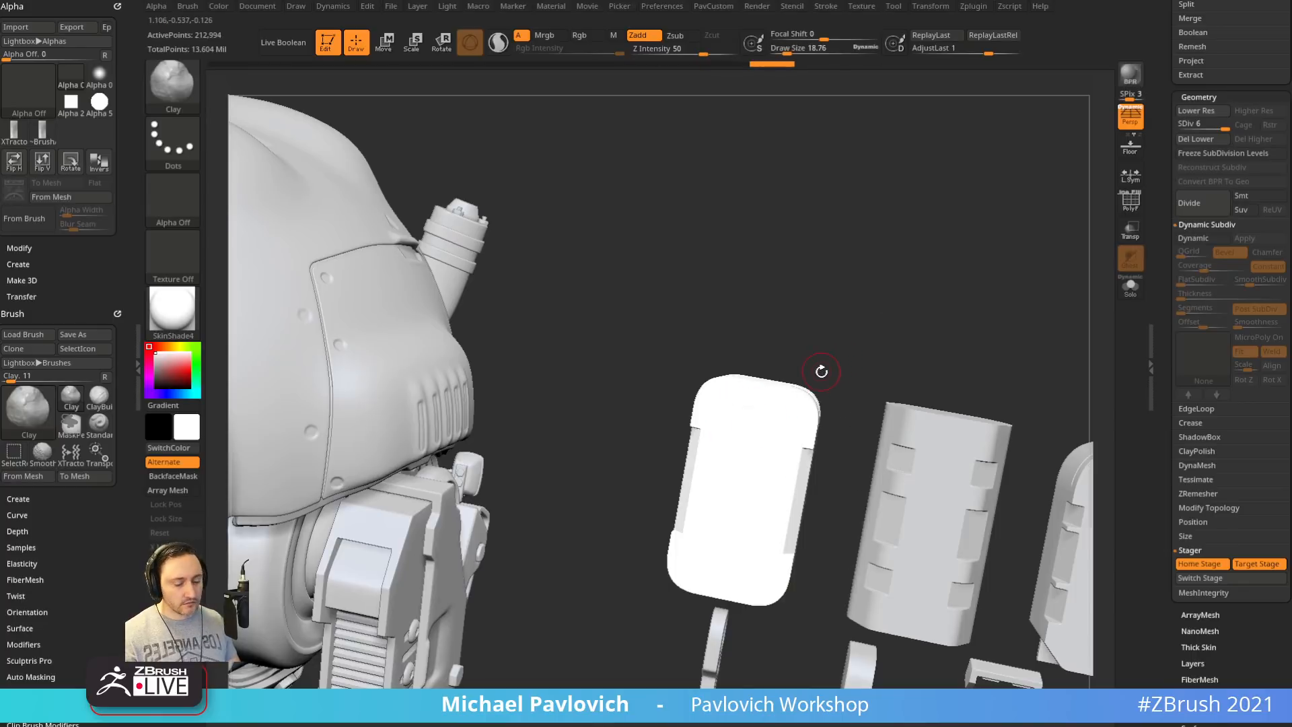
Change the model's material to StartupMaterial and frame the front of the rounded plate
drag(889, 346, 902, 309)
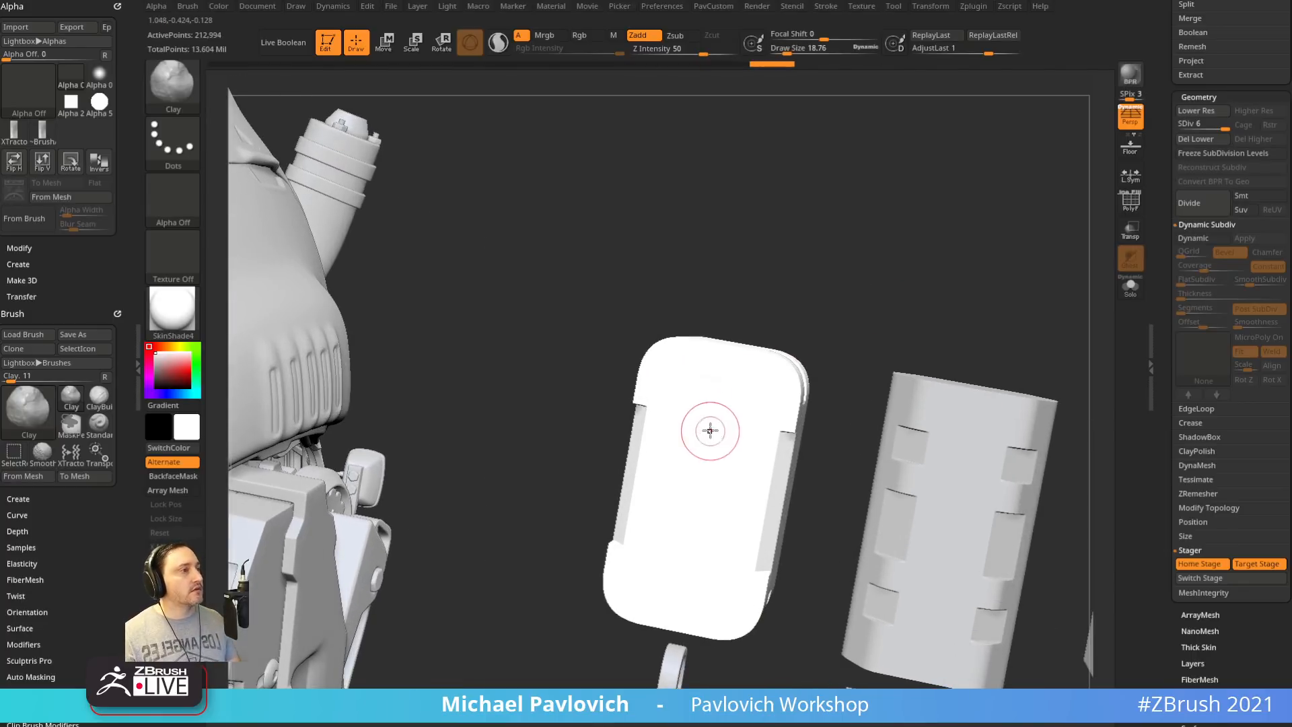
key(m)
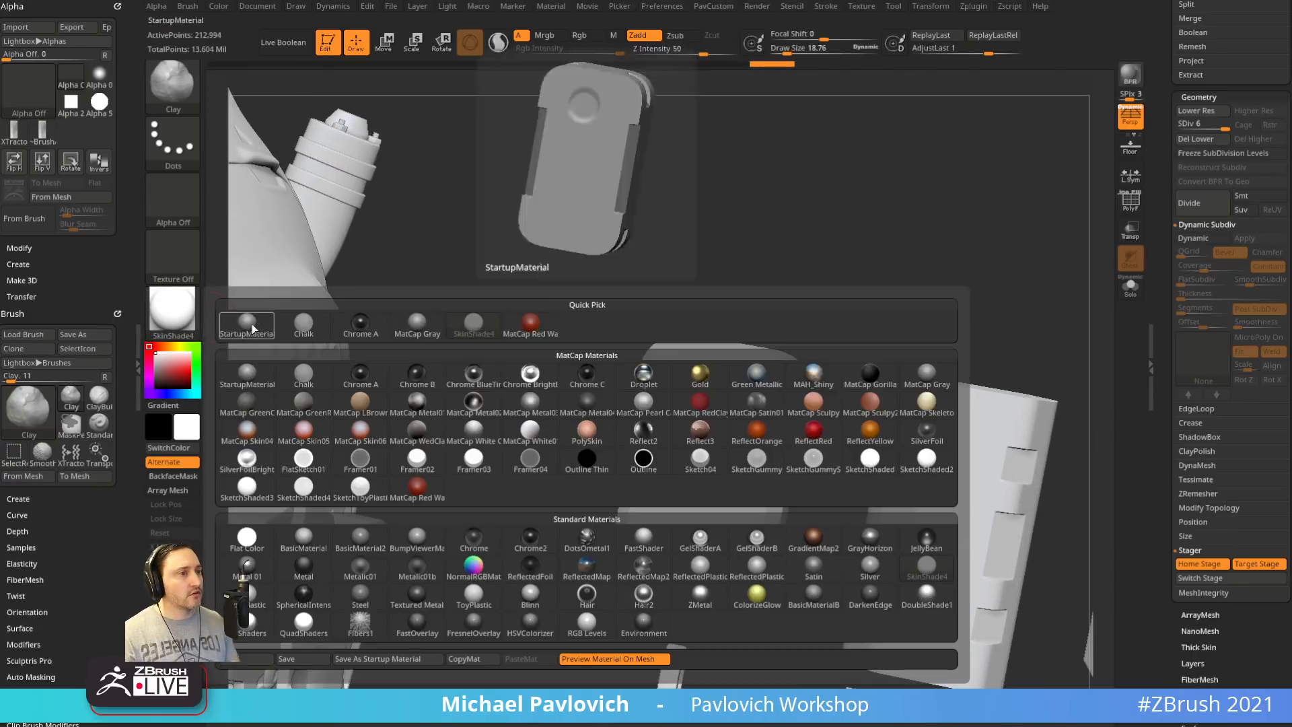
click(252, 324)
drag(830, 309, 704, 397)
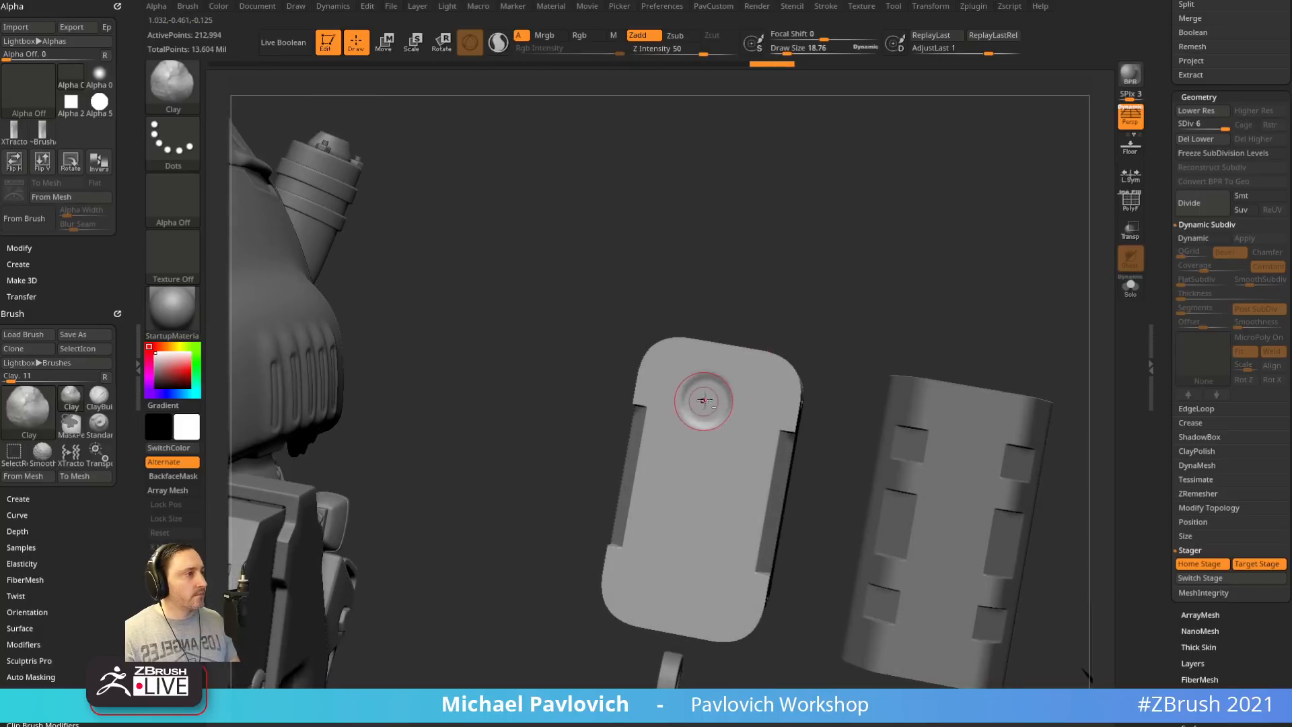
Redo the clay dab near the plate's upper end and try changing its strength with AdjustLast
key(ctrl+z)
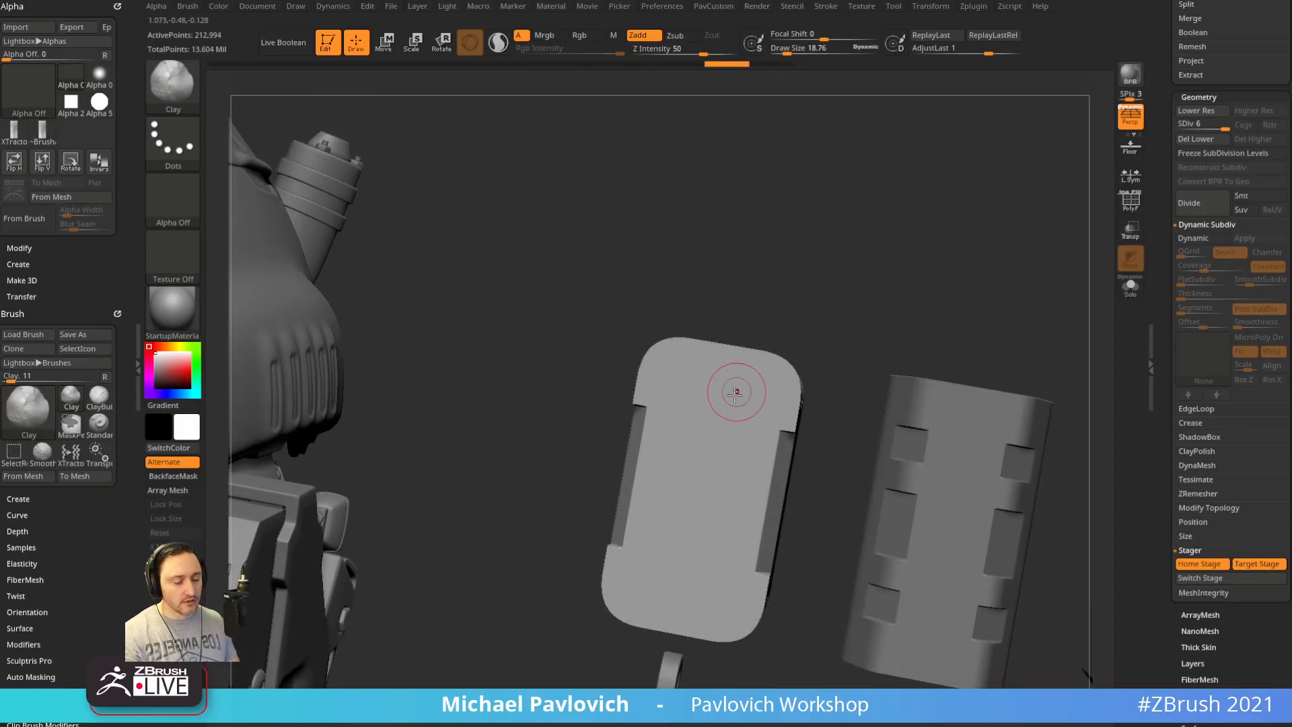
click(715, 400)
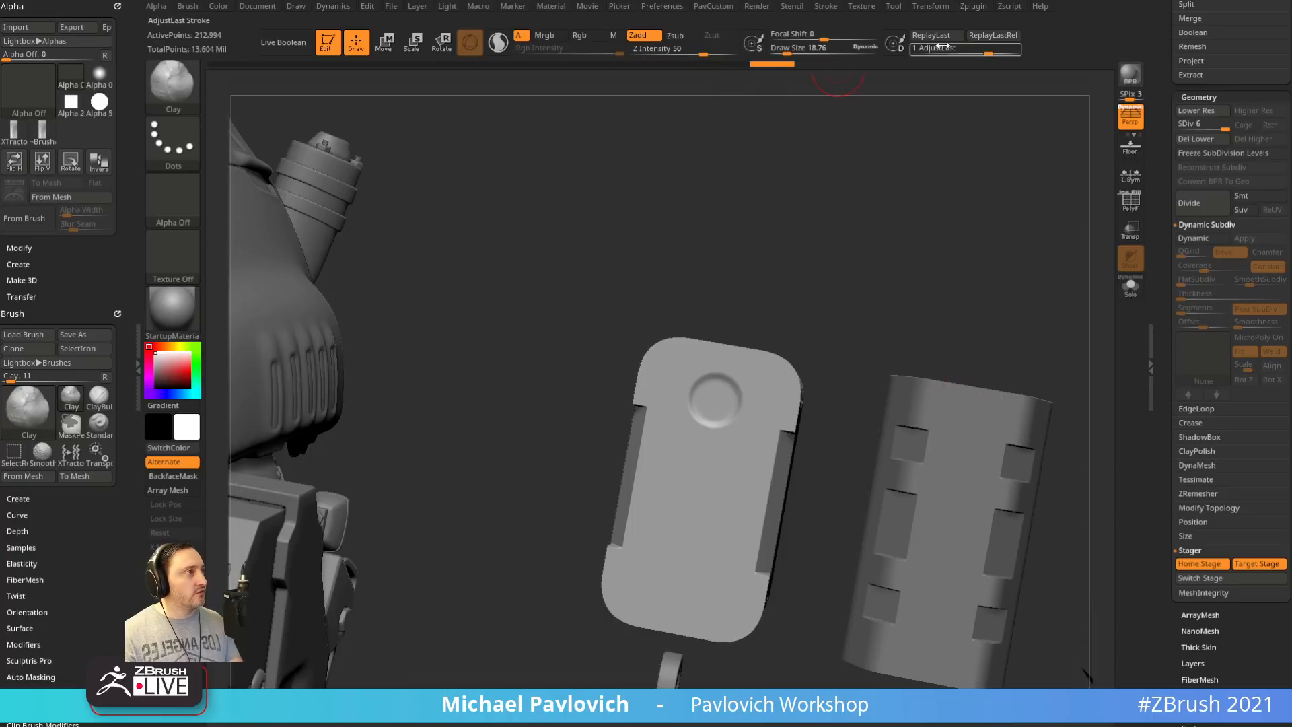
mouse_move(992, 51)
mouse_down()
mouse_move(962, 52)
mouse_move(1007, 52)
mouse_move(981, 52)
mouse_up()
key(ctrl+z)
Set up the Standard brush with the DragRect stroke and Alpha 06
key(b)
key(s)
key(t)
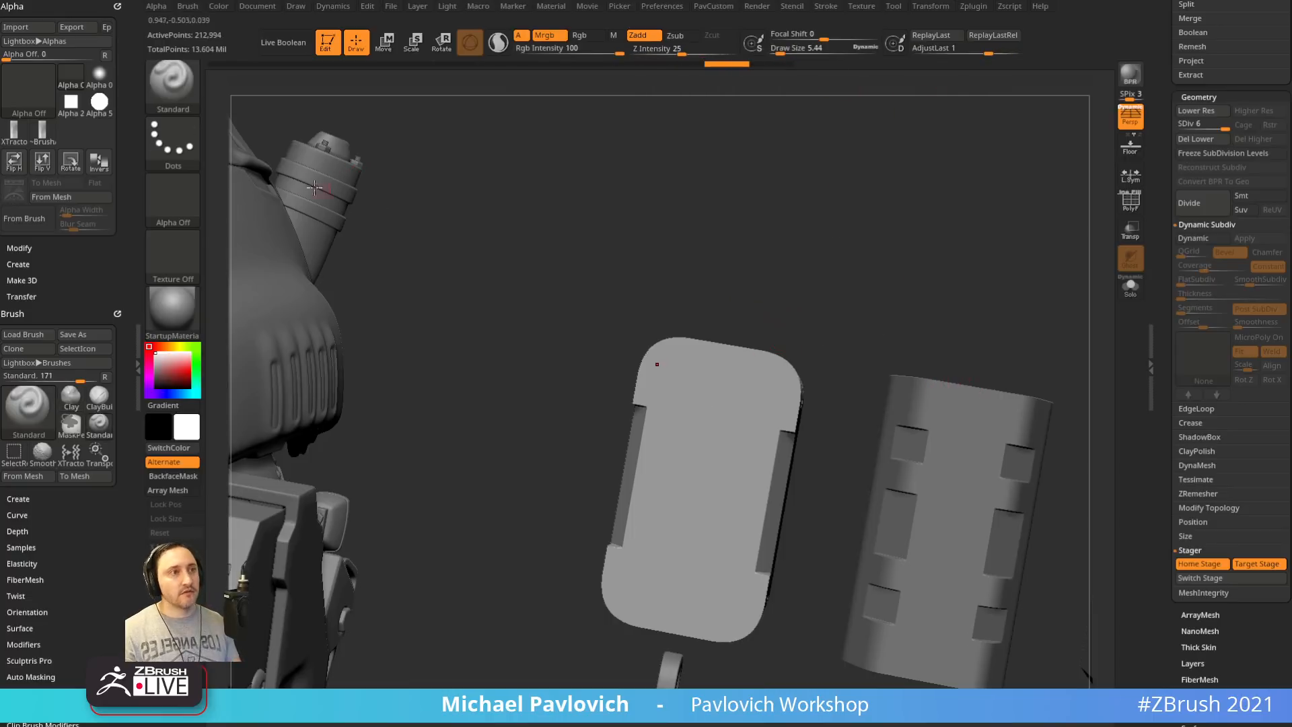
click(173, 144)
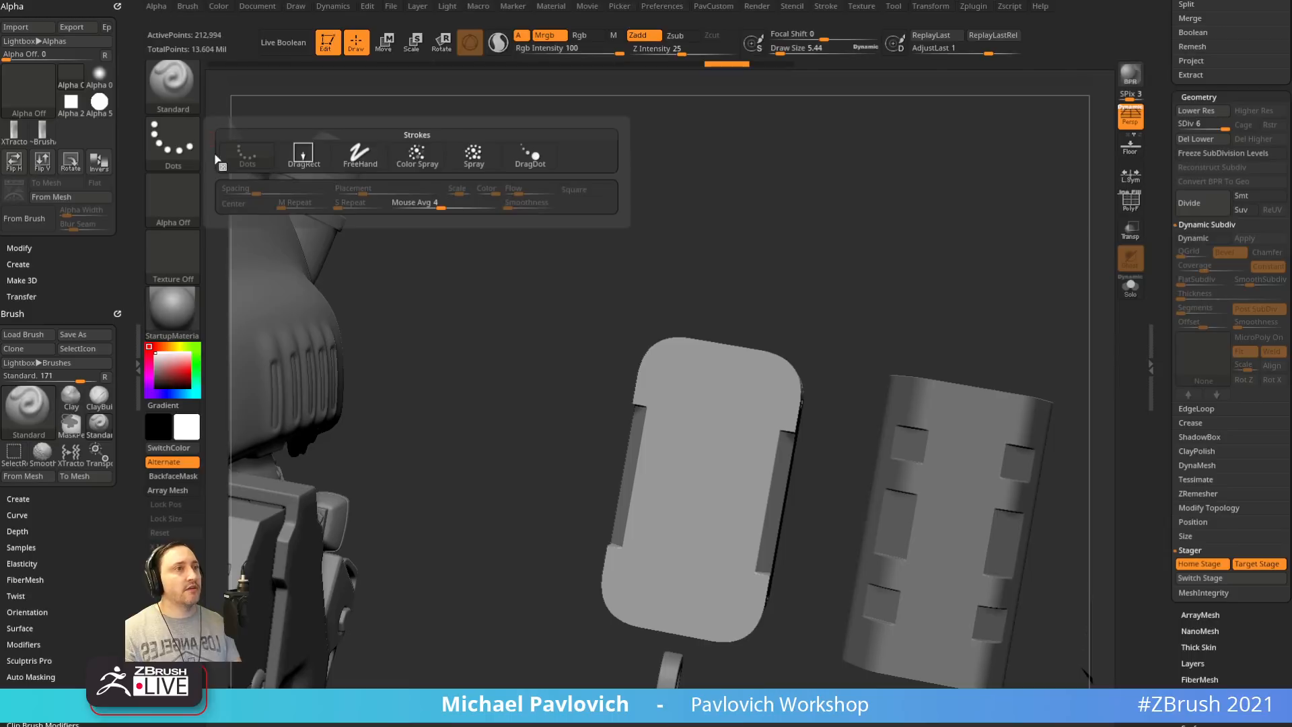
click(530, 155)
click(173, 145)
click(330, 159)
click(188, 202)
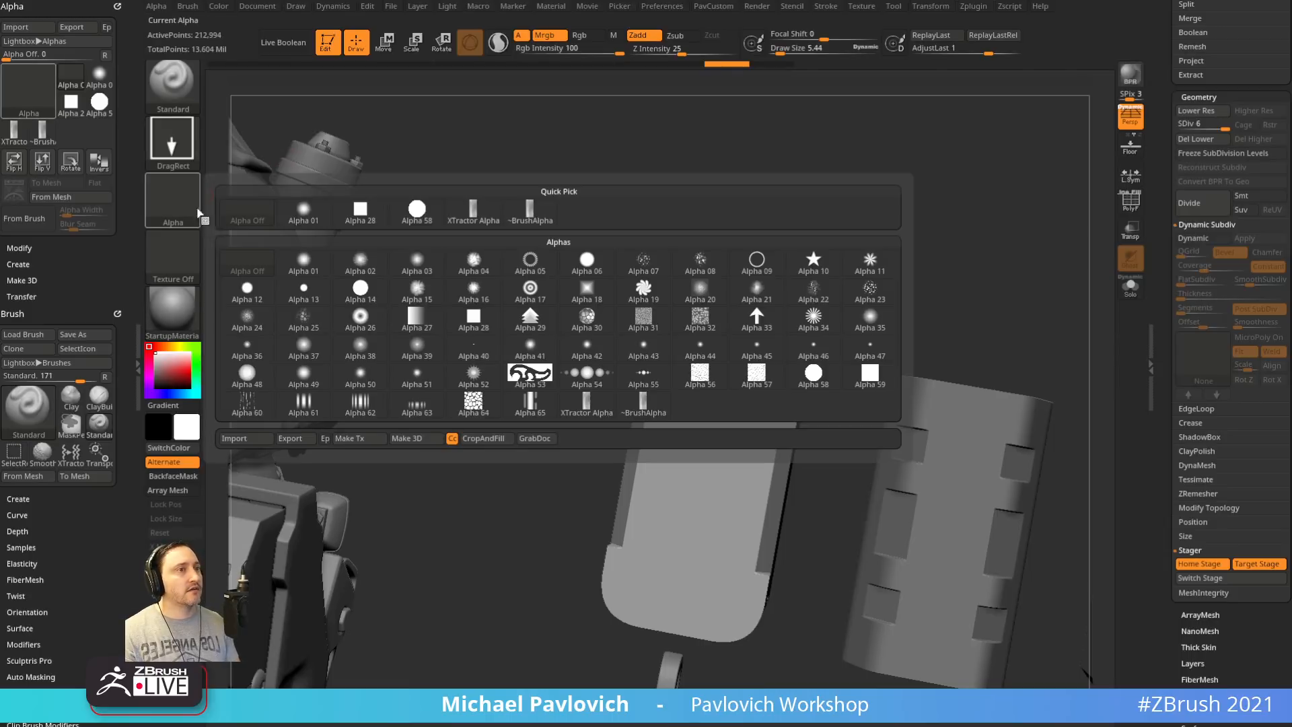
click(588, 261)
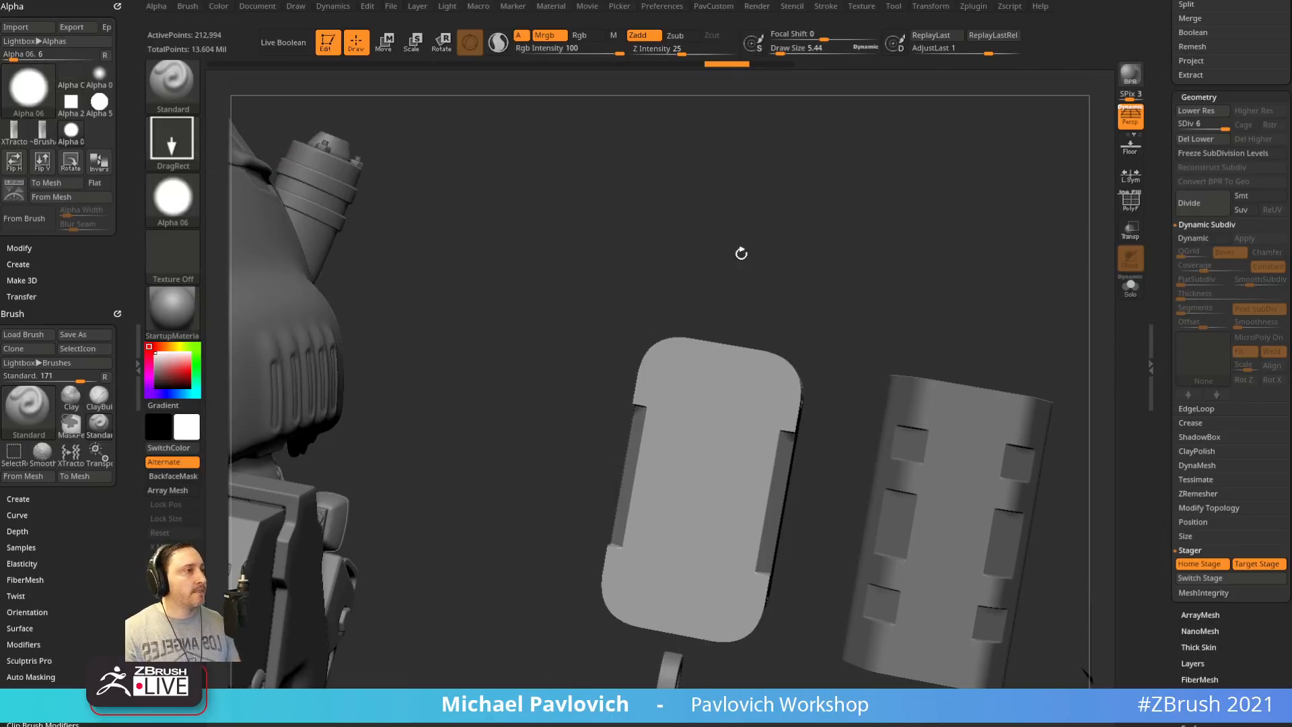
Undo the trial circular stamp on the plate and set the brush's Focal Shift to -100
mouse_move(745, 254)
mouse_down()
mouse_move(654, 325)
mouse_move(652, 309)
mouse_up()
key(ctrl+z)
drag(803, 37, 758, 42)
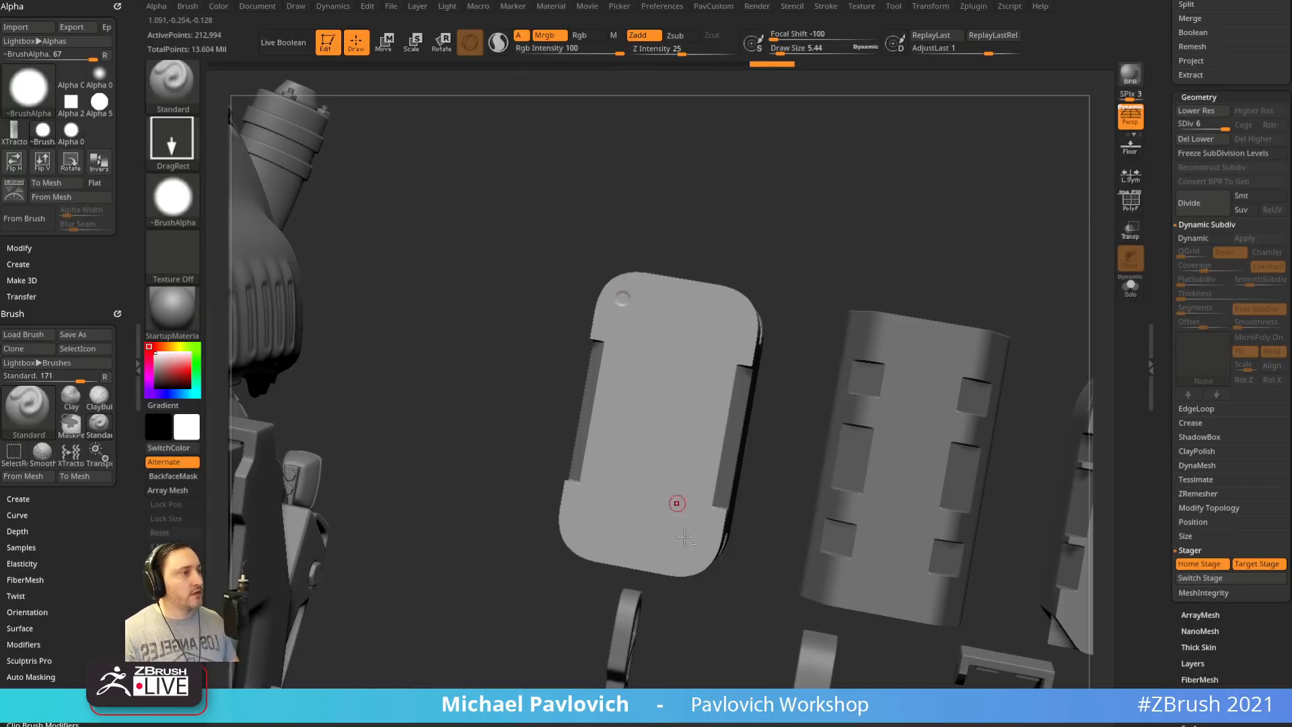
Try interpolating stamps between the small circle and a new, larger circle near the plate's lower end
drag(697, 552, 703, 555)
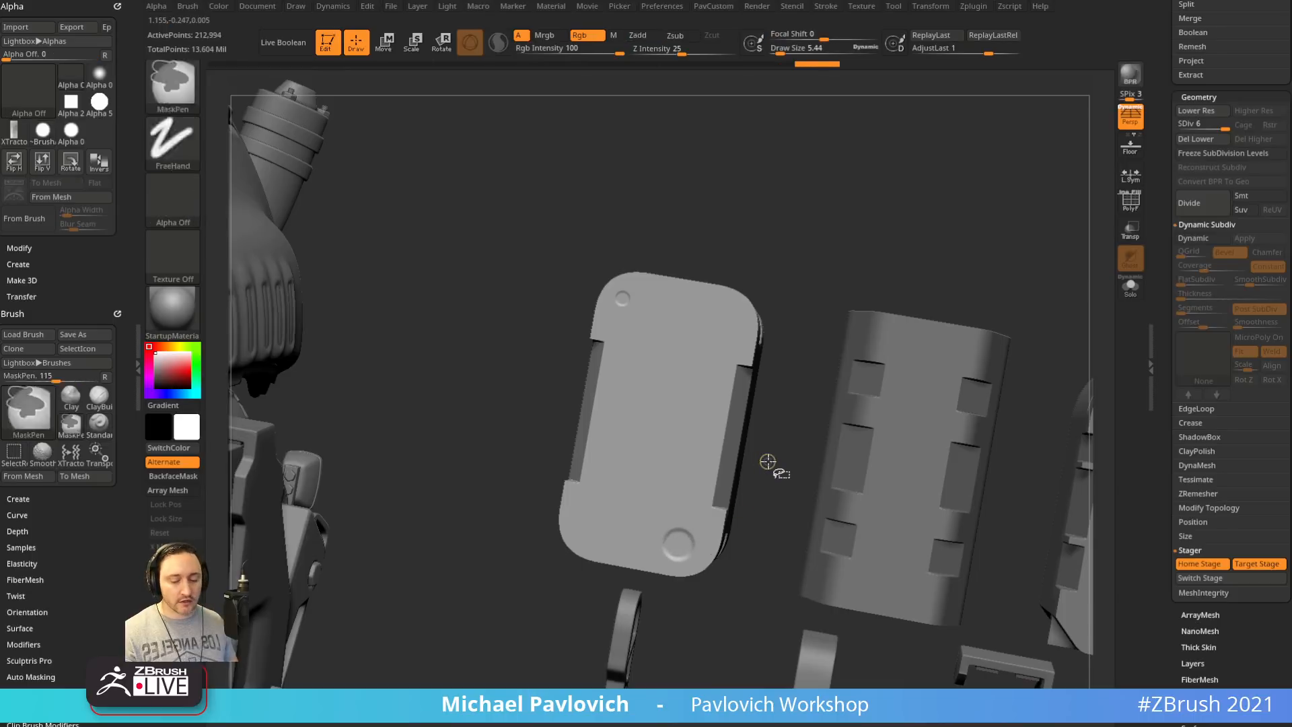
key(ctrl+shift+1)
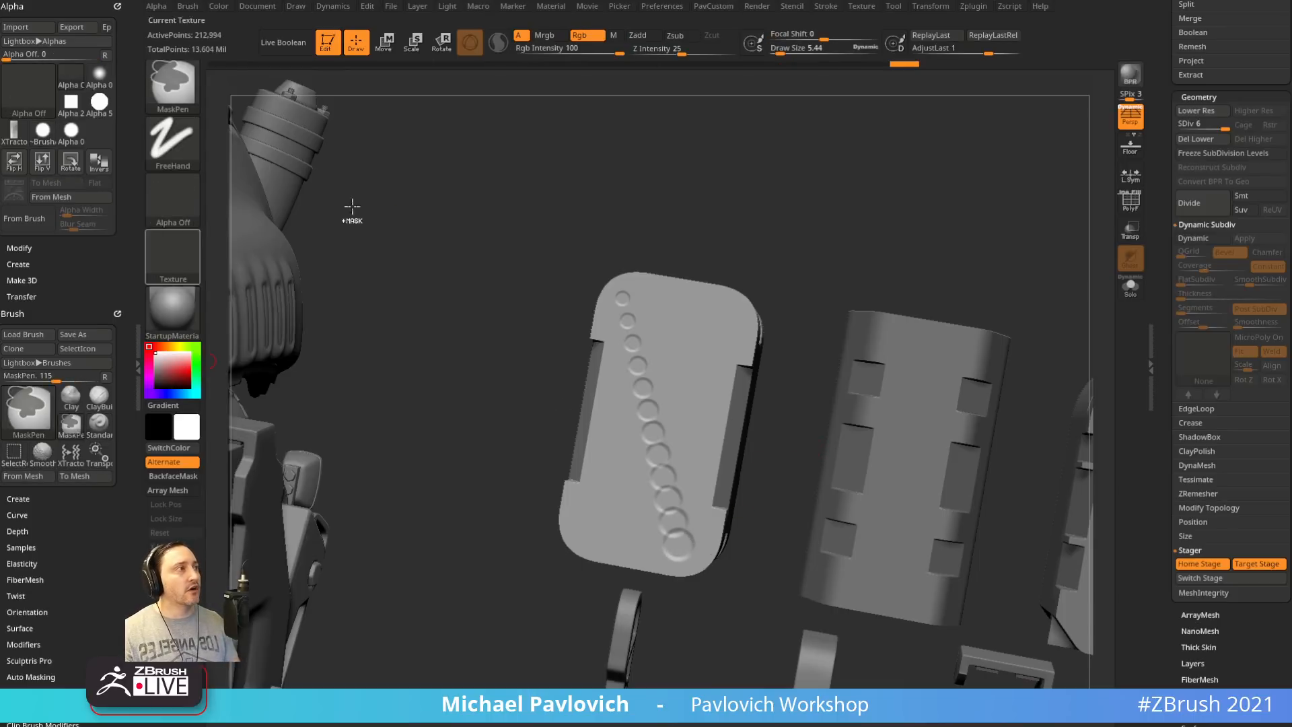
key(ctrl+z)
Set Interpolate Strokes Count to 5 and interpolate between the small upper and large lower circular stamps
click(827, 8)
drag(798, 25, 41, 269)
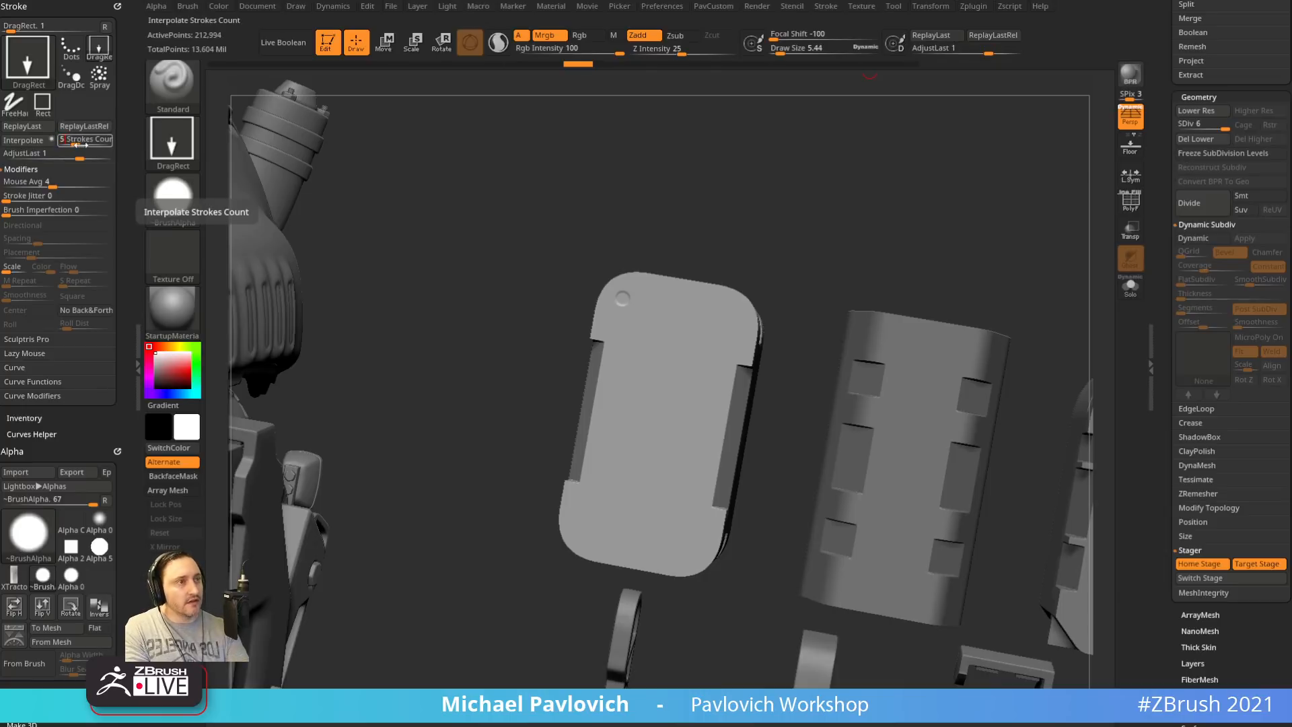
mouse_move(730, 248)
mouse_down()
mouse_move(756, 225)
mouse_move(724, 249)
mouse_up()
key(ctrl+z)
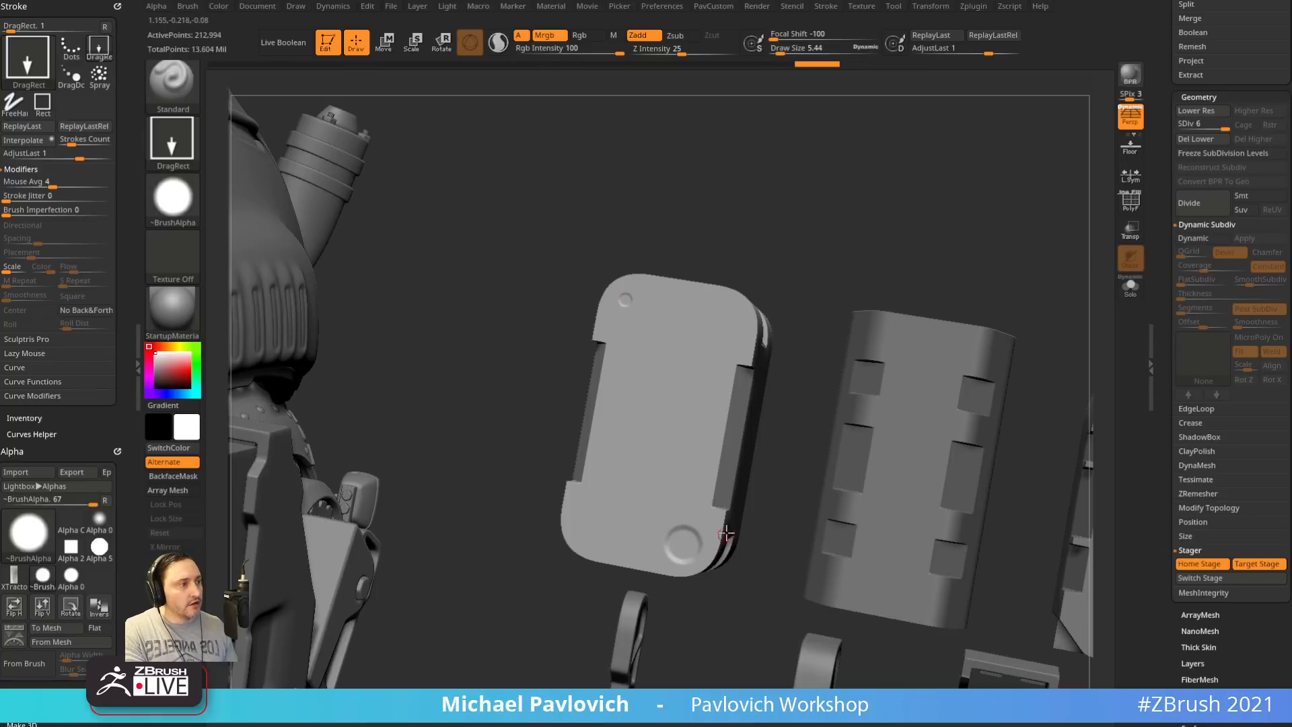
click(23, 140)
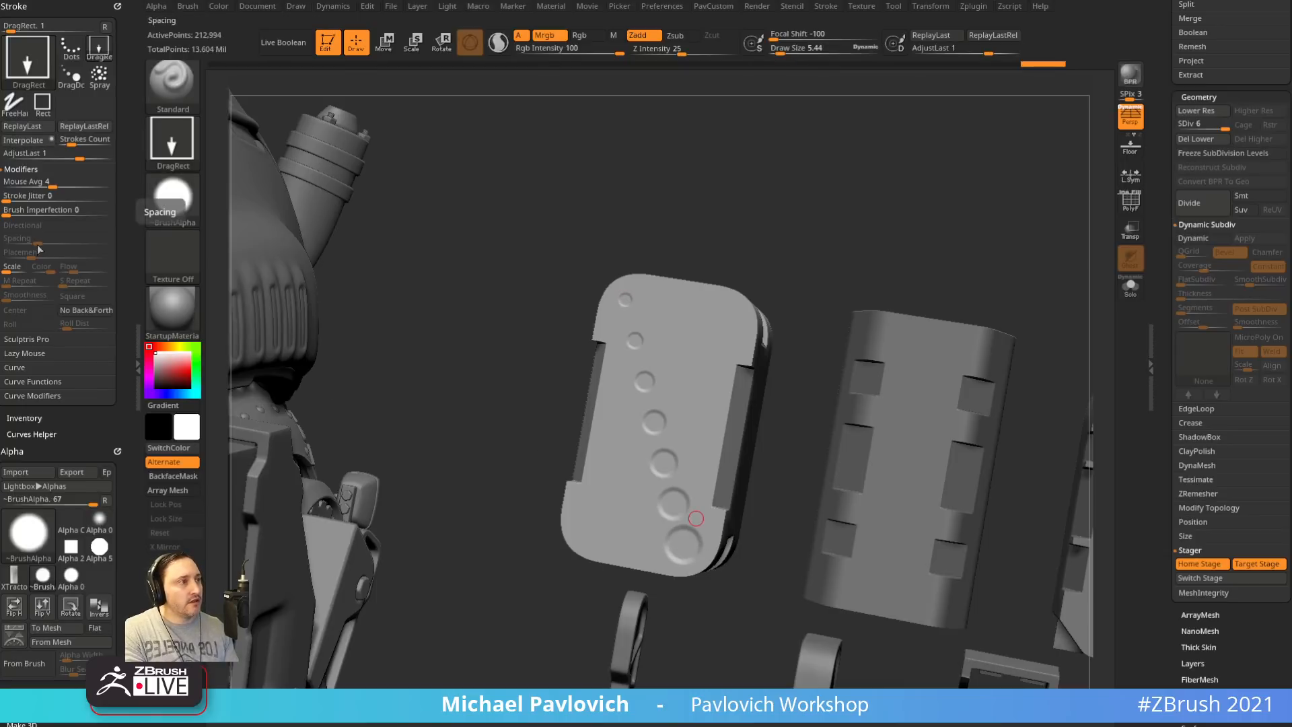
drag(750, 245, 630, 278)
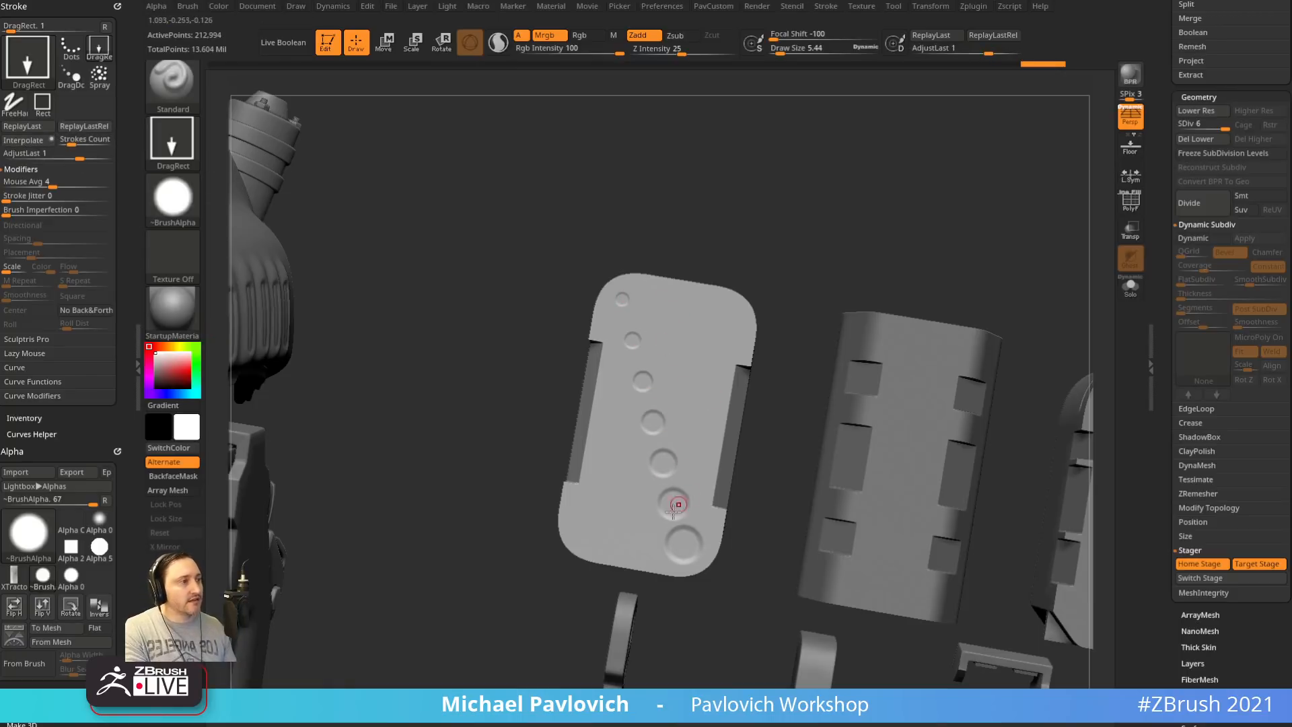
Undo the interpolated row and both circular stamps on the plate
key(ctrl+z)
key(ctrl+z)
key(ctrl+z)
key(ctrl+z)
key(ctrl+z)
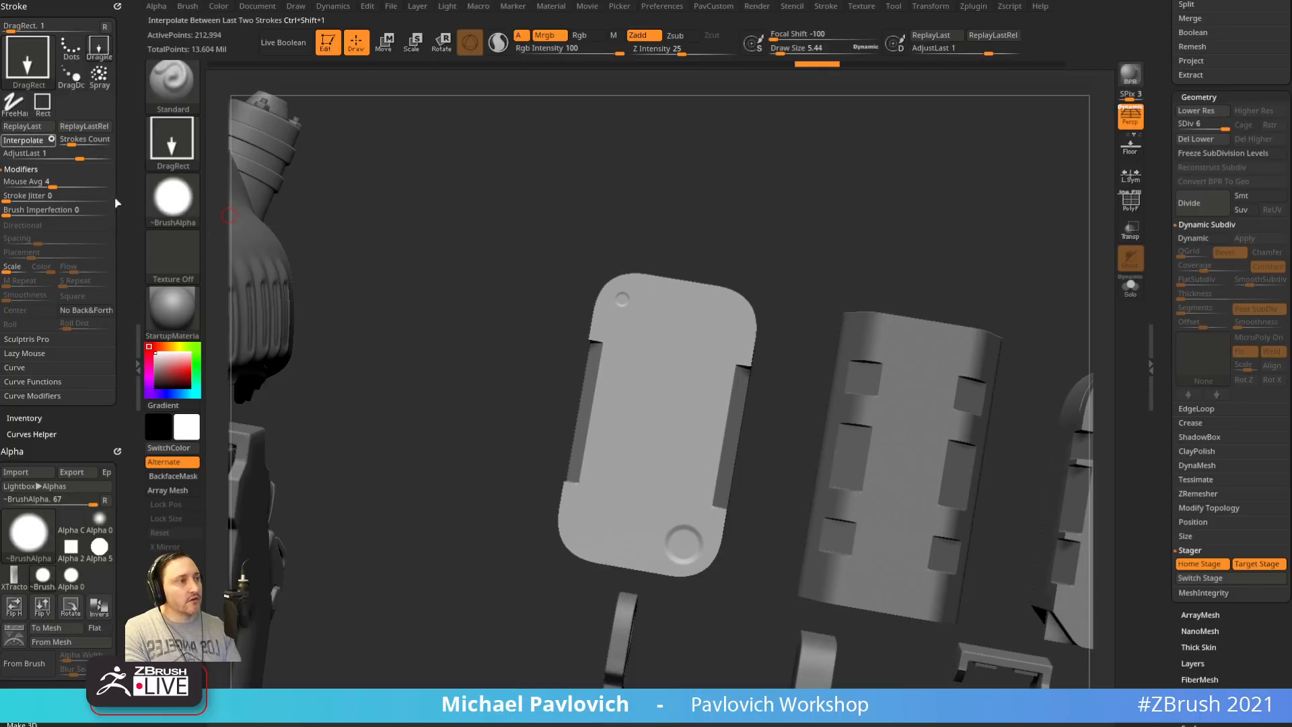
key(ctrl+shift+1)
key(ctrl+z)
key(ctrl+z)
key(ctrl+z)
key(ctrl+z)
key(ctrl+z)
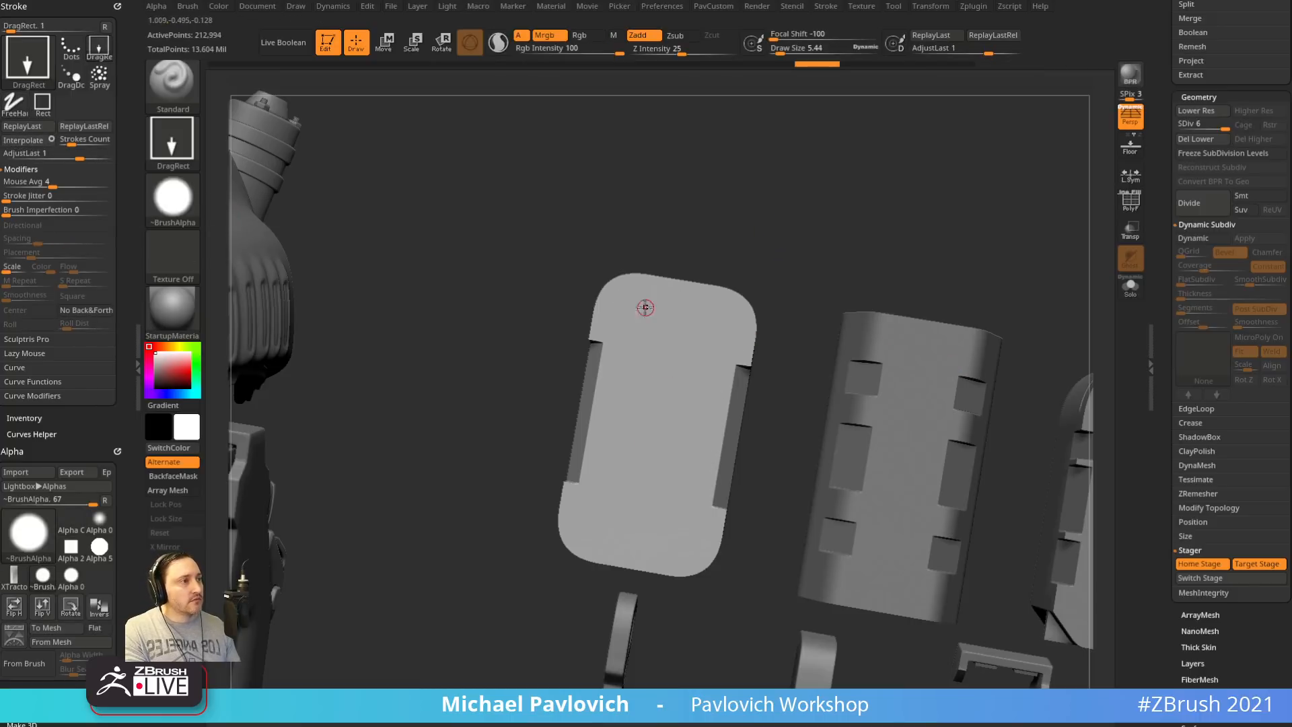
Try interpolating five stamps between a new small circle at the plate's upper end and a larger one at its lower end
drag(631, 305, 633, 307)
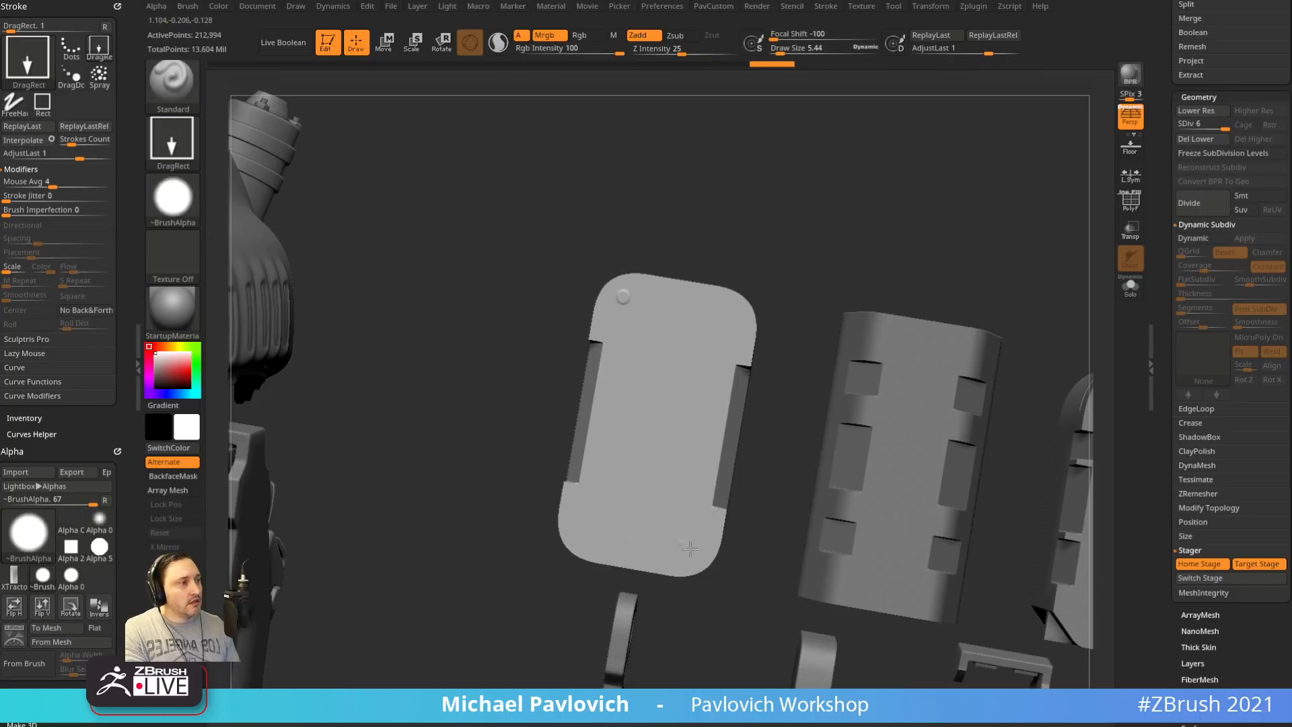
drag(690, 548, 719, 543)
click(22, 140)
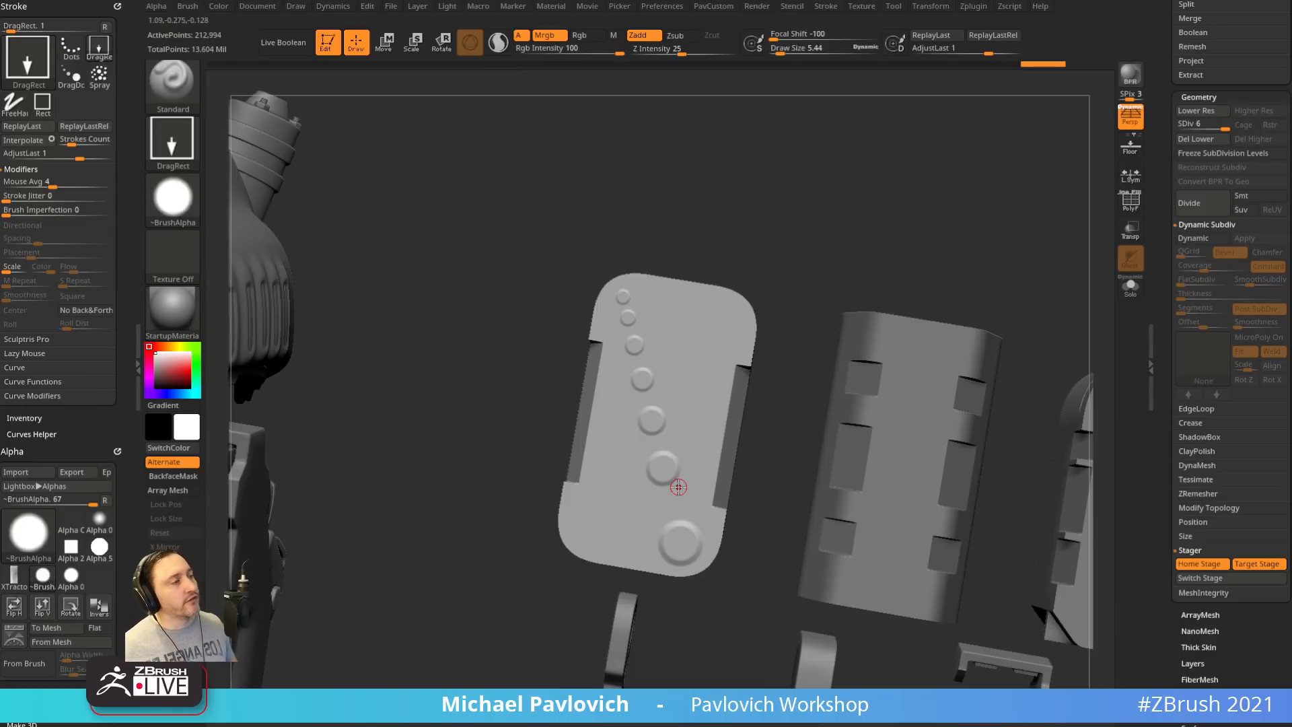
key(ctrl+z)
key(ctrl+z)
key(ctrl+z)
key(ctrl+z)
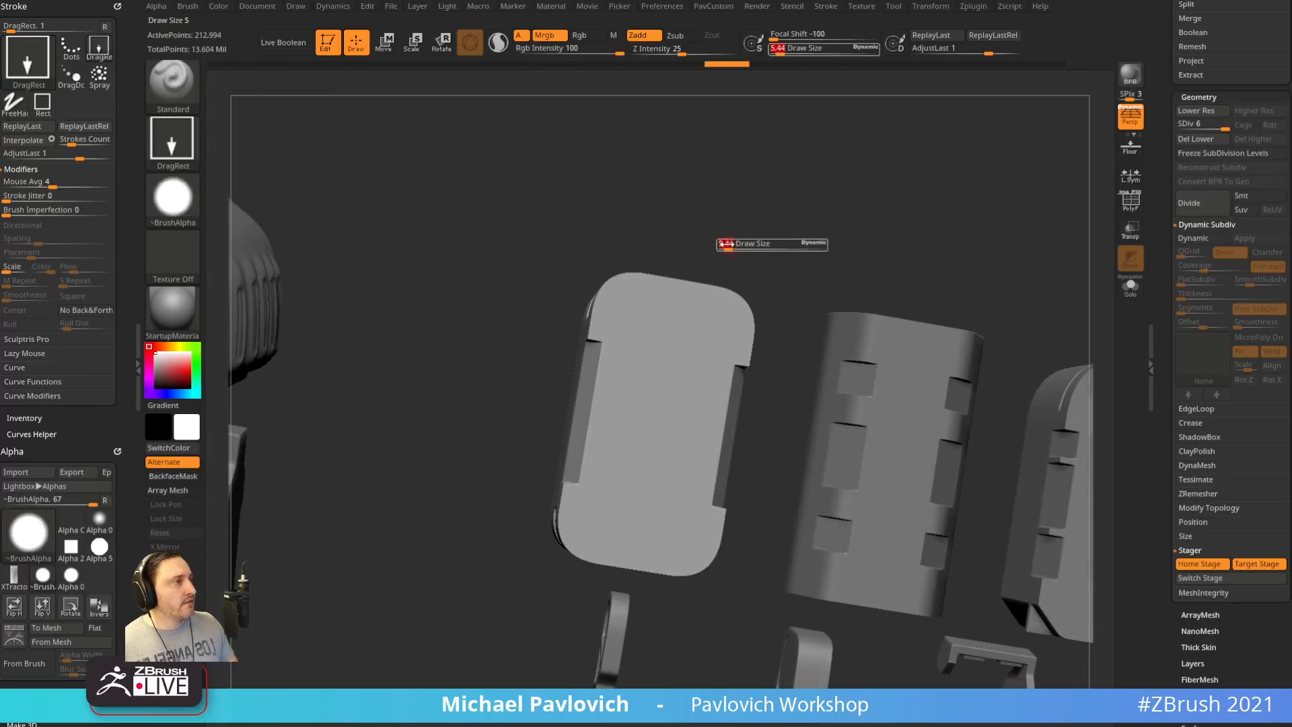
key(ctrl+z)
Set the Standard brush to Alpha Off with the FreeHand stroke, Z Intensity 46 and Draw Size about 4.6
click(156, 199)
click(235, 212)
click(188, 156)
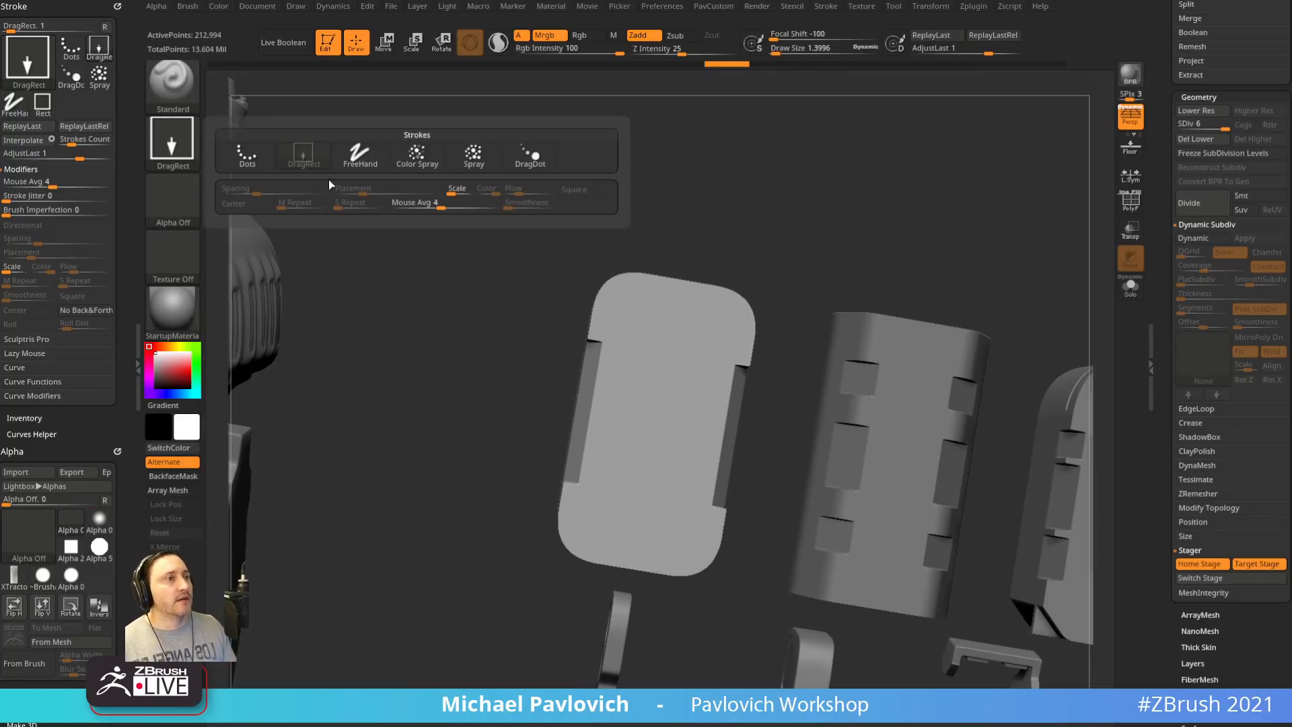
click(357, 161)
drag(689, 47, 700, 49)
alt+drag(747, 144, 719, 132)
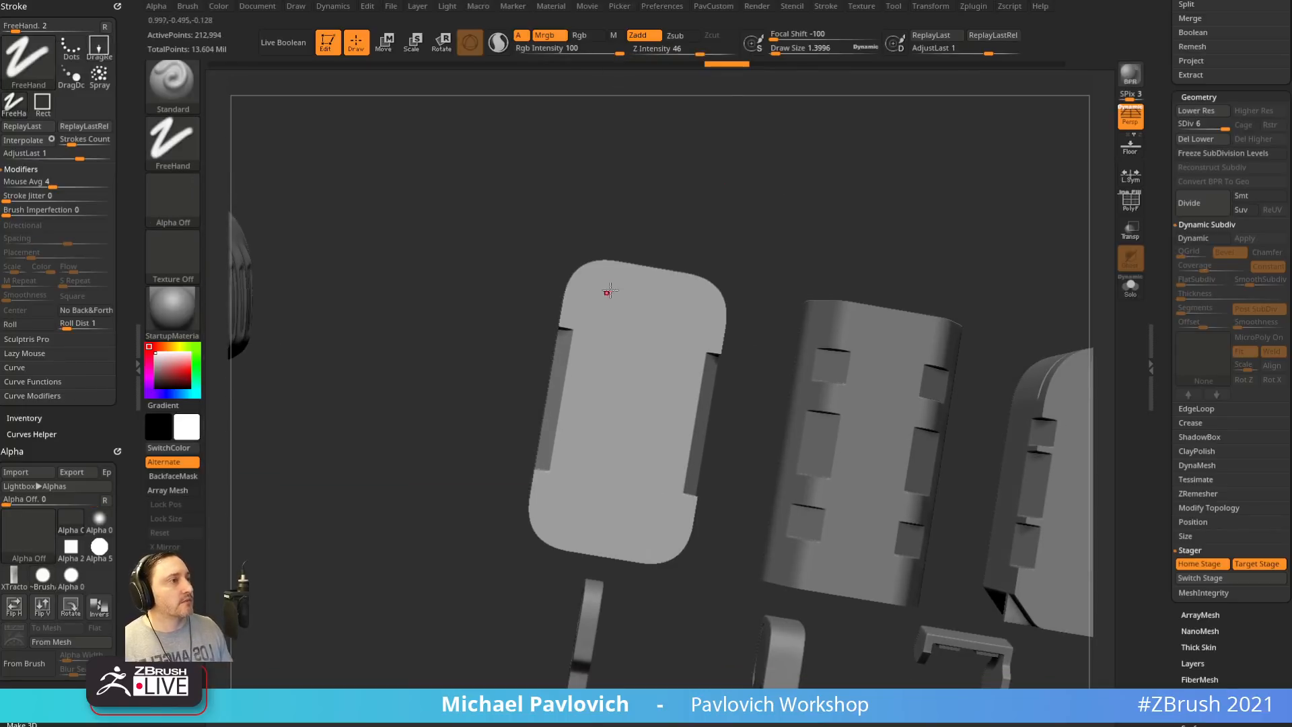
key(s)
click(613, 288)
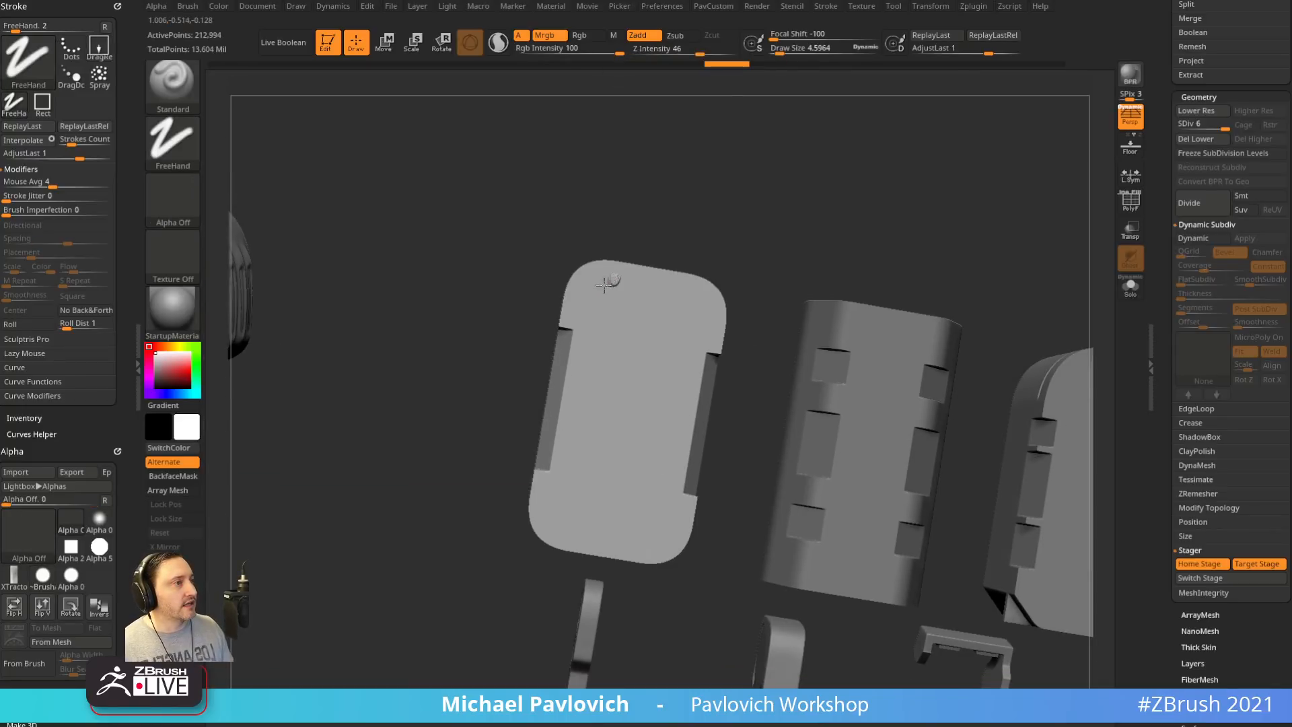
Undo a trial freehand stroke on the plate and set the brush's Focal Shift to 0
drag(616, 281, 577, 302)
key(ctrl+z)
click(811, 38)
drag(813, 39, 824, 38)
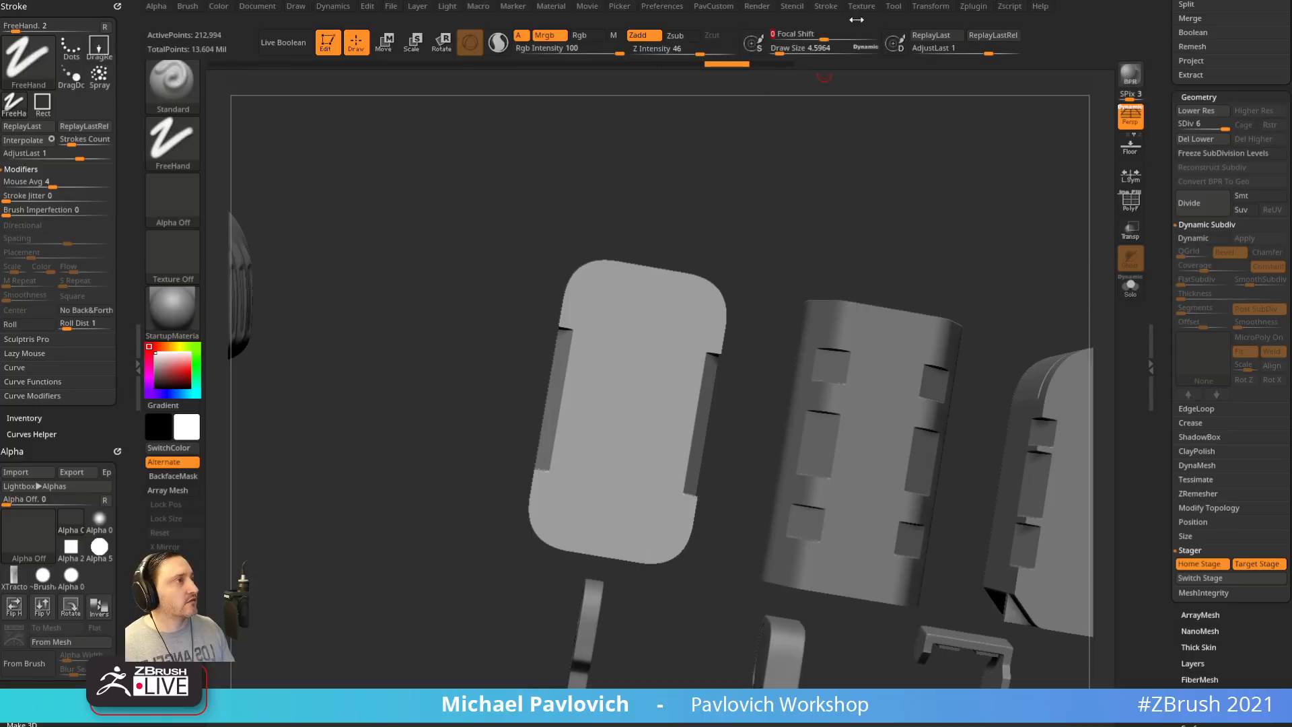
Try a short straight stroke at the plate's upper end and a wavy stroke at its lower end as interpolation sources
drag(615, 277, 588, 290)
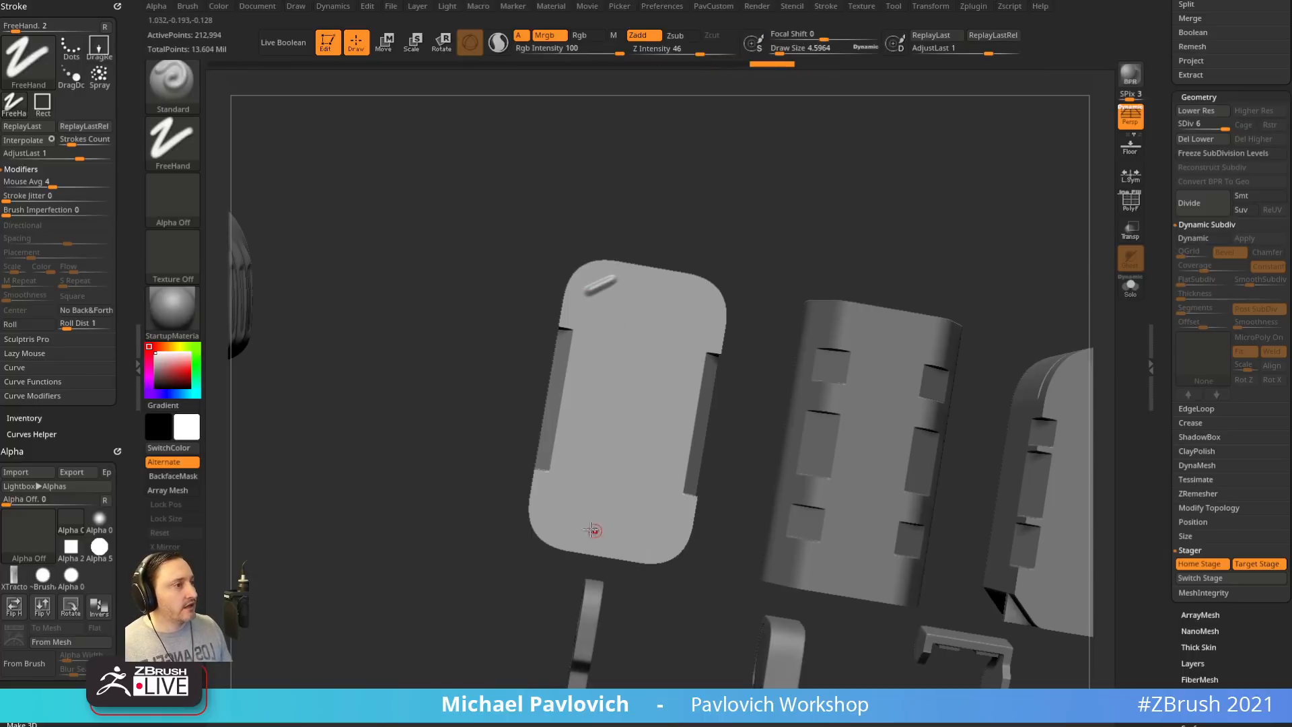
drag(645, 528, 654, 496)
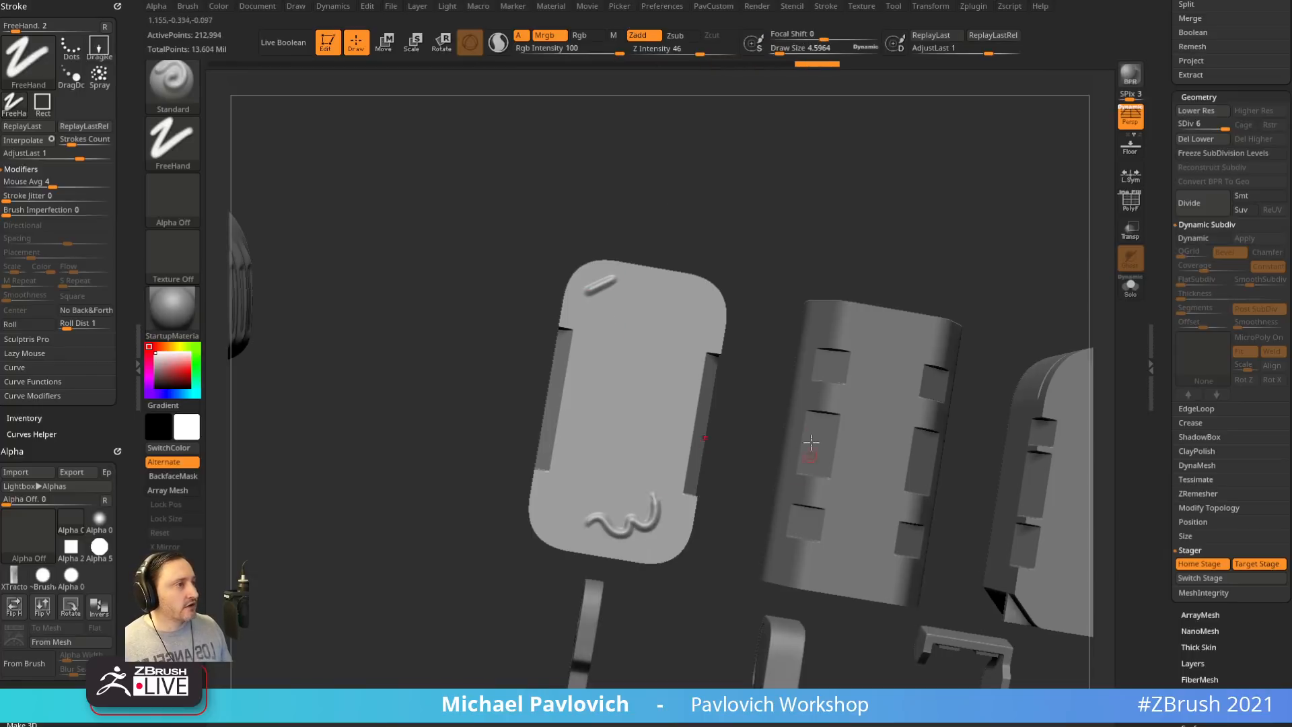
click(37, 140)
key(ctrl+z)
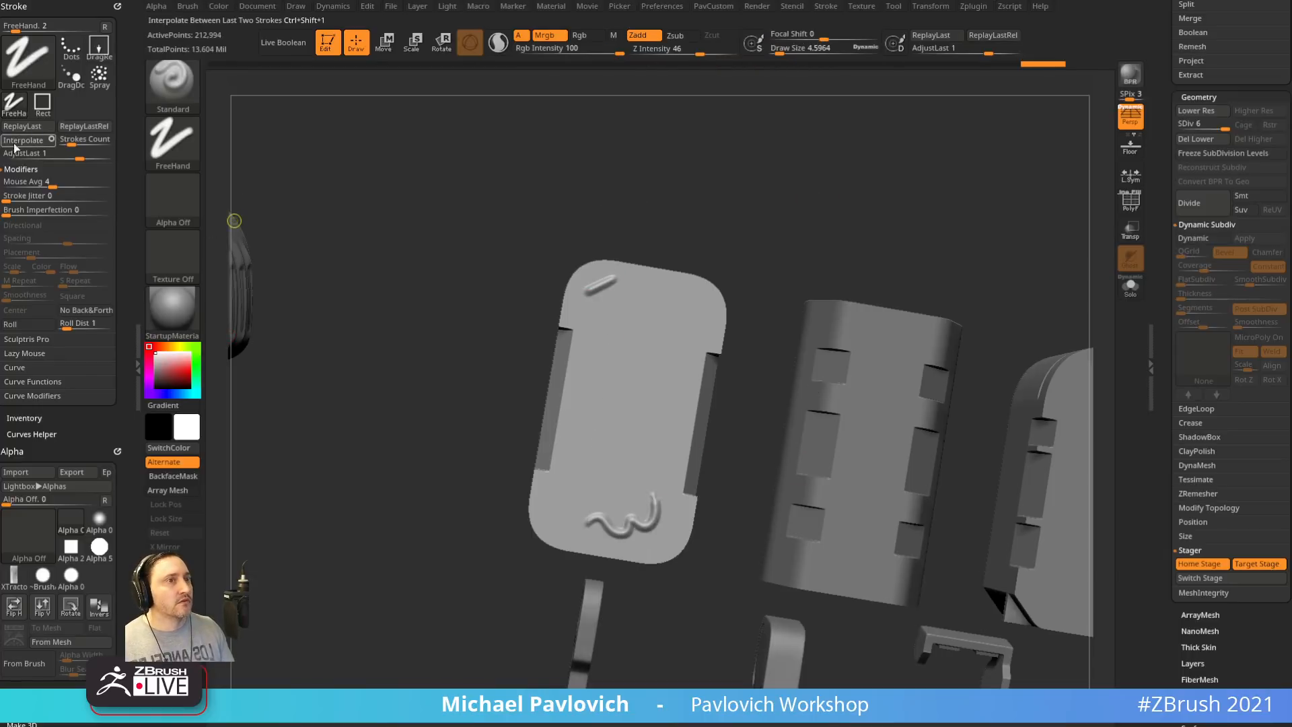
alt+drag(768, 178, 737, 191)
key(ctrl+z)
key(ctrl+z)
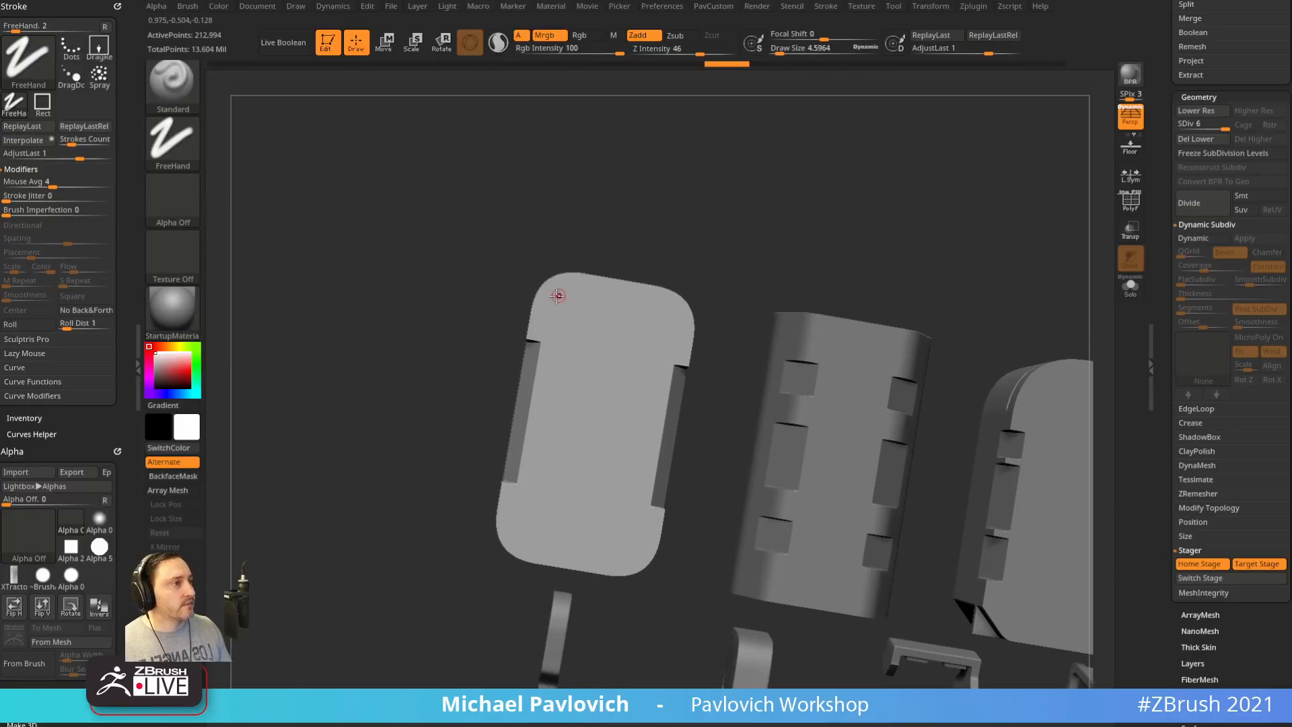
Interpolate strokes between a short straight stroke at the plate's upper end and a redrawn wavy stroke at its lower end
drag(558, 539, 621, 528)
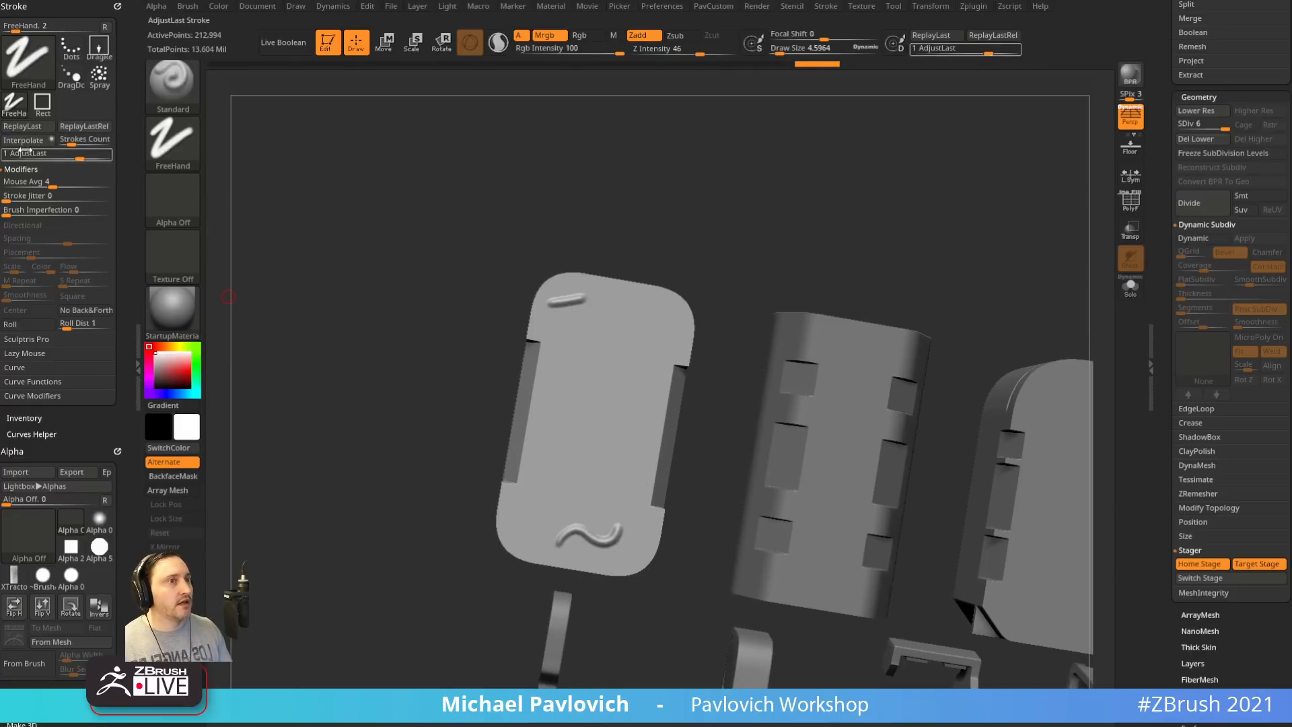
click(23, 140)
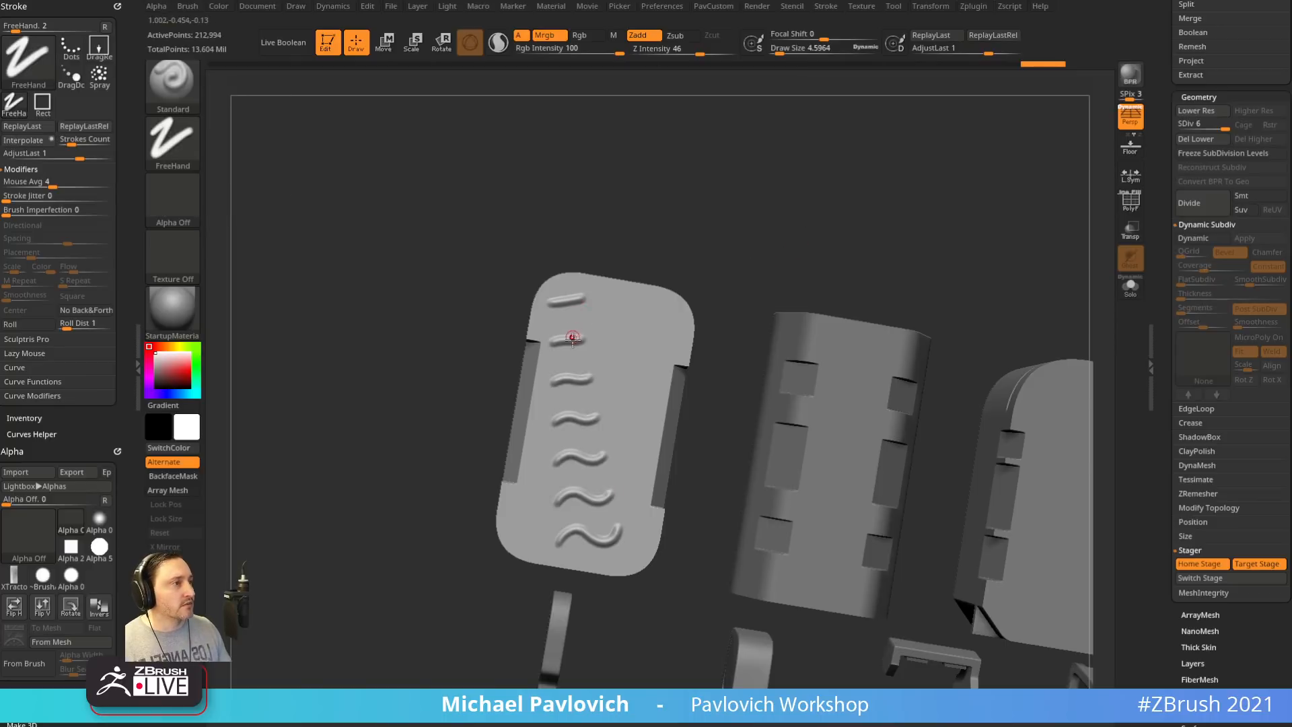
drag(768, 328, 869, 211)
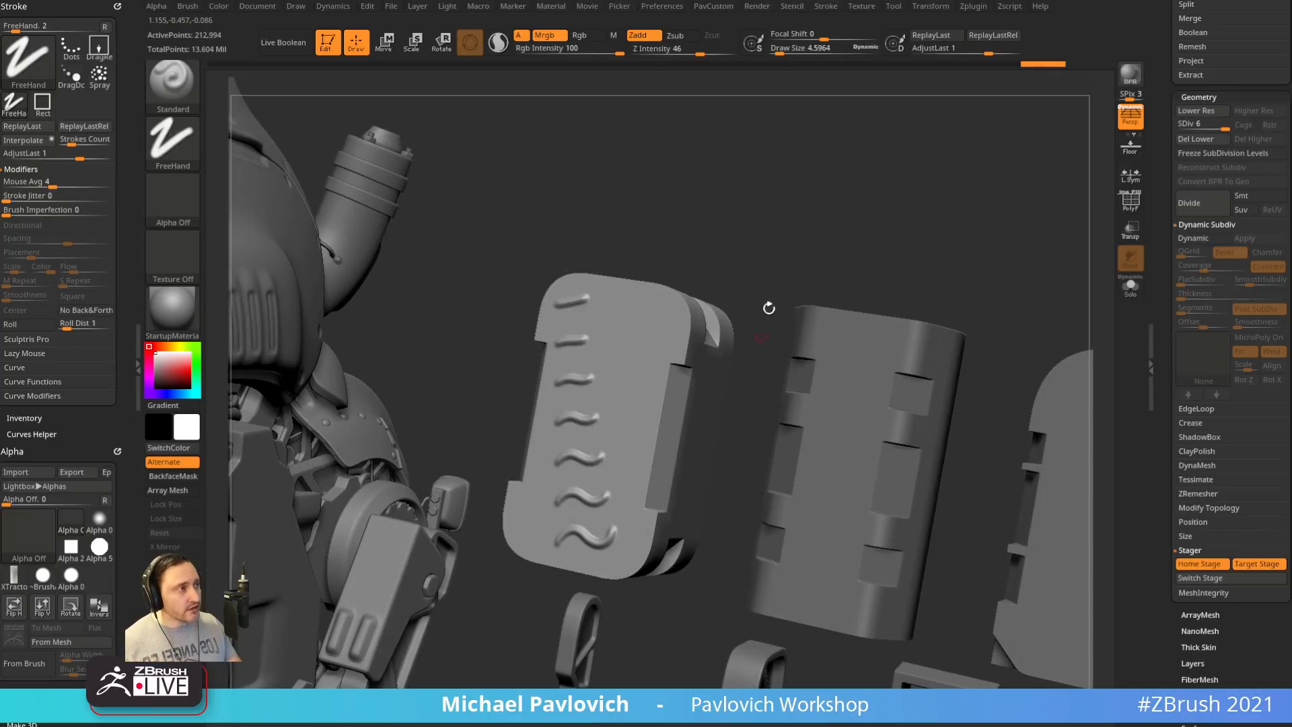
drag(782, 209, 781, 219)
Undo the interpolated strokes and both freehand source strokes on the plate
key(ctrl+z)
key(ctrl+z)
key(ctrl+z)
key(ctrl+z)
key(ctrl+z)
key(ctrl+z)
key(ctrl+z)
Try to insert a Flat Head screw from the IMM Ind. Parts brush onto the plate
key(b)
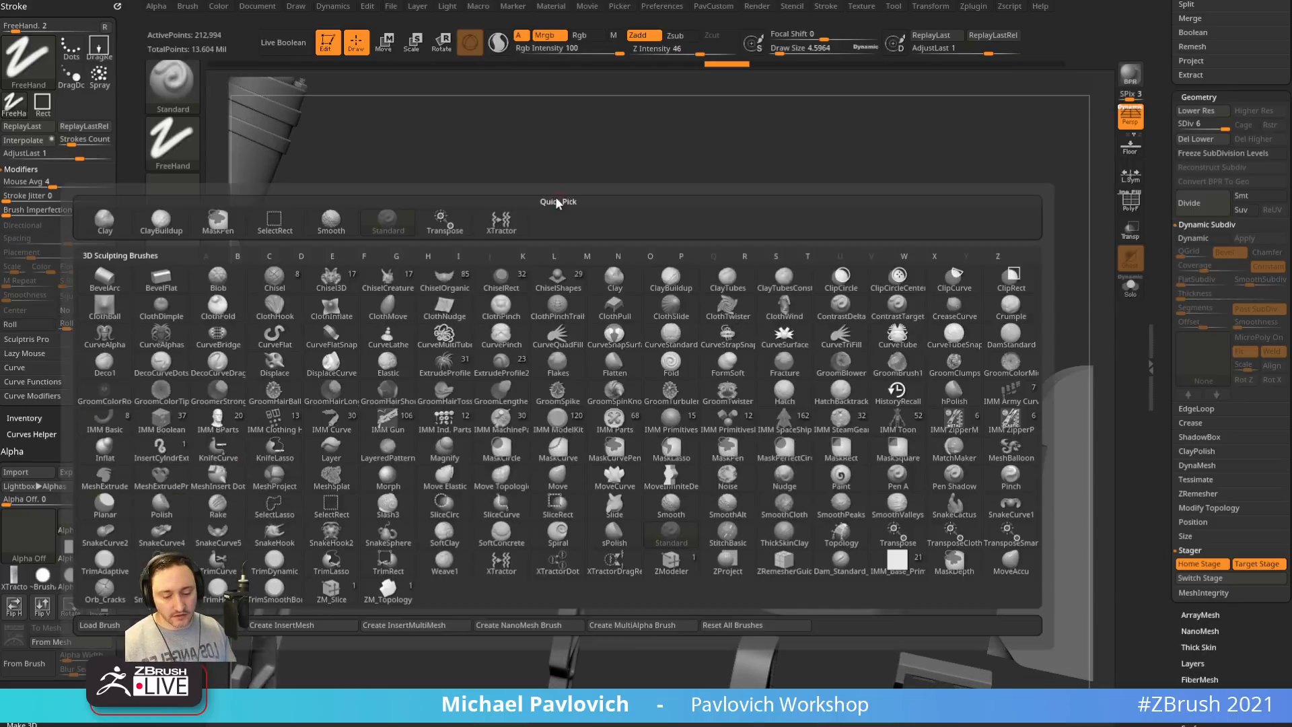
key(i)
click(444, 422)
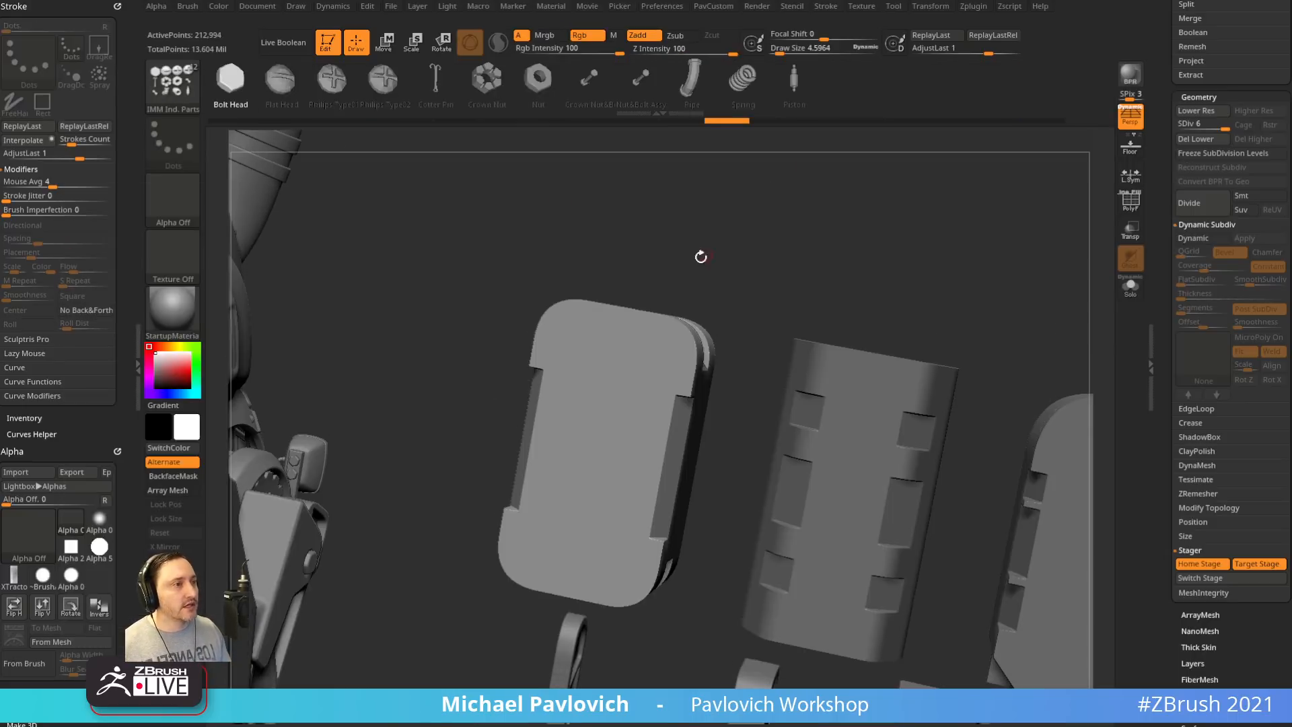
key(n)
key(m)
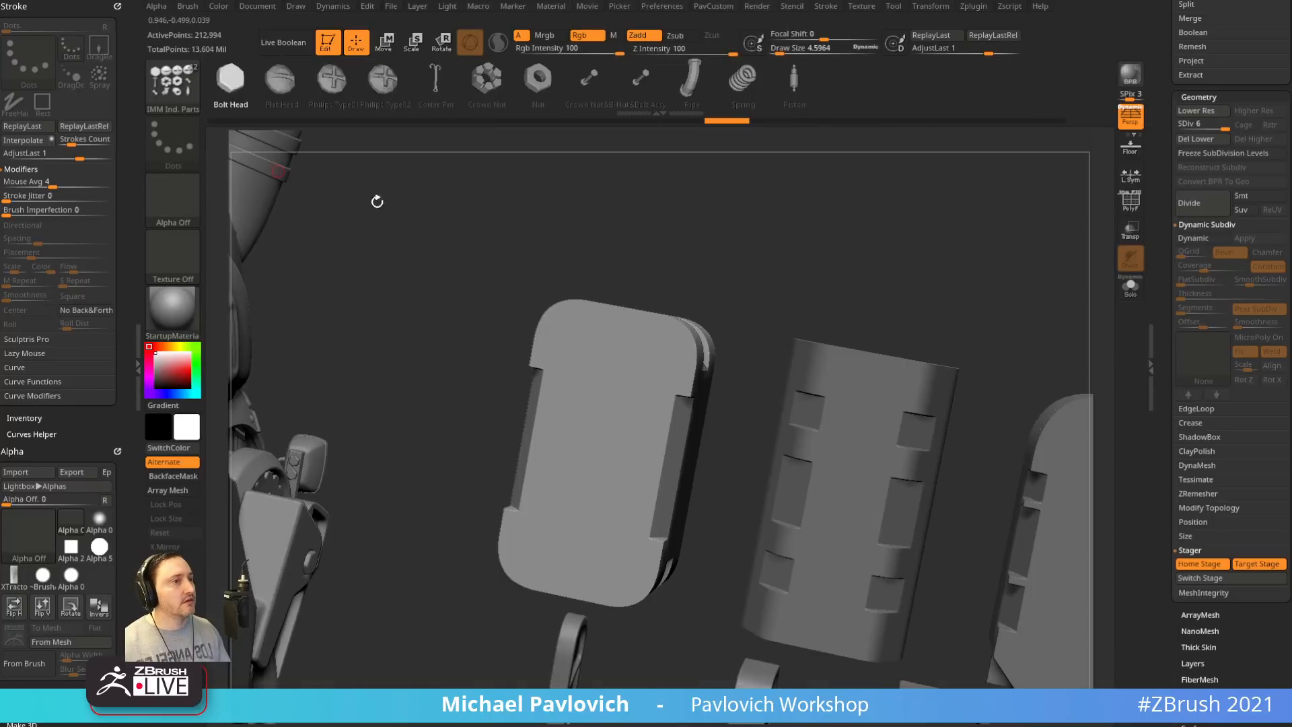
key(m)
click(571, 346)
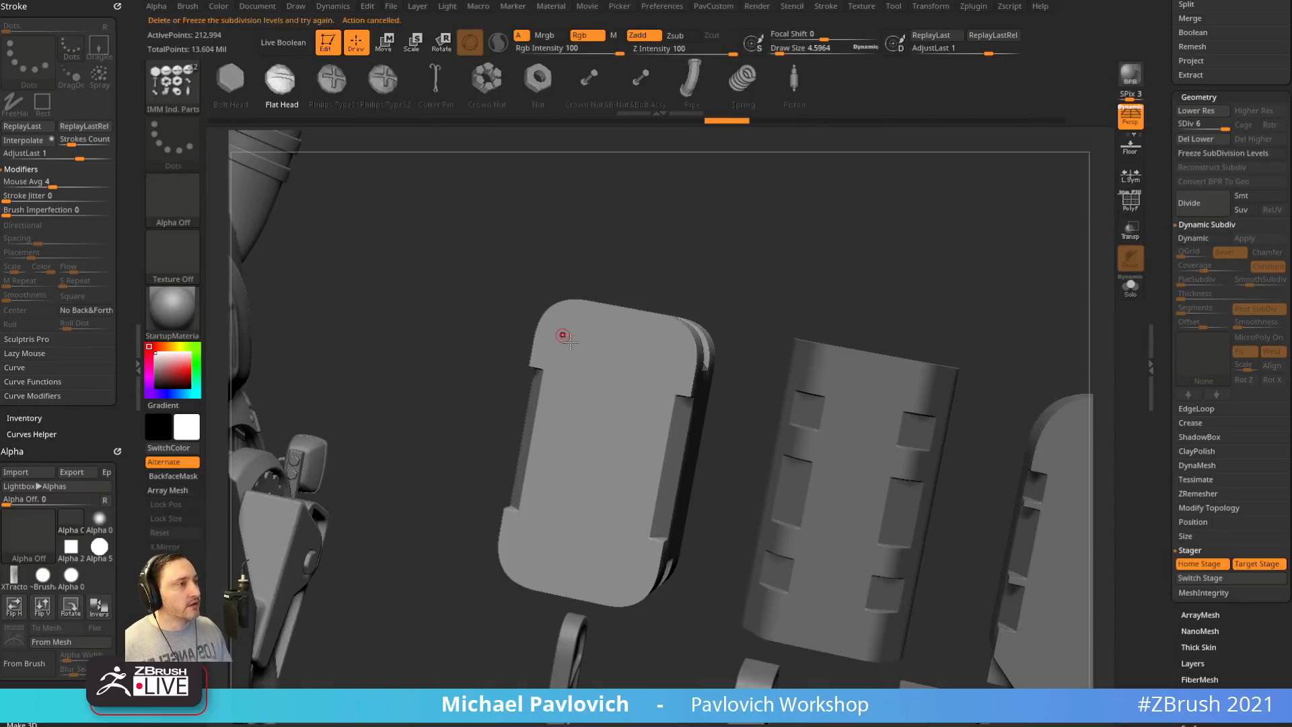
Set the Draw Size to about 6.37 and delete the plate's lower subdivision levels
key(1)
key(s)
drag(728, 300, 735, 300)
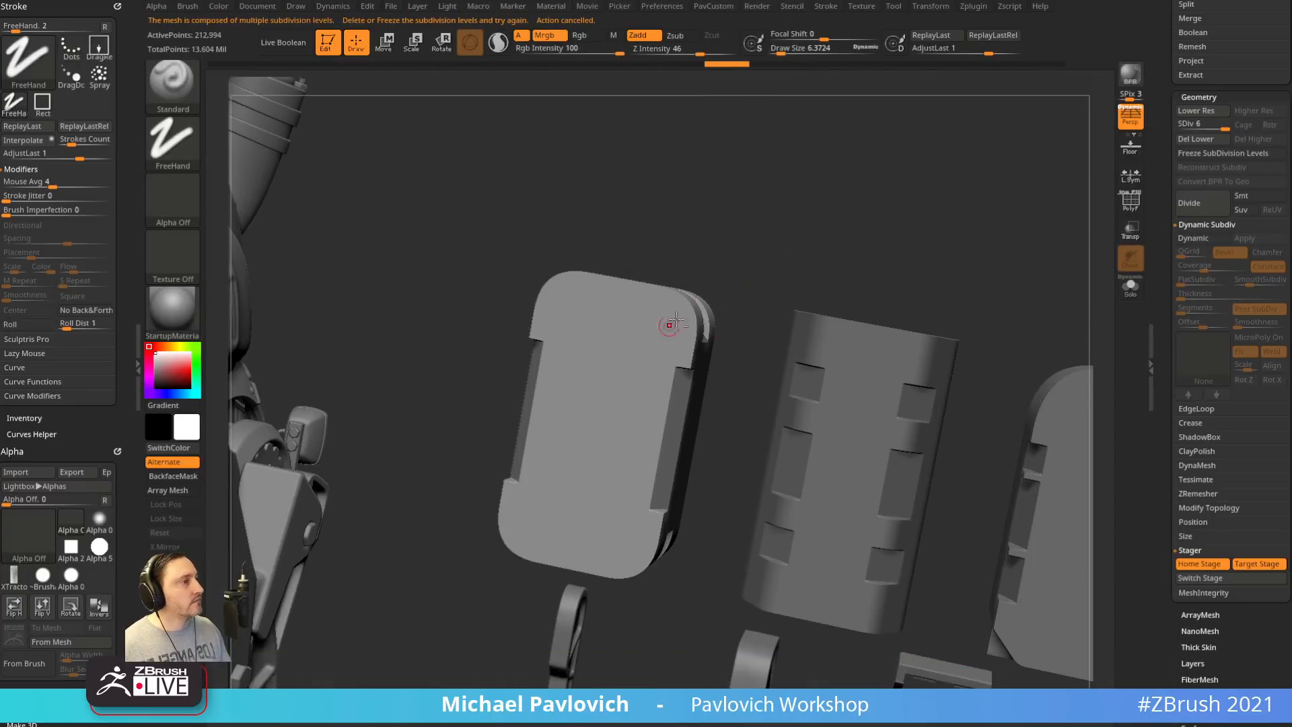
click(1202, 139)
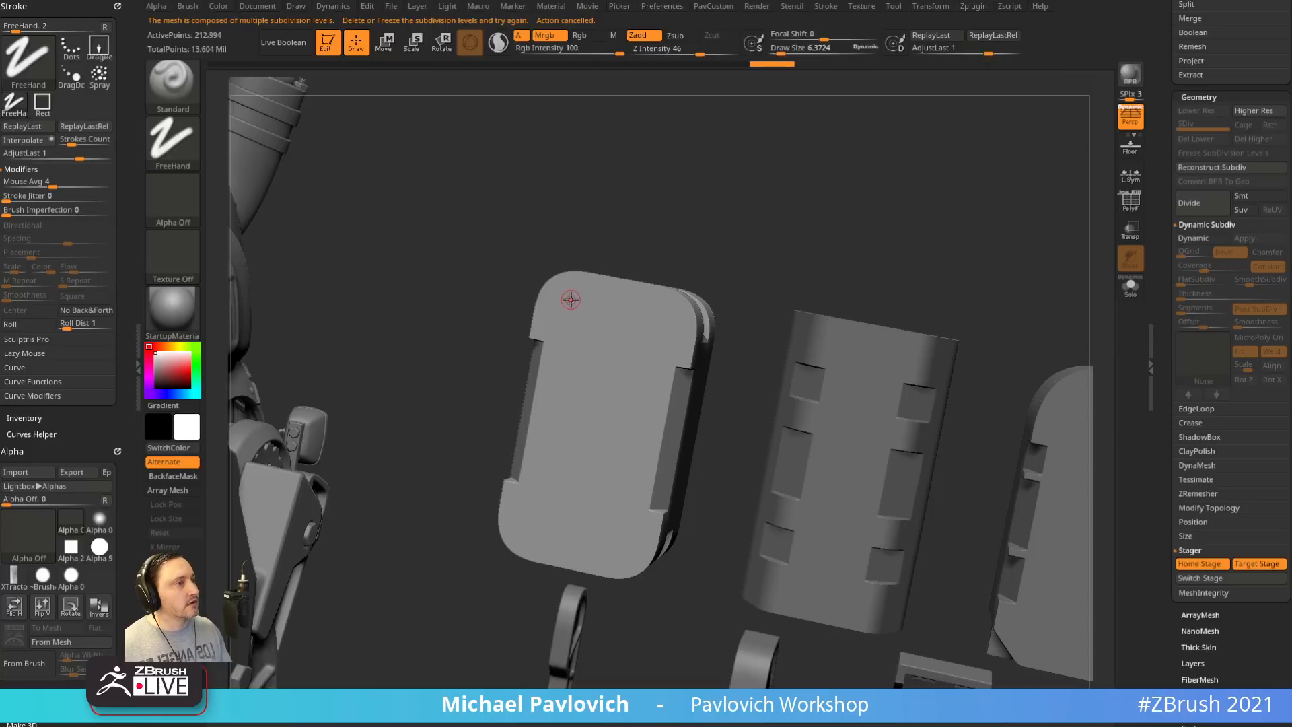
Select the IMM Ind. Parts brush with the Philips Type01 insert mesh
key(ctrl)
key(b)
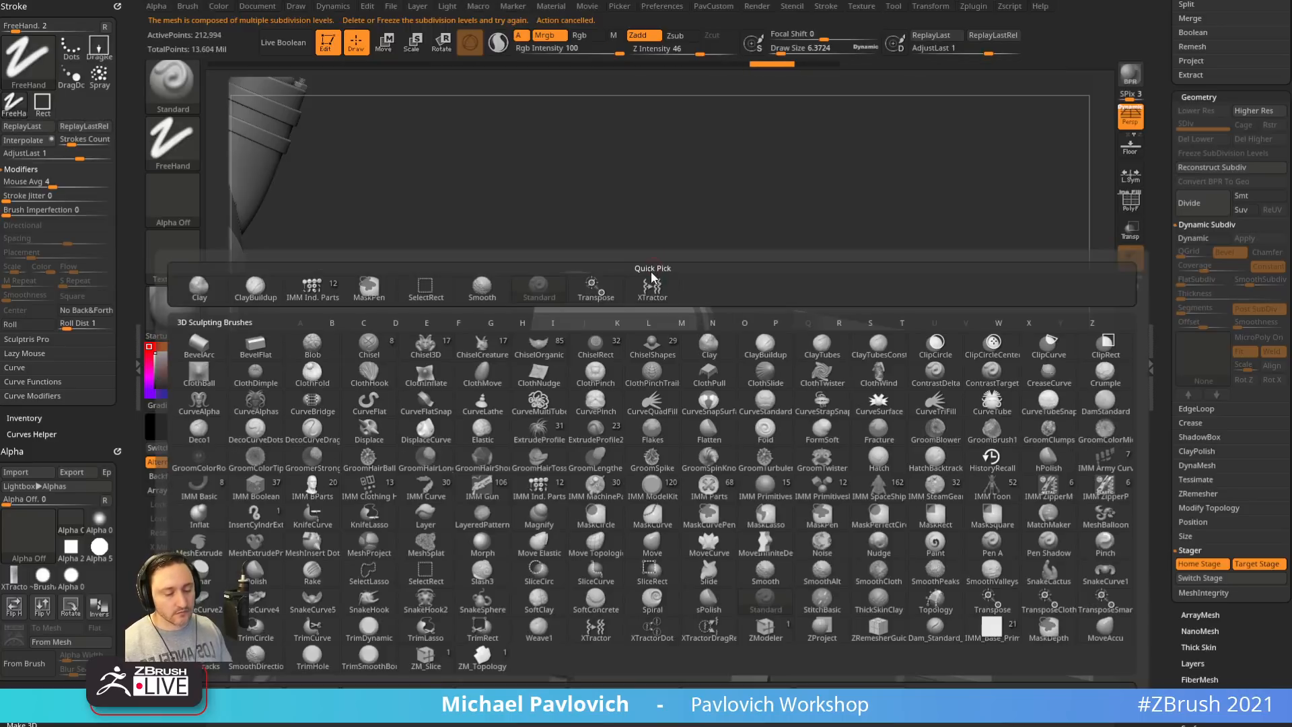
key(i)
key(a)
key(m)
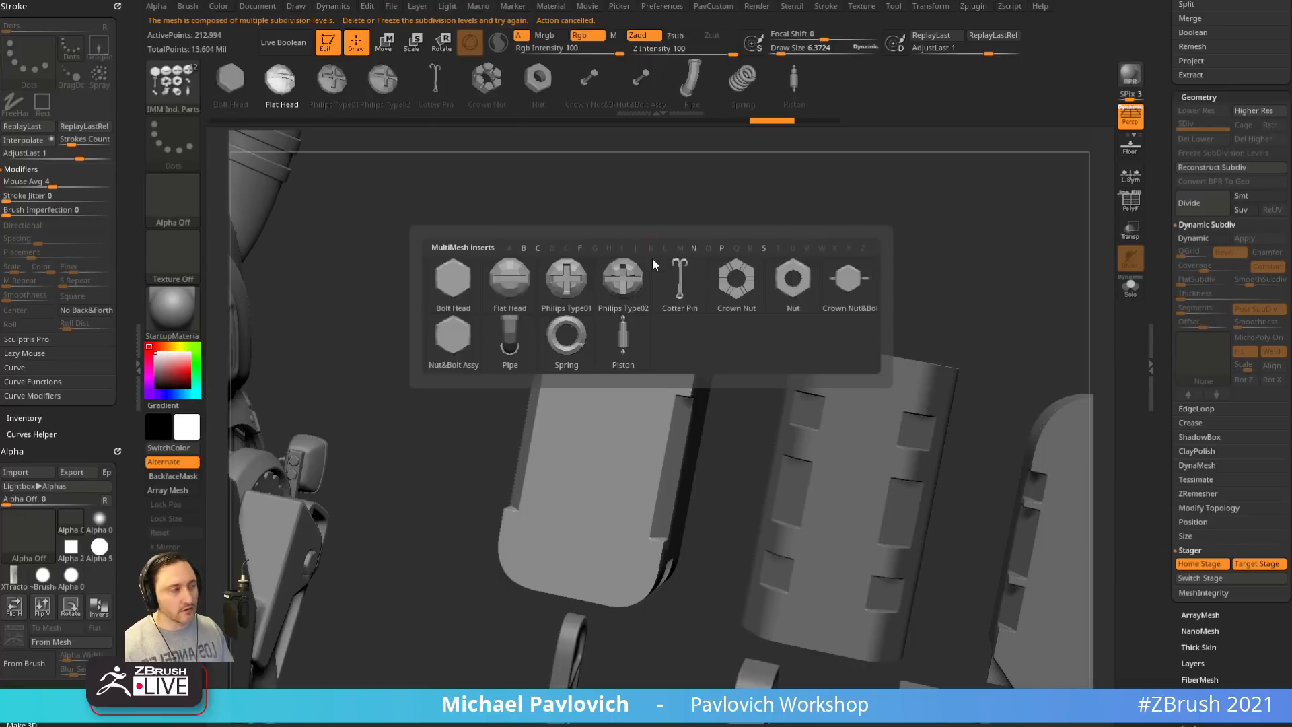
click(575, 288)
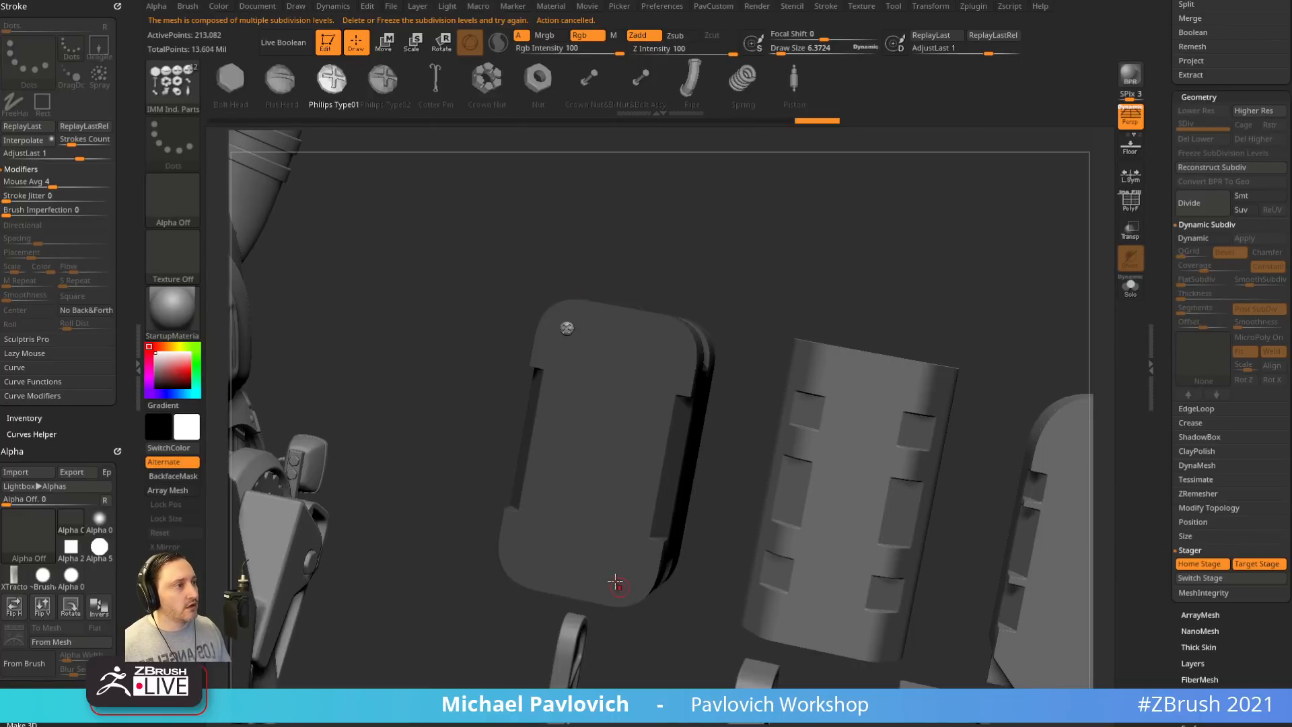
Add a large Philips Type01 screw at the plate's lower end, interpolate screws from the small upper one, and clear the mask
drag(615, 582, 614, 577)
key(ctrl+shift)
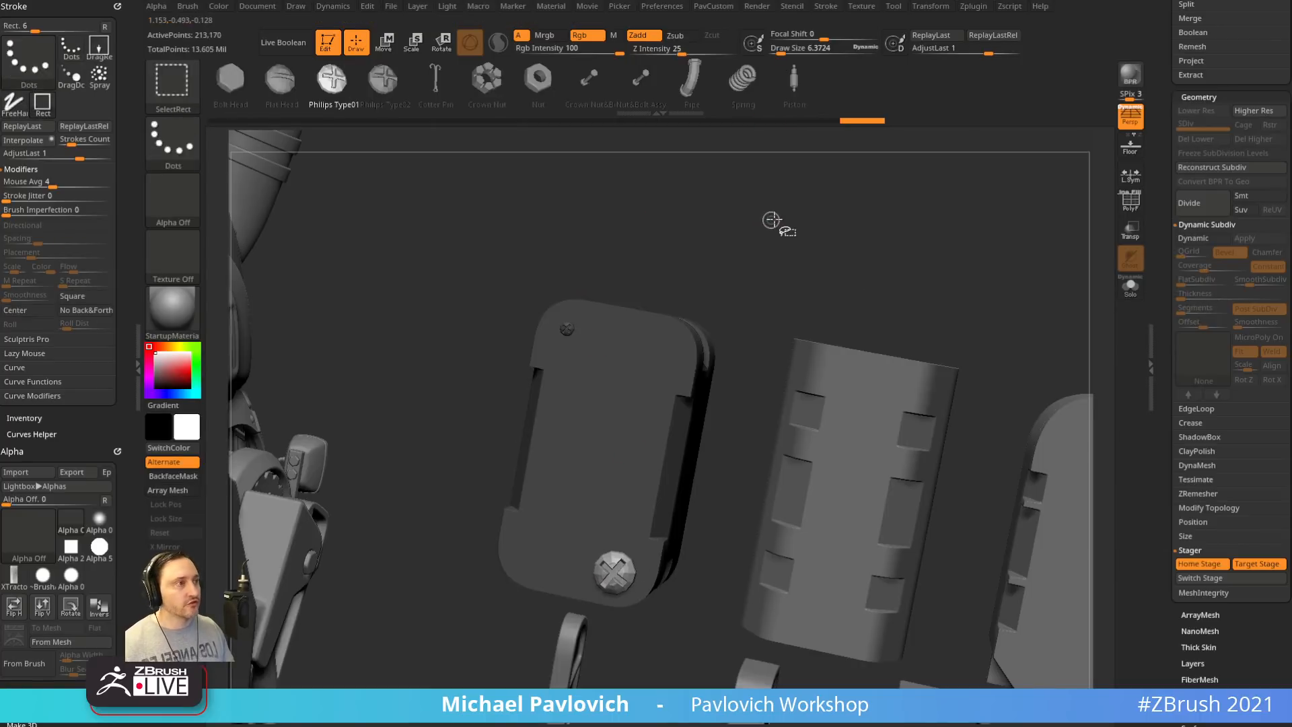
key(ctrl+shift+1)
ctrl+drag(738, 251, 796, 282)
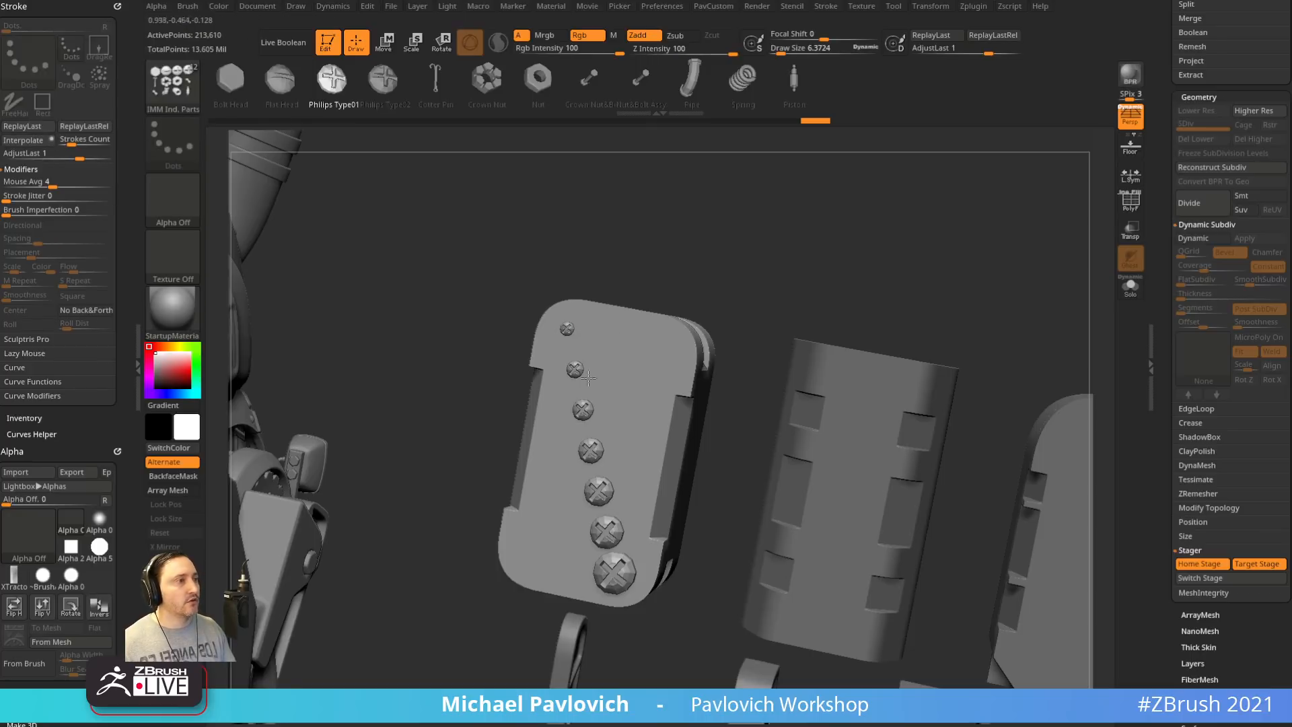
Undo the interpolated screws and both inserted Philips screws on the plate
key(ctrl+z)
key(ctrl+z)
key(ctrl+z)
key(ctrl+z)
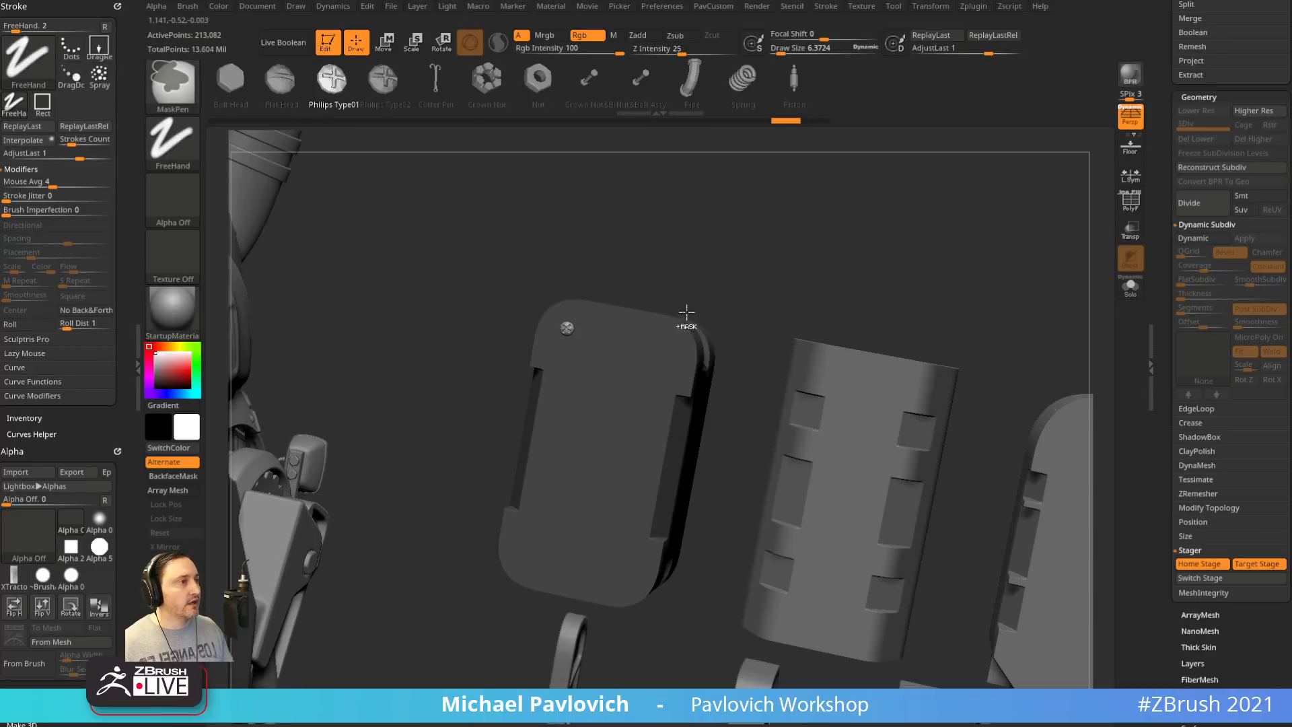
key(ctrl+z)
key(ctrl+z)
key(ctrl+z)
key(ctrl+z)
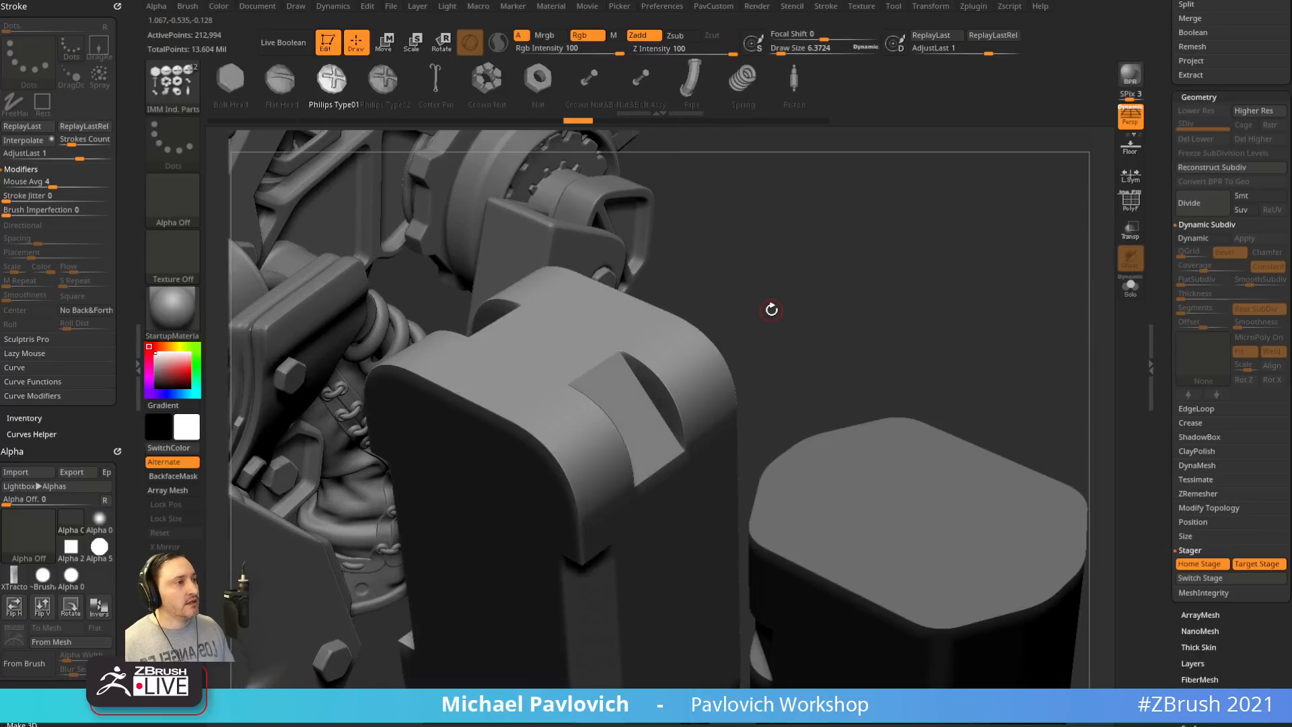
Set the Draw Size to about 3.84 for inserting small screws on the armor plate
key(s)
click(765, 309)
mouse_move(771, 309)
alt+mouse_down()
mouse_move(808, 274)
mouse_move(754, 283)
alt+mouse_up()
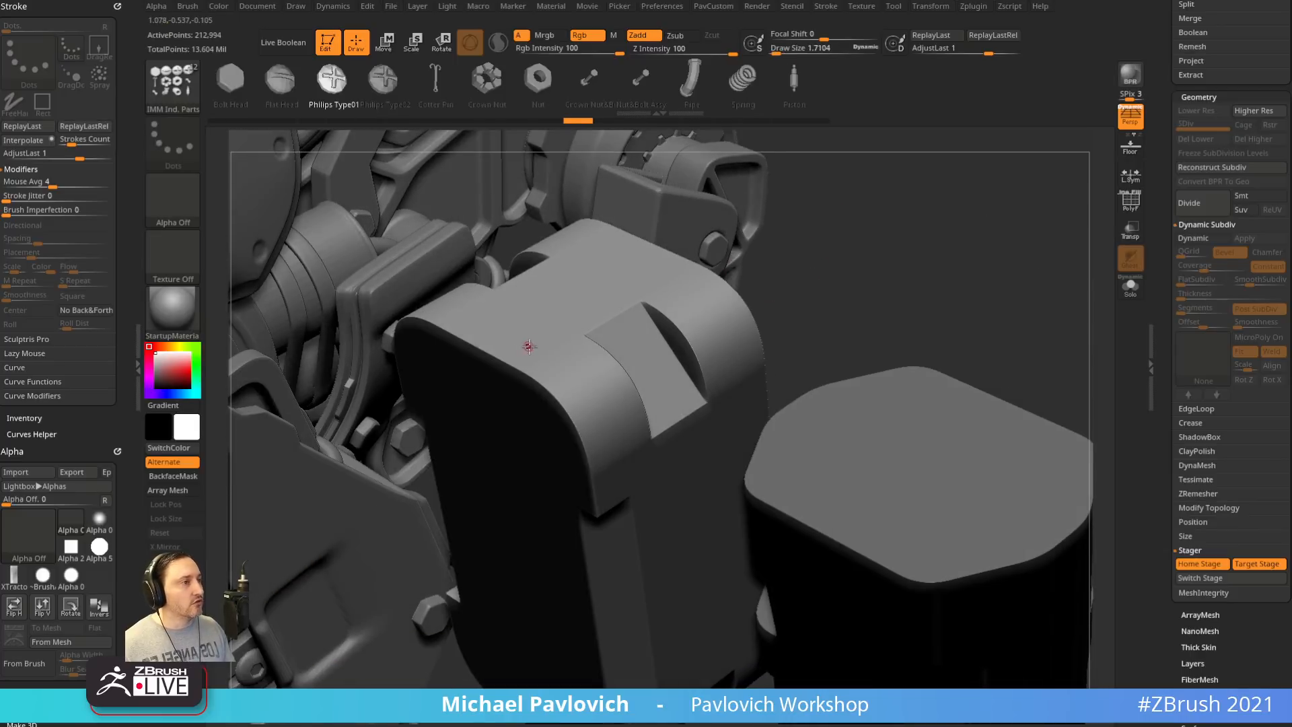
key(s)
Insert small Philips Type01 screws on the plate's top and at its curved edge's lower end, and interpolate a row between them
drag(529, 347, 605, 336)
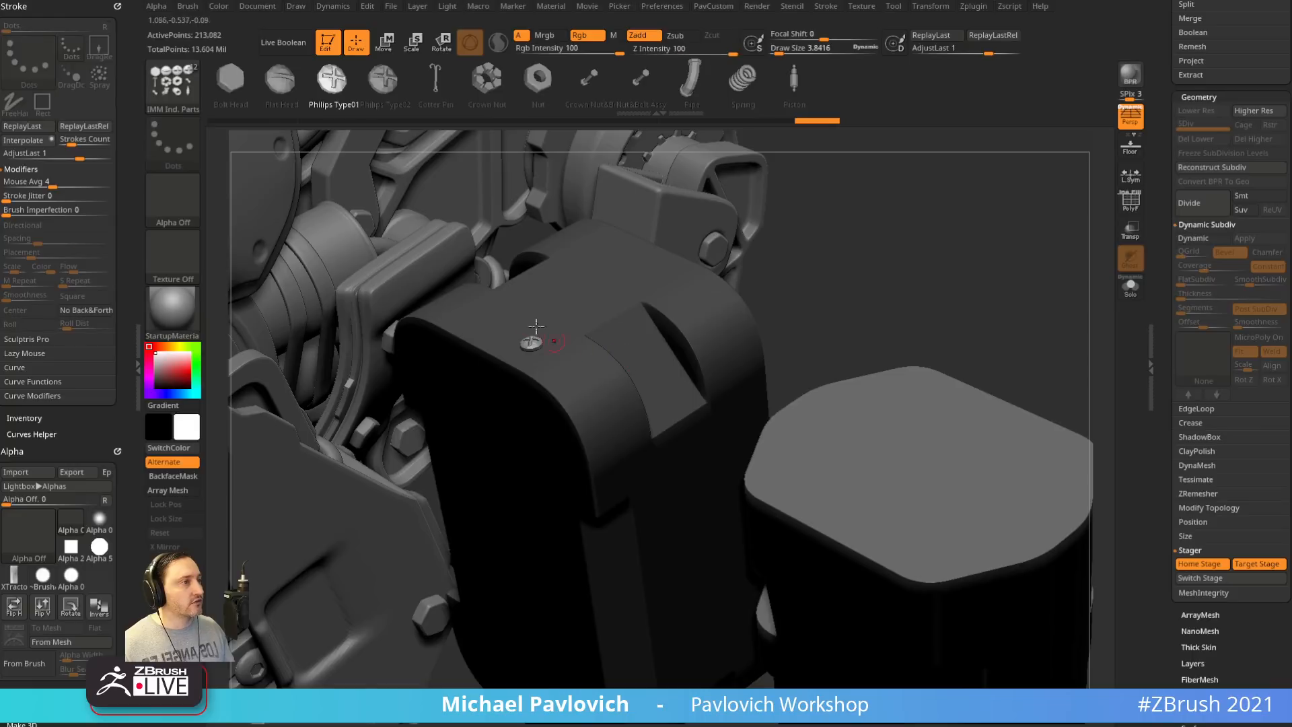
click(623, 475)
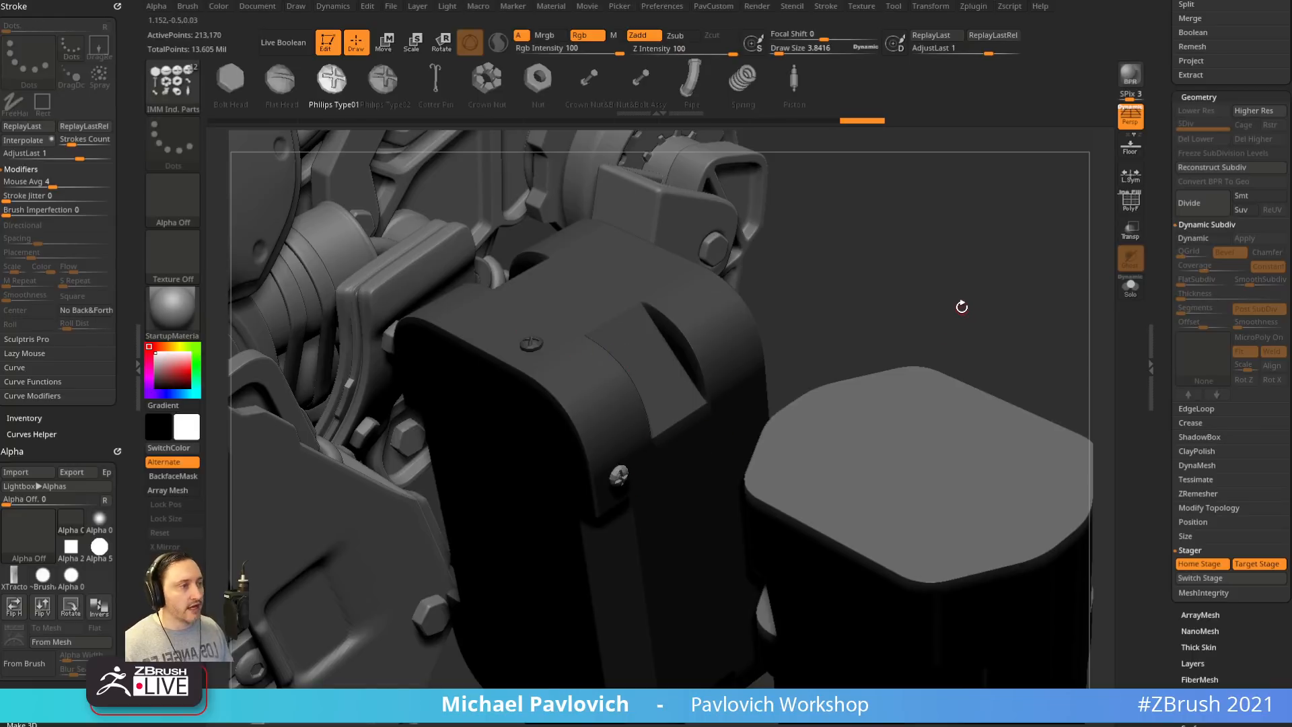
key(ctrl+shift+1)
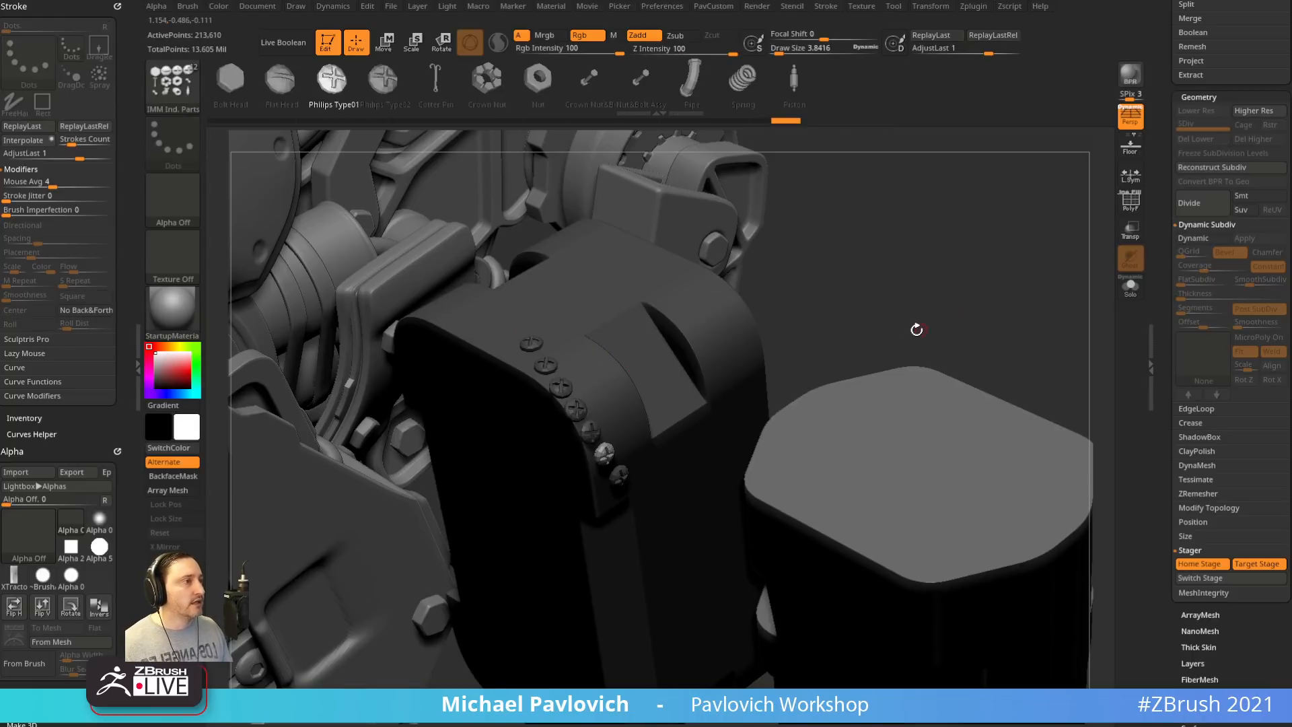
Isolate the armor plate with Solo and undo the interpolated row and both inserted screws
drag(829, 290, 929, 320)
click(1131, 287)
mouse_move(995, 352)
mouse_down()
mouse_move(969, 308)
mouse_move(987, 307)
mouse_move(960, 360)
mouse_move(967, 332)
mouse_up()
key(ctrl+z)
key(ctrl+z)
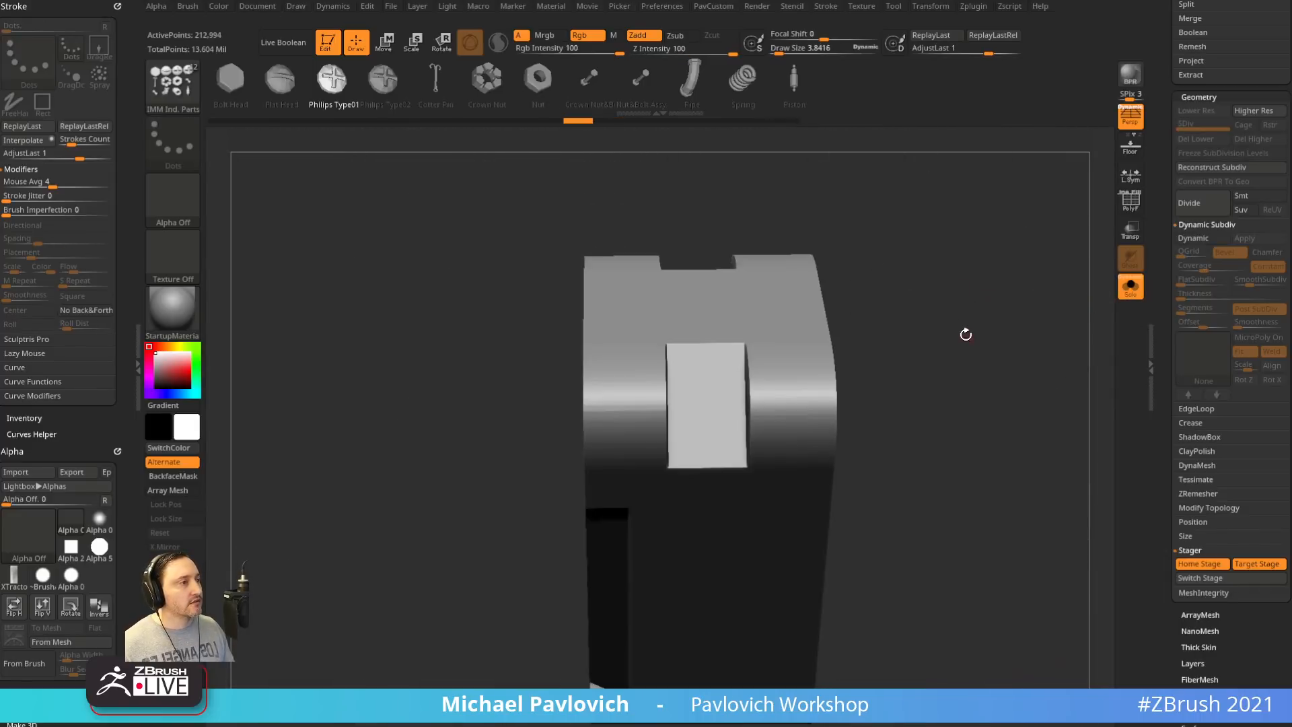
Insert one Philips Type01 screw above another on the curved face beside the notch and interpolate a row of screws between them
drag(616, 347, 619, 358)
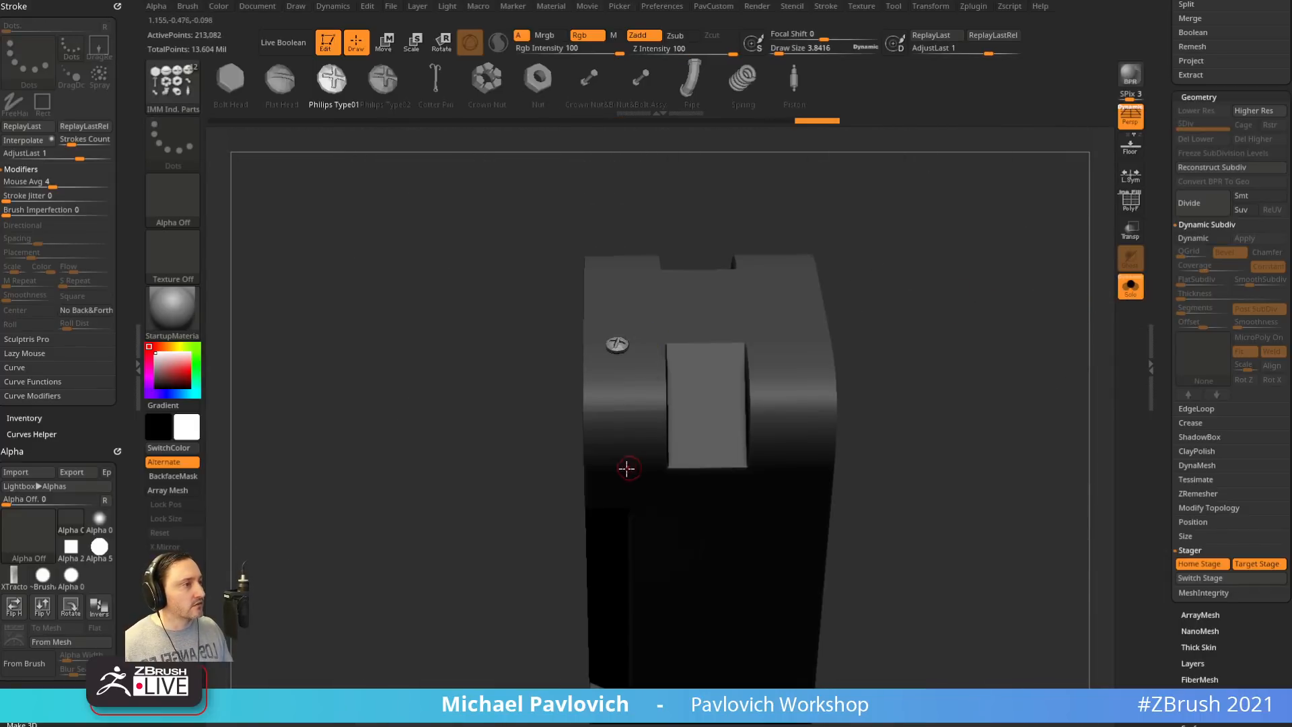
drag(620, 471, 621, 482)
key(ctrl+1)
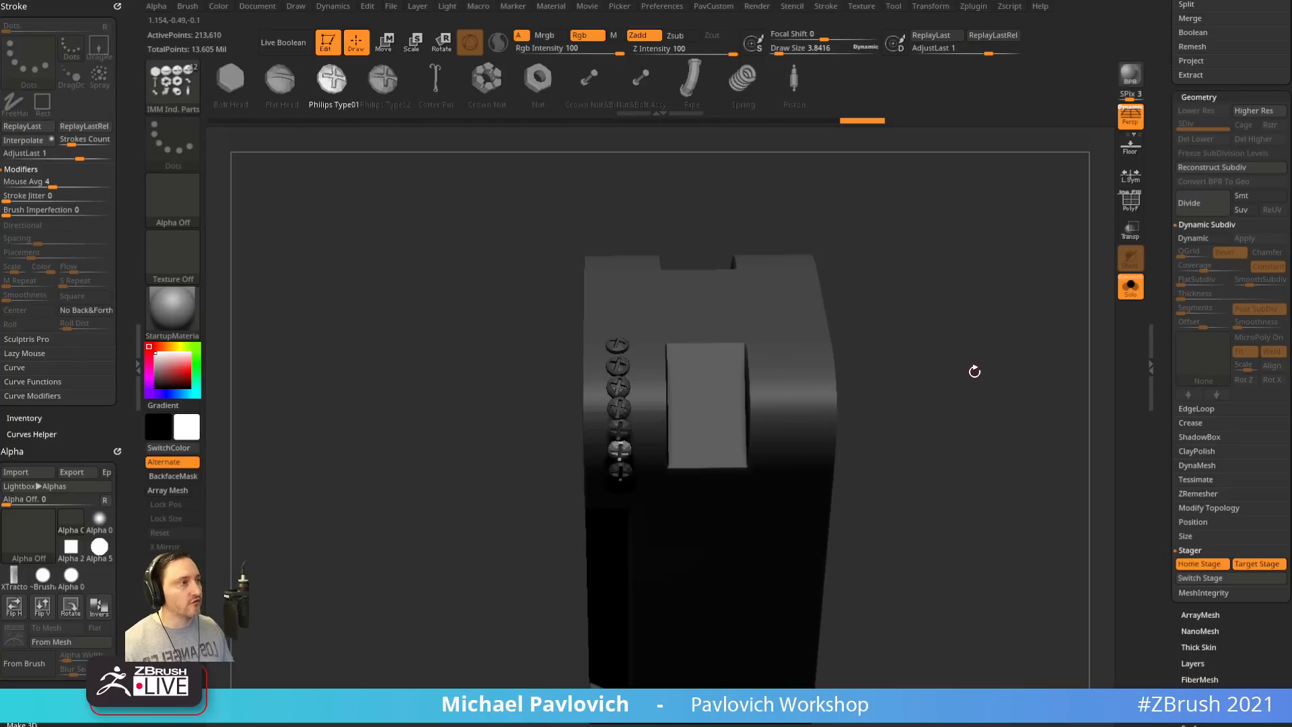
mouse_move(979, 400)
mouse_down()
mouse_move(996, 311)
mouse_move(1041, 401)
mouse_move(961, 381)
mouse_up()
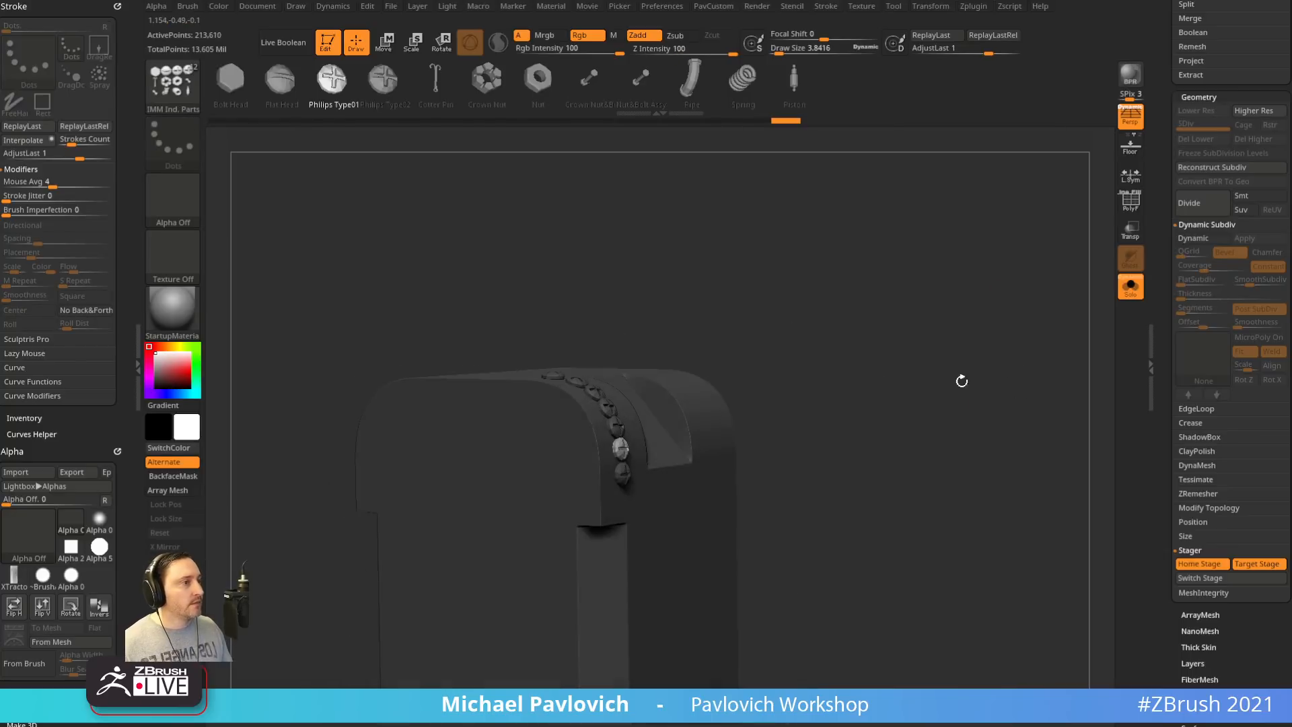
Undo the whole row of Philips screws inserted along the block's rounded corner
drag(848, 353, 884, 402)
drag(995, 372, 617, 398)
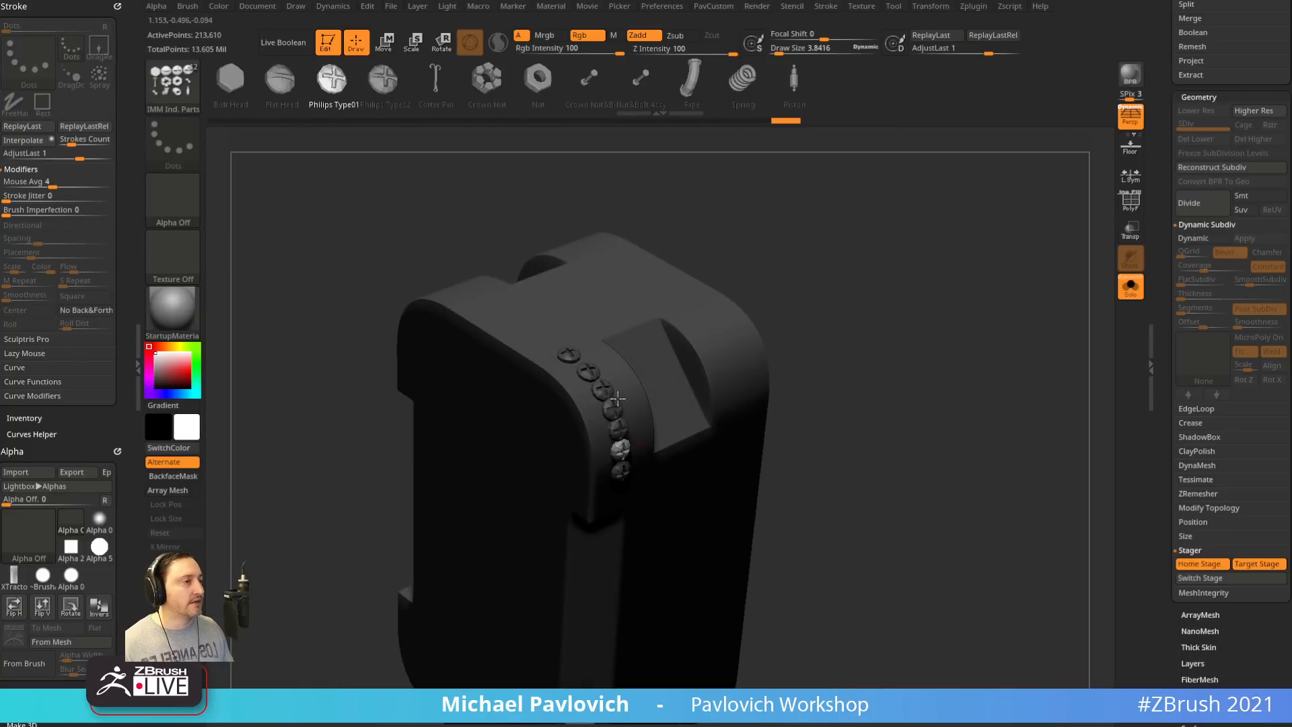
key(ctrl+z)
key(ctrl+z)
key(ctrl+z)
key(ctrl+z)
key(ctrl+z)
key(ctrl+z)
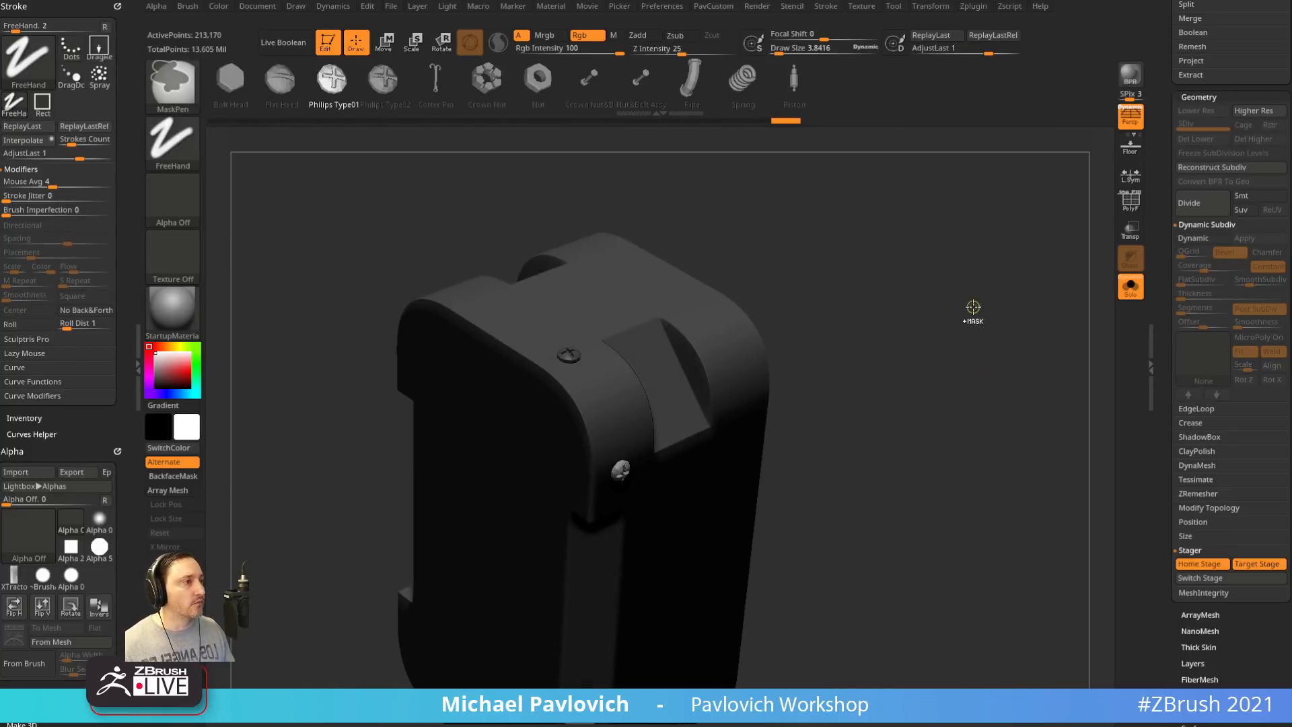
key(ctrl+z)
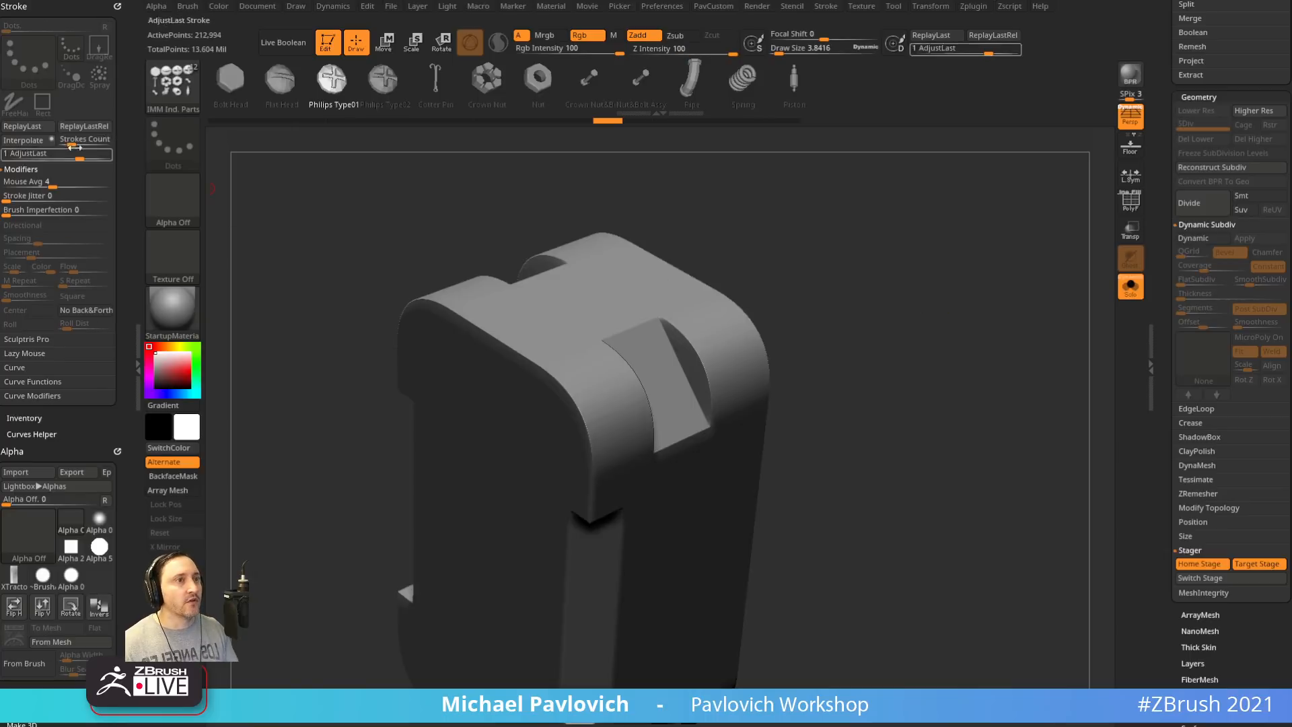
Turn off perspective so the block is shown in an orthographic view
drag(938, 274, 876, 296)
mouse_move(939, 220)
mouse_down()
mouse_move(929, 239)
mouse_move(952, 220)
mouse_up()
click(1130, 118)
alt+drag(1019, 266, 983, 339)
Insert a Philips Type01 screw at each end of the block's rounded corner strip and fill the gap with an evenly spaced row
drag(604, 317, 609, 323)
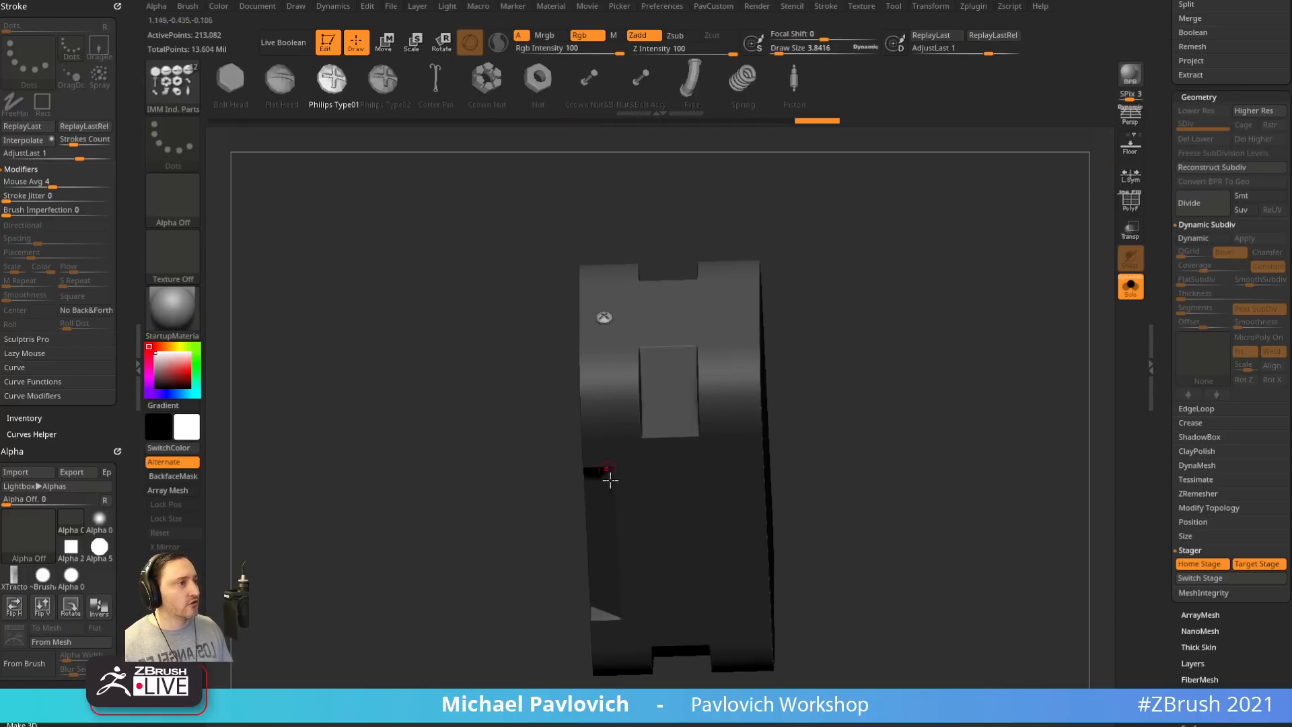
drag(609, 446, 608, 446)
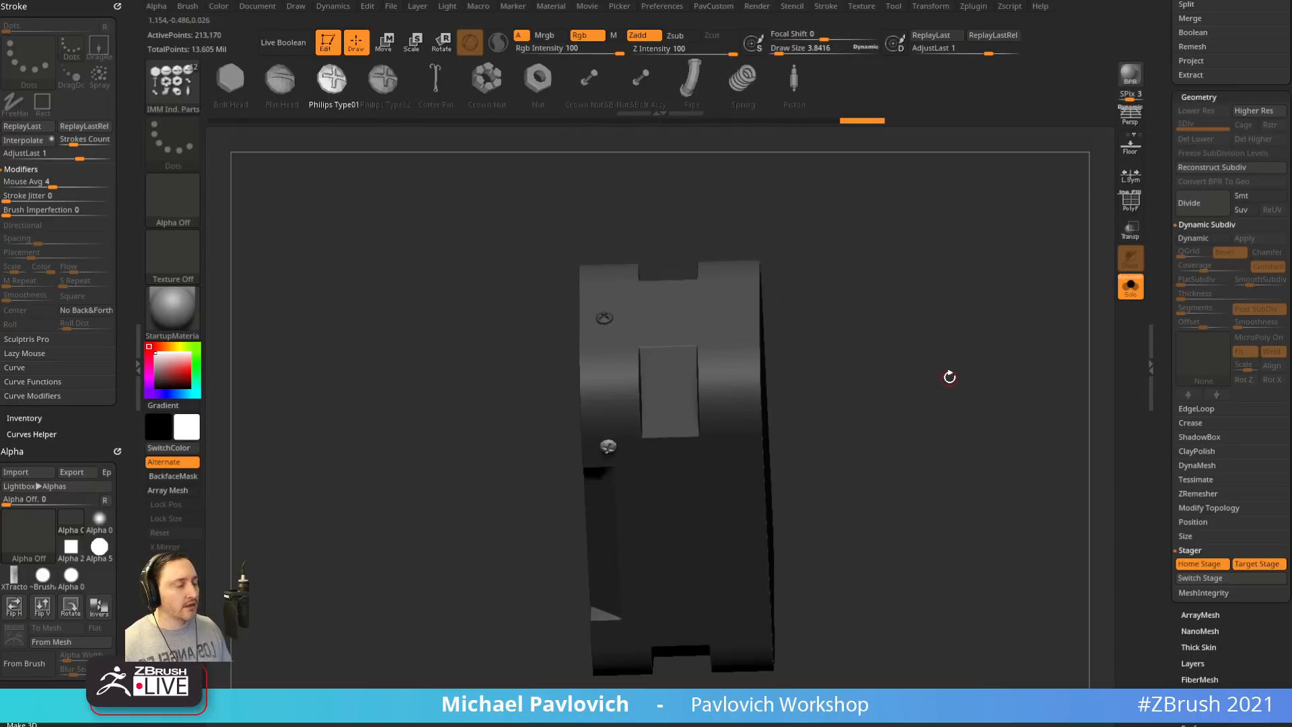
key(ctrl+1)
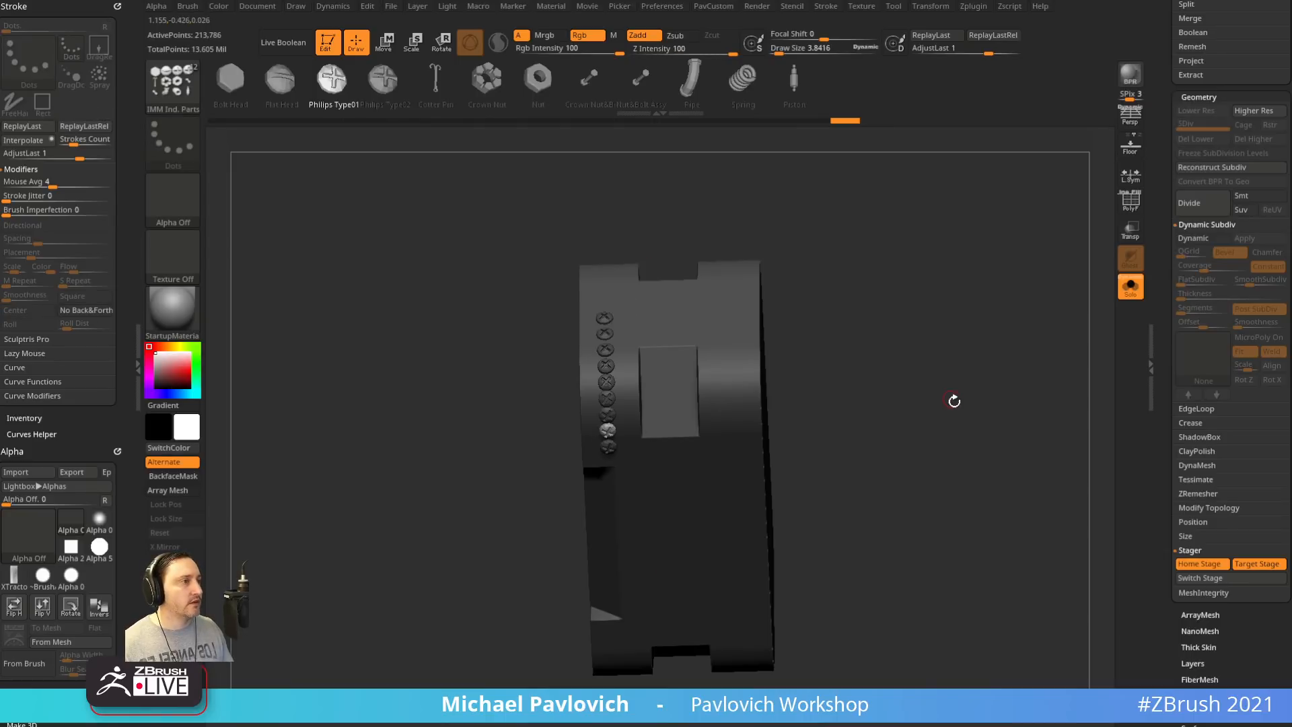
drag(951, 398, 1009, 385)
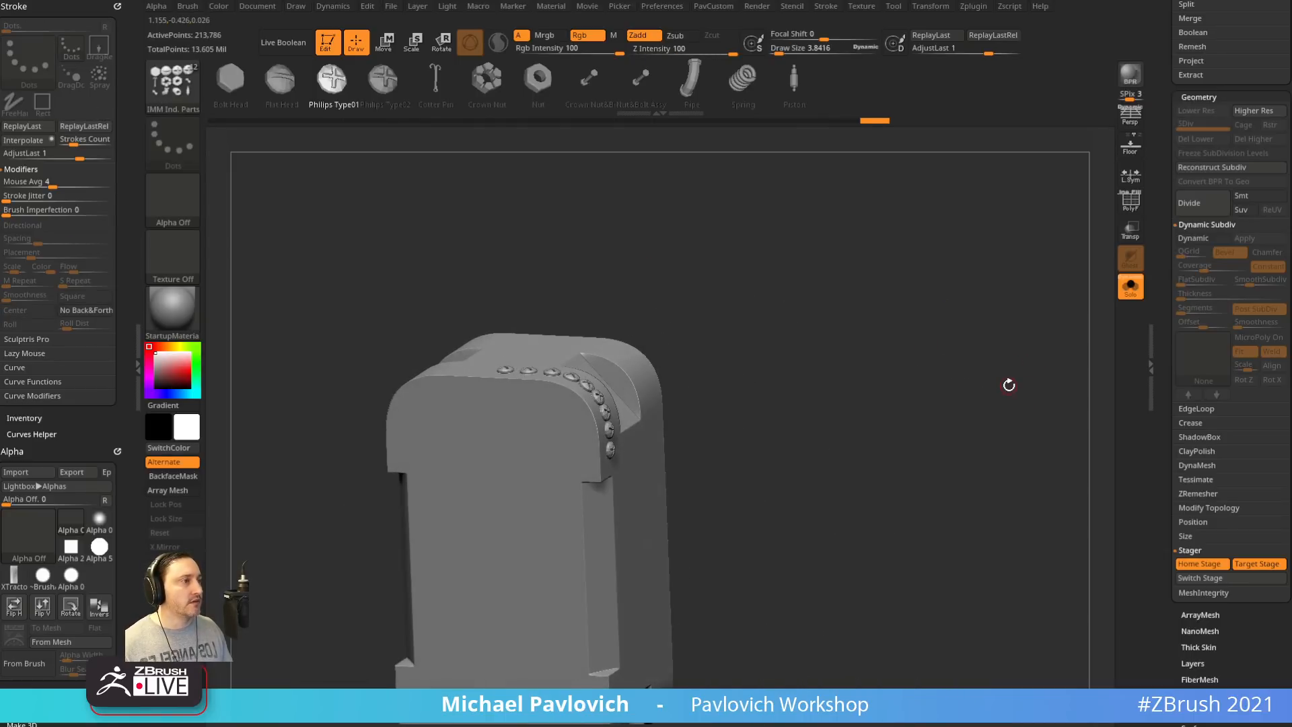
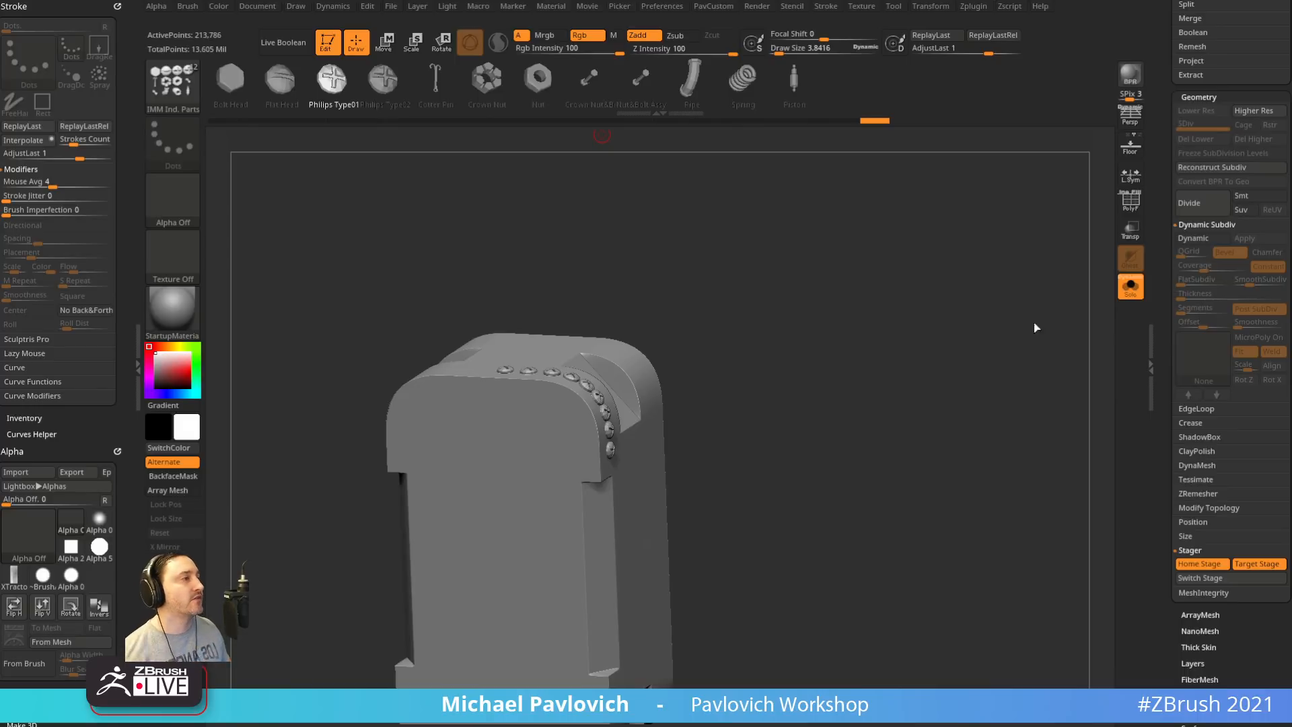
Undo the inserted screw row with its two end screws and show all subtools again
drag(1036, 328, 1096, 317)
key(ctrl+z)
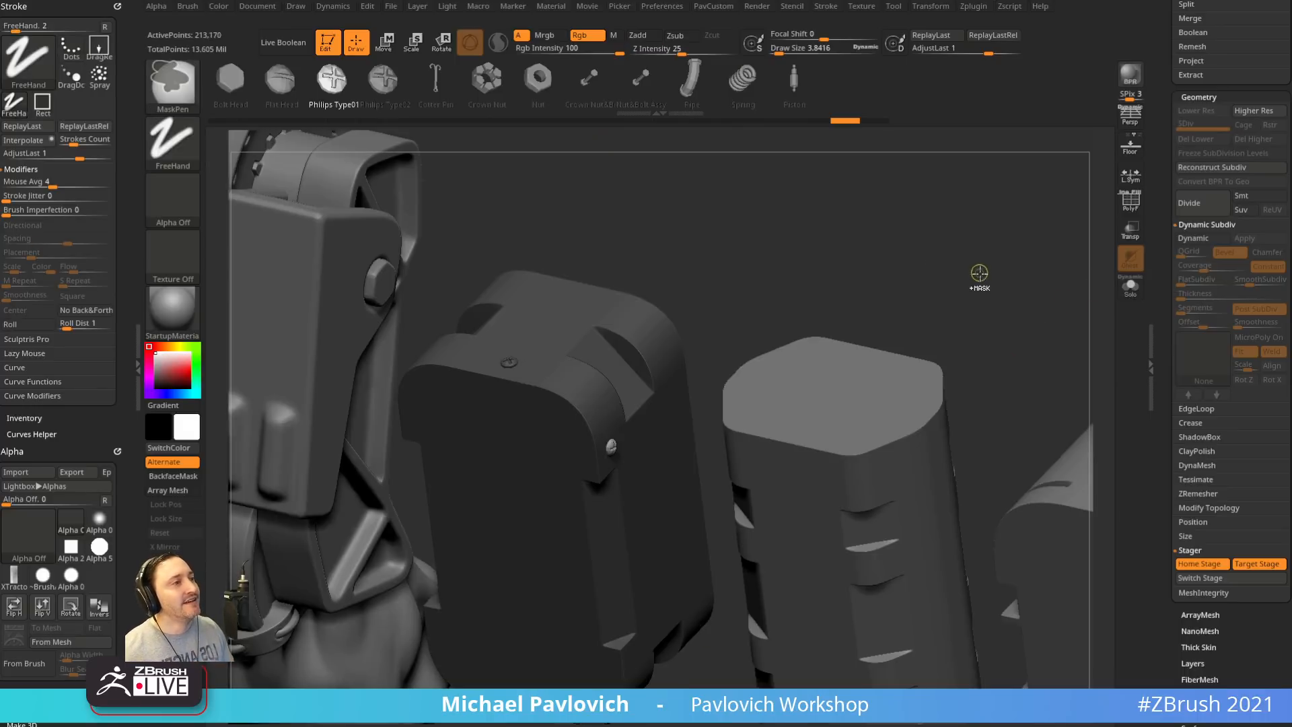
key(ctrl+z)
key(ctrl+z)
key(ctrl+z)
Clear the block's stored home and target stages and record its current placement as the home stage
alt+drag(1047, 277, 885, 249)
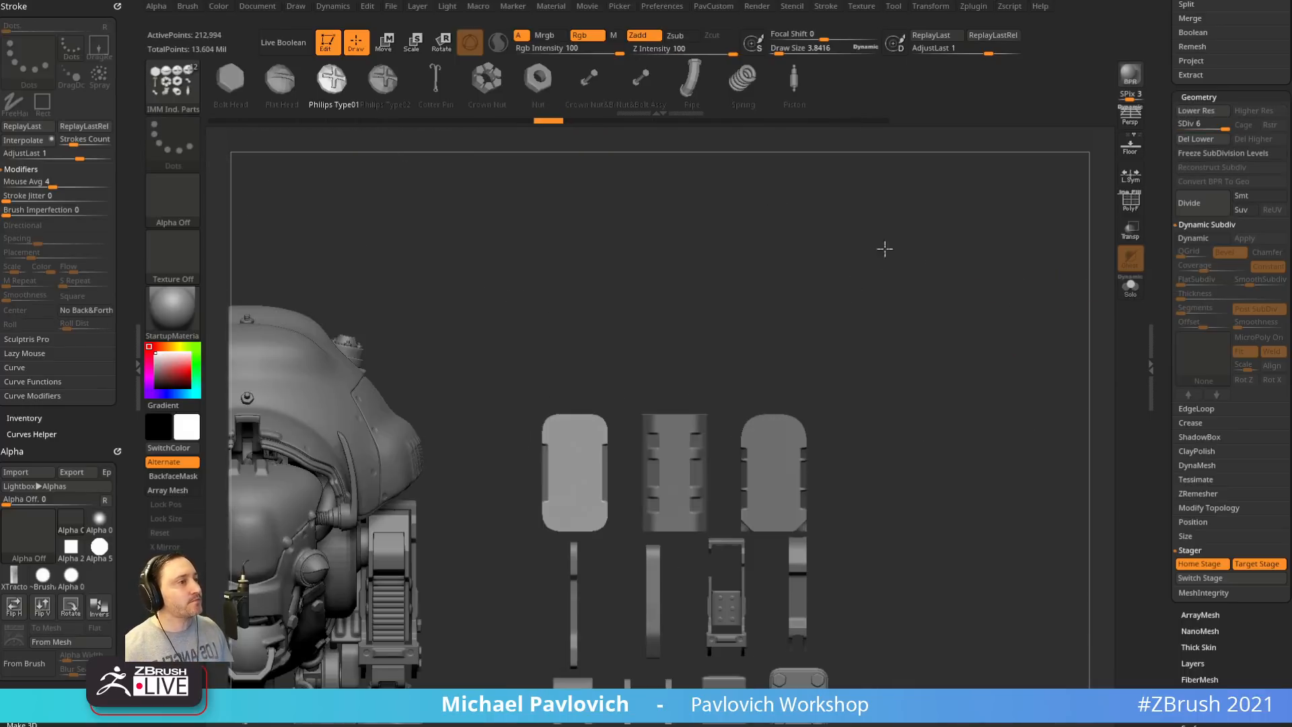
alt+drag(811, 287, 895, 276)
click(1200, 564)
click(1256, 564)
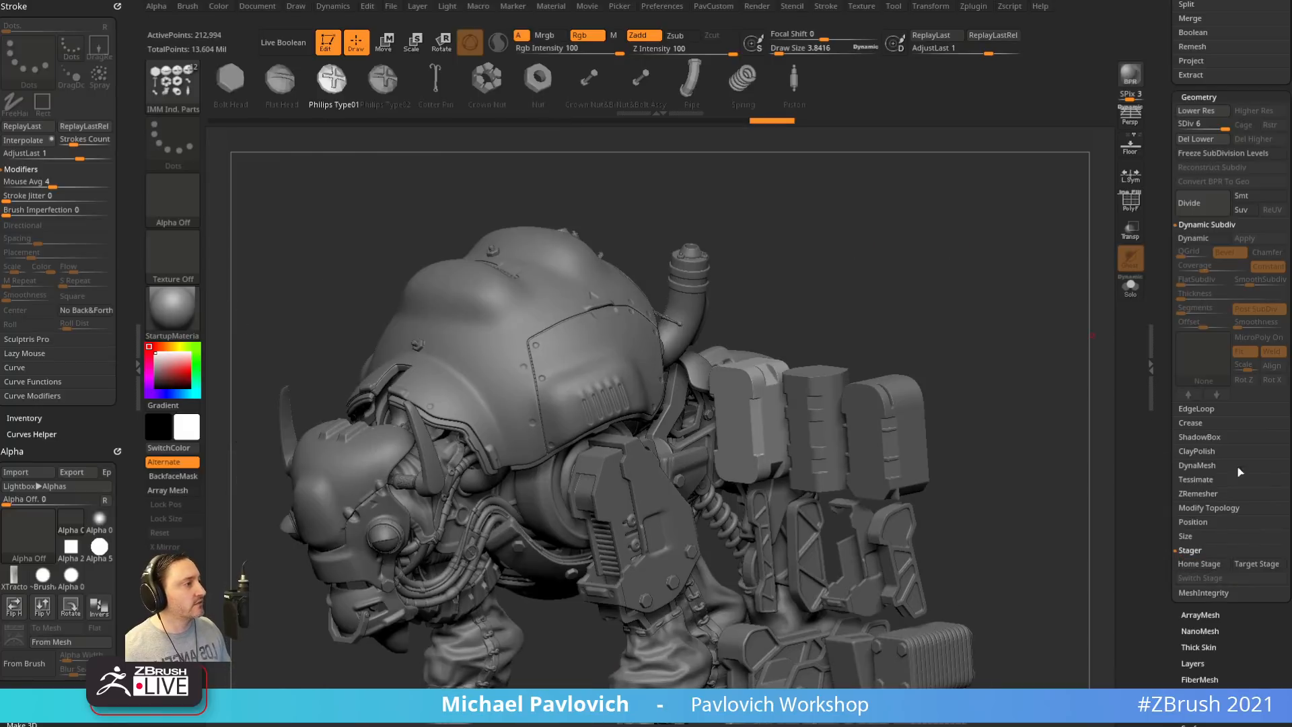
drag(1035, 425, 1071, 434)
key(ctrl+shift+z)
click(1199, 564)
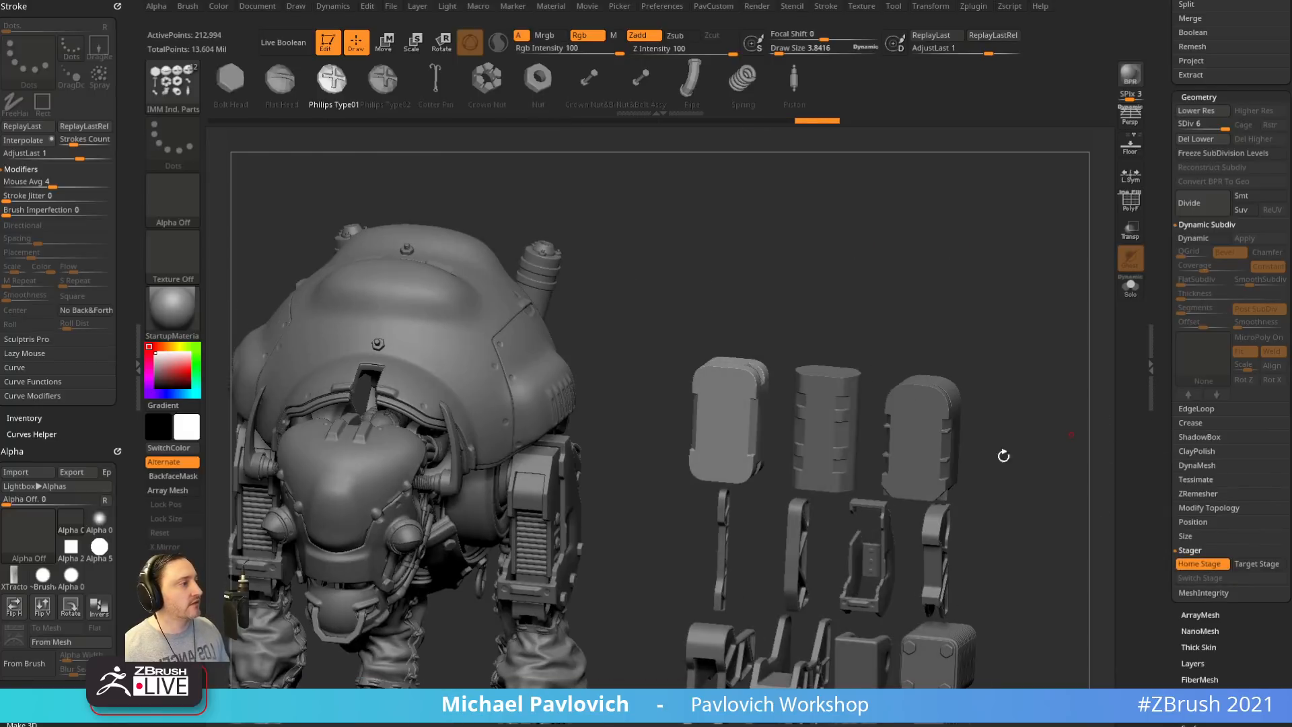
Move, rotate and enlarge the block against the creature's flank and store that placement as its target stage
key(w)
alt+click(724, 411)
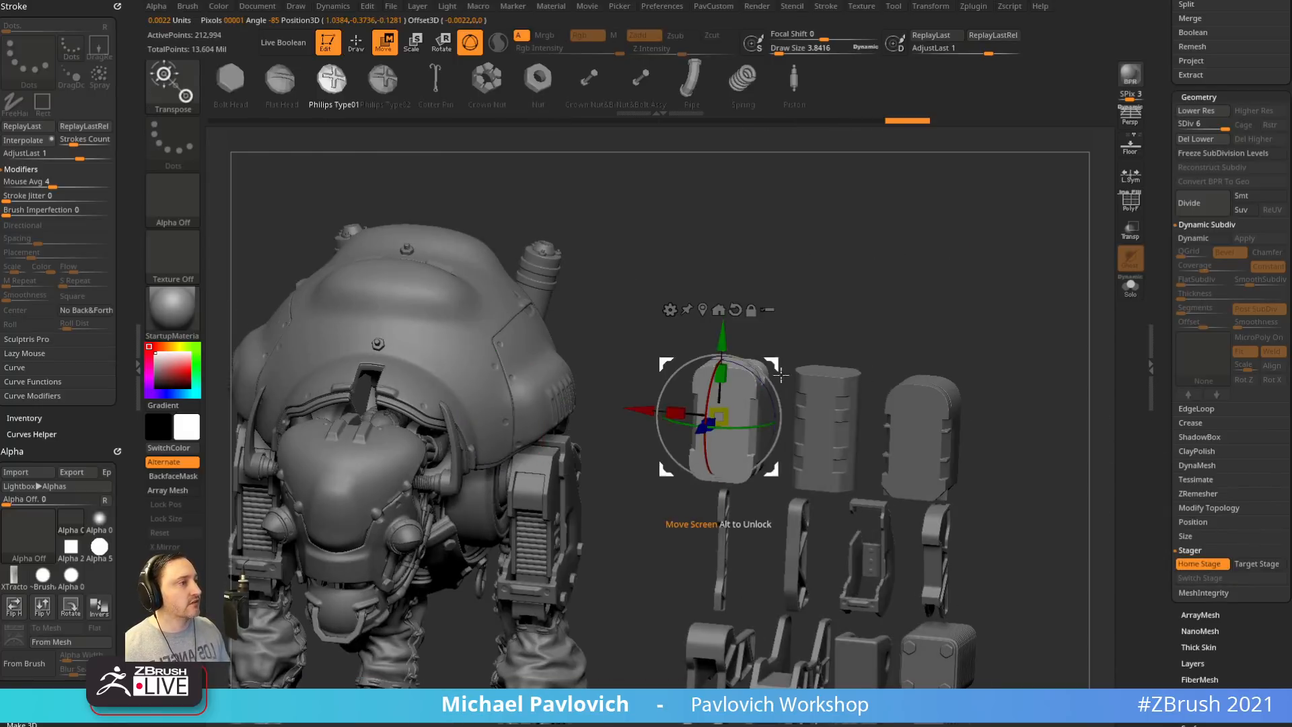
drag(727, 405, 538, 293)
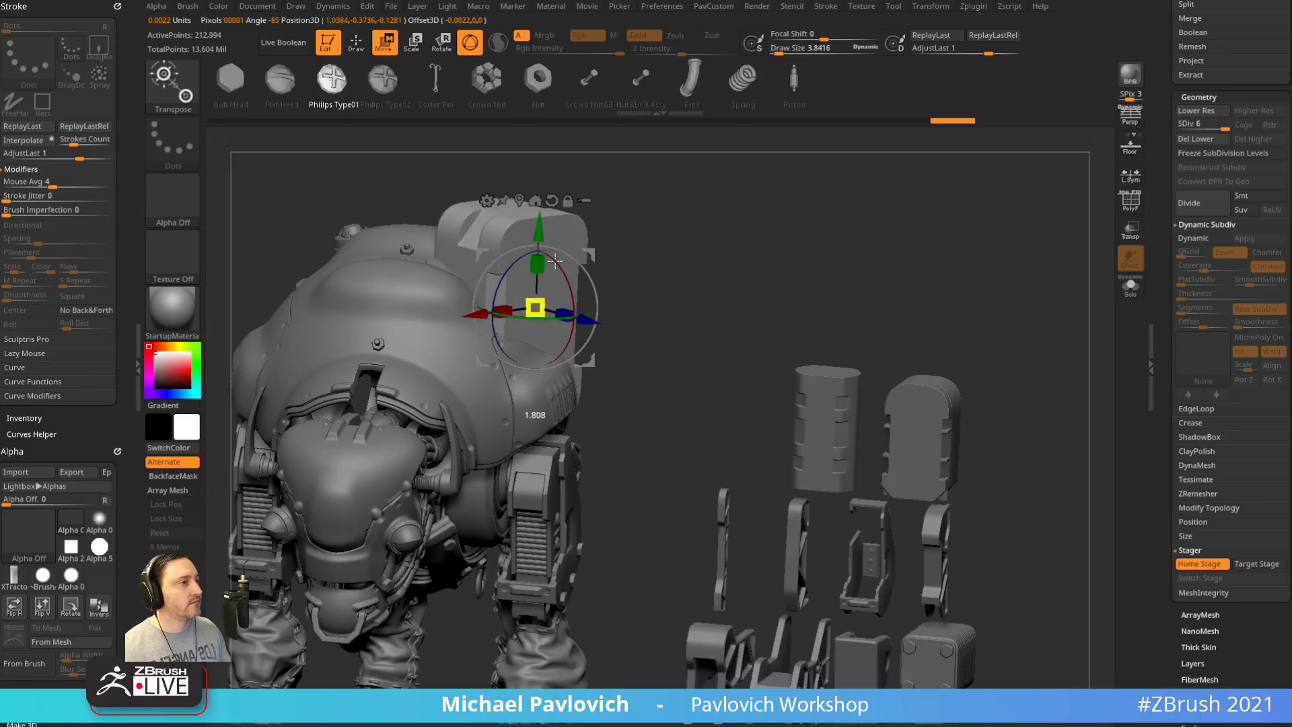
drag(587, 254, 645, 344)
key(q)
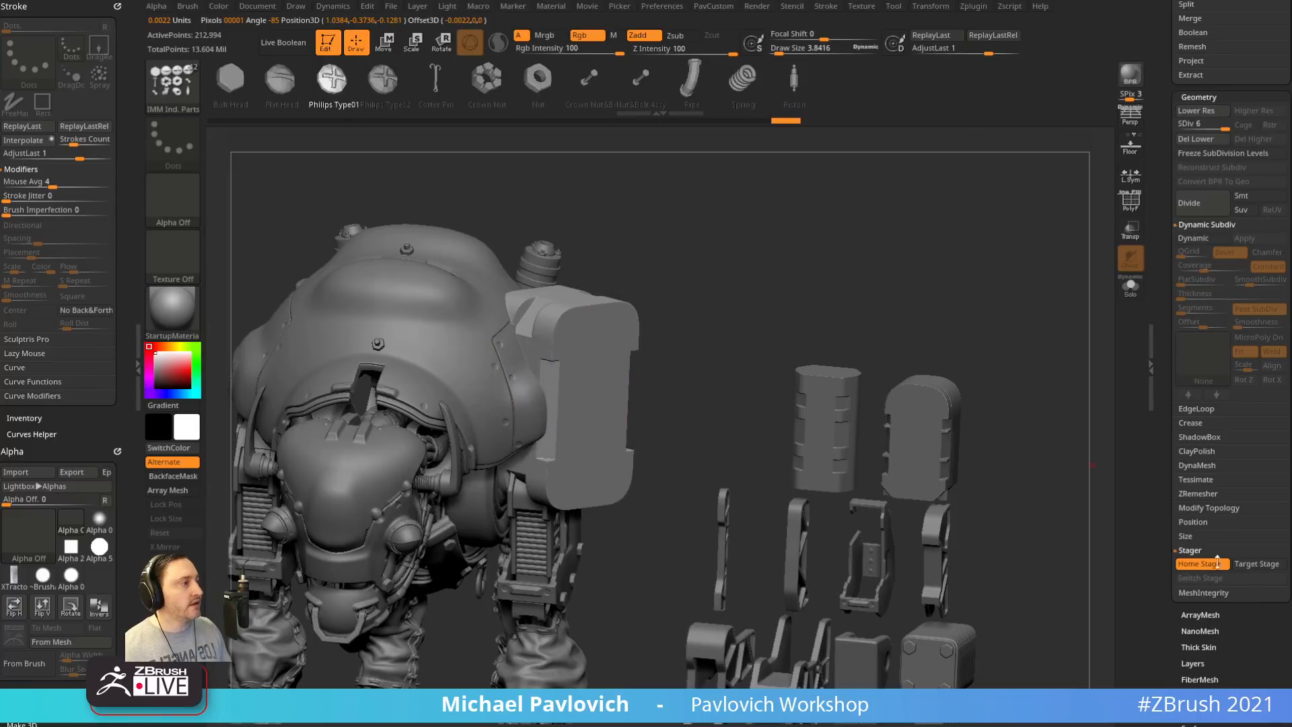
click(1252, 570)
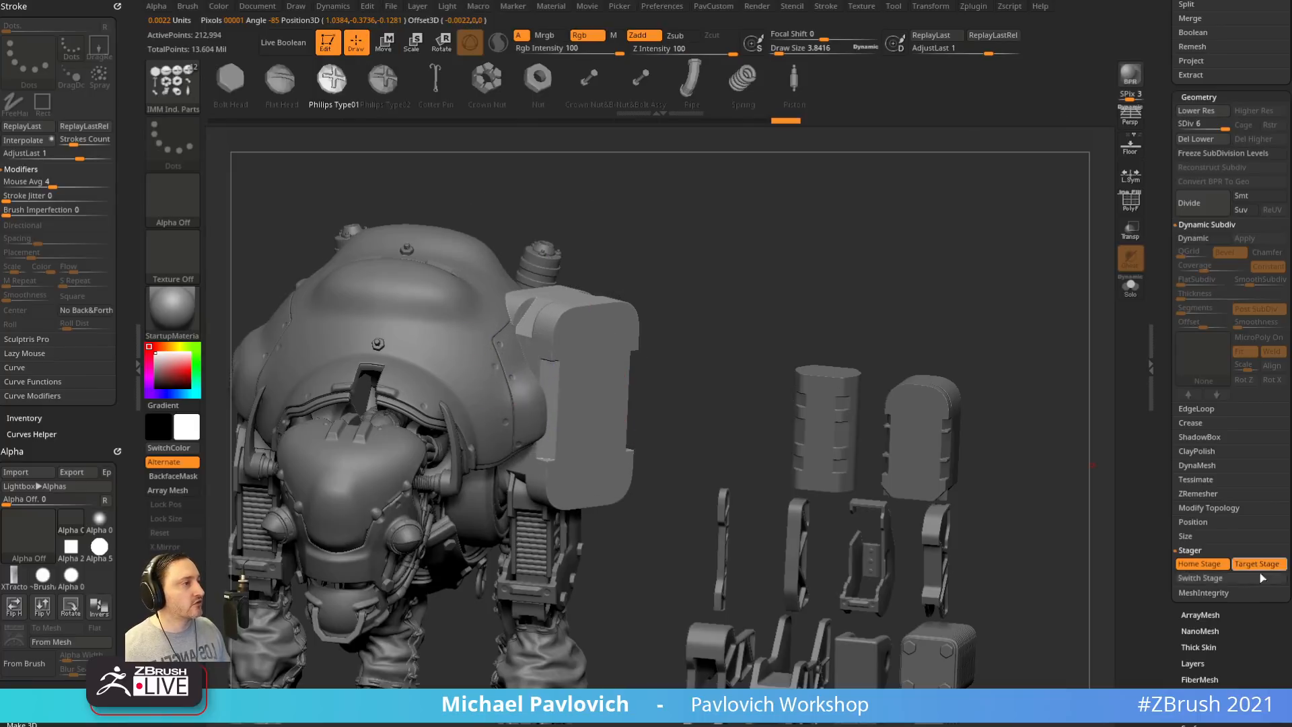
Test switching the block's stage and assign the hotkey Ctrl+Alt+S to the Switch Stage command
click(1206, 580)
click(1207, 582)
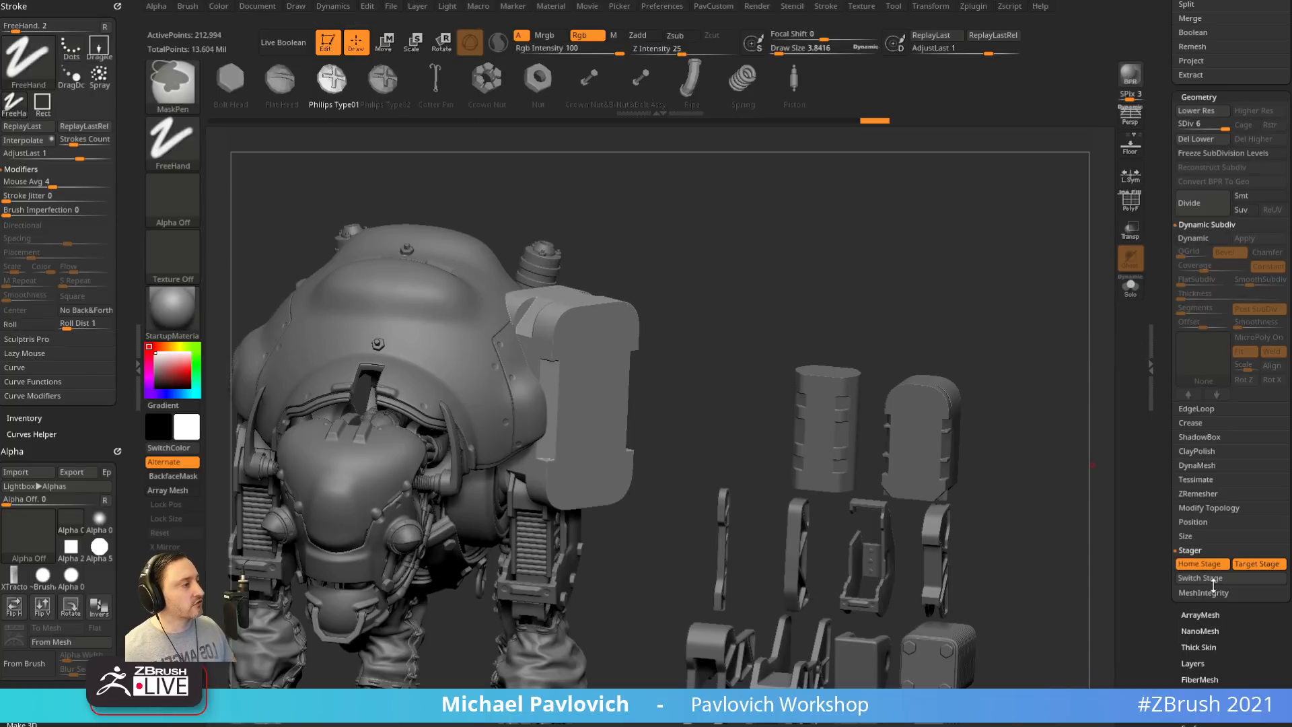
ctrl+alt+click(1212, 580)
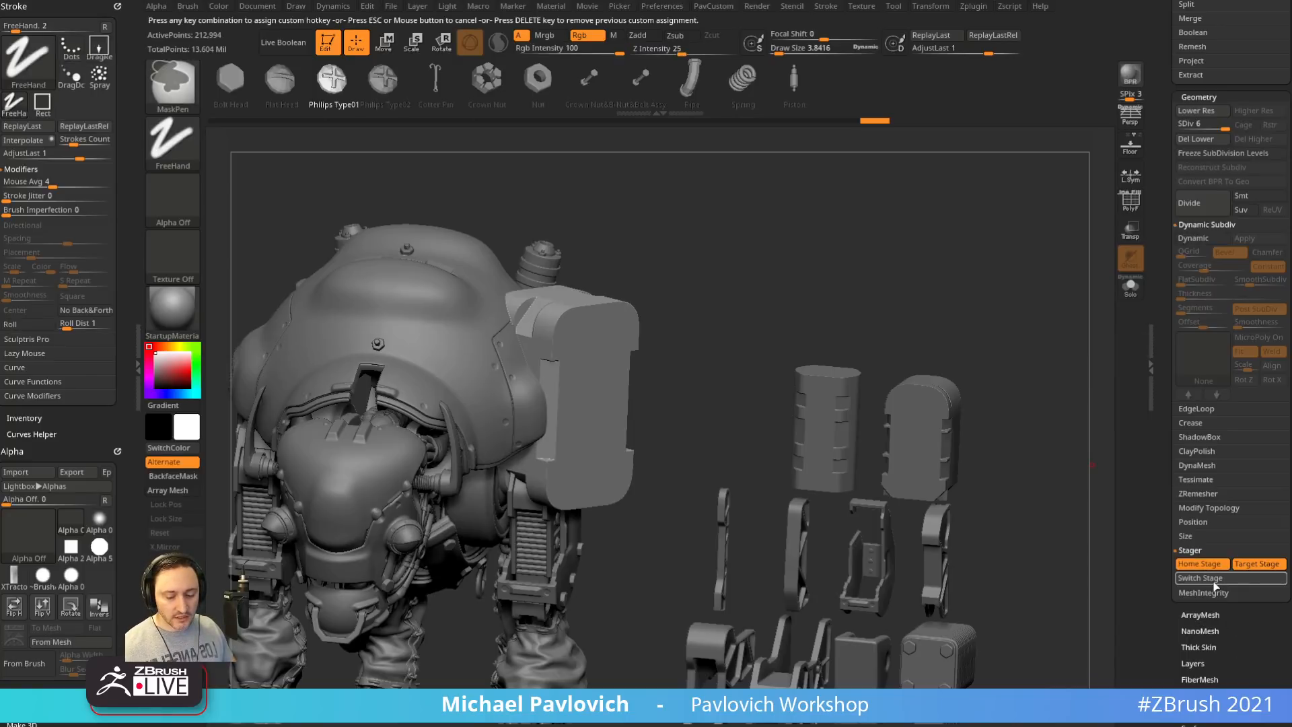
key(ctrl+alt+s)
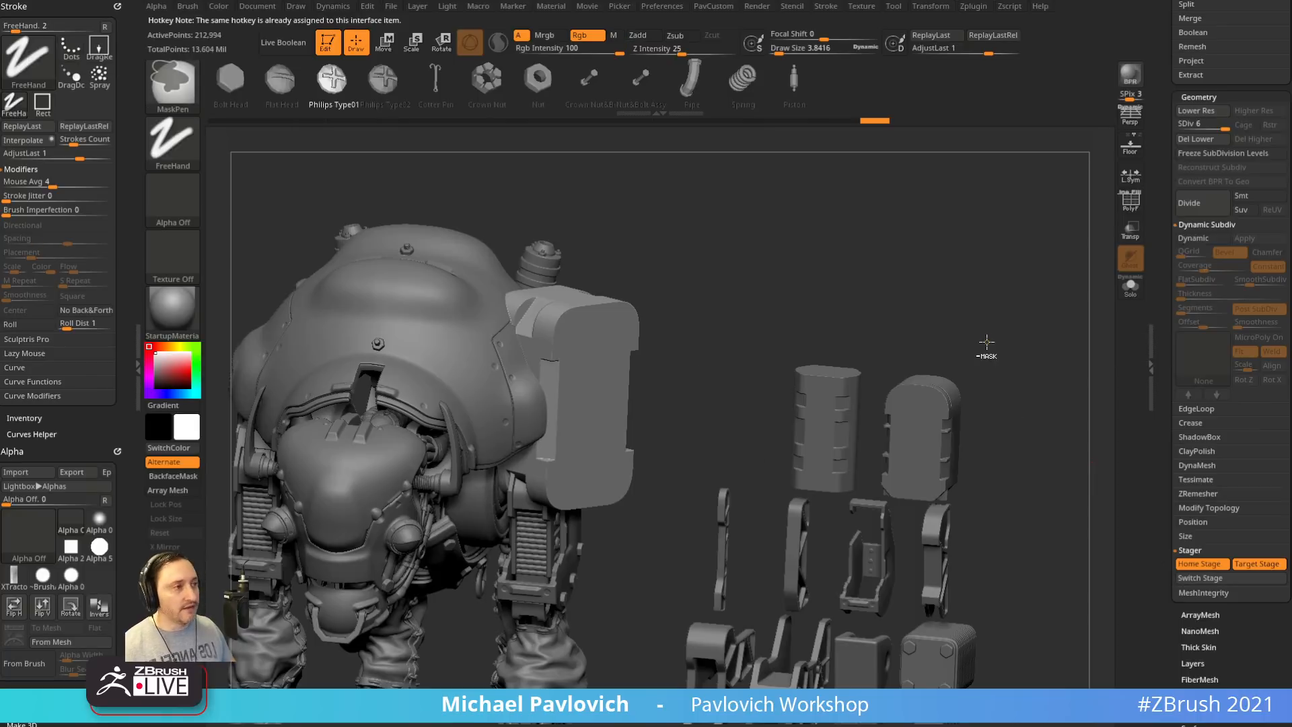
Switch the block back and forth between its home and target stages with the assigned hotkey
key(ctrl+alt+s)
key(ctrl+alt+s)
key(ctrl+alt+s)
key(ctrl+alt+s)
key(ctrl+alt+s)
key(ctrl+alt+s)
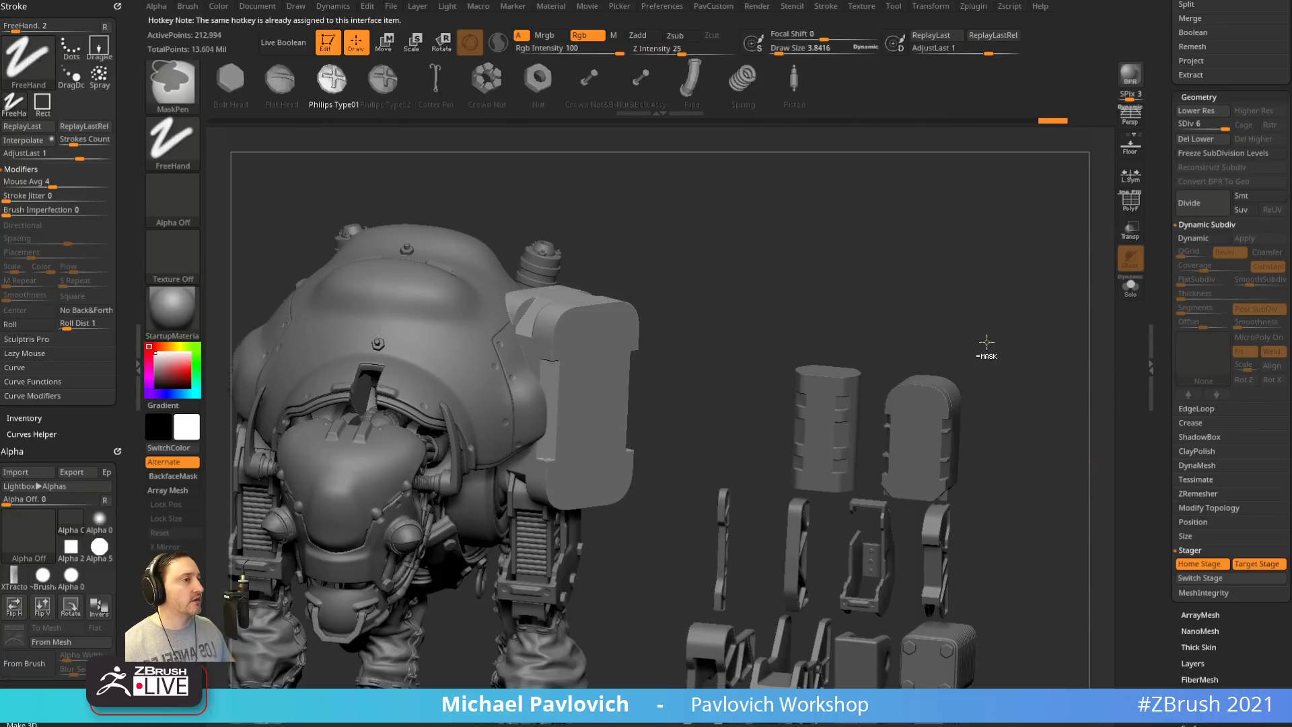
key(ctrl+alt+s)
Display the polyframe to examine the polygroups on the block at the creature's flank
click(1129, 205)
alt+drag(982, 223, 955, 269)
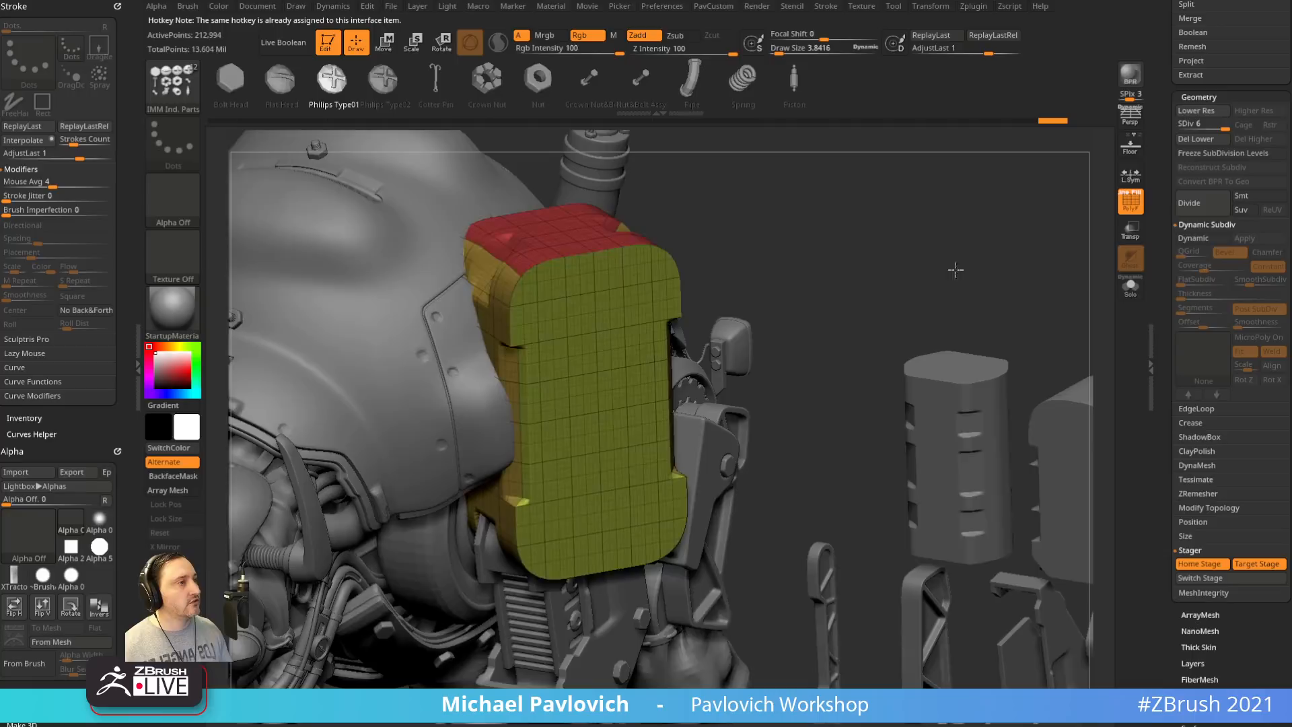
alt+drag(868, 209, 874, 286)
Hide the polyframe and flatten the block's top front edge with the BevelFlat brush at a draw size of about 36
key(b)
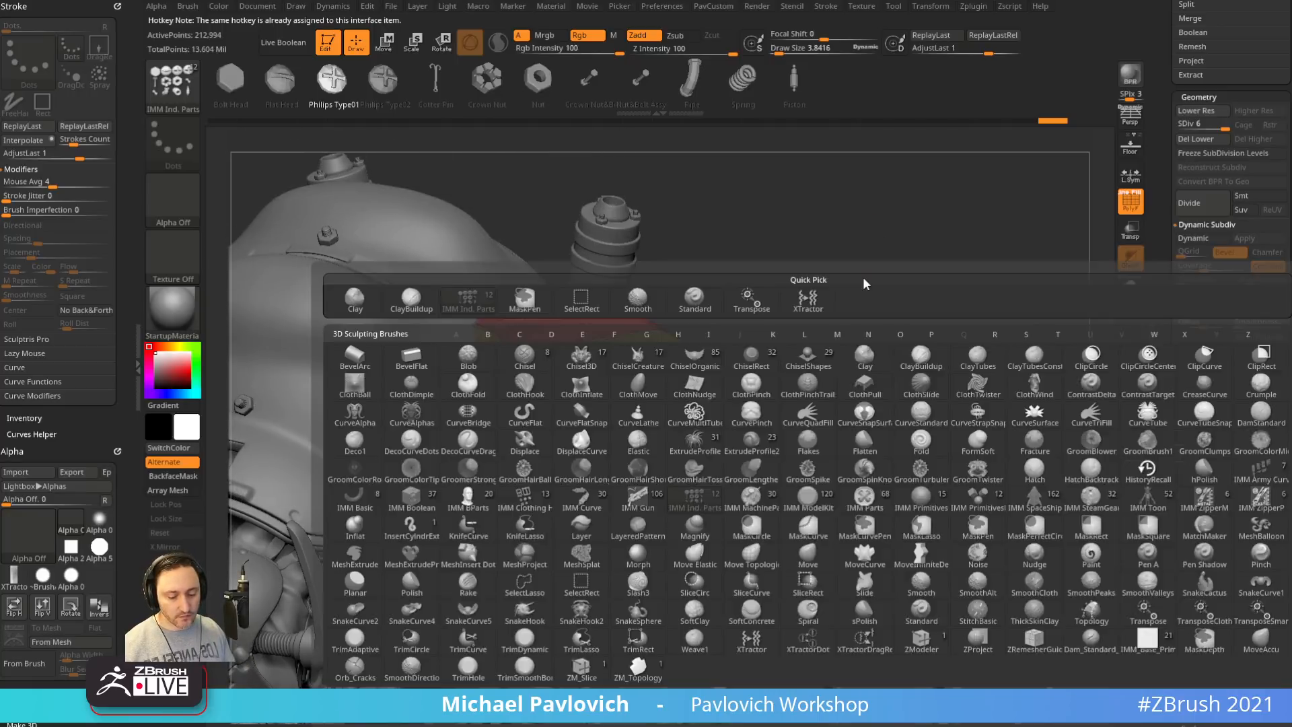
key(b)
key(b)
key(f)
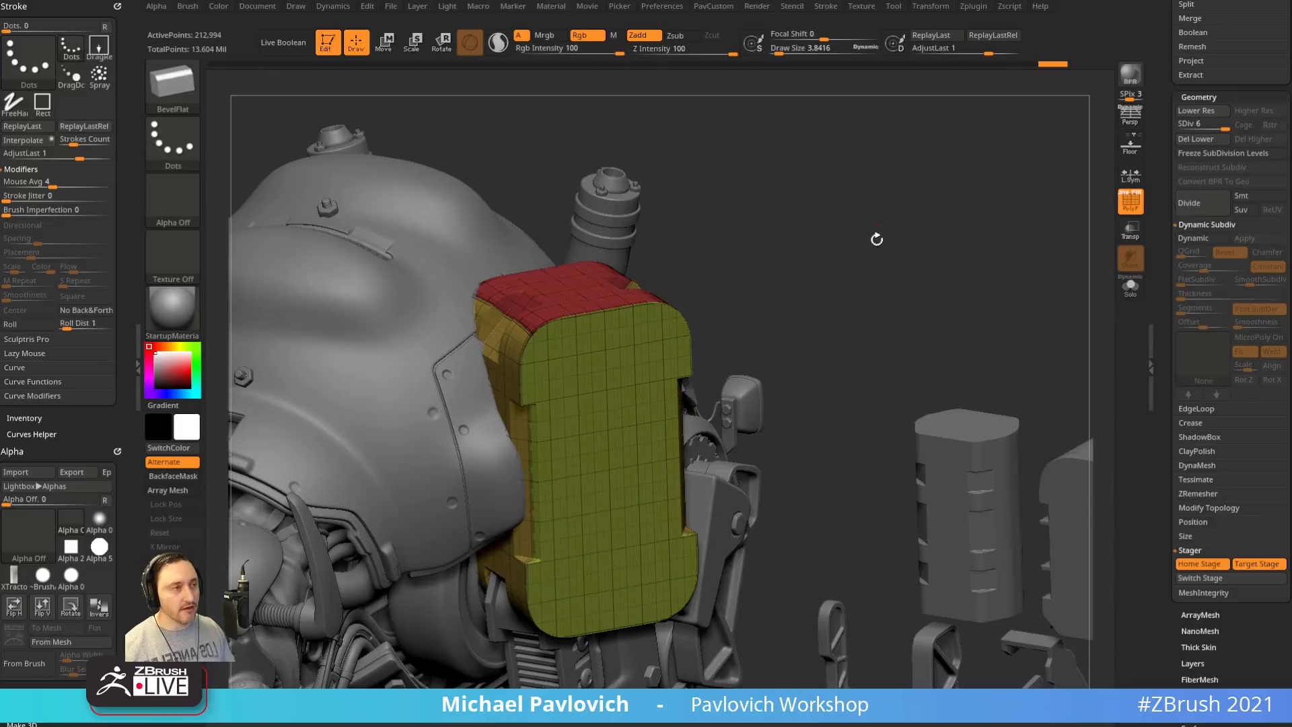
mouse_move(878, 239)
alt+mouse_down()
mouse_move(932, 210)
mouse_move(841, 273)
alt+mouse_up()
click(1128, 202)
key(s)
drag(597, 326, 612, 326)
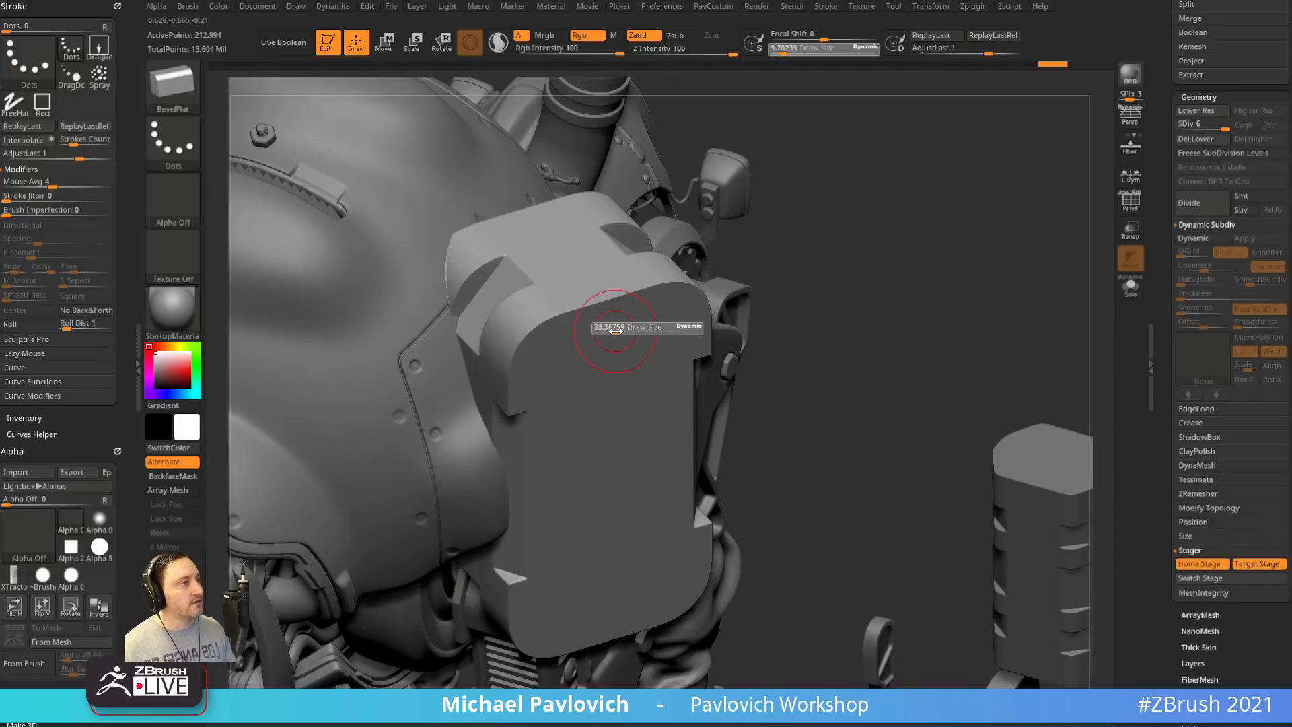
mouse_move(579, 283)
mouse_down()
mouse_move(600, 332)
mouse_move(567, 307)
mouse_move(530, 319)
mouse_move(670, 308)
mouse_move(699, 286)
mouse_move(825, 276)
mouse_up()
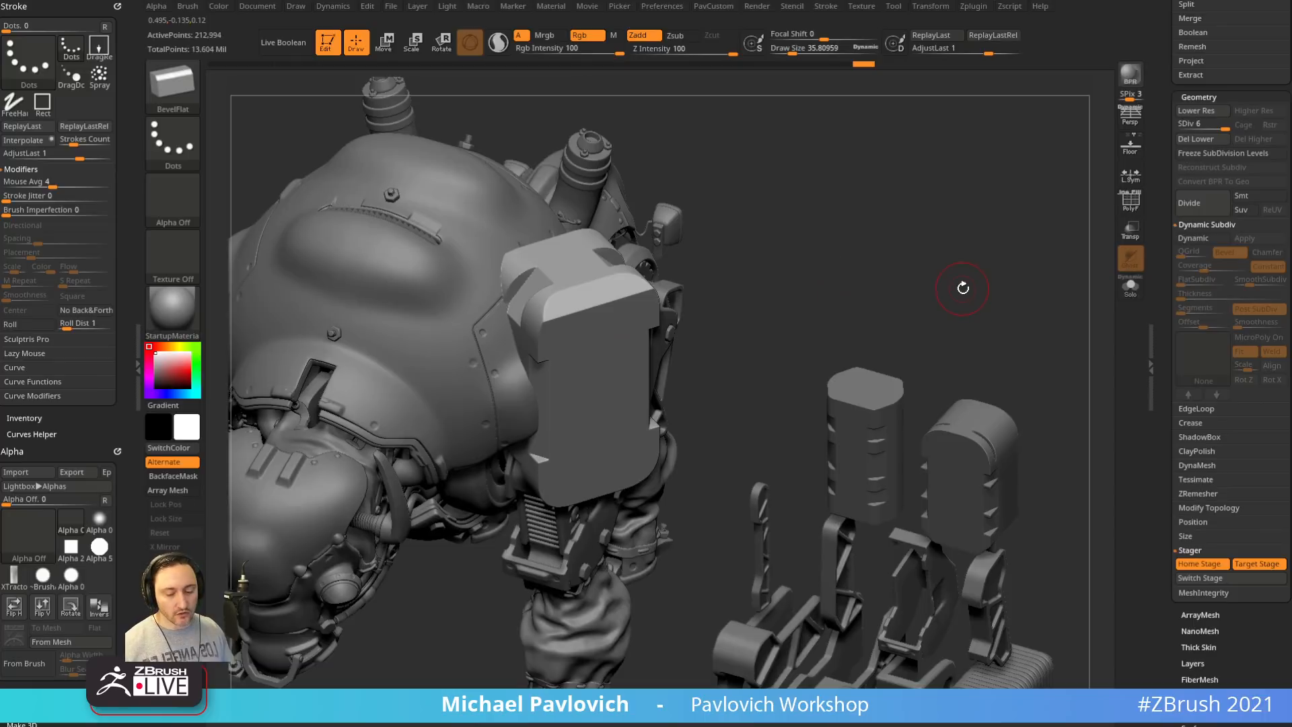
key(ctrl+1)
drag(945, 308, 914, 256)
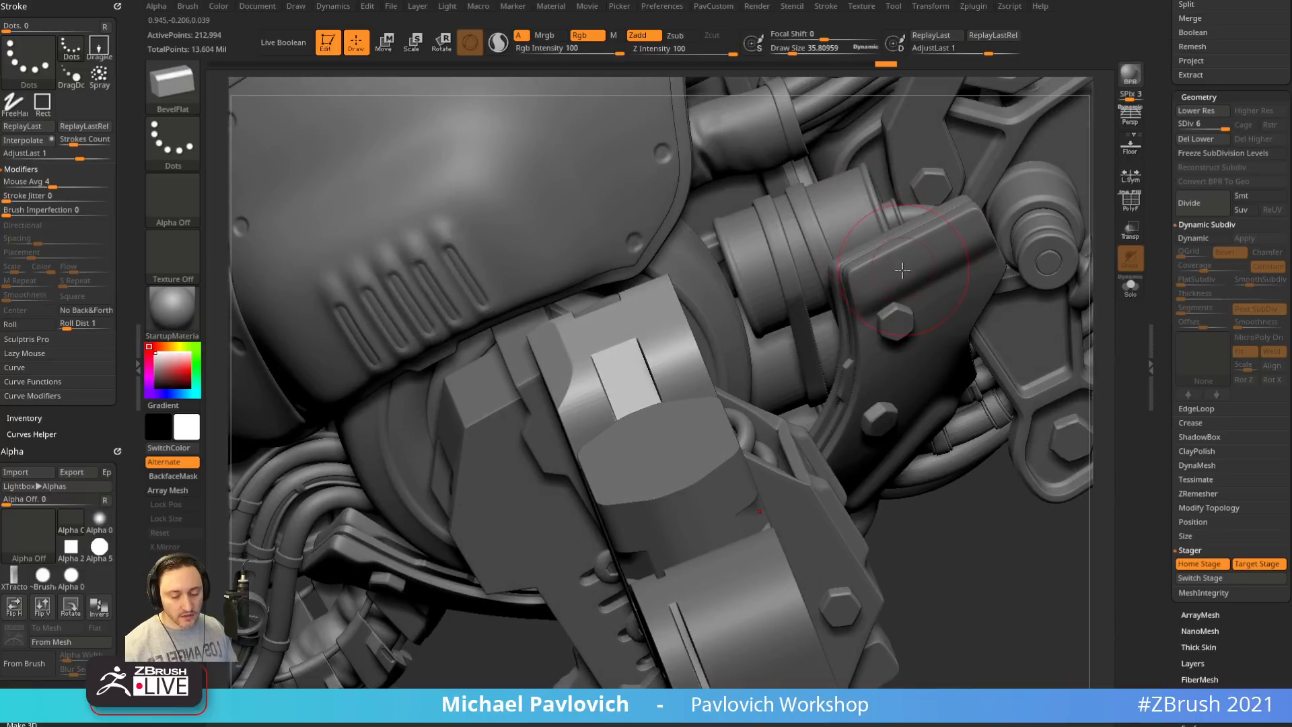
Isolate the block and try rounding one of its long back edges with the BevelArc brush
key(b)
key(b)
key(a)
click(1141, 290)
mouse_move(971, 317)
mouse_down()
mouse_move(949, 287)
mouse_move(739, 292)
mouse_up()
mouse_move(392, 335)
mouse_down()
mouse_move(368, 347)
mouse_move(427, 297)
mouse_up()
key(ctrl+z)
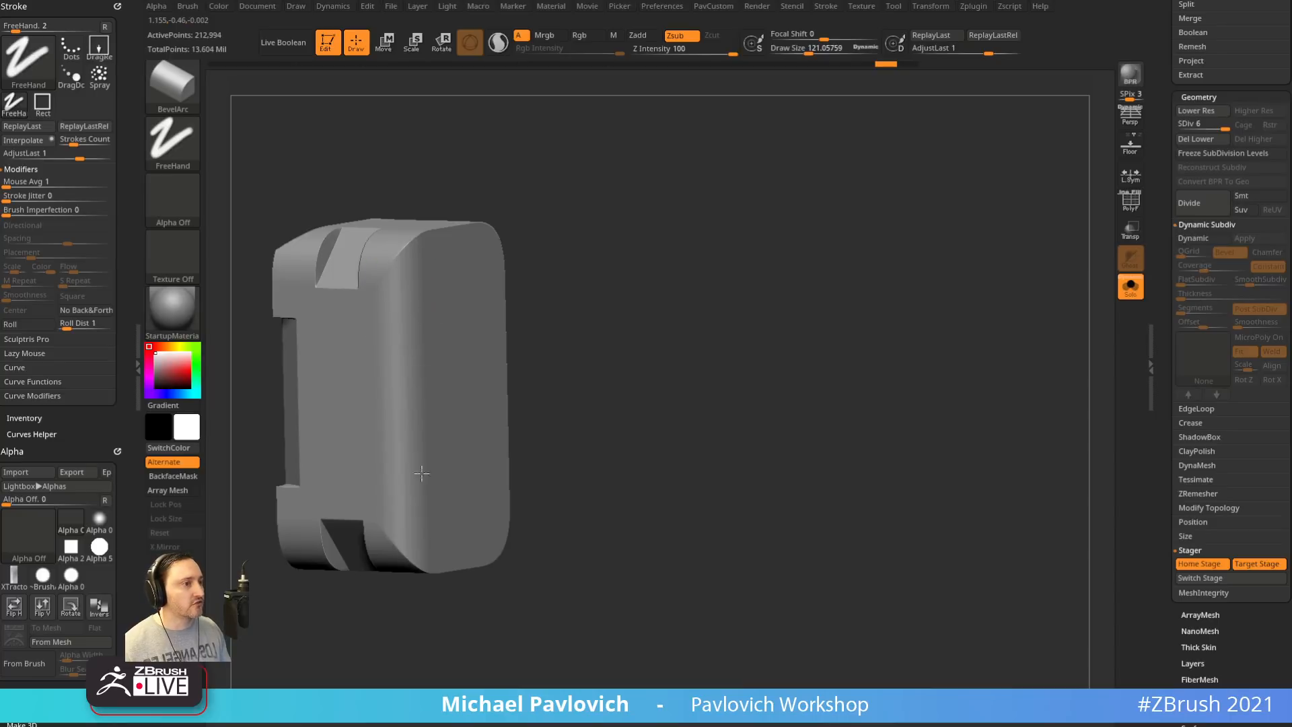
Turn on local symmetry so strokes are mirrored across the isolated block
drag(689, 334, 662, 364)
ctrl+right_drag(662, 364, 923, 375)
drag(923, 375, 874, 271)
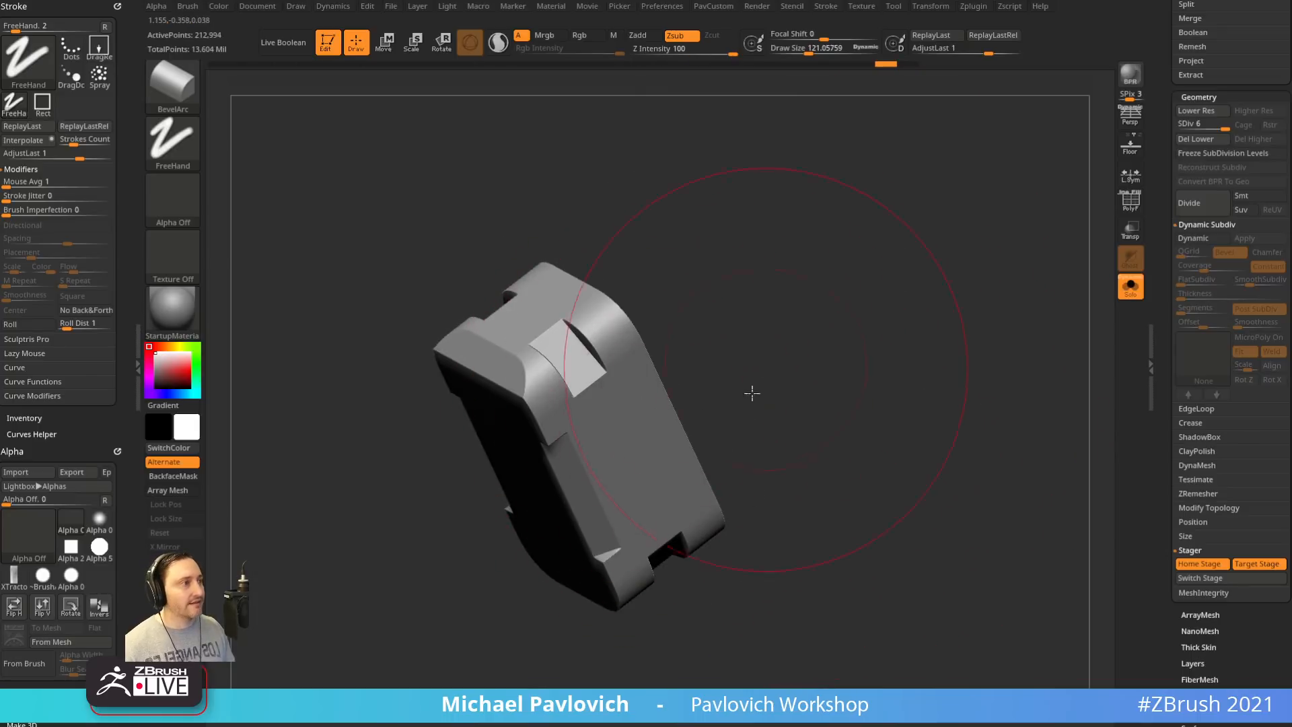
drag(749, 389, 703, 406)
click(1131, 175)
Try several mirrored BevelArc strokes along the long edges of the block's back face, undoing each one
mouse_move(966, 305)
mouse_down()
mouse_move(810, 366)
mouse_move(791, 342)
mouse_move(666, 369)
mouse_move(680, 387)
mouse_move(604, 339)
mouse_up()
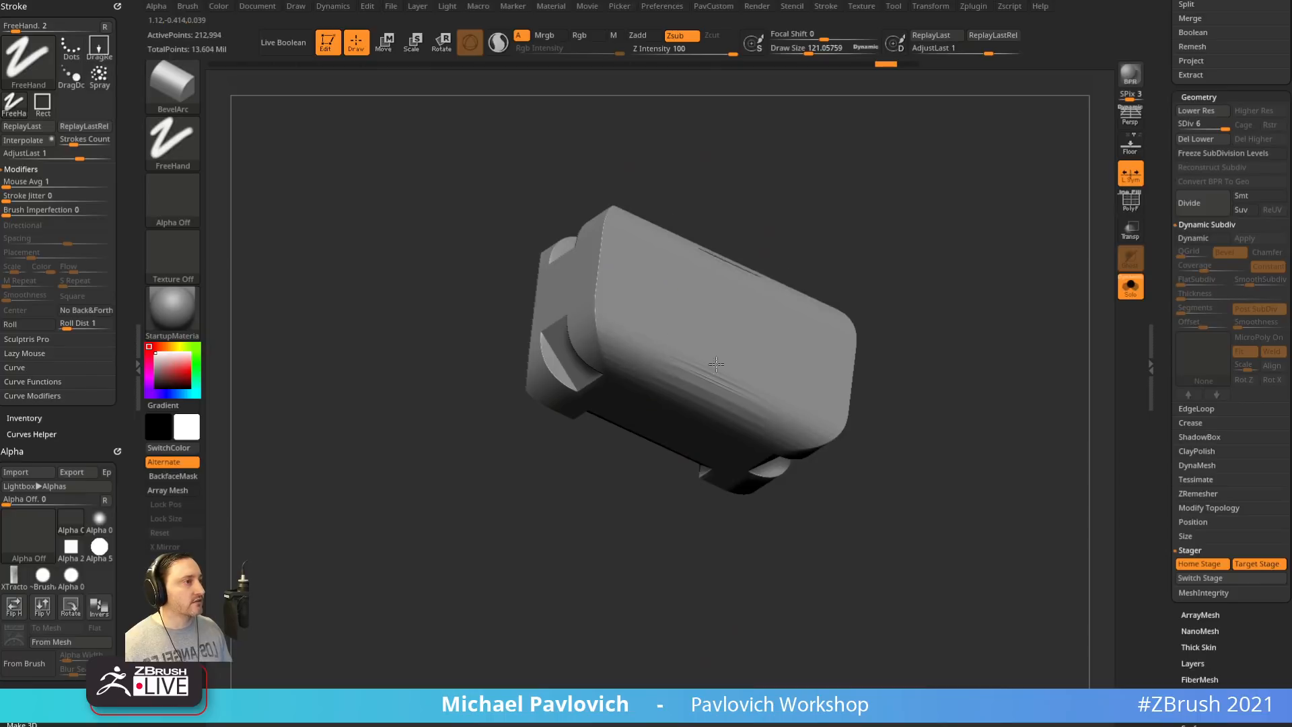
key(ctrl+z)
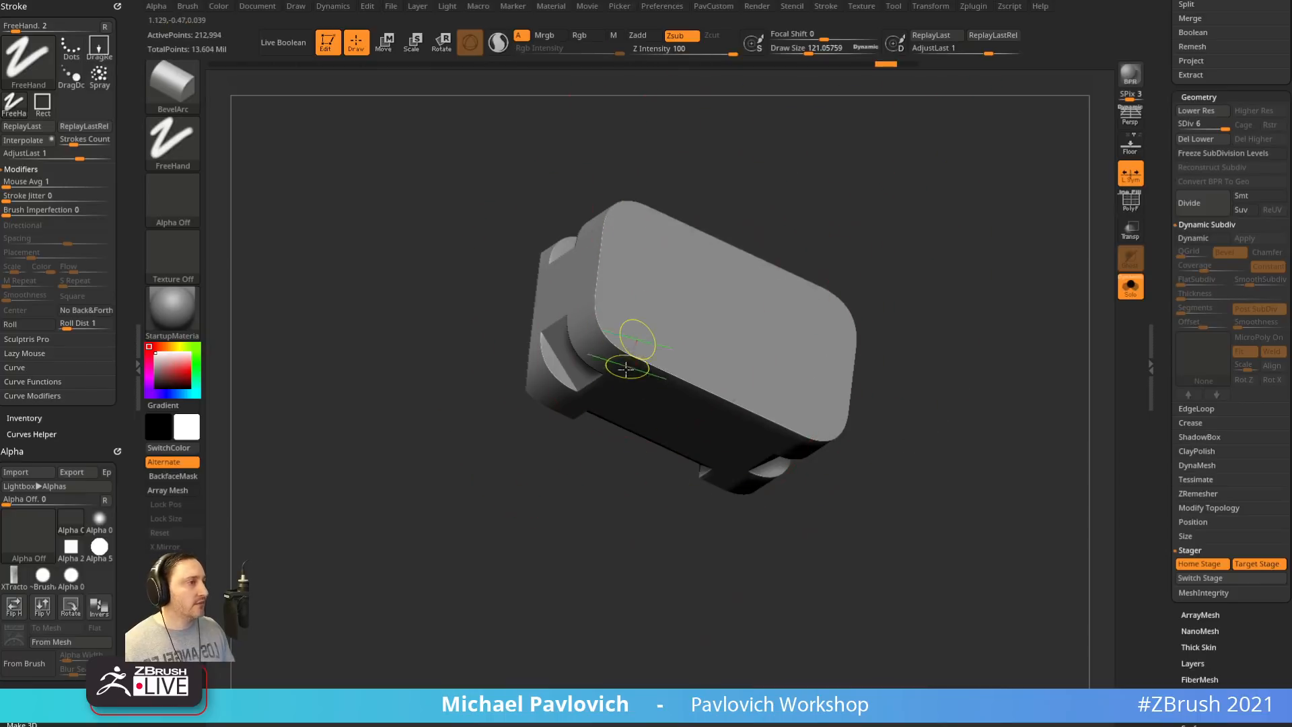
drag(626, 368, 632, 342)
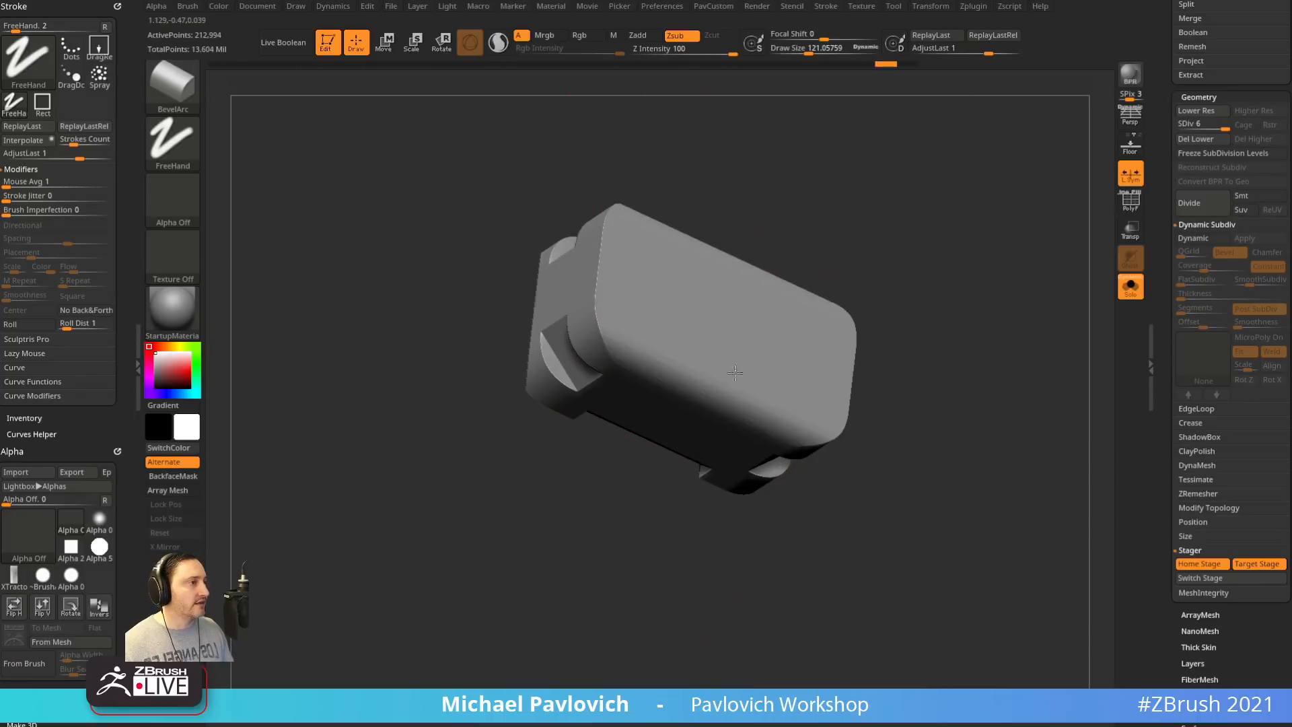
key(ctrl+z)
drag(701, 366, 717, 384)
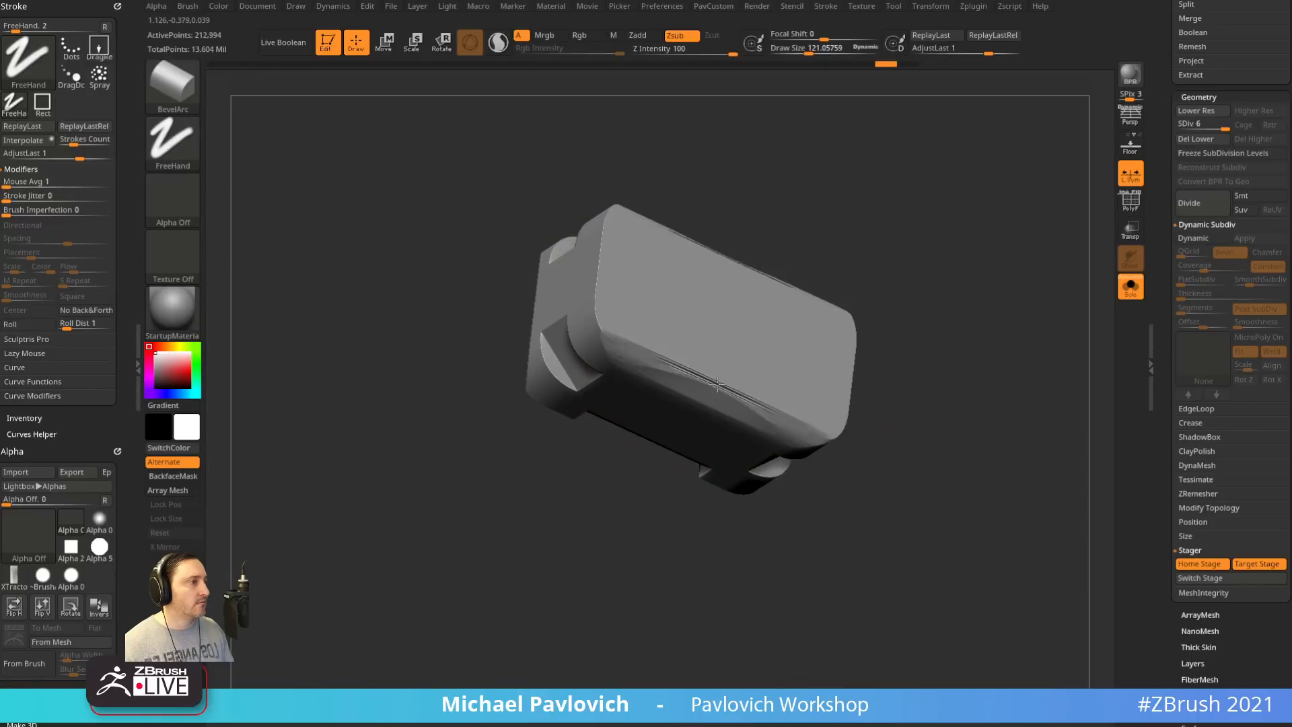
key(ctrl+z)
Round the long edges of the block's back face with mirrored BevelArc strokes and show all subtools again
mouse_move(908, 346)
mouse_down()
mouse_move(817, 334)
mouse_move(805, 275)
mouse_move(636, 333)
mouse_move(670, 322)
mouse_up()
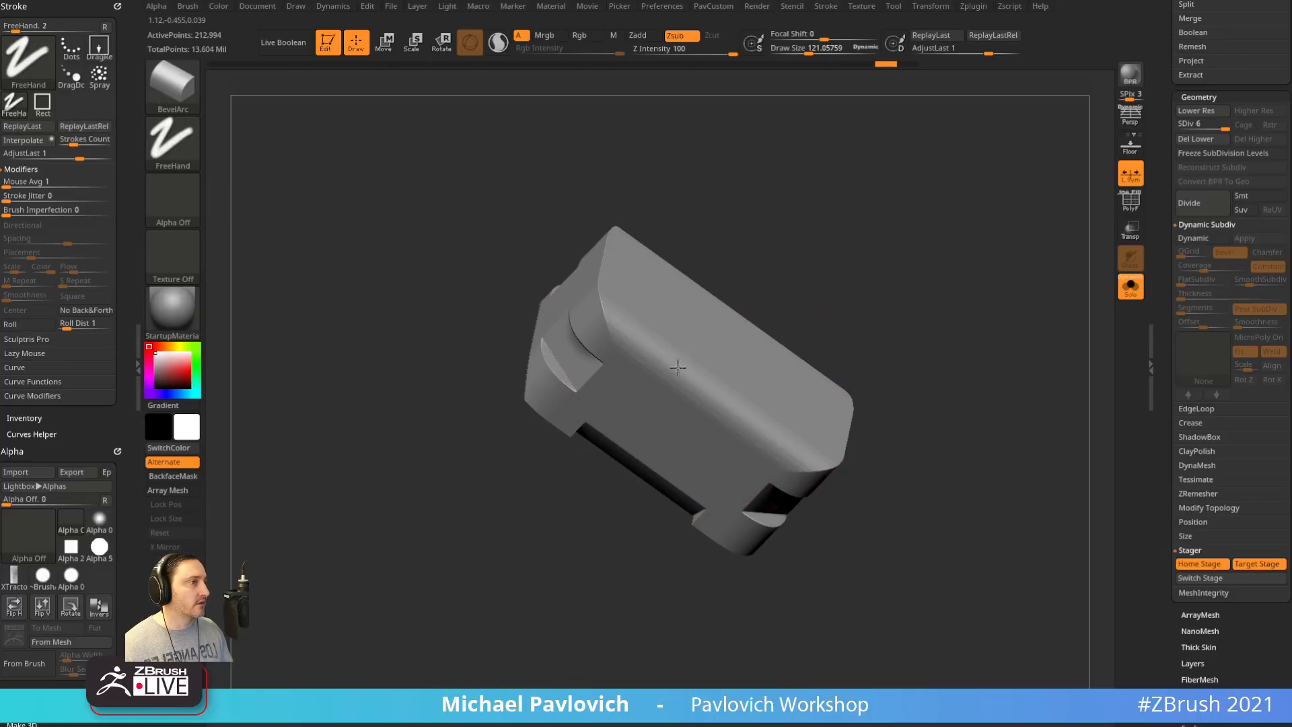
drag(967, 295, 680, 444)
drag(611, 420, 878, 323)
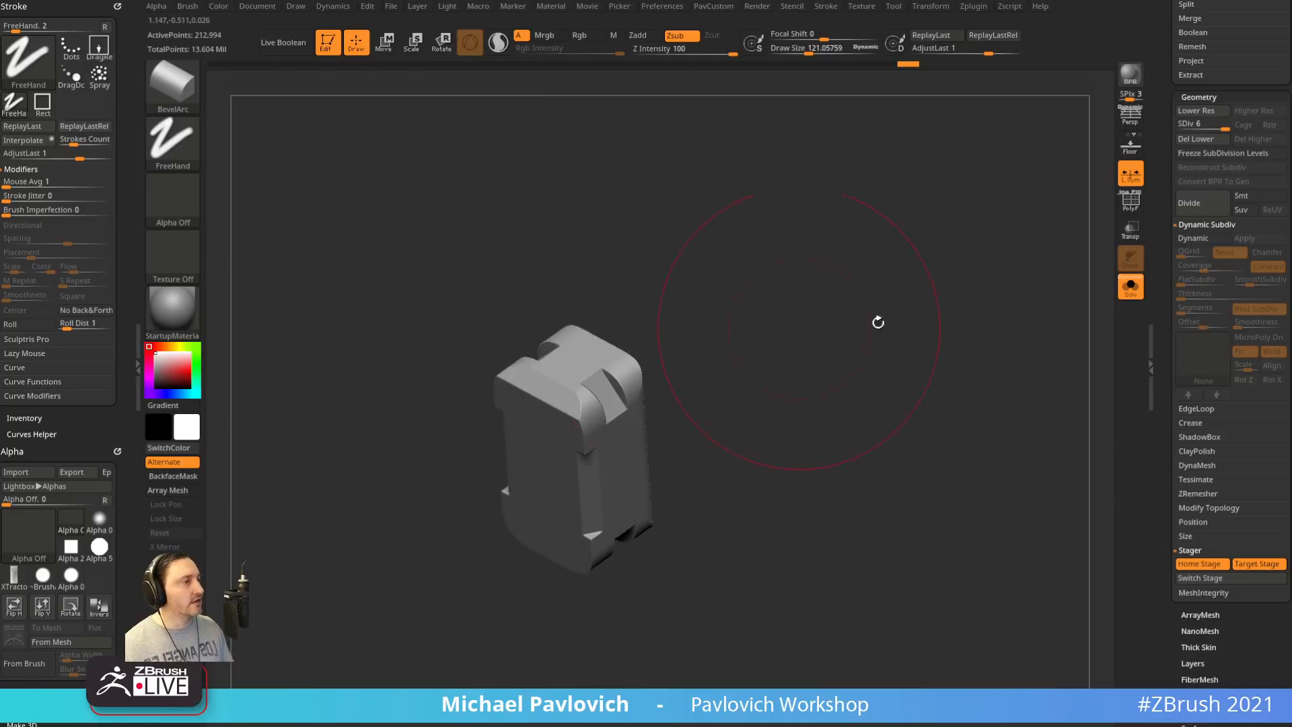
key(ctrl+shift+z)
alt+drag(711, 299, 902, 265)
click(1130, 286)
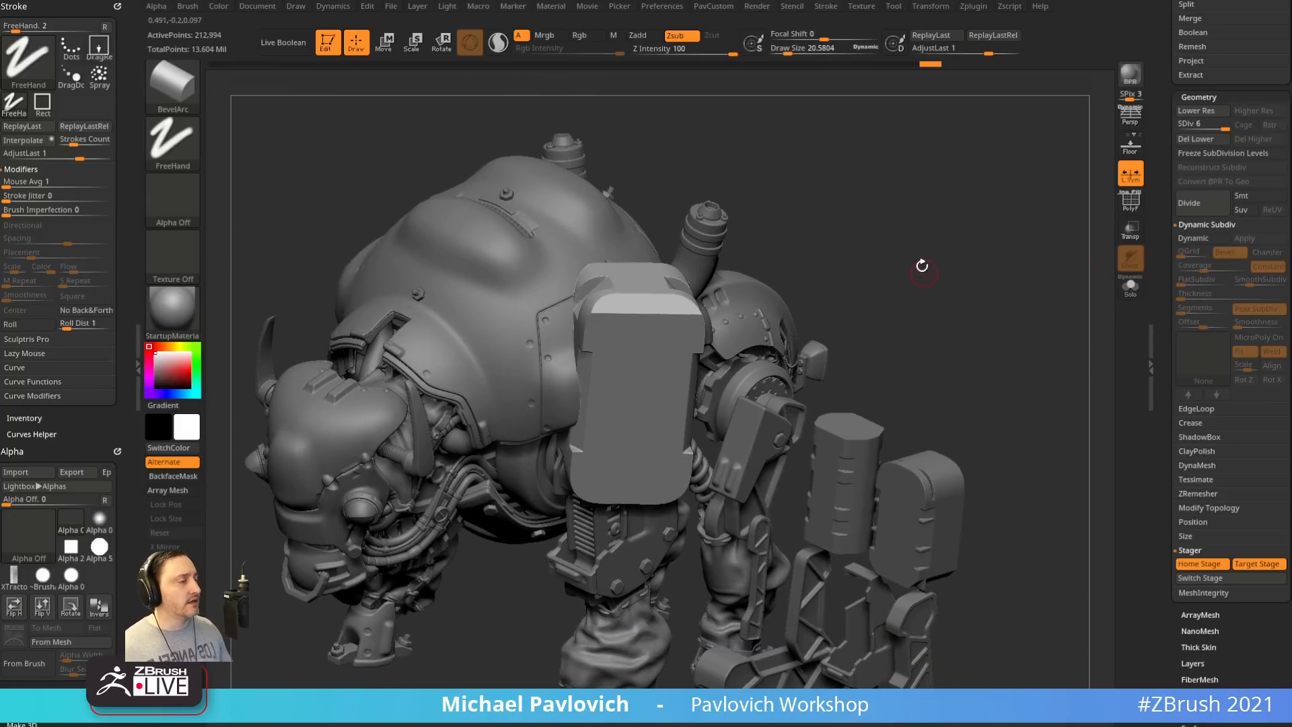
Switch from the BevelArc brush to the Standard brush with a draw size of about 36
drag(922, 265, 703, 387)
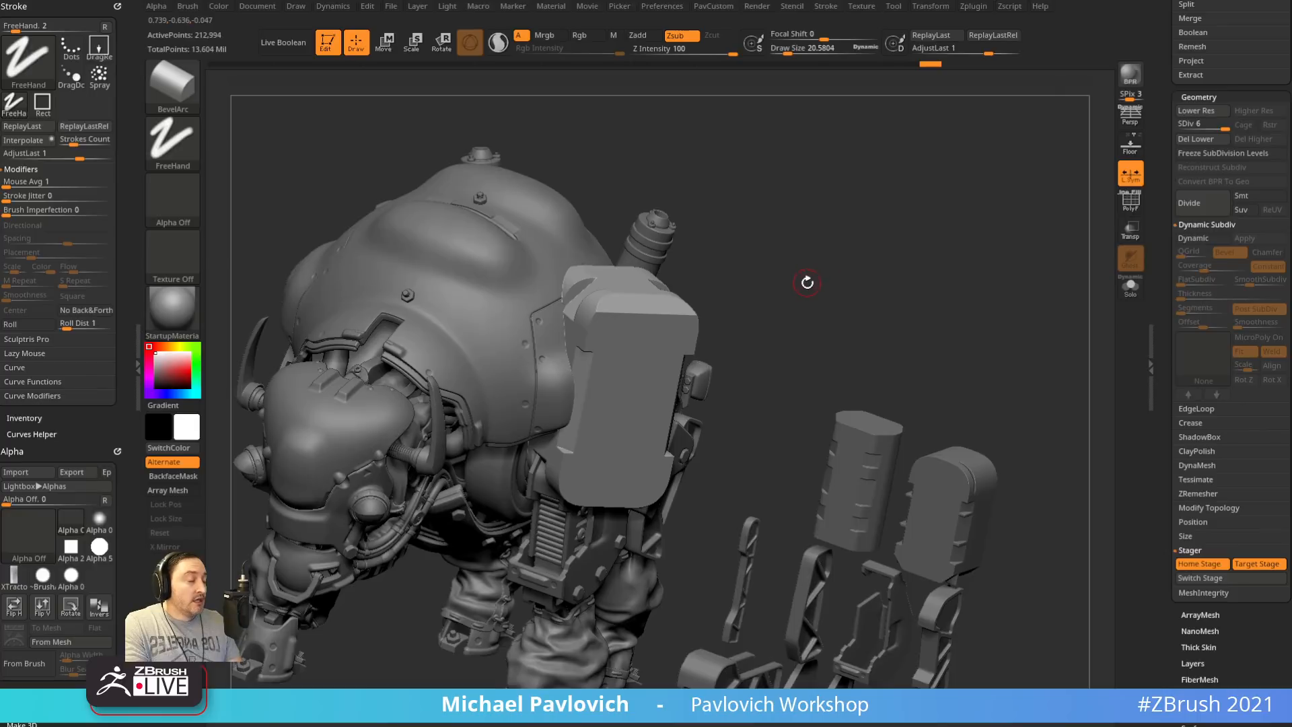
key(s)
drag(813, 301, 819, 293)
key(s)
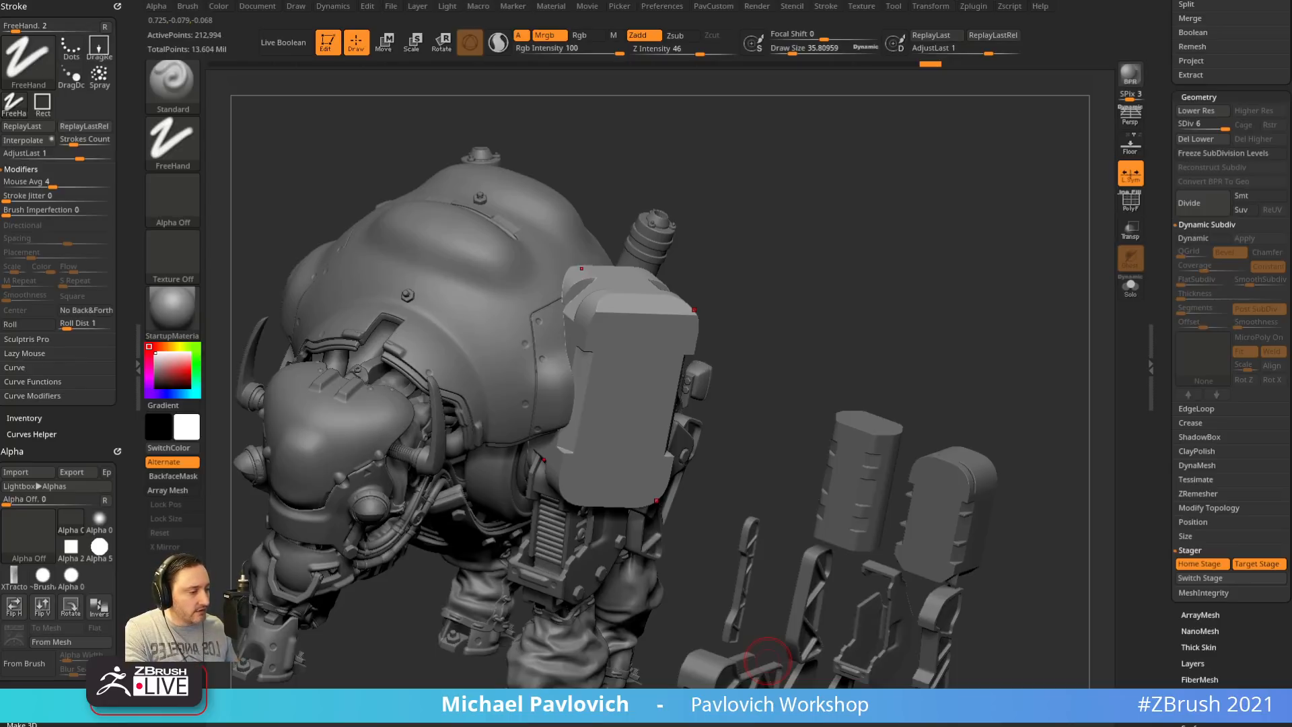
Switch to the ZBrush 2021 - What's New playlist in Chrome and find "nano" on the page
key(alt+Tab)
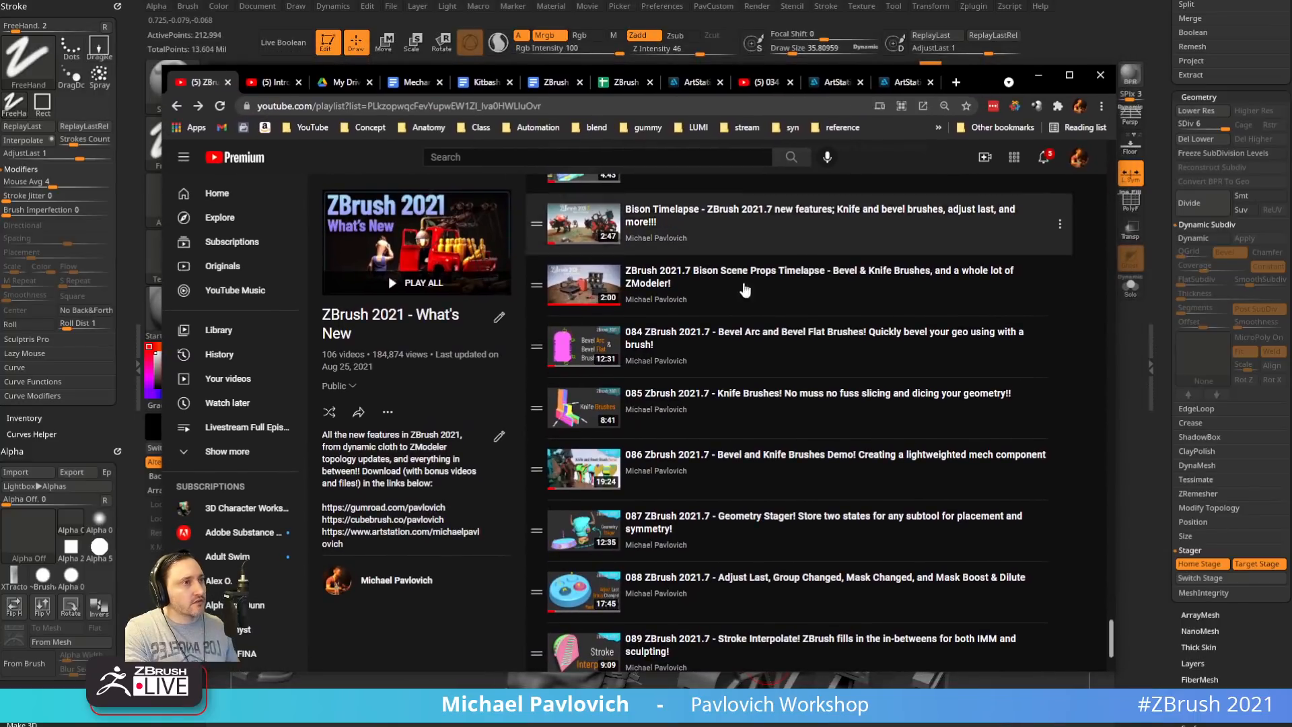
key(ctrl+f)
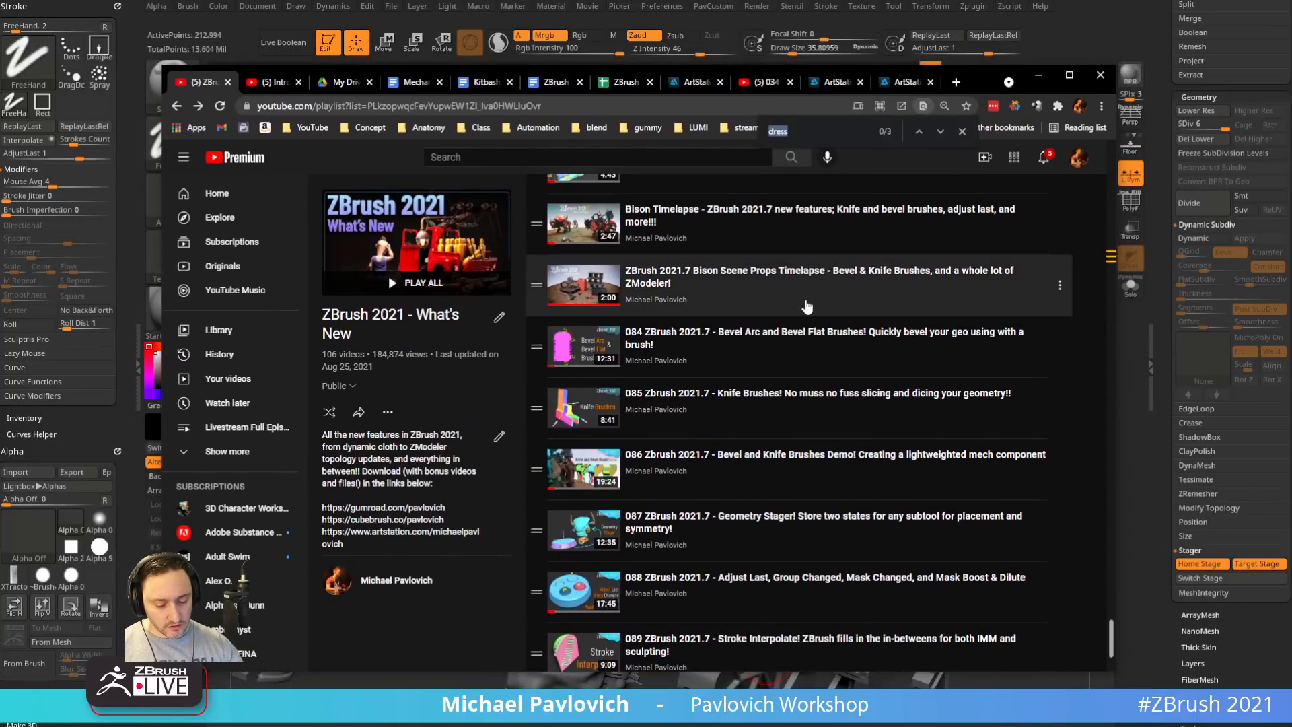
text(nant)
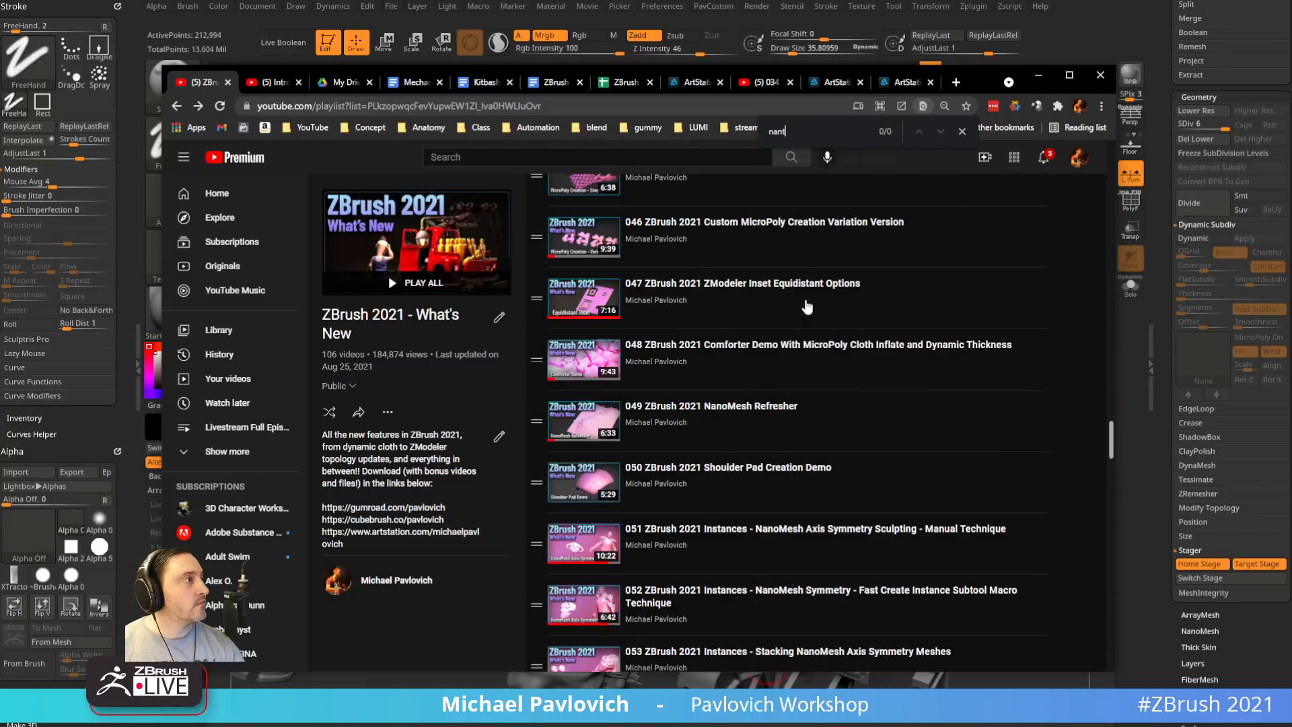
key(BackSpace)
text(o)
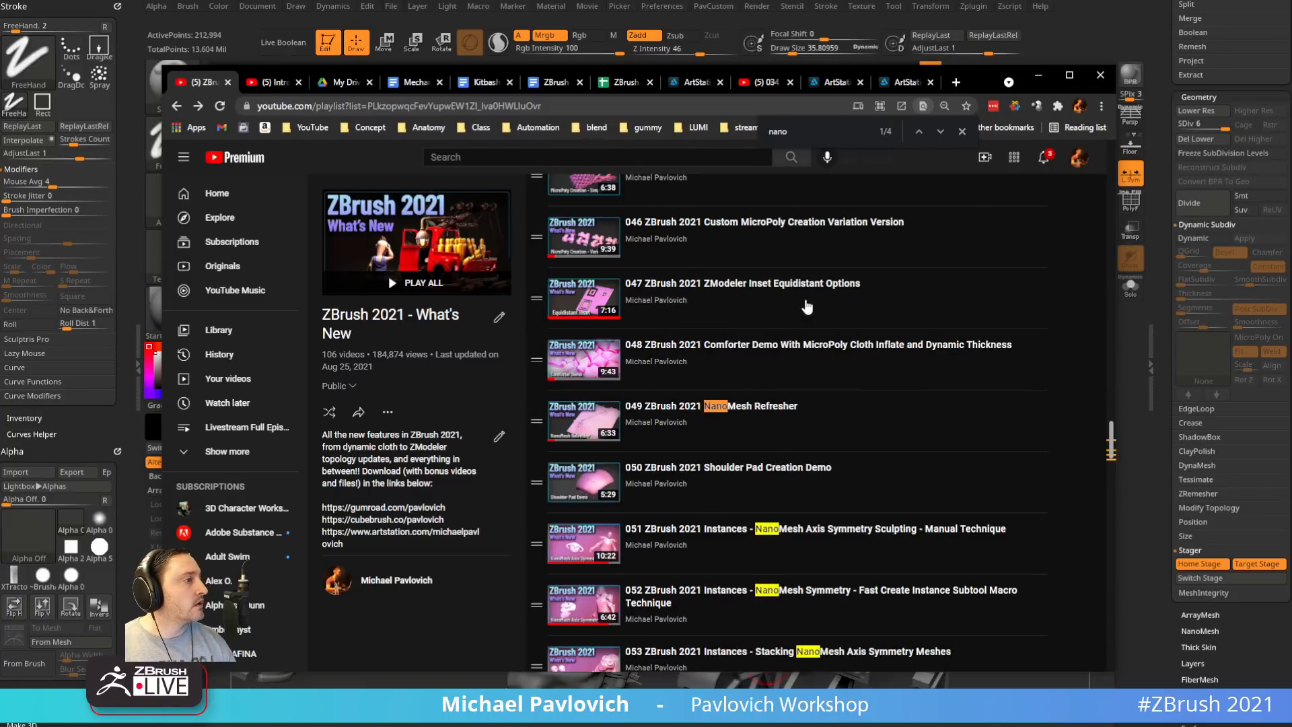
scroll(807, 316, down, 1)
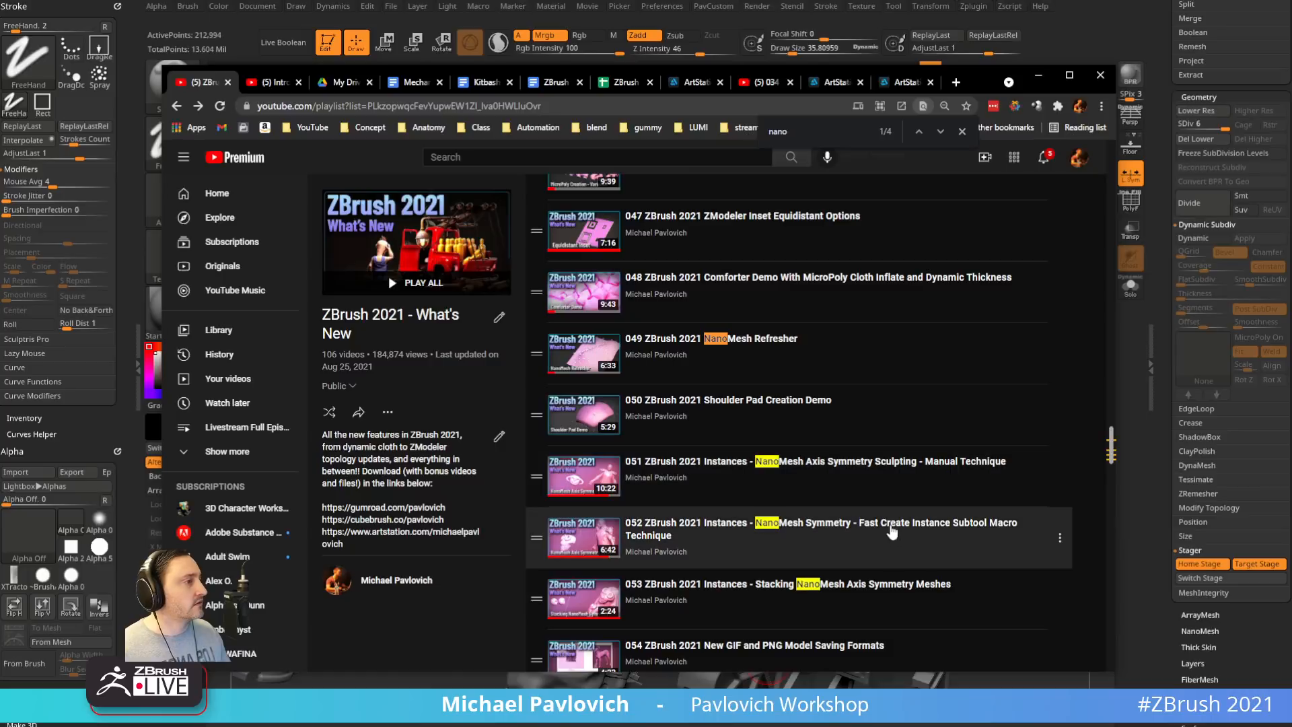
Open video 052 on NanoMesh Symmetry with the Fast Create Instance Subtool Macro Technique, pause it, select its address and return to ZBrush
click(845, 527)
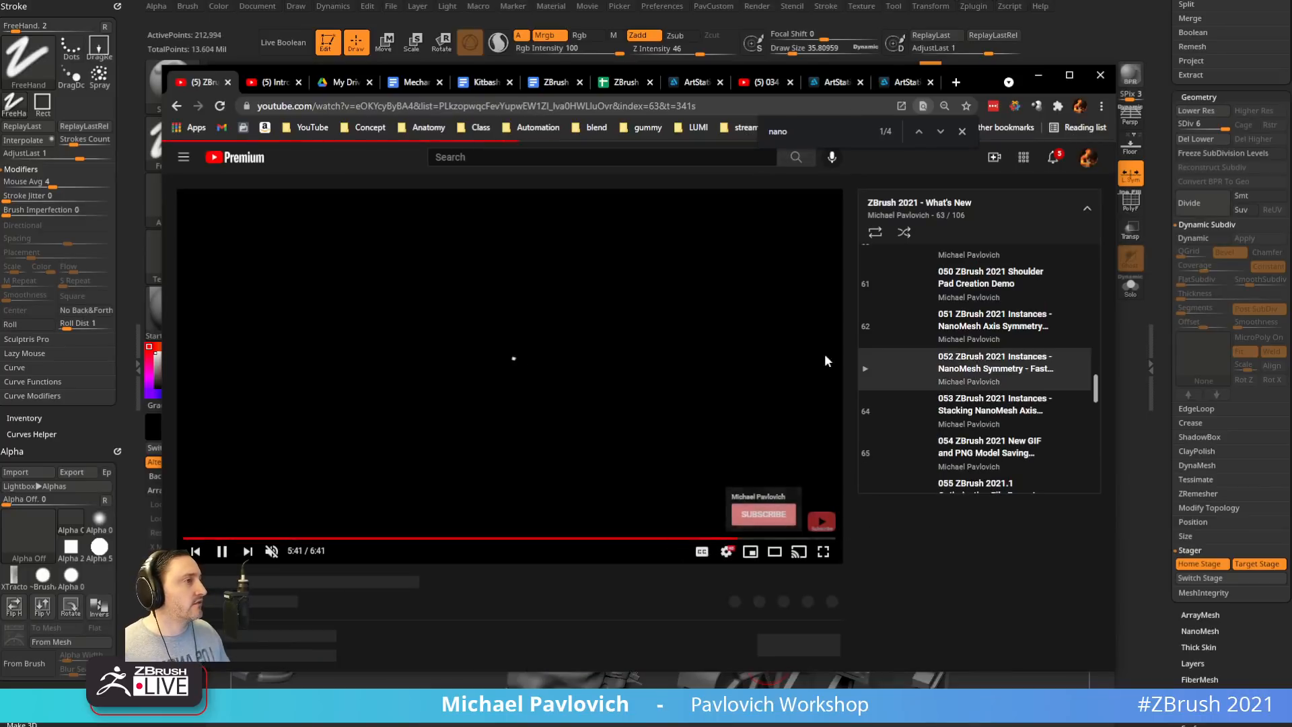
click(221, 546)
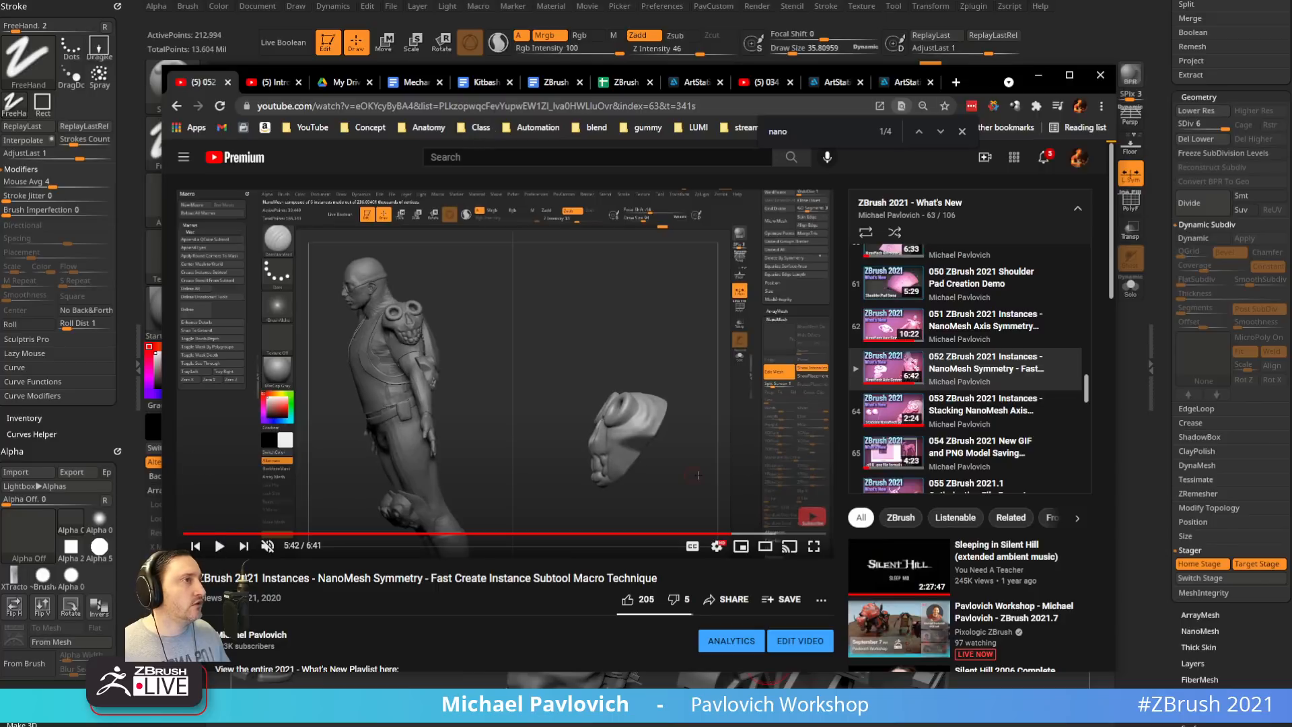
click(515, 108)
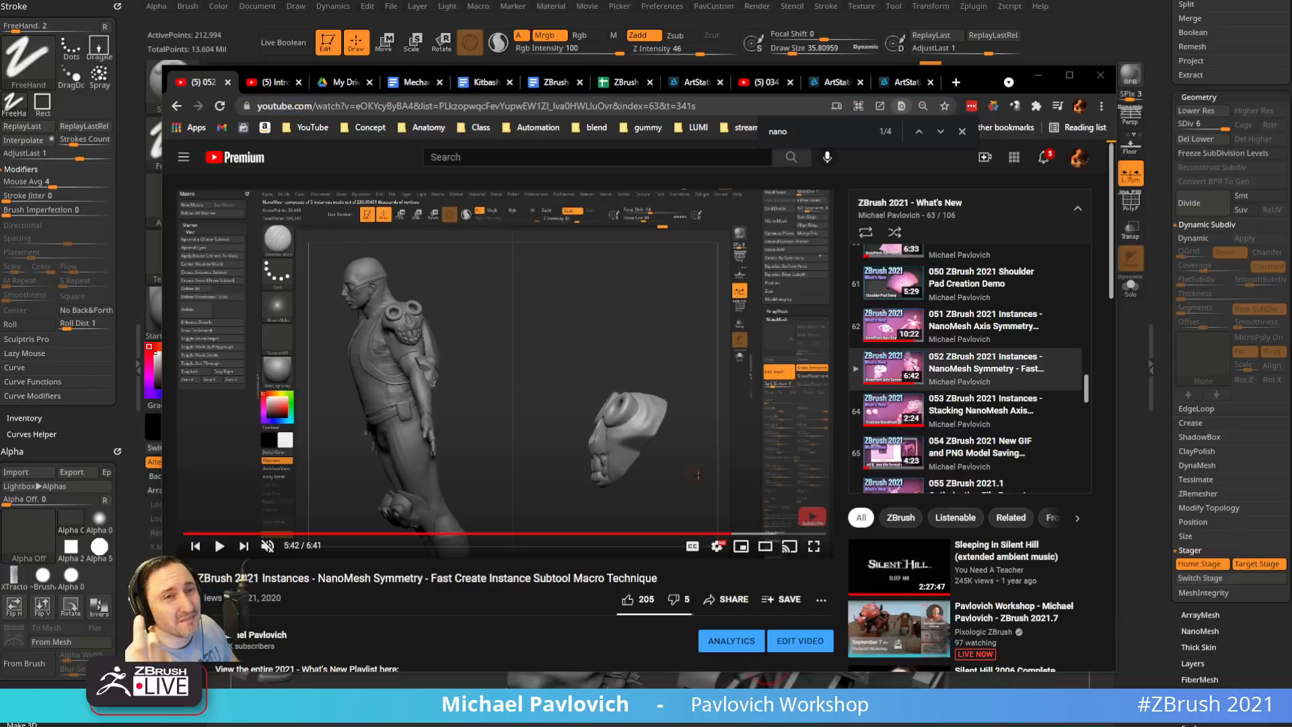
click(1038, 76)
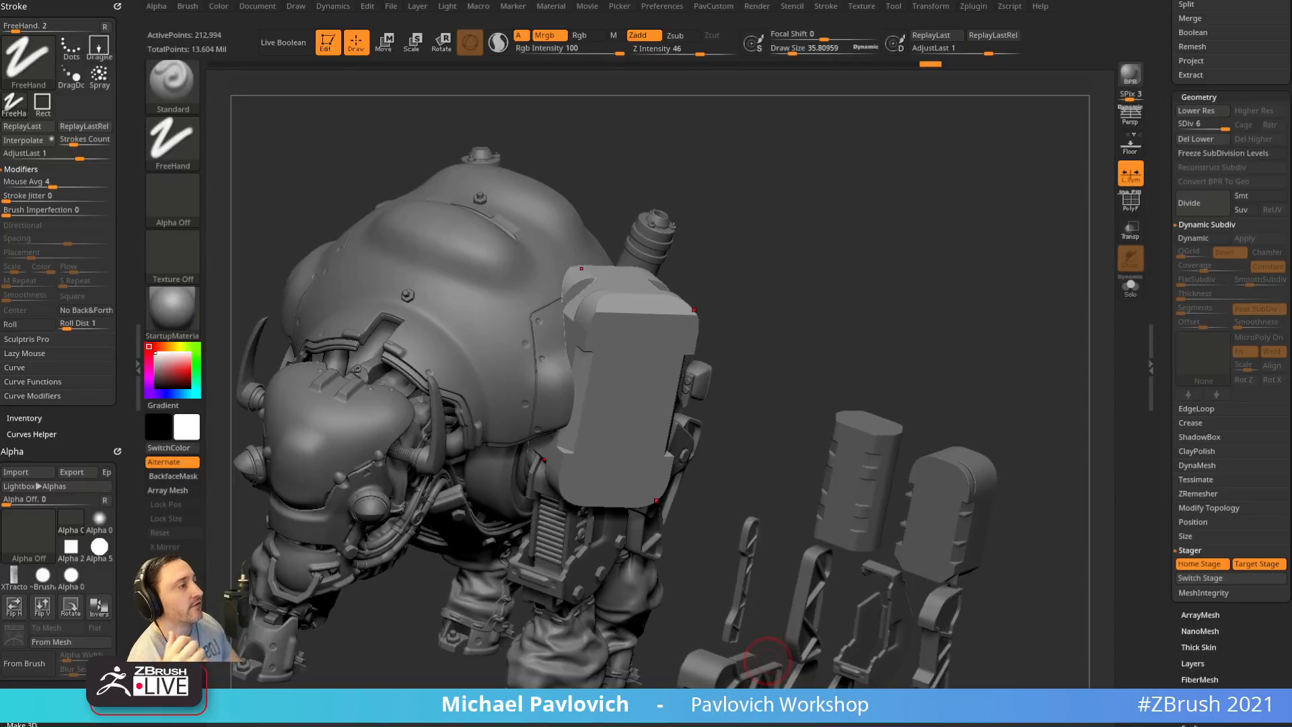
Pull the block's corners outward into mirrored spikes with the Move brush at a draw size of about 103
key(s)
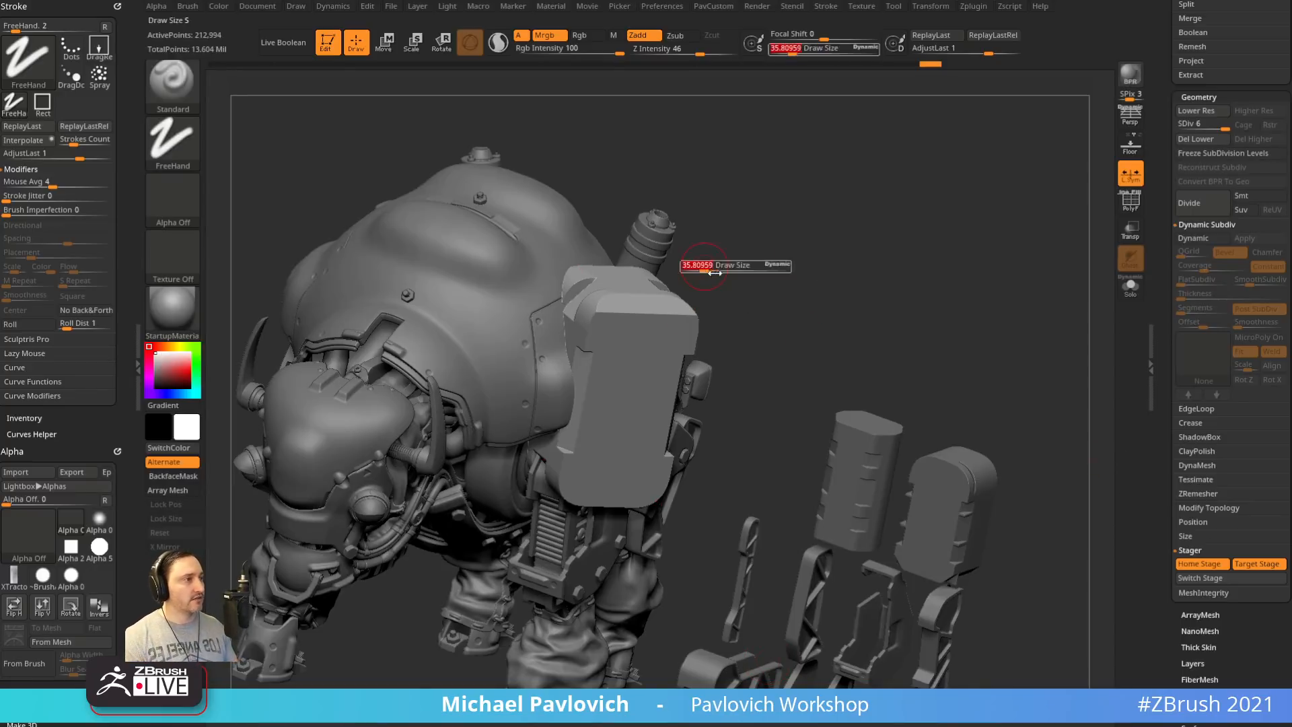
key(b)
key(m)
key(v)
drag(702, 269, 754, 215)
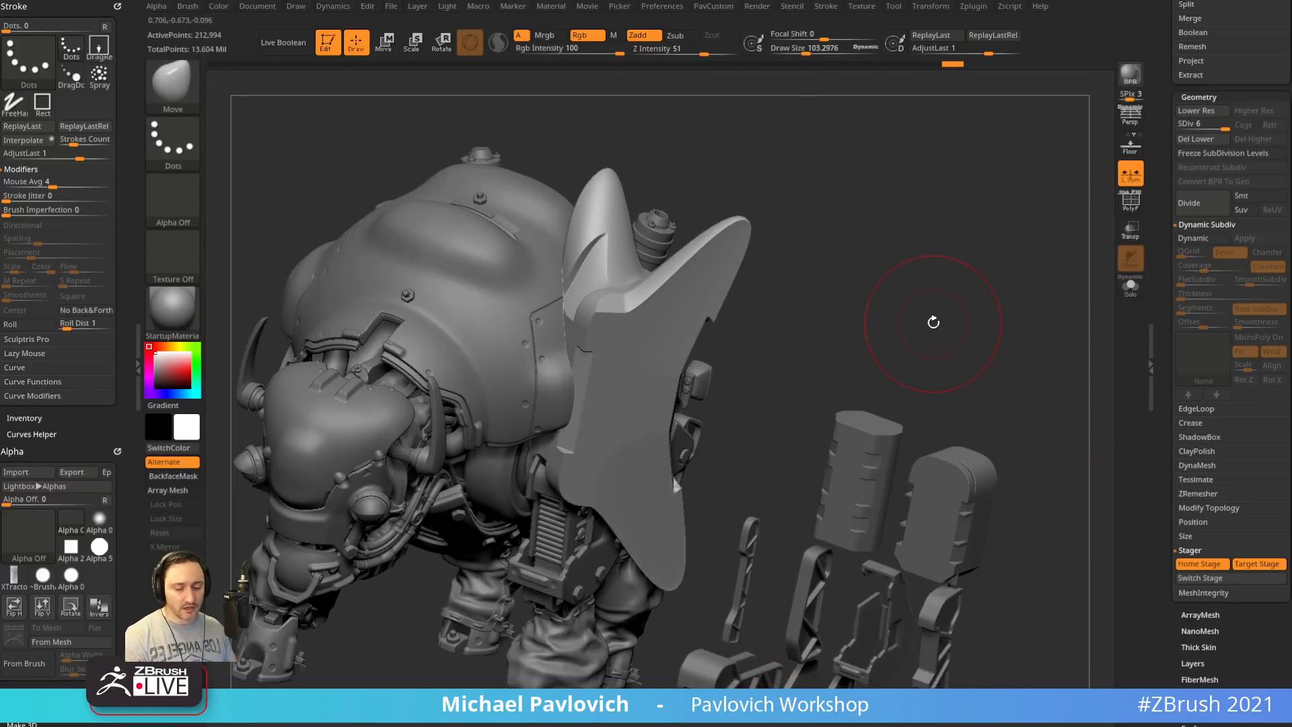
key(ctrl+1)
key(ctrl+1)
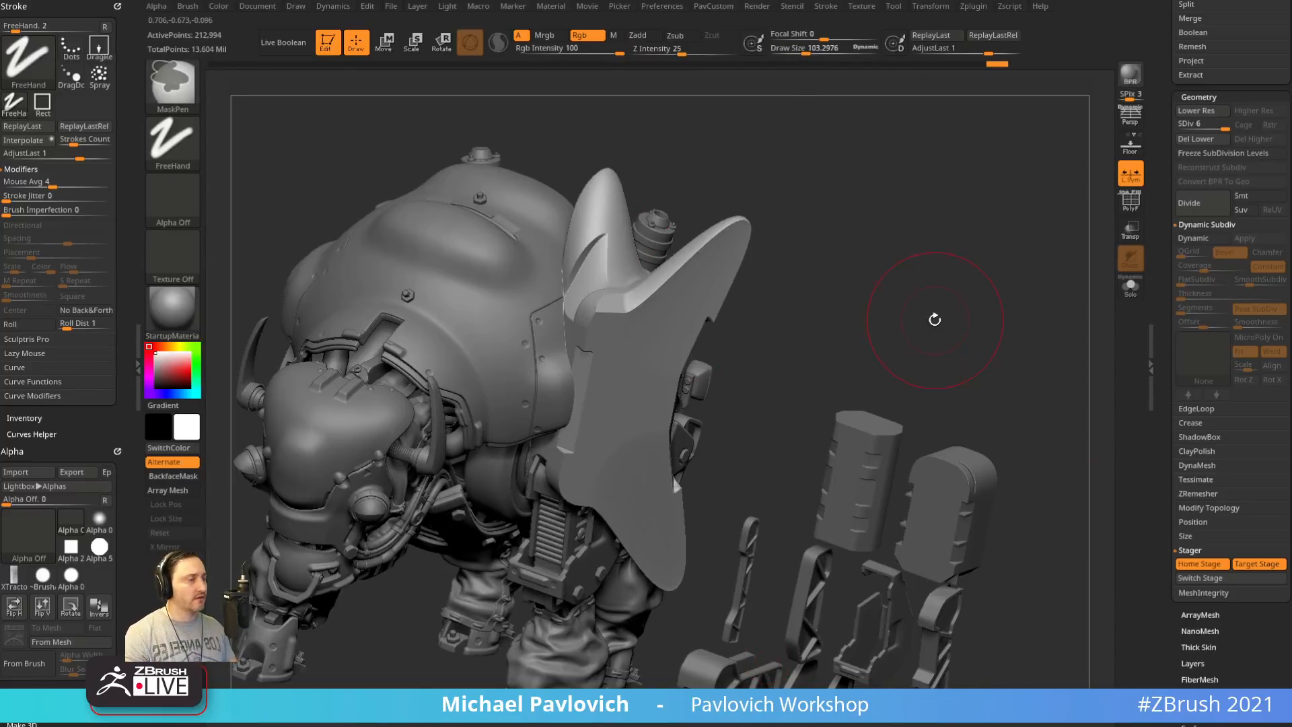
Squash the deformed block along its height with the transform gizmo
key(s)
drag(920, 327, 899, 326)
alt+drag(907, 317, 936, 343)
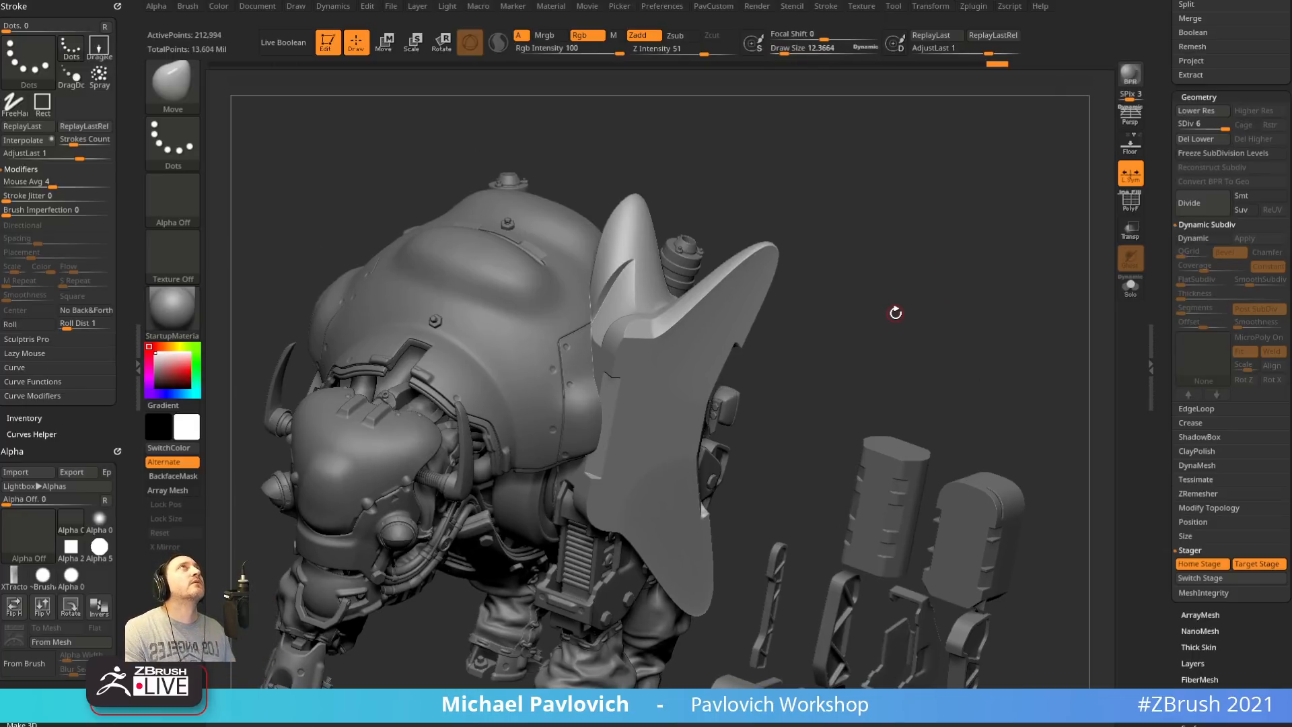
key(w)
drag(660, 375, 659, 389)
drag(675, 435, 657, 418)
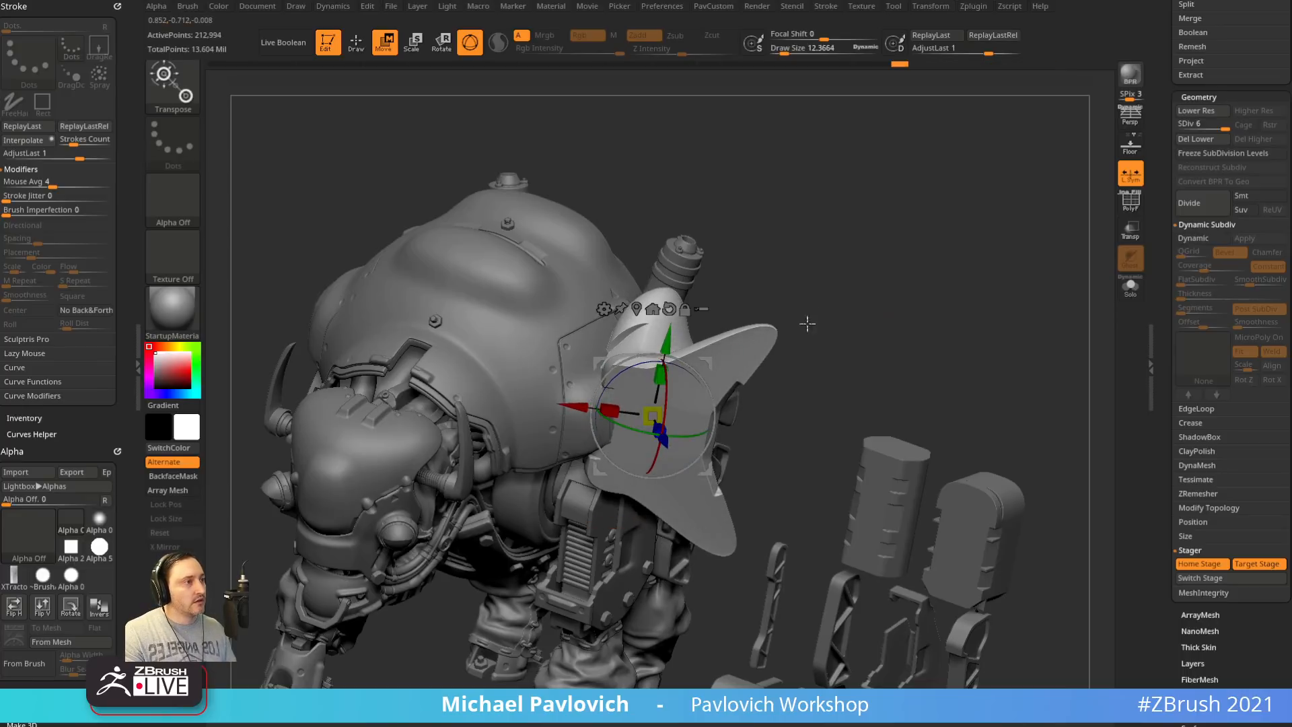
Switch the squashed block to its home stage near the loose parts and back to its place beside the creature
ctrl+click(920, 232)
ctrl+click(924, 237)
key(ctrl+shift+z)
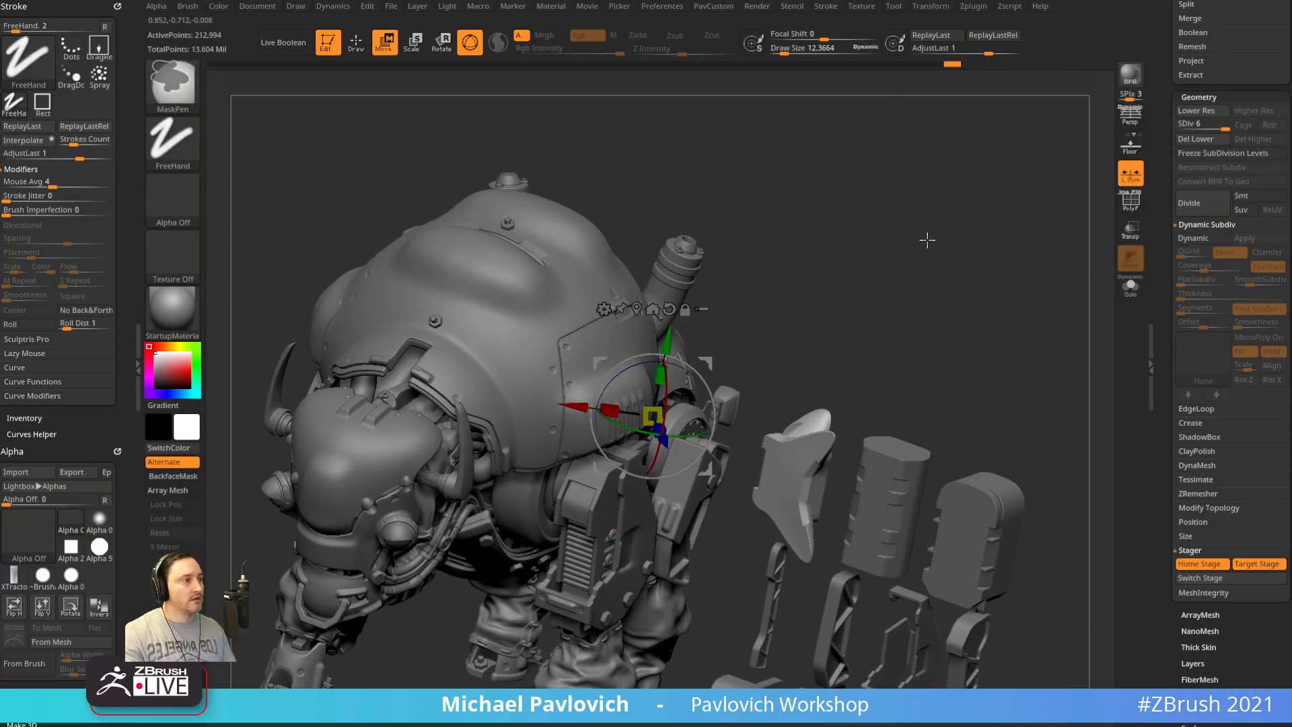
key(ctrl+shift+z)
mouse_move(892, 263)
mouse_down()
mouse_move(928, 259)
mouse_move(900, 271)
mouse_move(910, 267)
mouse_up()
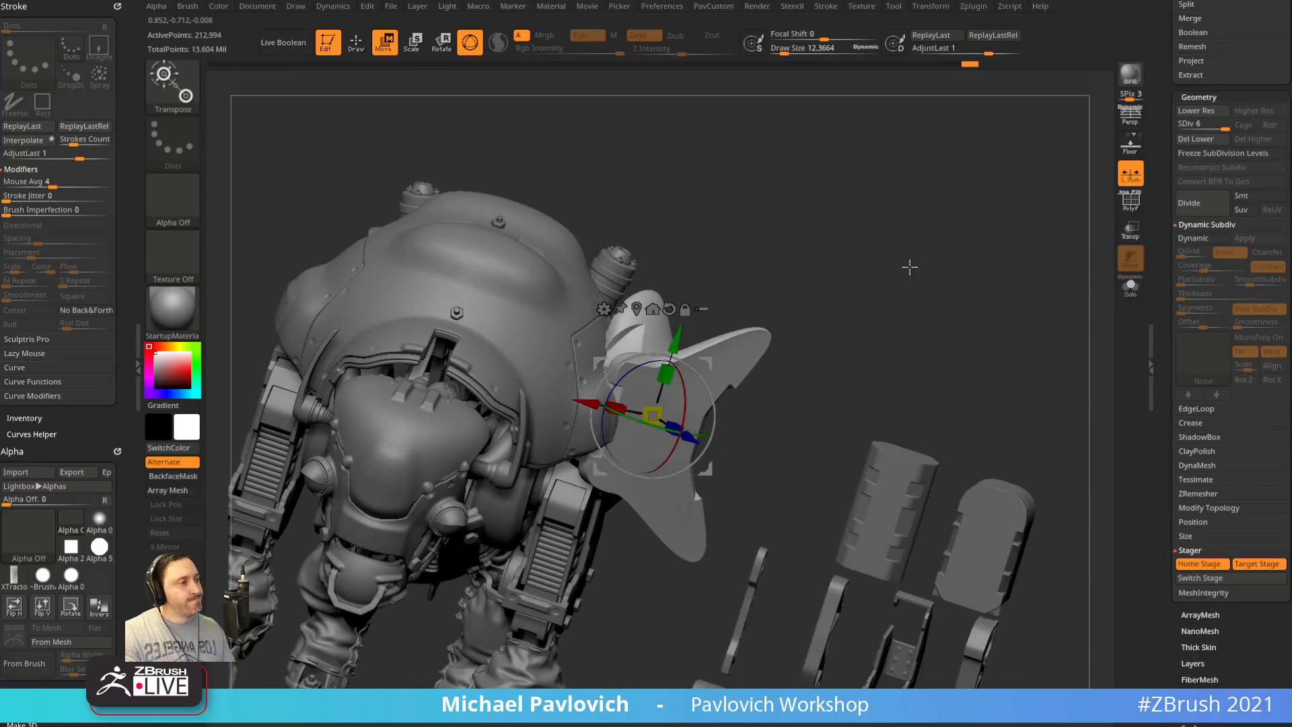
Clear the block's target stage, pull its outer upper spike upward with the Move brush at draw size about 55, and store the target stage again
click(1253, 566)
key(q)
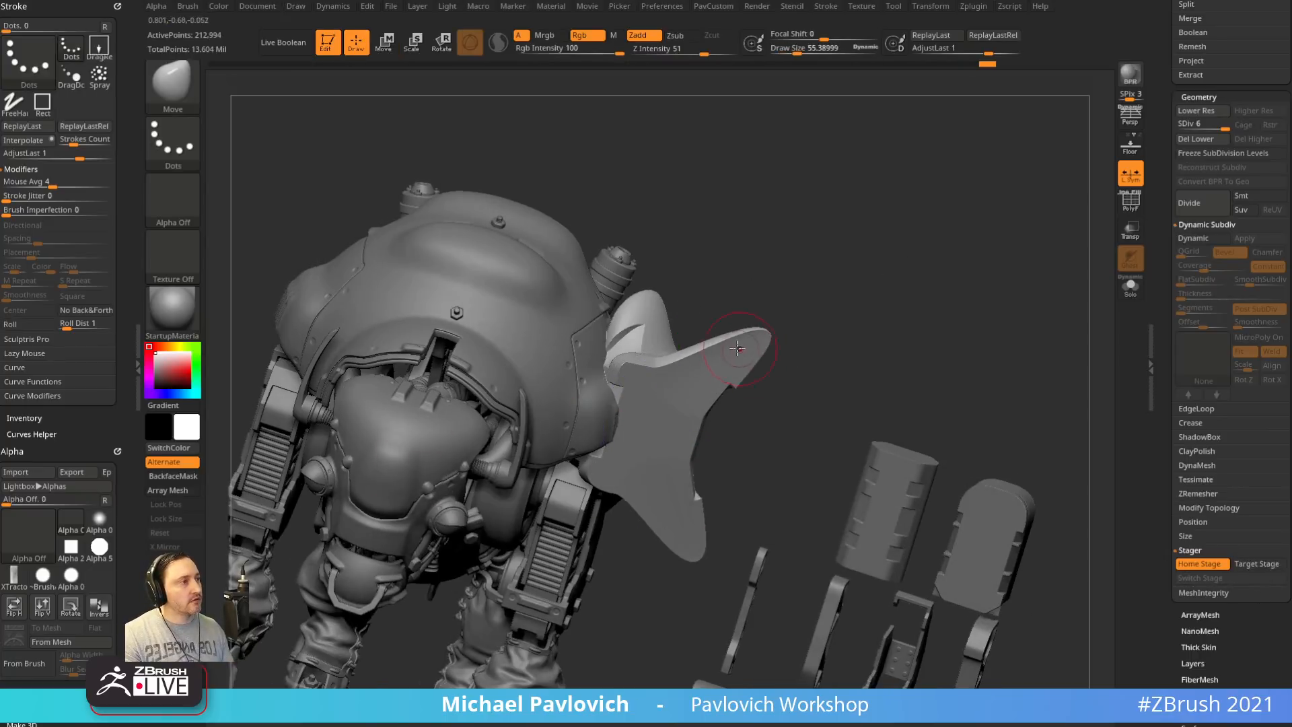
drag(733, 357, 706, 289)
click(1256, 564)
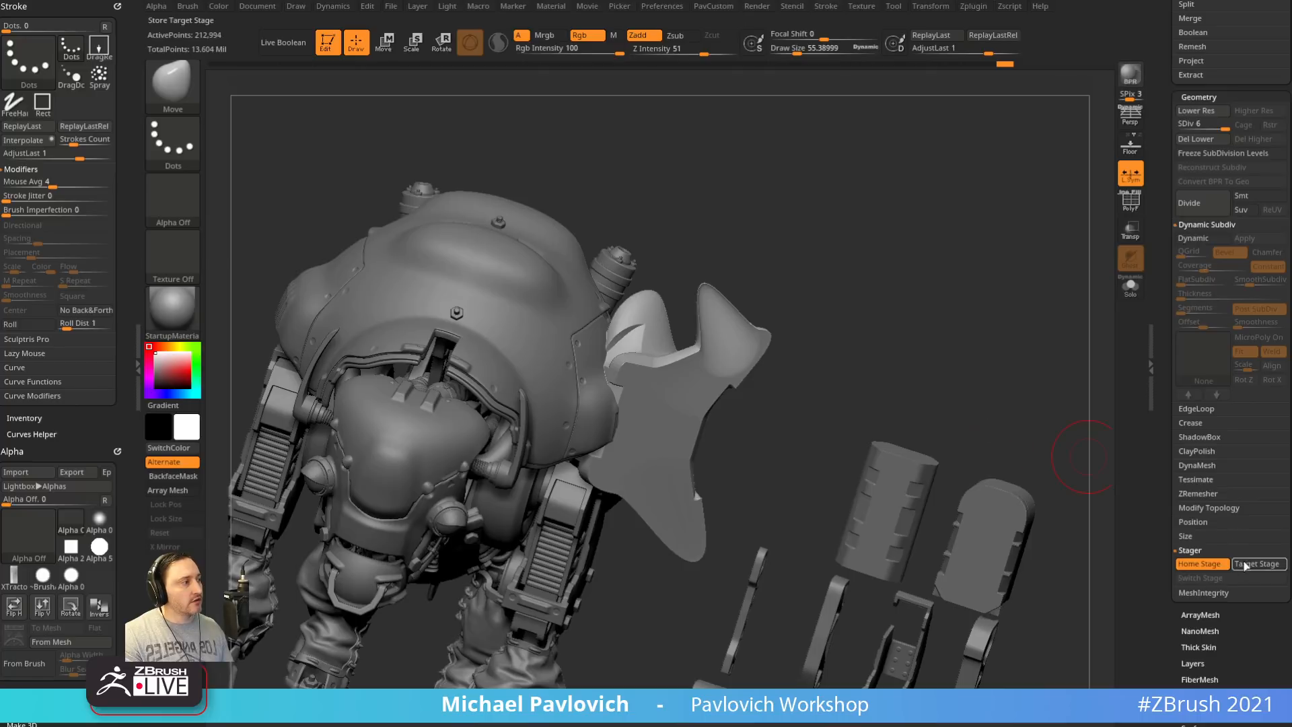
Switch the reshaped block to its home stage and back to the newly stored target stage
key(ctrl+alt+s)
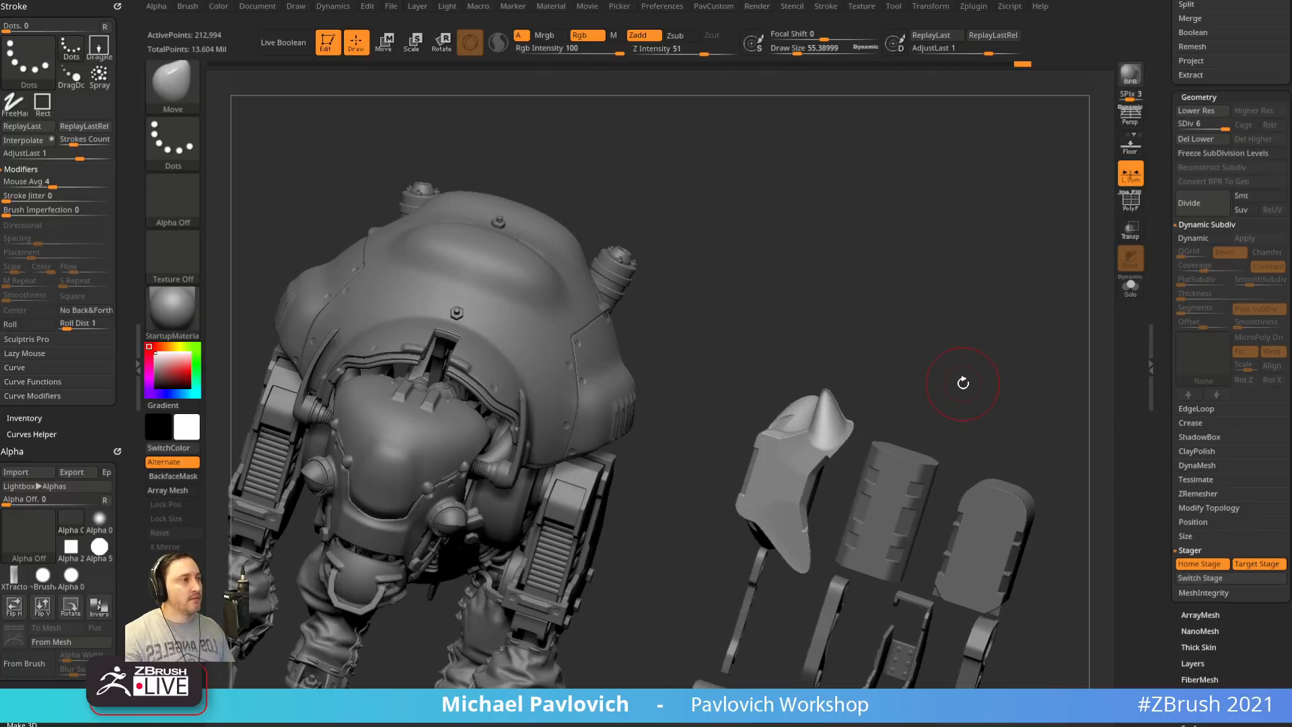
key(ctrl+alt+s)
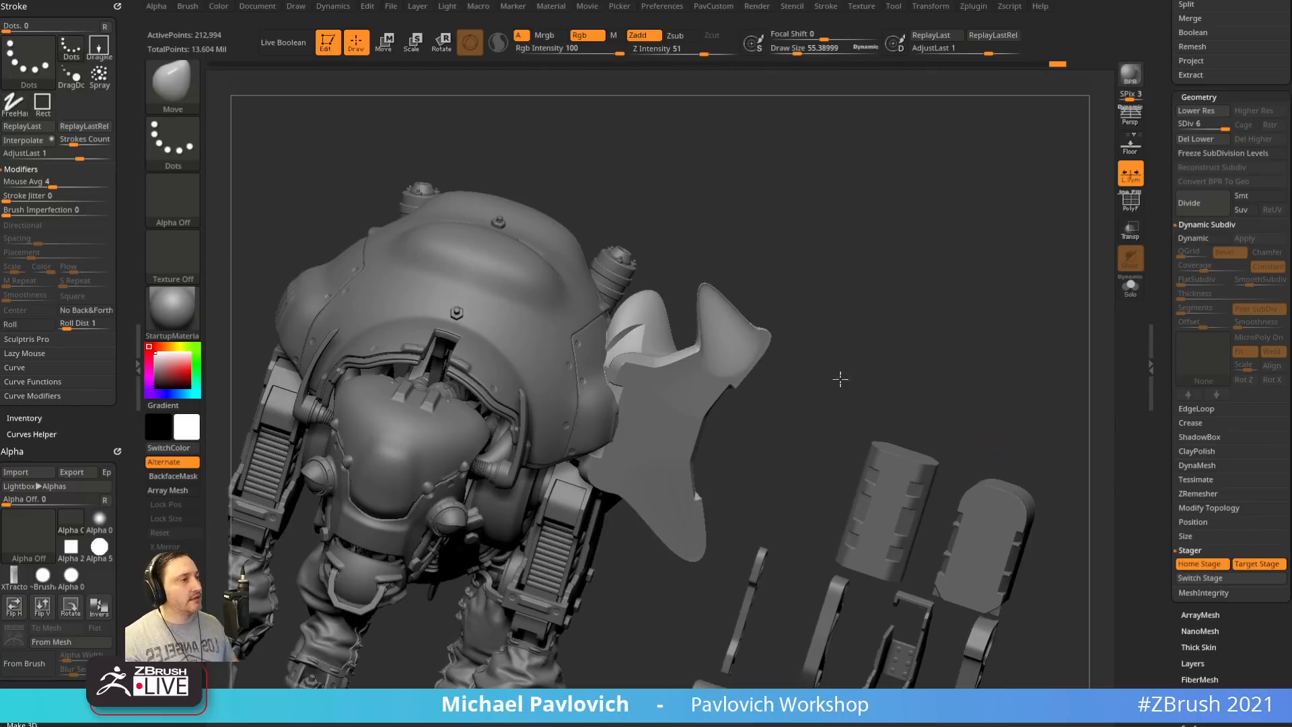
mouse_move(837, 378)
mouse_down()
mouse_move(854, 369)
mouse_move(837, 355)
mouse_up()
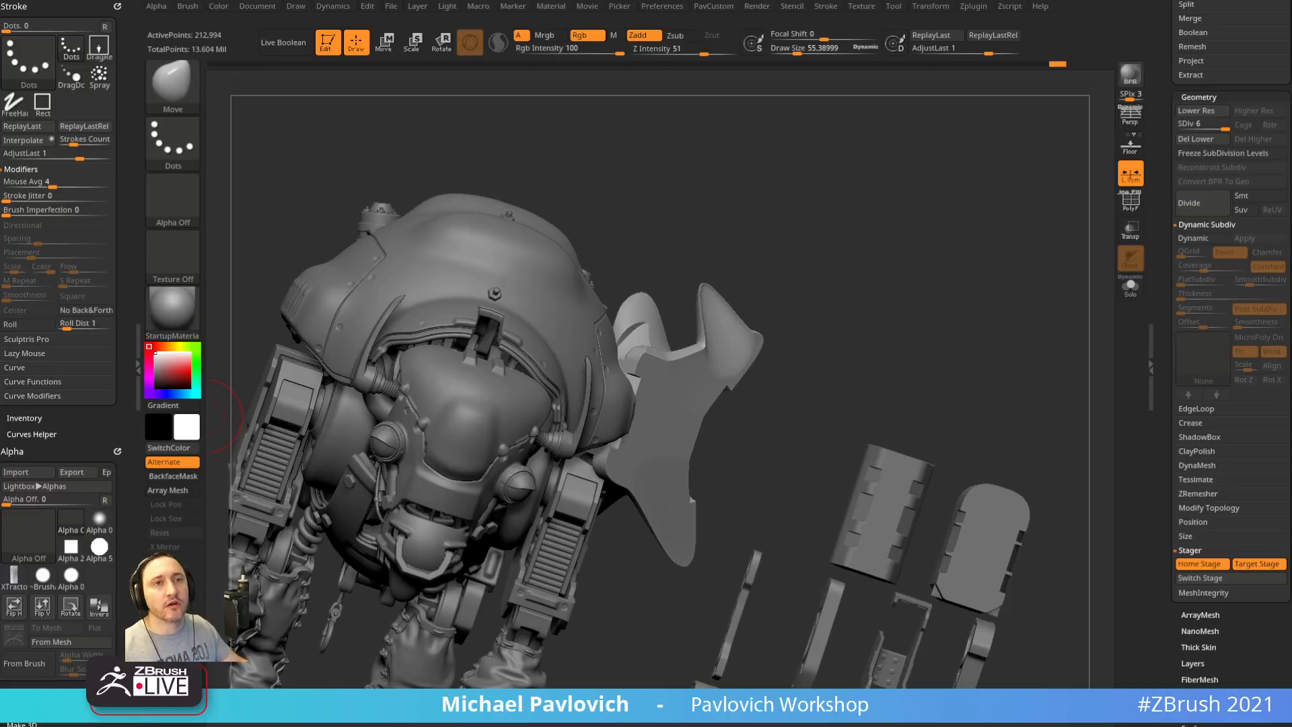
Open Task Manager, examine the CPU's logical processor usage and specifications, and close it again
key(ctrl+shift+Escape)
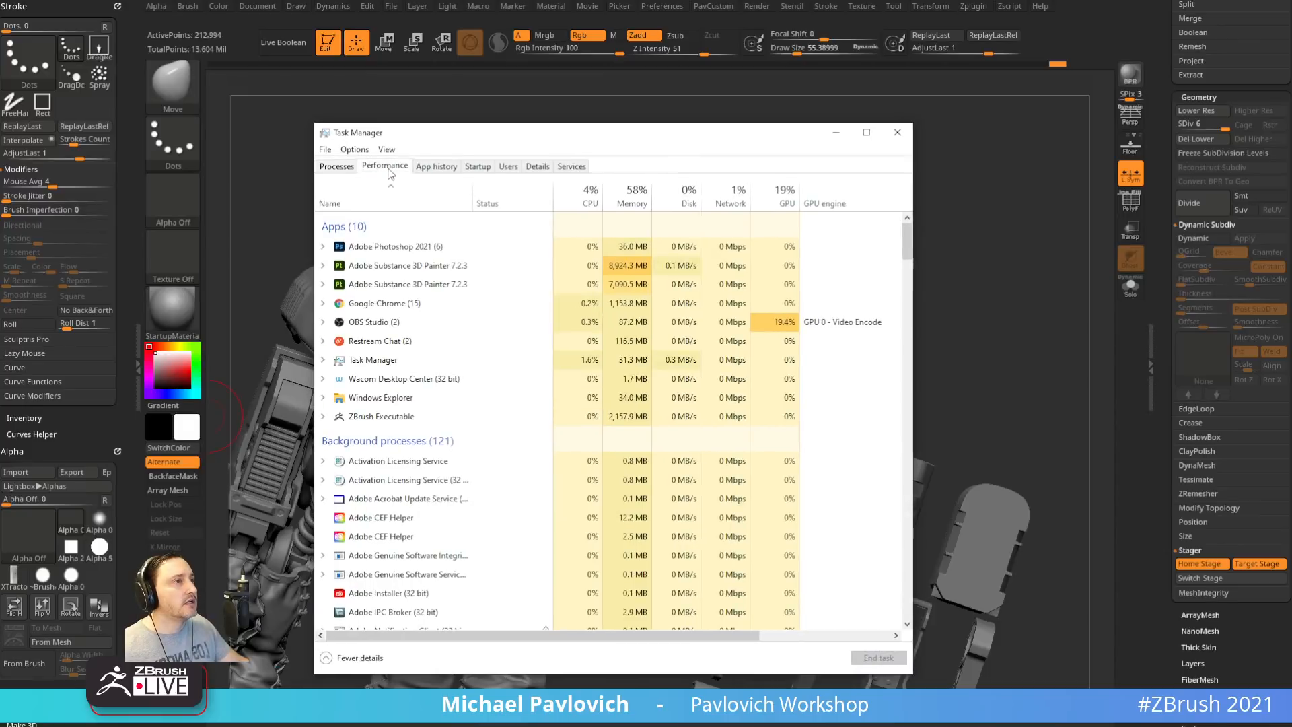
click(385, 165)
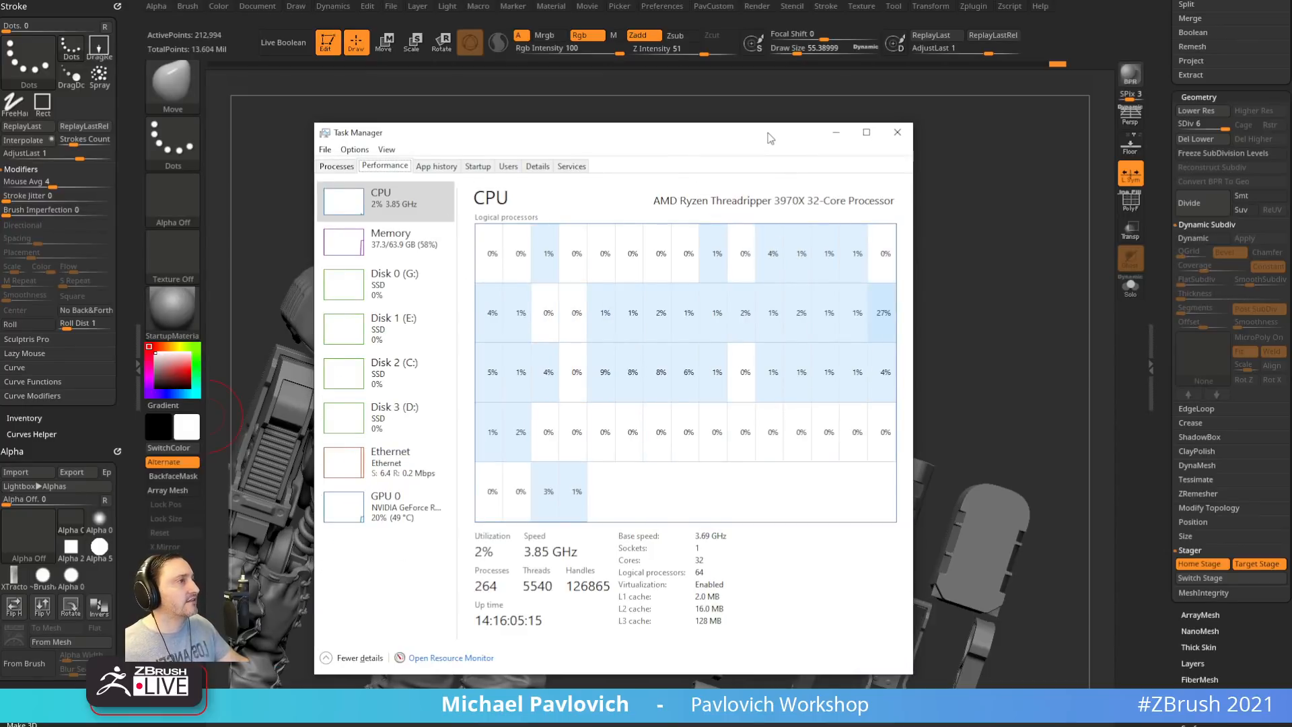
drag(770, 137, 690, 170)
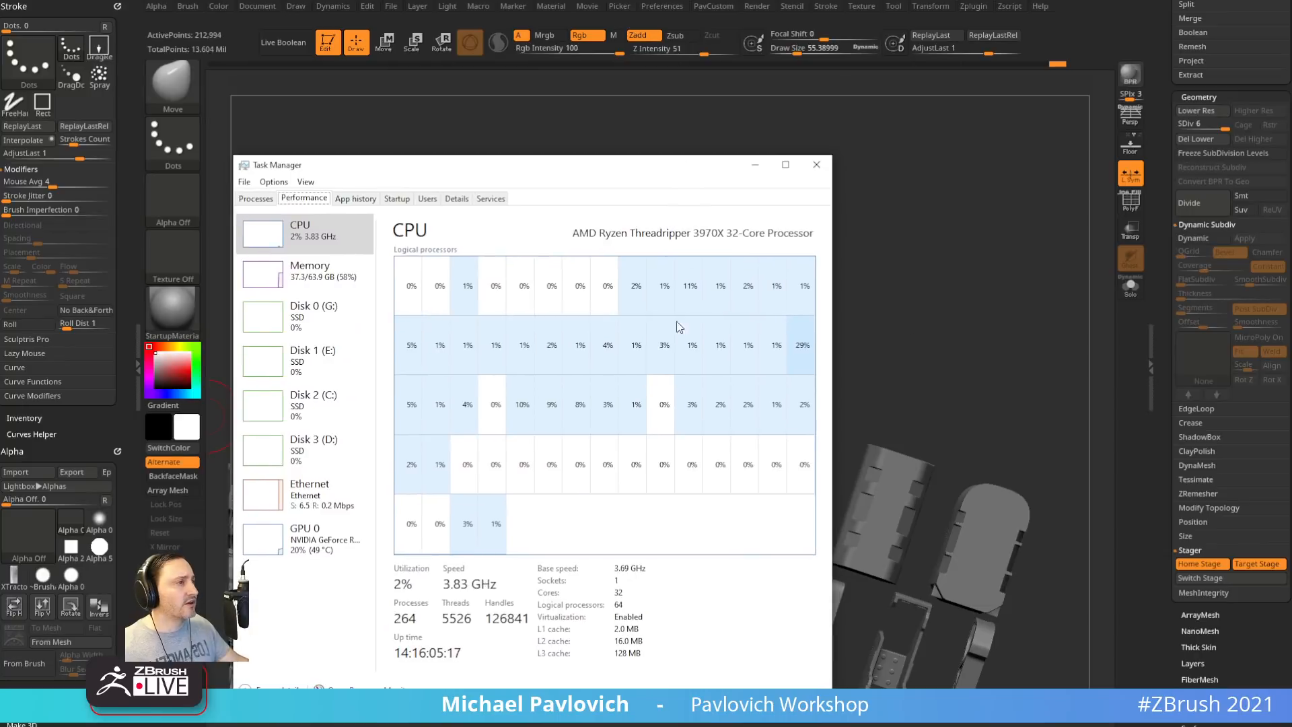
click(816, 167)
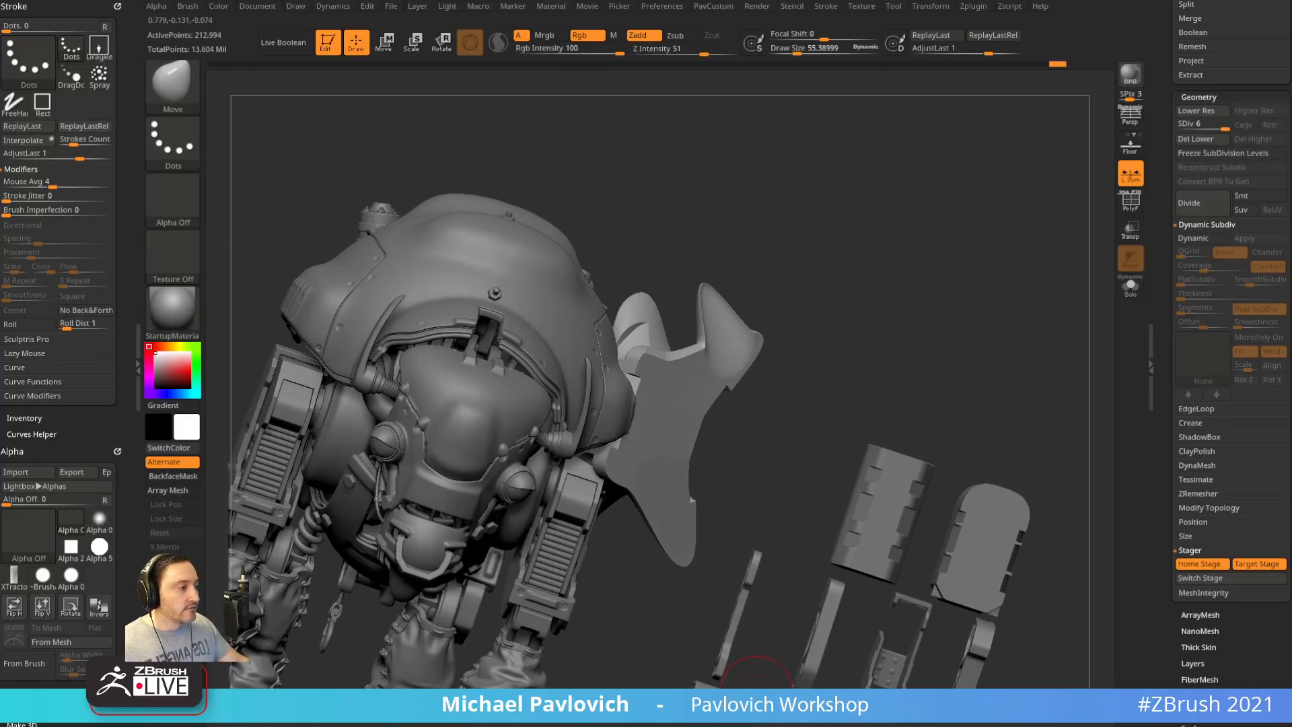
Switch to Chrome and search the YouTube channel for "workstation"
click(757, 710)
click(706, 410)
click(641, 419)
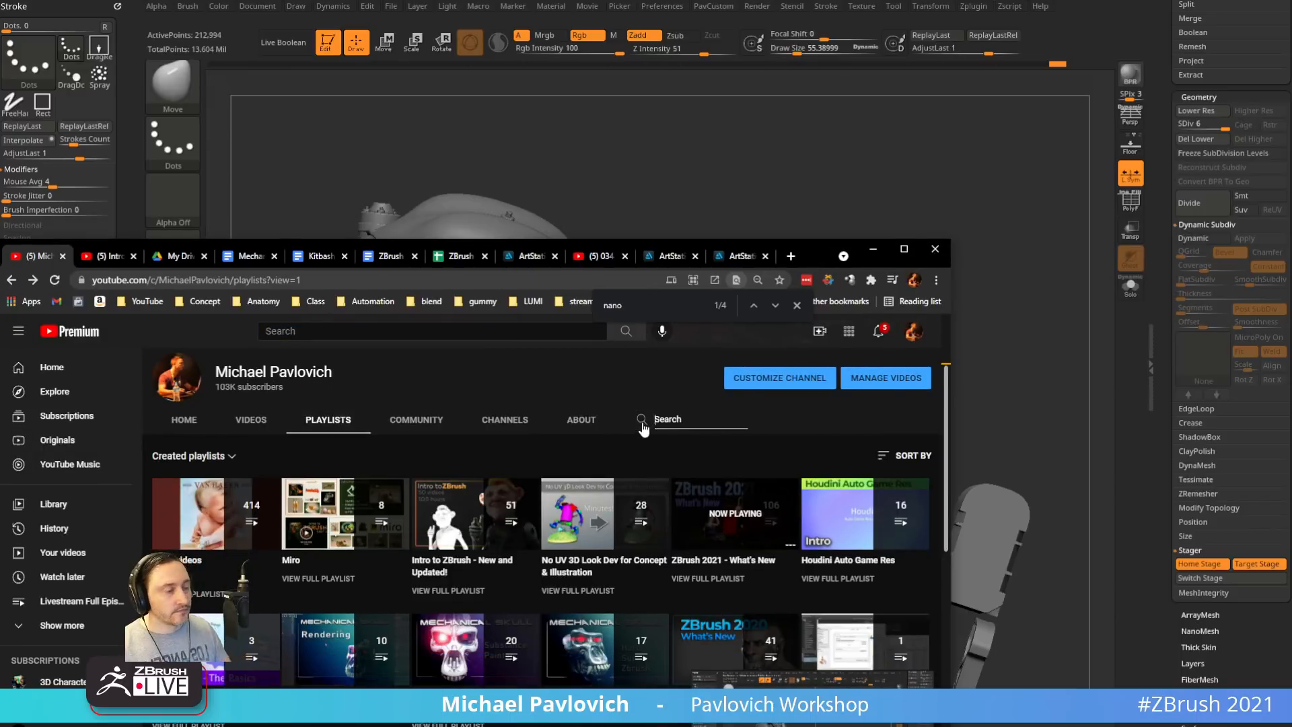
text(workstation)
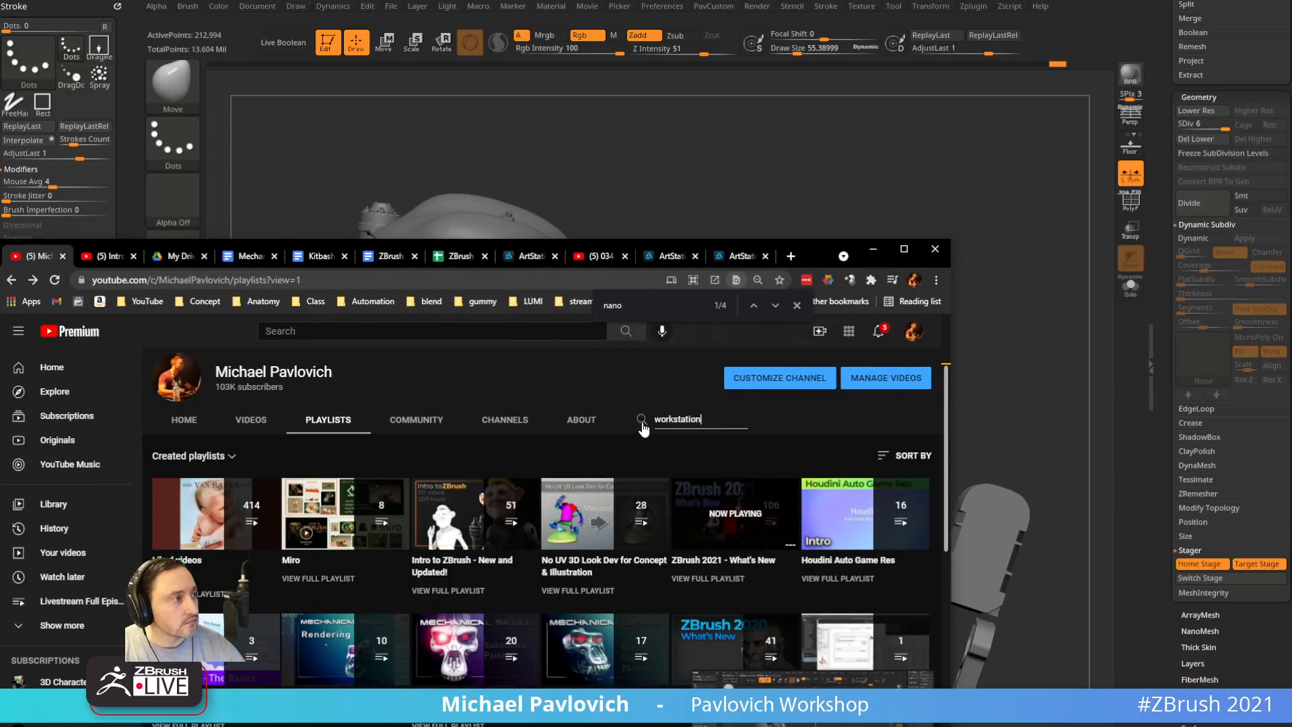
key(Return)
scroll(510, 535, down, 2)
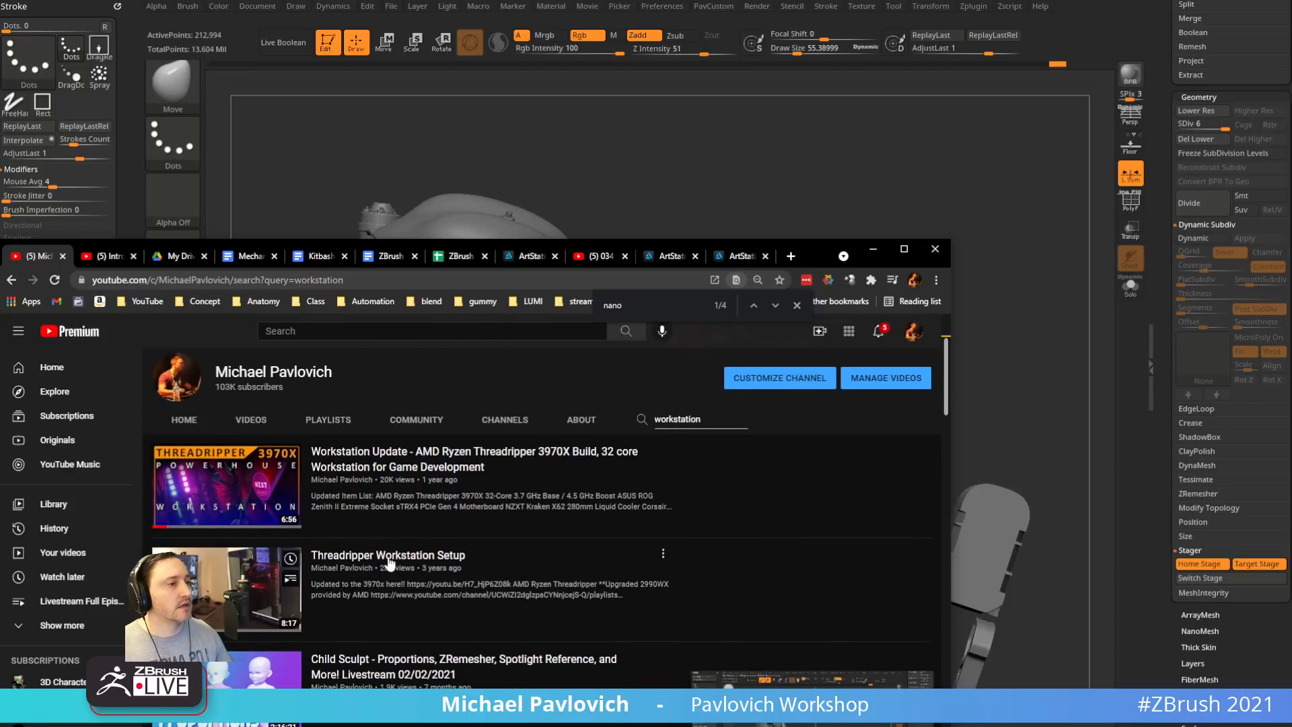
Open the Workstation Update - AMD Ryzen Threadripper 3970X Build video, show its parts list, select its address and return to ZBrush
click(229, 511)
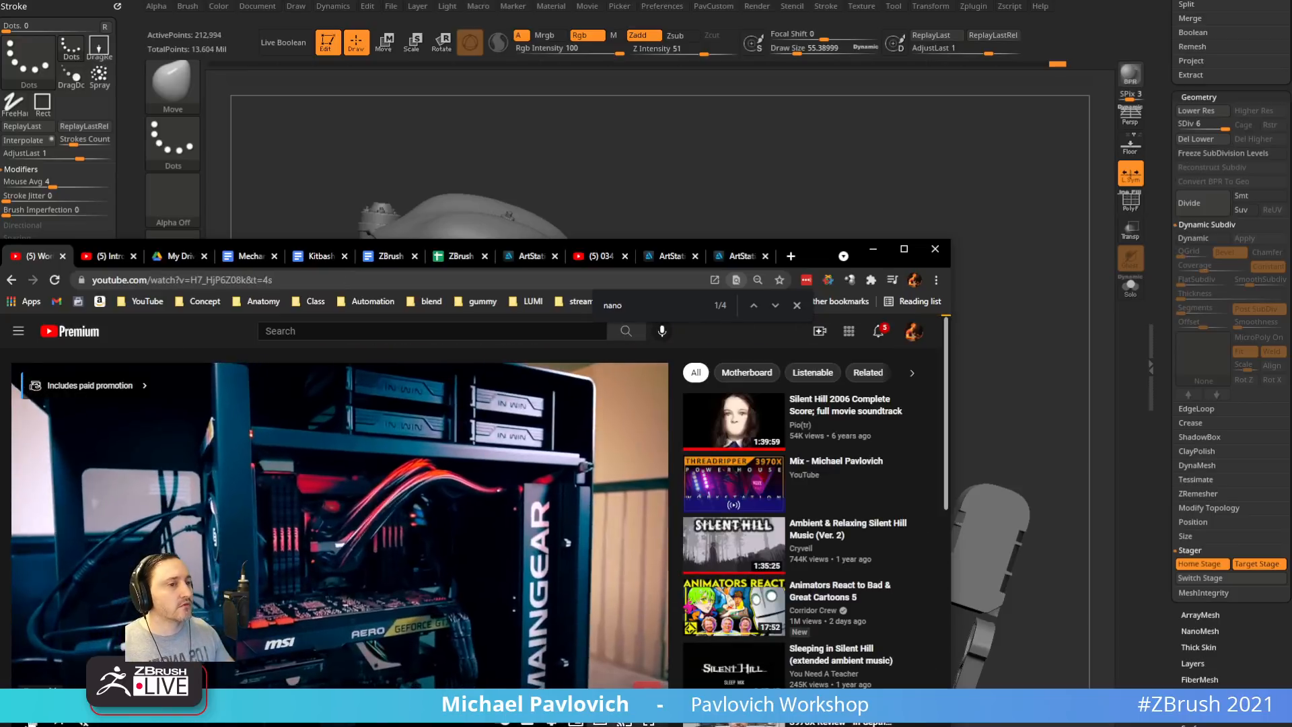
scroll(35, 656, down, 4)
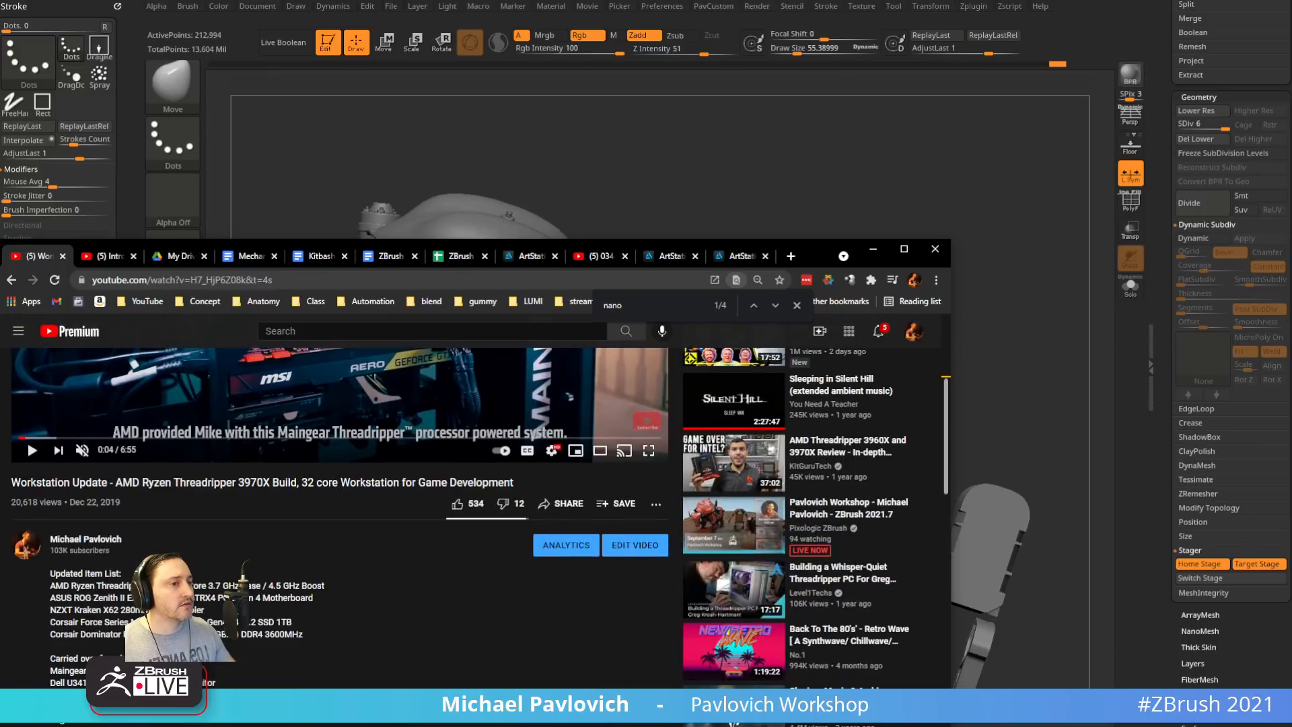
key(ctrl+l)
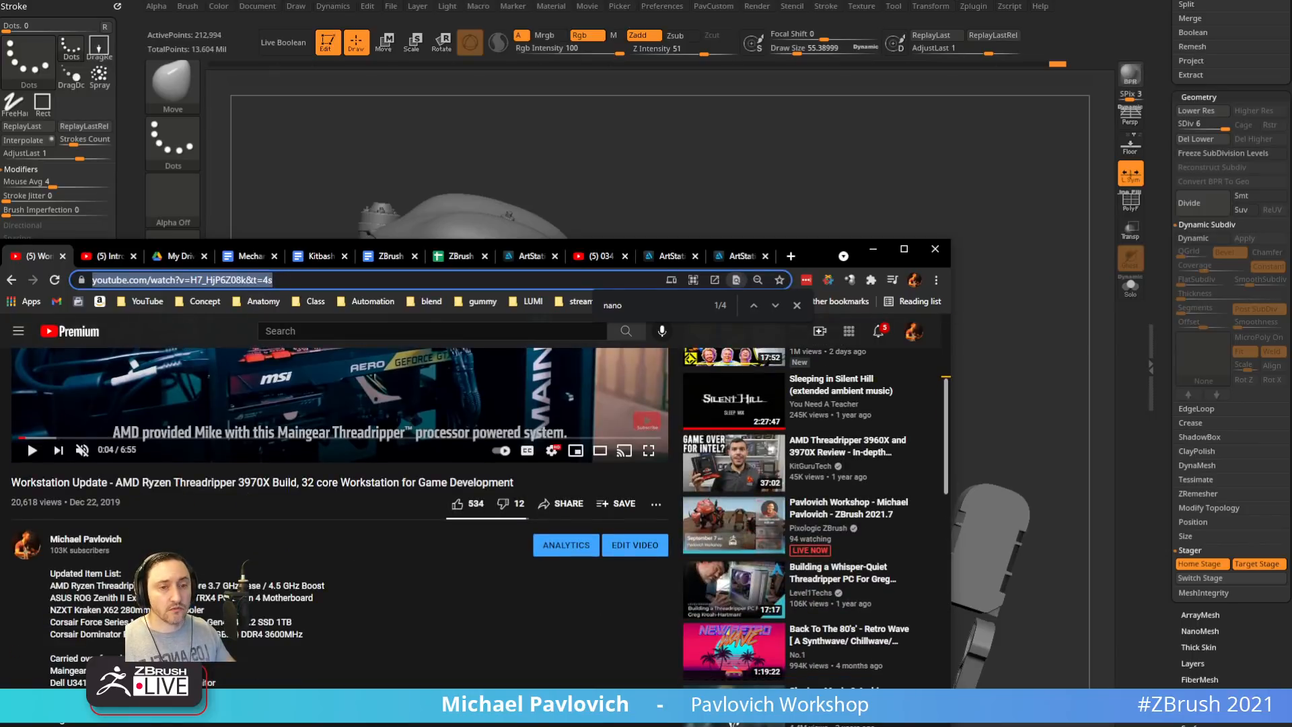
key(alt+Tab)
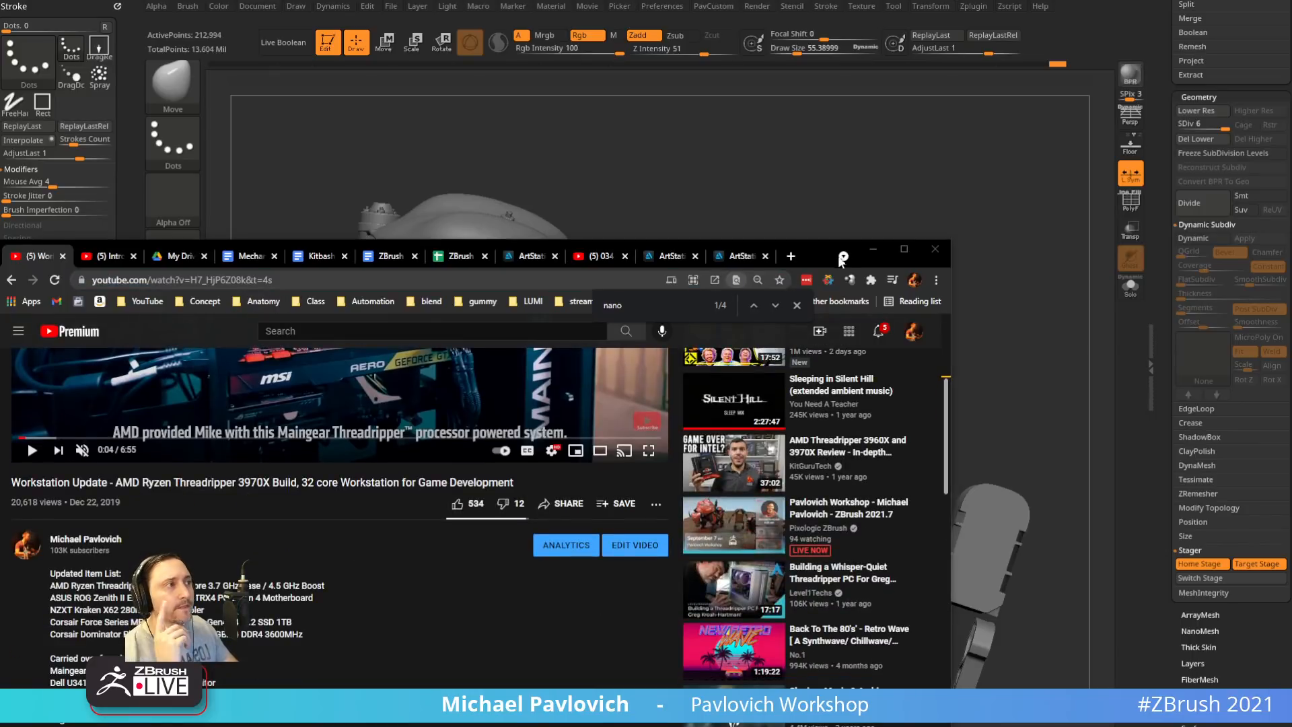
key(alt+Tab)
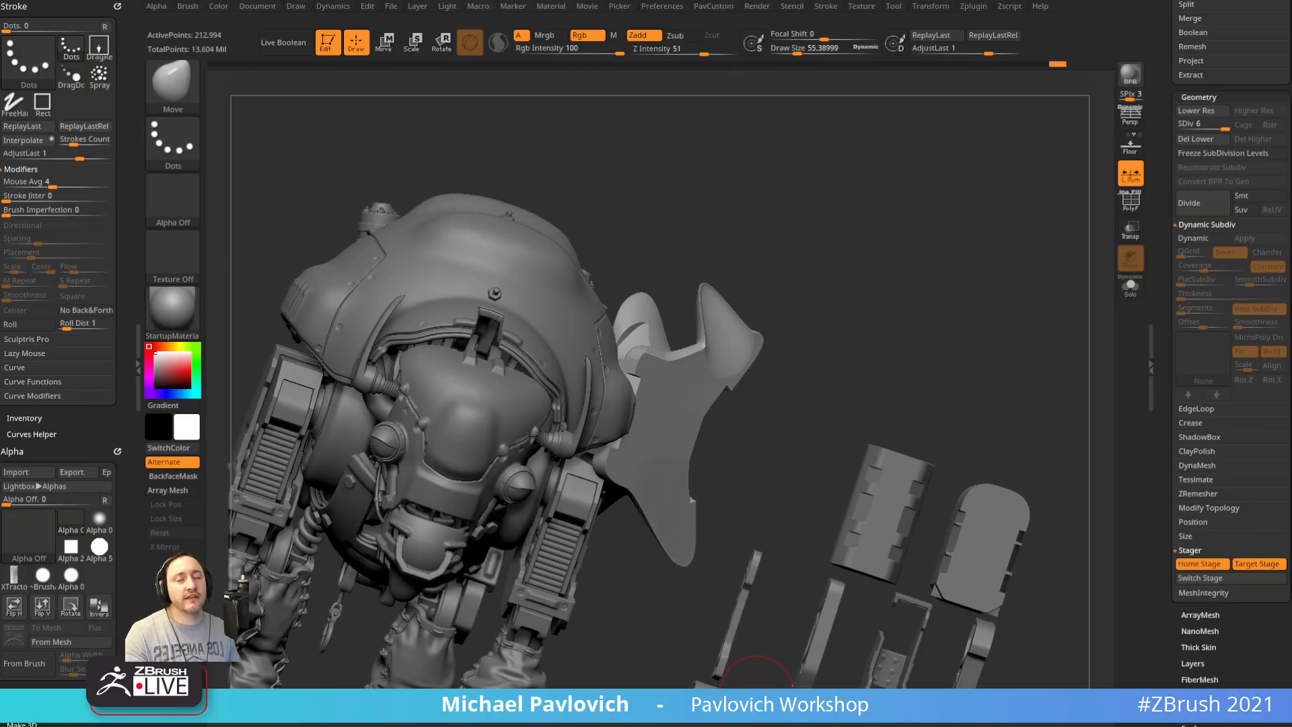
Switch from the Move brush to the Standard sculpting brush
drag(606, 166, 543, 193)
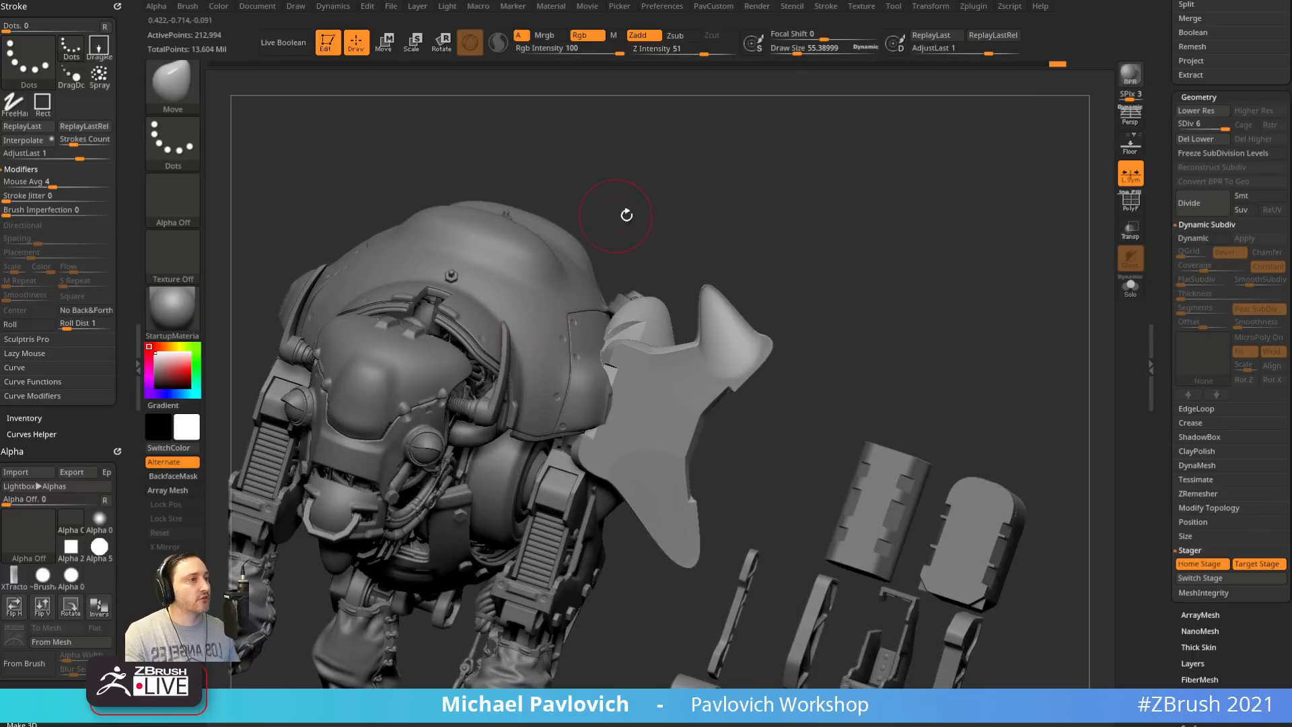
mouse_move(641, 183)
alt+mouse_down()
mouse_move(660, 193)
mouse_move(731, 145)
alt+mouse_up()
key(b)
key(s)
key(t)
key(s)
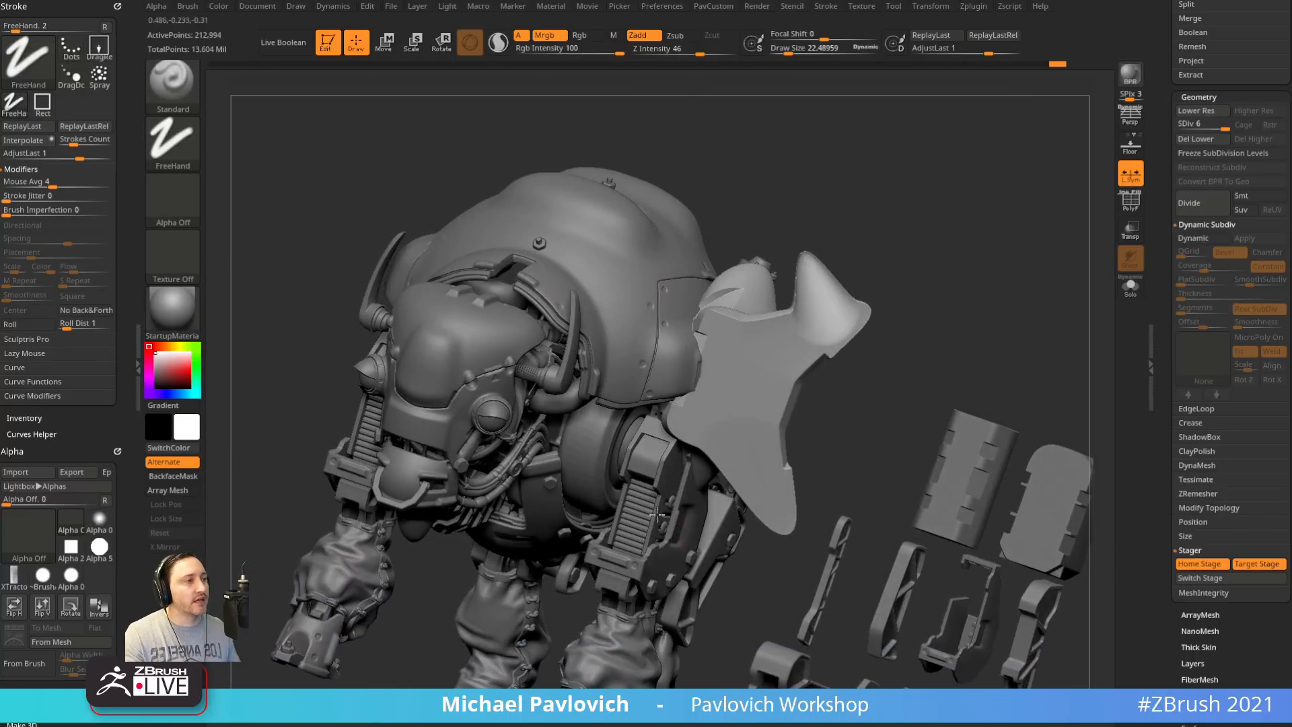
drag(869, 179, 826, 194)
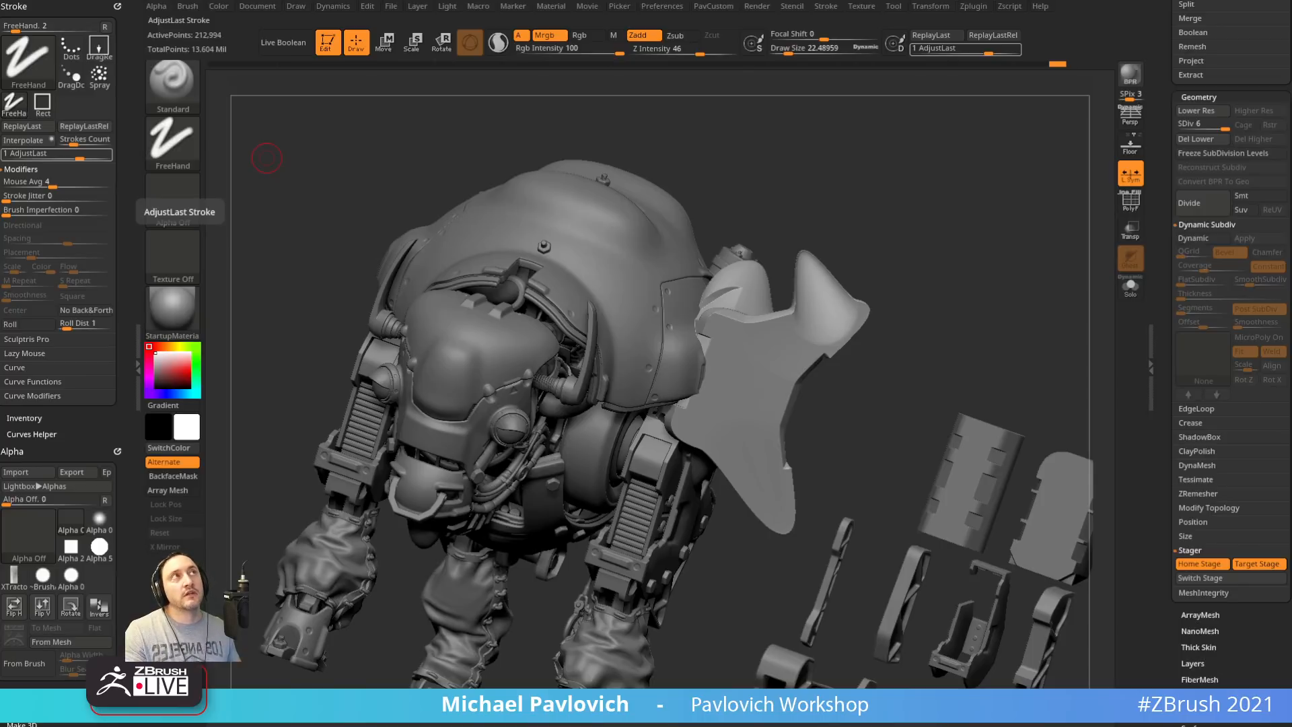
Delete all subtools of the loaded creature tool
drag(1162, 185, 1129, 475)
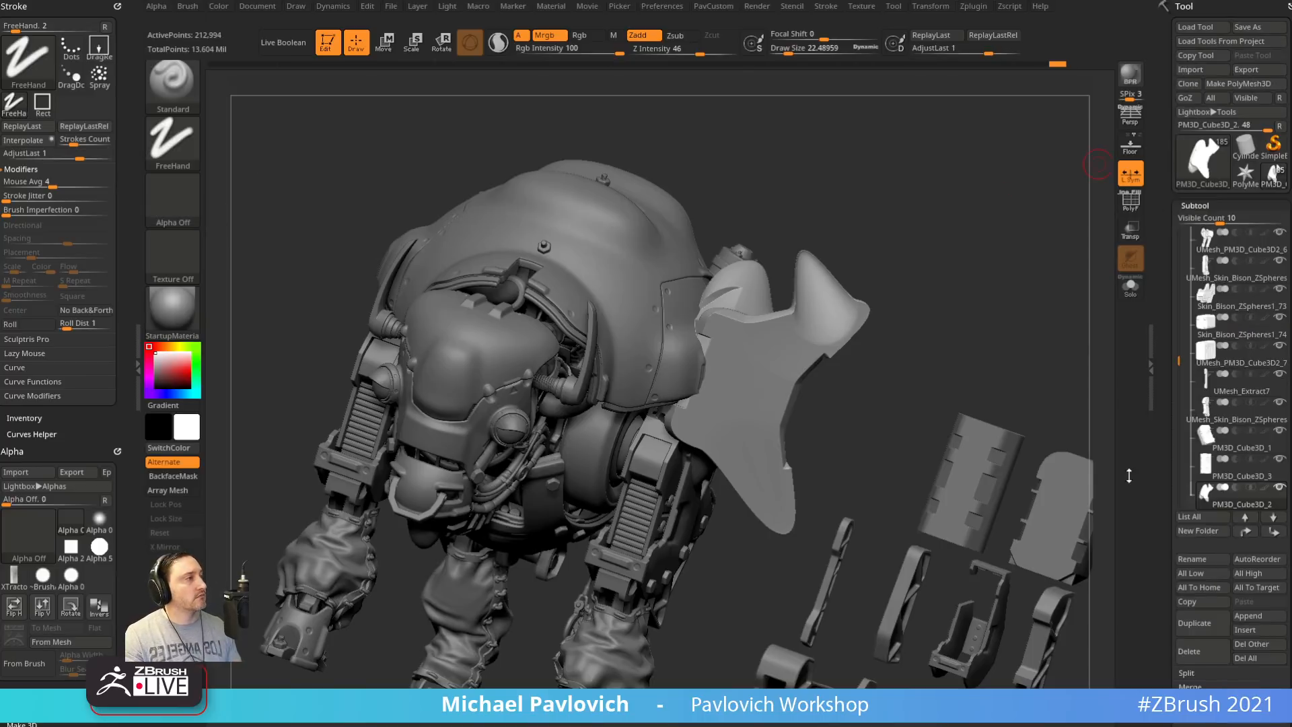
drag(1168, 354, 1168, 292)
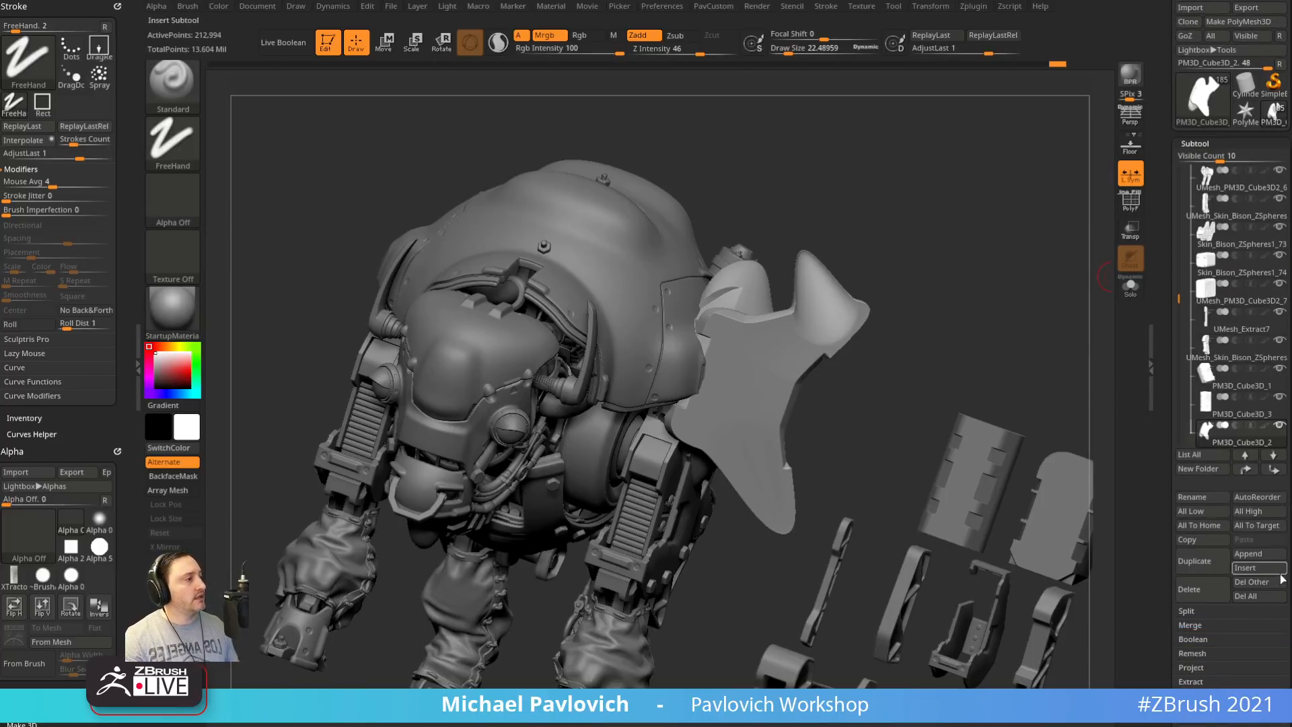
click(1246, 596)
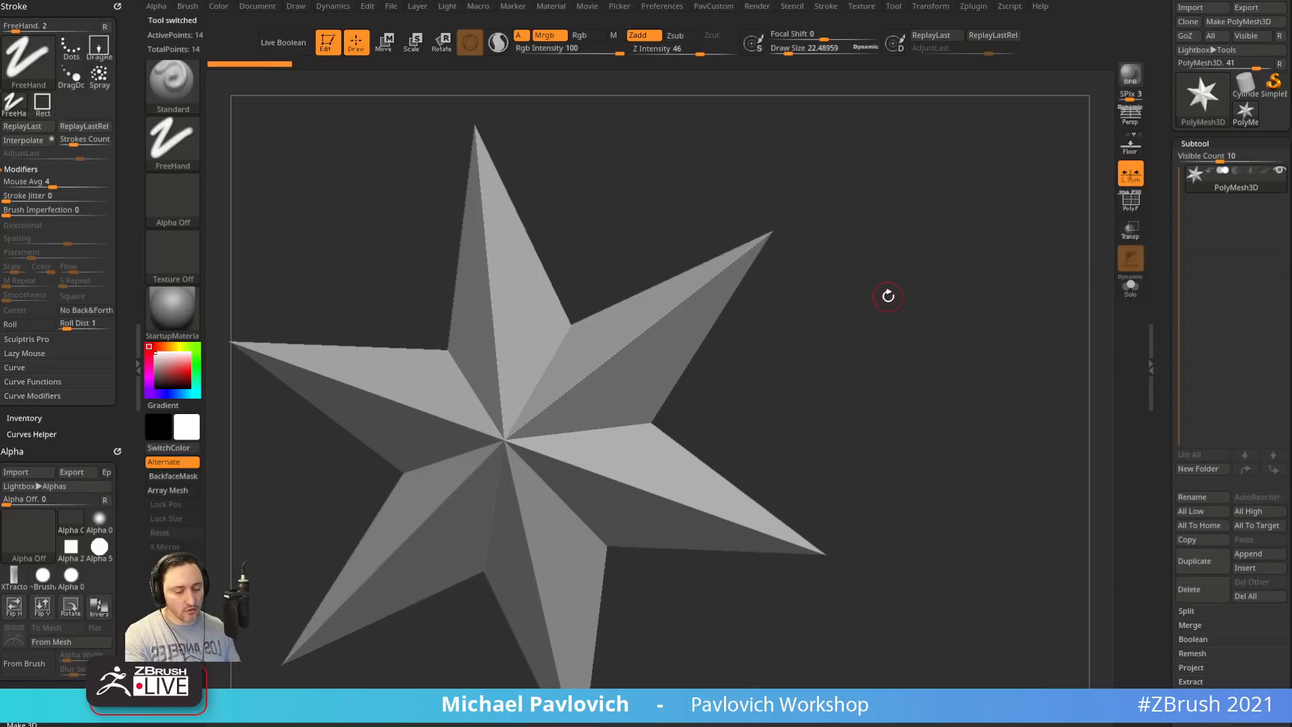
Load the Dog.ZTL model from LightBox's tool library and frame the whole dog
key(comma)
click(336, 81)
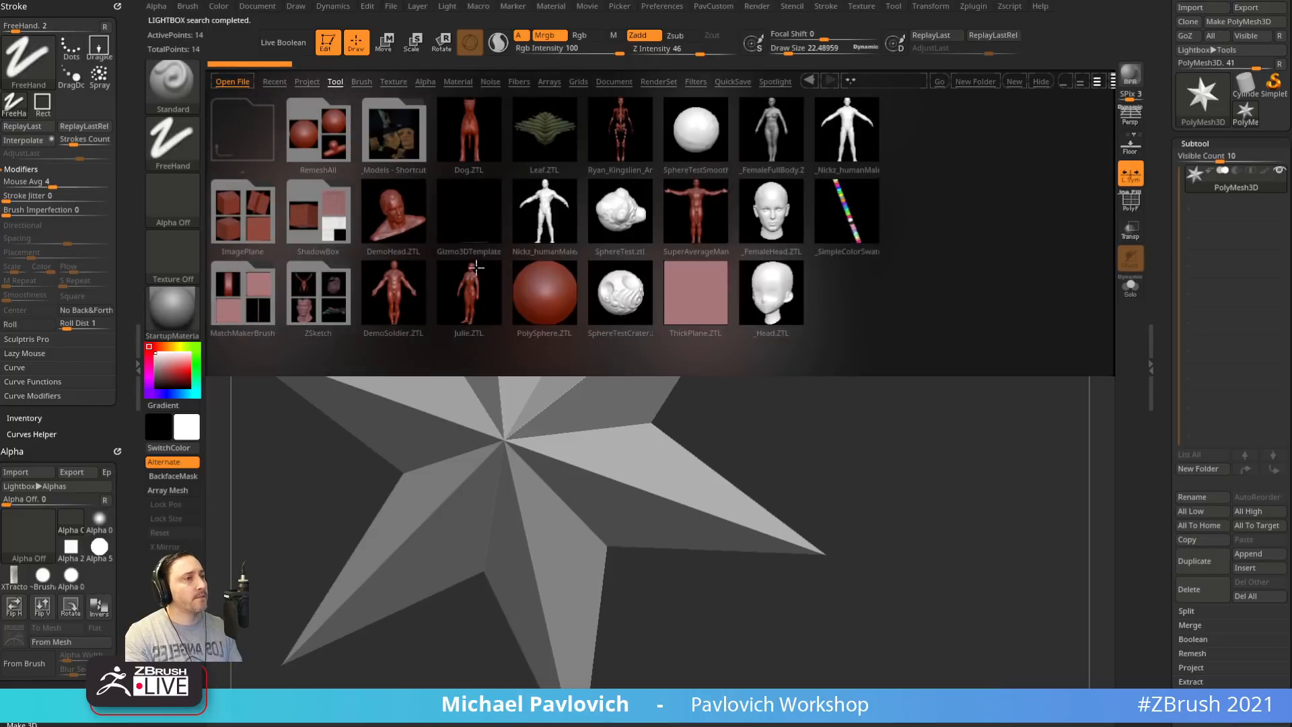
double_click(457, 133)
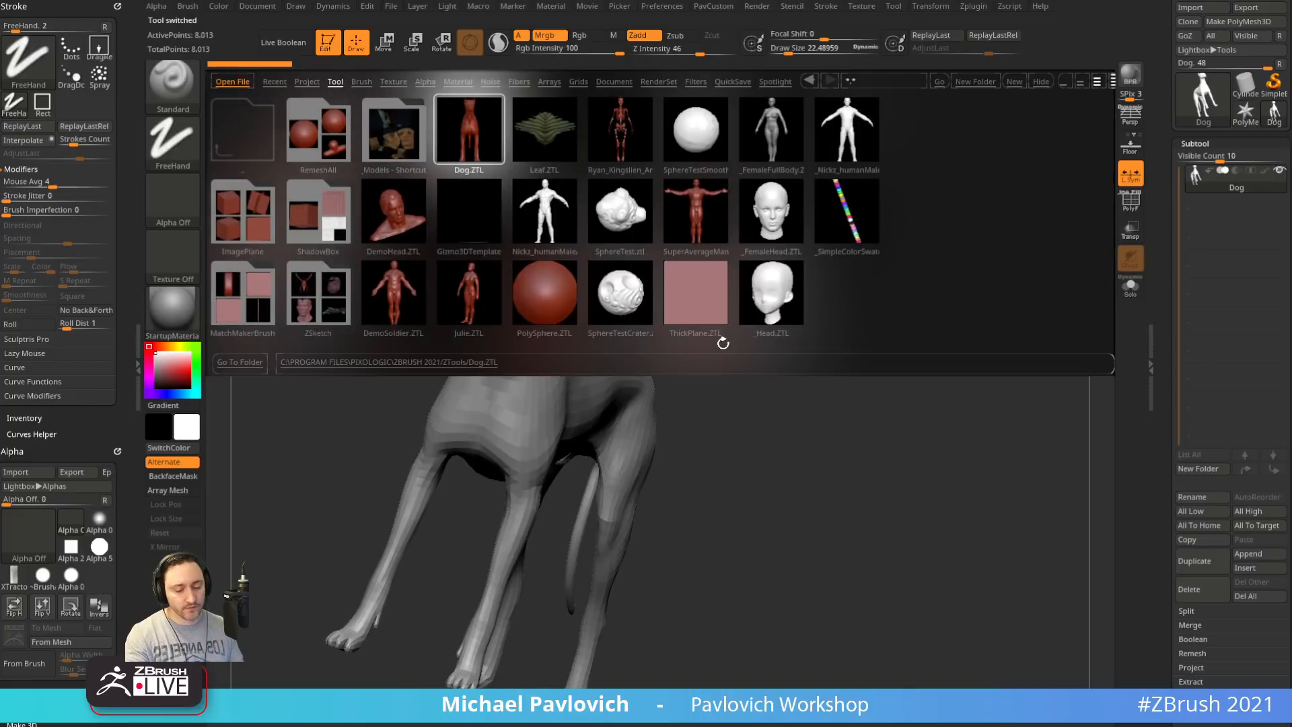
key(comma)
mouse_move(783, 291)
mouse_down()
mouse_move(743, 258)
mouse_move(828, 228)
mouse_move(779, 236)
mouse_move(801, 249)
mouse_up()
key(s)
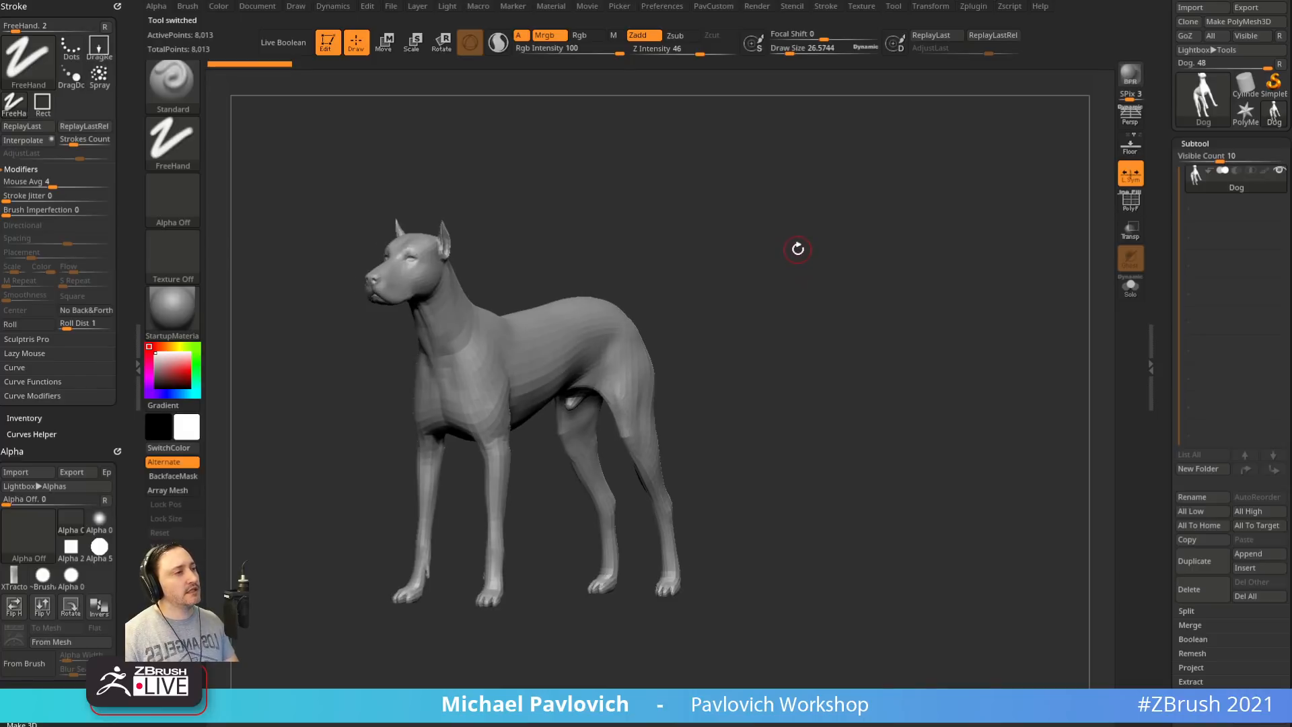
mouse_move(785, 245)
alt+mouse_down()
mouse_move(790, 258)
mouse_move(845, 257)
alt+mouse_up()
key(s)
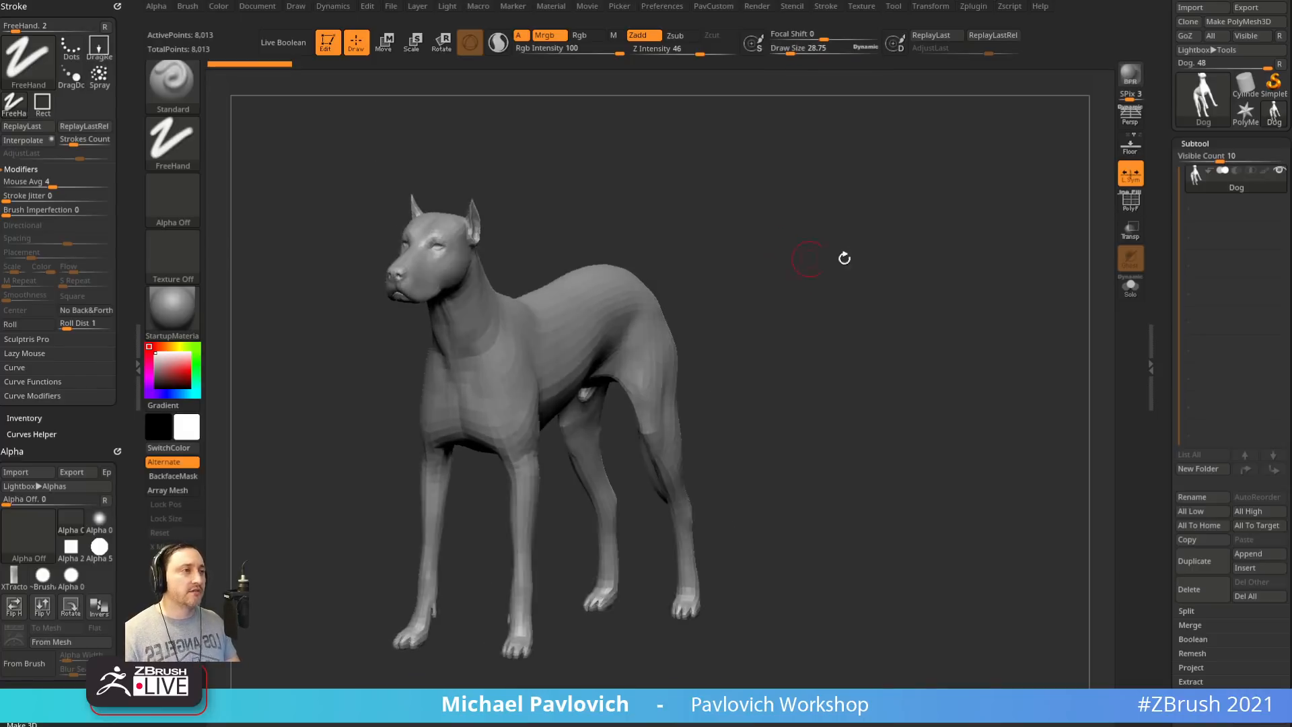
Examine the dog's Stager options for home and target stages, and inspect the dog from several angles
drag(1159, 385, 1168, 213)
key(shift)
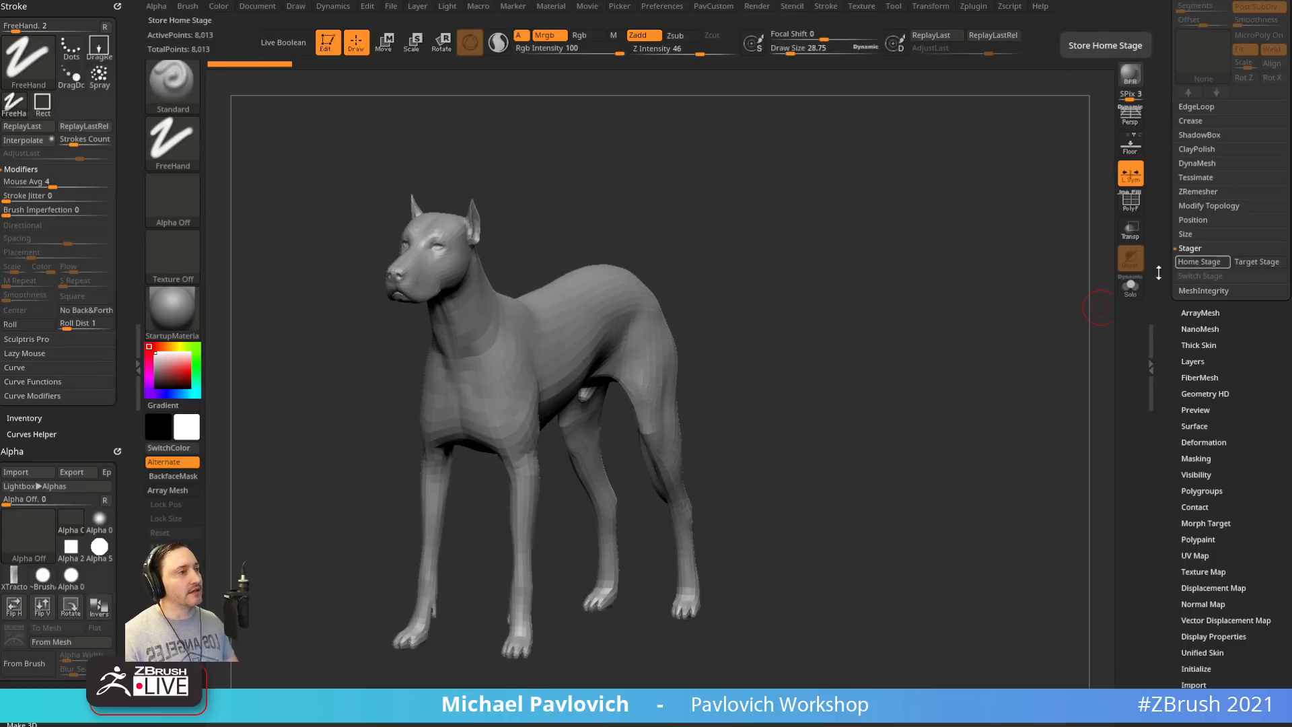
drag(701, 323, 626, 343)
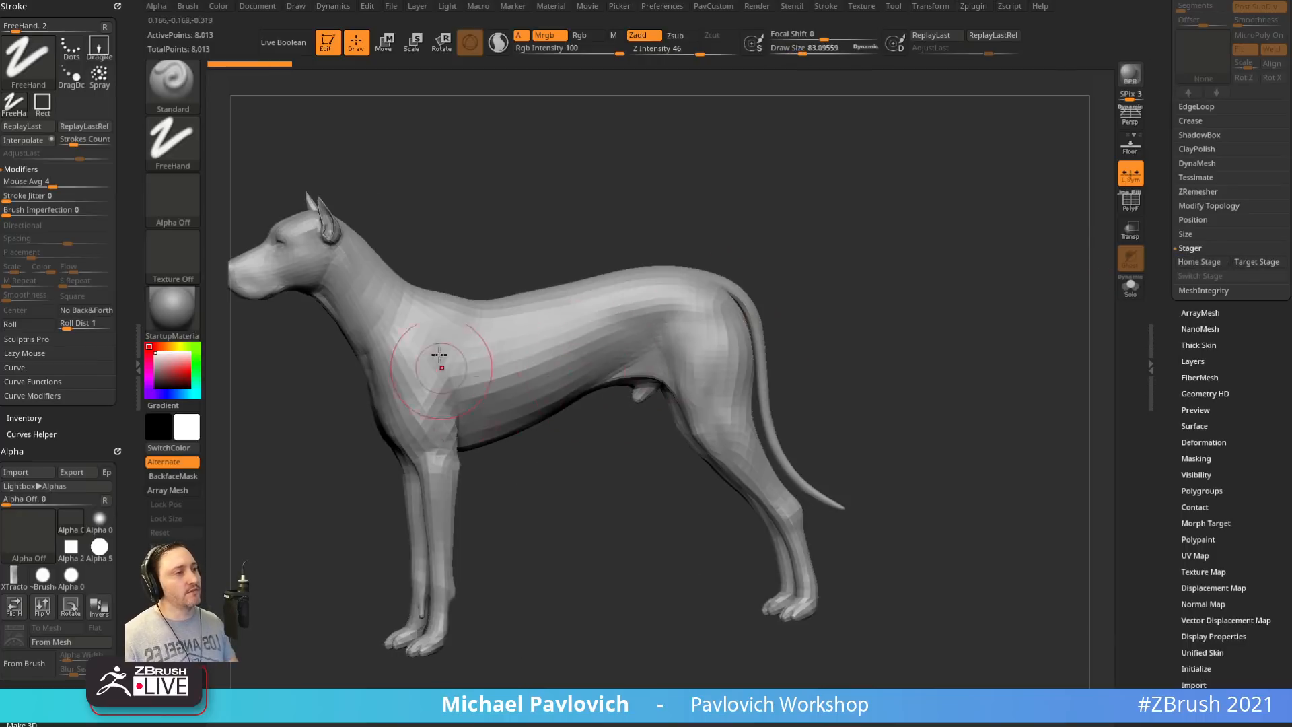
mouse_move(891, 368)
alt+mouse_down()
mouse_move(872, 354)
mouse_move(917, 285)
alt+mouse_up()
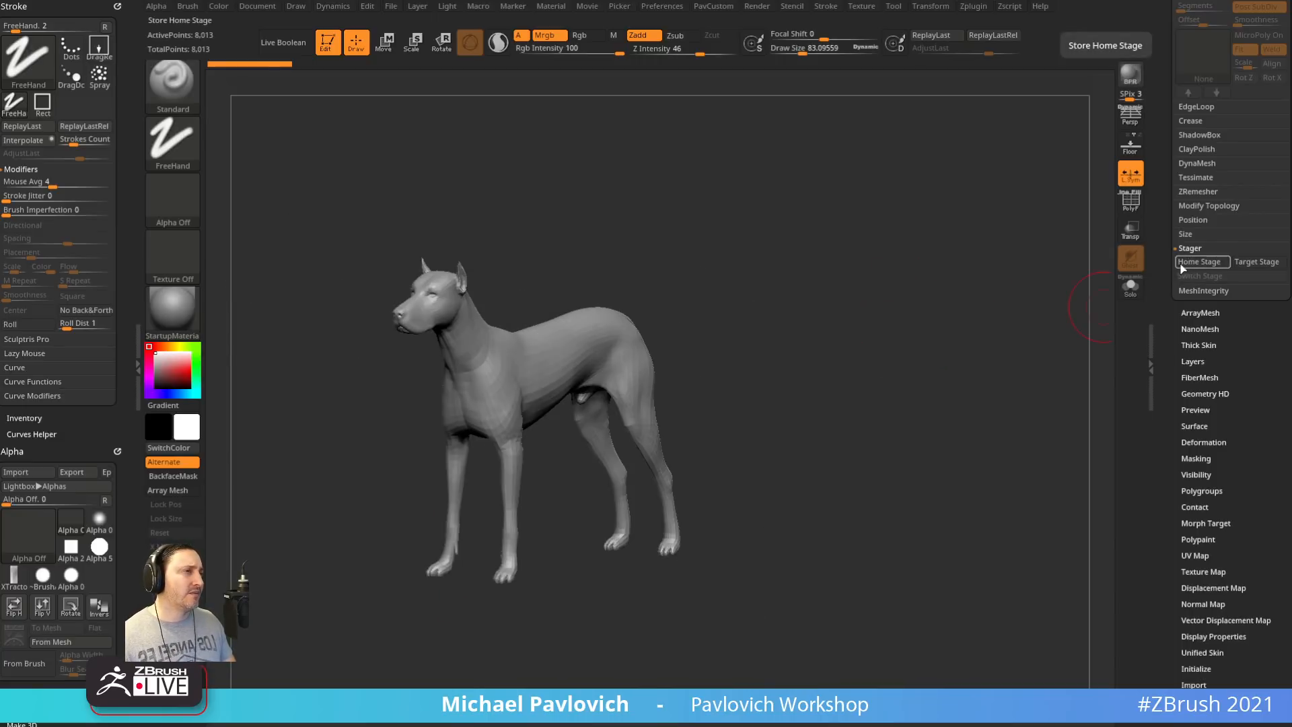
alt+drag(886, 309, 884, 345)
key(s)
mouse_move(888, 347)
alt+mouse_down()
mouse_move(897, 330)
mouse_move(896, 366)
alt+mouse_up()
key(s)
key(s)
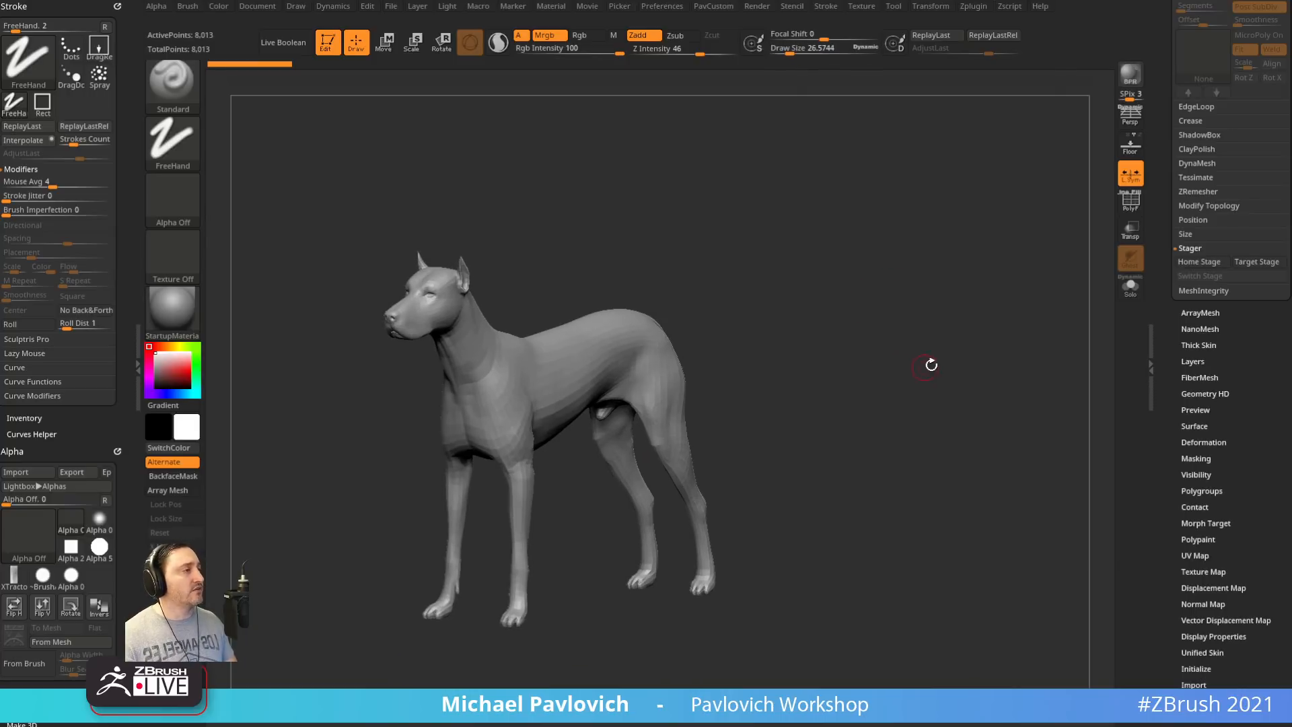
Collapse the Stager settings and add a new layer to the dog
shift+click(1184, 249)
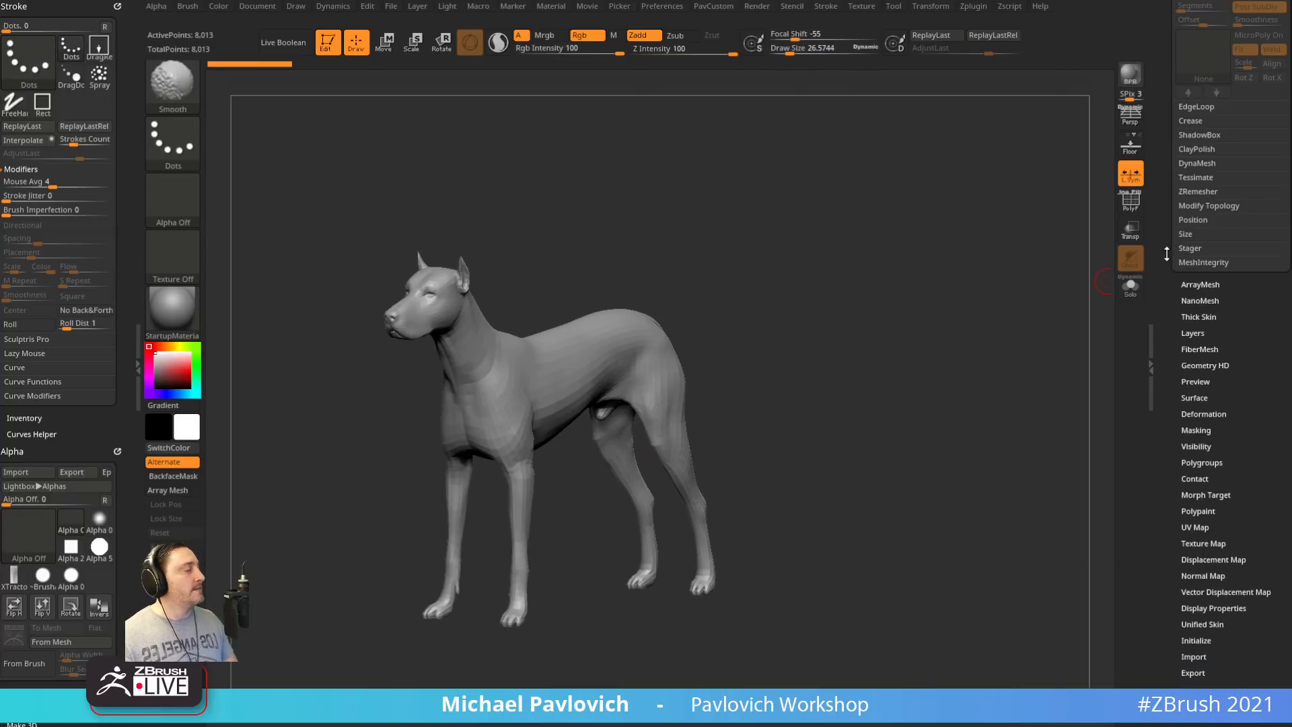
mouse_move(1167, 254)
mouse_down()
mouse_move(1151, 459)
mouse_move(1174, 302)
mouse_move(1206, 269)
mouse_up()
shift+click(1203, 251)
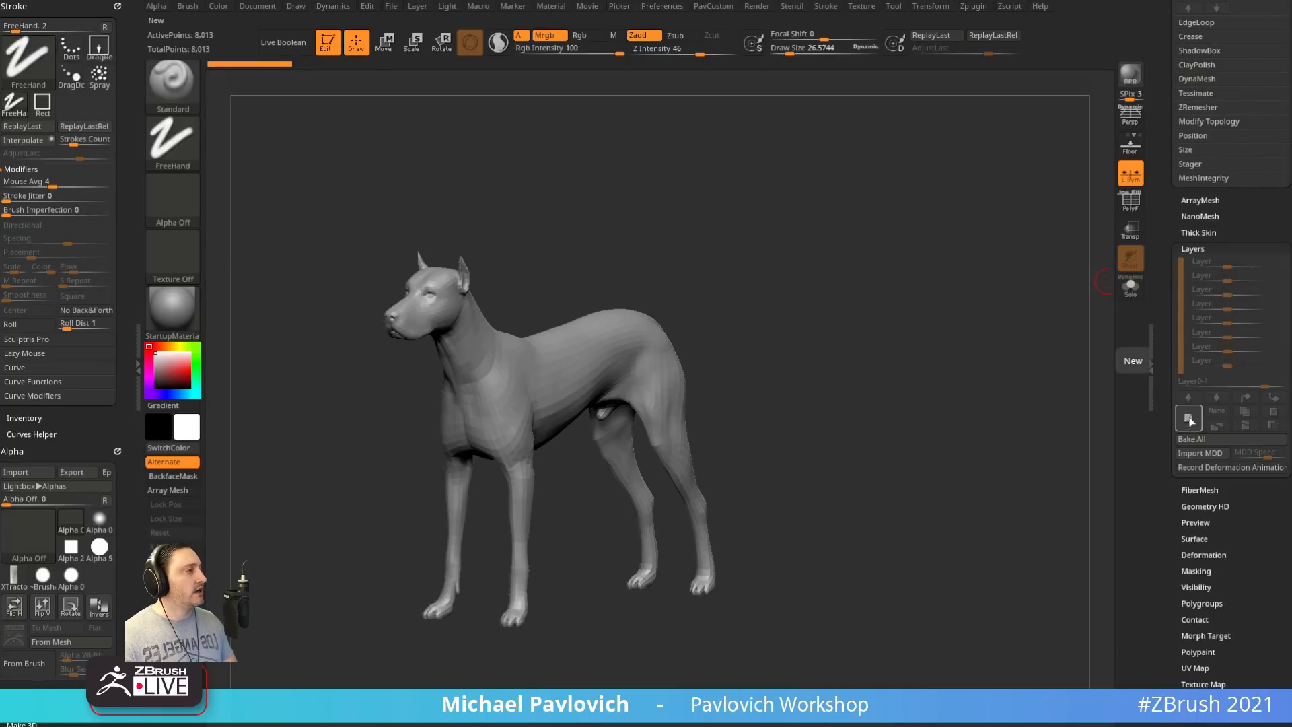
click(1190, 419)
Pose the dog's body rearing upright on its hind legs with the gizmo while the new layer records
mouse_move(811, 273)
mouse_down()
mouse_move(826, 263)
mouse_move(819, 274)
mouse_up()
key(w)
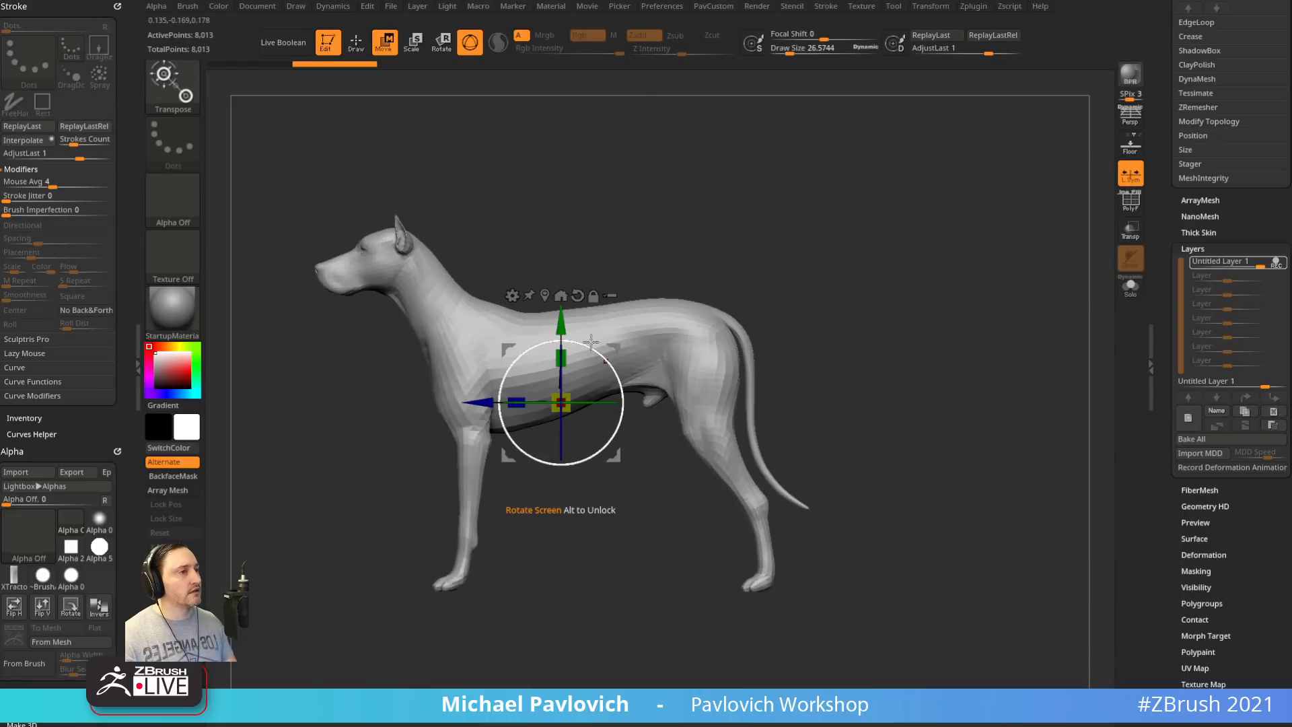
mouse_move(591, 343)
mouse_down()
mouse_move(747, 227)
mouse_move(585, 340)
mouse_up()
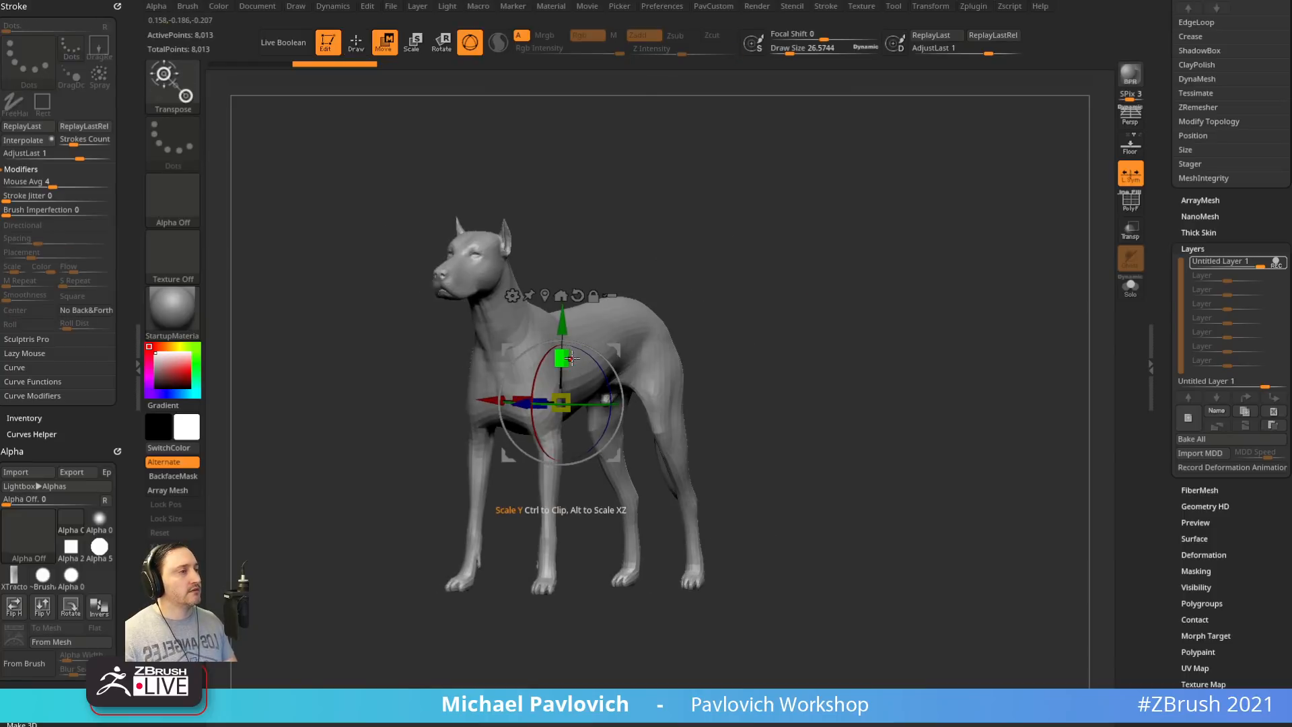
shift+drag(706, 310, 700, 316)
drag(616, 349, 586, 336)
key(ctrl+z)
drag(687, 253, 676, 344)
shift+drag(747, 214, 753, 277)
ctrl+drag(640, 276, 680, 195)
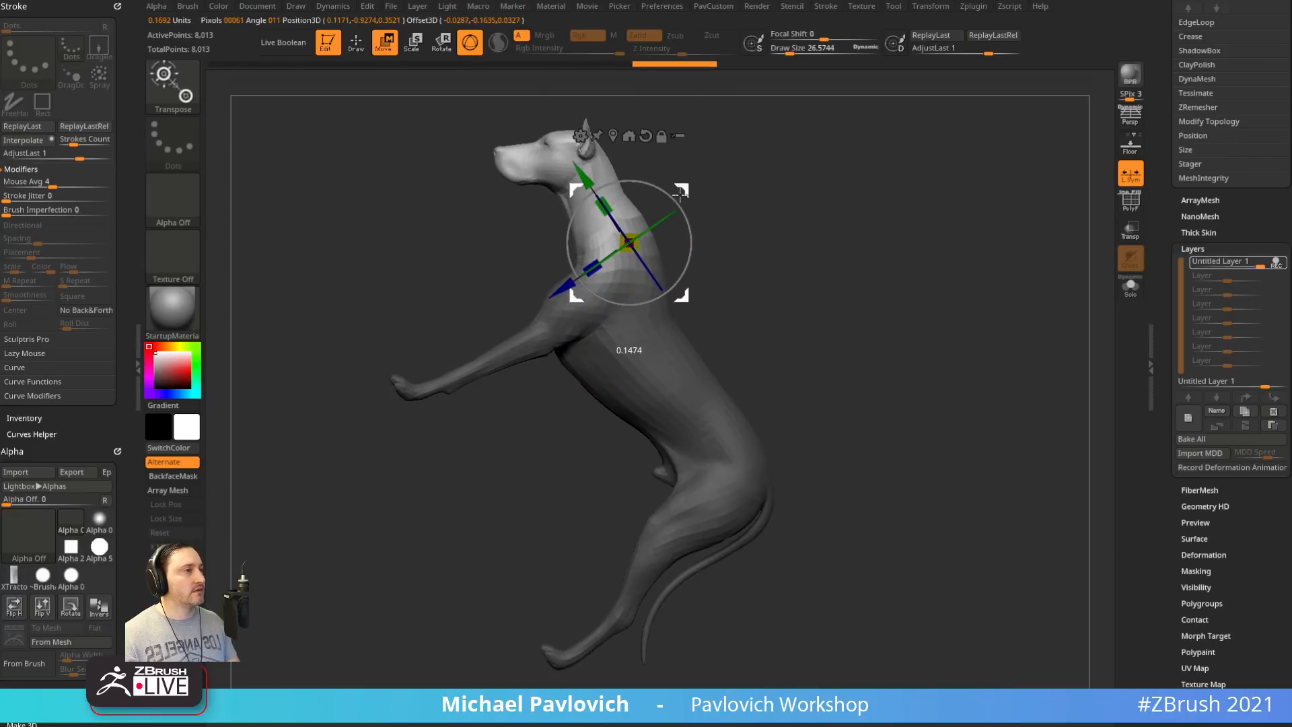
Switch masking to the MaskLasso brush and mask everything except the dog's front legs
key(q)
drag(755, 272, 878, 267)
shift+drag(856, 304, 784, 301)
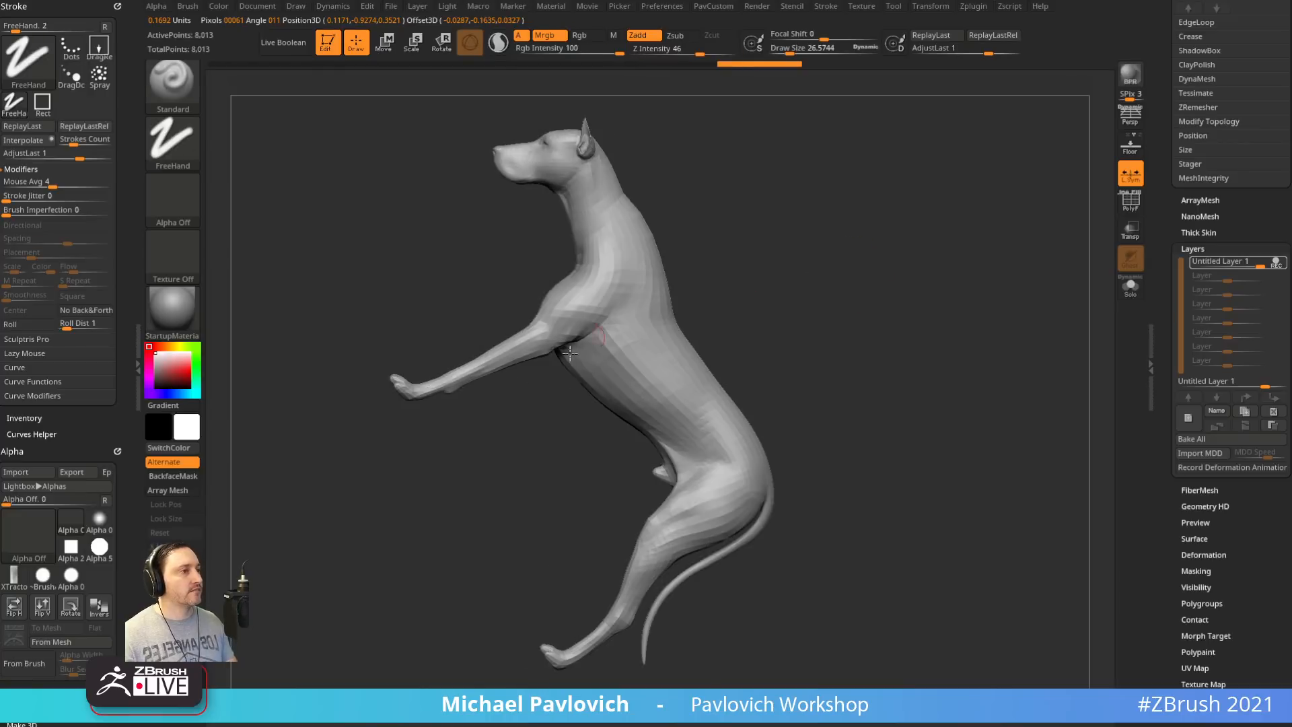
mouse_move(547, 410)
ctrl+mouse_down()
mouse_move(545, 341)
mouse_move(282, 341)
ctrl+mouse_up()
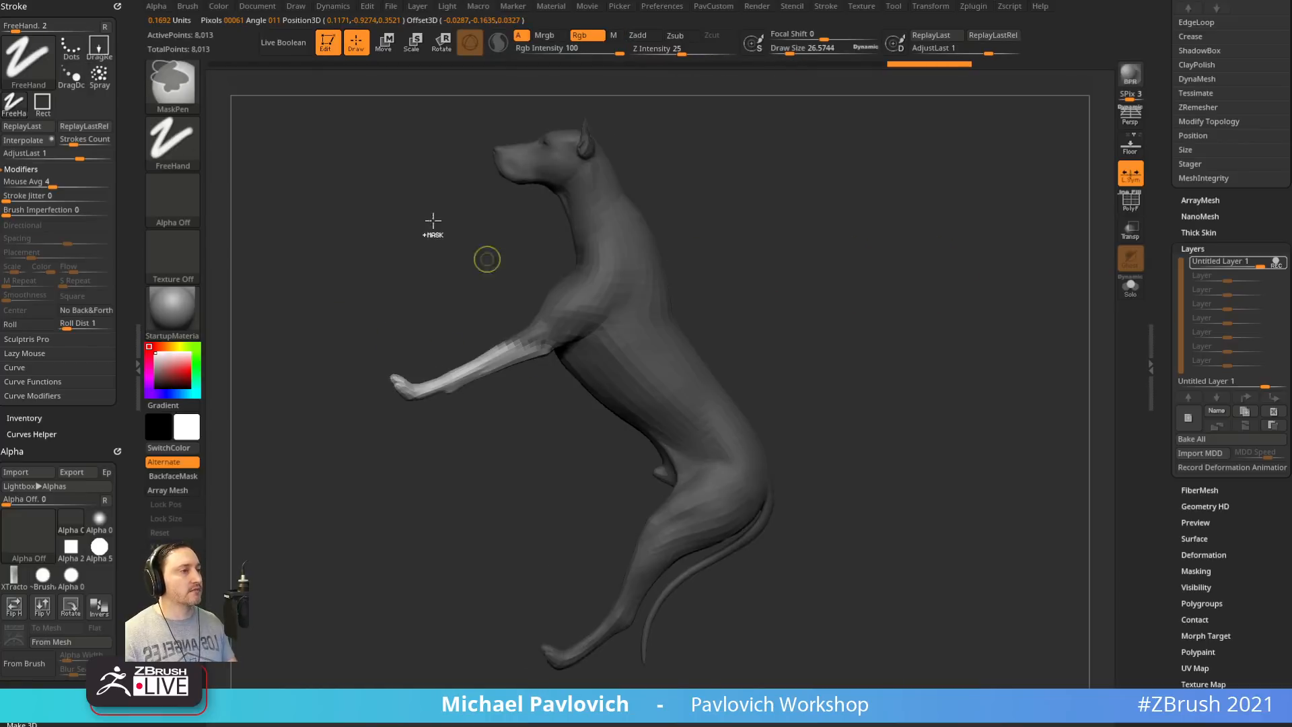
key(b)
ctrl+click(424, 158)
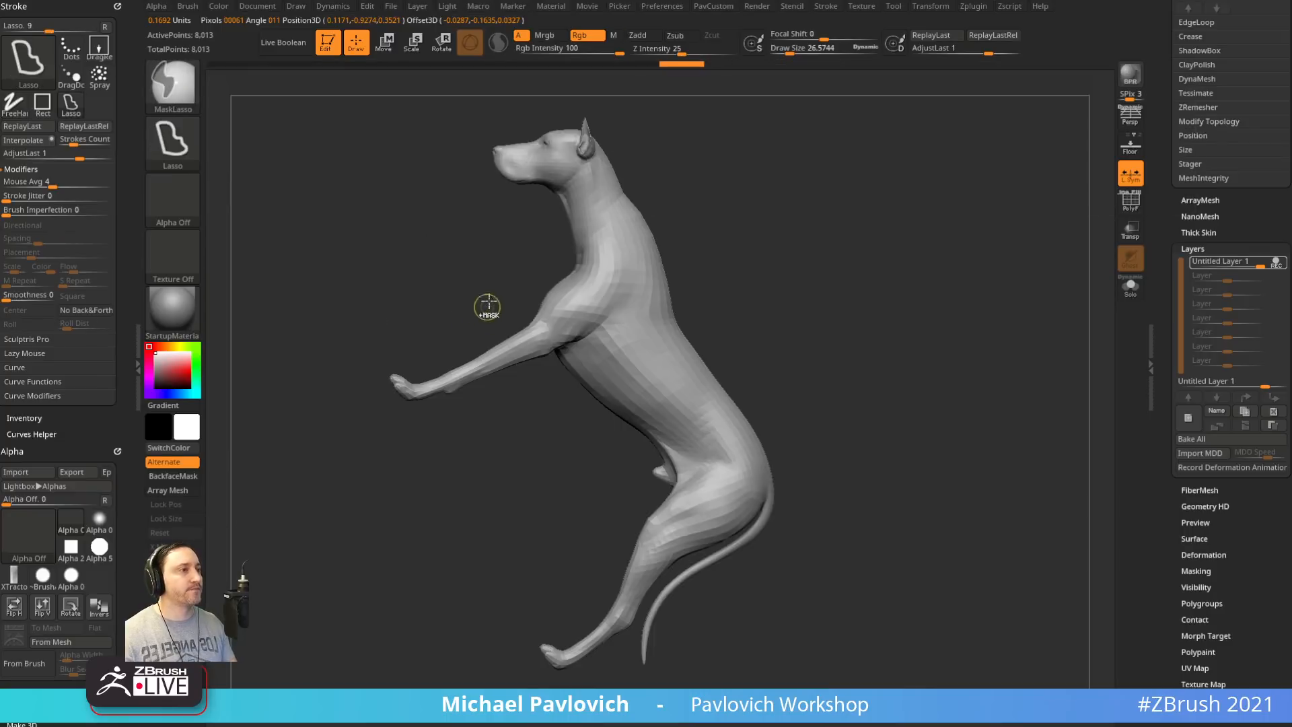
mouse_move(486, 305)
ctrl+mouse_down()
mouse_move(539, 398)
mouse_move(542, 295)
ctrl+mouse_up()
ctrl+click(784, 263)
Rotate the front legs downward around the shoulder area with the gizmo and clear the mask
key(w)
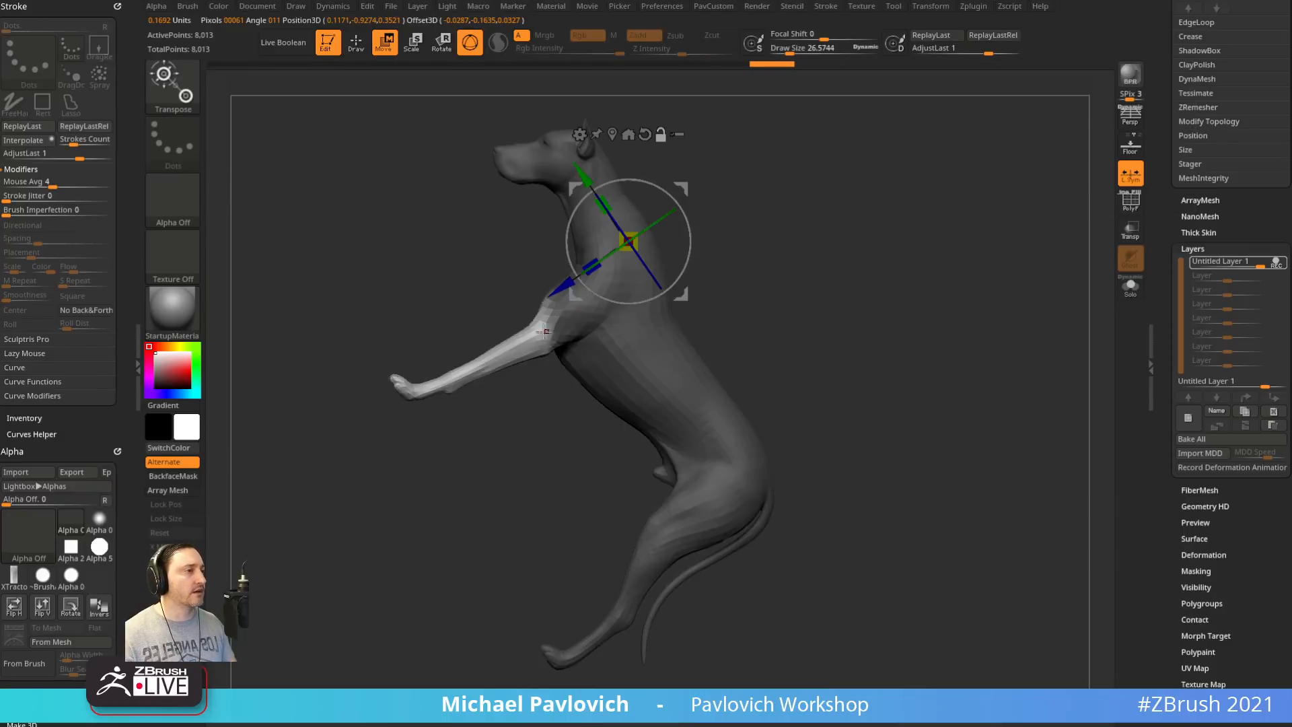
alt+click(546, 329)
drag(604, 345, 604, 314)
drag(603, 276, 603, 282)
key(q)
ctrl+click(744, 280)
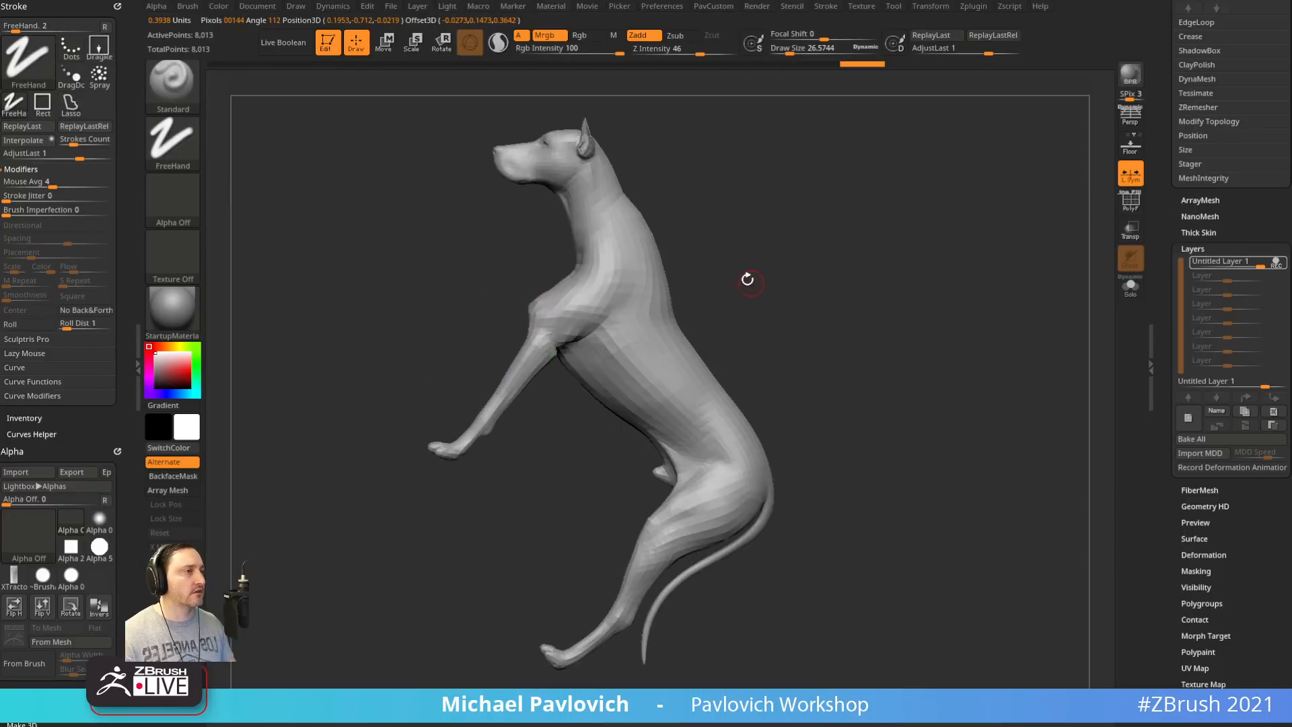
mouse_move(744, 280)
mouse_down()
mouse_move(612, 292)
mouse_move(741, 283)
mouse_up()
Isolate the lower front legs with a lasso mask, bend them downward with the gizmo and clear the mask
ctrl+drag(536, 456, 478, 567)
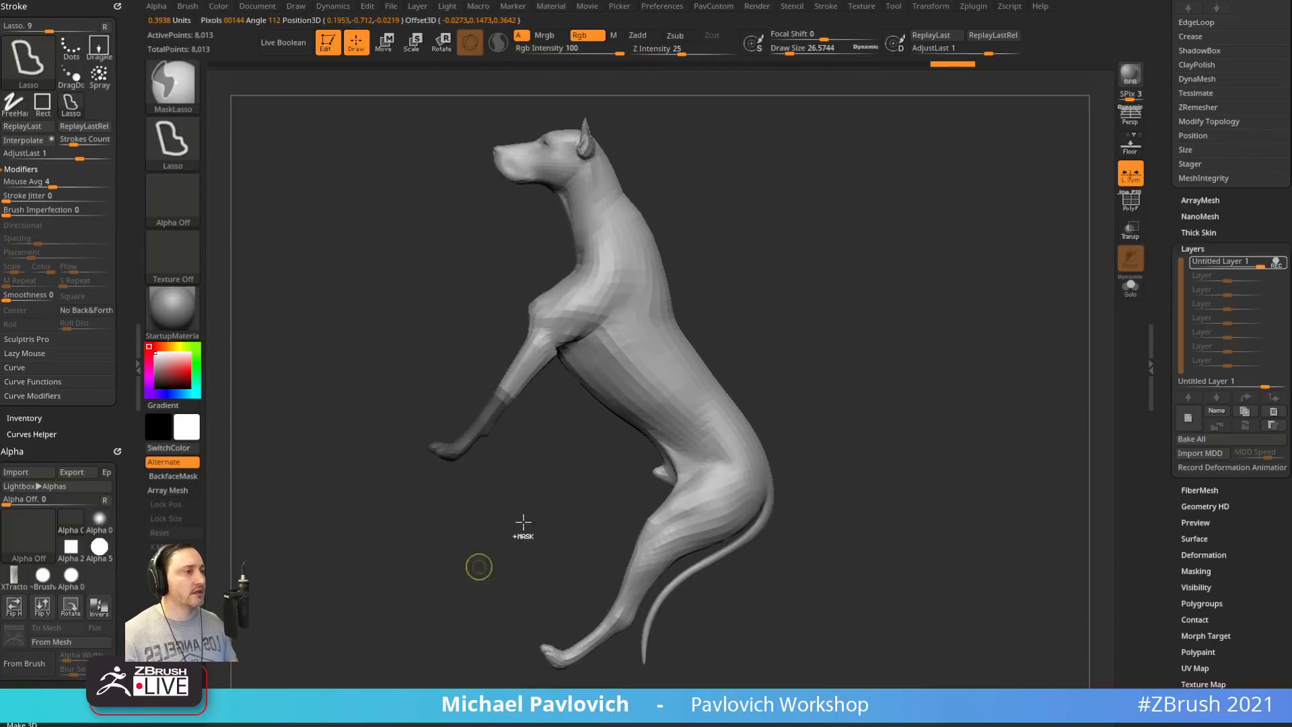
ctrl+click(772, 269)
key(w)
alt+click(493, 405)
drag(544, 440, 555, 397)
key(q)
ctrl+drag(703, 323, 692, 335)
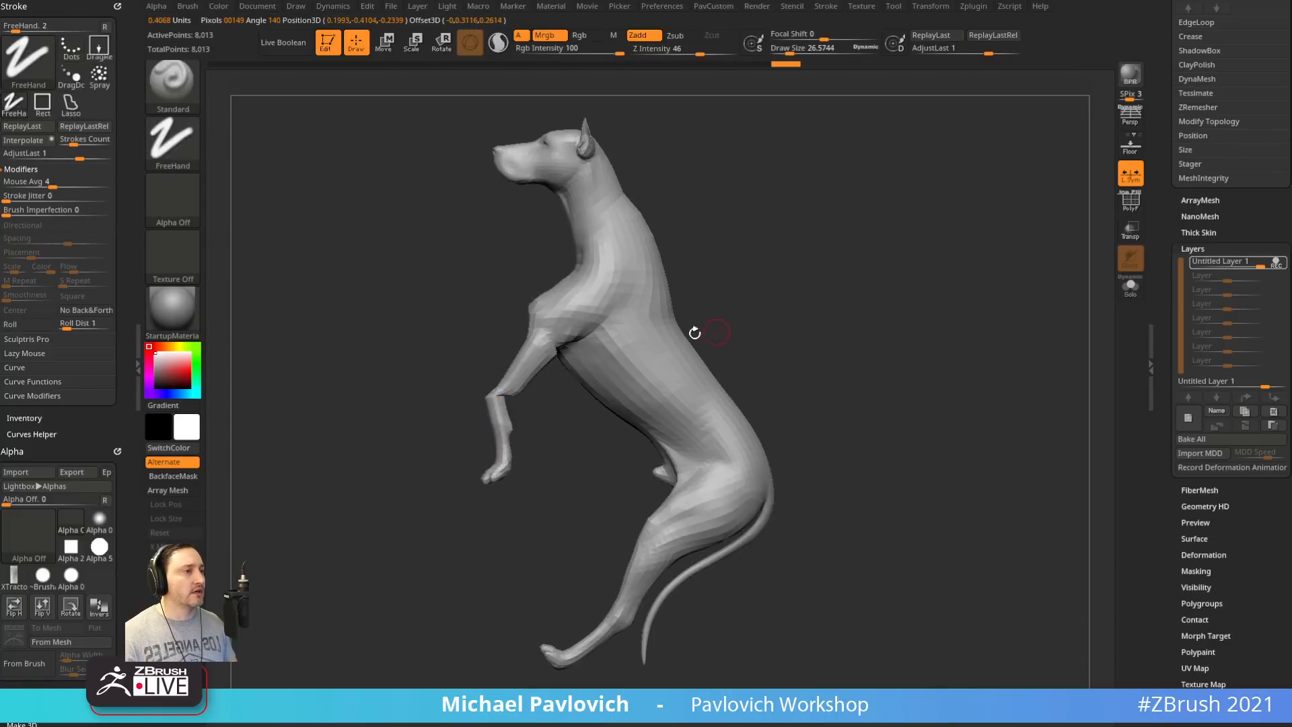
key(w)
key(ctrl+z)
drag(553, 355, 569, 363)
key(q)
mouse_move(831, 309)
ctrl+mouse_down()
mouse_move(816, 283)
mouse_move(846, 277)
mouse_move(815, 287)
ctrl+mouse_up()
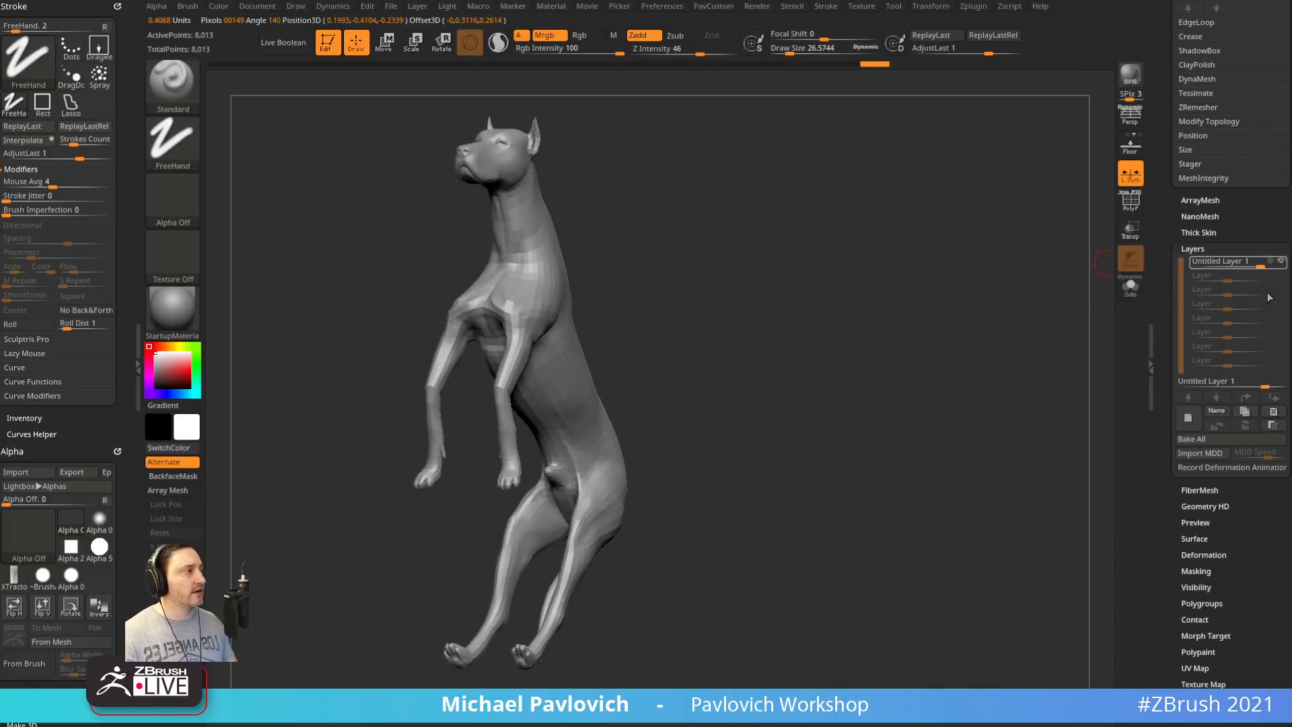
Toggle the pose layer's visibility to compare the standing and rearing dog, leaving the layer hidden
click(1279, 263)
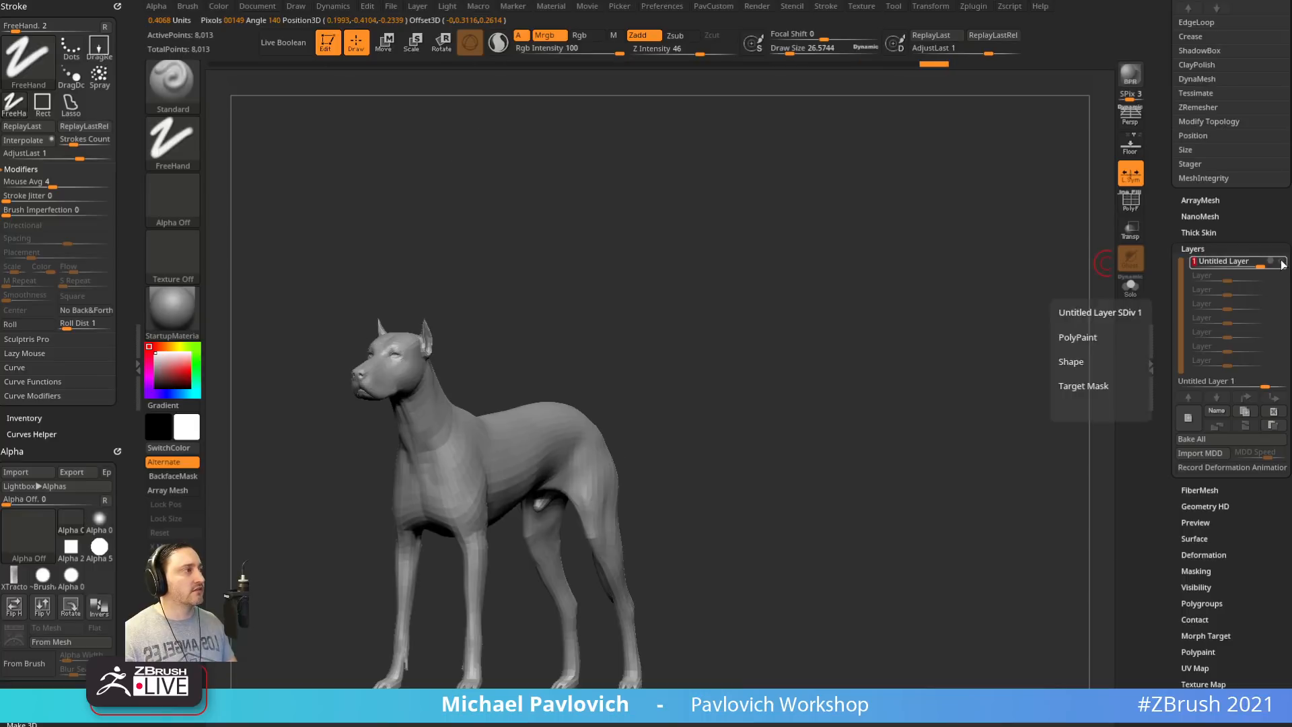
click(1282, 263)
click(1282, 264)
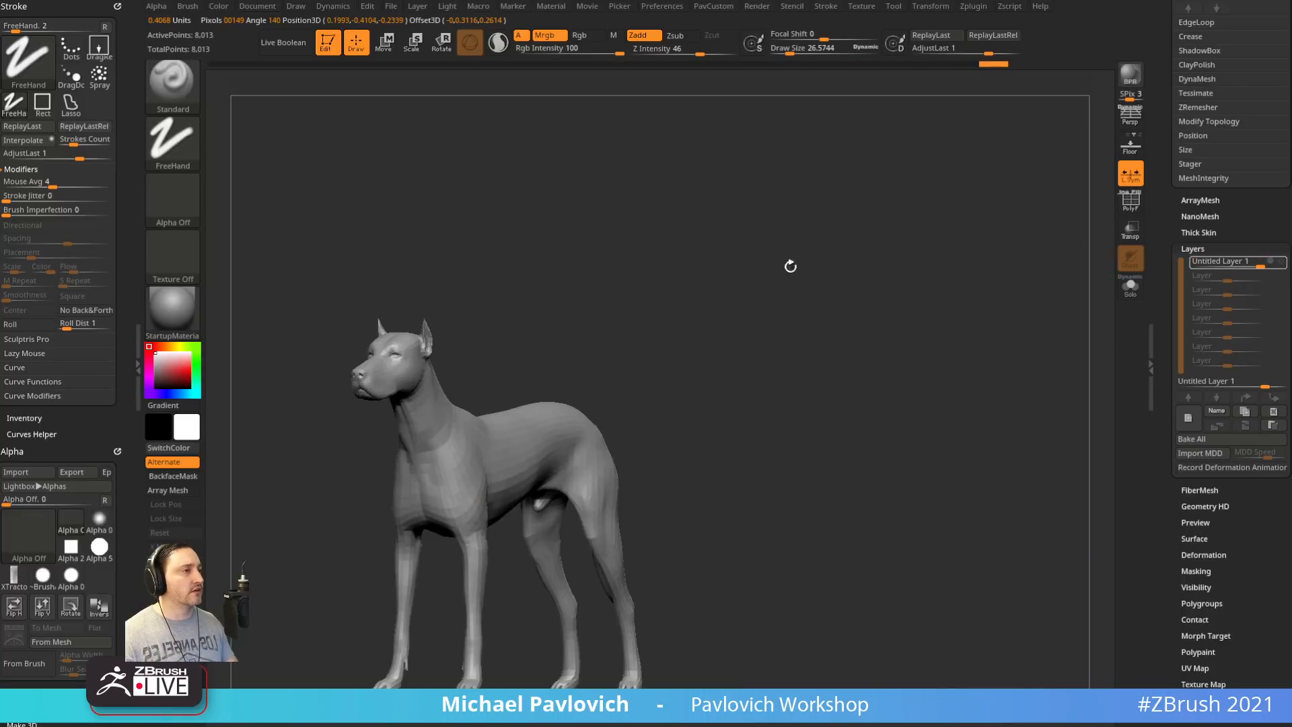
click(1282, 263)
click(1282, 263)
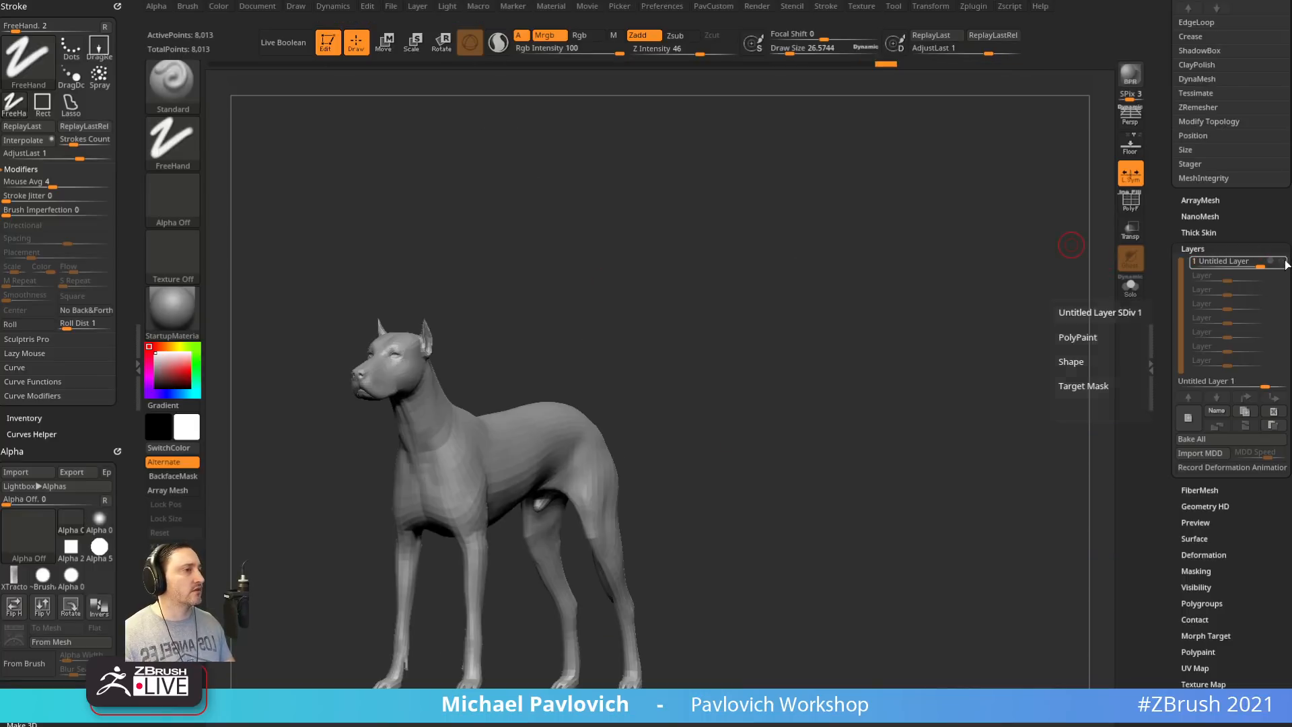
click(1283, 263)
click(1282, 263)
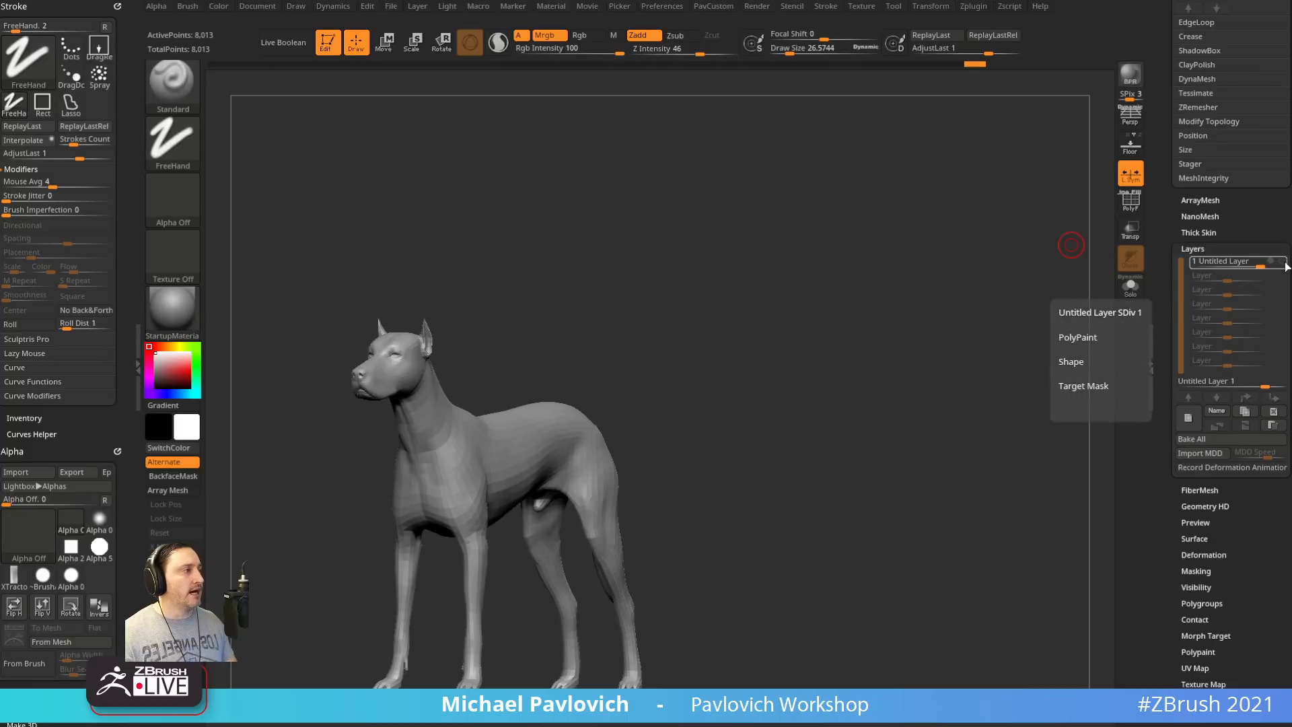
Sculpt a large bulge on the standing dog's flank with the Standard brush and show the pose layer again
mouse_move(1061, 261)
mouse_down()
mouse_move(759, 286)
mouse_move(679, 310)
mouse_up()
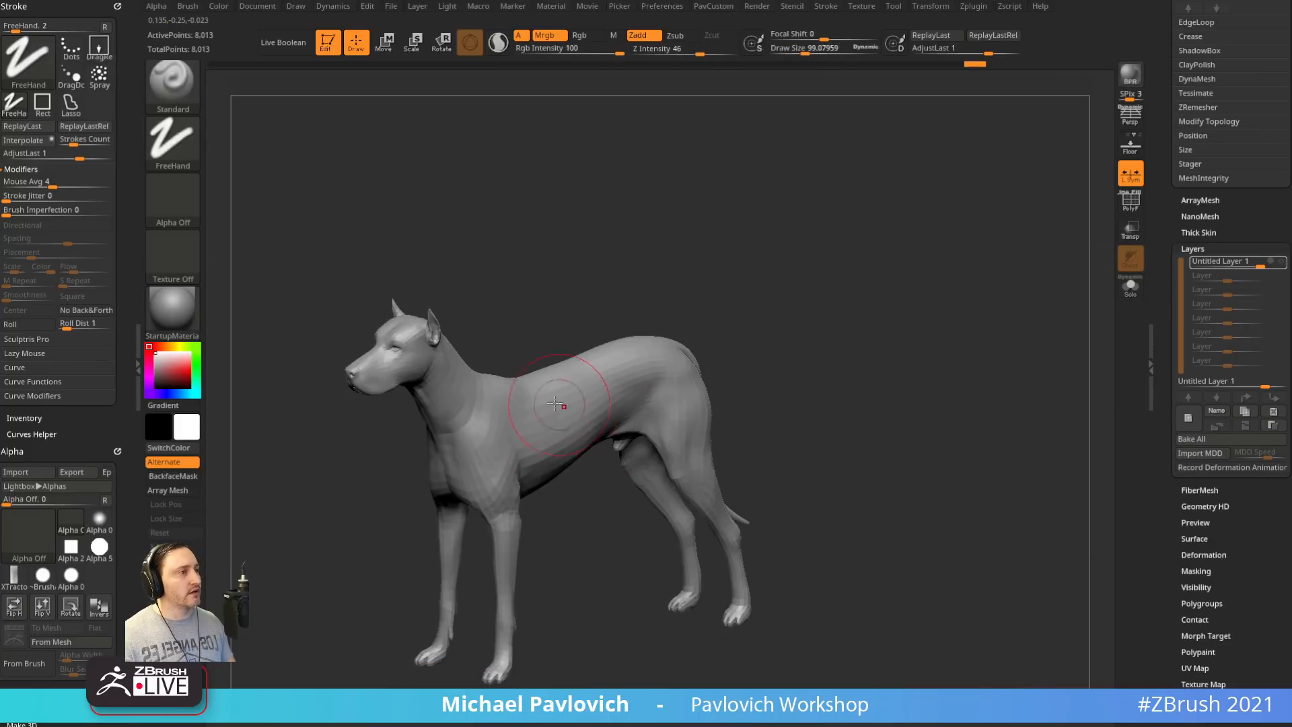
drag(557, 404, 554, 422)
key(s)
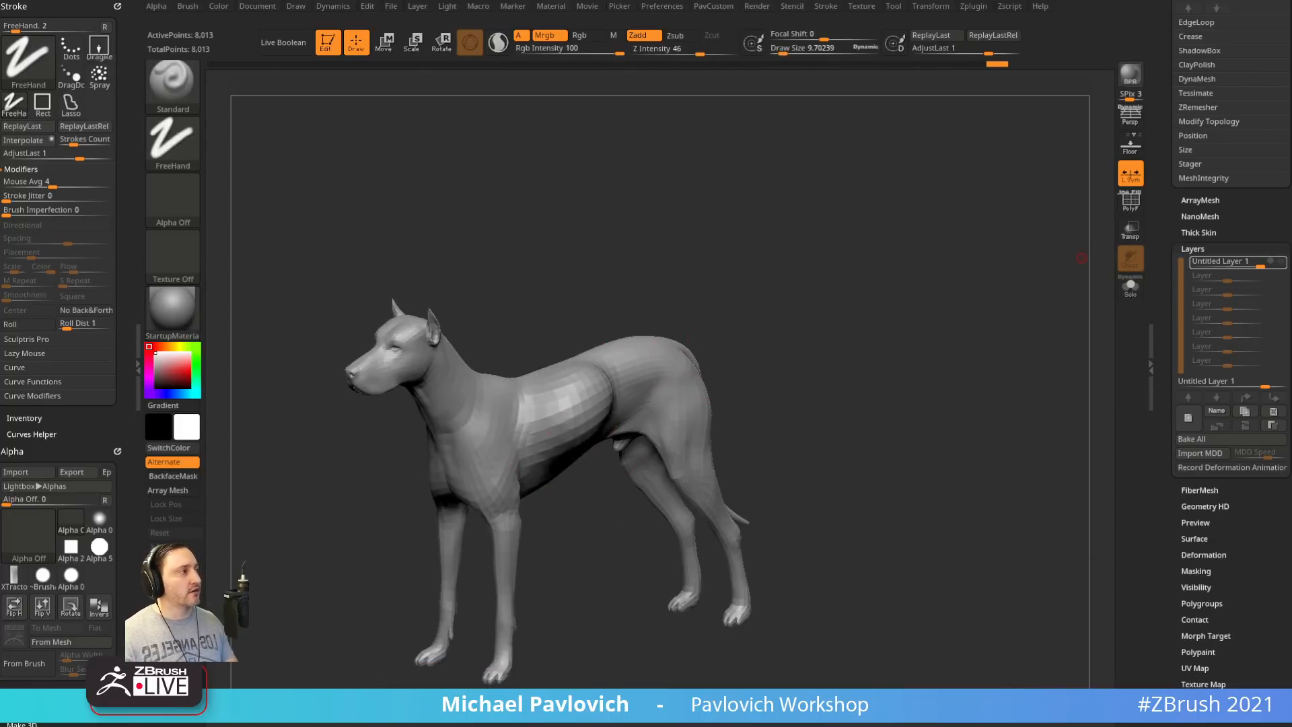
click(1280, 261)
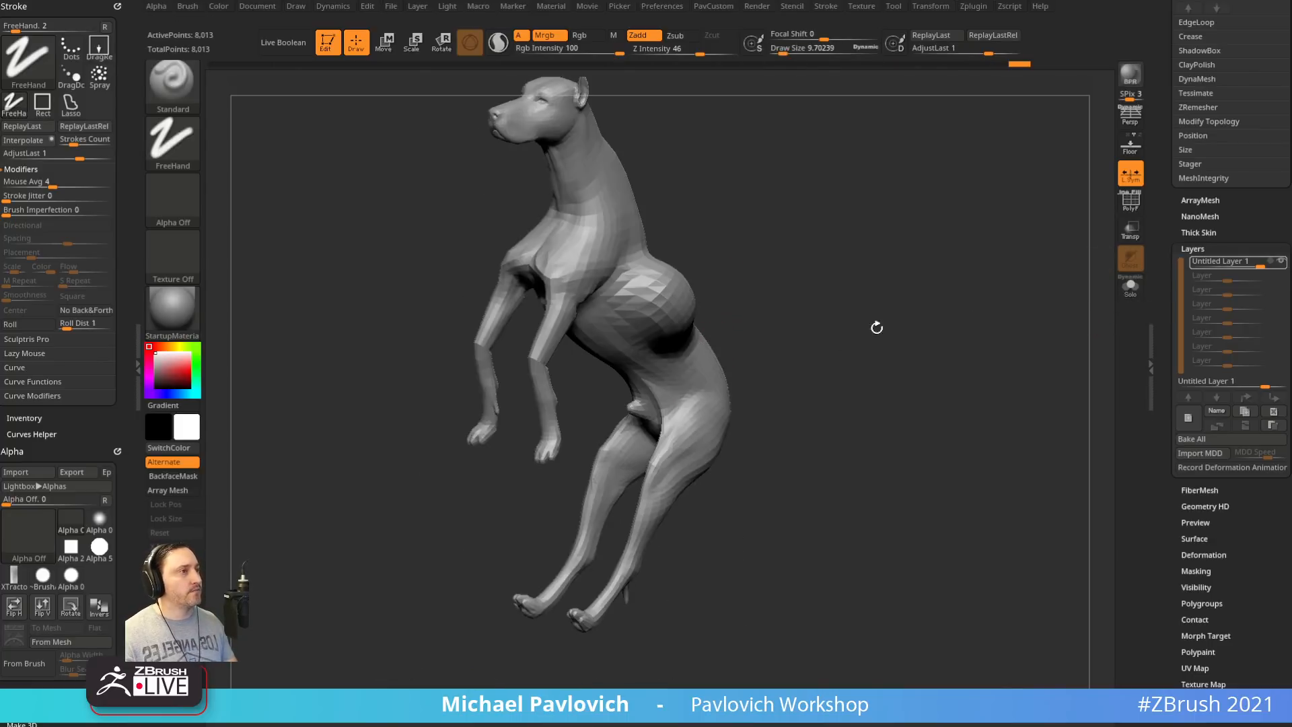
drag(765, 225, 587, 250)
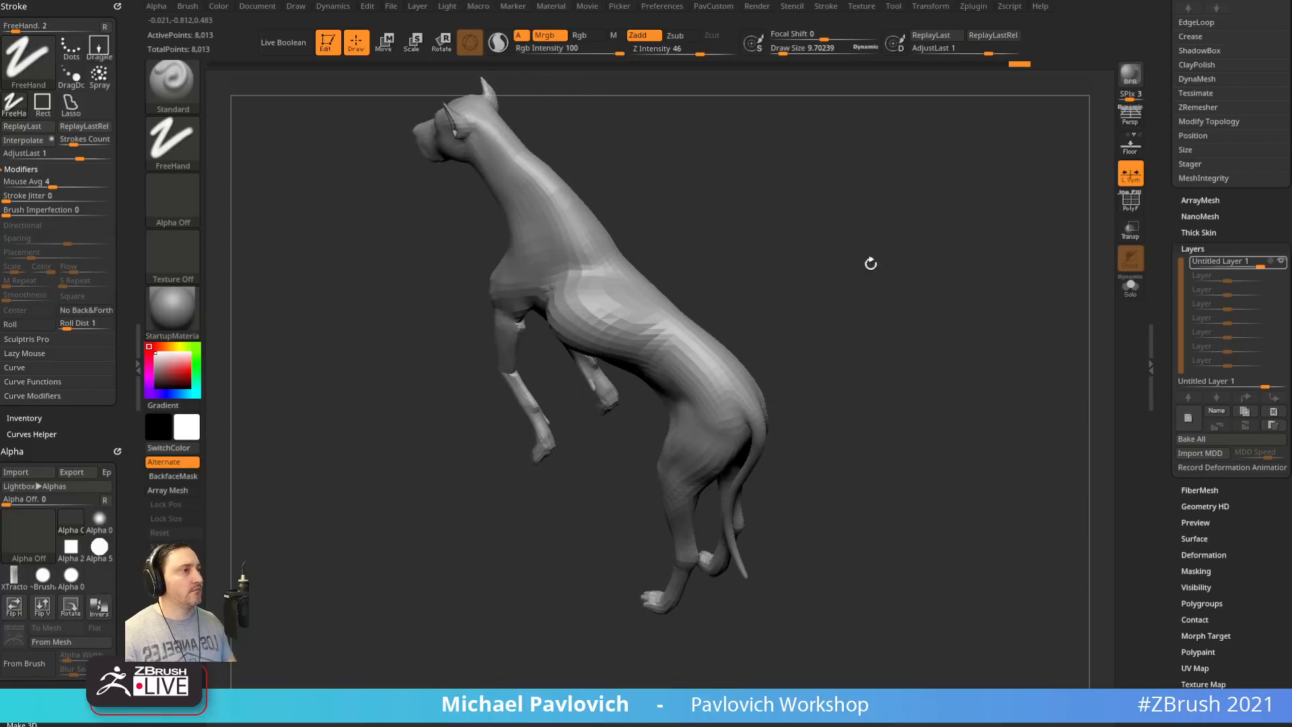
Hide the pose layer and try sculpting a bump on the standing dog's flank at draw size of about 31, undoing the strokes
mouse_move(1104, 303)
mouse_down()
mouse_move(831, 236)
mouse_move(1072, 374)
mouse_move(1101, 297)
mouse_up()
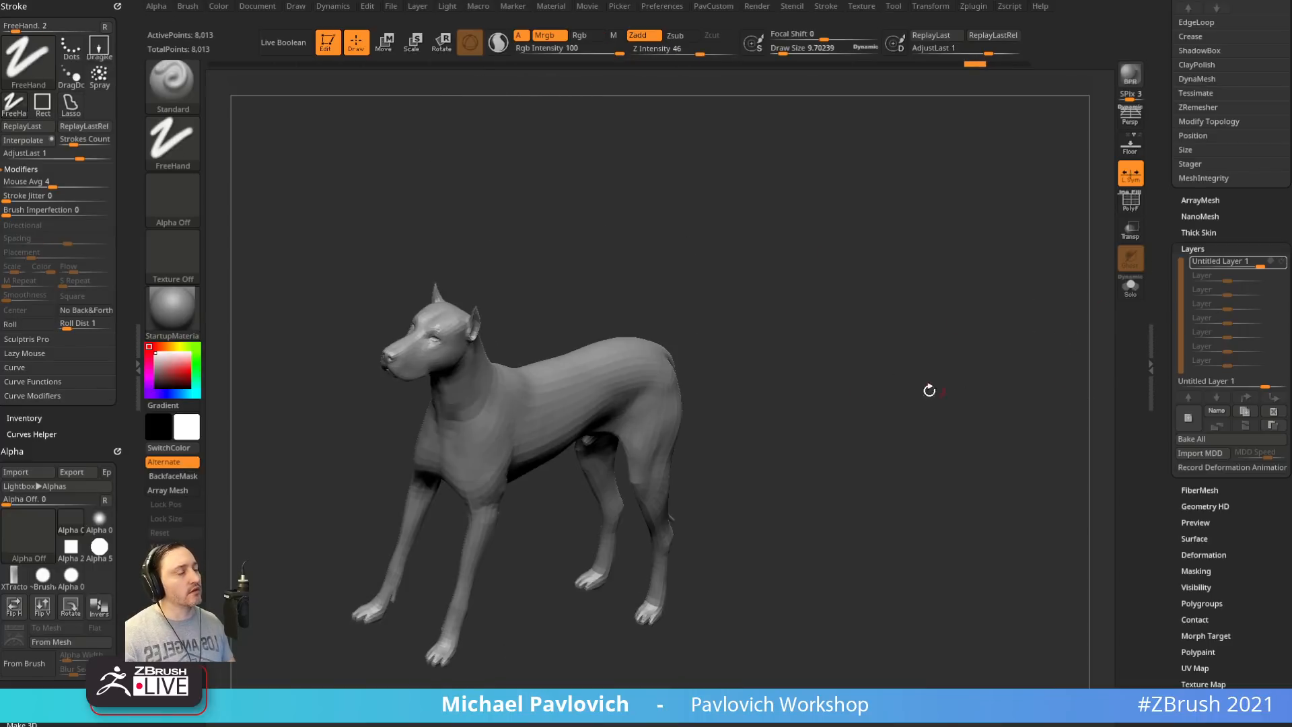
key(s)
drag(914, 391, 928, 387)
key(s)
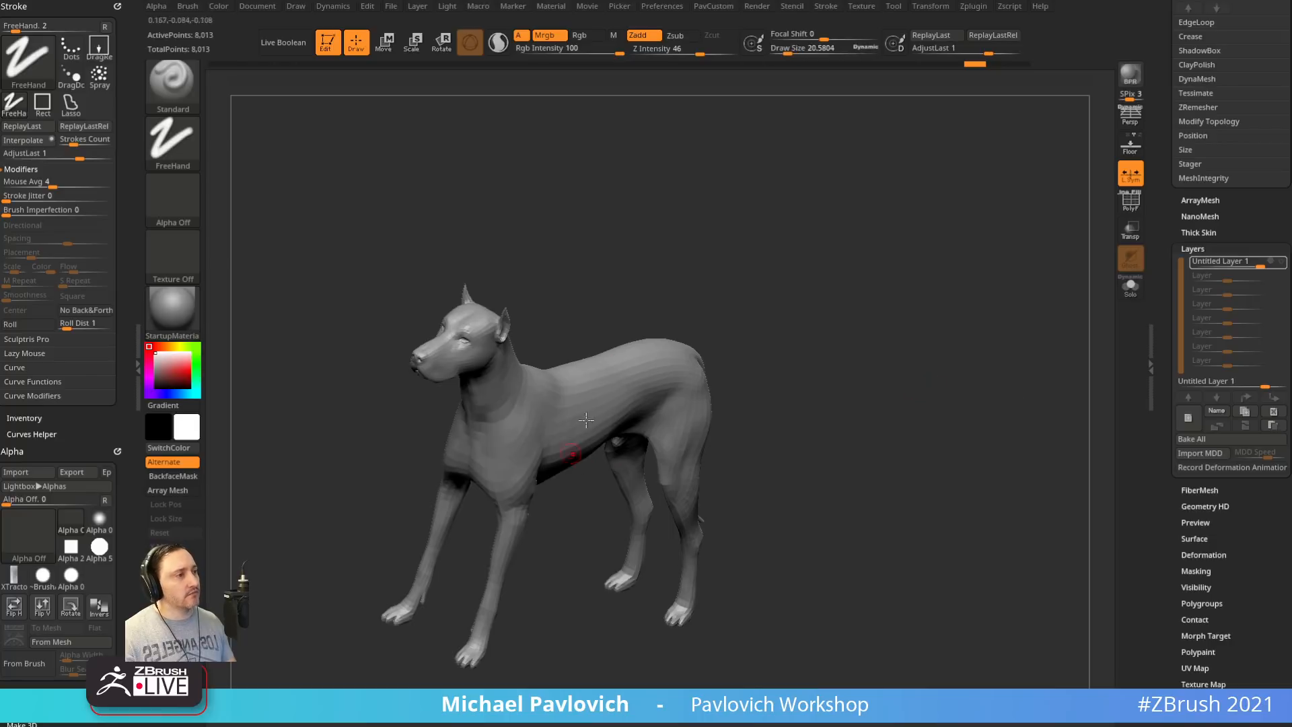
key(s)
drag(833, 356, 762, 330)
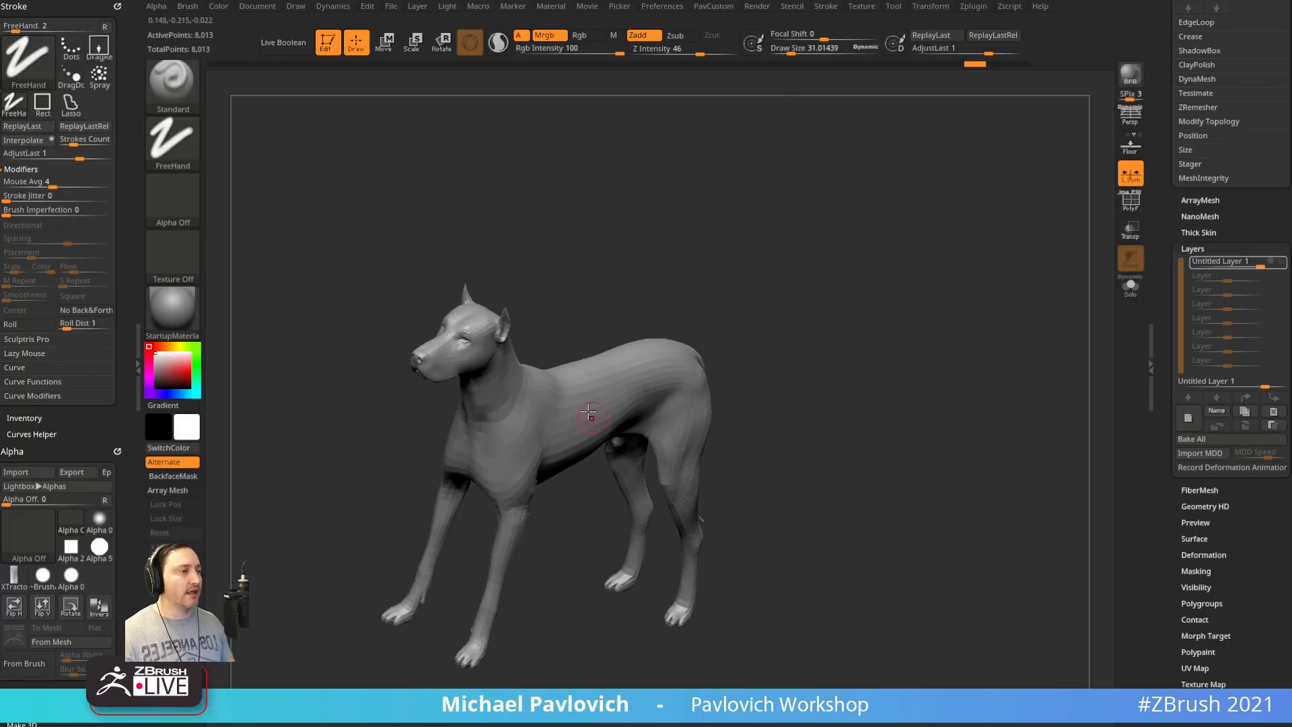
drag(581, 412, 567, 418)
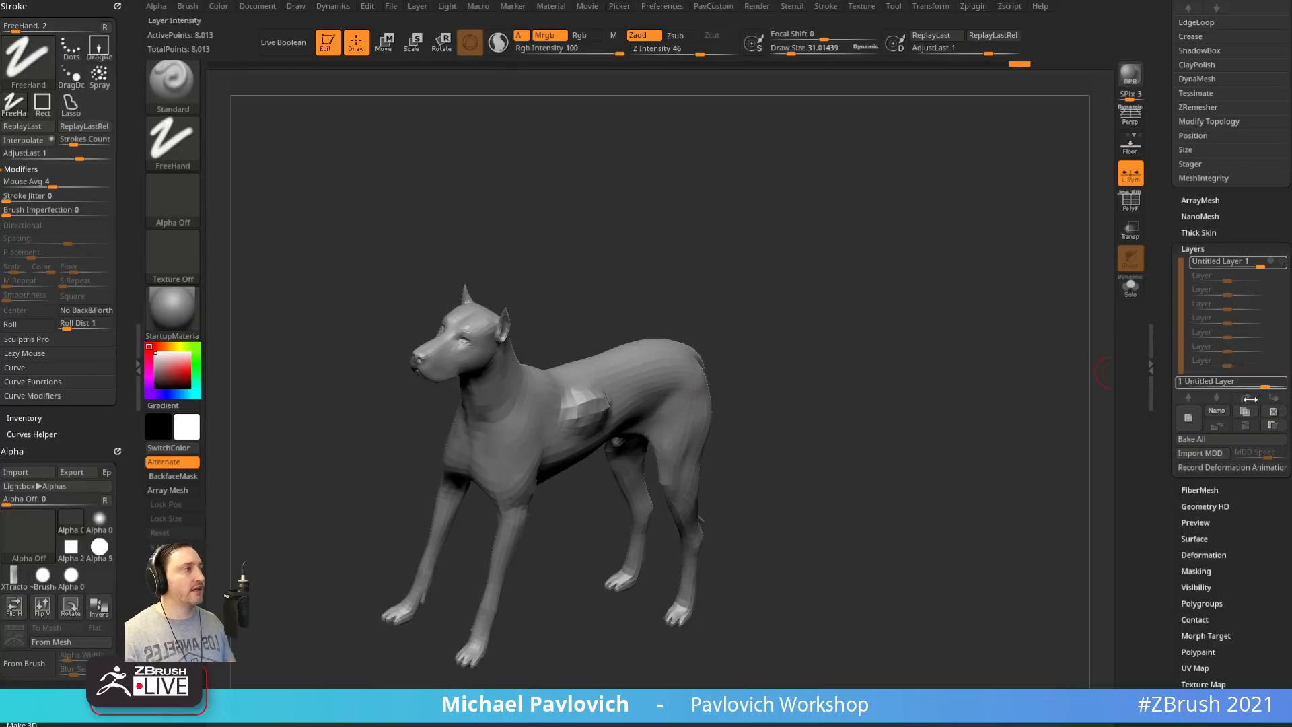
drag(588, 417, 592, 422)
mouse_move(985, 400)
mouse_down()
mouse_move(971, 361)
mouse_move(983, 336)
mouse_move(925, 375)
mouse_move(996, 329)
mouse_move(986, 326)
mouse_up()
key(ctrl+z)
key(ctrl+z)
key(ctrl+z)
Try a long sculpted stroke along the dog's flank at draw size 40.96 and undo it
key(s)
drag(562, 422, 563, 422)
key(s)
drag(616, 327, 629, 352)
key(s)
drag(577, 415, 666, 400)
drag(1077, 350, 1026, 445)
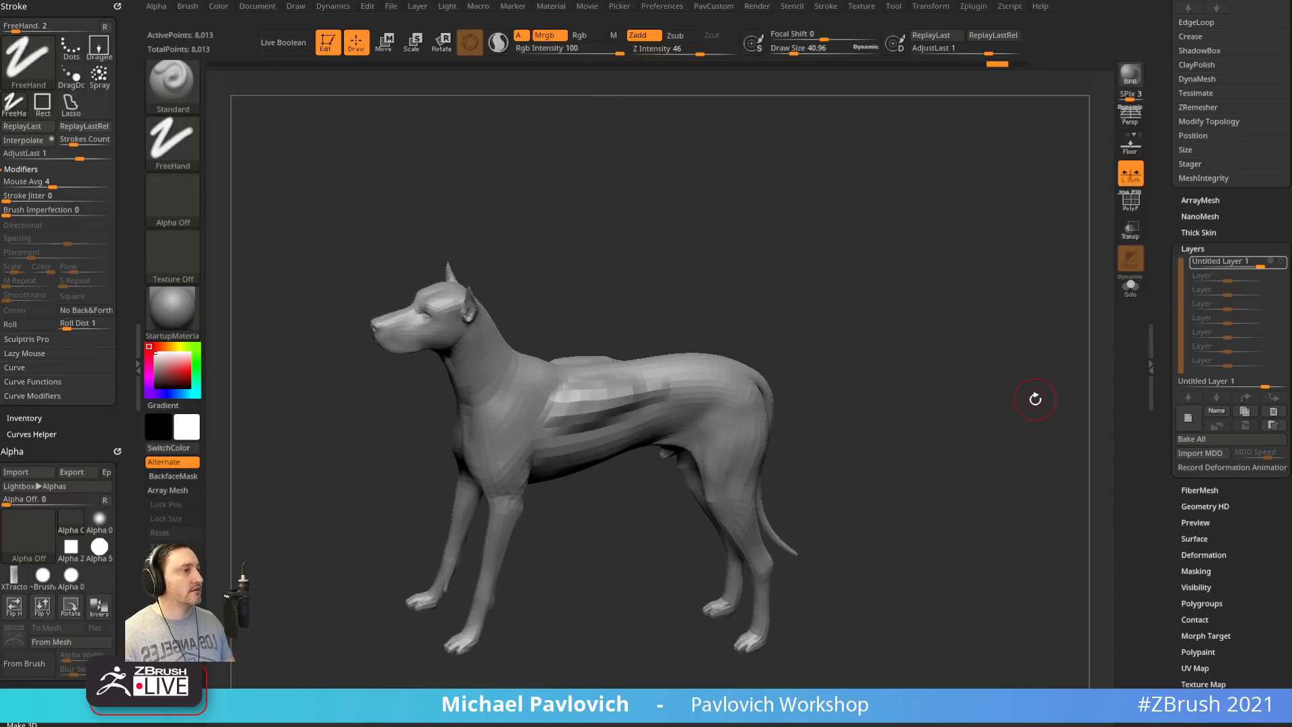
key(ctrl+z)
Toggle the pose layer's visibility to compare both poses, leaving the rearing pose visible
mouse_move(919, 480)
mouse_down()
mouse_move(903, 395)
mouse_move(516, 536)
mouse_move(520, 511)
mouse_up()
mouse_move(563, 532)
alt+mouse_down()
mouse_move(543, 563)
mouse_move(606, 532)
alt+mouse_up()
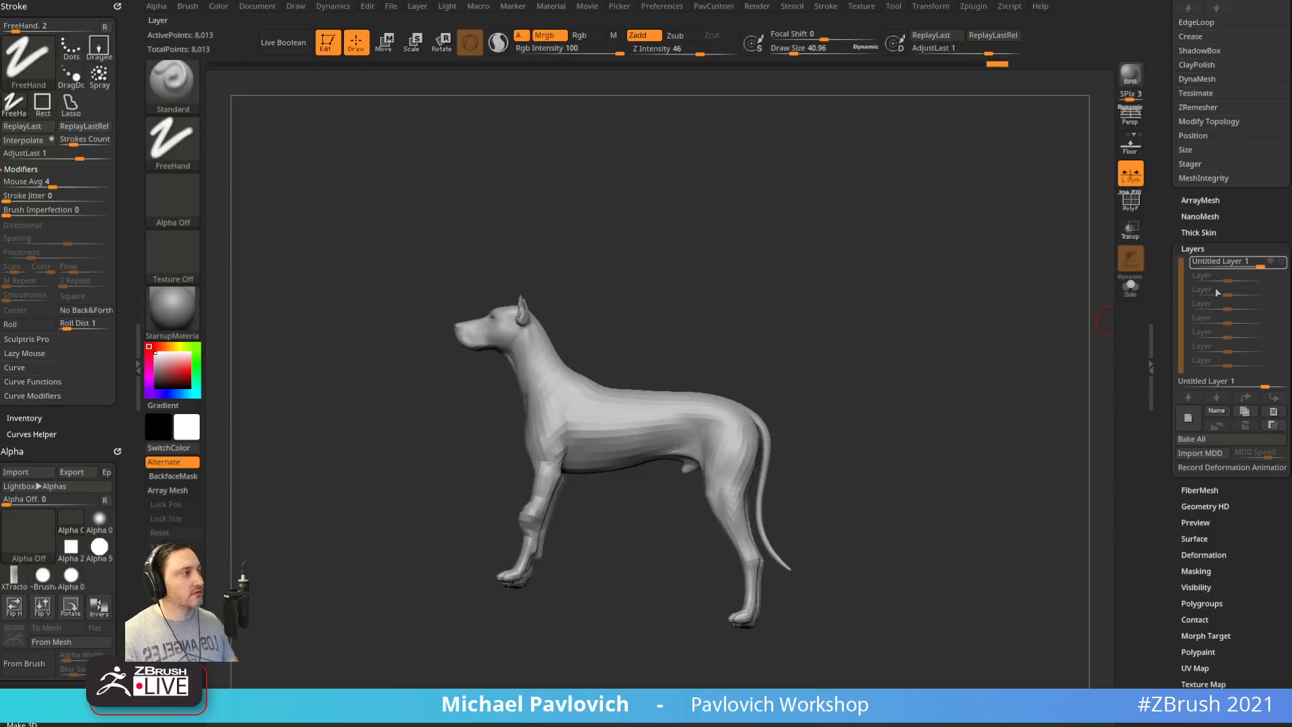
click(1279, 262)
mouse_move(980, 330)
mouse_down()
mouse_move(1021, 357)
mouse_move(1064, 349)
mouse_move(1001, 363)
mouse_move(1097, 325)
mouse_up()
click(1281, 263)
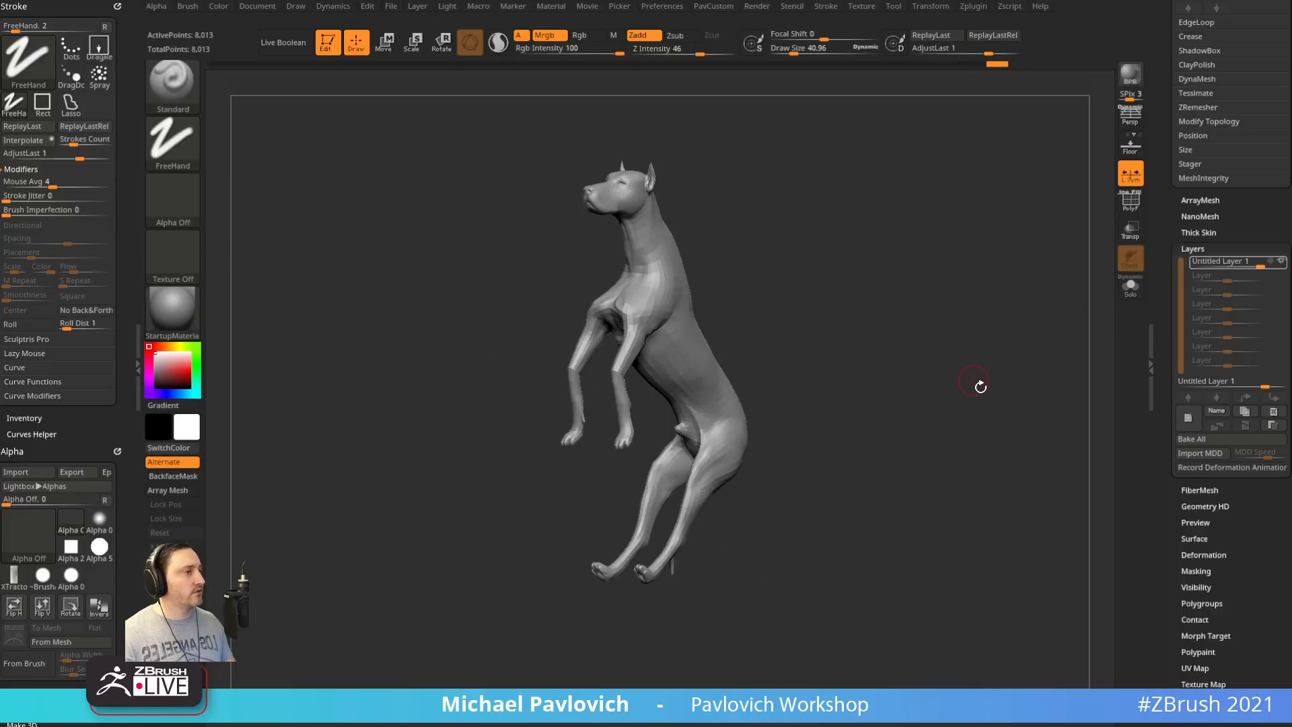
Mask the rearing dog's hindquarters using a lasso mask and place the gizmo at the waist
shift+drag(980, 386, 720, 363)
key(w)
shift+drag(778, 319, 874, 316)
mouse_move(606, 118)
ctrl+mouse_down()
mouse_move(865, 289)
mouse_move(726, 441)
mouse_move(782, 358)
ctrl+mouse_up()
ctrl+drag(888, 356, 920, 355)
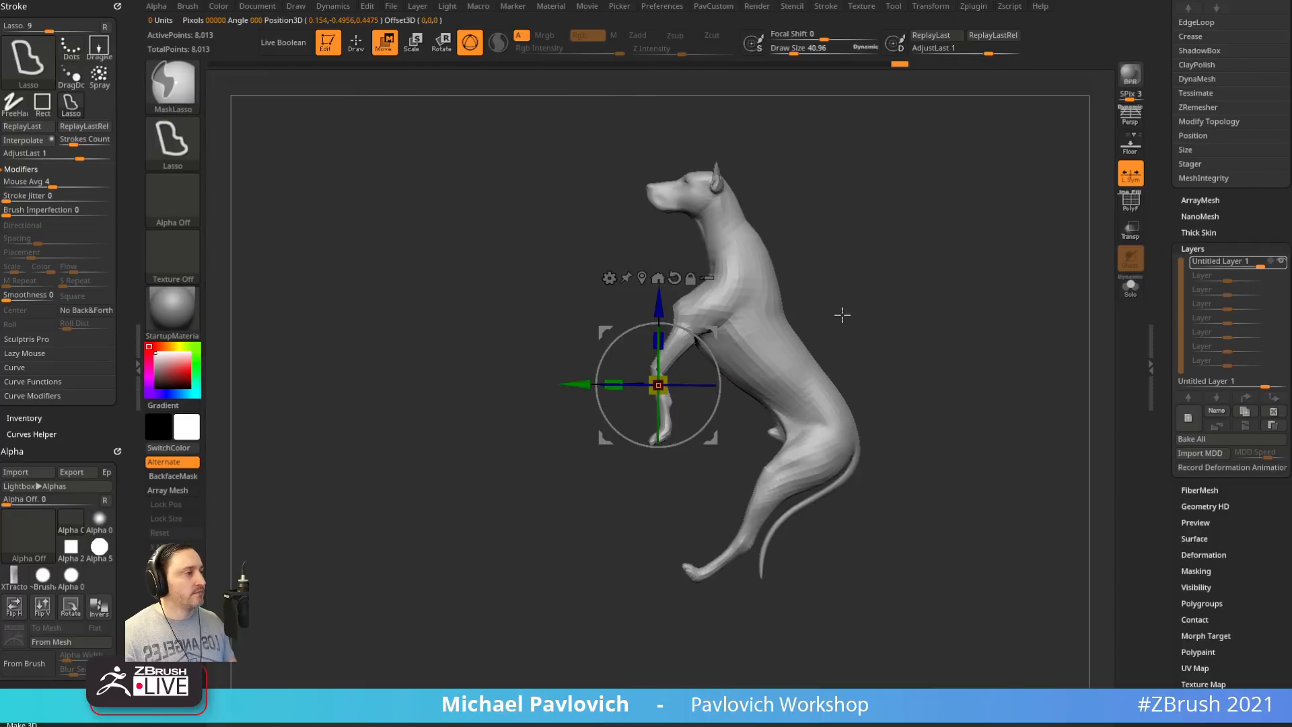
key(ctrl+z)
ctrl+click(873, 340)
alt+click(783, 362)
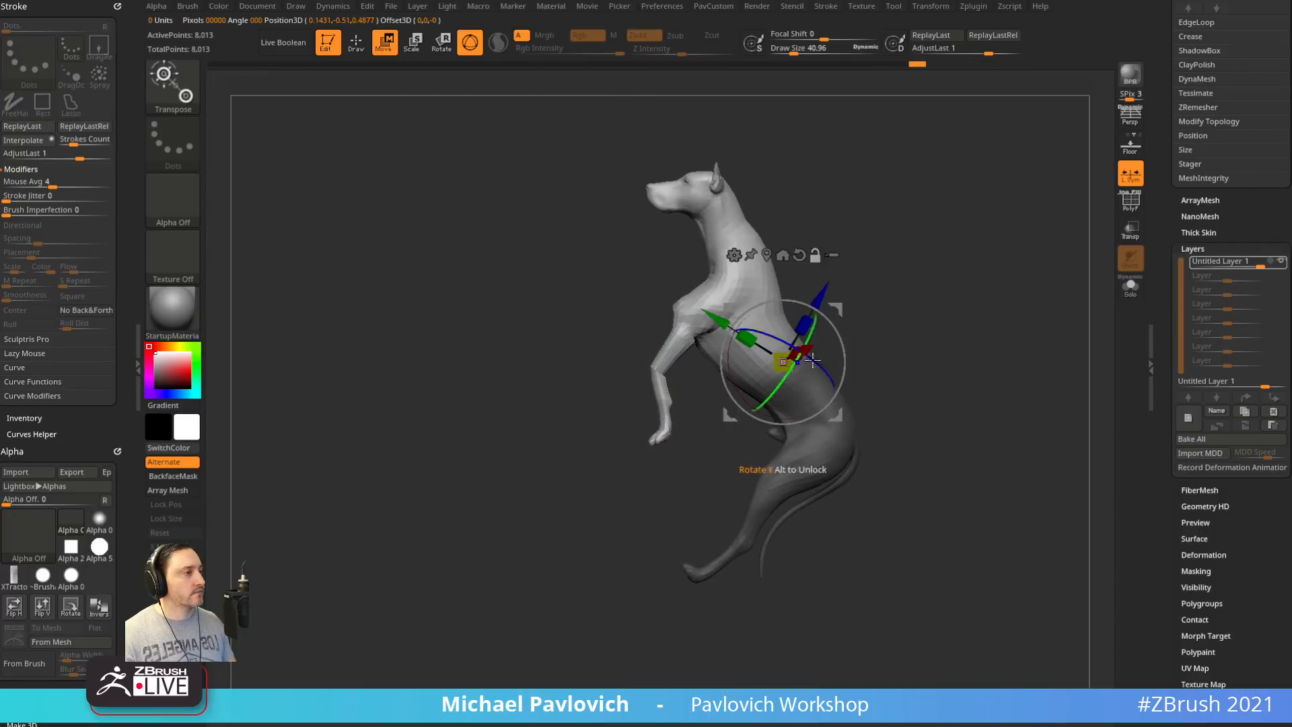
Turn off symmetry, tilt the dog's upper body sideways with the gizmo and clear the mask
shift+drag(869, 334, 836, 352)
drag(794, 416, 823, 394)
key(ctrl+z)
key(x)
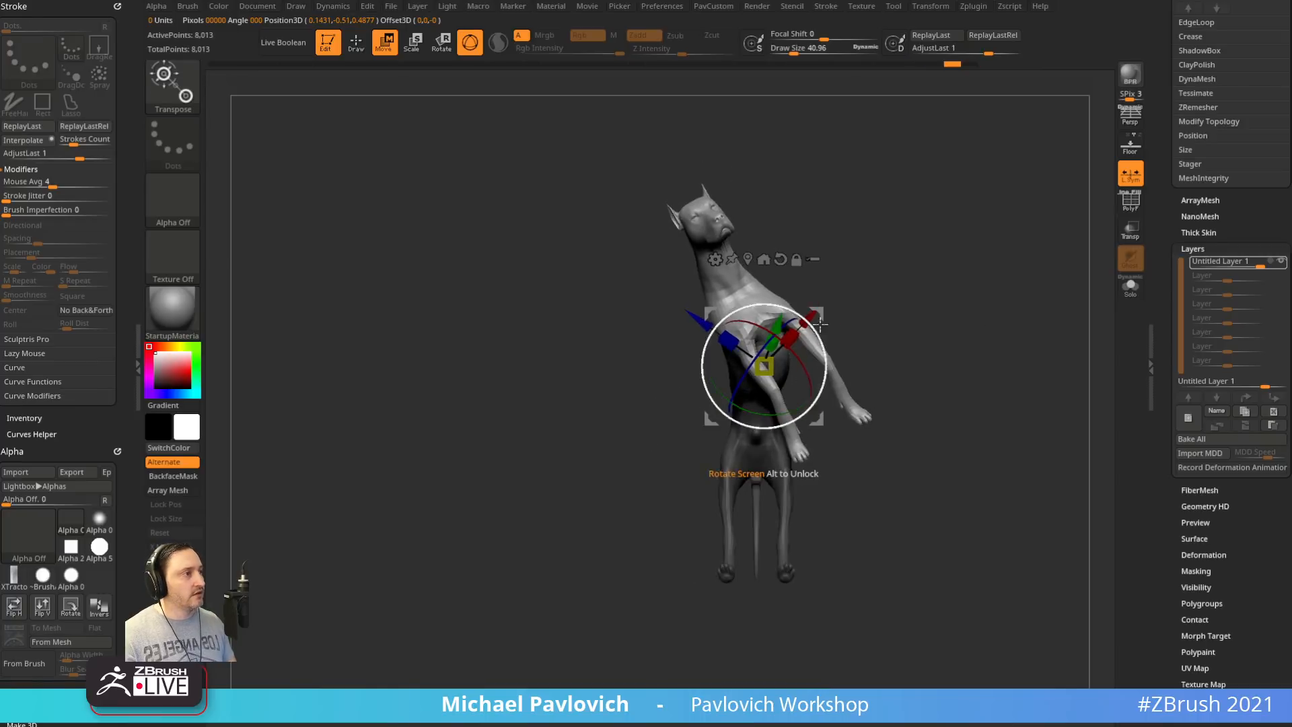
drag(794, 325, 727, 339)
key(q)
mouse_move(934, 276)
ctrl+mouse_down()
mouse_move(989, 355)
mouse_move(990, 339)
ctrl+mouse_up()
mouse_move(990, 338)
mouse_down()
mouse_move(867, 352)
mouse_move(918, 360)
mouse_move(864, 382)
mouse_up()
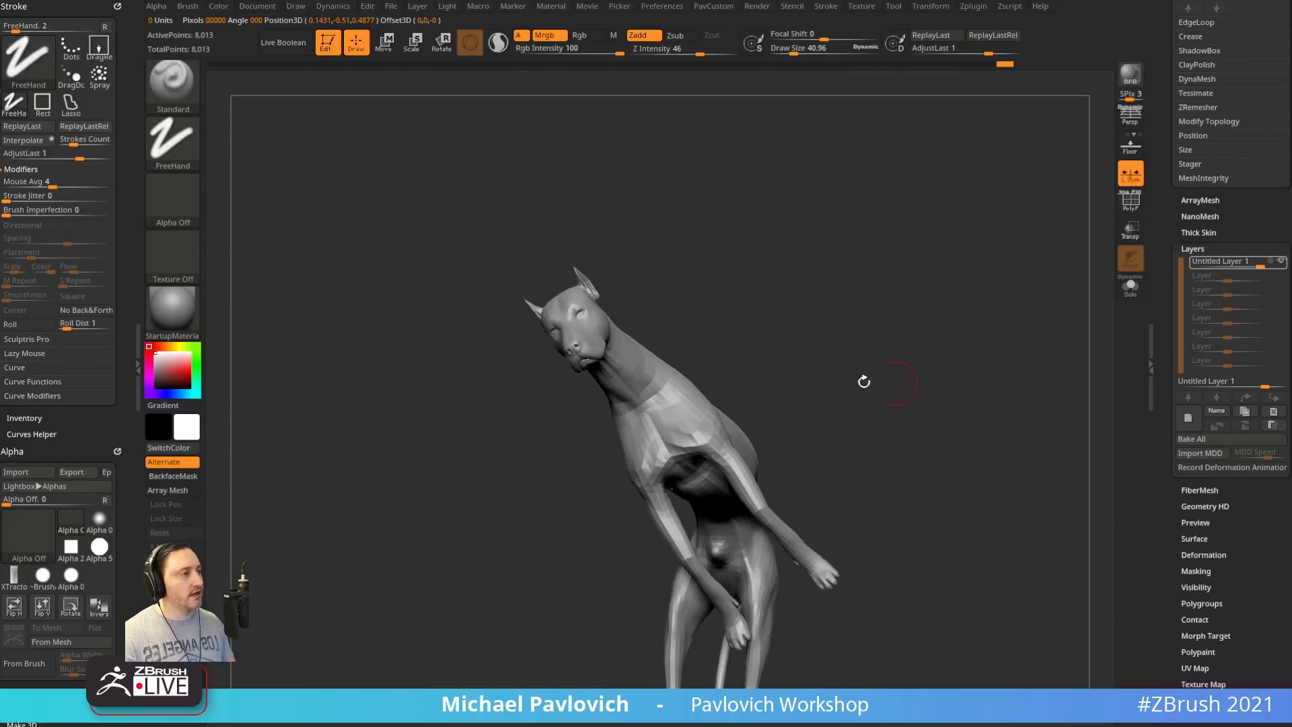
Bake the pose layer into the mesh and sculpt a stroke on the dog's shoulder with the Standard brush
click(684, 410)
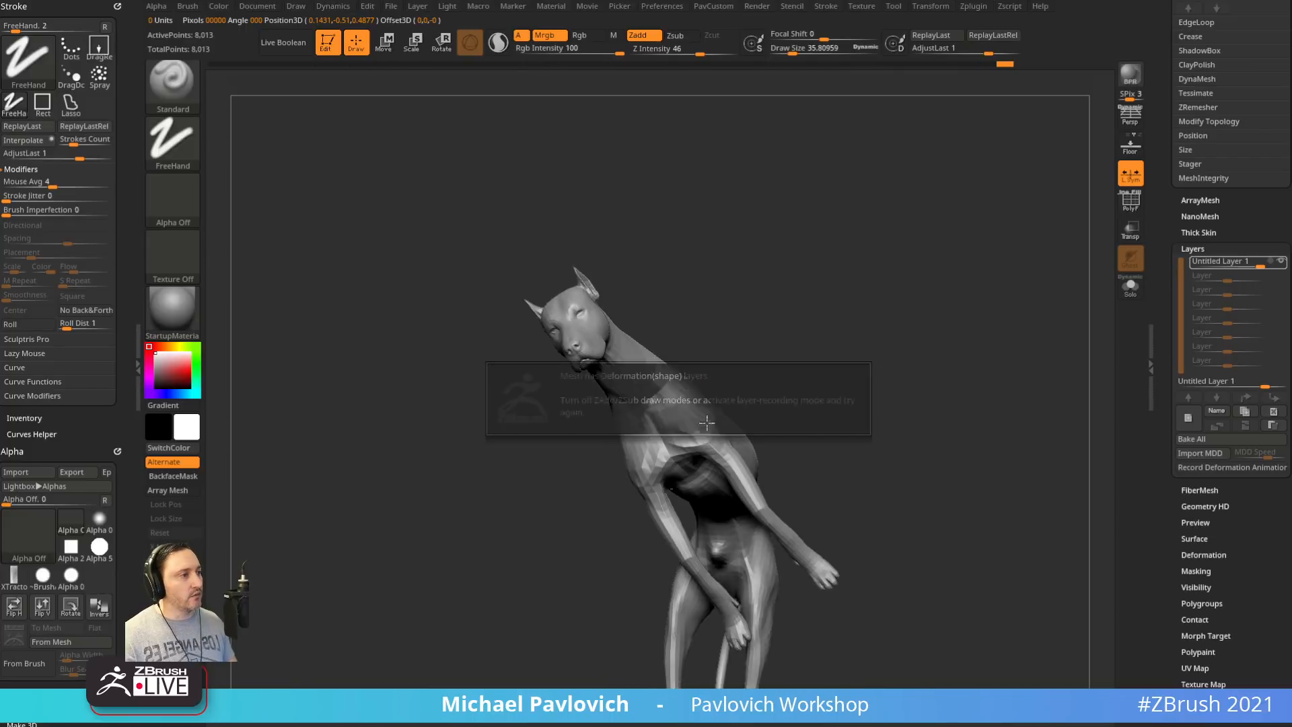
click(1214, 446)
mouse_move(792, 291)
mouse_down()
mouse_move(848, 277)
mouse_move(808, 349)
mouse_up()
drag(705, 399, 721, 449)
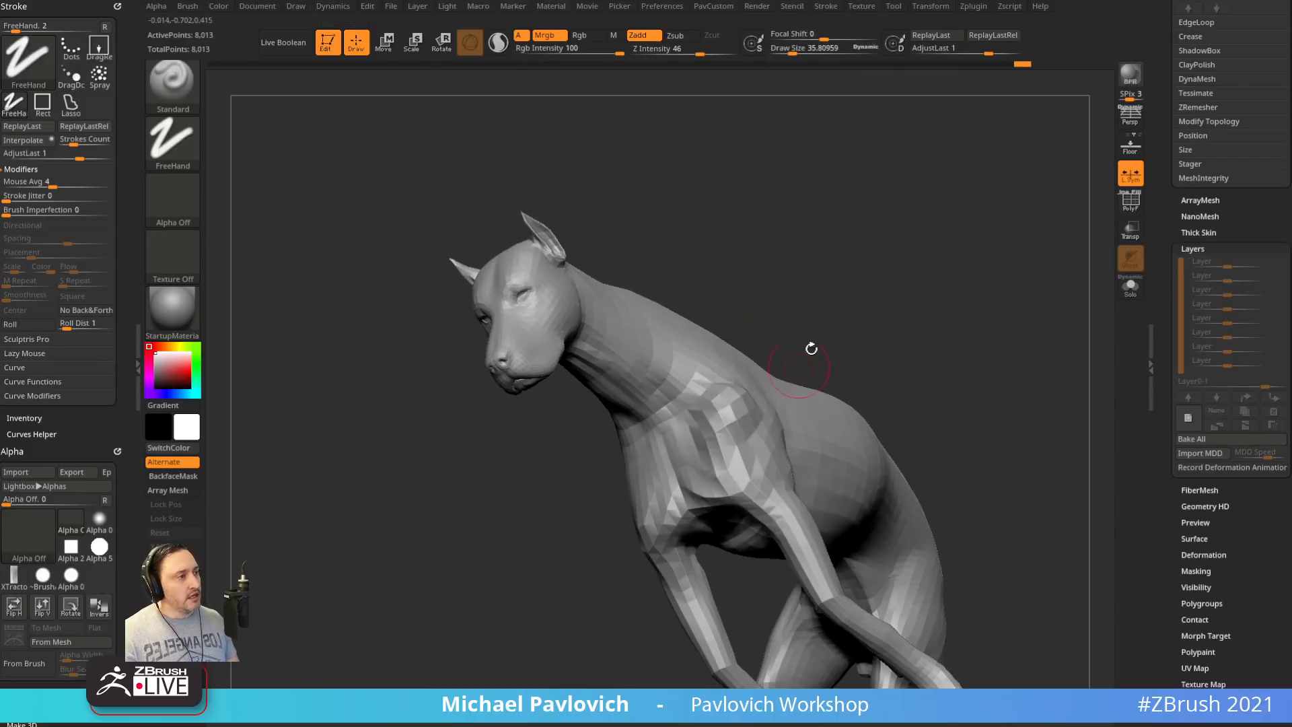
Activate symmetry and enable posable symmetry for the asymmetrically posed dog
drag(811, 349, 889, 238)
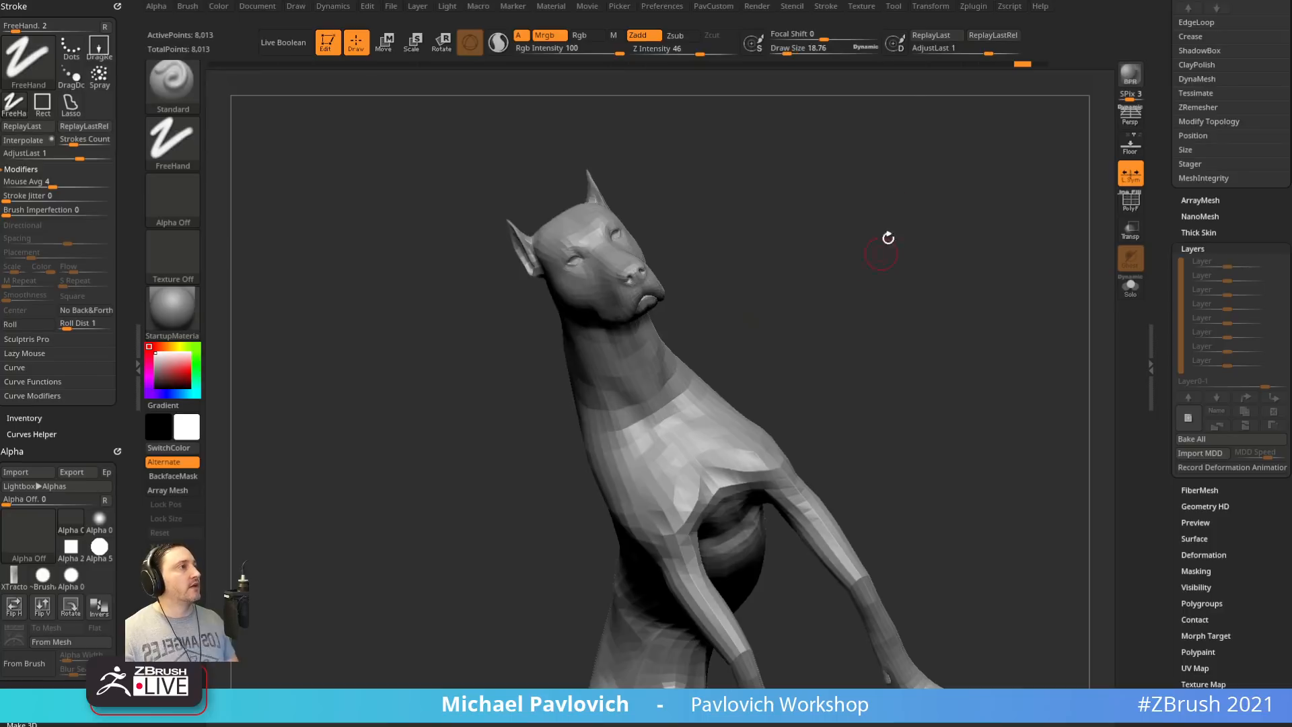
click(922, 9)
mouse_move(916, 21)
mouse_down()
mouse_move(68, 27)
mouse_move(61, 14)
mouse_up()
click(45, 346)
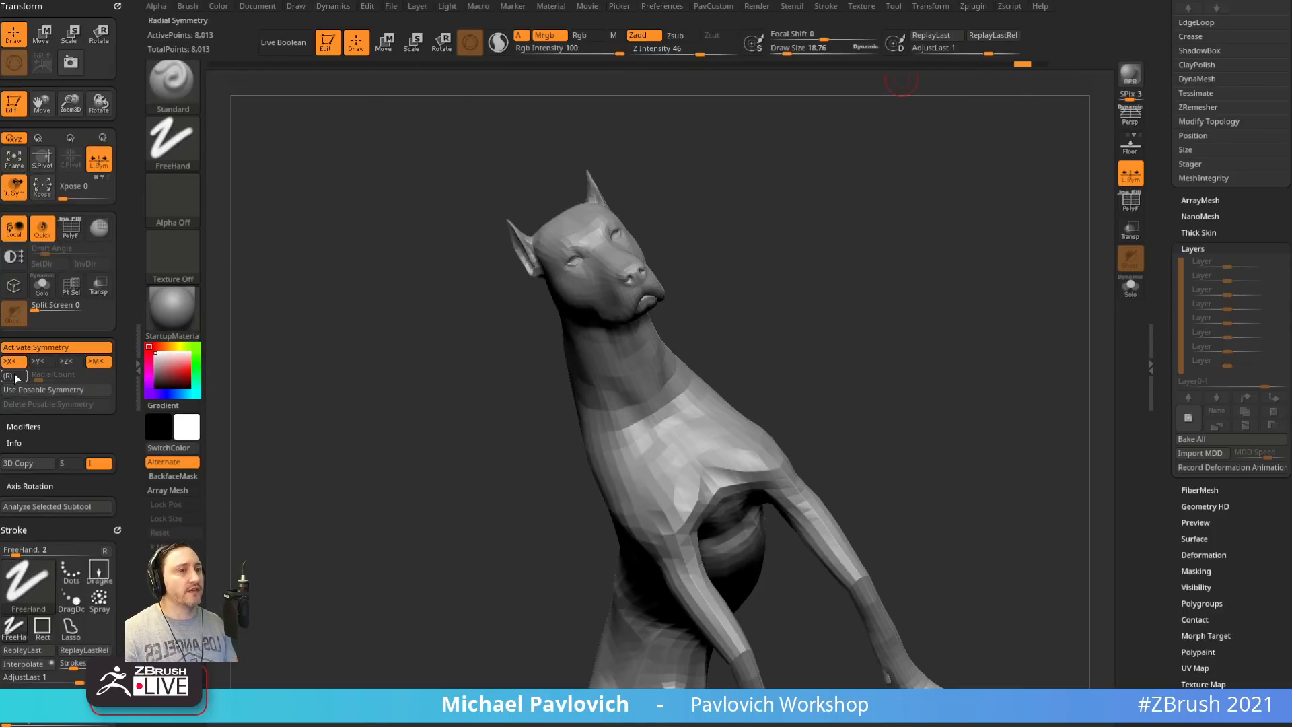
click(26, 390)
Sculpt strokes on the dog's body and bulges on both cheeks using posable symmetry
drag(668, 328, 742, 357)
drag(886, 283, 813, 297)
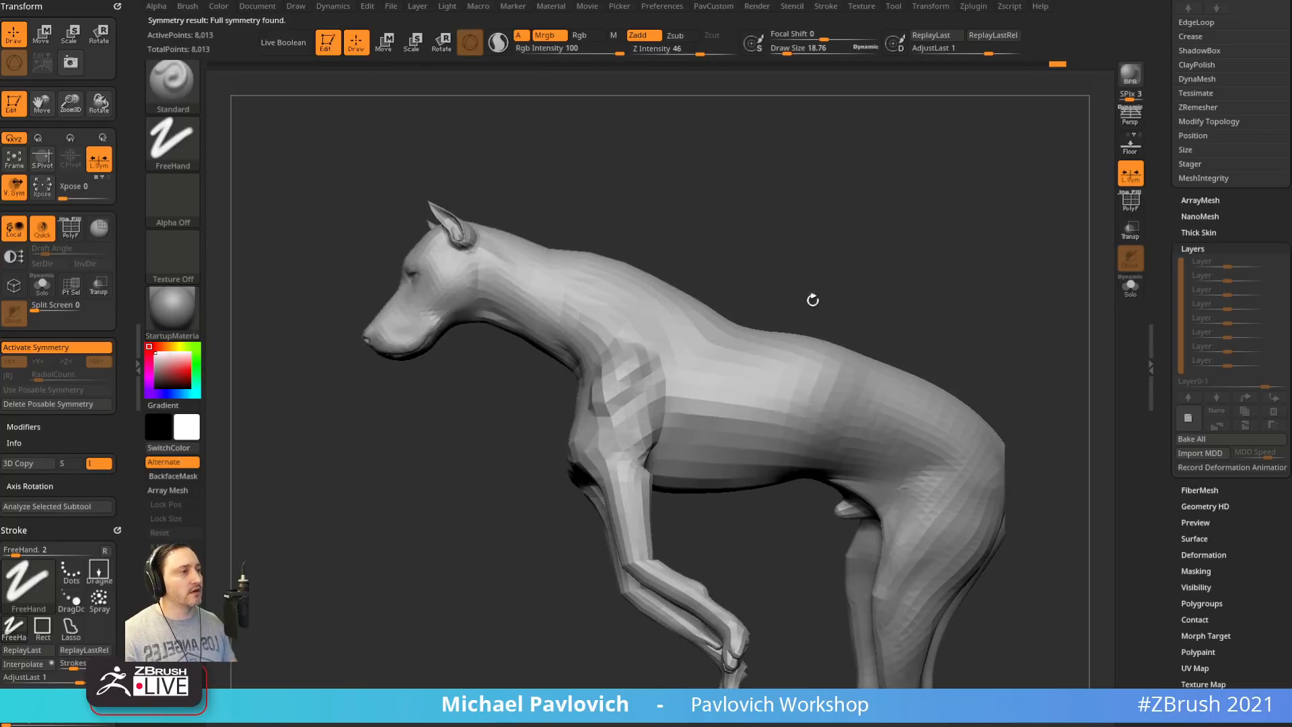
drag(915, 283, 907, 378)
drag(965, 255, 509, 294)
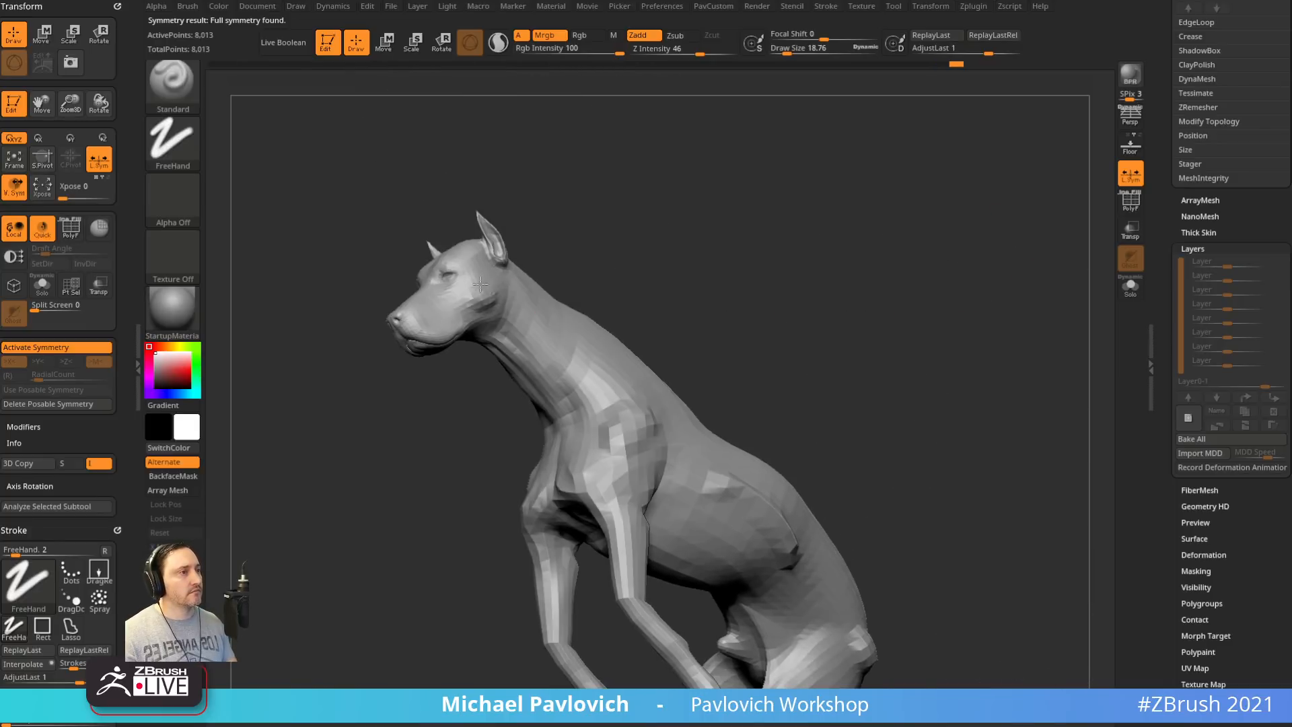
drag(639, 255, 961, 313)
Inspect the dog's wireframe, hide it again and subdivide the mesh to about 511,000 points
click(1131, 203)
mouse_move(1008, 241)
mouse_down()
mouse_move(992, 297)
mouse_move(1077, 283)
mouse_move(1001, 285)
mouse_move(937, 337)
mouse_move(952, 361)
mouse_up()
click(1131, 204)
key(ctrl+d)
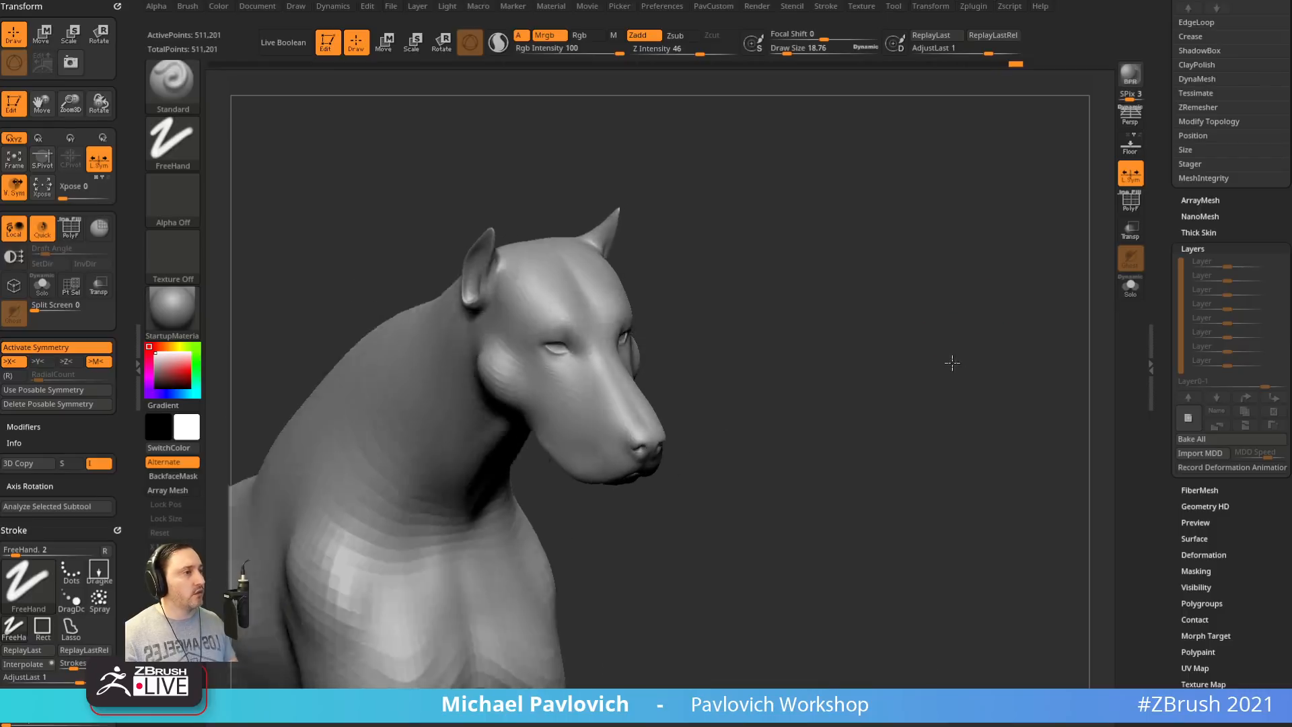
Set the Standard brush's draw size to about 33 and turn symmetry off for work on the dog's head
mouse_move(842, 327)
mouse_down()
mouse_move(862, 289)
mouse_move(864, 300)
mouse_up()
key(s)
drag(838, 300, 830, 300)
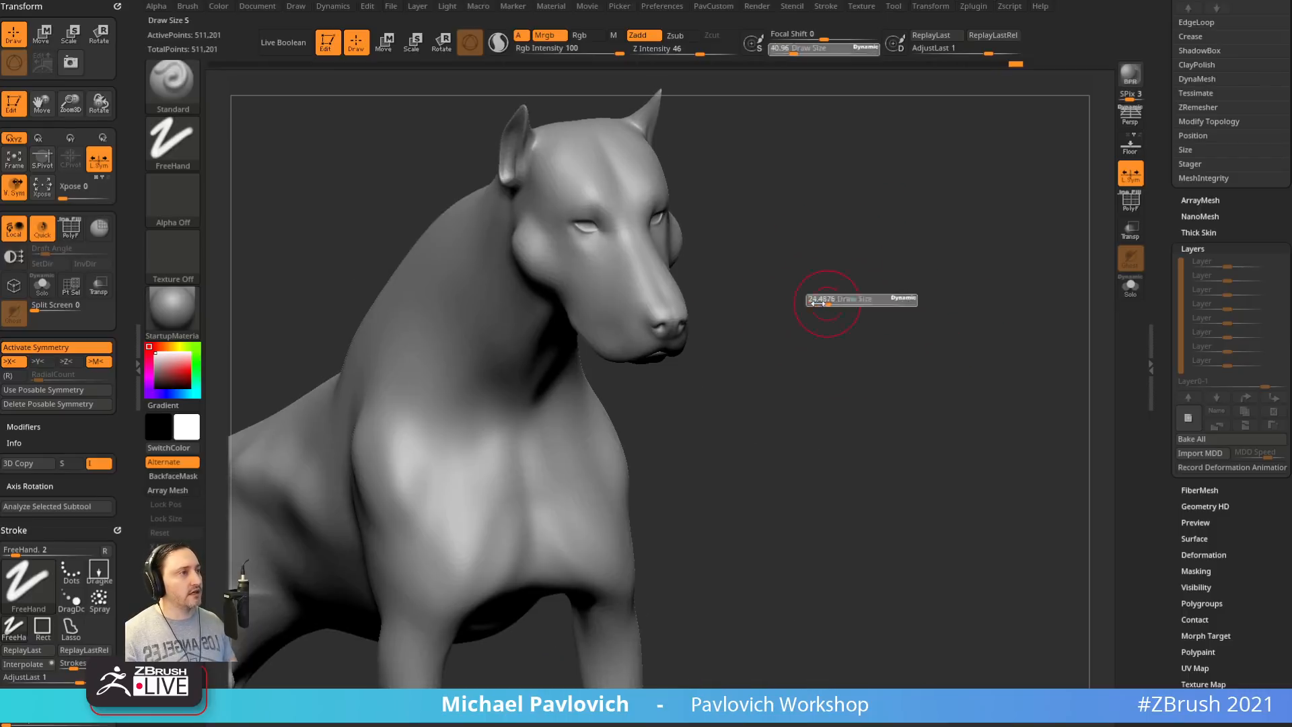
mouse_move(795, 220)
alt+mouse_down()
mouse_move(794, 305)
mouse_move(835, 302)
alt+mouse_up()
key(s)
drag(672, 380, 609, 369)
key(s)
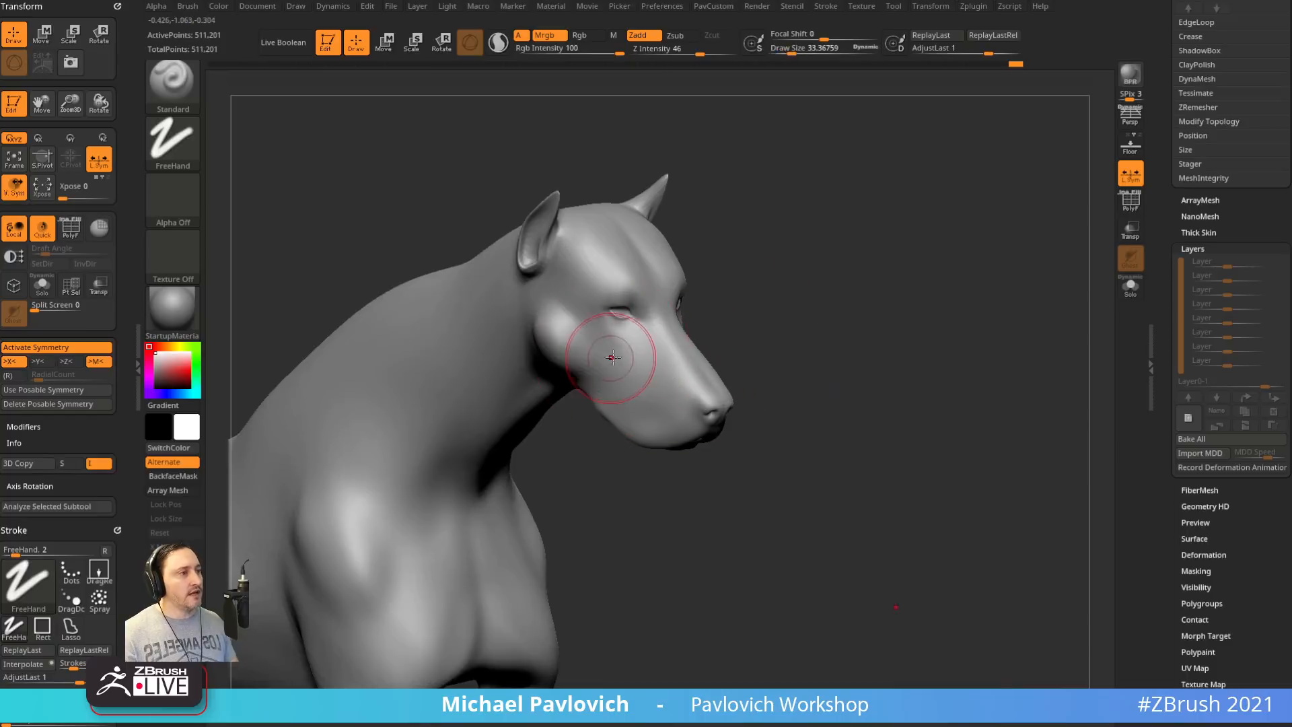
key(x)
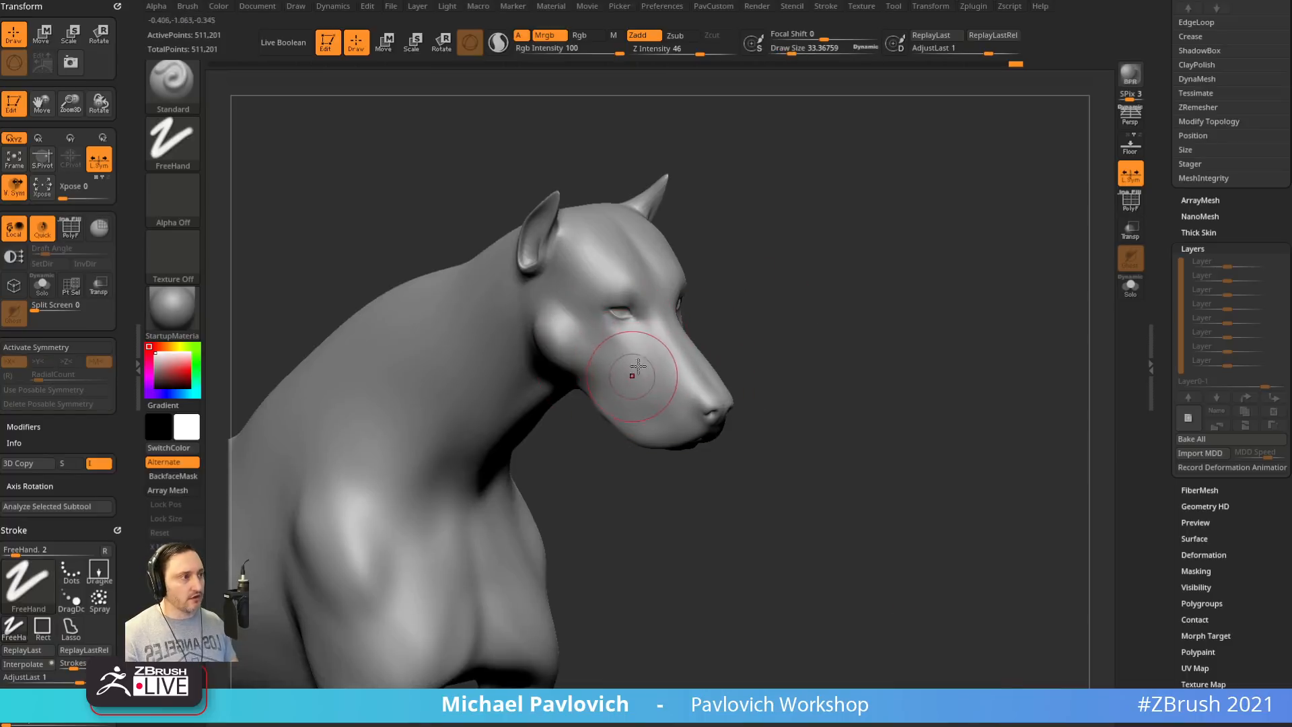
Switch the masking brush to MaskPen and load the star-shaped Alpha 10
ctrl+click(194, 94)
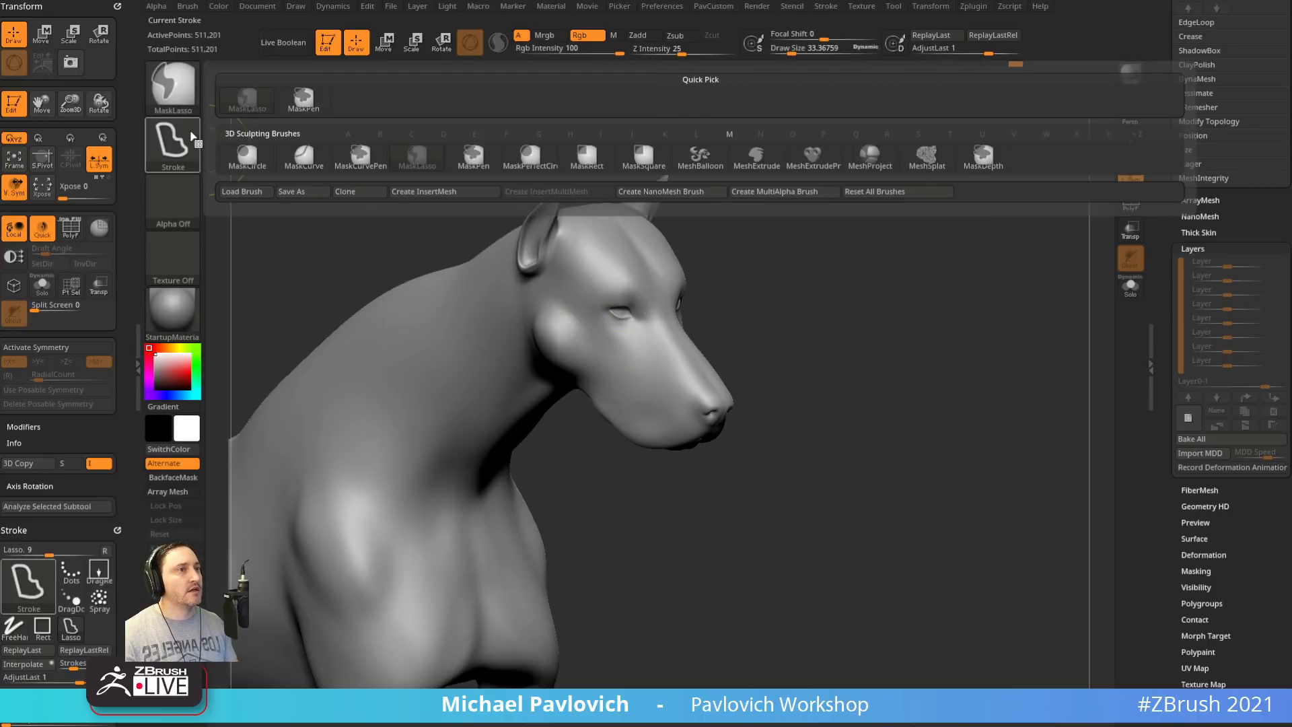
ctrl+click(303, 100)
ctrl+click(179, 159)
ctrl+click(180, 203)
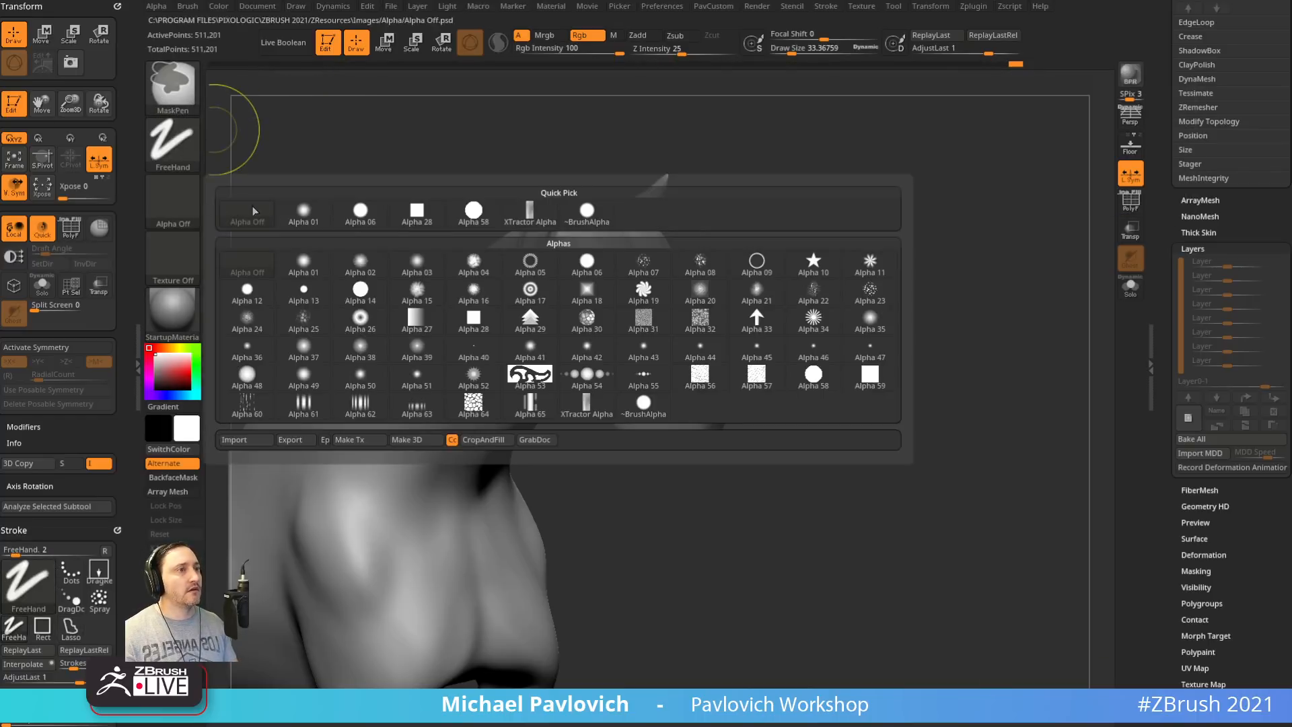
click(794, 326)
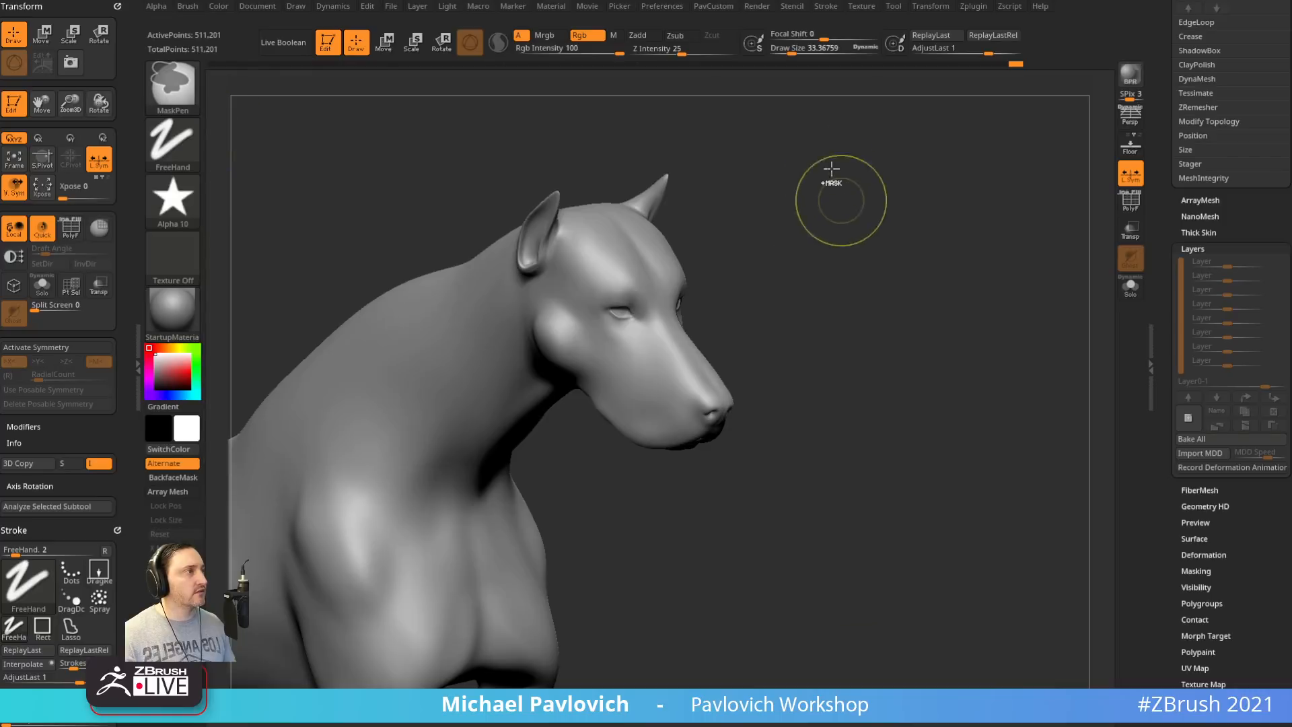
Draw a star-shaped mask on one of the dog's cheeks and reset the masking alpha to Alpha Off
drag(828, 39, 770, 39)
ctrl+drag(795, 370, 599, 366)
drag(922, 311, 841, 304)
ctrl+click(172, 201)
ctrl+click(174, 202)
mouse_move(836, 125)
ctrl+mouse_down()
mouse_move(664, 489)
mouse_move(584, 591)
ctrl+mouse_up()
mouse_move(819, 337)
mouse_down()
mouse_move(733, 324)
mouse_move(821, 314)
mouse_move(863, 346)
mouse_up()
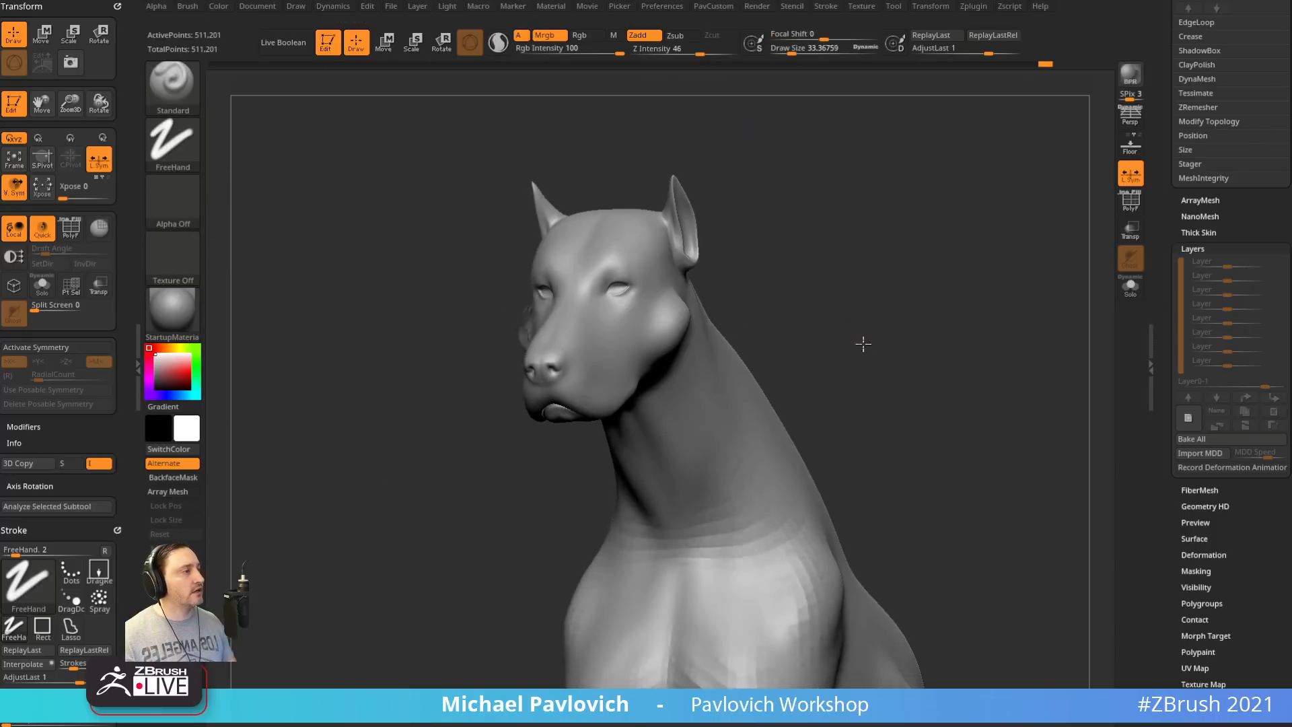
Open the masking options and apply Mirror By Posable Symmetry to the star mask on the cheek
scroll(1177, 323, down, 3)
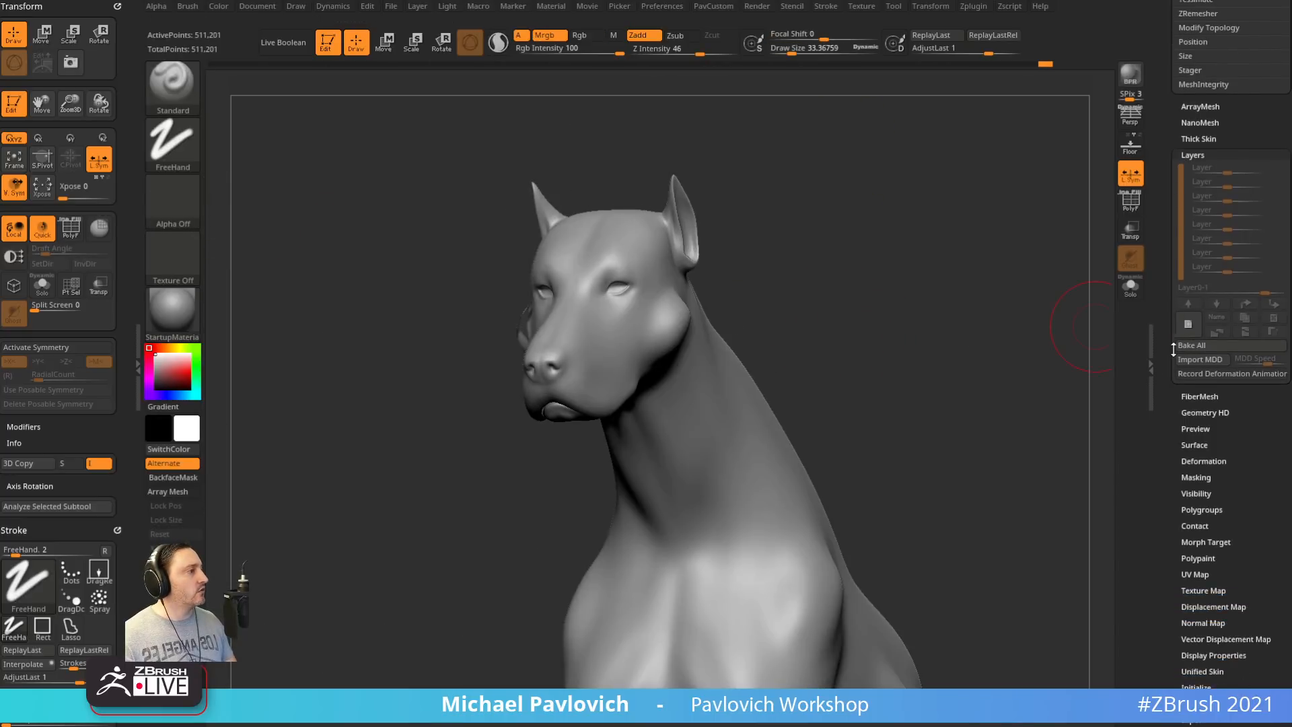
click(1188, 477)
scroll(1185, 378, down, 2)
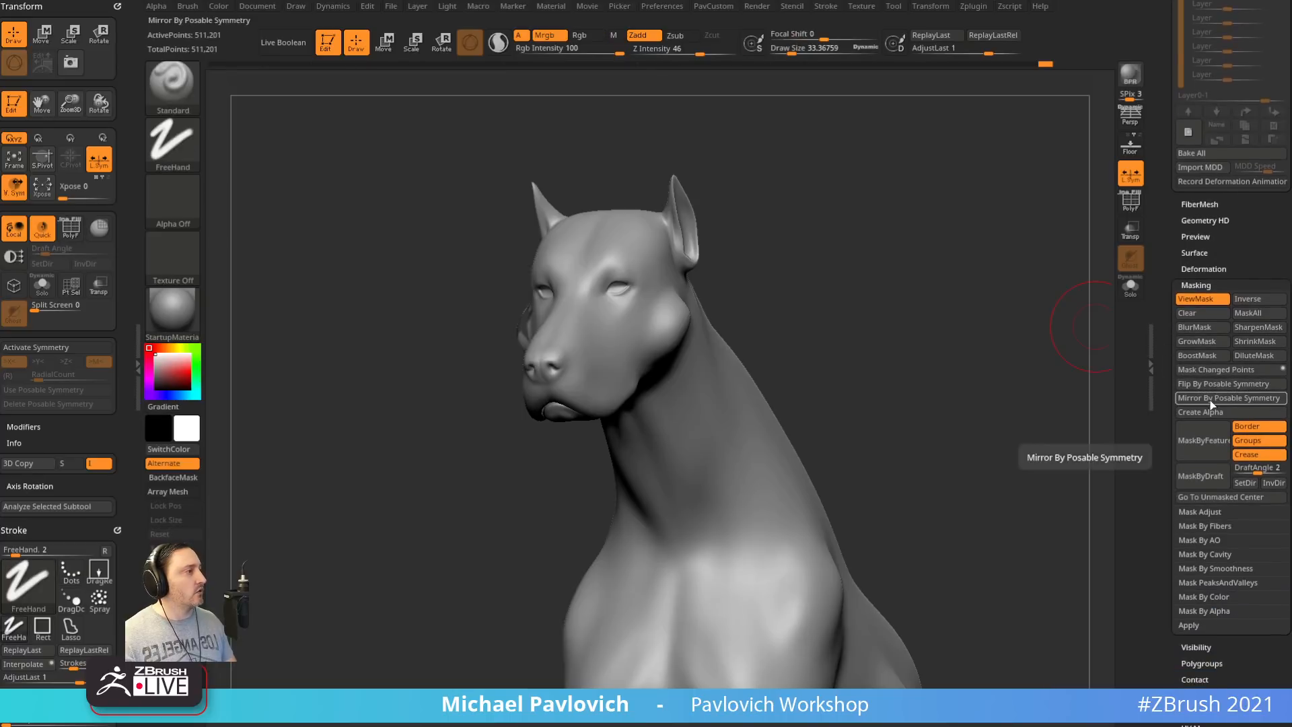
click(1214, 399)
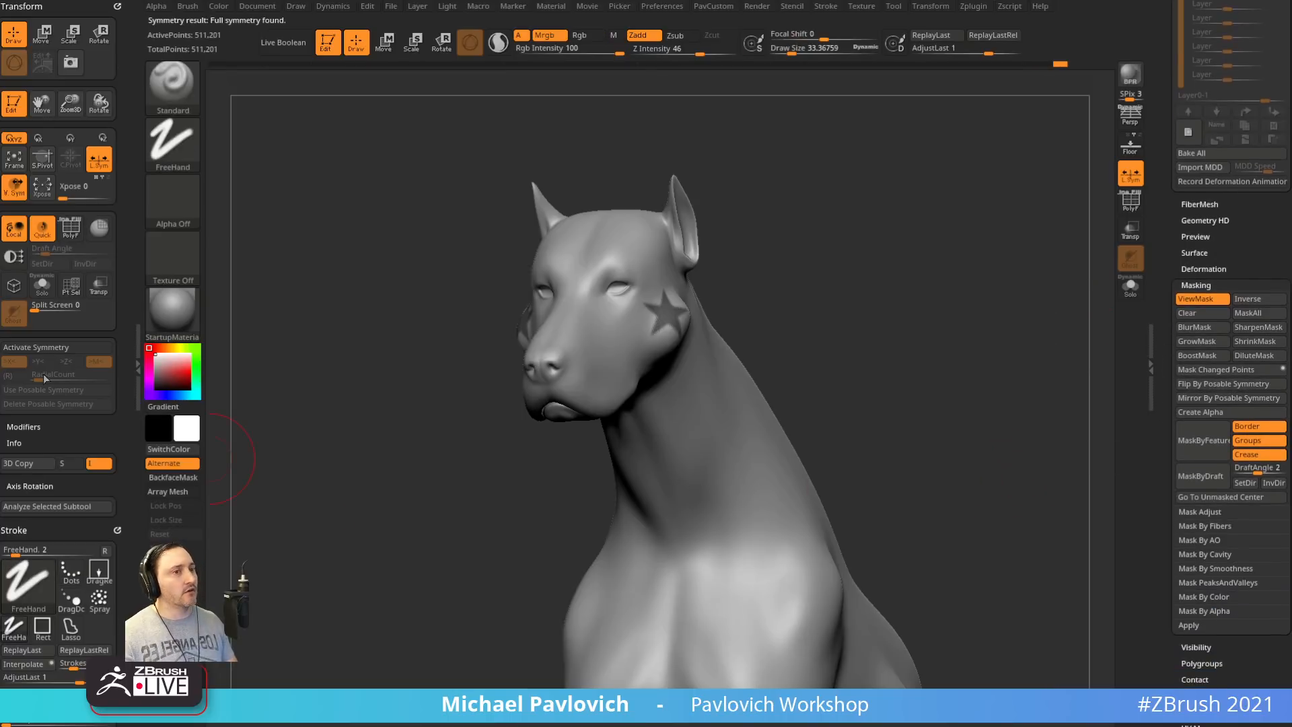
drag(288, 326, 286, 318)
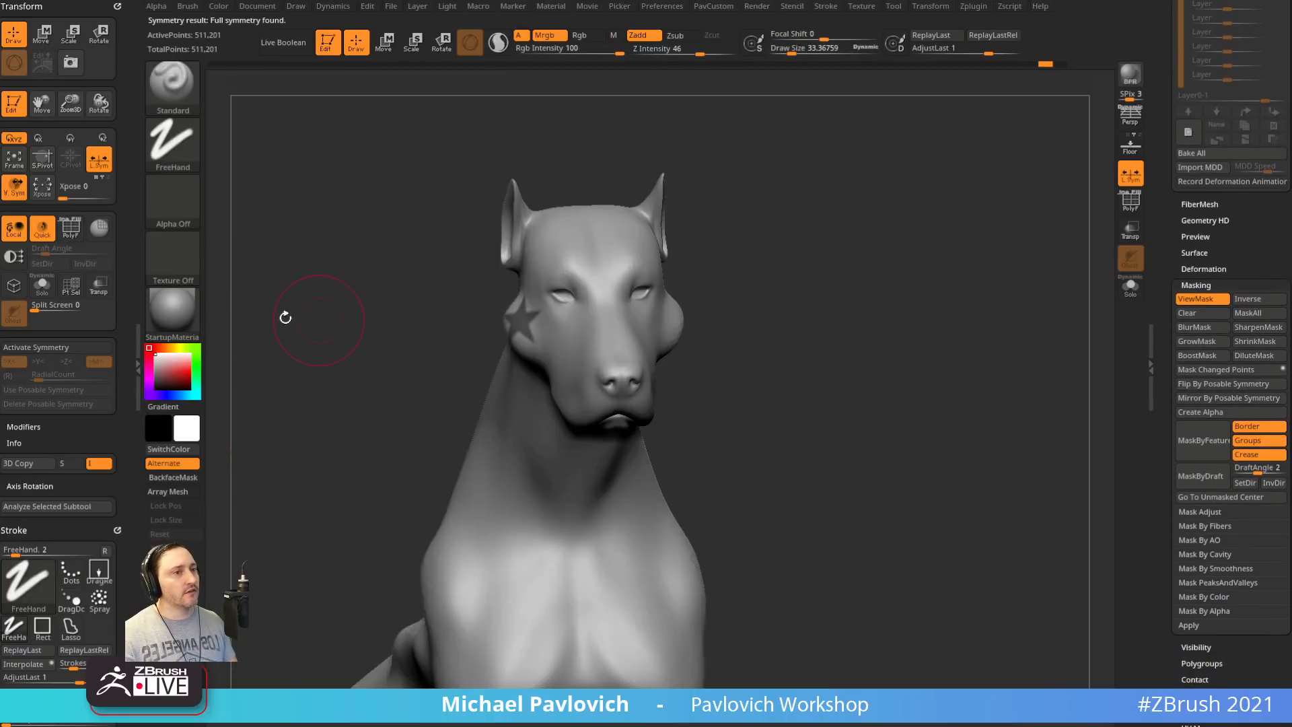
Reactivate symmetry and apply Flip and Mirror By Posable Symmetry to place the star mask on both cheeks
click(64, 349)
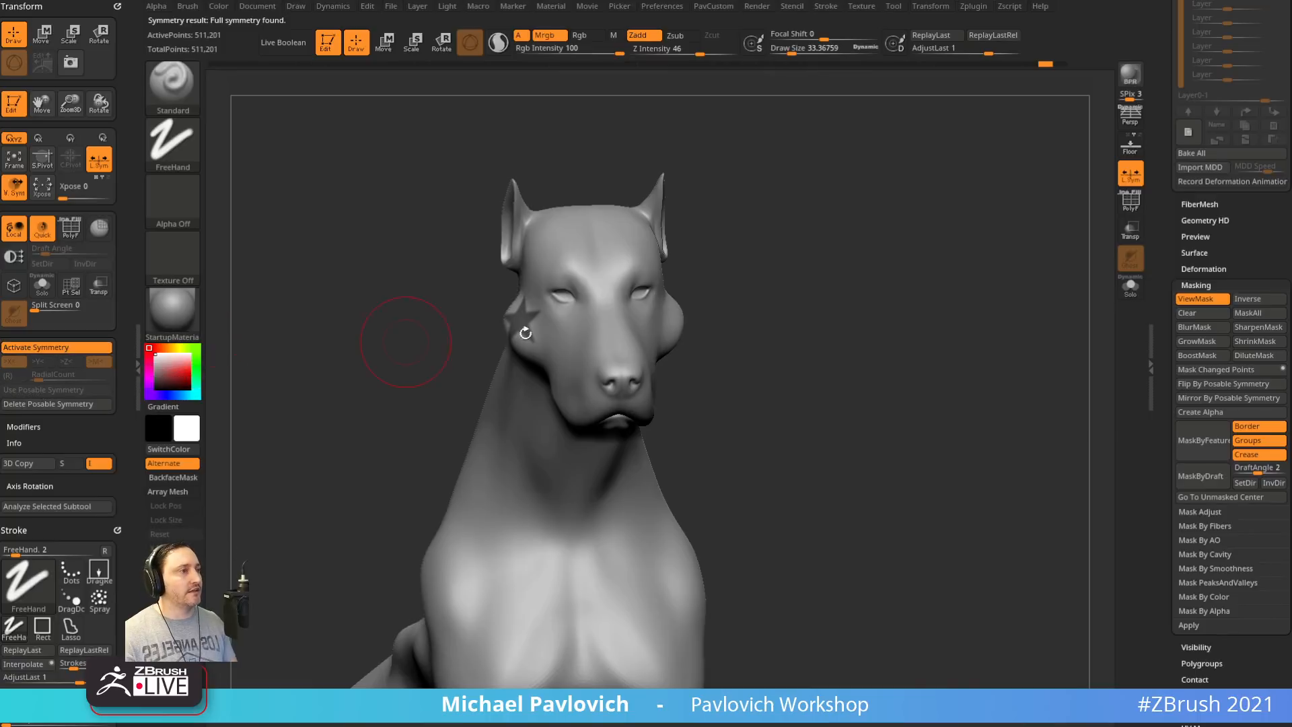
drag(631, 485, 866, 381)
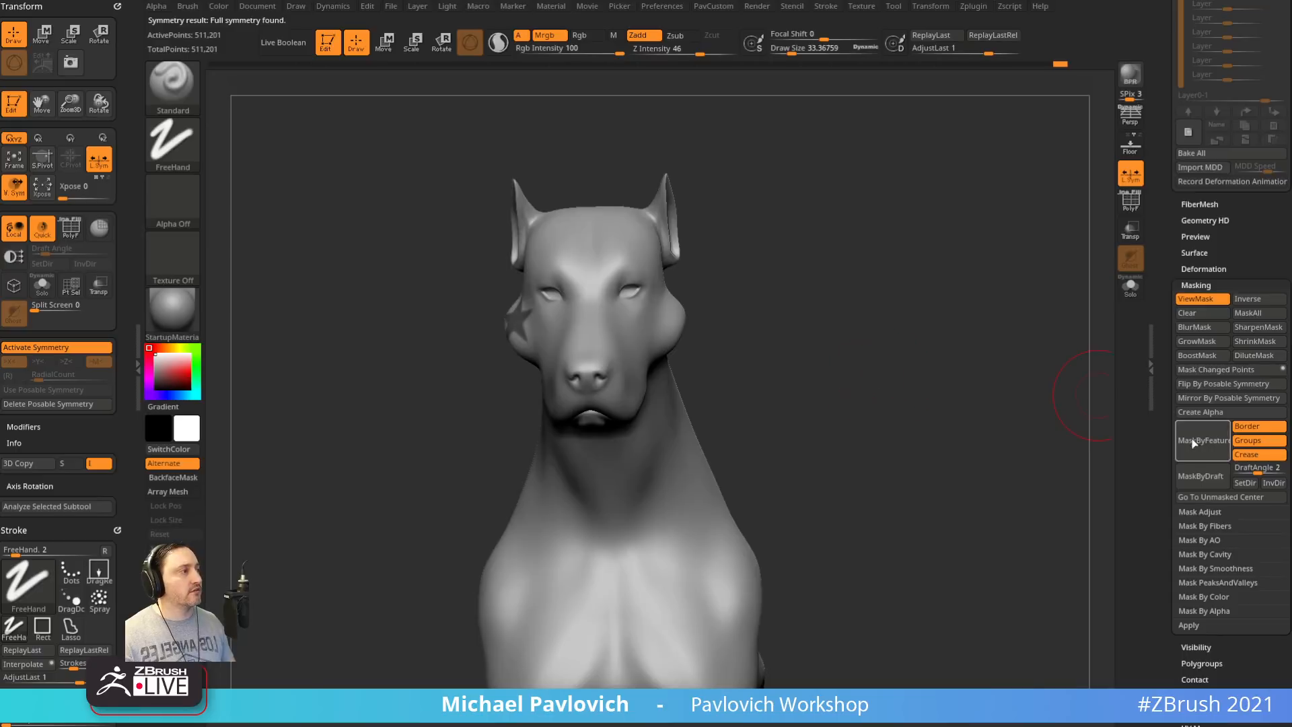
click(1217, 386)
click(1216, 398)
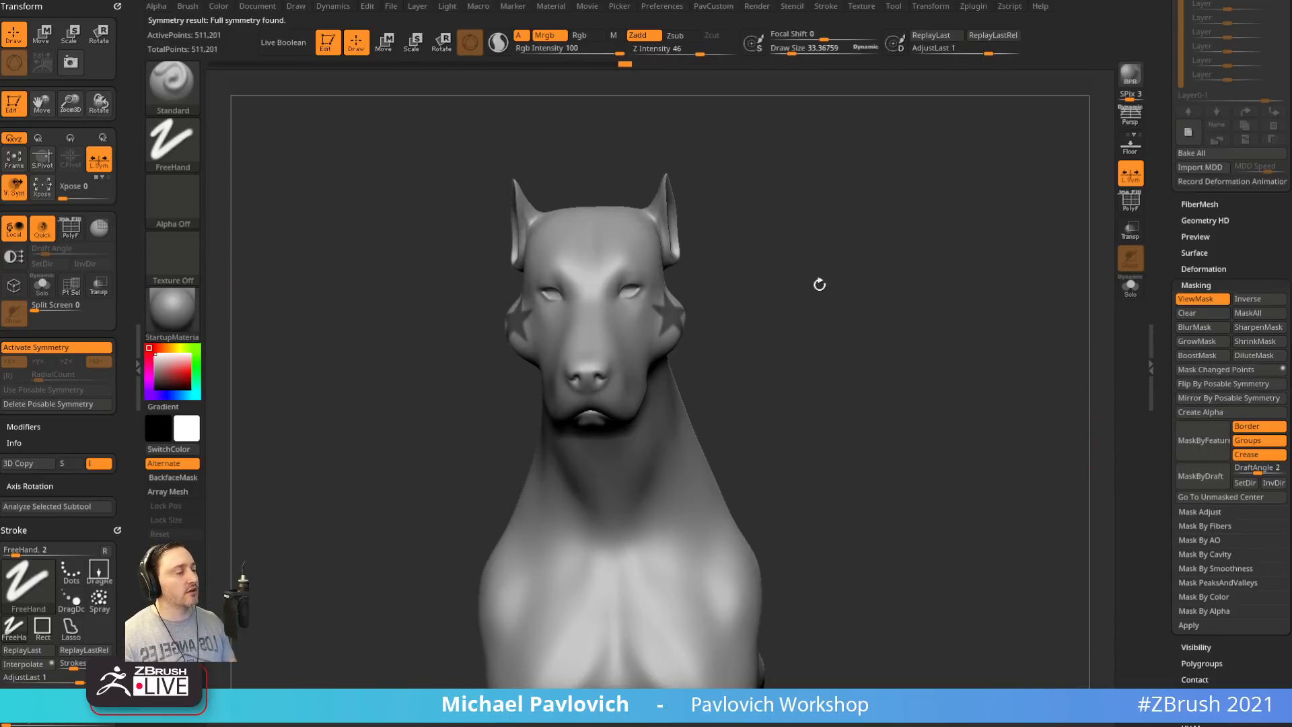
Inspect the star masks on both cheeks, reduce the brush draw size, and clear the masks from the dog
drag(819, 284, 970, 324)
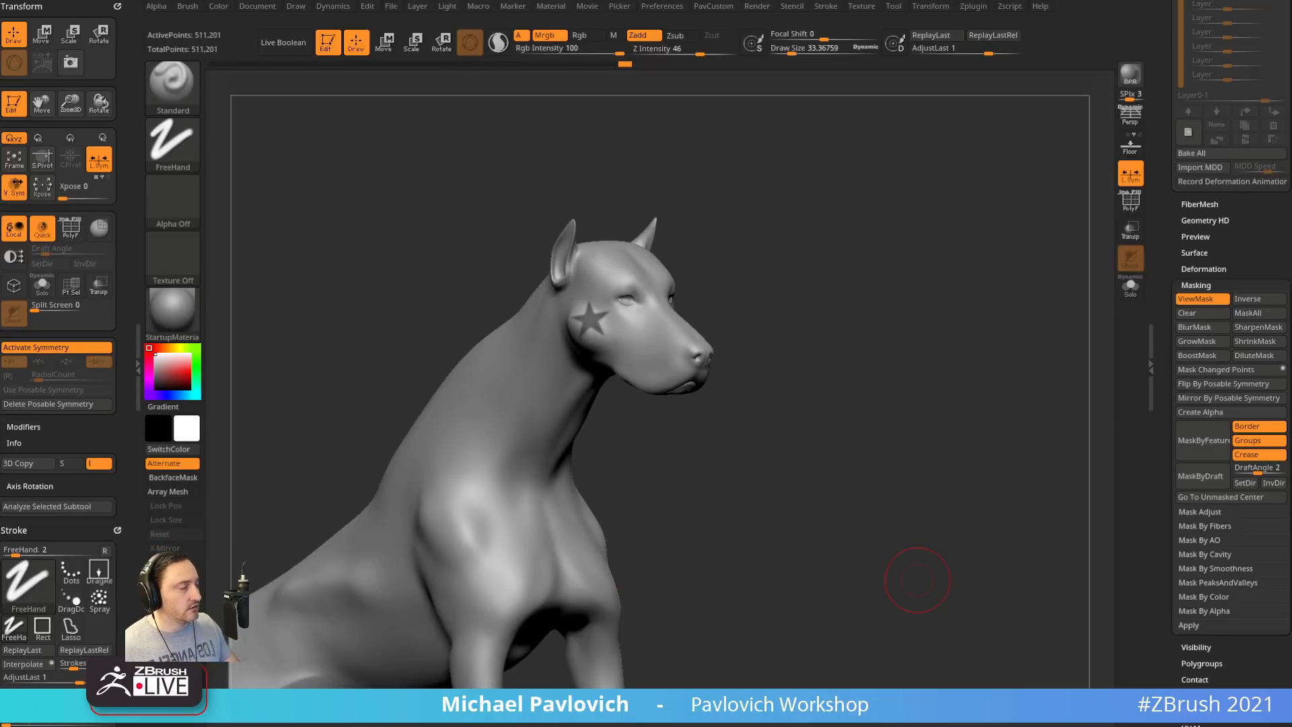
drag(884, 270, 882, 215)
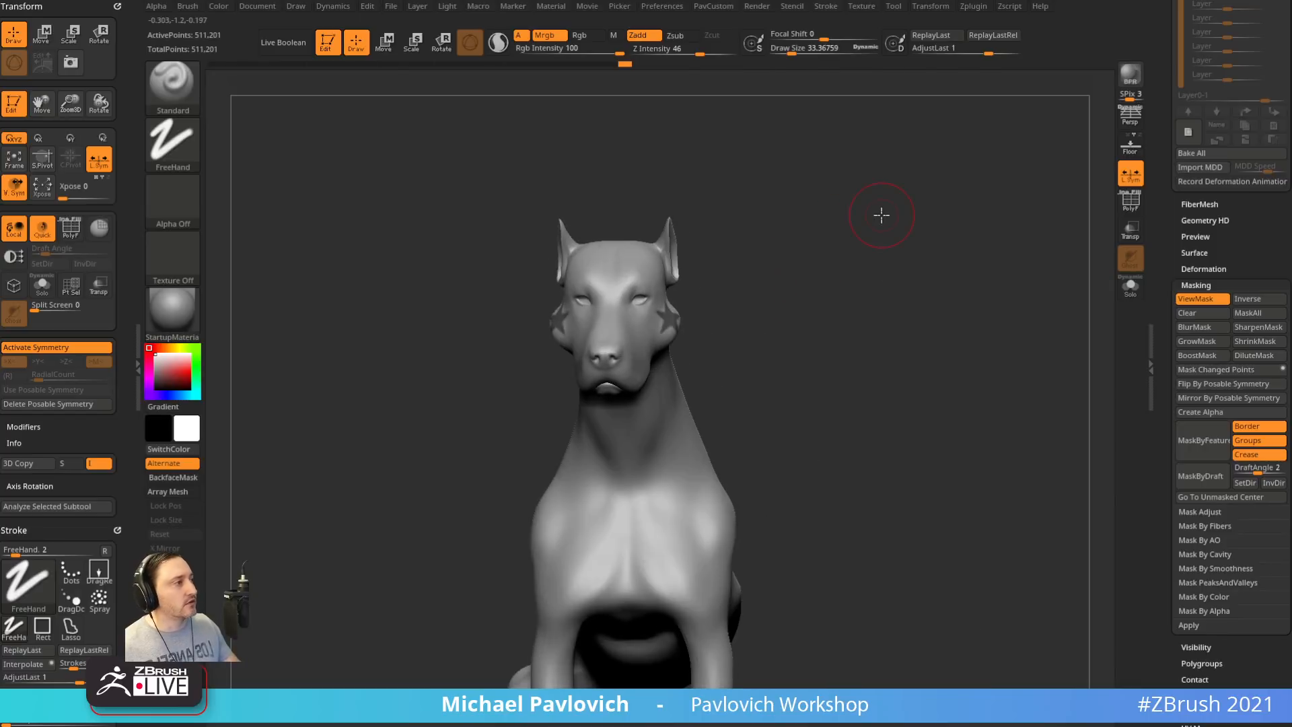
mouse_move(858, 308)
right_down()
mouse_move(870, 317)
mouse_move(850, 312)
right_up()
key(s)
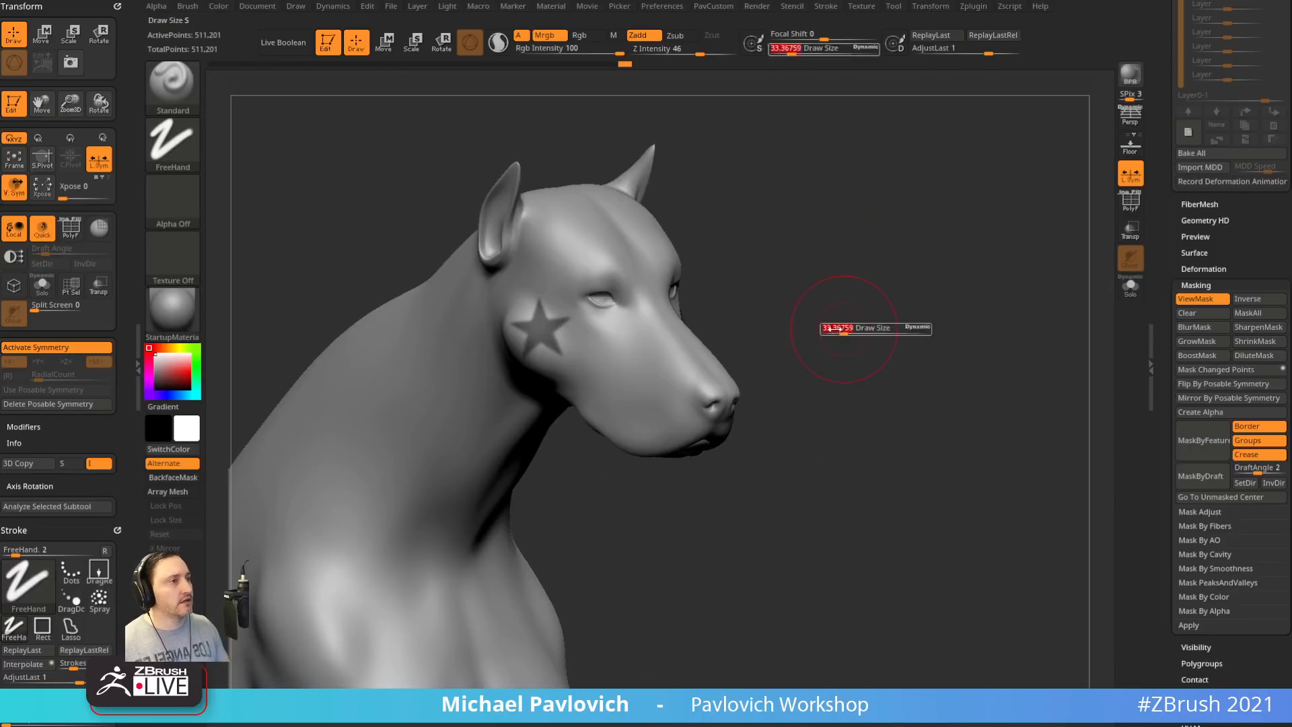
drag(840, 329, 823, 329)
key(ctrl+h)
ctrl+click(180, 88)
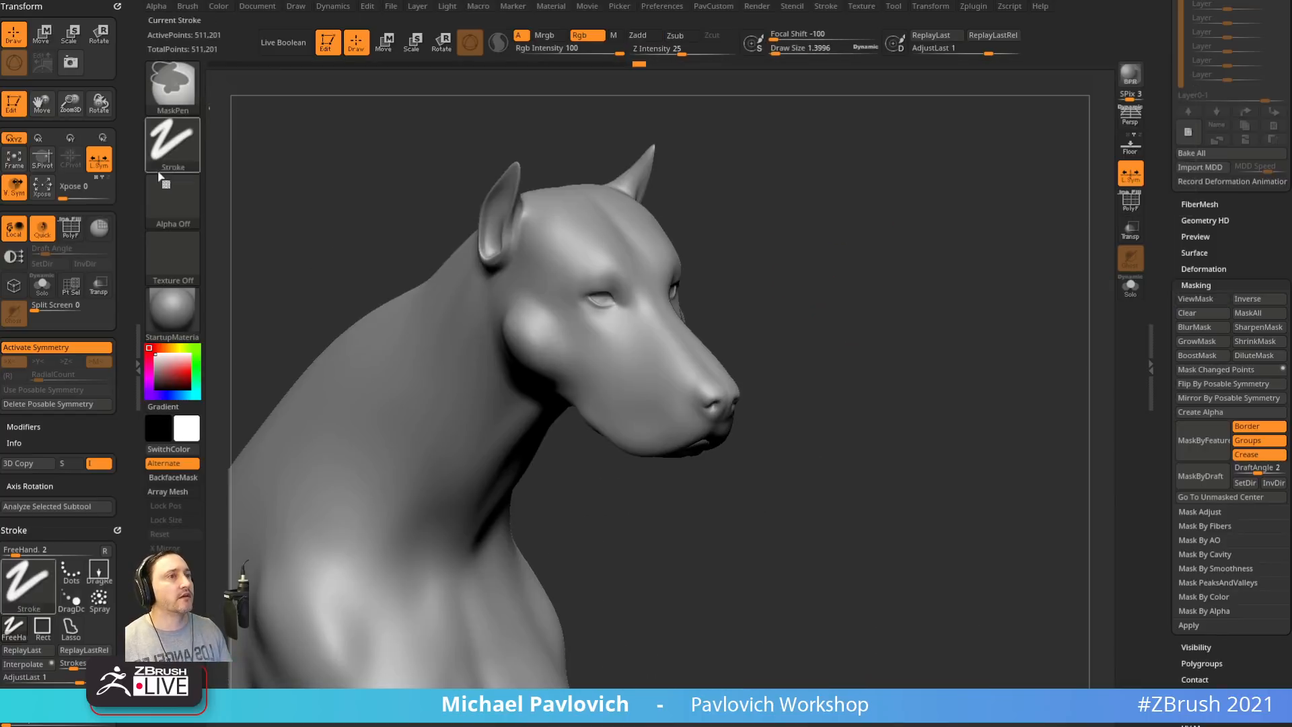
Set the Standard brush to paint Rgb only without Zadd, reduce its draw size to 18.76, and choose a yellow colour
key(s)
drag(236, 127, 251, 127)
click(586, 35)
click(638, 35)
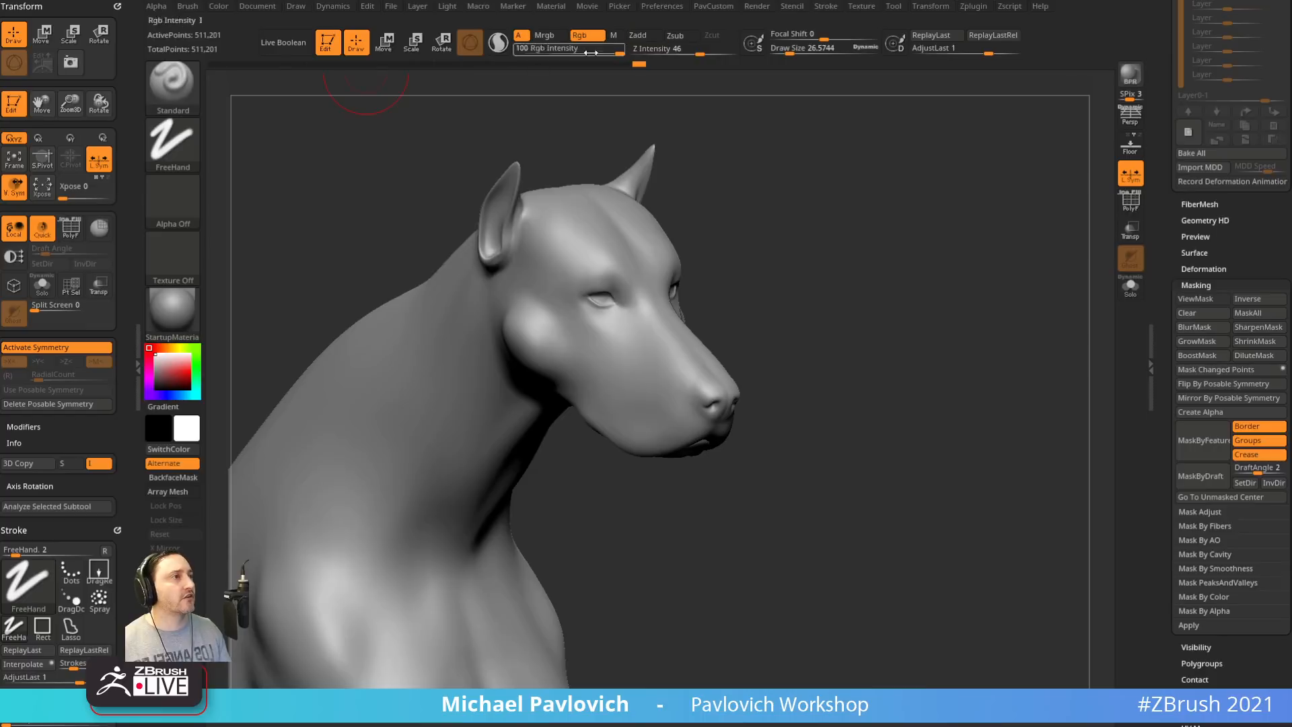
key(s)
drag(333, 171, 331, 172)
click(174, 348)
click(190, 371)
Turn off symmetry and paint a yellow smiley with black eyes and mouth on one of the dog's cheeks
key(s)
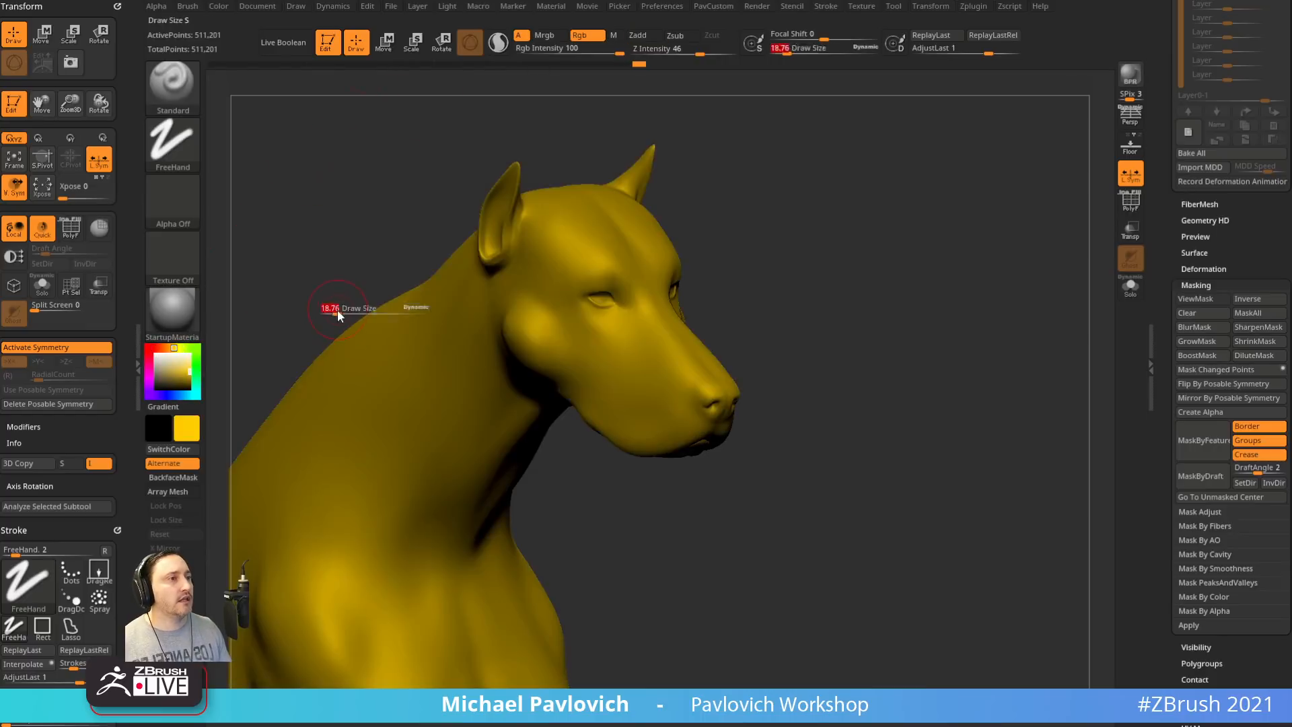
key(s)
key(s)
drag(556, 334, 563, 335)
key(x)
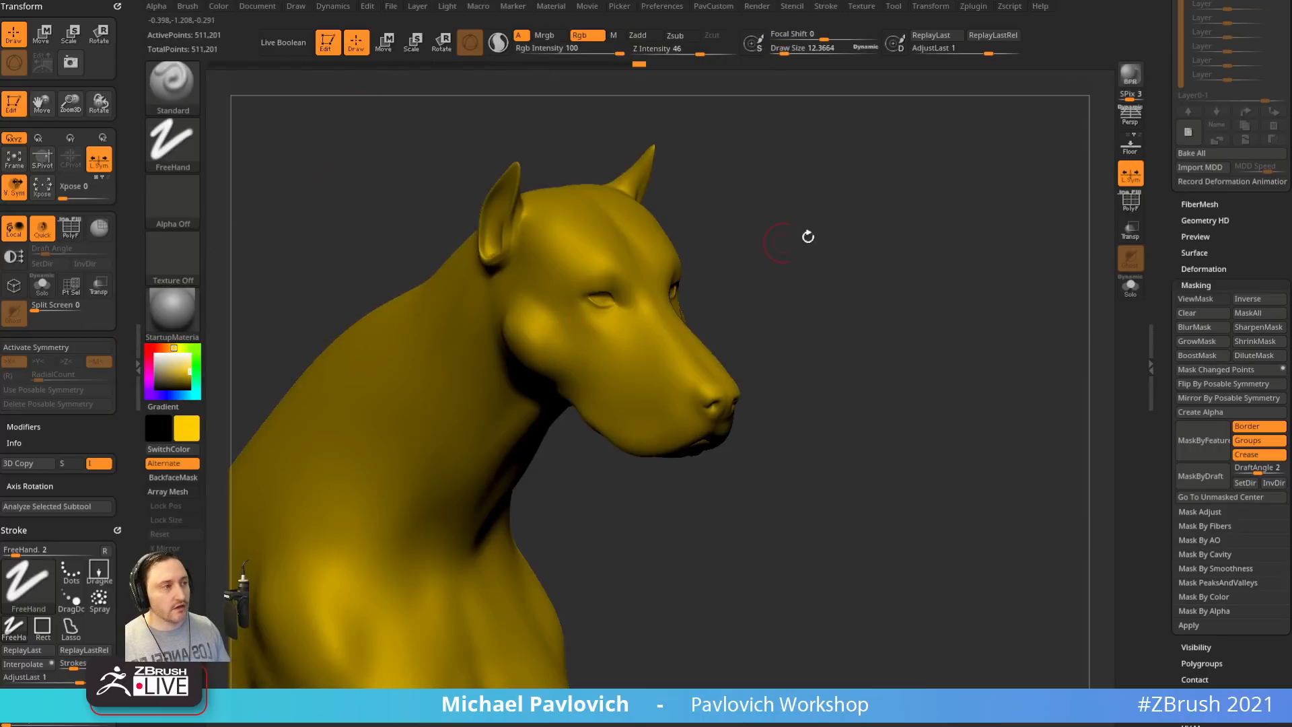
drag(807, 236, 871, 222)
drag(567, 304, 569, 311)
mouse_move(743, 202)
mouse_down()
mouse_move(761, 265)
mouse_move(588, 334)
mouse_move(805, 242)
mouse_up()
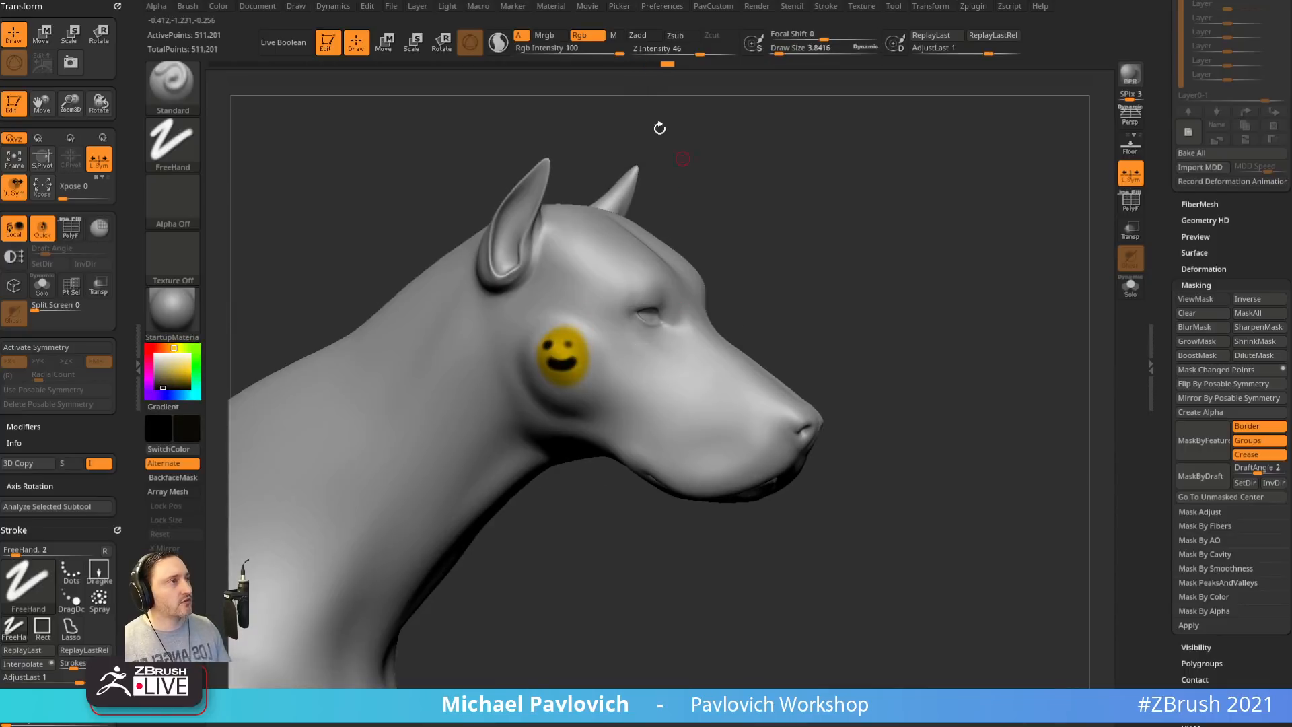
Mark the unpainted state in the undo history as the reference, and restore the state with the painted smiley
drag(667, 64, 641, 69)
ctrl+click(641, 66)
drag(158, 365, 149, 340)
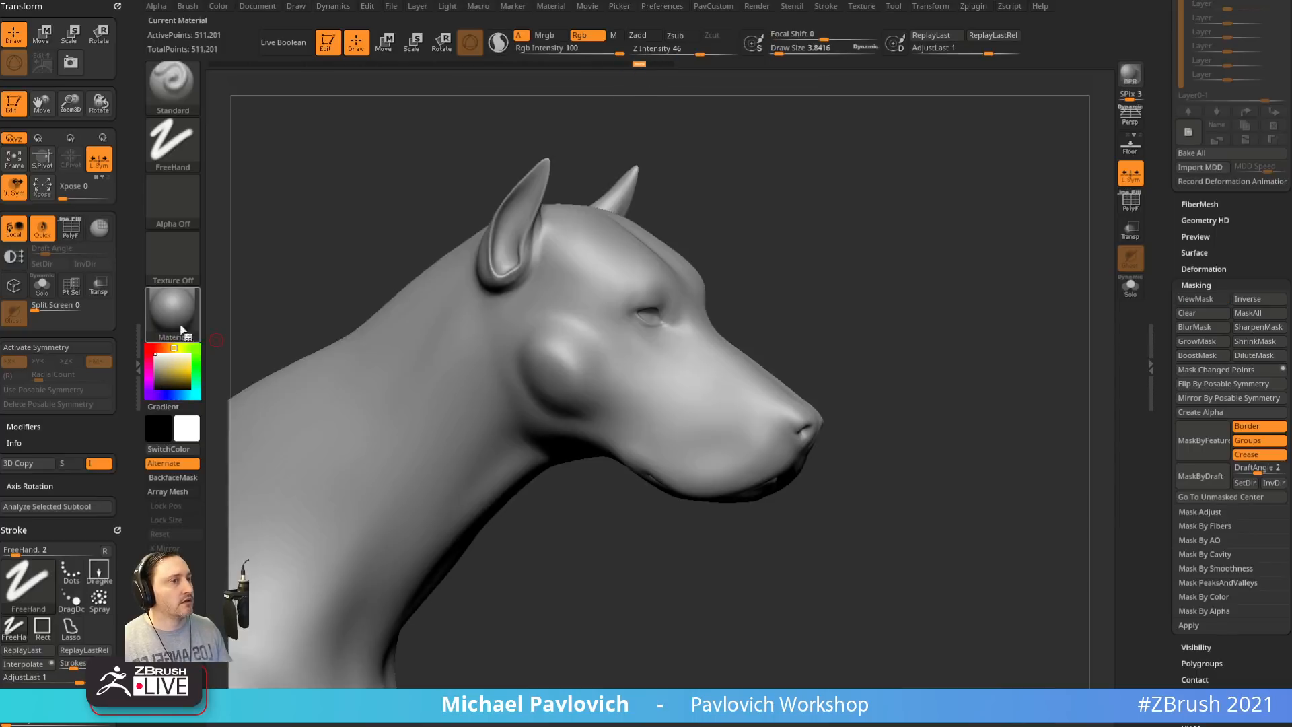
click(666, 64)
drag(916, 50, 997, 59)
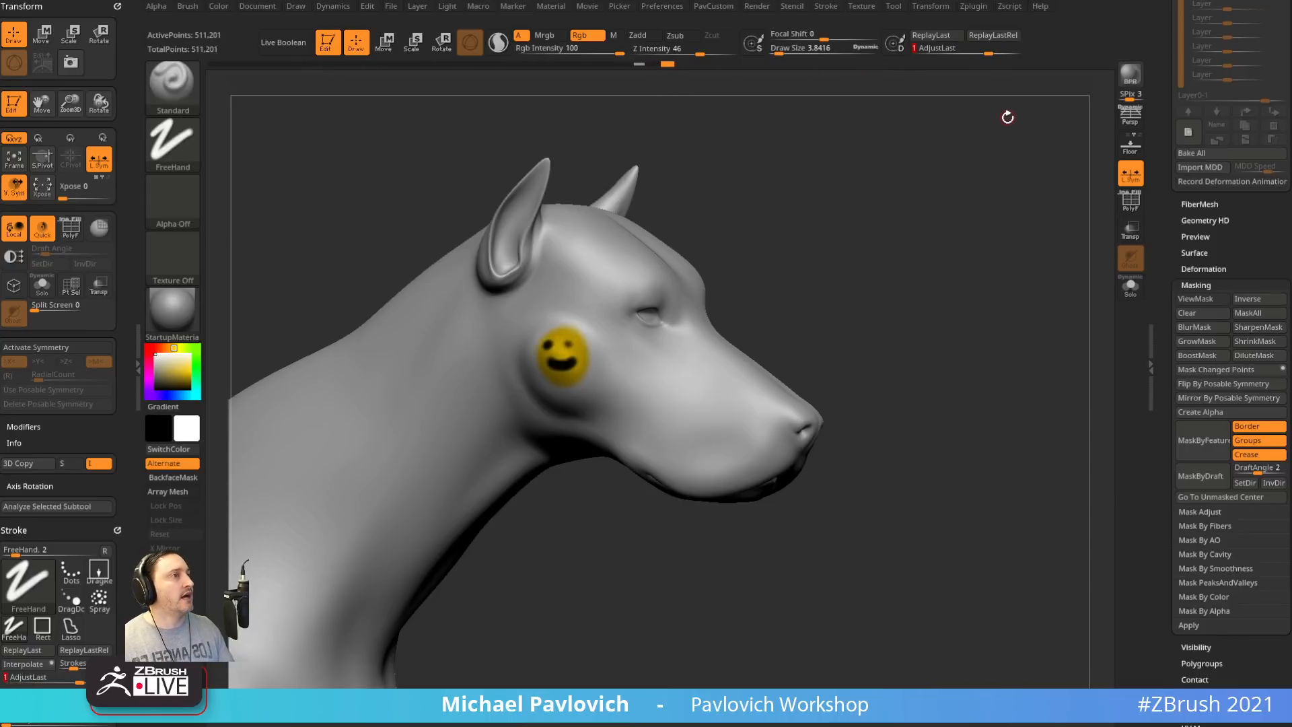
Apply Mask Changed Points to mask the painted smiley on the cheek
scroll(1171, 307, down, 6)
key(shift)
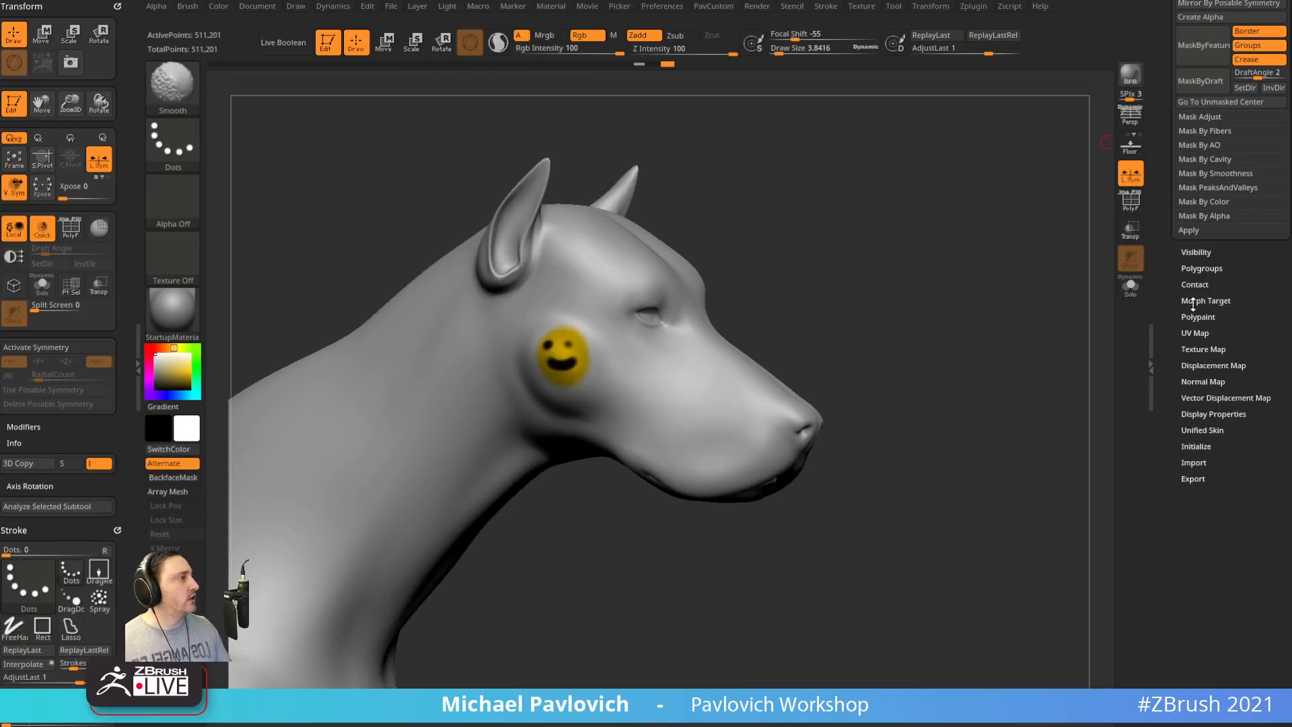
scroll(1187, 315, up, 5)
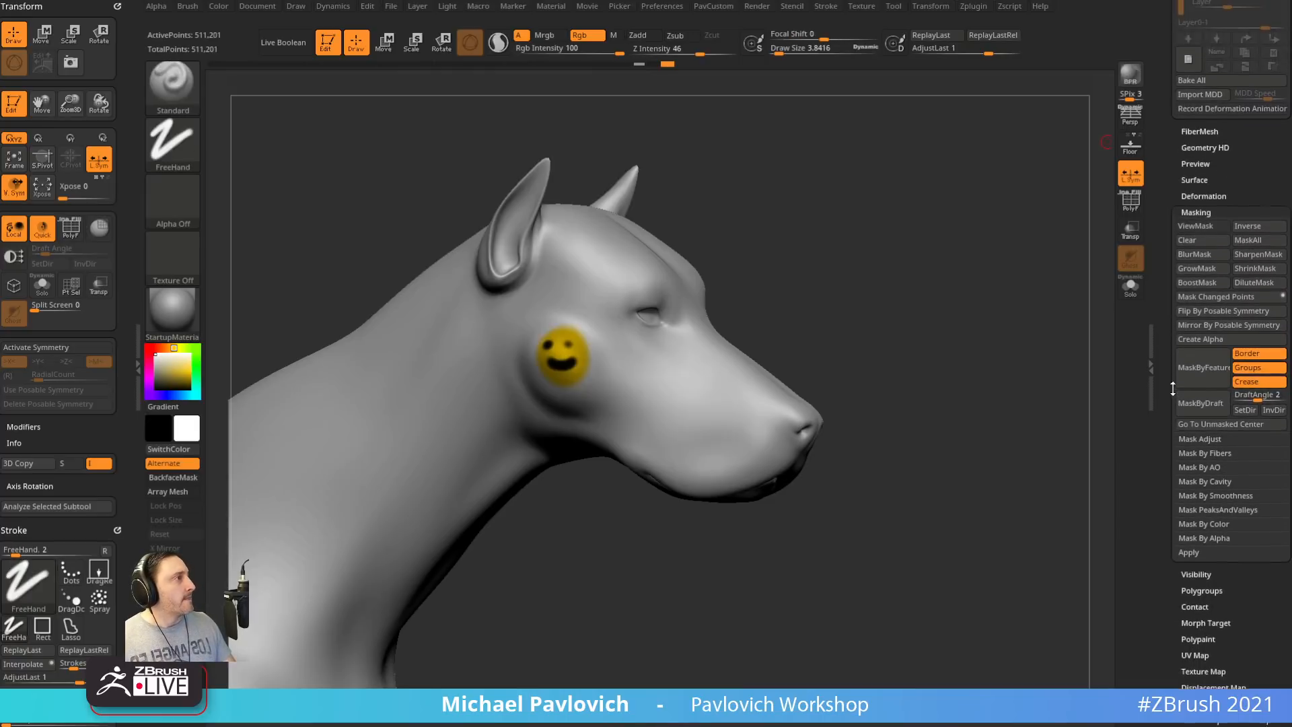
click(1207, 306)
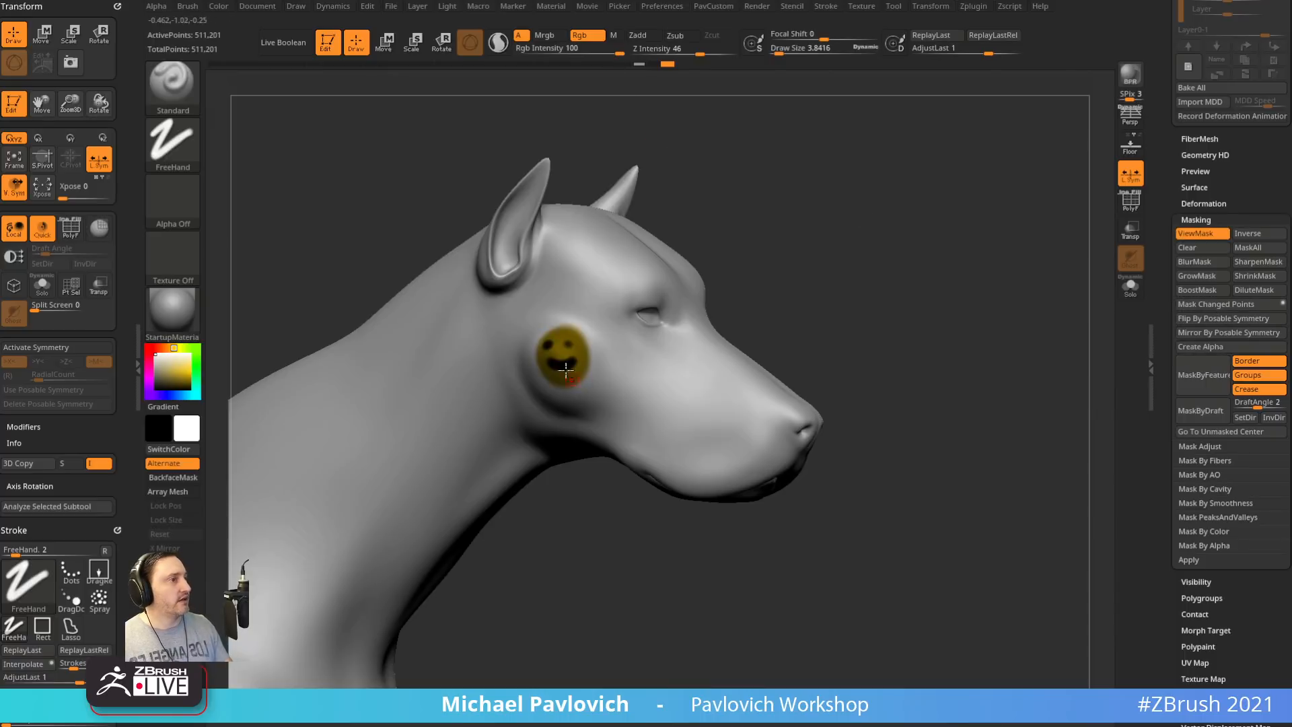
drag(834, 299, 1032, 297)
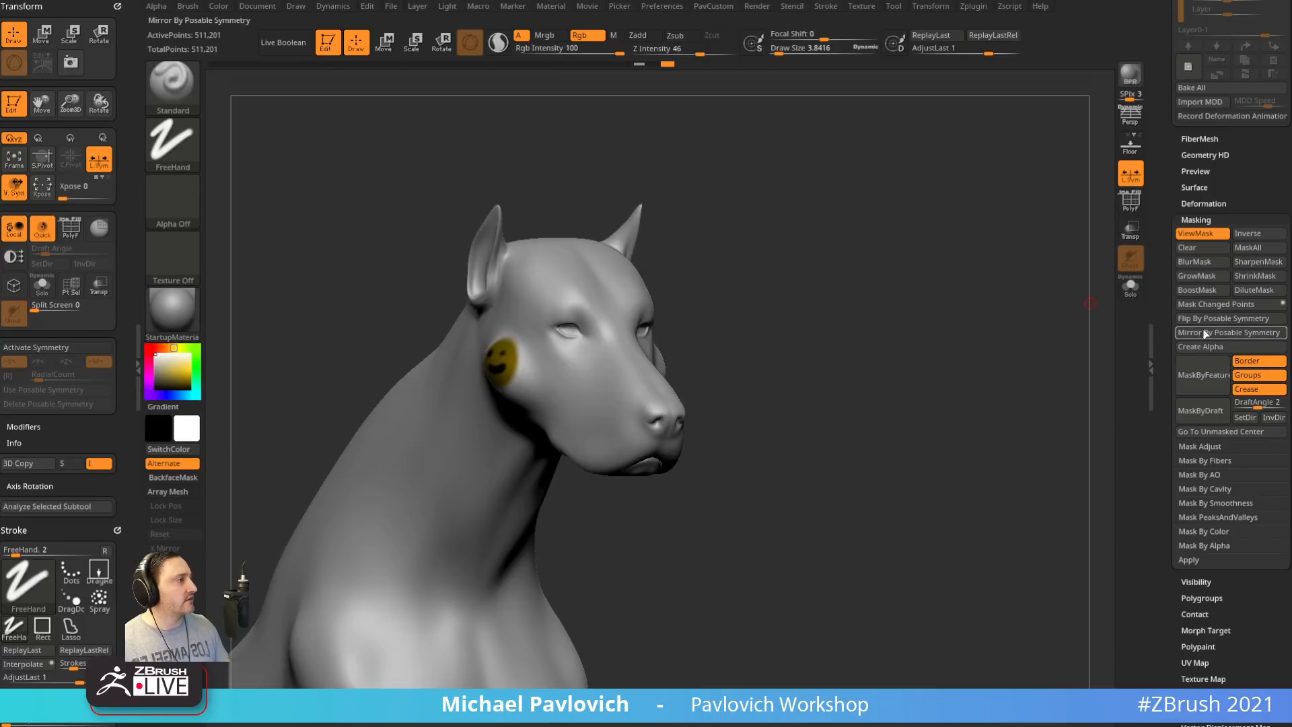
Try transferring the smiley mask to the opposite cheek by posable symmetry, inspect it, and undo back to the unmasked smiley
click(1205, 319)
click(1204, 333)
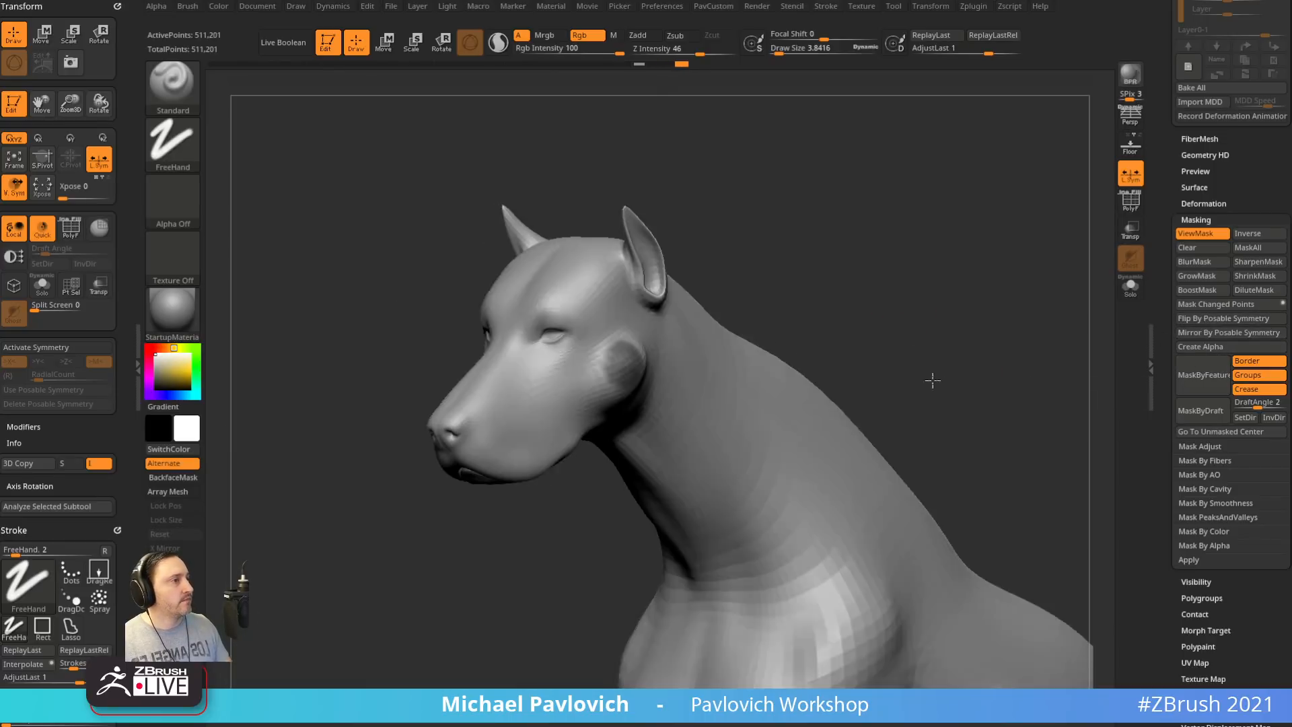
alt+drag(1096, 328, 1113, 362)
drag(1081, 249, 972, 314)
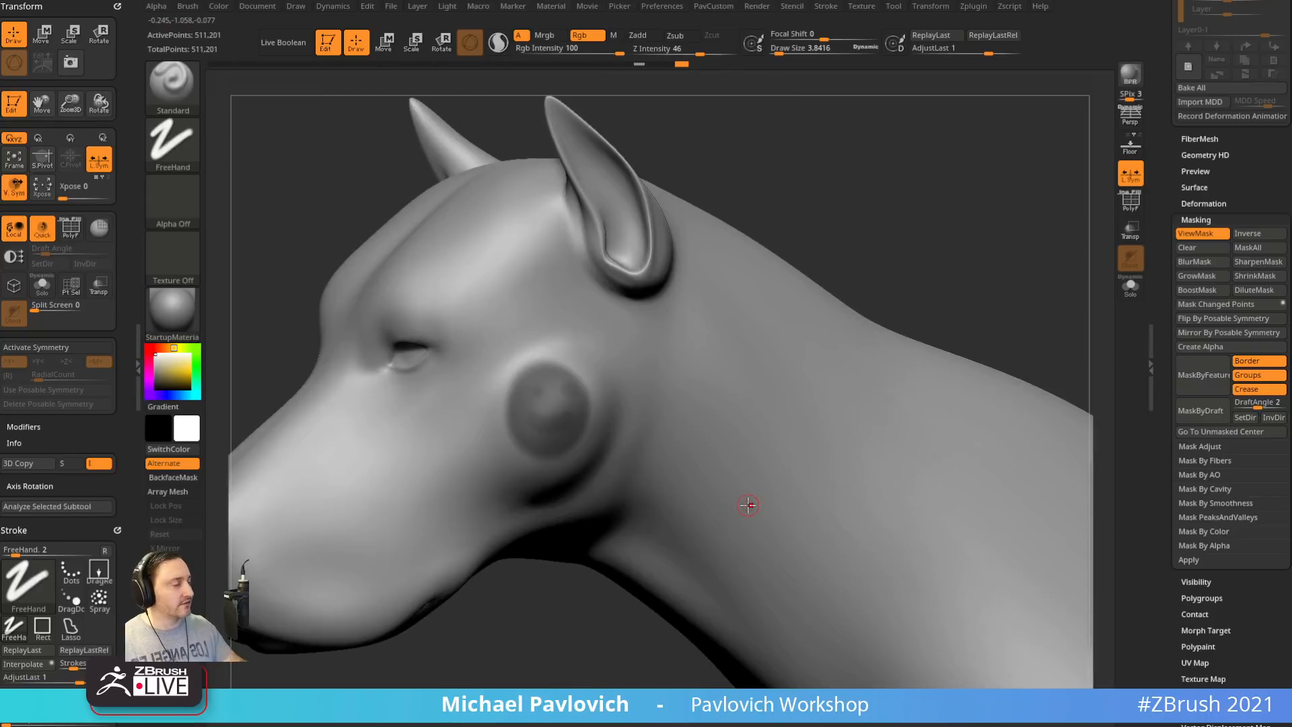
drag(859, 259, 1050, 243)
drag(821, 294, 890, 313)
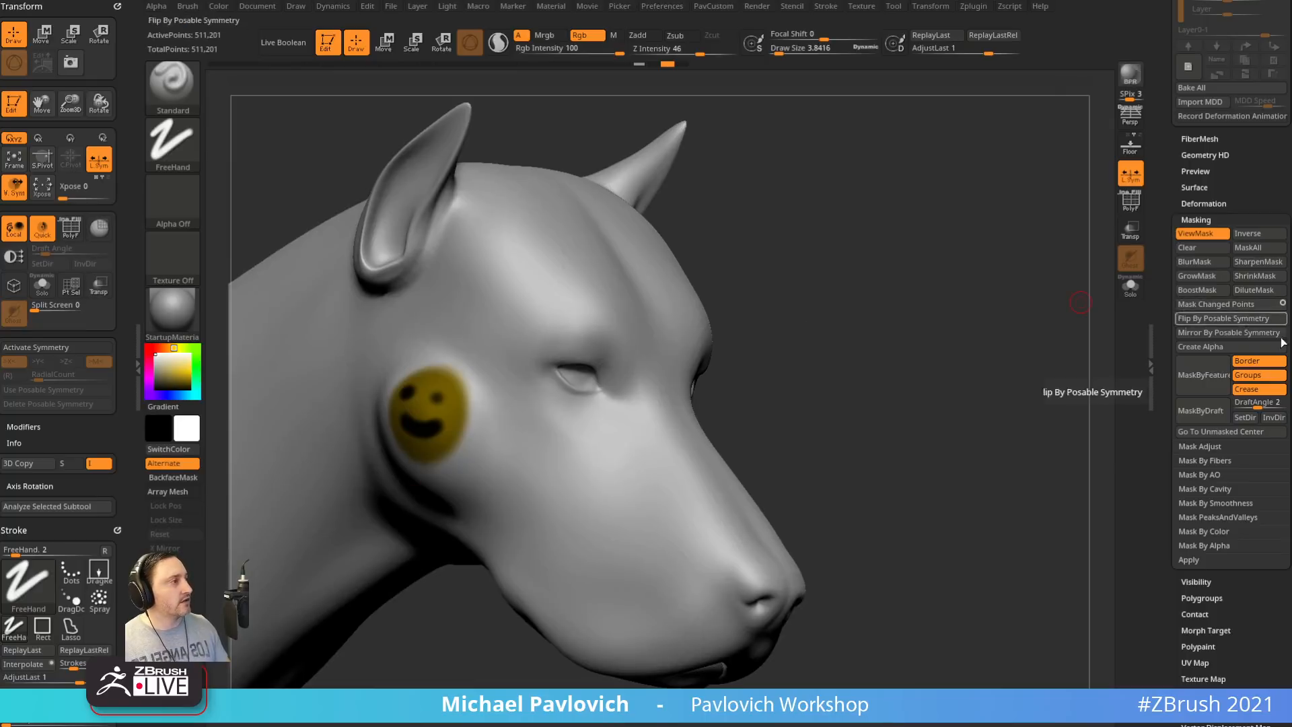
Mask the changed points of the smiley, flip the mask by posable symmetry to the opposite cheek, and invert it
click(1211, 305)
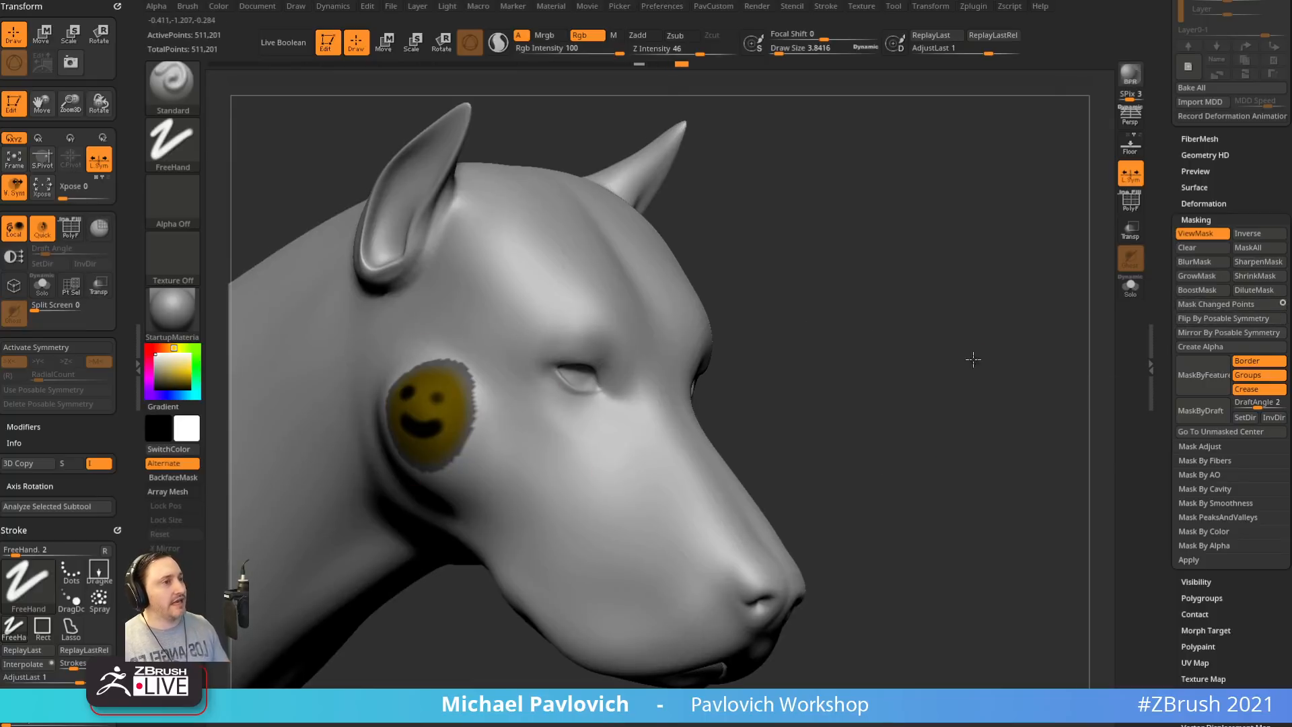
drag(971, 357, 998, 274)
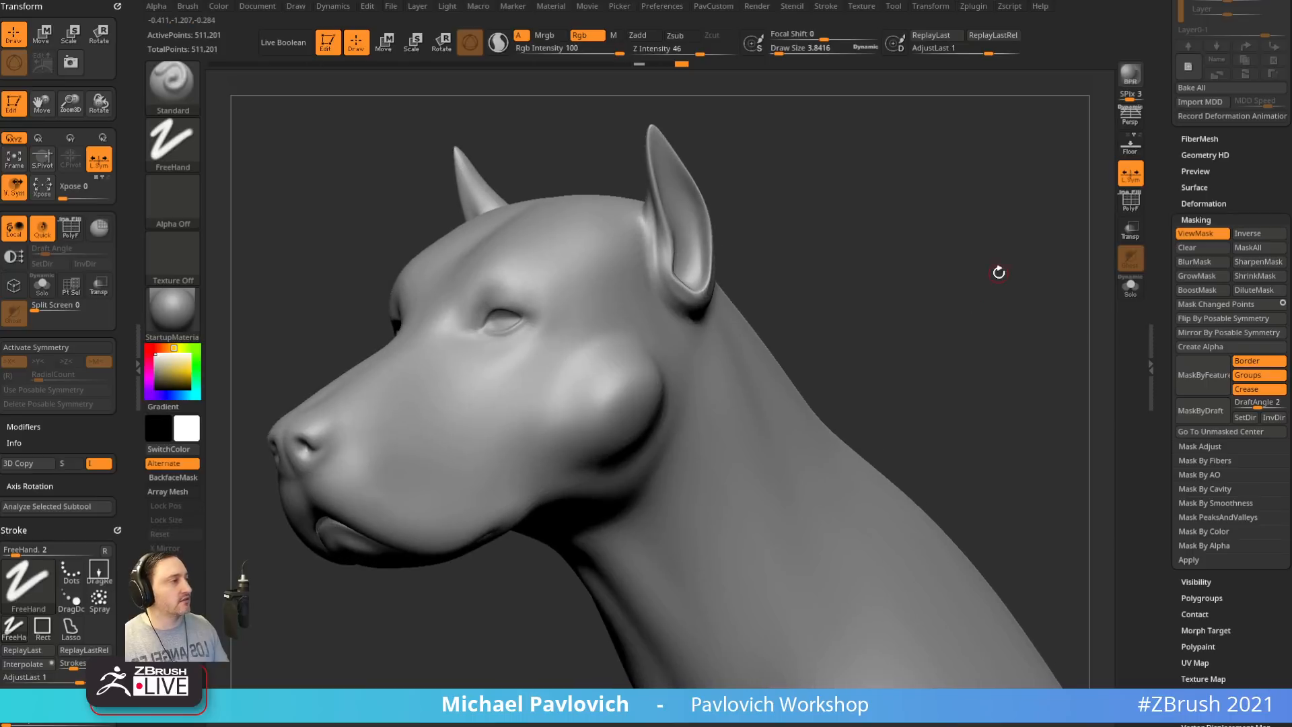
click(1206, 319)
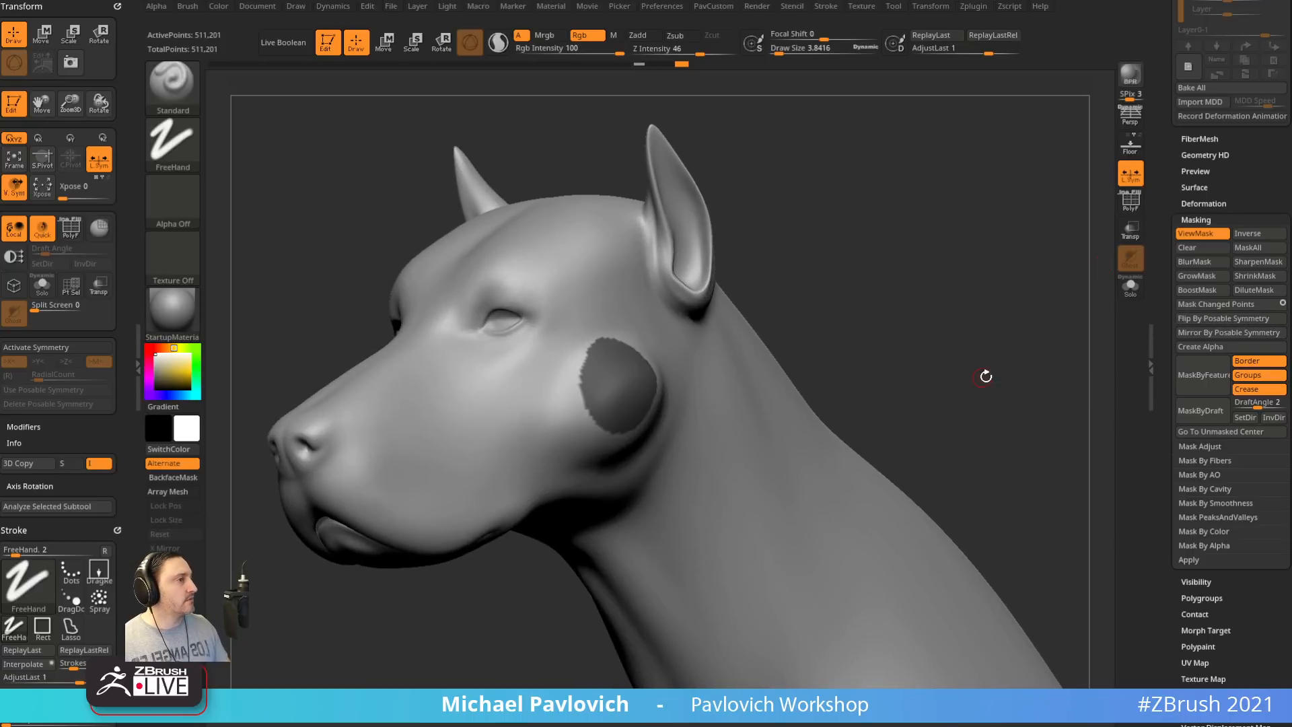
drag(1050, 381, 986, 386)
ctrl+click(985, 386)
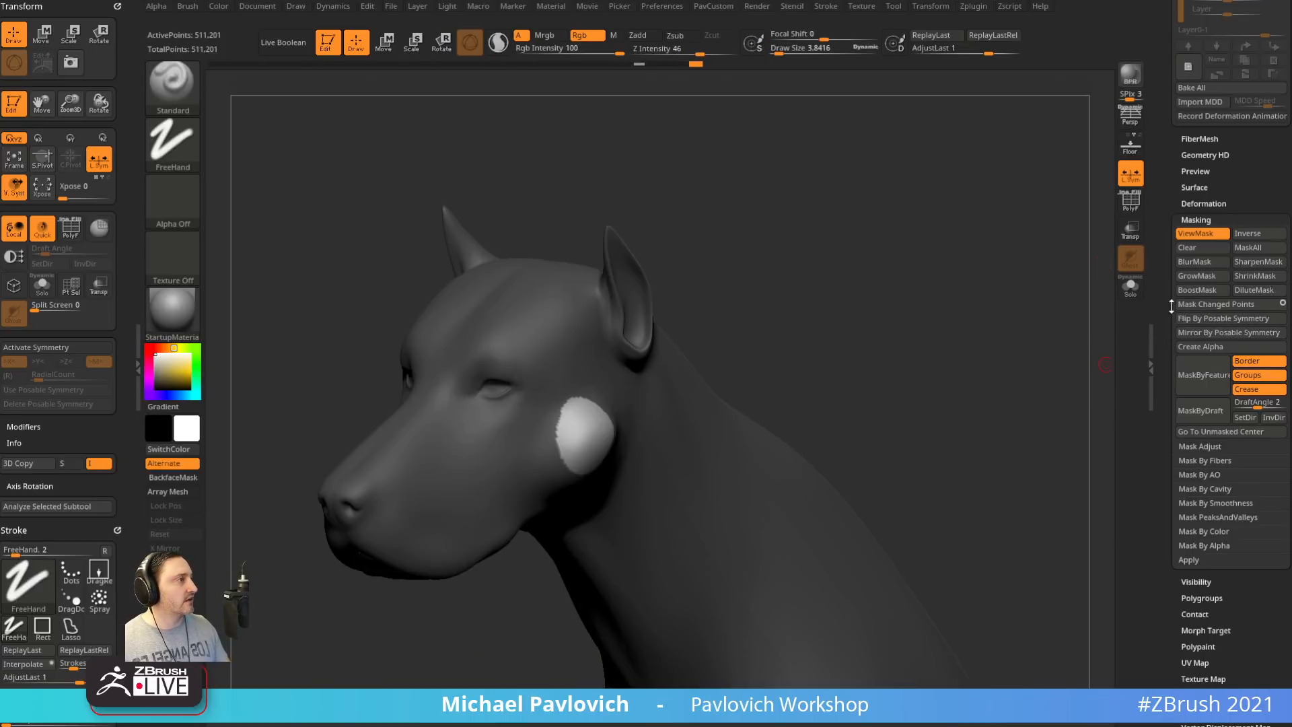
Apply the Polypaint option Mirror By Posable Symmetry to copy the smiley to the other cheek, and inspect both cheeks
click(1195, 220)
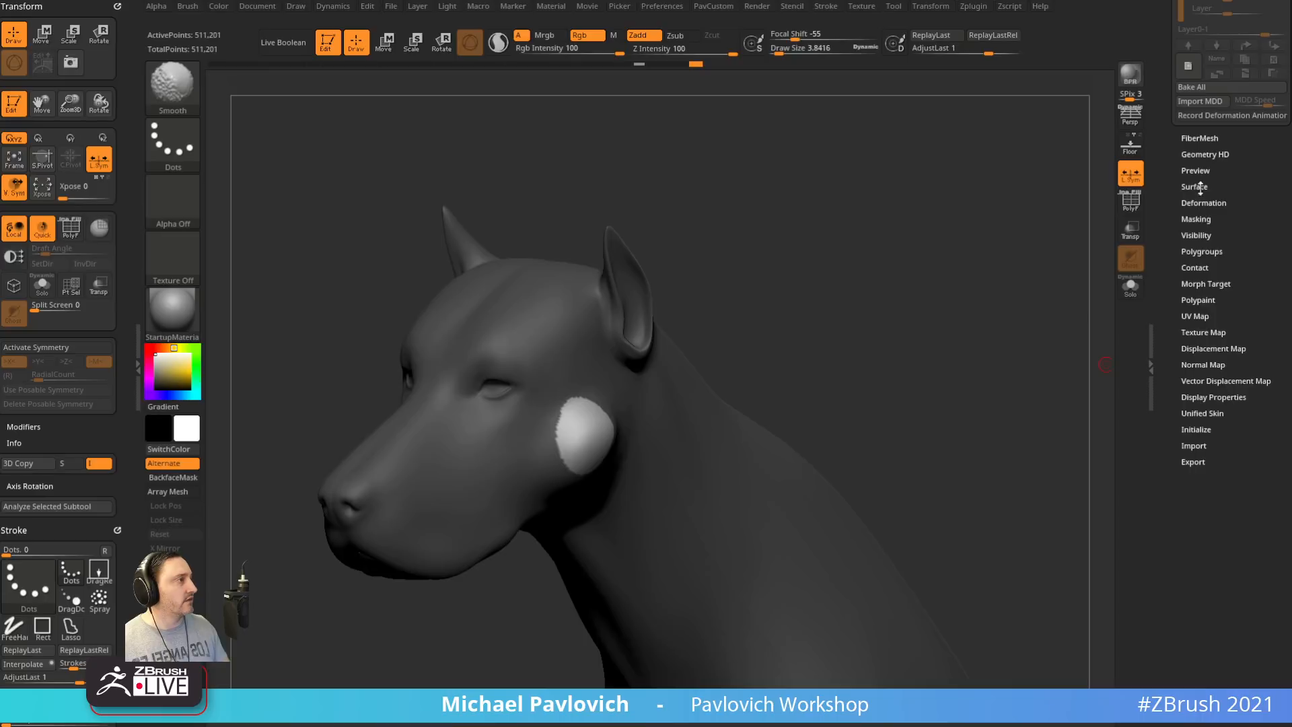
click(1198, 299)
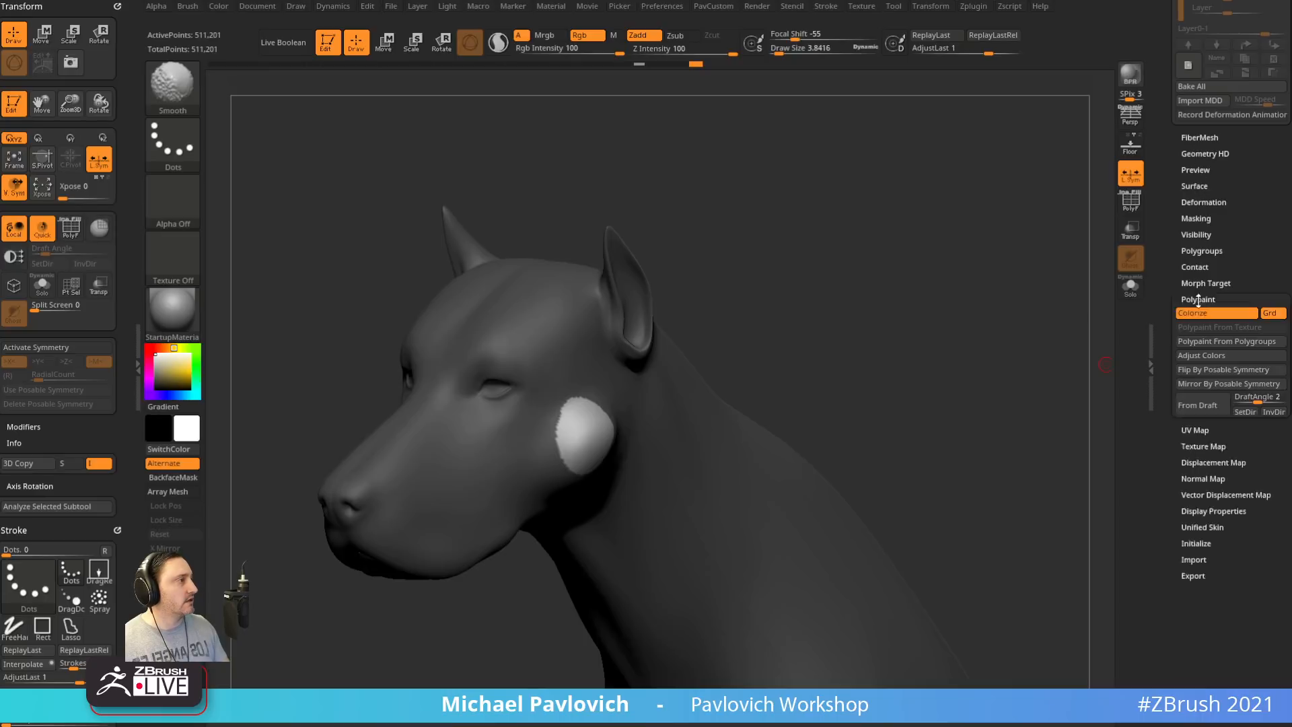
click(1197, 386)
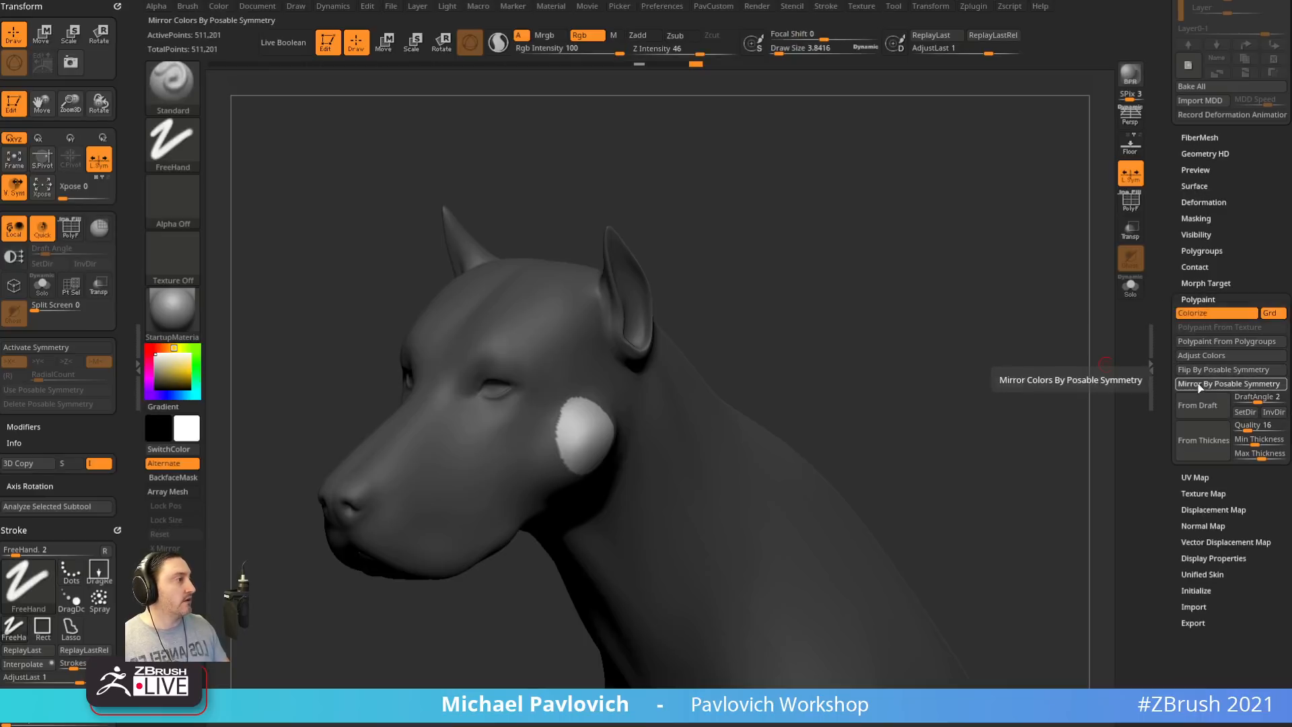
drag(988, 425, 1015, 390)
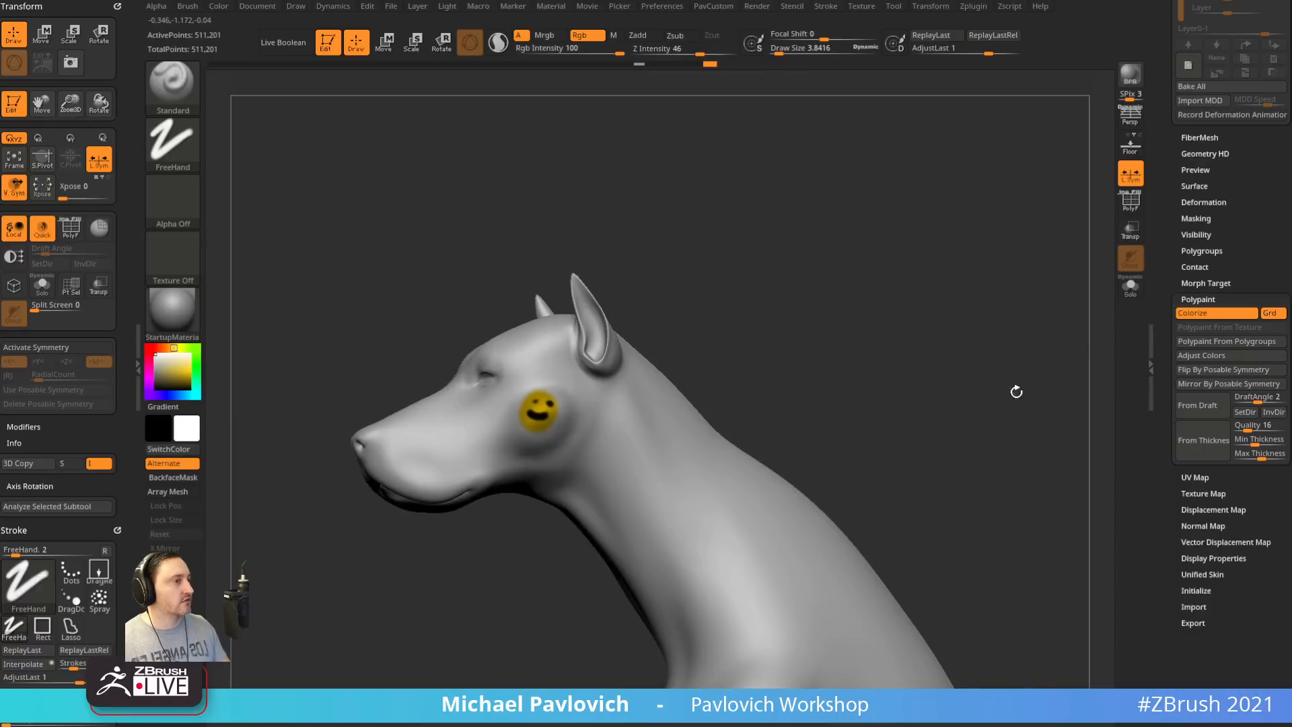
drag(939, 370, 956, 332)
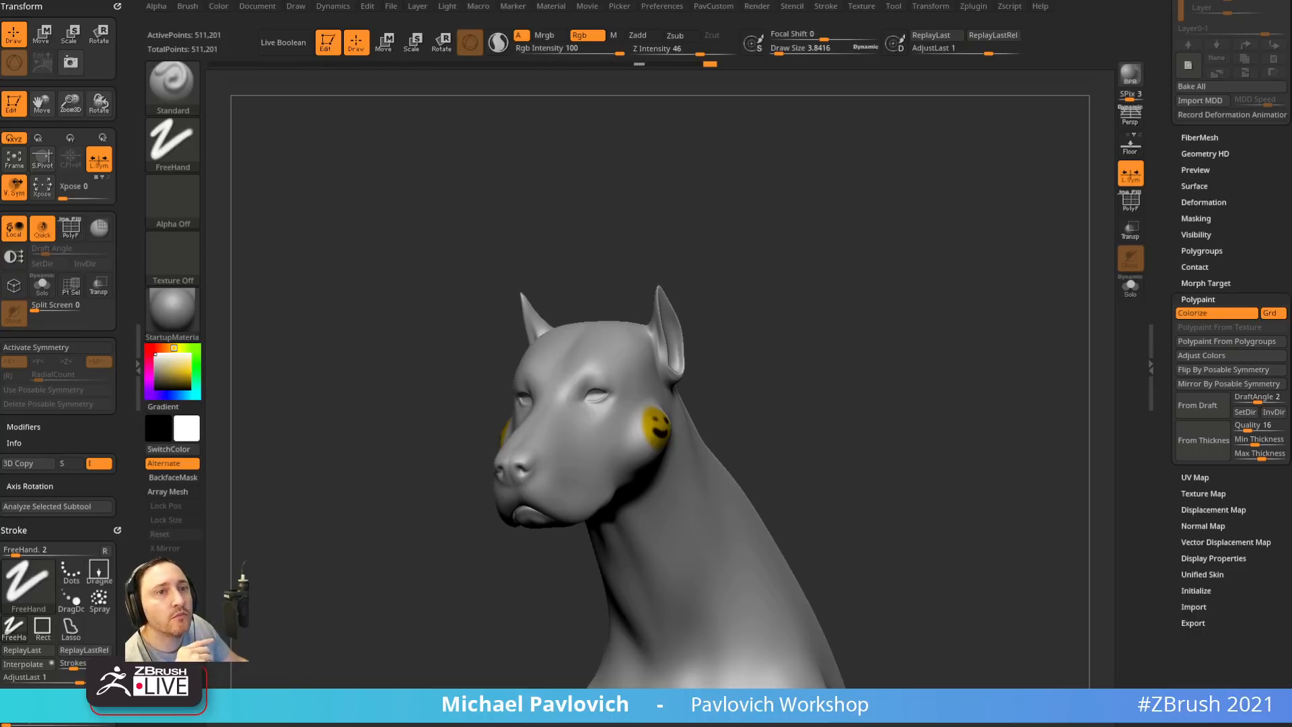
shift+drag(989, 325, 859, 282)
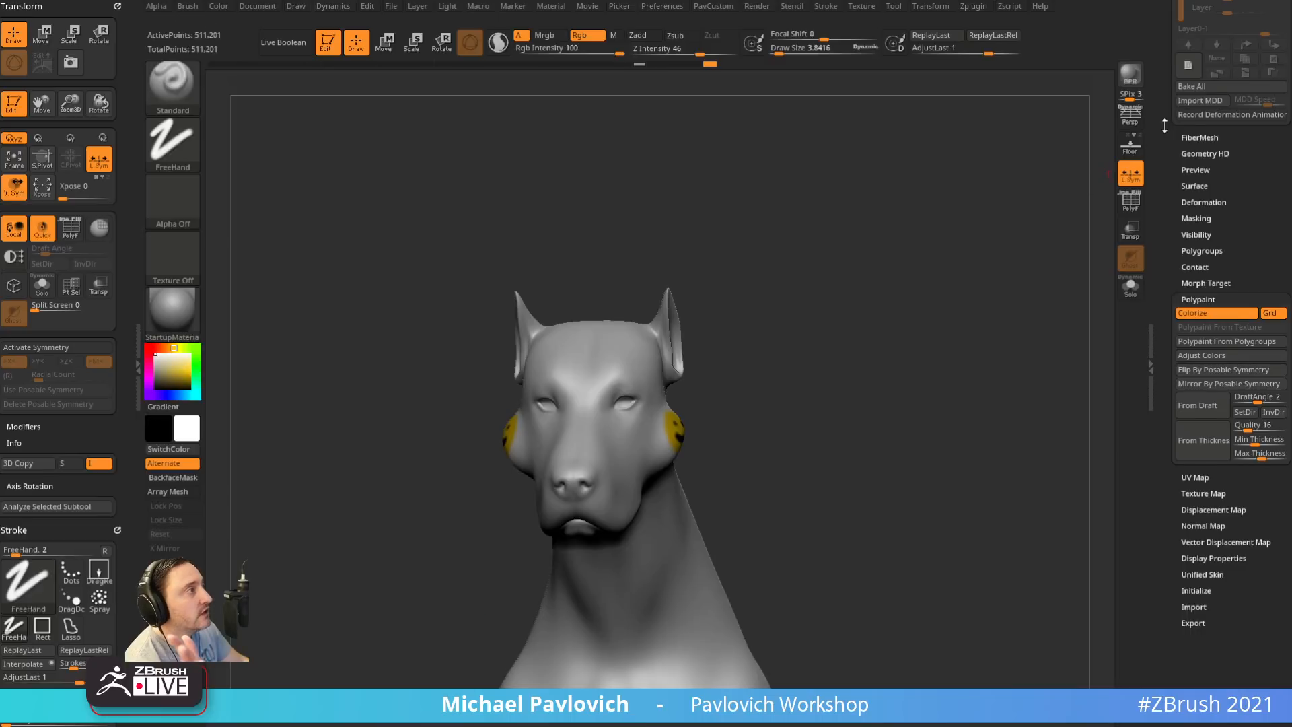
Return to the Subtool list and dock the Dynamics palette beside the canvas
drag(1164, 126, 1182, 470)
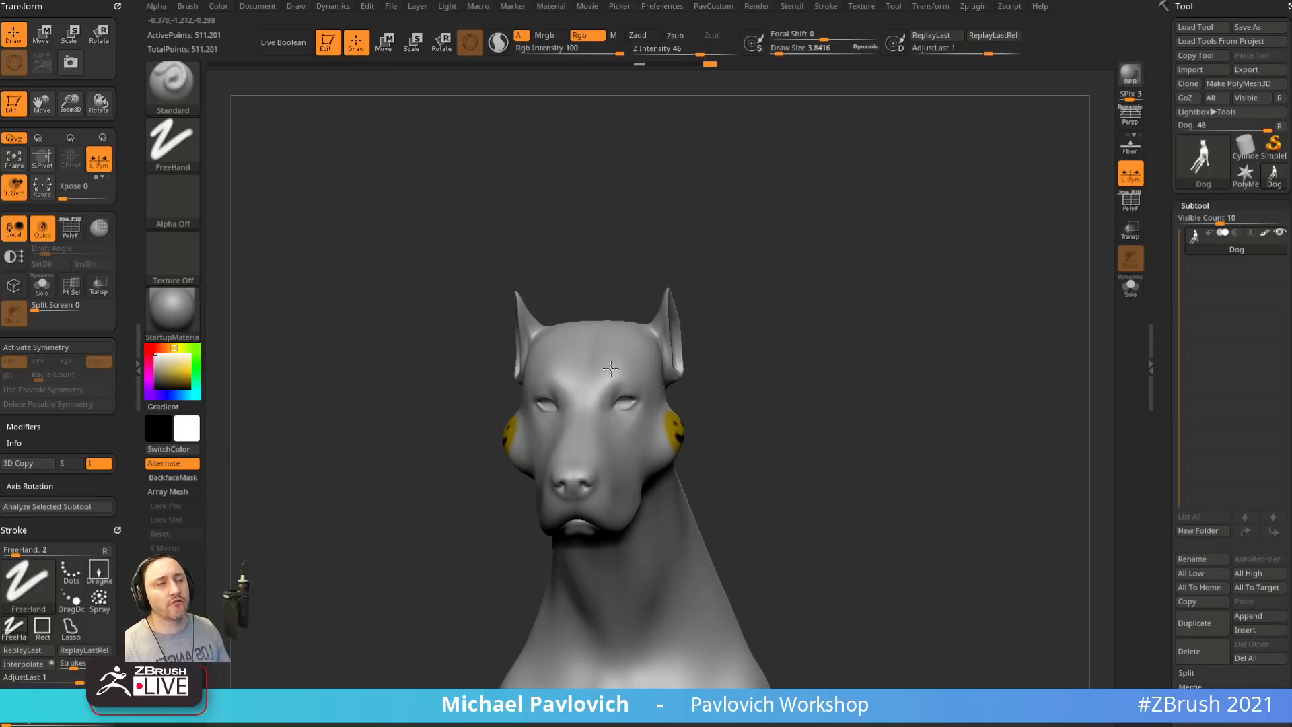
click(341, 6)
drag(321, 8, 78, 9)
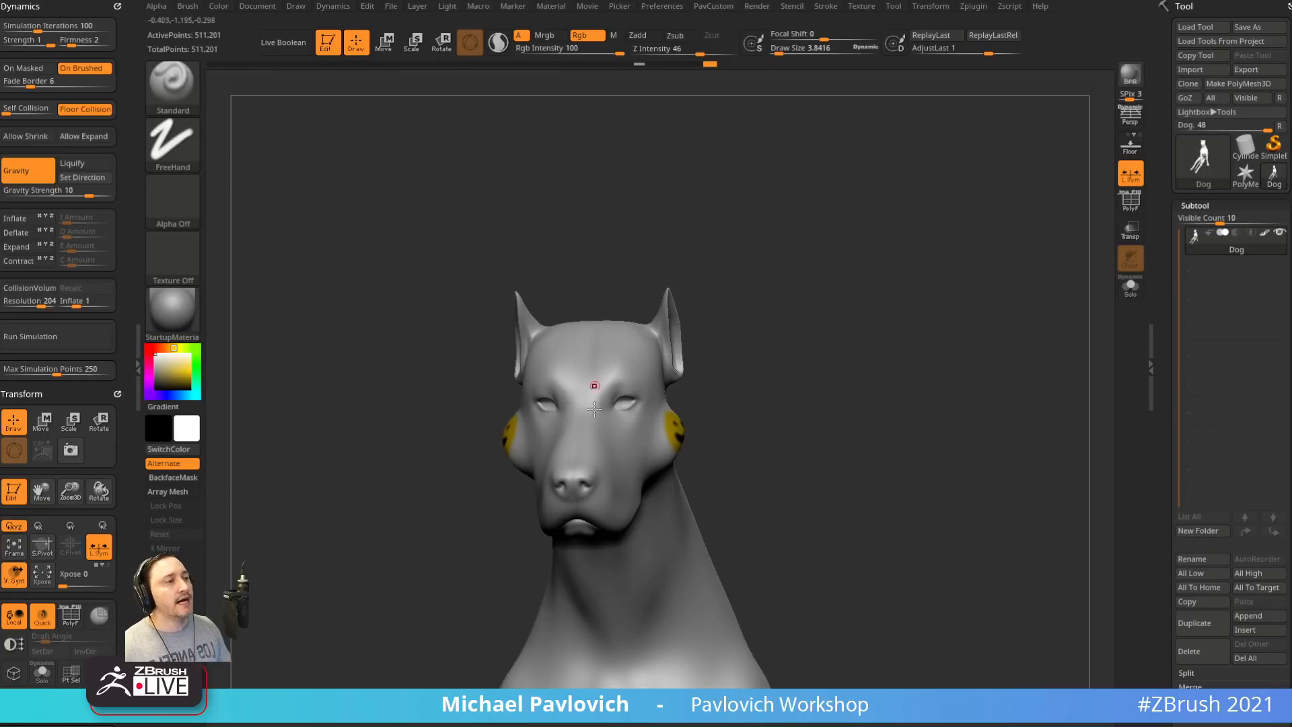
drag(845, 378, 858, 362)
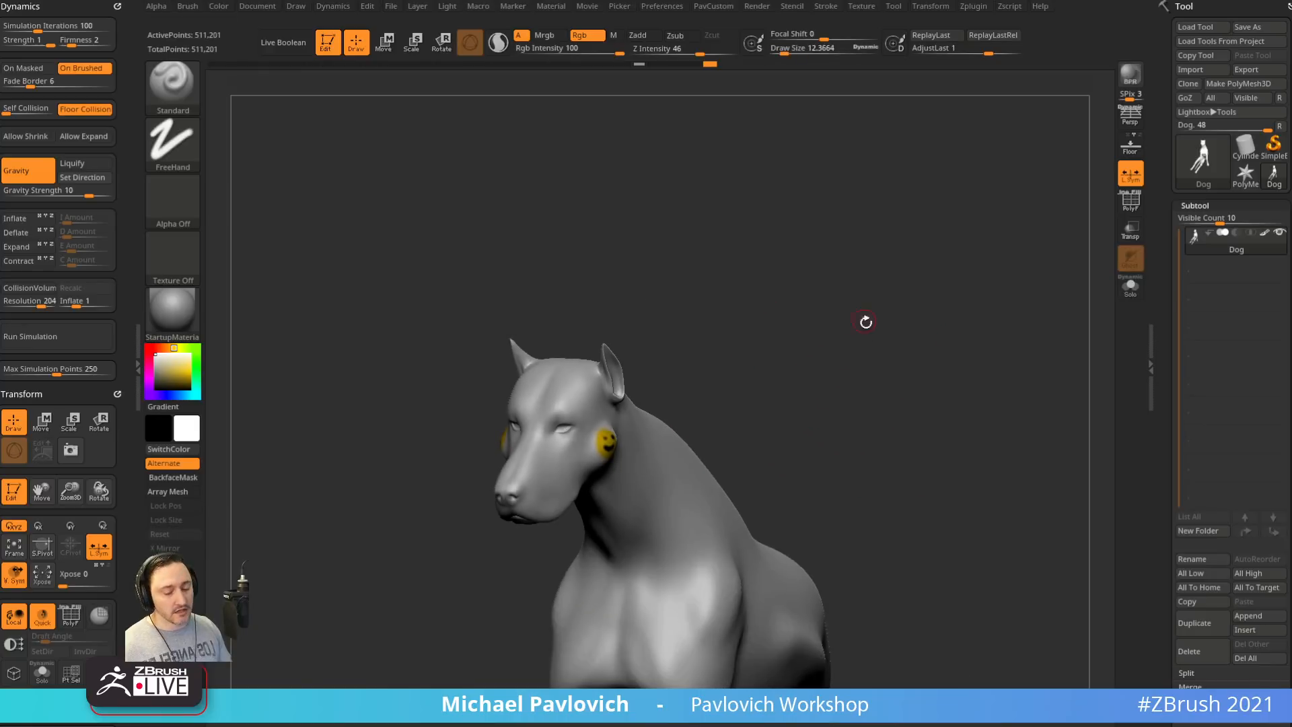
Append a Terrain3D mesh and a Plane3D mesh as new subtools
click(1243, 616)
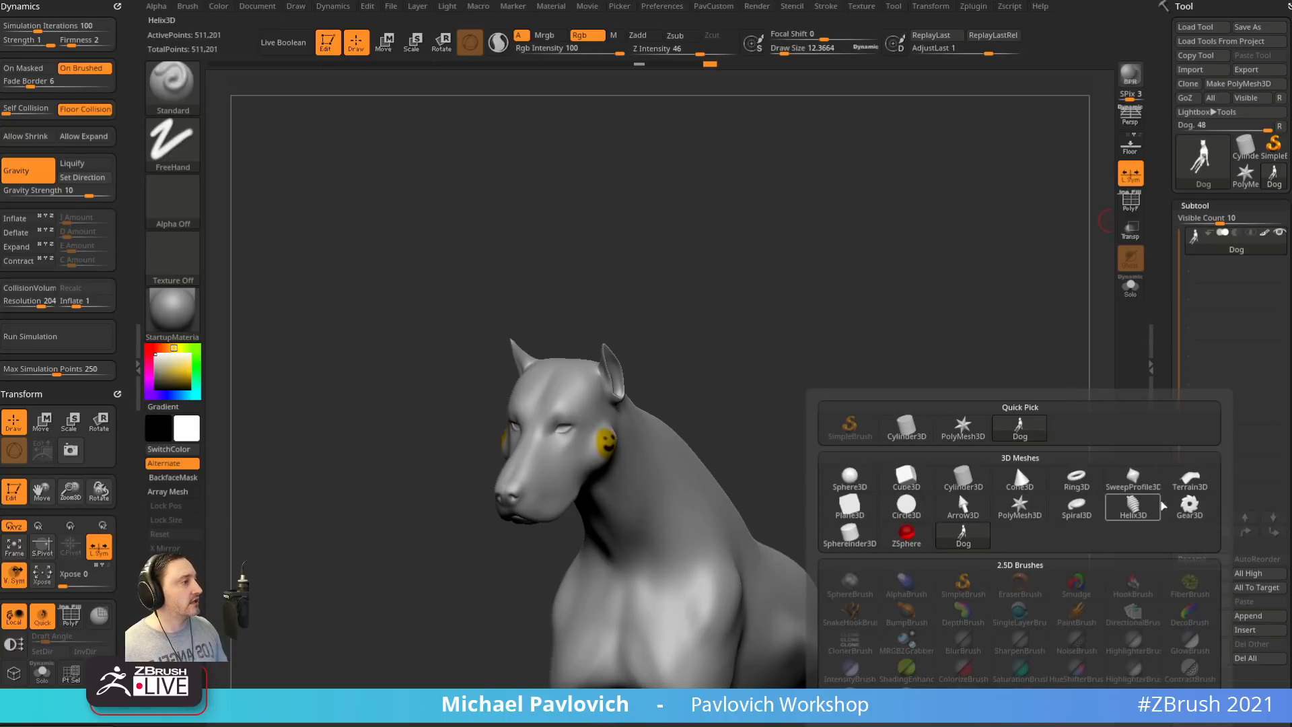
click(1189, 479)
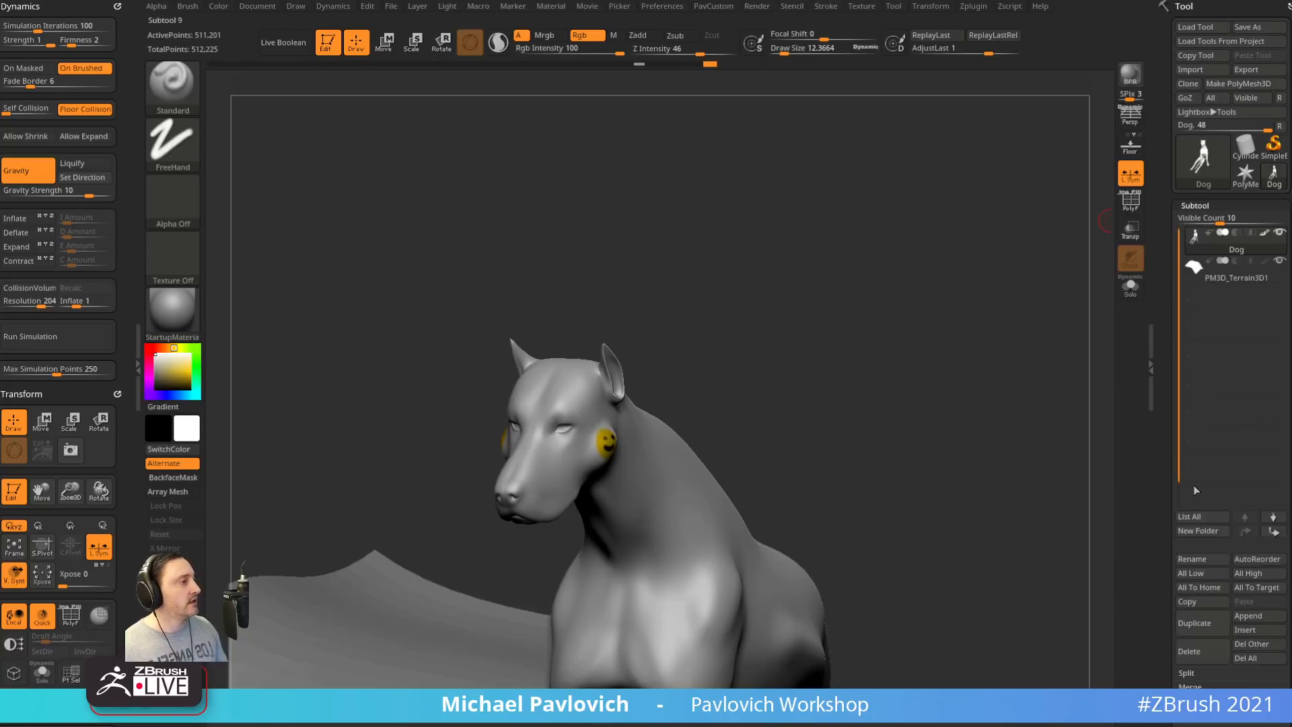
click(1249, 616)
click(858, 510)
Select the plane subtool and move it above the dog's head
alt+drag(951, 374, 862, 401)
alt+click(666, 565)
alt+drag(802, 470, 868, 370)
shift+drag(1044, 370, 978, 337)
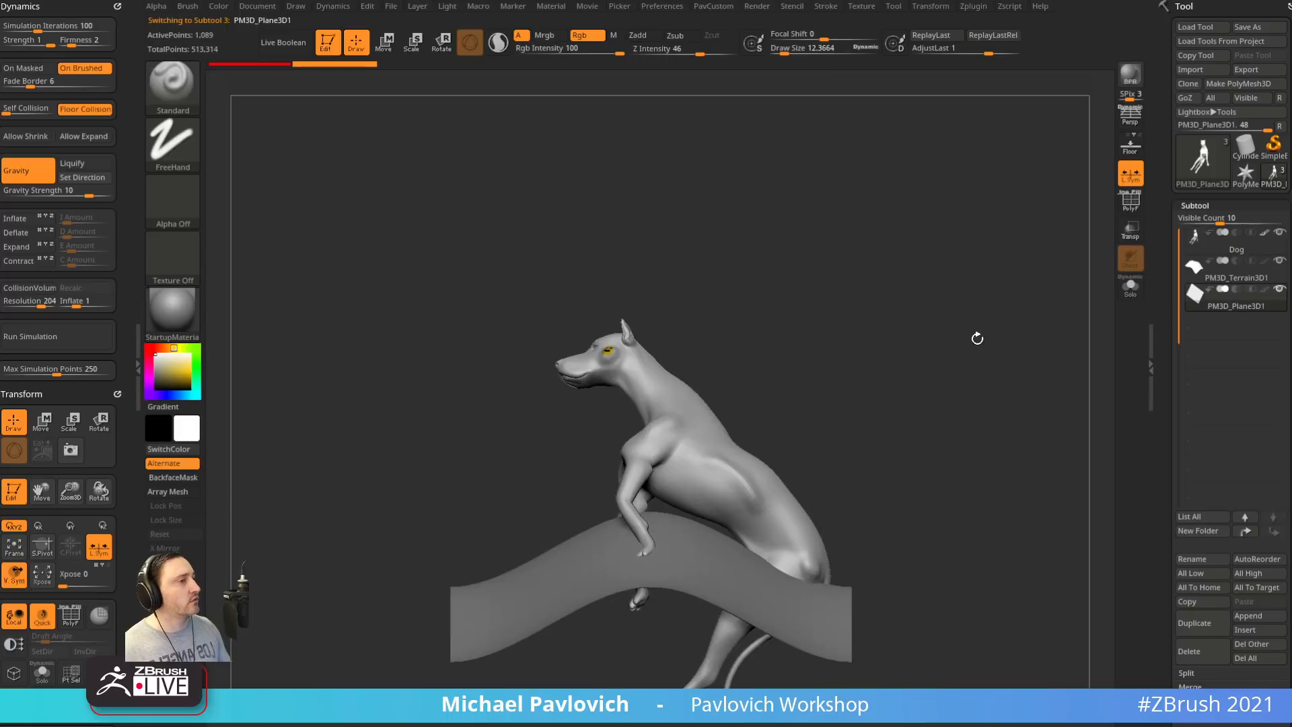
key(w)
drag(683, 528, 723, 589)
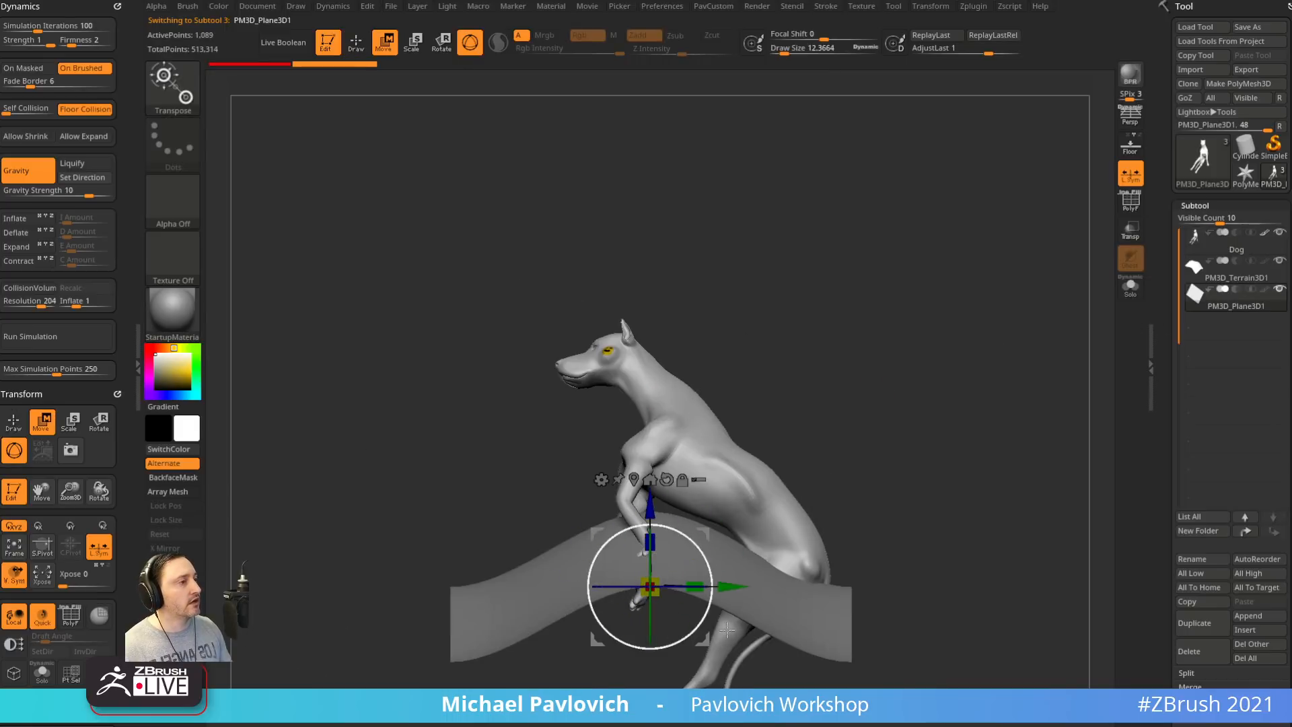
key(q)
drag(874, 229, 802, 398)
key(w)
drag(560, 365, 470, 323)
key(q)
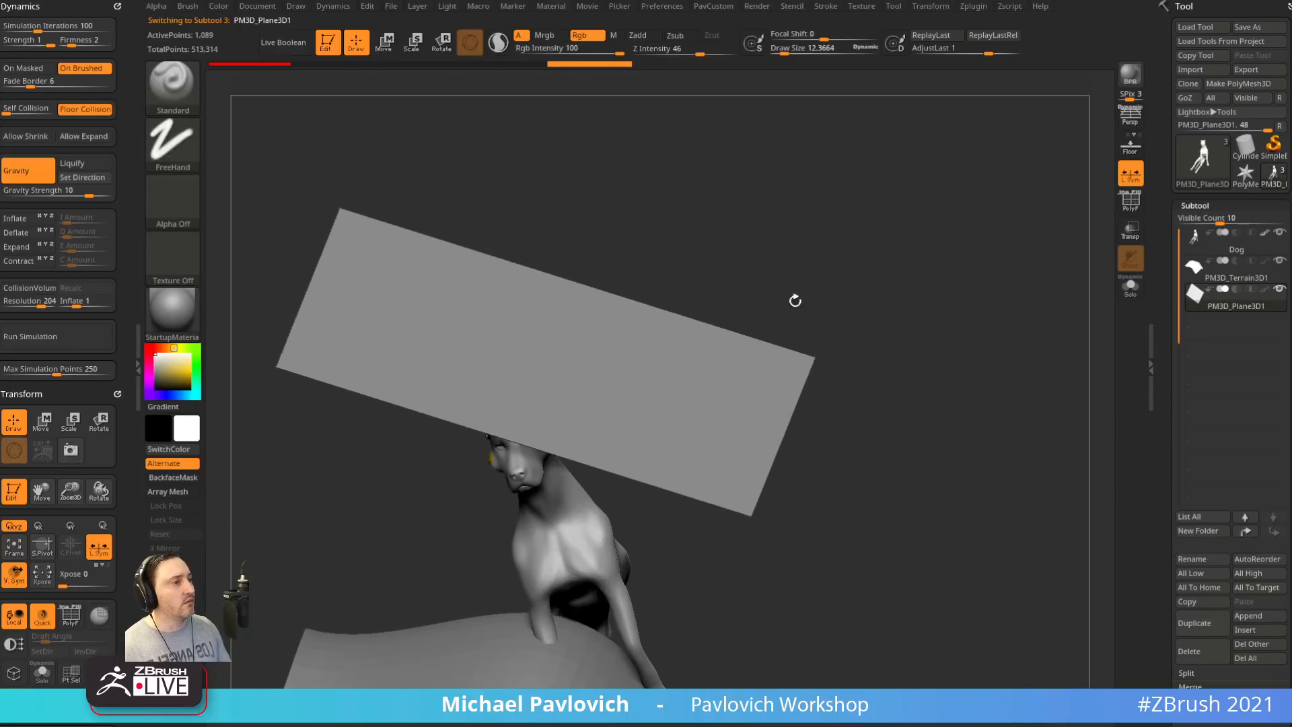
Delete the terrain subtool
mouse_move(796, 297)
mouse_down()
mouse_move(845, 311)
mouse_move(715, 455)
mouse_move(693, 530)
mouse_move(1046, 372)
mouse_up()
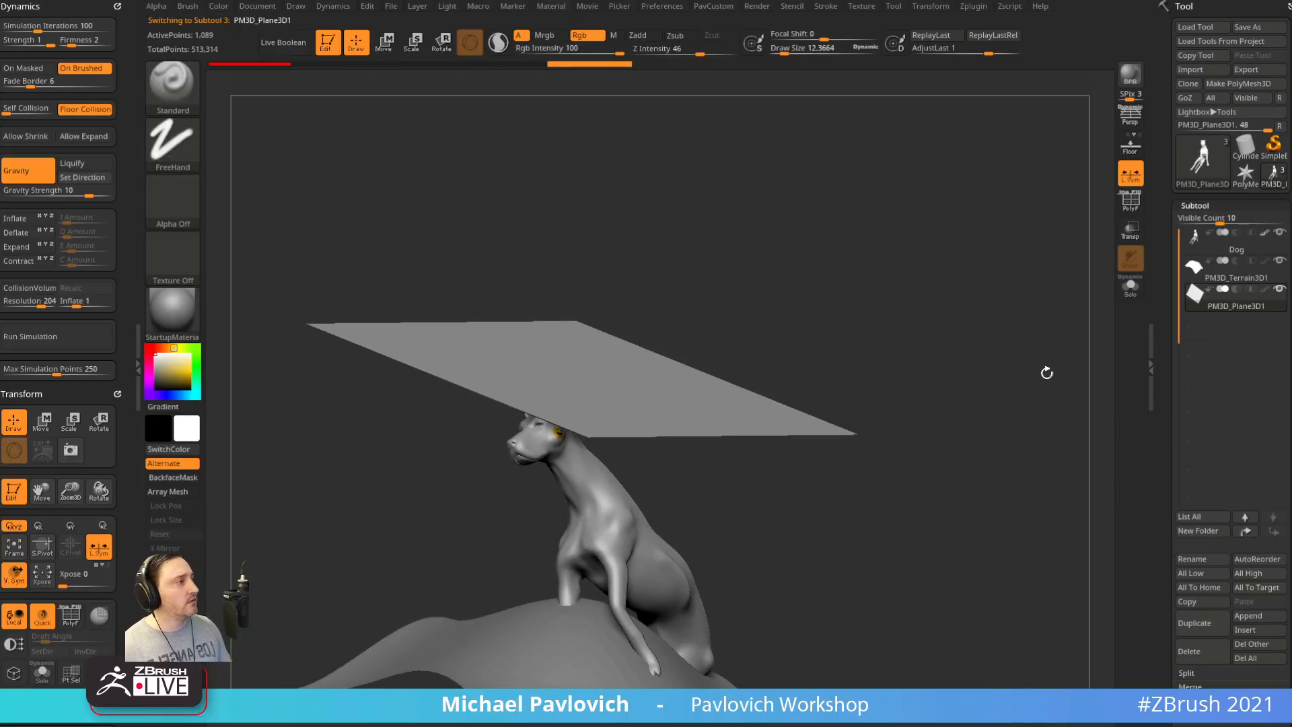
click(1231, 270)
click(1189, 651)
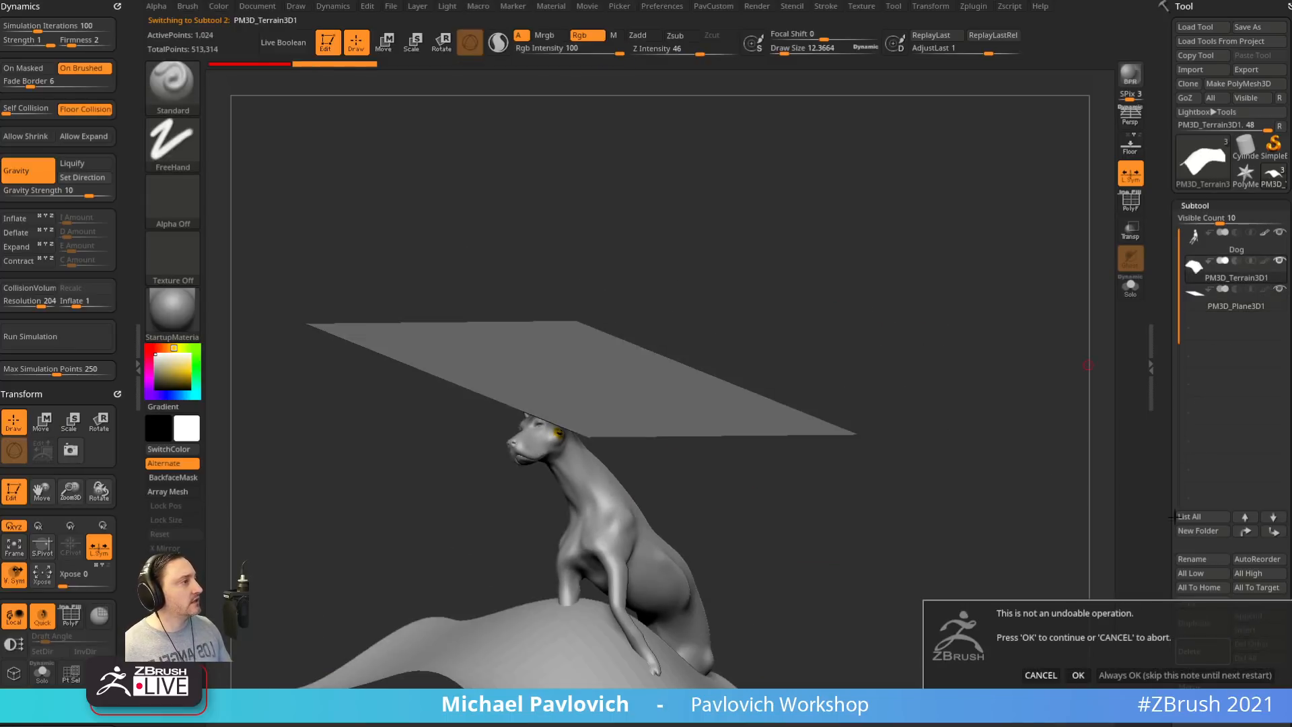
click(1184, 674)
Turn on Sculptris Pro for the dog, isolate it with Solo, and delete its lower subdivision levels
click(1235, 244)
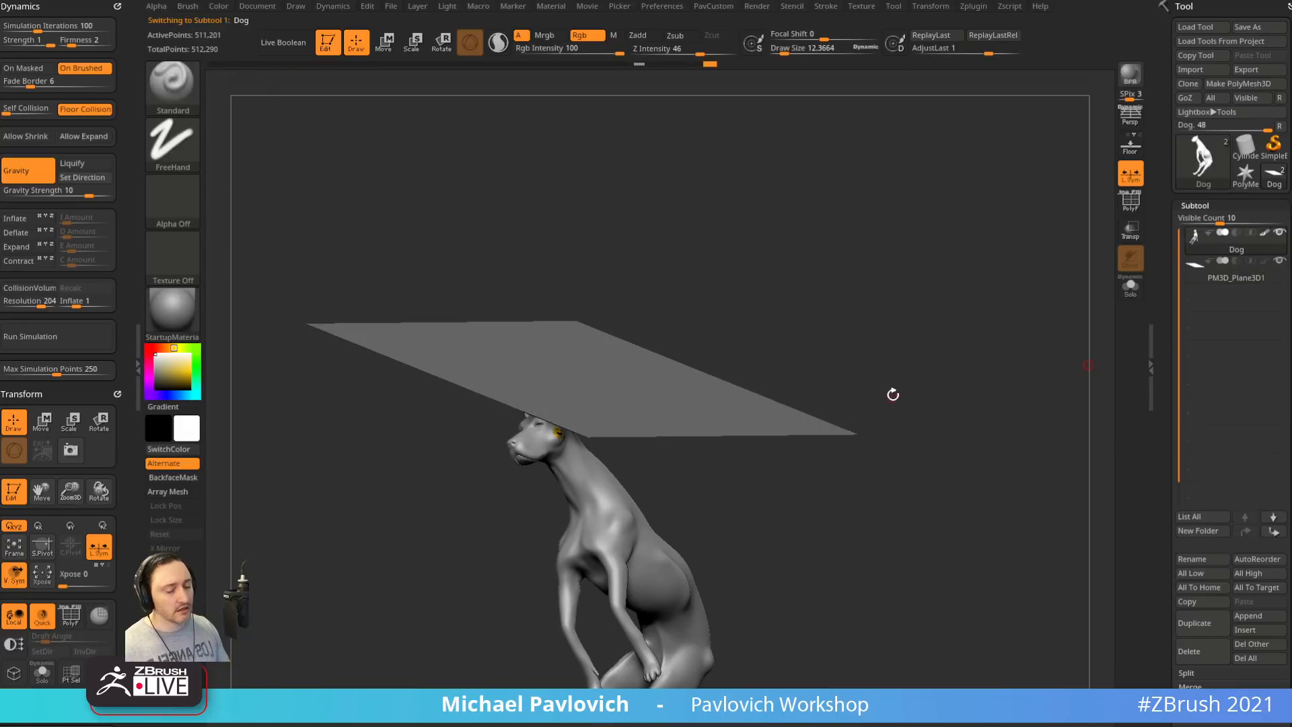
key(shift)
click(498, 42)
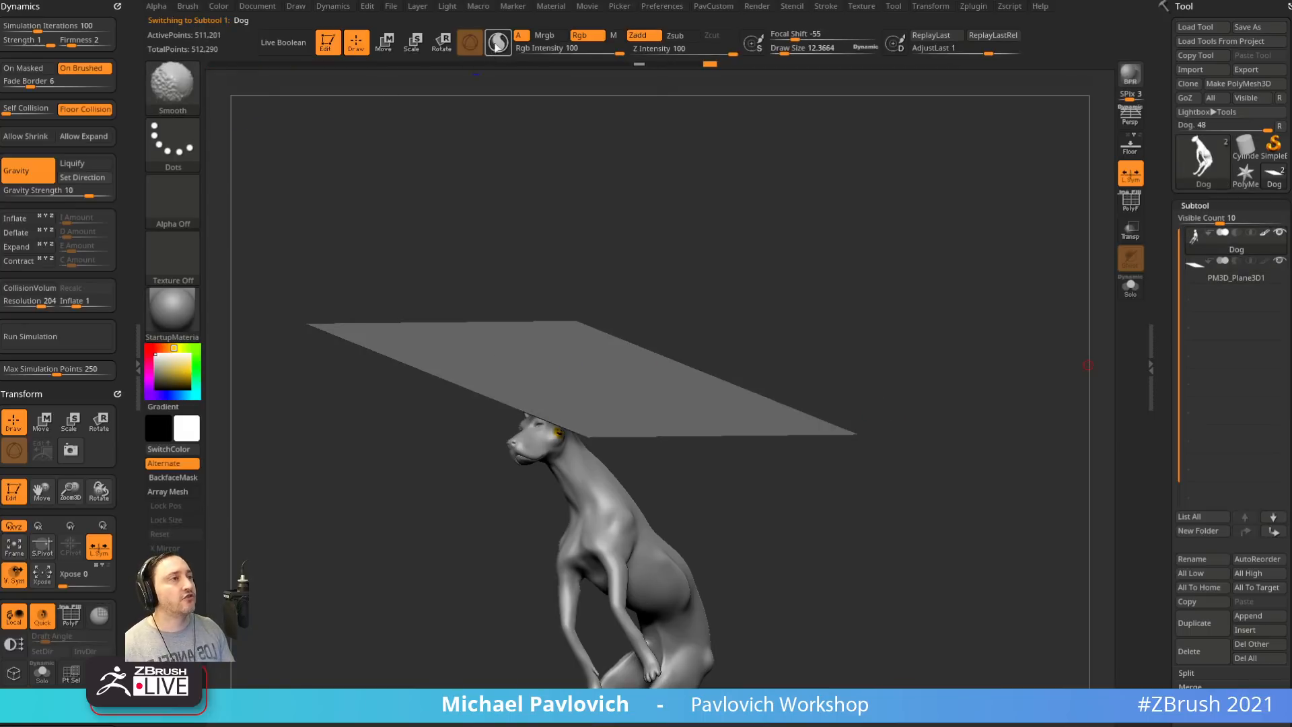
ctrl+right_drag(697, 212, 1027, 327)
click(1128, 294)
drag(1167, 360, 1172, 232)
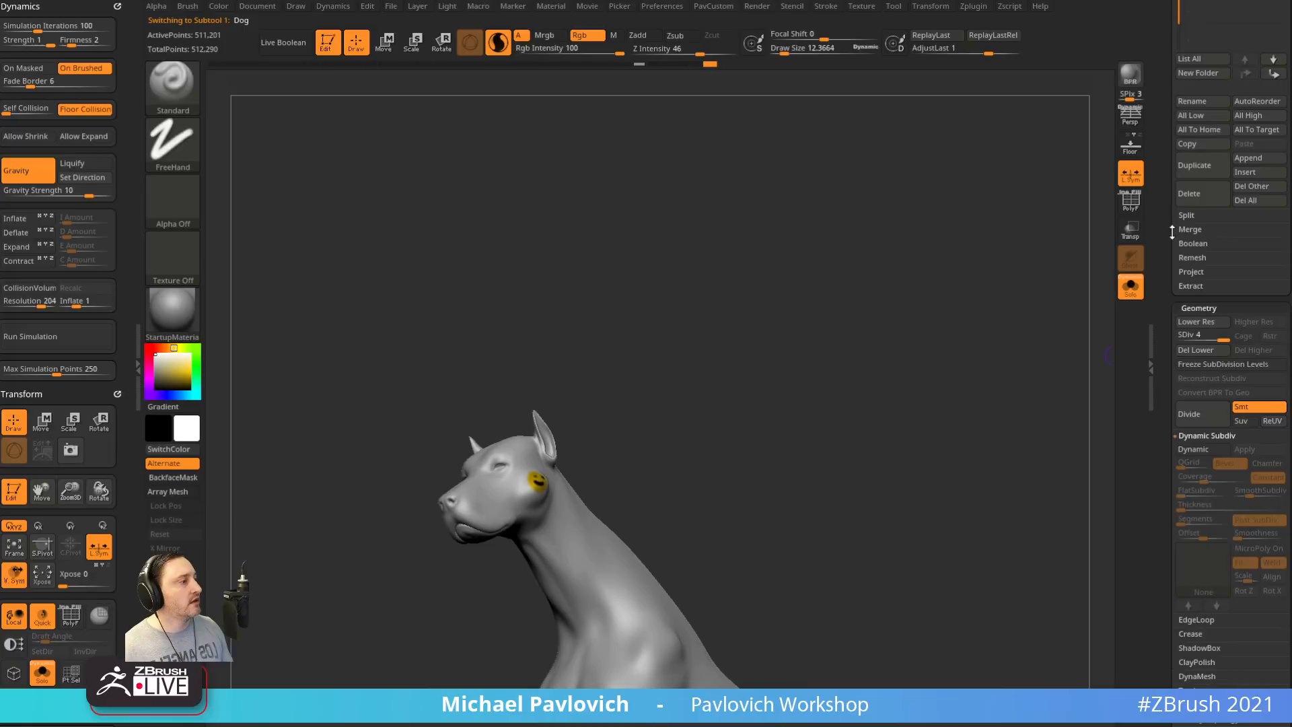
click(1205, 350)
Smooth away the dog's ears with Sculptris Pro at a draw size of about 55, and switch Sculptris Pro off
right_drag(908, 321, 558, 444)
key(s)
mouse_move(558, 444)
mouse_down()
mouse_move(570, 445)
mouse_move(528, 461)
mouse_move(535, 485)
mouse_up()
mouse_move(442, 455)
shift+mouse_down()
mouse_move(448, 410)
mouse_move(741, 361)
mouse_move(987, 275)
shift+mouse_up()
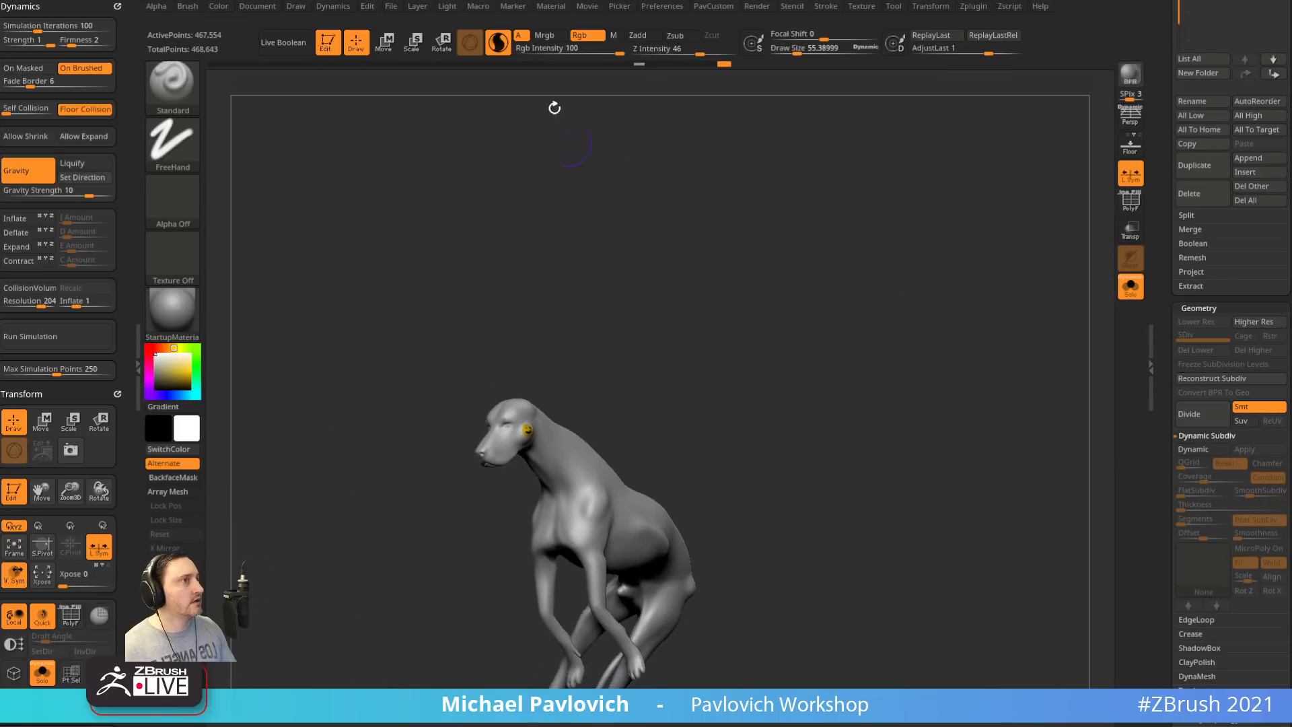
click(498, 45)
Select the plane subtool, show its polyframe, and bring the dog back into view by leaving Solo mode
drag(1172, 294, 1174, 426)
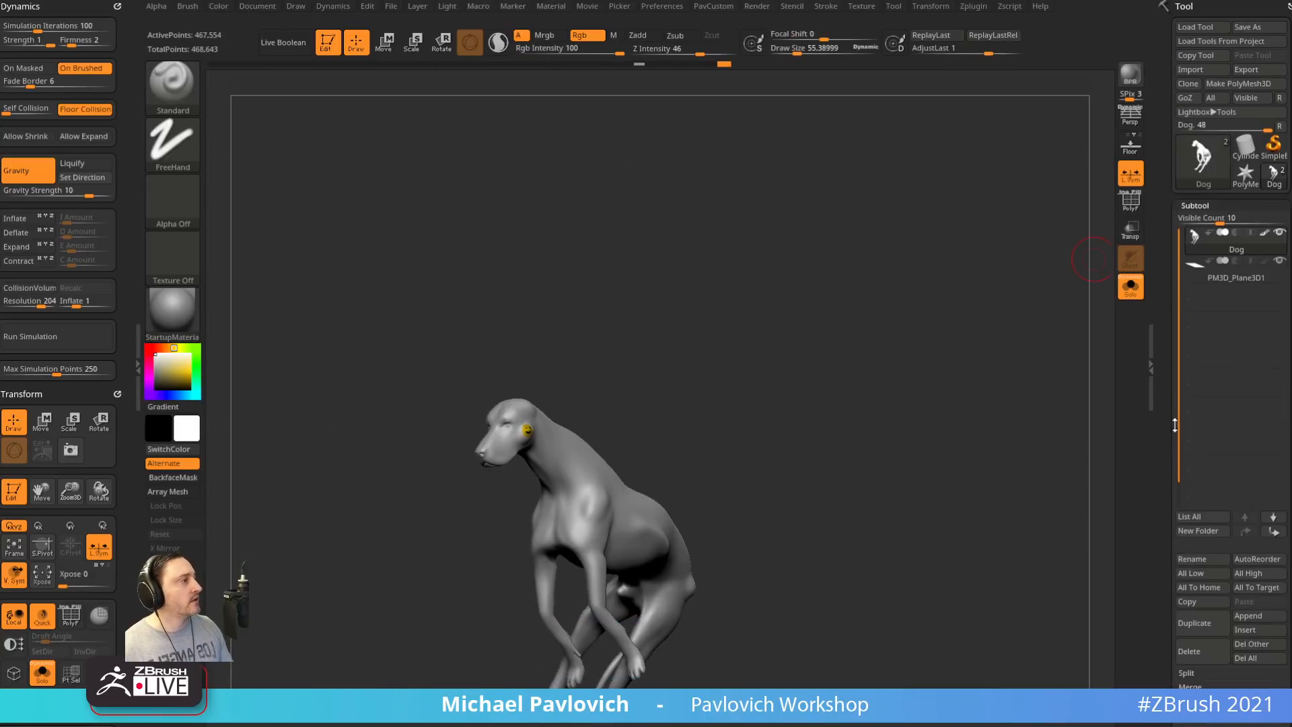
click(1230, 283)
drag(937, 404, 1097, 230)
click(1131, 200)
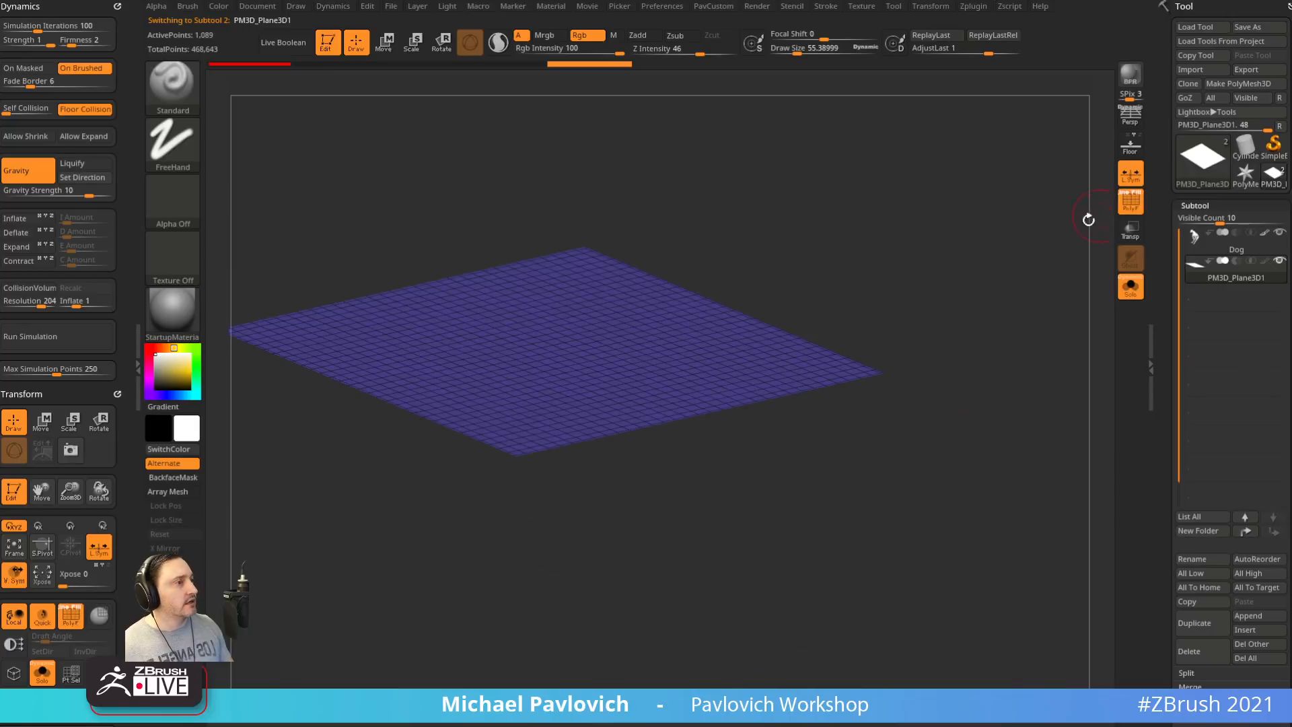
click(1131, 286)
Scale the plane down to about 0.36 of its size so it sits as a small cloth above the dog's head
key(w)
drag(699, 384, 442, 382)
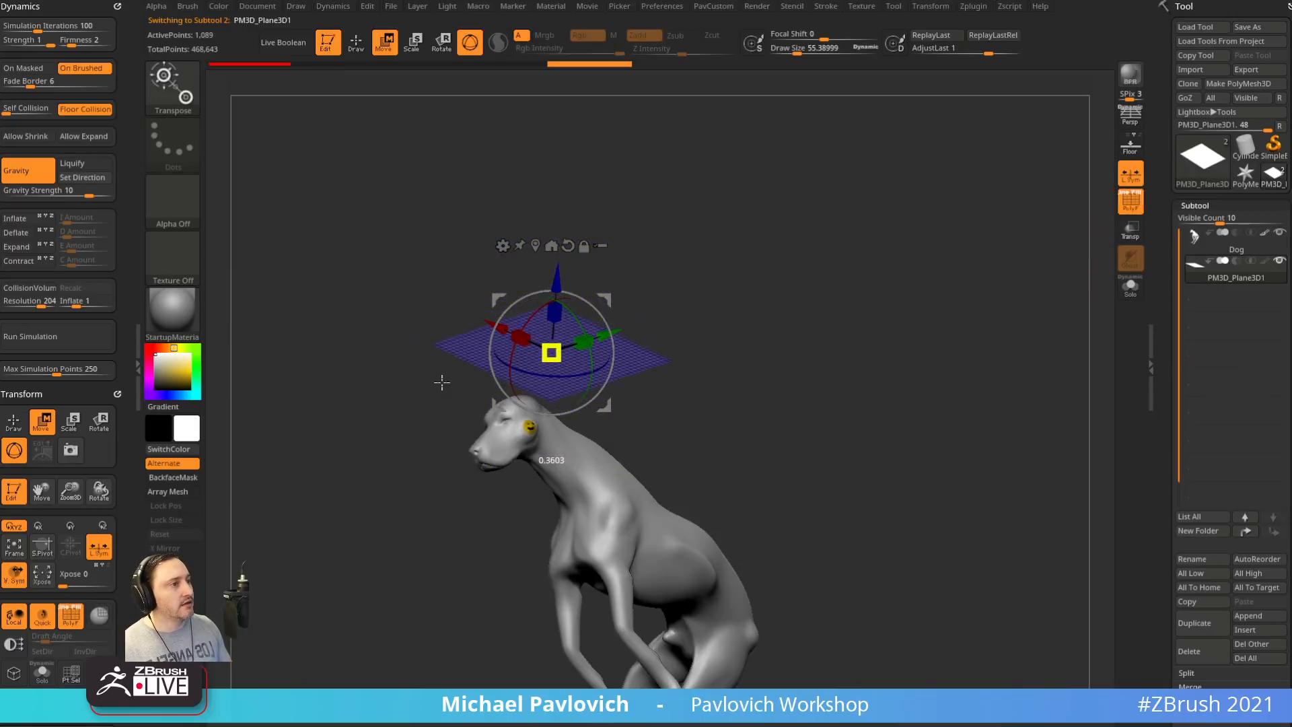
mouse_move(668, 309)
mouse_down()
mouse_move(787, 337)
mouse_move(630, 327)
mouse_up()
key(q)
mouse_move(868, 364)
mouse_down()
mouse_move(808, 305)
mouse_move(631, 347)
mouse_up()
Set Gravity Strength to about 0.54, enable the Collision Volume, and set its Inflate to about 0.45
drag(77, 191, 75, 194)
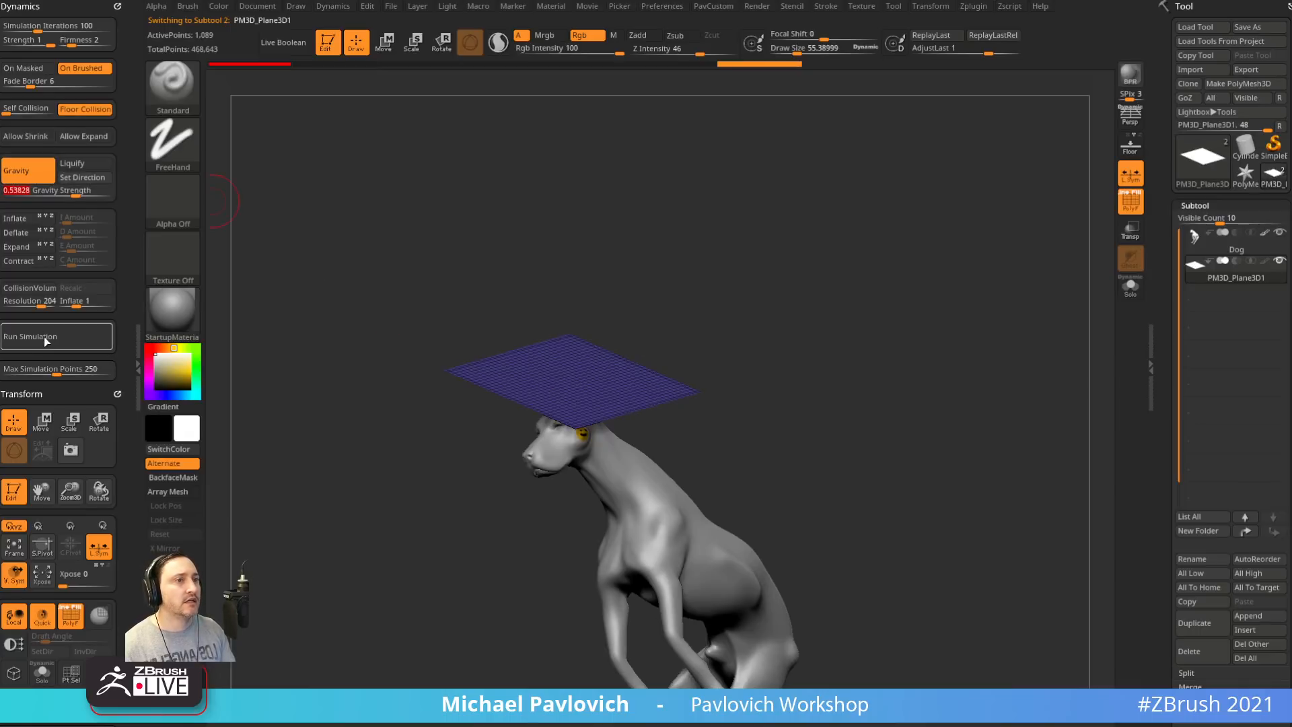
click(34, 290)
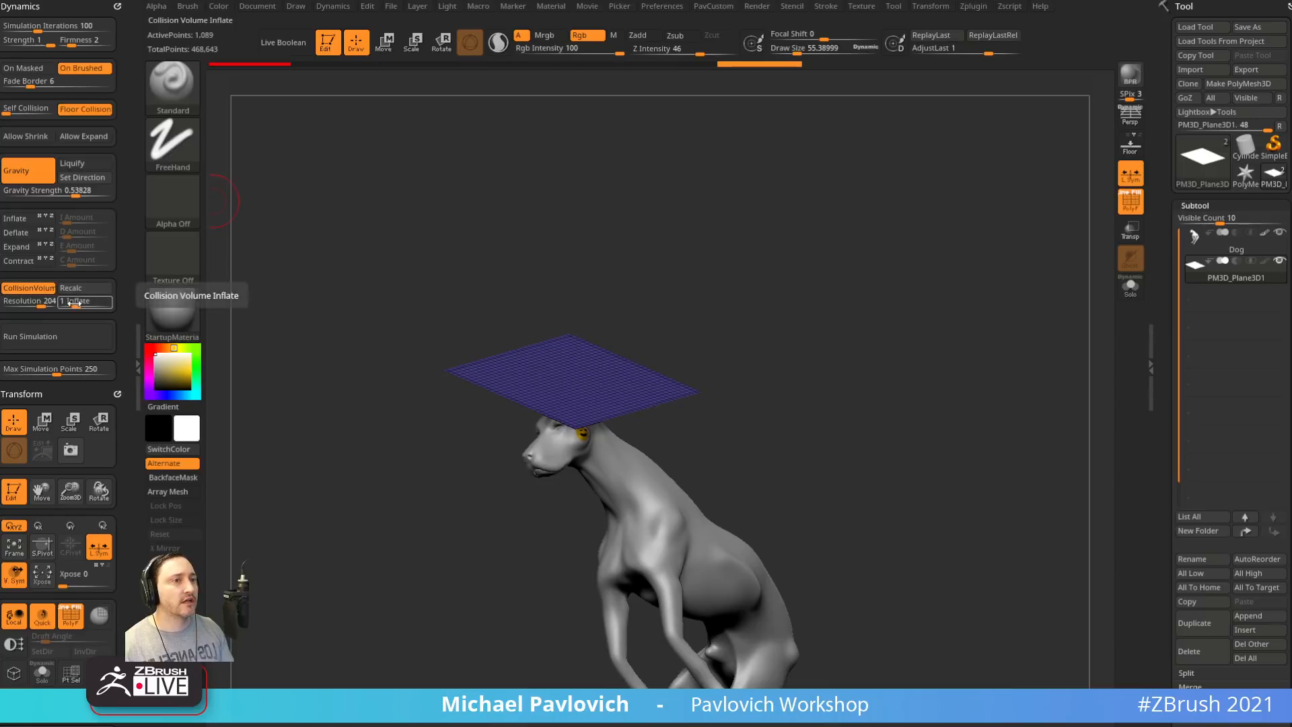
drag(76, 301, 69, 301)
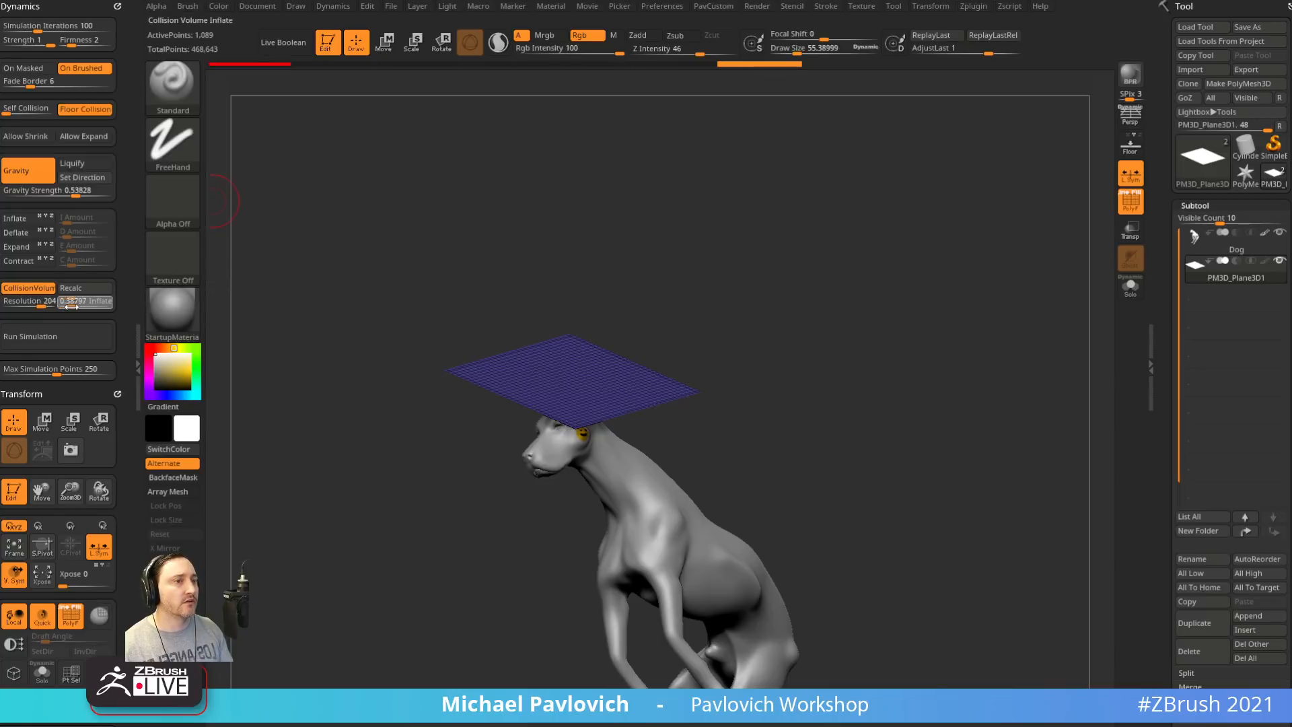
Run the Dynamics simulation to drape the plane over the dog's head, and hide the polyframe
click(53, 337)
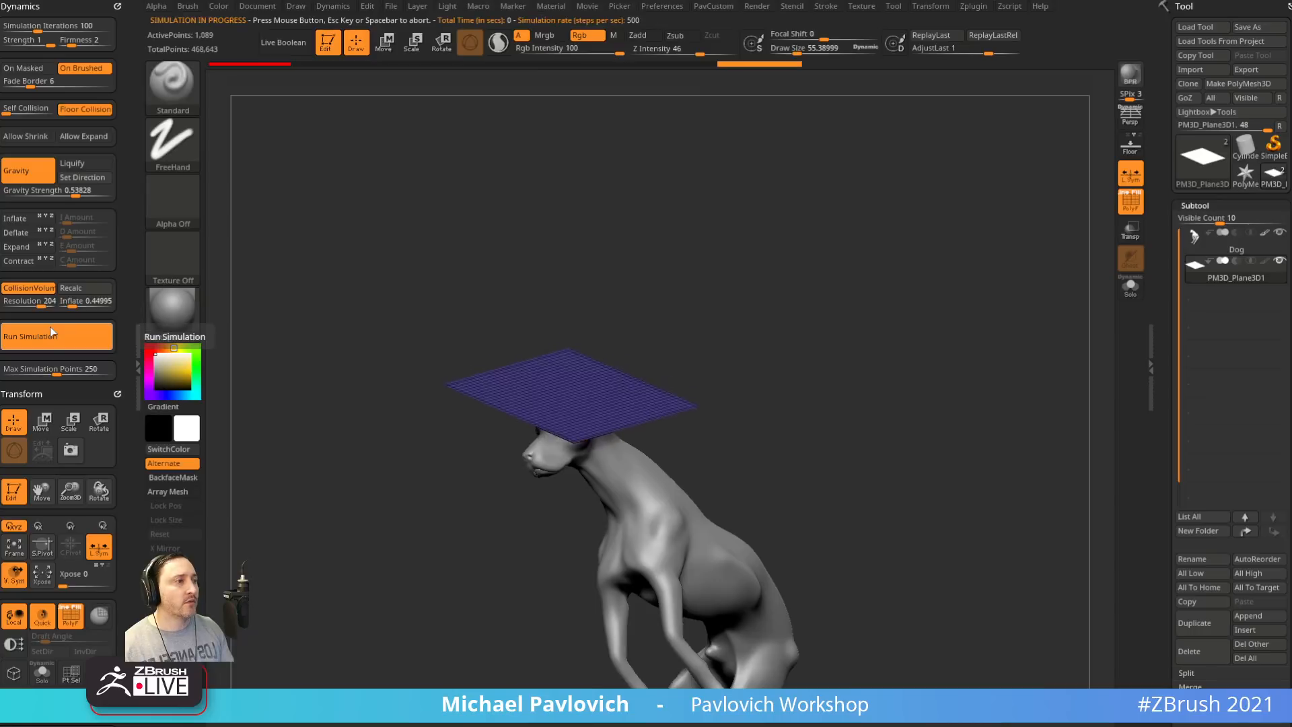
click(1061, 229)
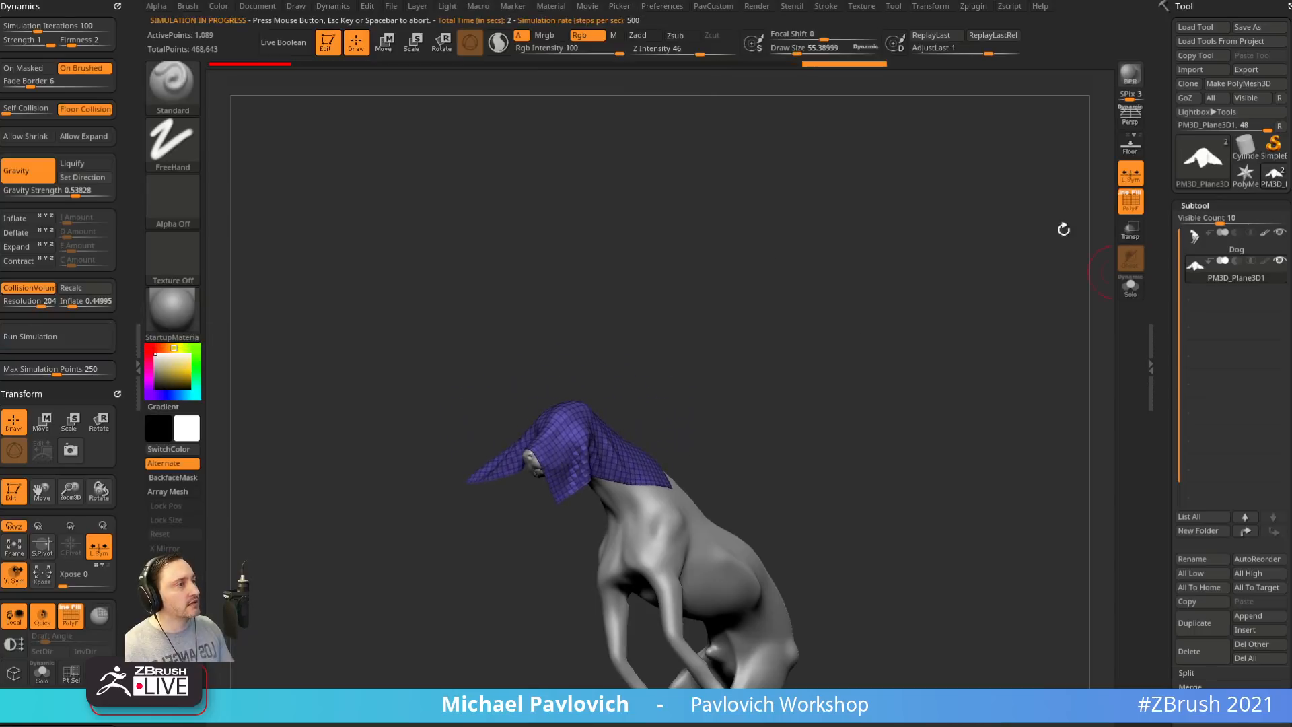
ctrl+right_drag(871, 306, 929, 362)
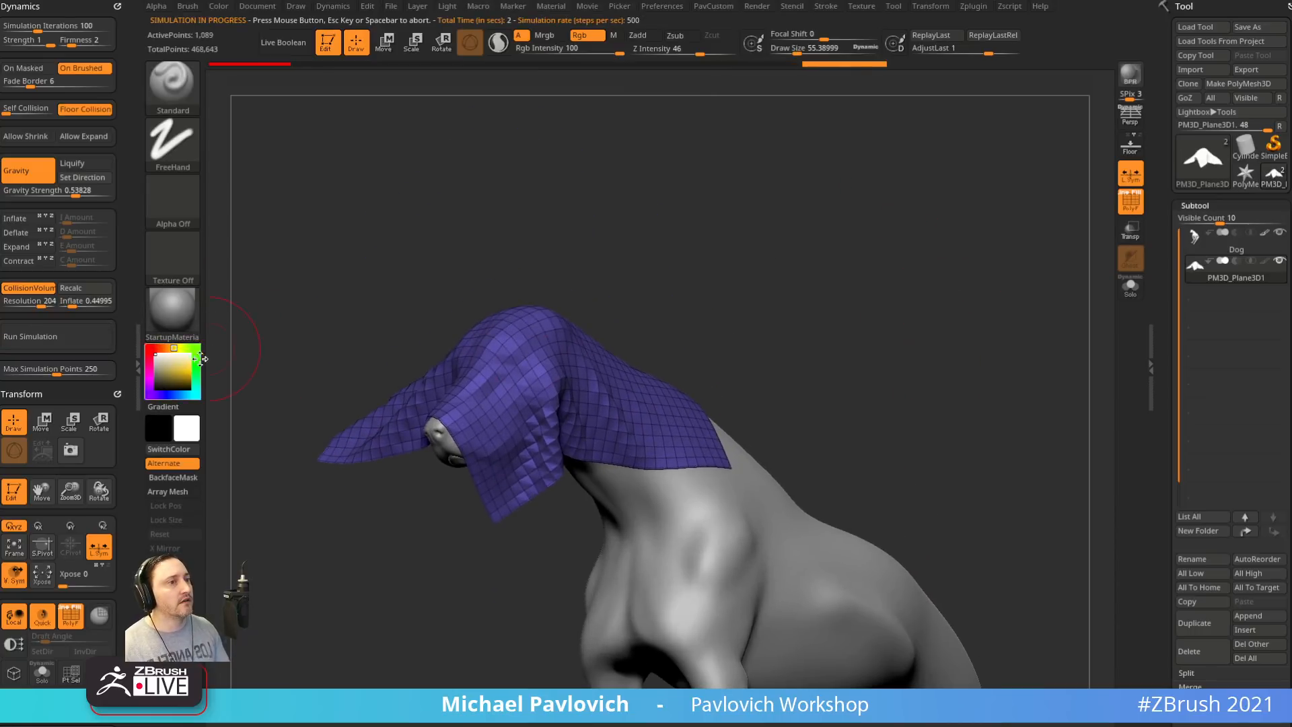
click(1130, 205)
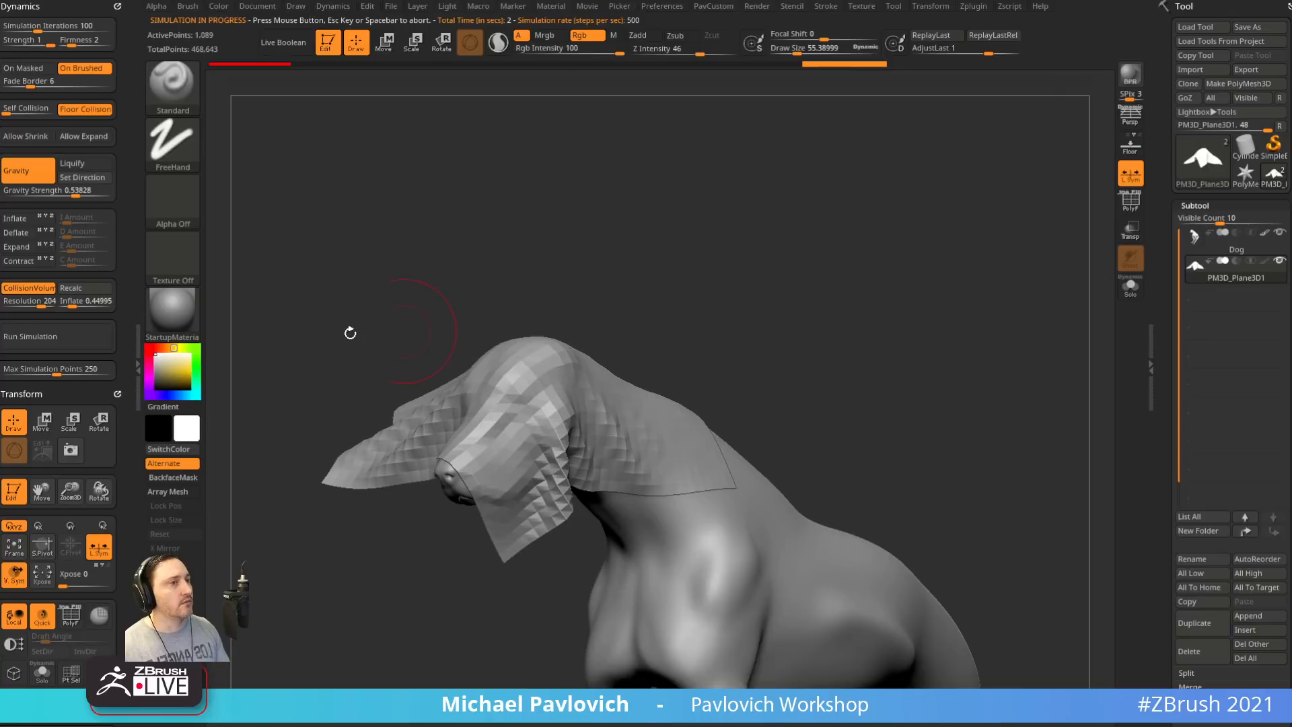
Undo the drape and try the simulation again with Firmness 1
key(ctrl+z)
alt+right_drag(811, 190, 811, 219)
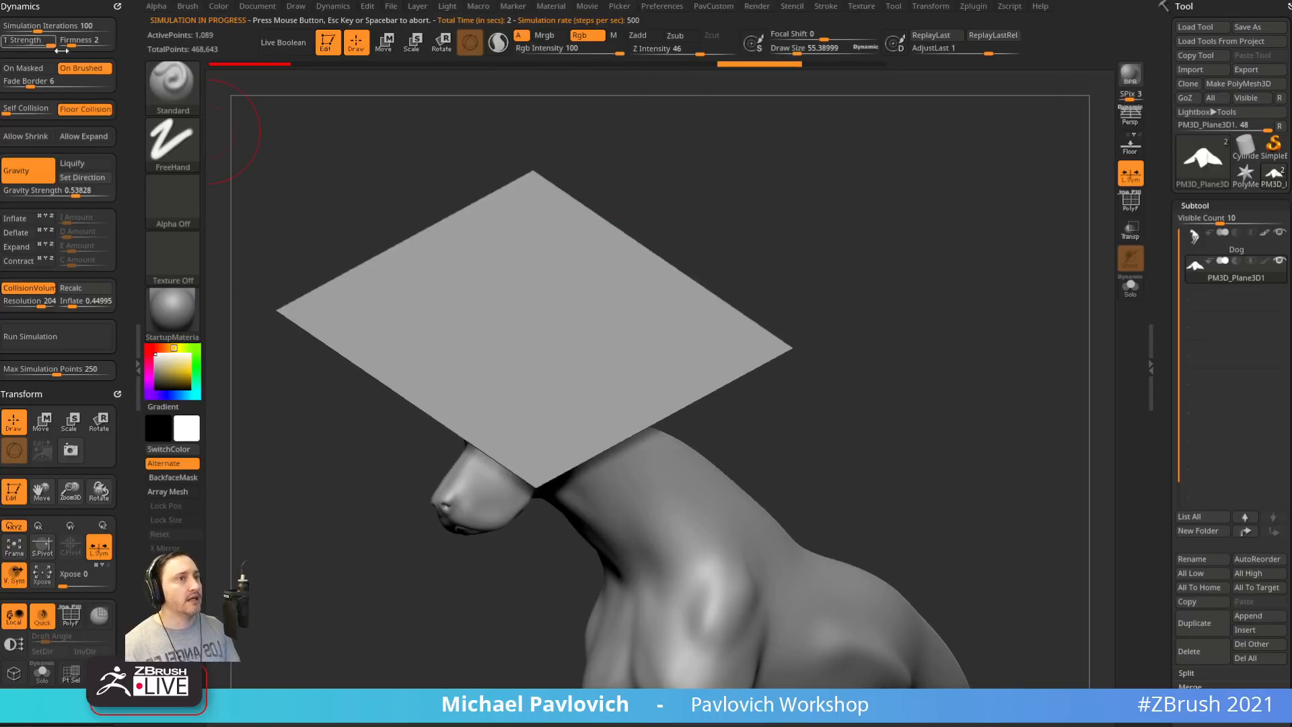
drag(69, 45, 61, 56)
click(66, 333)
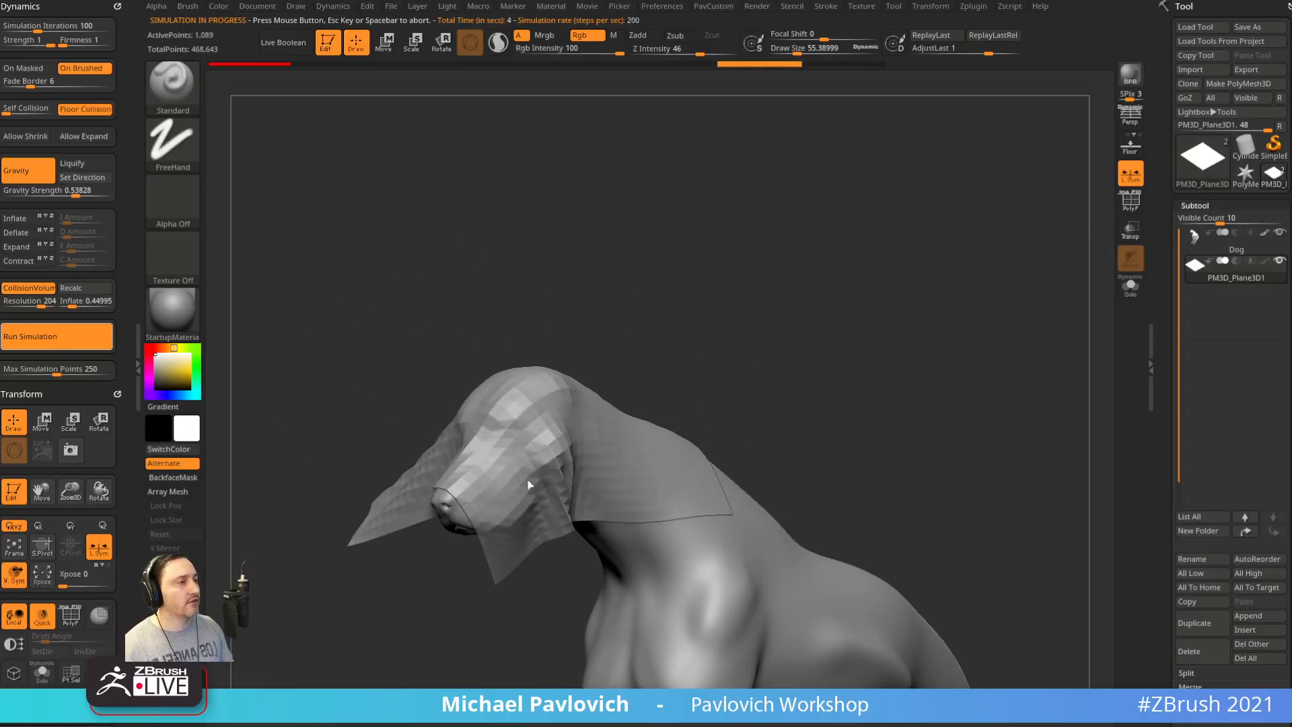
drag(757, 336, 759, 407)
Undo the Firmness 1 drape and try the simulation with Firmness 5
key(ctrl+z)
drag(390, 289, 338, 255)
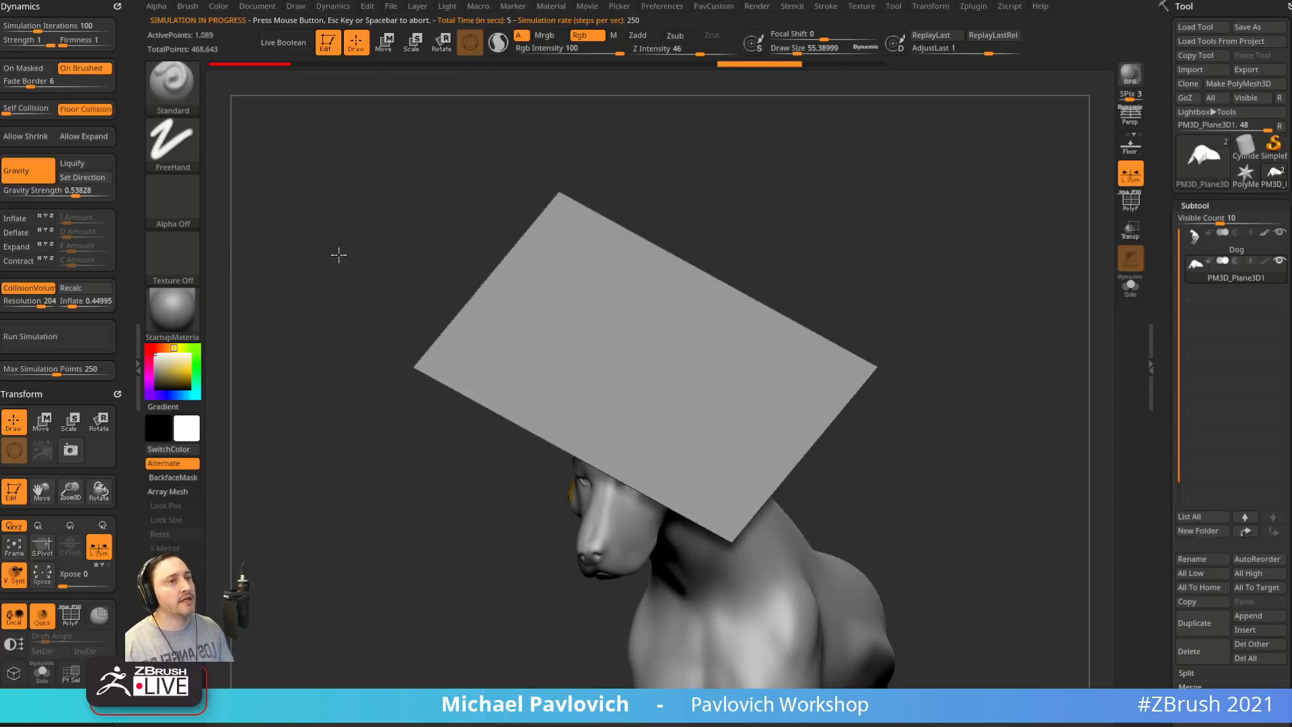
drag(77, 42, 93, 41)
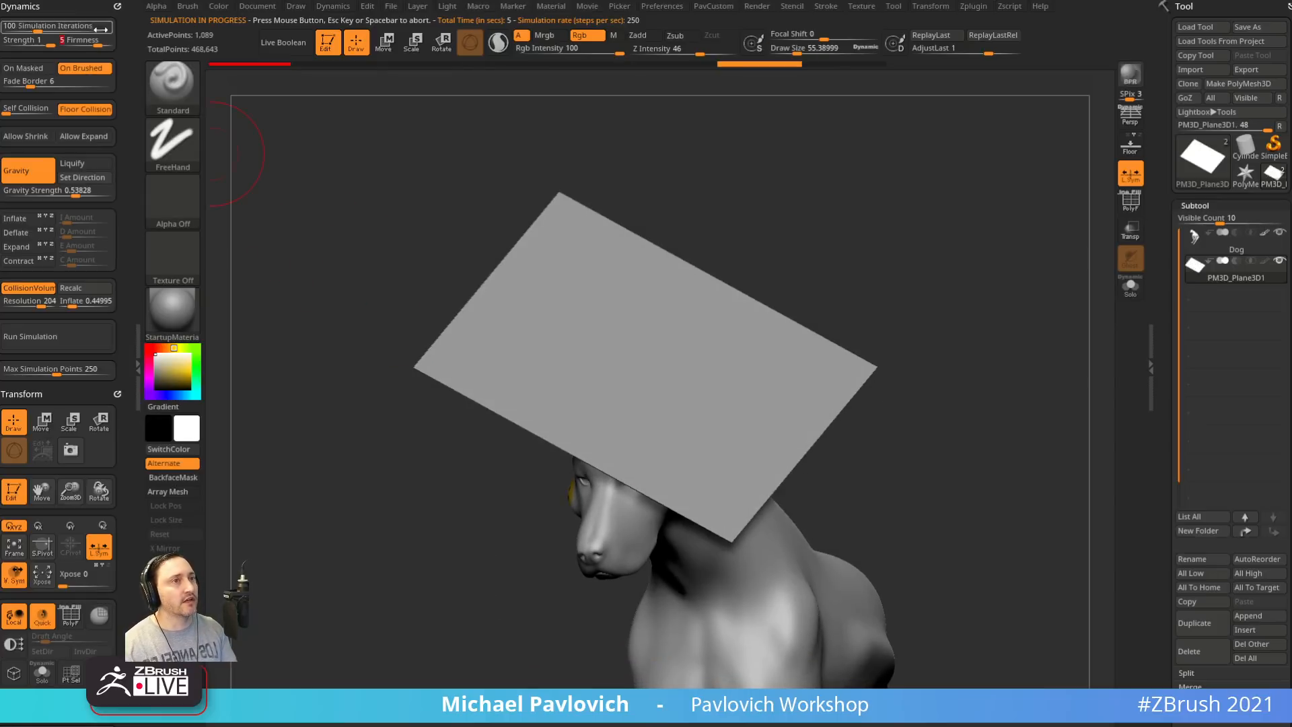
click(68, 333)
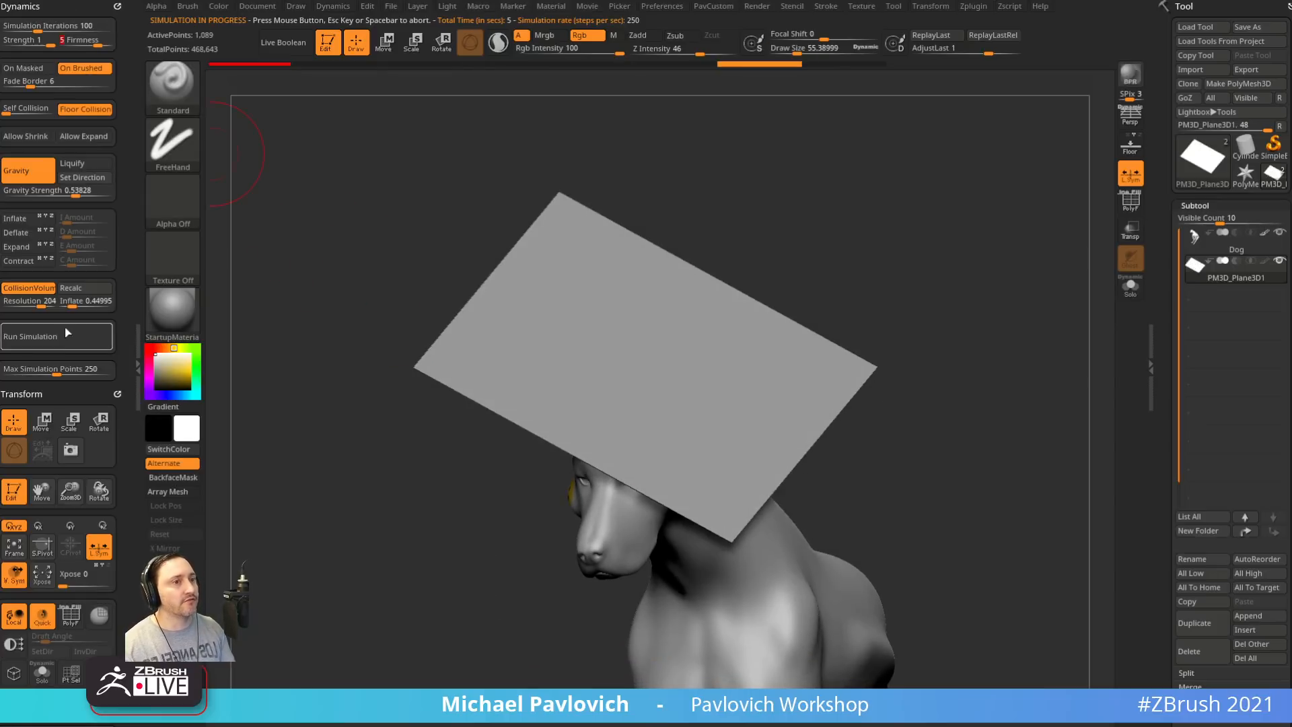
click(965, 342)
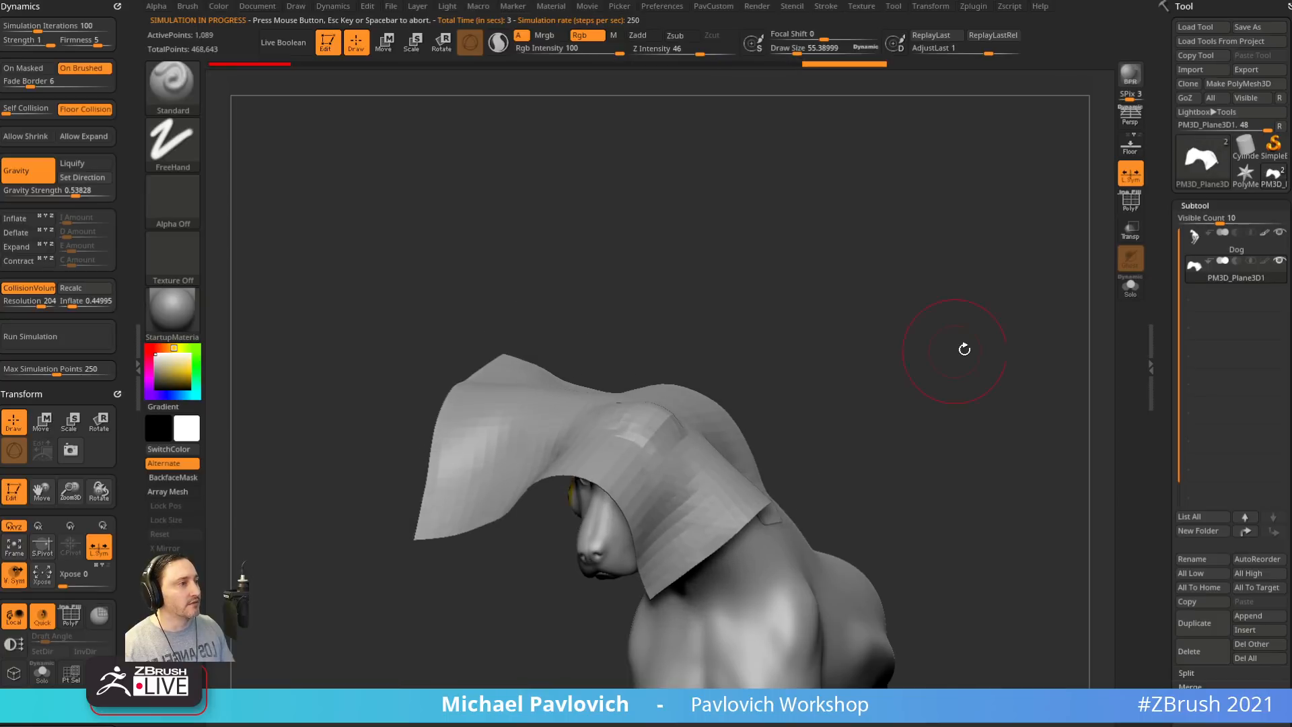
drag(965, 347, 956, 345)
Undo the stiff drape, set Firmness to 2, and rerun the simulation over the dog's head
key(ctrl+z)
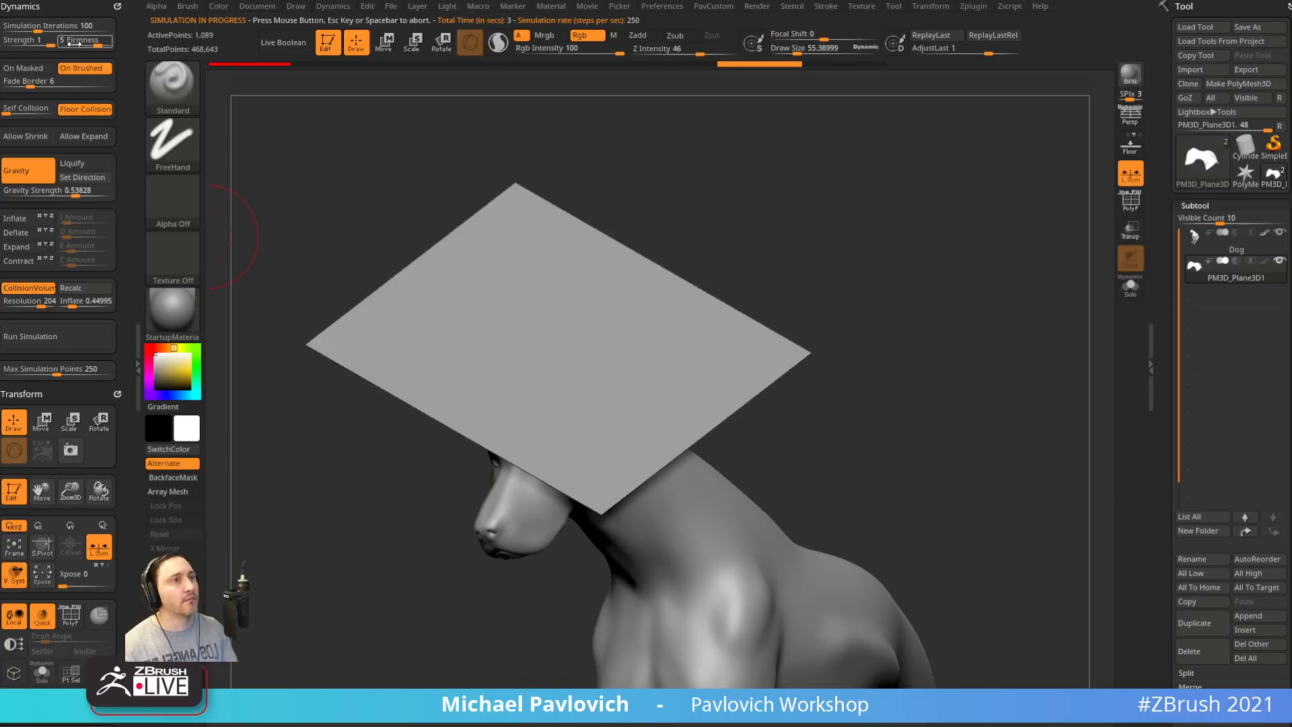
click(56, 336)
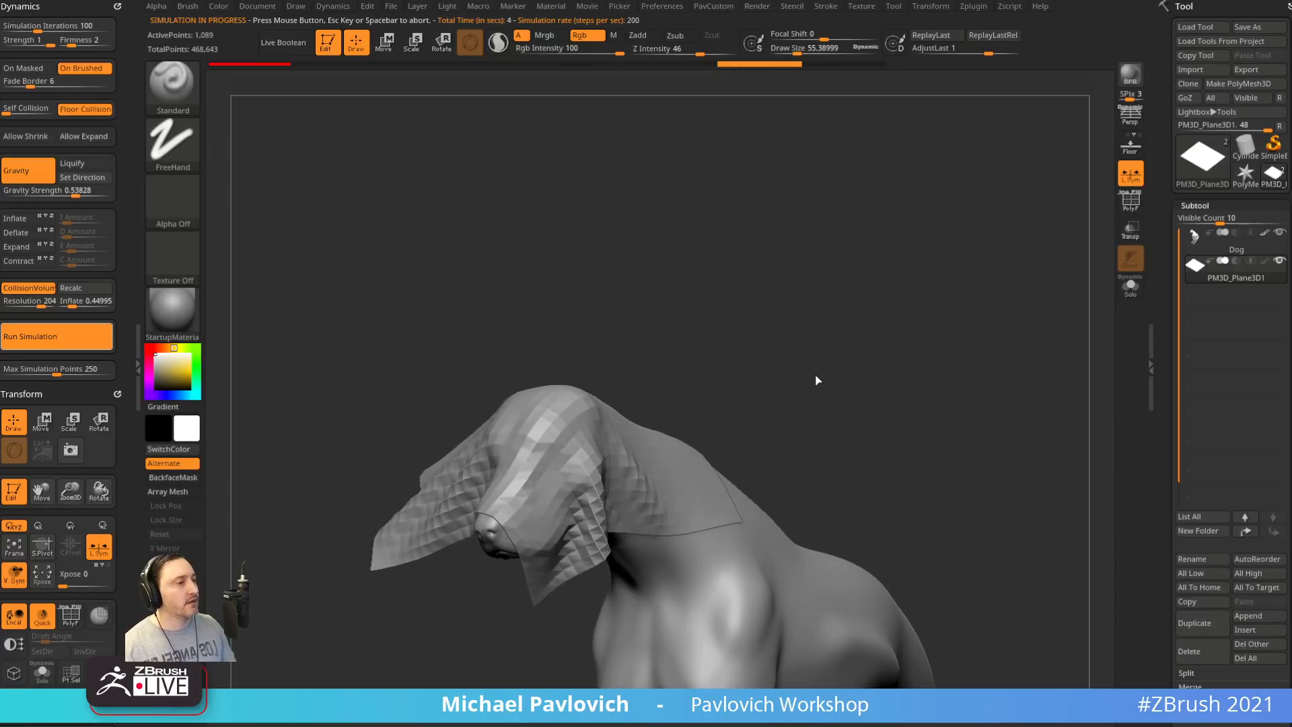
ctrl+right_drag(850, 355, 858, 360)
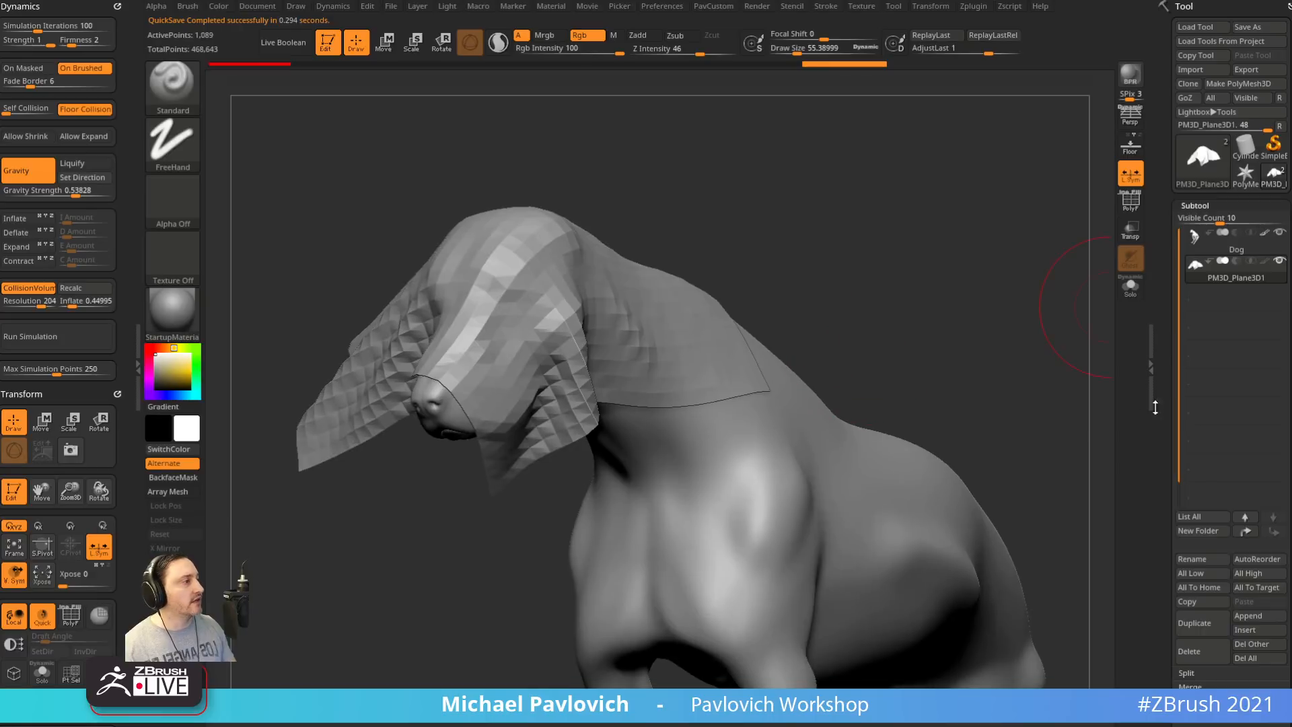
Turn on Dynamic Subdiv for the draped plane and set SmoothSubdiv to 0
scroll(1155, 407, down, 10)
click(1193, 414)
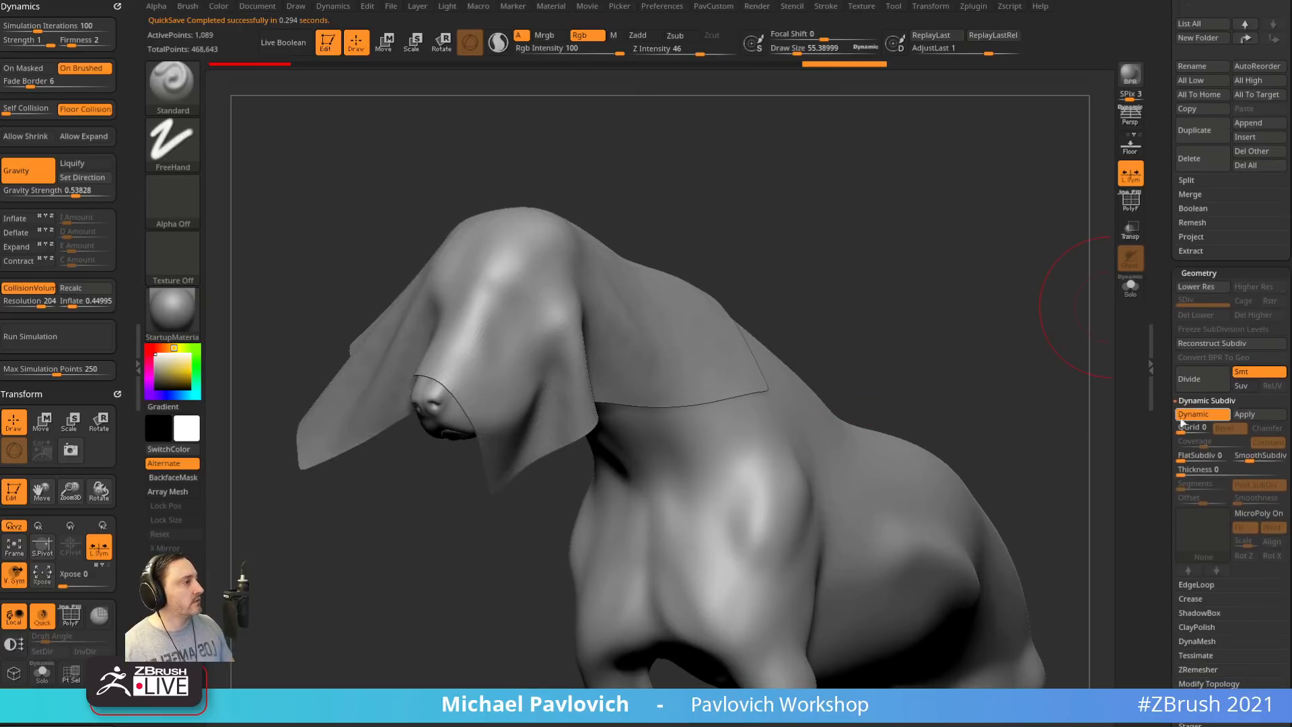
drag(1231, 457, 1218, 456)
scroll(1241, 474, down, 2)
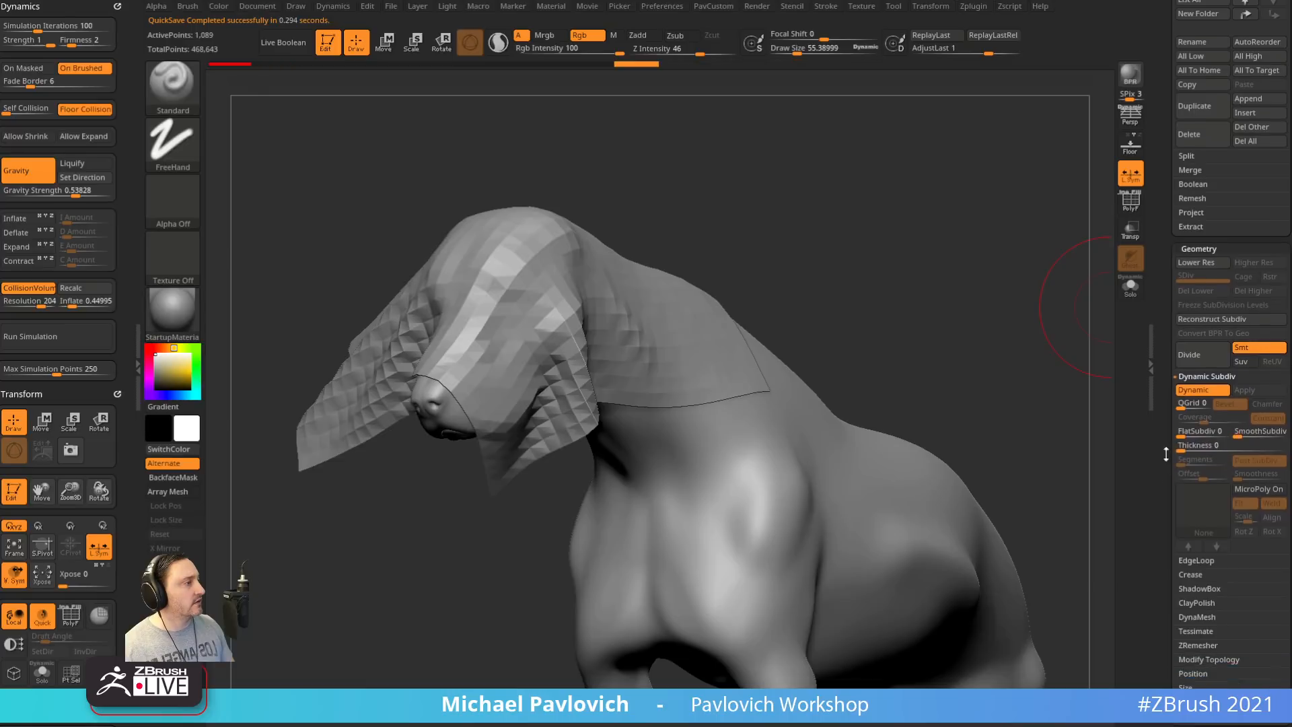
Apply the Knit02 MicroPoly to the draped plane
click(1217, 489)
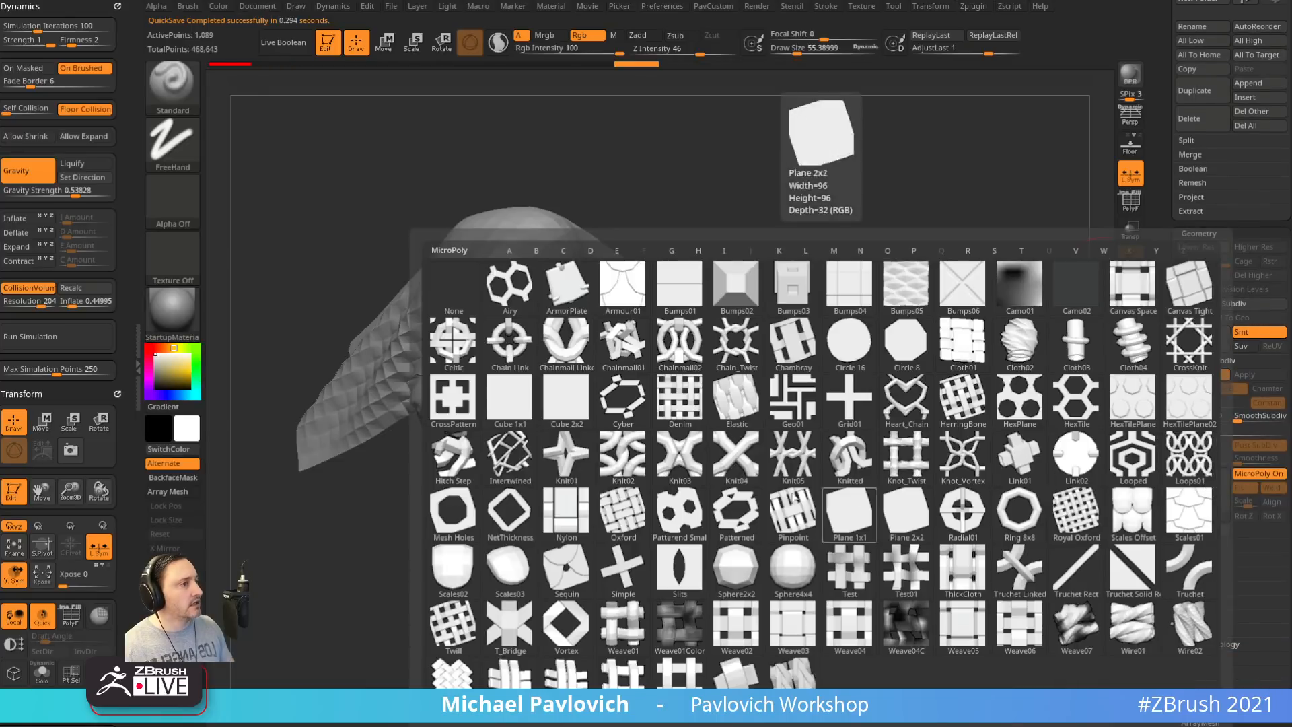
click(850, 514)
drag(934, 222, 907, 324)
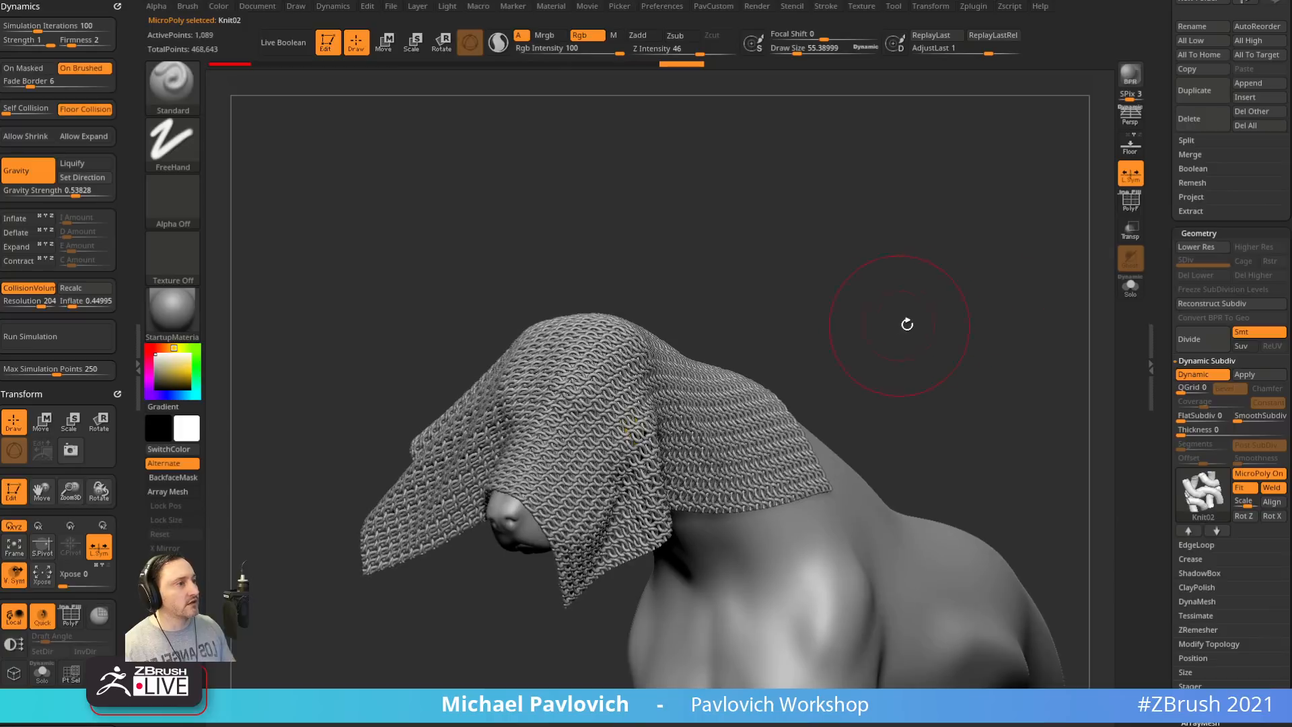
Try pulling the knitted cloth with the ClothHook brush at a draw size of about 79, and undo the strokes
key(b)
key(c)
key(h)
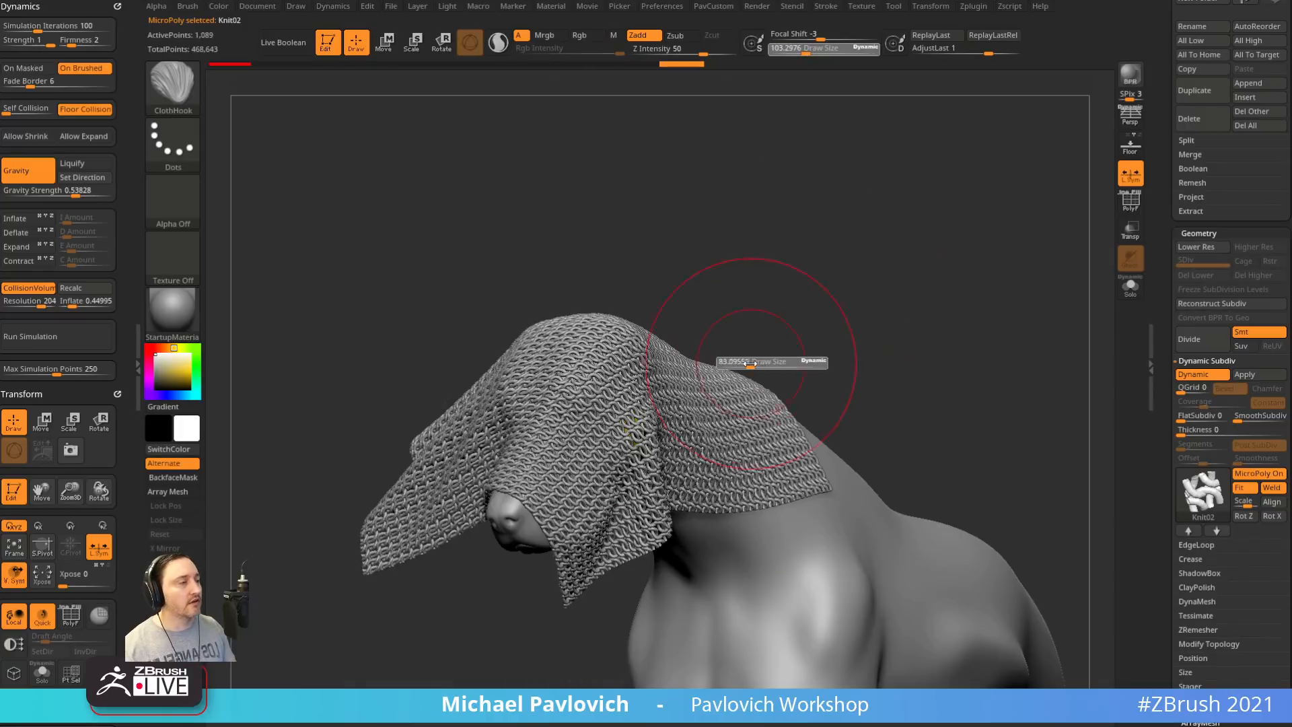
mouse_move(744, 346)
mouse_down()
mouse_move(779, 272)
mouse_move(852, 467)
mouse_move(808, 385)
mouse_up()
mouse_move(565, 511)
mouse_down()
mouse_move(539, 431)
mouse_move(866, 393)
mouse_up()
key(ctrl+z)
key(ctrl+z)
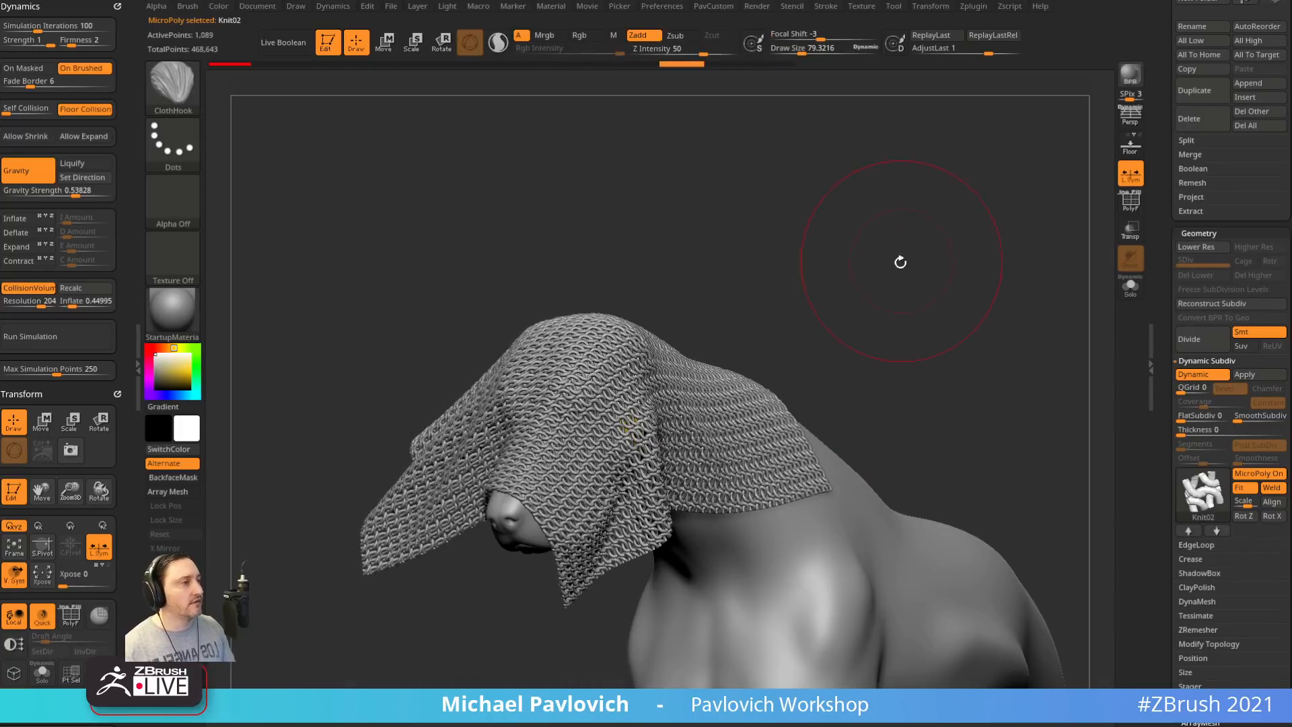
Revert the cloth to its plain mesh without the knit MicroPoly, and reduce the draw size to about 5
mouse_move(900, 263)
mouse_down()
mouse_move(827, 375)
mouse_move(911, 286)
mouse_move(908, 348)
mouse_move(883, 340)
mouse_move(1076, 358)
mouse_up()
key(ctrl+z)
key(ctrl+z)
key(s)
click(863, 349)
Raise the draped plane's SmoothSubdiv level past 1 in Dynamic Subdiv to smooth the faceted cloth
scroll(1170, 414, down, 5)
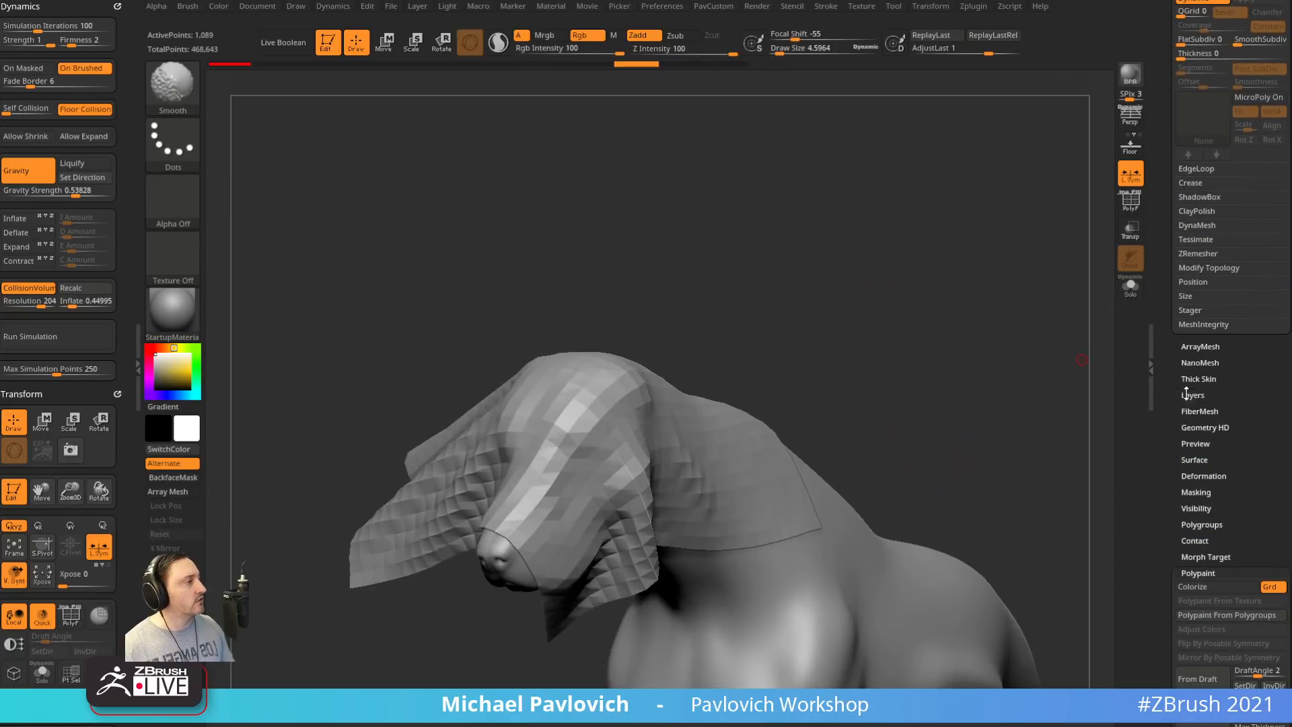
drag(1171, 398, 1171, 641)
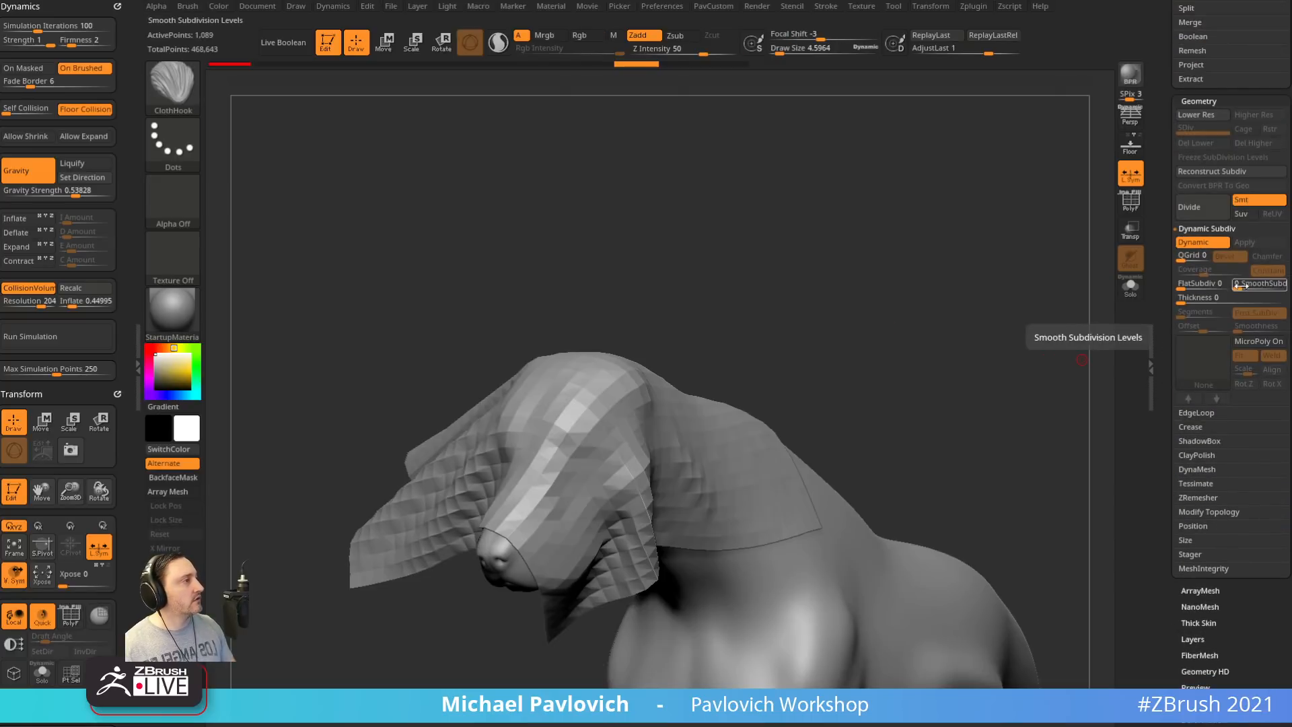
drag(1238, 286, 1244, 285)
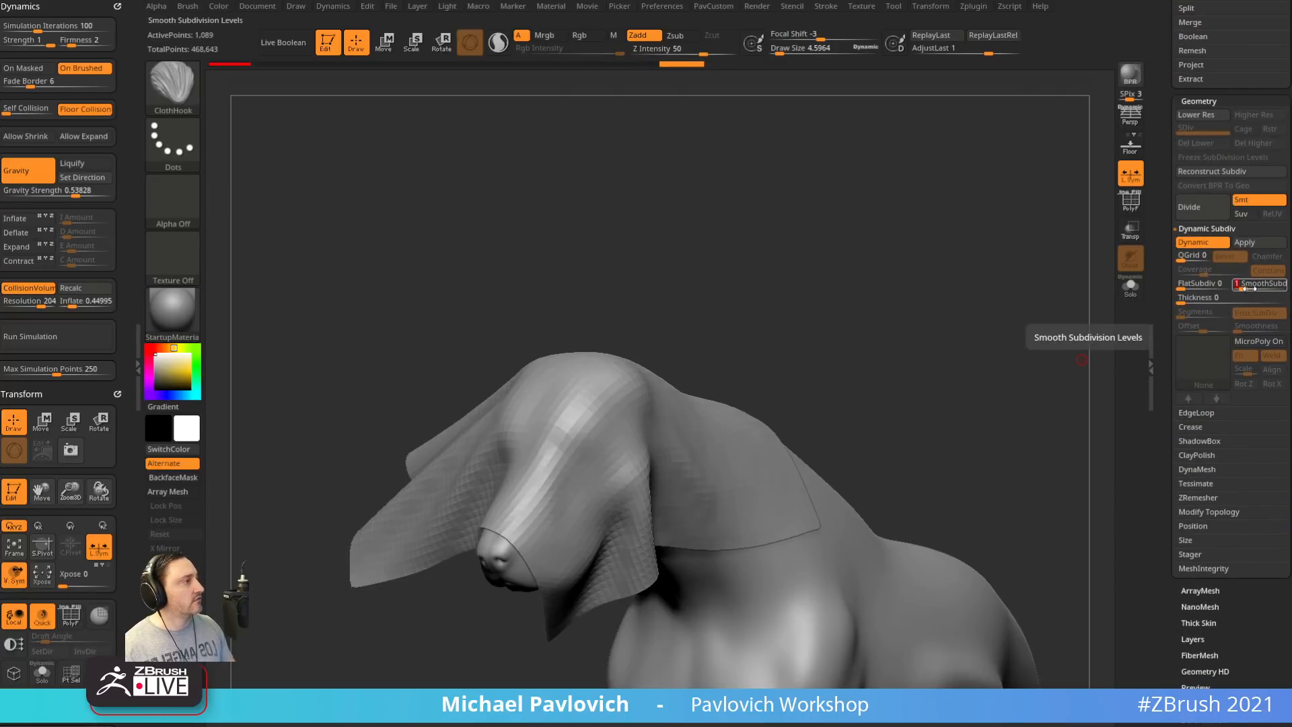
drag(1249, 285, 1249, 286)
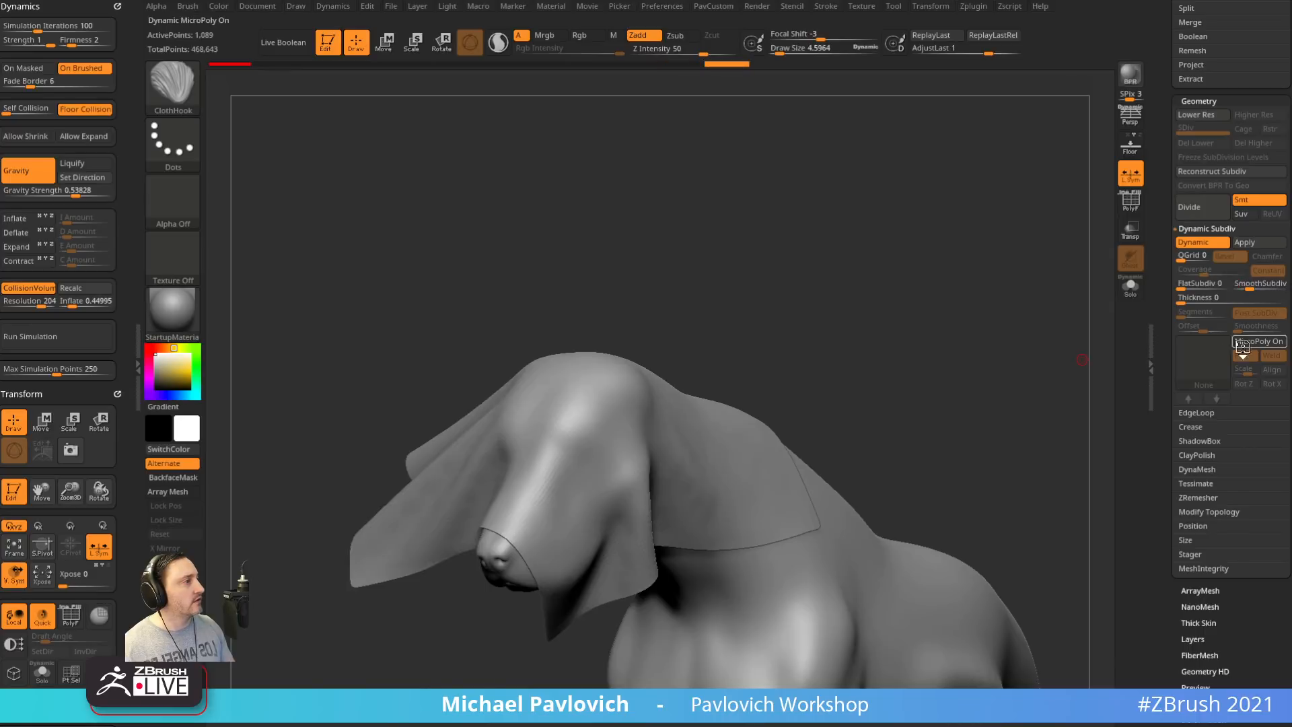
Apply the Weave01 MicroPoly to the draped plane and raise its SmoothSubdiv level for a denser weave
click(1243, 347)
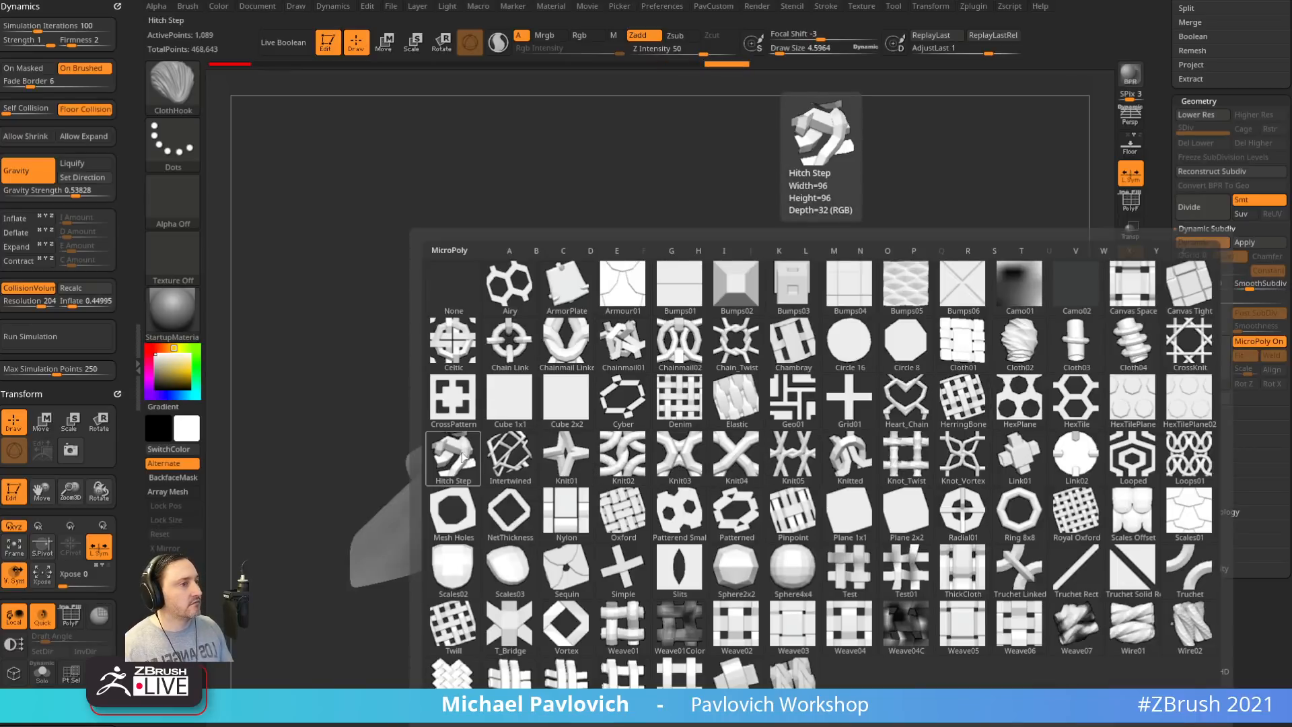
click(624, 629)
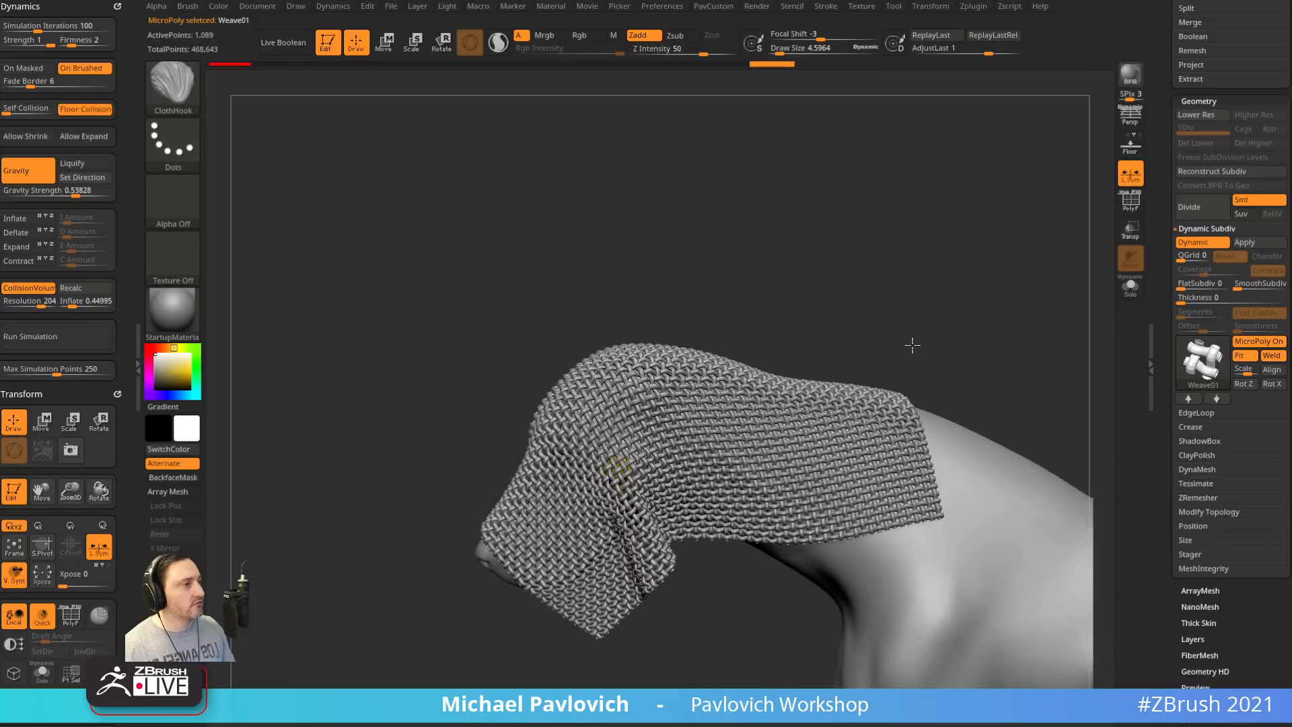
drag(913, 345, 987, 350)
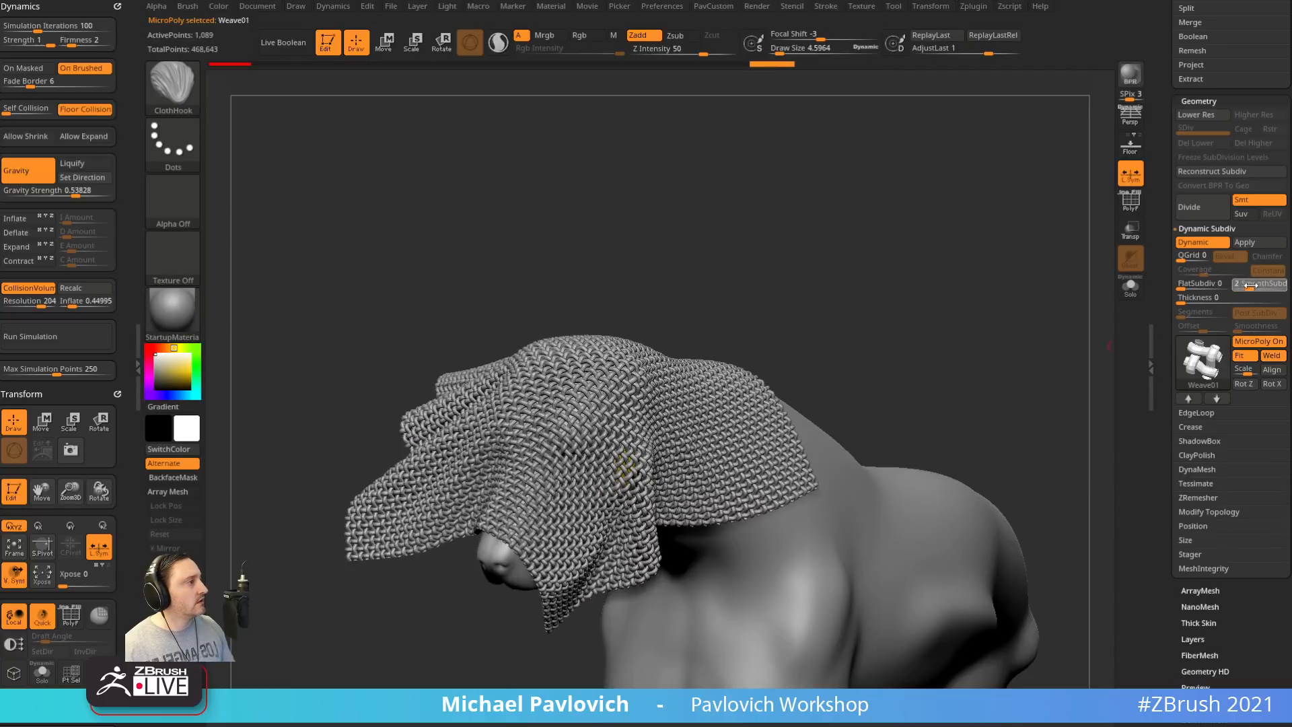
drag(1050, 301, 1040, 488)
alt+drag(459, 272, 505, 229)
mouse_move(852, 281)
mouse_down()
mouse_move(941, 299)
mouse_move(895, 267)
mouse_move(910, 280)
mouse_move(916, 241)
mouse_up()
Switch to the Standard brush at a draw size of about 46 and turn off the cloth's MicroPoly
key(b)
key(s)
key(t)
key(s)
mouse_move(913, 254)
mouse_down()
mouse_move(929, 253)
mouse_move(928, 231)
mouse_up()
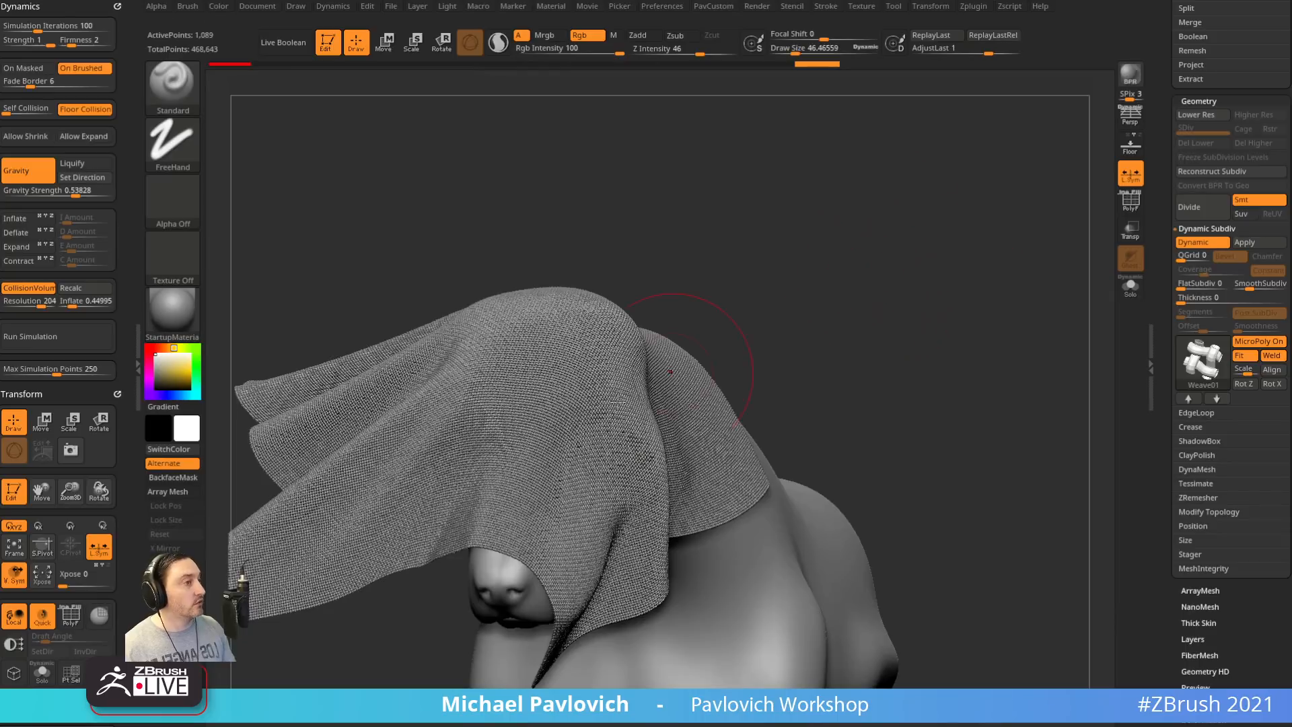
click(1258, 342)
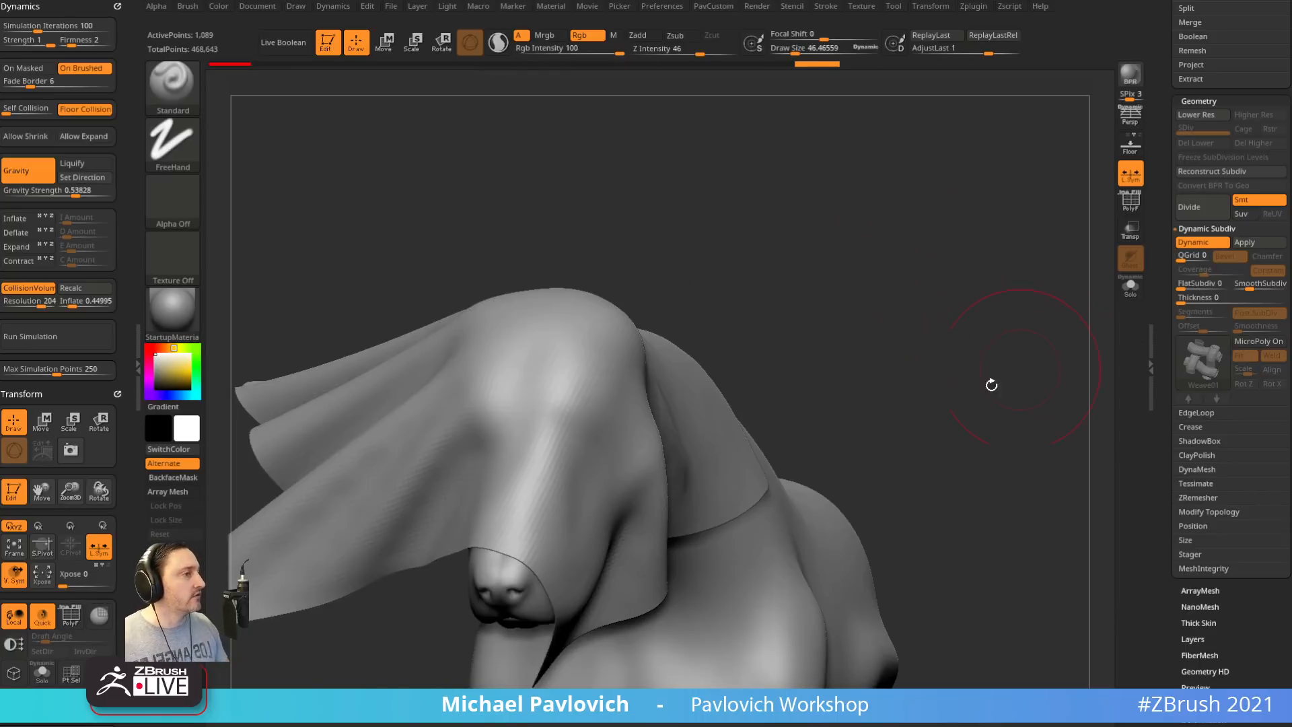
Collapse the Polypaint settings and open NoiseMaker to add surface noise to the draped cloth
drag(1169, 436, 1159, 314)
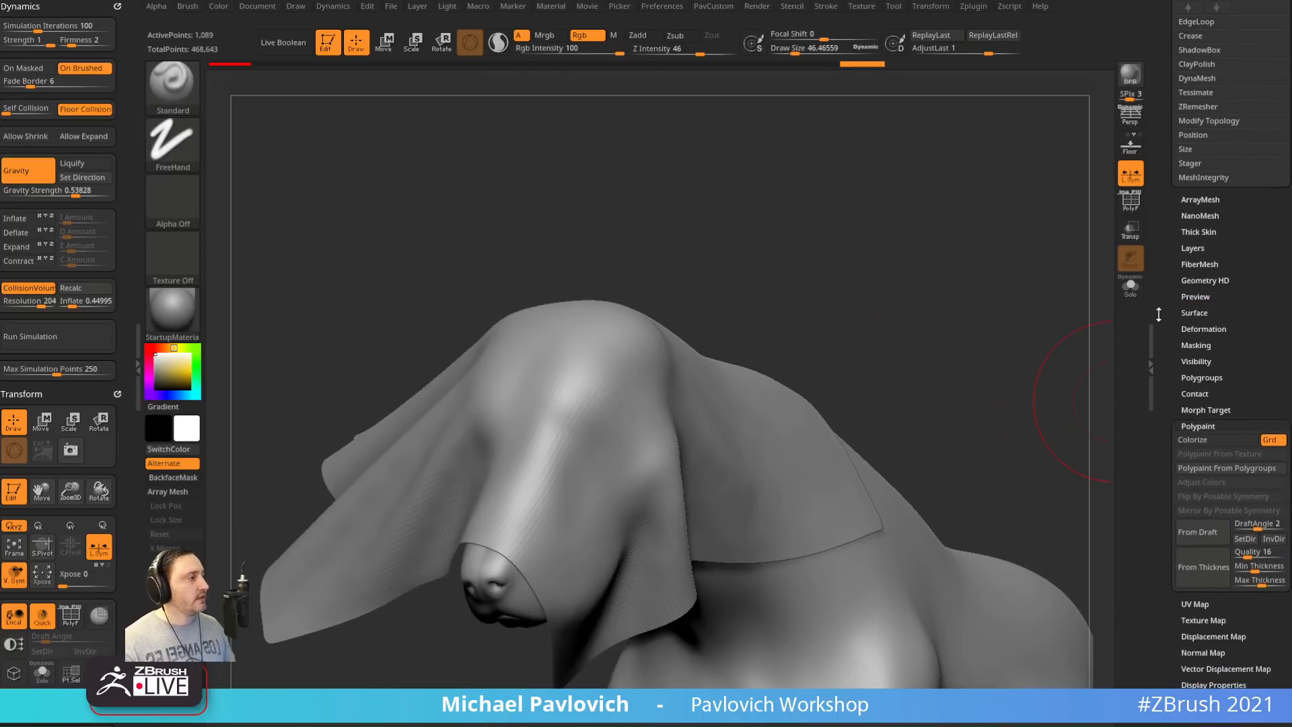
shift+click(1189, 426)
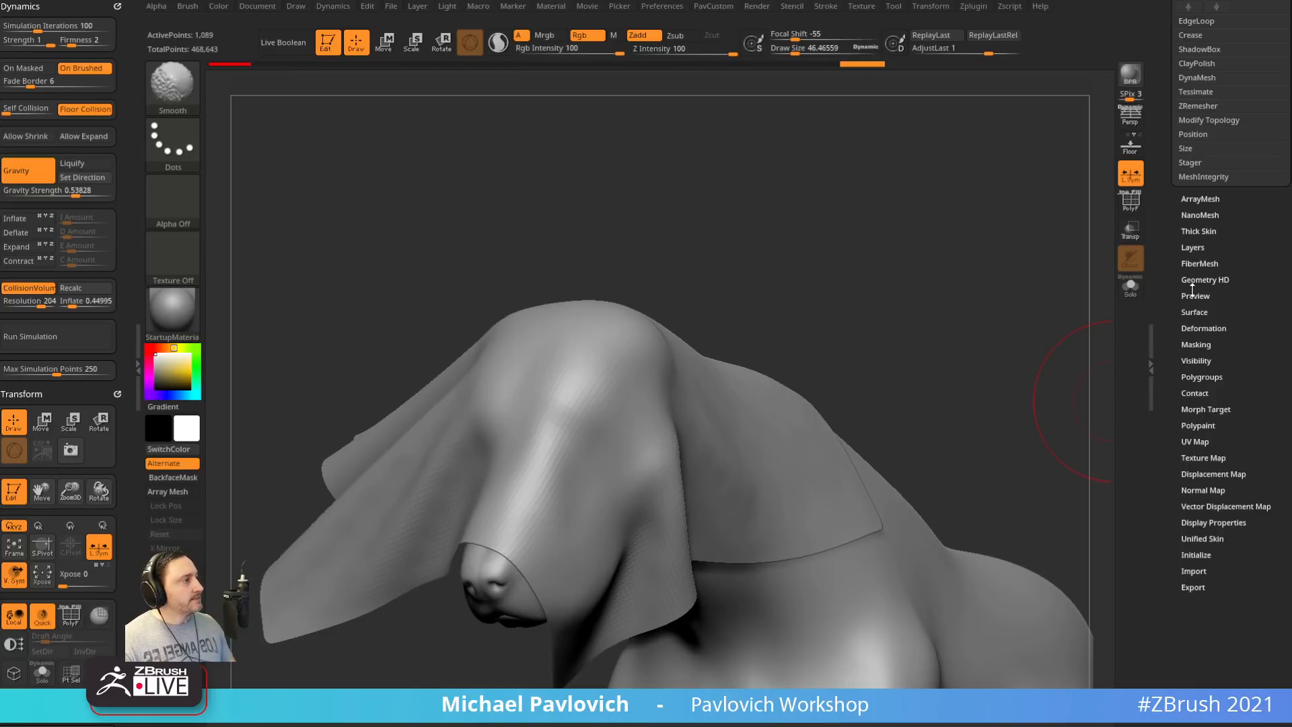
click(1192, 313)
click(1218, 382)
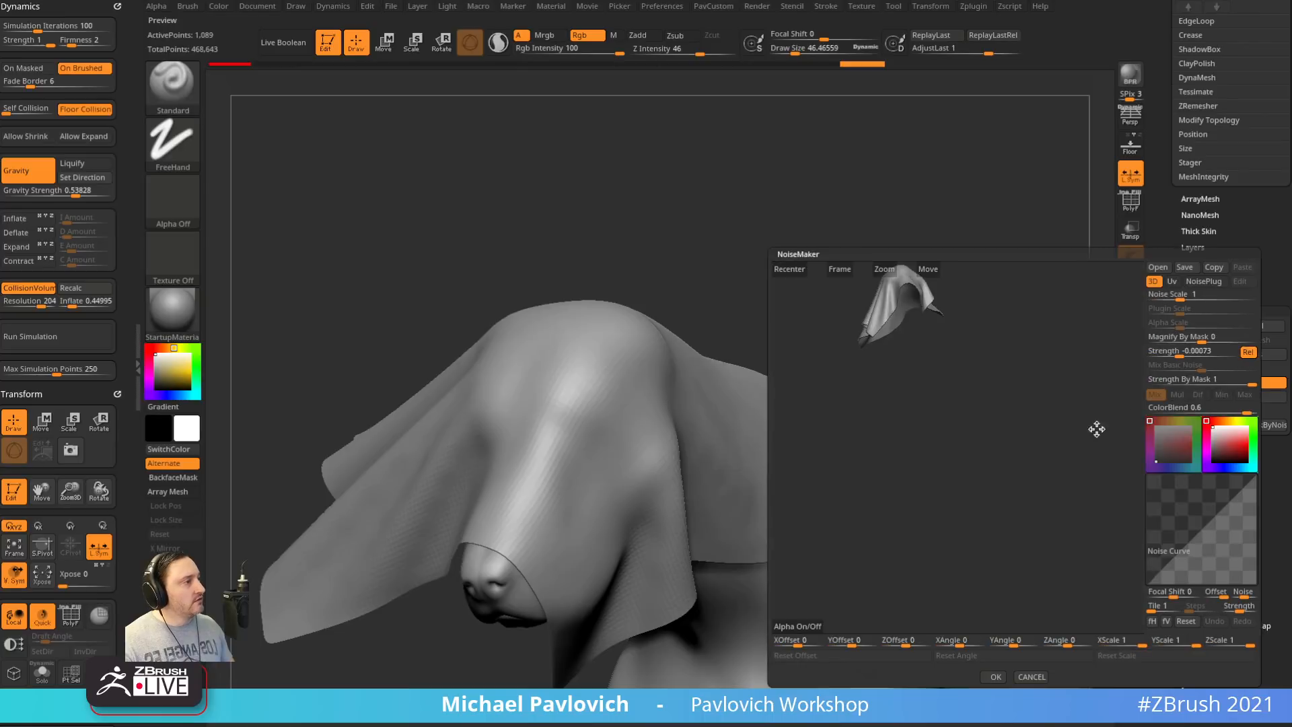
Load Knitting Pattern 01.jpg from the Cloth Tileable Alphas folder as the noise alpha
drag(1048, 417, 813, 604)
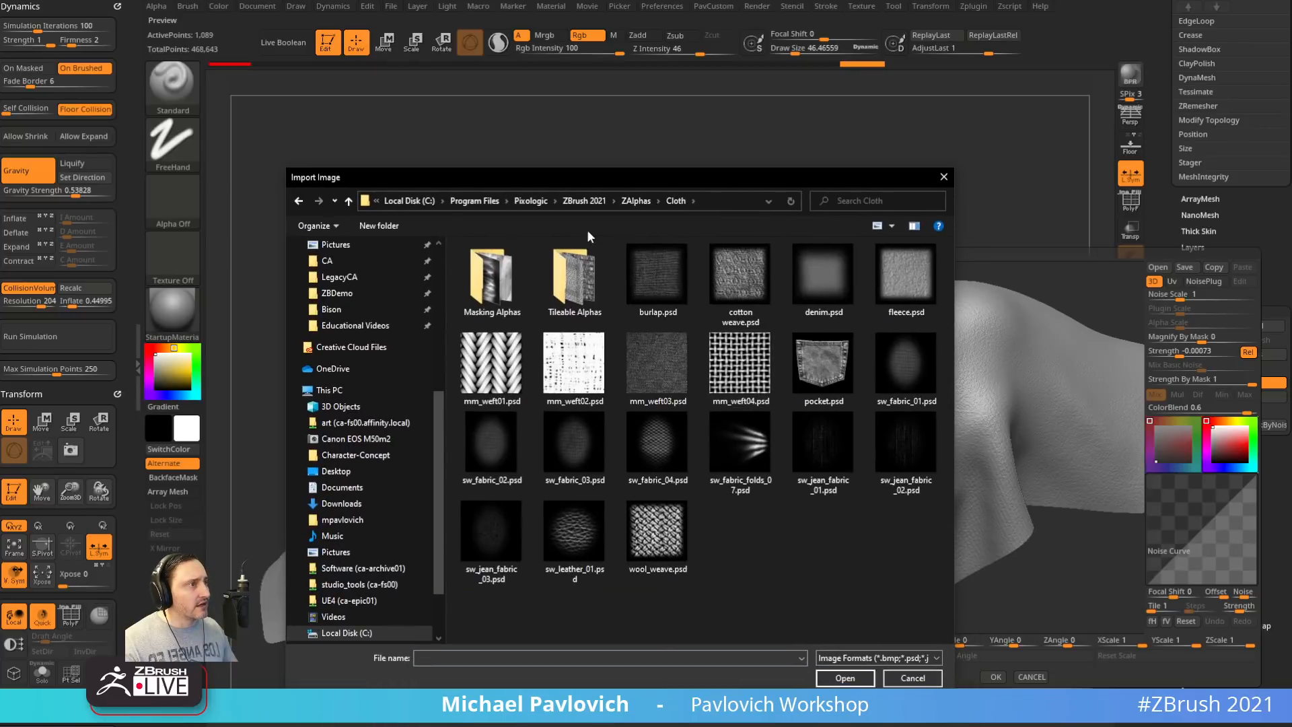
double_click(584, 262)
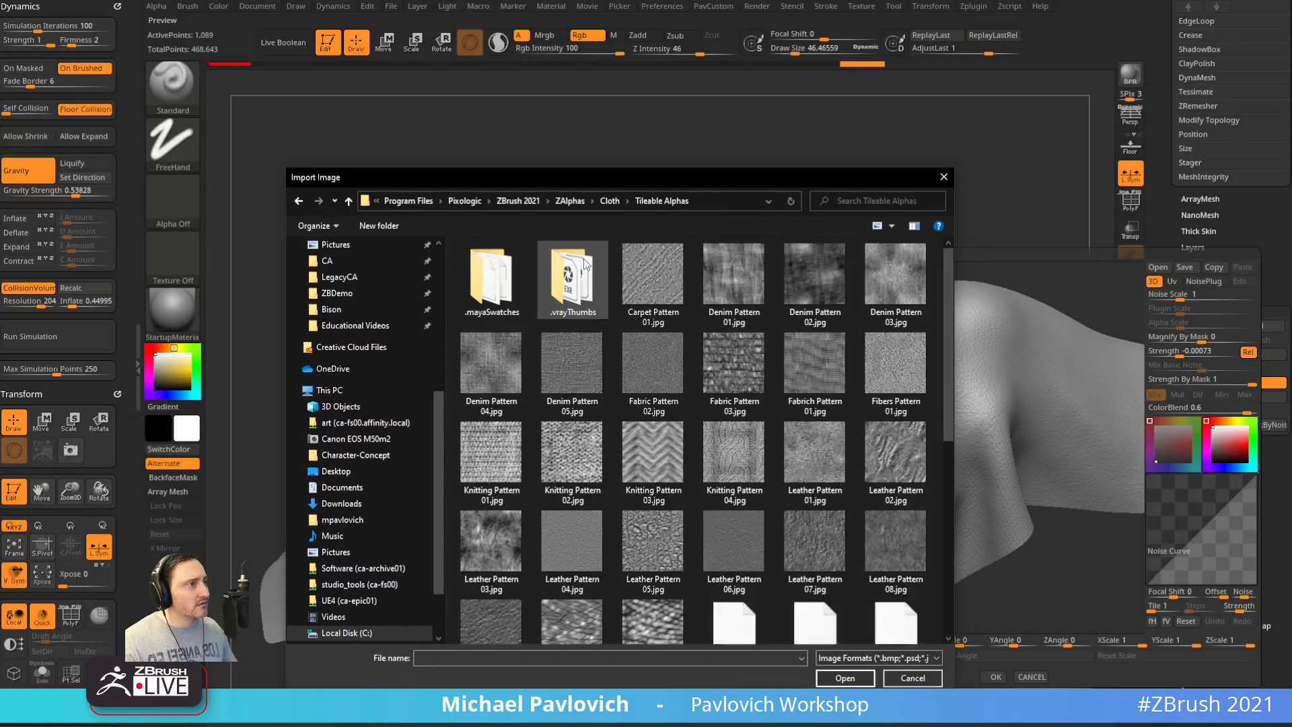
scroll(627, 456, down, 3)
scroll(525, 433, up, 3)
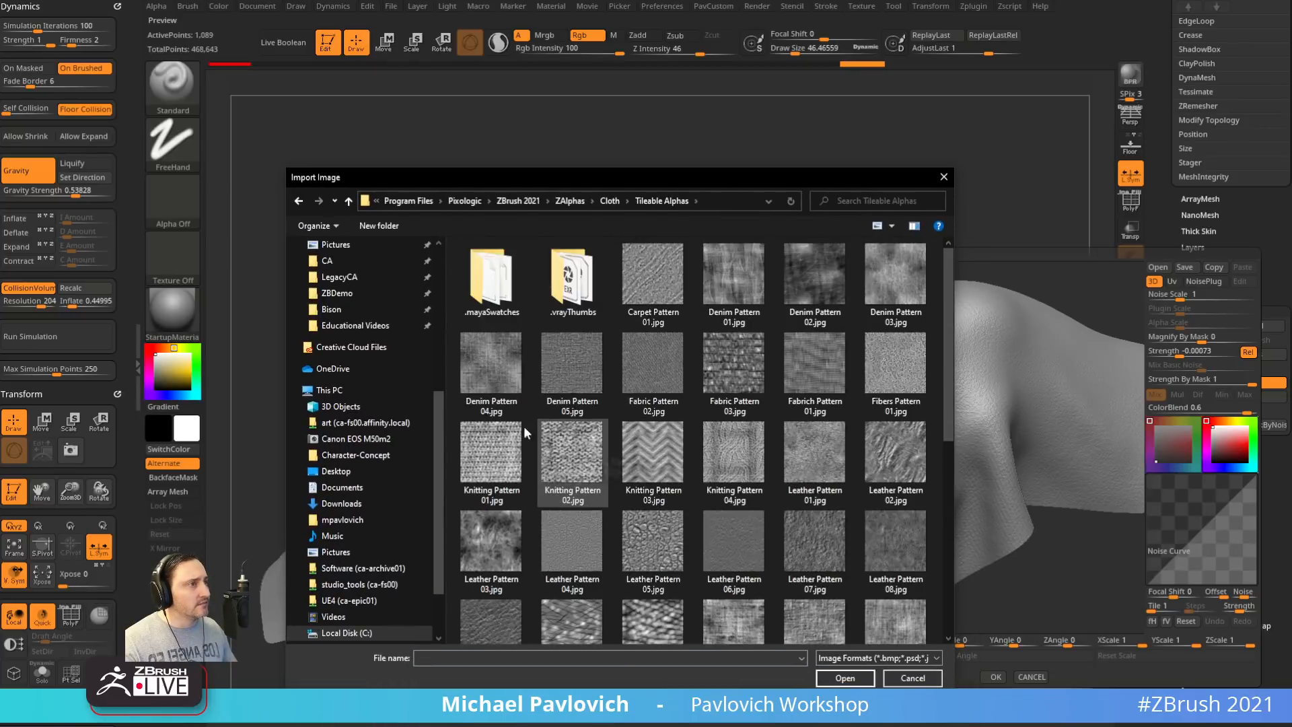
double_click(495, 451)
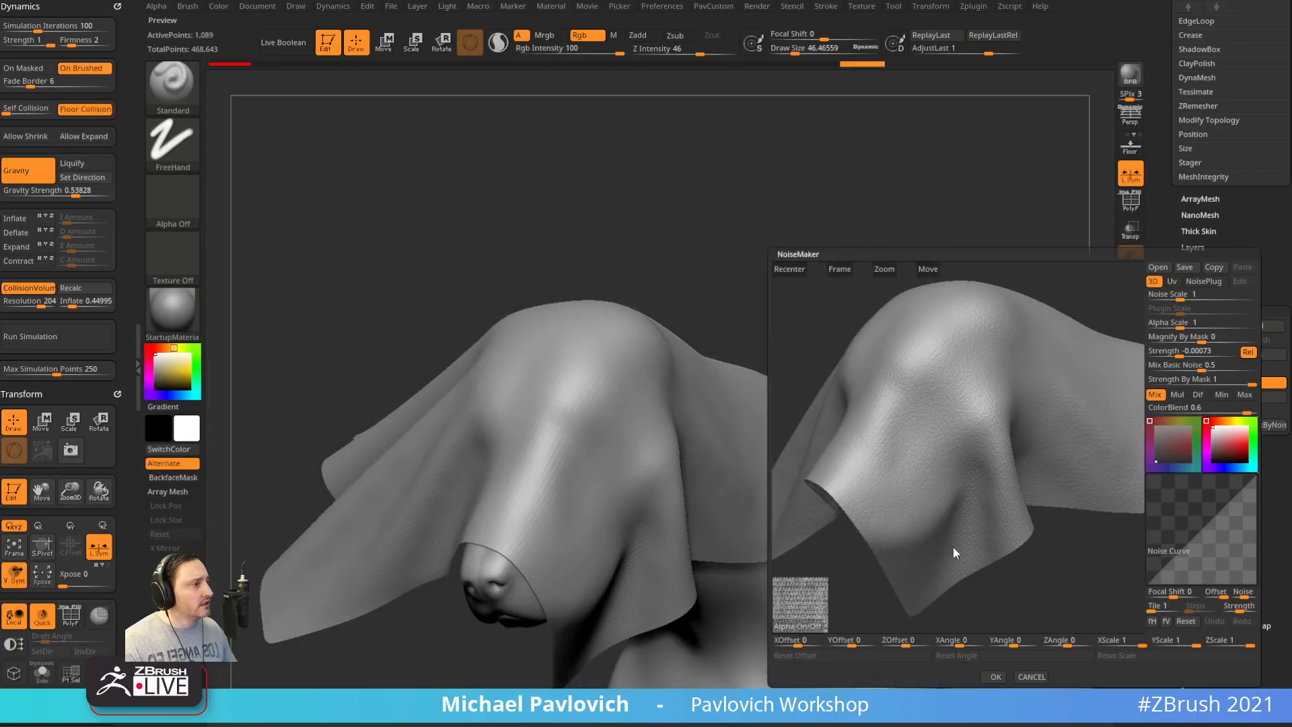
Apply the knit noise in UV mode with Mix Basic Noise 0, Strength about -0.019 and Alpha Scale about 0.116
alt+drag(1070, 359, 1067, 371)
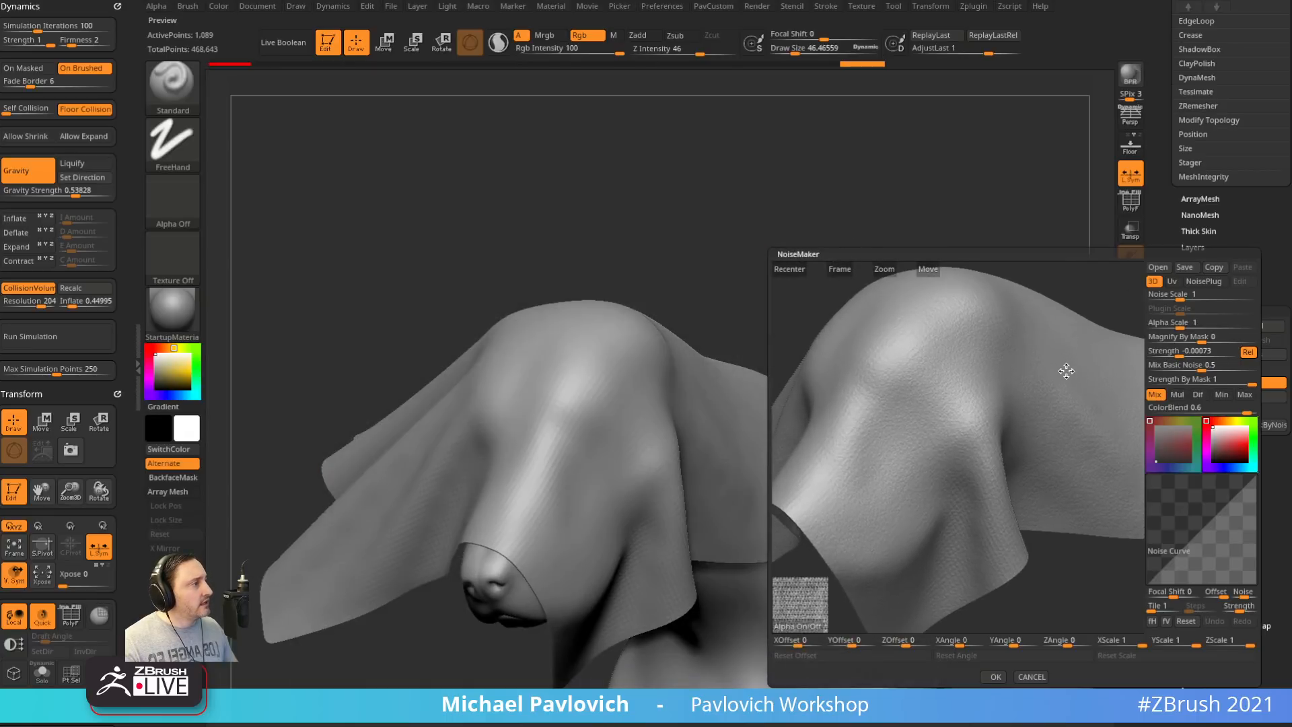
drag(1184, 365, 1167, 329)
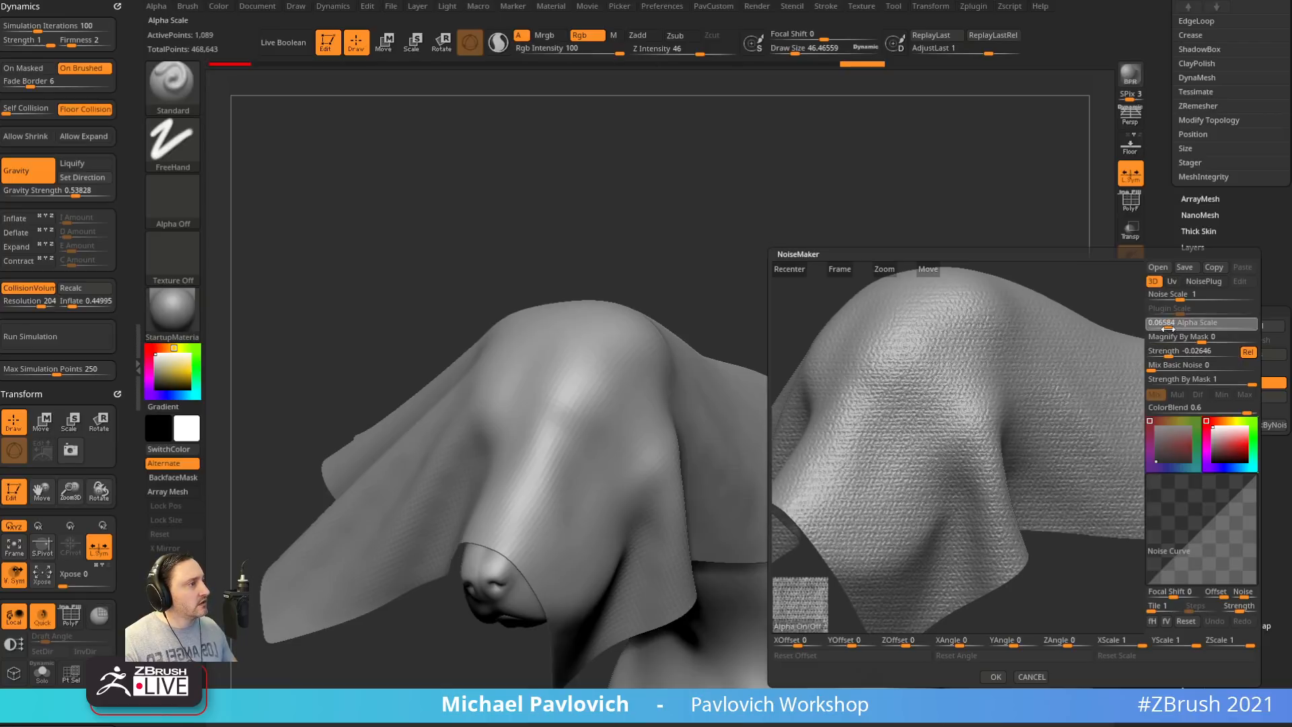
click(1171, 281)
alt+drag(1020, 335, 1074, 324)
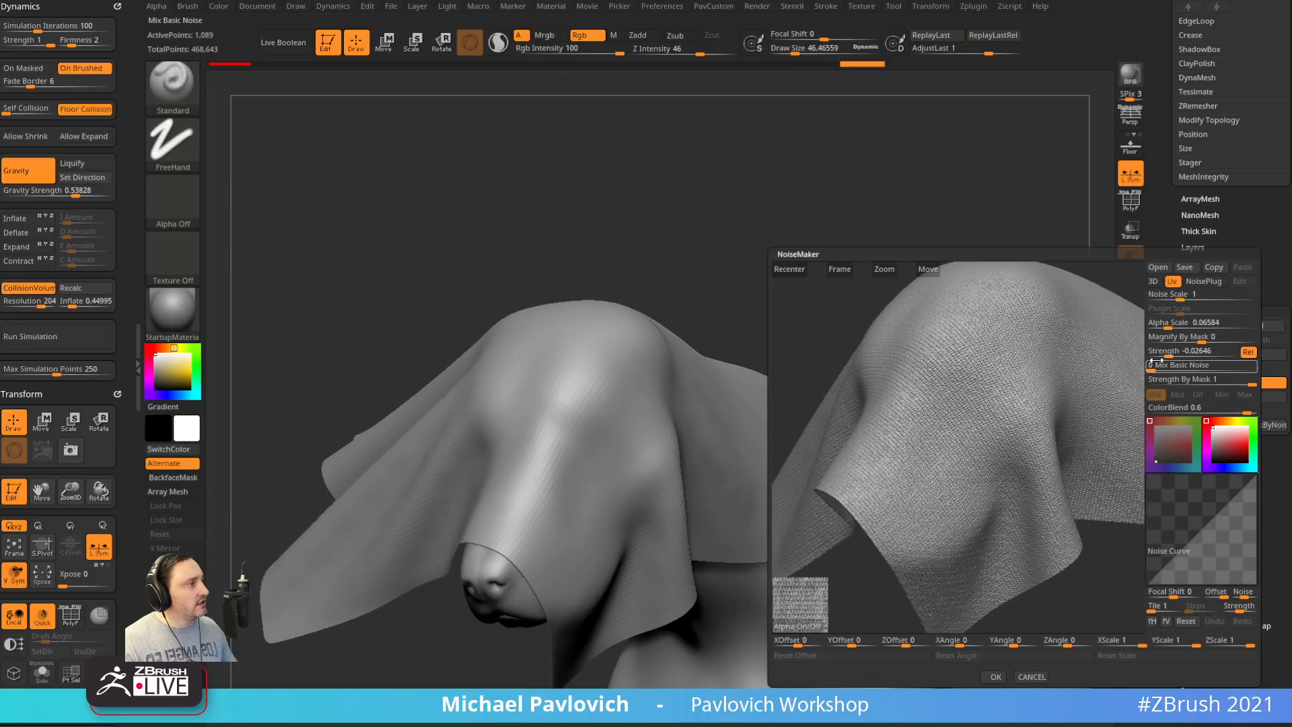
drag(1169, 354, 1171, 329)
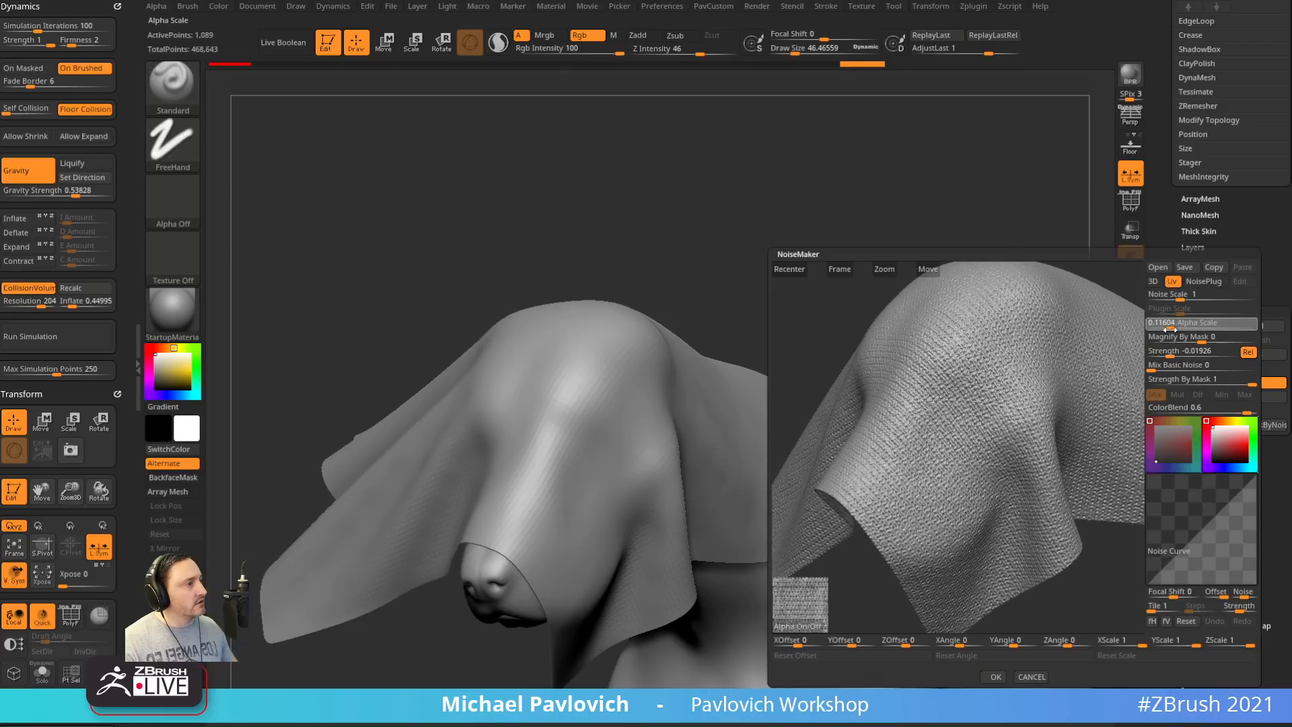
click(994, 676)
Pull the knit-textured cloth around the dog's head with the ClothHook brush at a draw size of about 95
drag(784, 311, 888, 254)
drag(797, 296, 791, 273)
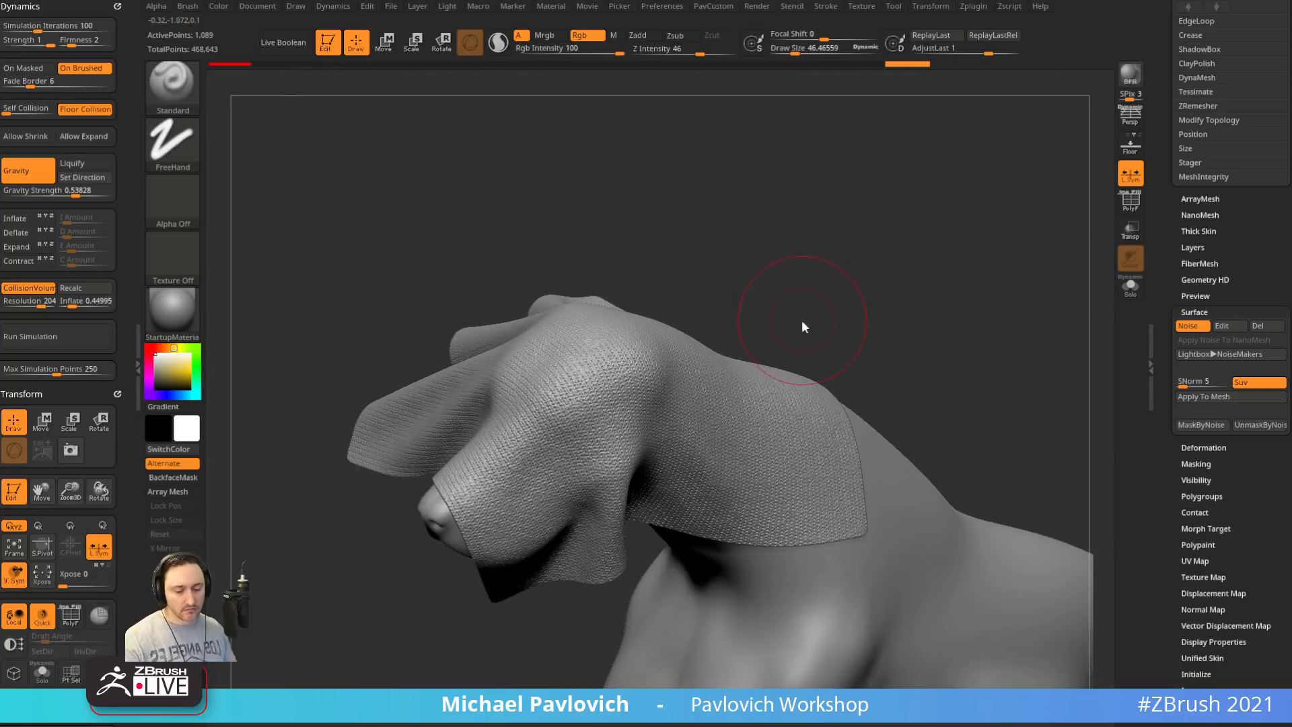
key(b)
key(c)
key(h)
drag(801, 322, 829, 307)
mouse_move(726, 394)
mouse_down()
mouse_move(753, 404)
mouse_move(625, 422)
mouse_move(886, 334)
mouse_move(868, 311)
mouse_up()
mouse_move(705, 373)
mouse_down()
mouse_move(693, 346)
mouse_move(727, 377)
mouse_move(756, 365)
mouse_up()
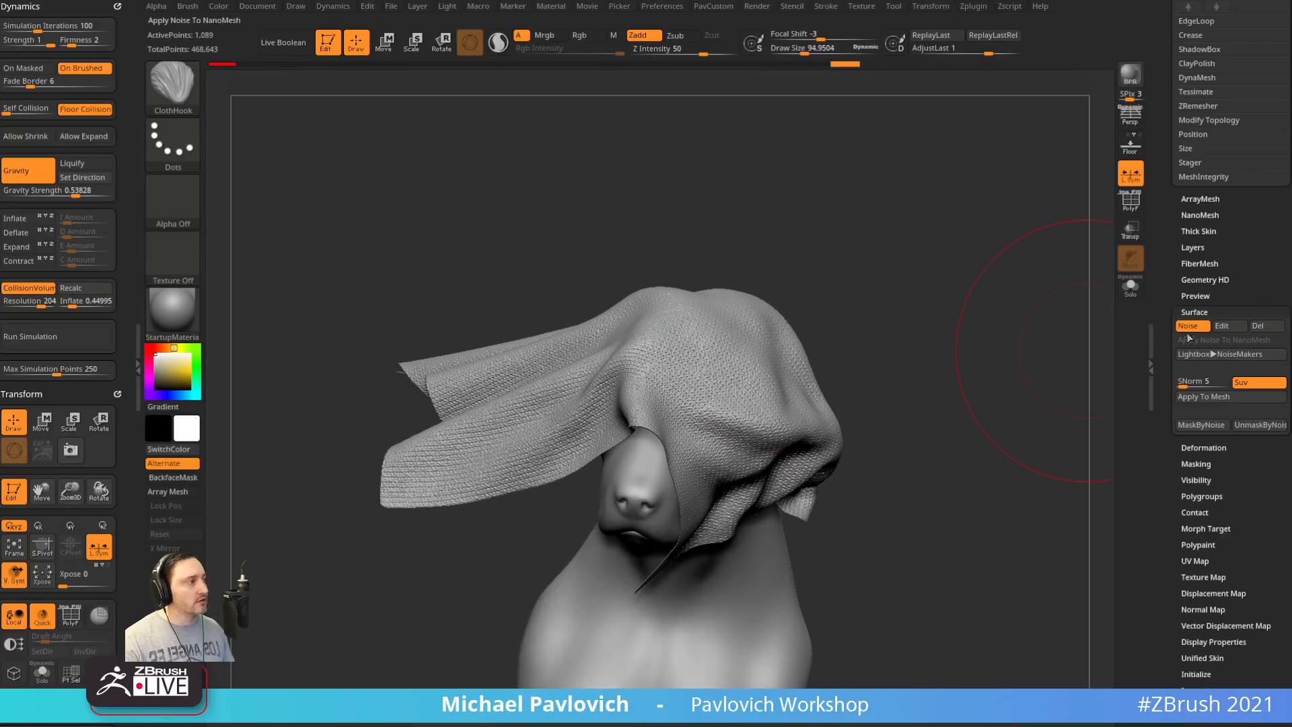
mouse_move(1019, 364)
mouse_down()
mouse_move(988, 379)
mouse_move(1033, 355)
mouse_up()
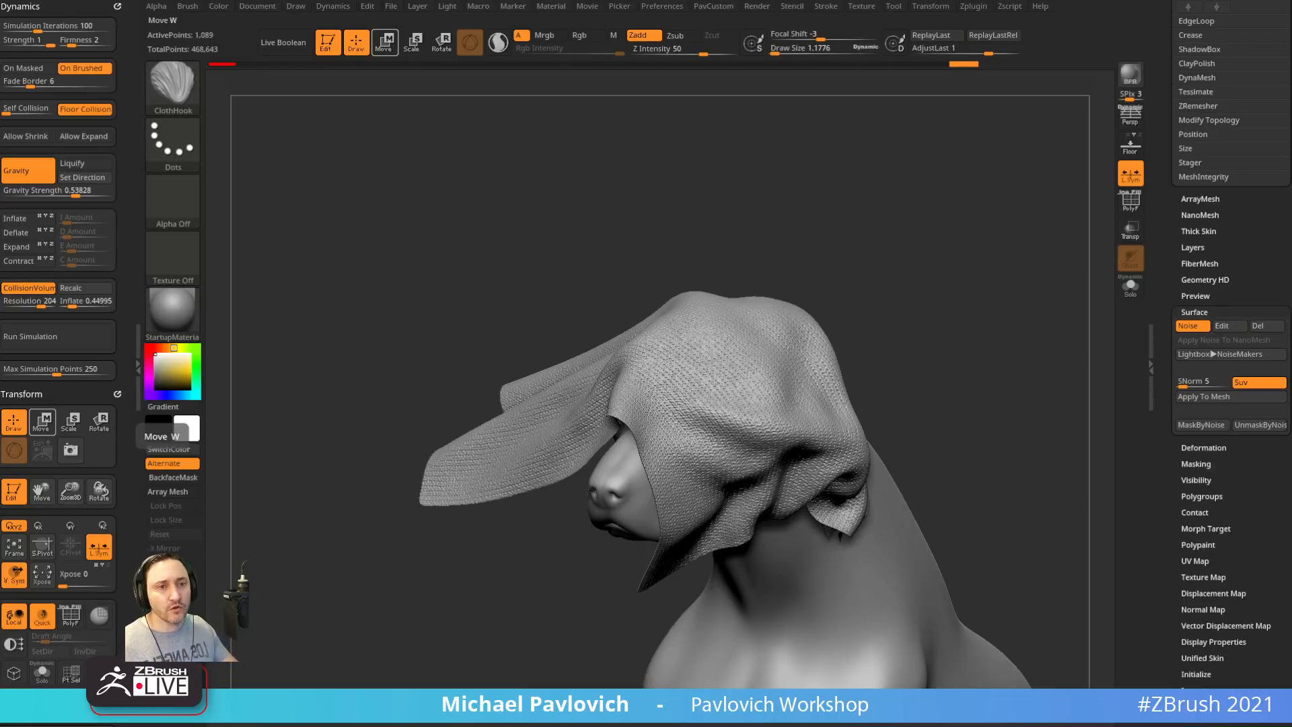
Switch to the PolyMesh3D star tool and initialize it as a QCube with a resolution of 2 on each axis
scroll(1158, 253, up, 8)
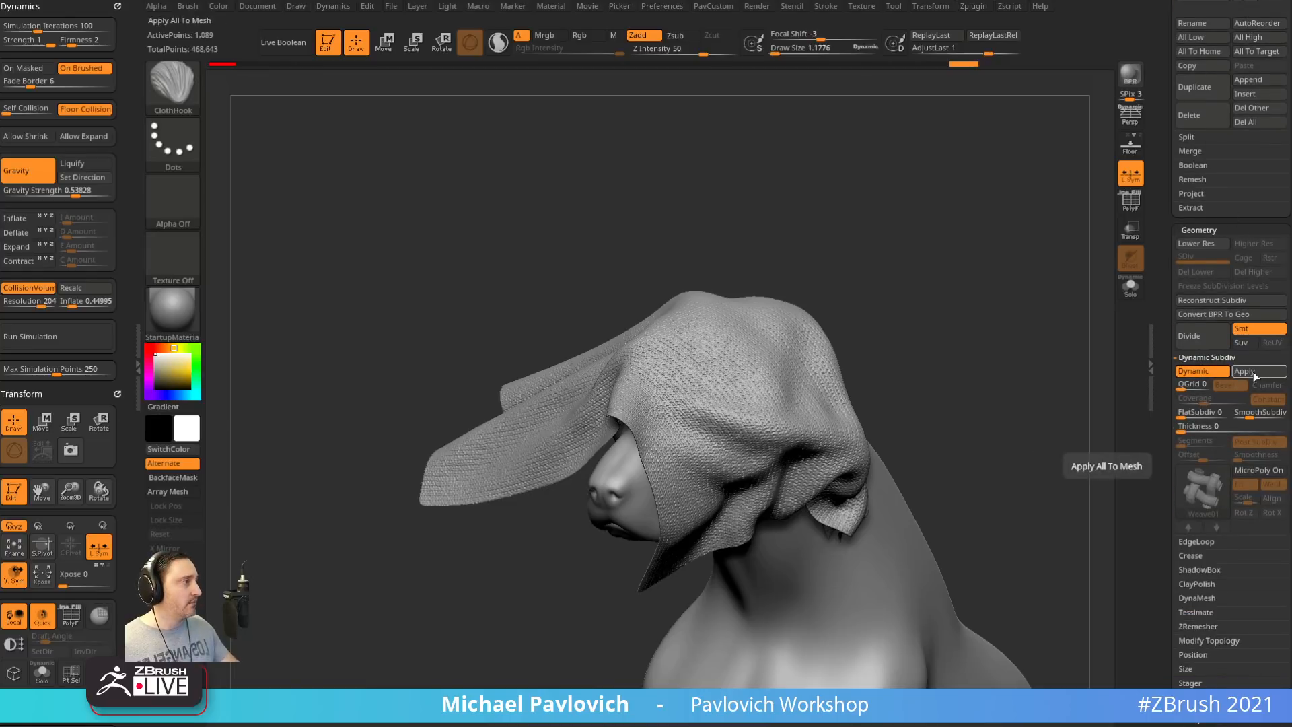
drag(987, 334, 901, 347)
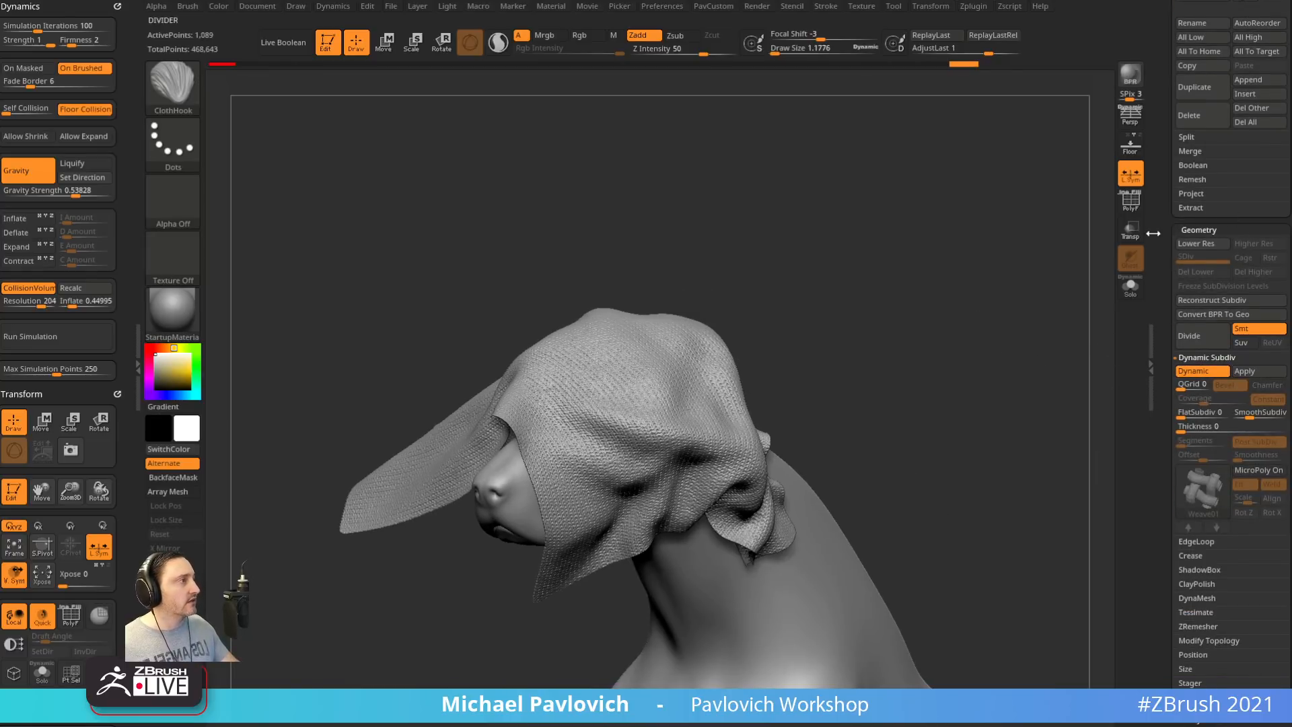
scroll(1206, 257, up, 8)
click(1245, 178)
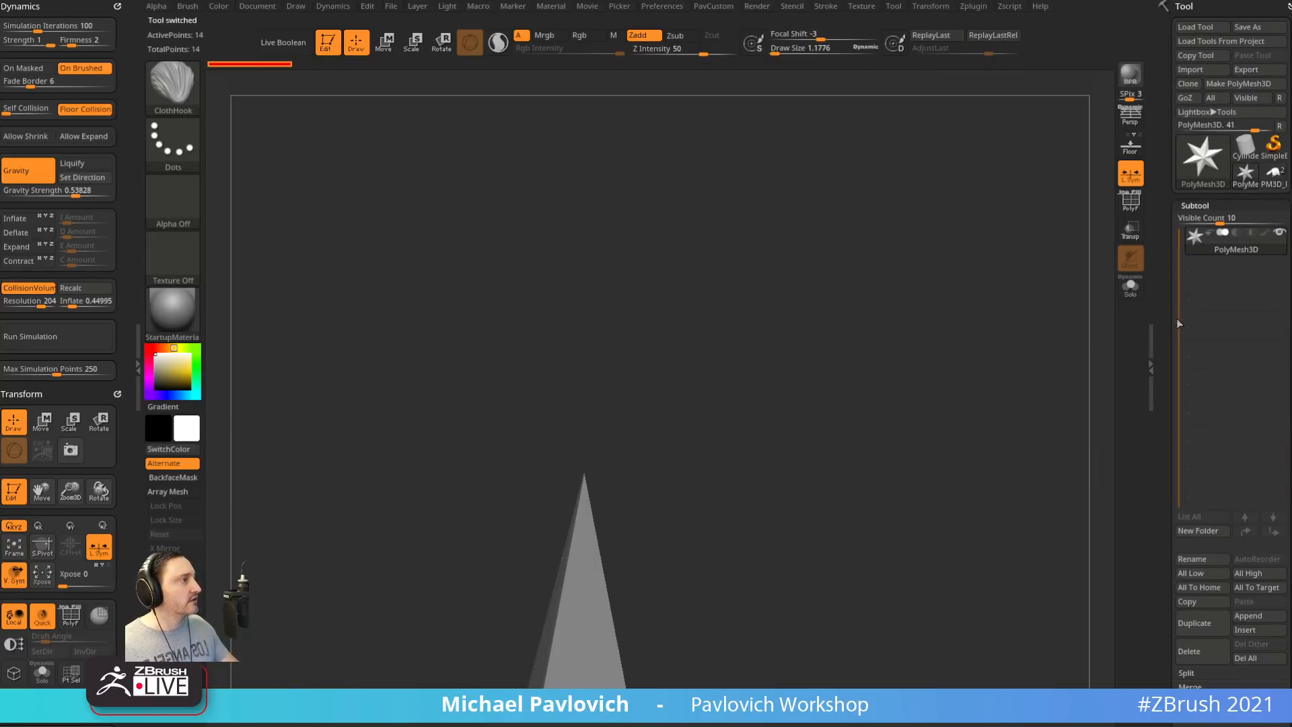
drag(1177, 317, 1138, 124)
key(shift)
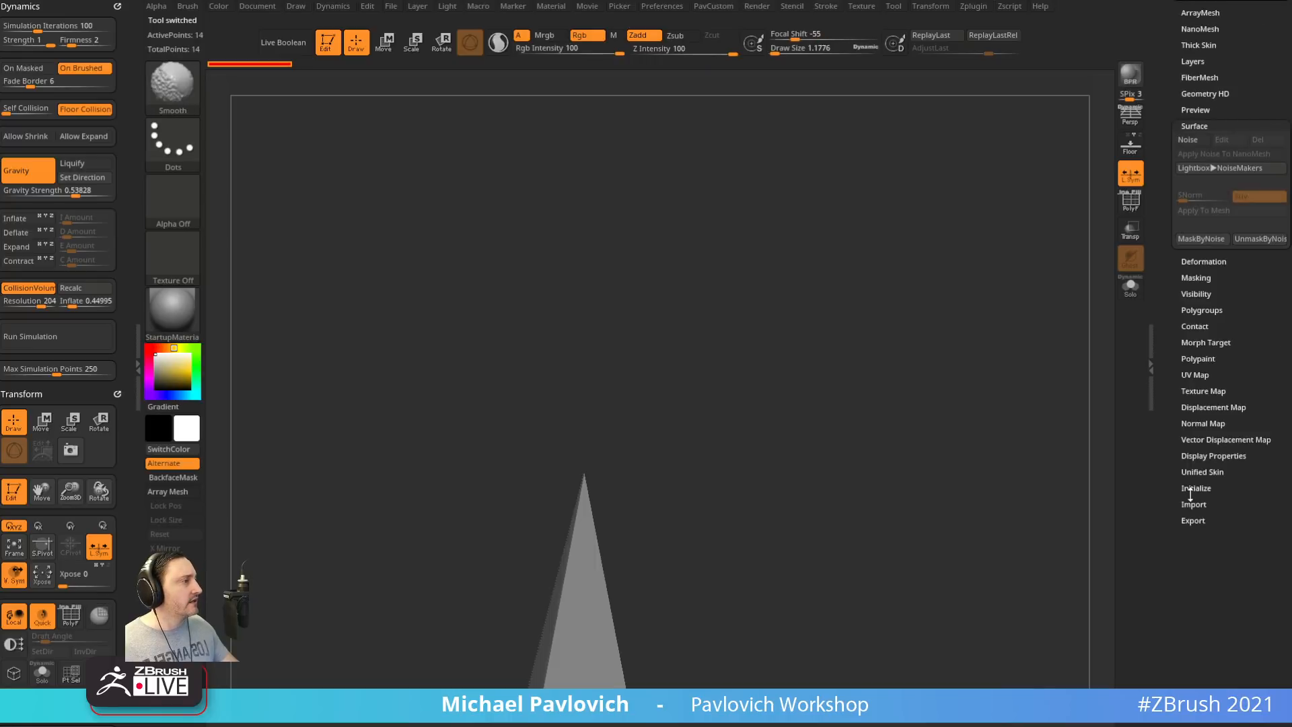
click(1190, 488)
click(1190, 501)
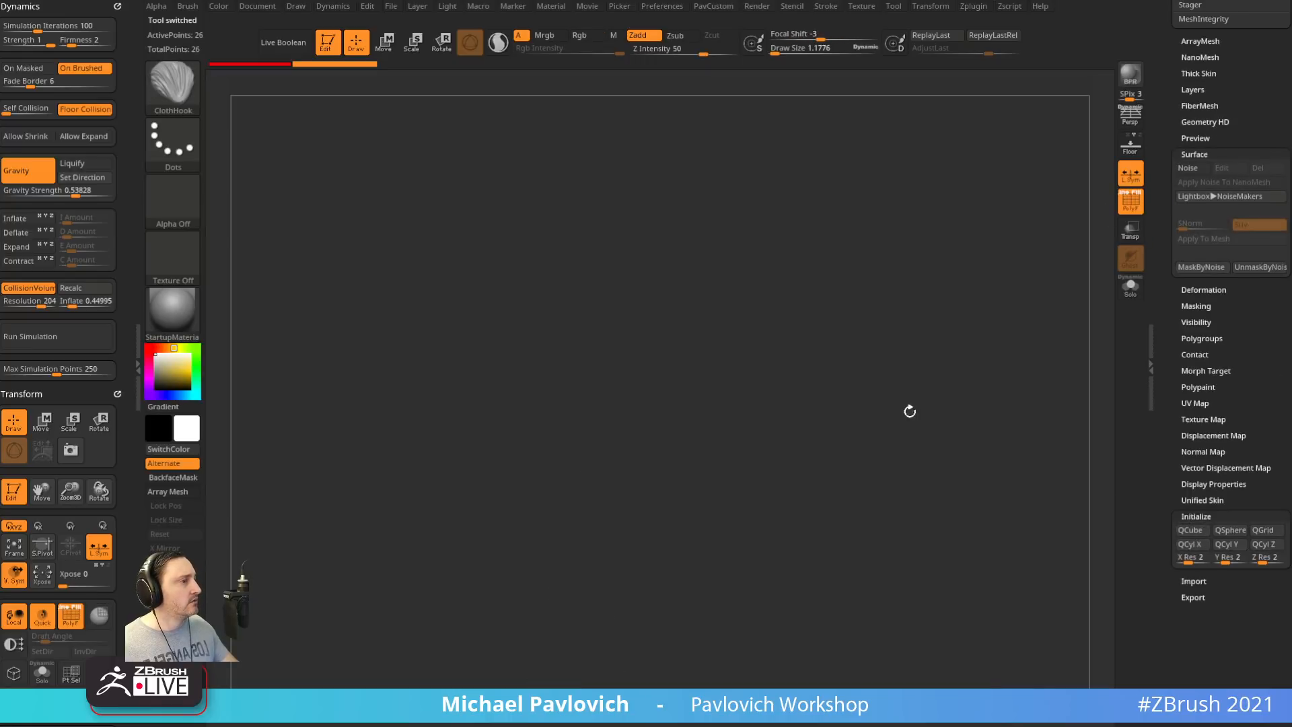
Frame the cube at an angle and give it the SkinShade4 material
drag(909, 411, 875, 222)
drag(797, 426, 918, 67)
alt+drag(922, 282, 926, 149)
key(m)
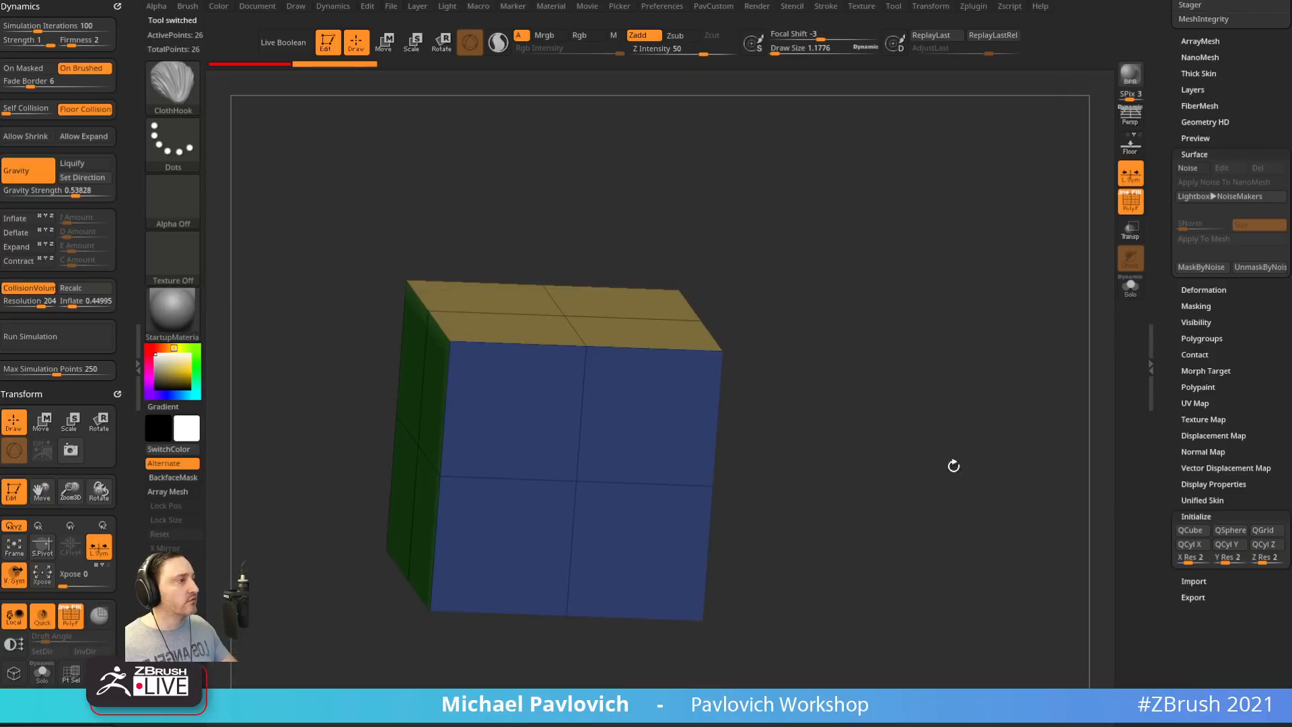
click(172, 309)
click(926, 568)
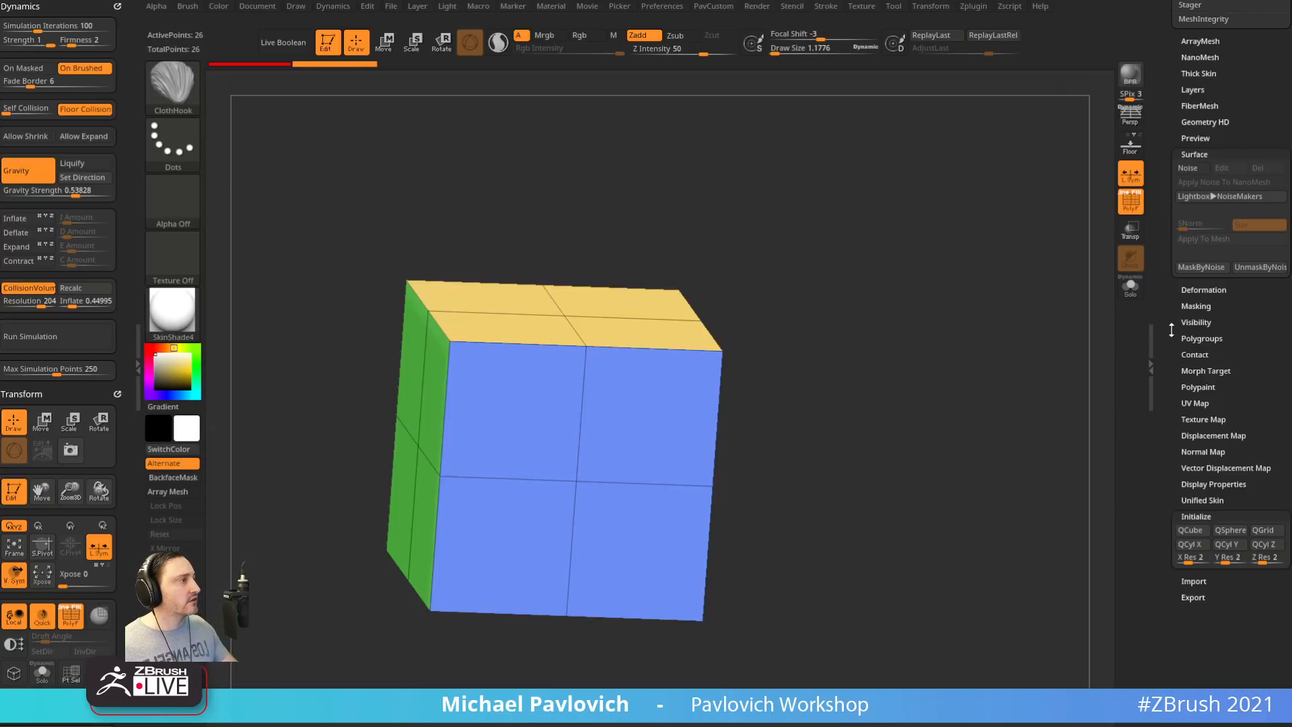
Enable Dynamic Subdiv on the cube with QGrid 8, Bevel and a coverage of about 0.21, and hide the polyframe
scroll(1212, 403, up, 10)
scroll(1209, 407, down, 5)
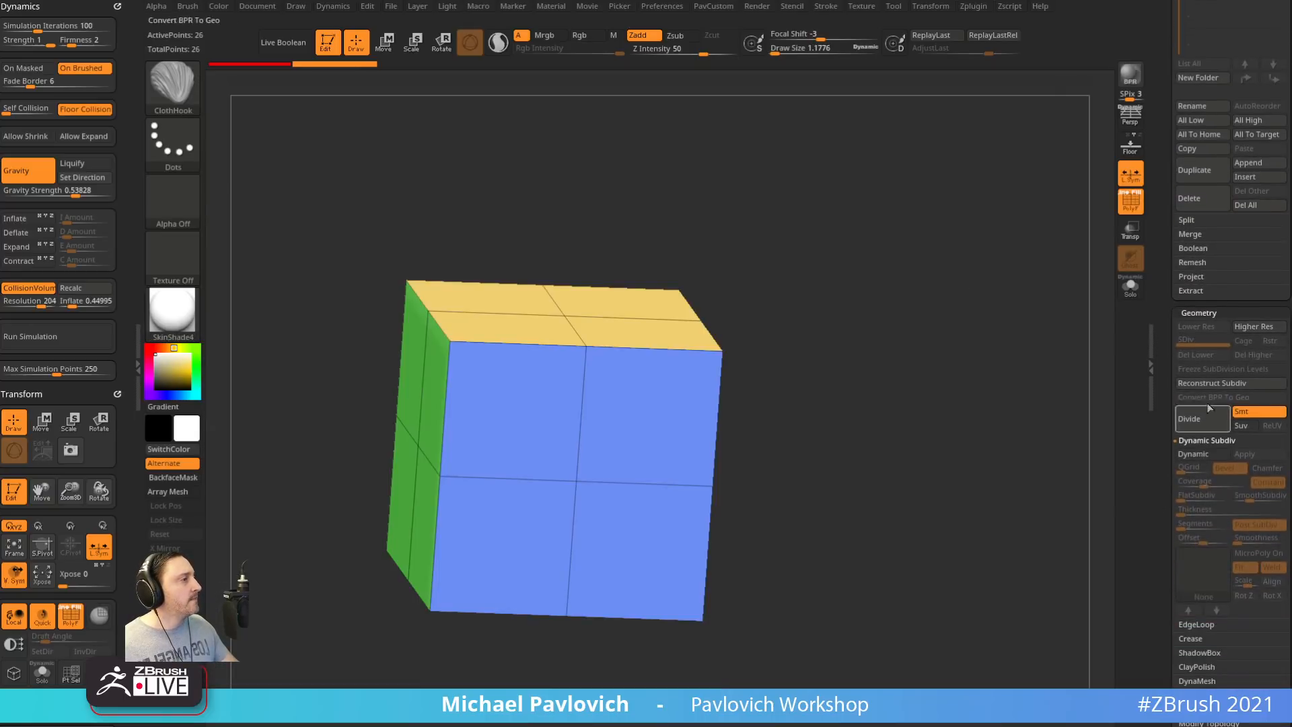
click(1193, 453)
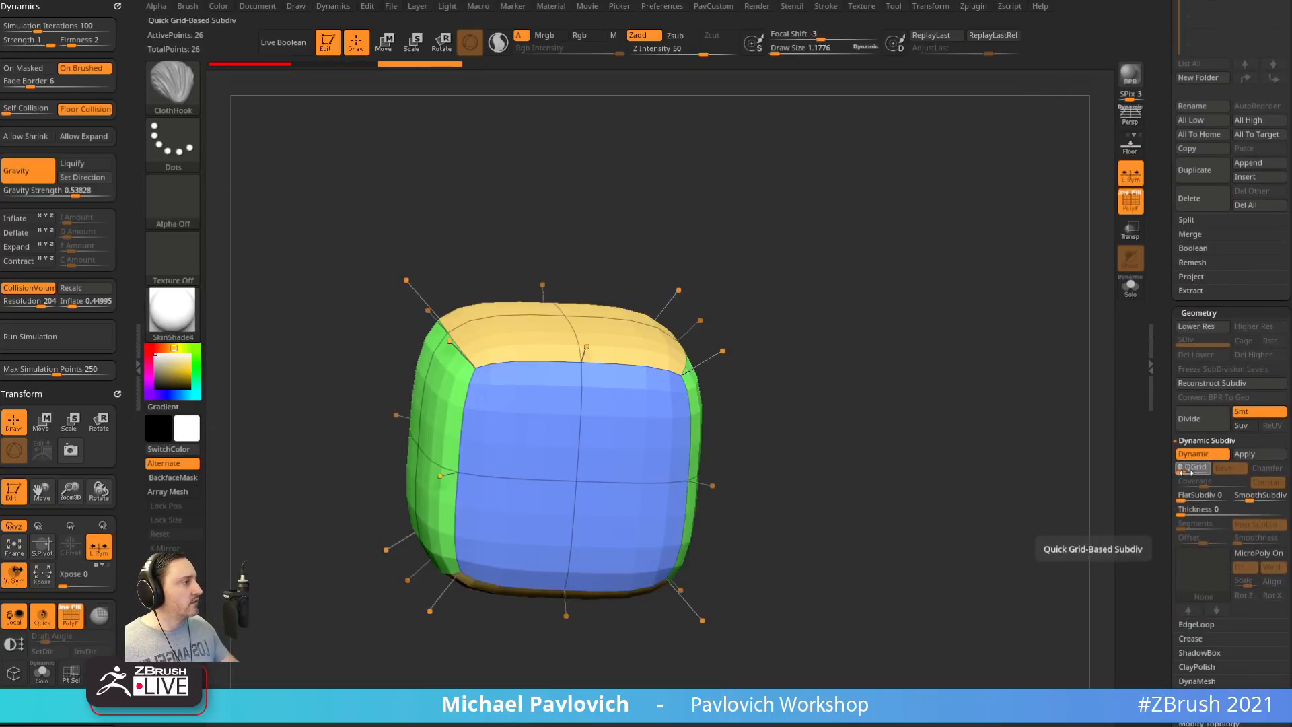
drag(1184, 469, 1212, 482)
click(1131, 201)
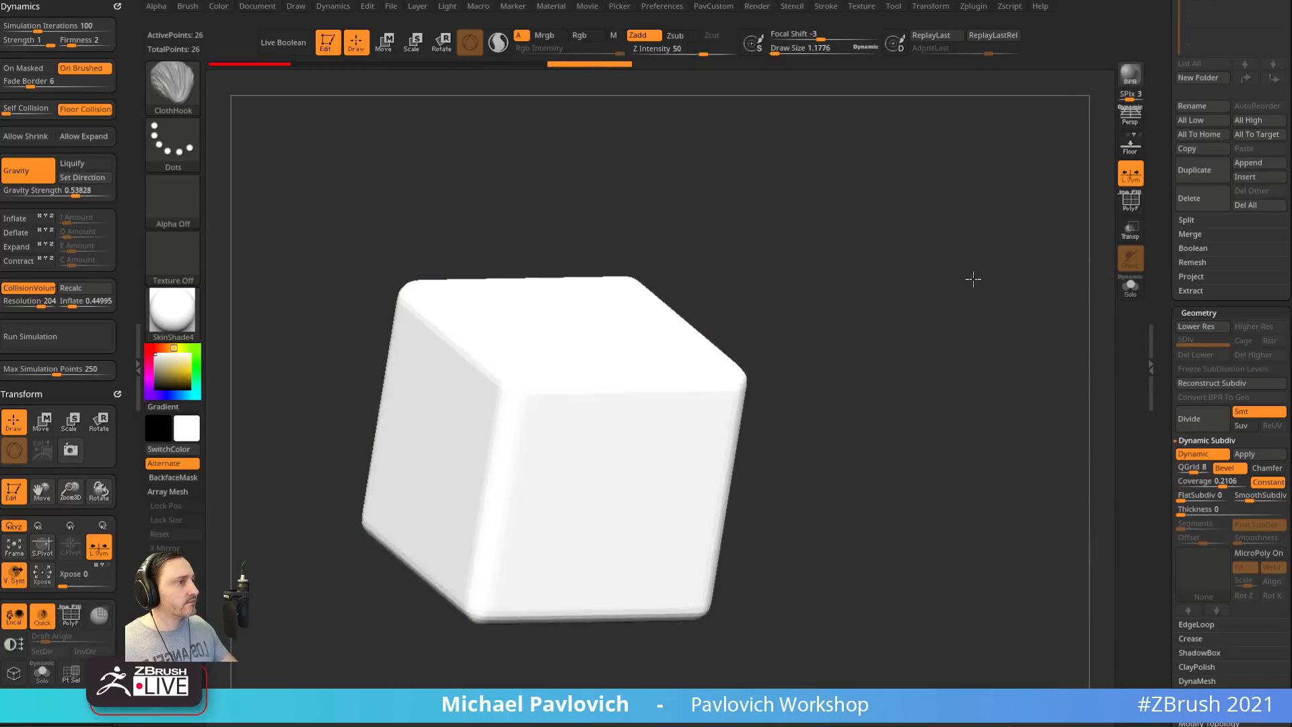
Set the cube's material back to StartupMaterial and switch its QGrid edges to Chamfer
click(172, 311)
click(624, 306)
drag(624, 303, 874, 289)
click(1268, 468)
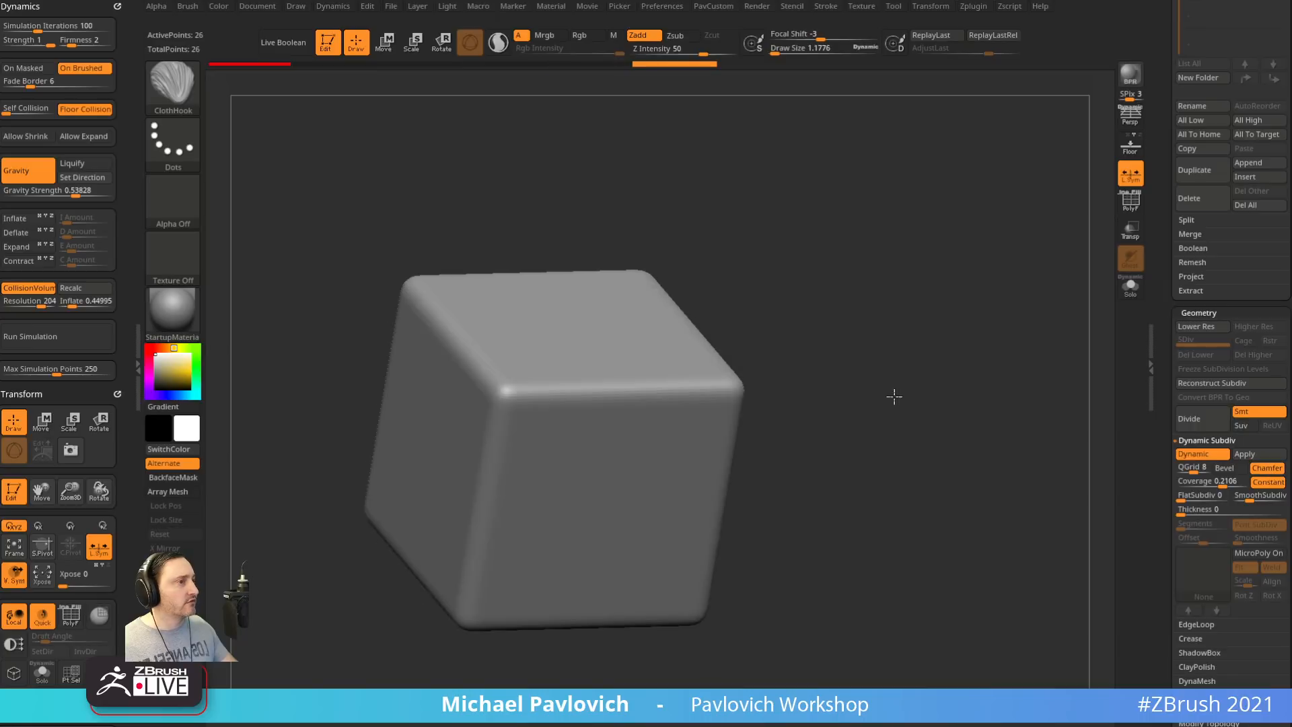
drag(894, 398, 923, 413)
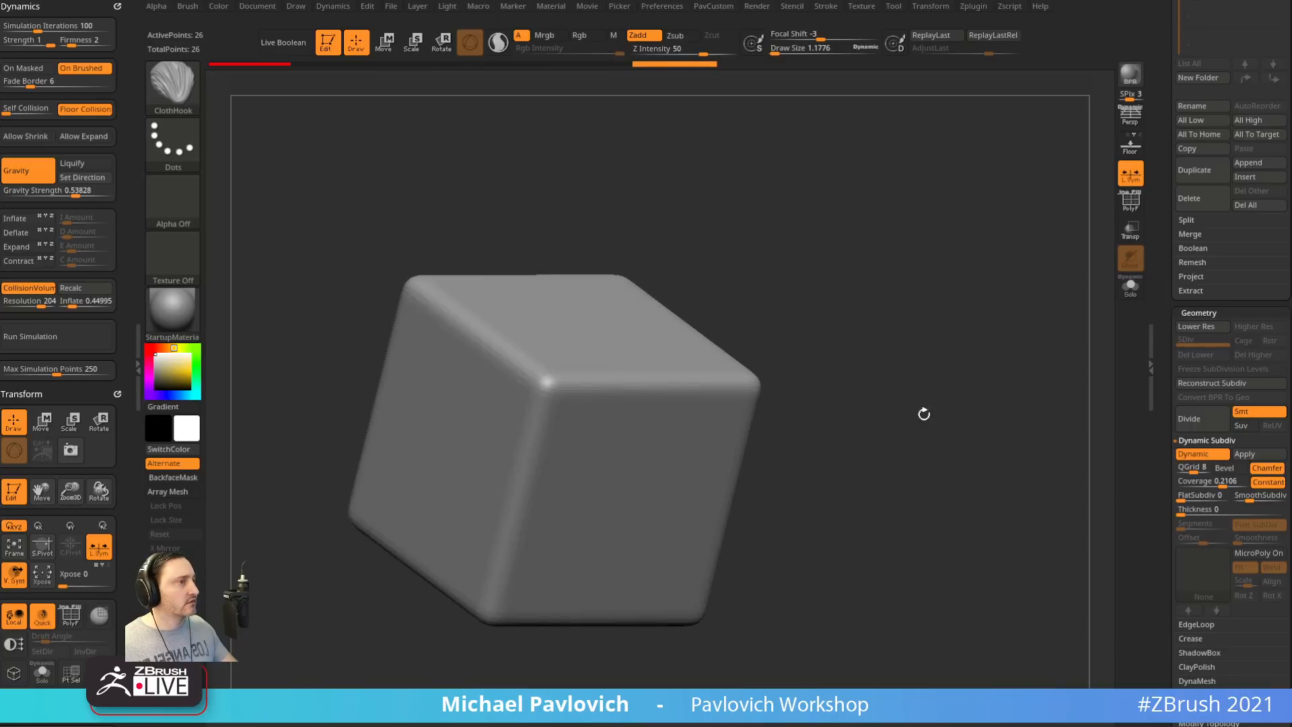
Toggle Dynamic Subdiv off and on to compare the base cube with its chamfered preview
click(1197, 454)
click(1197, 455)
click(1197, 455)
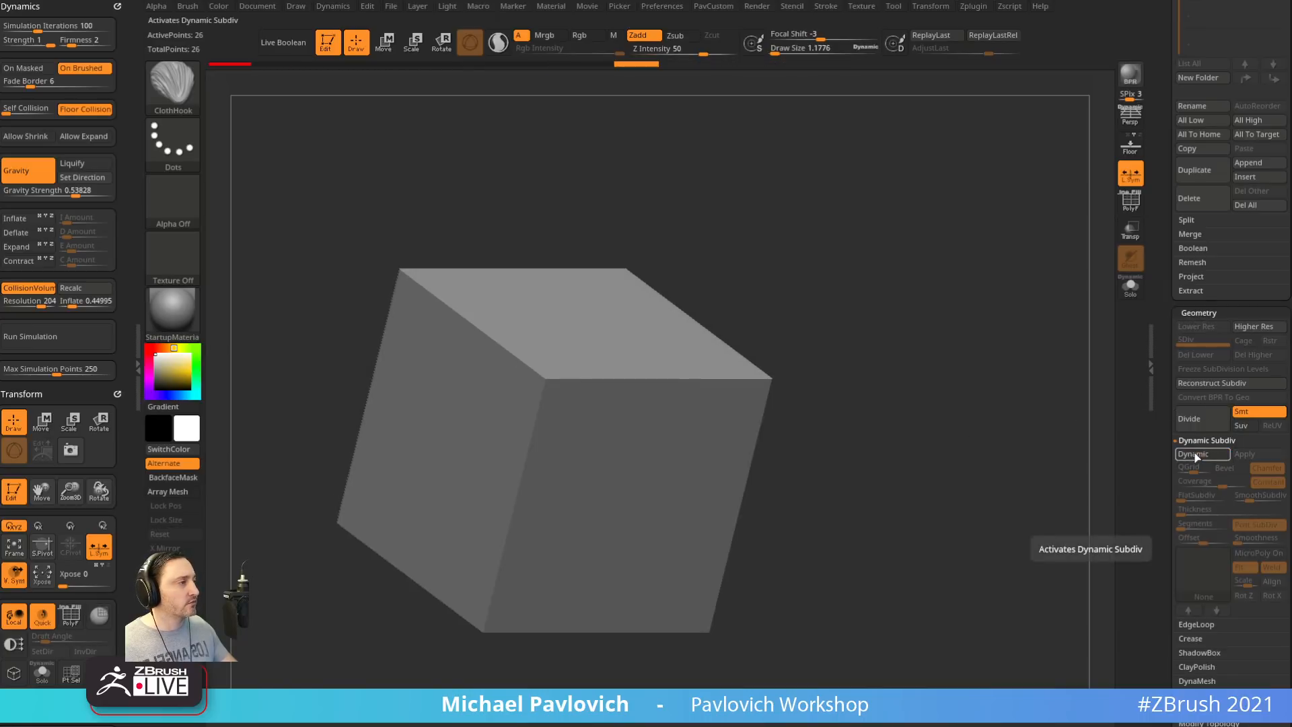
click(1197, 455)
click(1197, 455)
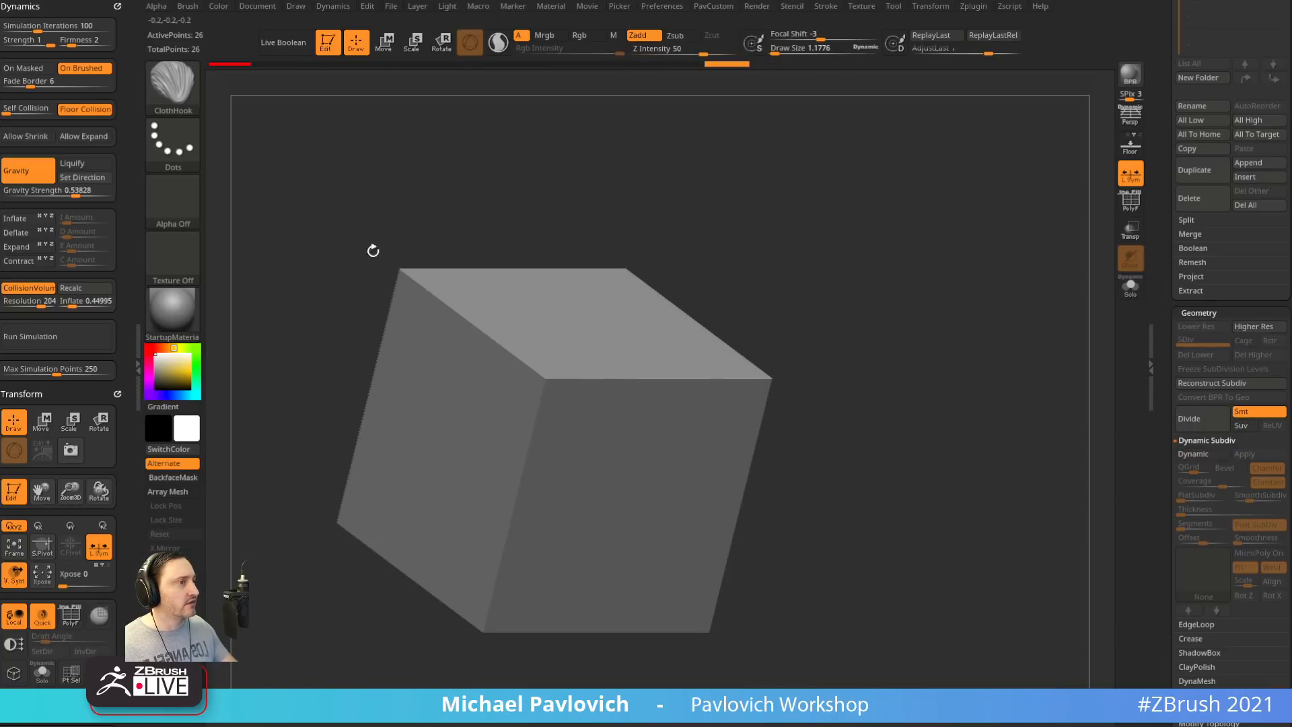
click(1194, 455)
Drop the chamfered cube's SmoothSubdiv level to 0 and raise it back to 1 to compare edge smoothness
click(1234, 496)
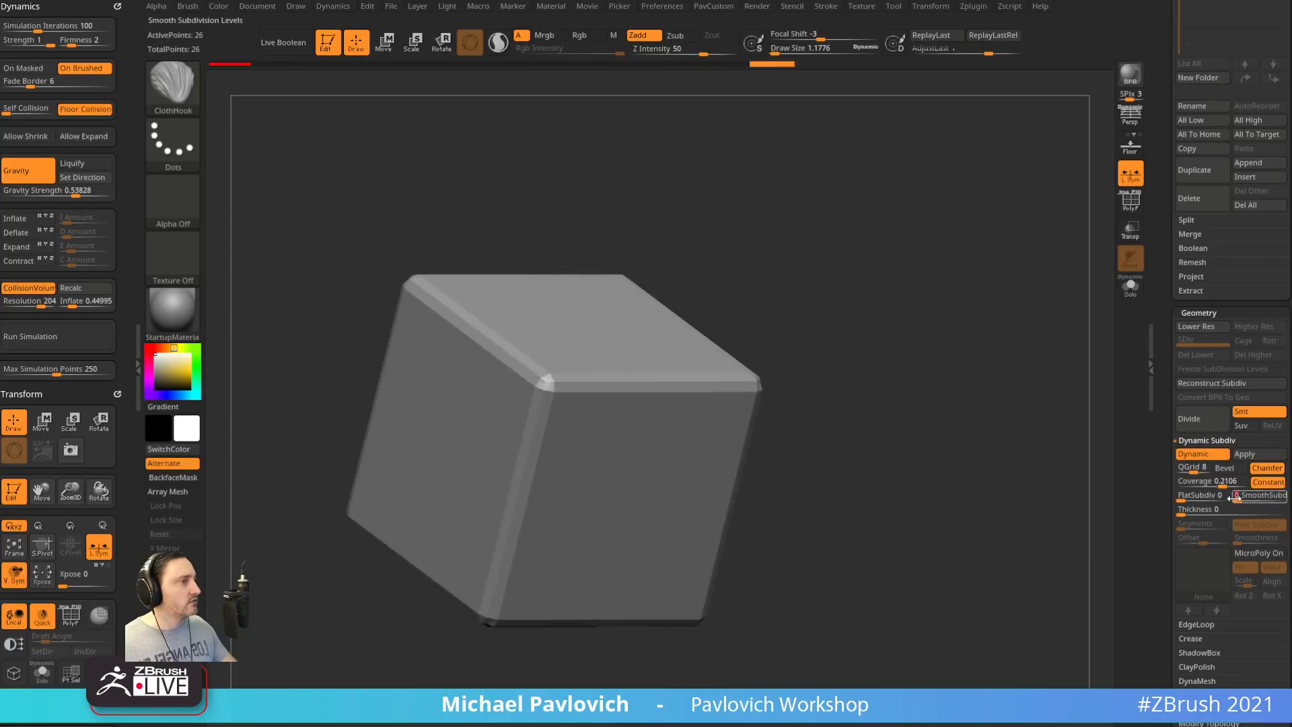
click(1238, 496)
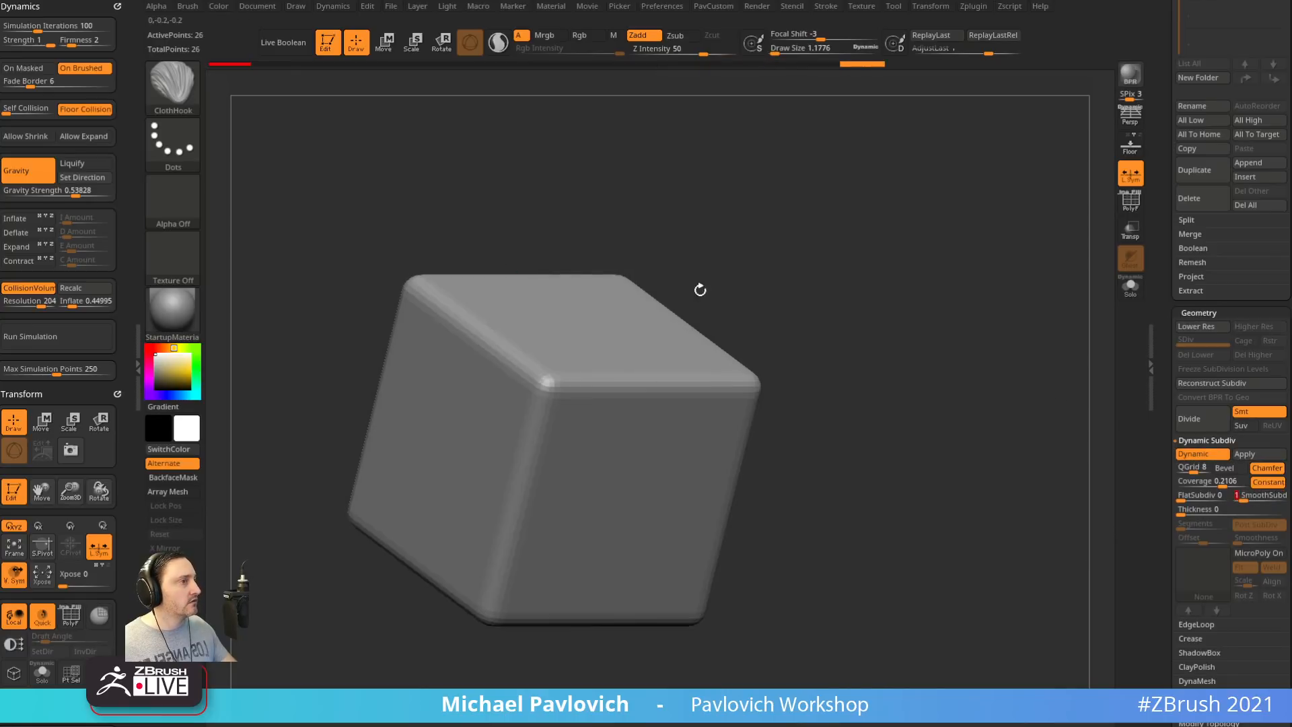
Apply the cube's Dynamic Subdiv as real subdivision geometry, inspect it with the polyframe shown, and undo the conversion
drag(700, 289, 942, 321)
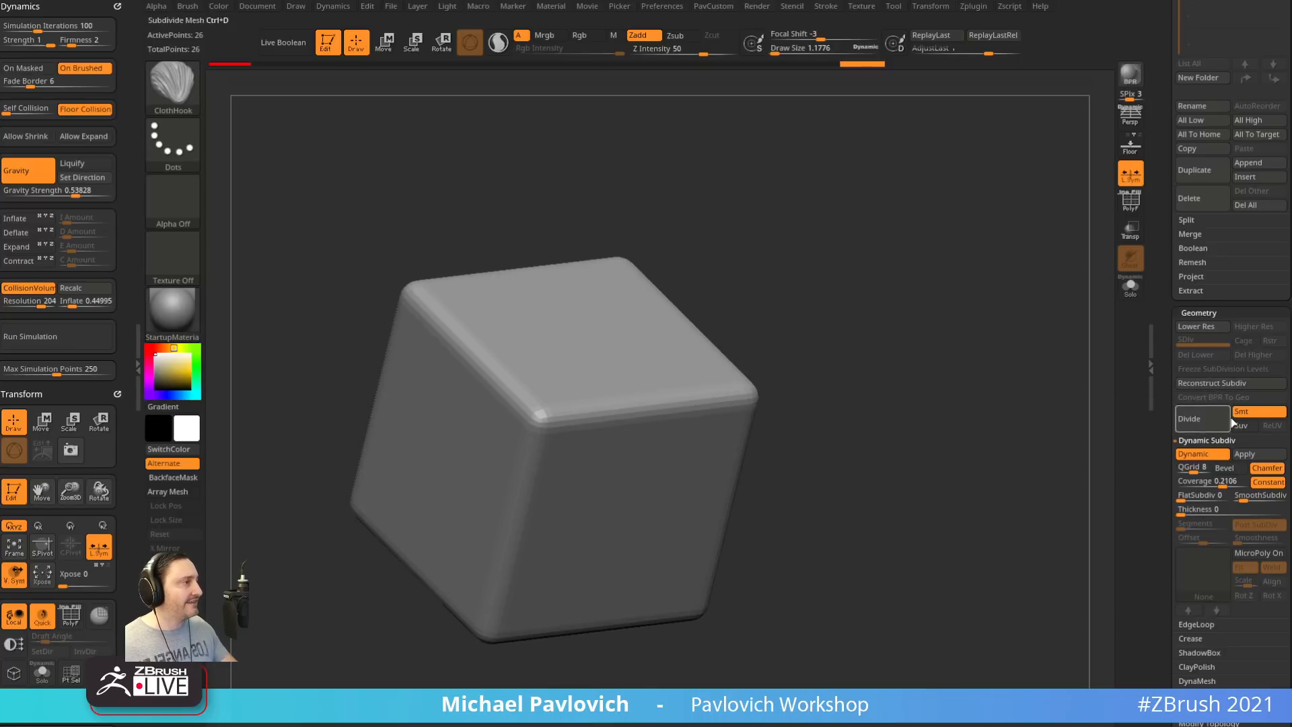
click(1244, 453)
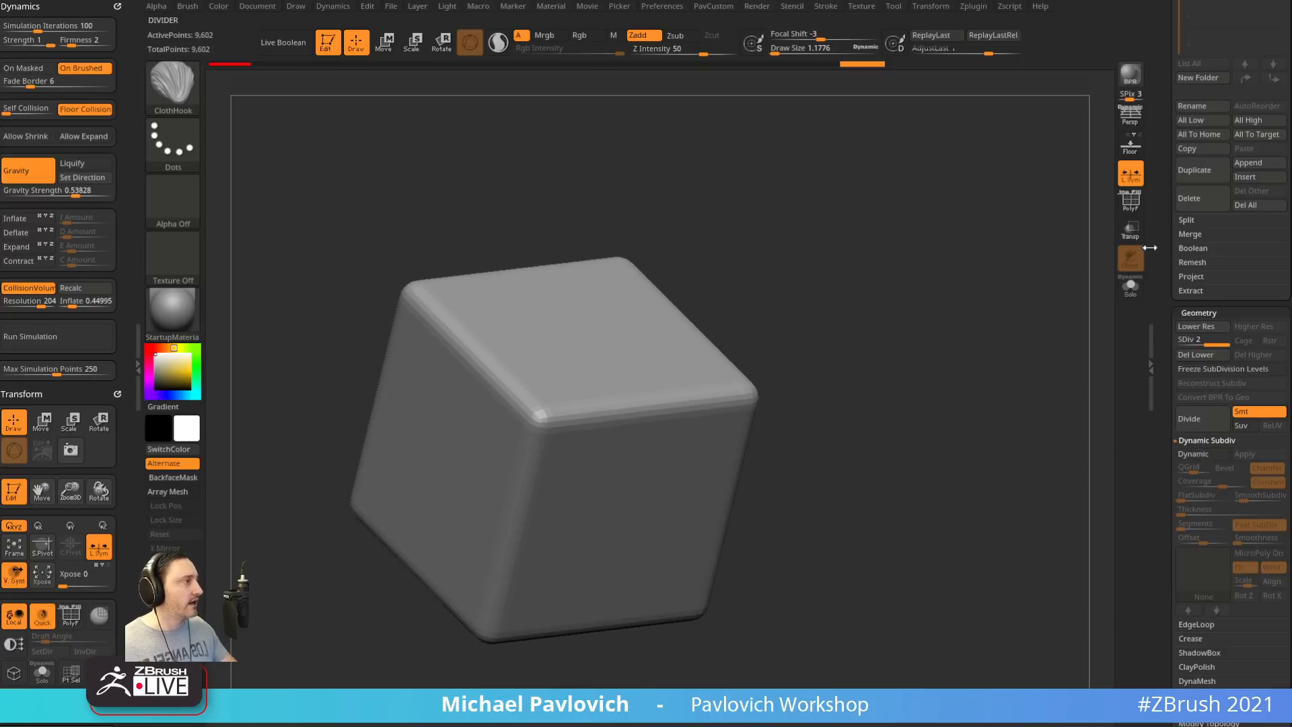
click(1206, 355)
key(shift+f)
drag(902, 296, 944, 280)
key(ctrl+z)
key(ctrl+z)
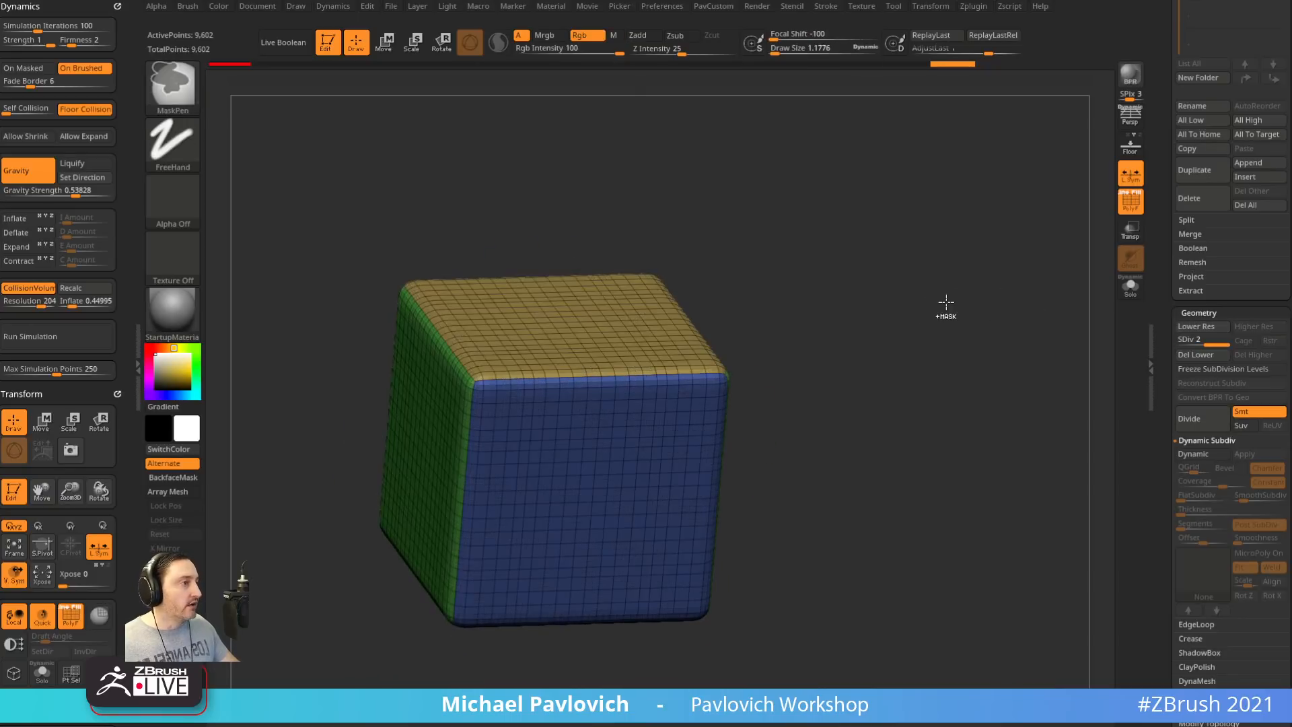
With the ZModeler brush, QMesh one block outward from the cube's front and another upward from its top
key(b)
key(z)
key(m)
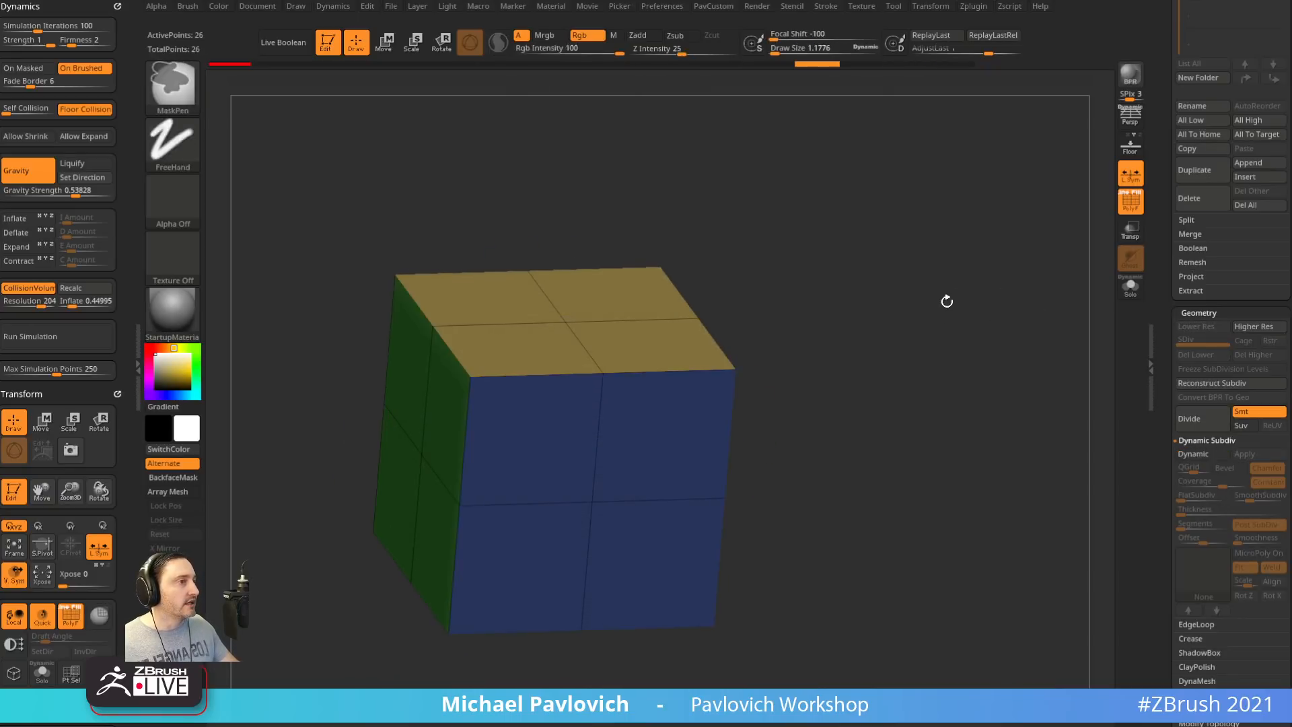
alt+drag(663, 449, 696, 512)
ctrl+right_drag(894, 515, 847, 464)
drag(702, 456, 703, 323)
right_drag(840, 316, 677, 479)
Set the ZModeler polygon action to Bridge on Connected Polys with Circle, Specified Curvature 50 and Specified Resolution 8
key(space)
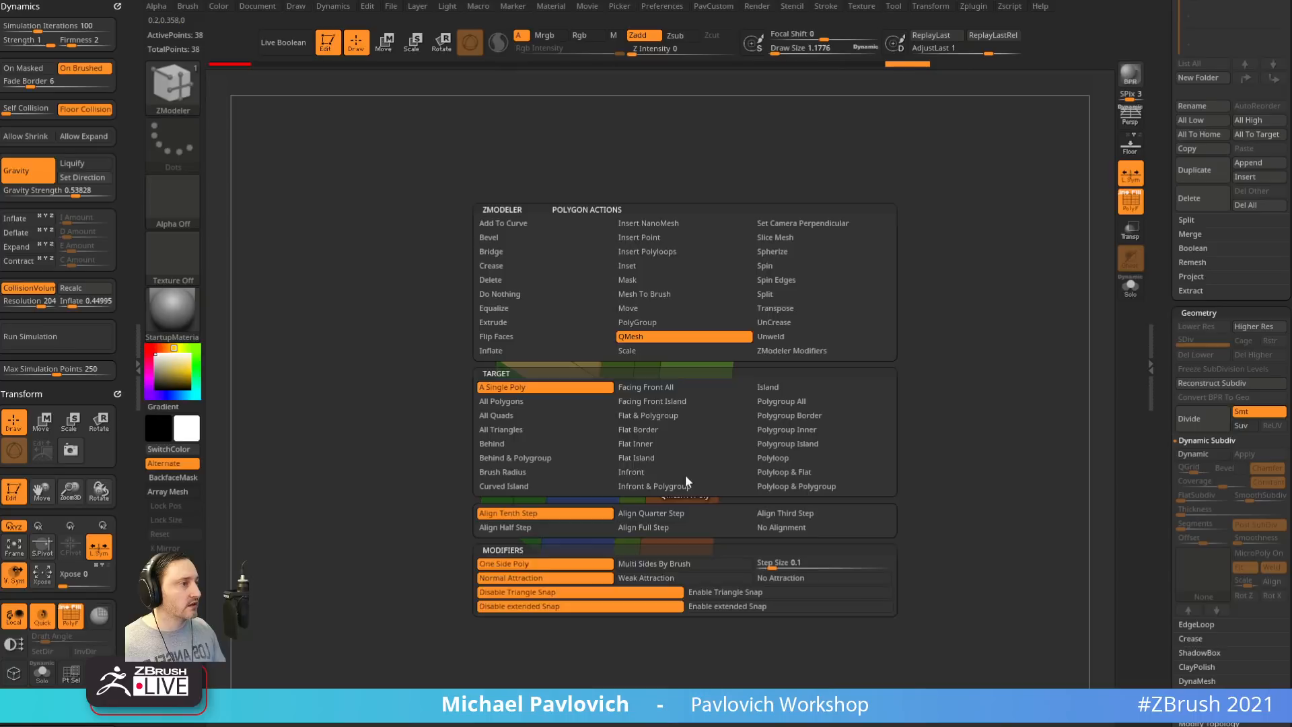
click(512, 251)
click(645, 389)
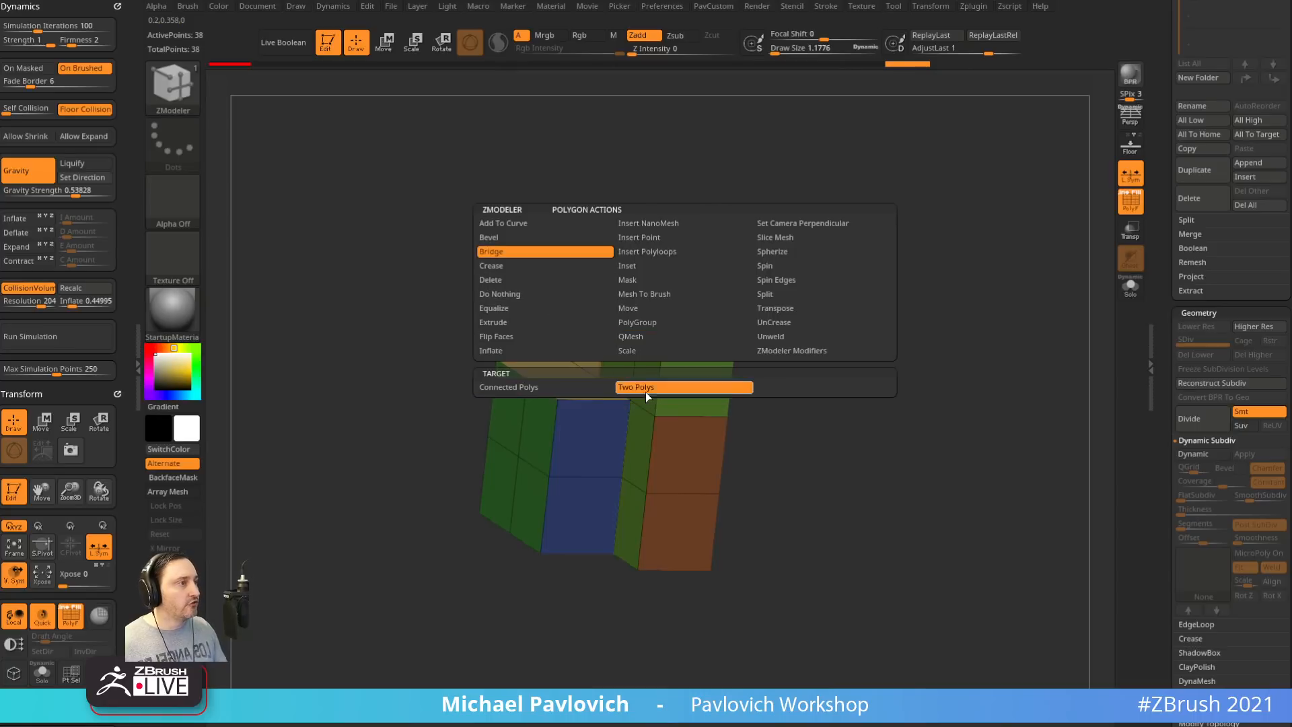
click(604, 389)
click(763, 416)
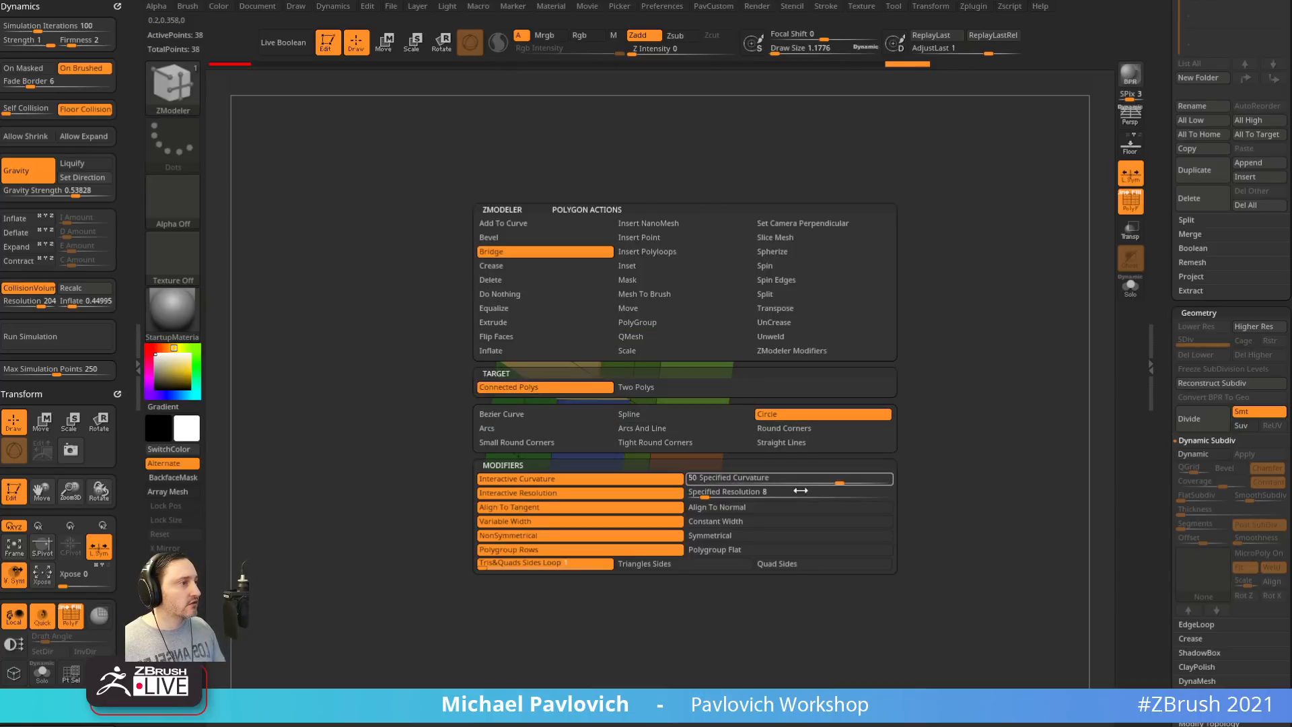
click(812, 491)
click(856, 478)
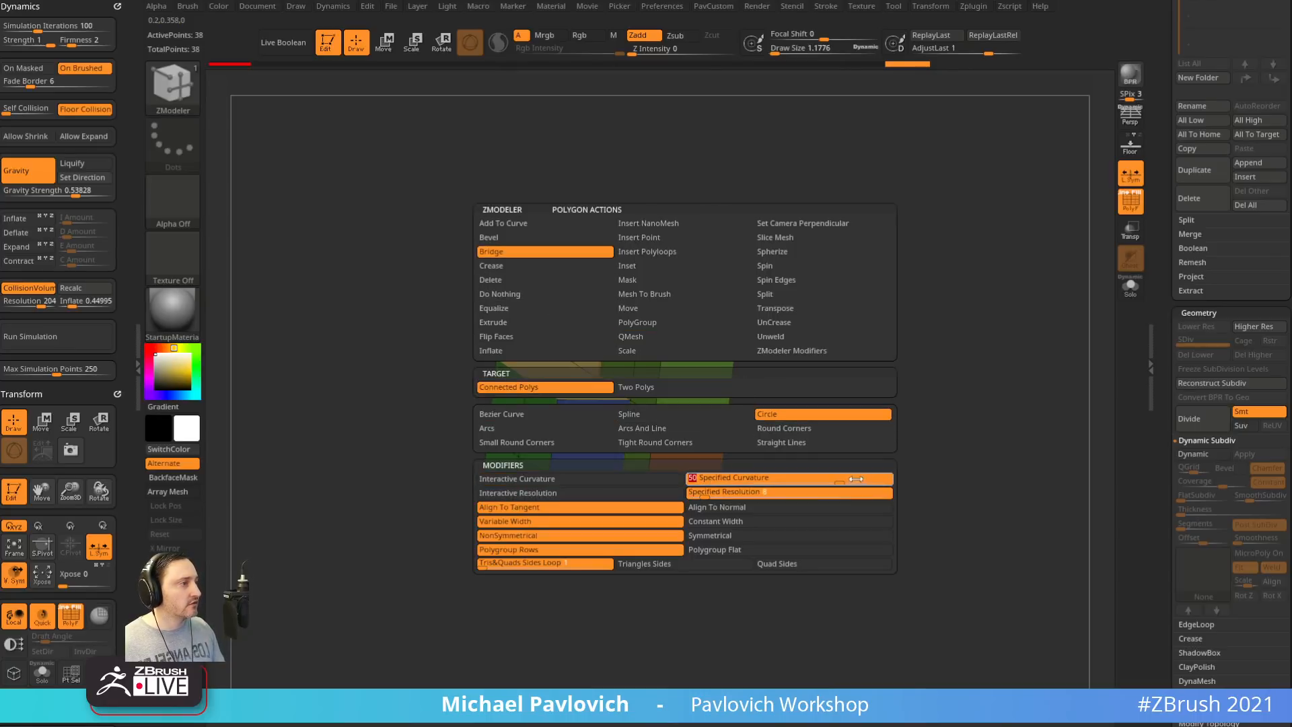
click(739, 508)
click(704, 562)
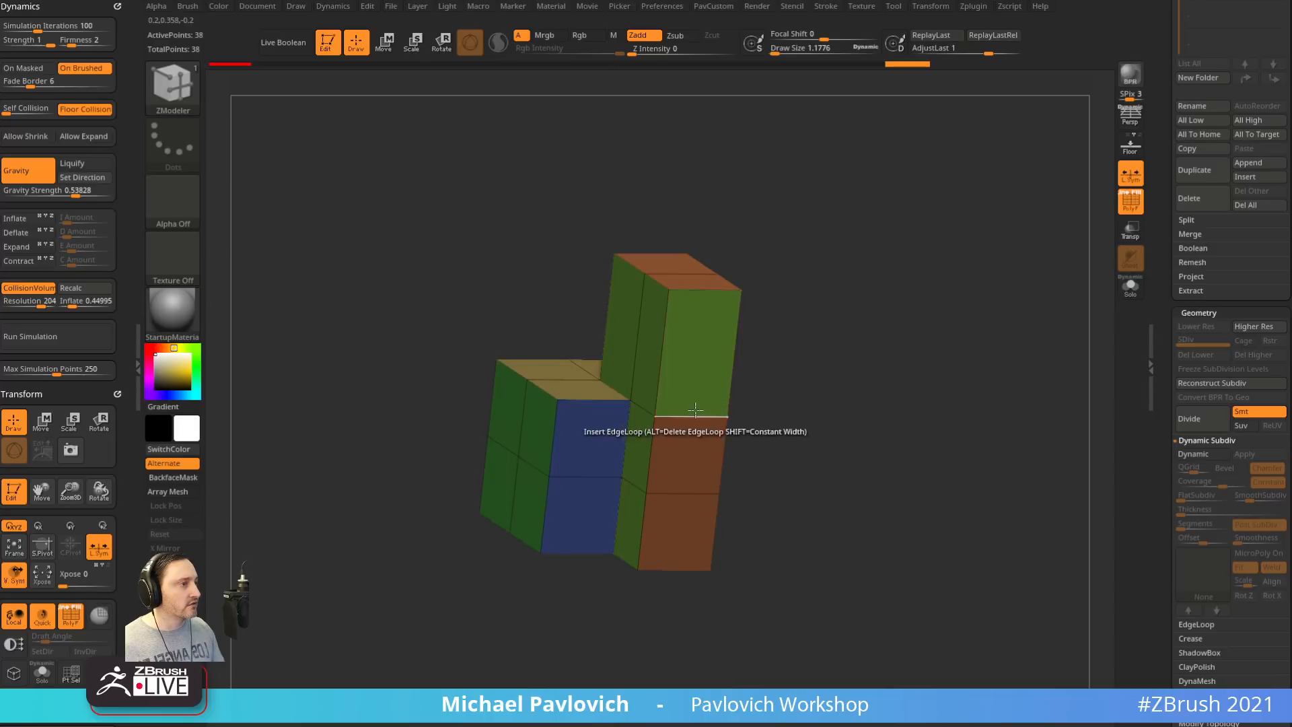
Bridge the two connected polygons on the protruding block's front into a half-round end
drag(845, 447, 778, 469)
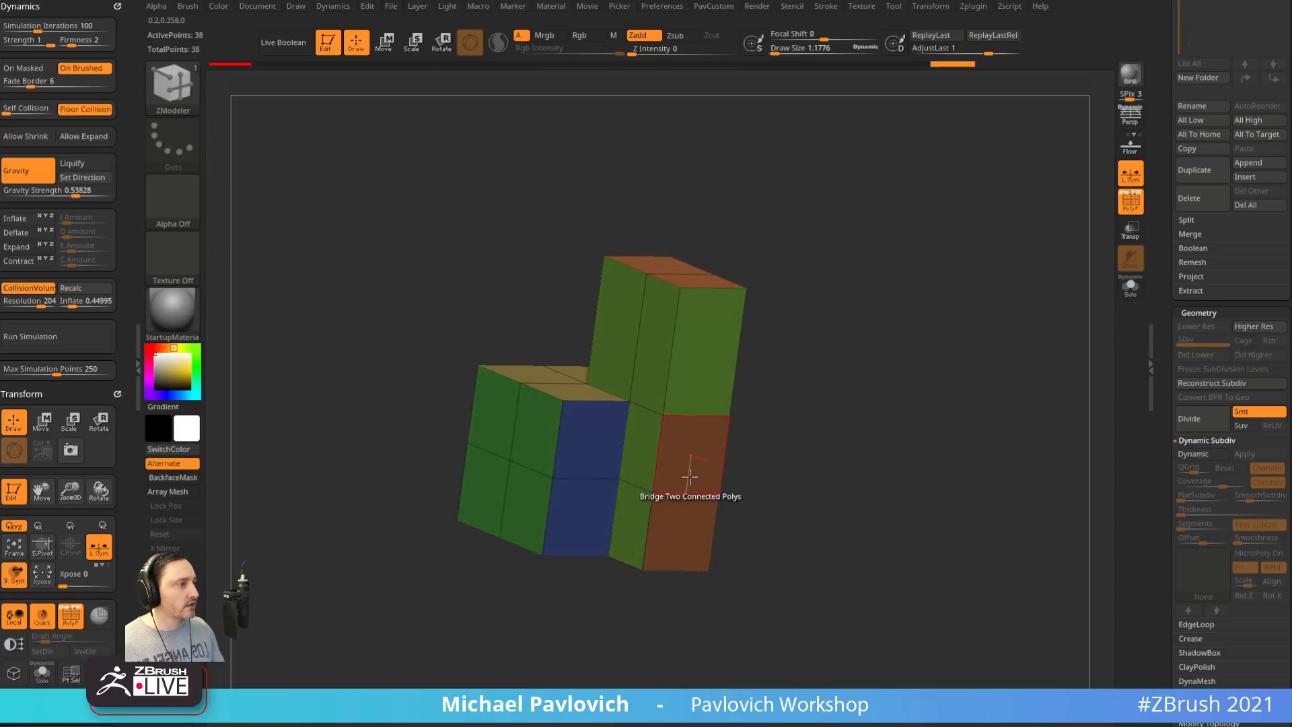
key(ctrl+z)
key(space)
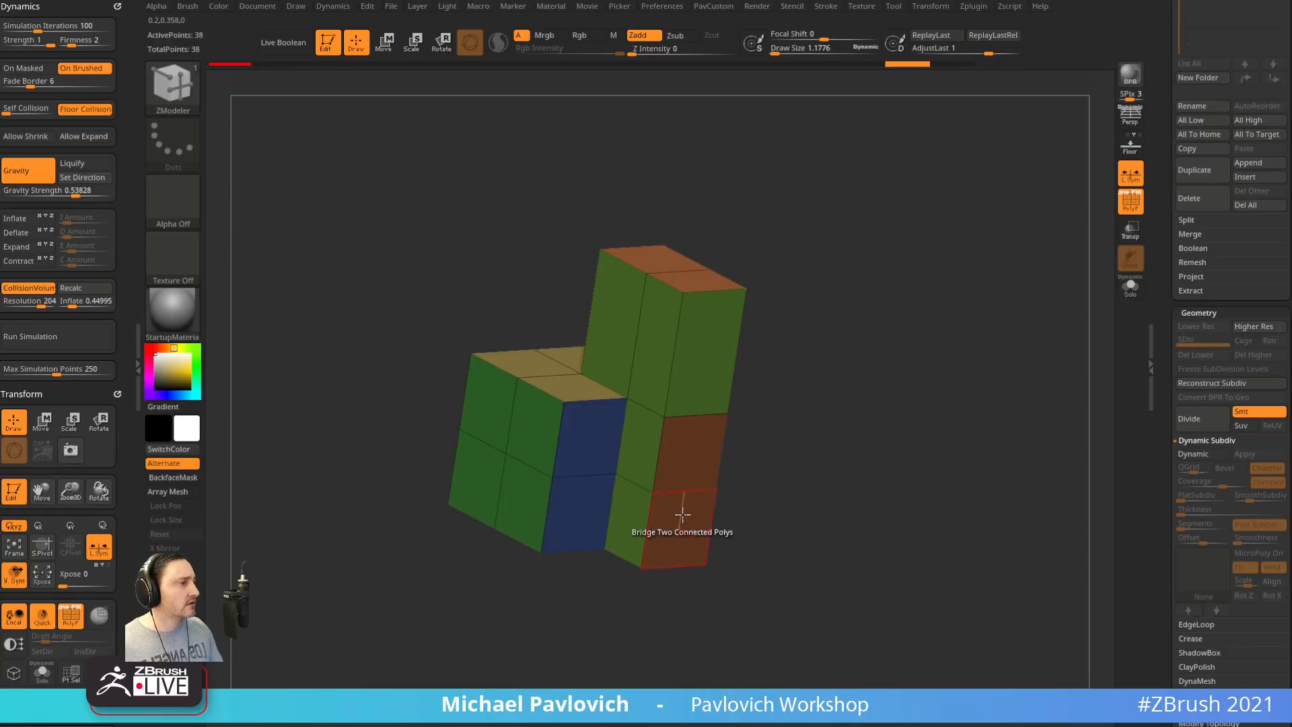
click(681, 513)
alt+drag(846, 416, 827, 448)
Regroup the block model's polygons by normals and set its crease level to 3
key(2)
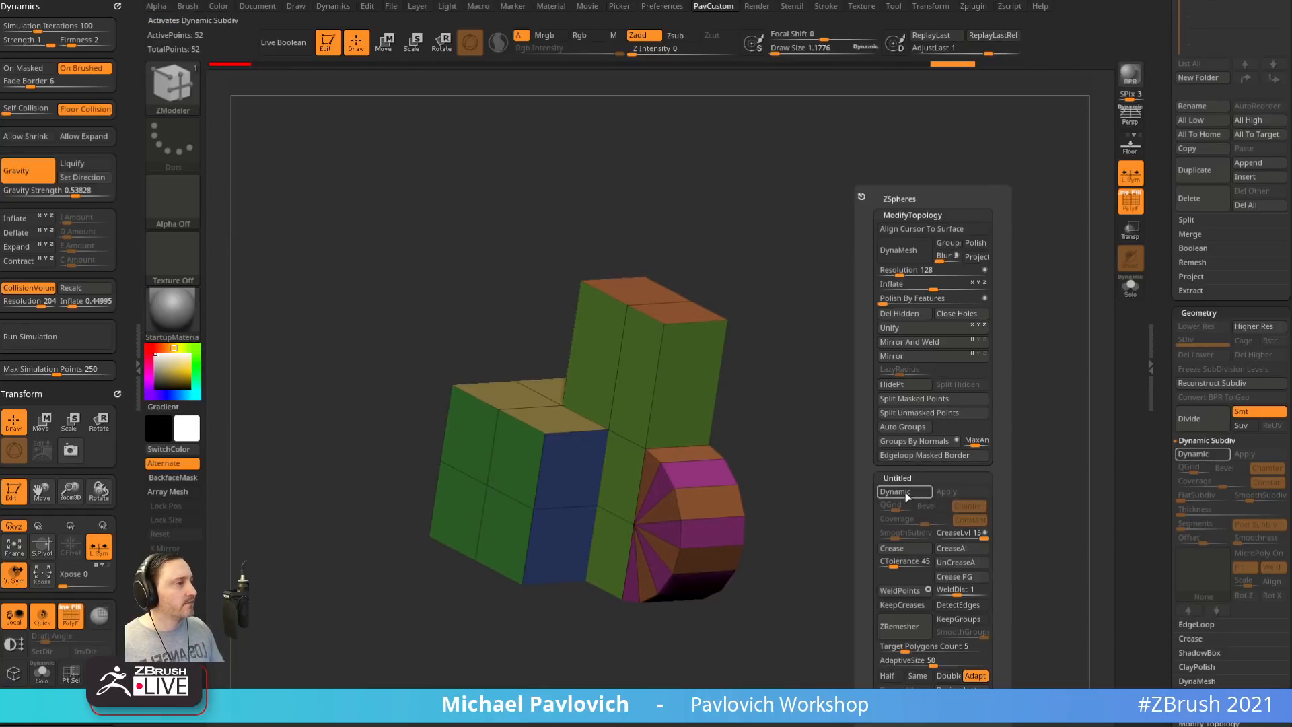
click(908, 441)
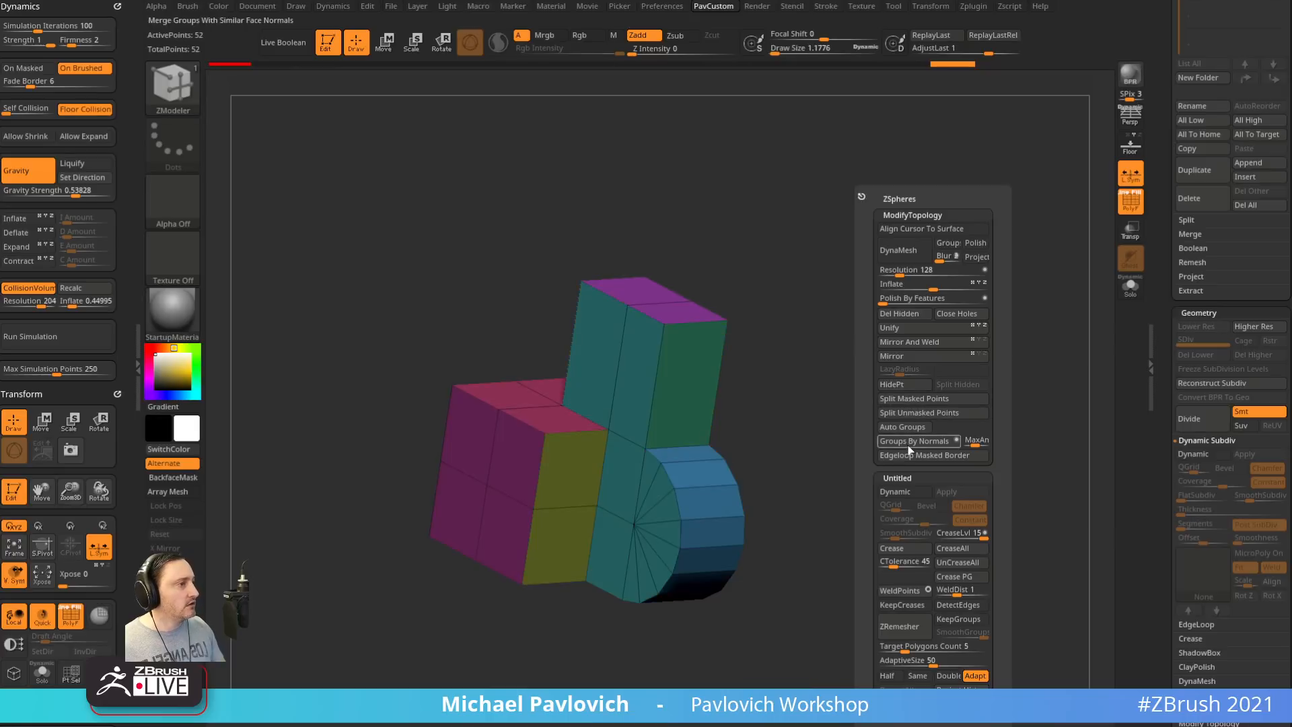
click(945, 539)
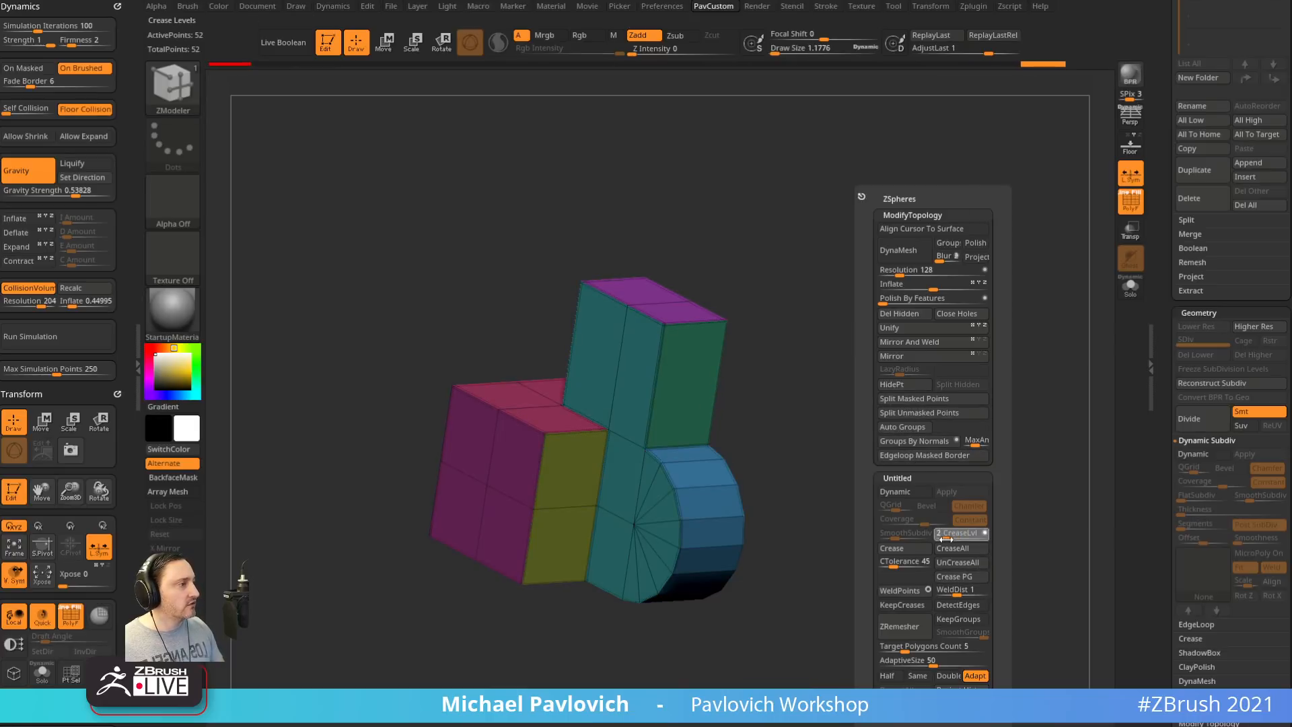
Enable Dynamic Subdiv on the block model, raise SmoothSubdiv, set QGrid to 0 and hide the polyframe
key(d)
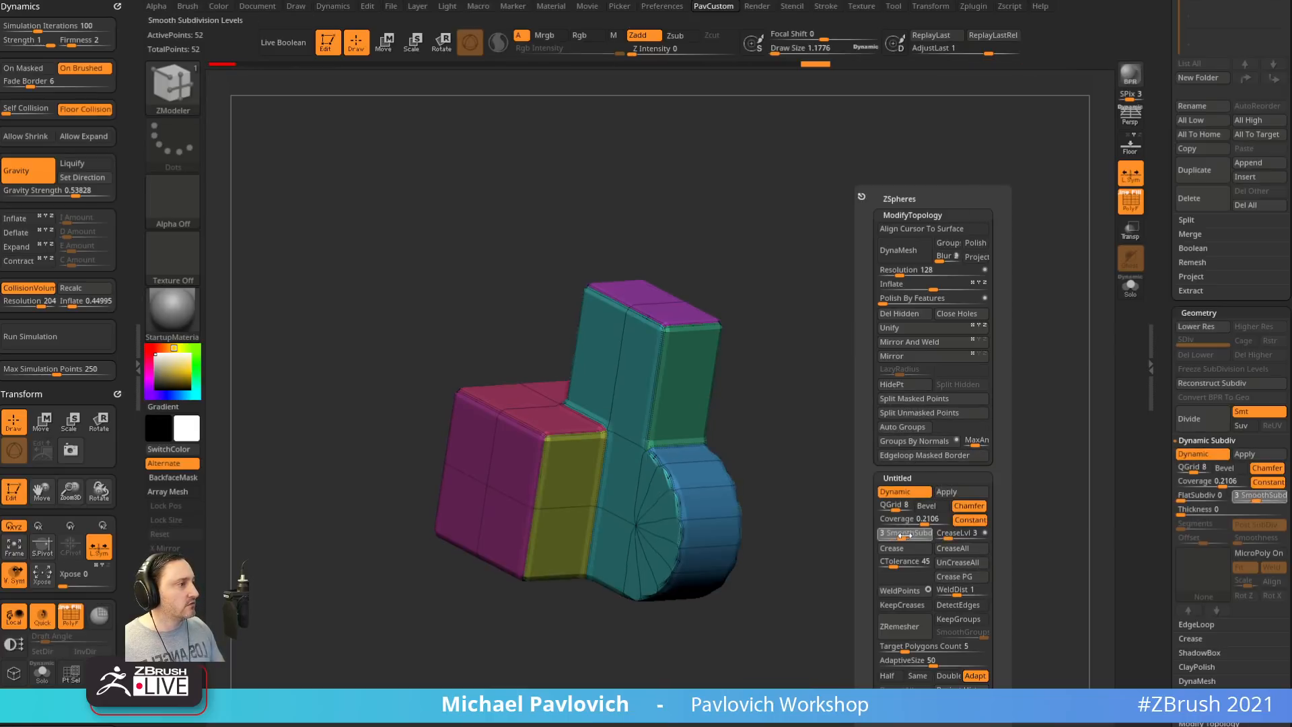
drag(1199, 472, 1160, 476)
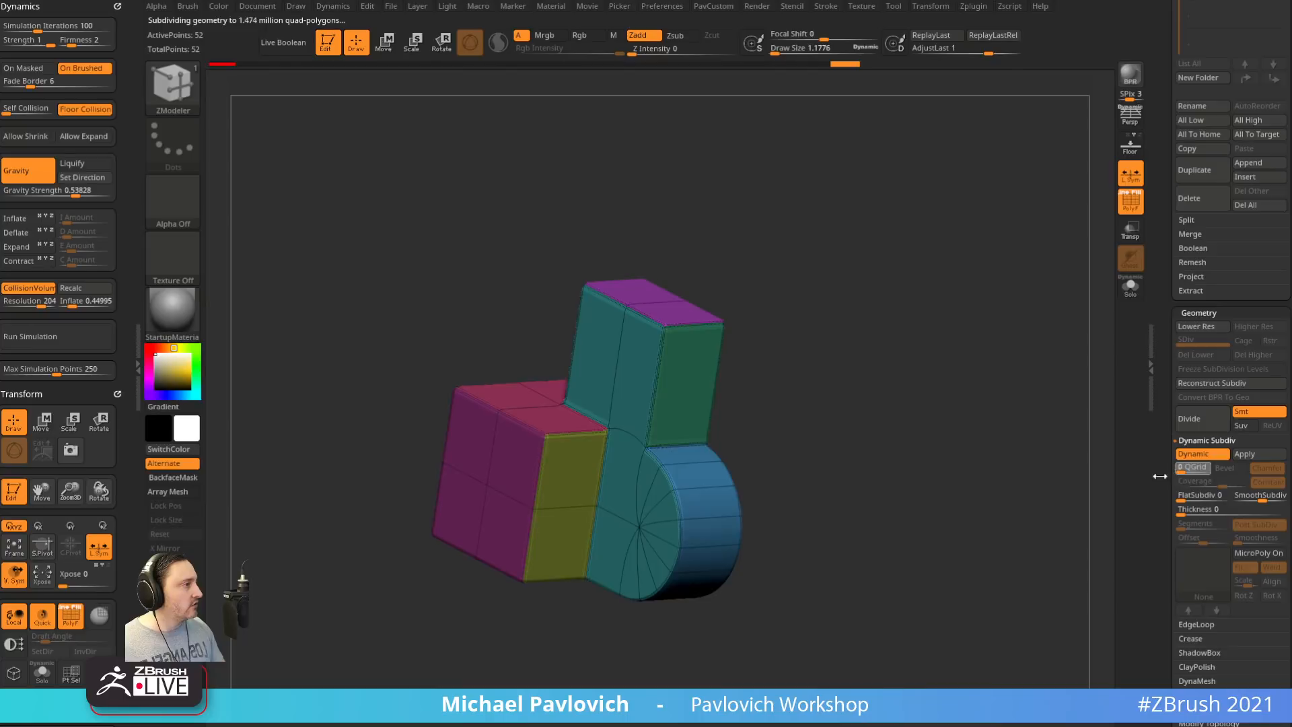
key(shift+f)
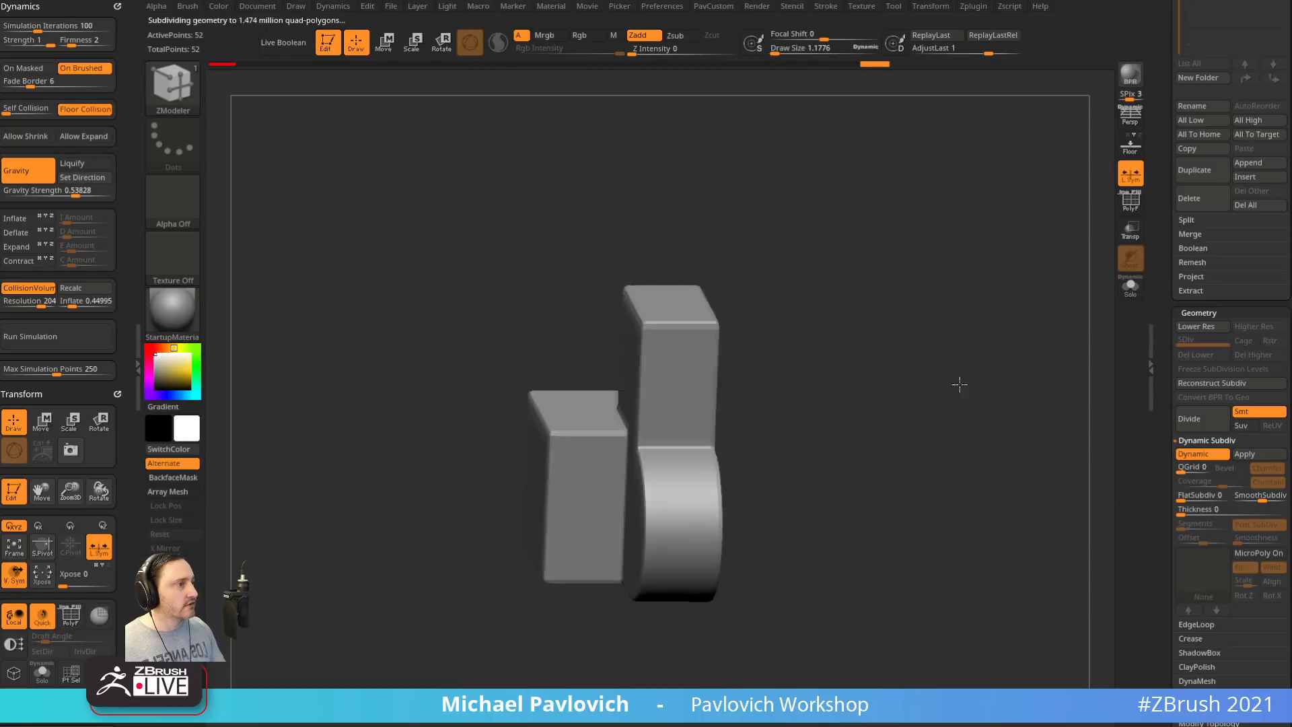
key(shift)
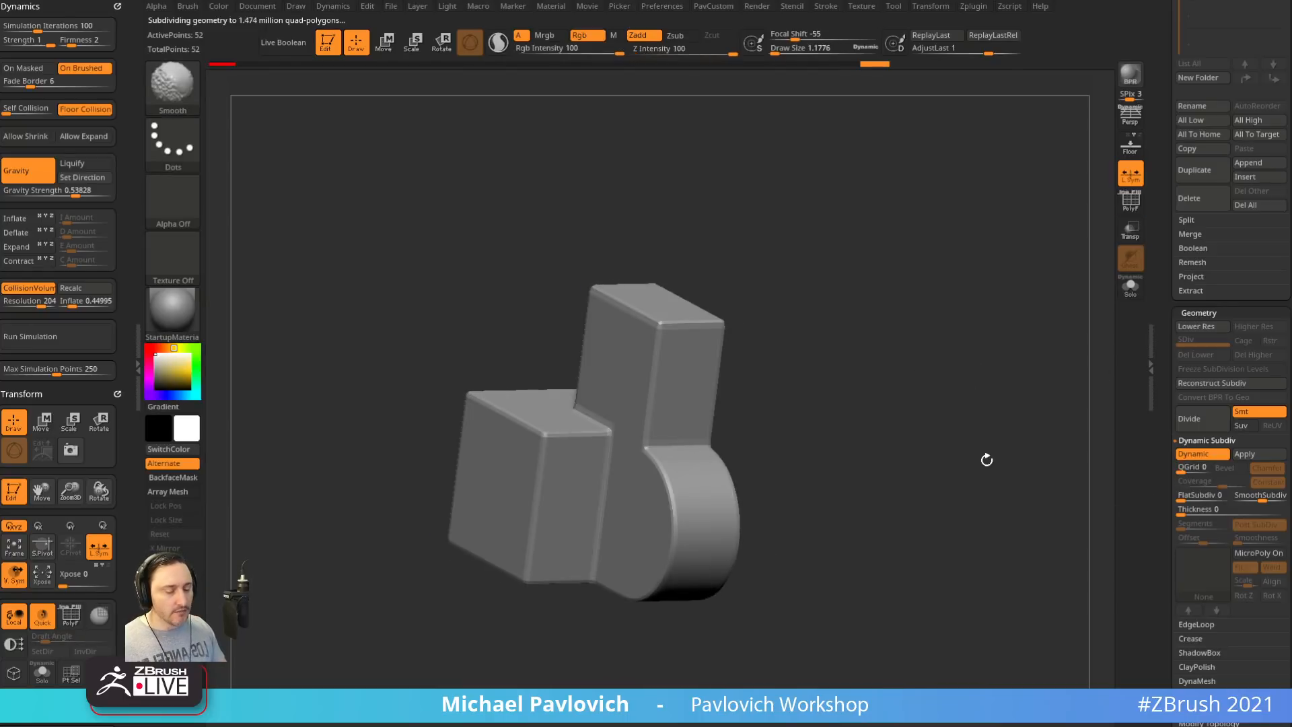
Compare the low-poly base mesh with its smoothed preview, choosing to always auto-activate Dynamic Subdiv
key(shift+d)
click(1131, 210)
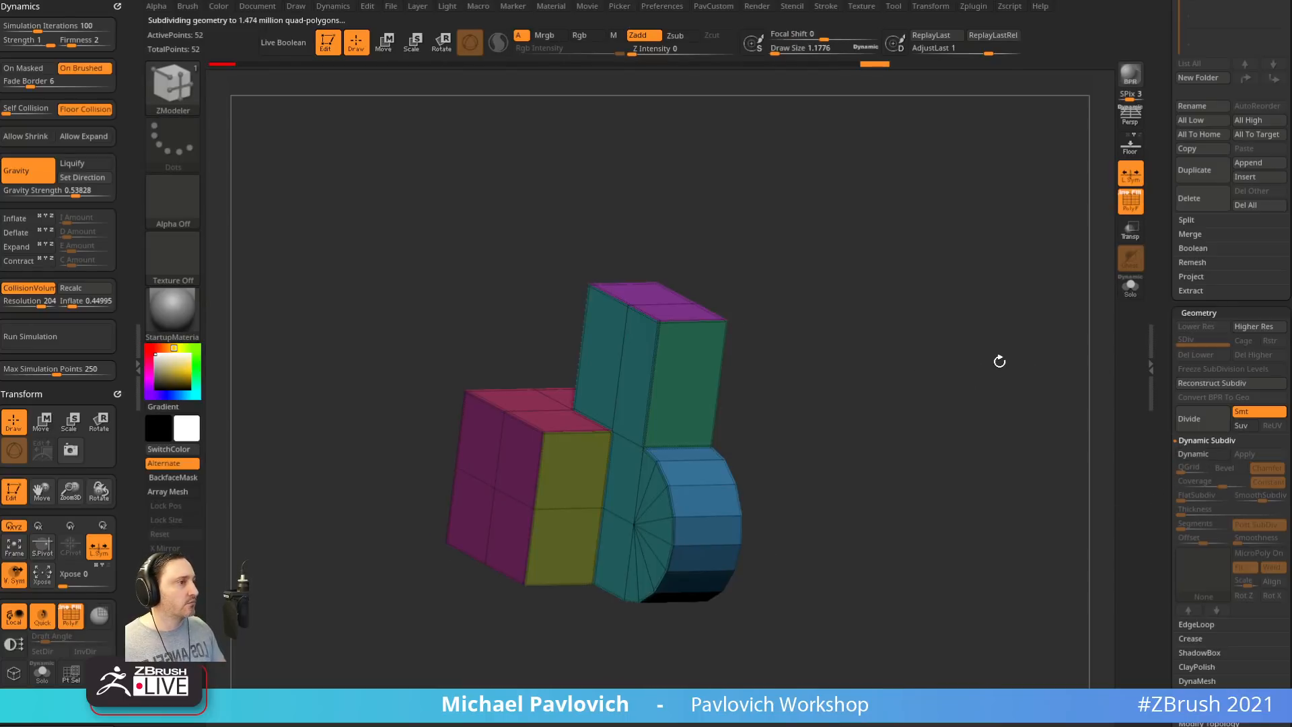
key(f)
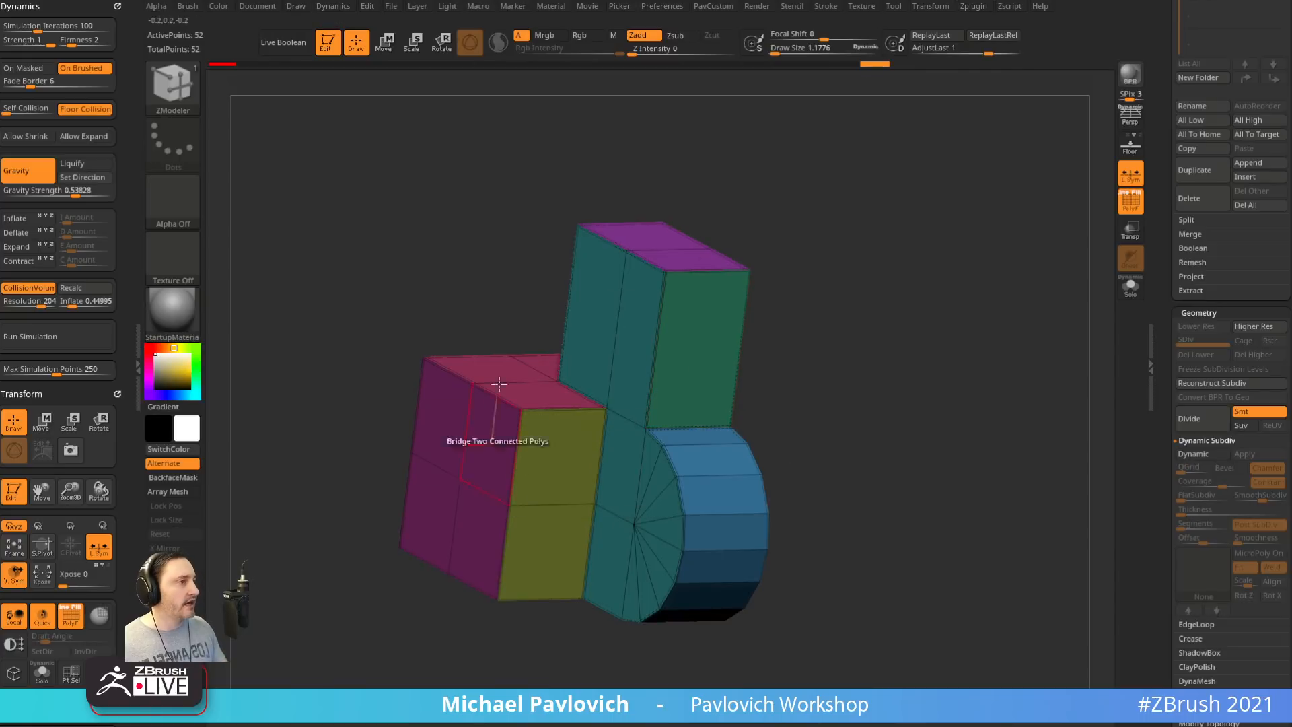
key(d)
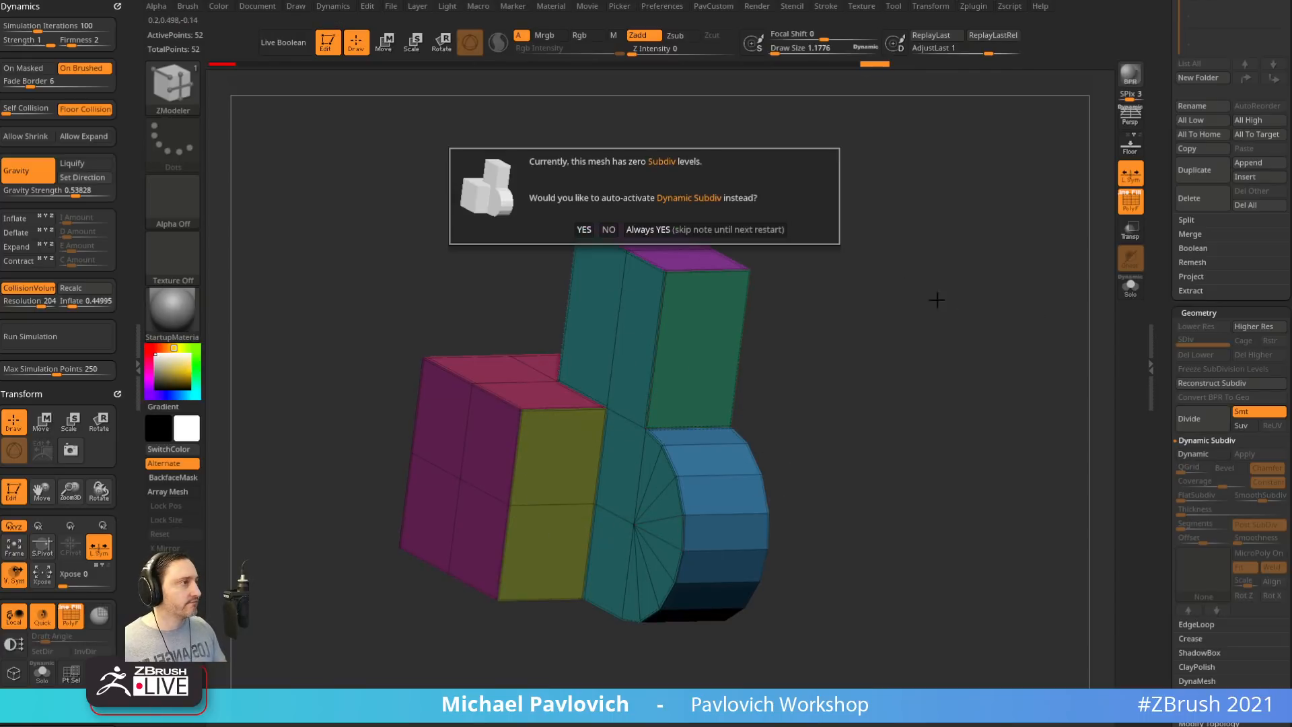
click(768, 228)
click(1131, 207)
mouse_move(962, 335)
mouse_down()
mouse_move(916, 362)
mouse_move(1050, 398)
mouse_move(952, 380)
mouse_up()
Switch to the Standard brush with a draw size of about 15
key(s)
key(b)
key(s)
key(t)
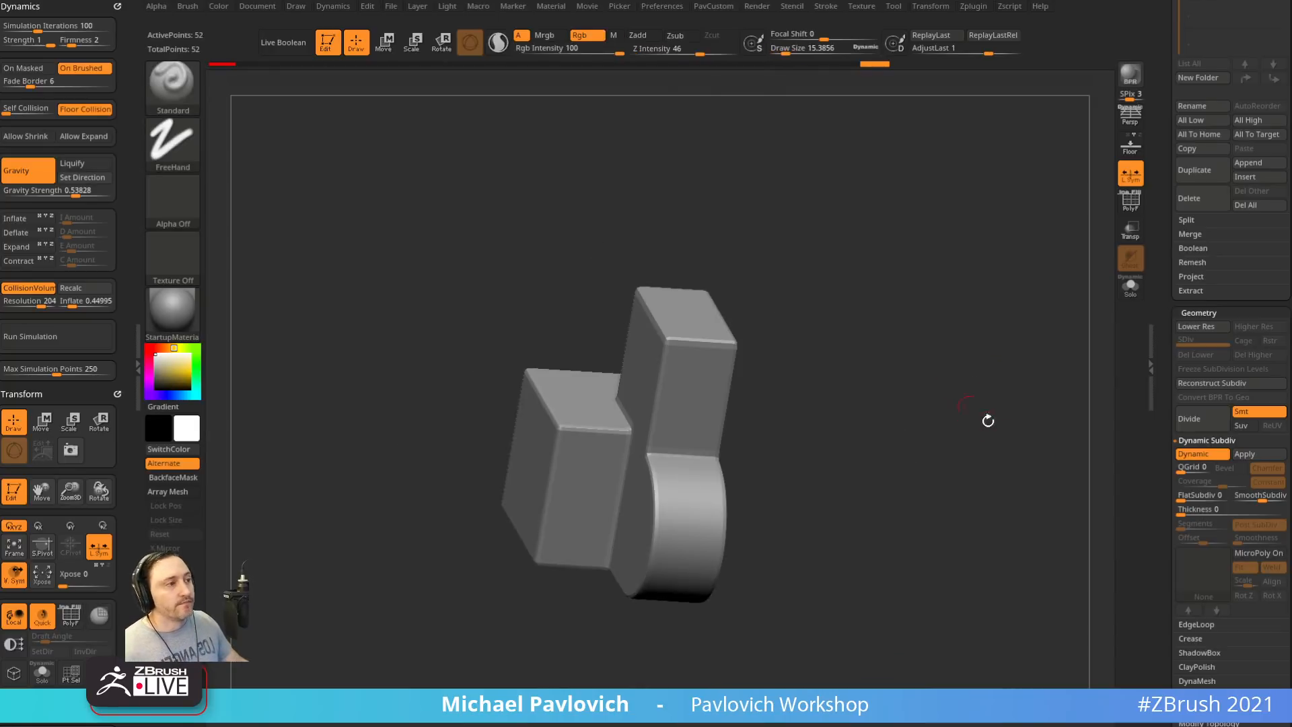
drag(988, 420, 943, 382)
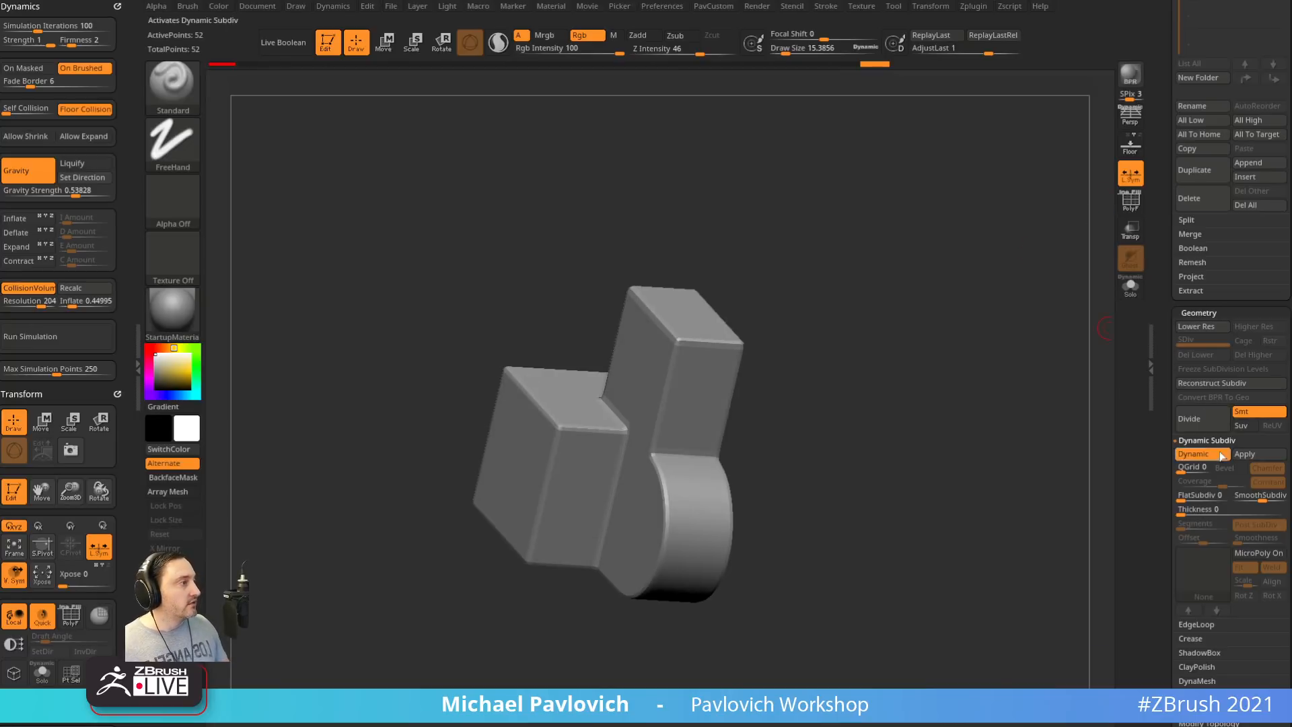
Apply Dynamic Subdiv to turn the smoothed block model into real geometry and inspect its dense polyframe
click(1245, 453)
key(shift+f)
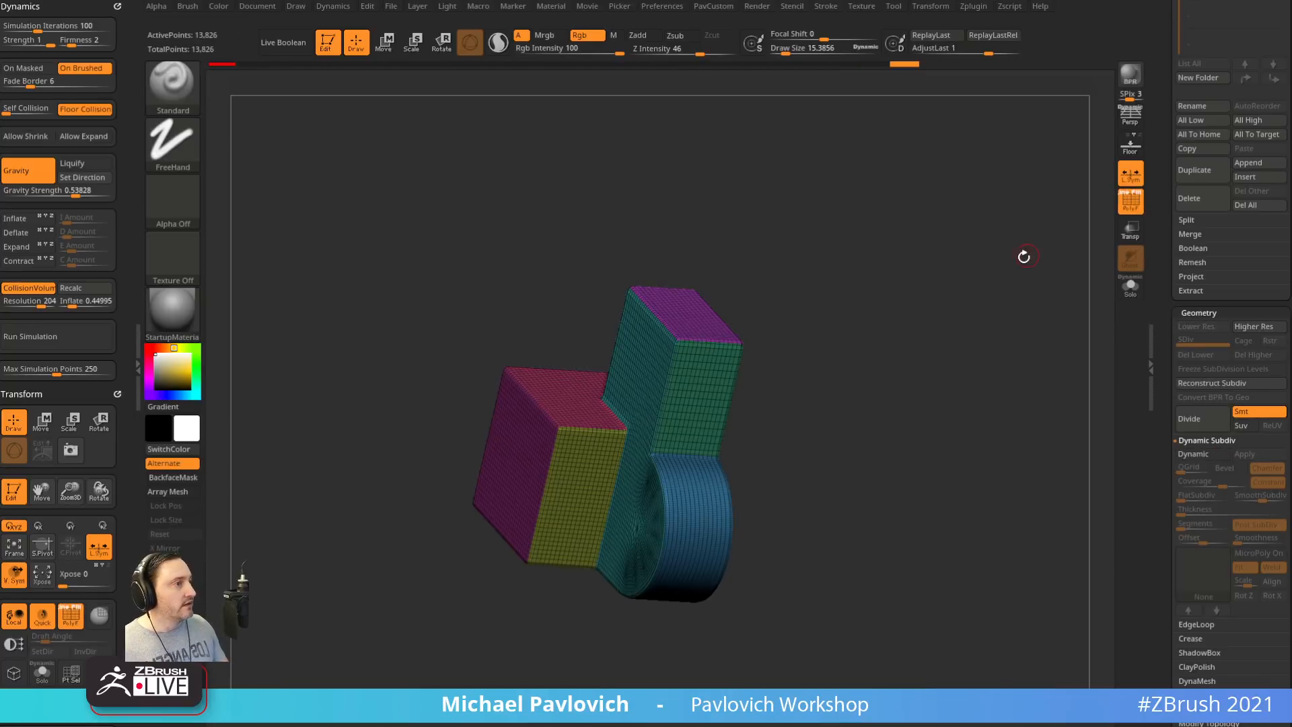
drag(1024, 253, 1030, 310)
key(shift+f)
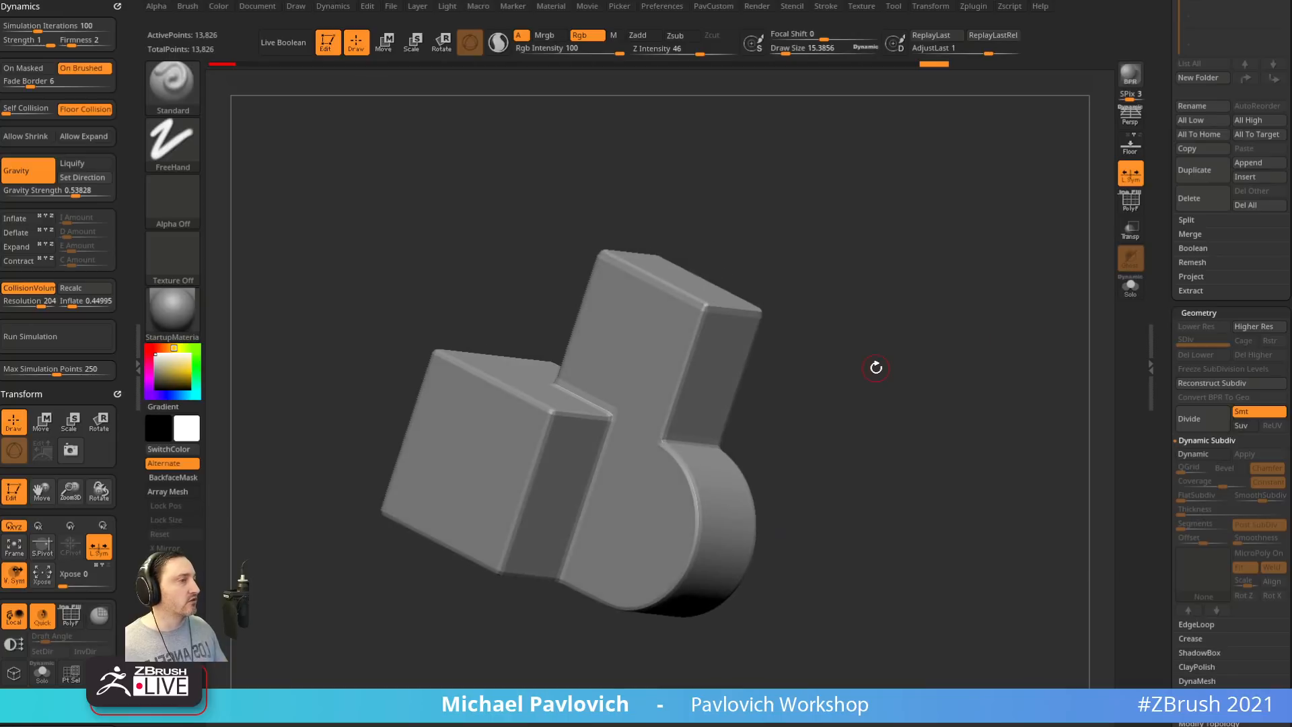
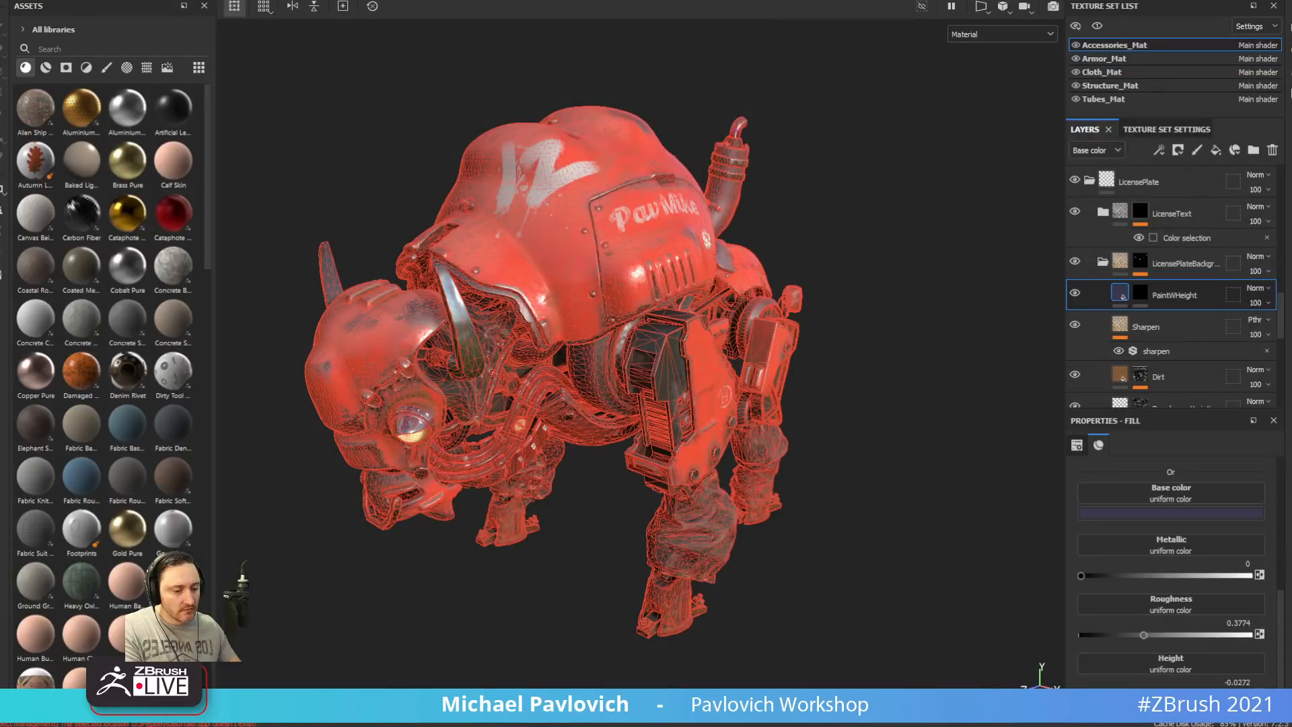
In Substance 3D Painter, close the modified project without saving and bring the read-only Buffalo project window into full view
key(alt+F4)
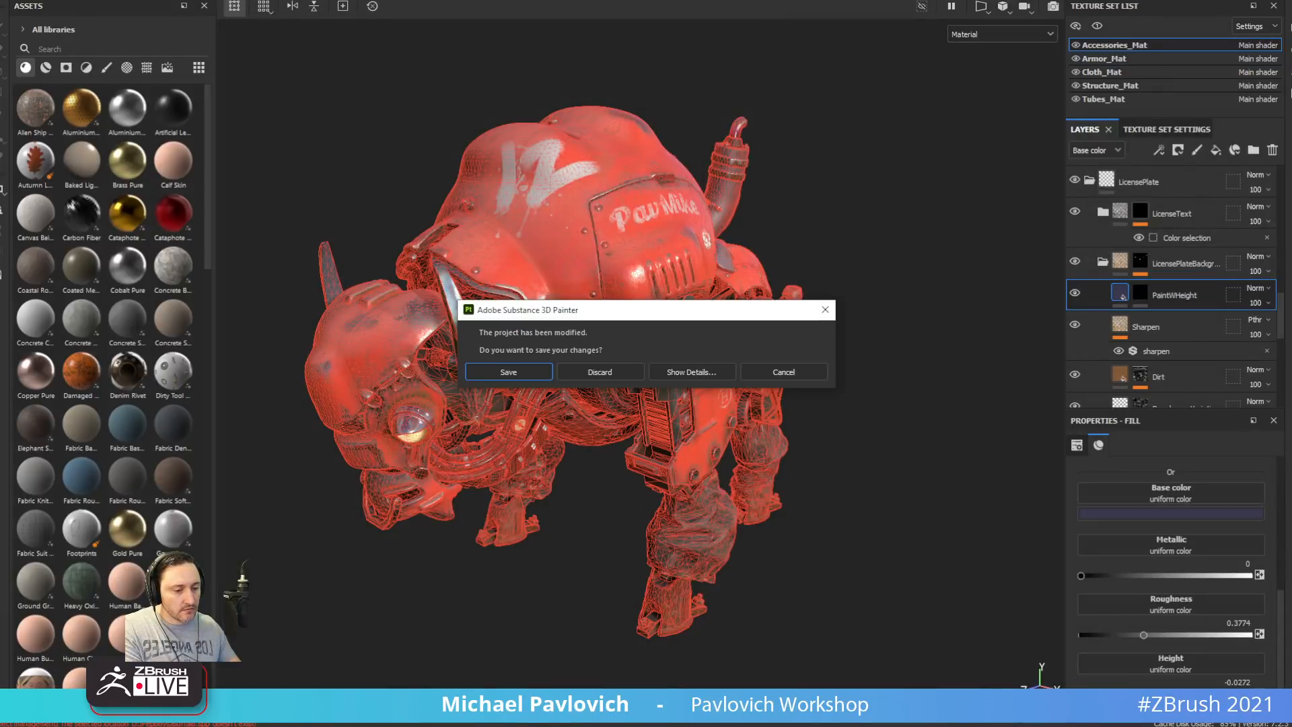
click(598, 372)
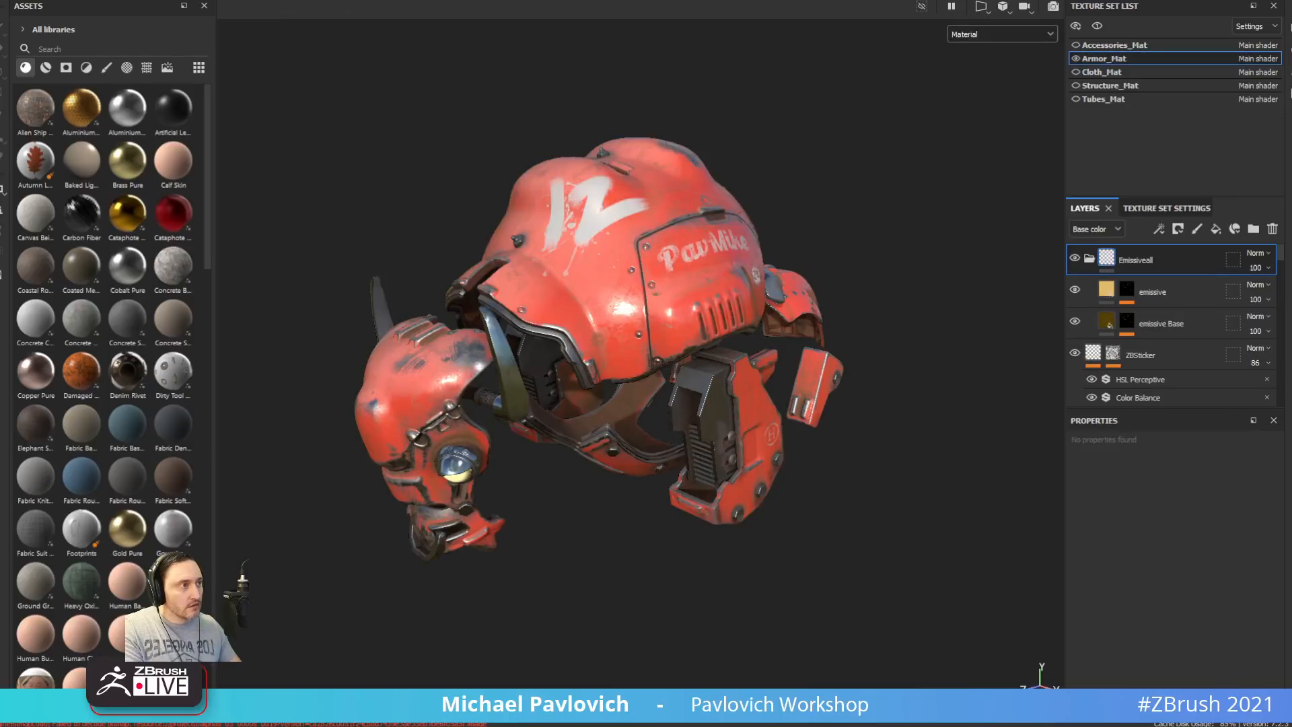
drag(506, 0, 477, 154)
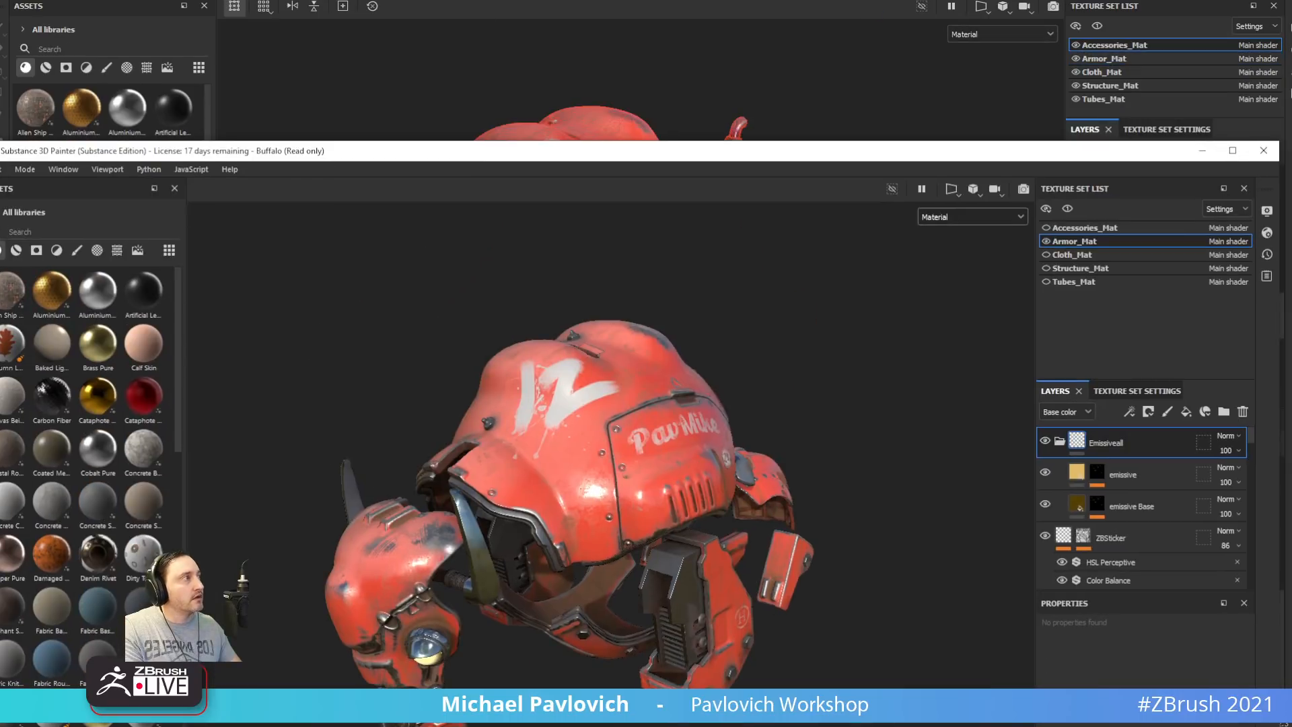
key(alt+Tab)
key(alt+Tab)
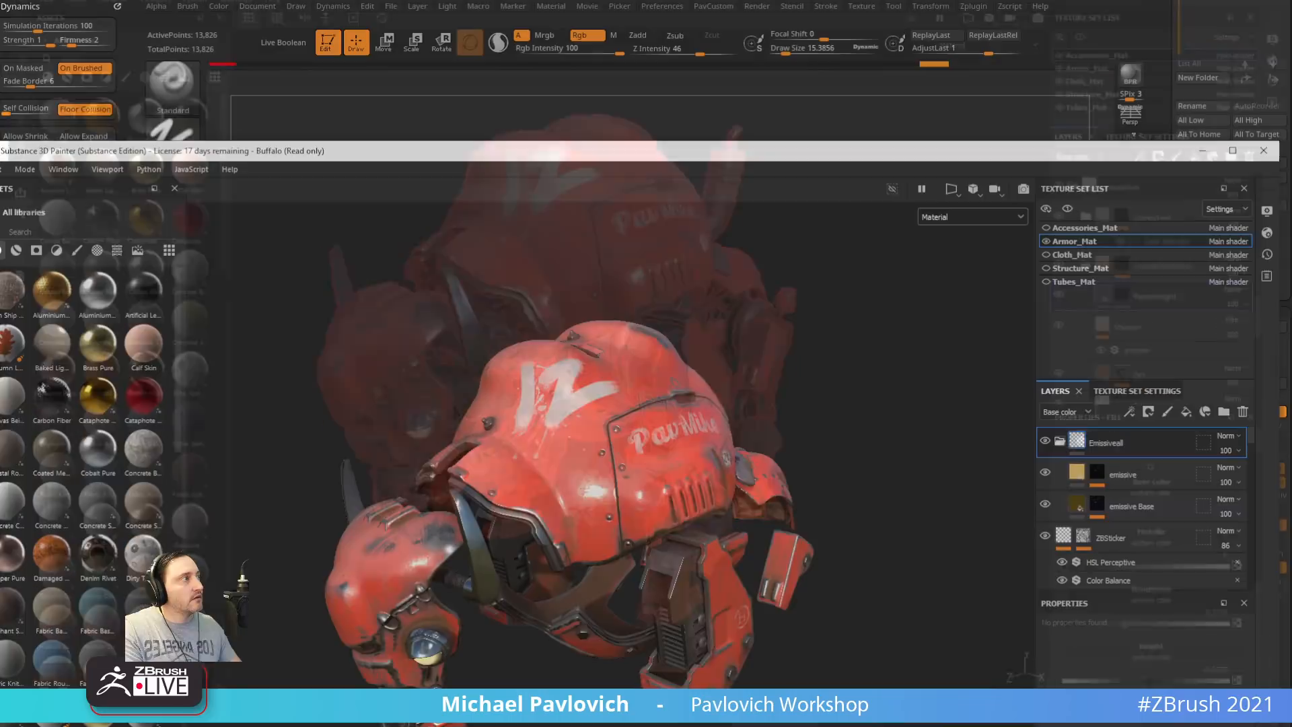
drag(109, 150, 136, 0)
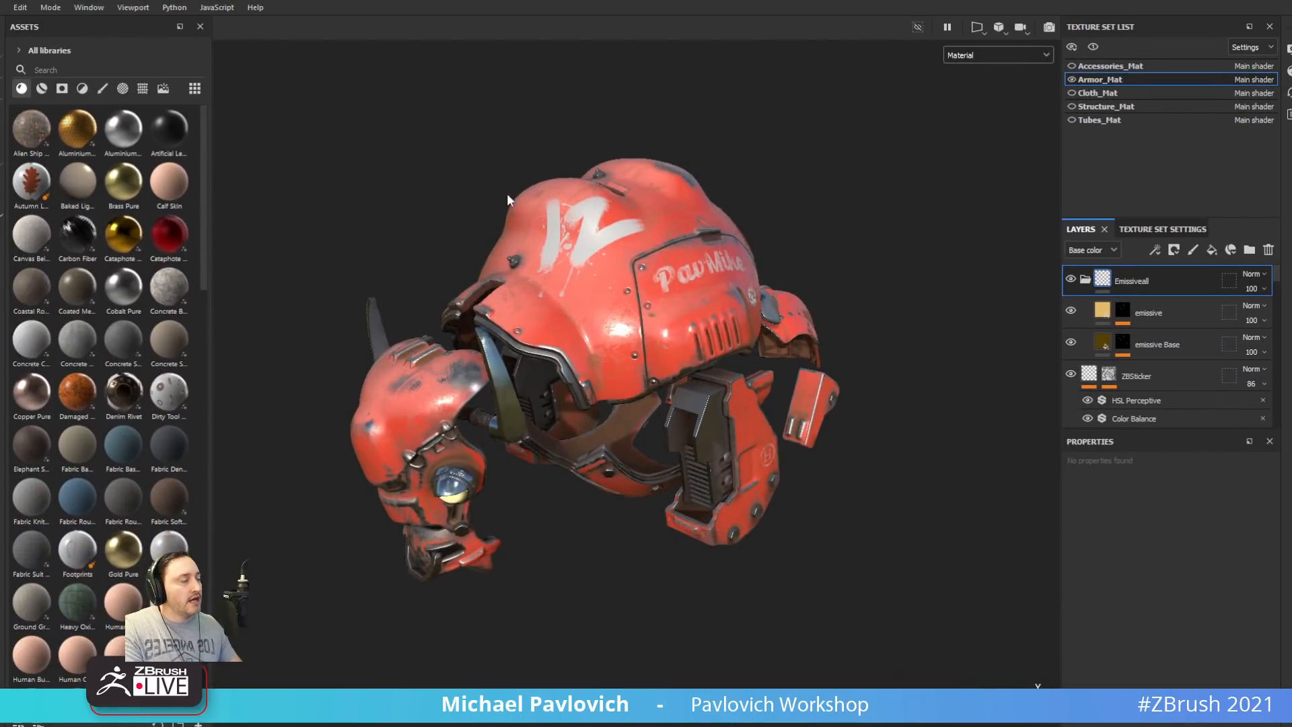
Make all texture sets of the mechanical buffalo visible and examine the complete model
mouse_move(507, 193)
alt+mouse_down()
mouse_move(698, 135)
mouse_move(597, 93)
mouse_move(490, 182)
mouse_move(518, 171)
alt+mouse_up()
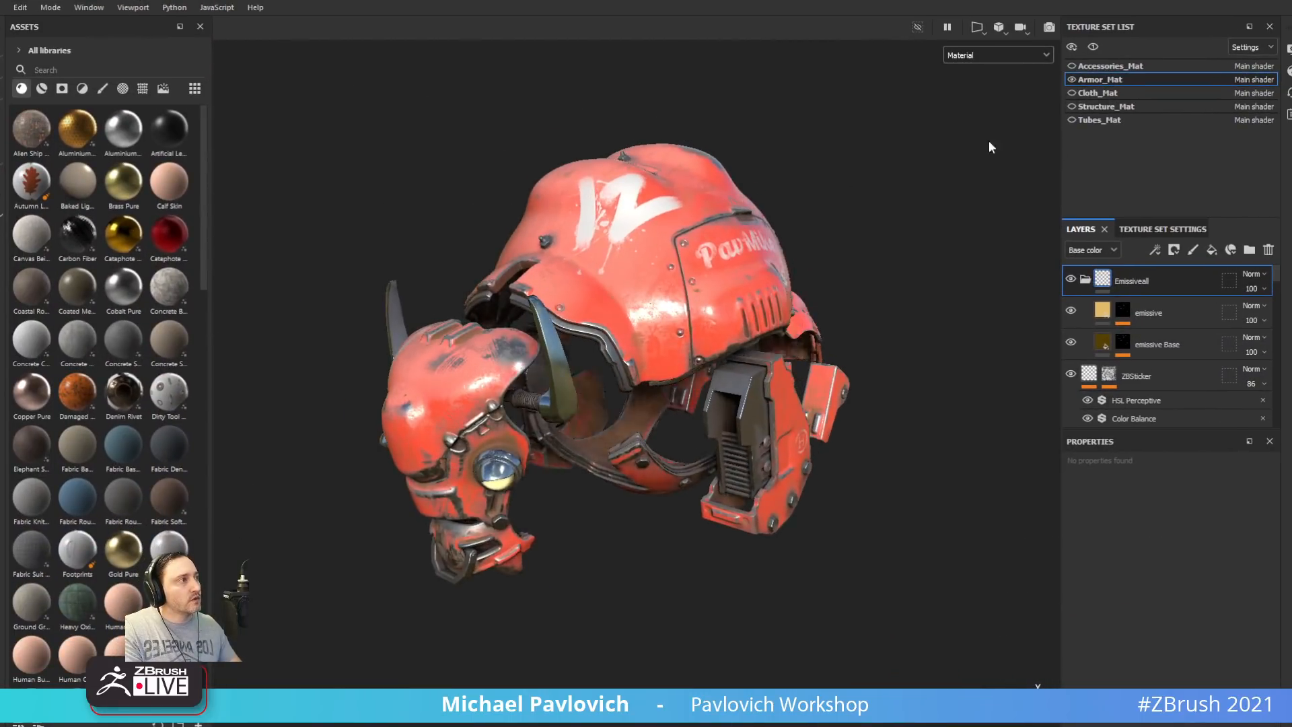
click(1072, 46)
alt+drag(890, 184, 875, 145)
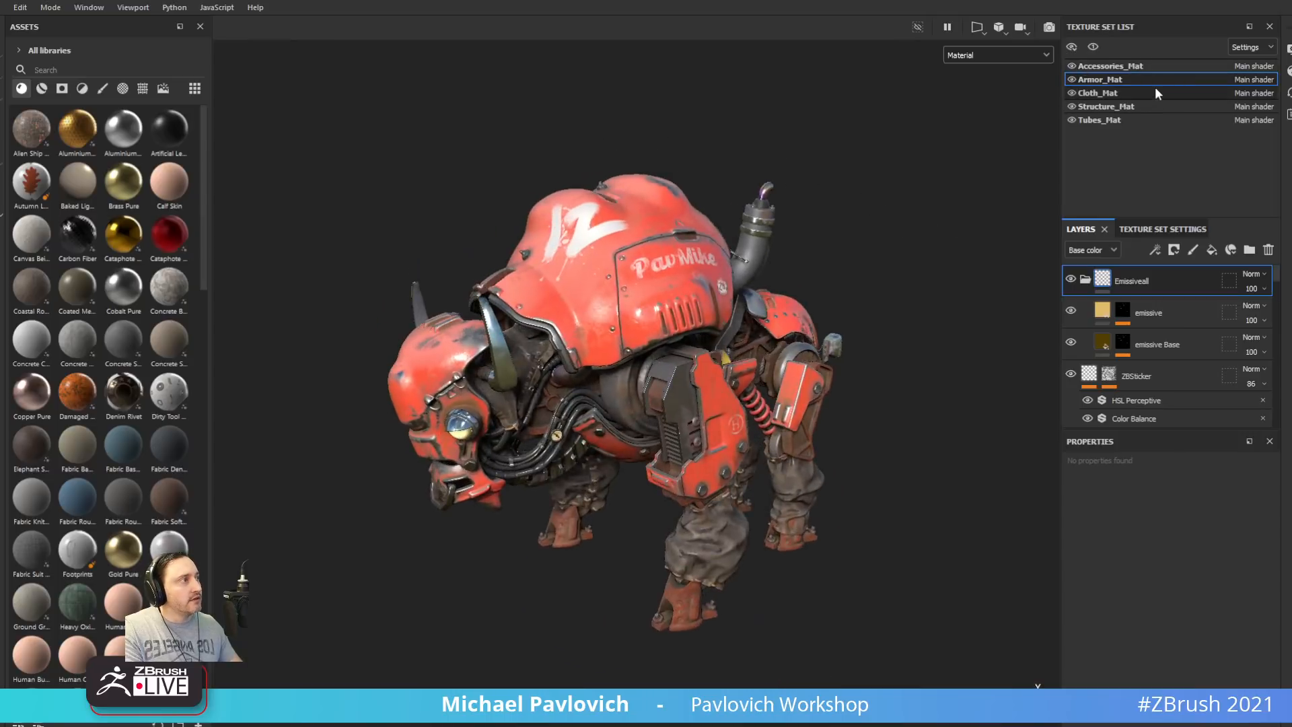
Hide and reshow the Armor_Mat texture set to examine the parts underneath and the buffalo's full texturing
click(1072, 80)
alt+drag(706, 167, 539, 201)
key(f)
click(1071, 79)
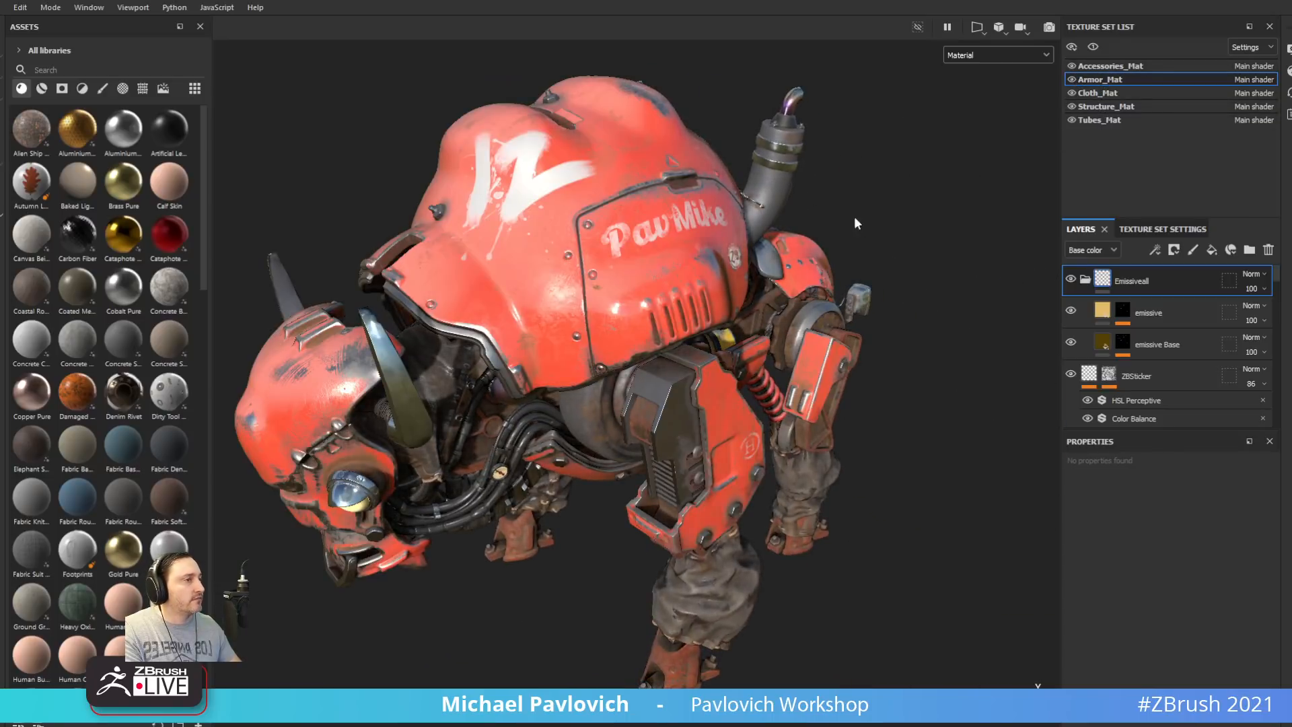
alt+drag(854, 216, 777, 273)
shift+right_drag(777, 273, 676, 151)
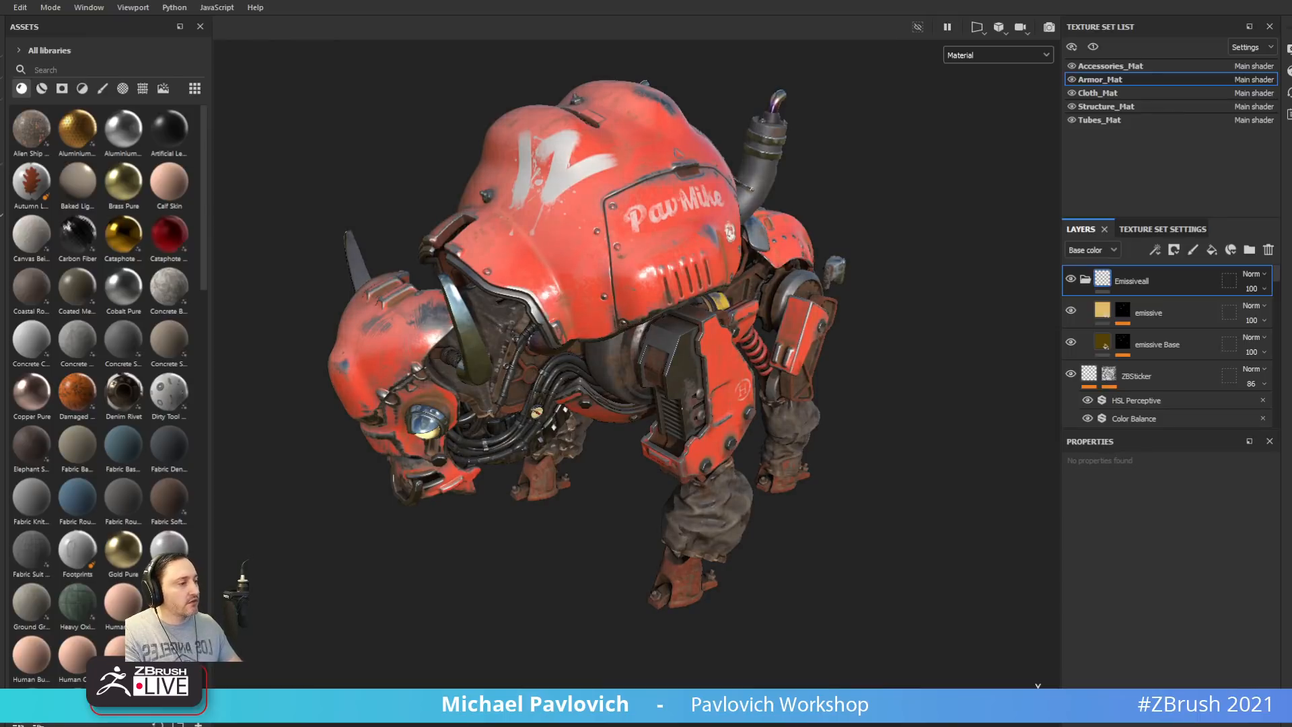
Switch to the web browser, open the Blog section of the artist's ArtStation profile and select the page address
drag(973, 313, 939, 139)
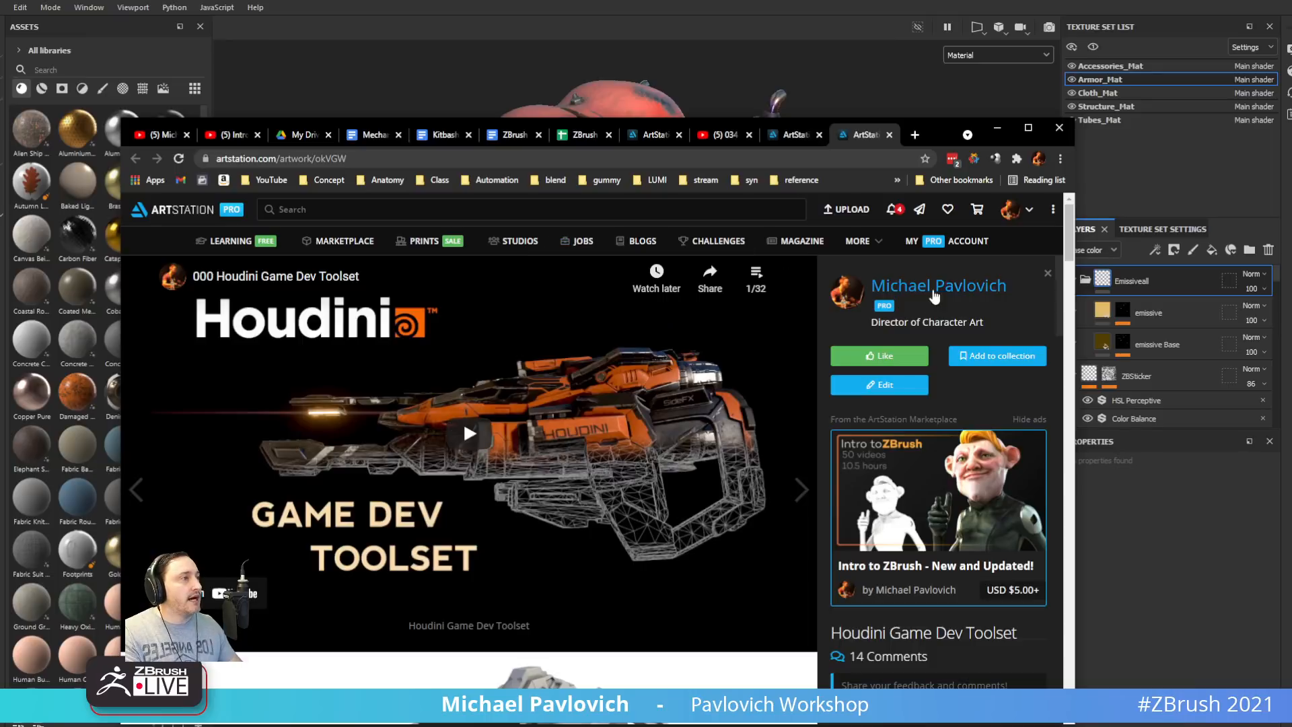
click(915, 286)
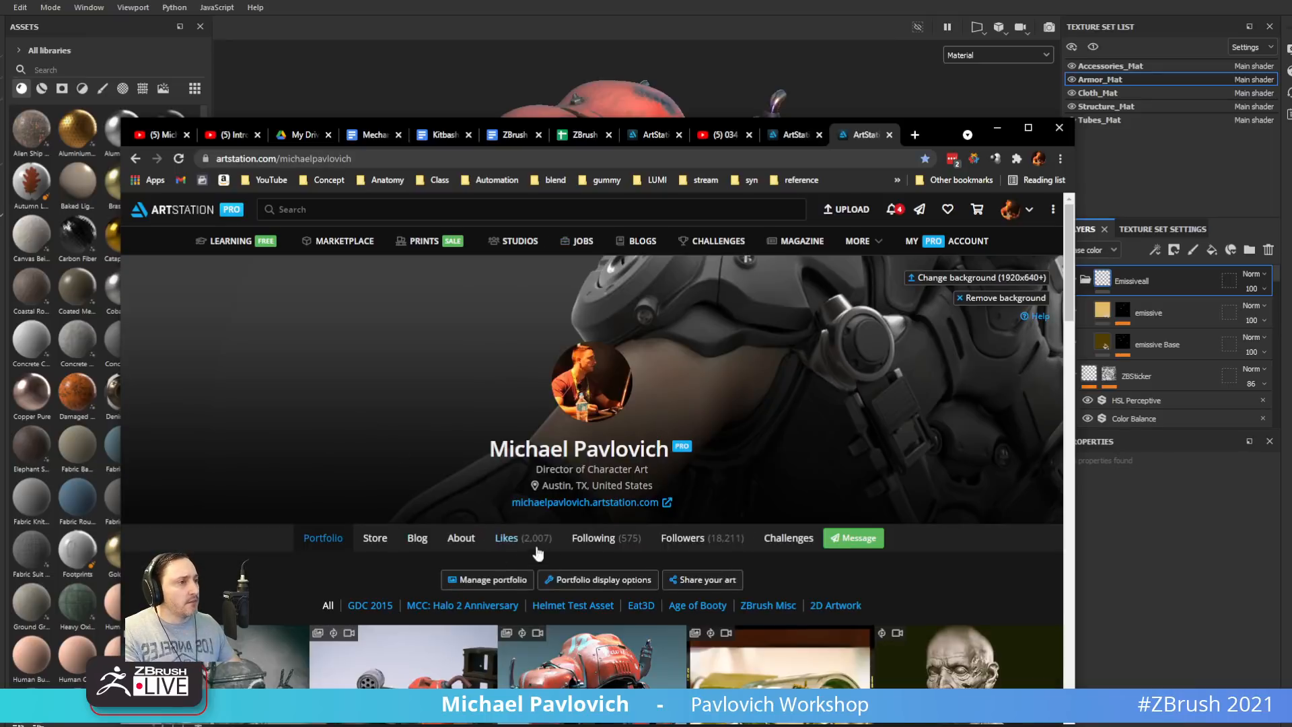
click(417, 538)
scroll(416, 511, down, 3)
scroll(413, 494, down, 1)
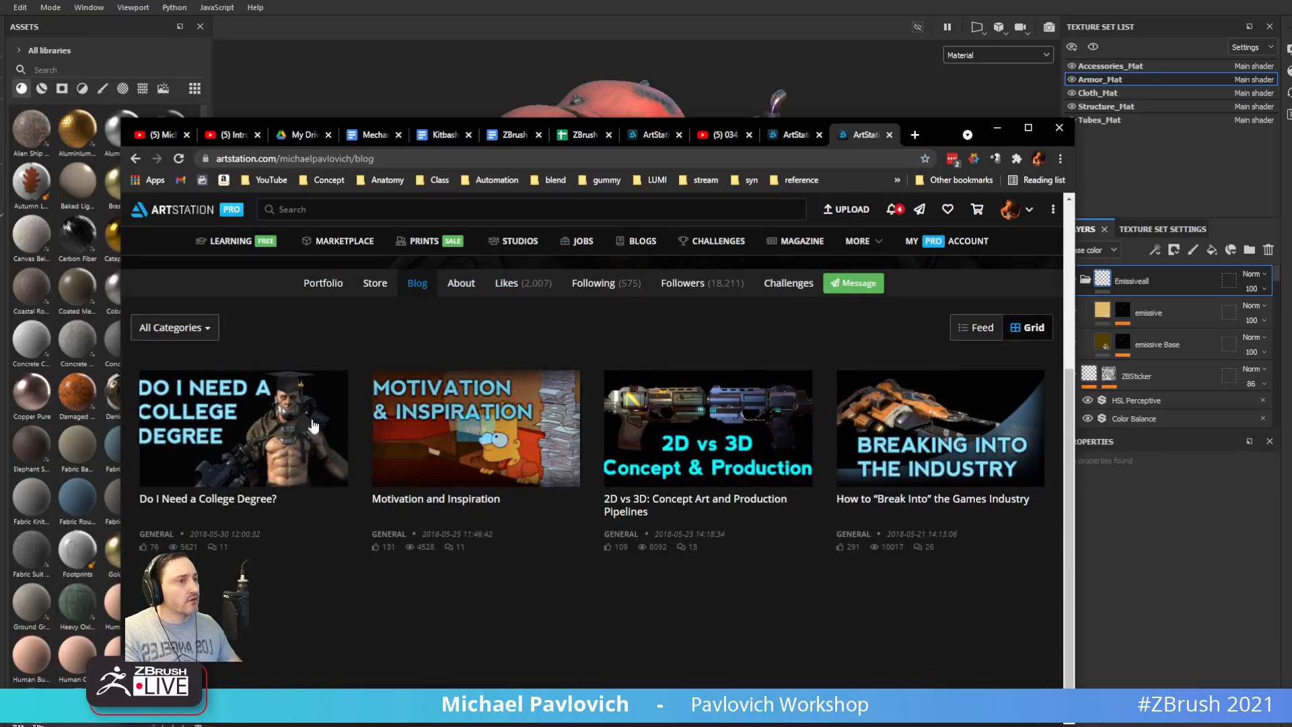
mouse_move(892, 436)
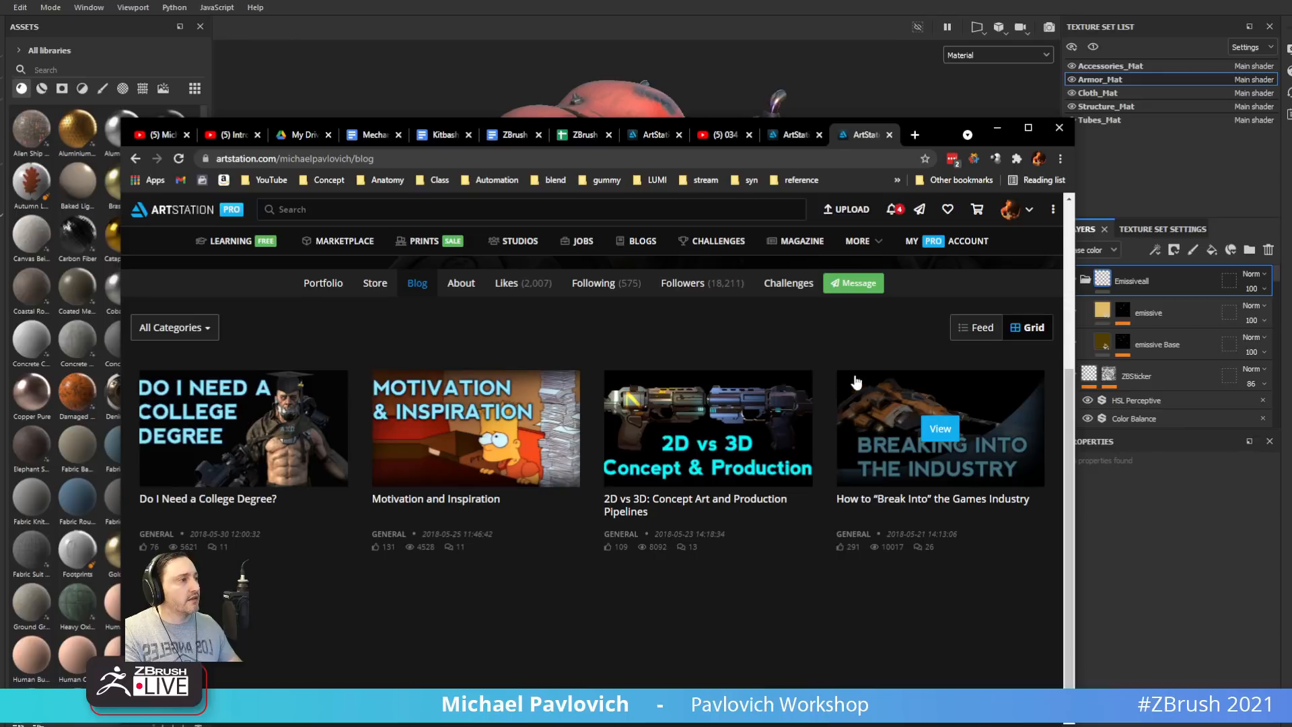
click(522, 159)
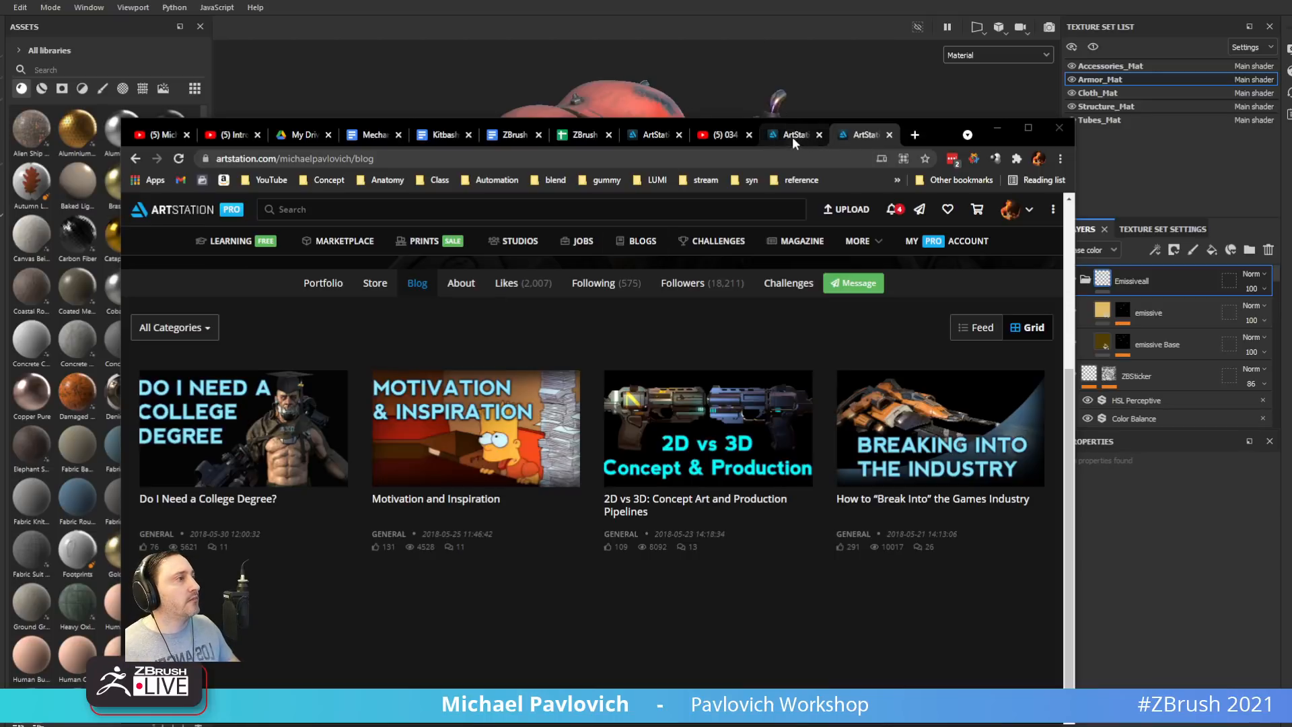
Search the "ZBrush 2021 - What's New" YouTube playlist page for "micro" and go through the matches to the MicroPoly videos
click(722, 137)
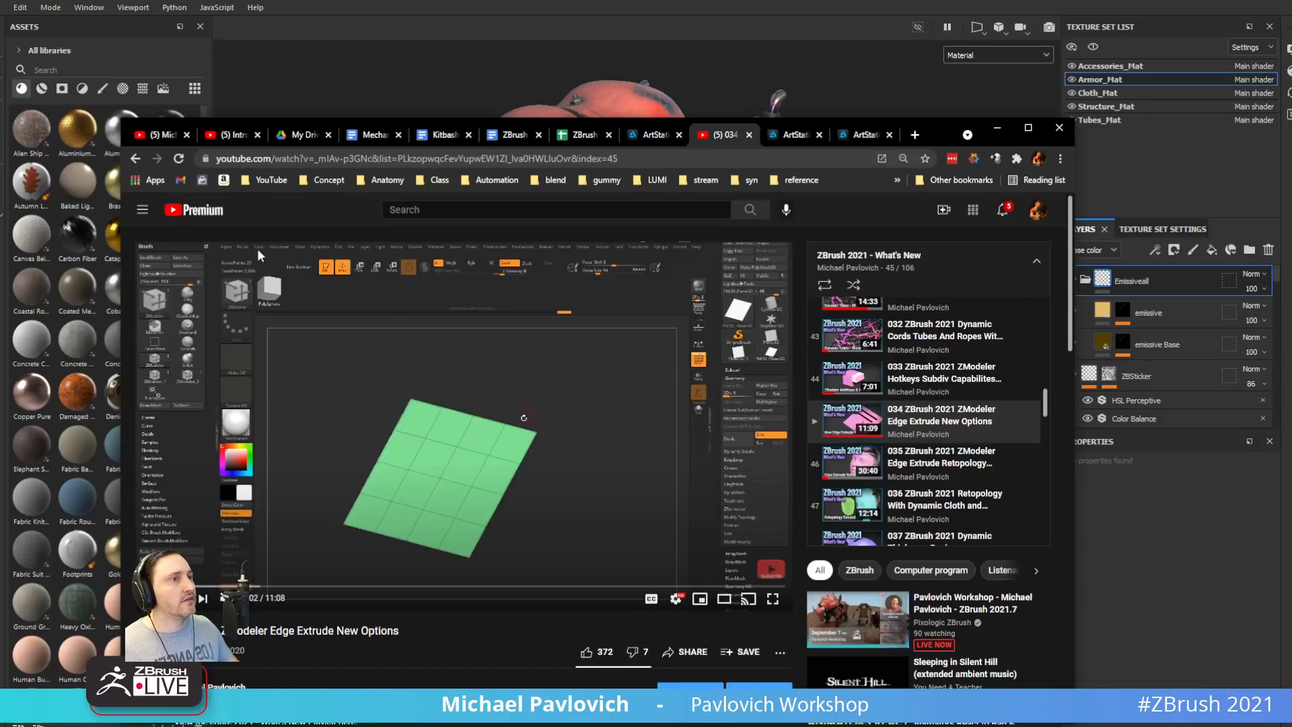
scroll(1044, 401, down, 1)
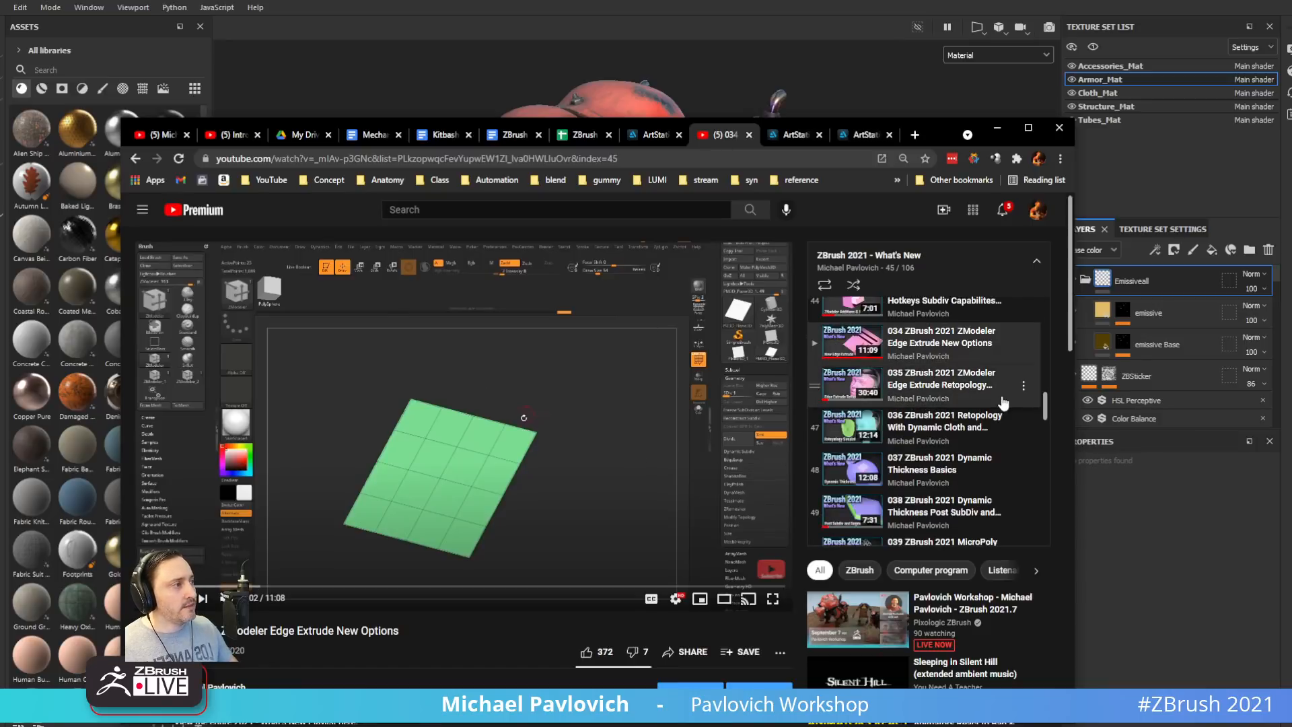
key(ctrl+f)
text(micro)
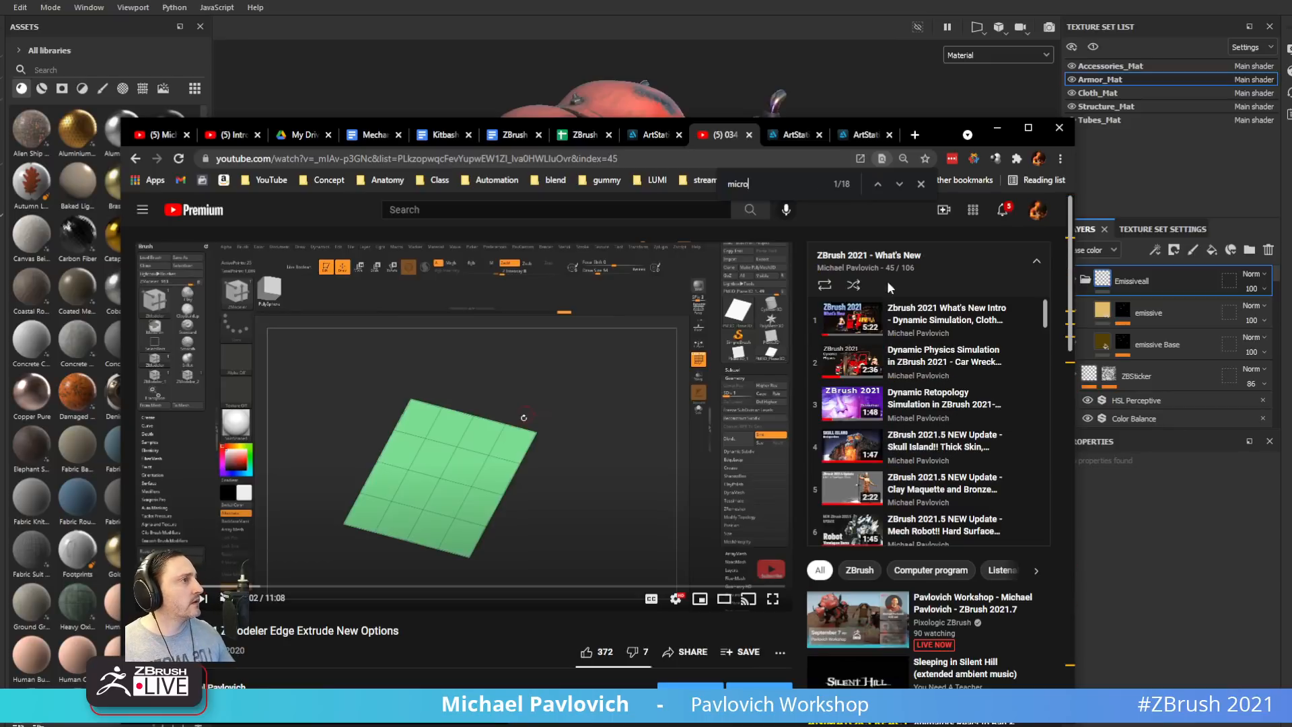
click(899, 184)
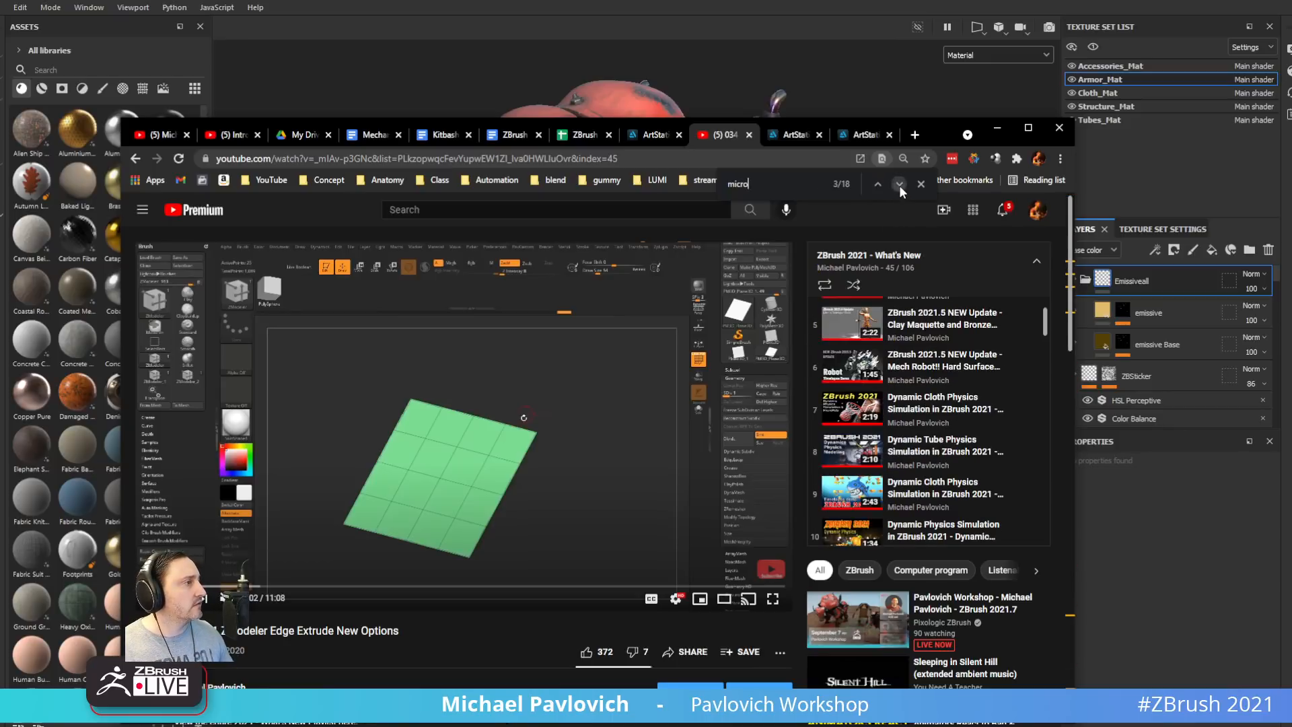
triple_click(899, 184)
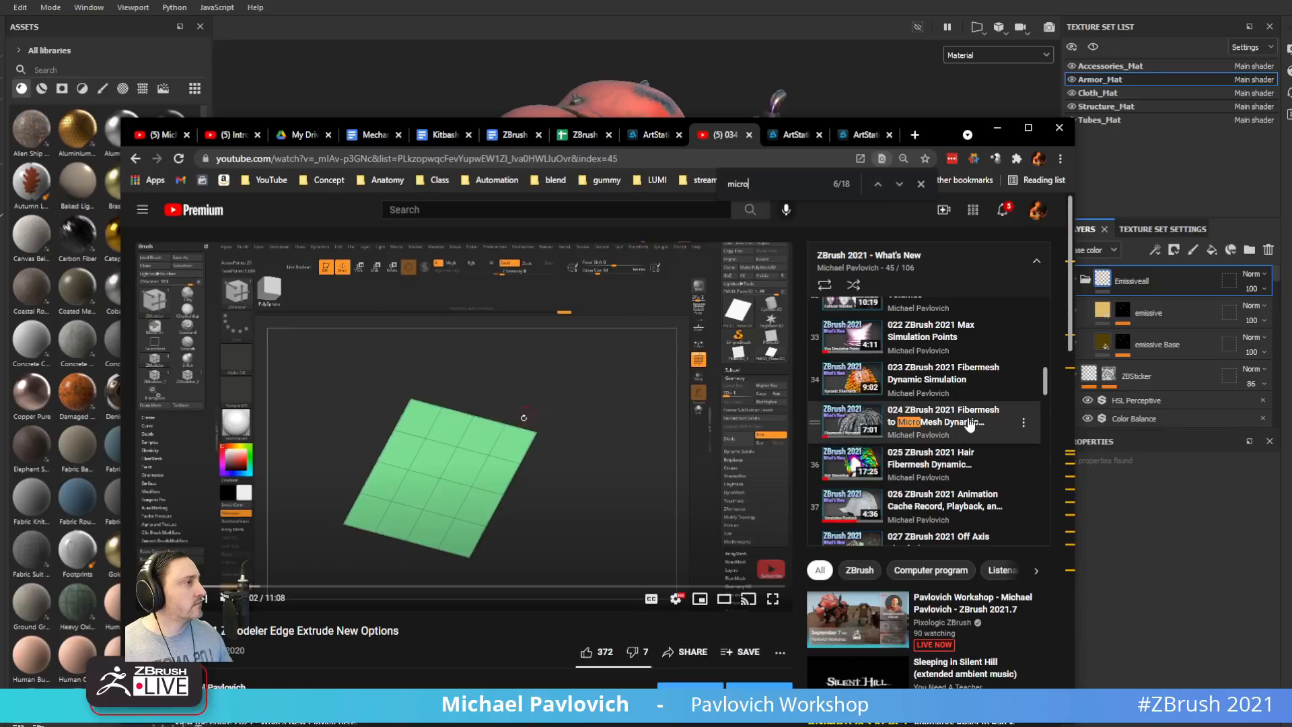
click(899, 184)
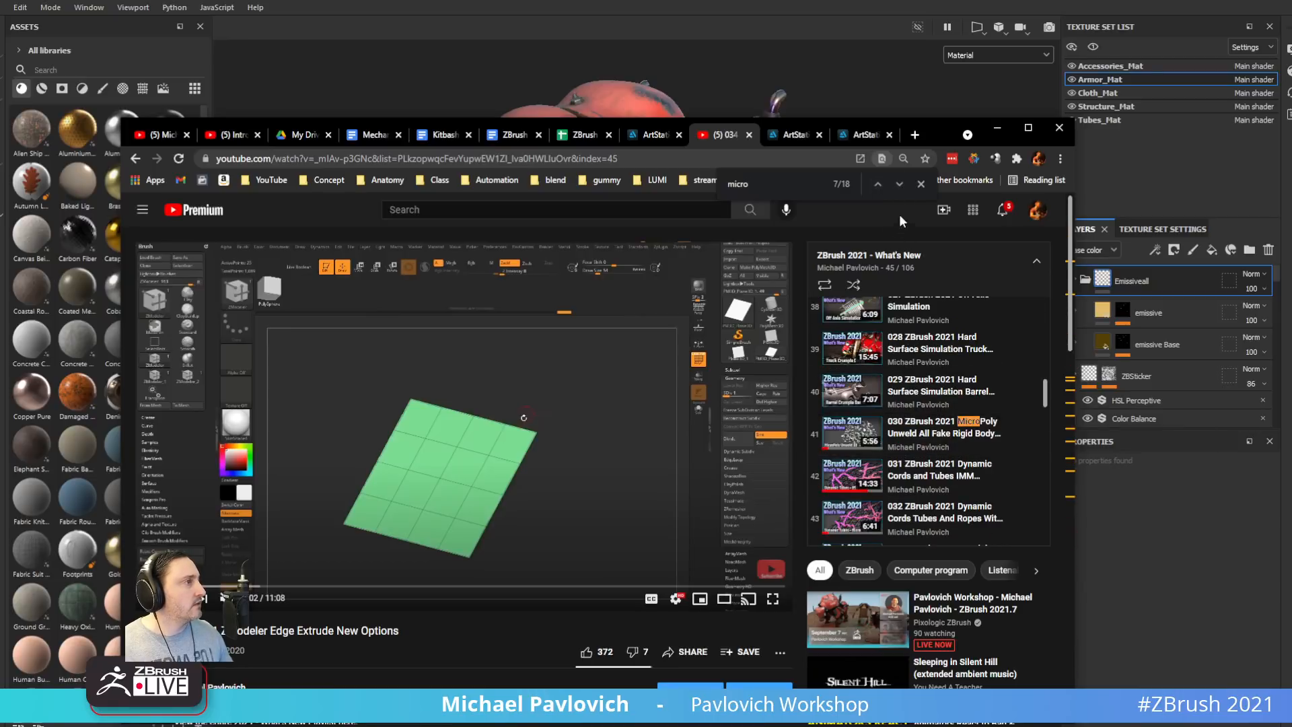
click(899, 183)
click(899, 184)
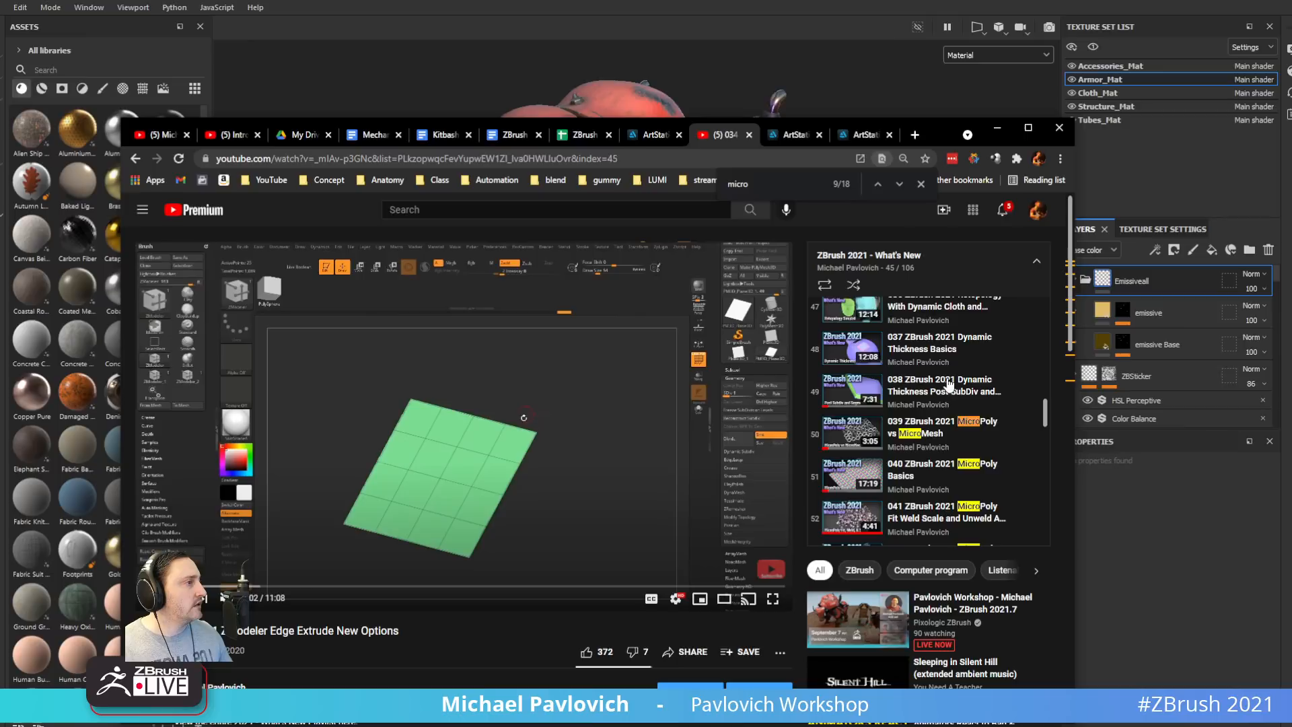
scroll(969, 417, down, 1)
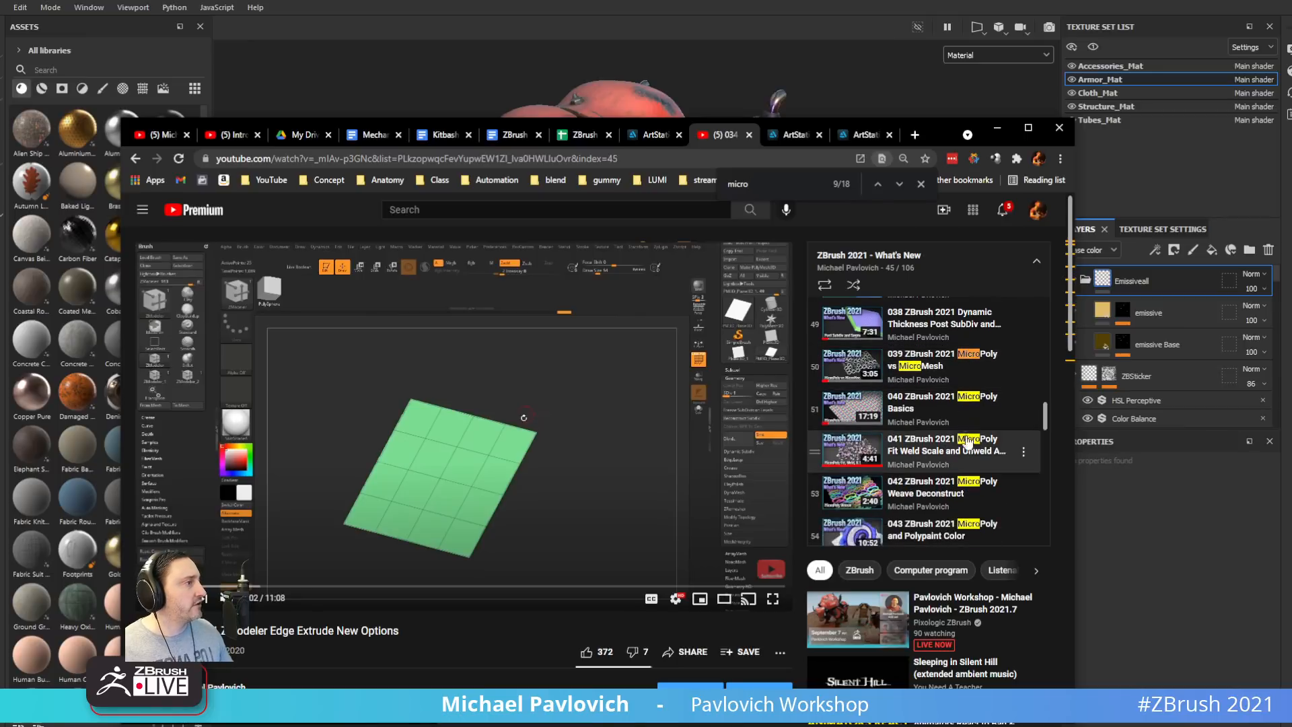
Open the playlist video "040 ZBrush 2021 MicroPoly Basics", select its page address and minimise the browser
click(962, 404)
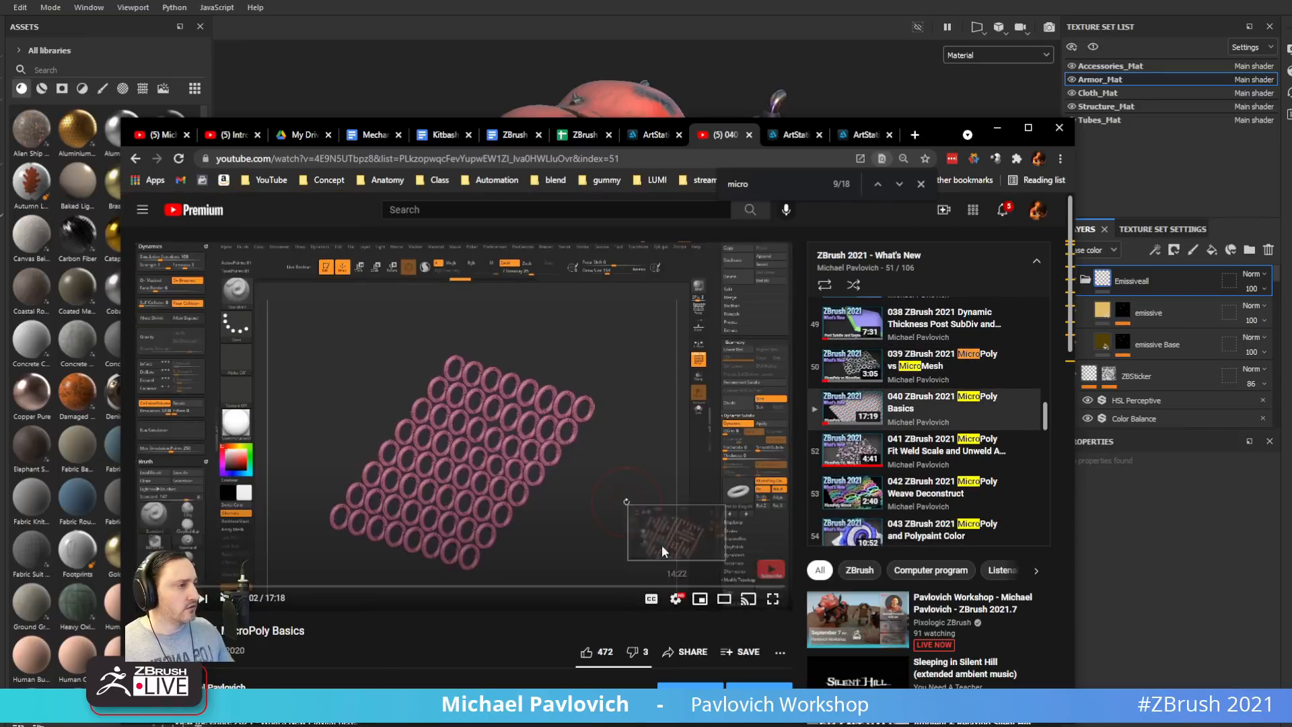
click(771, 570)
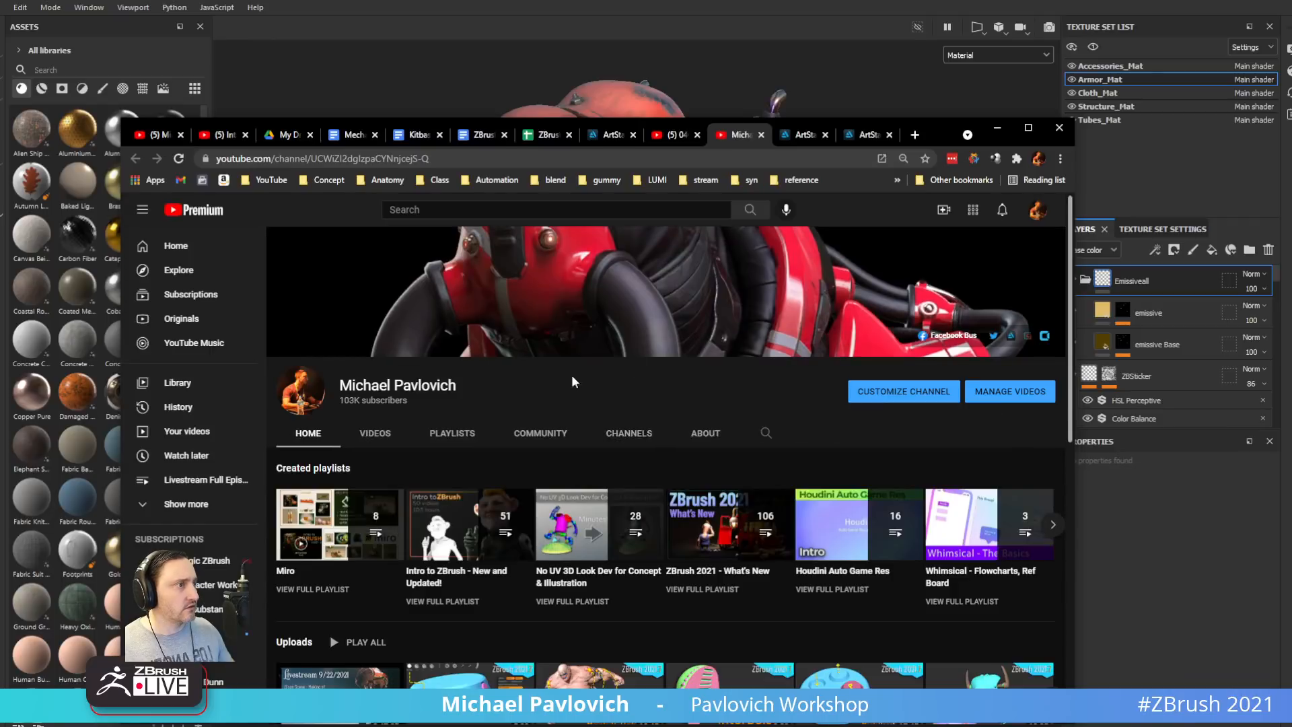
click(670, 136)
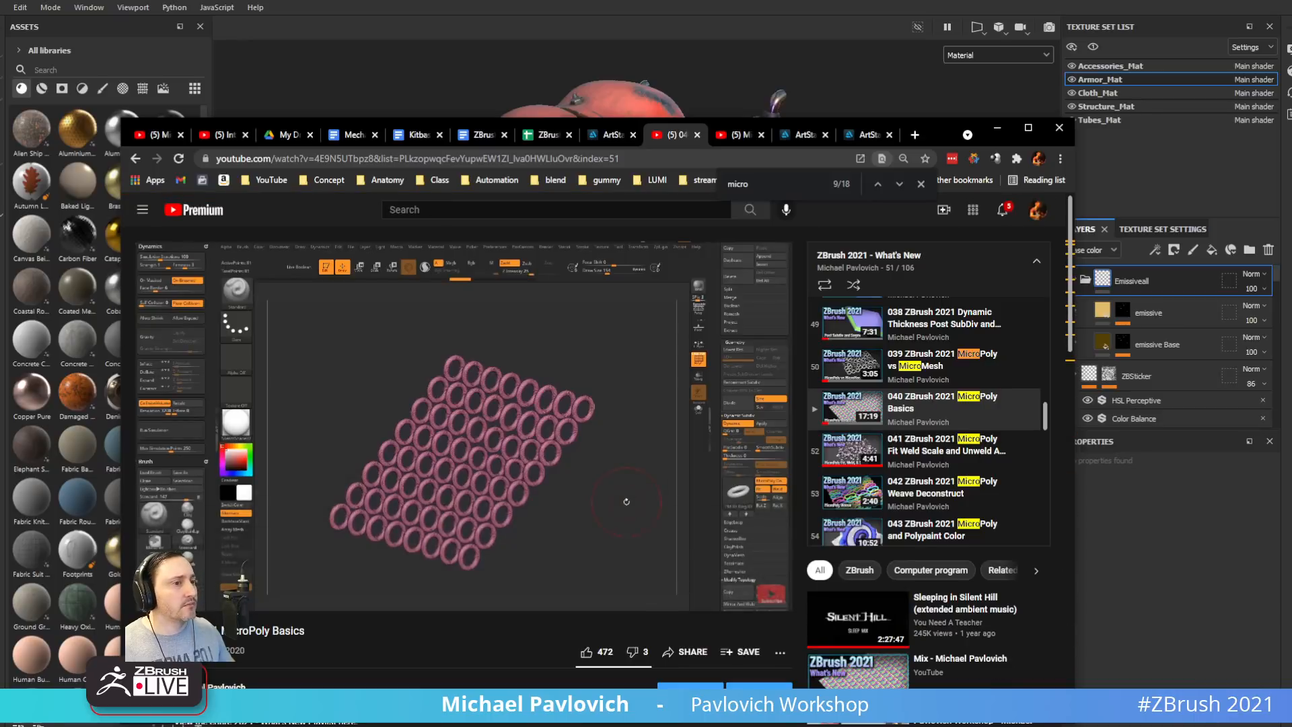
click(649, 159)
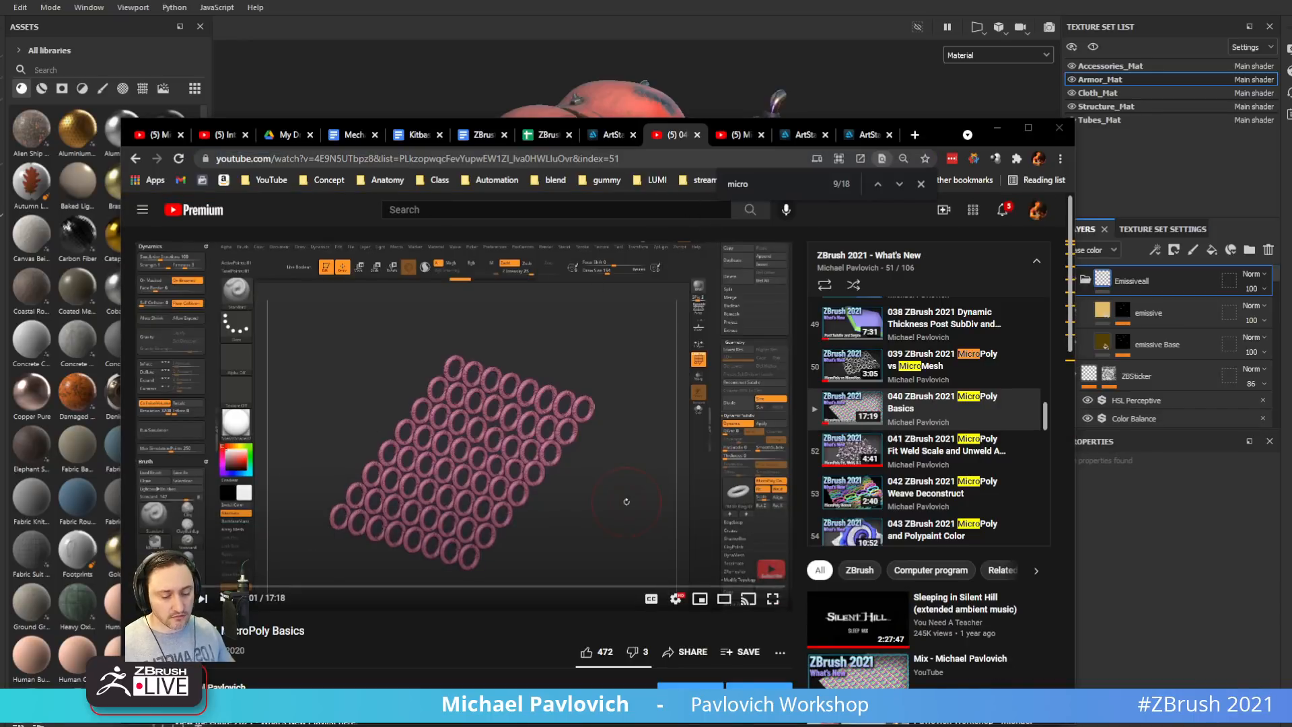
click(996, 128)
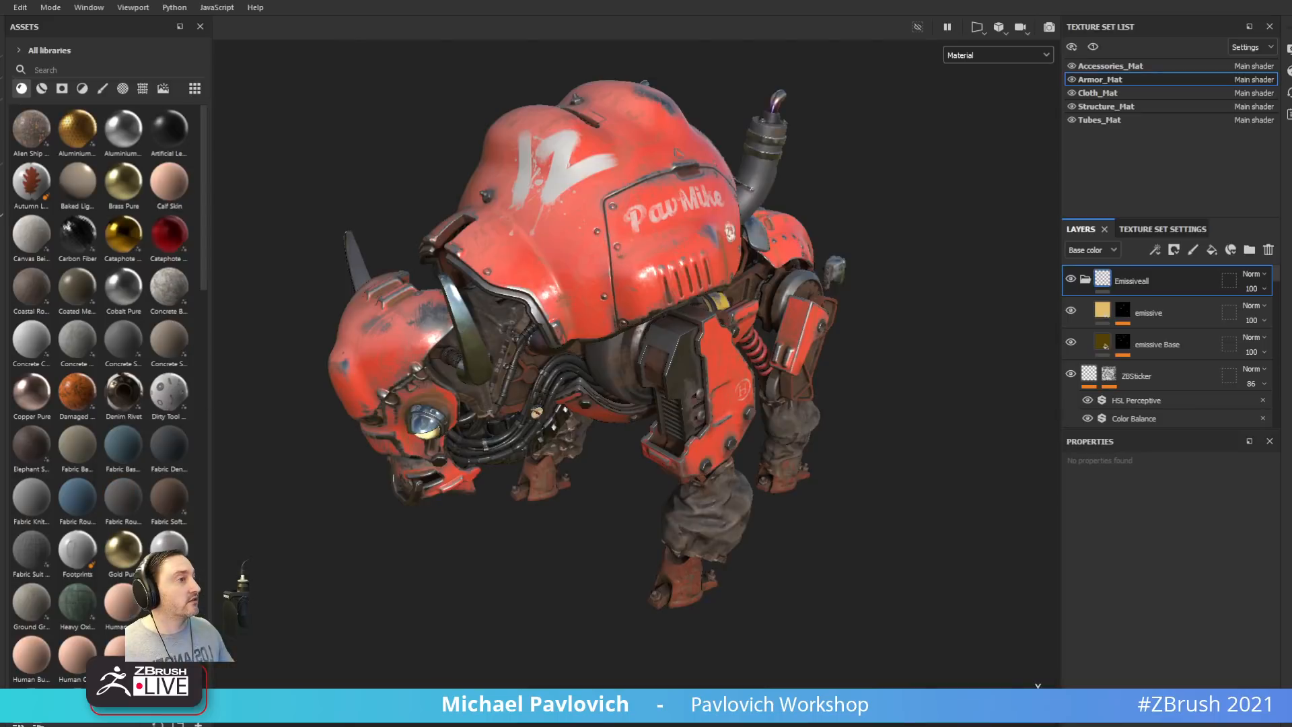
Switch to ZBrush, enable Dynamic Subdiv on the block model, assign the Oxford MicroPoly pattern and turn on the polyframe
click(1218, 7)
drag(983, 318, 1050, 313)
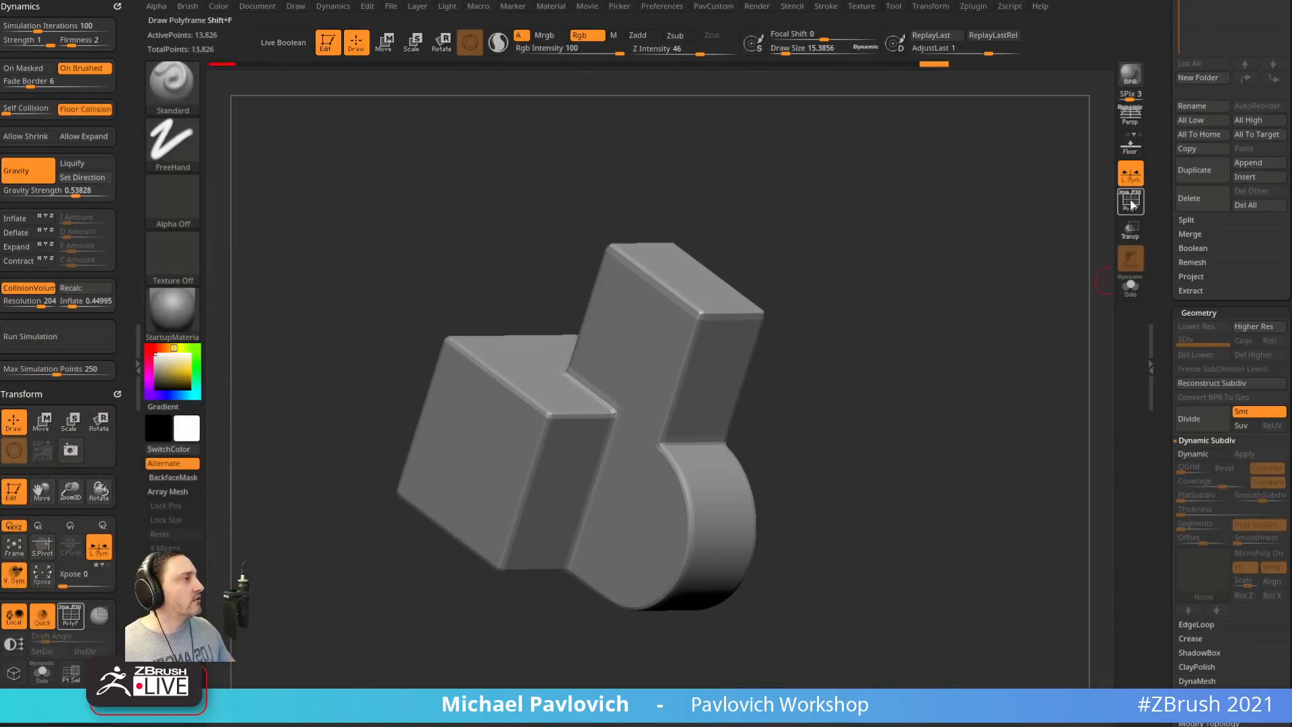
click(1202, 455)
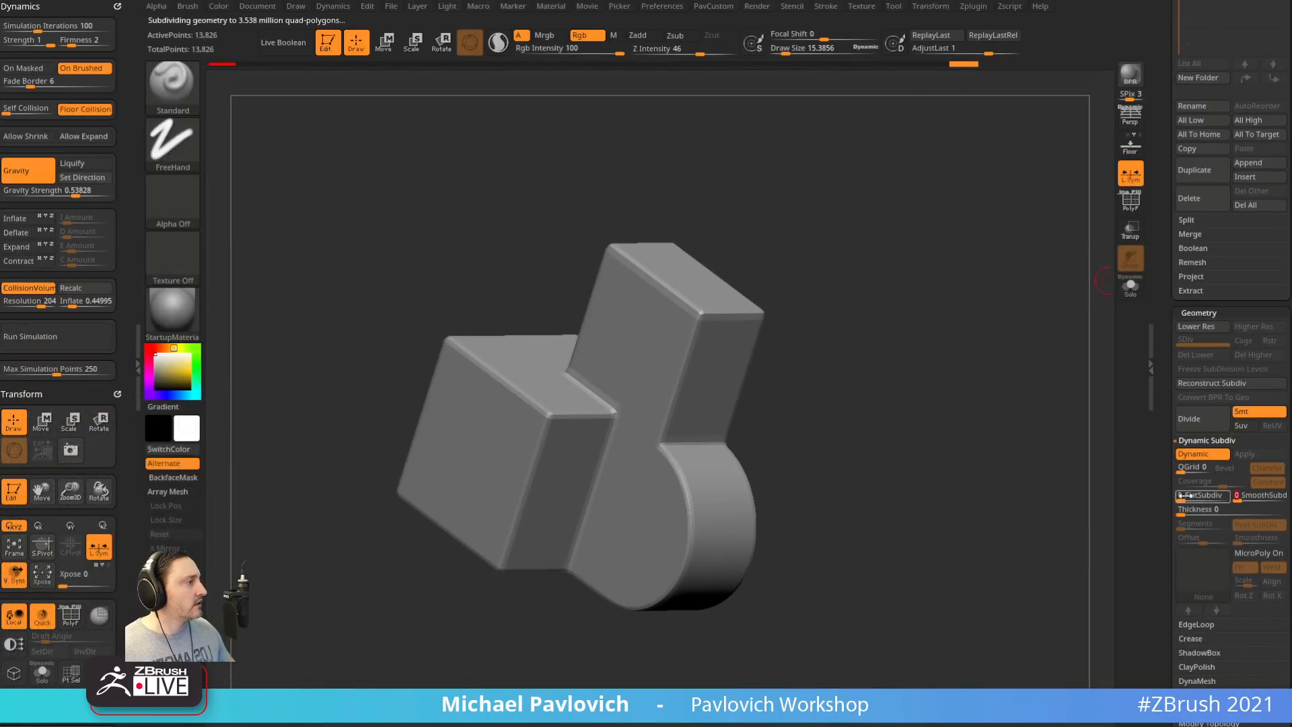
click(1195, 568)
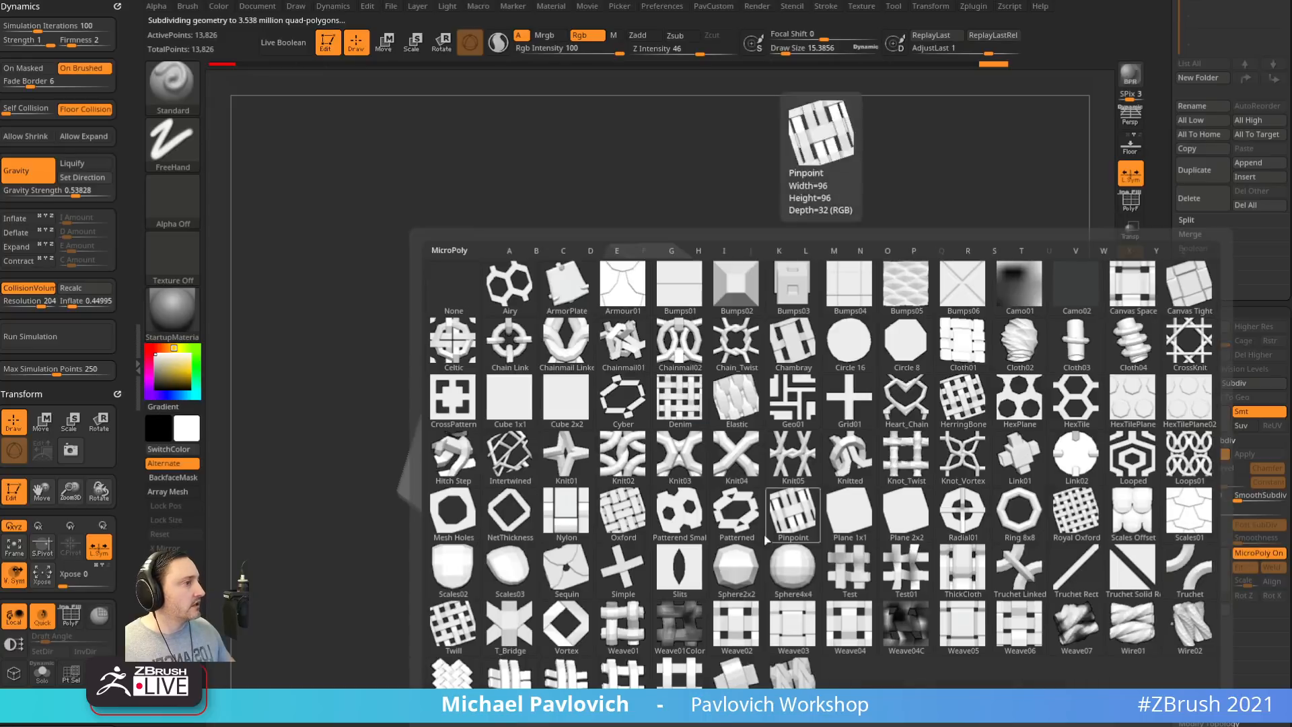
click(623, 514)
key(shift+f)
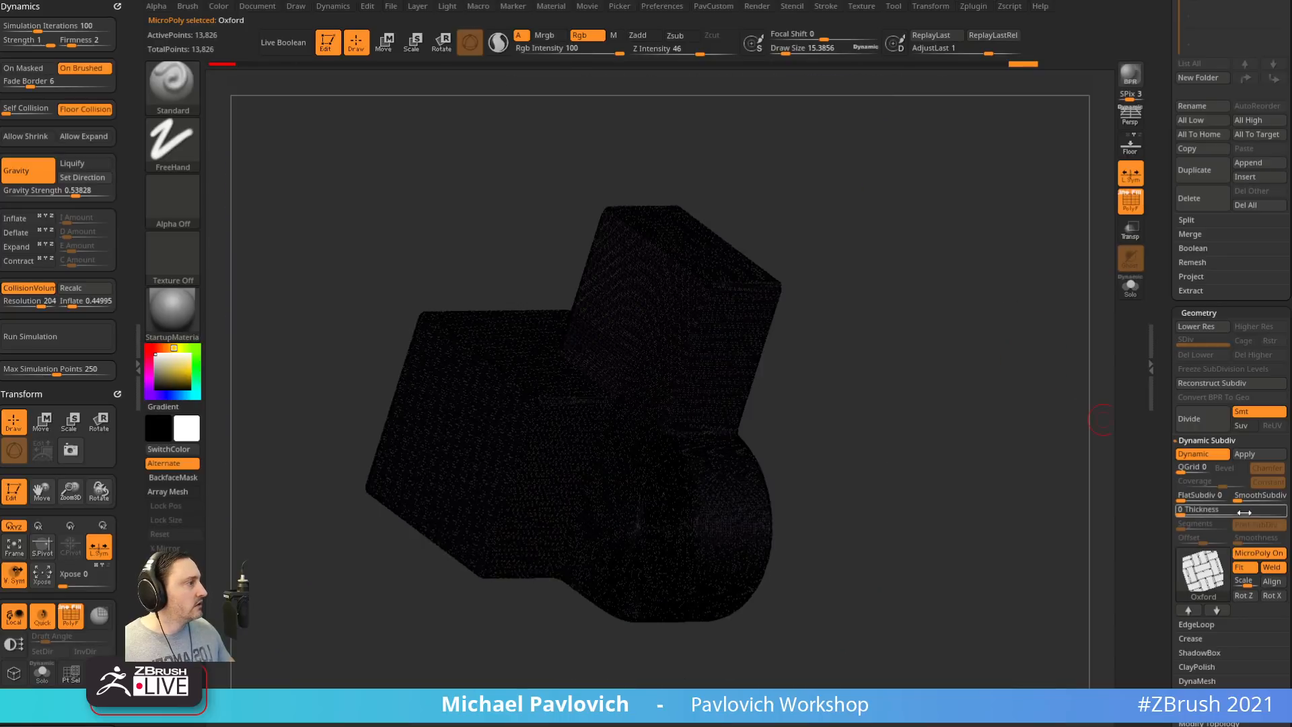
Change the MicroPoly pattern to Knit01 and turn off the polyframe to inspect the knitted block model
click(1202, 569)
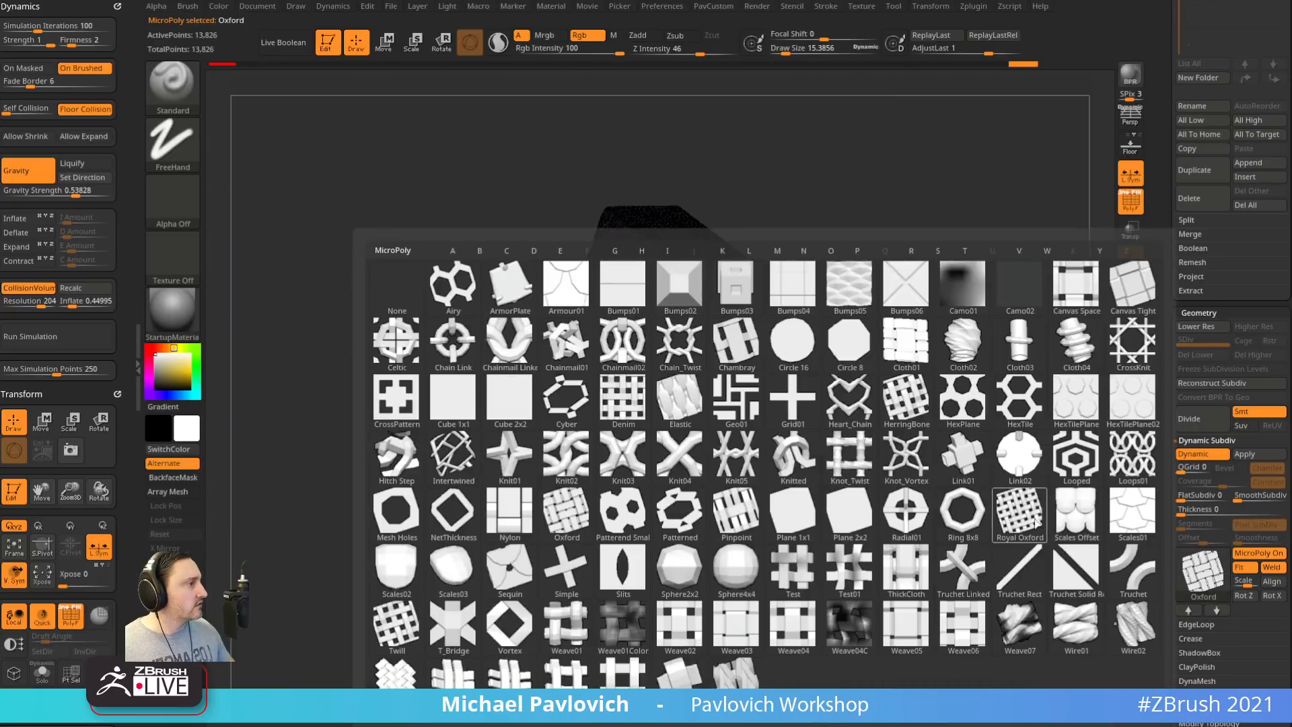
click(502, 458)
key(shift+f)
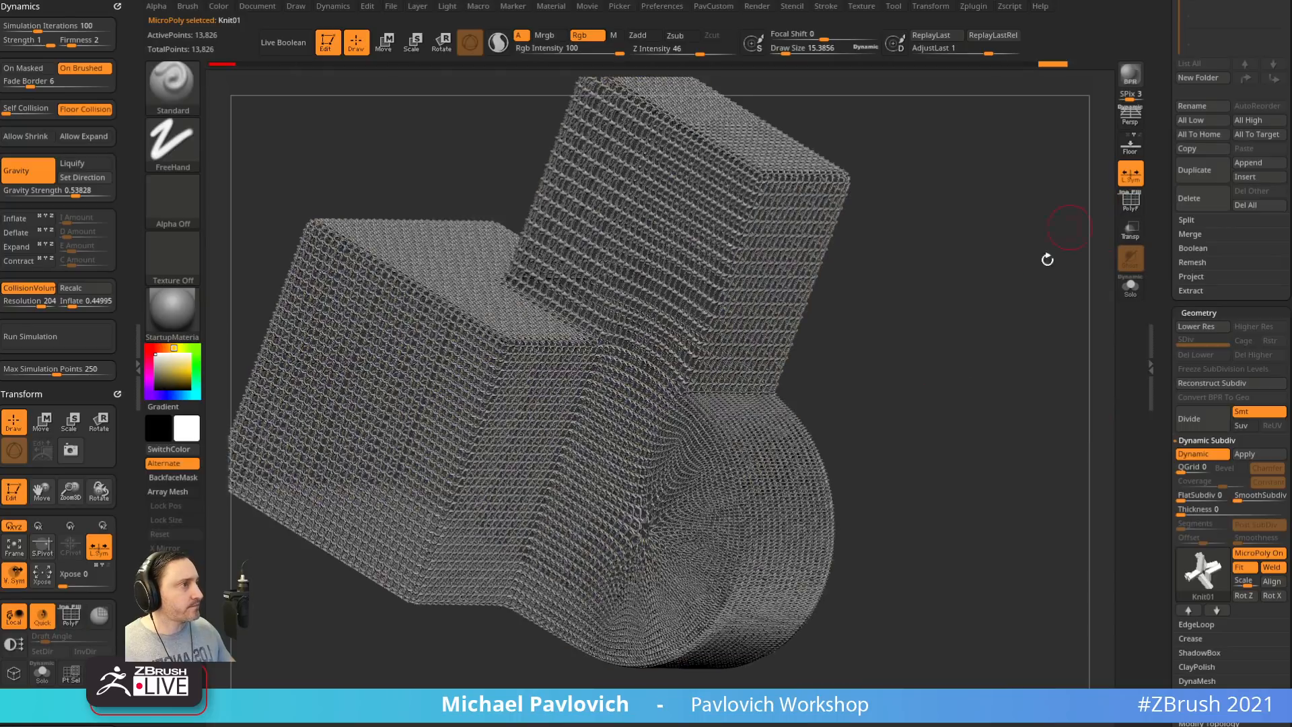
drag(1052, 260, 934, 272)
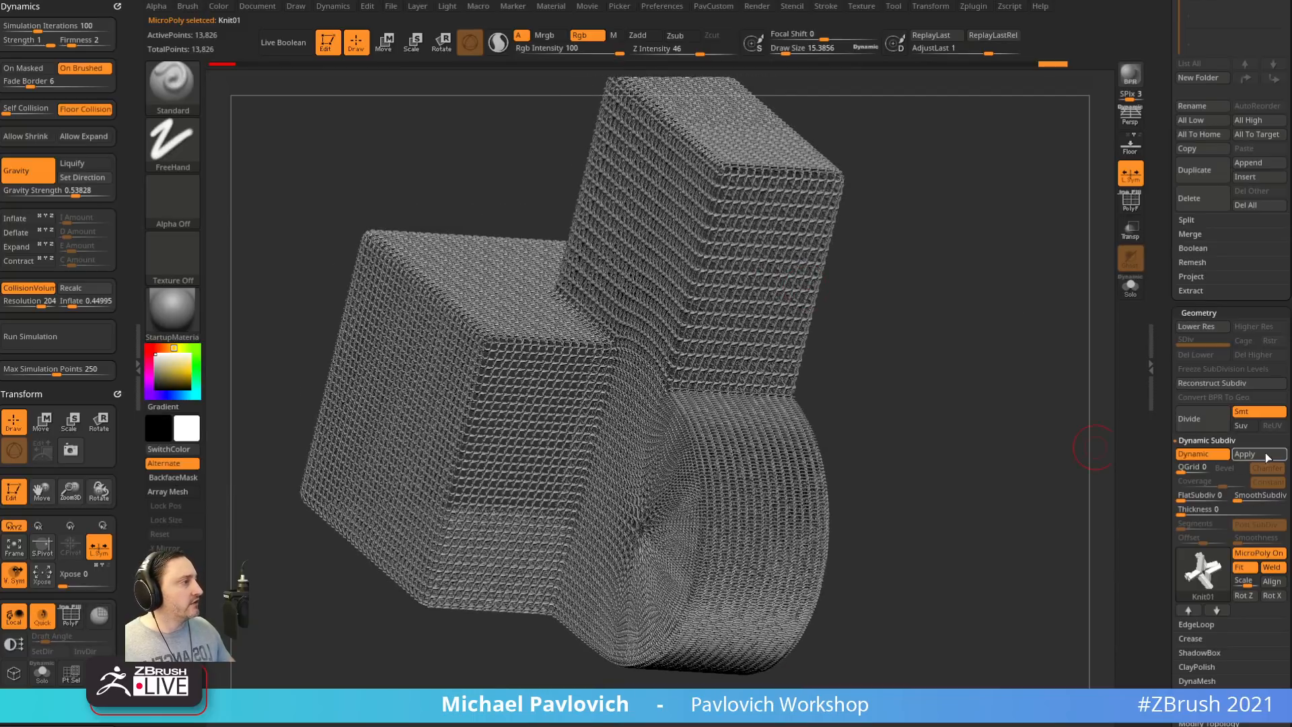
Apply Dynamic Subdiv to the Knit01 model, toggle its polyframe on and off, and undo the conversion
click(1247, 454)
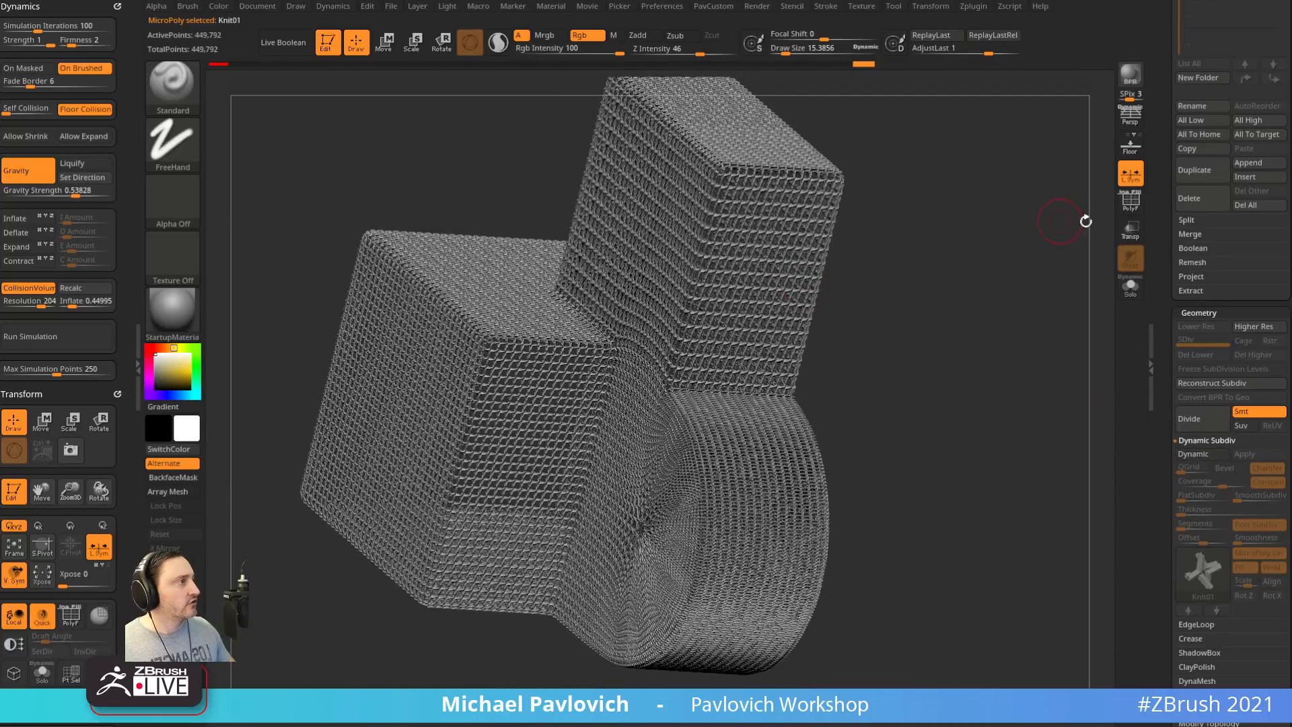
click(1131, 200)
click(1131, 200)
key(ctrl+z)
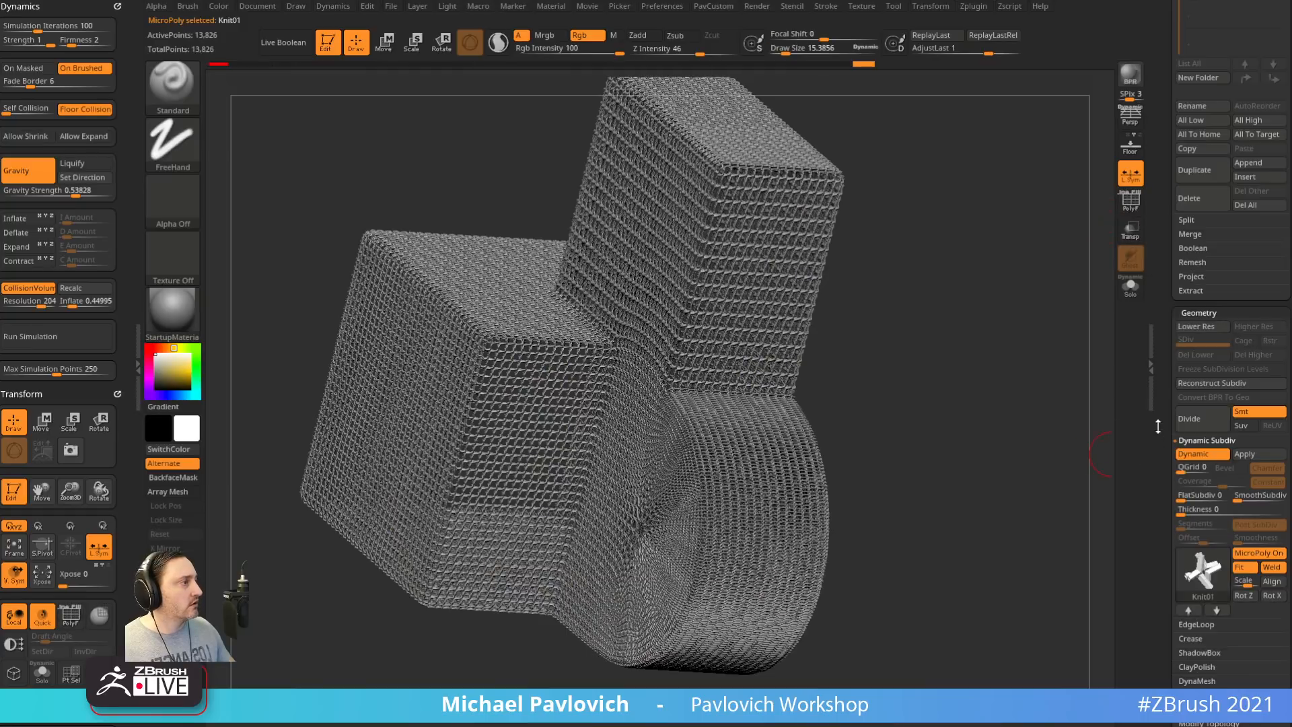
Render the Knit01 model with BPR, and apply Dynamic Subdiv to turn the MicroPoly pattern into real geometry
drag(1176, 313, 1177, 502)
drag(1185, 261, 1186, 553)
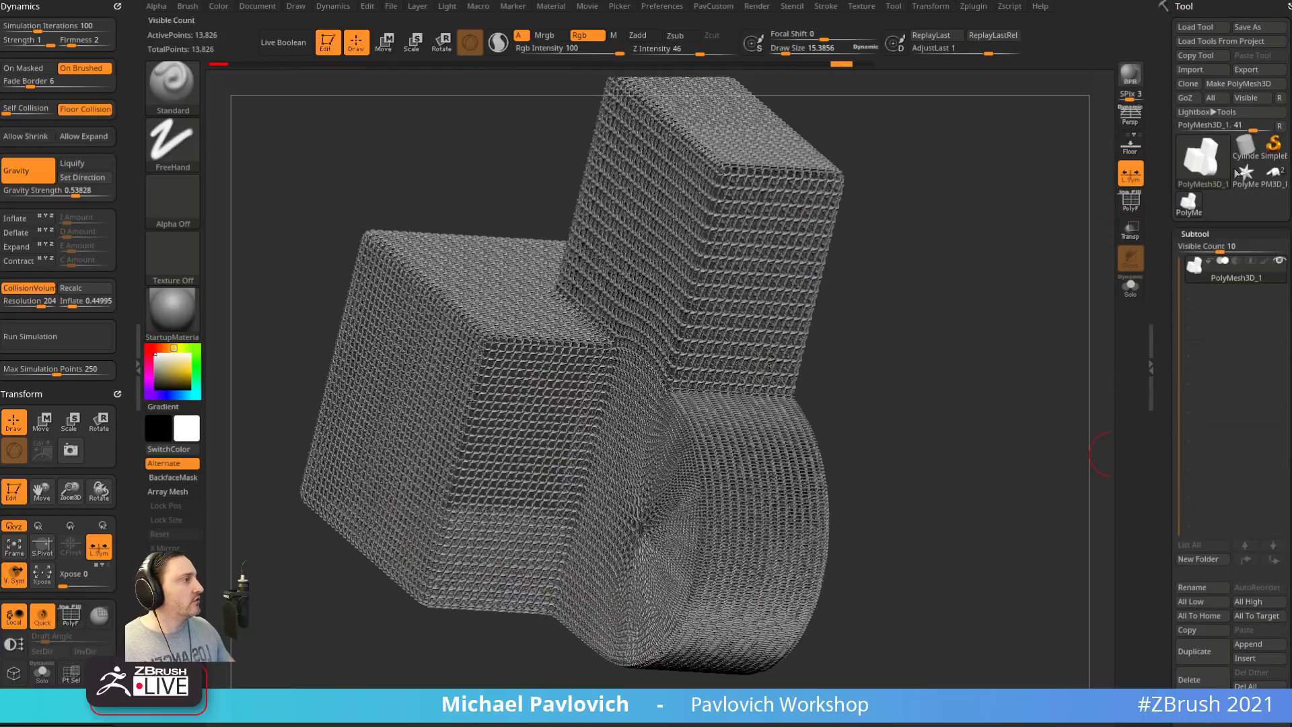
click(1195, 233)
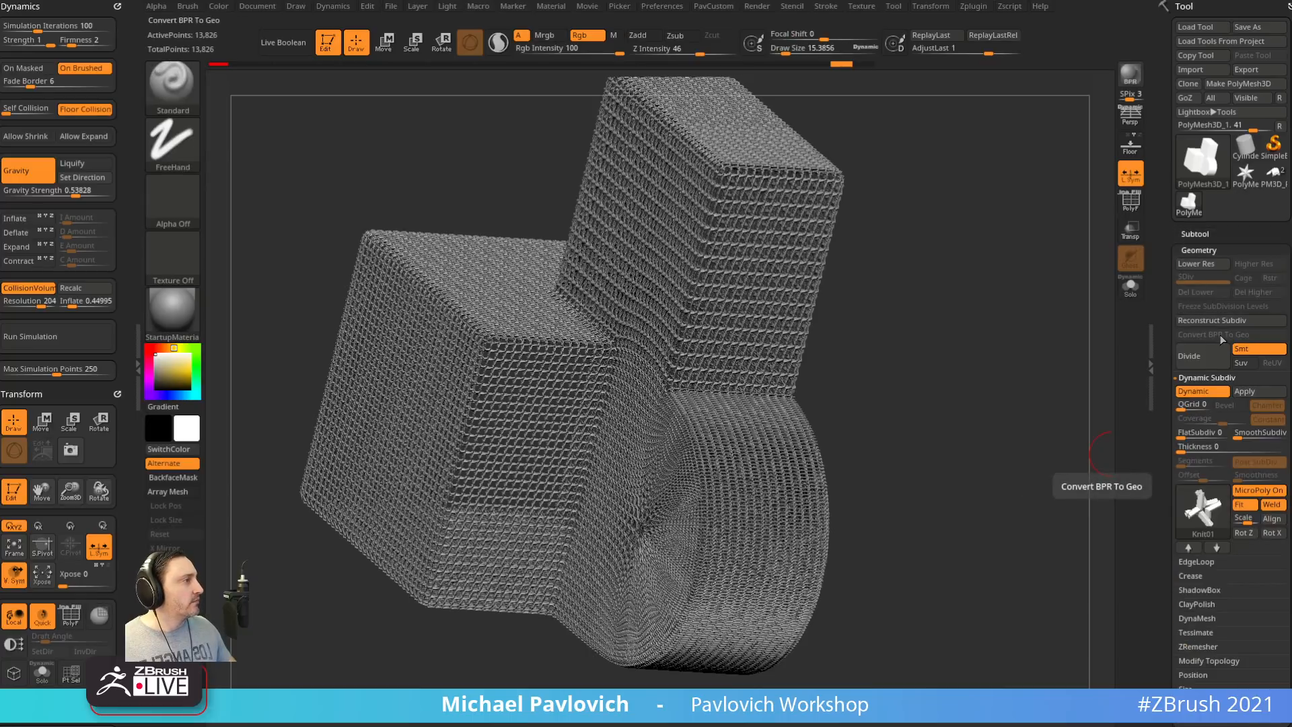
drag(1083, 326, 1021, 288)
key(shift+r)
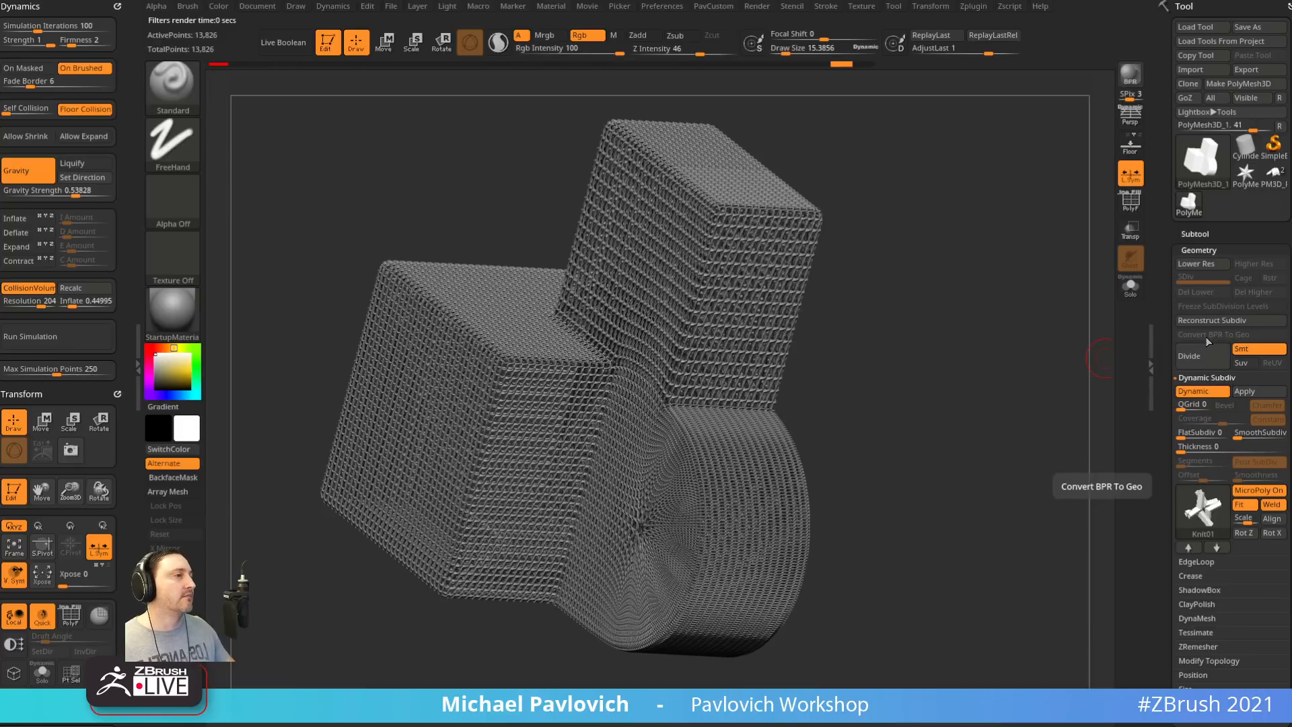
mouse_move(987, 398)
mouse_down()
mouse_move(1001, 389)
mouse_move(1002, 402)
mouse_up()
click(1244, 391)
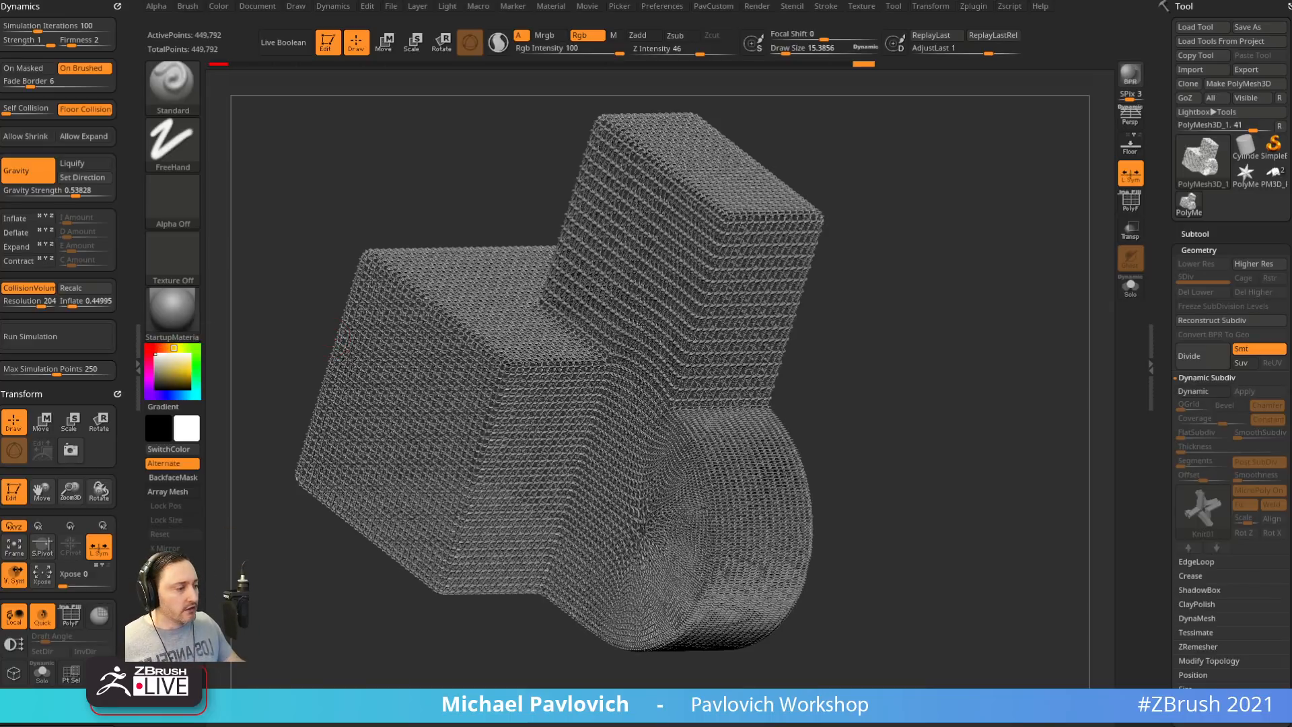
Switch to the browser and look through the ArtStation blog, the Houdini Auto Game Res page and the portfolio's tutorial artworks
drag(920, 724, 931, 180)
click(863, 187)
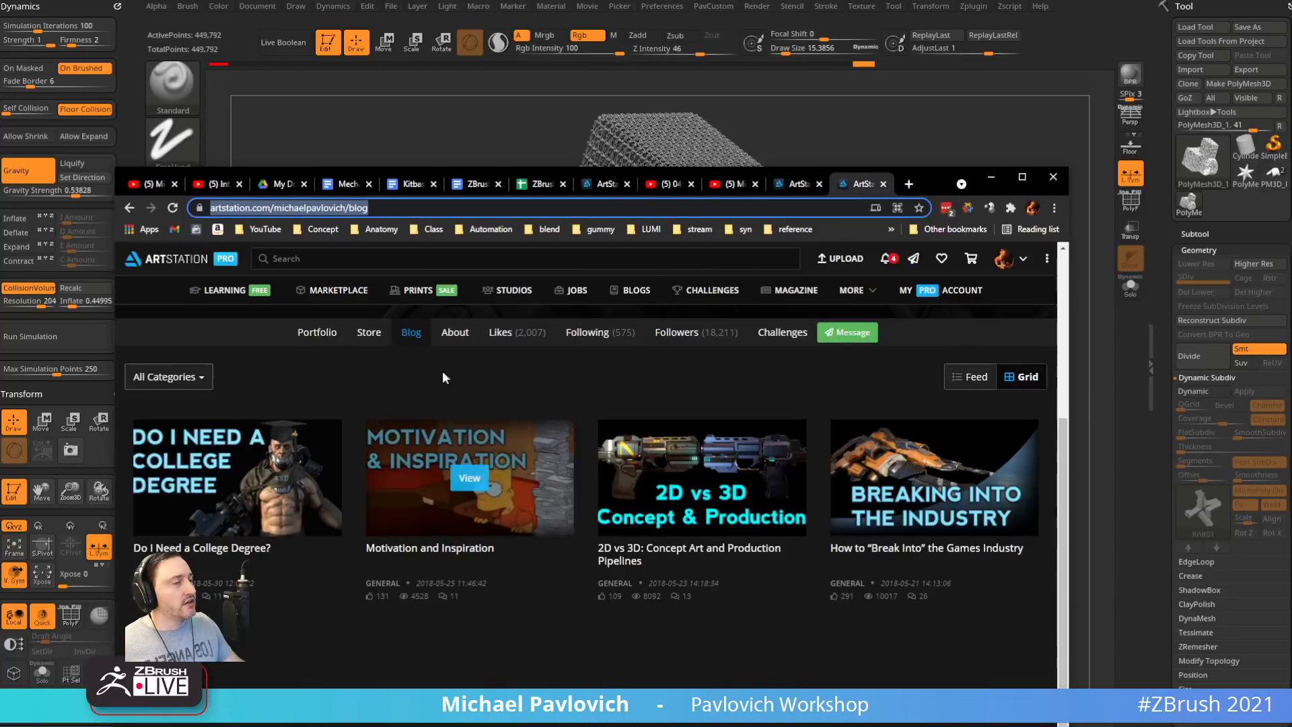
click(798, 184)
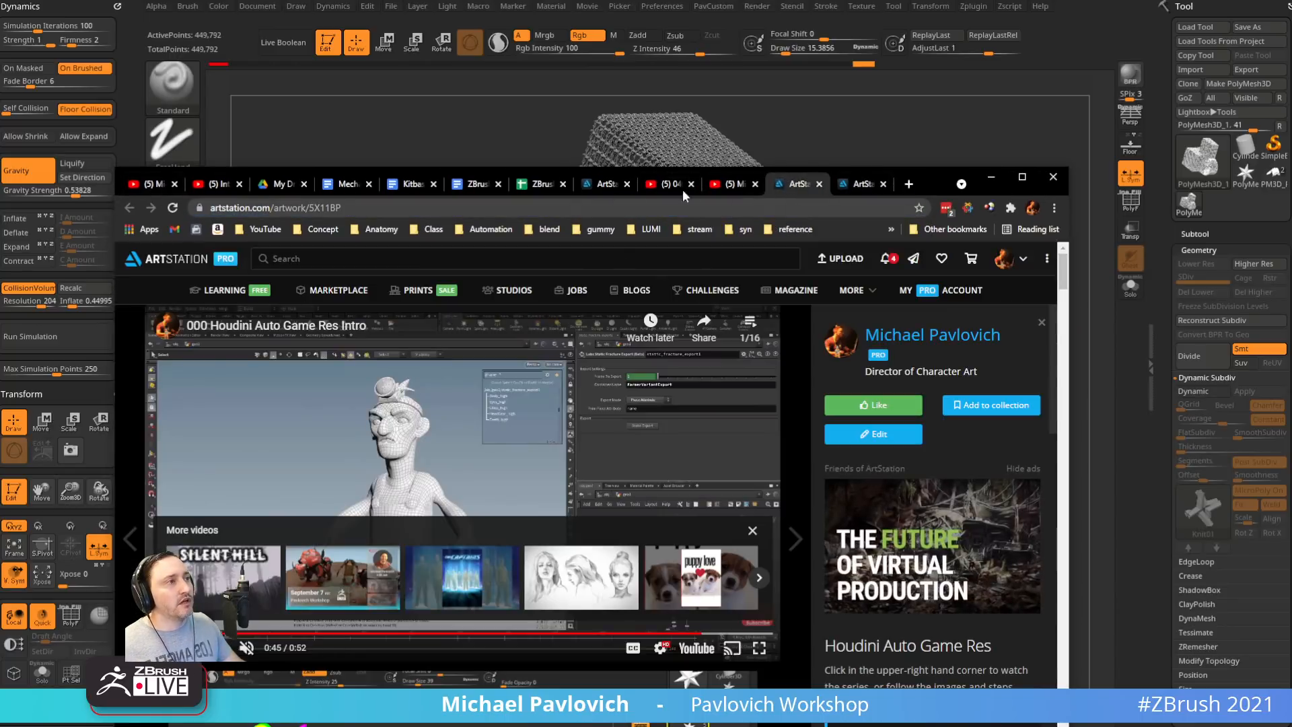
click(606, 184)
scroll(650, 555, down, 3)
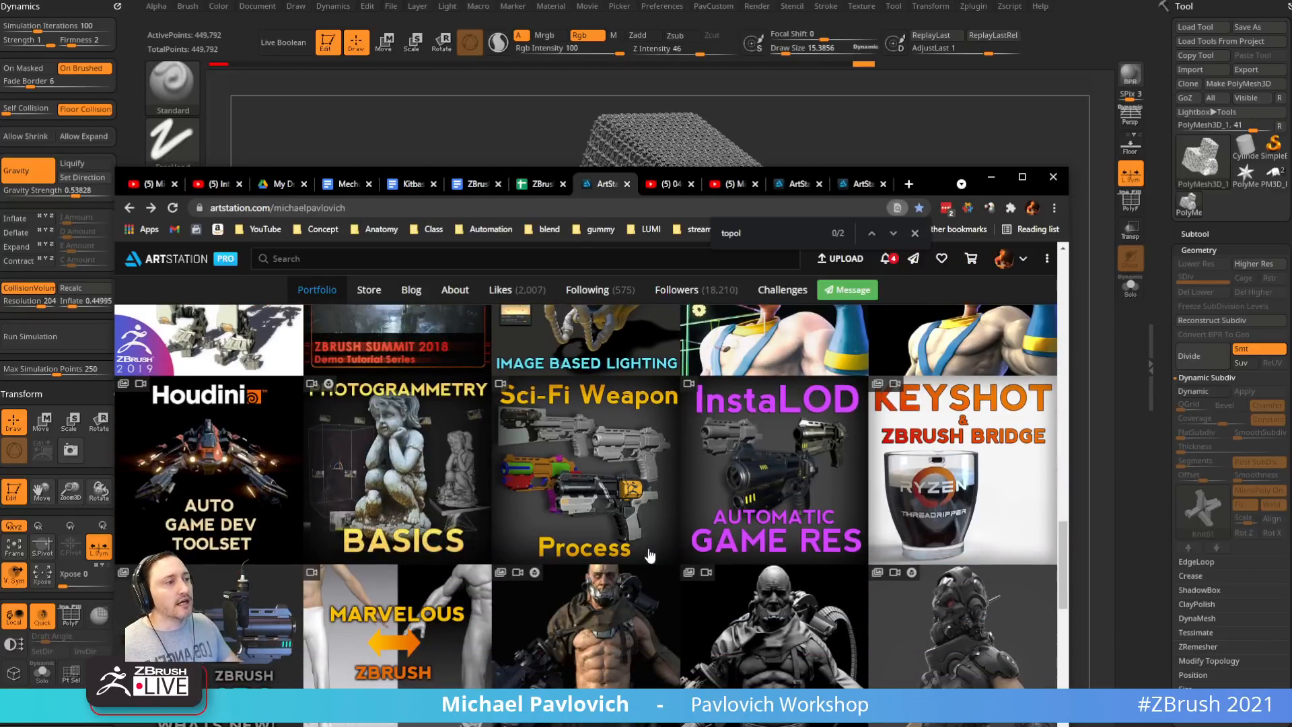
scroll(650, 555, up, 5)
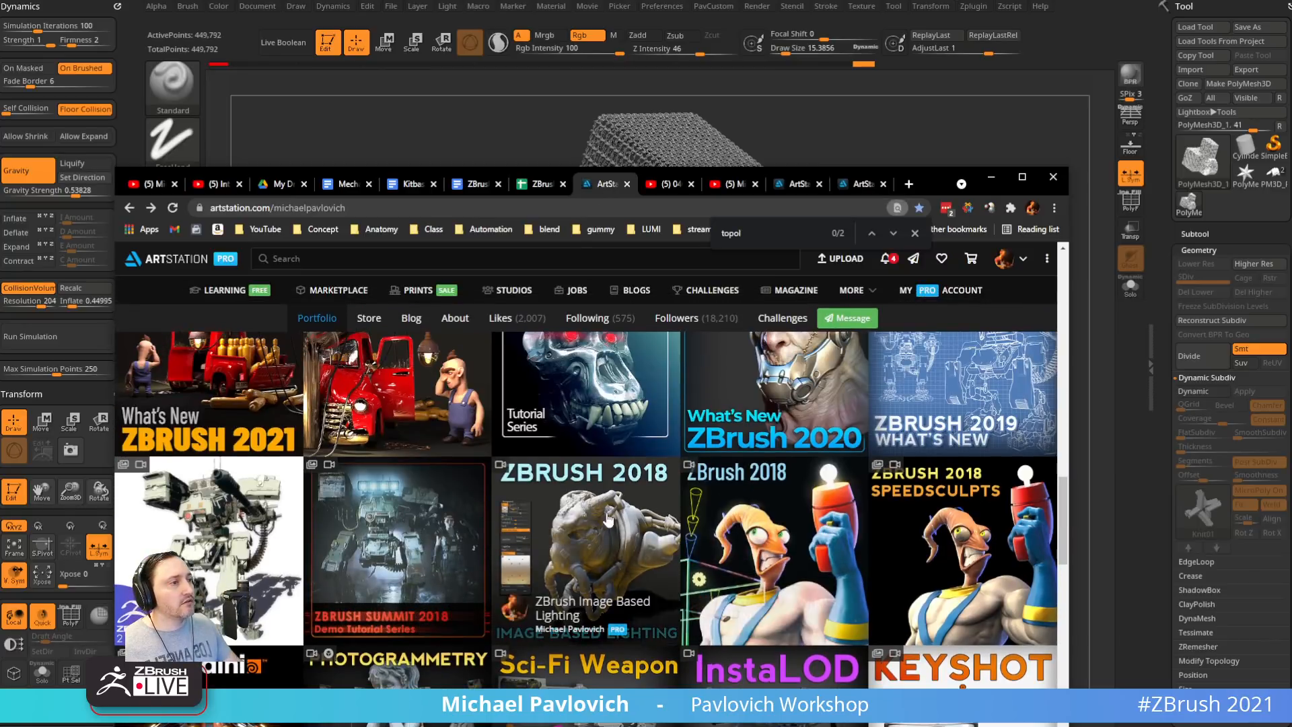
scroll(710, 498, down, 5)
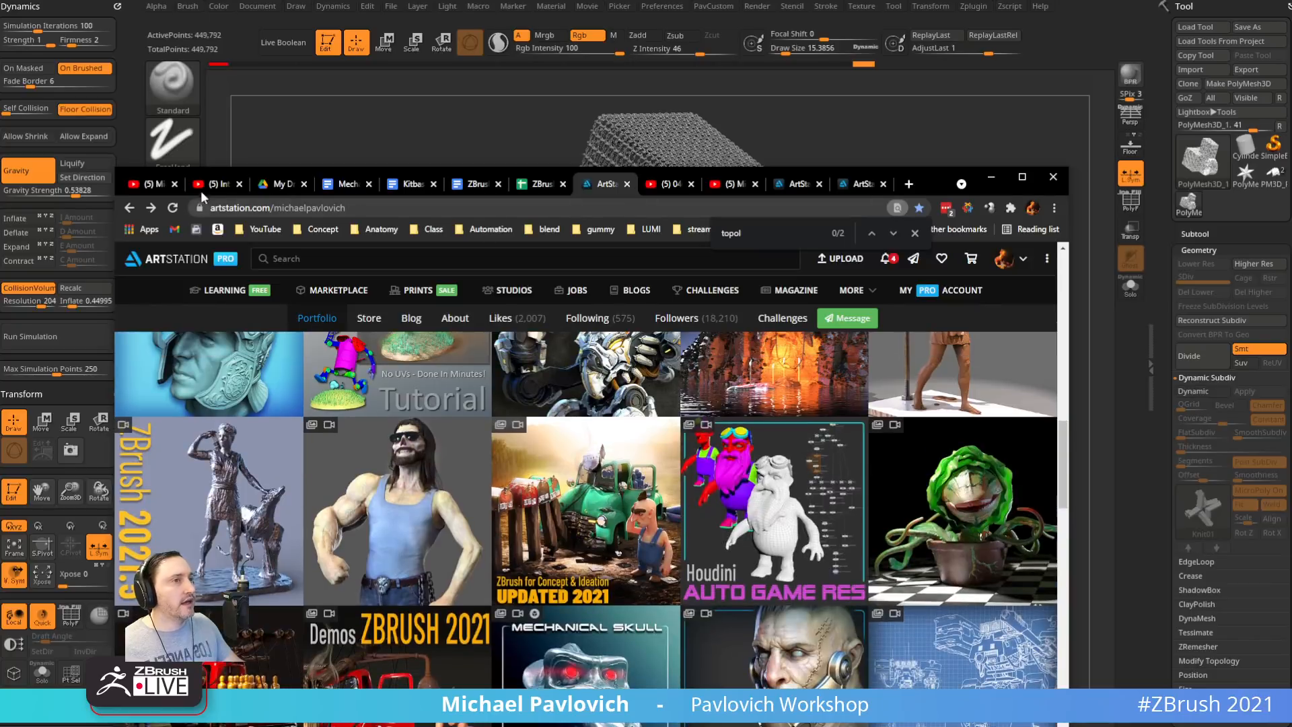
Open the YouTube channel's playlists page and look through the available tutorial series
click(205, 185)
click(259, 229)
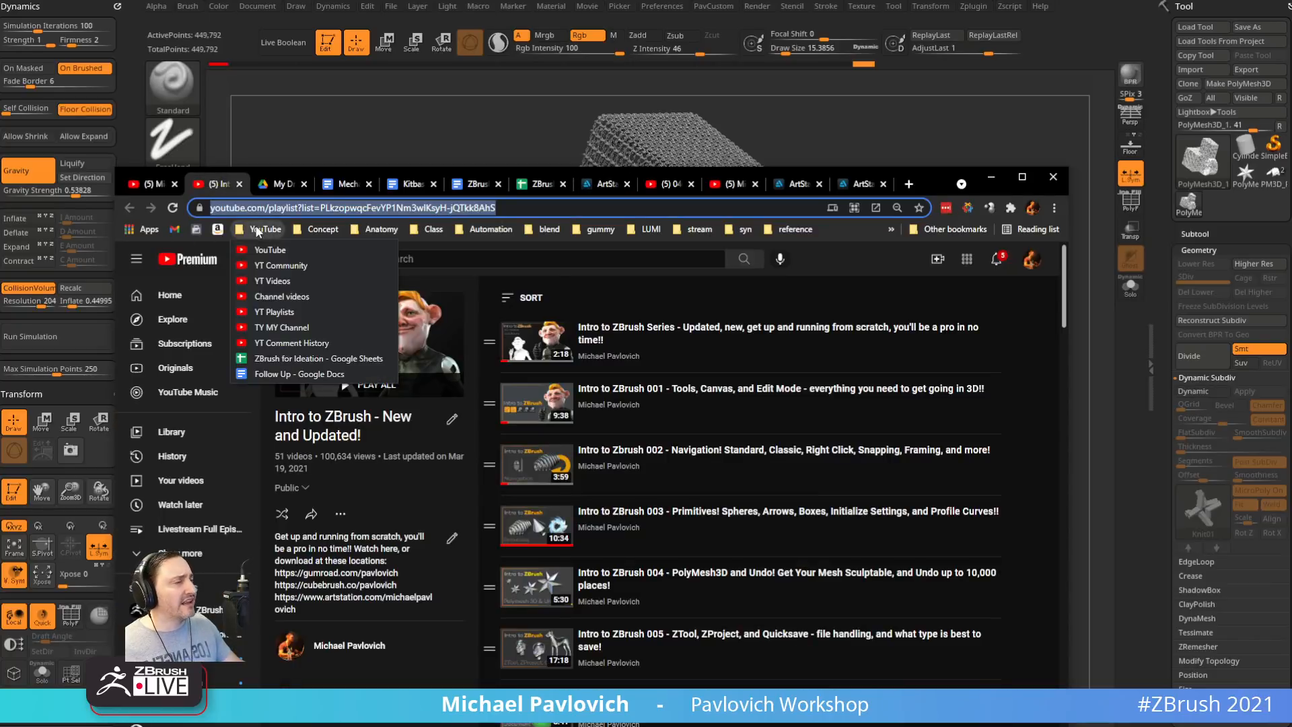
click(275, 311)
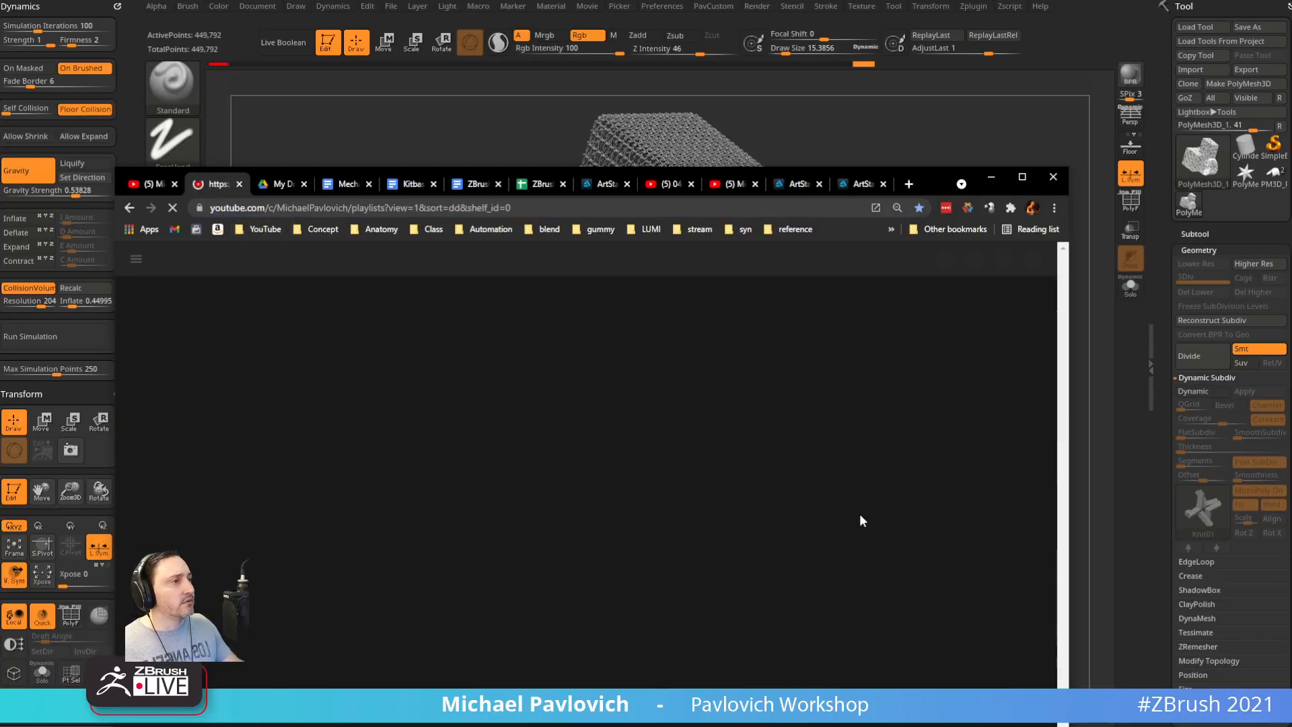
drag(935, 183, 940, 52)
scroll(675, 306, down, 4)
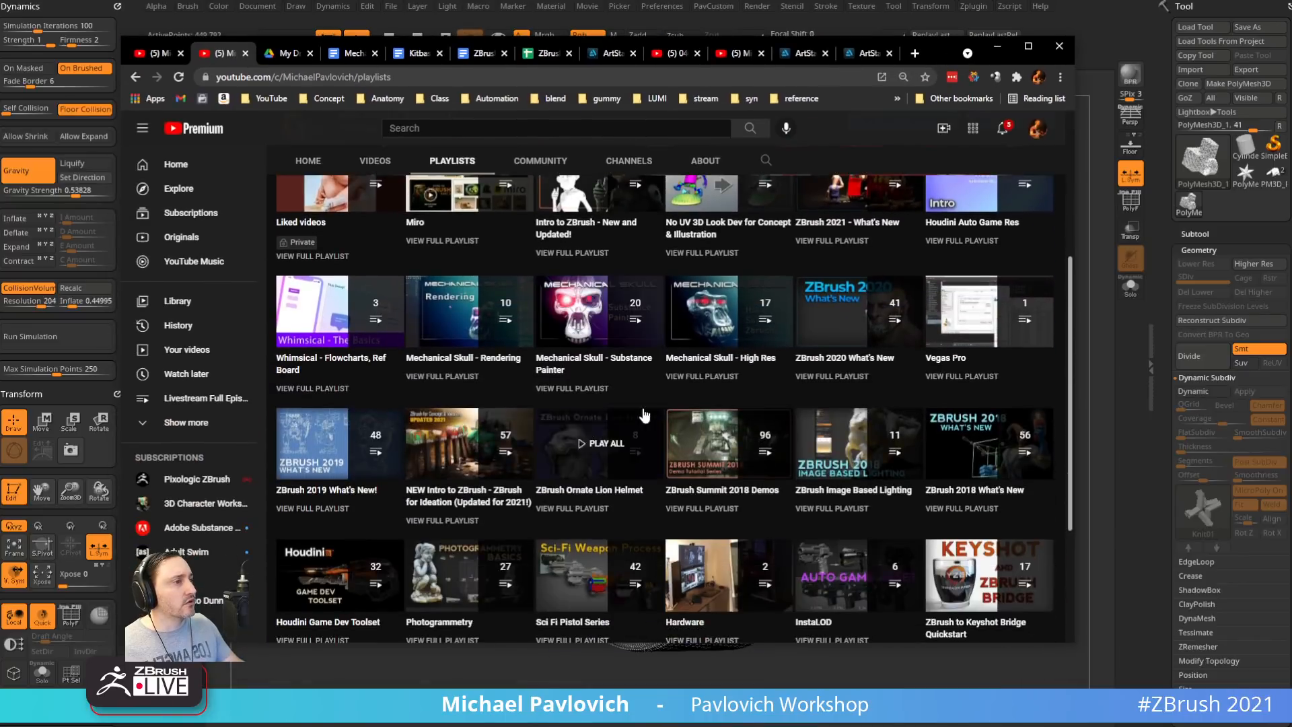
scroll(644, 415, down, 2)
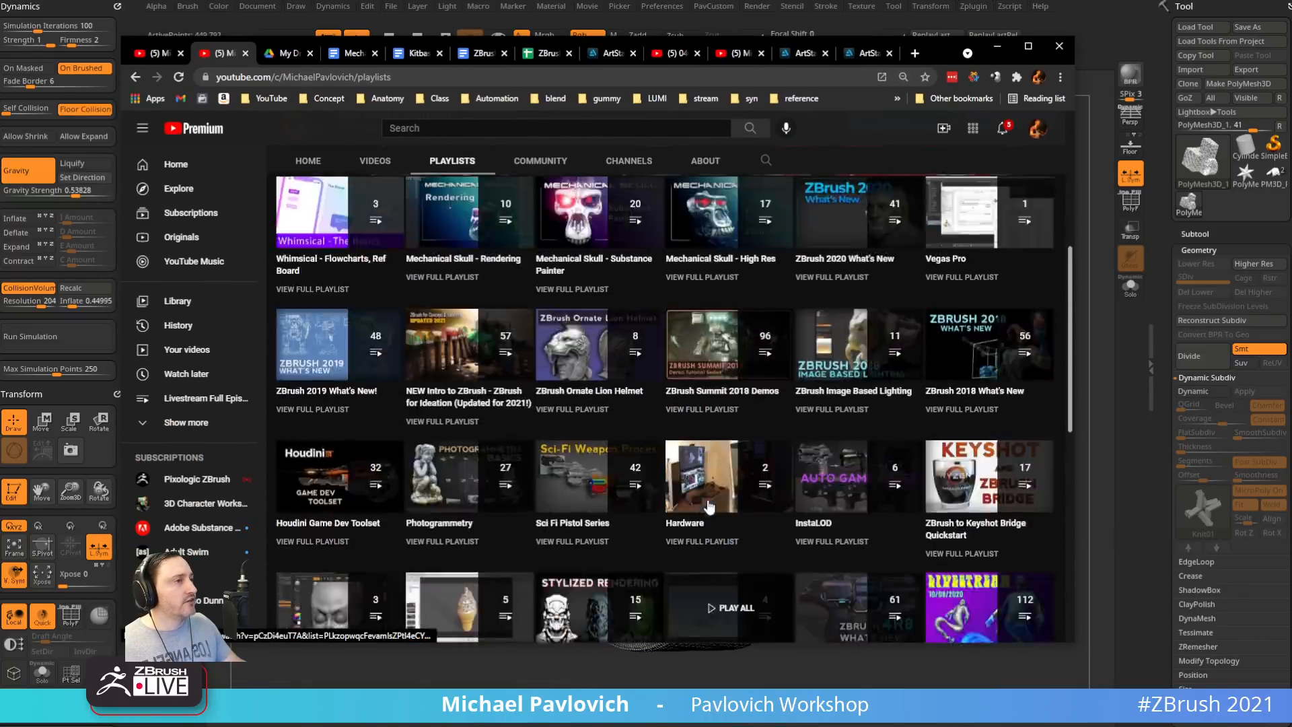
scroll(708, 506, up, 3)
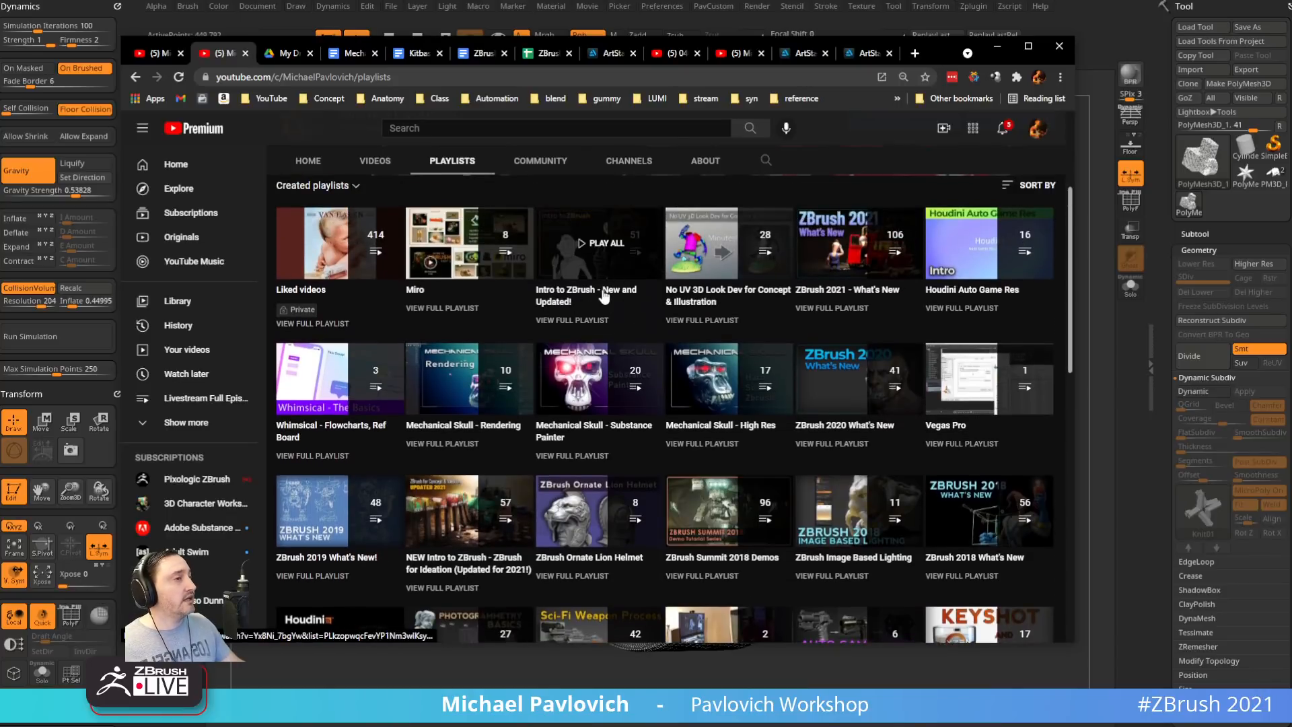
scroll(604, 296, down, 6)
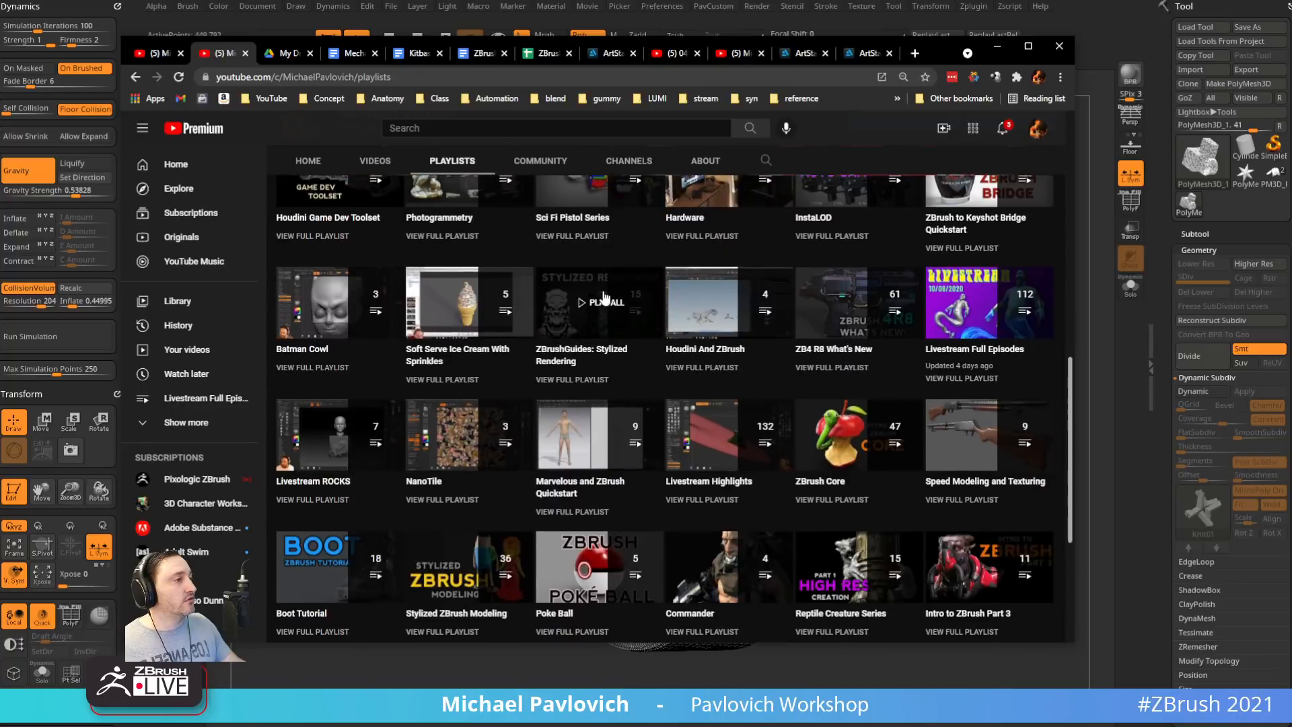
scroll(860, 364, up, 3)
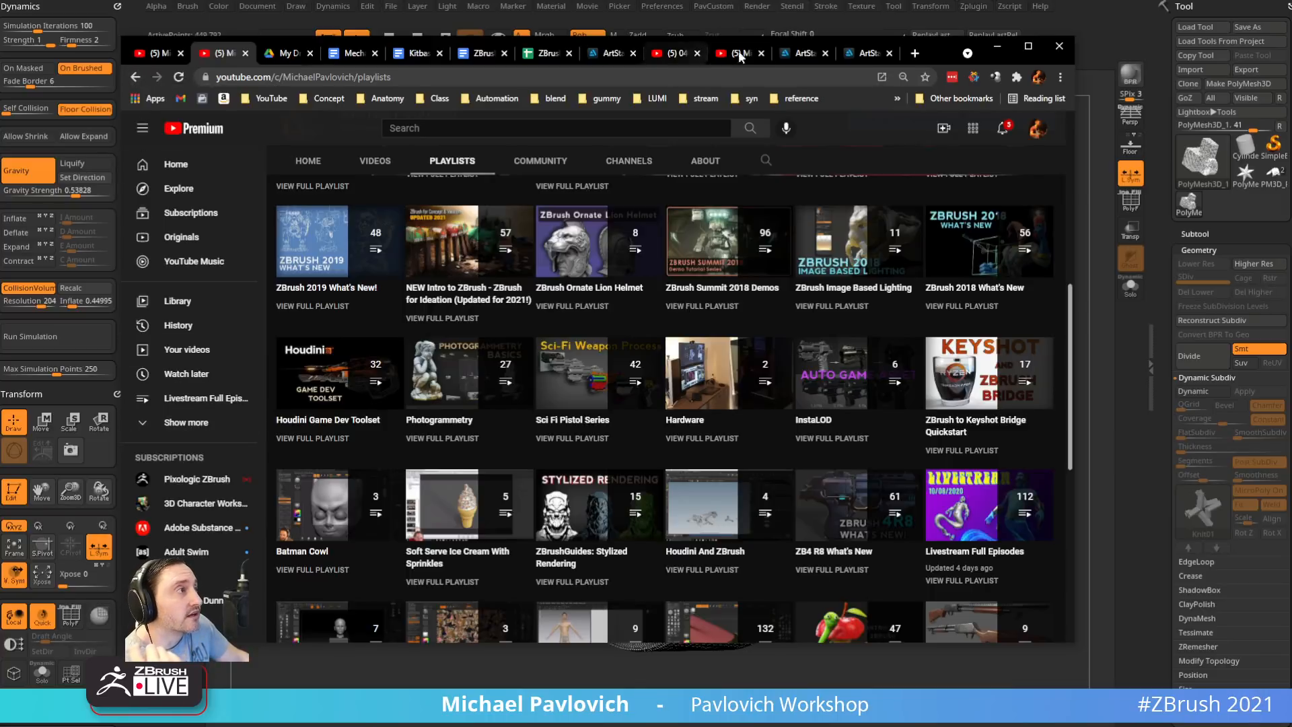
Open the basketball player artwork from the ArtStation portfolio and follow its description's link to the Intro to ZBrush learning series
click(805, 54)
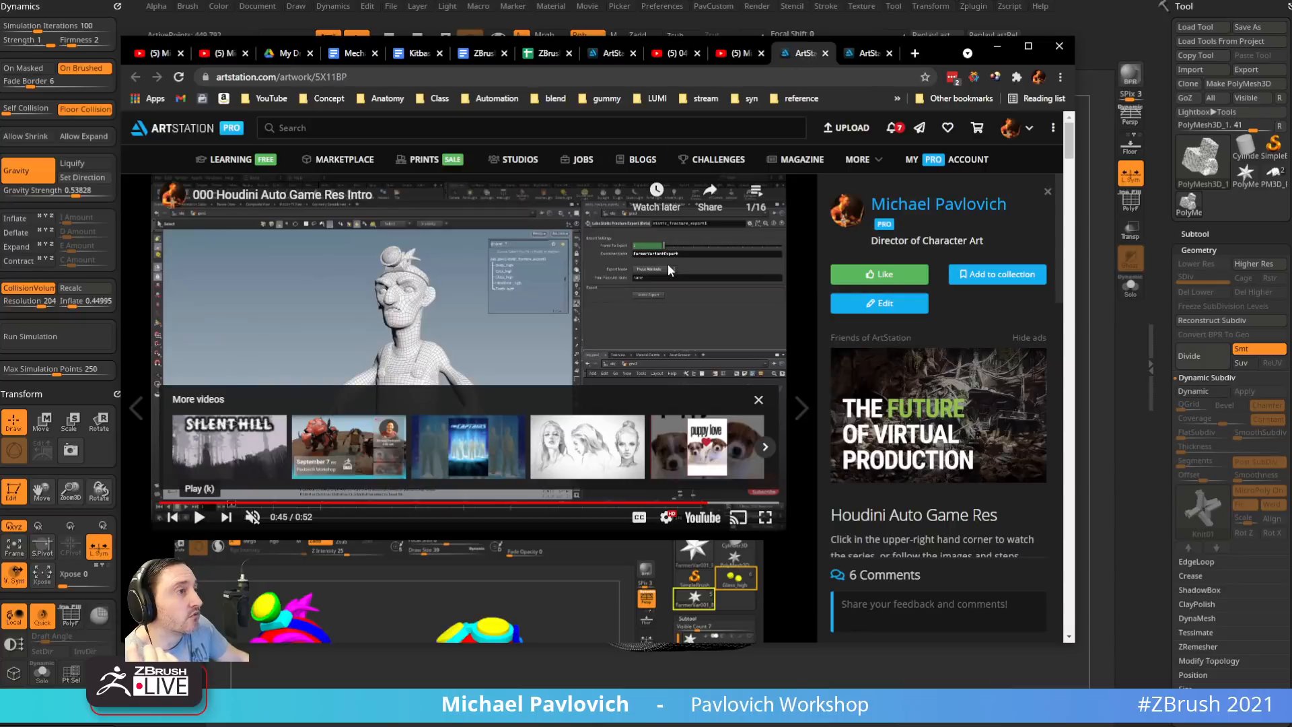
click(917, 202)
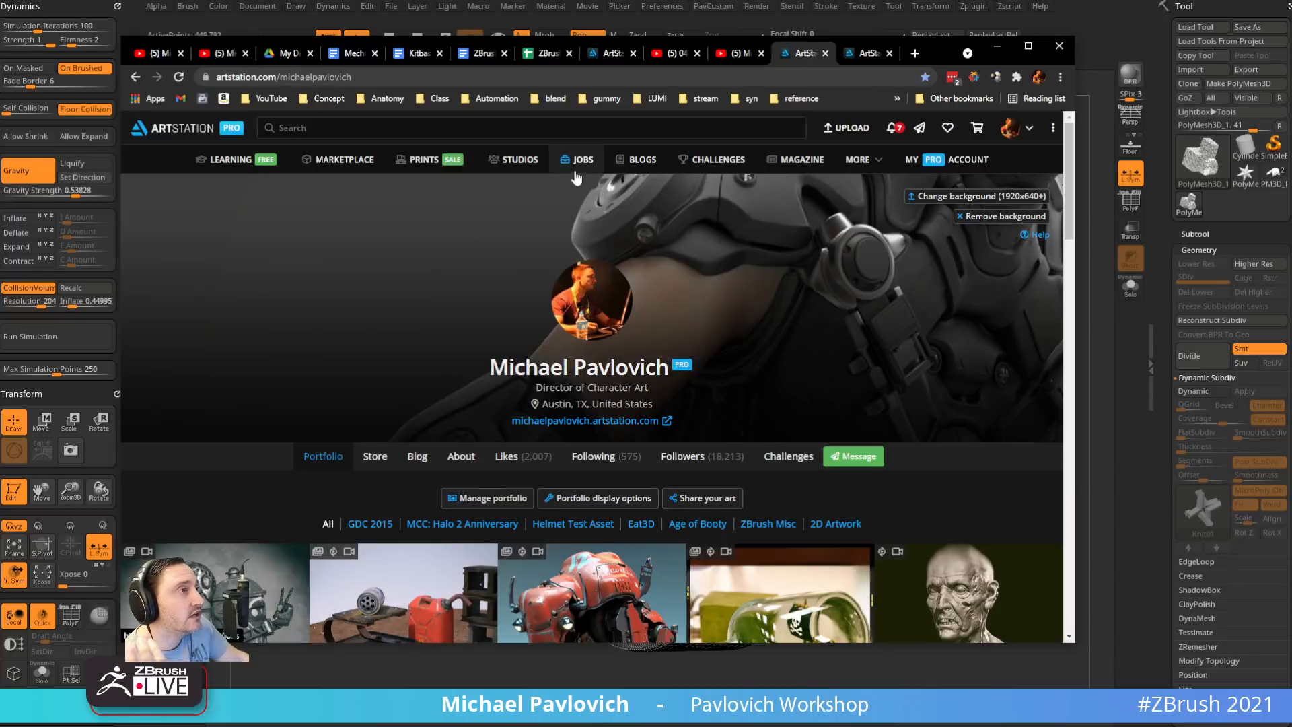
scroll(572, 202, down, 9)
click(491, 397)
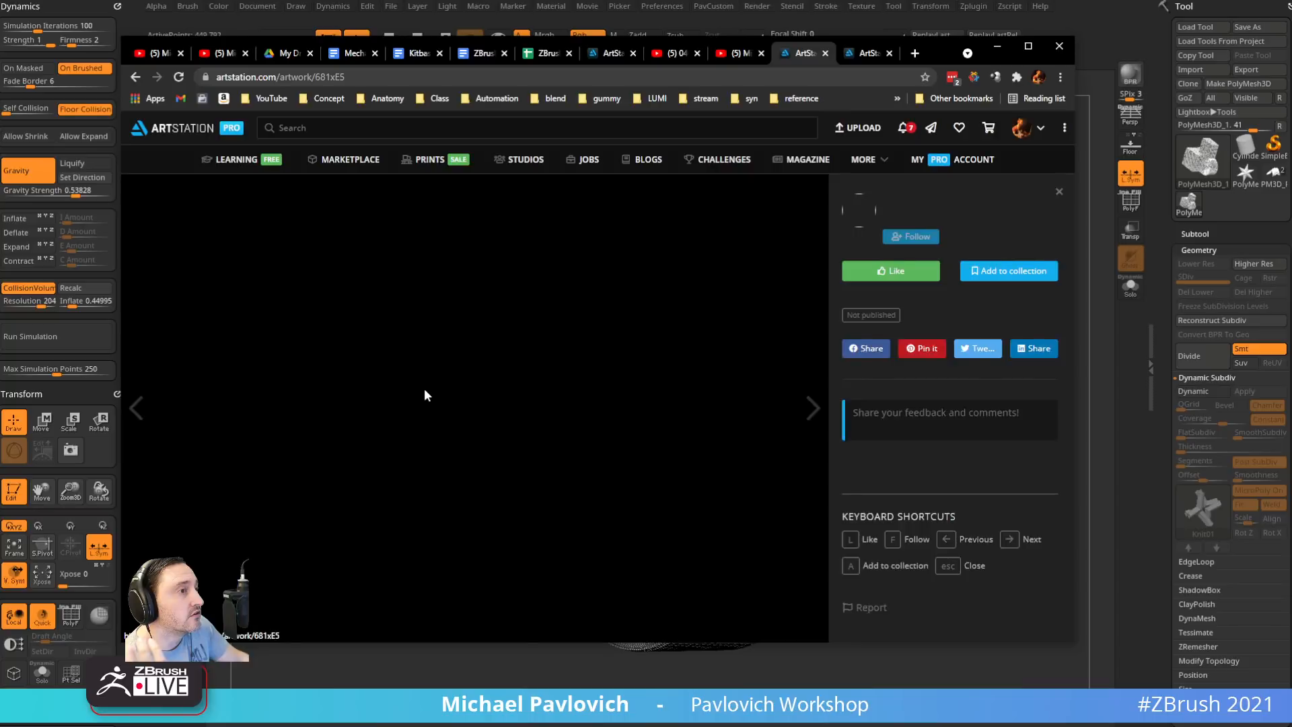
scroll(924, 400, down, 5)
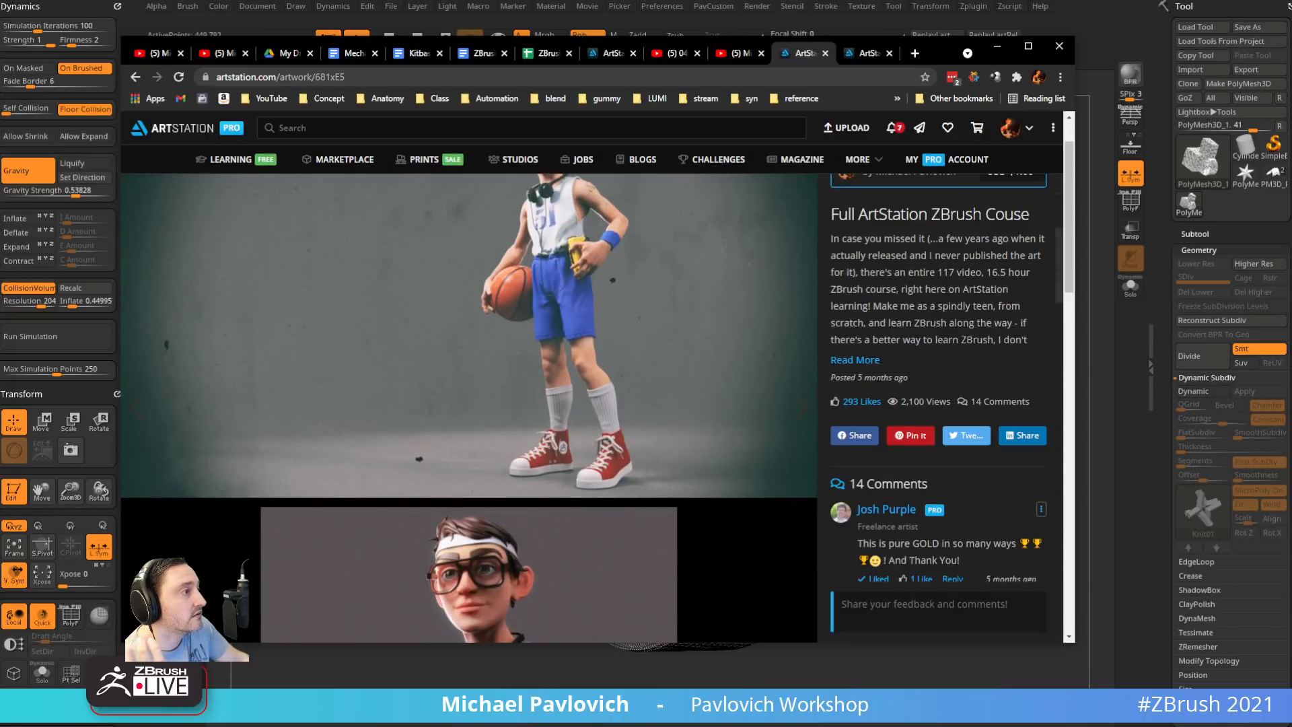
click(855, 360)
click(848, 377)
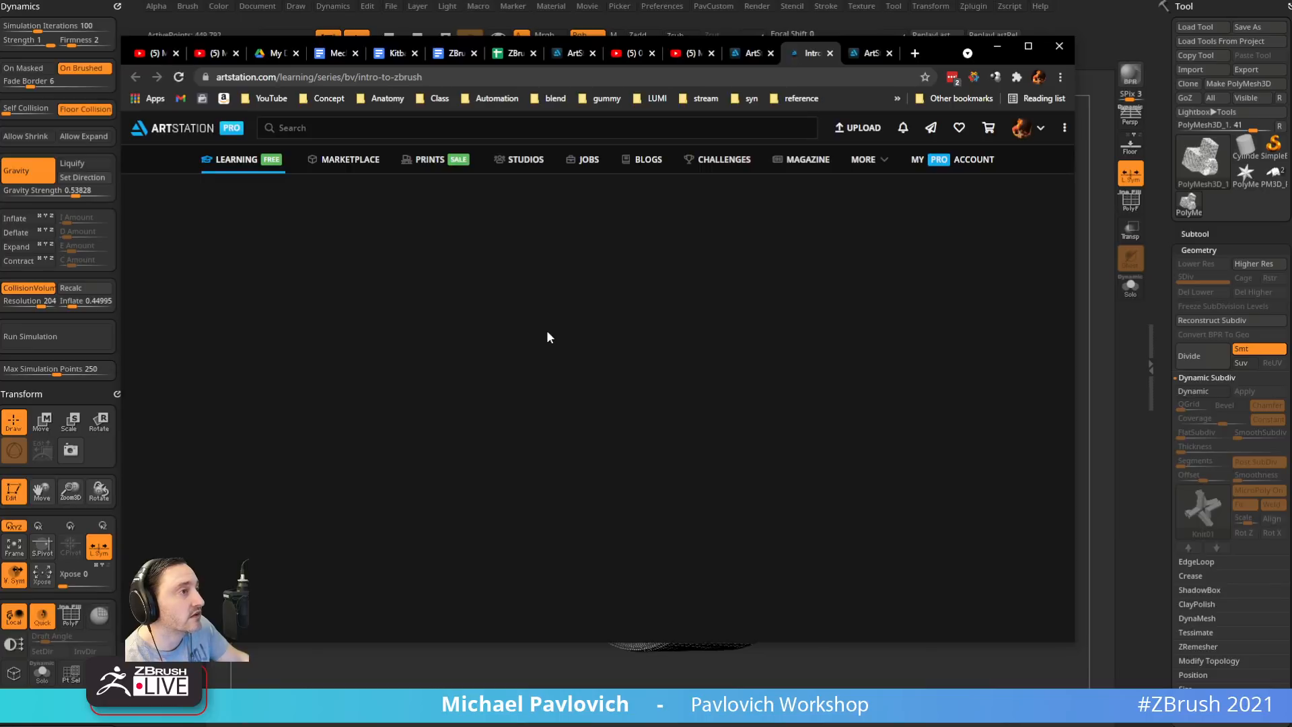
Examine the parts of the Intro to ZBrush course, from Basics through Posing and Rendering
scroll(548, 436, down, 2)
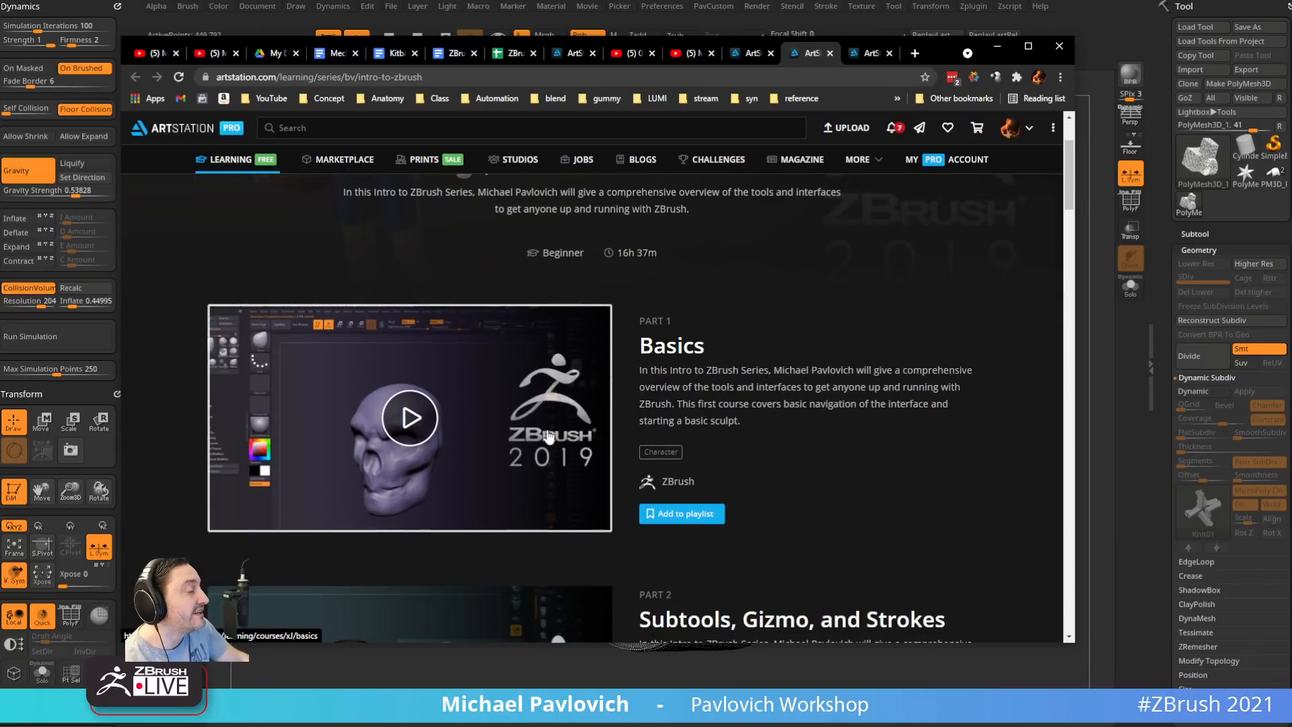
scroll(576, 424, down, 10)
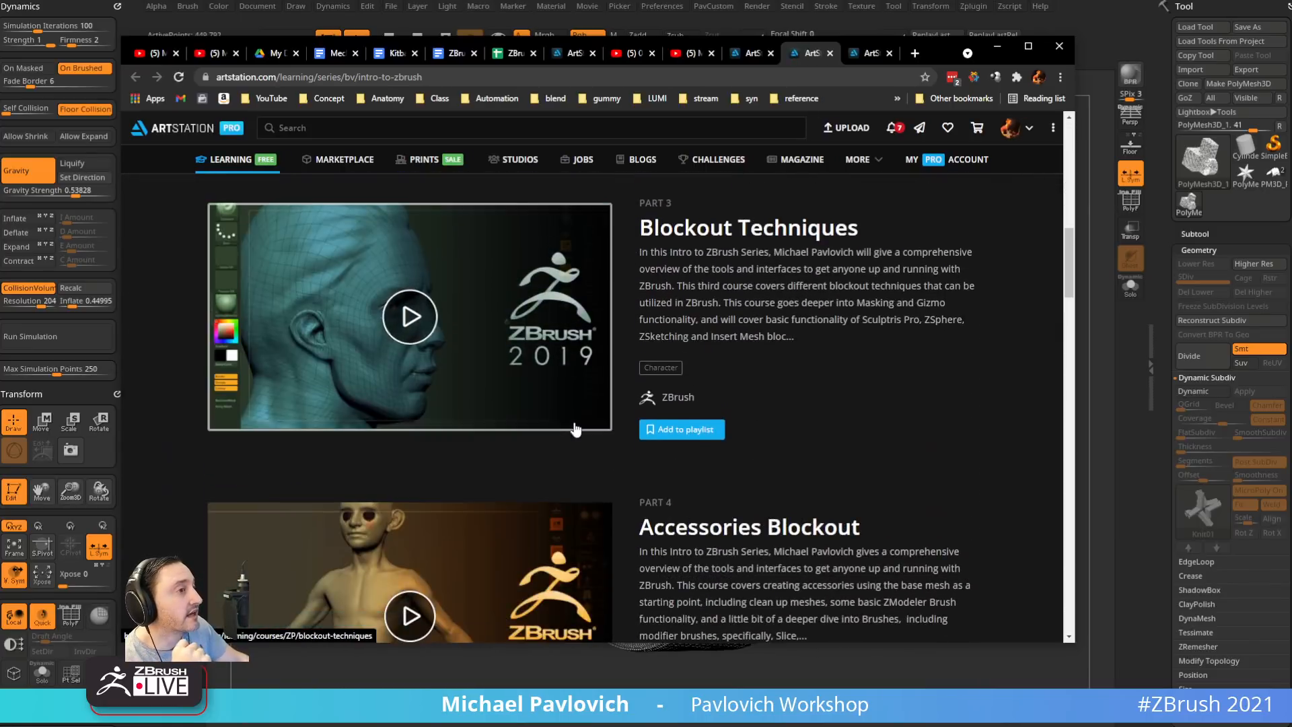
scroll(761, 367, down, 5)
scroll(765, 368, up, 5)
scroll(826, 373, down, 5)
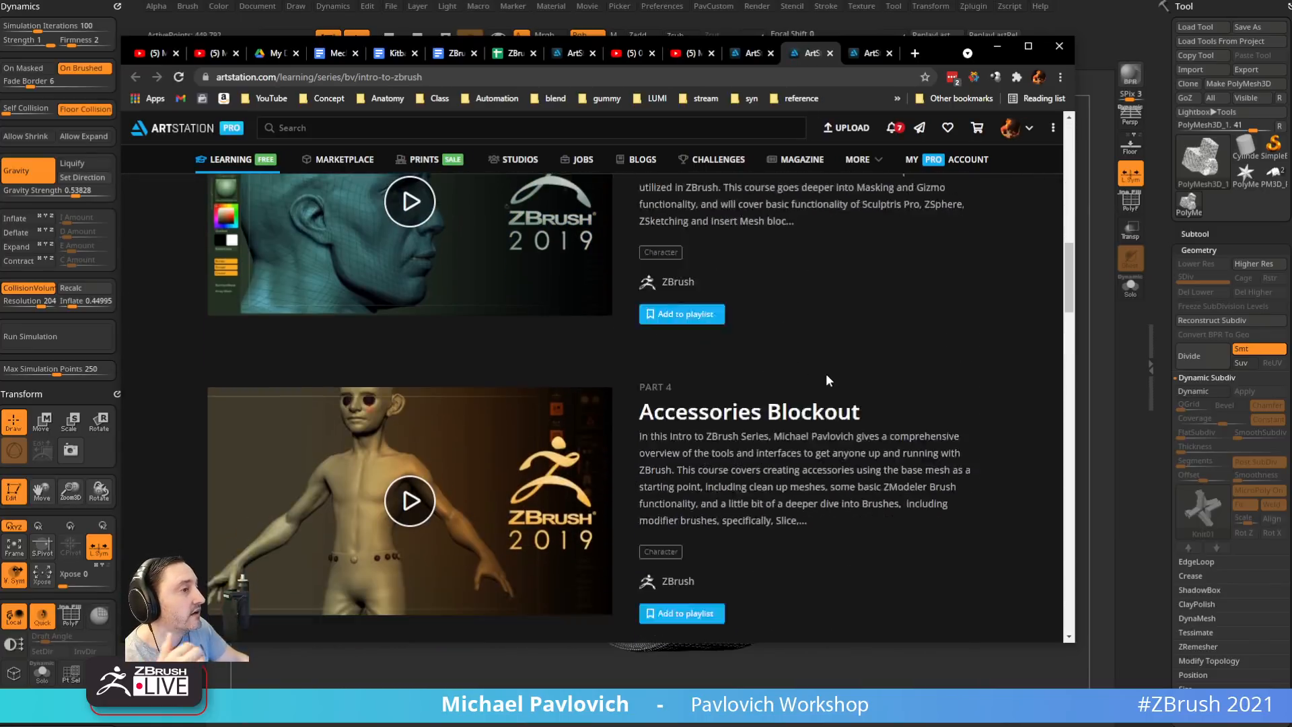
scroll(826, 380, down, 12)
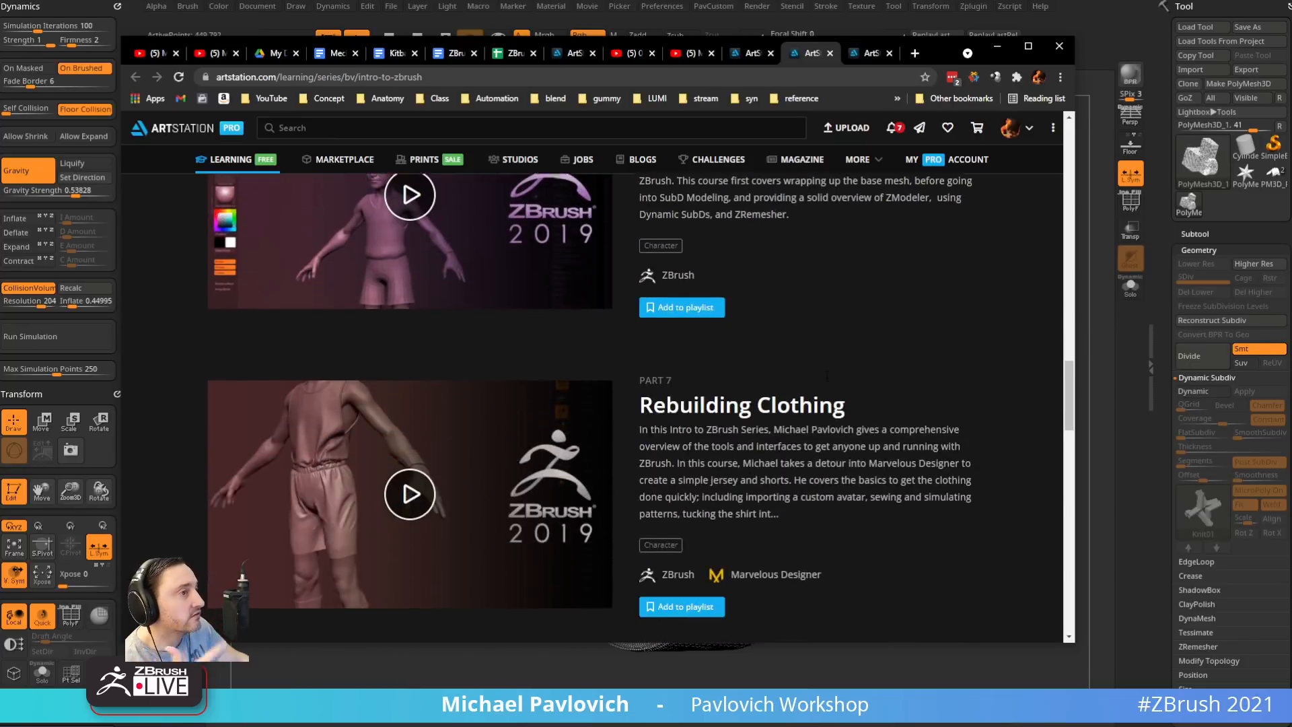
scroll(774, 379, down, 6)
scroll(329, 313, up, 4)
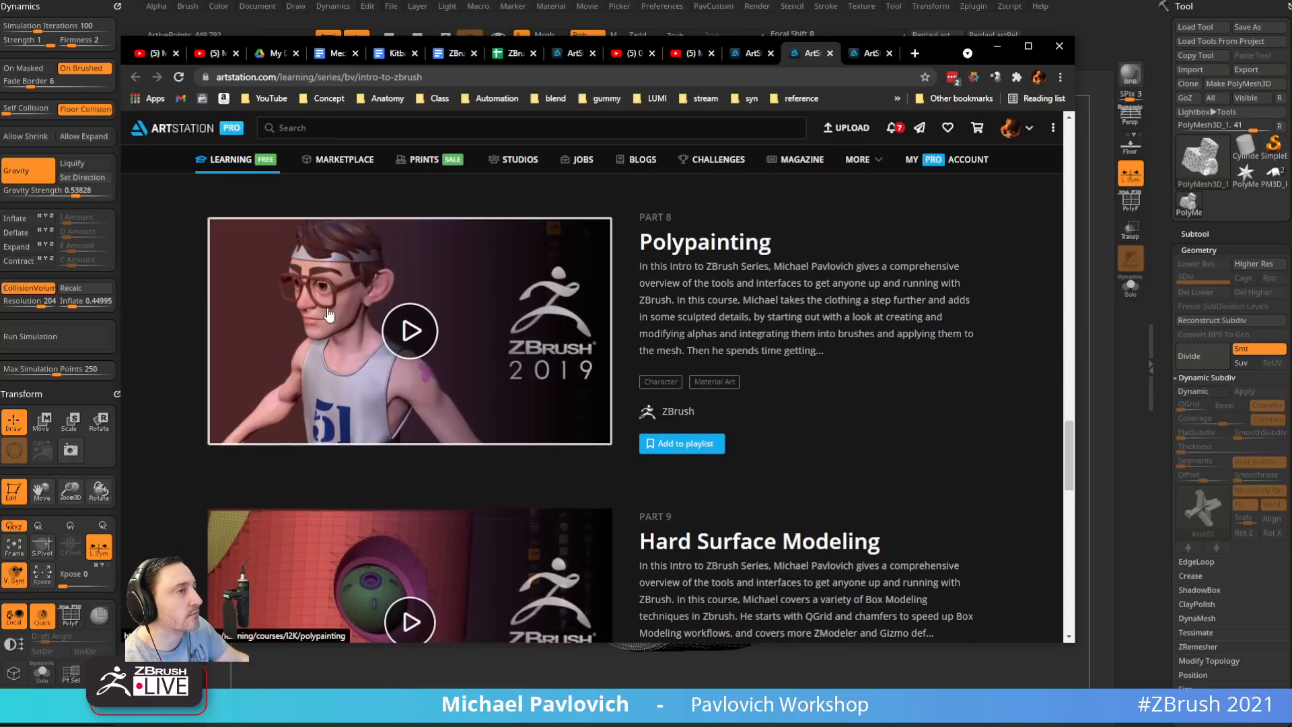
scroll(609, 329, down, 15)
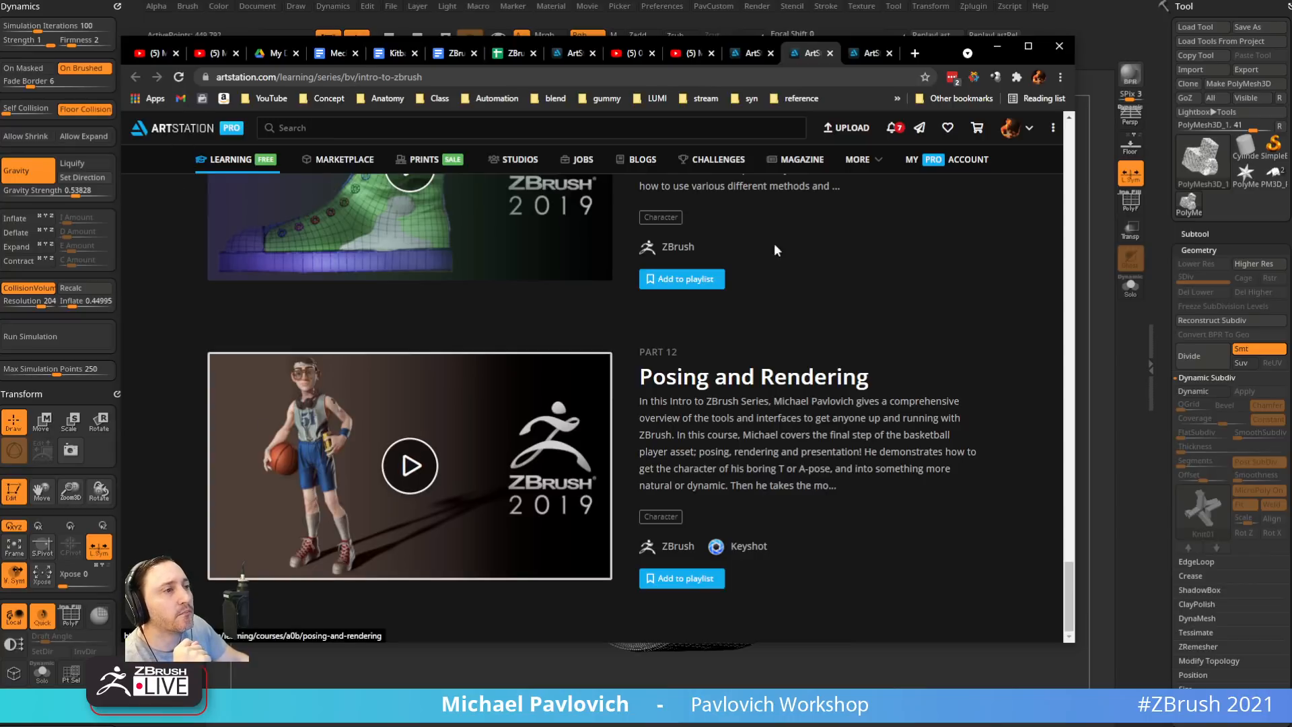
Switch to Substance Painter with the red mechanical buffalo, look through the display settings and close them
click(997, 46)
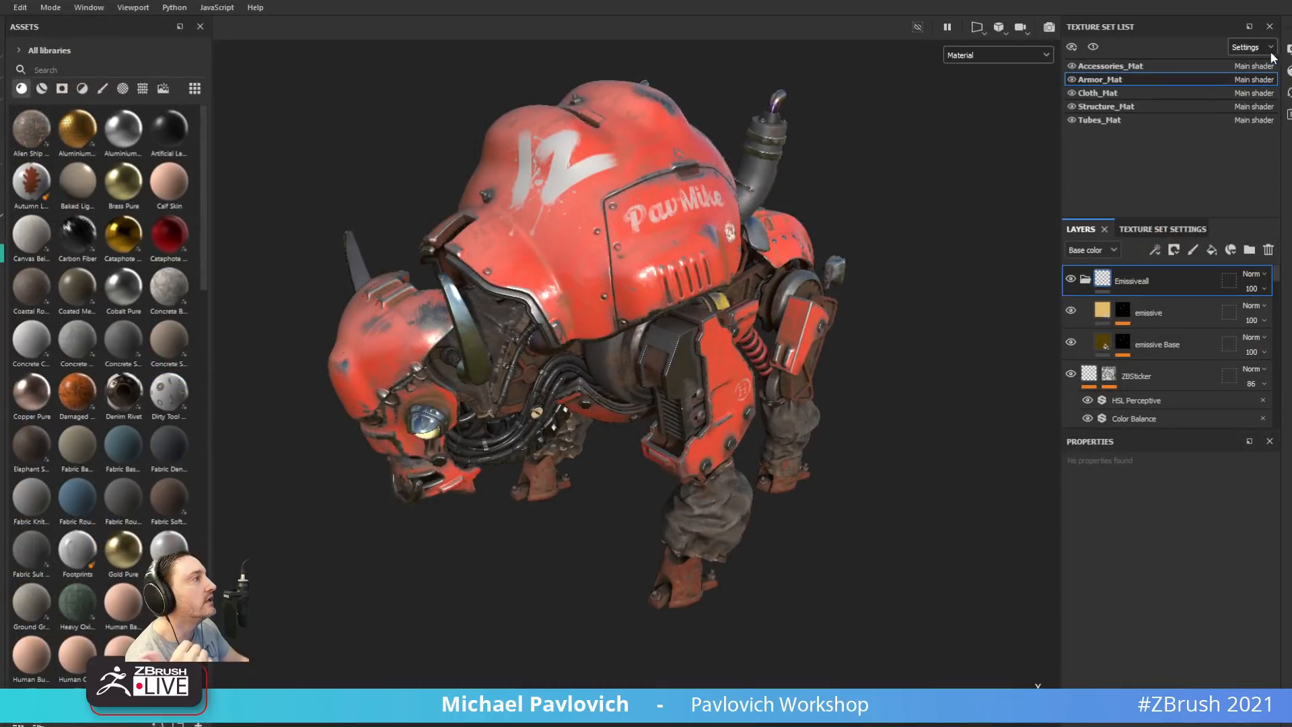
click(1287, 71)
click(1287, 49)
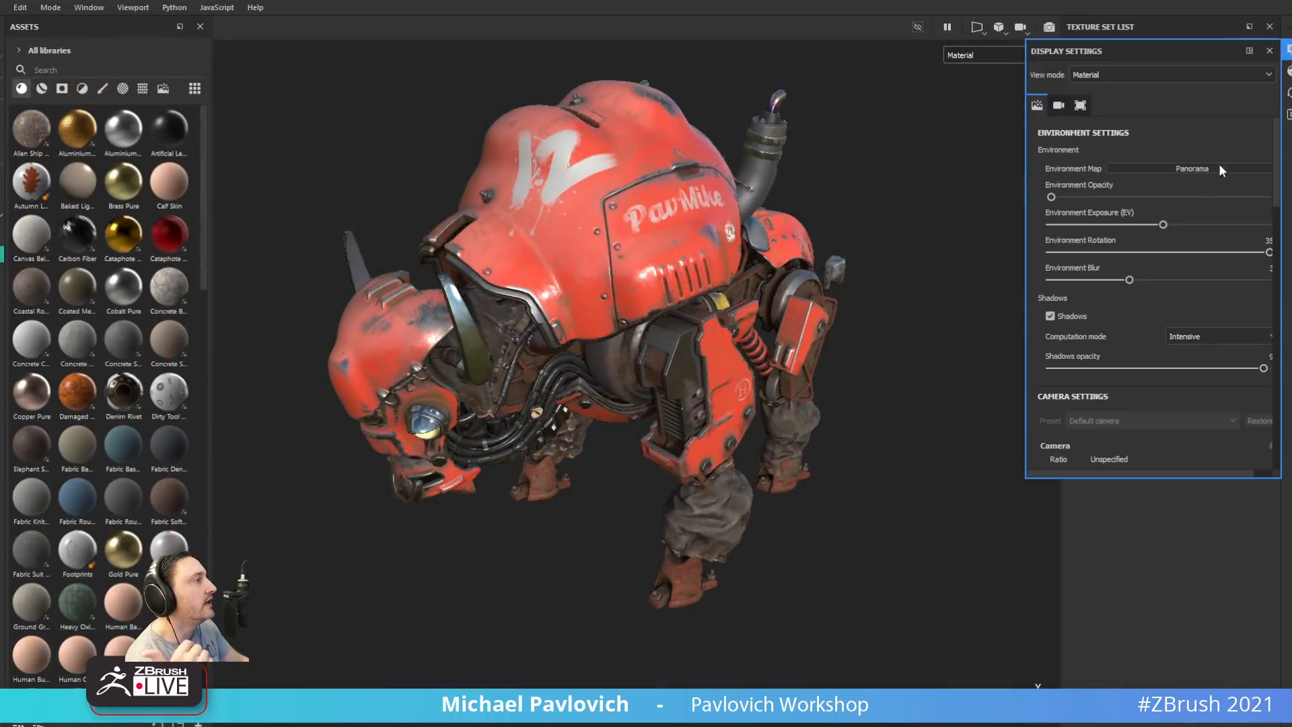
scroll(1188, 262, down, 10)
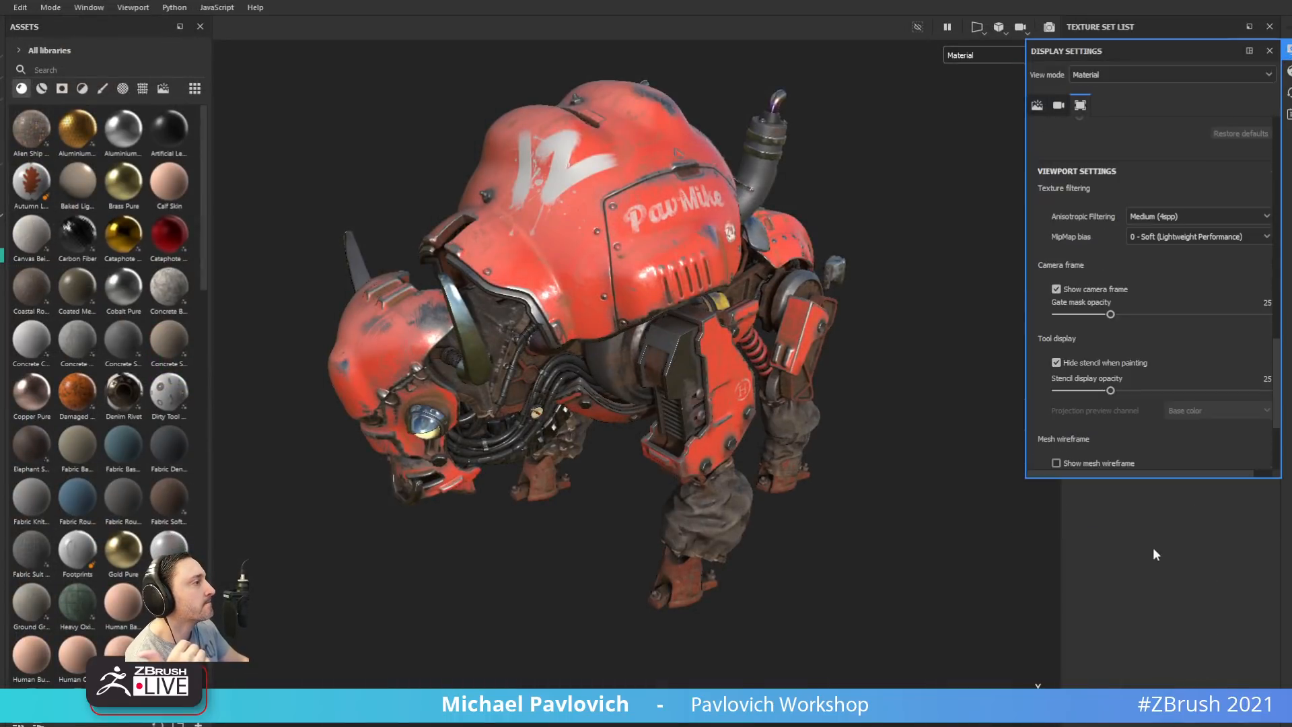
click(1269, 51)
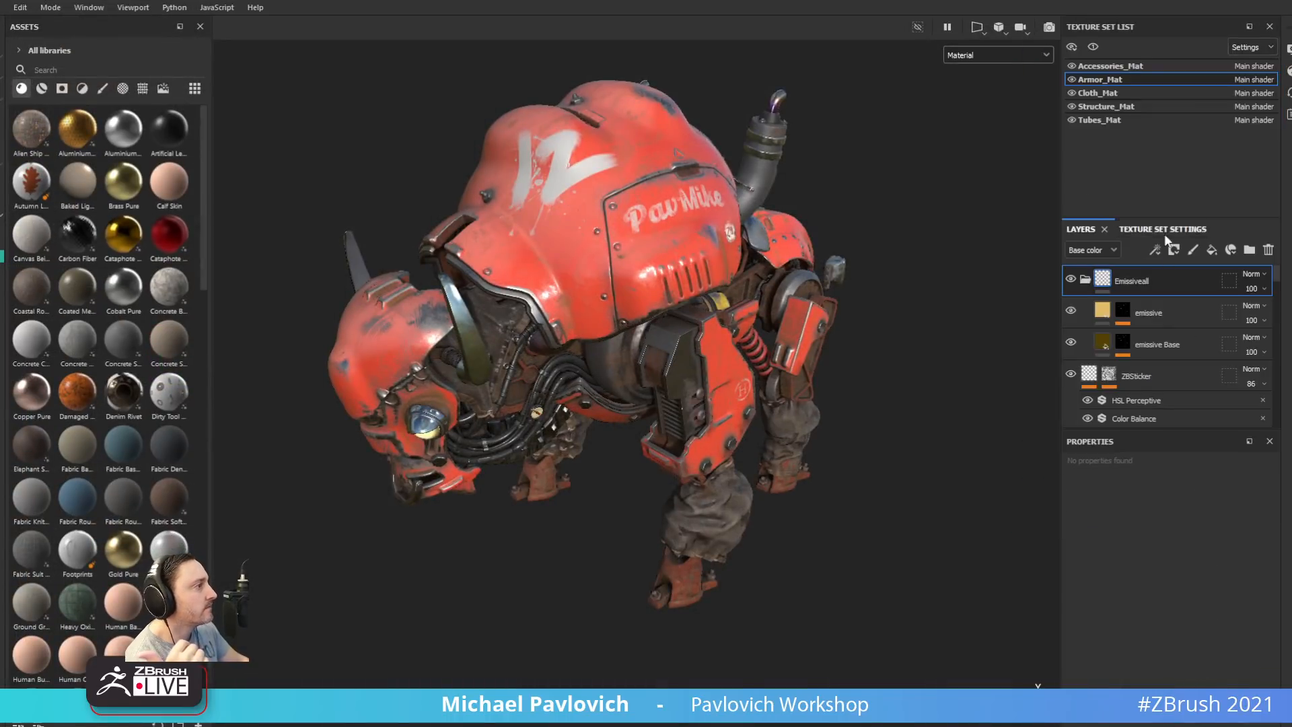
Open the mesh map baking settings for Armor_Mat and inspect the Match options for pairing low and high poly meshes
click(1164, 230)
scroll(1197, 368, down, 3)
scroll(1187, 341, down, 3)
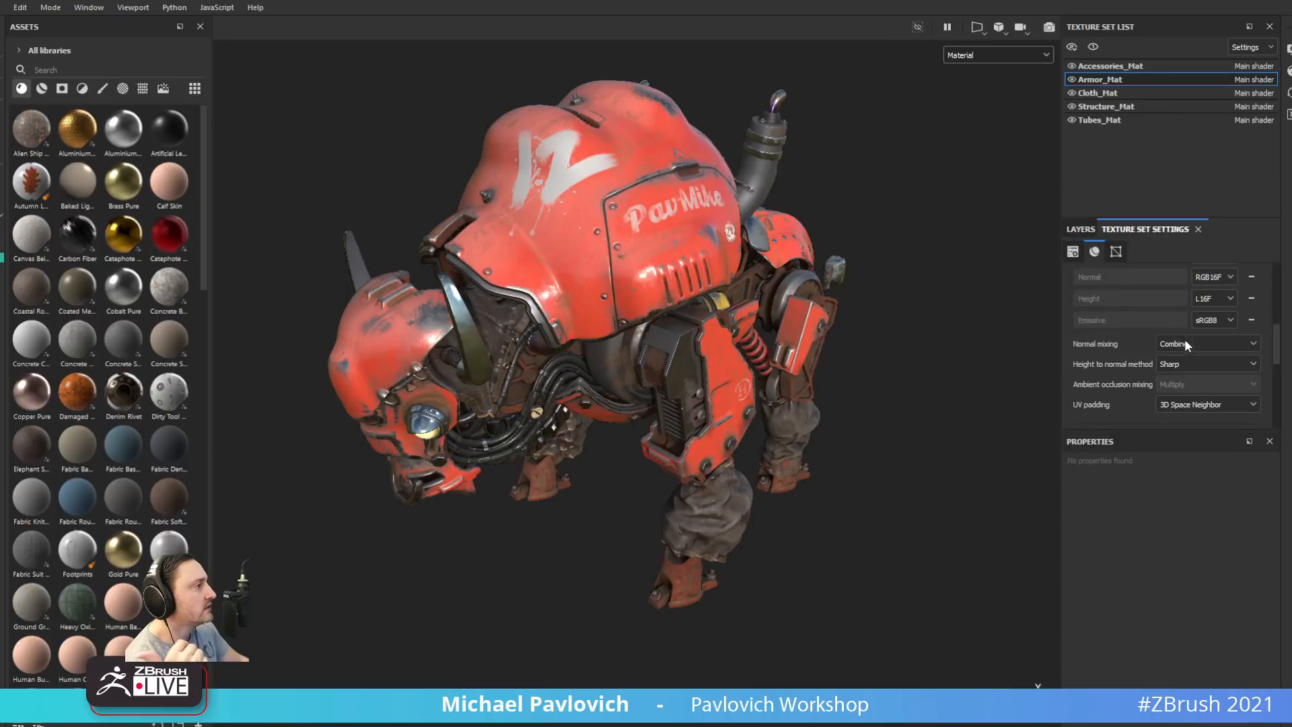
scroll(1184, 377, down, 2)
click(1204, 378)
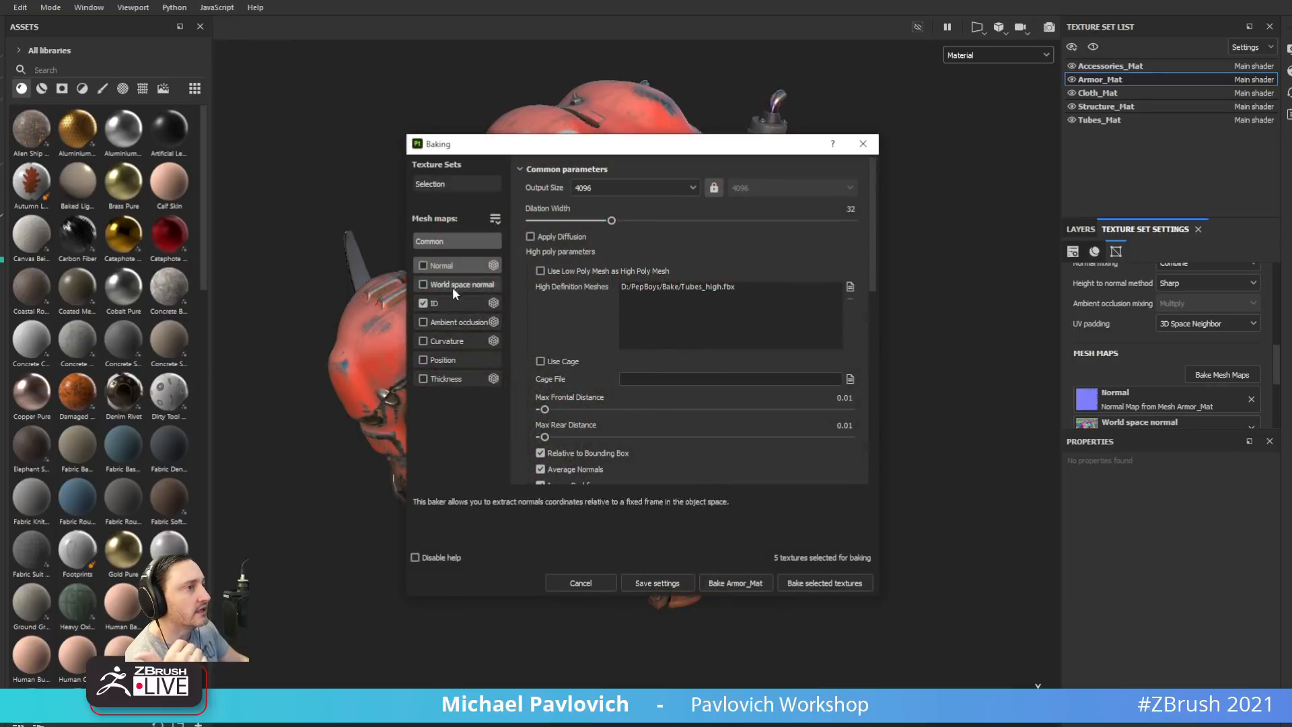
scroll(712, 353, down, 3)
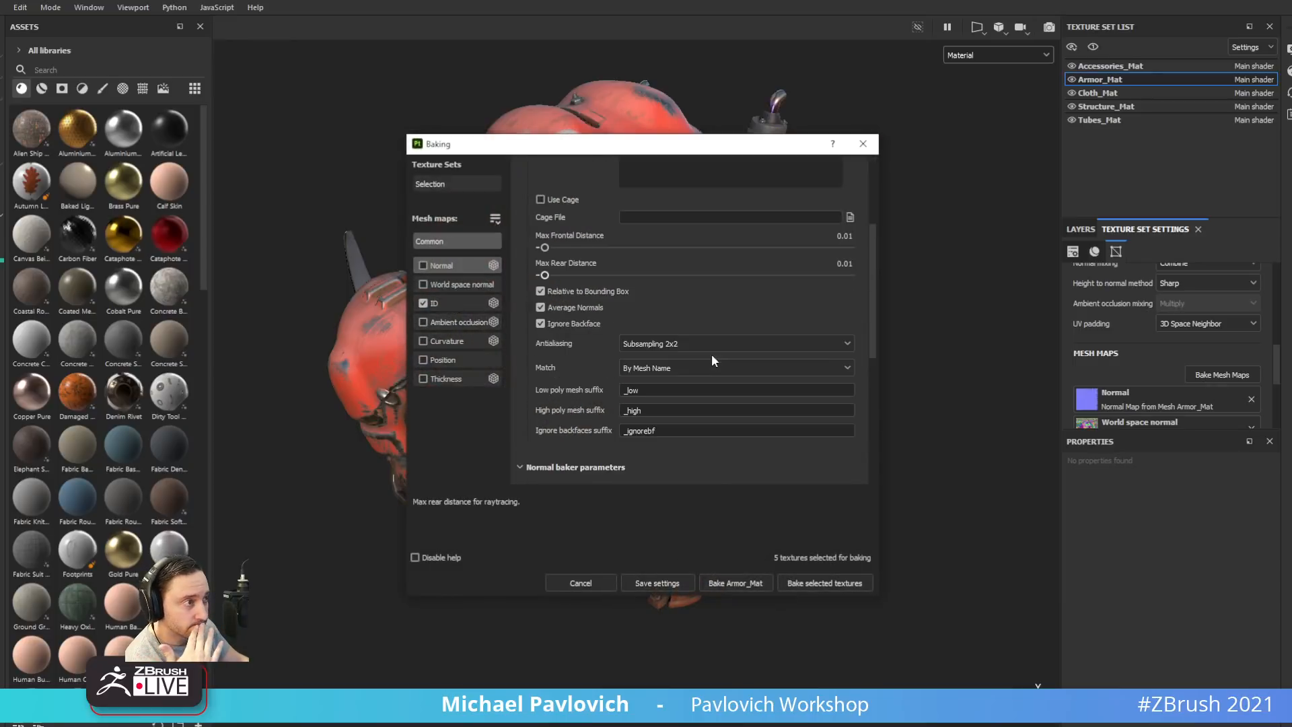
click(676, 367)
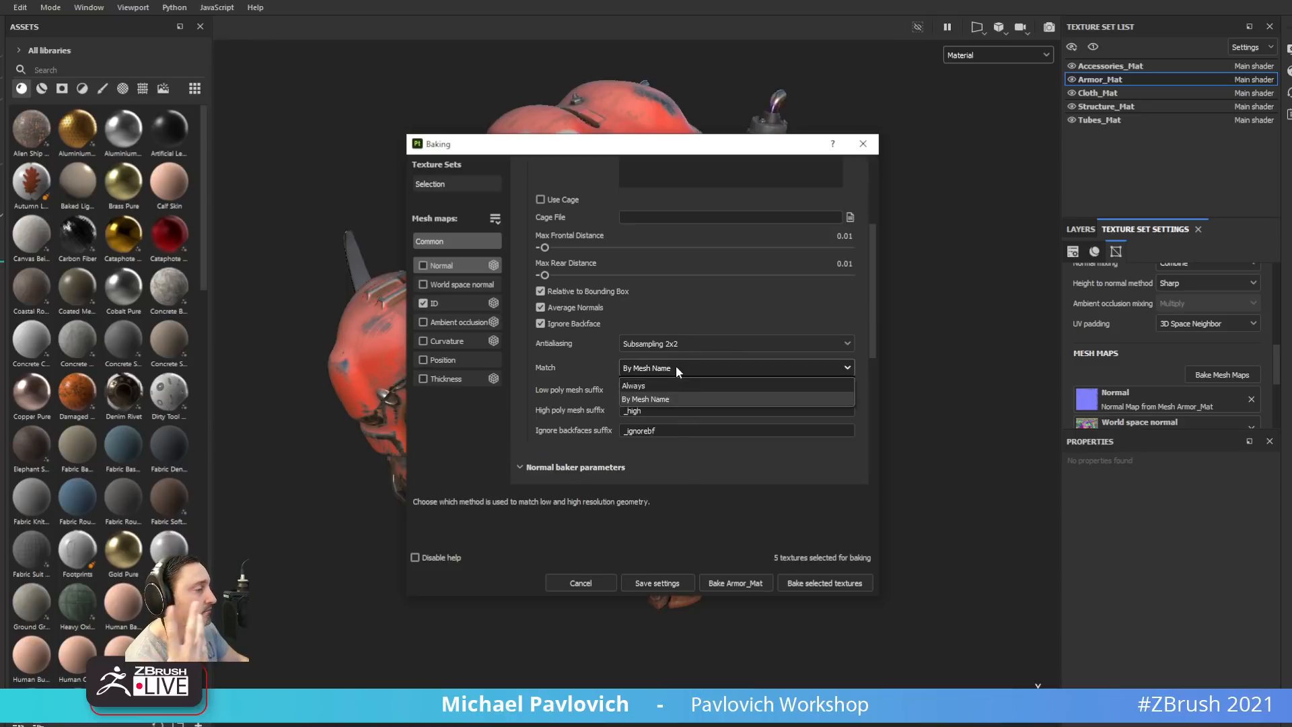
click(685, 284)
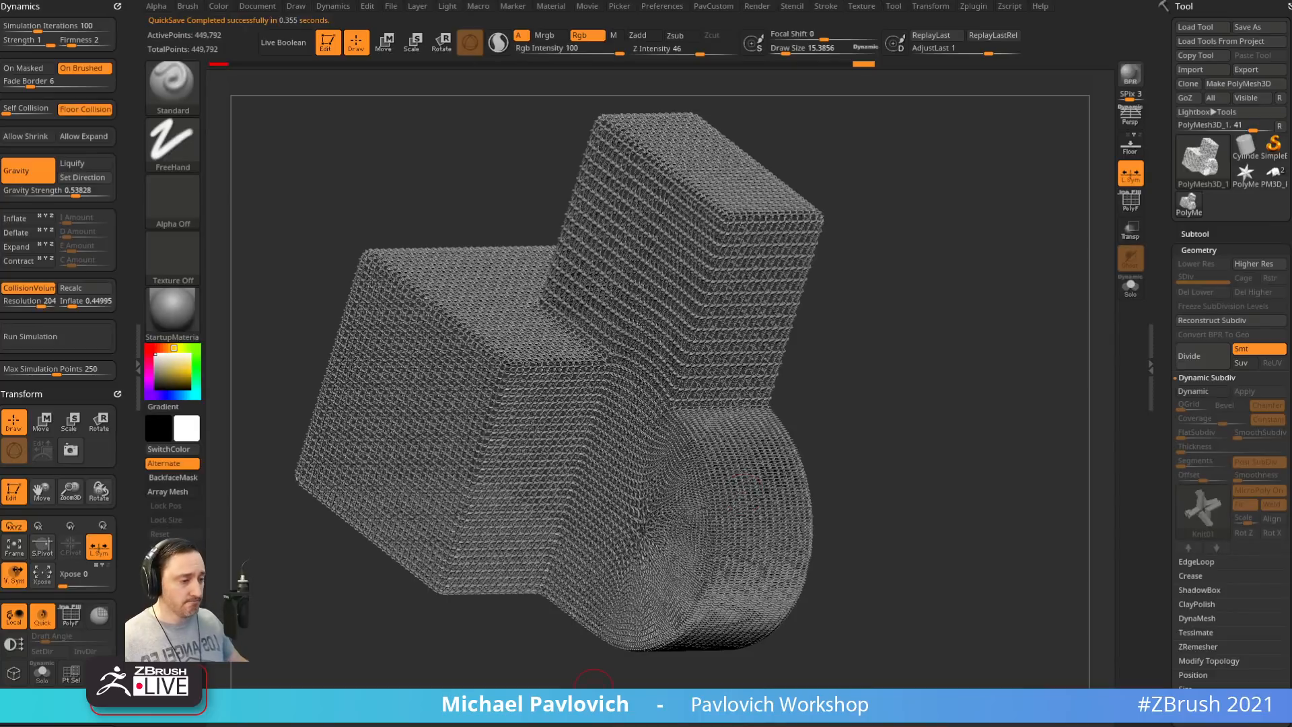
Switch to the browser, return to the ArtStation portfolio and open the Sci-Fi Weapon Process artwork
key(alt+Tab)
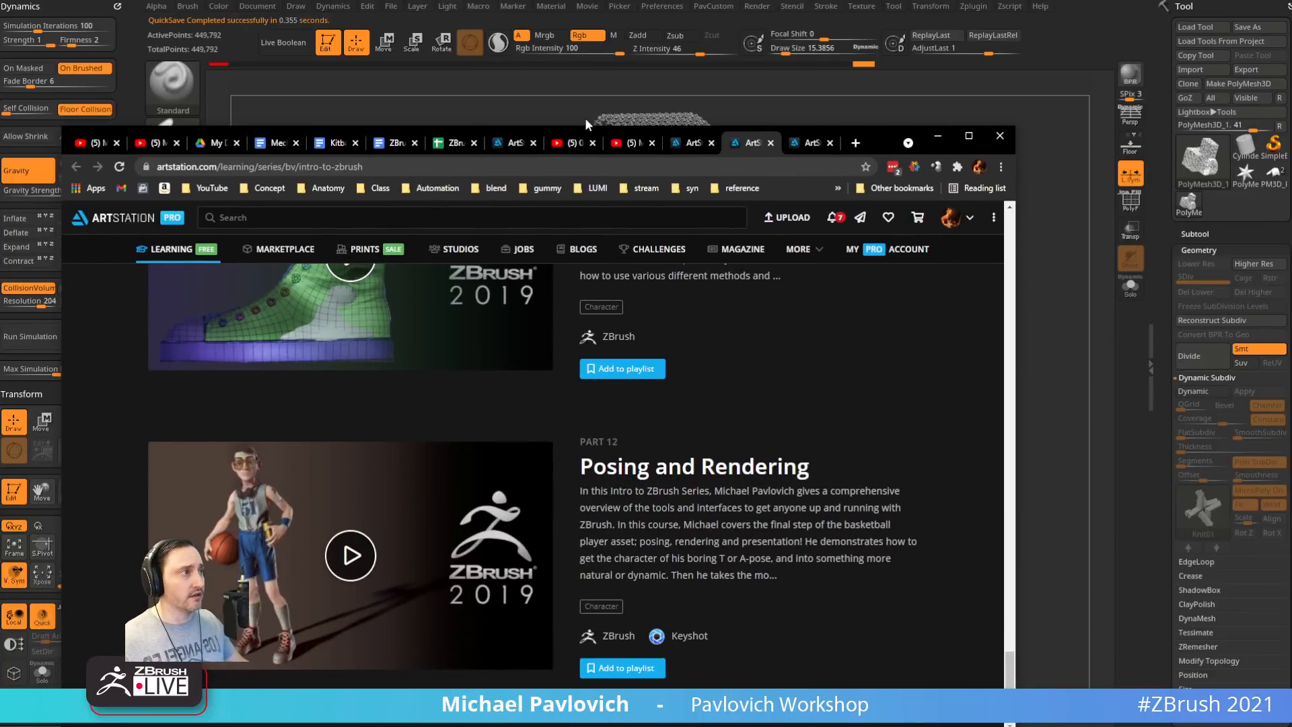
click(693, 143)
click(77, 167)
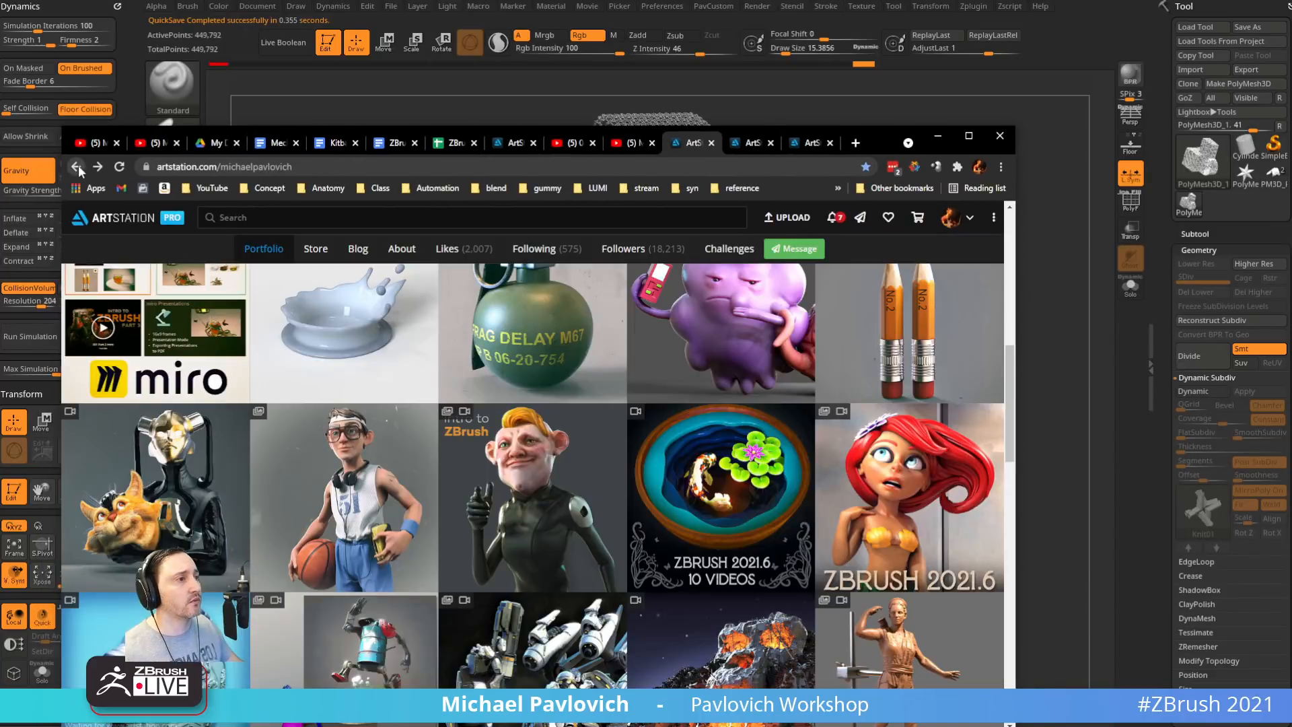
scroll(539, 415, down, 3)
scroll(538, 415, down, 5)
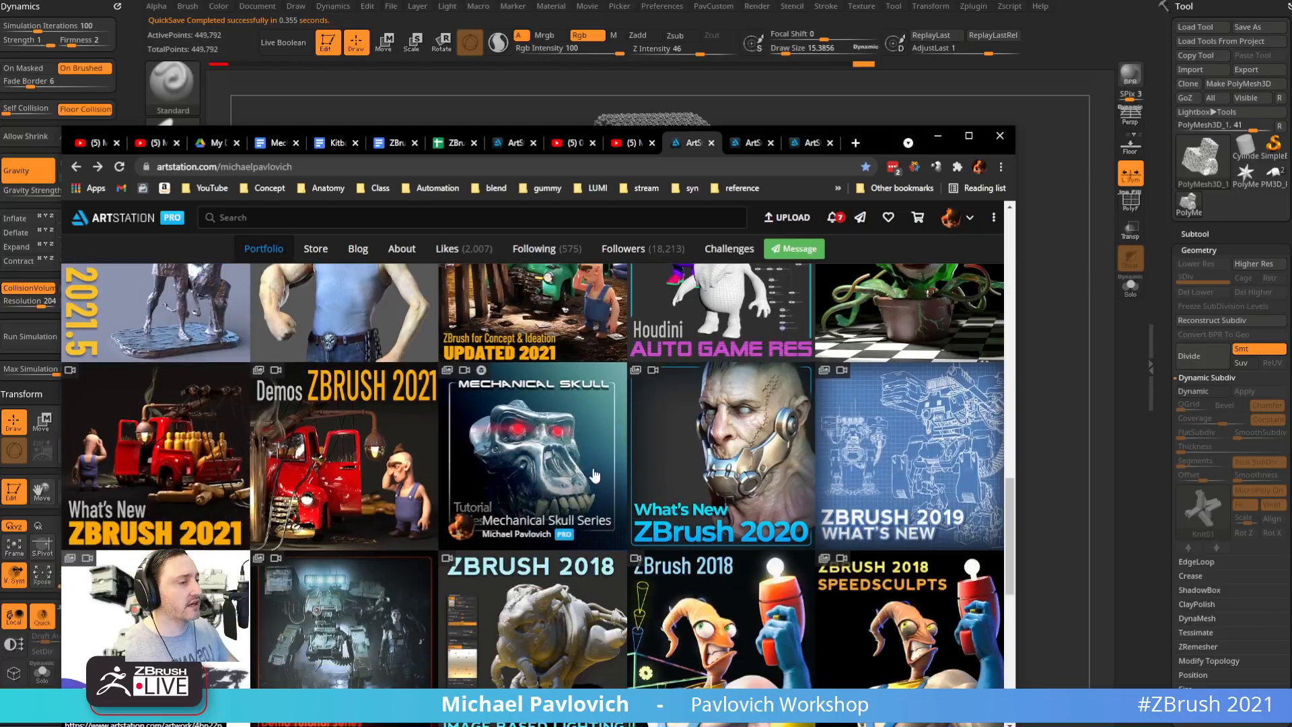
scroll(595, 475, down, 2)
scroll(595, 475, down, 3)
click(549, 499)
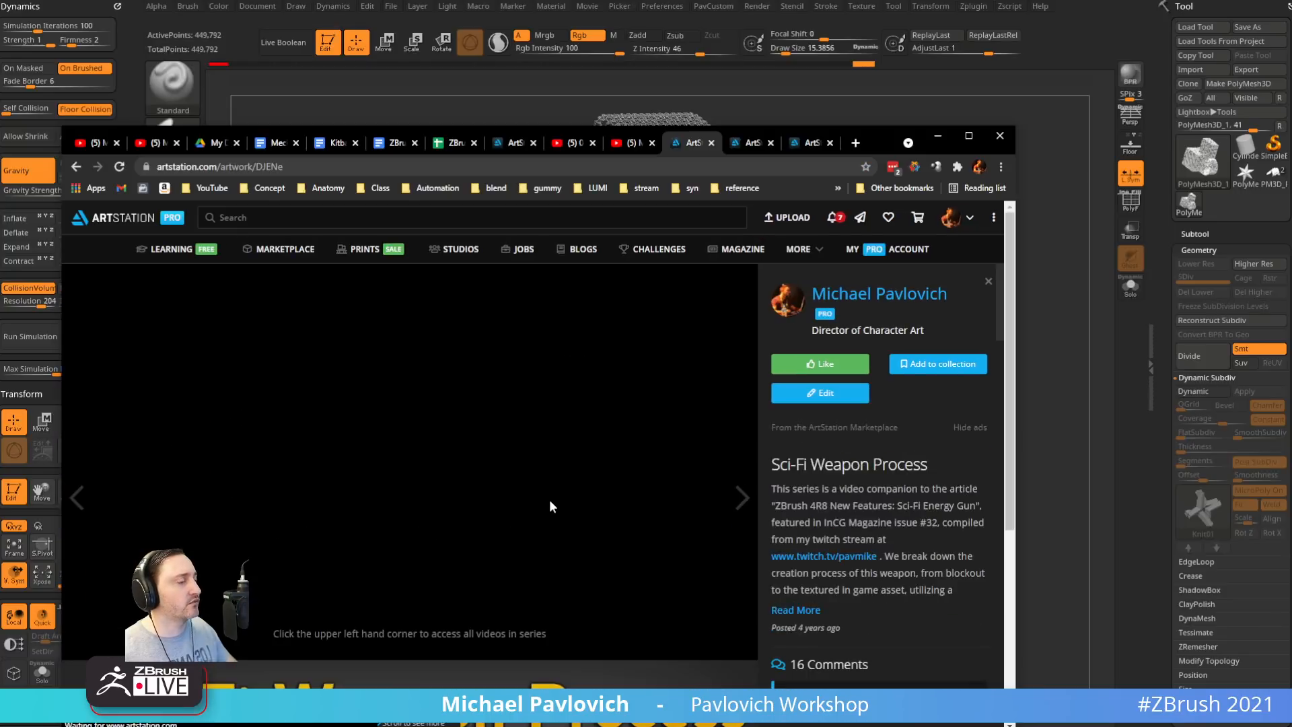
Look through the video list of the Sci Fi Pistol Series down to the Painter chapters, then minimize the browser
click(696, 281)
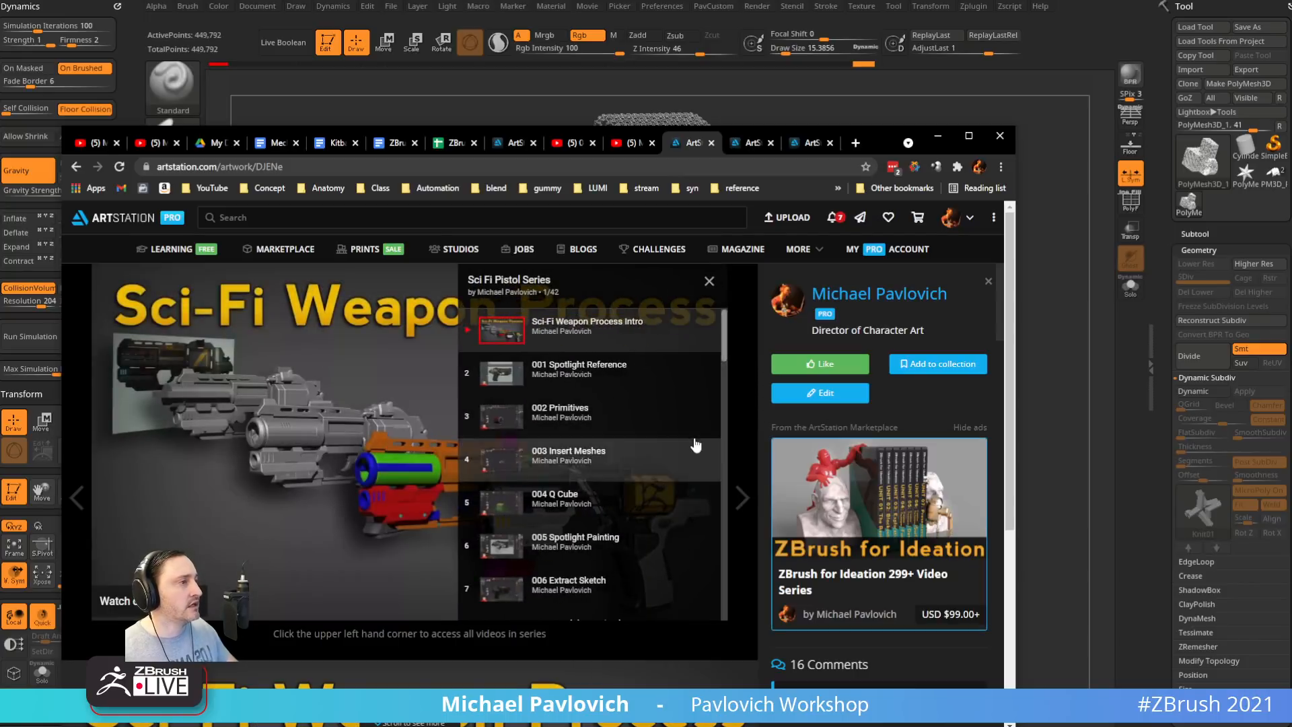
scroll(660, 438, down, 15)
scroll(660, 439, down, 2)
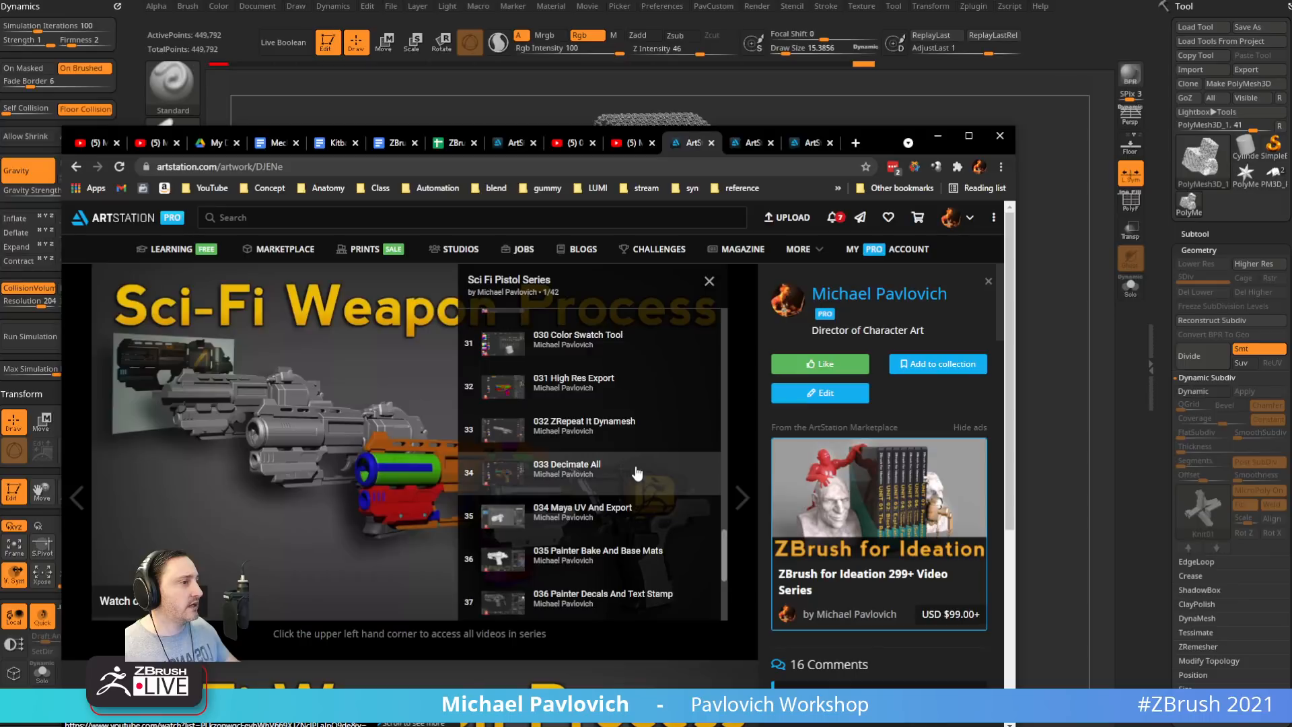
scroll(636, 430, down, 2)
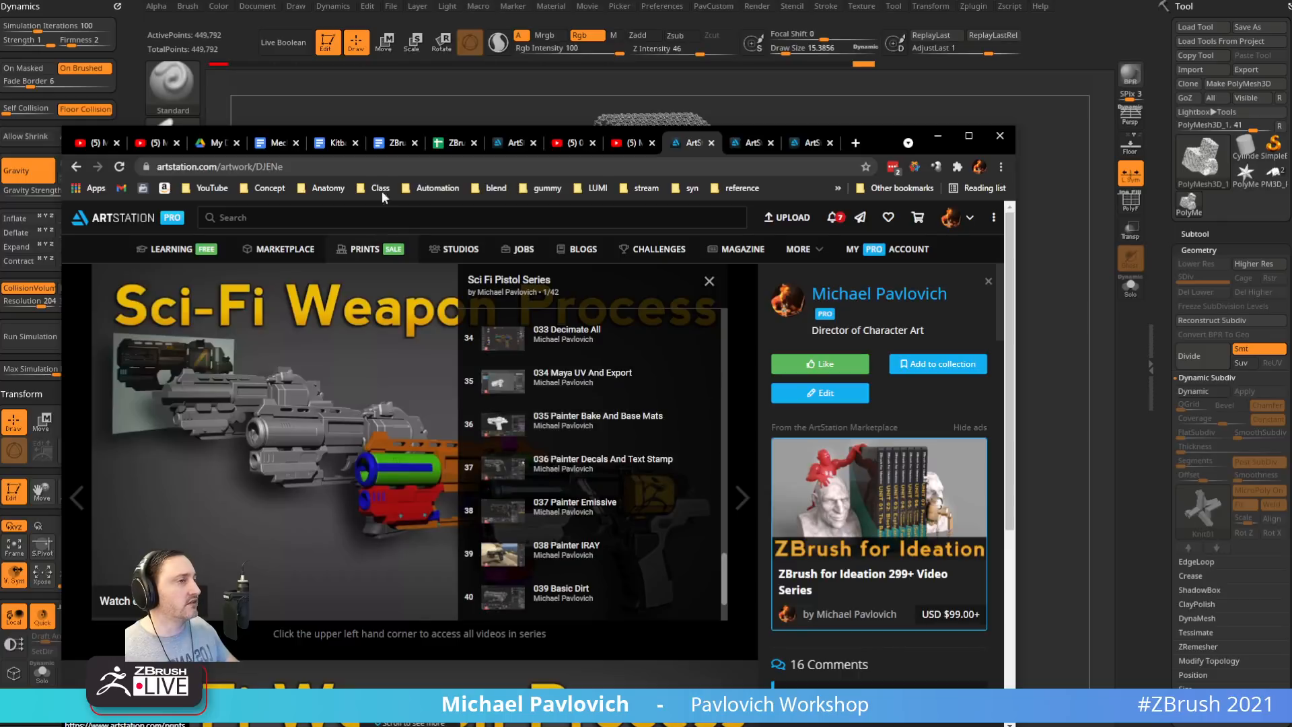
click(382, 169)
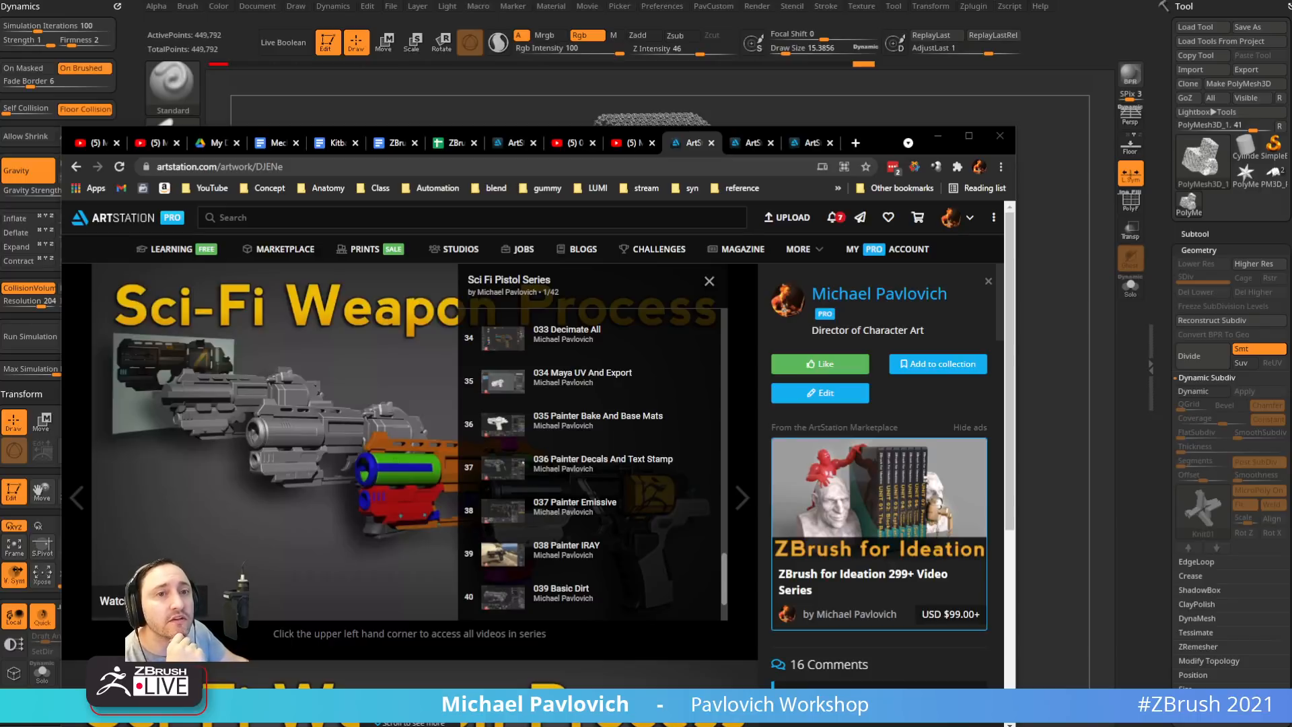
click(937, 136)
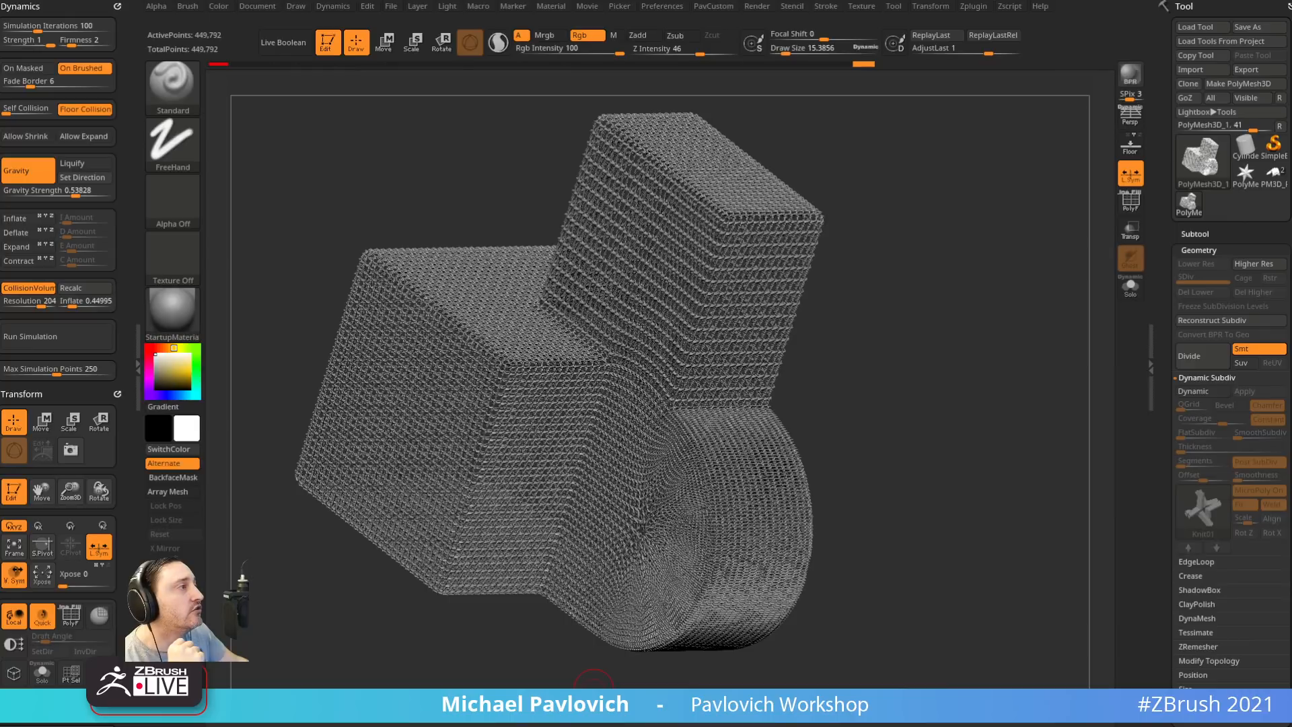
Activate the dog tool with polyframe display on, select the Dog subtool and isolate it from the cloth
click(1273, 177)
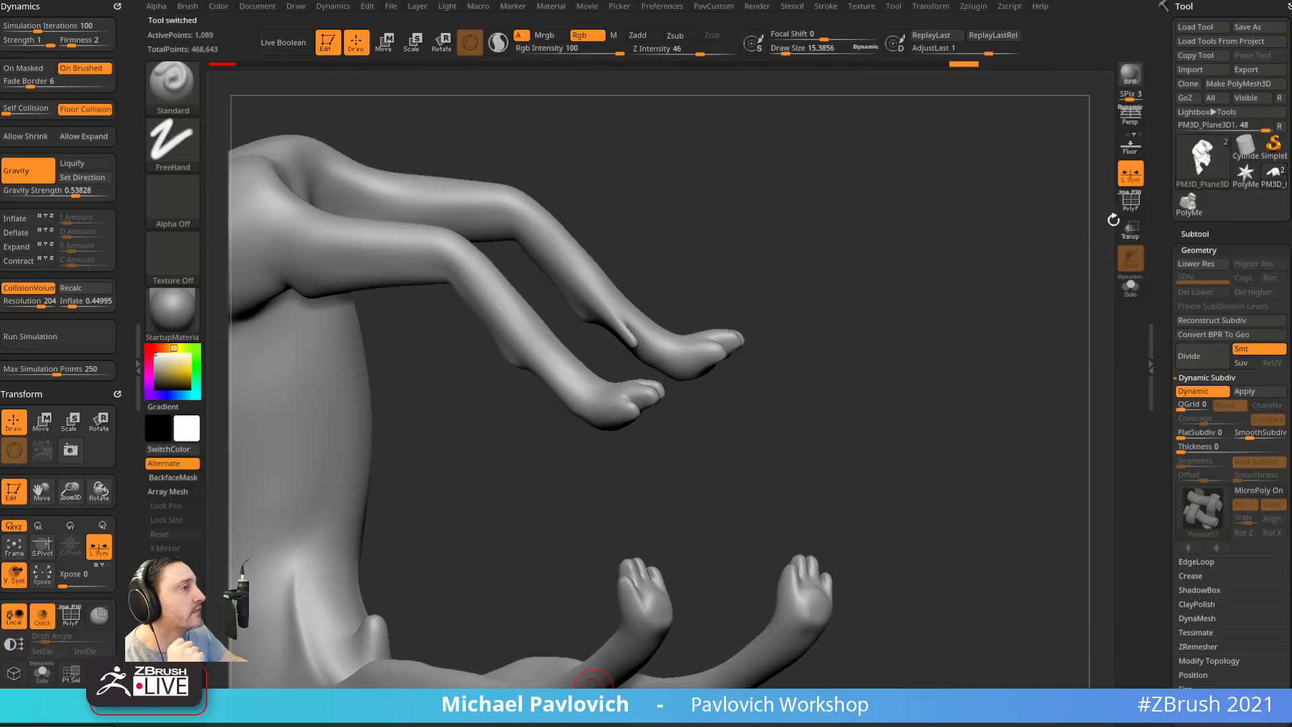
mouse_move(1001, 274)
mouse_down()
mouse_move(937, 377)
mouse_move(862, 277)
mouse_move(854, 372)
mouse_move(1022, 269)
mouse_move(1177, 225)
mouse_up()
click(1148, 214)
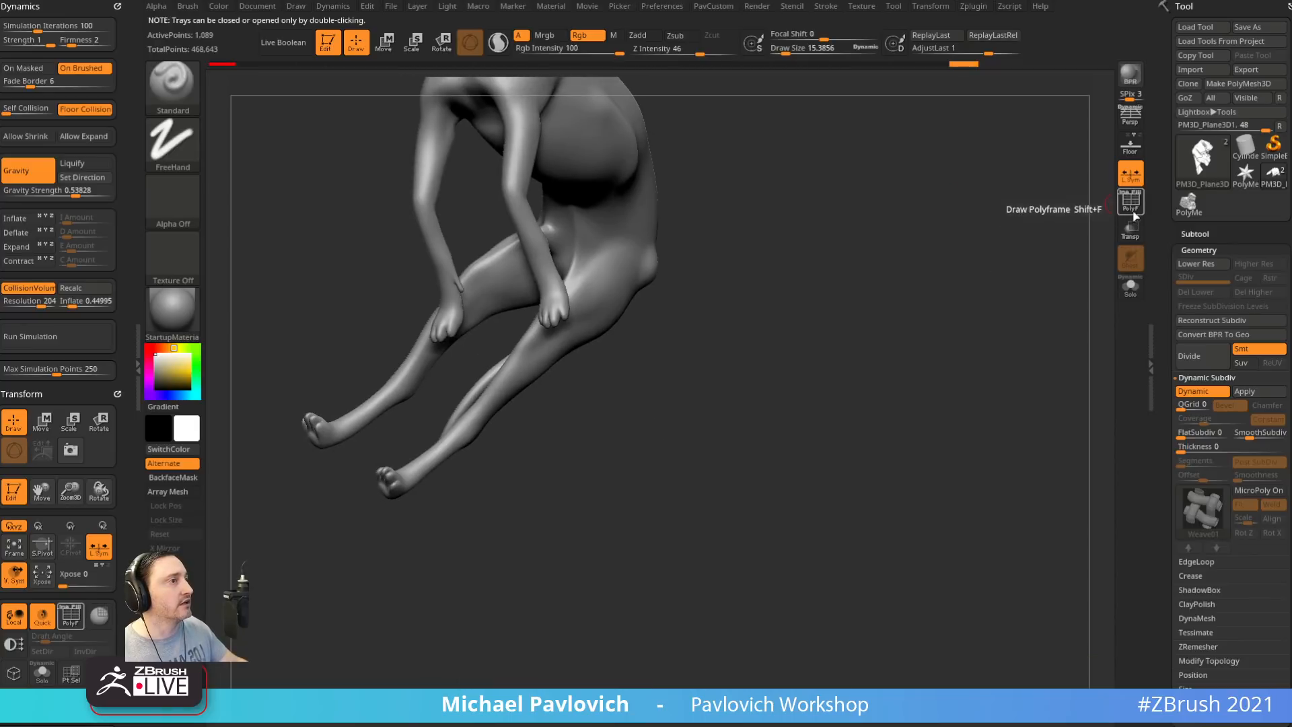
click(1133, 210)
mouse_move(973, 199)
alt+mouse_down()
mouse_move(973, 248)
mouse_move(932, 224)
mouse_move(902, 497)
mouse_move(923, 504)
mouse_move(1093, 311)
alt+mouse_up()
click(1130, 288)
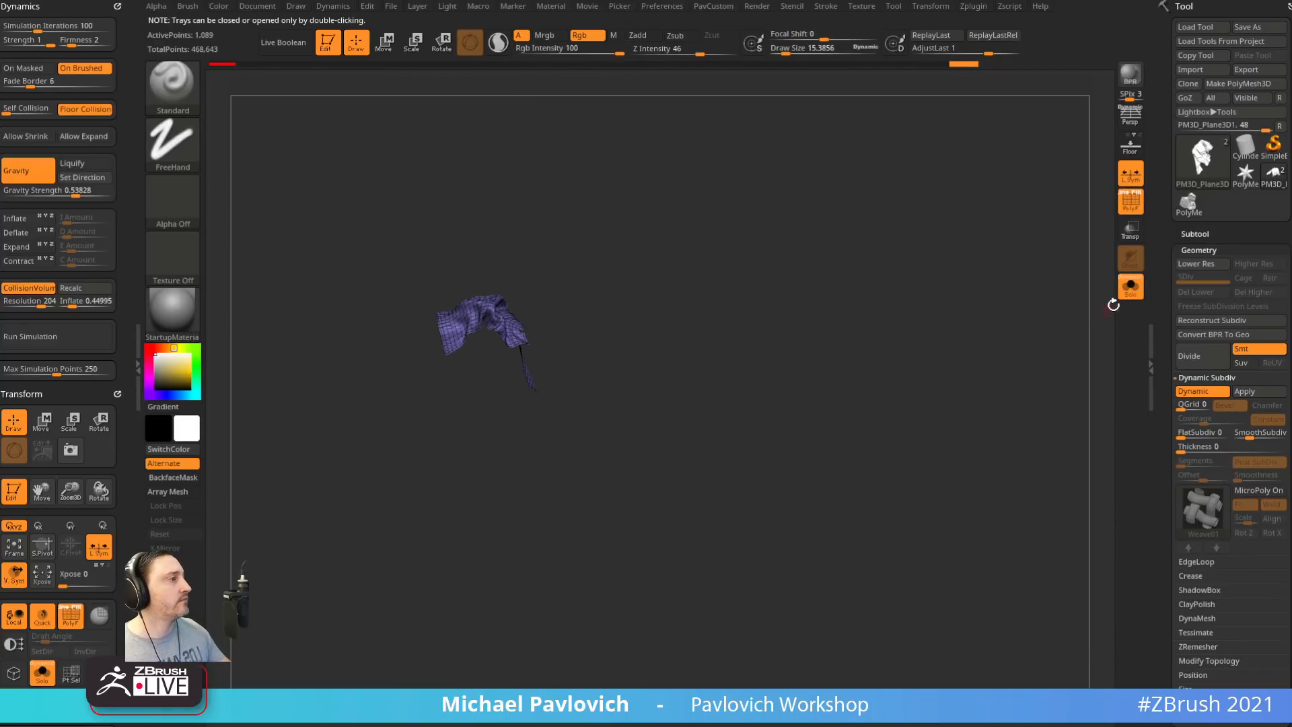
click(1129, 288)
alt+click(594, 430)
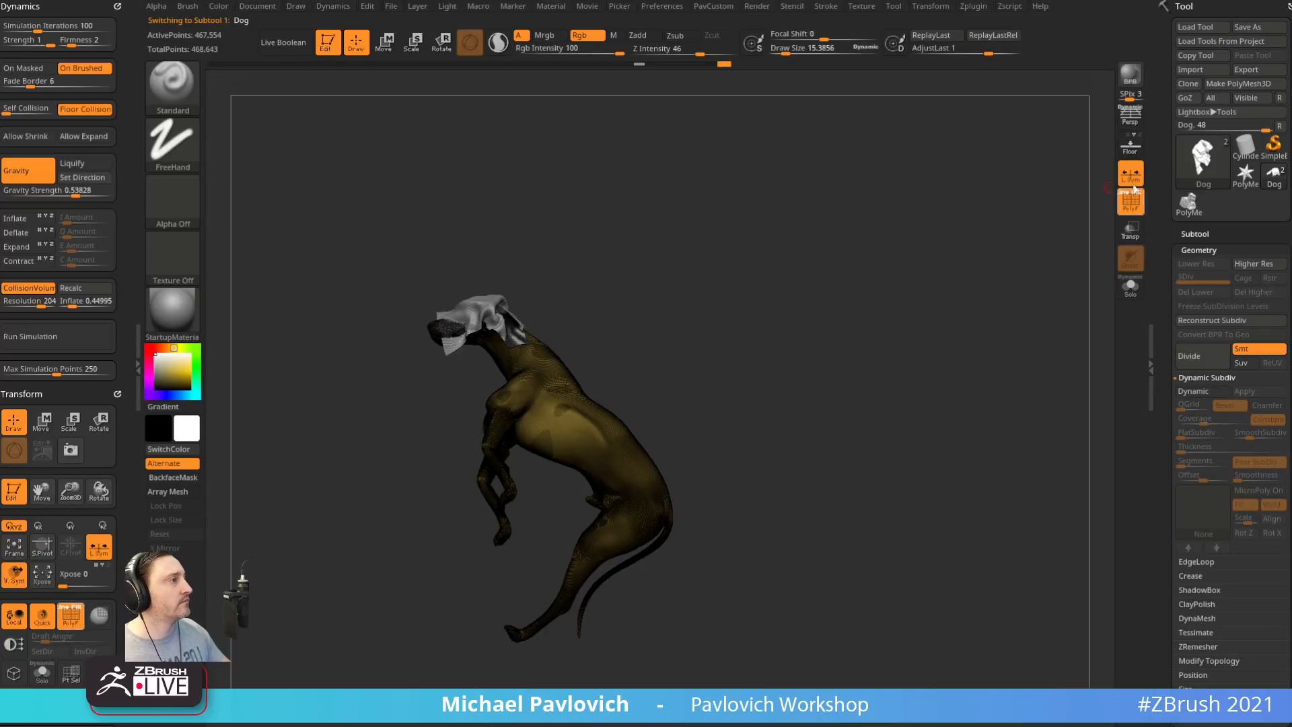
click(1130, 288)
Use SliceCurve to cut the dog into separate polygroups across the neck, mid-torso and hips
key(ctrl+shift)
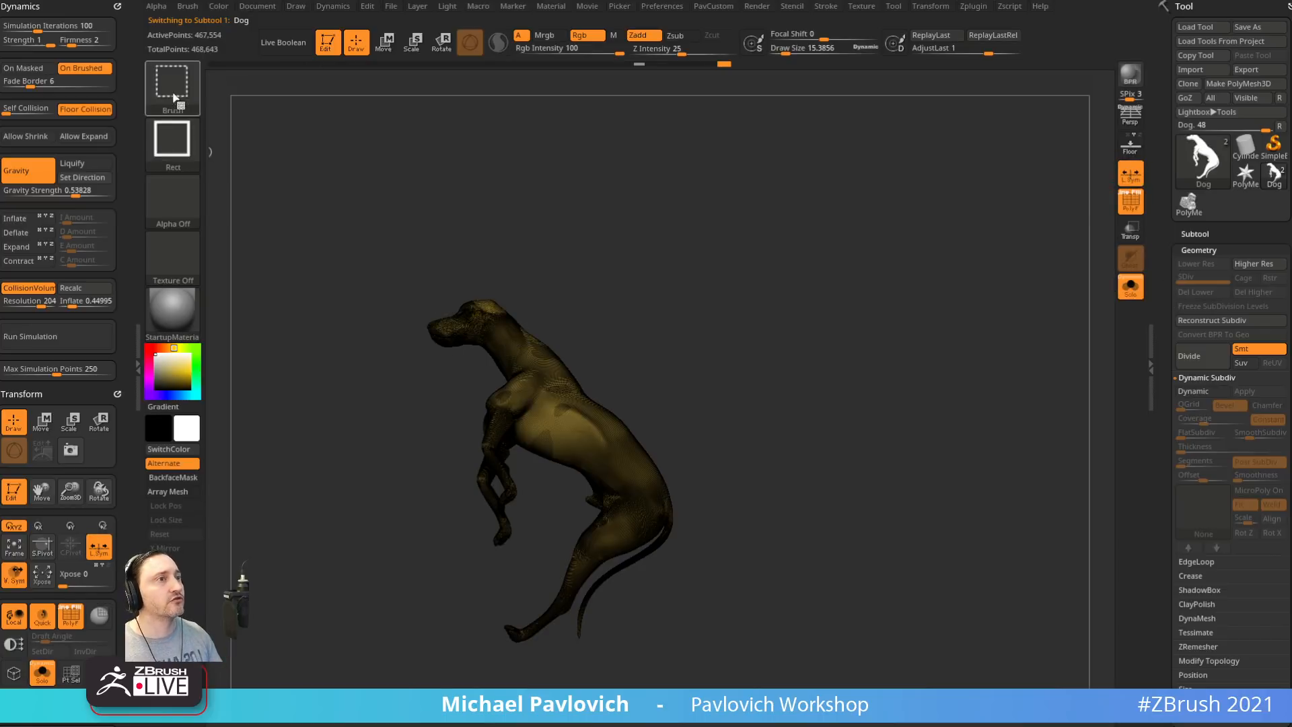
click(174, 99)
click(814, 158)
ctrl+shift+drag(712, 282, 350, 431)
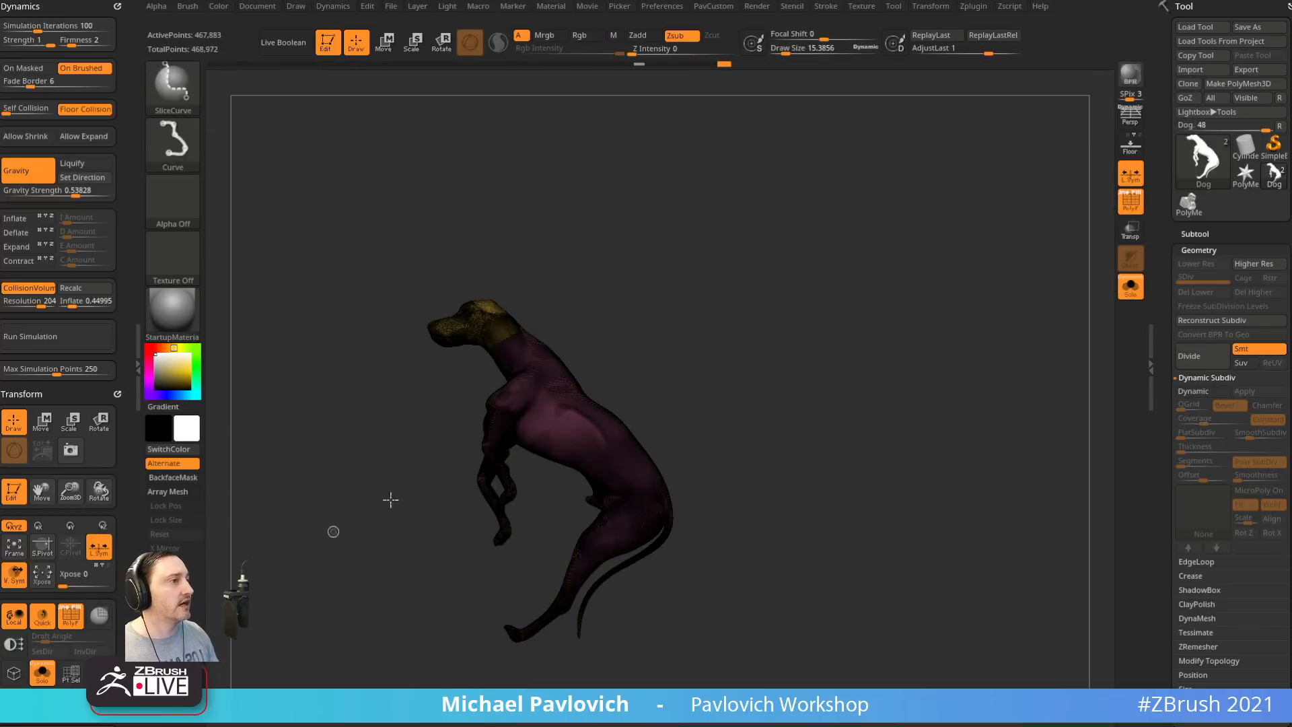
ctrl+shift+drag(390, 500, 875, 340)
ctrl+shift+drag(823, 380, 372, 614)
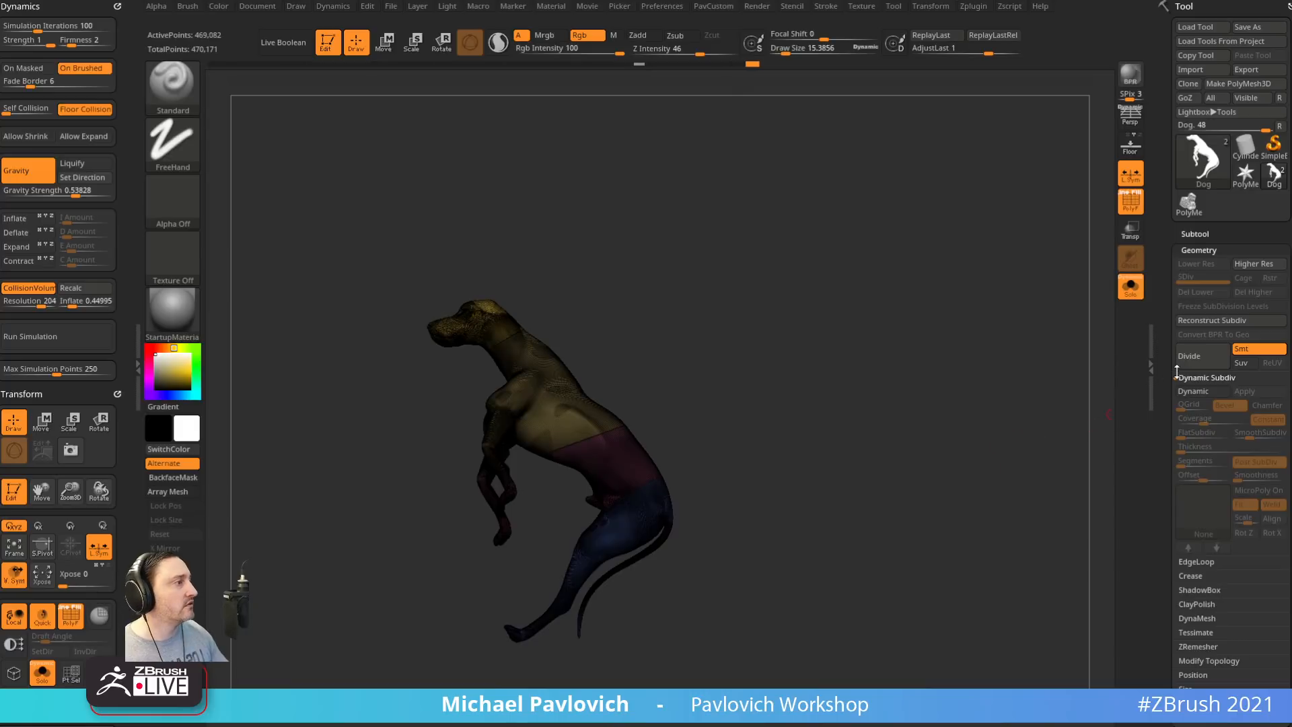
Turn off the polyframe display and fill the dog with polypaint from its polygroups
drag(1165, 389, 1151, 202)
drag(943, 337, 1023, 254)
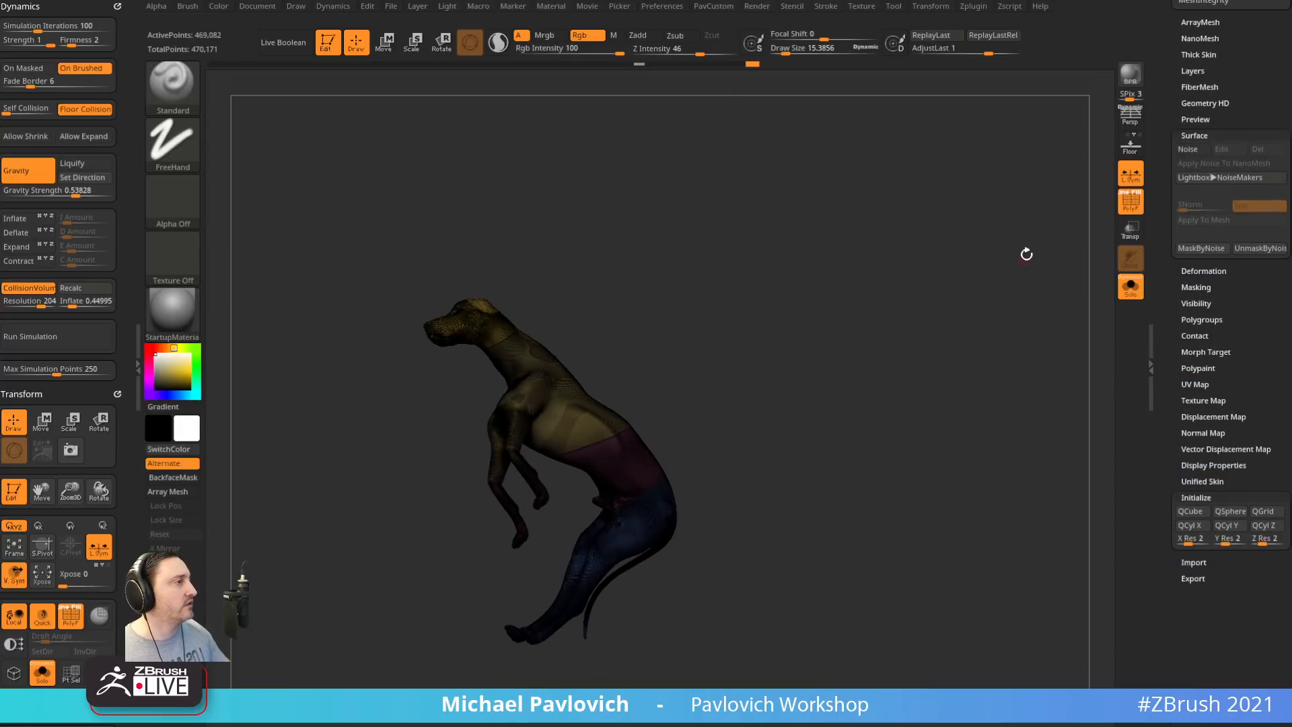
click(1129, 208)
alt+drag(879, 355, 905, 314)
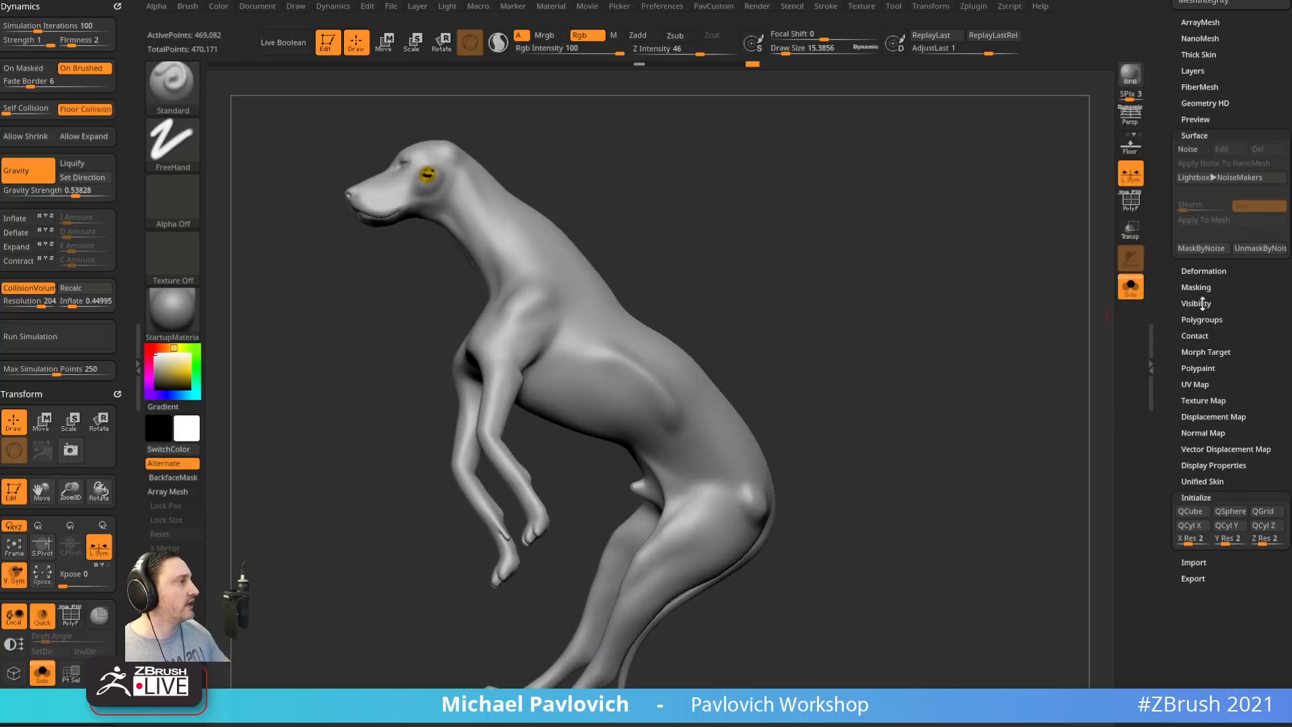
key(shift)
click(1203, 367)
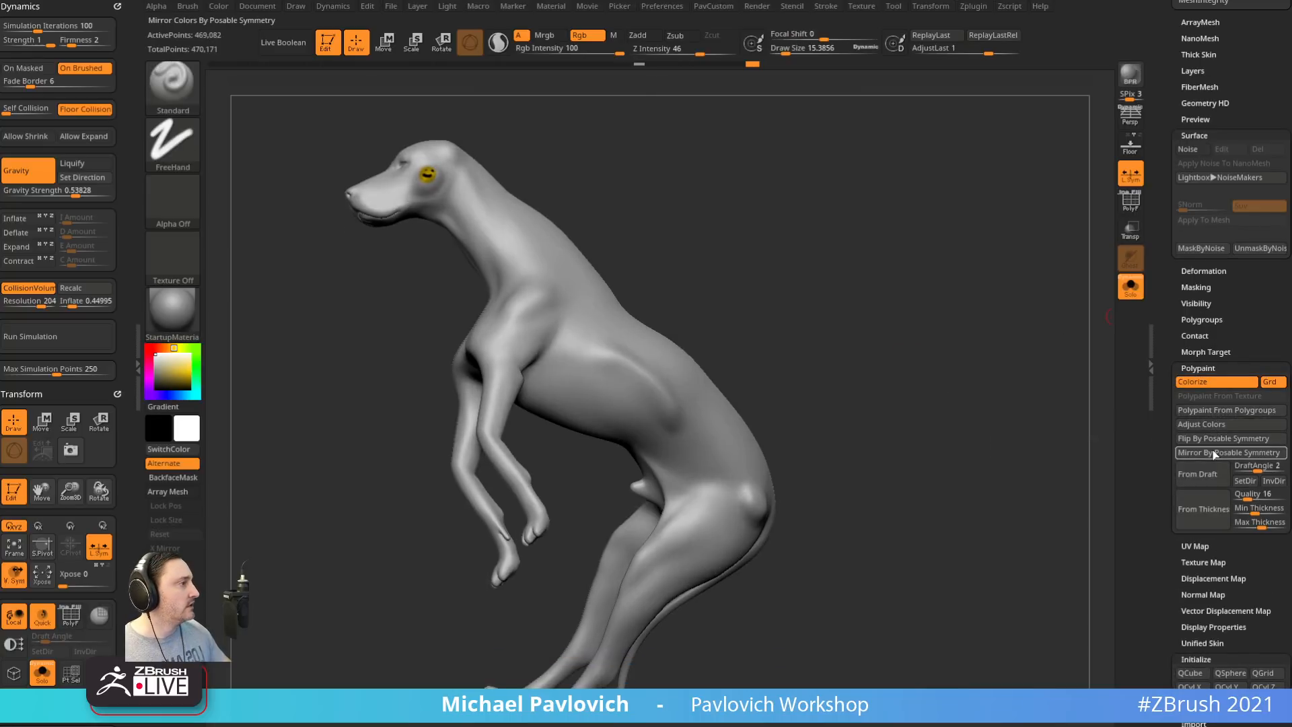
click(1214, 410)
drag(913, 338, 518, 232)
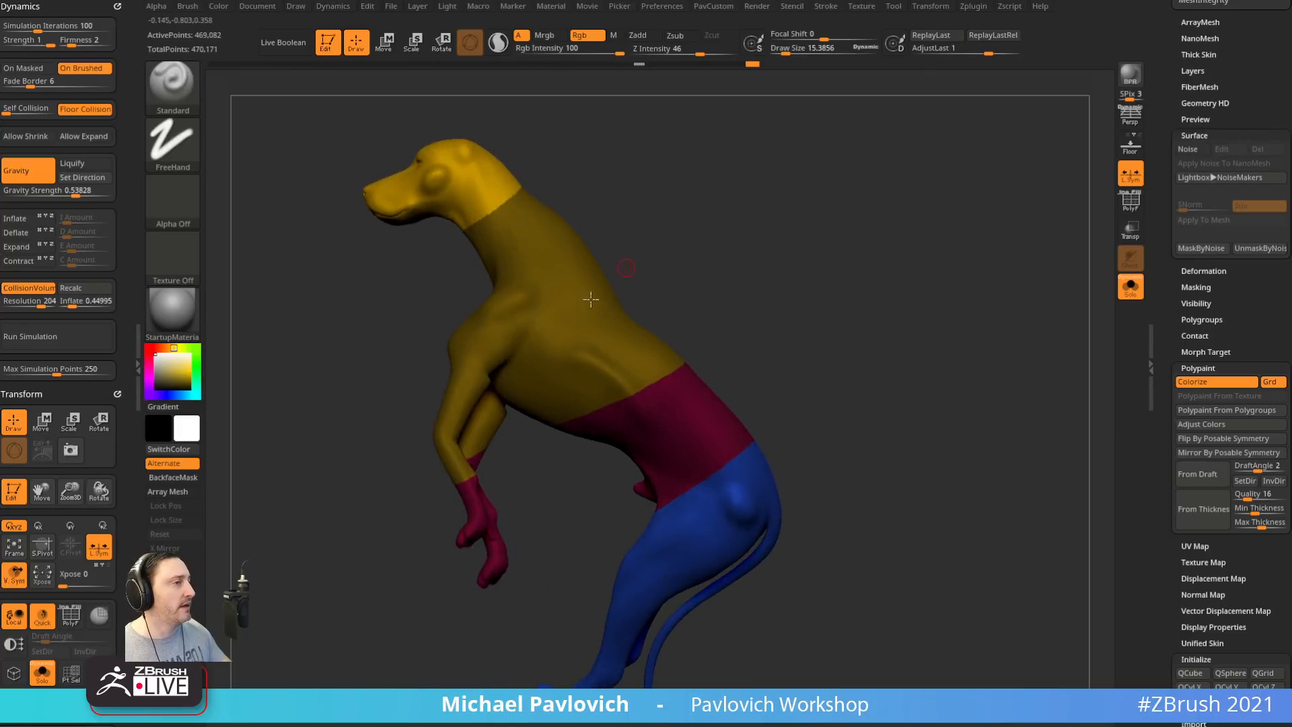
drag(838, 261, 850, 323)
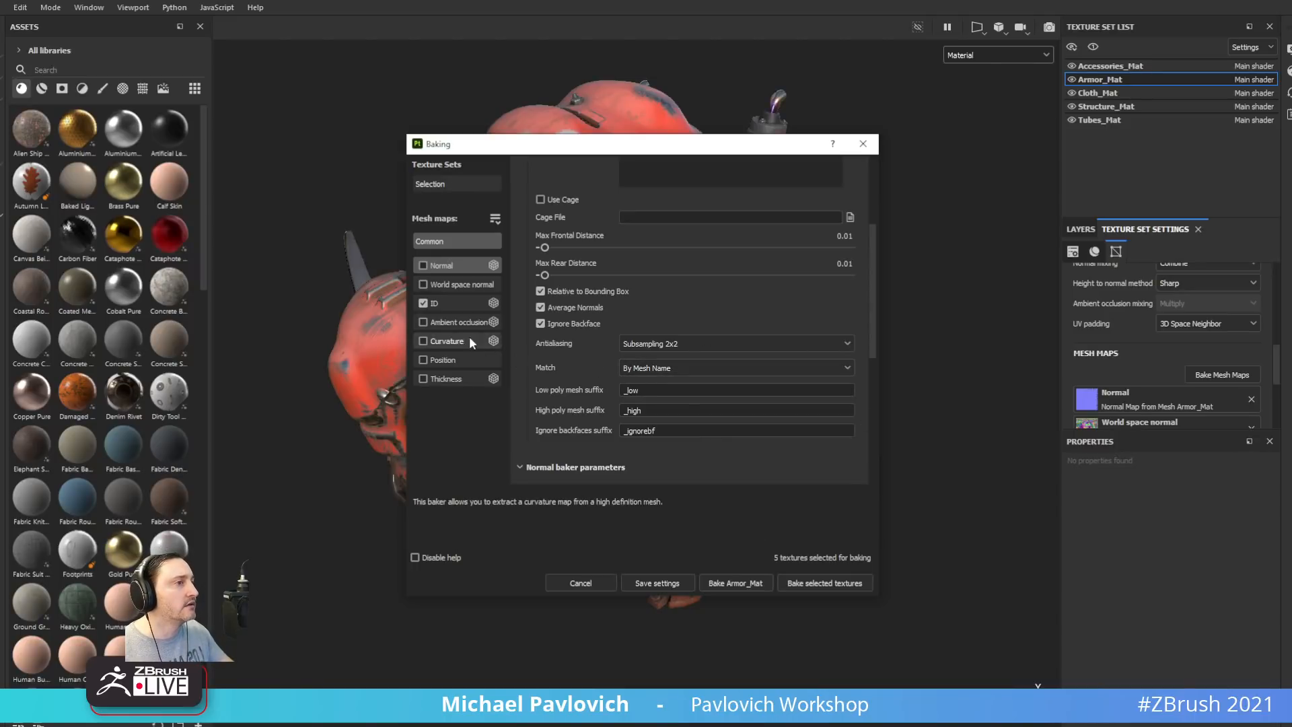
Inspect the ID baker's color source options for Armor_Mat, choose Vertex Color and close the baking settings
click(441, 303)
click(657, 210)
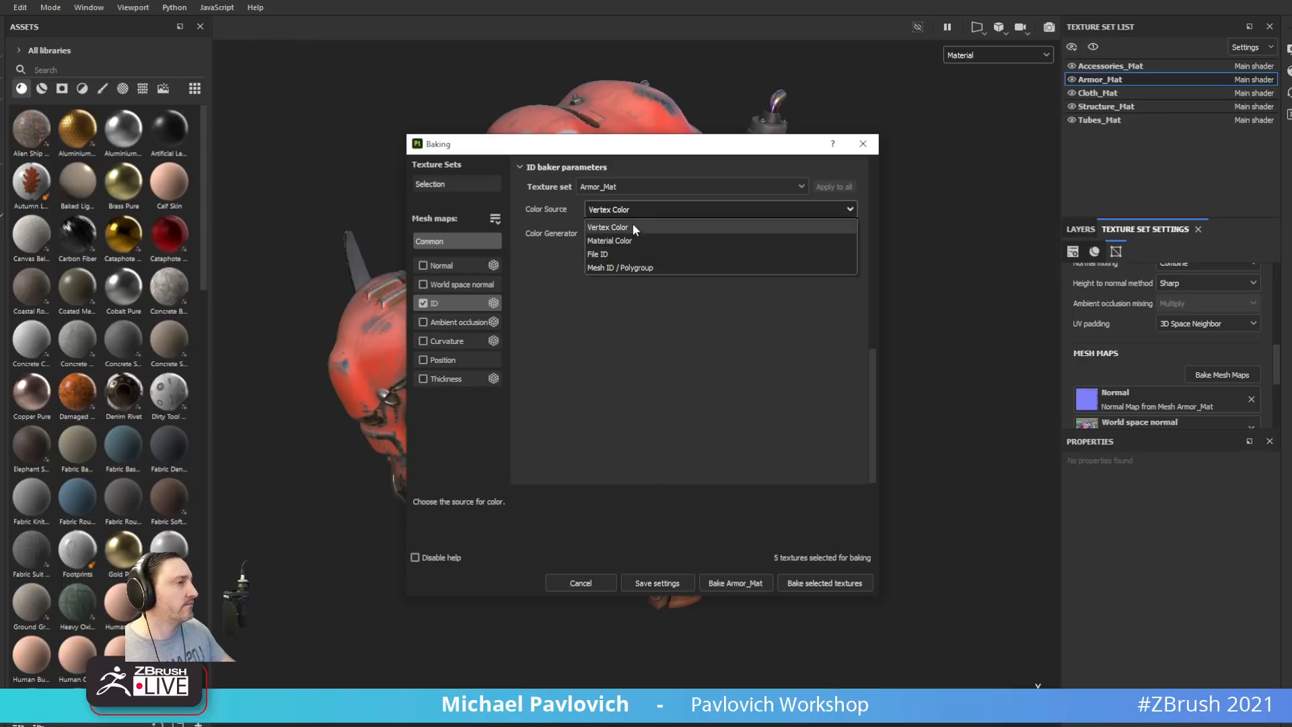
click(640, 227)
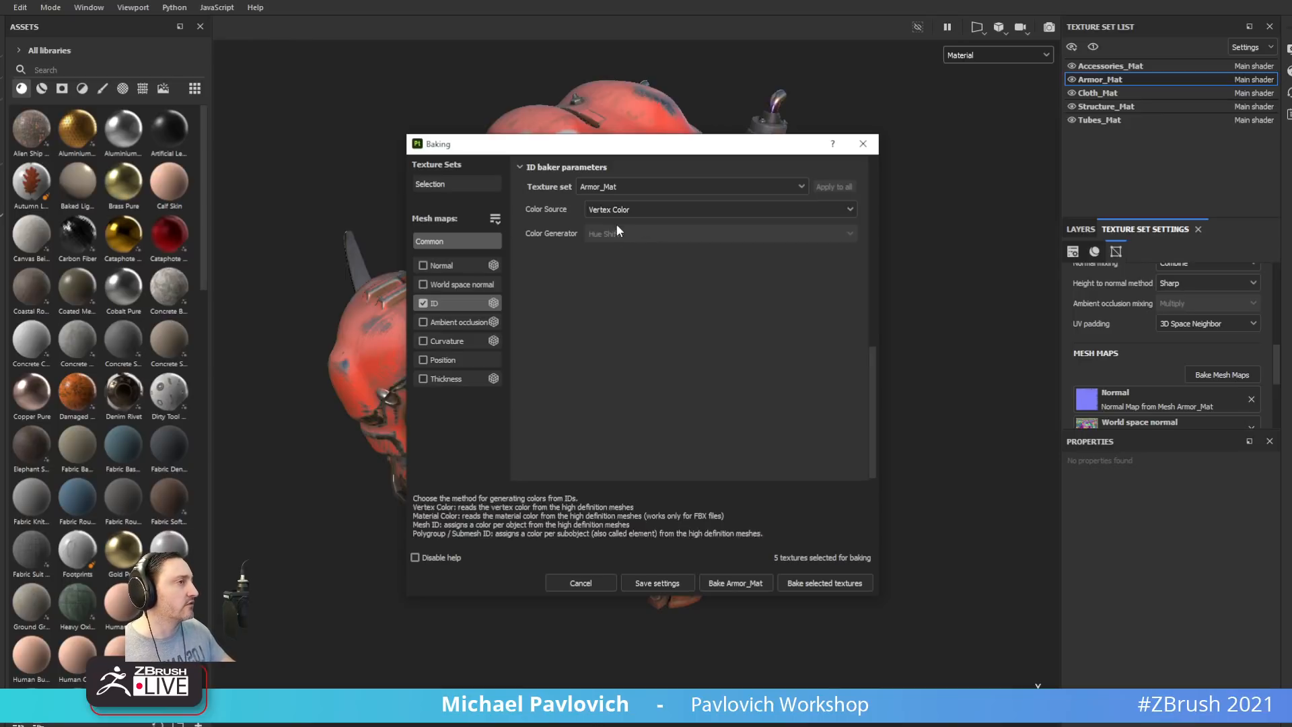
click(862, 143)
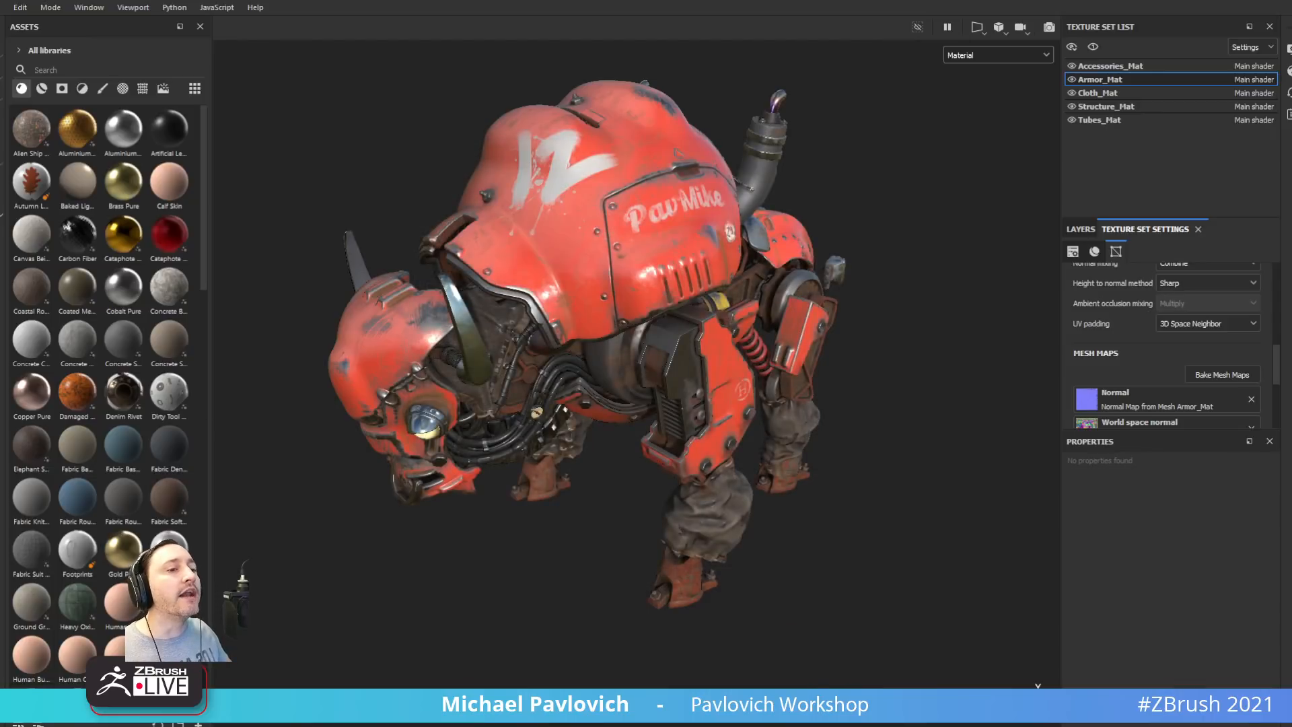
Switch back to ZBrush and load the _SimpleColorSwatches tool from the Lightbox tool library
key(alt+Tab)
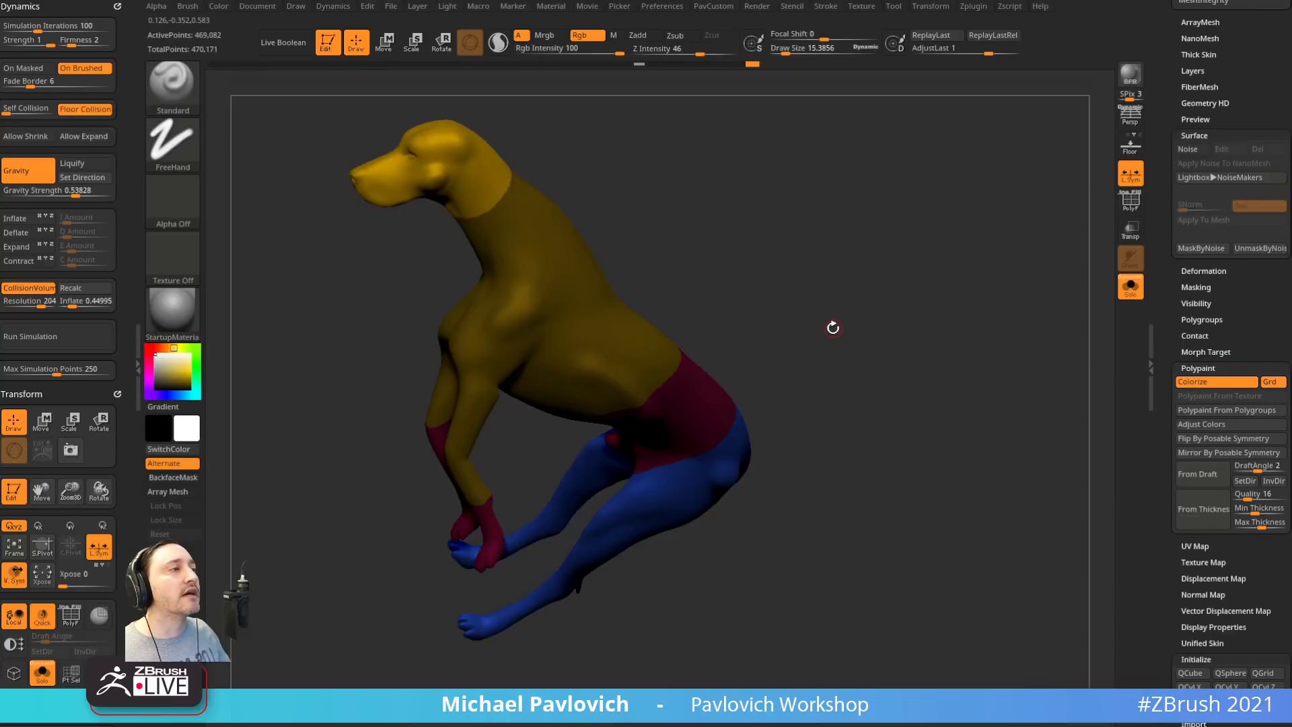
drag(833, 325, 709, 257)
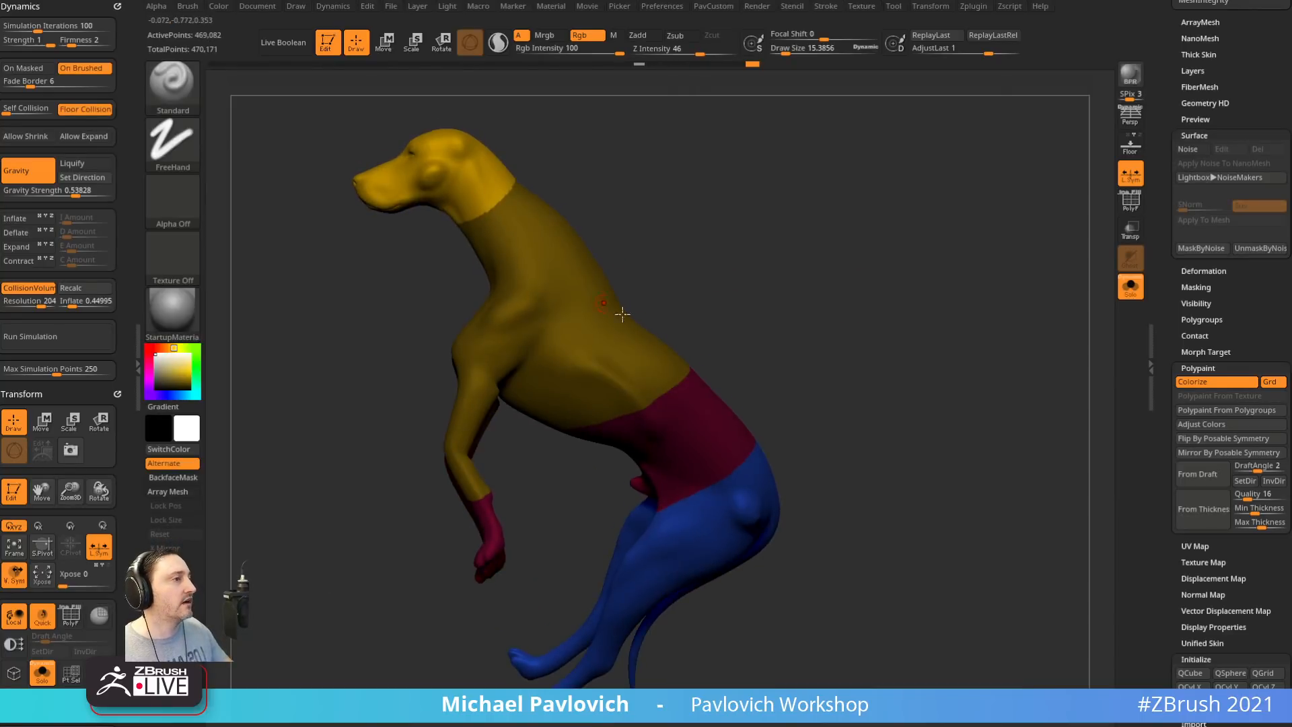
drag(846, 202, 864, 196)
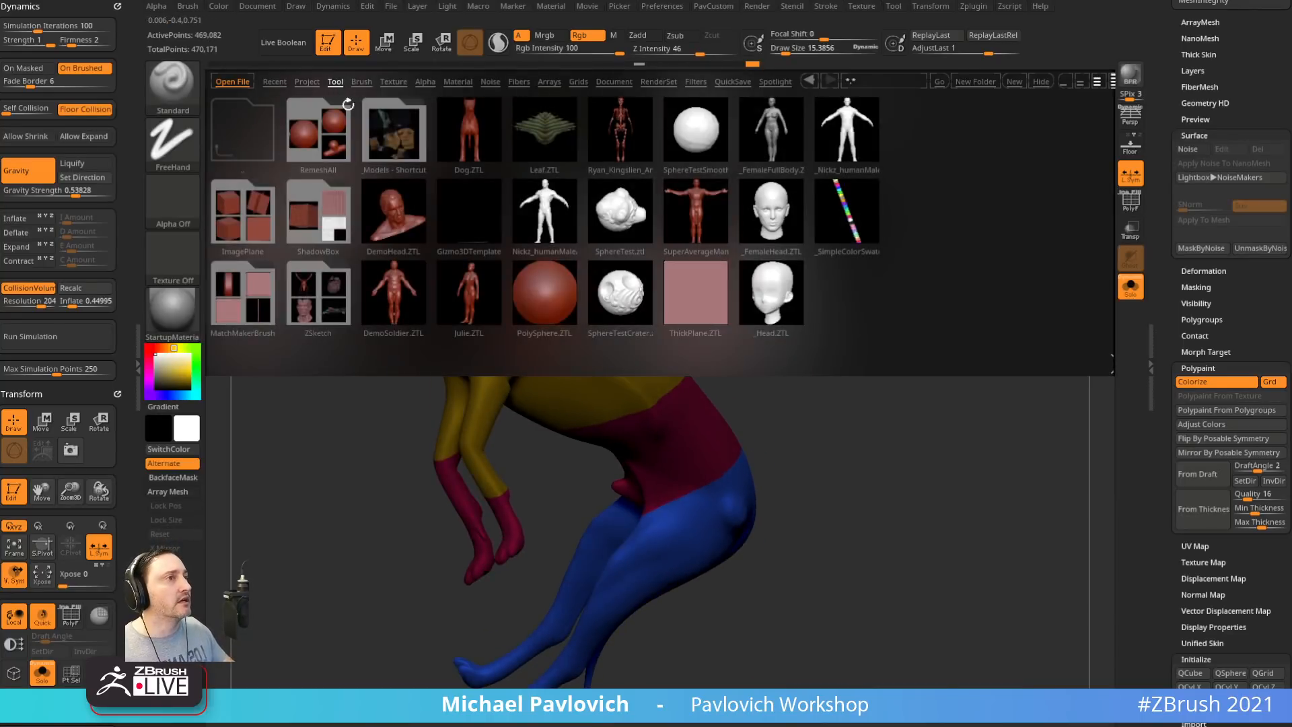
double_click(823, 222)
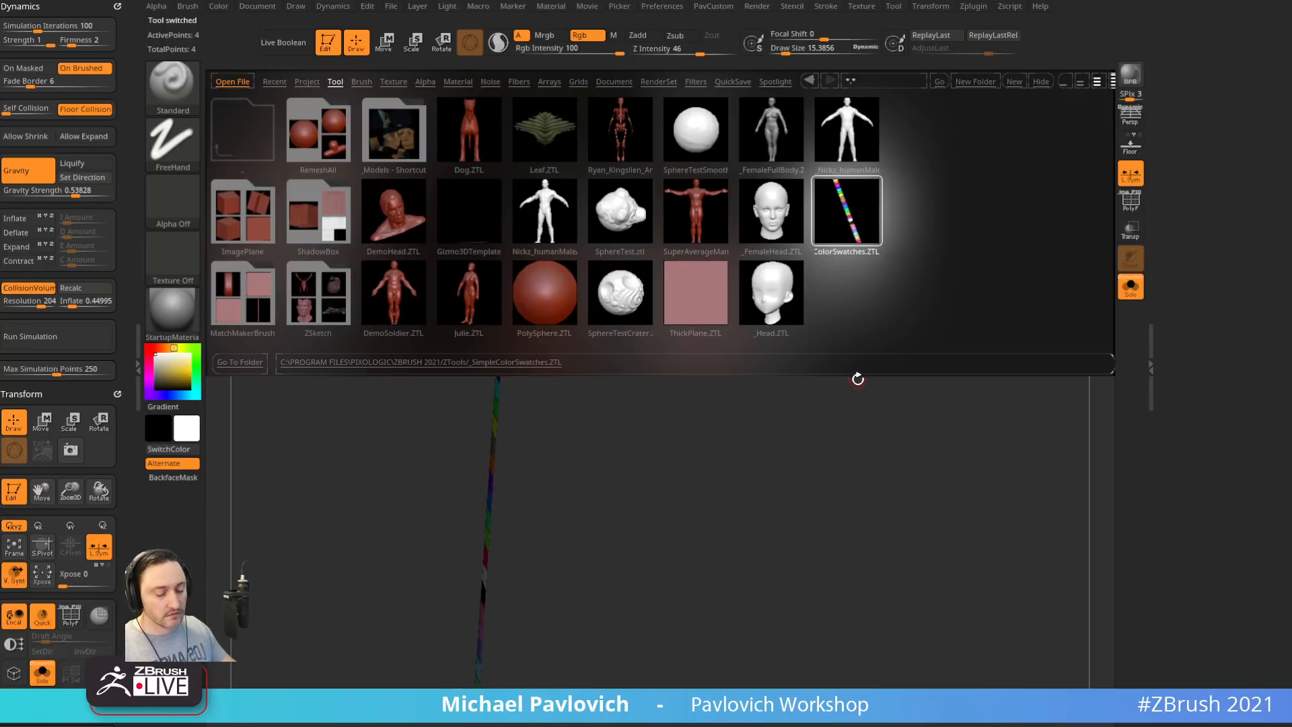
Apply the SkinShade4 material, place the swatch strip along the canvas's left edge and drop it to the canvas in 2.5D mode
shift+drag(850, 427, 825, 346)
click(195, 309)
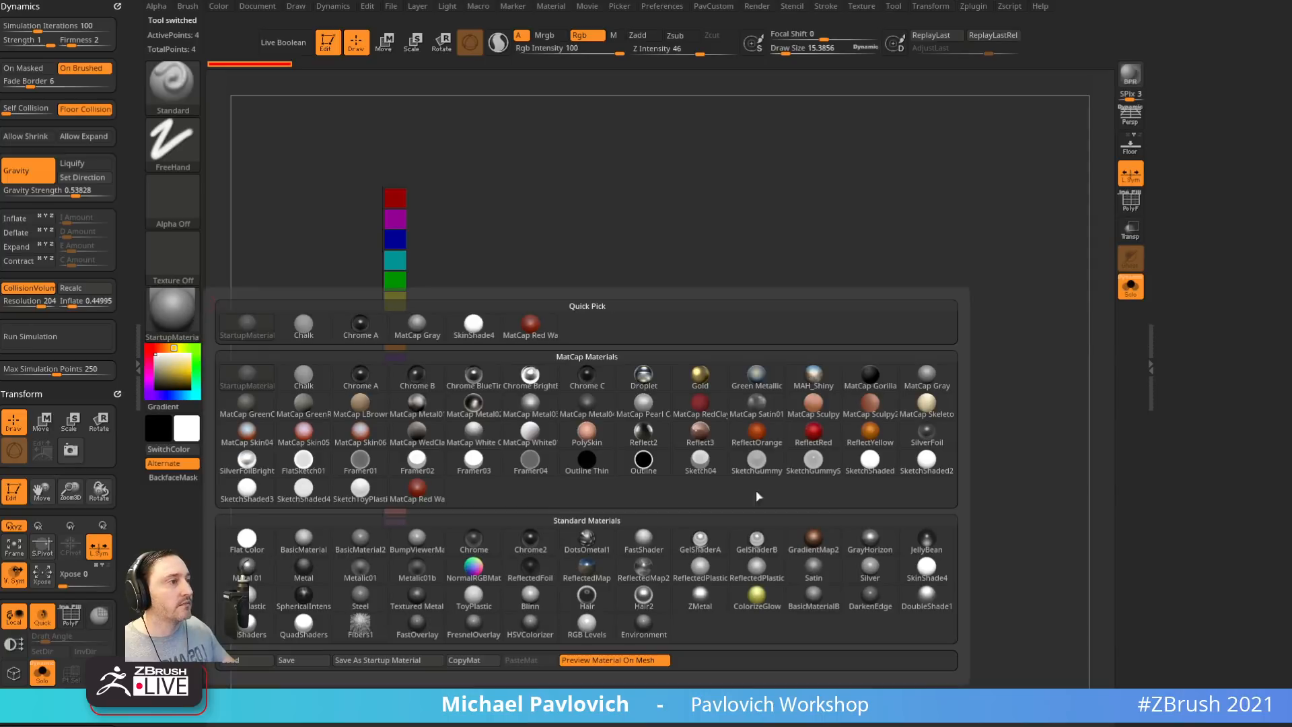
click(944, 545)
drag(825, 474, 836, 527)
drag(1247, 171, 1249, 254)
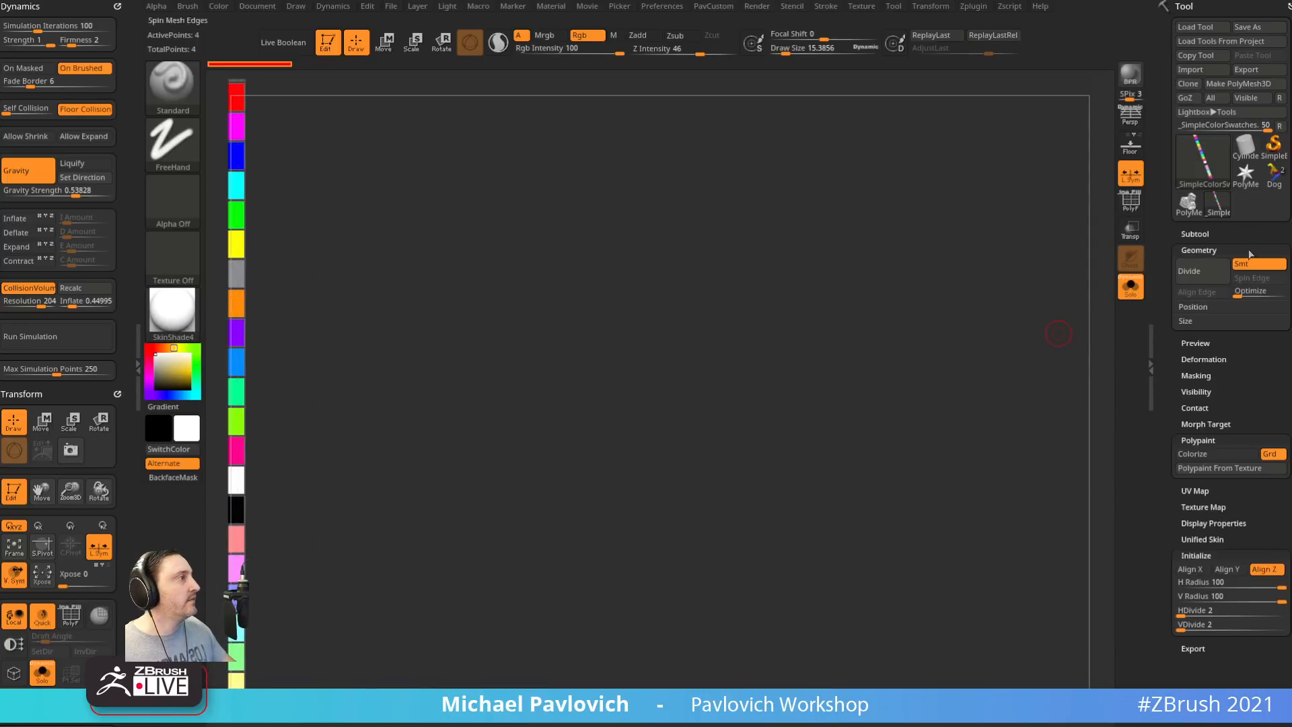
click(328, 42)
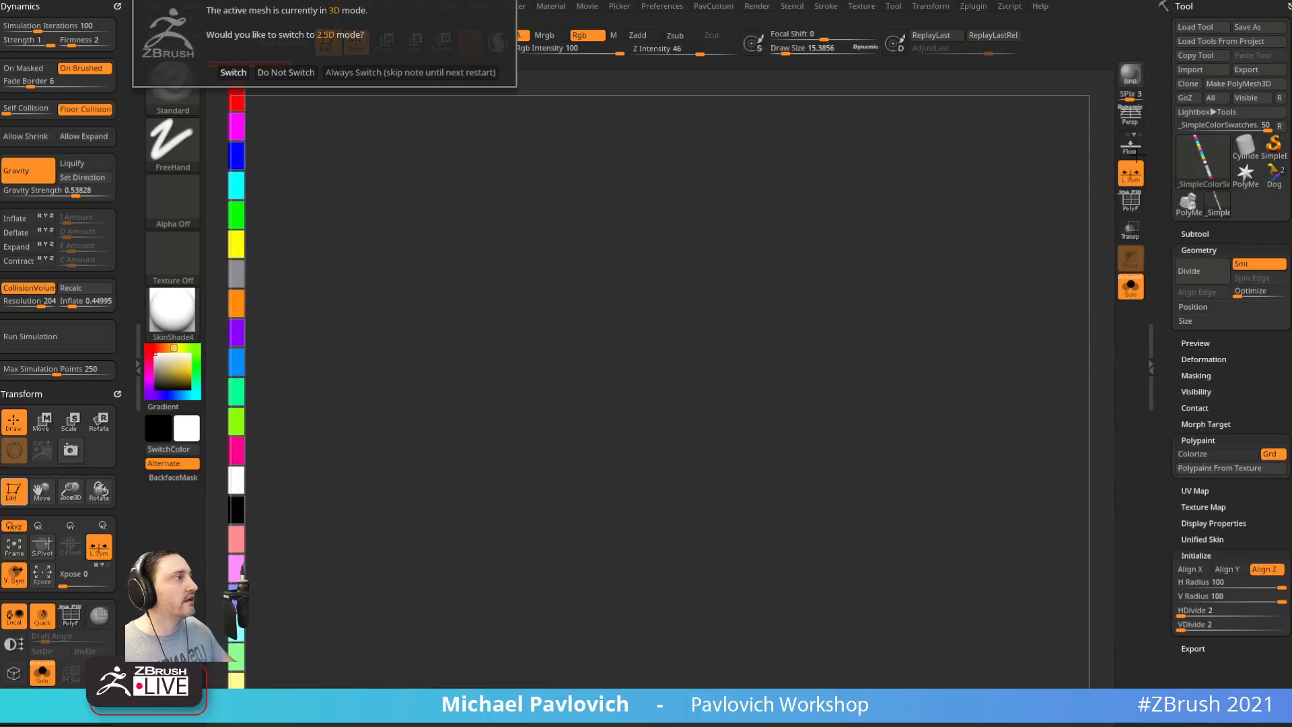
click(342, 72)
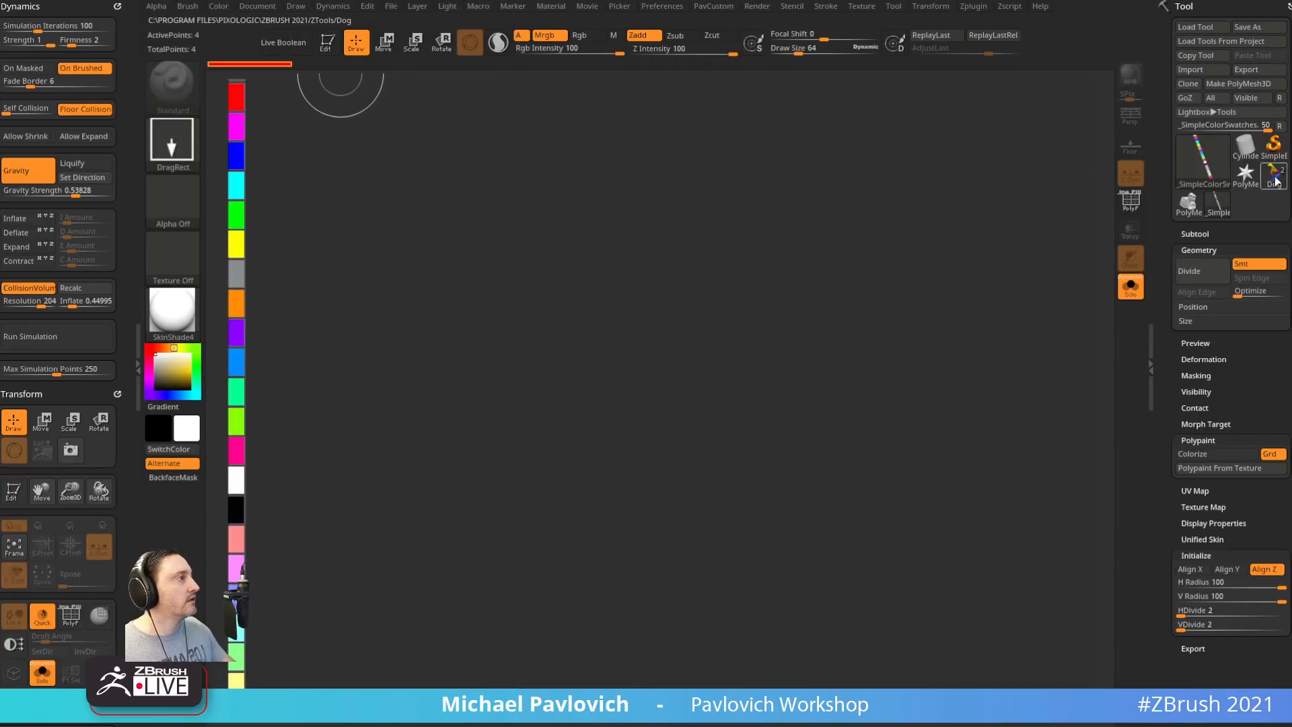
Draw the dog tool on the canvas beside the swatches, enter Edit mode and frame it in side view
click(1273, 176)
drag(680, 312, 630, 393)
click(328, 42)
shift+drag(605, 173, 897, 251)
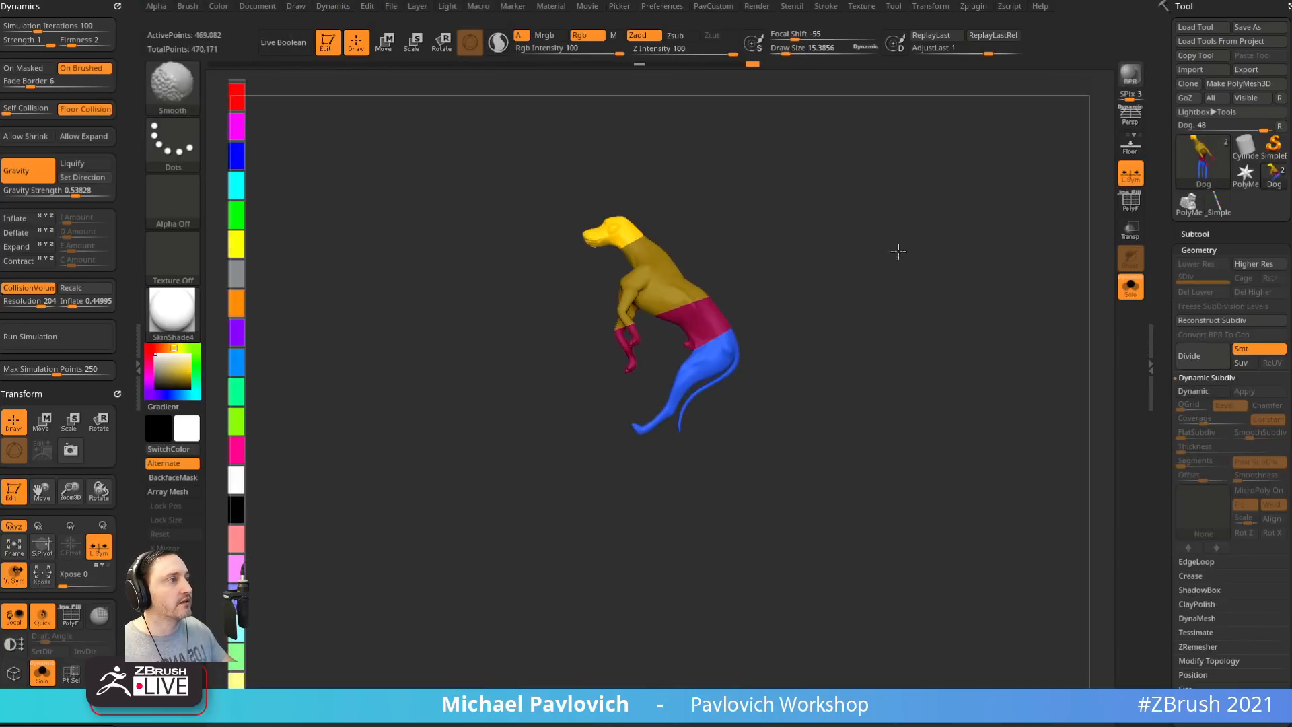
alt+drag(552, 195, 550, 246)
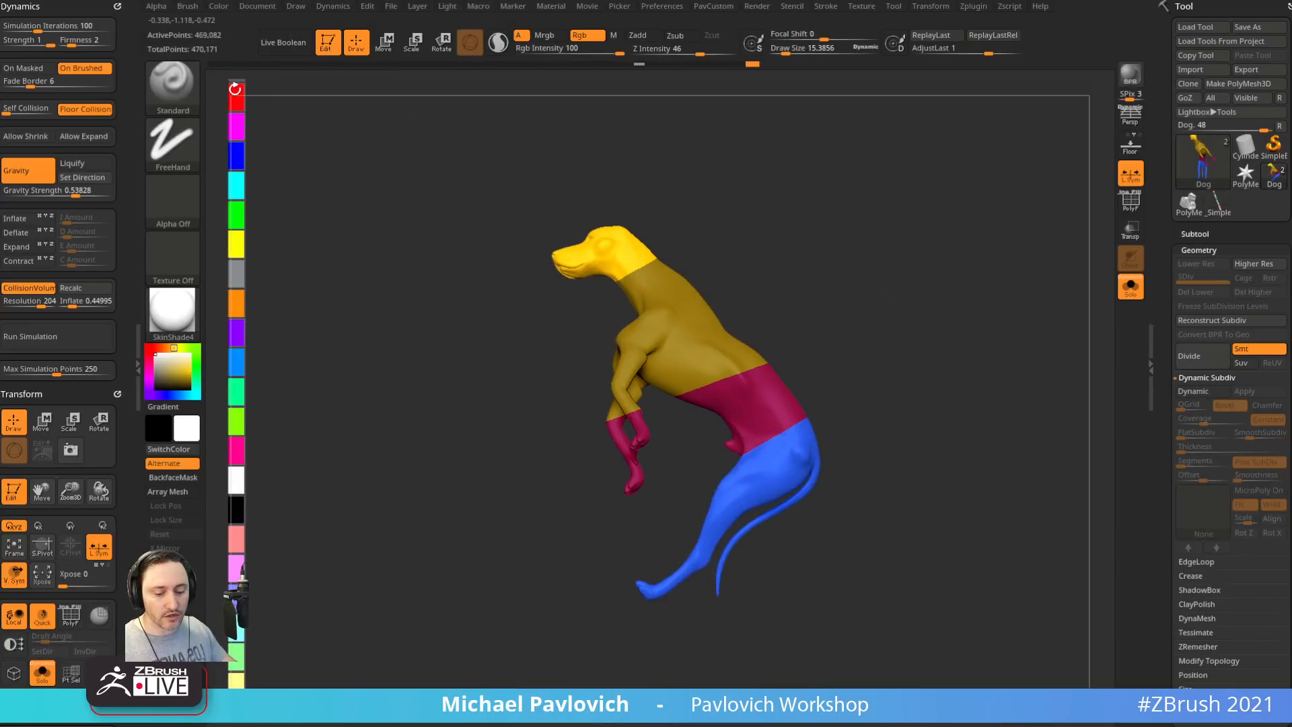
Pick the red swatch, isolate the dog's head polygroup, fill it with red and unhide the rest of the model
click(236, 91)
ctrl+shift+click(629, 244)
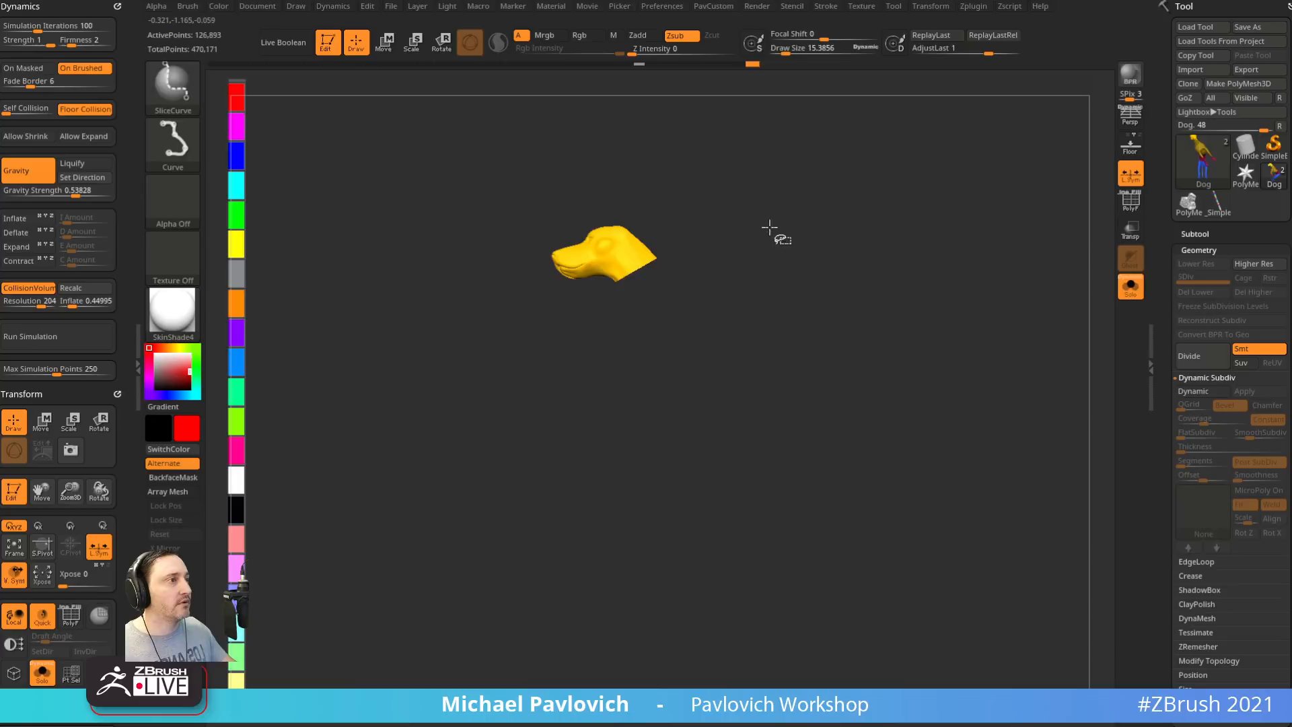
key(ctrl+w)
ctrl+shift+click(812, 224)
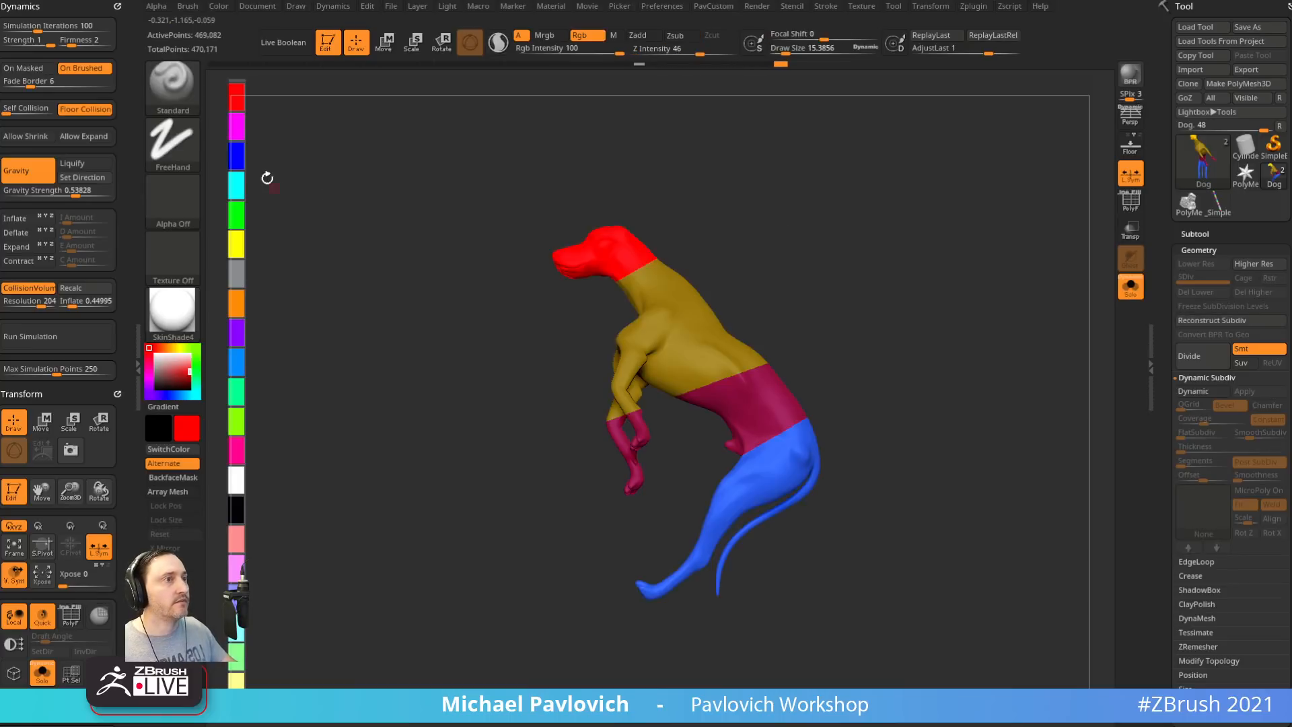
Pick the magenta swatch, isolate the dog's chest and upper foreleg polygroup, fill it with magenta and show the full model
click(236, 128)
ctrl+shift+click(599, 276)
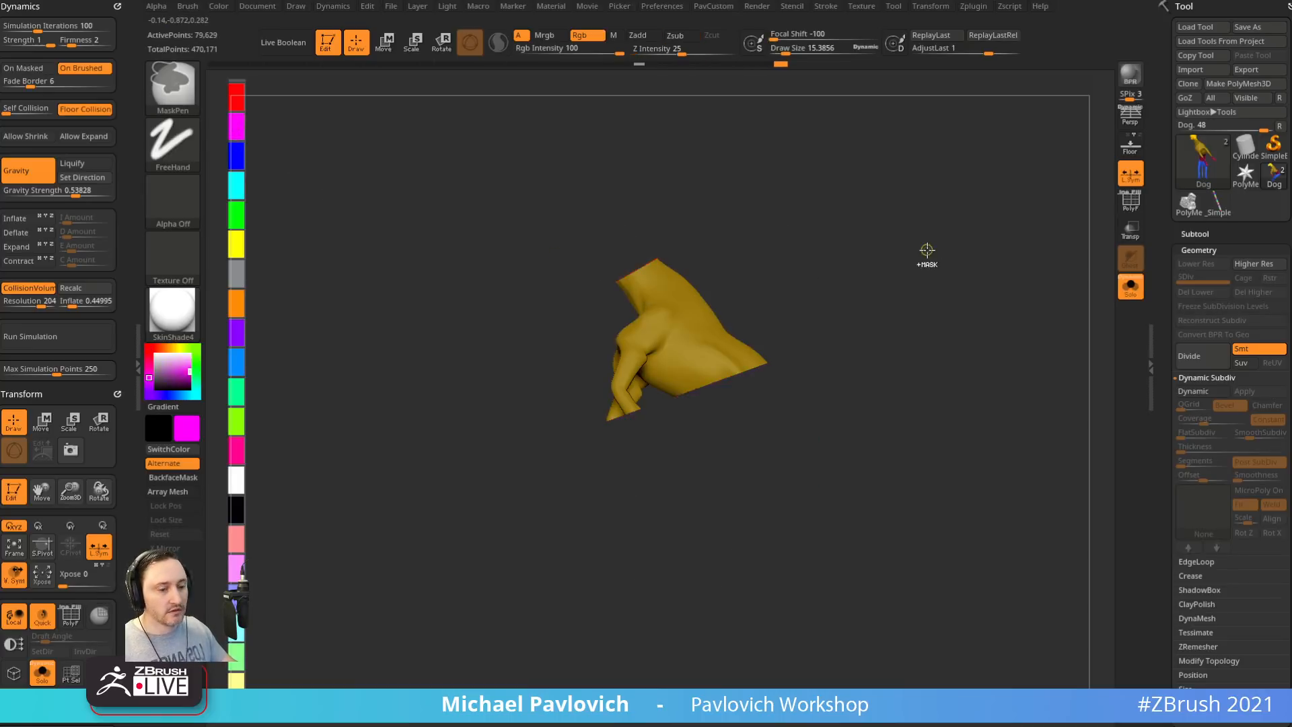
key(ctrl+w)
ctrl+shift+click(927, 250)
Pick the dark blue swatch, isolate the waist and front paws polygroup, fill it with dark blue and restore full visibility
click(236, 156)
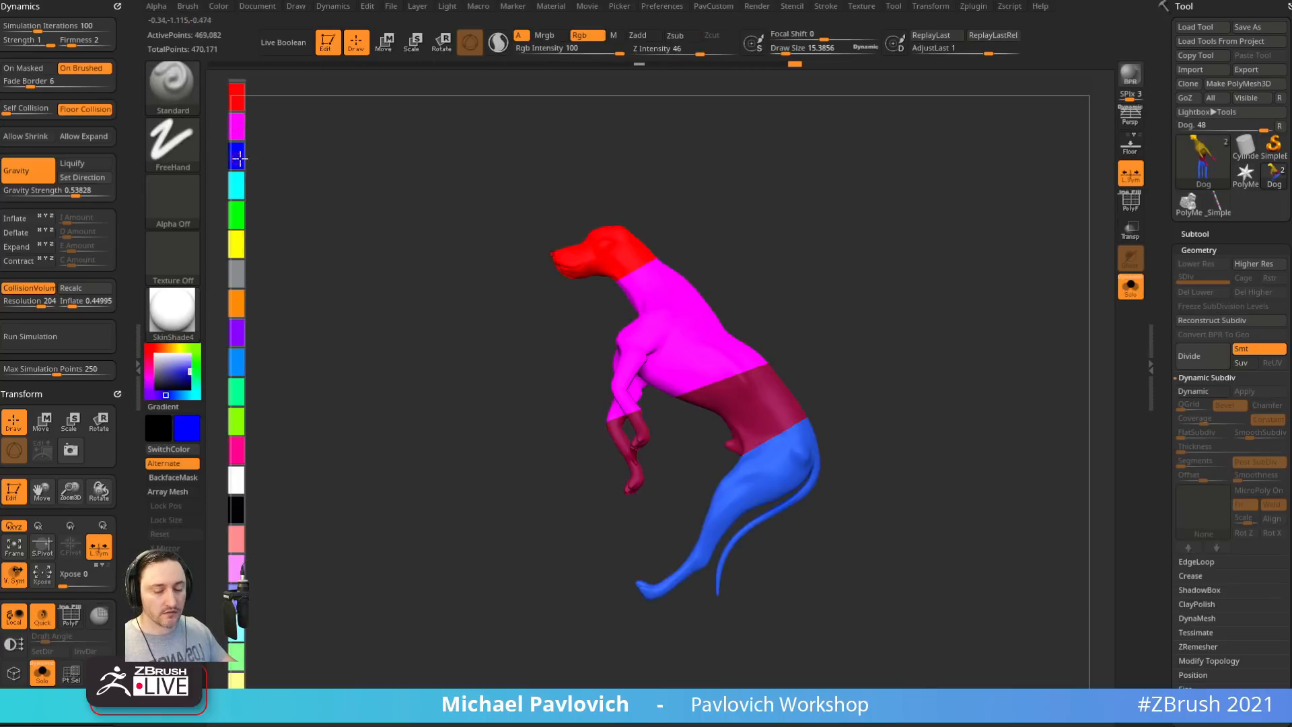
ctrl+shift+click(746, 385)
key(ctrl+w)
ctrl+shift+click(889, 309)
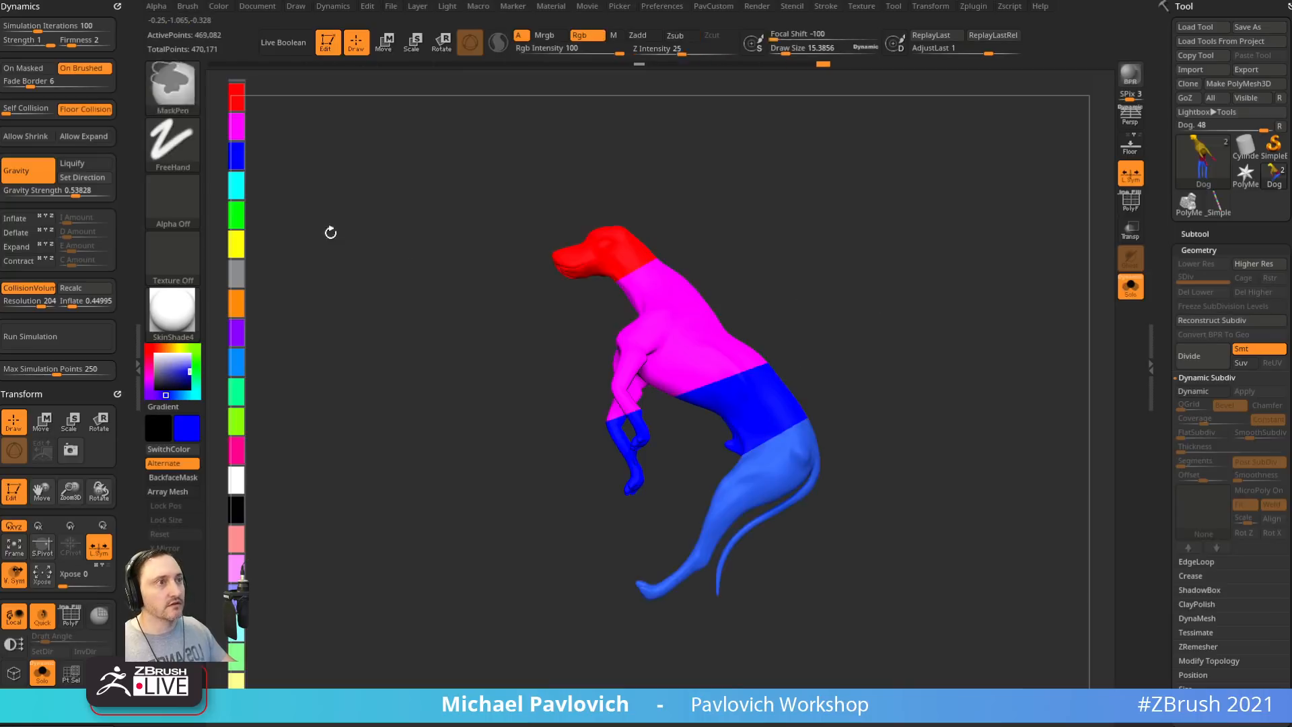
Pick the cyan swatch, isolate the hind legs and tail polygroup, fill it with cyan and bring back the whole dog
click(236, 187)
ctrl+shift+click(793, 453)
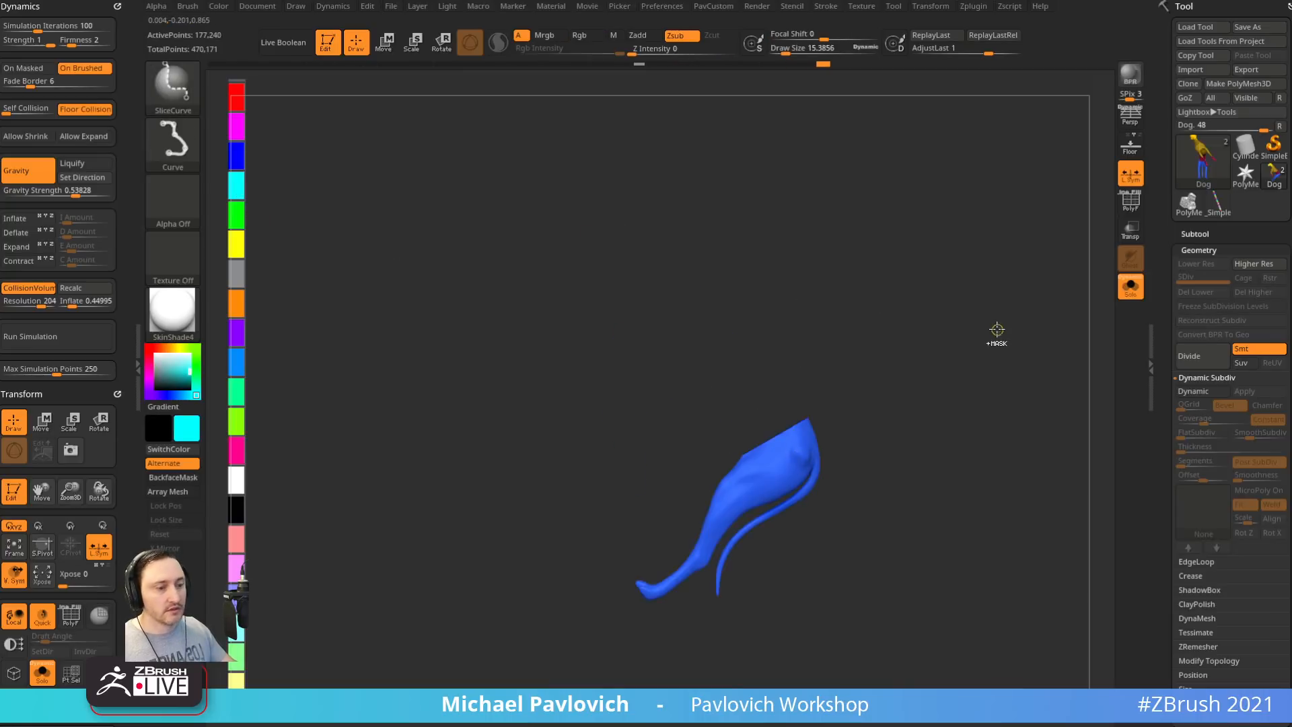
key(ctrl+w)
ctrl+shift+click(992, 336)
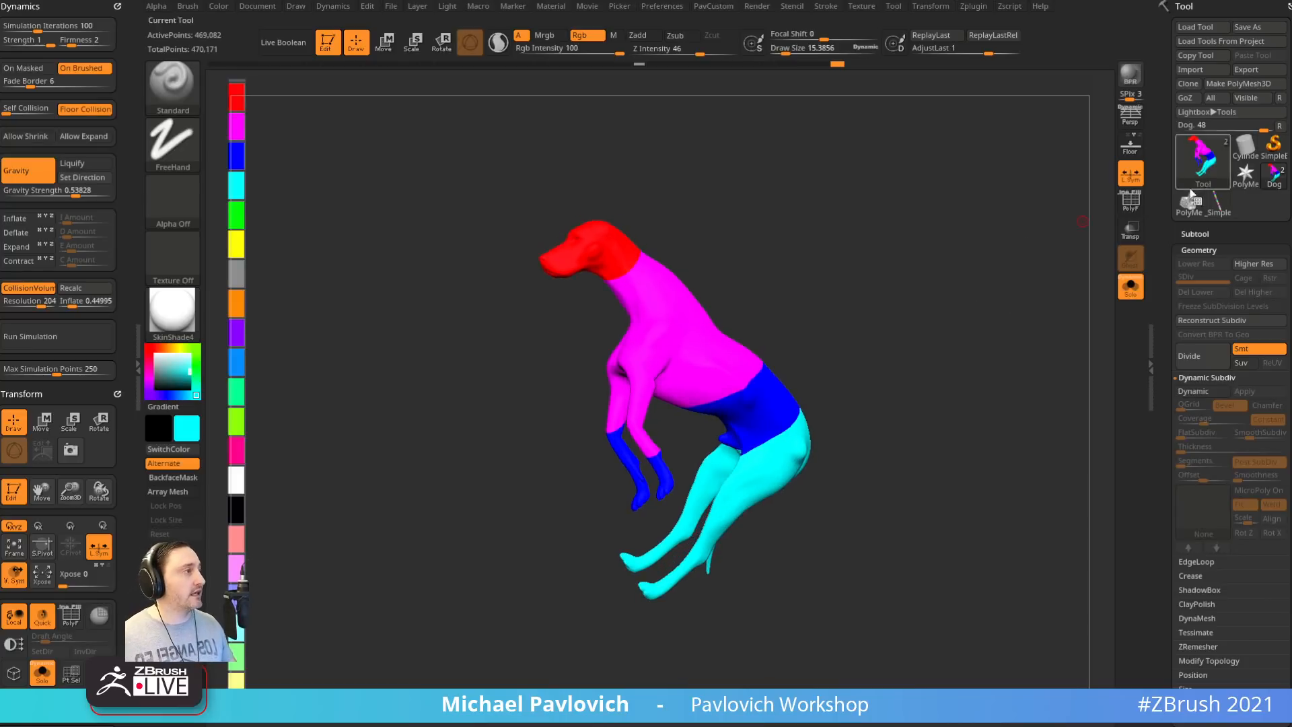
mouse_move(1206, 211)
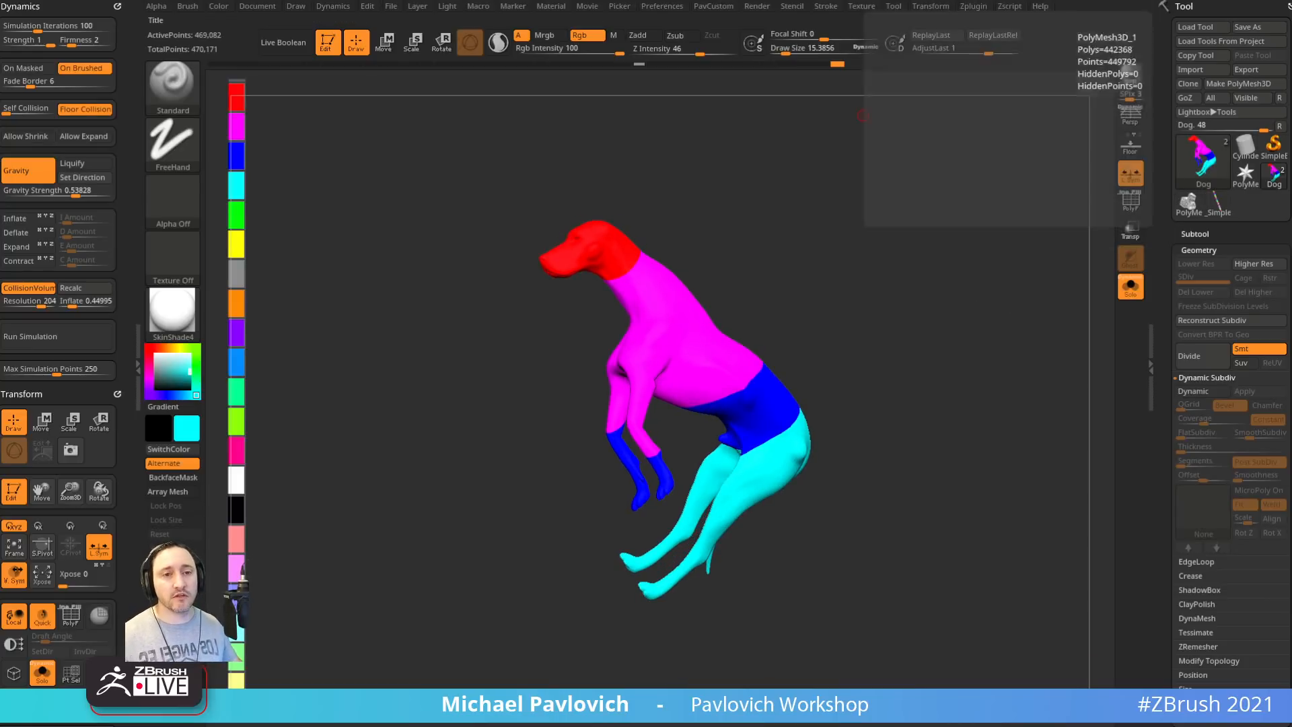